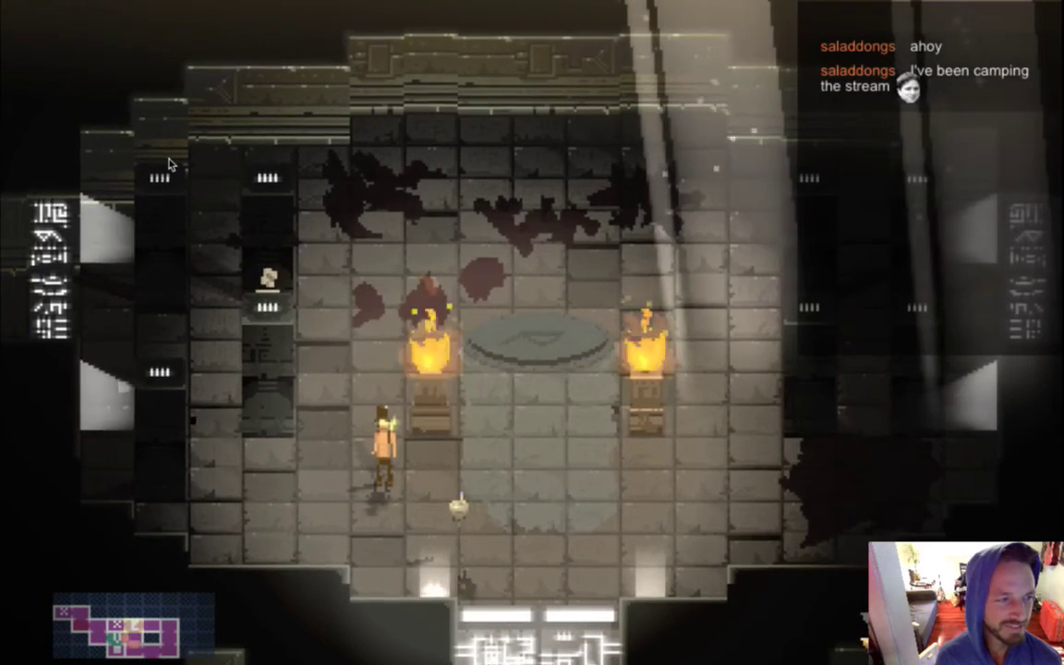
Walk the hero across the dungeon room to the right-hand brazier to view the sprite in the game
key("space")
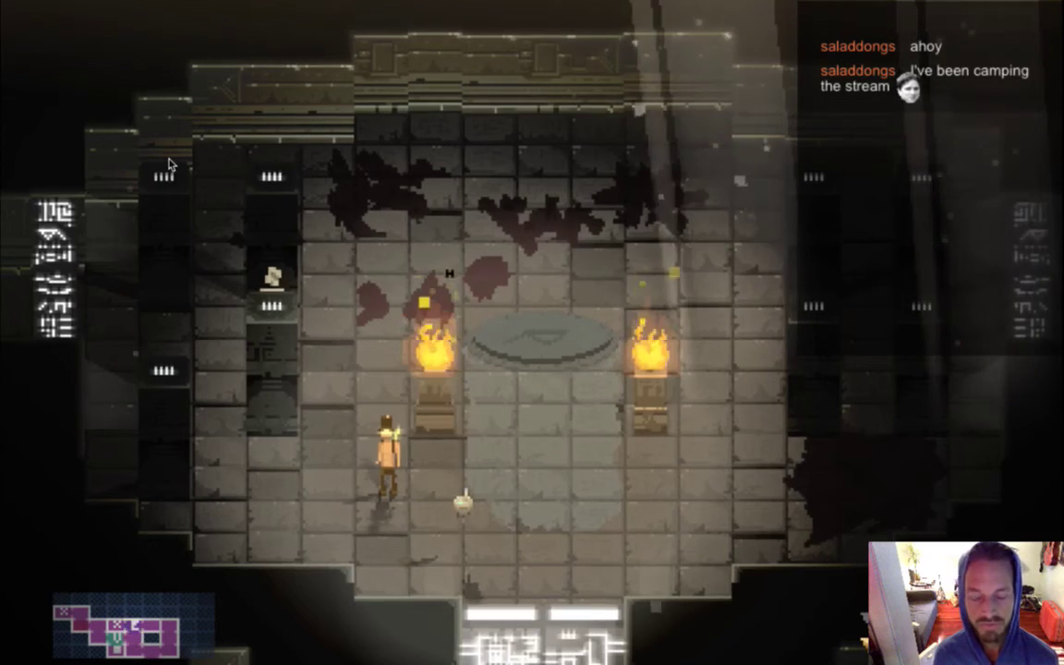
key("s")
key("d")
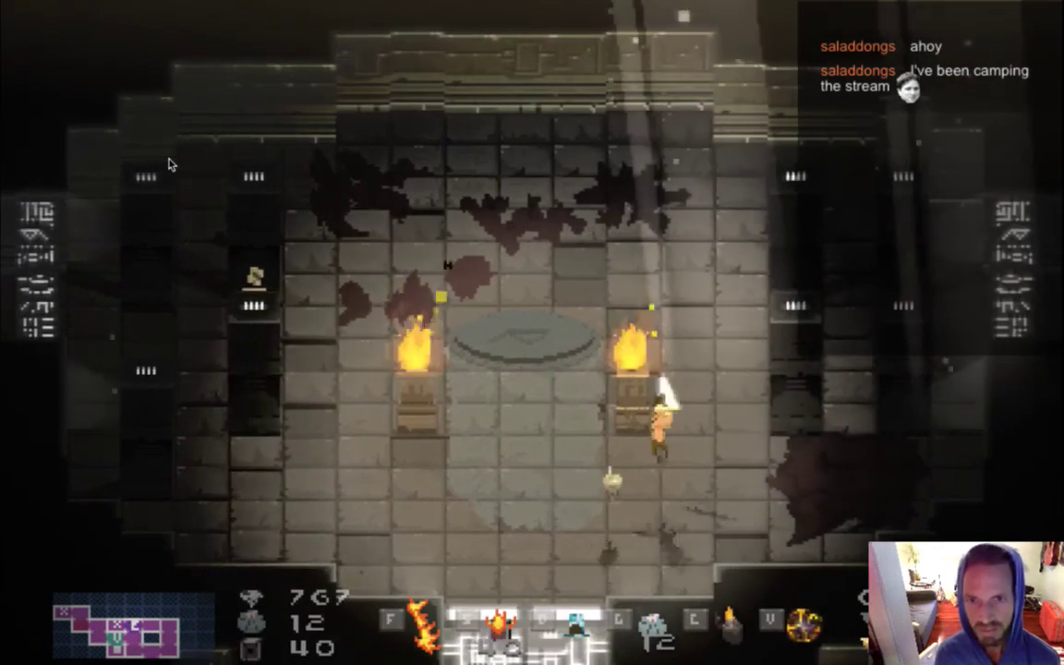
key("s")
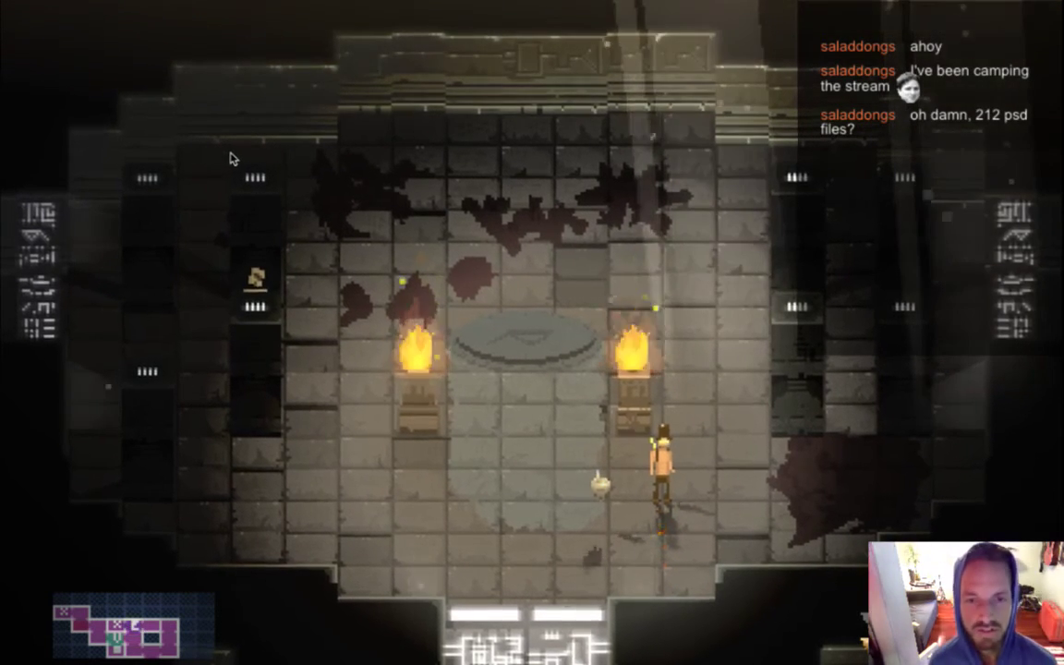
Switch to Adobe Photoshop CS6 and examine the hero sprite's arms and torso by marking them with temporary marquee selections
key("super+Tab")
key("super+Tab")
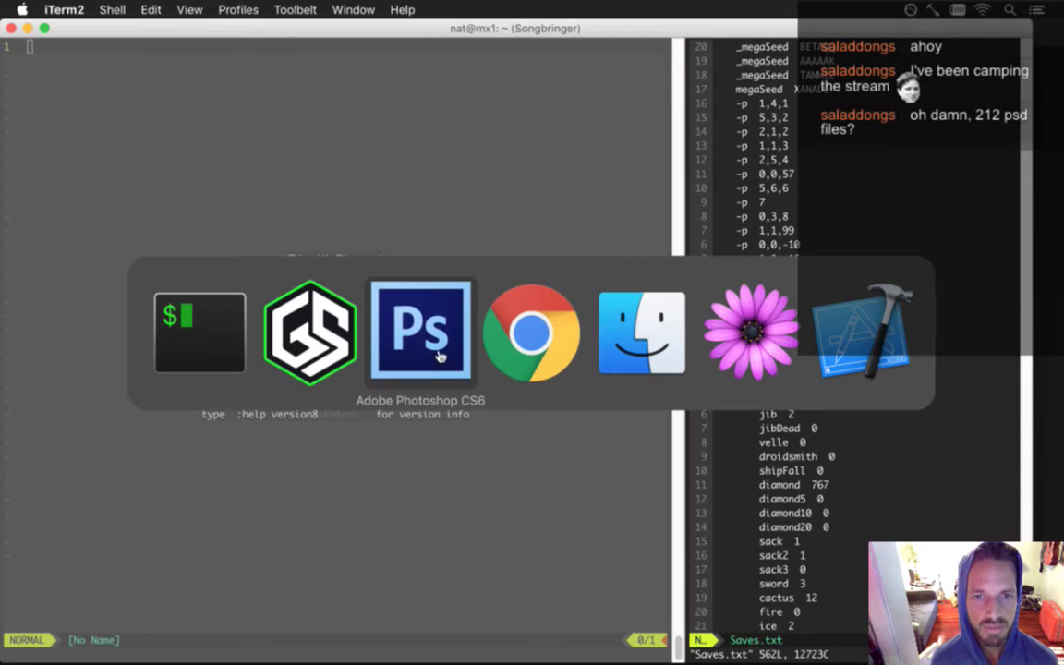
left_click(440, 356)
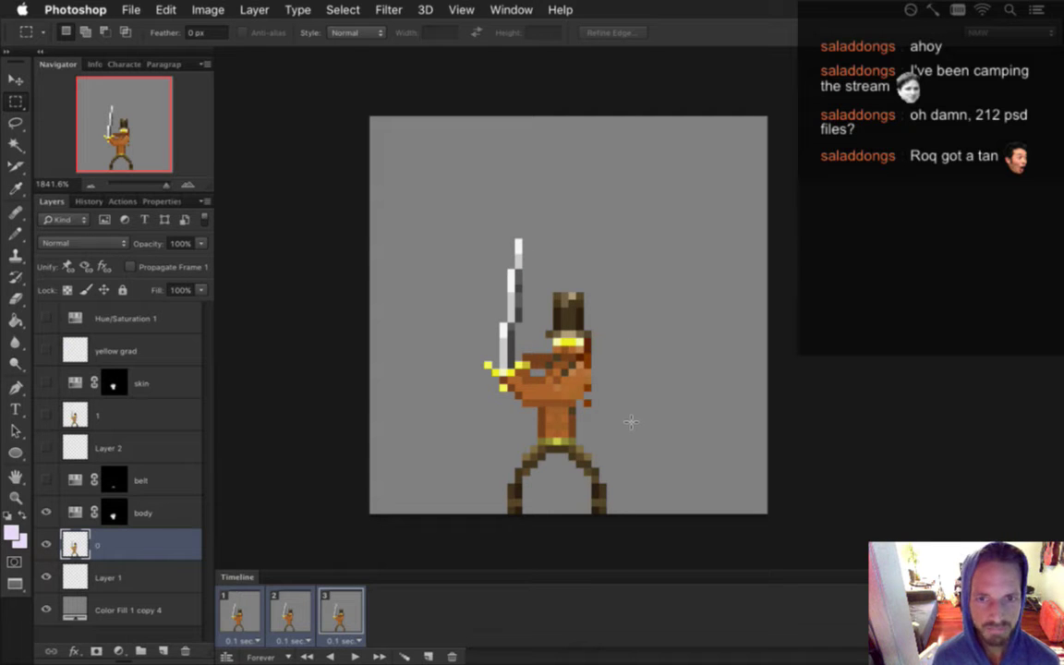
left_click_drag(499, 352, 638, 446)
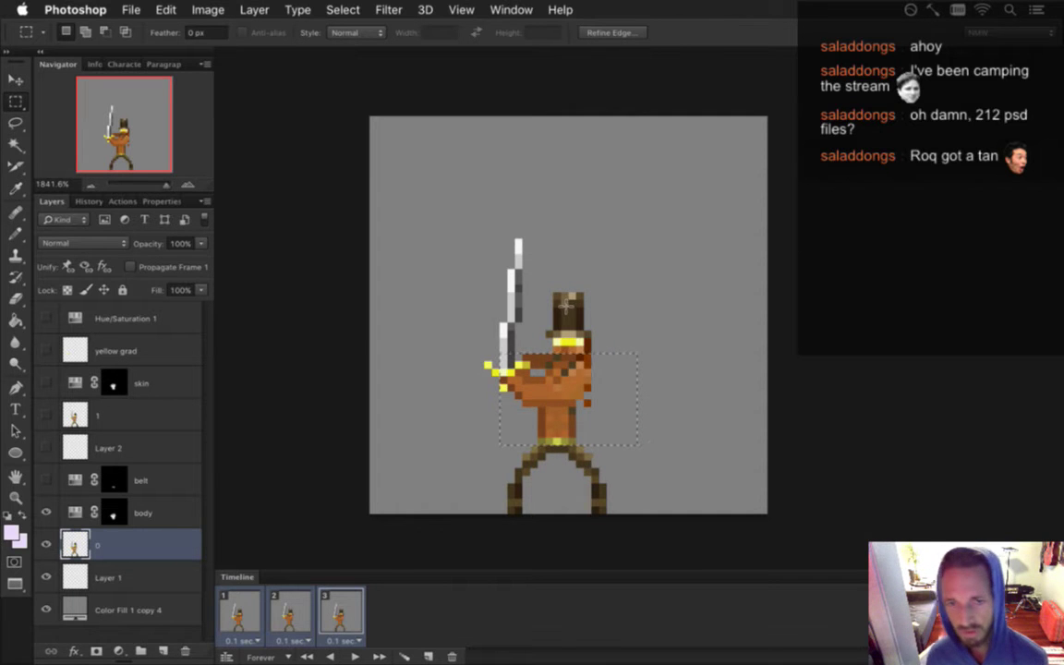
left_click(508, 277)
left_click_drag(500, 354, 607, 436)
left_click(617, 385)
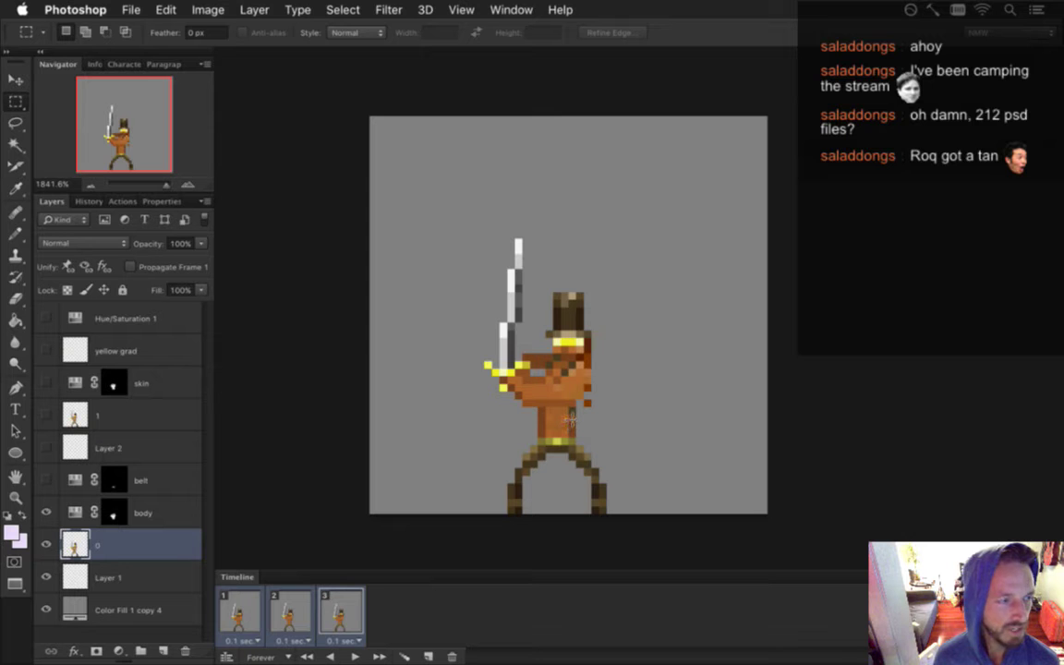
left_click_drag(487, 360, 630, 436)
key("super+Tab")
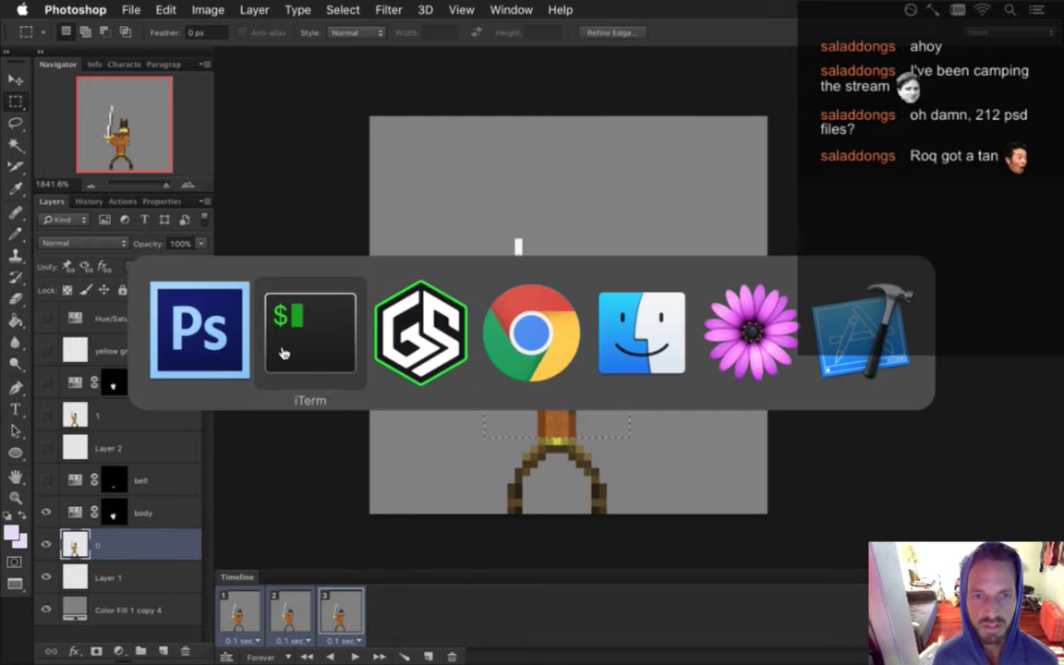
left_click(185, 360)
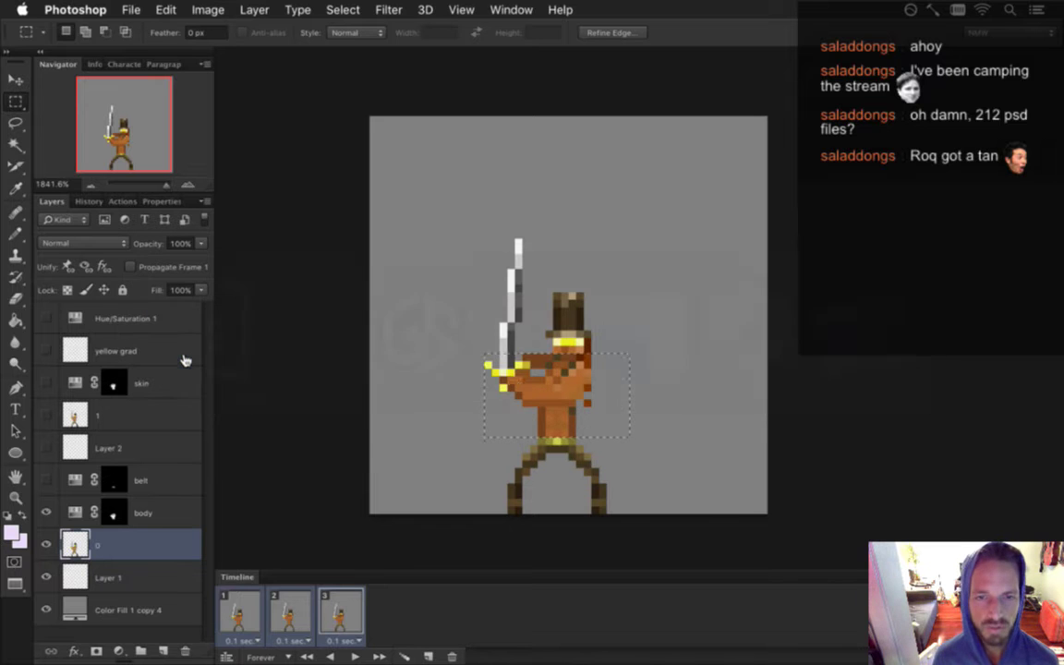
left_click(522, 392)
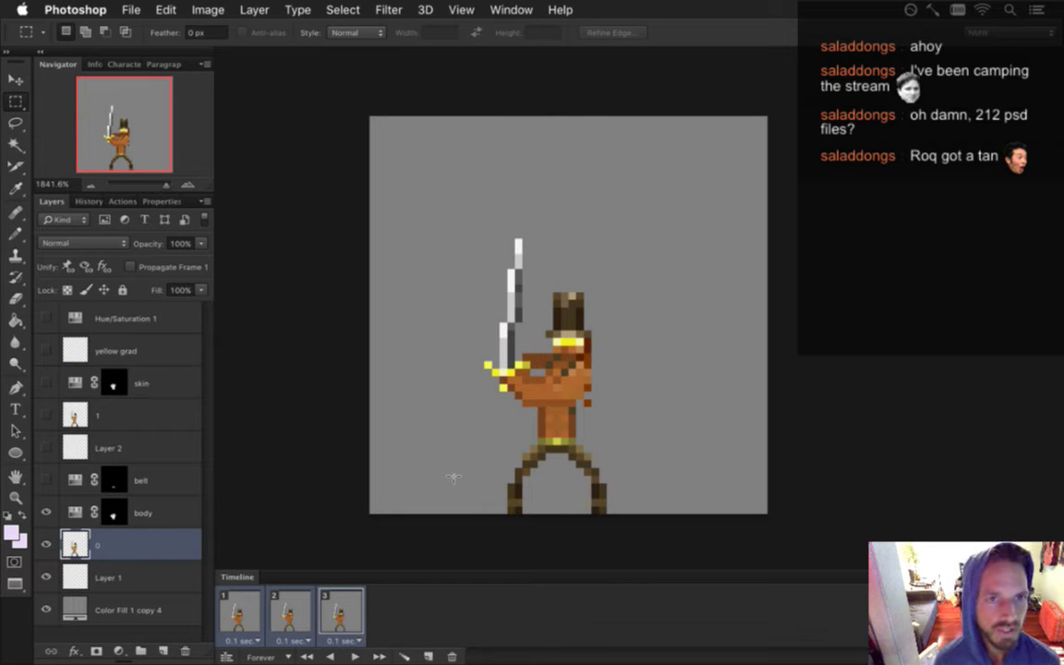
Examine the sword blade's shading by outlining the blade and its tip with marquee selections, ending with nothing selected
left_click_drag(500, 369, 533, 326)
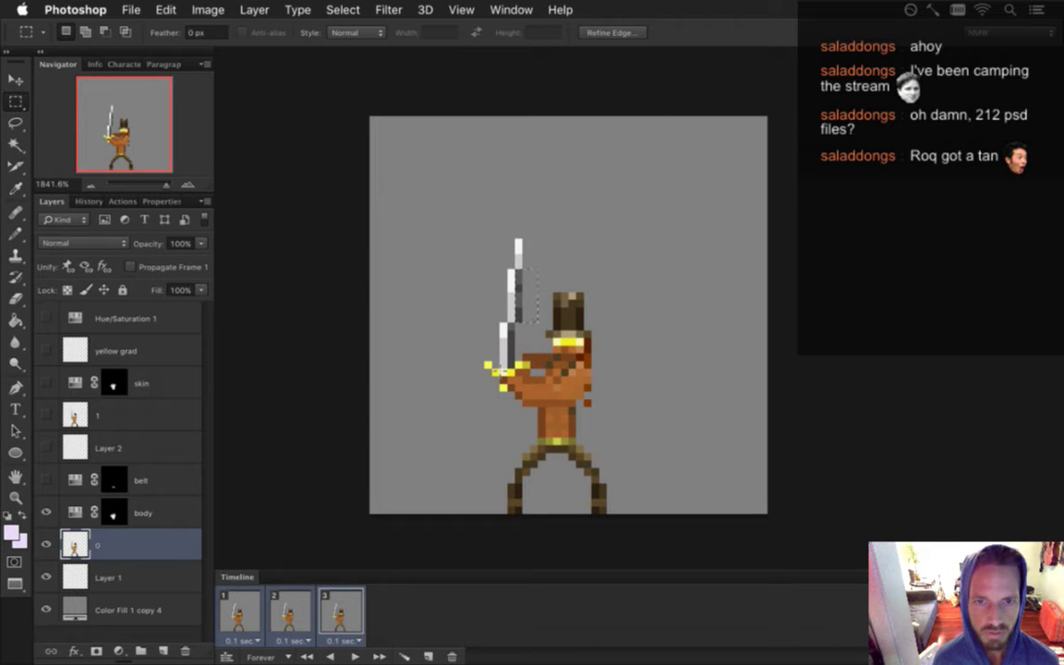
left_click_drag(490, 223, 524, 370)
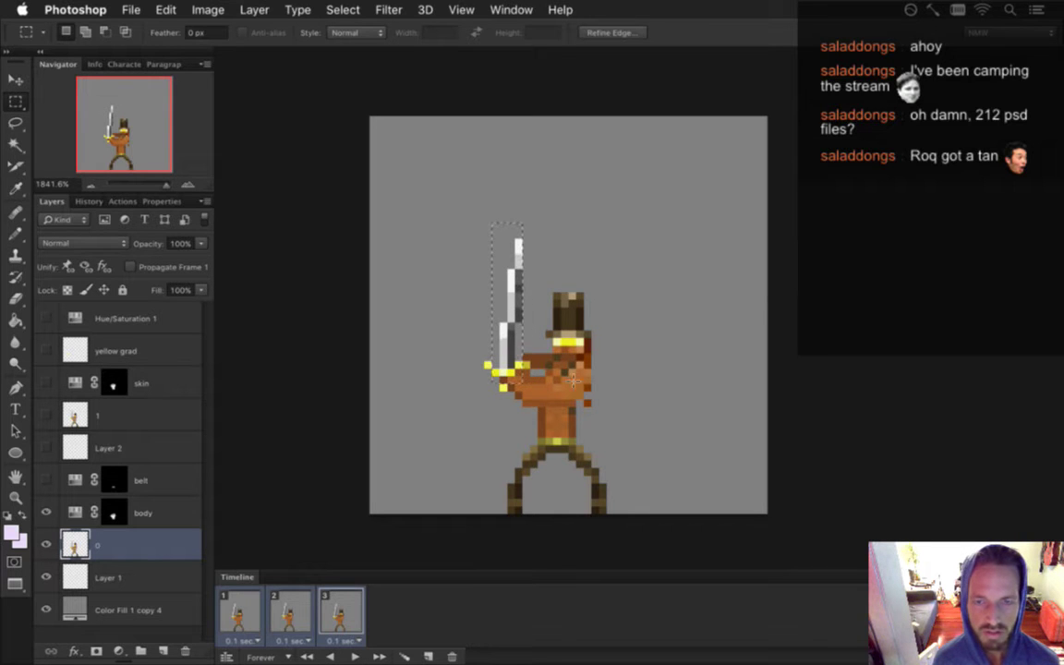
left_click(518, 262)
left_click_drag(517, 262, 514, 237)
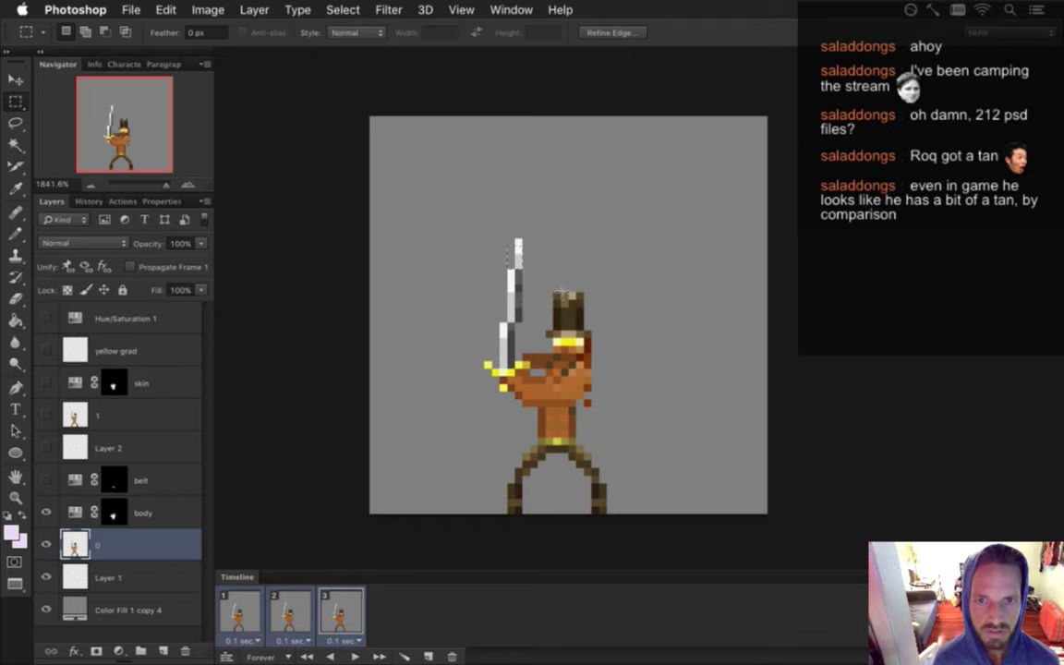
left_click(382, 253)
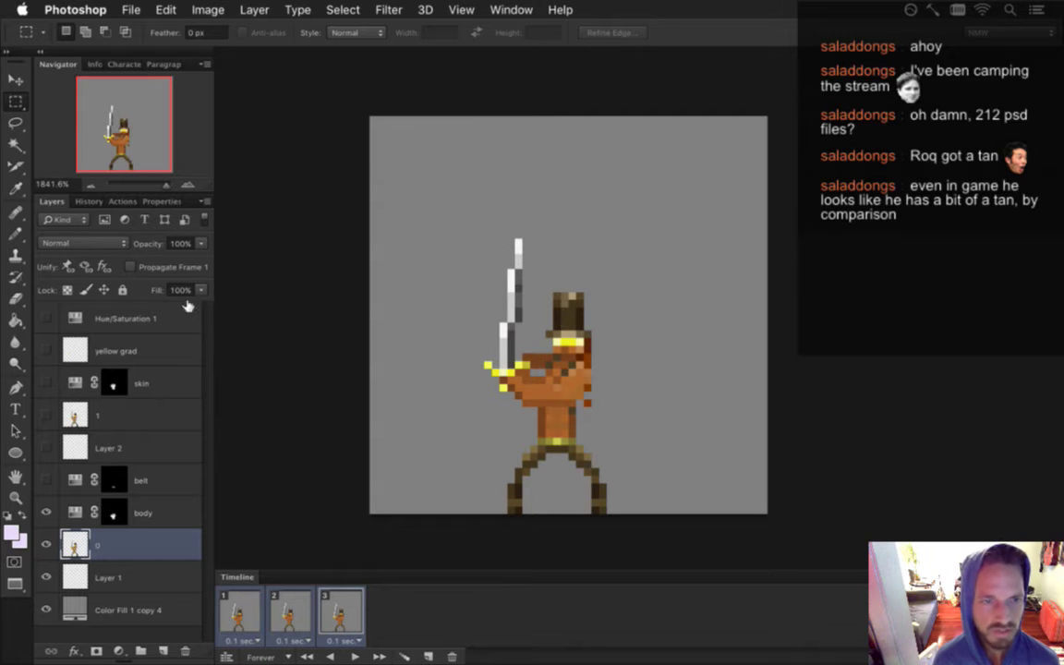
Compare the sprite in grayscale and colour by toggling the Hue/Saturation 1 layer's visibility, leaving the layer hidden
left_click(46, 318)
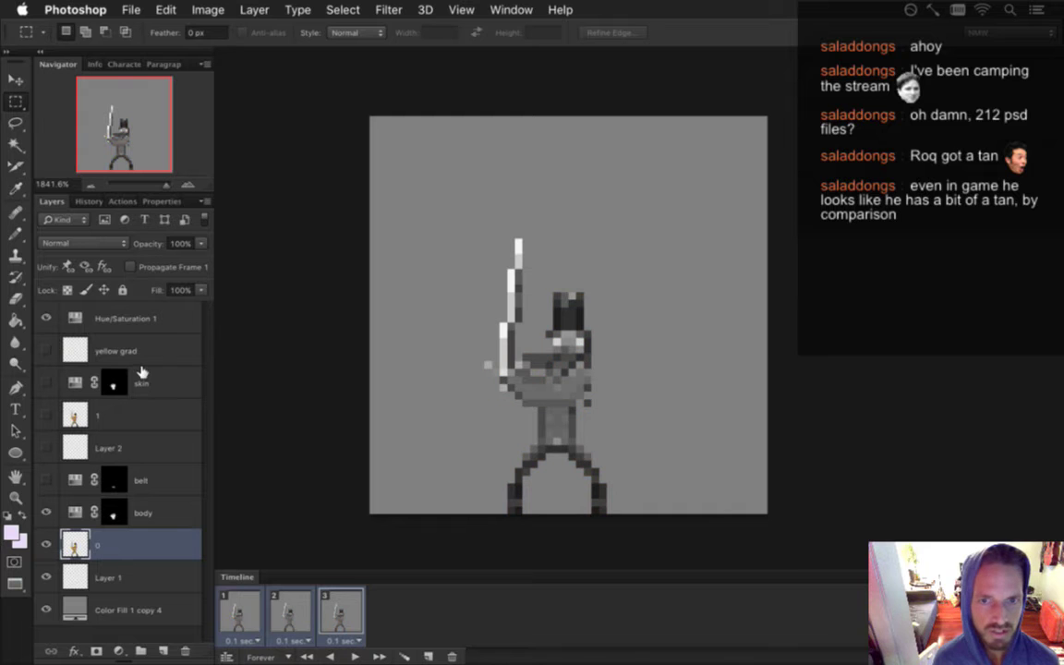
left_click(47, 318)
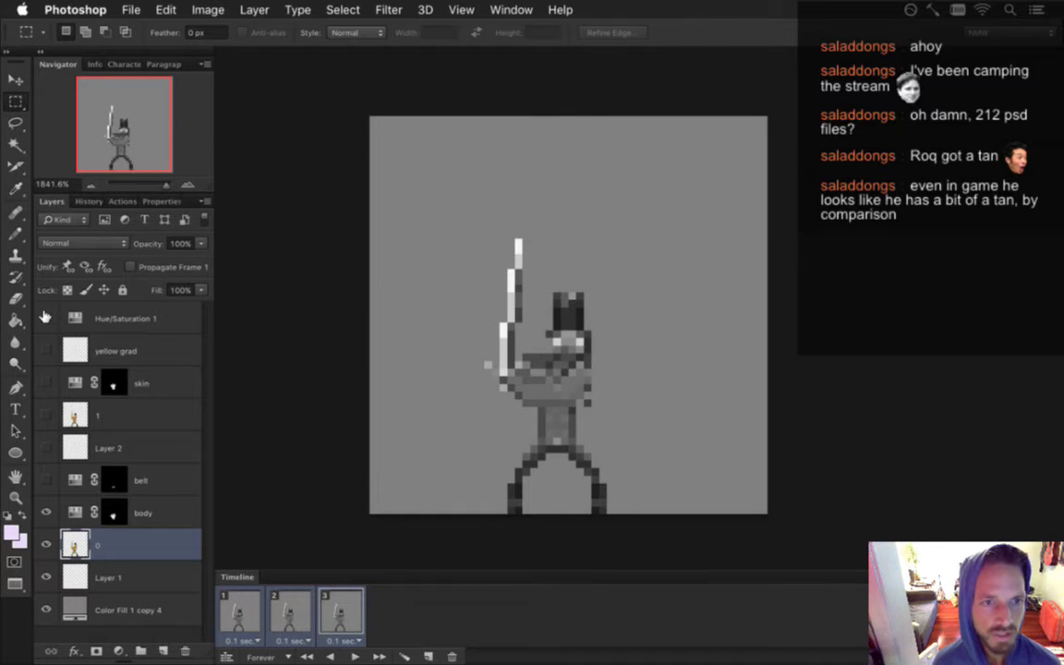
left_click(46, 318)
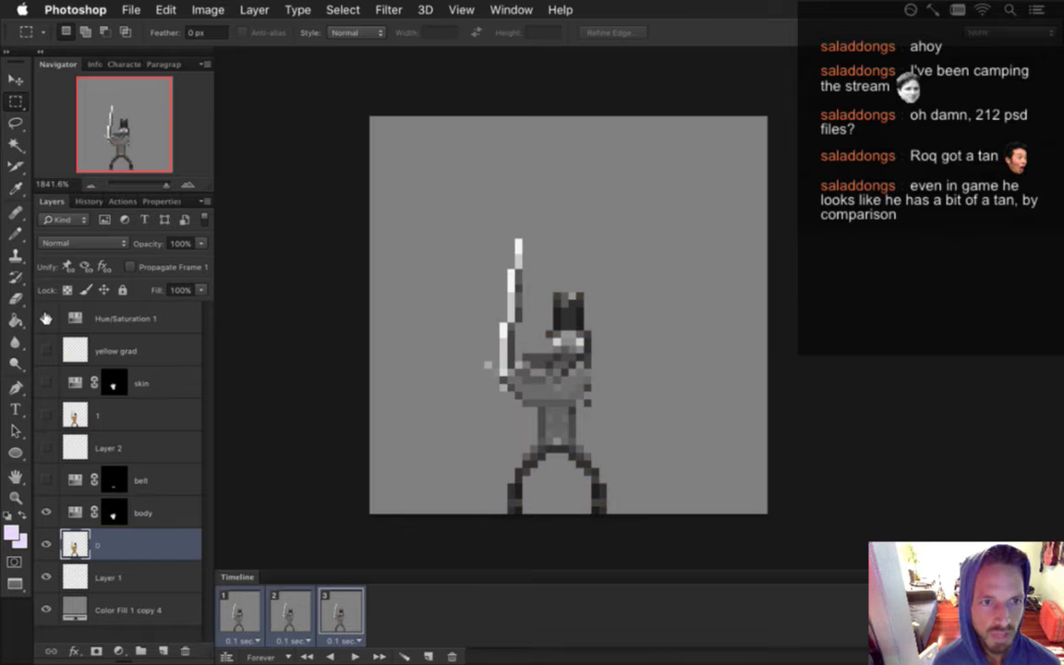
left_click(42, 316)
left_click(43, 315)
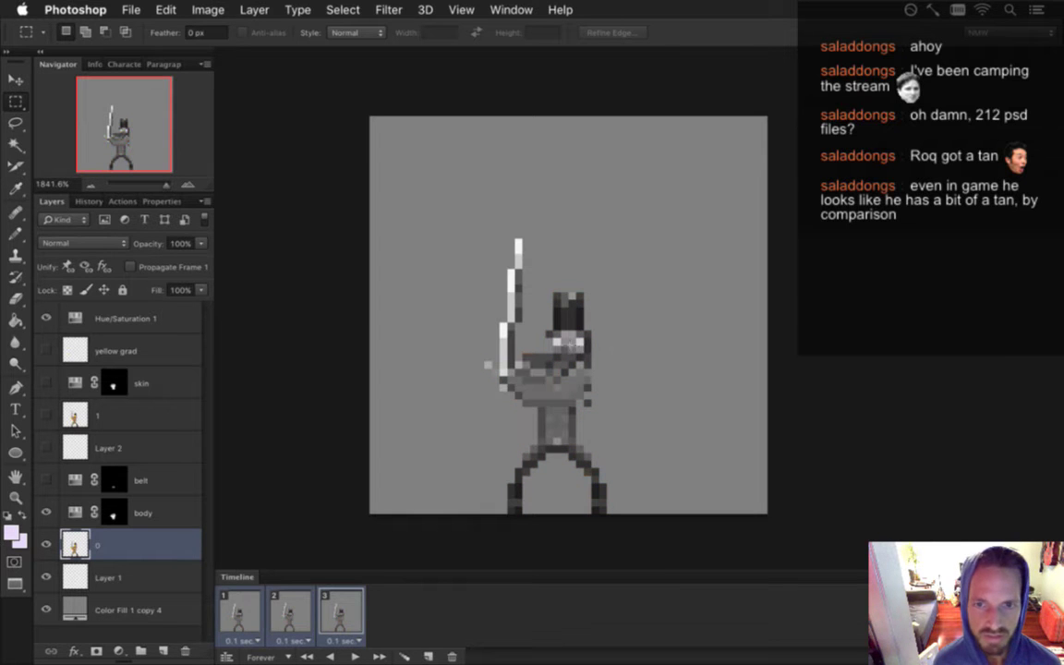
left_click(46, 317)
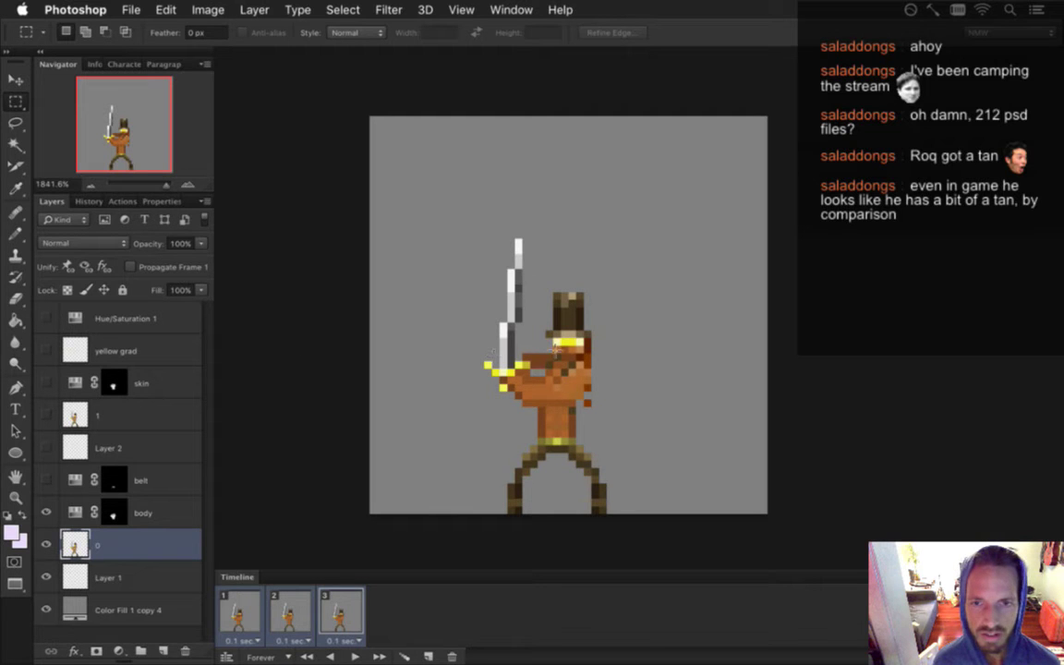
Examine the sprite's yellow eyes with marquee selections, first in colour and again with the Hue/Saturation 1 layer shown
left_click_drag(558, 342, 596, 333)
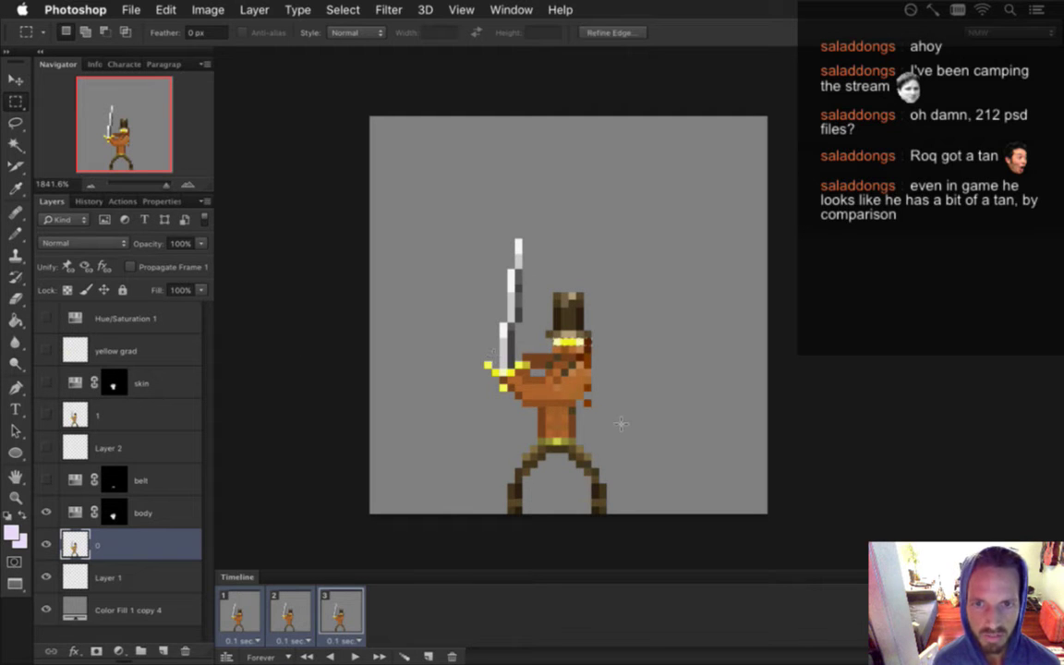
left_click(624, 372)
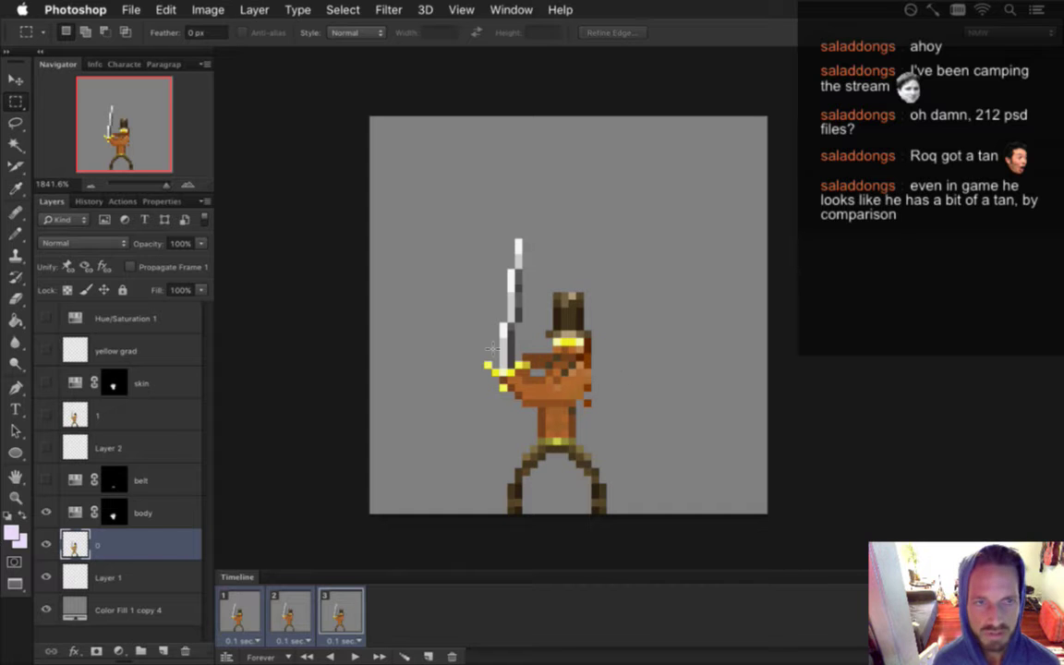
left_click(46, 318)
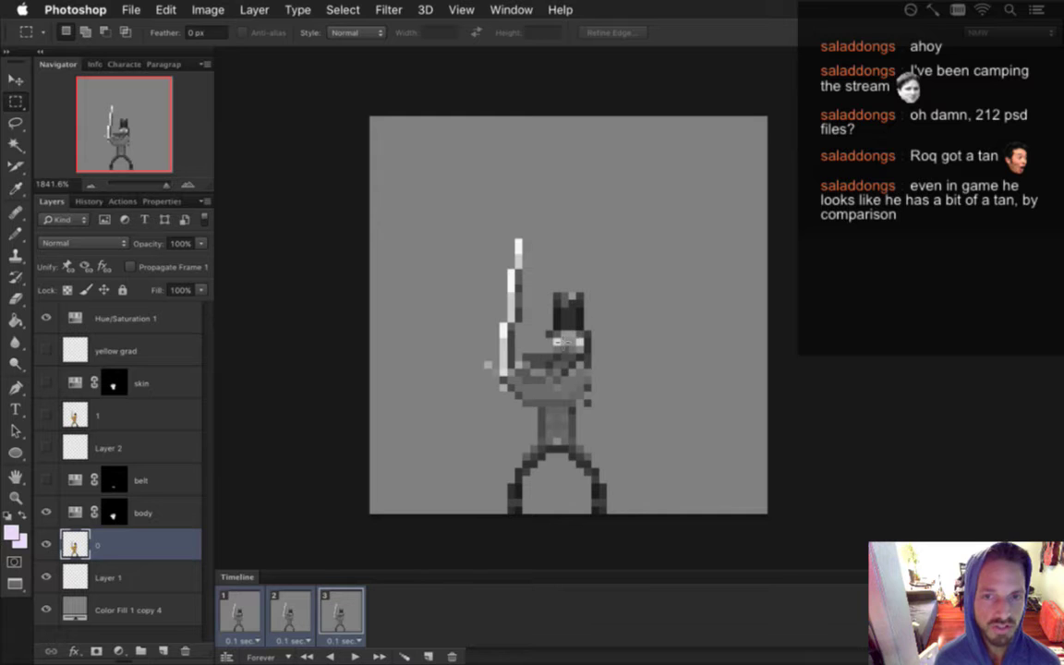
left_click_drag(558, 340, 584, 347)
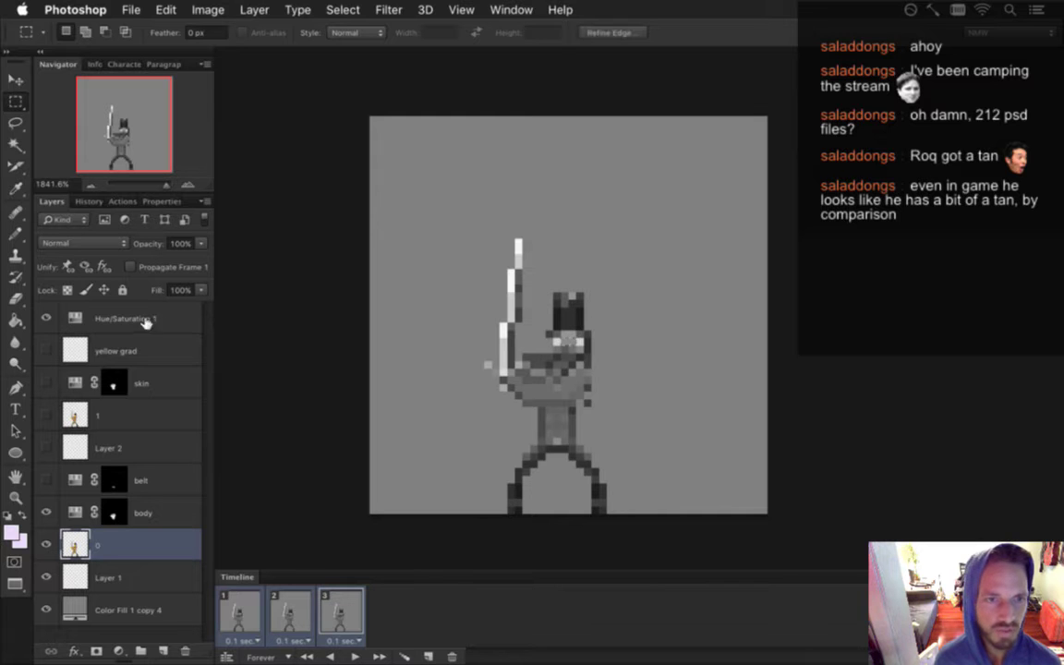
Clear the eye selection and compare the eyes' brightness by toggling the Hue/Saturation 1 layer, leaving it hidden
left_click(47, 318)
left_click(47, 317)
left_click(47, 318)
left_click(46, 317)
key("ctrl+d")
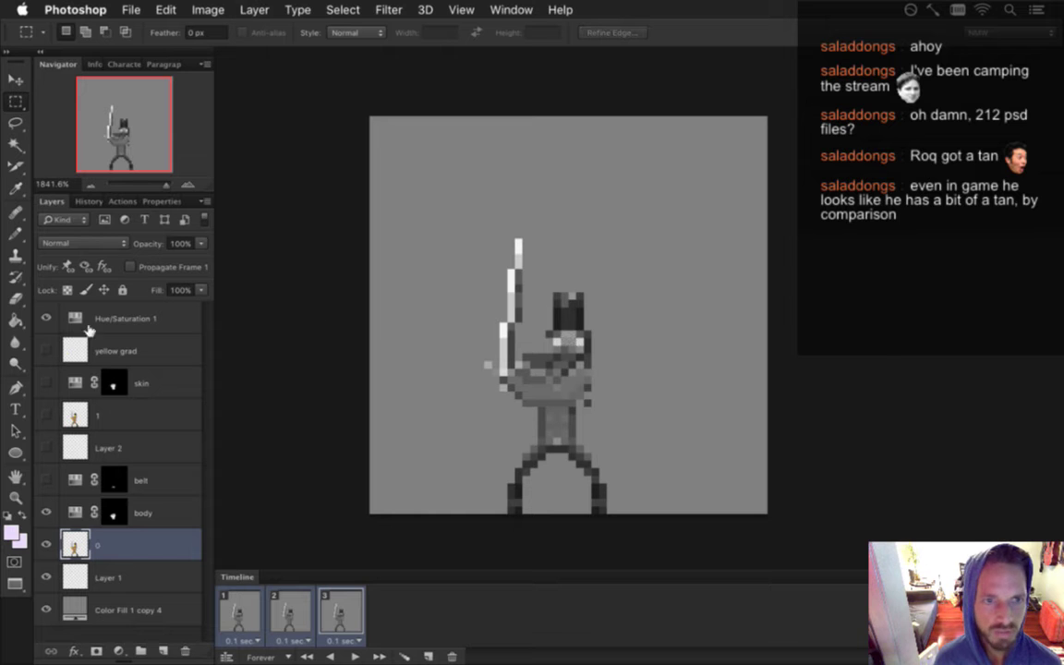
left_click(47, 318)
left_click(46, 318)
left_click(46, 318)
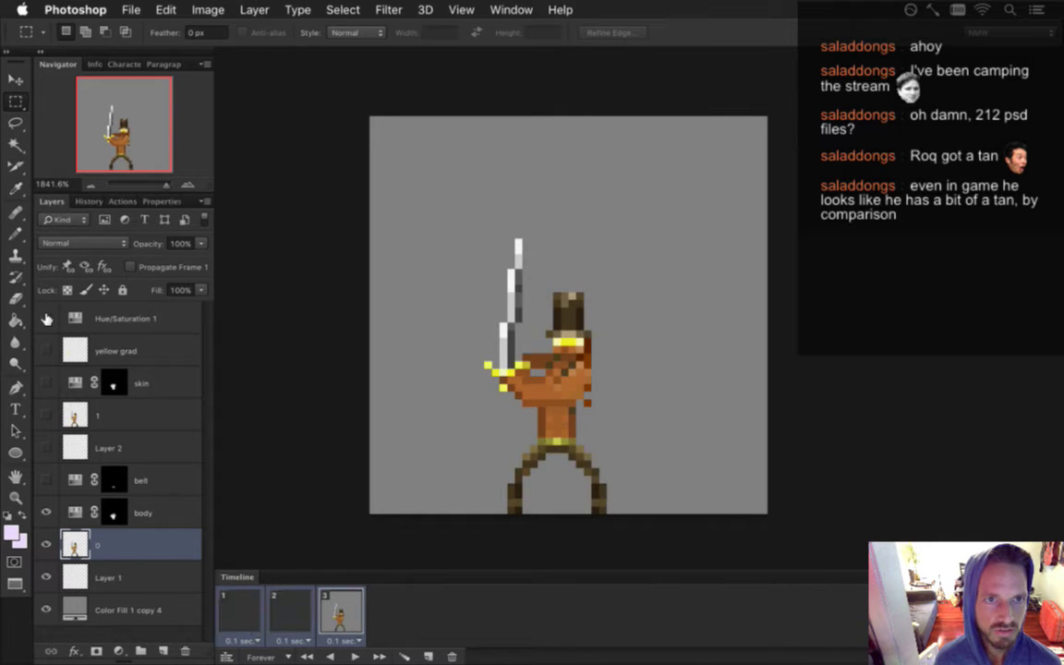
left_click(46, 318)
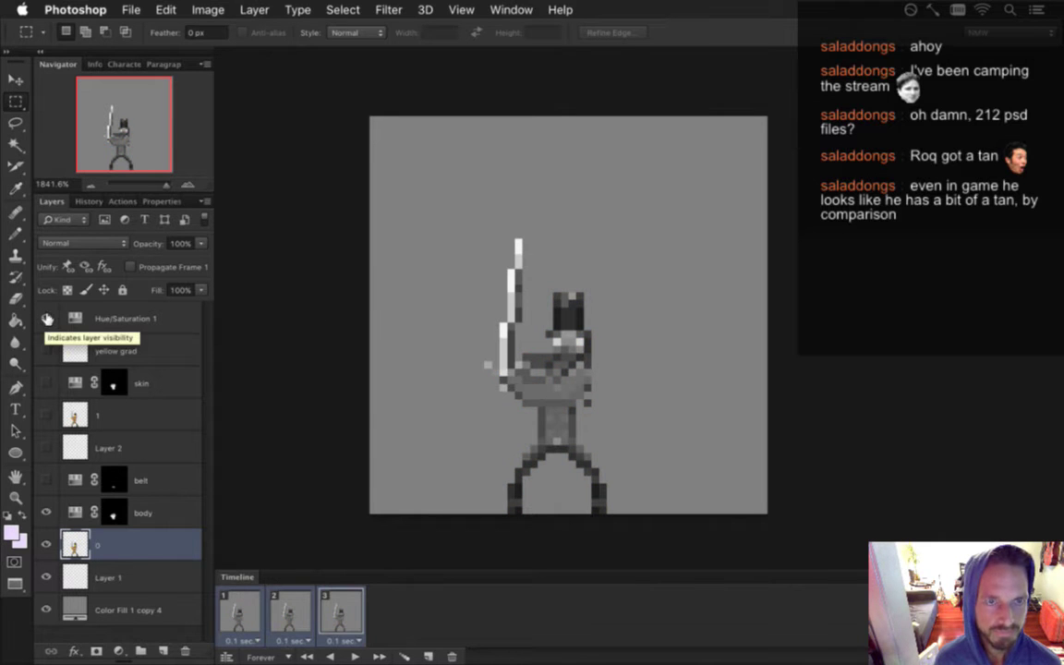
left_click(46, 318)
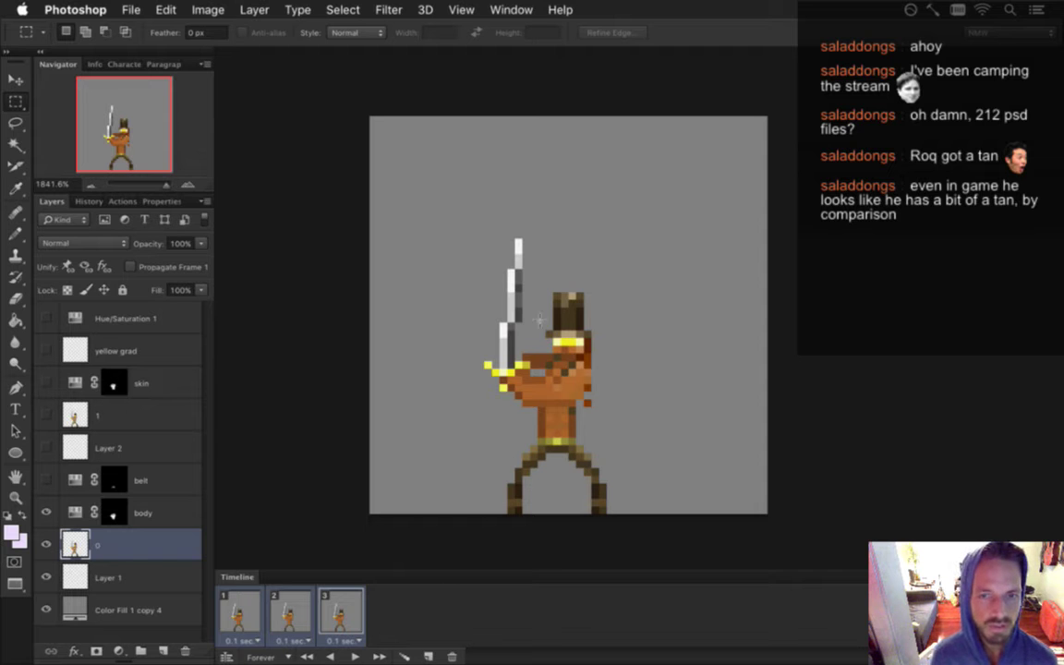
Outline the top of the hat with a temporary marquee selection and select only frame 1 in the animation
left_click_drag(545, 297, 600, 287)
left_click(602, 327)
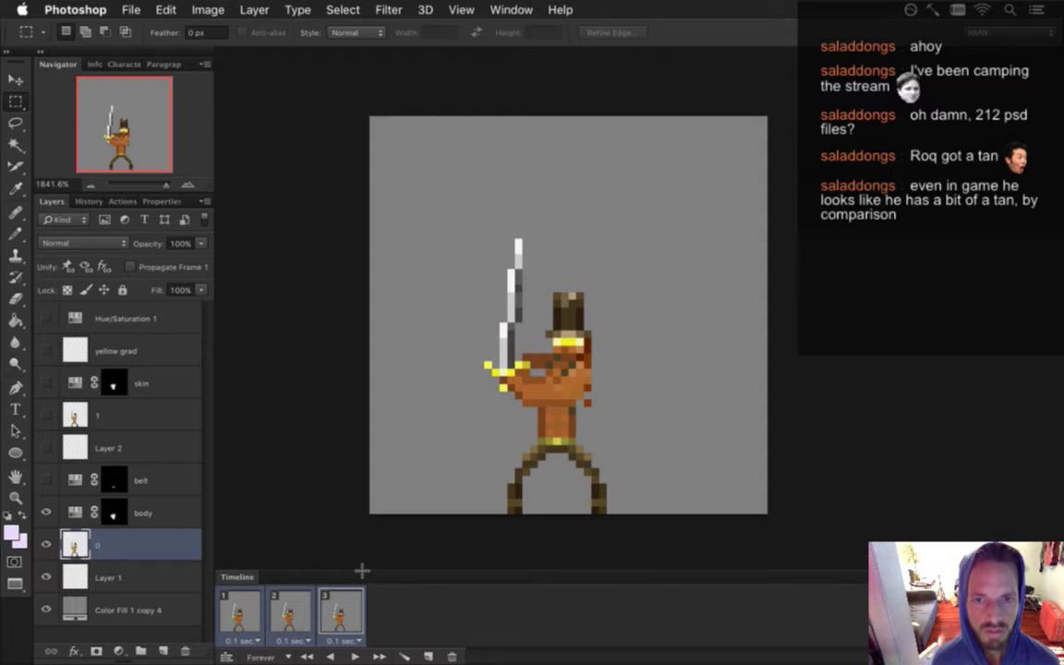
left_click(242, 615)
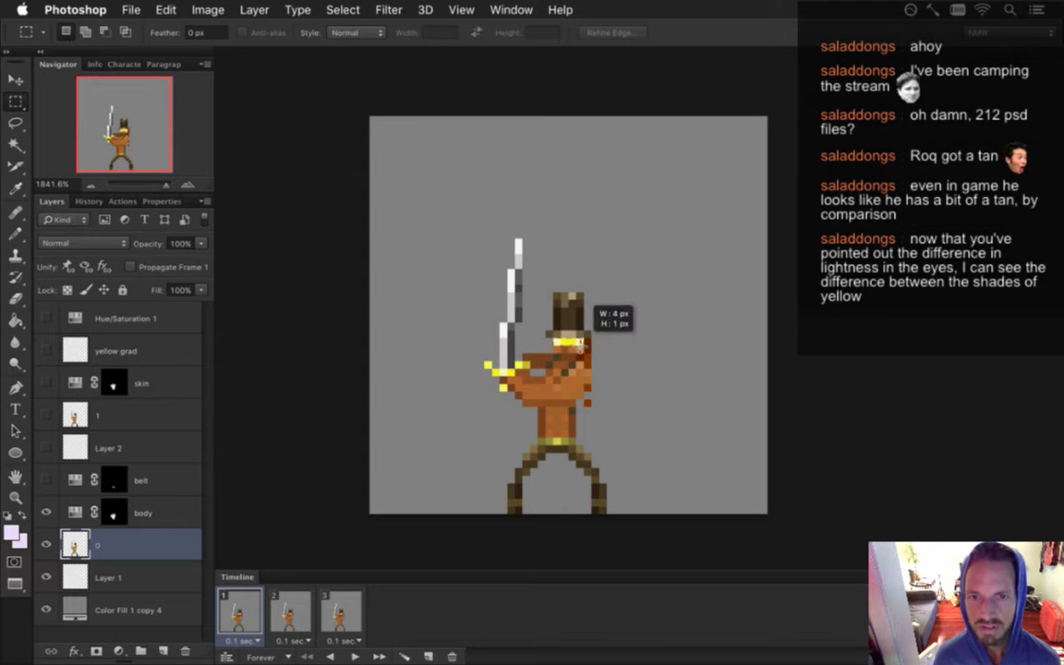
Switch from Photoshop by way of Xcode to the running Songbringer game
key("super+Tab")
key("super+Tab")
key("super+Tab")
key("super+Tab")
key("super+Tab")
key("super+Tab")
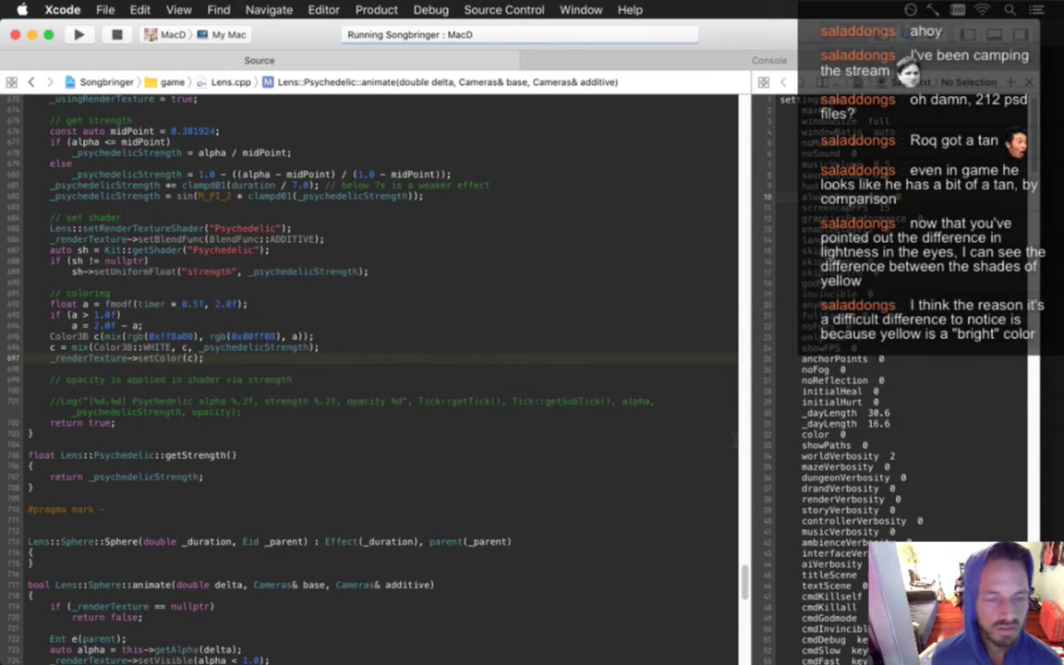
key("super+Tab")
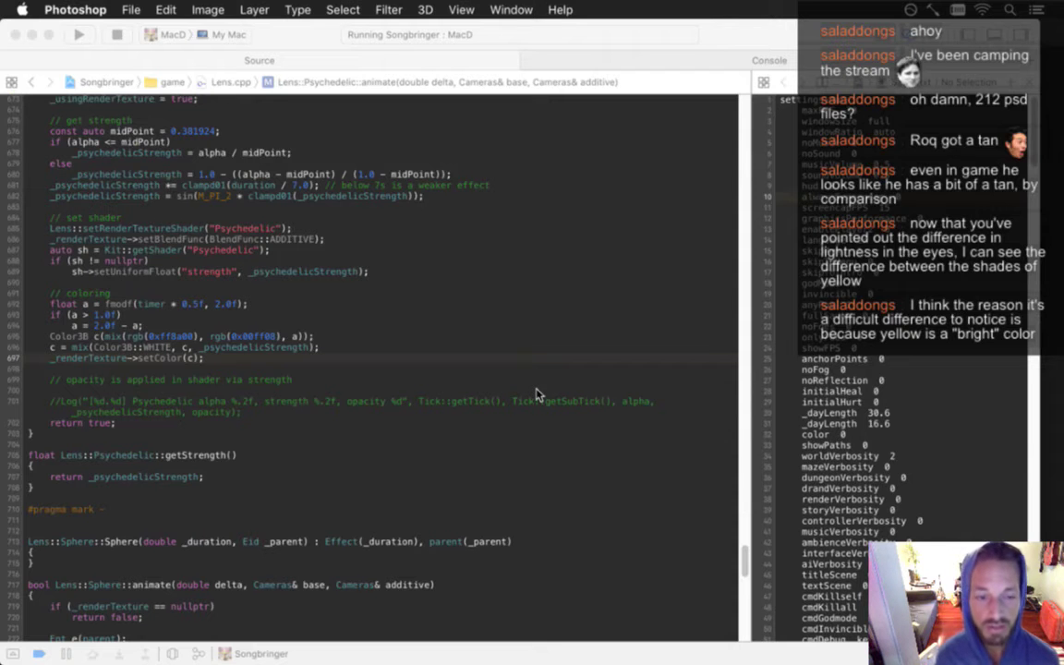
key("super+Tab")
key("super+Tab")
key("super+Tab")
key("super+Tab")
key("super+Tab")
key("super+Tab")
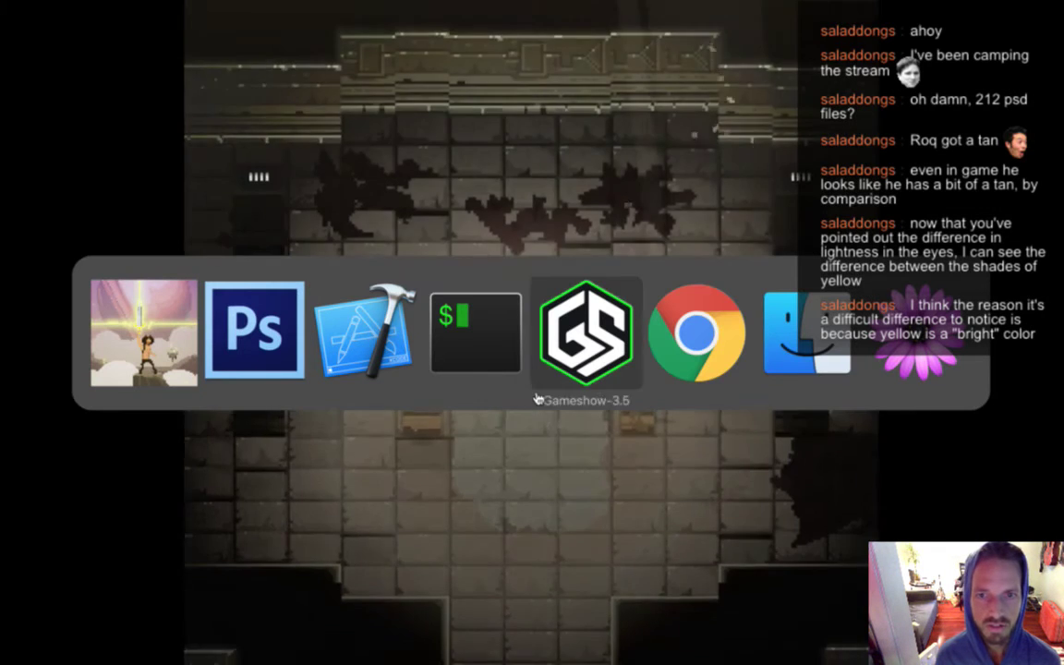
key("super+Tab")
key("super+Tab")
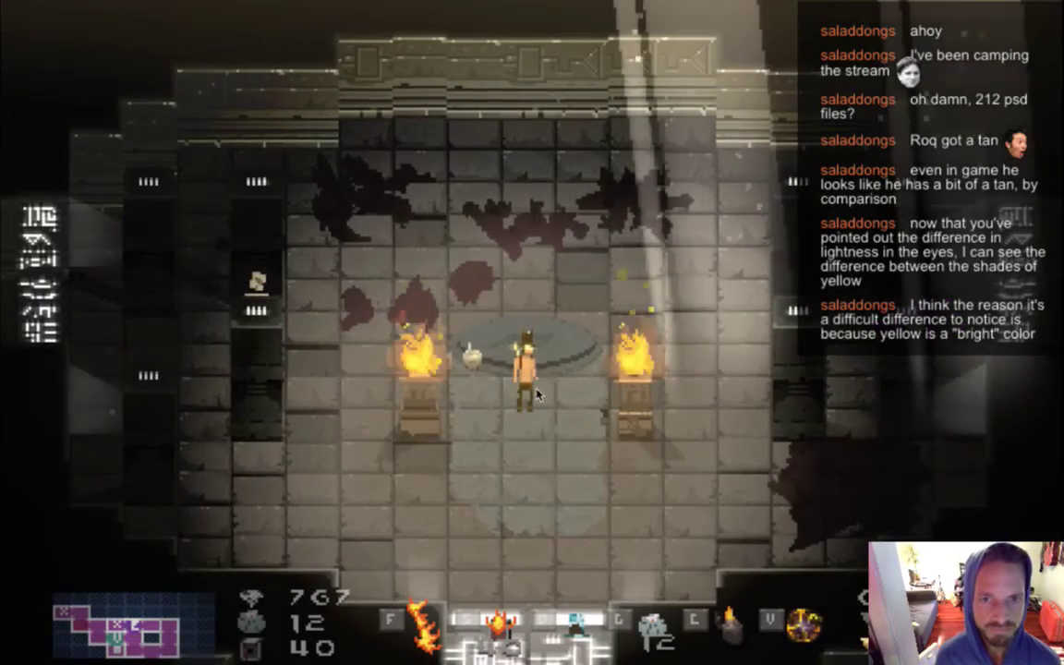
Move the hero from the round platform to just below the right-hand brazier and examine his in-game colours
key("s")
key("d")
key("w")
key("s")
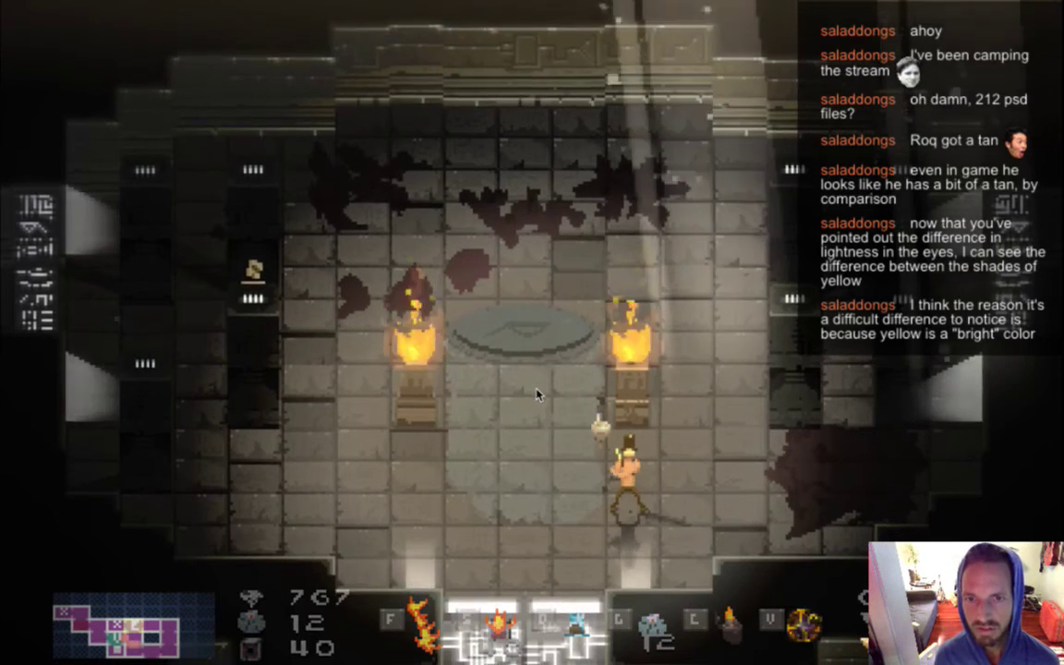
key("f")
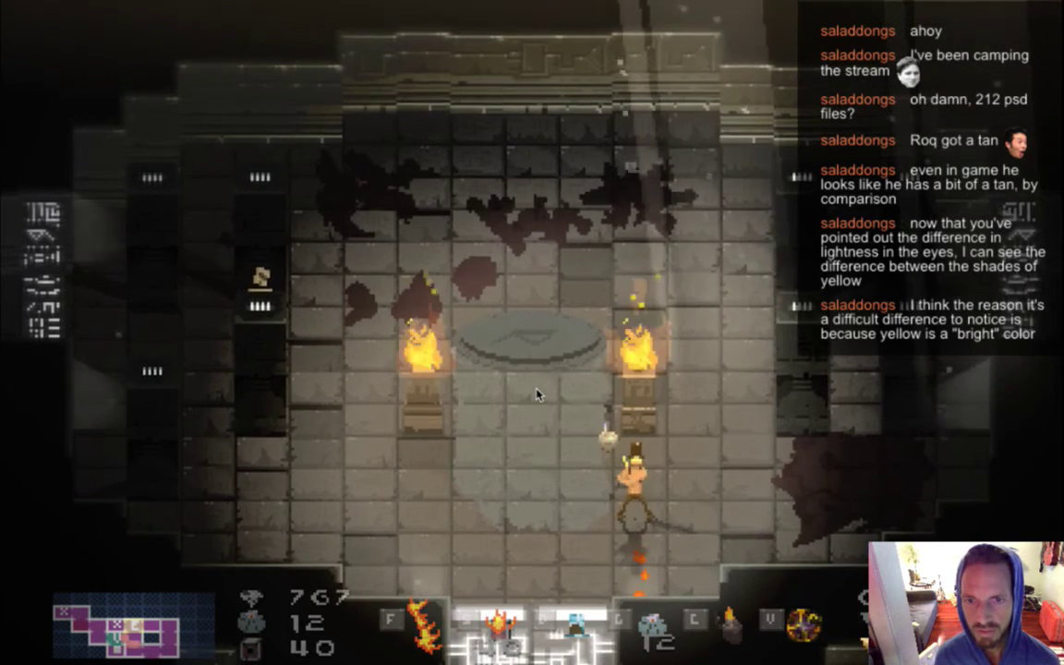
Move the hero from below the right-hand brazier across to the room's left side, examining his in-game colours
key("f")
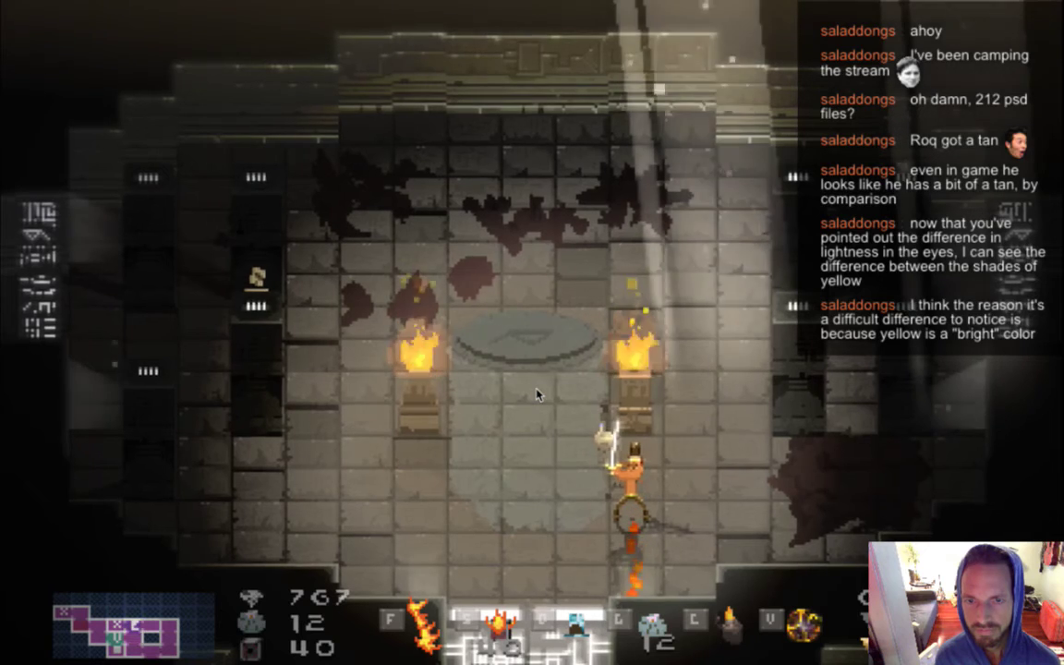
key("d")
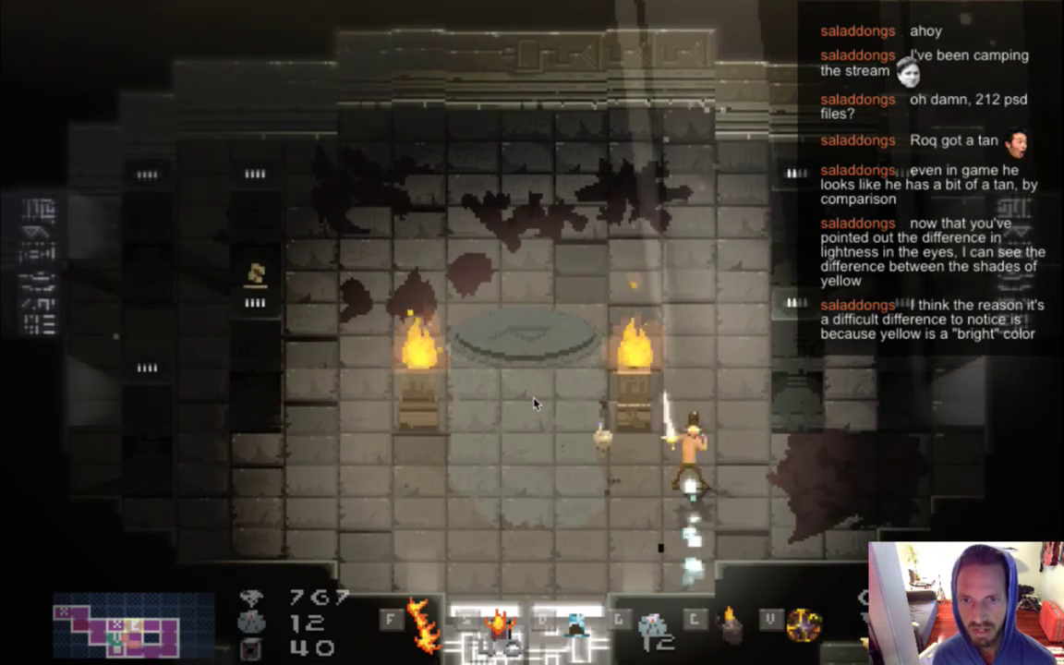
key("a")
key("a")
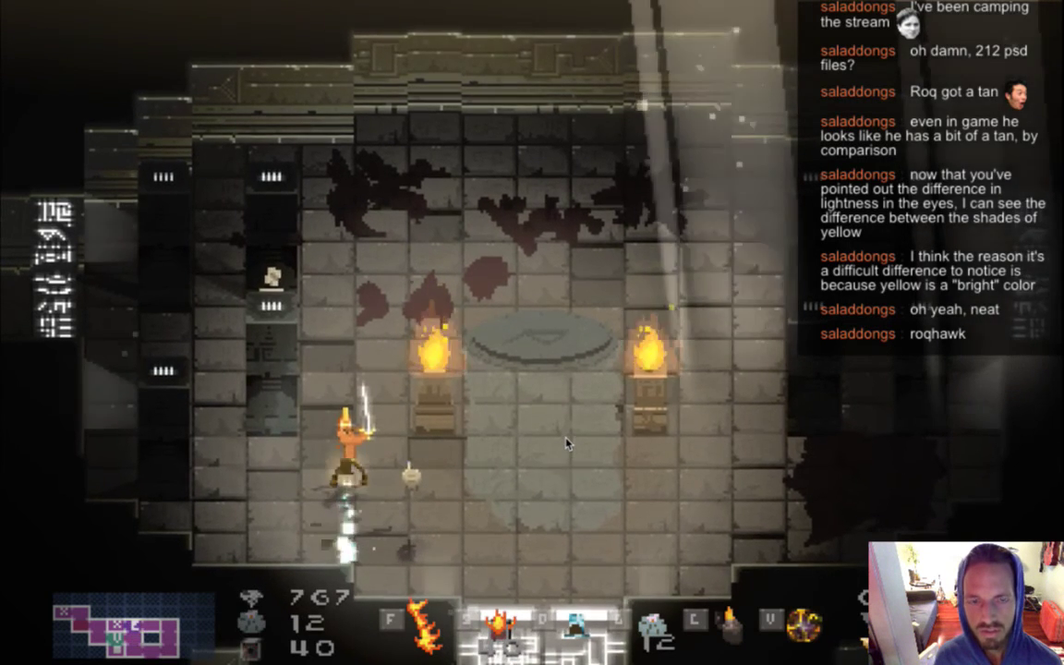
Switch back to Photoshop, outline the hero's torso with a temporary marquee and make layer 0 active
key("super+Tab")
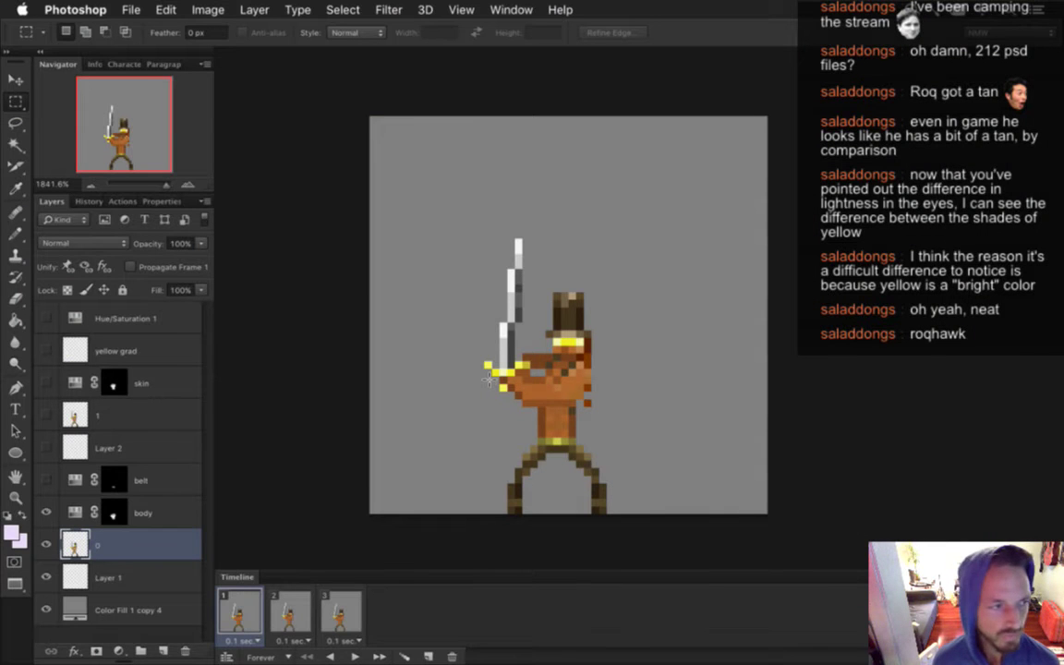
left_click(81, 507)
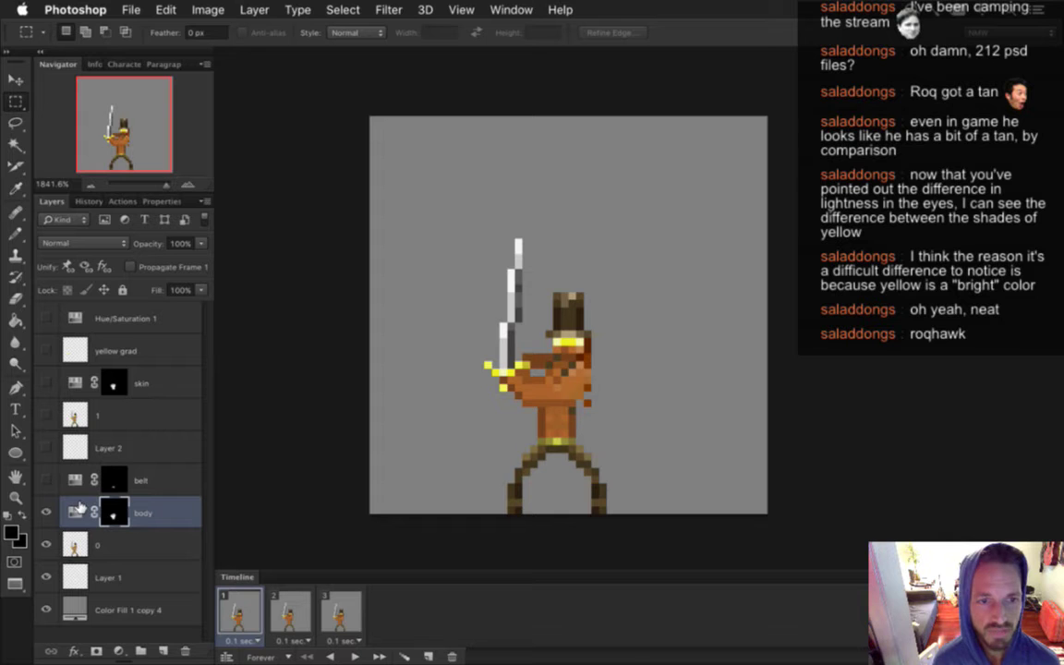
left_click_drag(515, 354, 608, 429)
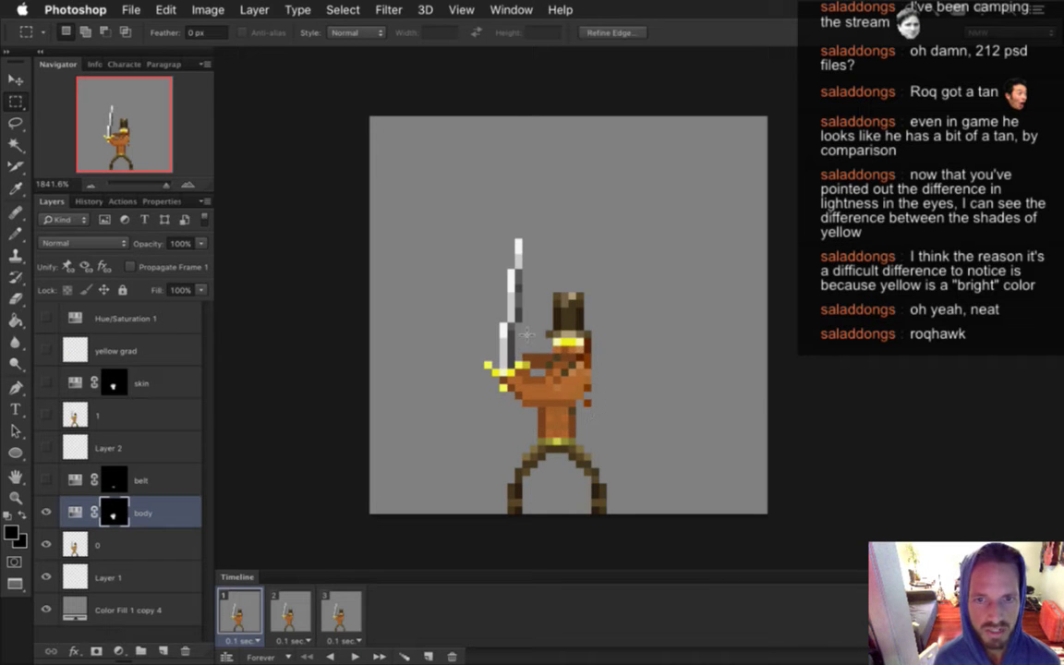
left_click(618, 416)
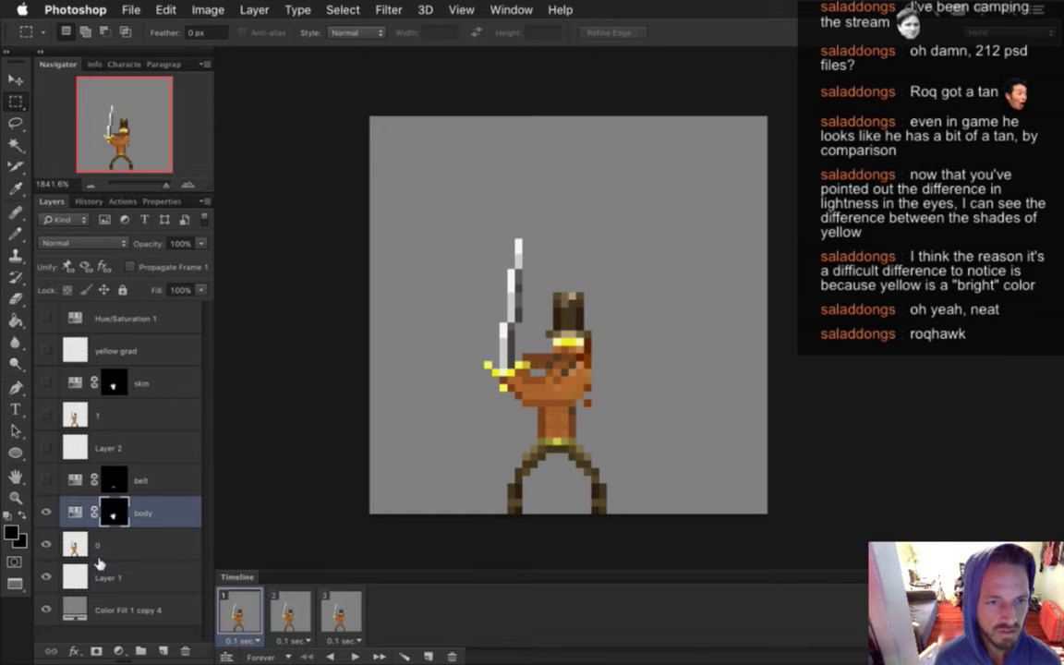
left_click(189, 552)
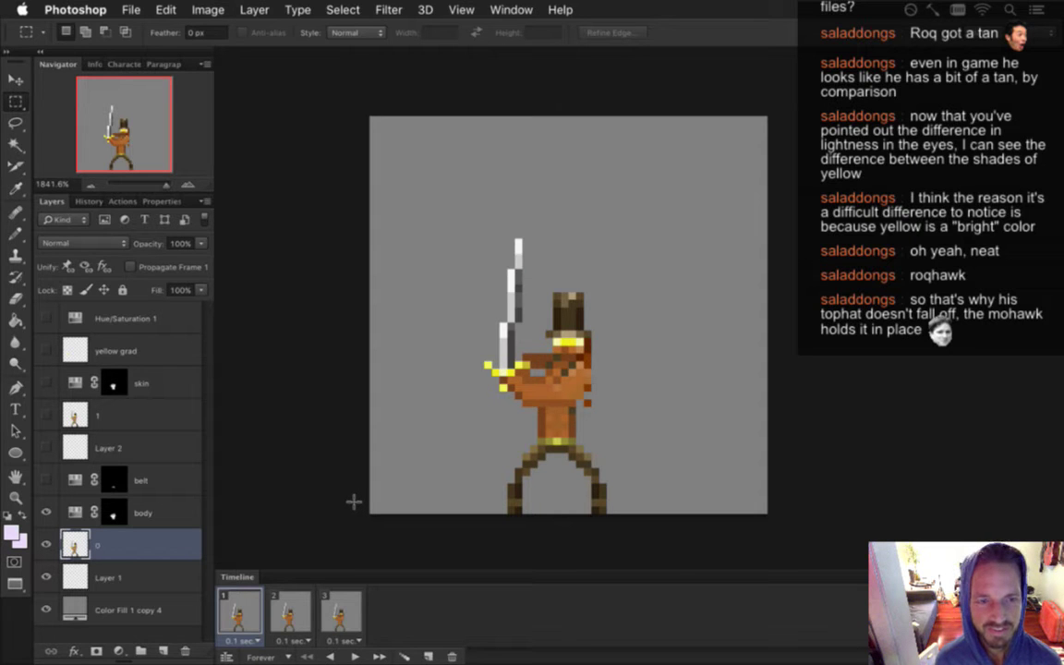
Select the hero's top hat on layer 0 with a rectangular marquee and tighten the selection to the hat's pixels
key("i")
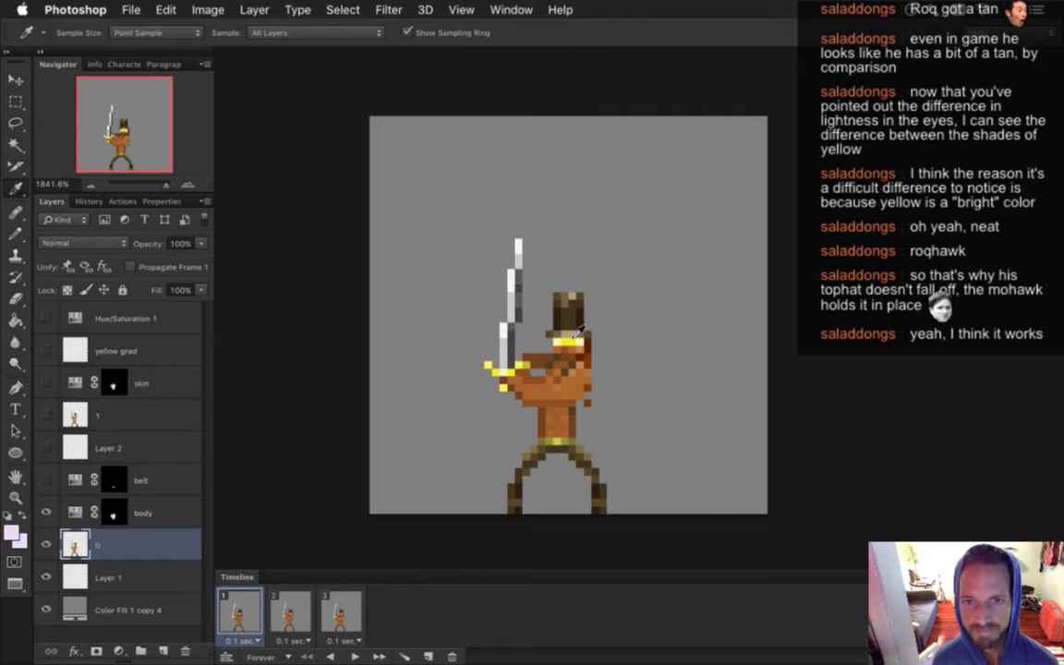
key("m")
left_click_drag(548, 297, 593, 331)
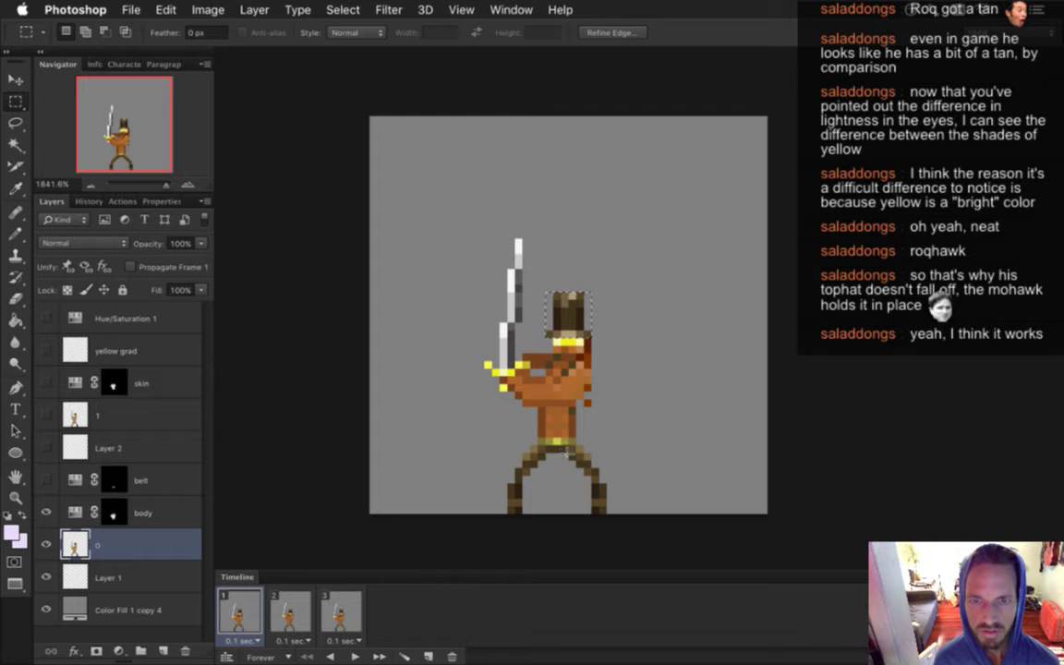
left_click_drag(548, 348, 597, 285)
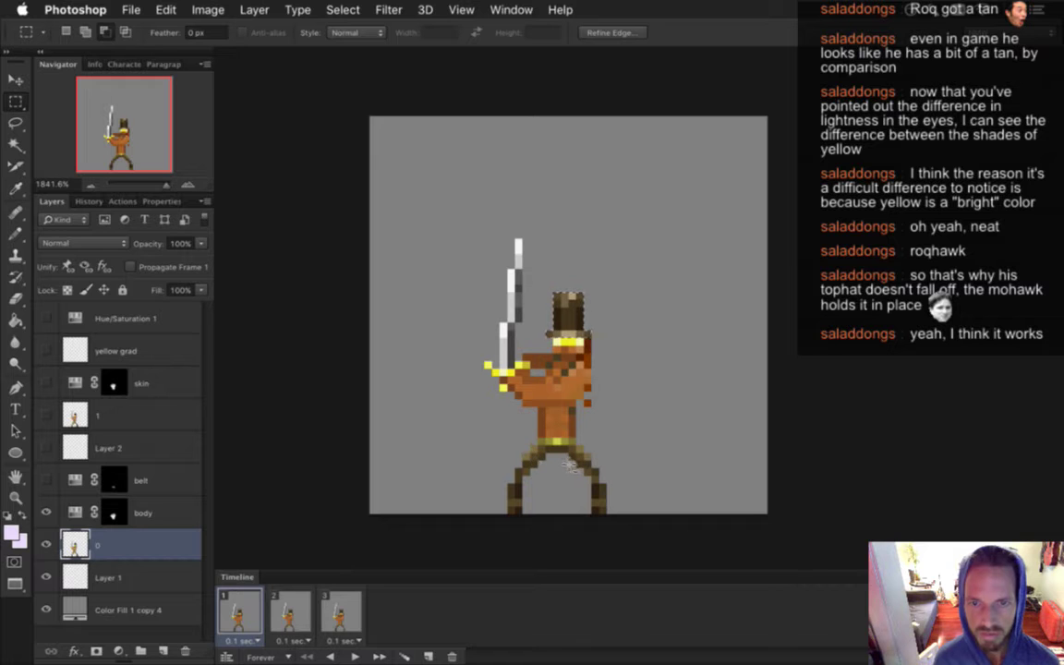
Add the hero's legs to the hat selection and subtract the empty areas around and between them
left_click_drag(511, 453, 606, 515)
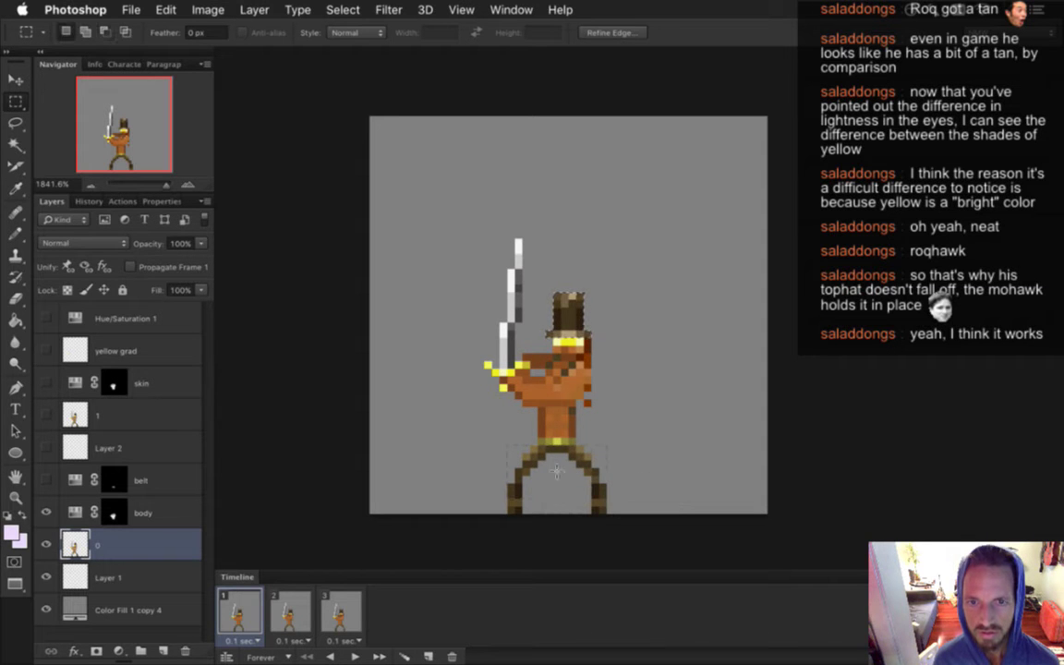
key("shift")
left_click_drag(514, 452, 604, 509)
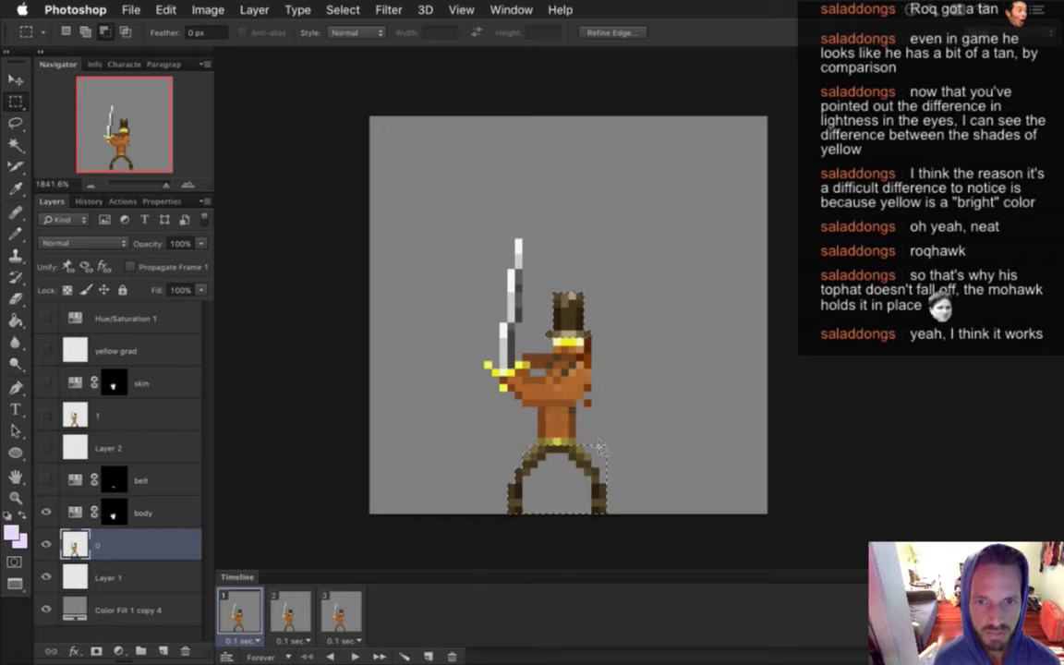
left_click_drag(592, 444, 608, 478)
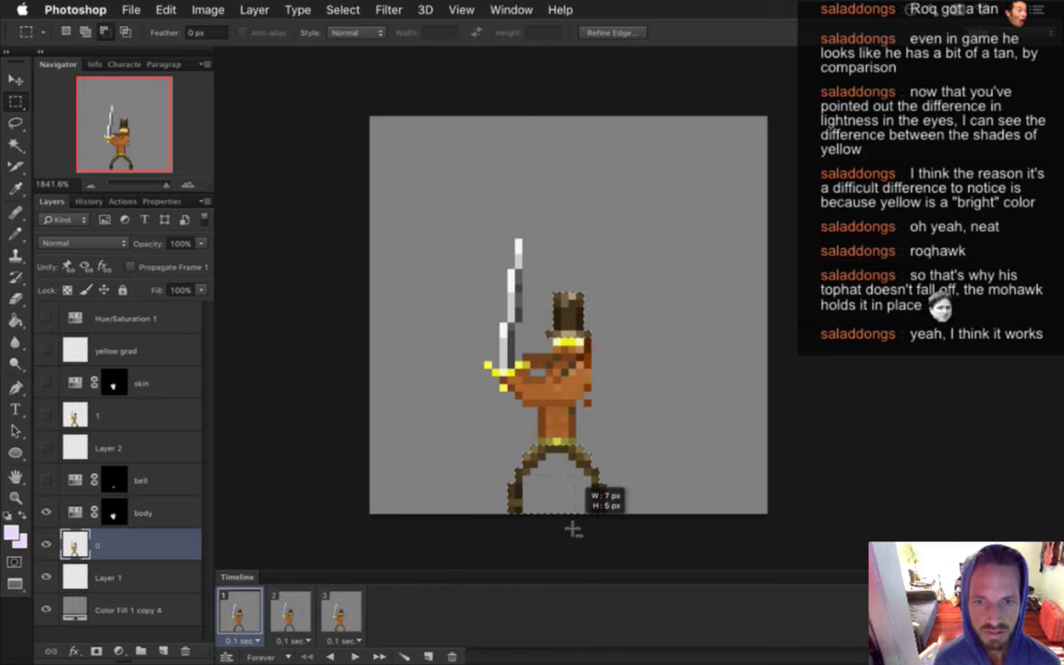
left_click_drag(586, 530, 582, 528)
left_click_drag(584, 471, 540, 474)
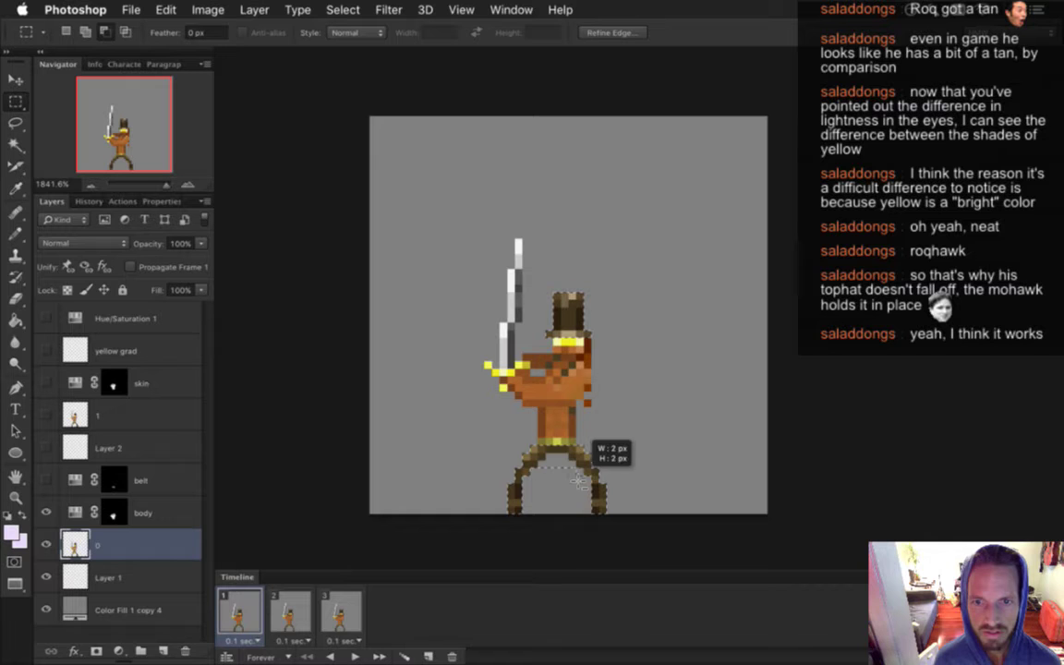
left_click_drag(563, 478, 566, 470)
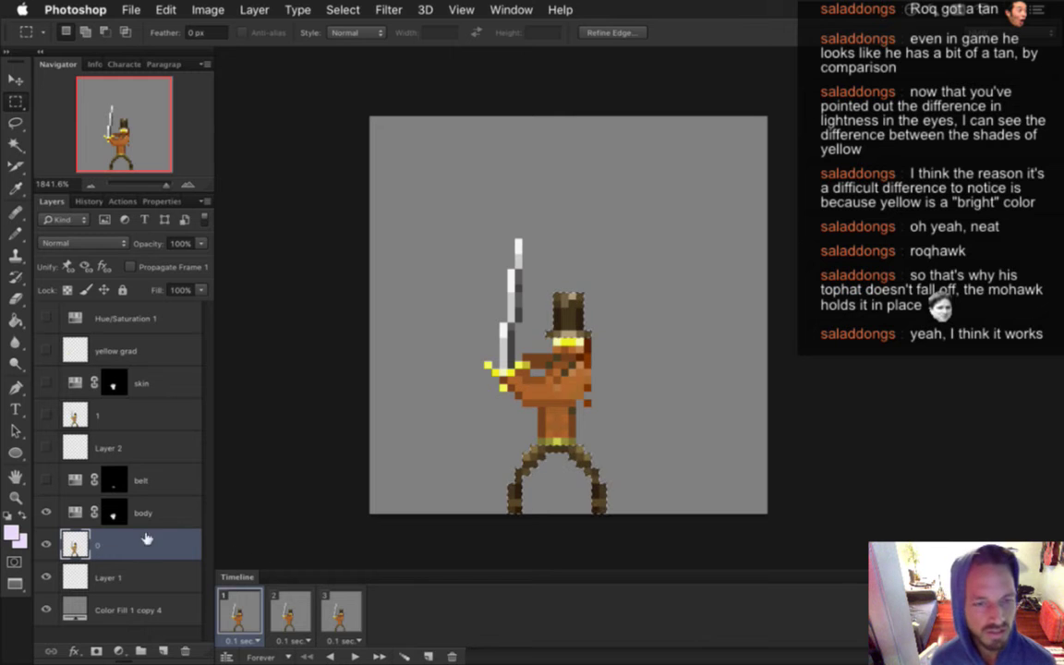
Add a Hue/Saturation adjustment layer masked to the hat and legs with Lightness +60, and save the document
left_click(120, 651)
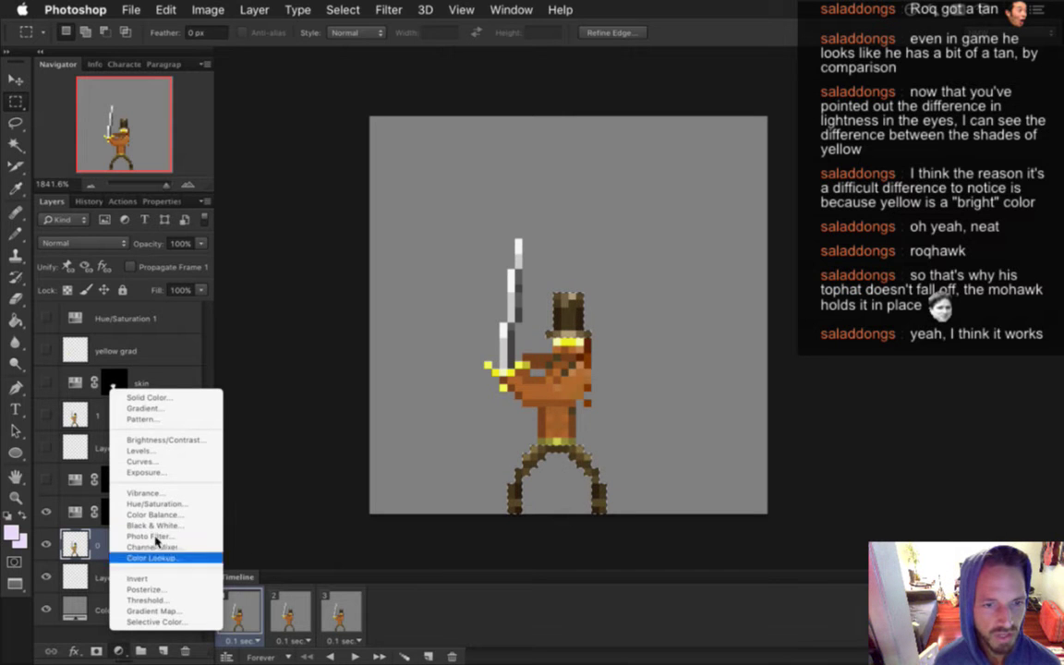
left_click(161, 506)
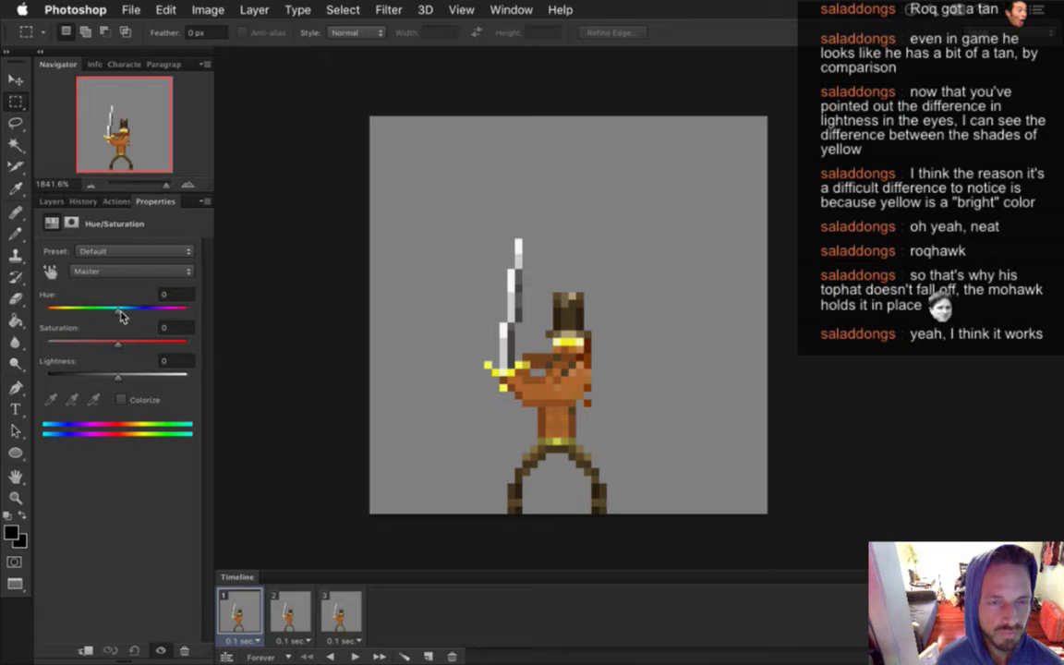
left_click_drag(118, 381, 144, 379)
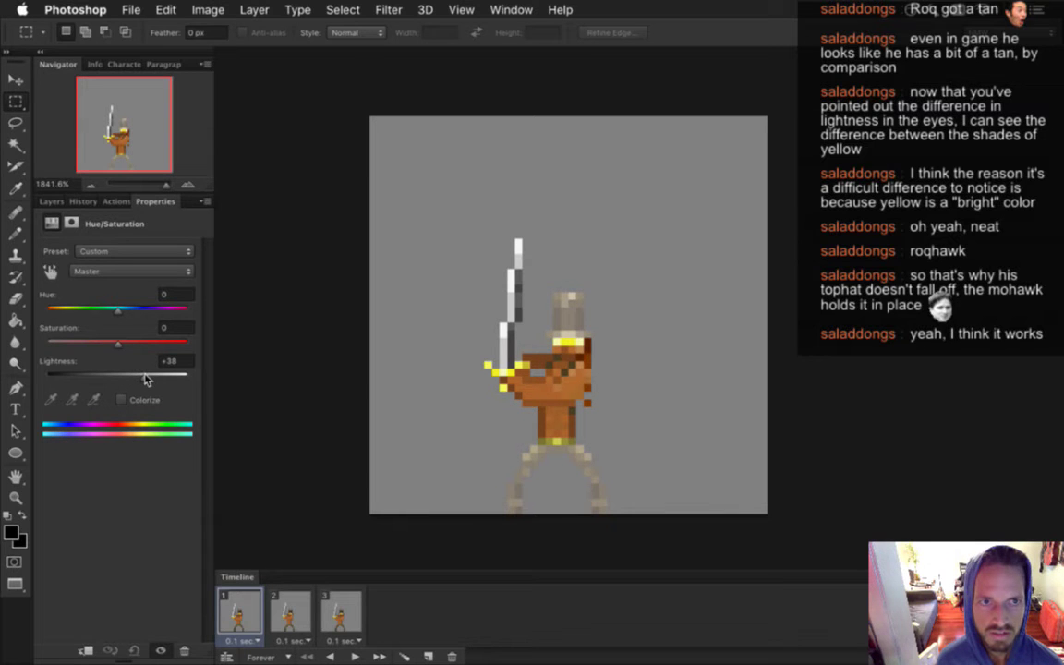
left_click_drag(145, 379, 165, 378)
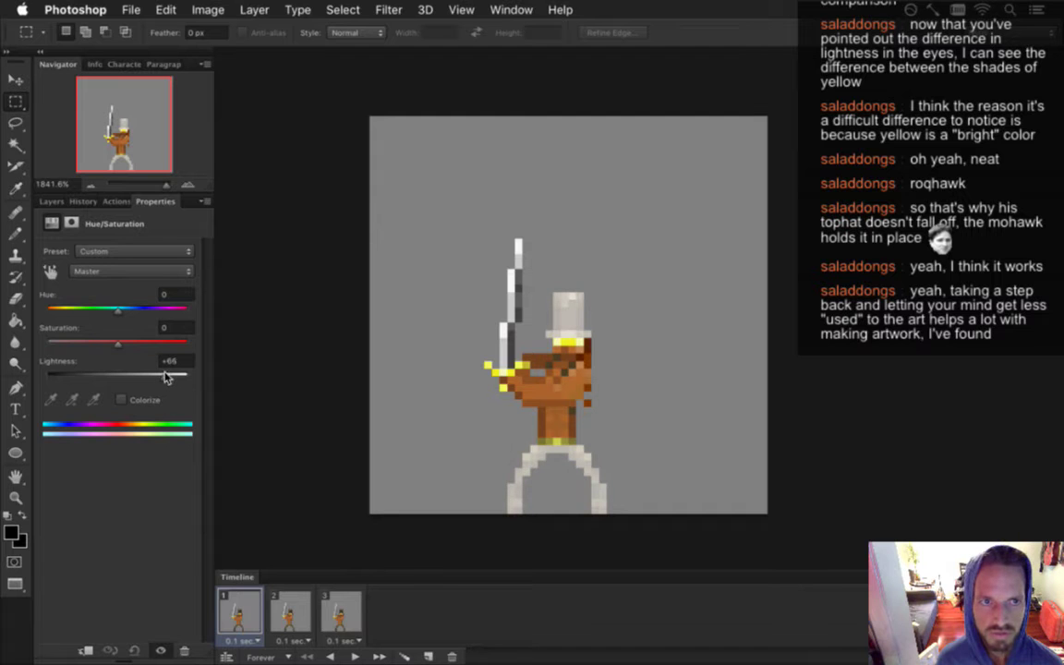
left_click_drag(165, 378, 170, 378)
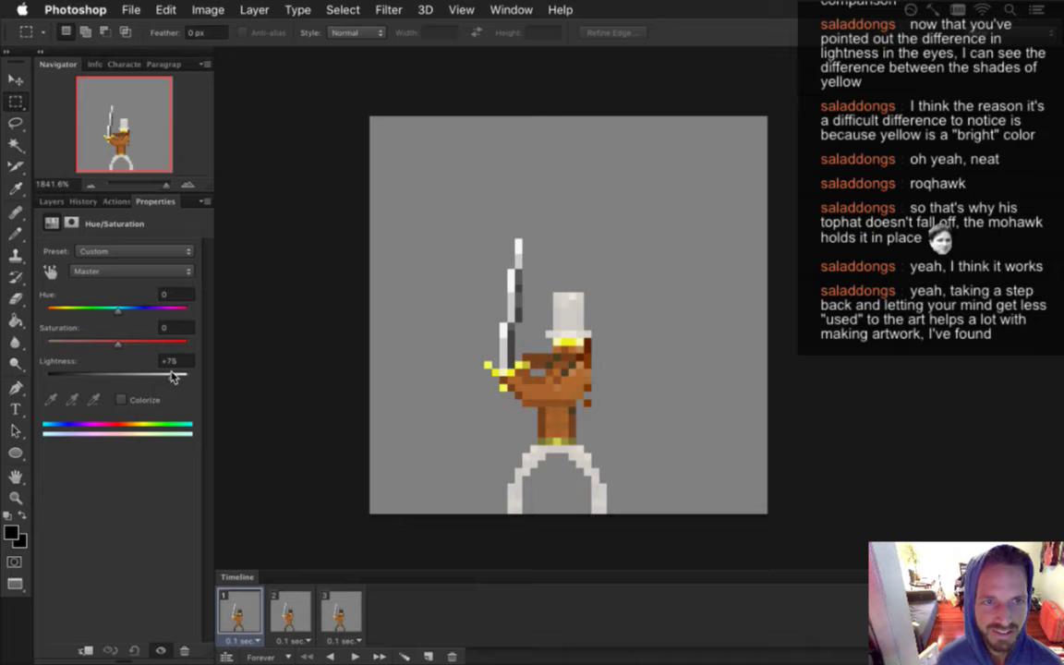
mouse_move(173, 376)
left_mouse_down()
mouse_move(161, 376)
mouse_move(187, 377)
left_mouse_up()
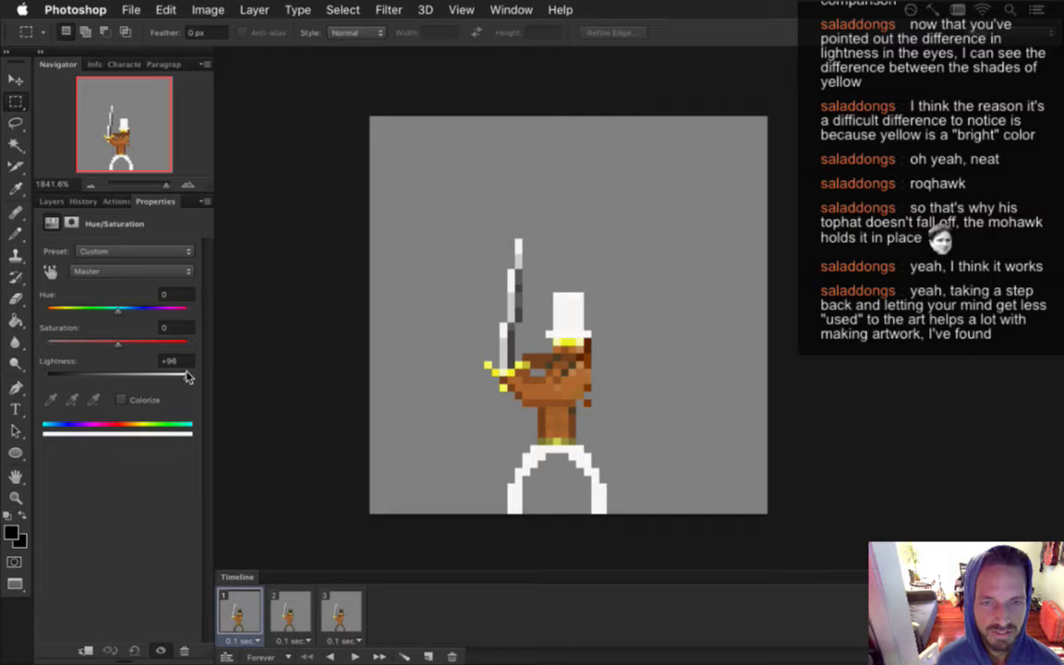
left_click_drag(182, 377, 172, 377)
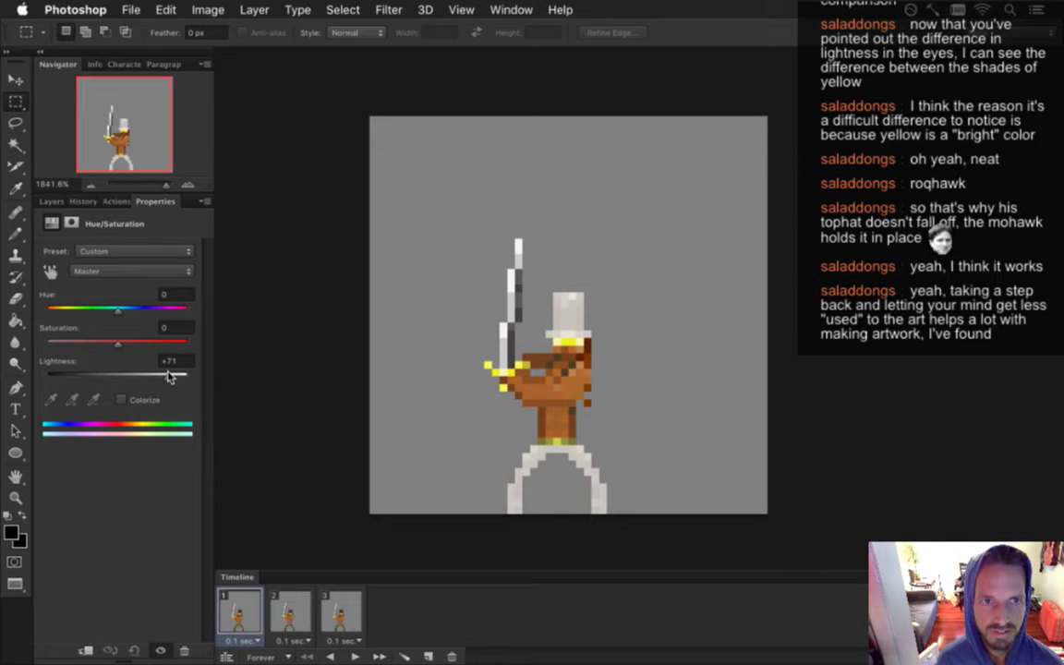
left_click_drag(168, 376, 164, 376)
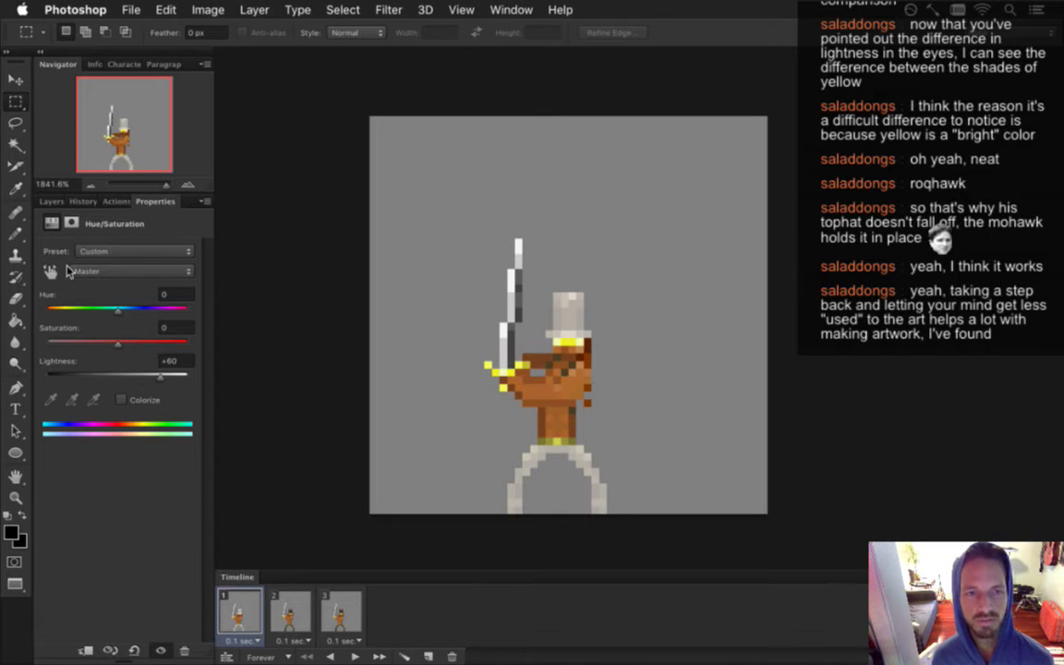
left_click(61, 203)
key("super+s")
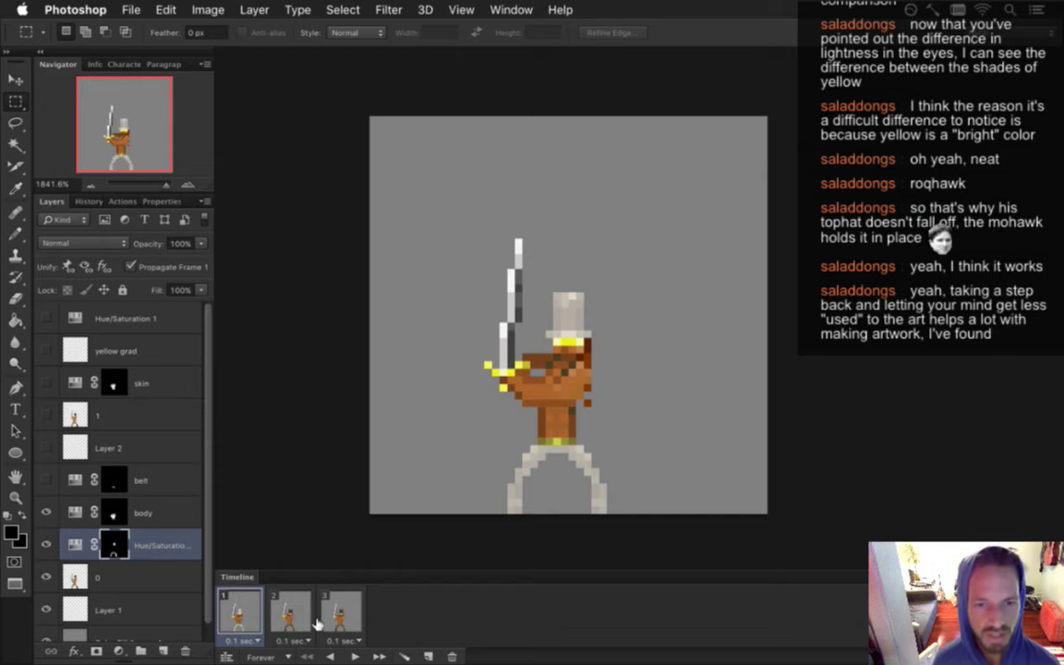
In frame 2, duplicate the hat-and-legs Hue/Saturation layer, place the copy directly above layer 1 and make it visible
key("period")
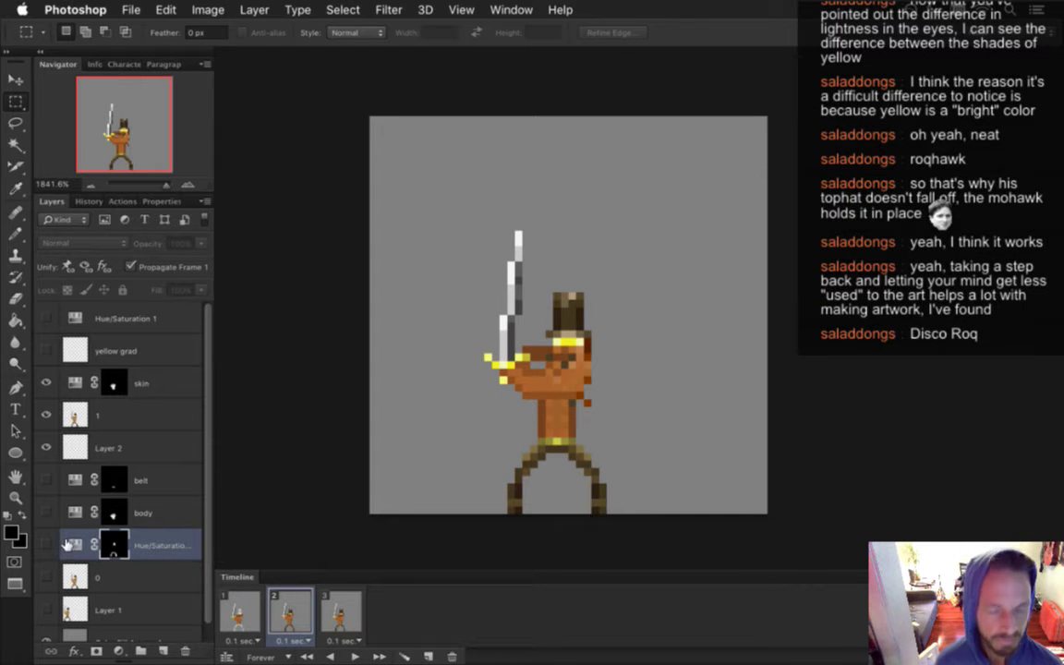
key("super+j")
left_click_drag(67, 545, 87, 416)
left_click(46, 415)
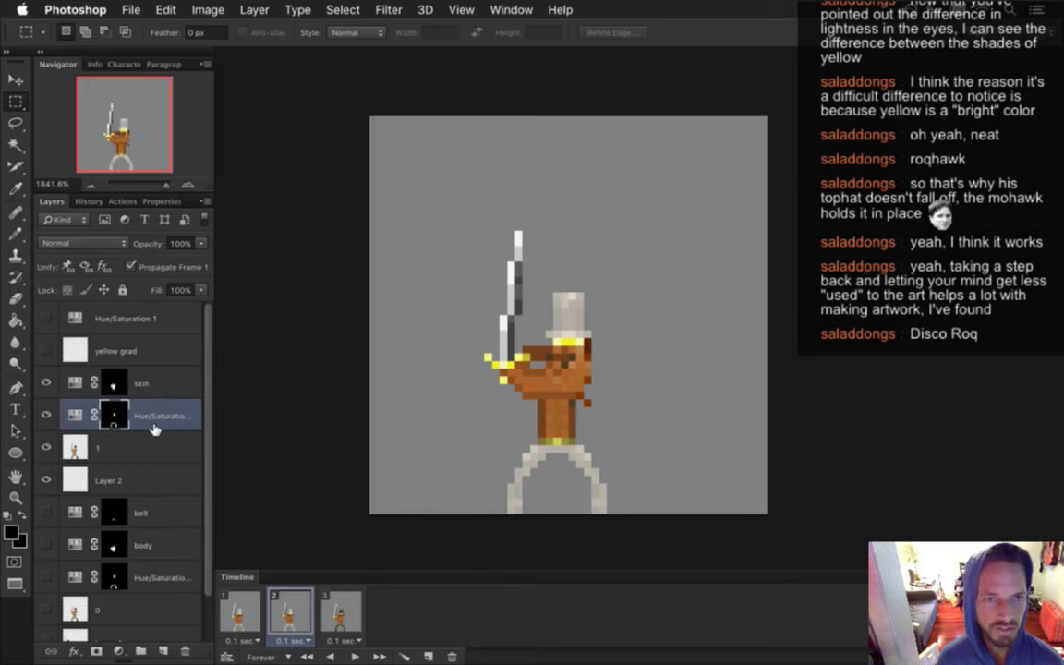
Compare the animation frames and turn on the Hue/Saturation layer above layer 0 in frame 3
left_click(242, 614)
left_click(340, 615)
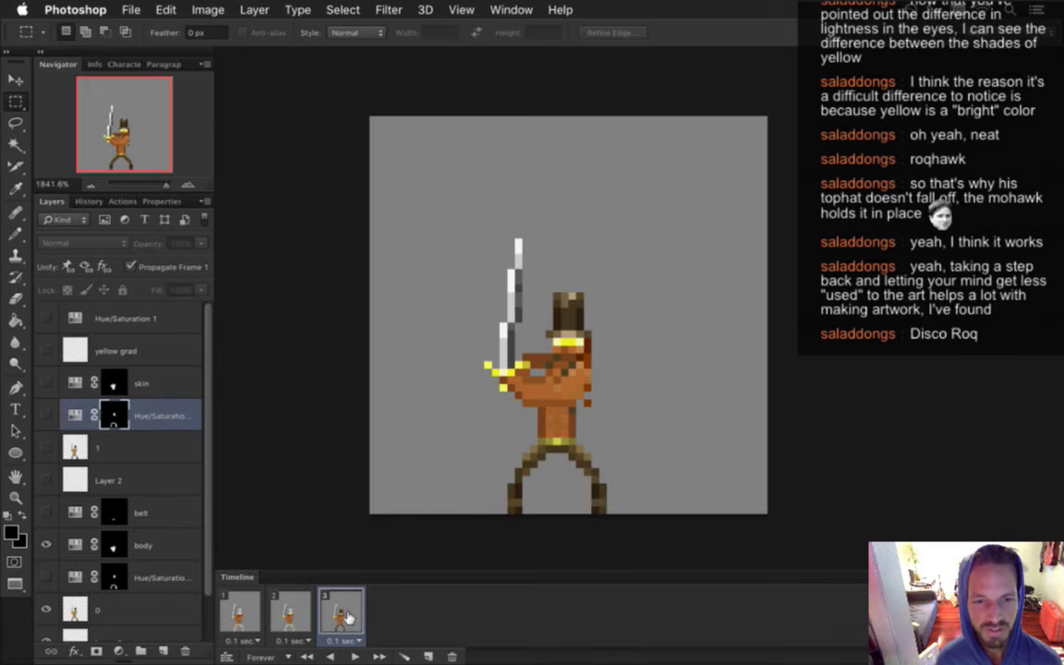
left_click(288, 614)
left_click(338, 614)
left_click(288, 615)
left_click(338, 614)
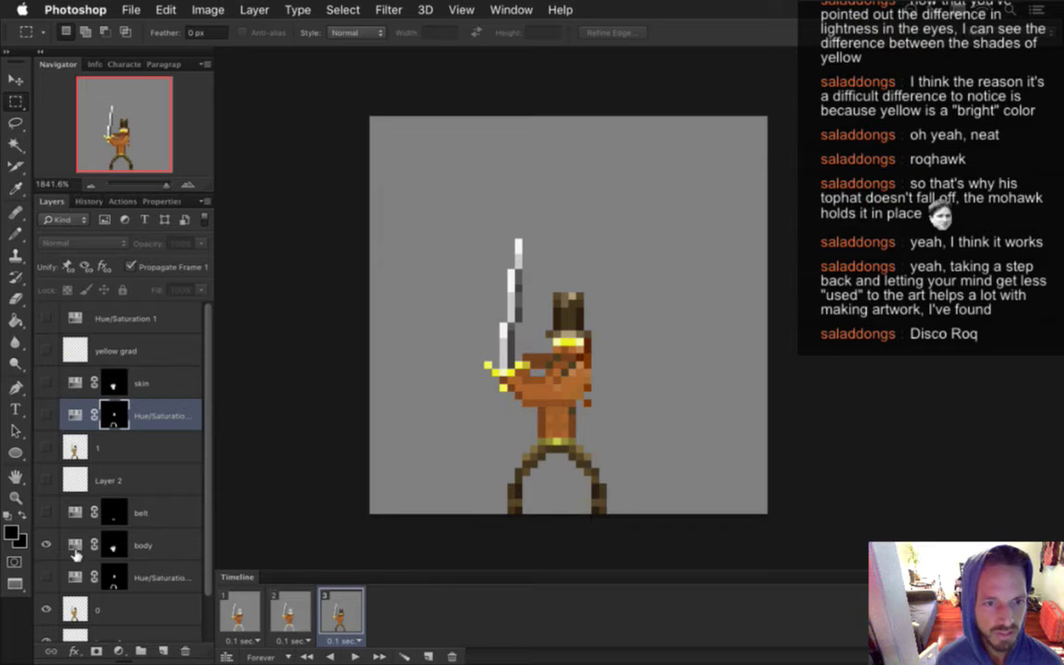
left_click(45, 577)
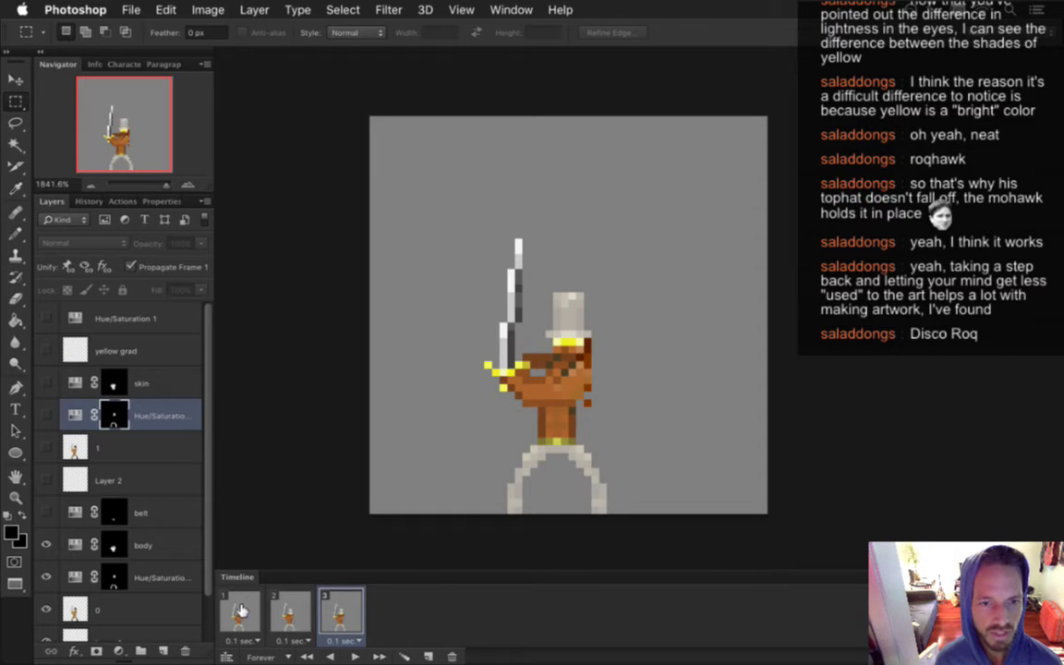
Select all three animation frames and hide the grey Color Fill 1 copy 4 background layer in them
key("ctrl+alt+a")
scroll(206, 561, "down", 2)
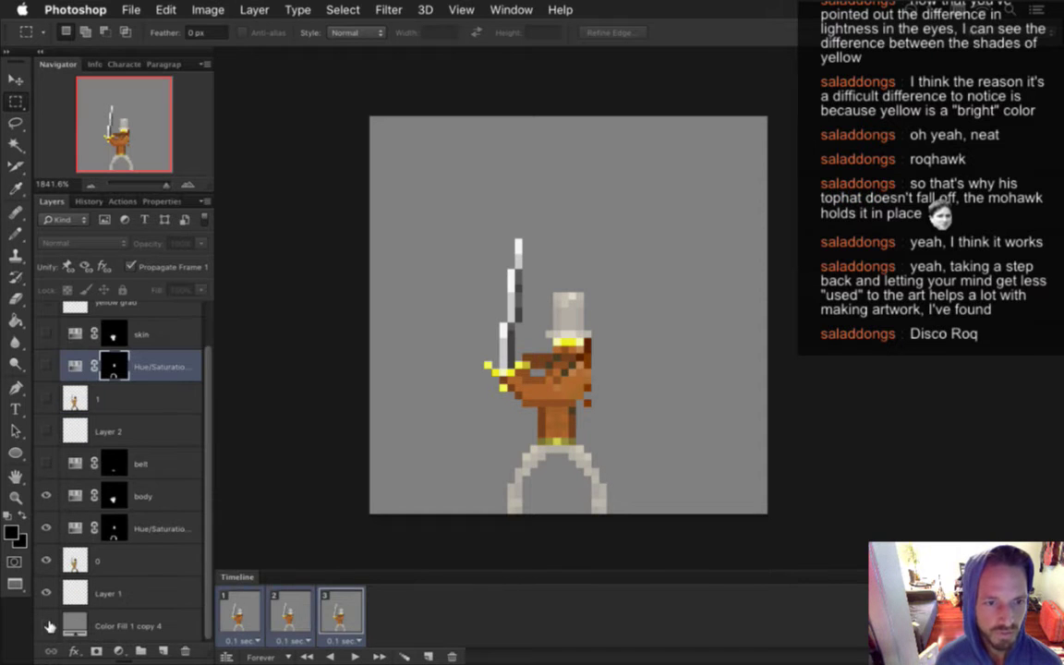
left_click(45, 593)
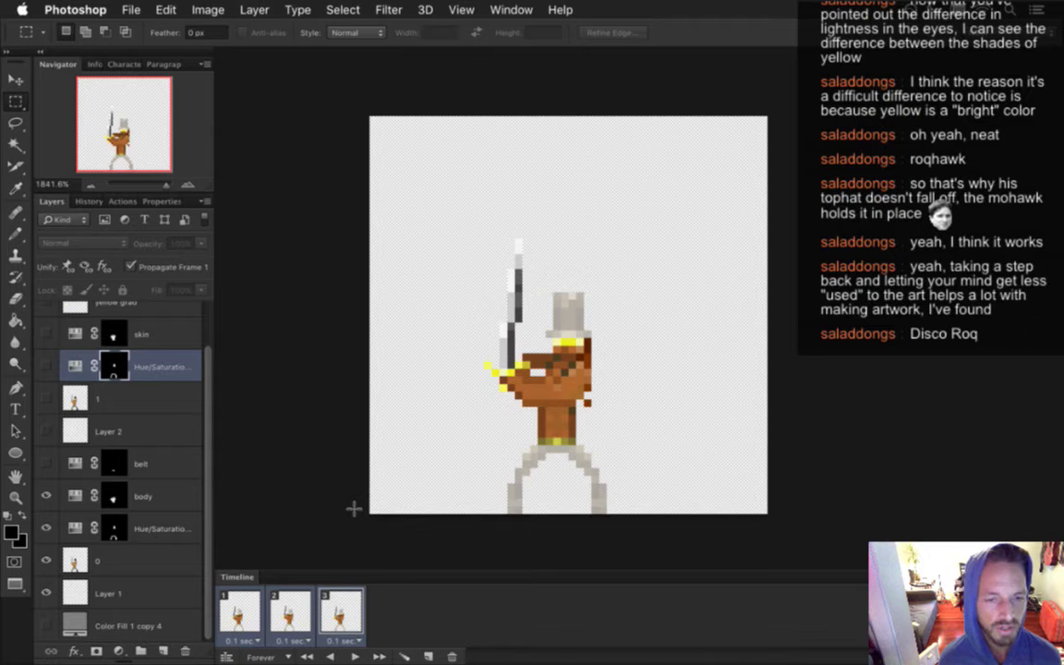
Render all frames as the PNG image sequence RoqIdle2SwordS.png at 52 x 52 and 10 fps, replacing the existing files
key("super+alt+shift+r")
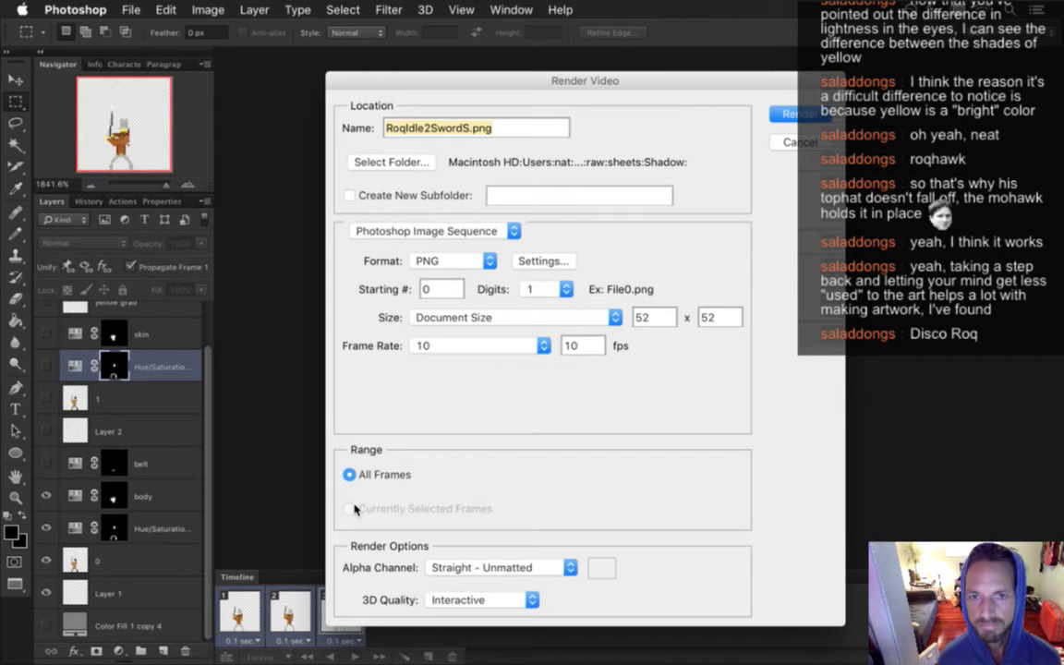
key("Return")
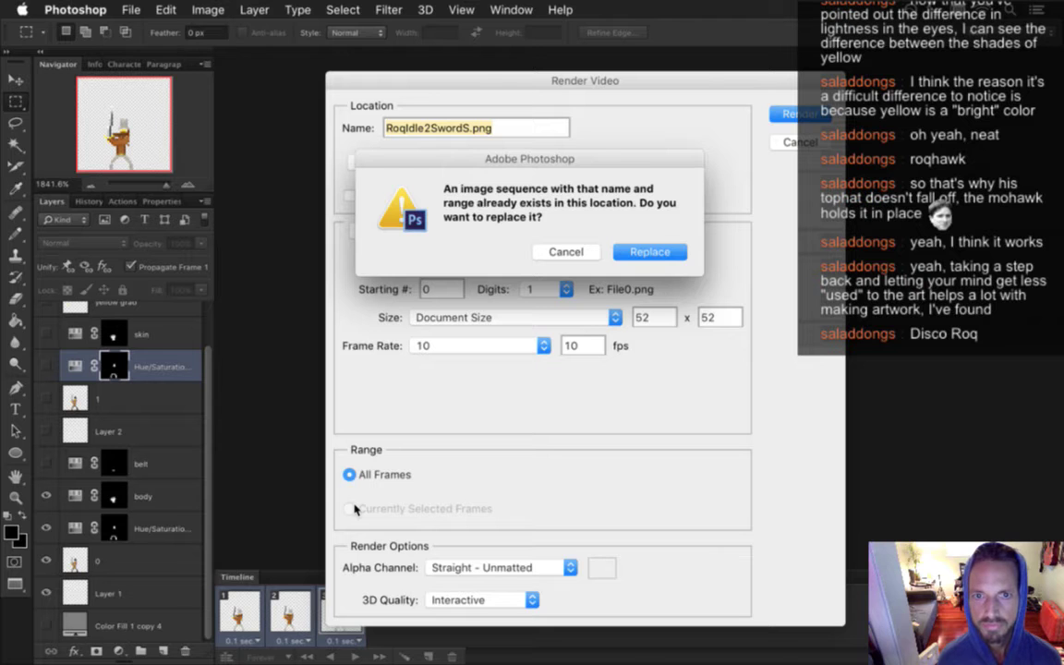
key("Return")
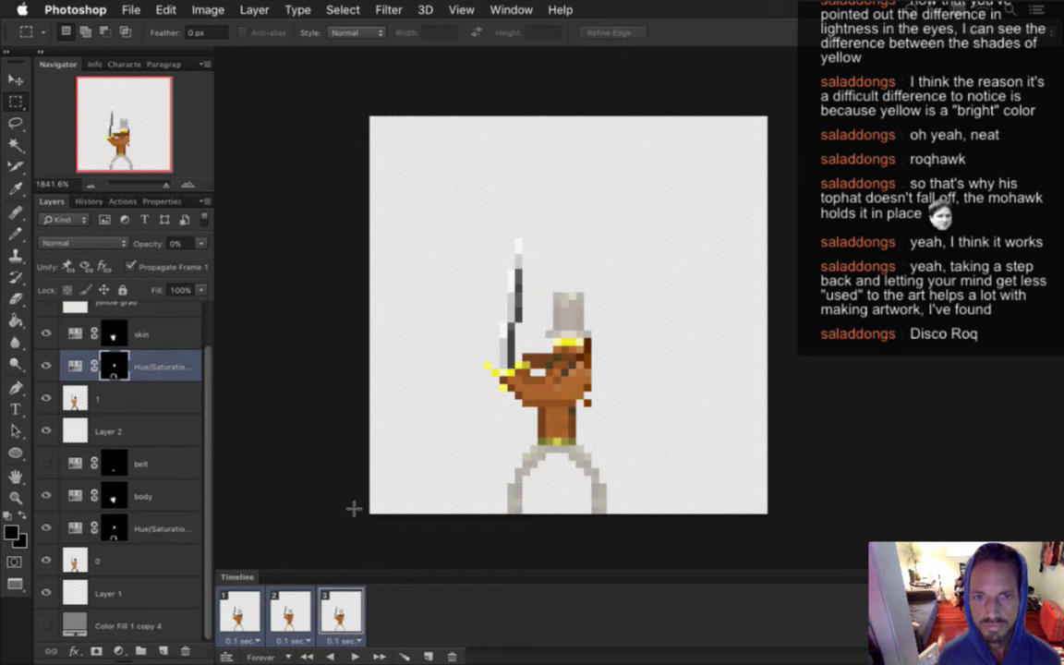
Run Songbringer from Xcode, move the hero around the room to examine the new idle sprite, then quit and return to Photoshop
key("super+Tab")
key("super+r")
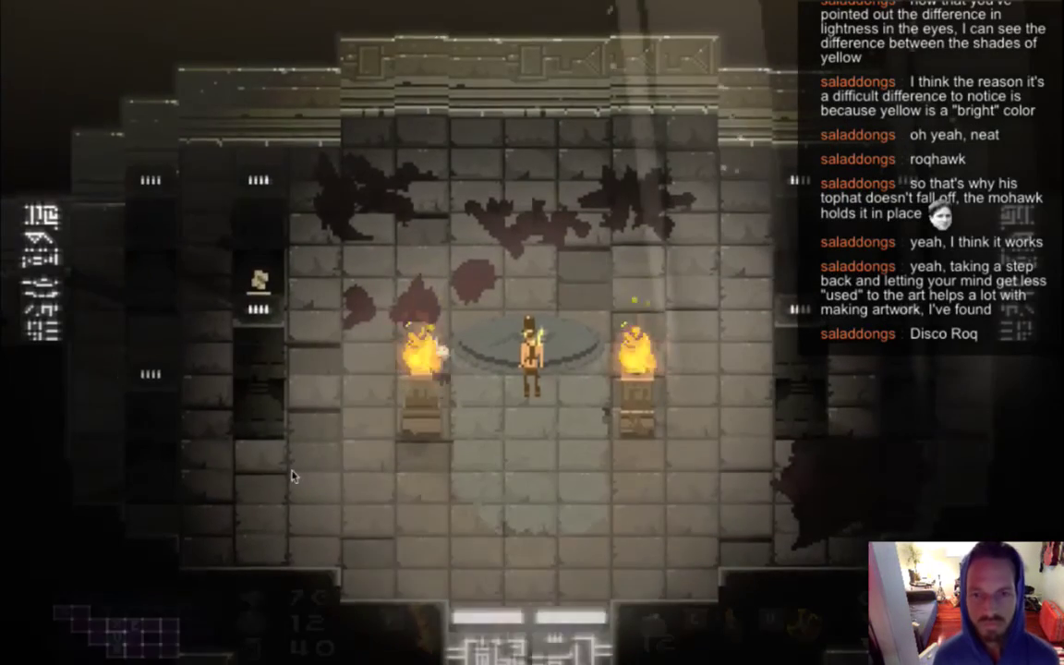
key("s")
key("d")
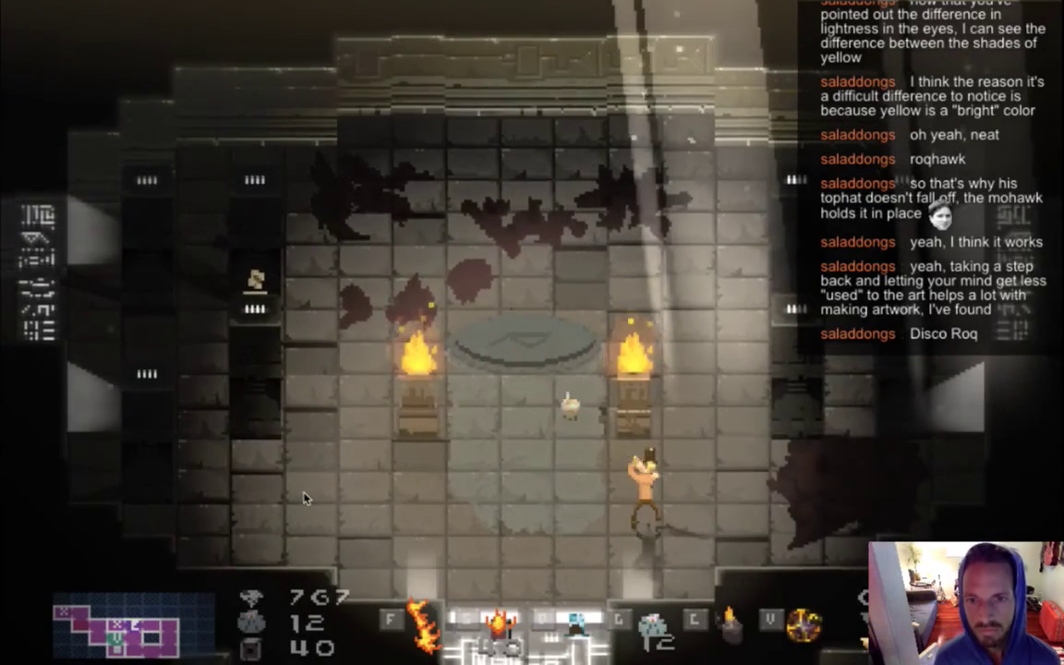
key("j")
key("w")
key("d")
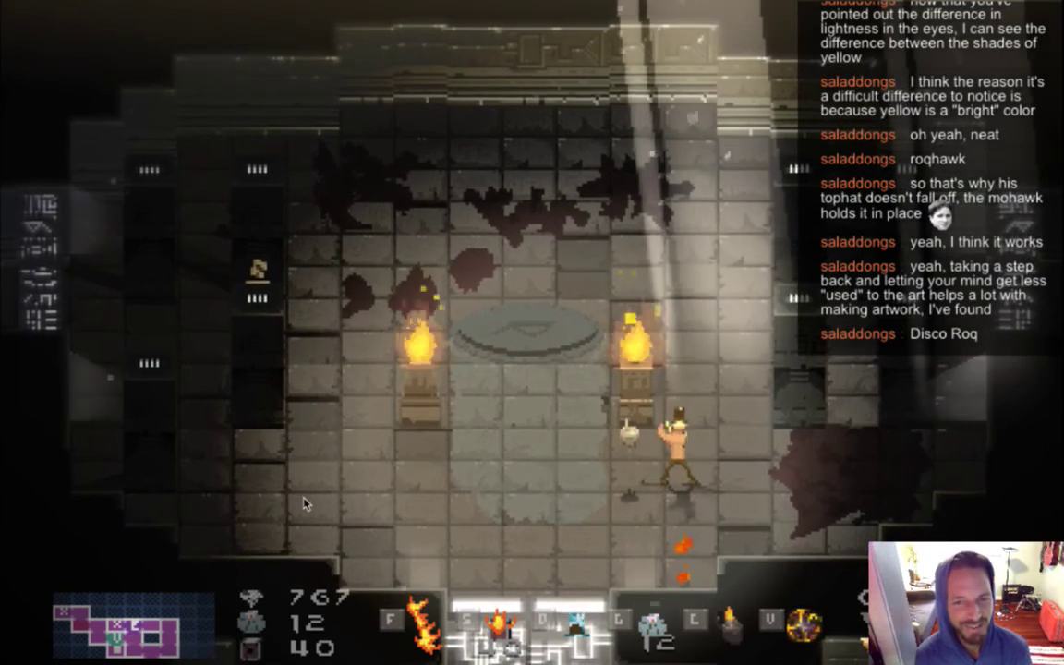
key("j")
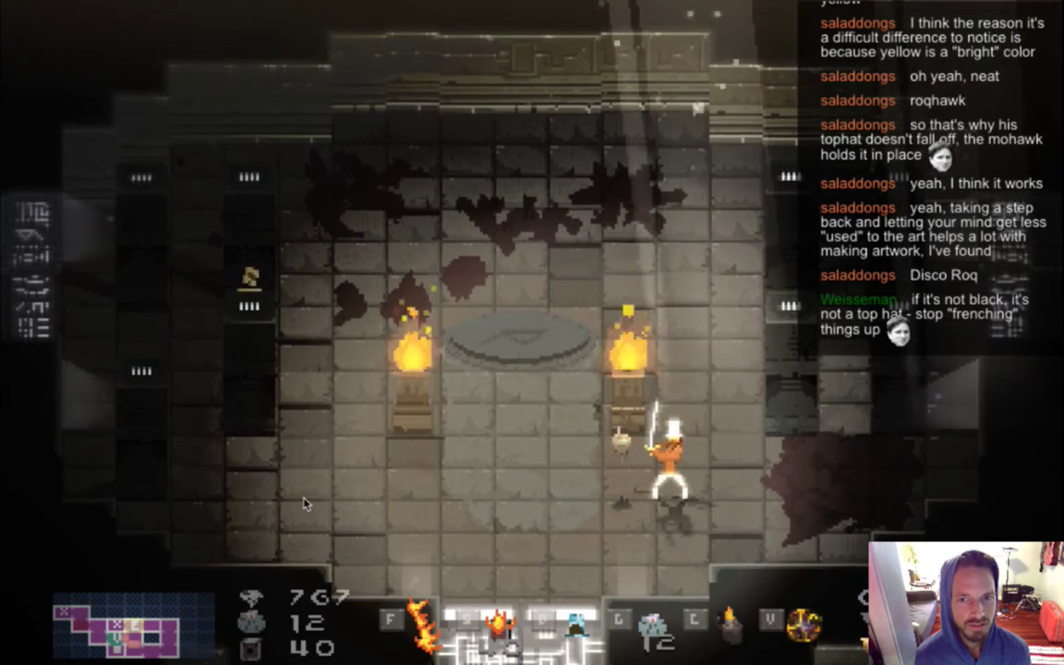
key("super+q")
key("super+Tab")
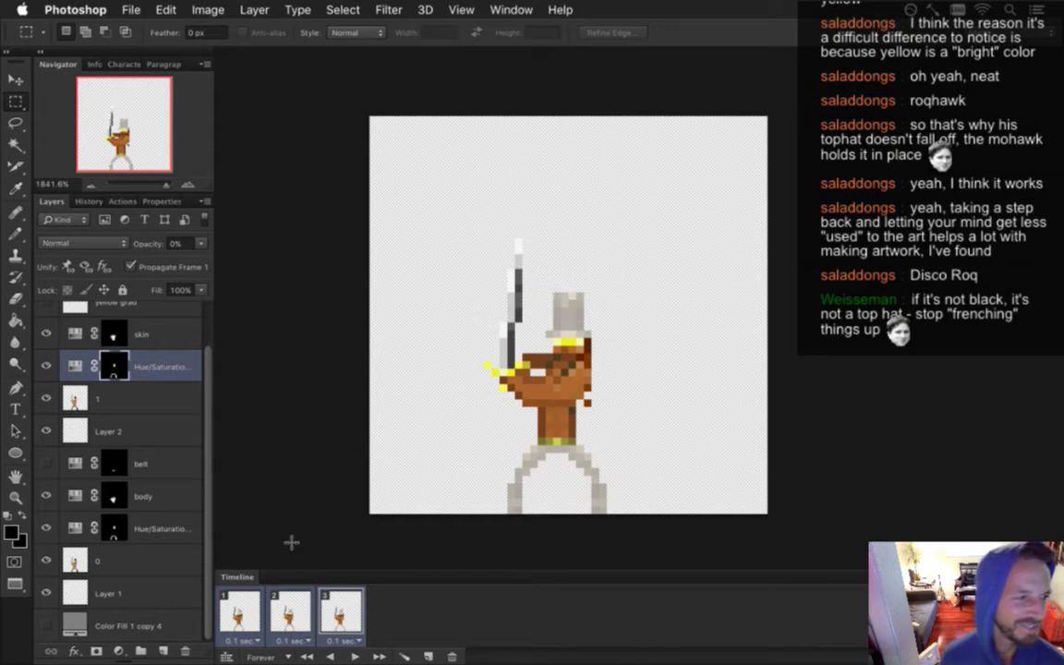
Select all three animation frames and show the grey Color Fill 1 copy 4 background layer in them
left_click(256, 598)
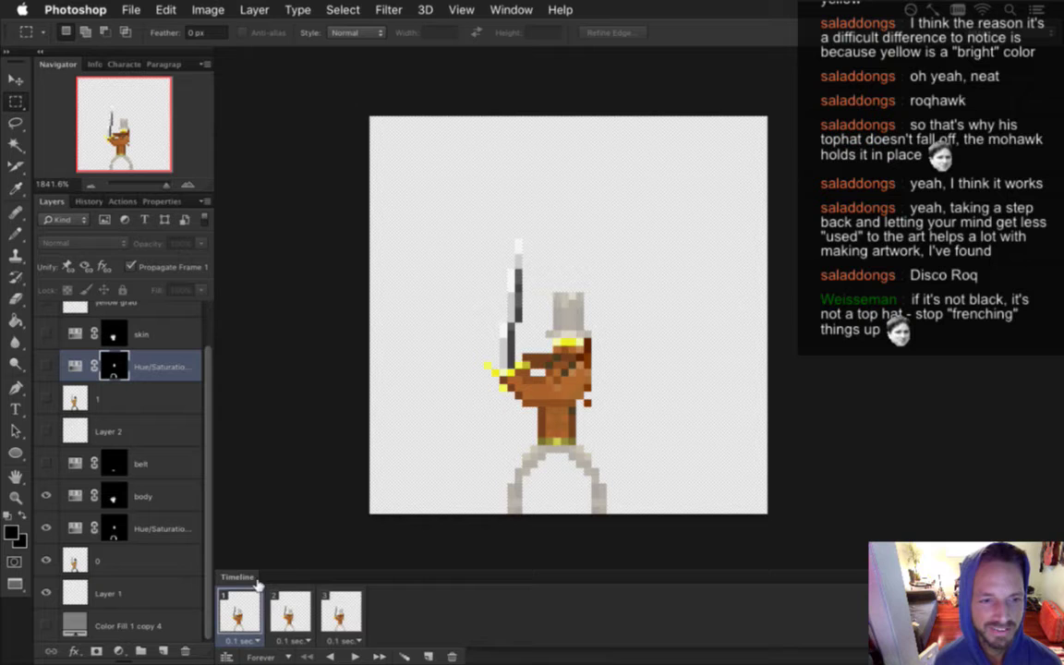
left_click(328, 610, "shift")
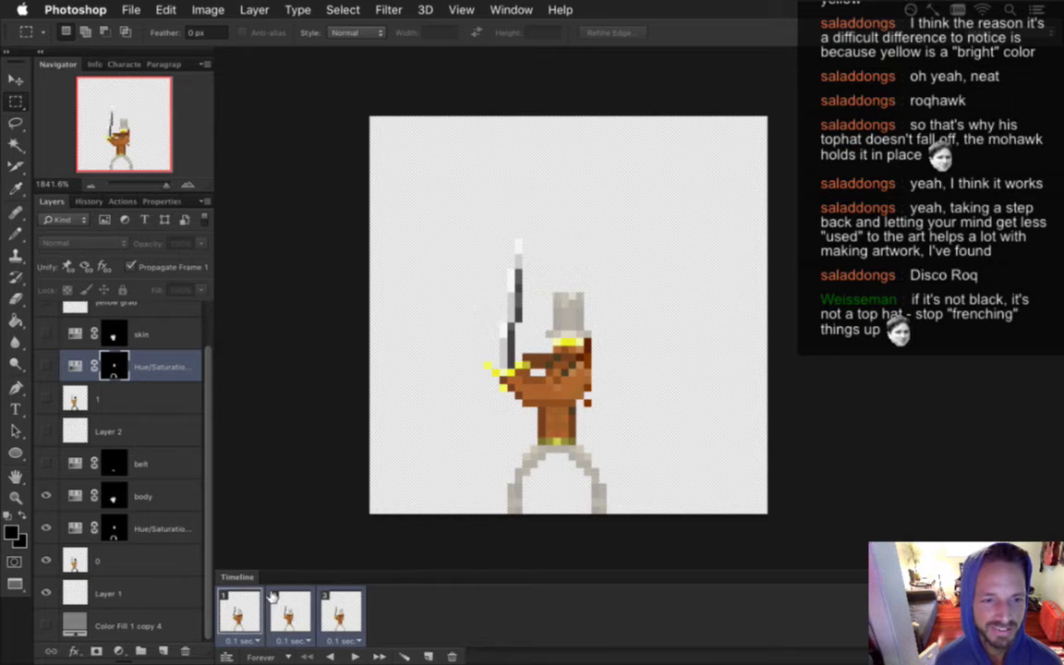
left_click(44, 626)
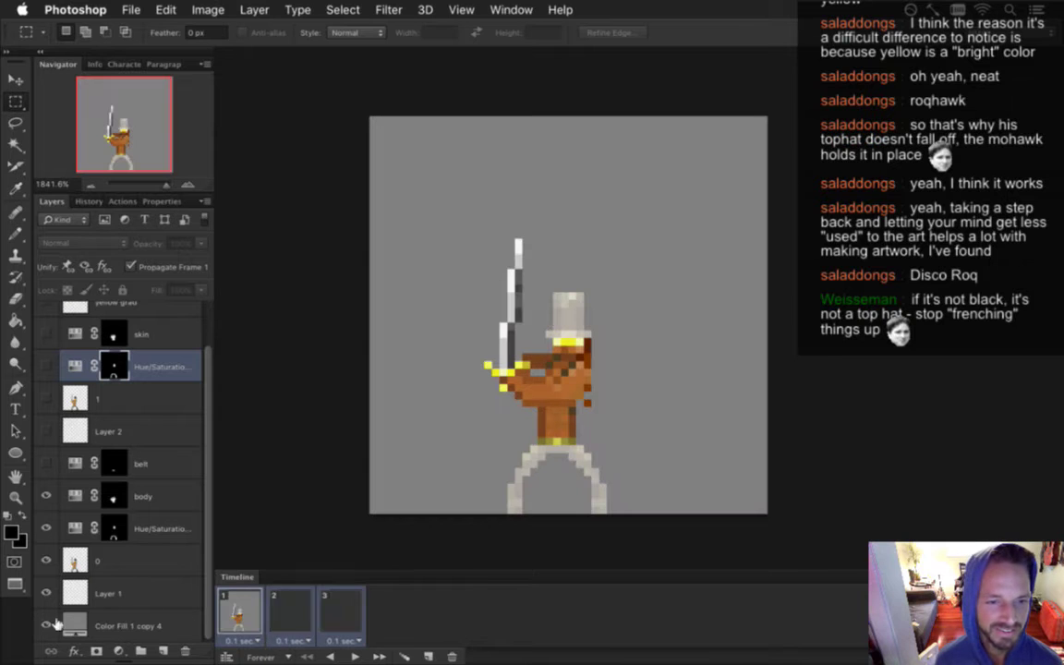
In frame 1, set the Lightness of the Hue/Saturation layer above layer 0 to +45
left_click(255, 623)
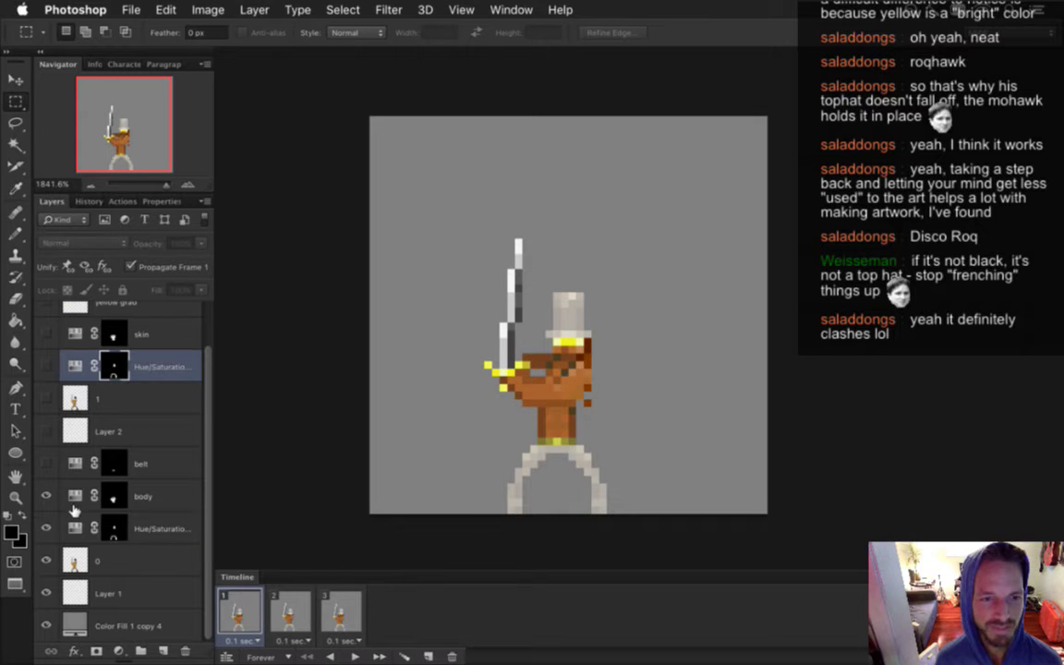
left_click(75, 529)
double_click(75, 529)
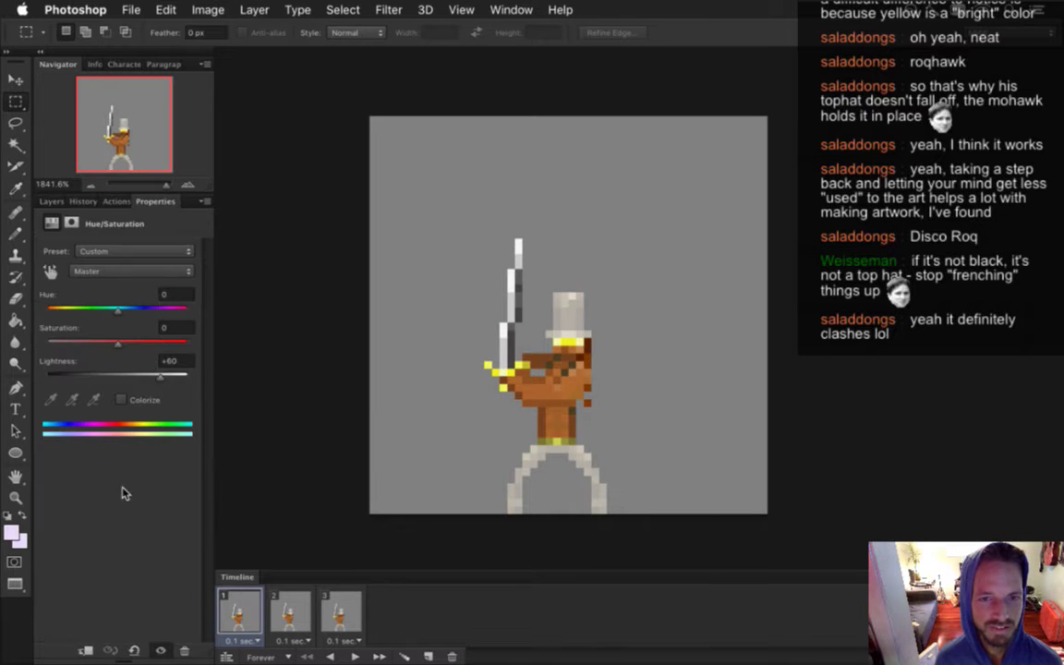
left_click_drag(166, 375, 152, 381)
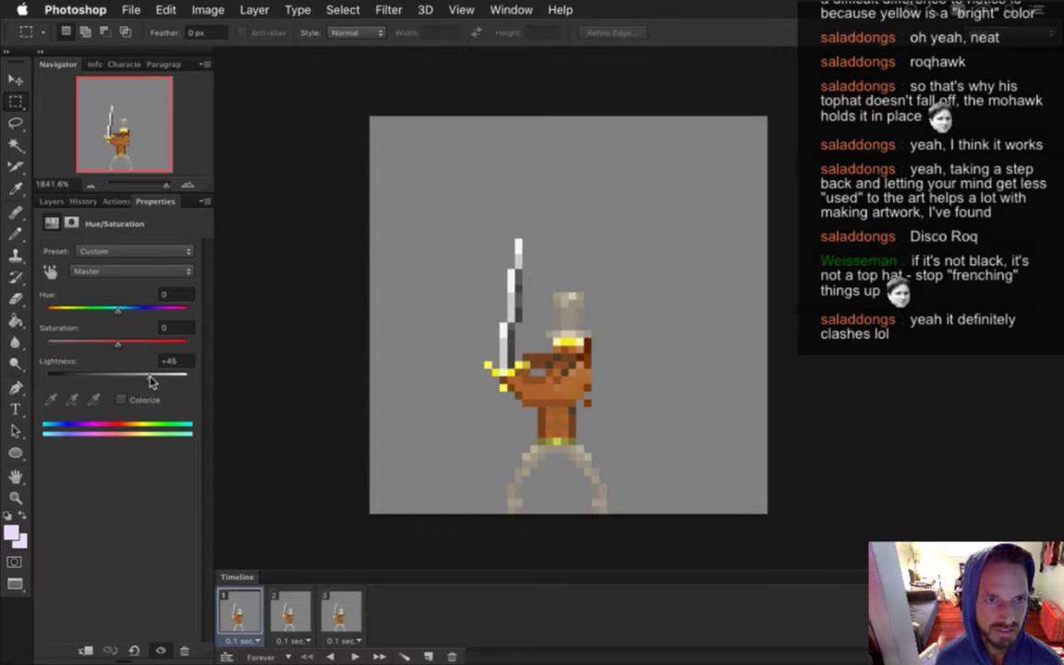
left_click(50, 202)
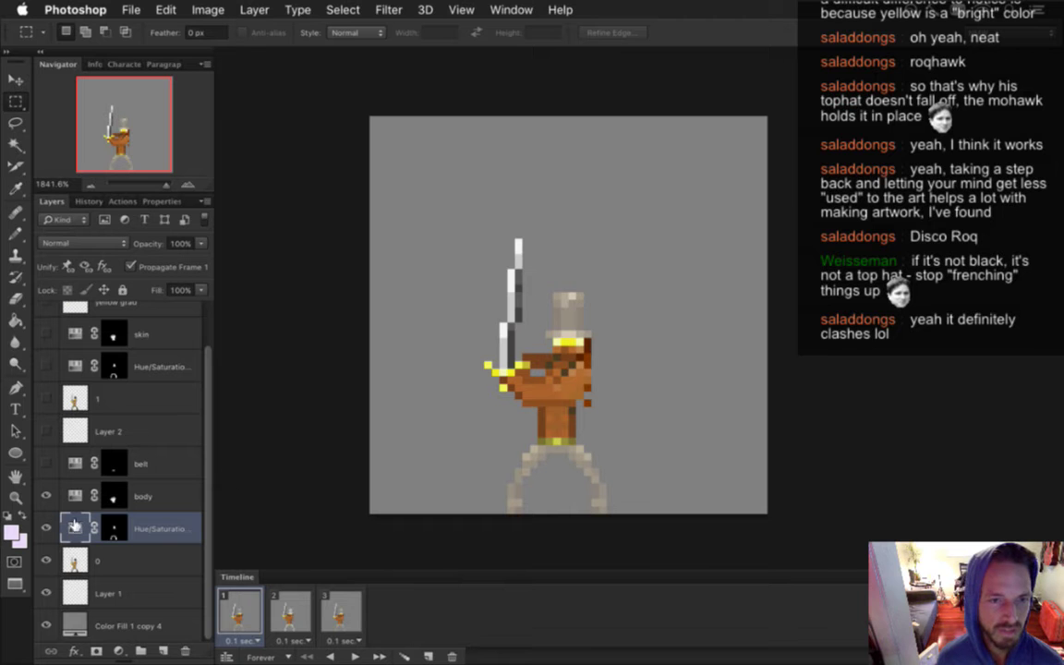
double_click(68, 471)
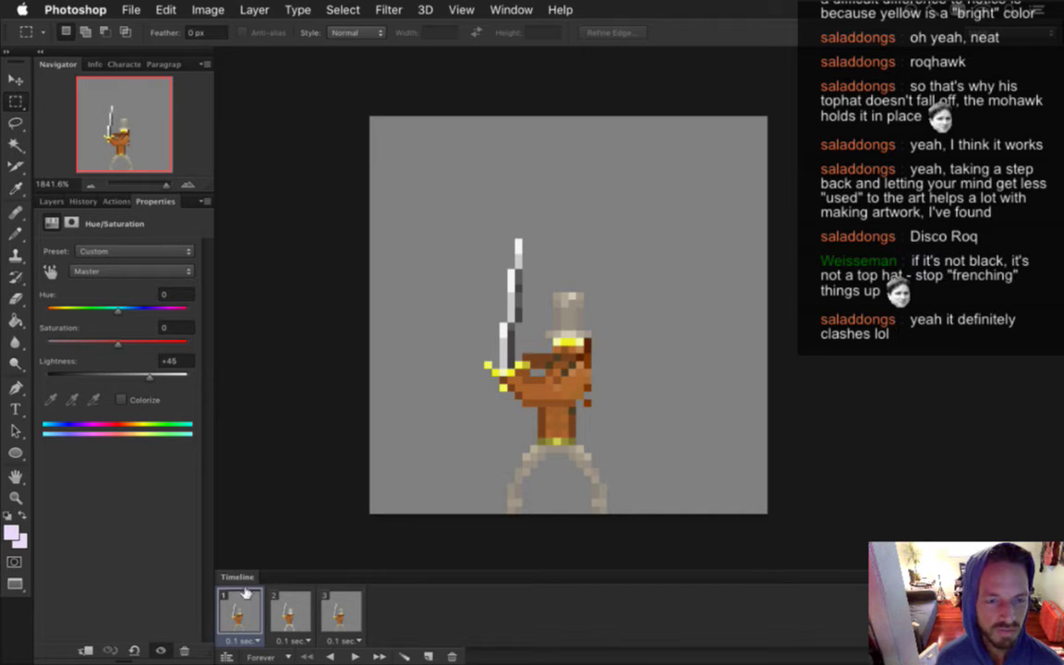
left_click(48, 201)
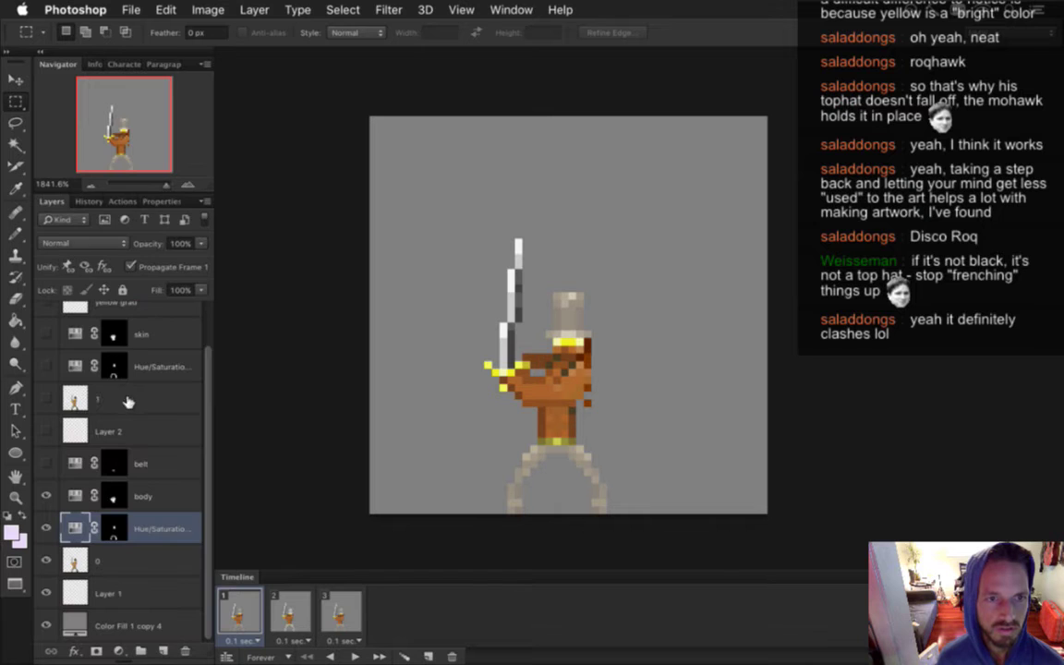
In frame 2, set the Lightness of the Hue/Saturation layer above layer 1 to +45
left_click(73, 366)
double_click(74, 366)
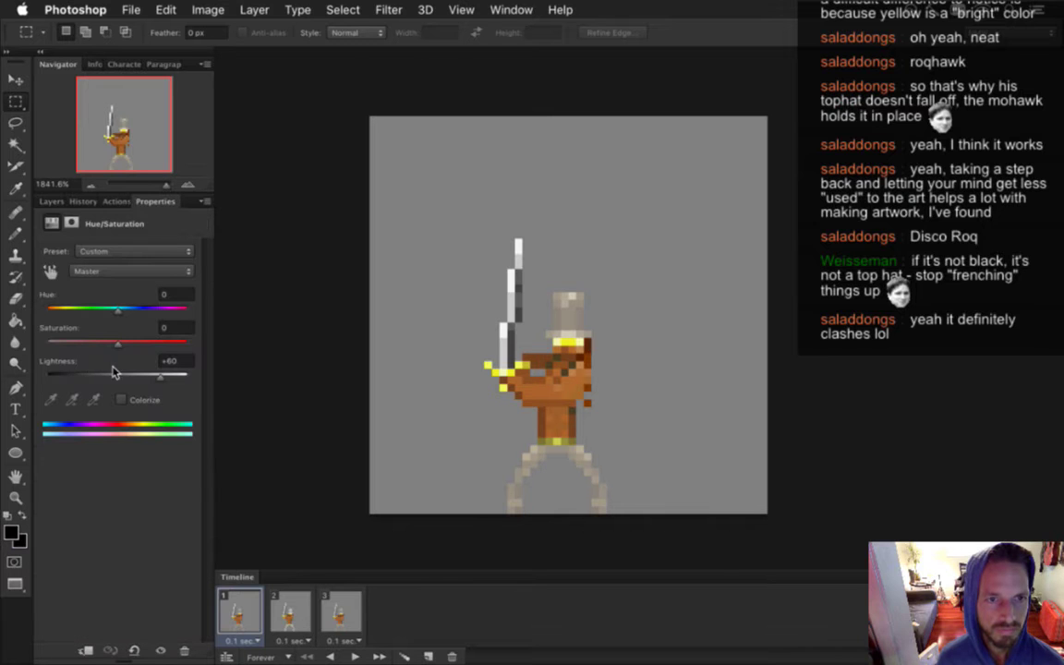
left_click(290, 612)
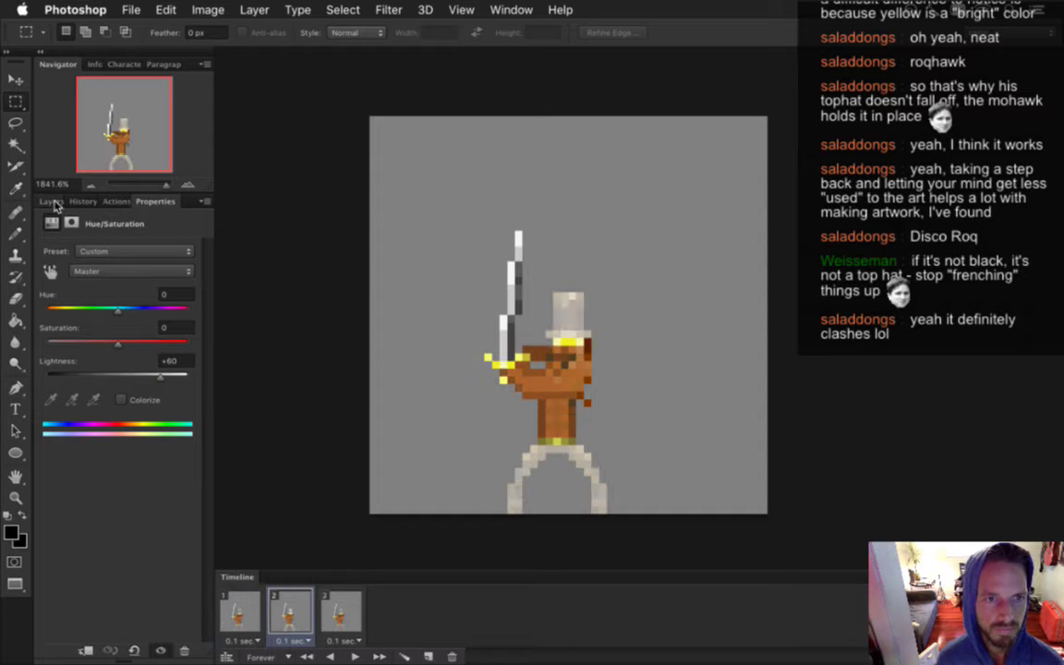
left_click(48, 202)
double_click(86, 363)
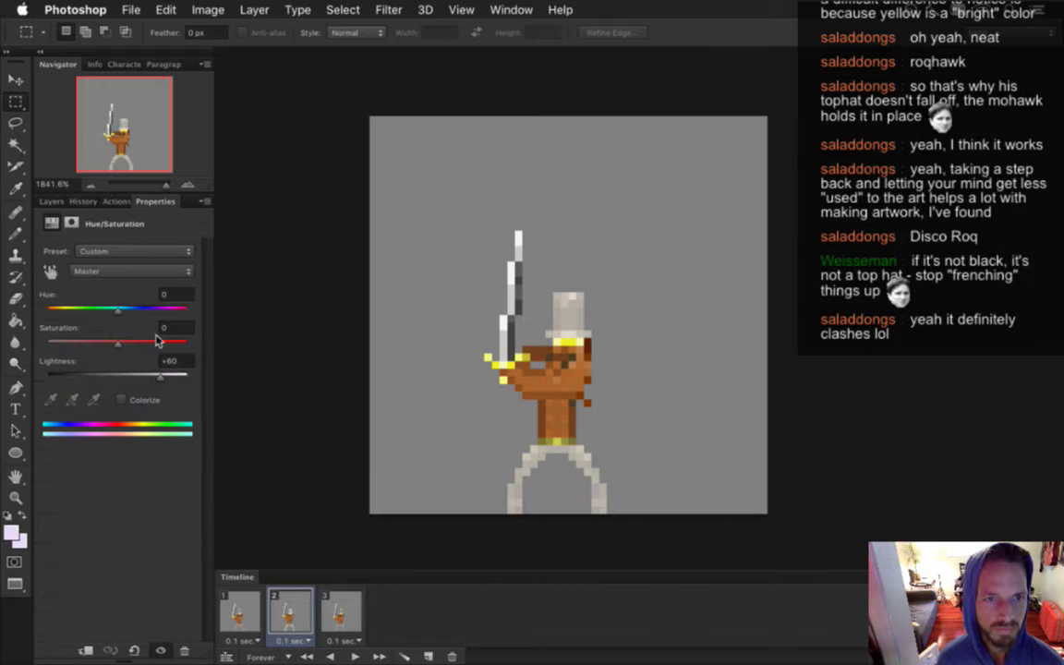
left_click_drag(158, 381, 153, 383)
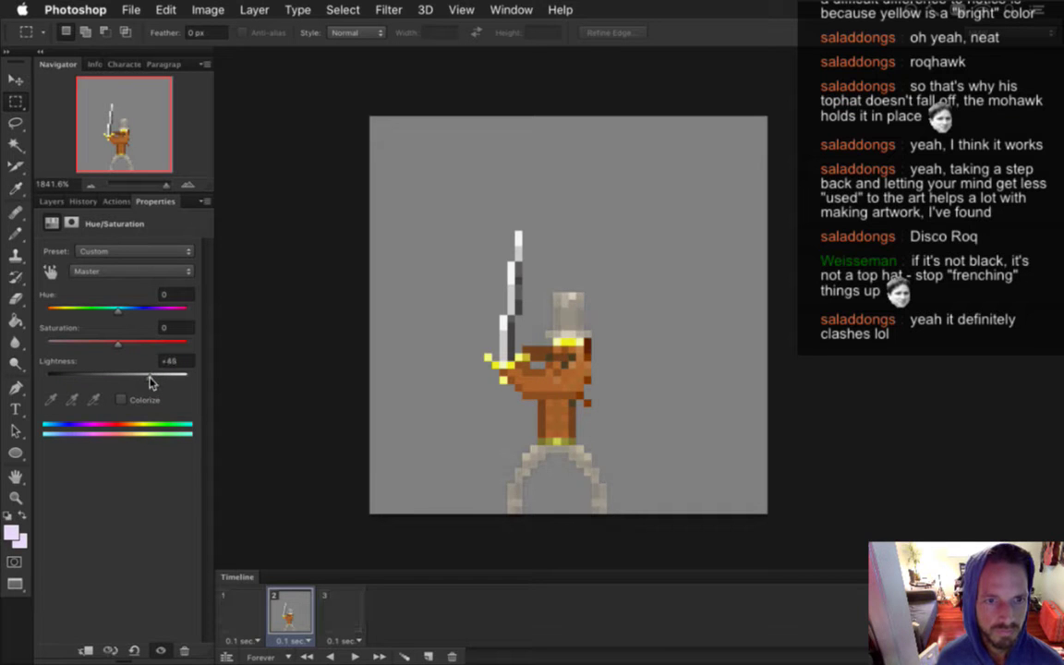
Check frame 3, then hide the grey Color Fill 1 copy 4 background layer in all three animation frames
left_click(360, 603)
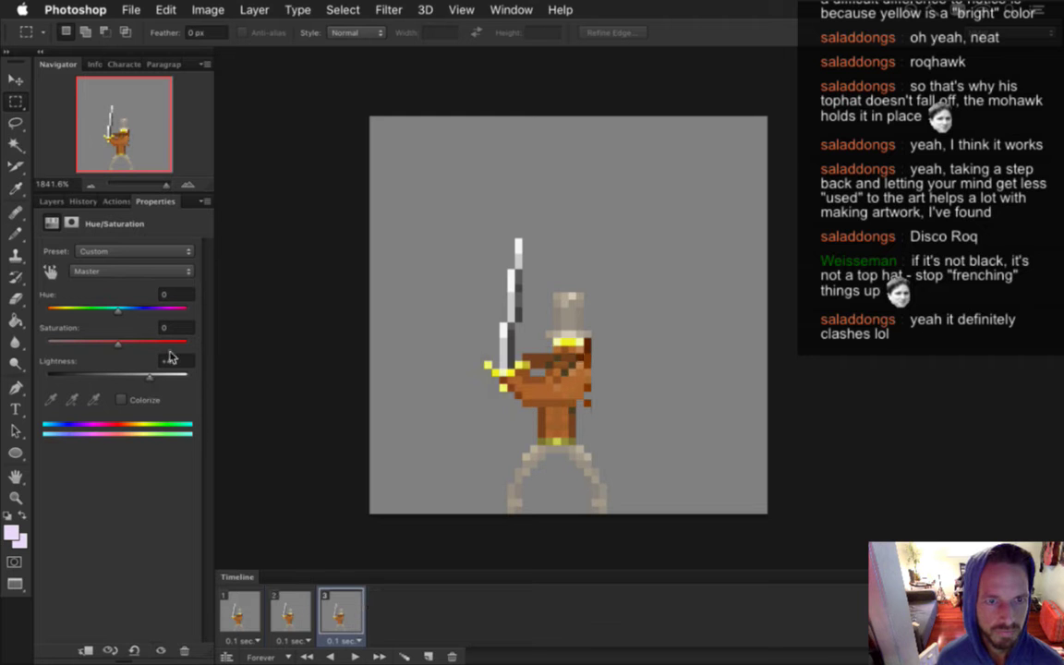
left_click(51, 202)
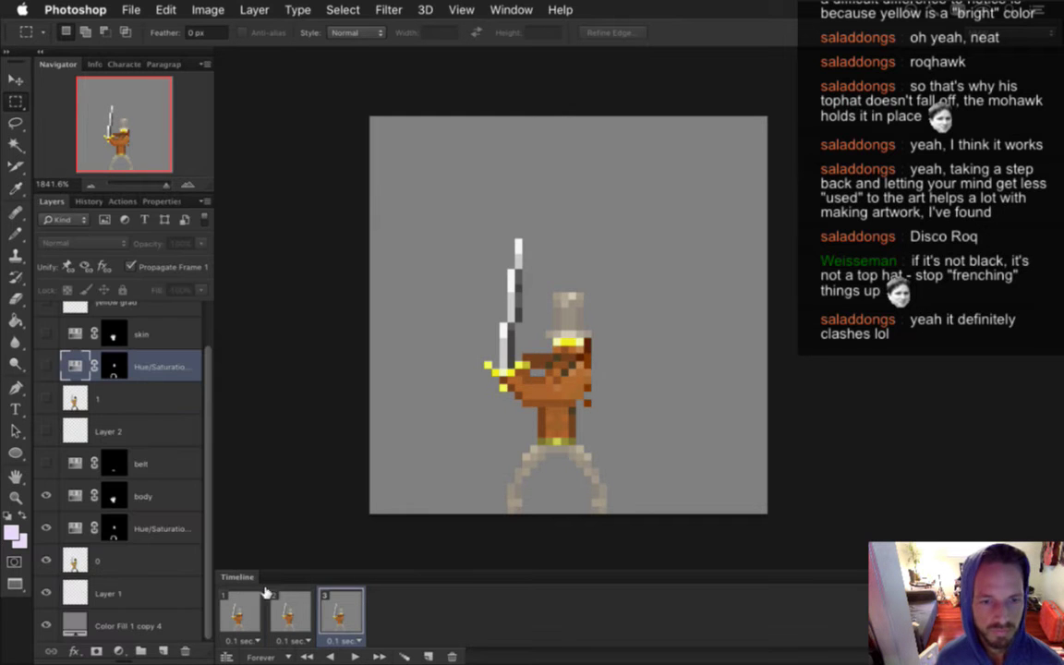
left_click(48, 627)
Render all frames again as the 52 x 52, 10 fps PNG sequence RoqIdle2SwordS.png, replacing the existing files
key("super+alt+shift+r")
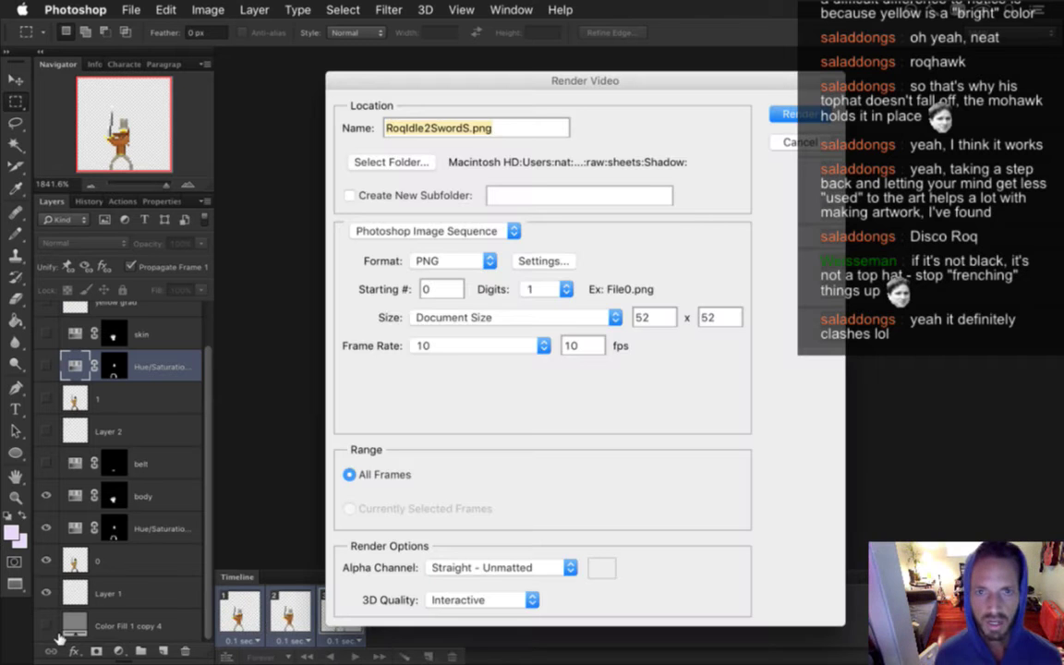
key("Return")
key("Return")
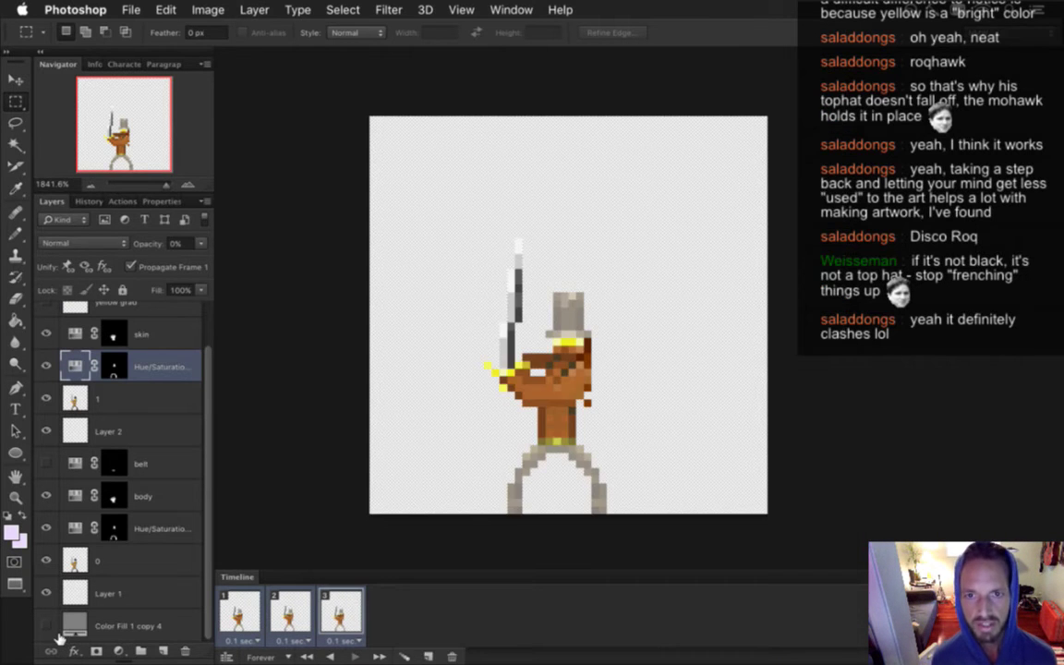
Switch to Xcode, run Songbringer and examine the toned-down hat and legs on the idle hero, then quit and return to Photoshop
key("super+Tab")
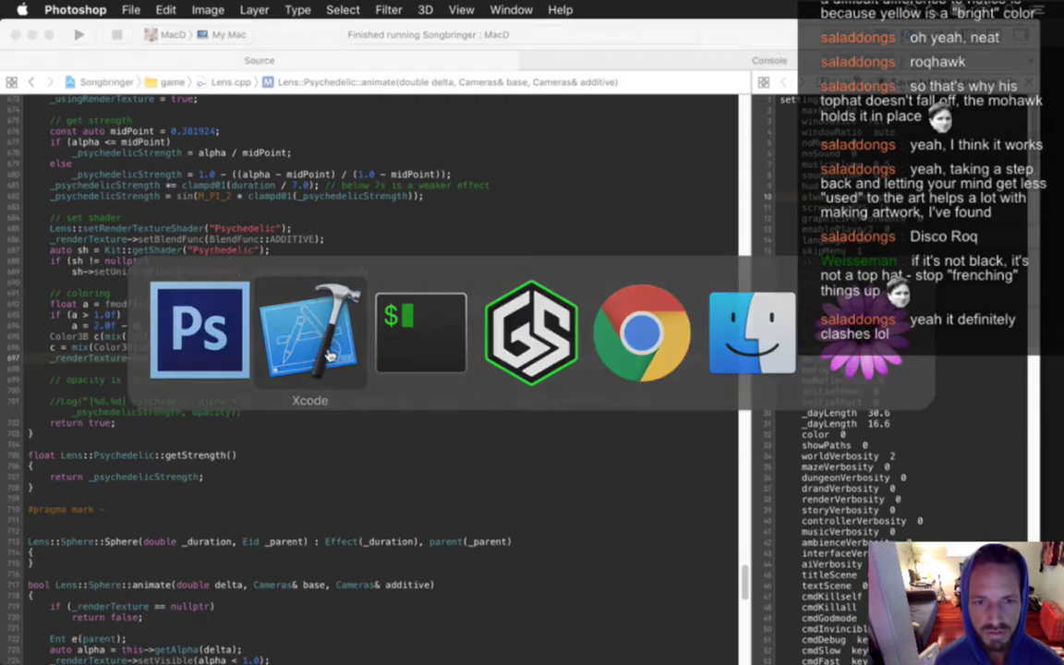
key("super+r")
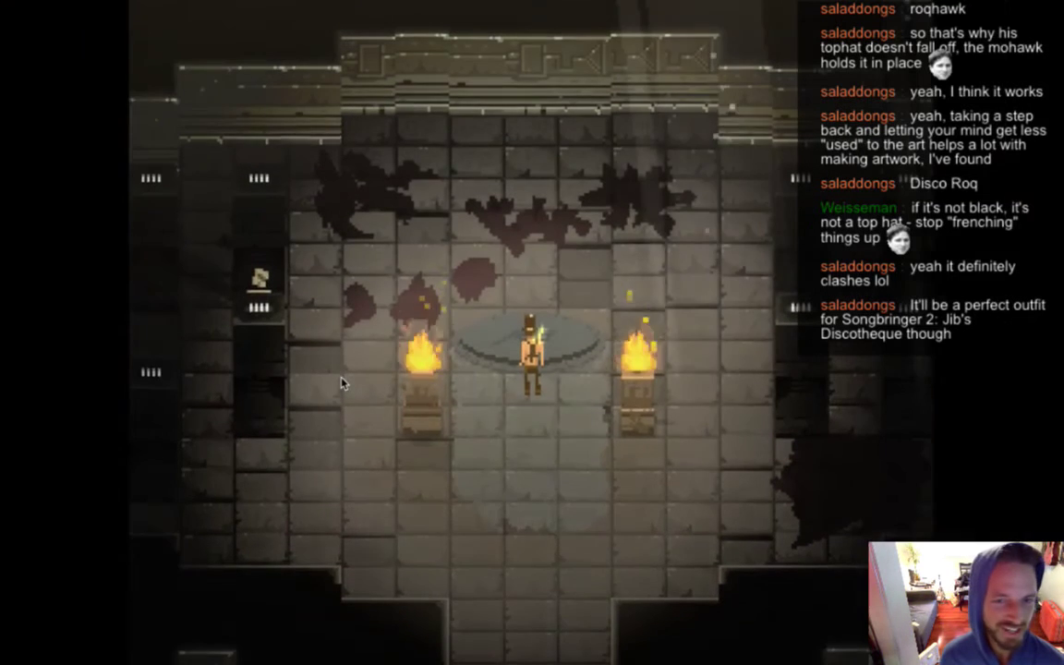
key("a")
key("j")
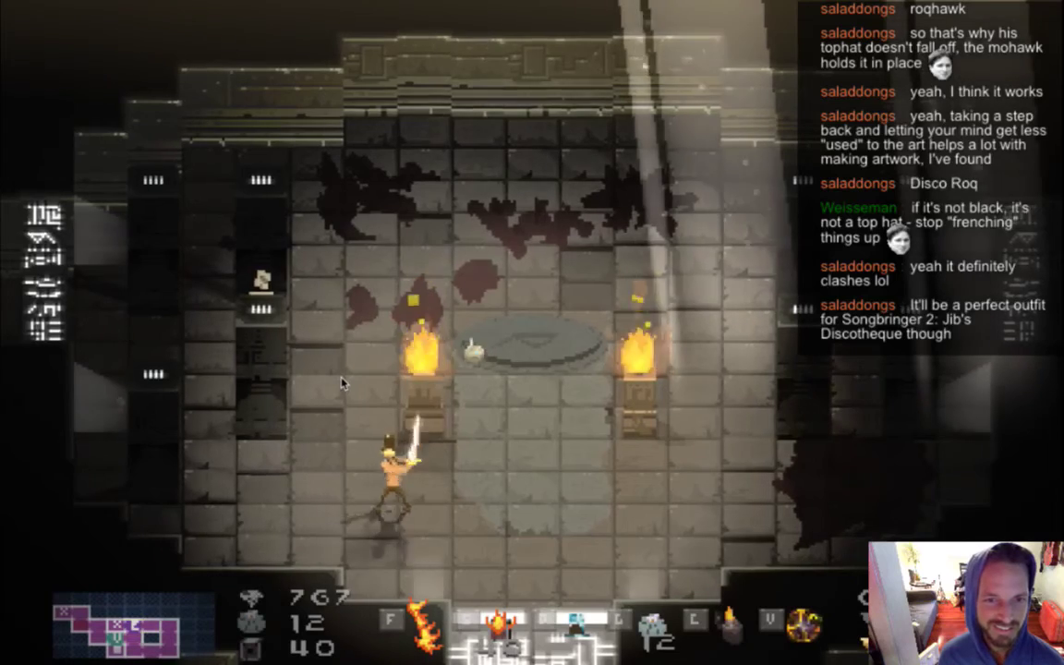
key("s")
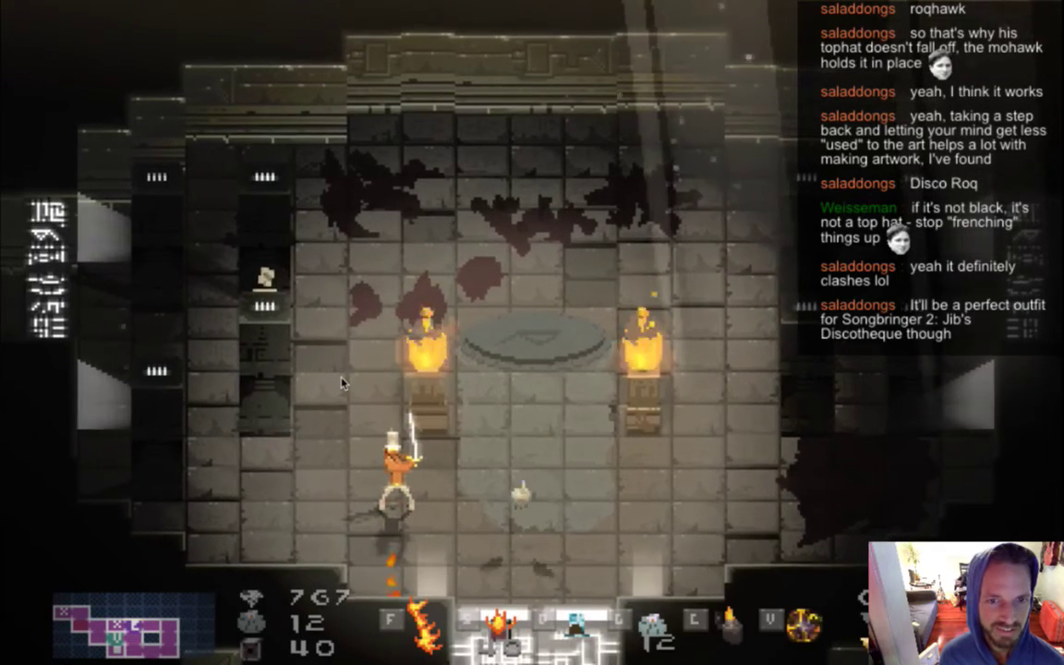
key("a")
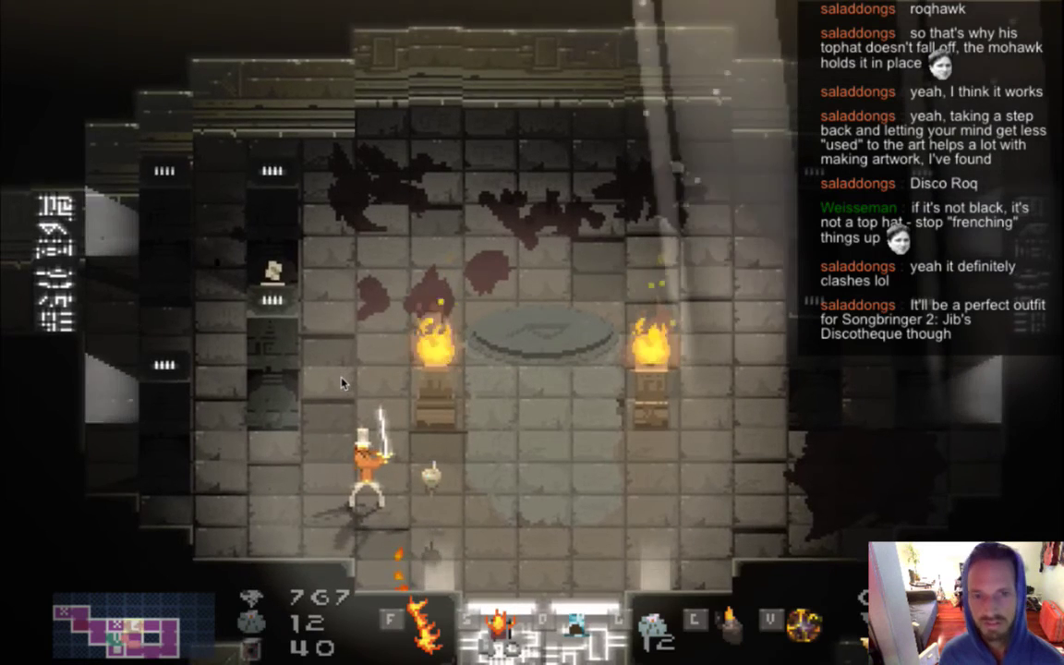
key("a")
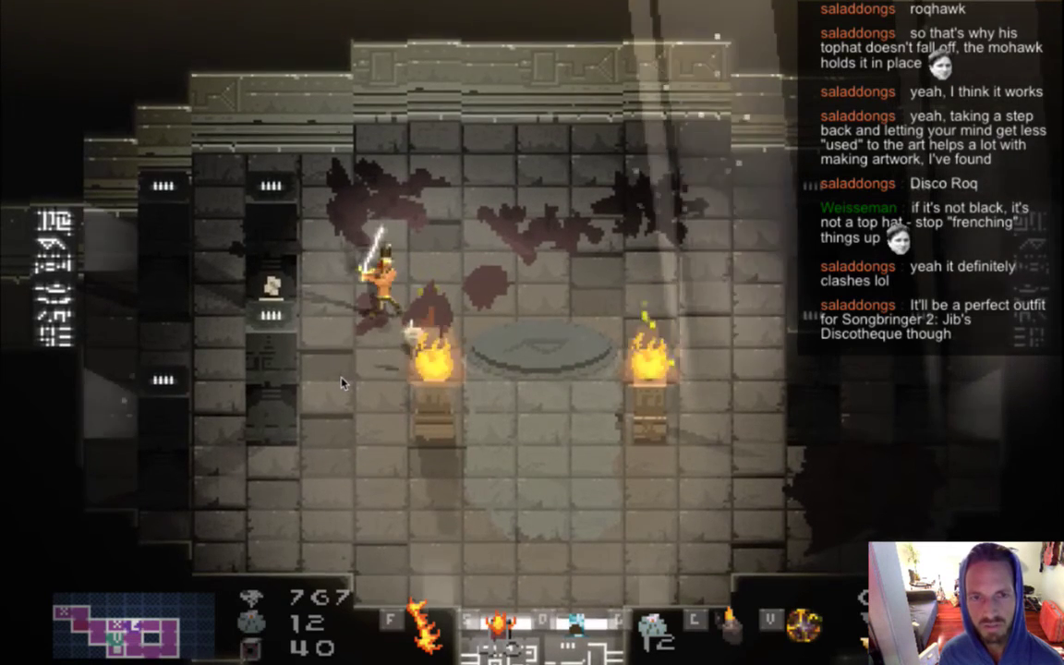
key("super+q")
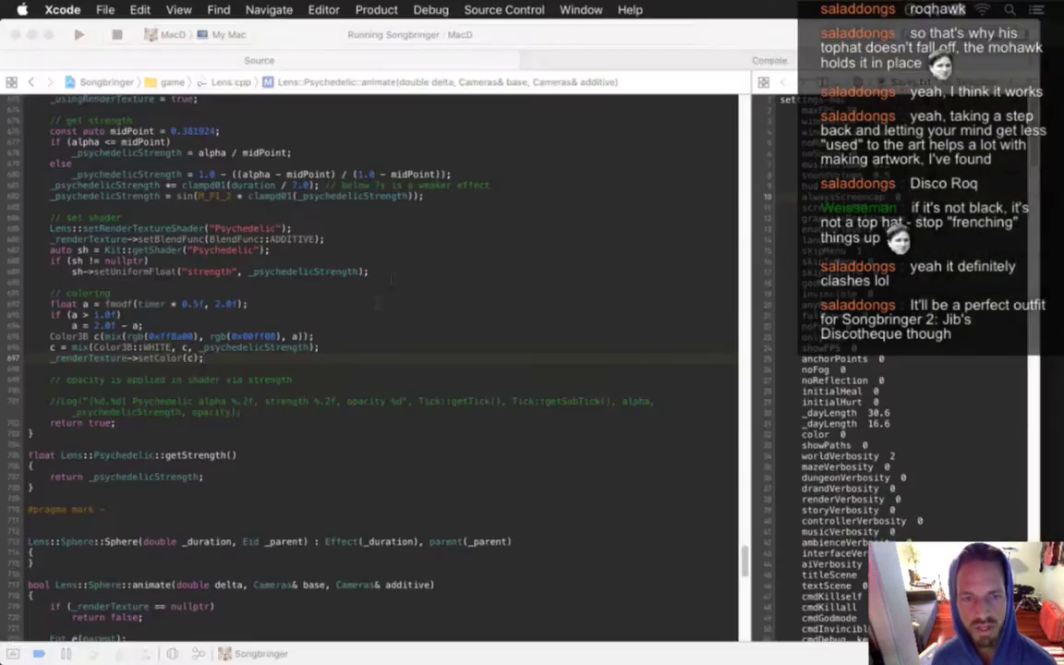
key("super+Tab")
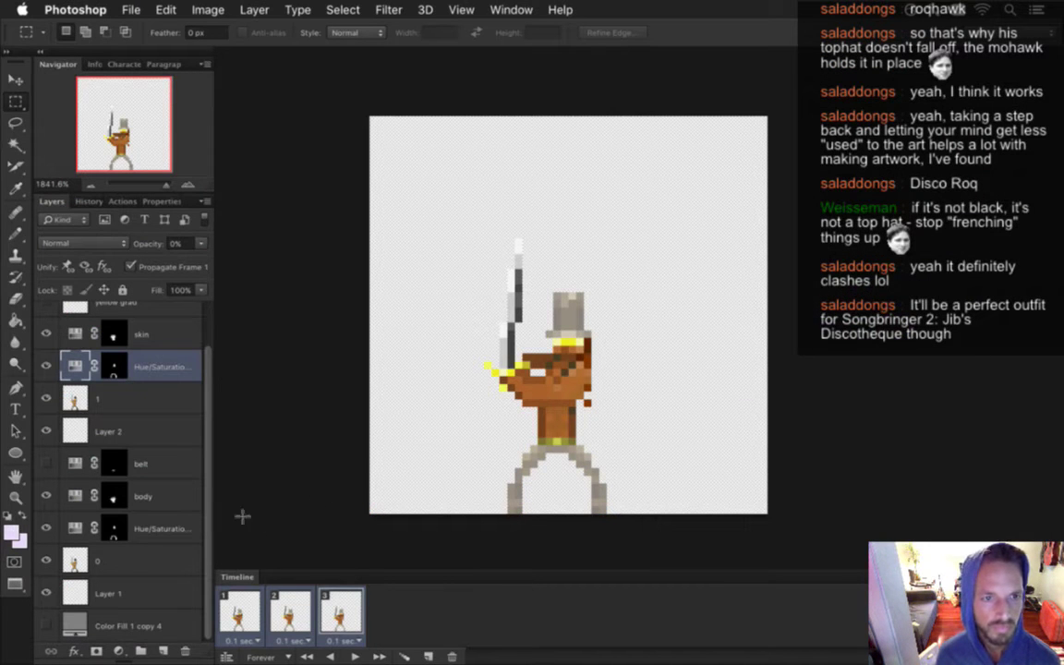
Turn off the hat-and-legs Hue/Saturation layers across the animation frames to restore the dark hat and legs
left_click_drag(46, 333, 47, 432)
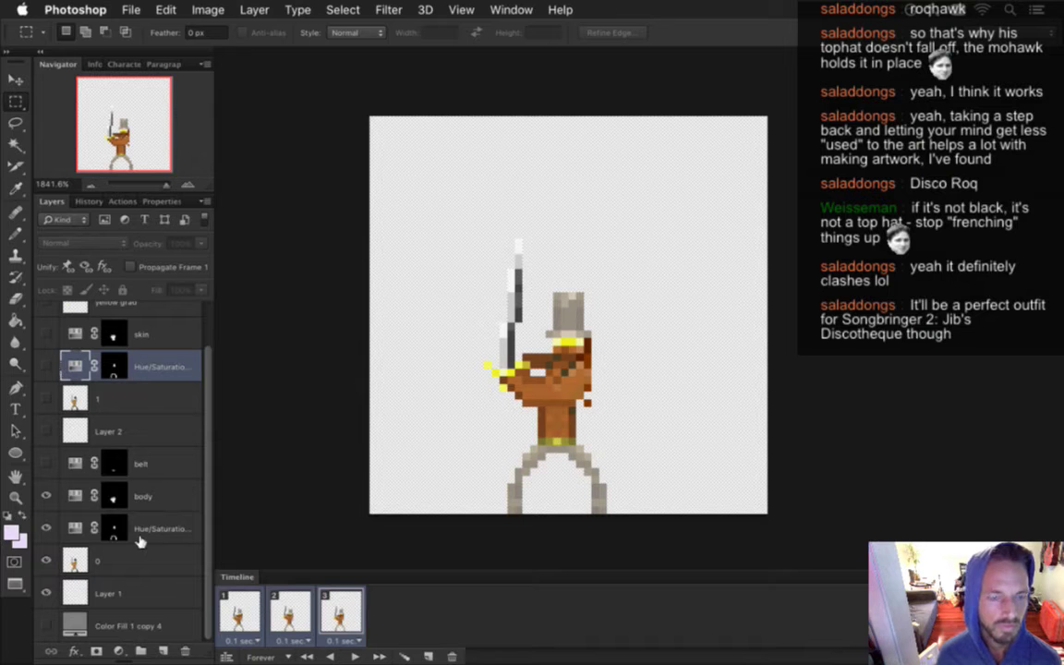
left_click(241, 614)
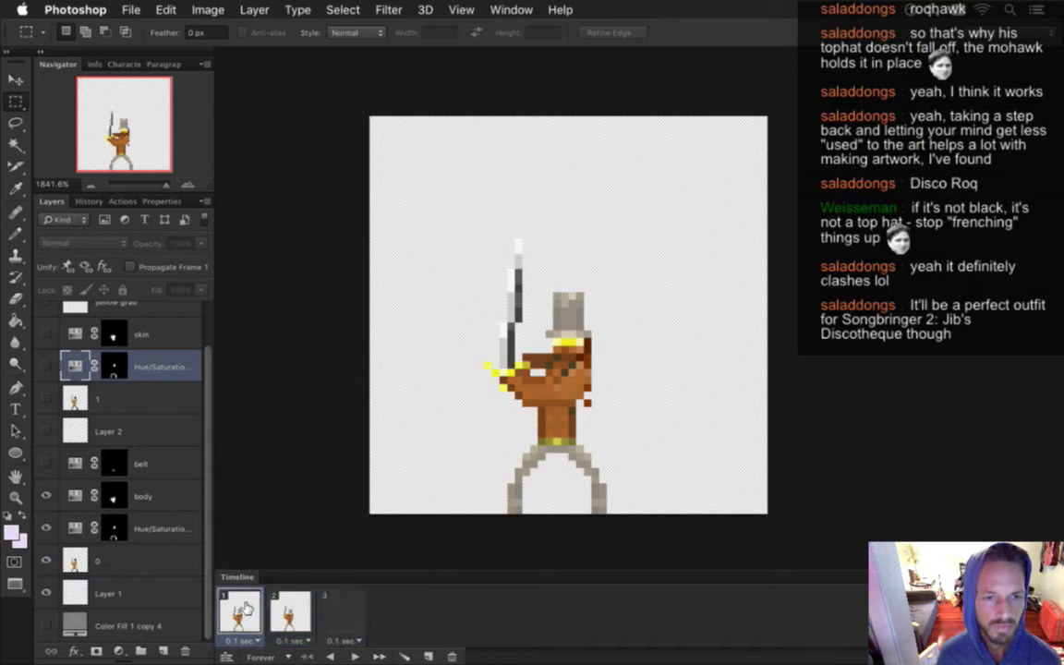
left_click(45, 529)
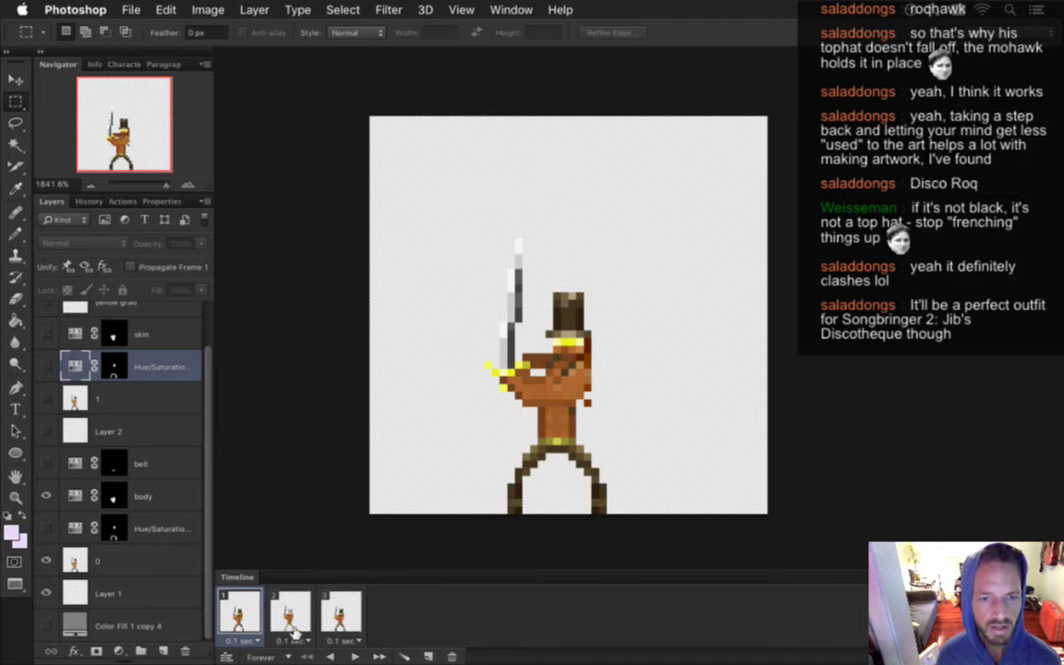
left_click(279, 603)
left_click(45, 367)
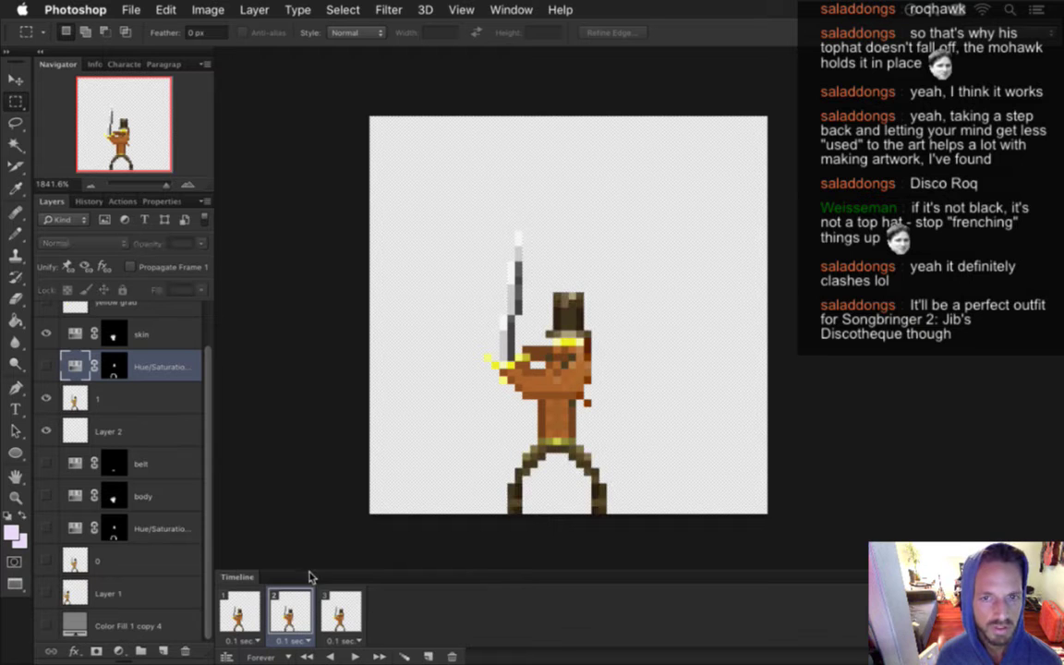
left_click(341, 610)
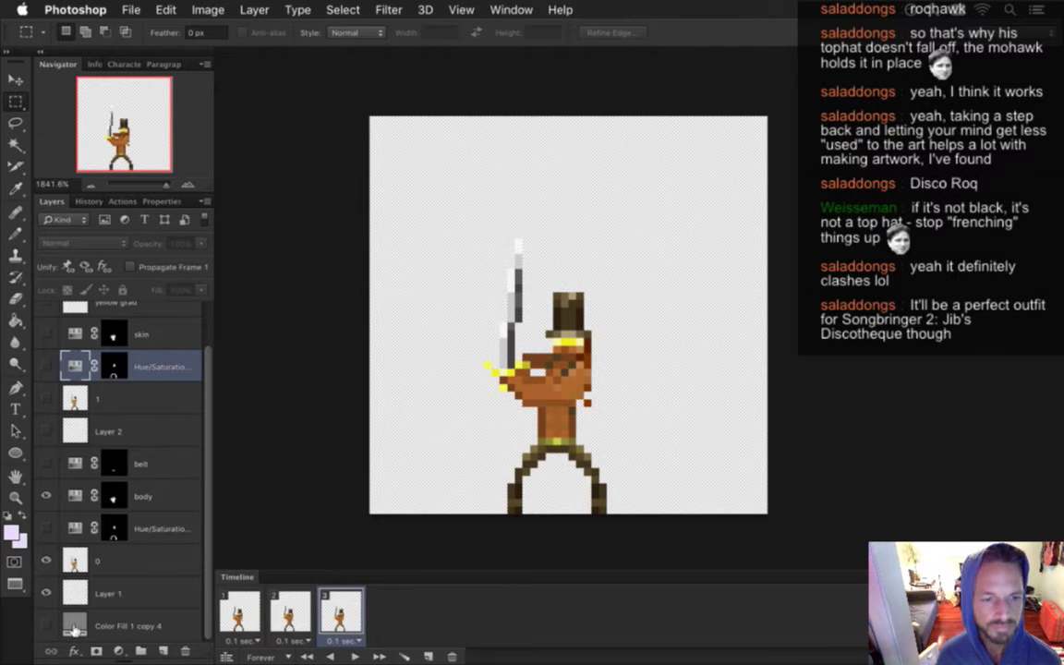
Show the grey Color Fill 1 copy 4 background layer in all three animation frames
left_click(235, 605, "shift")
left_click(48, 624)
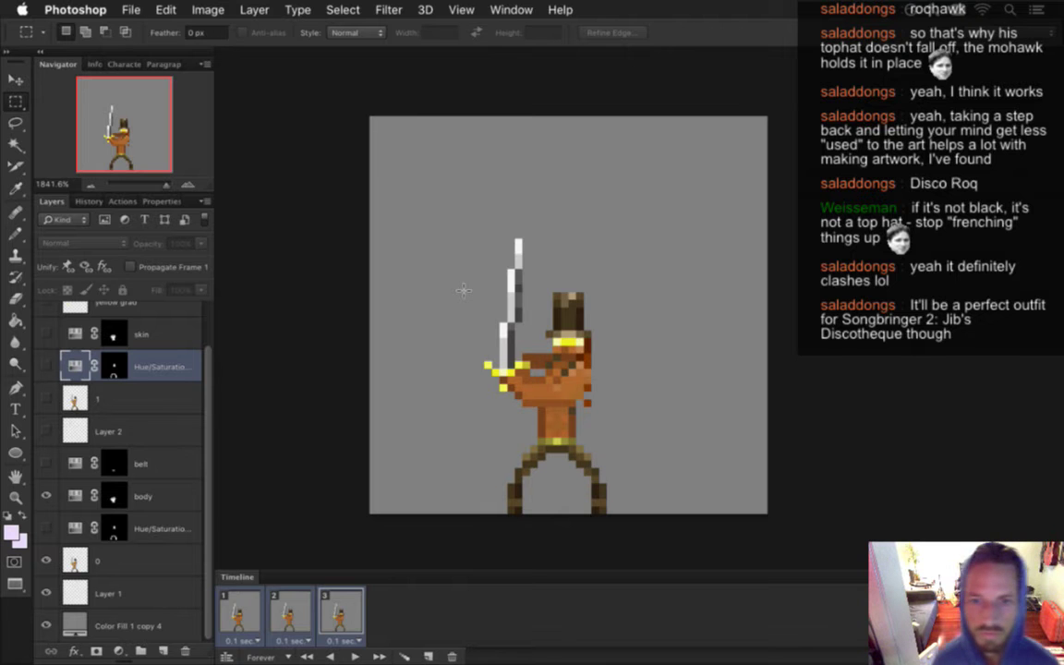
left_click_drag(670, 383, 682, 393)
left_click(531, 427)
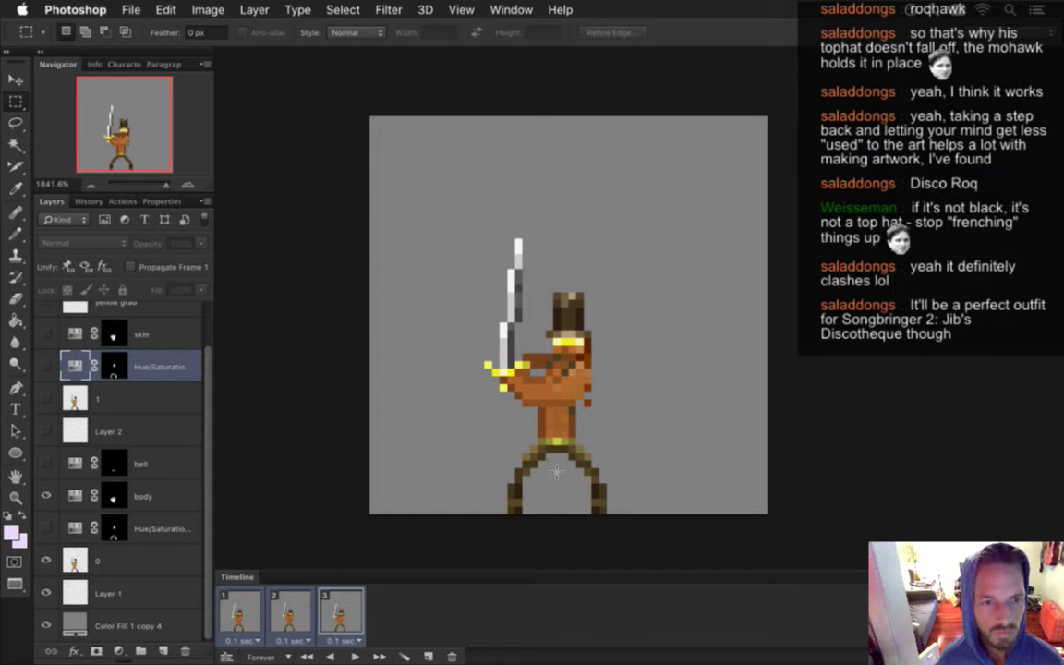
Pencil a light brown sampled from the legs along their edges, on layer 0 in frame 1 and layer 1 in frame 2
left_click(238, 612)
left_click(124, 558)
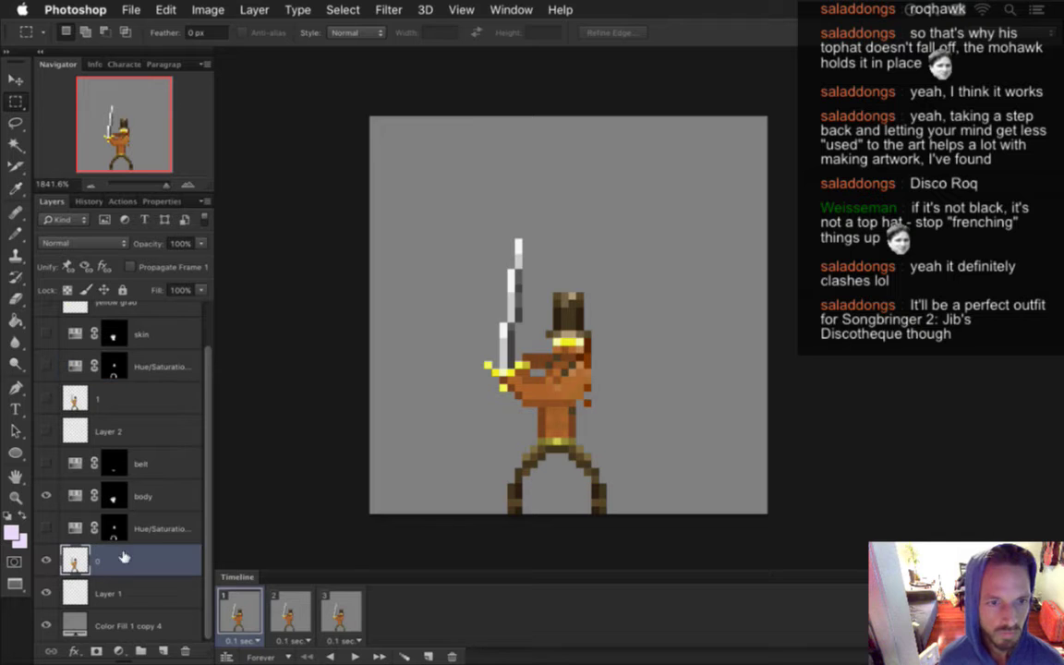
key("b")
left_click(519, 482, "alt")
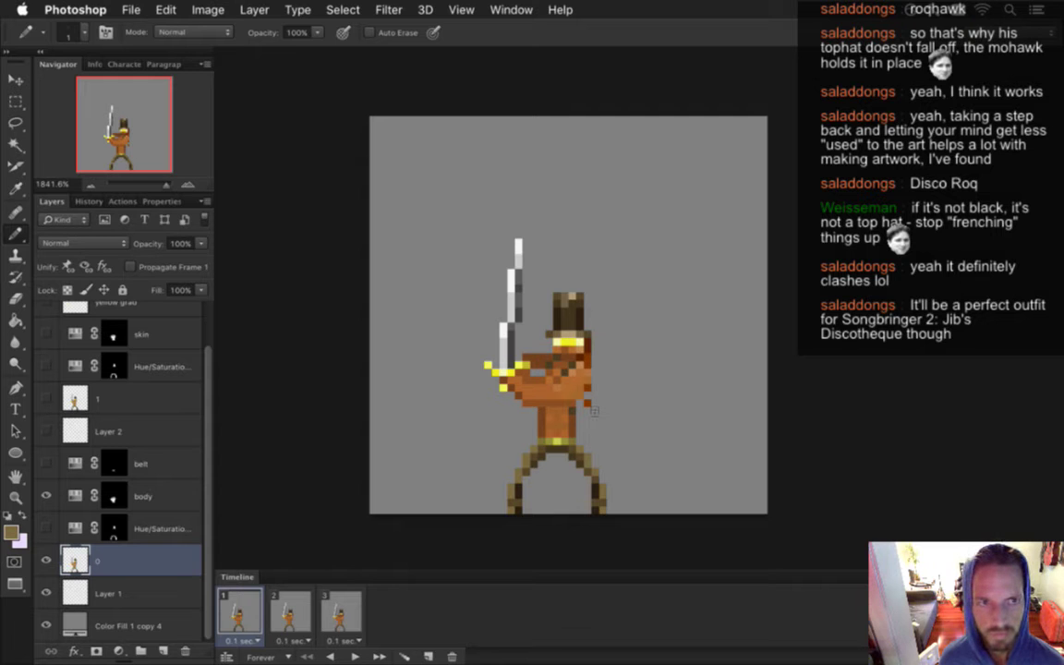
left_click(294, 614)
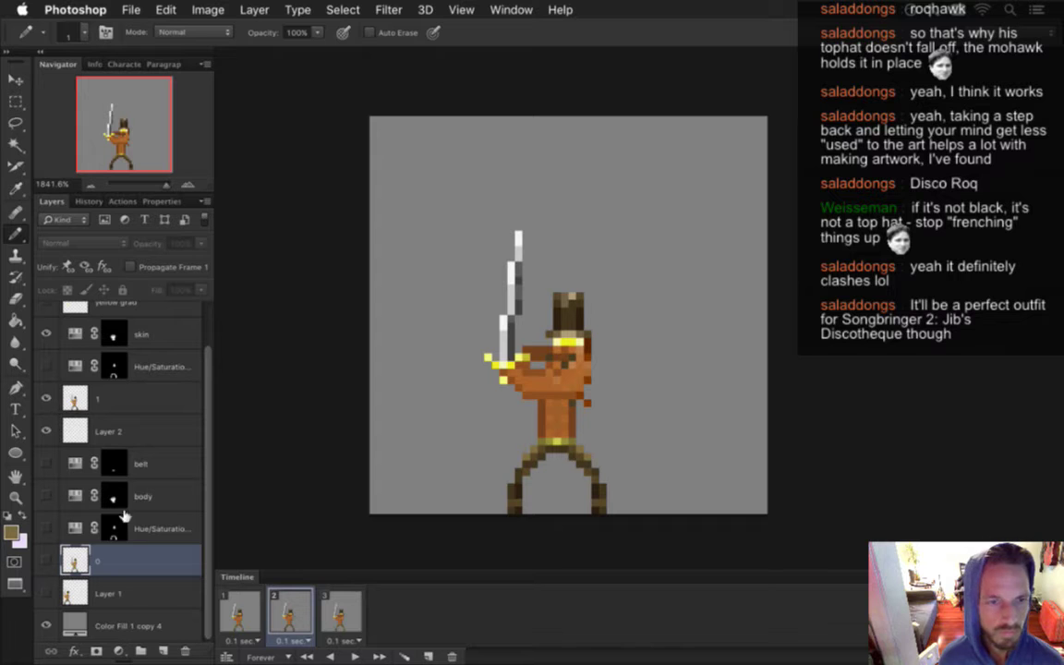
left_click(88, 400)
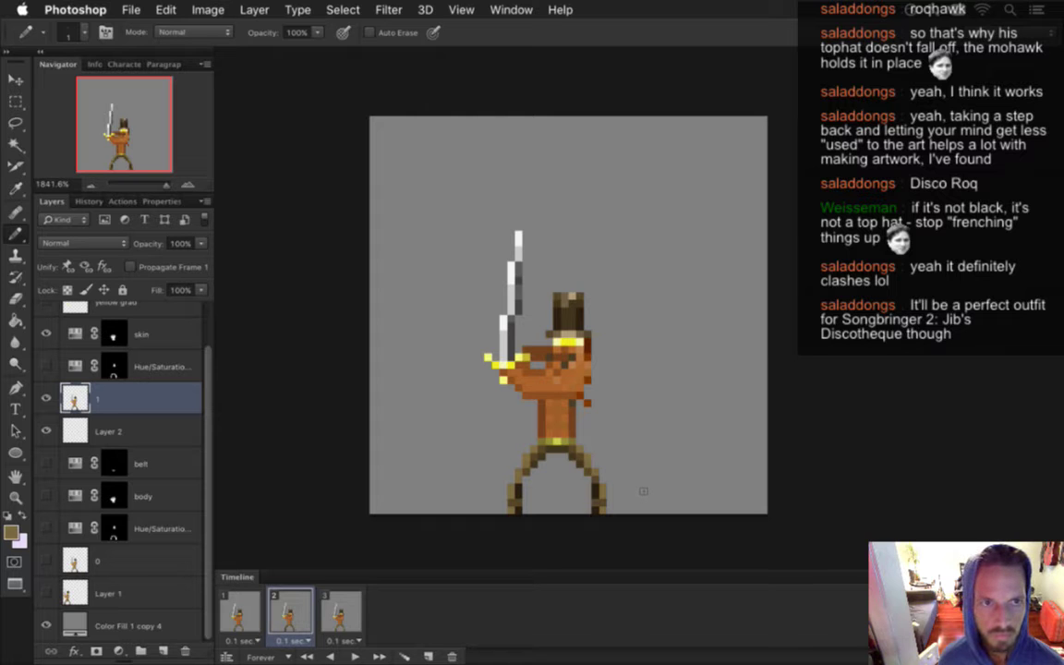
Examine the leg contrast in greyscale across all three frames using Hue/Saturation 1, then hide that adjustment again
left_click(240, 614)
left_click(325, 619, "shift")
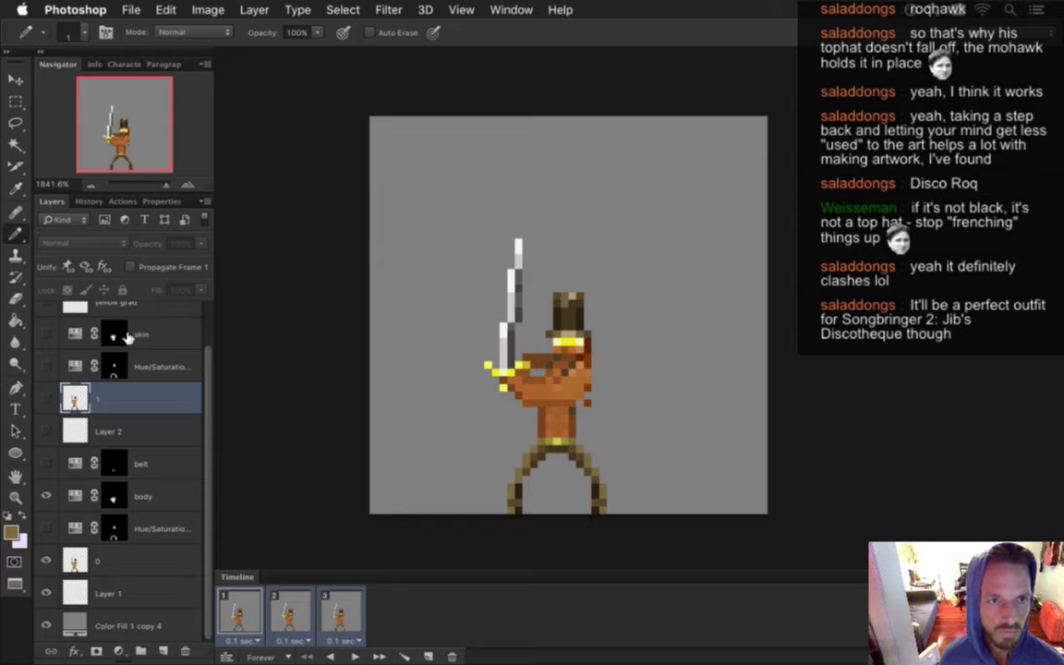
scroll(207, 359, "up", 3)
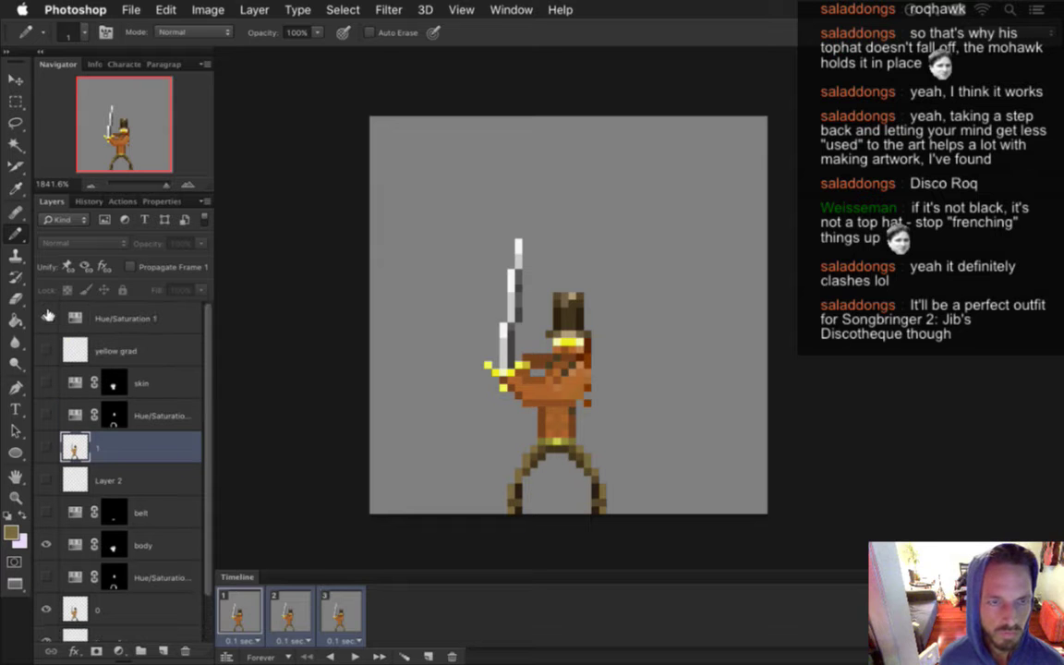
left_click(46, 318)
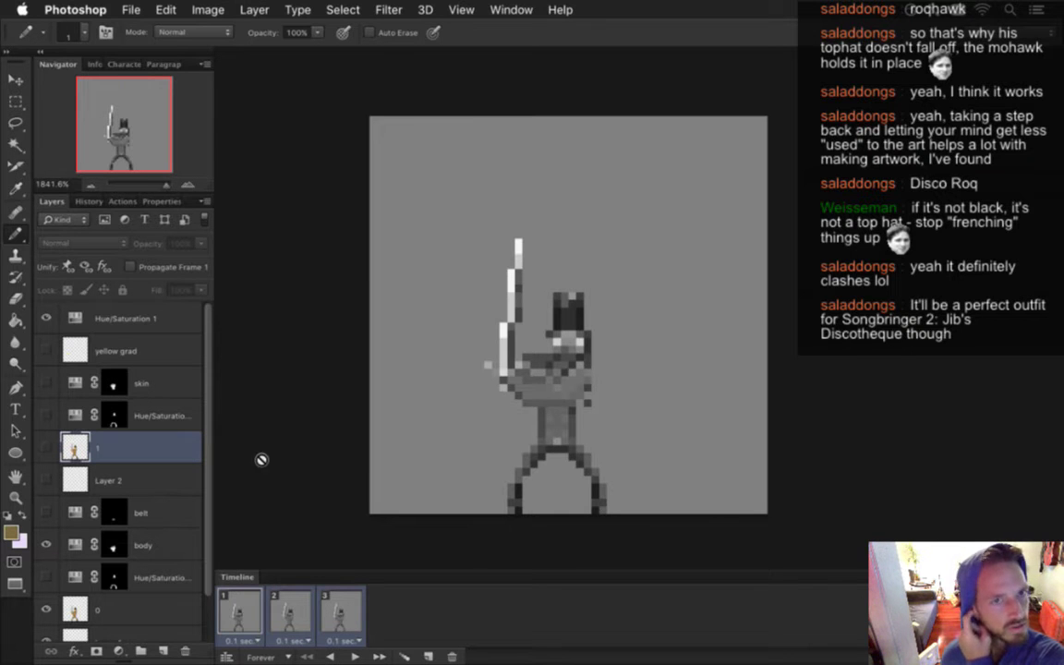
left_click(44, 318)
Hide the grey Color Fill background and render all frames as the 52 x 52, 10 fps PNG sequence RoqIdle2SwordS.png, replacing the existing files
scroll(208, 545, "down", 2)
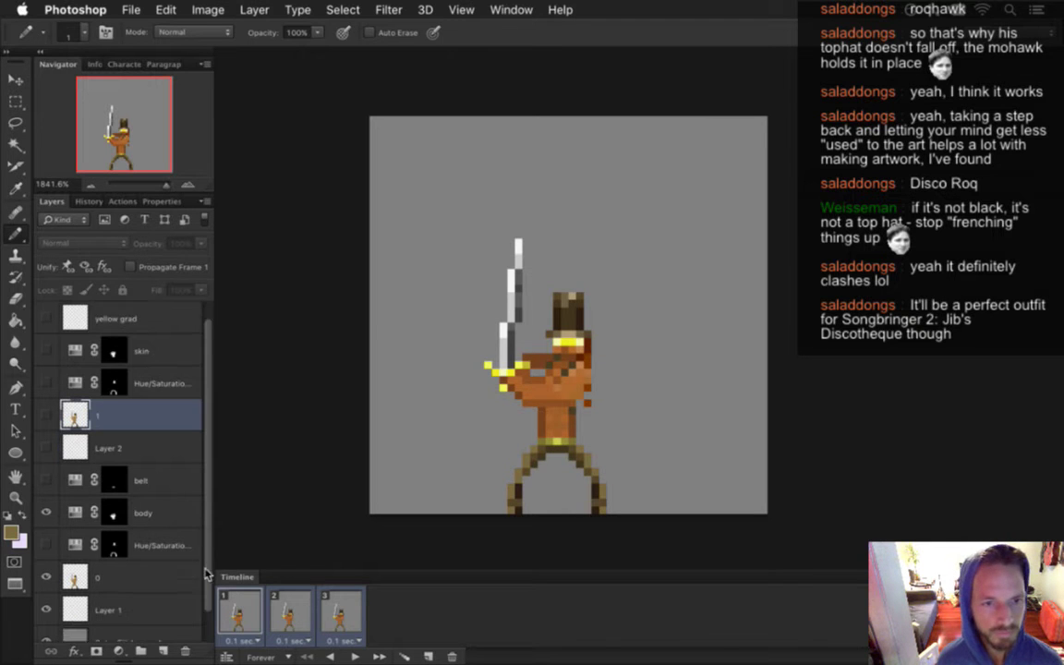
left_click(46, 594)
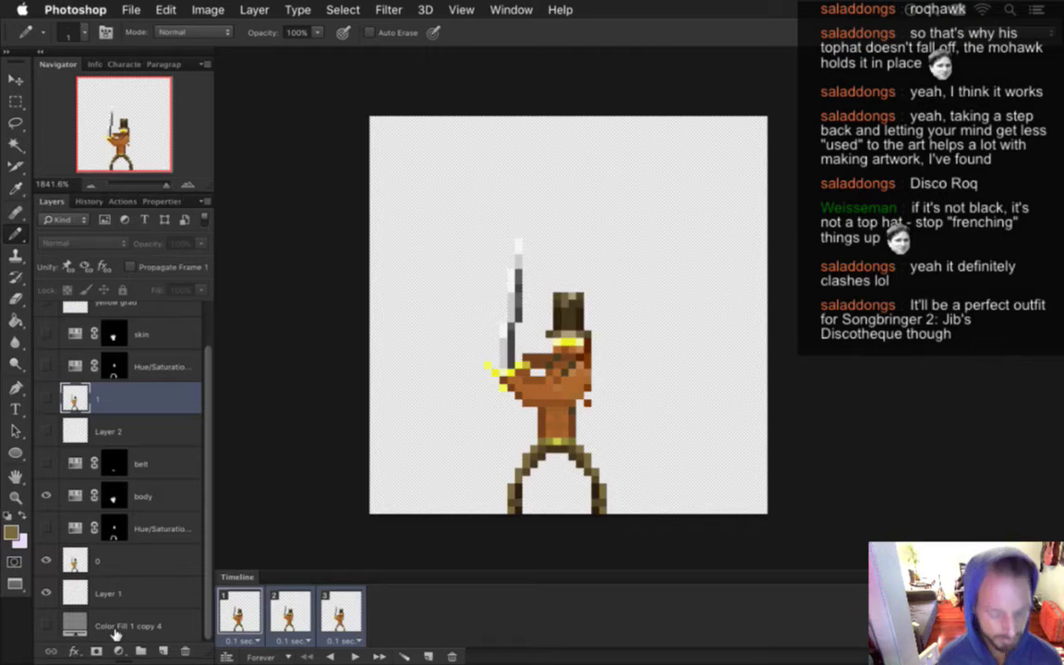
key("super+shift+alt+r")
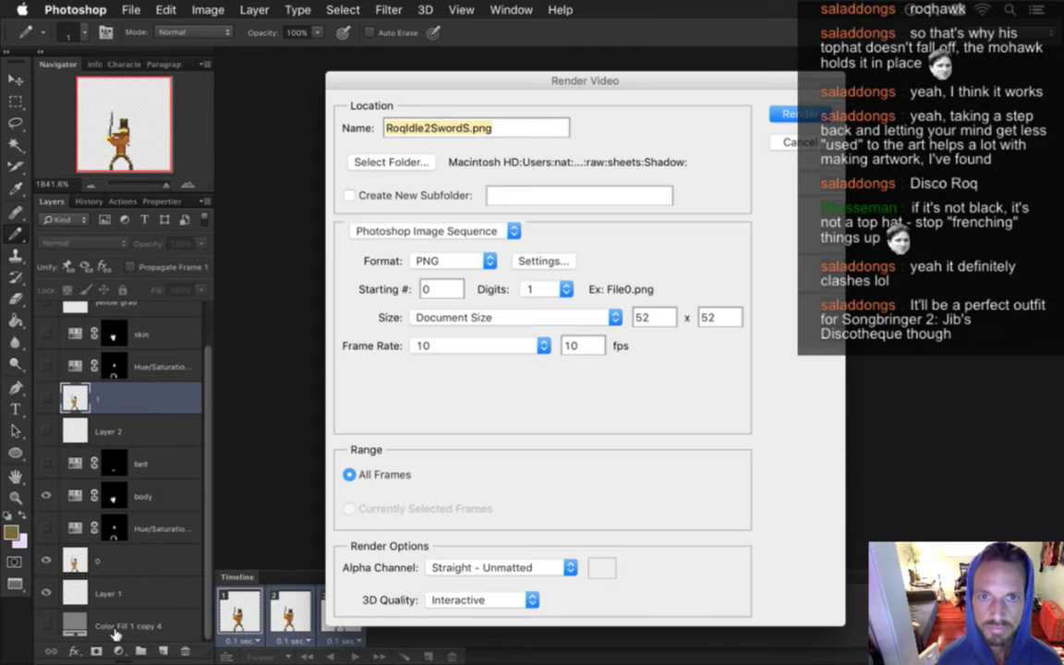
key("Return")
key("Return")
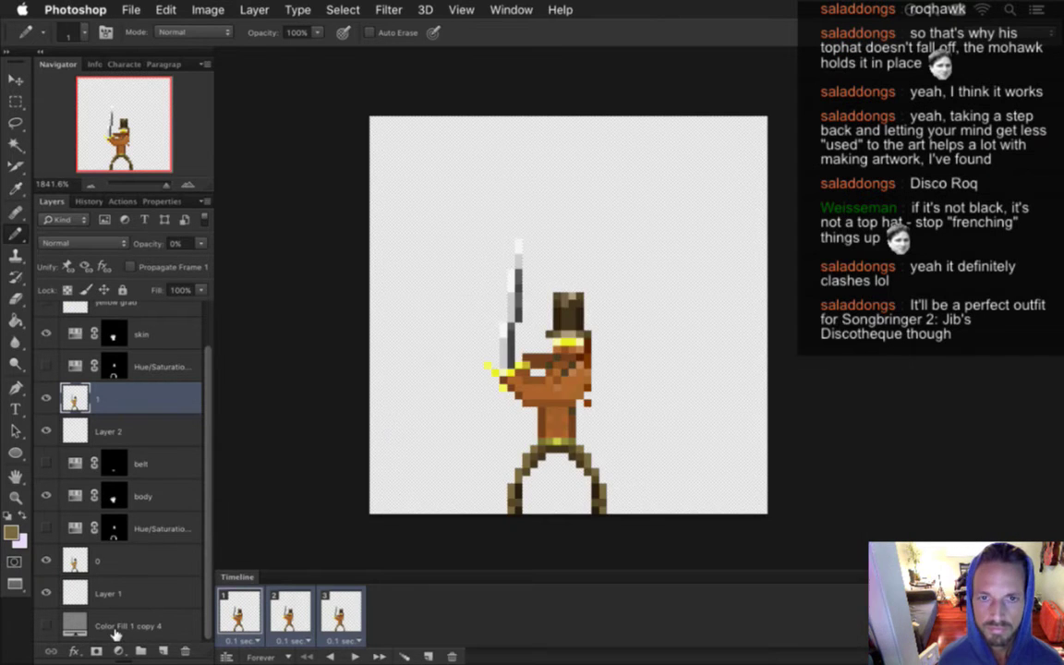
Run Songbringer, walk the hero around with the sword to examine the lightened legs, and return to Photoshop
key("super+Tab")
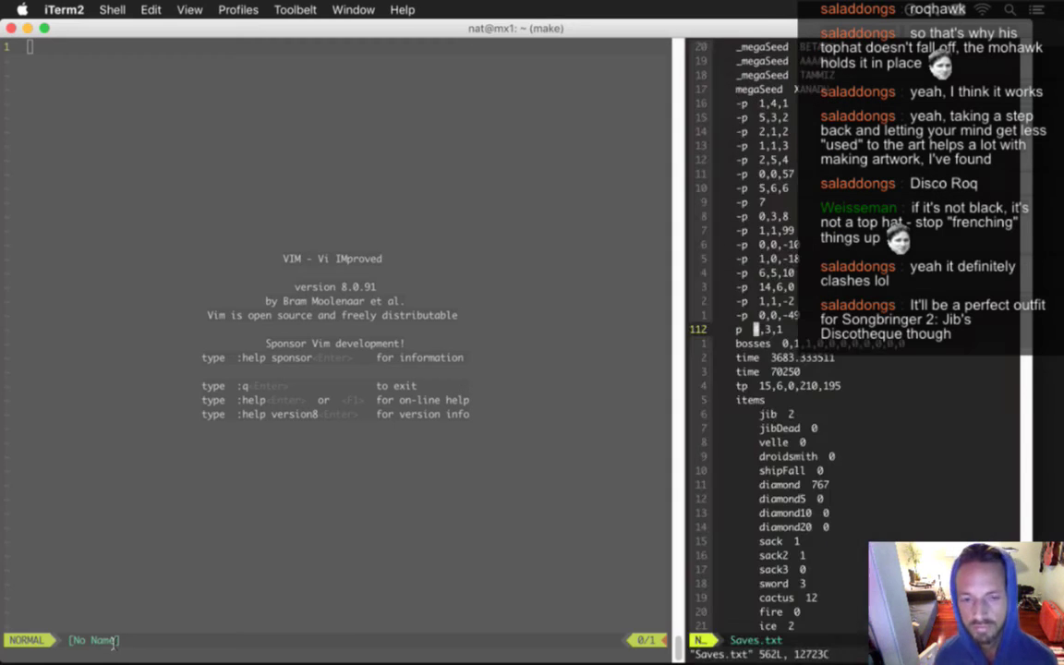
key("ctrl+alt+super+r")
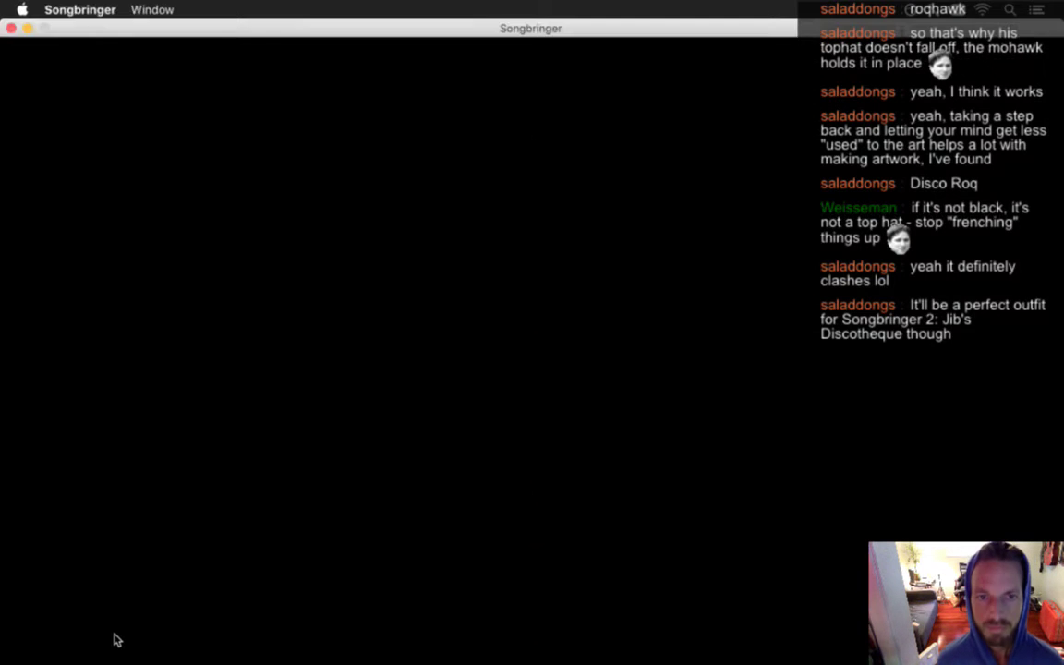
key("a+s")
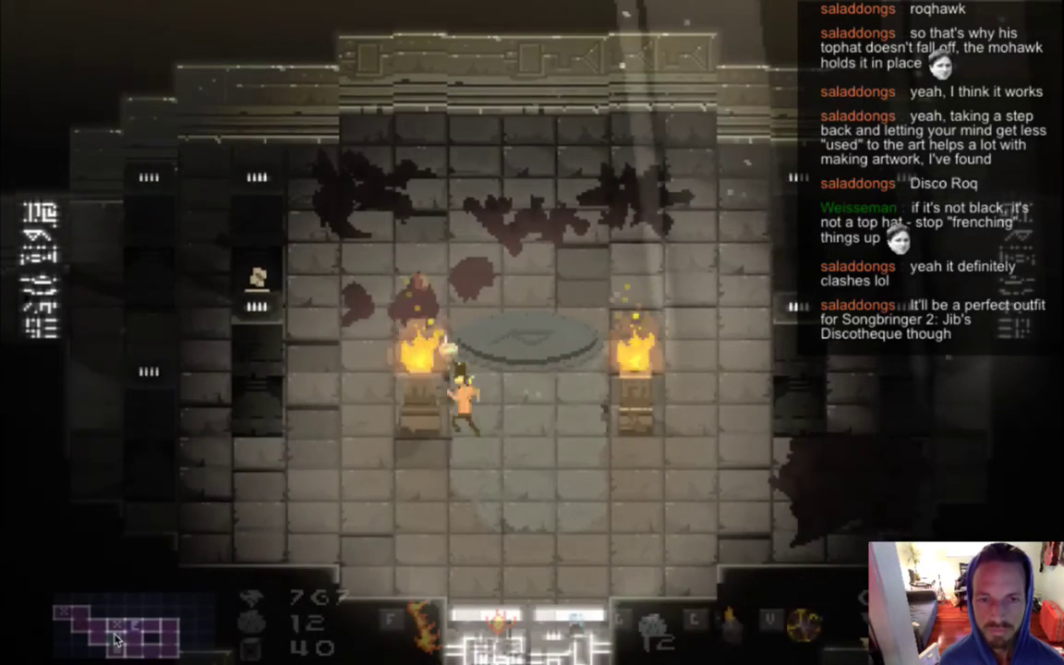
key("f")
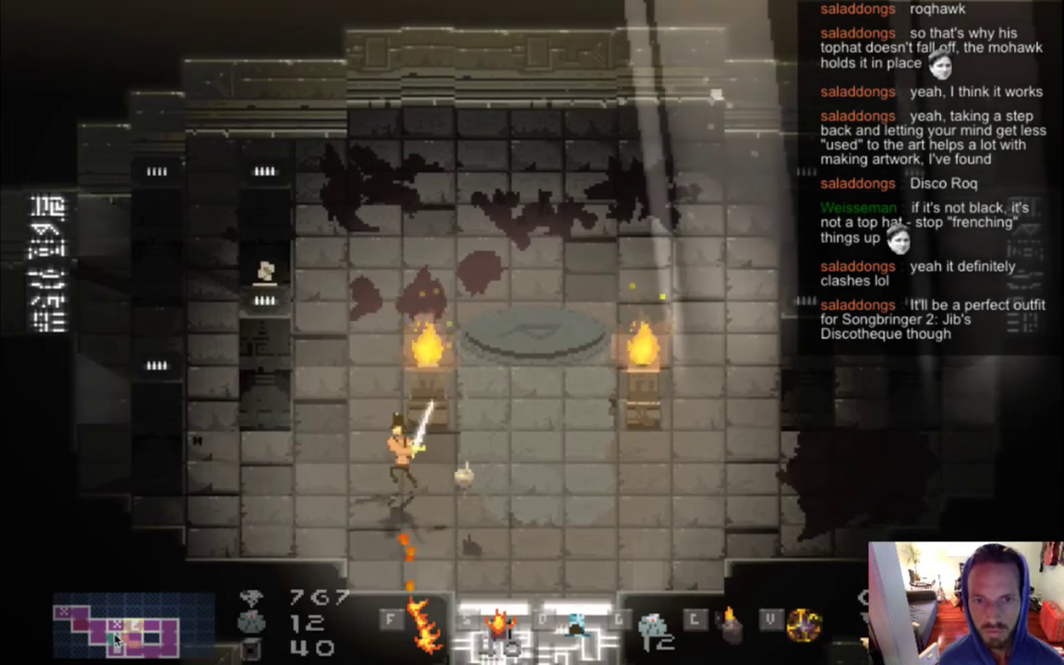
key("a")
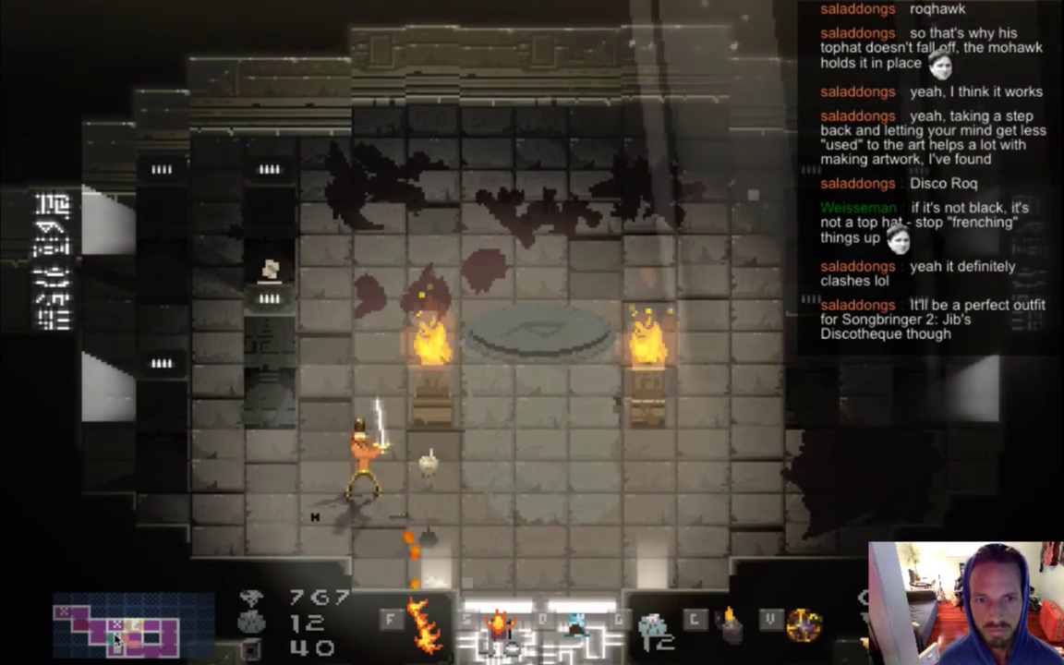
key("a")
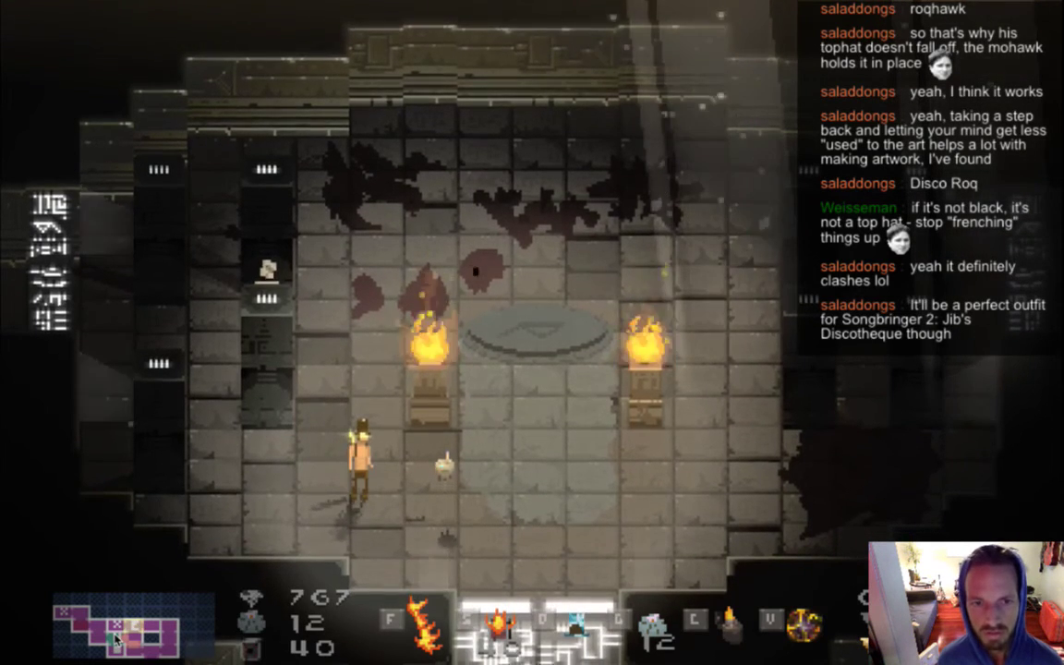
key("super+Tab")
key("super+Tab")
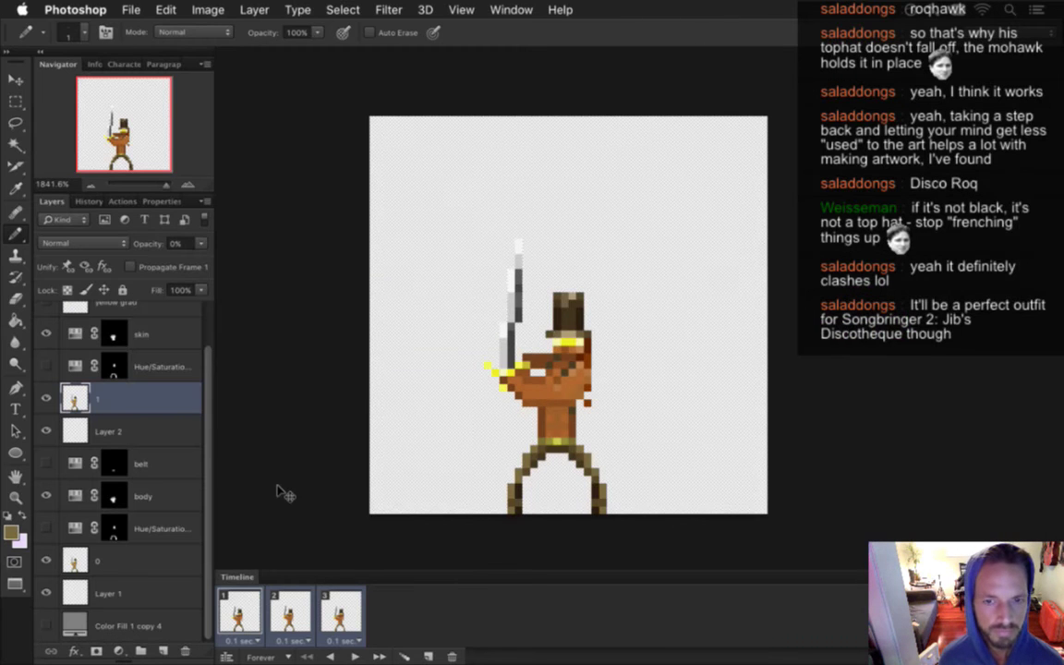
Undo the leg highlights and background change back to the dark-legged sprite on the grey background
key("super+alt+z")
key("super+alt+z")
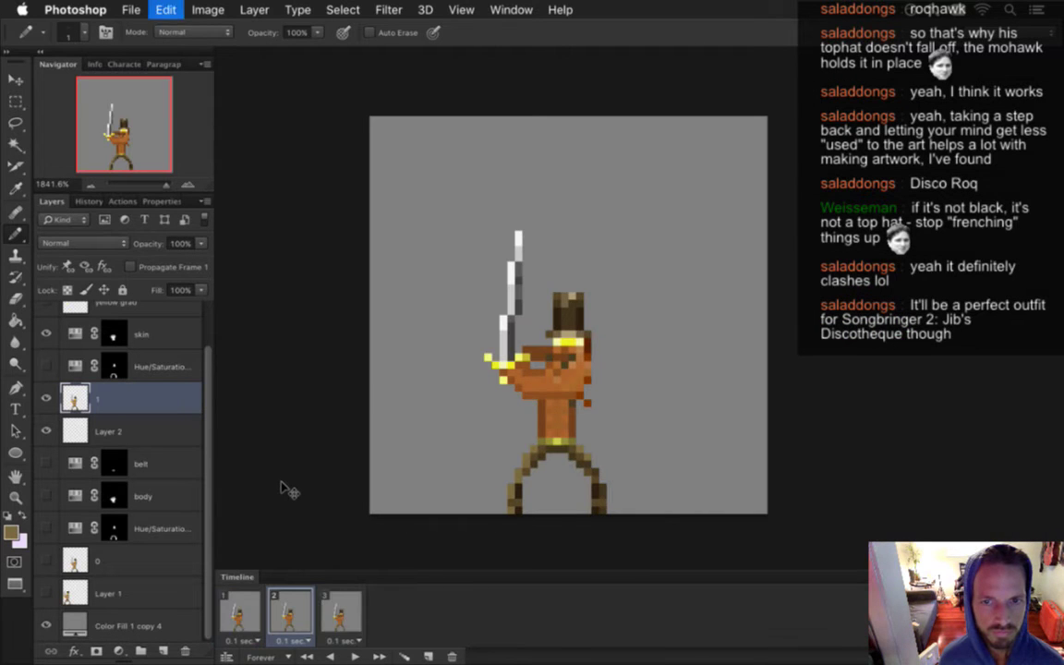
key("super+alt+z")
key("super+alt+z")
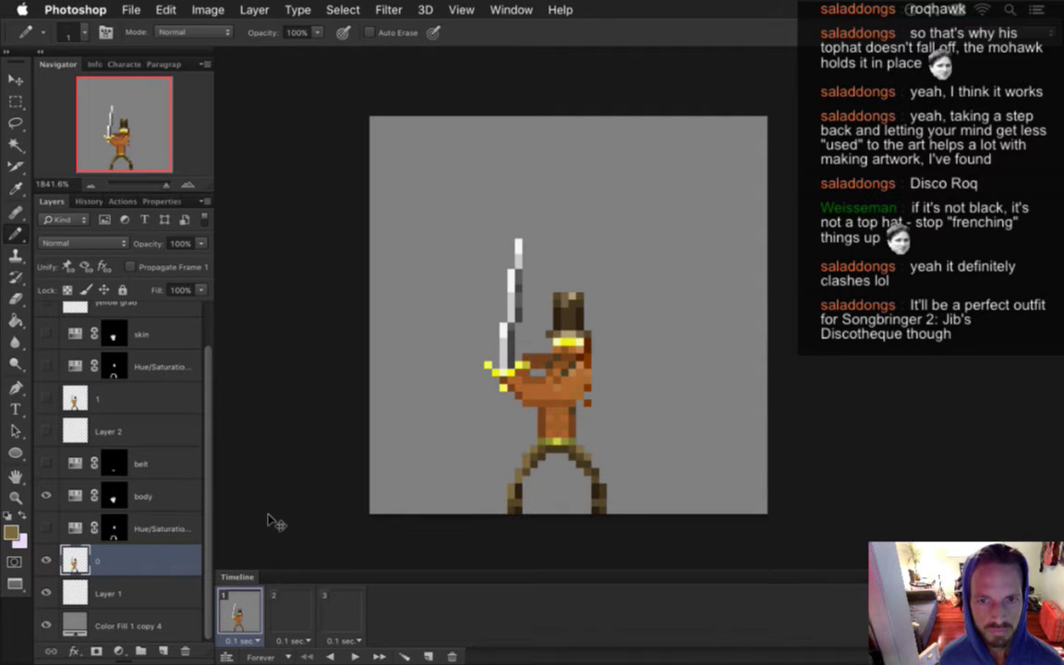
key("super+alt+z")
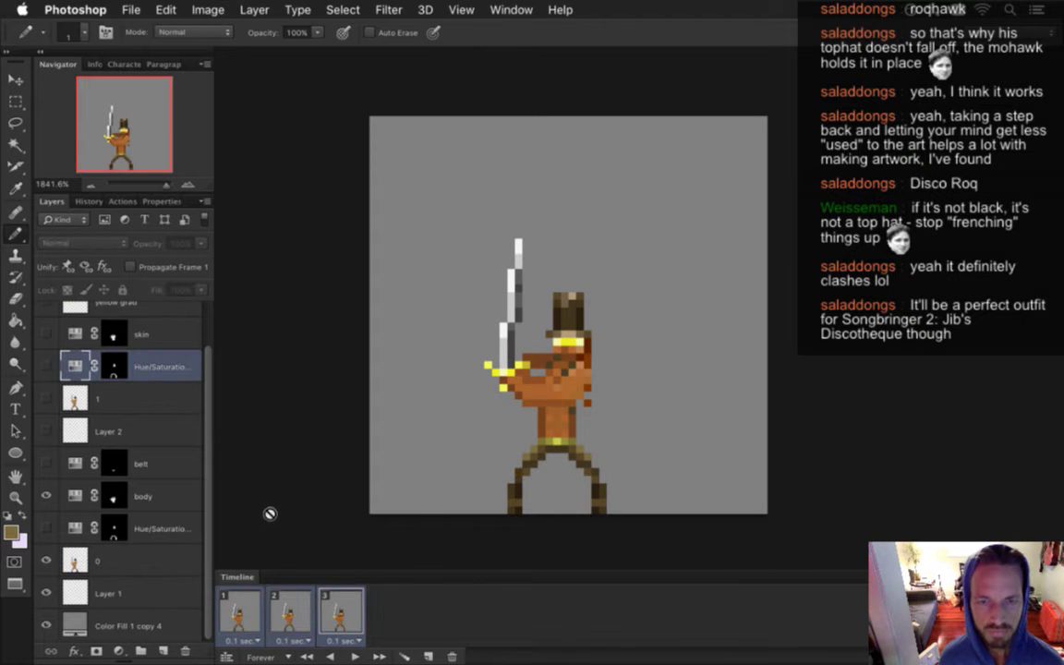
Pencil subtler light brown highlights onto the legs, on layer 0 in frame 1 and layer 1 in frame 2, and erase stray pixels
left_click(244, 596)
key("i")
left_click(480, 416)
left_click(111, 561)
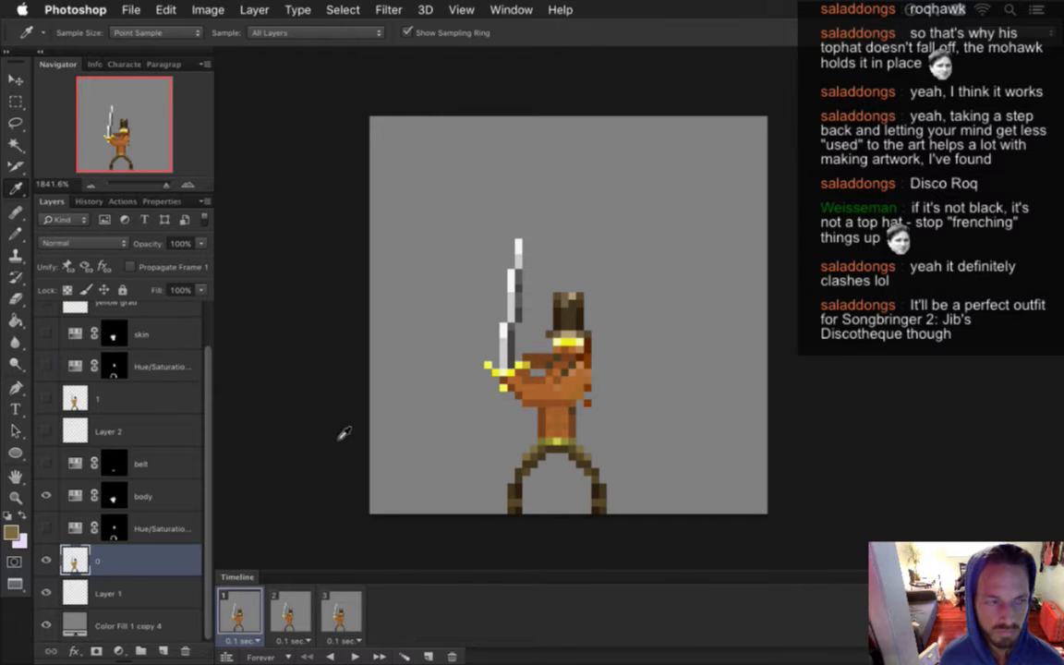
key("b")
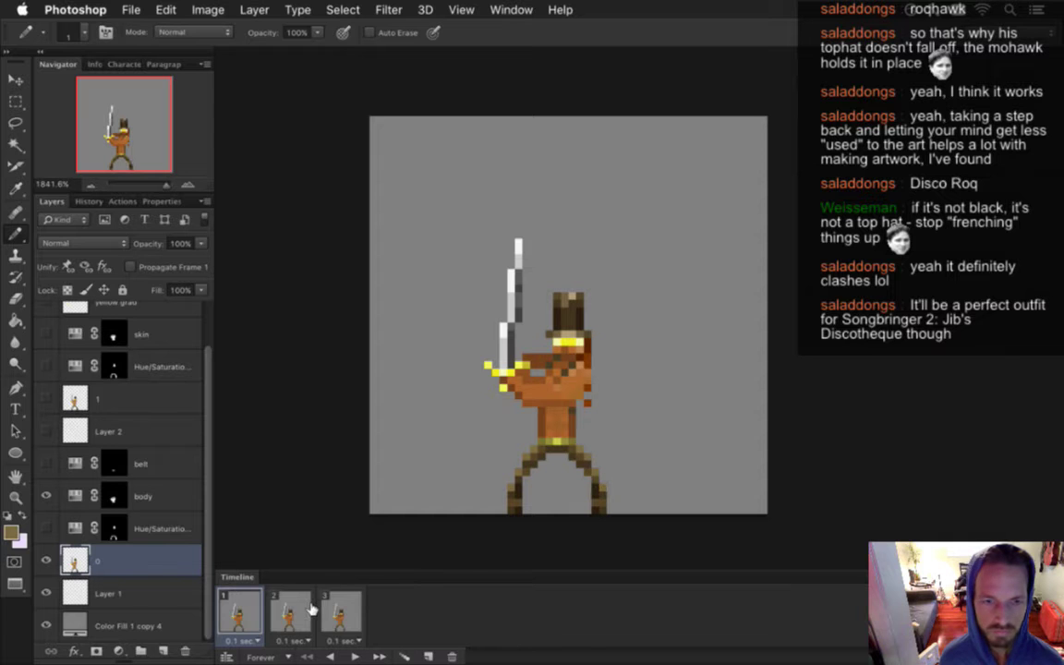
left_click(312, 610)
left_click(76, 398)
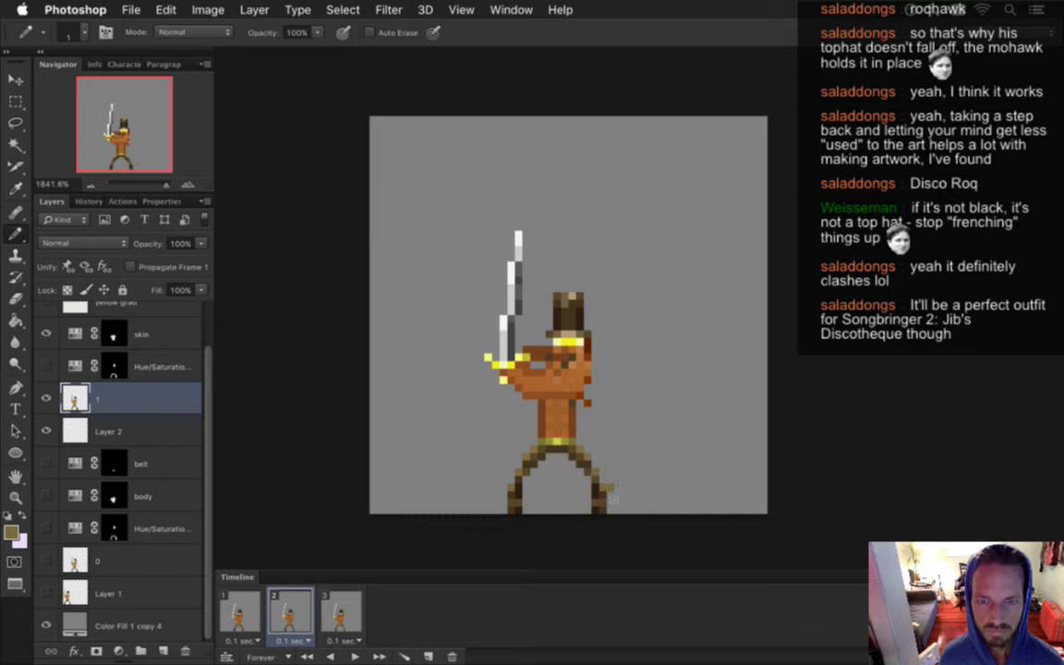
key("e")
Check frame 3, then hide the grey Color Fill 1 copy 4 layer across all three frames
left_click(342, 610)
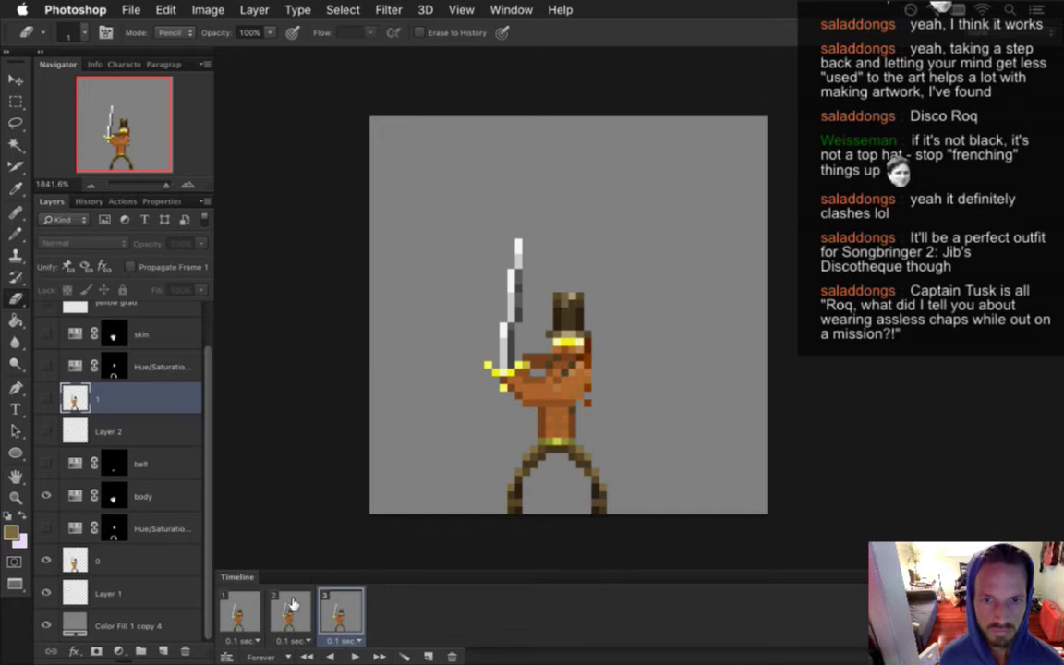
left_click(239, 611, "shift")
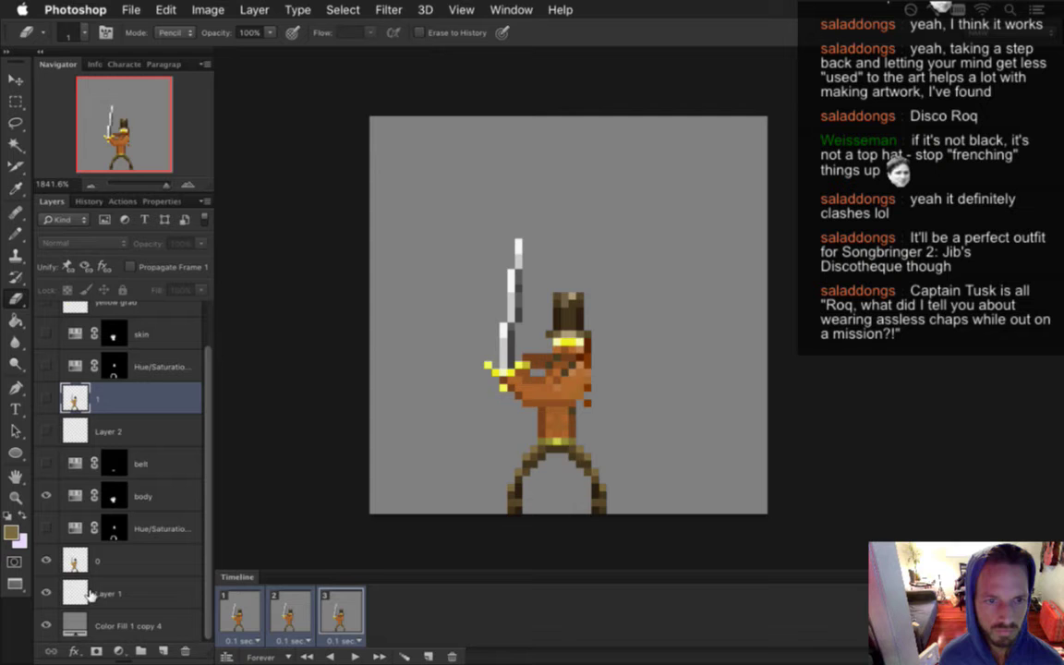
left_click(46, 626)
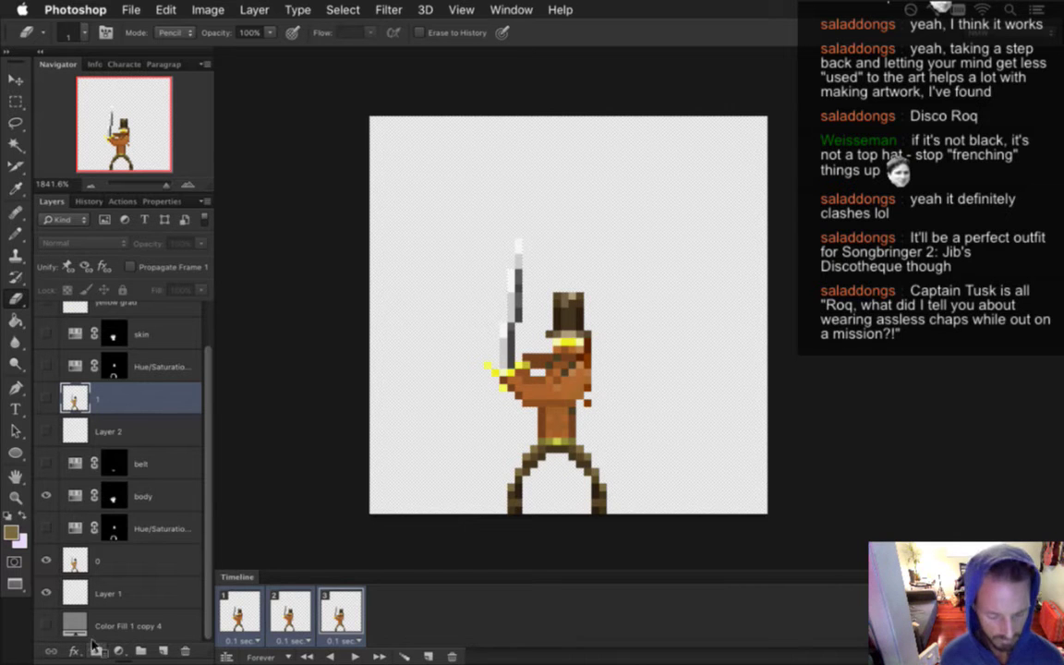
Render the subtler leg highlight version over the existing RoqIdle2SwordS.png image sequence
key("super+shift+alt+r")
key("Return")
key("Return")
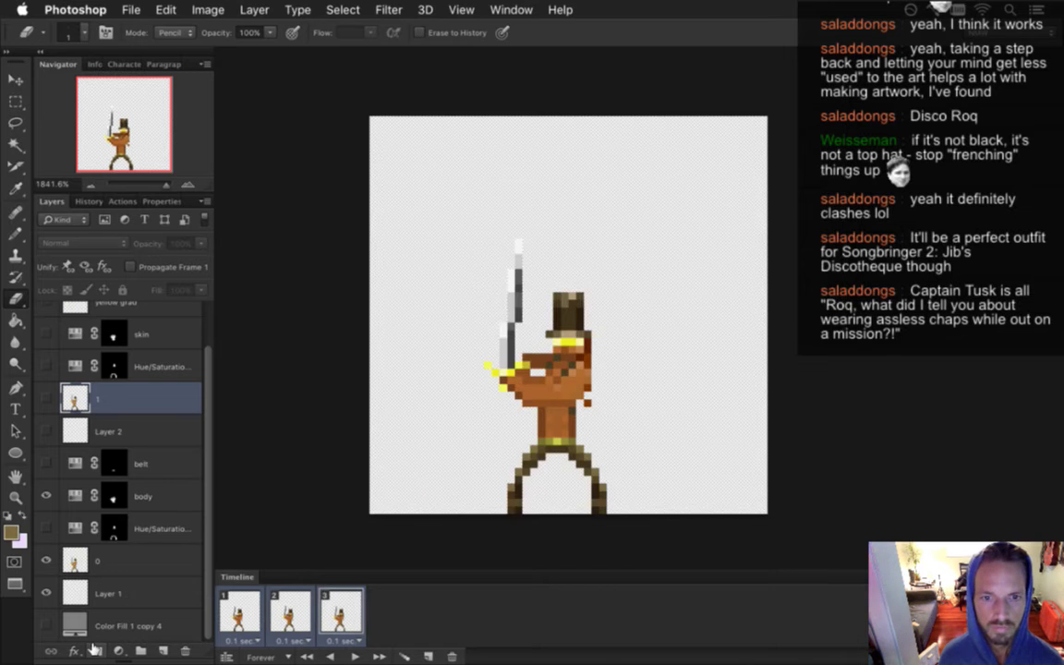
key("super+shift+alt+r")
key("Return")
key("Return")
Run Songbringer again and swing the hero's sword to examine the subtler leg highlights on the idle sprite
key("super+Tab")
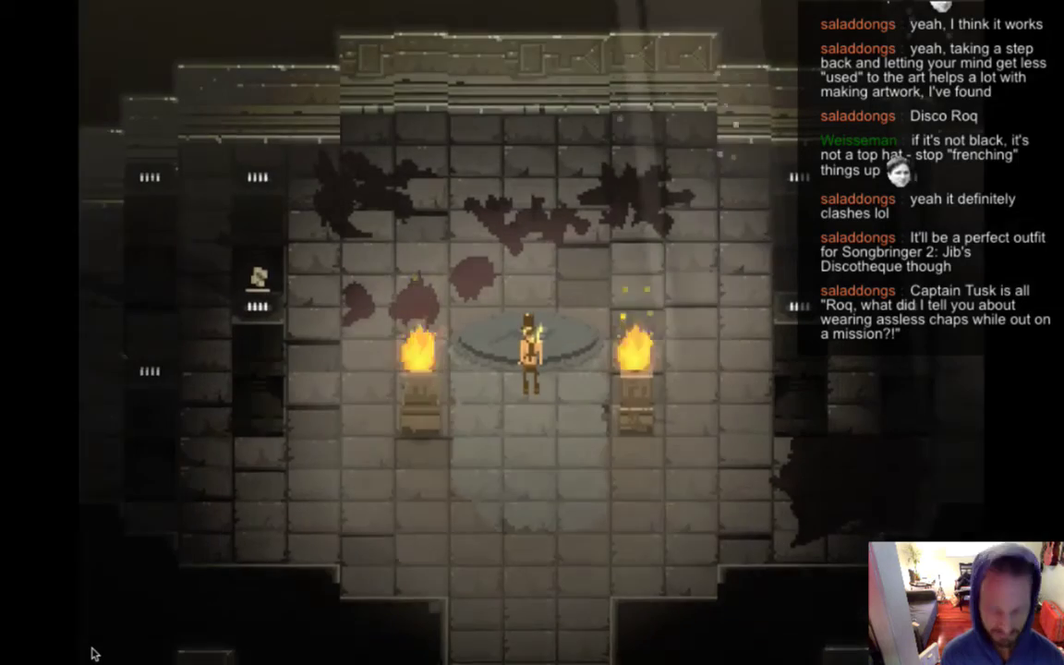
key("Down")
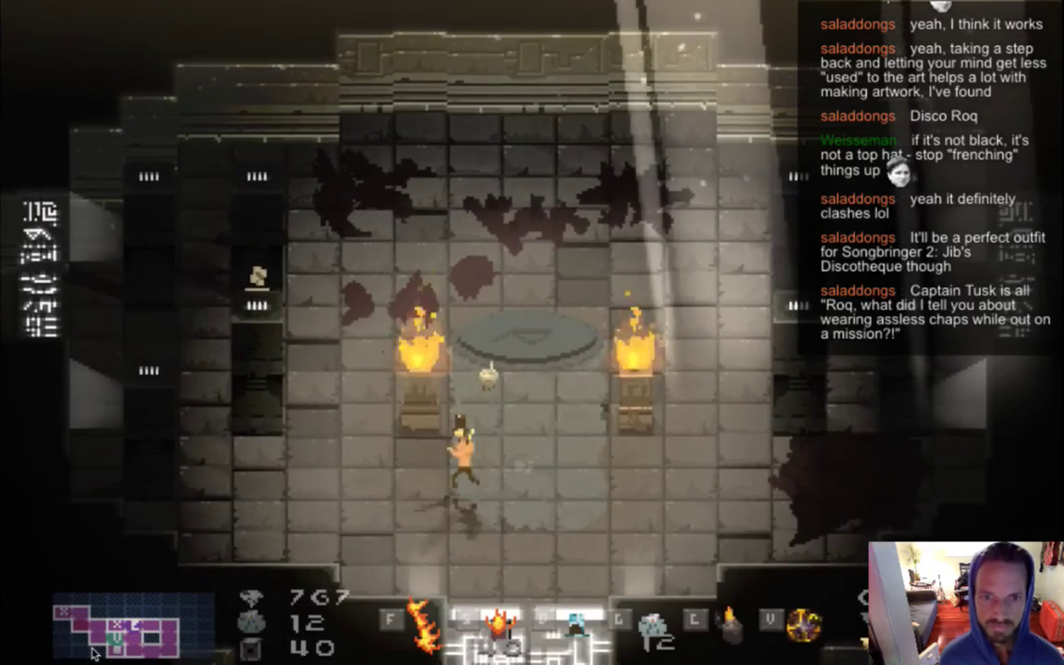
key("Left")
key("x")
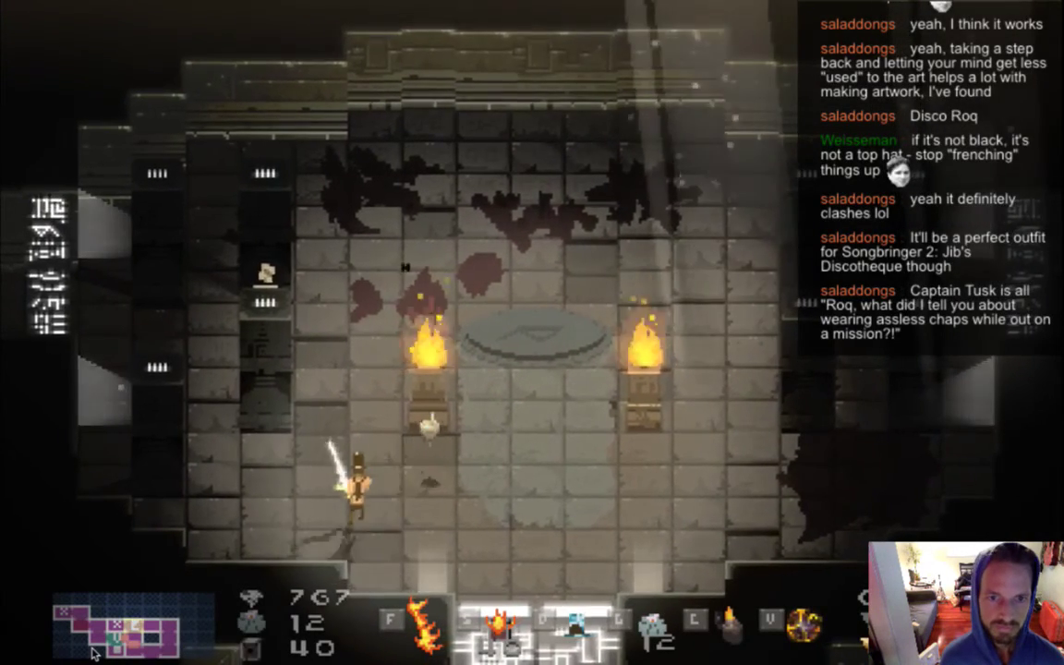
key("x")
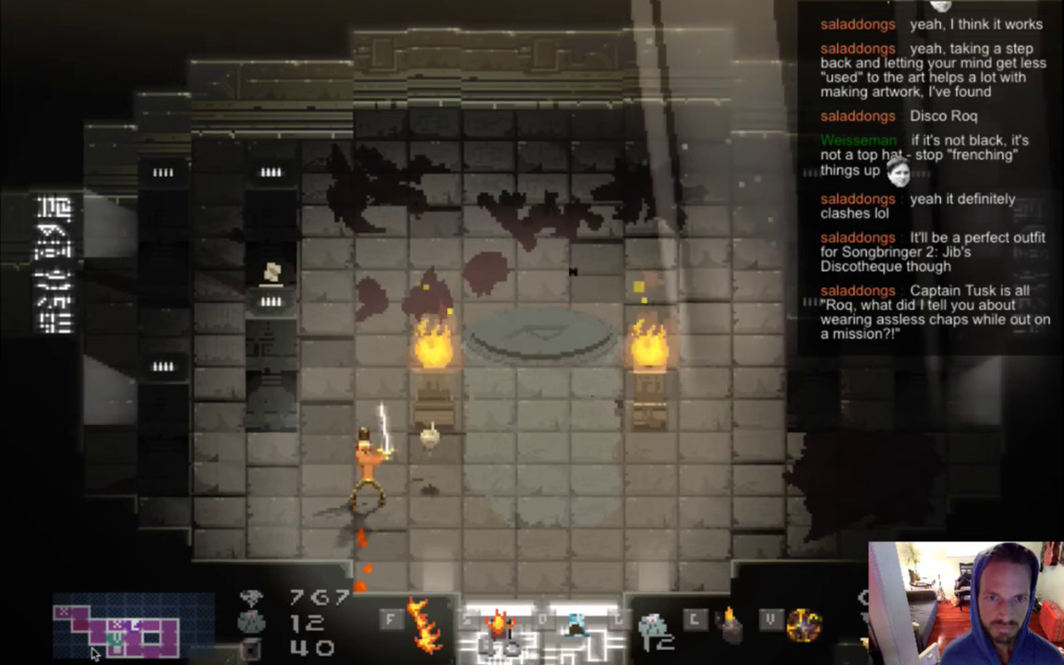
key("x")
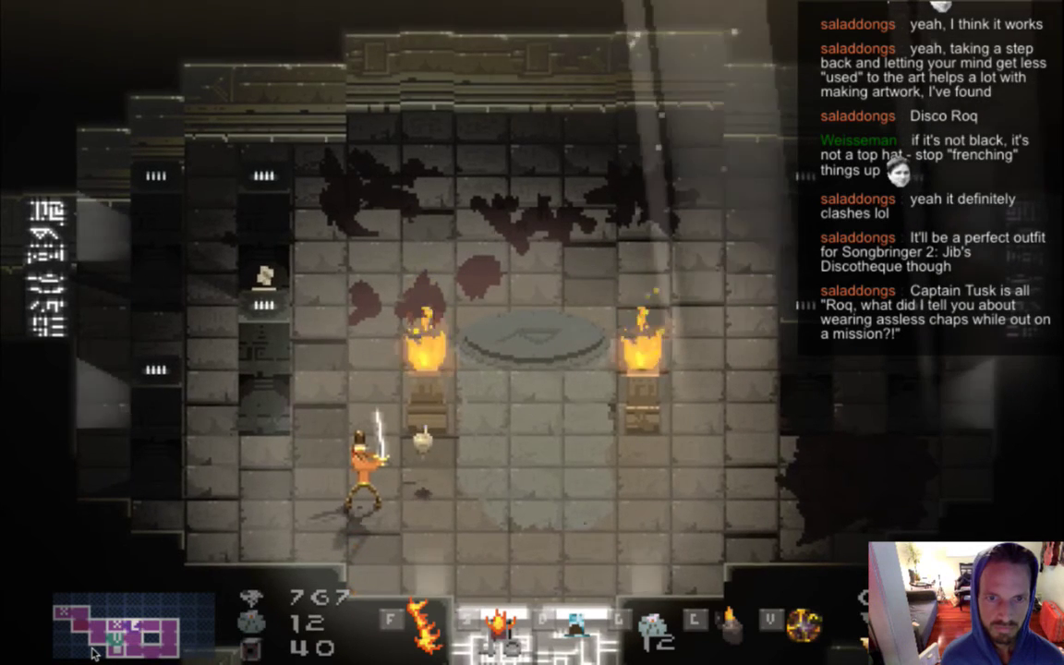
Swing the hero's sword both ways to examine the idle leg highlights, and quit Songbringer
key("j")
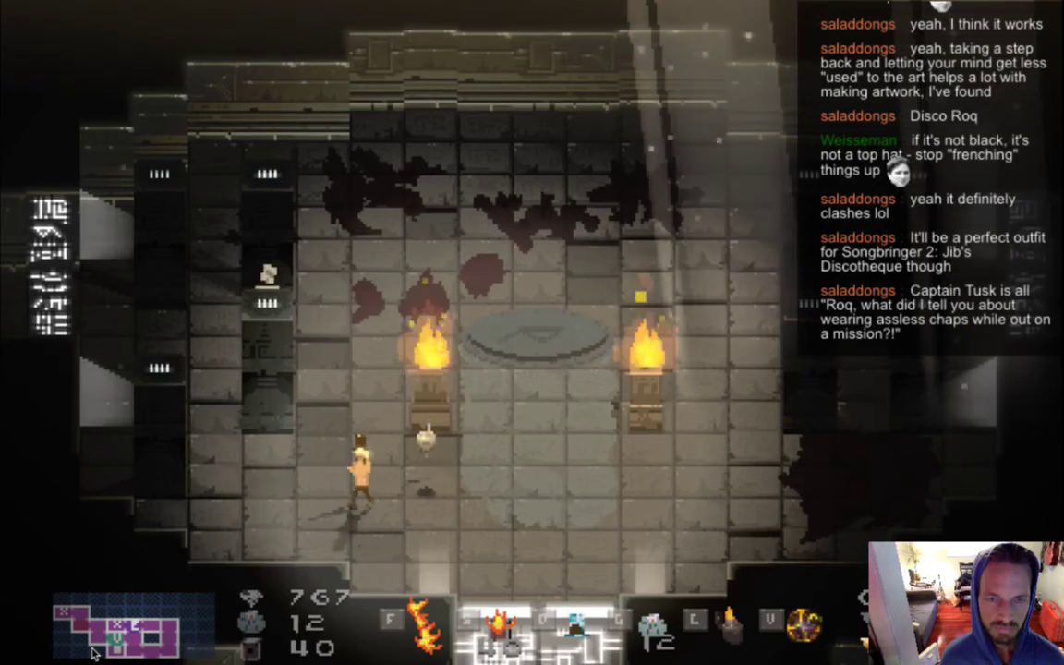
key("j")
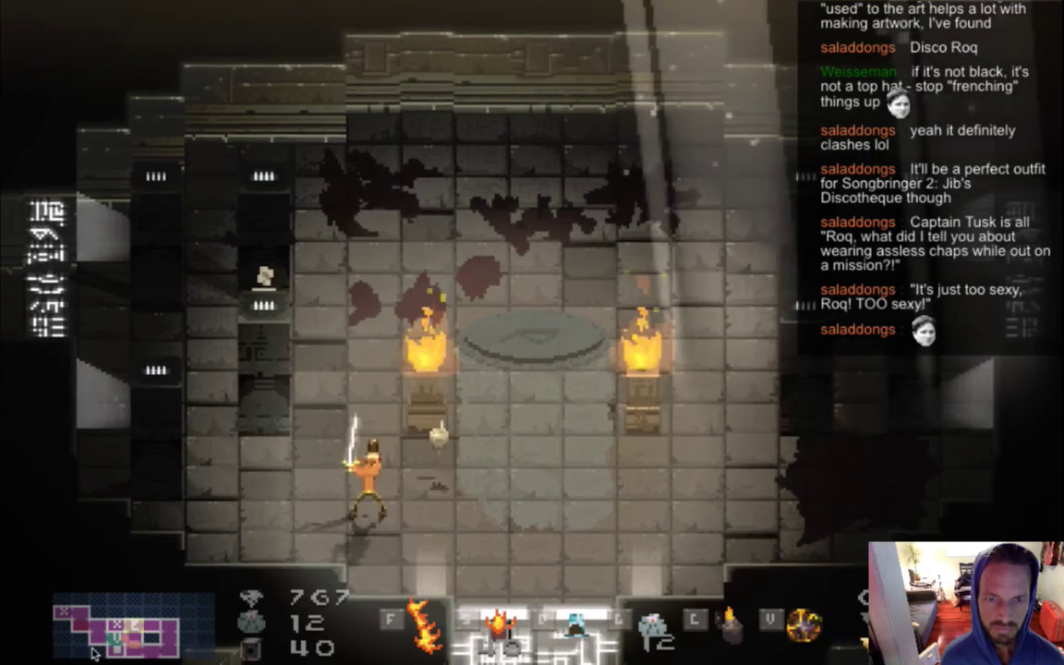
key("super+q")
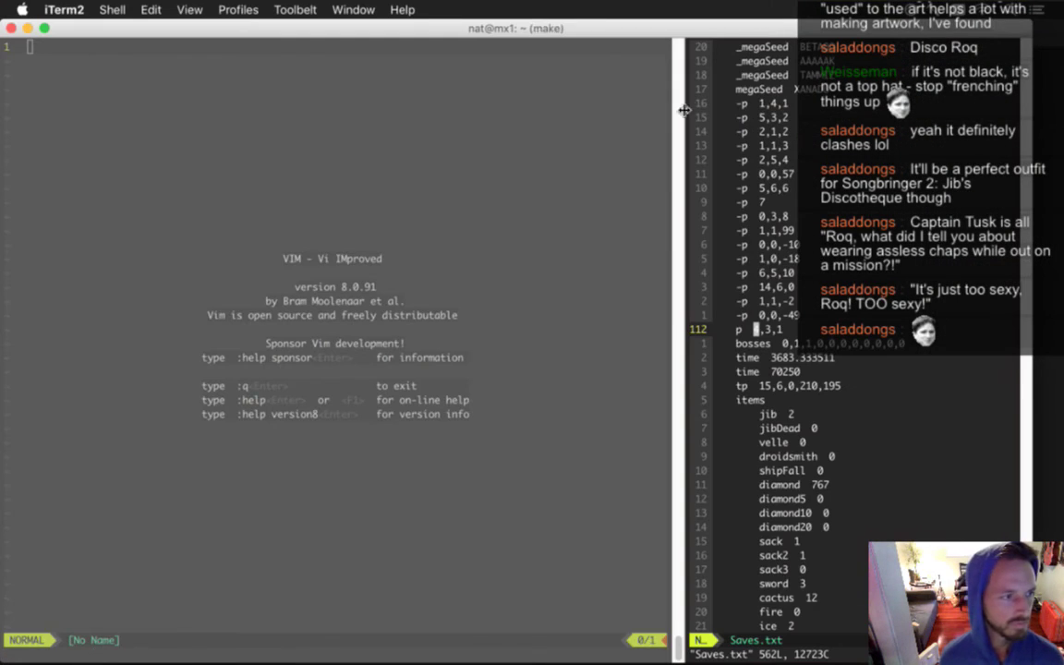
Switch to Photoshop and pencil sampled dark brown onto the lower legs, on layer 0 in frame 1 and layer 1 in frame 2
key("super+Tab")
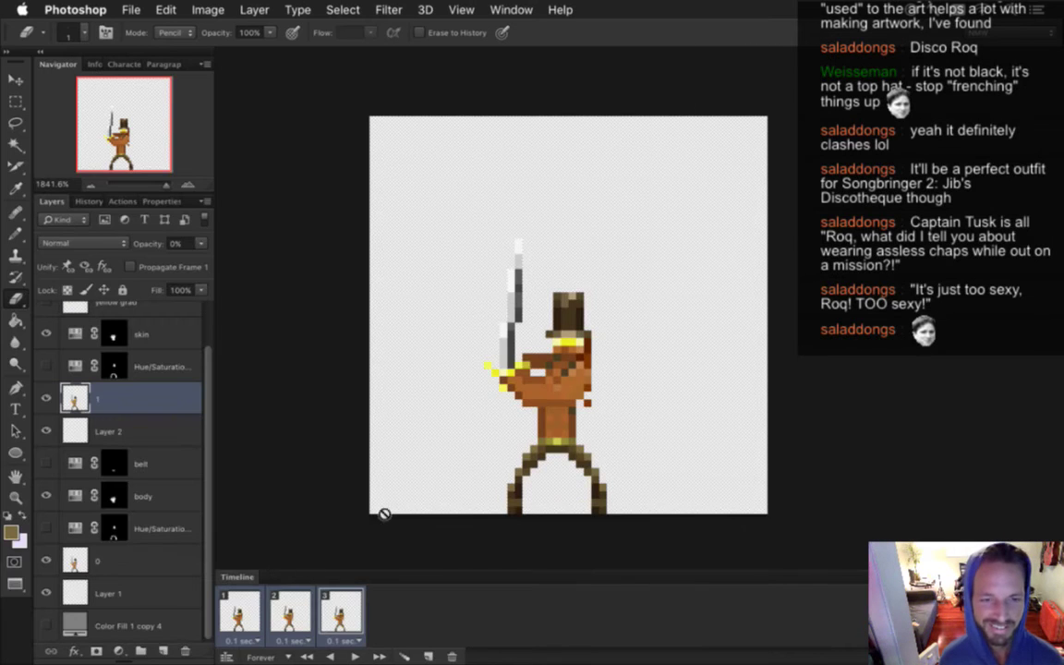
left_click(238, 612)
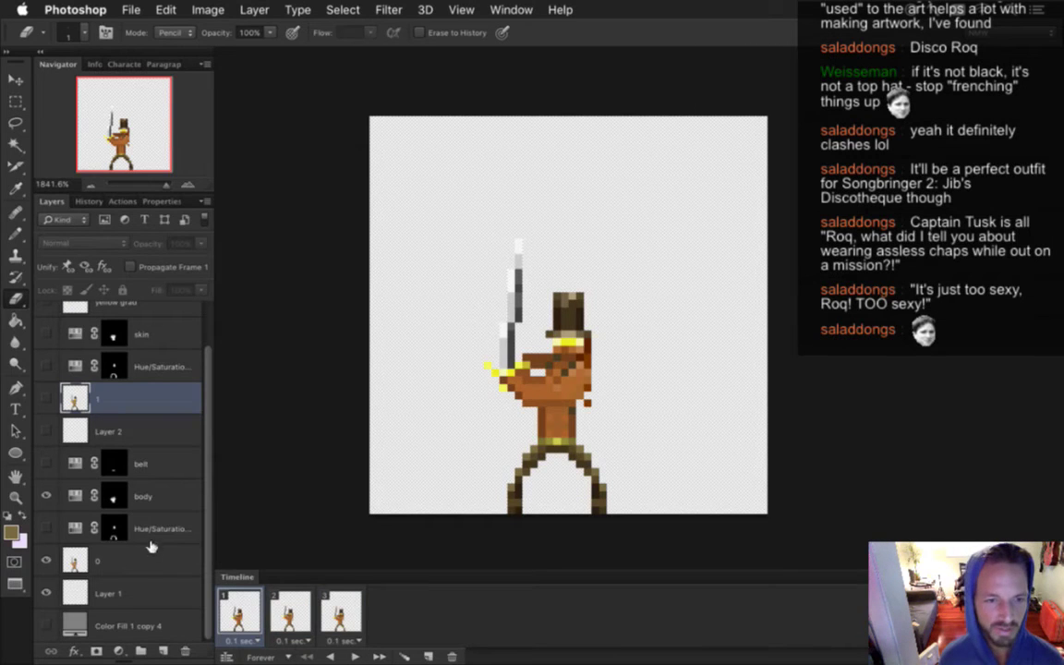
left_click(76, 560)
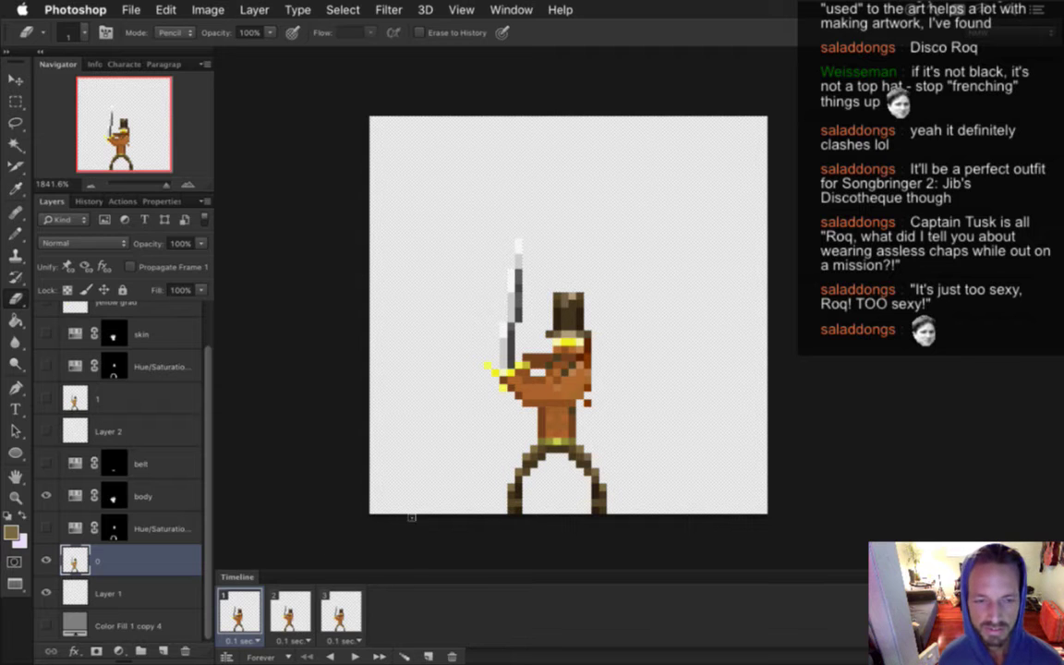
scroll(542, 482, "up", 3)
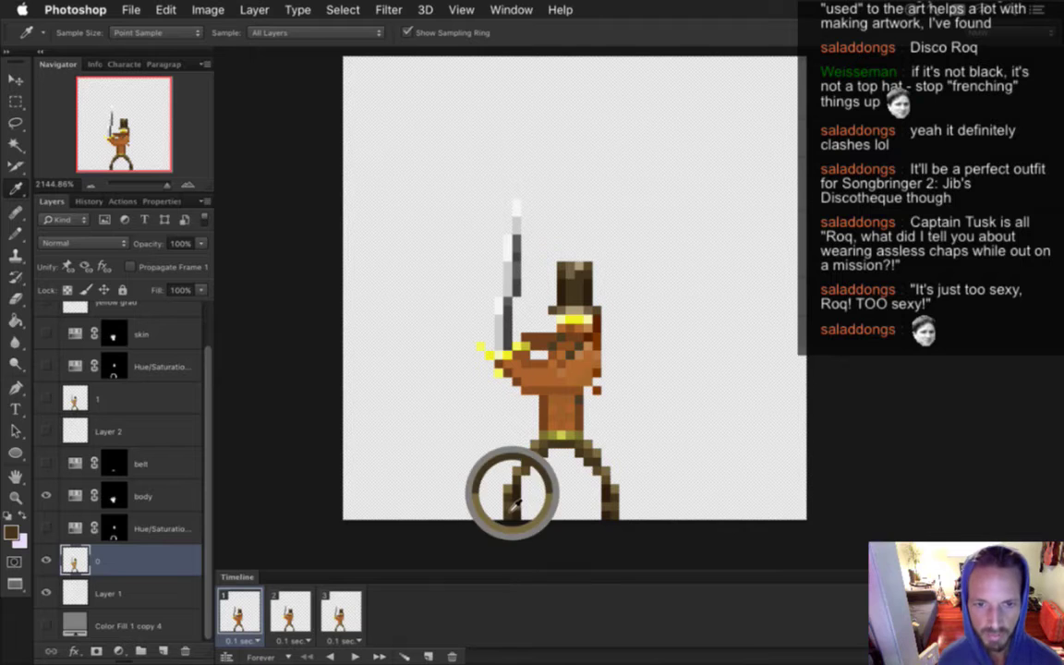
key("b")
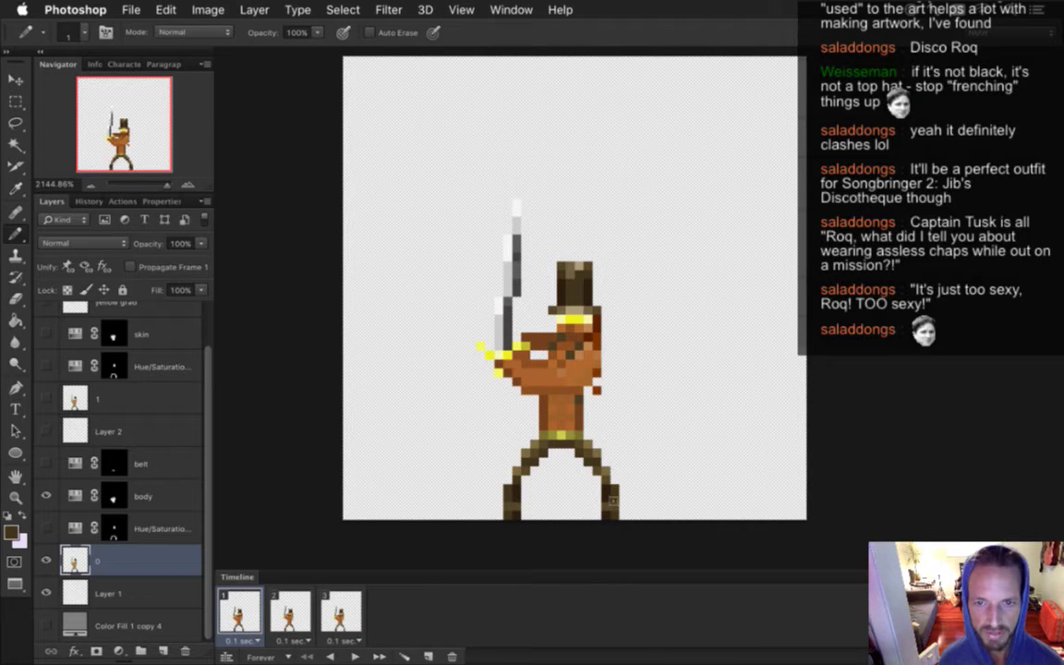
left_click(289, 612)
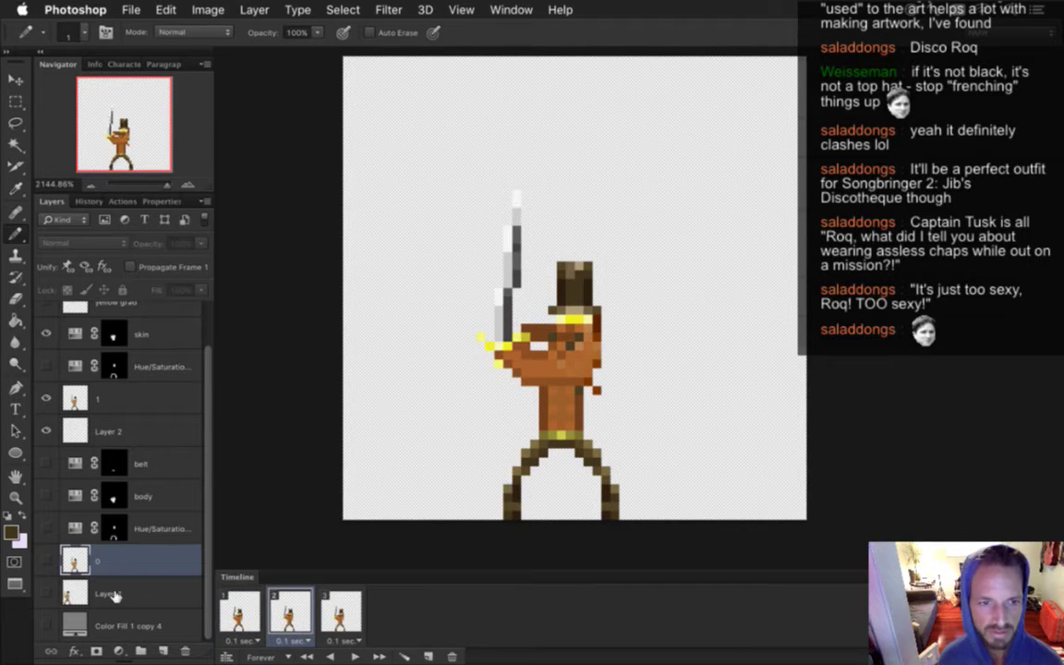
left_click(81, 396)
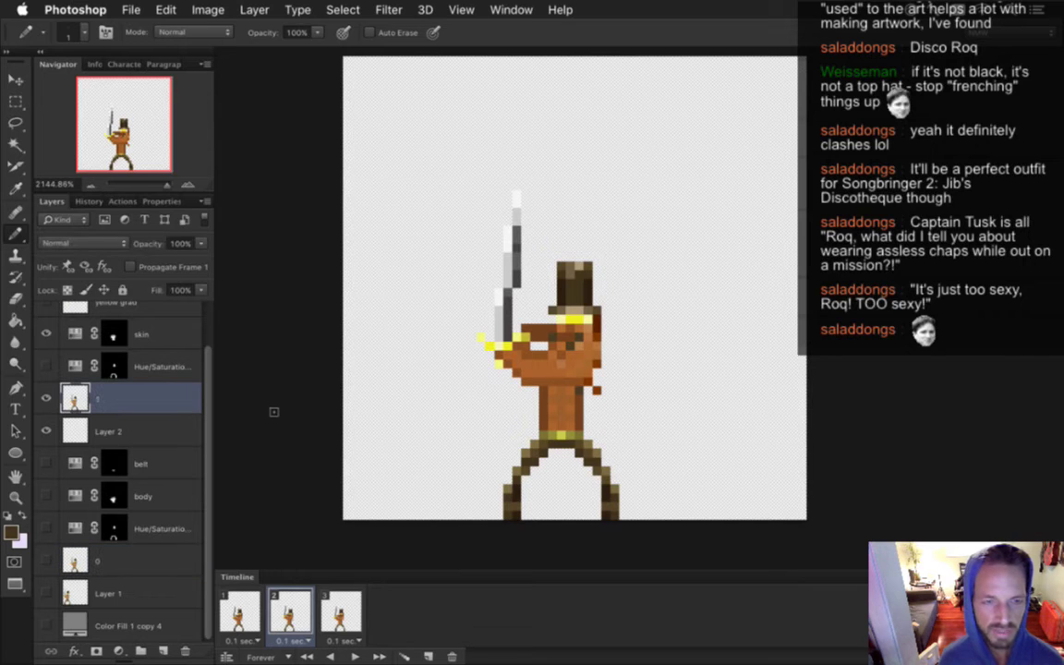
scroll(194, 387, "up", 3)
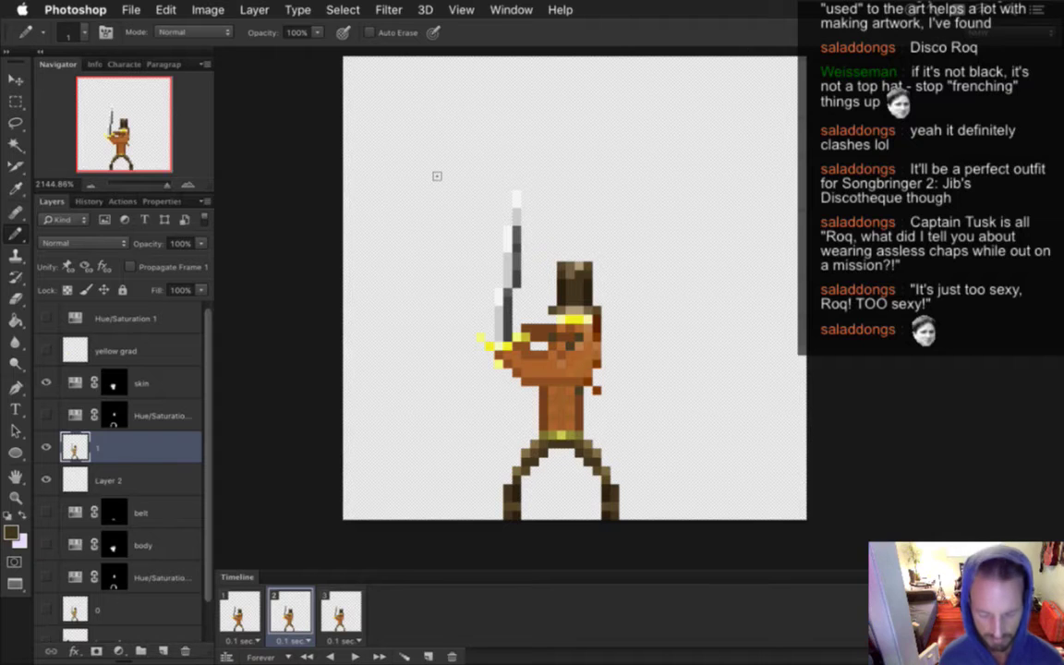
Render the front-facing sprite with the darkened lower legs over its existing image sequence
key("super+shift+alt+r")
key("Return")
key("Return")
In the side-facing sword sprite, pencil light brown highlights onto the legs on layer 0 in frame 1 and layer 1 in frame 2
key("ctrl+Tab")
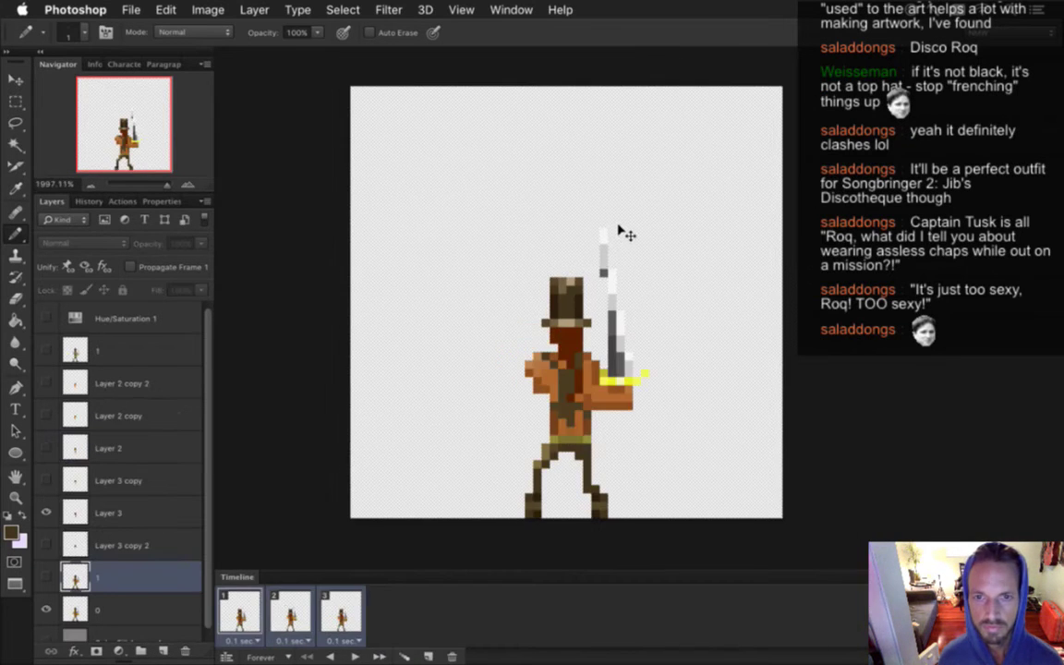
key("ctrl+Tab")
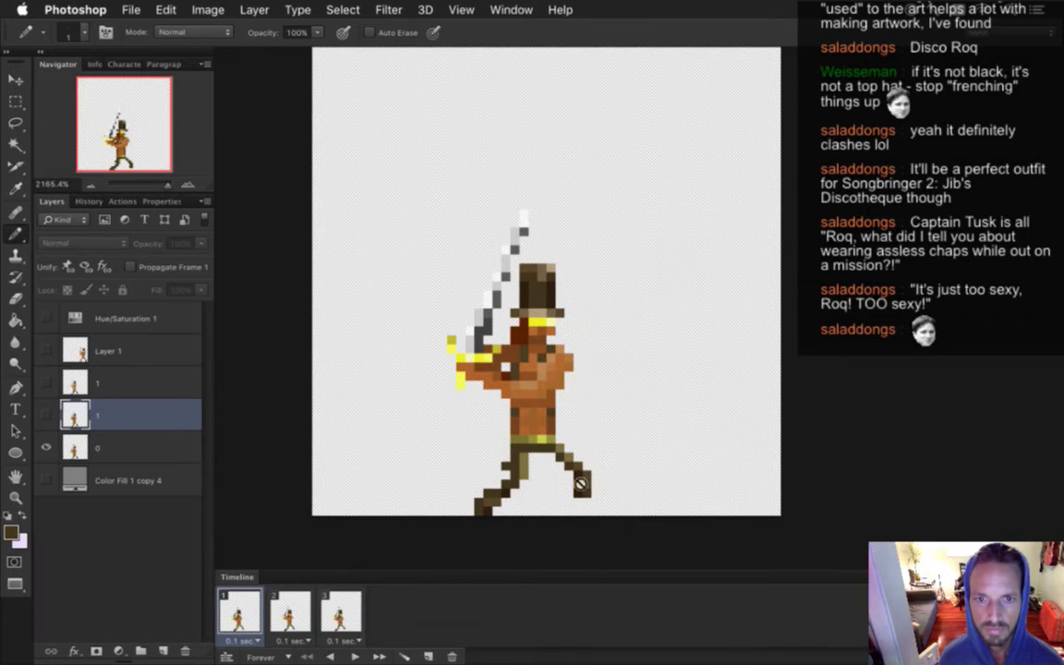
left_click(129, 449)
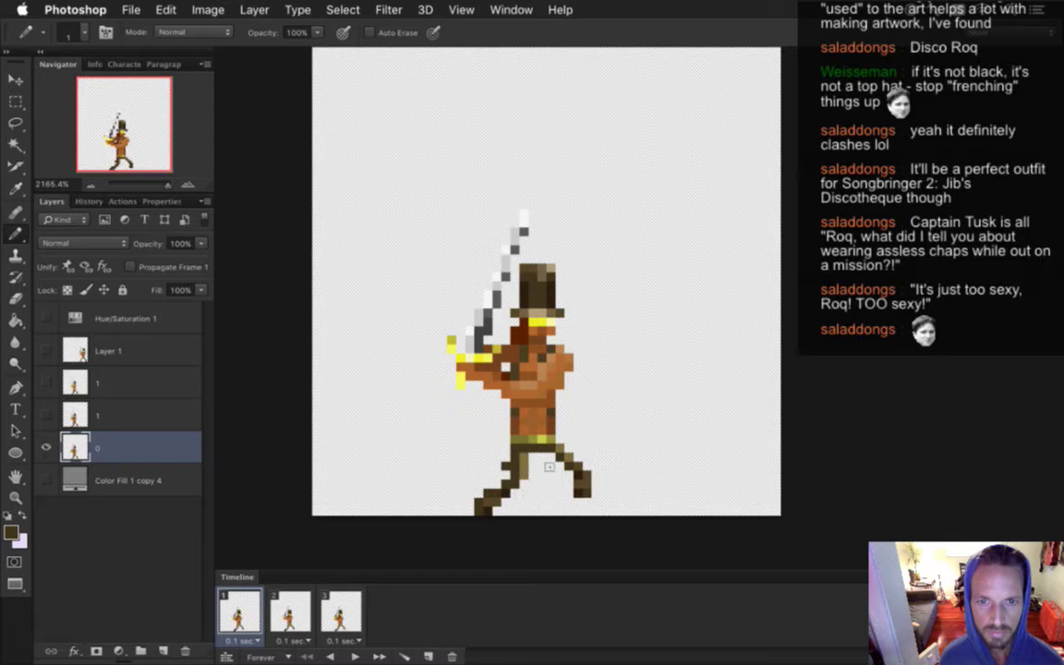
left_click(521, 490, "alt")
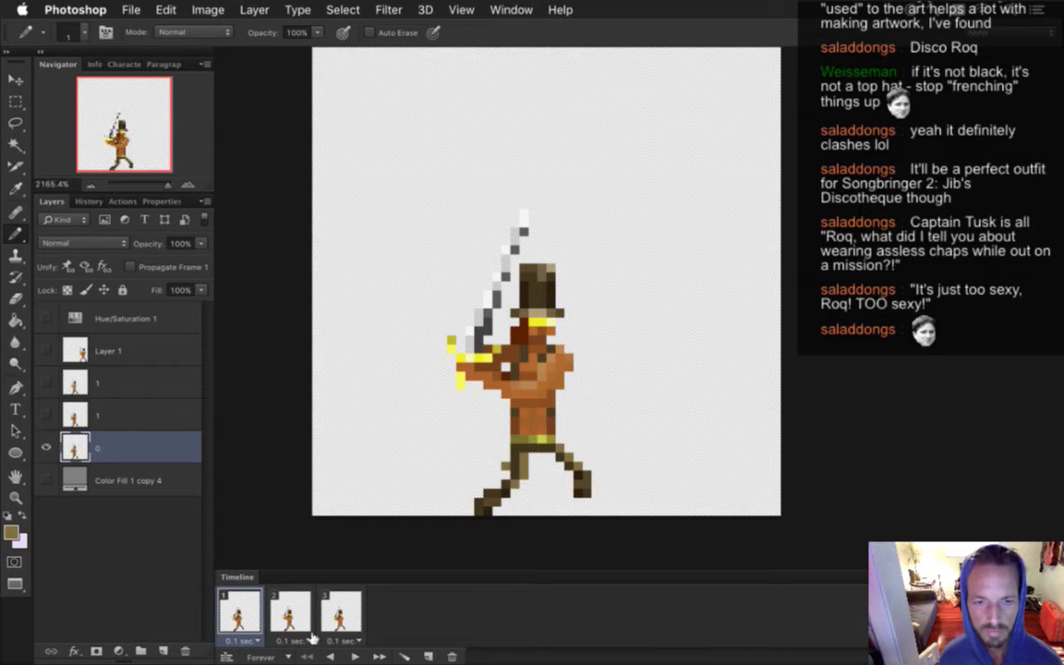
left_click(290, 611)
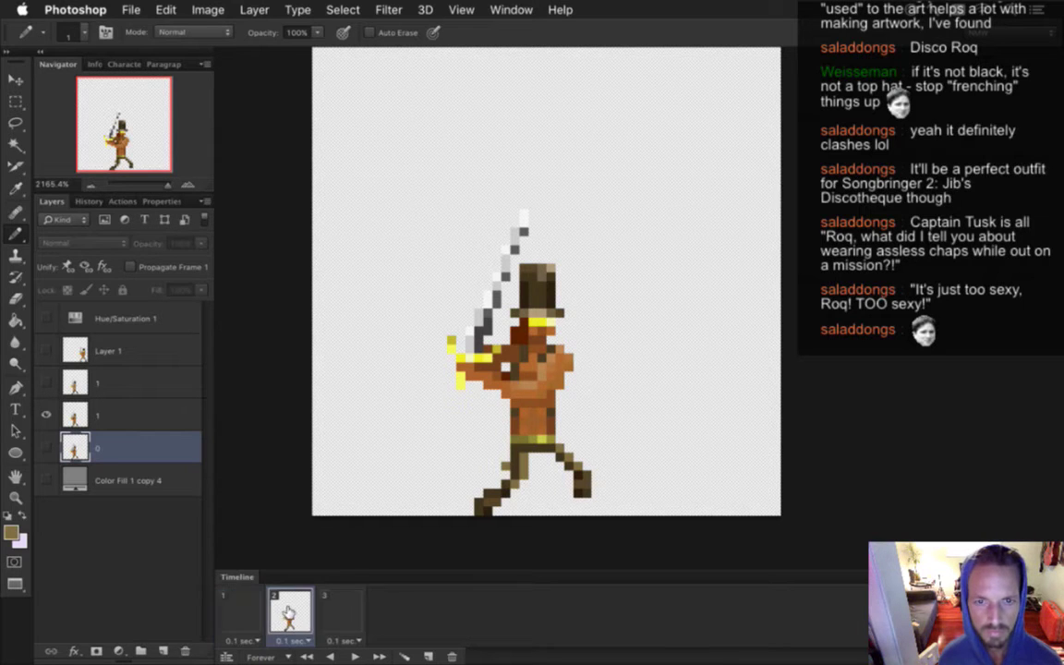
left_click(134, 417)
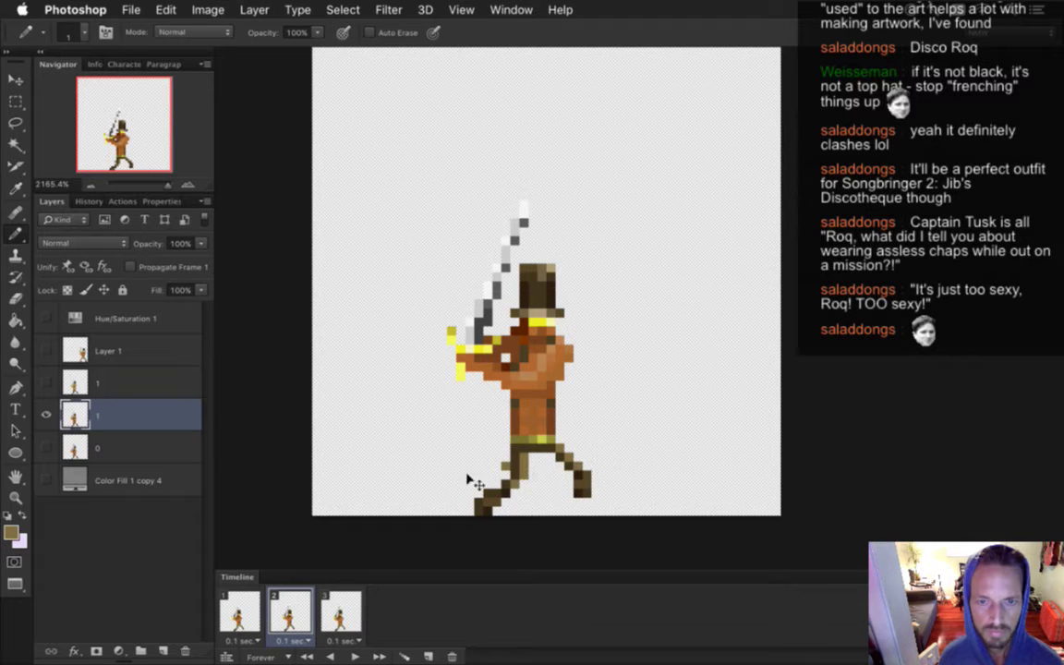
left_click(341, 611)
left_click(290, 612)
left_click(257, 614)
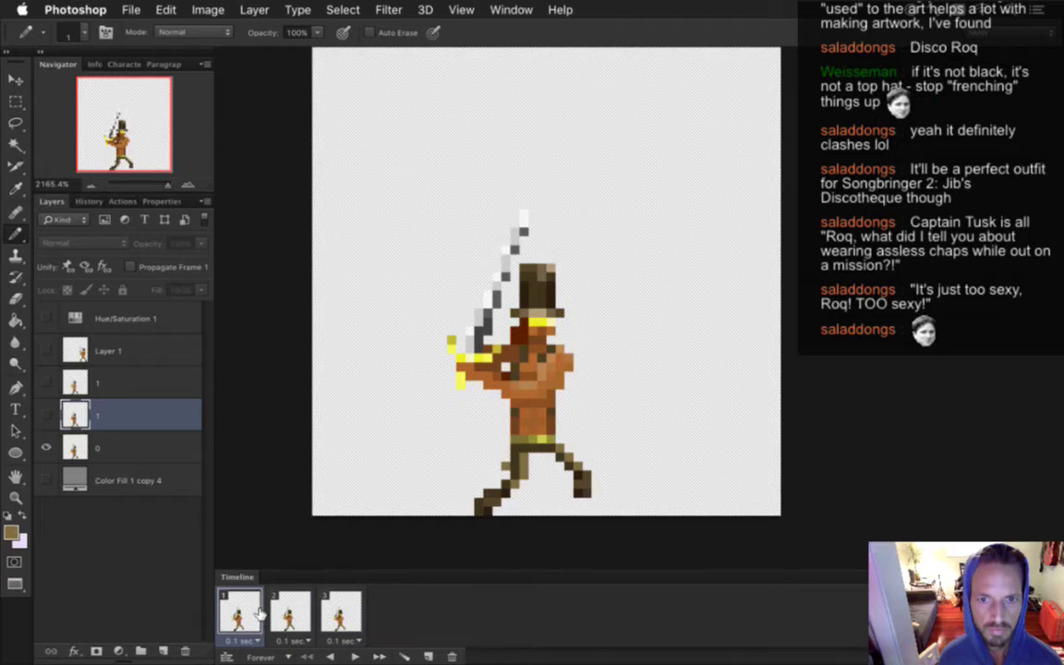
Render all frames of the side-facing sprite as the PNG sequence RoqIdle2SwordE.png and run Songbringer
key("super+alt+shift+r")
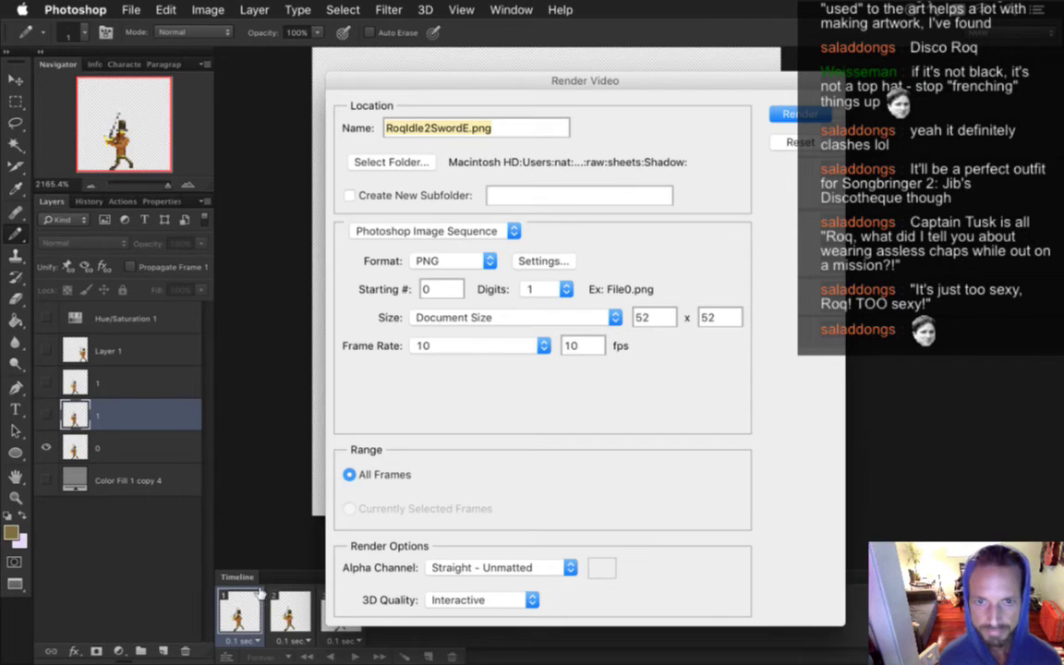
key("Return")
key("super+Tab")
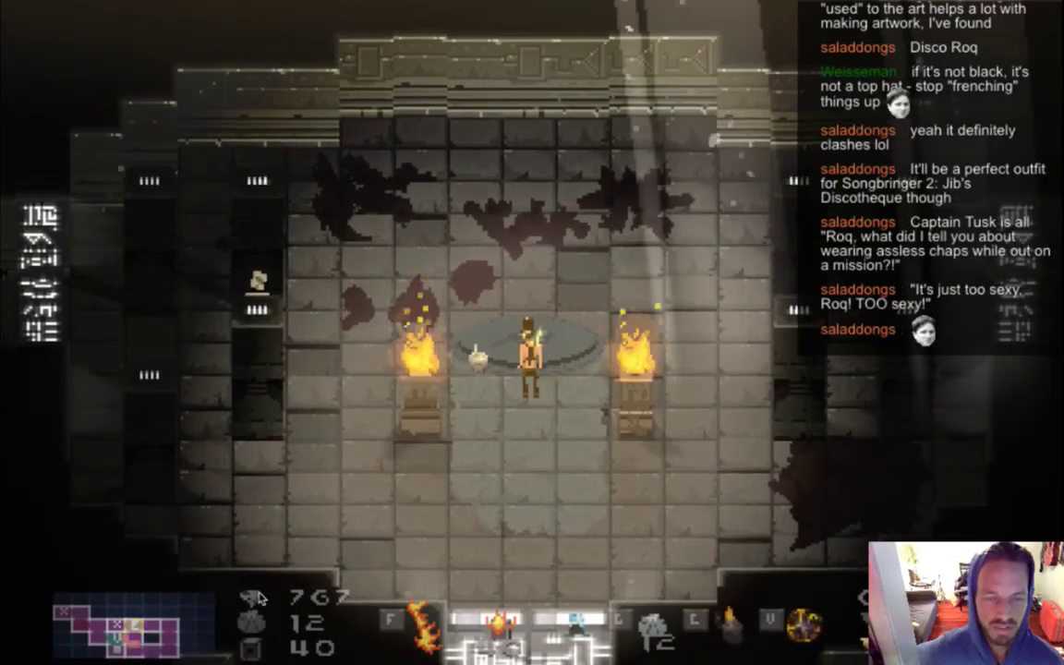
Walk the hero around the room and swing his sword in different directions to examine the leg highlights, and quit Songbringer
key("s")
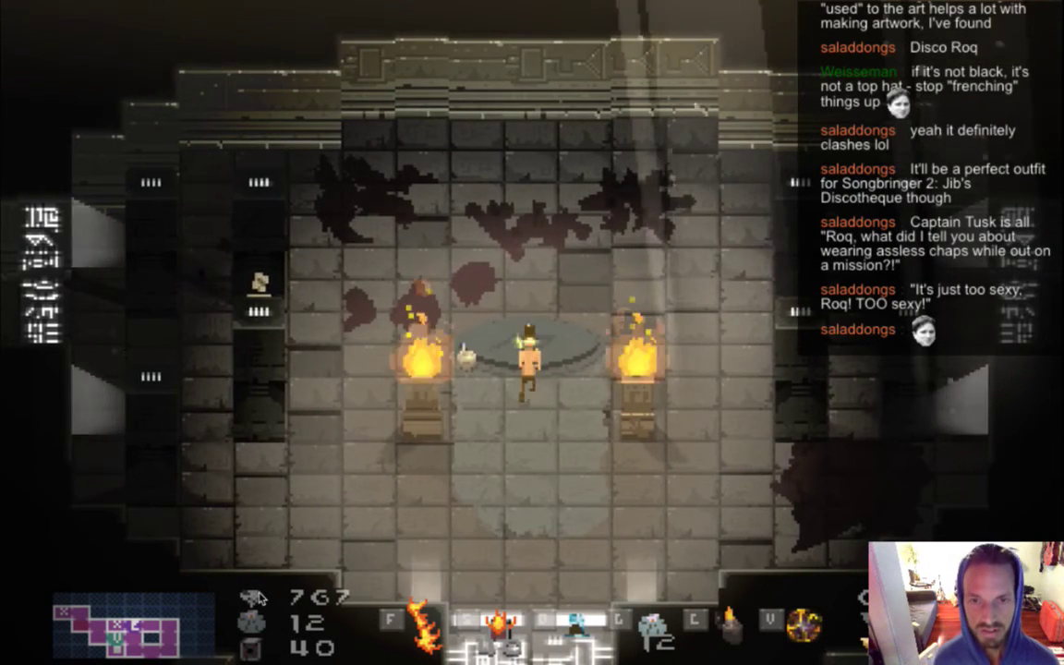
key("s")
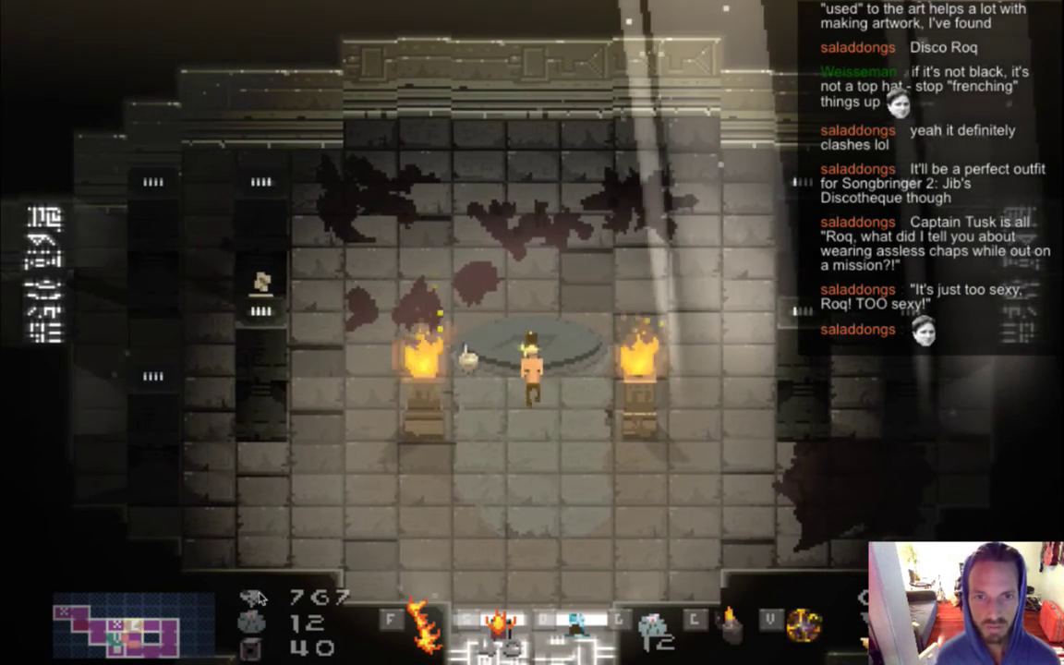
key("a")
key("a")
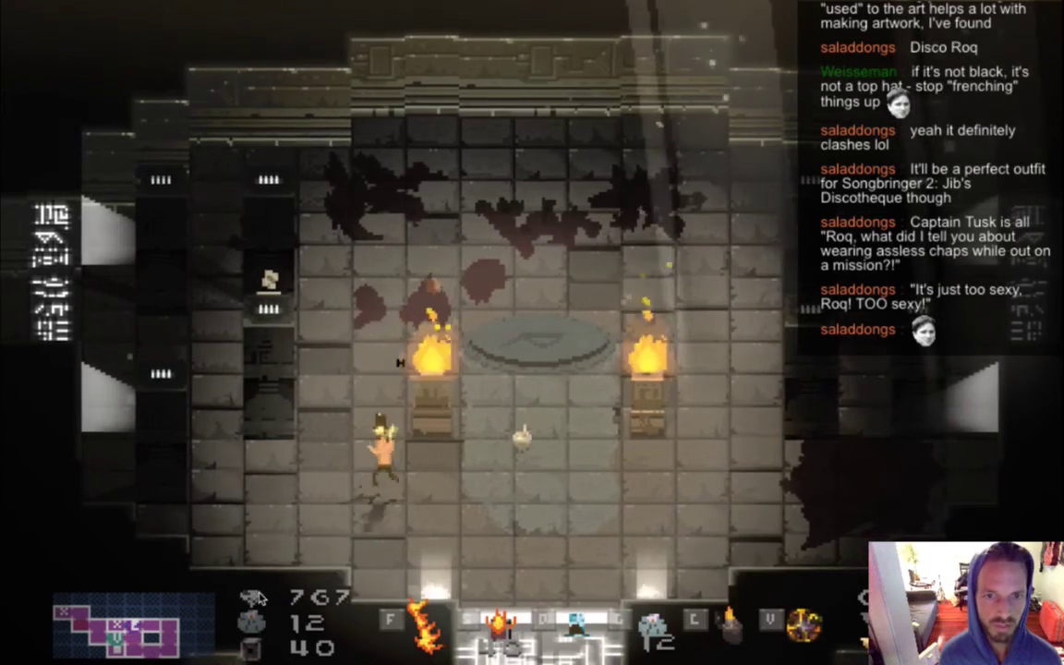
key("j")
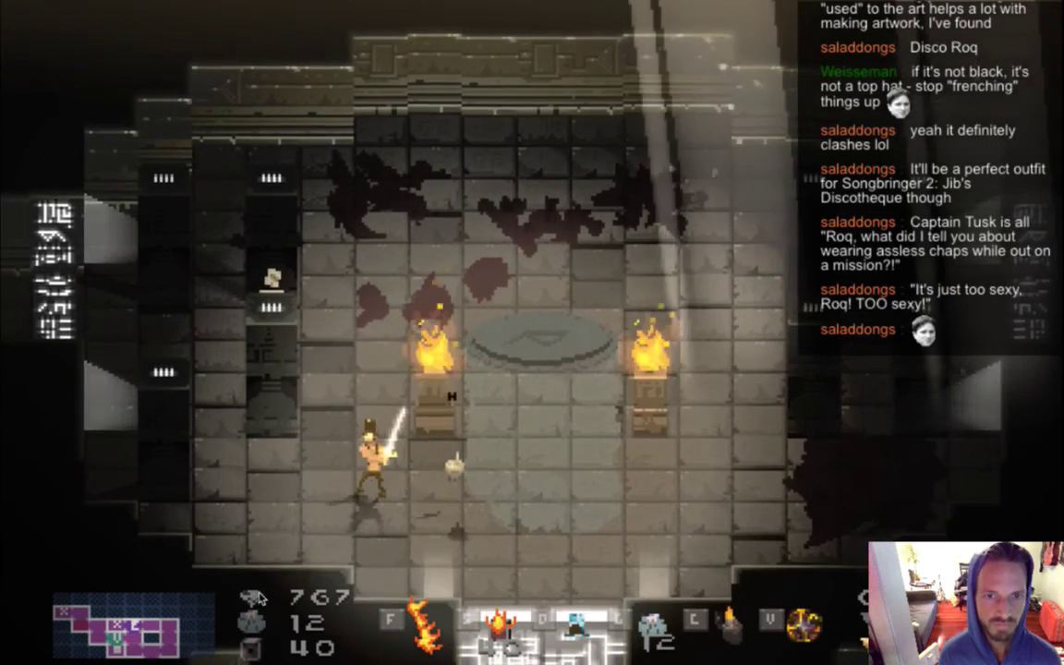
key("f")
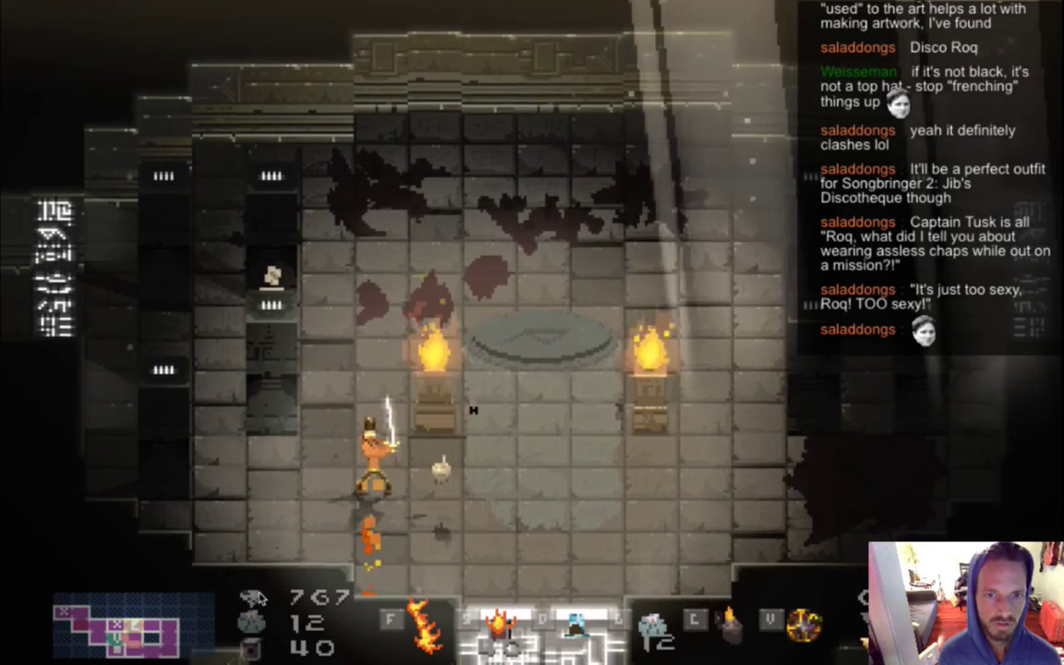
key("a")
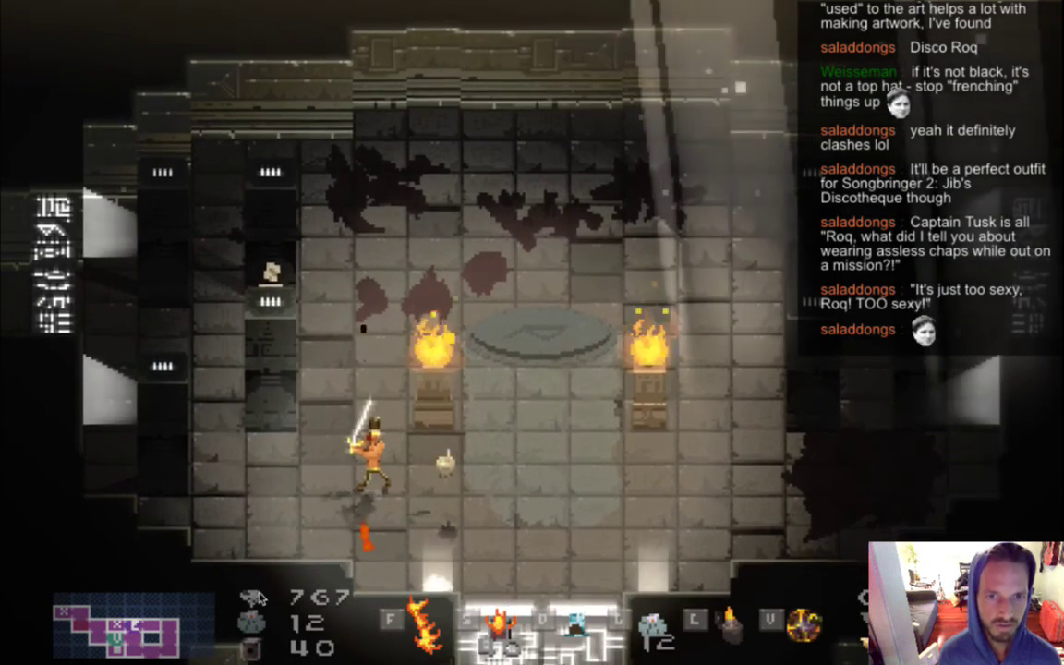
key("d")
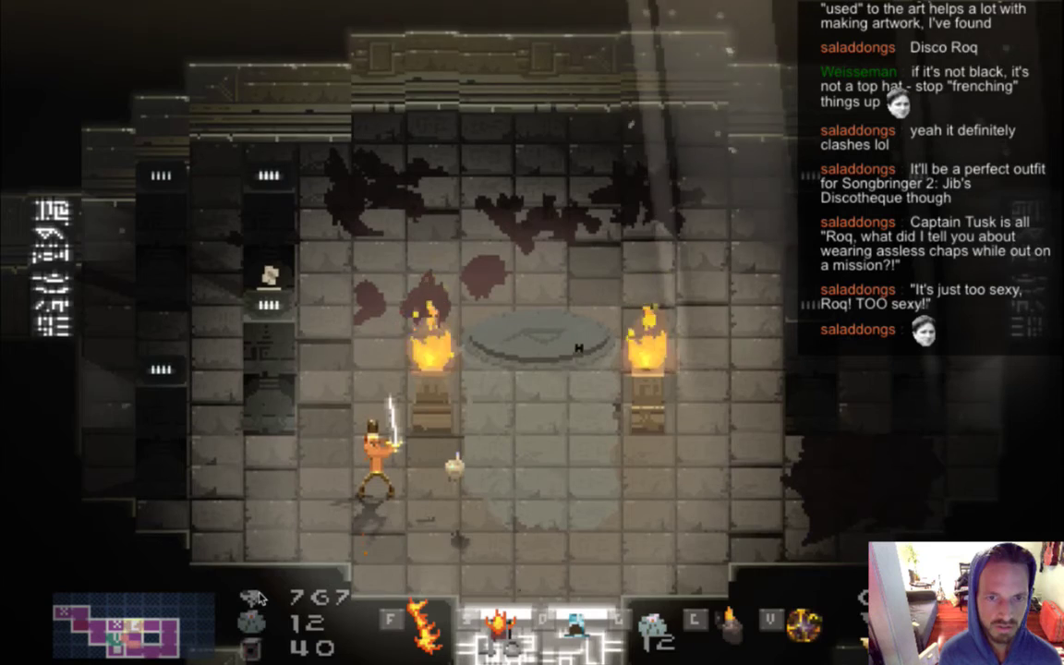
key("a")
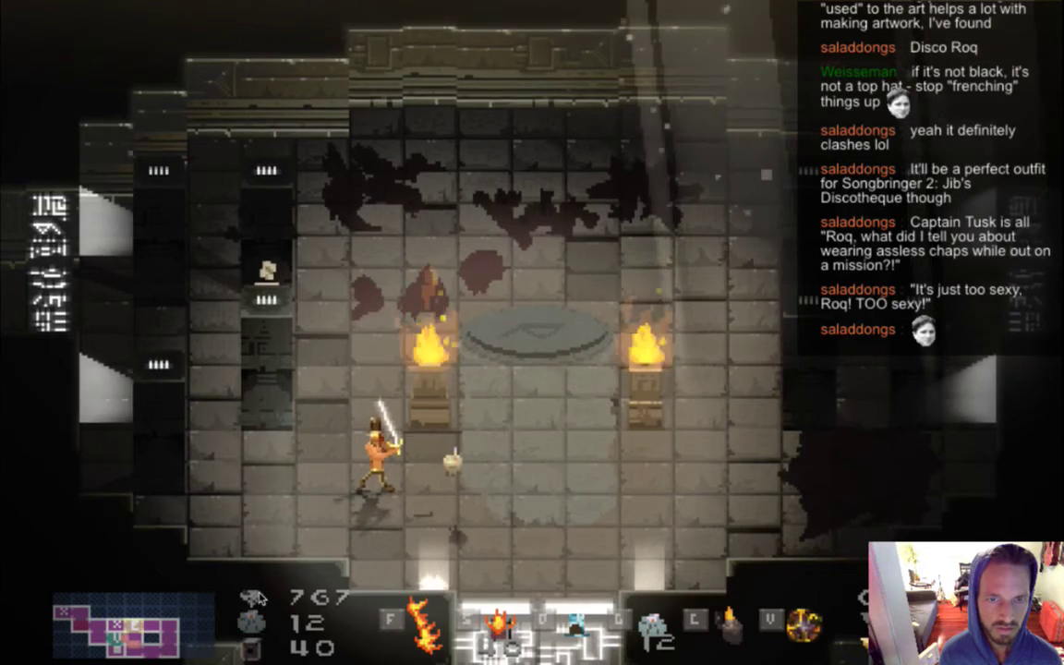
key("a")
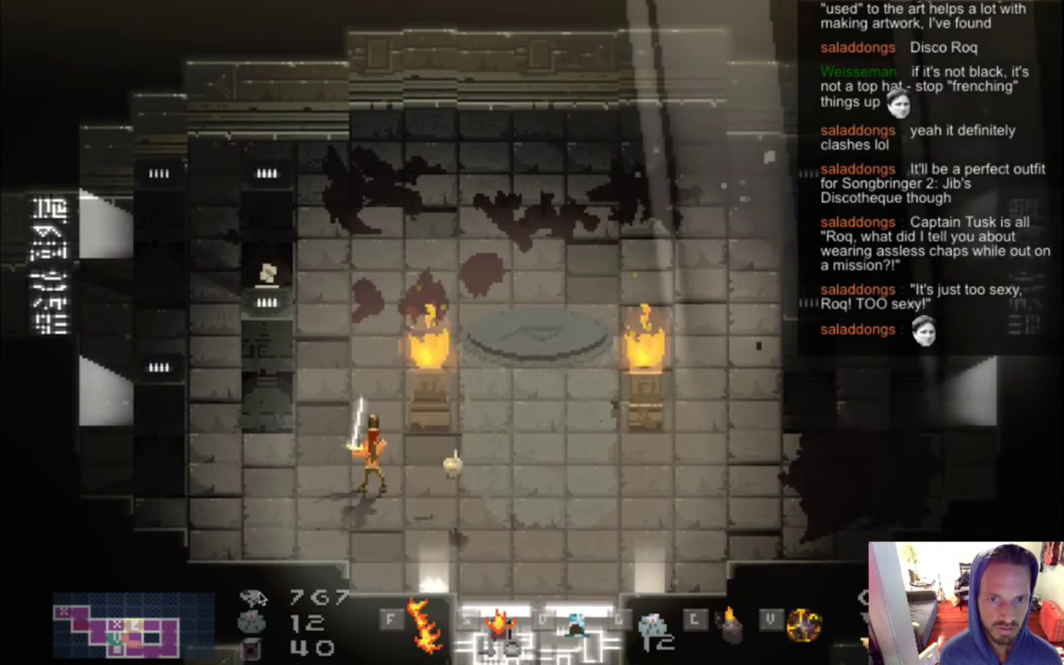
key("d")
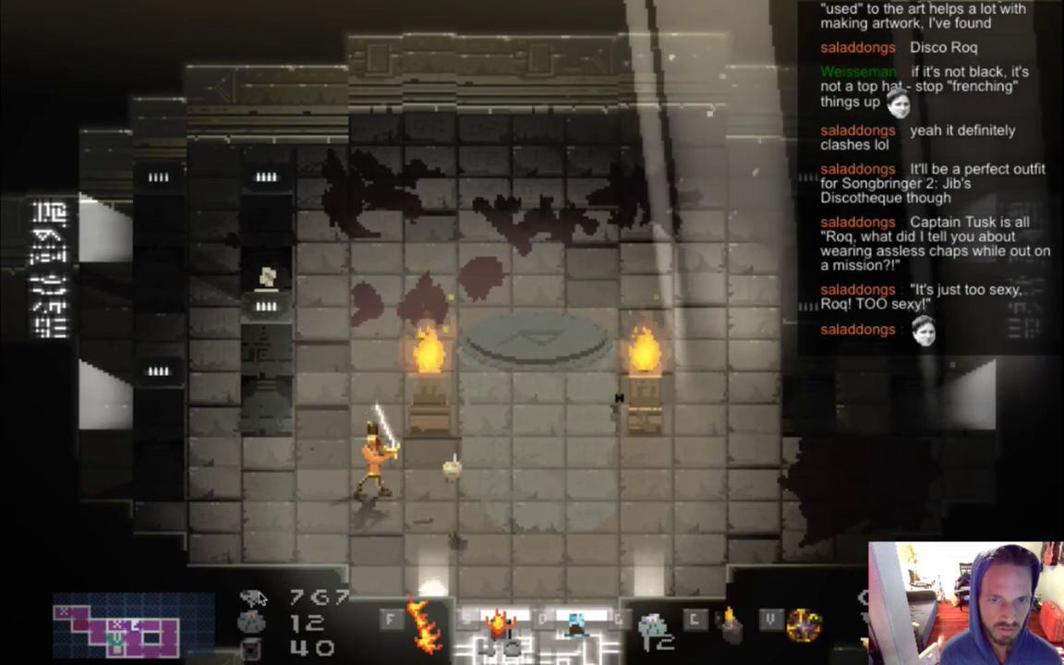
key("w")
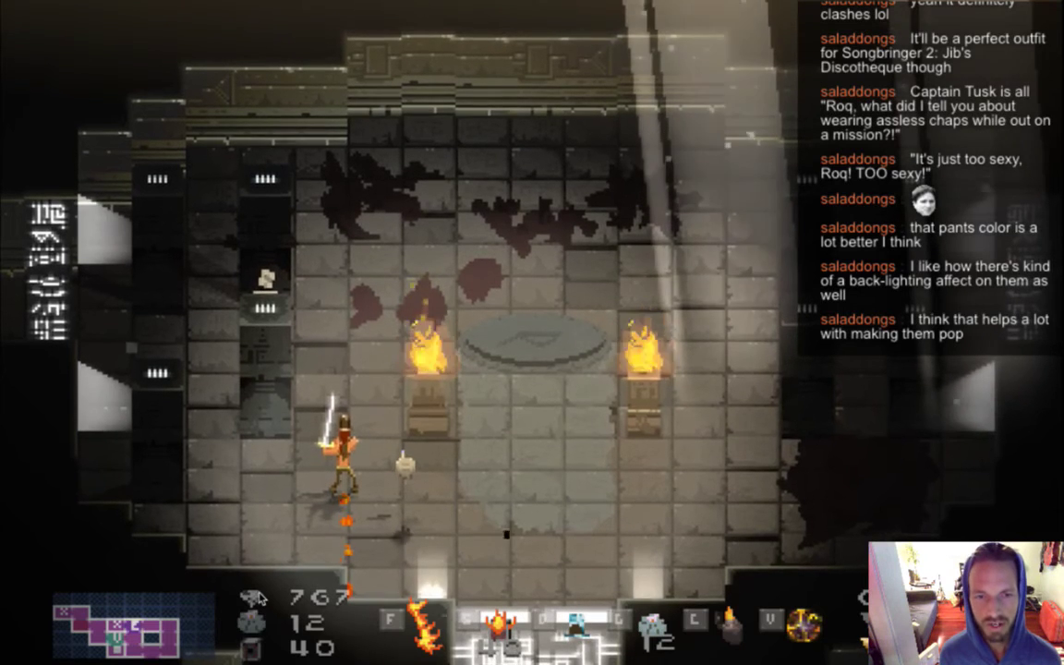
key("super+q")
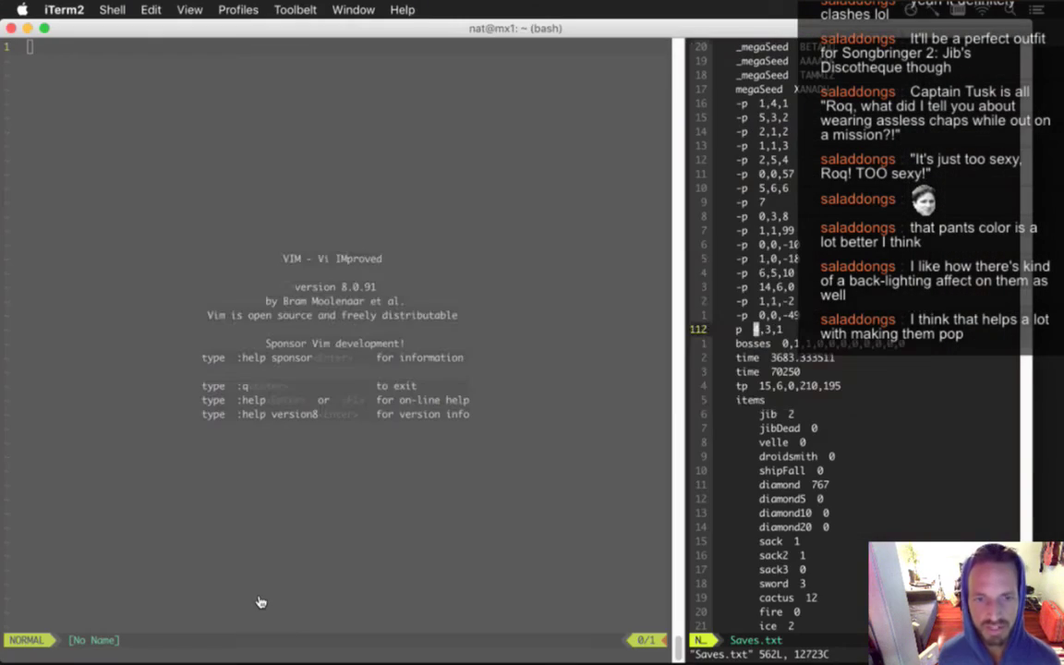
Switch to Photoshop's back-facing sword sprite and pencil dark and light brown pixels onto the sword-side lower leg on layer 0 in frame 1
key("super+Tab")
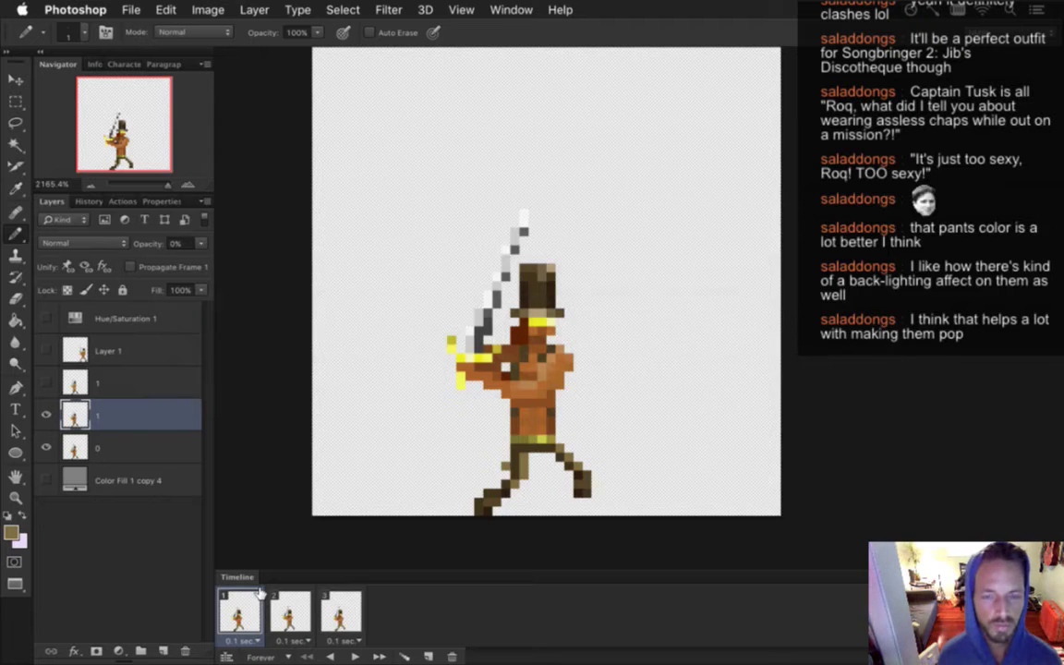
key("ctrl+Tab")
key("ctrl+Tab")
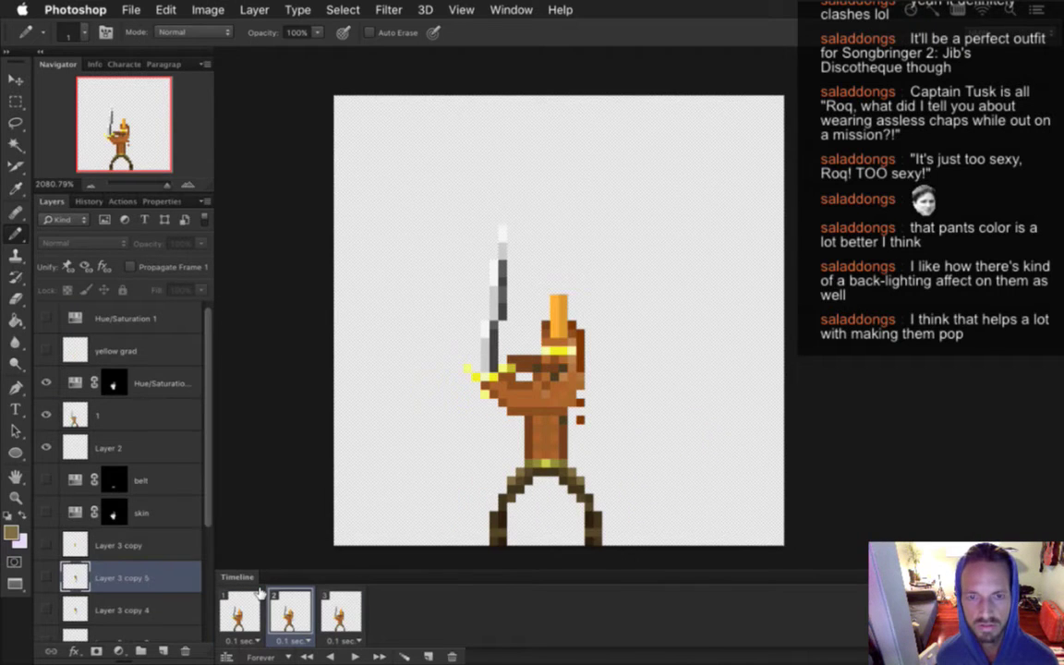
key("ctrl+Tab")
key("ctrl+Tab")
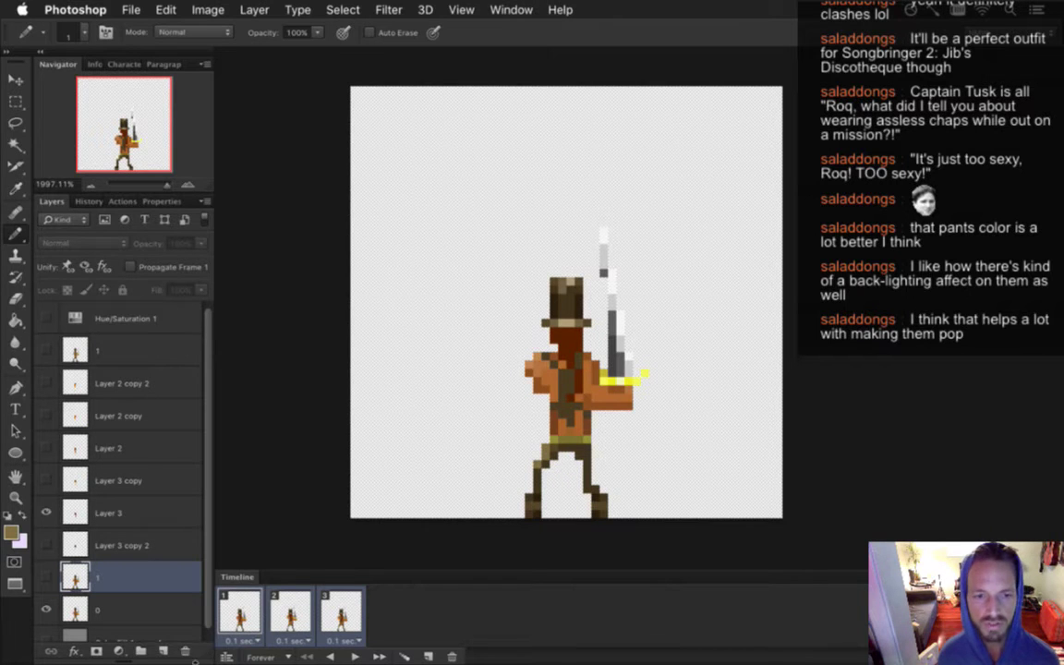
left_click(77, 606)
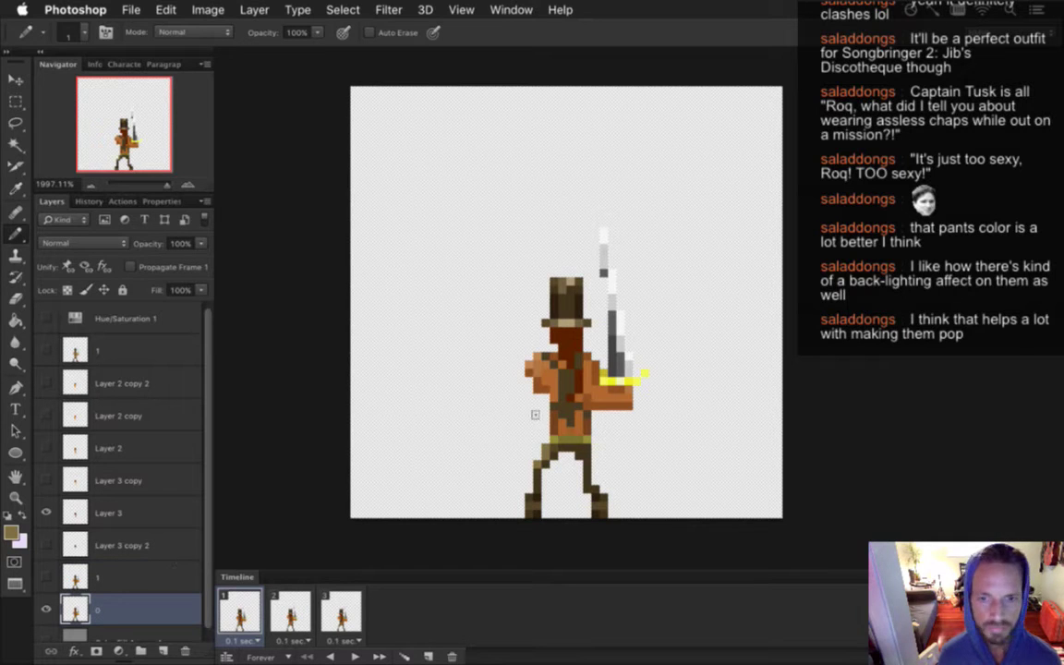
key("i")
left_click(491, 426)
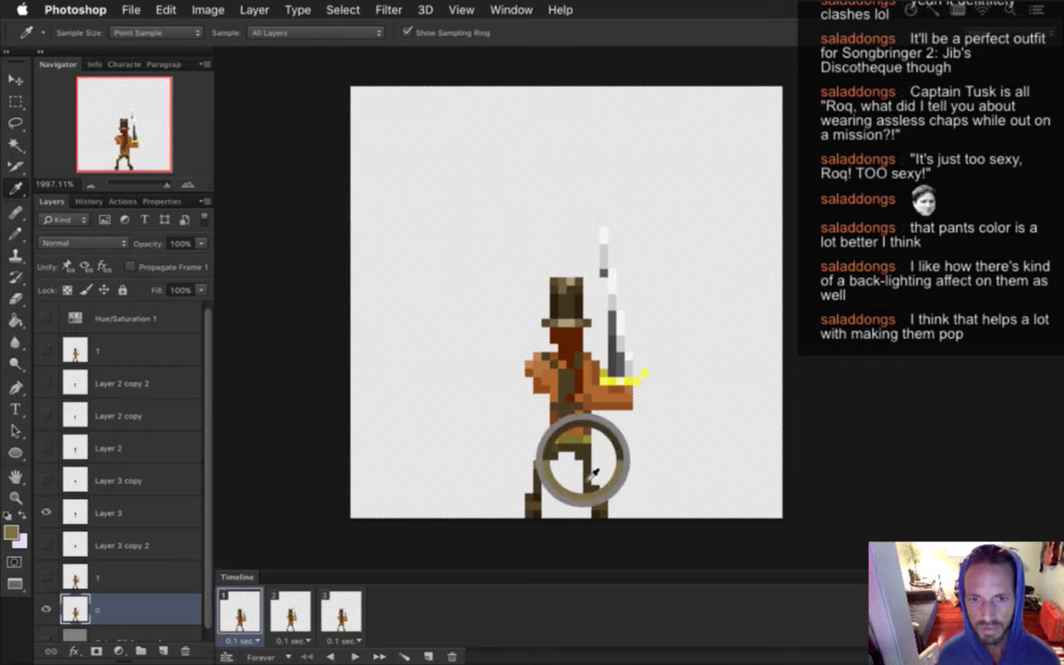
key("b")
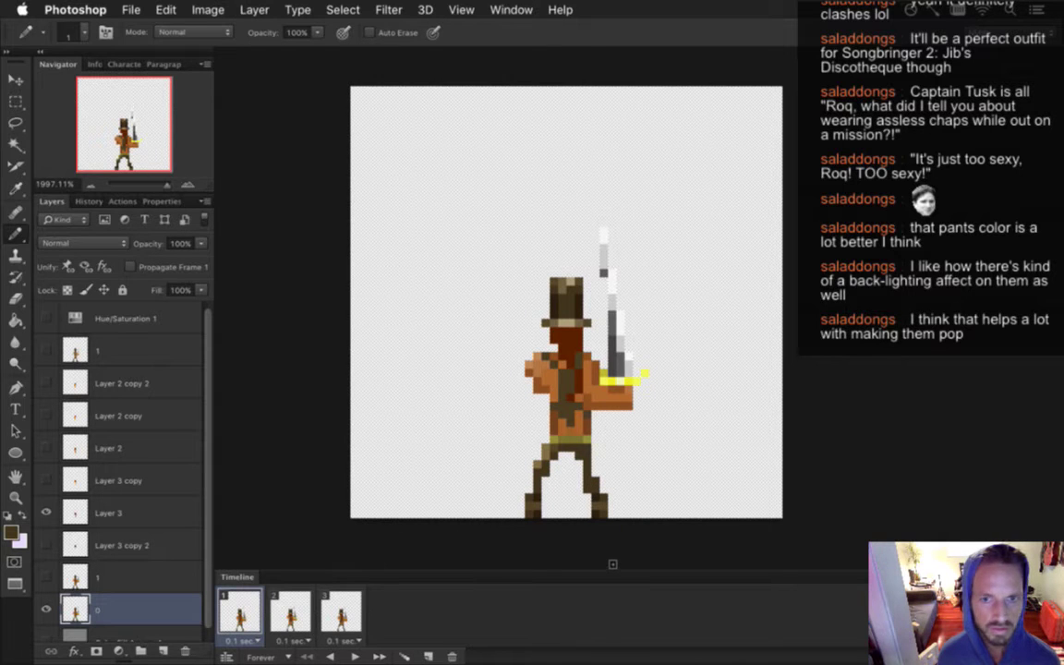
left_click(537, 479, "alt")
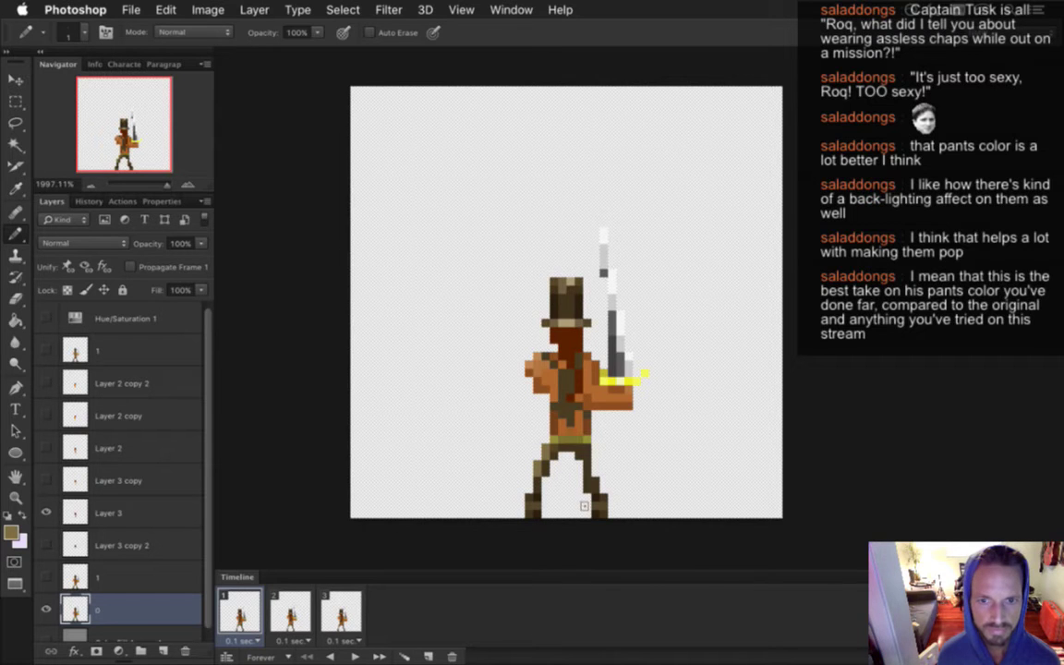
key("super+z")
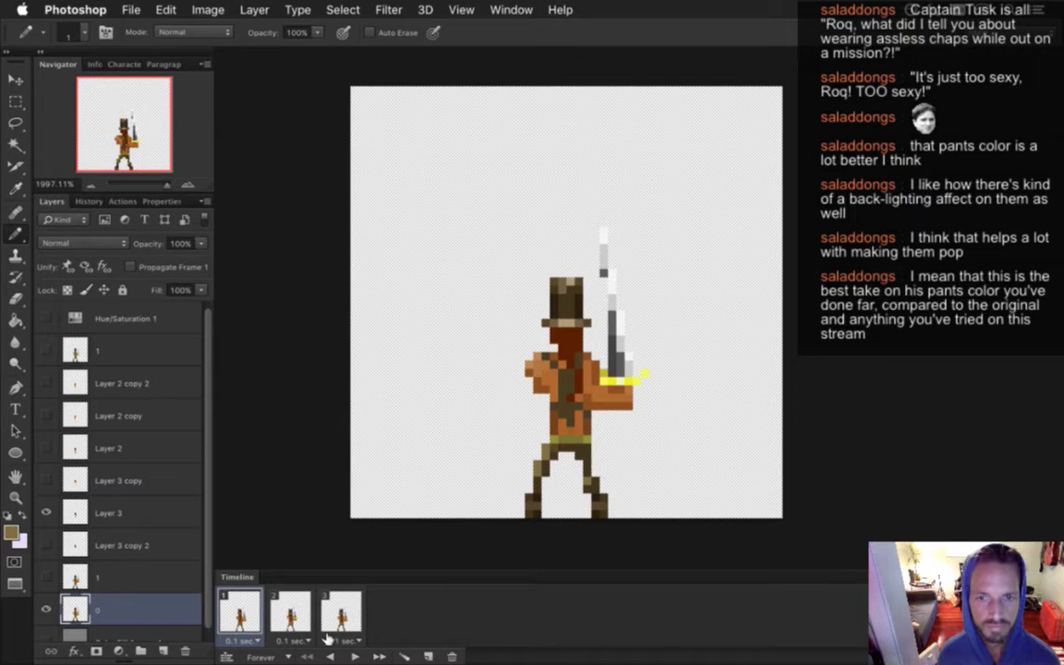
In frame 2, pencil matching dark brown pixels and a light brown highlight onto the sword-side lower leg on layer 1
left_click(277, 610)
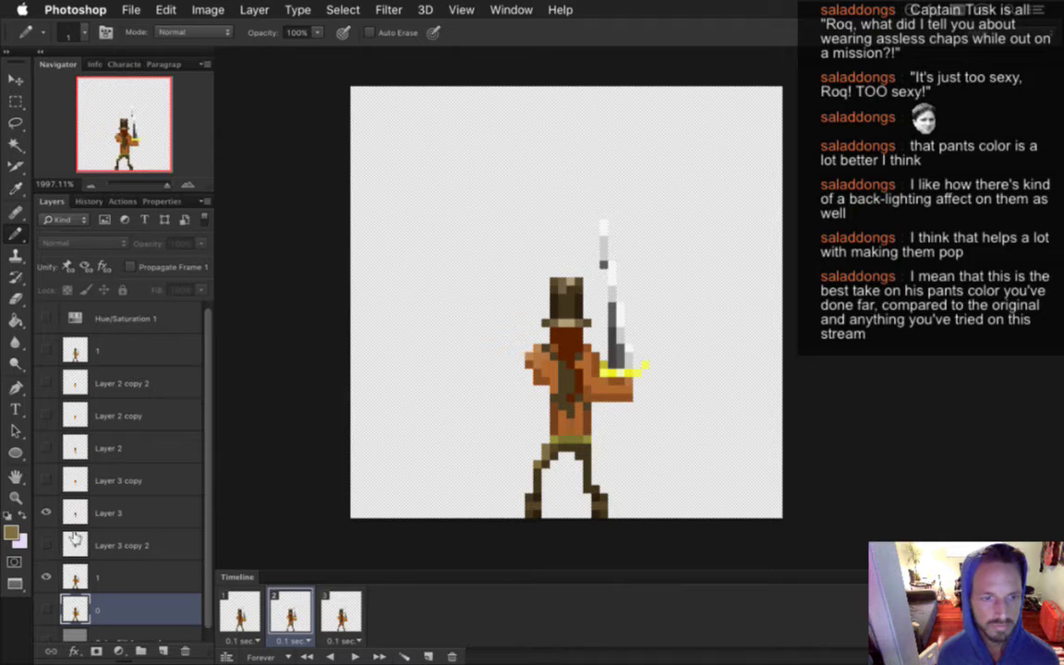
left_click(88, 576)
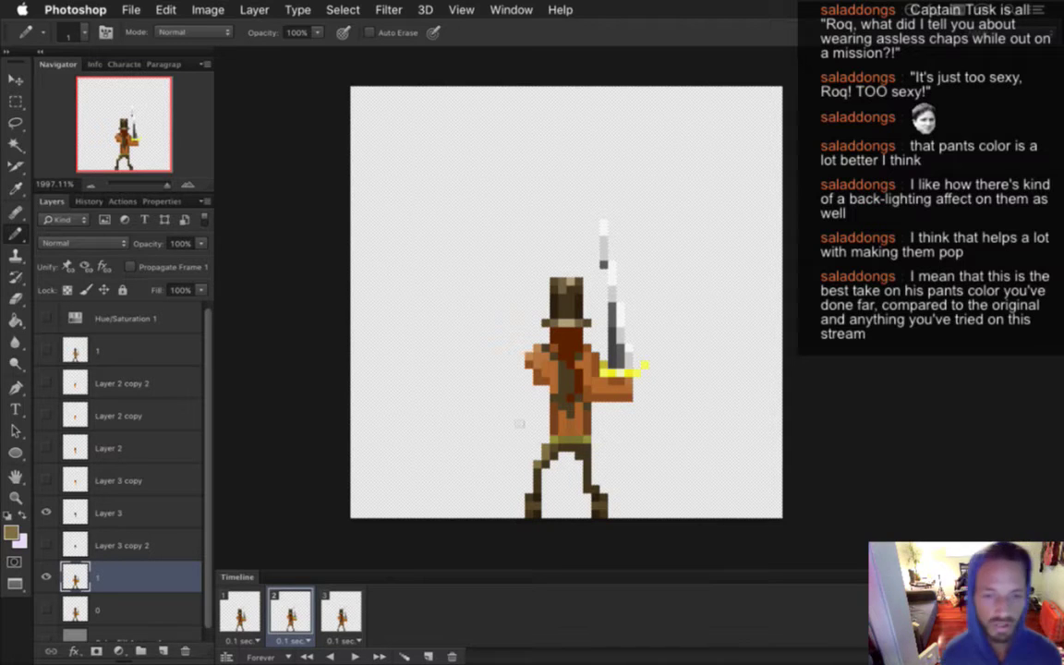
key("i")
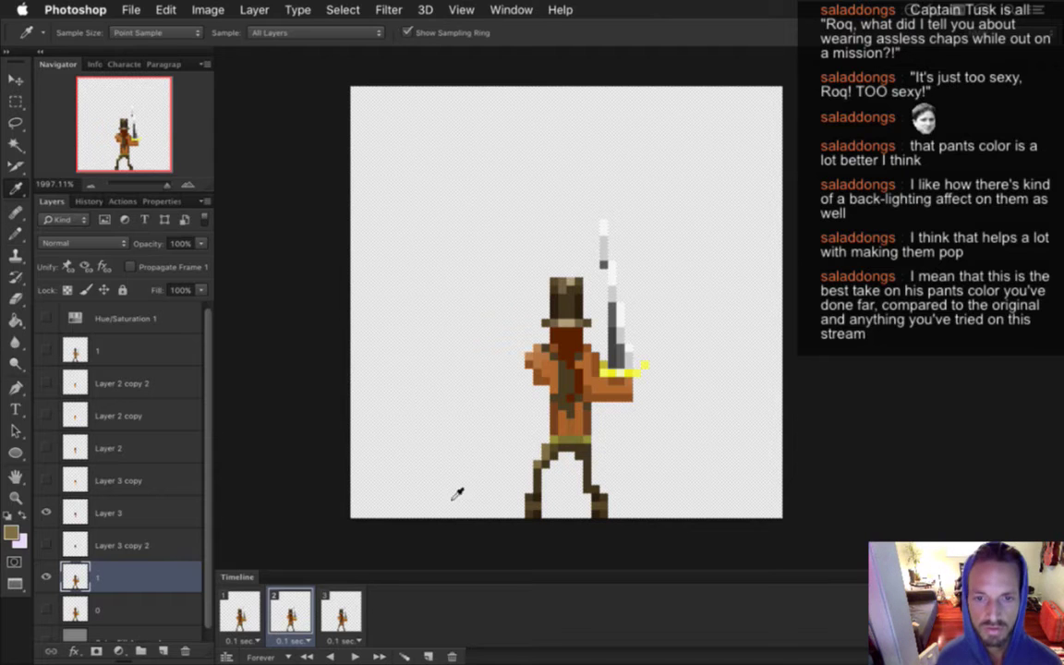
left_click(545, 477)
key("b")
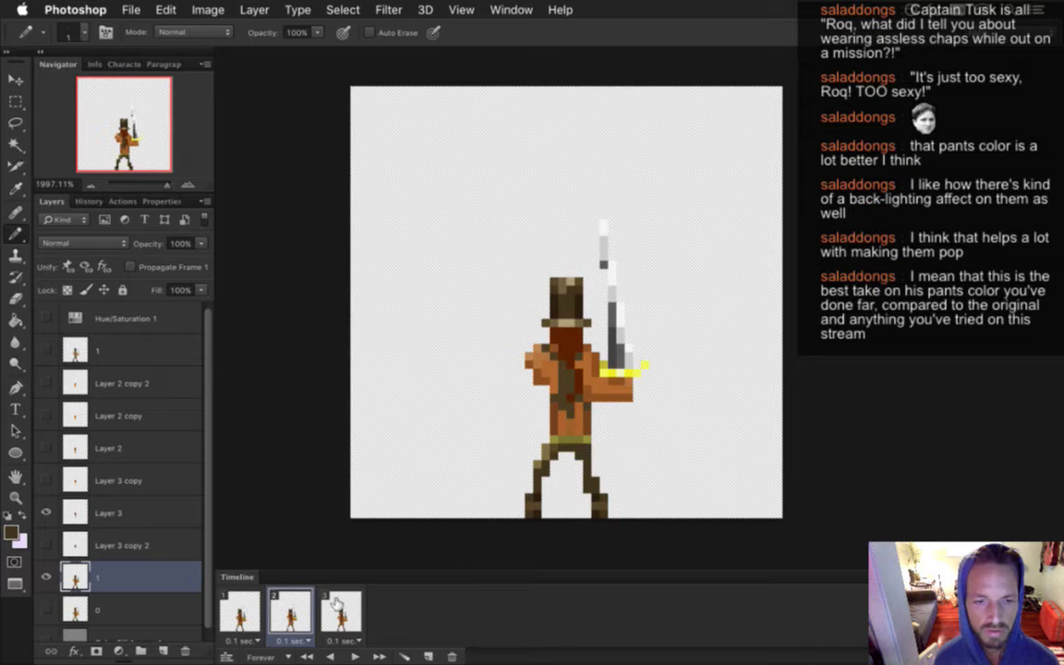
left_click(251, 611)
left_click(277, 612)
left_click(254, 612)
left_click(290, 612)
key("i")
left_click(544, 476)
key("b")
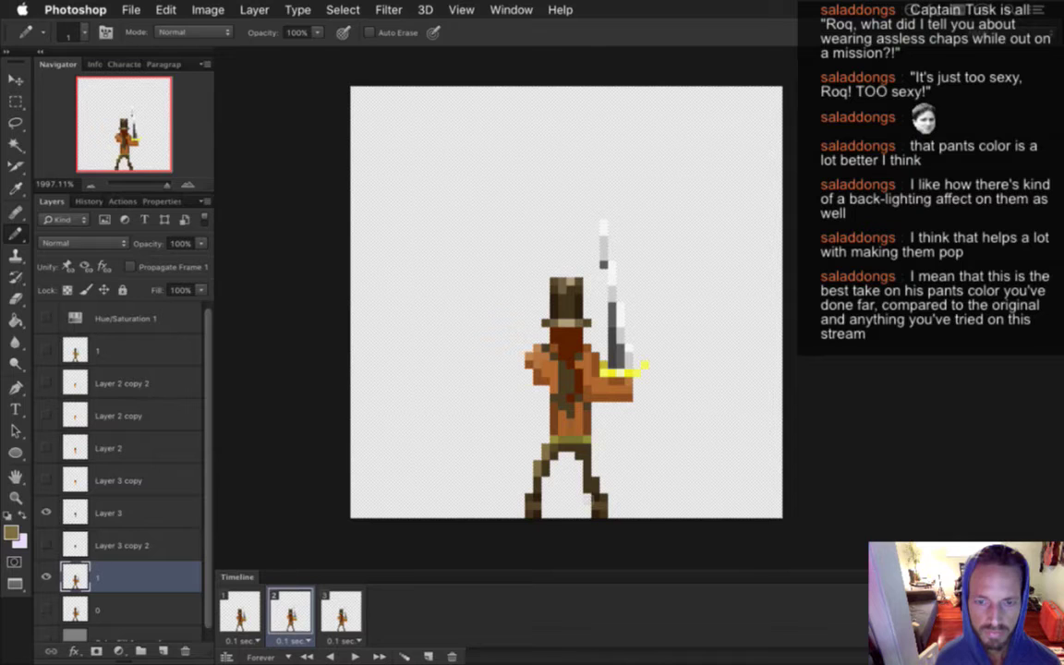
Compare the legs between frames 1 and 2, and render the back-facing sprite for a test run in Songbringer
left_click(242, 612)
left_click(282, 612)
left_click(245, 612)
left_click(273, 605)
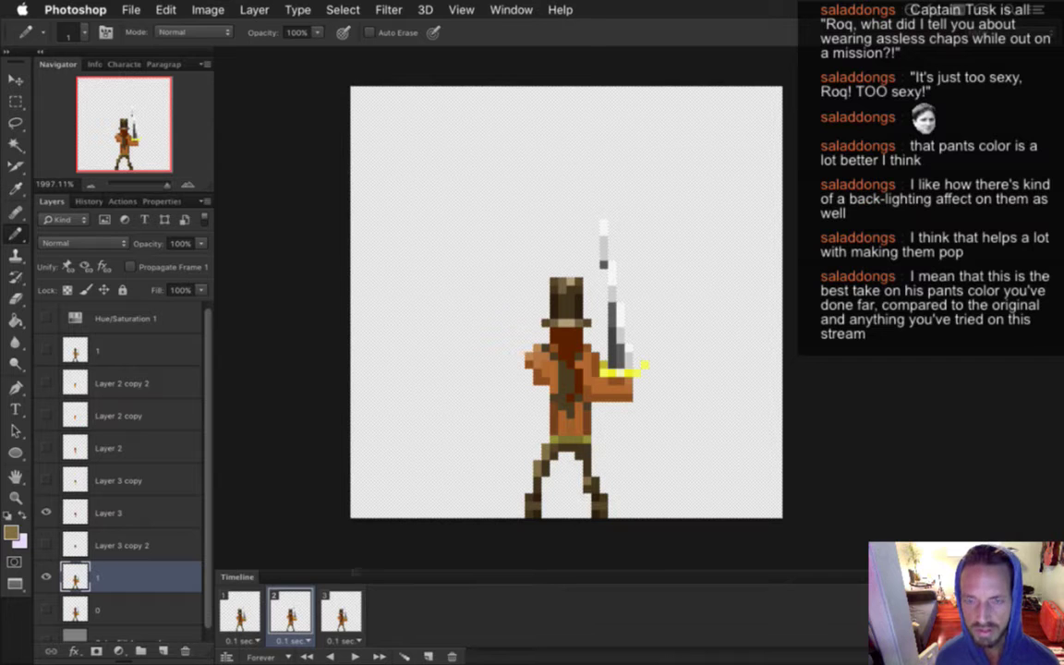
left_click(243, 608)
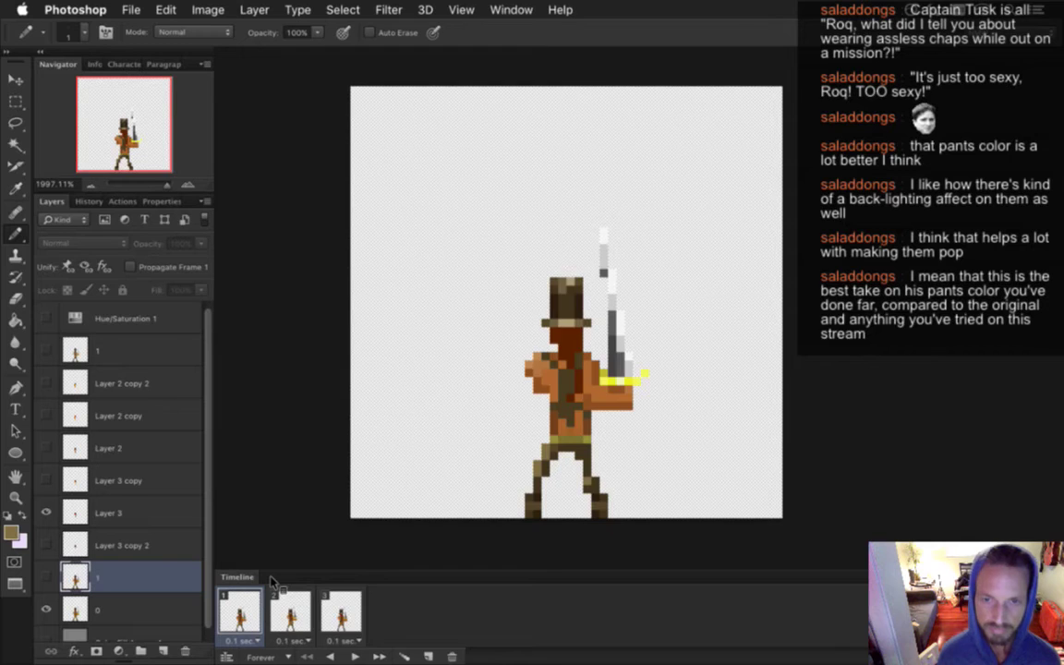
key("super+r")
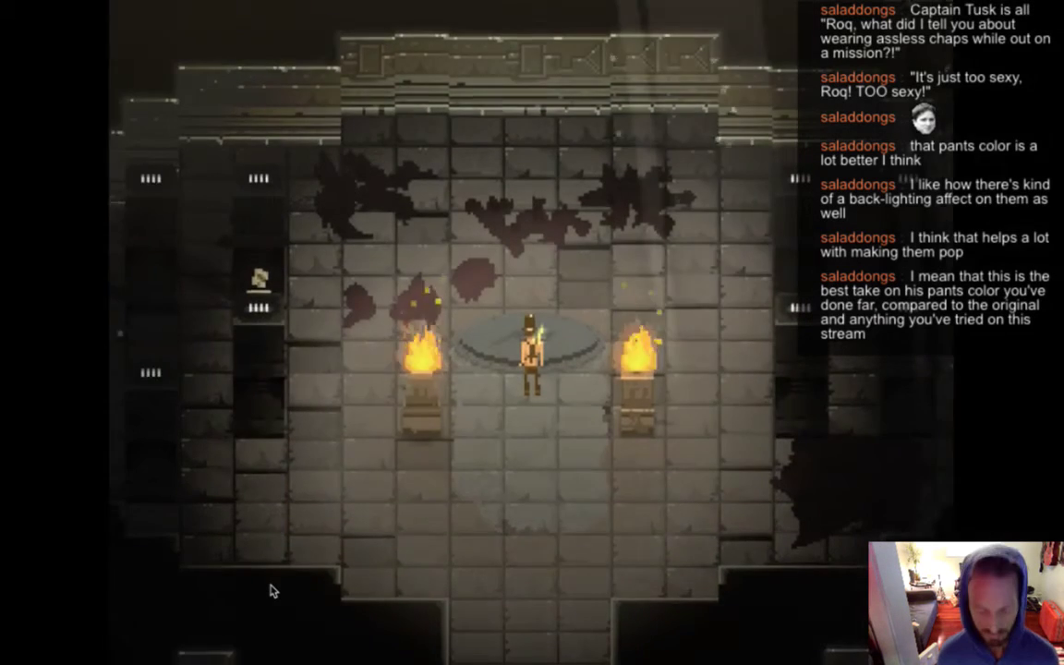
Walk the hero around the room and use his sword to examine the leg highlights seen from behind
key("w")
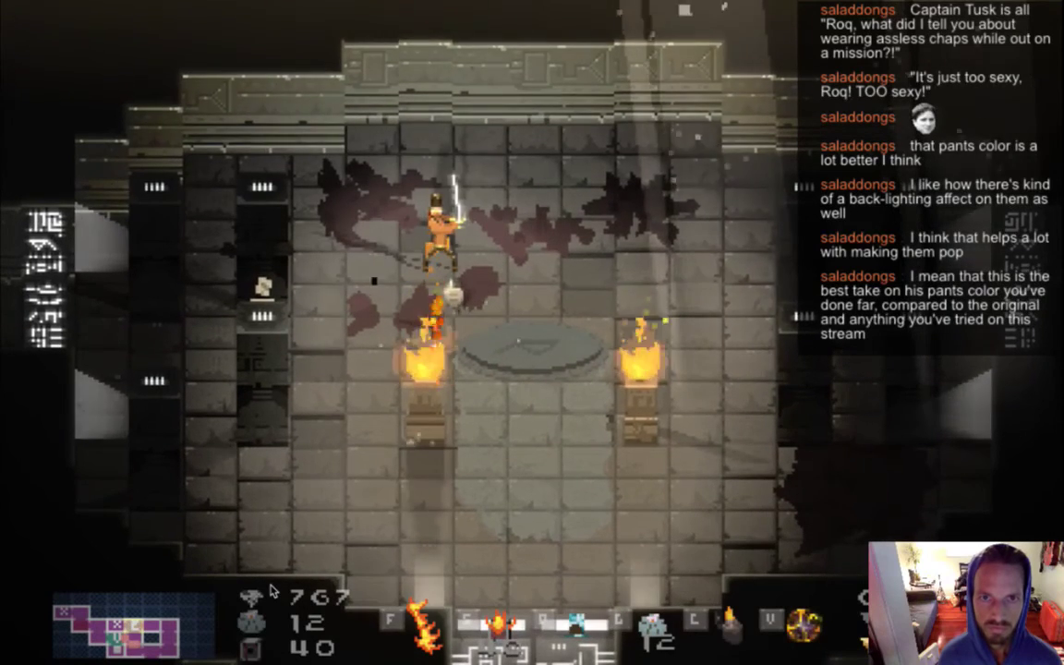
key("a")
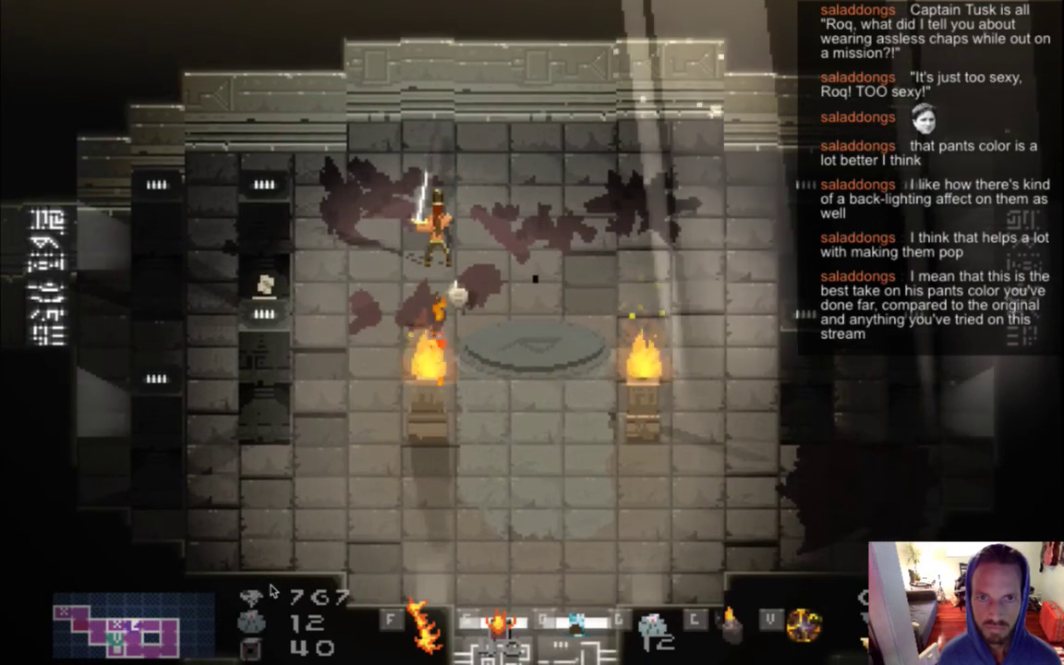
key("d")
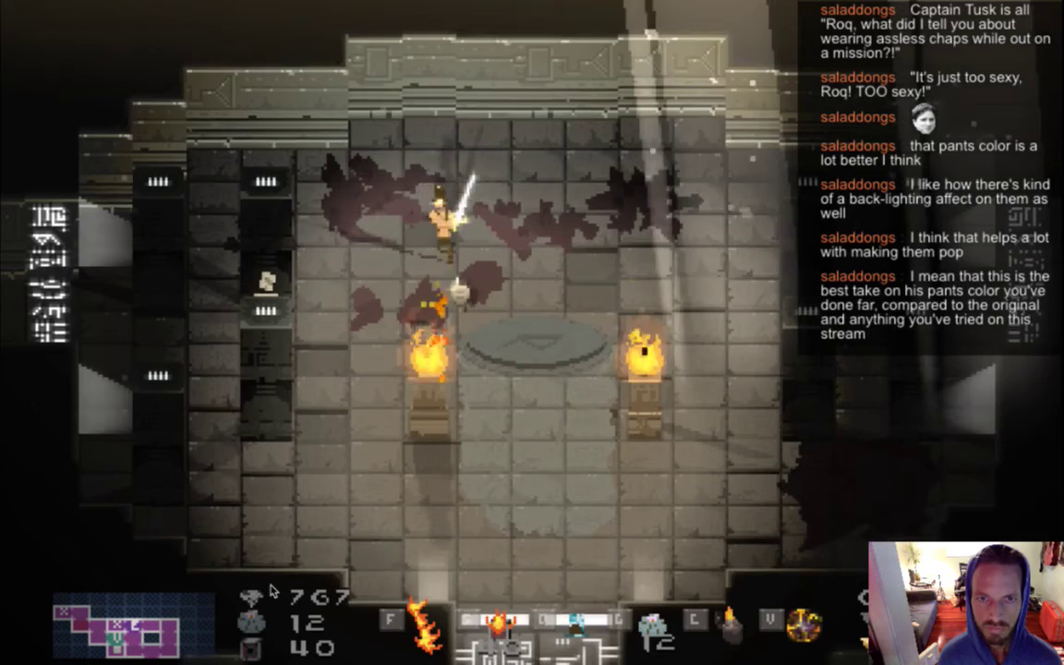
key("a")
key("s")
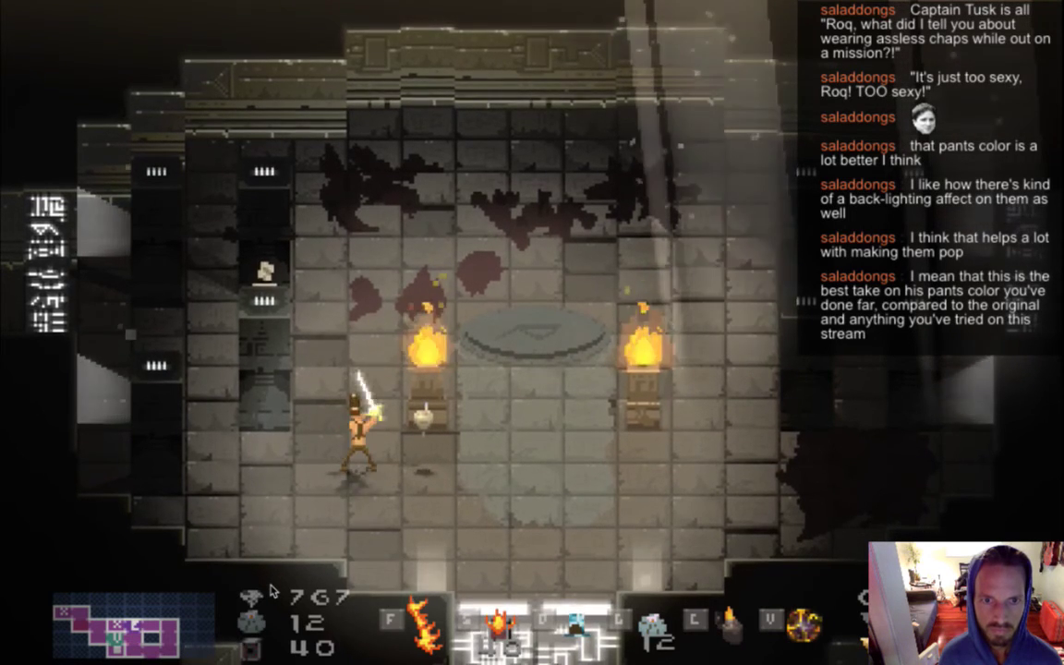
key("j")
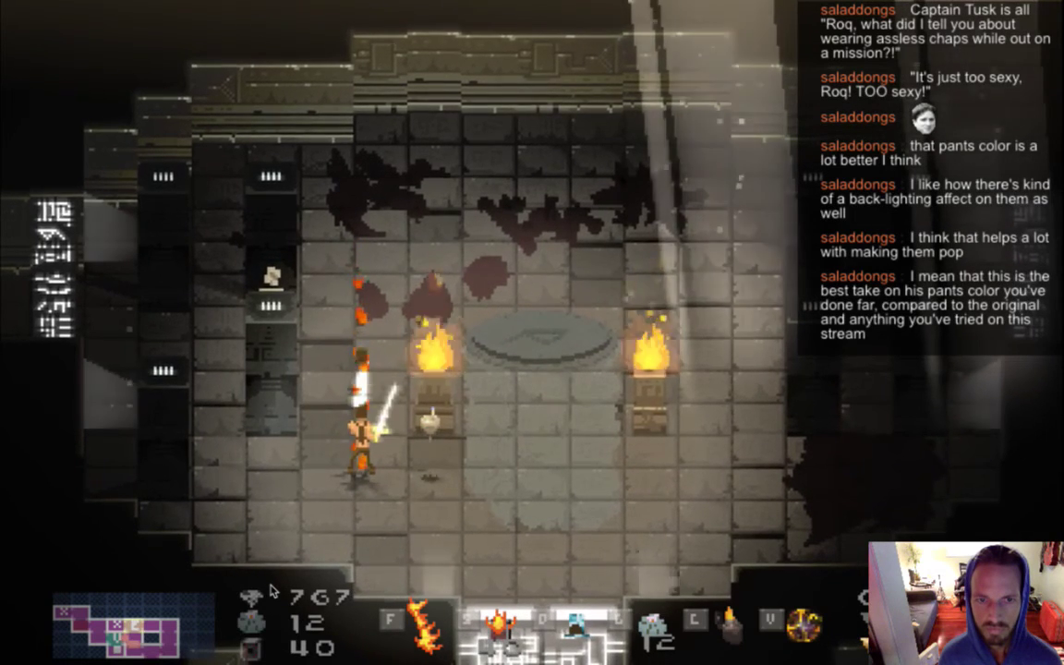
key("k")
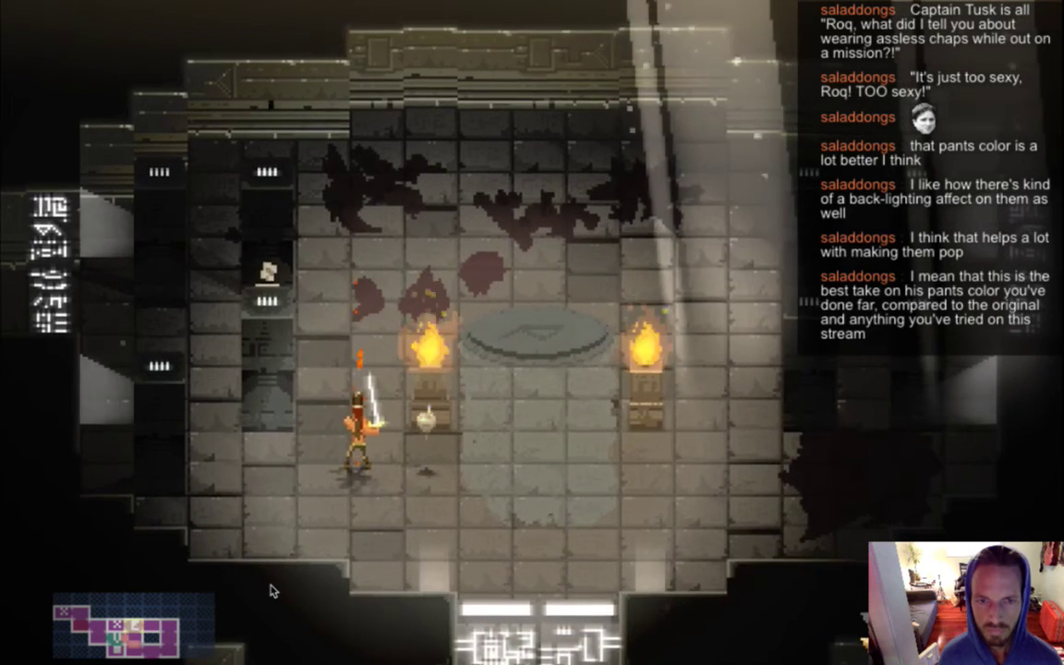
key("k")
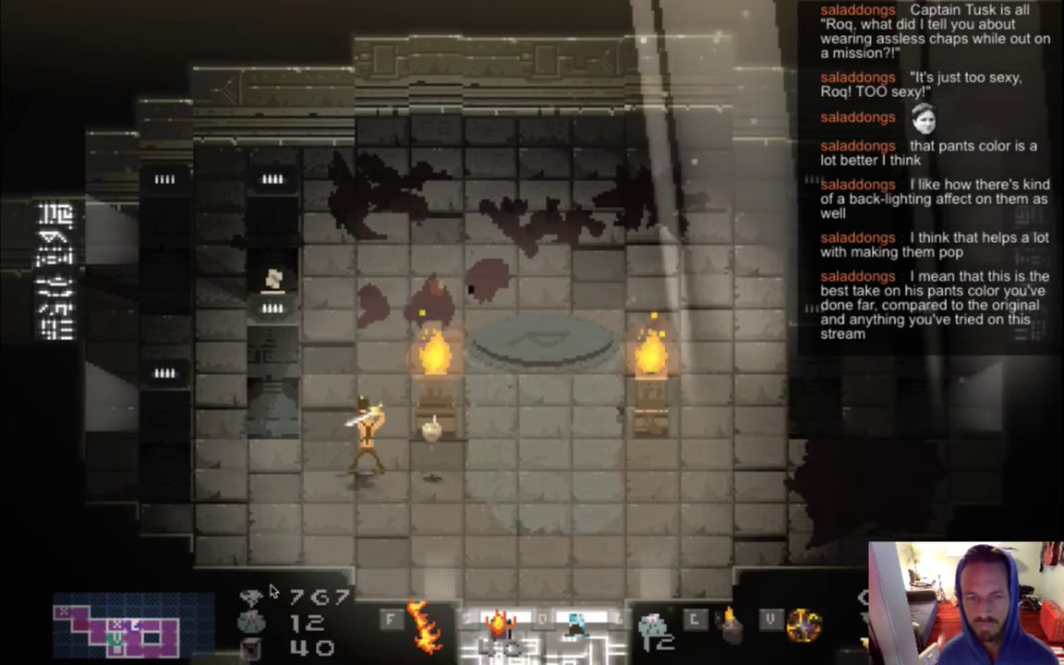
Return to Photoshop and rework the dark and light brown pixels of the lower legs and feet on layer 0 in frame 1
key("super+Tab")
key("super+Tab")
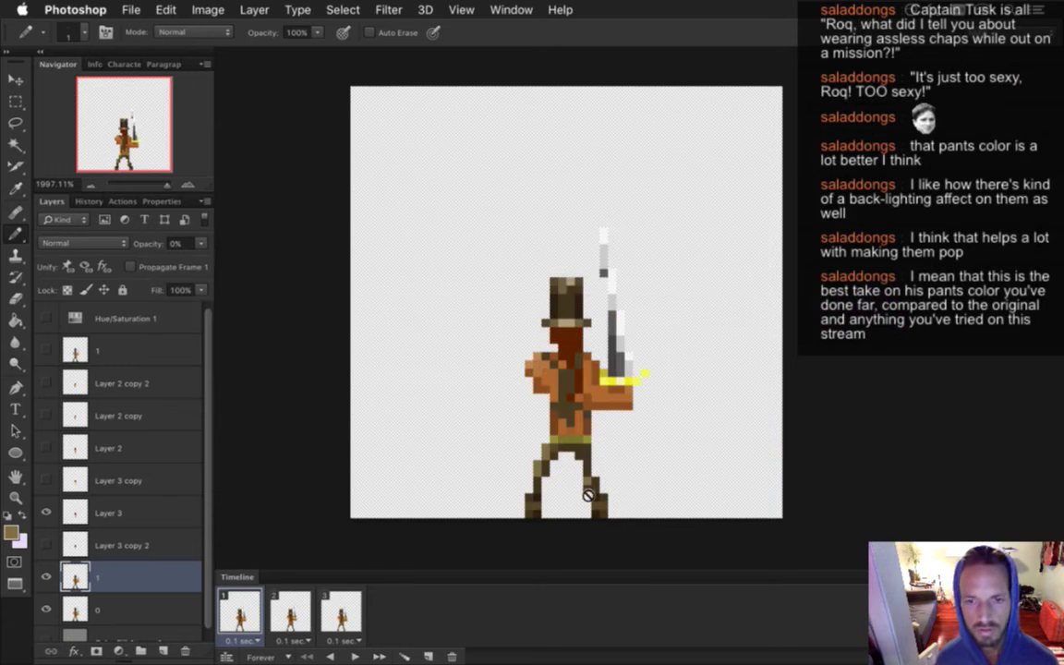
left_click(292, 619)
left_click(229, 615)
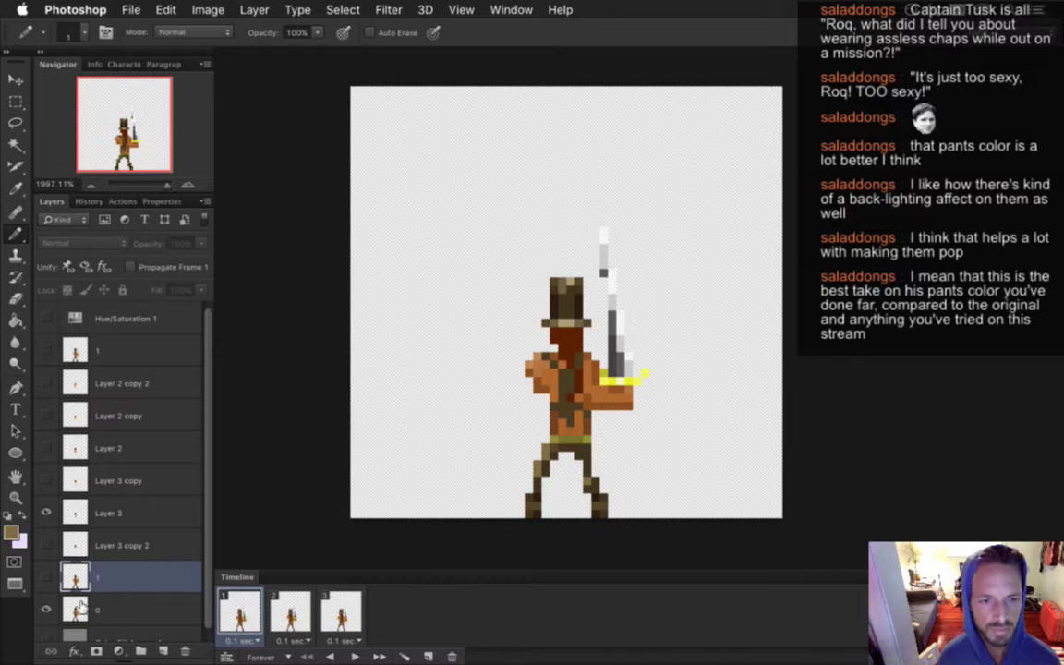
left_click(139, 610)
left_click(532, 431, "alt")
key("alt")
left_click(487, 430, "alt")
left_click(545, 489, "alt")
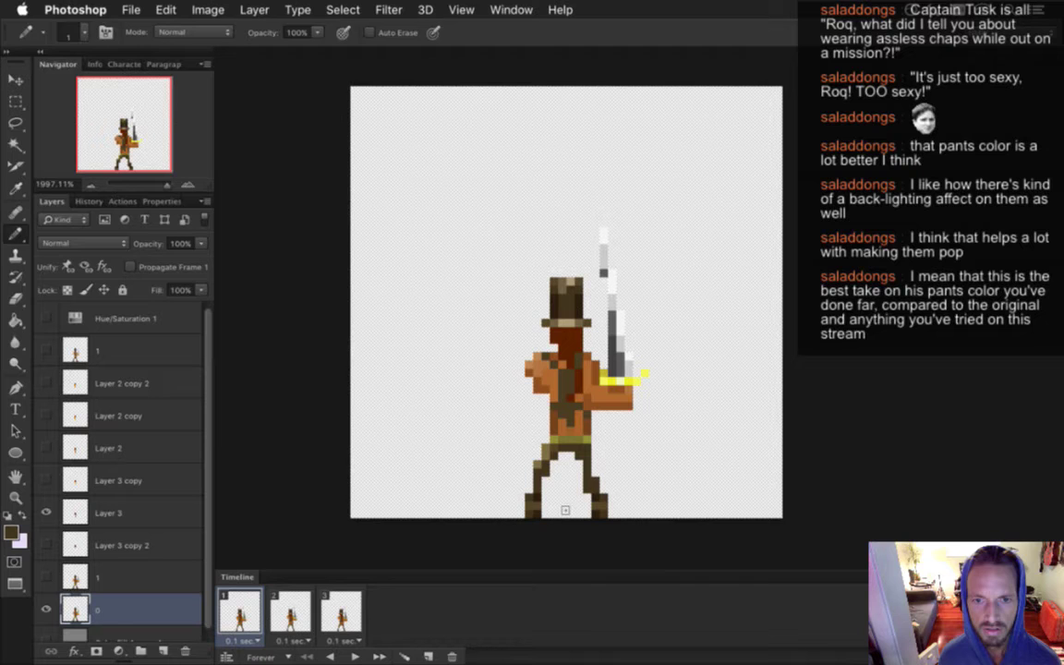
left_click(488, 431, "alt")
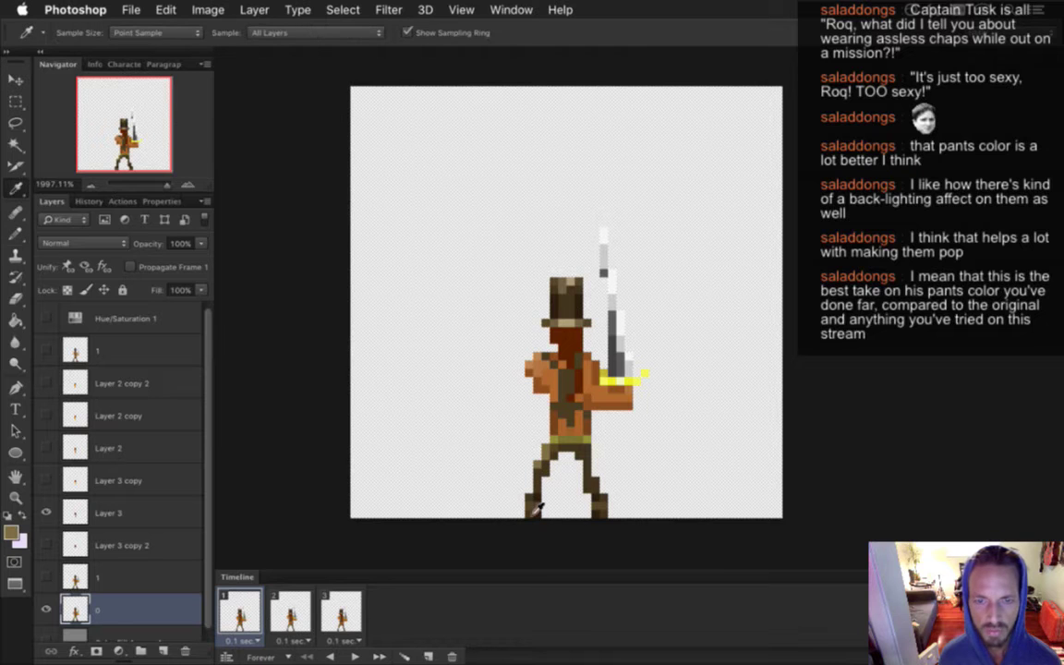
left_click(535, 504, "alt")
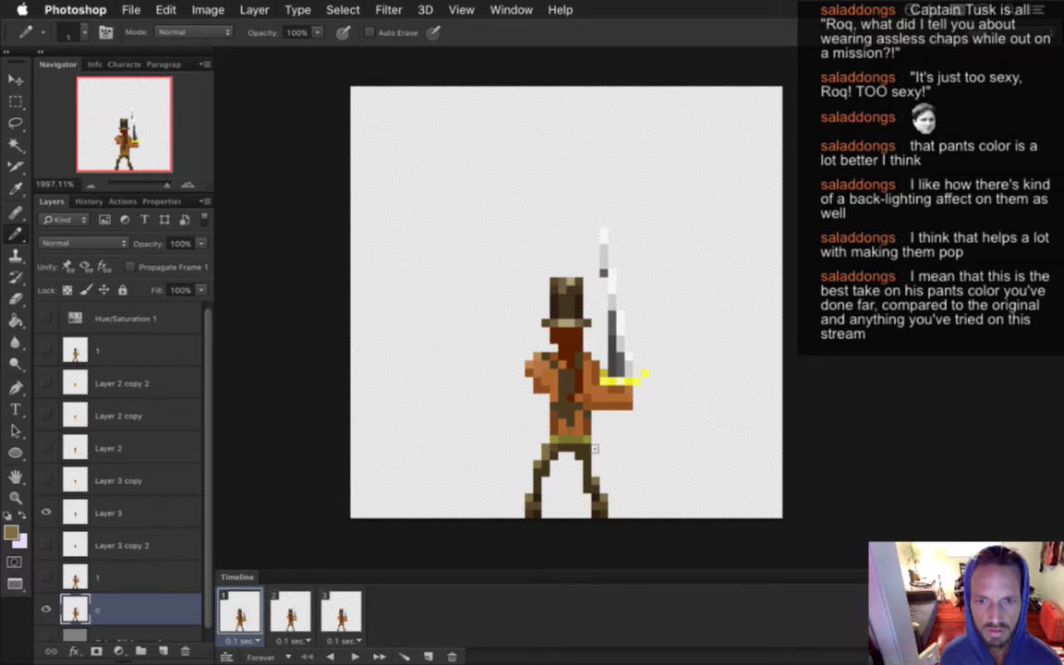
Repeat the lower leg and foot highlight changes on layer 1 in frame 2, comparing the result against frame 1
left_click(308, 617)
left_click(83, 577)
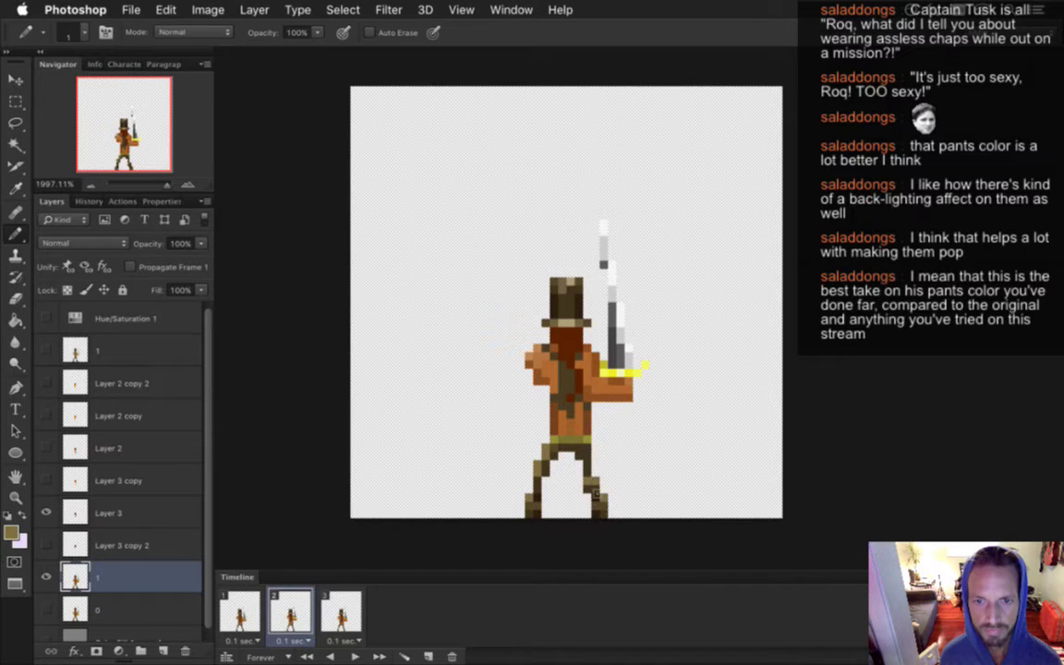
key("i")
key("b")
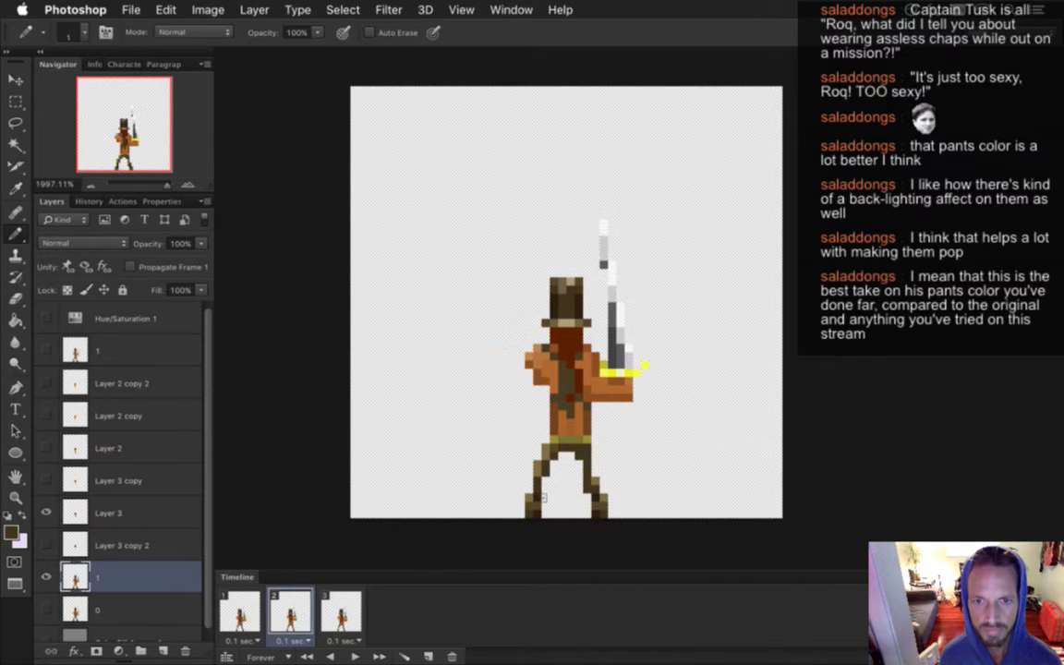
left_click(241, 614)
left_click(289, 614)
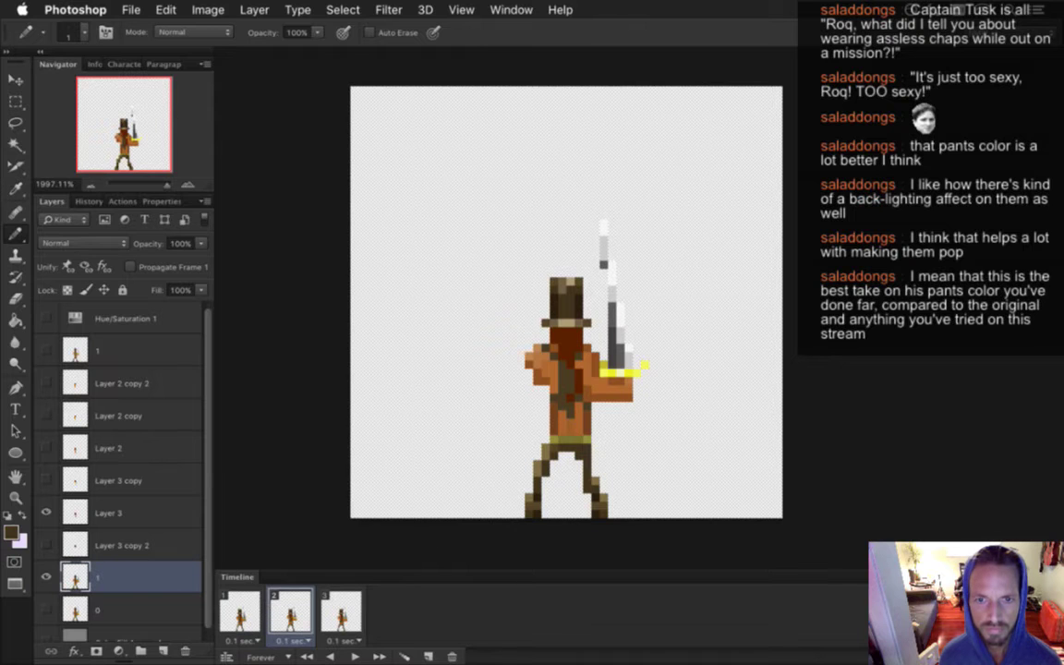
left_click(242, 611)
left_click(289, 612)
left_click(242, 612)
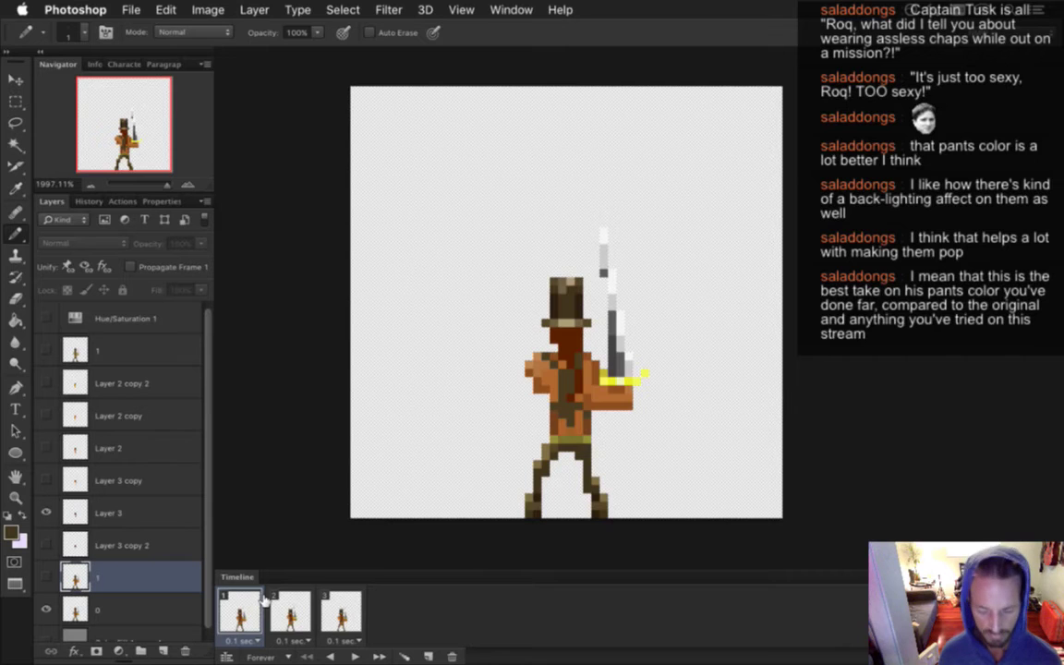
Render the updated back-facing sprite for a Songbringer test run and walk the hero around the torchlit room to examine his lower legs
key("super+shift+r")
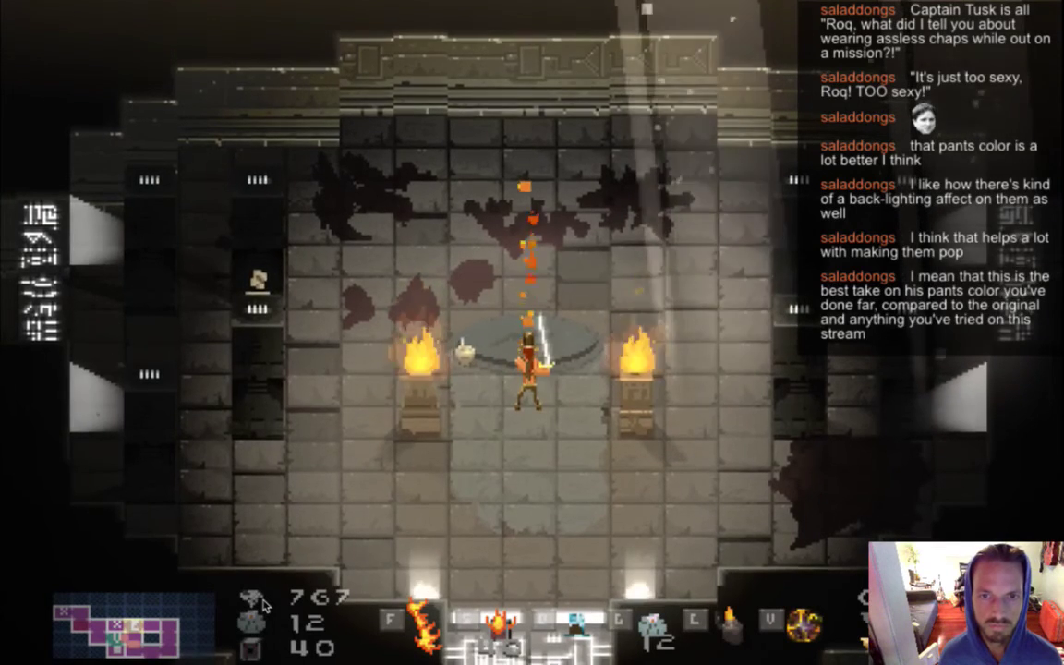
key("s")
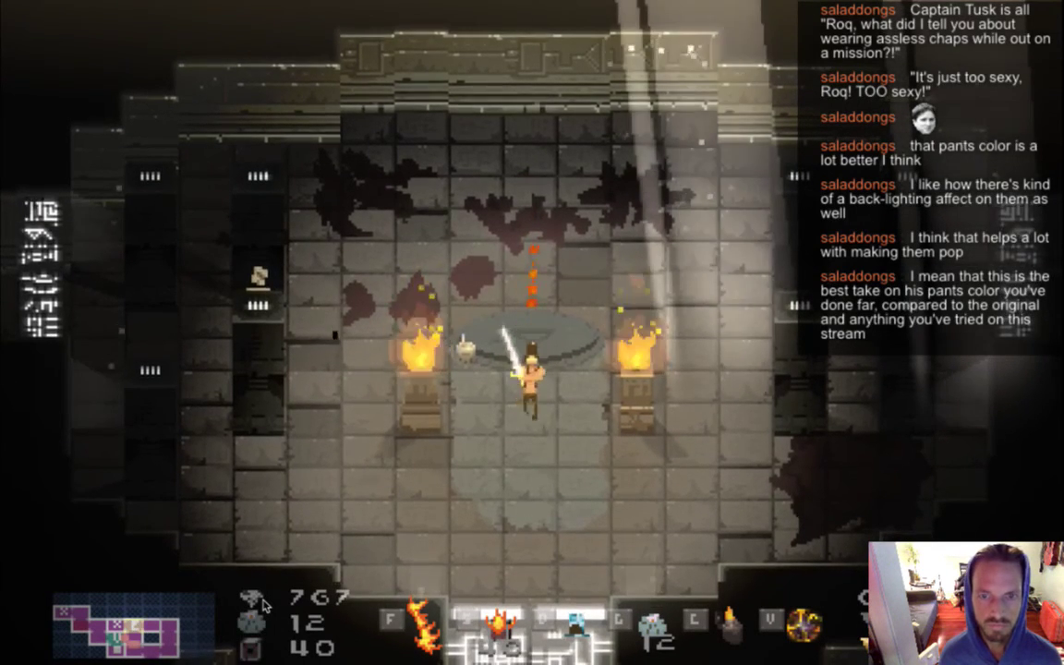
key("a")
key("a")
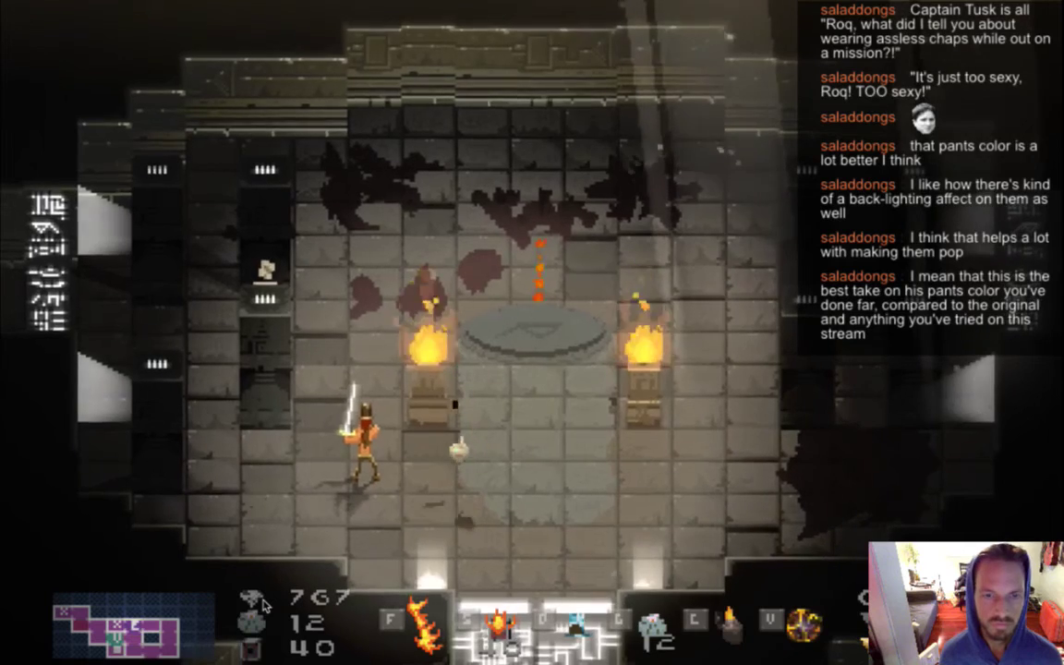
key("w")
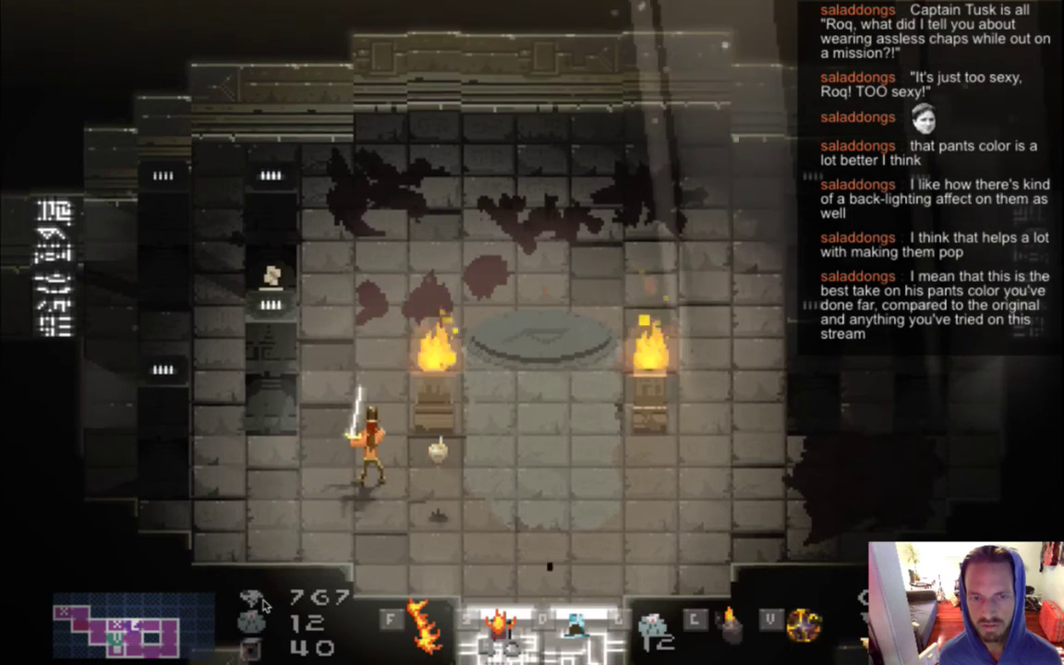
key("a")
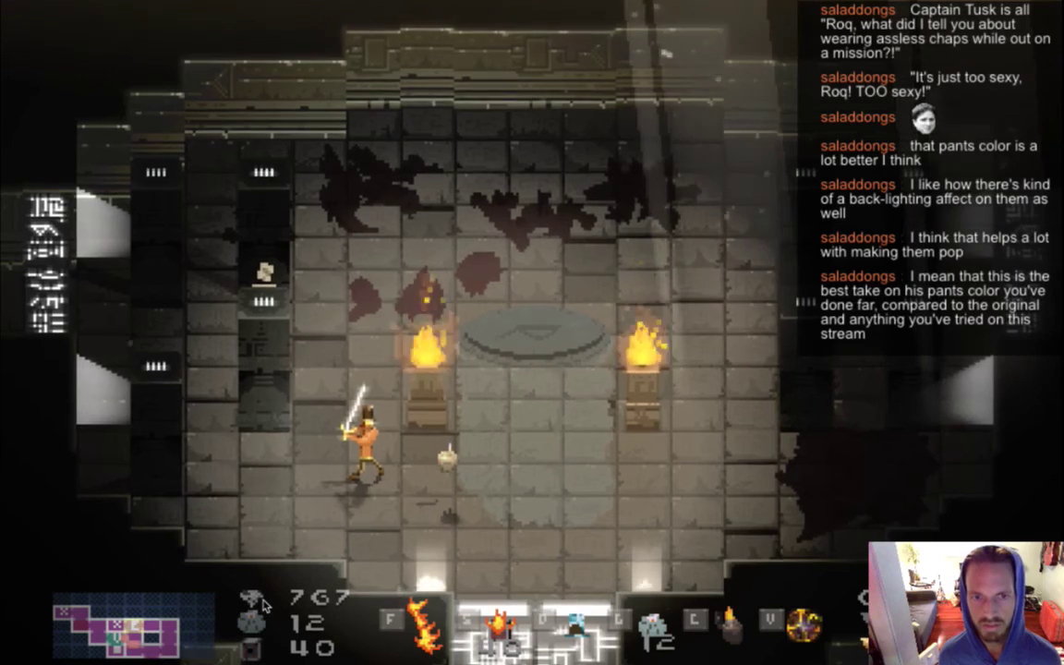
key("Up")
key("Left")
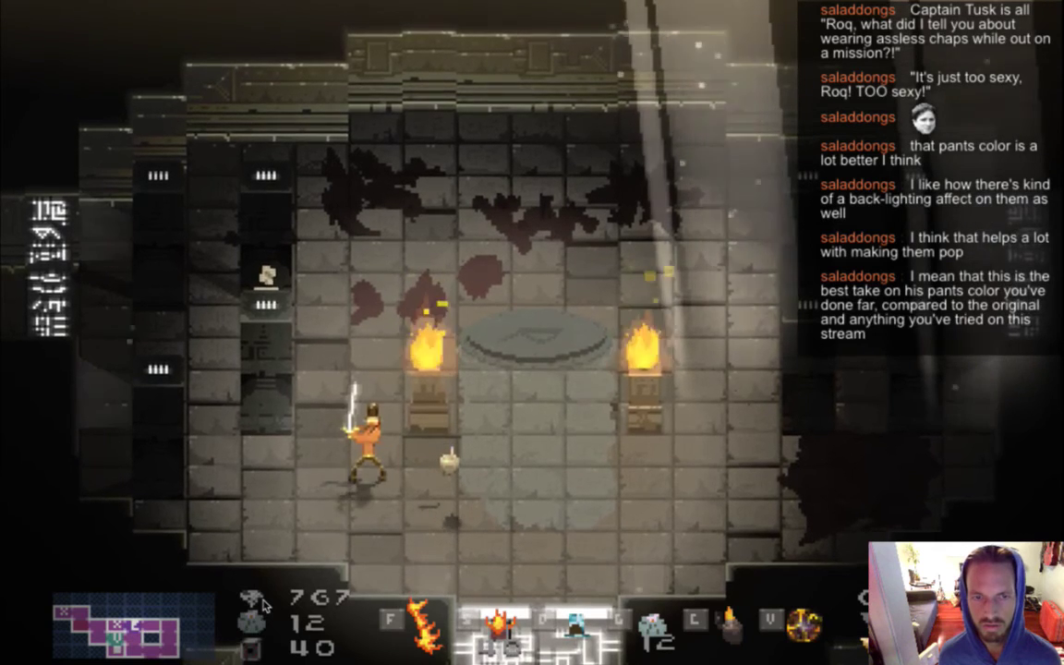
Return to Photoshop, bring up the side-facing sword sprite and retouch the brown lower leg pixels on layer 0 in frame 1
key("super+Tab")
key("super+Tab")
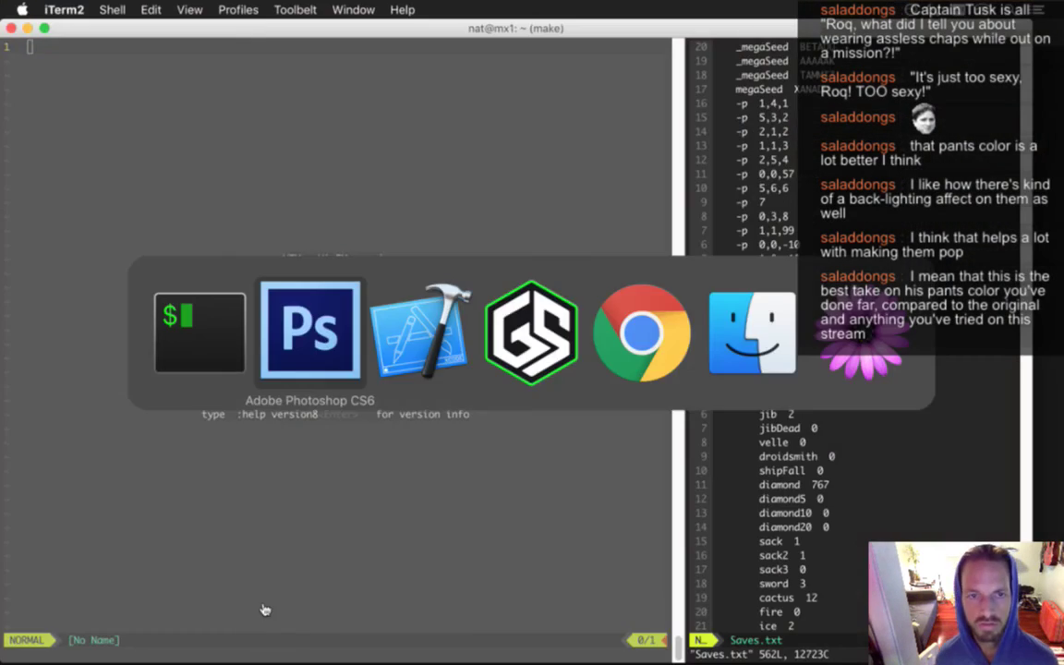
key("ctrl+Tab")
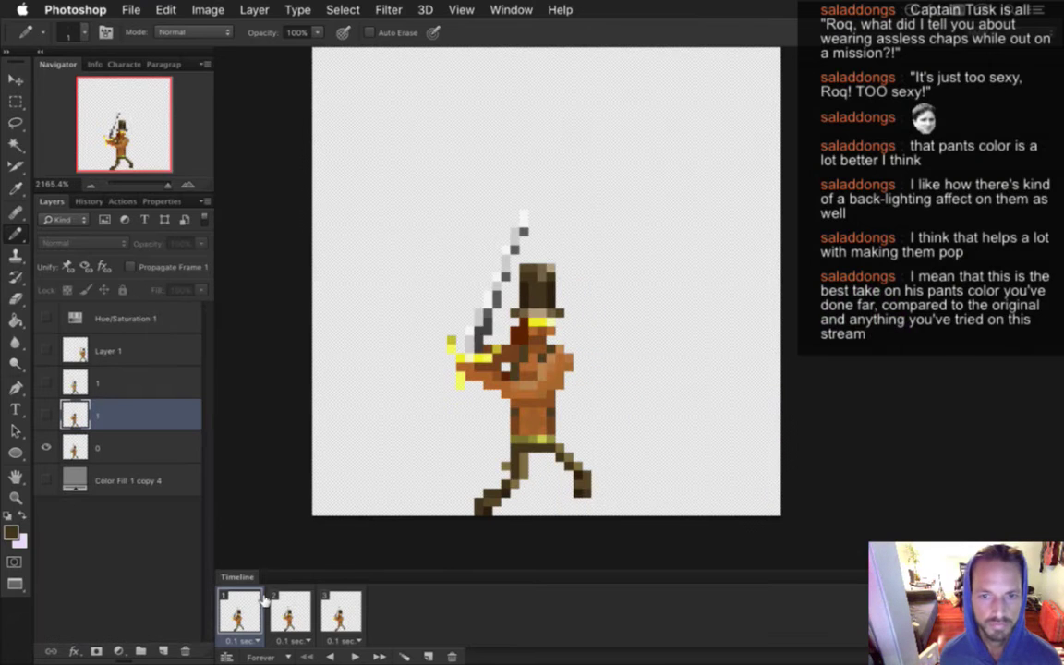
left_click(78, 448)
key("i")
left_click(467, 425)
key("b")
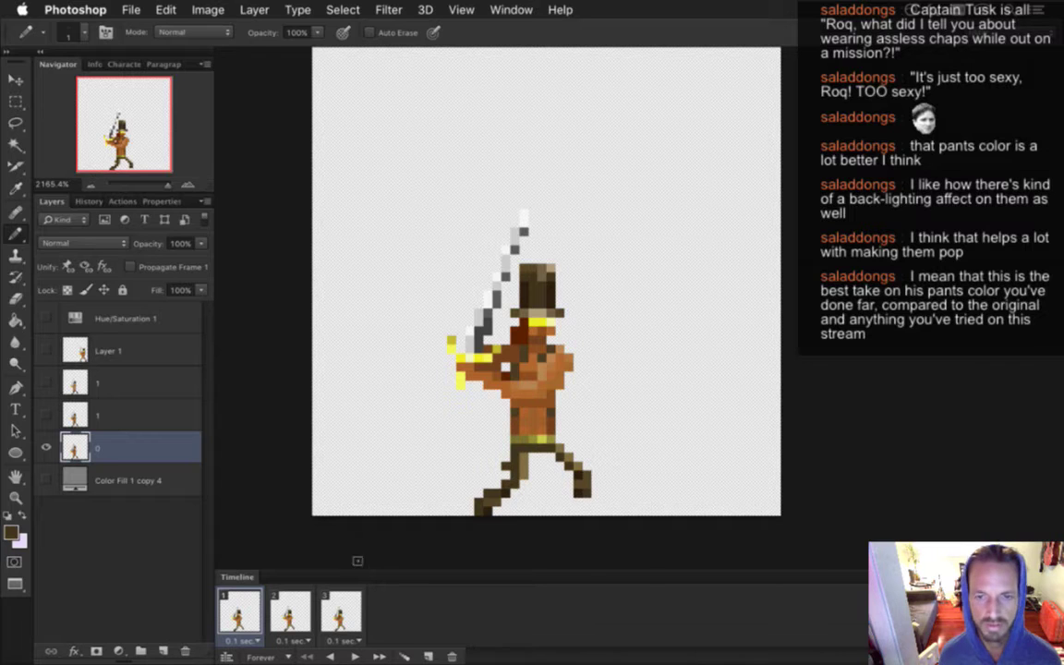
Repeat the lower leg pixel changes on layer 1 in frame 2 and render the side-facing sprite for a test run in Songbringer
left_click(304, 607)
left_click(92, 415)
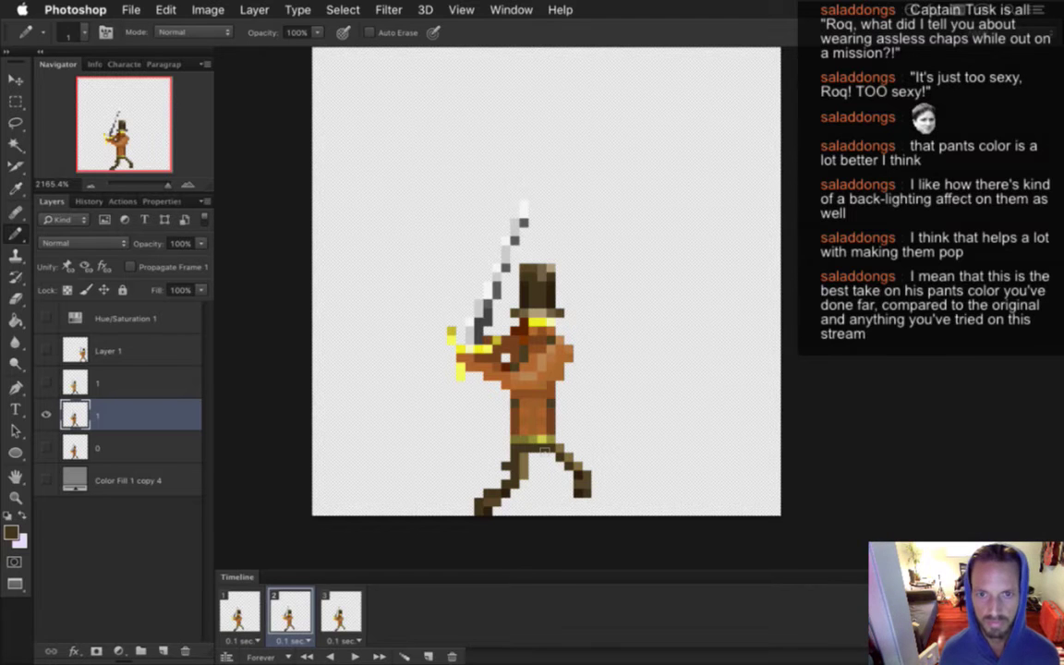
key("super+shift+r")
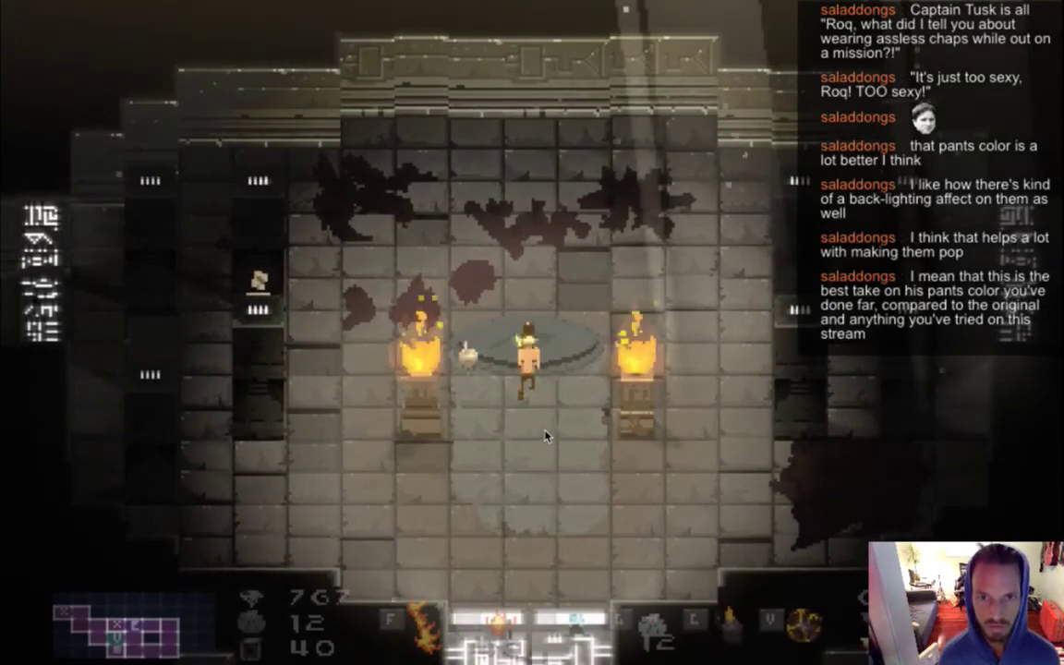
Walk the hero around the room with his sword raised to examine the side-facing leg highlights, and quit the test run
key("s")
key("a")
key("space")
key("space")
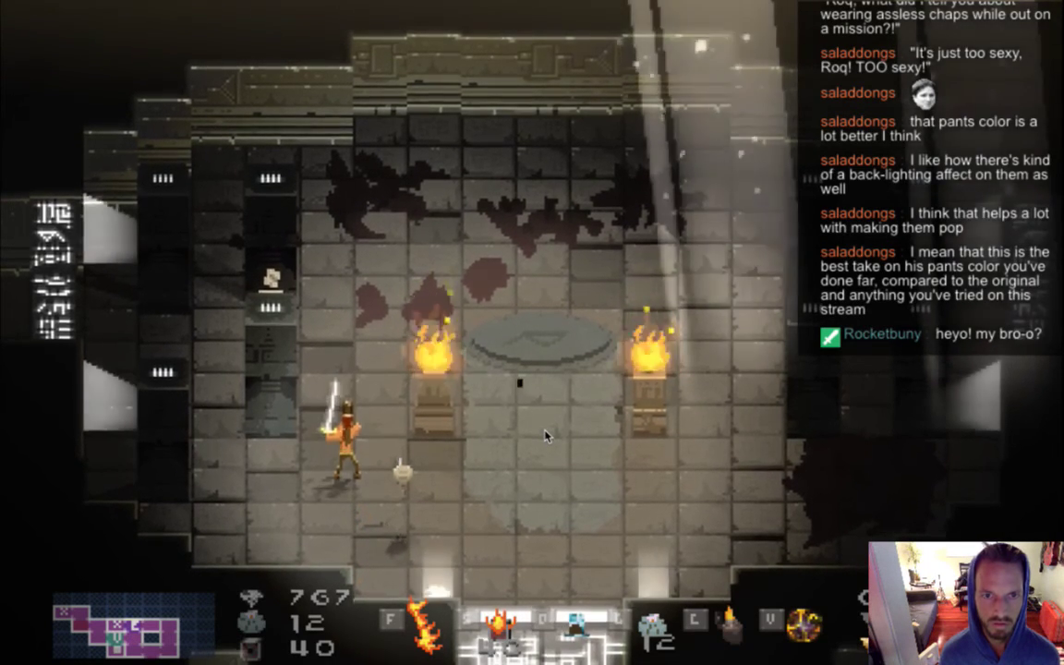
key("d")
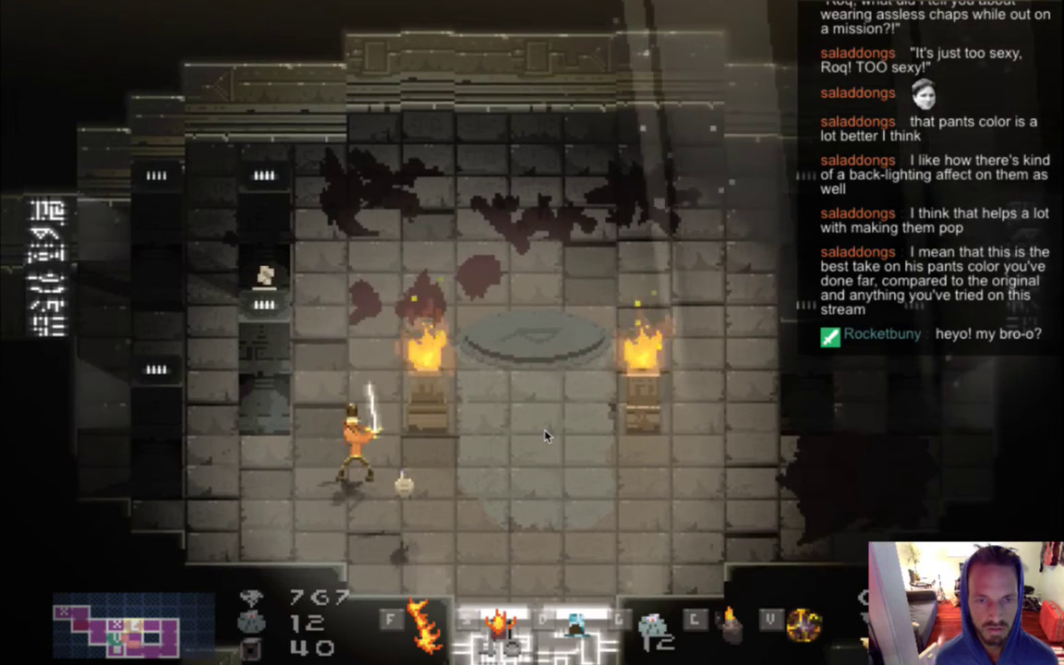
key("super+q")
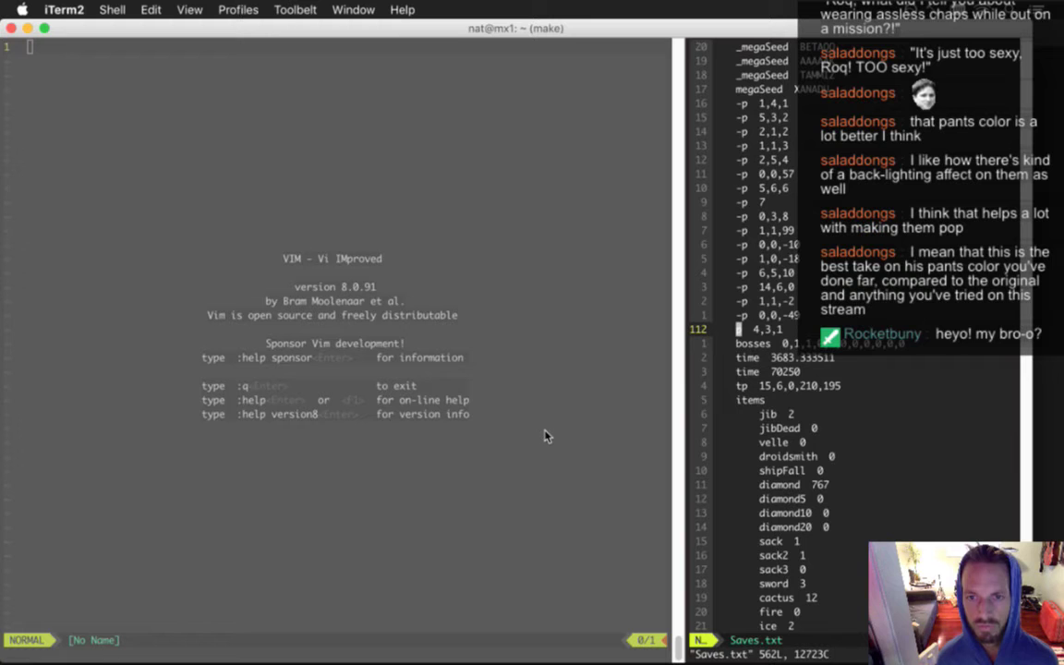
Add a new p line above the "p 4,3,1" entry in Saves.txt, and save and close the file
key("shift+o")
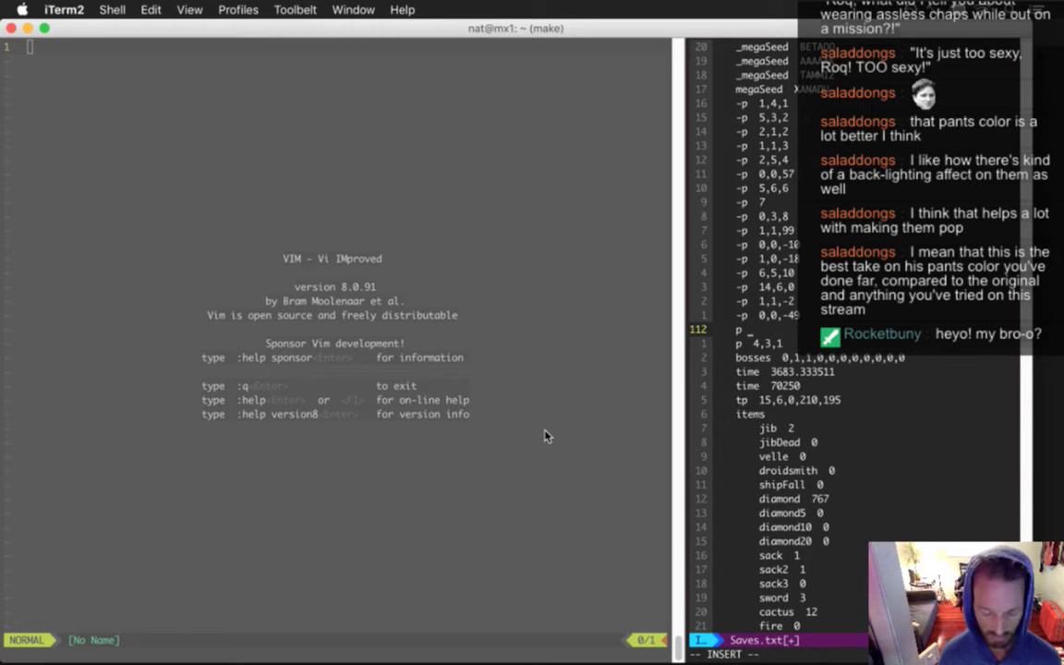
key("Escape")
type(":wq")
key("Return")
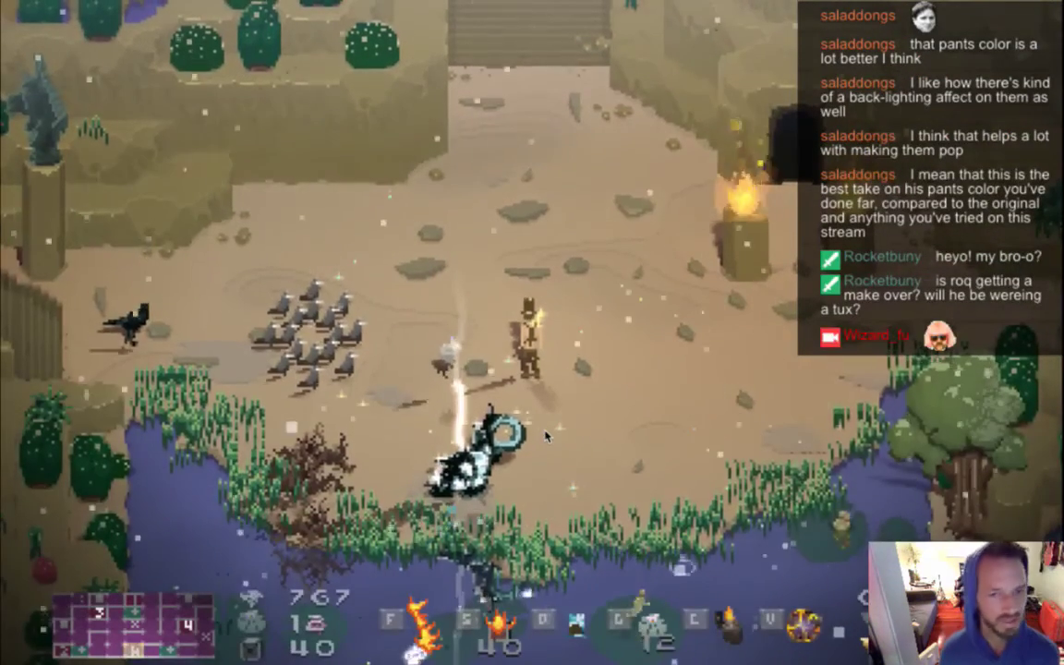
Walk the hero around the outdoor clearing and swing his sword to examine the hat and leg contrast against the sandy ground
key("d")
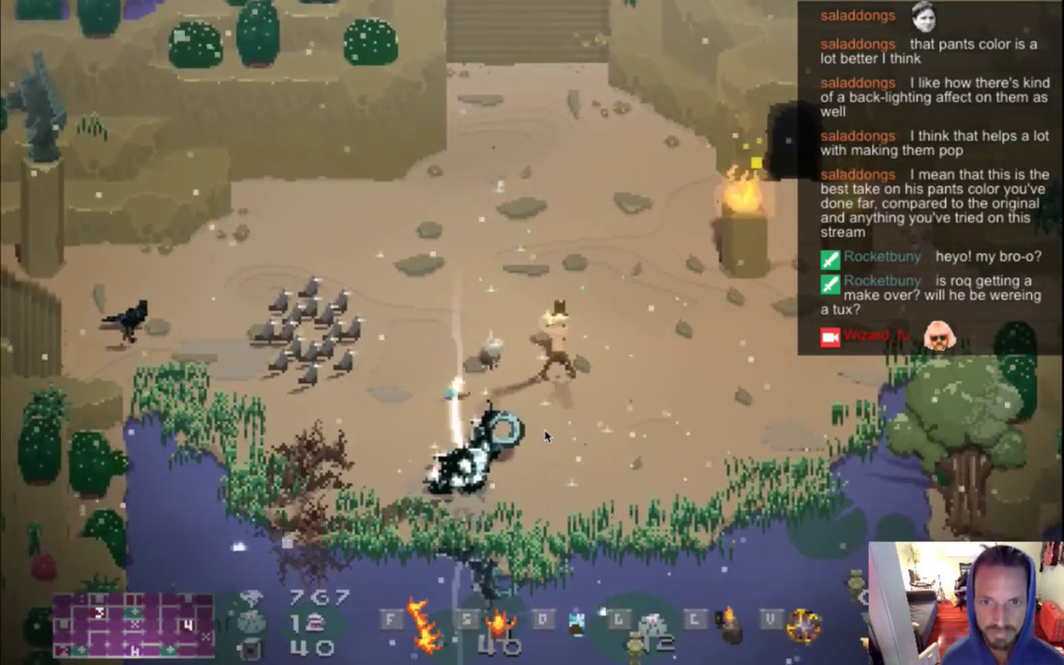
key("w")
key("s")
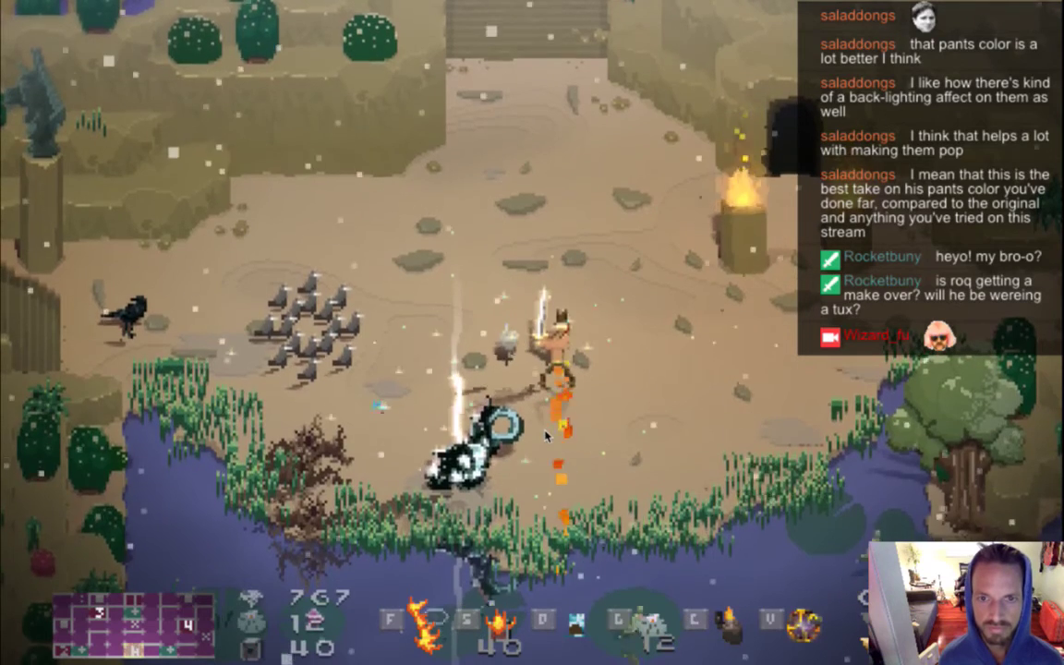
key("w")
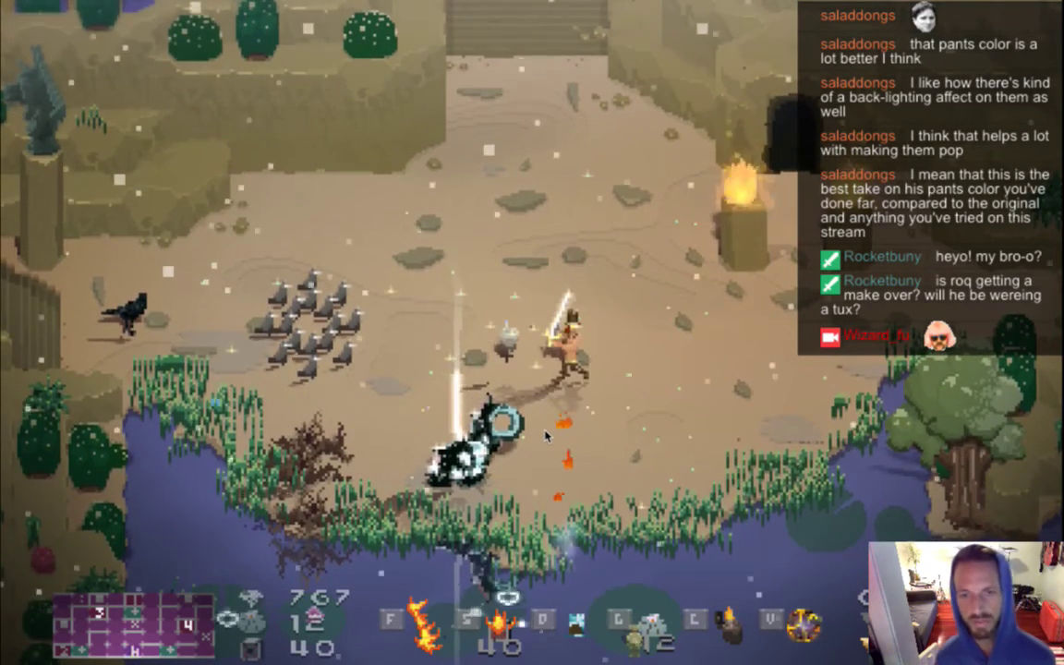
key("d")
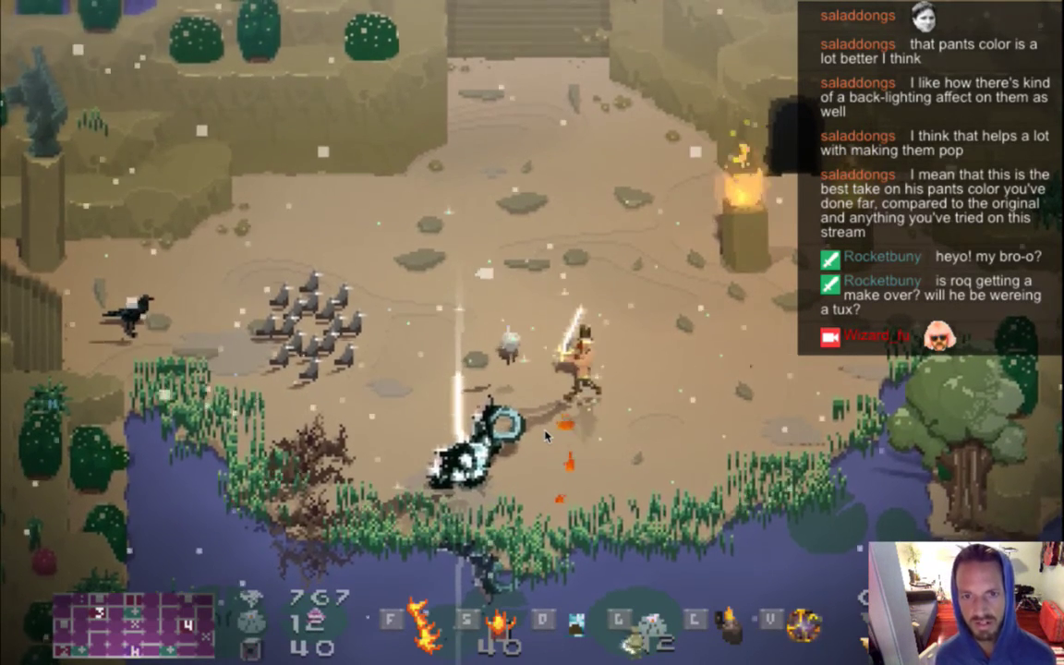
Set off a bomb in the clearing and run the hero around it to view his walking sprites in different directions
key("s")
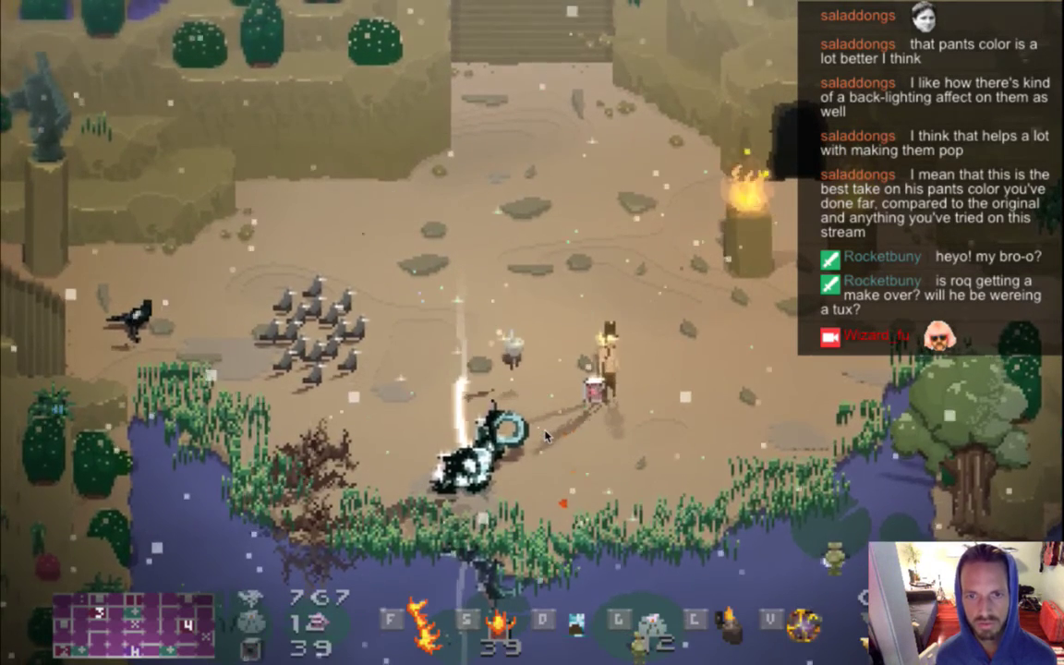
key("d")
key("f")
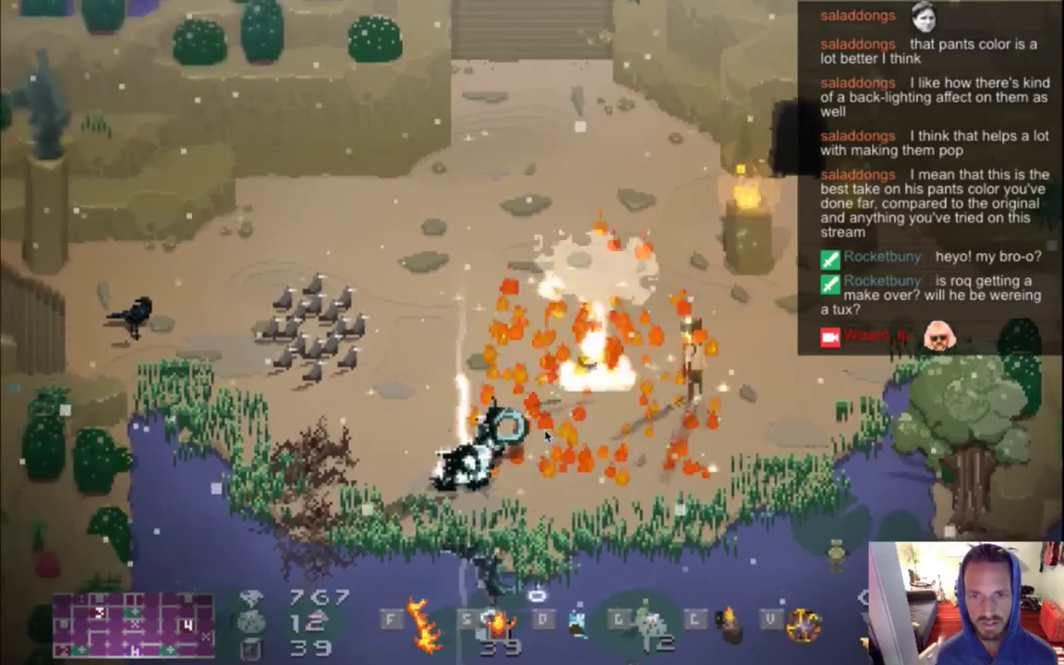
key("Left")
key("Up")
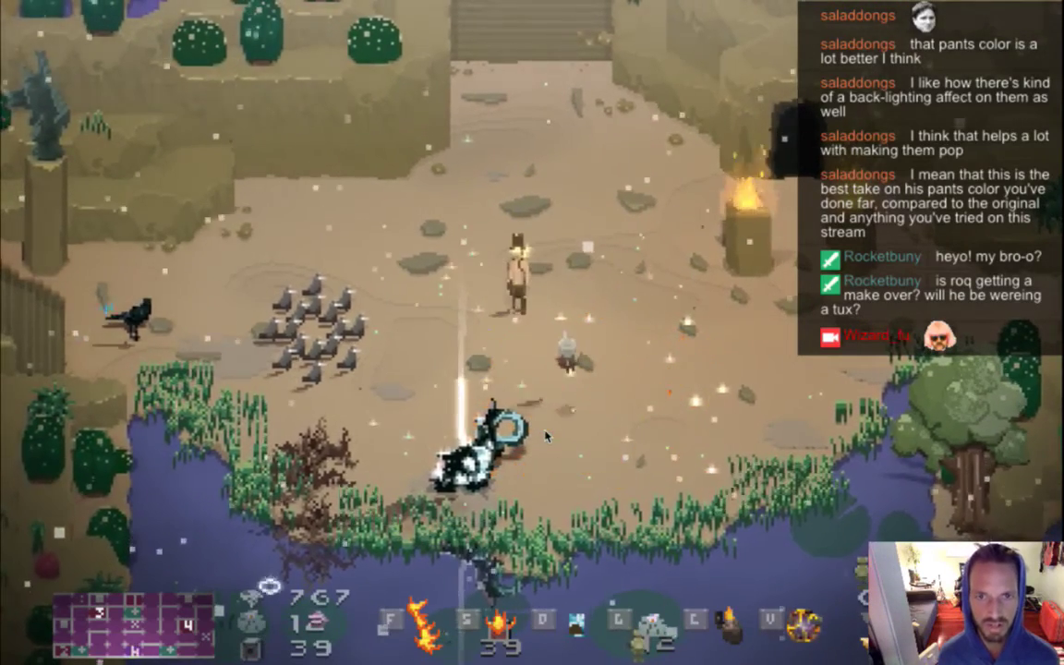
key("Down")
key("Right")
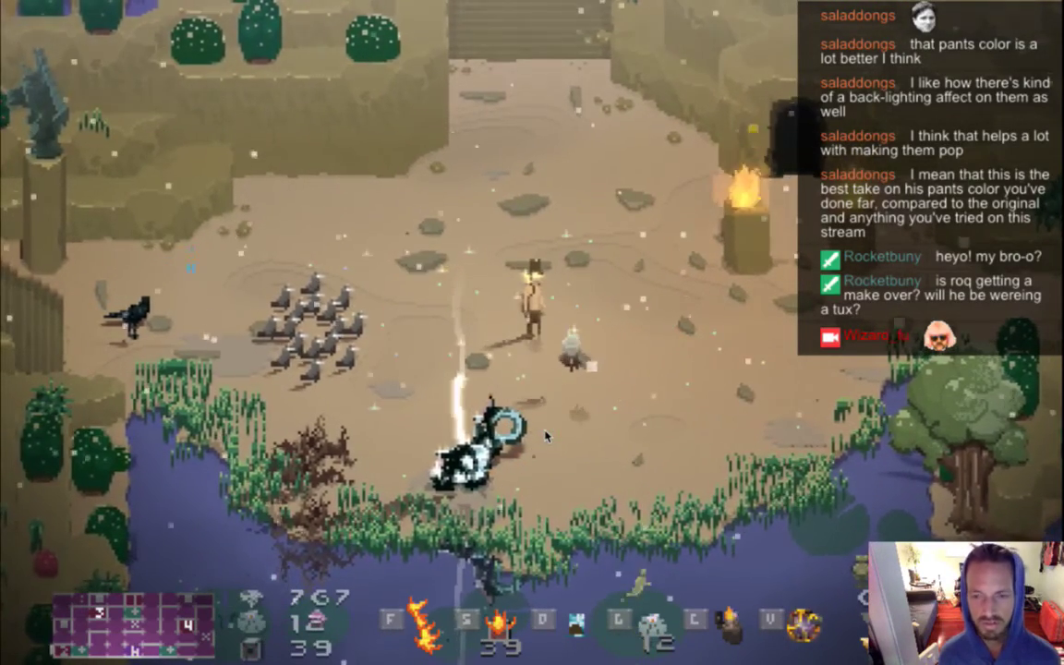
Swing the sword repeatedly in the clearing and compare the hero's front-facing and back-facing sword idle poses
key("a")
key("a")
key("a")
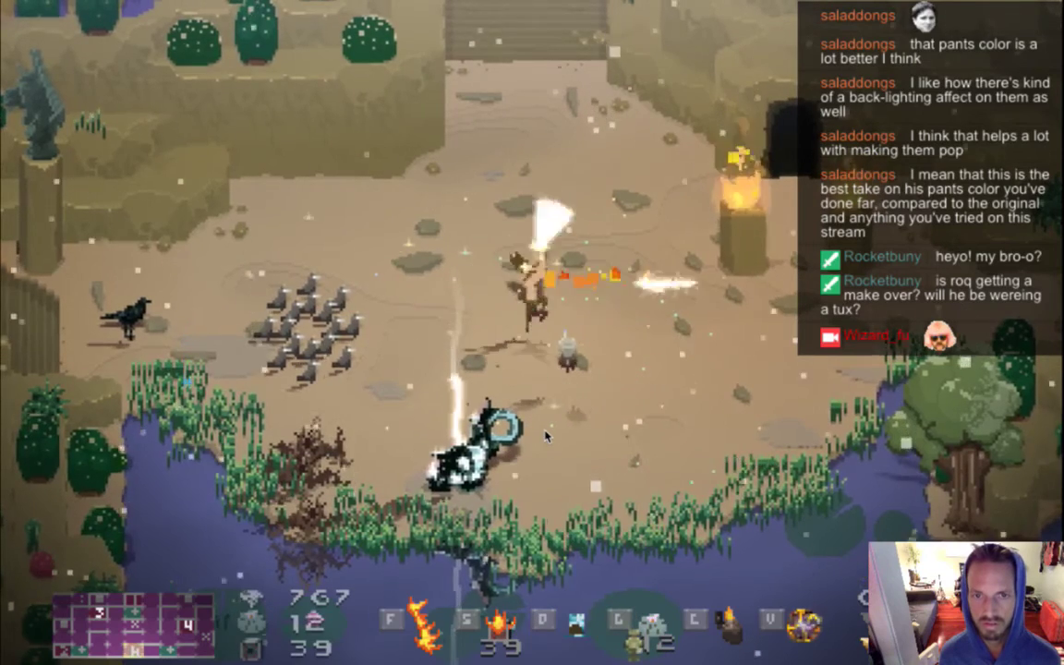
key("a")
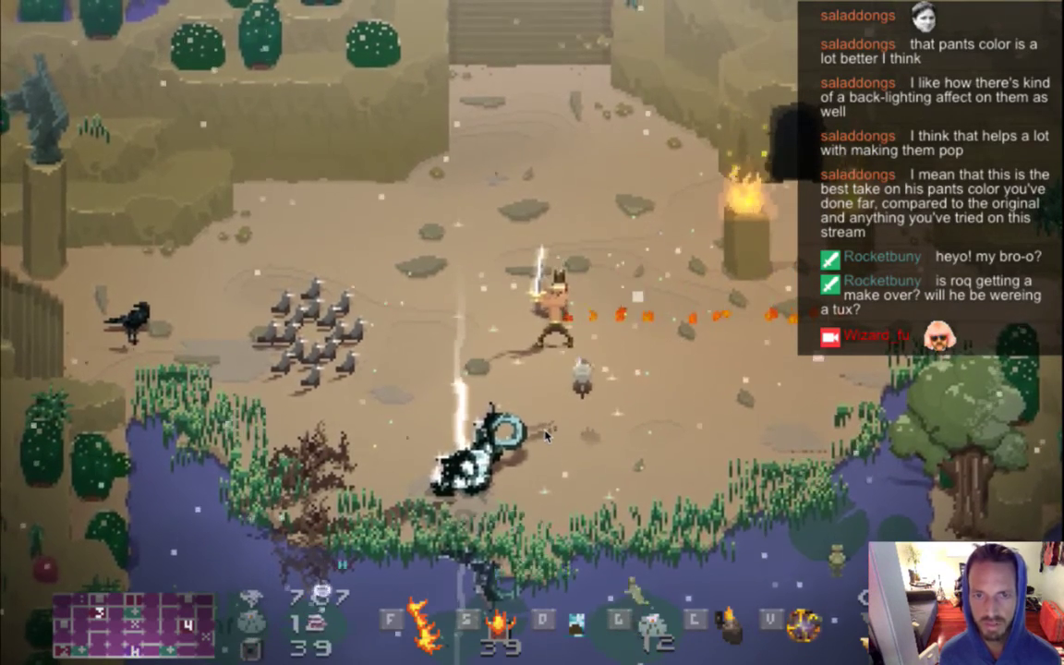
key("a")
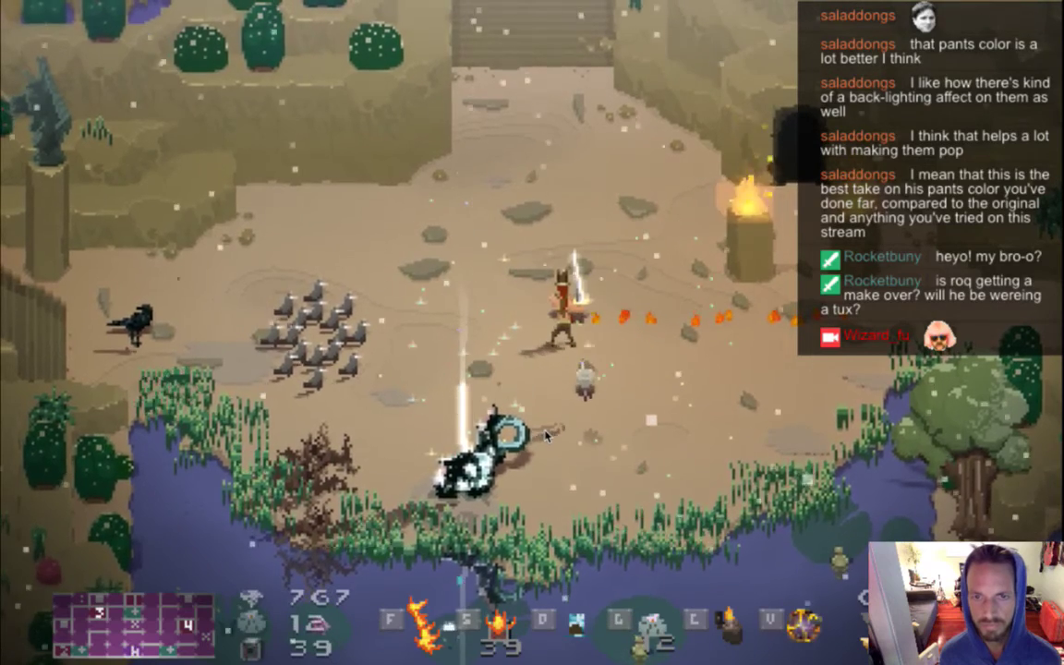
key("a")
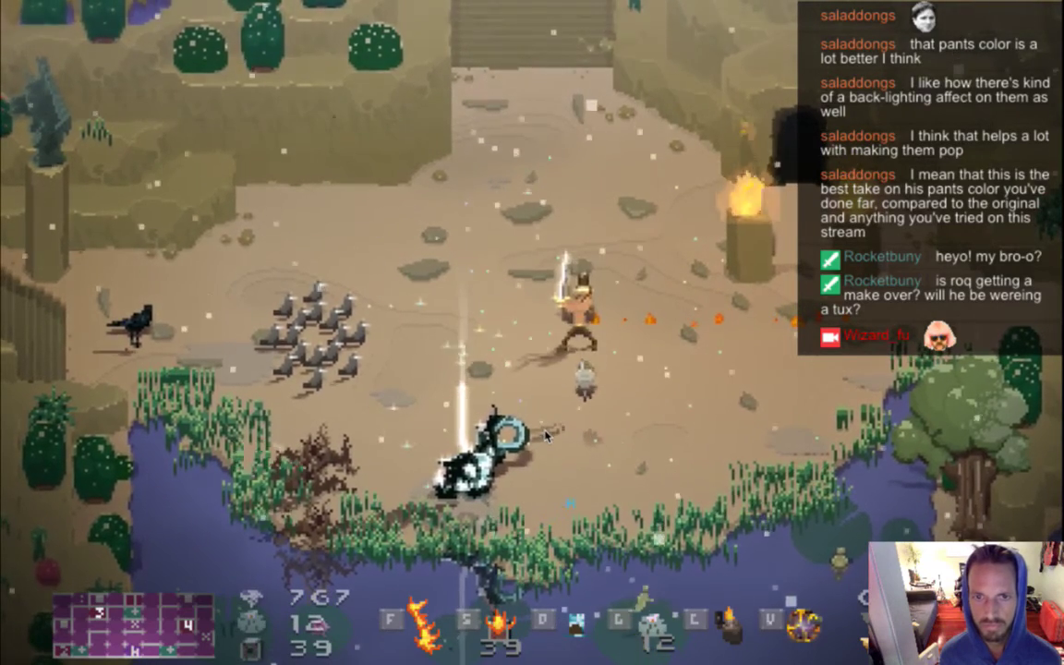
Move the hero toward the tree side of the clearing and turn him both ways to examine his side-facing sword idle pose
key("Down")
key("Right")
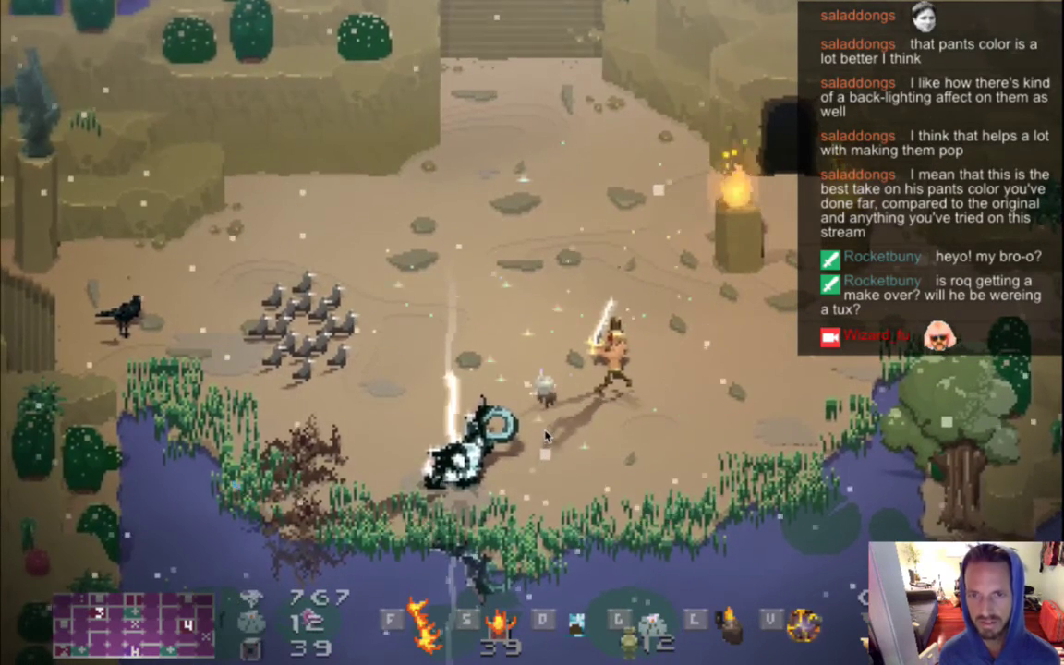
key("Right")
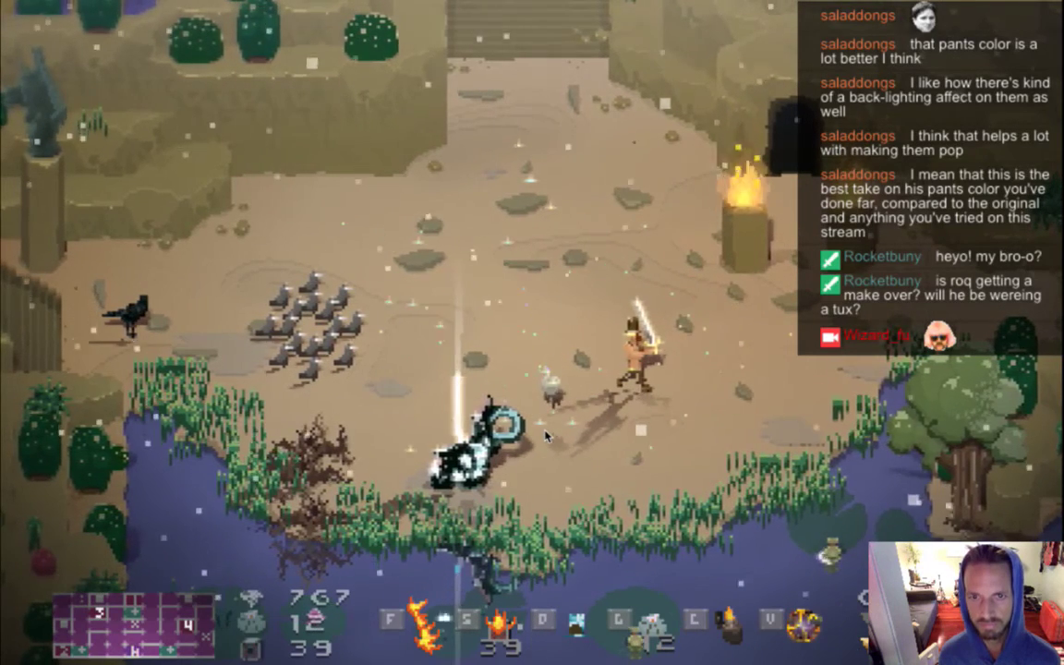
key("Left")
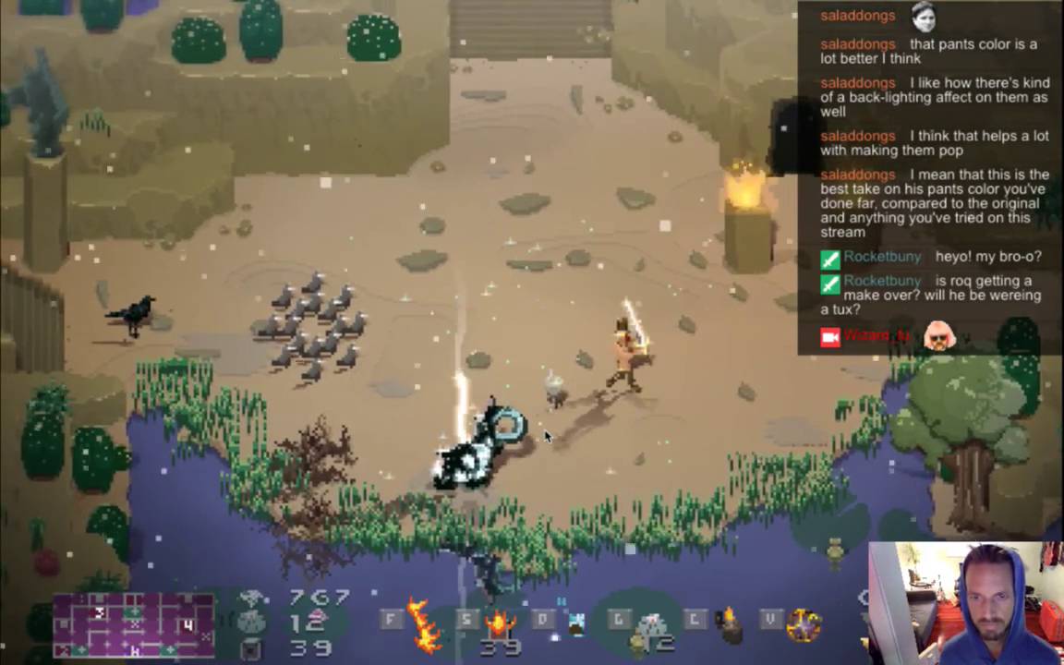
key("Left")
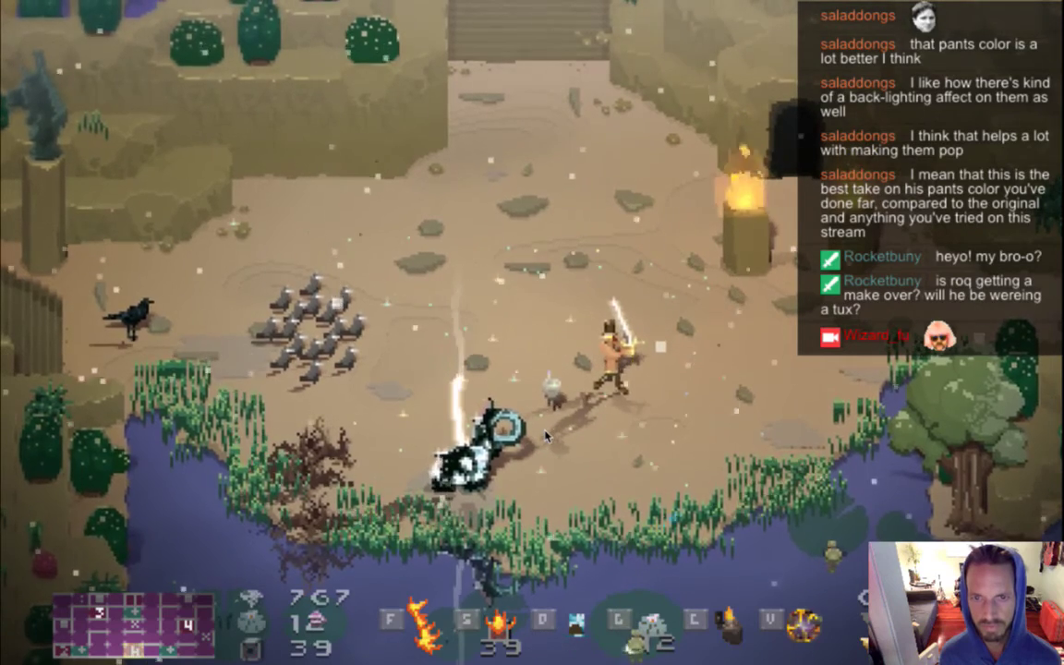
Run the hero across the clearing toward the flock of birds, swinging his sword, to examine the idle poses there
key("a")
key("w")
key("a")
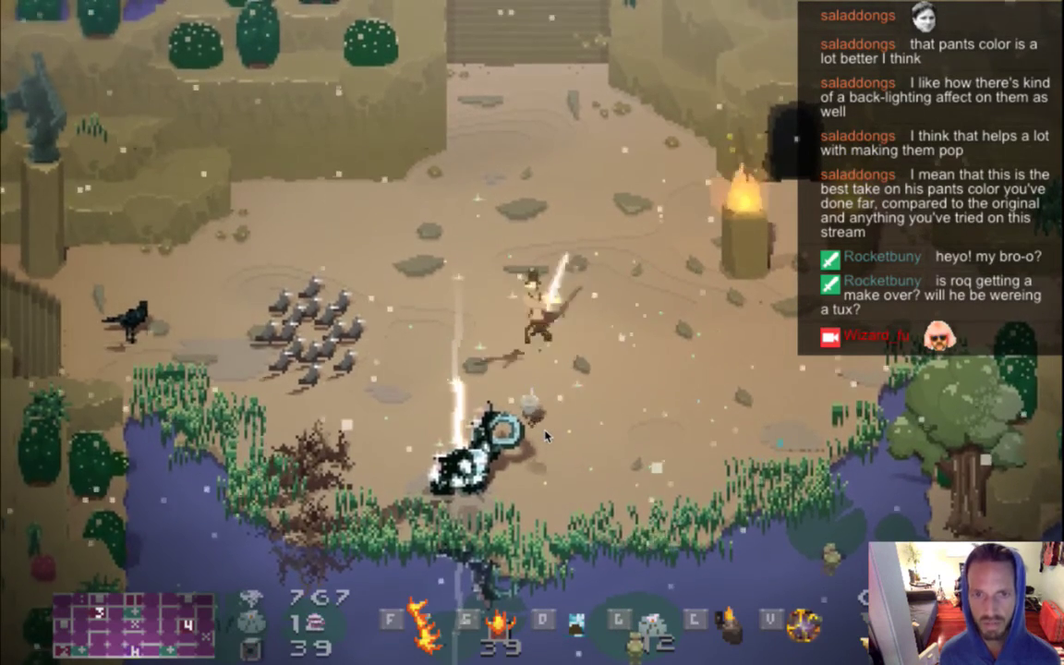
key("a")
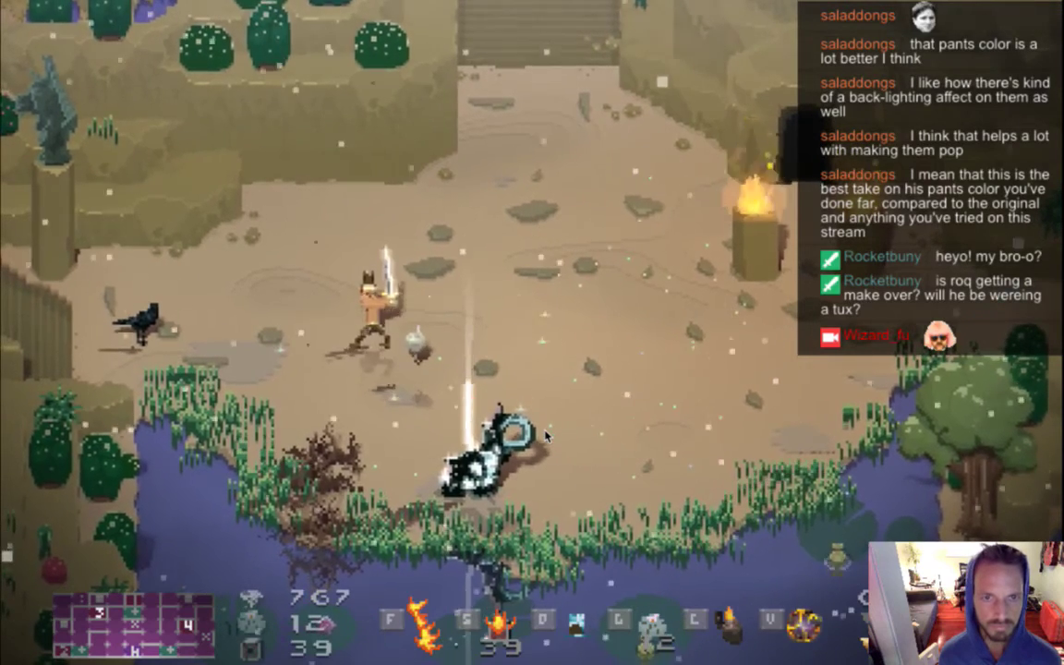
key("s")
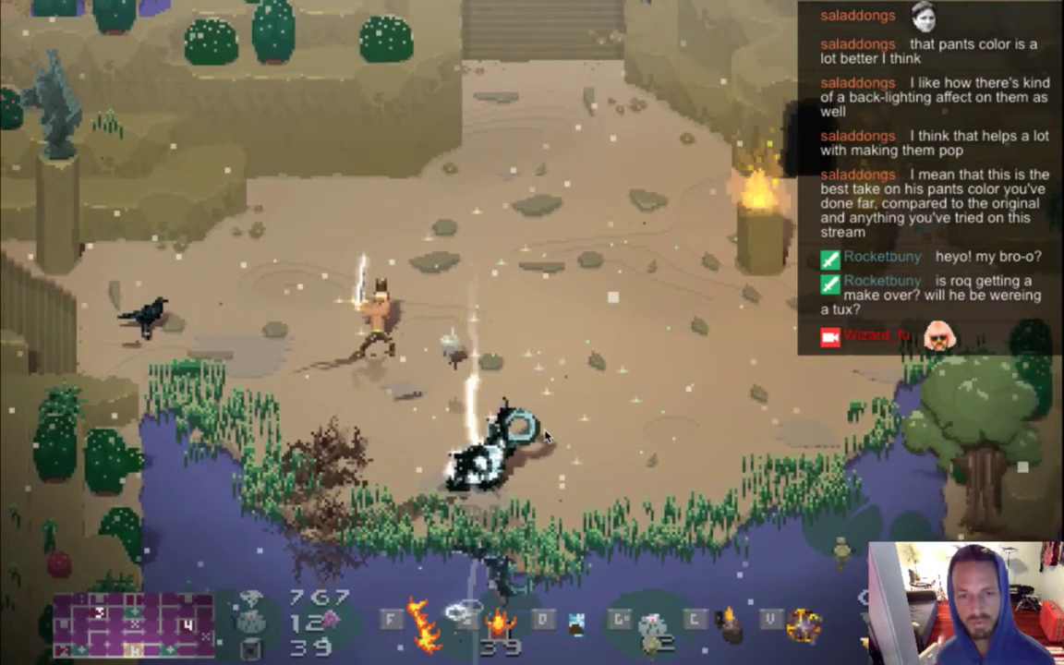
Switch to iTerm2, suspend Vim and check the git status of the Songbringer repository
key("super+Tab")
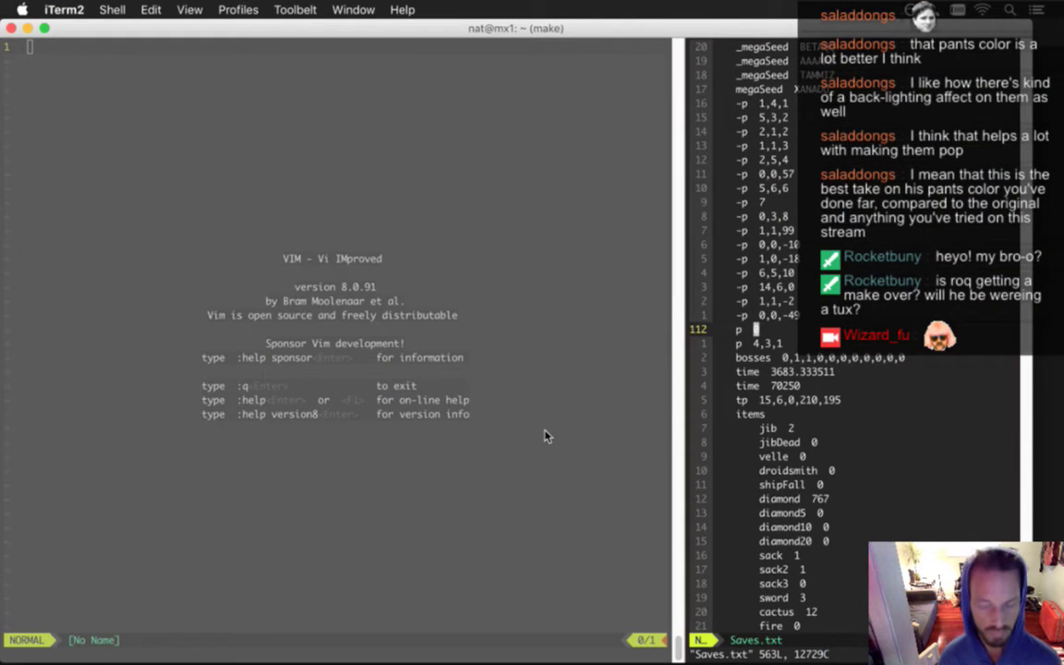
key("ctrl+z")
type("gs")
key("Return")
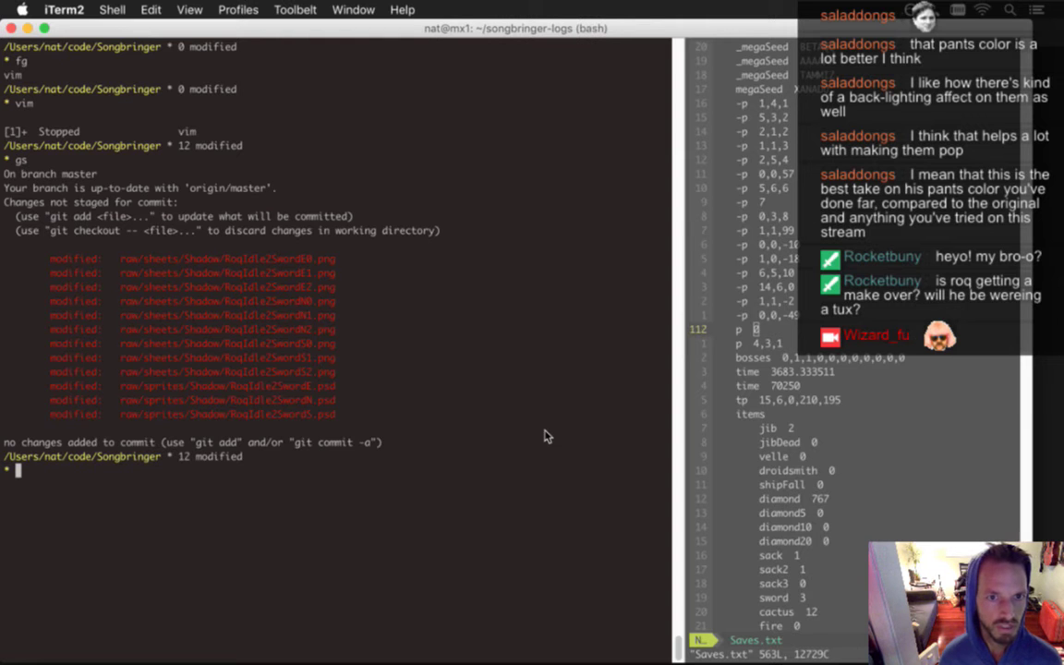
key("super+Tab")
key("super+Tab")
key("super+Tab")
key("super+Tab")
key("super+Tab")
key("super+Tab")
key("super+Tab")
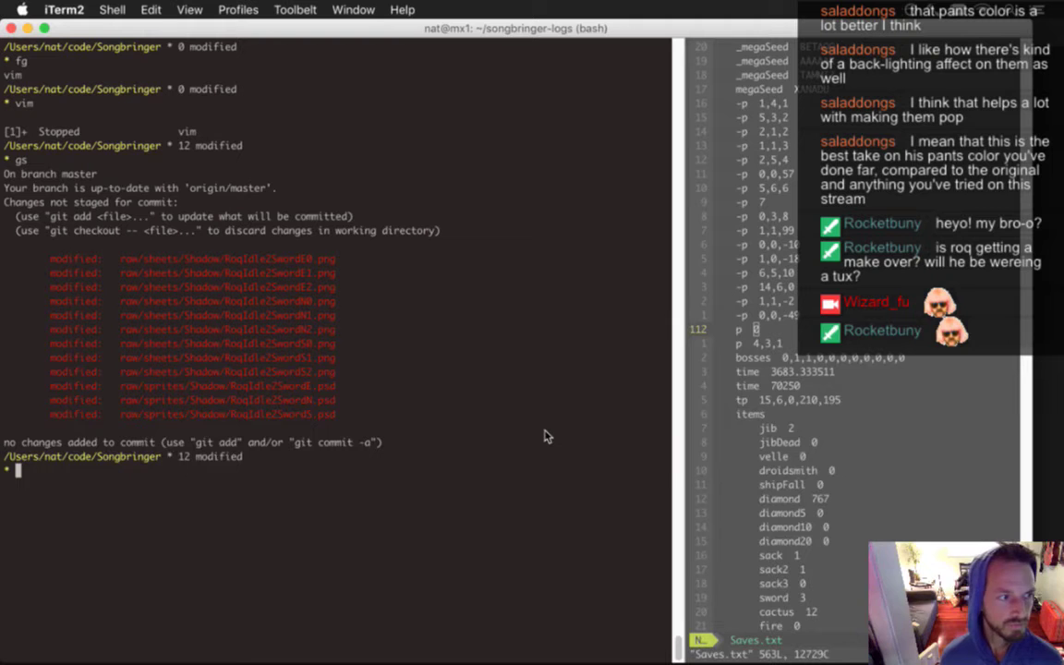
Commit the modified RoqIdle2Sword sheets and sprites with the message "more refini[pdskfsdkfjlsd"
type("gc")
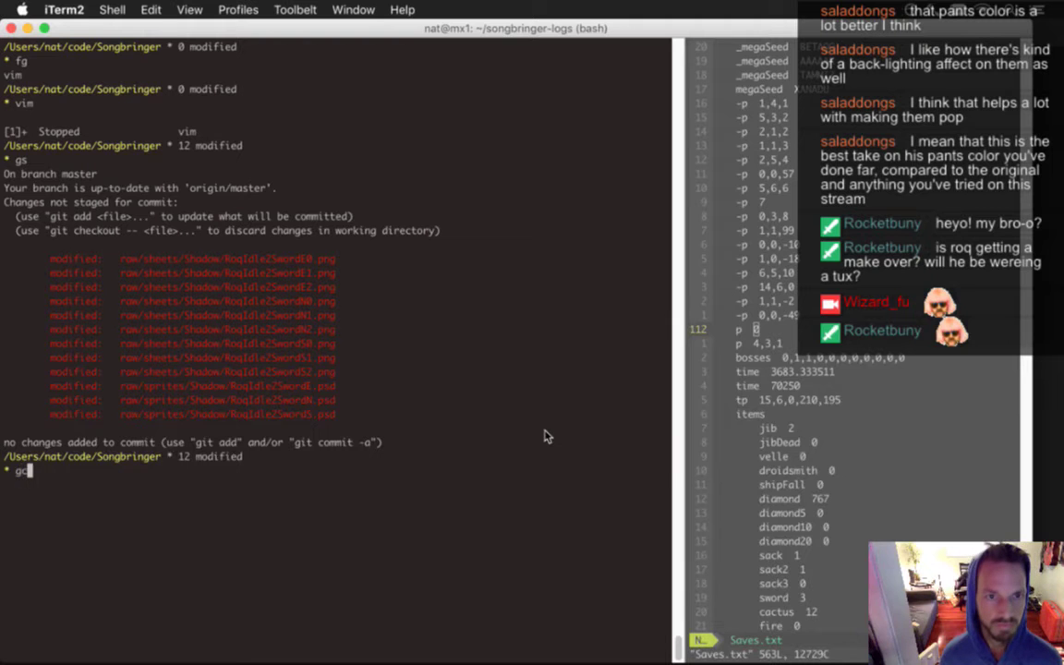
key("Return")
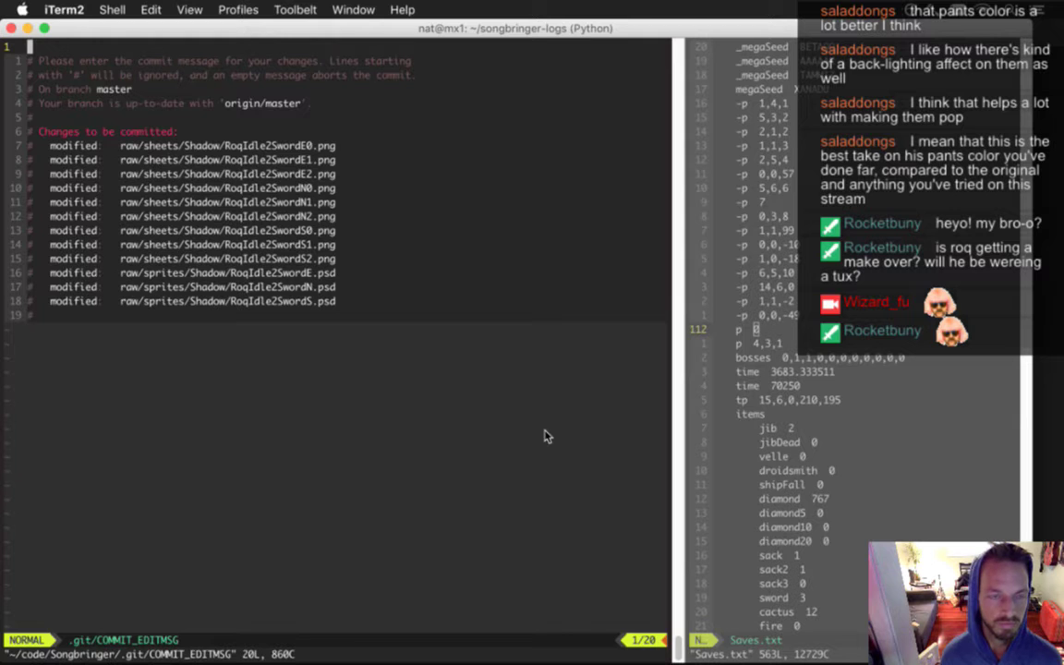
key("i")
type("more expe")
key("BackSpace")
key("BackSpace")
key("BackSpace")
key("BackSpace")
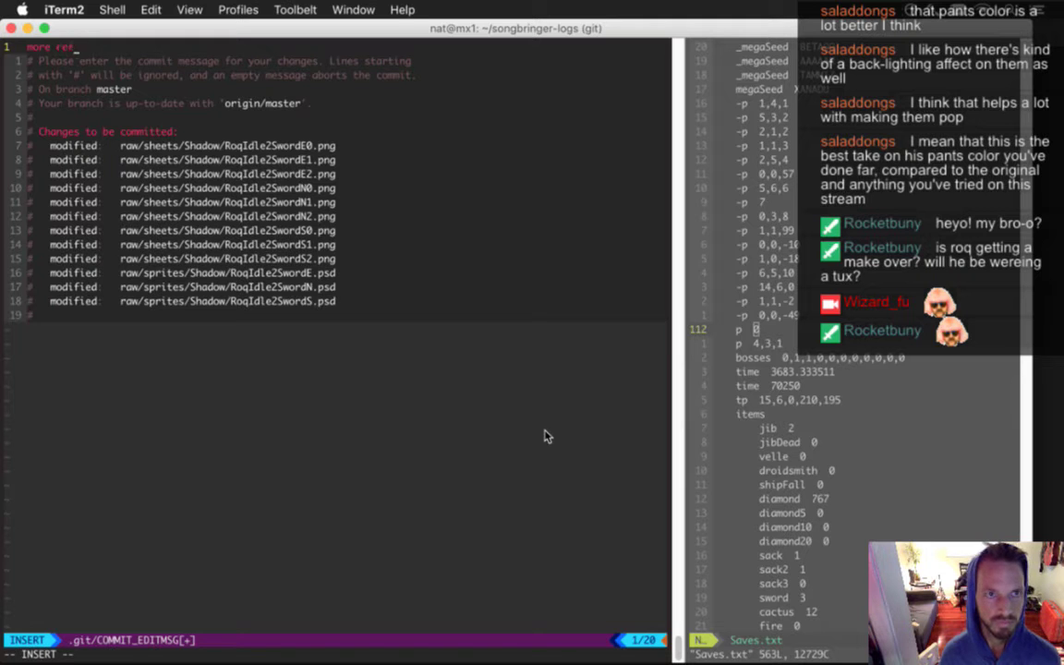
type("refinem")
key("BackSpace")
key("BackSpace")
type("i[pdskfsdkfjlsd")
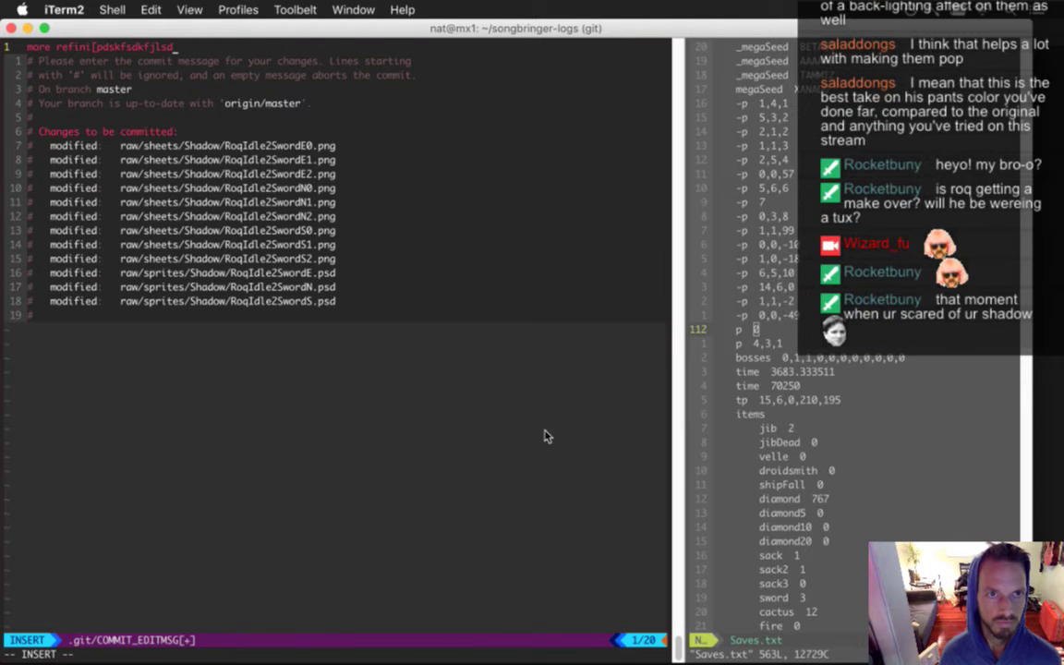
key("Escape")
key("Return")
Push the commit to the remote and bring the suspended Vim session back to the foreground
type("gp")
key("Return")
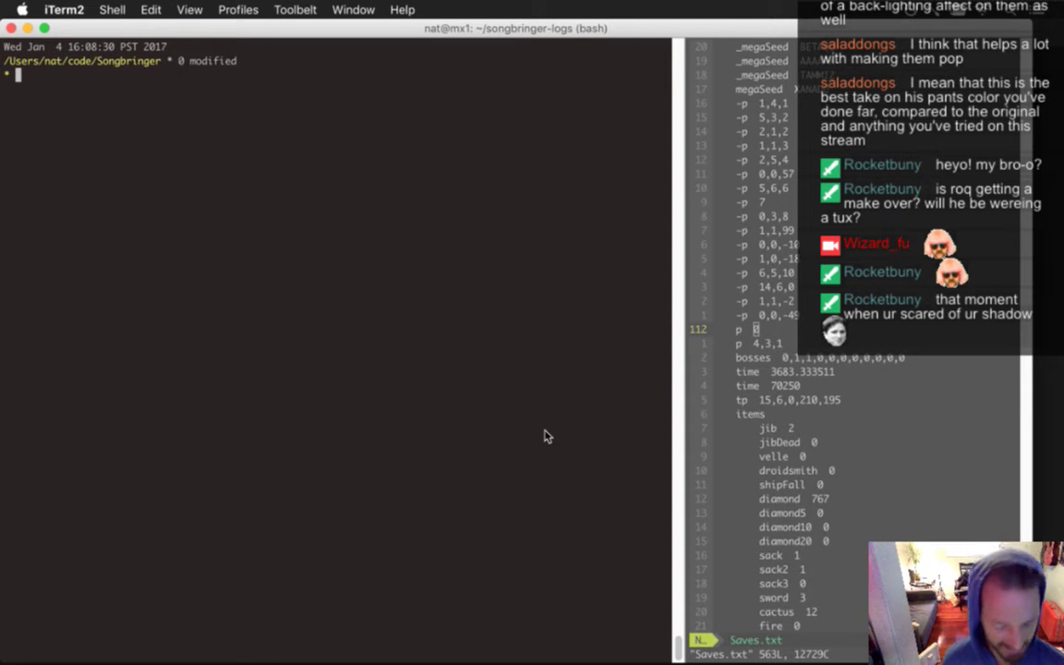
type("vim")
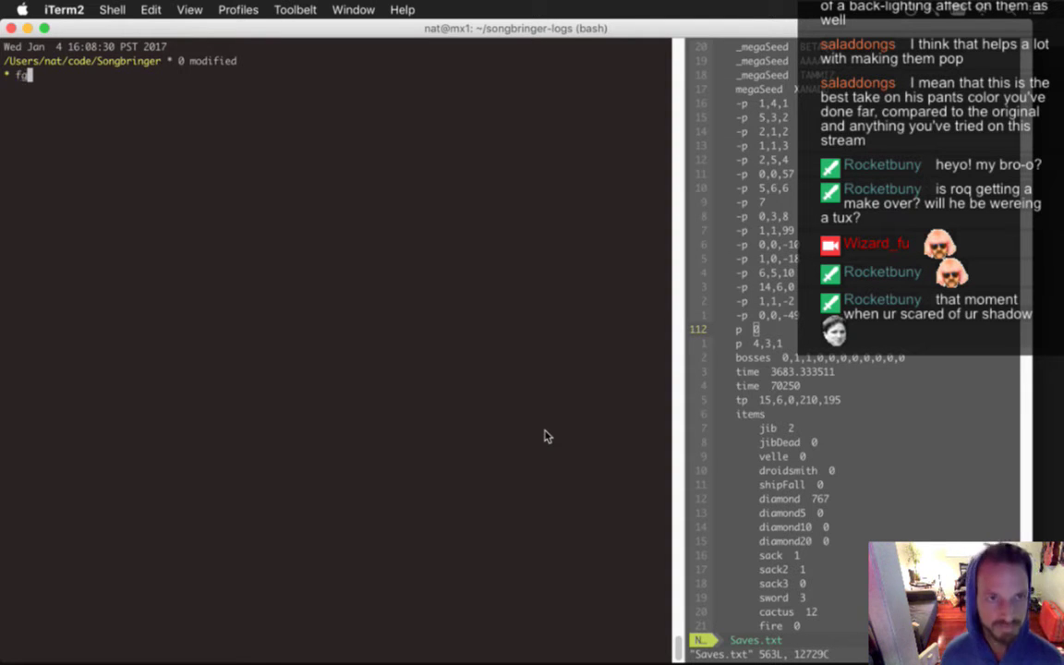
key("Return")
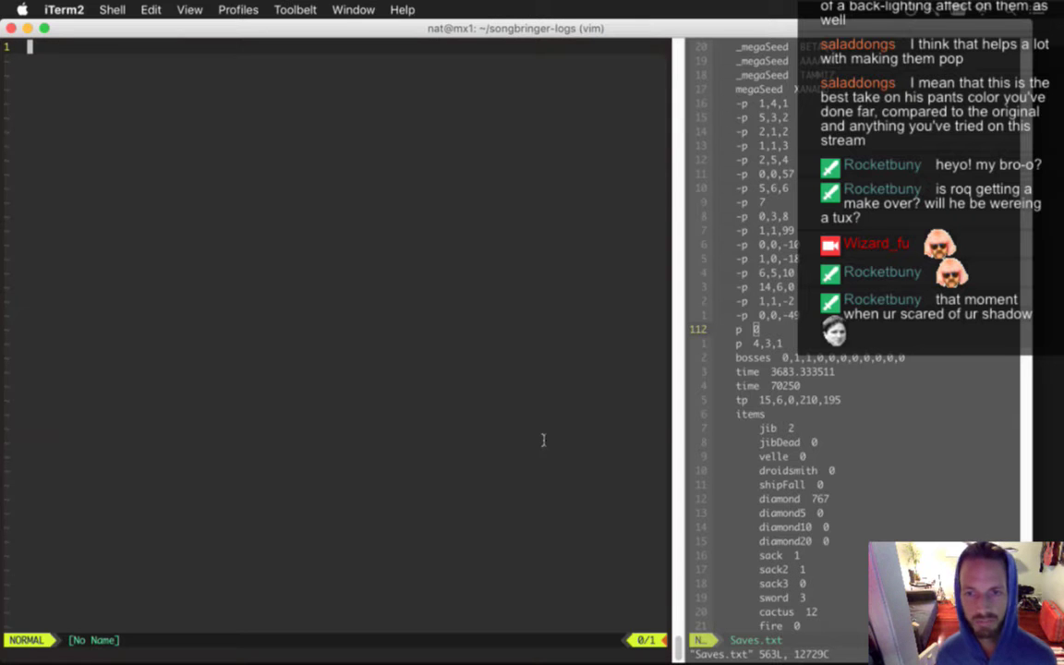
Switch to Photoshop and look over the Image Processor script's options, closing it without processing any images
key("super+Tab")
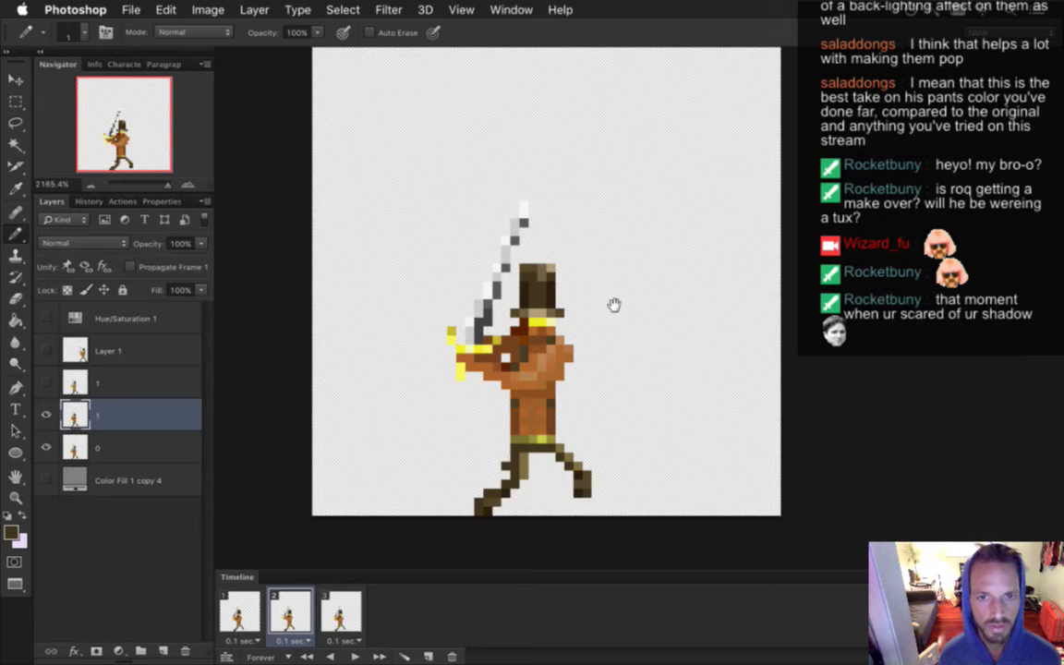
scroll(664, 369, "up", 2)
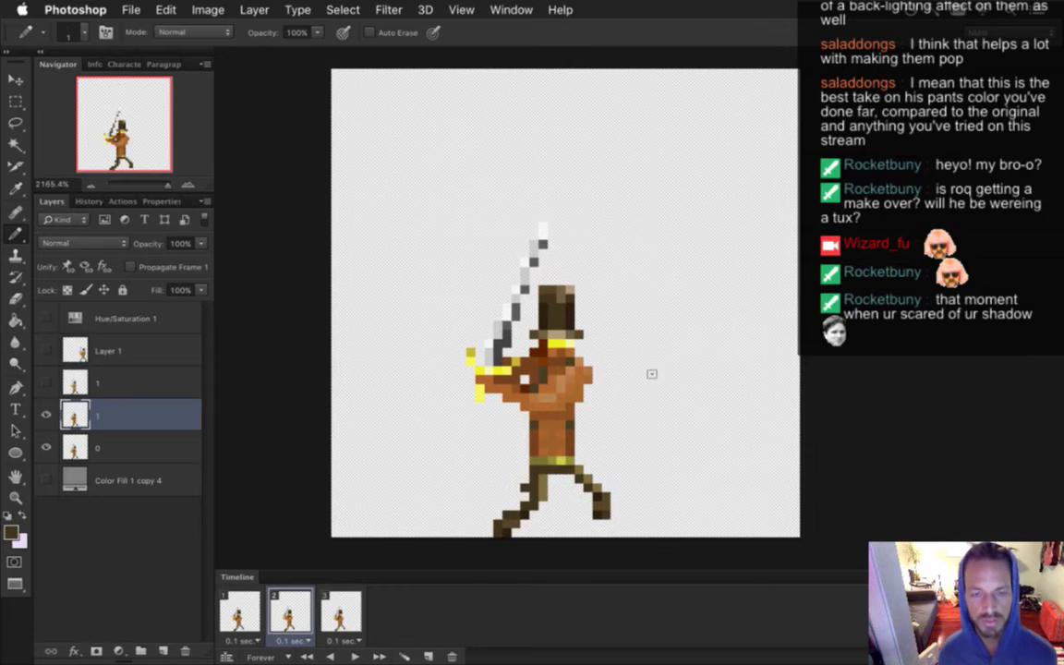
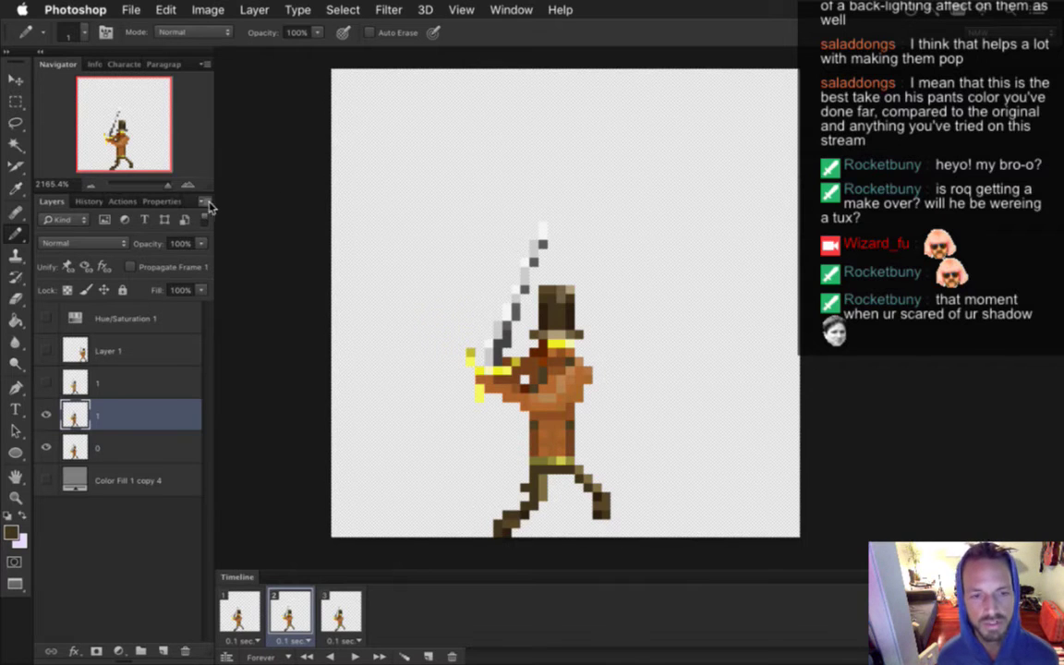
left_click(131, 10)
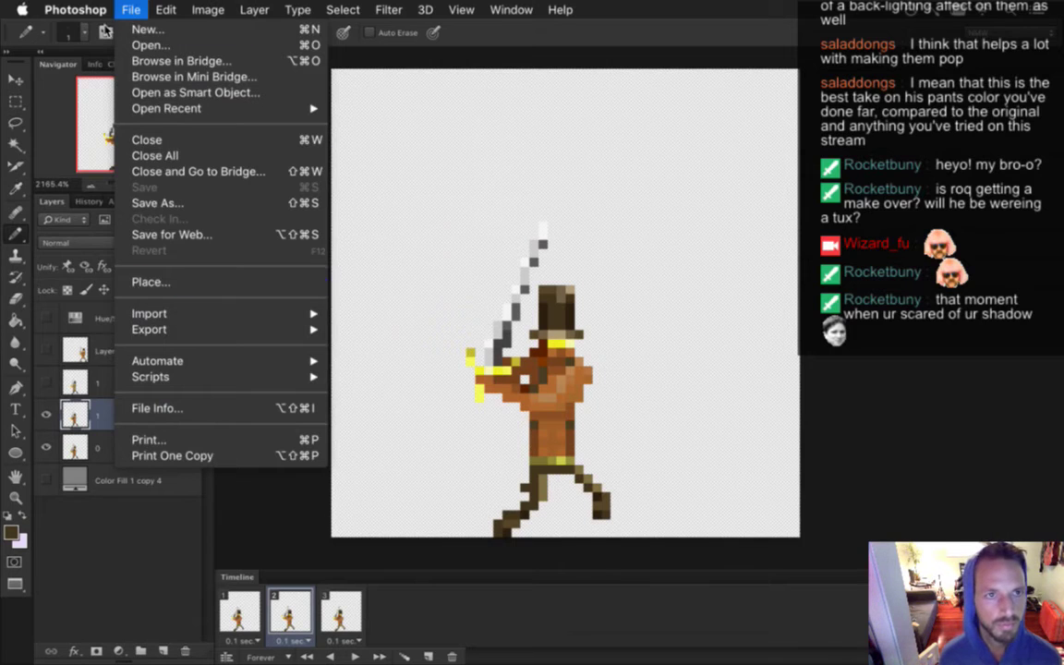
mouse_move(79, 5)
mouse_move(131, 9)
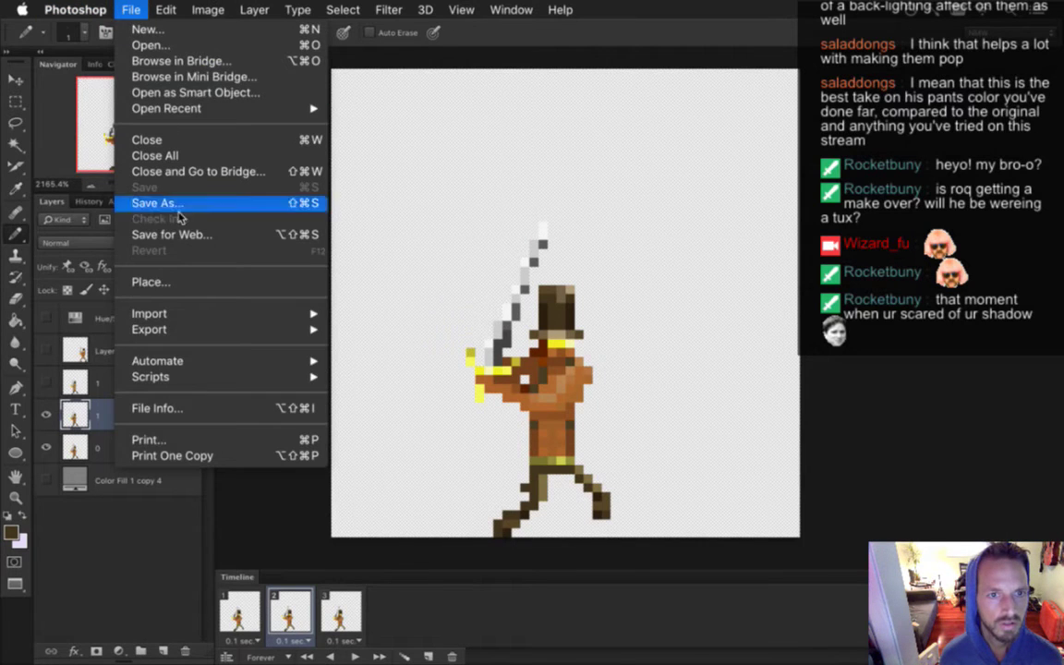
mouse_move(214, 319)
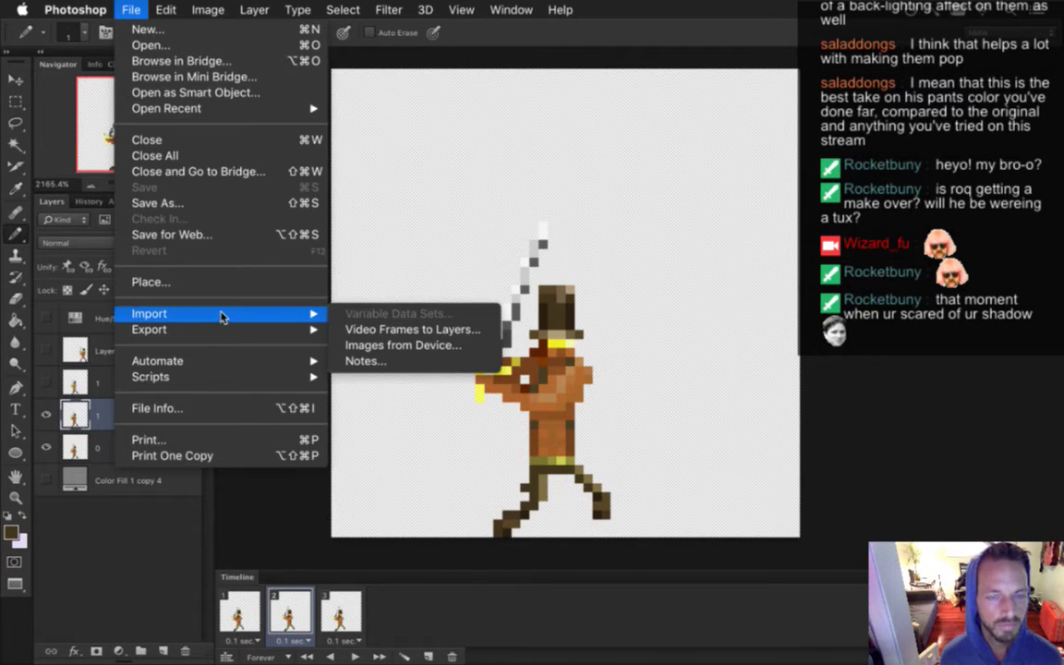
mouse_move(228, 364)
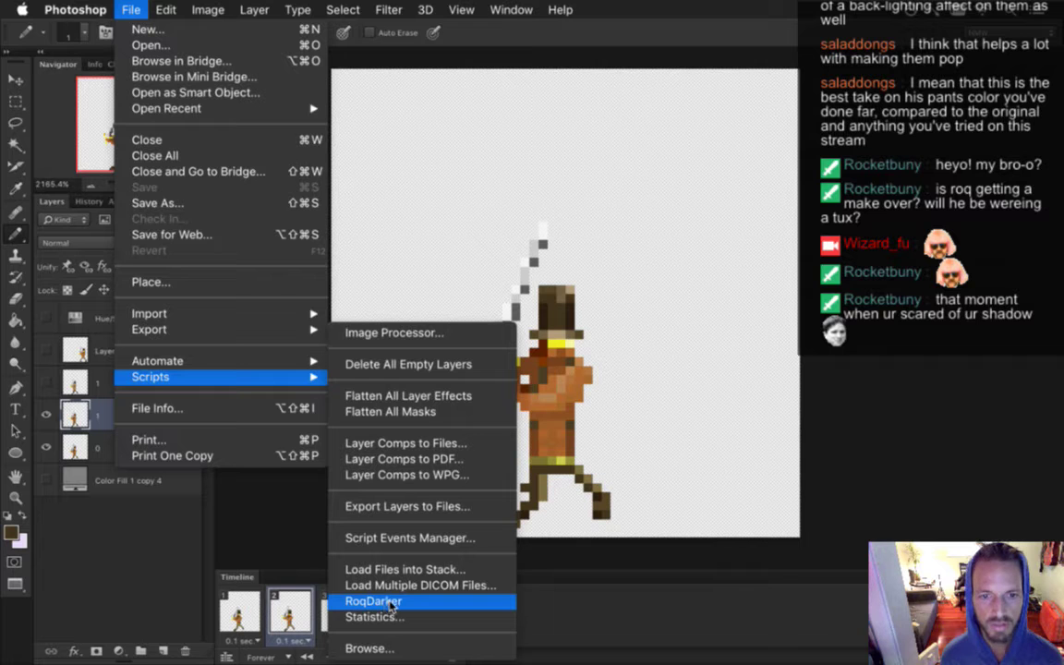
left_click(380, 363)
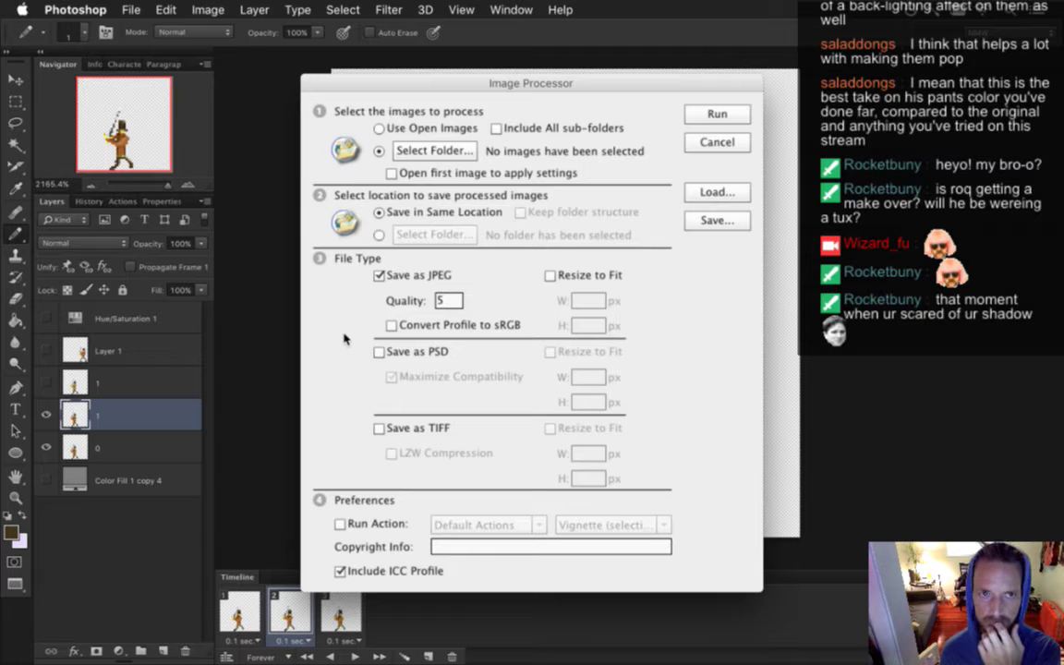
left_click(730, 143)
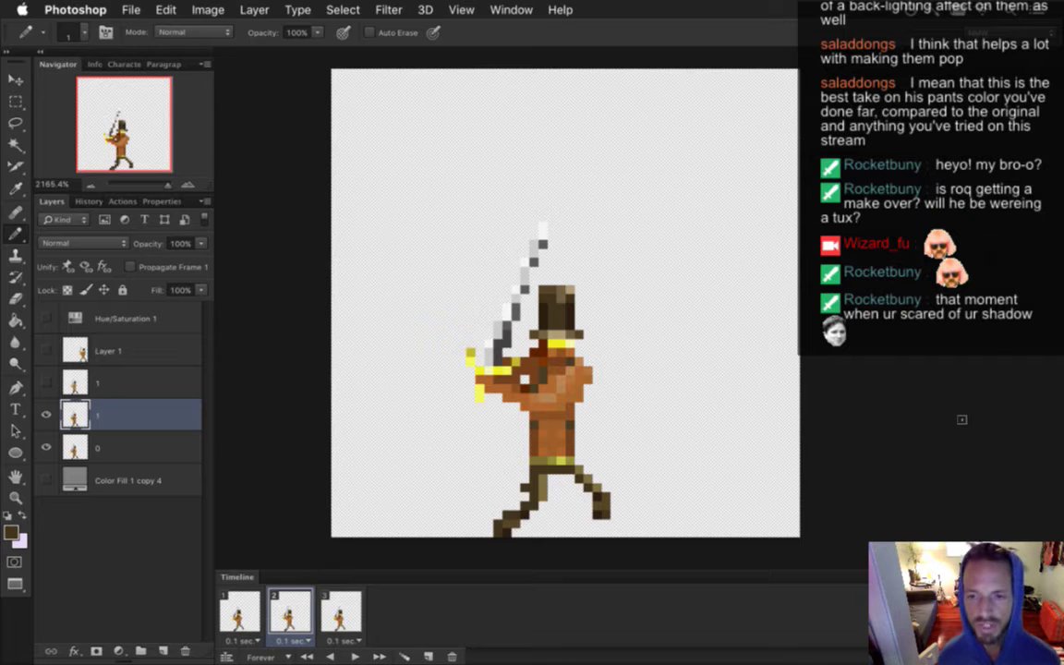
Look at the Songbringer commit history in SourceTree, then return to the hero sprite in Photoshop
mouse_move(1054, 462)
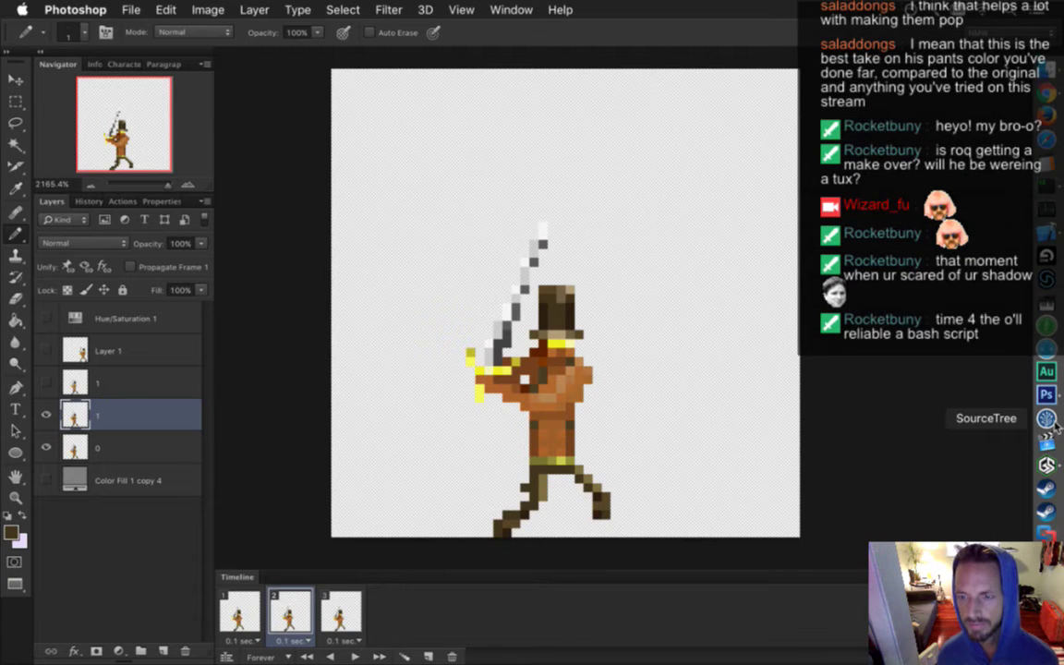
left_click(1051, 420)
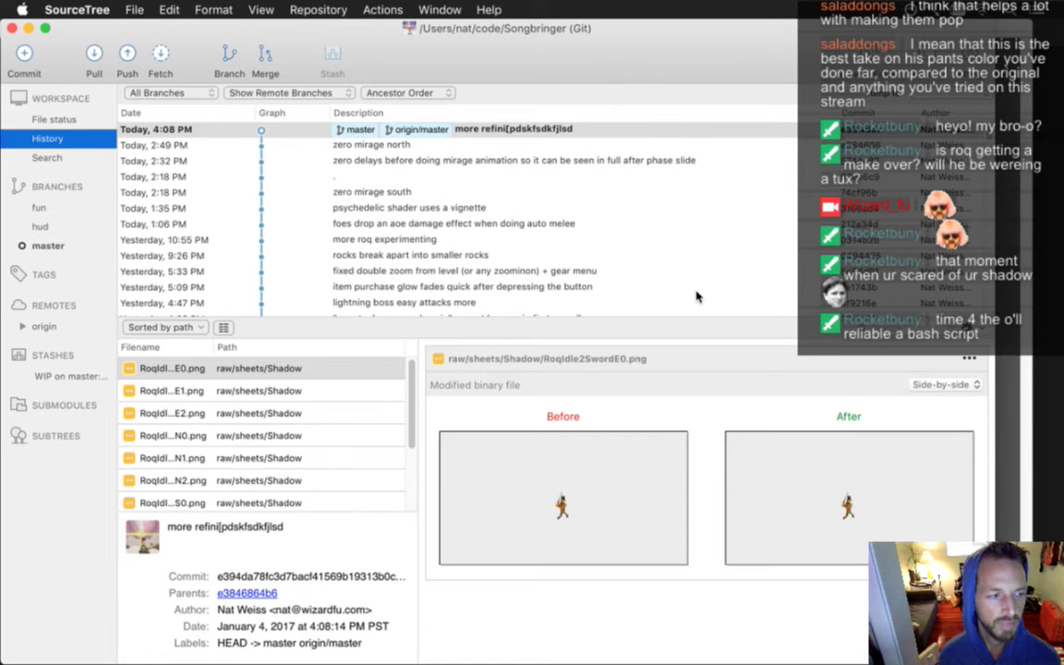
key("super+Tab")
key("super+Tab")
key("super+Tab")
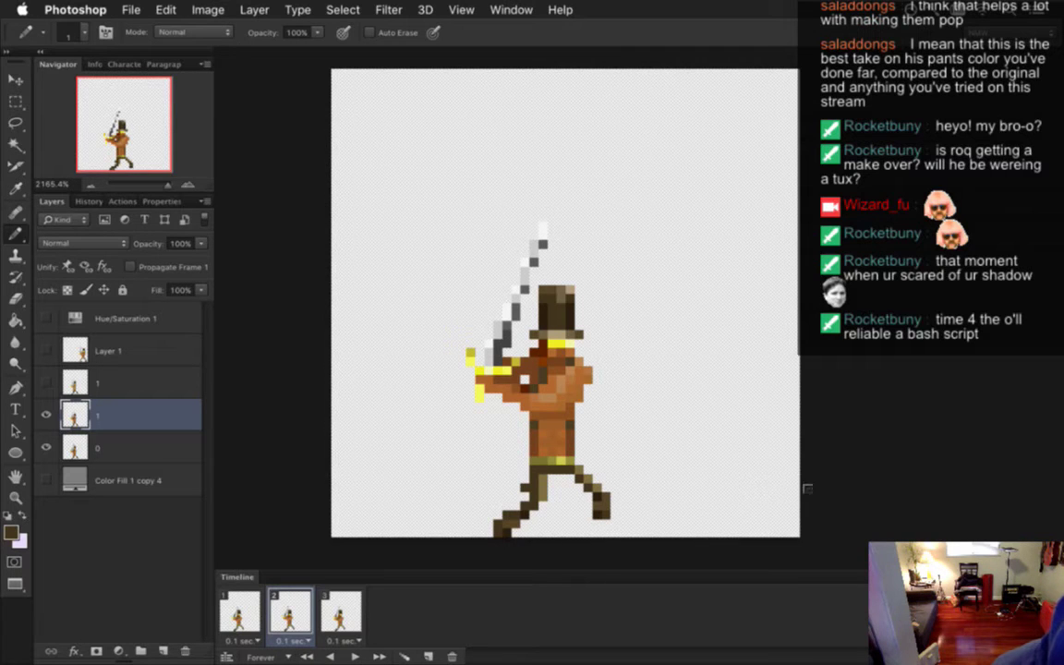
right_click(771, 493)
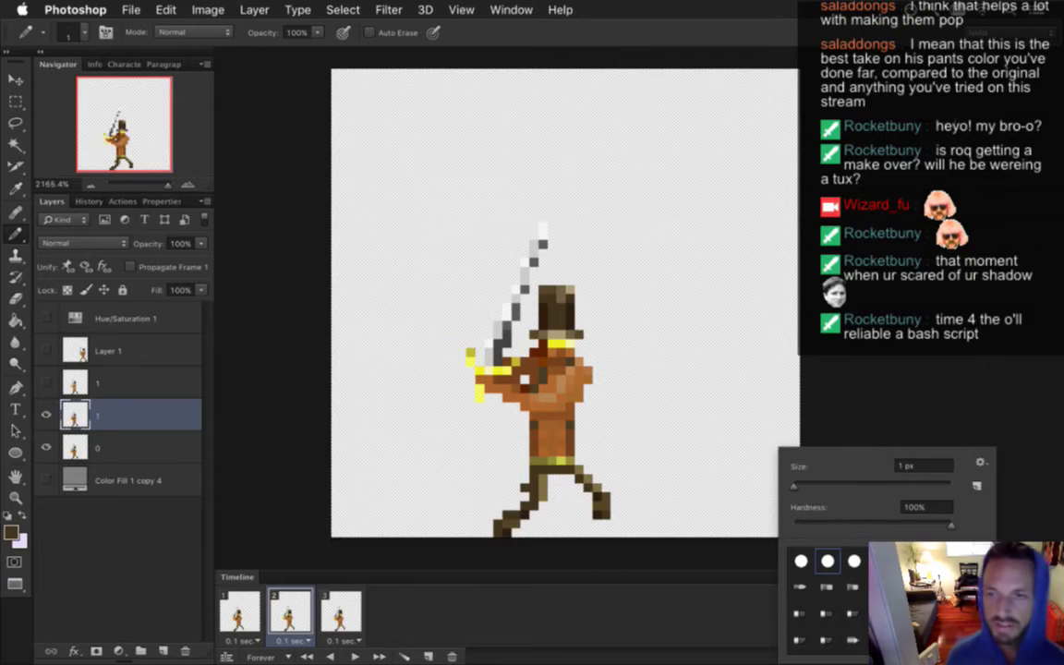
left_click(879, 360)
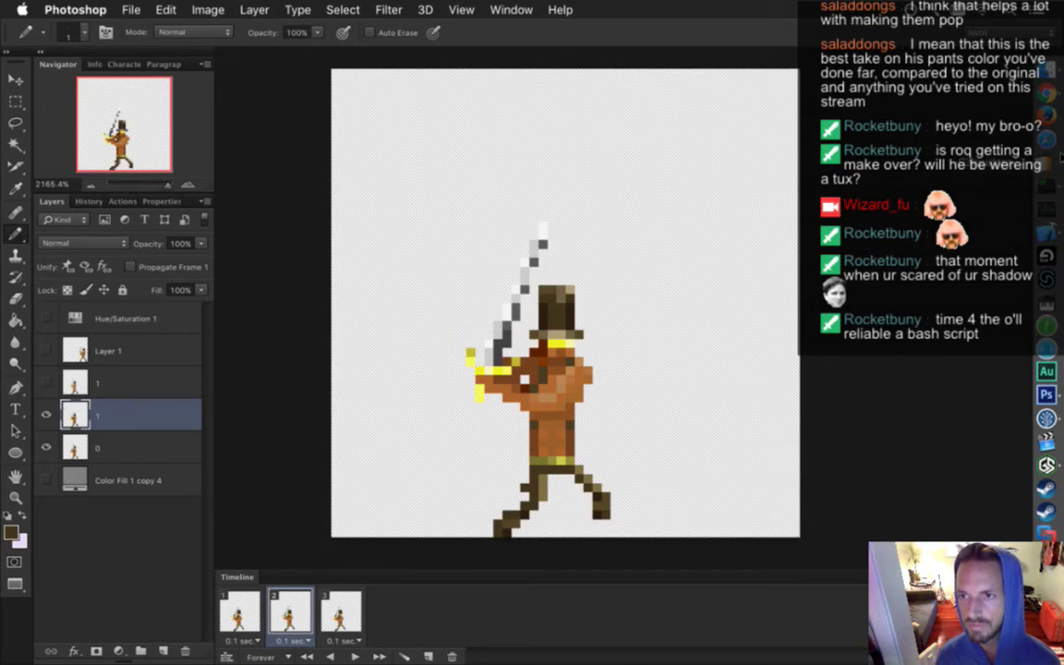
Switch to Calculator and estimate the workload in hours by computing 5 × 210 ÷ 60
left_click(1053, 152)
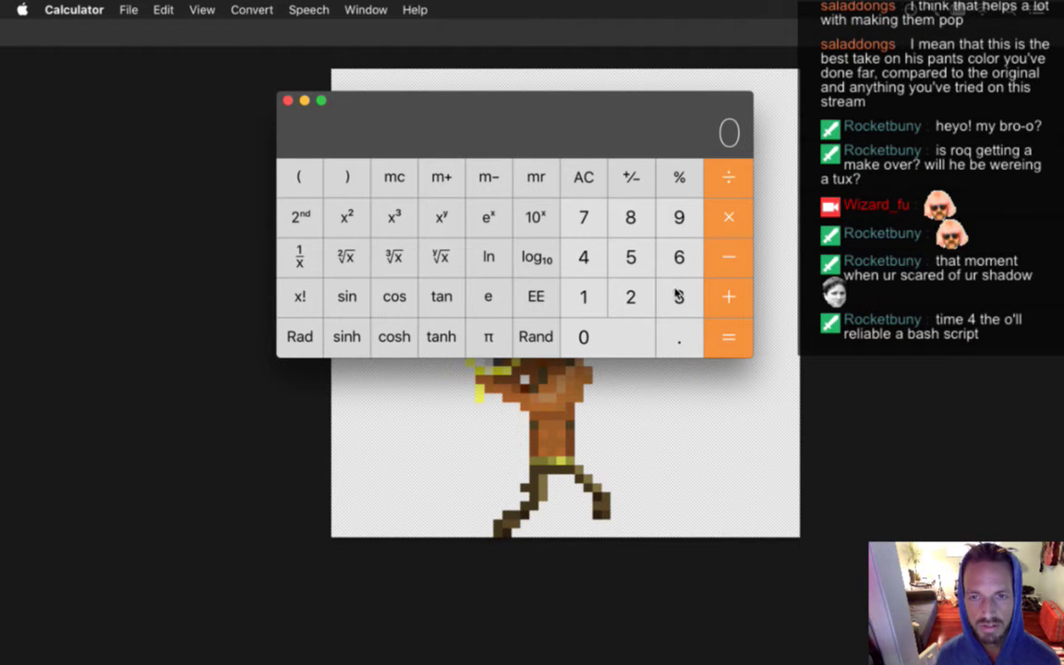
left_click(632, 257)
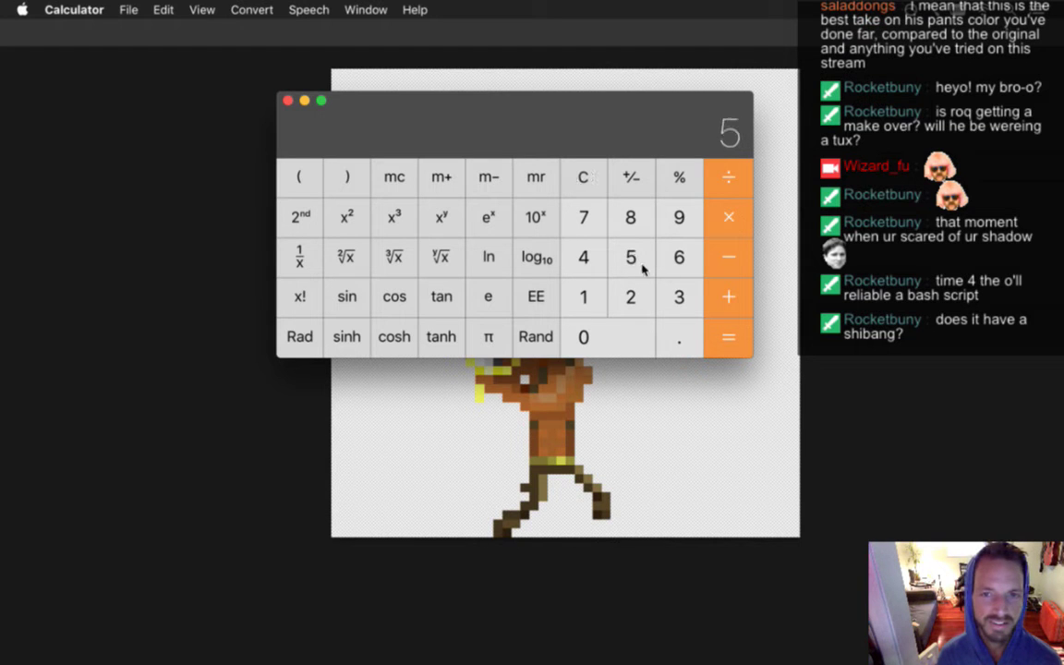
left_click(719, 220)
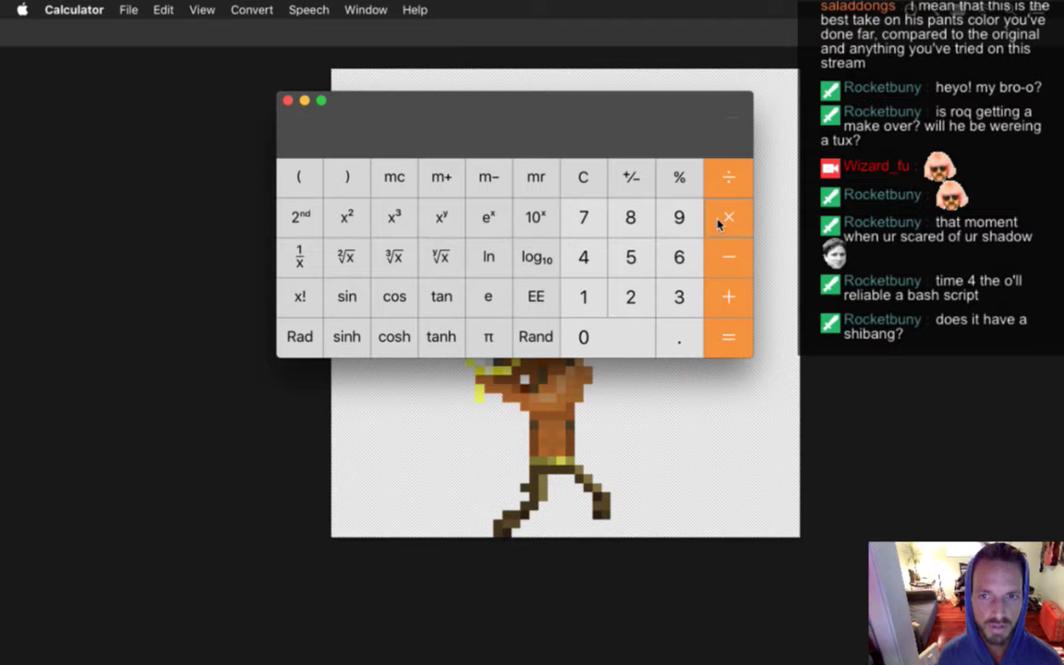
left_click(632, 296)
left_click(602, 302)
left_click(596, 337)
left_click(713, 337)
left_click(726, 184)
left_click(674, 263)
key("0")
left_click(713, 337)
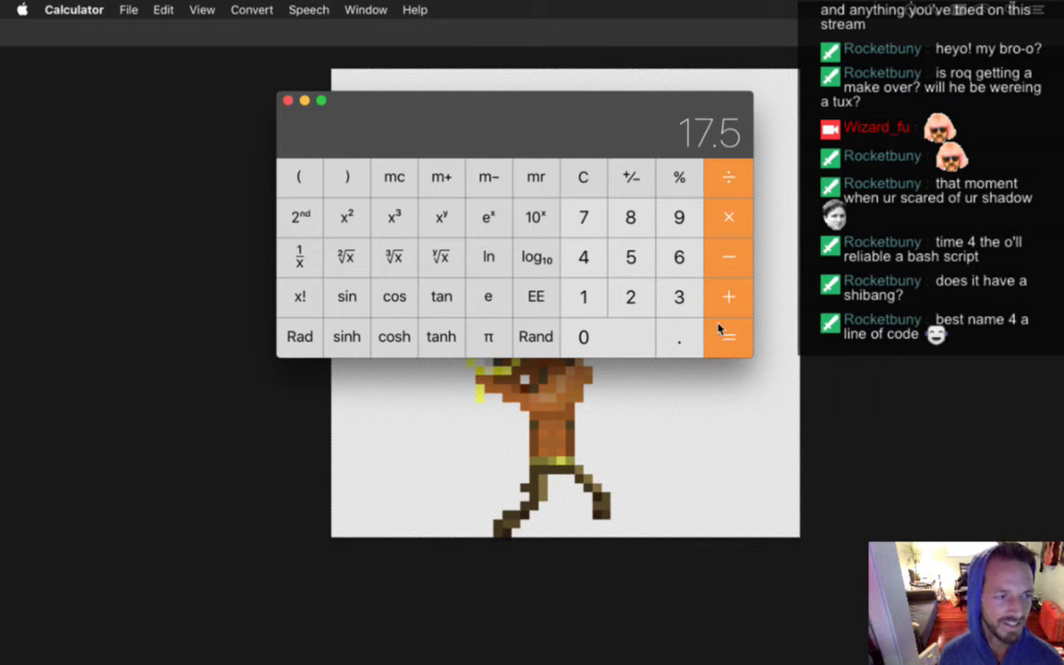
Compute the shorter estimate of 3 × 210 ÷ 60 and clear the calculator
left_click(583, 177)
left_click(673, 295)
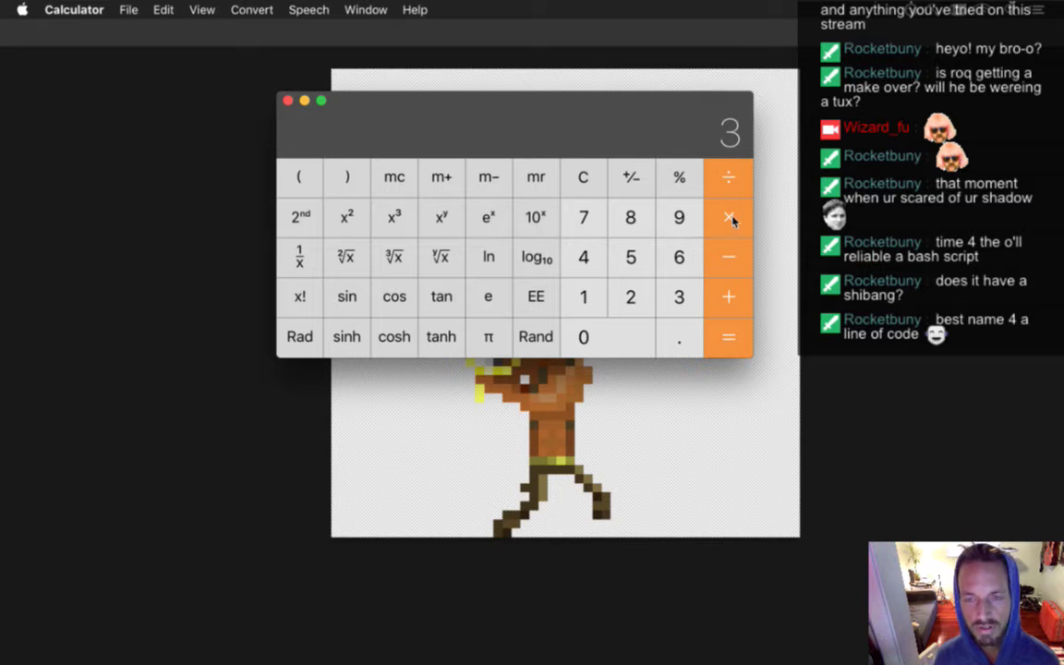
left_click(634, 296)
left_click(606, 337)
key("Return")
key("slash")
type("60")
key("Return")
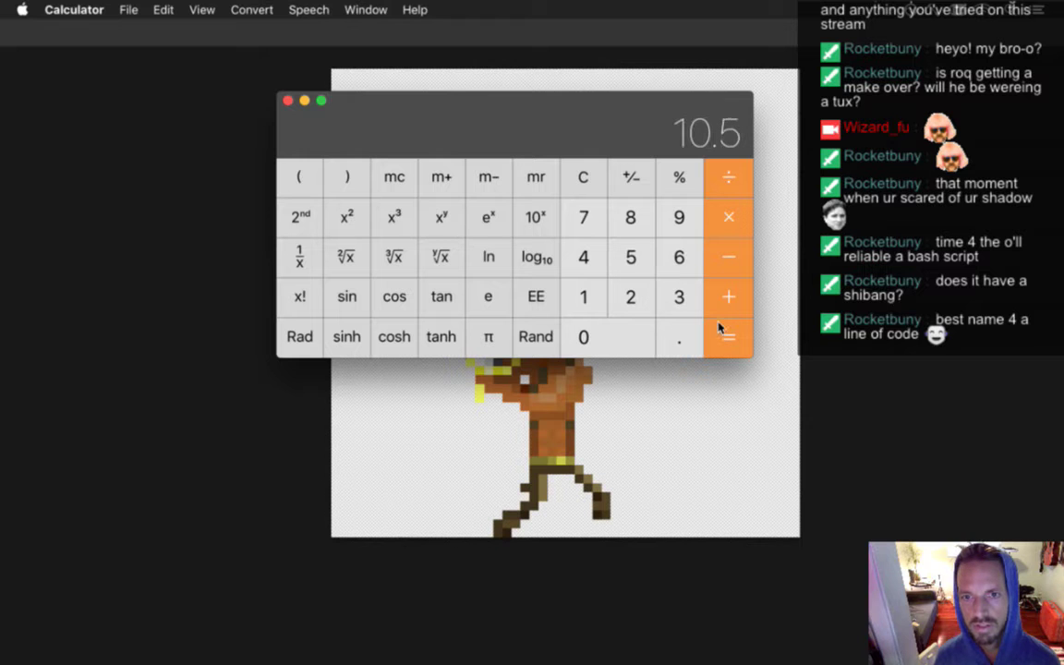
left_click(591, 180)
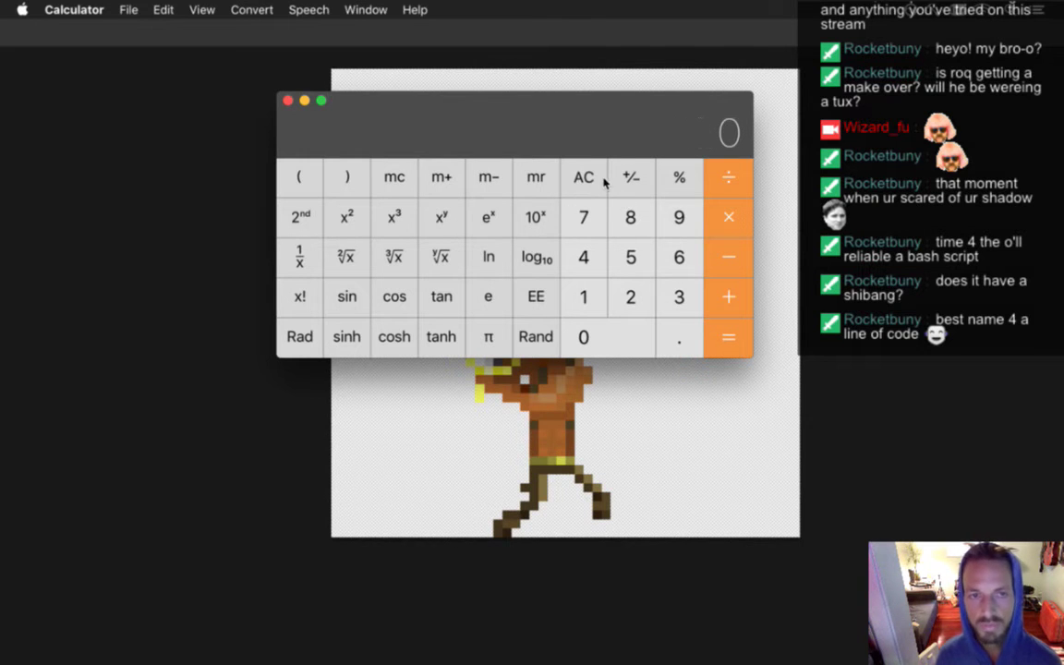
Switch to SourceTree and open the "0.9.b prep" commit of December 29, 2016 to view its changes
key("super+Tab")
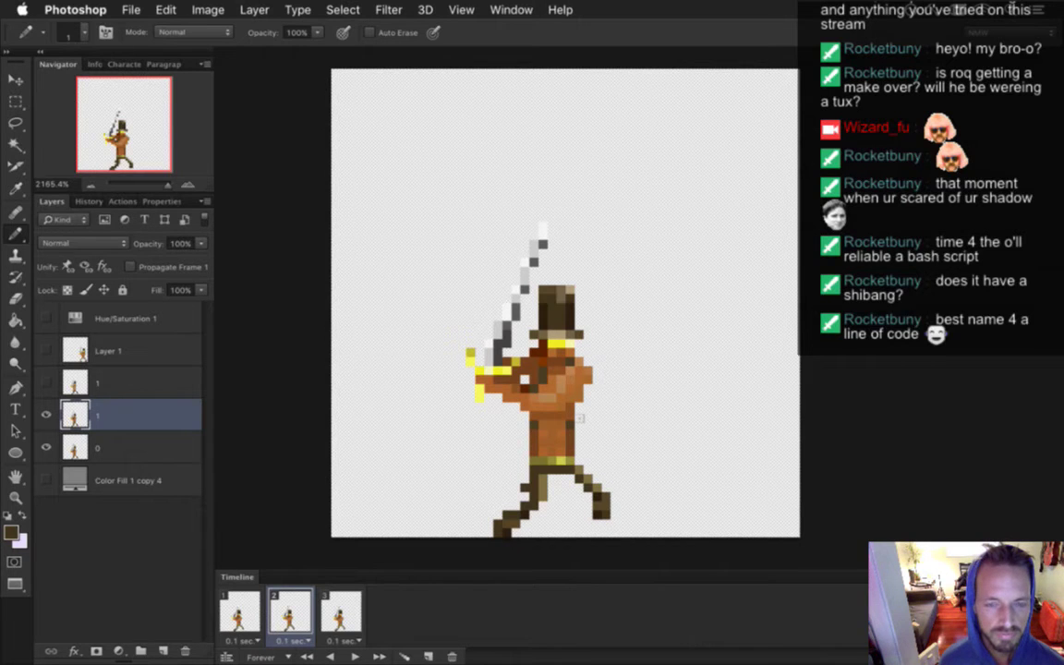
key("super+Tab")
key("super+Tab")
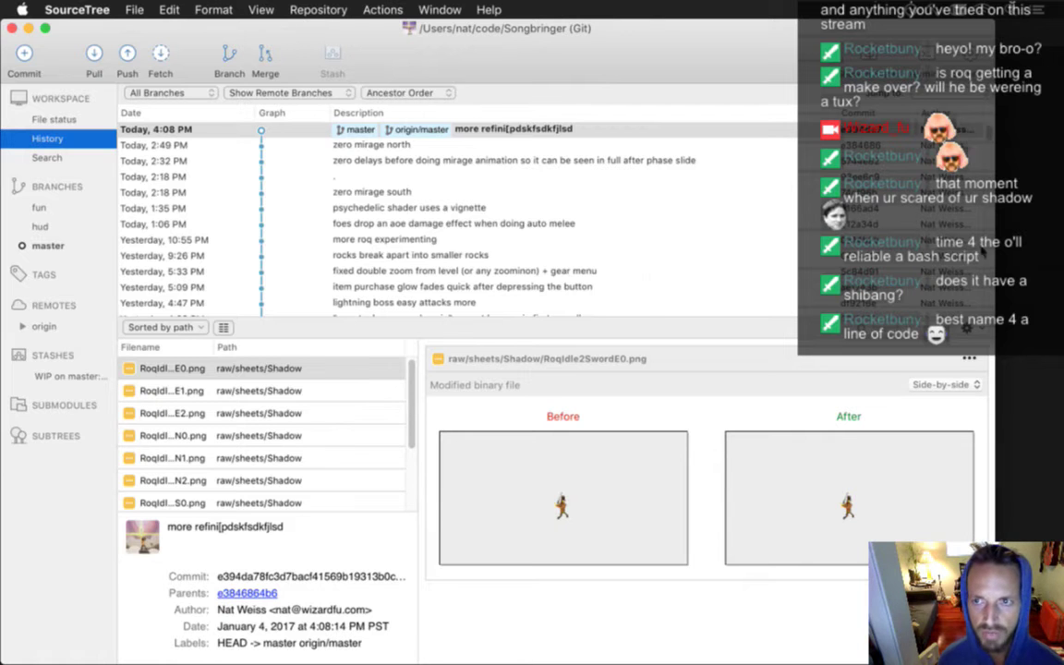
scroll(987, 255, "down", 5)
scroll(992, 260, "down", 15)
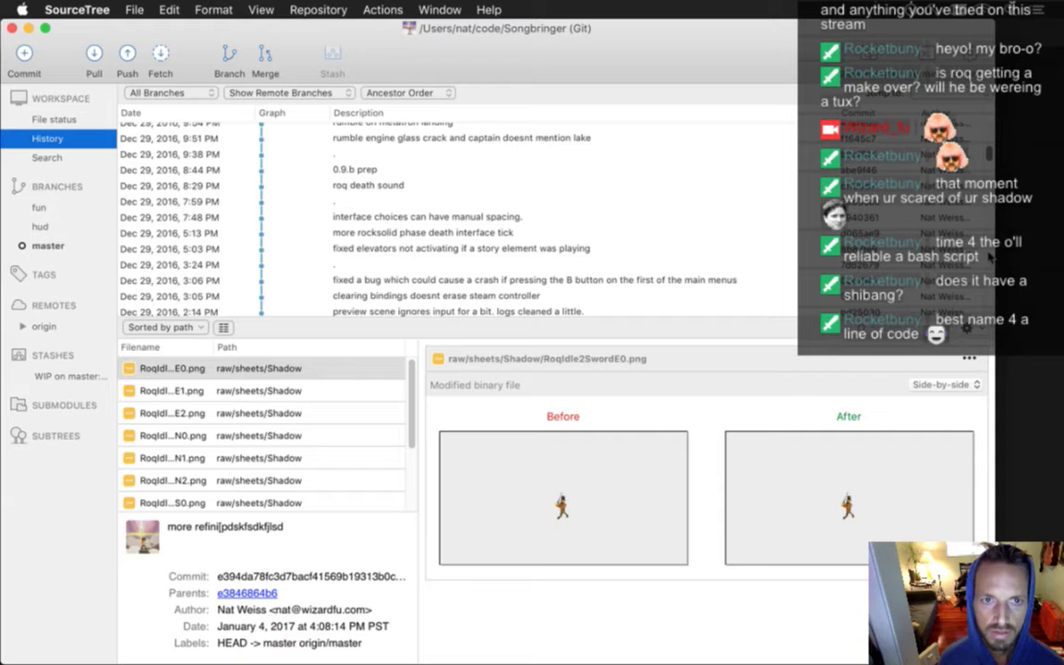
left_click(453, 171)
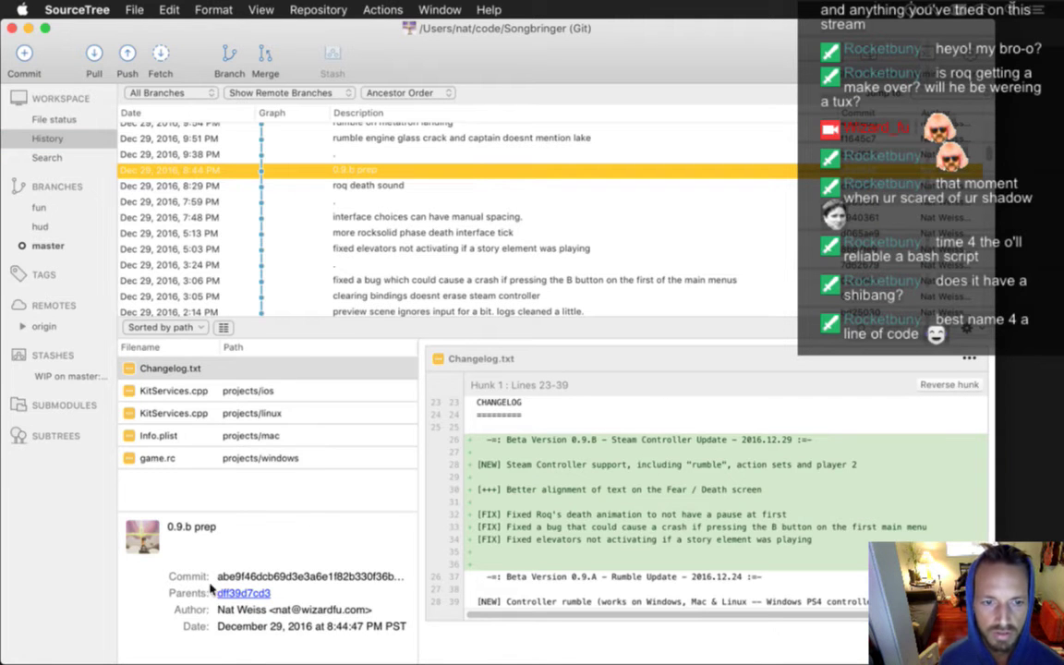
Copy the hash prefix abe9f46dcb69d of the "0.9.b prep" commit, then switch to iTerm2 and suspend Vim
left_click_drag(217, 577, 292, 582)
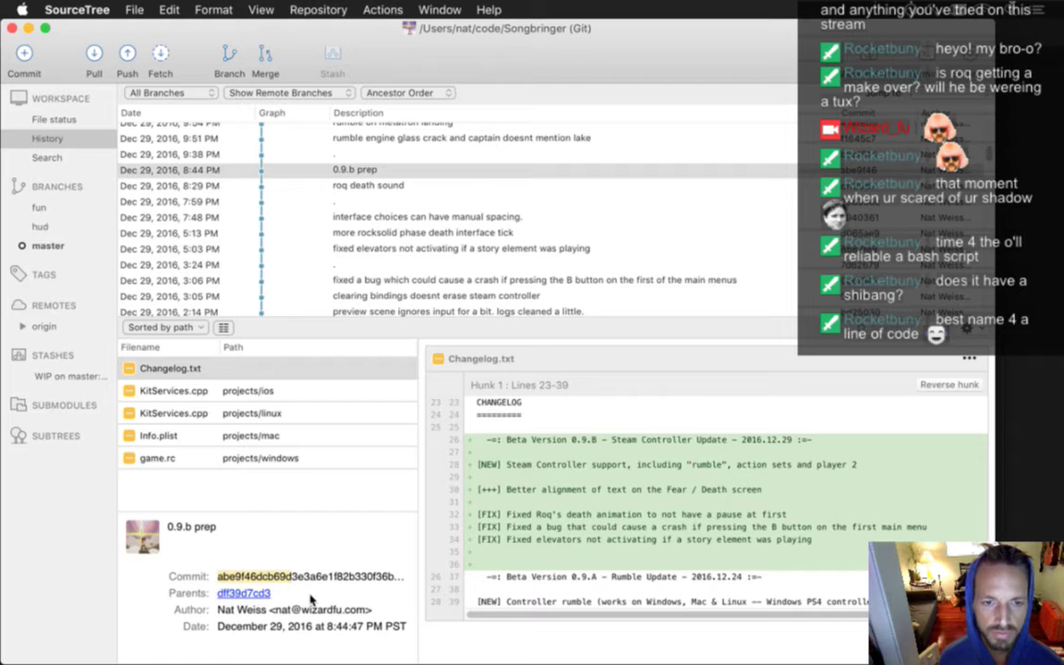
key("super+c")
key("super+Tab")
key("super+Tab")
key("super+Tab")
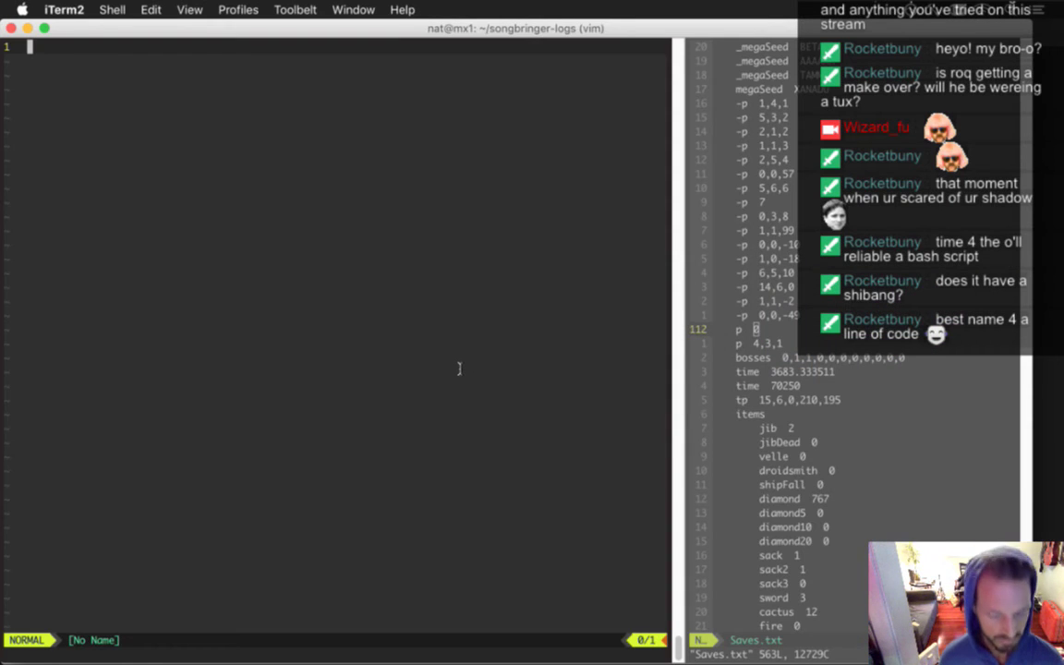
key("ctrl+z")
Switch to SourceTree and look through the latest commit's changed files, widening the filename column to read the full sprite names
key("super+Tab")
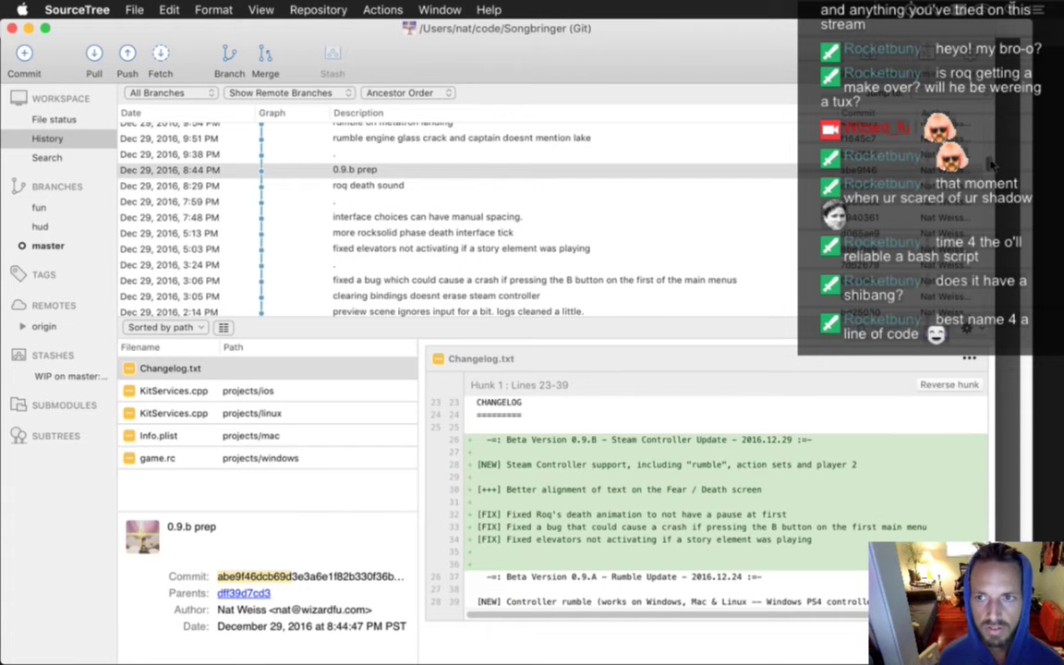
scroll(555, 213, "up", 15)
left_click(648, 139)
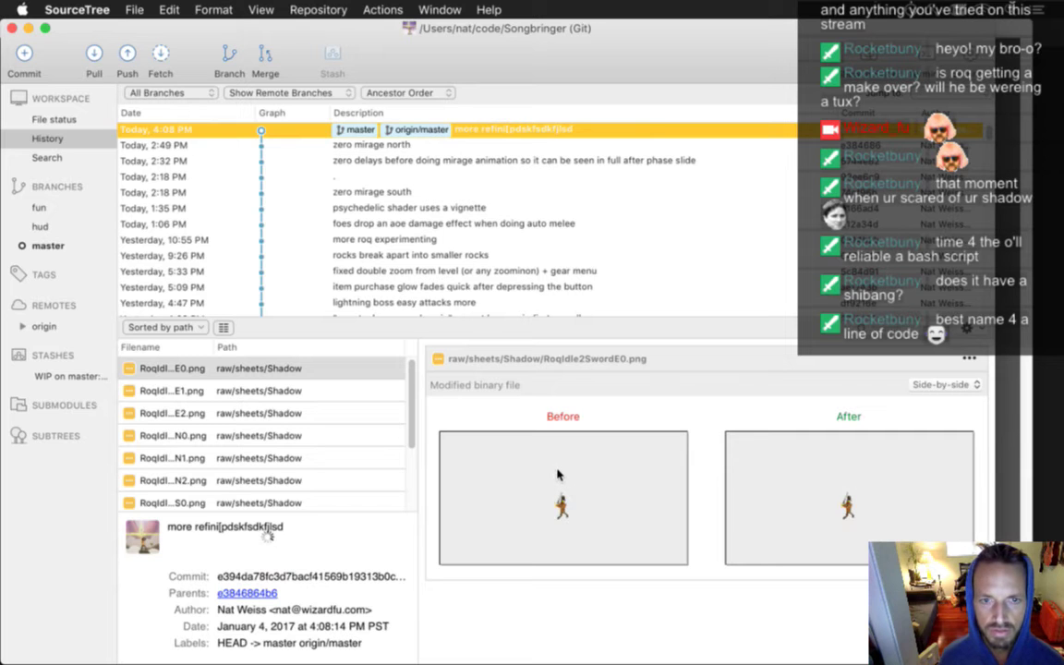
left_click_drag(413, 415, 413, 459)
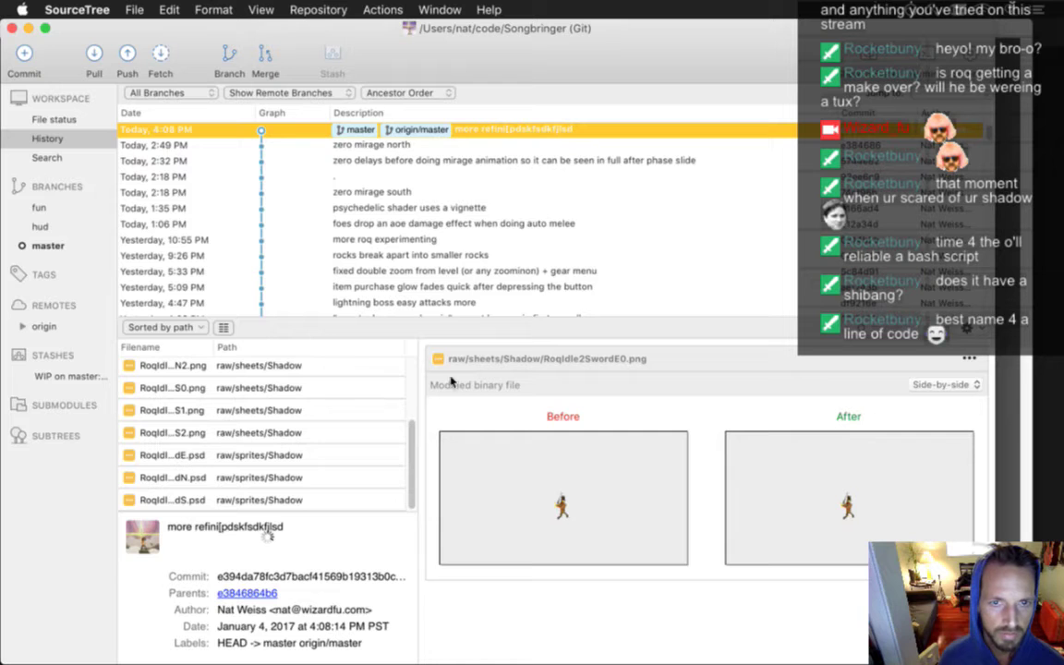
left_click_drag(216, 347, 263, 348)
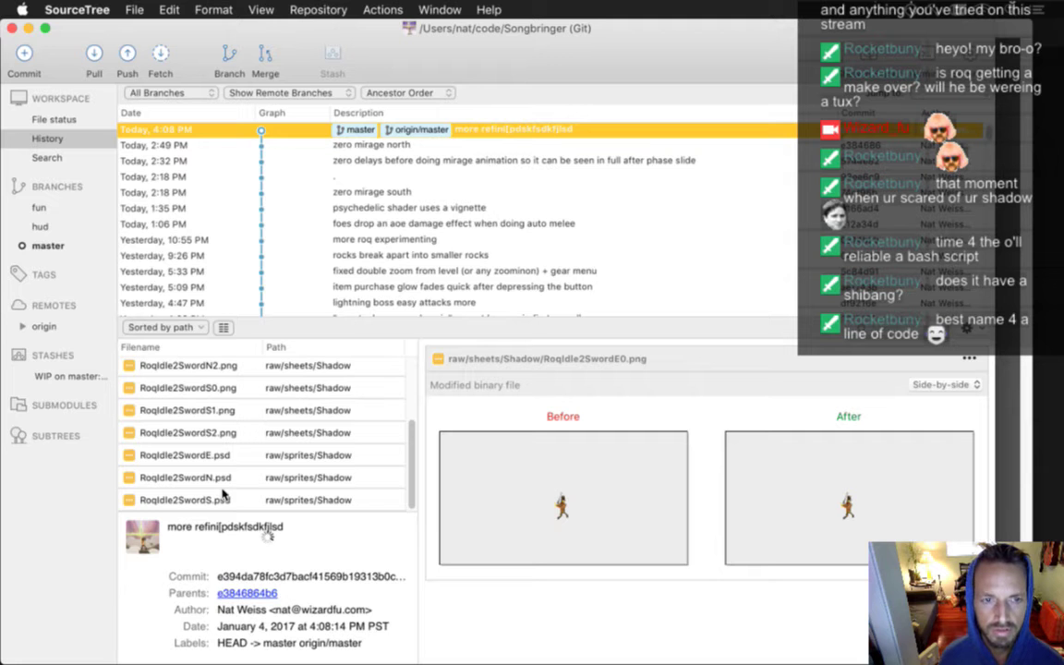
In iTerm2, start a git checkout from commit abe9f46dcb69d and list the completions for raw/sprites/Shadow/RoqIdle2Sword
key("super+Tab")
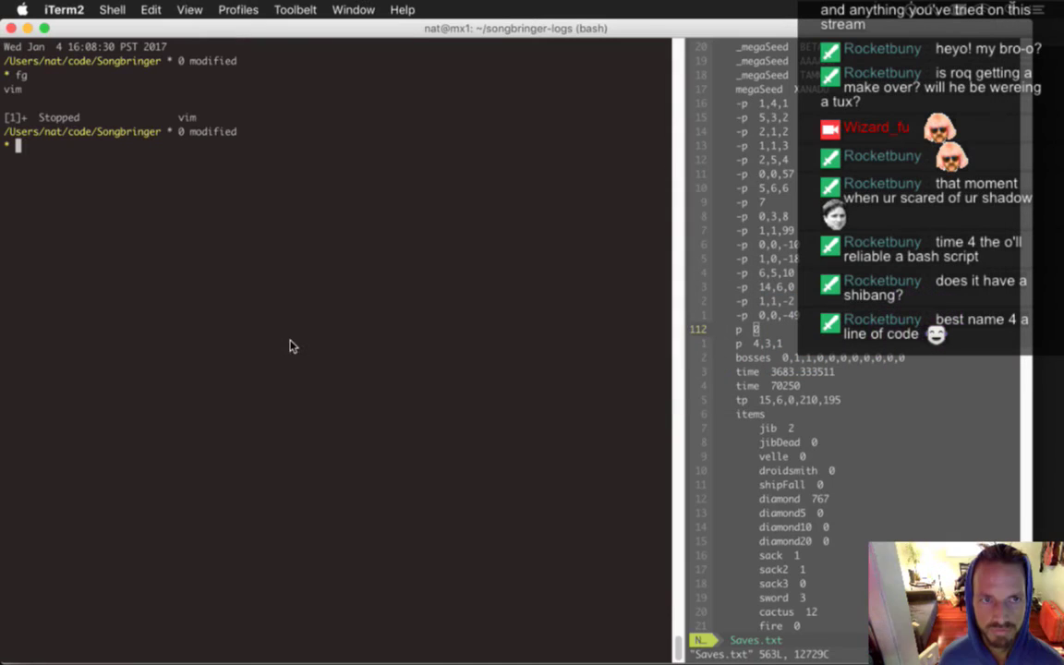
type("git checkout")
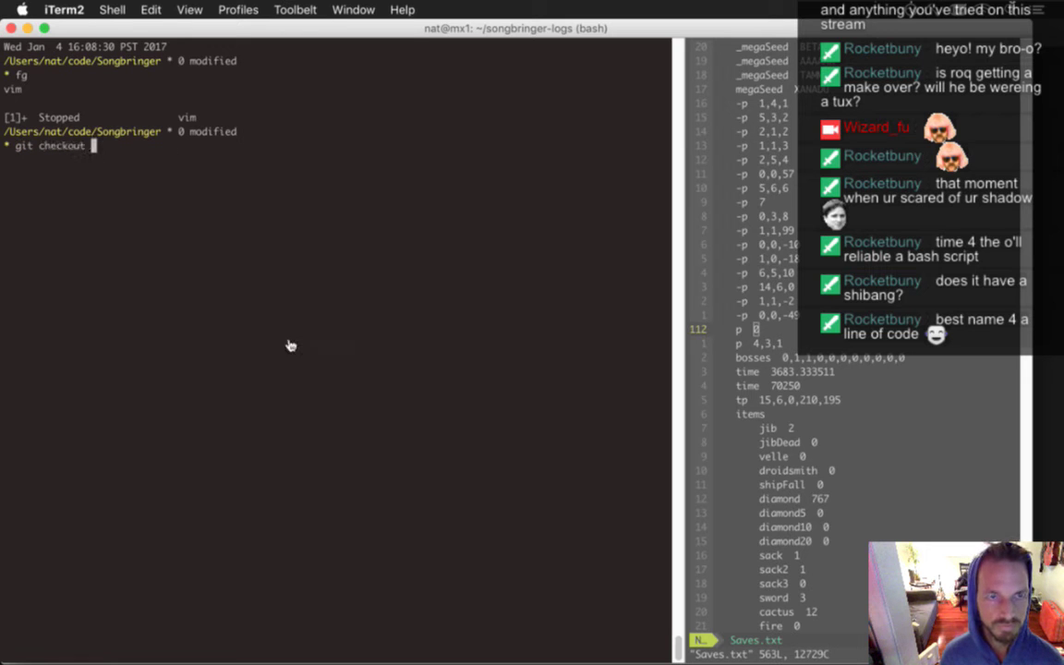
key("super+v")
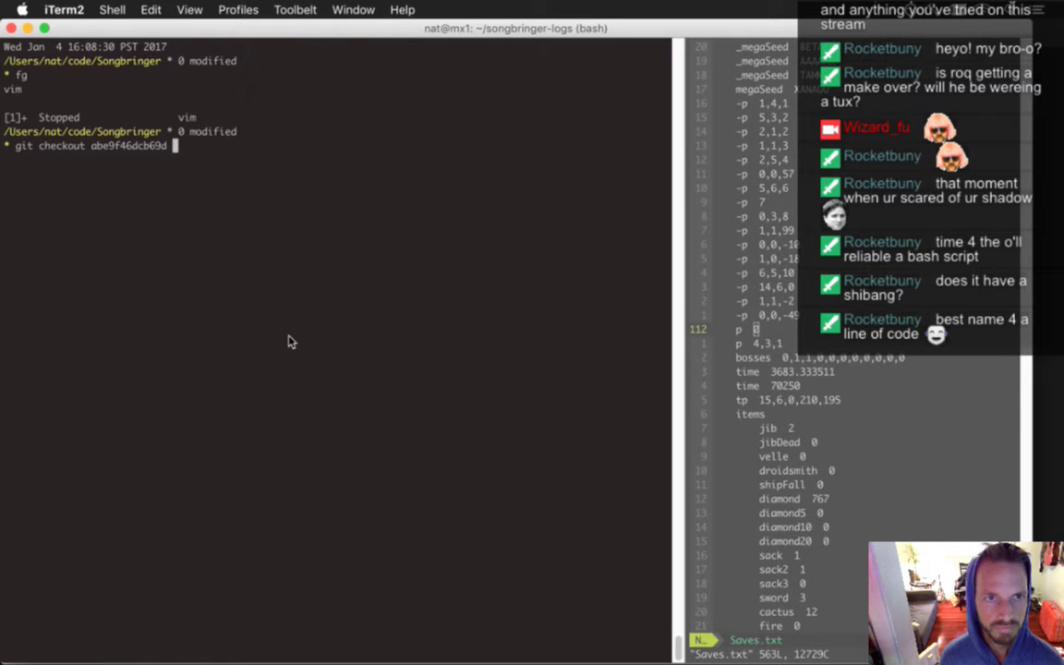
type("raw/sprites/")
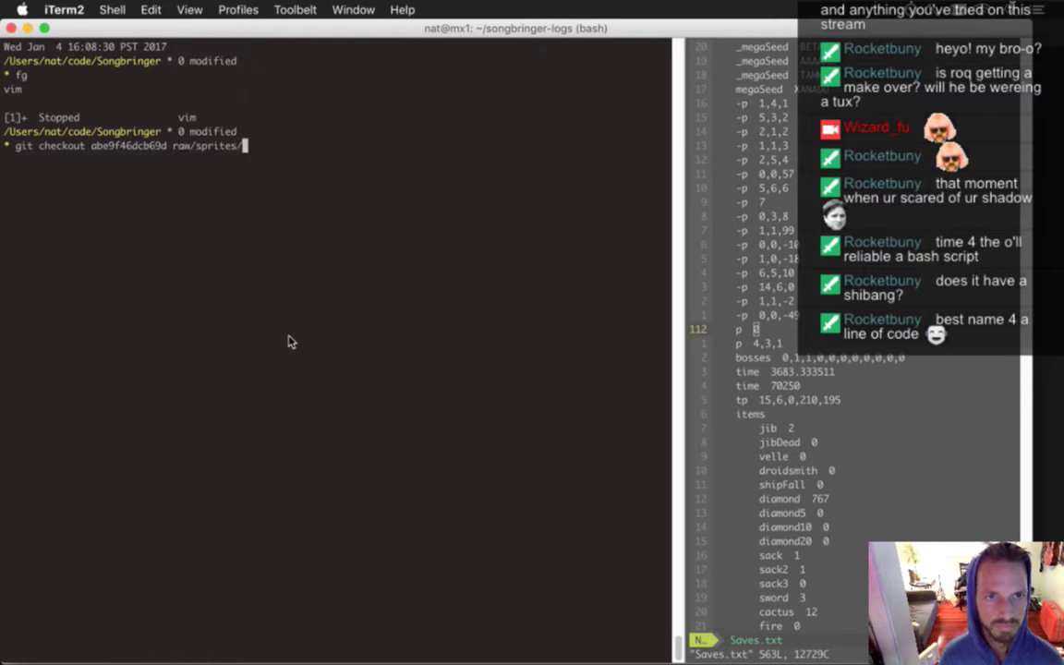
type("Shadow/Ro")
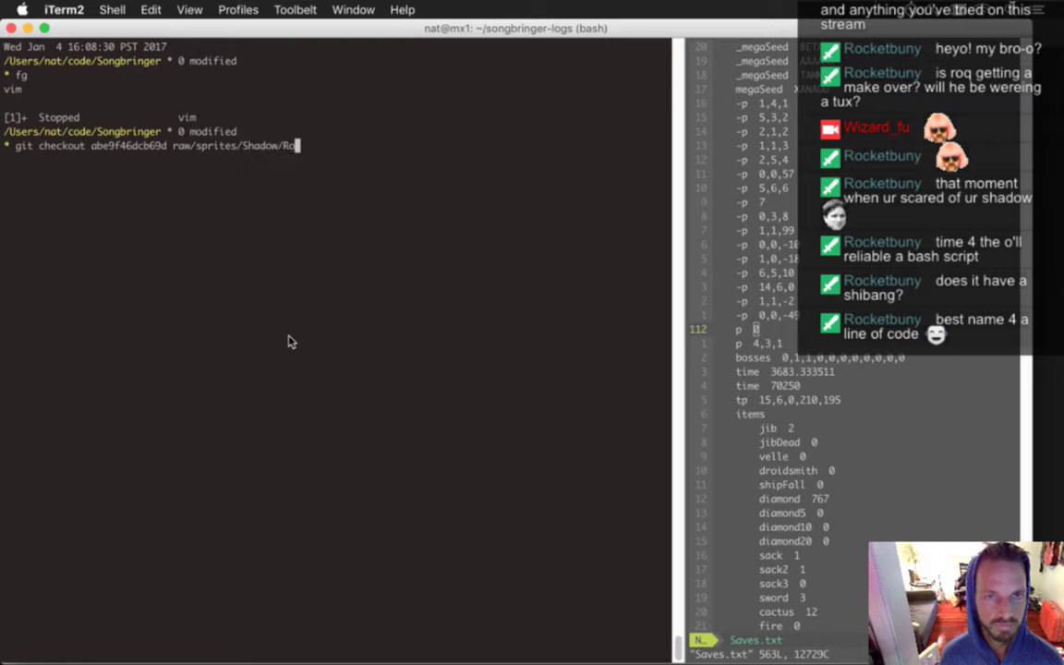
type("qIdle2Sword")
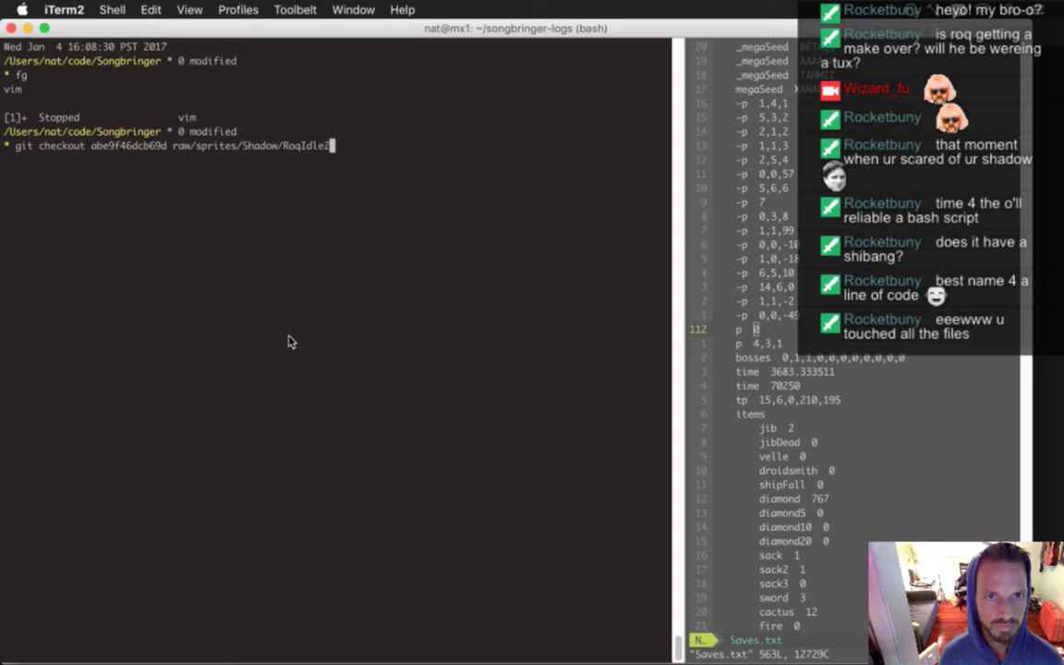
key("Tab")
key("Tab")
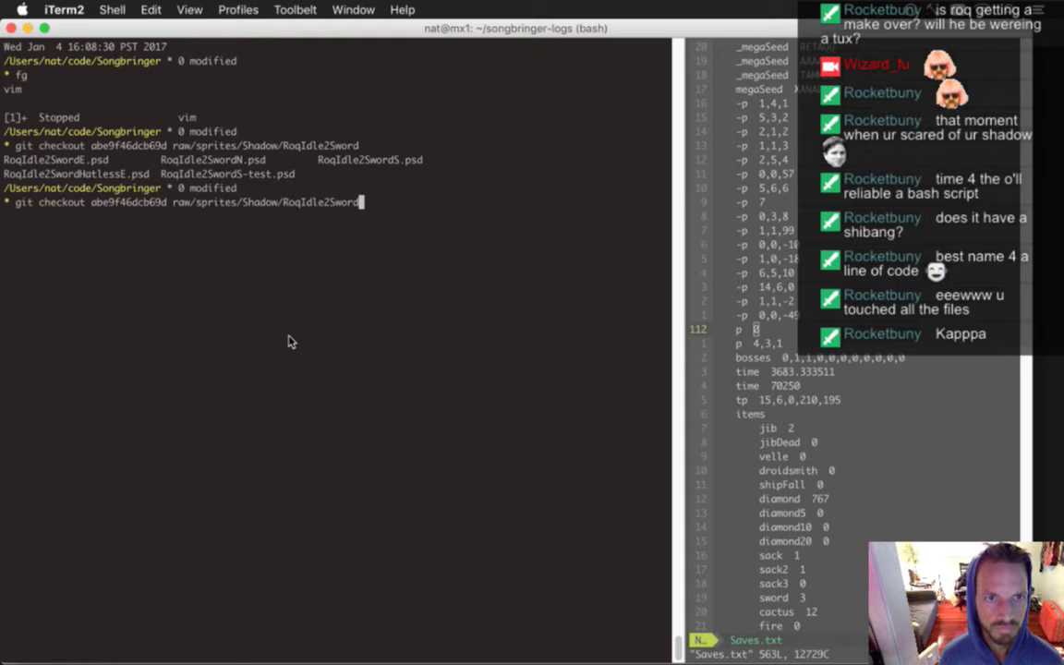
Complete the checkout path as raw/sprites/Shadow/RoqIdle2SwordE.psd and run the command to restore that file
type("E")
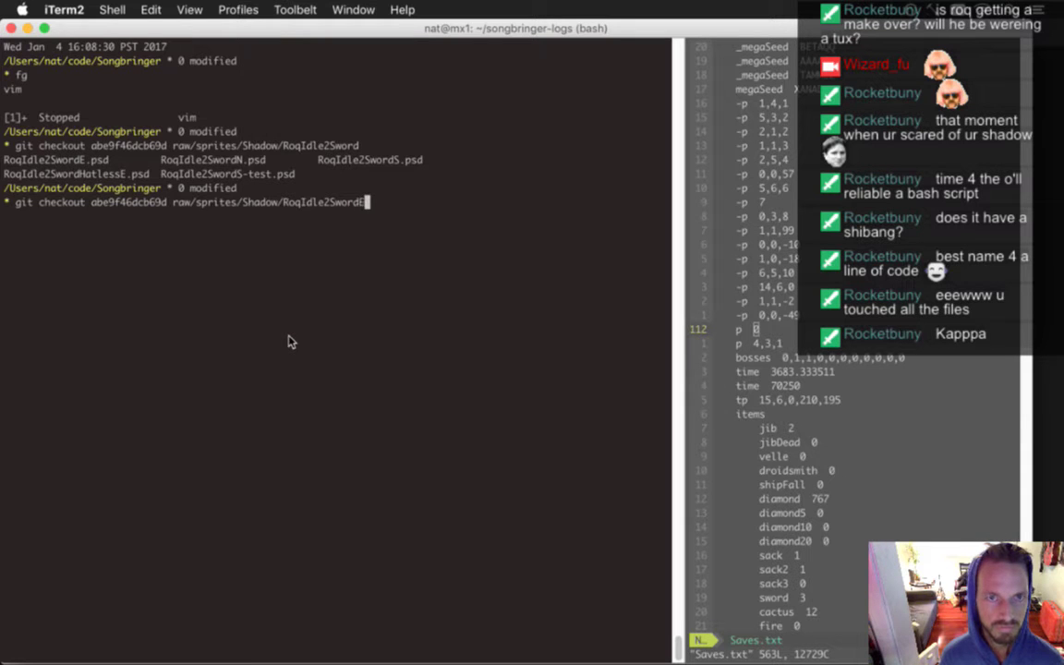
key("BackSpace")
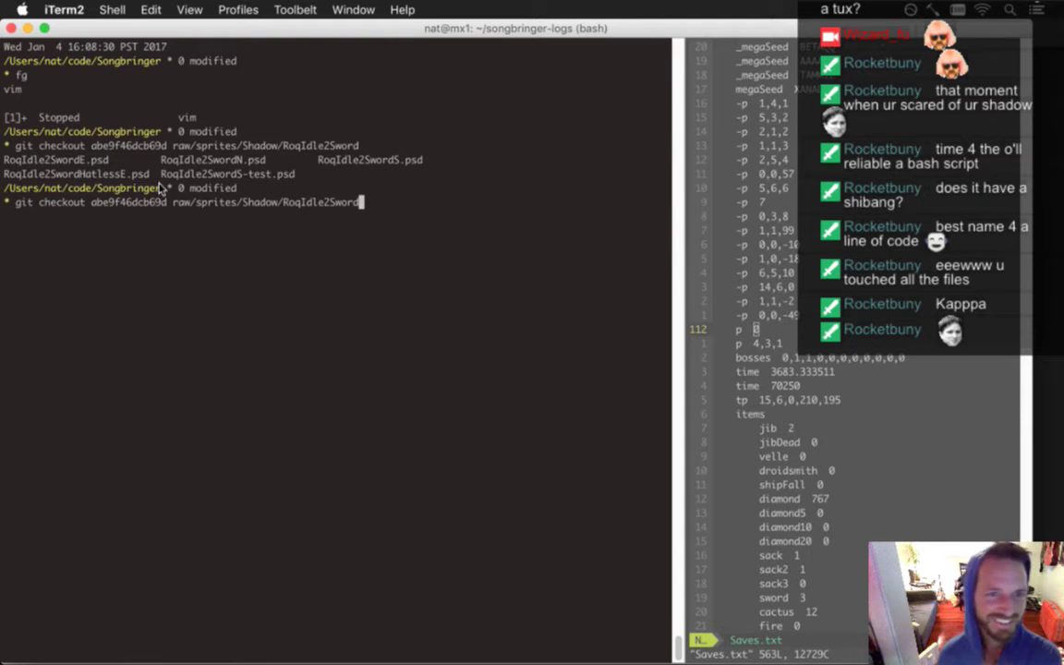
left_click_drag(173, 205, 363, 207)
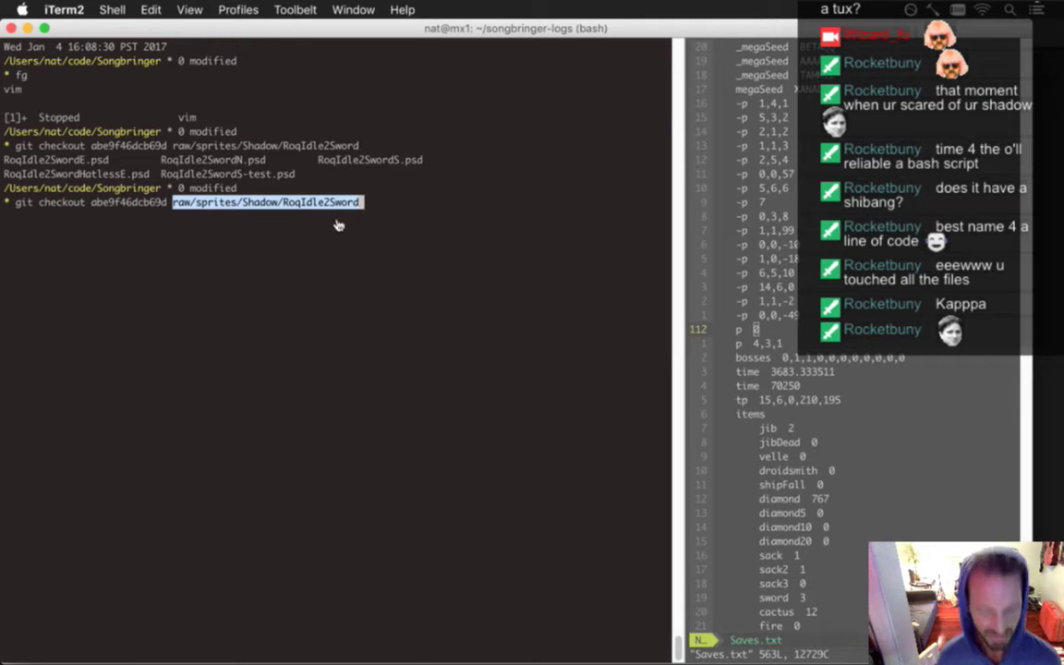
left_click(341, 224)
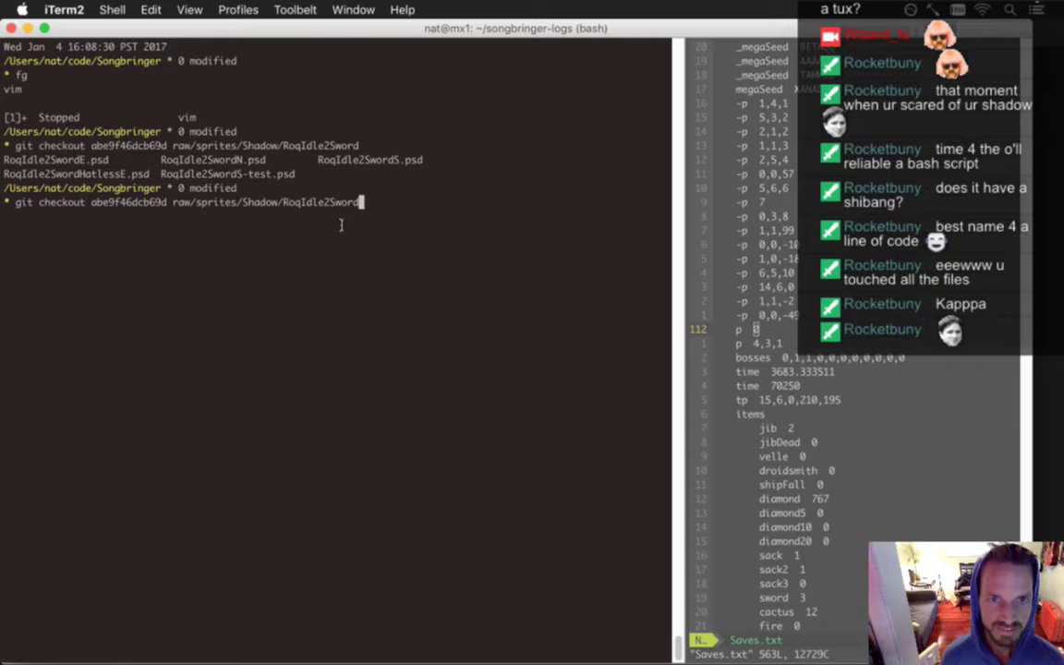
type("E")
key("Tab")
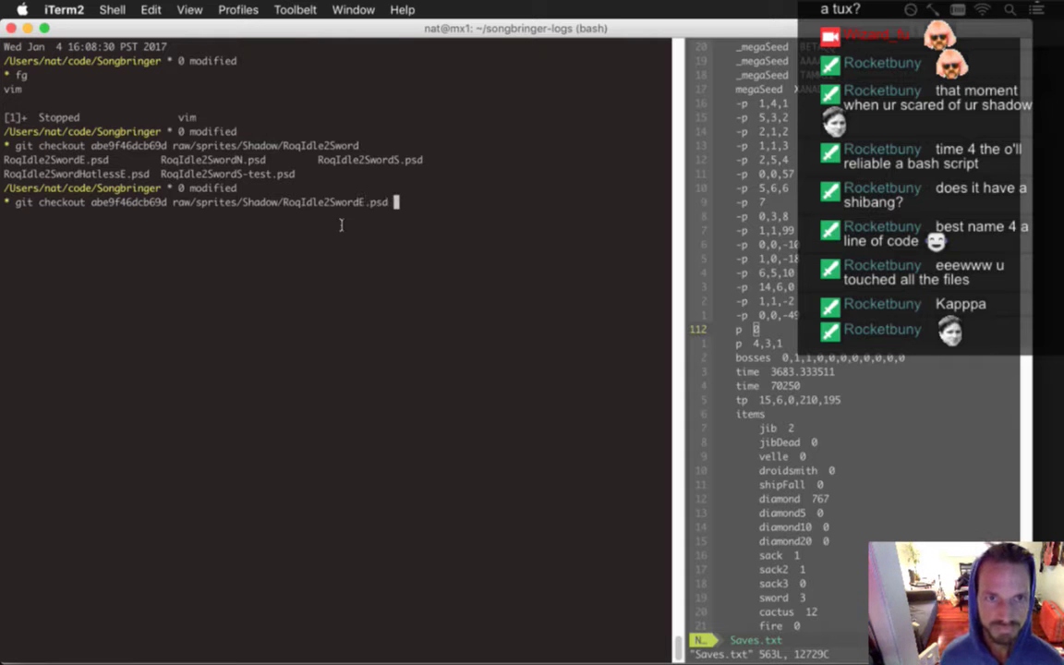
key("Return")
Check out raw/sprites/Shadow/RoqIdle2SwordN.psd from commit abe9f46dcb69d
key("Up")
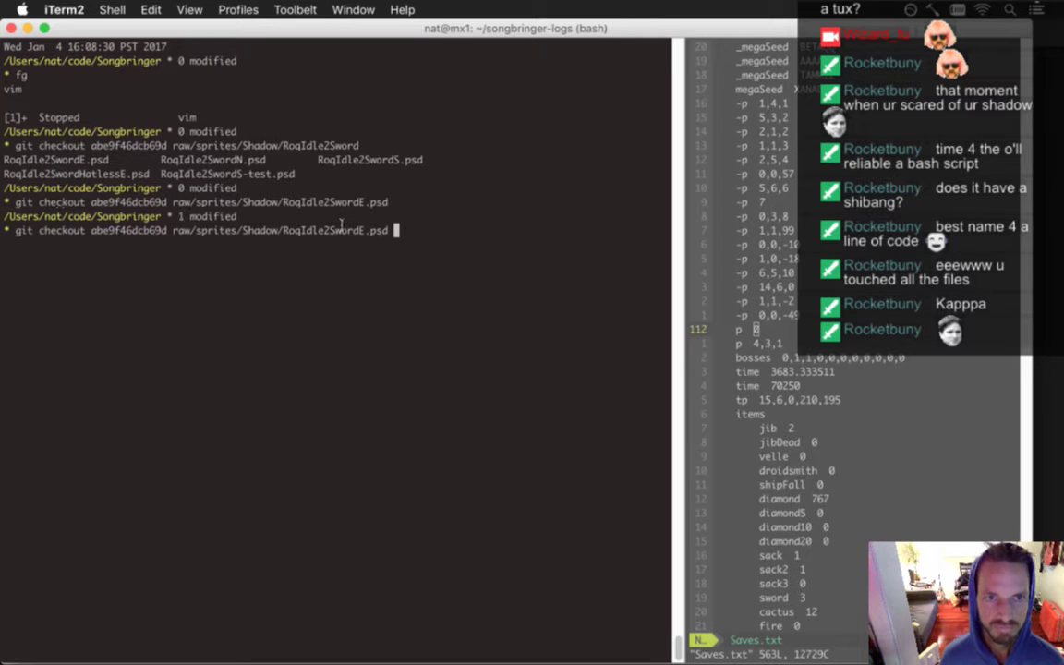
key("BackSpace")
key("BackSpace")
key("BackSpace")
key("BackSpace")
key("BackSpace")
key("BackSpace")
type("N")
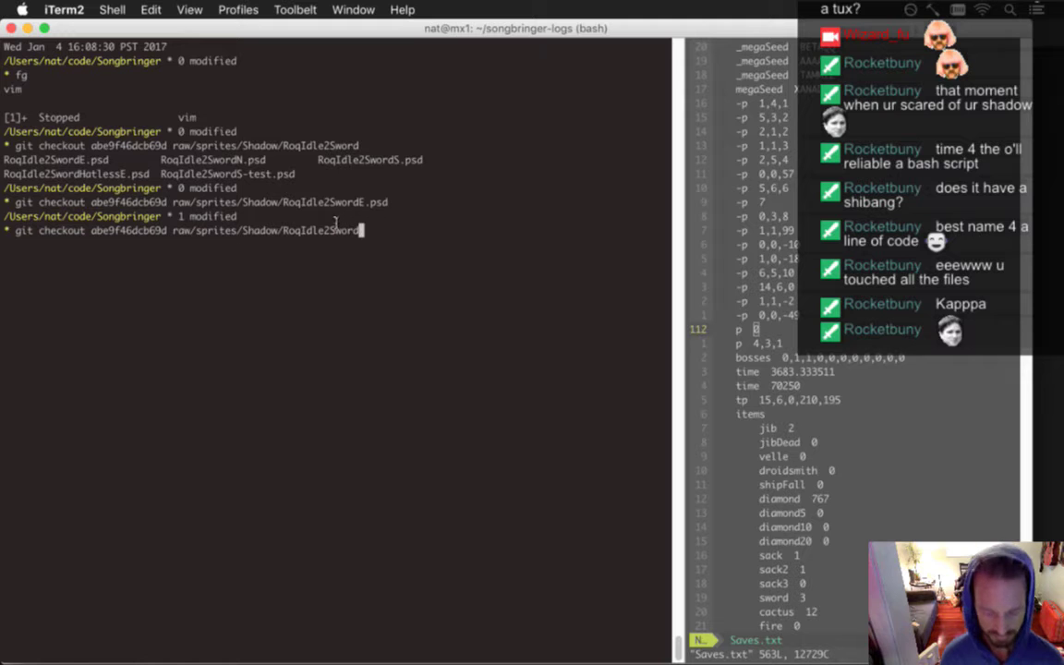
key("Tab")
key("Return")
Check out raw/sprites/Shadow/RoqIdle2SwordS.psd from commit abe9f46dcb69d
key("Up")
key("BackSpace")
key("BackSpace")
key("BackSpace")
key("BackSpace")
key("BackSpace")
key("BackSpace")
key("BackSpace")
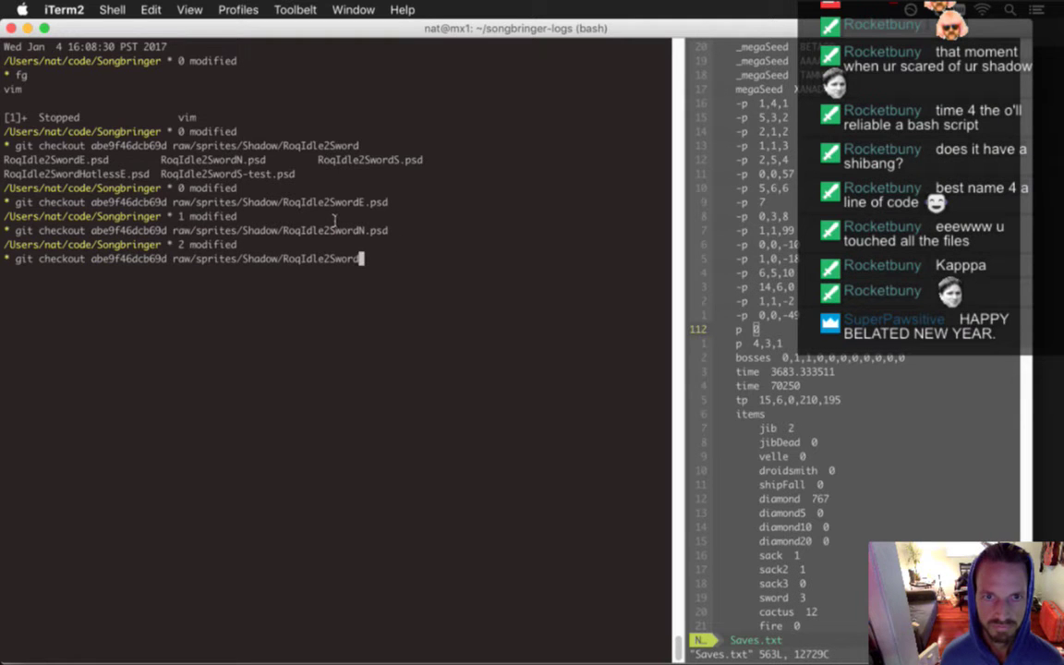
type("dS")
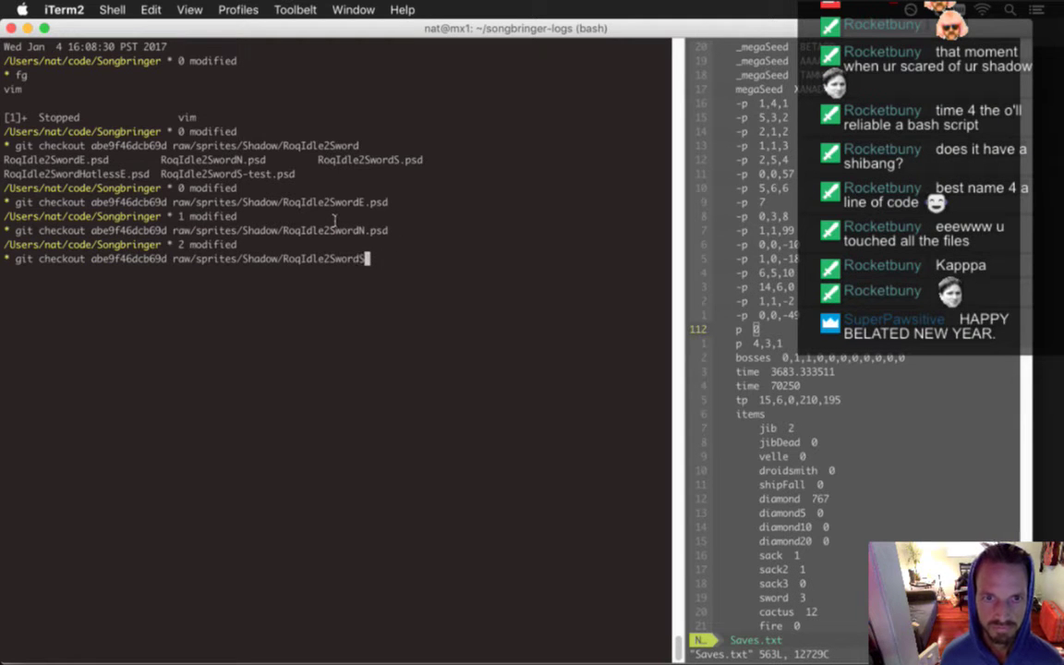
key("Tab")
key("Return")
Check out raw/sprites/Shadow/RoqIdle2SwordHatlessE.psd from commit abe9f46dcb69d
key("Up")
key("BackSpace")
key("BackSpace")
key("BackSpace")
key("BackSpace")
key("BackSpace")
key("BackSpace")
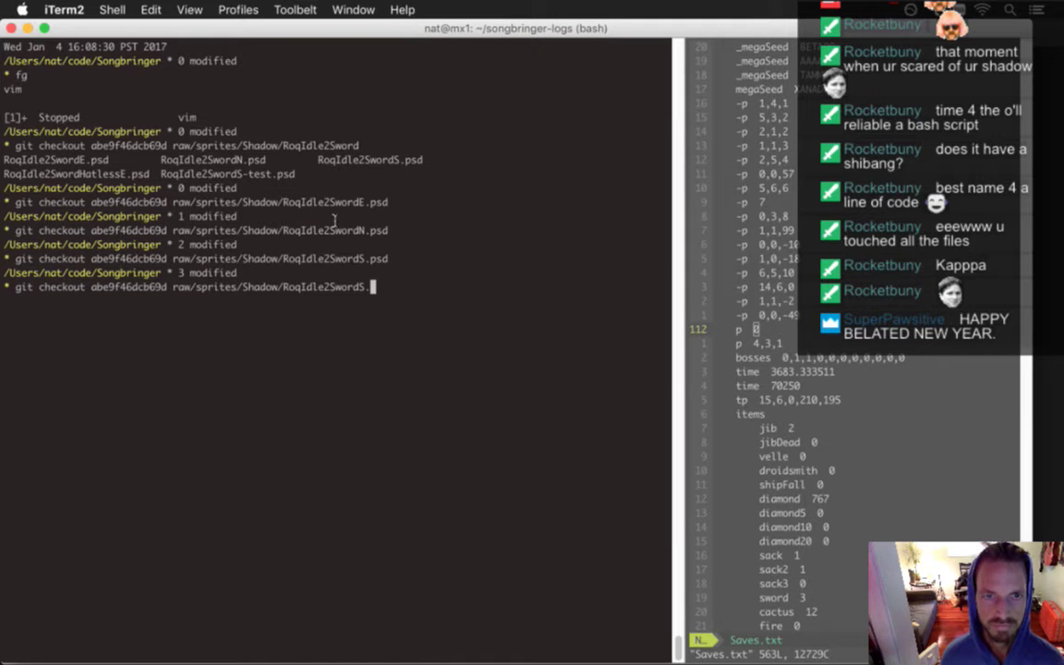
type("H")
key("Tab")
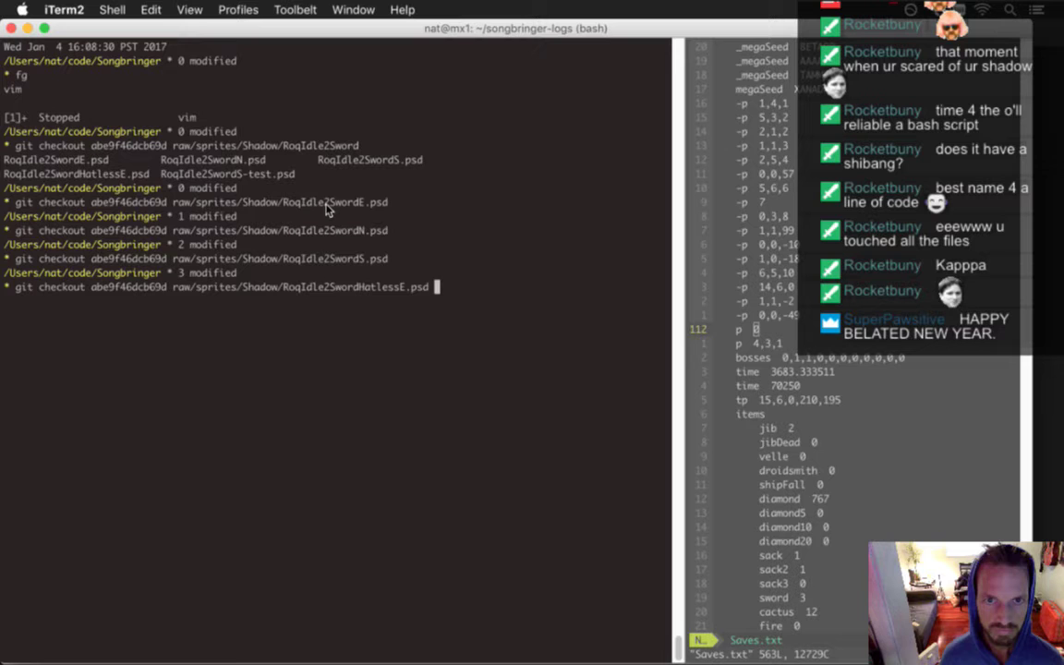
key("Return")
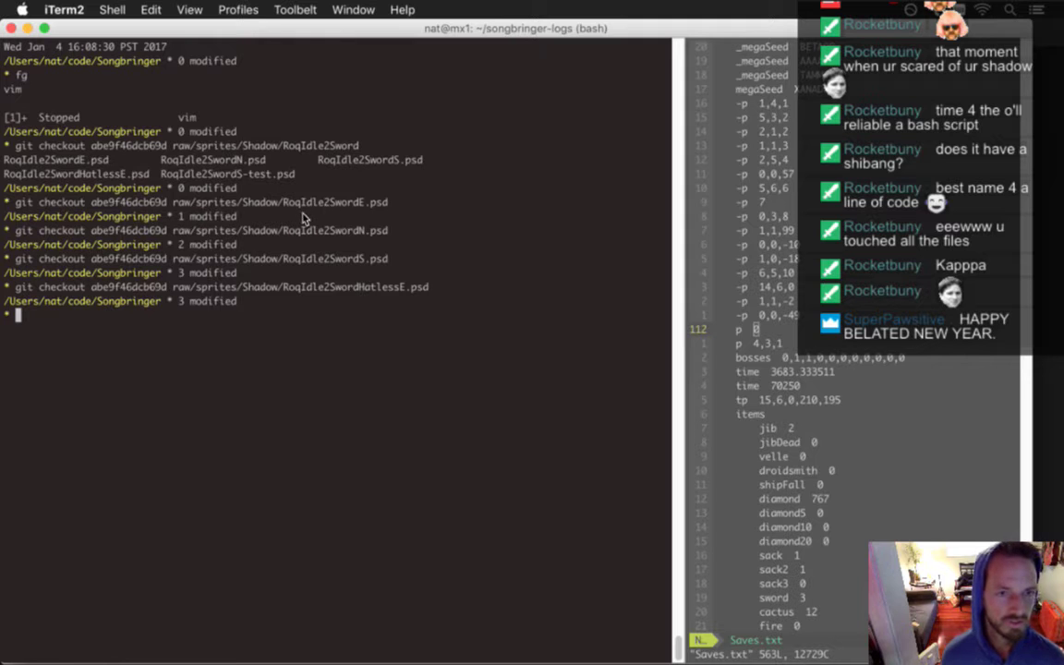
Create a new folder named roq on the desktop, move it clear of the chat overlay and return to iTerm2
key("super+Tab")
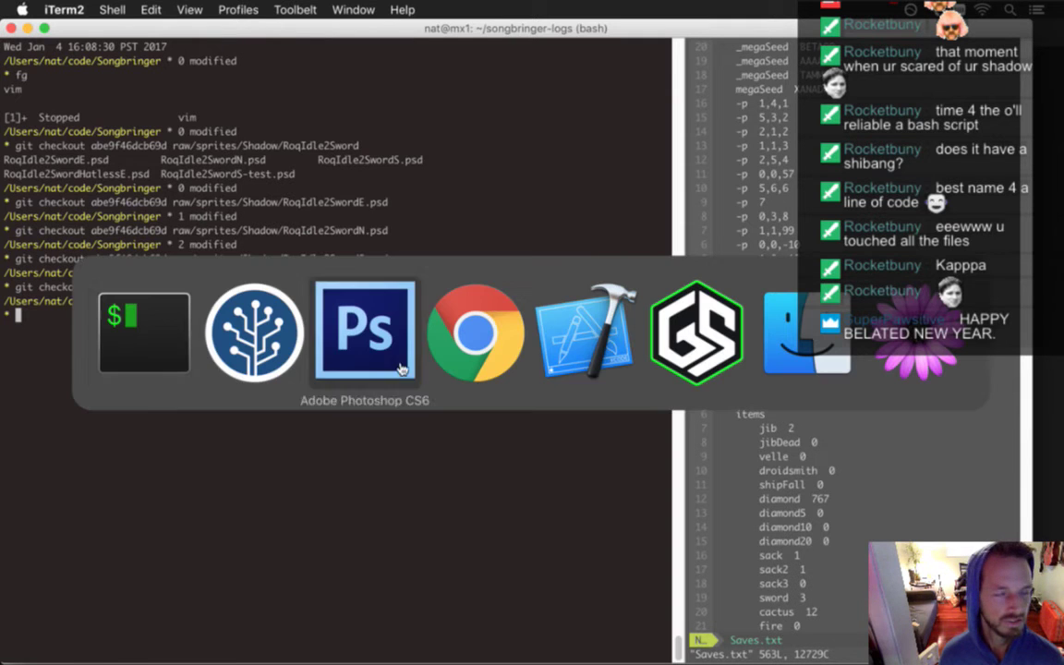
left_click(148, 342)
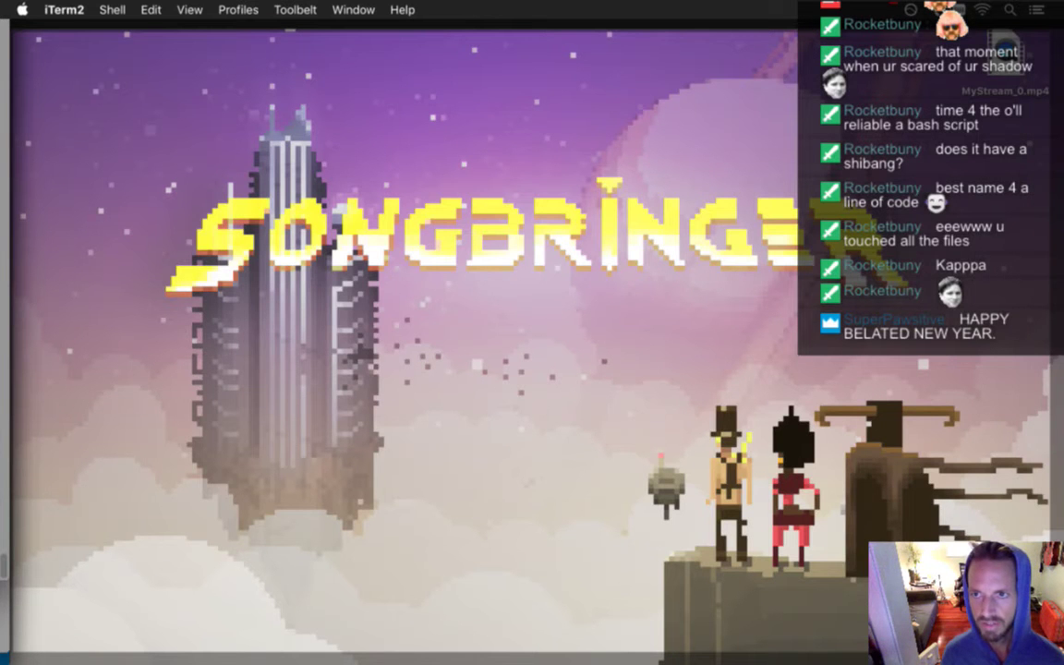
right_click(848, 196)
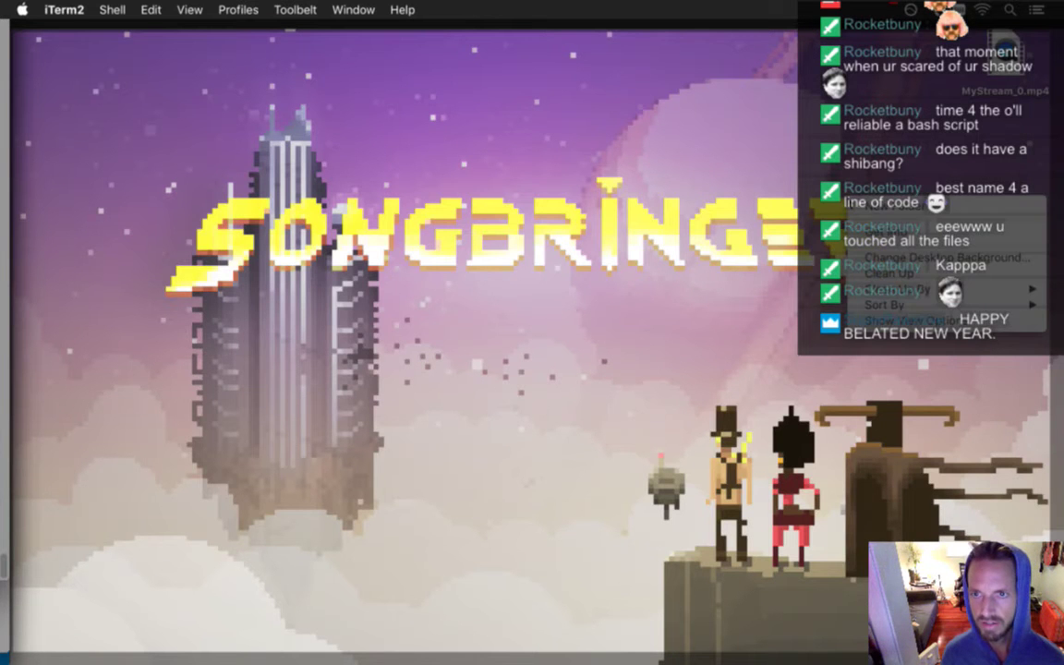
left_click(852, 205)
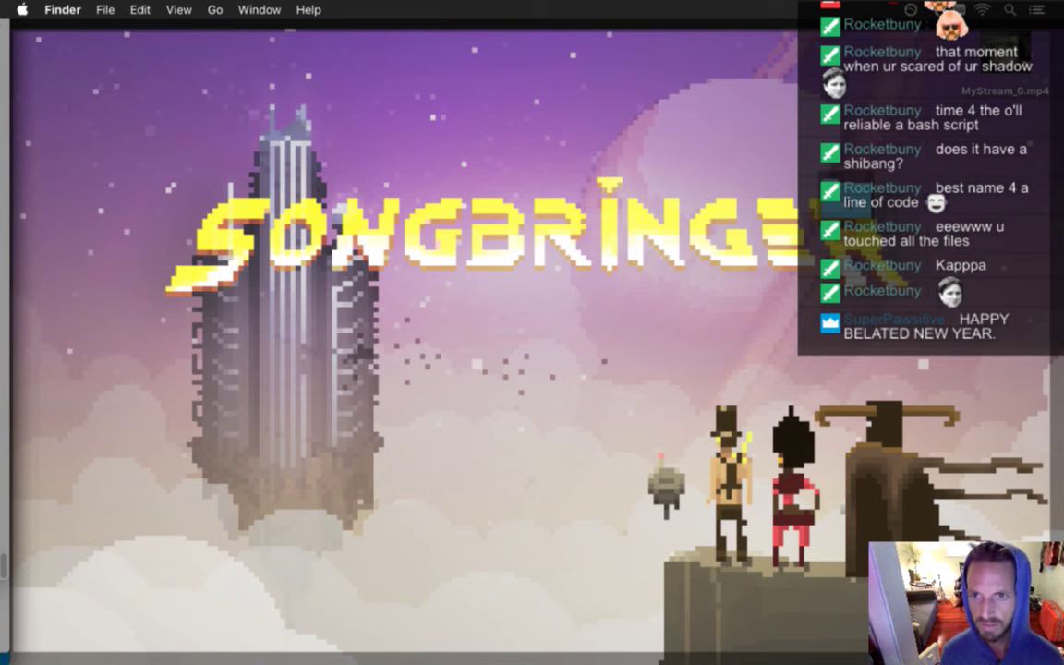
left_click_drag(846, 200, 779, 135)
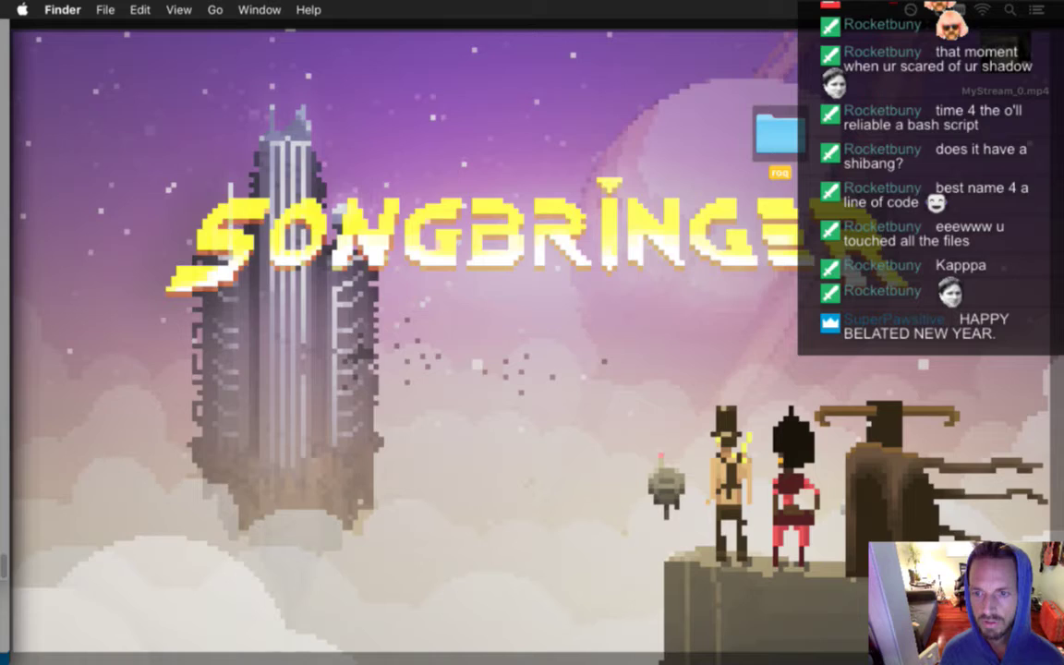
key("F11")
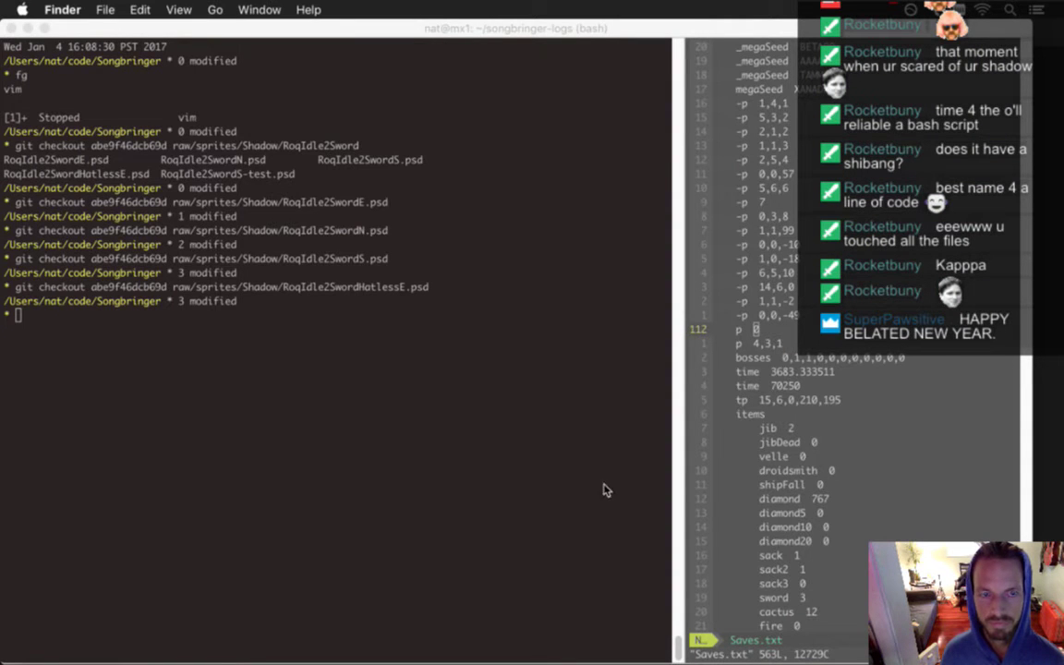
left_click(561, 477)
type("cp ")
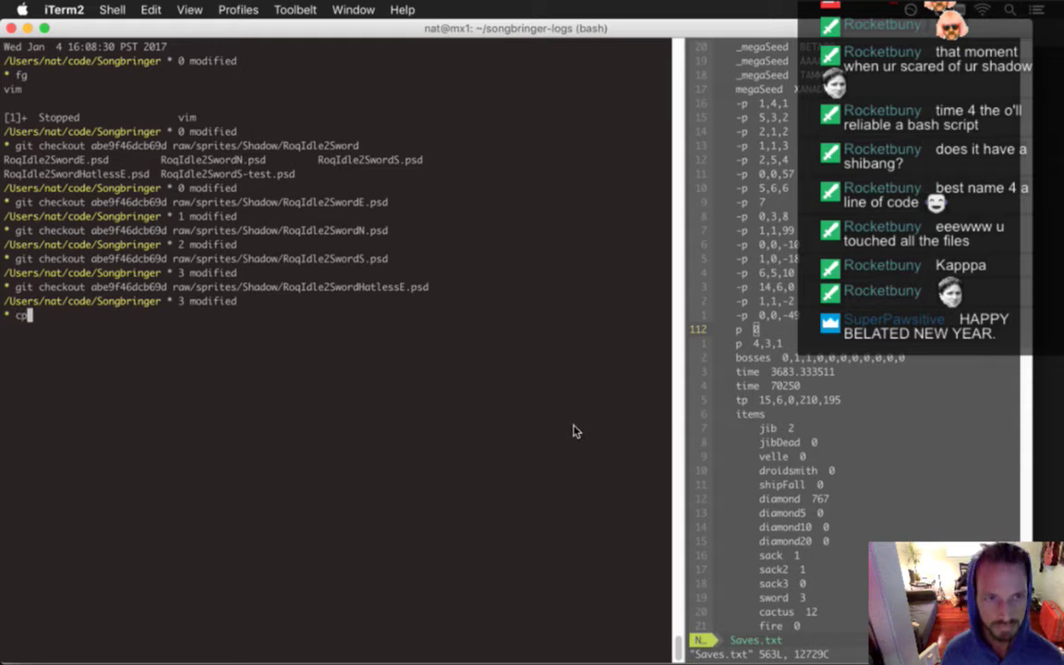
type("raw/sprites/")
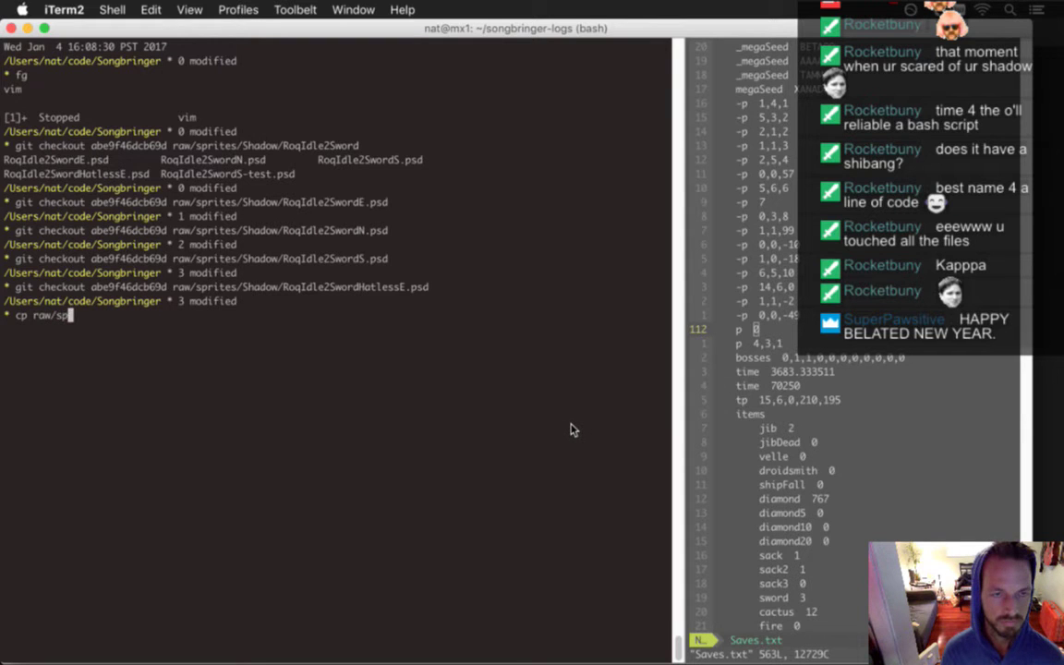
key("BackSpace")
key("BackSpace")
key("BackSpace")
key("BackSpace")
key("BackSpace")
key("BackSpace")
key("BackSpace")
key("BackSpace")
key("BackSpace")
key("BackSpace")
key("BackSpace")
key("BackSpace")
key("BackSpace")
key("BackSpace")
key("BackSpace")
Open the raw/sprites/Shadow folder in Finder from the command line
type("open raw/sprites/")
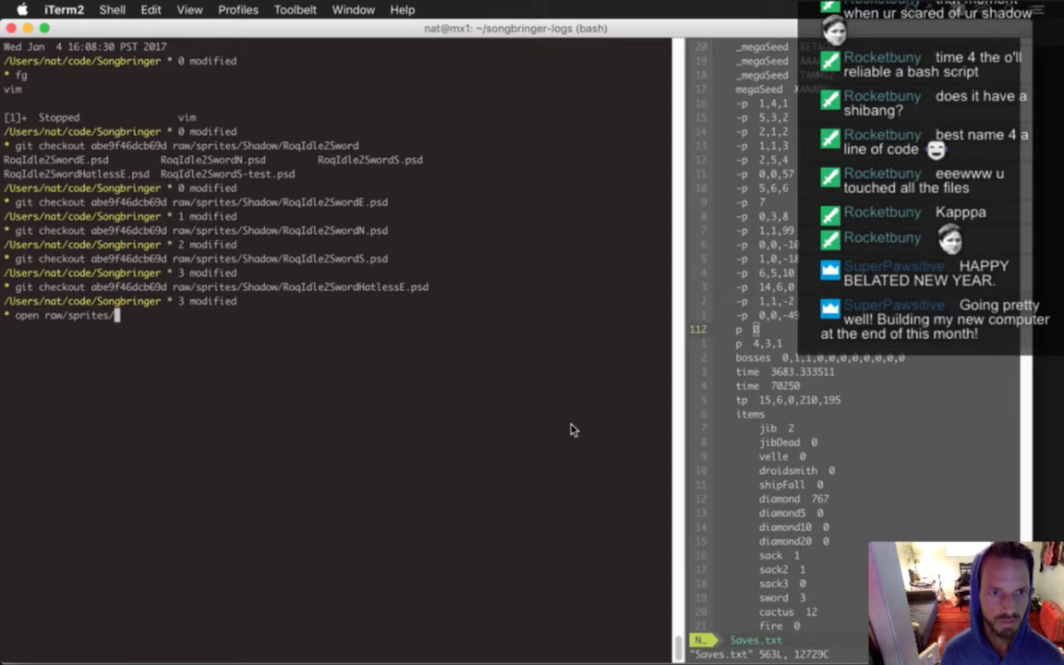
type("S")
key("Tab")
key("Return")
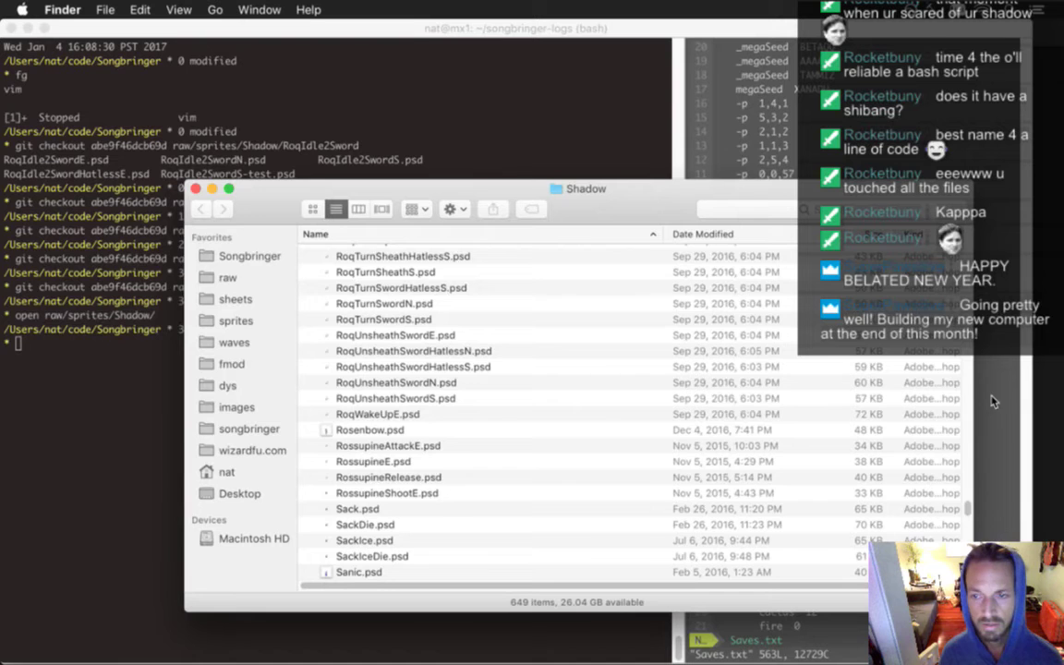
Sort the Shadow folder's files by date modified to review the recent ones, close the folder and return to iTerm2
scroll(966, 501, "up", 20)
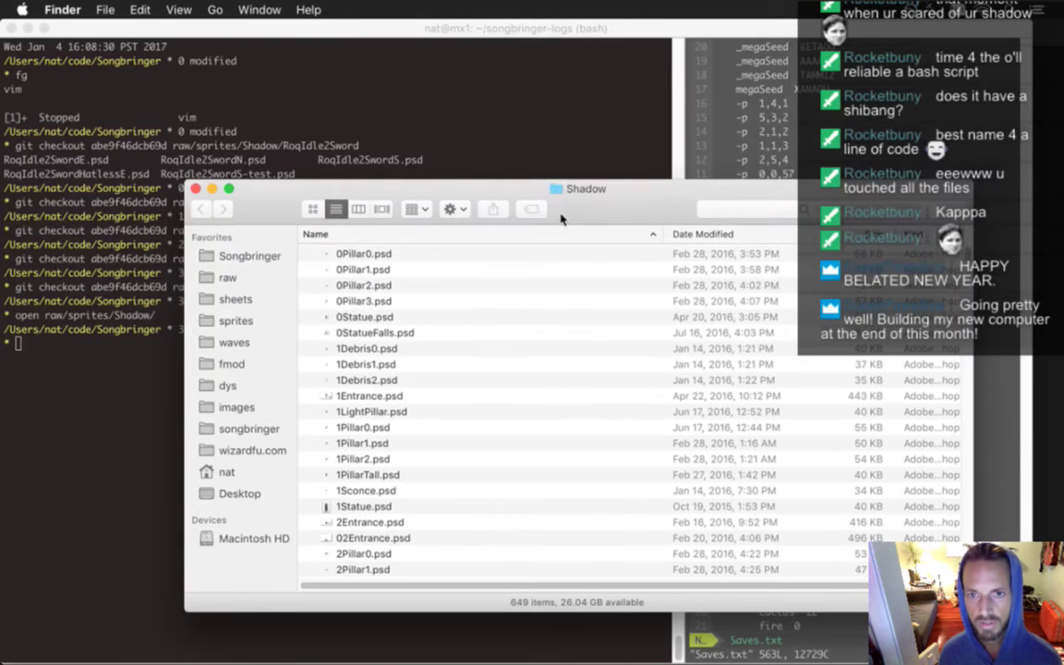
left_click(727, 235)
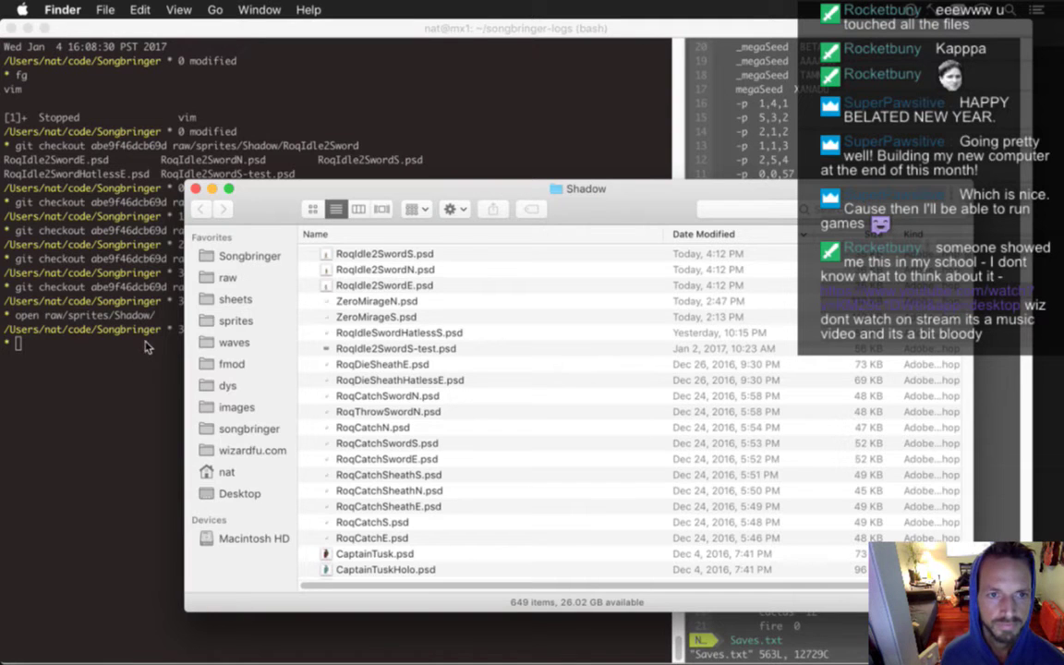
key("super+w")
left_click(228, 285)
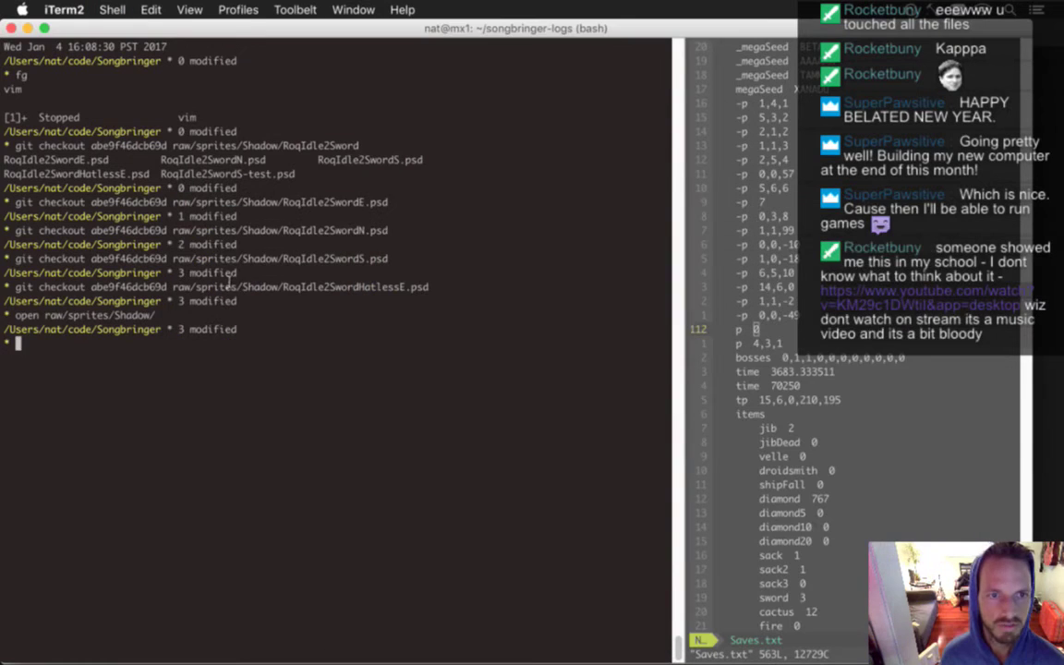
Copy all files matching raw/sprites/Shadow/Roq* into ~/Desktop/roq/ from the command line
type("cp raw/sprites/sho")
key("Tab")
type("Roq")
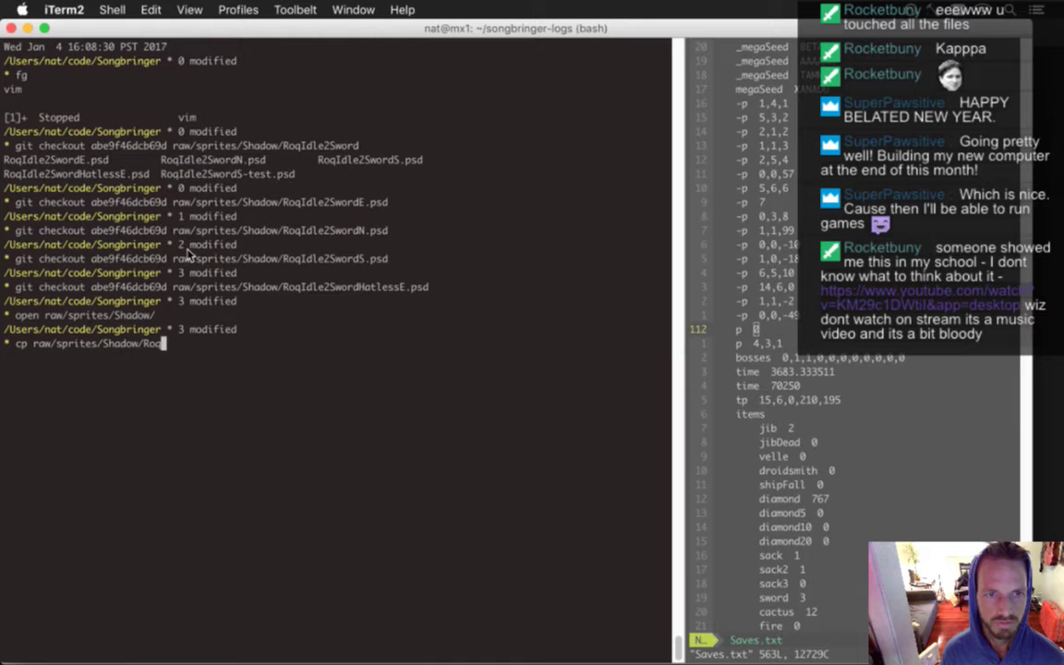
key("Tab")
key("Tab")
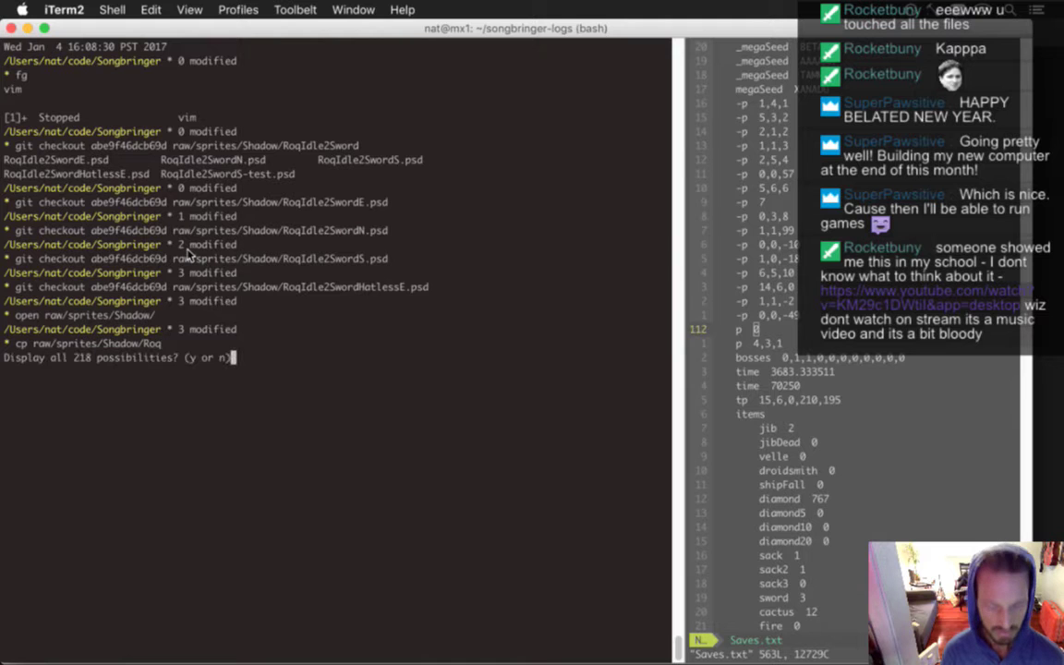
key("n")
type("*")
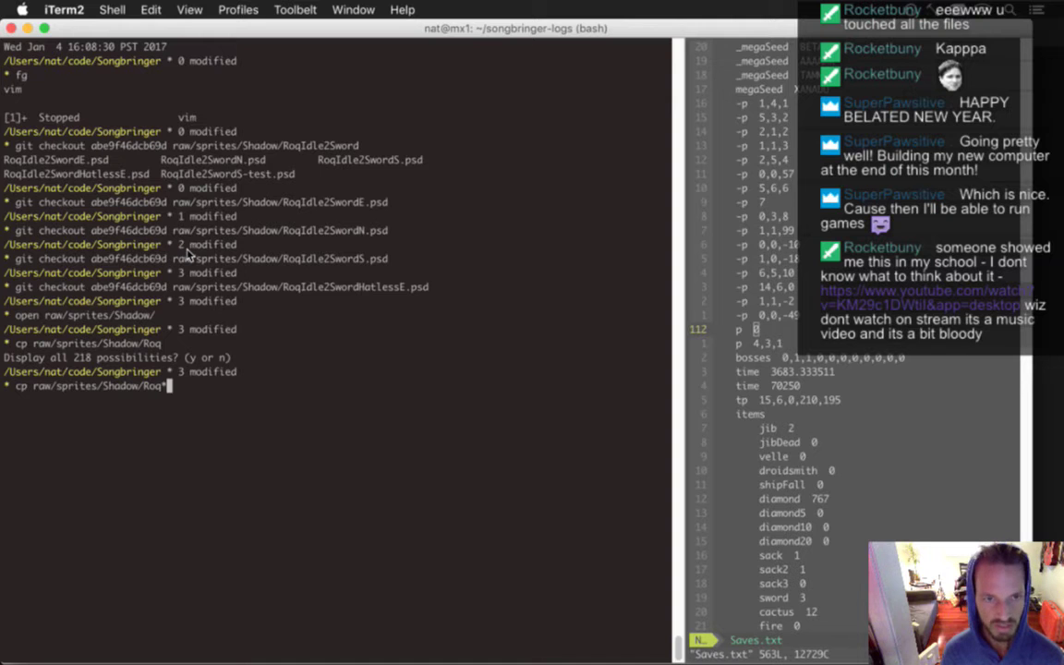
type(" ~/")
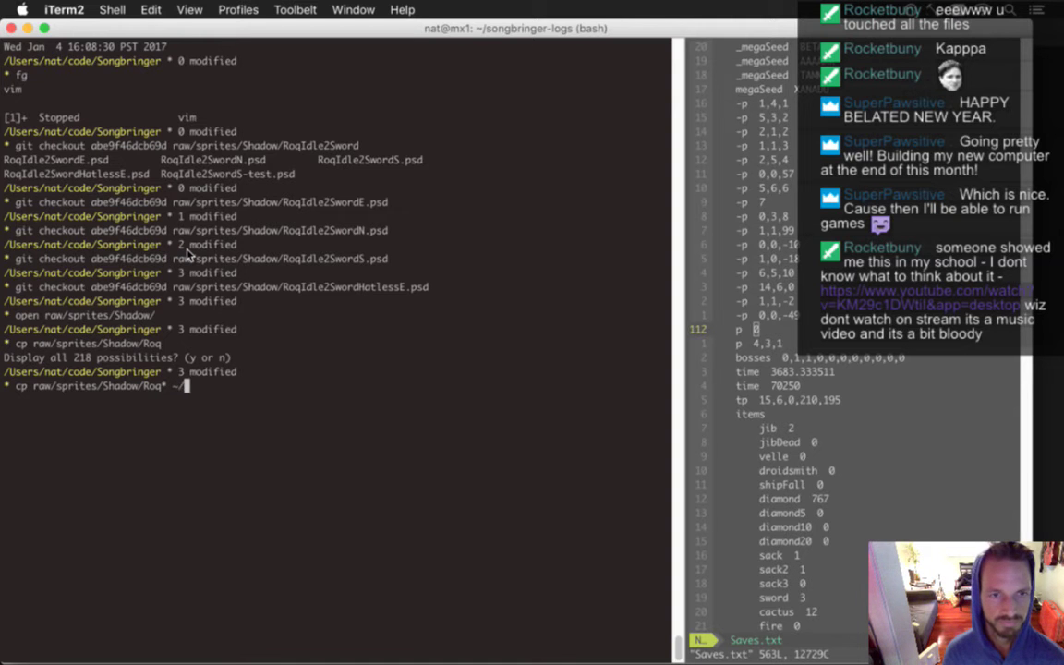
type("Desktop/roq/")
key("Return")
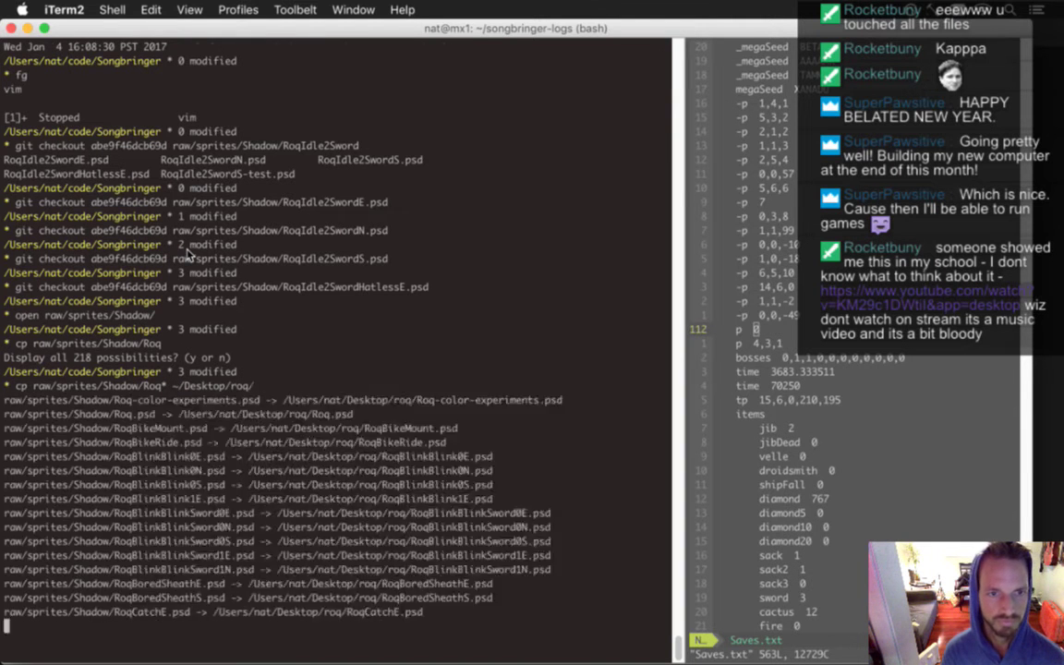
Open the roq folder on the desktop to check the copied sprites, close it and return to iTerm2
key("F11")
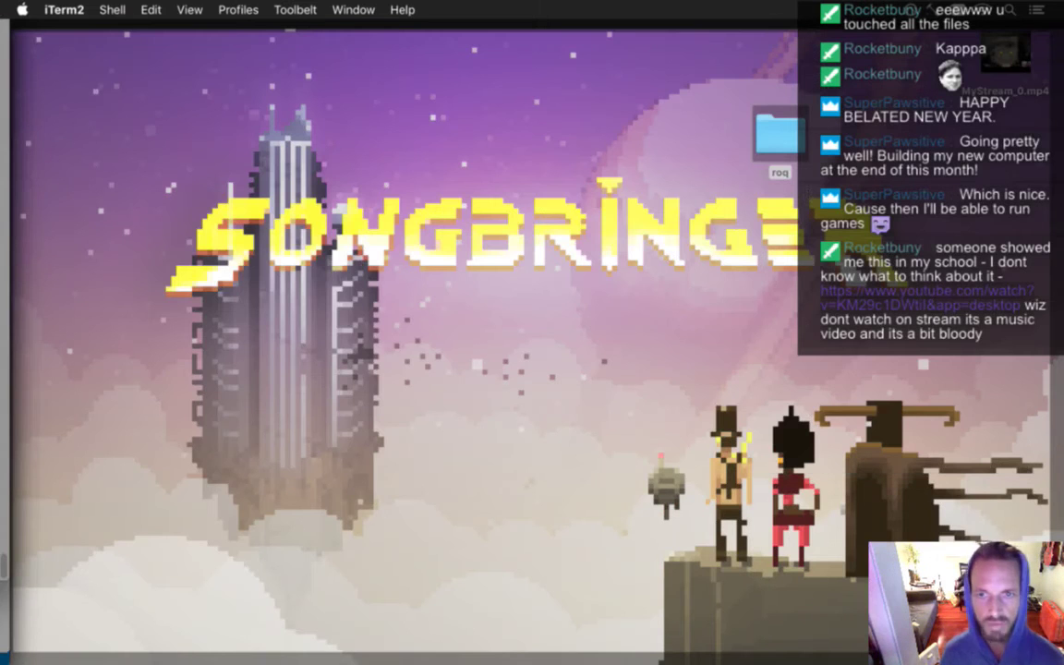
left_click(775, 132)
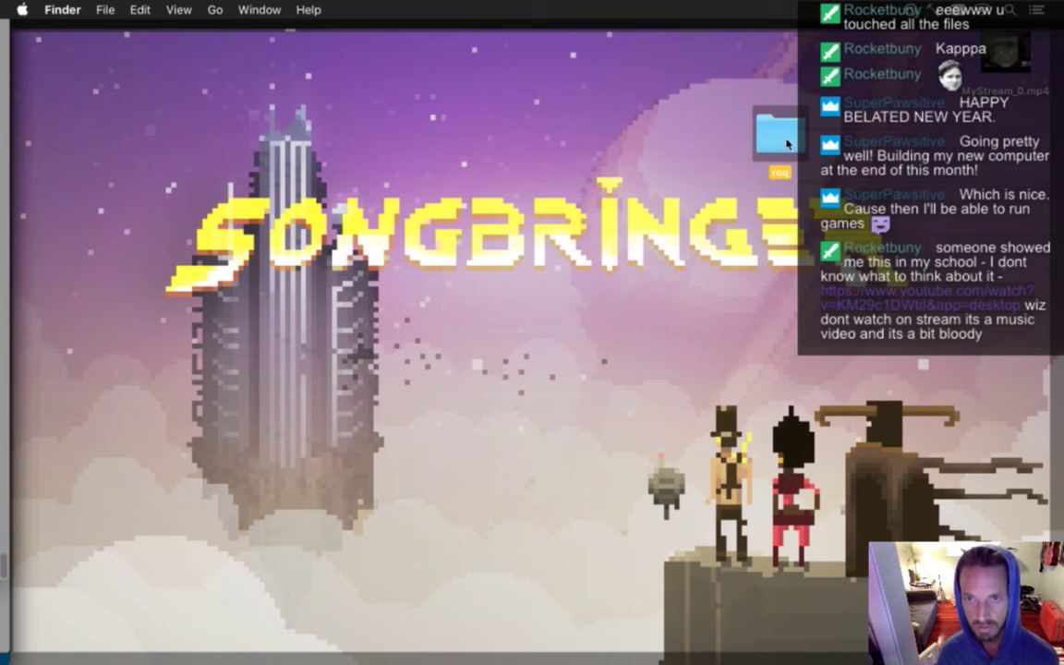
double_click(776, 131)
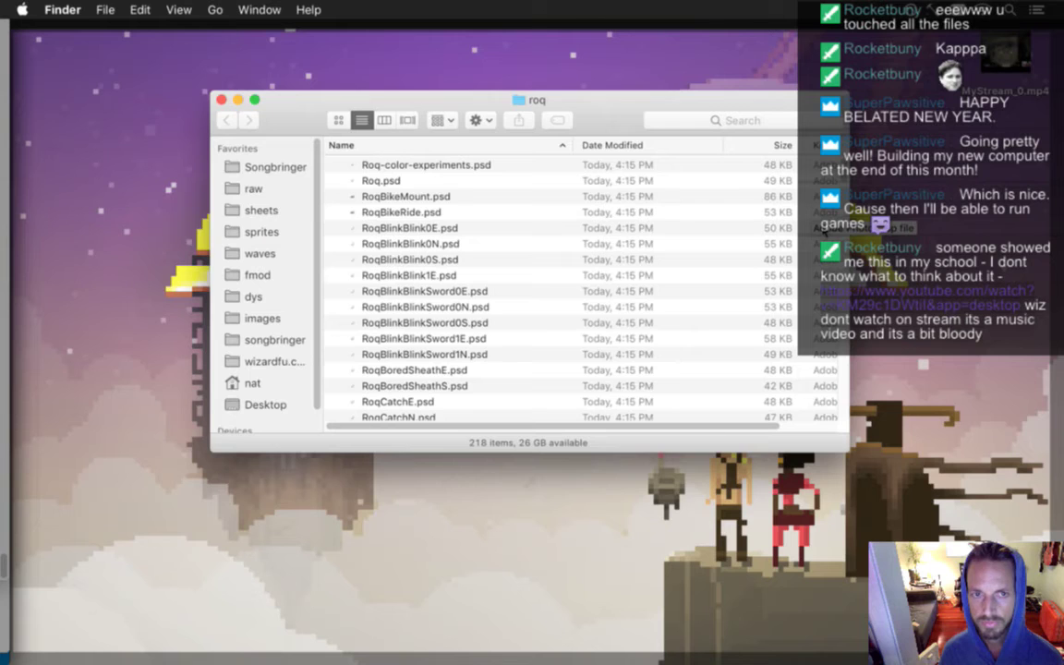
key("cmd+w")
key("cmd+Tab")
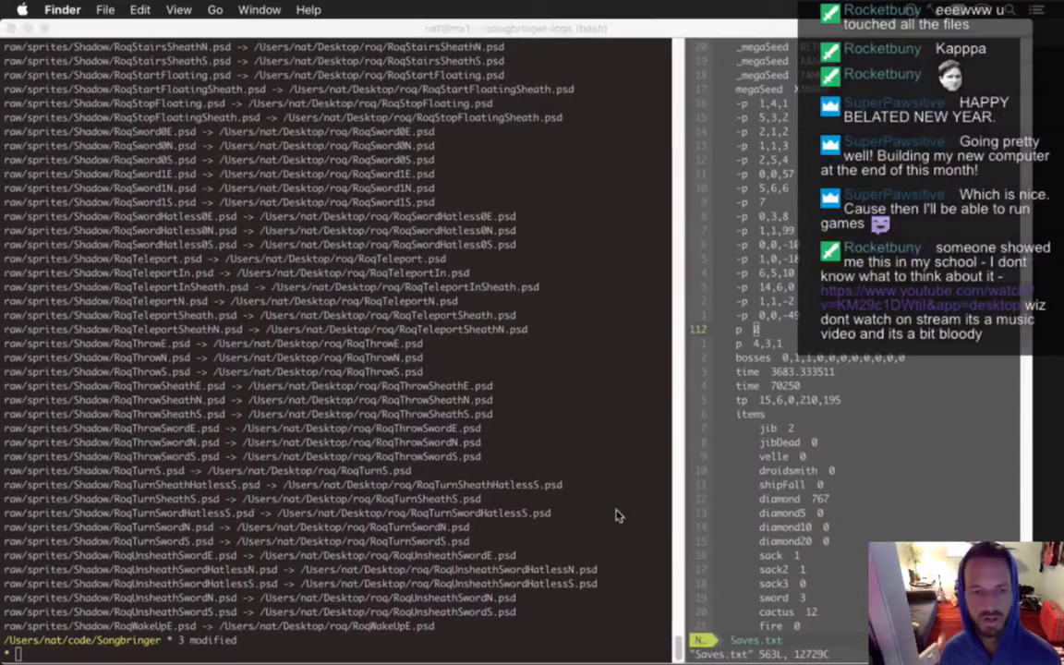
Clear the terminal output of the copy command
type("claer")
key("Return")
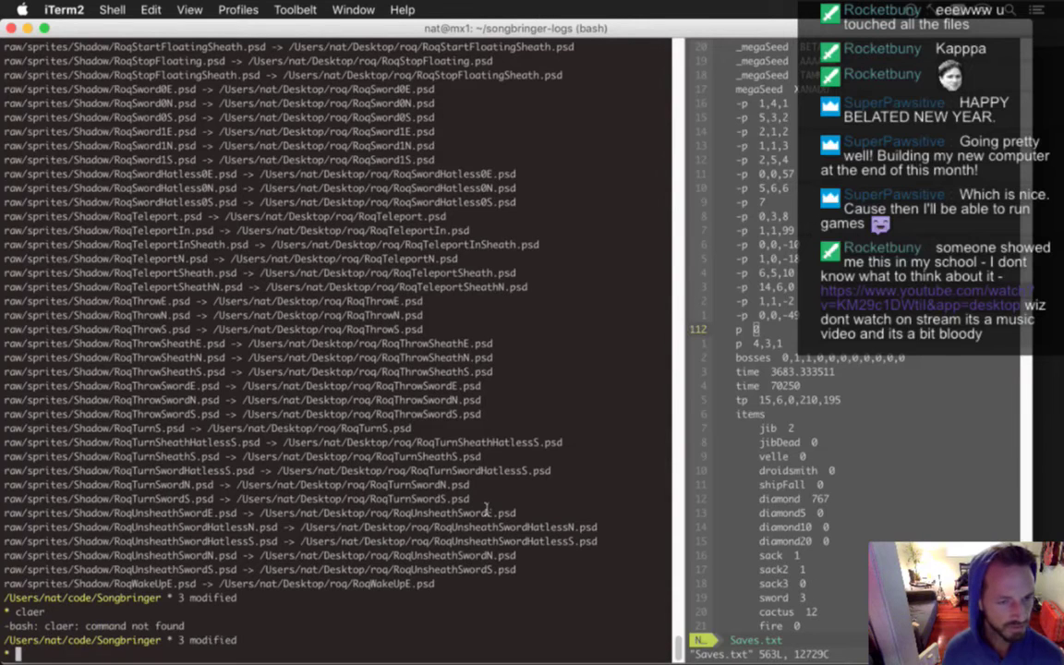
type("clear")
key("Return")
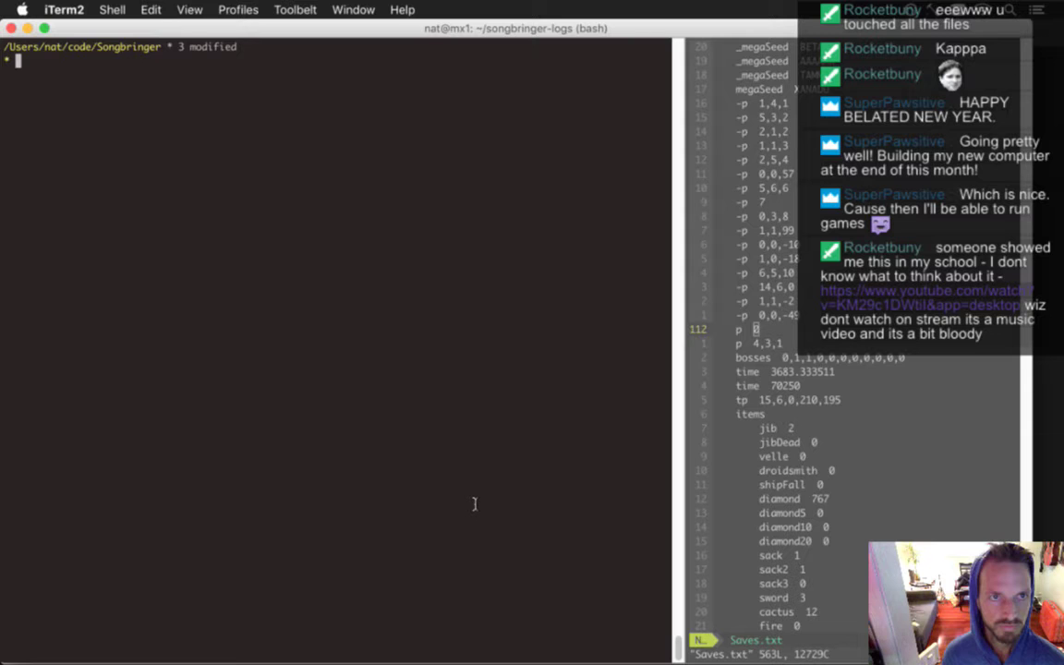
Run git checkout on raw/sprites/Shadow/RoqIdle2SwordHatlessE.psd without the commit hash, reusing the earlier checkout command
type("cp raw/sprites/Shadow/Roq* ~/Desktop/roq/")
key("Up")
key("Up")
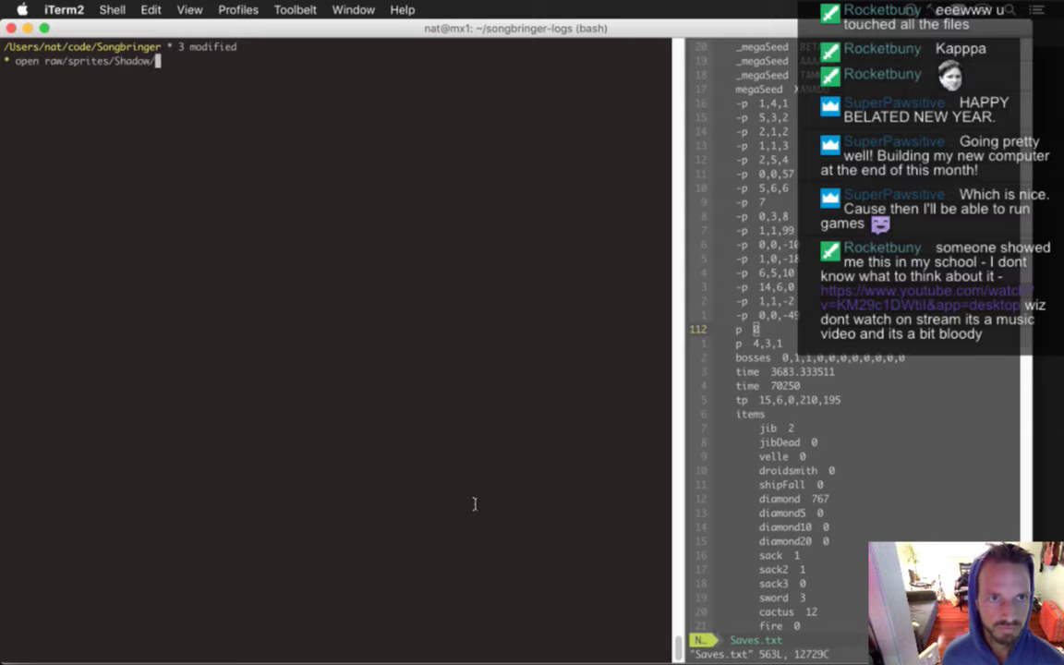
key("Left")
key("Left")
key("Left")
key("Left")
key("Left")
key("Left")
key("Left")
key("Left")
key("Left")
key("Left")
key("Left")
key("Left")
key("Left")
key("Left")
key("Left")
key("Left")
key("Left")
key("Left")
key("Left")
key("Left")
key("Left")
key("Left")
key("Left")
key("Left")
key("Left")
key("Left")
key("Left")
key("Left")
key("Left")
key("Left")
key("Left")
key("Left")
key("Left")
key("Left")
key("Left")
key("Left")
key("Left")
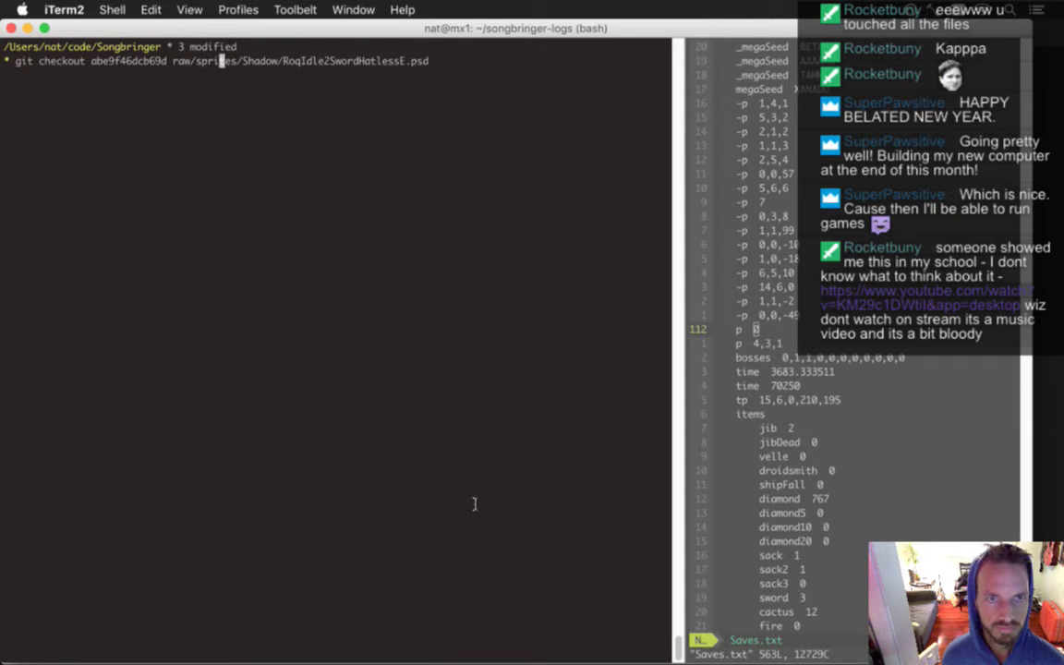
key("BackSpace")
key("BackSpace")
key("BackSpace")
key("BackSpace")
key("BackSpace")
key("BackSpace")
key("BackSpace")
key("BackSpace")
key("BackSpace")
key("BackSpace")
key("BackSpace")
key("BackSpace")
key("BackSpace")
key("BackSpace")
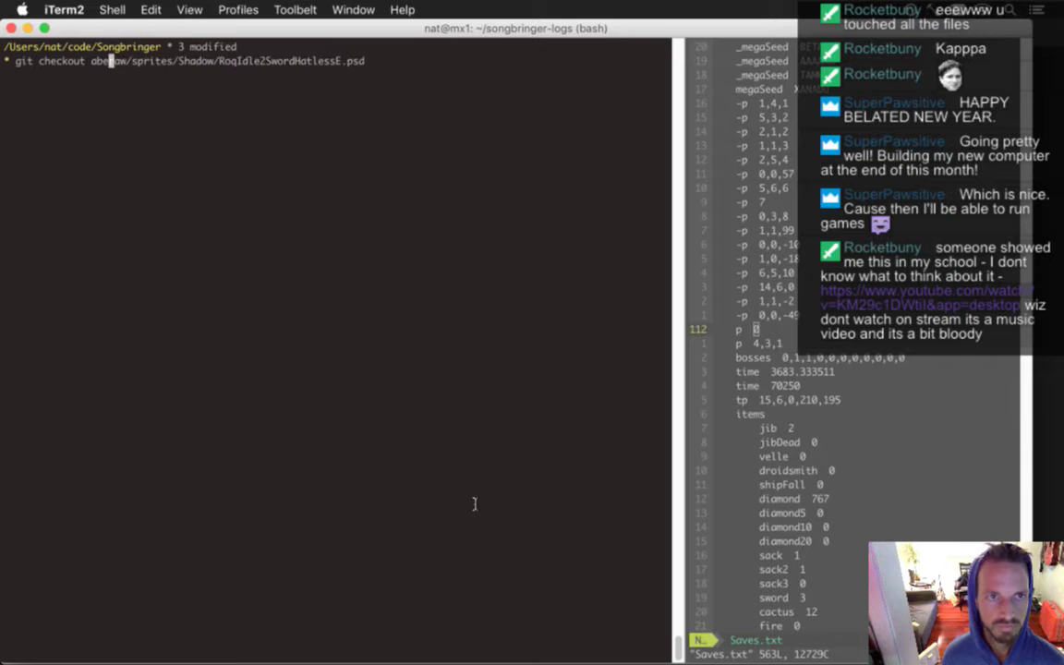
key("Return")
Run git checkout on raw/sprites/Shadow/RoqIdle2SwordN.psd without a commit hash
key("Up")
key("BackSpace")
key("BackSpace")
key("BackSpace")
key("BackSpace")
key("BackSpace")
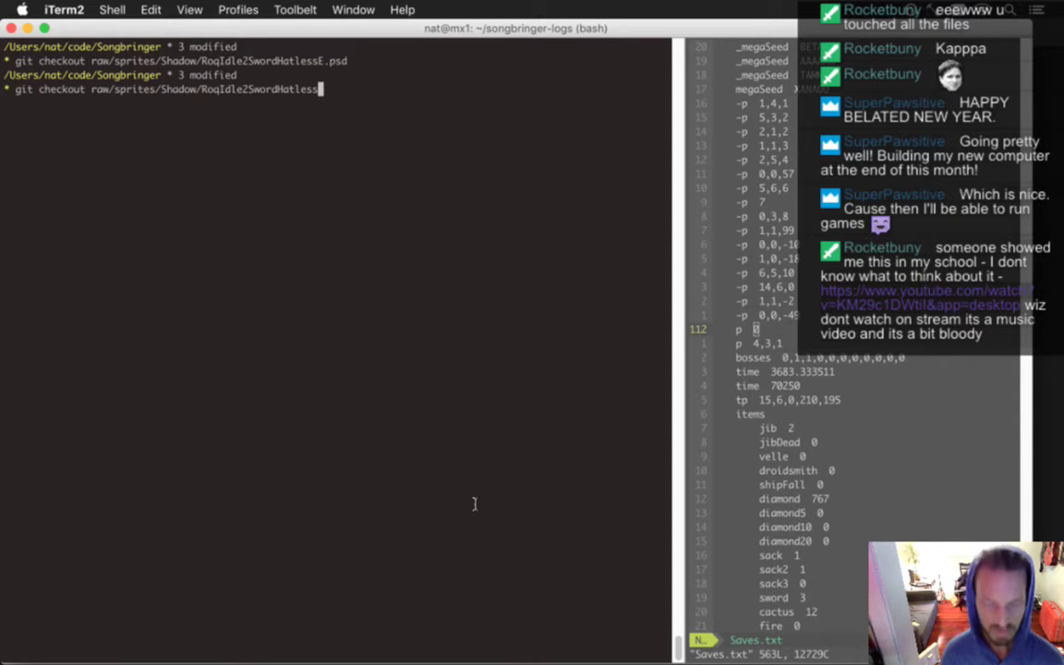
type("N.")
key("BackSpace")
key("BackSpace")
key("BackSpace")
key("BackSpace")
key("BackSpace")
key("BackSpace")
key("BackSpace")
key("BackSpace")
key("BackSpace")
key("Tab")
key("Tab")
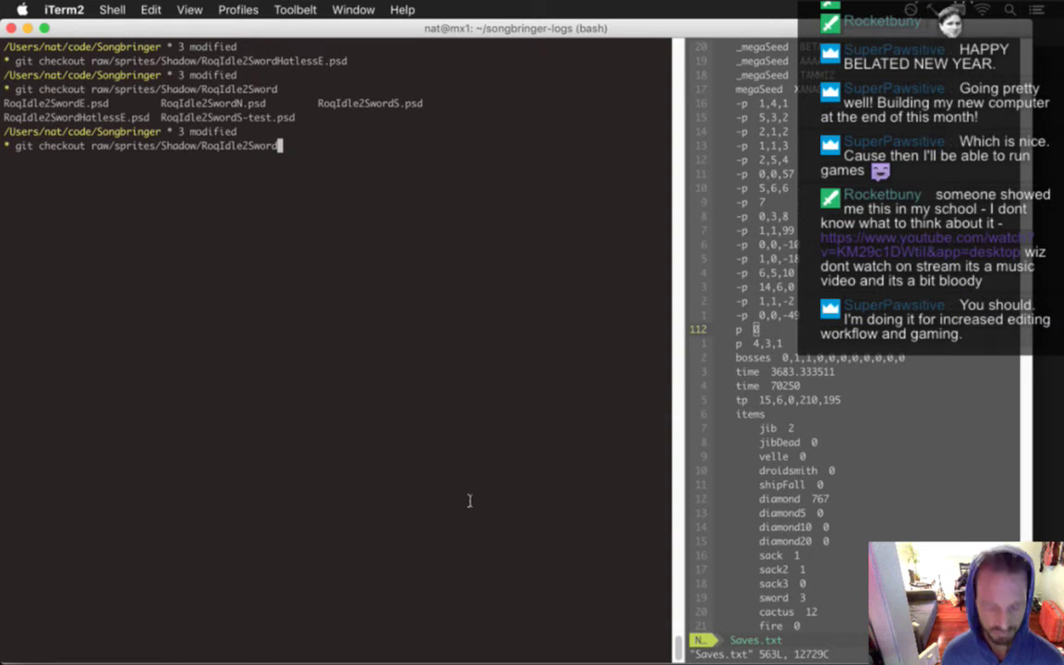
type("N")
key("Tab")
key("Return")
Run git checkout on raw/sprites/Shadow/RoqIdle2SwordS.psd without a commit hash
key("Up")
key("BackSpace")
key("Left")
key("Left")
key("Left")
key("BackSpace")
type("S")
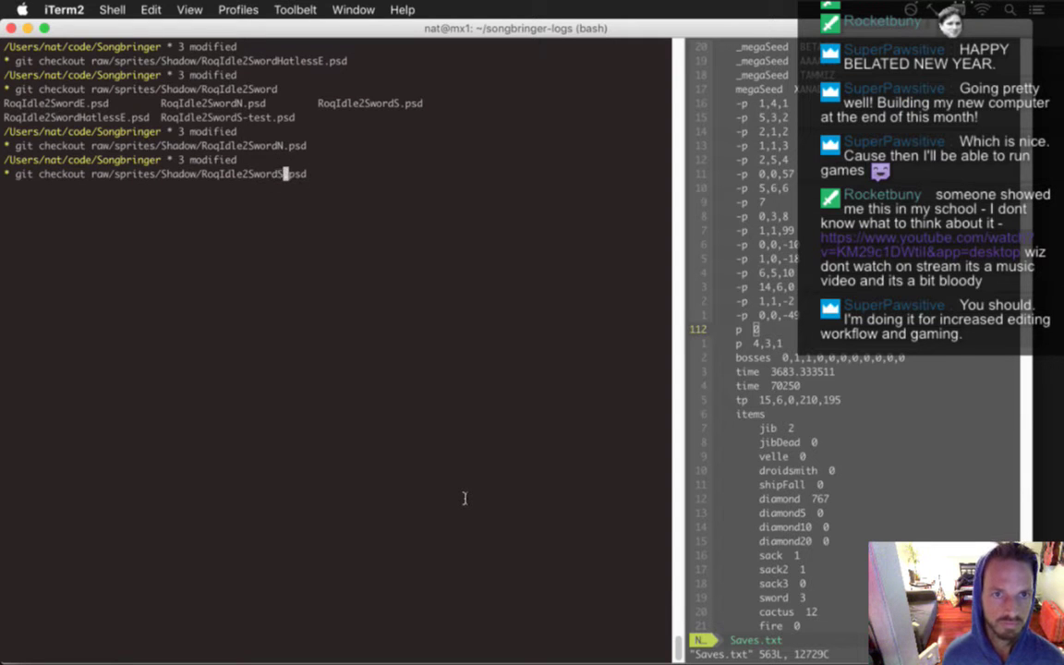
key("Return")
Run git checkout on raw/sprites/Shadow/RoqIdle2SwordE.psd without a commit hash and check the repository status with gs
key("Up")
key("Left")
key("Left")
key("Left")
key("Left")
key("BackSpace")
type("E")
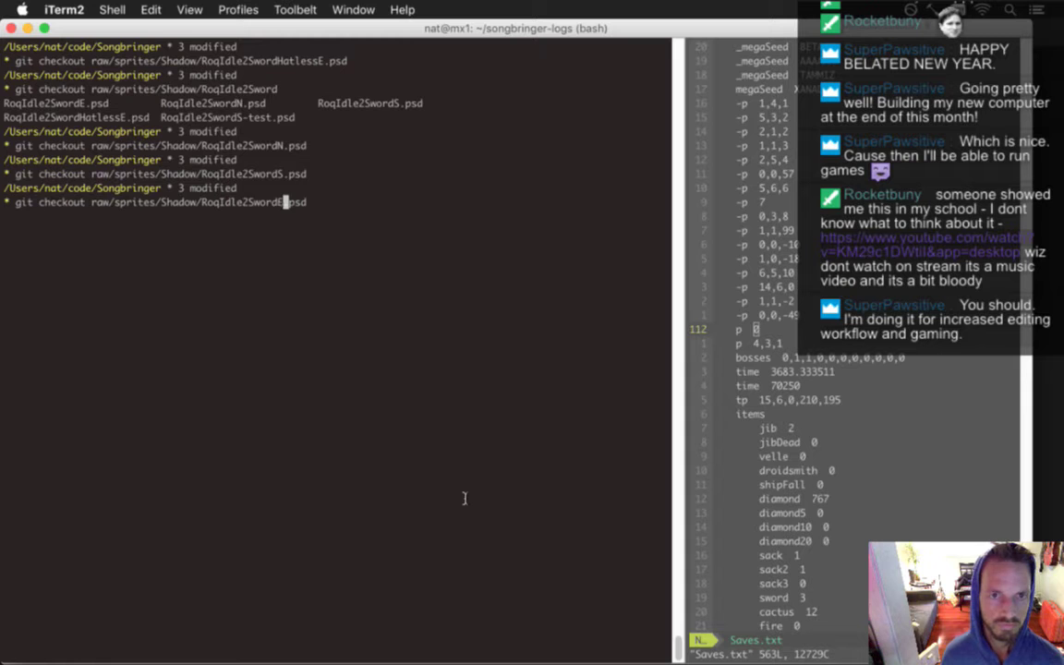
key("Return")
type("gs")
key("Return")
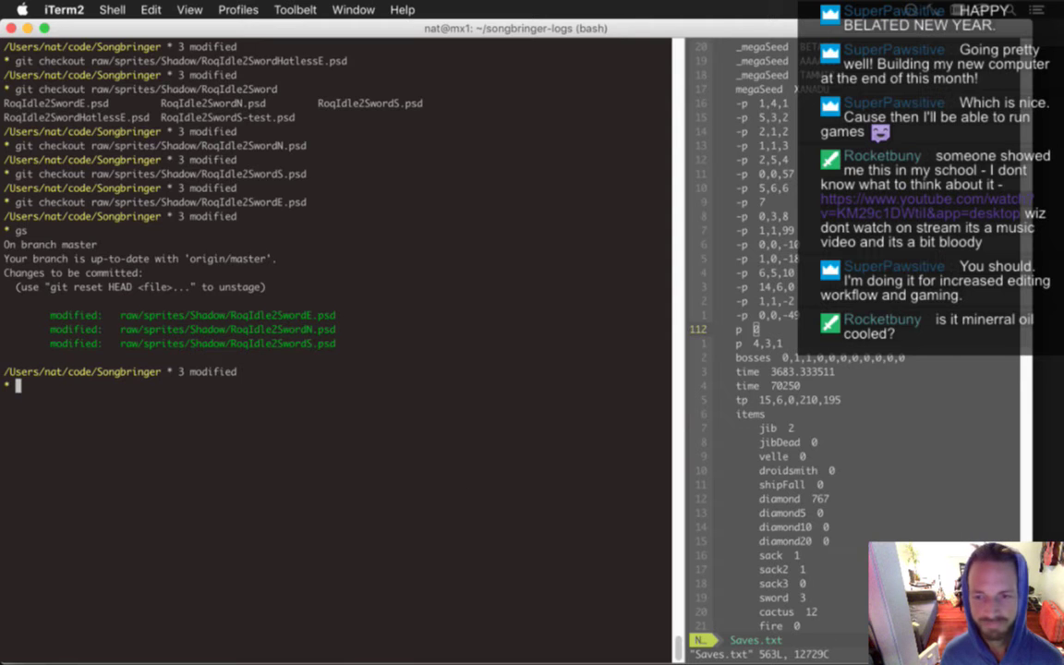
Switch to Adobe Photoshop CS6 with the hero sword sprite document in view
key("super+Tab")
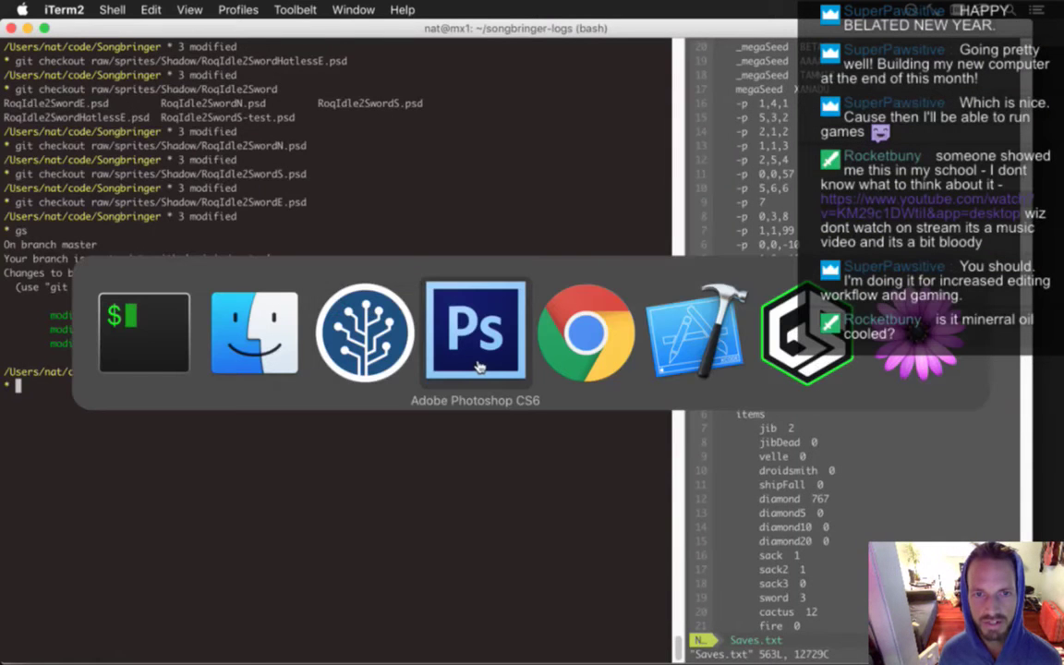
key("super+q")
left_click(423, 374)
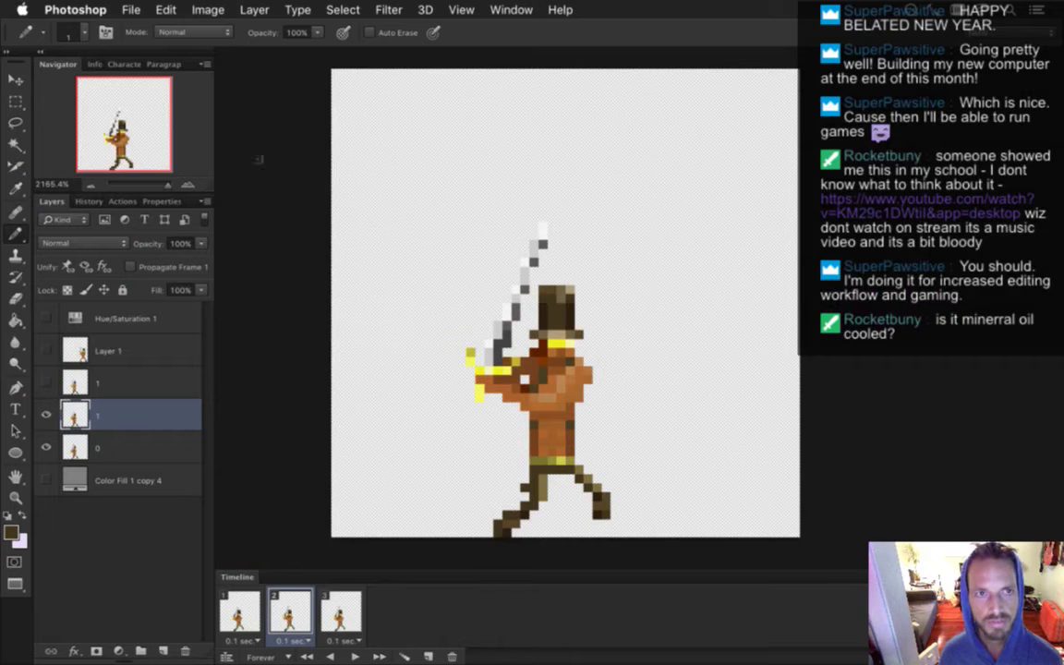
left_click(120, 8)
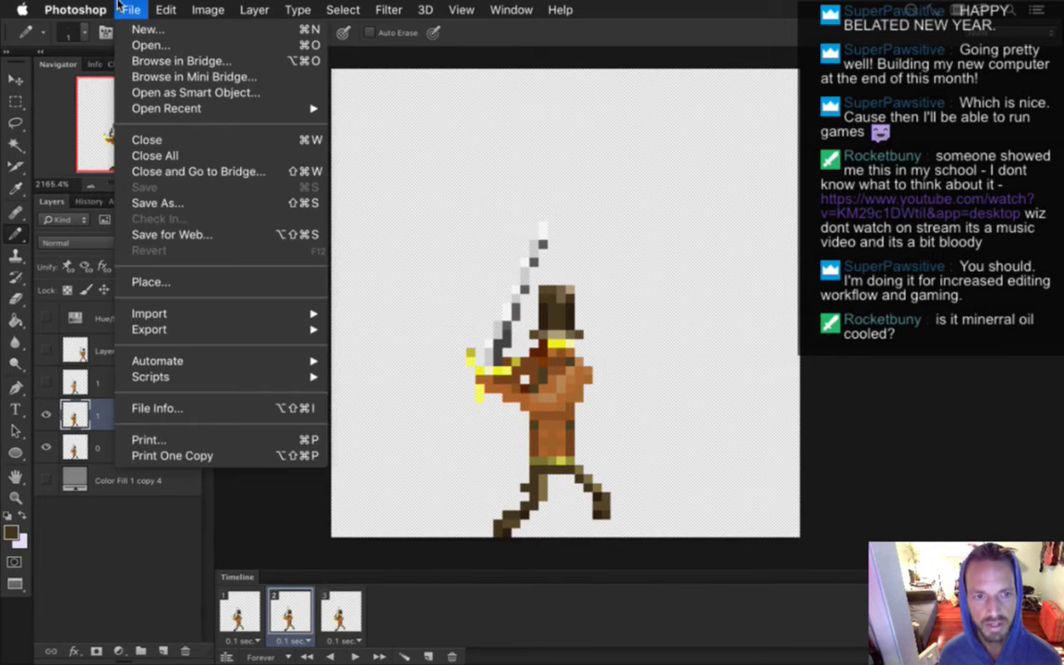
left_click(75, 545)
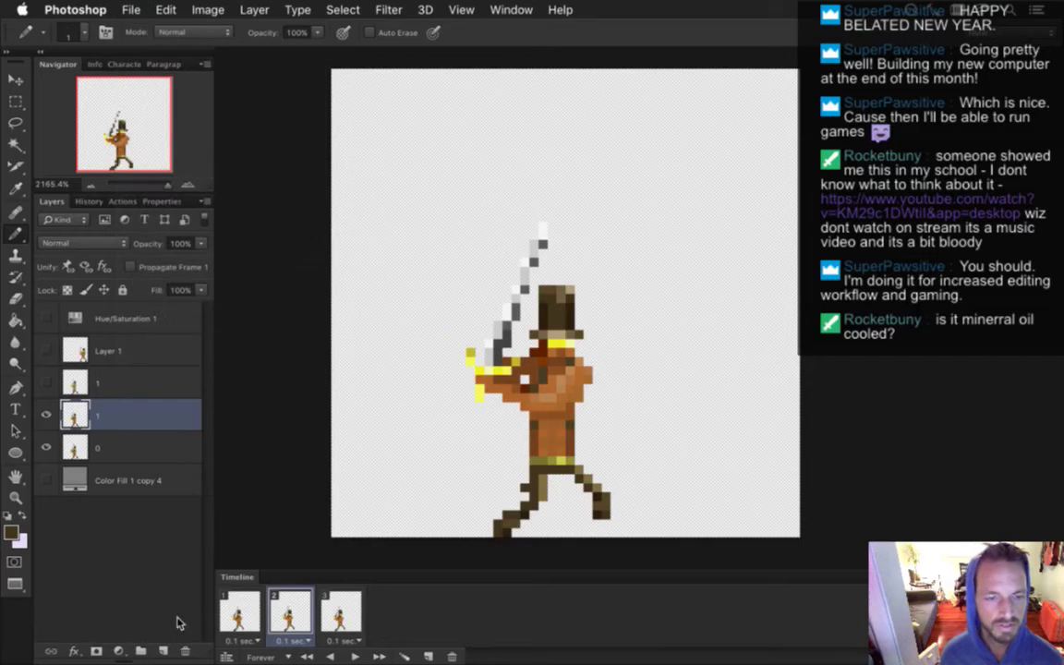
Show the recorded actions, collapse ShadowExport and examine the RoqDarker action's Color Range and Hue/Saturation steps
left_click(117, 201)
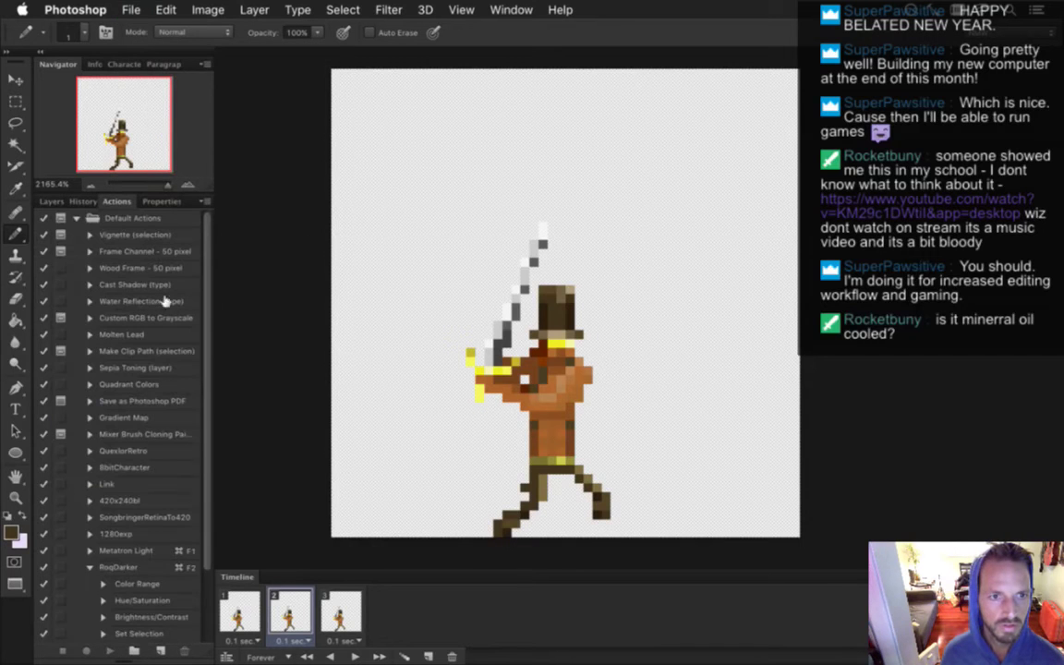
scroll(192, 517, "down", 5)
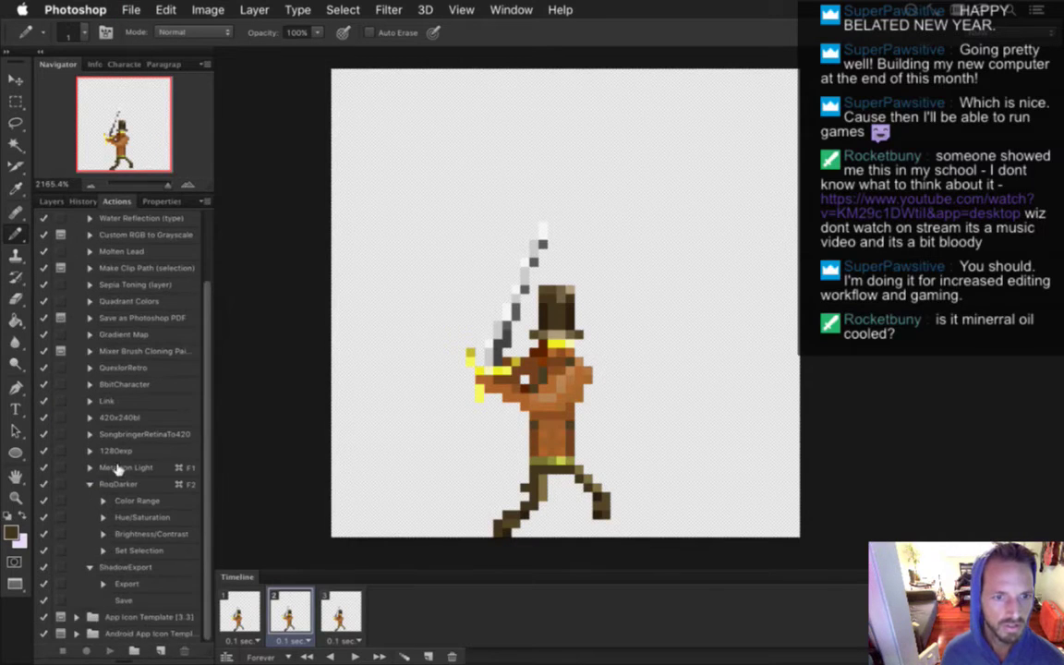
left_click(89, 567)
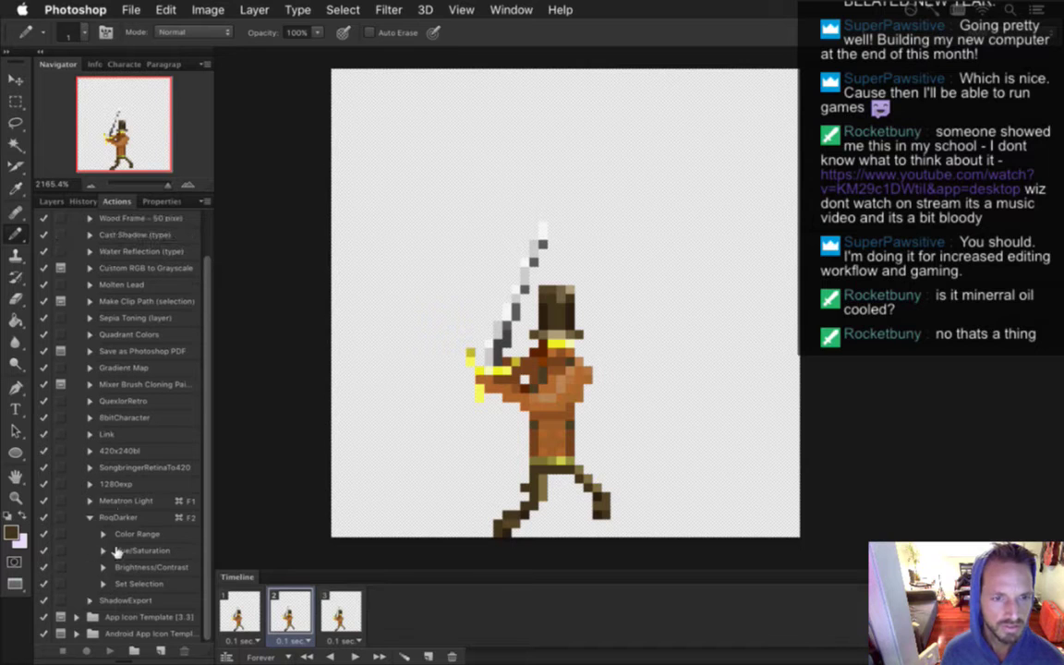
left_click(124, 518)
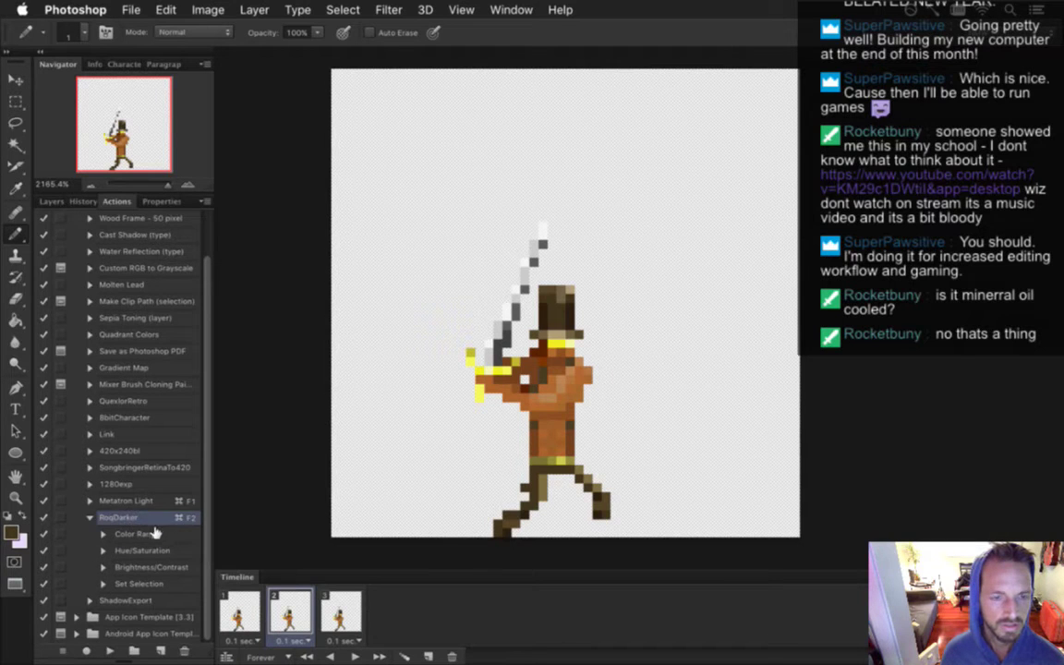
left_click(152, 534)
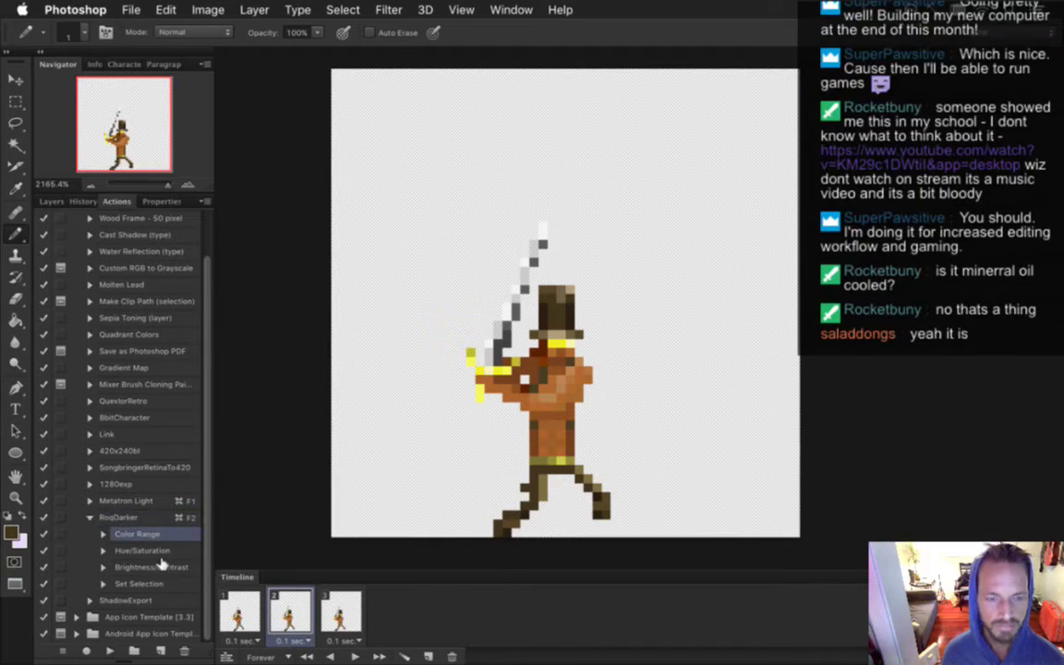
left_click(159, 550)
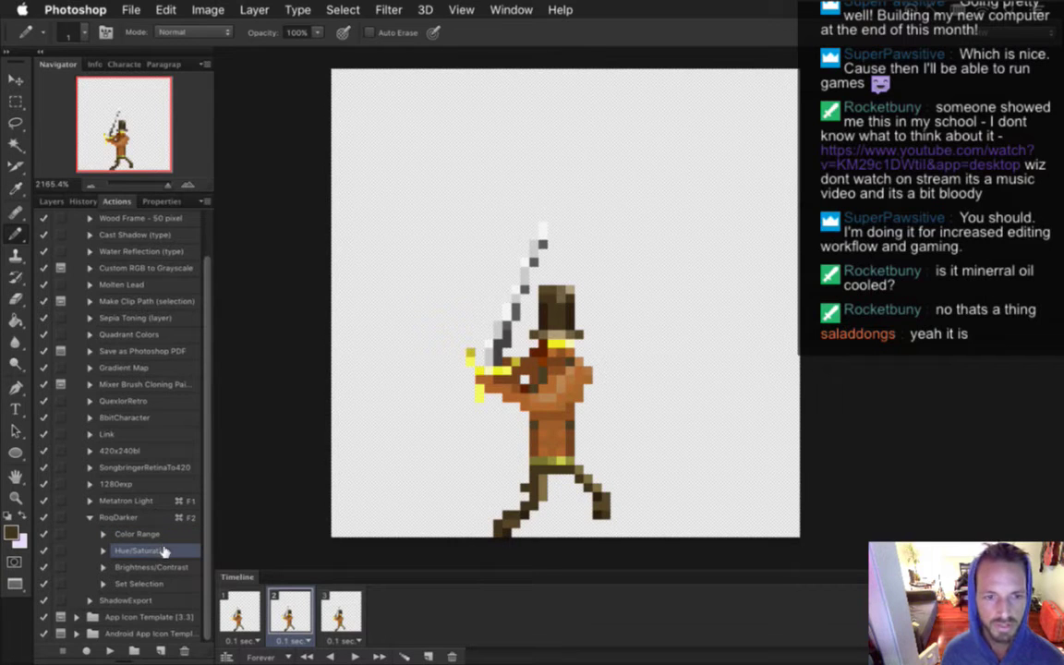
Examine the Color Range settings recorded in the RoqDarker action and its place among the default actions
left_click(161, 567)
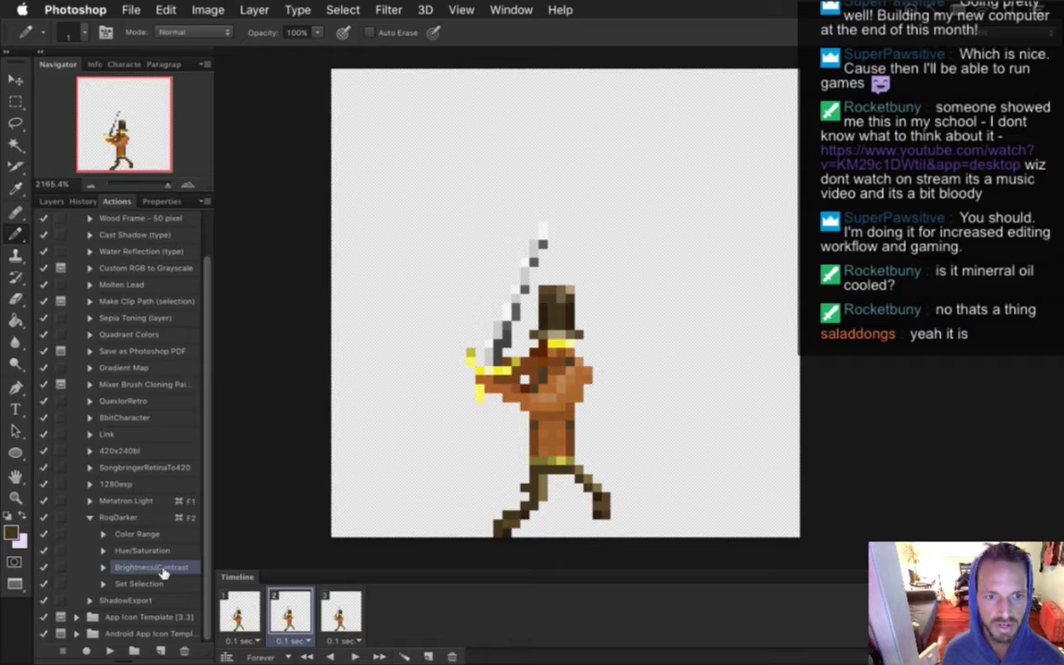
left_click(103, 534)
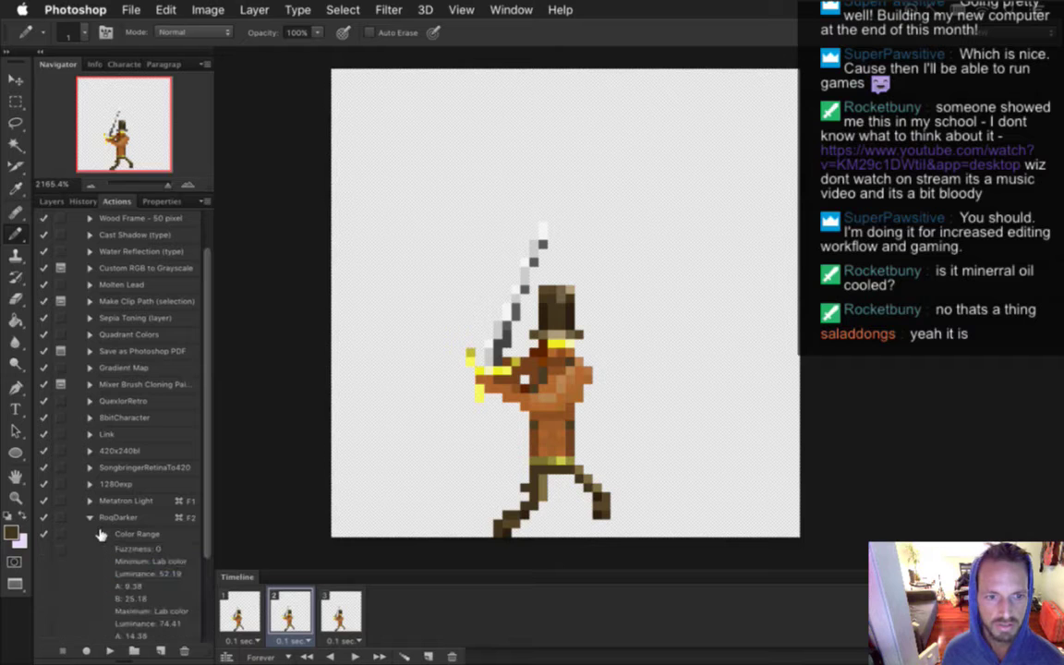
scroll(196, 517, "down", 3)
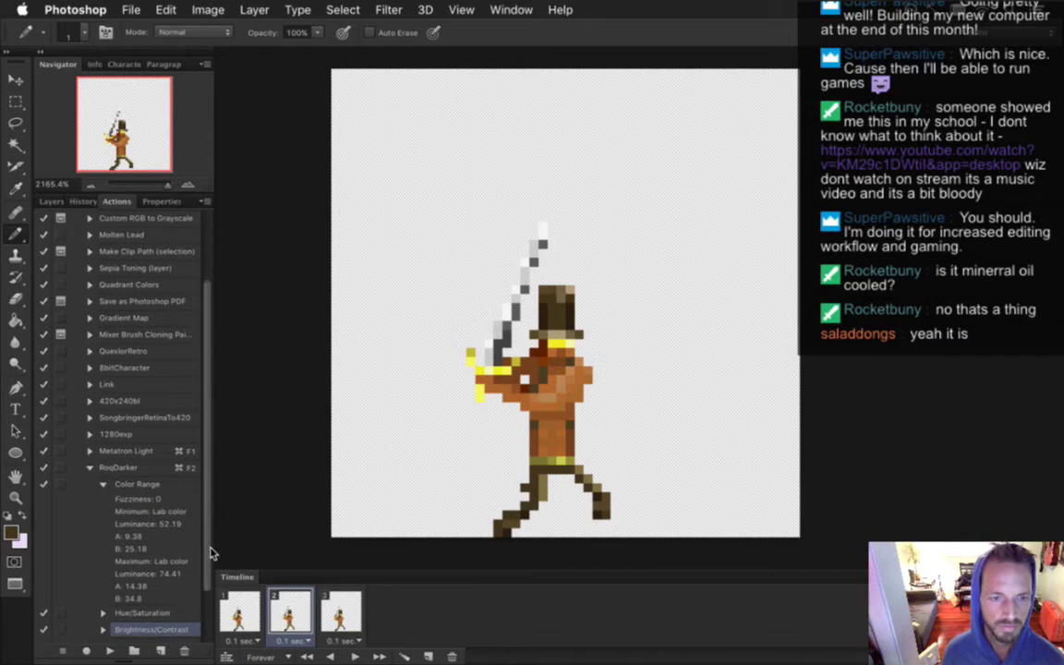
scroll(211, 553, "down", 3)
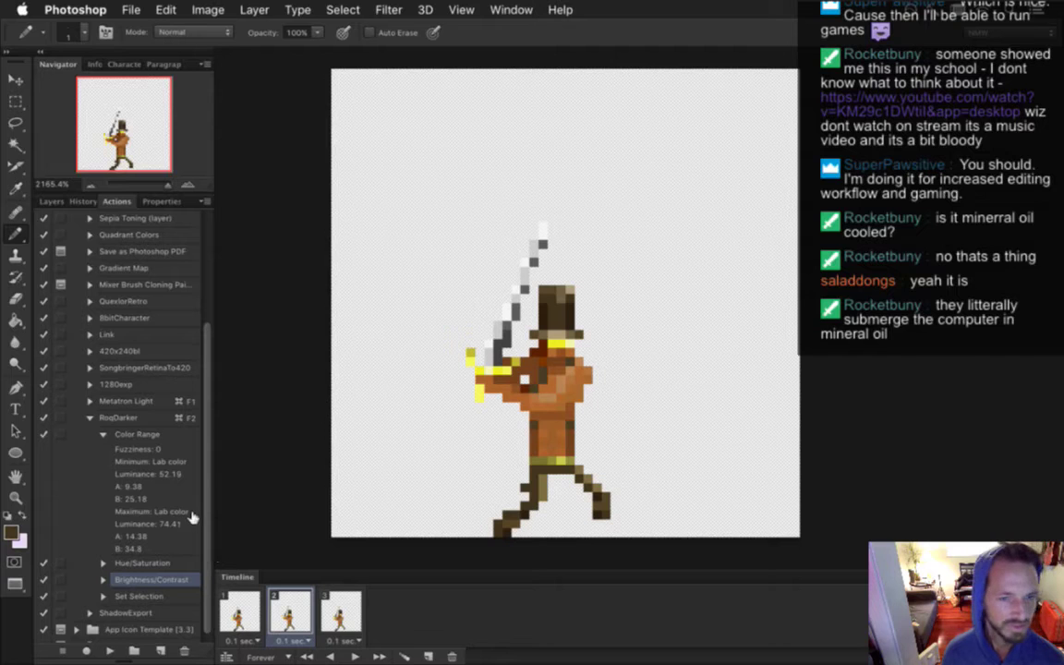
left_click(103, 433)
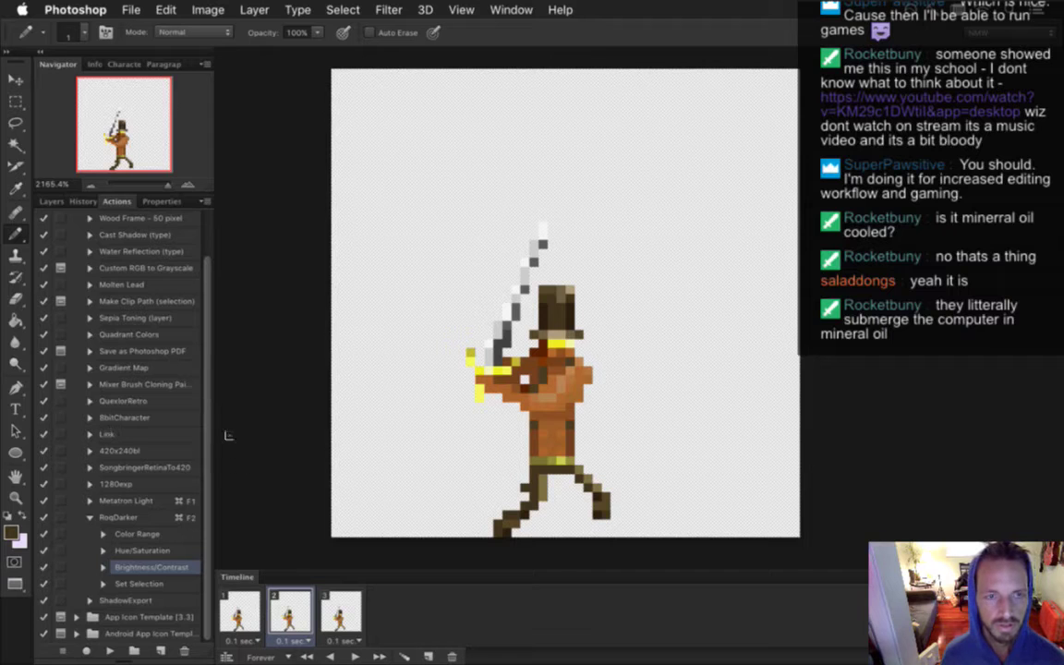
left_click_drag(207, 337, 204, 268)
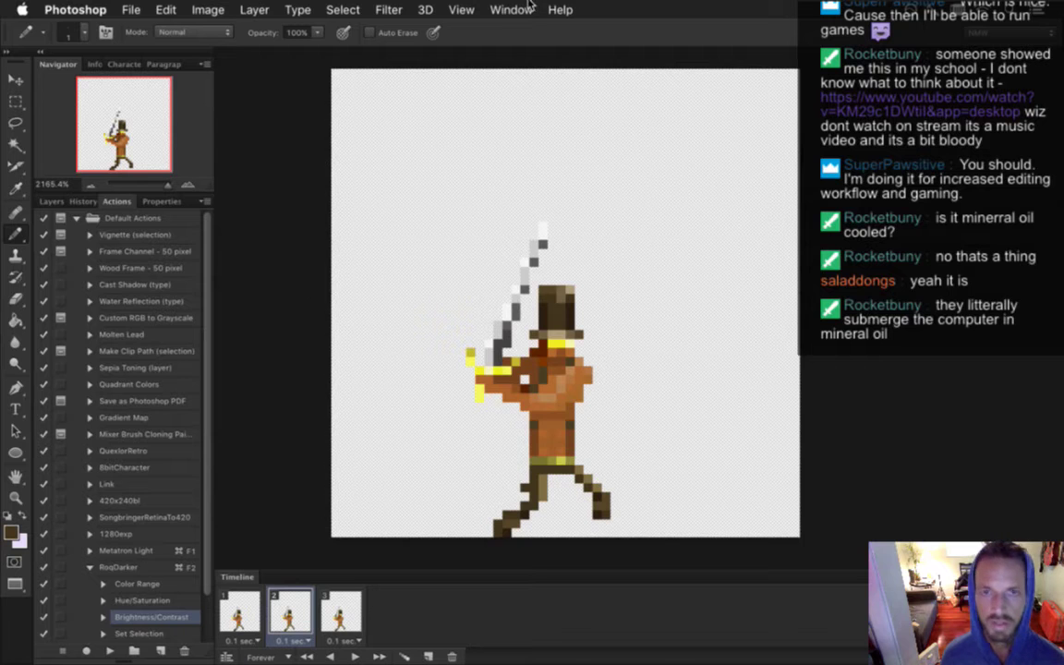
Switch to the open RoqIdle2SwordS.psd document and select its entire canvas
left_click(487, 9)
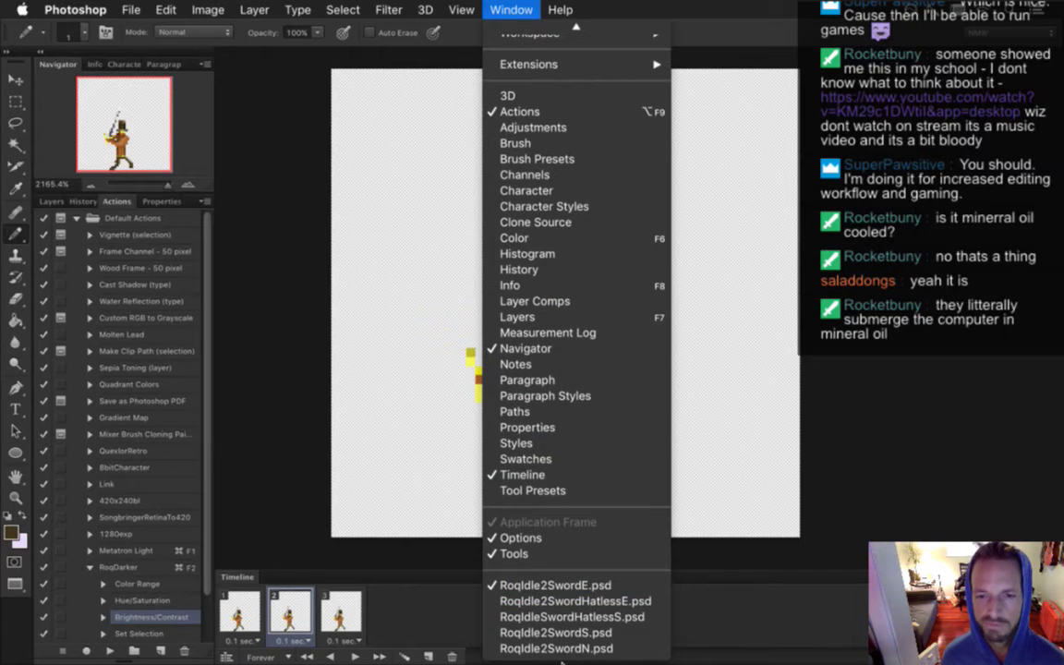
left_click(564, 633)
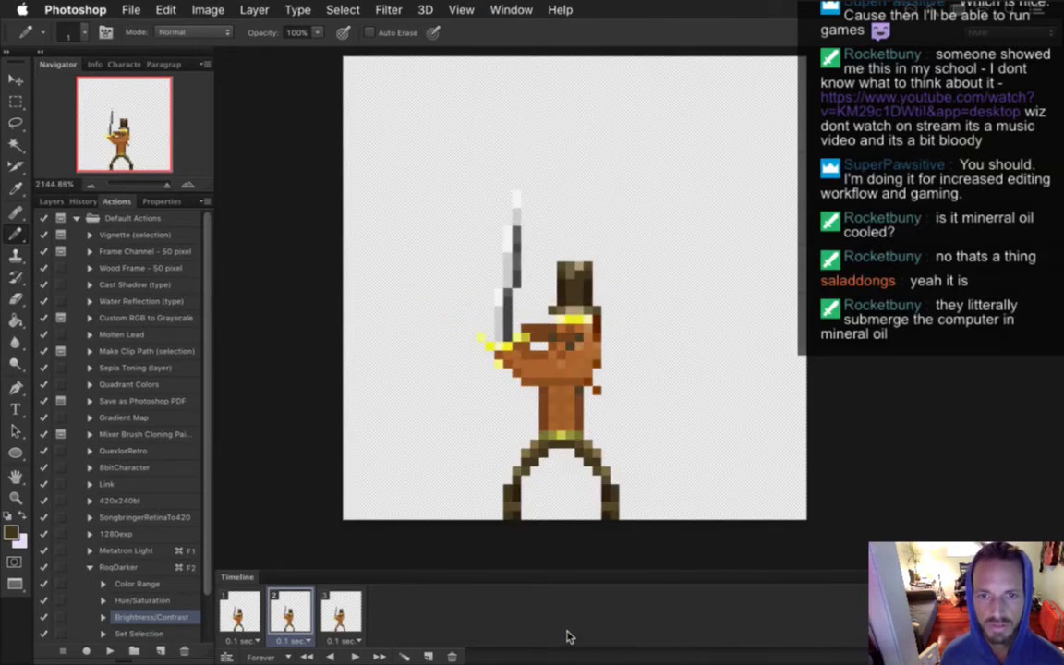
key("super+a")
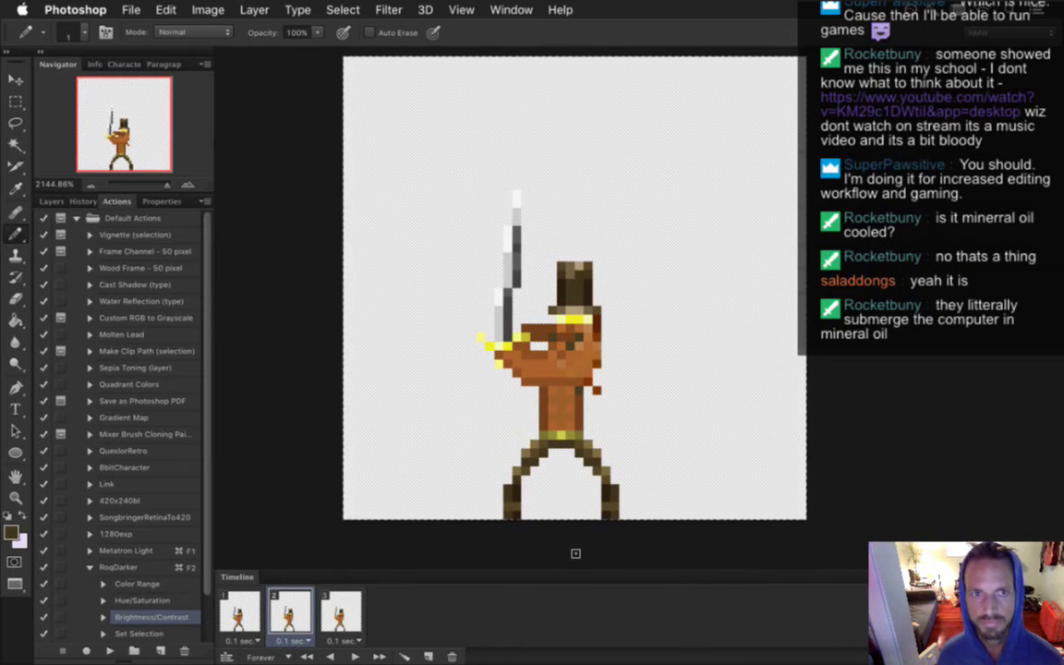
Go to the desktop in Finder, check the contents of the roq folder, and duplicate the folder there
key("F11")
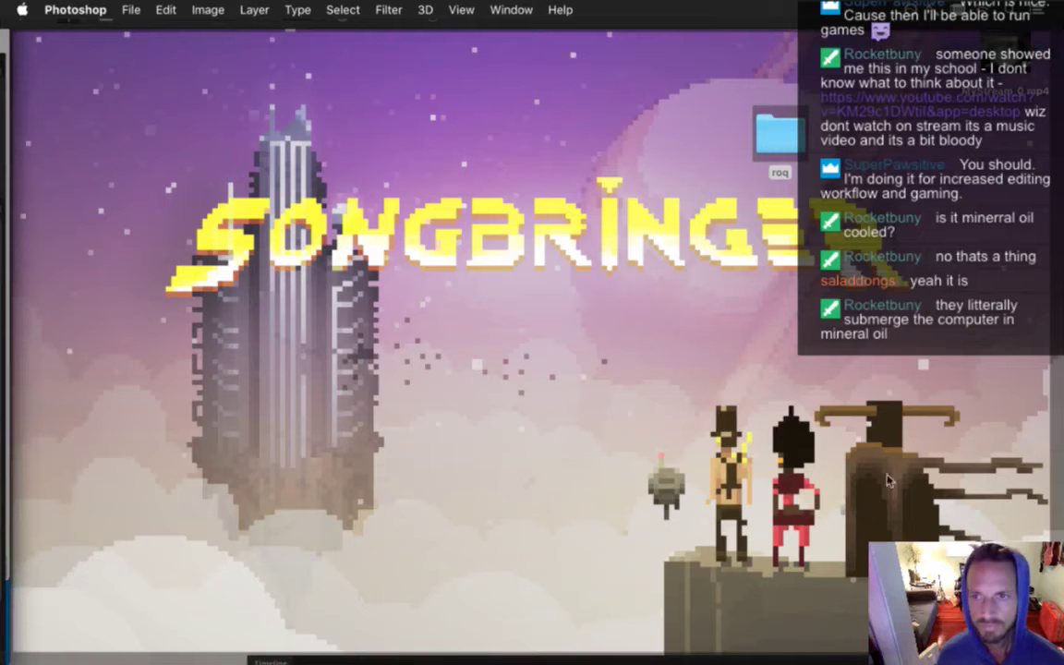
double_click(781, 134)
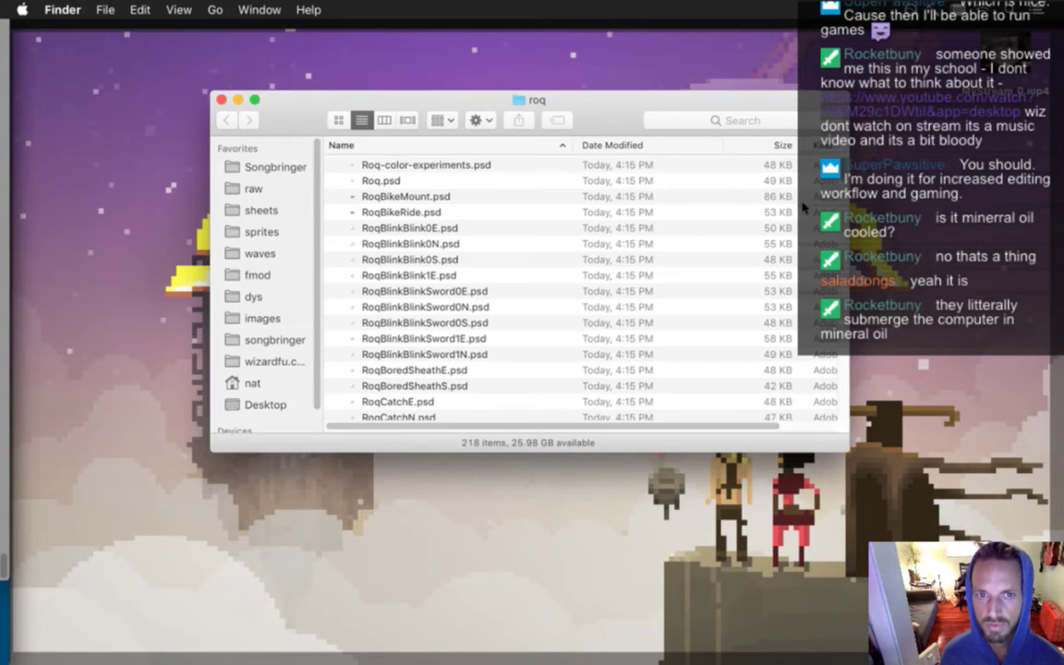
key("super+w")
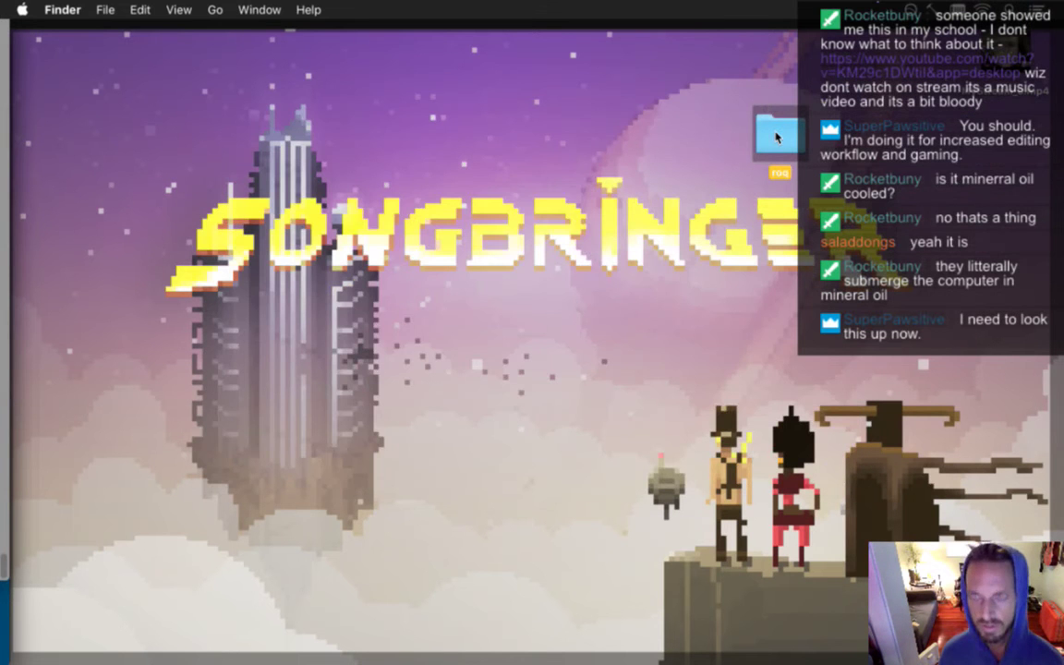
key("super+c")
key("super+v")
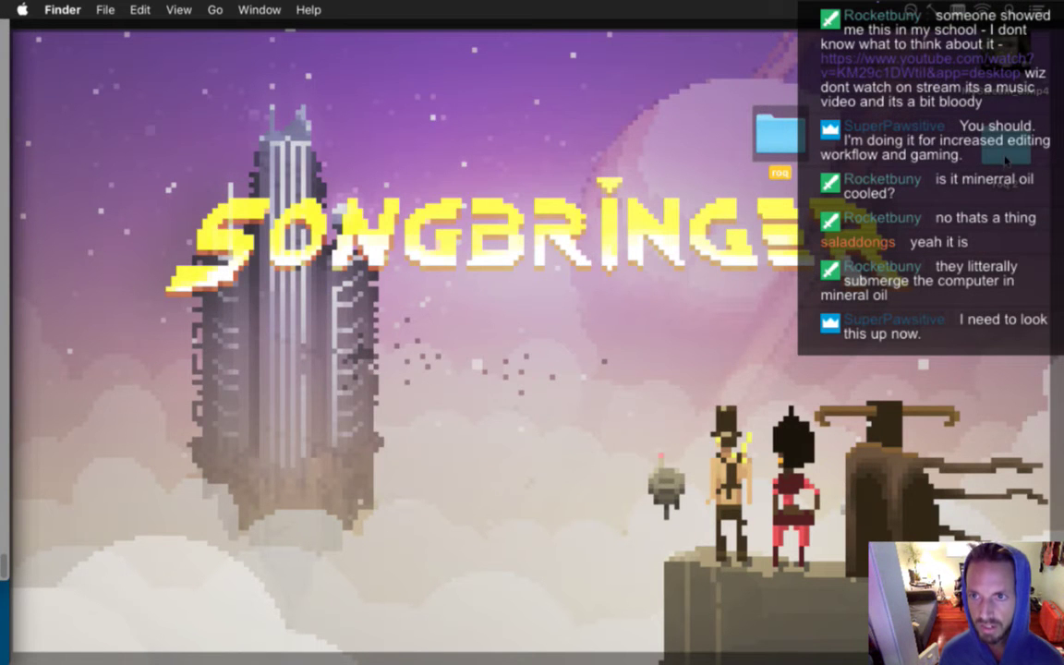
Open the original RoqIdle2SwordS.psd from the desktop roq folder in Photoshop and enlarge the sprite for viewing
double_click(783, 138)
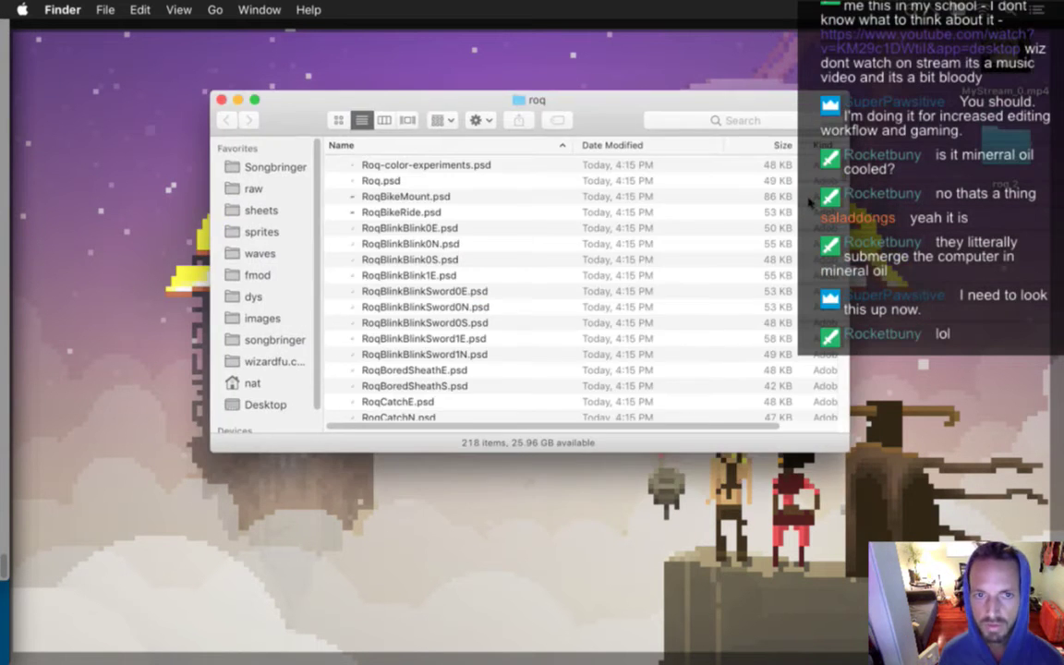
scroll(753, 184, "down", 10)
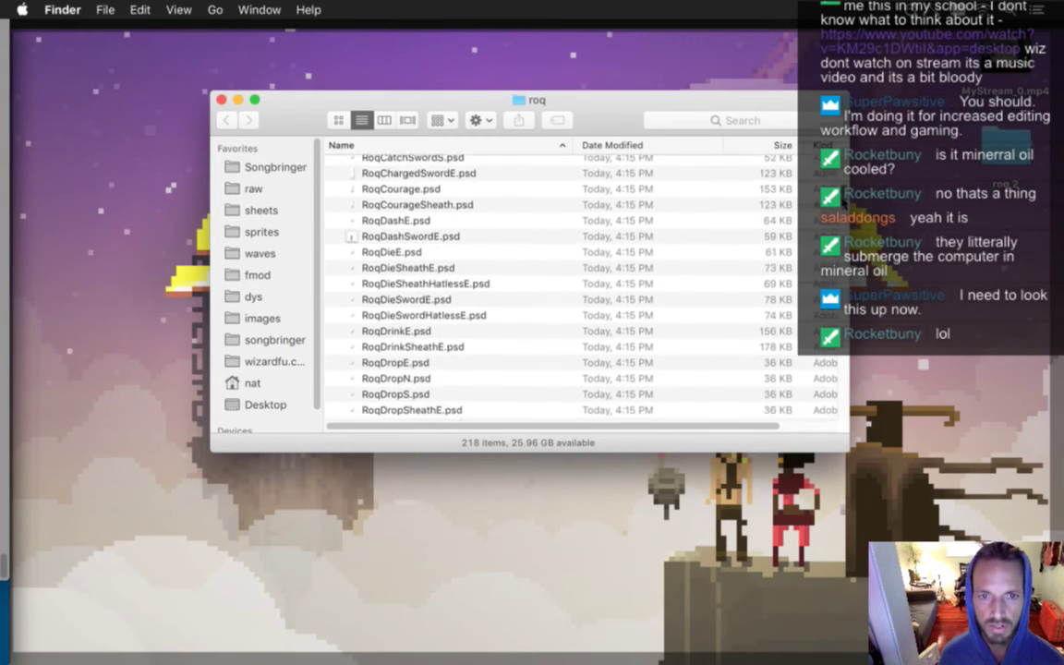
scroll(582, 287, "down", 1)
scroll(762, 236, "down", 10)
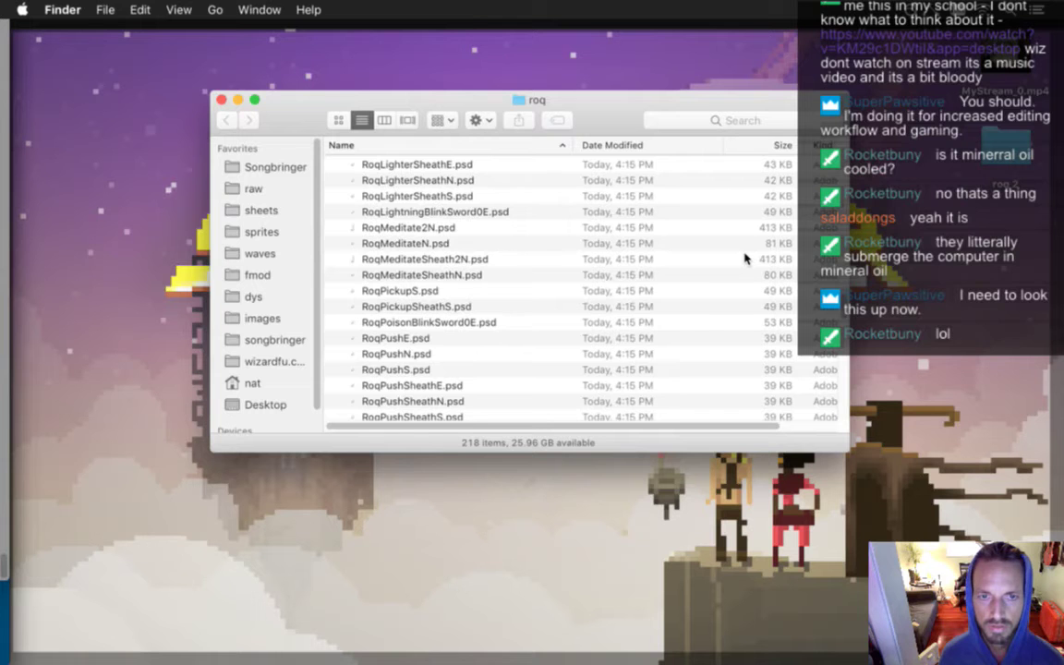
scroll(745, 258, "up", 5)
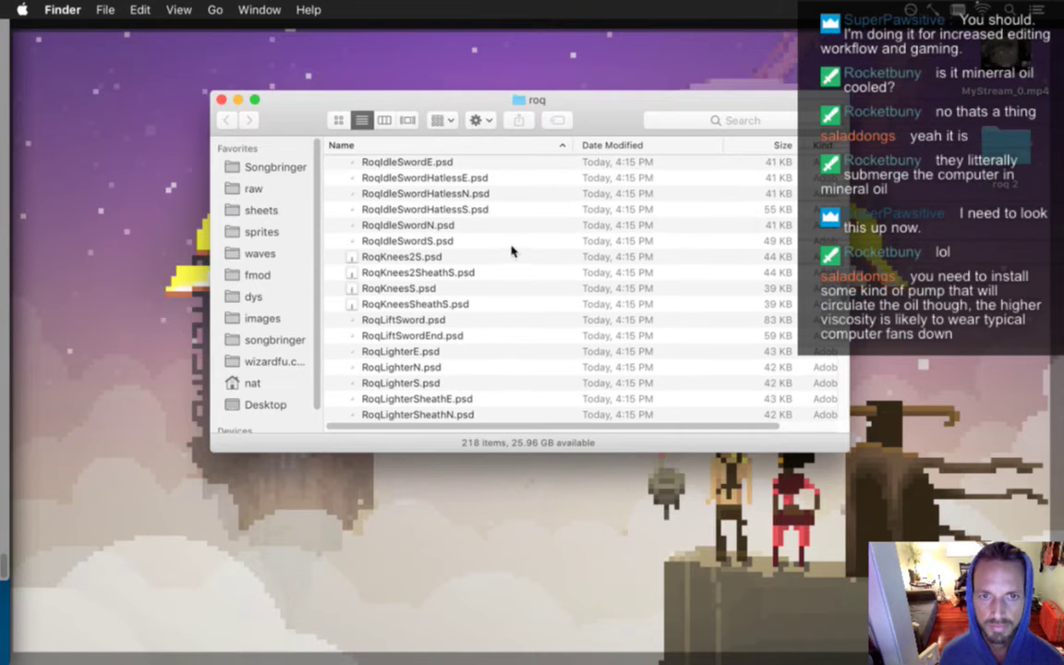
scroll(503, 249, "up", 4)
scroll(492, 249, "up", 3)
scroll(492, 250, "down", 3)
scroll(492, 250, "up", 4)
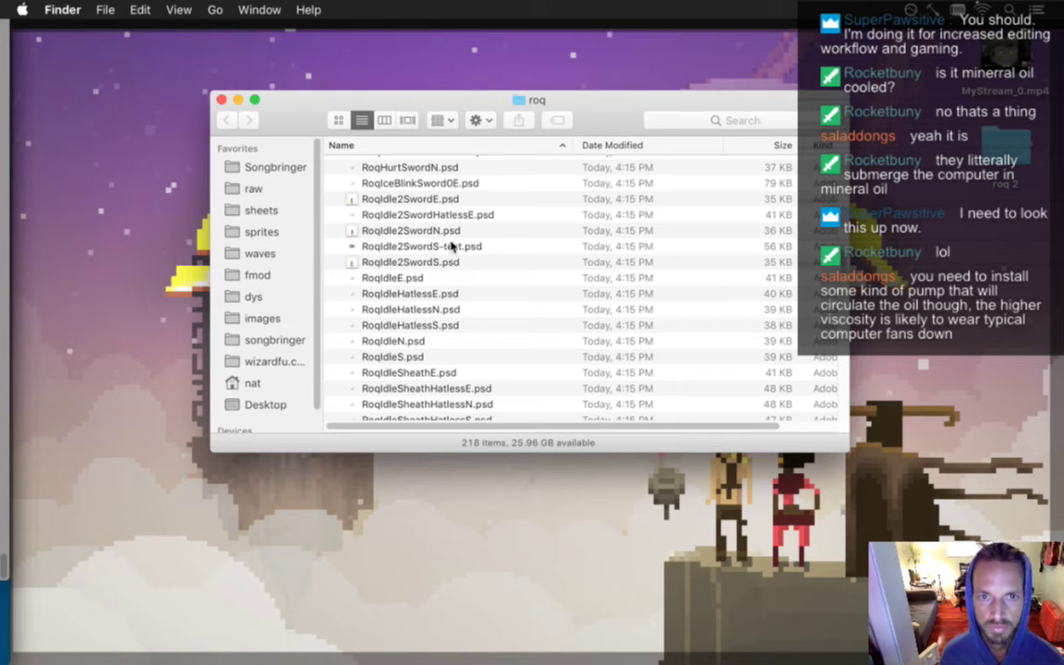
double_click(447, 263)
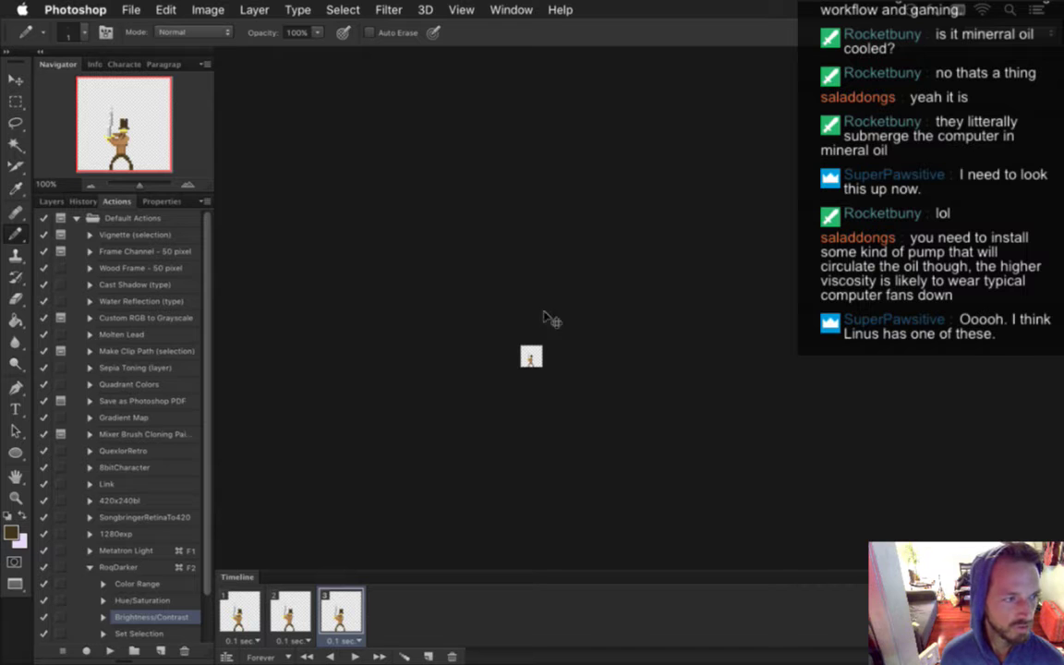
left_click_drag(558, 367, 697, 388)
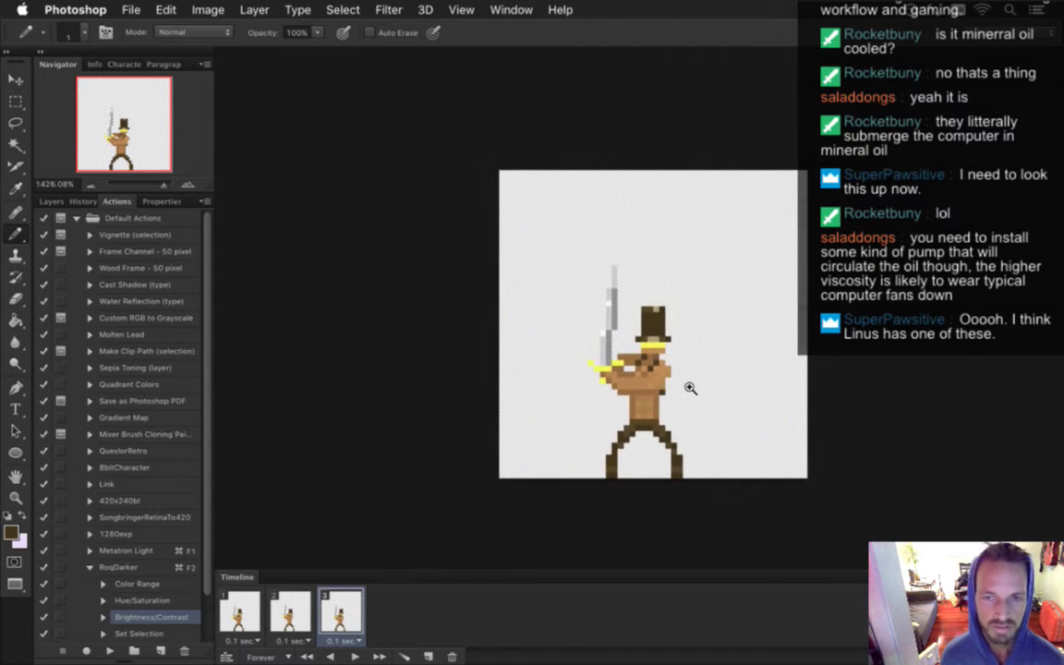
left_click_drag(682, 364, 620, 374)
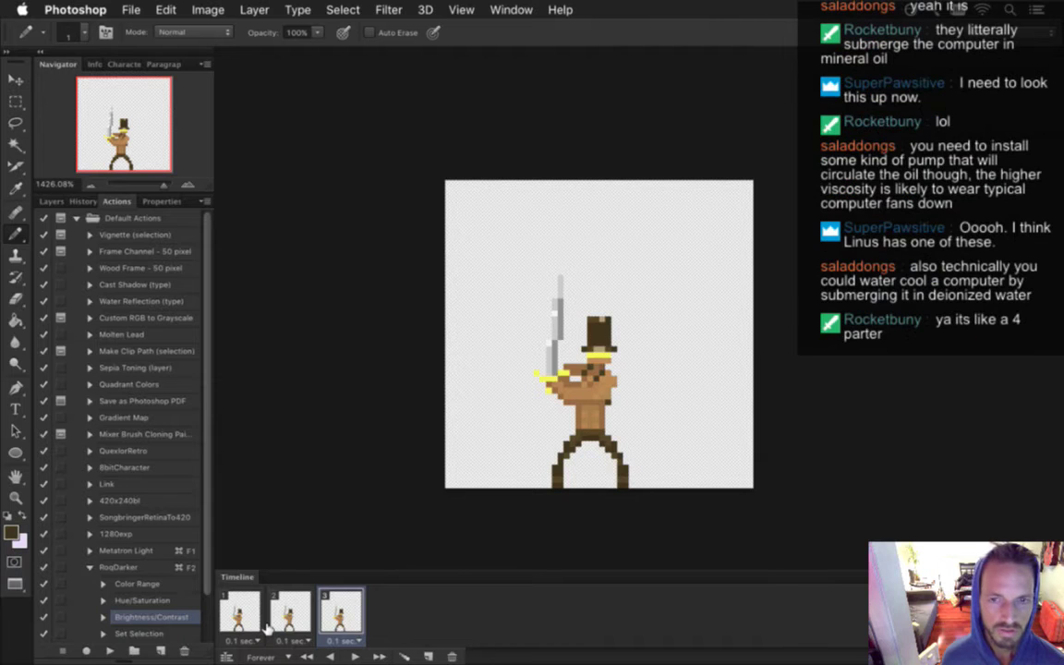
left_click_drag(529, 430, 563, 432)
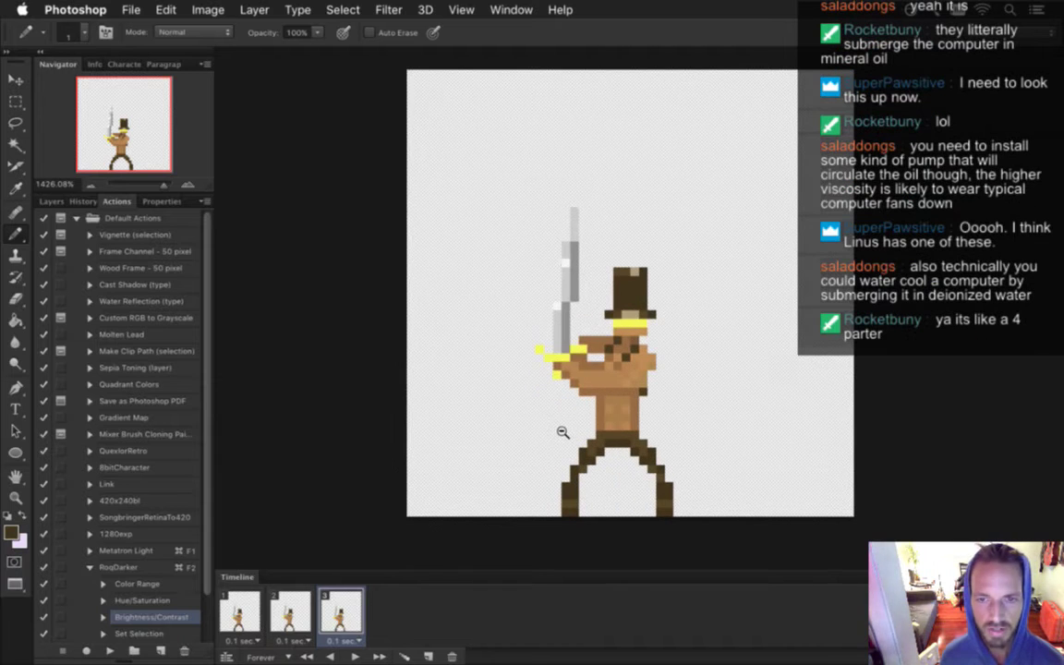
key("super+a")
key("Delete")
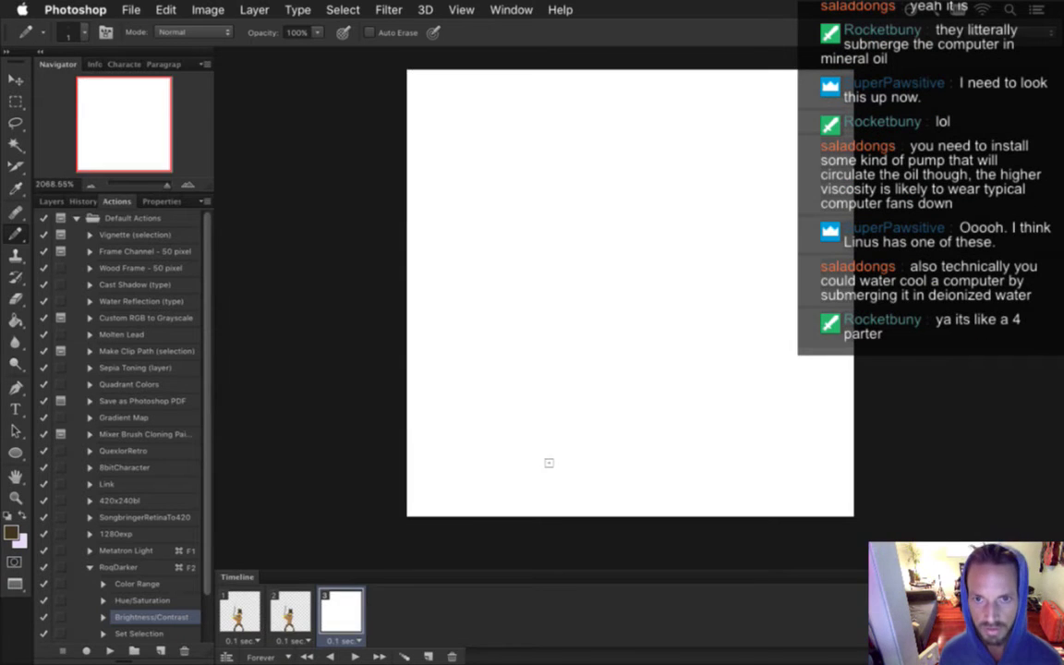
key("super+z")
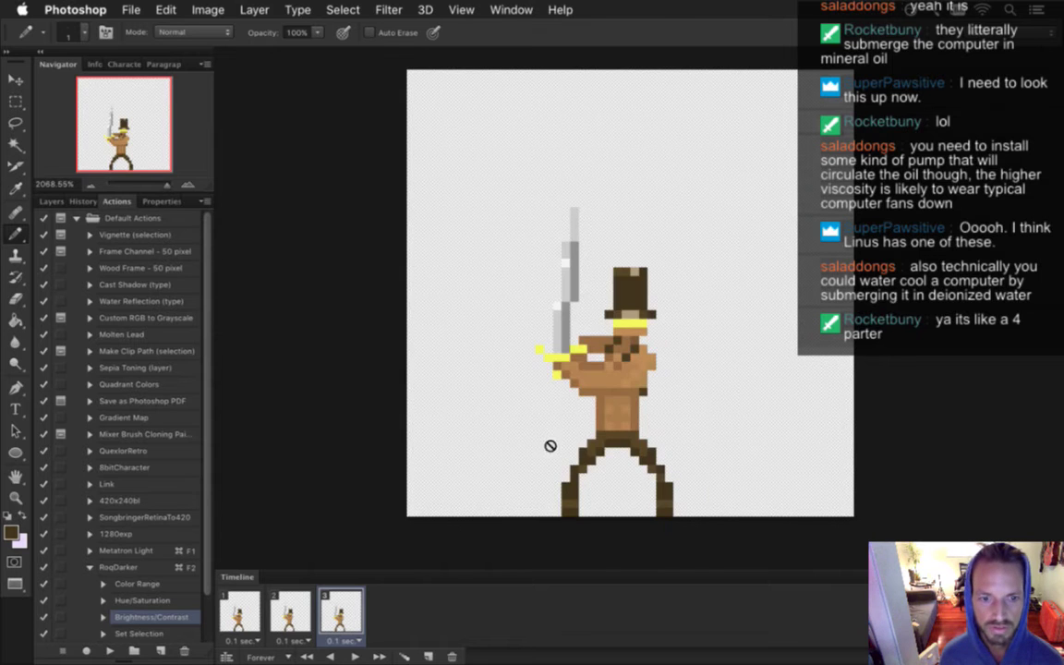
Copy the entire darker sprite from the other RoqIdle2SwordS.psd into the original file and move it clear of the lighter figure, on its left
left_click(511, 9)
left_click(581, 621)
key("super+a")
key("super+c")
left_click(511, 10)
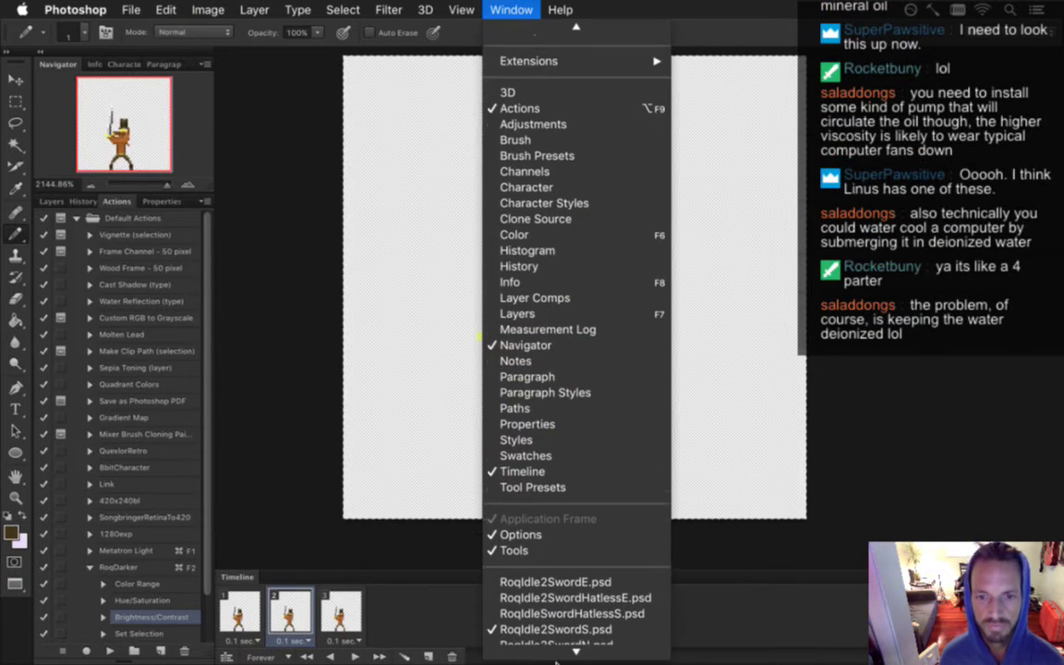
left_click(564, 650)
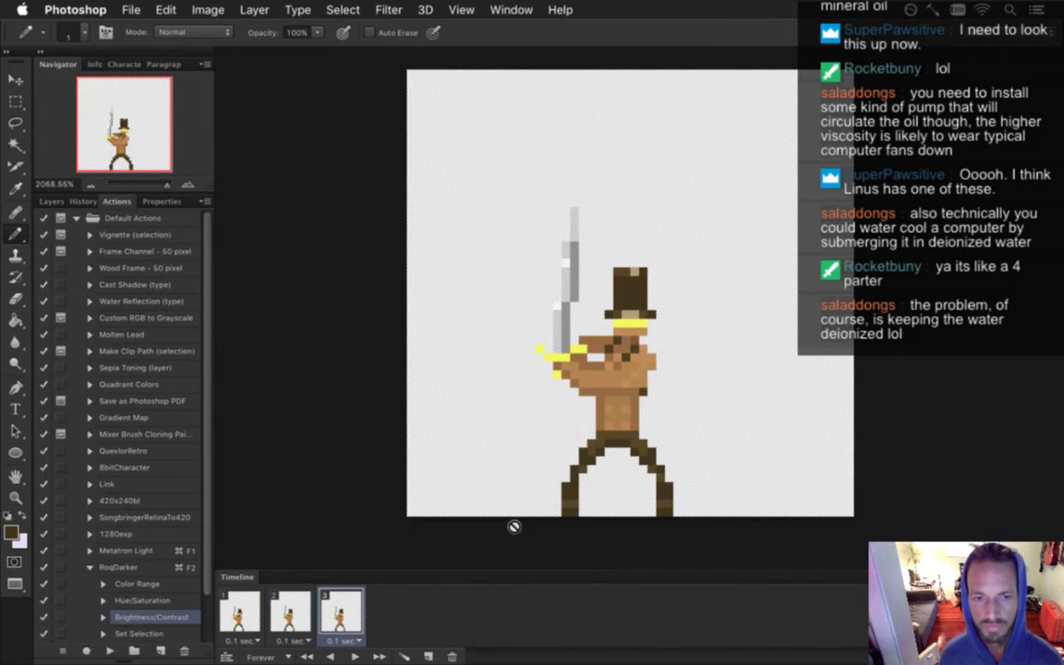
key("super+v")
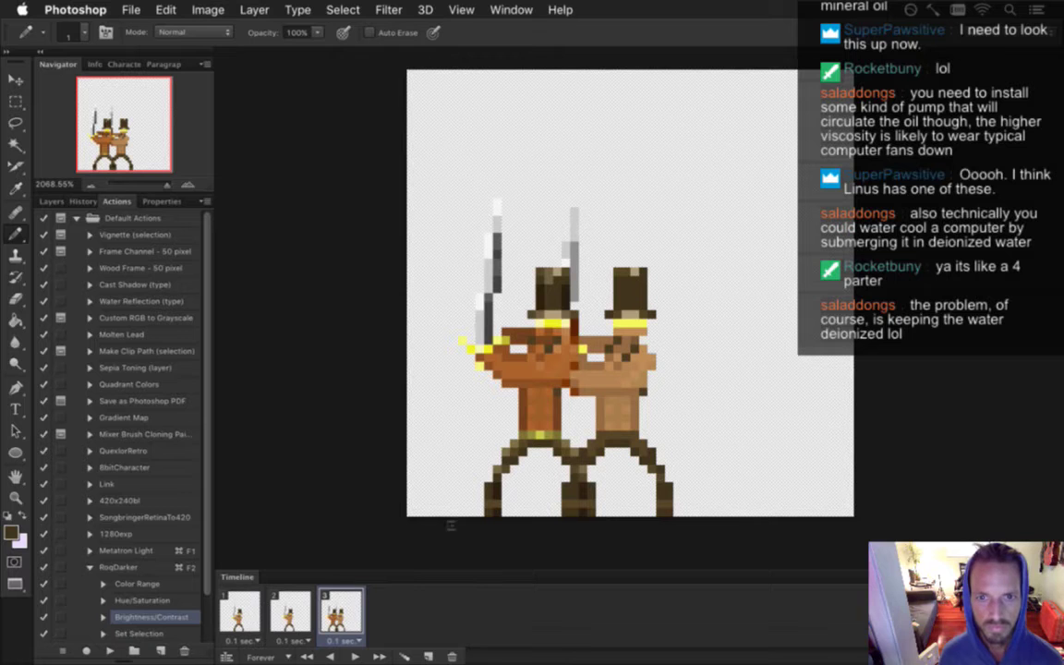
key("v")
left_click_drag(513, 282, 494, 306)
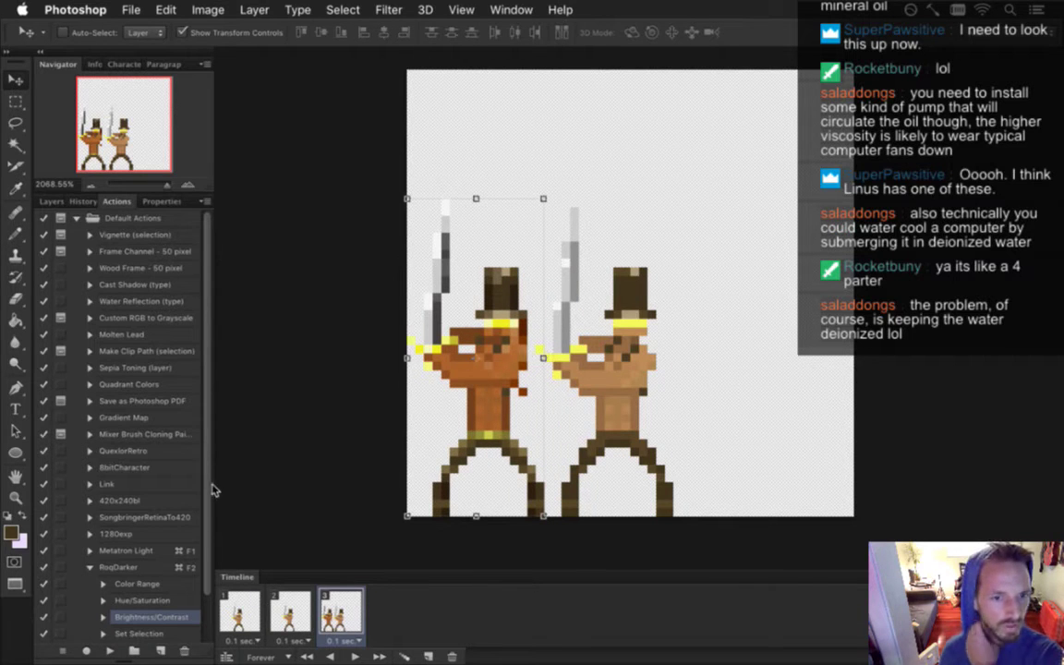
Collapse the RoqDarker action and start recording a new action named RoqDarker2 in the Default Actions set
scroll(202, 545, "down", 3)
left_click(90, 517)
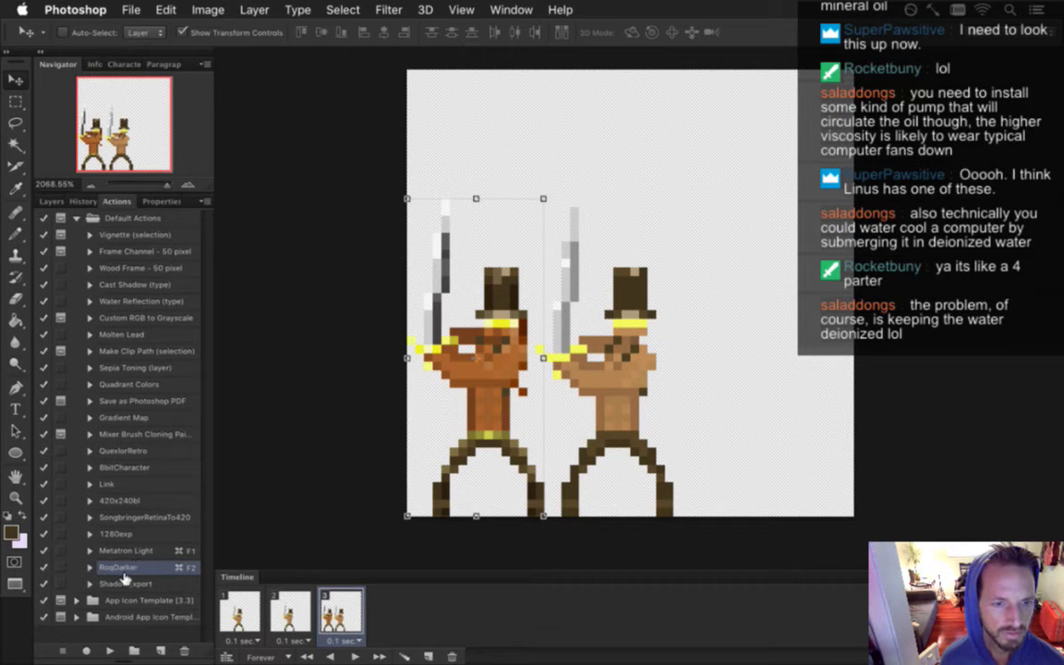
left_click(104, 584)
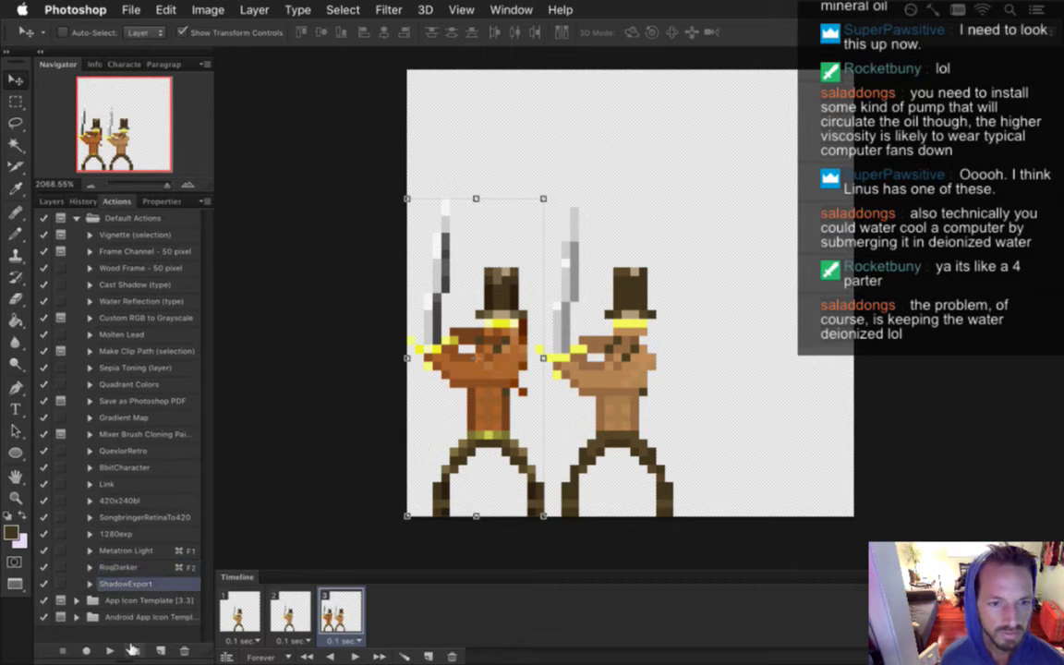
left_click(161, 652)
type("RoqDarker2")
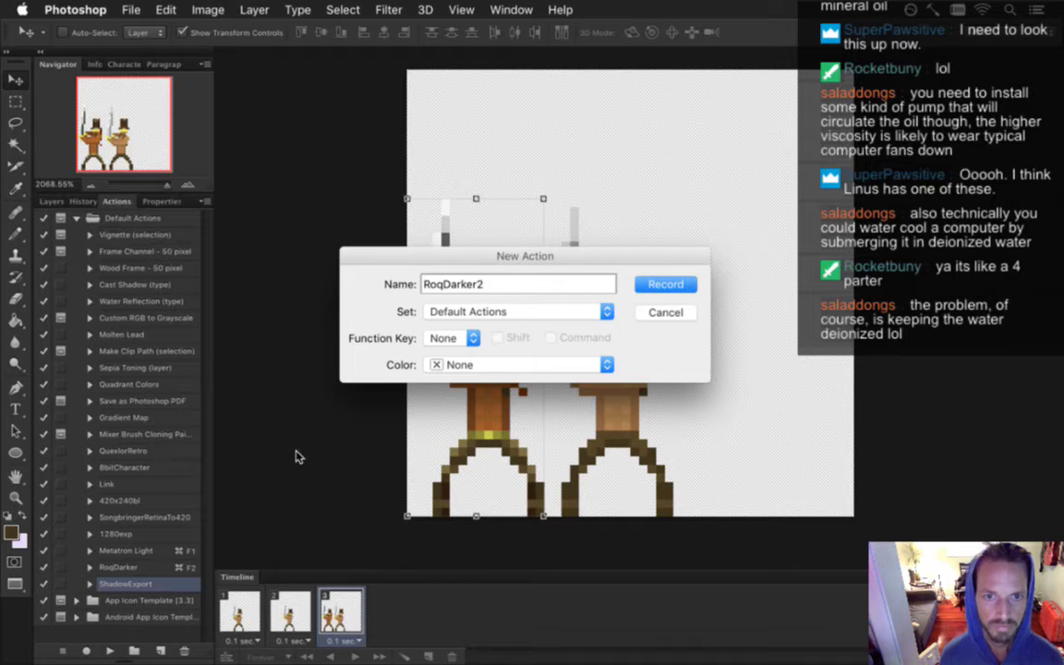
key("Return")
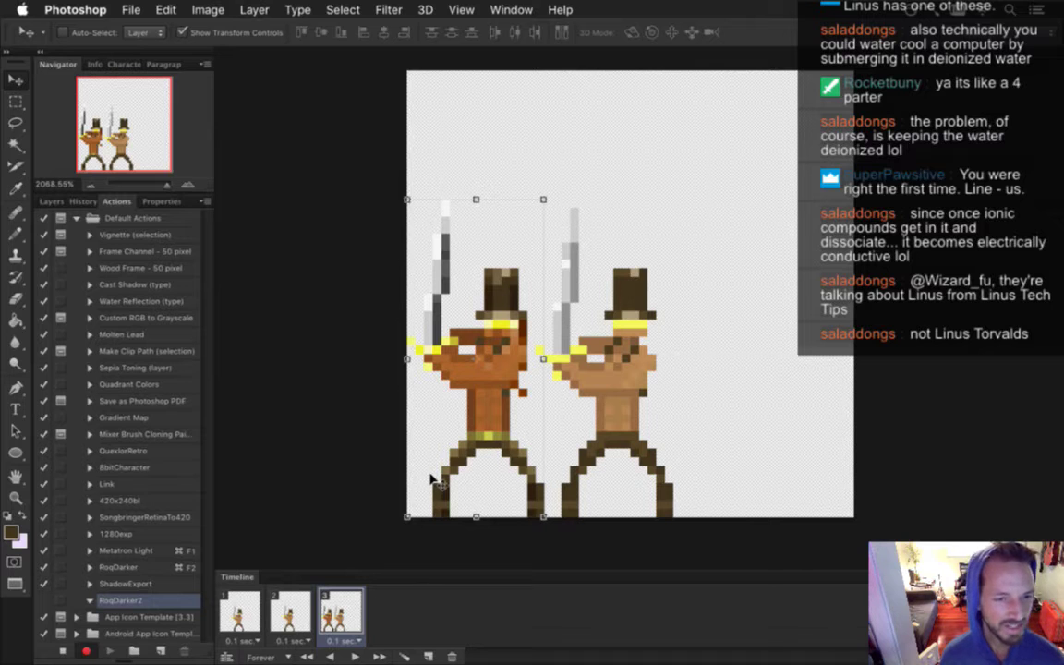
Rename the old RoqDarker action, the one assigned to F2, as RoqDarker-orig
left_click(119, 567)
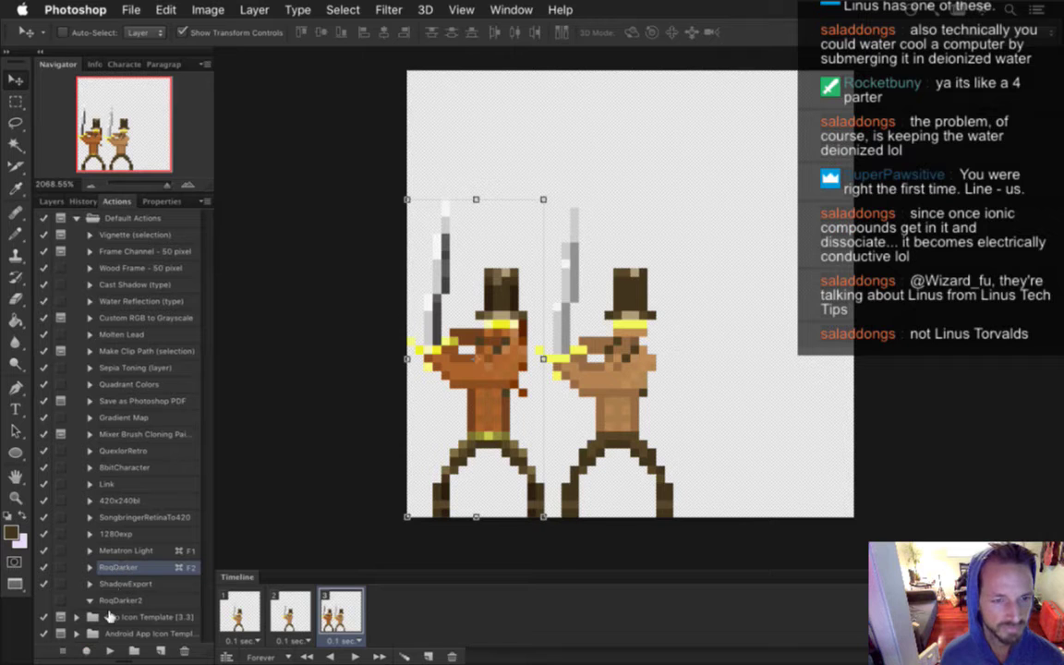
double_click(118, 568)
left_click(138, 567)
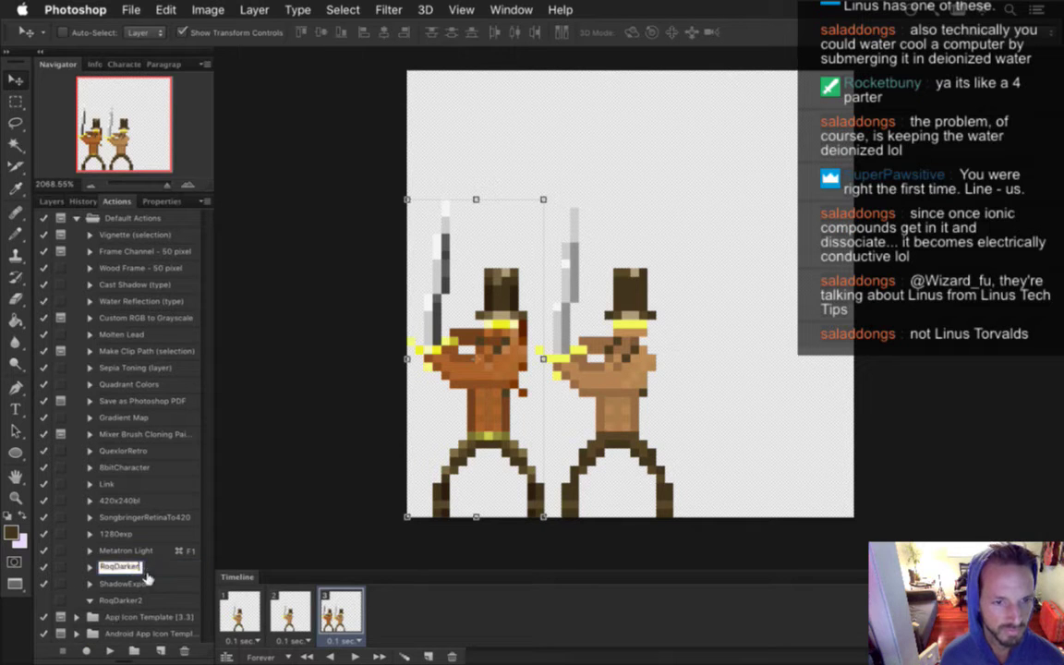
type("-orig")
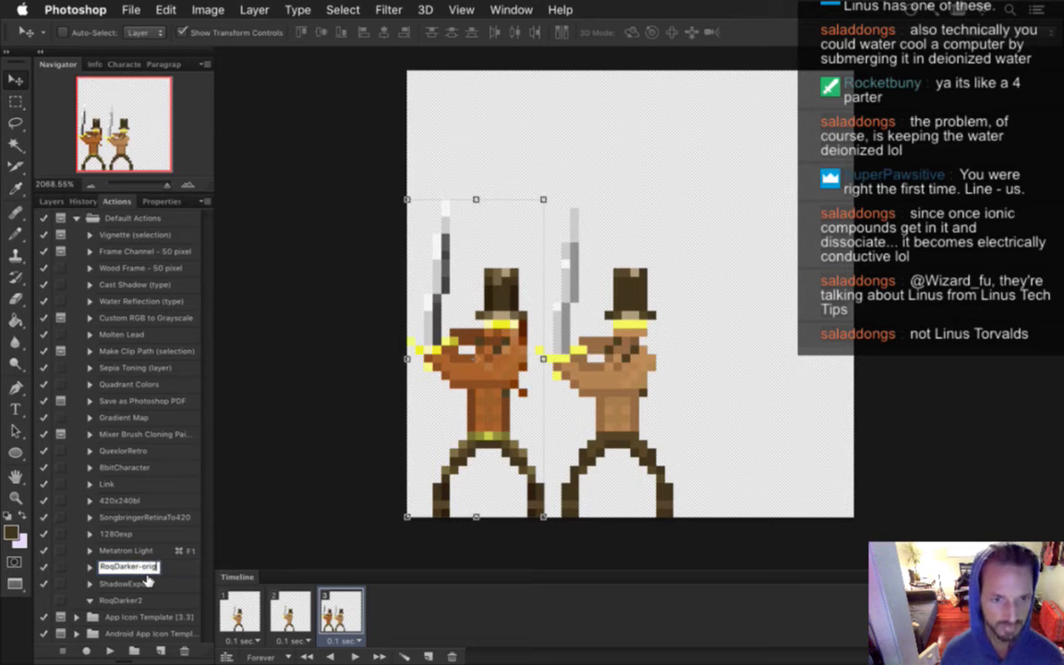
key("Return")
Rename the new RoqDarker2 action as RoqDarker
double_click(138, 601)
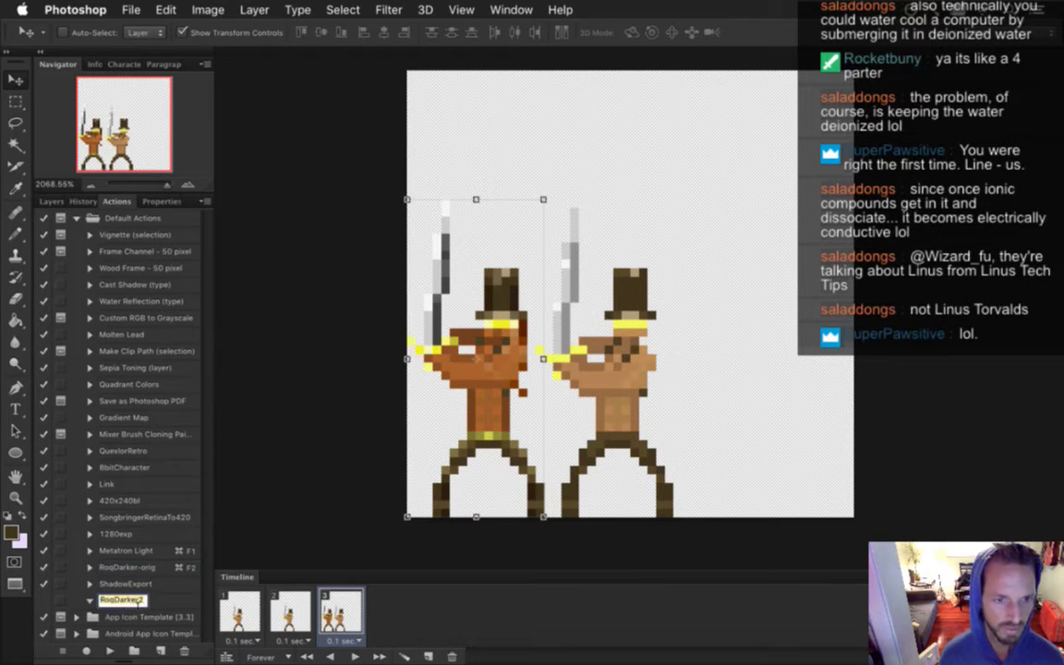
key("BackSpace")
key("Return")
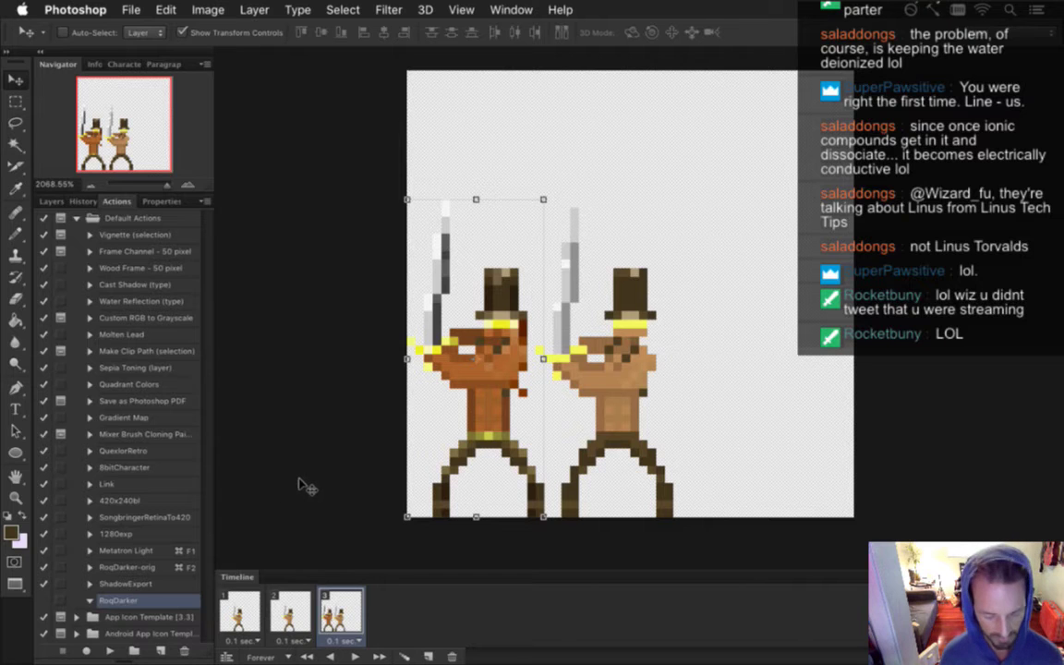
Switch to Twitter in Chrome and post "Working on some new hero #pixelart right now." with the Twitch channel link, closing the Twitter tab
key("super+Tab")
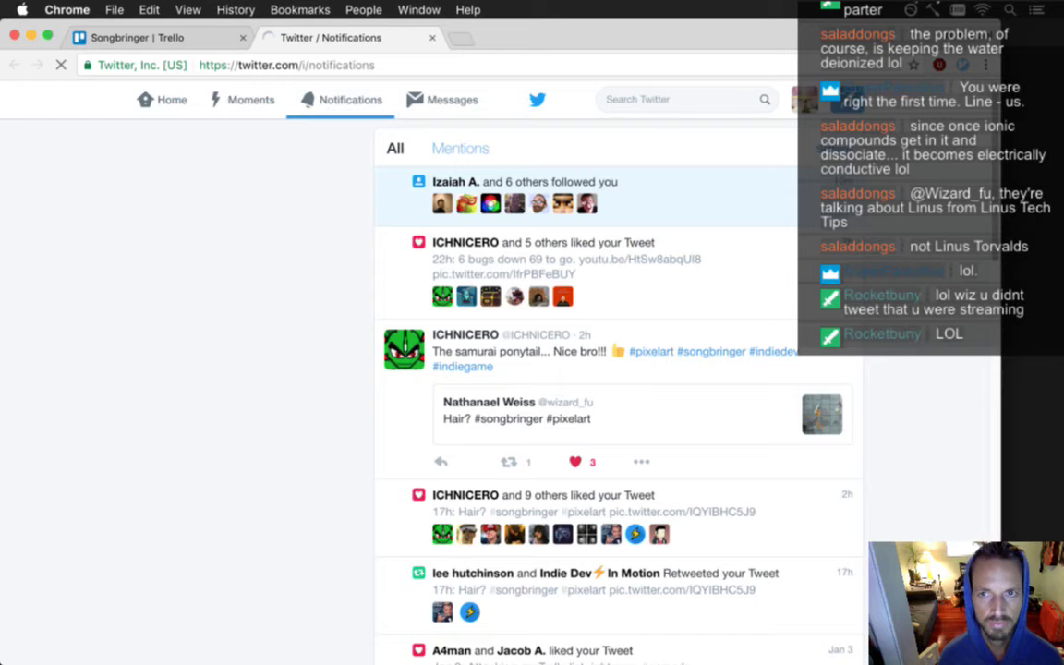
key("n")
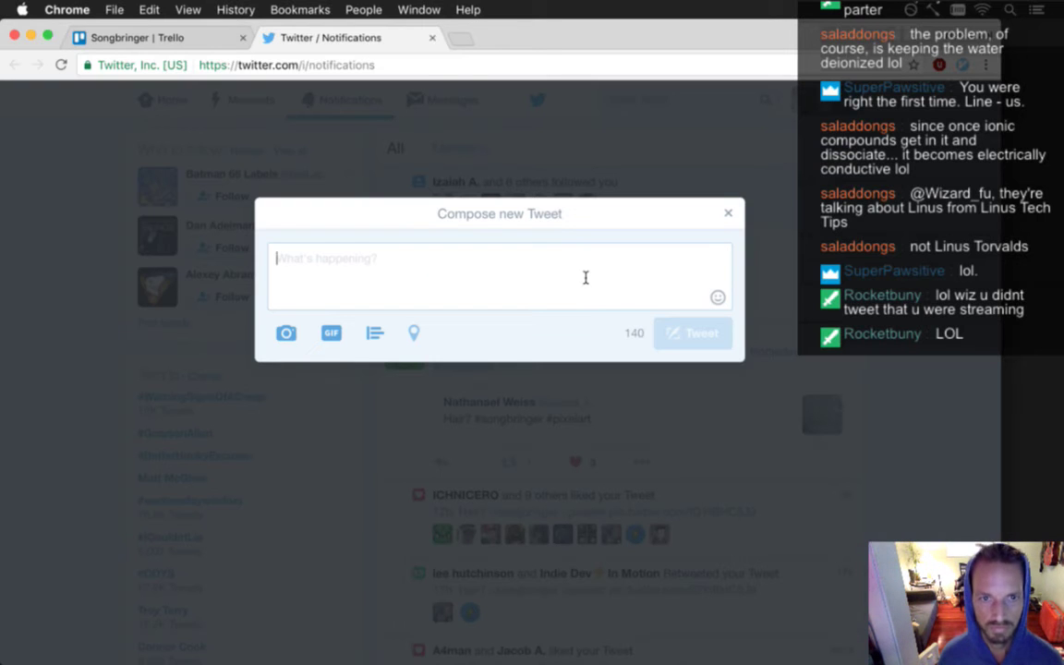
type("Work")
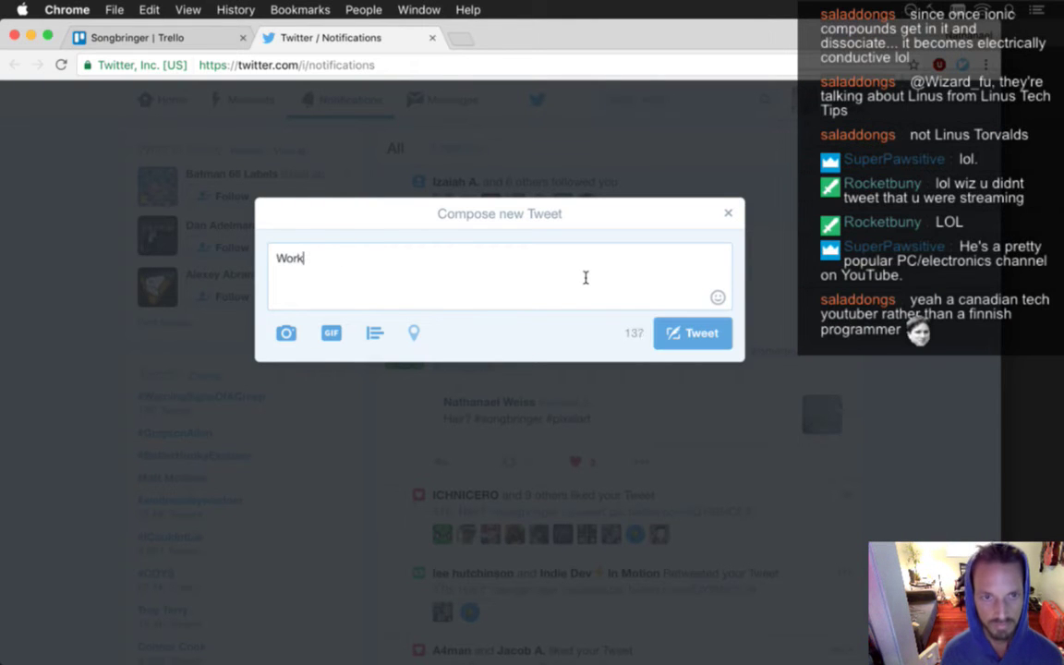
type("ing on")
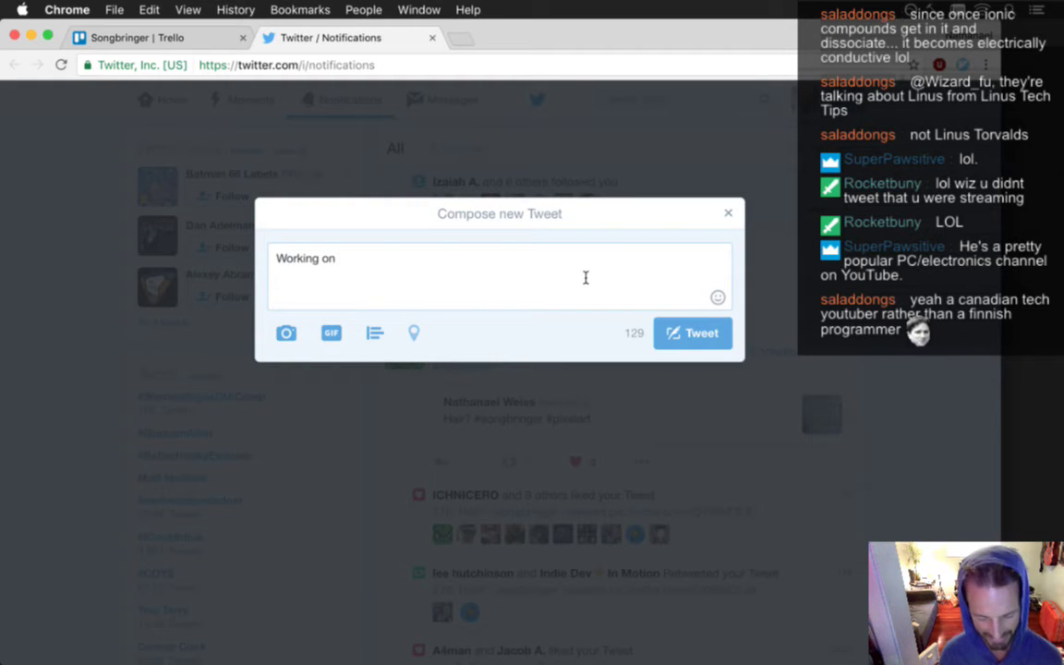
type("some new hero #pixelar")
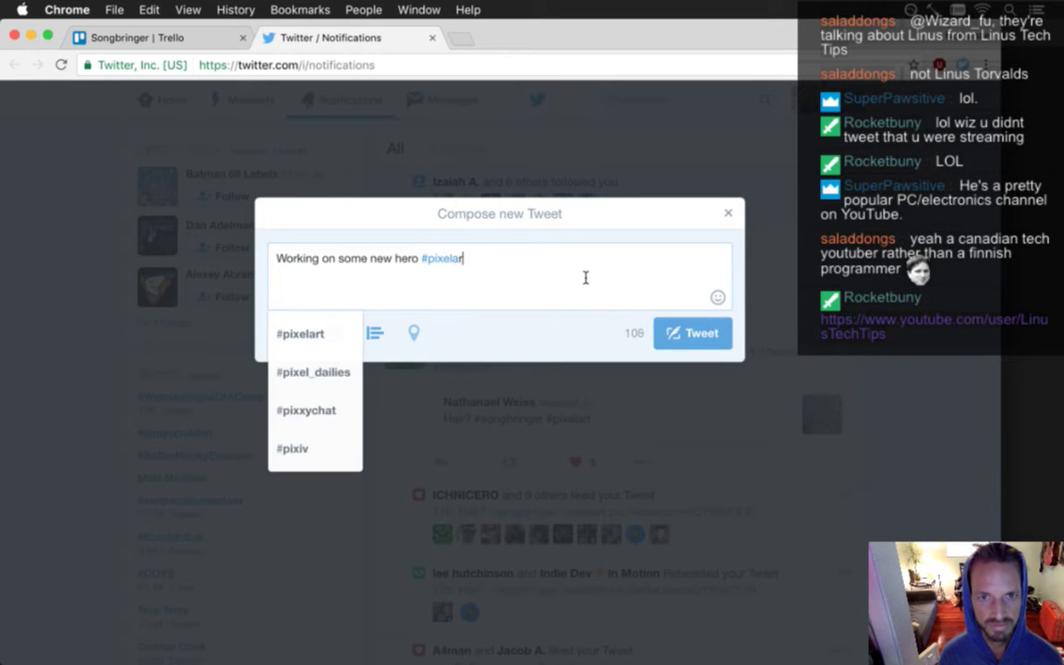
type("t right now.")
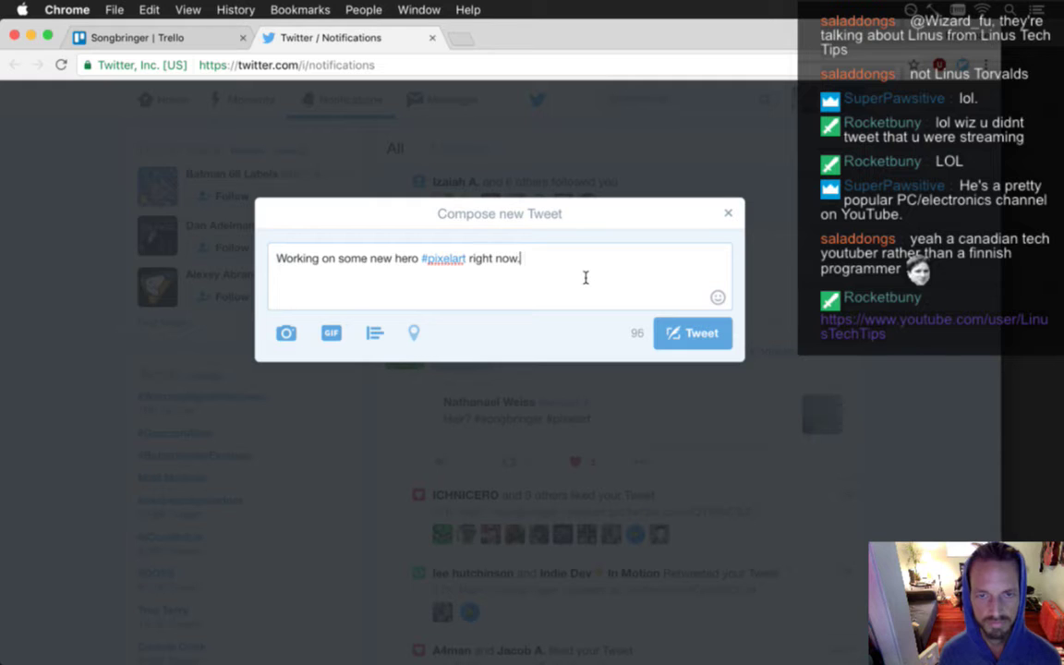
type("  twitch.tv/wizard_fu")
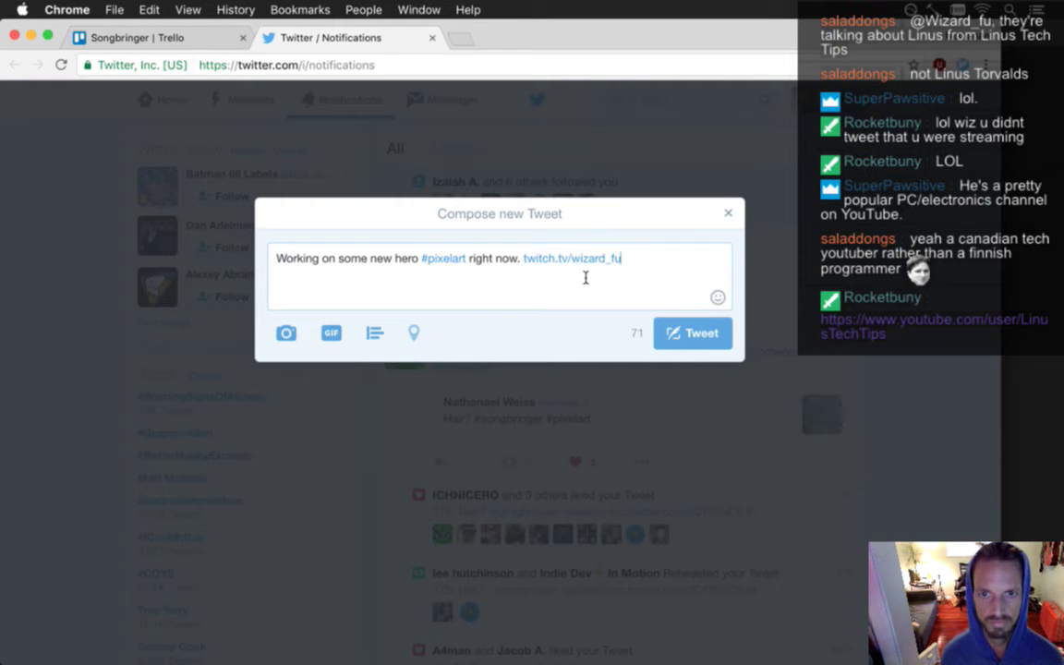
left_click(702, 332)
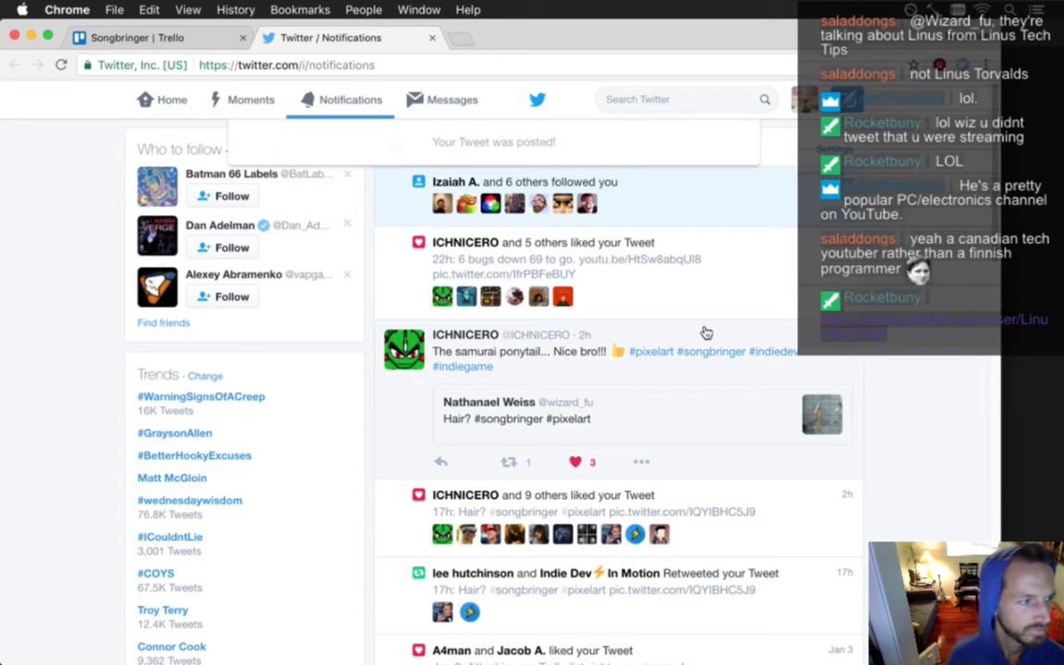
key("super+w")
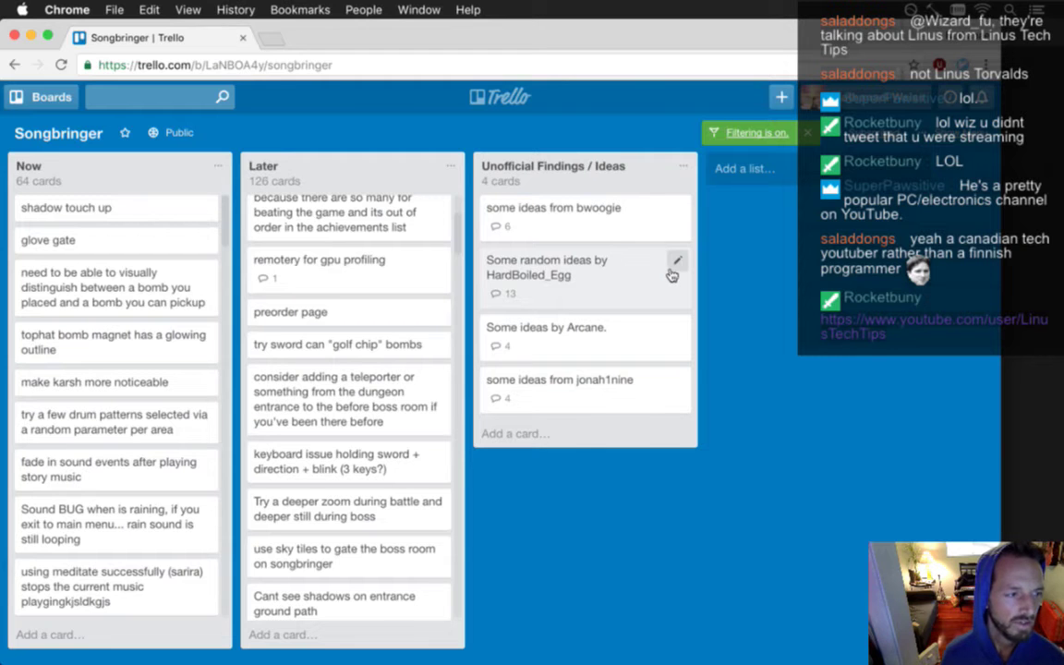
Return to Photoshop and make layer 0, which holds the lighter sprite, the active layer
key("super+Tab")
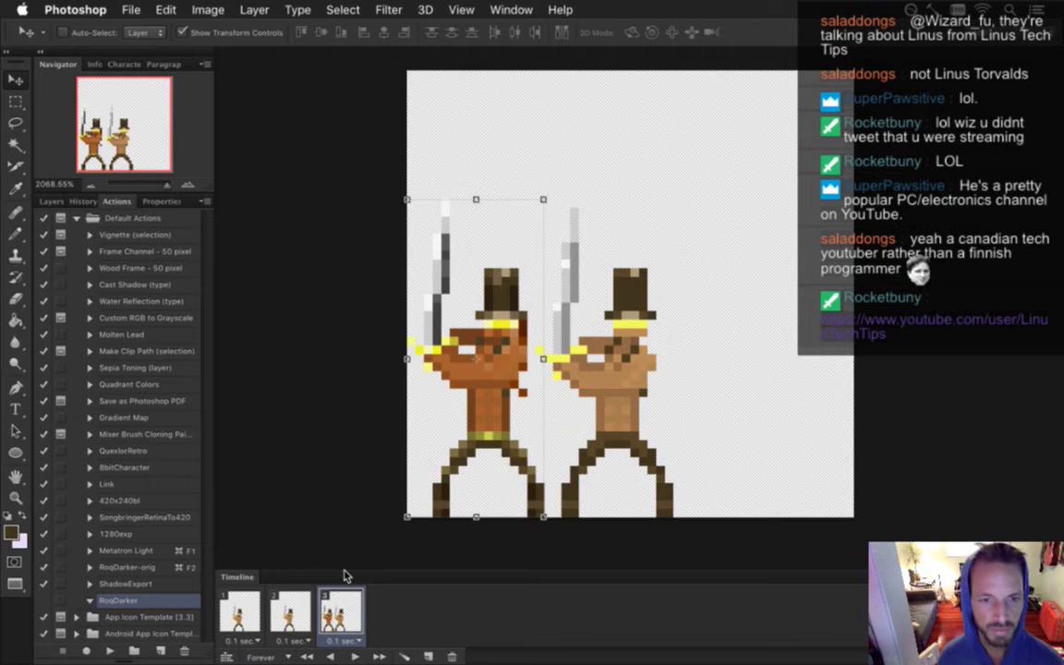
key("m")
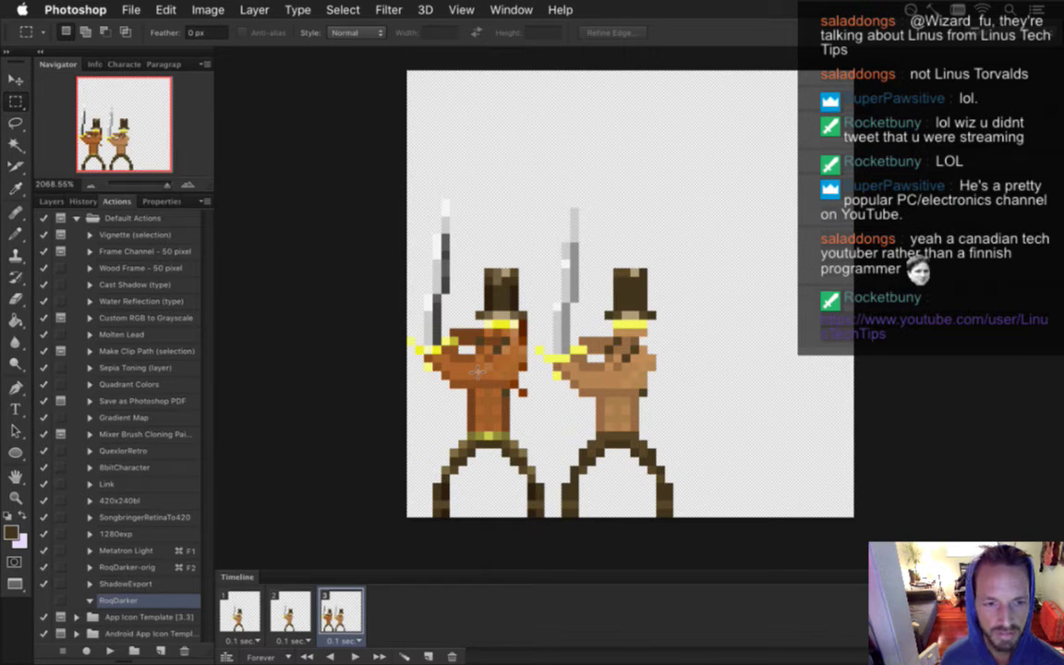
left_click(86, 651)
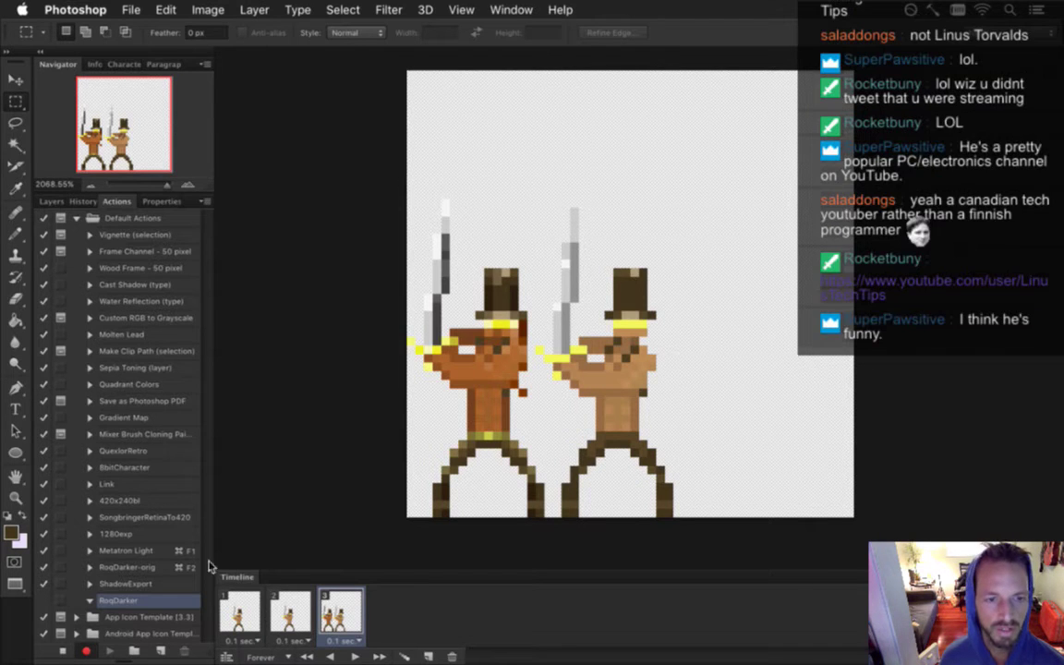
left_click(66, 653)
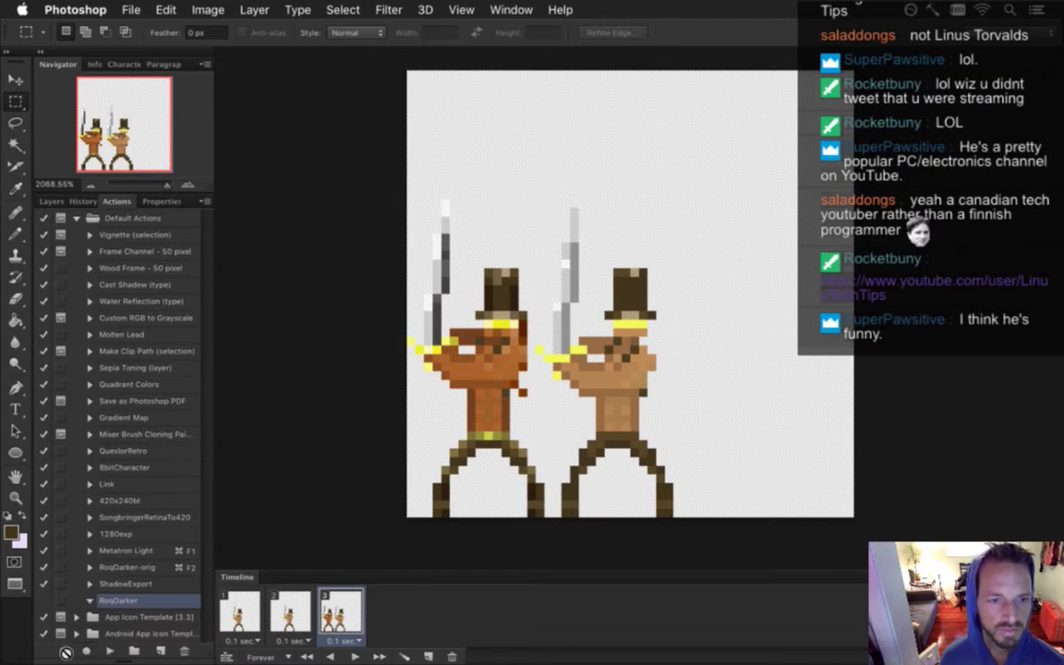
left_click(50, 200)
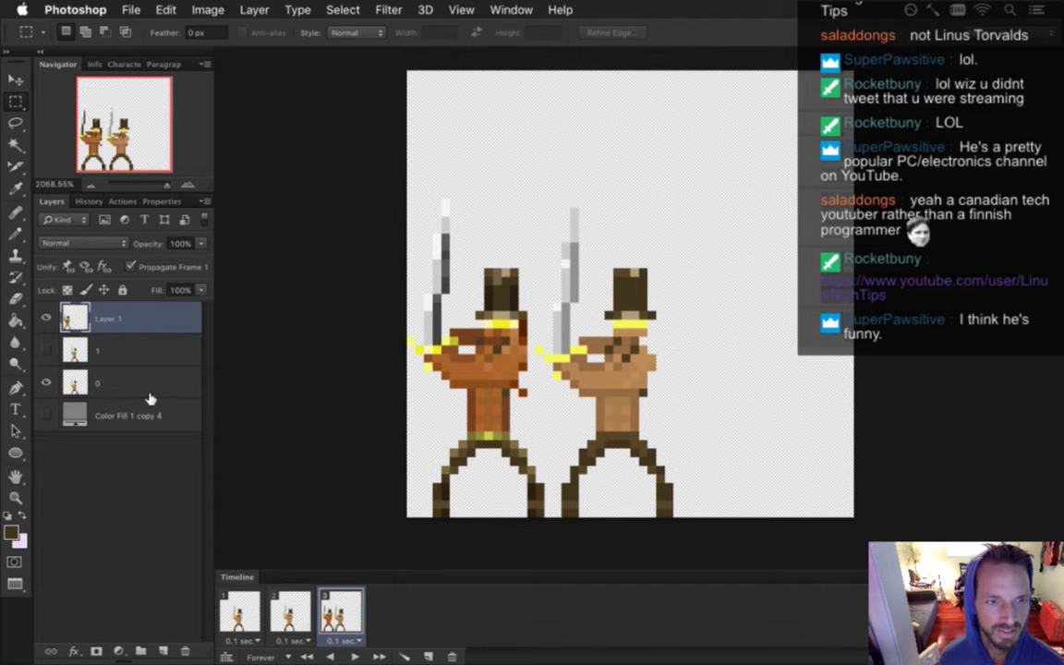
left_click(79, 381)
left_click(98, 314)
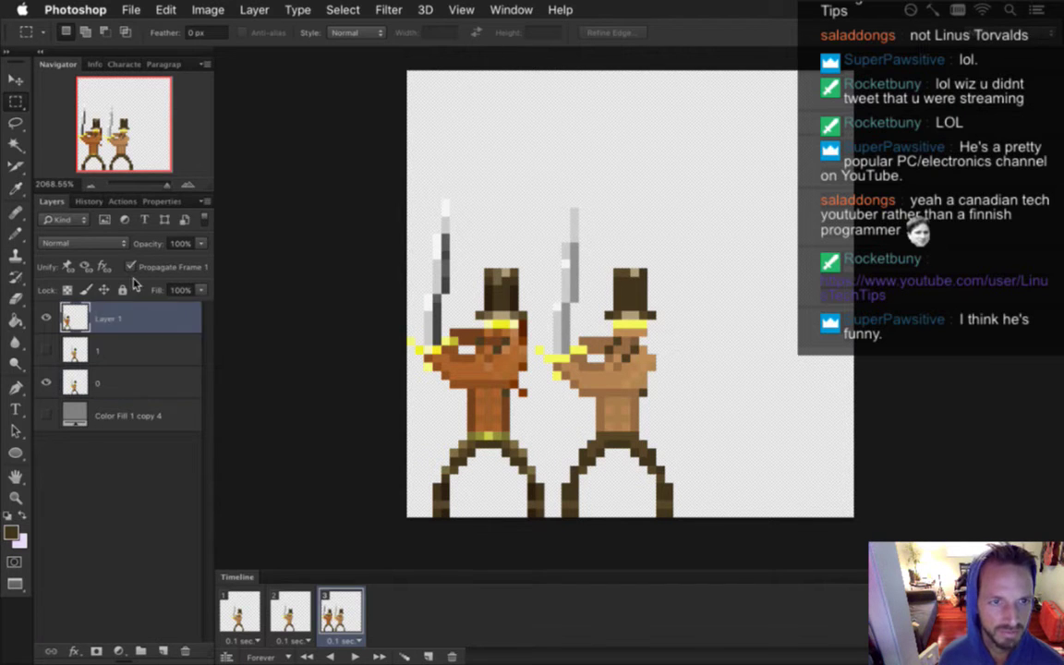
left_click(91, 379)
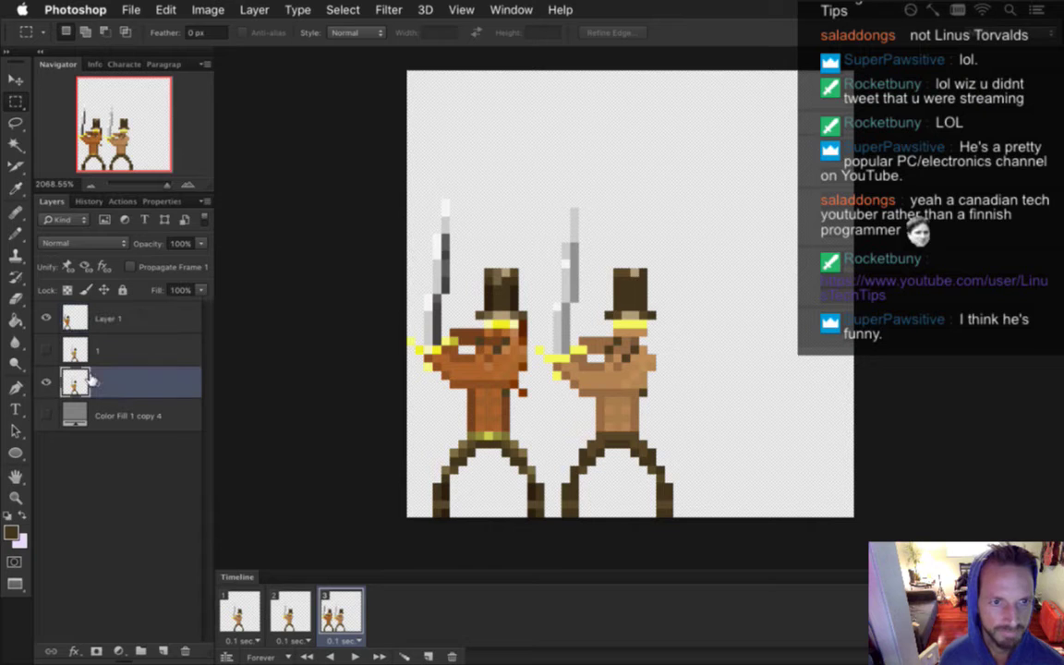
Record a Color Range selection of the light tan on the lighter figure's forearm into the RoqDarker action
left_click(117, 200)
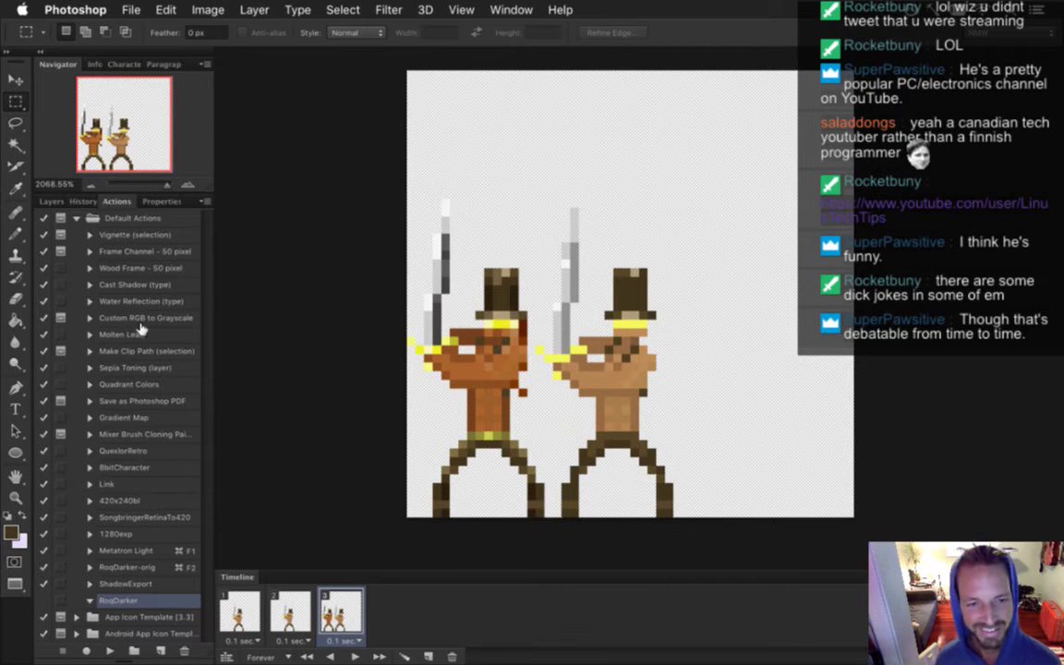
left_click(86, 650)
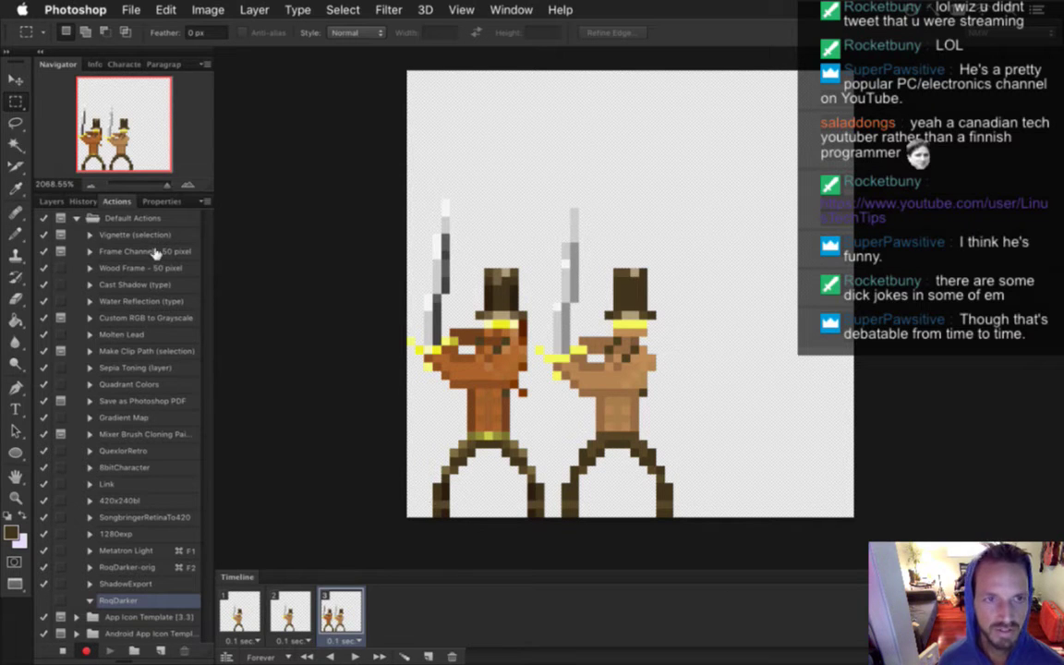
left_click(325, 13)
left_click(427, 177)
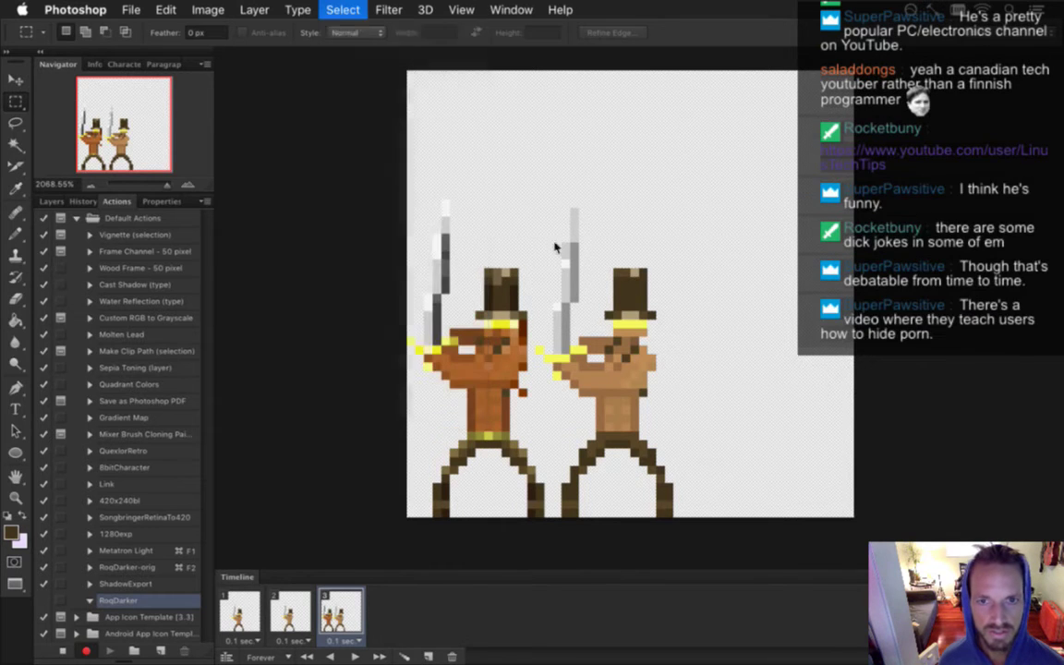
left_click(555, 350)
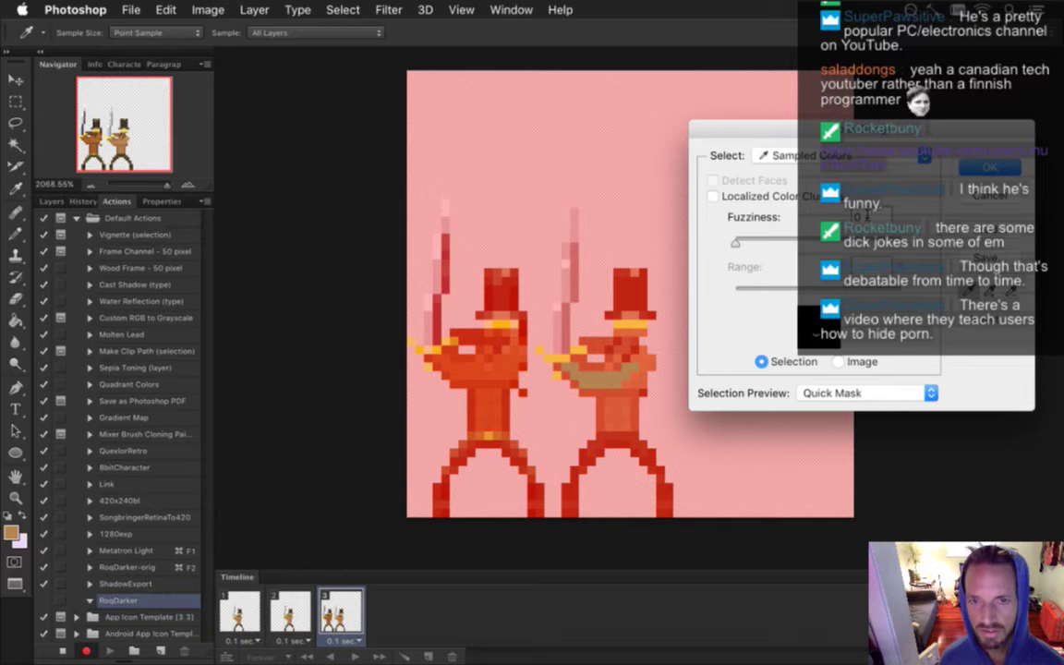
key("Return")
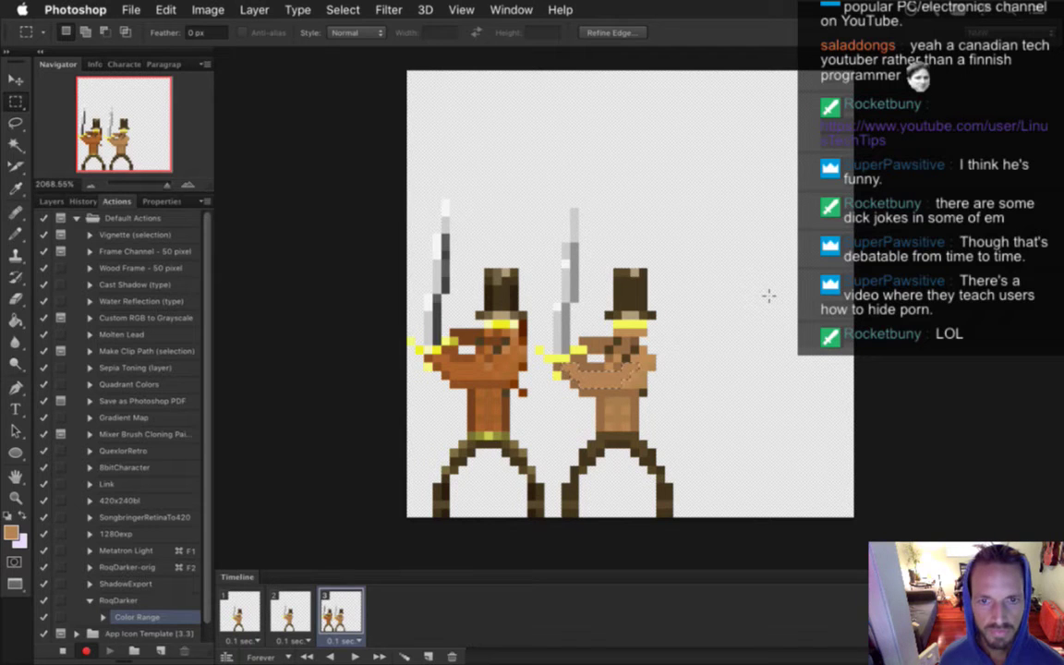
Sample the darker figure's orange-brown skin as the foreground colour and swap it into the background colour, recording both into RoqDarker
key("i")
left_click(474, 395)
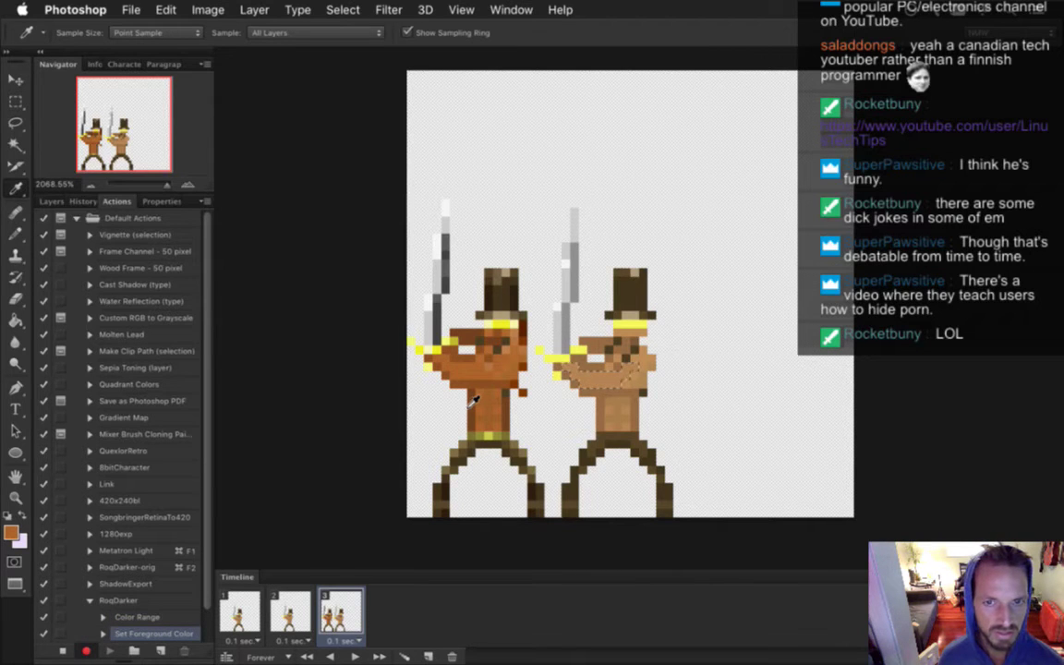
scroll(192, 448, "down", 2)
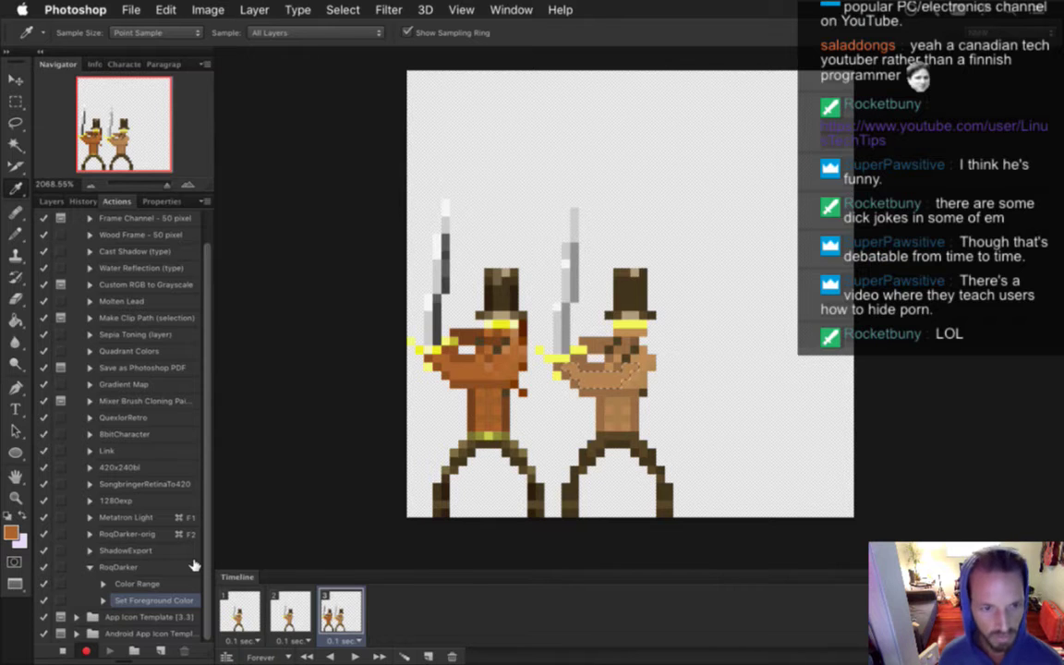
key("x")
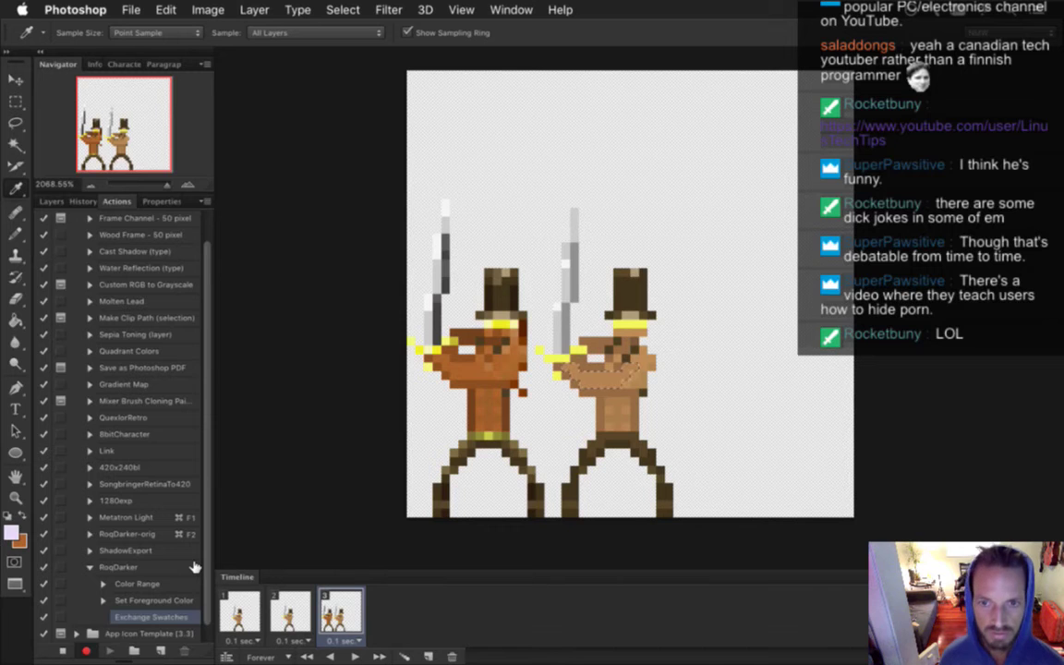
Try clearing the selected forearm pixels on the lighter figure, and remove the recorded Delete command from the RoqDarker action
key("Delete")
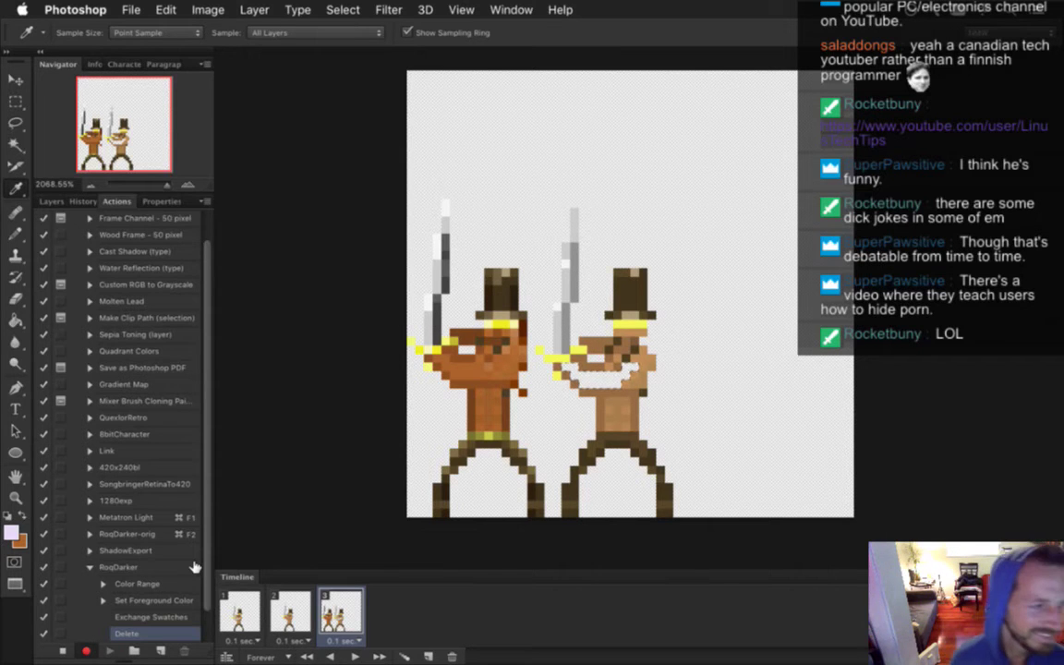
left_click(62, 651)
scroll(190, 543, "down", 2)
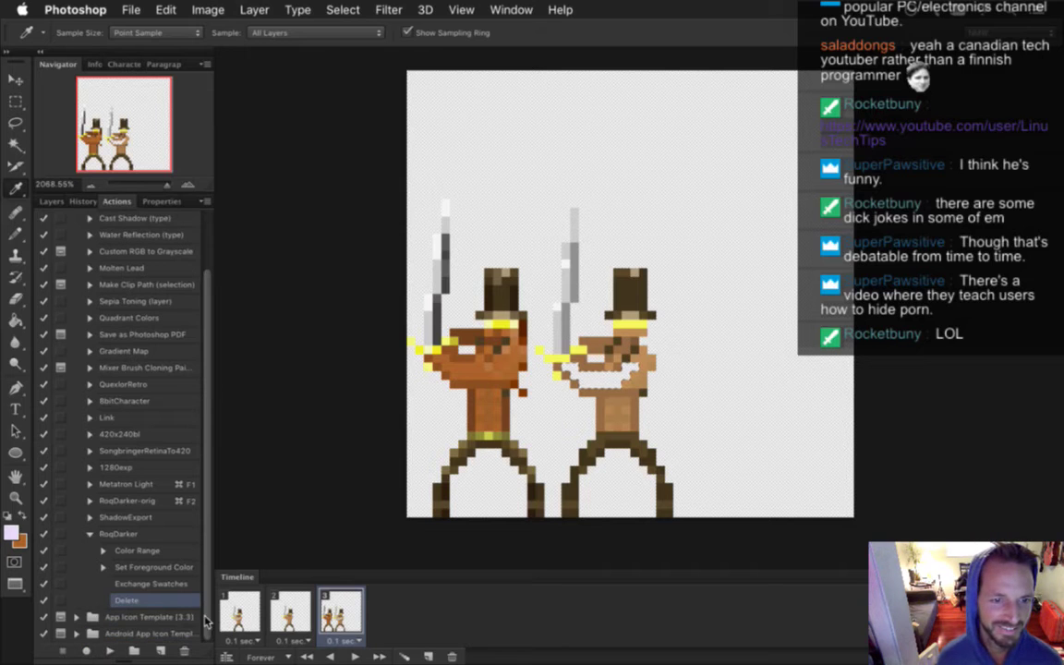
left_click(152, 586)
left_click(152, 599)
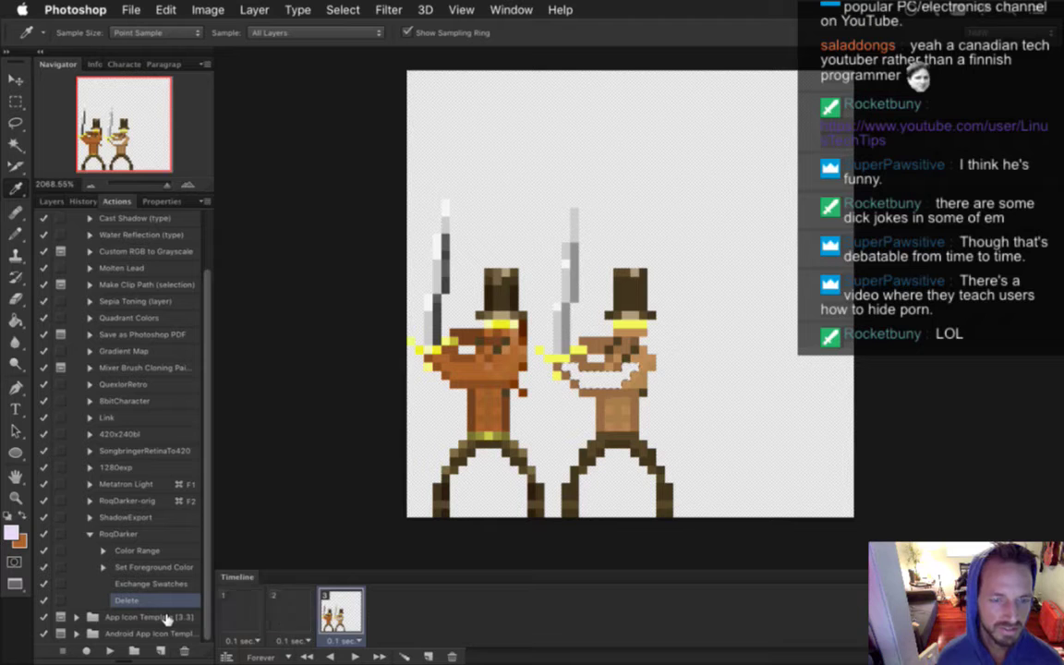
left_click(184, 652)
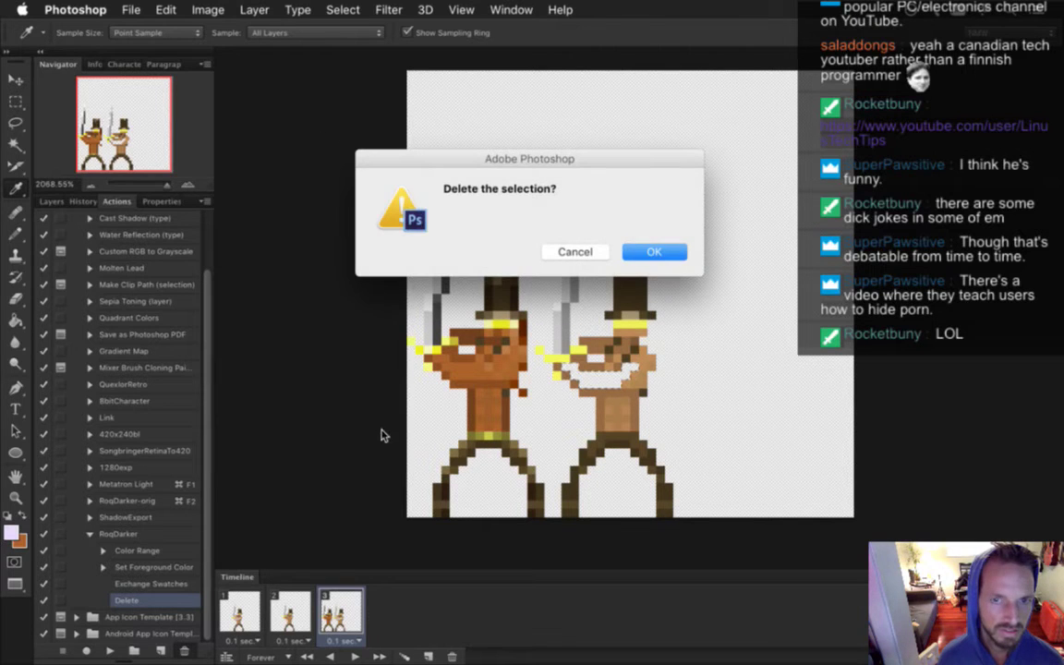
left_click(670, 261)
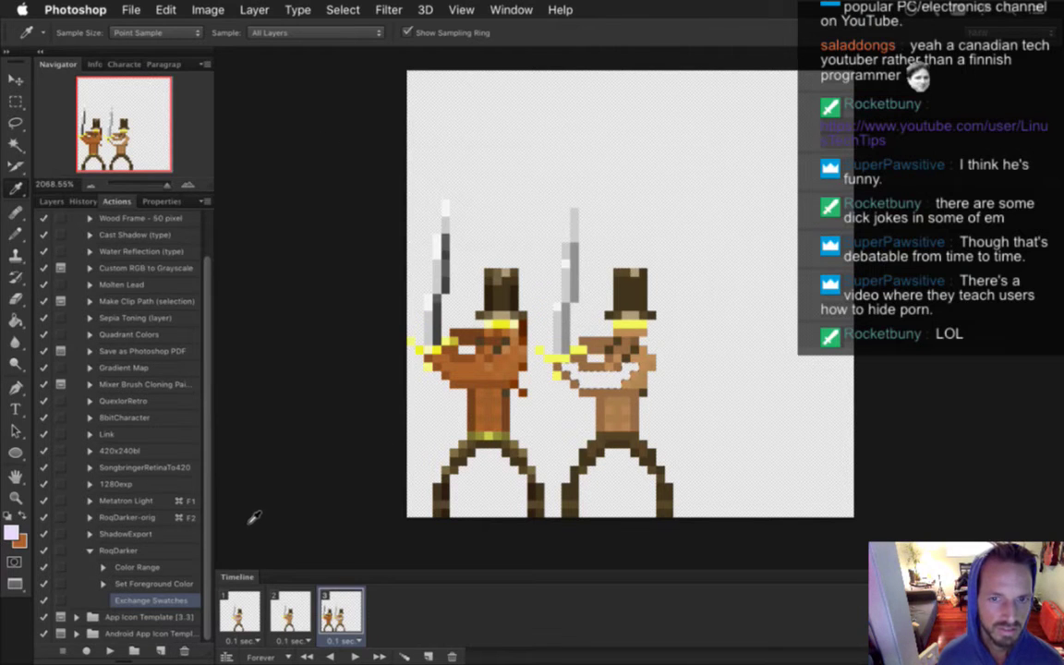
Undo the clearing of the lighter figure's forearm pixels, keeping the tan area selected
key("m")
key("super+z")
key("super+z")
key("super+z")
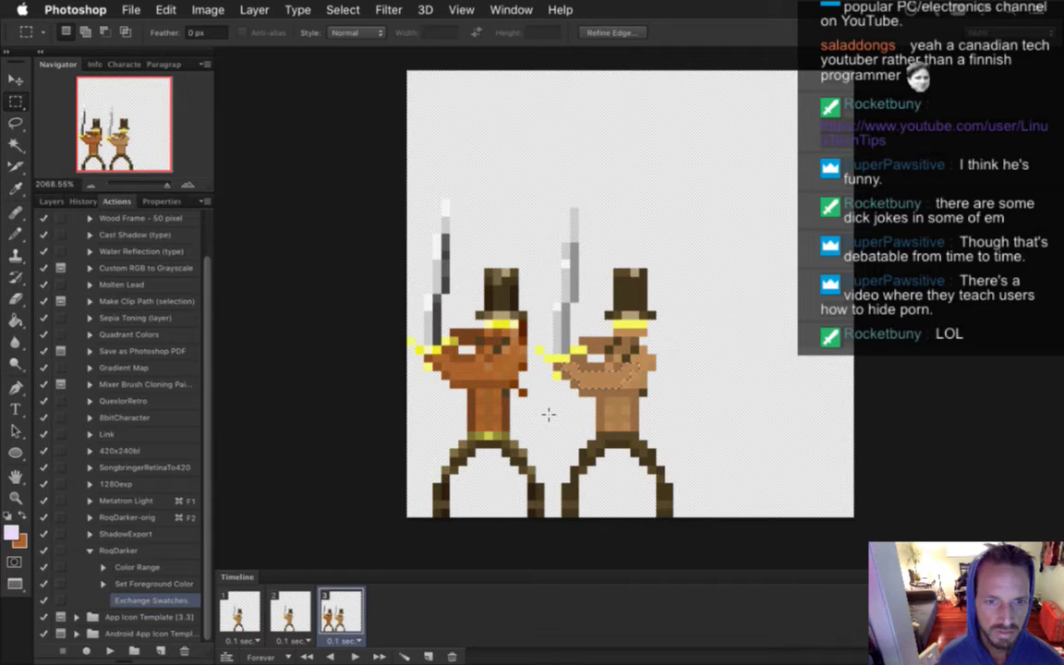
Clear the current selection and reselect the light tan on the lighter figure's forearm with the Magic Wand at tolerance 0
key("super+d")
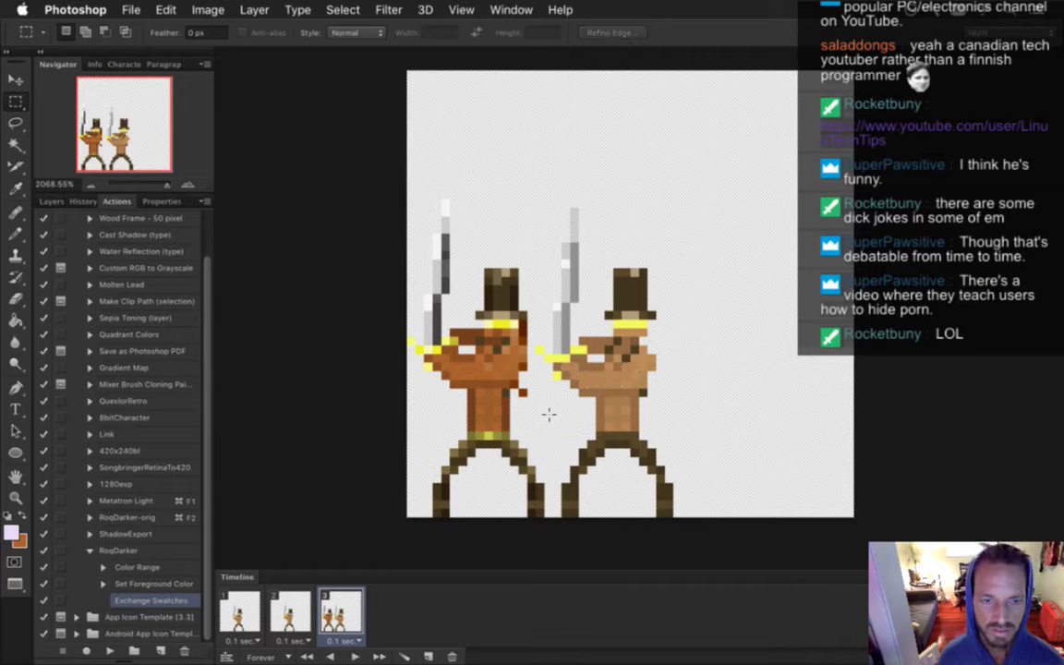
left_click(15, 146)
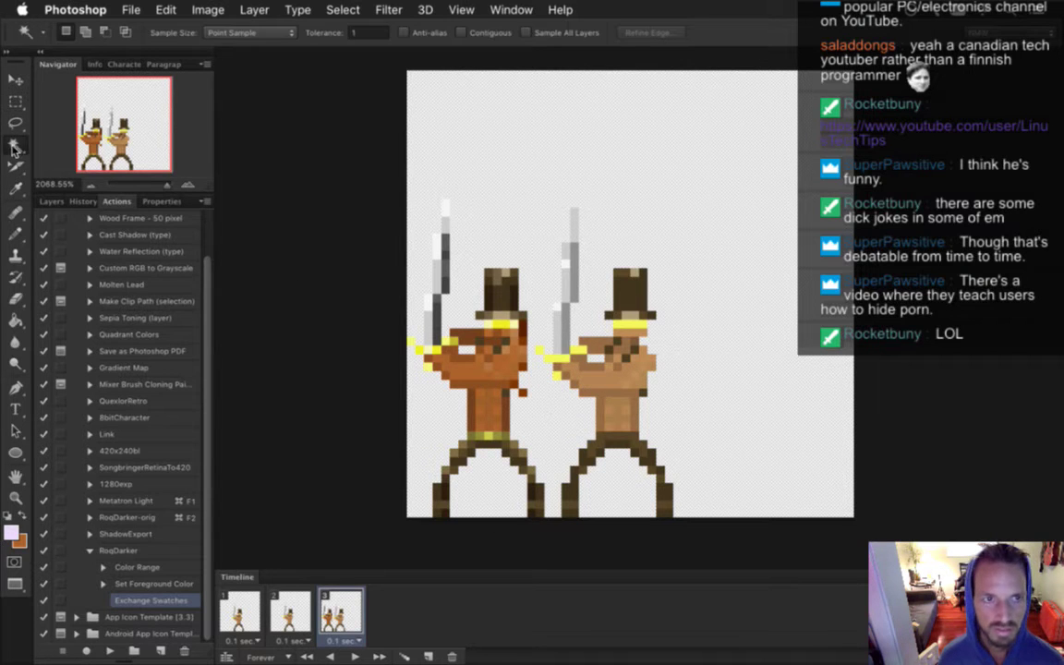
left_click(314, 32)
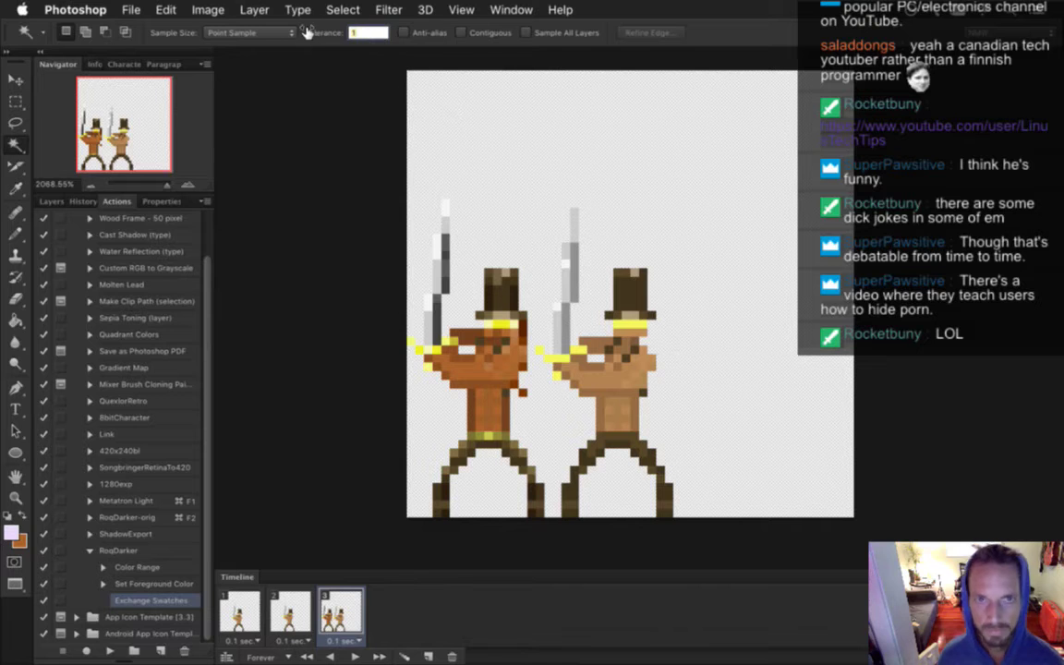
type("0")
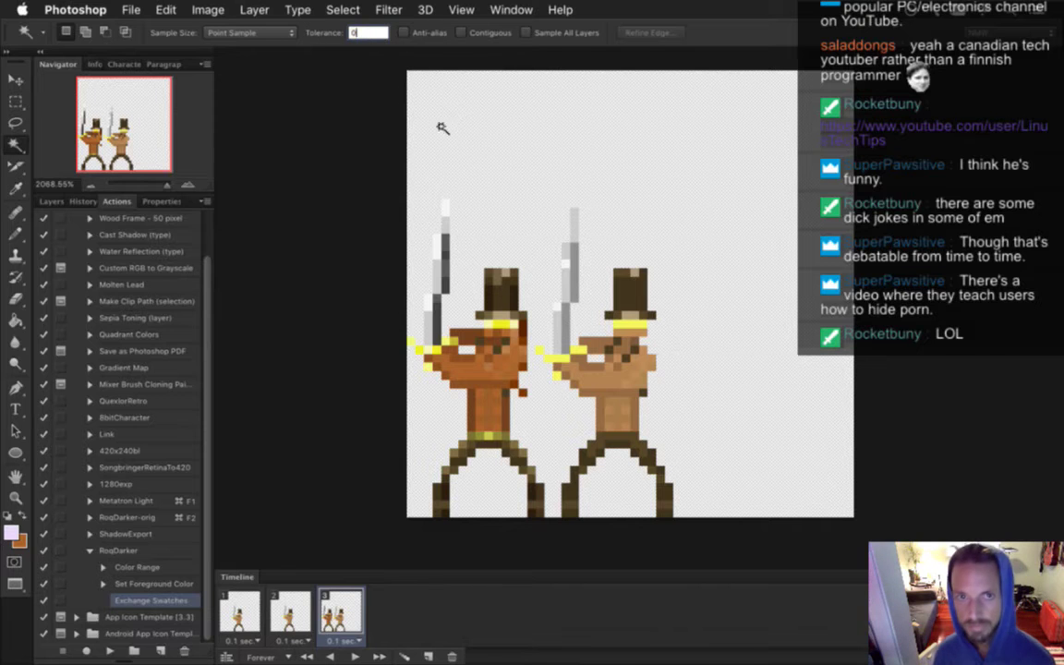
left_click(602, 381)
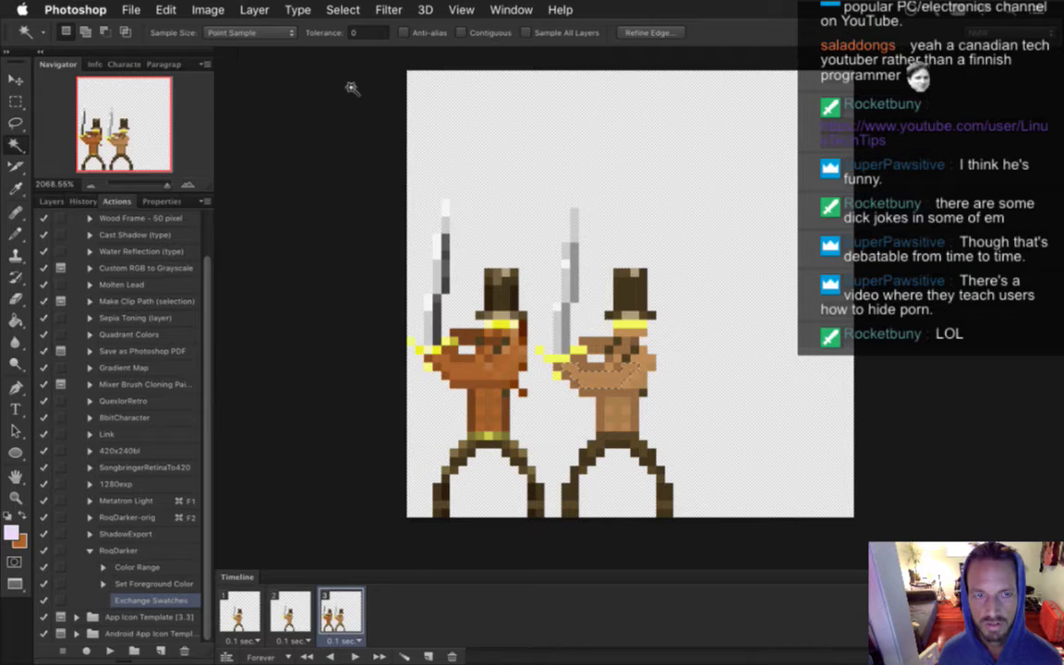
left_click(208, 9)
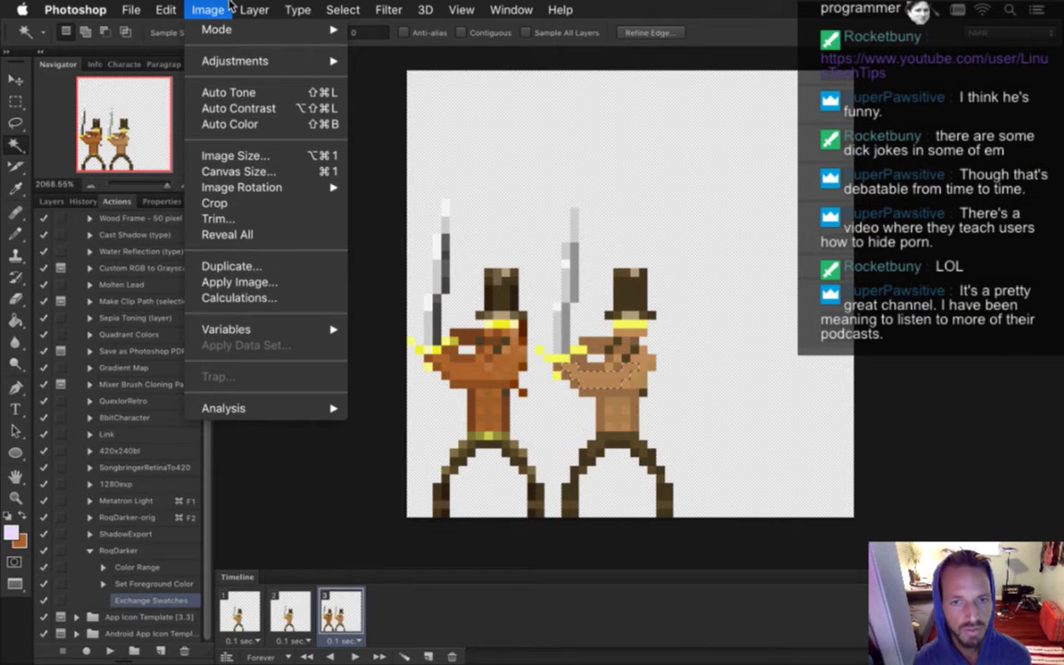
mouse_move(386, 11)
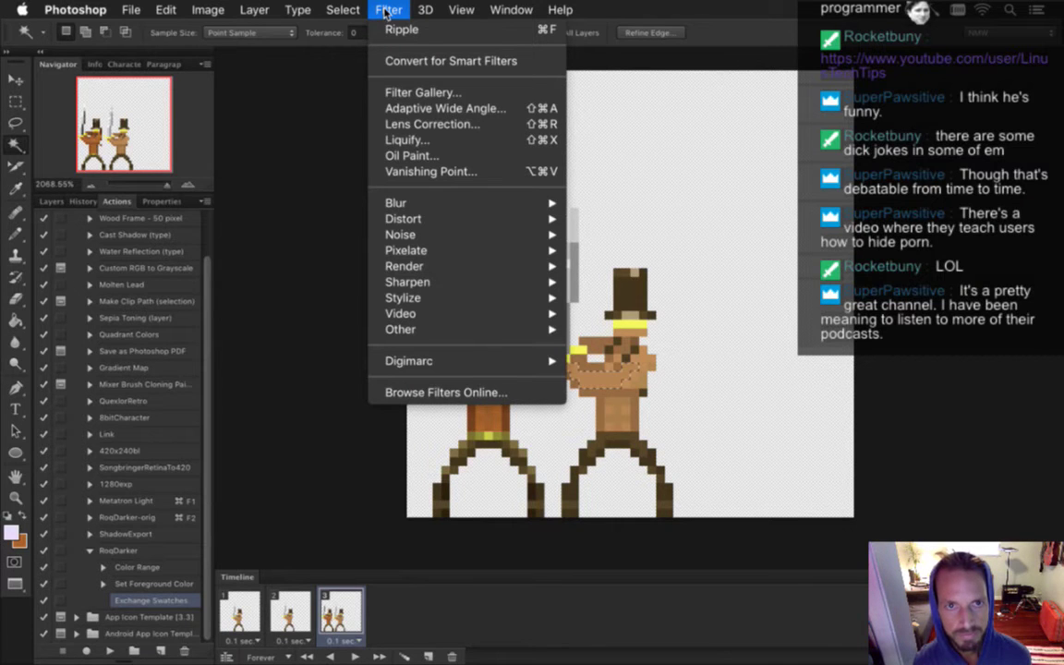
left_click(386, 12)
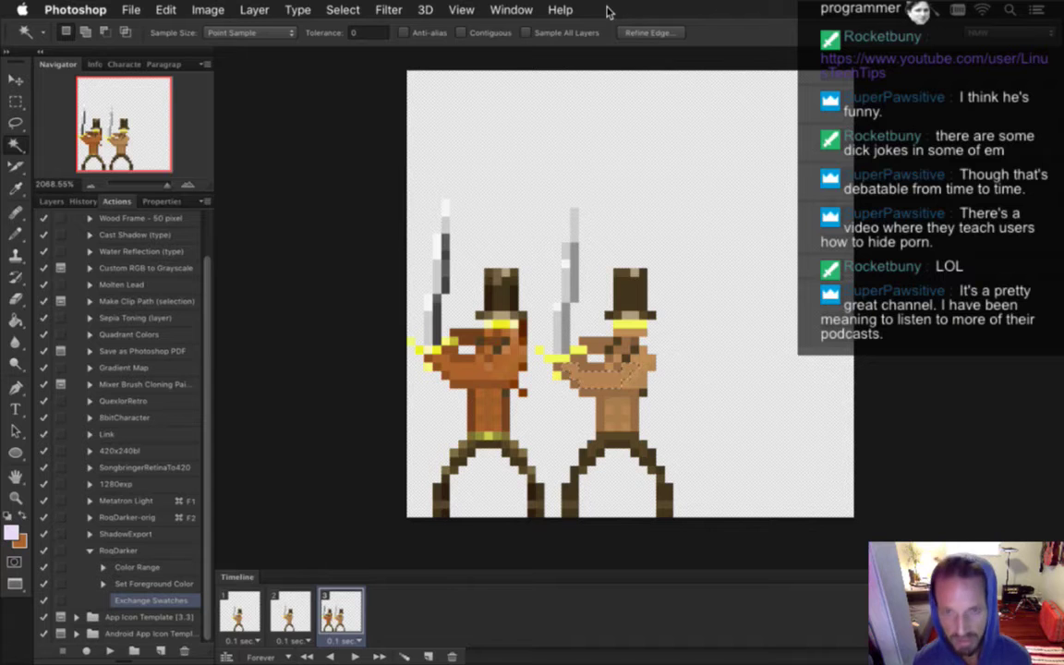
key("super+z")
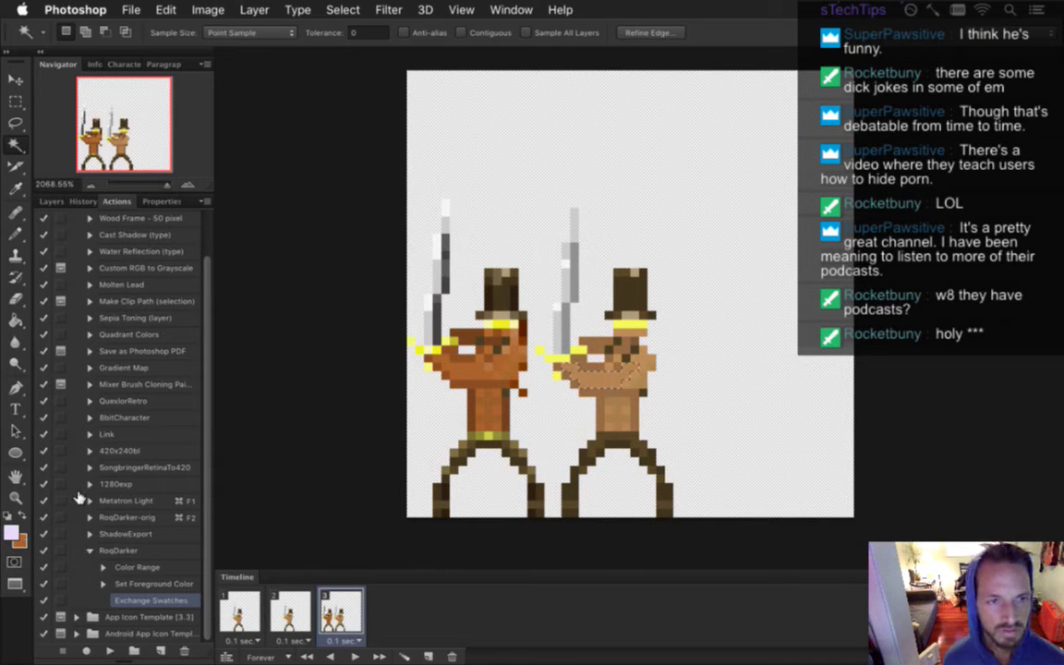
Prepare the Paint Bucket with the sampled orange-brown as the foreground colour and Contiguous turned off
left_click(17, 320)
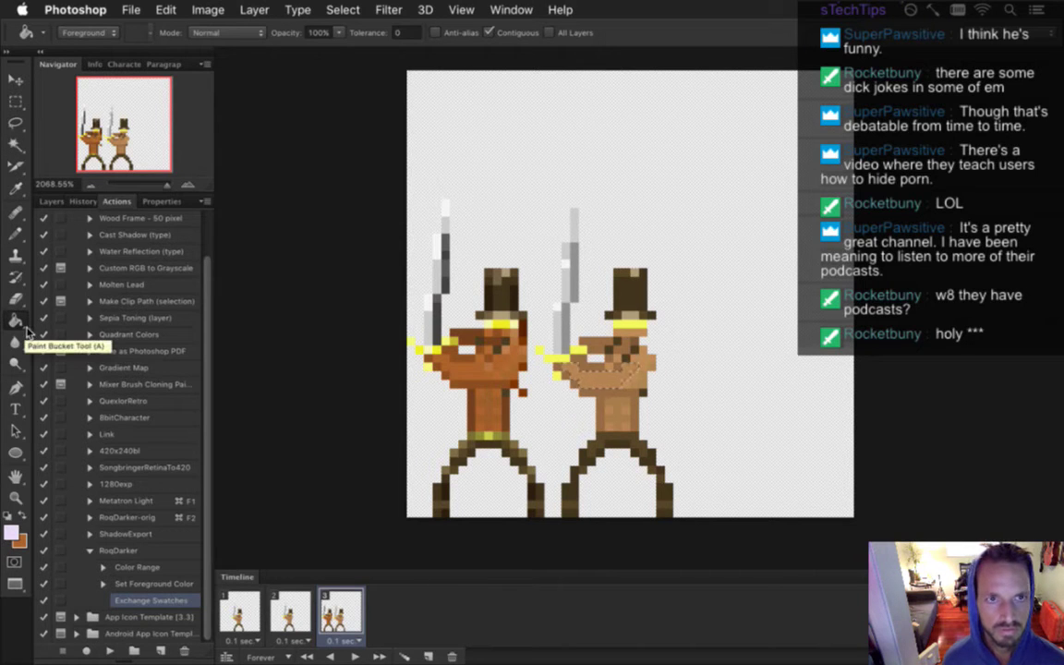
left_click(20, 519)
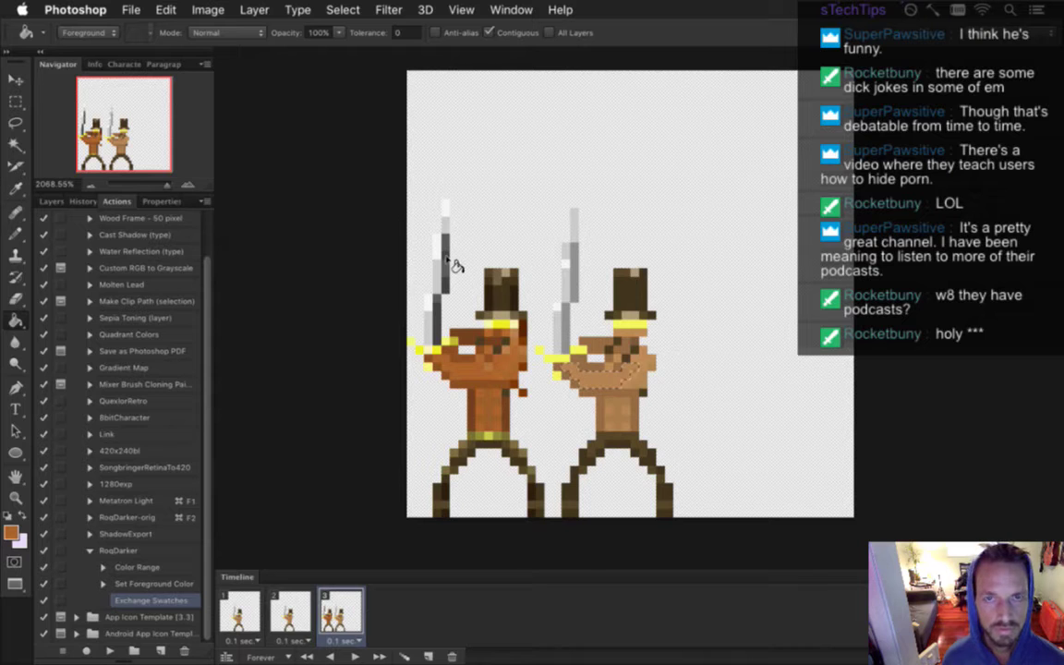
left_click(488, 32)
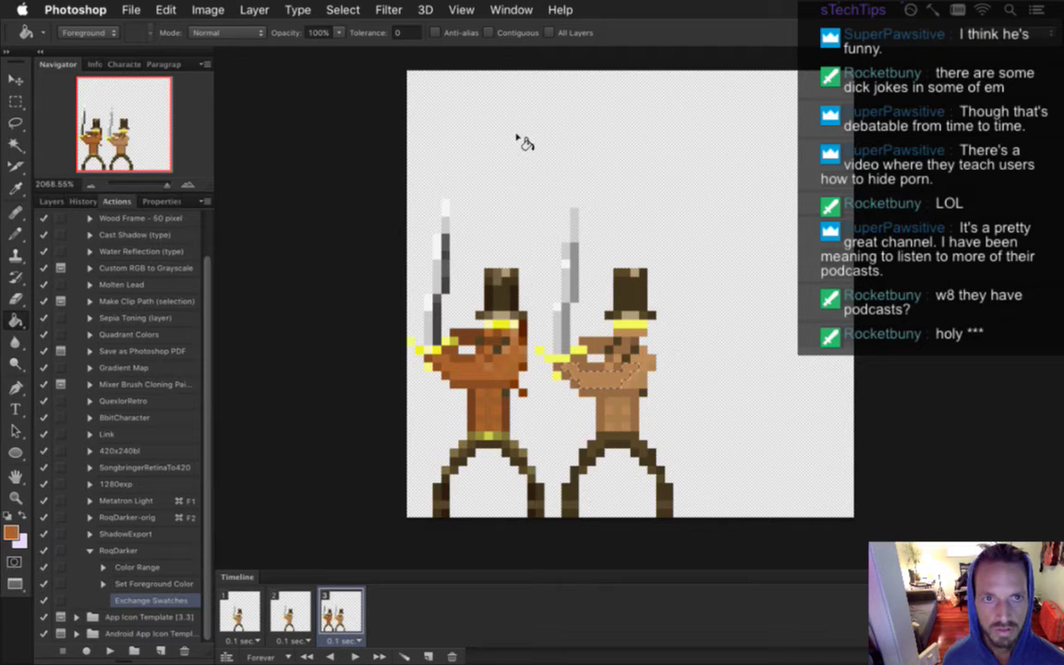
Try recording a Paint Bucket fill of the selected forearm into RoqDarker, and inspect the recorded Fill command's parameters
left_click(86, 650)
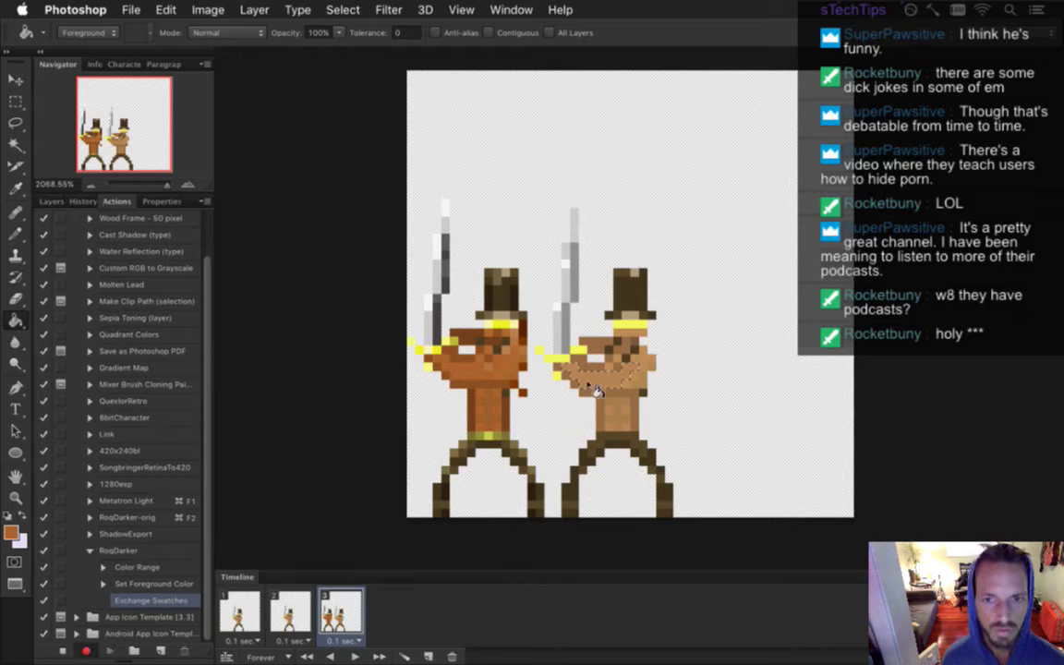
left_click(589, 400)
left_click(62, 651)
left_click(104, 618)
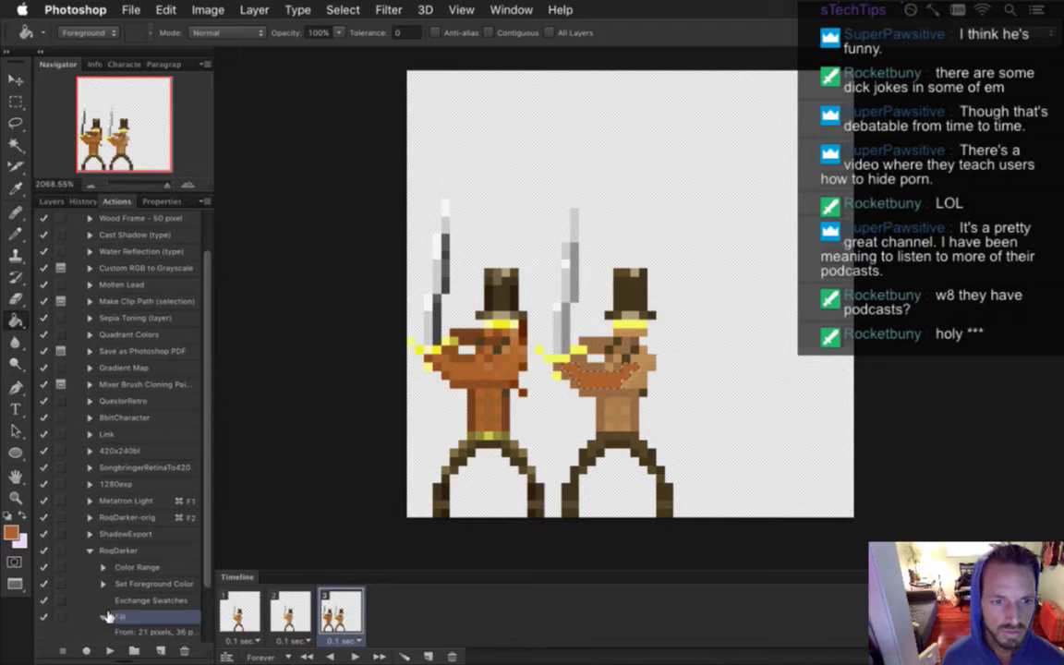
scroll(185, 472, "down", 4)
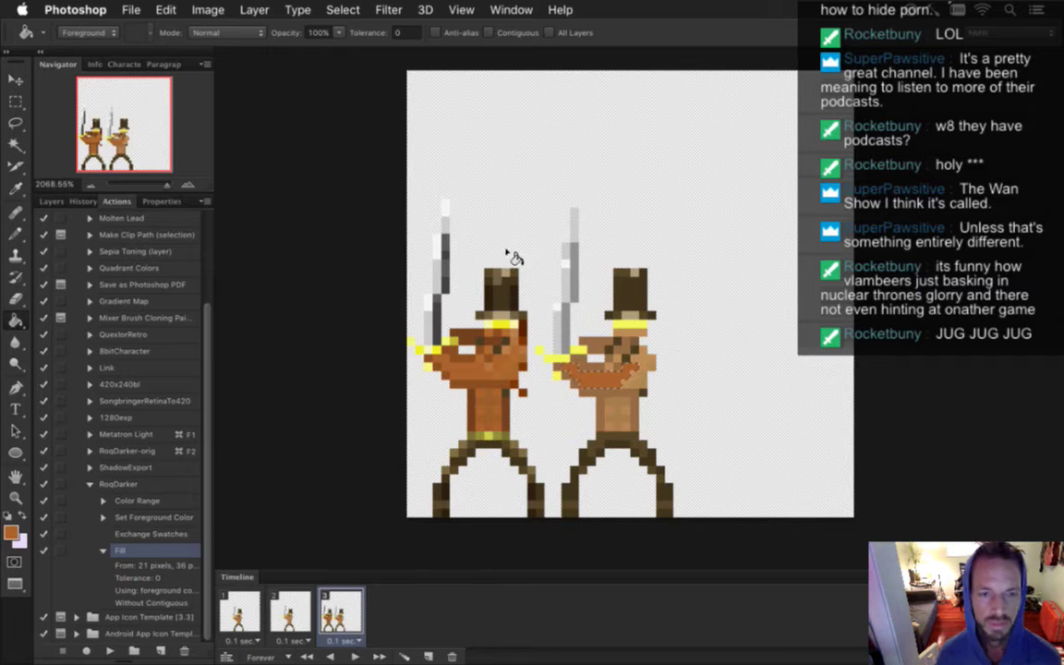
Turn on All Layers for the Paint Bucket and delete the recorded Fill command from the RoqDarker action
left_click(550, 32)
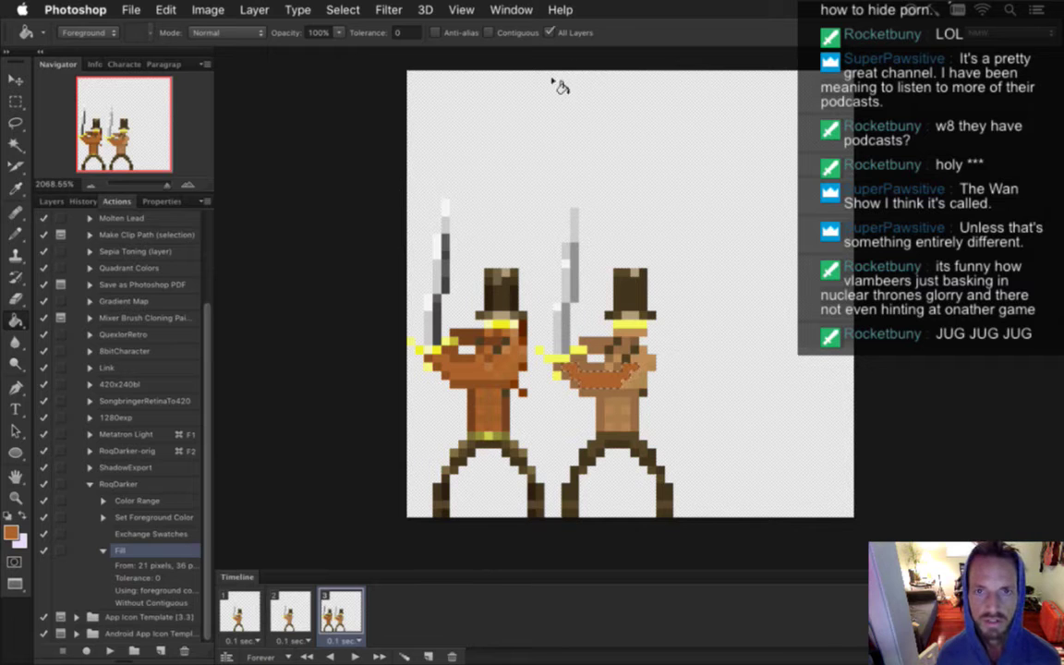
left_click(102, 551)
left_click(184, 652)
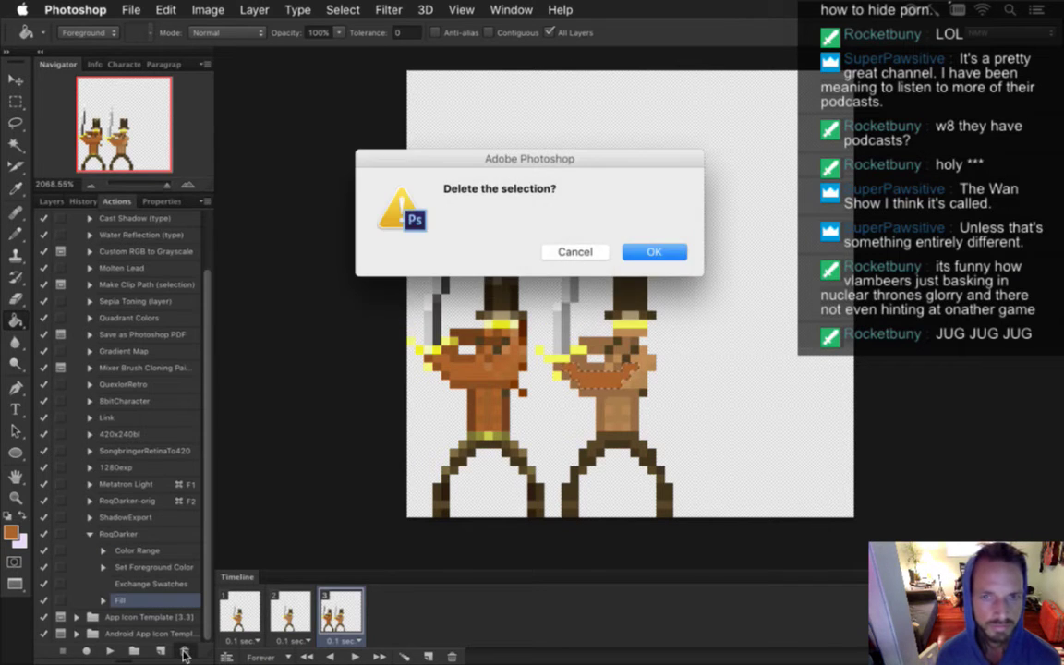
key("Return")
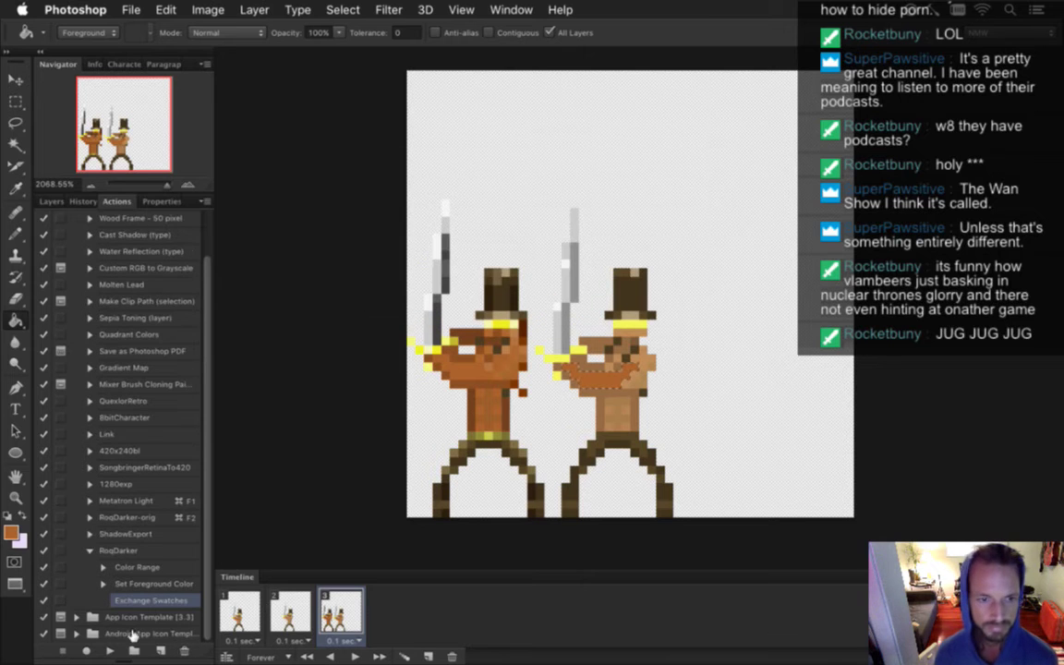
Undo the orange-brown fill on the lighter figure's forearm with action recording stopped
left_click(86, 652)
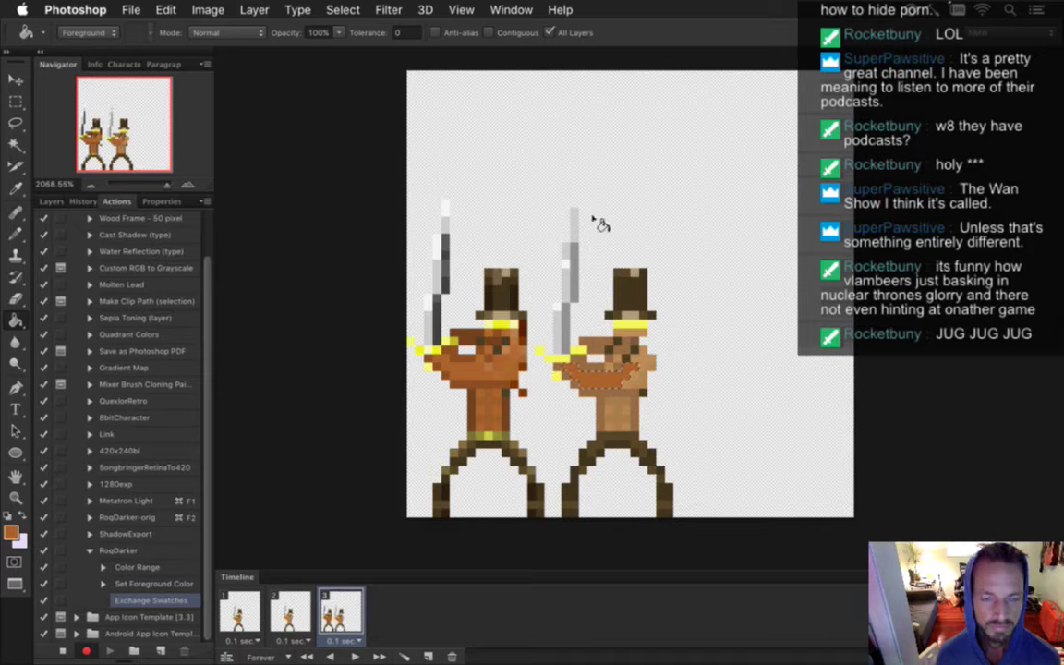
left_click(64, 650)
key("super+z")
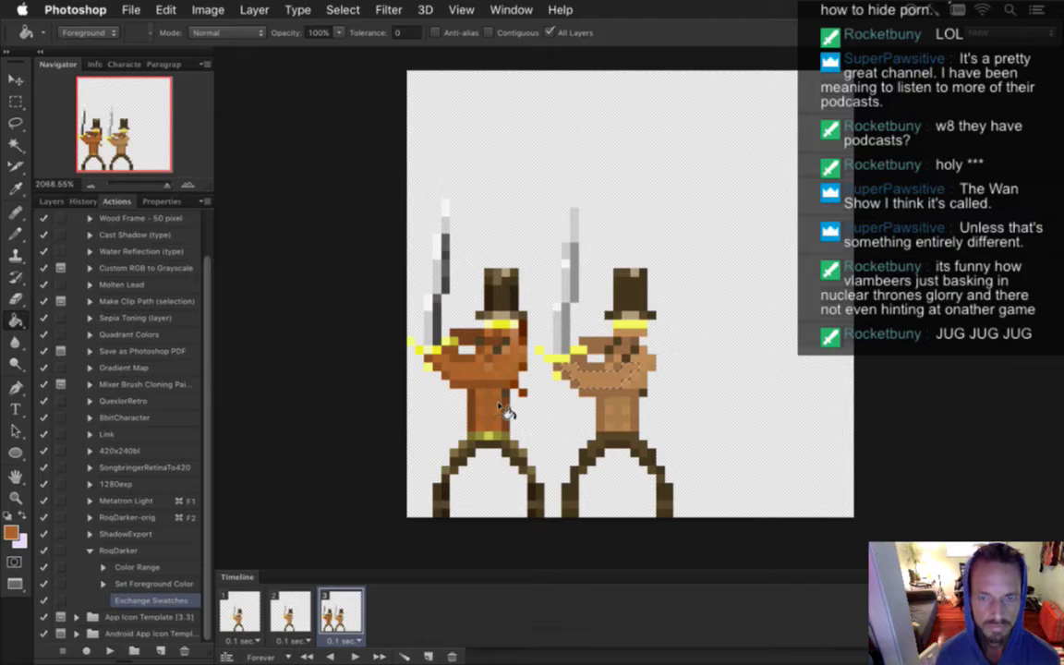
Try recording the forearm fill into RoqDarker with All Layers on, inspect its parameters, and delete the recorded Fill command
left_click(86, 651)
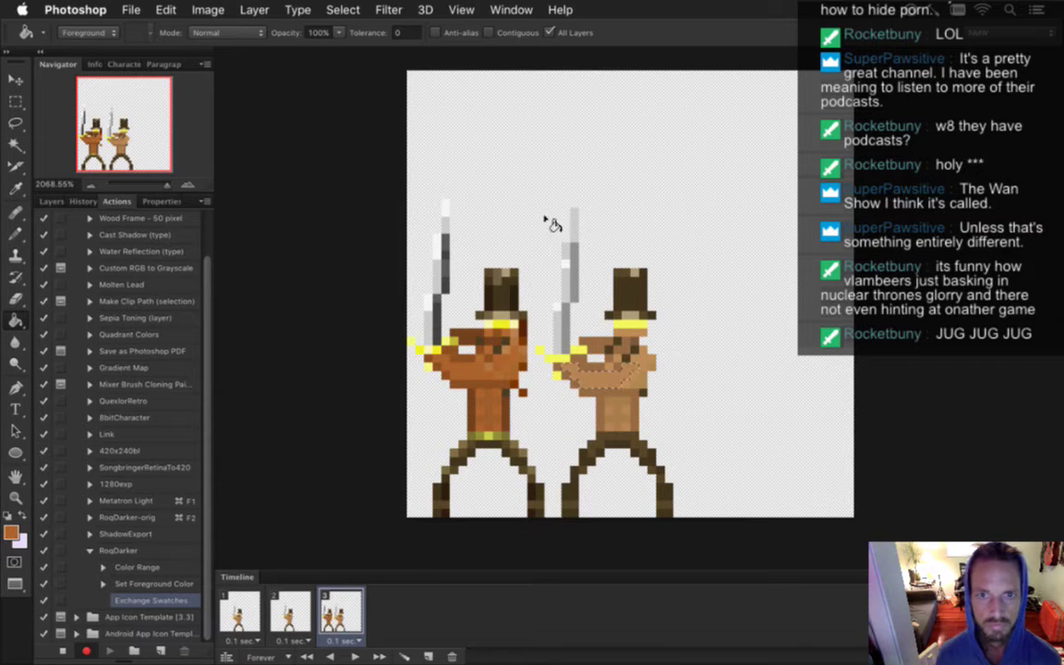
left_click(646, 365)
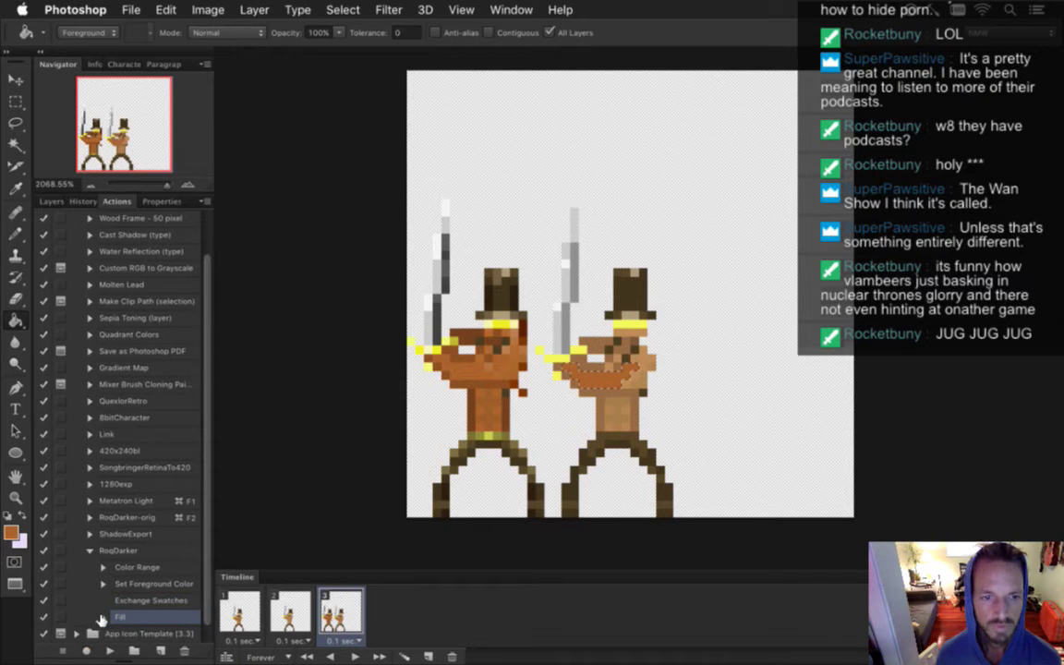
left_click(62, 651)
scroll(139, 572, "down", 3)
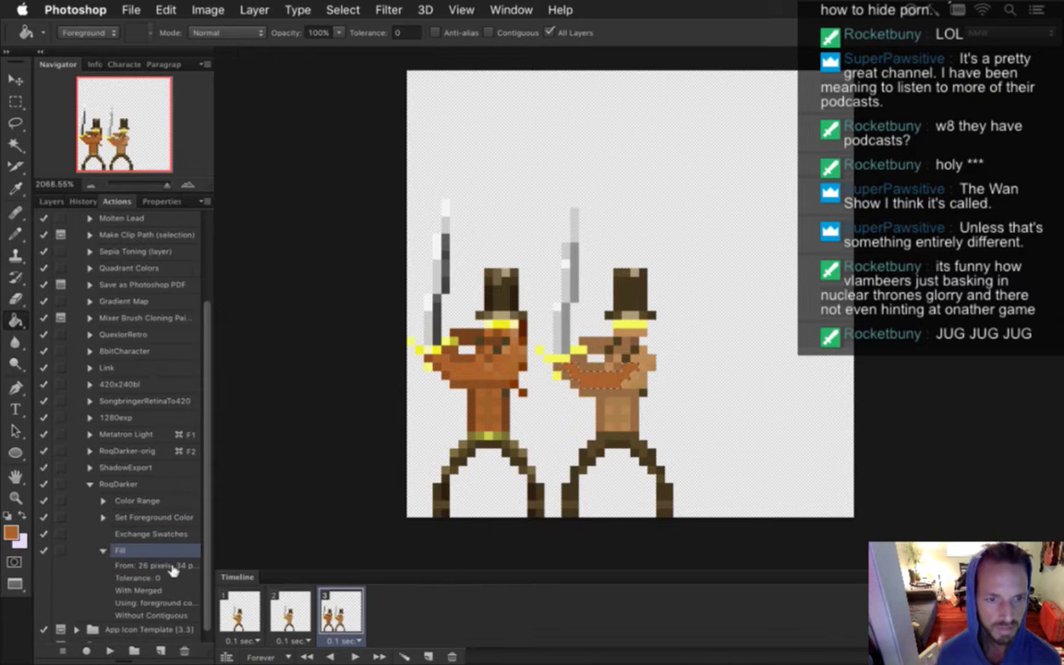
left_click(185, 651)
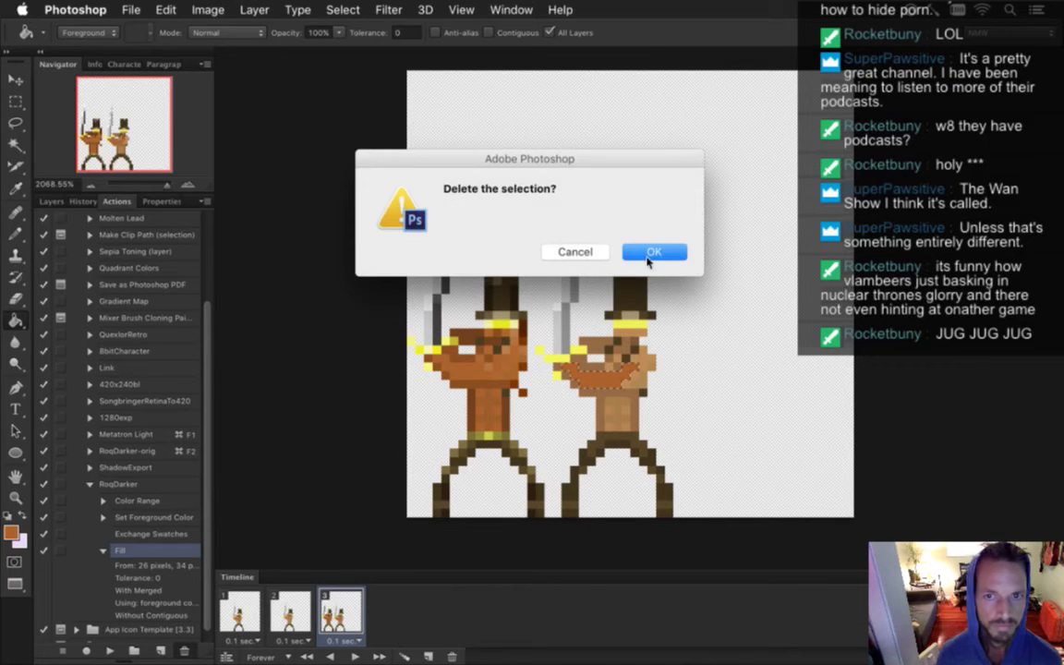
left_click(651, 255)
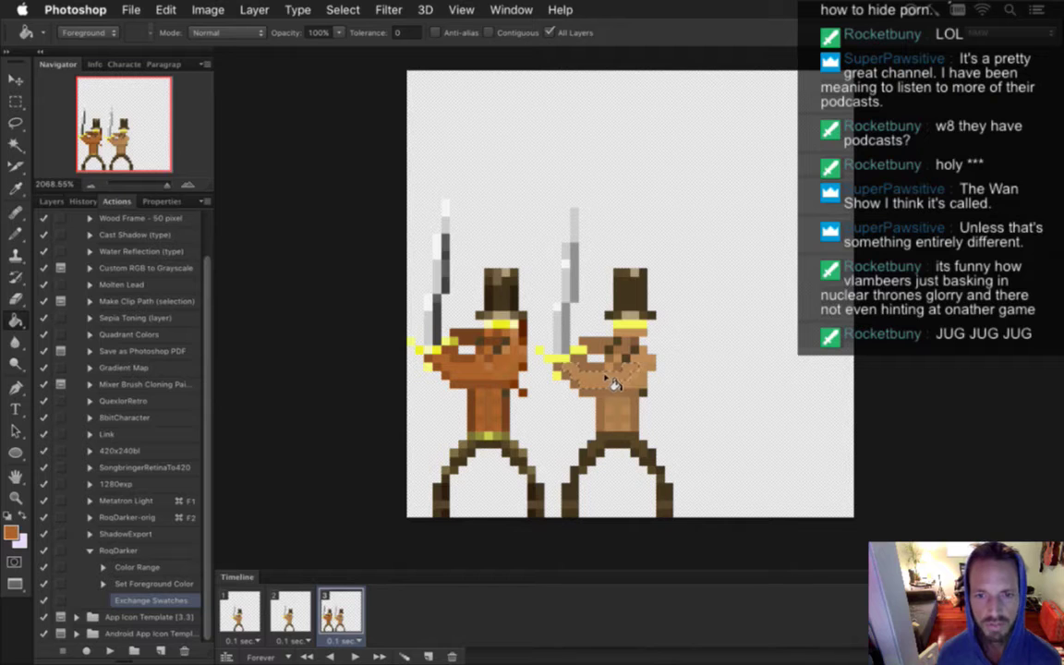
left_click(388, 10)
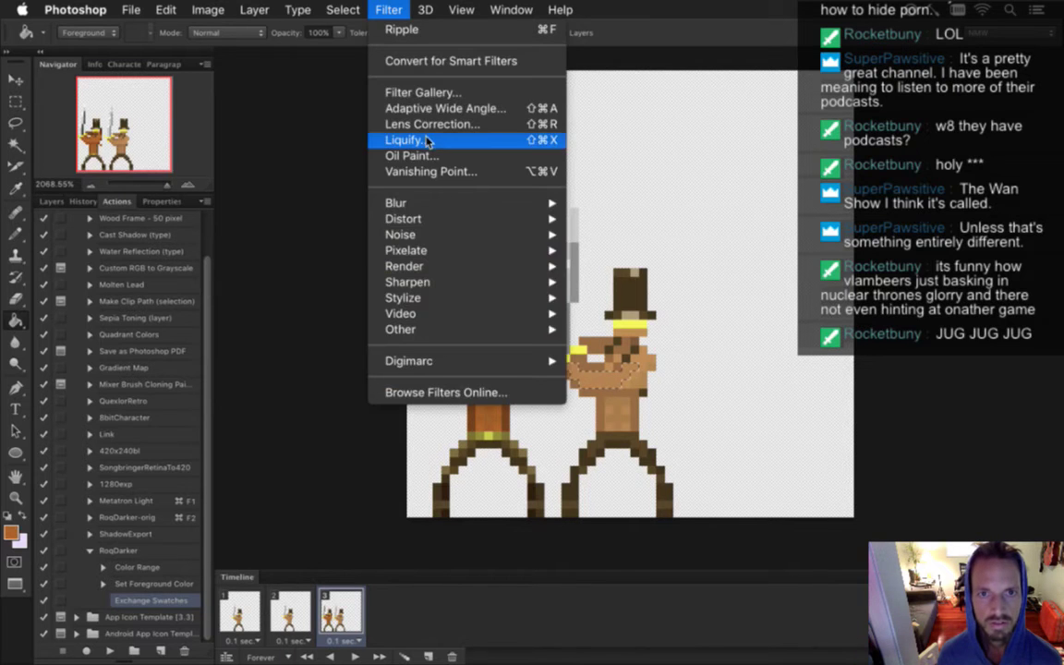
mouse_move(338, 8)
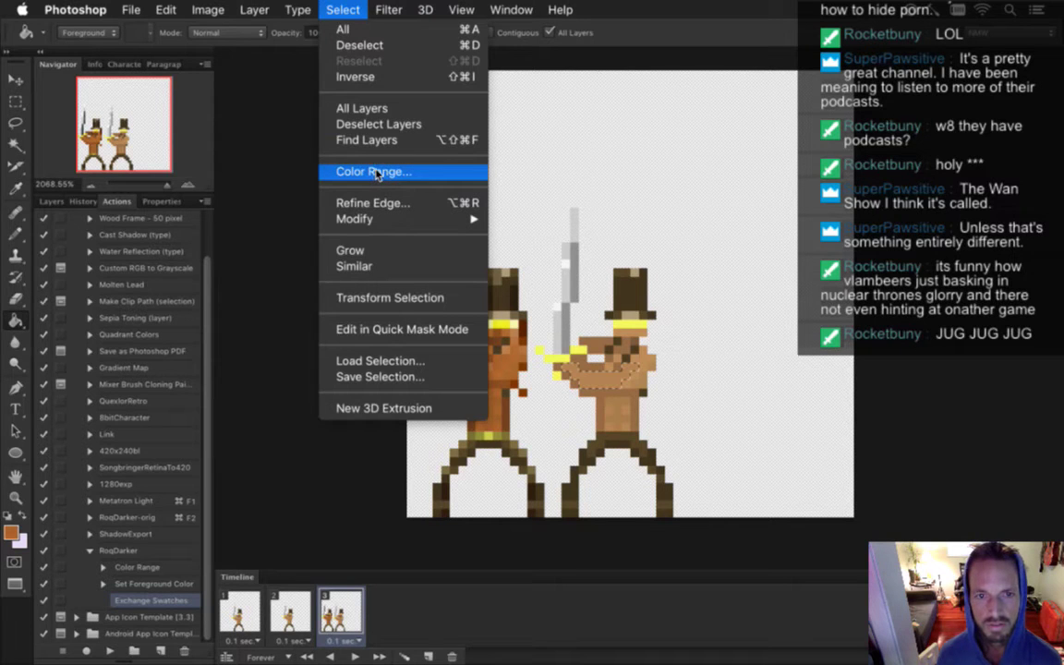
mouse_move(389, 9)
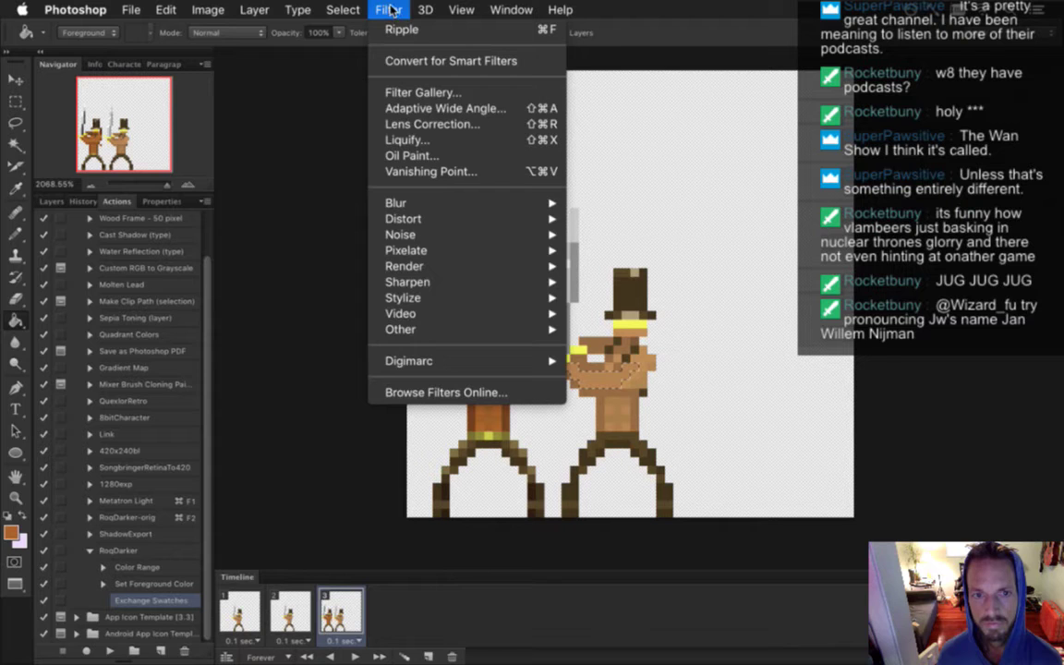
mouse_move(206, 7)
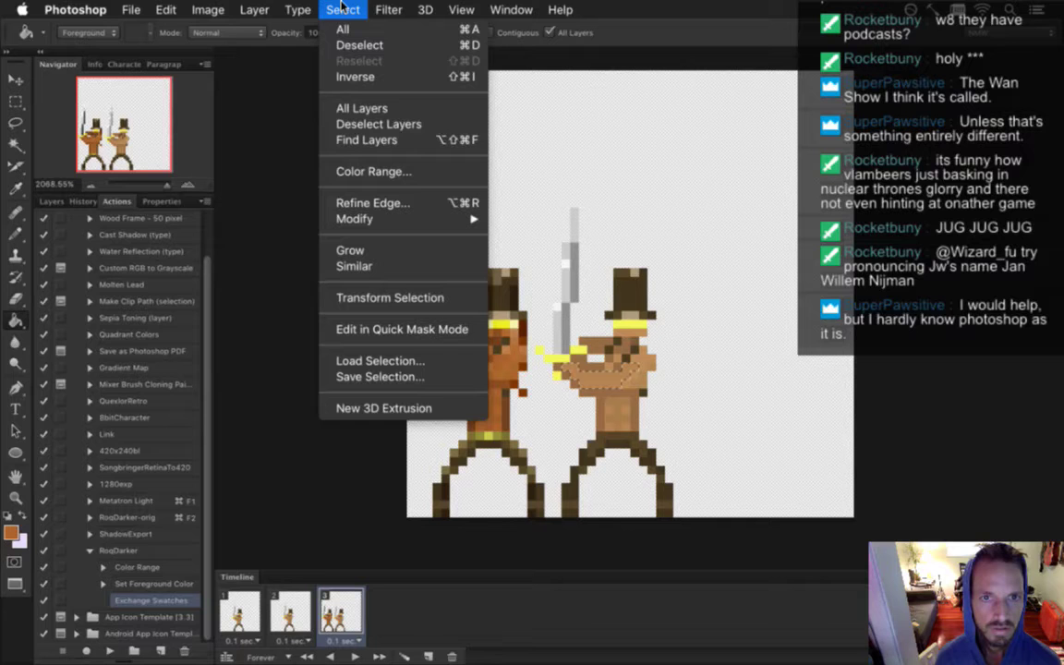
mouse_move(355, 216)
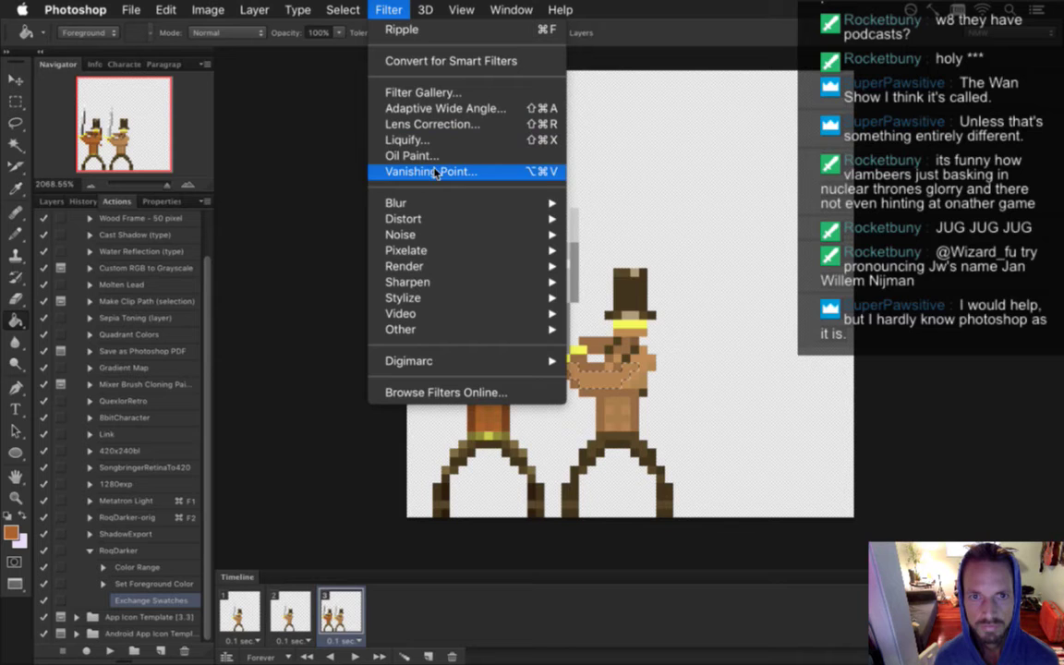
mouse_move(440, 203)
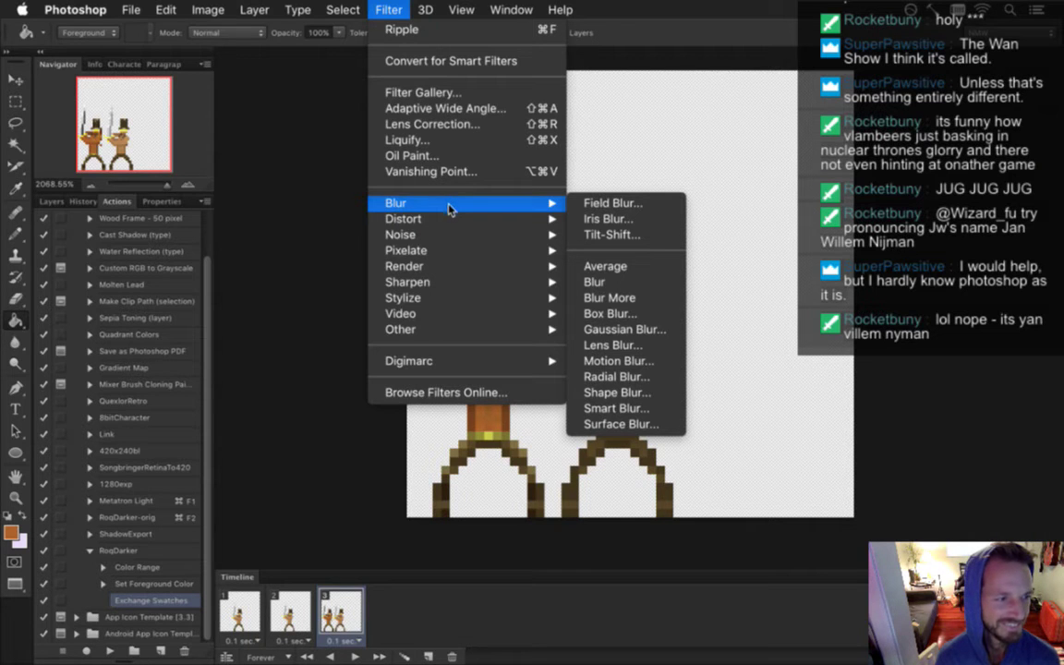
left_click(333, 231)
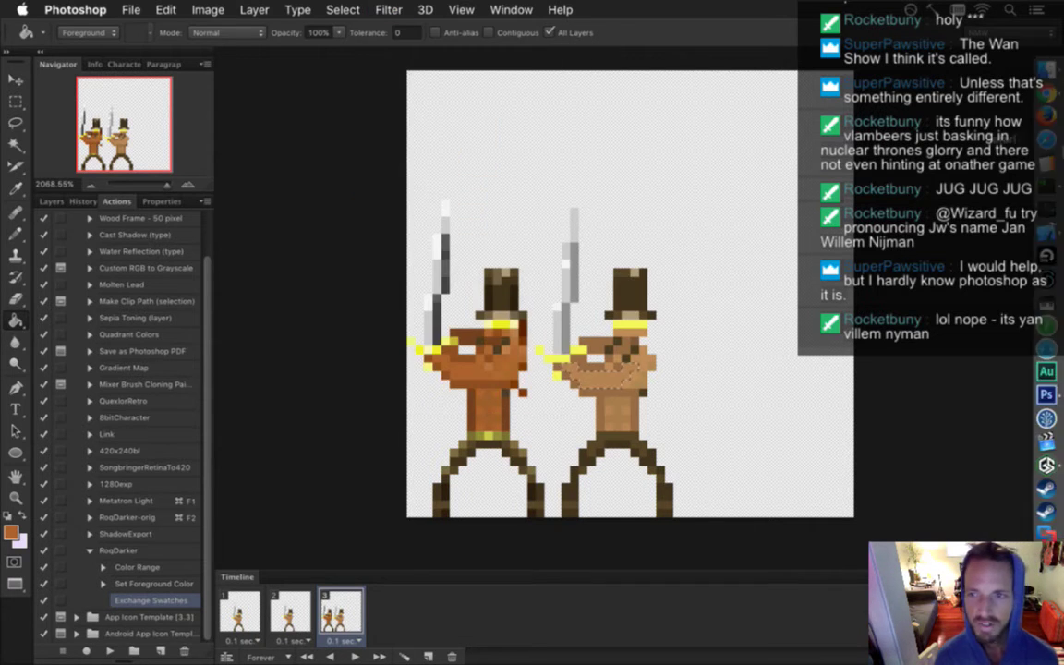
Switch to Chrome and search Google for "members of noisia" in a new tab
left_click(1047, 93)
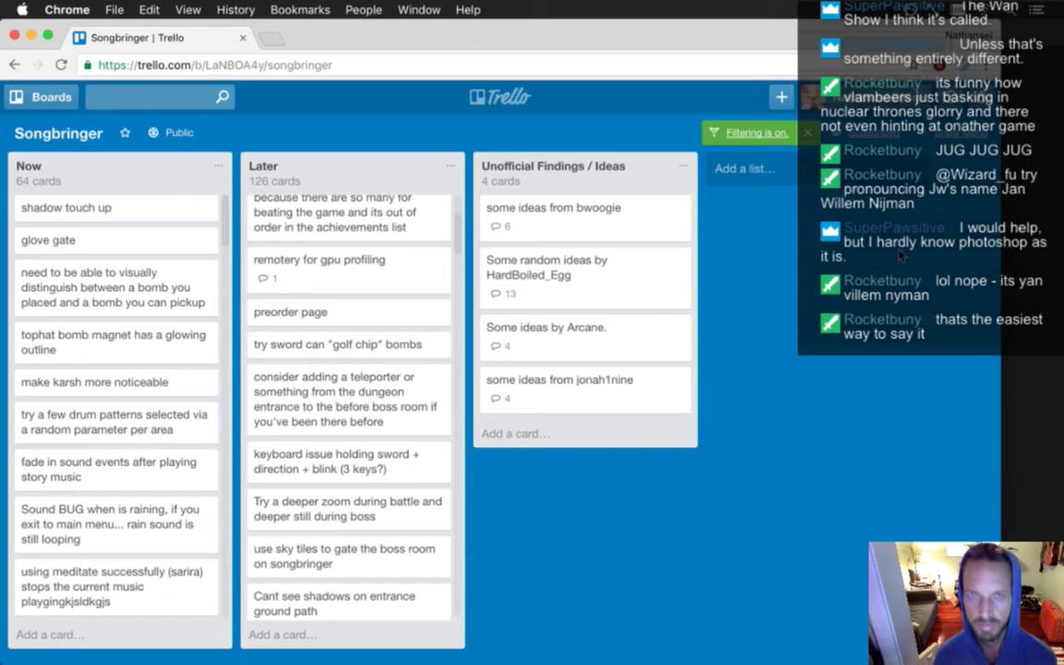
key("super+t")
type("member")
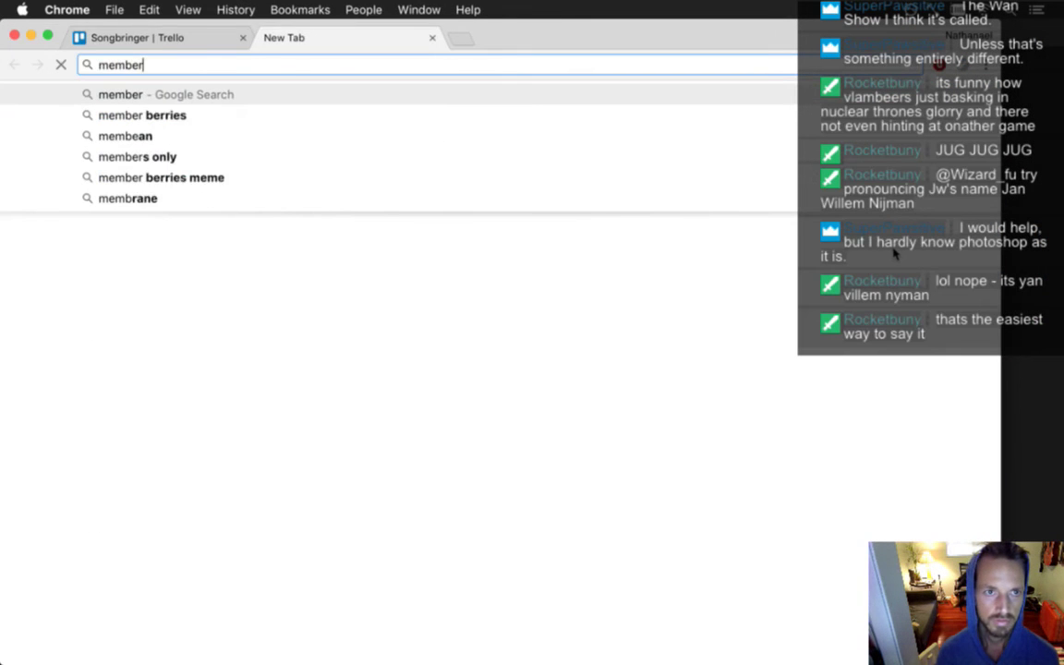
type("s of")
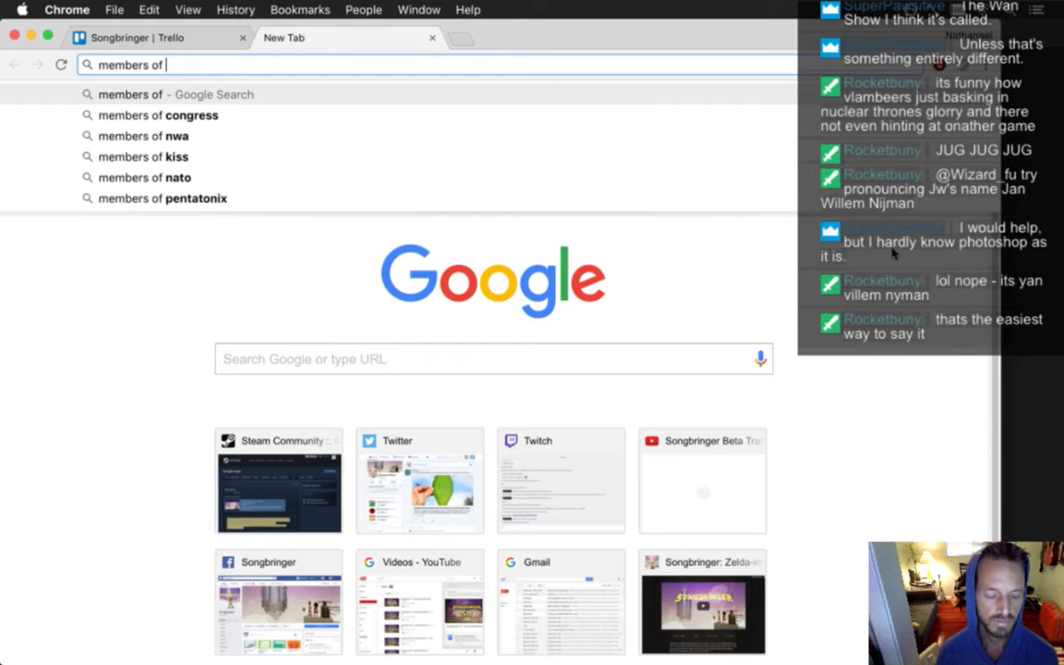
type(" noisia")
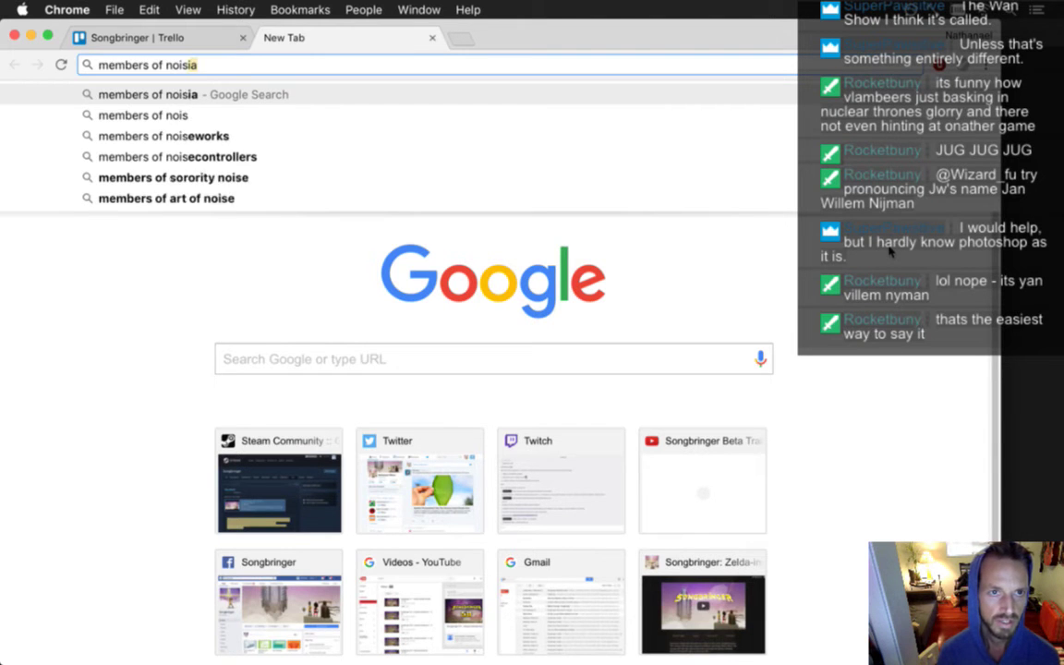
key("Return")
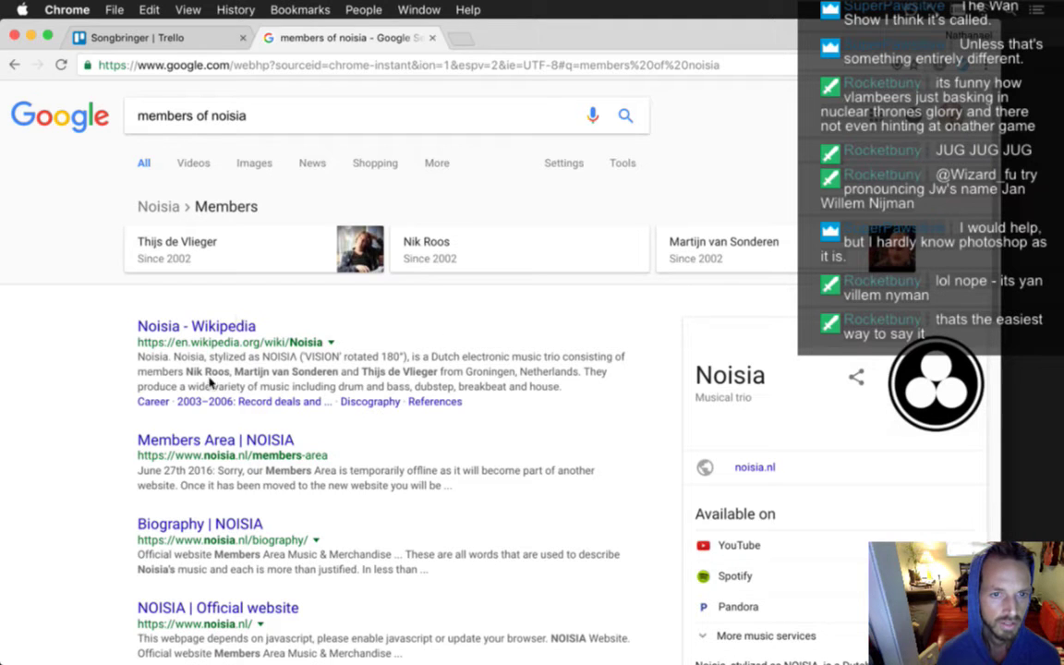
Examine the band members' names in the Noisia Wikipedia search result, and return to Photoshop
left_click_drag(185, 373, 228, 377)
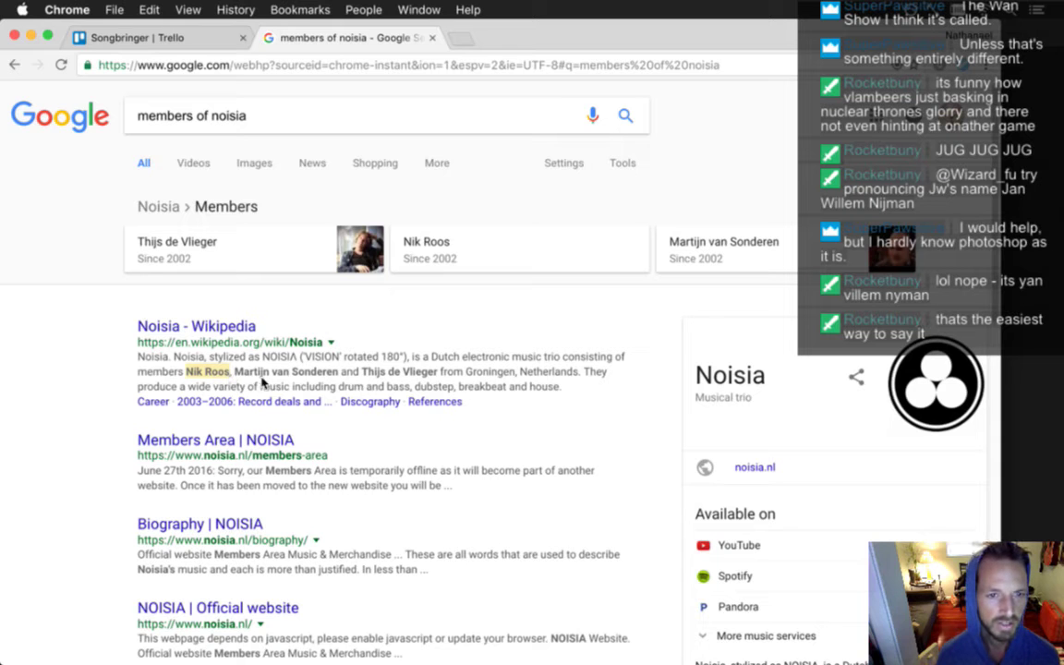
left_click_drag(234, 373, 271, 377)
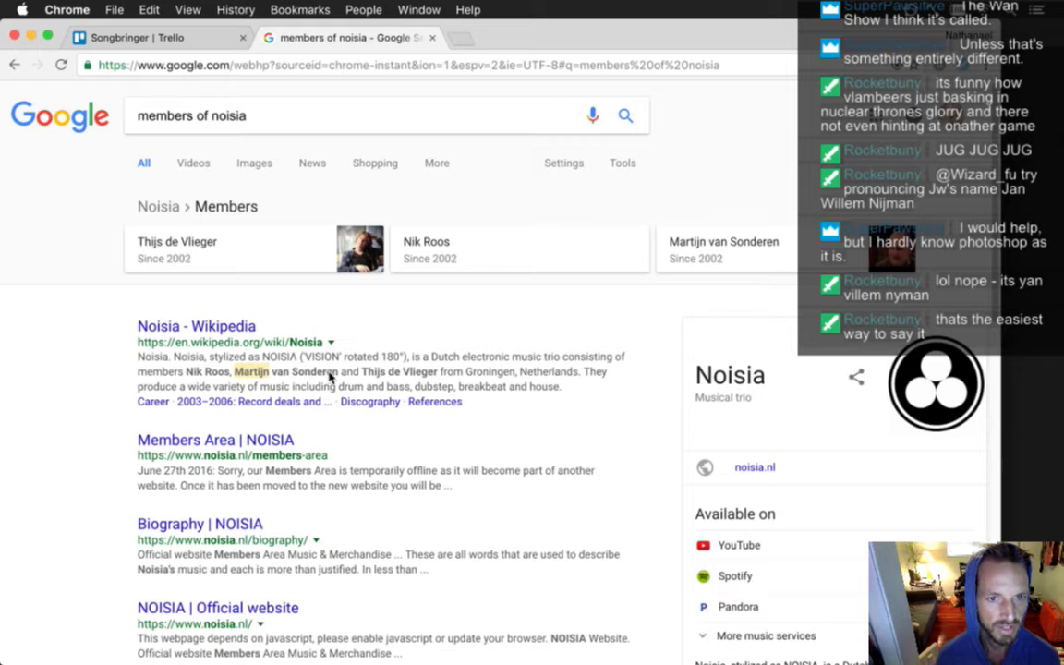
double_click(373, 372)
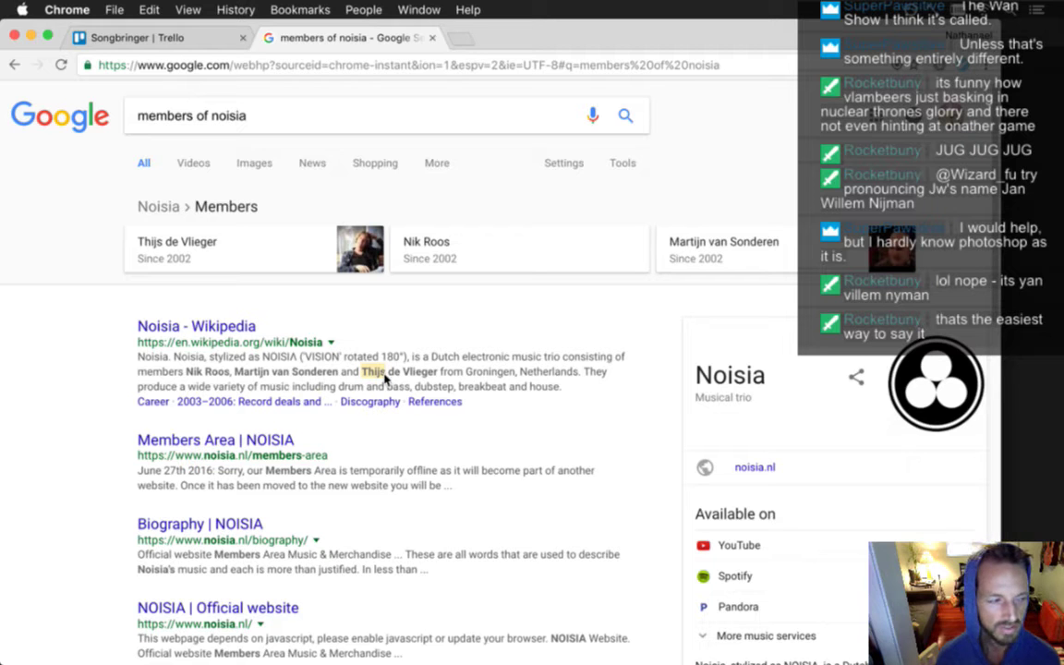
left_click_drag(387, 379, 445, 394)
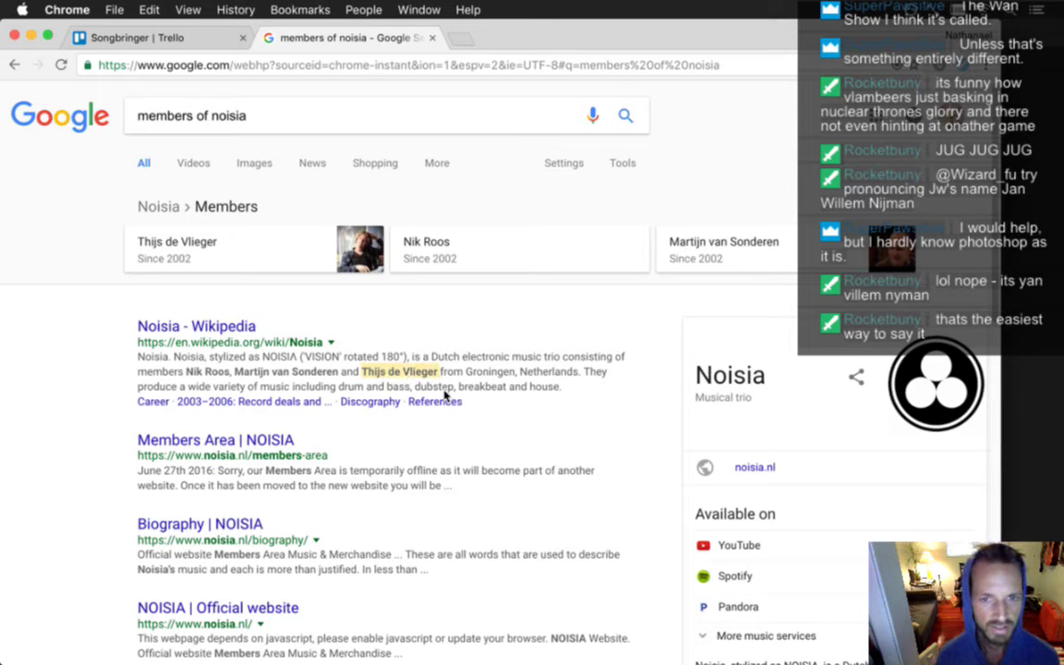
left_click(473, 446)
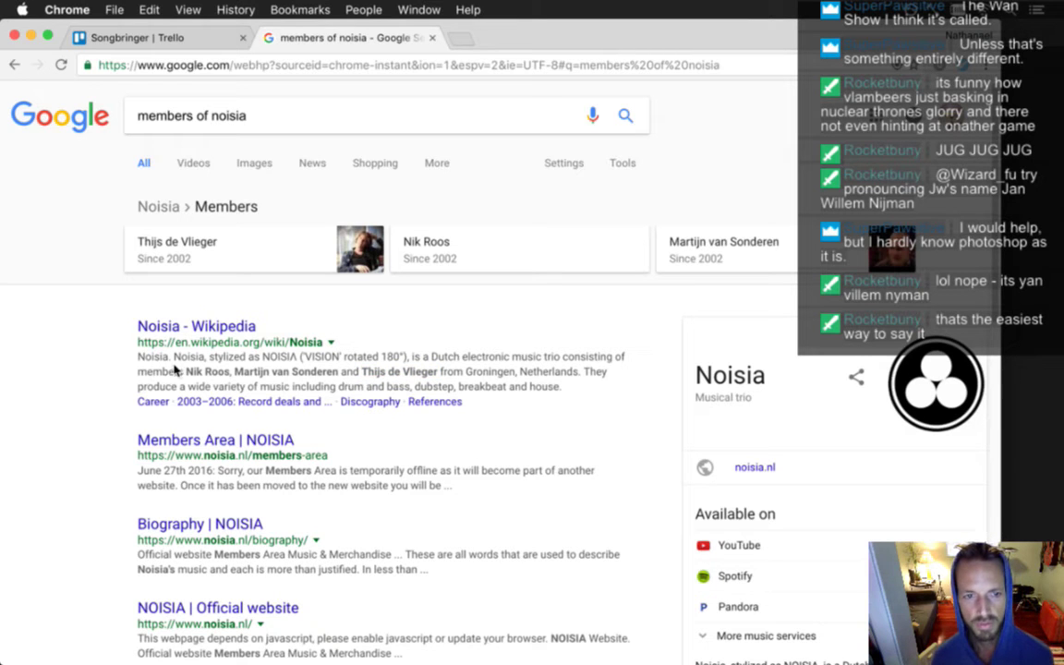
left_click_drag(185, 372, 439, 372)
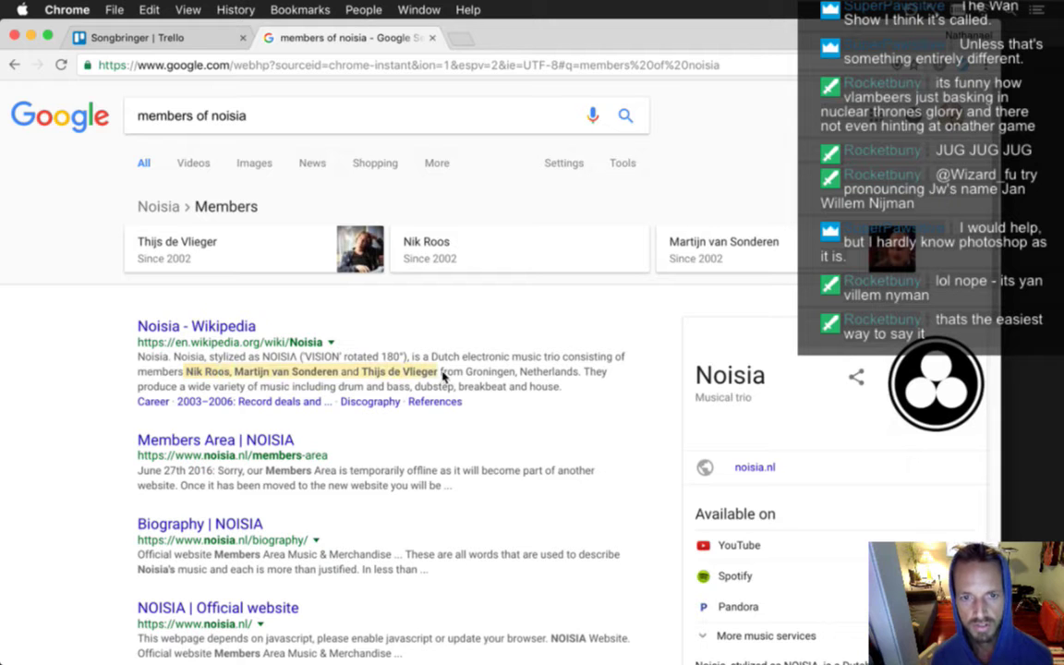
left_click(459, 371)
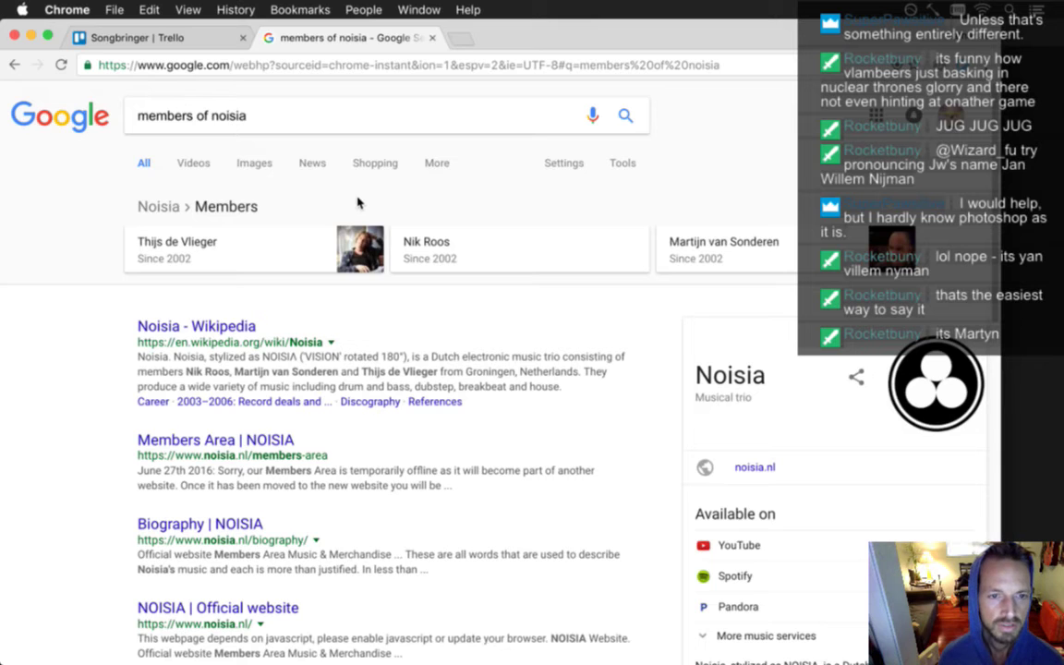
key("super+Tab")
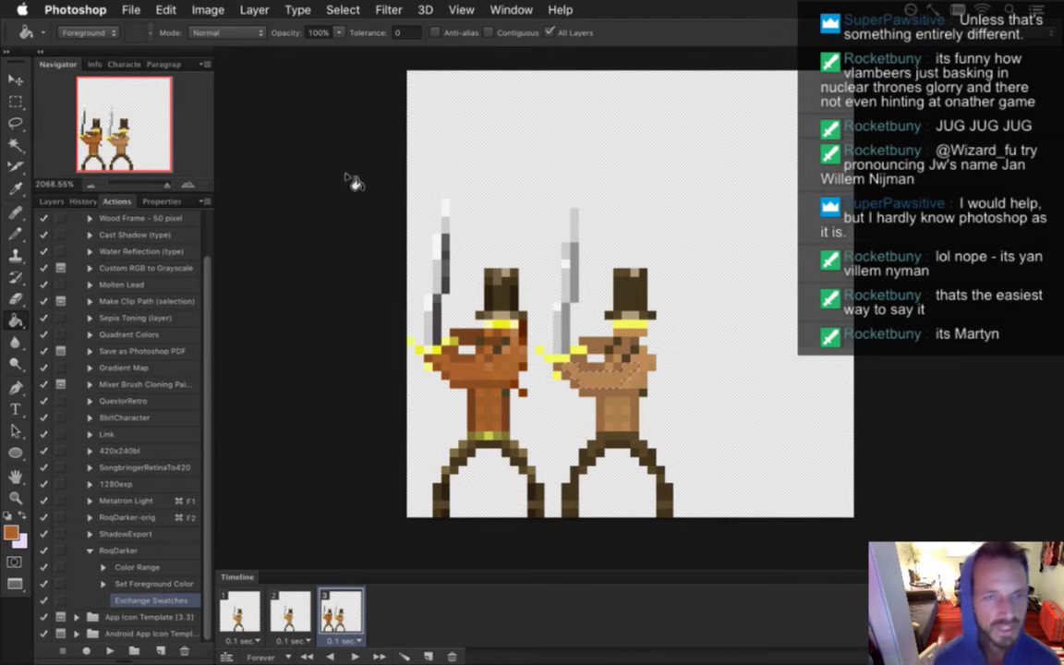
Swap the foreground and background colours
left_click(255, 9)
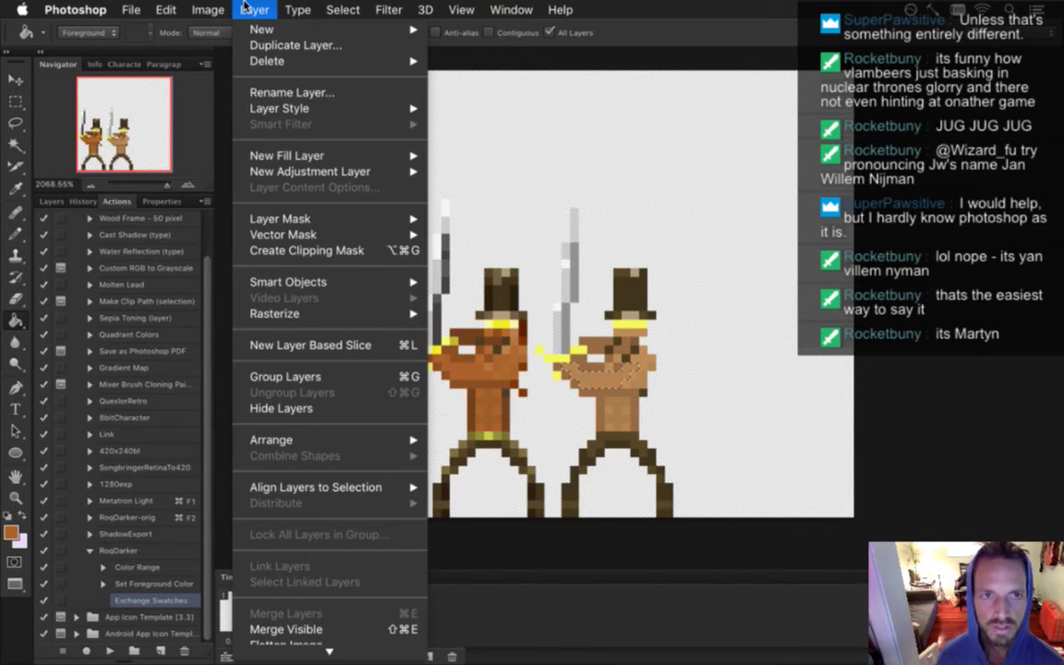
mouse_move(263, 64)
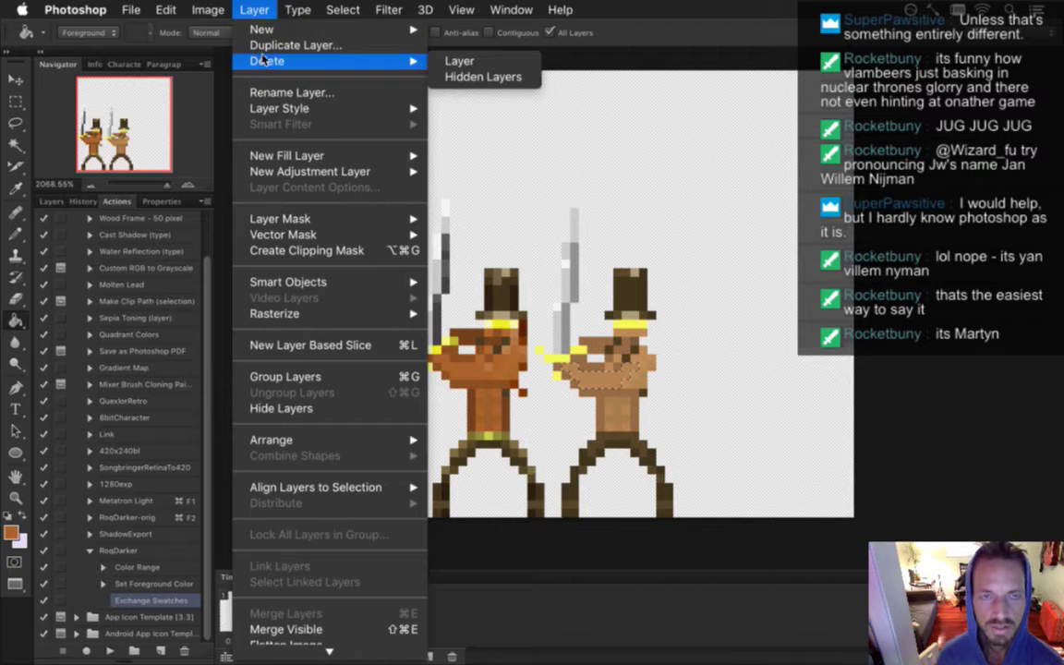
mouse_move(191, 7)
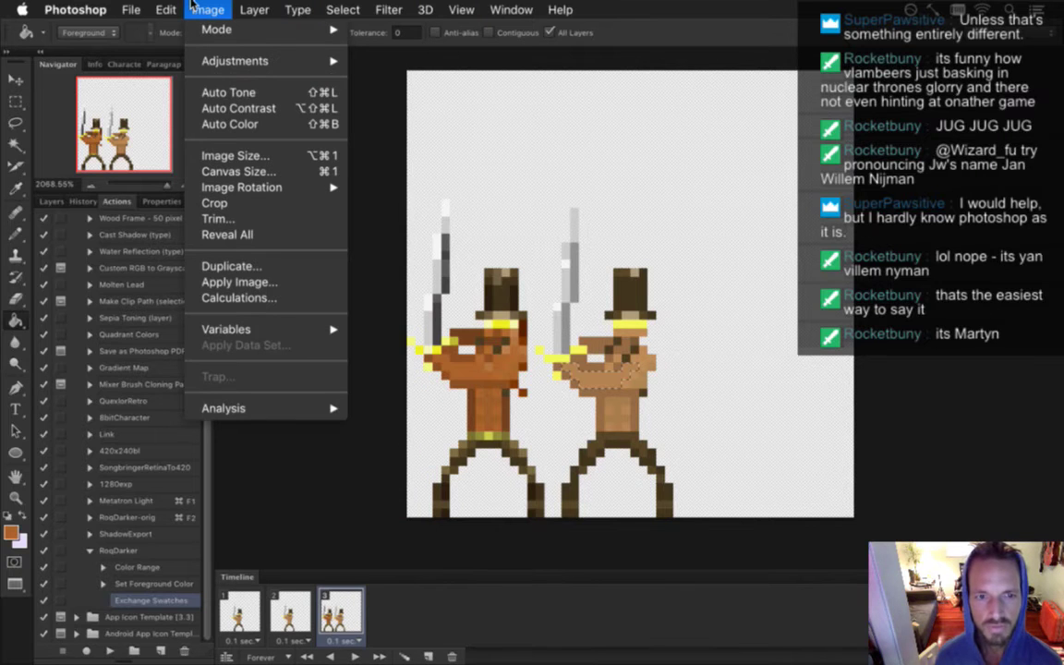
left_click(313, 531)
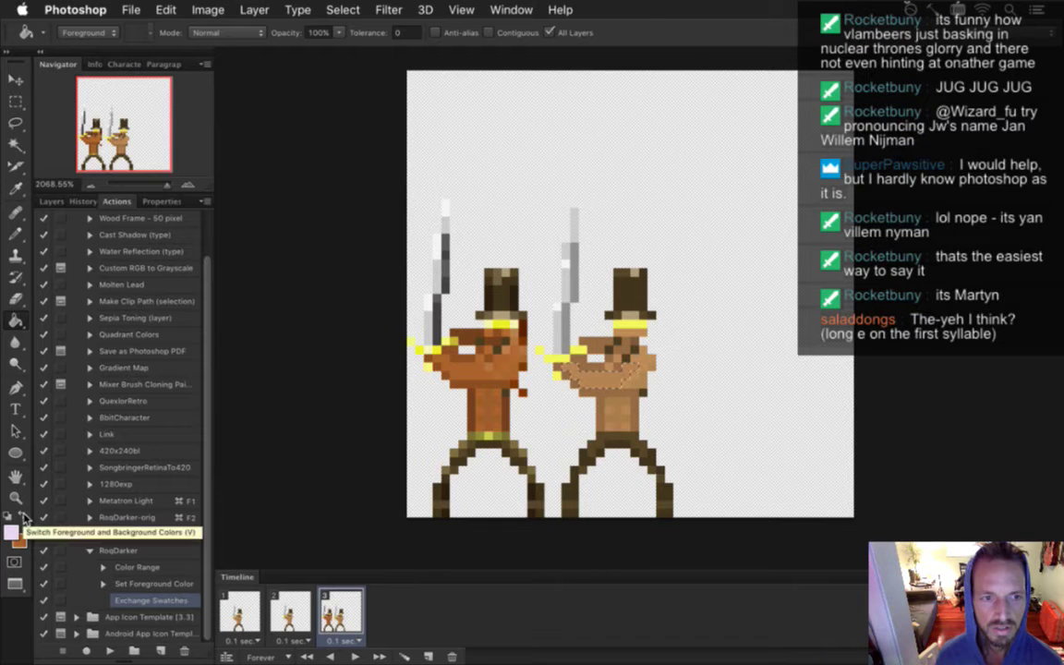
left_click(23, 517)
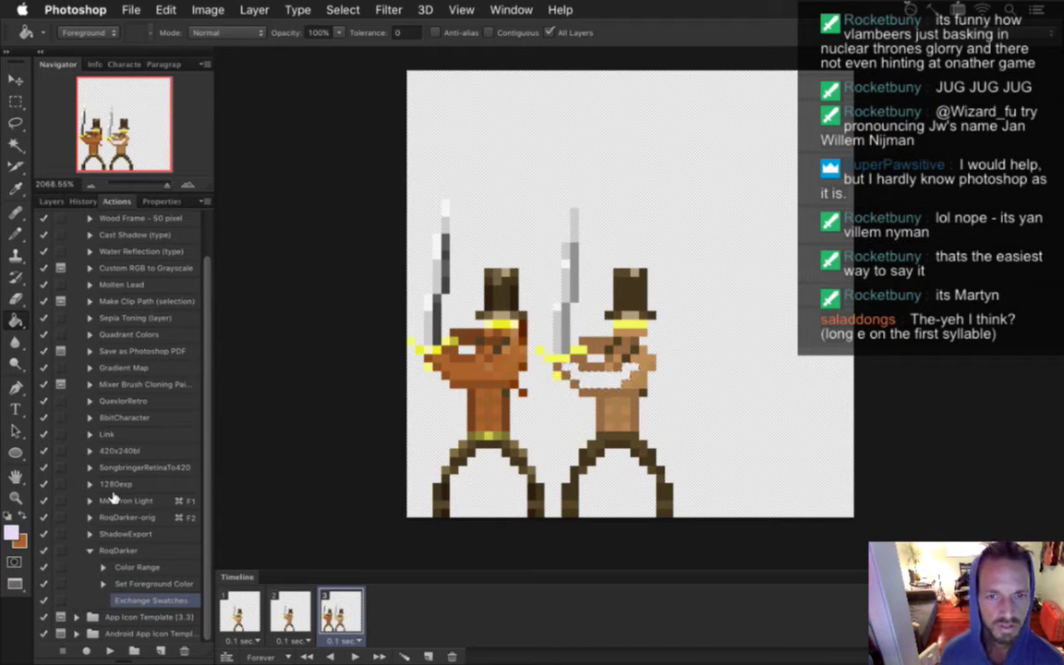
key("m")
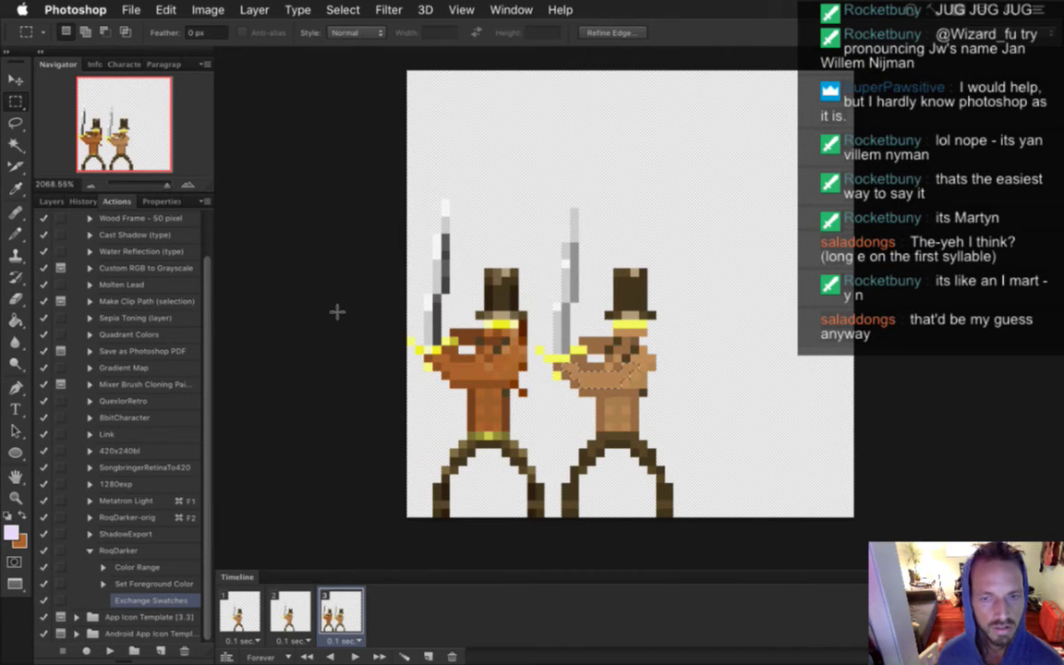
key("b")
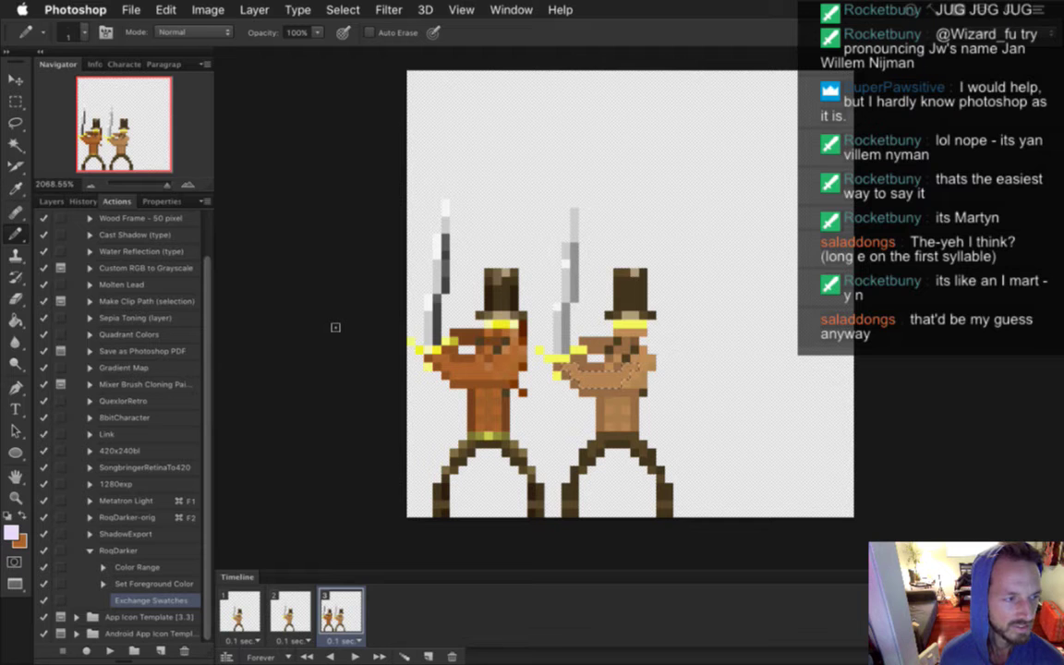
Switch to Chrome, examine the third Noisia member's first name in the search result, and return to Photoshop
key("super+Tab")
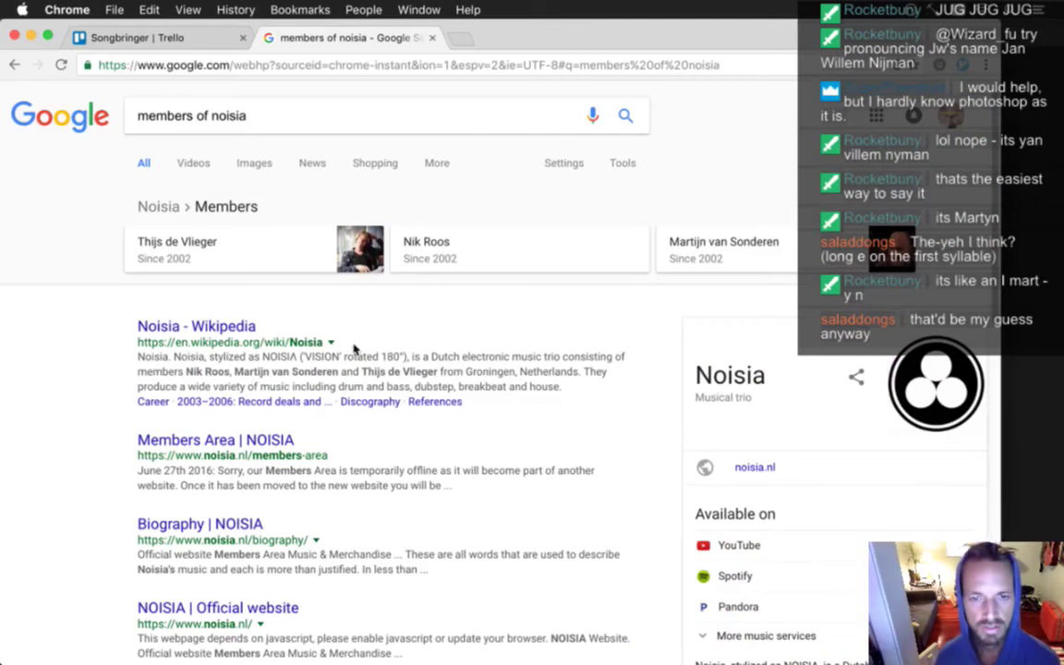
left_click_drag(363, 375, 388, 374)
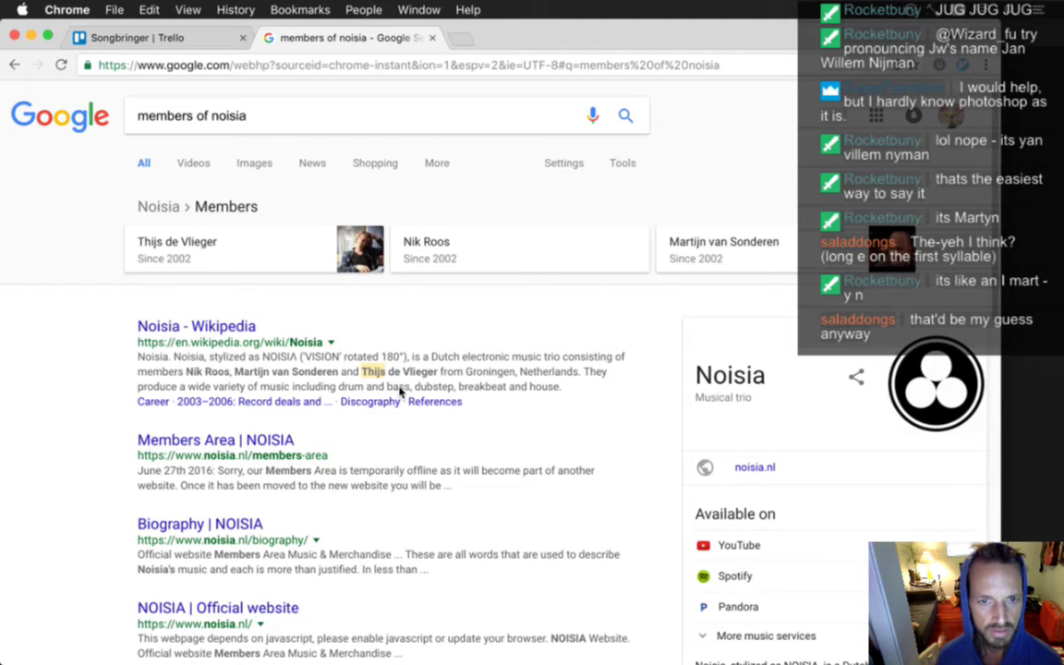
key("super+Tab")
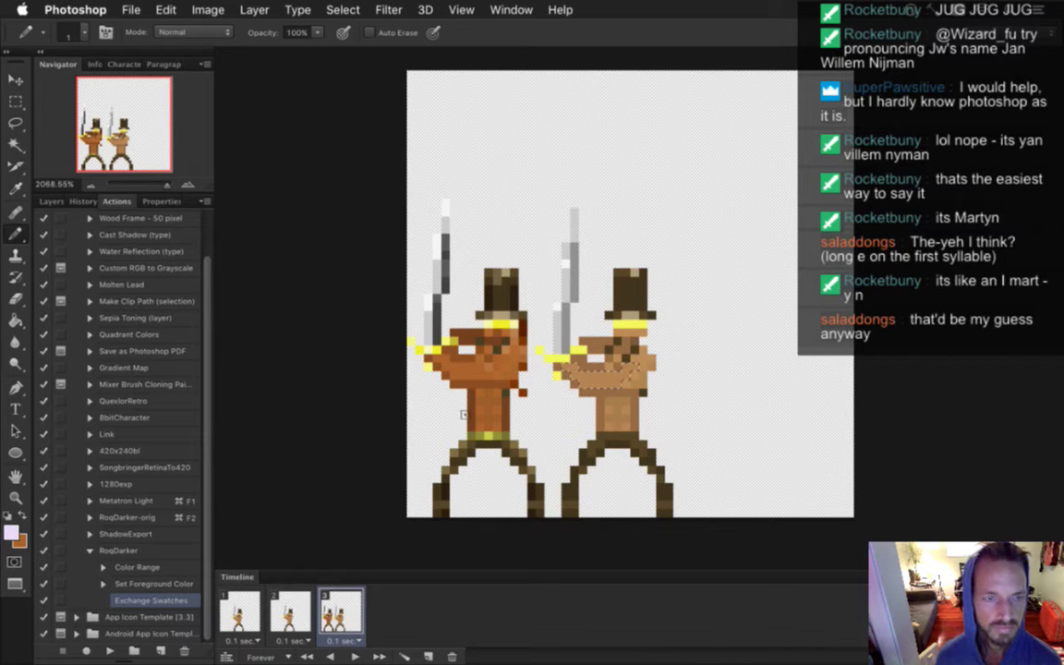
left_click(18, 300)
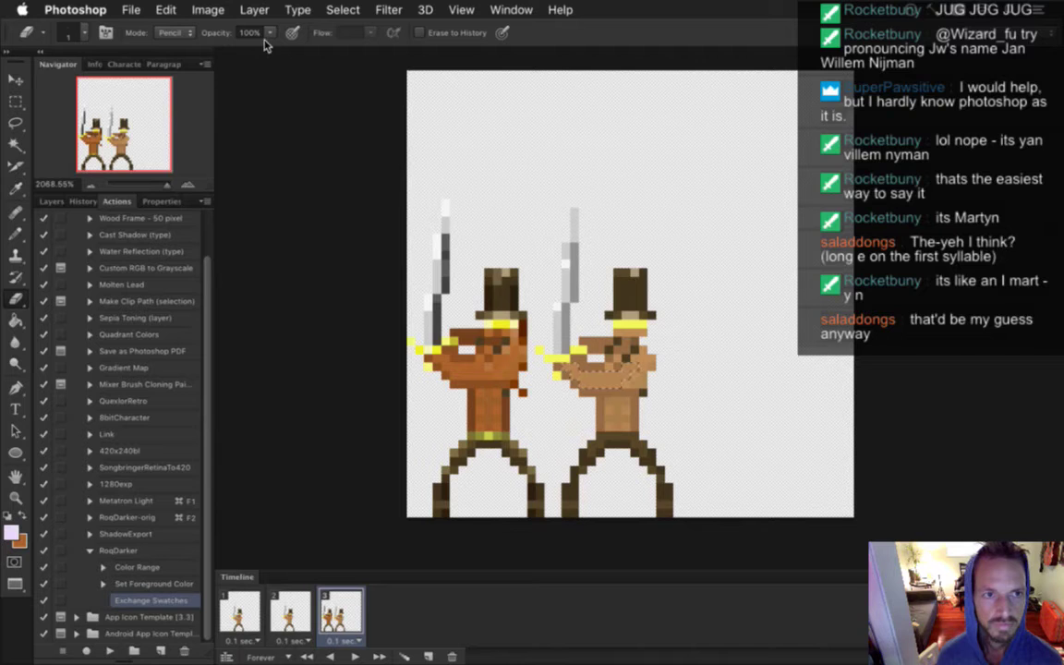
left_click(209, 9)
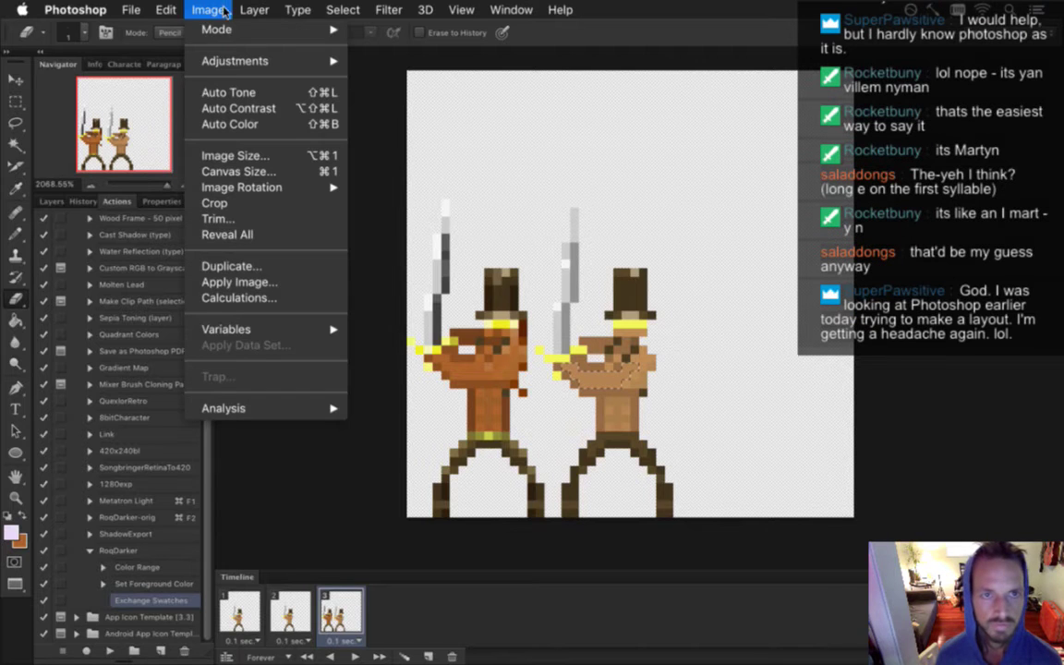
mouse_move(230, 32)
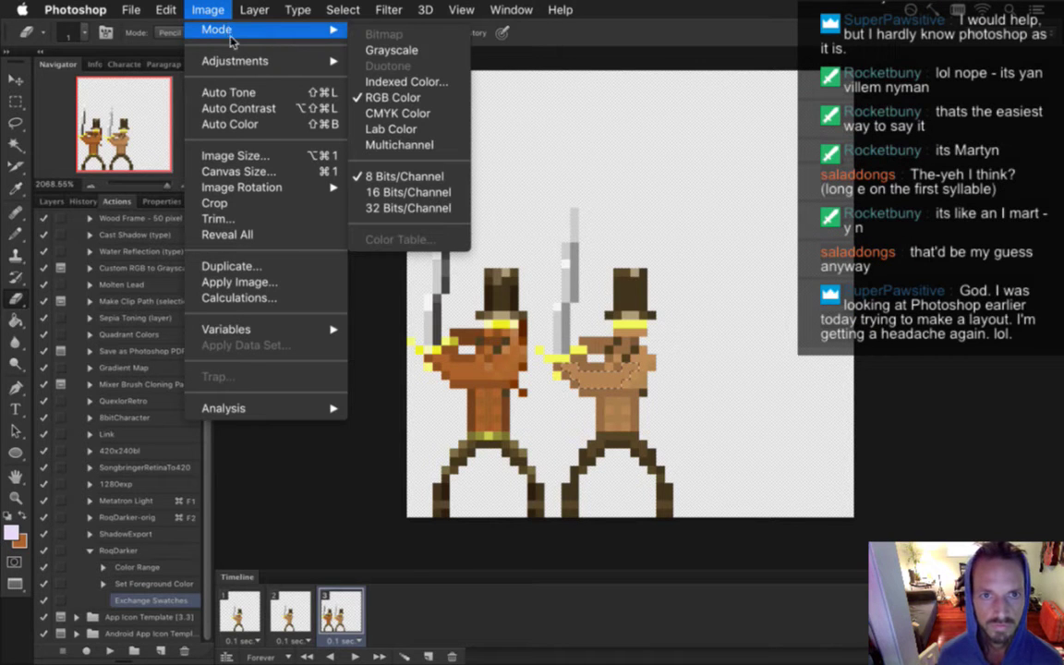
mouse_move(231, 63)
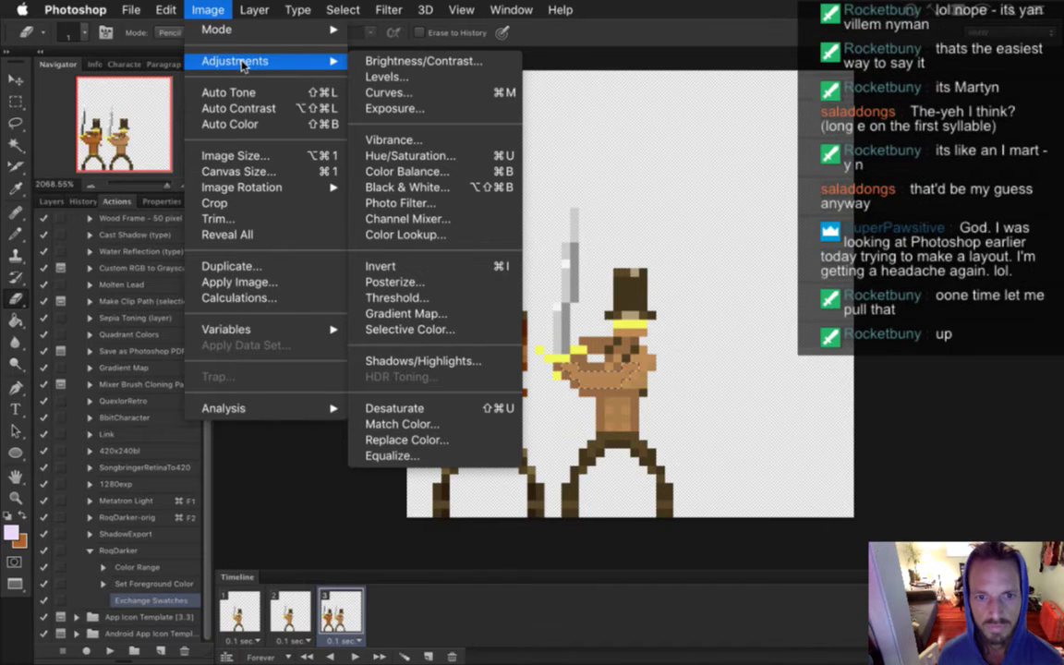
left_click(406, 440)
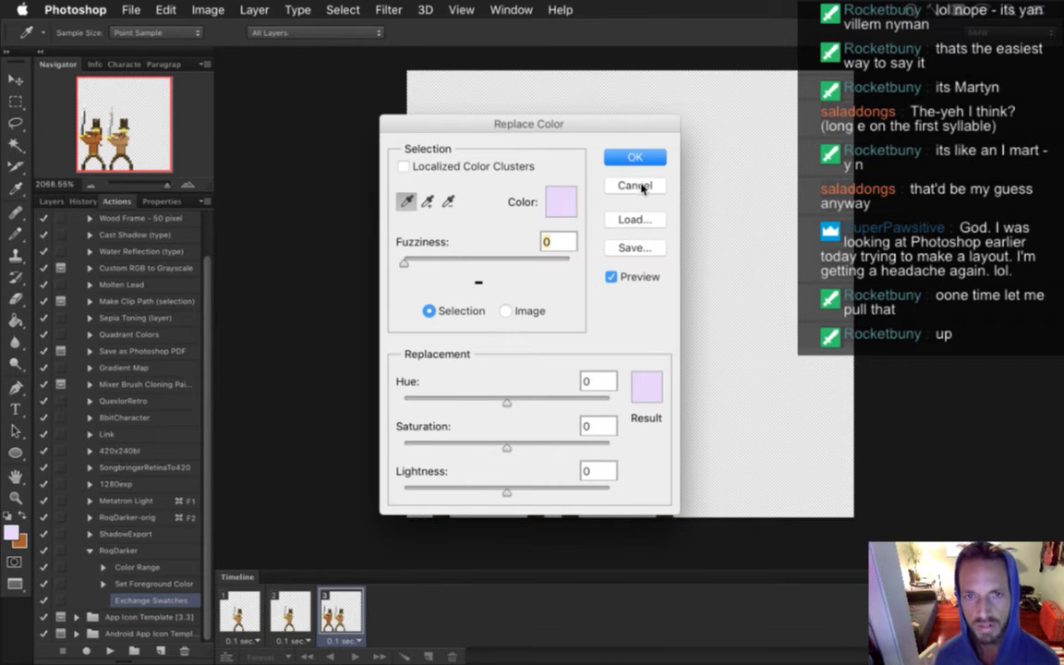
left_click(636, 186)
Deselect the lighter figure's forearm with the Rectangular Marquee tool
key("m")
left_click(597, 330)
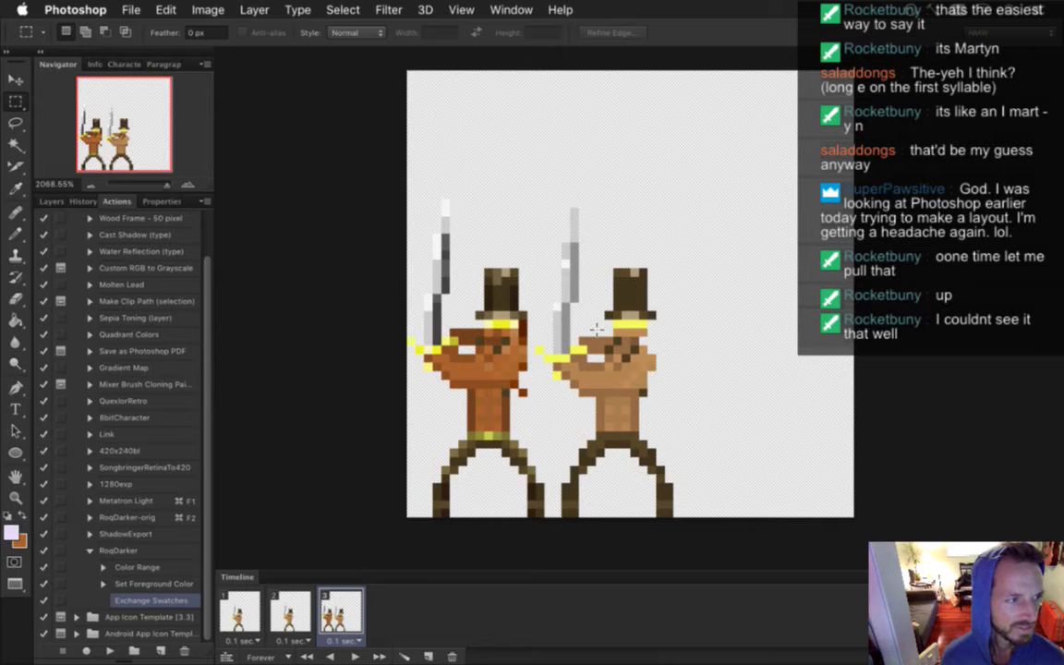
Switch to Chrome to read the third Noisia member's full name once more, and return to Photoshop
key("super+Tab")
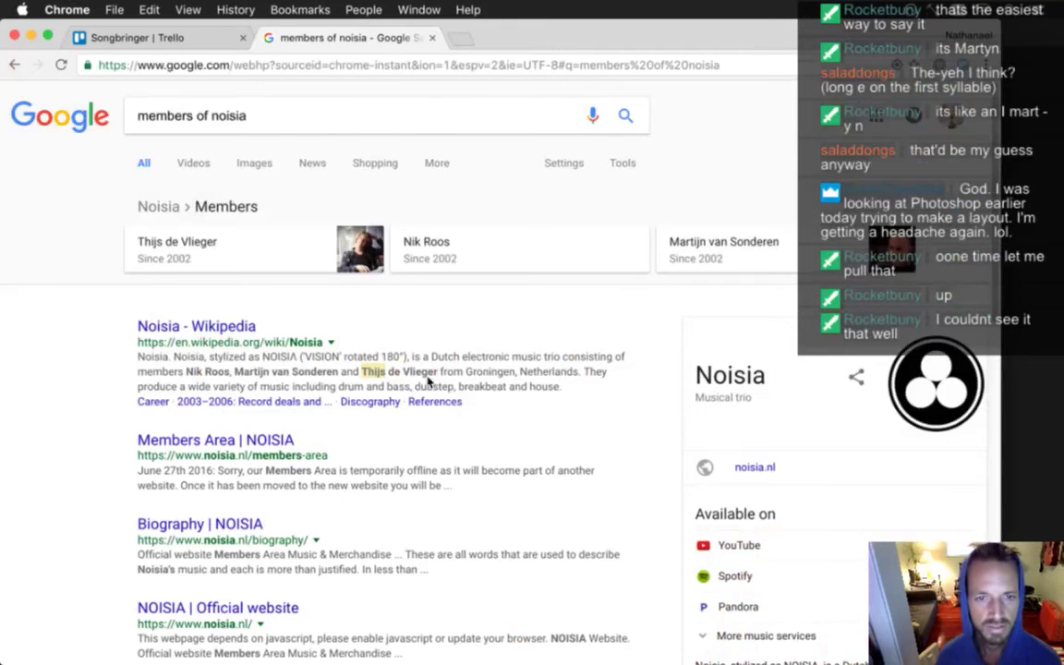
left_click_drag(361, 370, 424, 375)
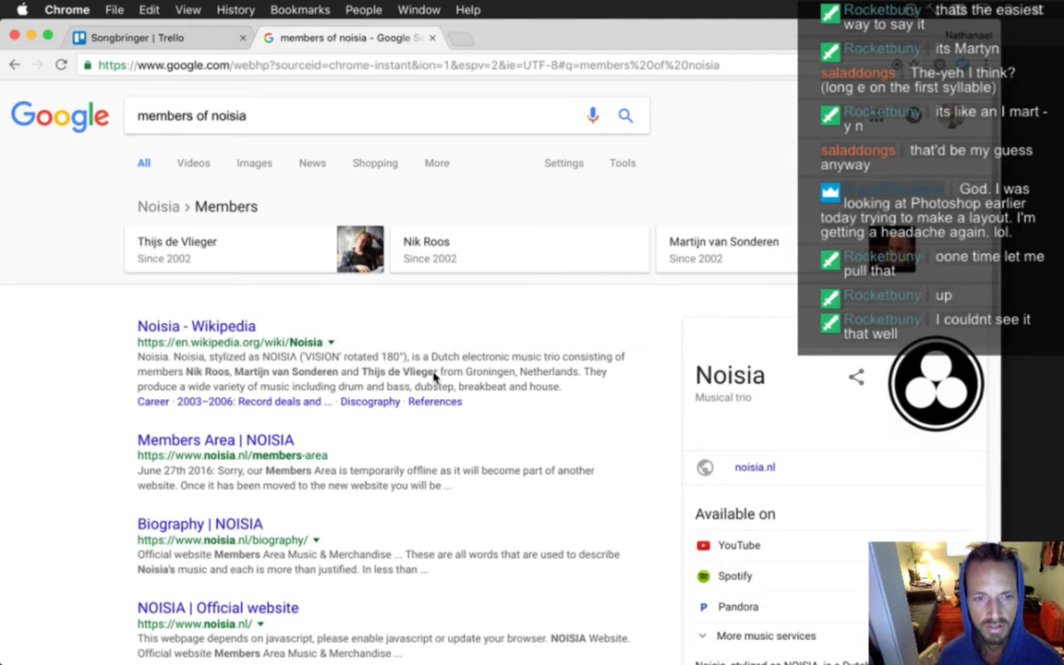
key("super+Tab")
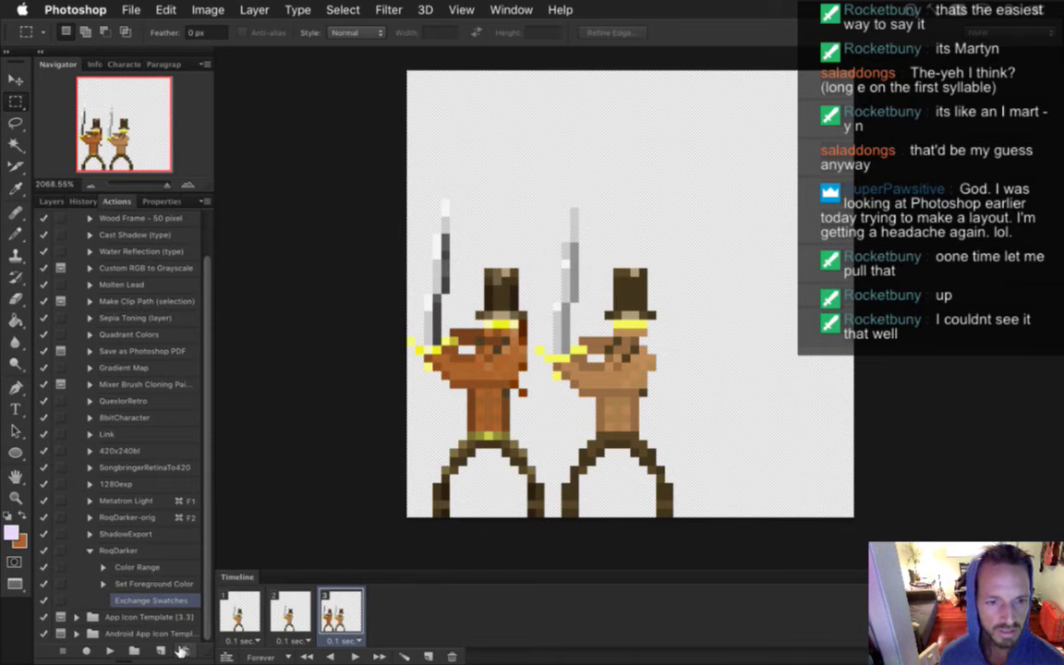
Delete the Exchange Swatches, Set Foreground Color and Color Range steps from the RoqDarker action
key("Delete")
left_click(661, 255)
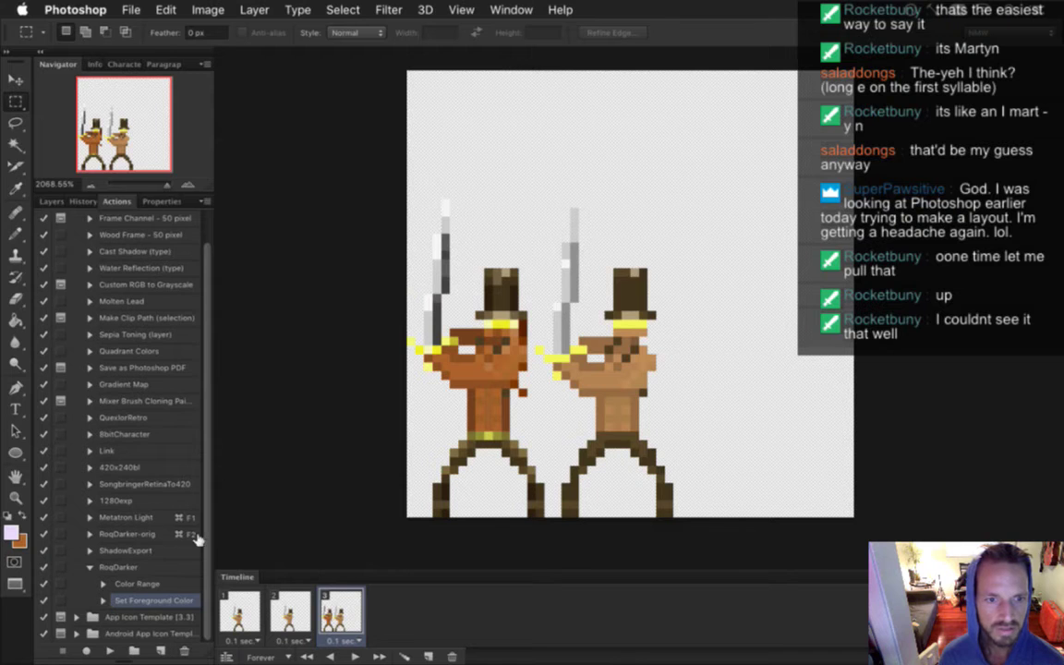
key("Delete")
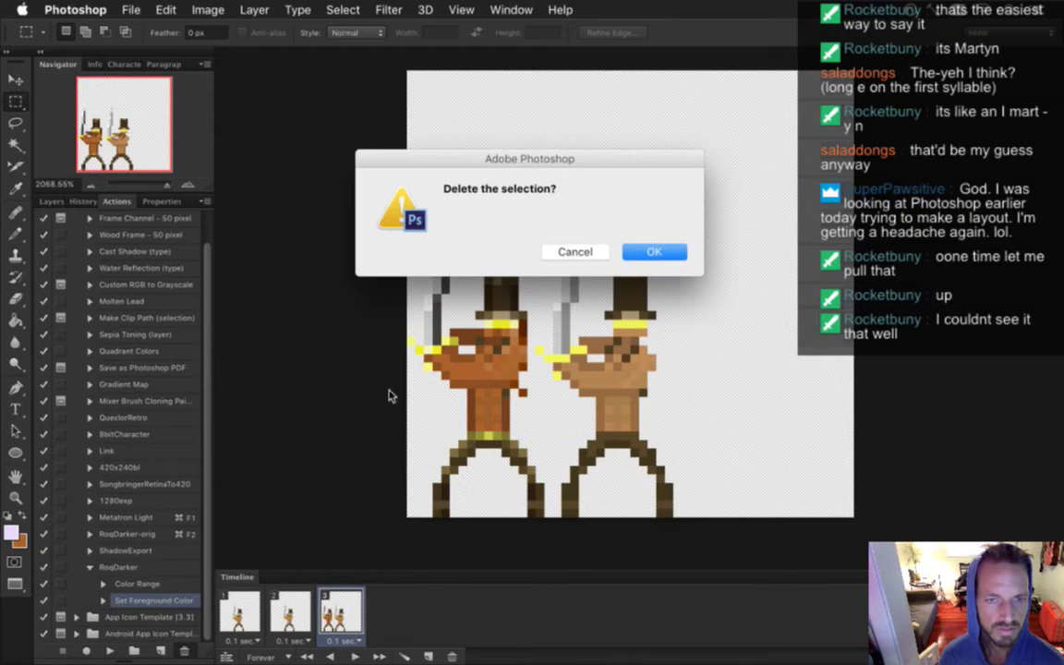
left_click(651, 252)
left_click(184, 650)
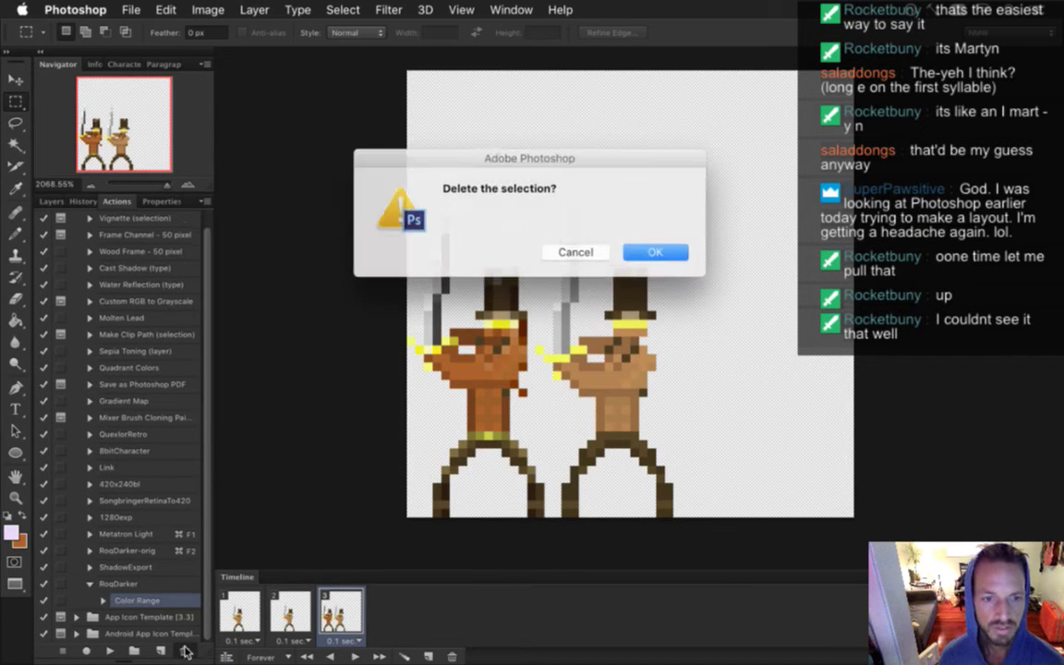
left_click(644, 249)
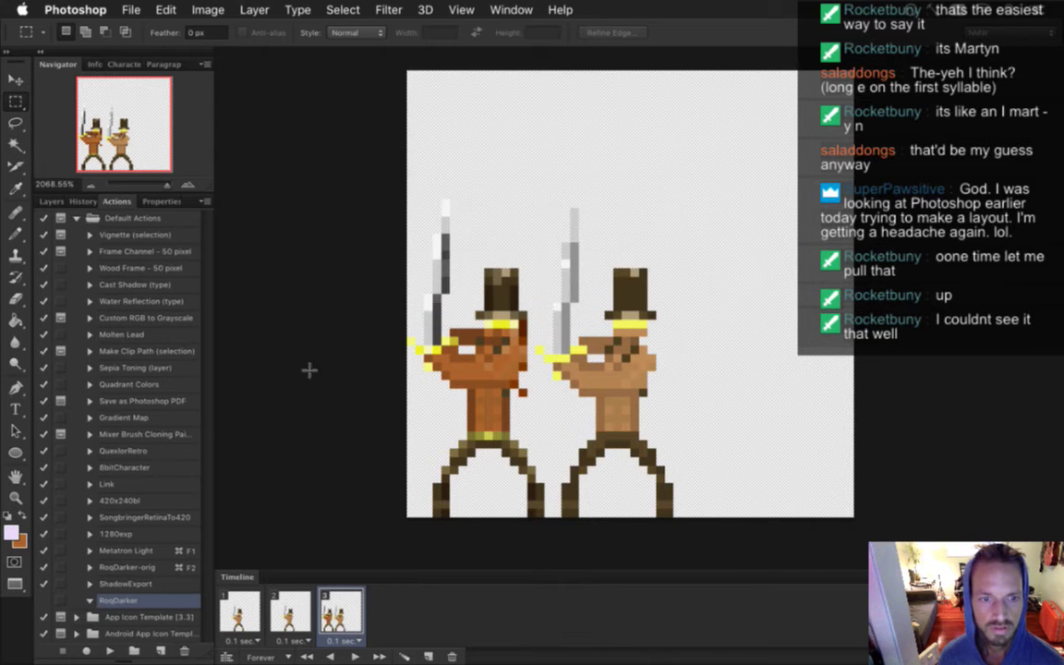
left_click(207, 10)
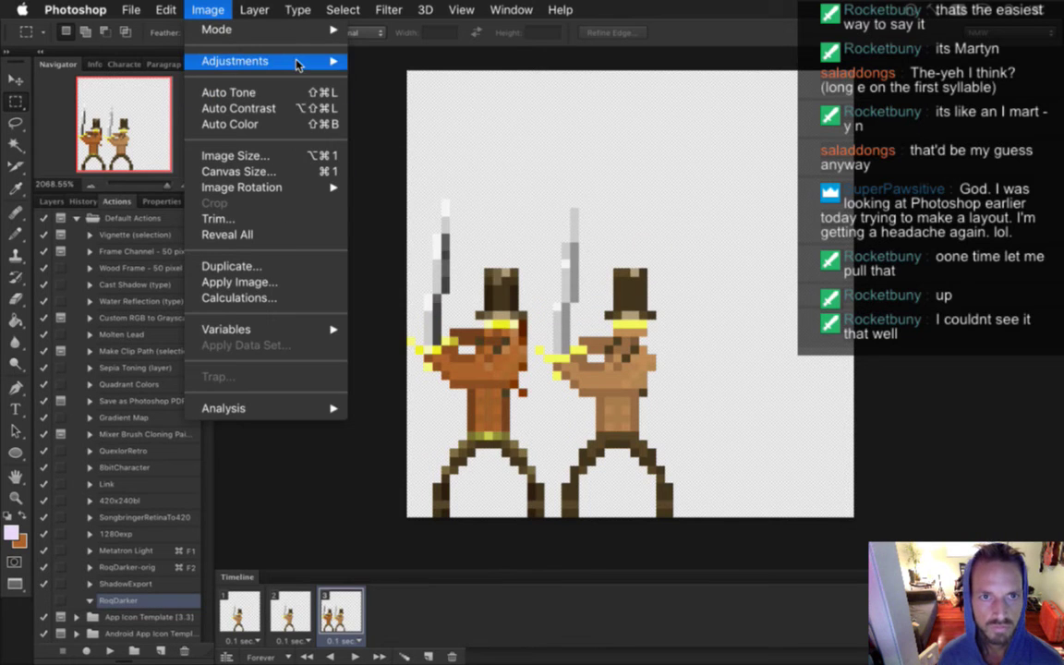
mouse_move(298, 63)
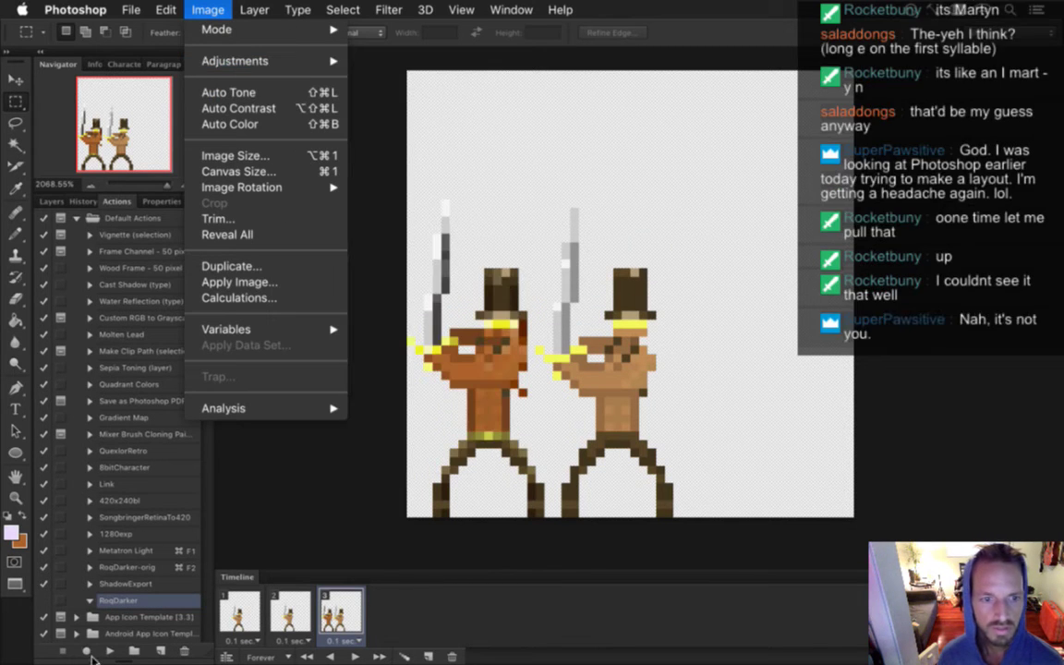
left_click(79, 588)
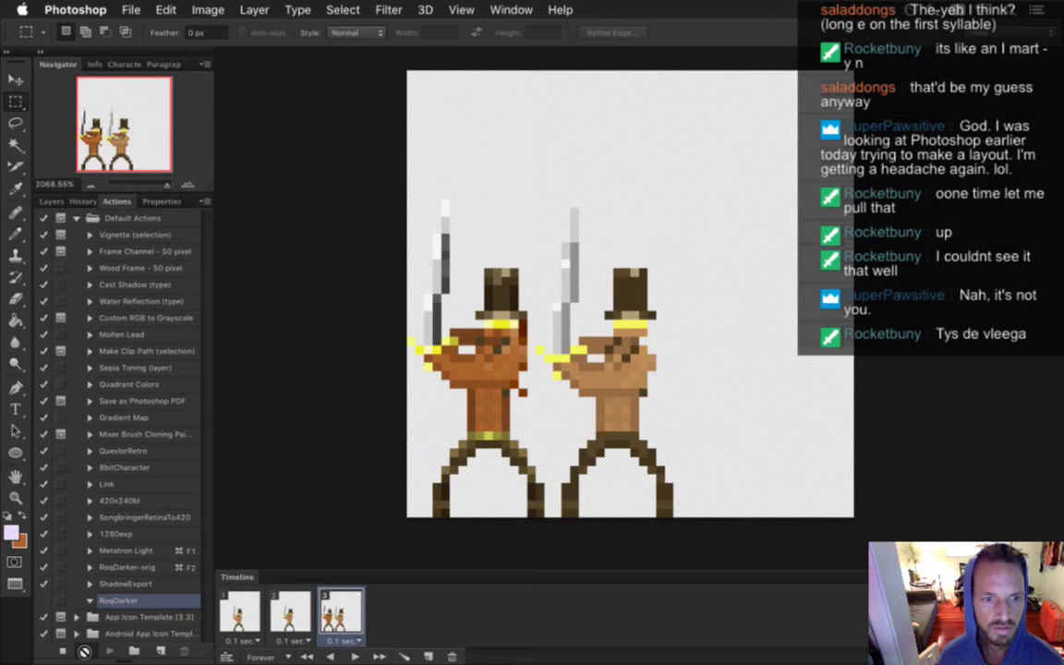
left_click(207, 9)
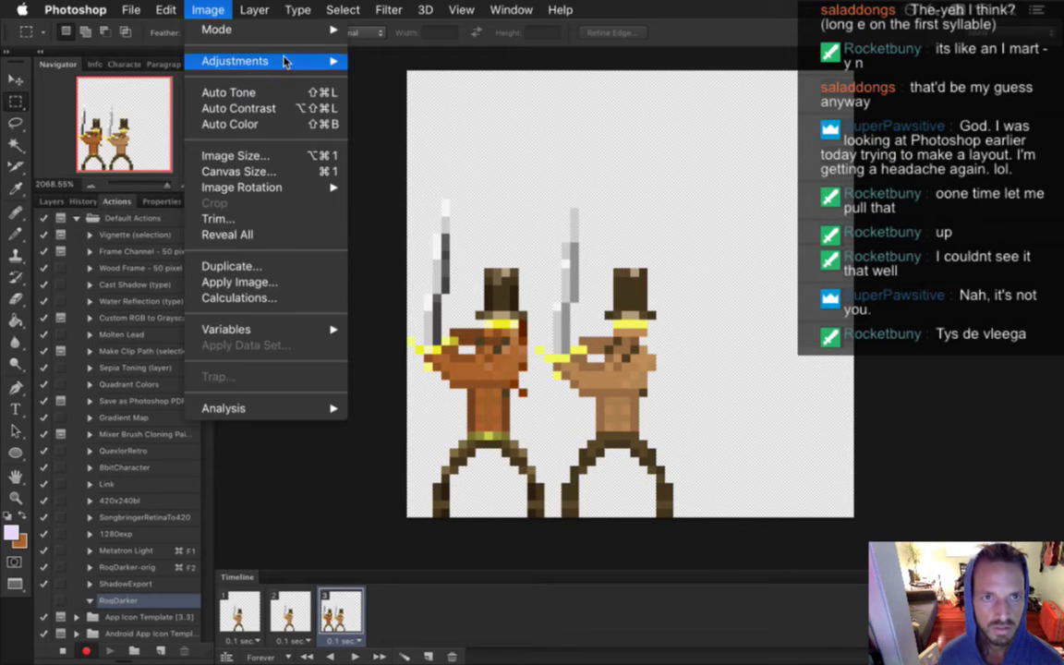
mouse_move(287, 60)
left_click(408, 440)
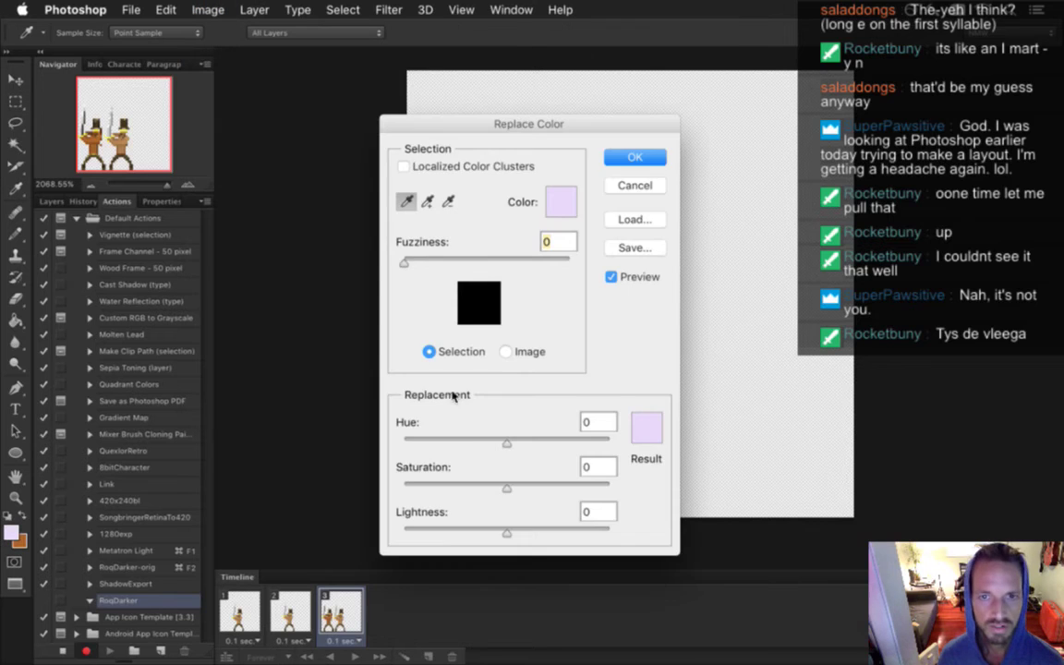
left_click_drag(482, 118, 816, 144)
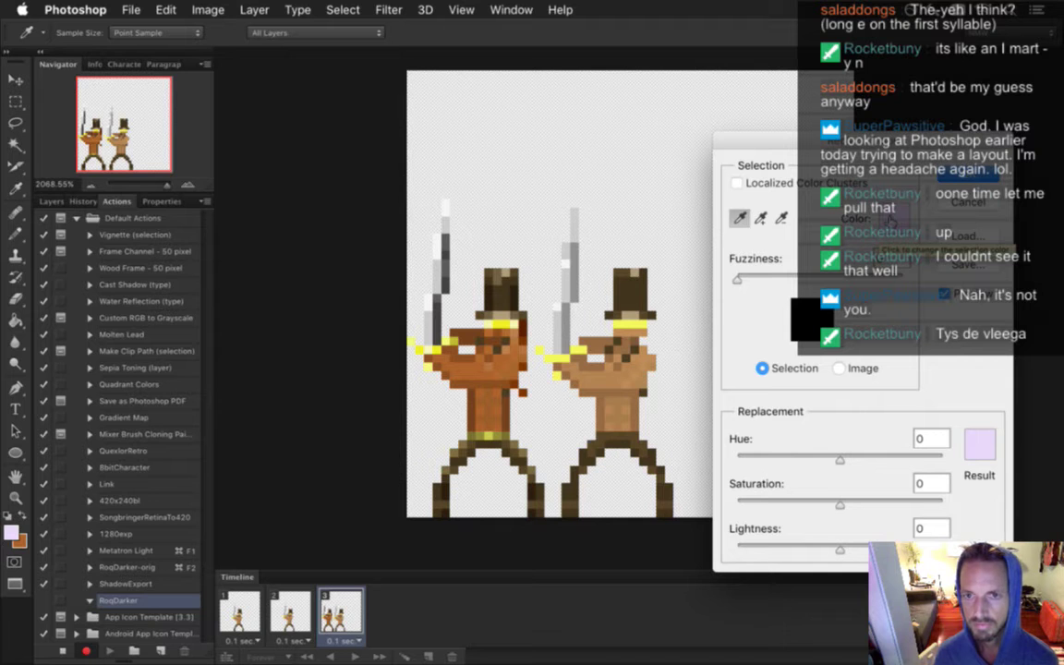
left_click(603, 392)
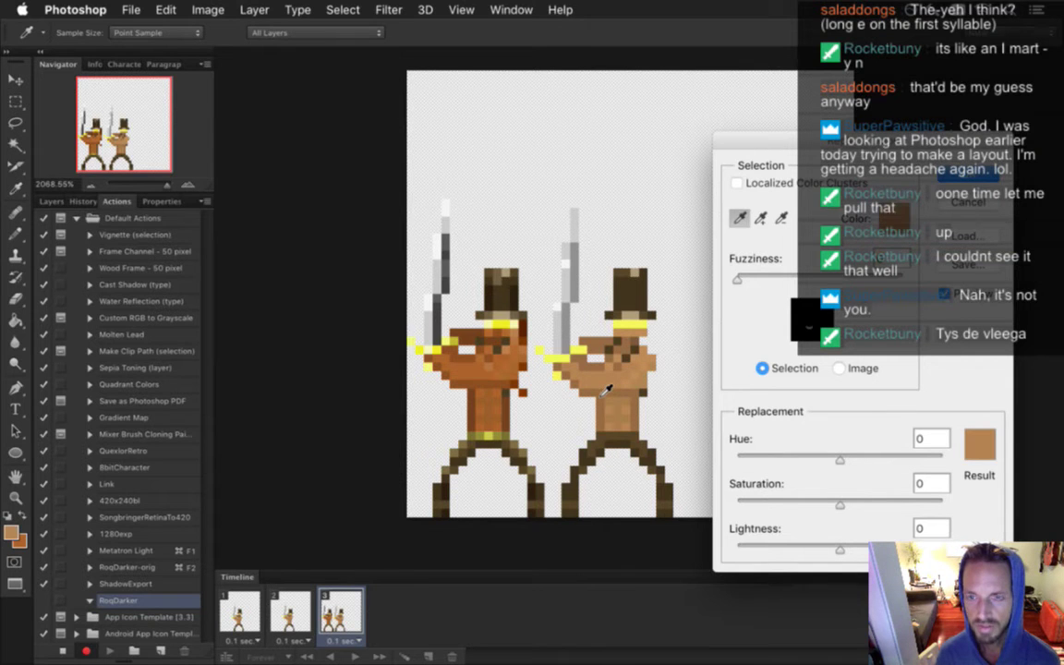
left_click(979, 447)
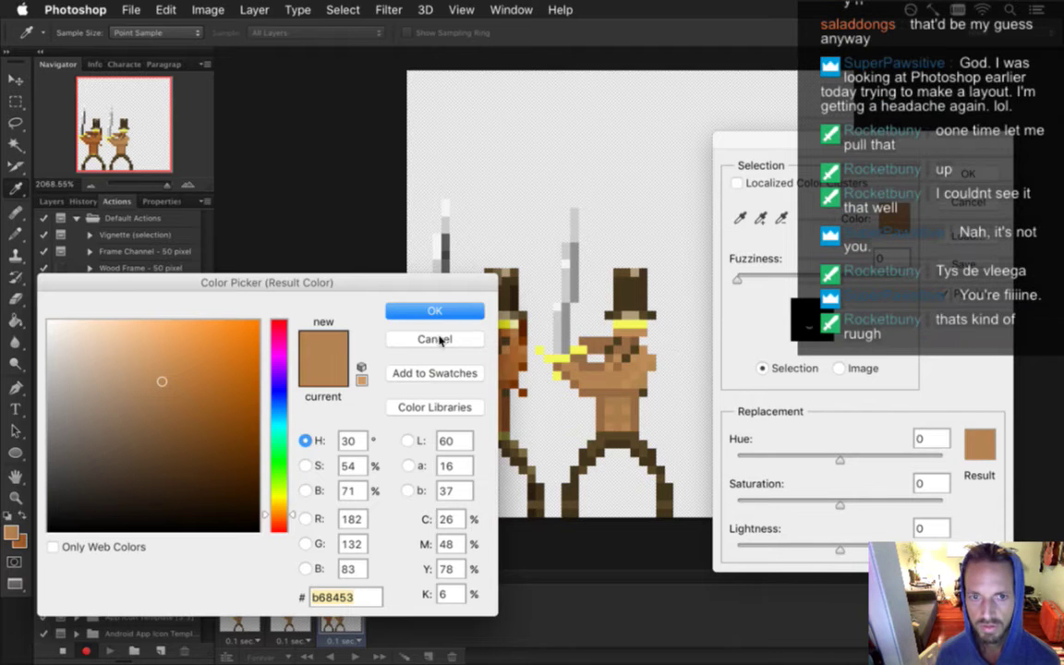
left_click(418, 312)
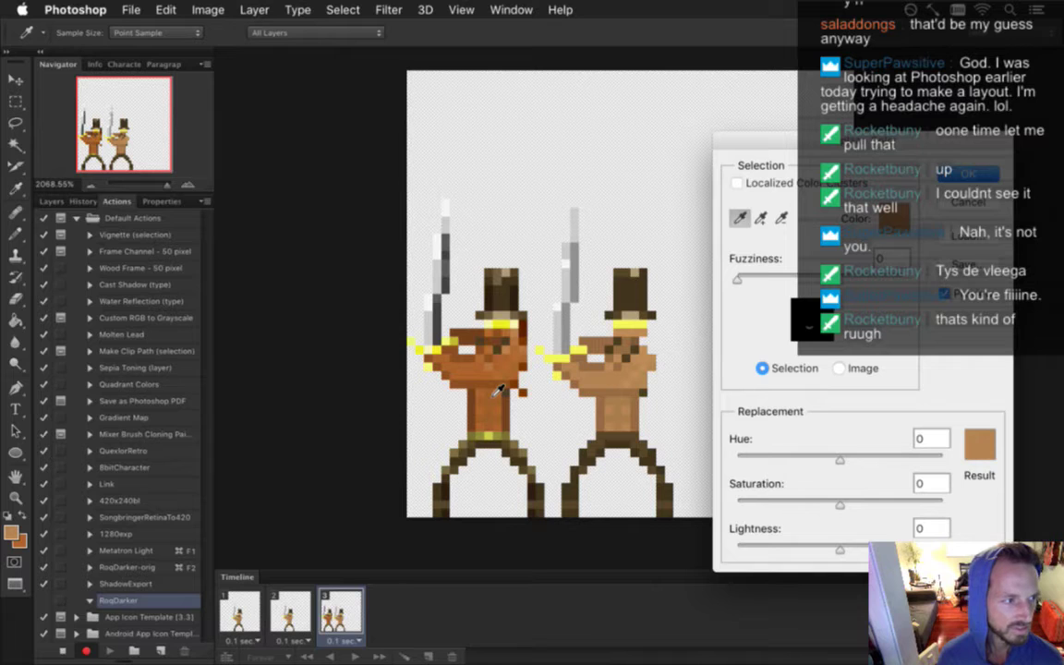
Switch to Chrome, examine the third Noisia member's name in the Wikipedia result's description, and return to Photoshop
key("super+Tab")
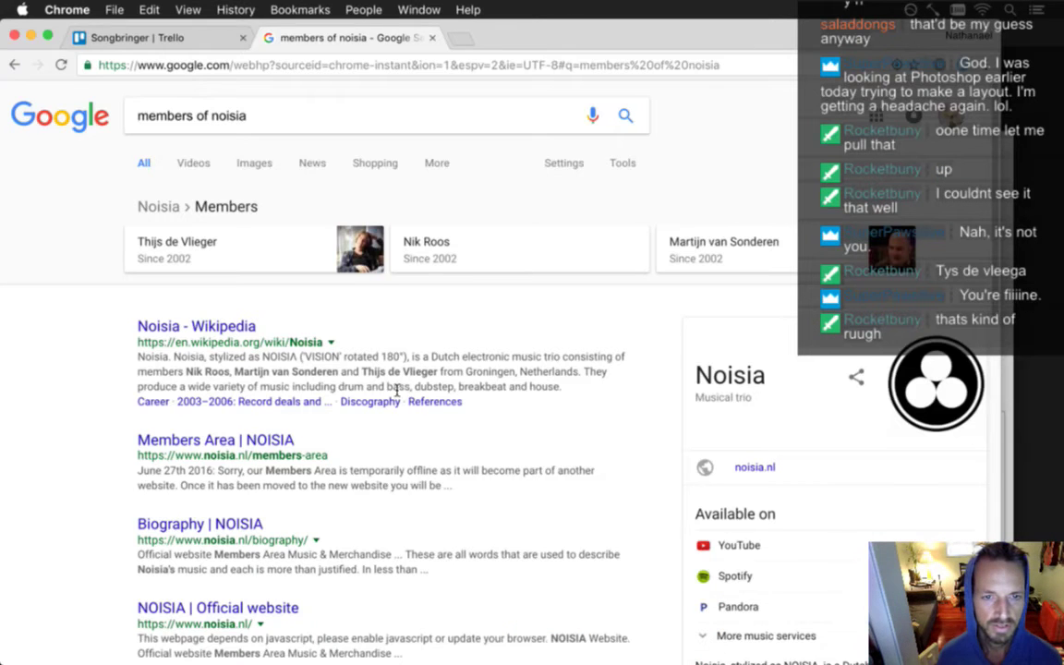
left_click_drag(363, 372, 438, 375)
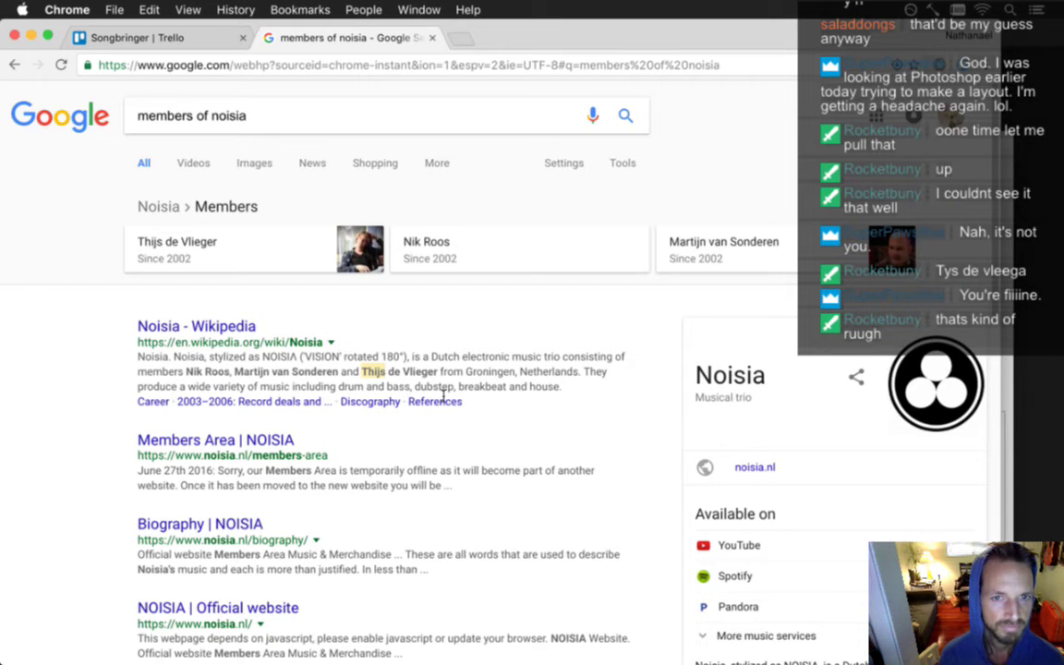
key("super+Tab")
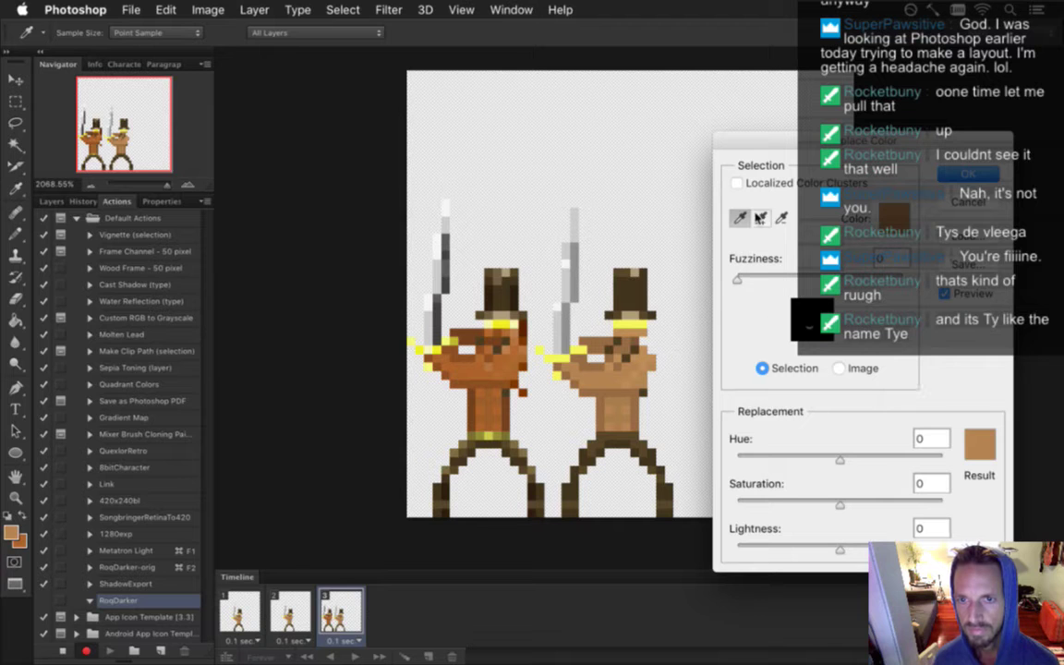
left_click(761, 217)
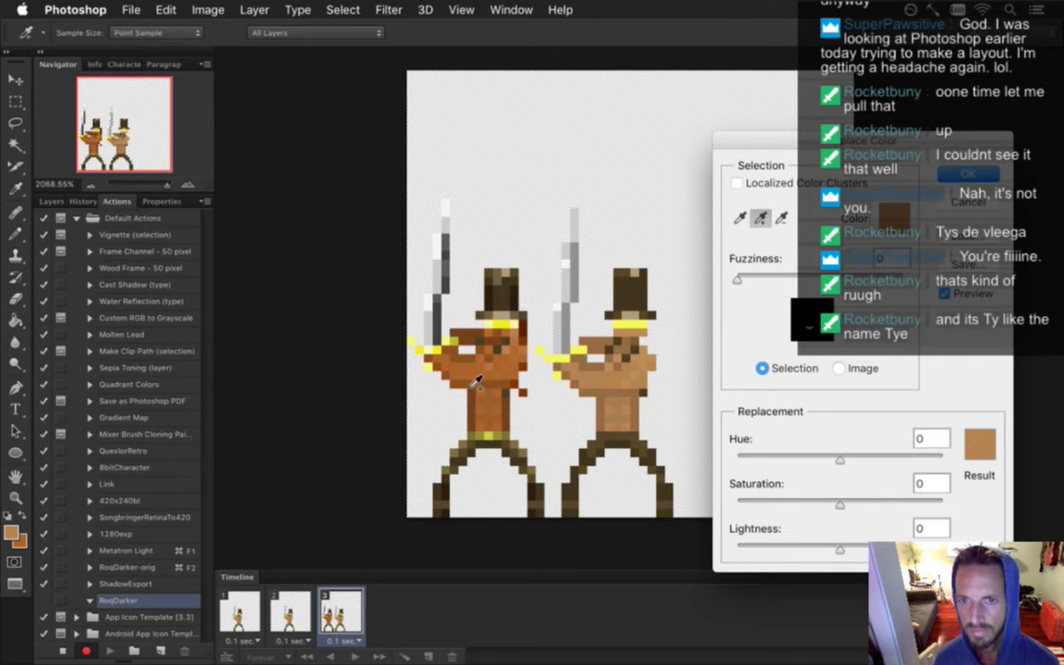
left_click(740, 217)
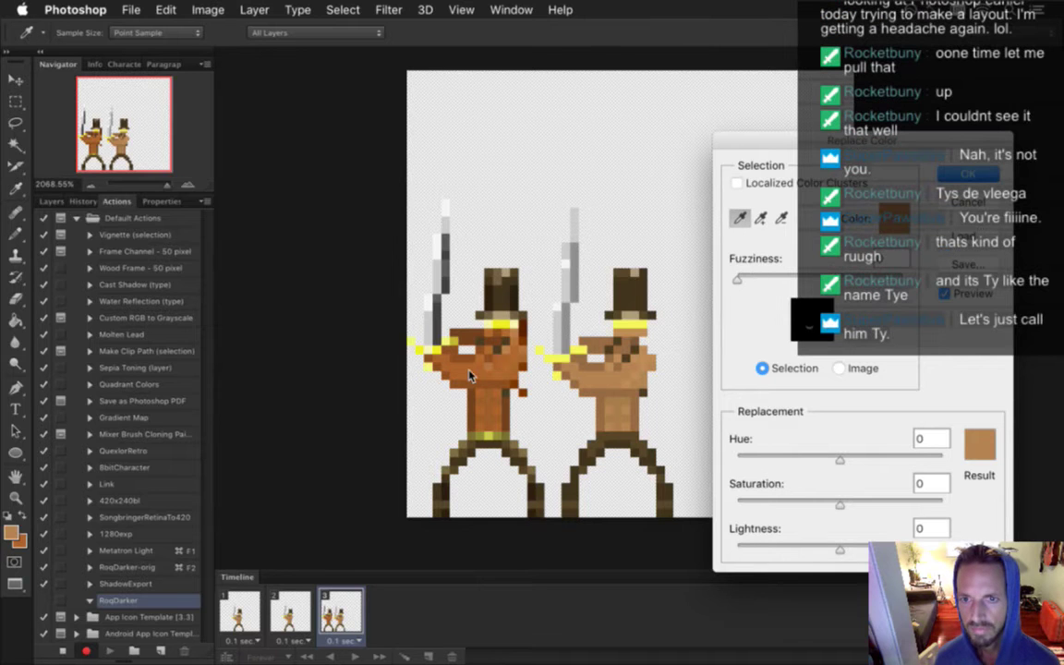
left_click(841, 369)
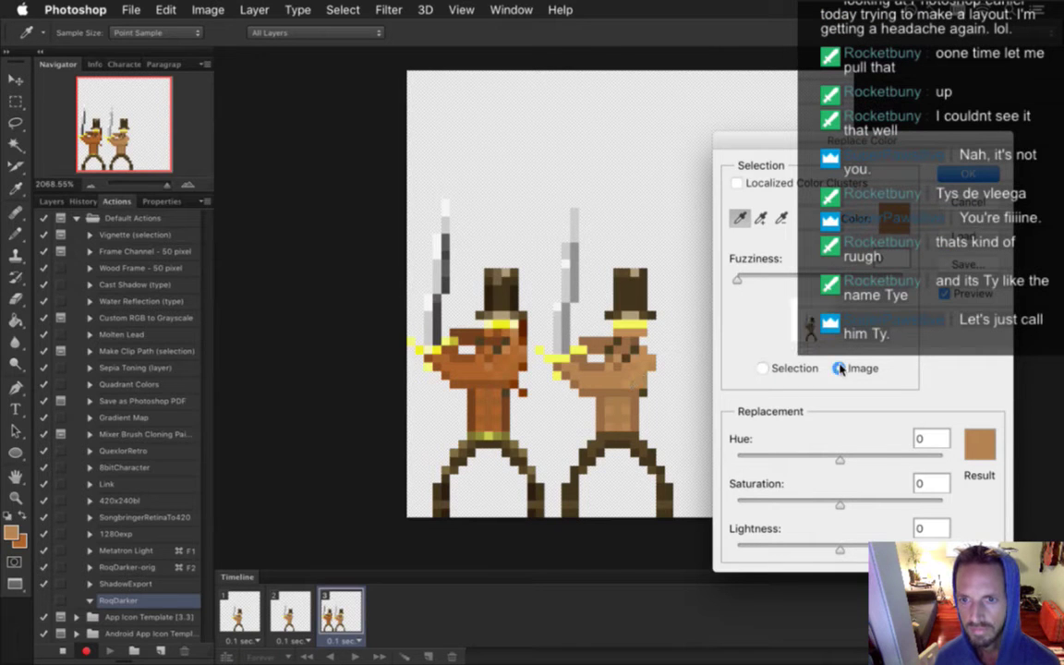
left_click(773, 370)
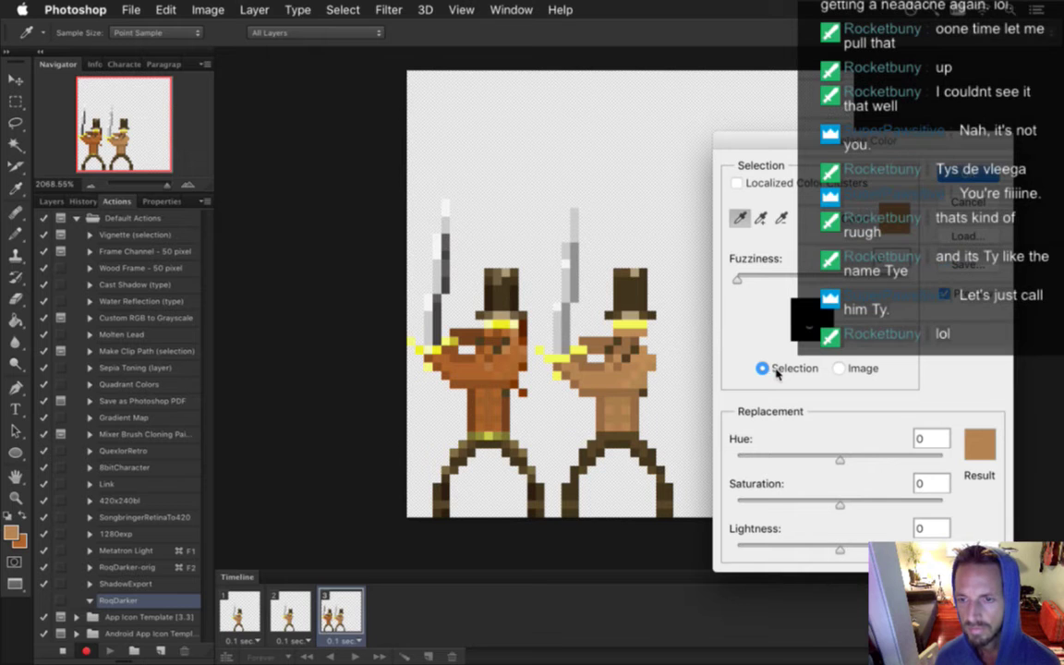
left_click(979, 444)
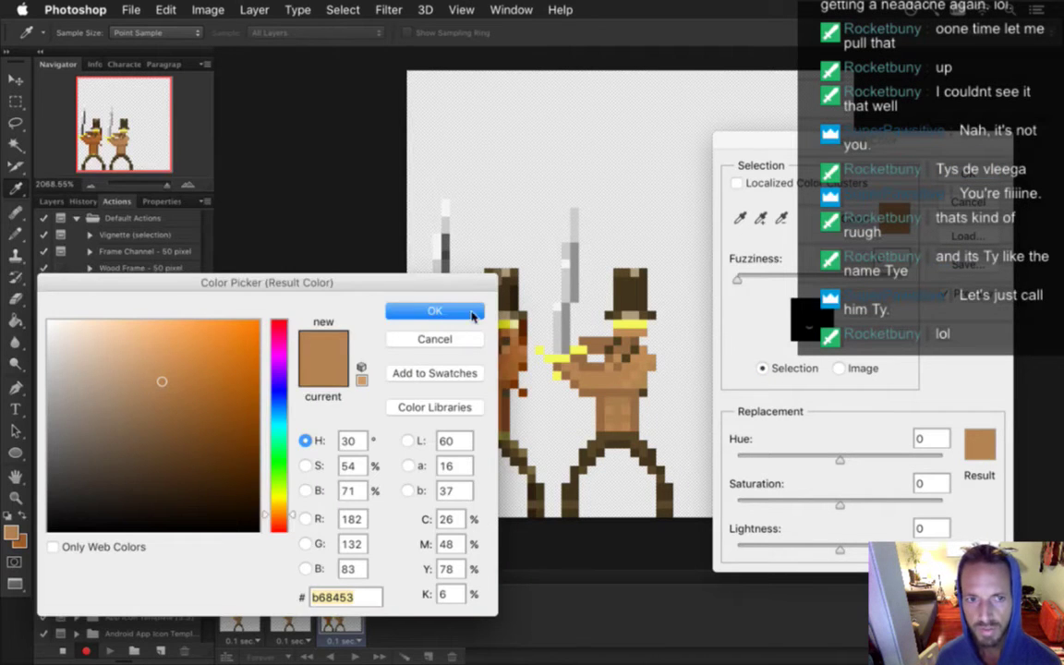
left_click(450, 342)
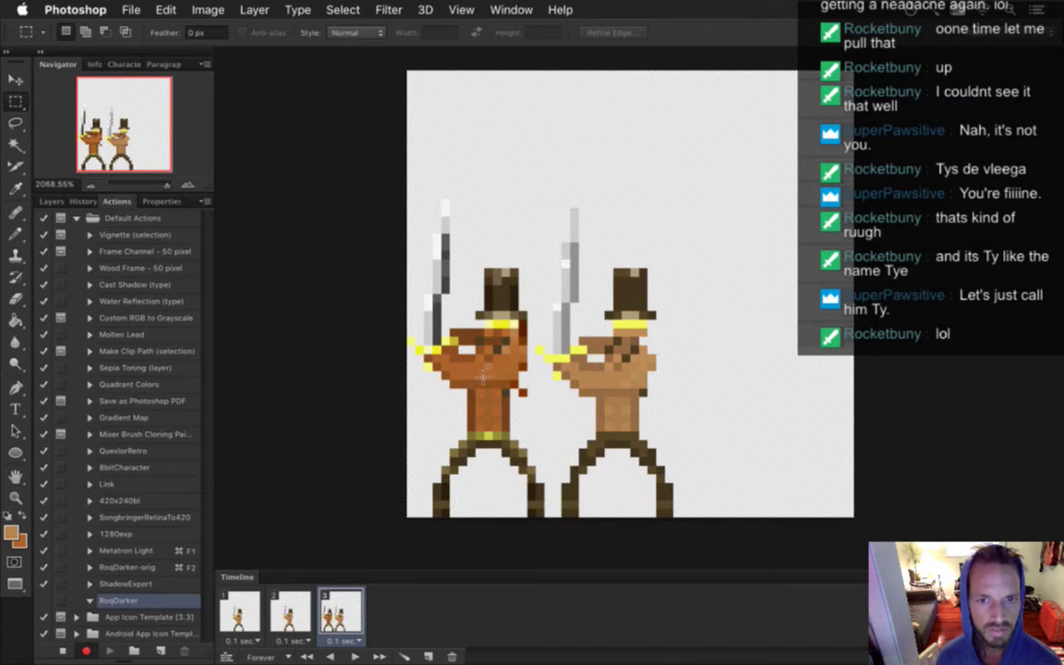
Sample the darker figure's forearm skin colour with the Eyedropper and look up its hex code
key("i")
left_click(430, 344)
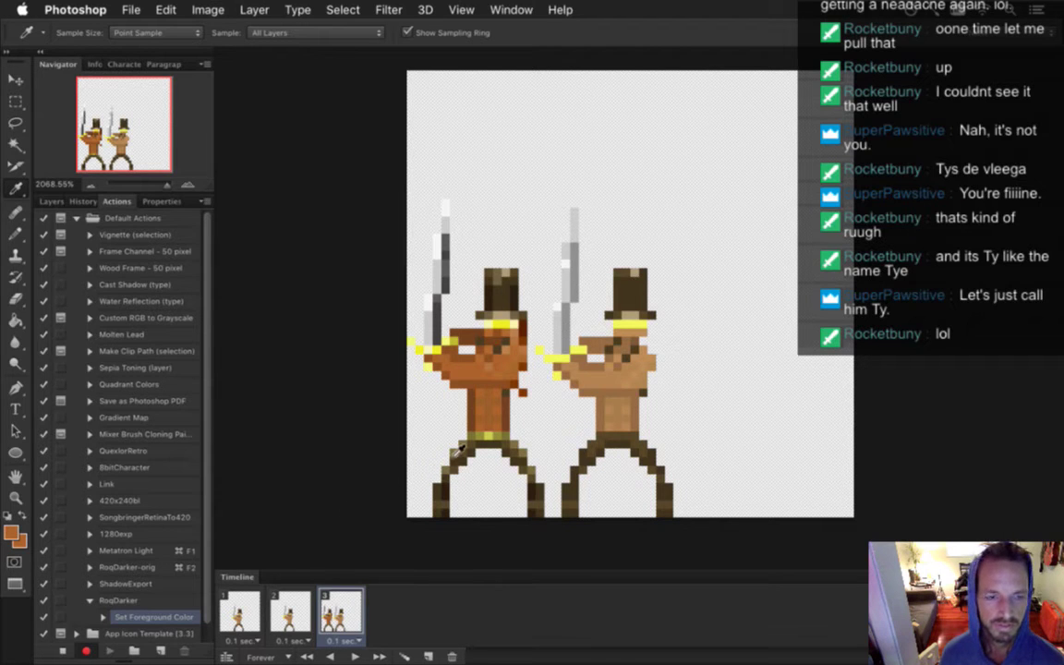
left_click(10, 536)
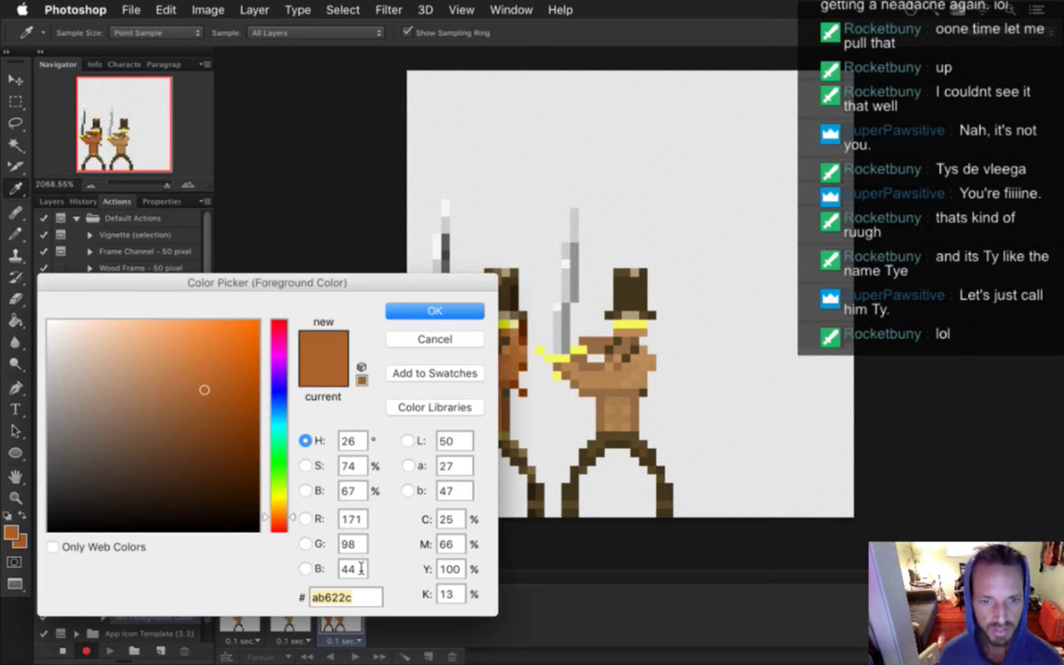
left_click(433, 309)
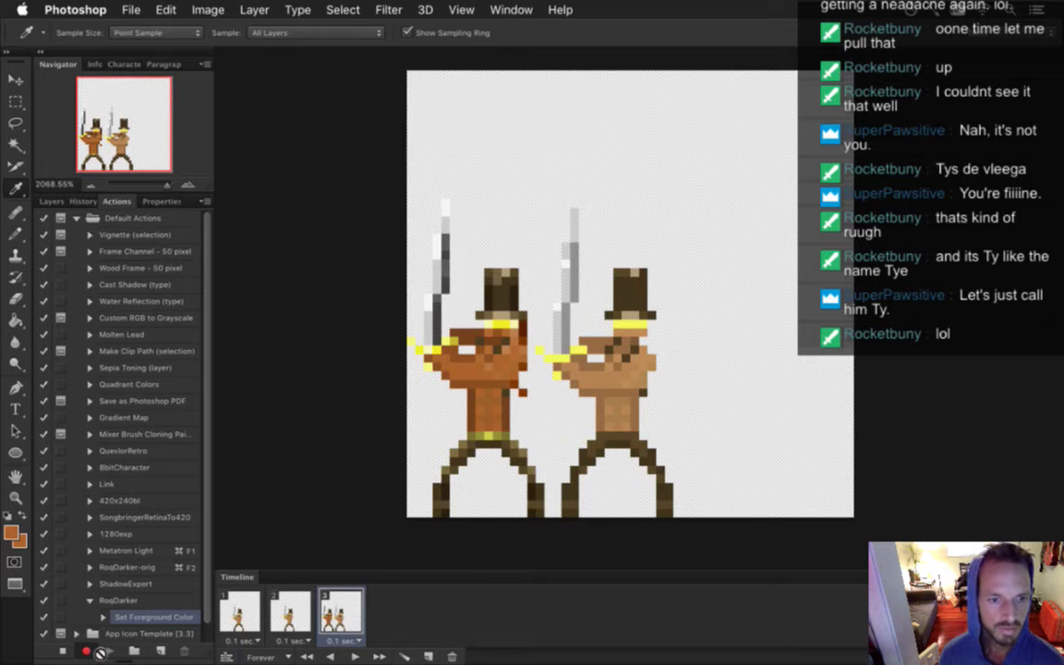
Stop recording and delete the recorded Set Foreground Color step from the RoqDarker action
left_click(63, 650)
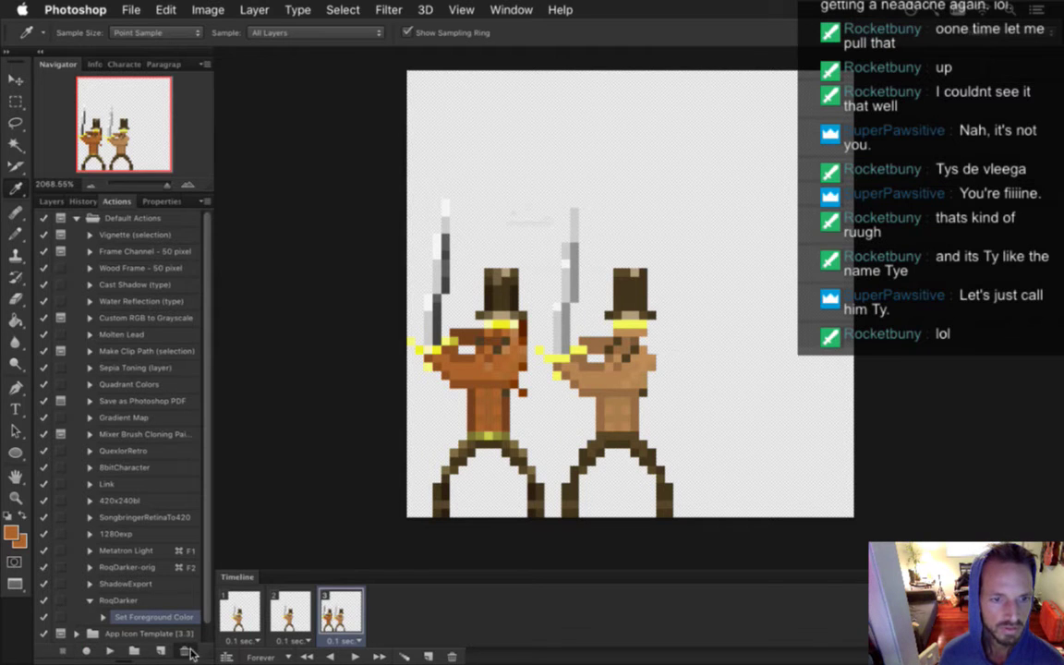
left_click(184, 651)
left_click(651, 253)
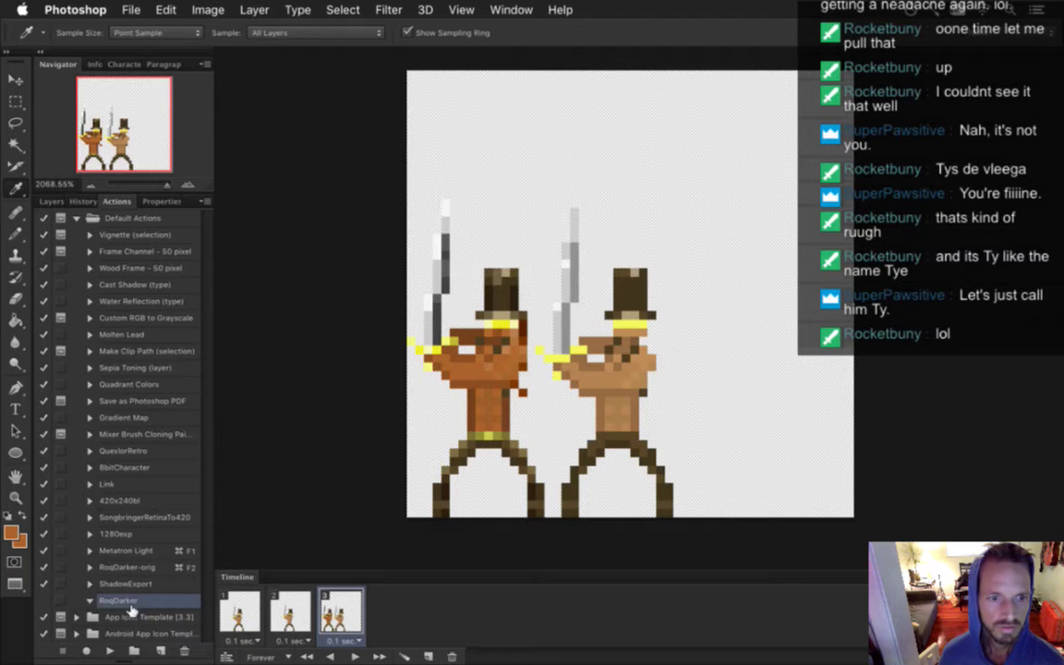
Record a Replace Color in RoqDarker that changes the lighter figure's forearm colour b68453 to ab622c, and expand the recorded step's settings
left_click(205, 10)
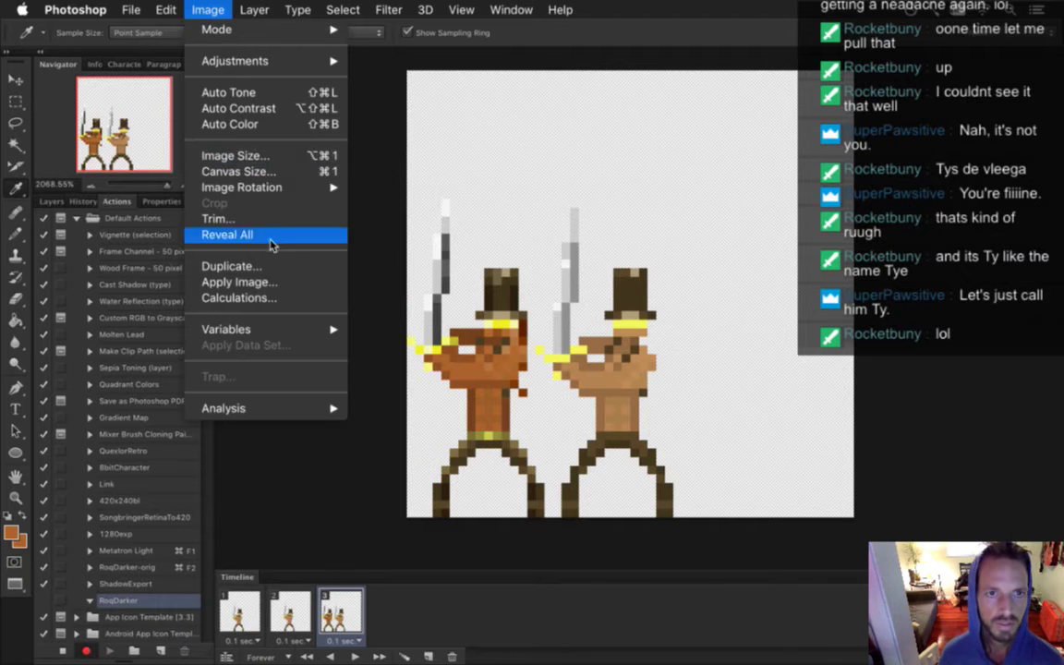
mouse_move(308, 61)
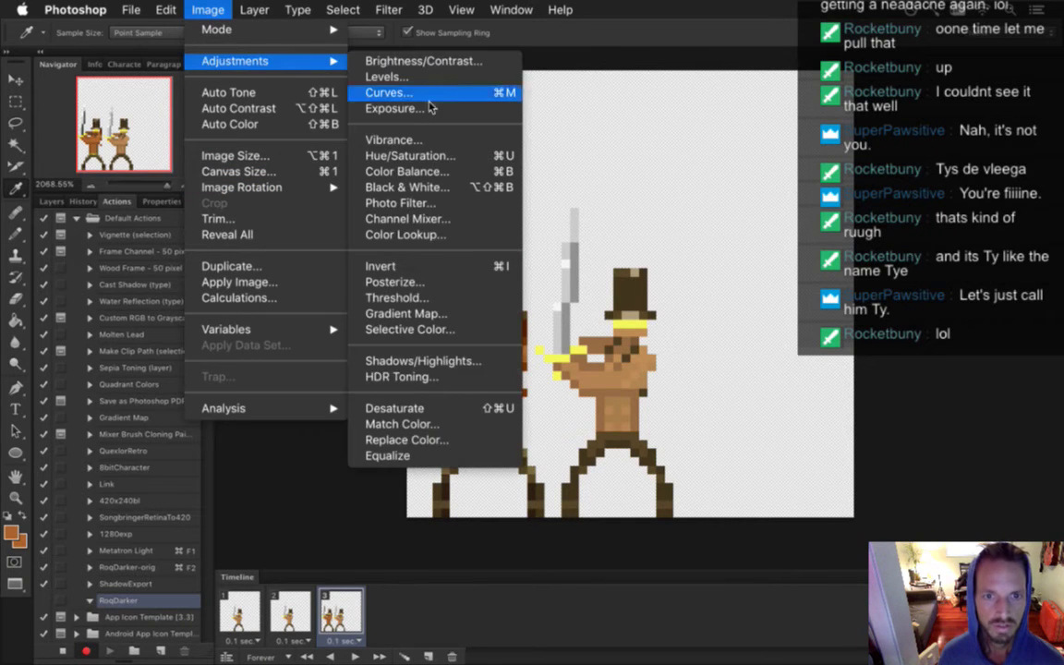
left_click(407, 440)
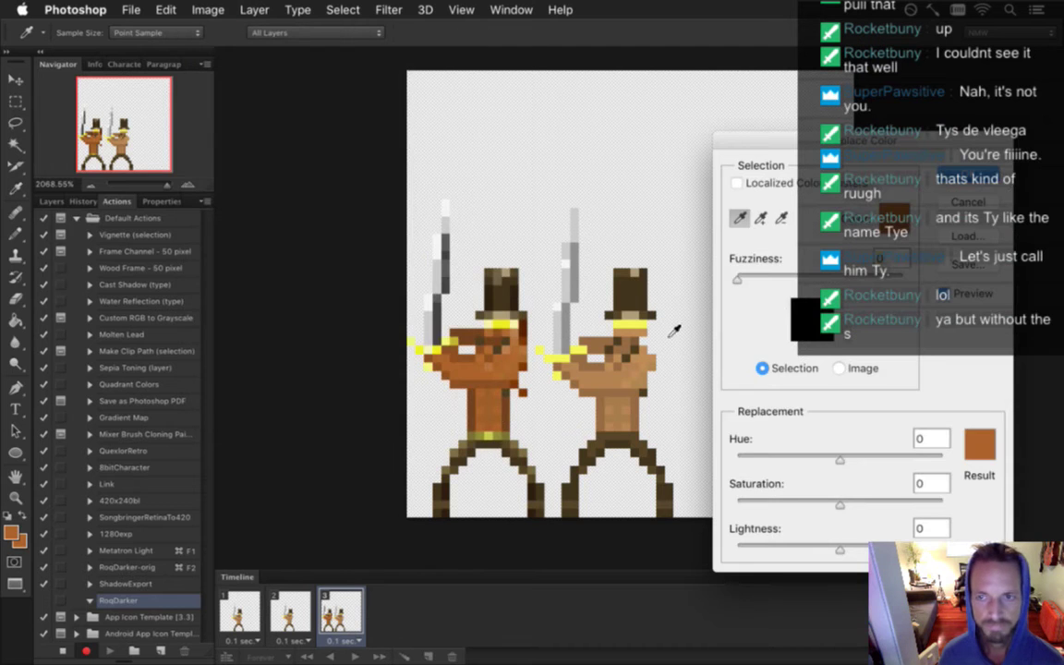
left_click(552, 349)
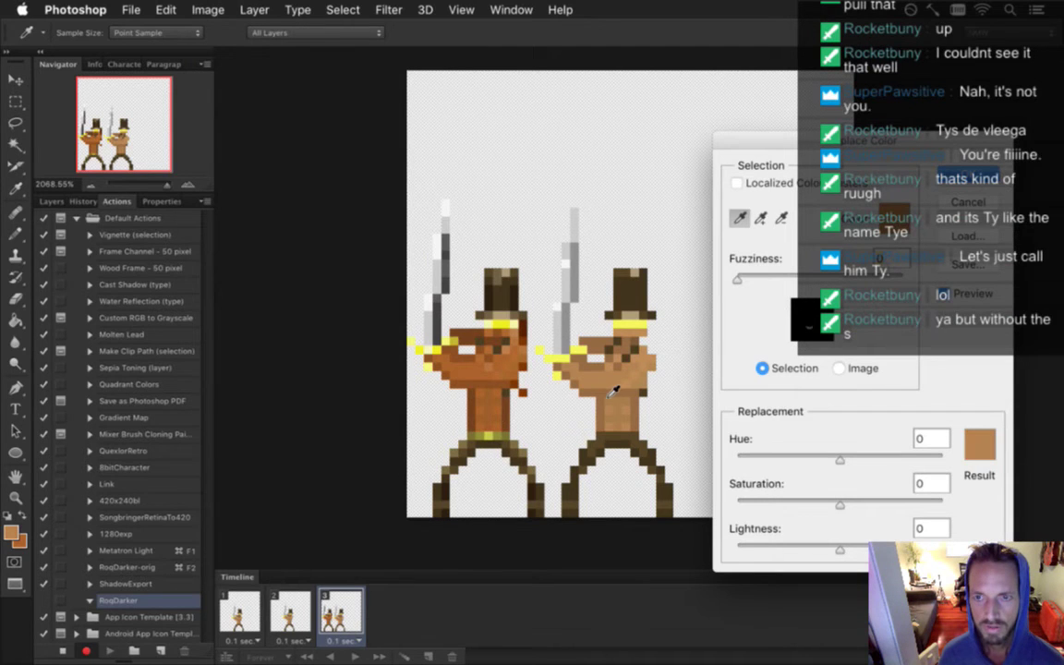
left_click(983, 439)
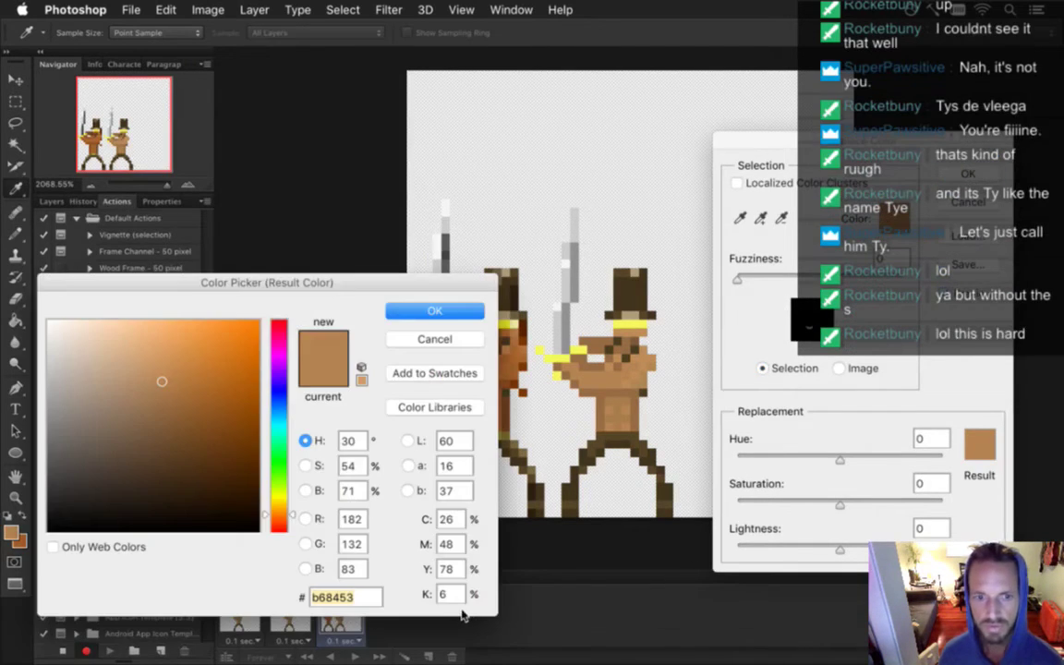
type("ab622c")
left_click(430, 312)
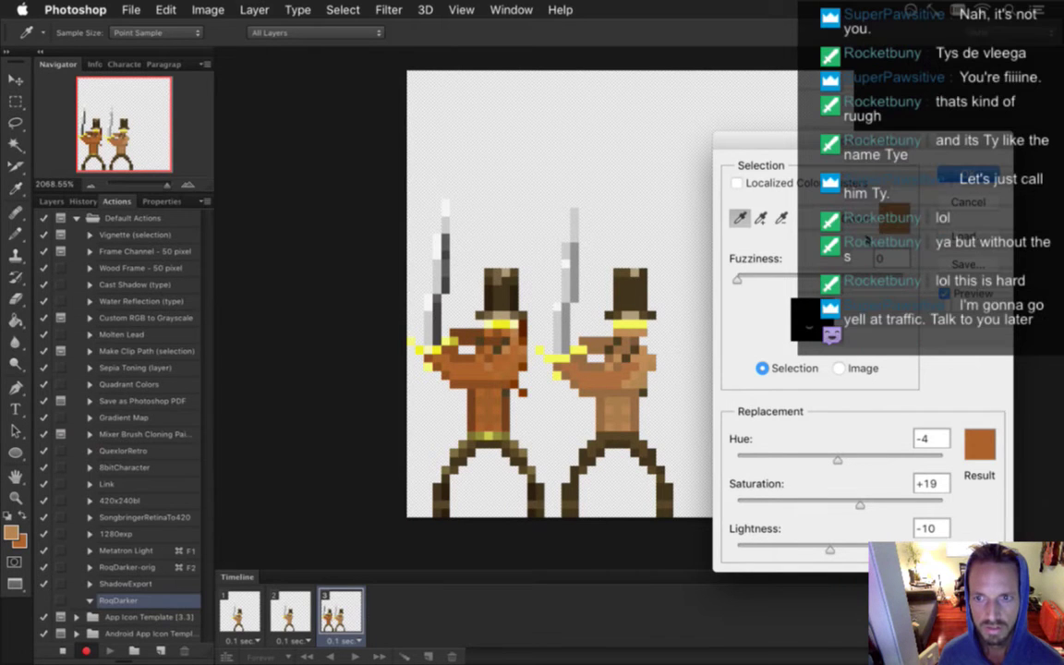
left_click(956, 179)
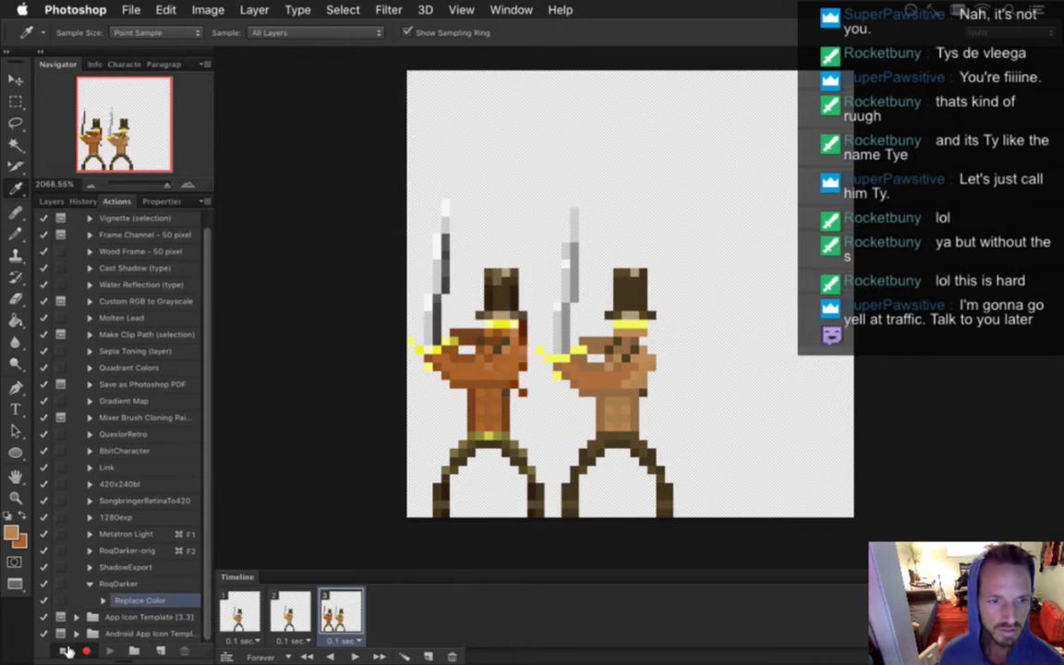
left_click(104, 601)
left_click_drag(204, 528, 205, 623)
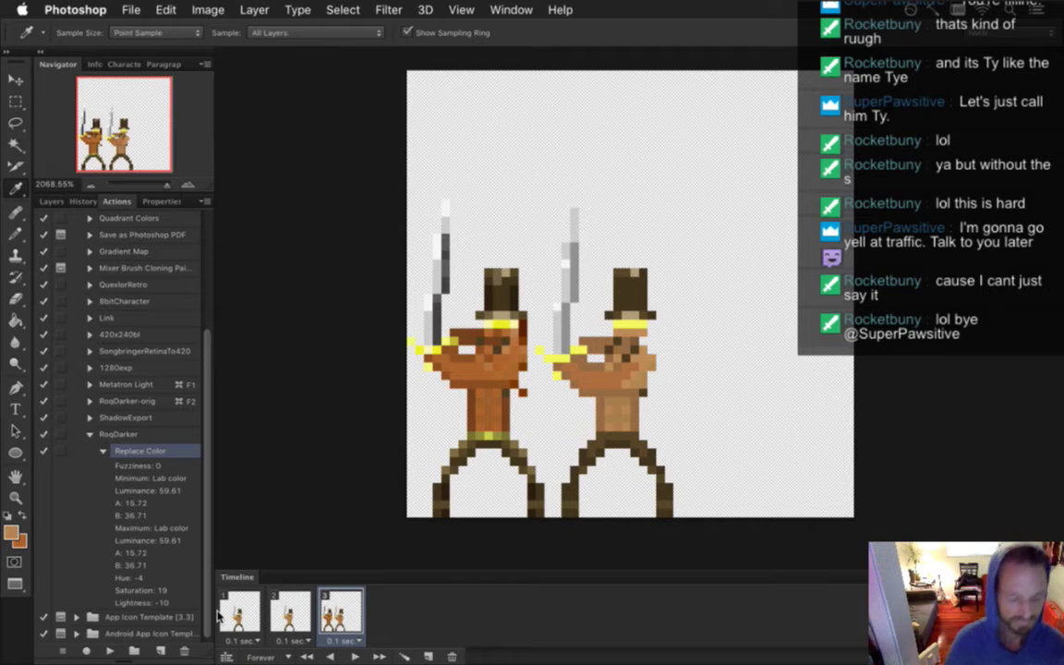
Switch to Chrome, recheck the third Noisia member's name in the Wikipedia result, and return to Photoshop
key("super+Tab")
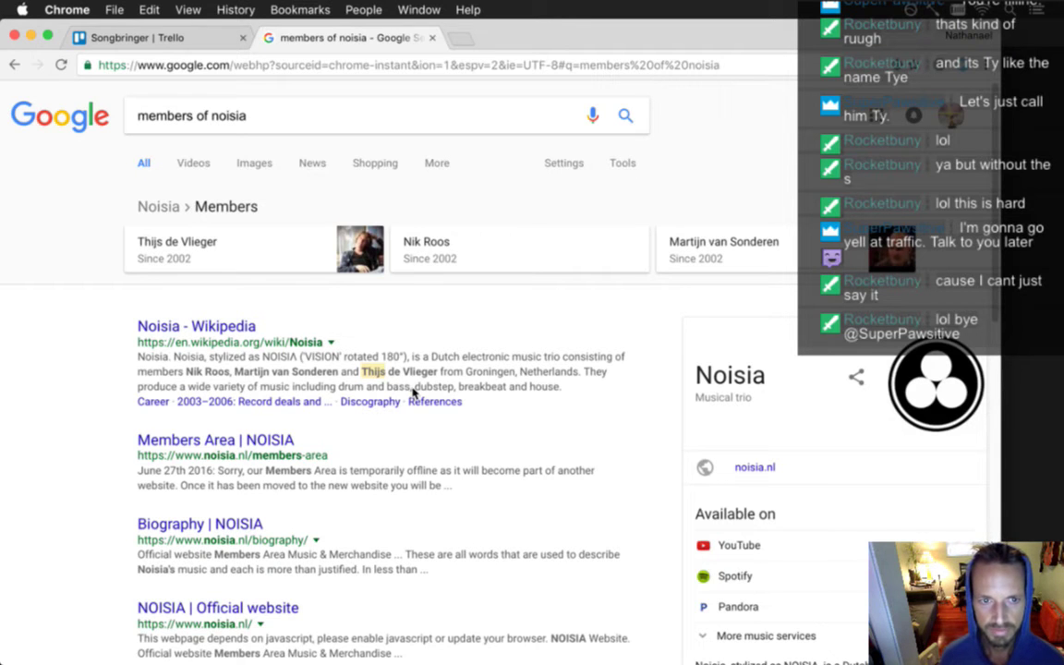
key("super+Tab")
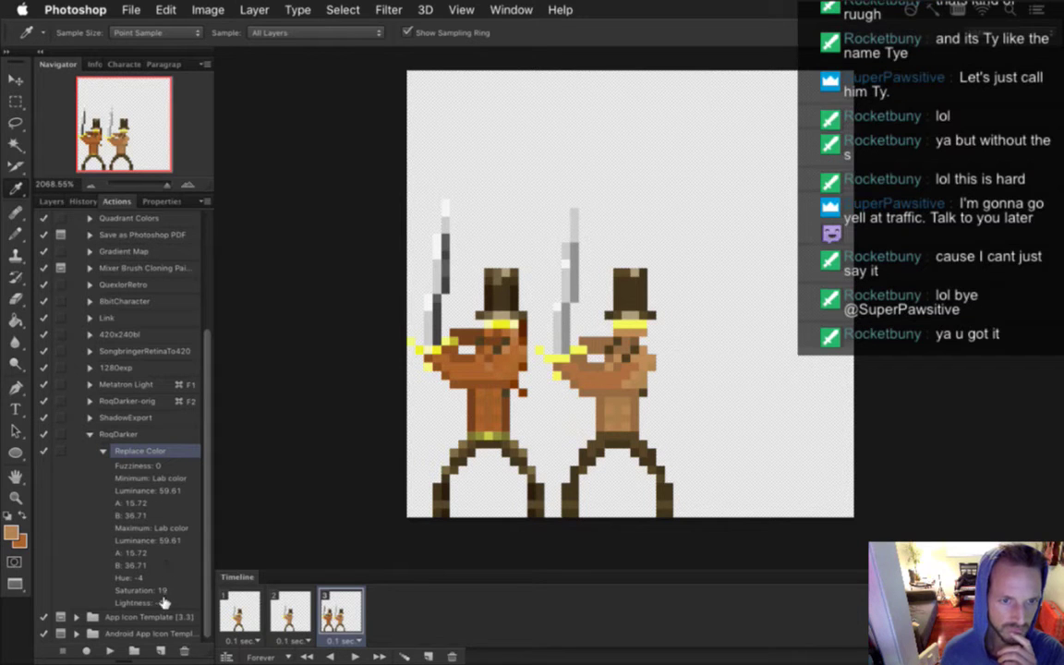
Collapse the recorded Replace Color step, then sample the darker figure's shadow skin colour and copy its hex code 8d4f22
left_click(103, 451)
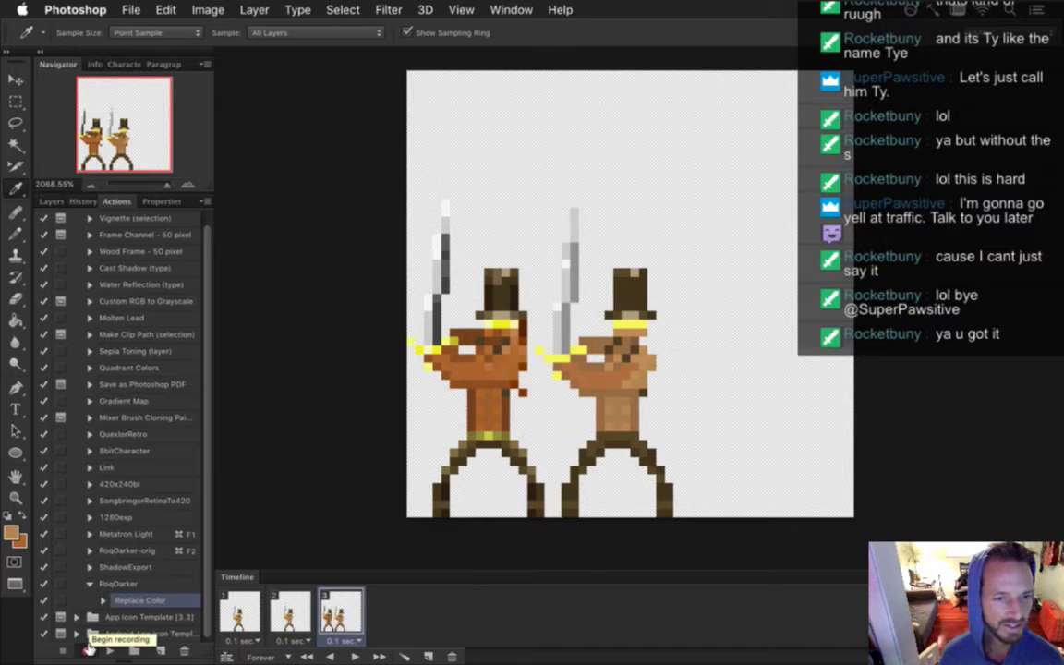
left_click(86, 650)
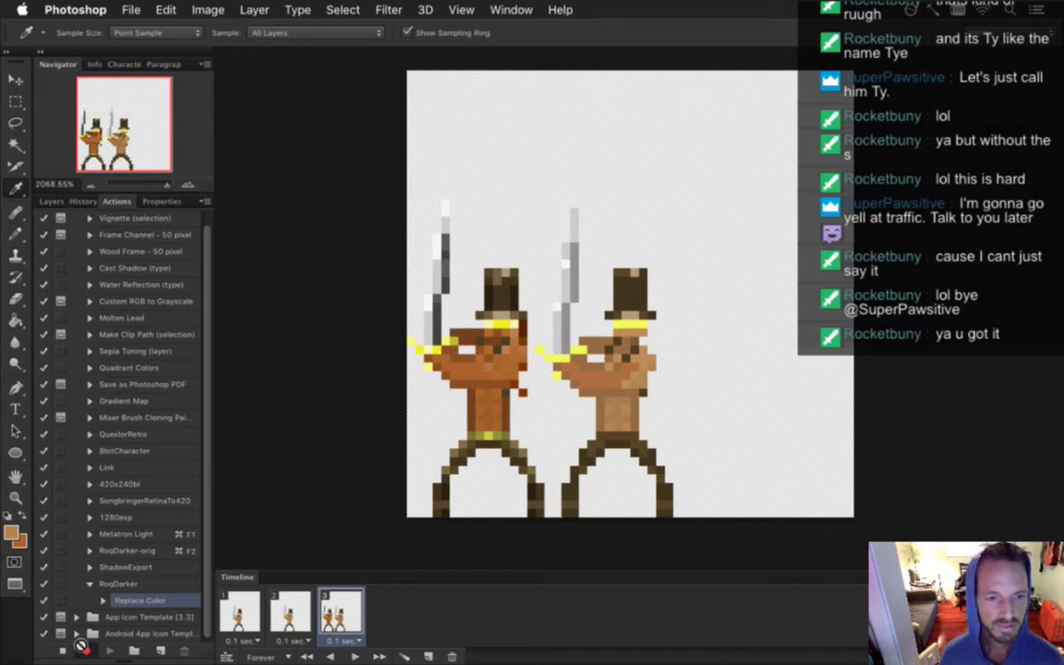
left_click(64, 652)
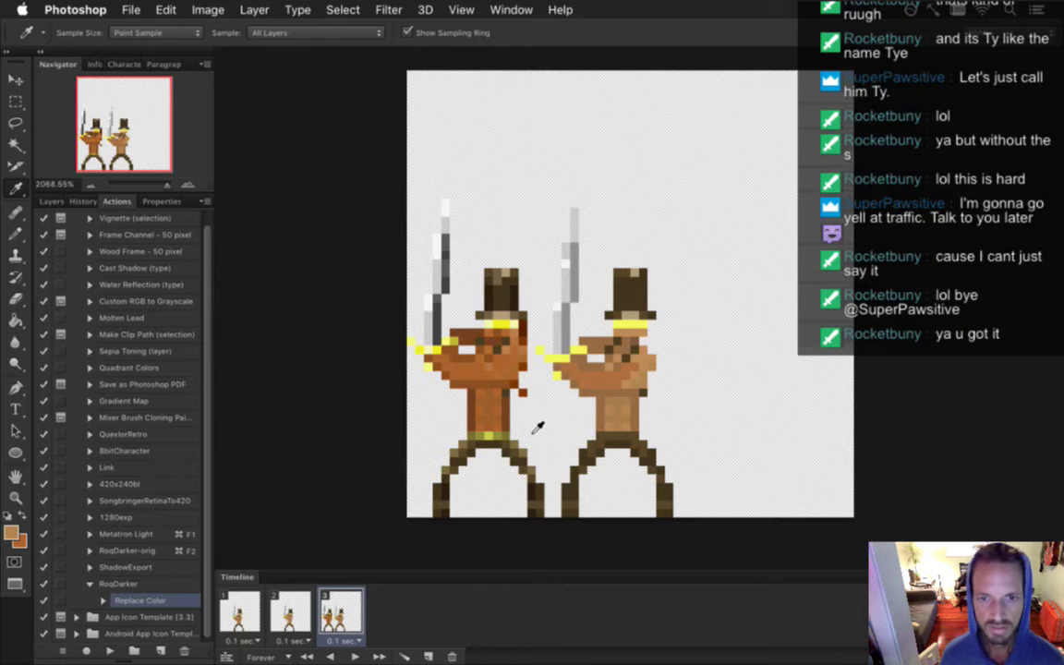
left_click(466, 381)
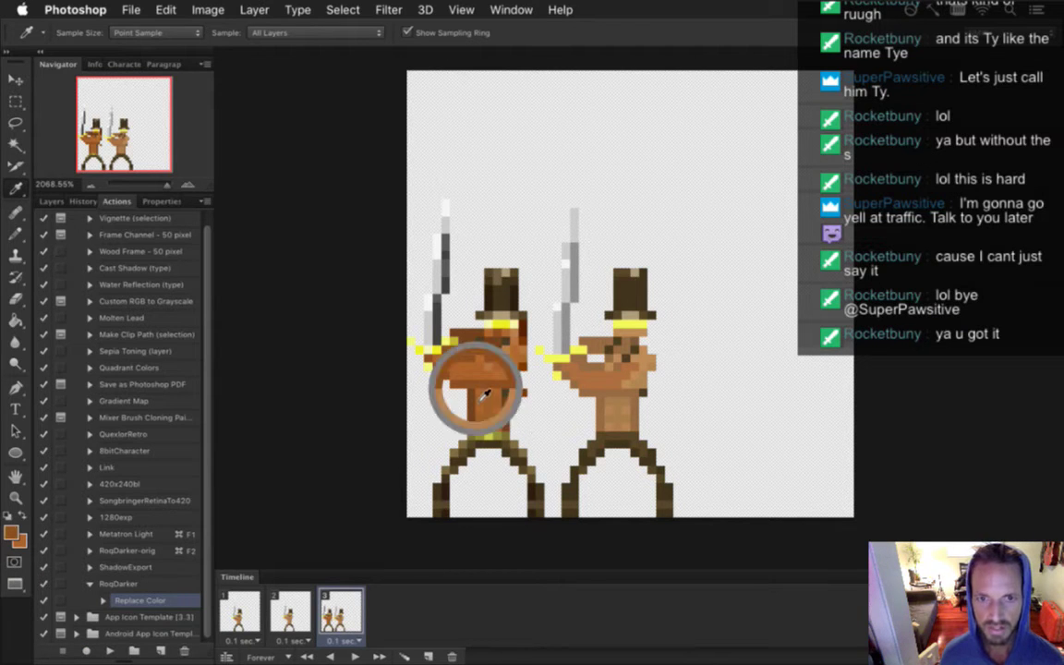
left_click(12, 533)
key("super+c")
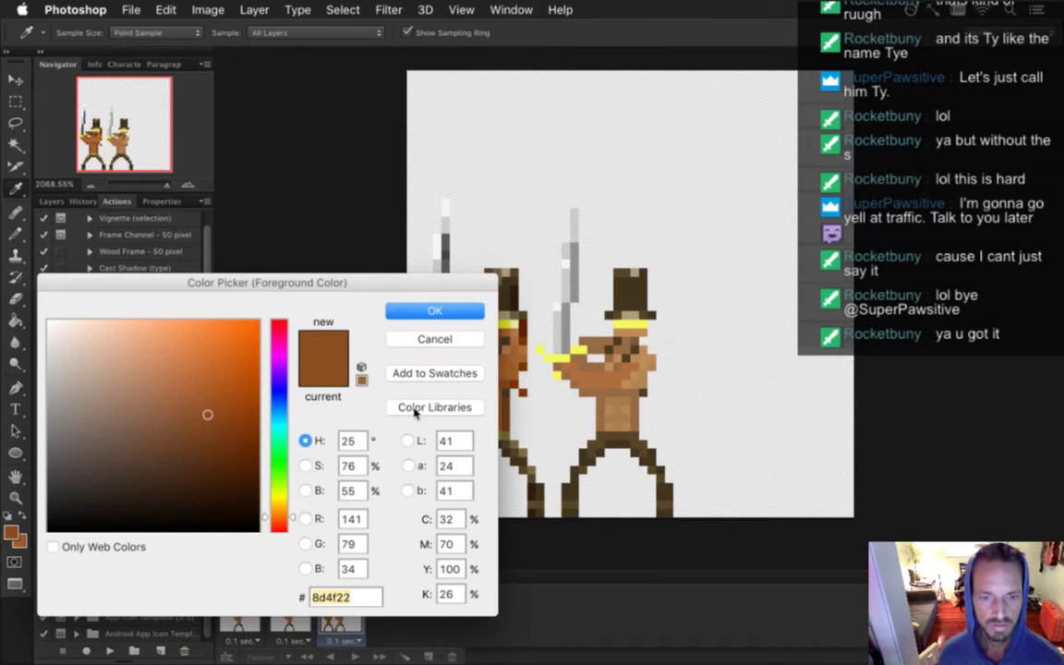
left_click(436, 313)
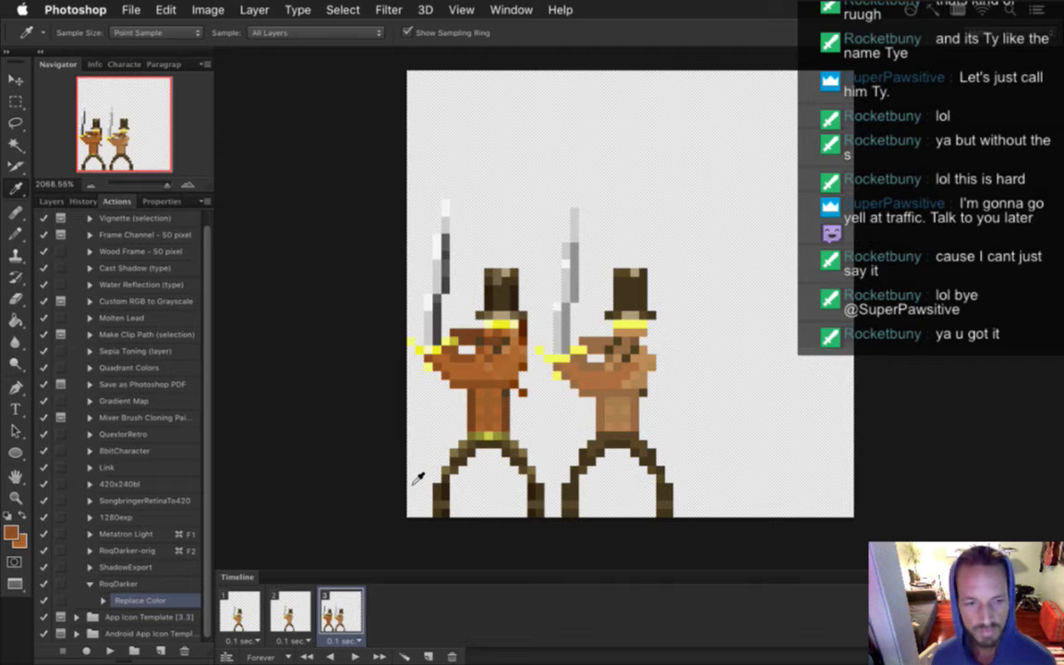
Record a second Replace Color in RoqDarker that changes the lighter figure's torso shadow colour to 8d4f22, and stop recording
left_click(85, 651)
left_click(208, 9)
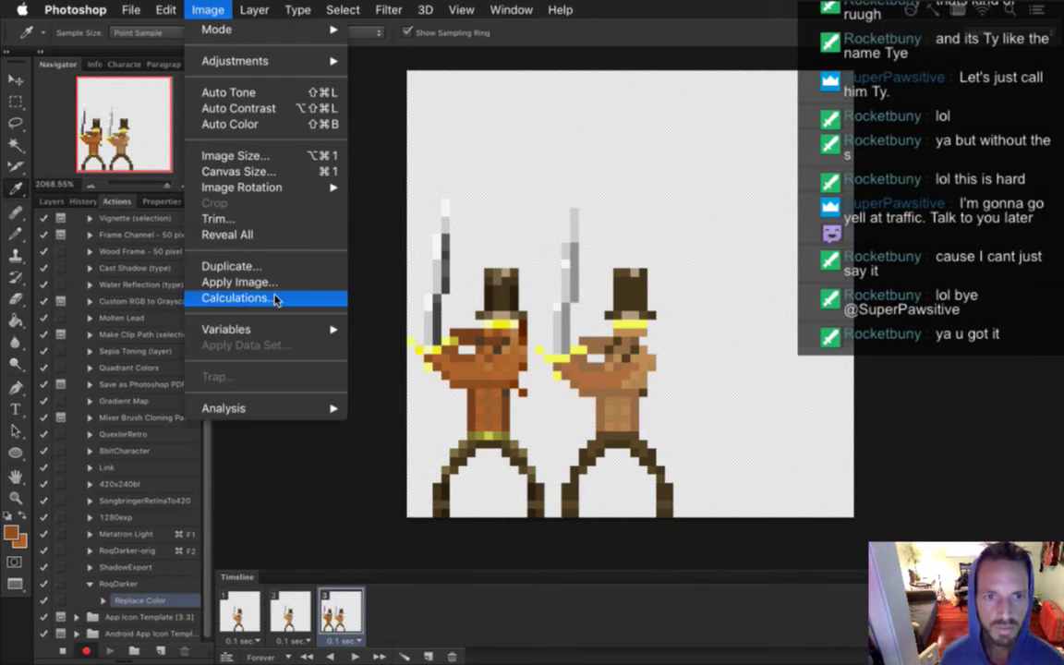
mouse_move(257, 9)
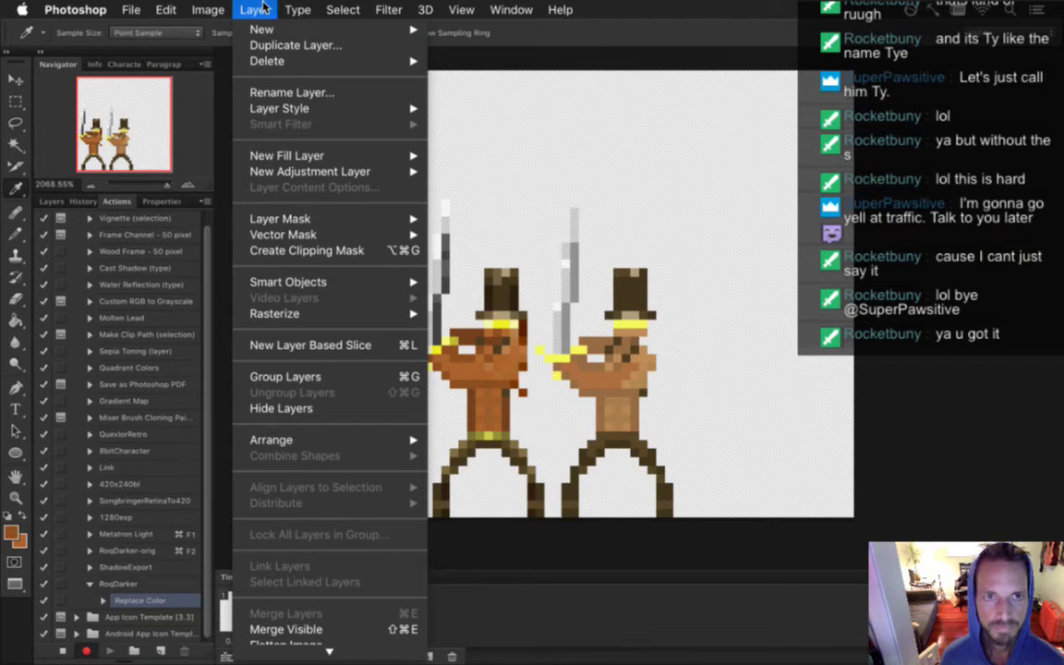
mouse_move(209, 9)
mouse_move(290, 62)
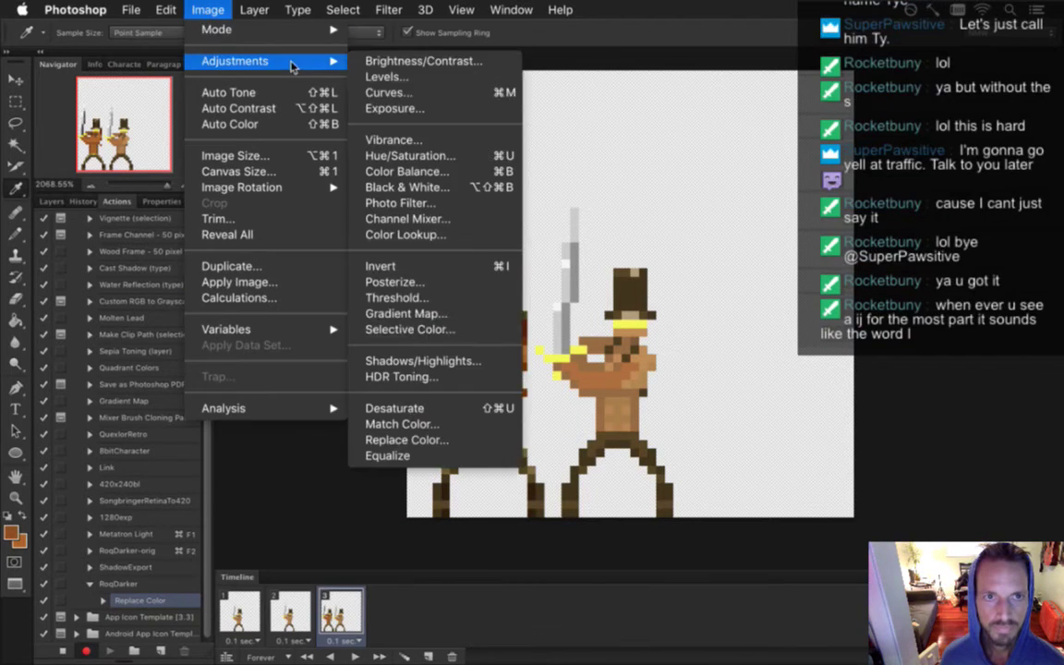
left_click(404, 440)
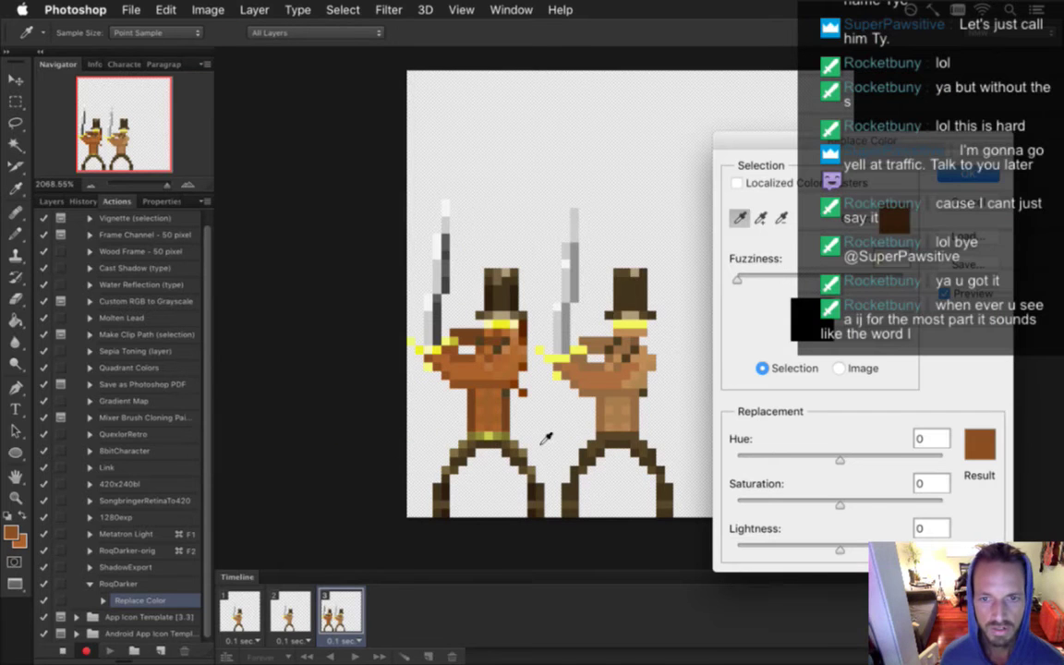
left_click(621, 402)
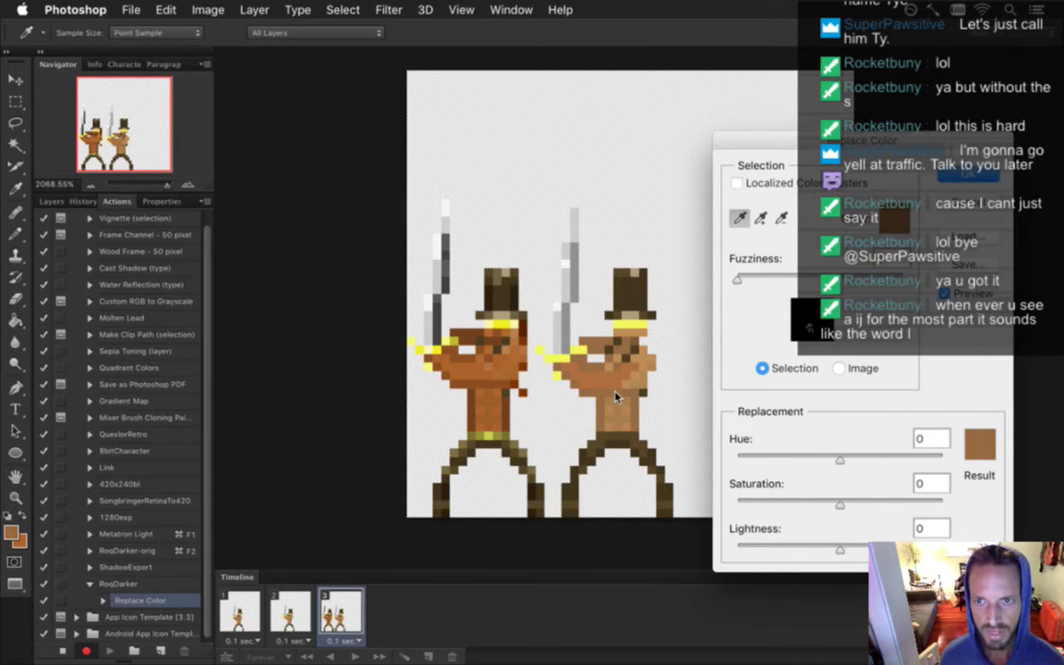
left_click(979, 444)
left_click(621, 499)
left_click(425, 311)
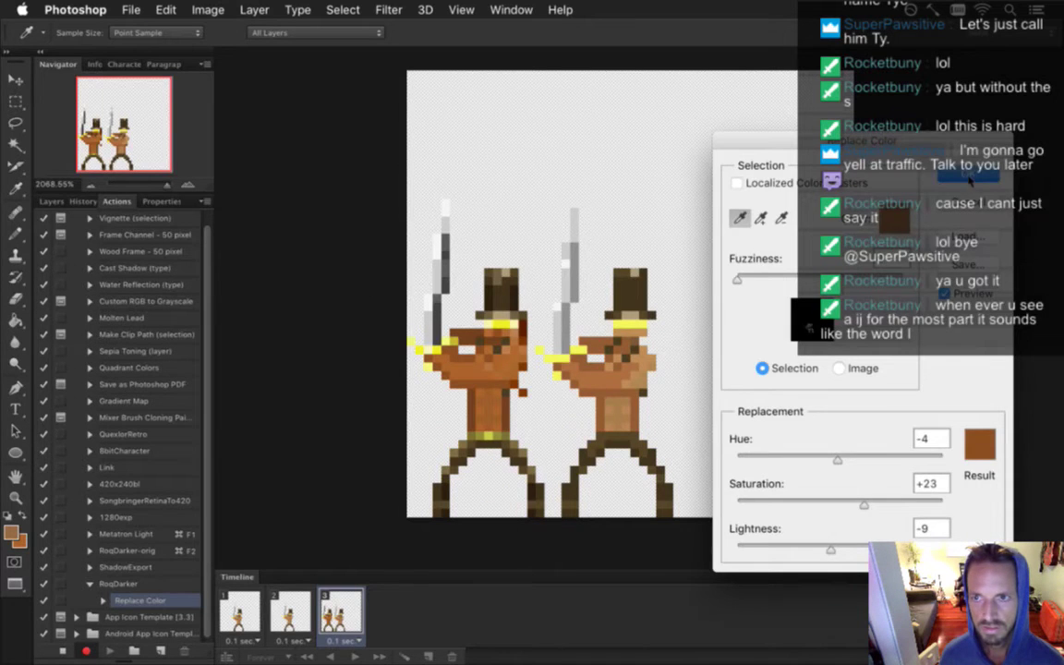
left_click(969, 180)
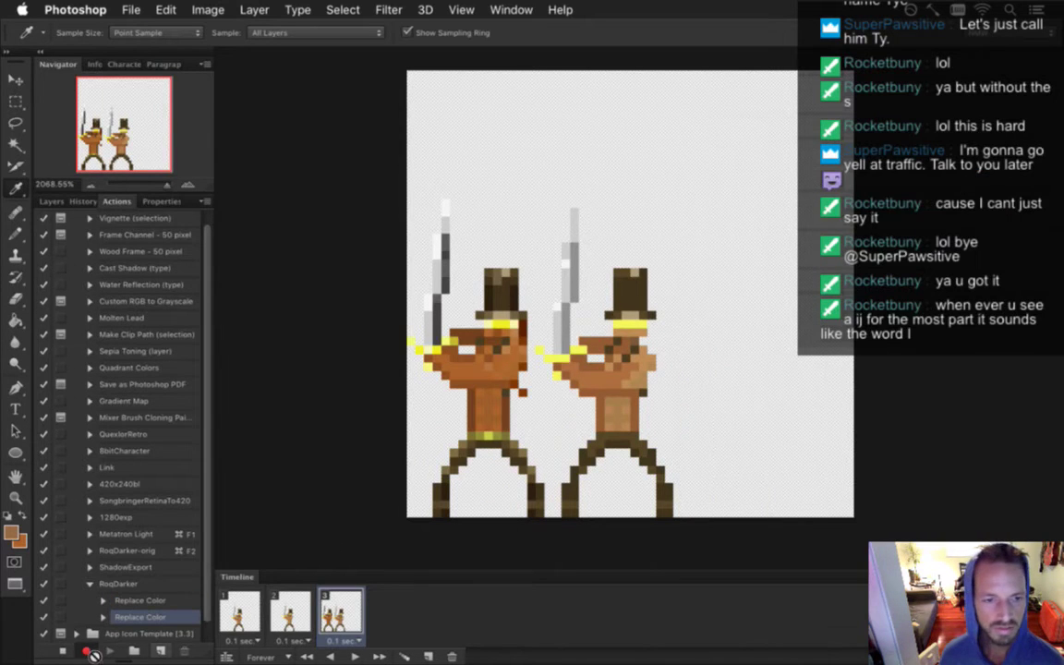
left_click(62, 651)
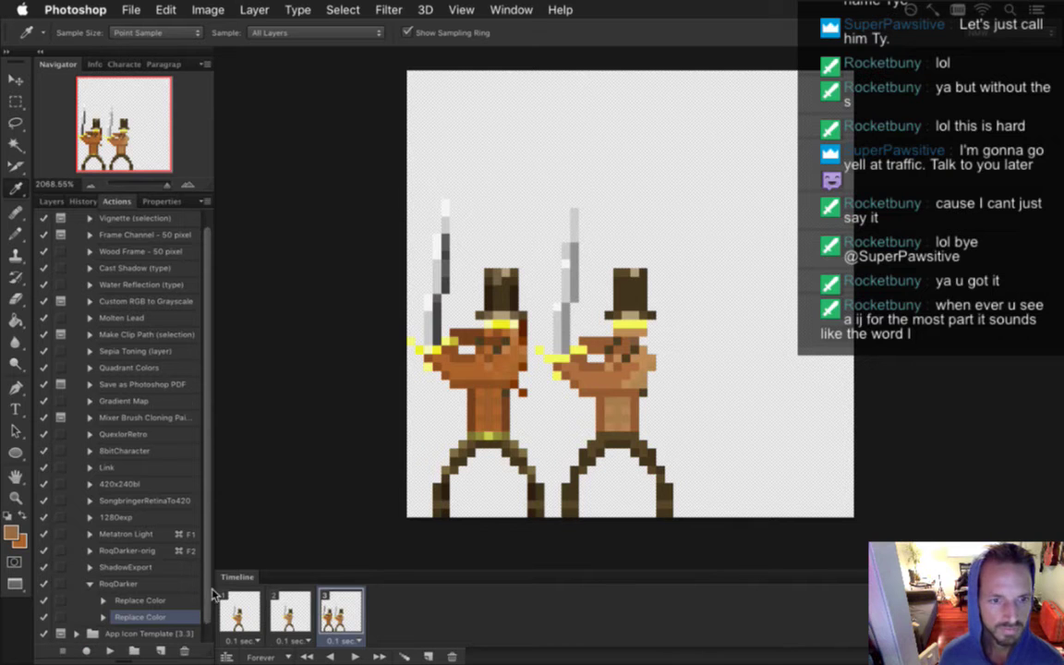
scroll(211, 600, "down", 1)
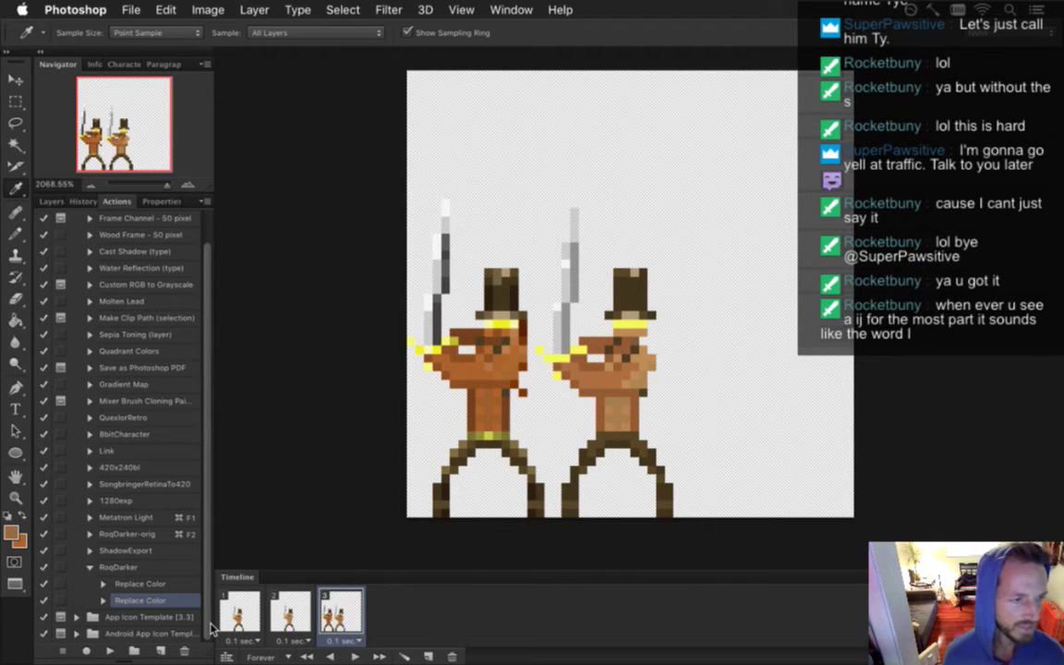
Switch to Chrome, examine the spelling of the second and third Noisia members' names in the Wikipedia result, and return to Photoshop
key("super+Tab")
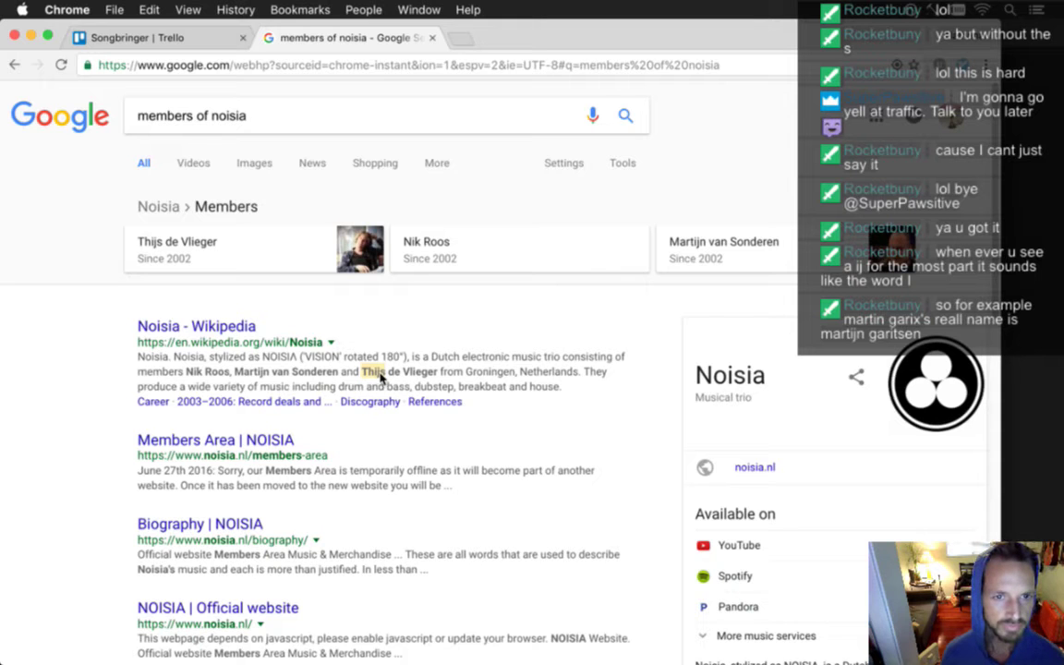
left_click_drag(234, 373, 271, 373)
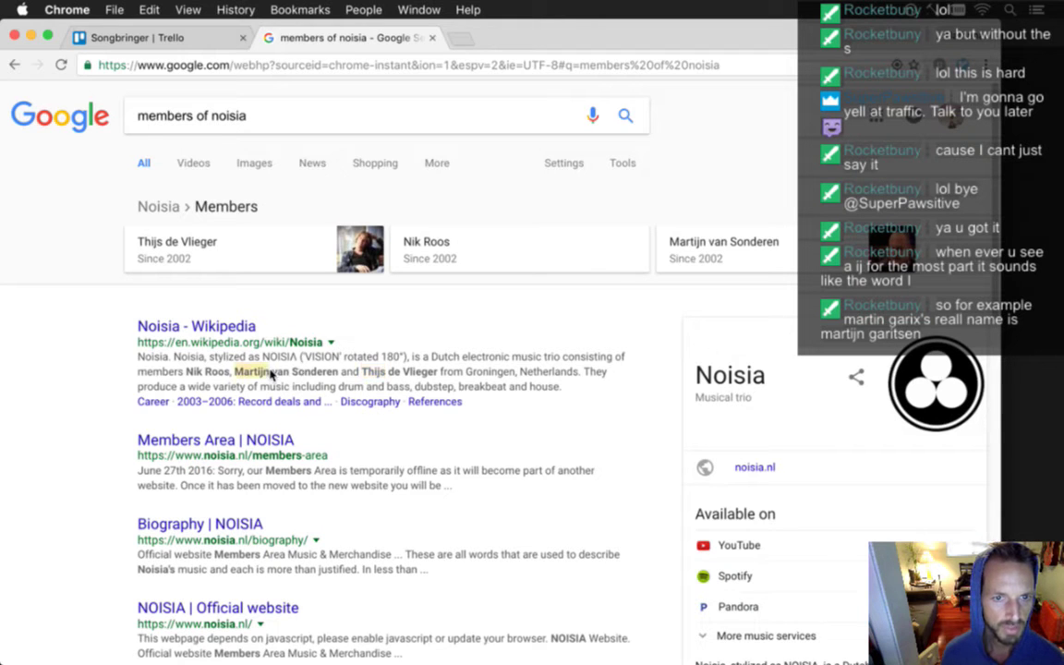
double_click(367, 374)
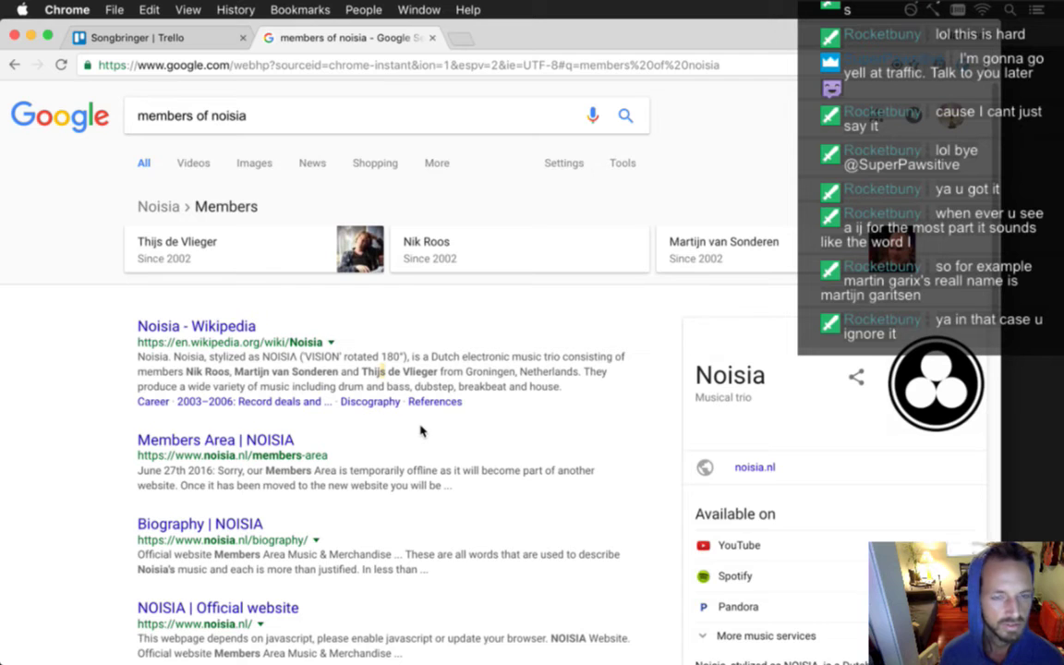
key("super+Tab")
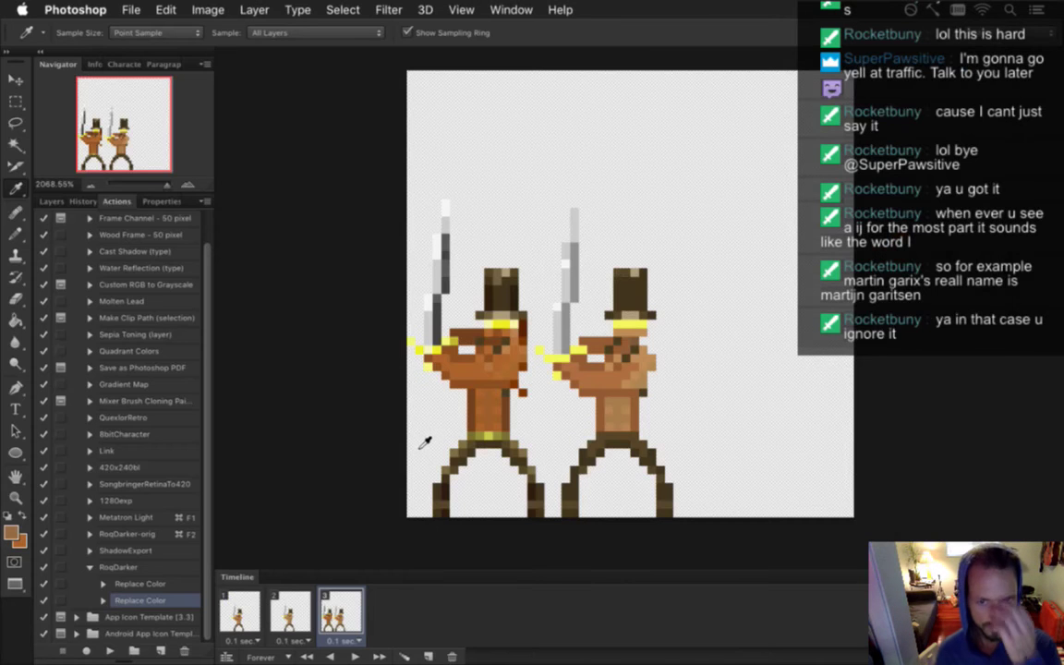
key("super+Tab")
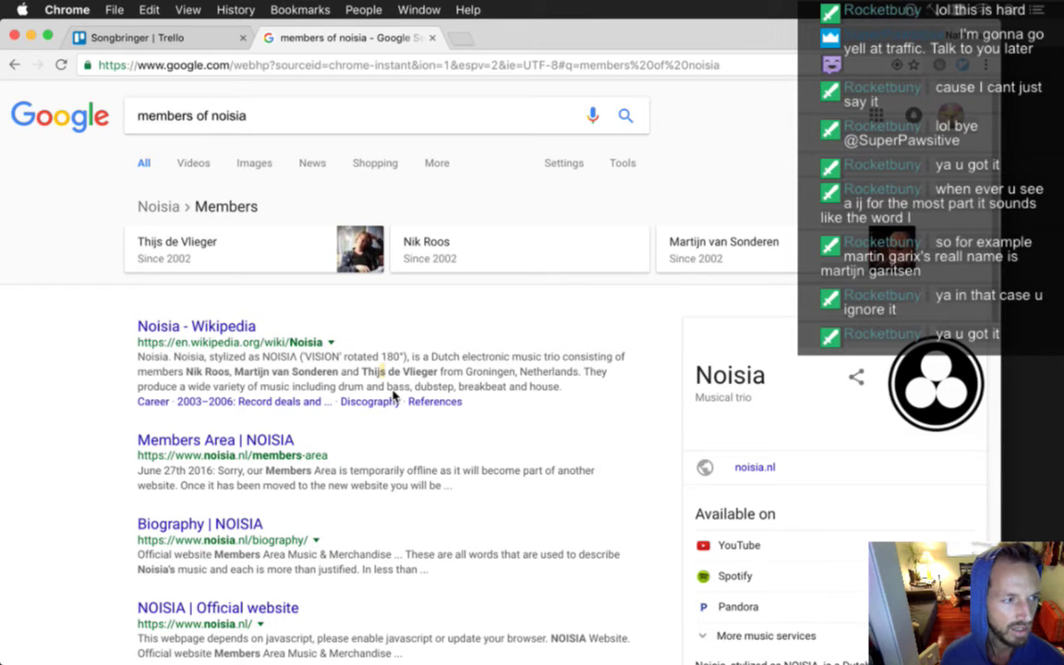
key("super+Tab")
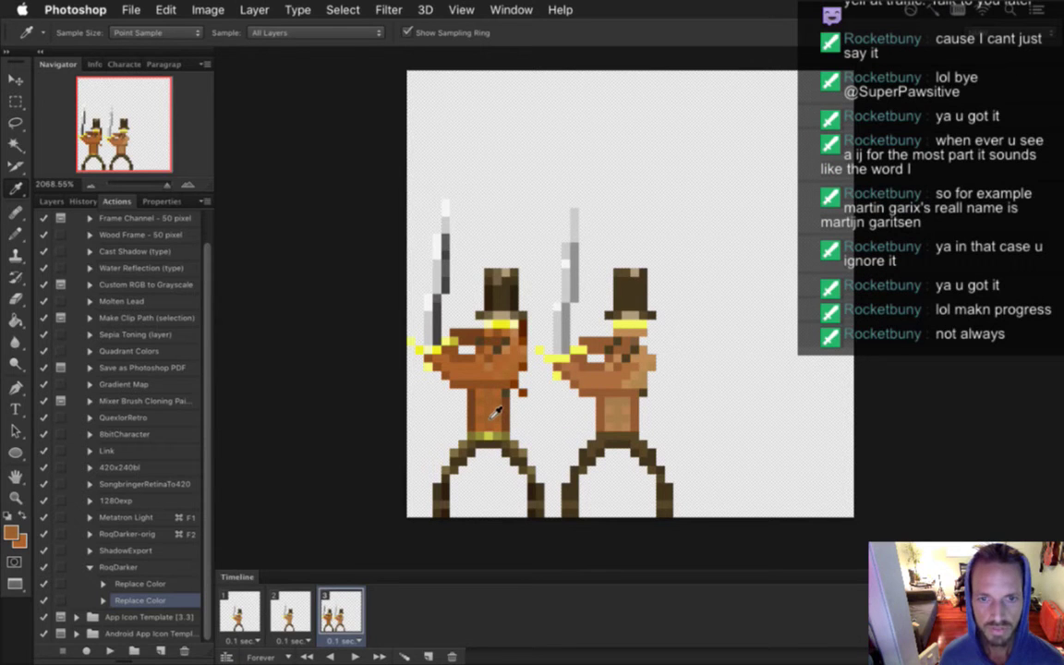
Sample the darker figure's torso skin colour and copy its hex code 9d5f2a
left_click(13, 532)
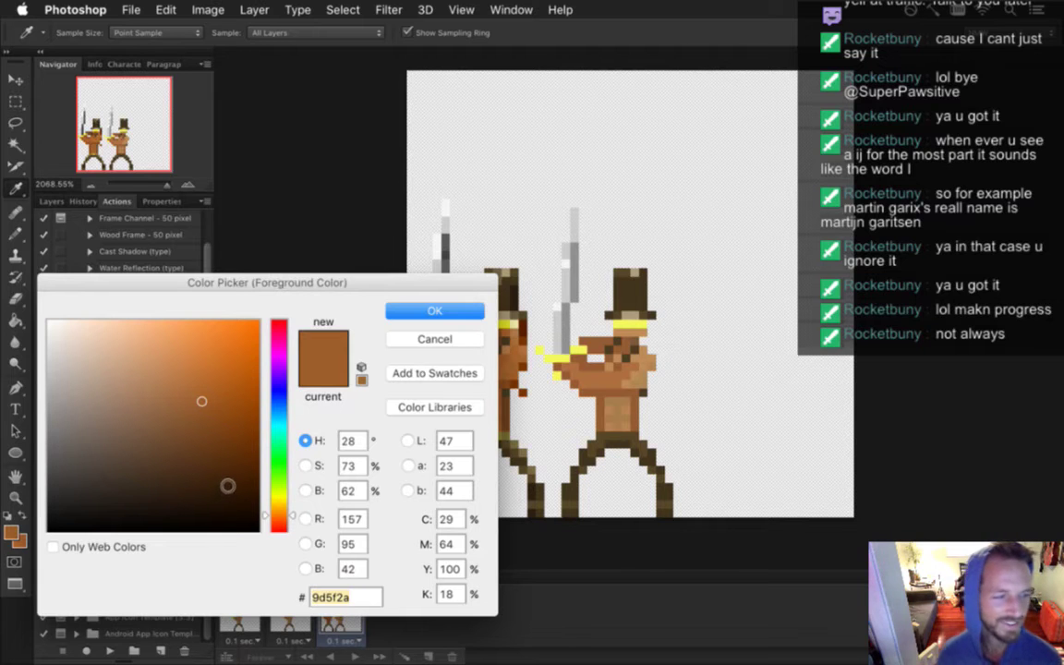
key("super+c")
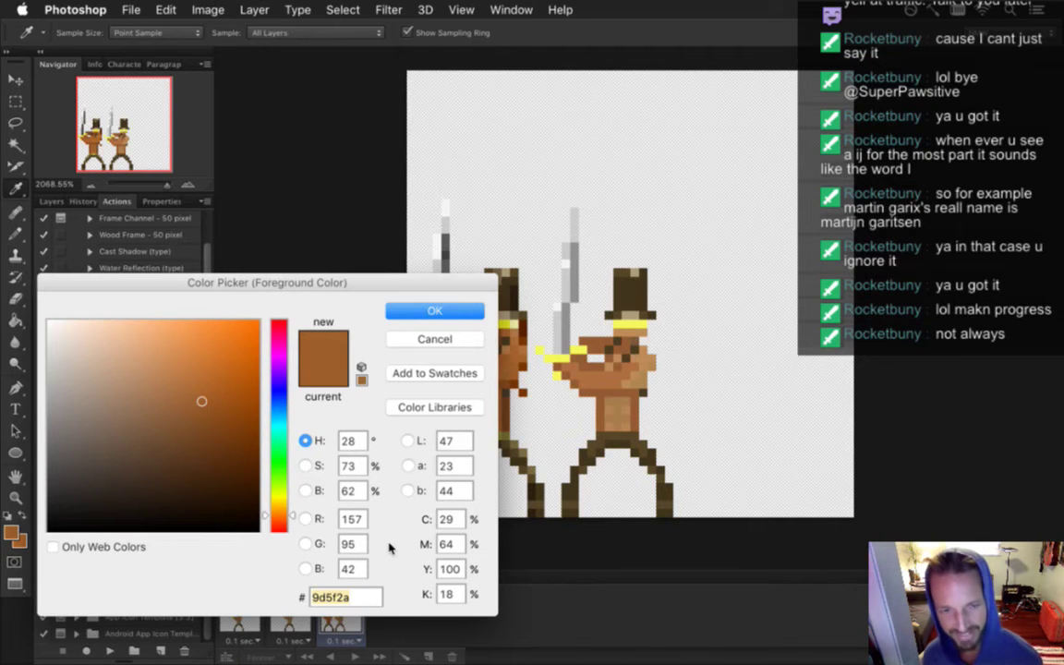
left_click(431, 312)
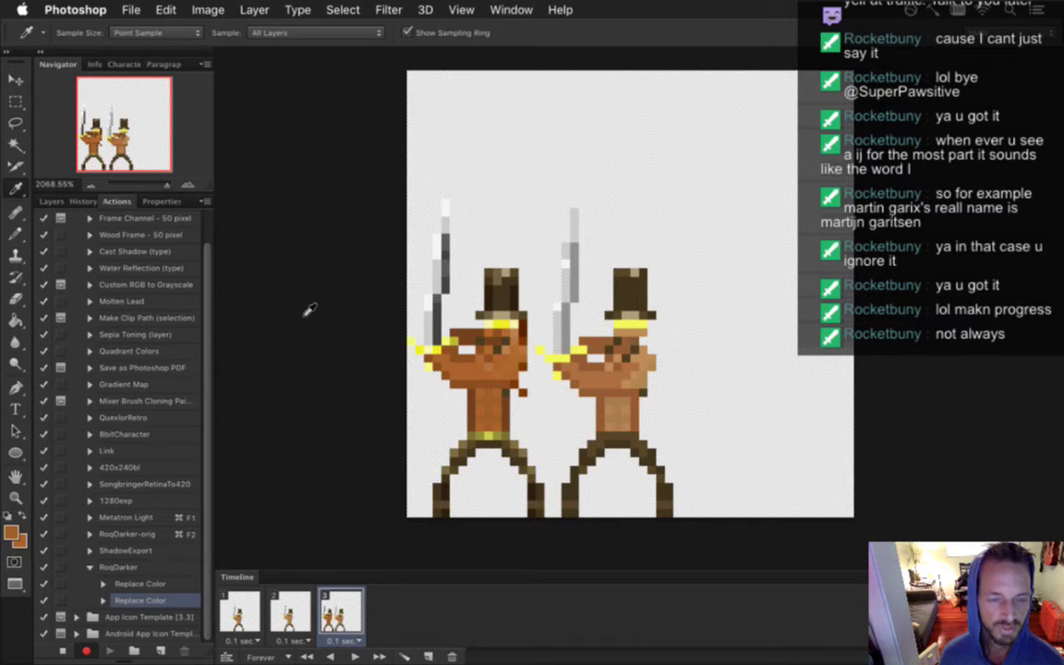
Record a third Replace Color in RoqDarker that changes the lighter figure's torso colour a77e4d to 9d5f2a
left_click(209, 10)
mouse_move(268, 61)
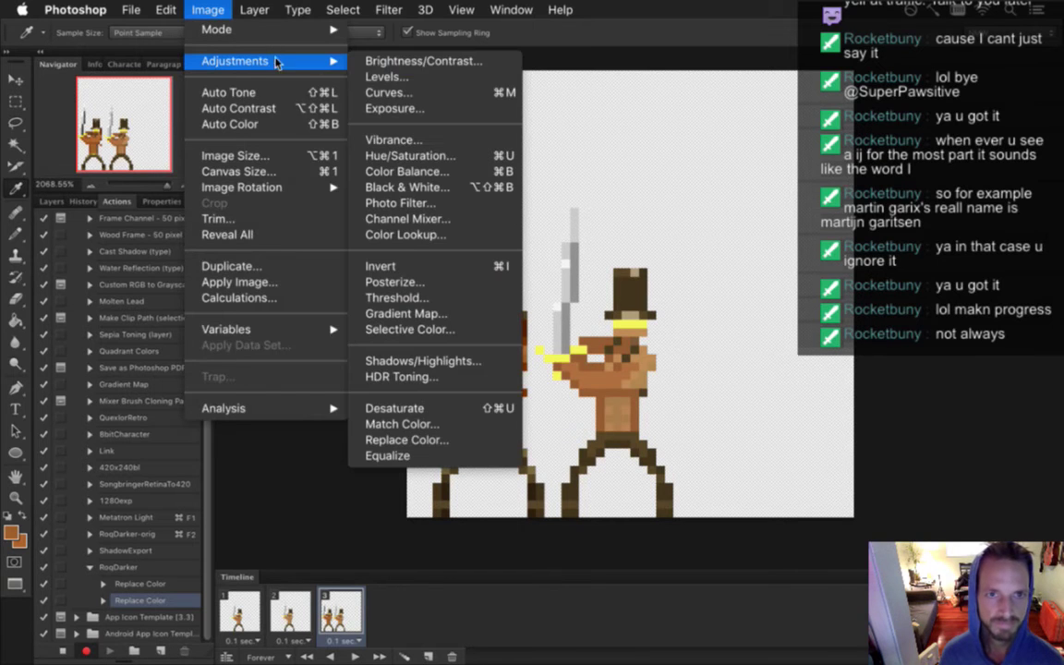
left_click(448, 440)
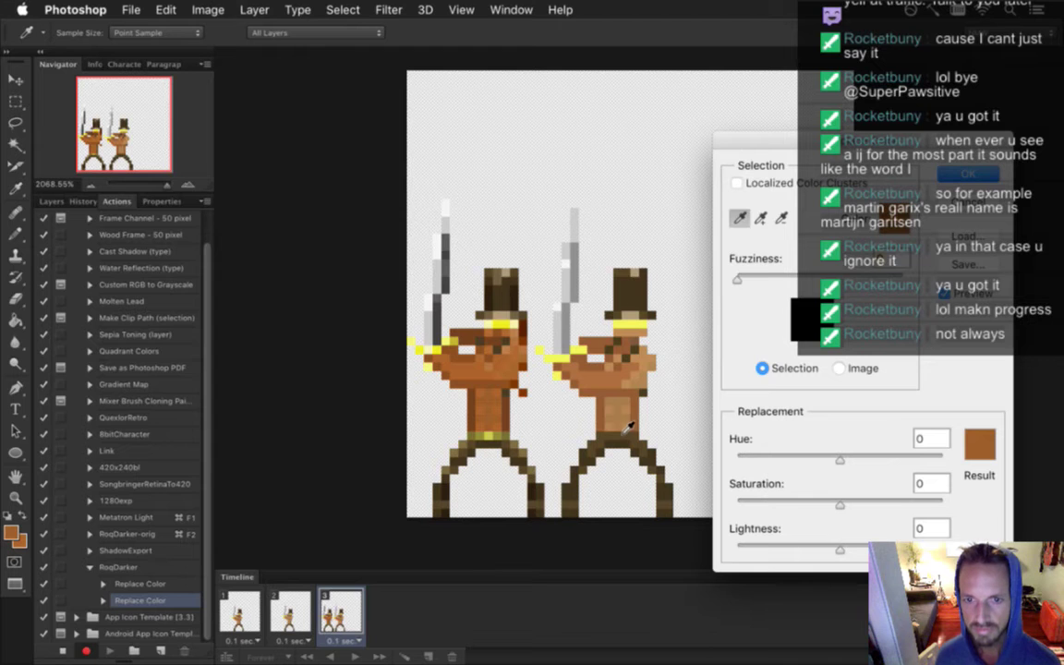
left_click(562, 383)
left_click(979, 445)
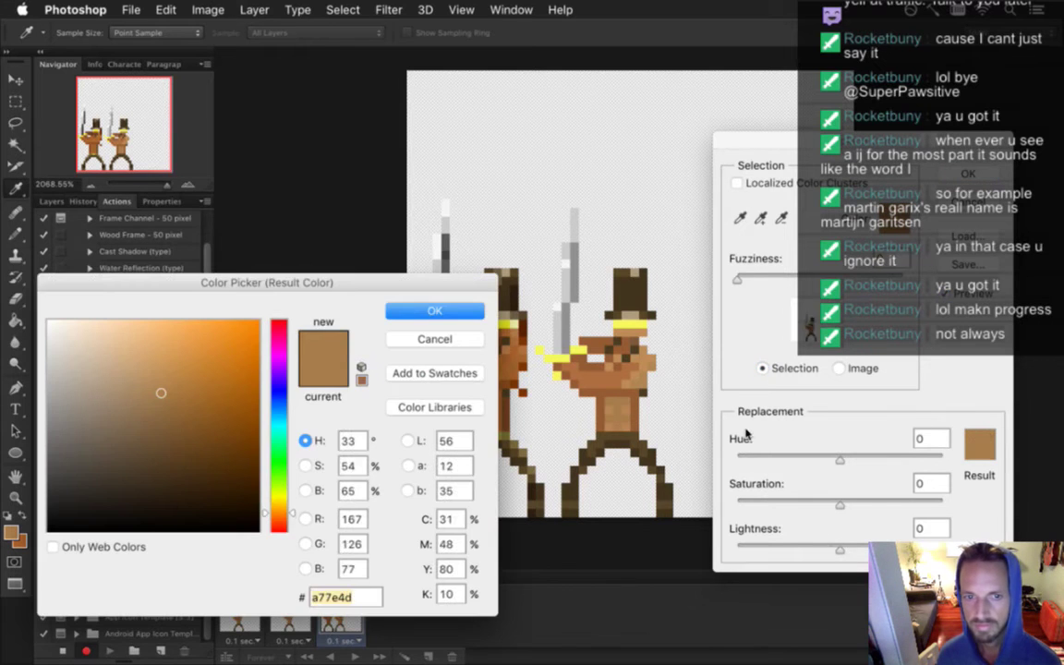
left_click(202, 401)
left_click(435, 309)
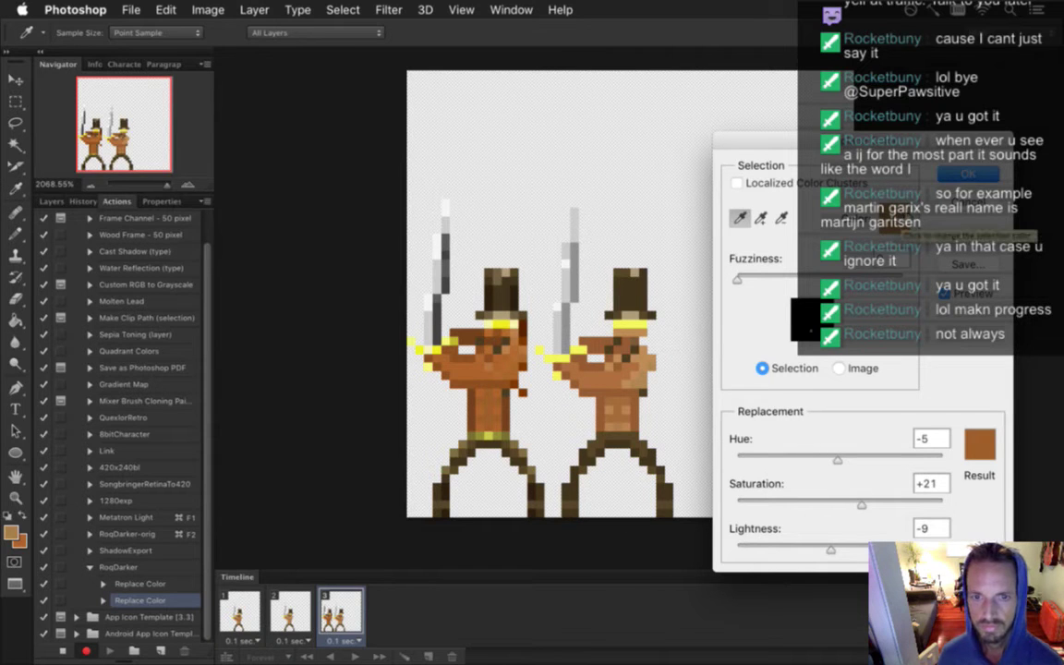
left_click(988, 175)
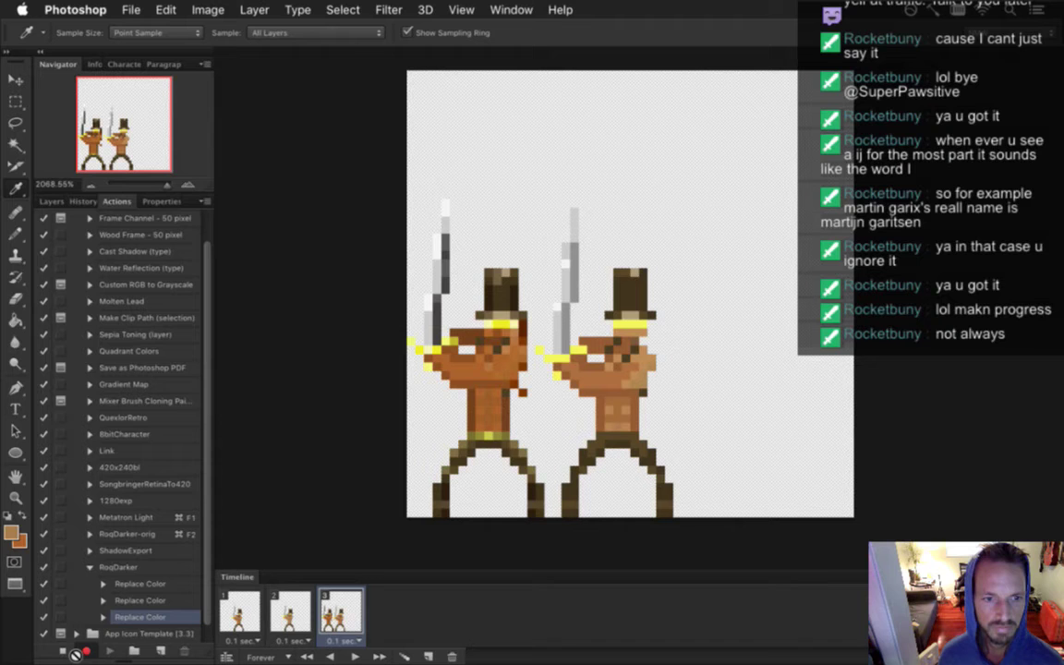
Record a fourth Replace Color in RoqDarker that darkens the lighter figure's sampled torso colour using hue -1, saturation +21 and lightness -10
left_click(212, 11)
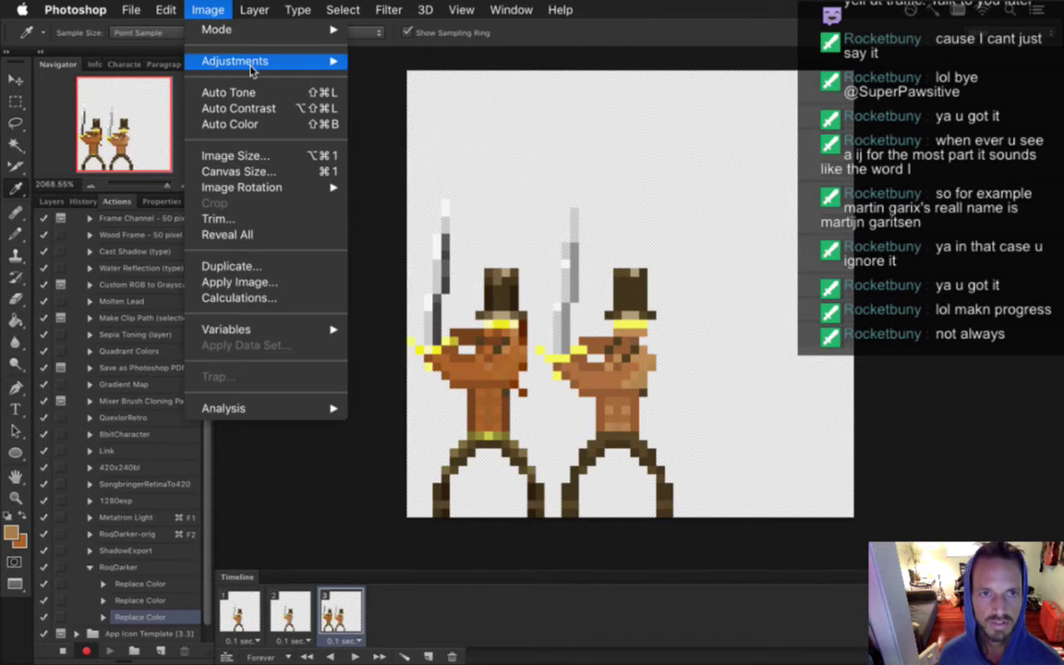
mouse_move(277, 61)
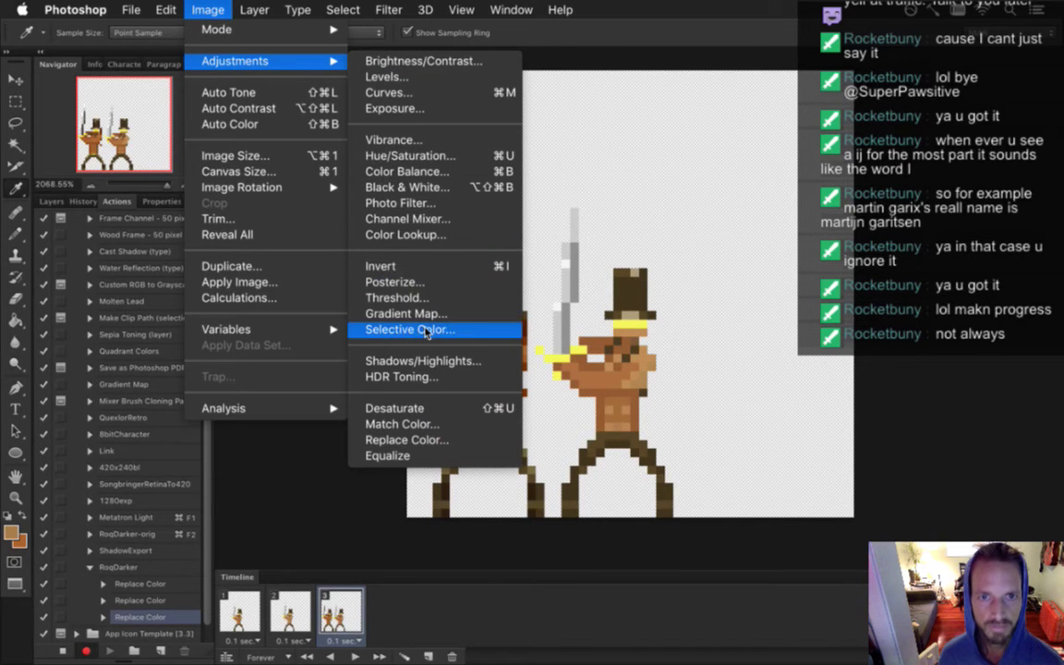
left_click(430, 440)
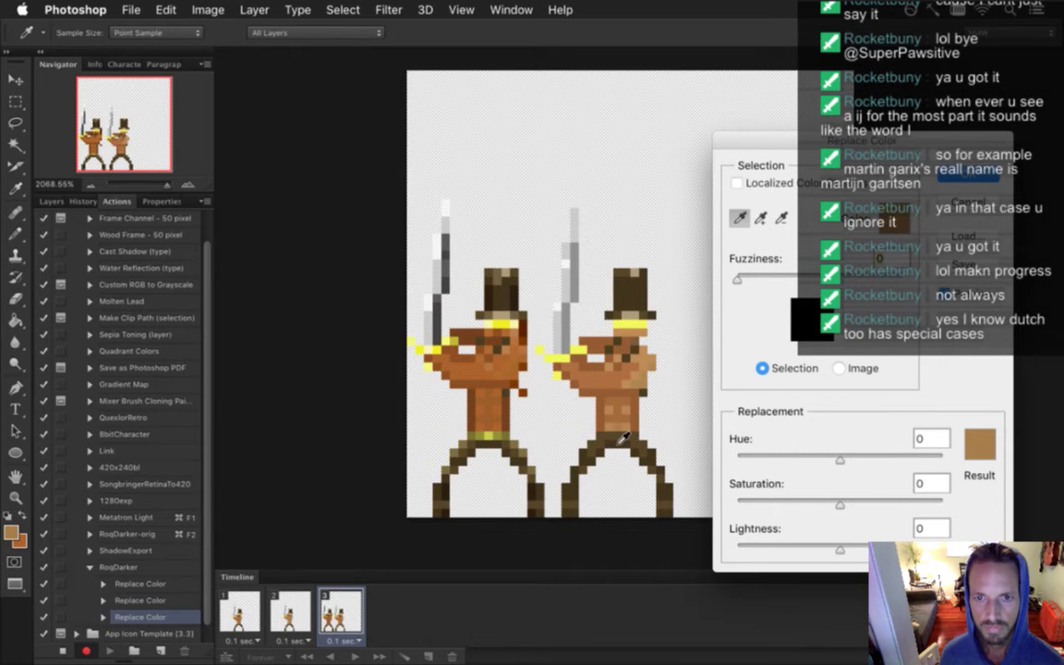
left_click(979, 444)
key("ctrl+v")
left_click(435, 313)
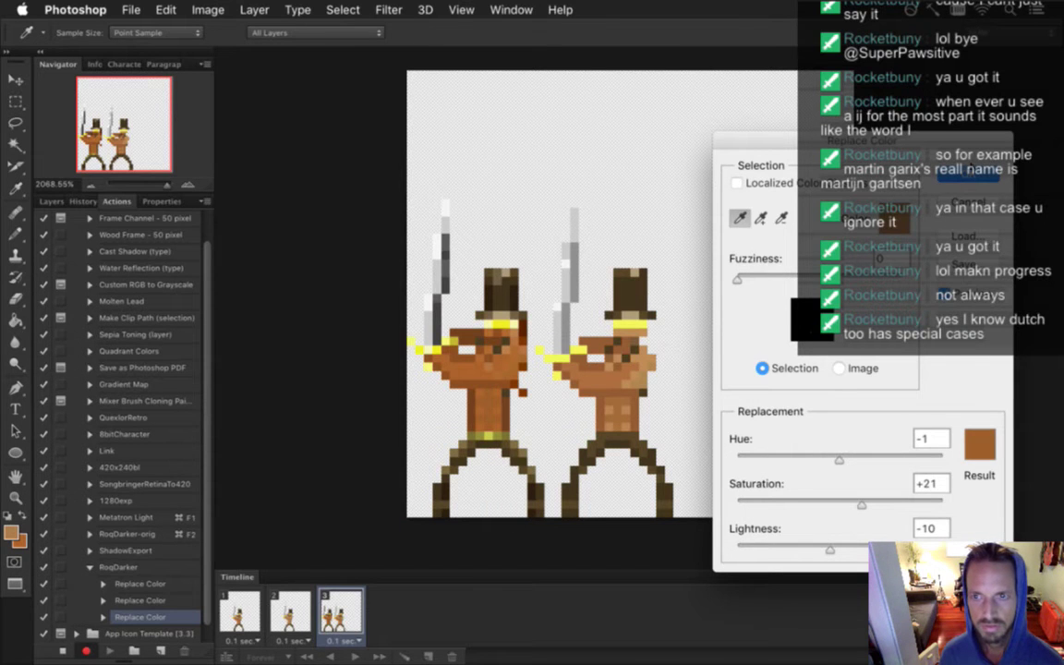
left_click(968, 176)
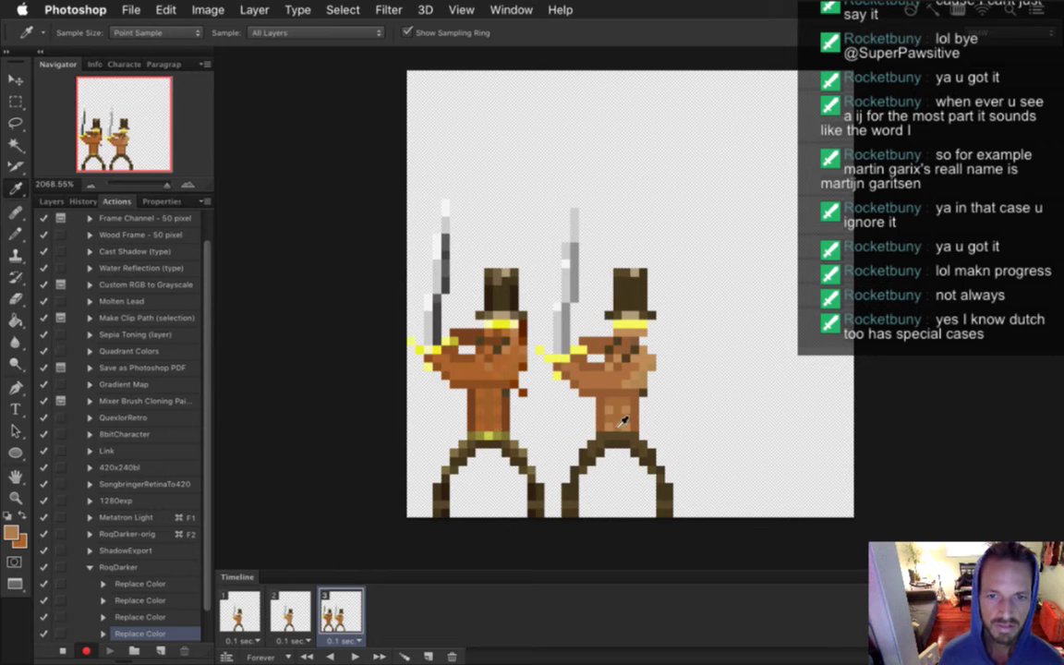
Sample the darker figure's mid-torso skin colour, stop recording, and delete the recorded Set Foreground Color step from RoqDarker
left_click(486, 404)
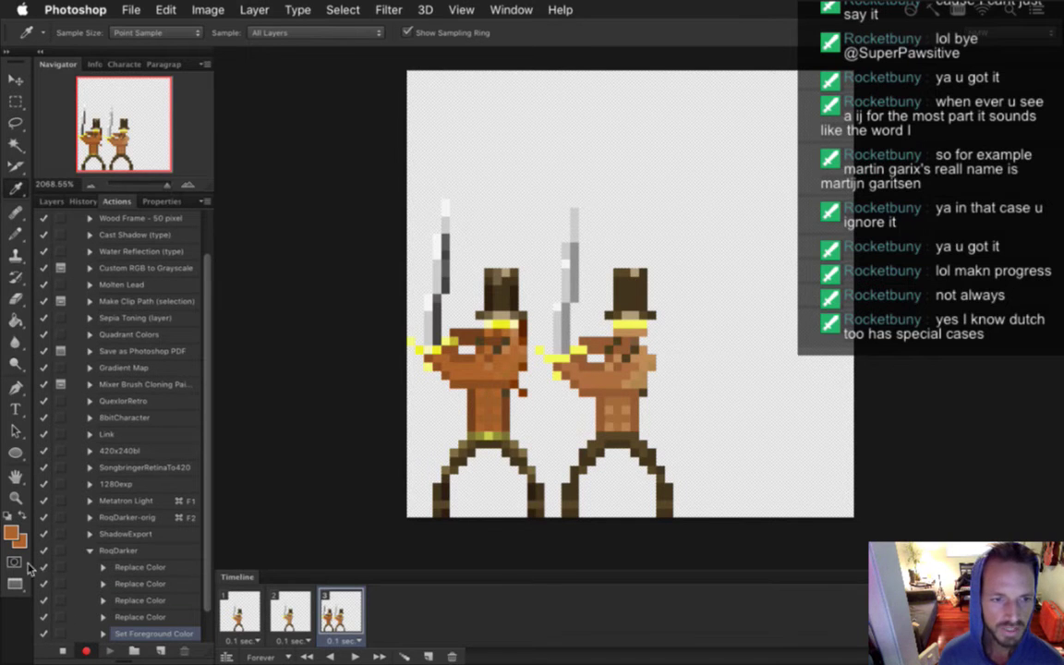
left_click(12, 533)
left_click(423, 342)
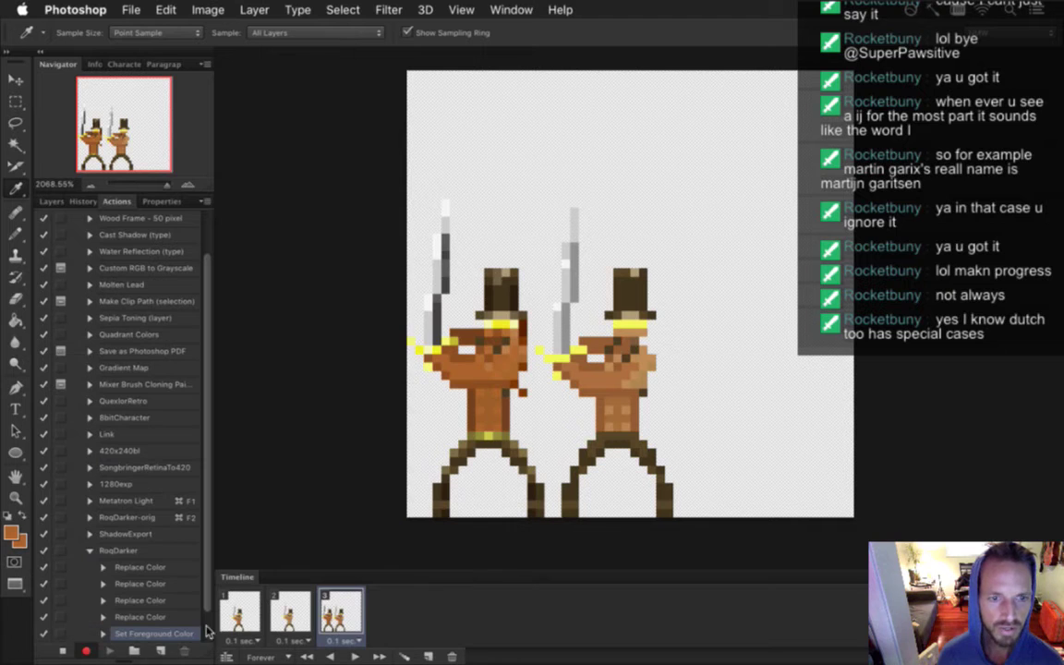
left_click(184, 650)
left_click(653, 249)
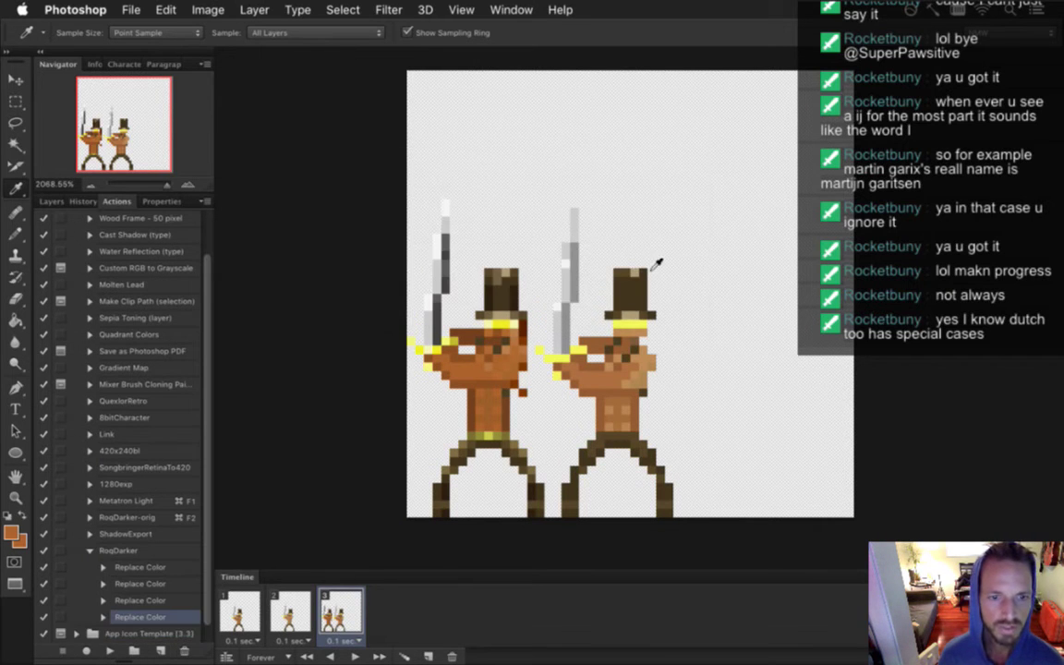
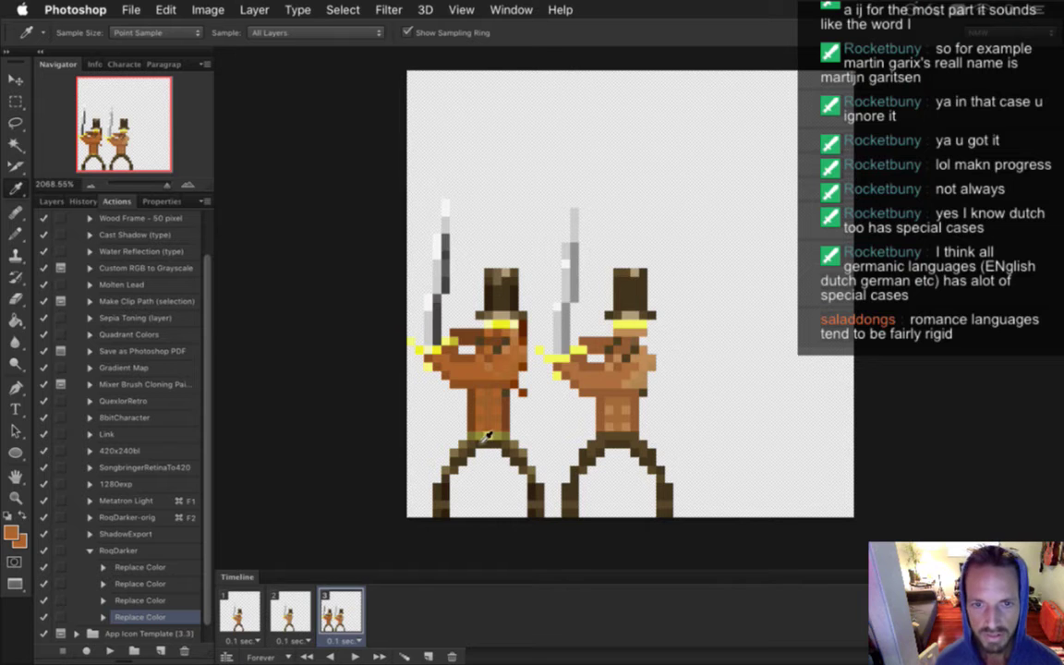
Copy the sampled hex code ac632b and record a fifth Replace Color in RoqDarker that changes the lighter figure's torso highlights to it
left_click(11, 533)
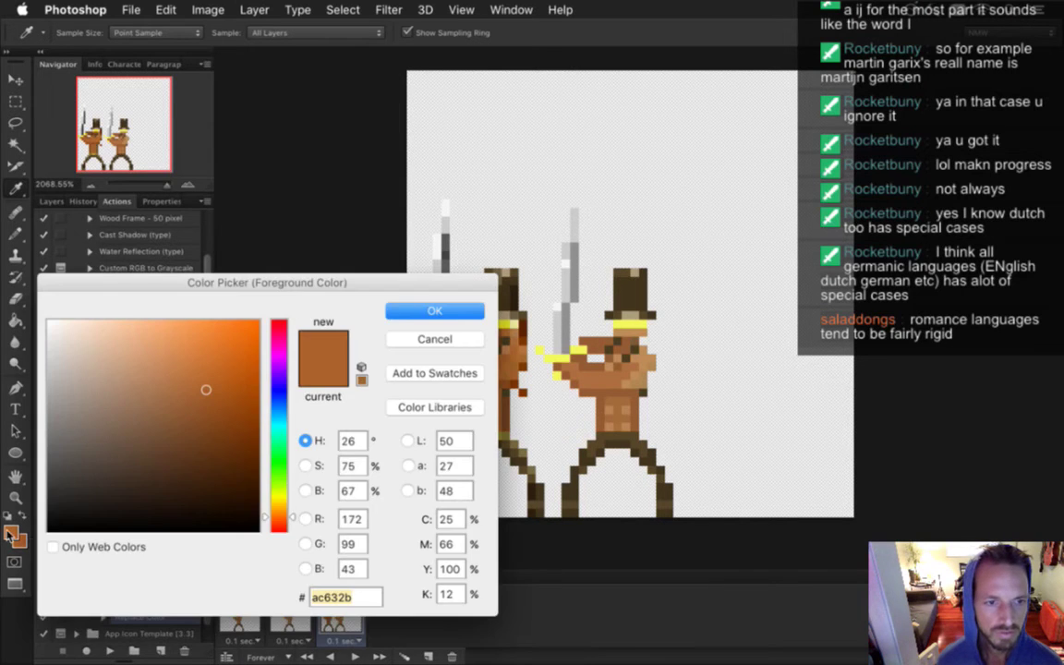
left_click(428, 311)
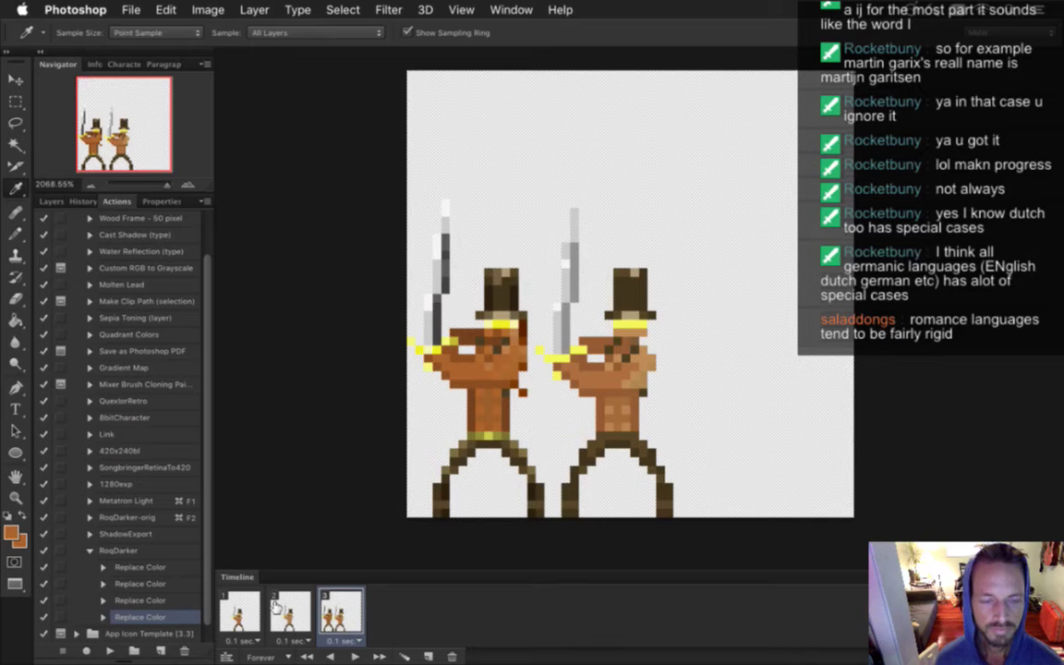
left_click(86, 651)
left_click(208, 9)
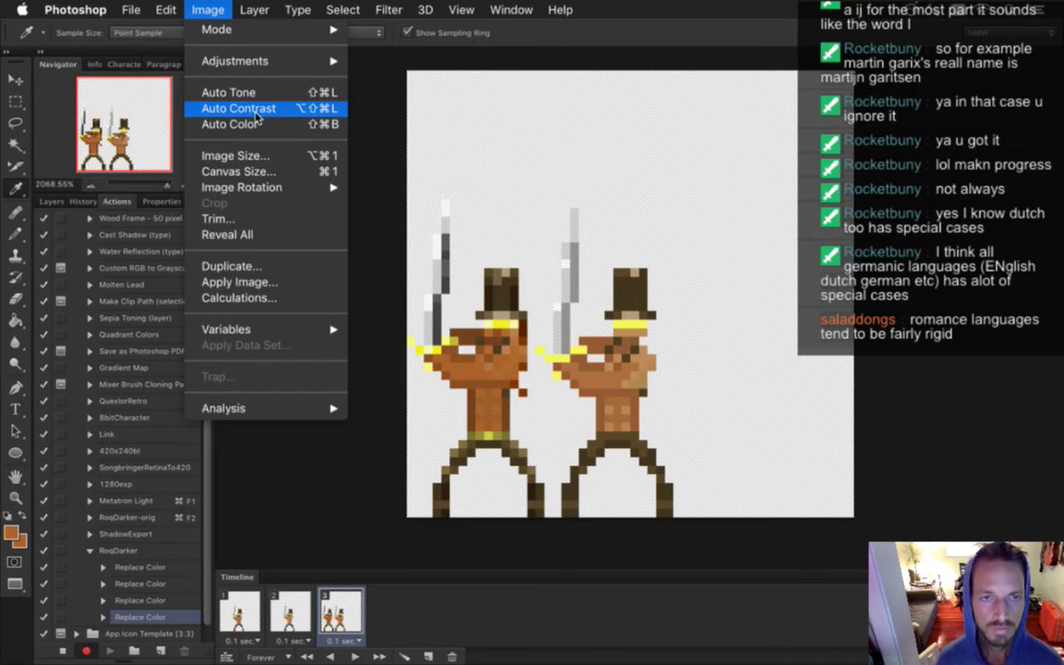
mouse_move(305, 63)
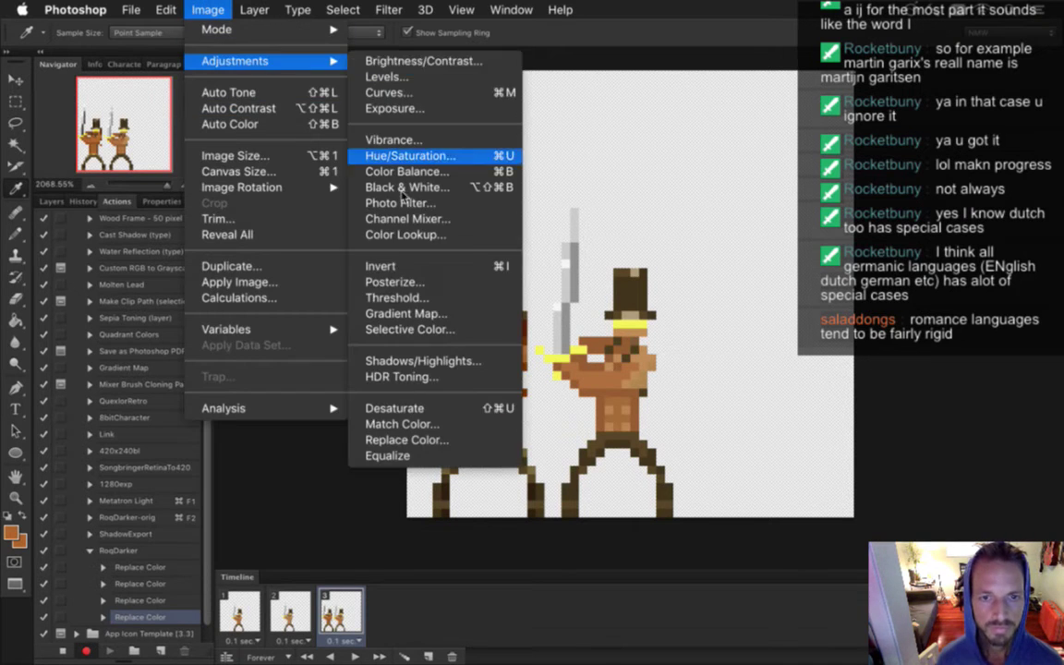
left_click(427, 440)
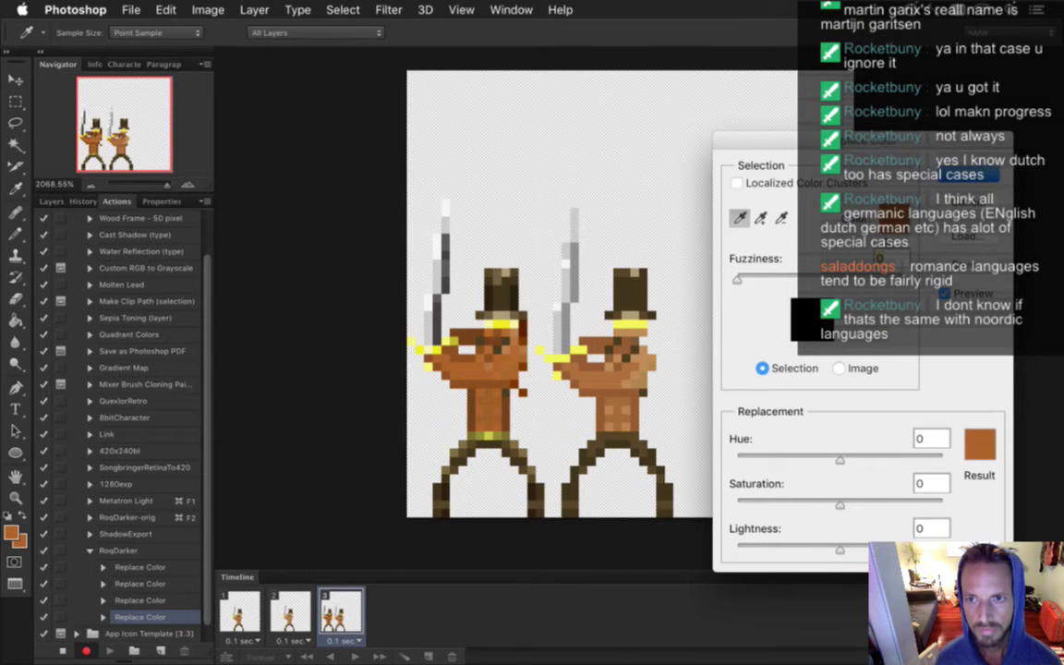
left_click(552, 373)
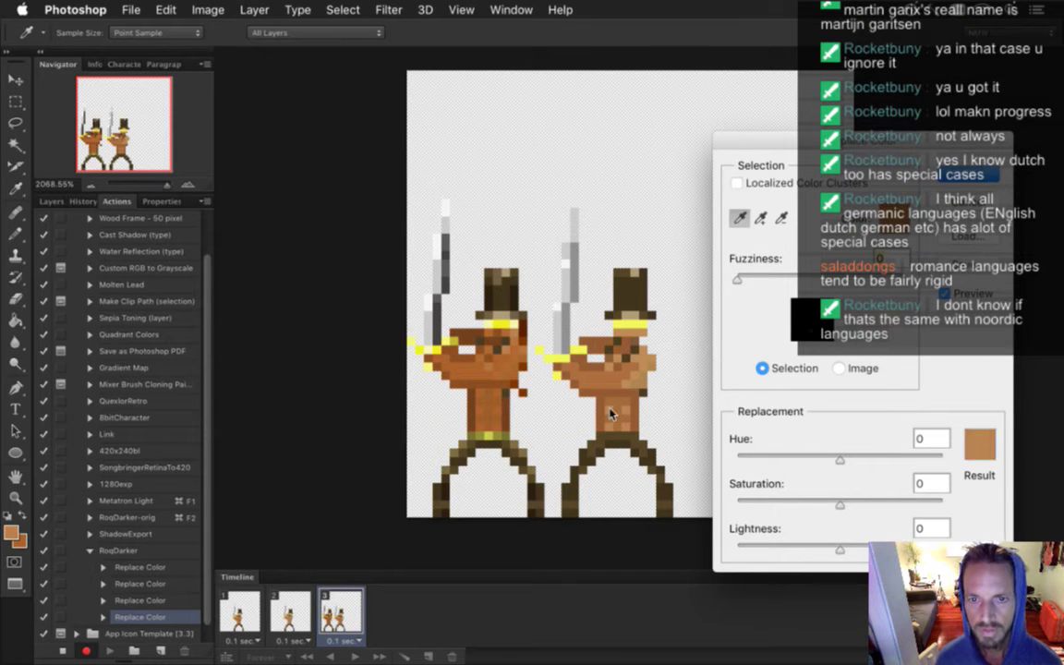
left_click(979, 446)
left_click(516, 327)
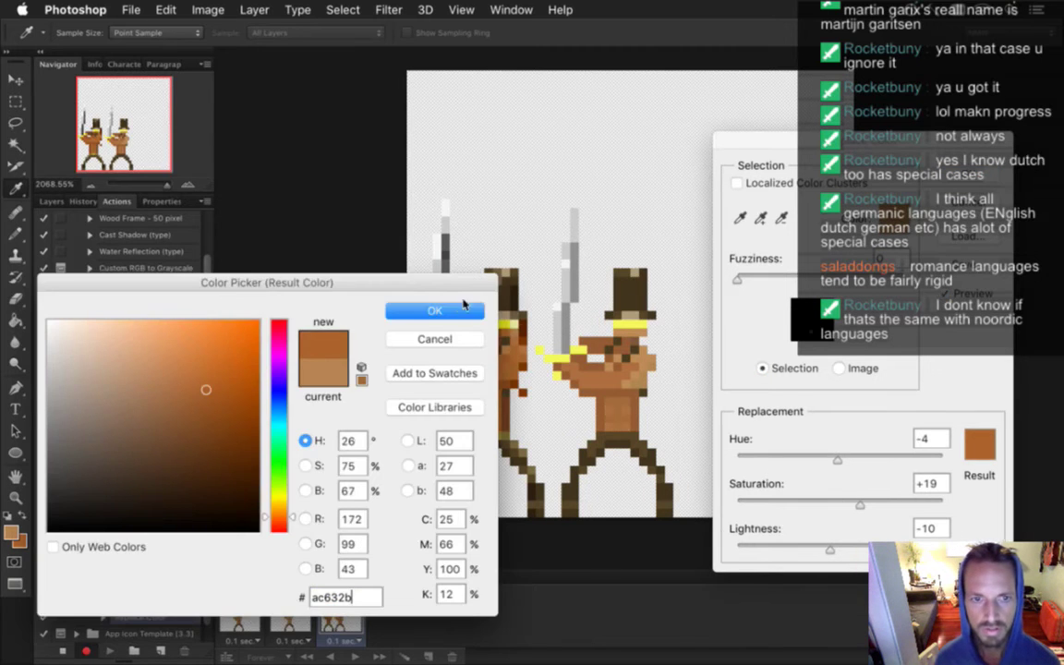
key("Return")
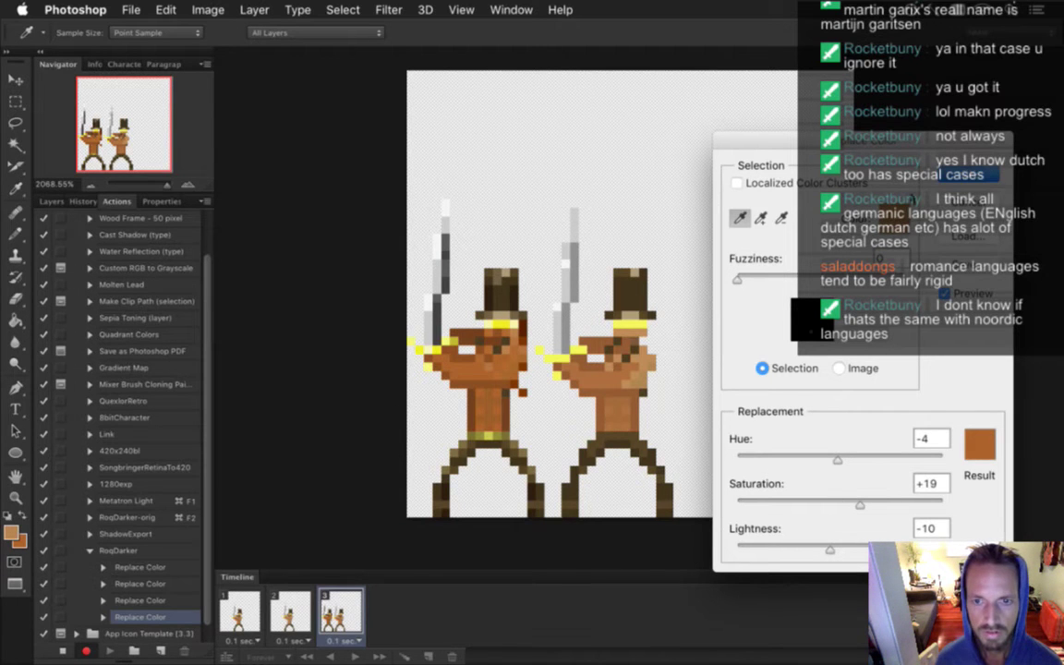
key("Return")
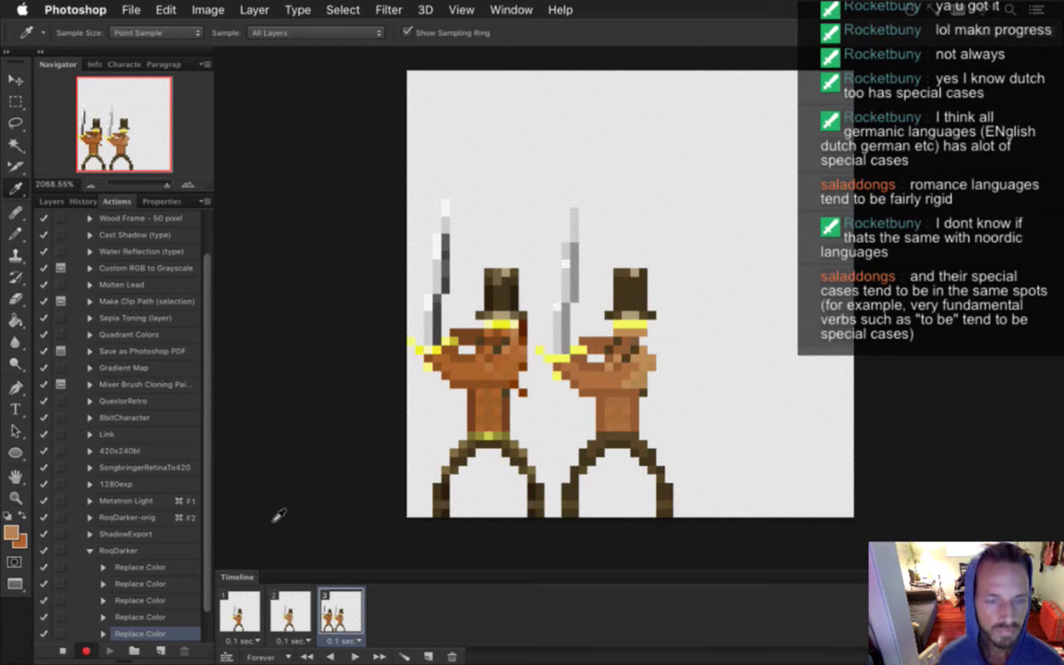
left_click(62, 652)
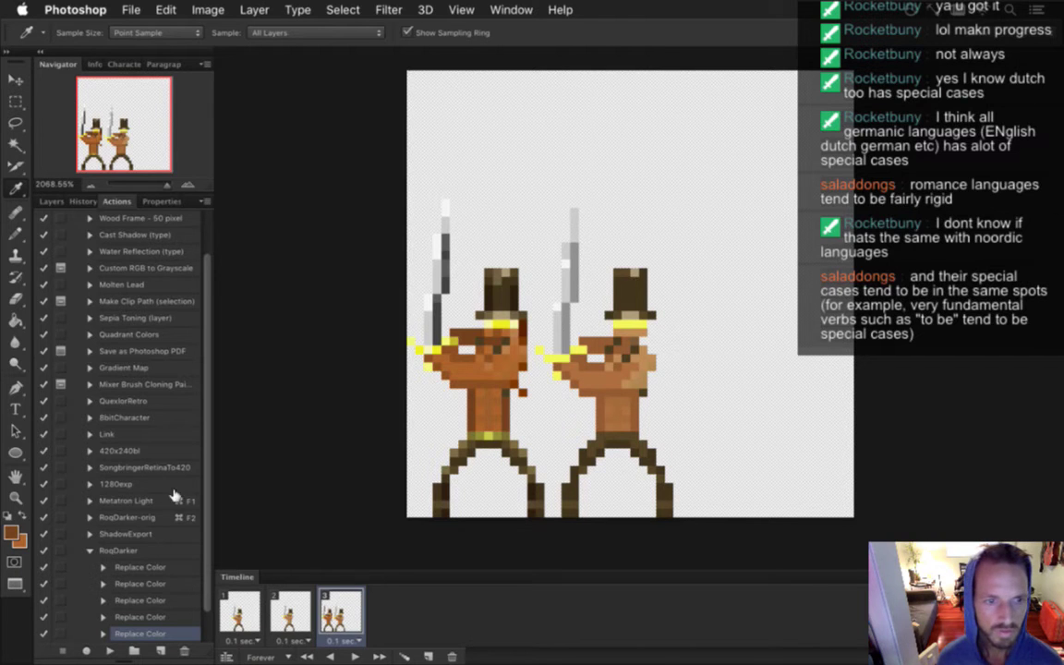
Copy the hex code 74411e of the darker figure's sampled dark skin shading
left_click(13, 533)
key("super+c")
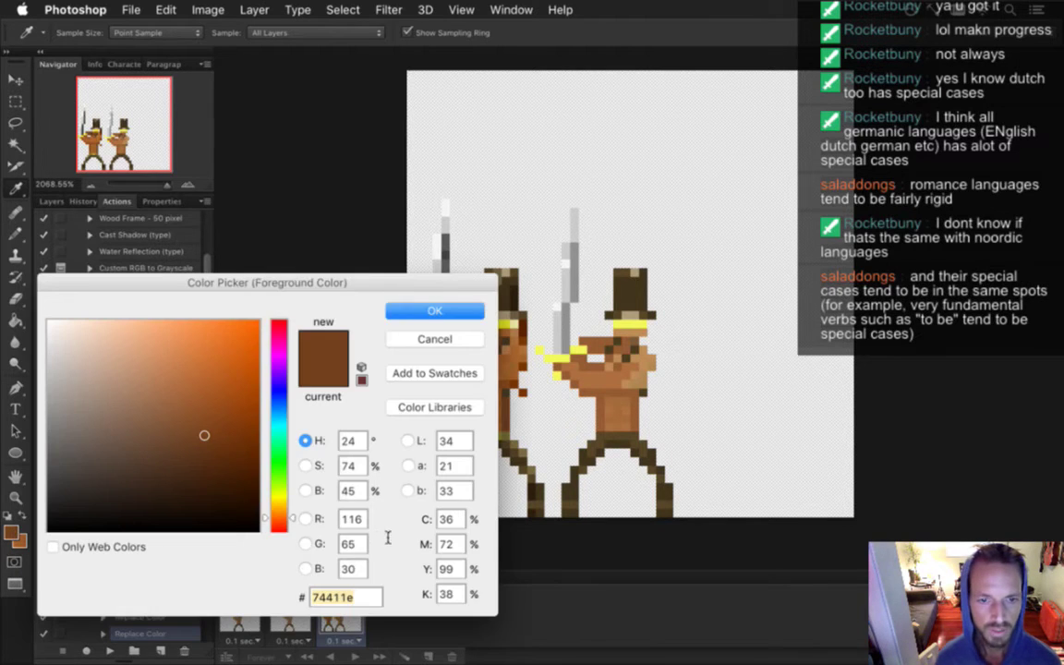
left_click(454, 315)
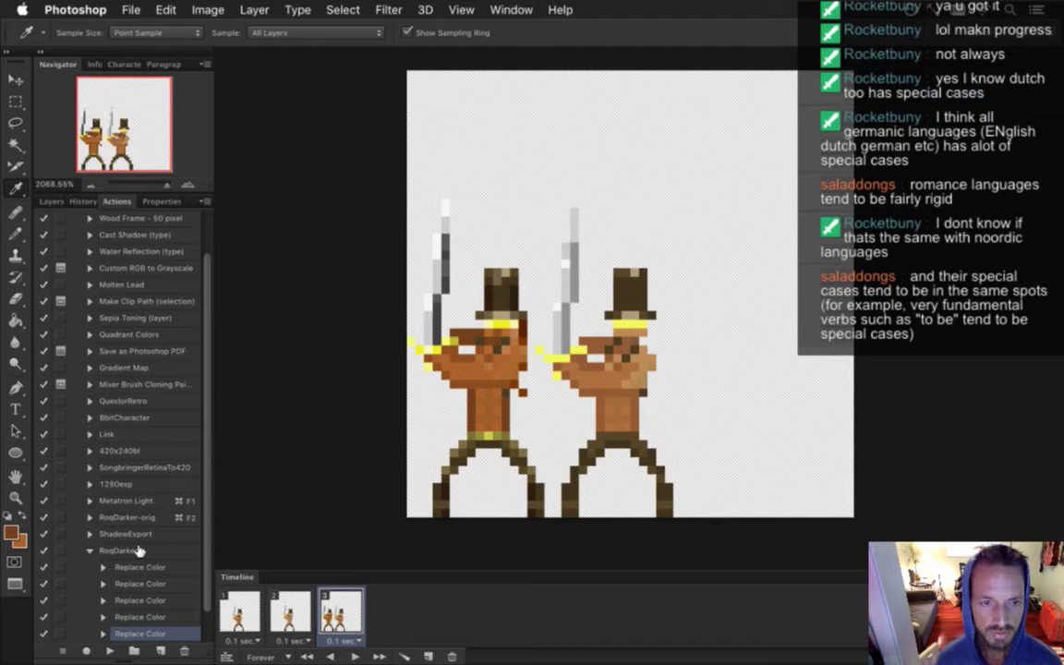
Record a sixth Replace Color in RoqDarker that changes the lighter figure's remaining dark torso shading to 74411e, and stop recording
left_click(86, 651)
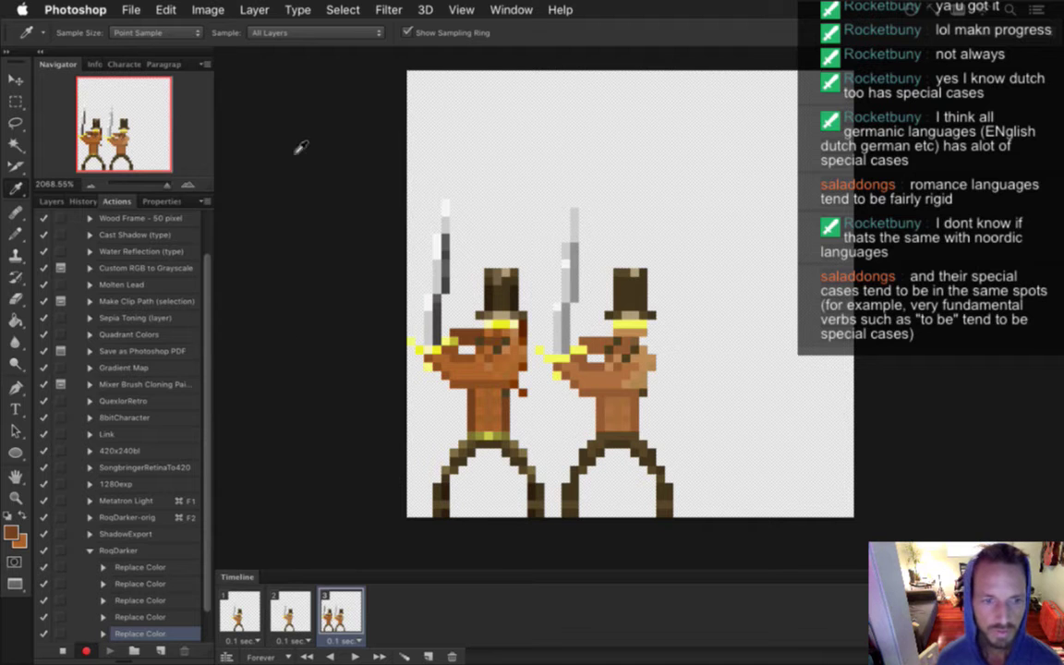
left_click(208, 9)
mouse_move(235, 61)
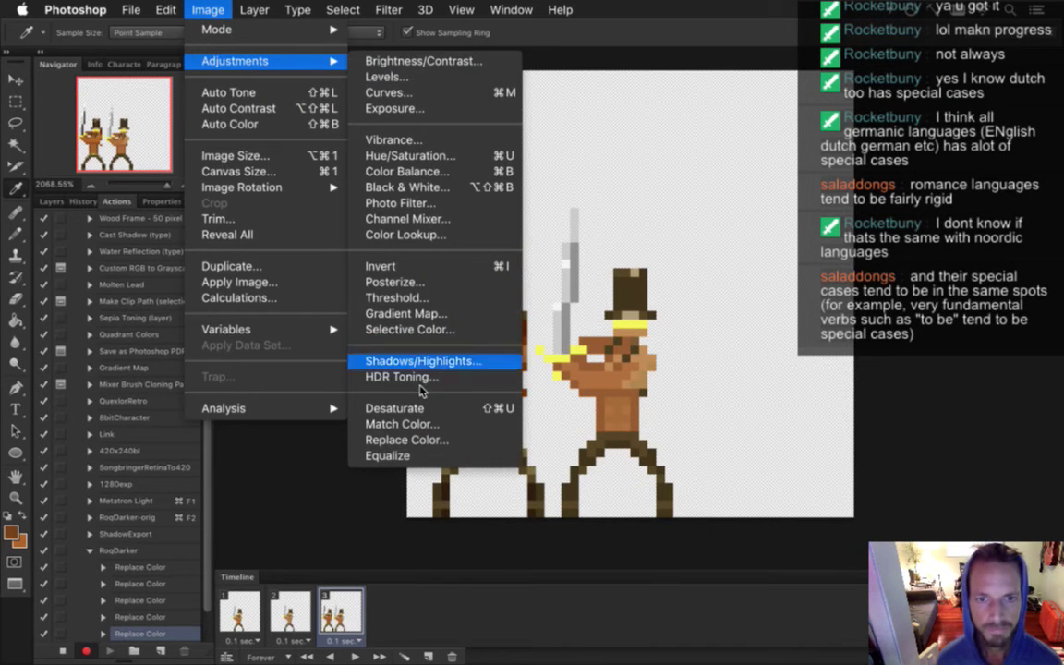
left_click(436, 441)
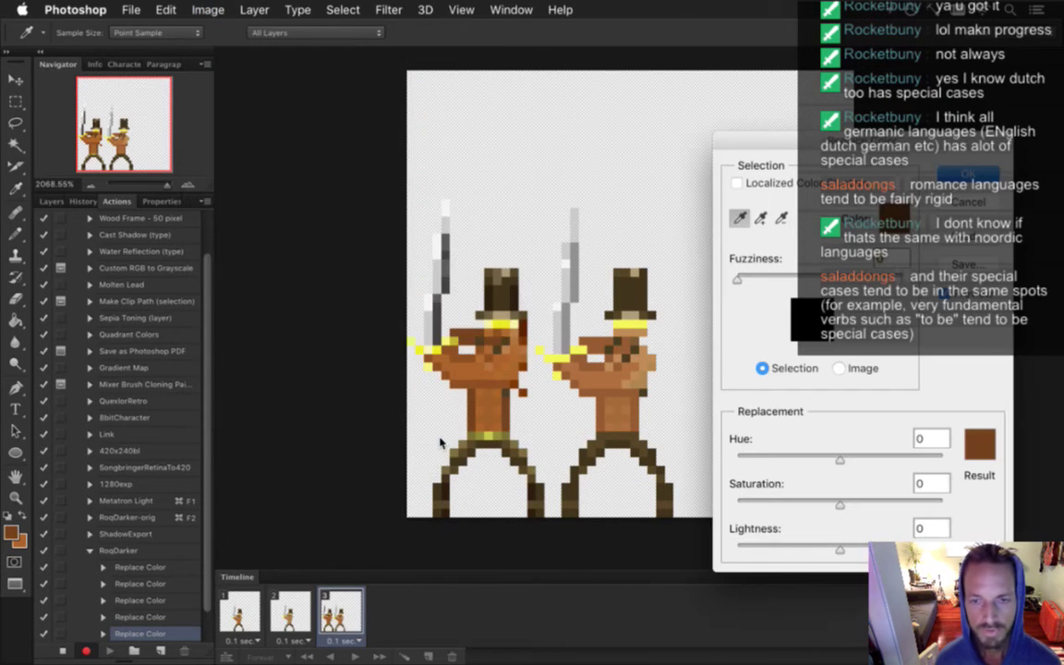
left_click(606, 421)
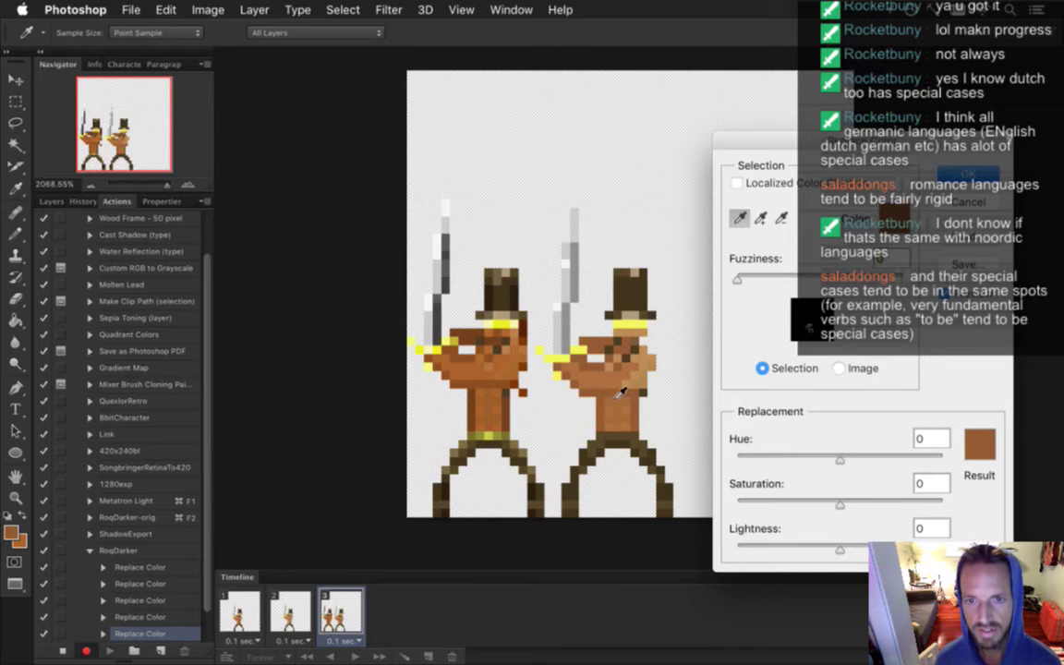
left_click(980, 445)
key("super+v")
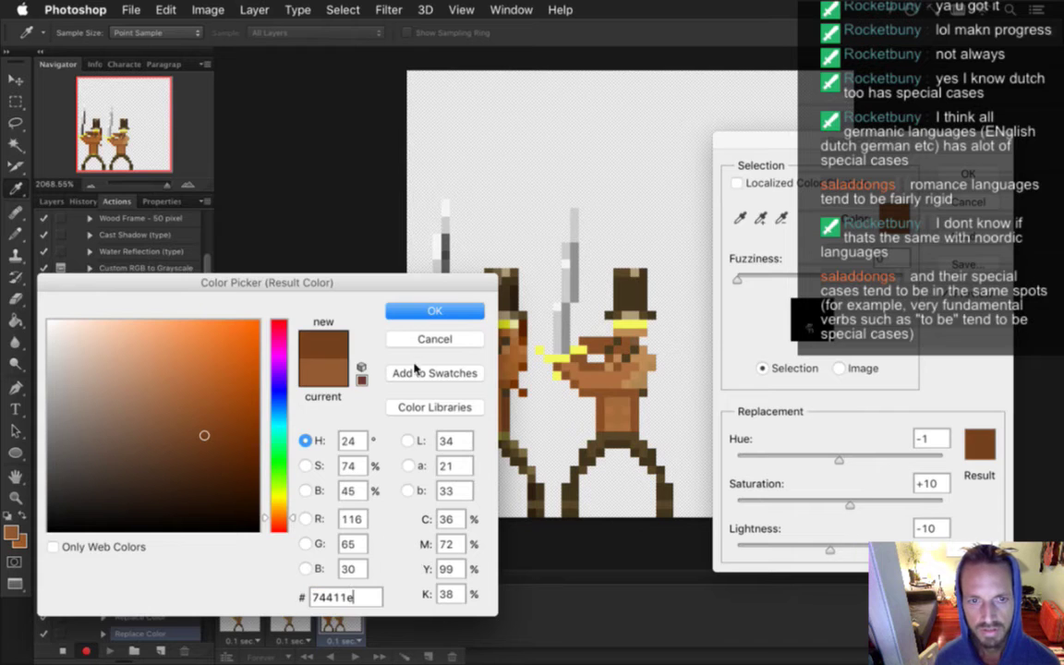
left_click(435, 310)
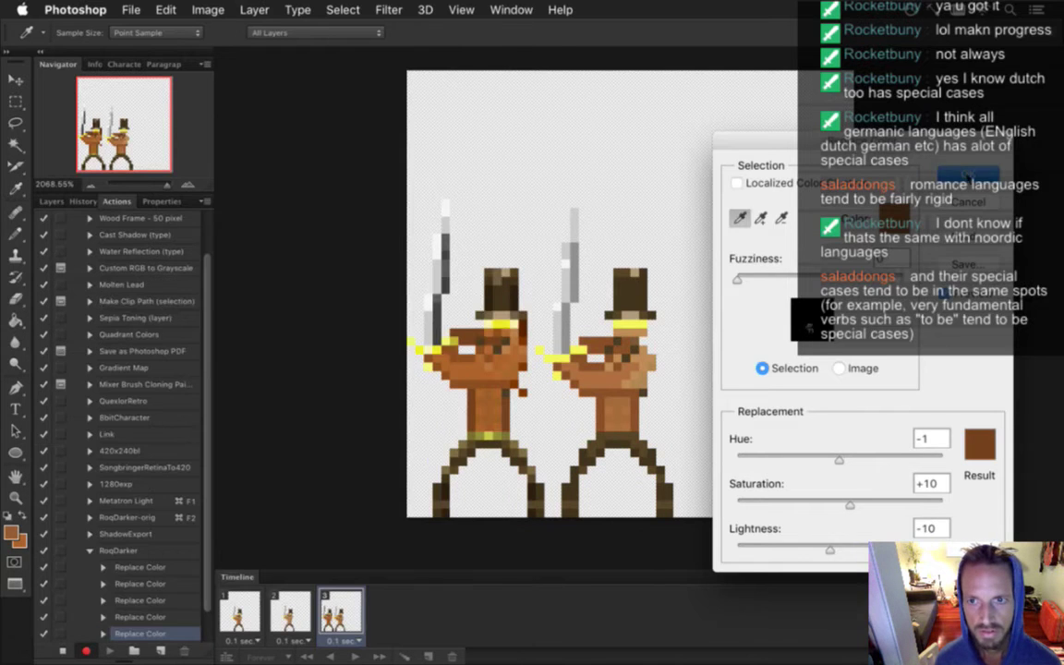
key("Return")
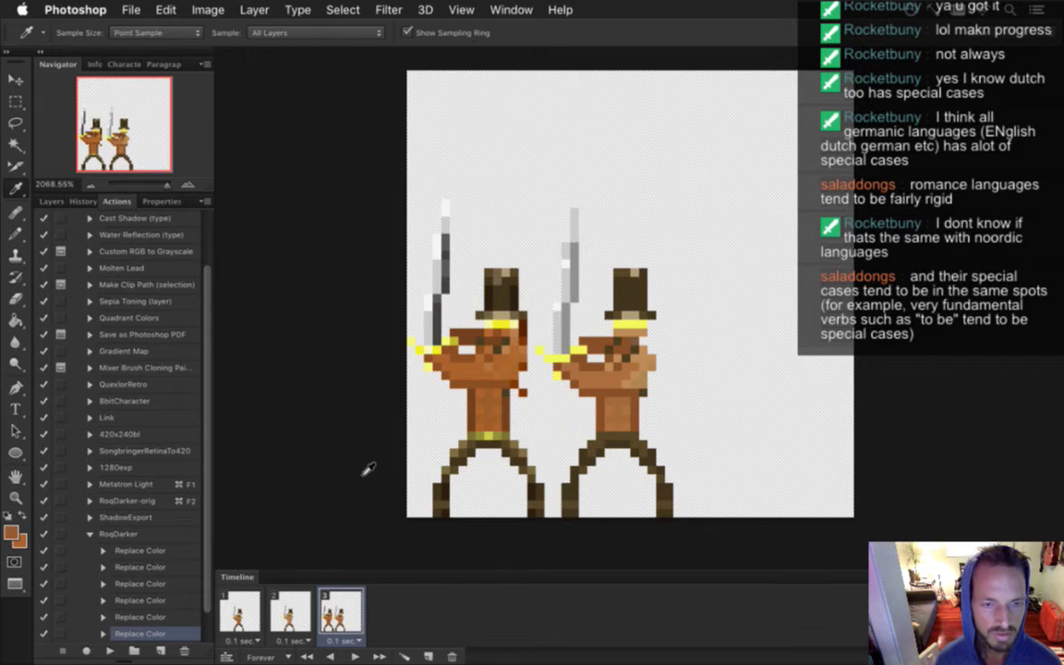
Select the first Replace Color in RoqDarker and copy the foreground colour's hex code 74411e
left_click_drag(109, 568, 143, 550)
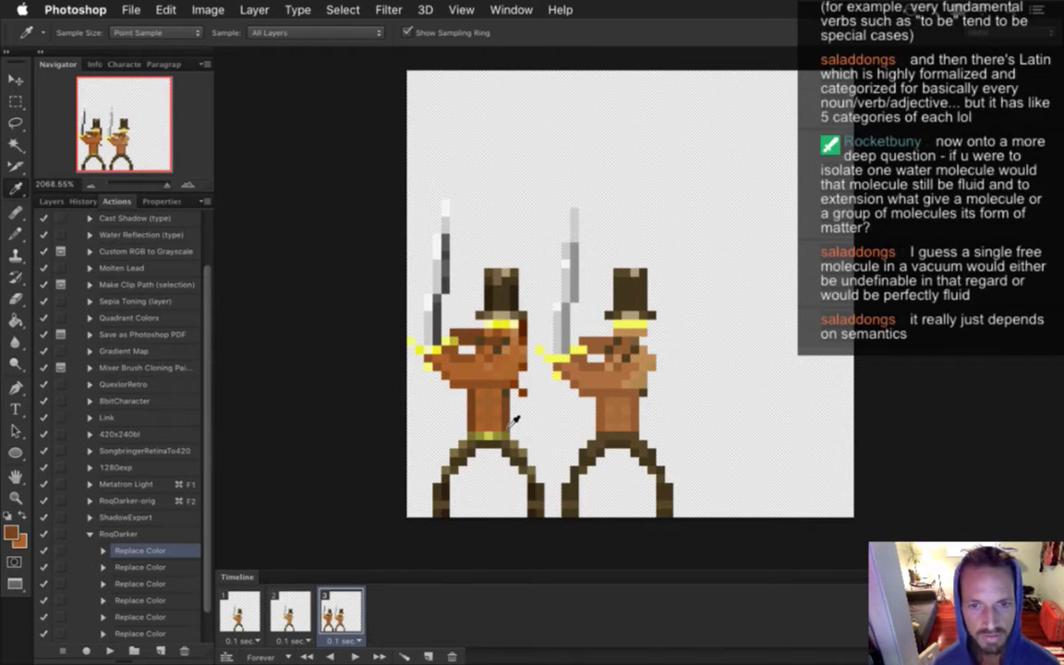
key("b")
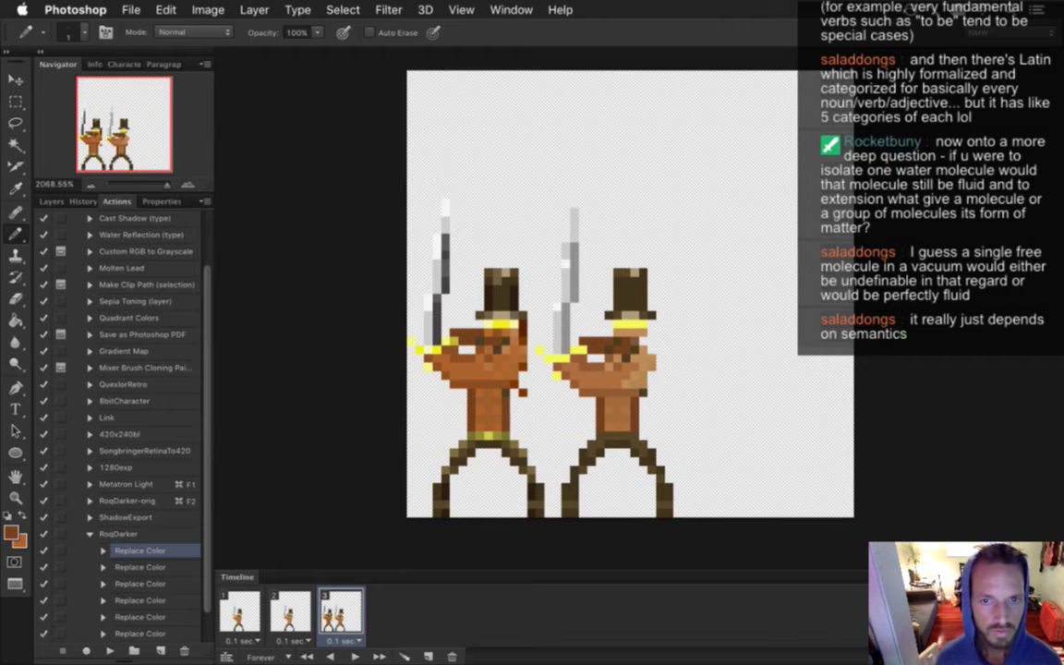
key("i")
left_click(12, 533)
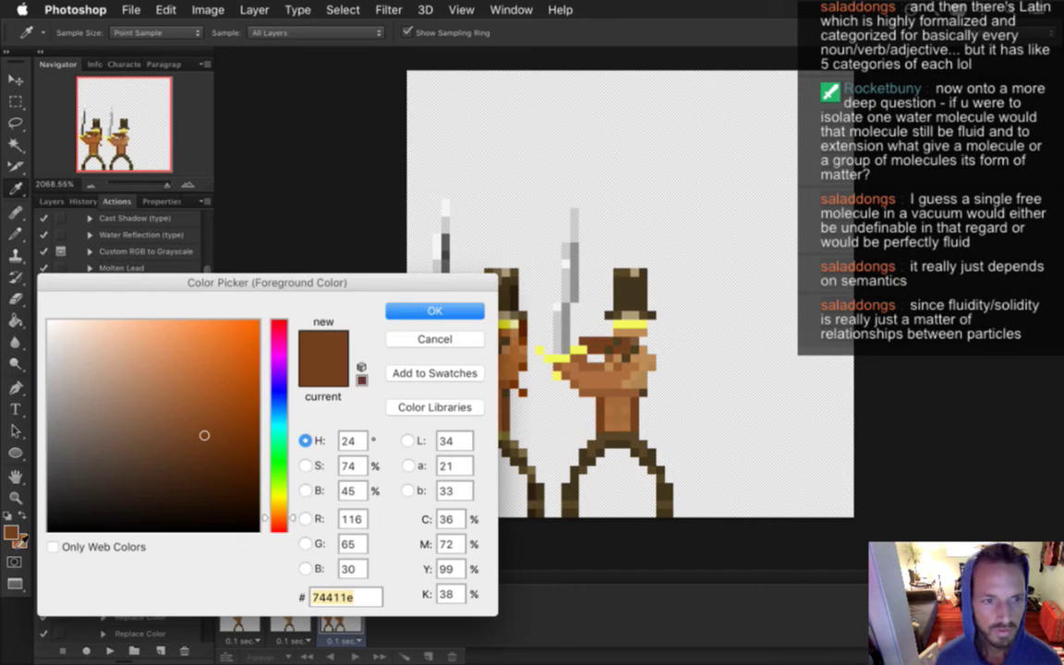
key("super+c")
left_click(430, 308)
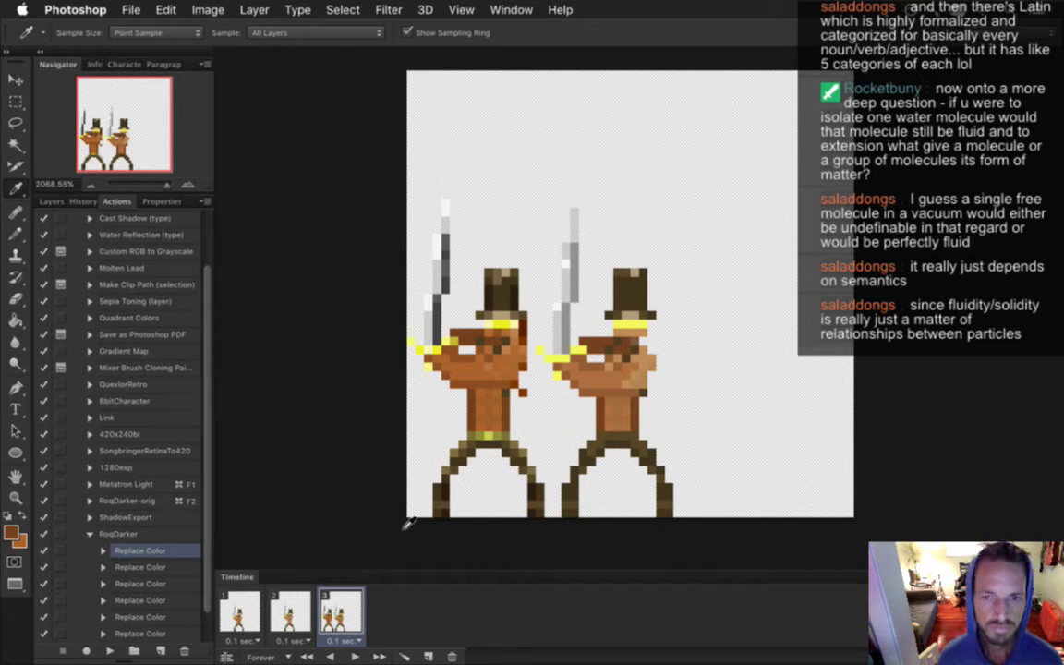
Record a Replace Color after the first one in RoqDarker that changes the lighter figure's brown face shading to 74411e, and stop recording
left_click(190, 7)
left_click(88, 651)
left_click(86, 650)
left_click(208, 9)
mouse_move(299, 70)
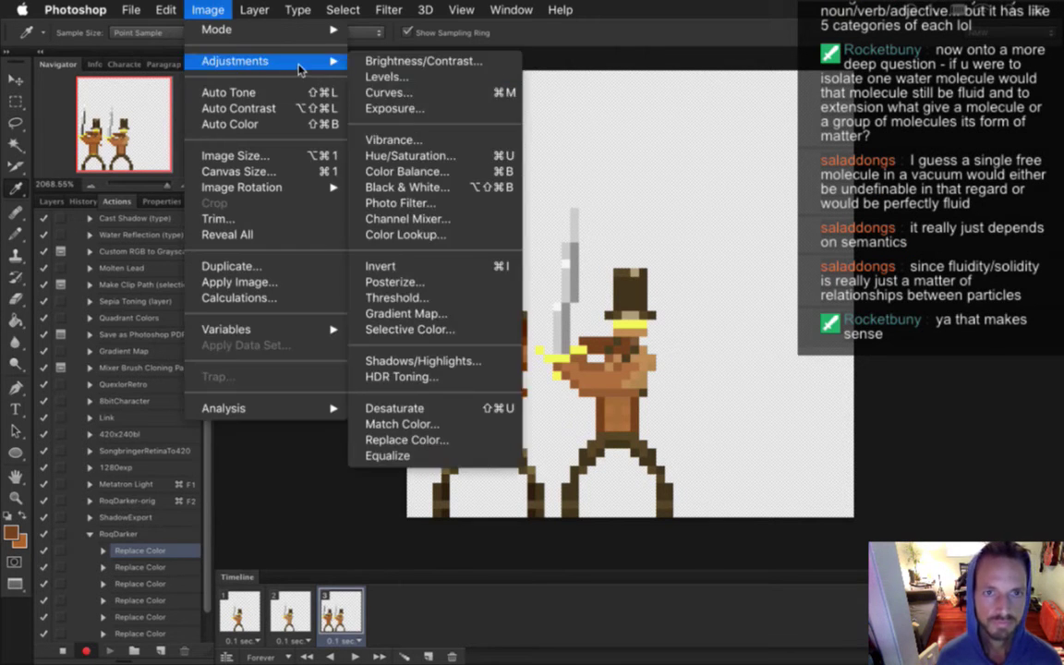
left_click(417, 439)
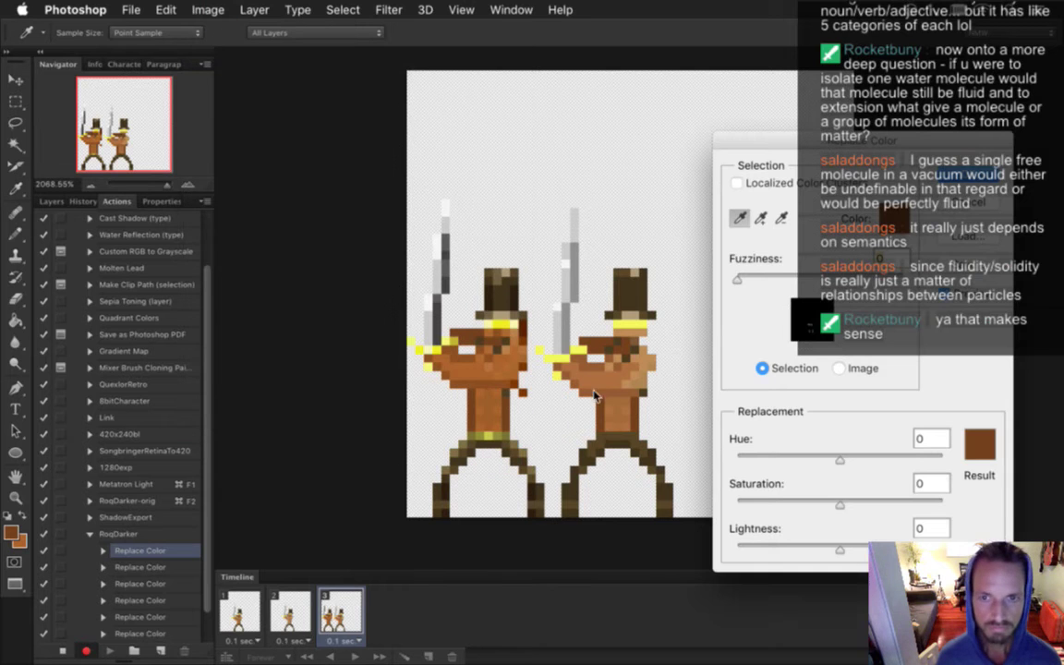
left_click(580, 319)
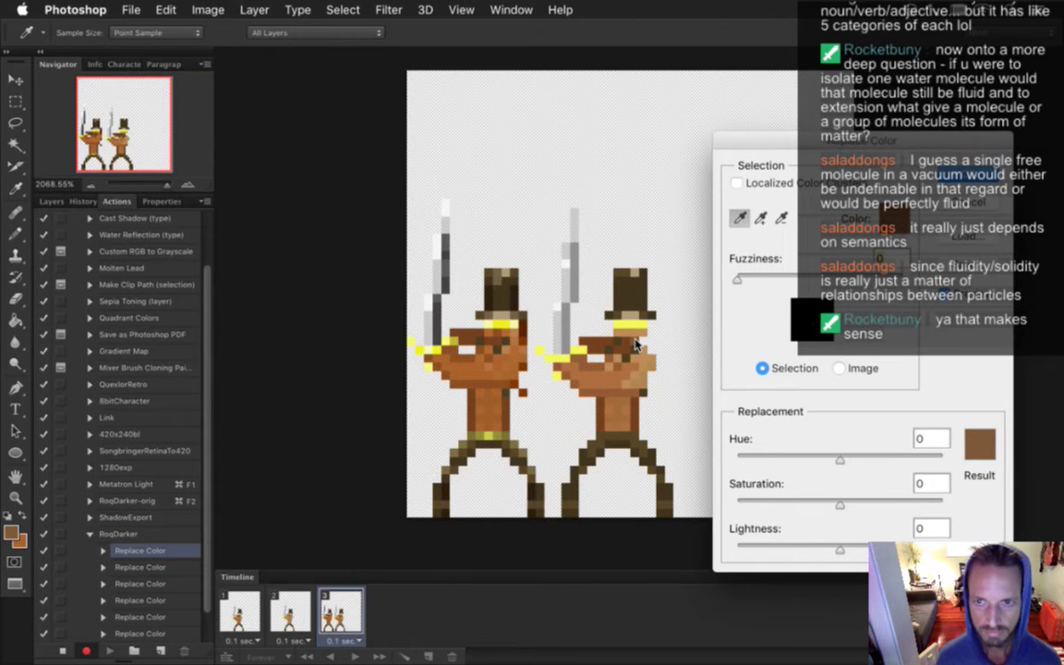
left_click(975, 443)
key("super+v")
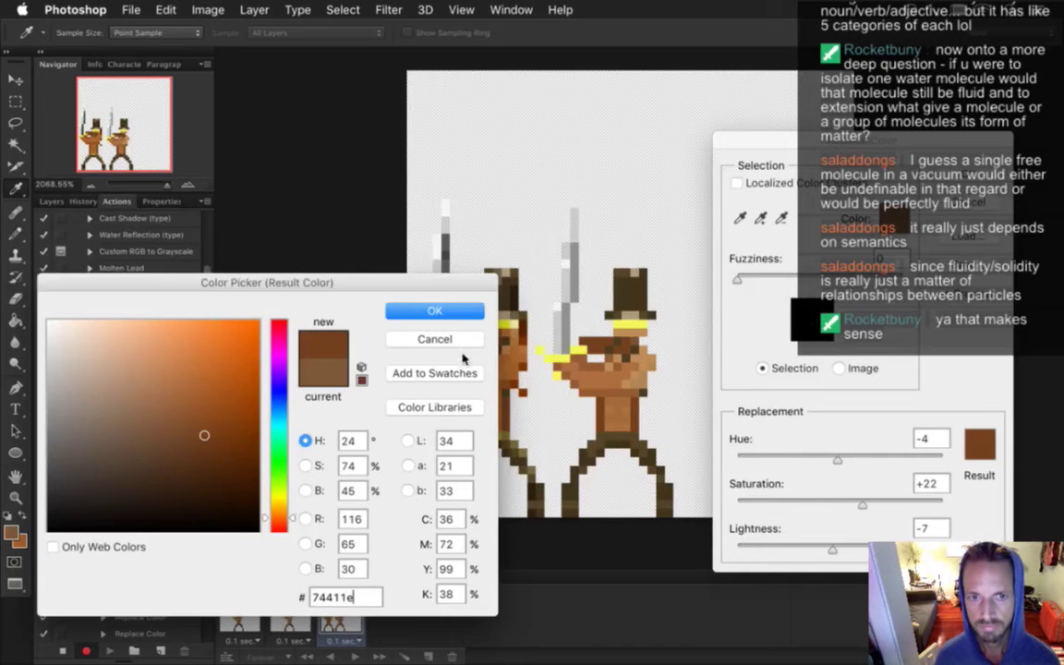
left_click(430, 310)
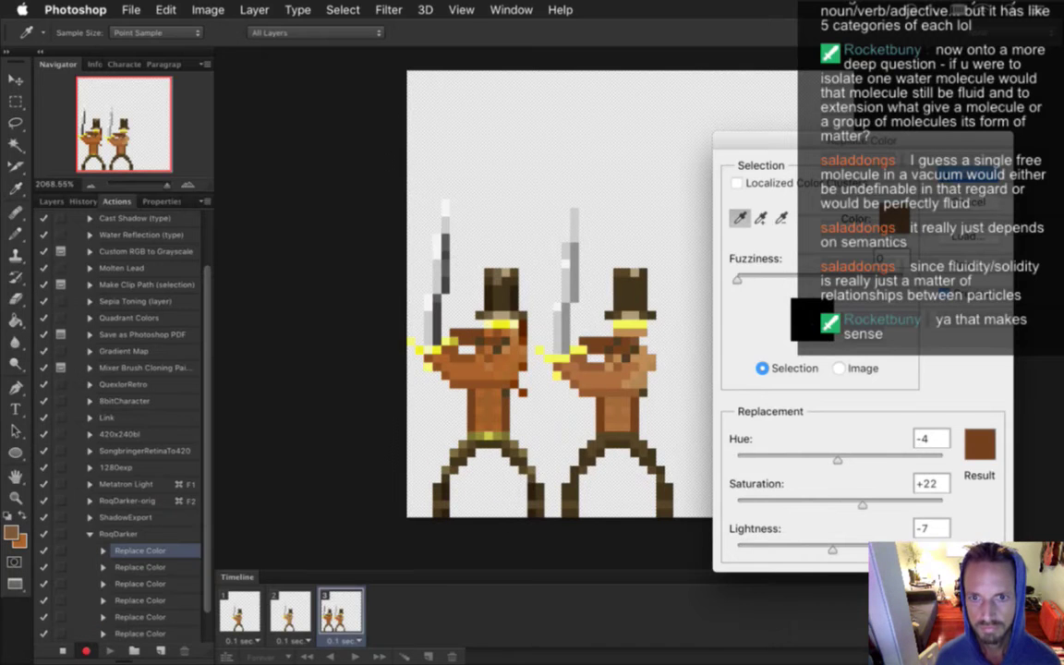
key("Return")
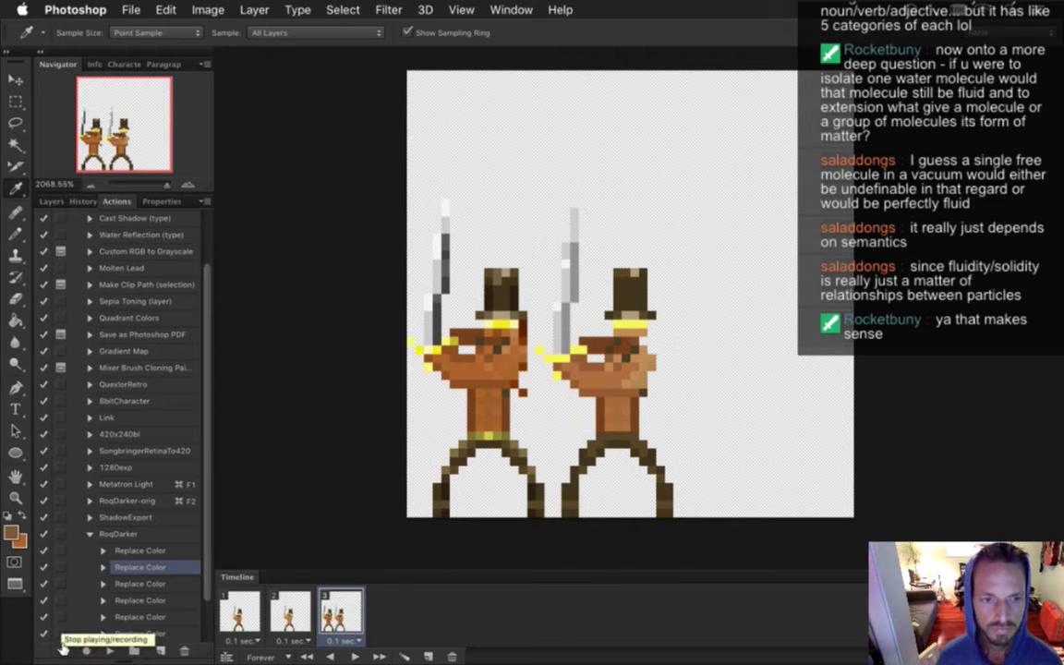
left_click(62, 650)
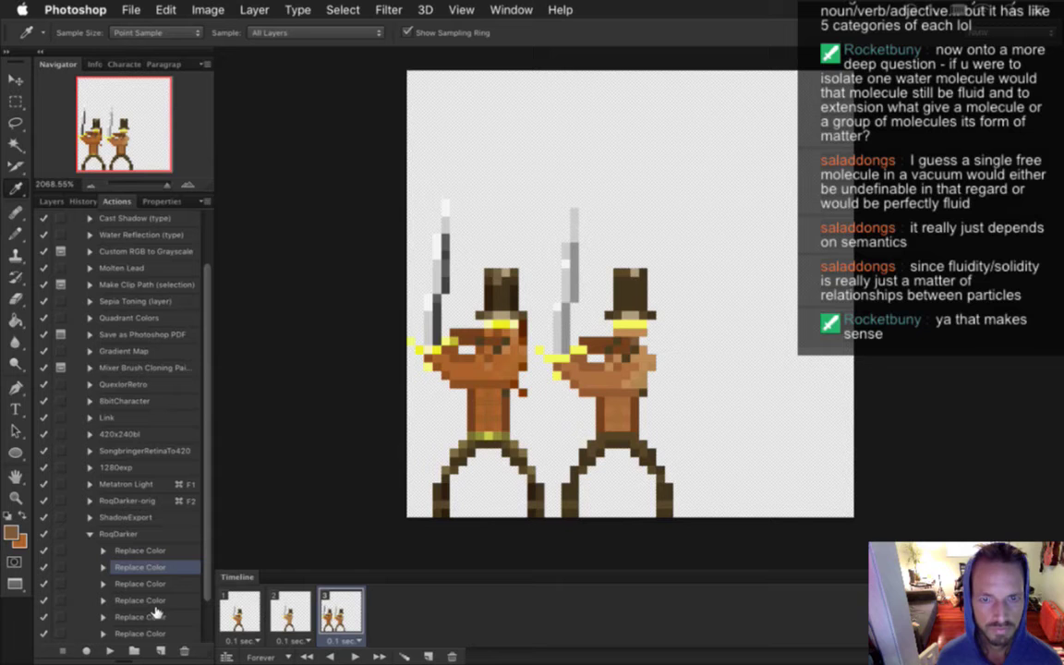
Delete the newly recorded second Replace Color from RoqDarker
left_click(185, 653)
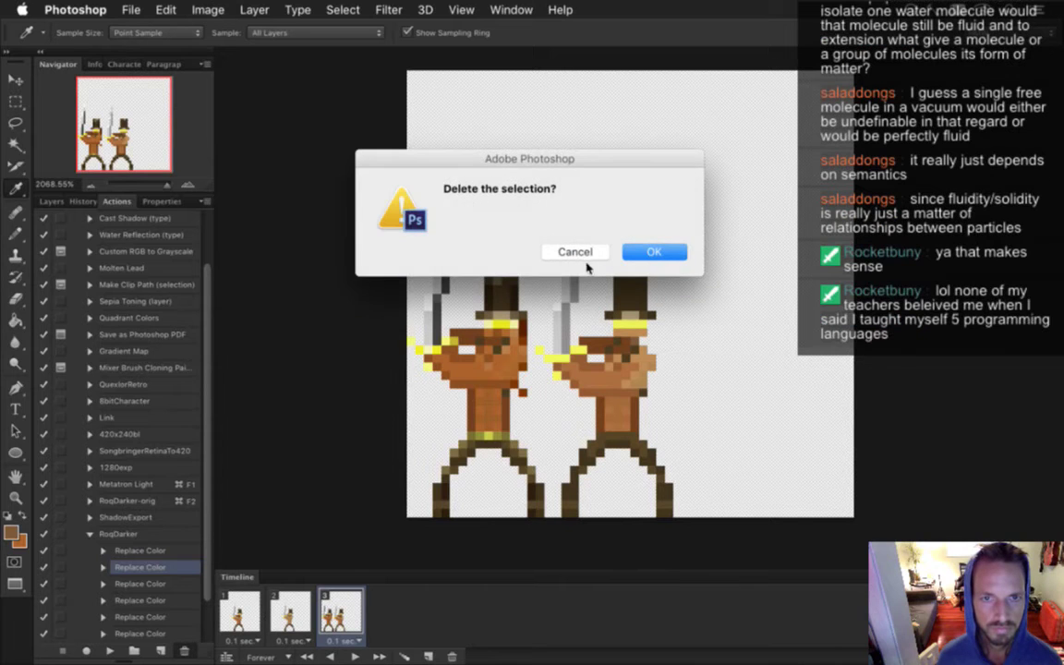
left_click(654, 251)
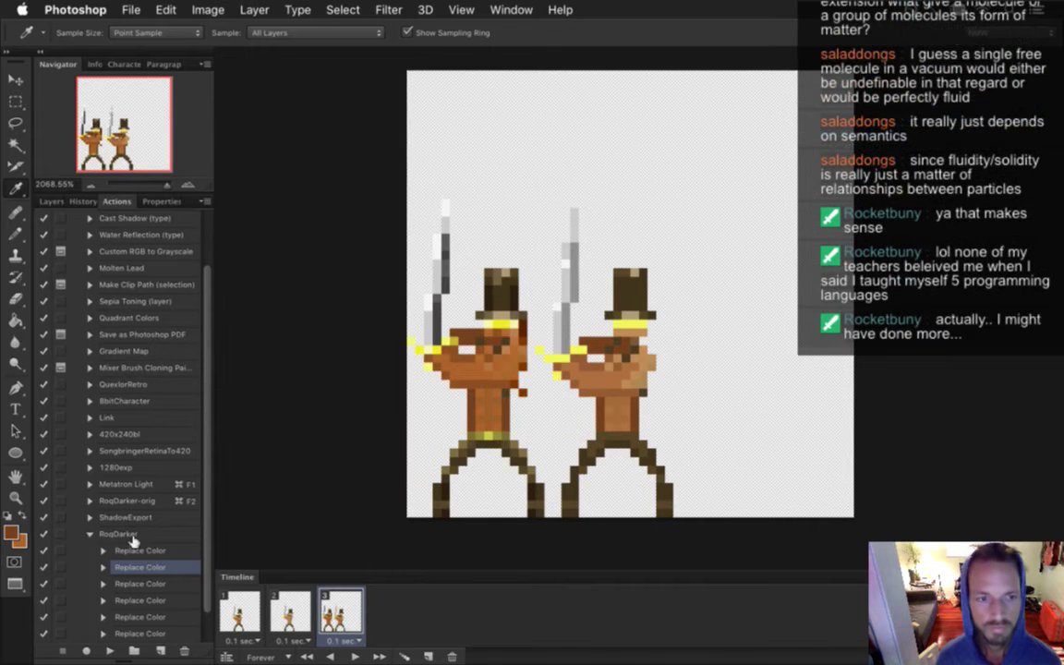
Copy the foreground colour's hex code 74411e
left_click(11, 532)
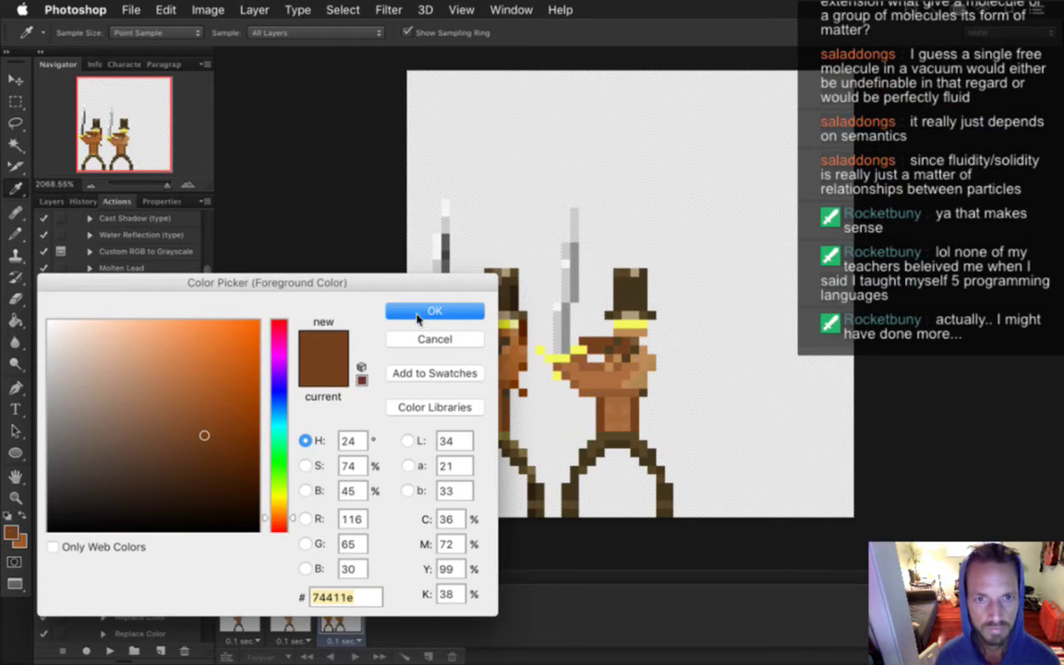
left_click(392, 310)
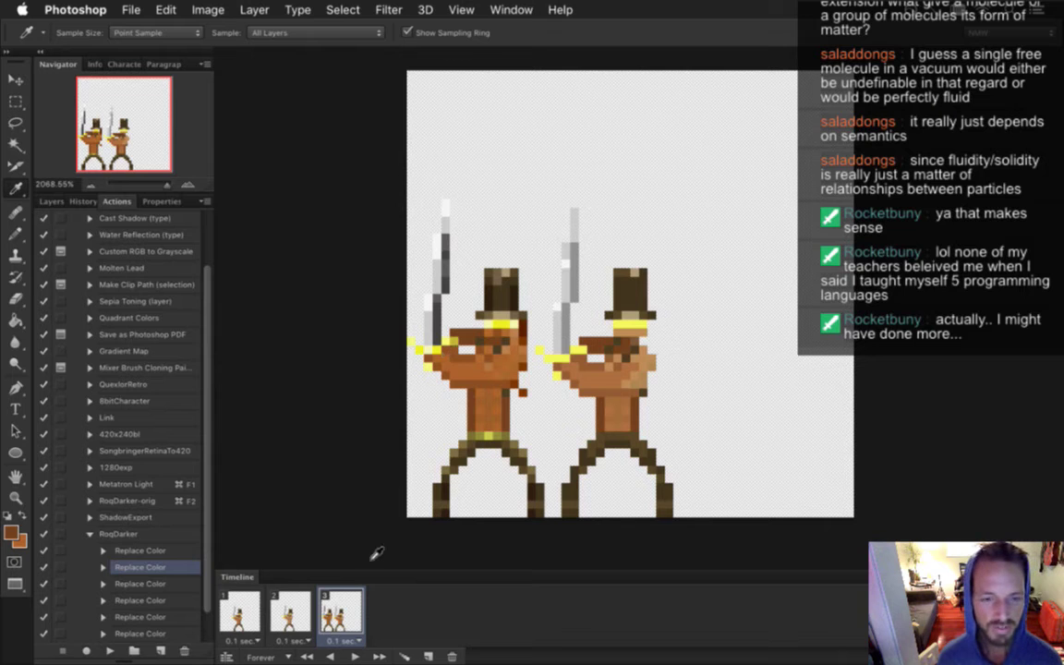
key("space")
key("space")
Record a new Replace Color directly after RoqDarker's first one, turning the lighter figure's brown face shading into 74411e, and stop recording
left_click(148, 551)
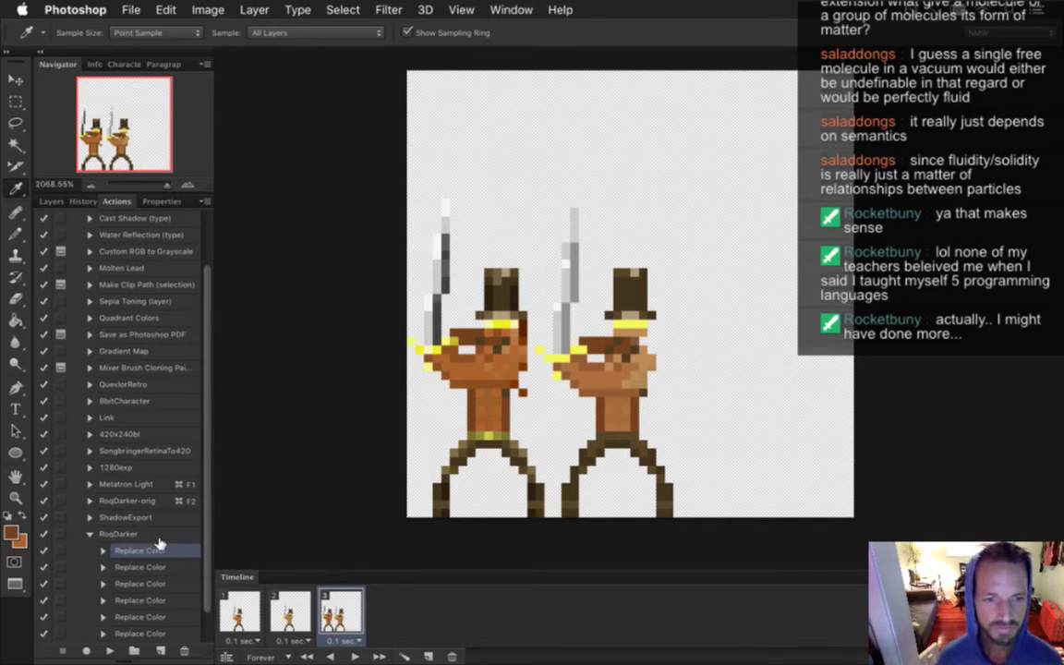
left_click(86, 650)
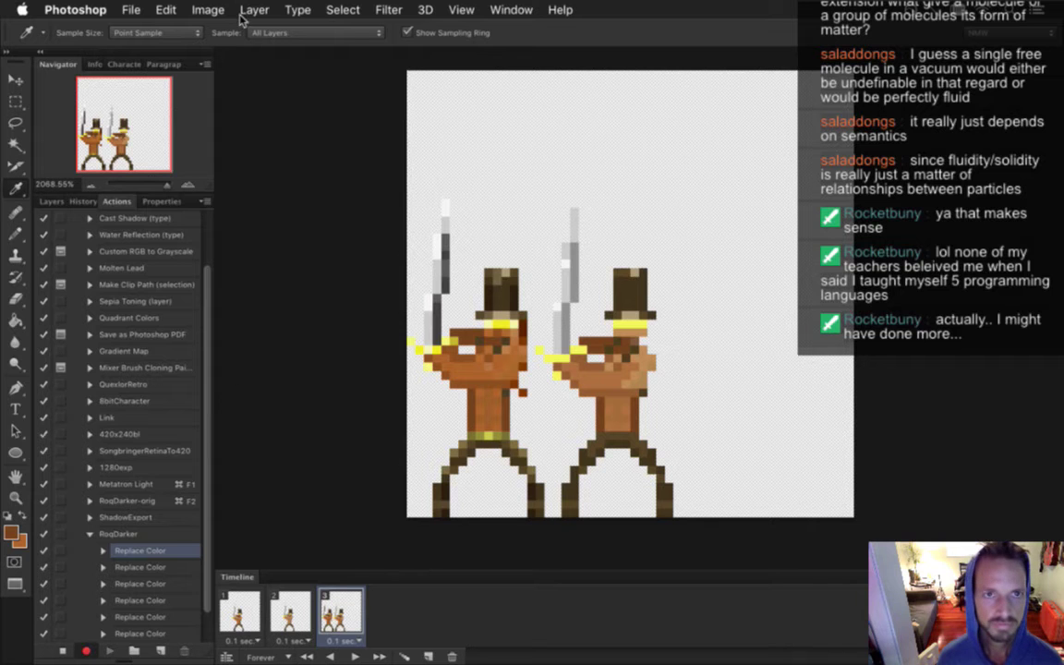
left_click(208, 9)
mouse_move(275, 62)
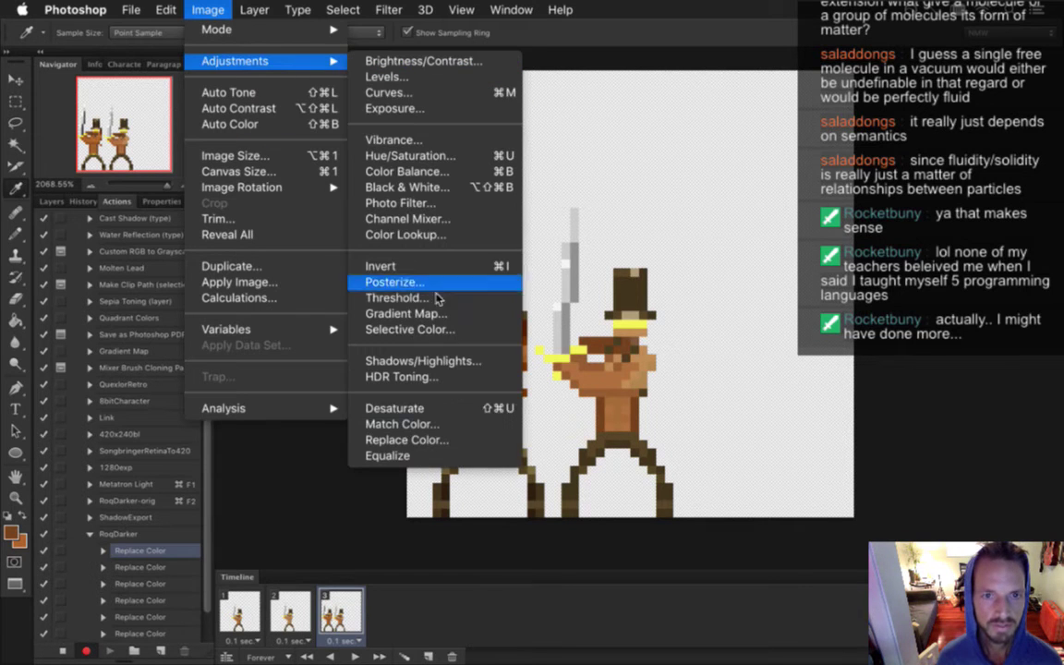
left_click(440, 439)
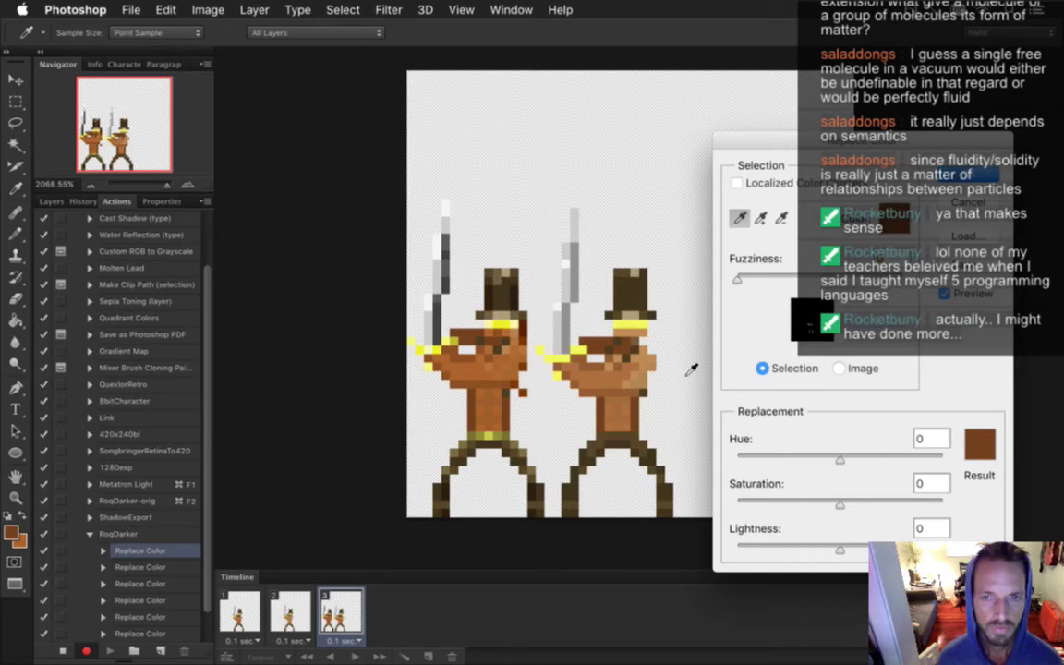
left_click(978, 445)
left_click(205, 435)
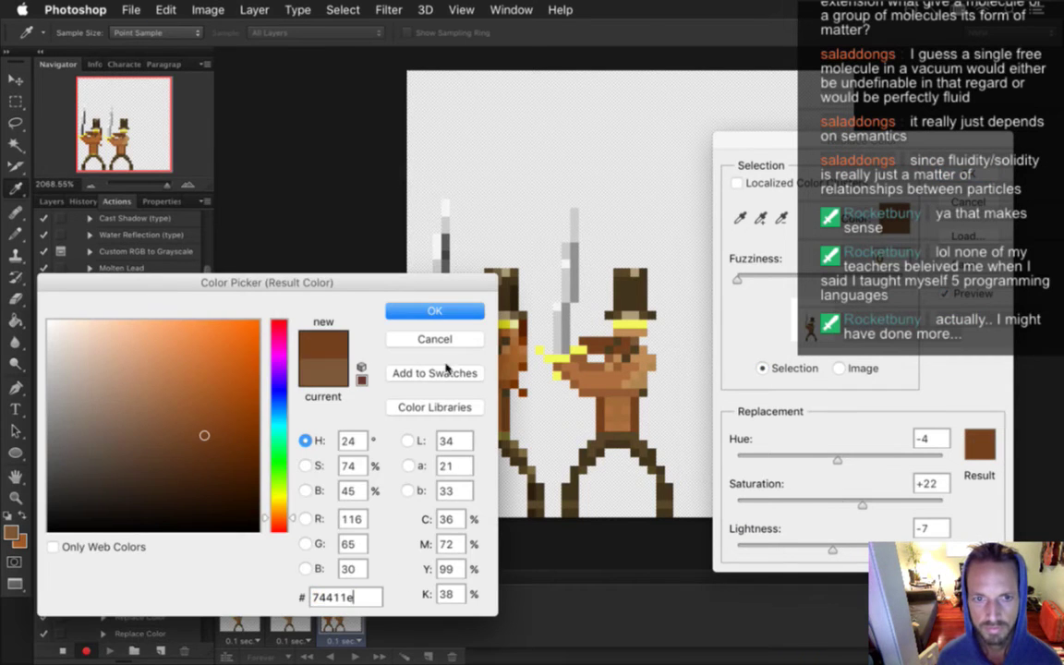
left_click(434, 314)
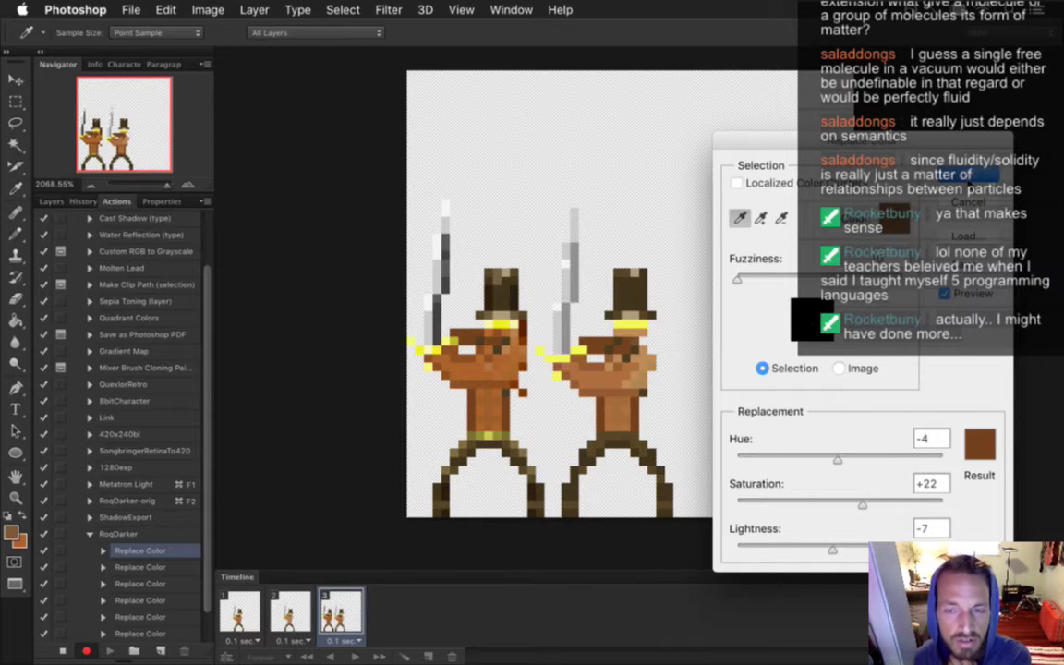
key("Return")
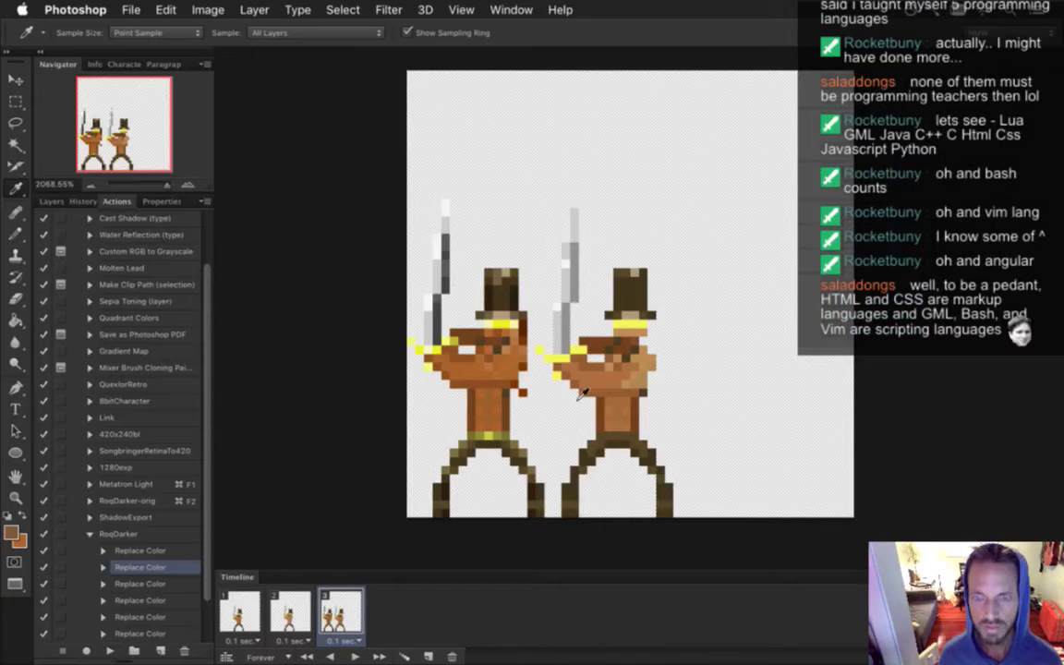
Sample the darker figure's light face skin colour and copy its hex code b1692f
left_click(443, 295)
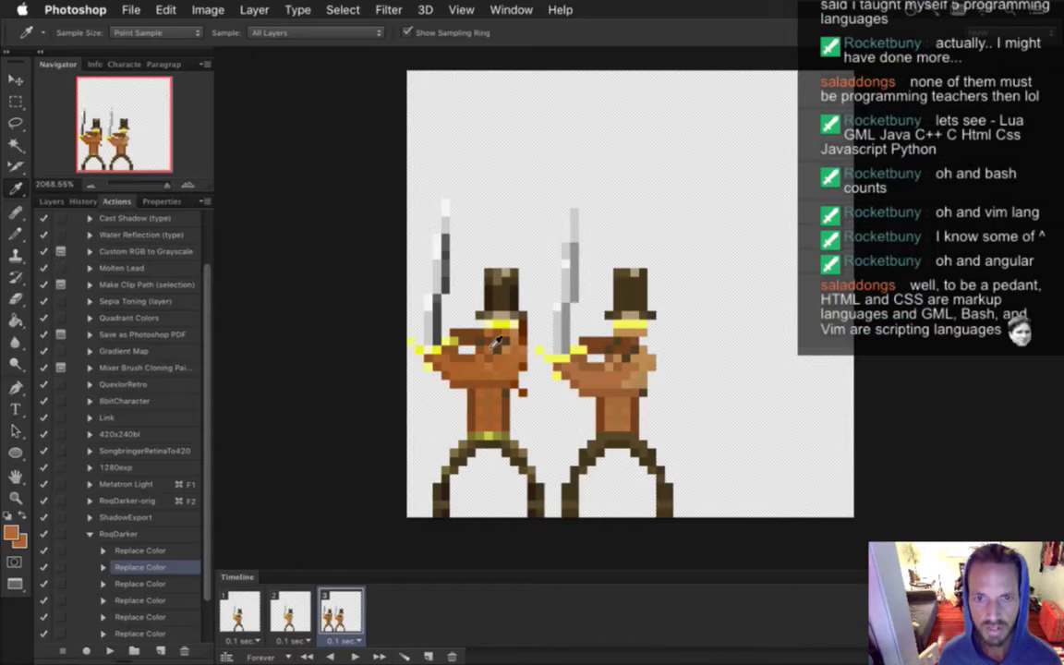
left_click(11, 532)
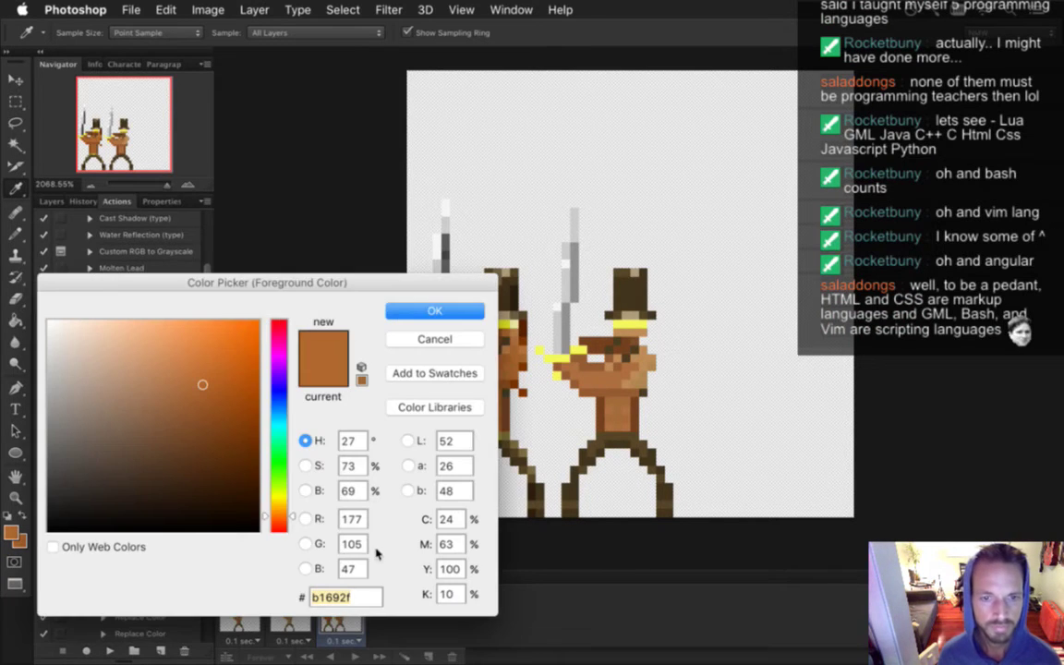
left_click(434, 312)
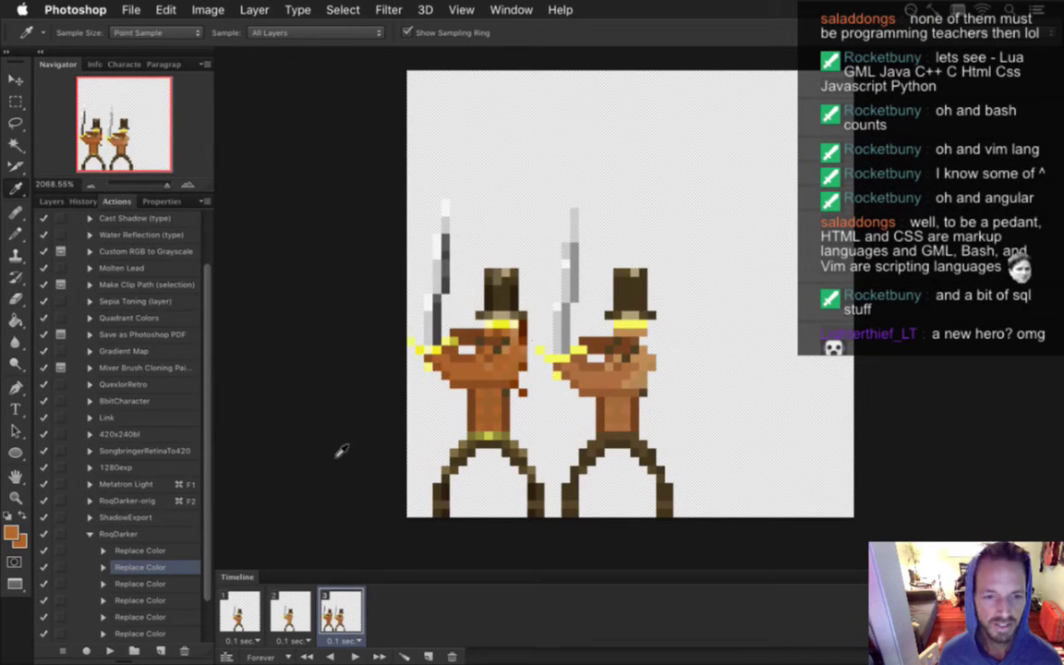
Record a Replace Color at the end of RoqDarker that changes the lighter figure's light face skin to b1692f, and stop recording
scroll(191, 493, "down", 3)
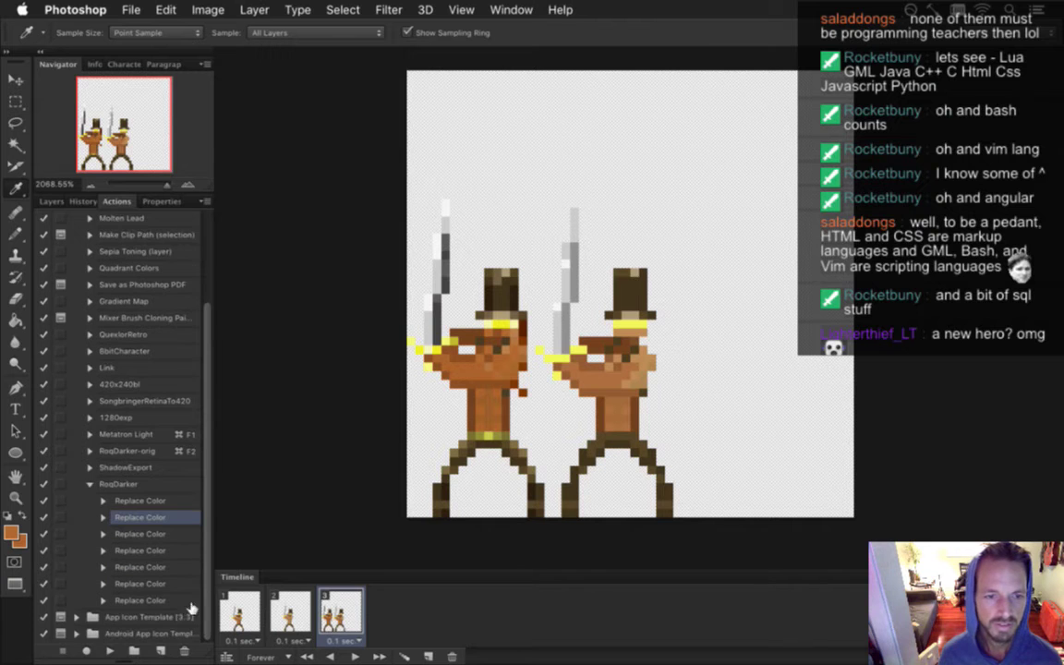
left_click(167, 601)
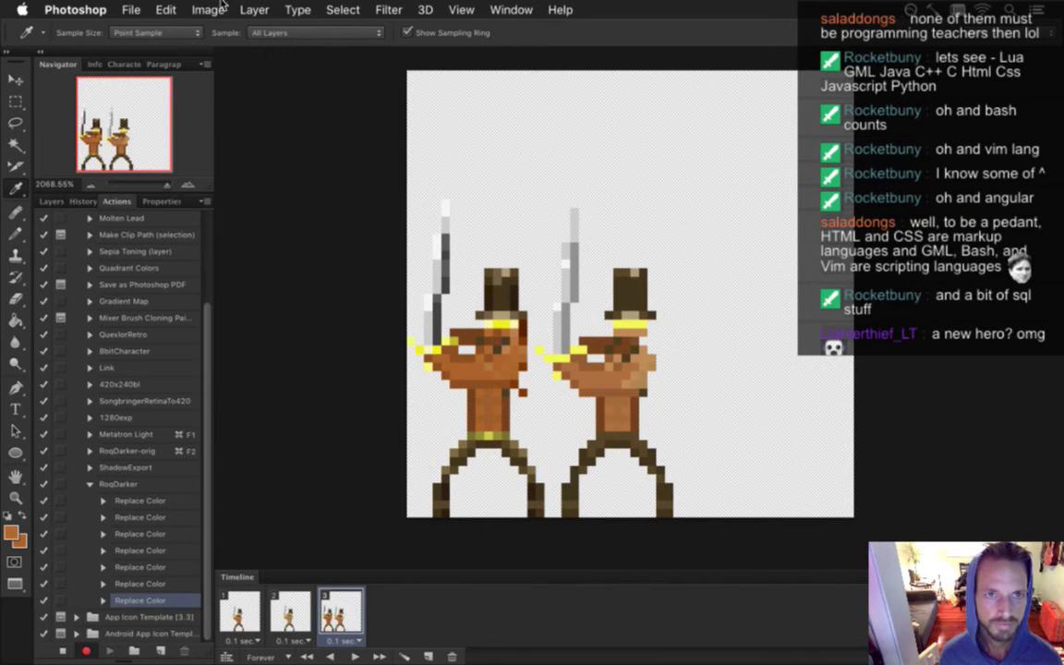
left_click(204, 9)
mouse_move(266, 62)
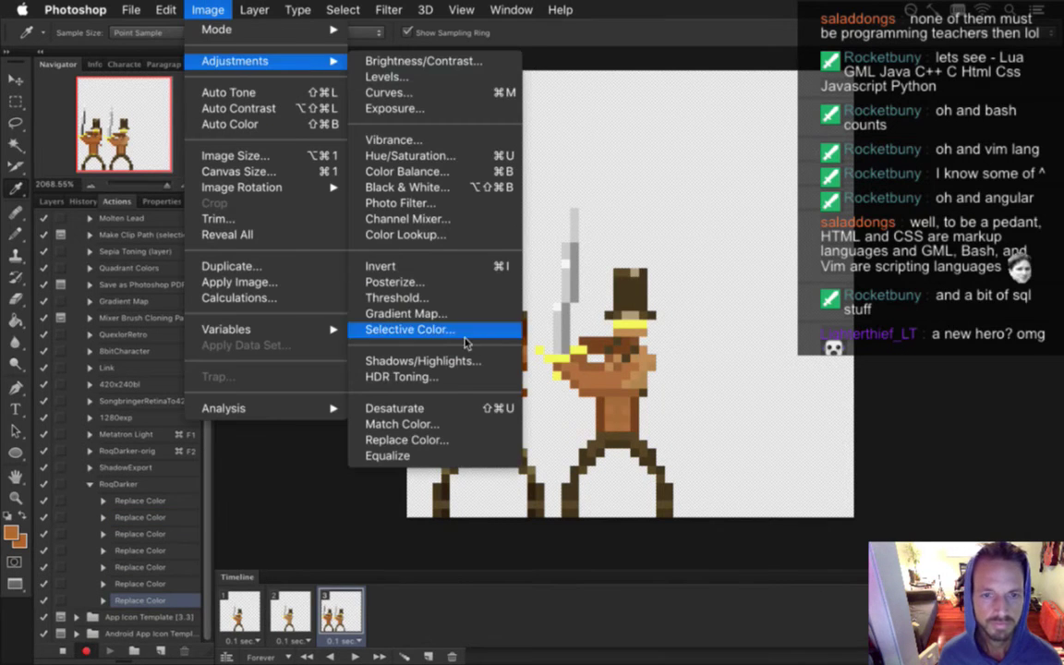
left_click(447, 440)
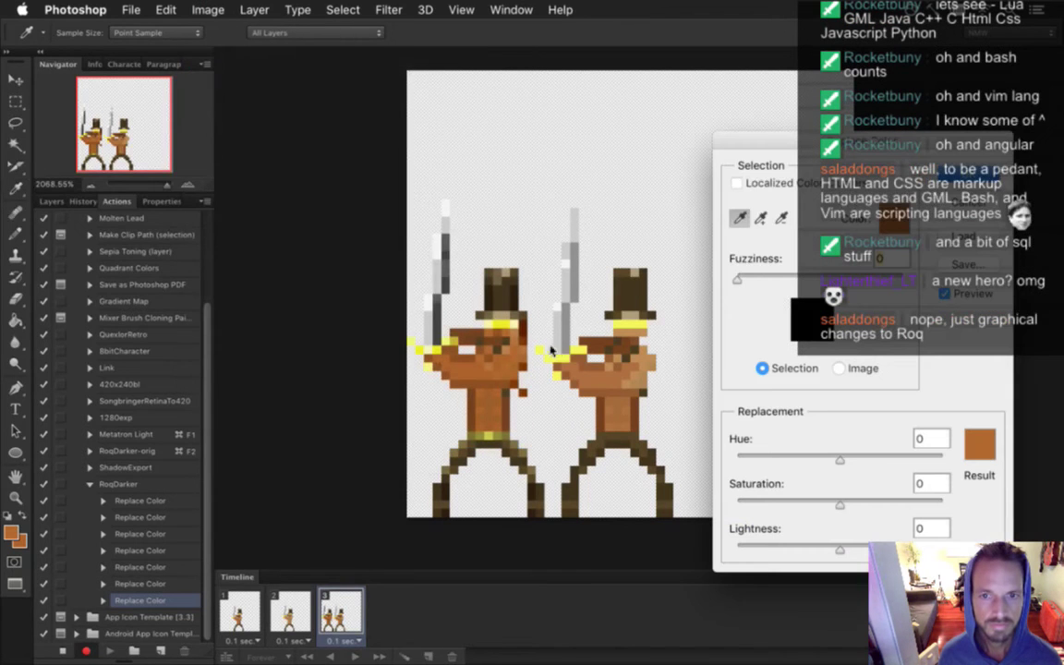
left_click(631, 342)
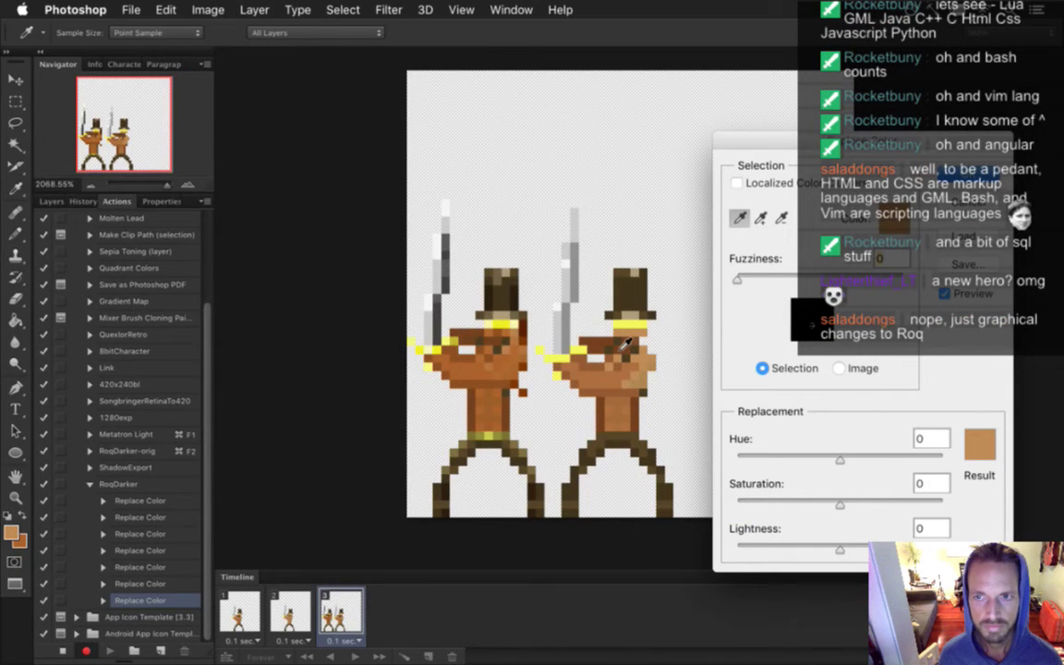
left_click(980, 443)
type("b1692f")
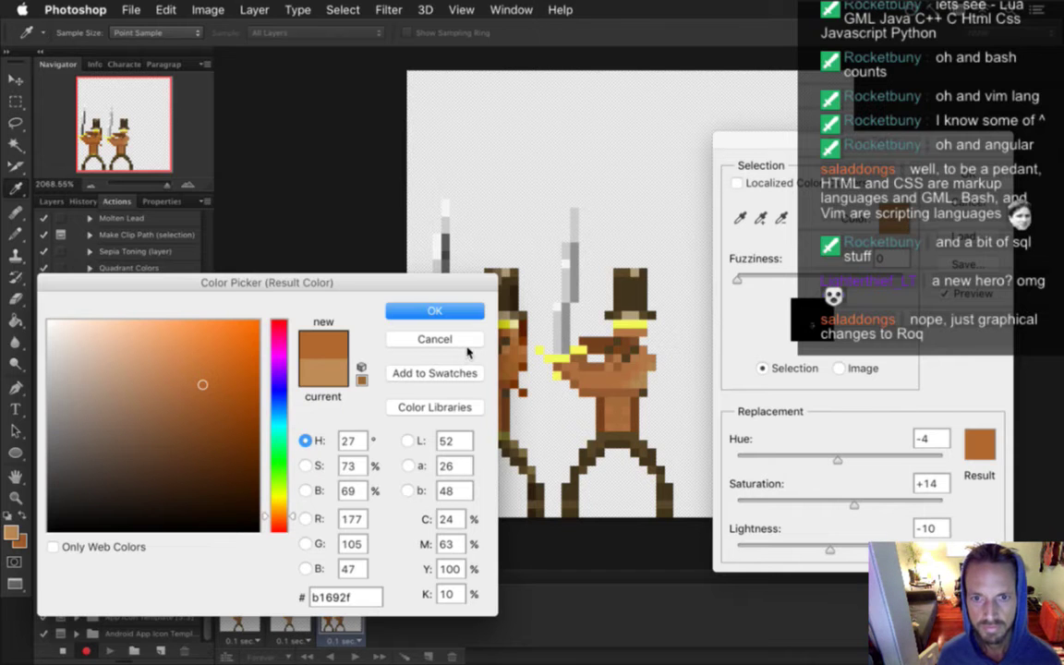
key("Return")
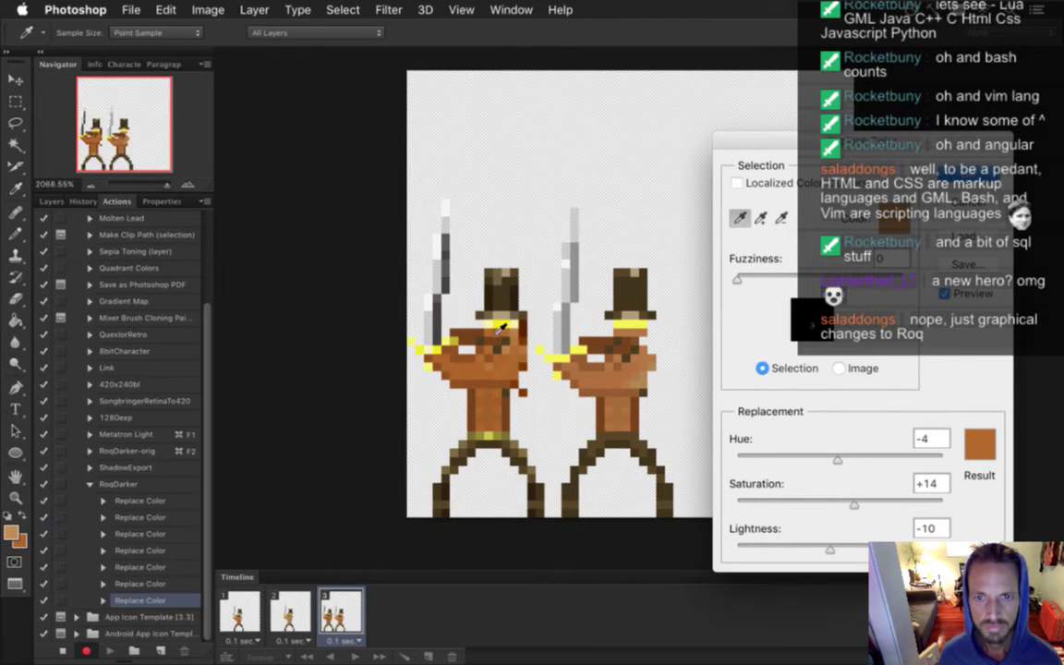
key("Return")
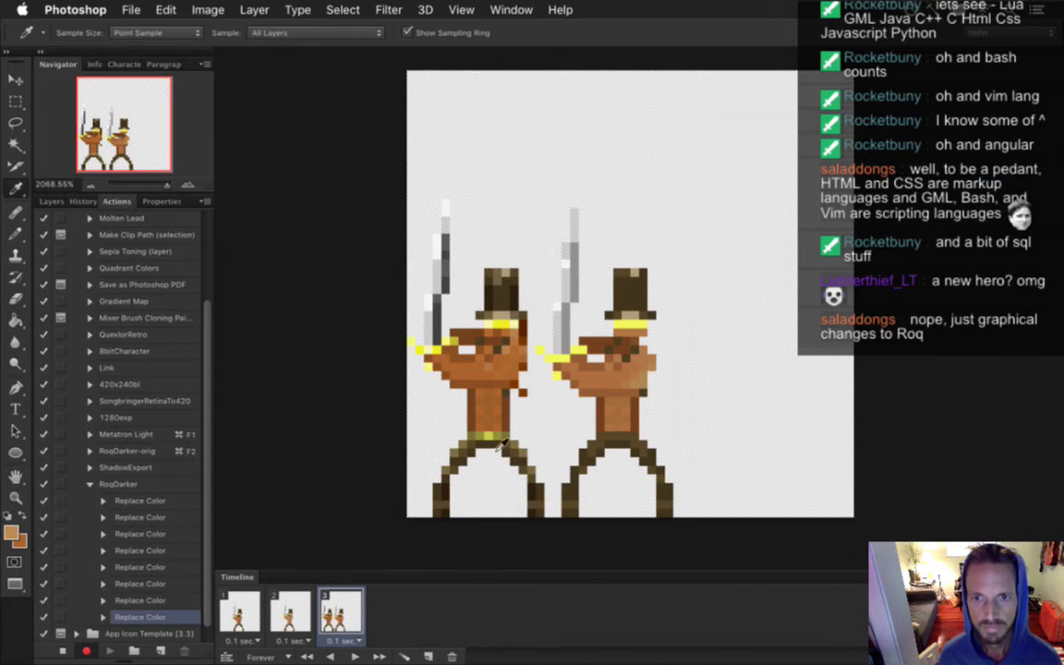
left_click(60, 653)
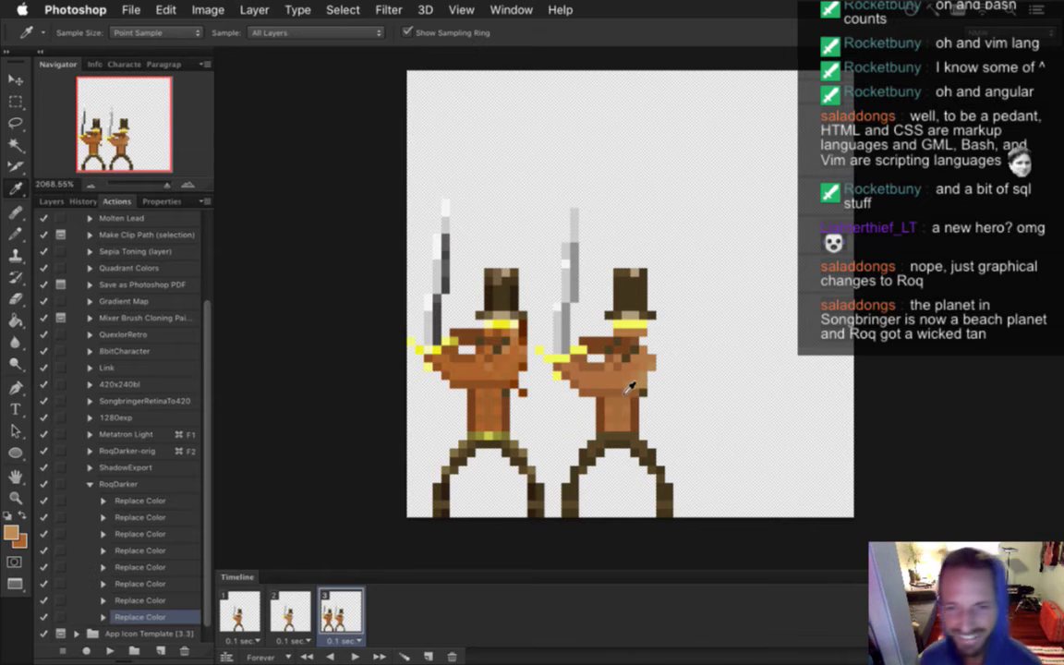
Switch to Xcode and run the Songbringer game, moving Roq and swinging his sword to examine his sprite
key("super+Tab")
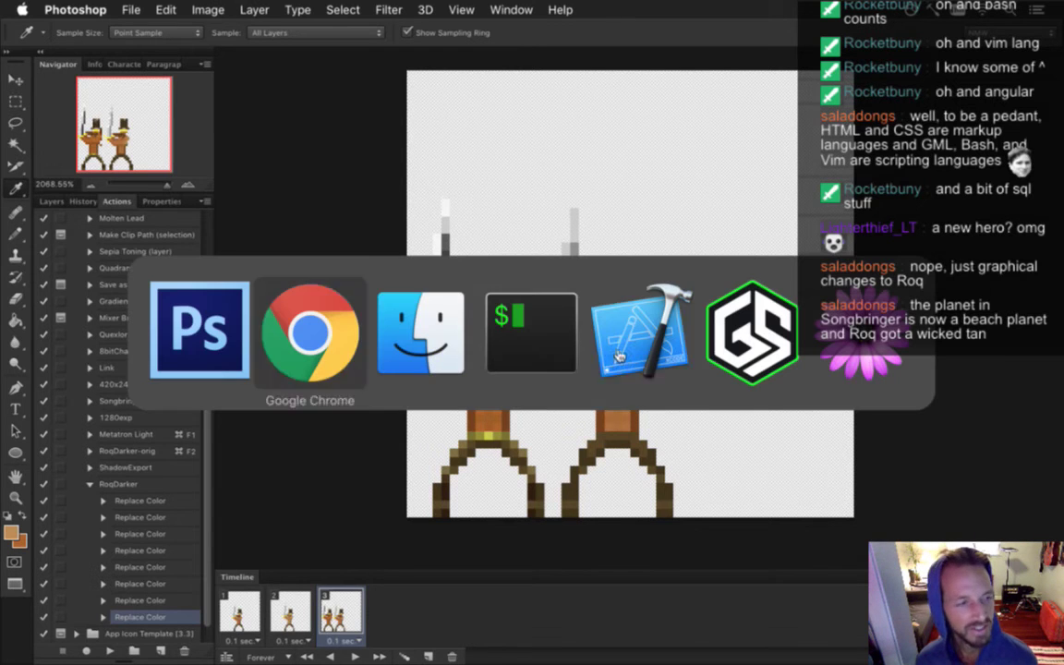
key("super+shift+Tab")
key("super+shift+Tab")
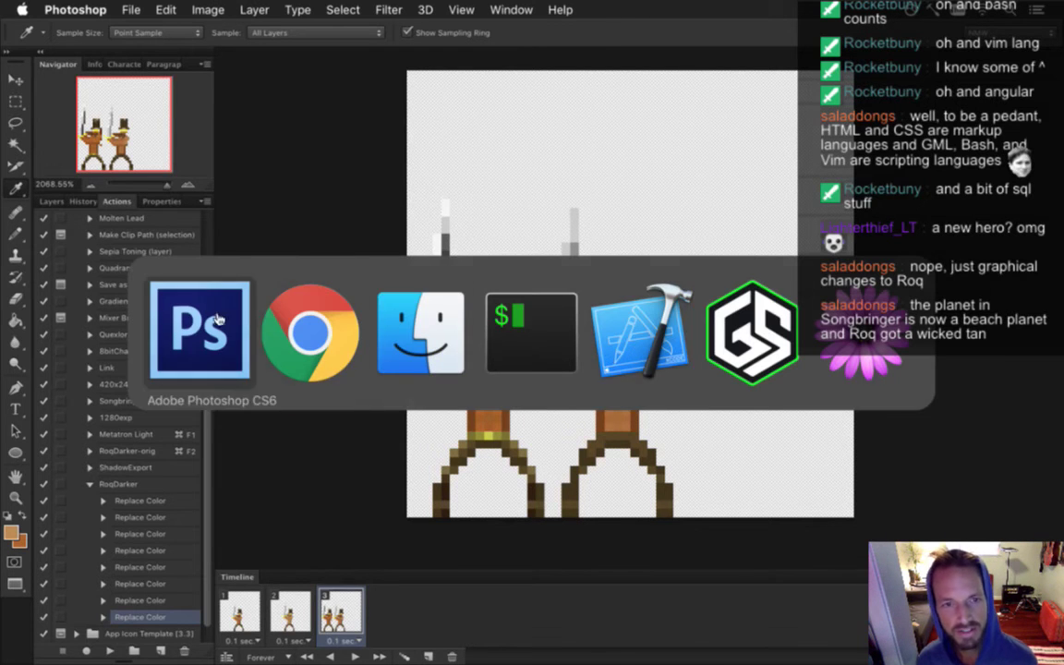
key("super+Tab")
key("super+r")
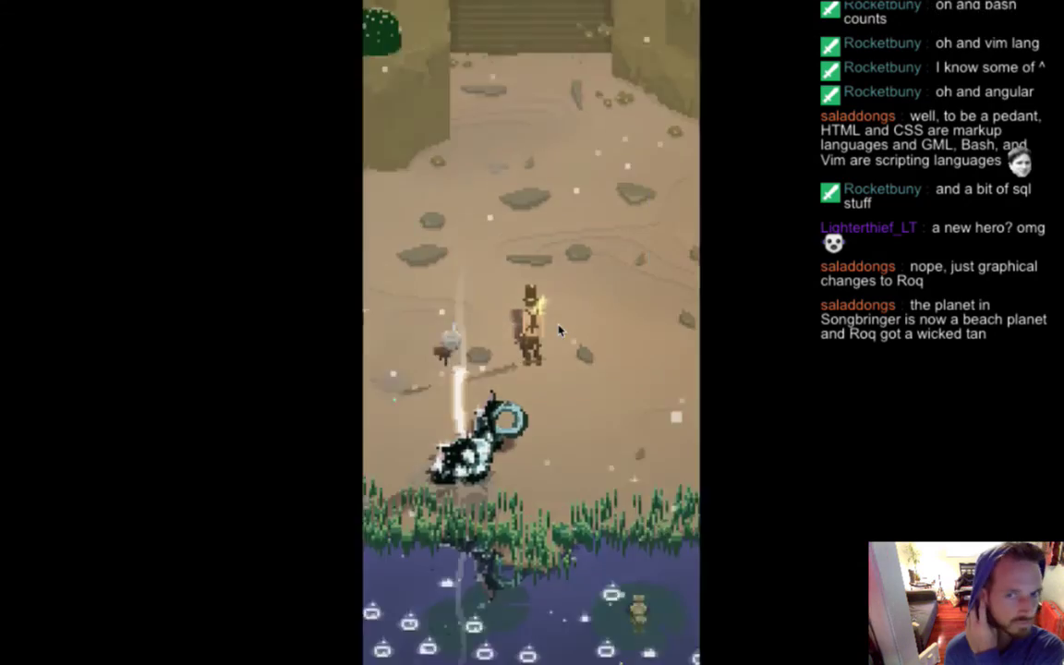
key("Right")
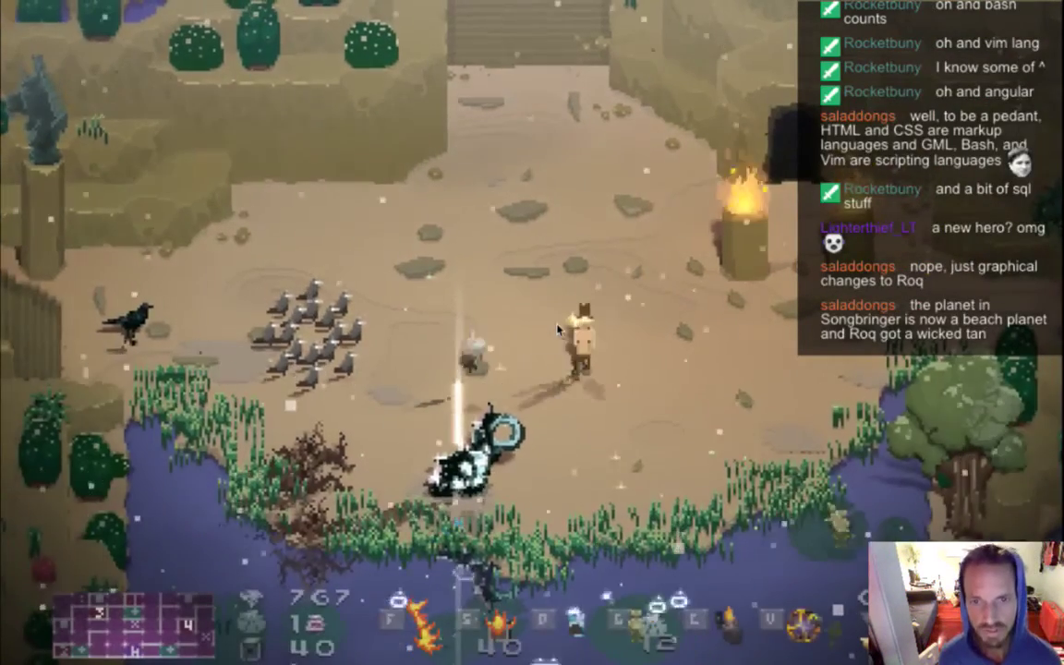
key("a")
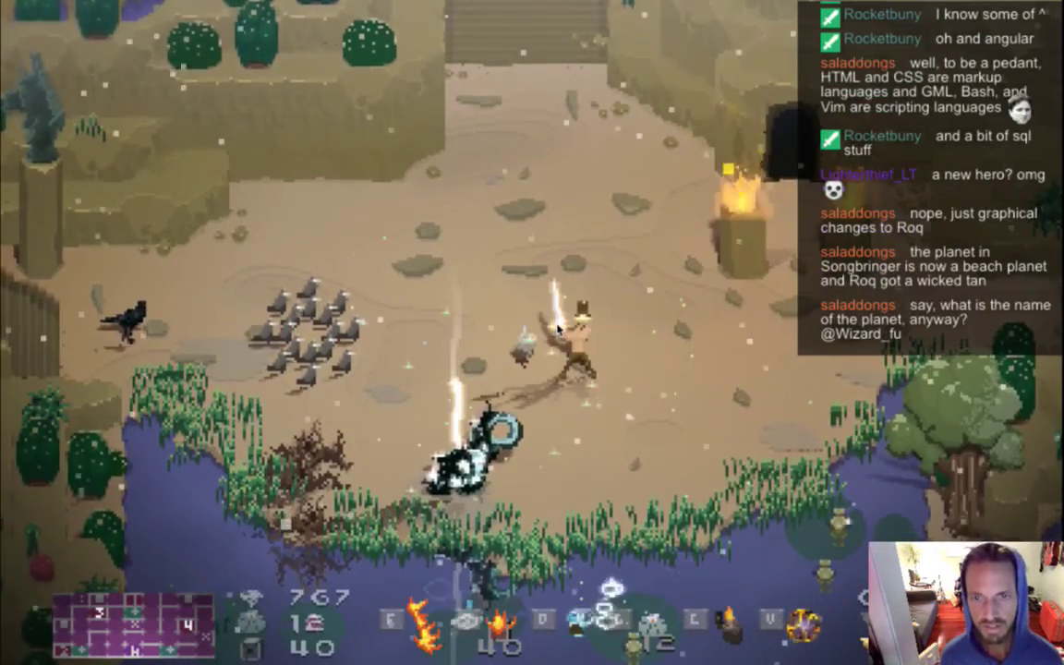
Swing Roq's sword in the game to examine his sprite, quit the game and switch to Photoshop to review the two figures
key("a")
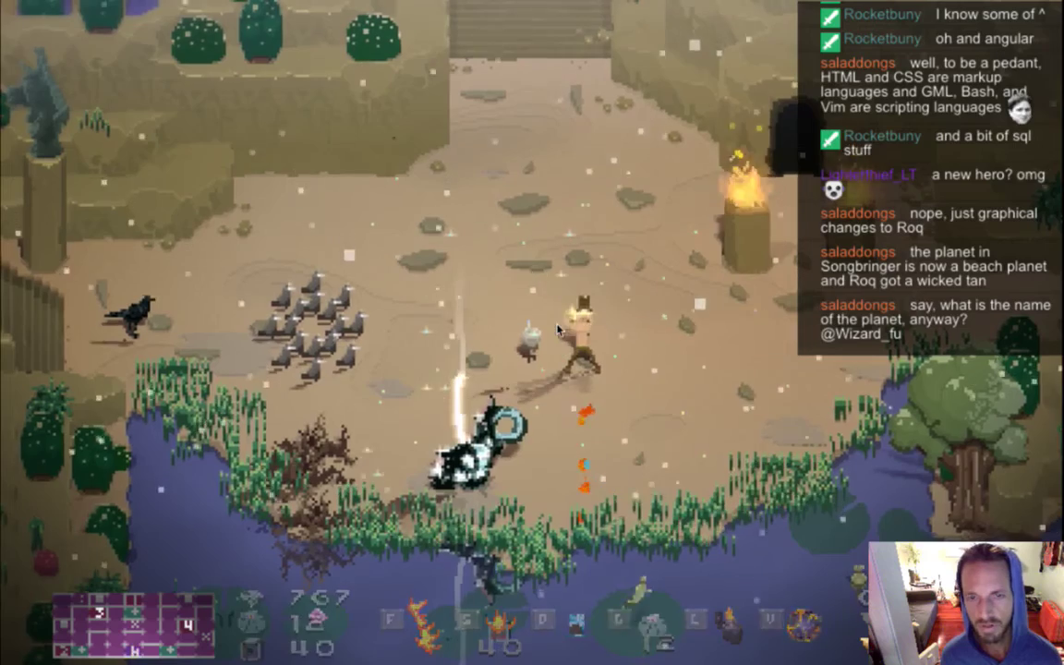
key("a")
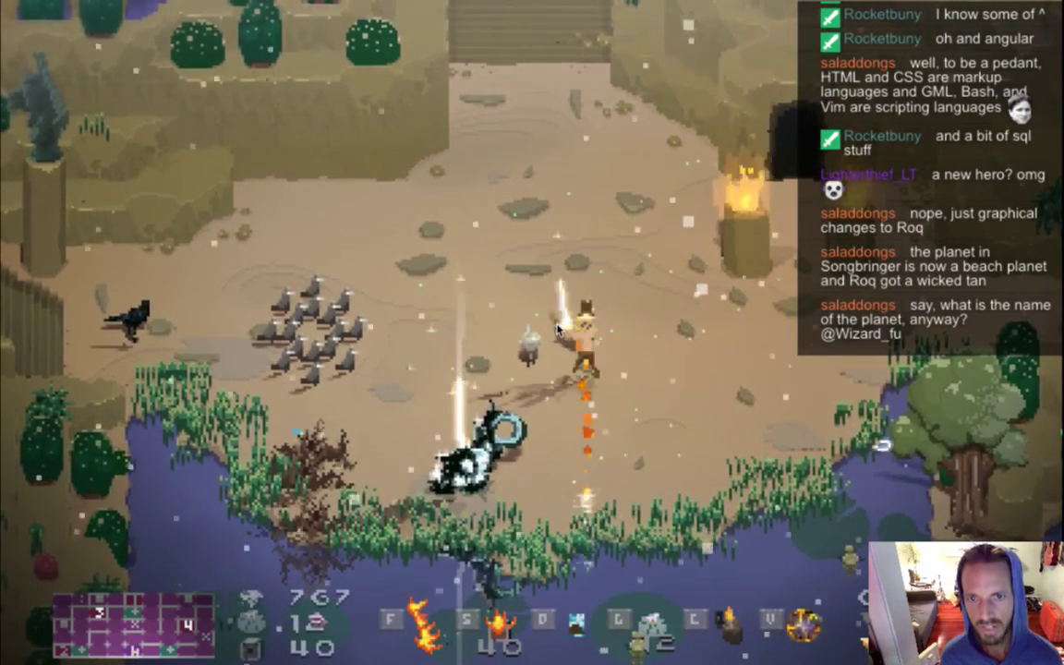
key("a")
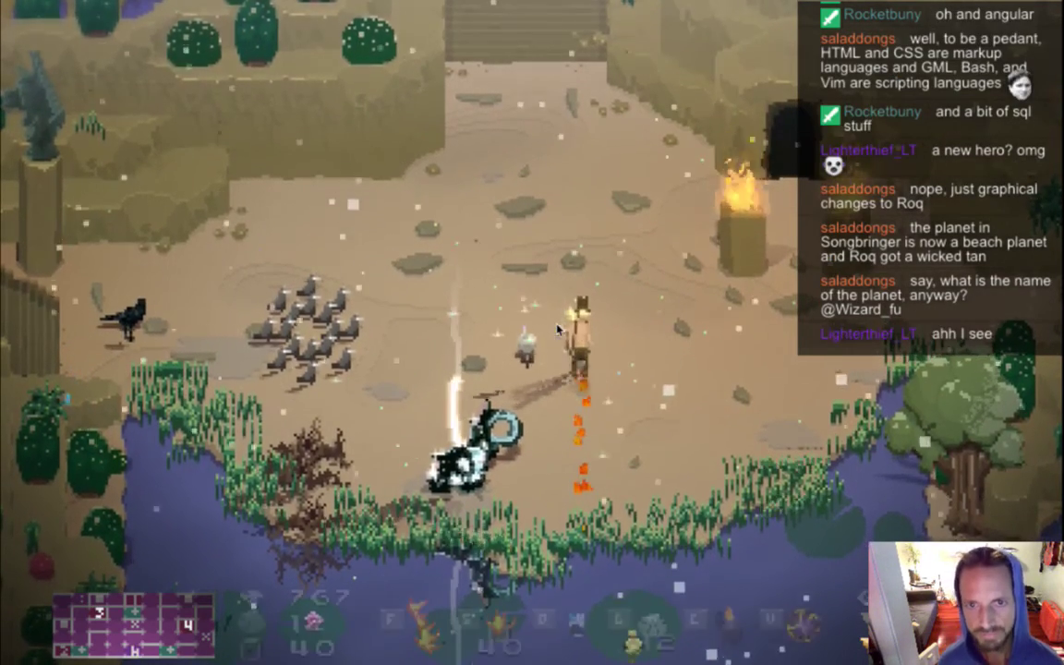
key("super+q")
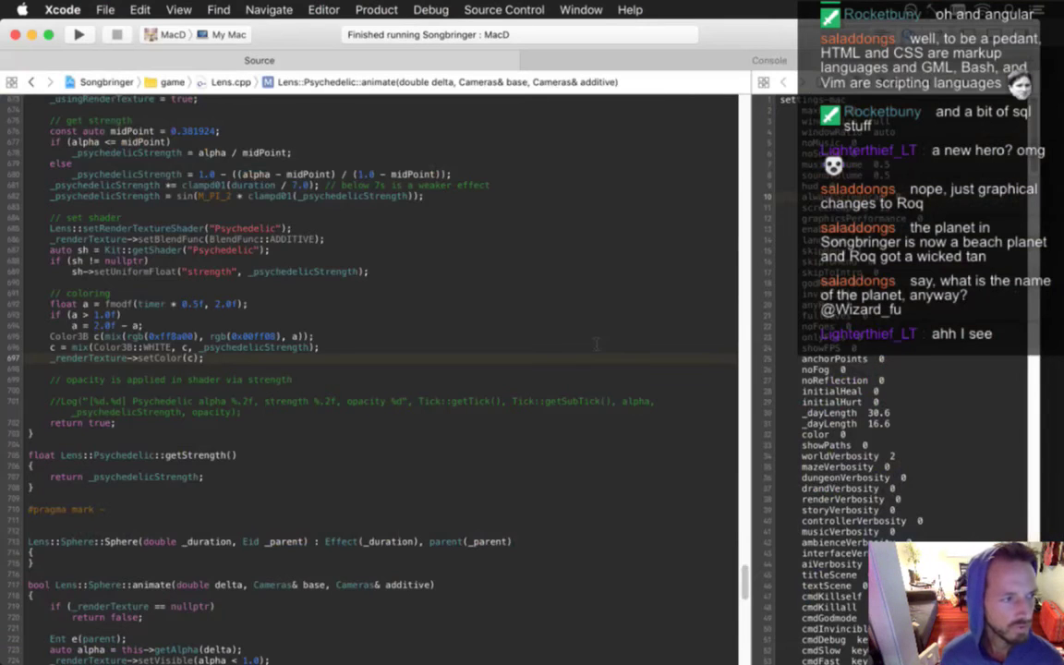
key("super+Tab")
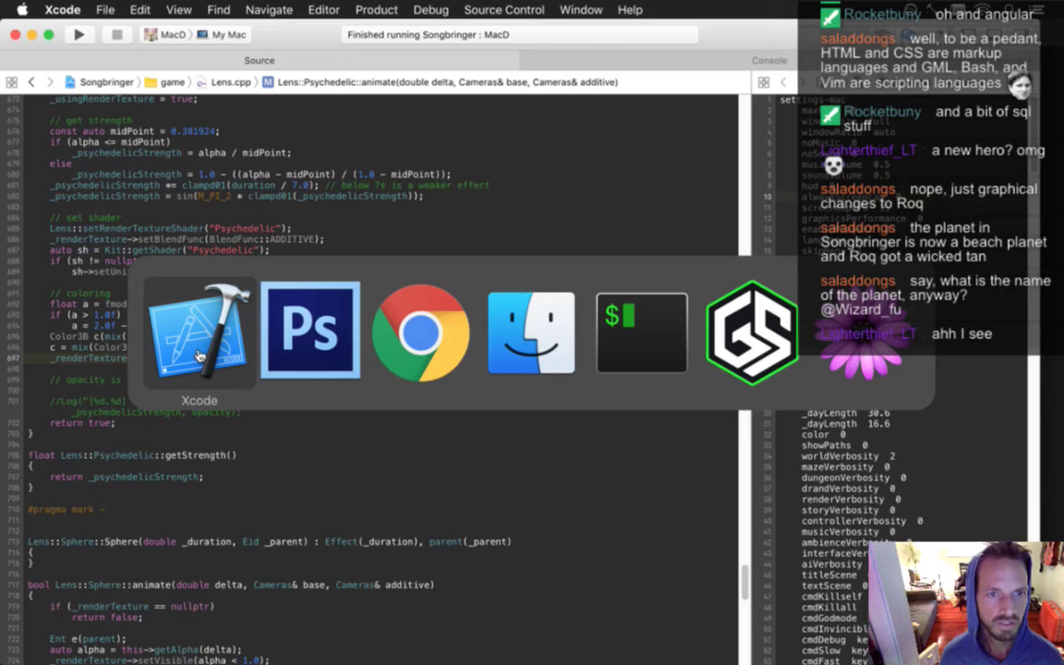
left_click(298, 340)
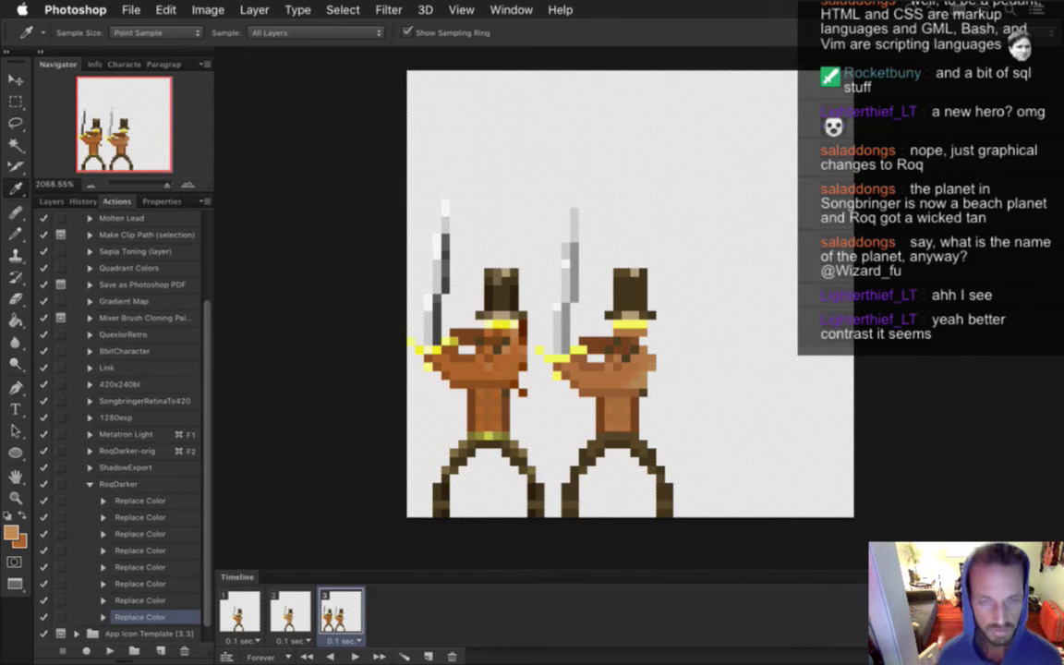
Return to the Songbringer game and walk Roq around the beach, swinging his sword in several directions to examine his skin and hair, and quit
key("super+Tab")
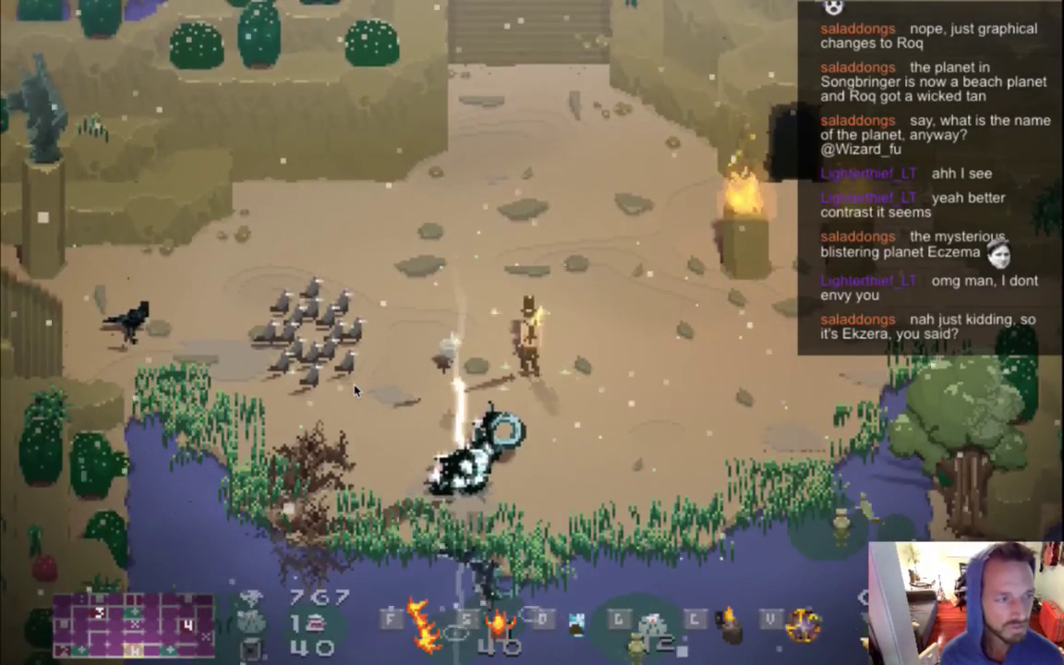
key("d")
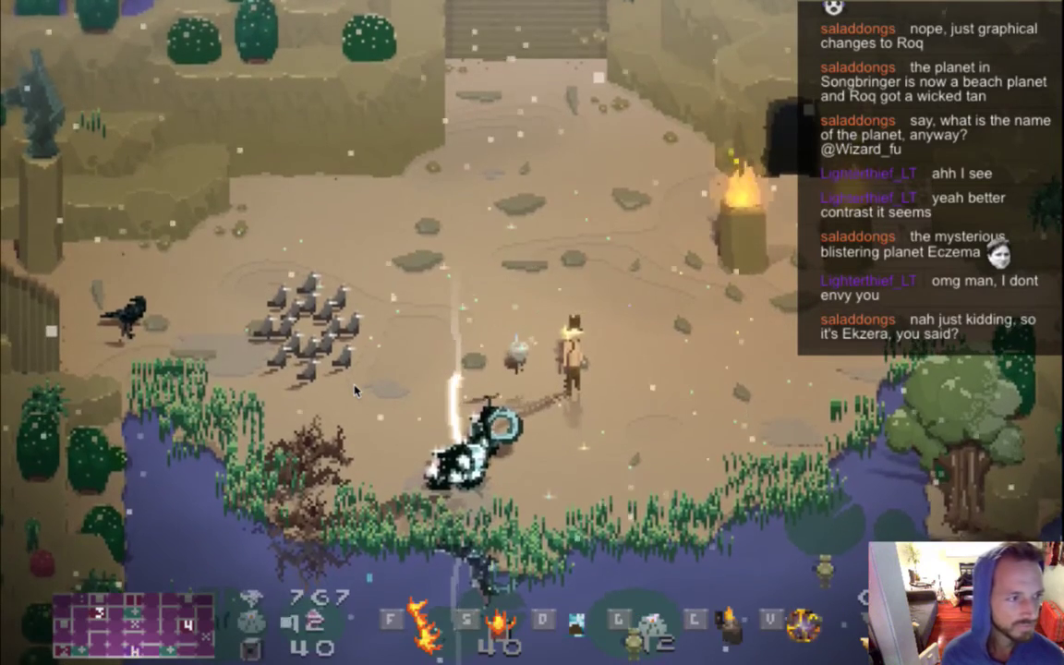
key("w")
key("d")
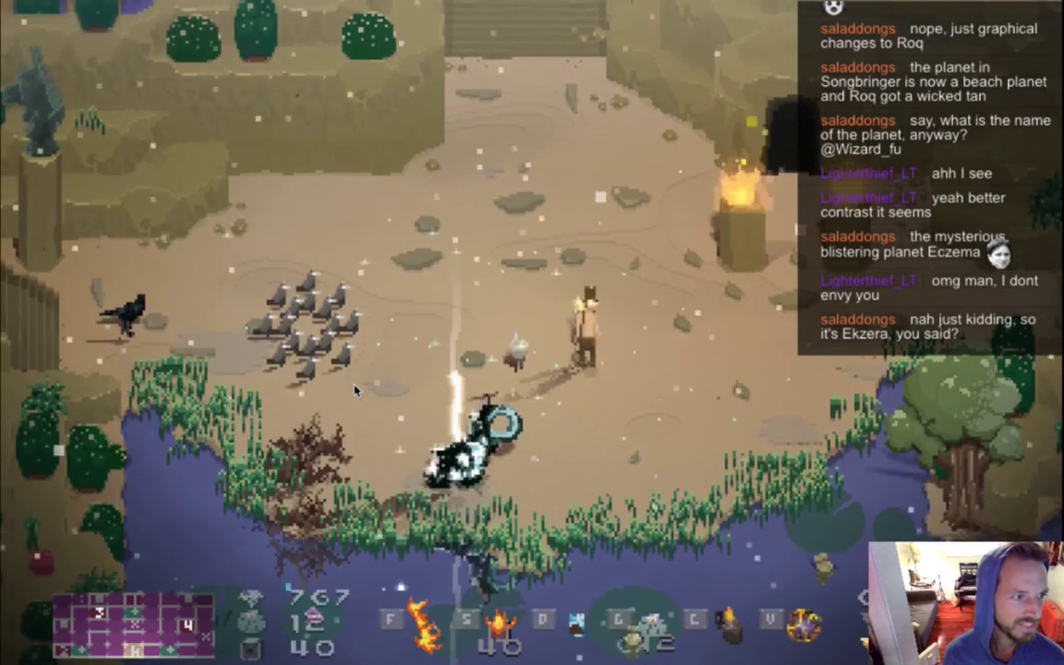
key("a")
key("s")
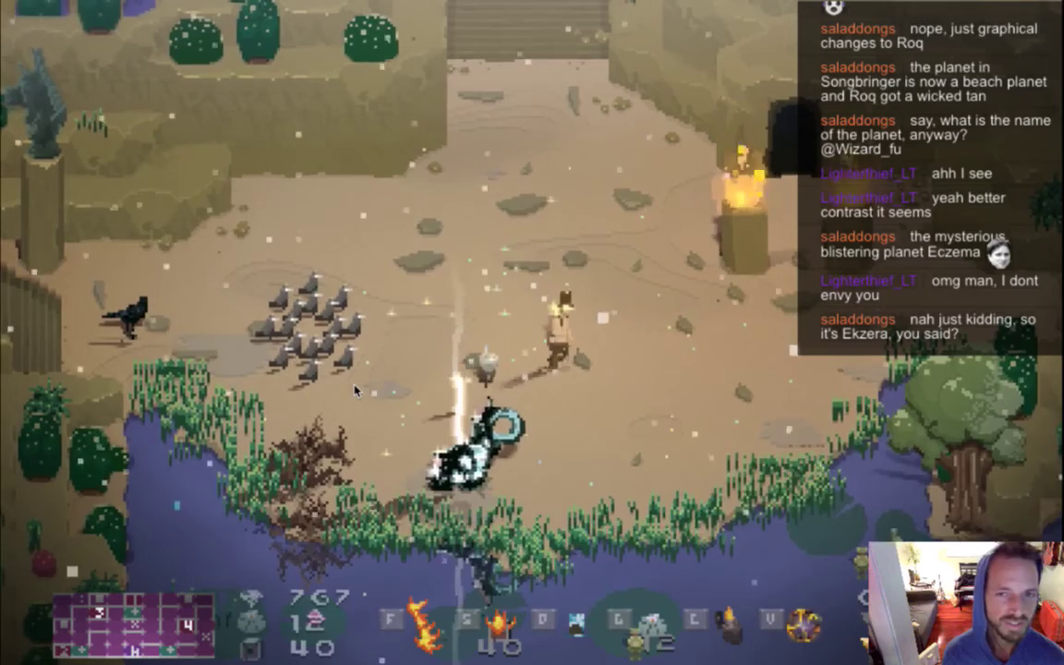
key("f")
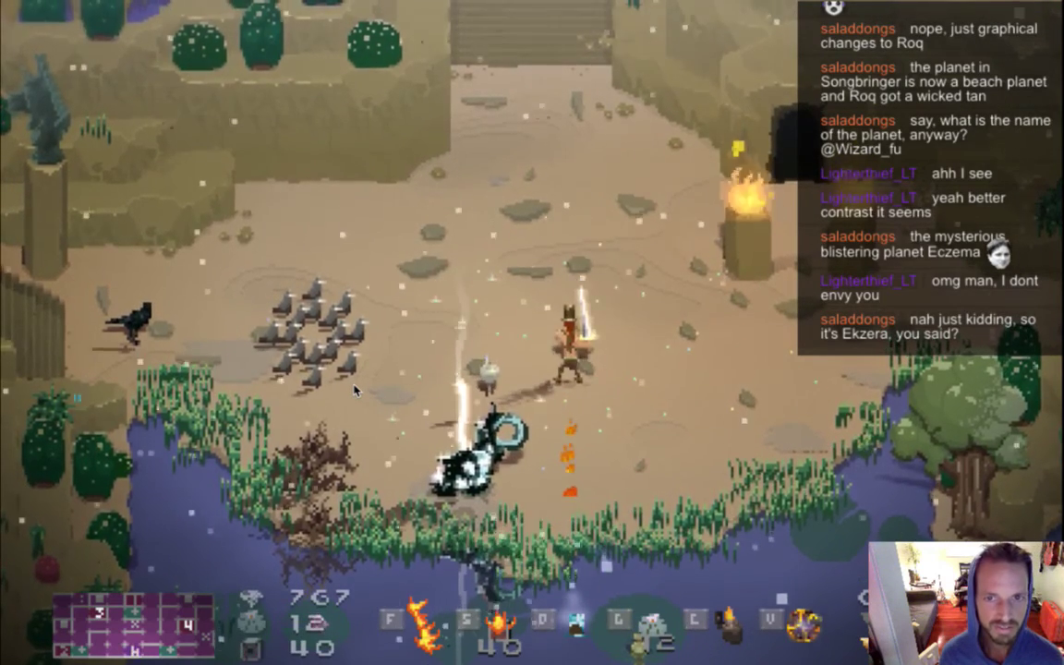
key("d")
key("a")
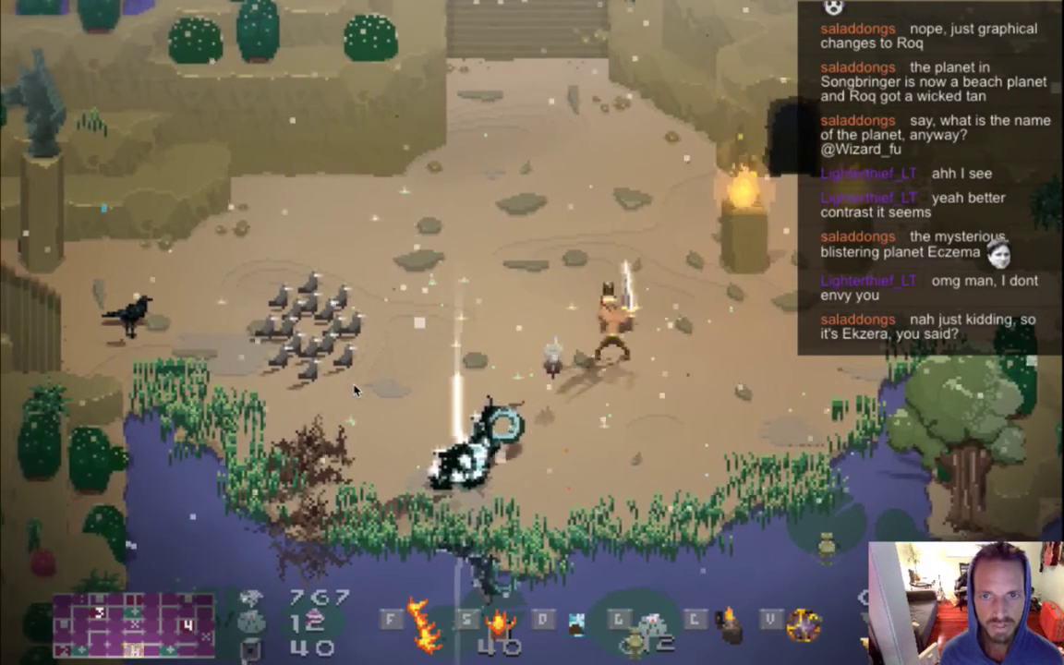
key("s")
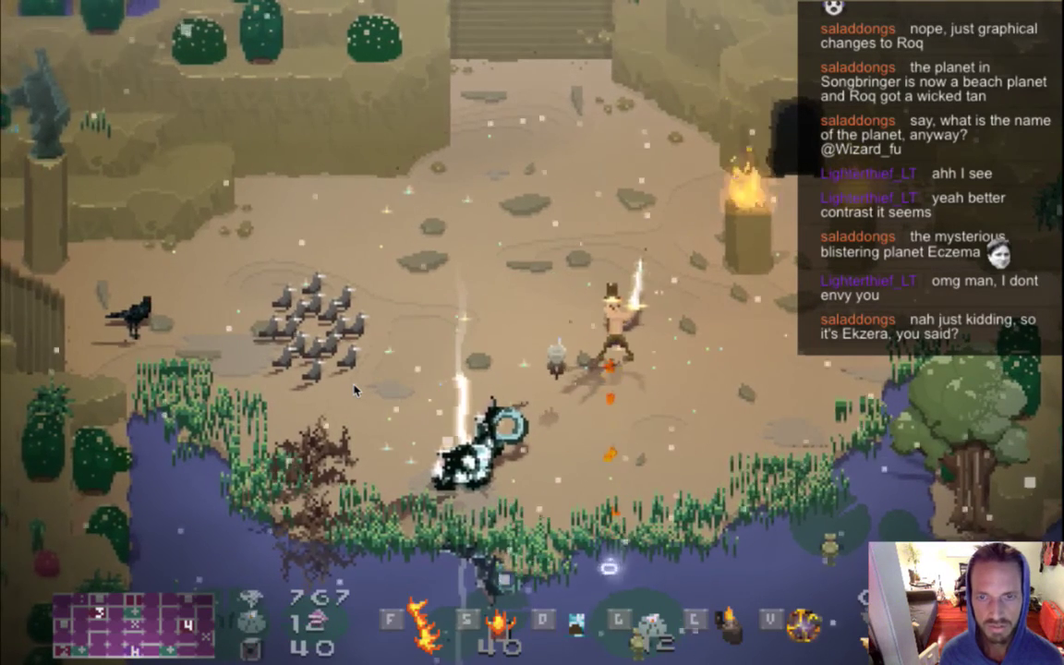
key("s")
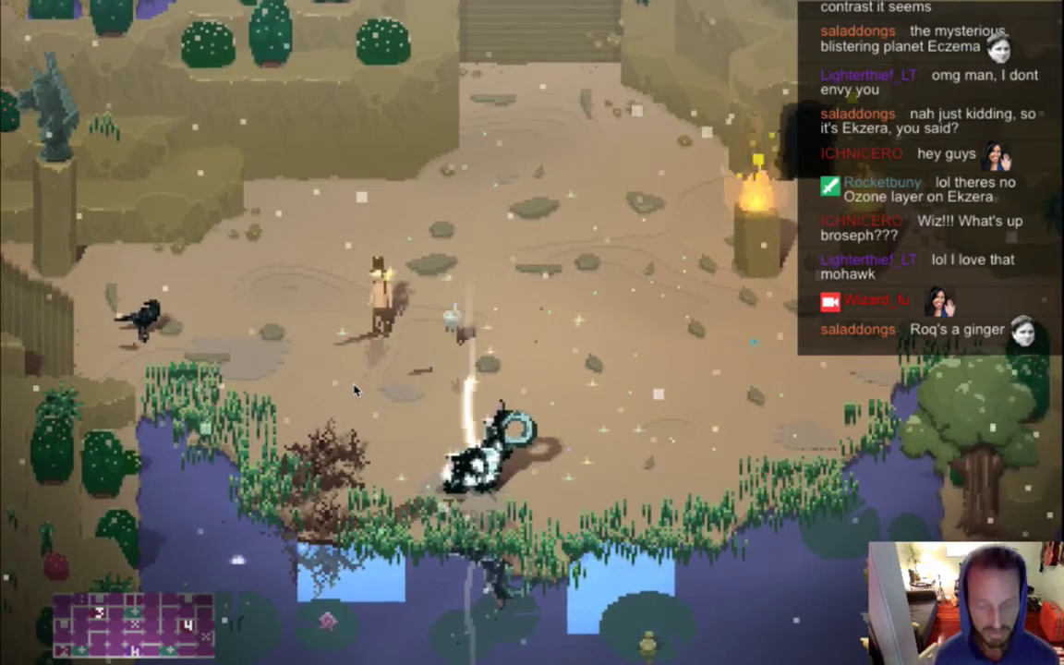
key("j")
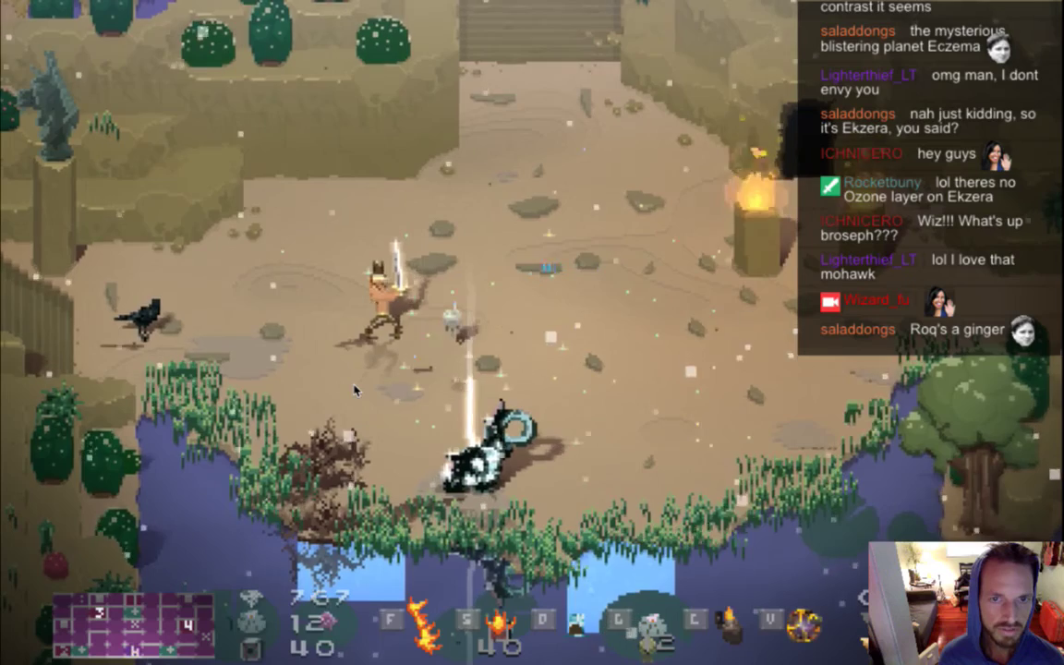
key("j")
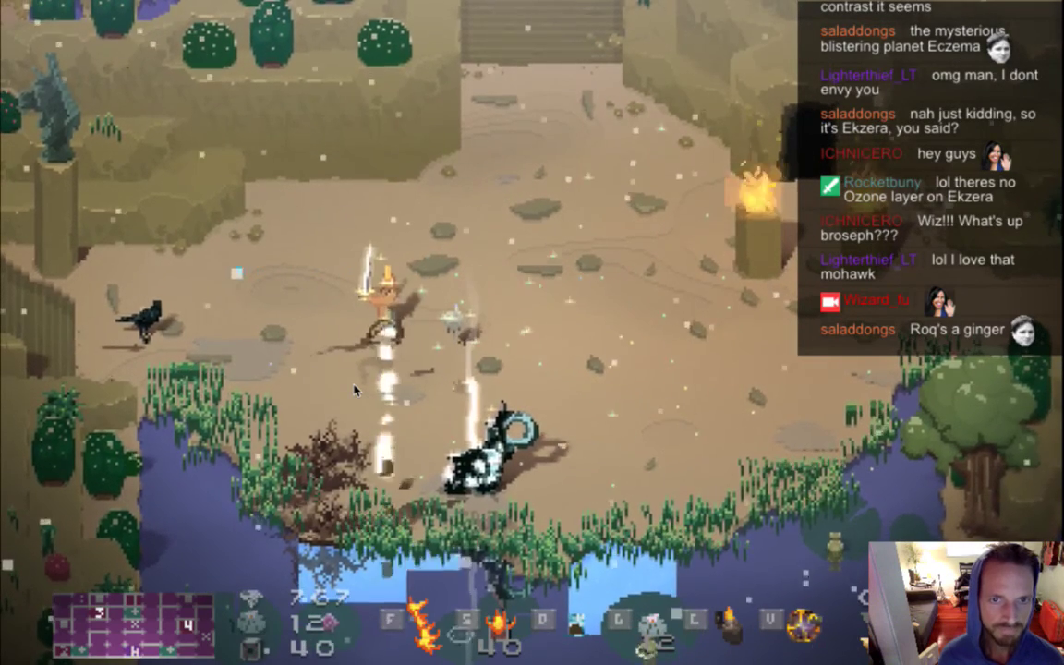
key("j")
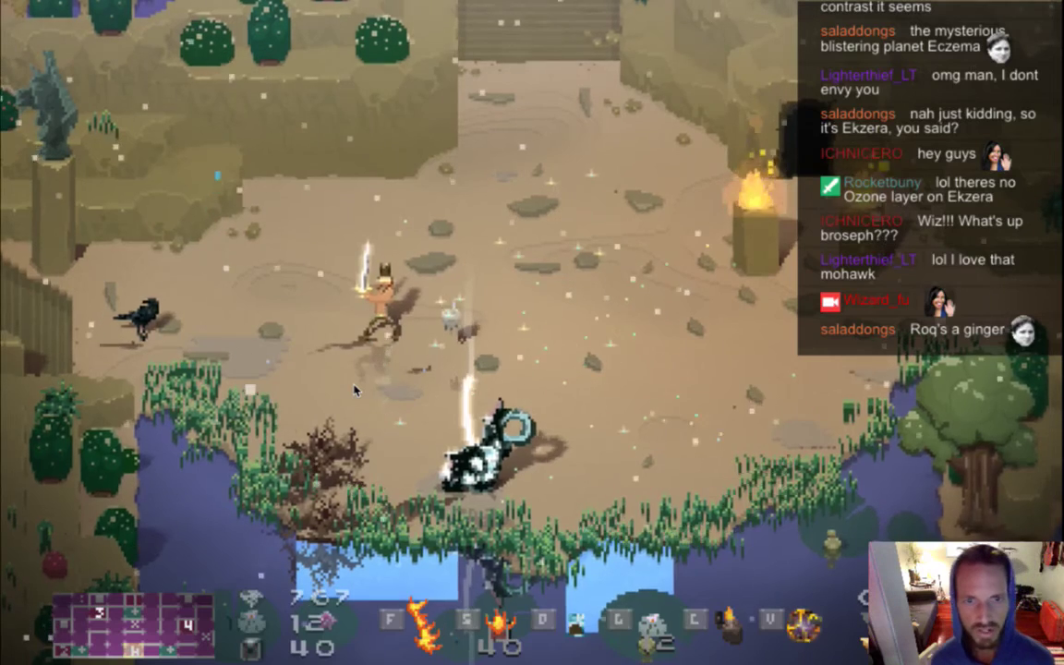
key("Left")
key("super+q")
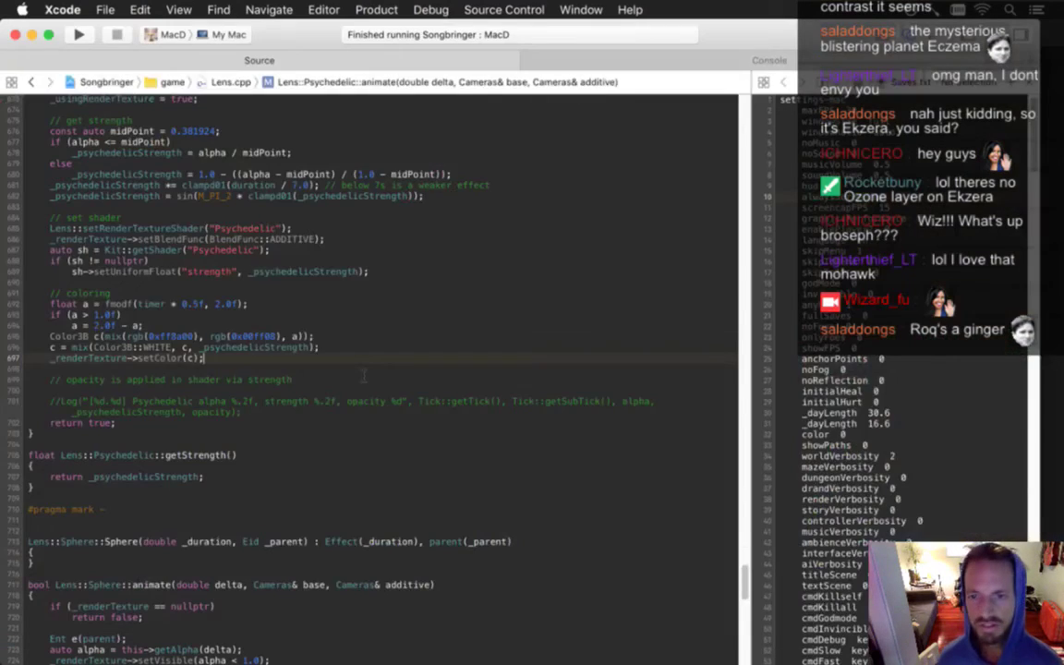
Switch to iTerm2, disable the "p 0" entry on line 112 of Saves.txt with a leading hyphen, and save and close the file
key("super+Tab")
key("super+Tab")
key("super+Tab")
key("super+Tab")
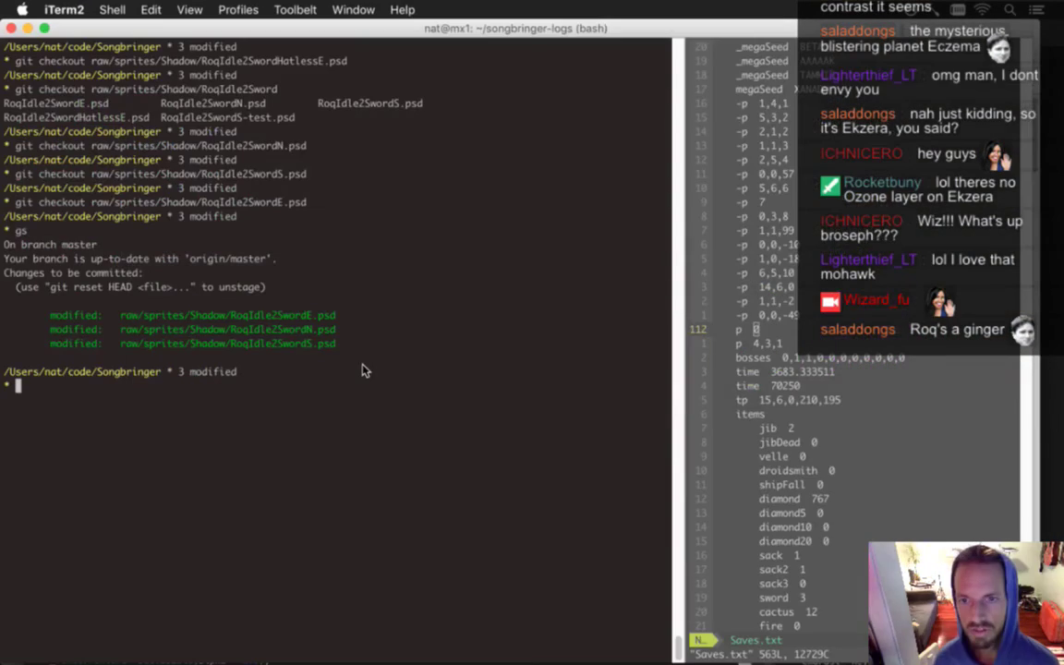
key("super+]")
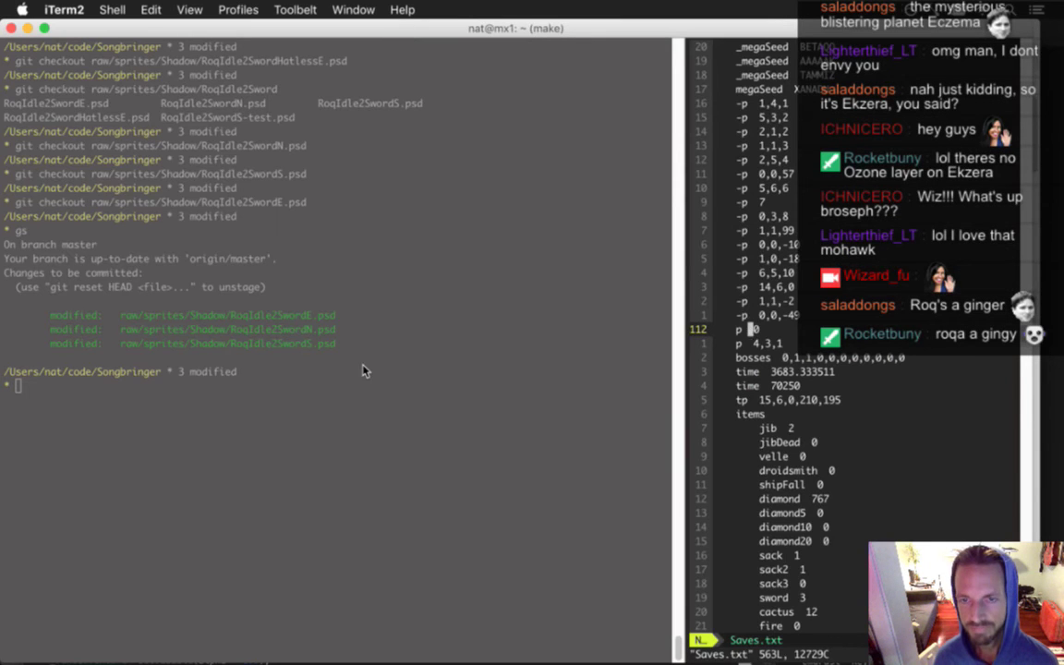
type("i-")
key("Escape")
type(":wq")
key("Return")
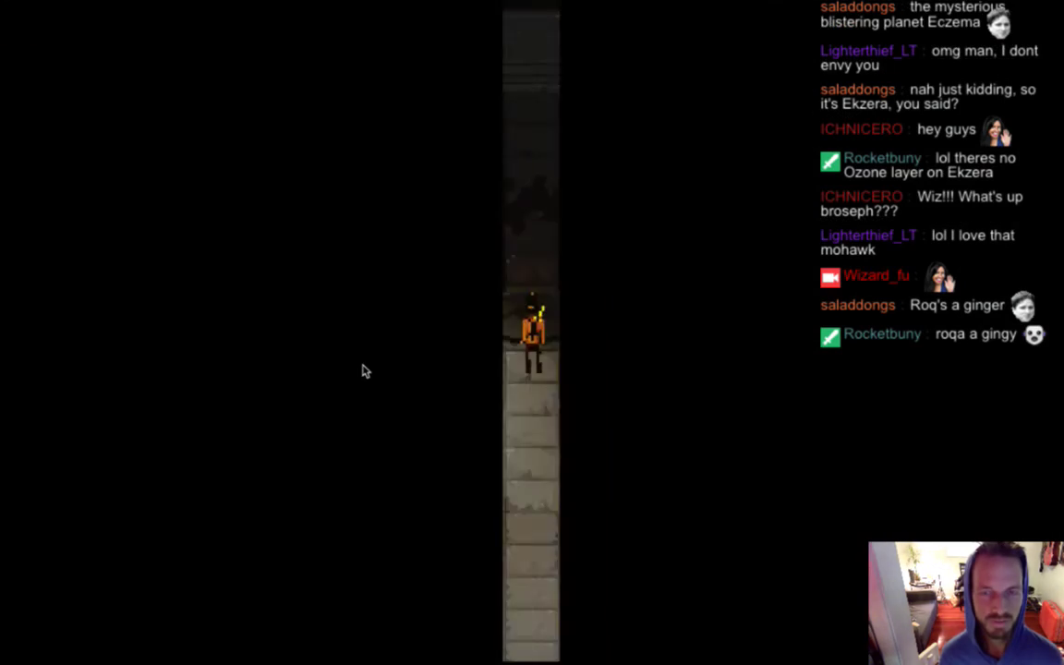
Walk Roq around the torch-lit dungeon room and swing his sword to examine his sprite in darker surroundings, and leave the game
key("s+d")
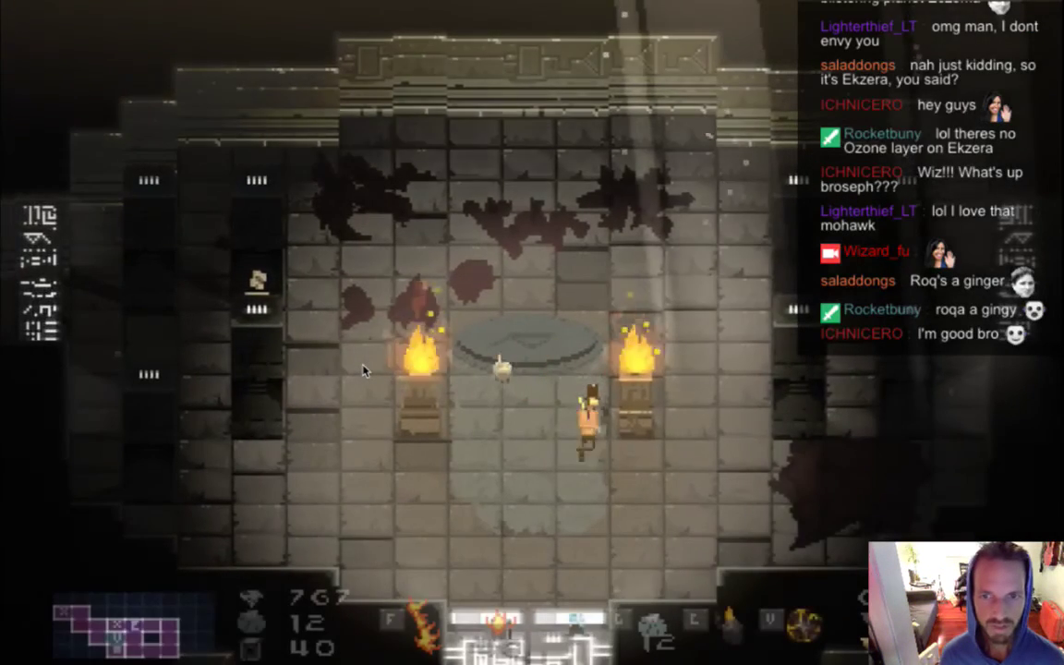
key("space")
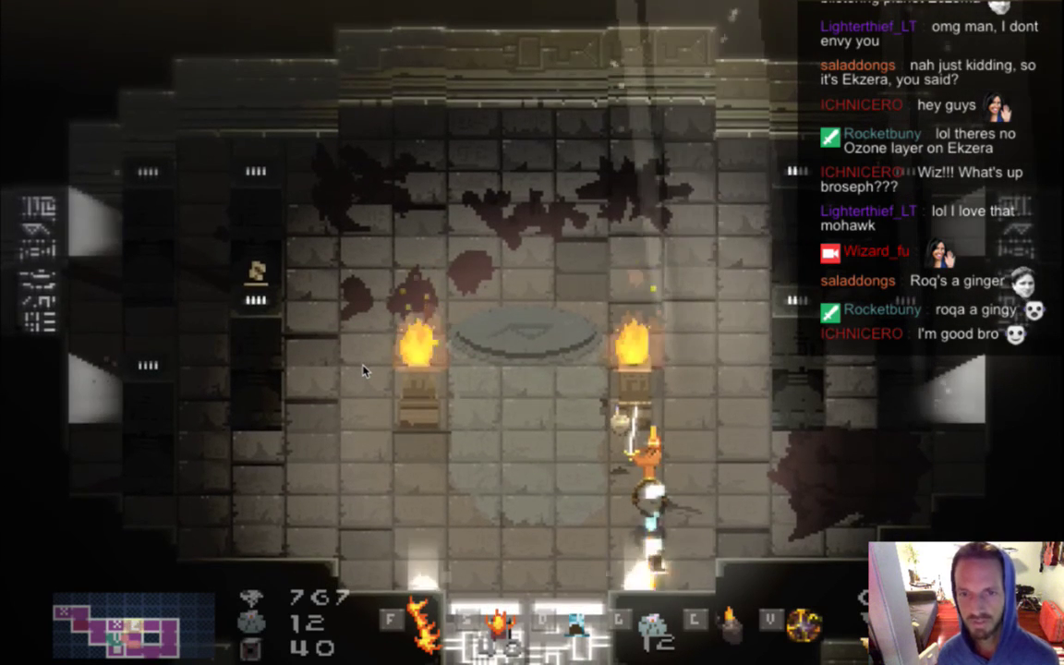
key("d")
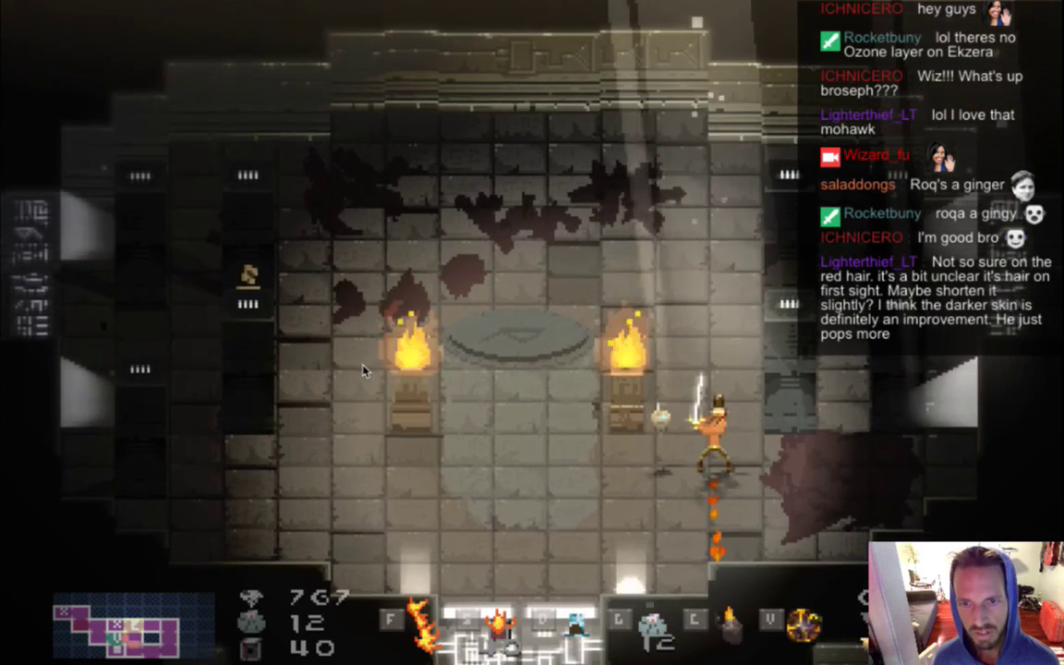
key("super+Tab")
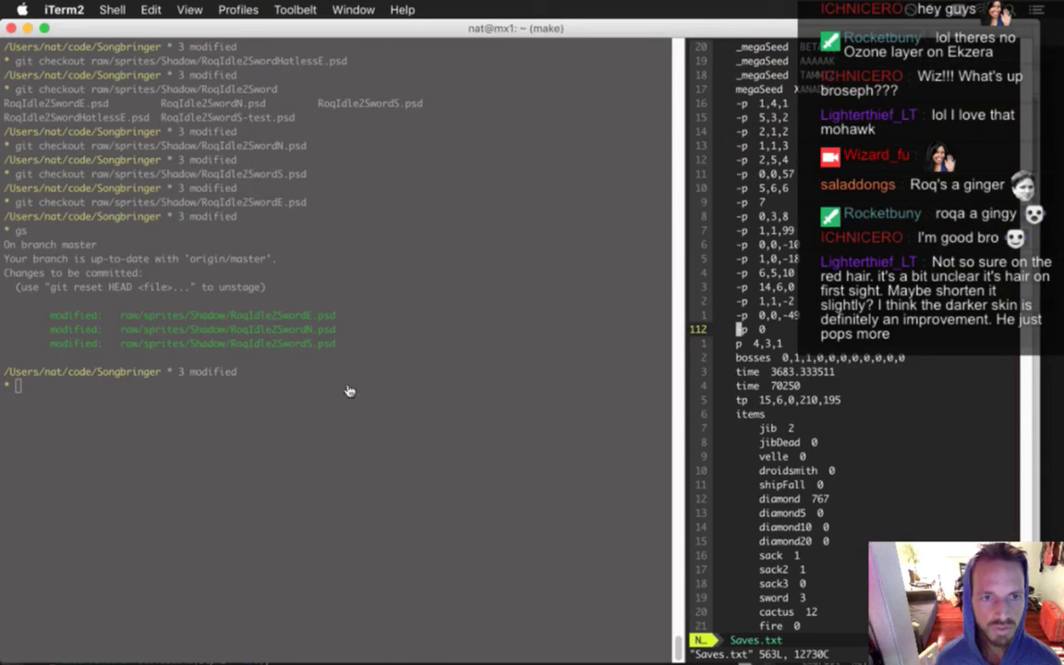
Switch to Photoshop, bring up the single-figure RoqIdle2SwordS.psd document and activate the Rectangular Marquee tool
key("super+Tab")
key("Tab")
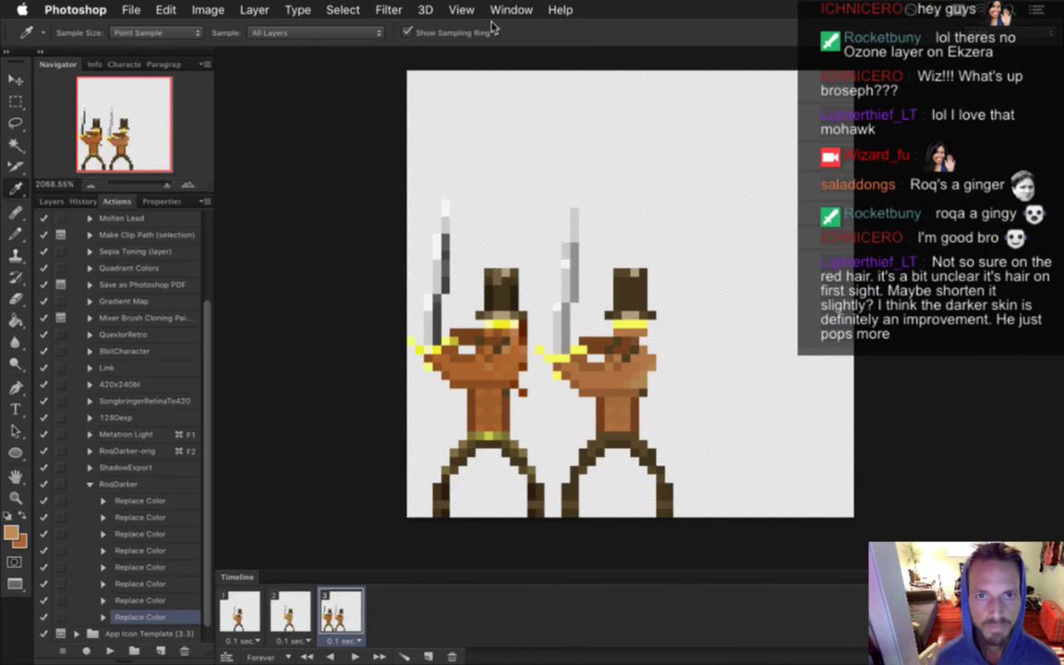
left_click(508, 11)
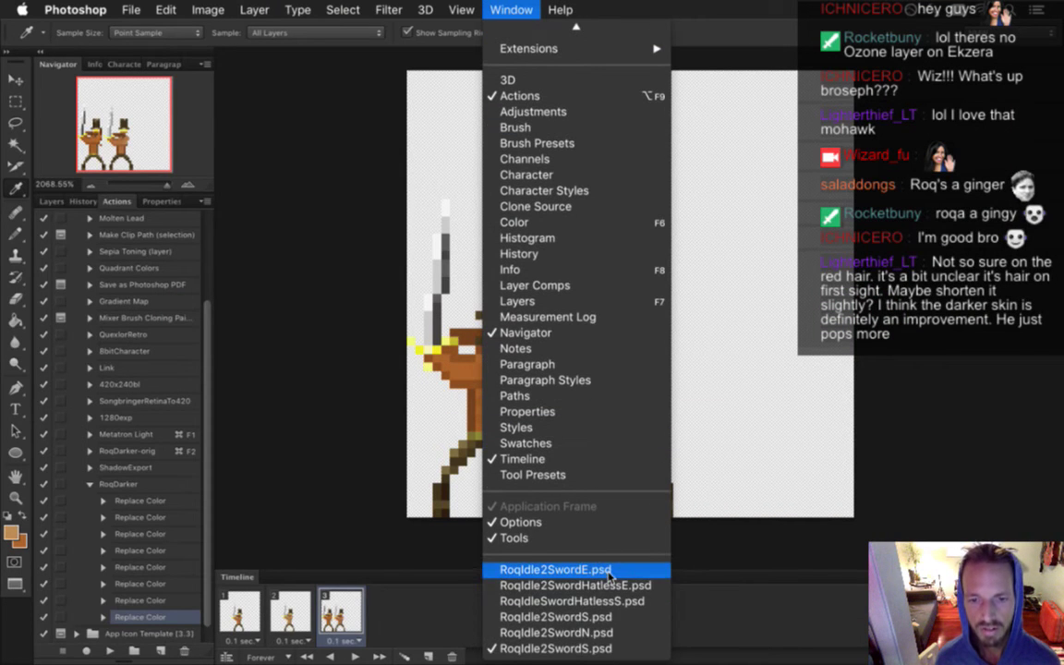
left_click(603, 616)
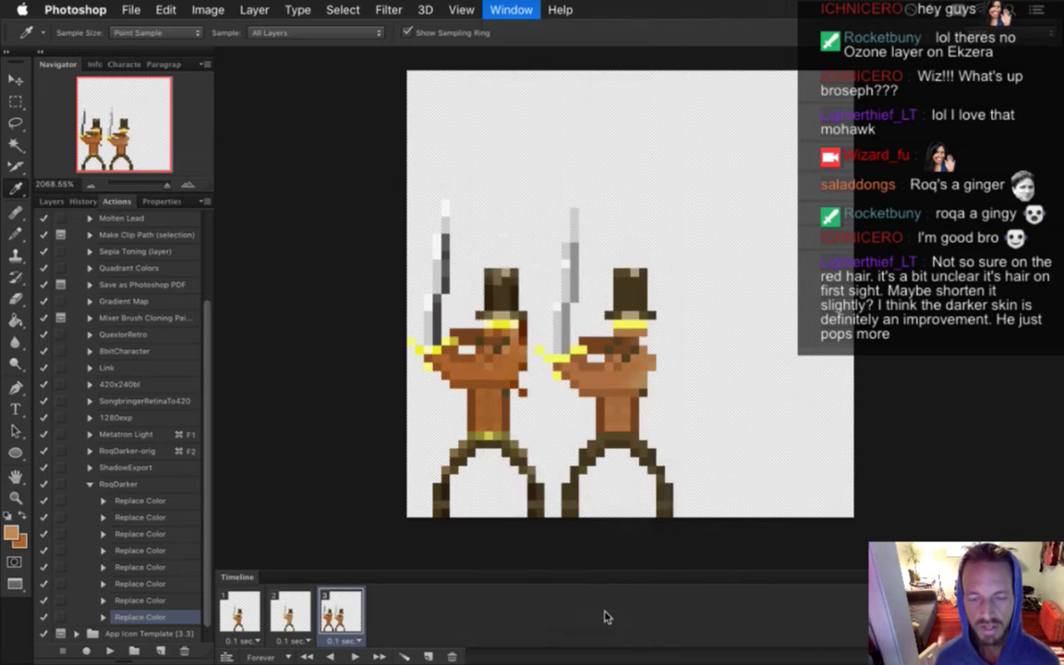
key("m")
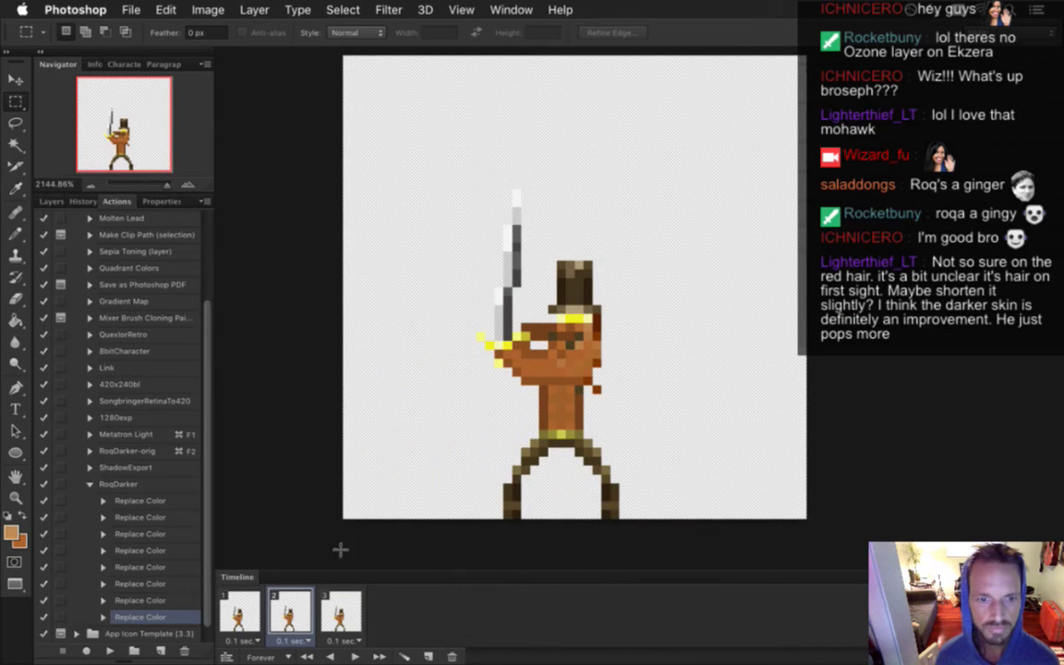
Select all three animation frames and show the grey Color Fill 1 copy 4 background layer in them
left_click(254, 605)
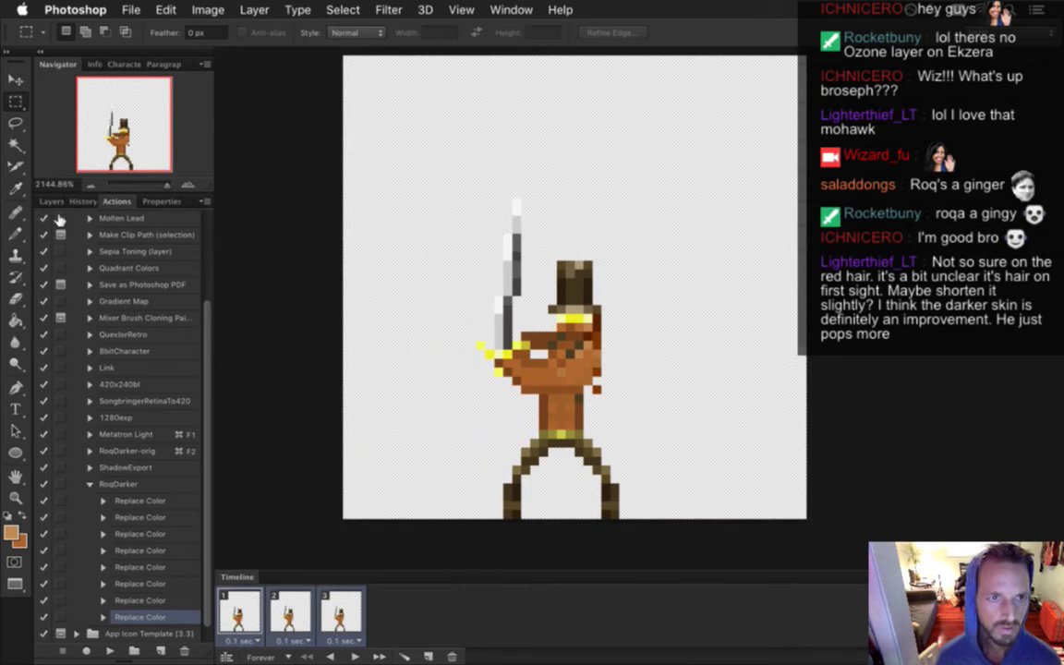
key("F7")
scroll(207, 552, "down", 2)
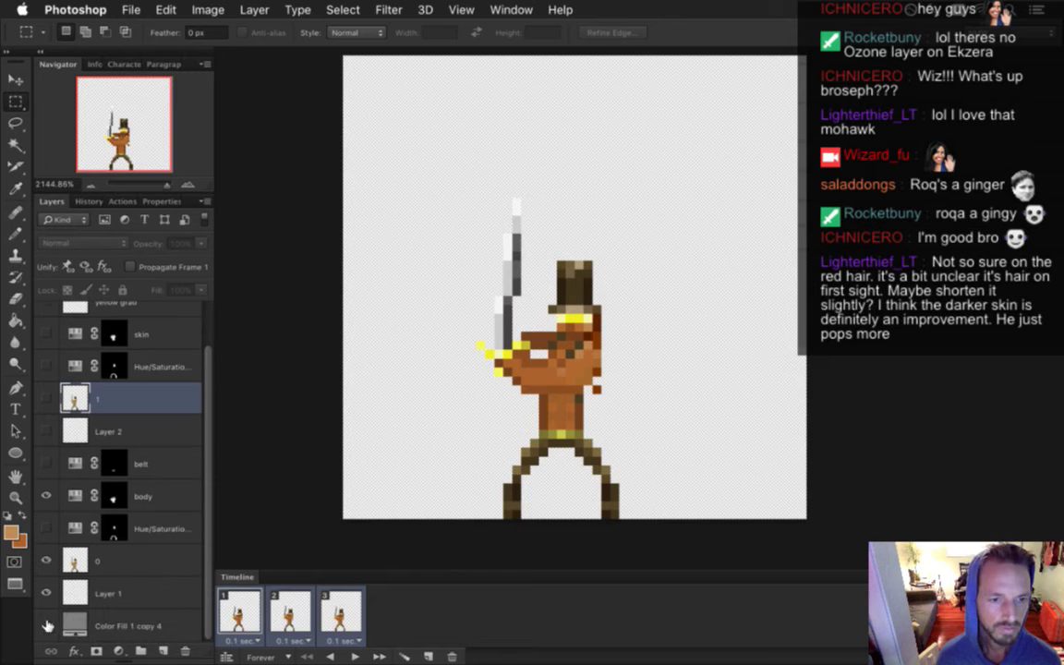
left_click(46, 626)
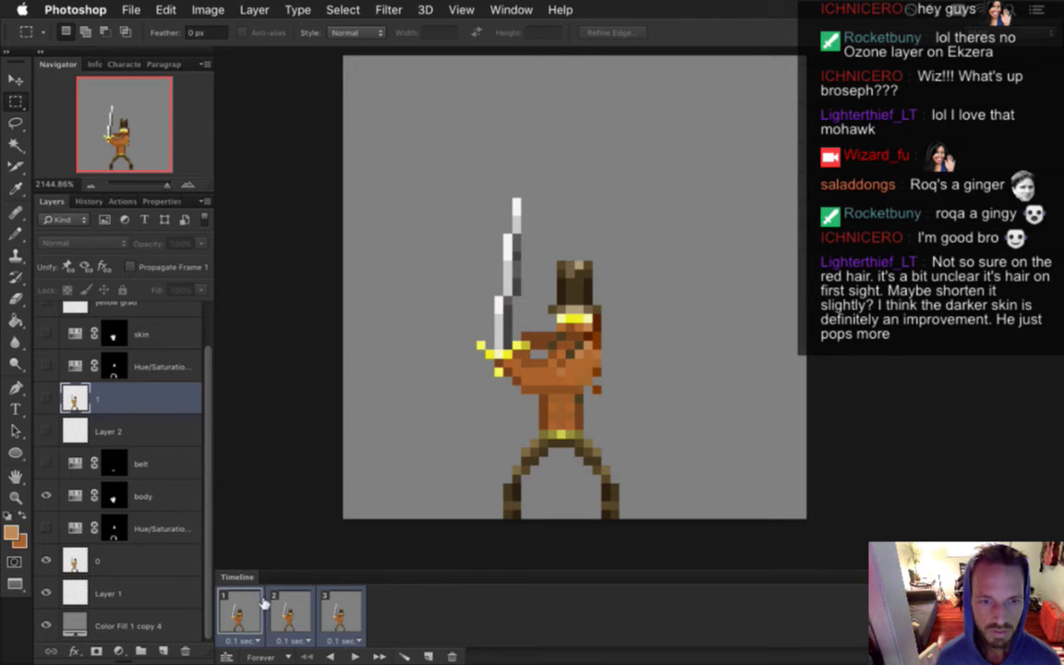
Compare the first two frames of the hatted sprite and examine its legs and sword against the grey background
left_click(305, 614)
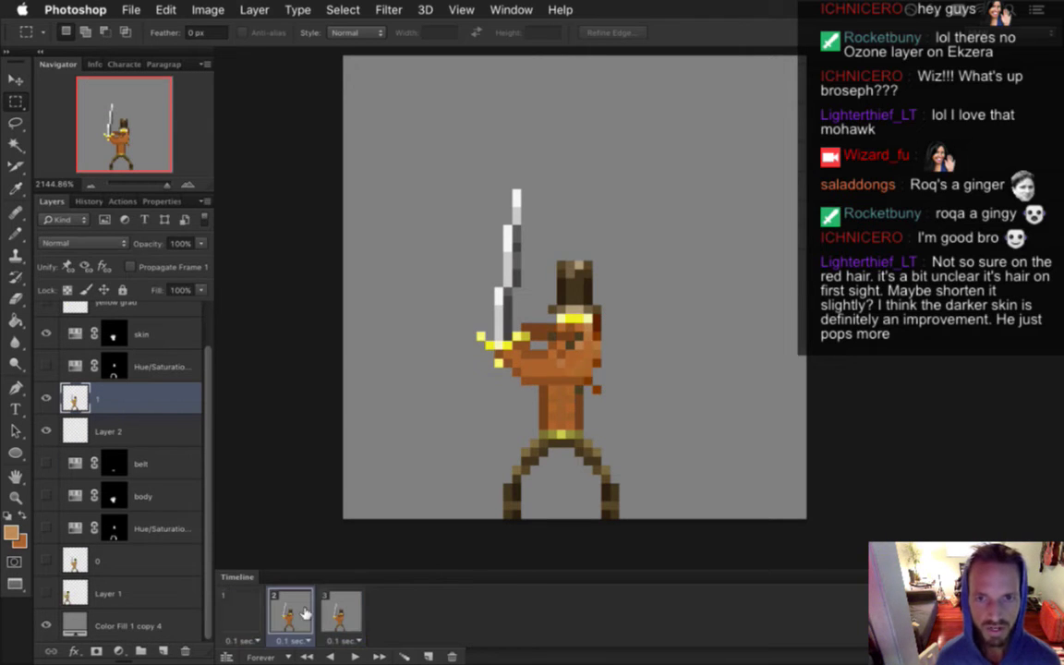
left_click(239, 614)
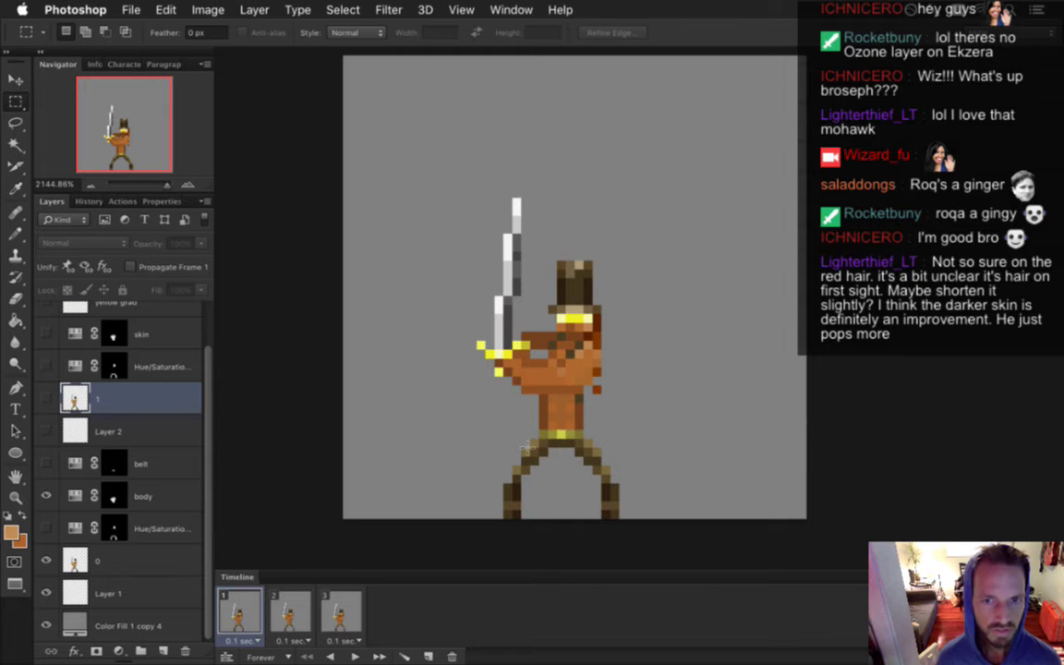
left_click_drag(523, 449, 529, 457)
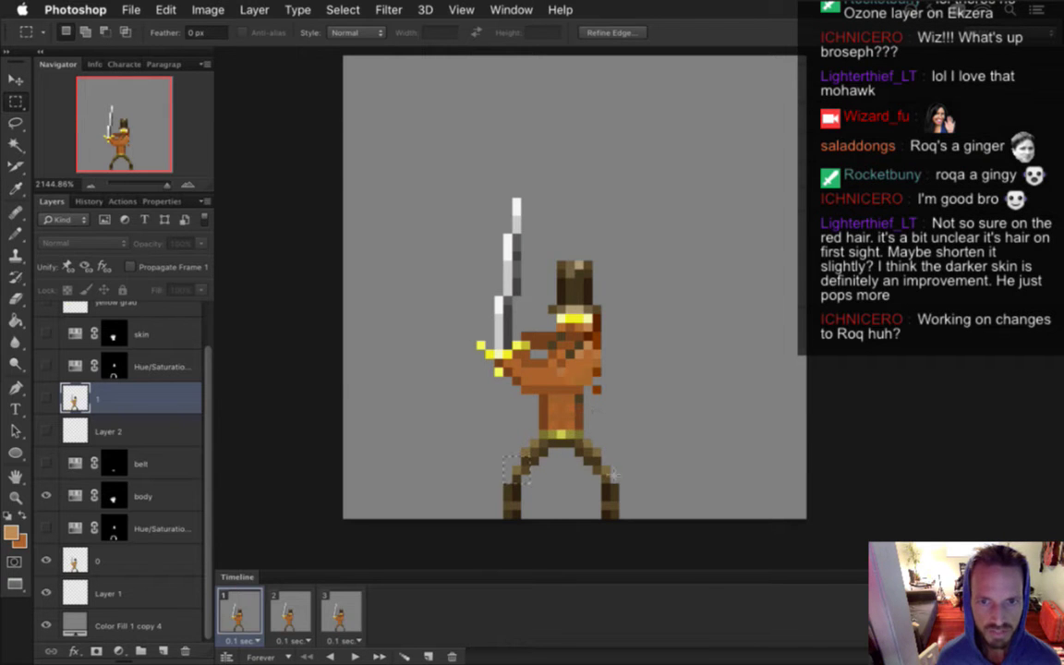
left_click_drag(589, 442, 619, 479)
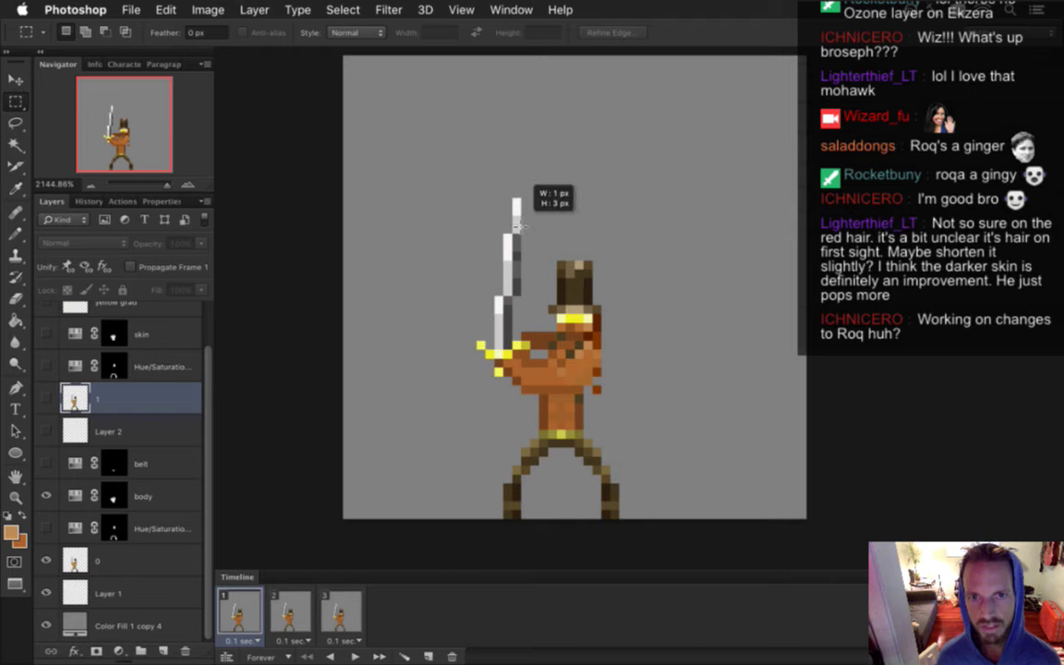
left_click_drag(514, 199, 517, 257)
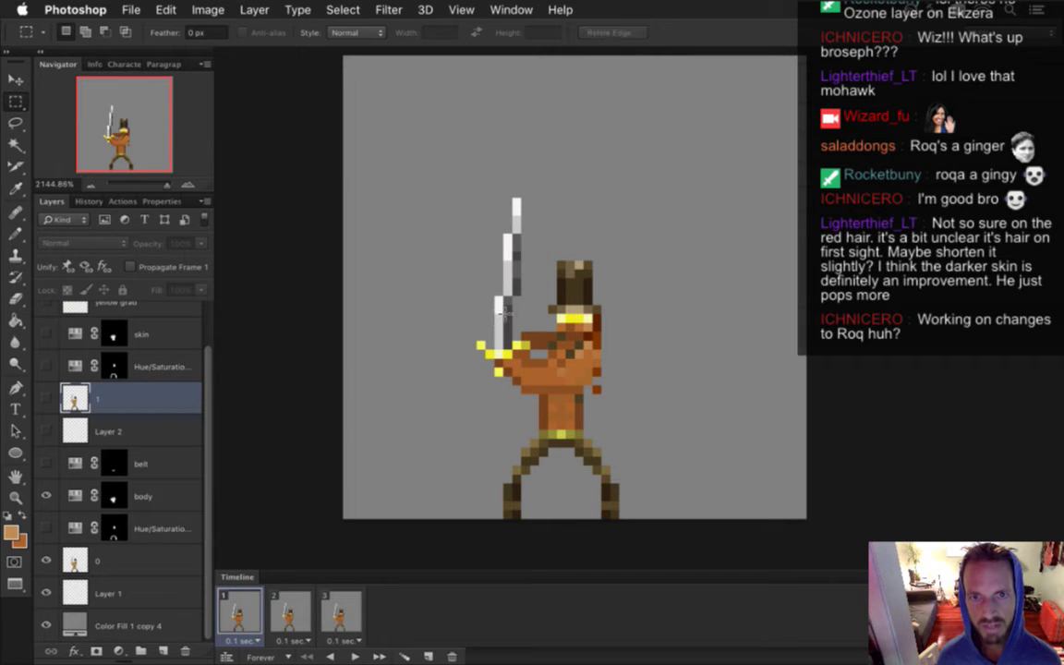
left_click_drag(510, 327, 514, 349)
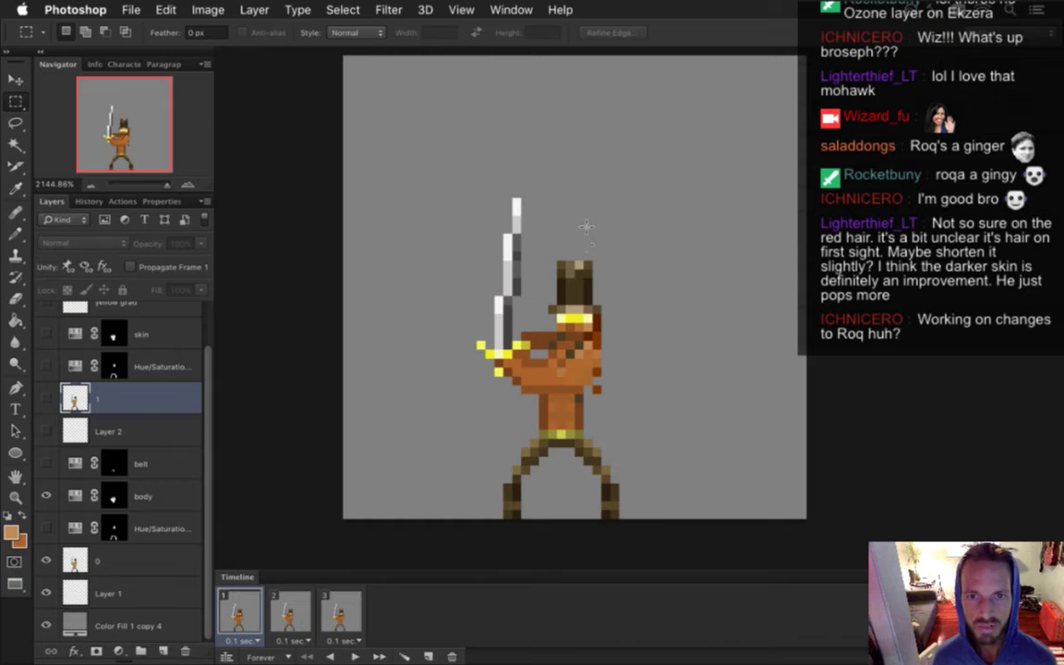
Switch to RoqIdleSwordHatlessS.psd and show the grey Color Fill 1 copy 4 background layer in all three frames
left_click(510, 9)
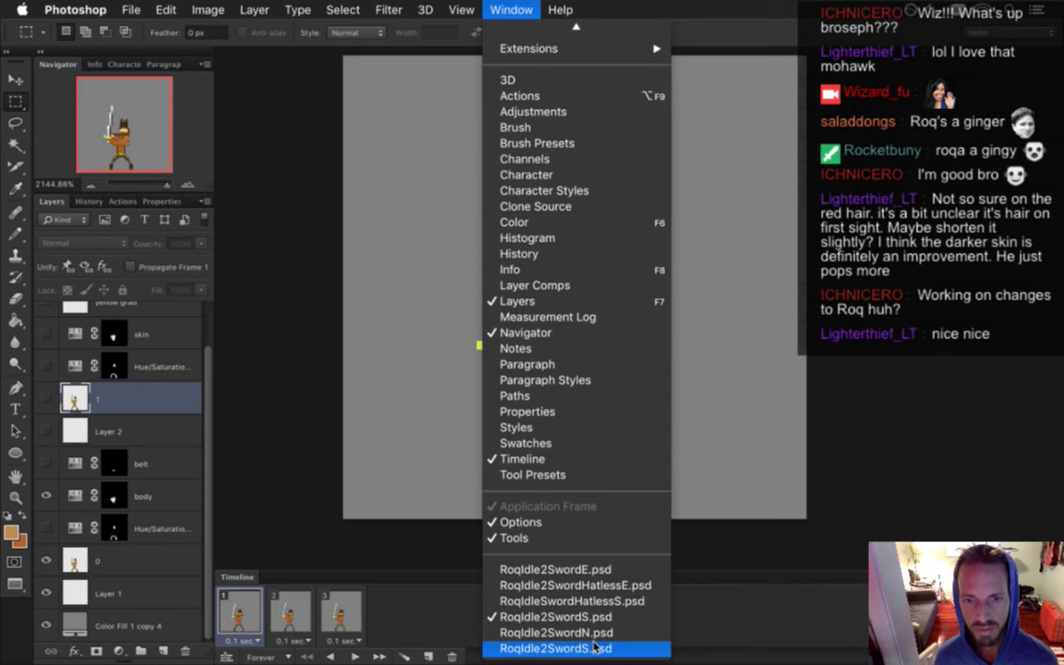
left_click(590, 604)
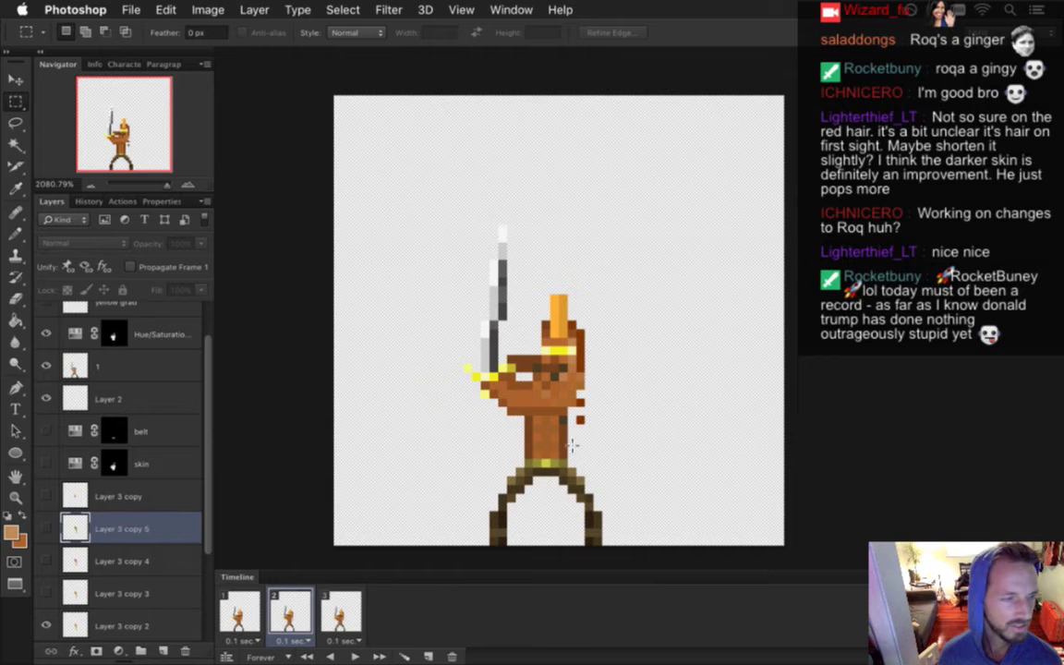
left_click(243, 610)
left_click(331, 611, "shift")
left_click_drag(207, 499, 93, 619)
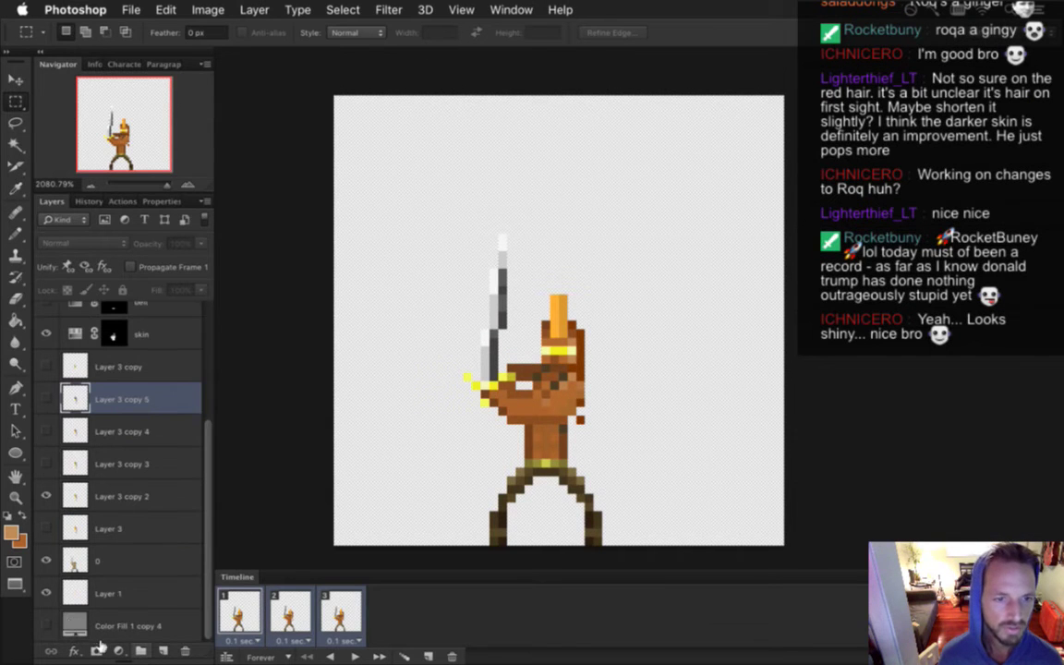
left_click(46, 625)
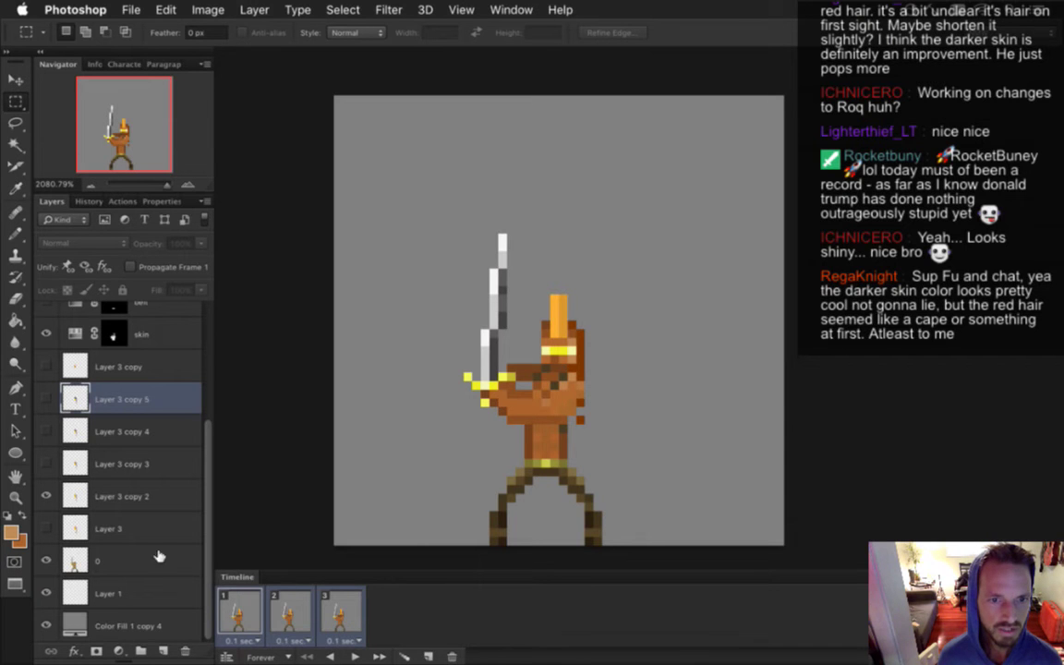
Compare the alternative hair layers one at a time in frame 1, ending with Layer 3 copy 2 shown
left_click(239, 610)
left_click(48, 496)
left_click(48, 510)
left_click(47, 527)
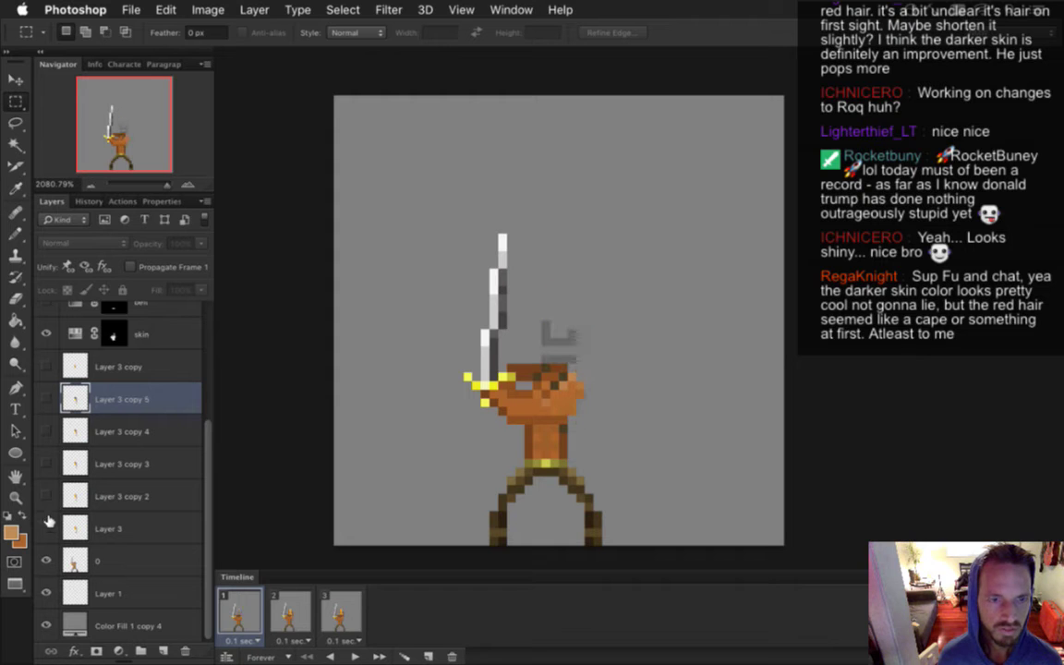
left_click(44, 464)
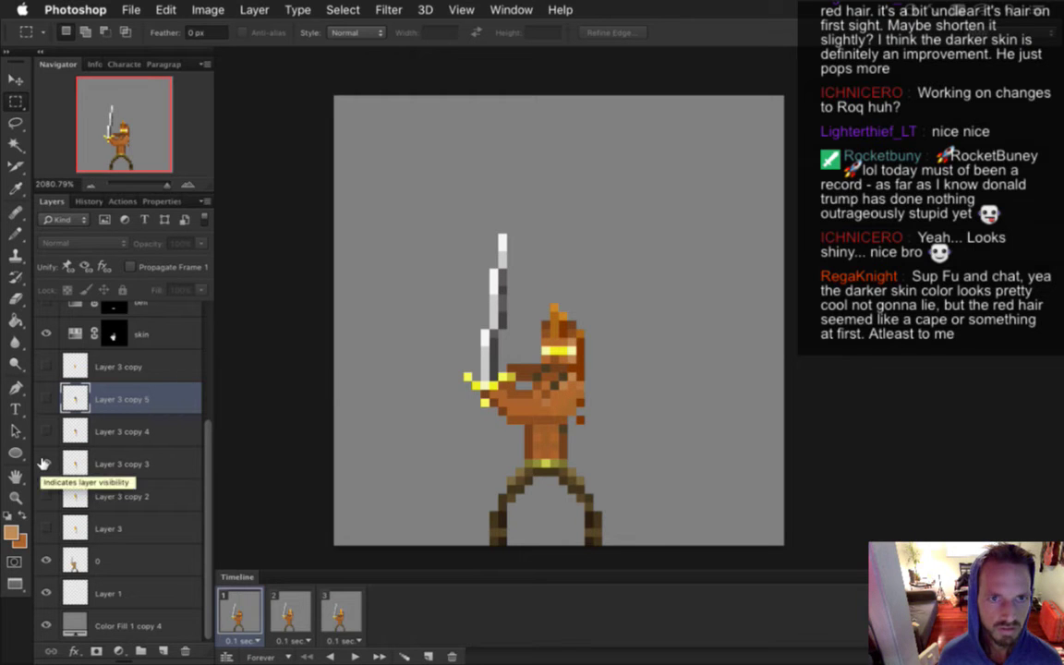
left_click(44, 431)
left_click(45, 431)
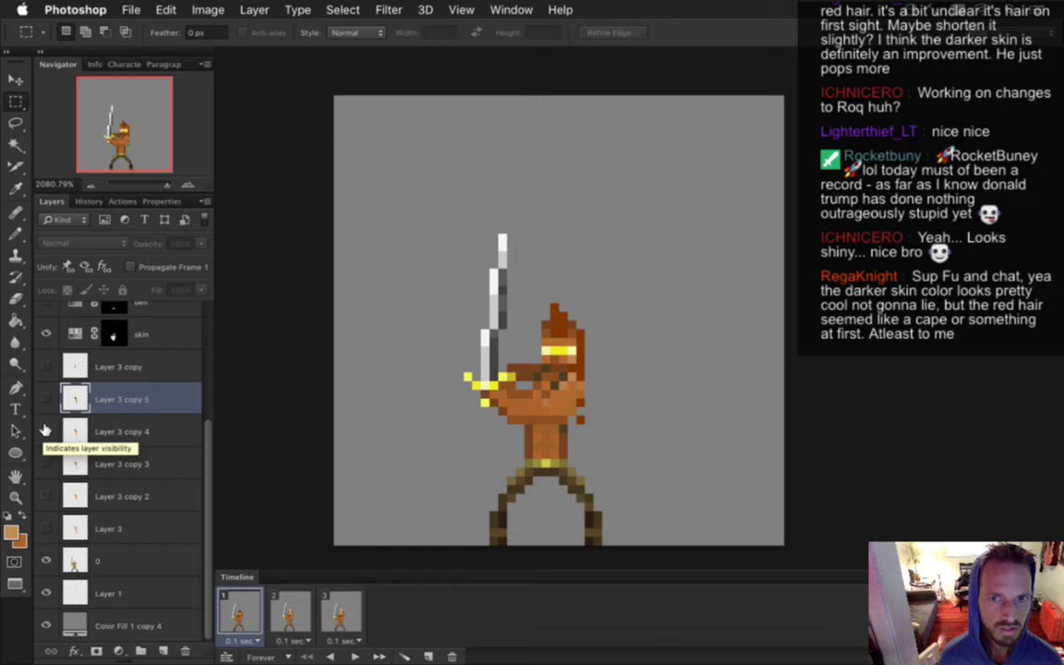
left_click(44, 430)
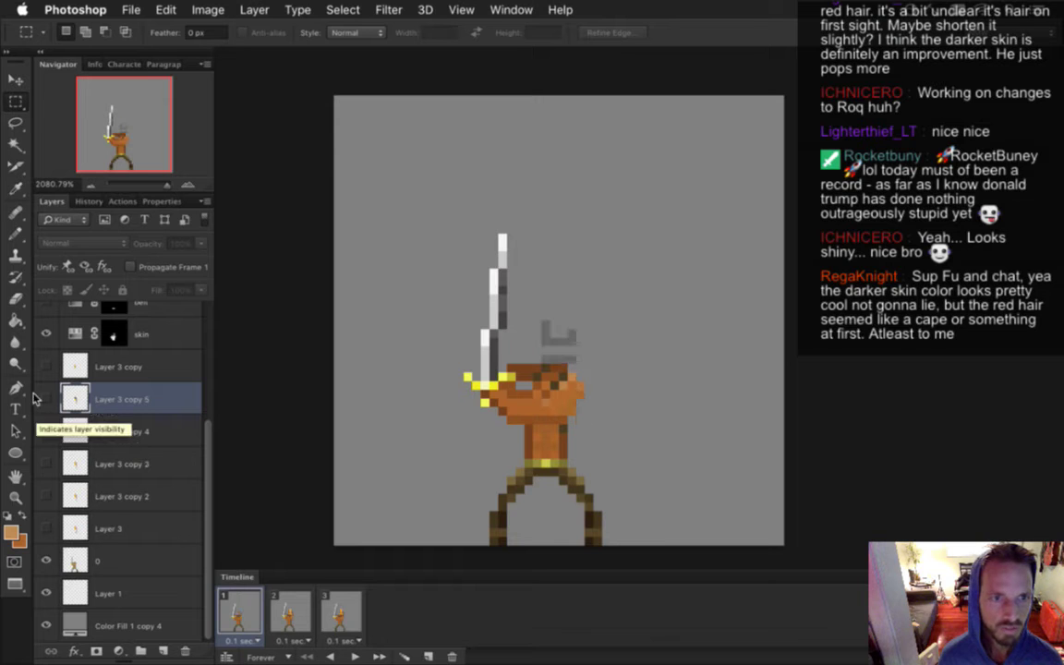
left_click(44, 399)
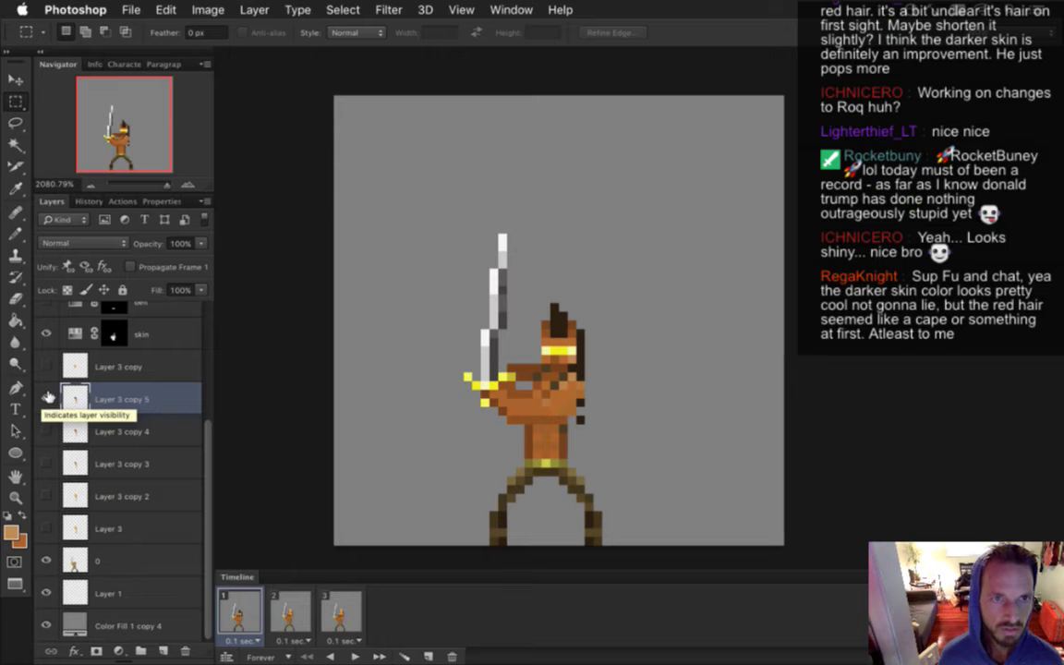
left_click(49, 398)
left_click(49, 366)
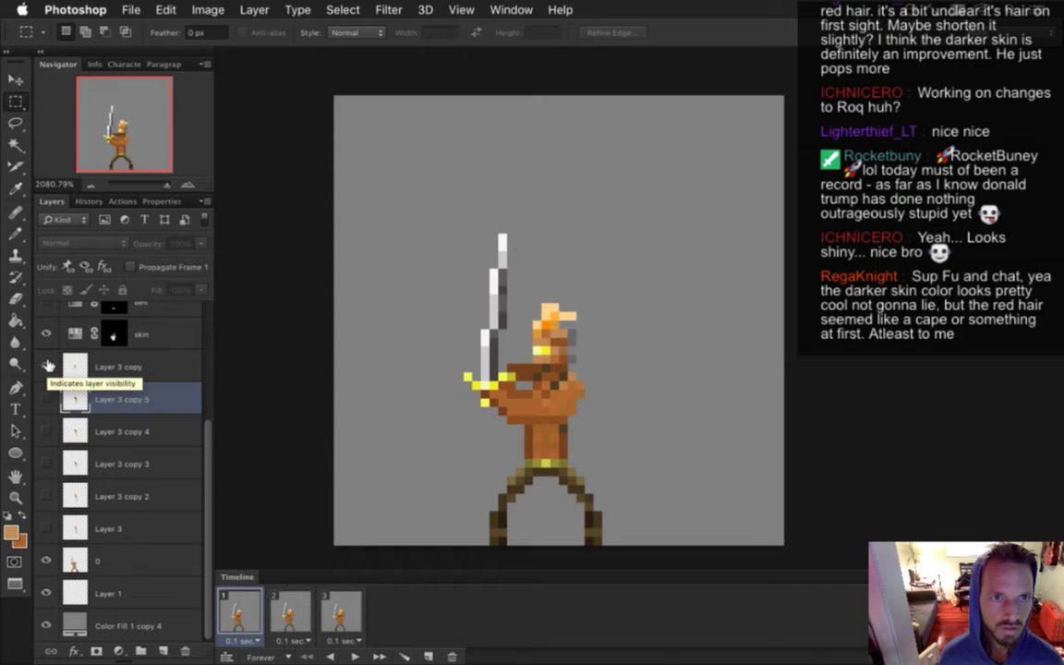
left_click(49, 366)
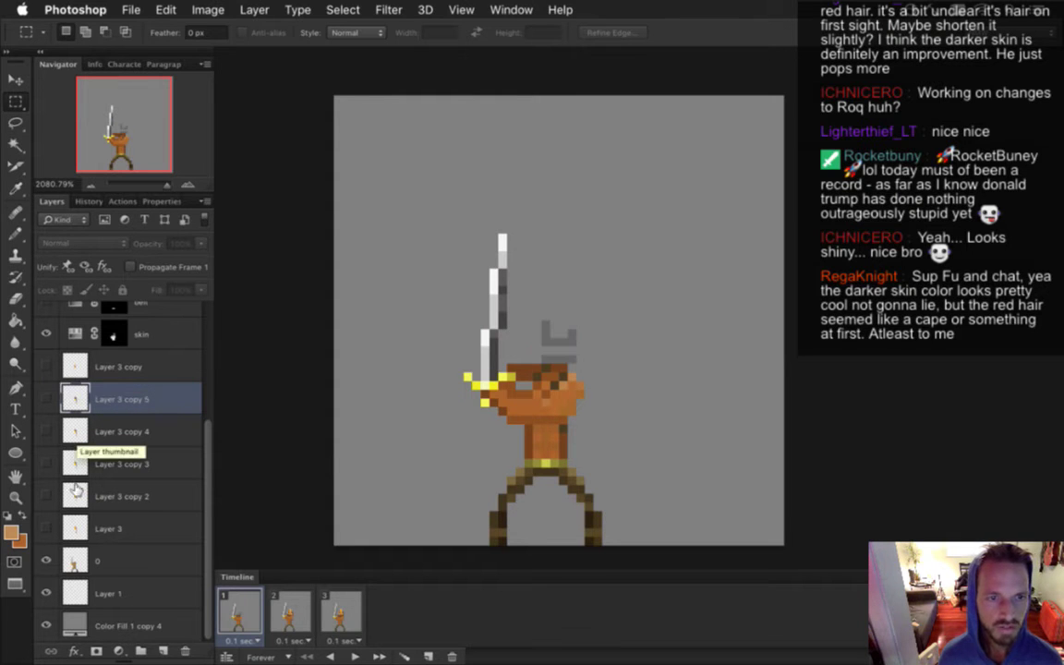
left_click(49, 496)
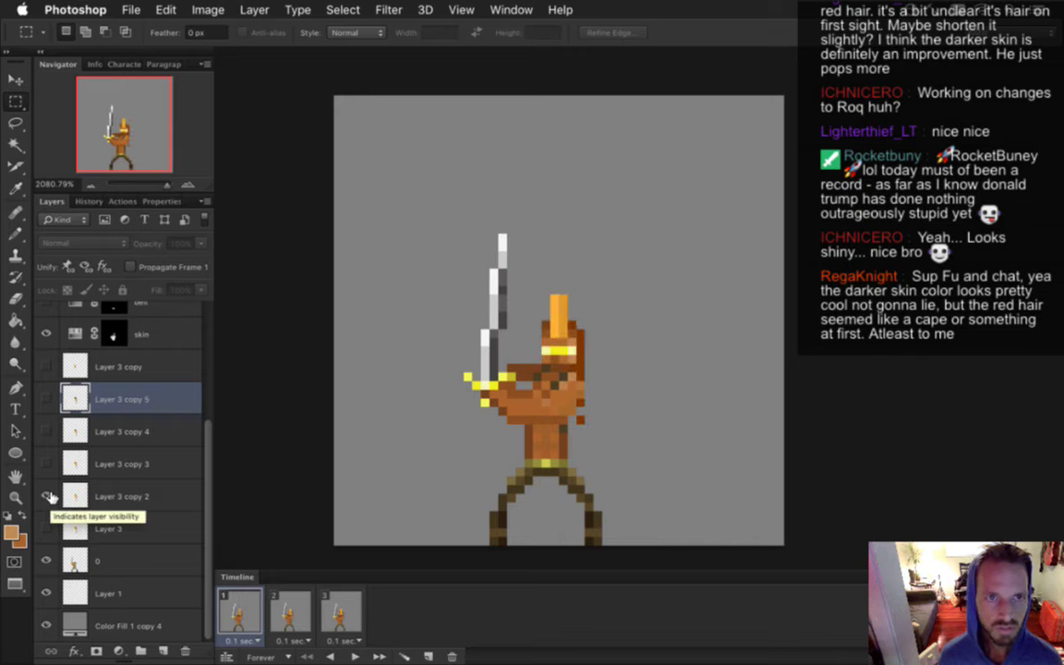
Duplicate Layer 3 copy 2 as a hidden backup, reselect the original layer and check it across the three frames
left_click(76, 497)
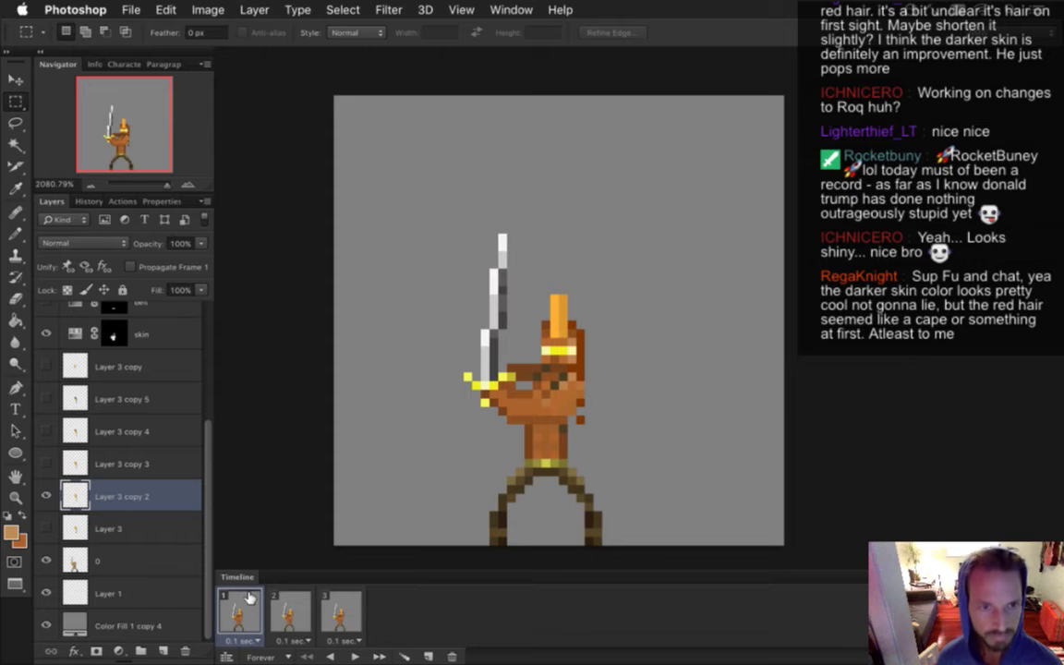
key("super+j")
left_click(45, 497)
left_click(79, 529)
left_click(289, 617)
left_click(338, 615)
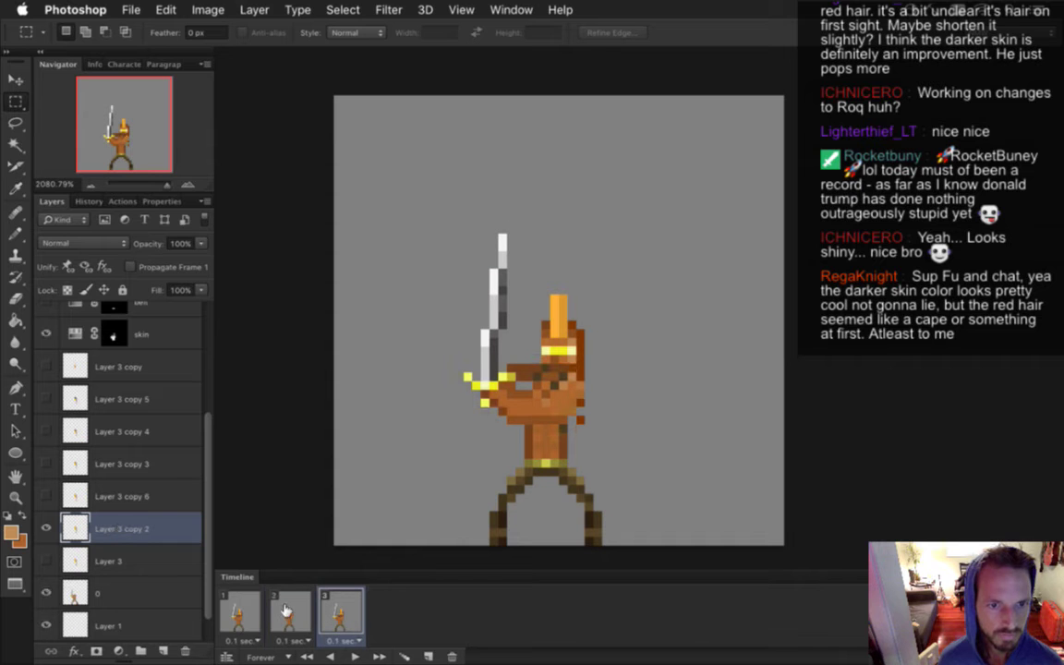
left_click(288, 612)
left_click(244, 611)
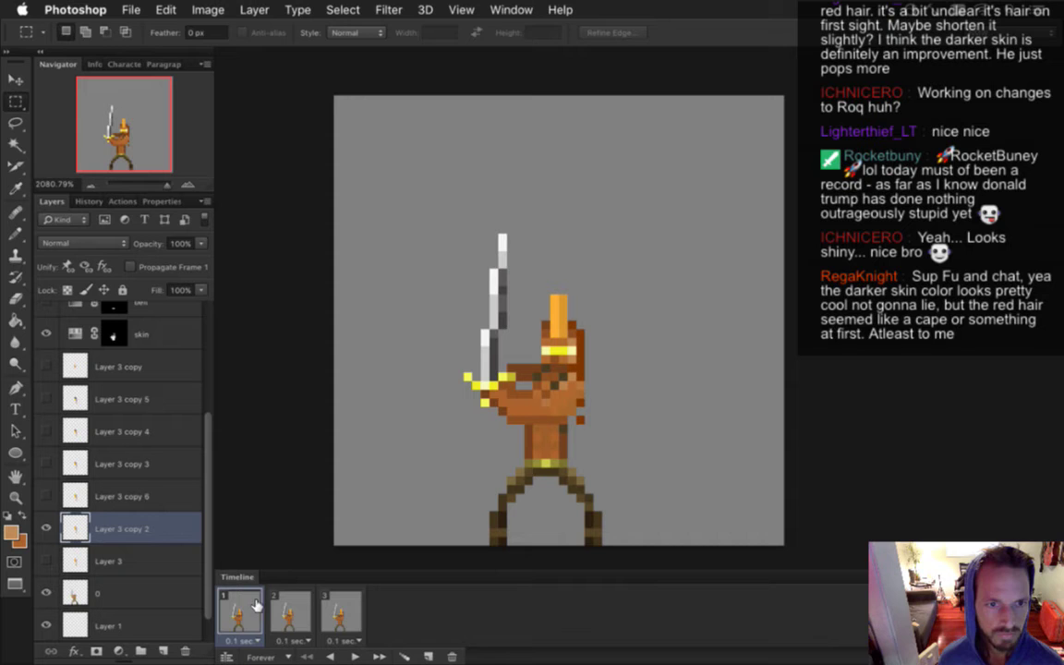
Erase the long hair hanging behind the back on Layer 3 copy 2, repaint the back of the head in sampled brown, and save
key("b")
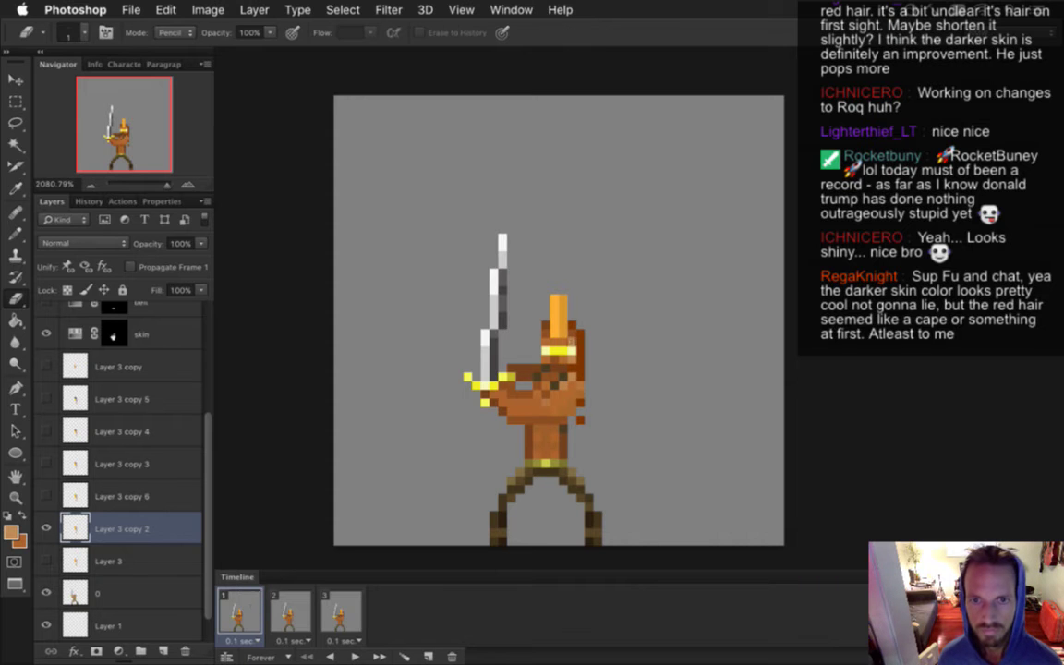
left_click(507, 314, "alt")
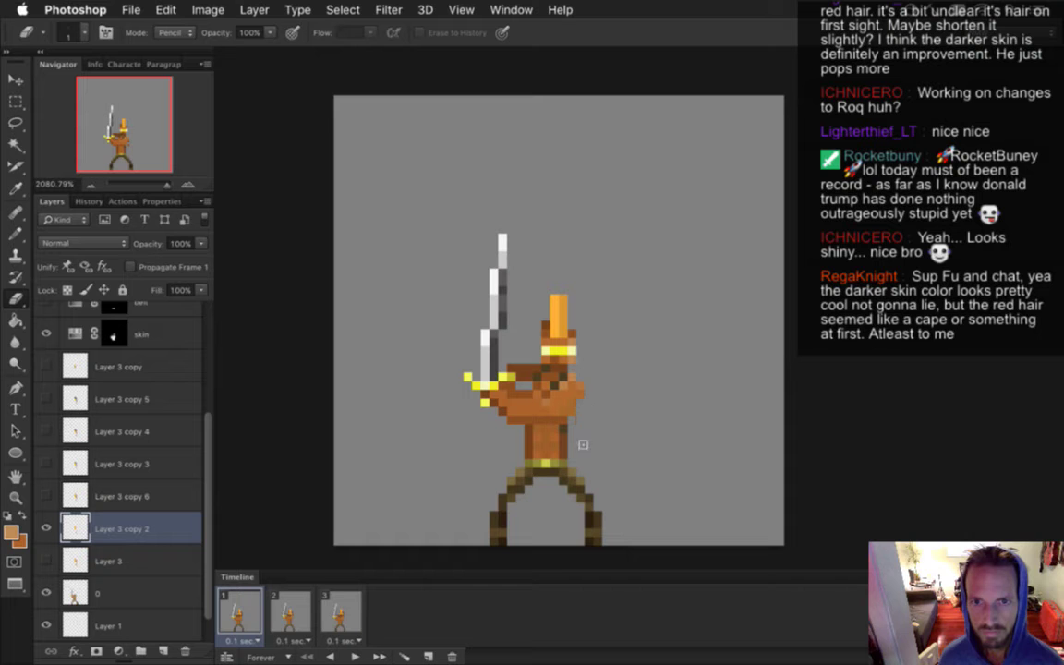
key("b")
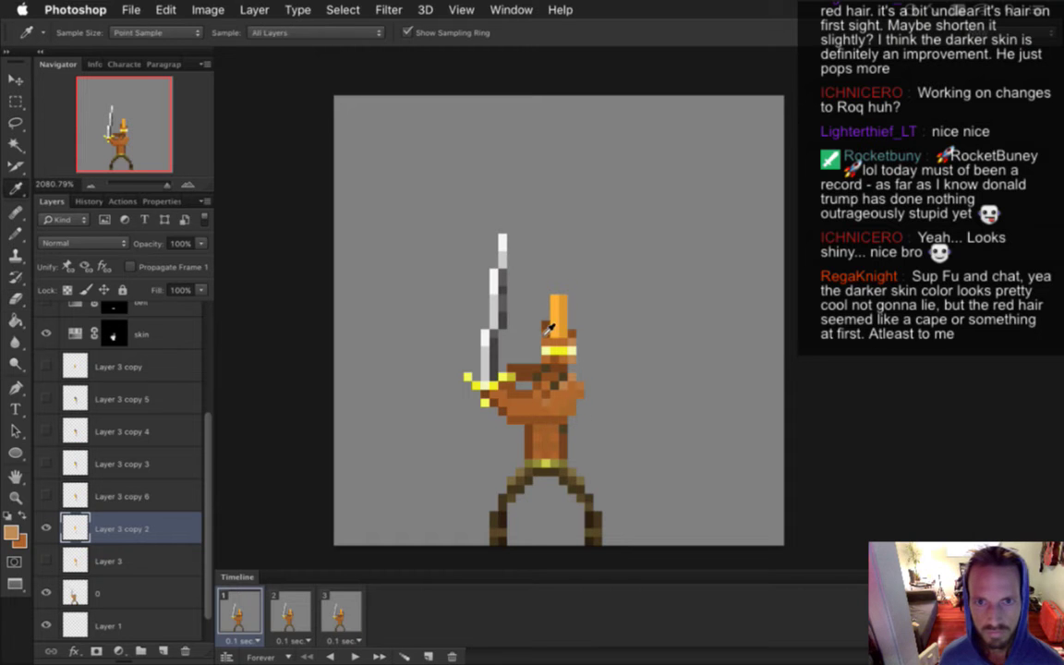
left_click(498, 304, "alt")
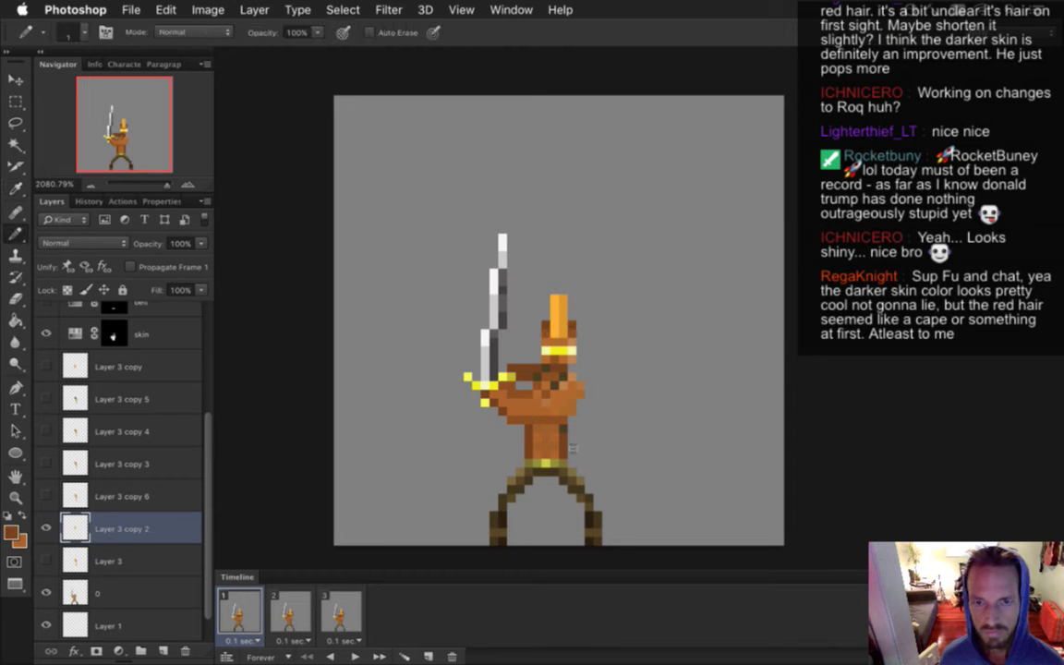
key("super+s")
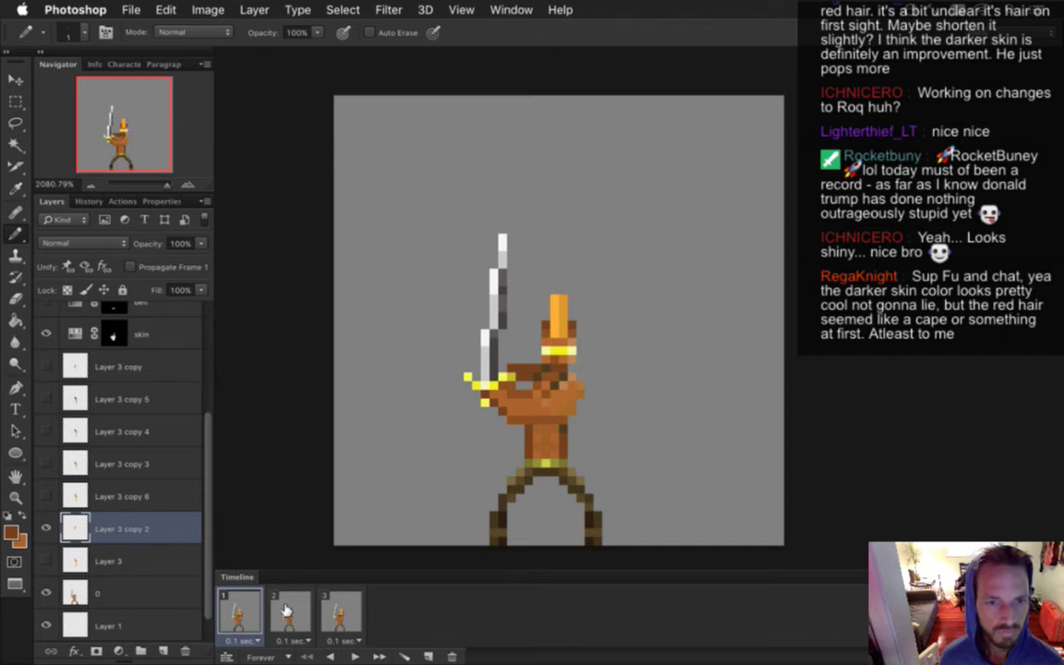
Step through the three animation frames to check the shortened hair in each pose
left_click(286, 605)
left_click(257, 609)
left_click(282, 610)
left_click(343, 615)
left_click(278, 614)
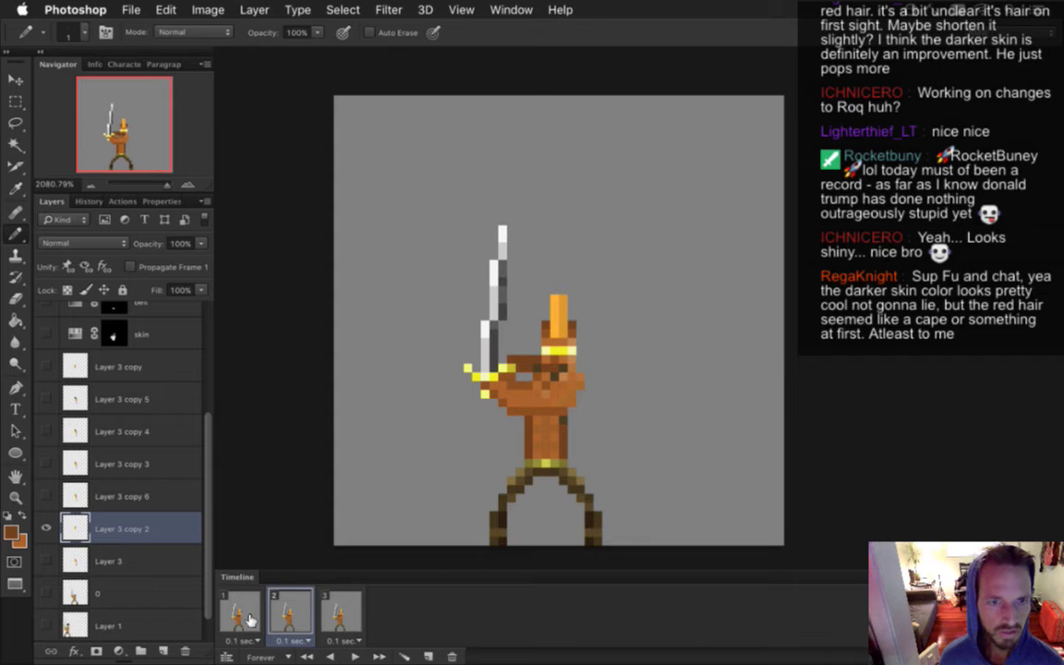
Select all three frames and hide the grey Color Fill 1 copy 4 background layer in them
left_click(248, 617)
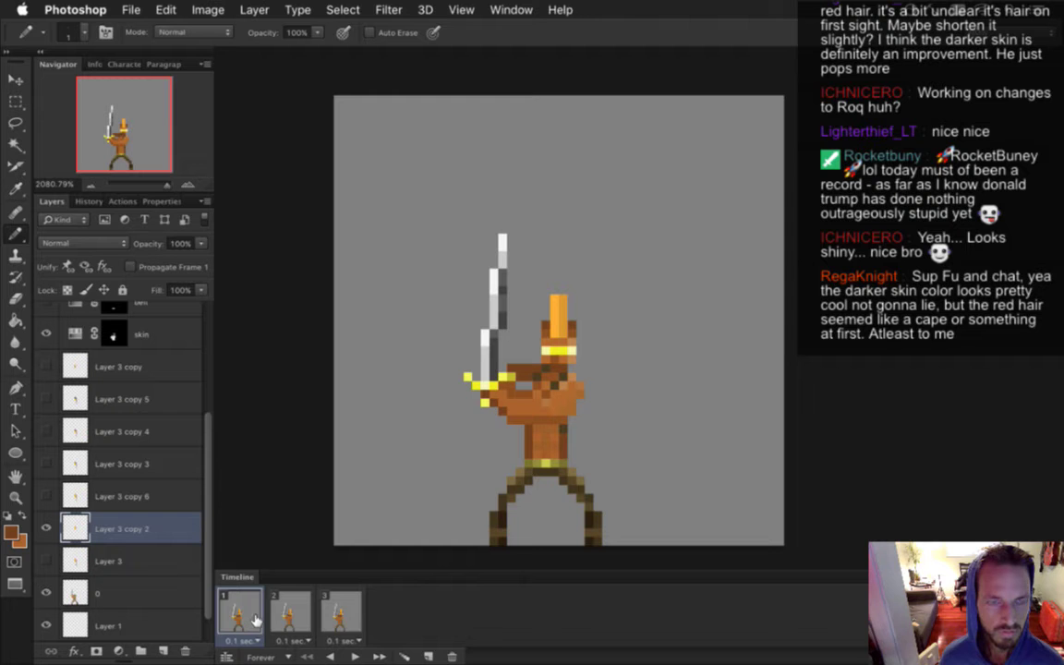
left_click(319, 610, "shift")
scroll(207, 545, "down", 1)
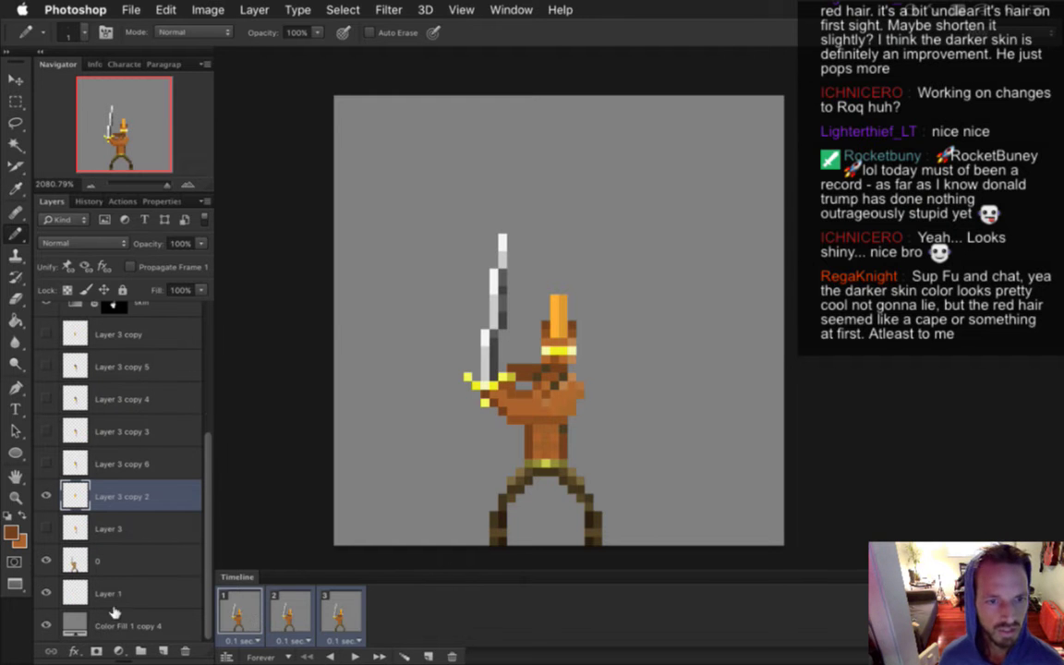
left_click(46, 626)
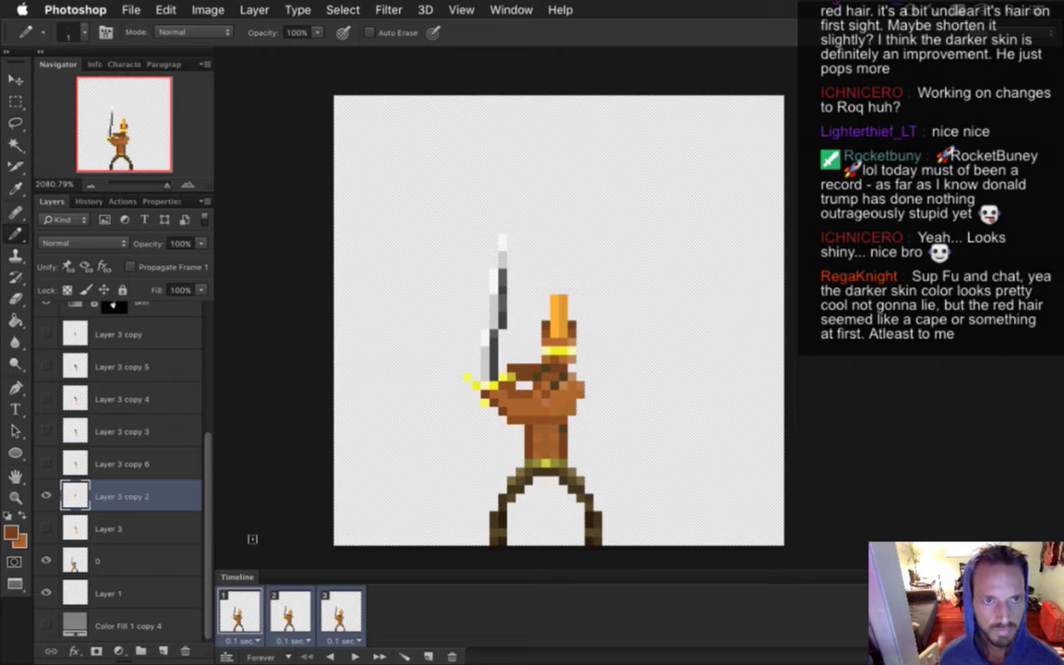
Render all frames as a PNG image sequence named RoqIdleSwordHatlessS.png
key("super+alt+shift+r")
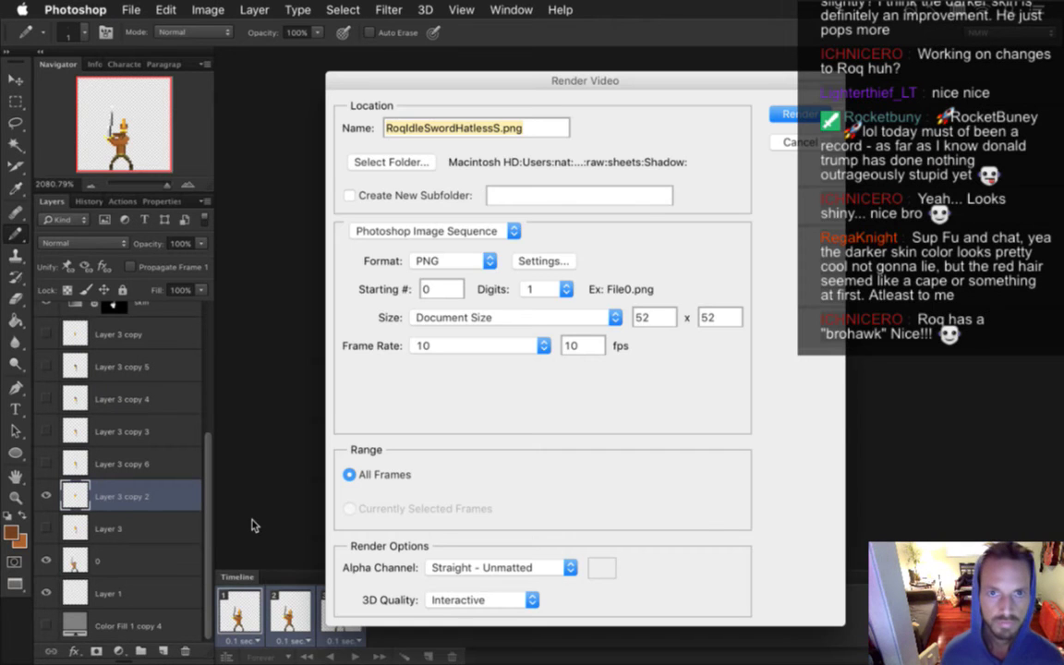
key("Return")
key("Return")
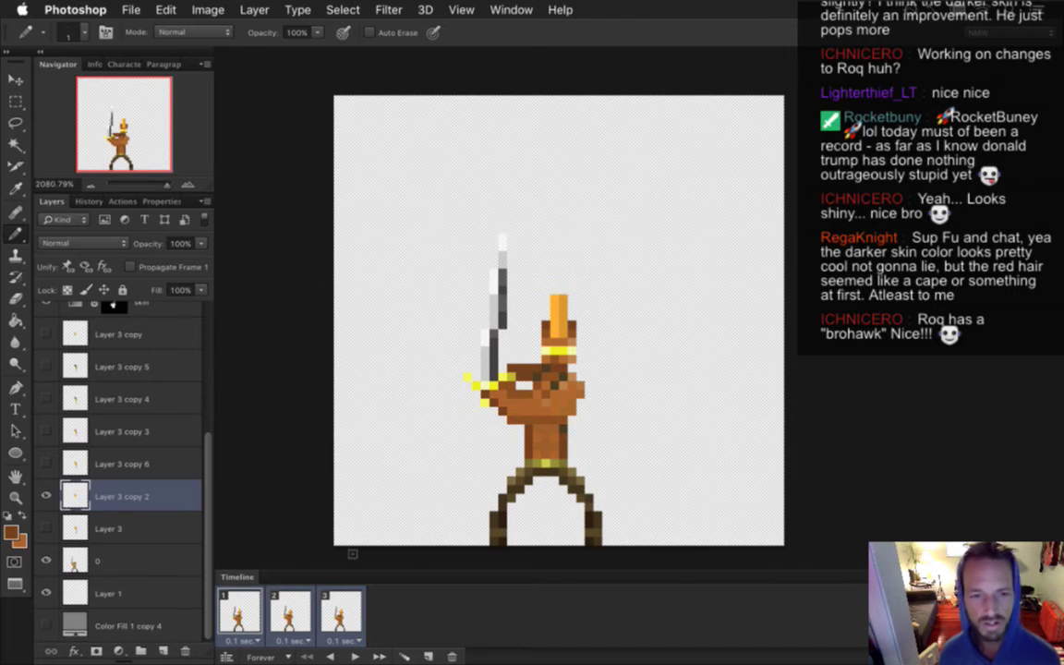
Switch to RoqIdle2SwordN.psd and show the grey Color Fill 1 copy 4 background layer in all three frames
left_click(511, 9)
scroll(517, 389, "down", 2)
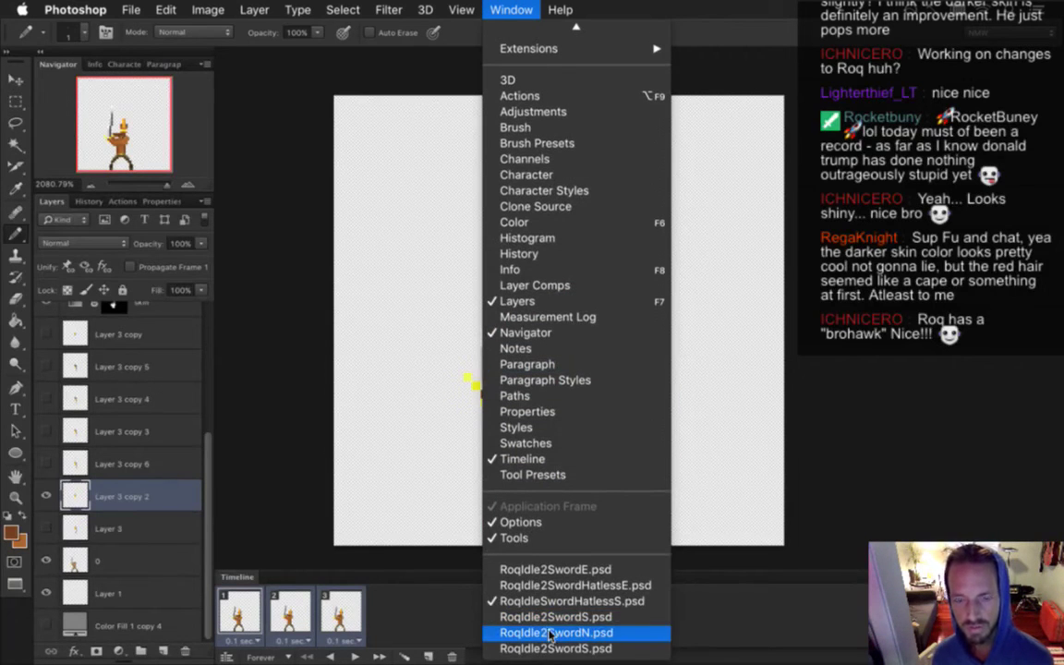
left_click(541, 633)
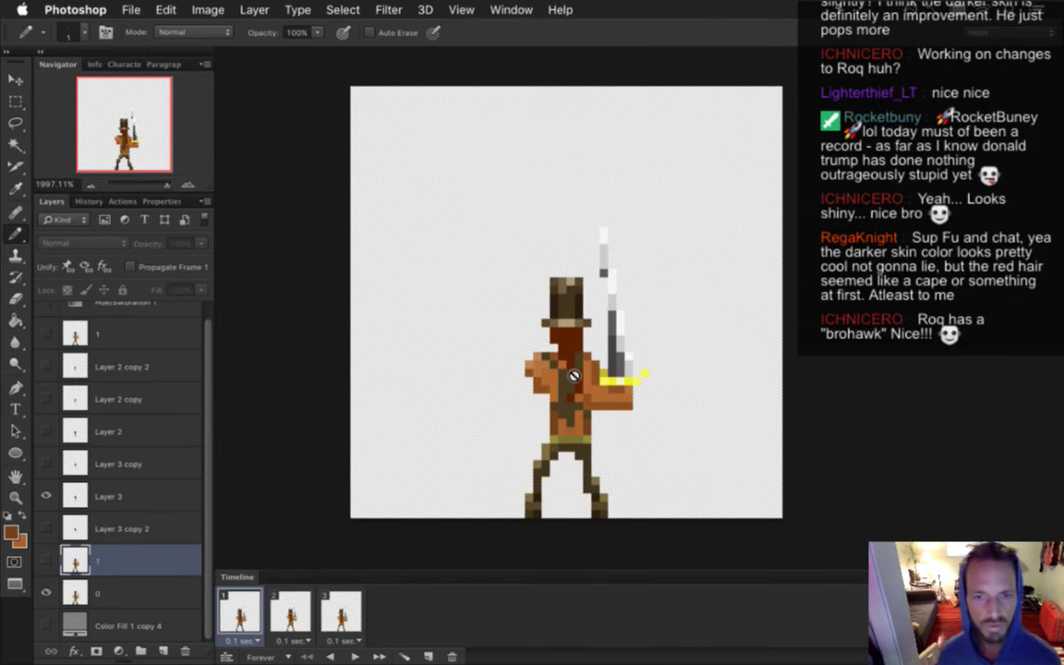
left_click(341, 611, "shift")
left_click(45, 624)
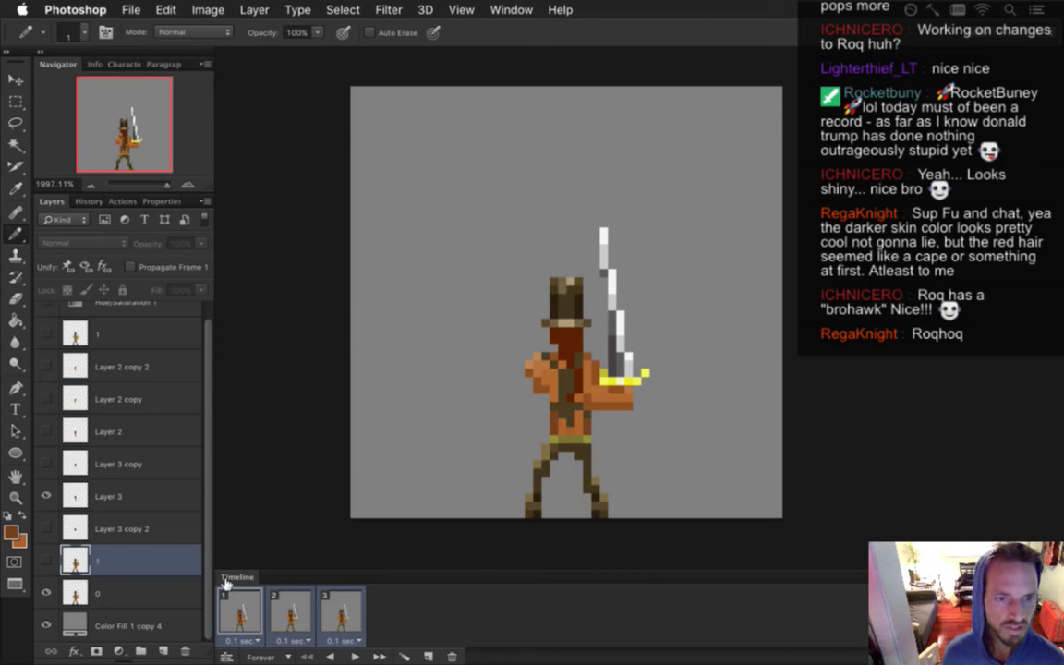
Hide the hair on Layer 3 in all three frames, and repaint the back of the head in skin tones on layer 0
left_click(81, 497)
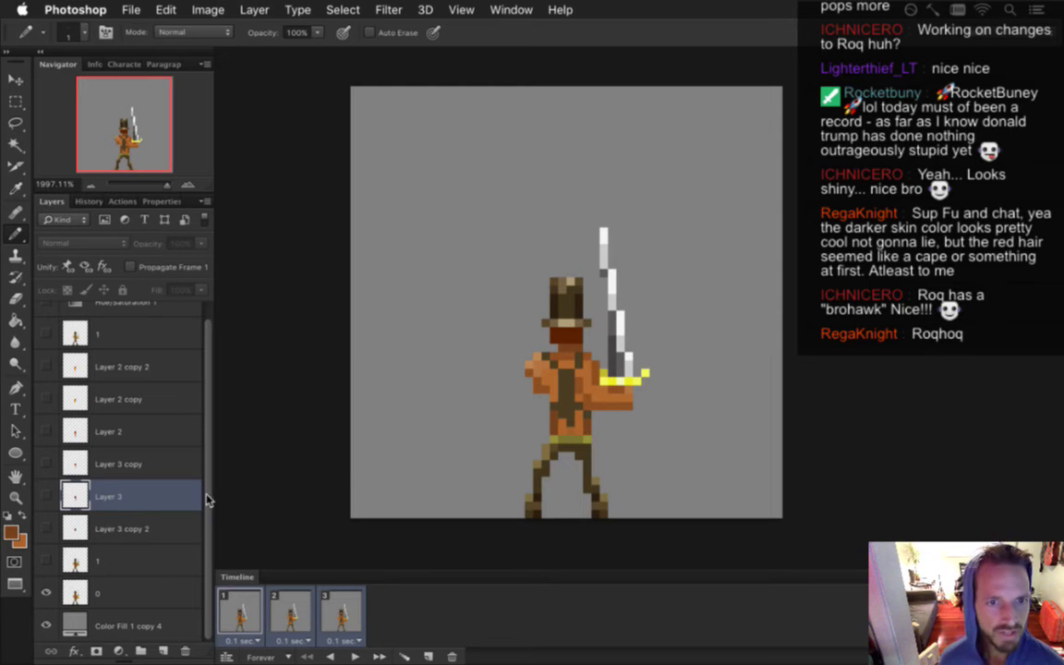
left_click(231, 605)
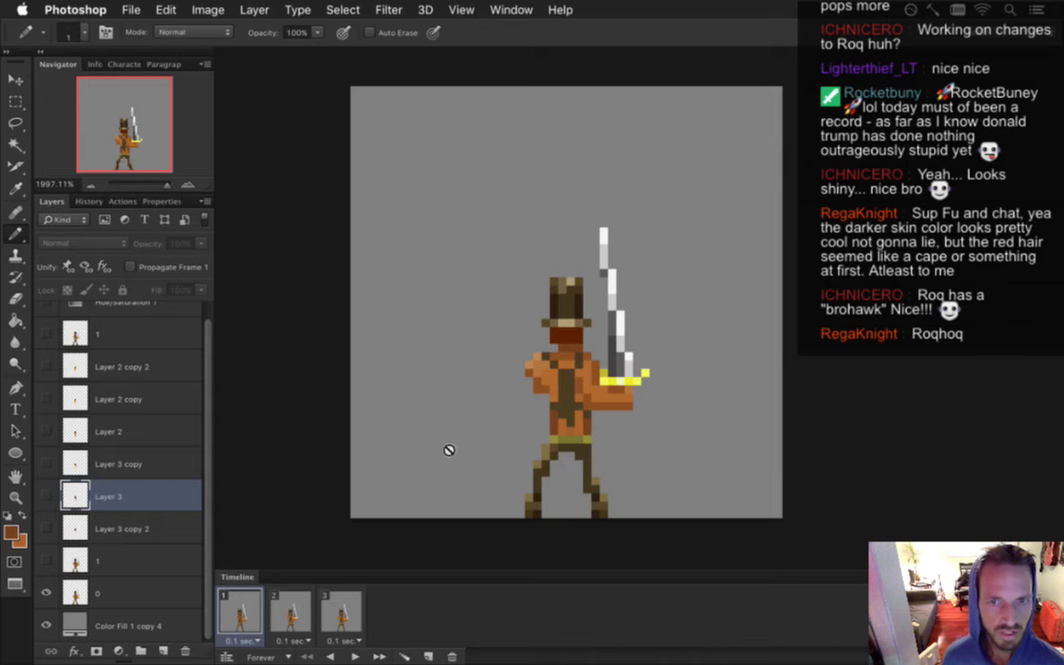
key("i")
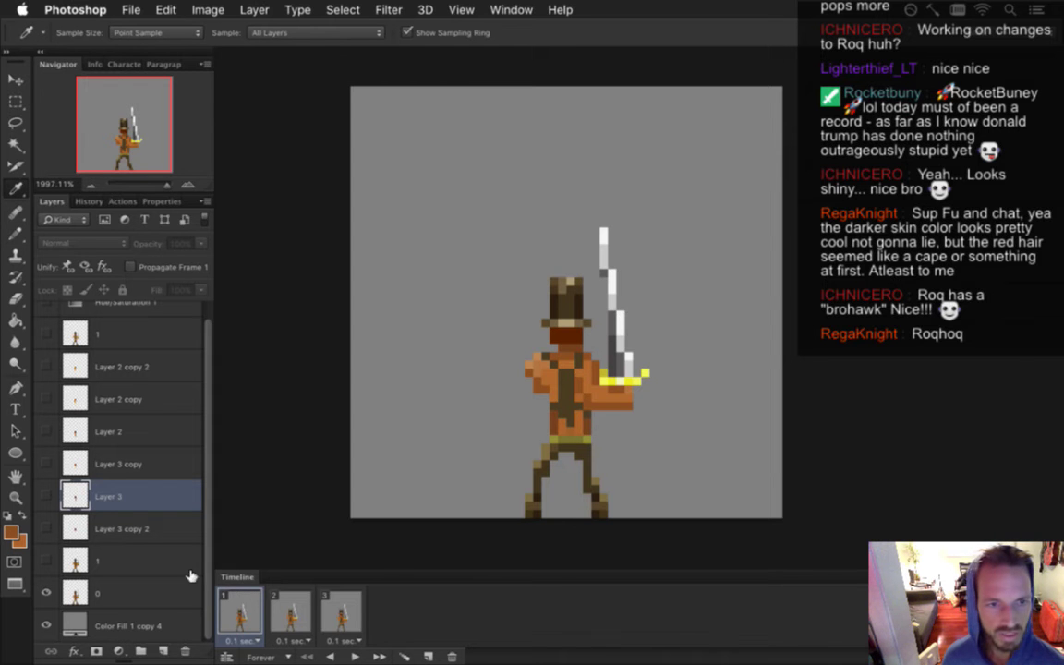
left_click(96, 589)
key("b")
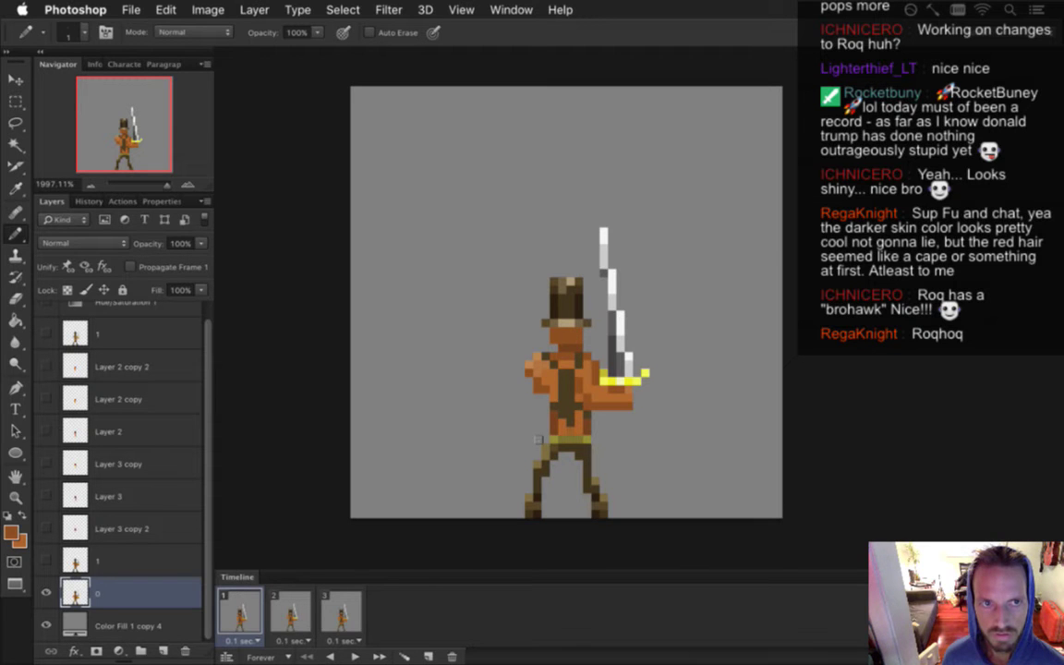
left_click(555, 350, "alt")
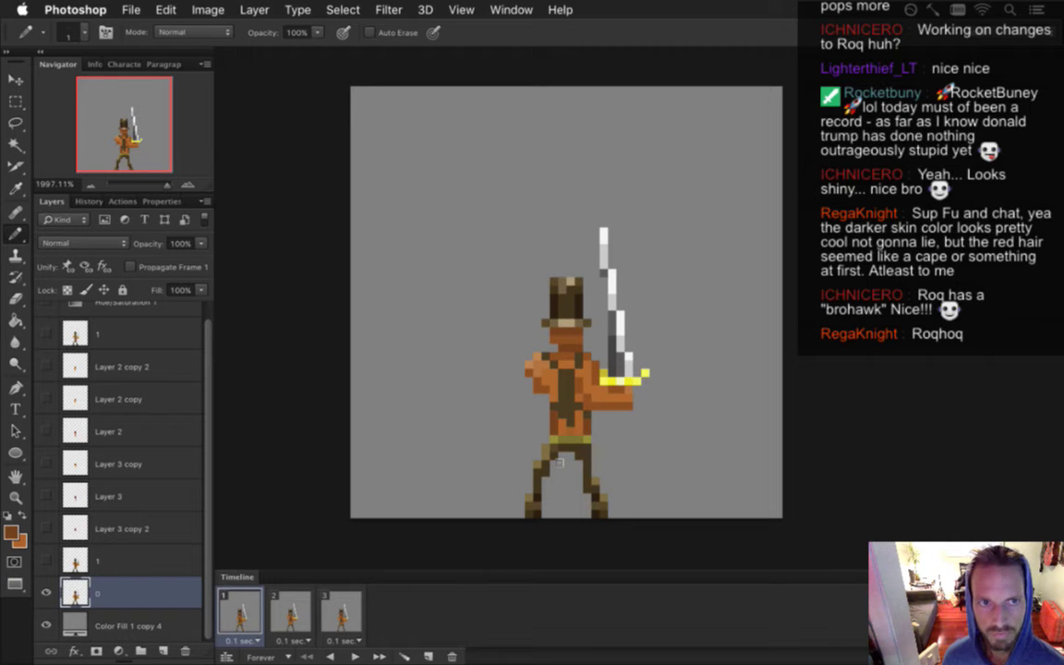
Save RoqIdle2SwordN.psd, overwriting the changed copy on disk
key("super+s")
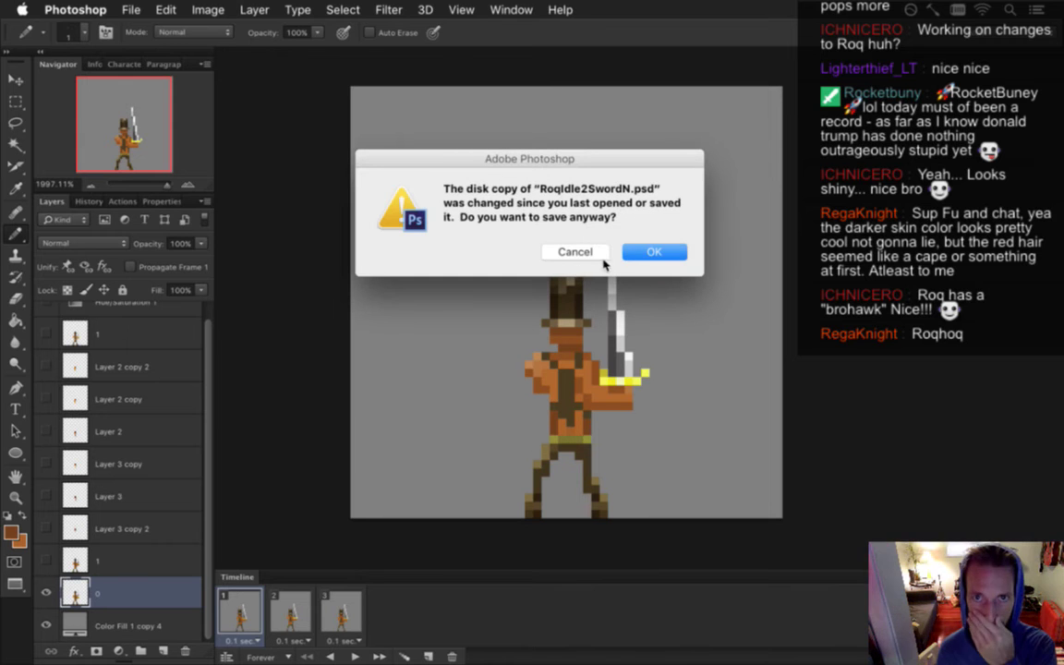
key("Return")
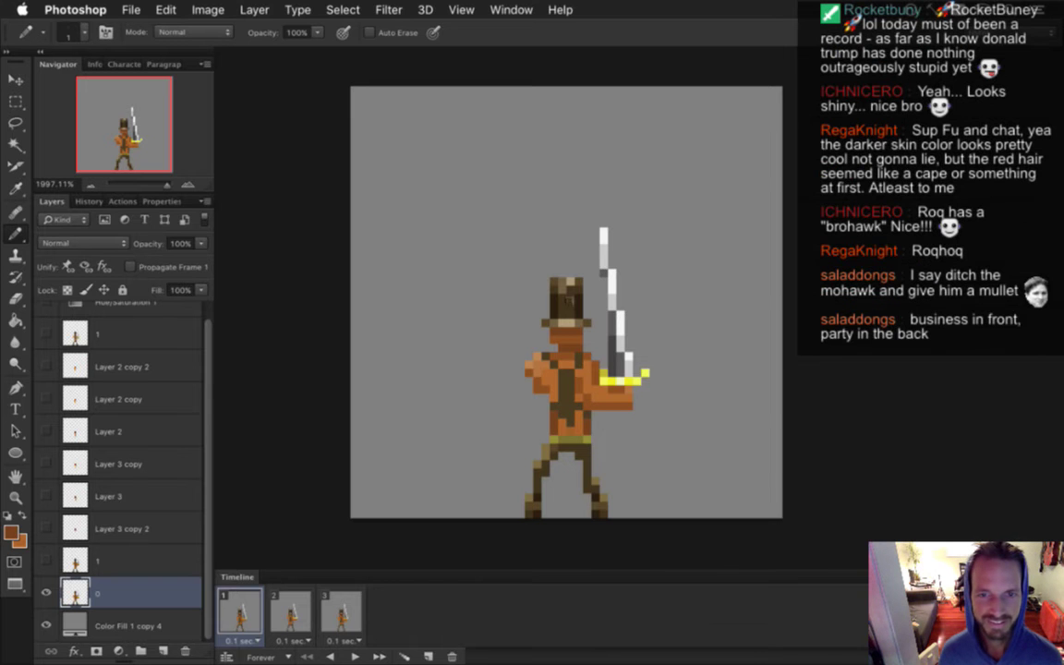
Switch to RoqIdleSwordHatlessS.psd and sample the mohawk's orange as the foreground color
left_click(509, 9)
mouse_move(576, 650)
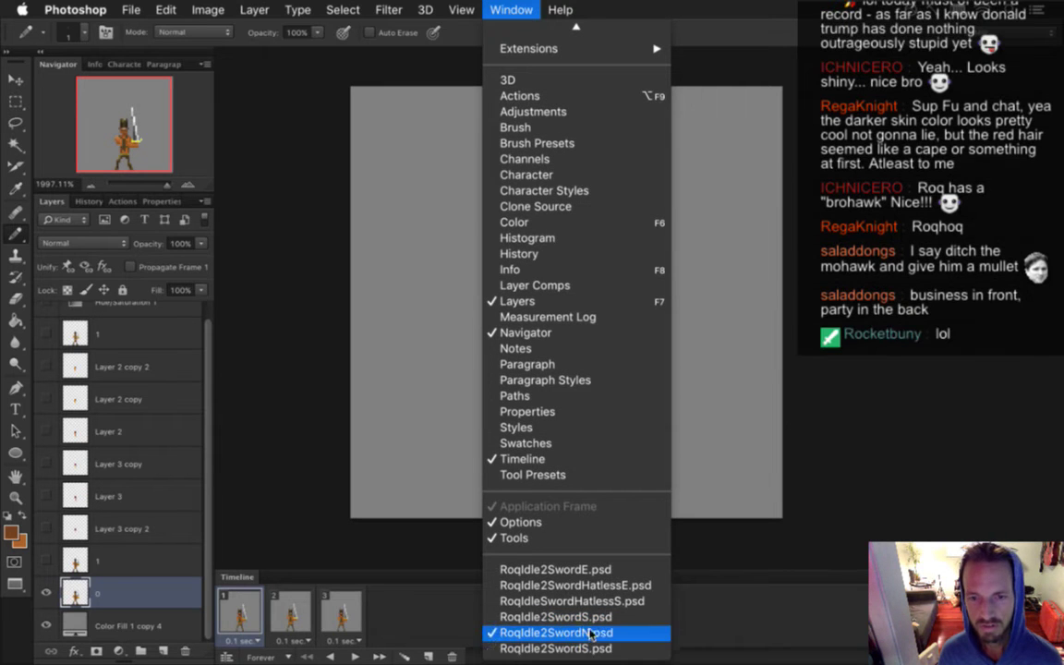
left_click(563, 601)
key("i")
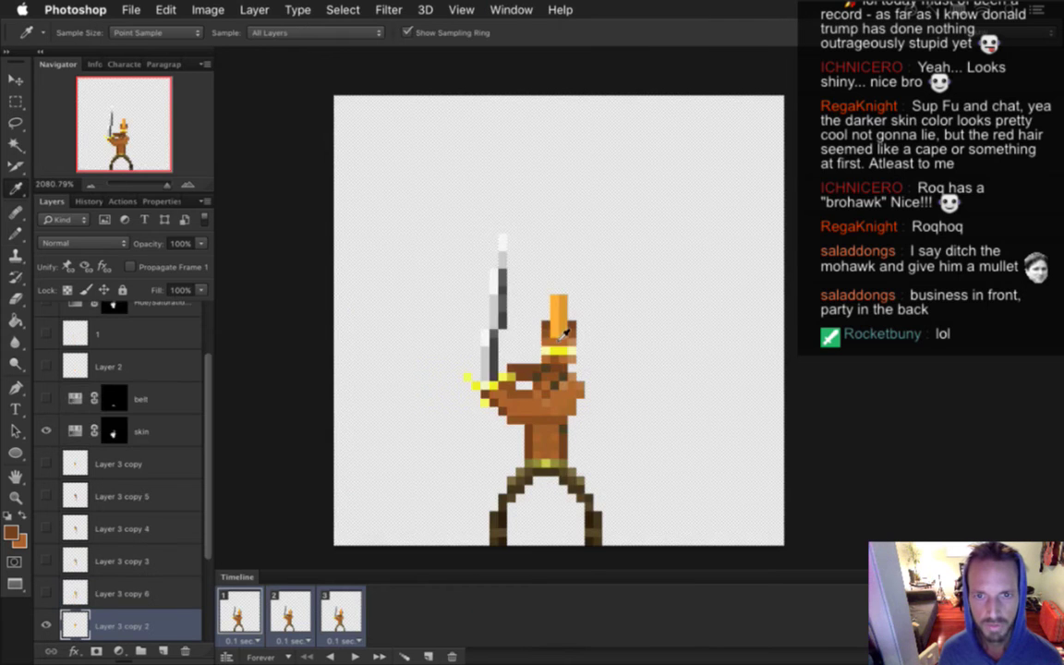
left_click(559, 330)
left_click(508, 9)
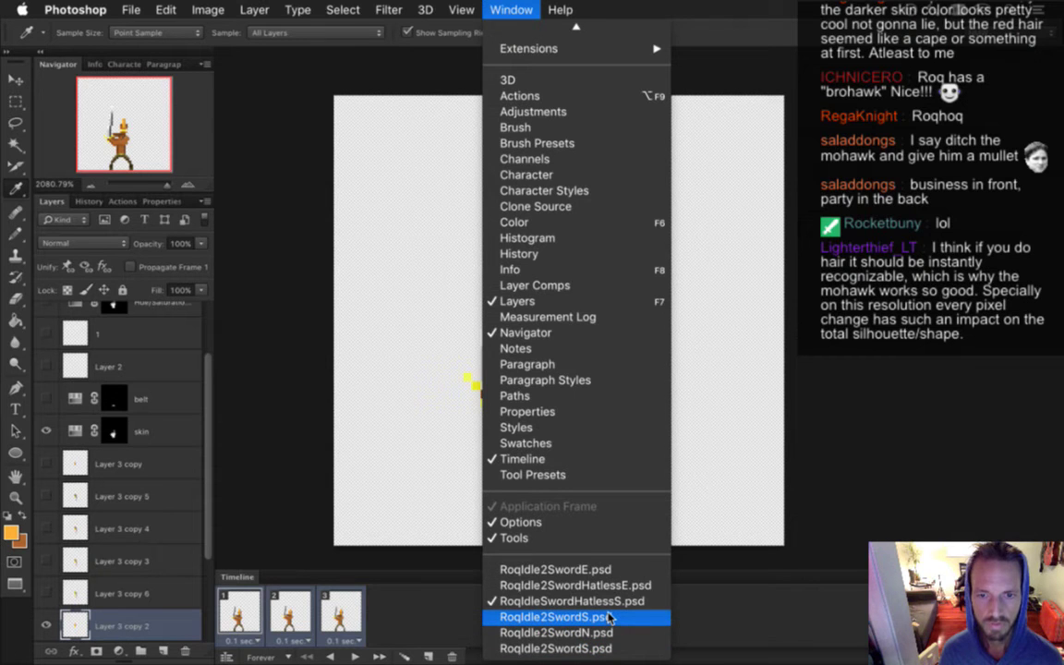
Switch to the RoqIdle2SwordN.psd document and preview its Hue/Saturation 1 layer by showing and hiding it again
left_click(607, 632)
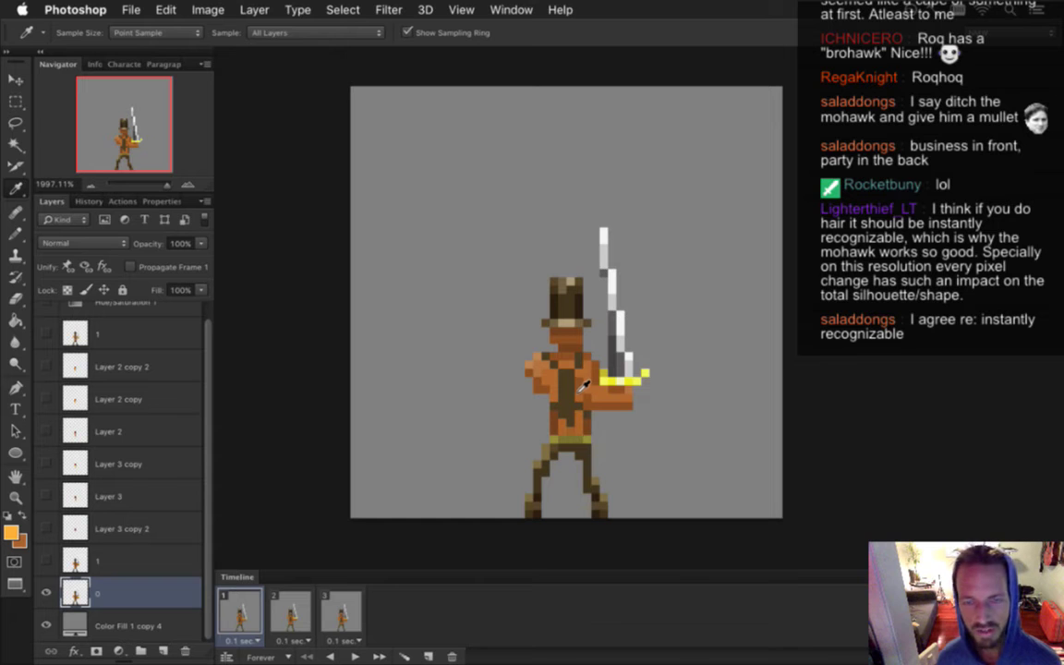
scroll(206, 345, "up", 1)
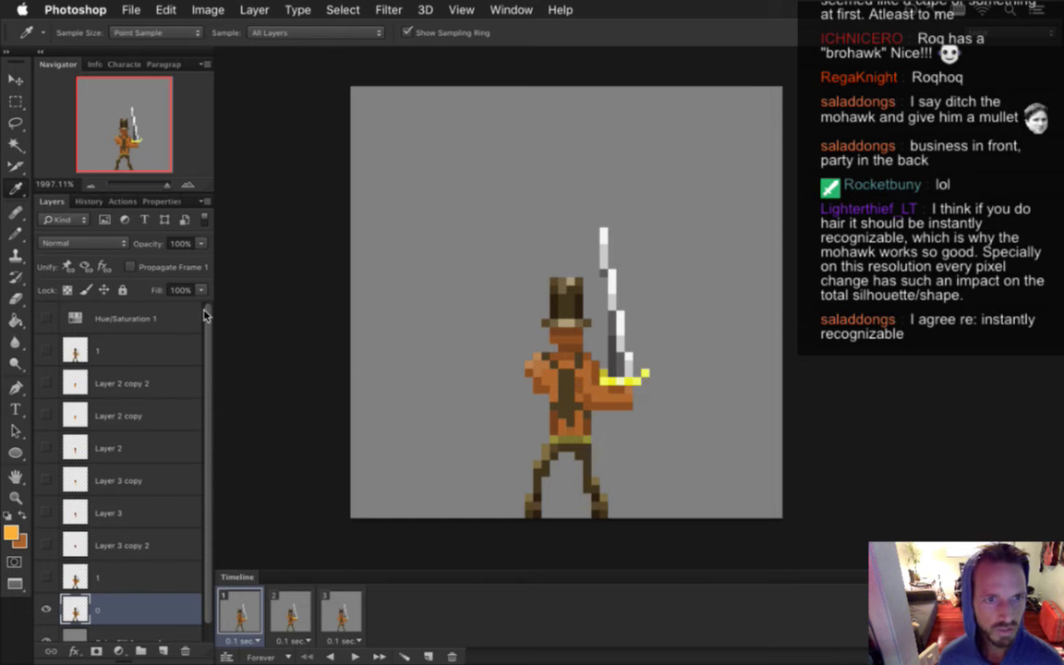
left_click(47, 318)
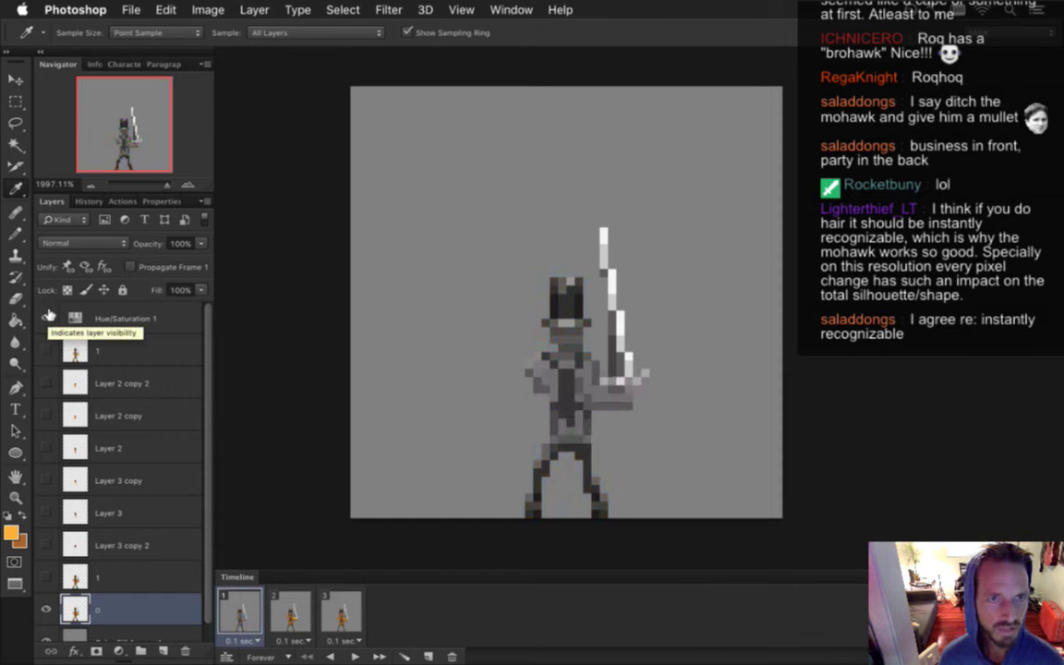
left_click(47, 318)
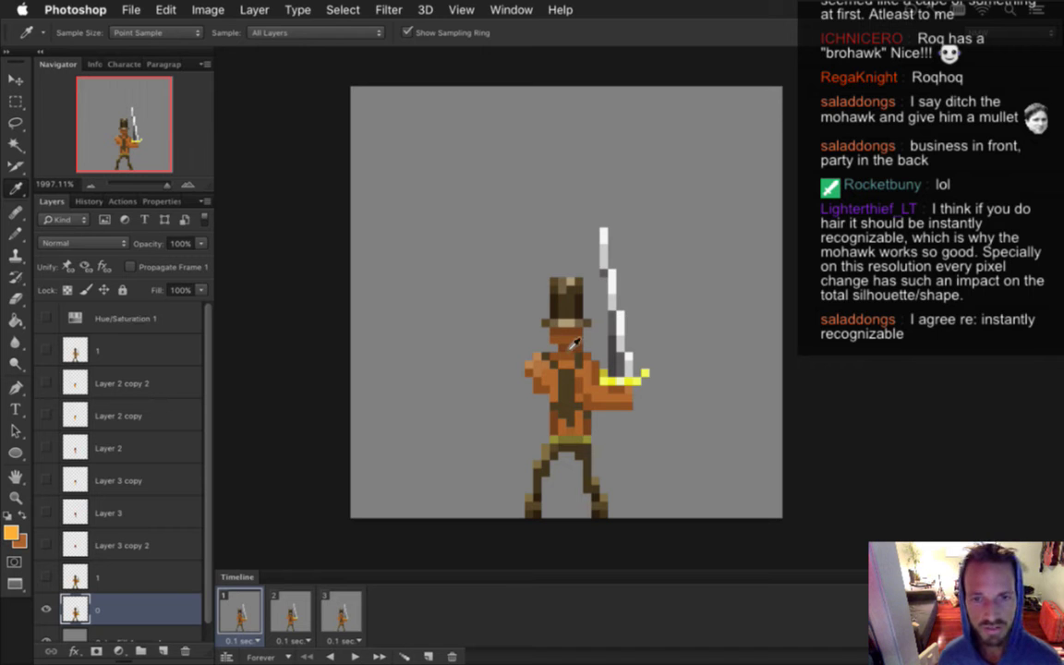
Paint a bright orange patch with the Pencil on the character's head below the hat brim on layer 0
key("b")
scroll(191, 541, "down", 1)
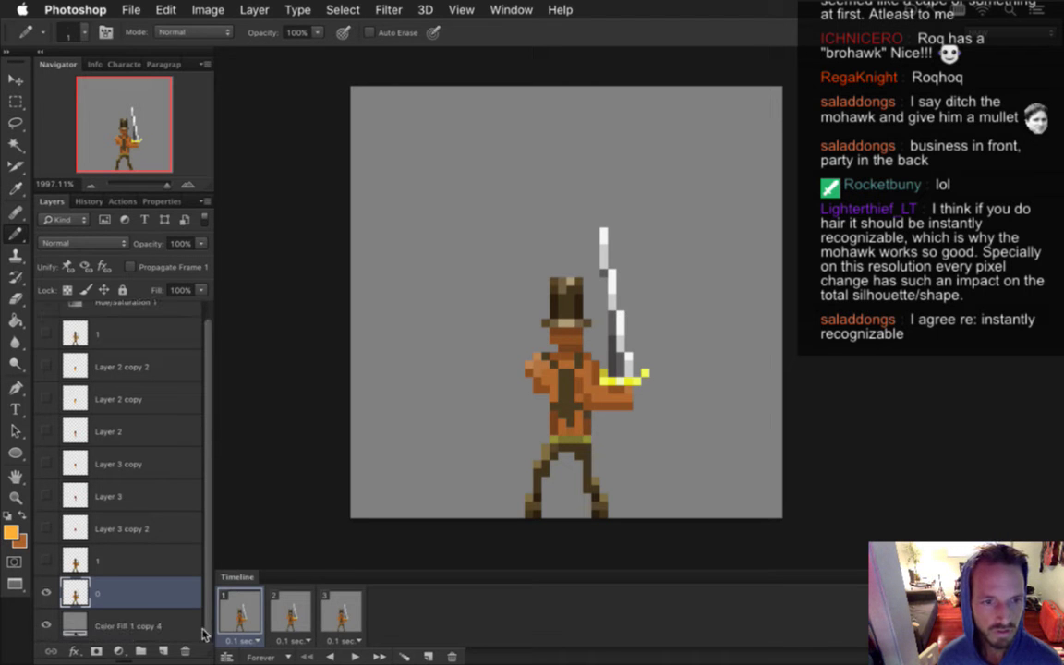
left_click(565, 336)
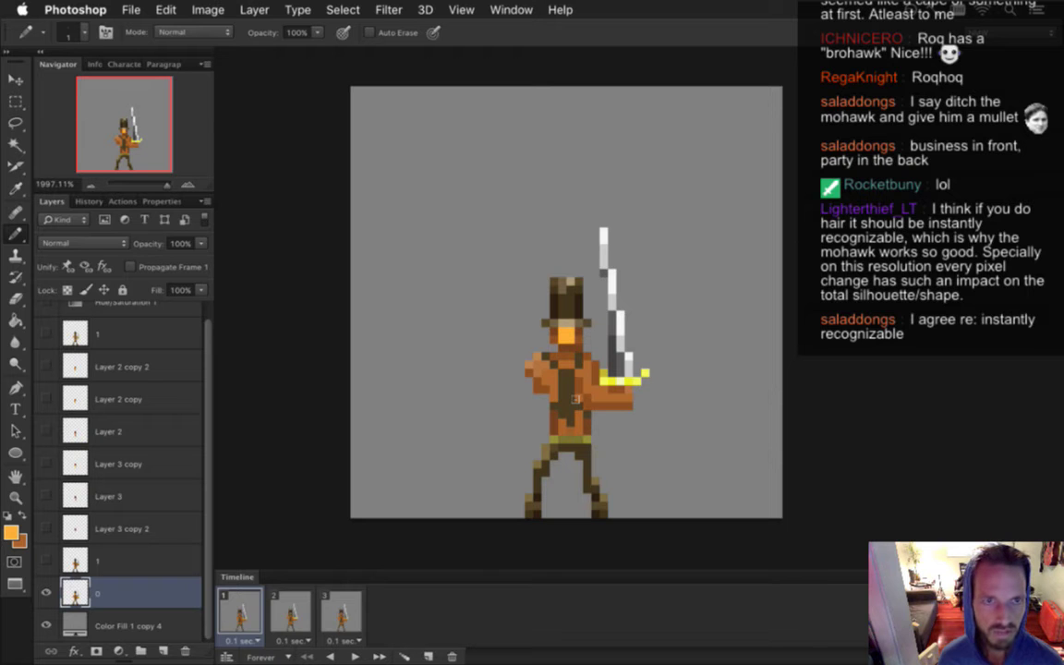
Set the foreground colour to the darker orange ca7b25
key("i")
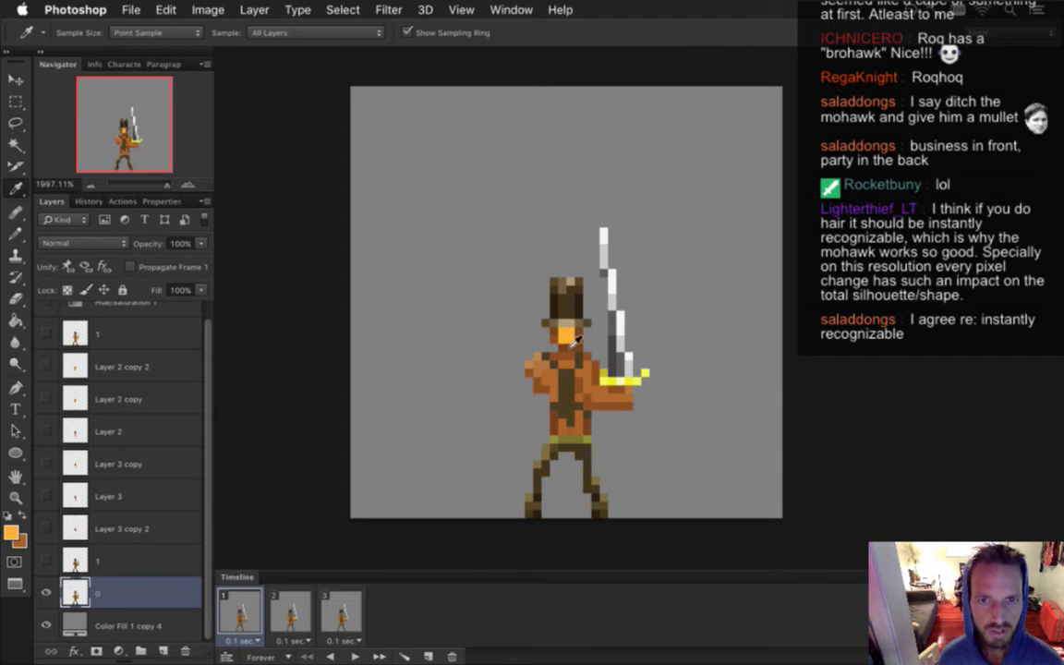
left_click(12, 533)
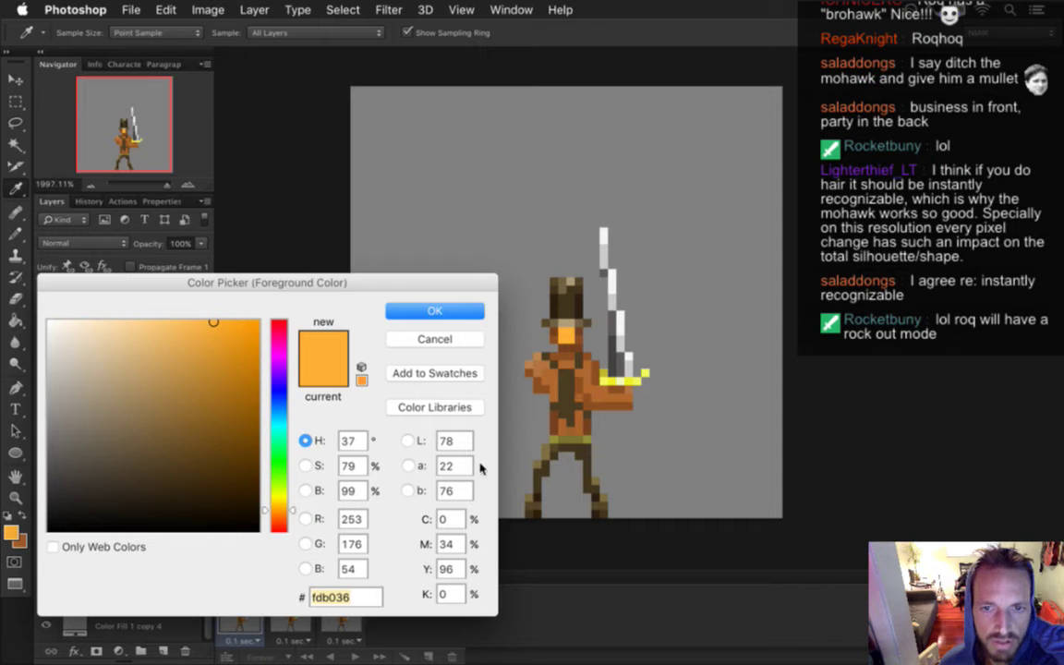
left_click(305, 490)
left_click(284, 341)
left_click_drag(283, 341, 282, 365)
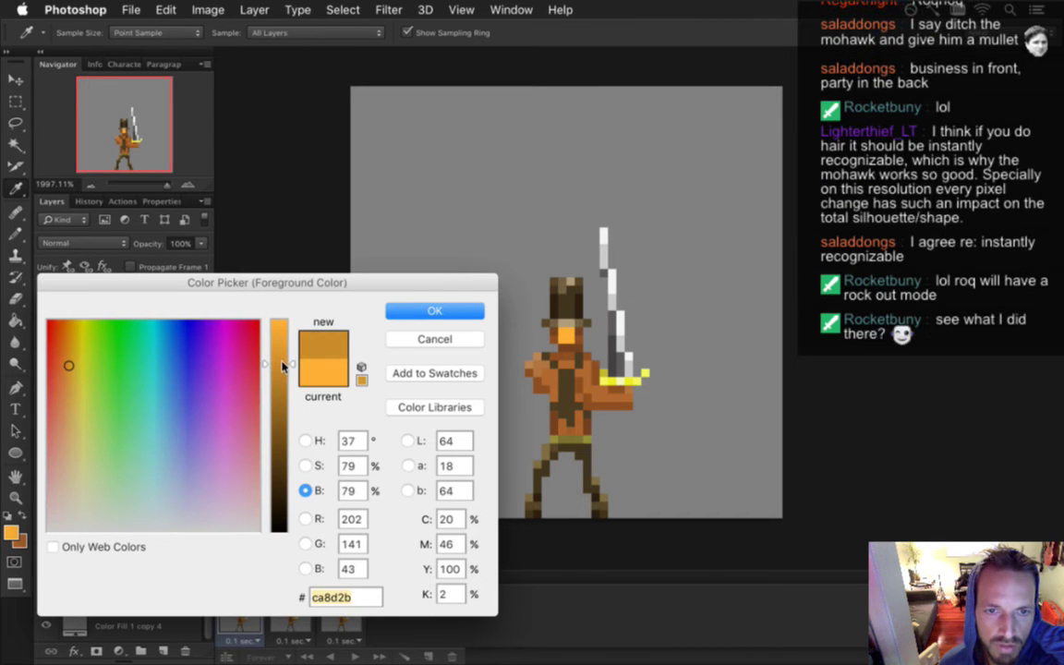
left_click(305, 441)
left_click_drag(294, 518, 293, 520)
left_click(307, 466)
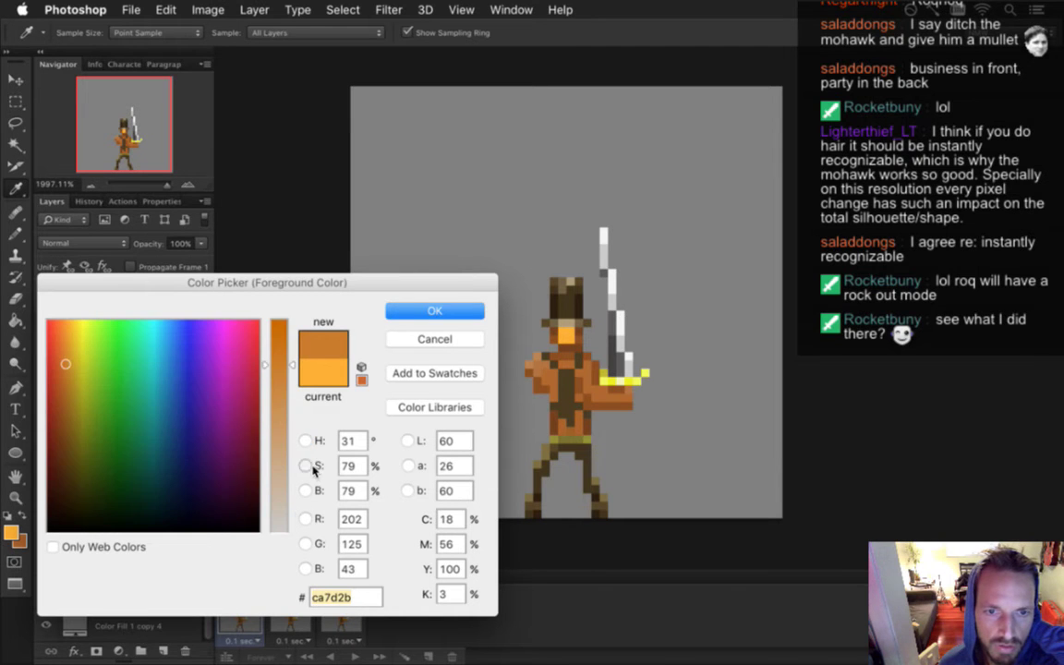
left_click(292, 362)
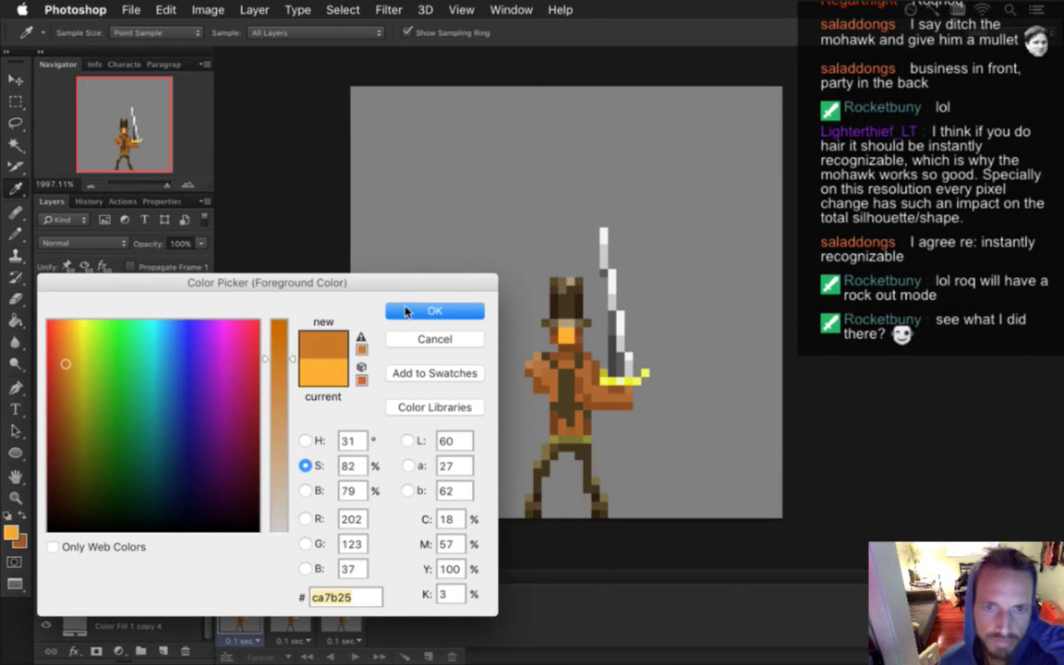
left_click(420, 311)
Paint darker orange shading over the bright patch on the character's head, sampling head colours for the pencil
key("b")
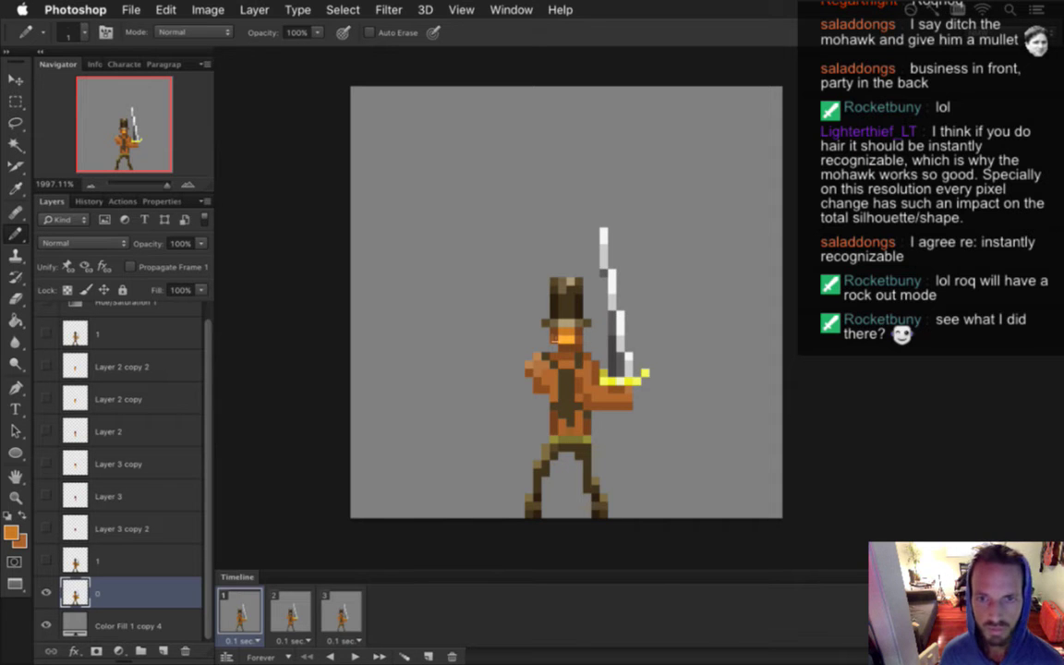
key("i")
key("b")
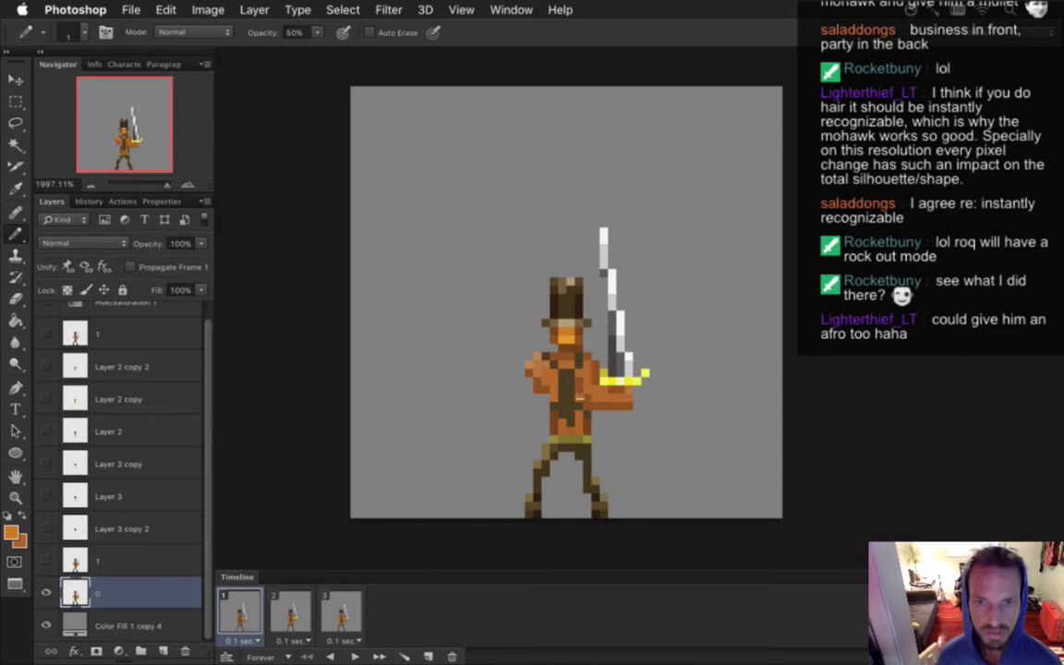
left_click(562, 354, "alt")
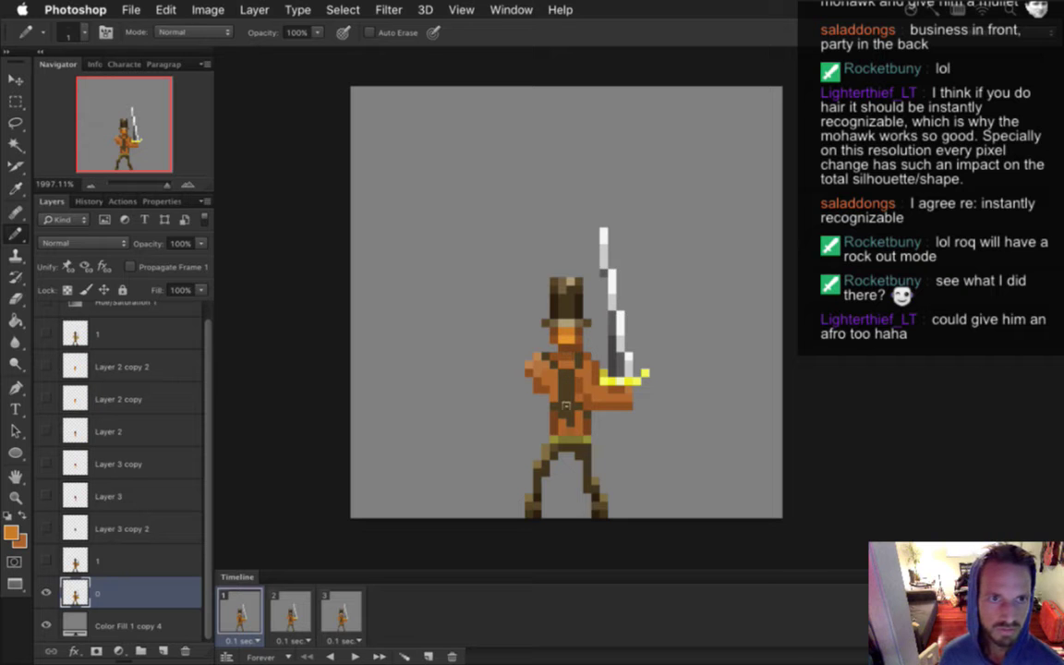
key("alt")
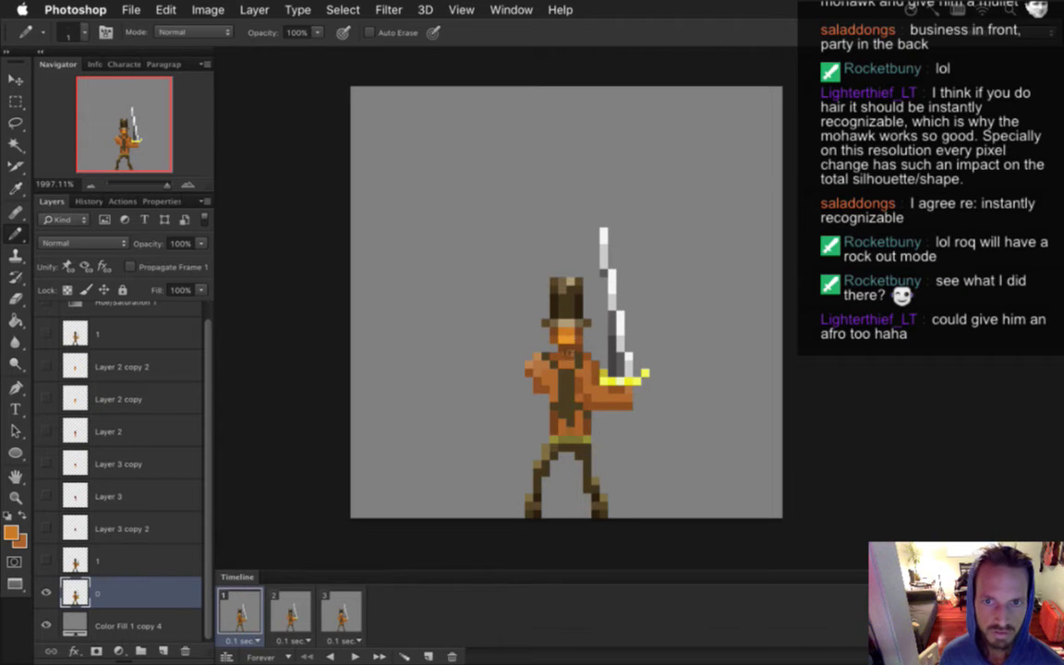
key("alt")
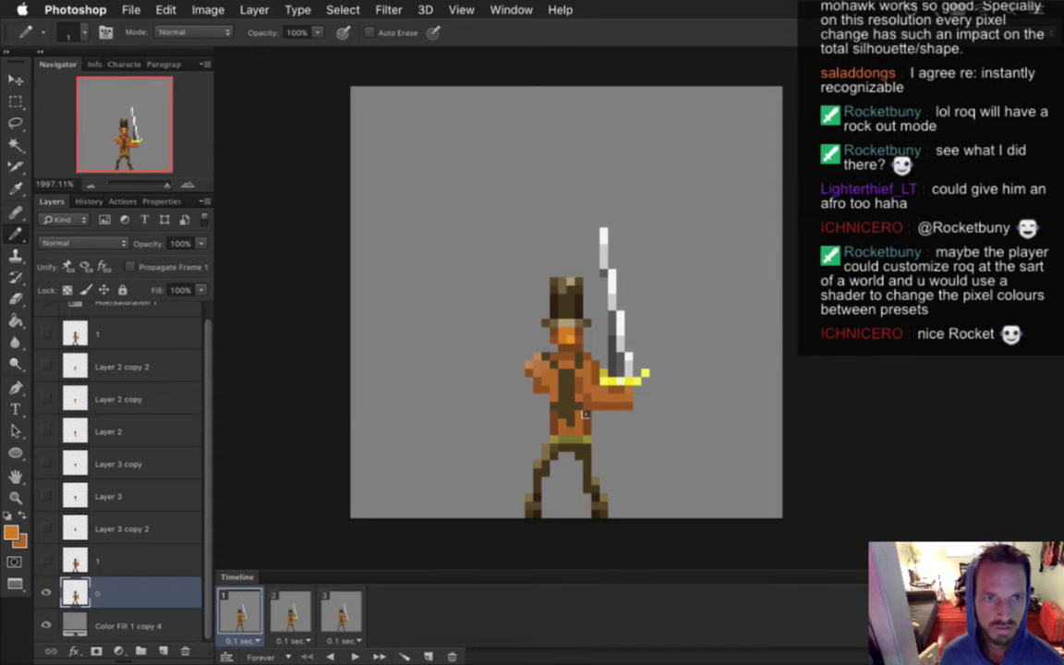
Set the foreground colour to the brownish orange ad6220
key("i")
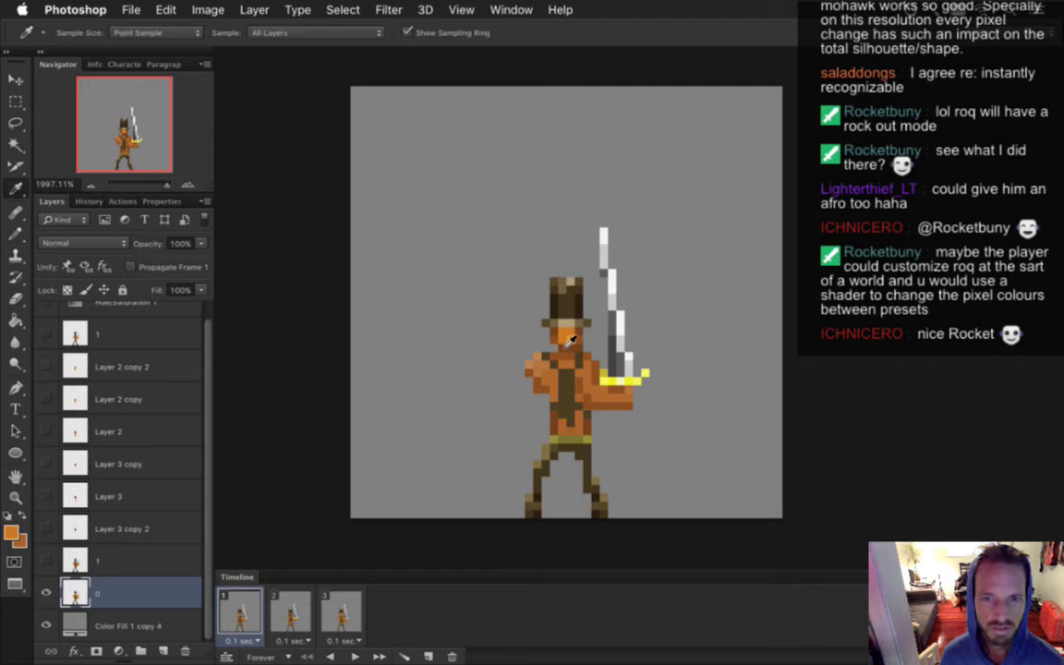
left_click(13, 532)
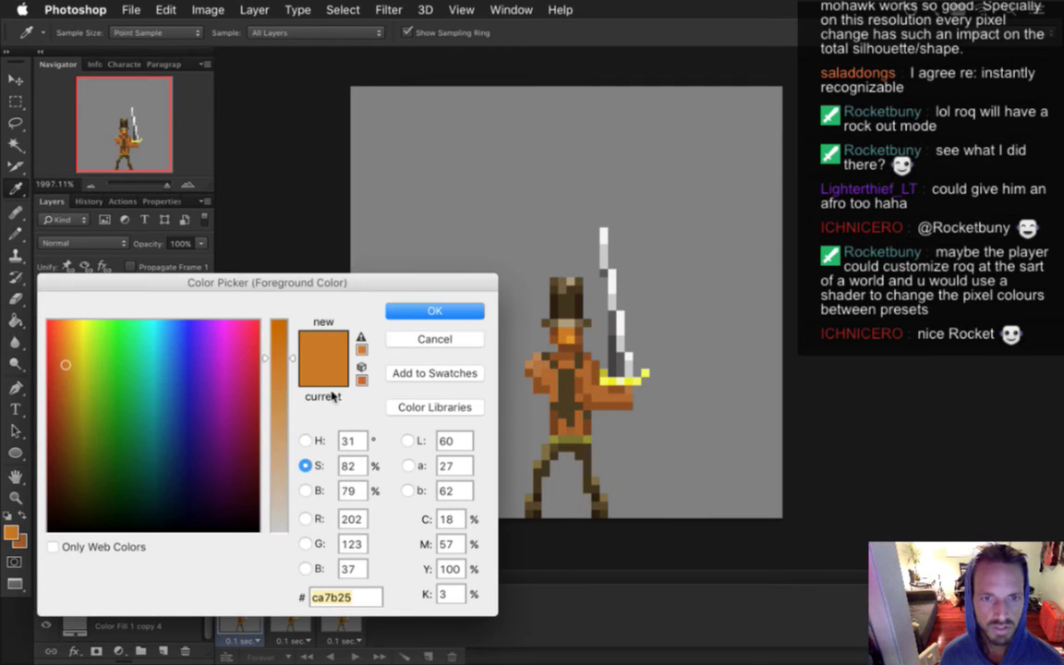
left_click_drag(282, 370, 277, 393)
left_click(305, 441)
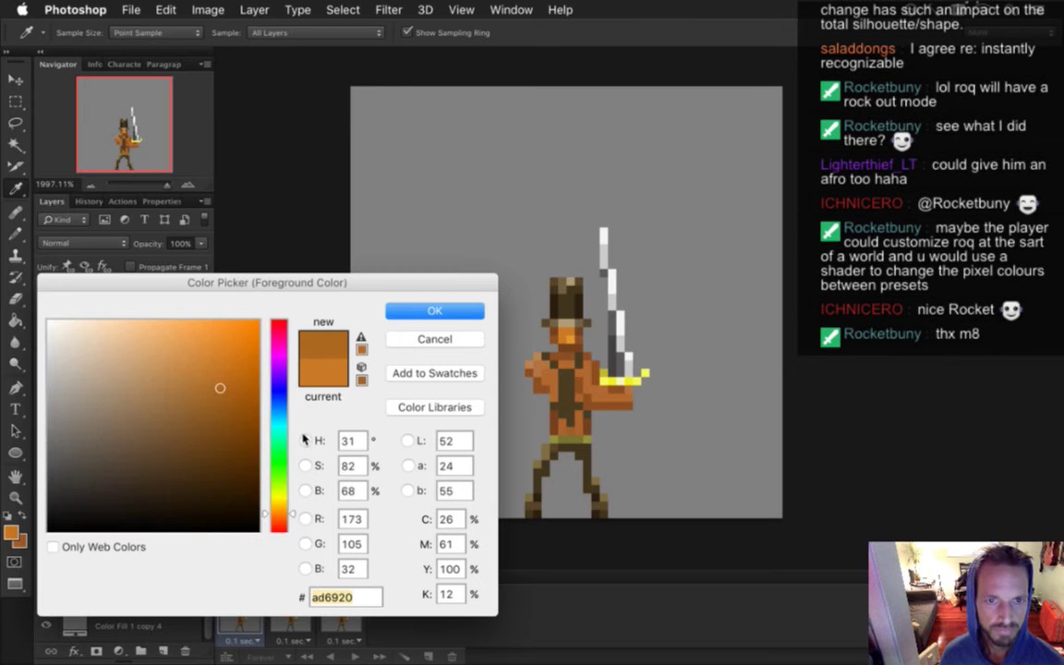
left_click_drag(292, 520, 292, 522)
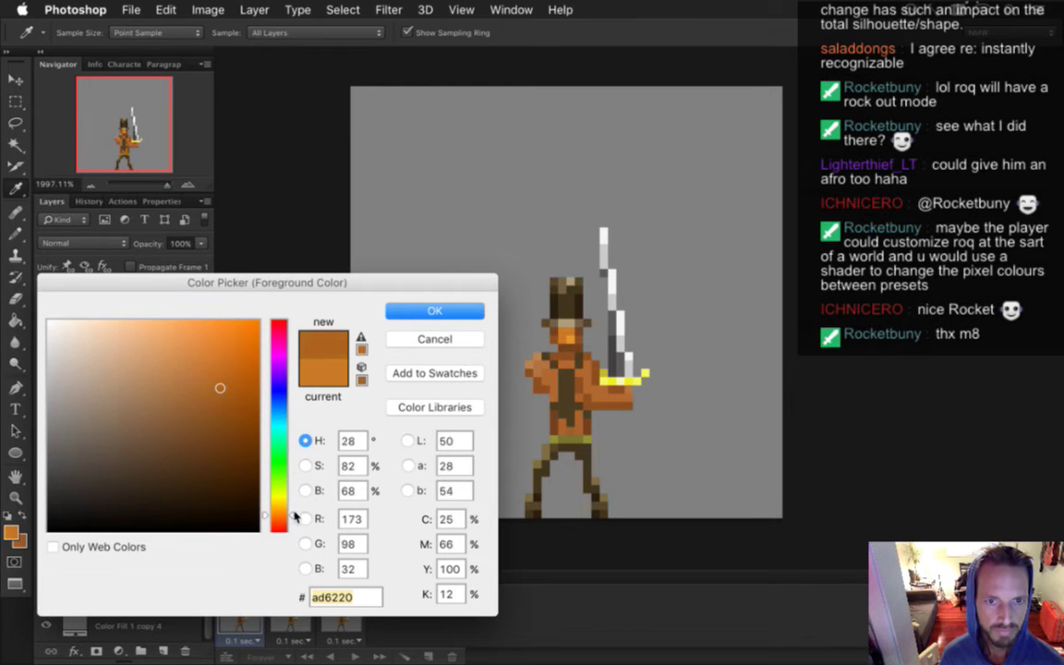
left_click(408, 316)
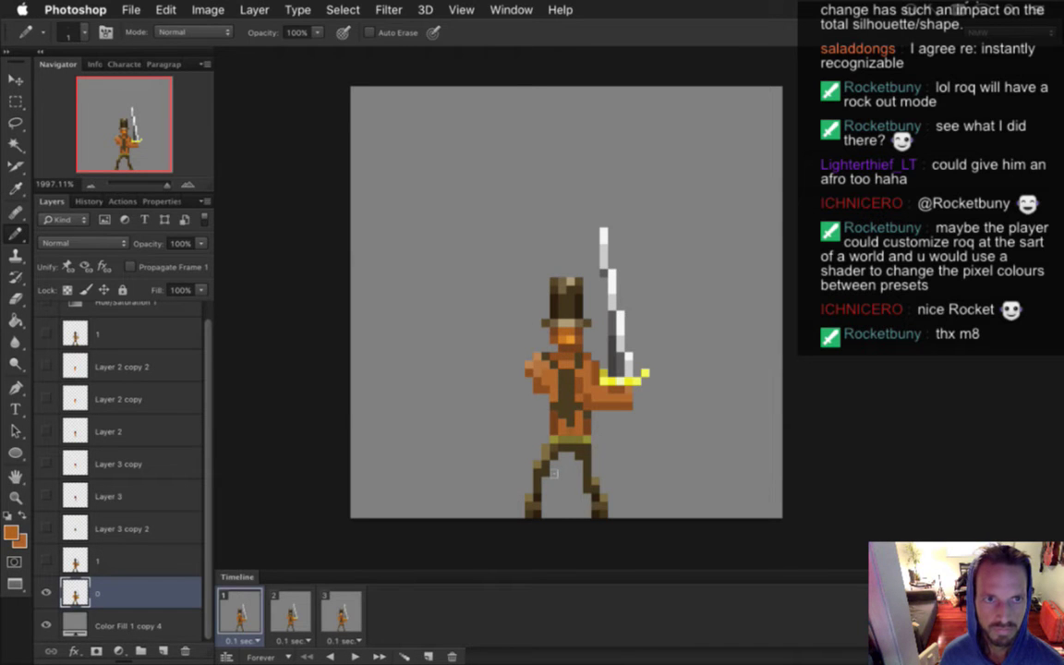
Sample orange and brown tones from the head and paint over the remaining bright pixels in frame 1
key("alt")
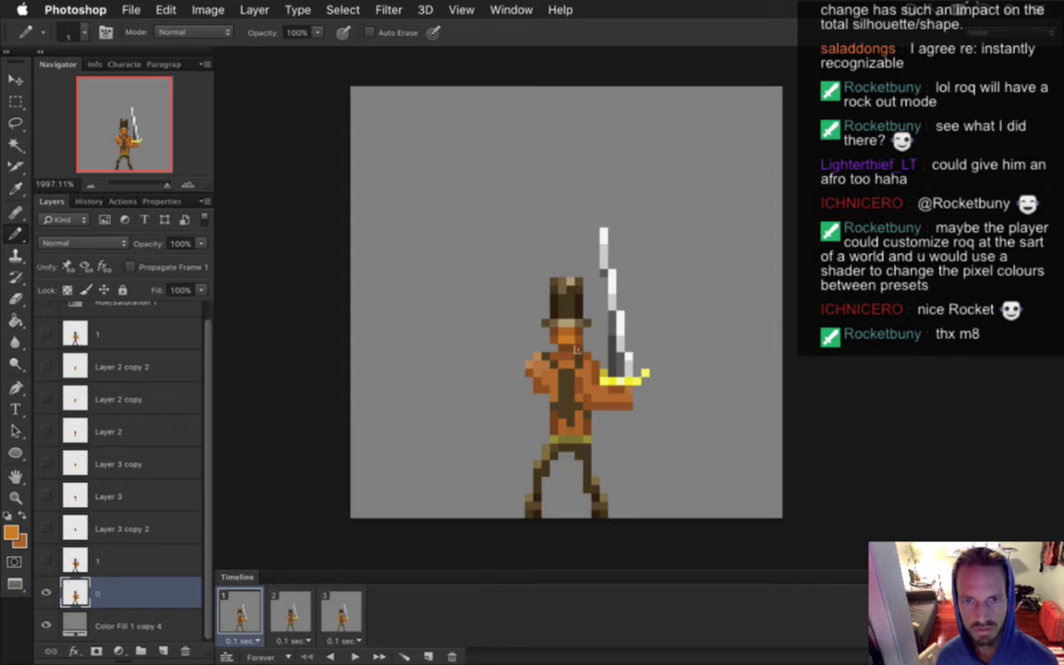
key("i")
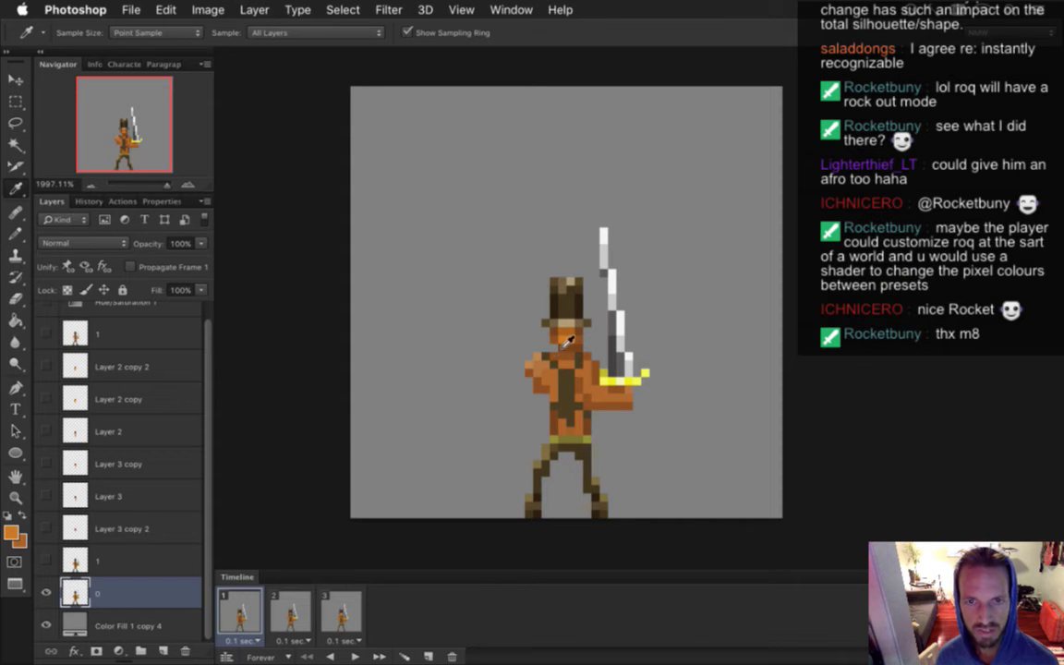
left_click(564, 344)
key("b")
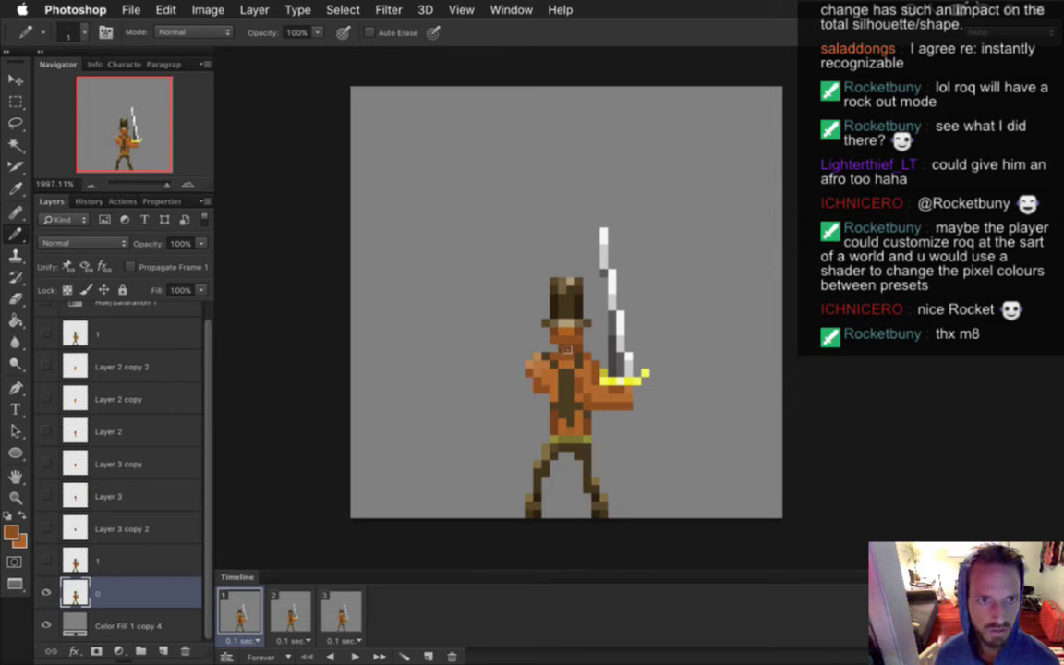
Recolour the dark area below the hat in frame 2 on layer 1 with the orange-brown skin tone from frame 1
left_click(305, 608)
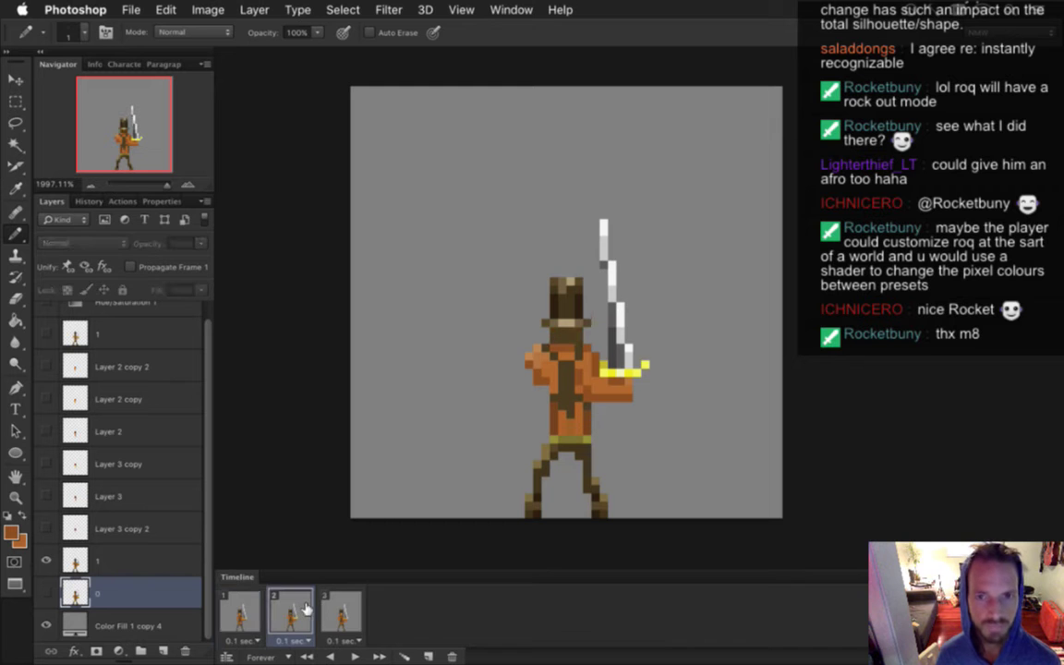
left_click(240, 610)
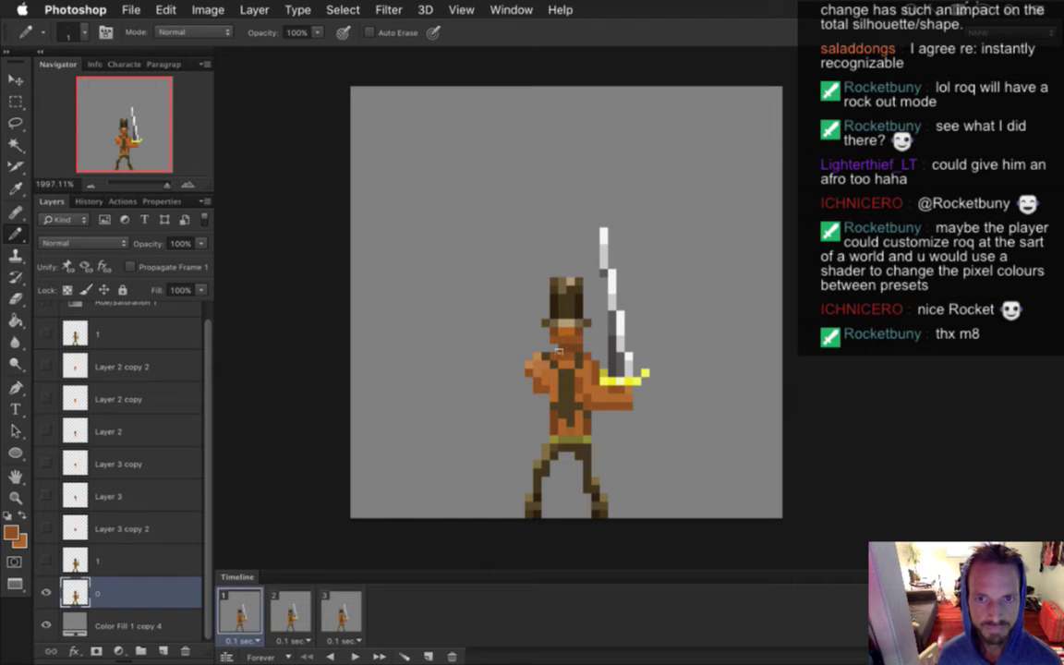
key("i")
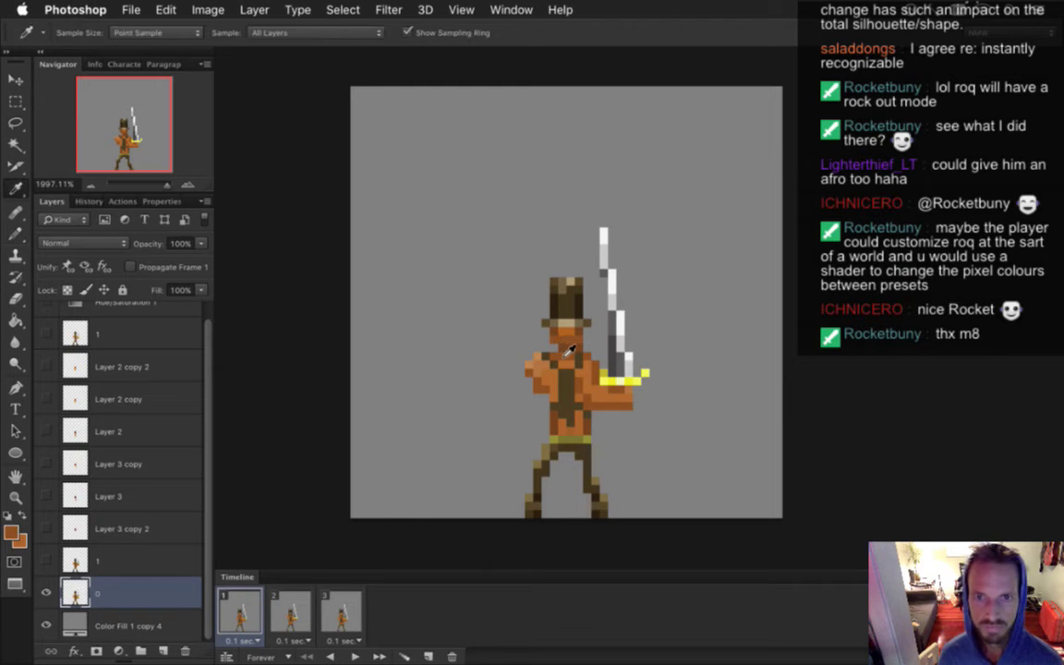
left_click(292, 611)
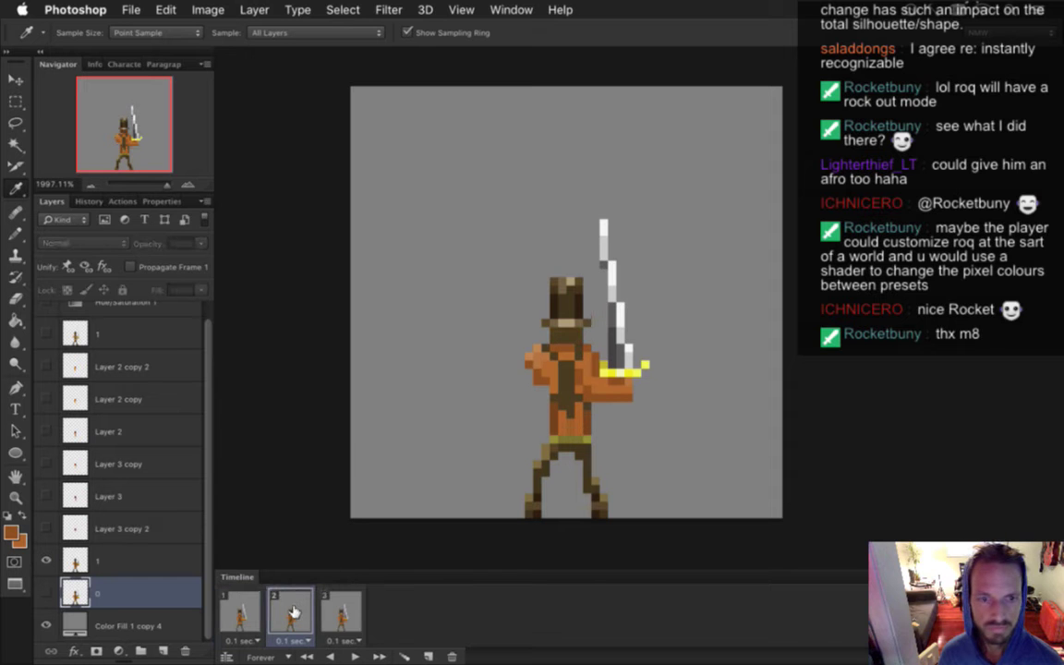
left_click(122, 562)
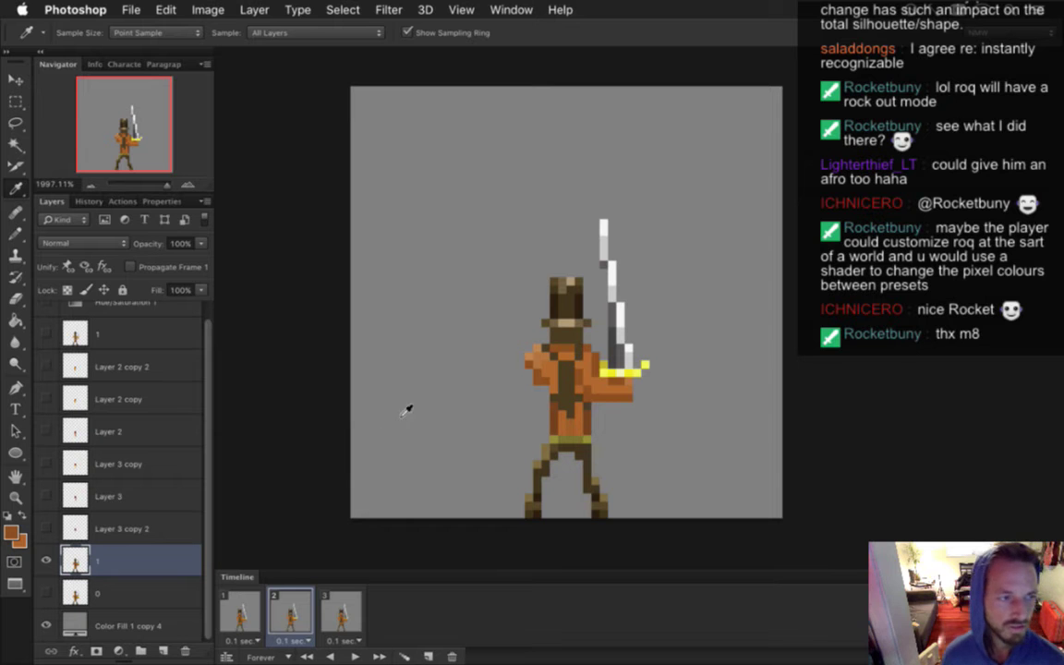
key("b")
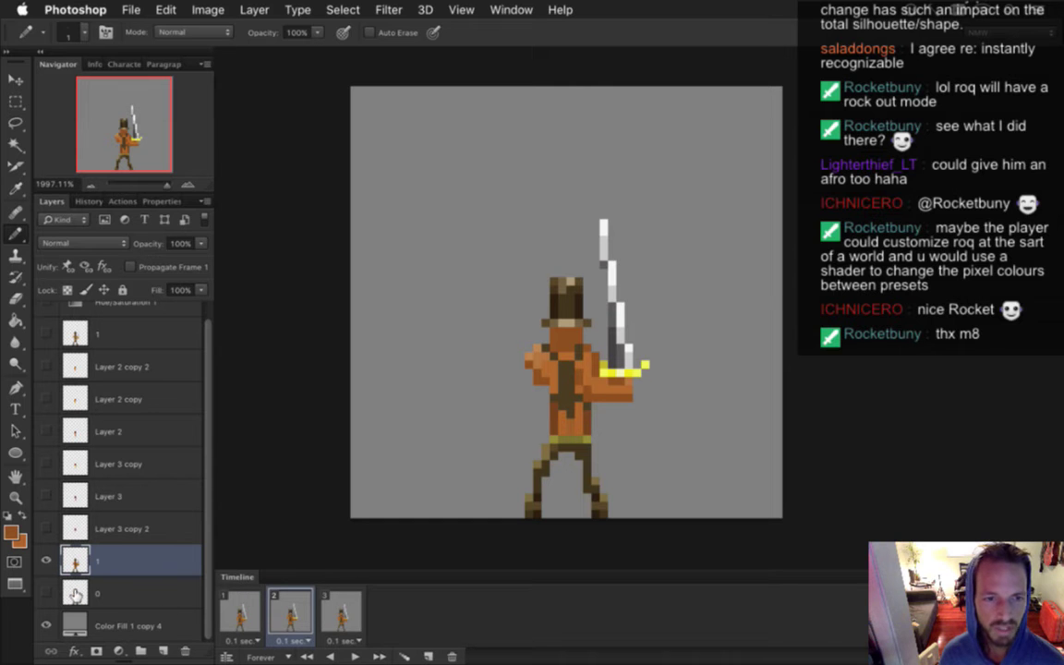
Shade the head in frame 2 on layer 1 with the darker brown sampled from the head in frame 1
left_click(242, 612)
left_click(101, 593)
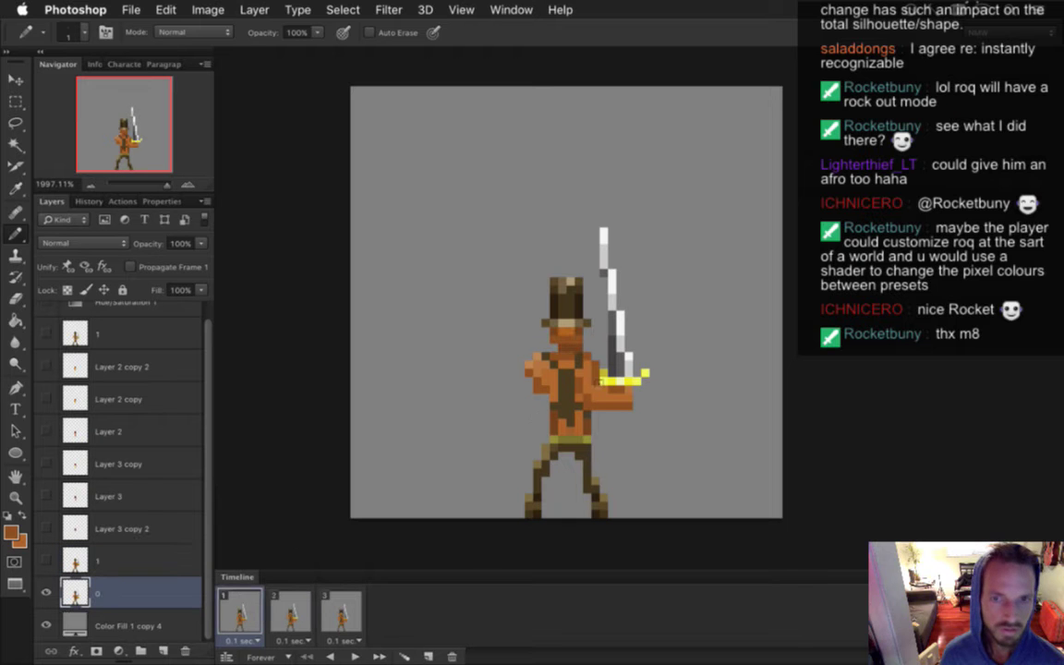
key("i")
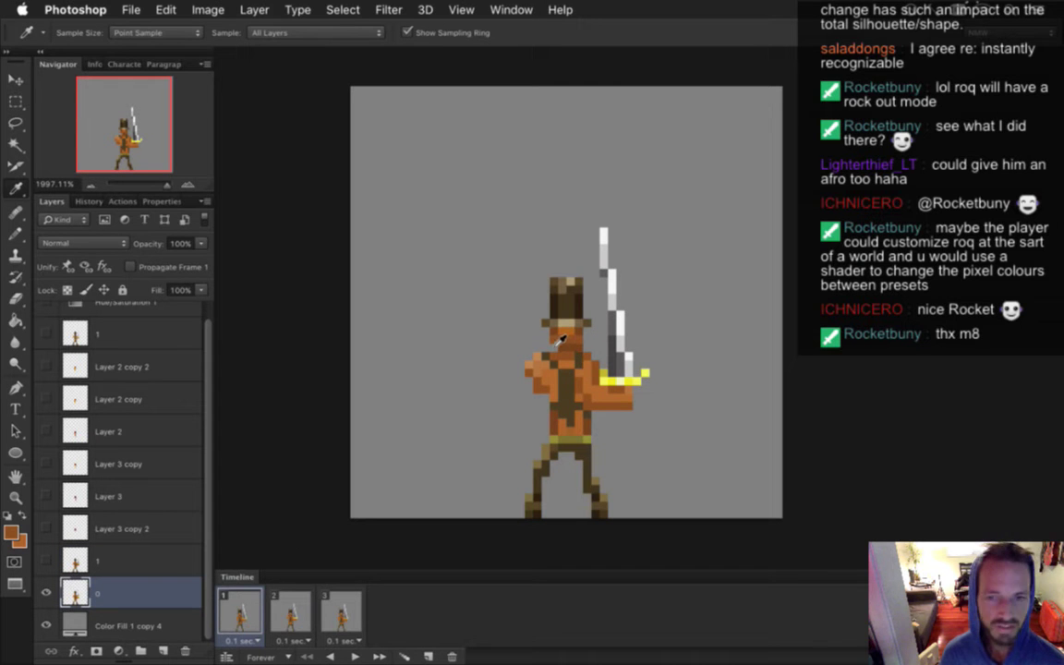
left_click(312, 600)
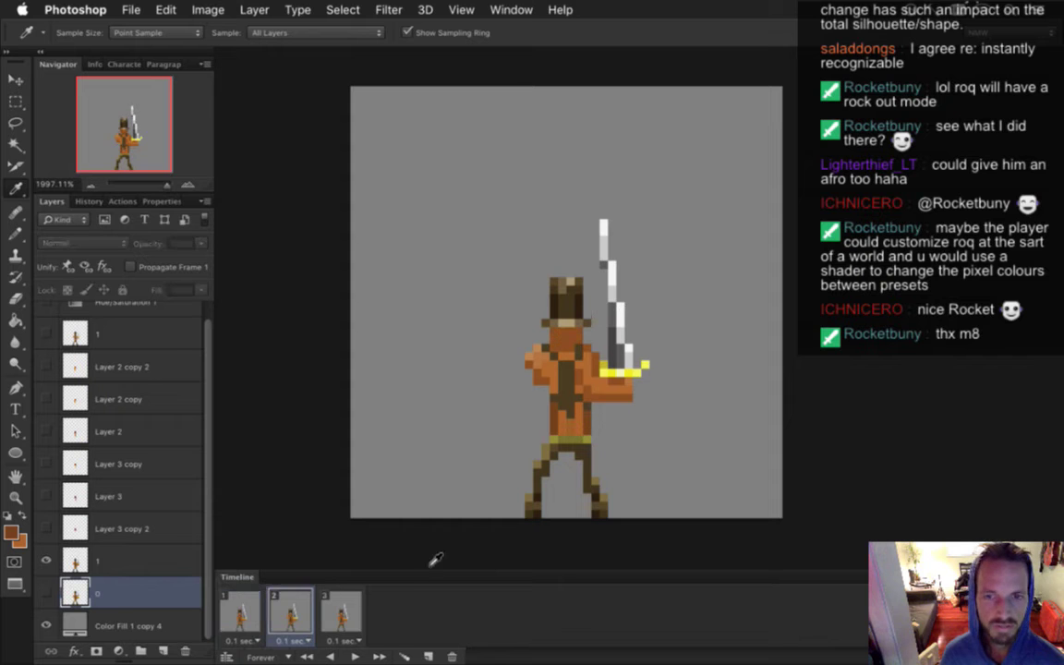
key("b")
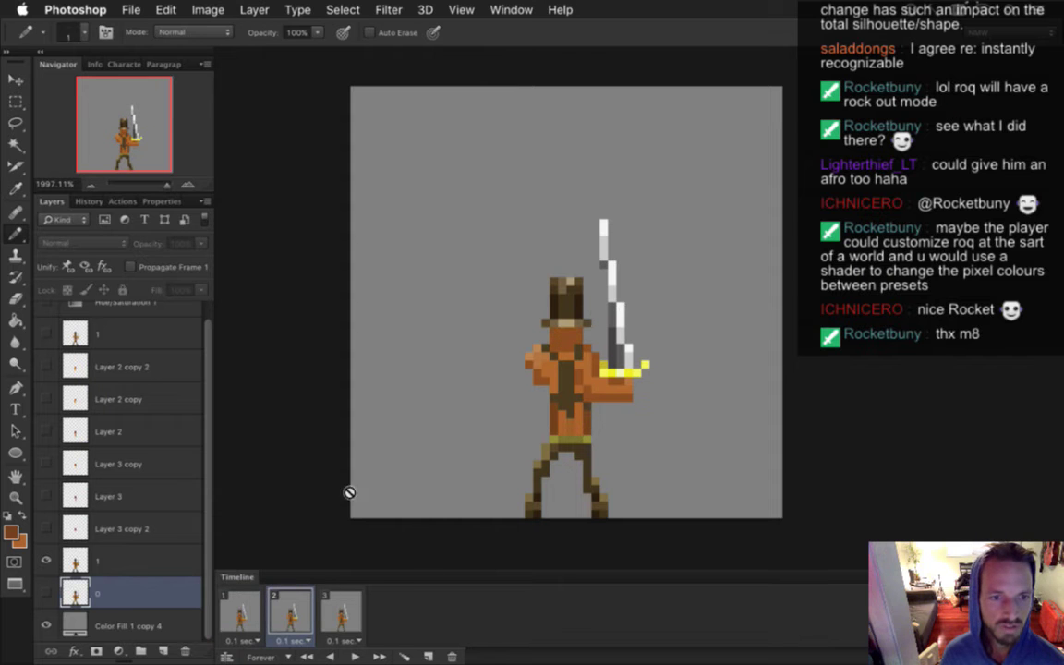
left_click(130, 561)
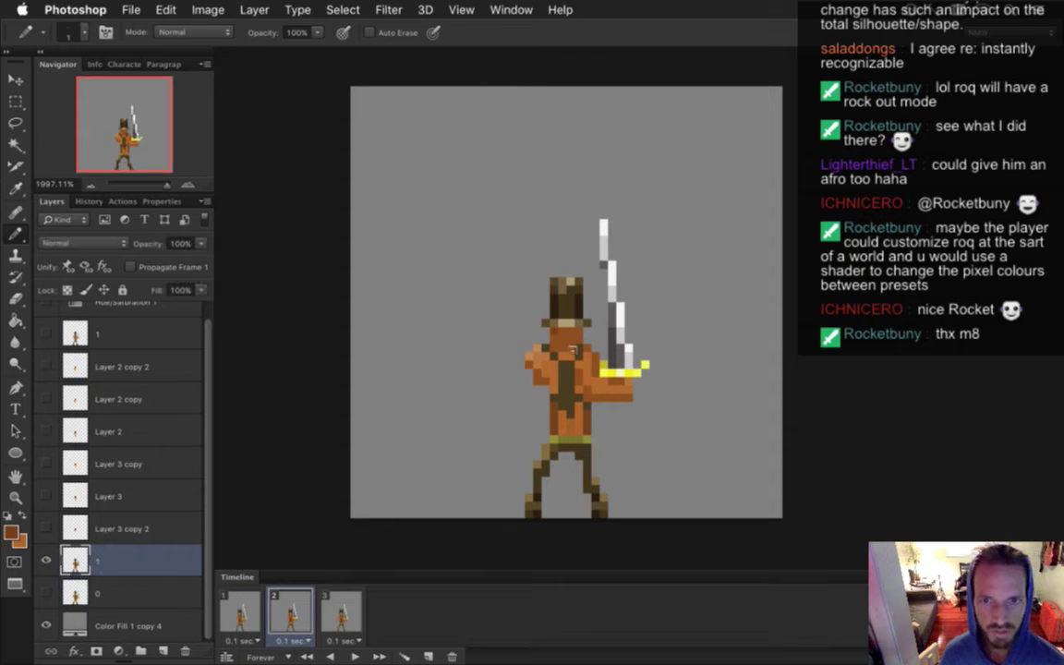
Paint the lighter orange sampled from frame 1's head onto the head below the hat in frame 2 on layer 1
left_click(248, 611)
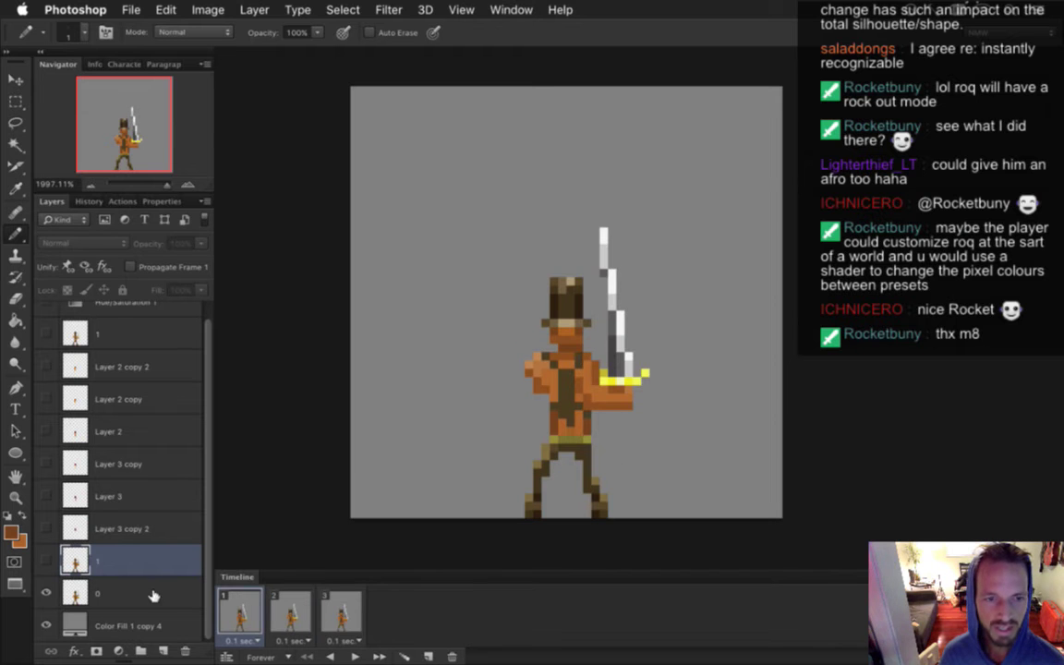
left_click(147, 592)
key("i")
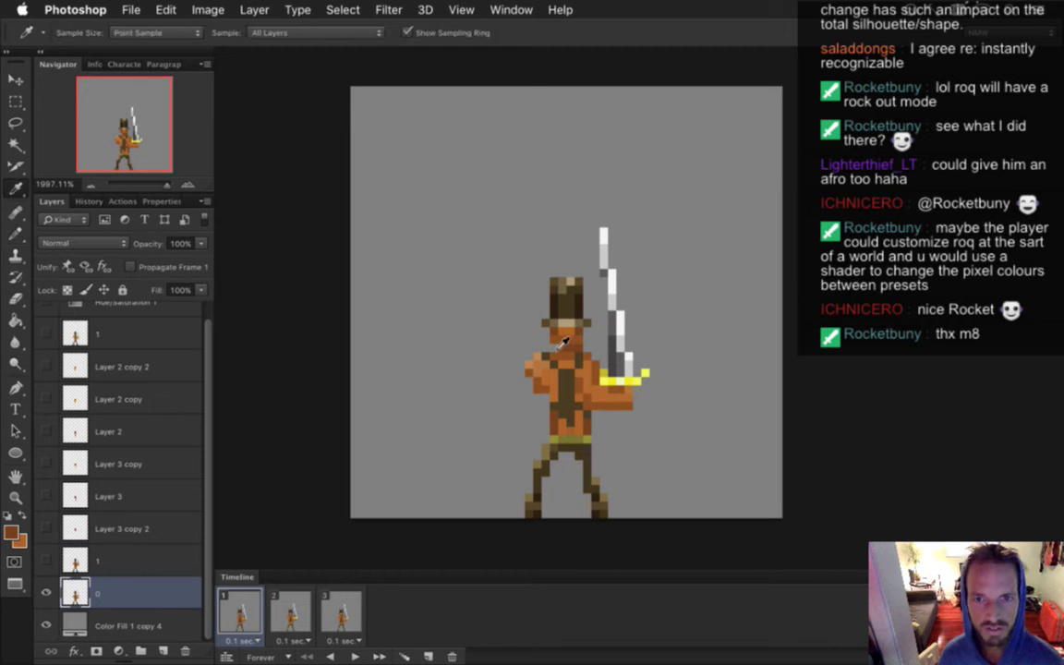
left_click(513, 297)
left_click(289, 605)
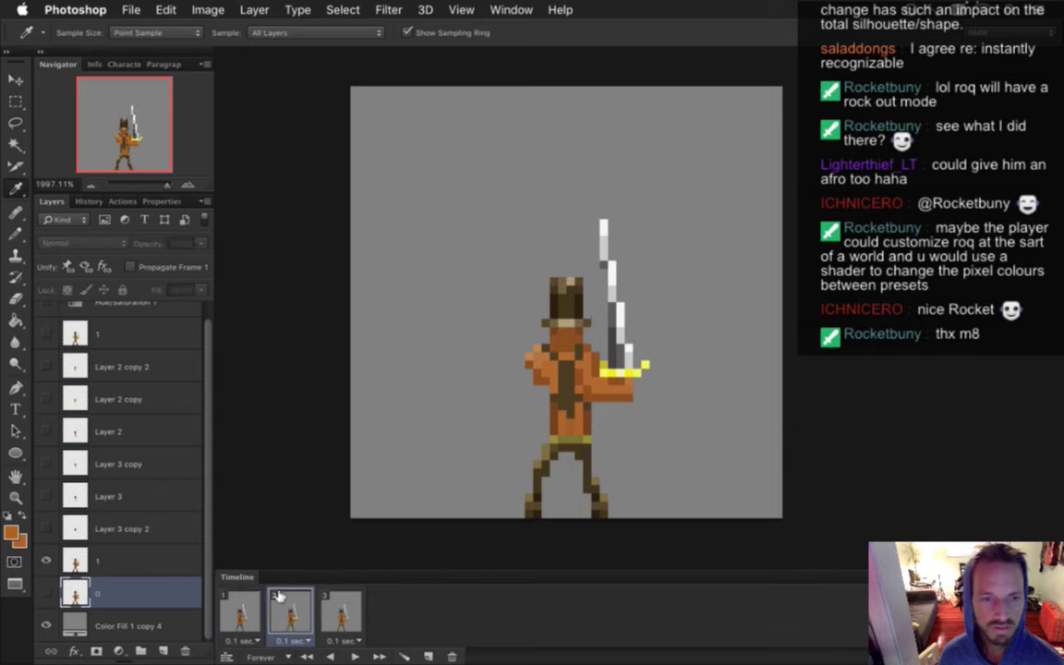
left_click(101, 561)
key("b")
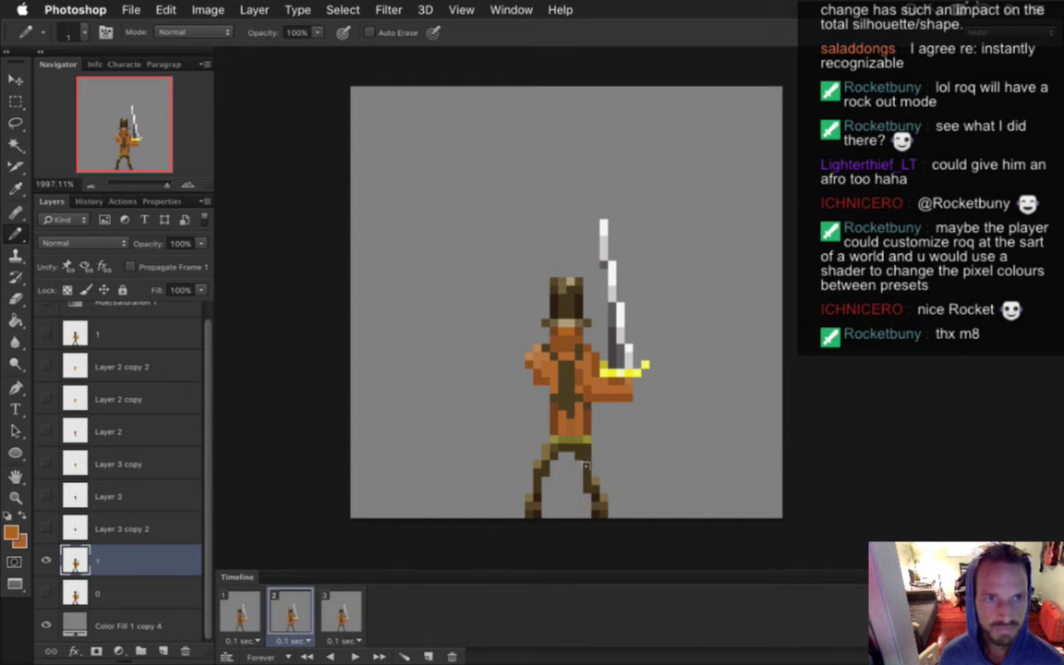
Resample the dark brown from frame 1's head and touch up the head shading in frame 2 on layer 1
left_click(243, 612)
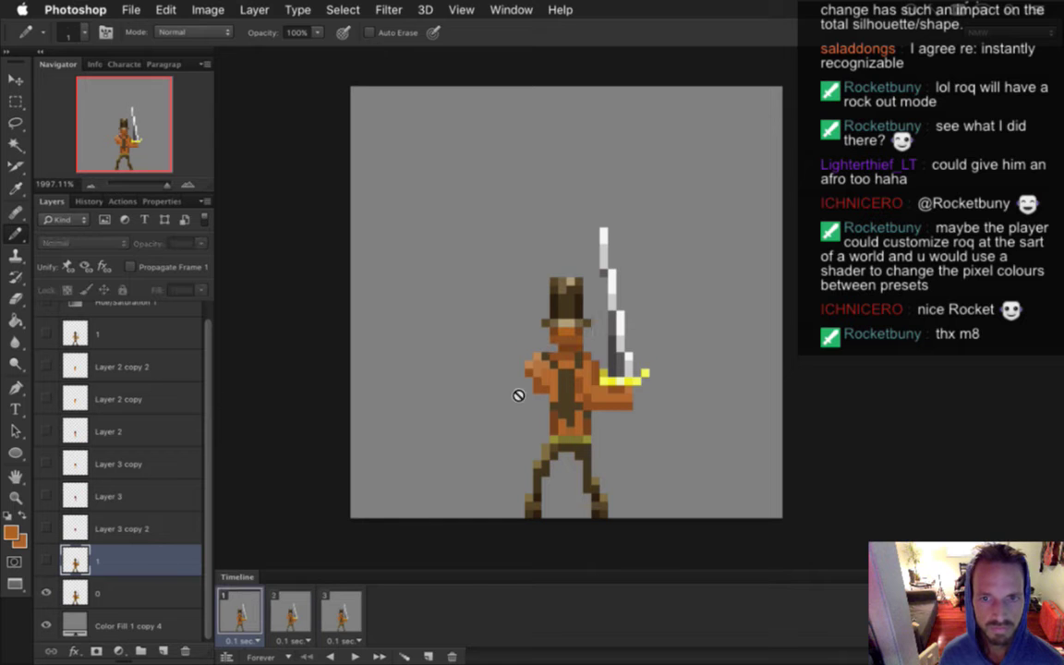
key("i")
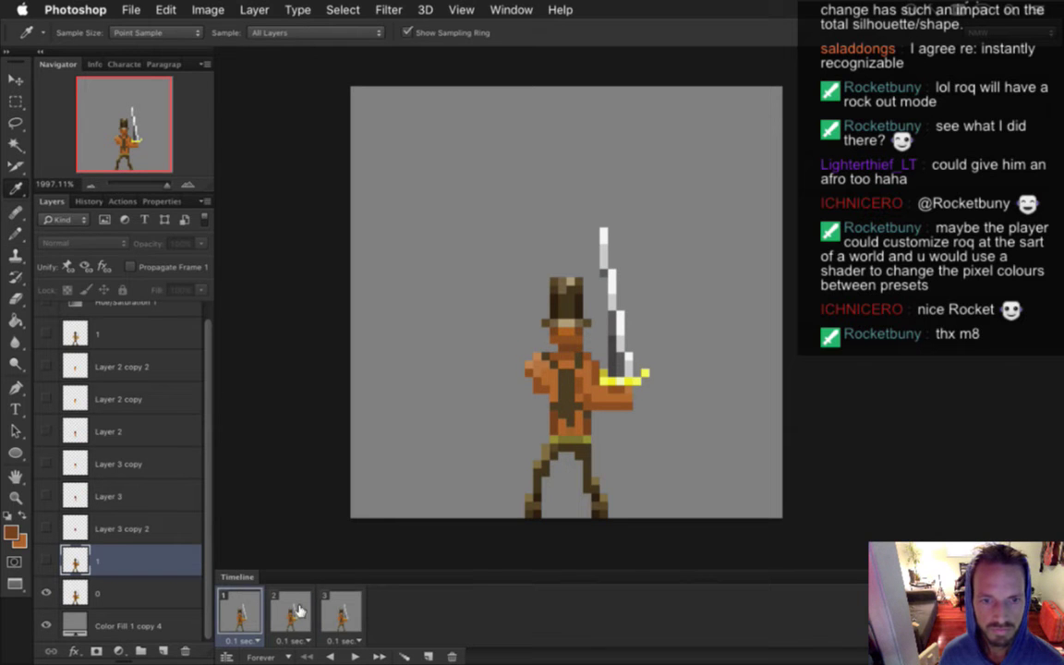
left_click(294, 612)
key("b")
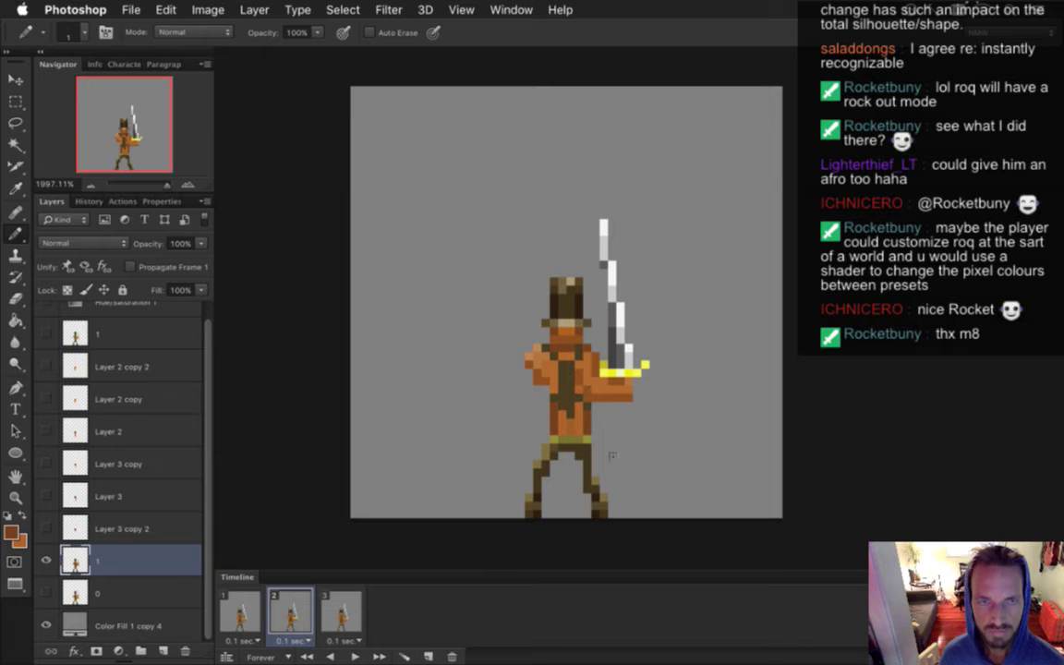
Hide the grey colour fill background in all three frames and render the animation as the PNG image sequence RoqIdle2SwordN.png
left_click(241, 613)
left_click(308, 611, "shift")
left_click(46, 625)
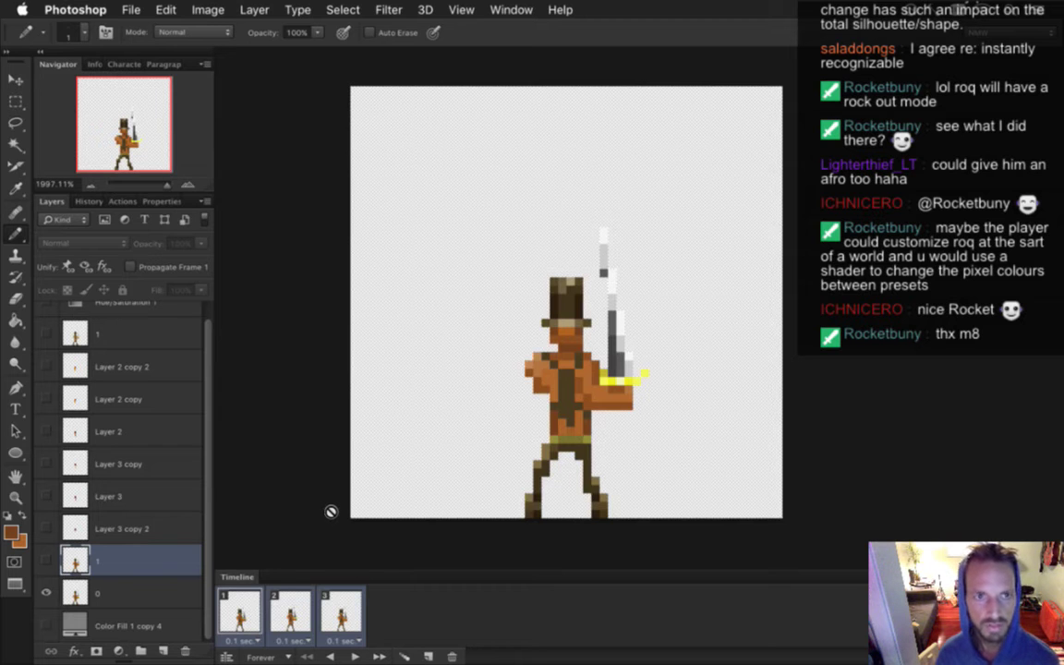
key("super+shift+alt+r")
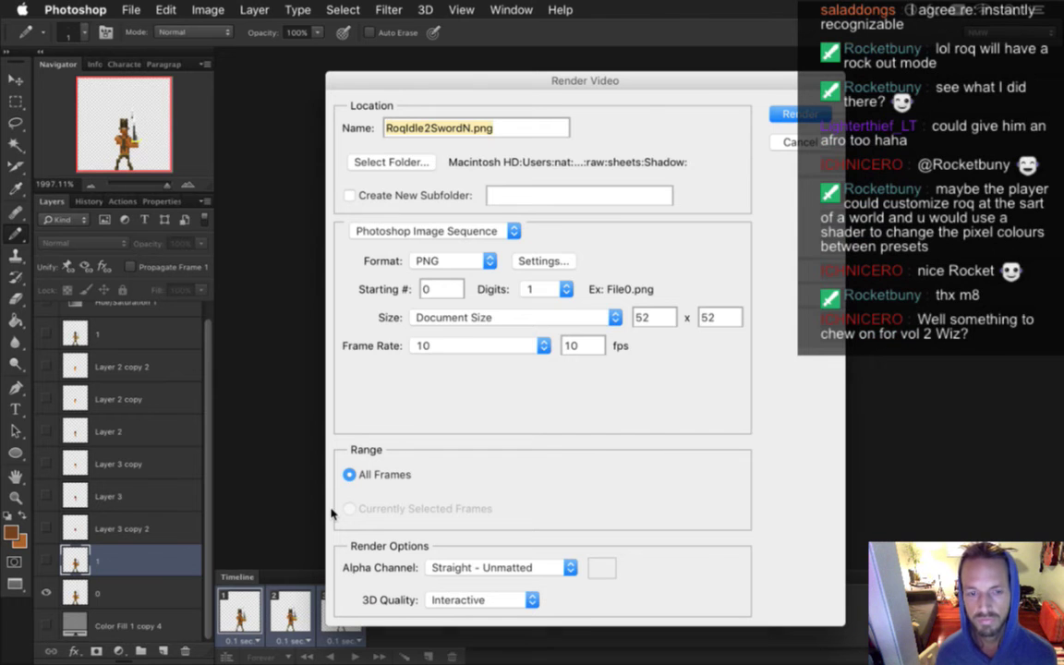
key("Return")
key("Return")
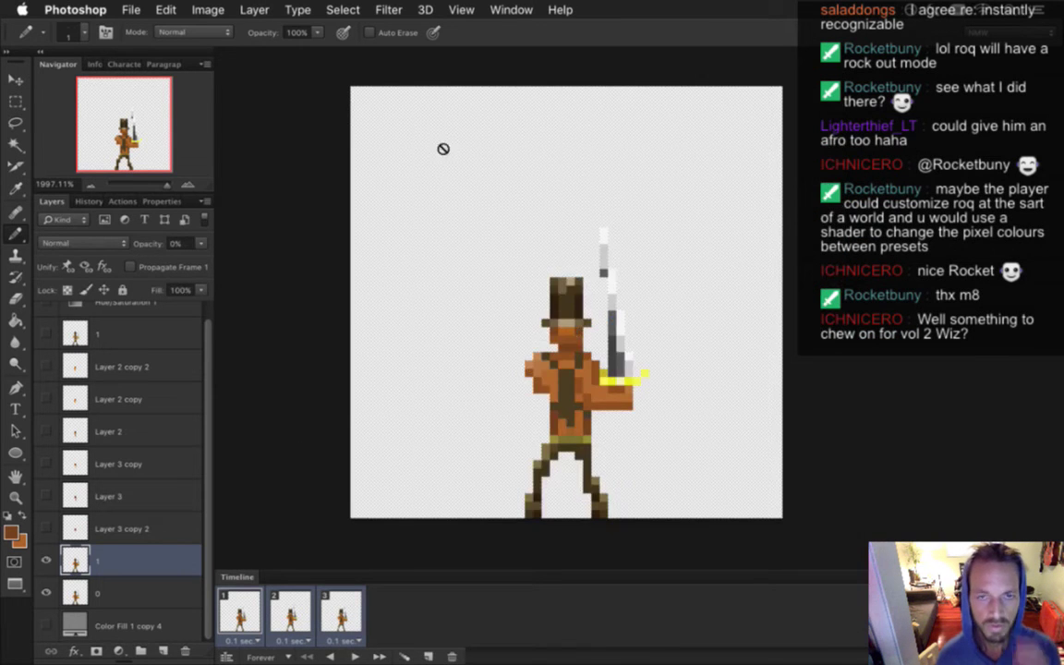
Switch to the RoqIdleSwordHatlessS.psd document and show its grey colour fill background layer
left_click(511, 10)
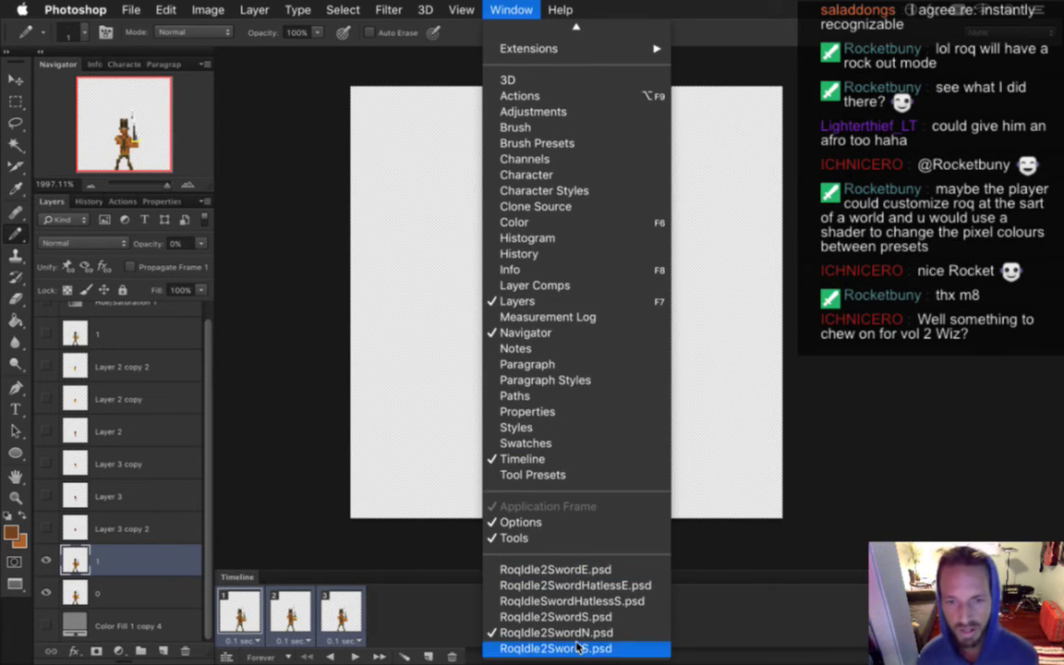
left_click(570, 600)
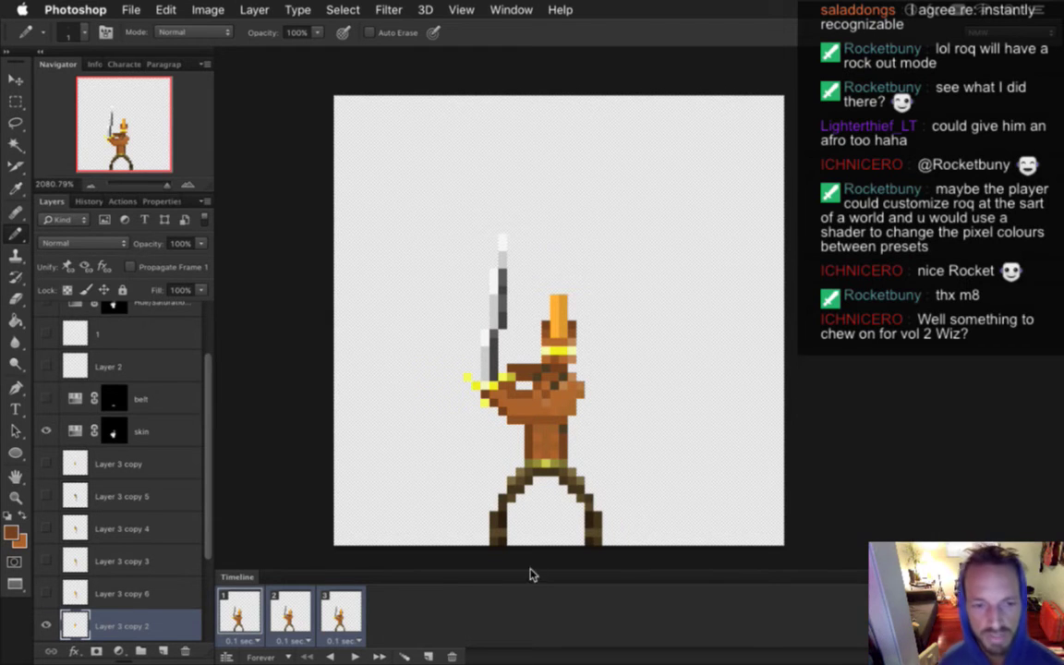
scroll(189, 462, "down", 4)
left_click(47, 626)
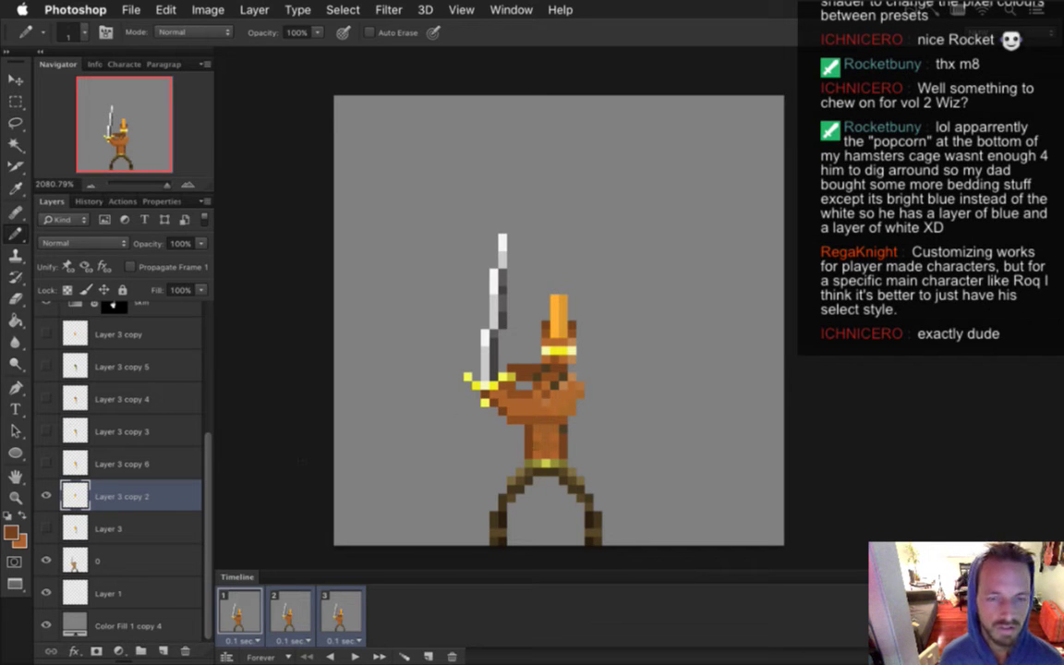
Examine the three frames of the hatless sword idle animation one by one, finishing on frame 1
left_click(292, 609)
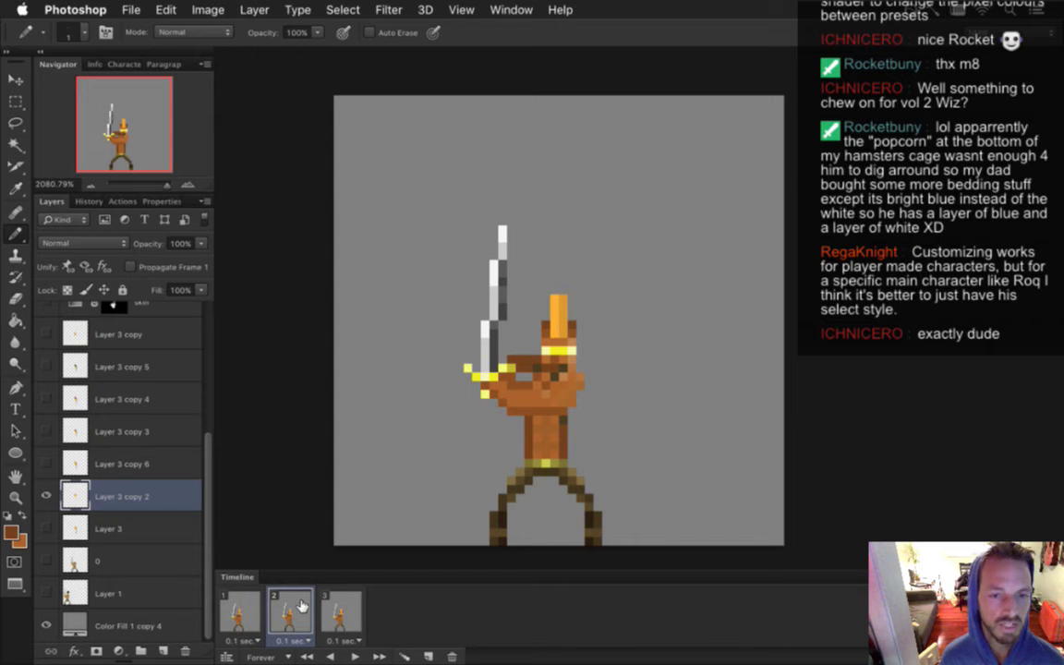
left_click(240, 607)
left_click(290, 610)
left_click(340, 611)
left_click(281, 612)
left_click(259, 612)
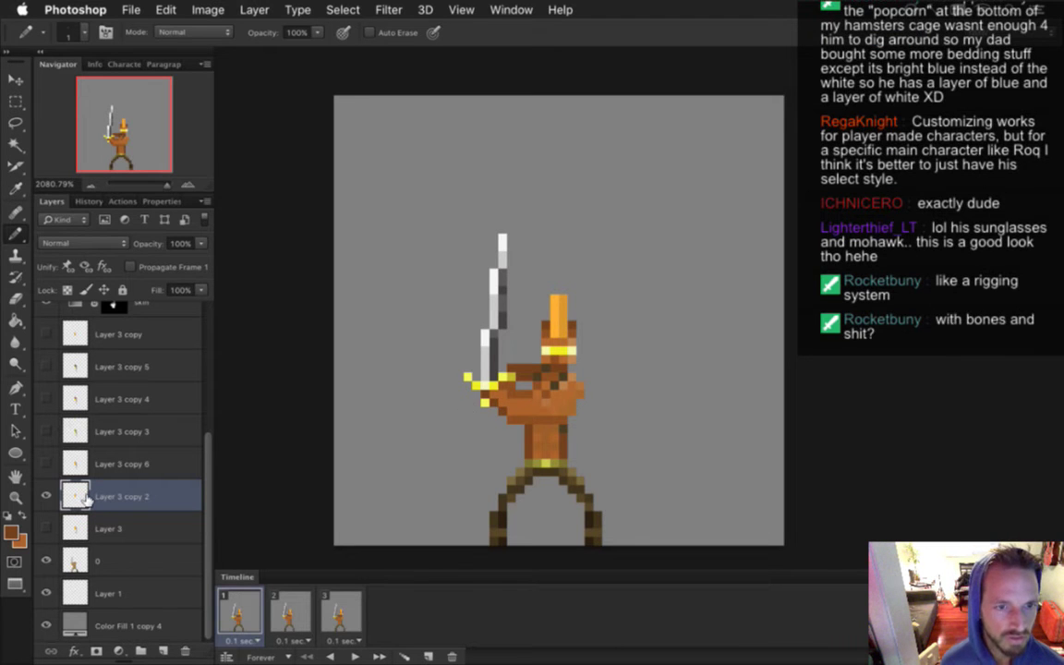
Duplicate Layer 3 copy 2 with the original hidden, and paint flame-shaped hair on the copy in orange sampled from the mohawk
key("super+j")
left_click(46, 529)
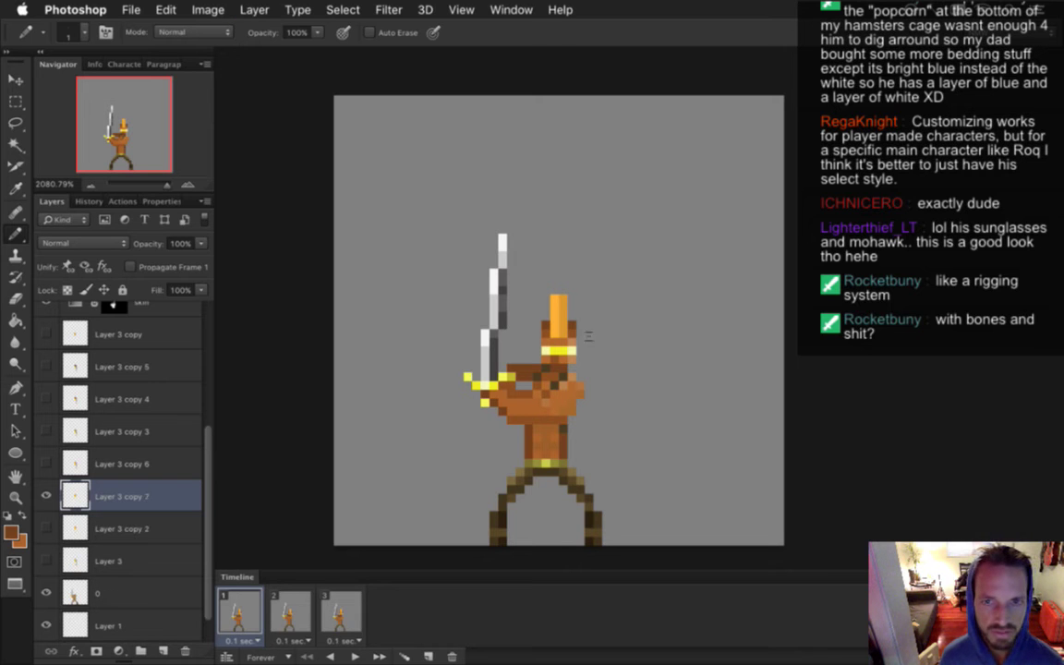
key("i")
left_click(567, 321)
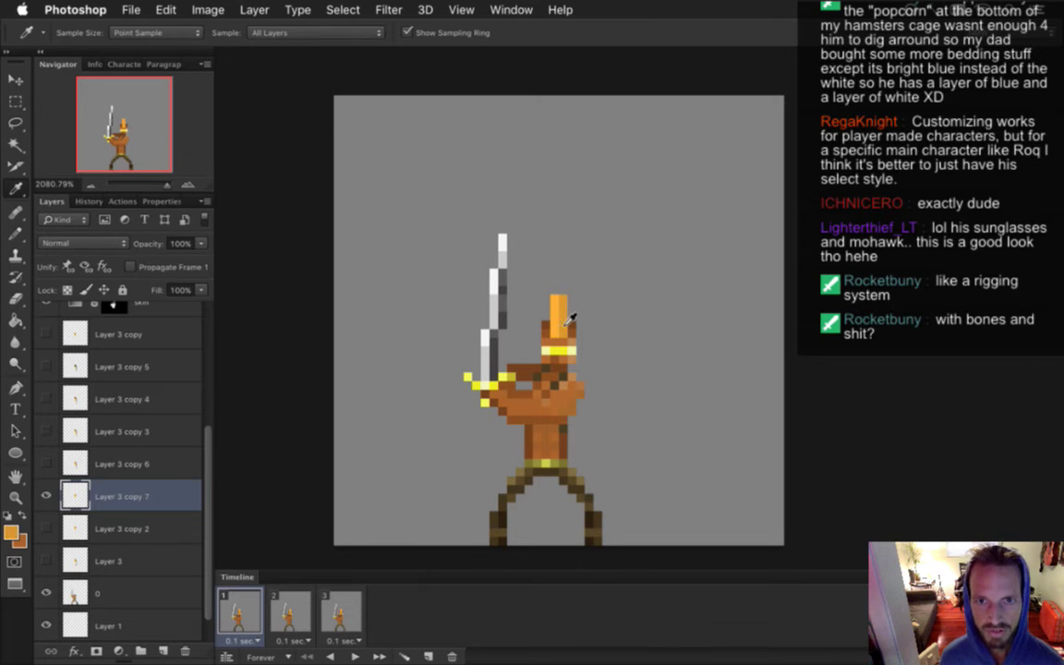
key("b")
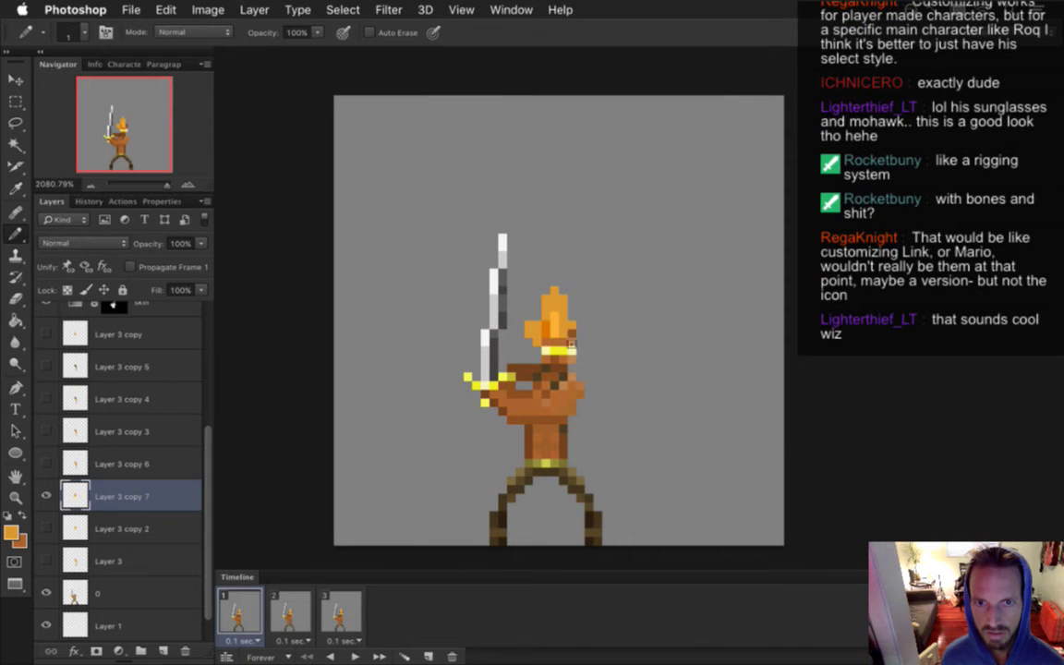
left_click(553, 283)
left_click_drag(578, 319, 582, 338)
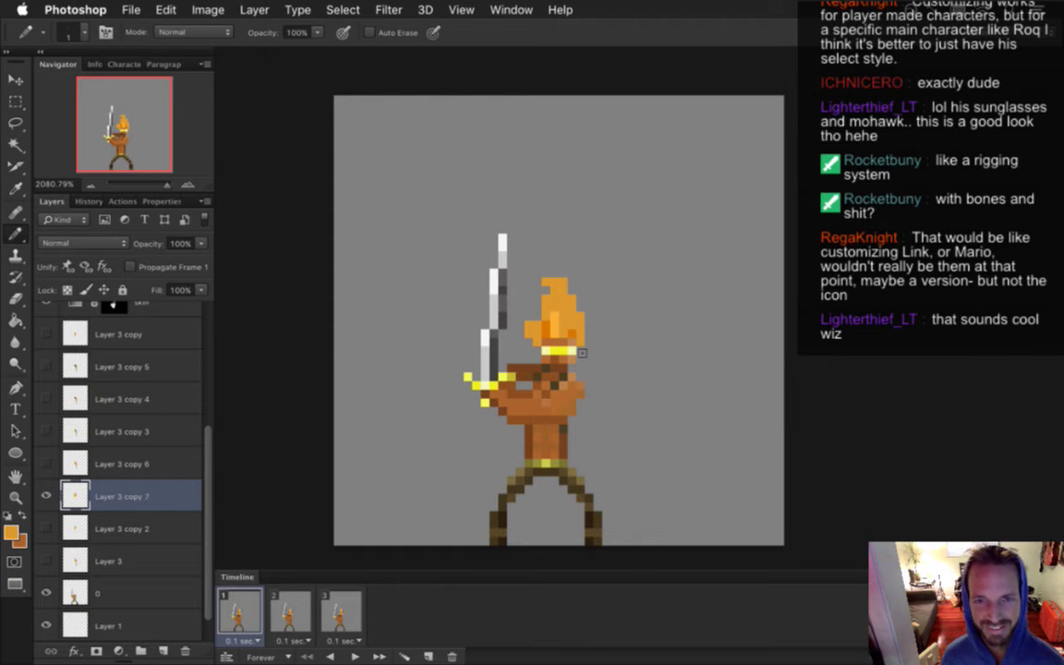
left_click(588, 321)
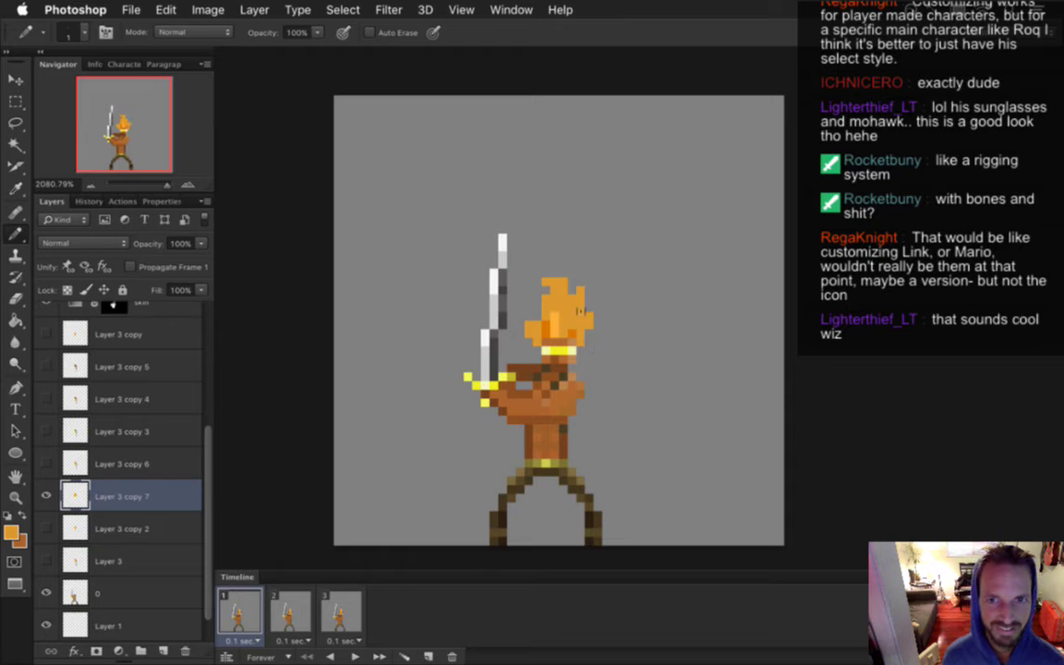
Try to fill the hair out into a taller, rounder flame shape, and undo those strokes
mouse_move(557, 277)
left_mouse_down()
mouse_move(555, 262)
mouse_move(530, 294)
left_mouse_up()
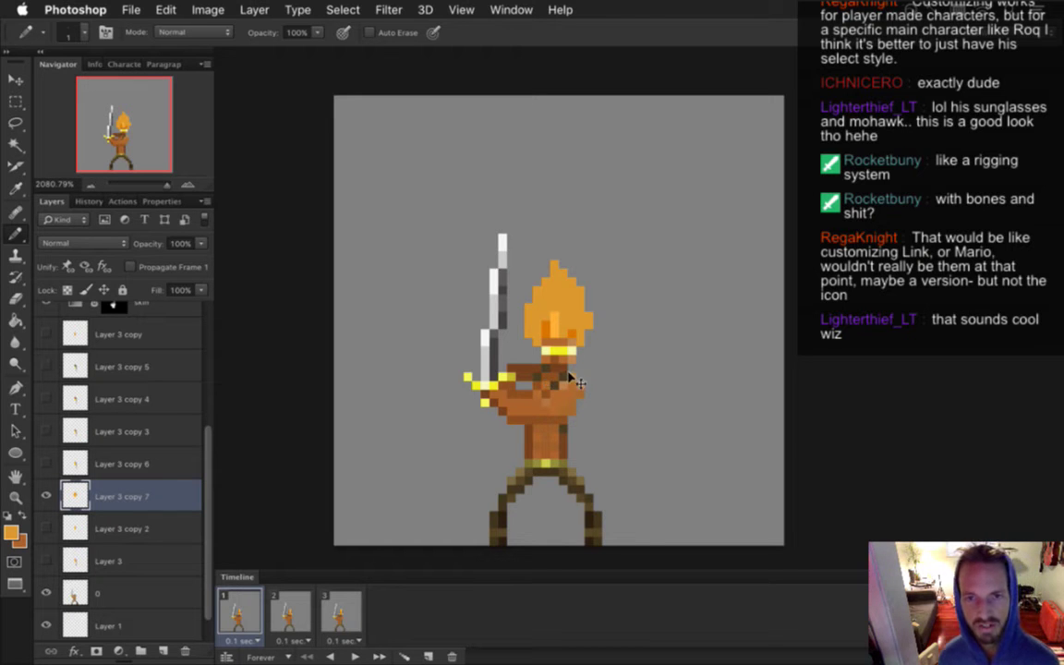
key("super+z")
key("super+z")
key("super+z")
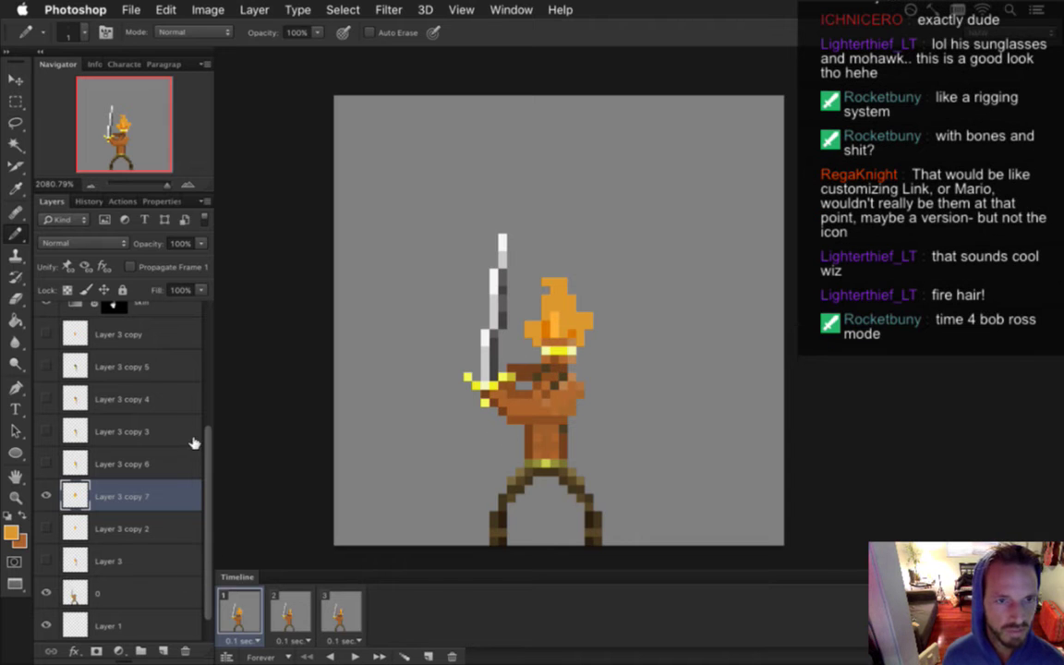
Hide Layer 3 copy 7 and show it again to check which parts of the head it holds
scroll(190, 397, "up", 3)
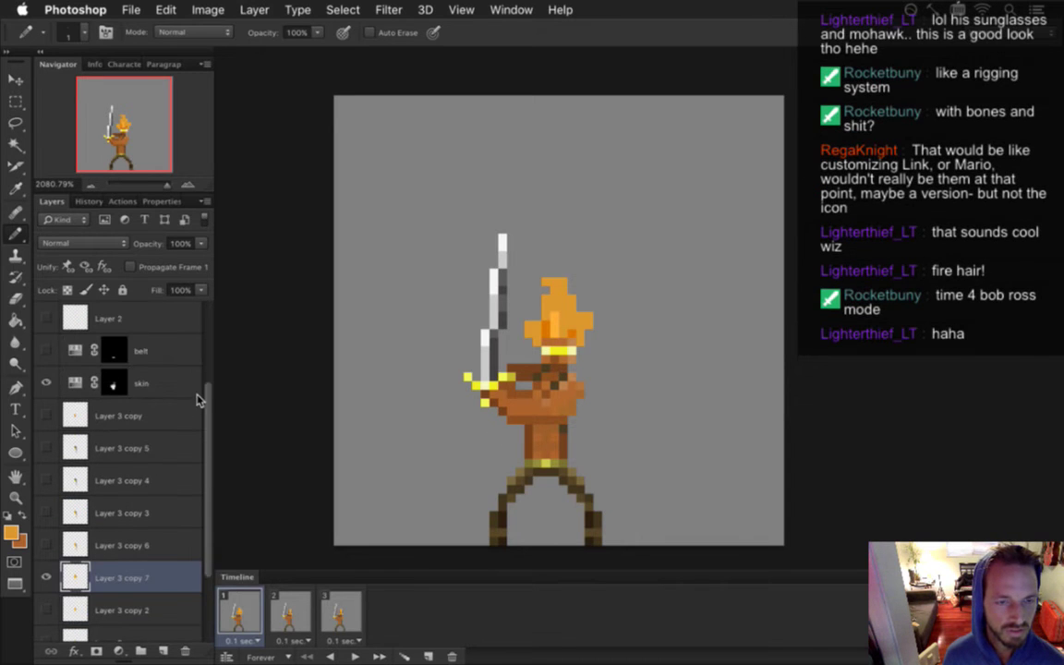
left_click(47, 574)
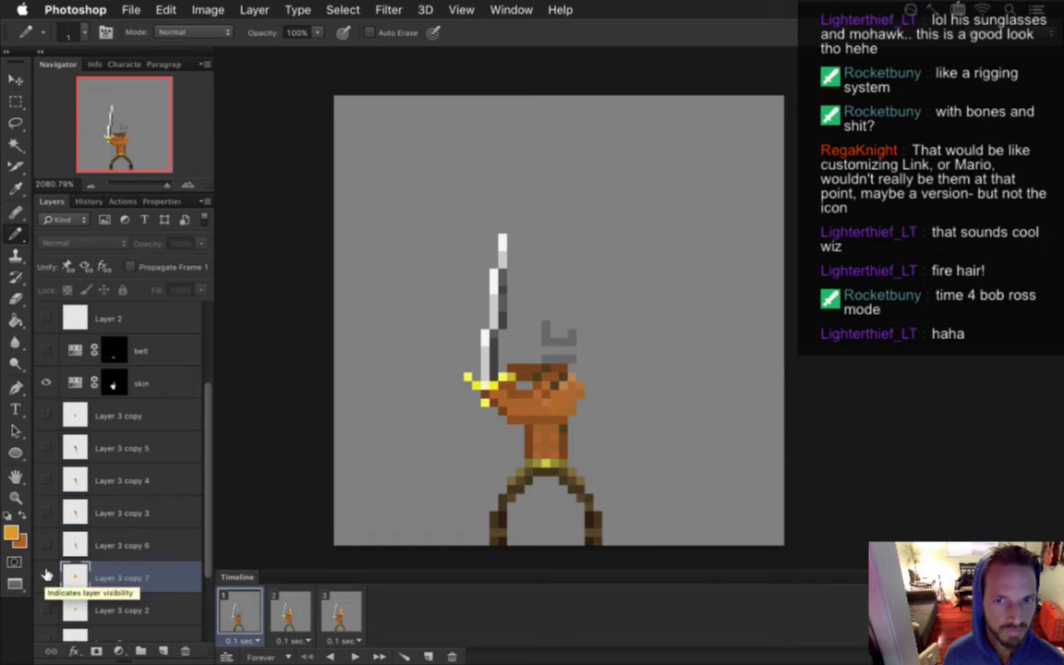
left_click(46, 576)
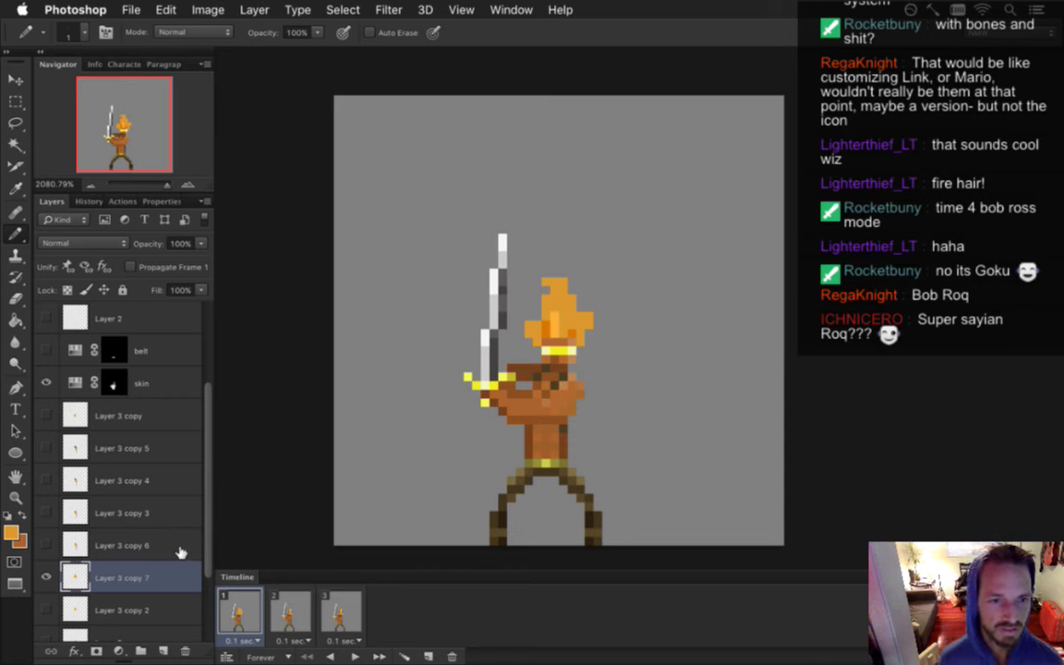
scroll(211, 545, "down", 3)
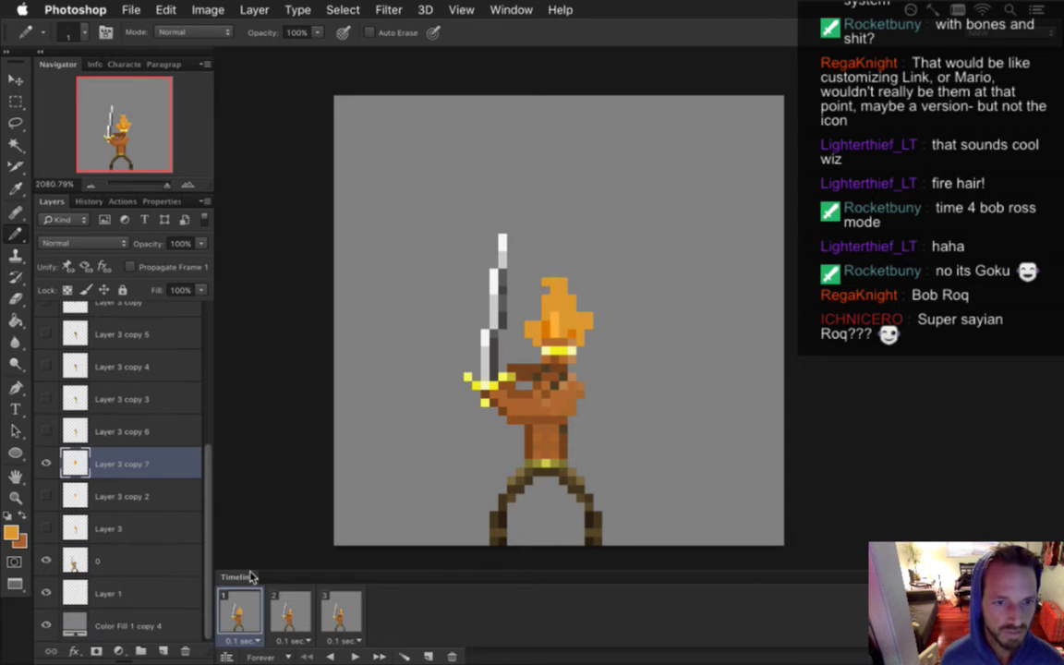
Select the skin adjustment layer in the layer stack and activate the Eraser
scroll(194, 513, "up", 5)
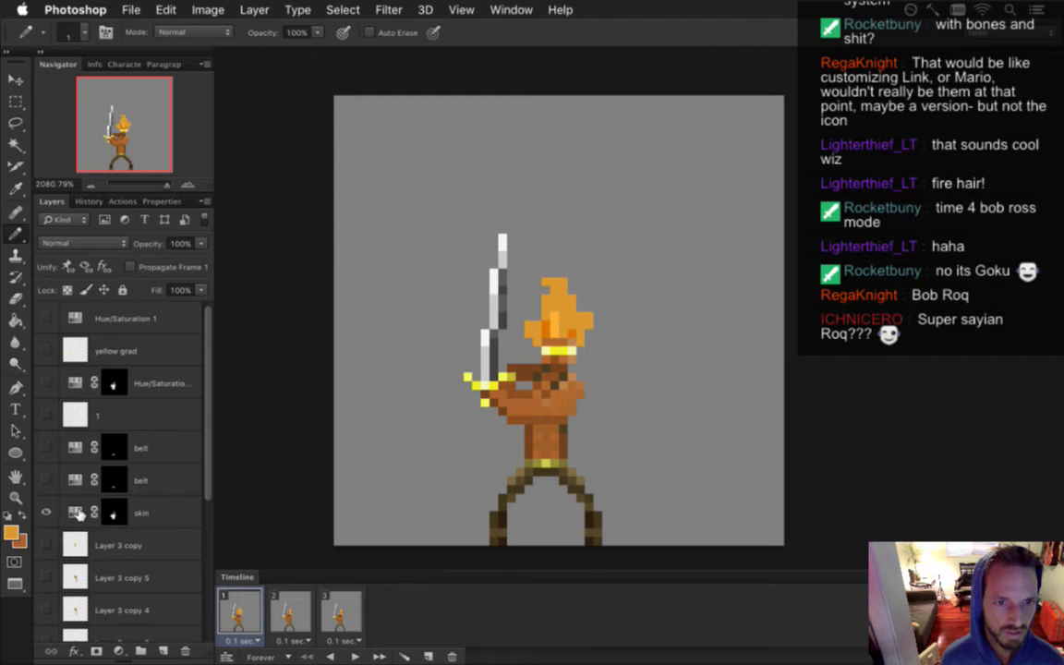
left_click(77, 514)
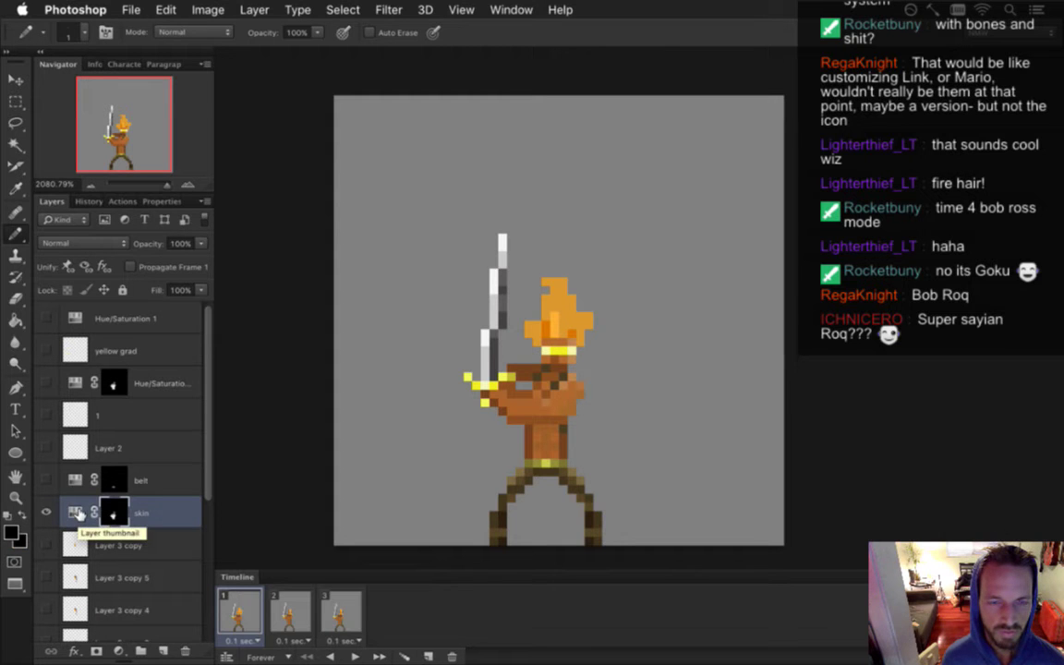
key("e")
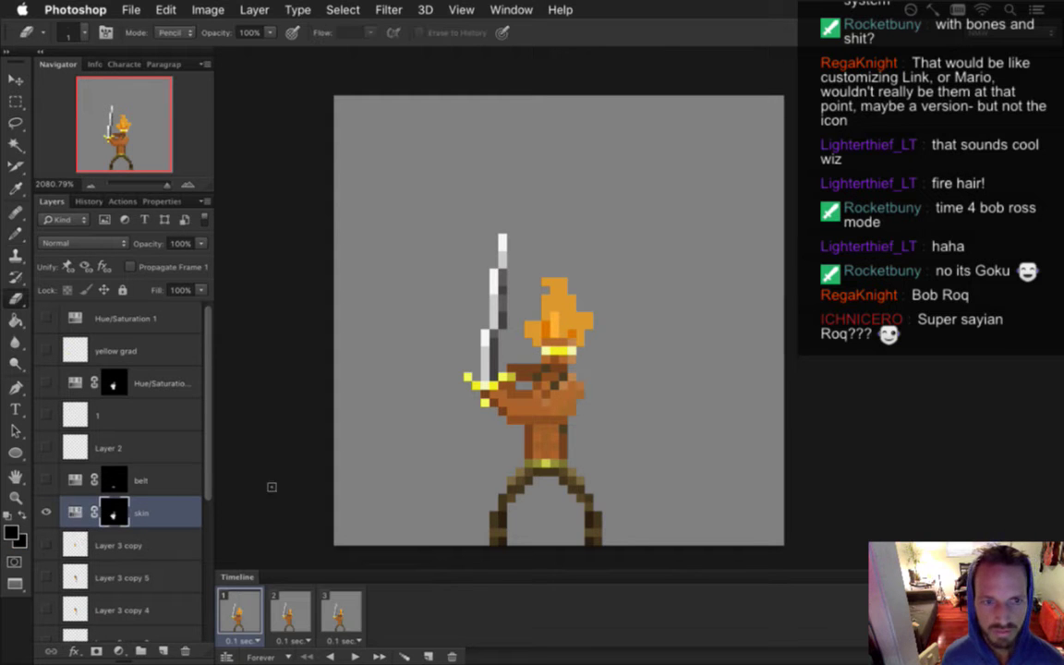
Hide the flame hair on Layer 3 copy 7 and show the original mohawk head on Layer 3 copy 2
scroll(189, 434, "down", 5)
scroll(185, 541, "up", 4)
scroll(201, 515, "down", 3)
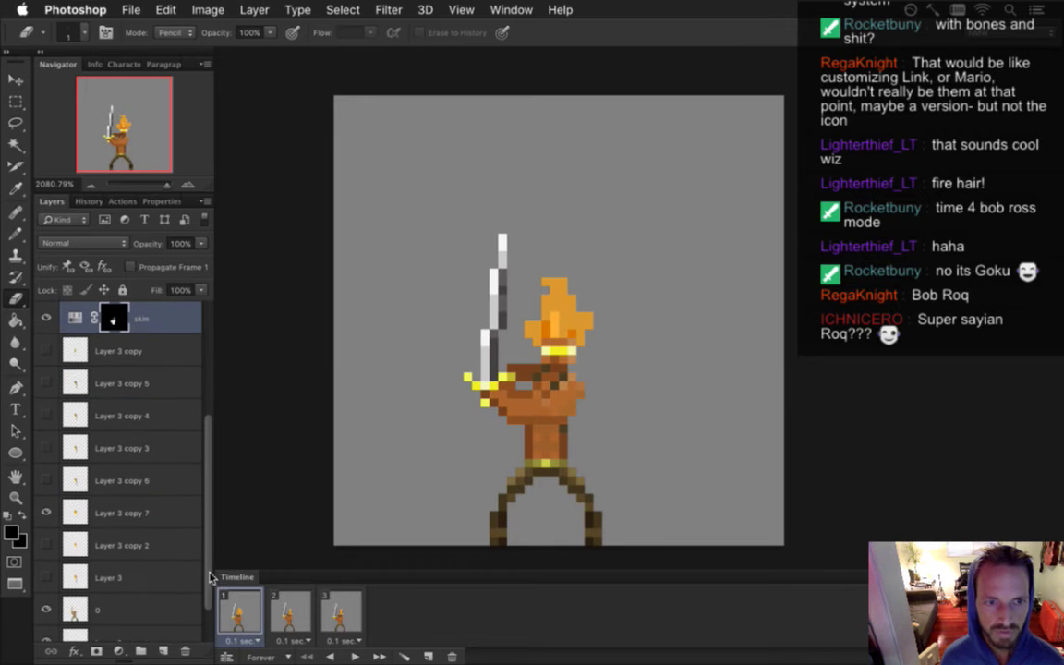
left_click(49, 512)
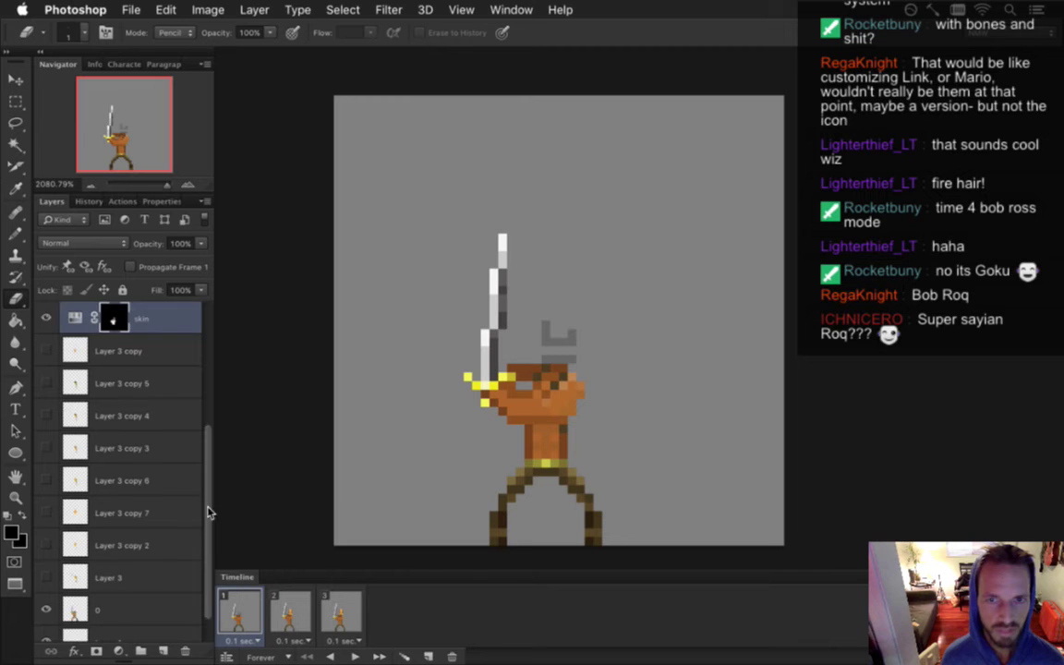
scroll(211, 470, "down", 1)
scroll(211, 434, "up", 4)
scroll(212, 408, "down", 5)
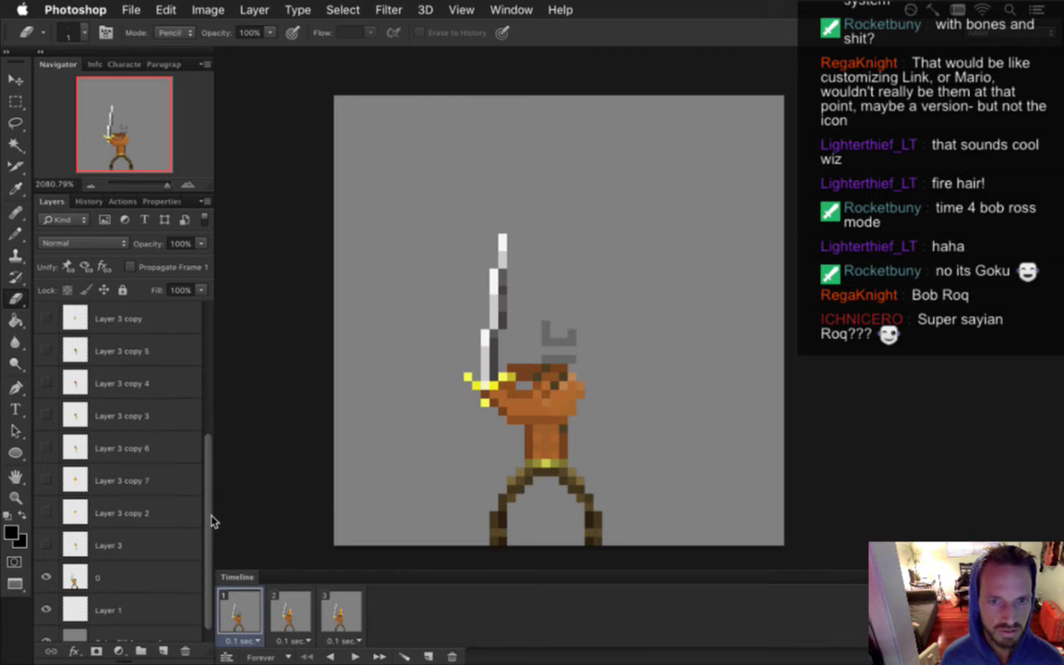
scroll(211, 534, "up", 1)
scroll(211, 529, "down", 1)
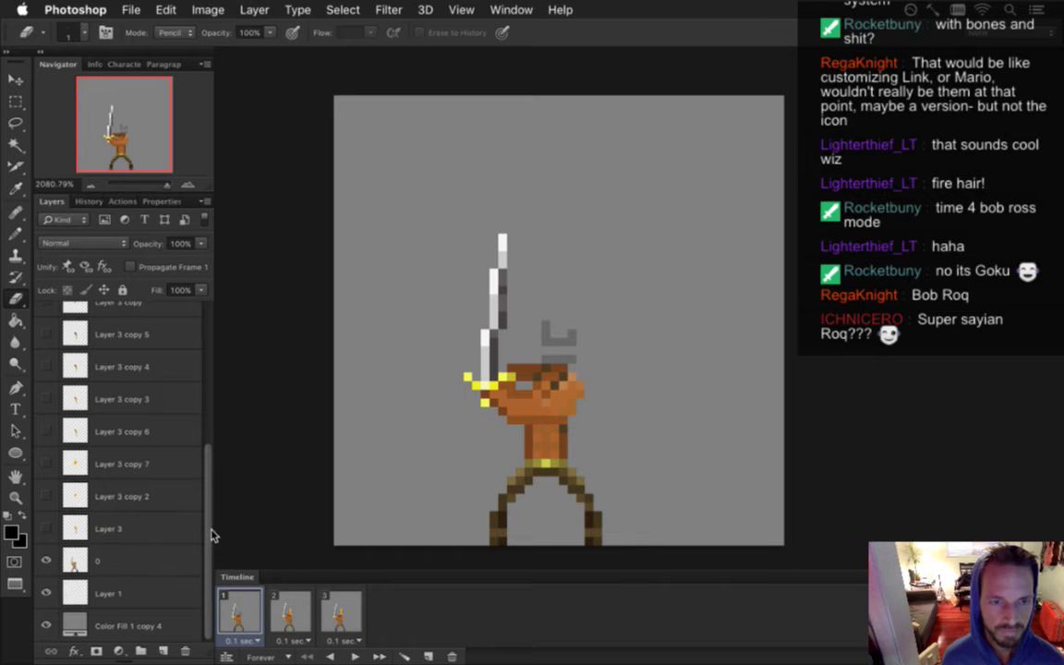
scroll(208, 531, "up", 1)
left_click(46, 513)
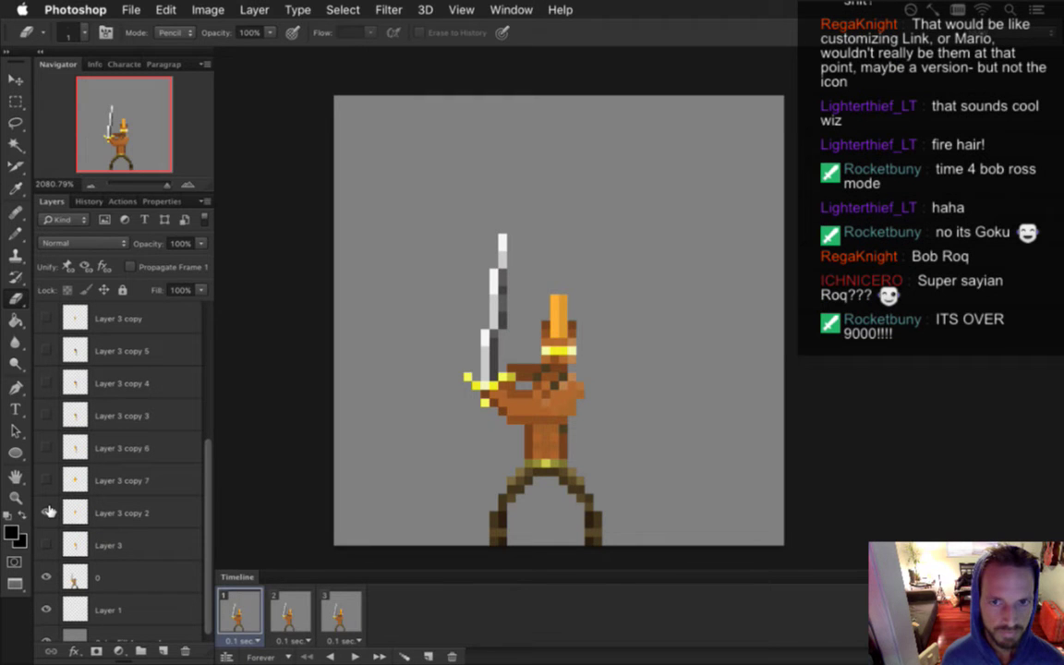
Move the skin adjustment layer down to sit directly above Layer 3 copy 2, and select Layer 3 copy 2
left_click_drag(207, 511, 202, 420)
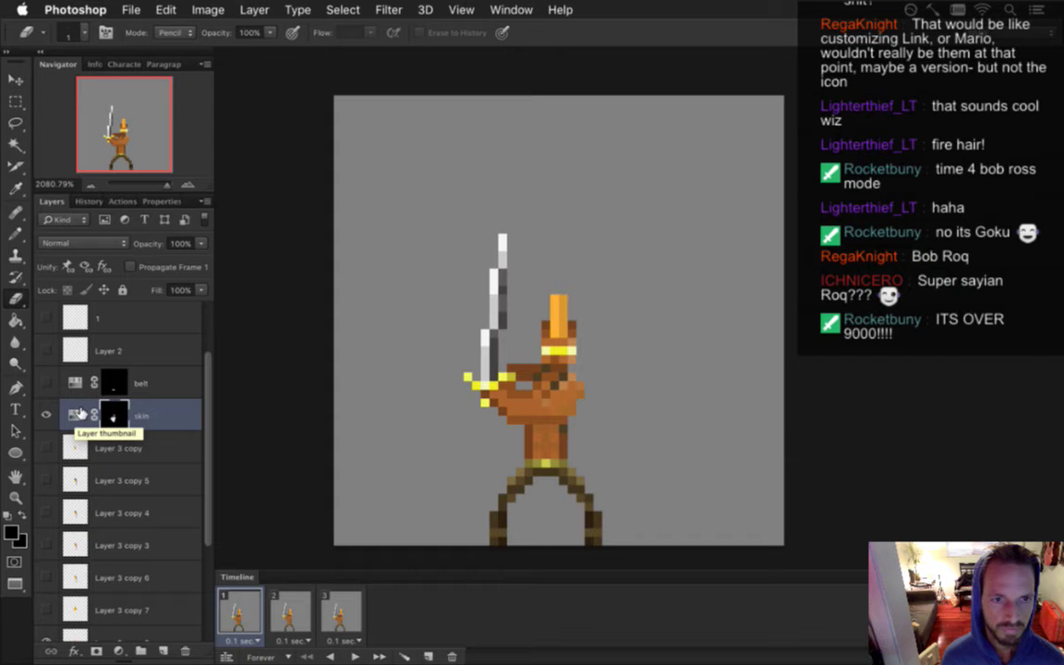
left_click_drag(81, 413, 110, 513)
double_click(76, 529)
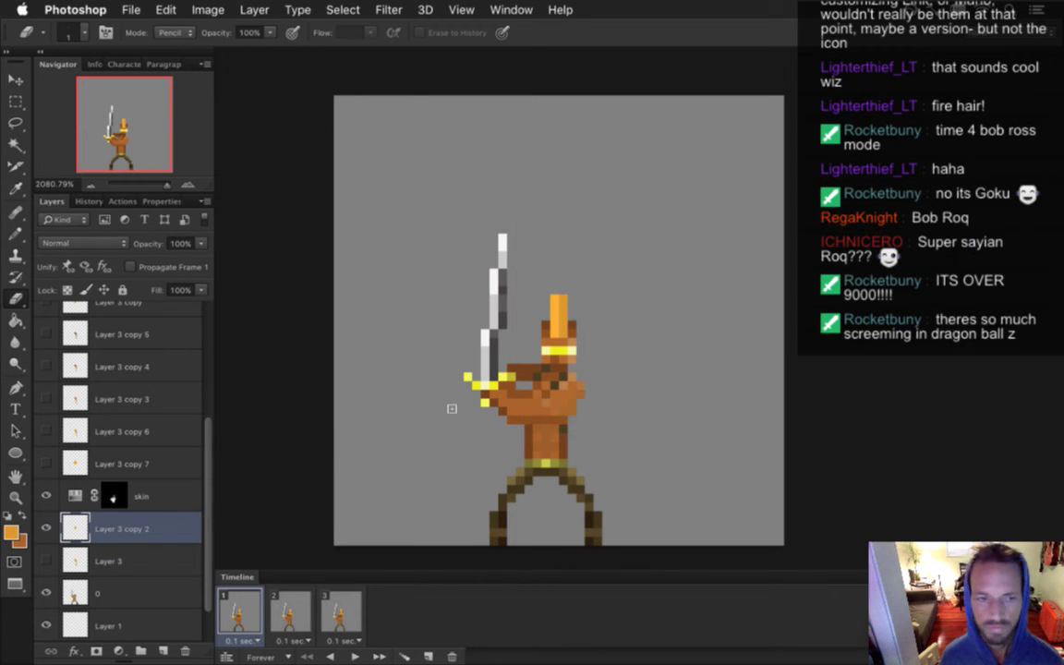
Move Layer 3 copy 2 below Layer 3 and merge it with layer 0
key("Escape")
left_click_drag(75, 533, 78, 580)
left_click(143, 594, "shift")
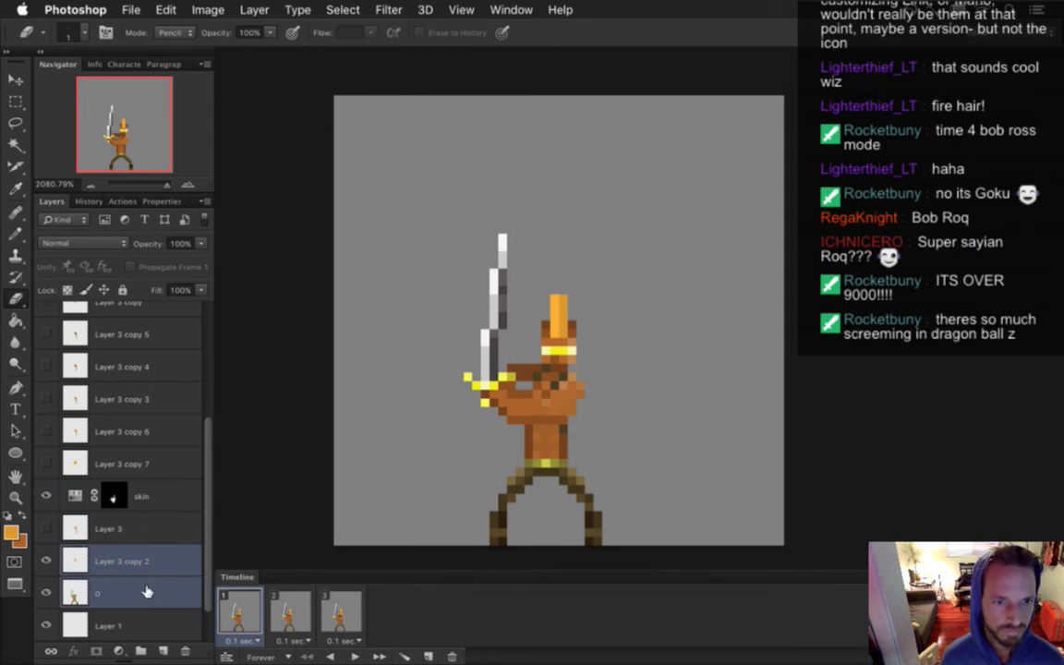
right_click(148, 594)
left_click(221, 434)
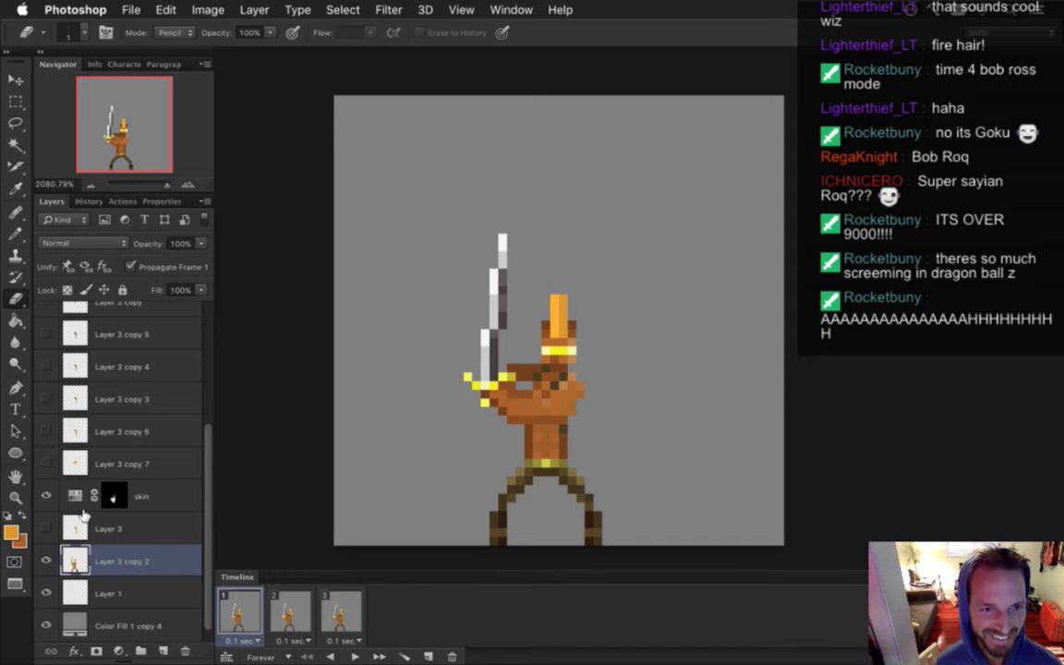
Move the skin adjustment directly above Layer 3 copy 2 and merge the two layers
left_click_drag(76, 506, 92, 541)
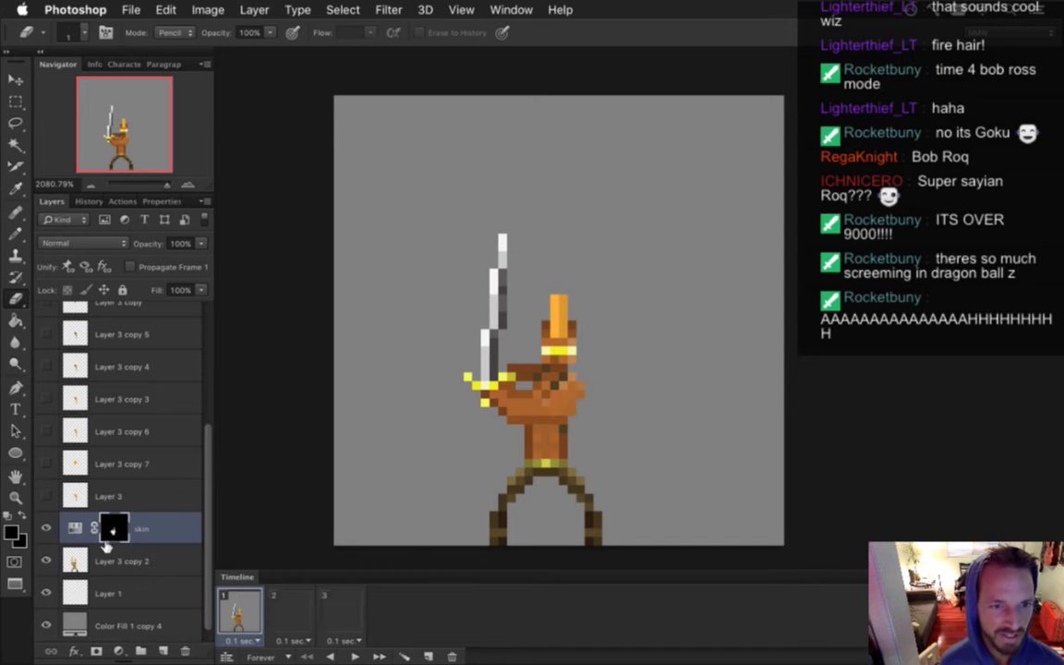
left_click(161, 561, "shift")
right_click(161, 561)
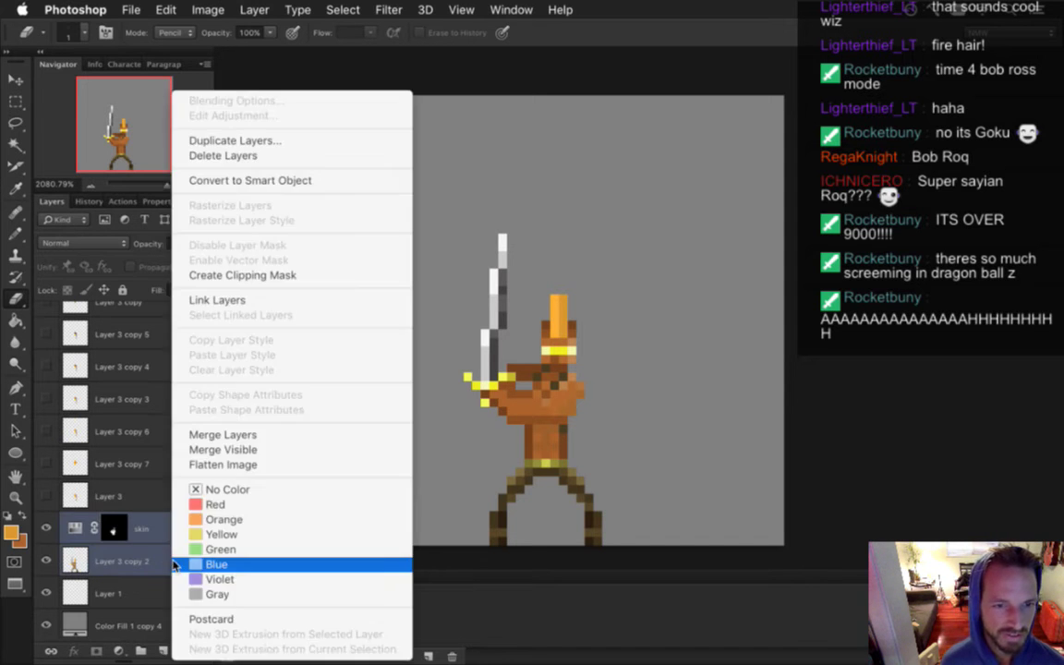
left_click(228, 436)
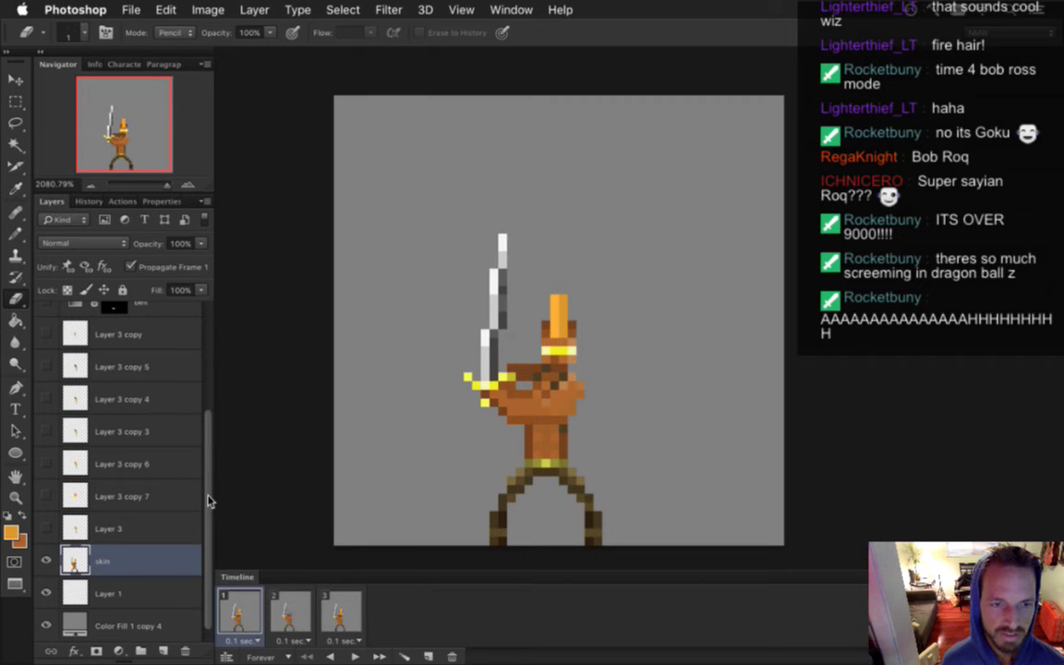
Show Layer 3 copy 7 and fill out the flame hair's sides with orange sampled from the hair
left_click(45, 497)
left_click(45, 496)
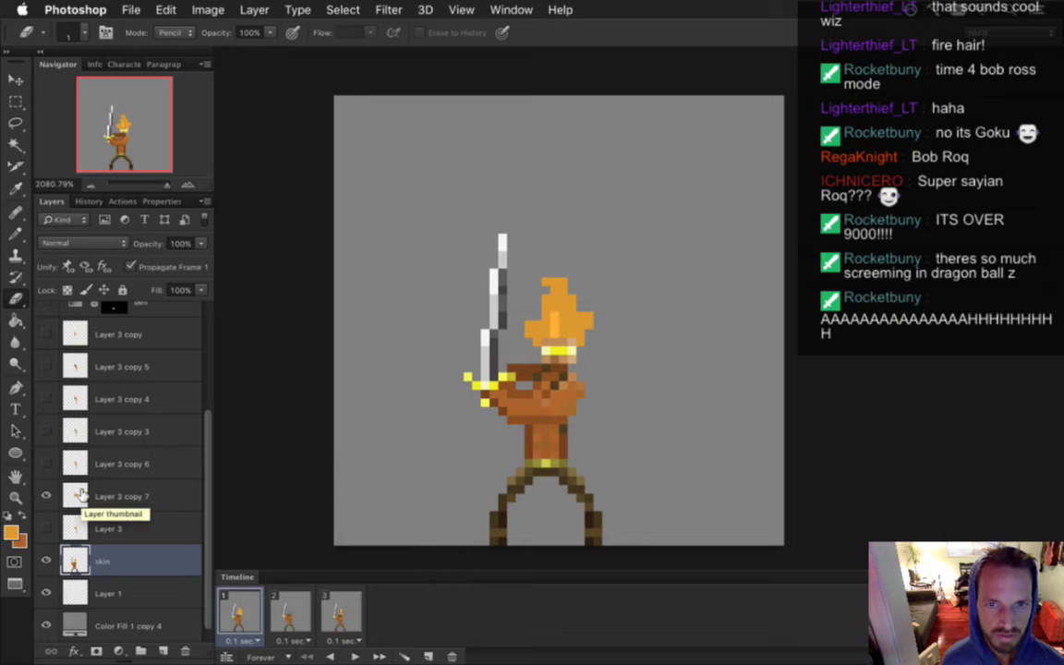
left_click(76, 496)
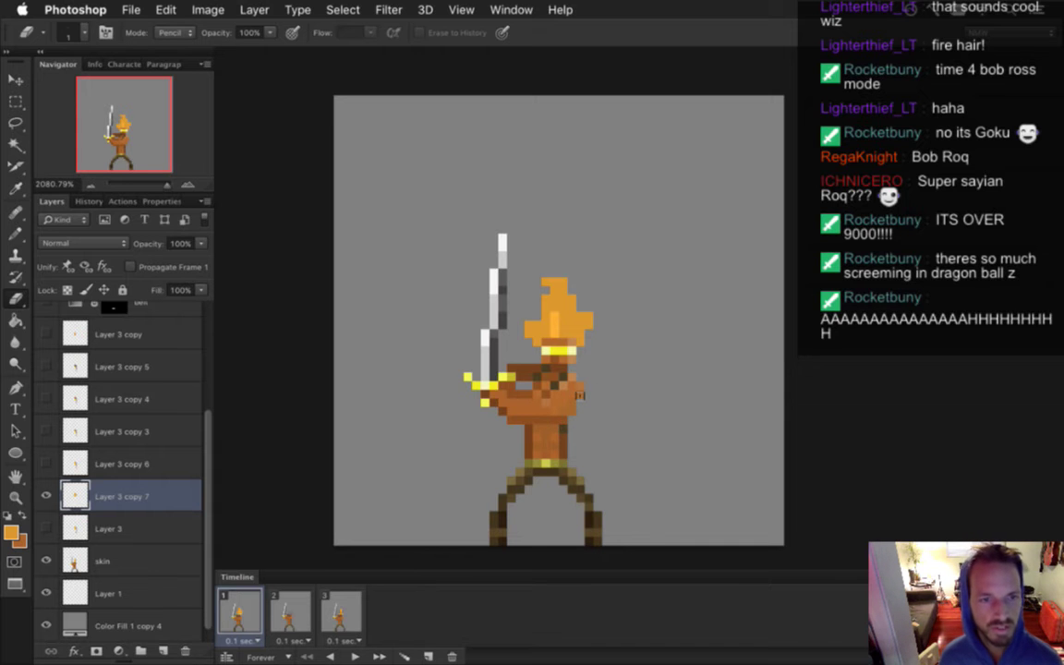
key("i")
left_click(566, 309)
key("b")
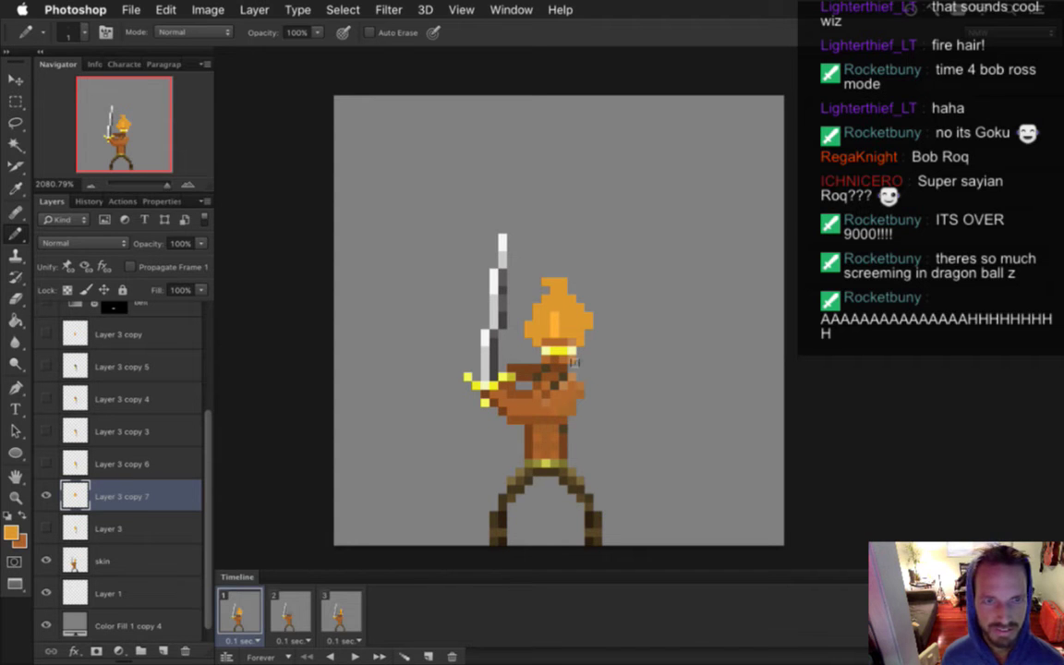
Add lighter orange highlight pixels to the flame hair's tip, edges and middle, alternating between shades sampled from the hair
key("i")
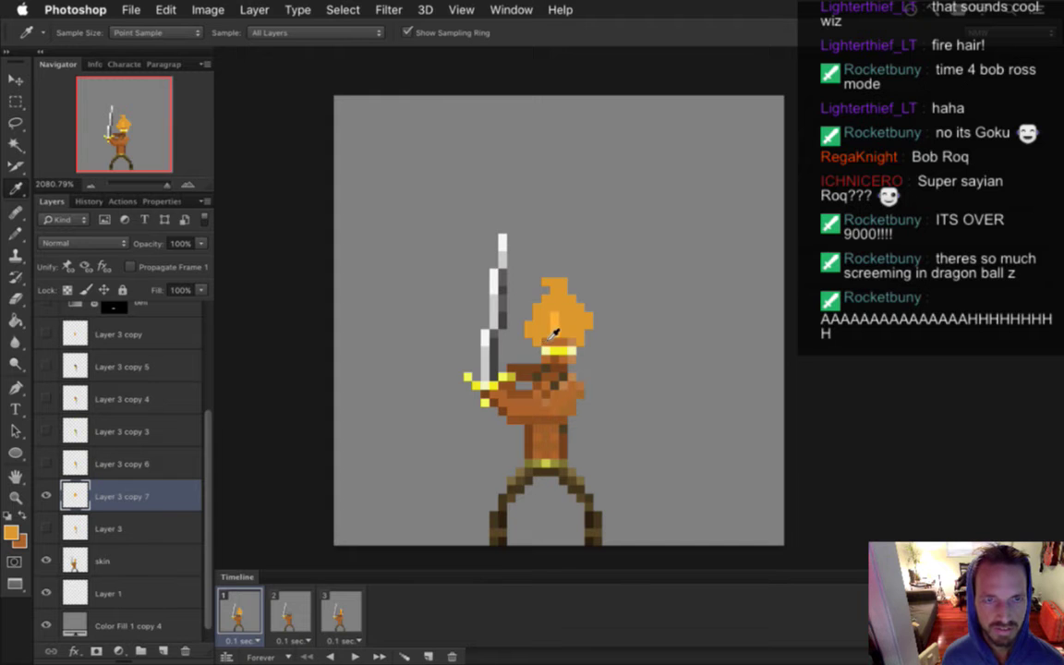
key("b")
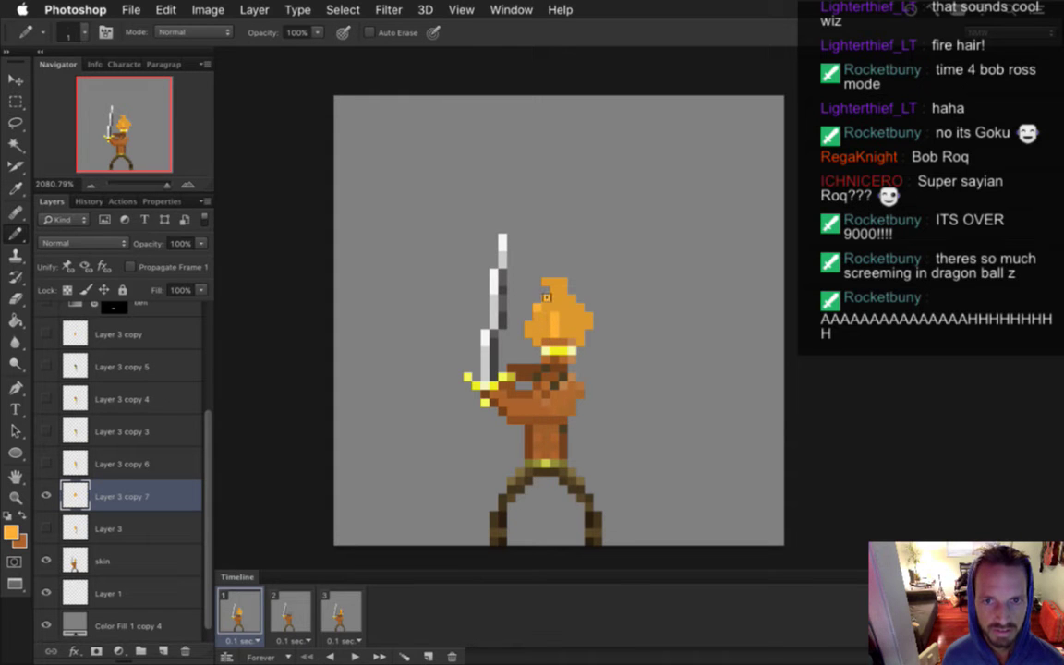
key("i")
key("b")
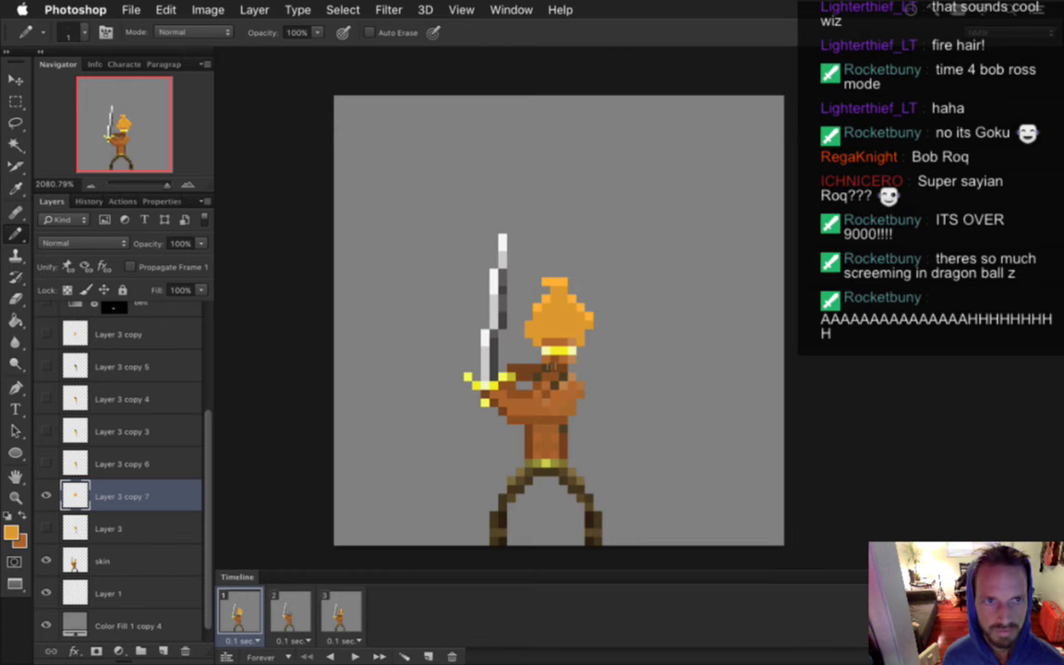
key("i")
key("b")
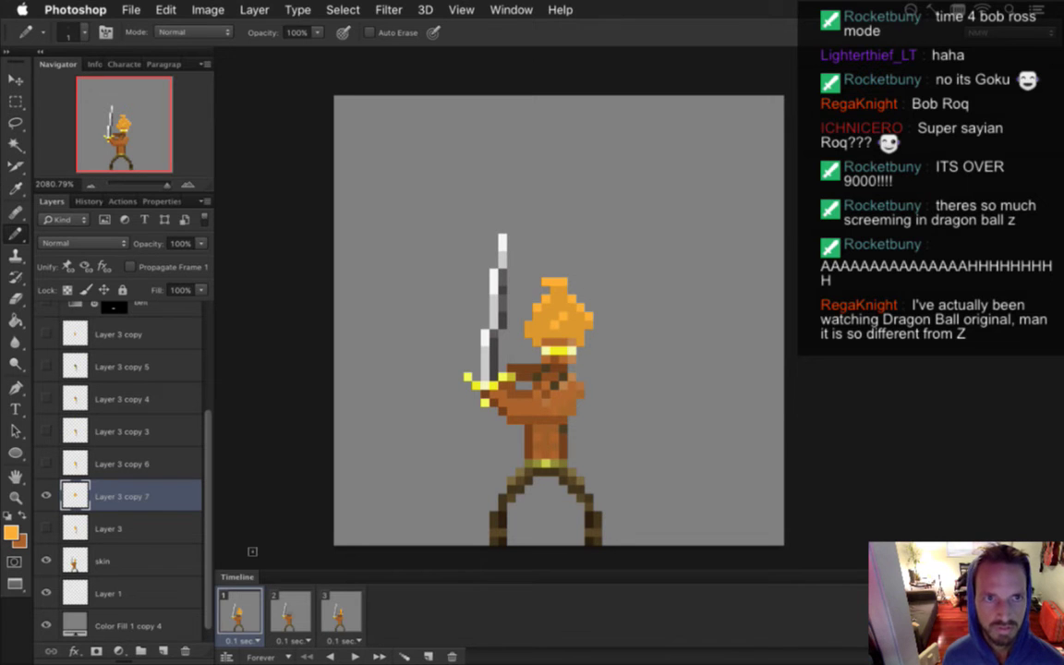
Set the foreground colour to darker orange d78022 and try it as shading on the hair, undoing unwanted strokes
left_click(11, 533)
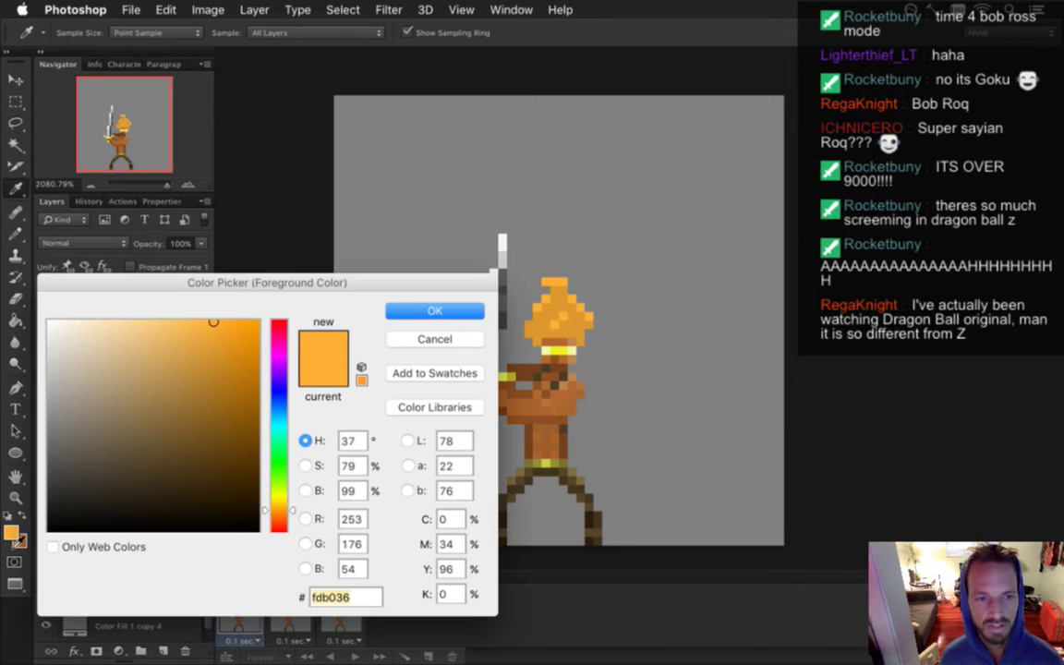
left_click(305, 491)
left_click_drag(280, 345, 284, 356)
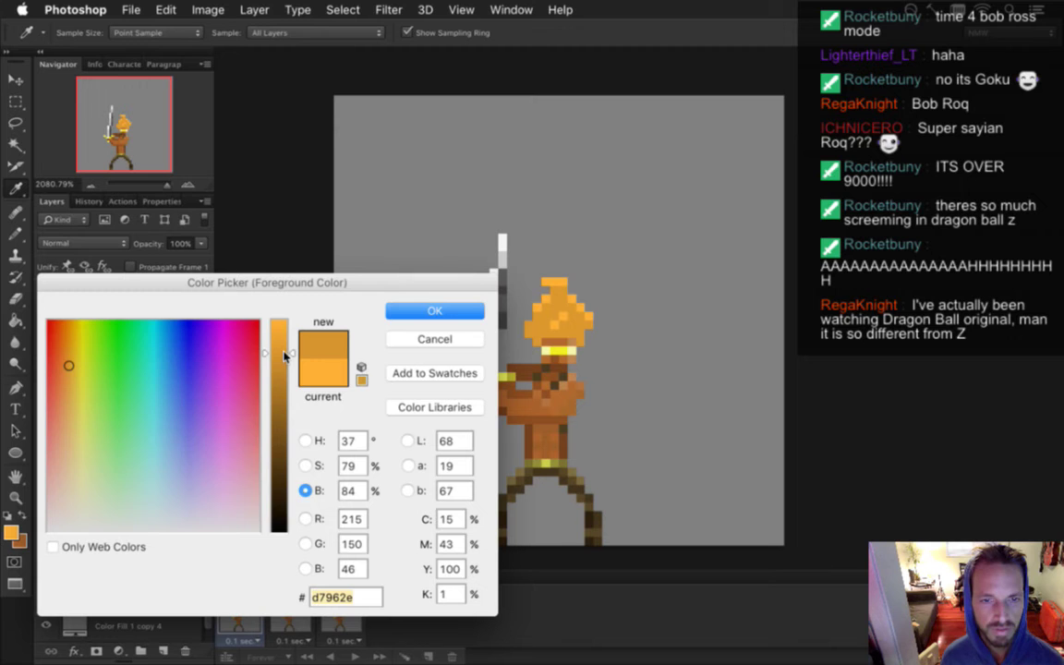
left_click(307, 441)
left_click_drag(289, 508, 296, 515)
left_click(306, 466)
left_click_drag(292, 365, 292, 355)
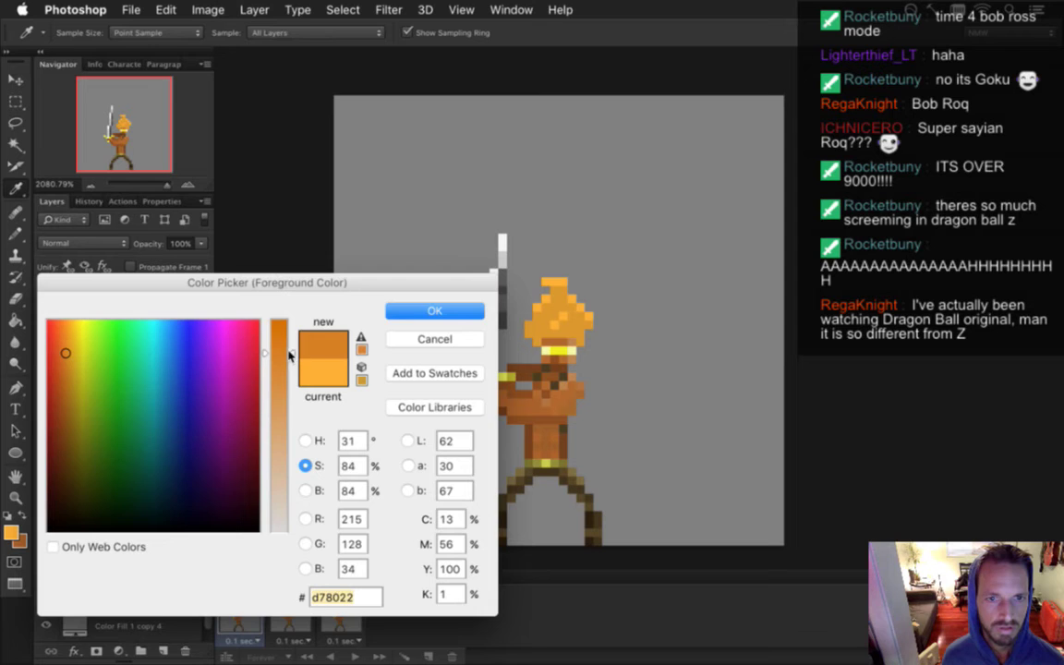
left_click(430, 311)
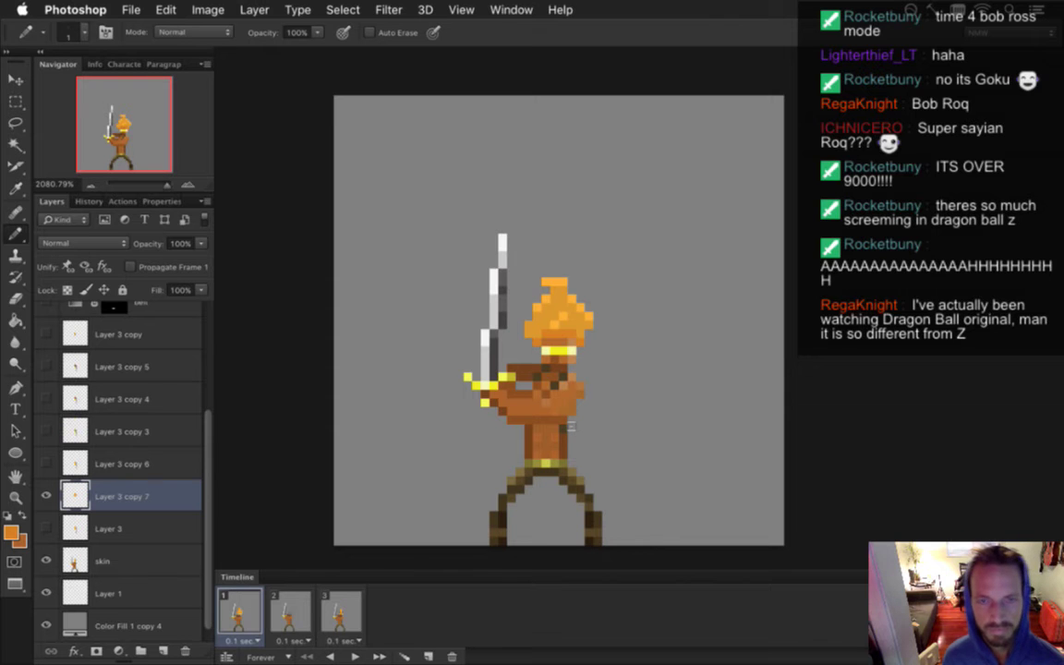
key("super+alt+z")
key("super+alt+z")
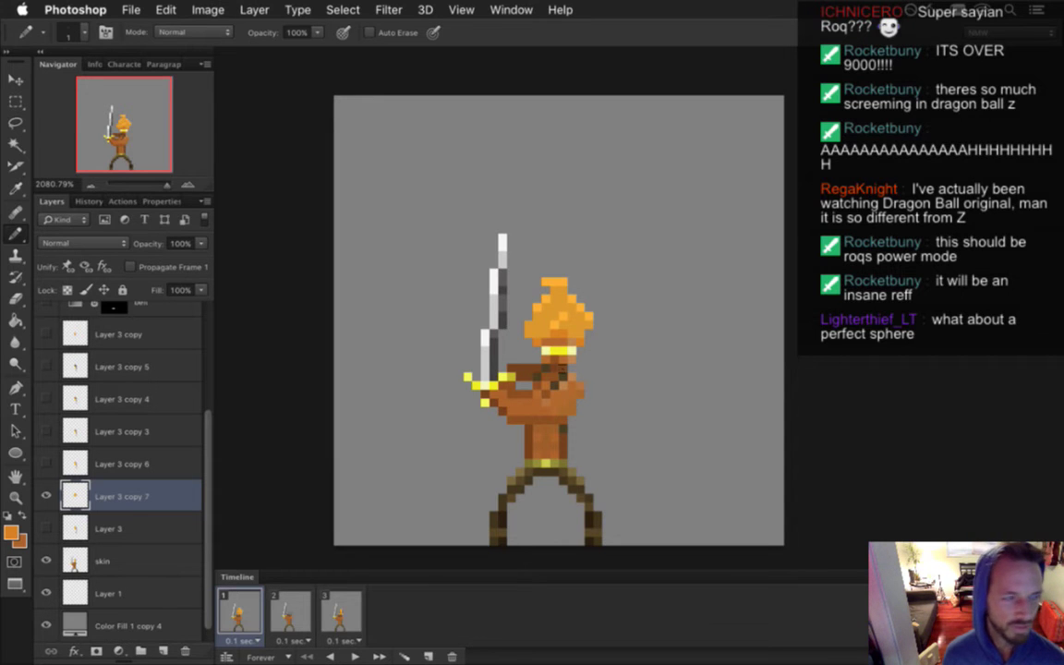
Expand the hair into a large round afro using the mid orange
left_click(499, 283, "alt")
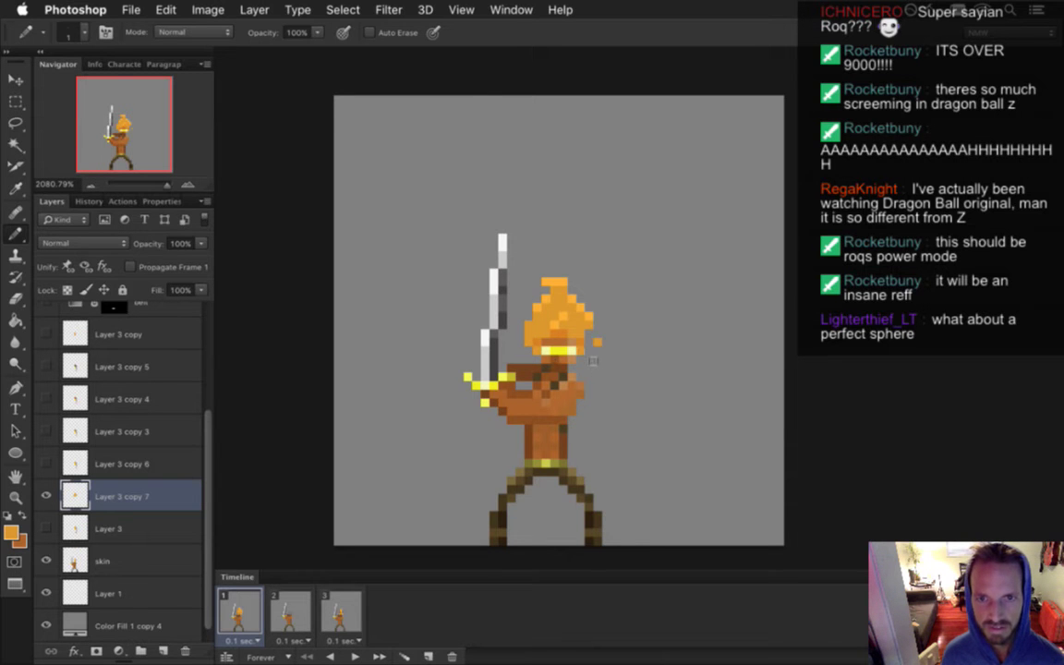
left_click_drag(588, 349, 599, 316)
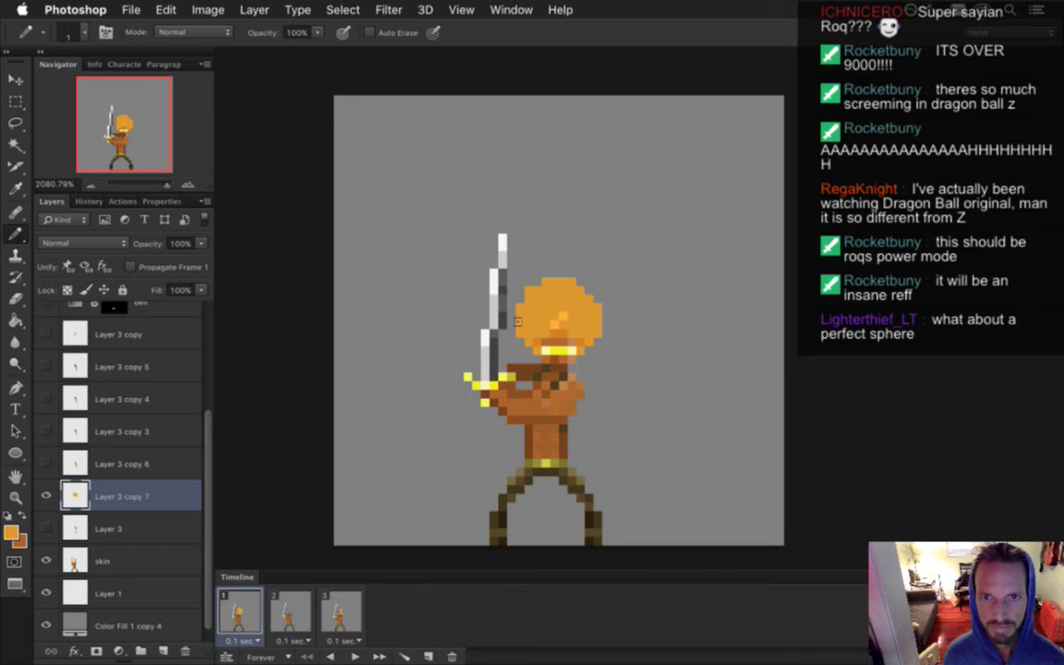
key("e")
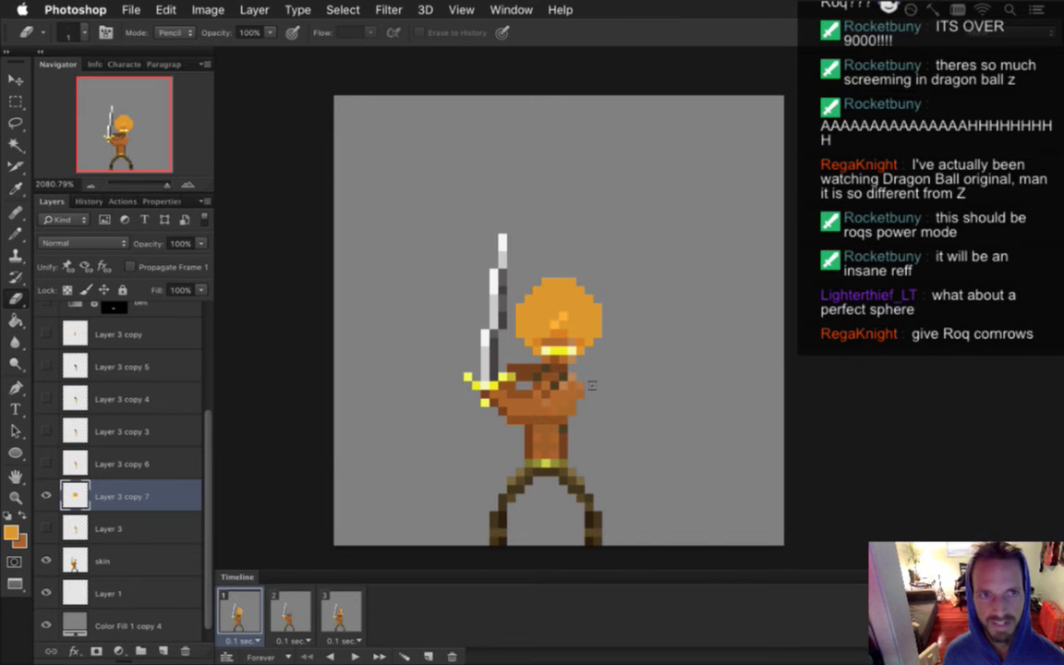
Paint a pointed tip on top of the afro, cover the highlight pixels and shade above the face in darker orange
key("b")
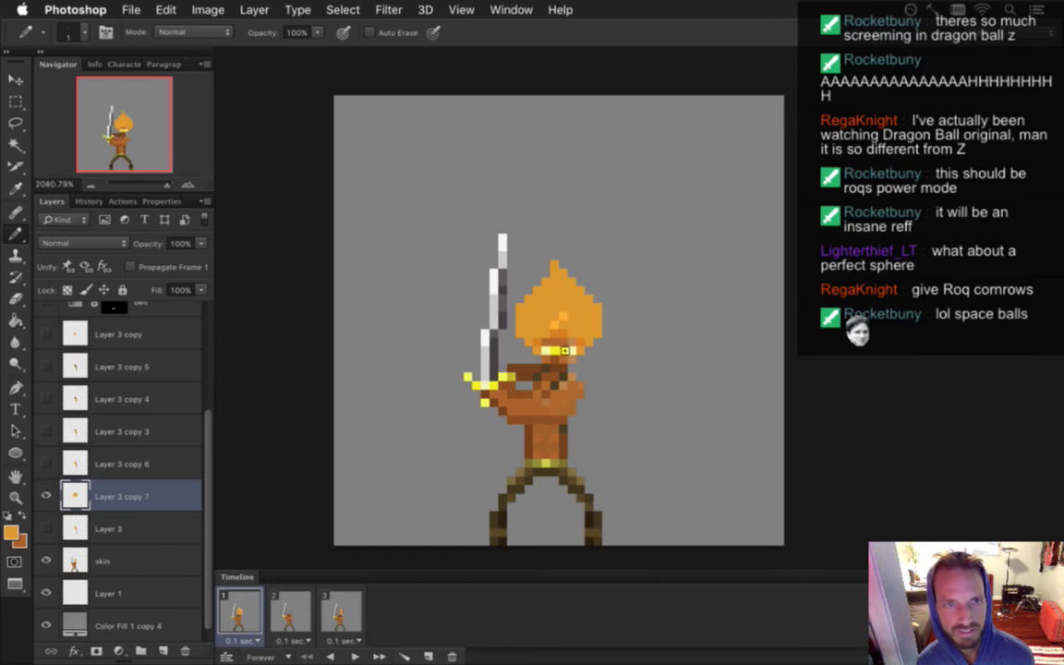
left_click(567, 314, "alt")
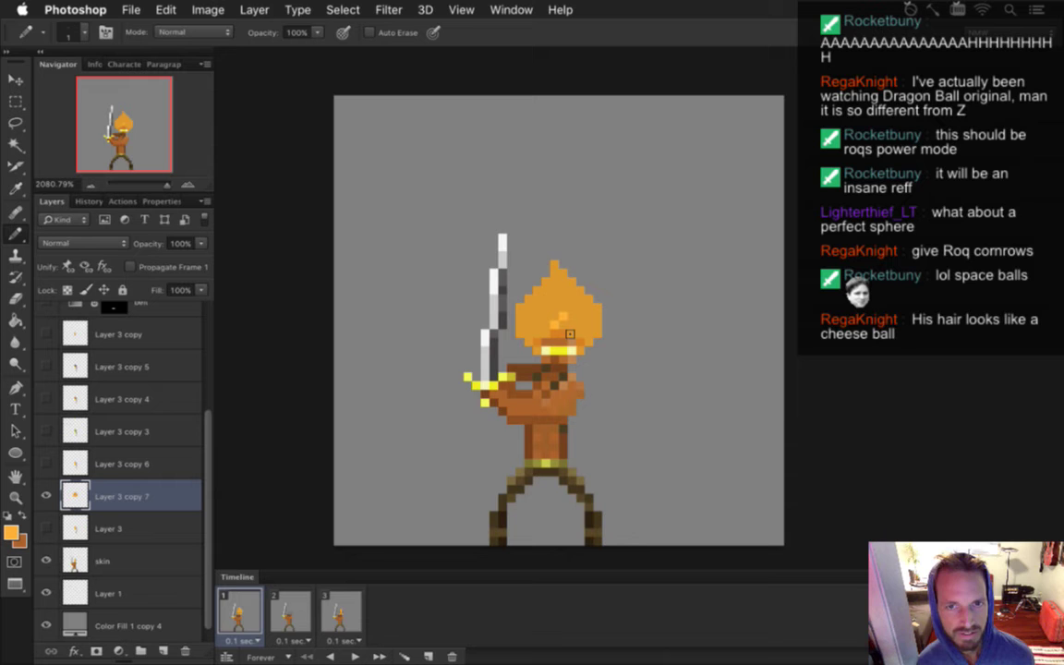
left_click(574, 325, "alt")
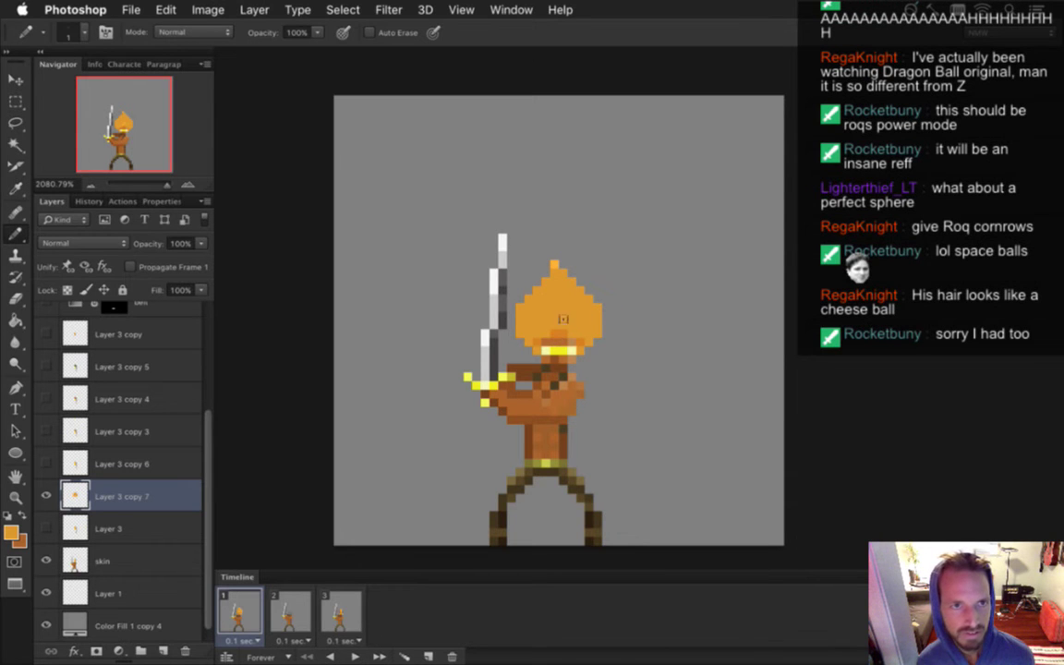
left_click(510, 307, "alt")
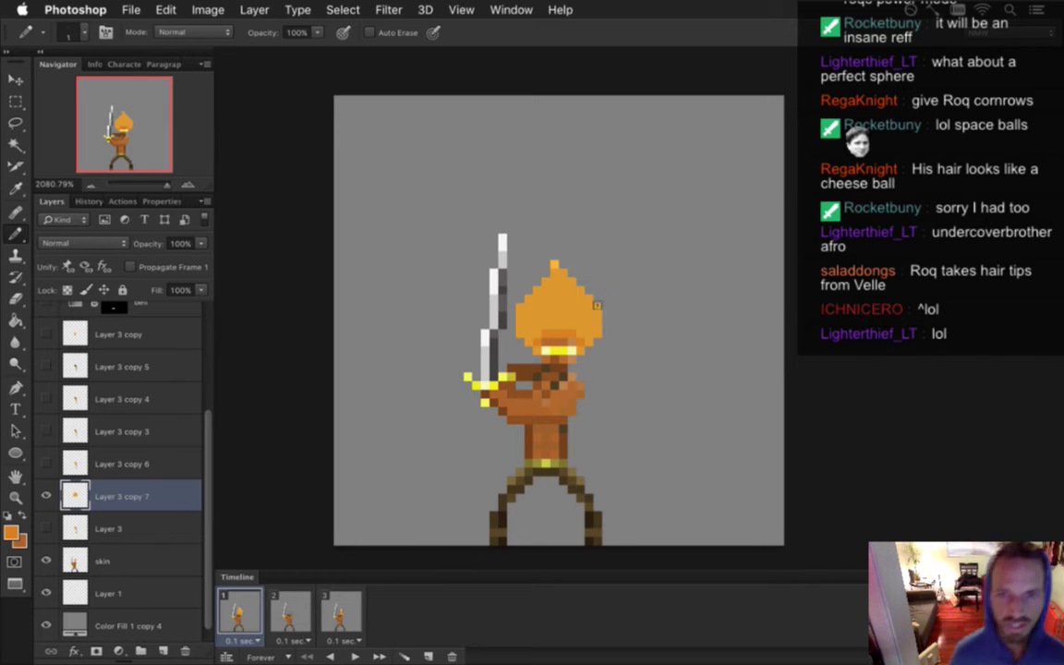
Select the upper part of the hair and move it up about two pixels to make the hairstyle taller
key("m")
mouse_move(514, 259)
left_mouse_down()
mouse_move(608, 315)
mouse_move(585, 278)
left_mouse_up()
key("v")
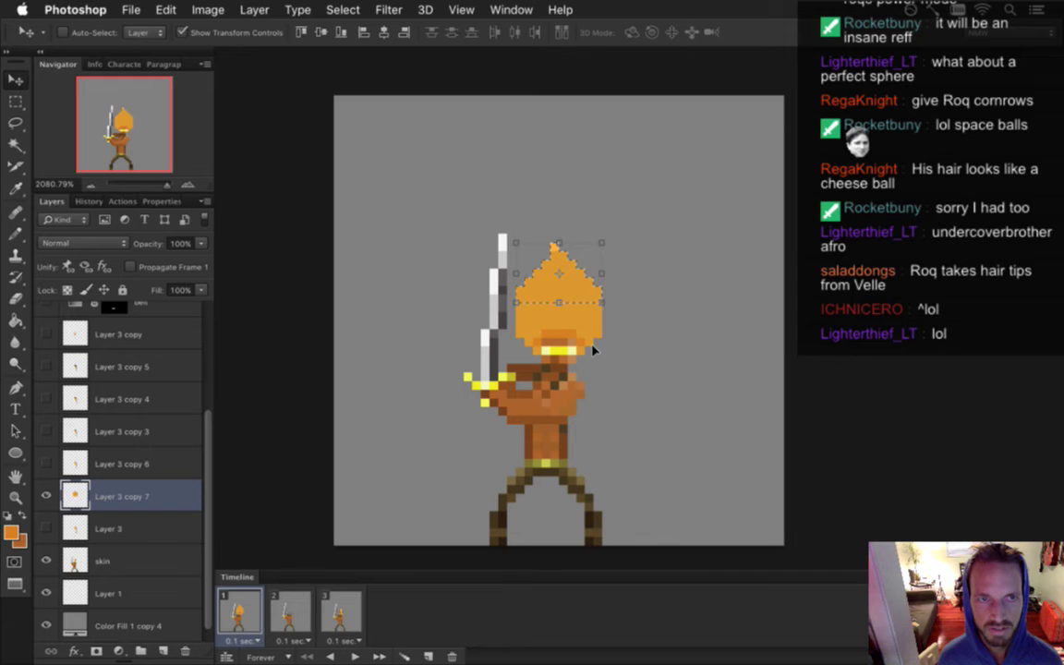
Undo the upward move of the upper hair and edge the pointed afro with lighter orange highlight pixels
key("ctrl+d")
key("m")
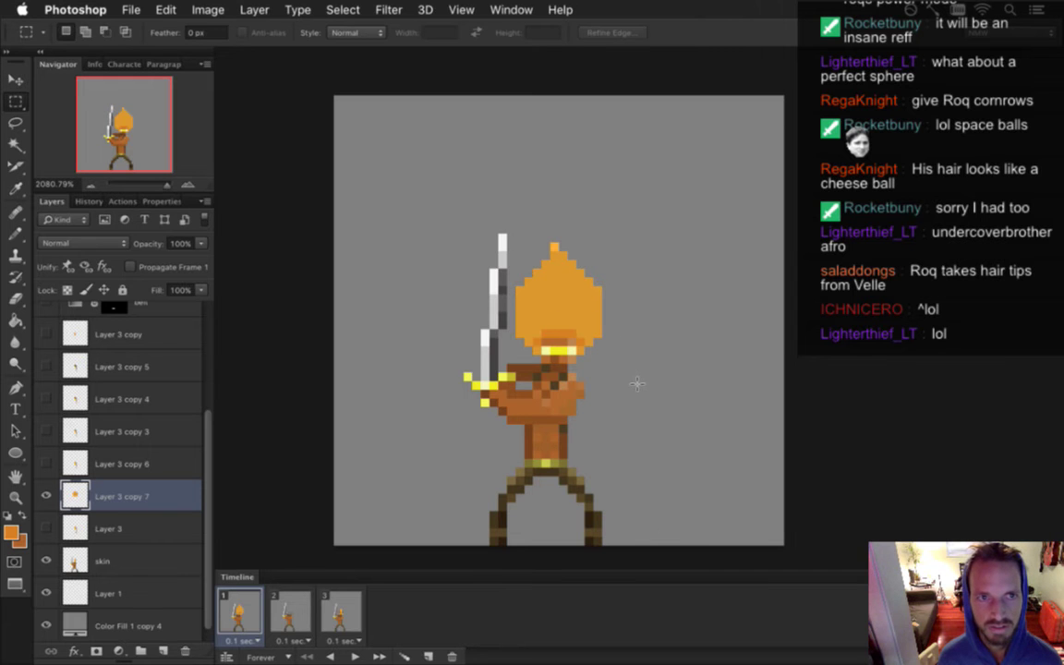
key("ctrl+z")
key("ctrl+alt+z")
key("ctrl+d")
key("i")
key("b")
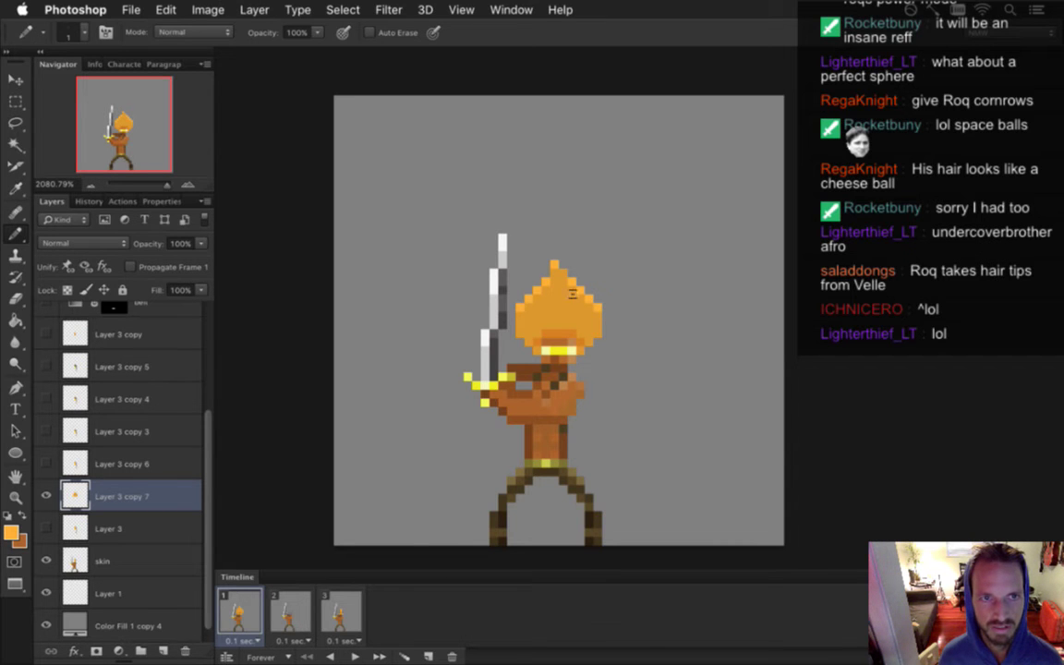
Compare frames 1 and 2 and toggle the skin layer in frame 2 to examine its face against the body layer
left_click(286, 610)
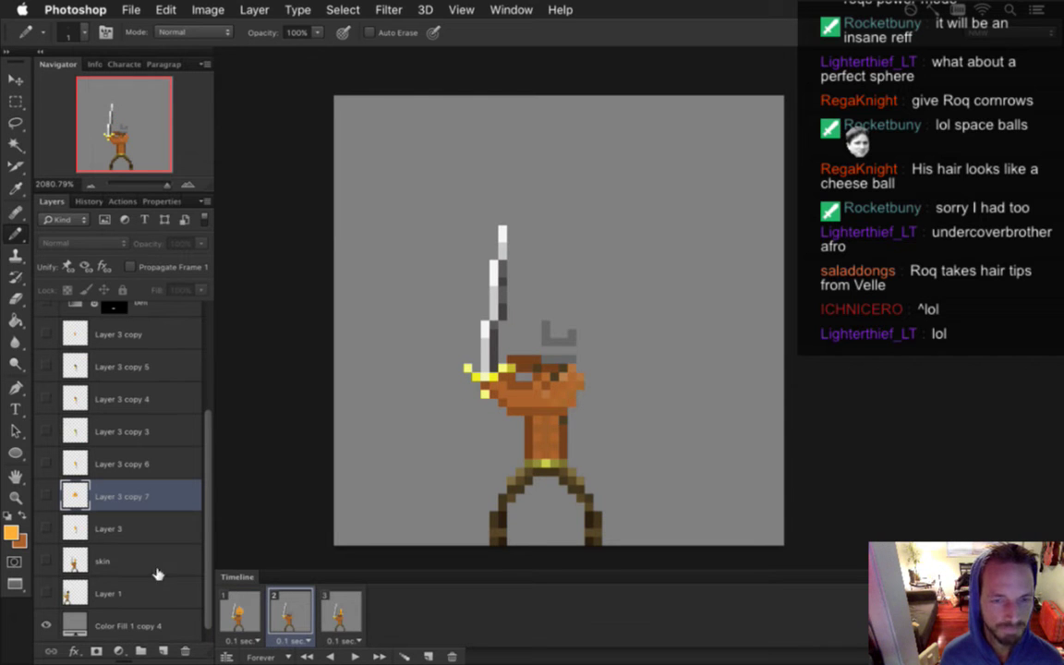
left_click(239, 612)
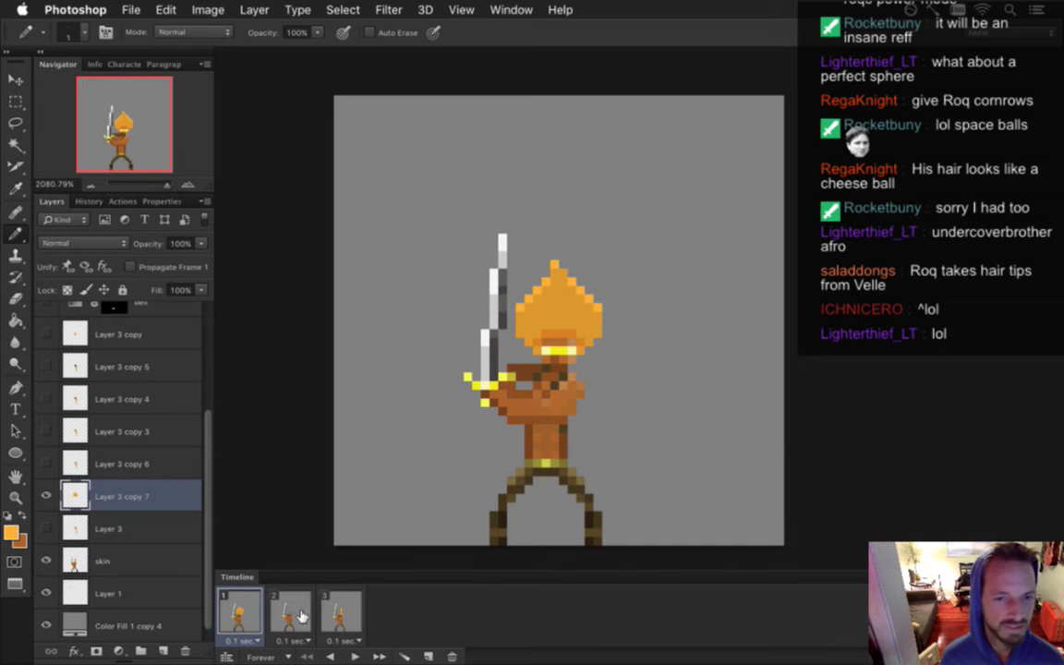
left_click(297, 613)
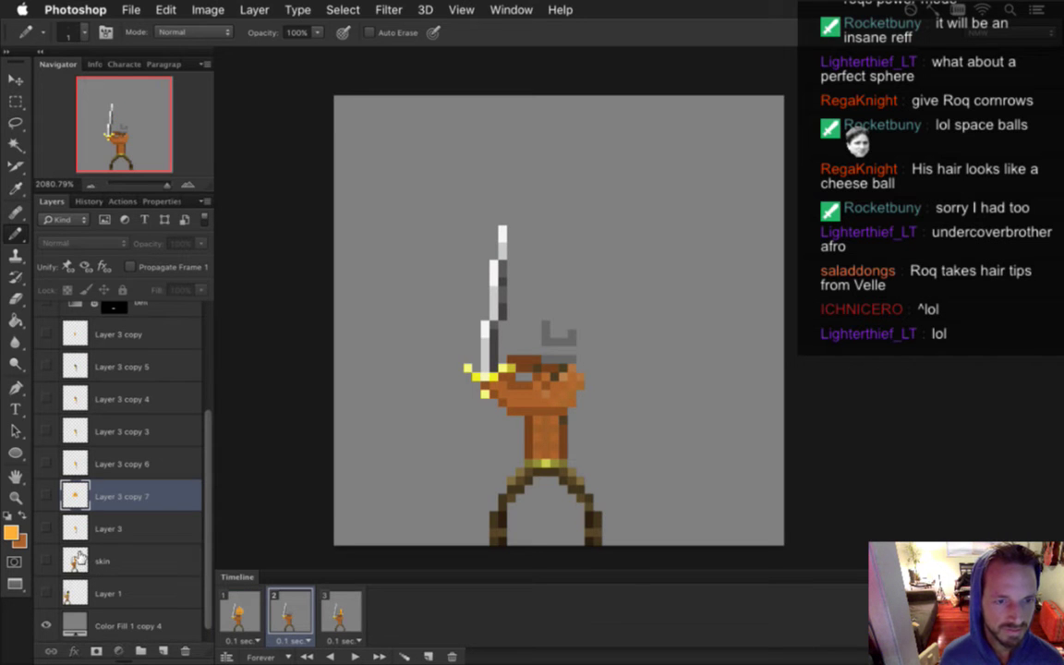
left_click(74, 561)
left_click(50, 561)
left_click(49, 561)
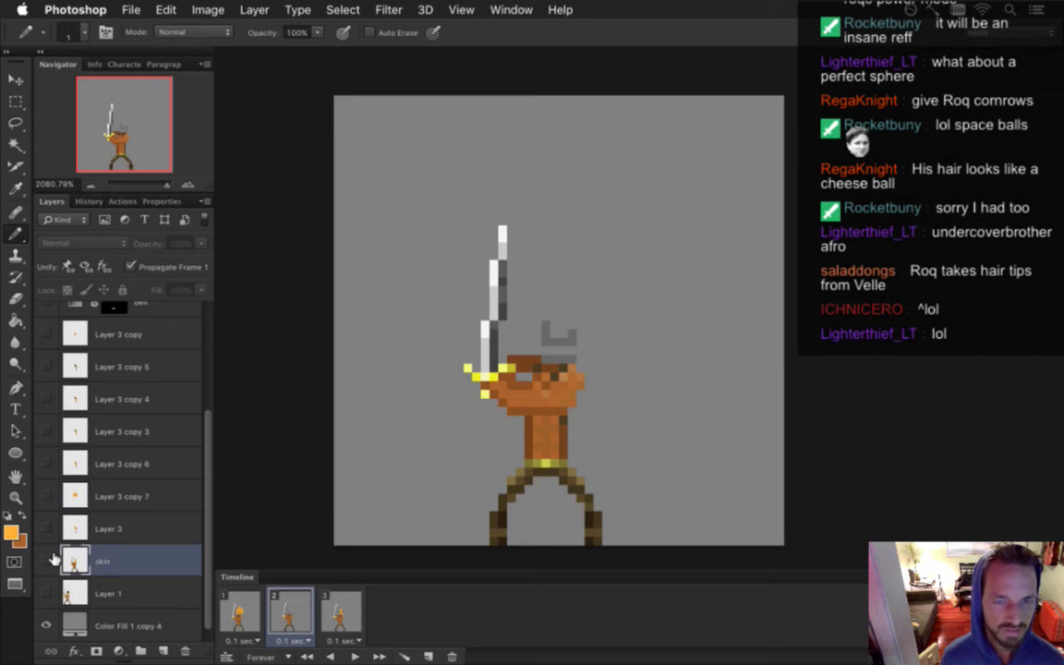
left_click(49, 561)
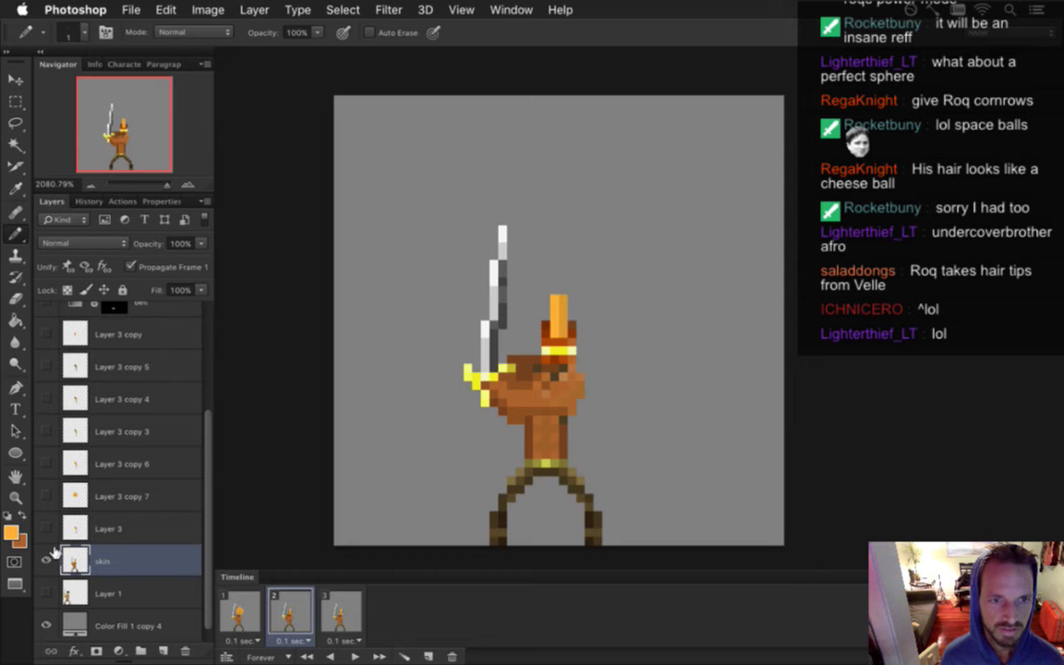
scroll(209, 416, "up", 5)
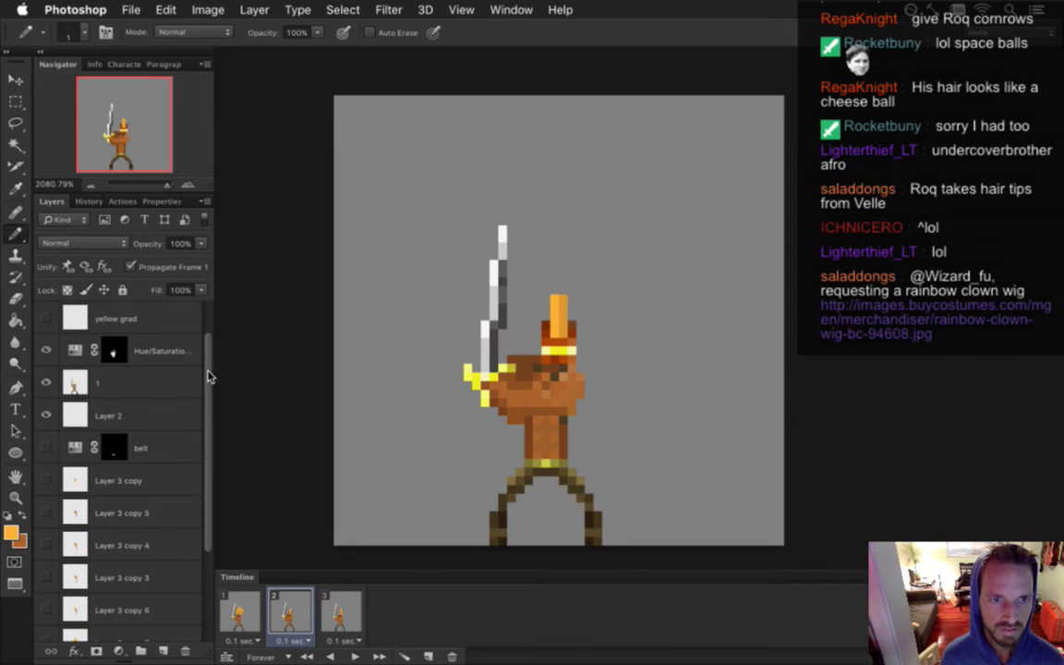
scroll(205, 554, "down", 5)
left_click(46, 561)
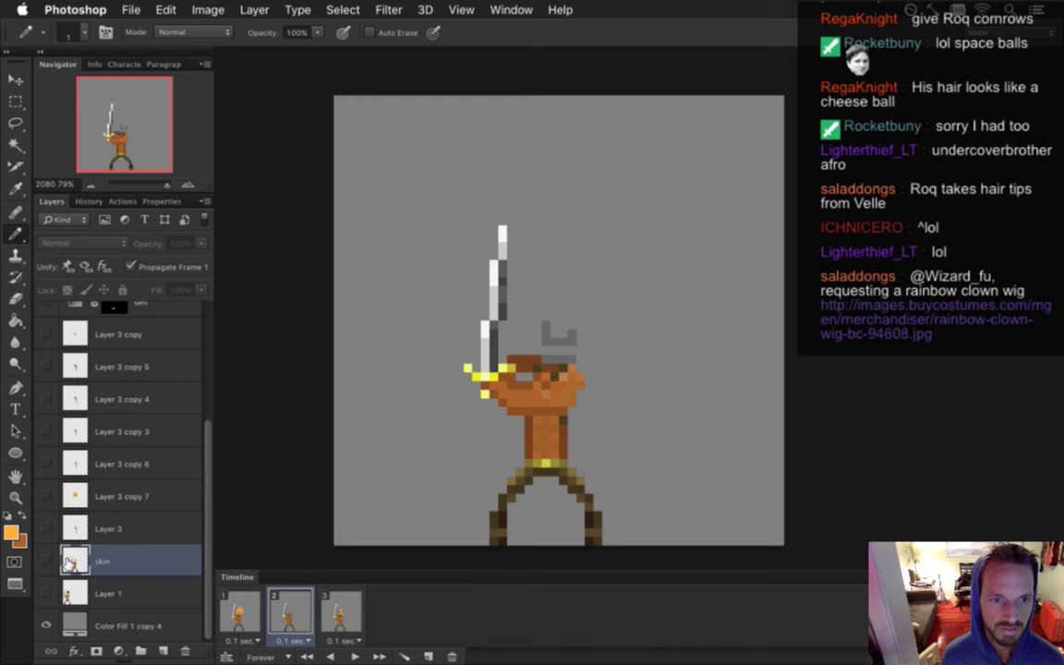
Merge the masked Hue/Saturation layer with body layer 1 and turn off Propagate Frame 1 for the merged layer
scroll(202, 453, "up", 5)
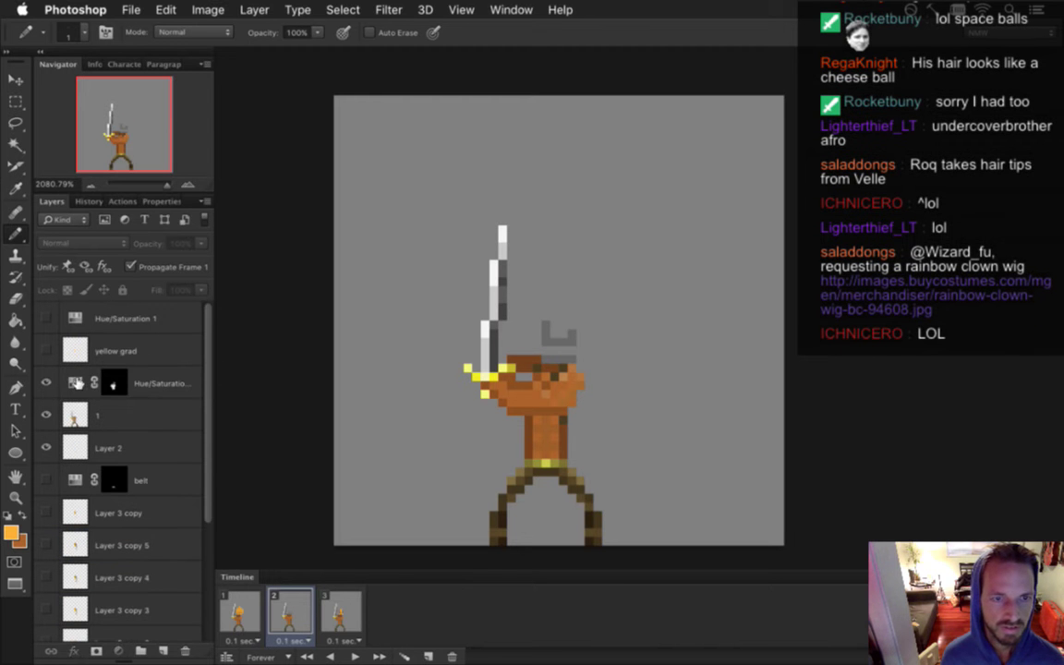
left_click(94, 384)
right_click(85, 383)
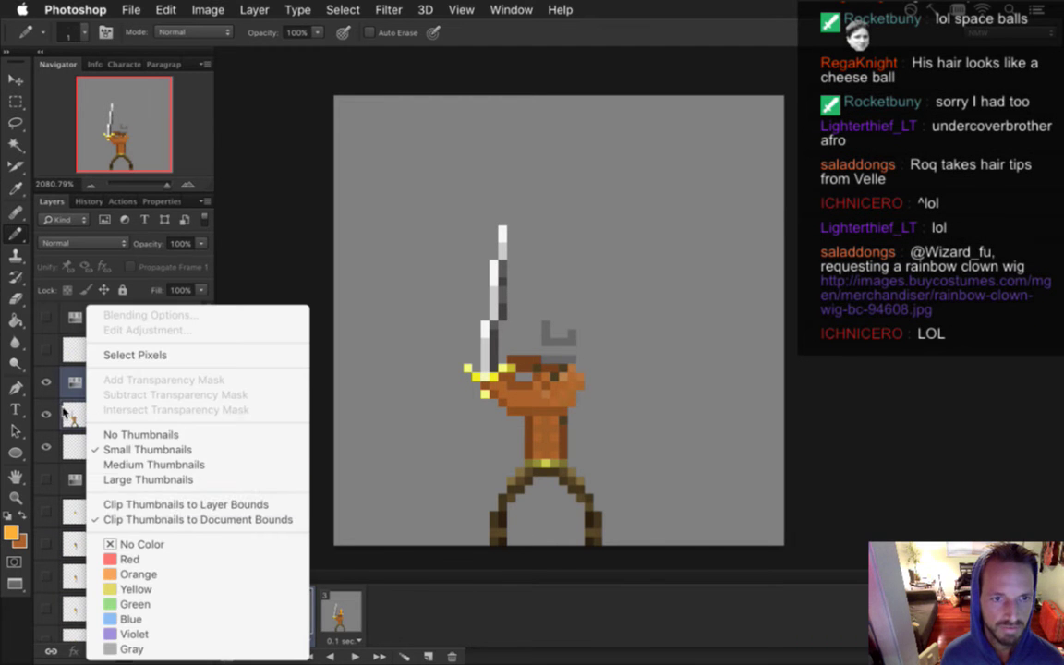
left_click(61, 376)
left_click(145, 420, "shift")
right_click(145, 421)
left_click(223, 438)
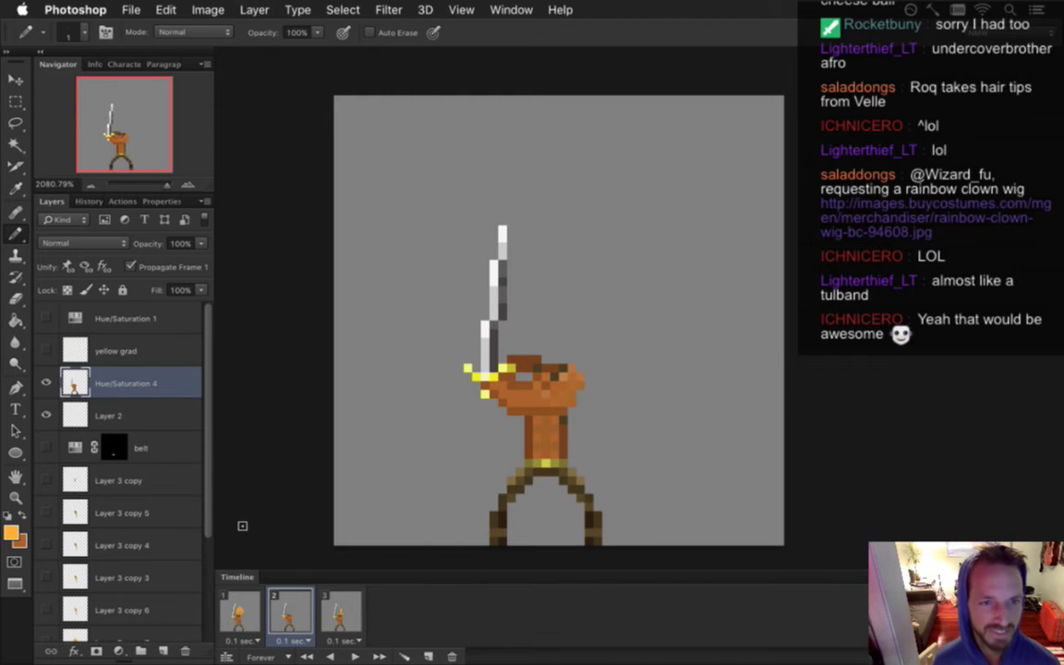
left_click(130, 266)
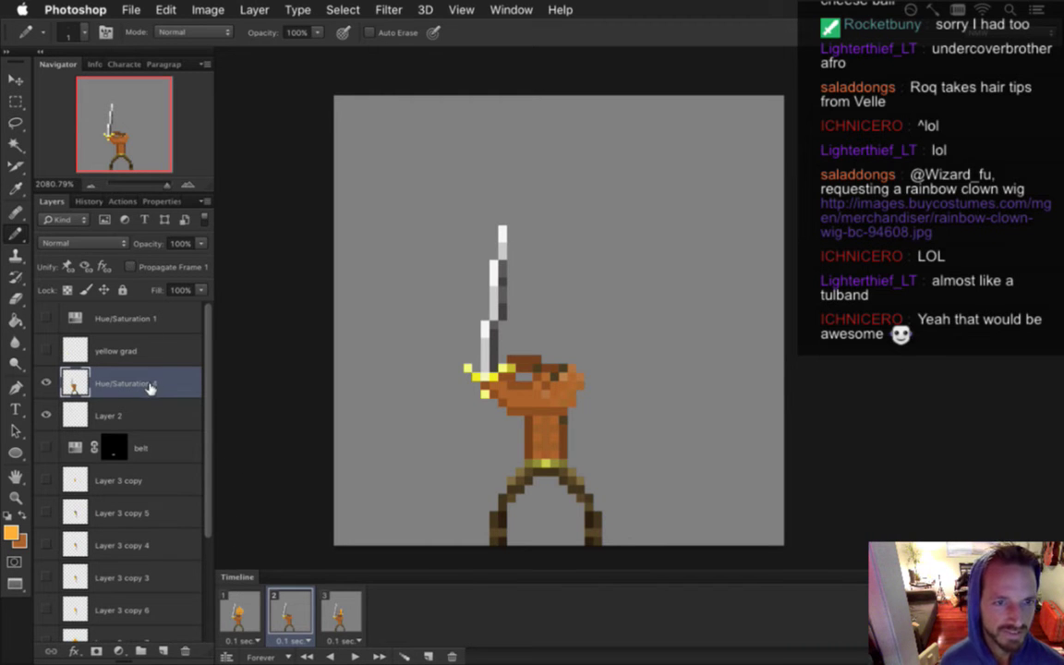
Show the skin layer in frame 2 and copy its face strip with the glowing eyes
left_click_drag(207, 404, 204, 464)
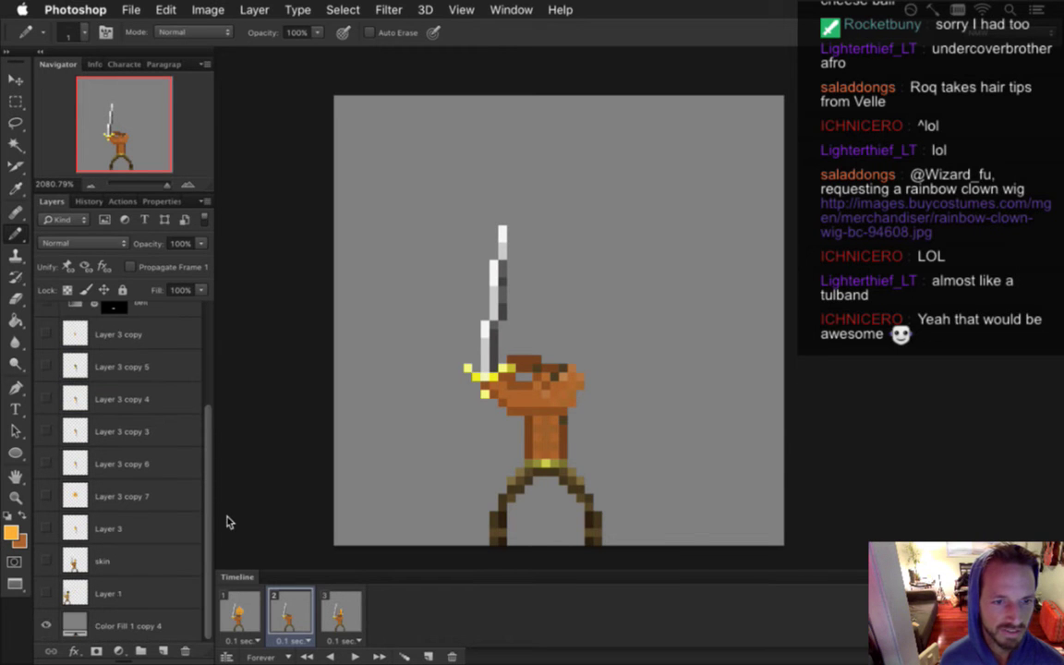
left_click(80, 560)
left_click(43, 560)
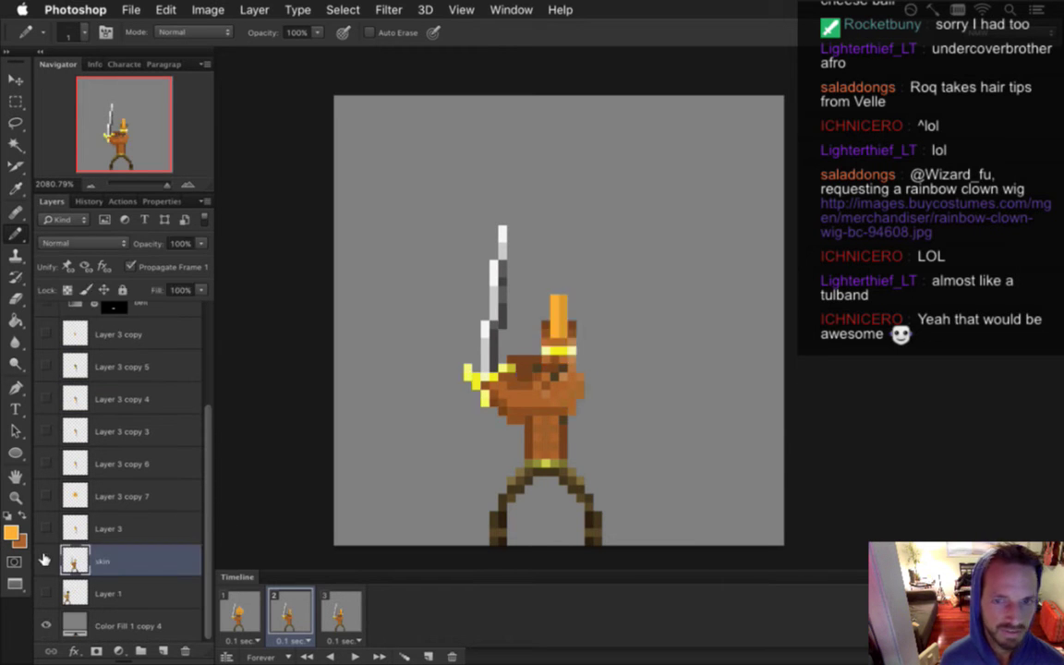
key("m")
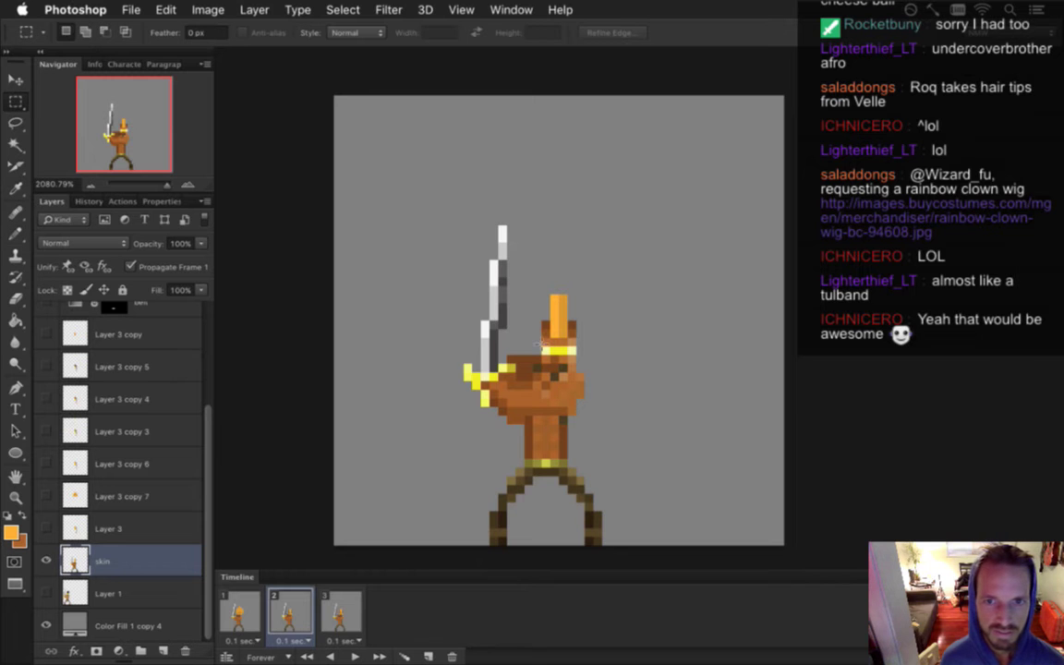
left_click_drag(545, 344, 582, 325)
key("super+c")
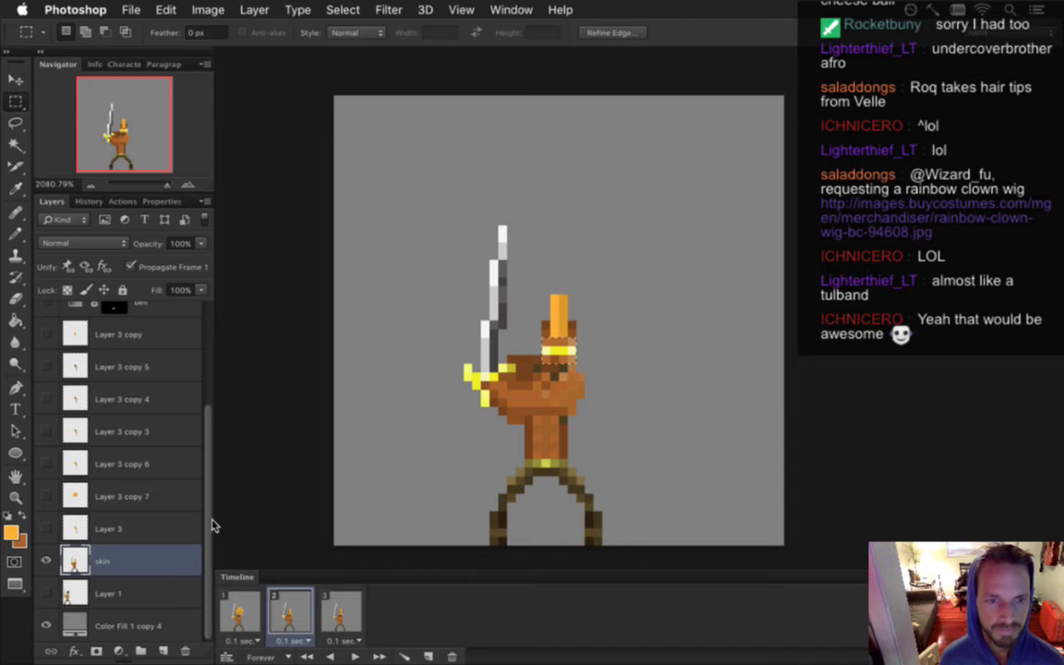
Hide the skin layer, paste the copied face onto a new layer above the body, and merge it with the Hue/Saturation 4 layer
scroll(185, 462, "up", 5)
scroll(148, 536, "down", 5)
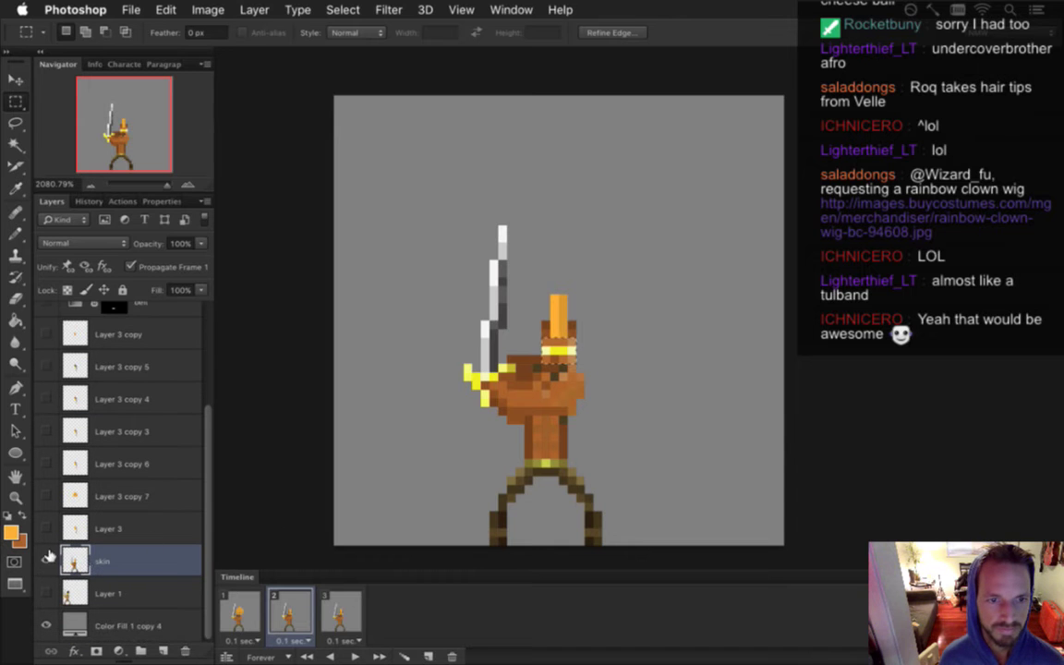
left_click(47, 561)
scroll(185, 397, "up", 5)
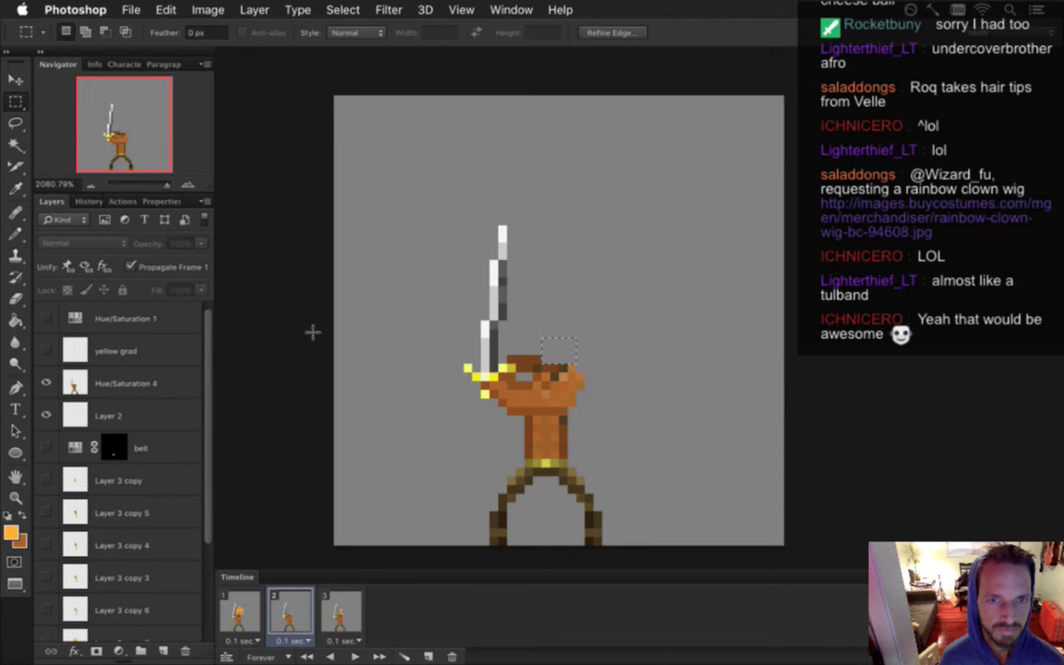
left_click(76, 384)
key("super+z")
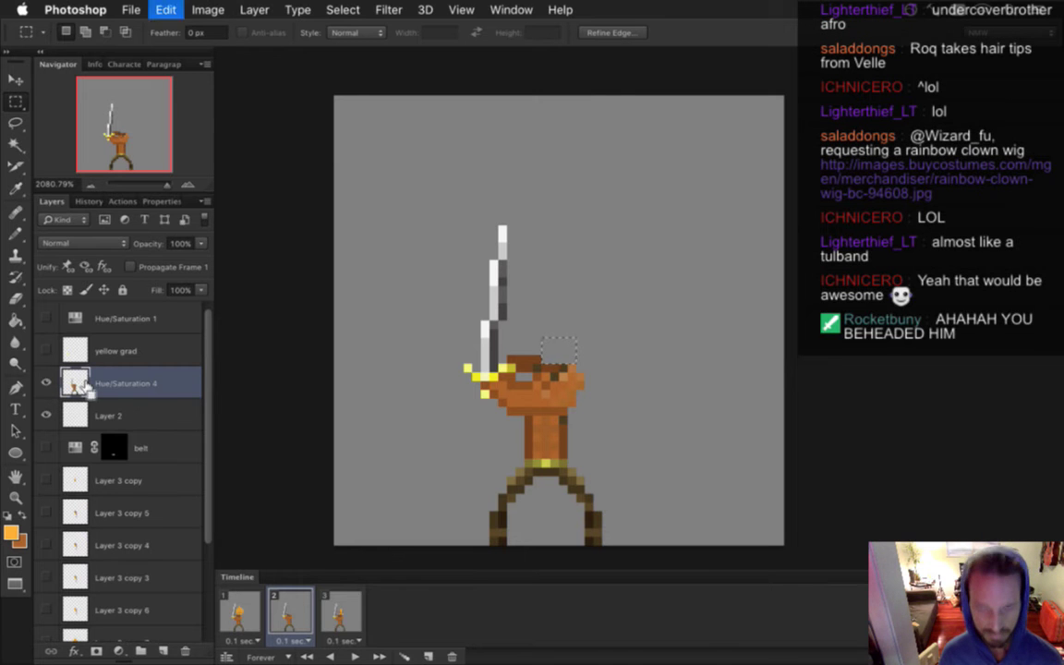
key("alt+shift+super+n")
left_click(139, 412, "shift")
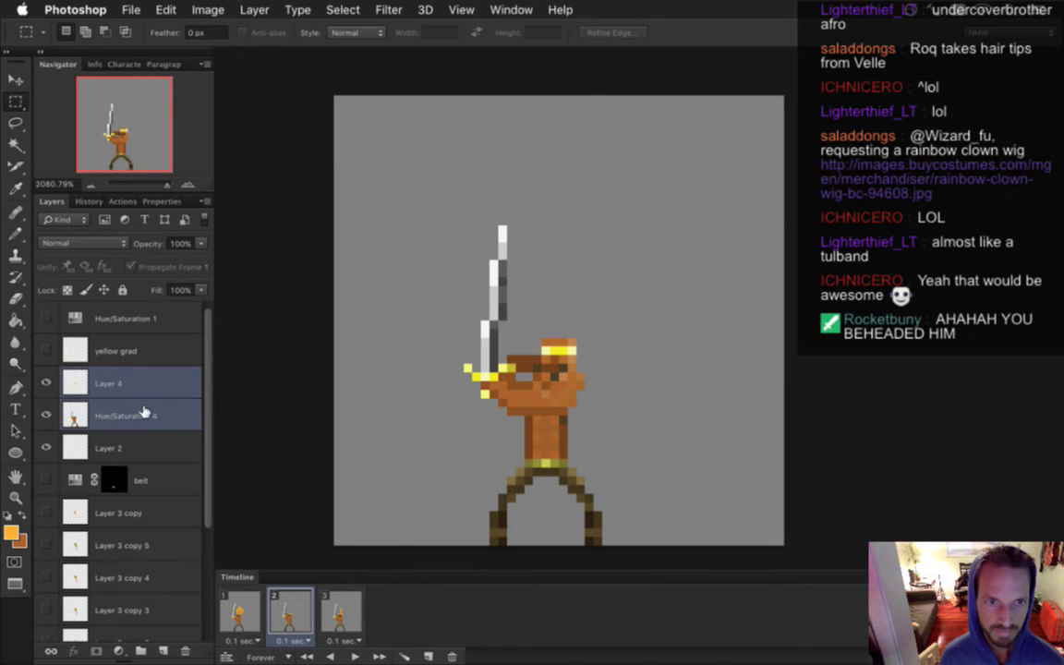
right_click(141, 409)
left_click(204, 434)
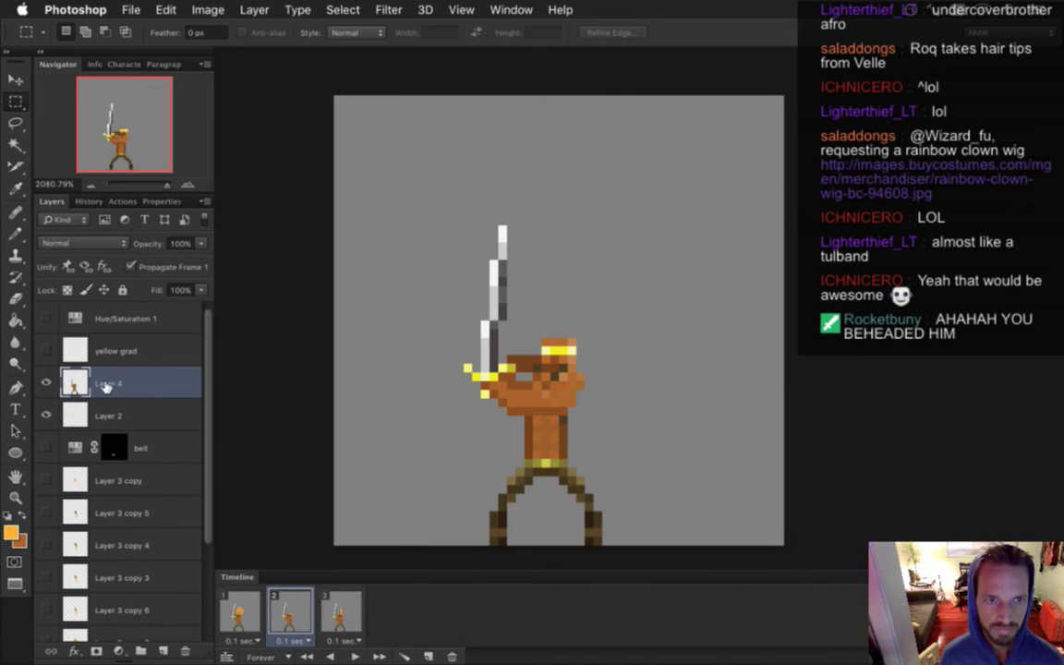
Delete Layer 2 and move the merged Layer 4 directly above the skin layer
left_click(75, 408)
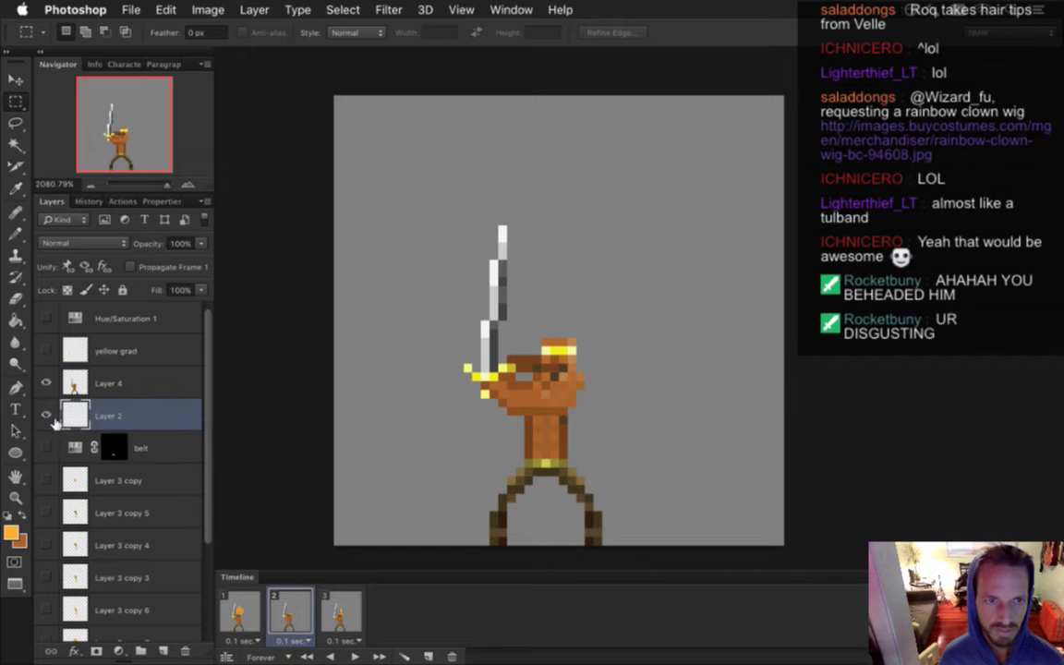
left_click(185, 652)
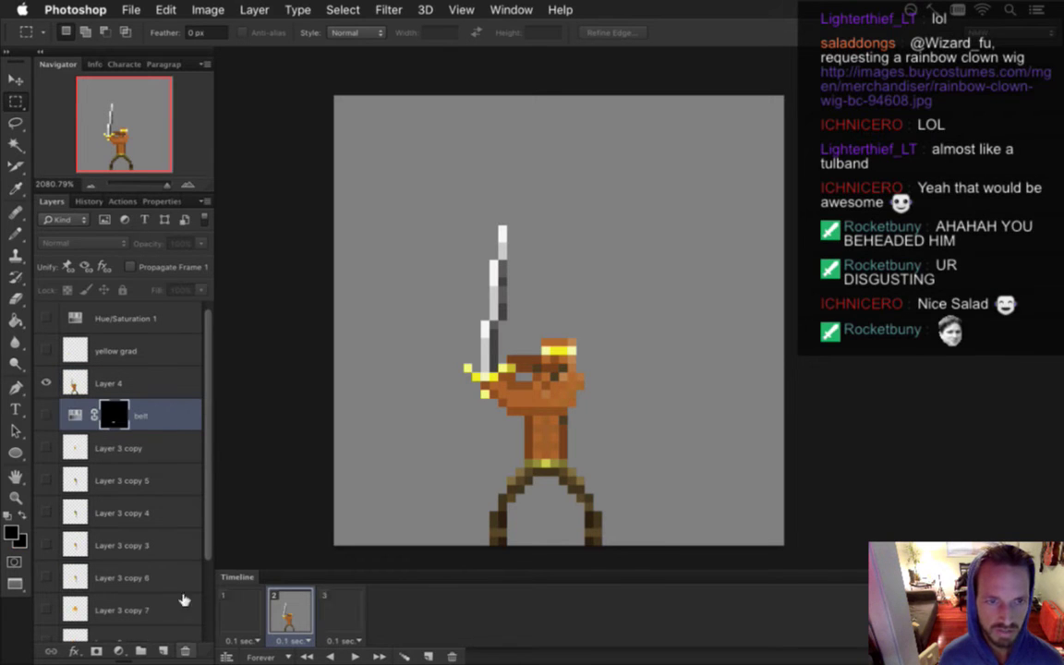
scroll(93, 591, "down", 2)
left_click_drag(86, 651, 110, 545)
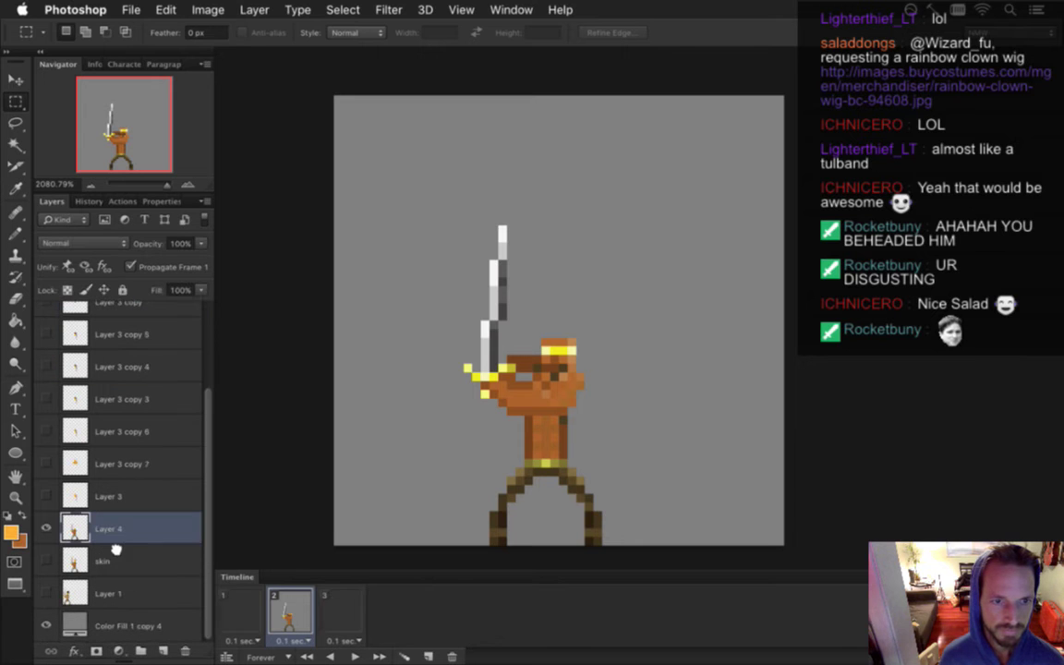
Make the afro hair on Layer 3 copy 7 visible in frames 2 and 3
left_click(47, 464)
left_click(238, 612)
left_click(290, 610)
key("Right")
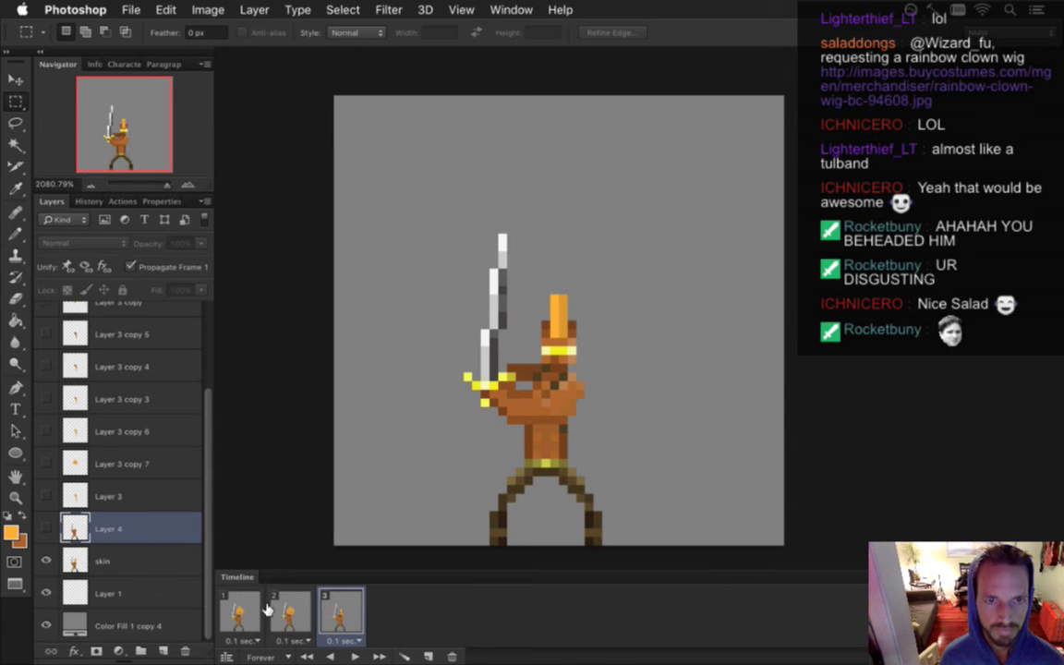
left_click(47, 464)
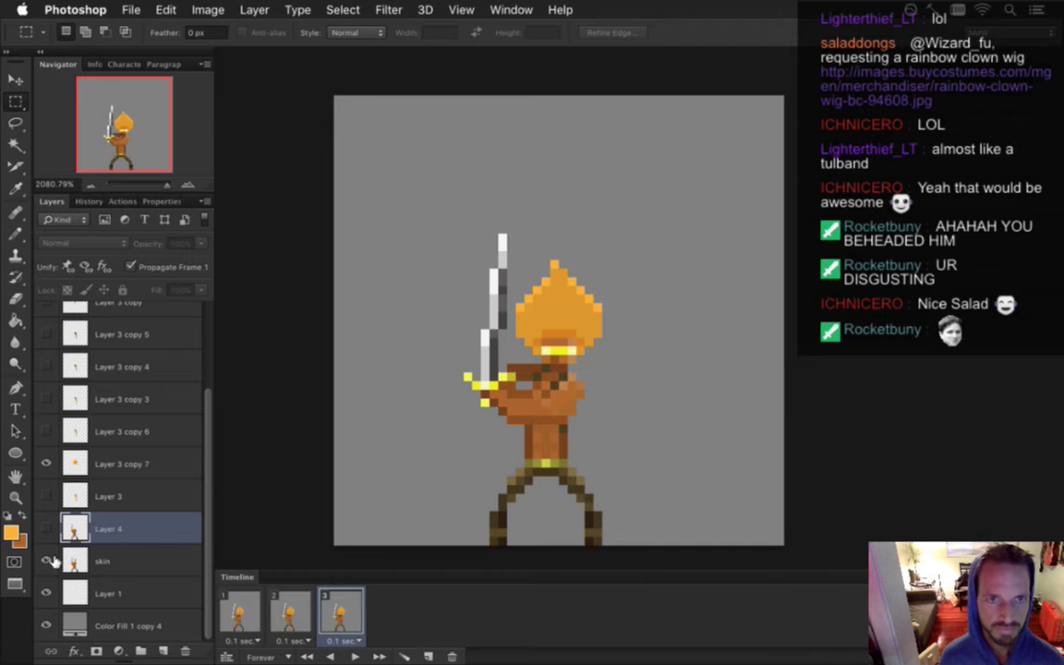
Hide the grey colour fill background in all three frames and switch to the running game
left_click(46, 625)
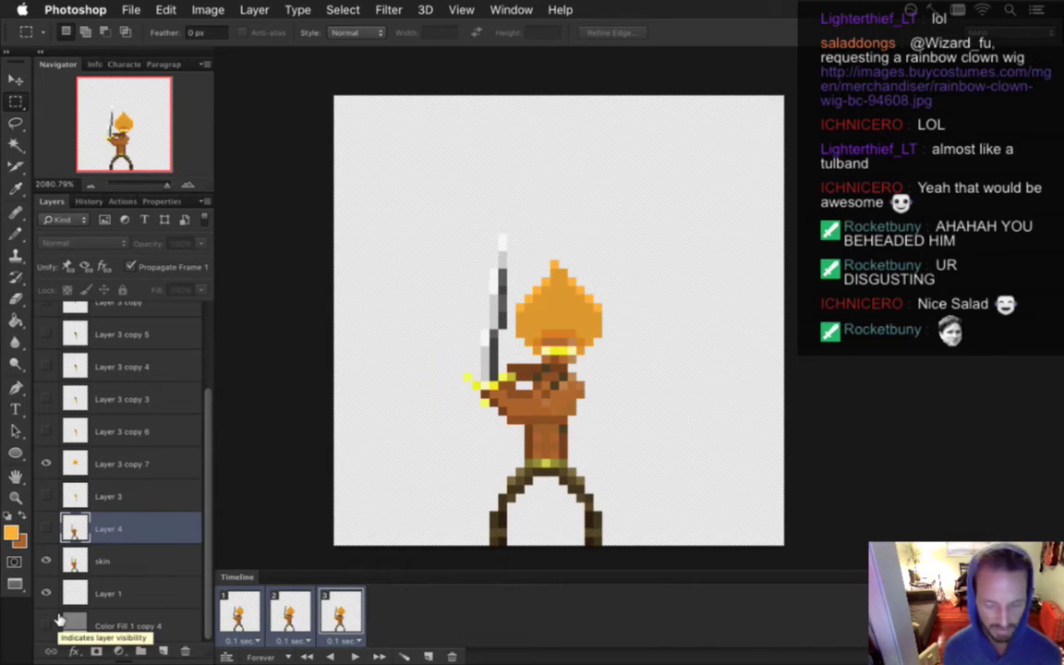
key("super+alt+shift+r")
key("super+Tab")
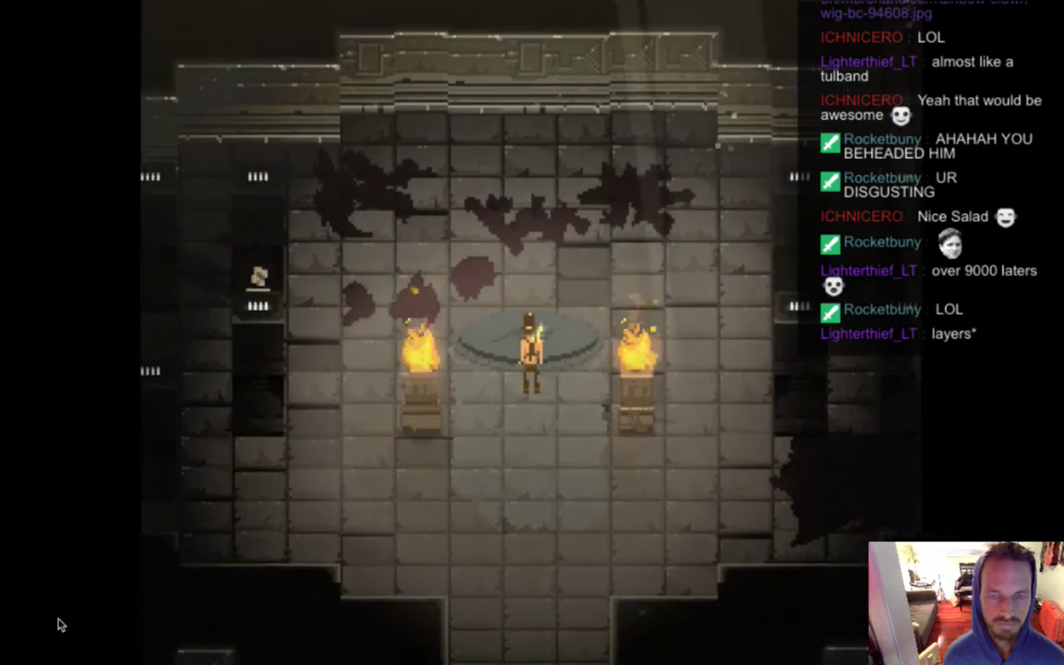
Walk the character around the torch-lit room to check its sword idle sprite in the game, and switch to the iTerm2 terminal
key("s")
key("d")
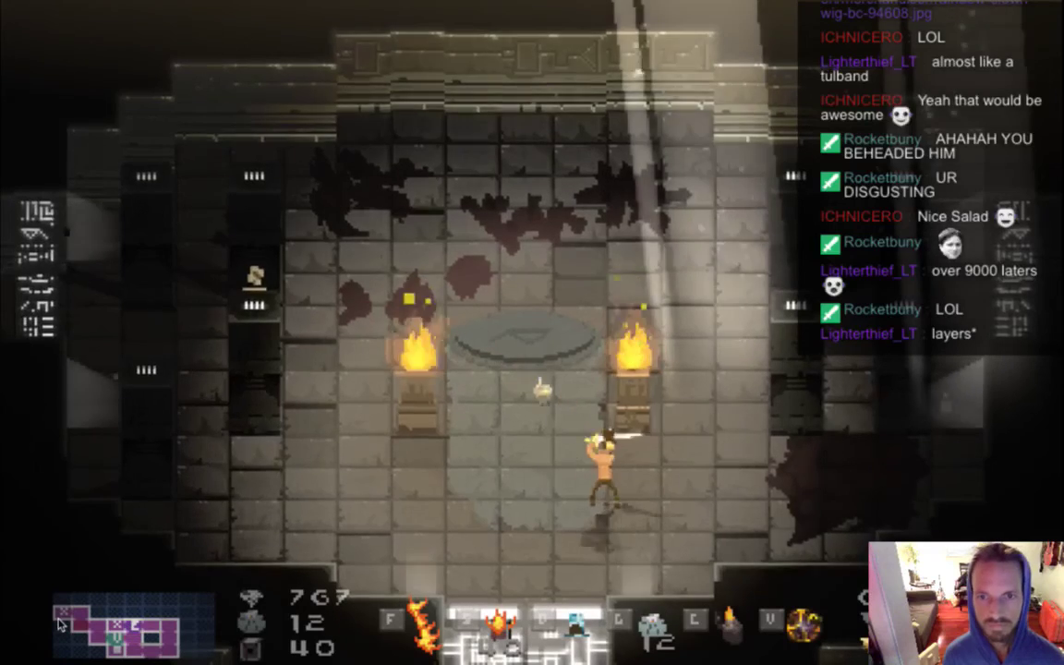
key("s")
key("w")
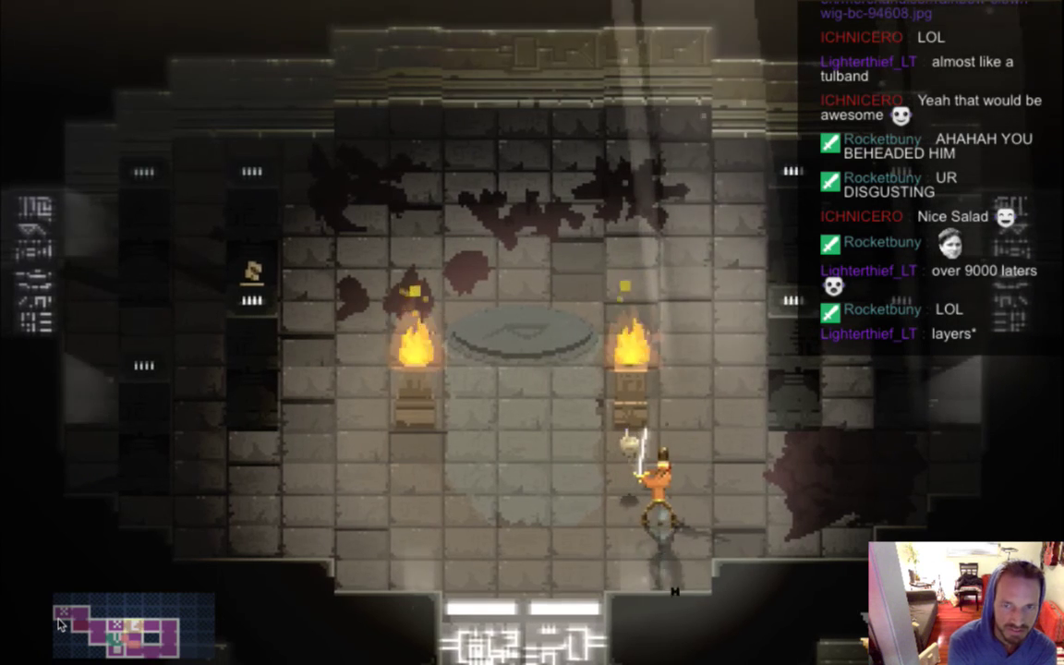
key("a")
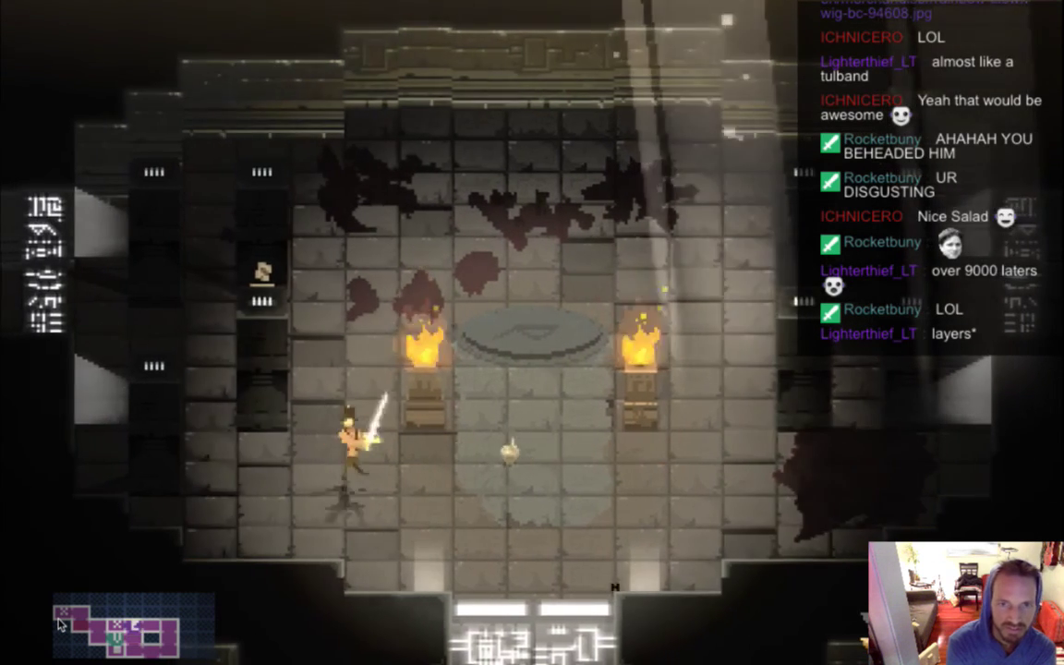
key("s")
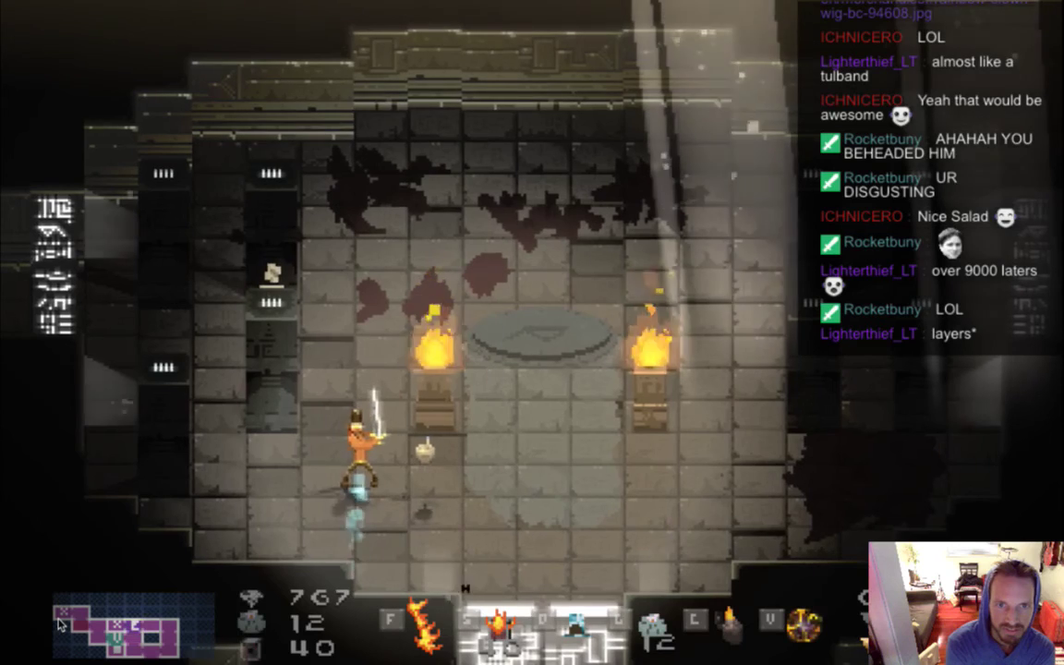
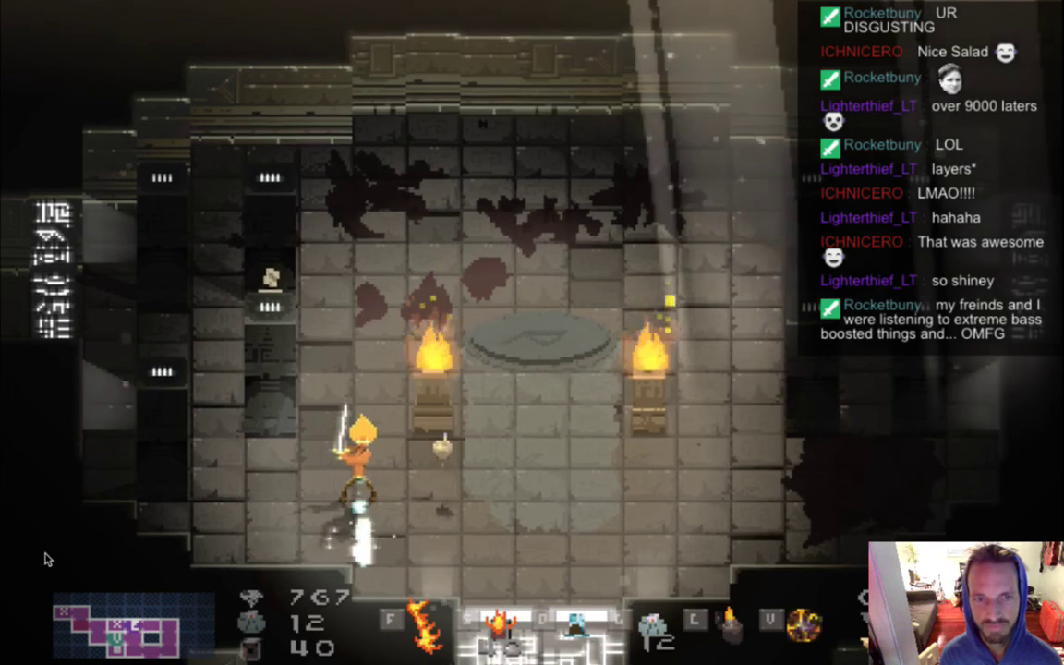
key("super+Tab")
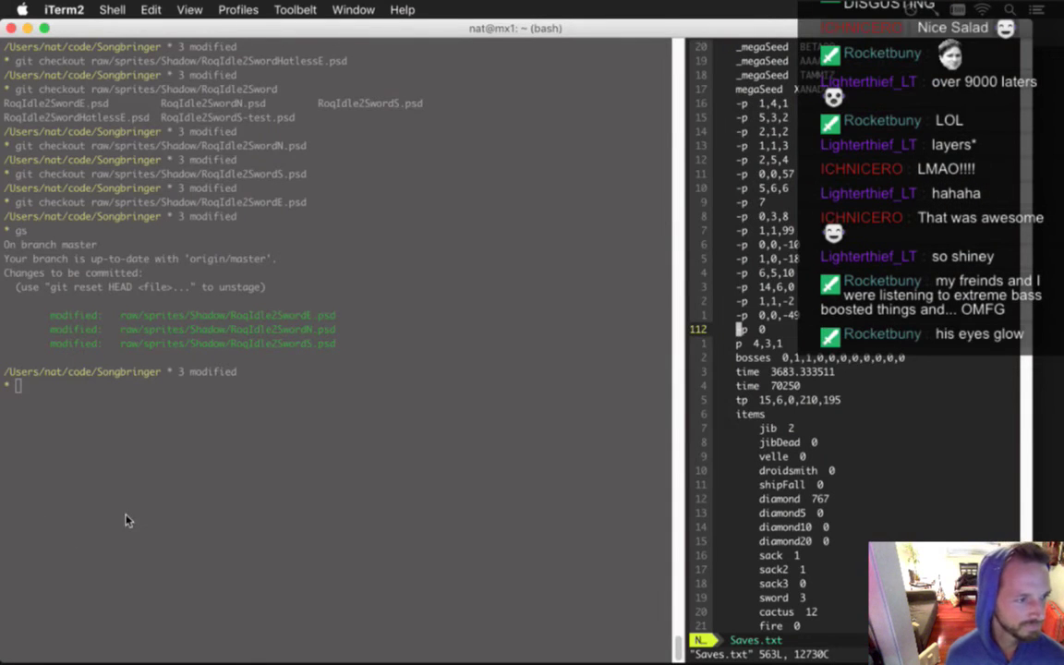
Switch back to Photoshop, select the afro layer Layer 3 copy 7 and show the grey colour fill background in all three frames
key("super+Tab")
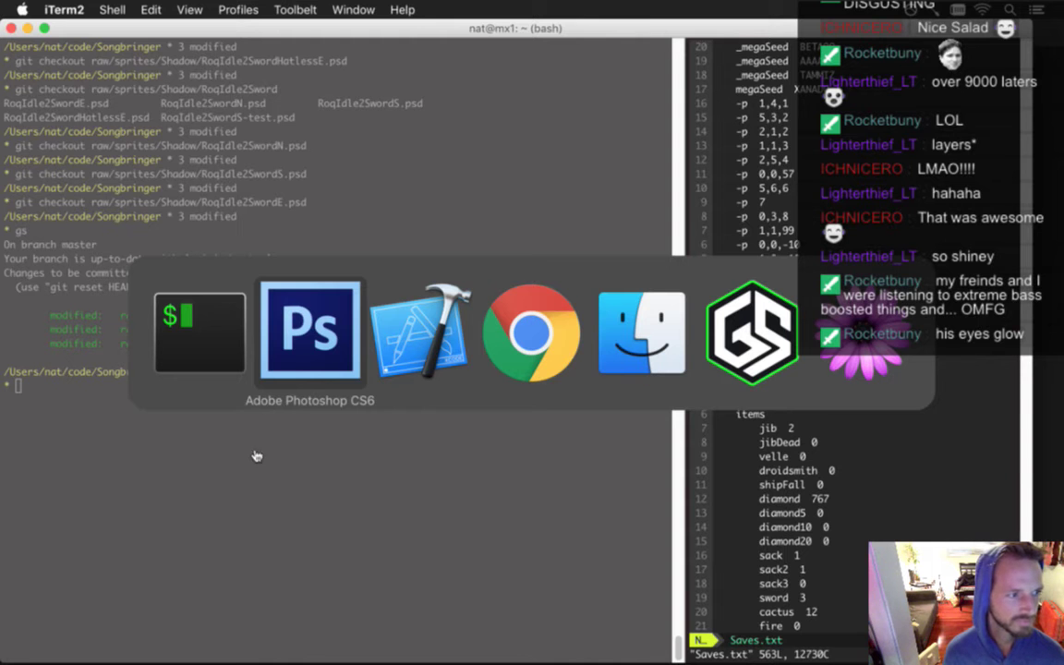
left_click(410, 358)
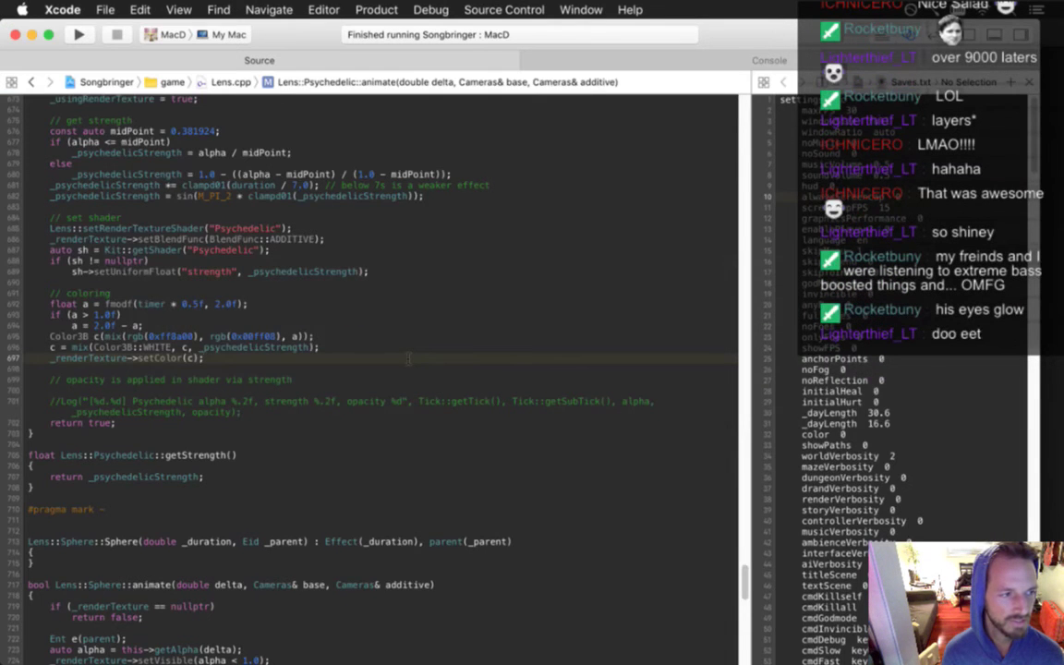
key("super+Tab")
left_click(425, 346)
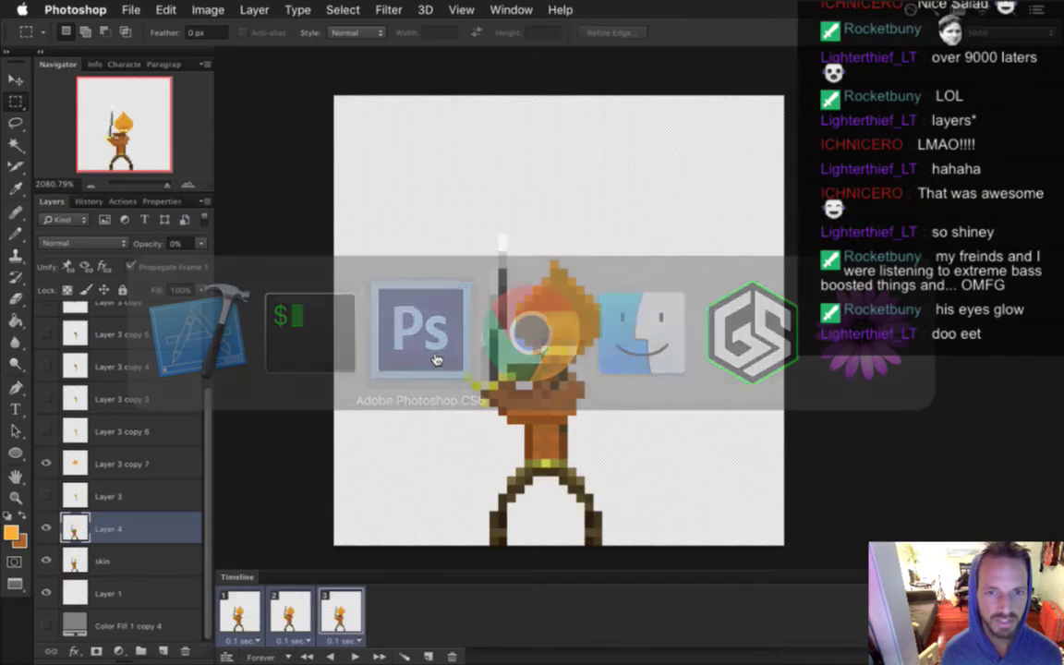
left_click(129, 464)
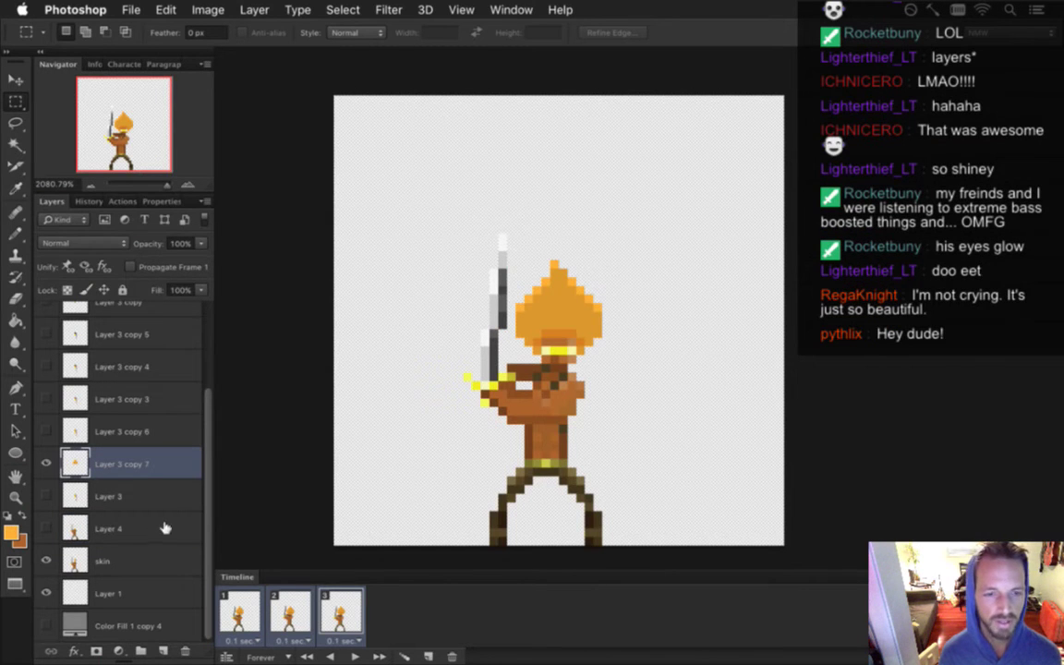
left_click(47, 625)
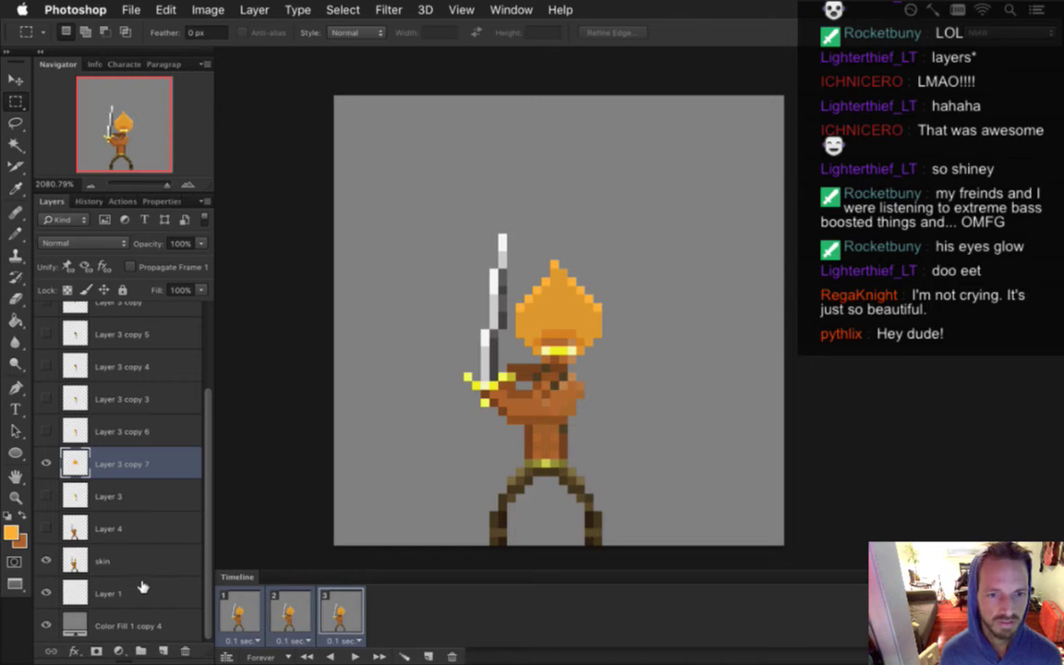
Duplicate the afro hair layer Layer 3 copy 7 in frame 1 and hide the original
left_click(235, 606)
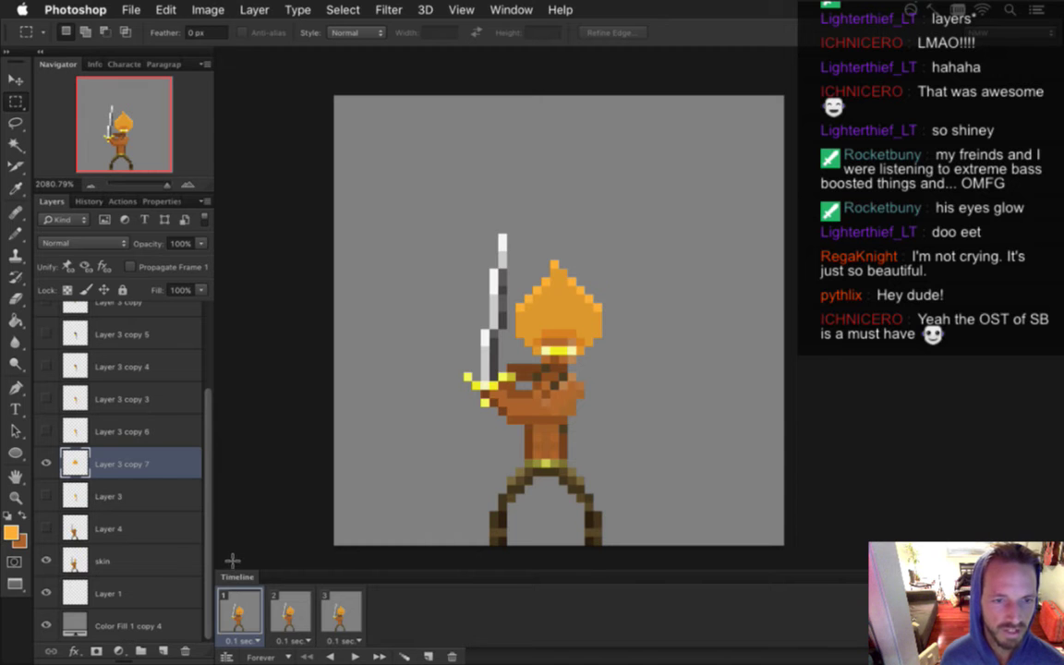
scroll(207, 508, "up", 1)
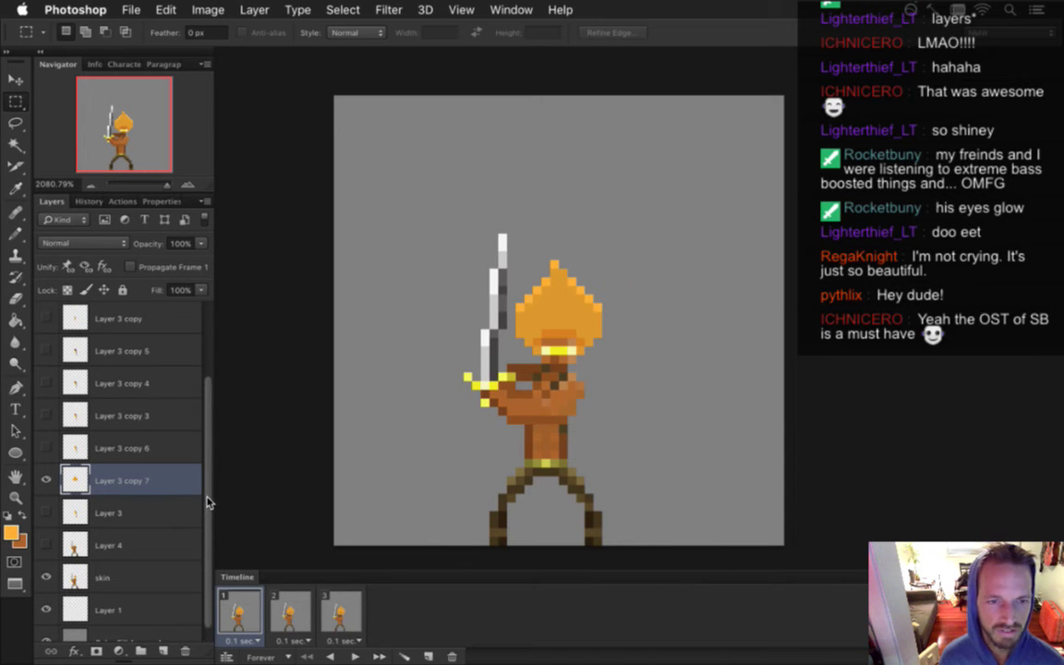
key("super+j")
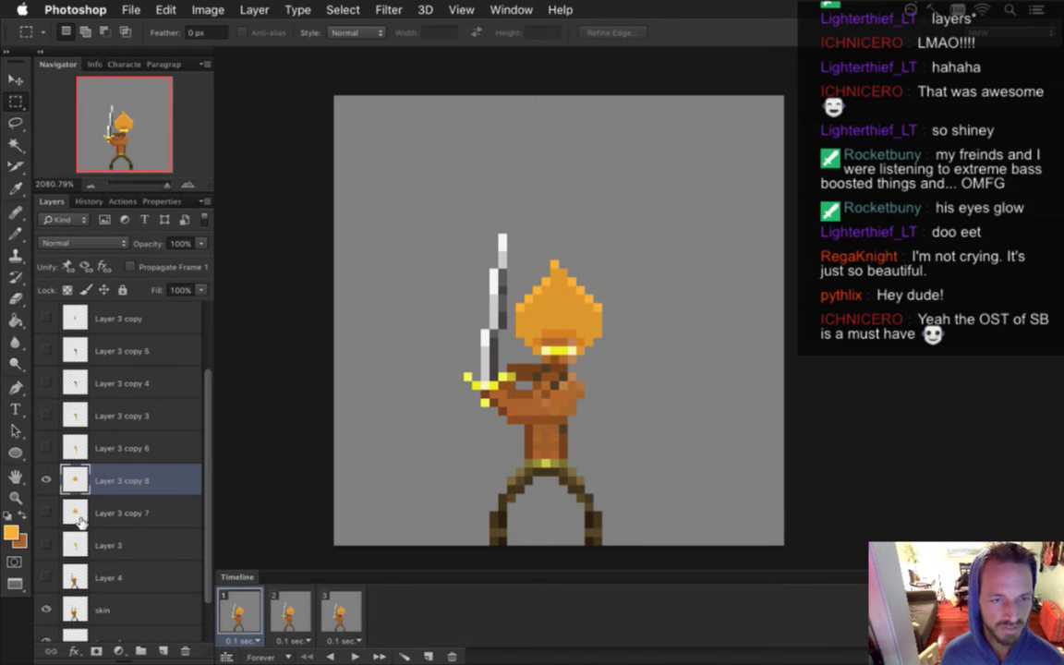
Paint a red (fe4436) vertical stripe just right of the afro's centre with the Pencil
left_click(11, 532)
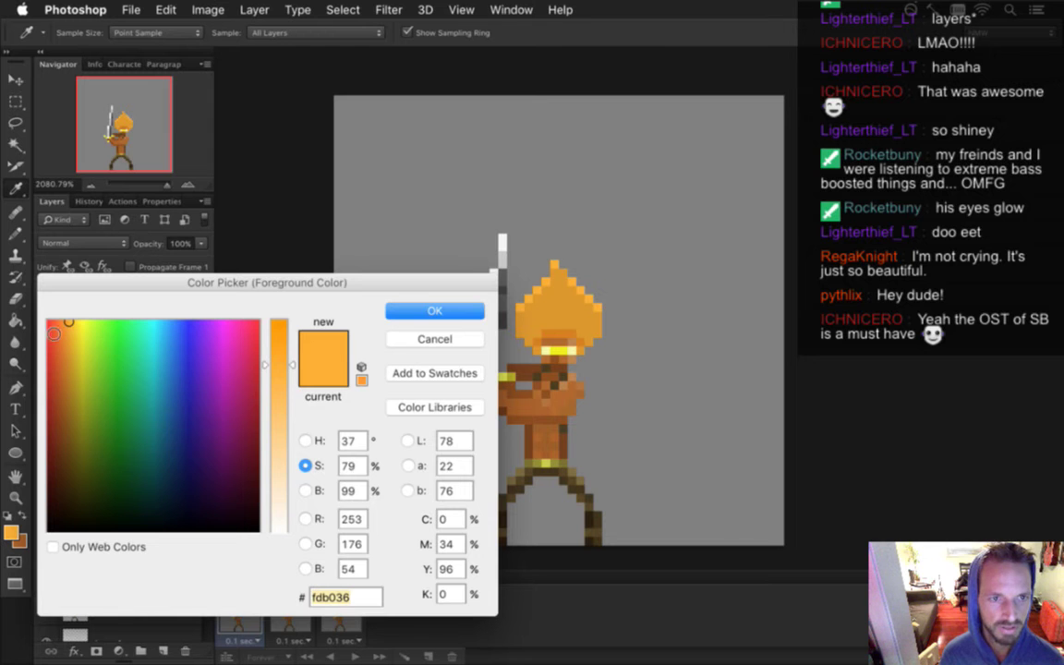
left_click_drag(67, 326, 49, 322)
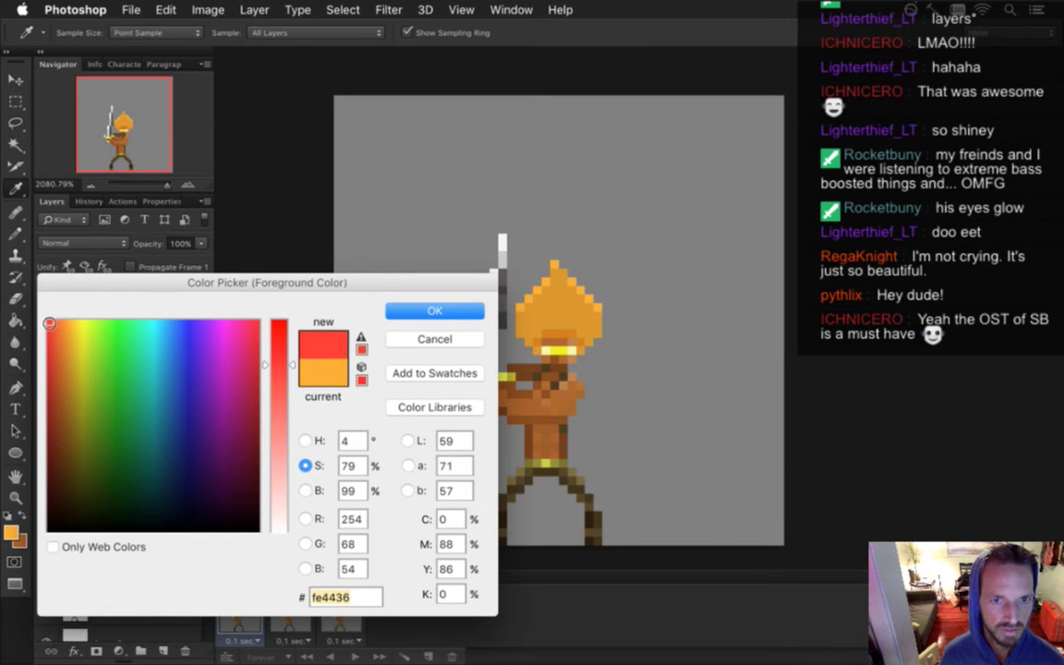
left_click(435, 311)
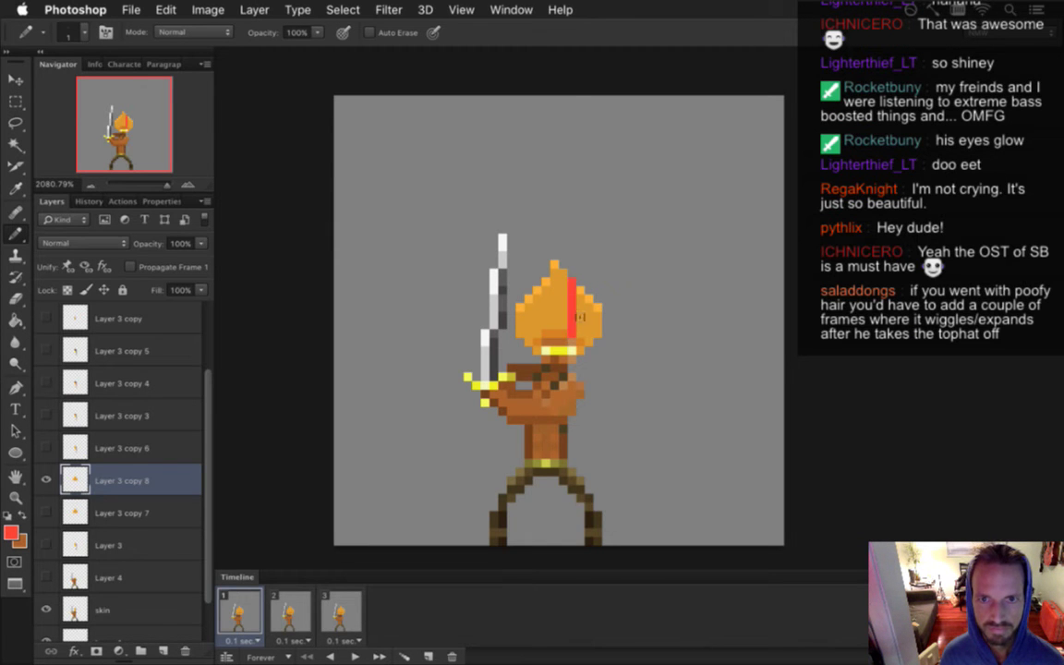
left_click_drag(561, 268, 561, 303)
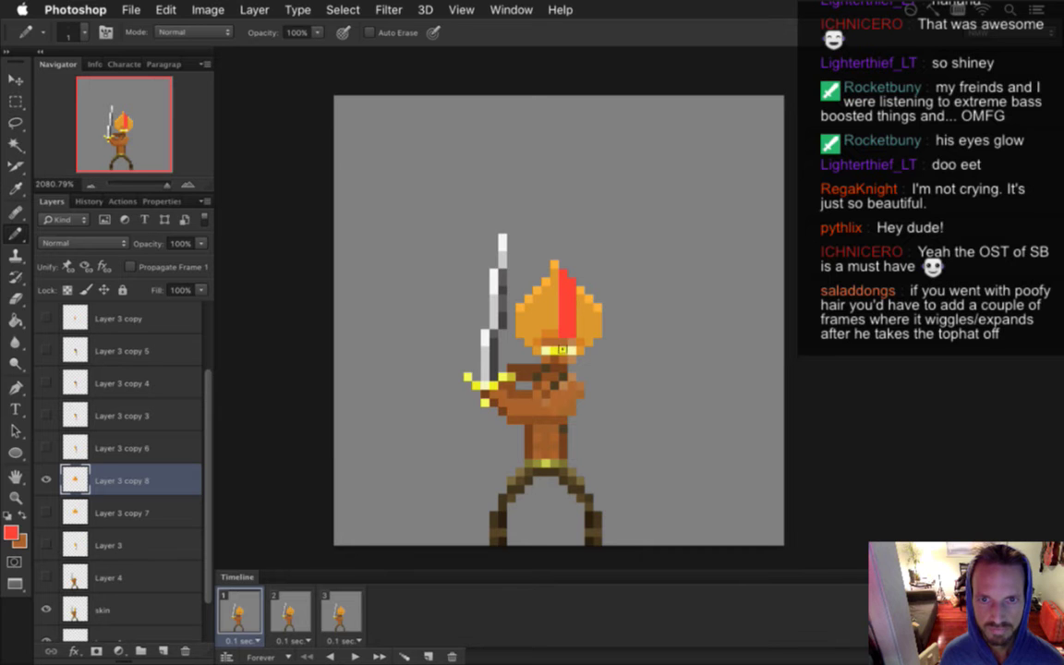
Paint a yellow (fffd36) vertical stripe along the right side of the red stripe on the afro
left_click(11, 534)
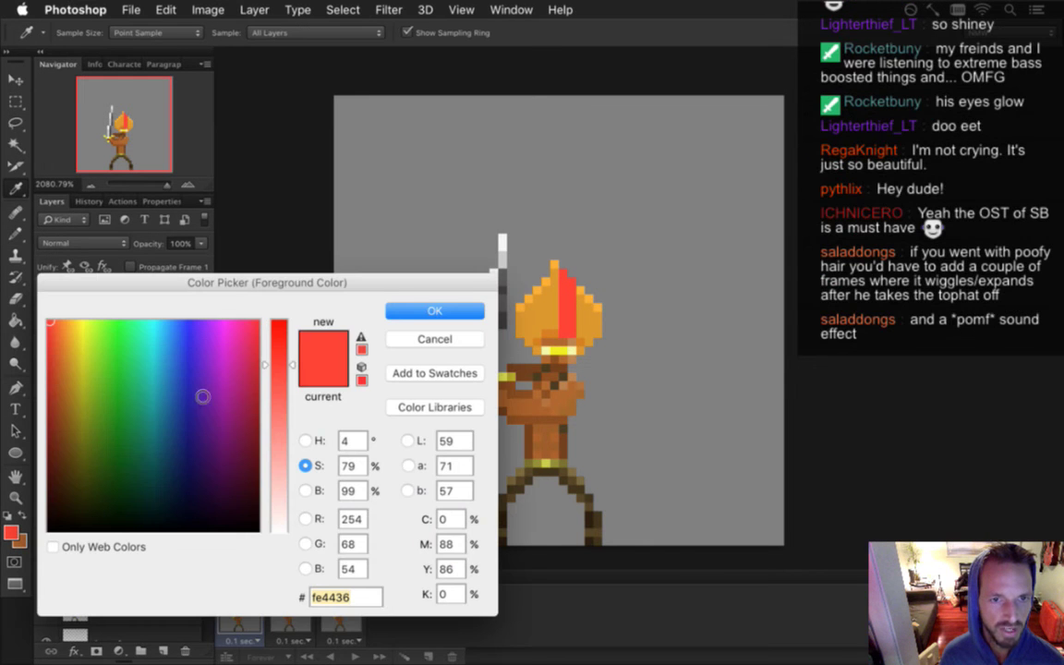
left_click_drag(93, 331, 81, 320)
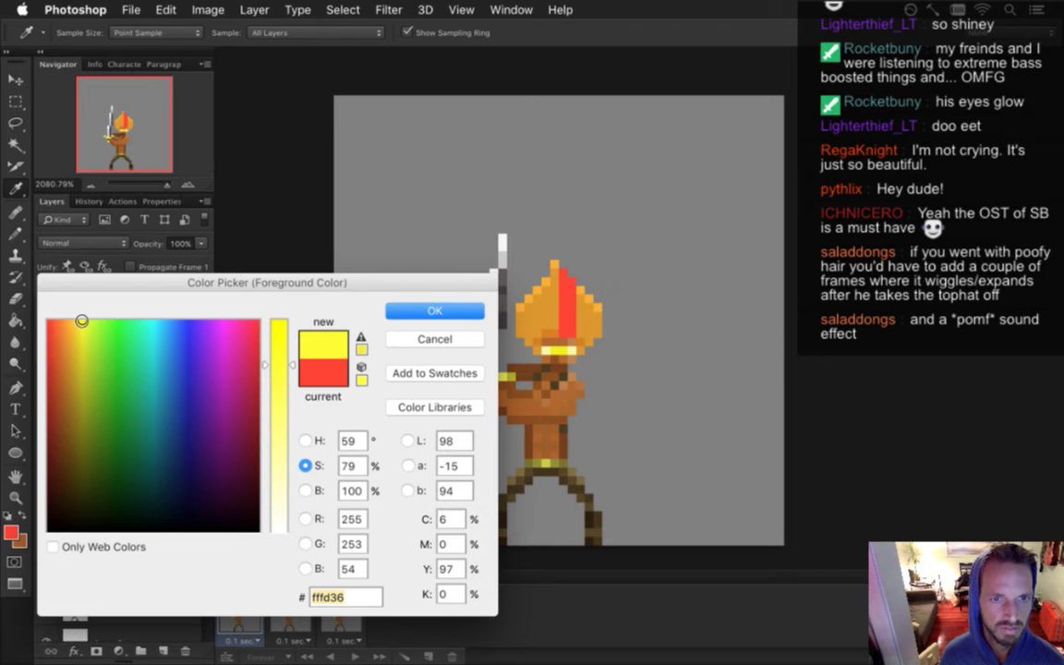
left_click(435, 311)
mouse_move(579, 312)
left_mouse_down()
mouse_move(592, 305)
mouse_move(596, 328)
mouse_move(593, 300)
mouse_move(589, 349)
left_mouse_up()
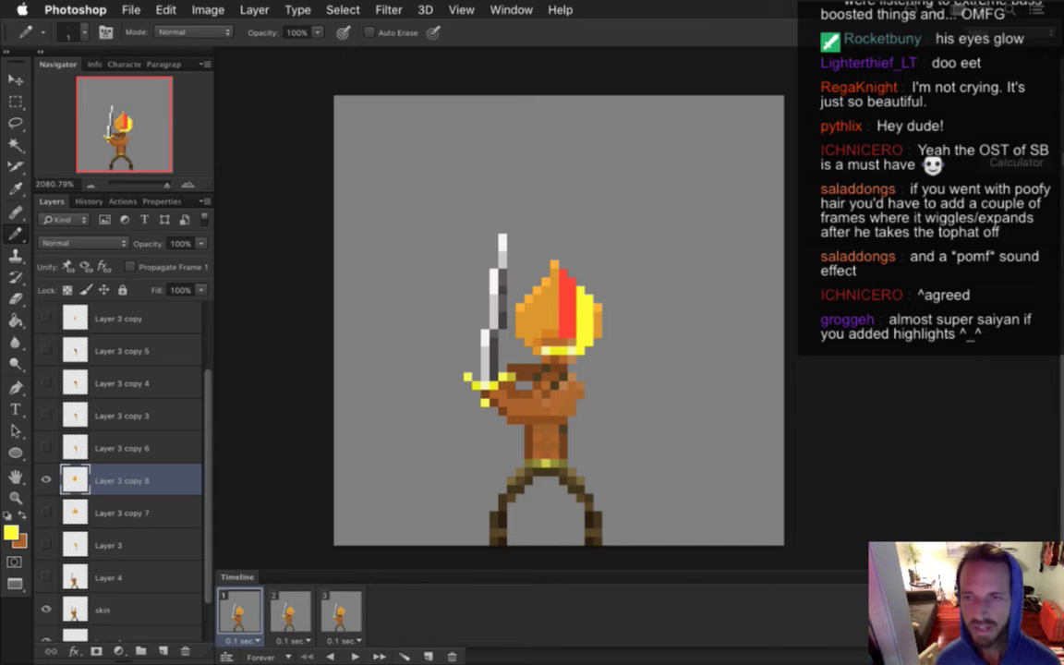
Switch to Chrome, look up images of "super saiyan" for reference, close the tab and return to Photoshop
left_click(945, 84)
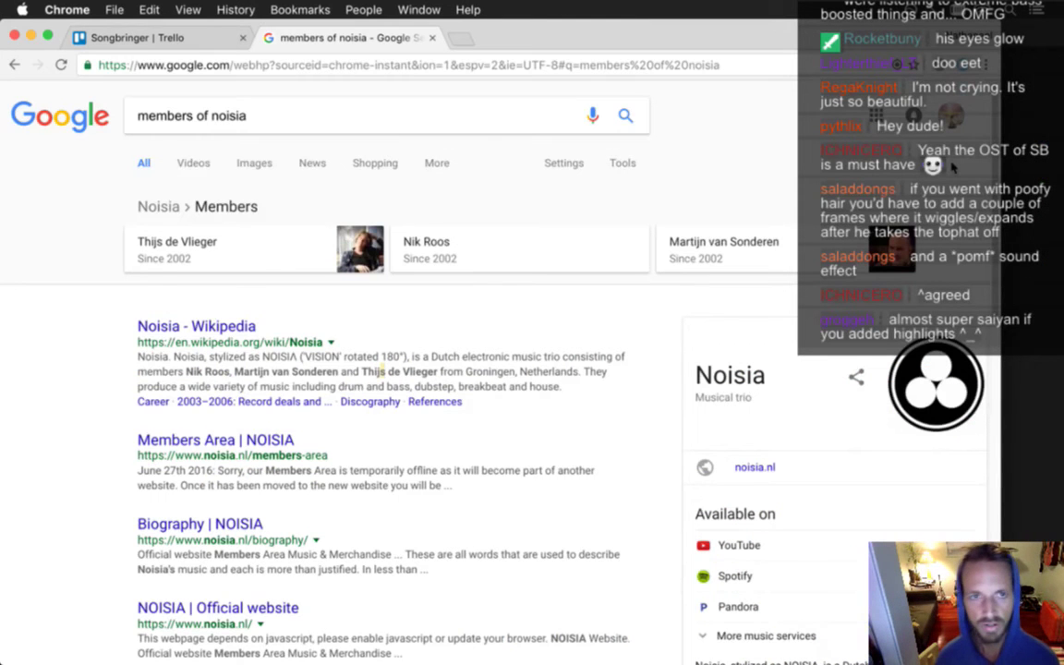
key("super+l")
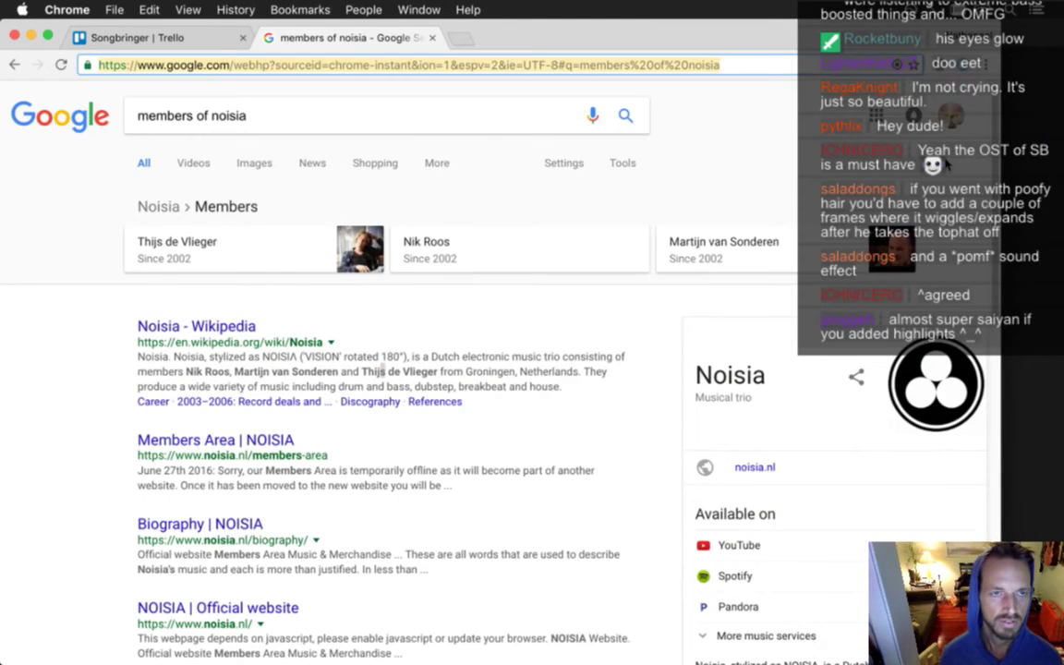
type("super saiy")
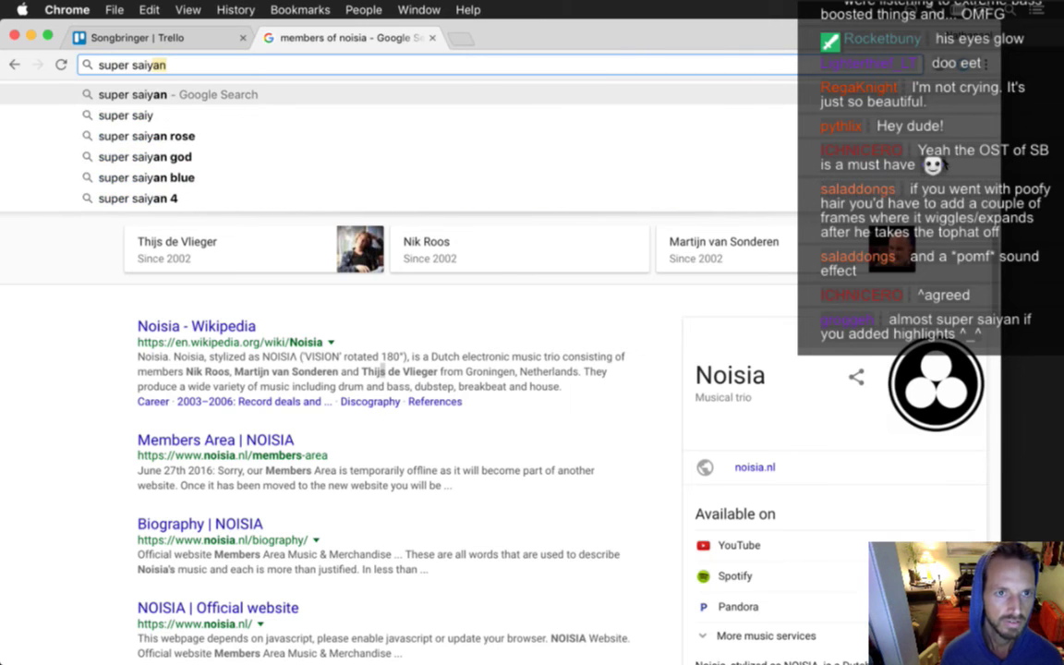
key("Return")
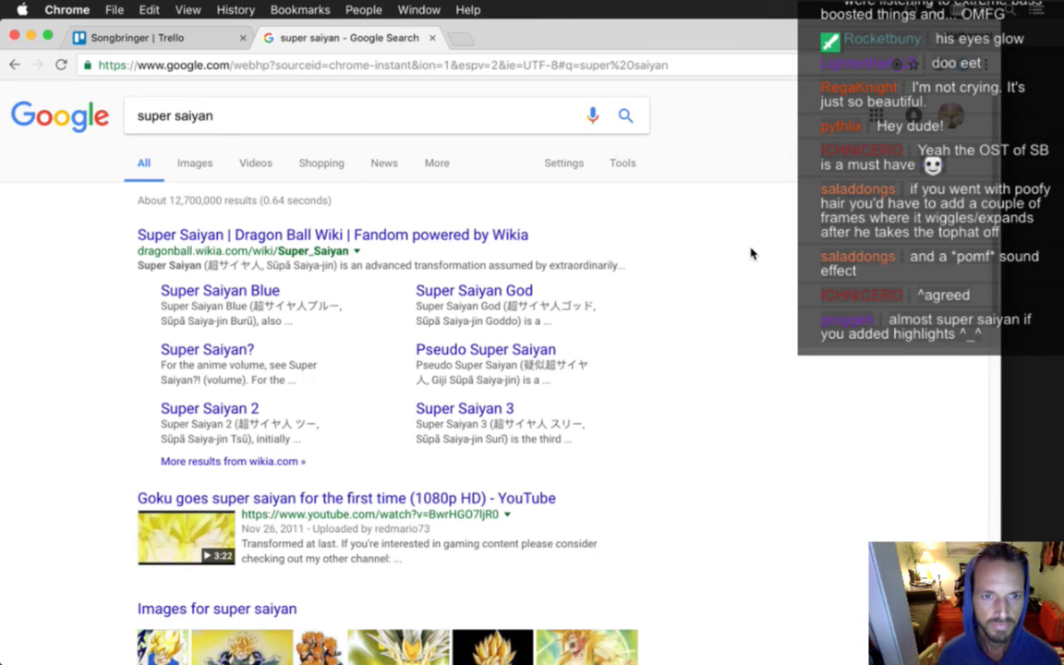
left_click(195, 163)
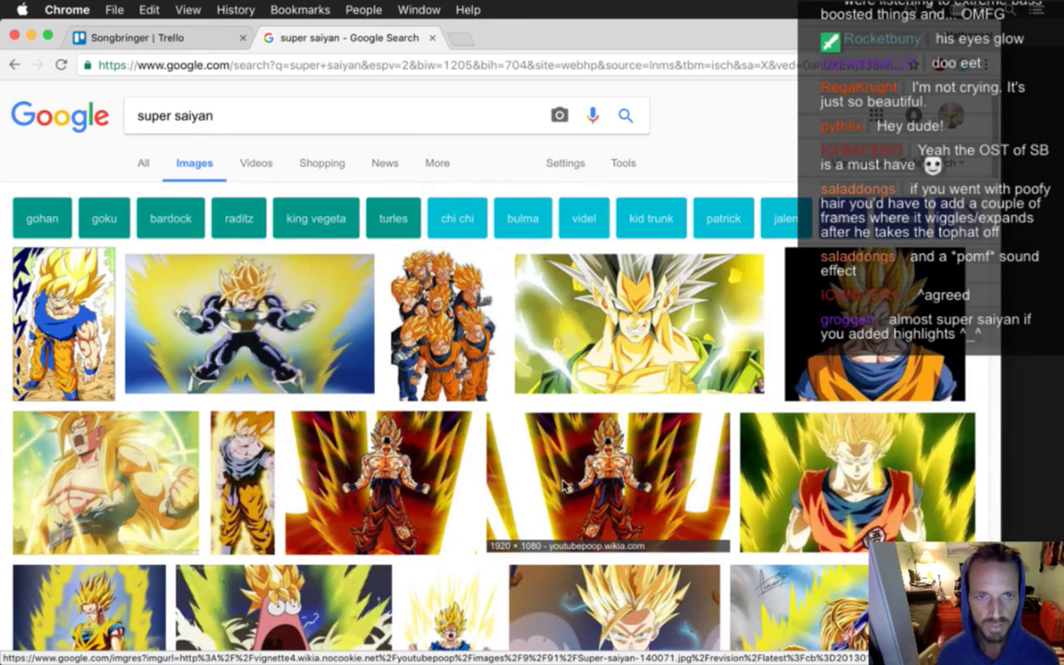
key("super+w")
key("super+Tab")
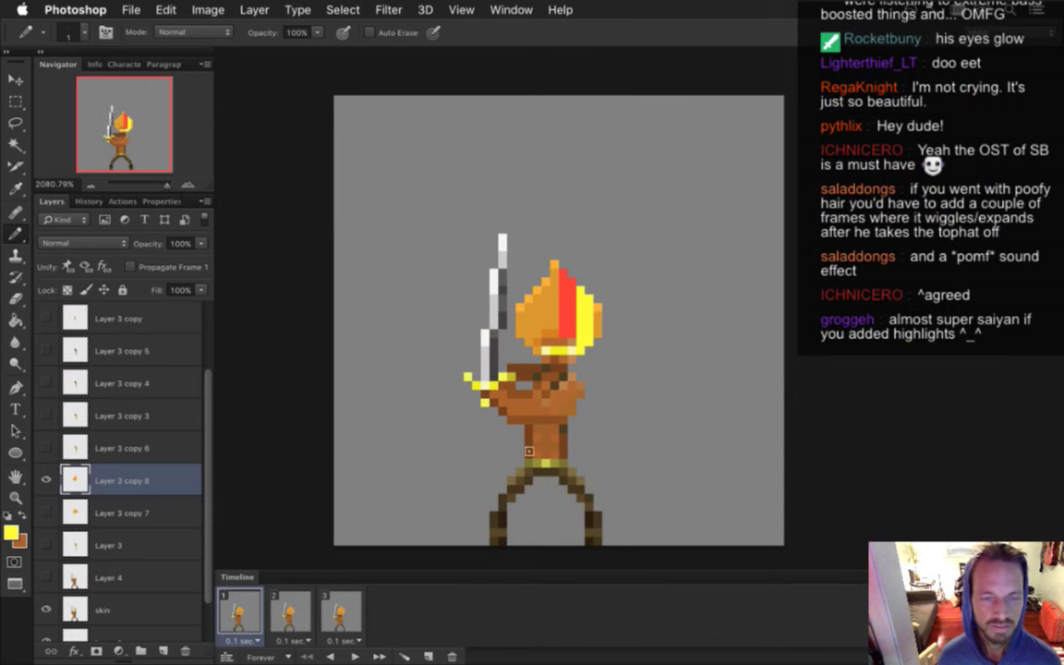
Paint a green (3bff36) vertical stripe on the afro's outer right edge
left_click(11, 533)
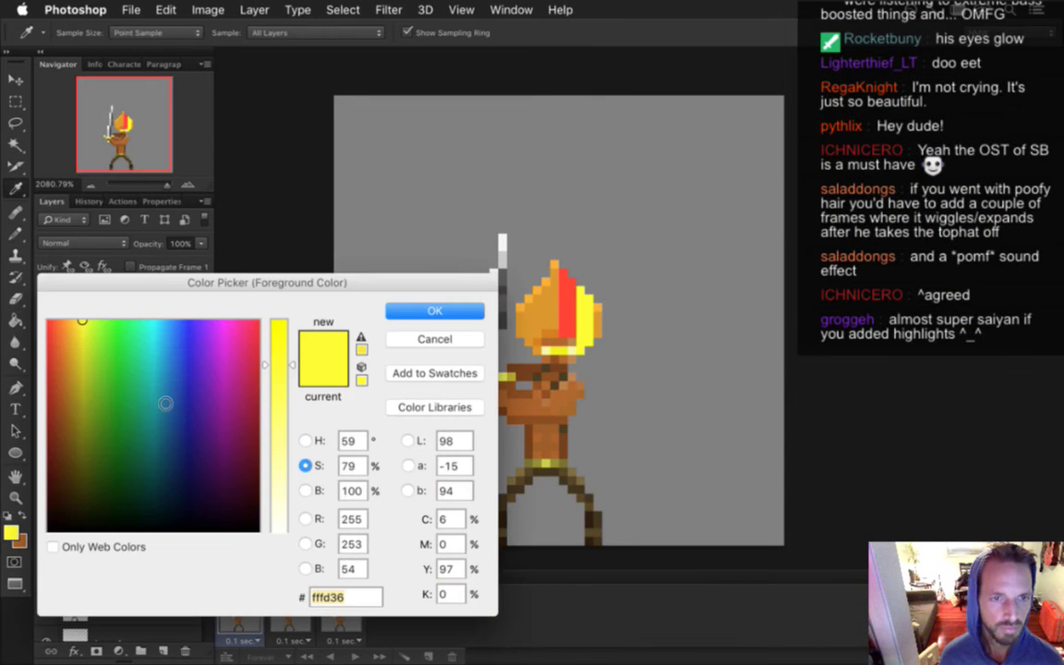
left_click(119, 327)
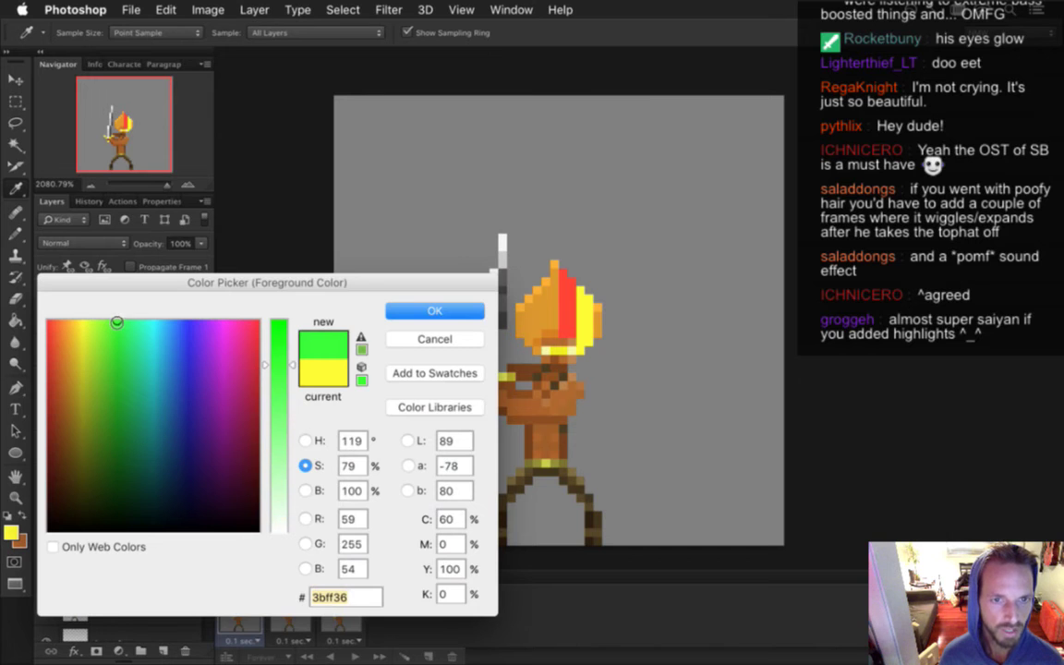
left_click(431, 311)
left_click_drag(598, 307, 598, 328)
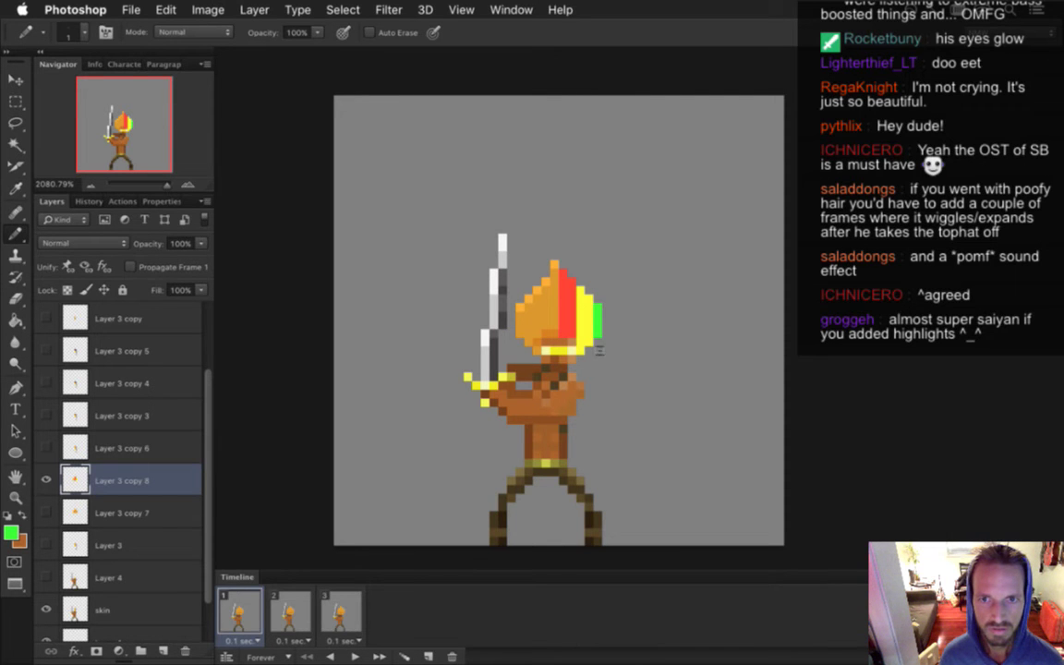
Paint a cyan vertical stripe on the afro directly left of the red stripe, reaching up to the tip
left_click(11, 532)
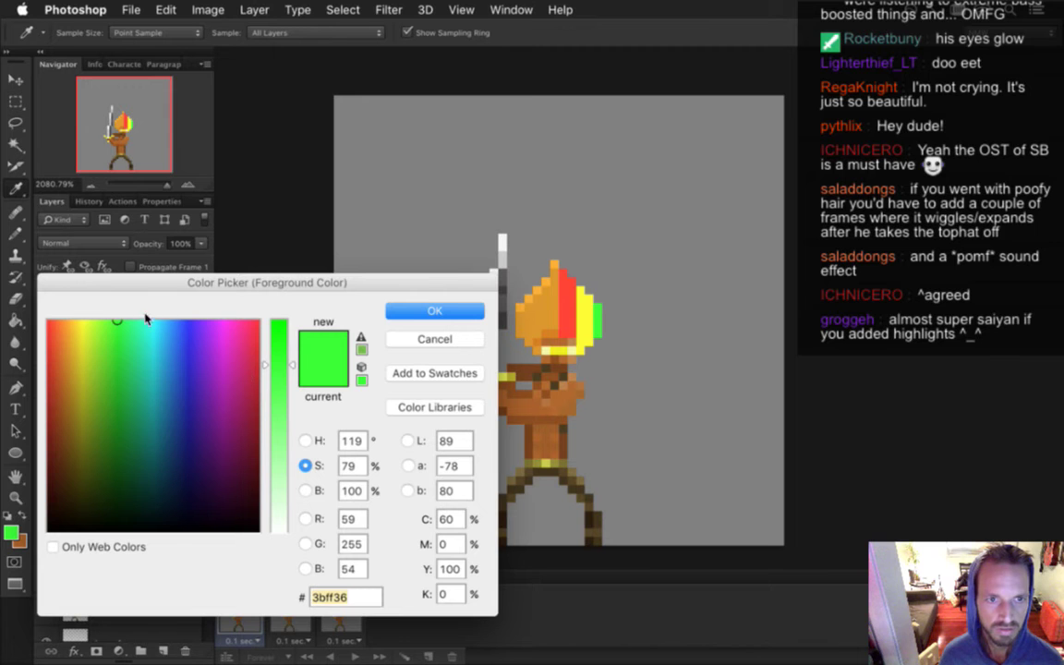
left_click_drag(143, 325, 153, 322)
left_click(435, 311)
mouse_move(555, 298)
left_mouse_down()
mouse_move(556, 315)
mouse_move(555, 263)
mouse_move(546, 338)
left_mouse_up()
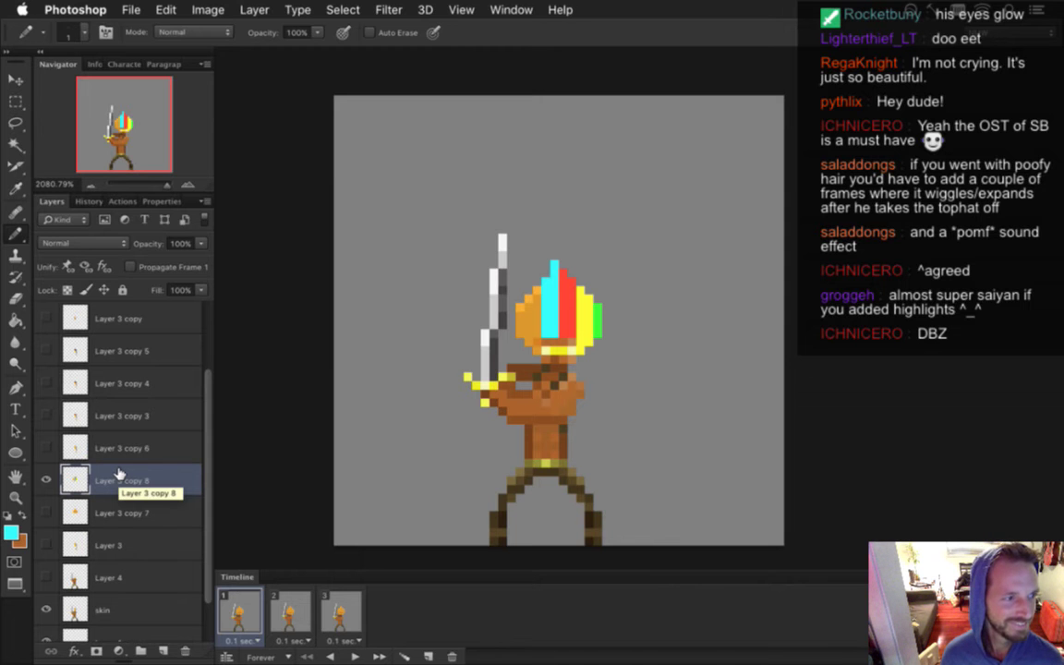
Paint a blue (3636ff) vertical stripe on the afro directly left of the cyan stripe
left_click(11, 533)
left_click_drag(180, 330, 188, 322)
left_click(427, 313)
mouse_move(538, 310)
left_mouse_down()
mouse_move(538, 277)
mouse_move(535, 347)
left_mouse_up()
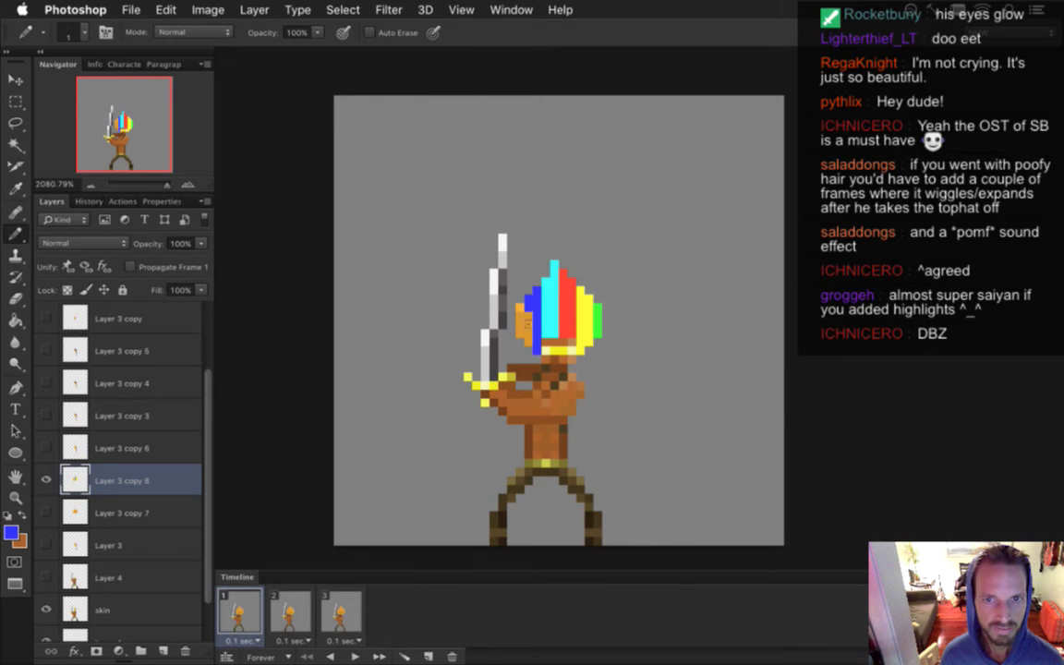
Paint the afro's remaining orange left edge magenta (e536ff)
left_click(11, 533)
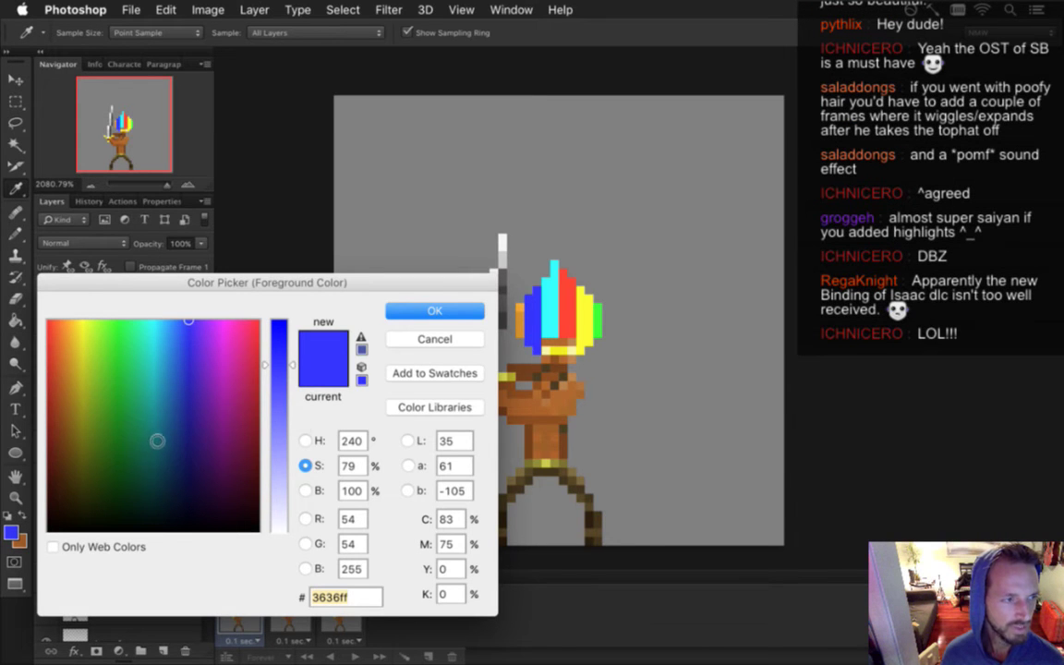
left_click_drag(215, 322, 219, 322)
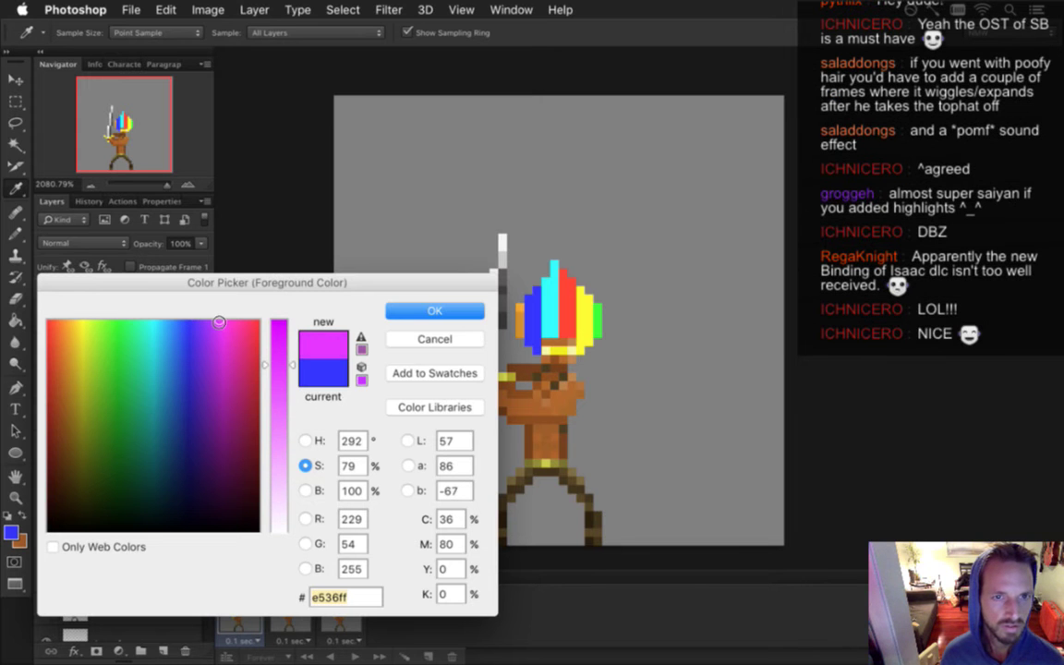
left_click(434, 311)
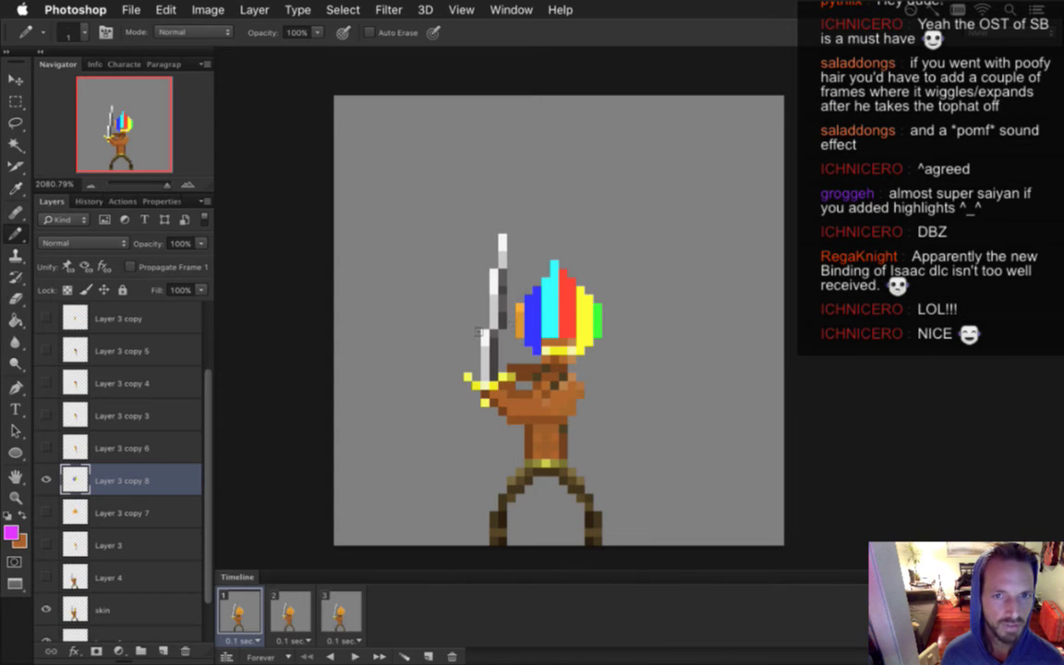
left_click_drag(520, 306, 517, 341)
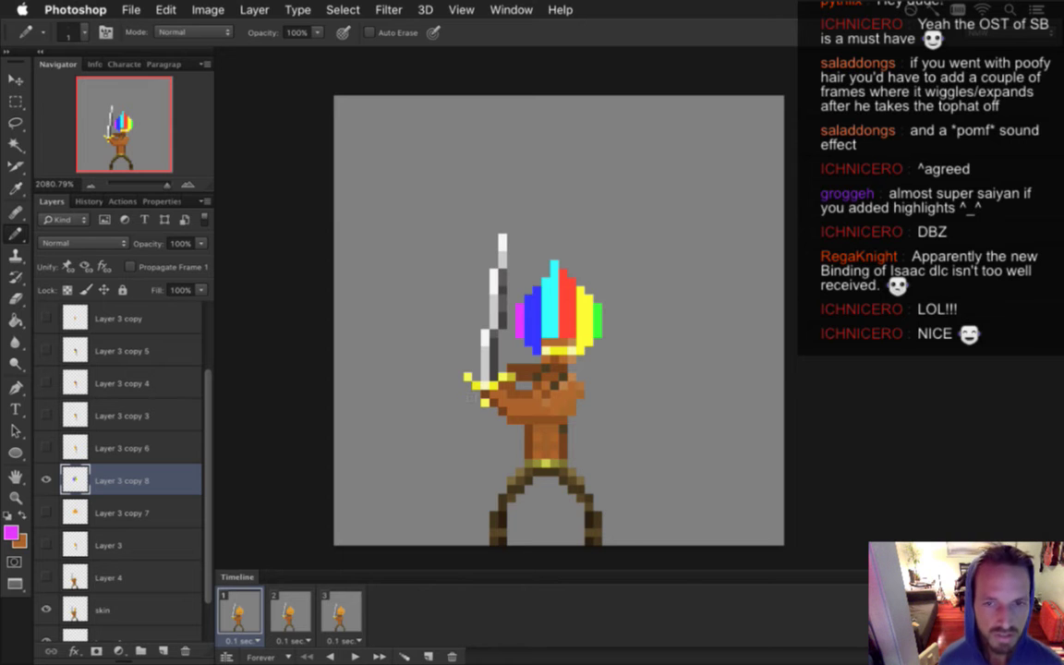
Show the rainbow hair layer Layer 3 copy 8 in frames 2 and 3 in place of the orange Layer 3 copy 7
left_click(294, 611)
left_click(238, 612)
left_click(291, 614)
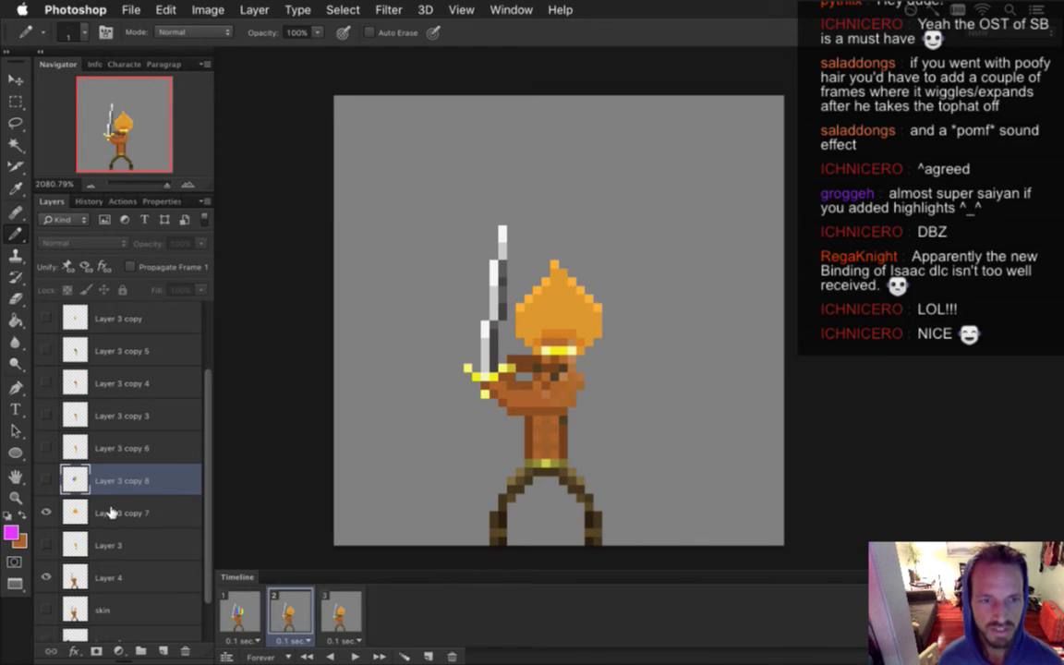
left_click(46, 481)
left_click(340, 613)
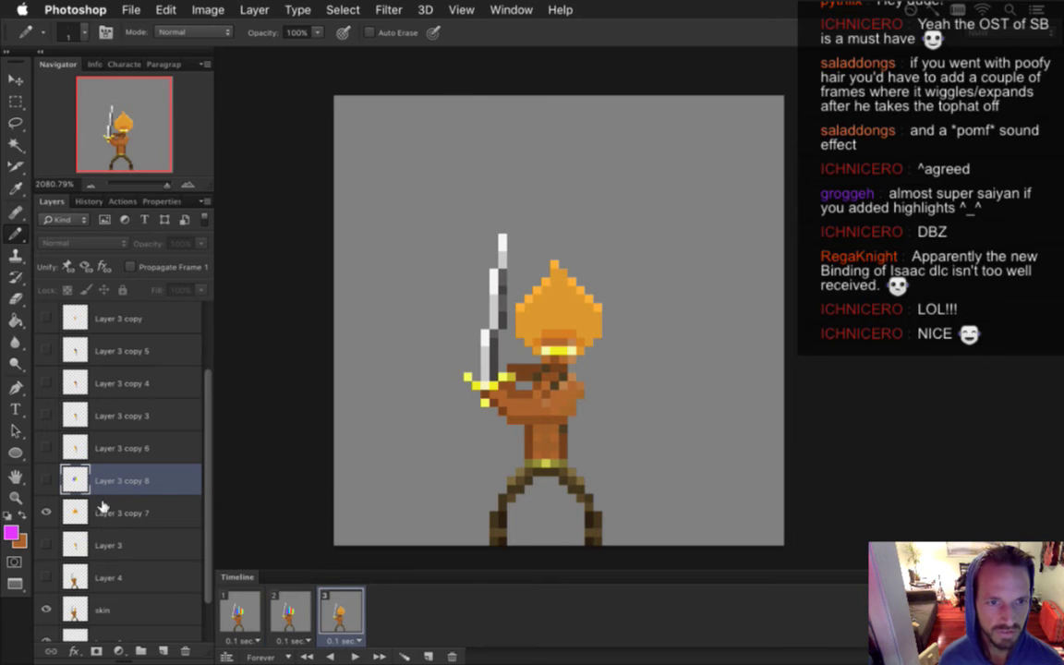
left_click(46, 481)
Hide the grey background Color Fill 1 copy 4 in all three frames and render them as the PNG sequence RoqIdleSwordHatlessS.png
left_click(238, 612)
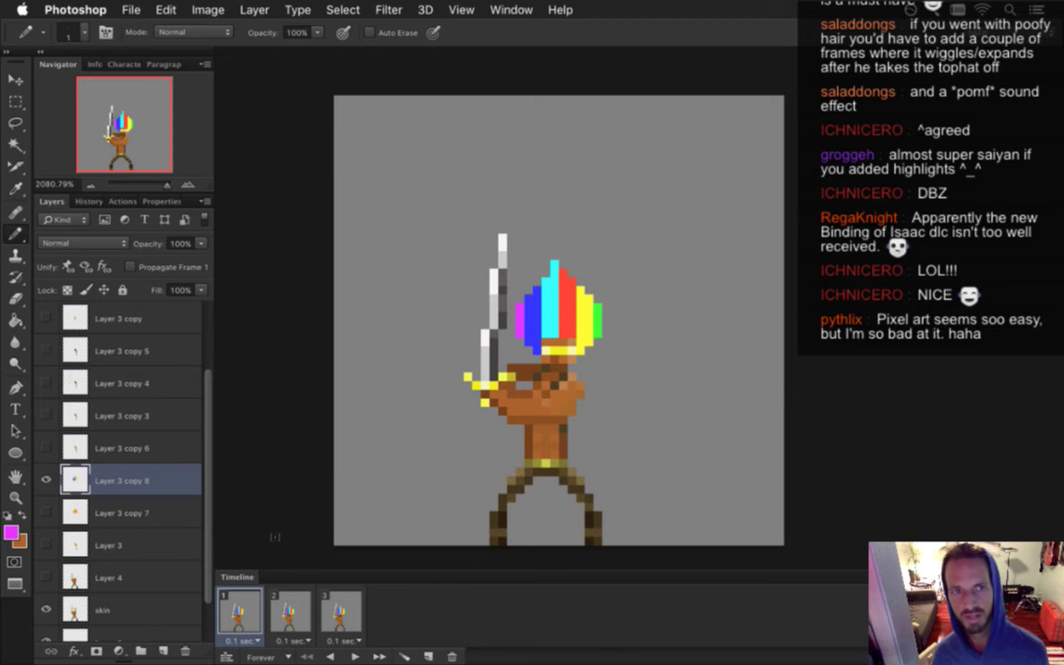
left_click_drag(298, 611, 294, 547)
scroll(188, 485, "down", 2)
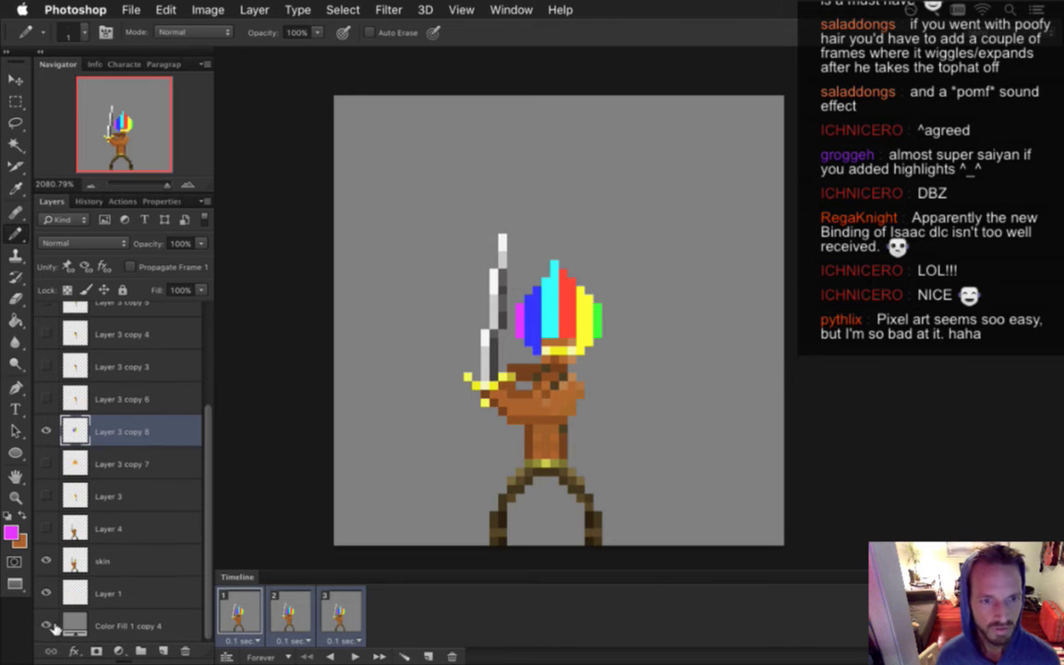
left_click(47, 626)
key("super+alt+shift+r")
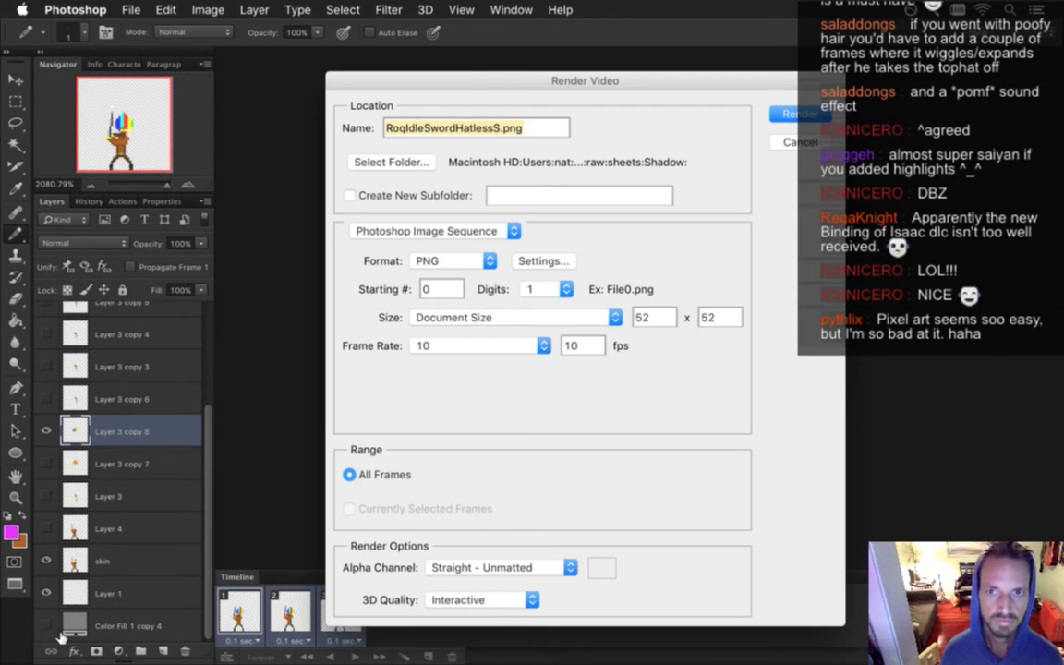
key("Return")
key("Return")
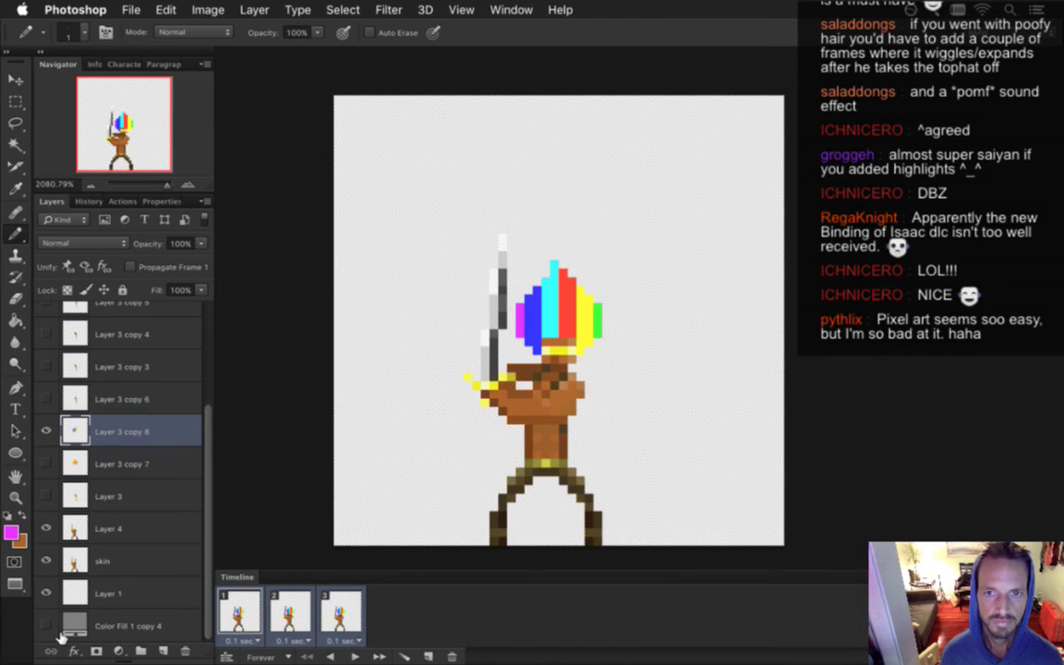
Switch to the game and walk the character down to the open floor beside the left torch
key("super+Tab")
key("super+Tab")
key("super+Tab")
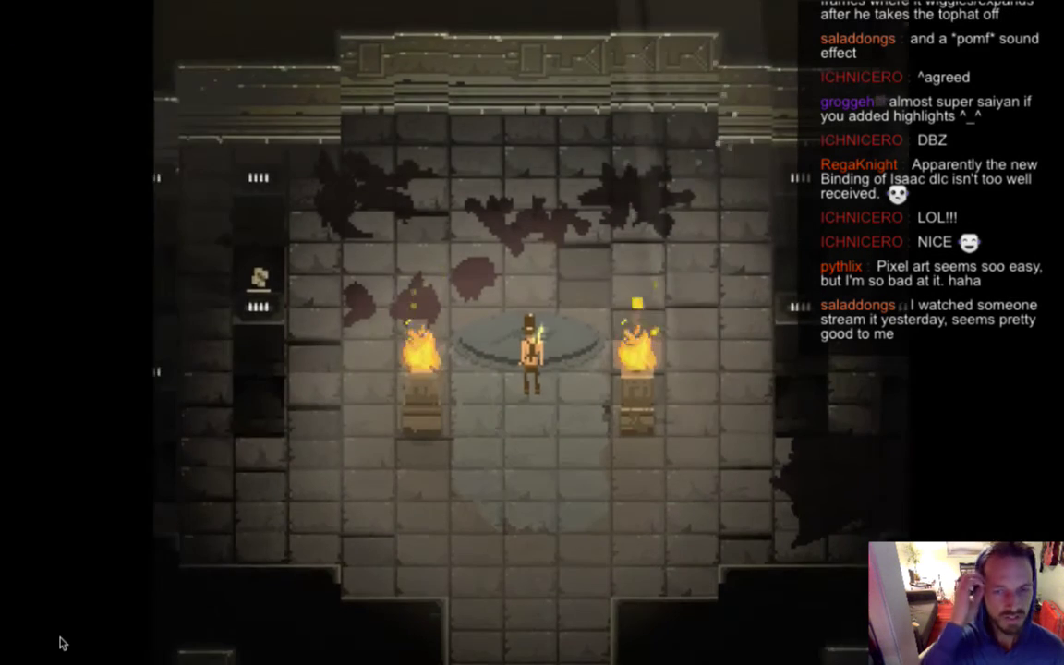
key("s")
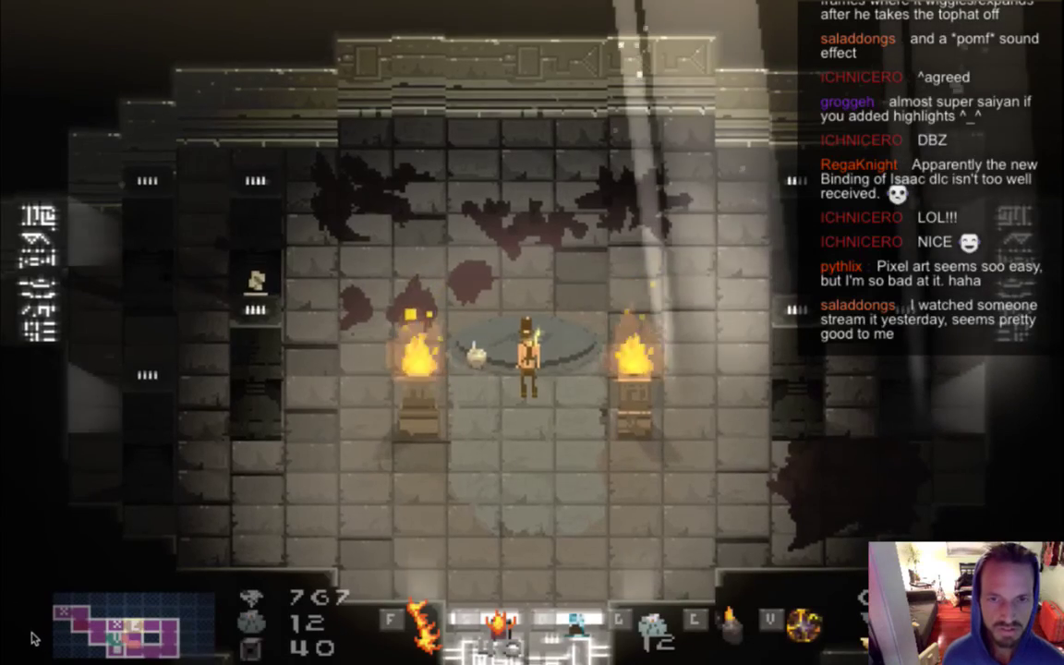
key("a")
key("s")
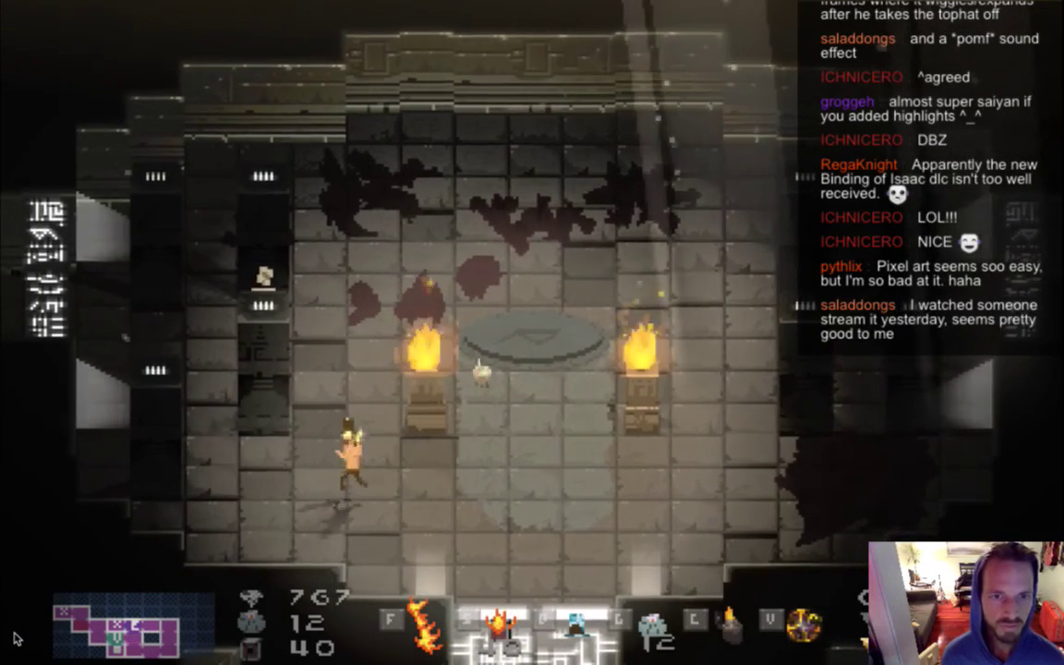
key("d")
key("s")
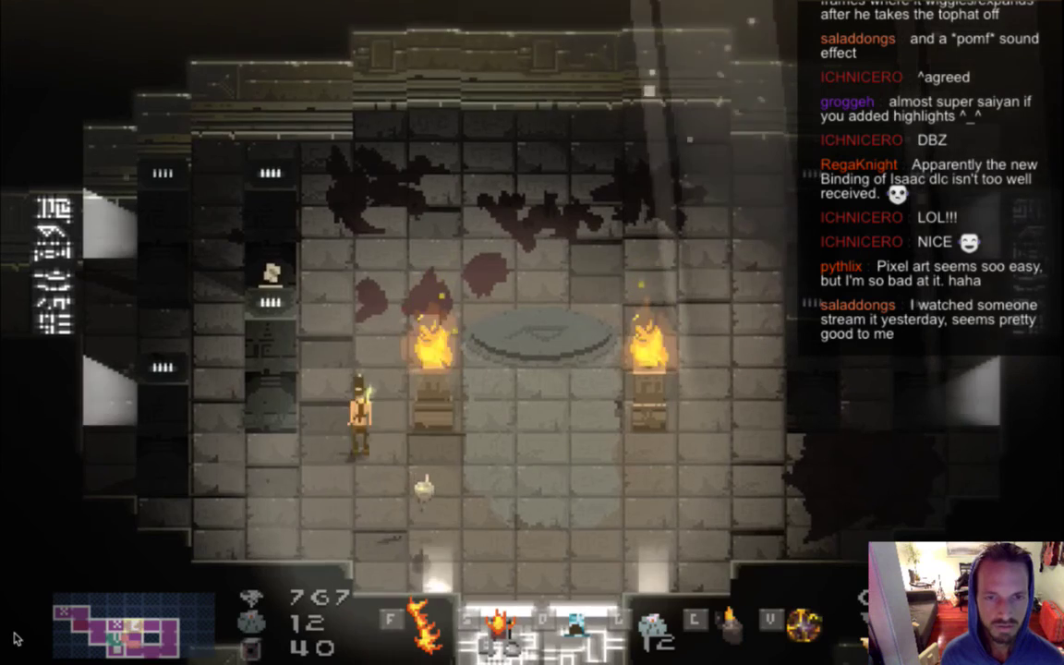
Throw the character's hat upward and repeatedly downward to examine the rainbow afro in the south-facing hatless idle pose
key("Up")
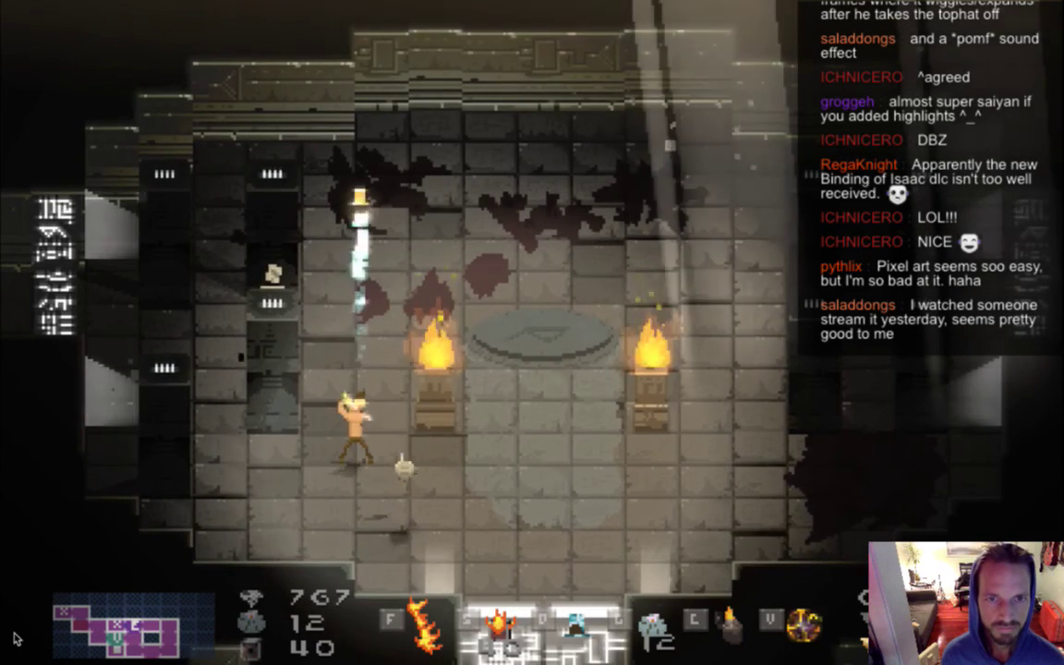
key("Up")
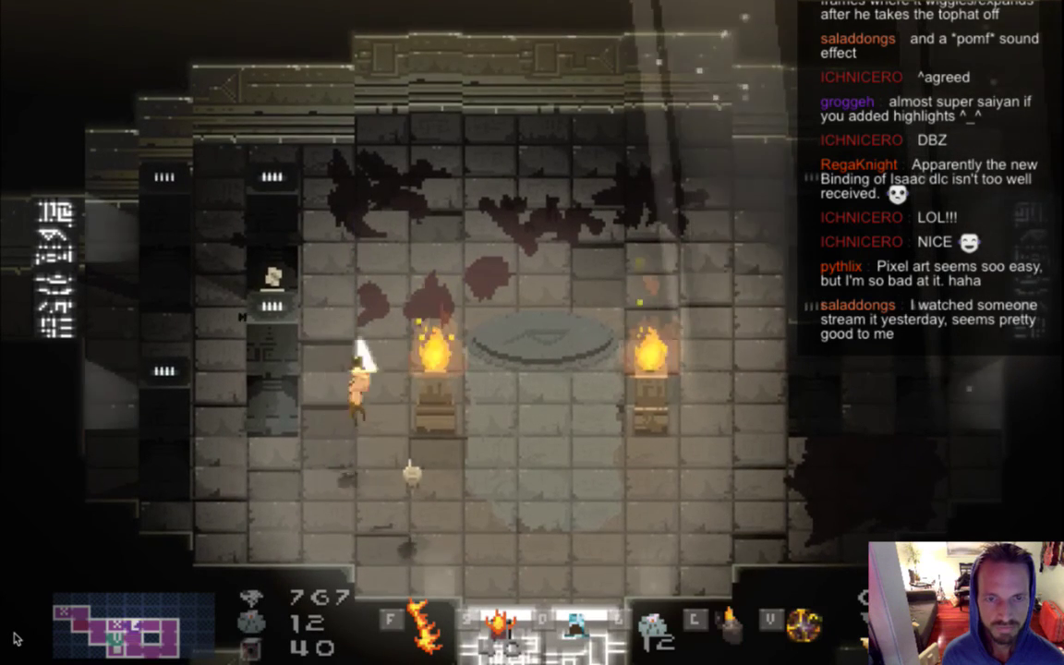
key("Down")
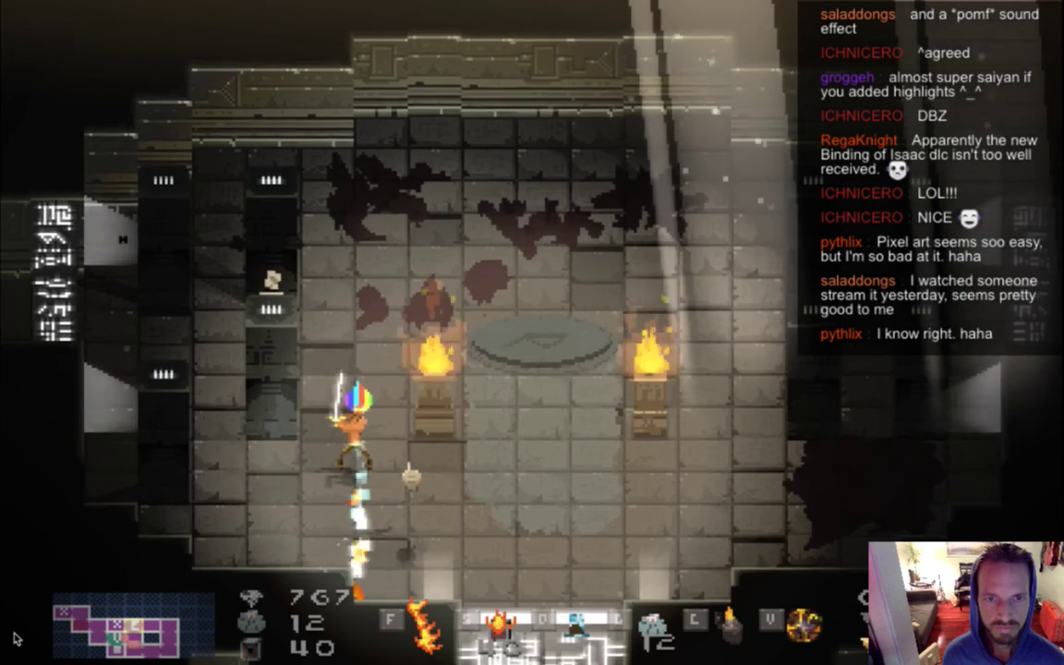
key("Down")
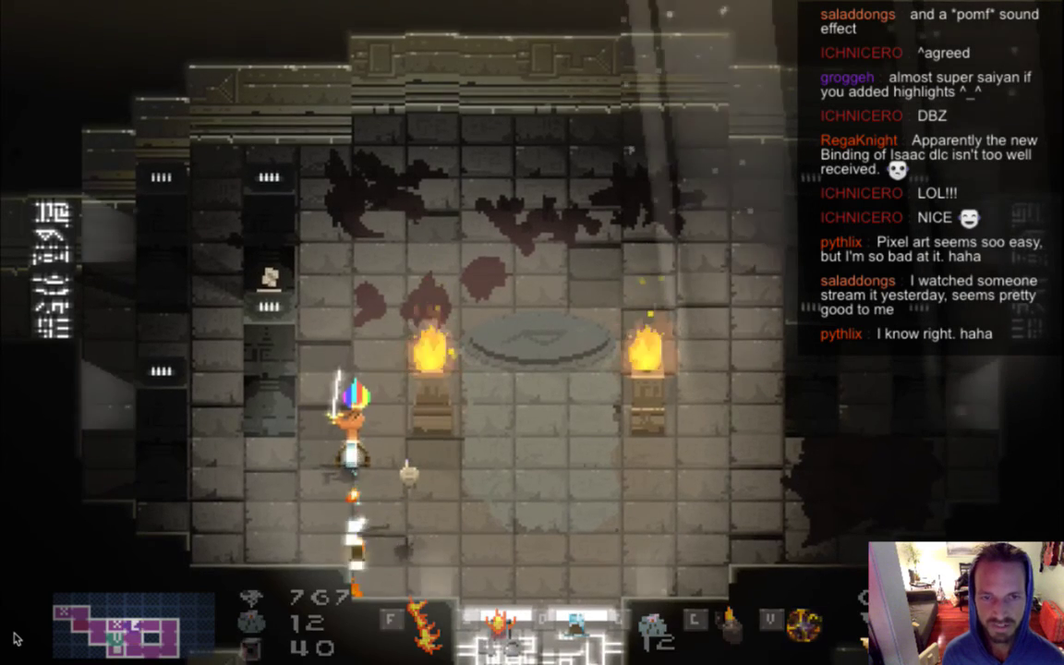
key("Down")
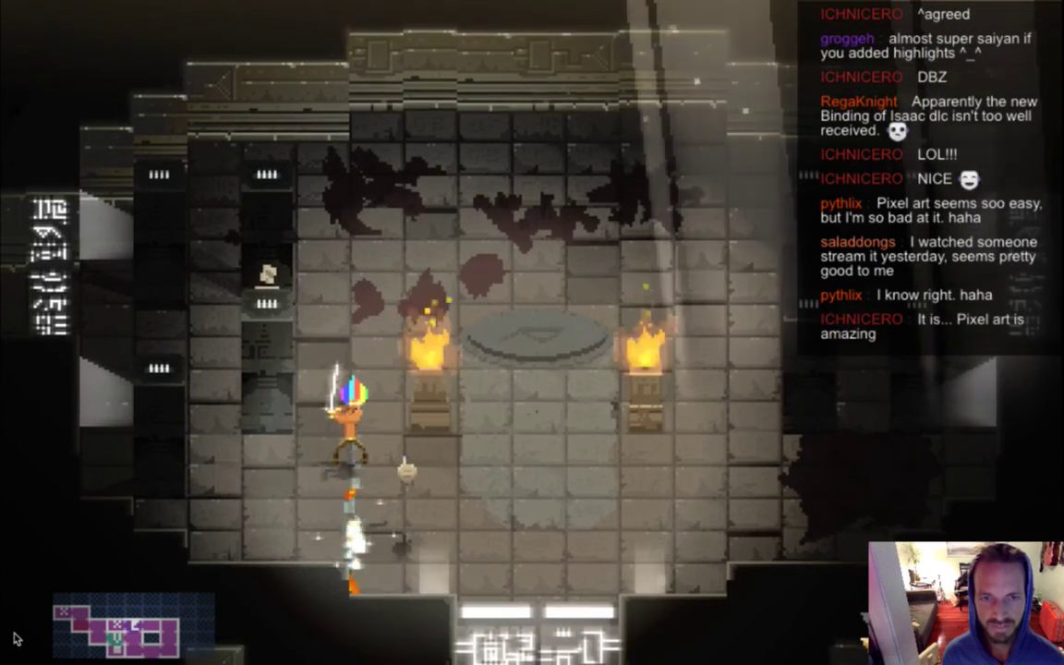
key("Down")
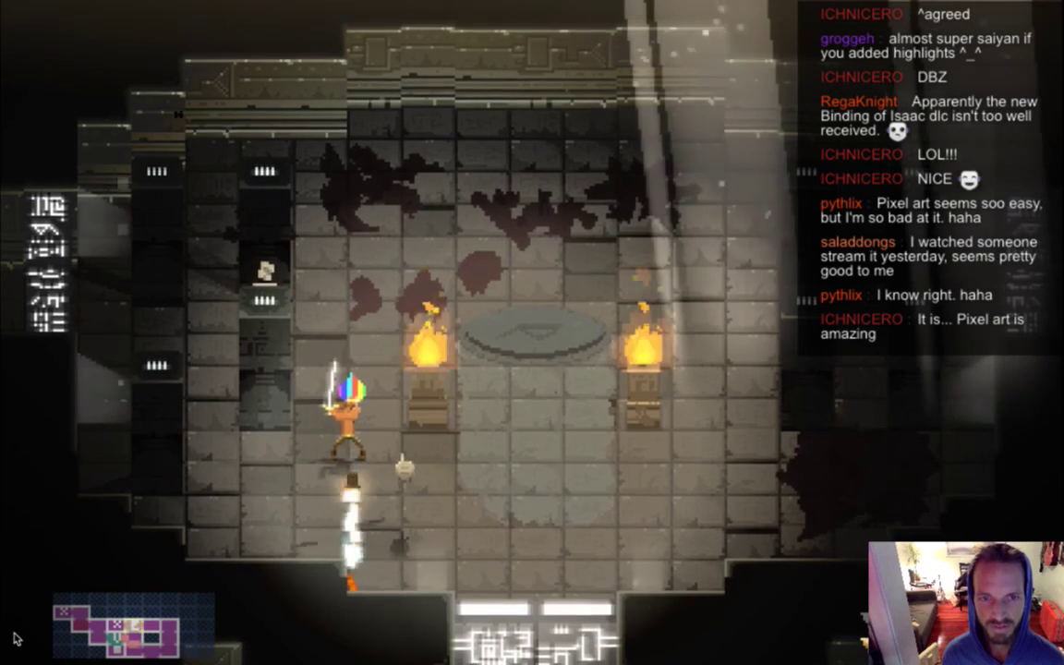
key("Down")
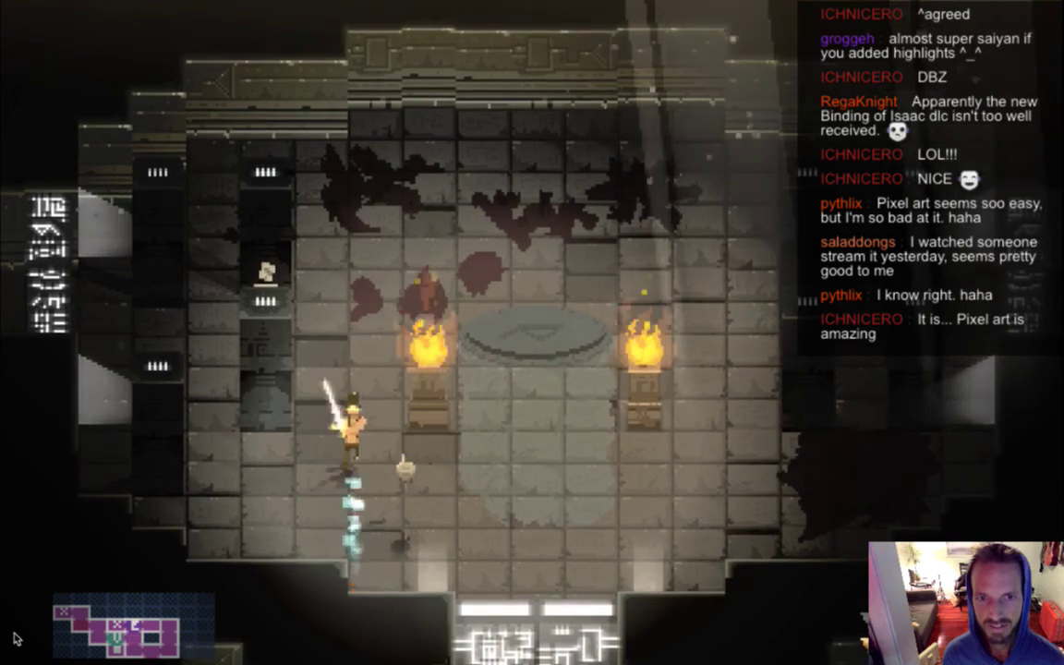
key("Down")
key("Right")
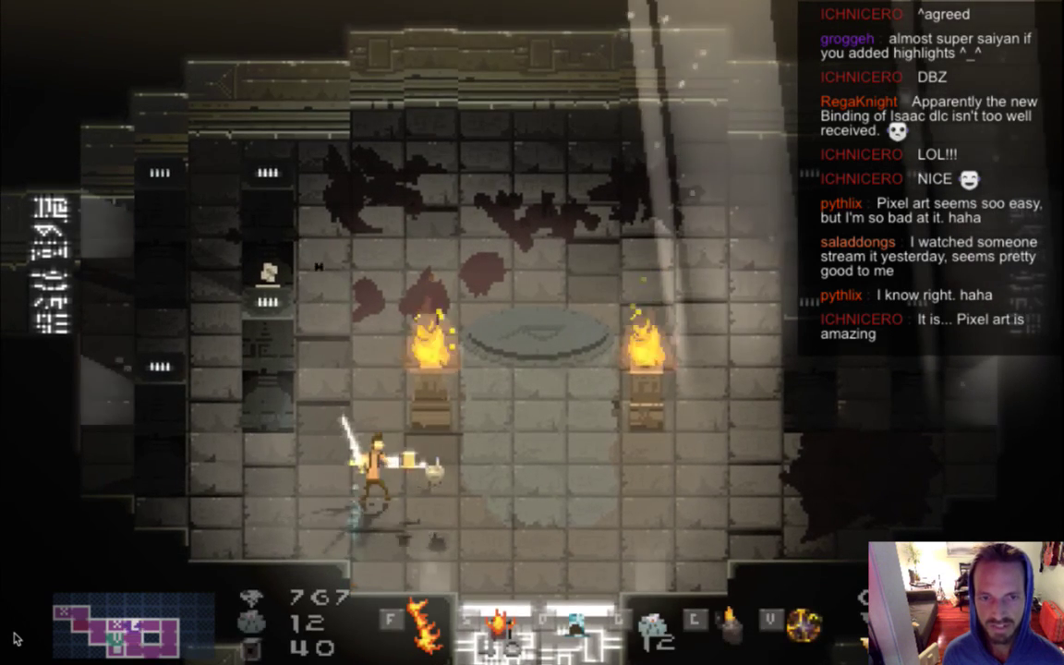
Return to Photoshop, show the orange hair Layer 3 copy 7 instead of the rainbow Layer 3 copy 8, and restore the grey background
key("super+Tab")
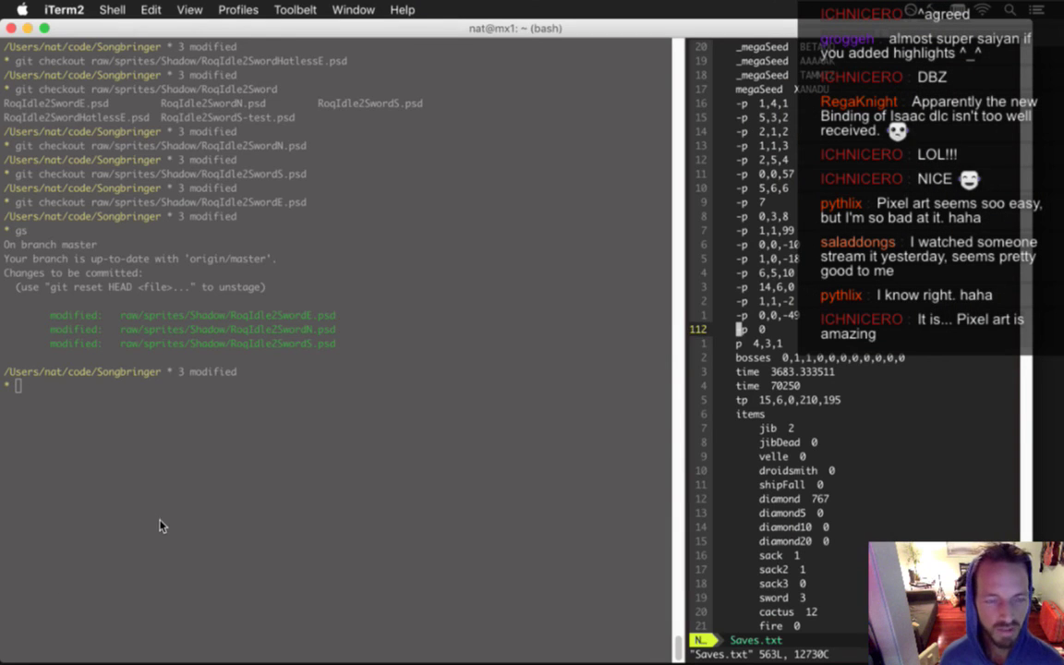
key("super+Tab")
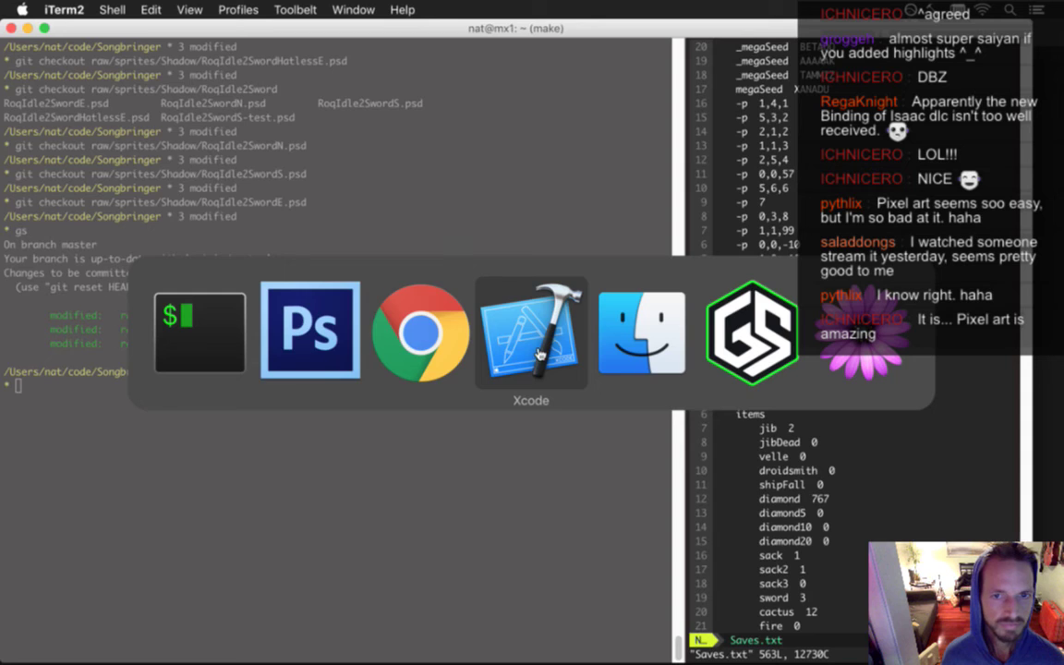
left_click(305, 342)
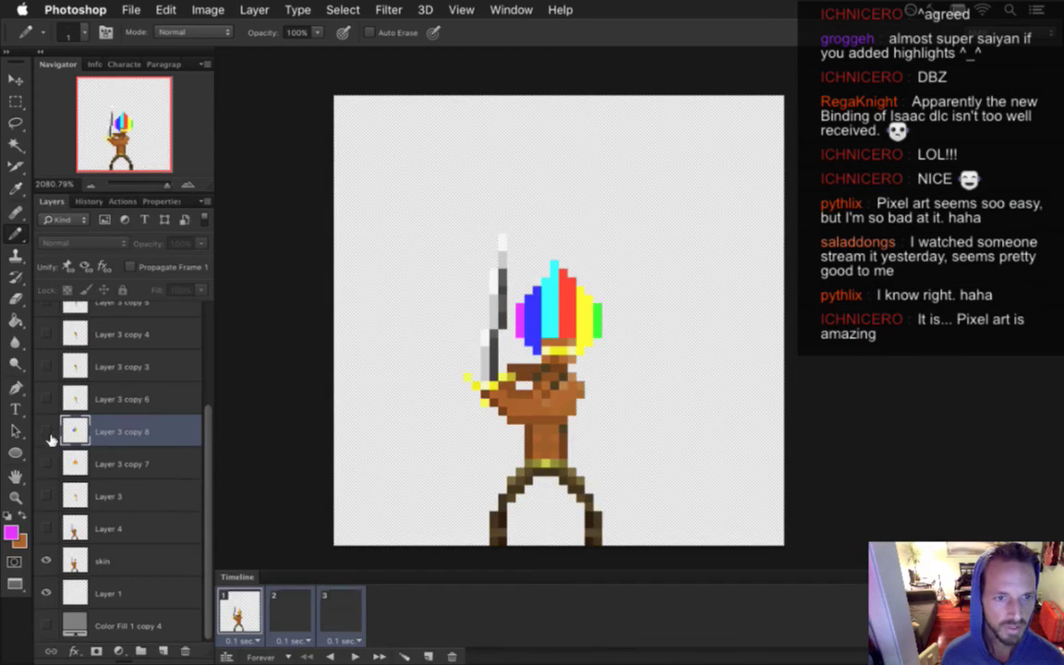
left_click(48, 431)
left_click(47, 462)
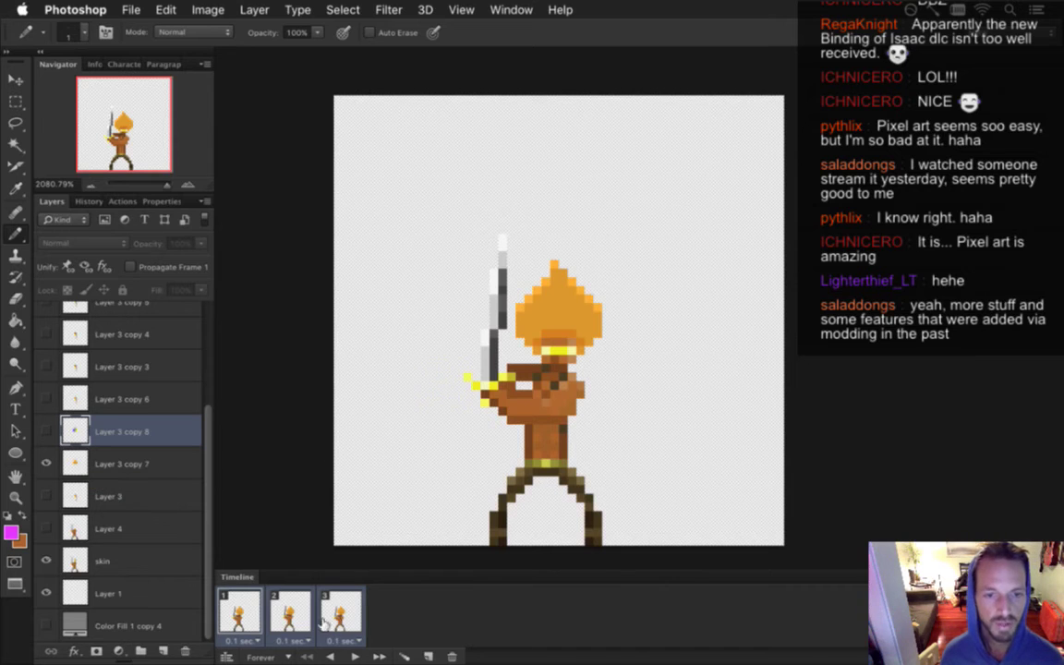
left_click(46, 625)
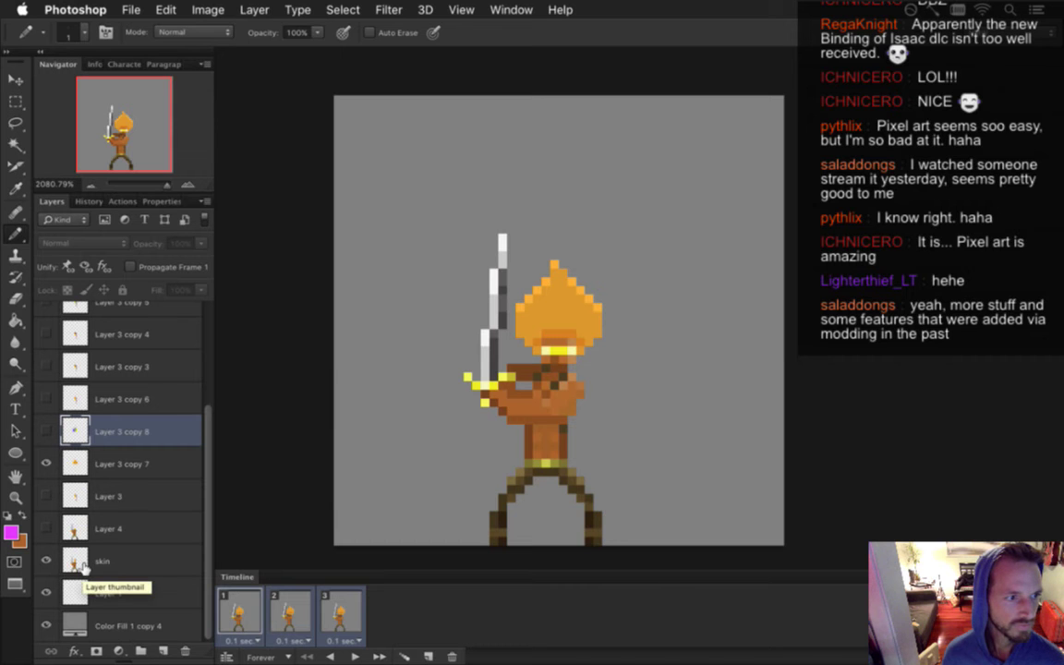
Duplicate the orange hair layer Layer 3 copy 7 and hide the original in all three frames
left_click(89, 469)
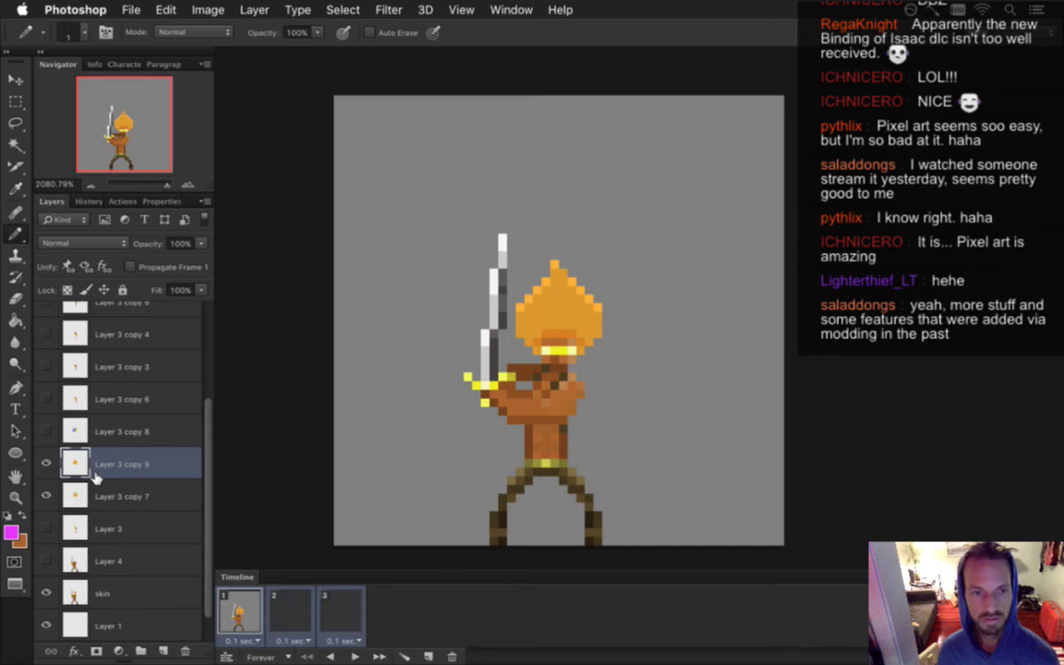
key("super+j")
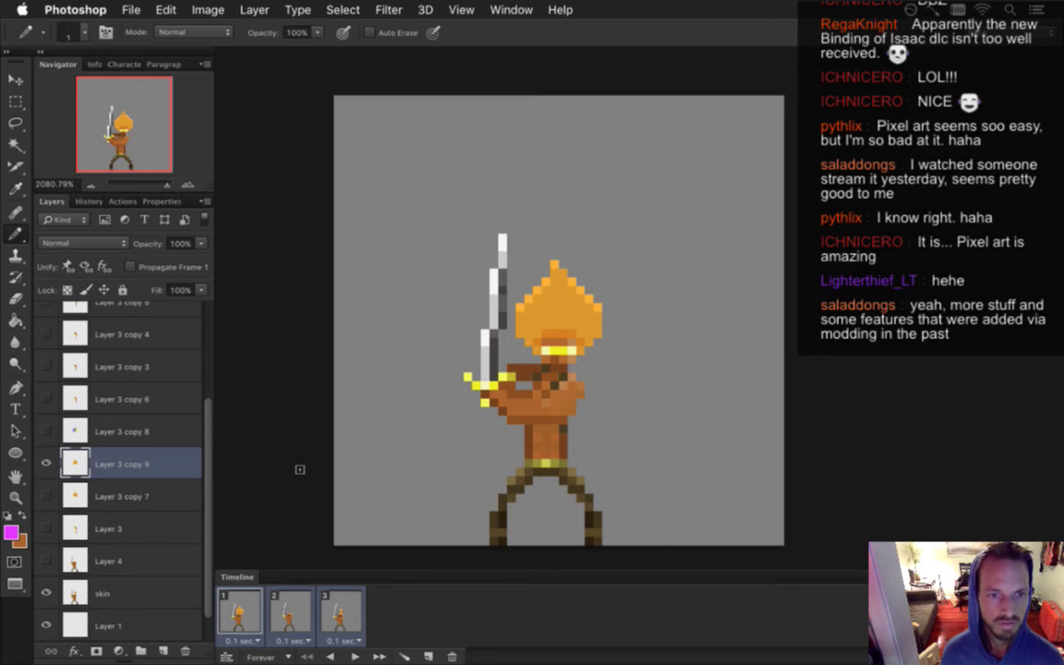
Try red, pink, blue and yellow hues on the duplicated afro with Hue/Saturation, and discard the adjustment
left_click(209, 9)
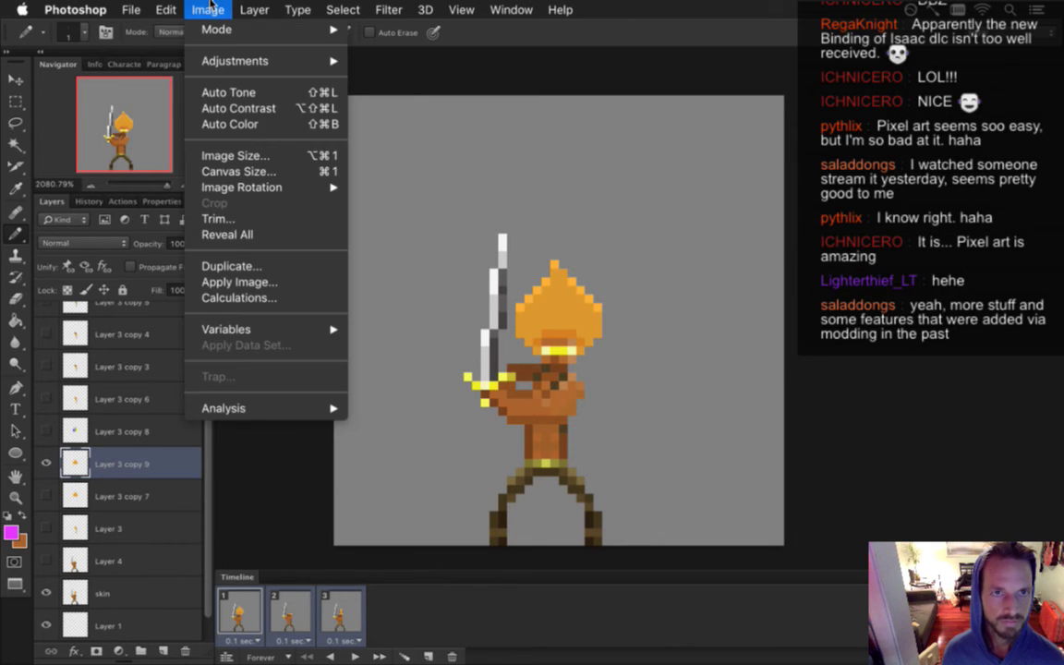
mouse_move(255, 61)
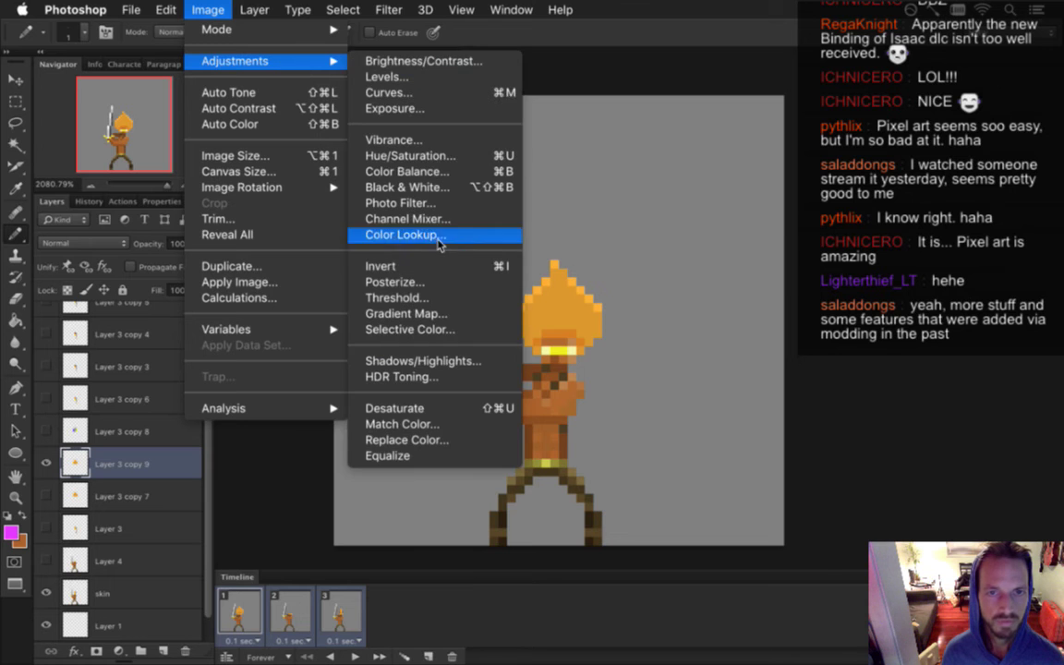
left_click(414, 155)
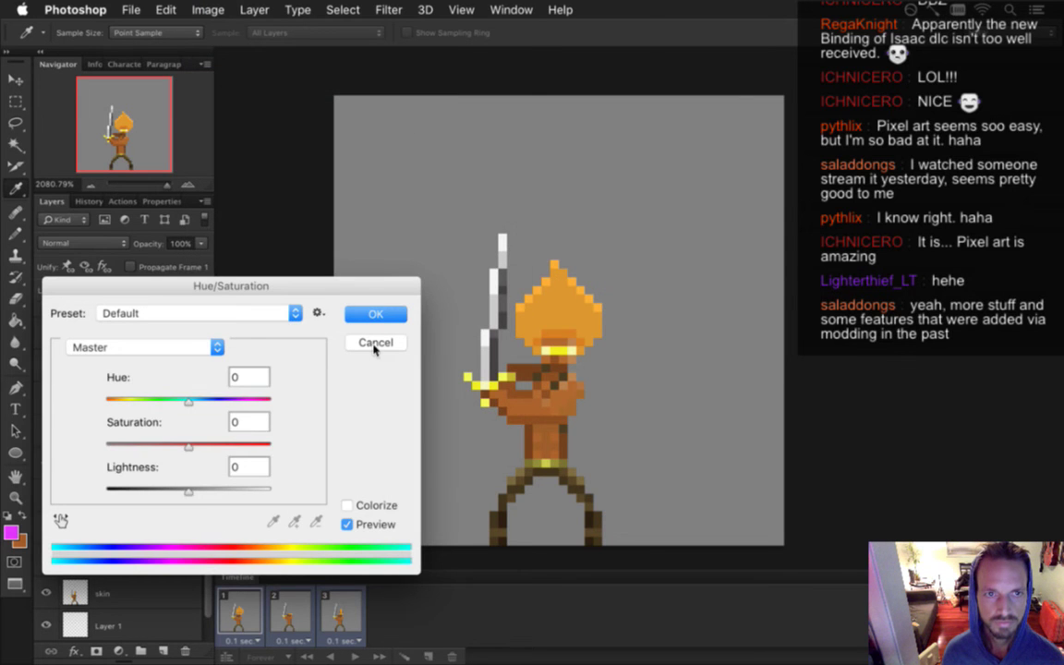
left_click_drag(333, 290, 973, 223)
mouse_move(828, 328)
left_mouse_down()
mouse_move(795, 329)
mouse_move(817, 329)
left_mouse_up()
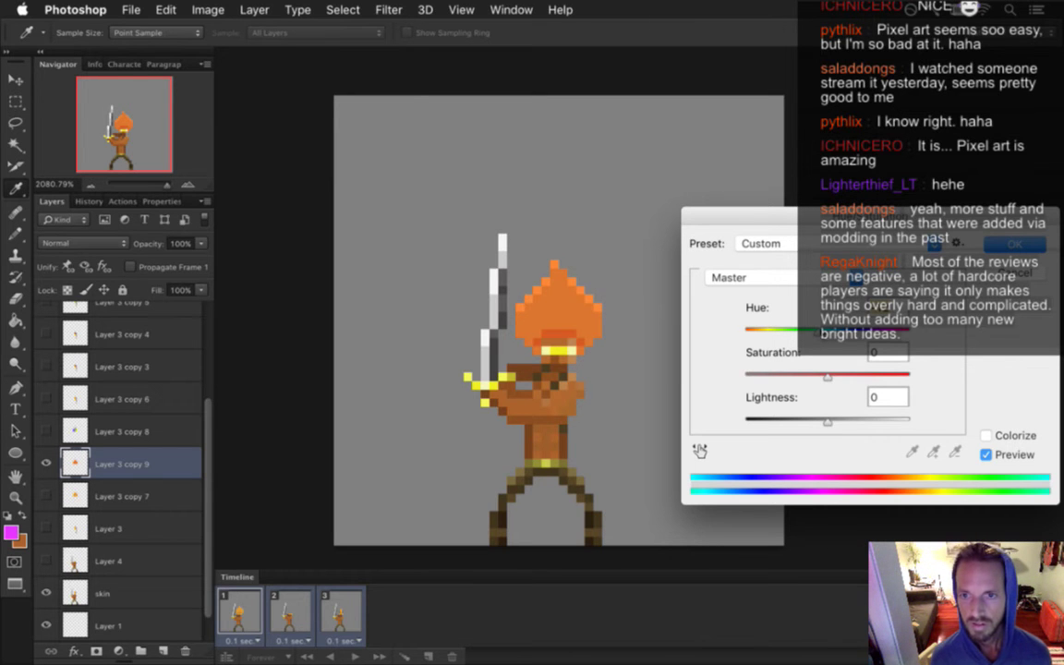
left_click_drag(814, 334, 806, 336)
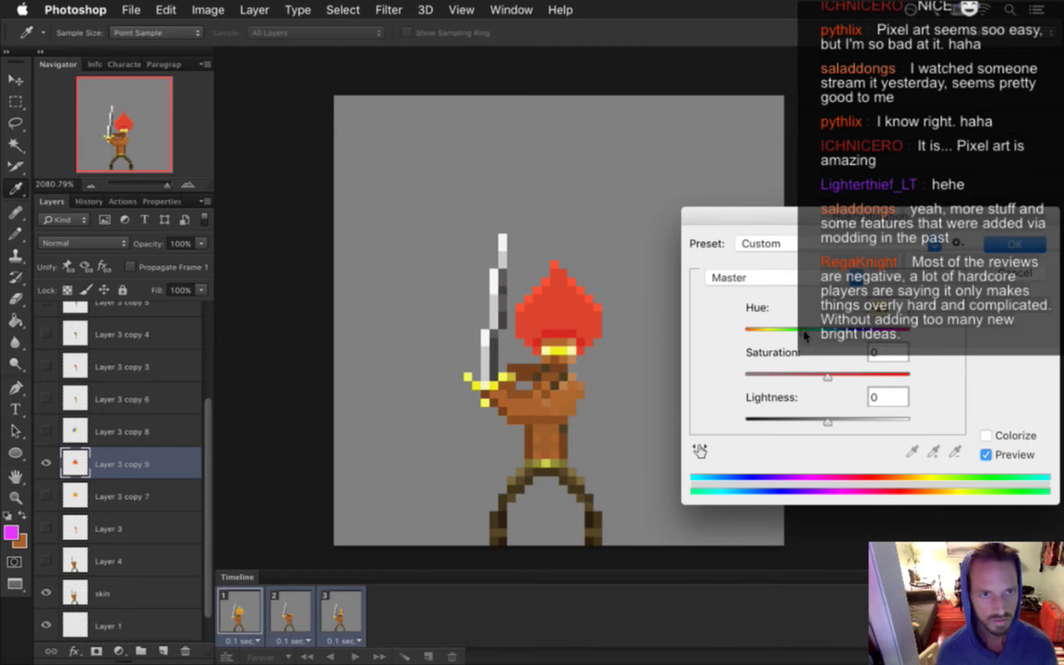
left_click_drag(804, 335, 799, 333)
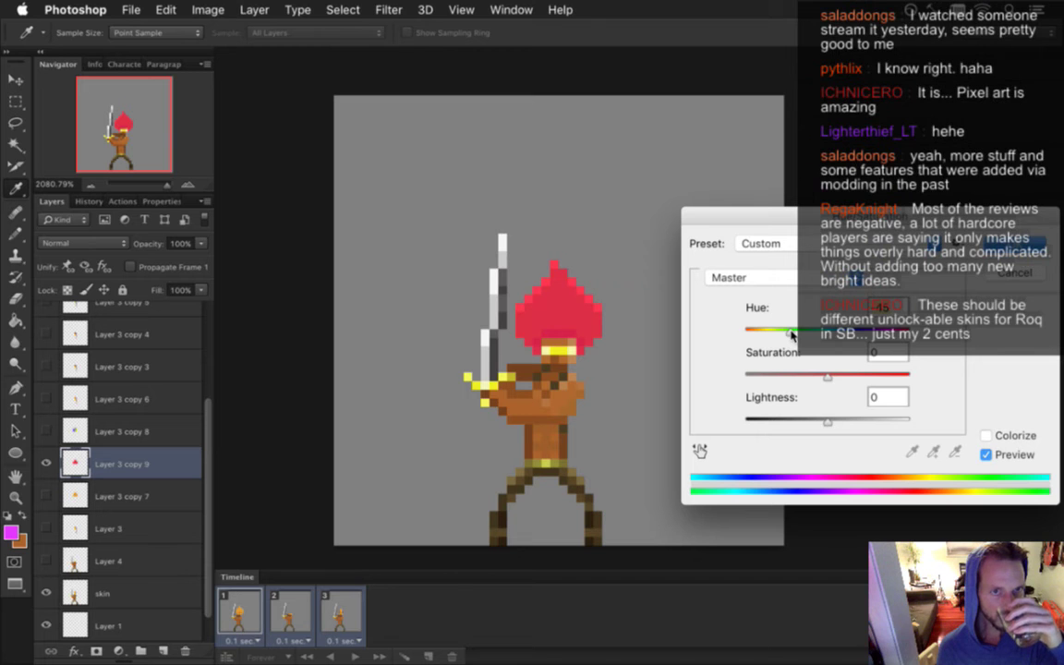
left_click_drag(792, 335, 753, 335)
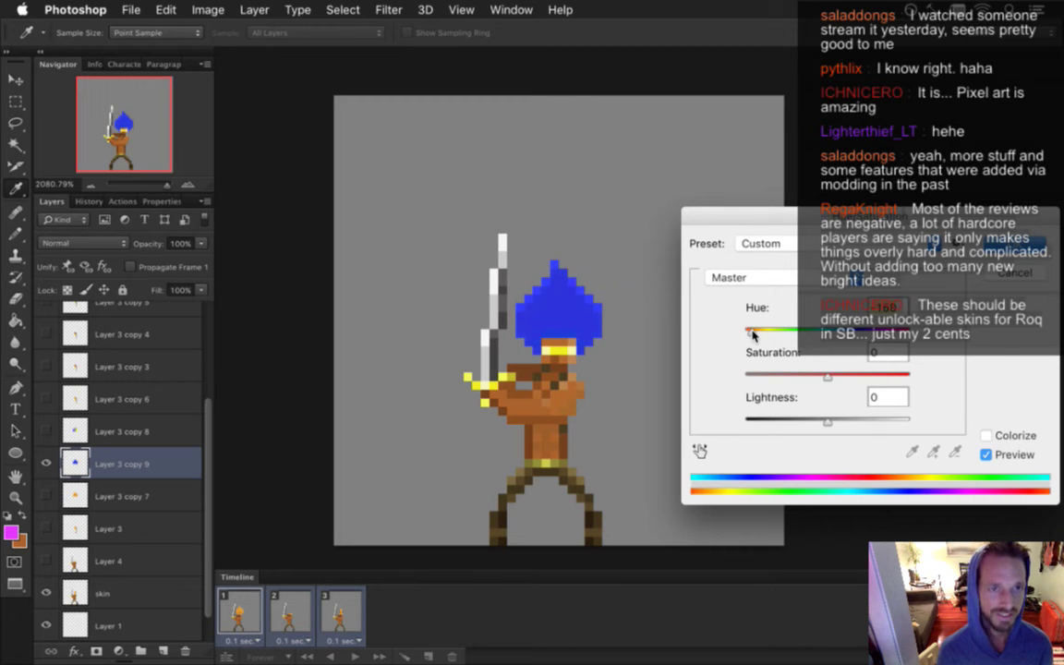
left_click_drag(753, 336, 827, 339)
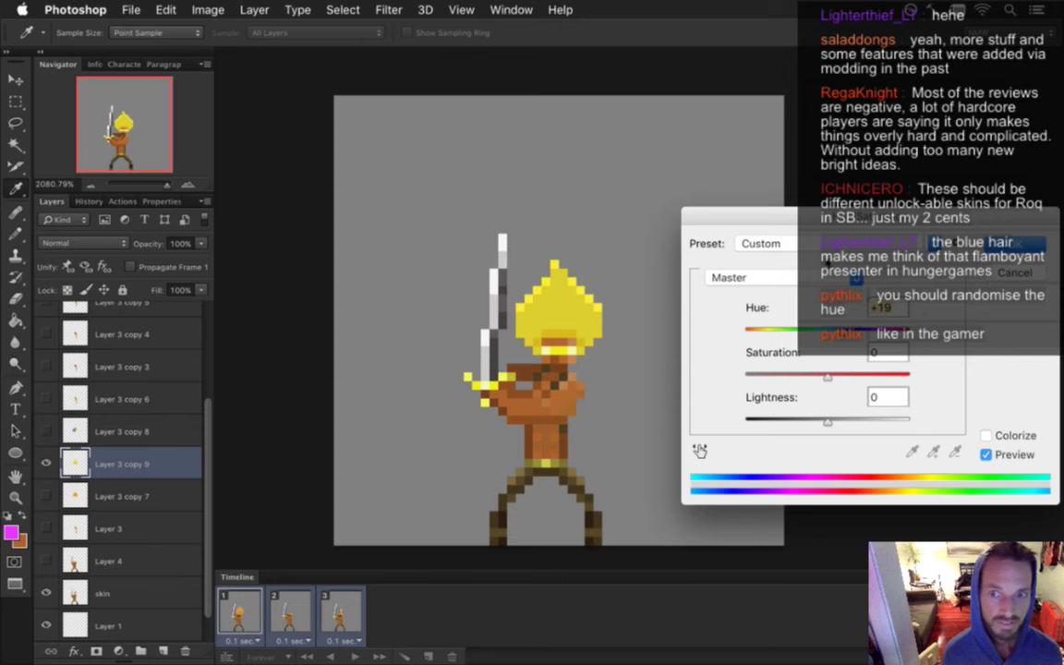
left_click_drag(836, 329, 748, 334)
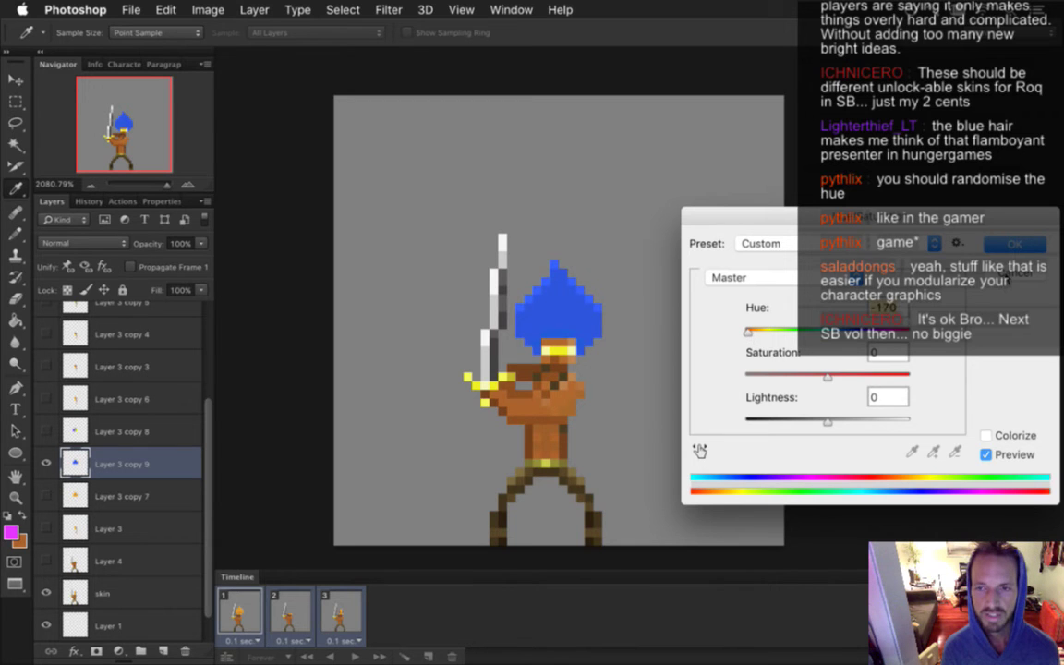
key("Escape")
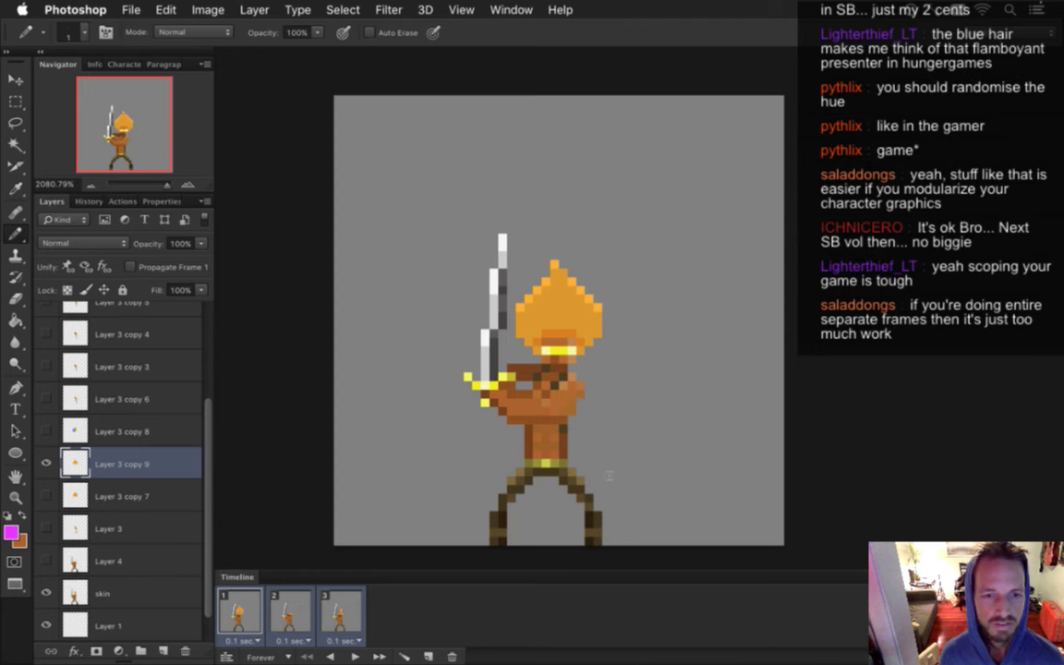
Compare the bare mohawk with the orange afro and hair variants by toggling Layer 3 copy 9, Layer 3 copy 7 and Layer 3
left_click_drag(207, 468, 207, 496)
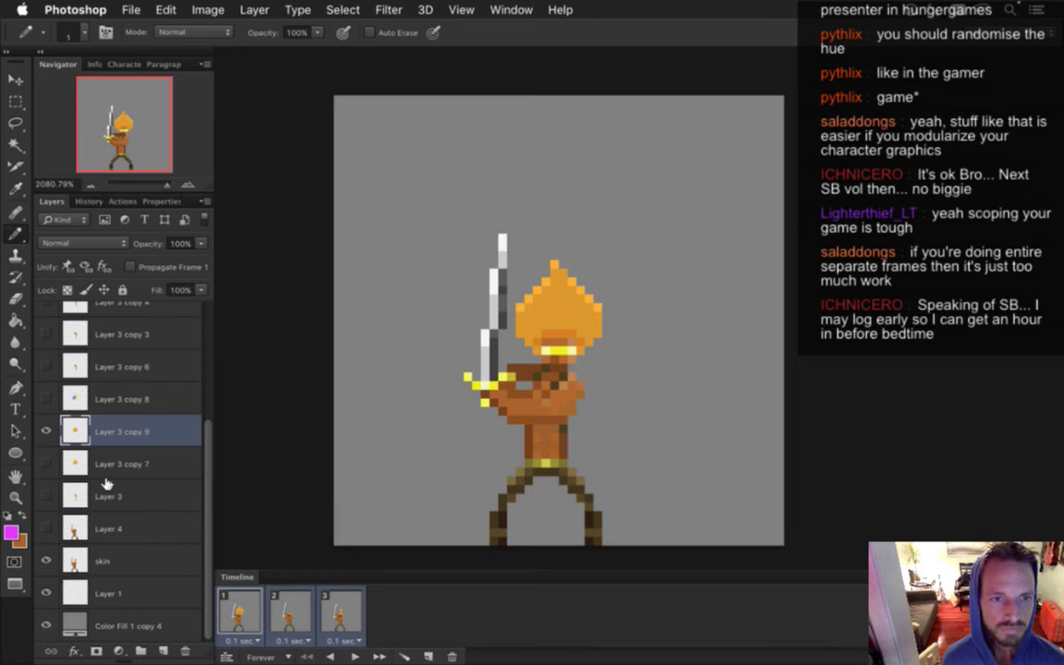
left_click(46, 432)
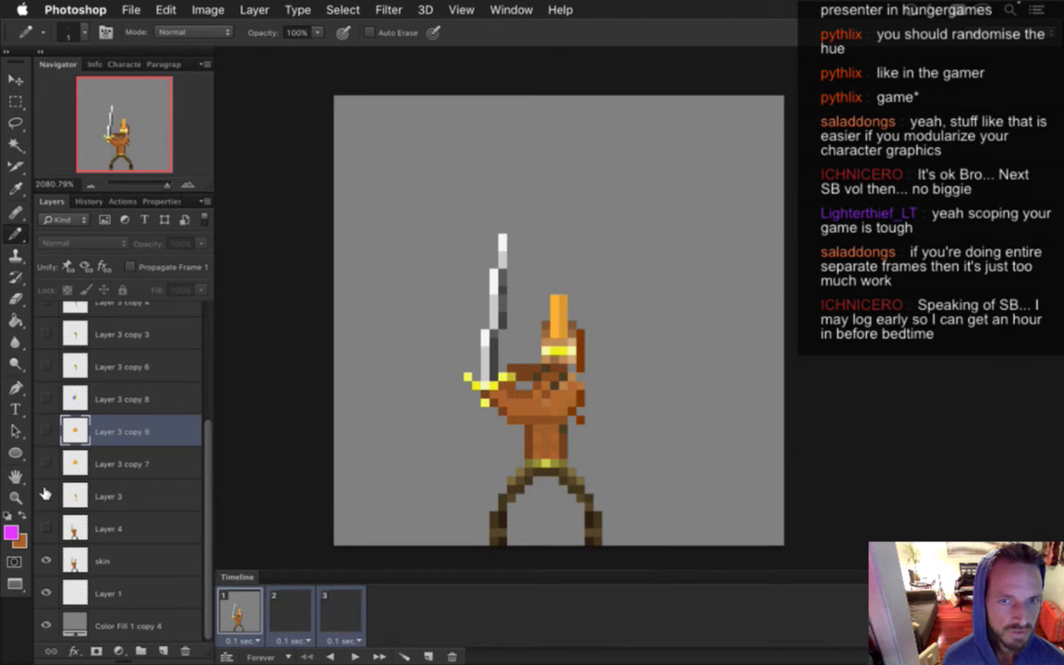
left_click(47, 461)
left_click(47, 461)
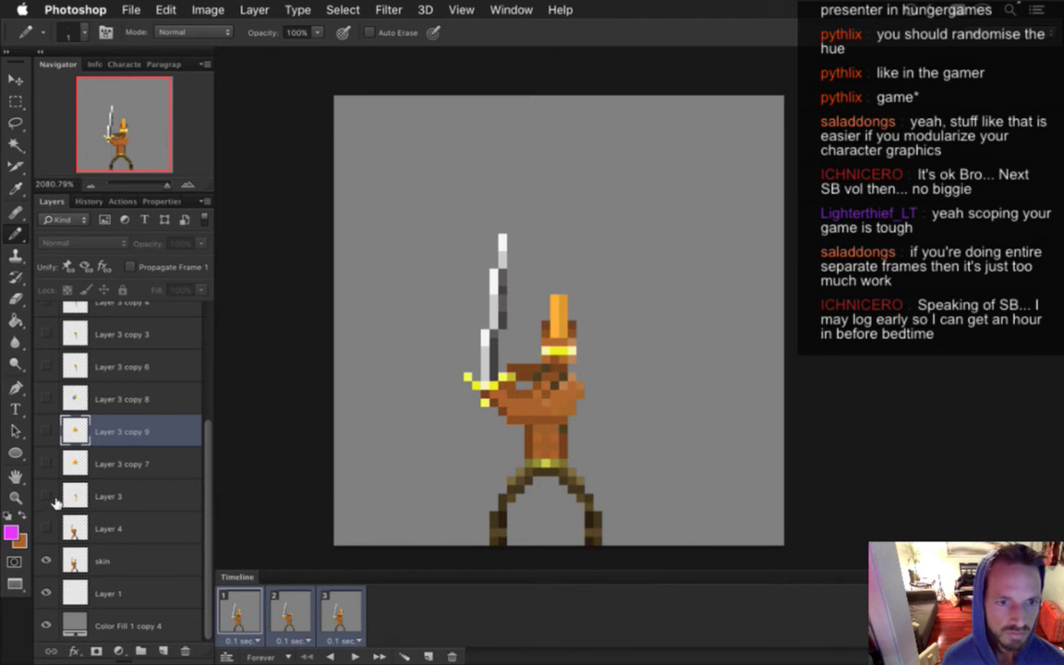
left_click(49, 496)
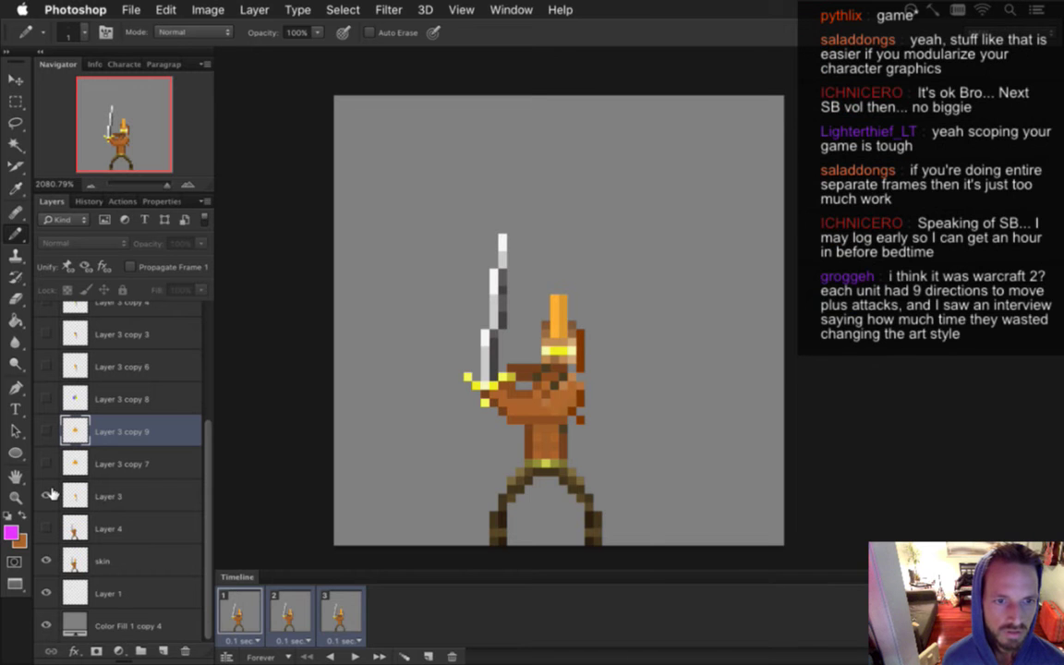
left_click(48, 496)
left_click(46, 431)
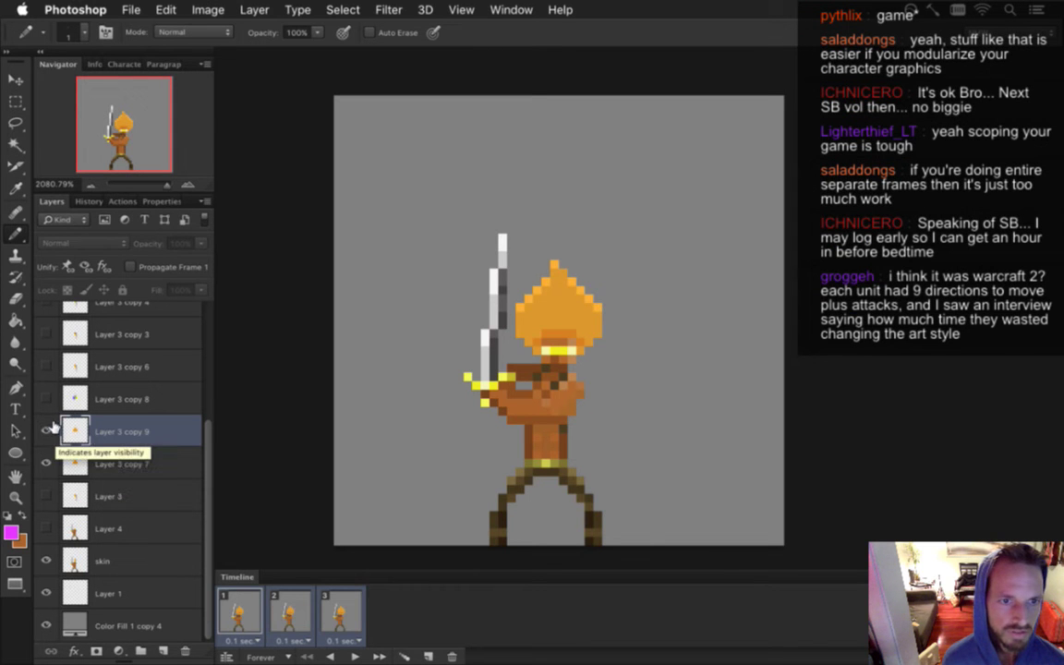
left_click(47, 432)
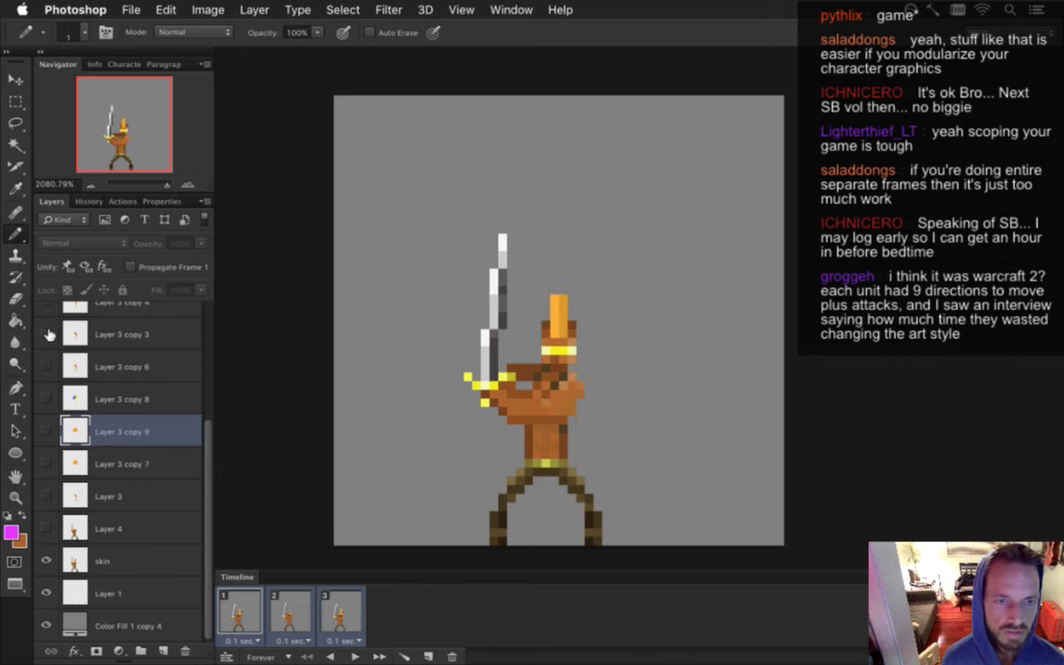
scroll(205, 471, "up", 1)
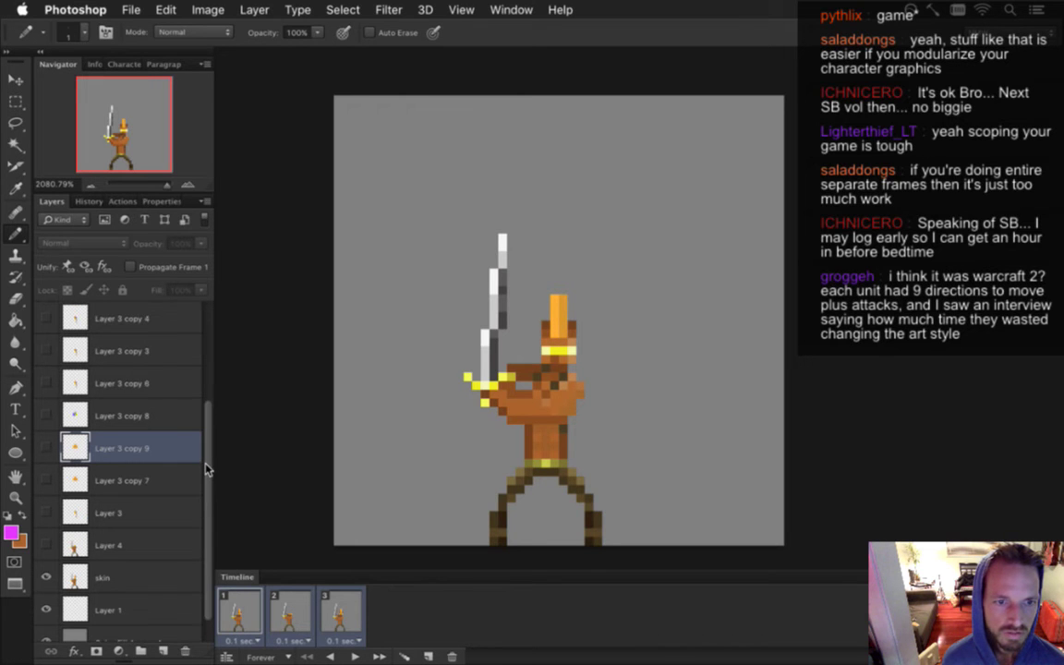
scroll(205, 471, "down", 1)
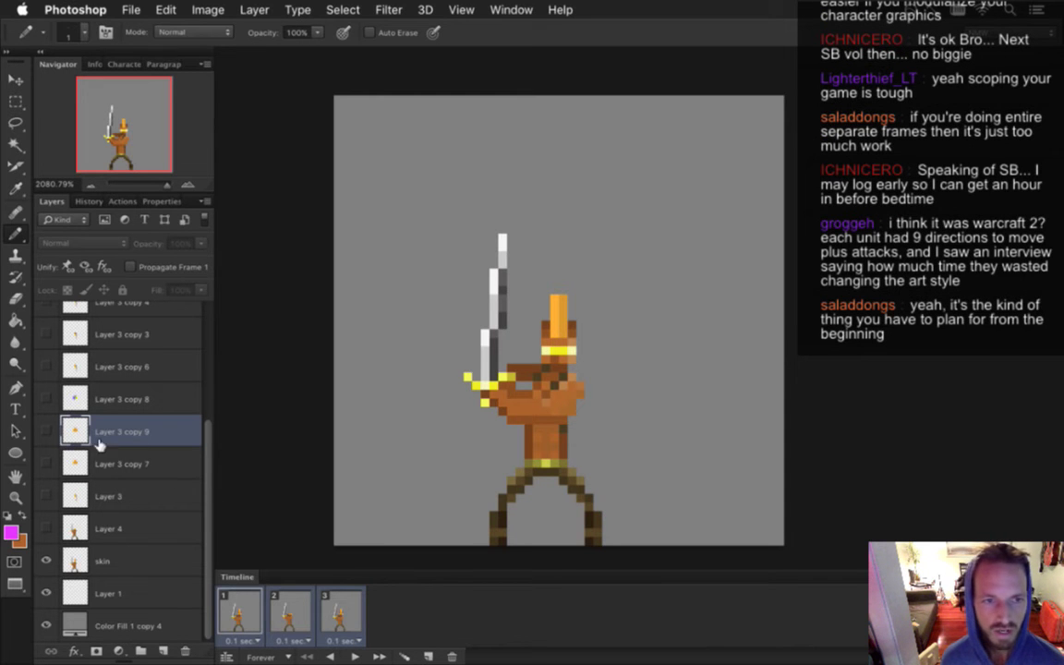
left_click(46, 431)
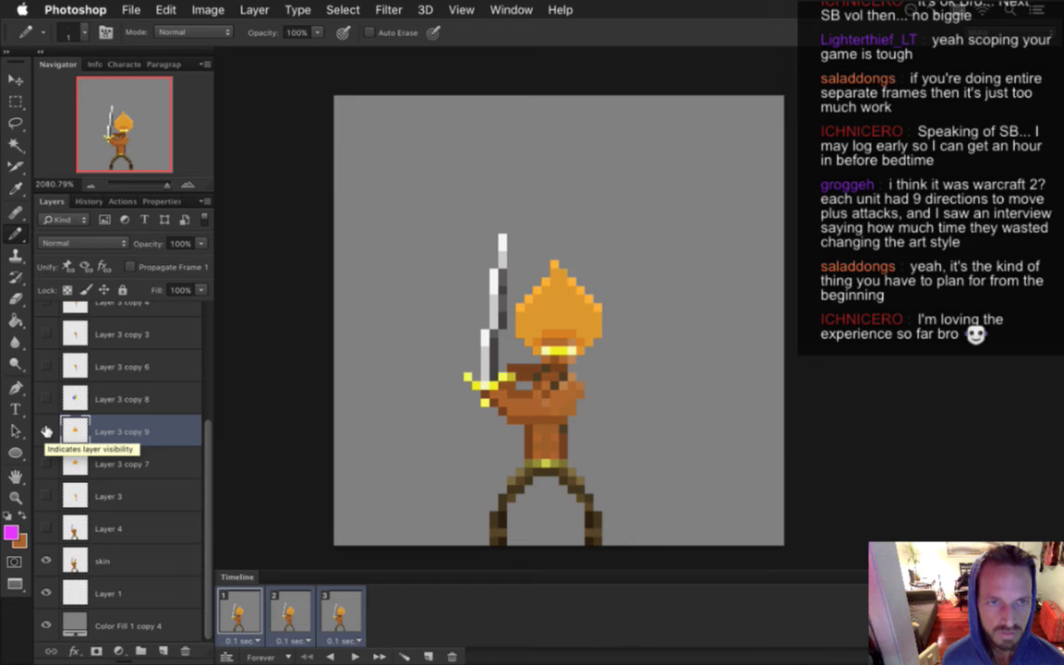
Switch to Chrome and open strawpoll.me in a new tab
key("super+Tab")
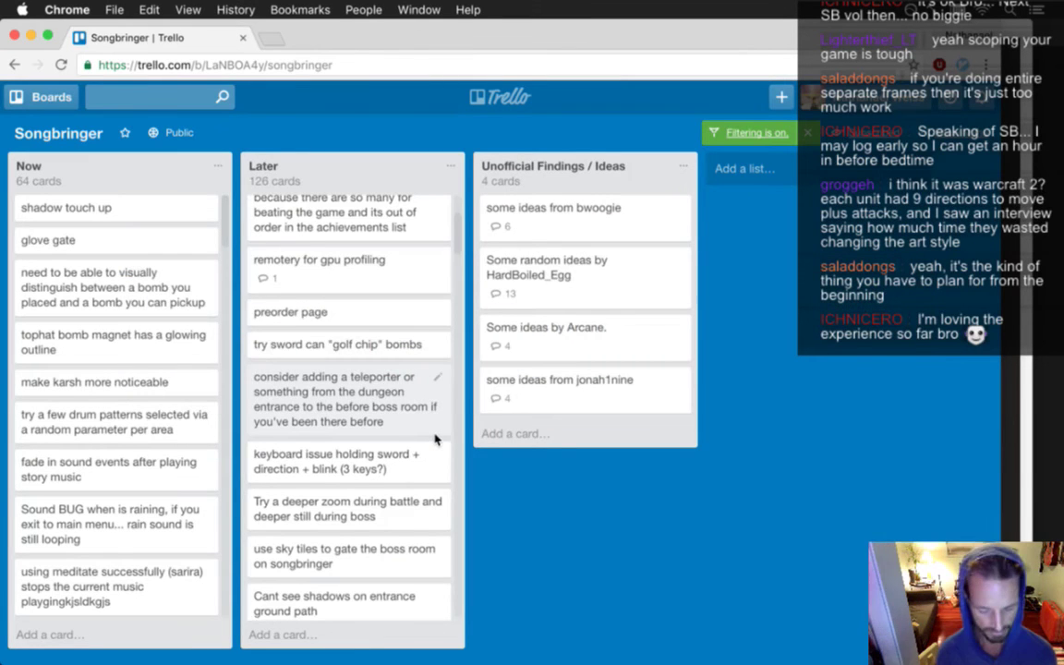
key("super+t")
type("stra")
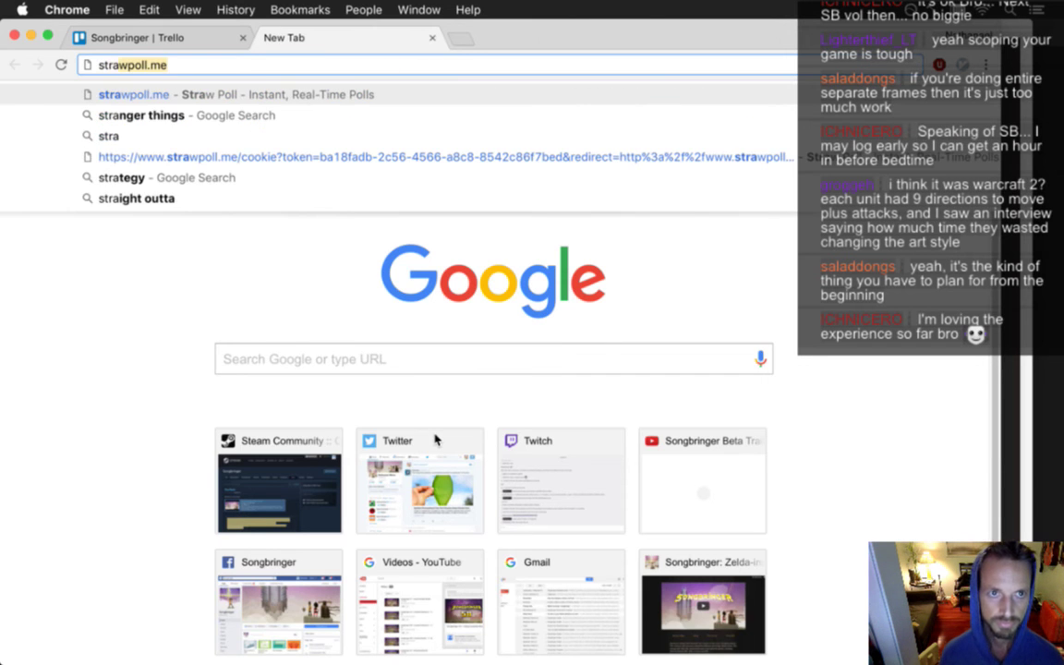
key("Return")
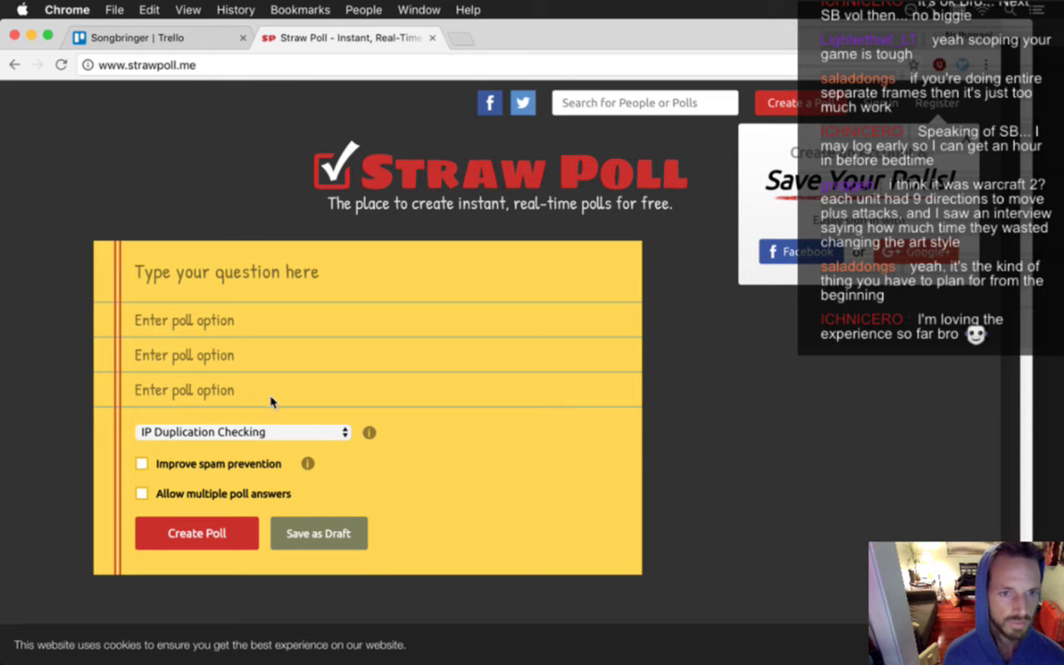
Create the poll "Mohawk or fro?" with the options Mohawk and Fro and improved spam prevention enabled
type("Mo")
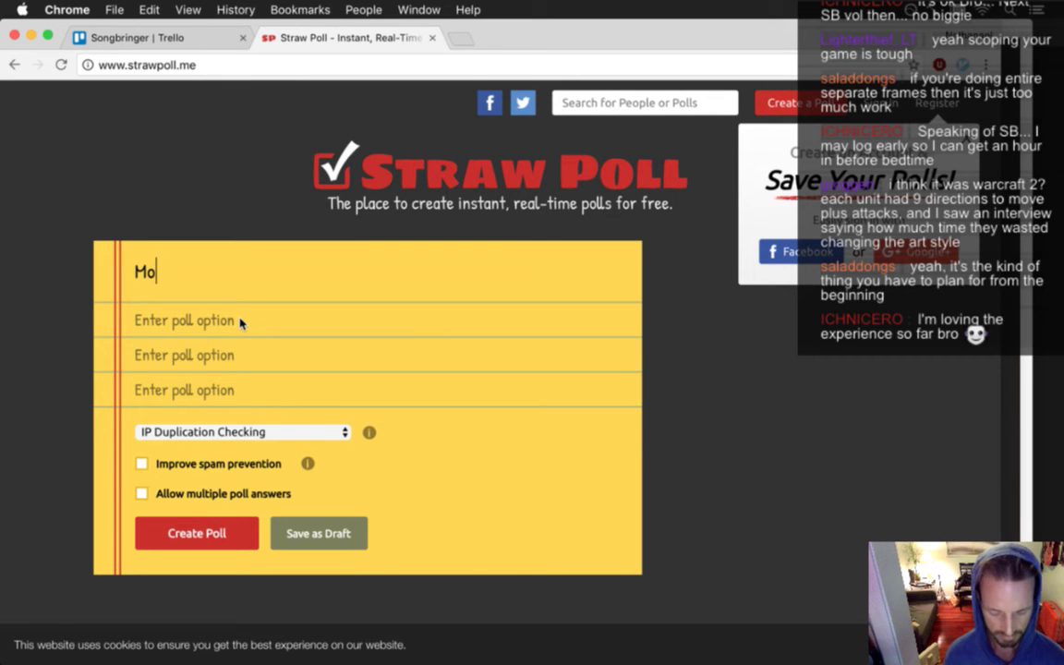
type("hawk or fro?")
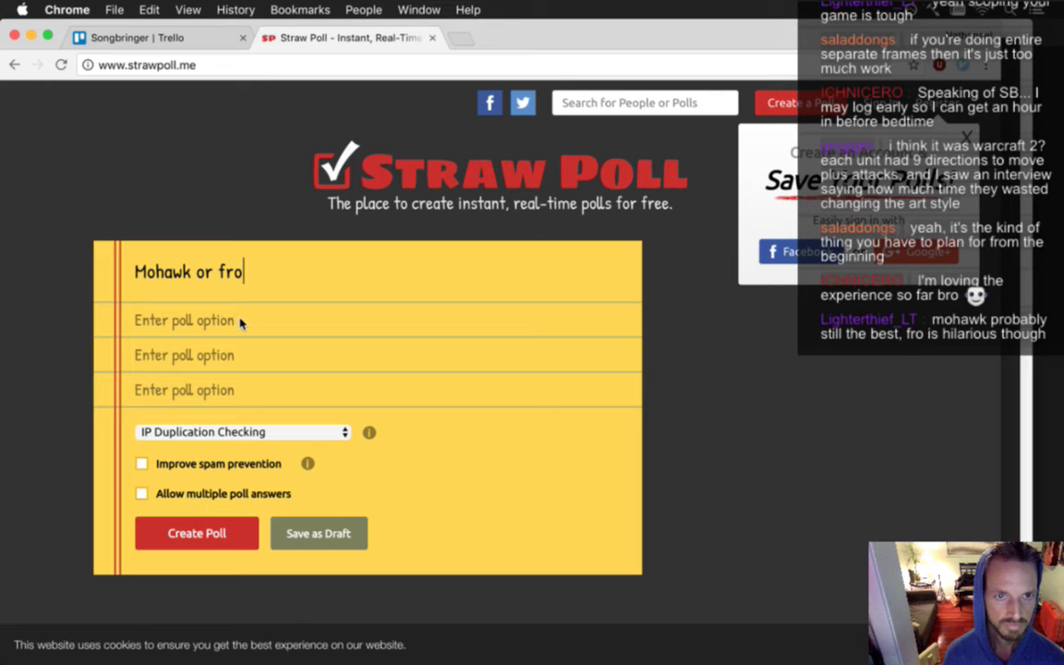
left_click(239, 322)
type("Mohawk")
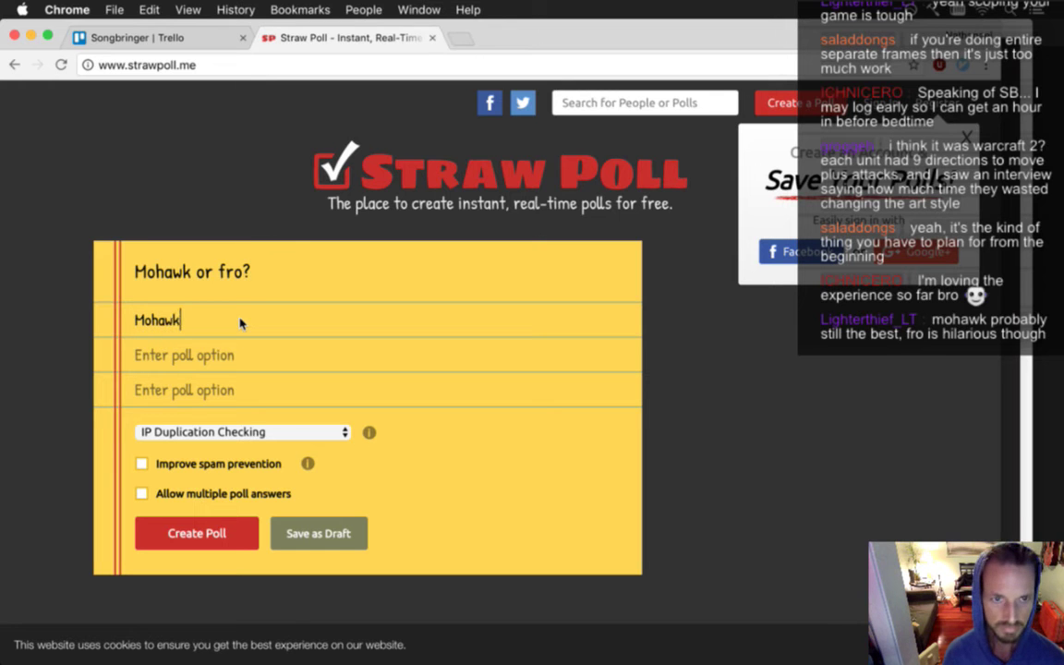
key("Tab")
type("Fro")
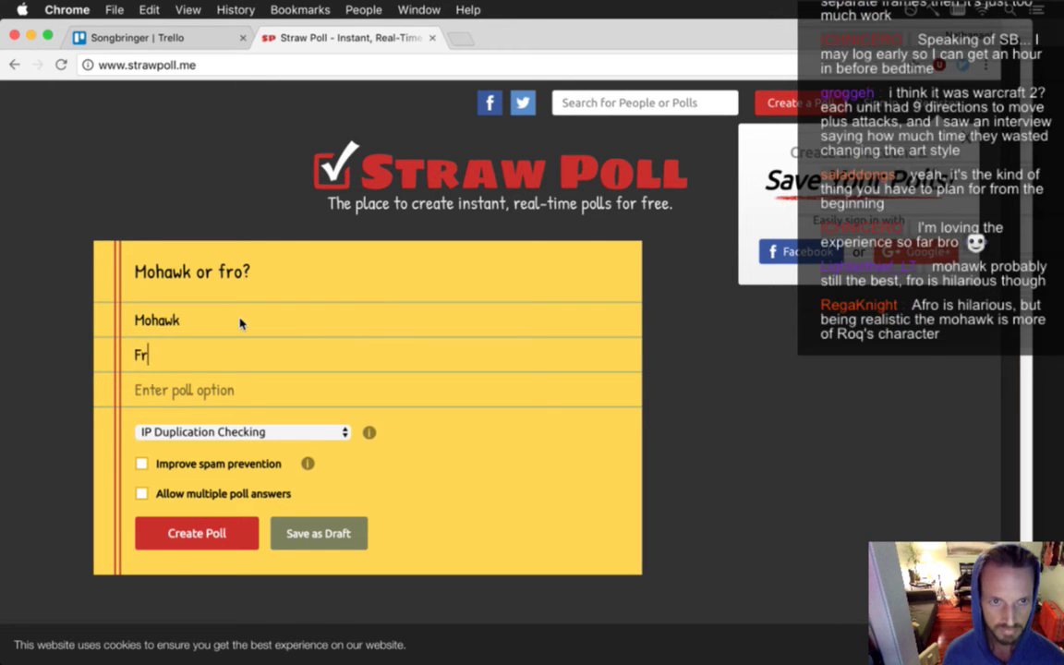
left_click(141, 464)
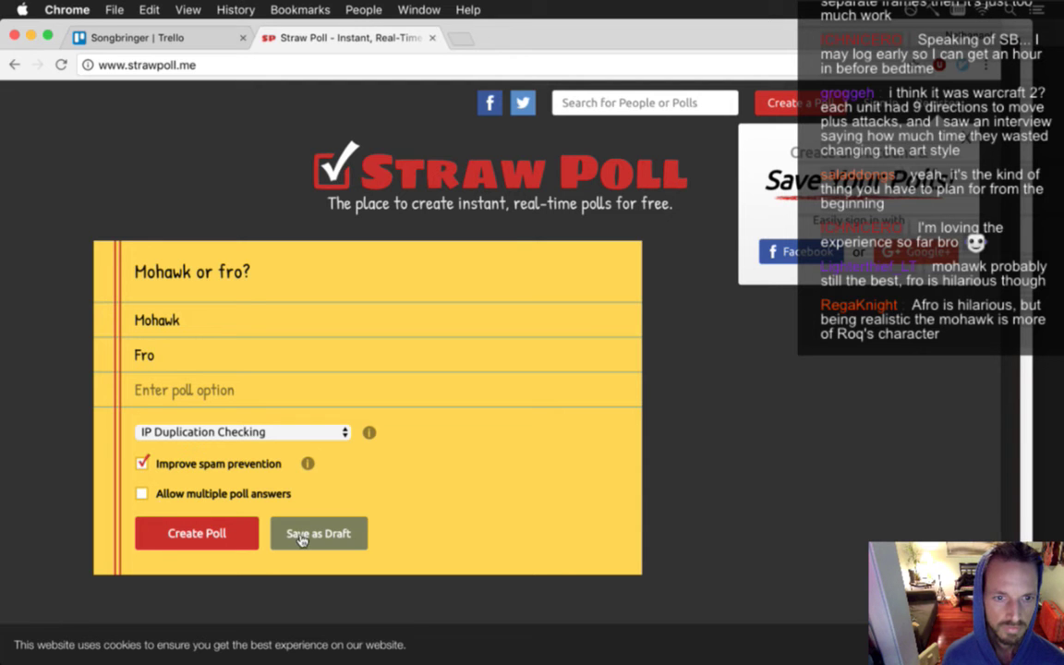
left_click(230, 533)
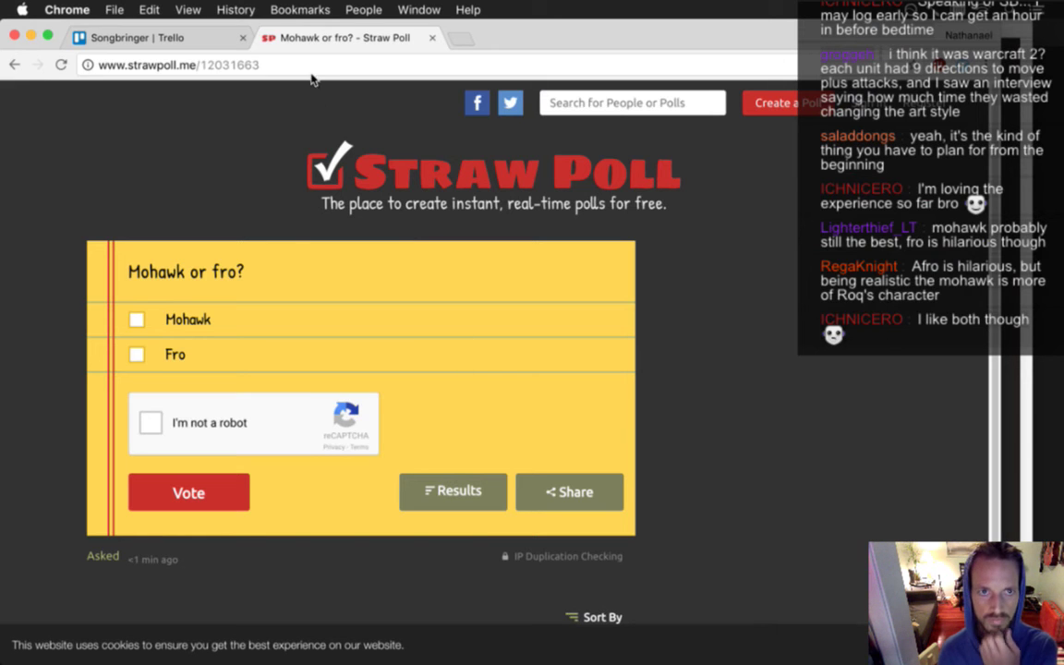
Copy the poll's address, post it in the wizard_fu Twitch chat from a new tab, and return to the poll
left_click(311, 68)
key("super+c")
key("super+t")
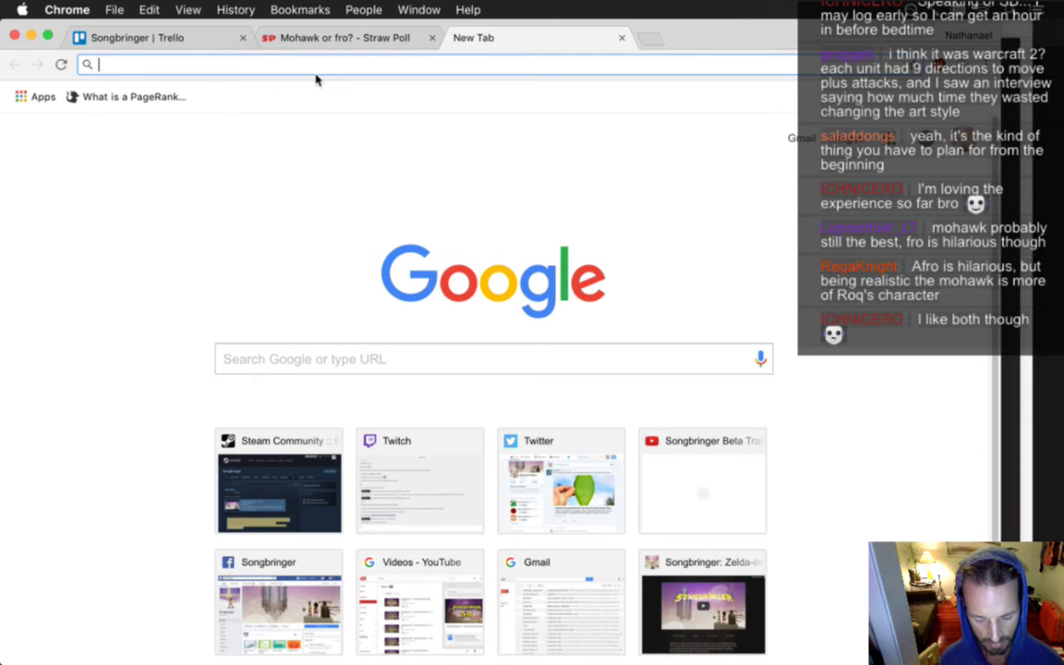
type("twitch.tv/wizard_fu/chat")
key("Down")
key("Return")
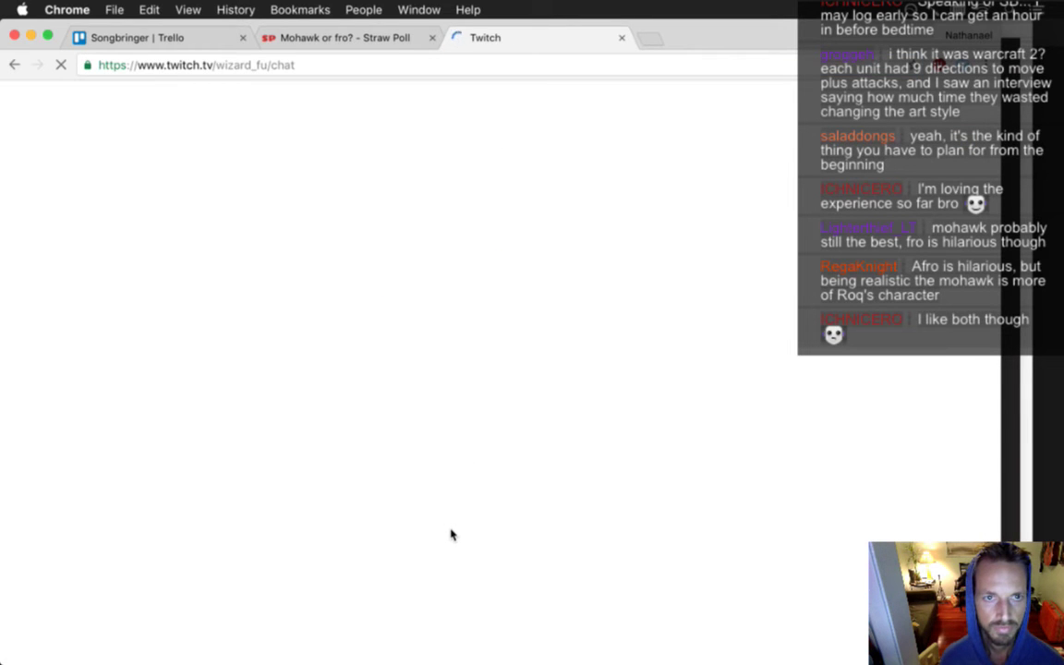
key("super+v")
key("Return")
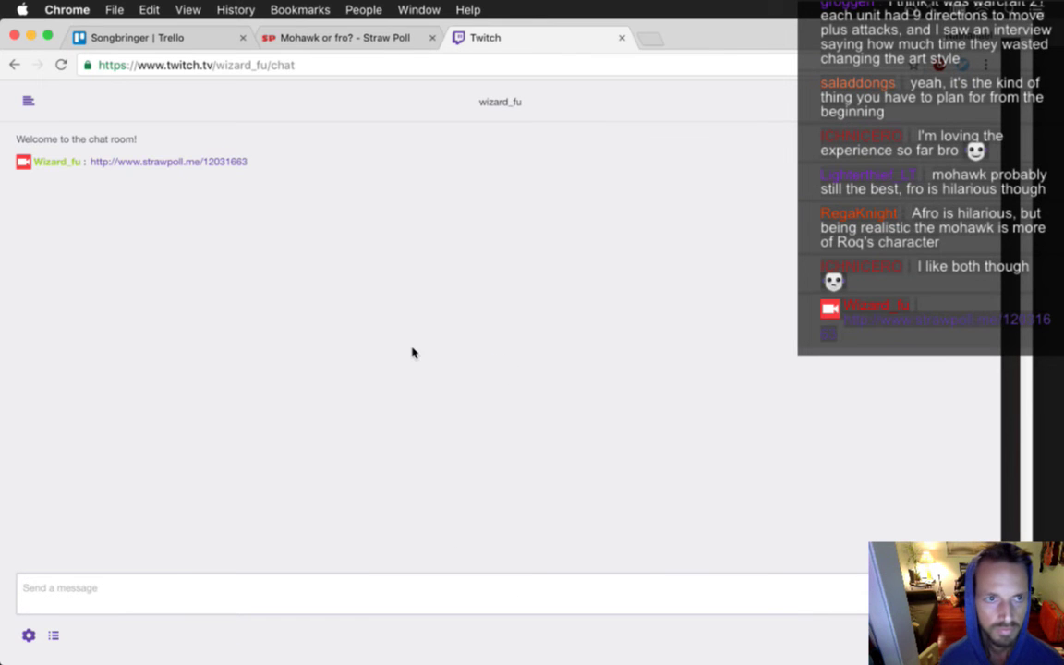
left_click(373, 38)
Return to Photoshop and paste a merged copy of the whole afro sprite as a new layer, leaving Layer 3 copy 9 hidden
key("super+Tab")
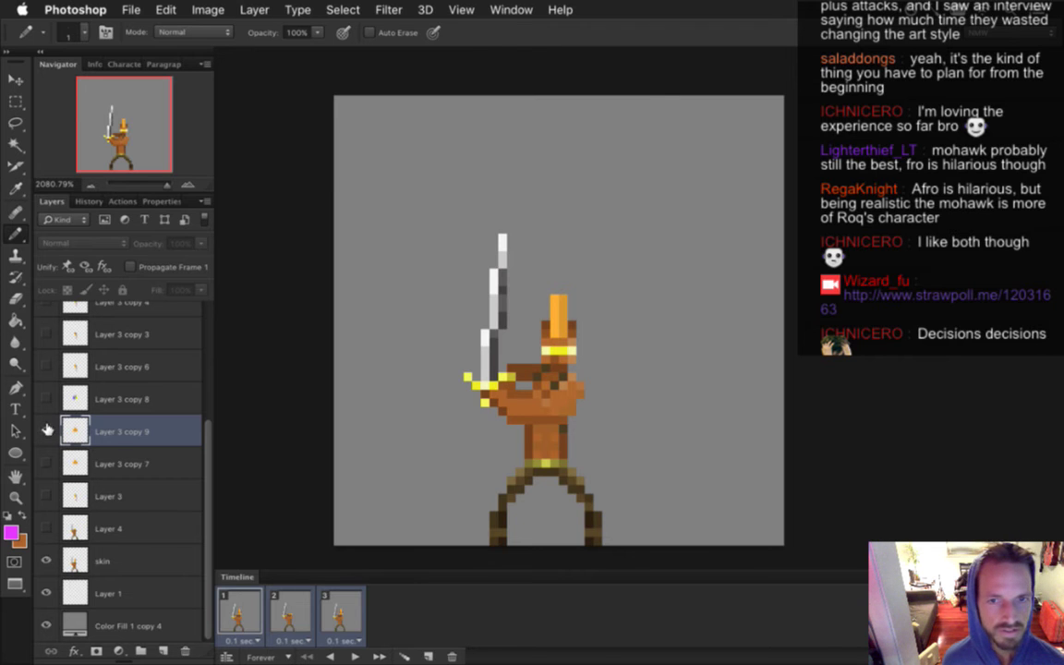
left_click(46, 431)
key("ctrl+a")
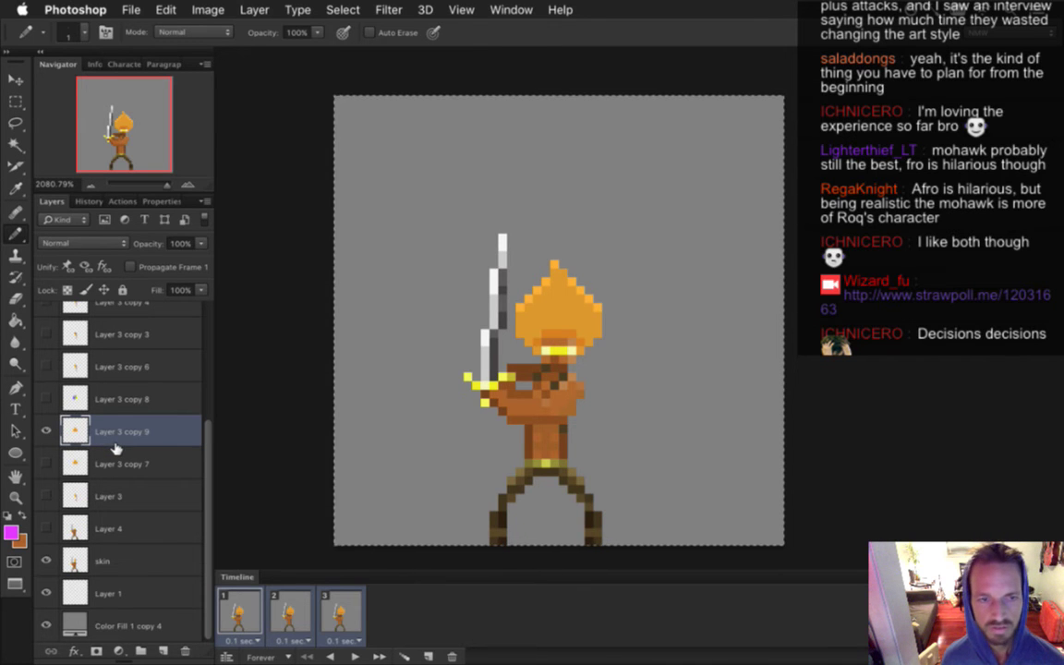
left_click(46, 431)
key("m")
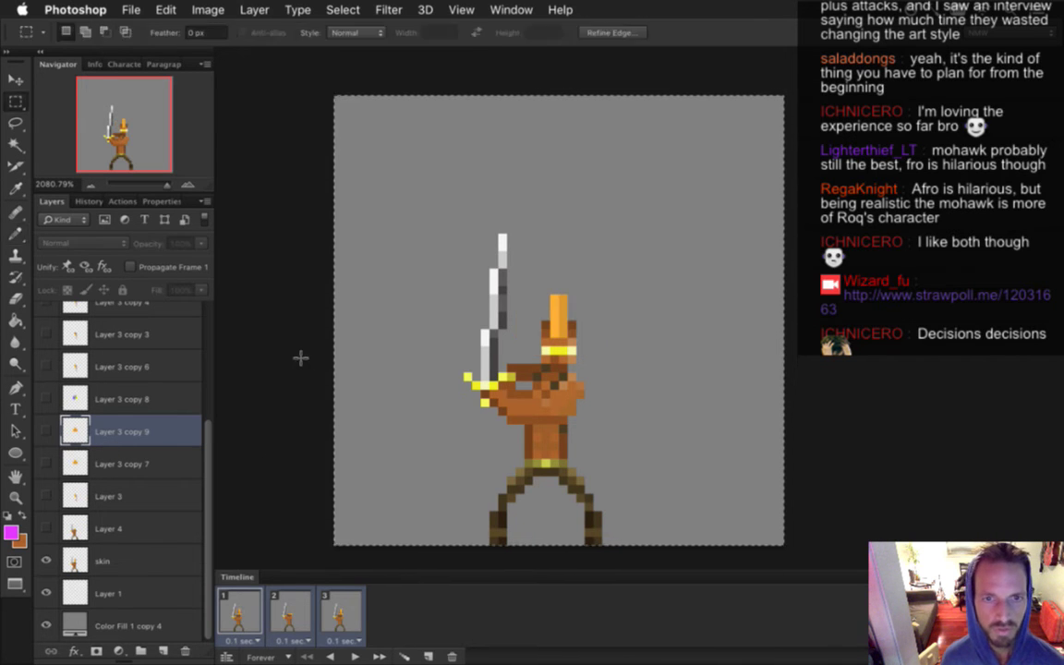
key("ctrl+c")
key("ctrl+v")
key("v")
left_click_drag(429, 307, 542, 305)
key("ctrl+z")
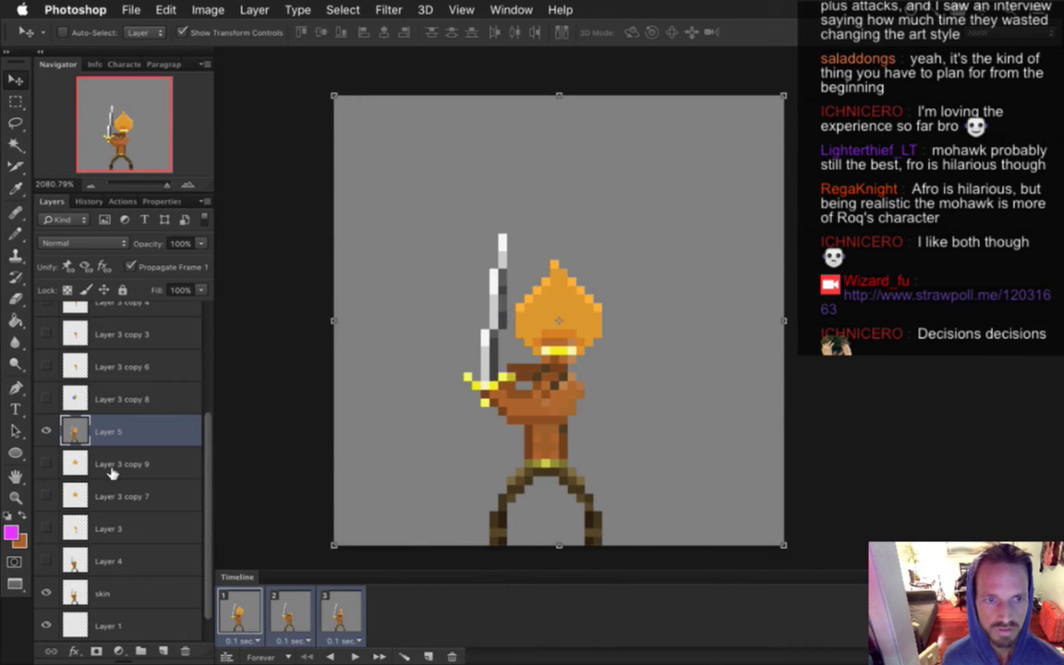
Remove the grey background from the pasted Layer 5 and place its afro figure to the right of the mohawk figure
left_click(16, 143)
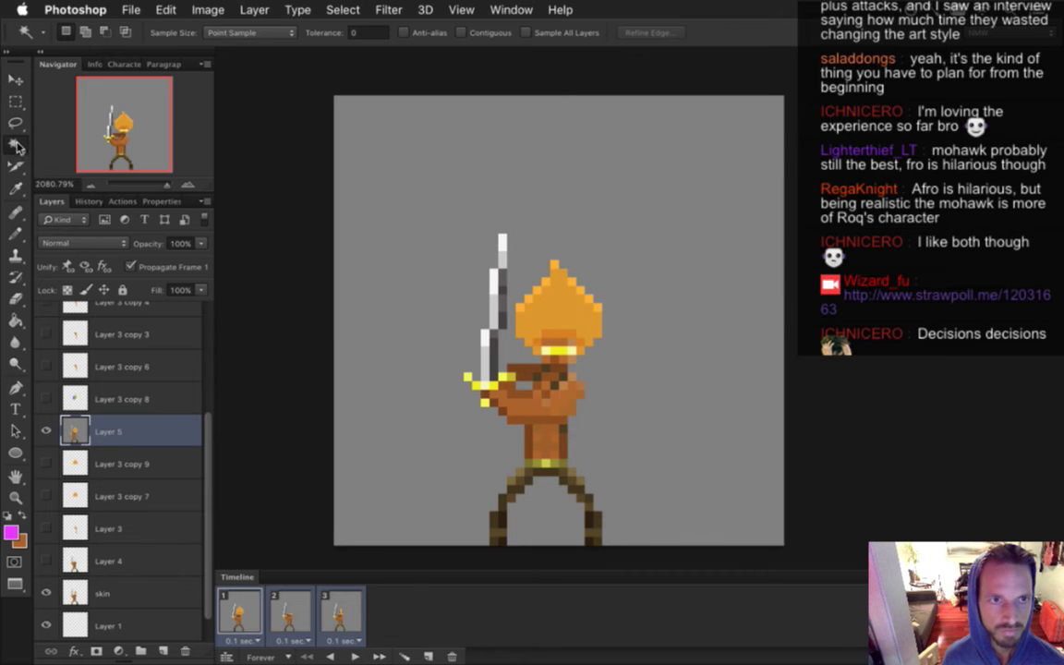
left_click(390, 222)
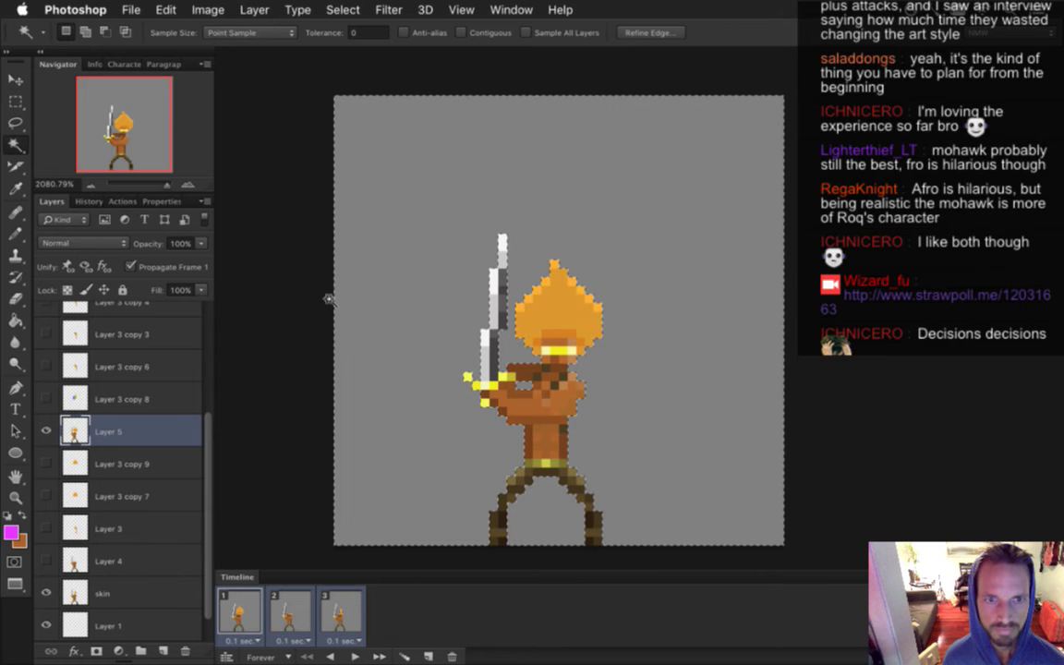
key("m")
key("ctrl+d")
key("v")
left_click_drag(564, 319, 705, 321)
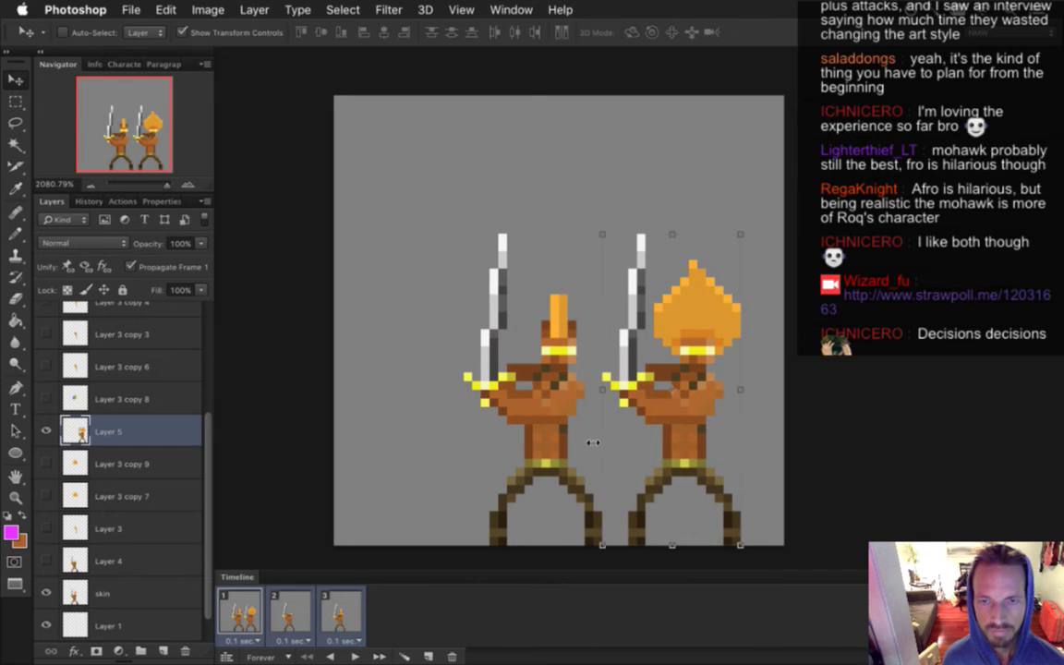
key("Right")
key("Right")
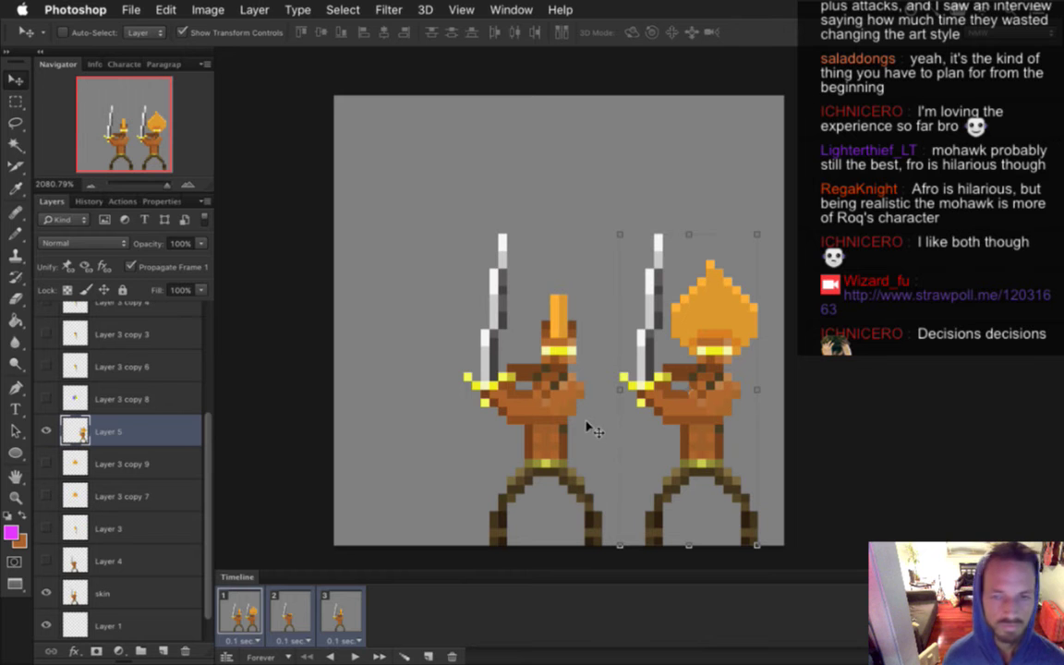
key("m")
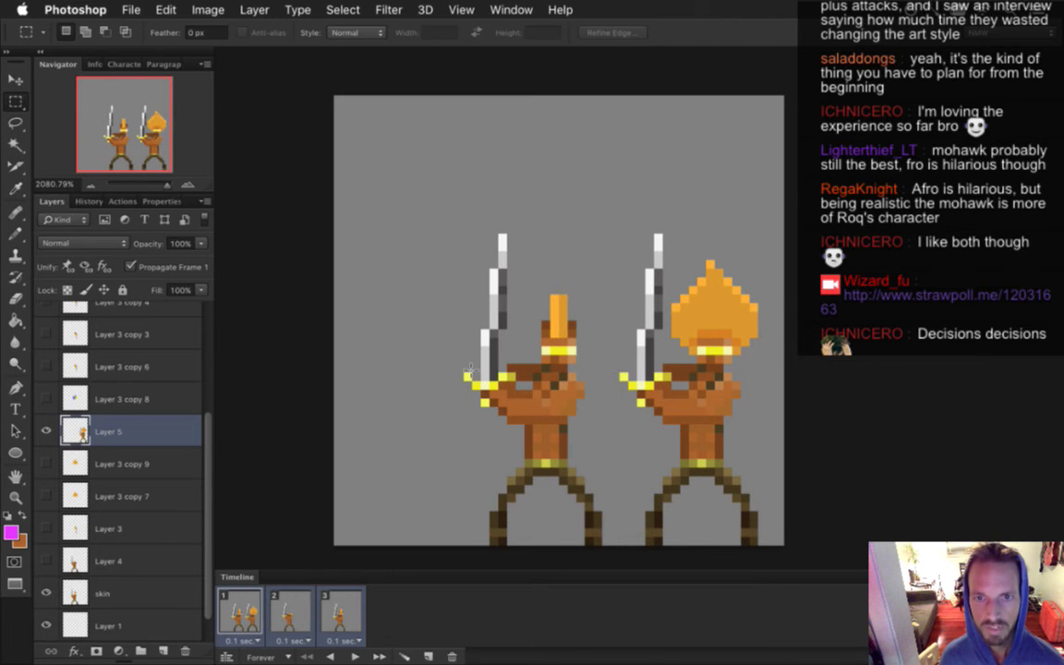
Try widening the canvas to 80 pixels with the anchor at the middle left, and undo the change
left_click(196, 9)
mouse_move(263, 187)
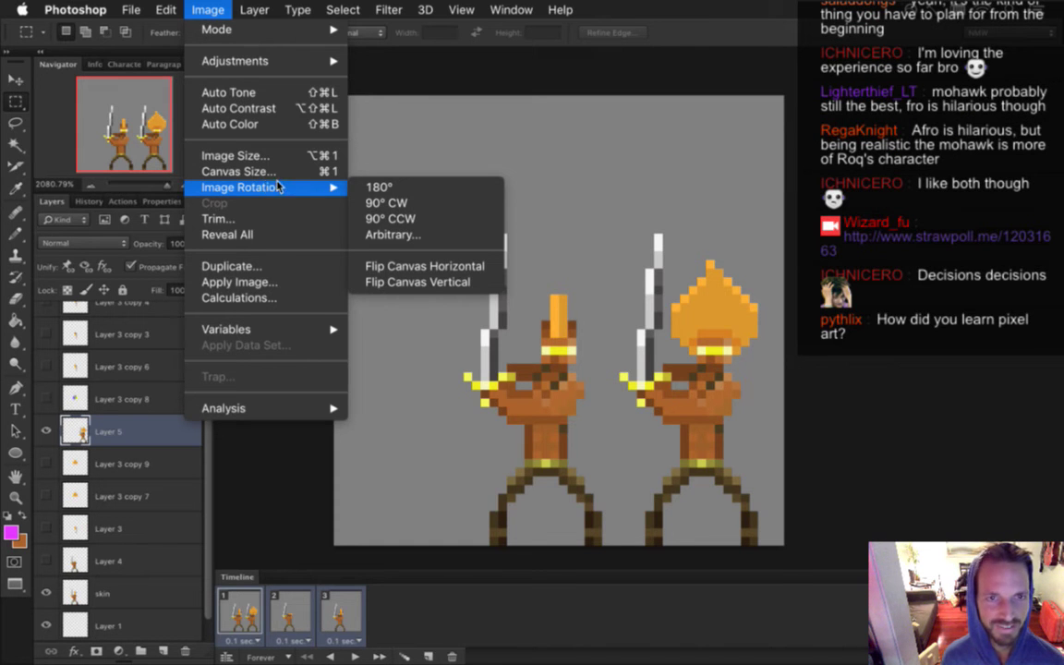
left_click(242, 172)
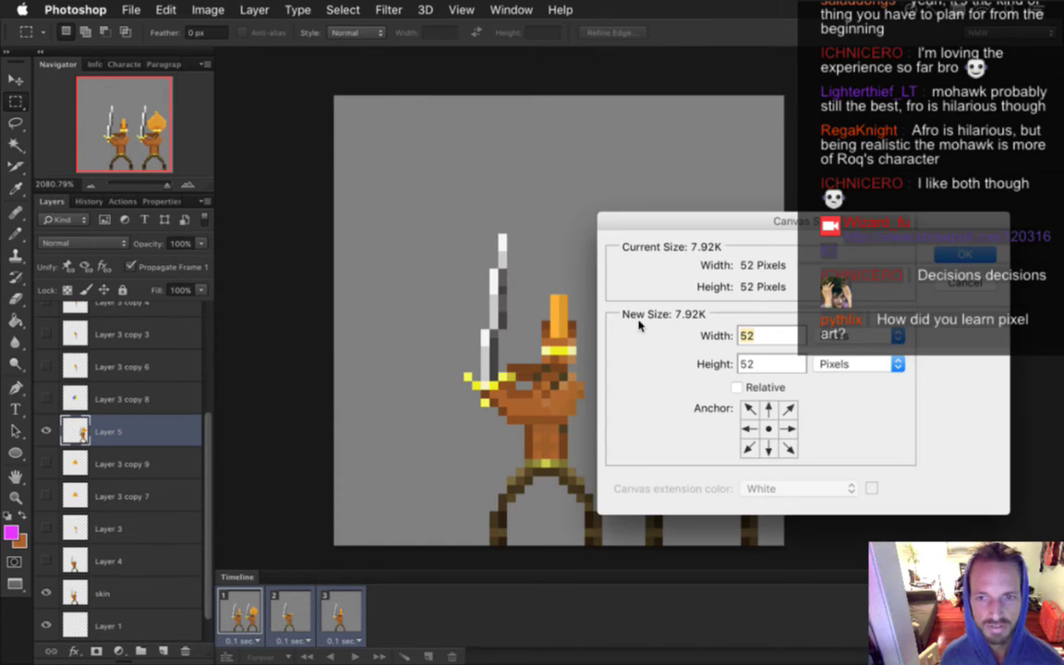
type("80")
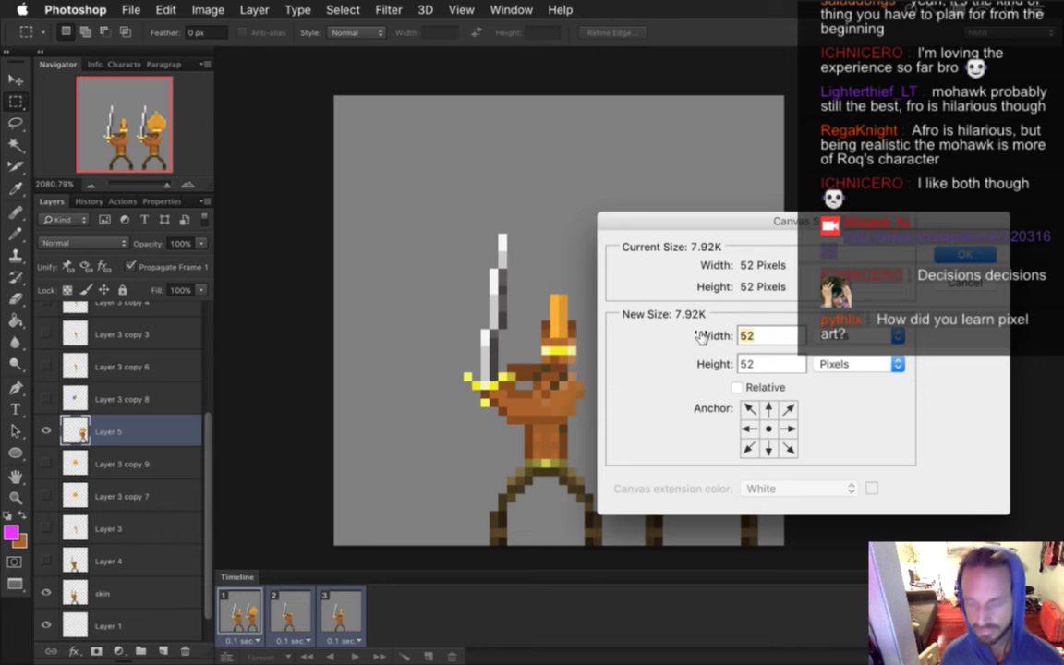
left_click(748, 429)
left_click(961, 258)
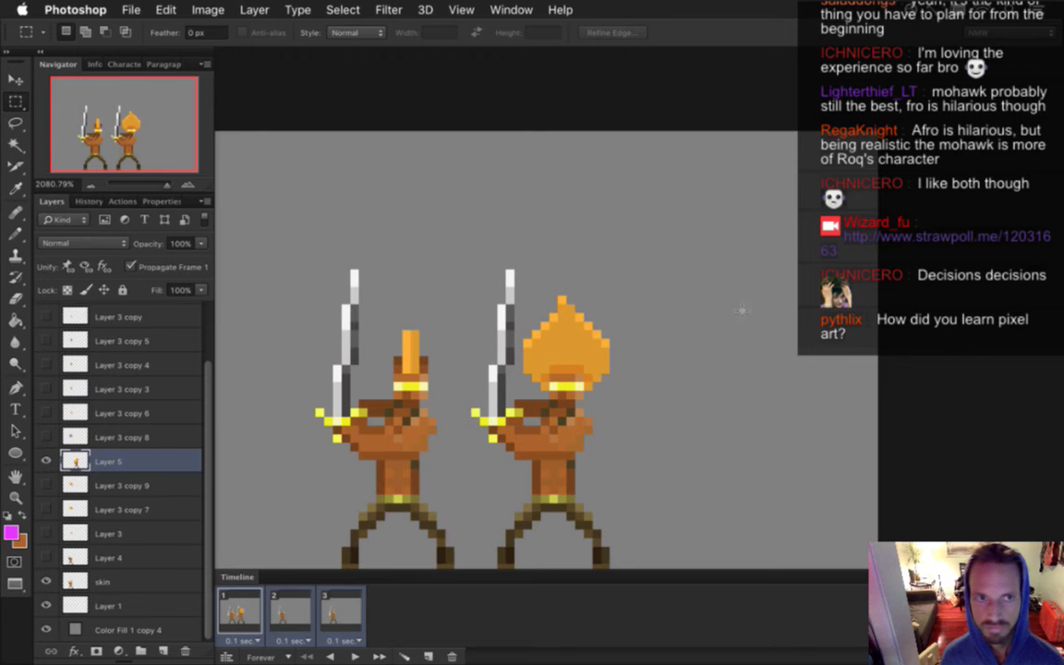
left_click_drag(575, 344, 543, 341)
key("super+z")
Widen the canvas to 70 pixels with the anchor at the middle left
key("super+alt+c")
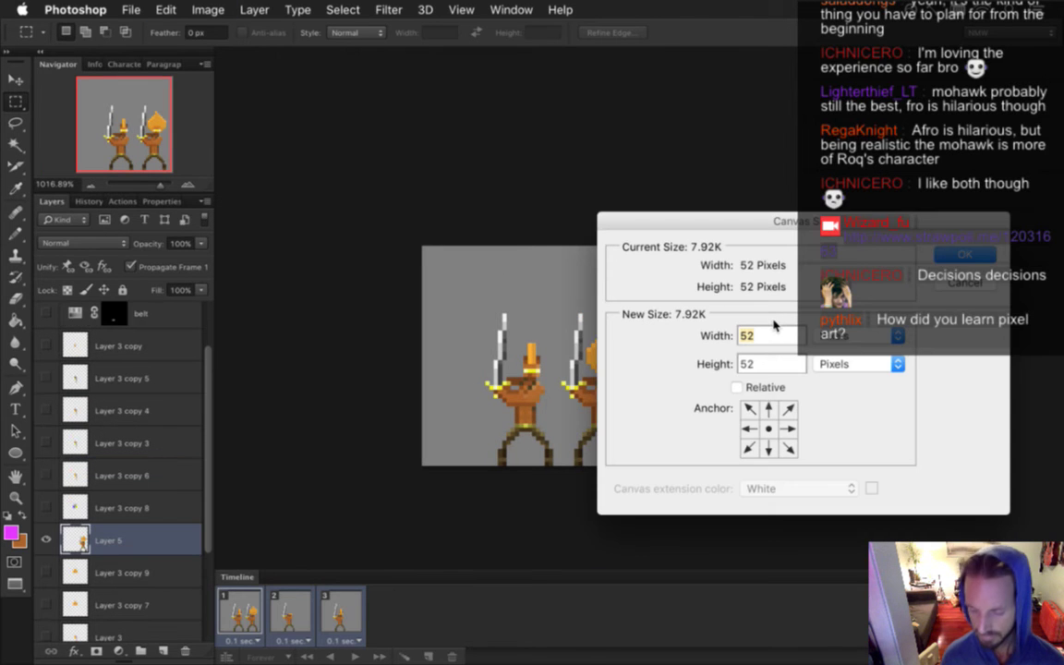
type("70")
left_click(749, 429)
left_click(944, 256)
left_click_drag(582, 424, 595, 424)
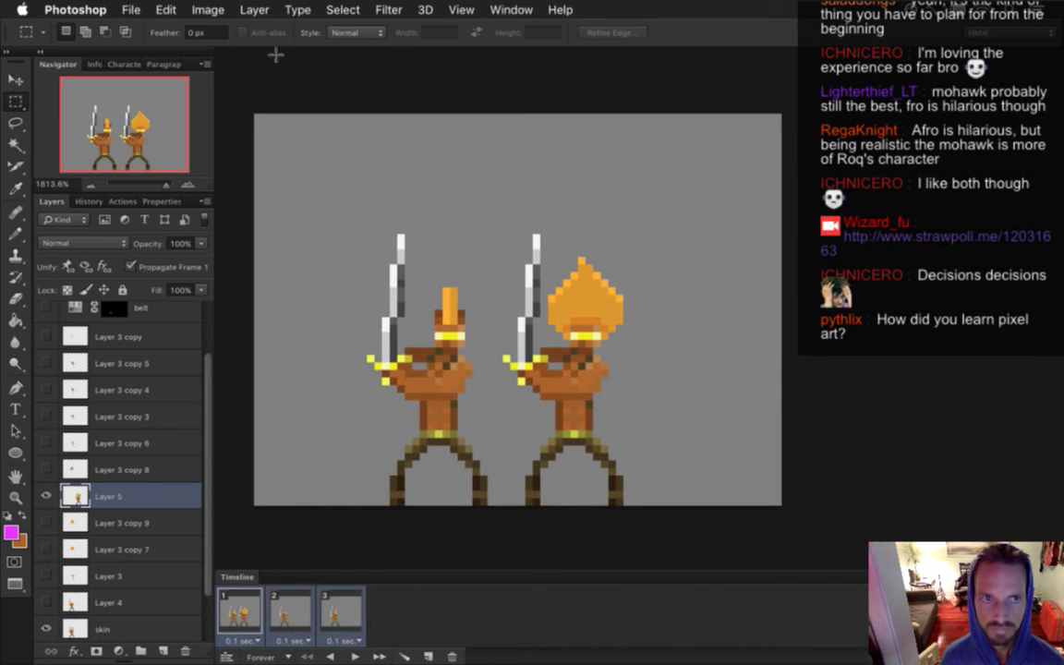
Export the comparison for the web as a PNG-24 at 1600 percent, saved on the Desktop as RoqIdleSwordHatlessS.png
left_click(127, 8)
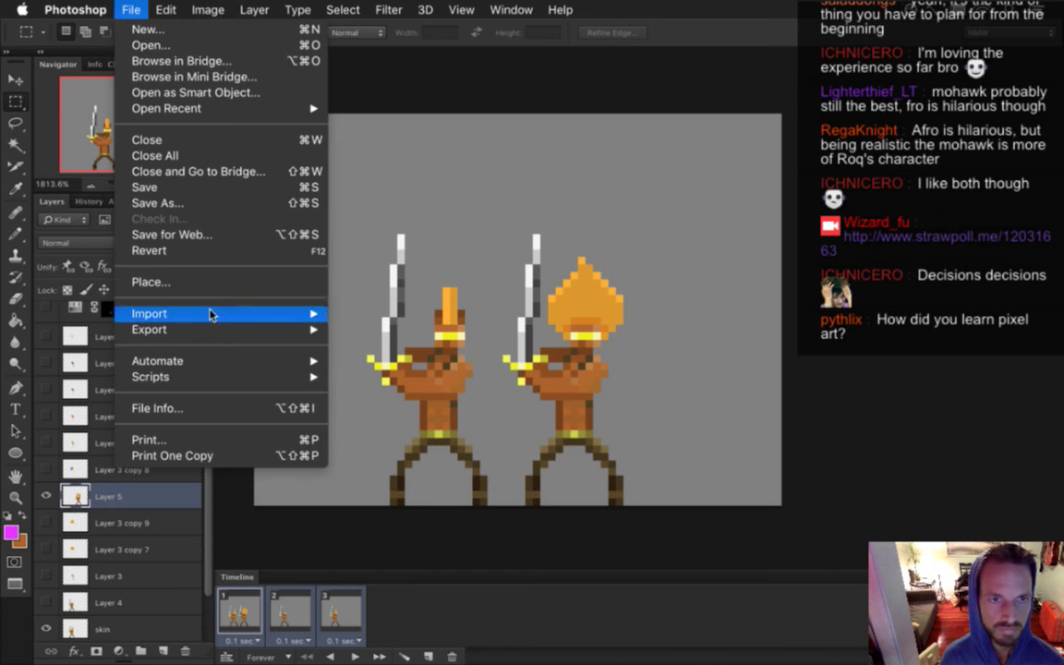
left_click(206, 234)
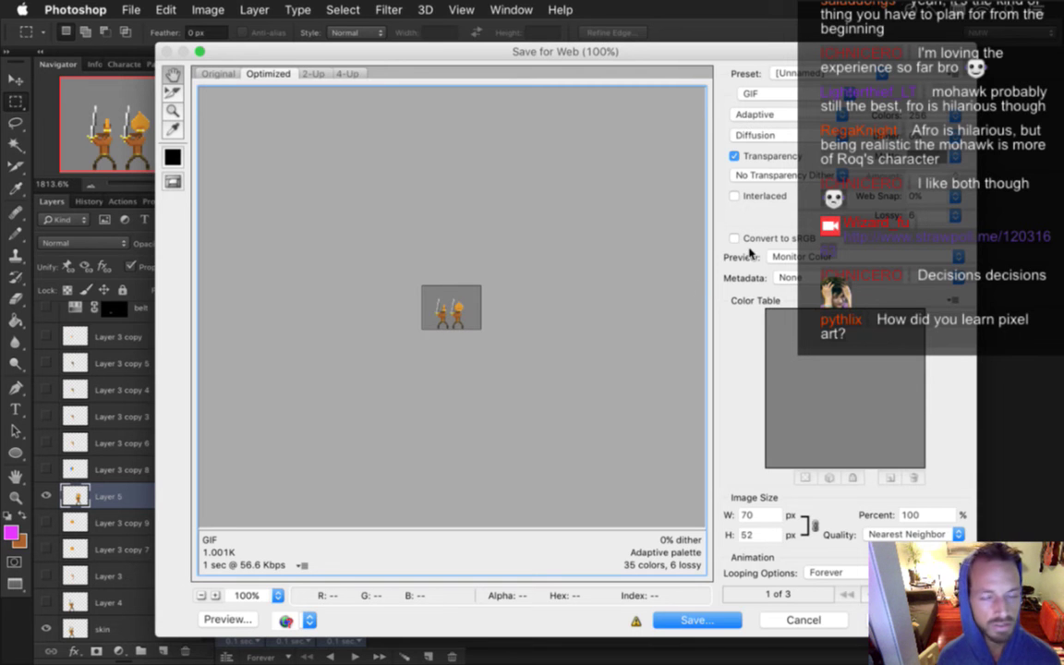
left_click(779, 96)
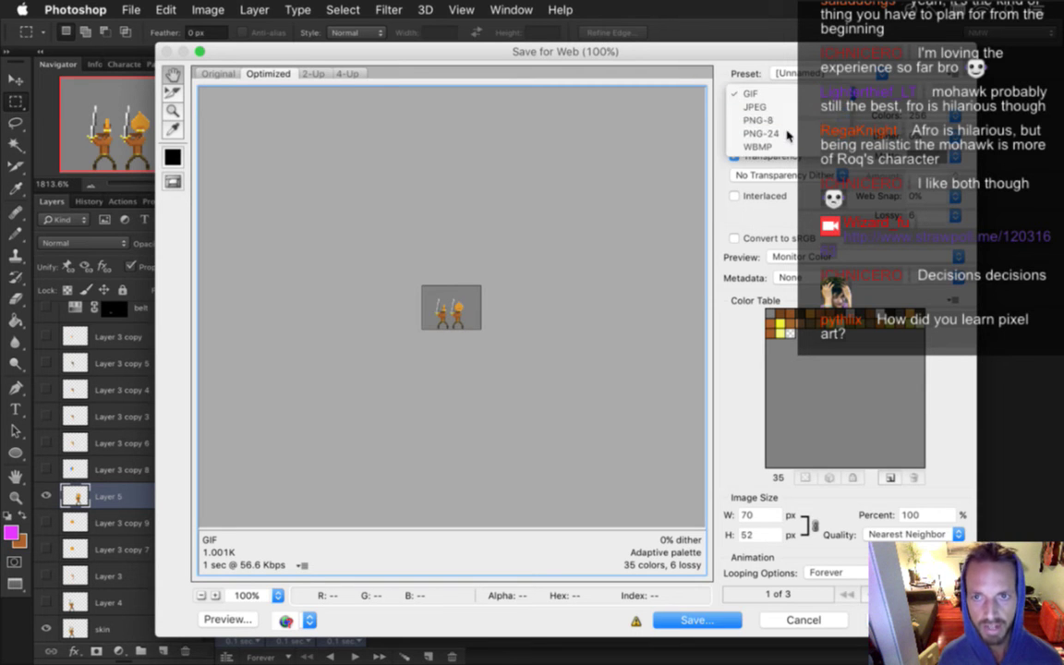
left_click(713, 124)
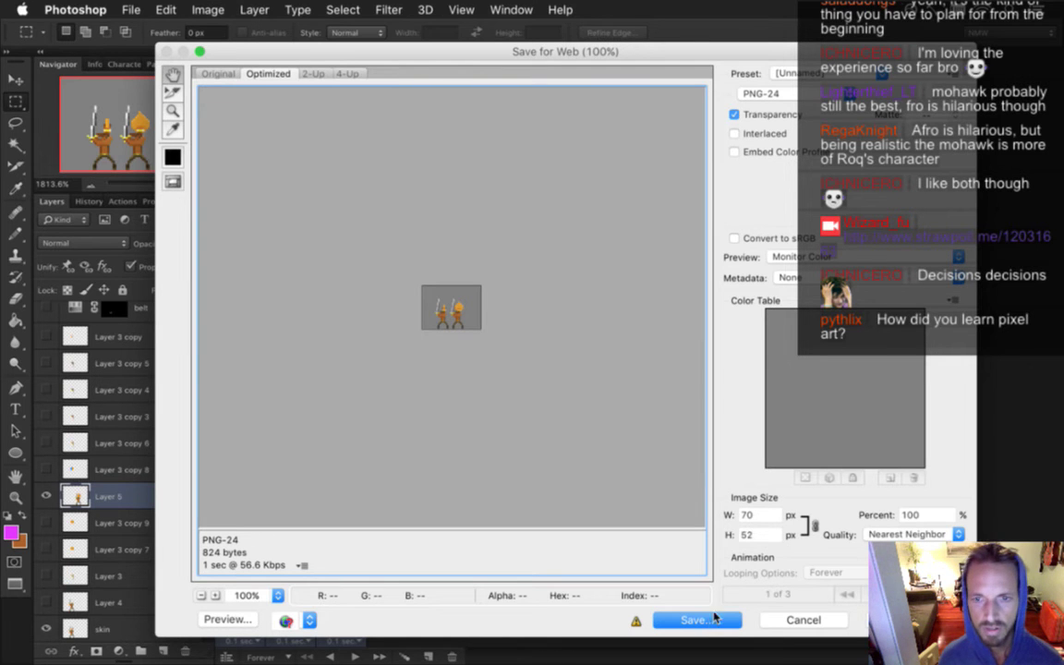
double_click(933, 517)
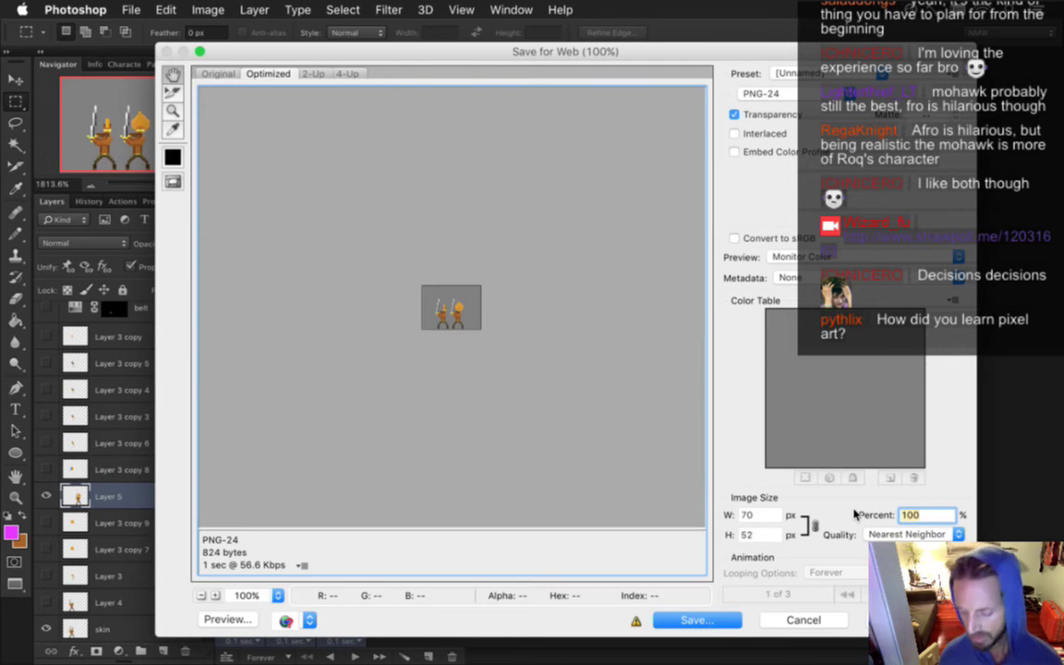
type("1600")
key("Tab")
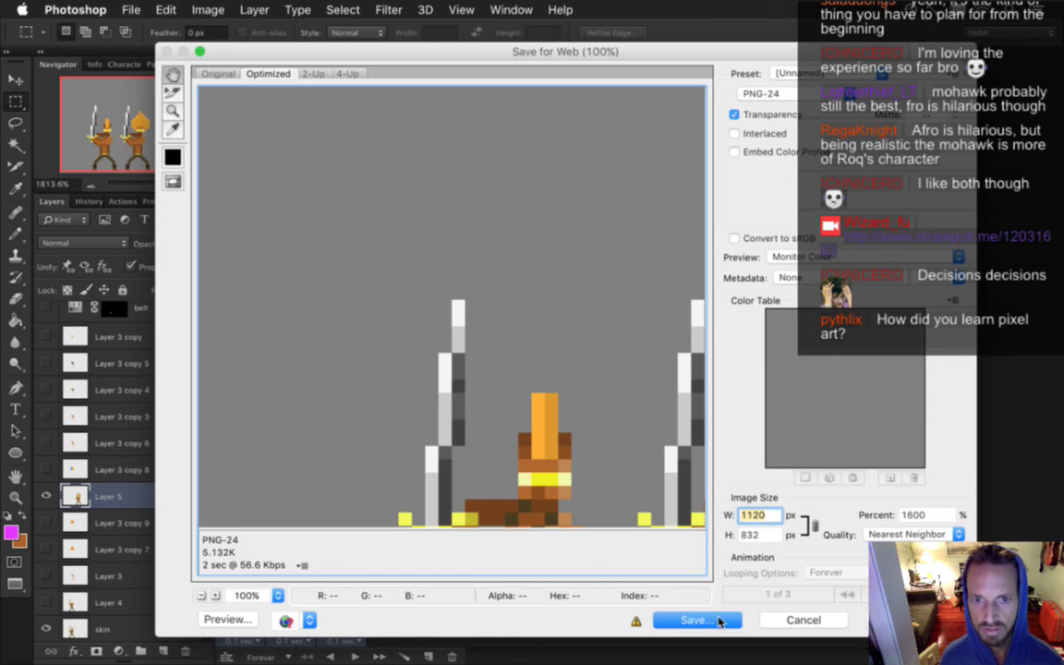
left_click(679, 621)
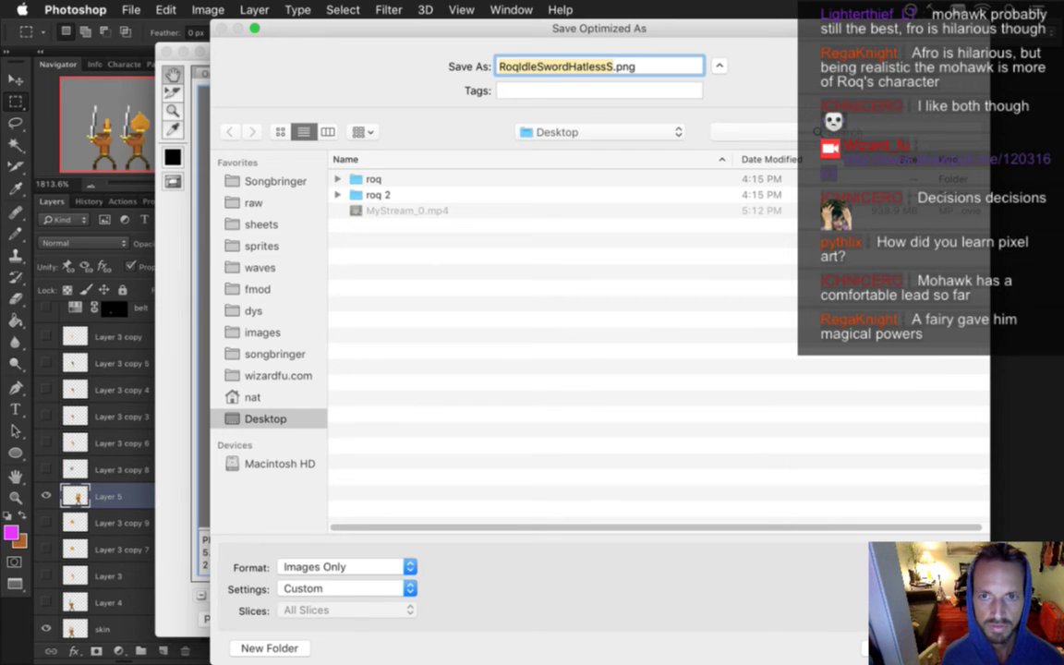
key("Return")
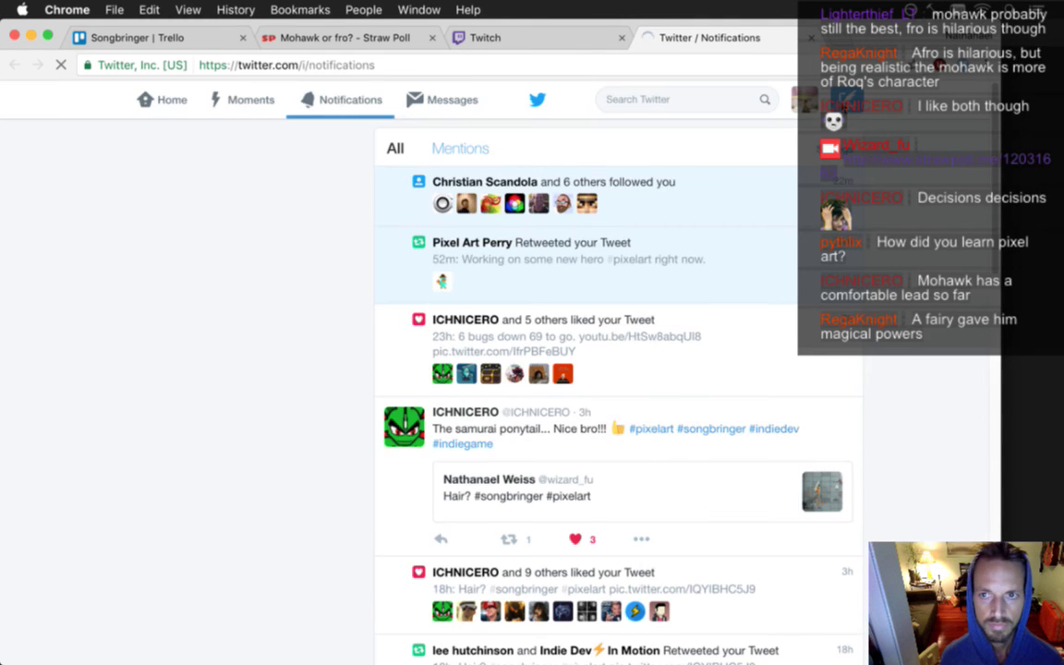
In Twitter, compose a tweet reading "Mohawk or fro?" and attach RoqIdleSwordHatlessS.png from the Desktop
key("n")
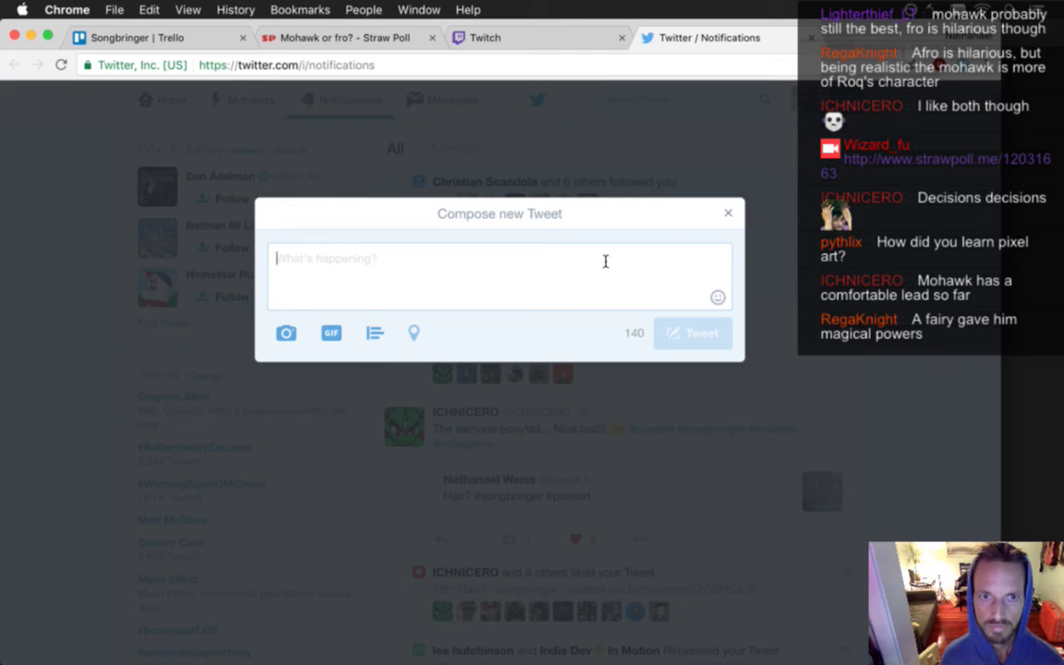
type("Mohawk or fro?")
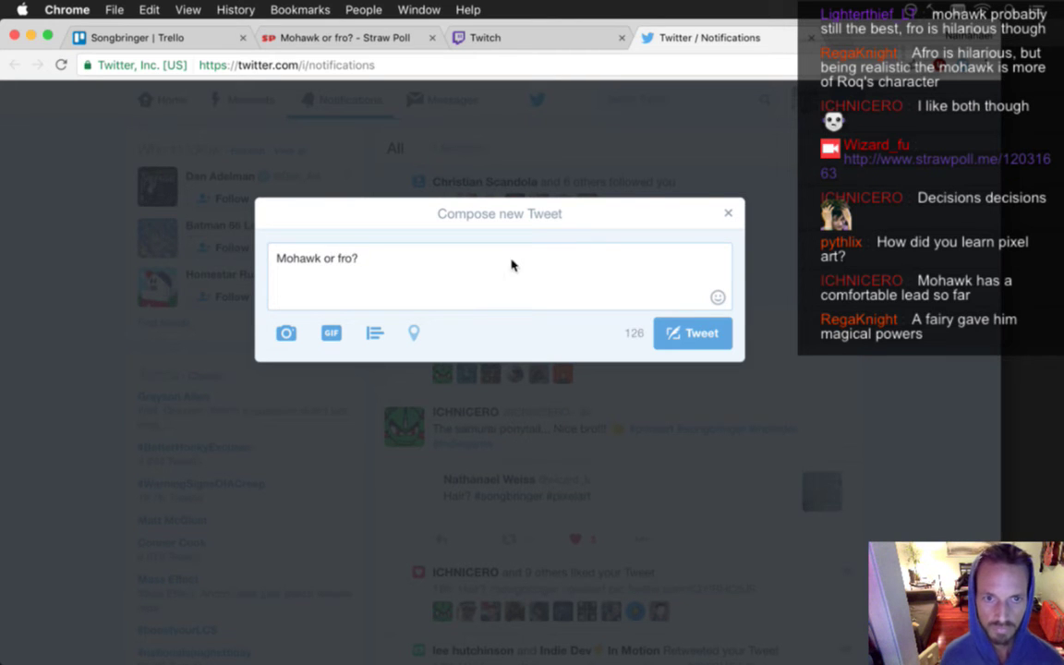
left_click(285, 333)
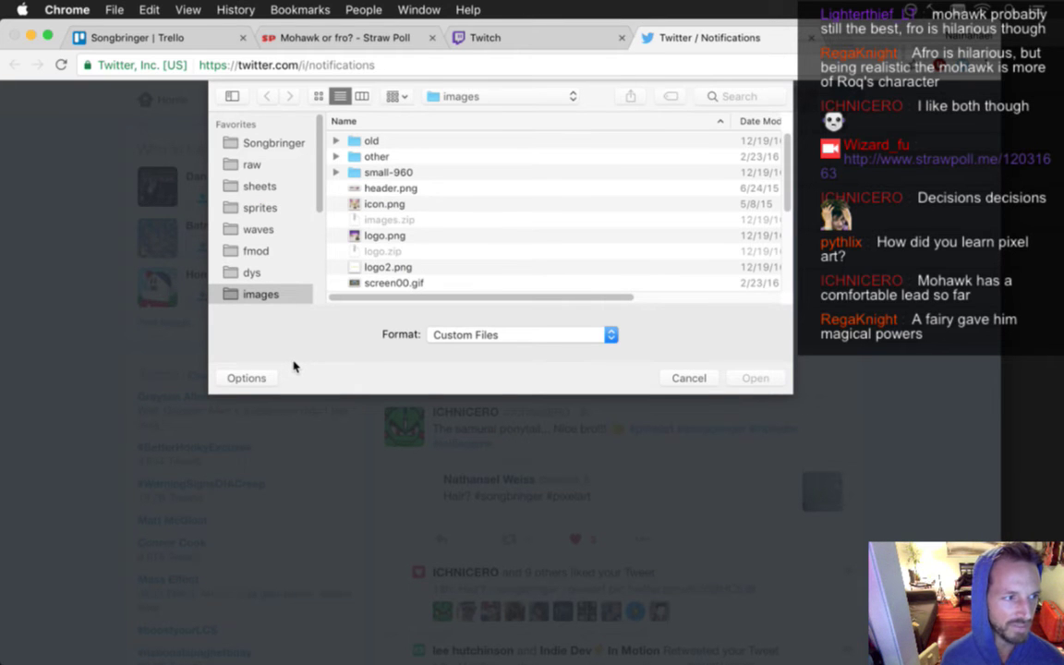
scroll(368, 231, "down", 5)
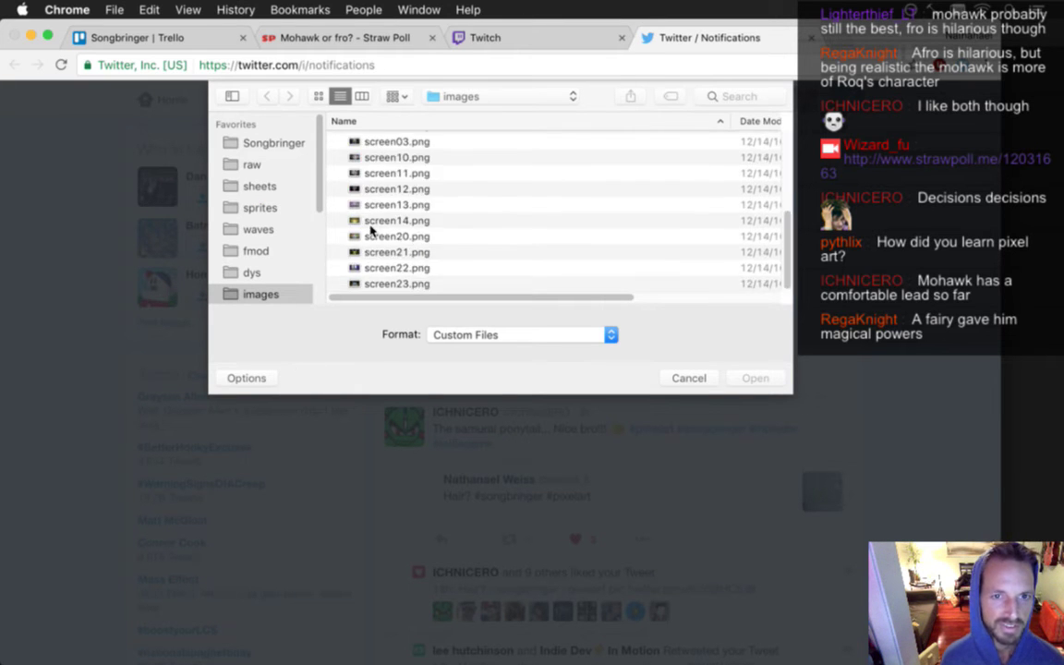
scroll(288, 180, "down", 5)
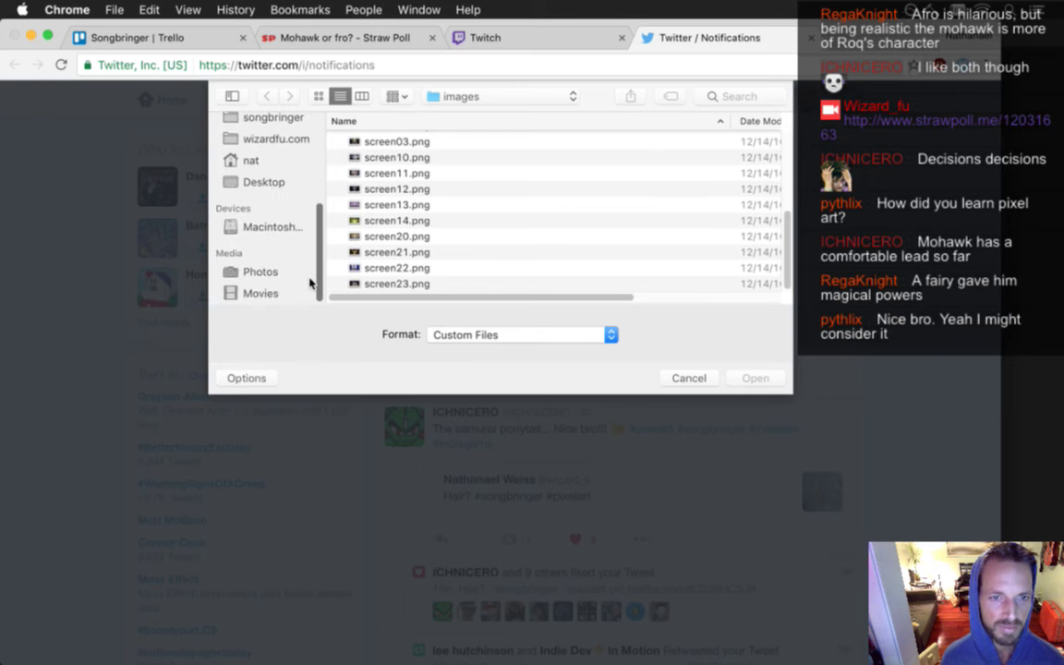
left_click(280, 184)
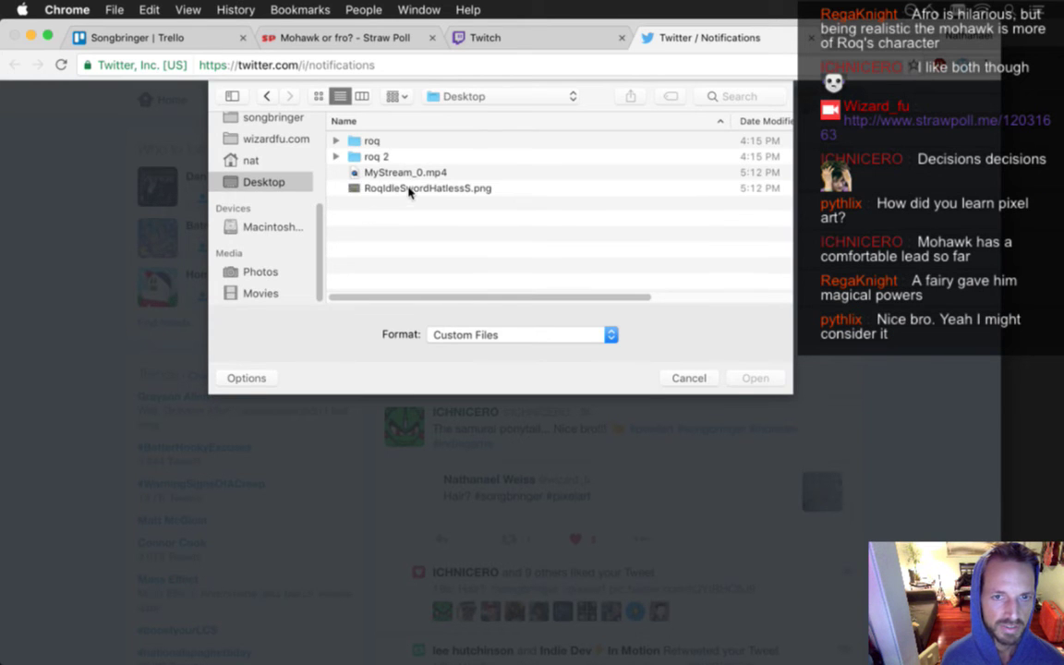
double_click(408, 190)
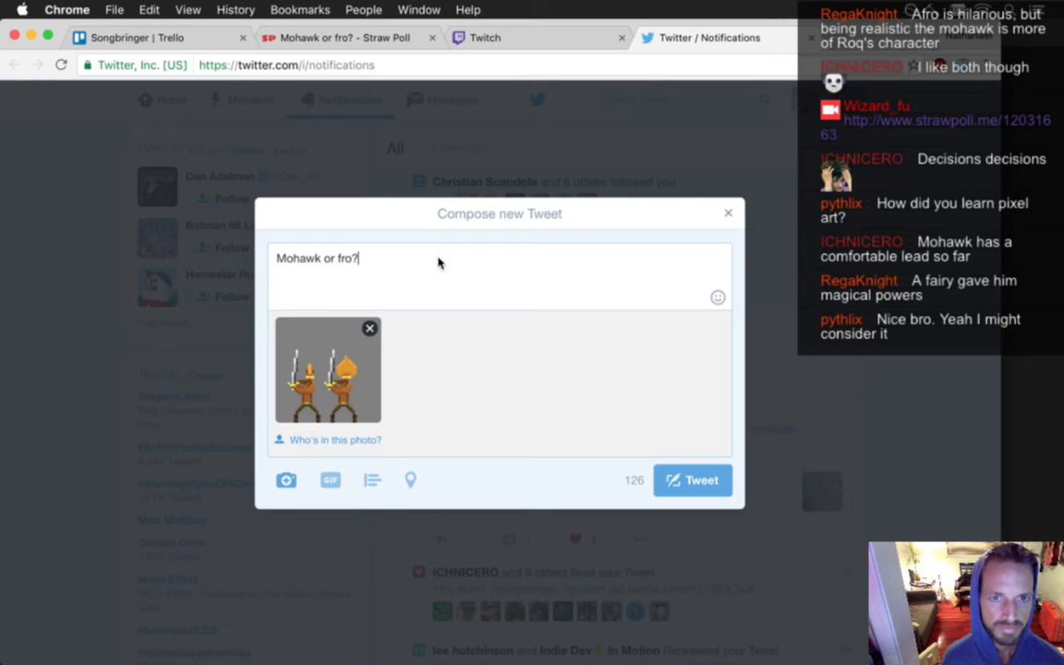
left_click(387, 38)
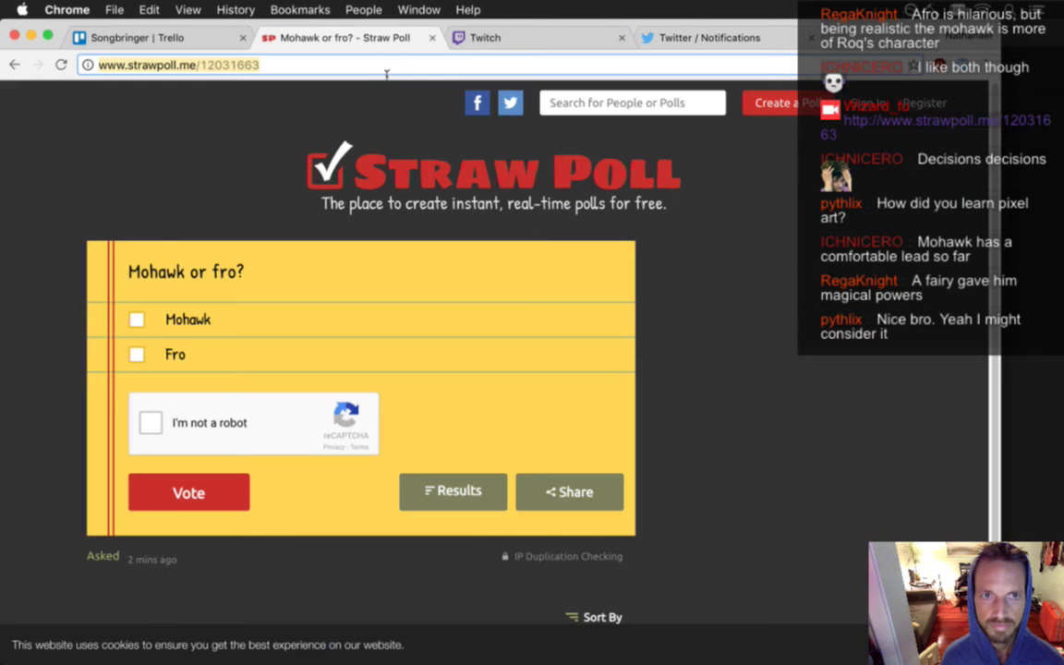
left_click(678, 38)
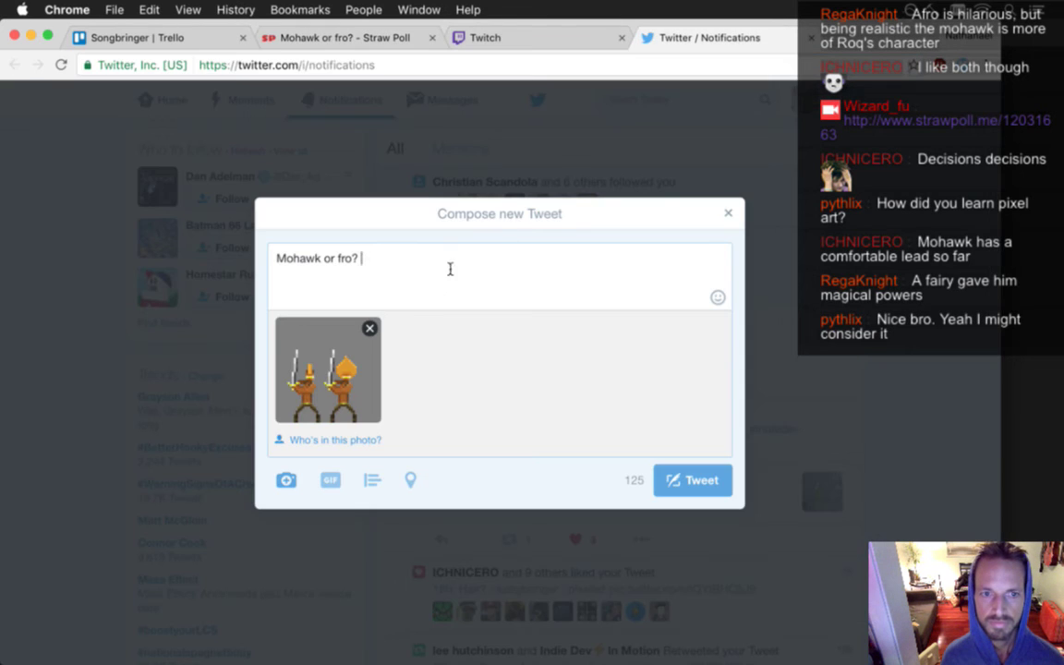
type("http://www.strawpoll.me/12031663")
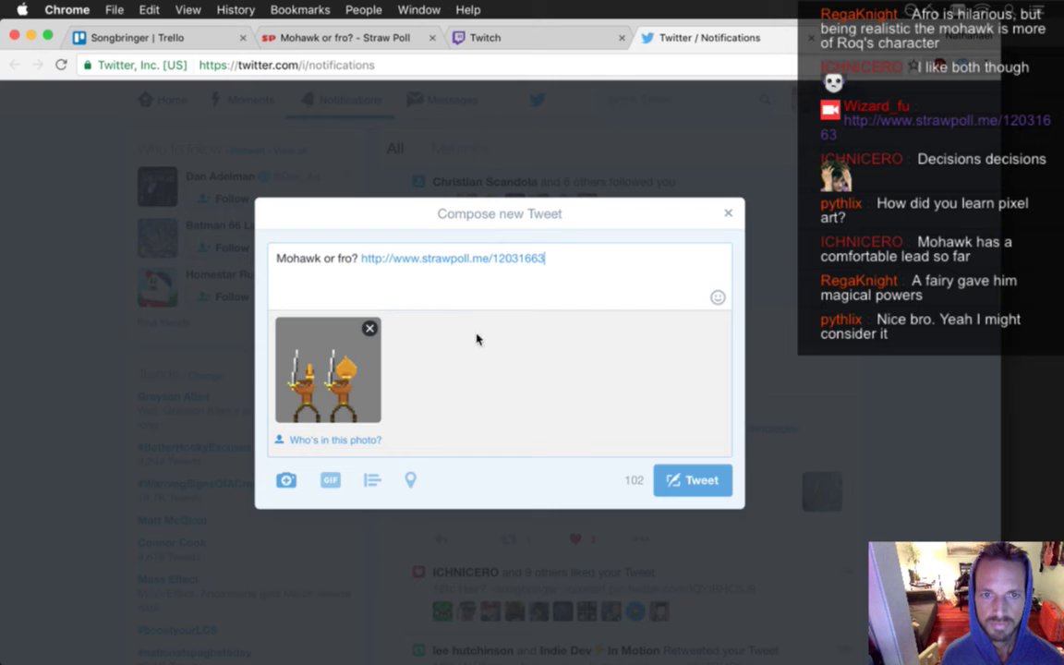
left_click(673, 482)
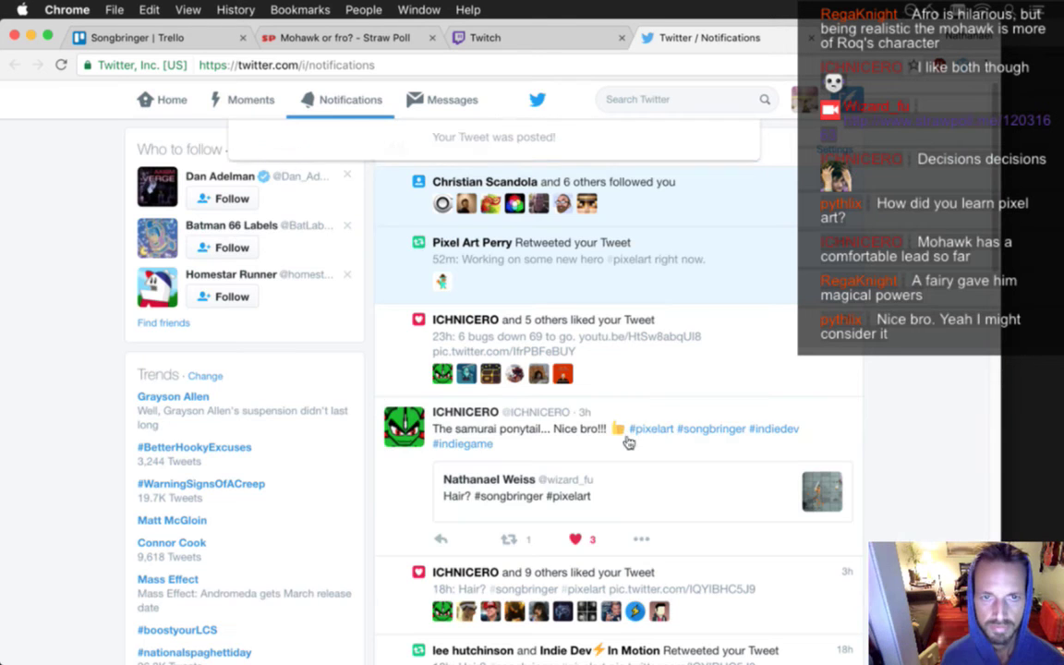
left_click(813, 39)
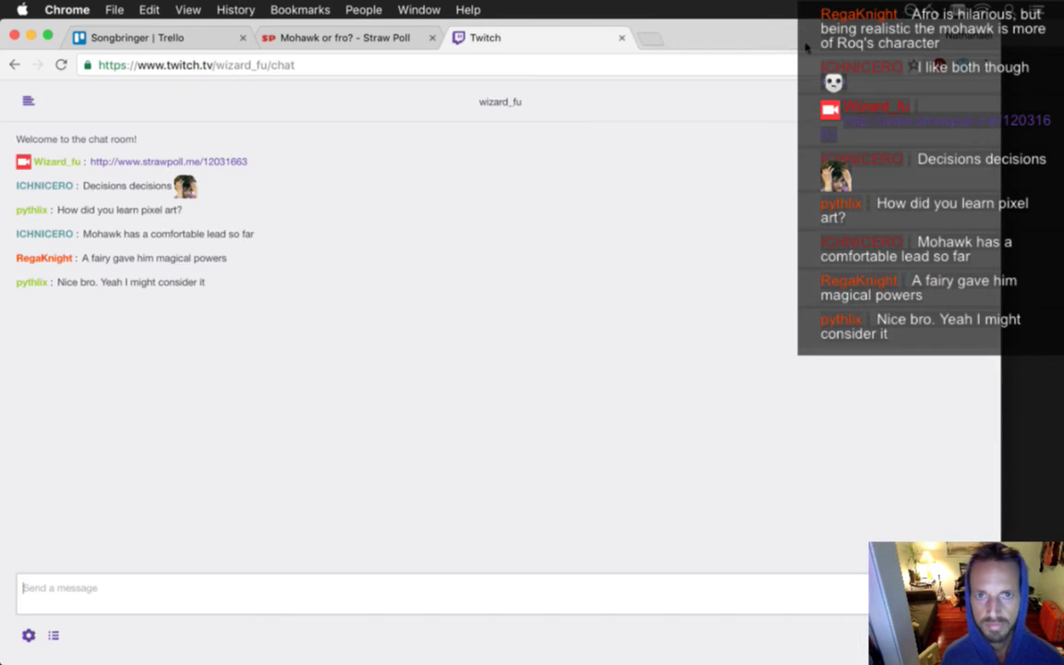
left_click(376, 41)
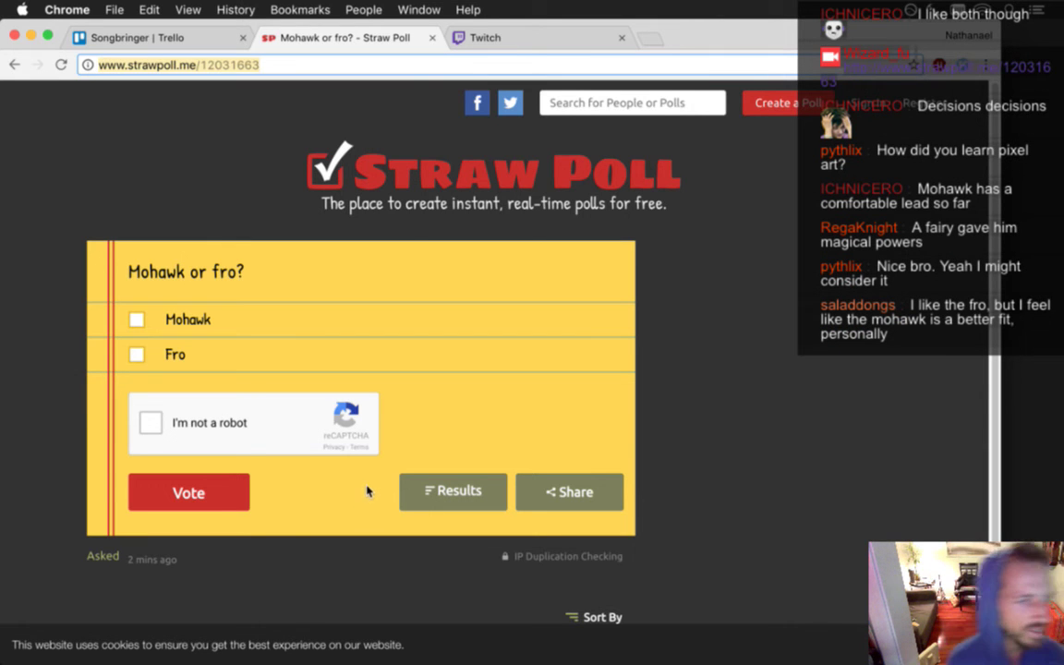
Search Google for "from programmer to artist" in a new tab and open the wizardfu.com book page
key("super+t")
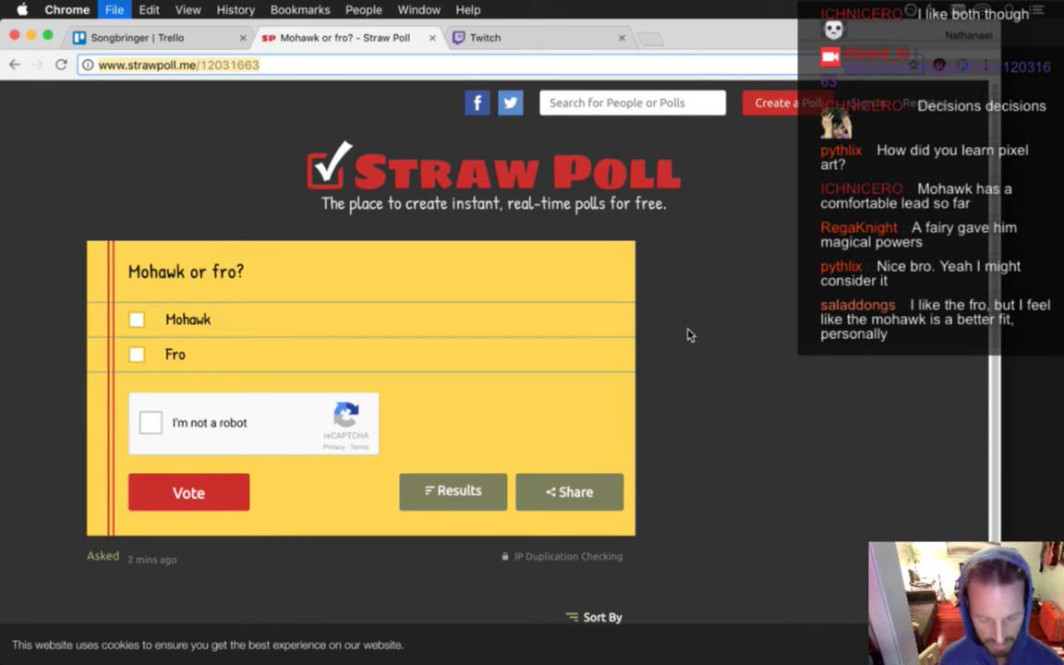
type("from")
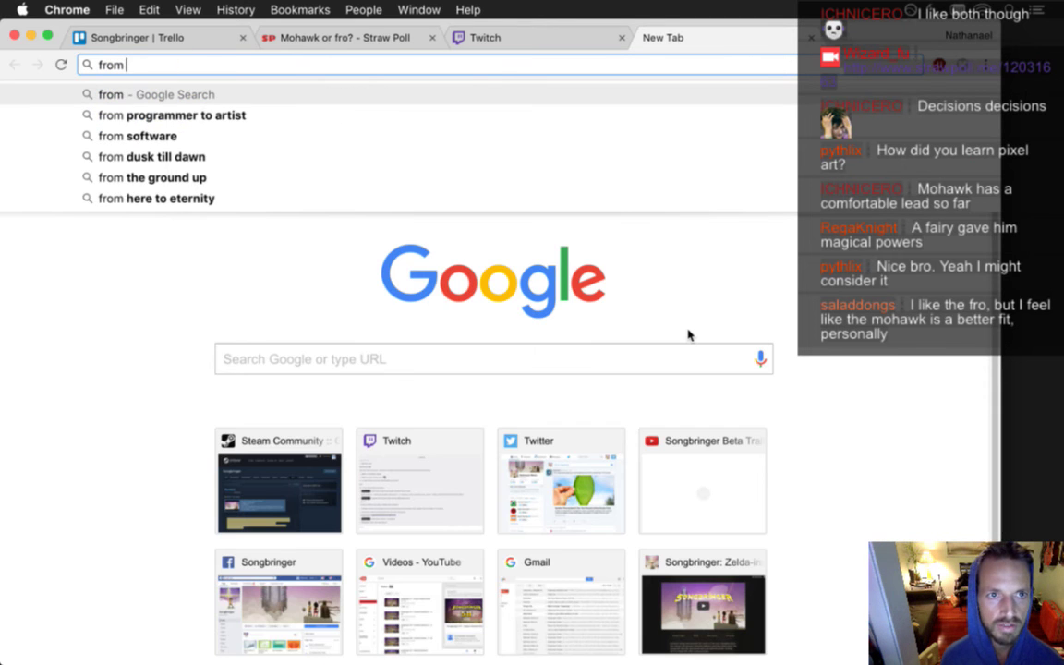
key("Down")
key("Return")
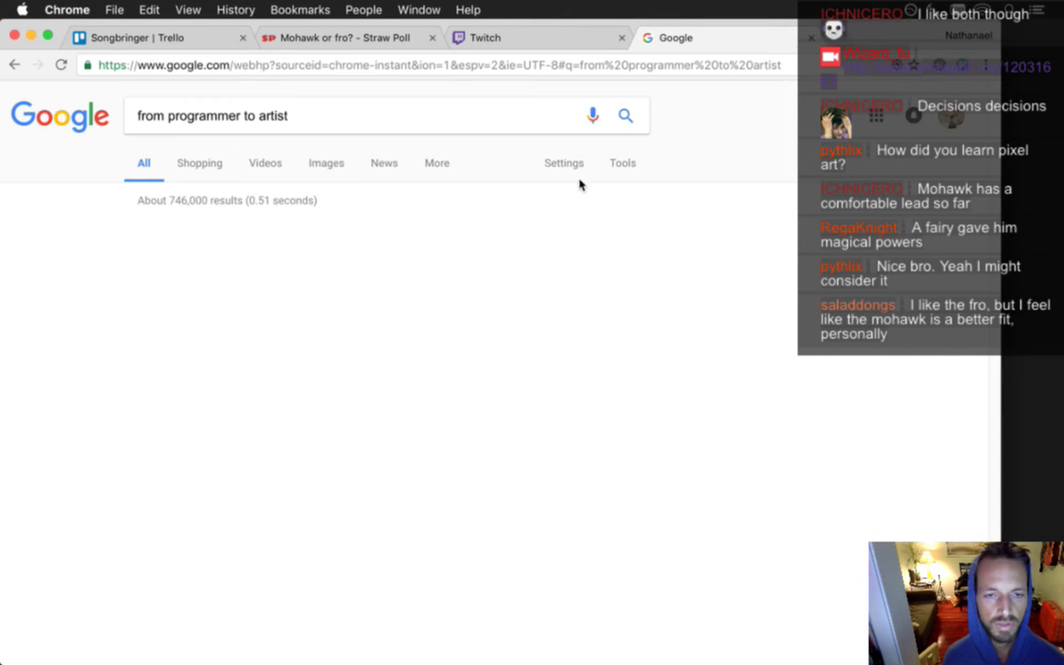
left_click(287, 237)
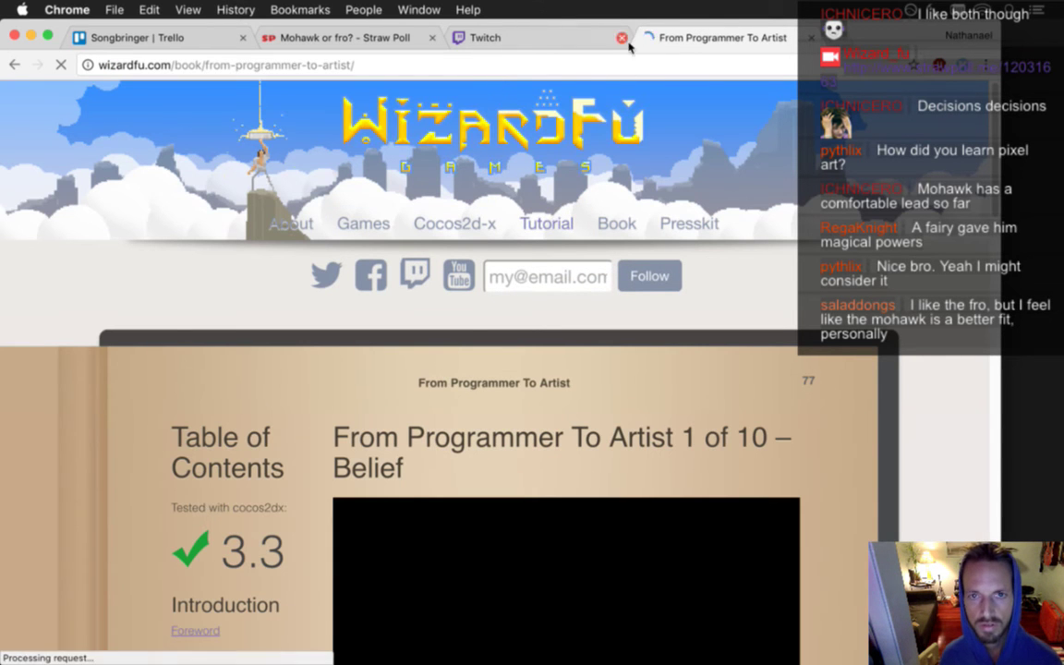
left_click(527, 38)
left_click(290, 603)
type("http://wizardfu.com/book/from-programmer-to-artist/")
key("Return")
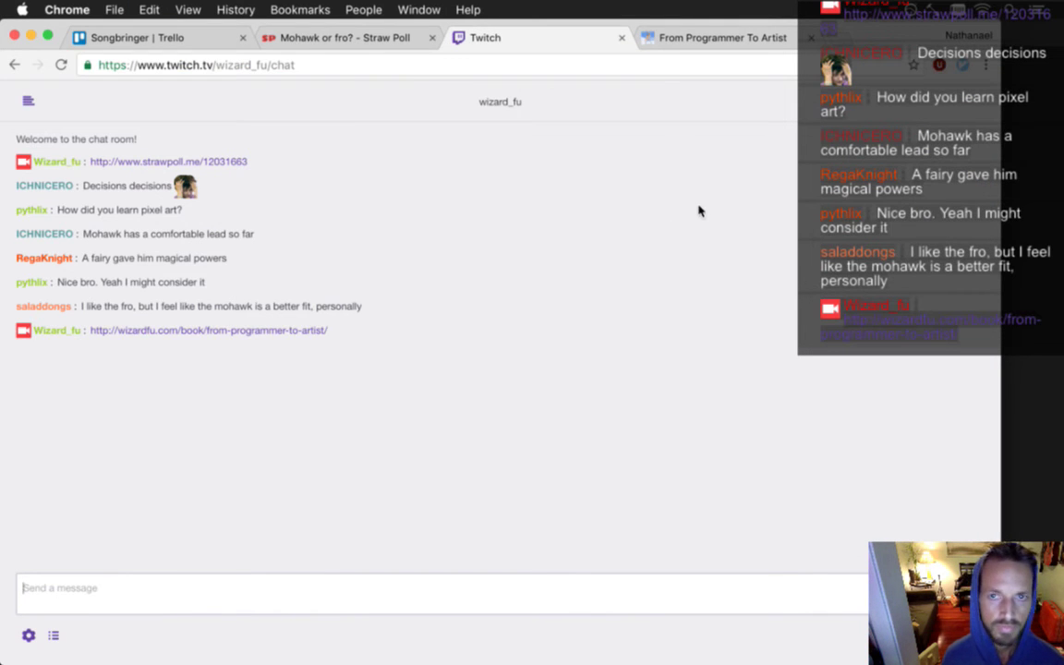
key("super+w")
key("super+w")
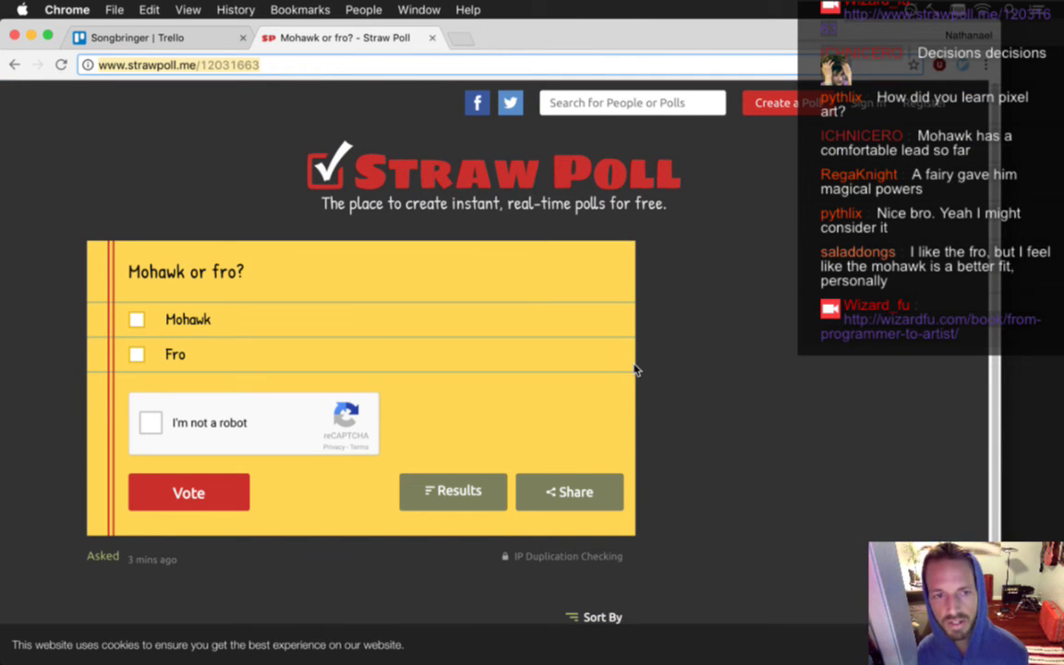
Vote for Mohawk in the poll, passing the robot check, and return to Photoshop
left_click(136, 321)
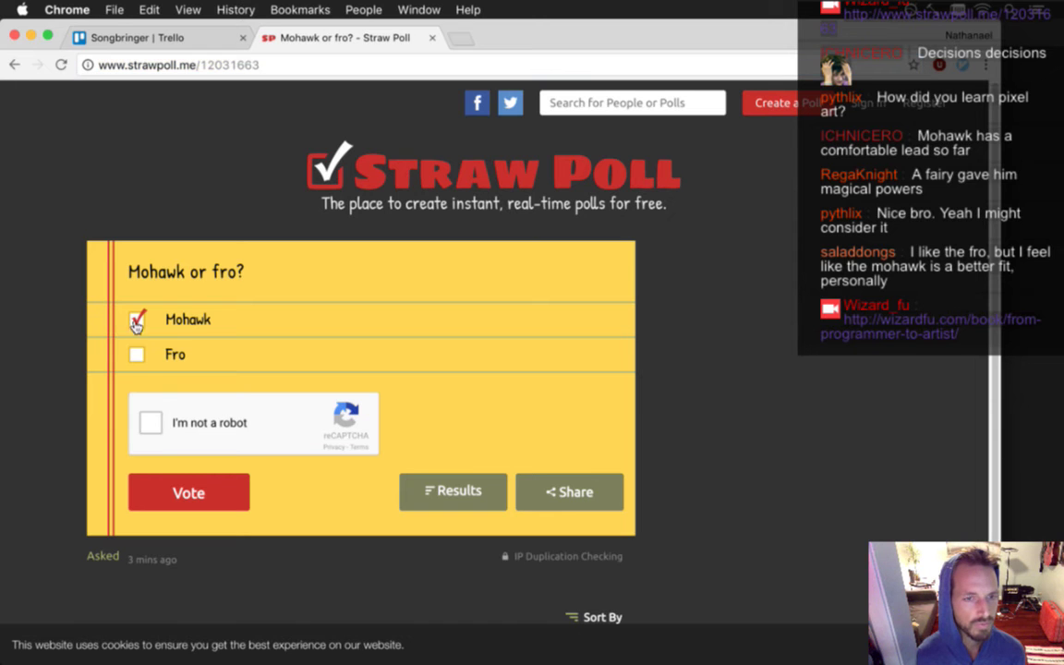
left_click(150, 424)
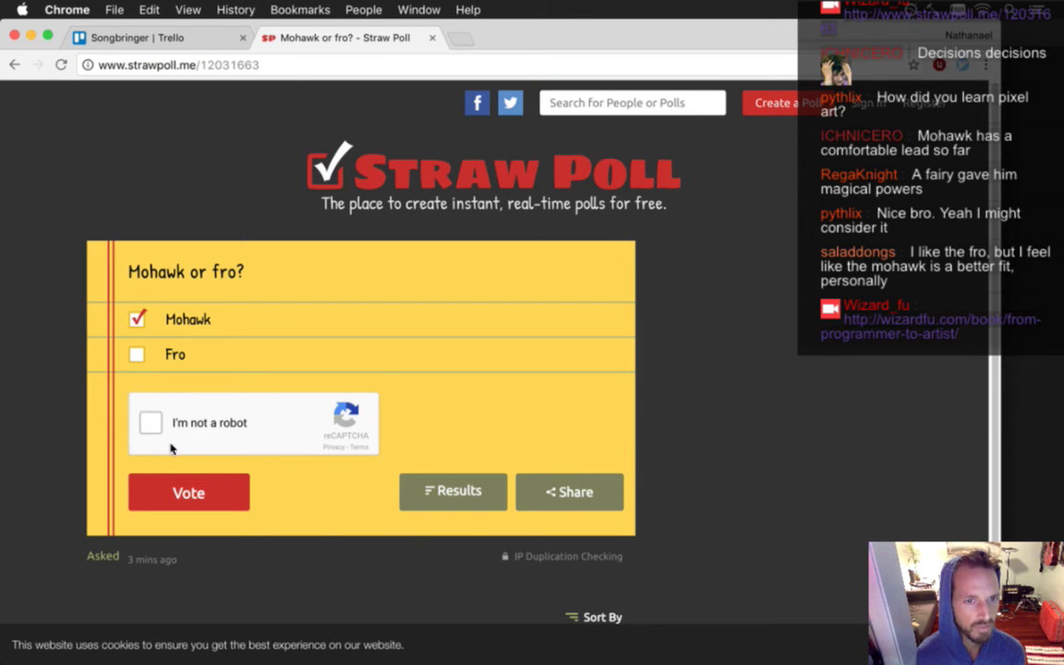
left_click(230, 493)
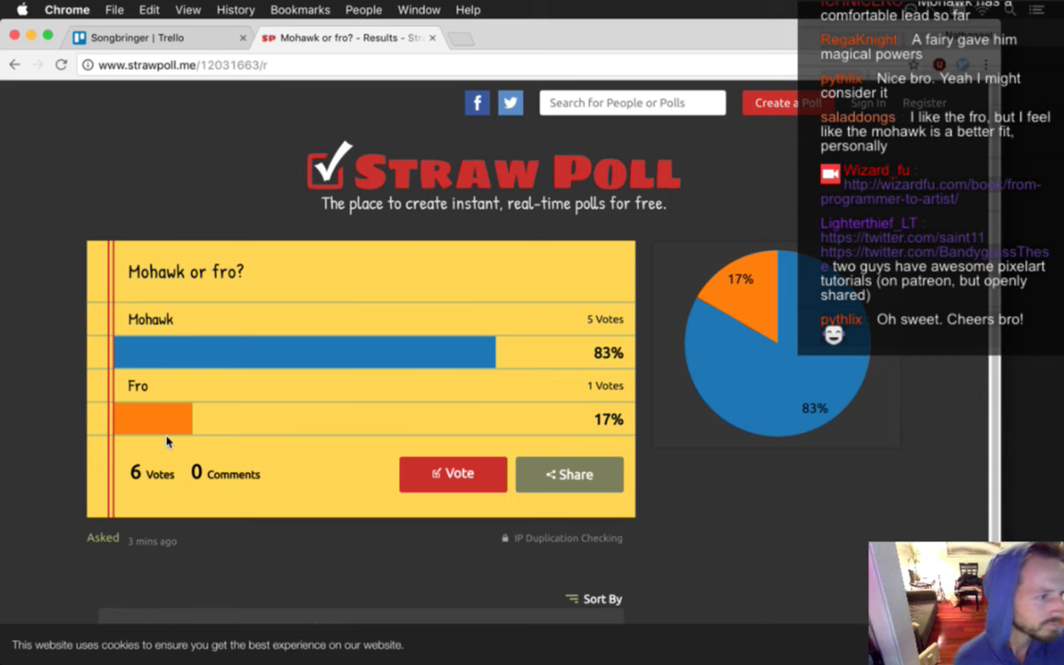
key("super+Tab")
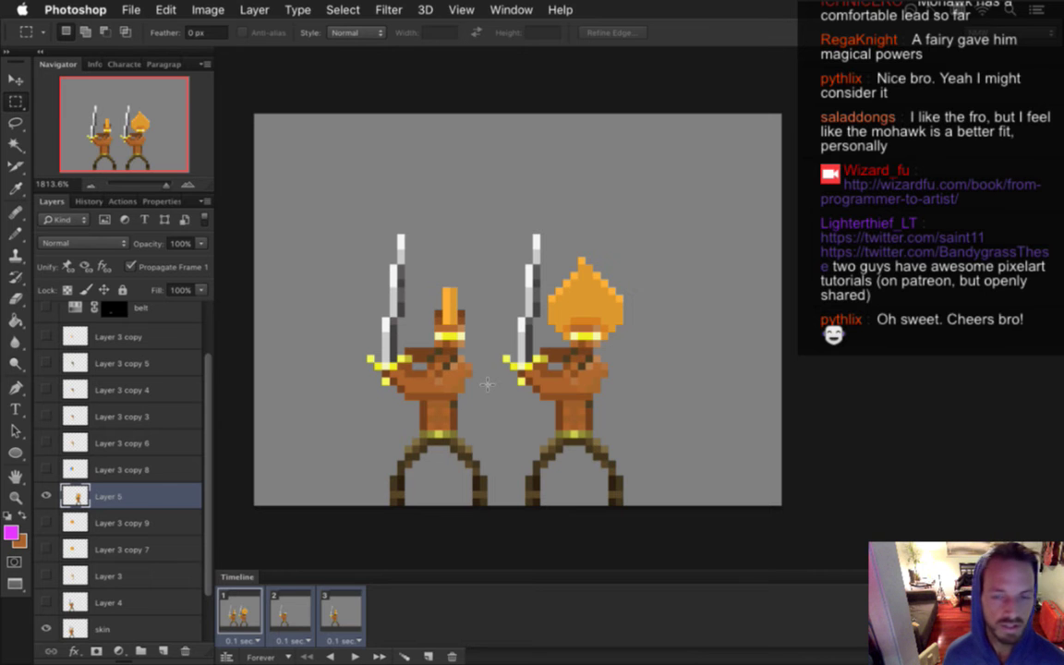
scroll(496, 361, "left", 3)
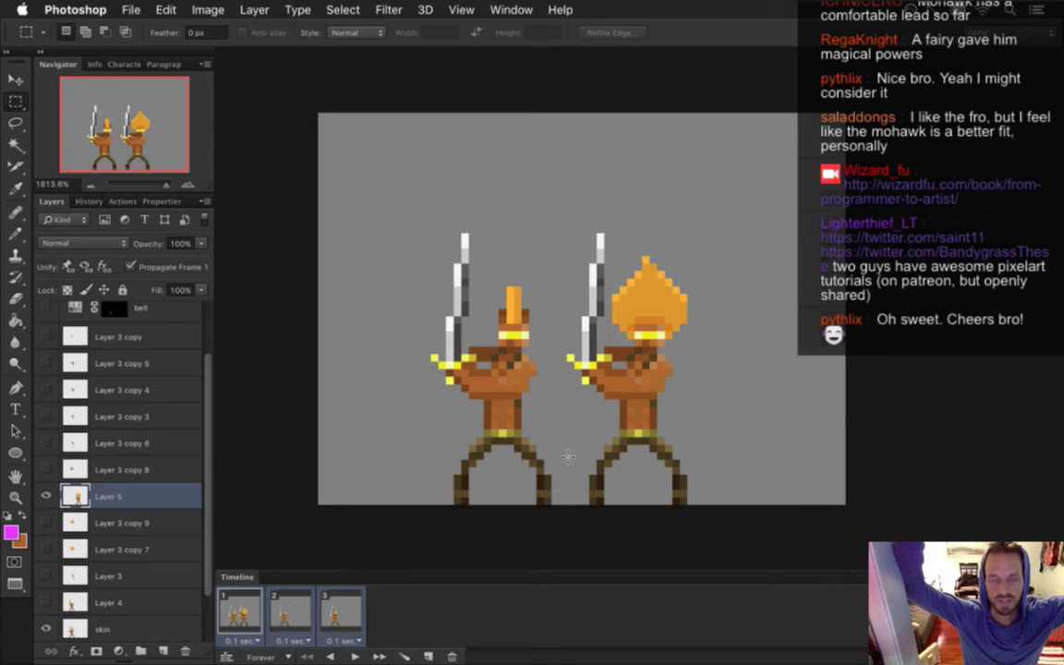
left_click_drag(480, 349, 537, 423)
left_click(471, 389)
left_click_drag(478, 355, 545, 443)
left_click_drag(471, 399, 536, 399)
left_click(524, 443)
left_click_drag(472, 399, 544, 406)
left_click(497, 431)
left_click_drag(472, 468, 476, 505)
left_click_drag(423, 219, 469, 391)
left_click(481, 388)
left_click_drag(506, 282, 520, 319)
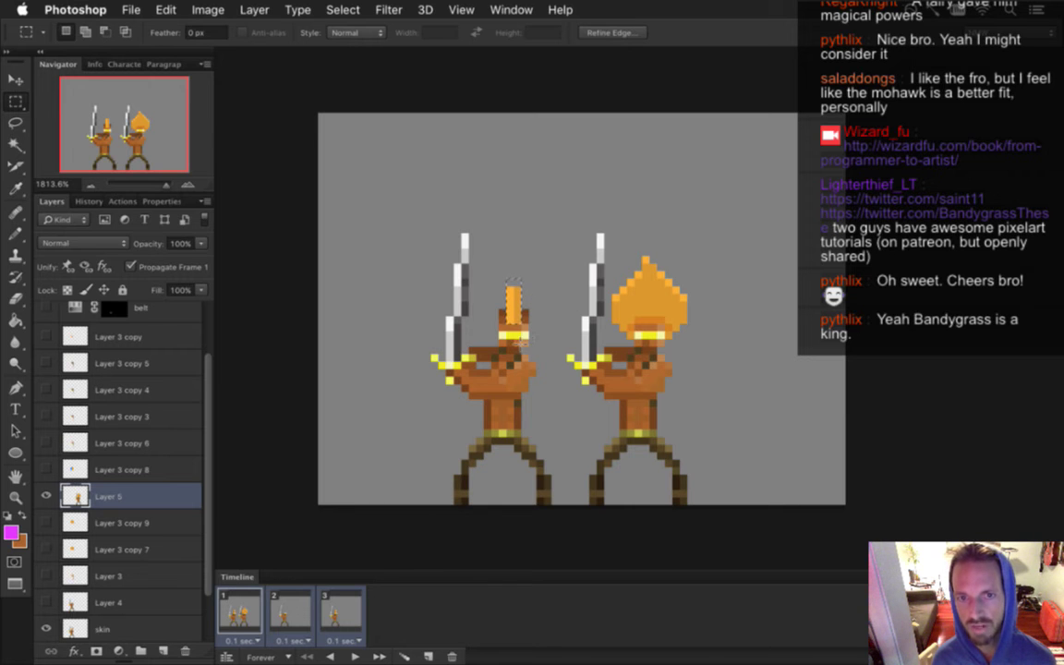
Clear the selection, switch to RoqIdle2SwordS.psd and bring up the recorded steps of the RoqDarker action
left_click(550, 286)
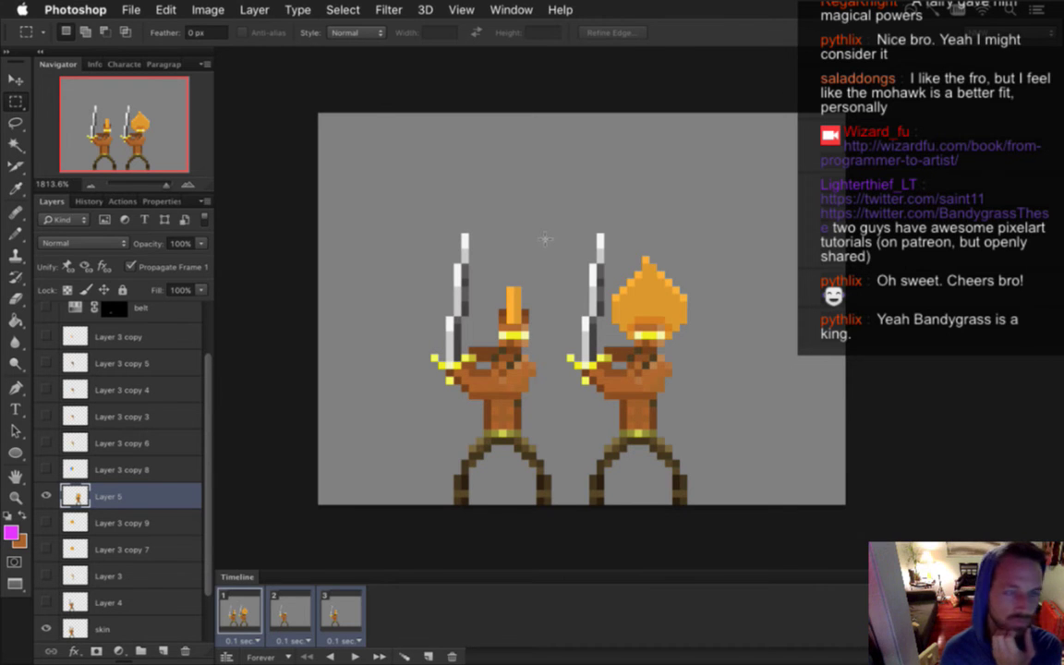
left_click(513, 9)
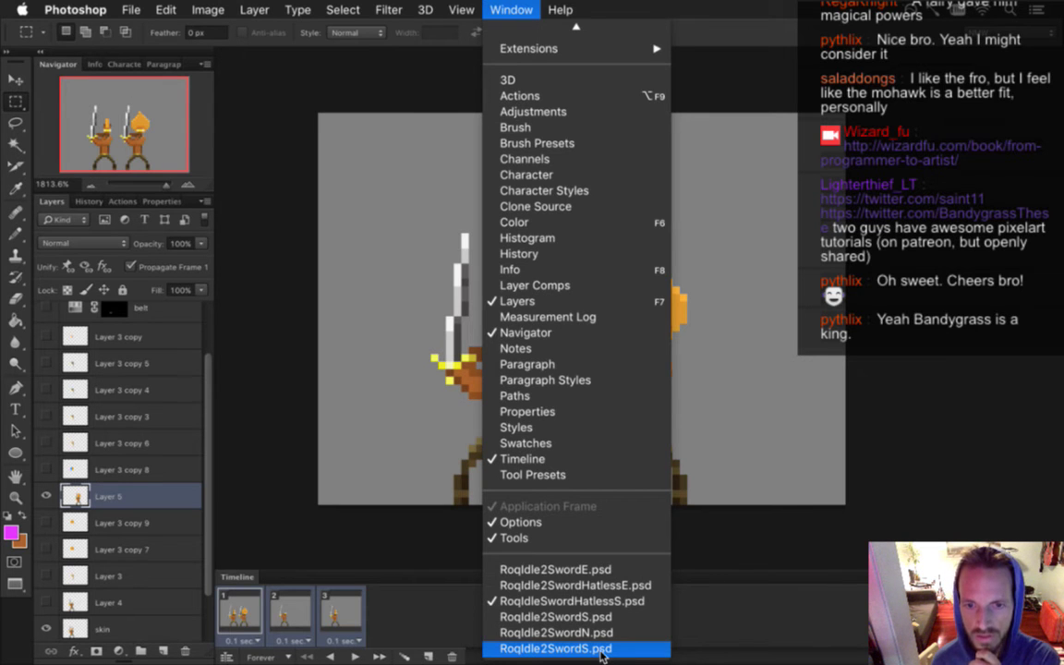
left_click(602, 650)
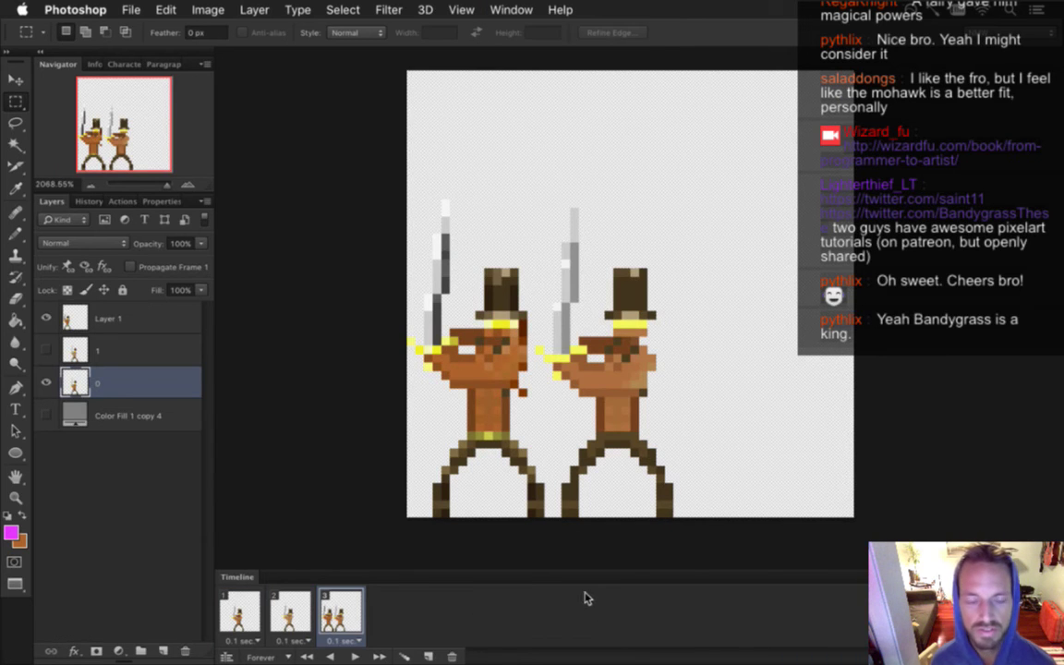
left_click(118, 201)
scroll(196, 578, "down", 1)
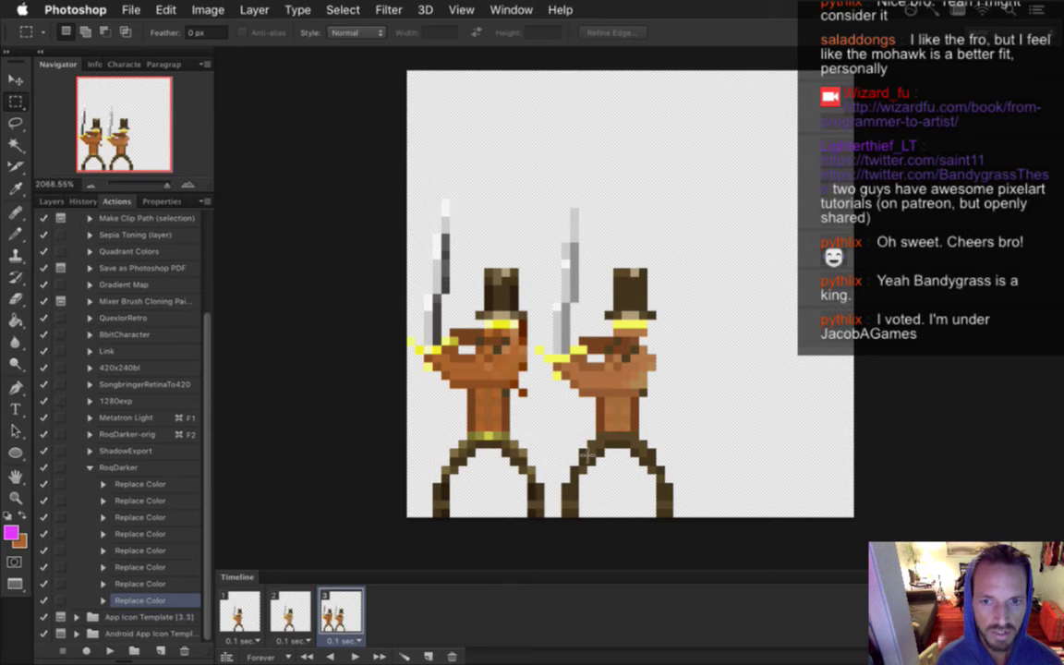
Sample skin brown a4682d from the belted figure and use Replace Color to turn the paler figure's light tan shade into it
key("i")
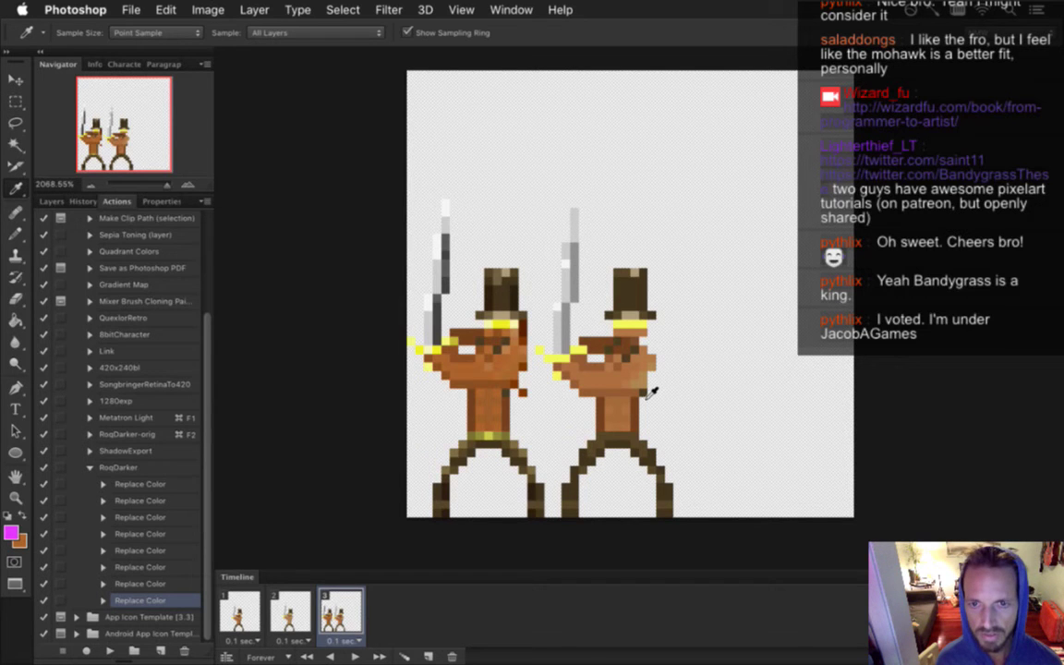
left_click(454, 356)
left_click(11, 533)
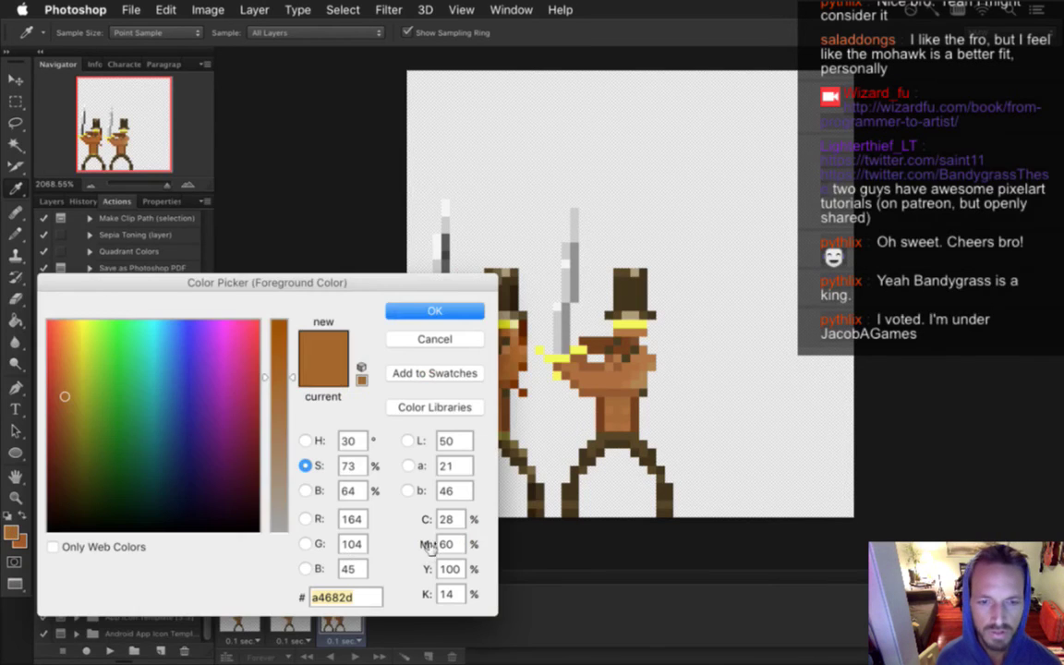
left_click(392, 305)
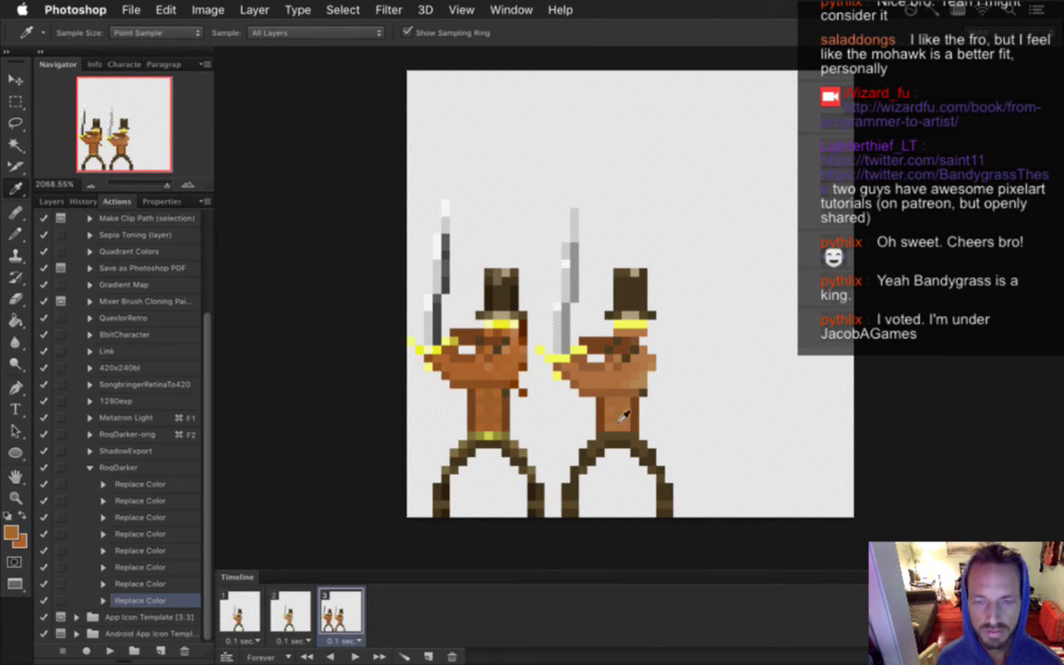
left_click(209, 9)
mouse_move(291, 61)
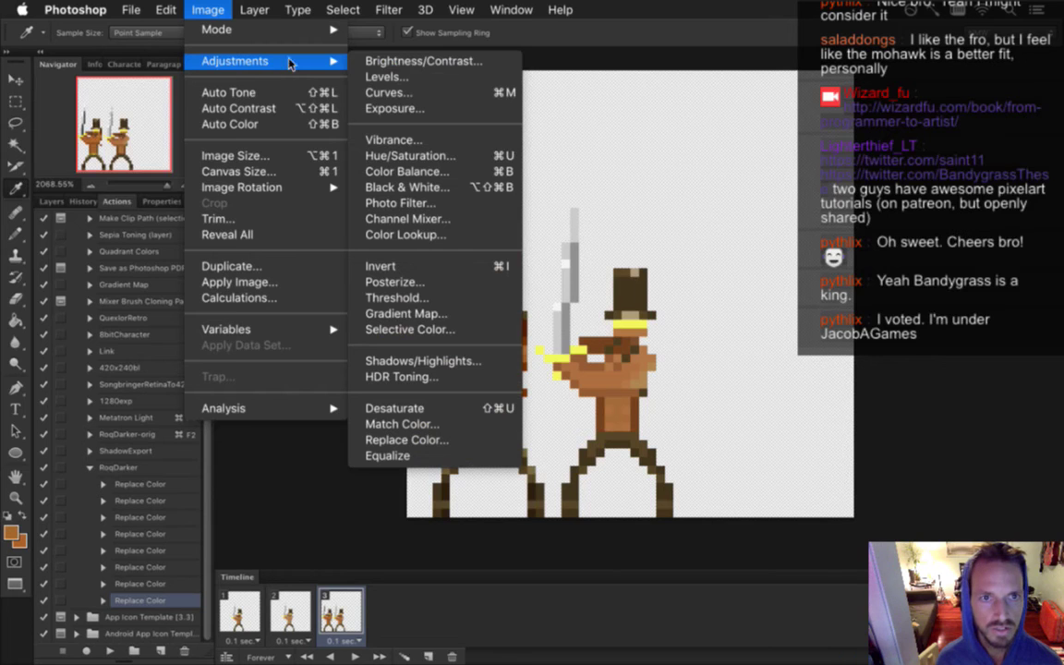
left_click(451, 440)
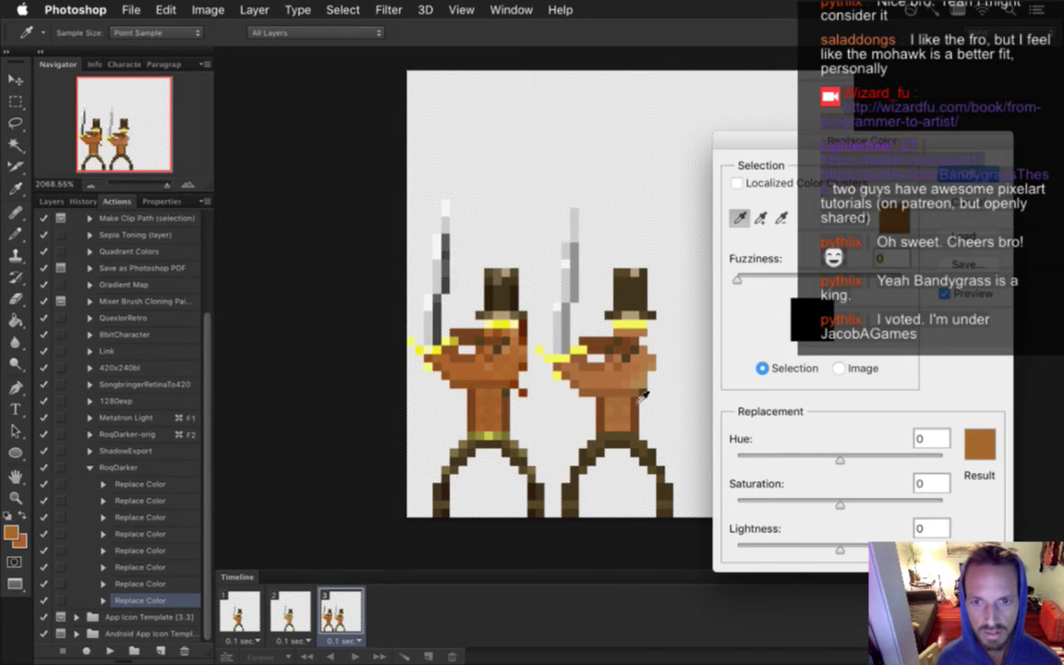
left_click(650, 391)
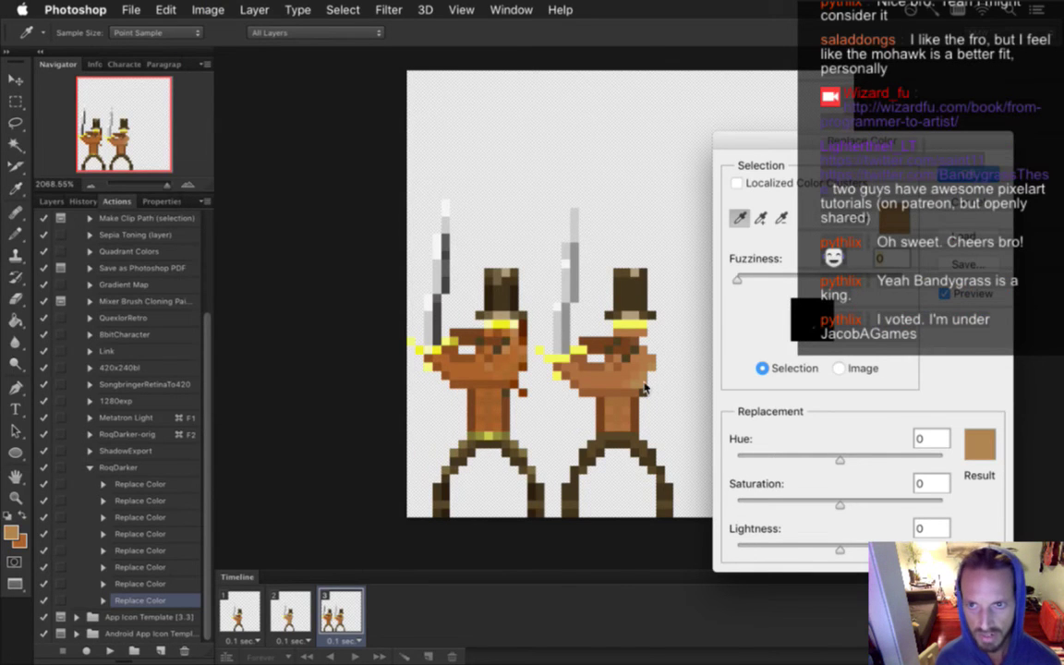
left_click(979, 444)
type("a4682d")
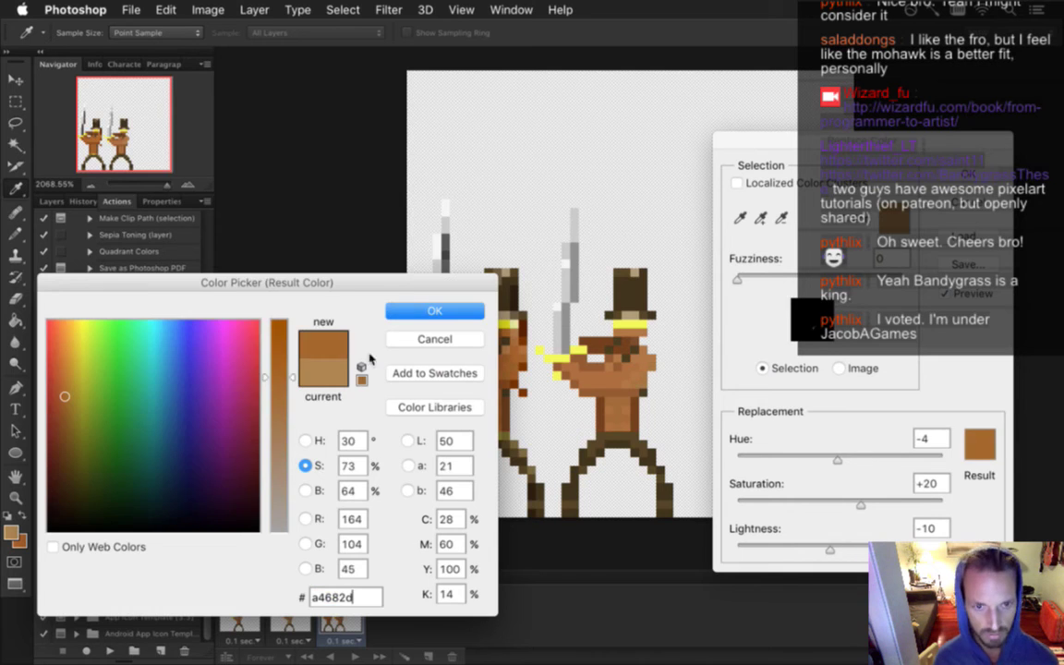
left_click(432, 312)
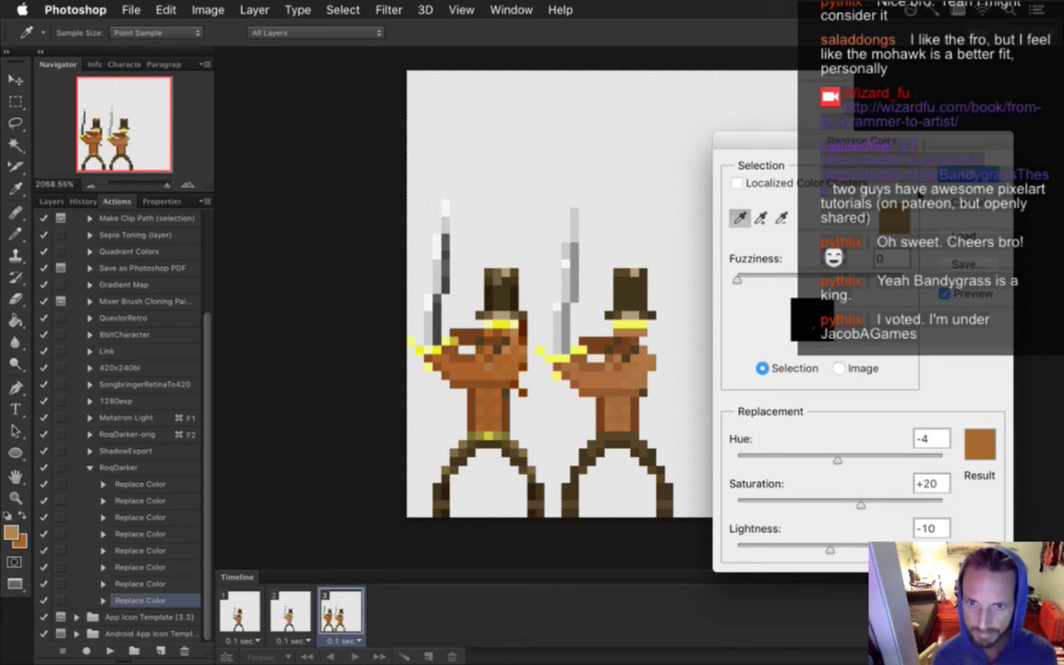
key("Return")
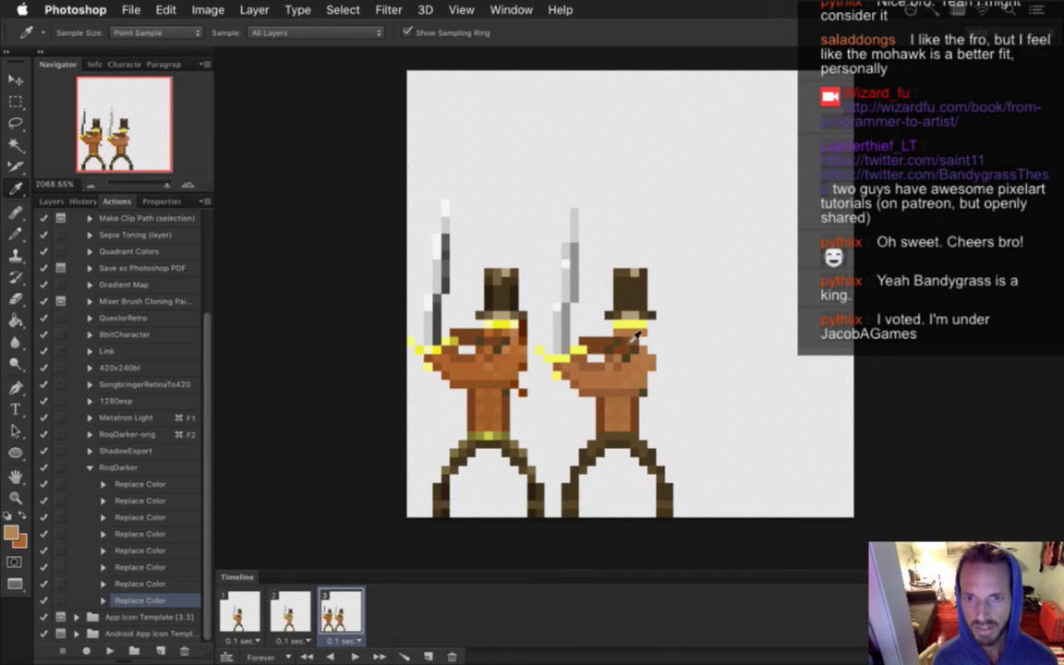
key("super+s")
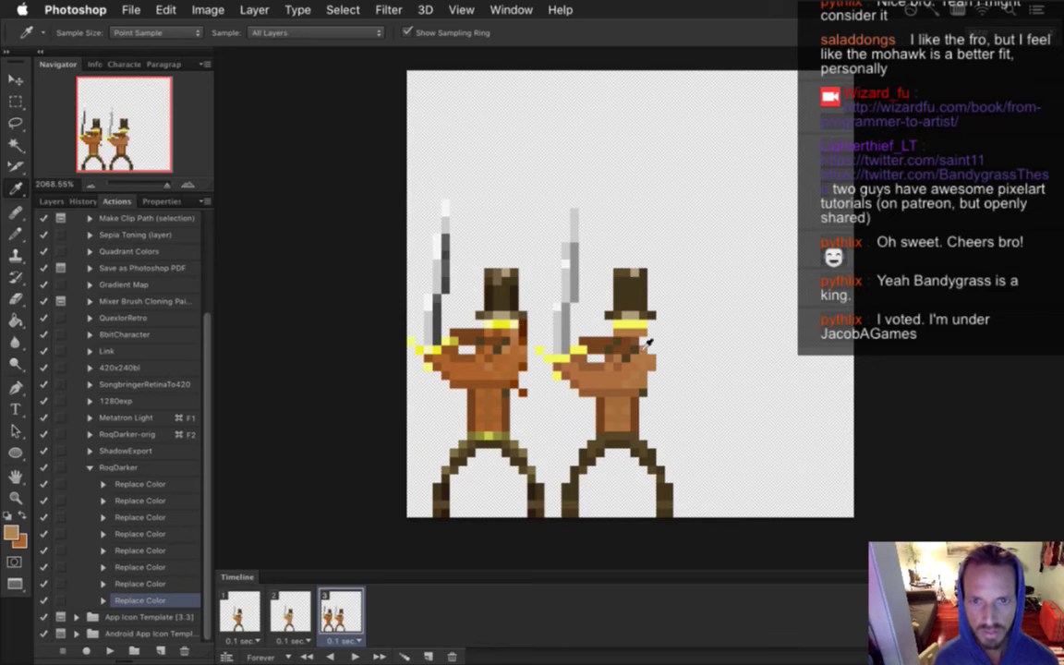
Sample the yellow eye strip on the paler figure and on the belted figure, checking each colour's values in the color picker
left_click(632, 328)
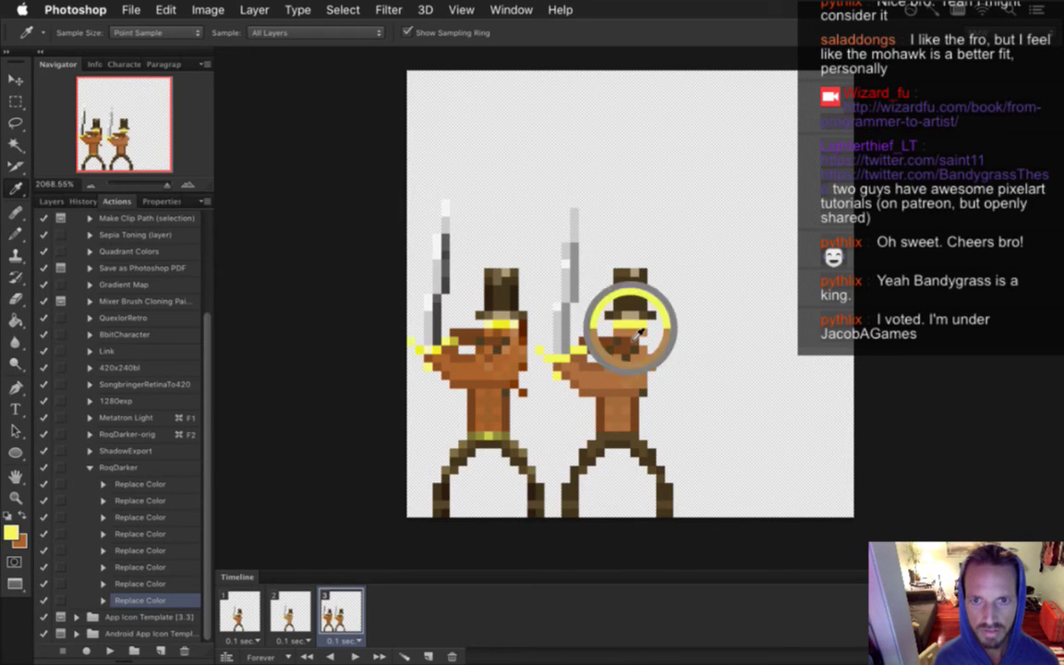
left_click(11, 533)
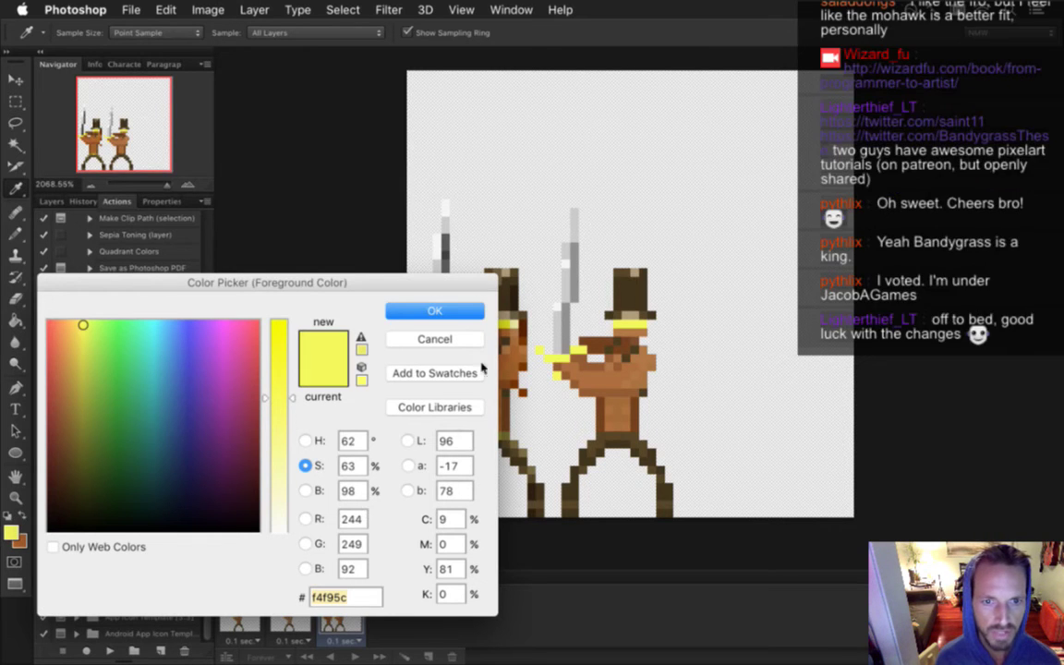
left_click(434, 310)
left_click(502, 330)
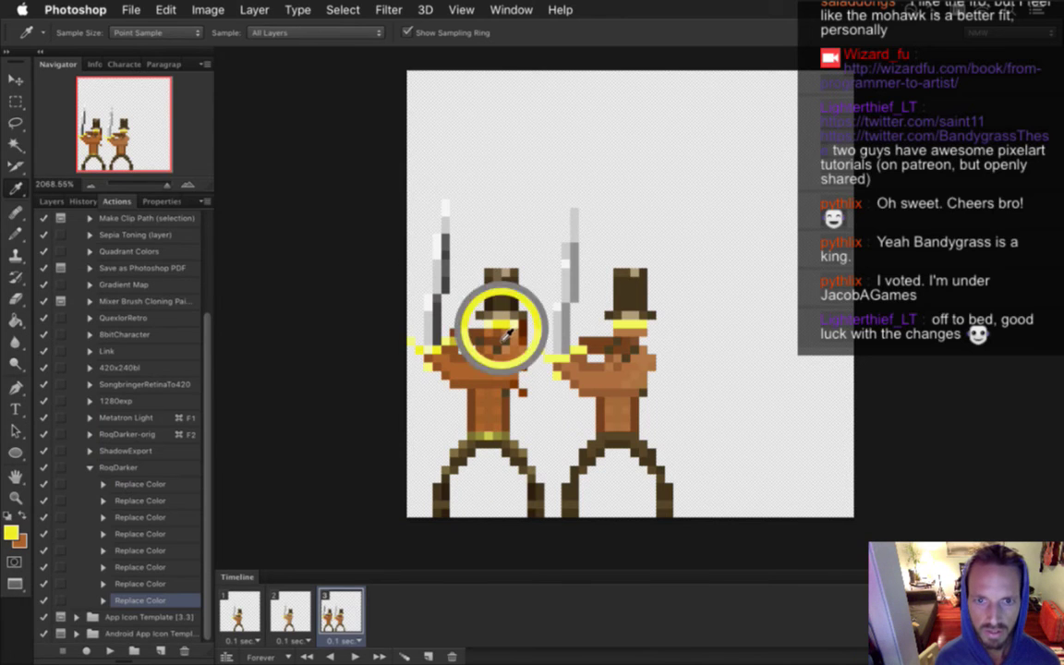
left_click(11, 532)
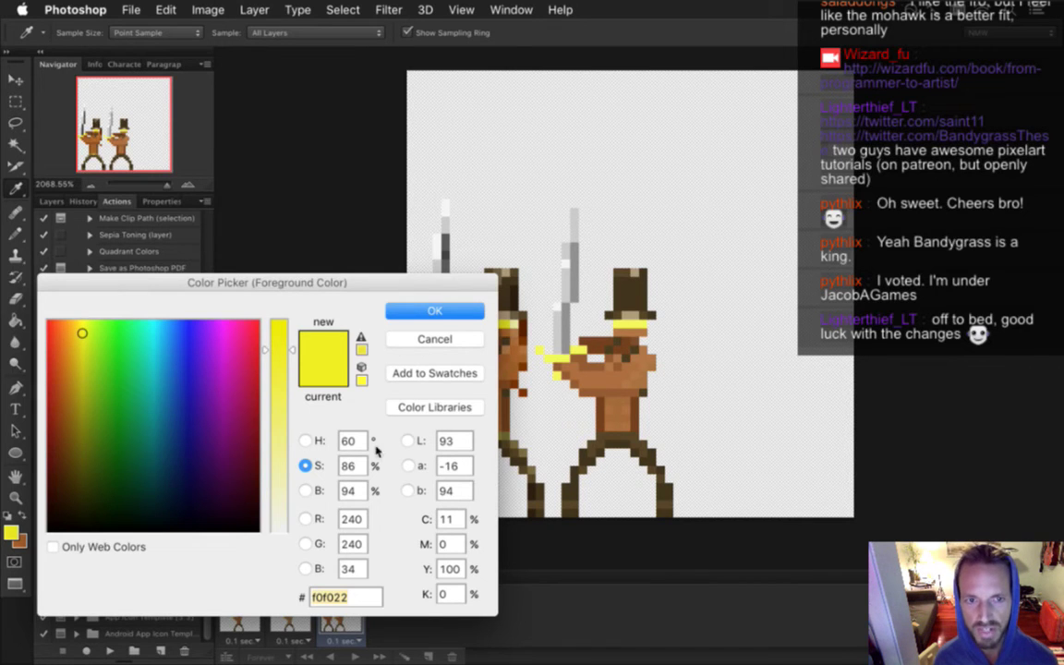
left_click(429, 339)
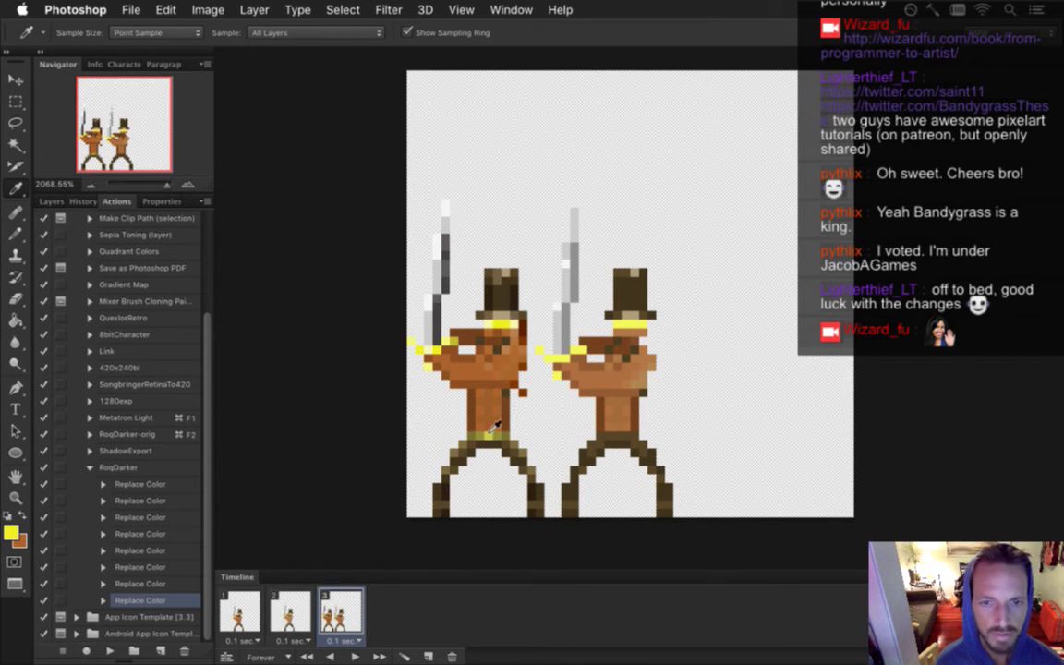
Record a Replace Color step in the RoqDarker action that changes the paler figure's light tan to a4682d, and stop recording
left_click(469, 341)
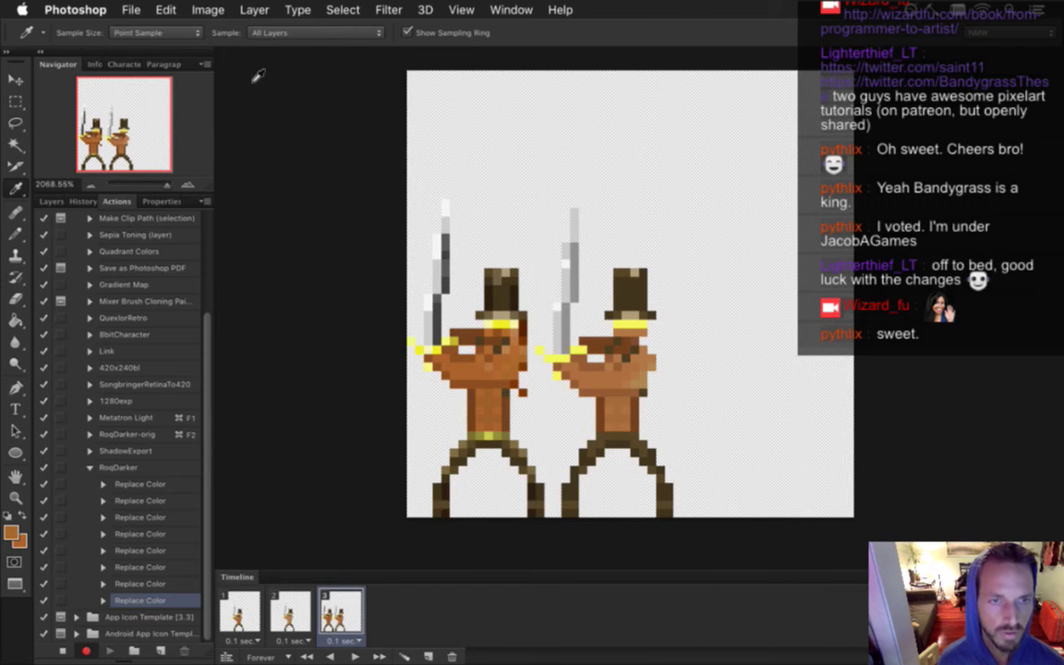
left_click(207, 10)
mouse_move(268, 71)
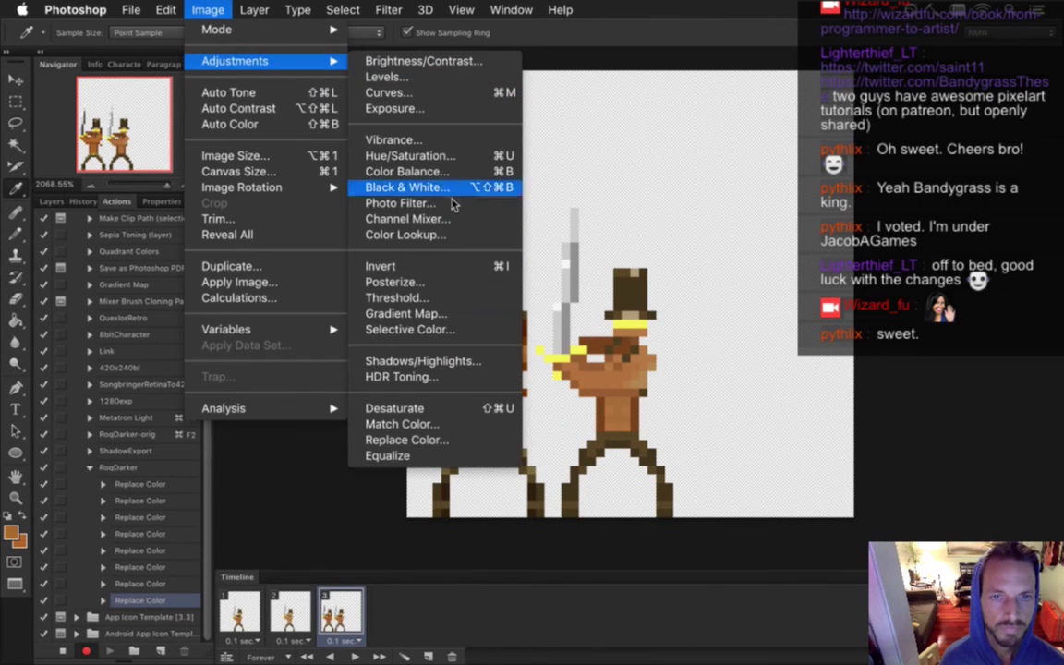
left_click(443, 437)
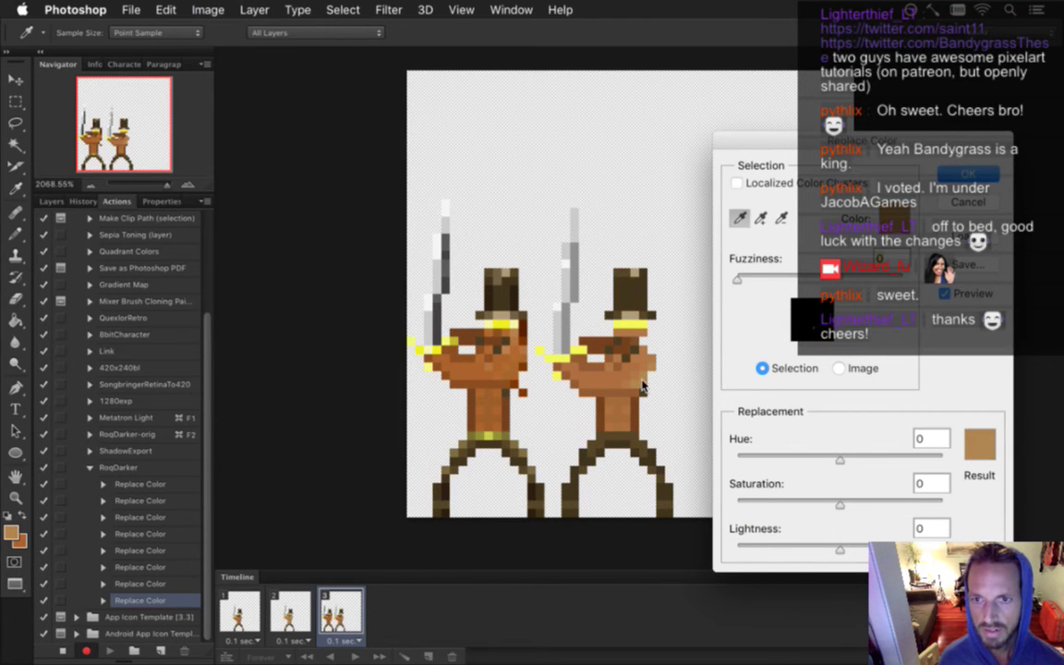
left_click(979, 444)
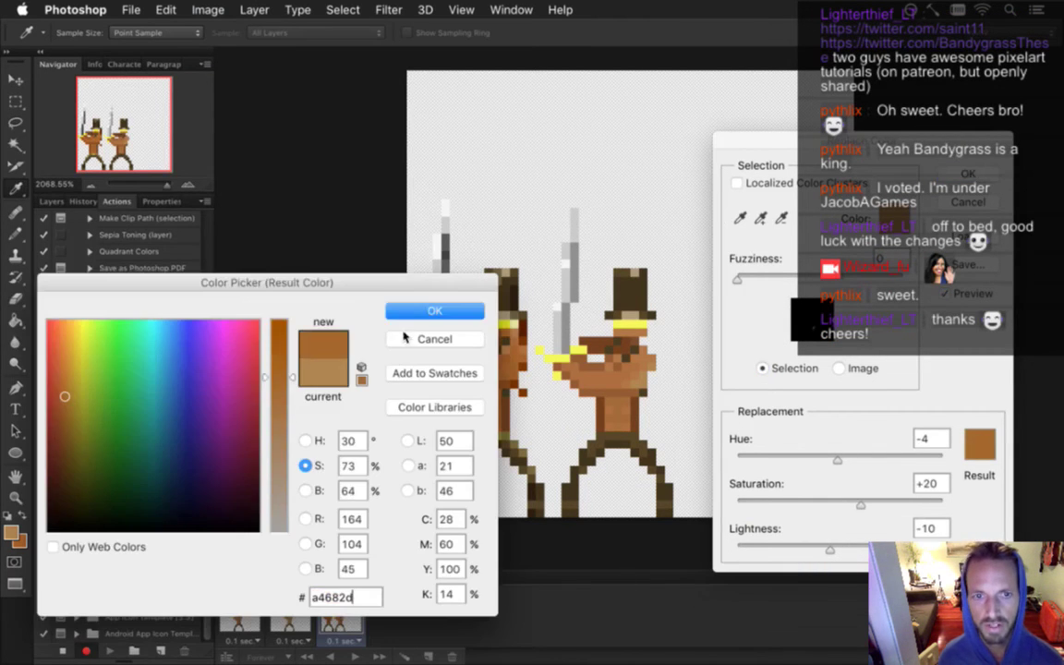
left_click(390, 311)
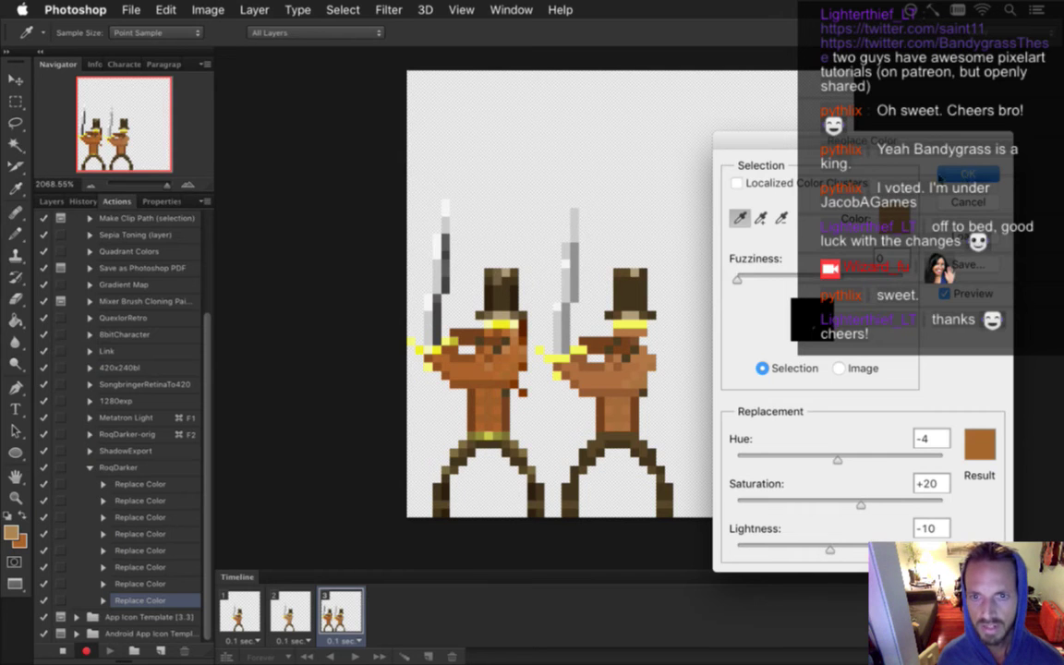
left_click(964, 176)
left_click(65, 652)
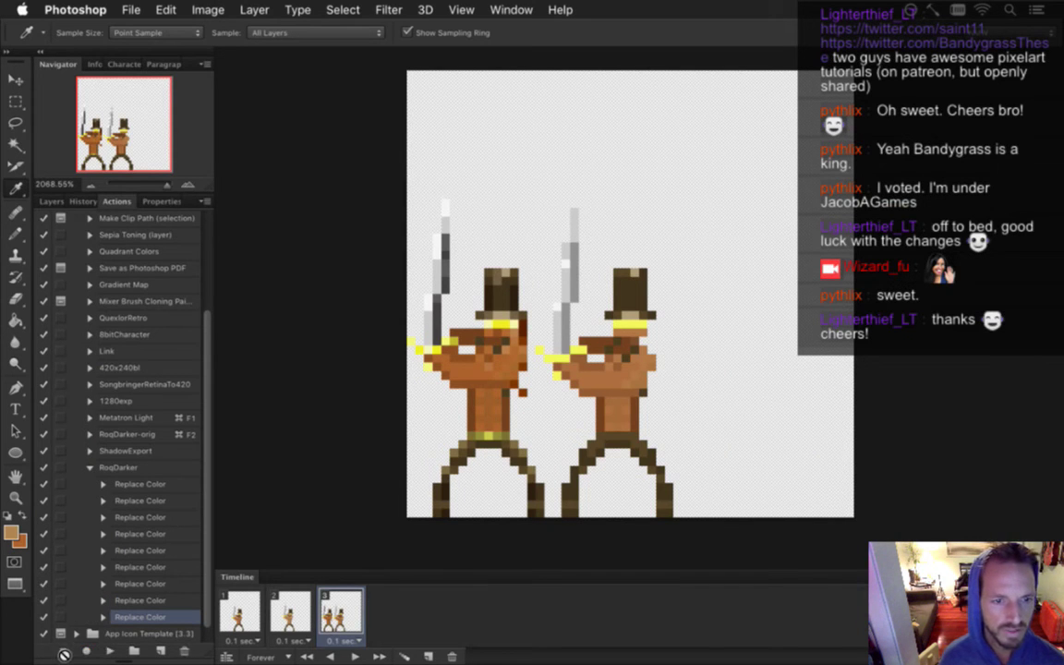
Sample the yellow of the belted figure's eye strip and copy its hex code f0f022
left_click(508, 332)
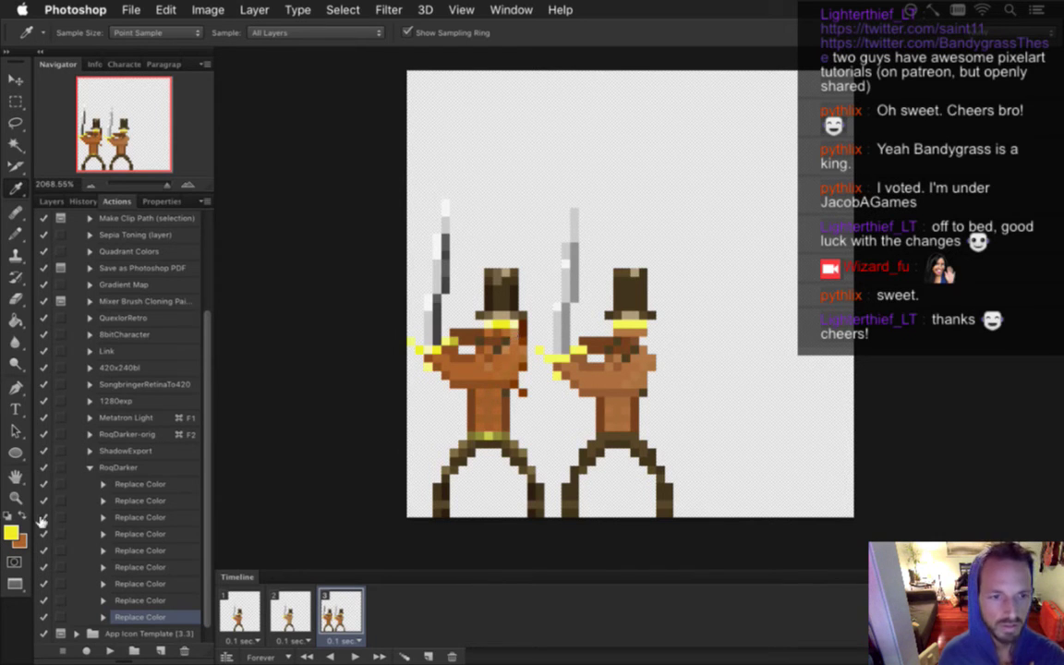
left_click(11, 532)
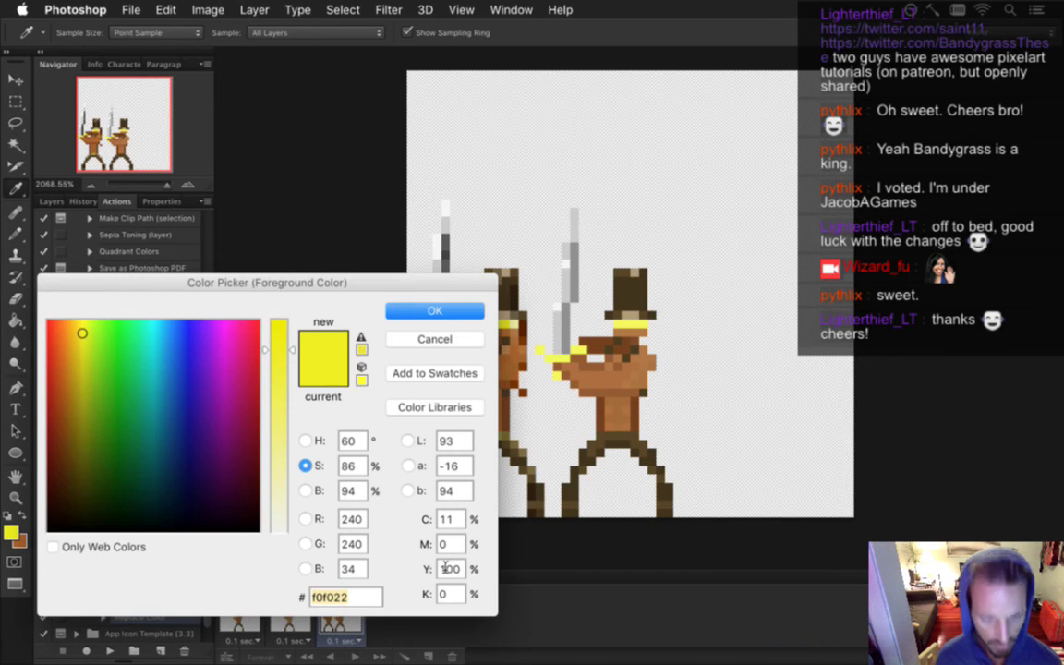
key("super+c")
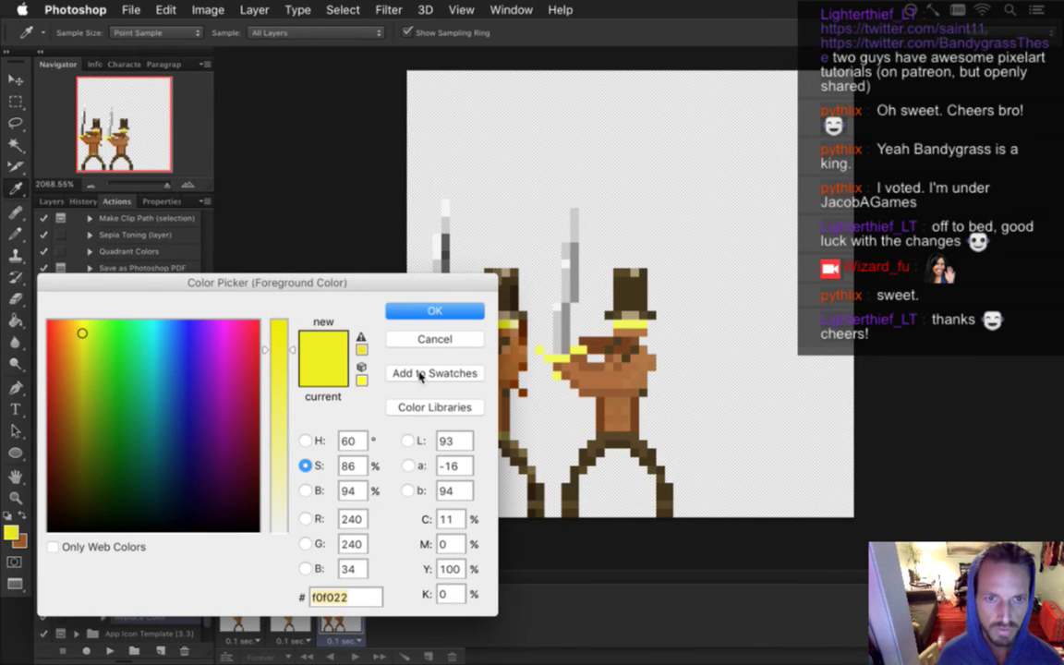
left_click(434, 313)
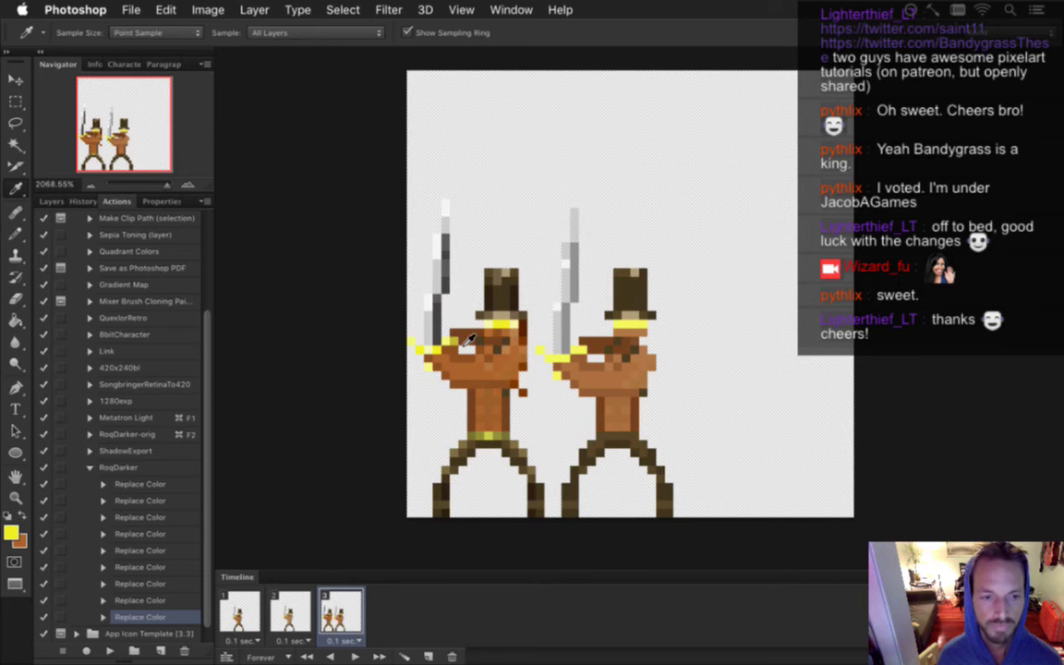
Record another Replace Color step in the RoqDarker action that changes the paler figure's eye-strip yellow to f0f022
left_click(86, 651)
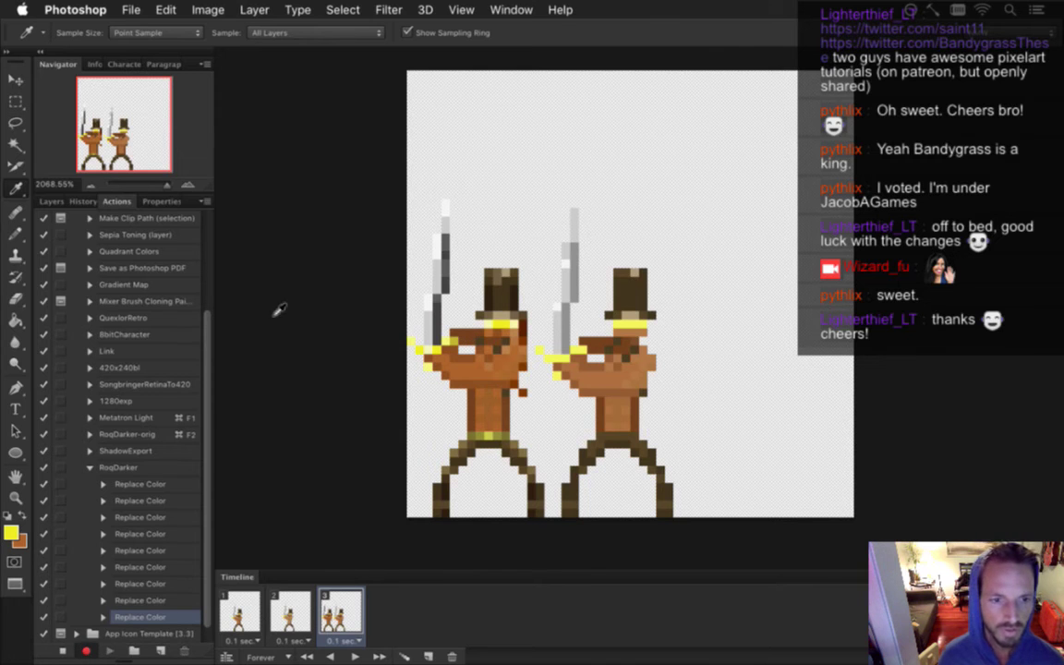
left_click(212, 11)
mouse_move(310, 61)
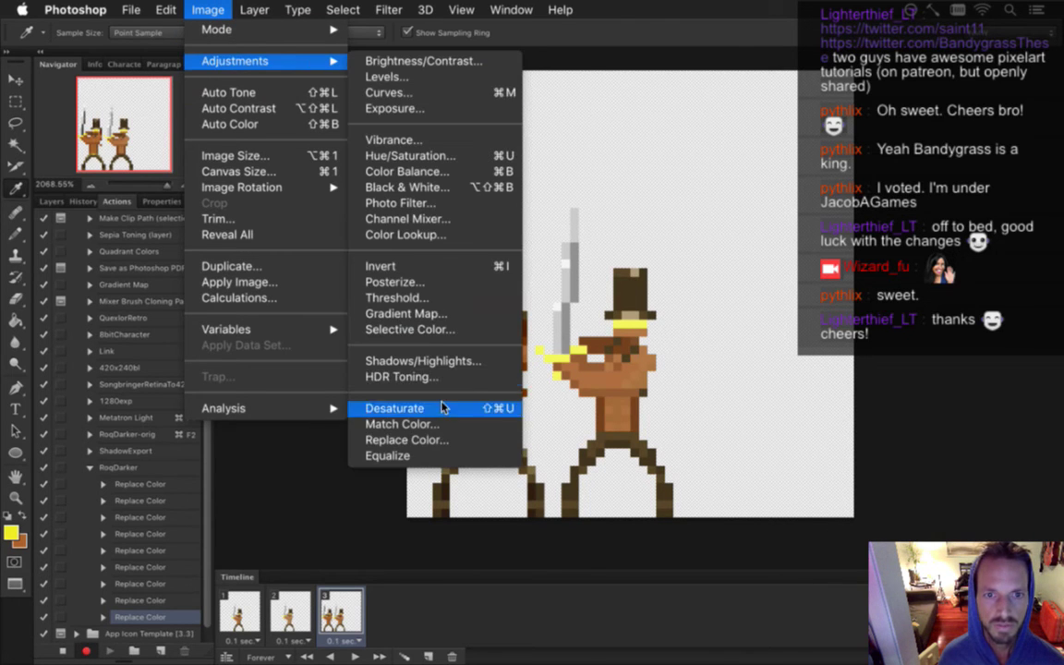
left_click(434, 440)
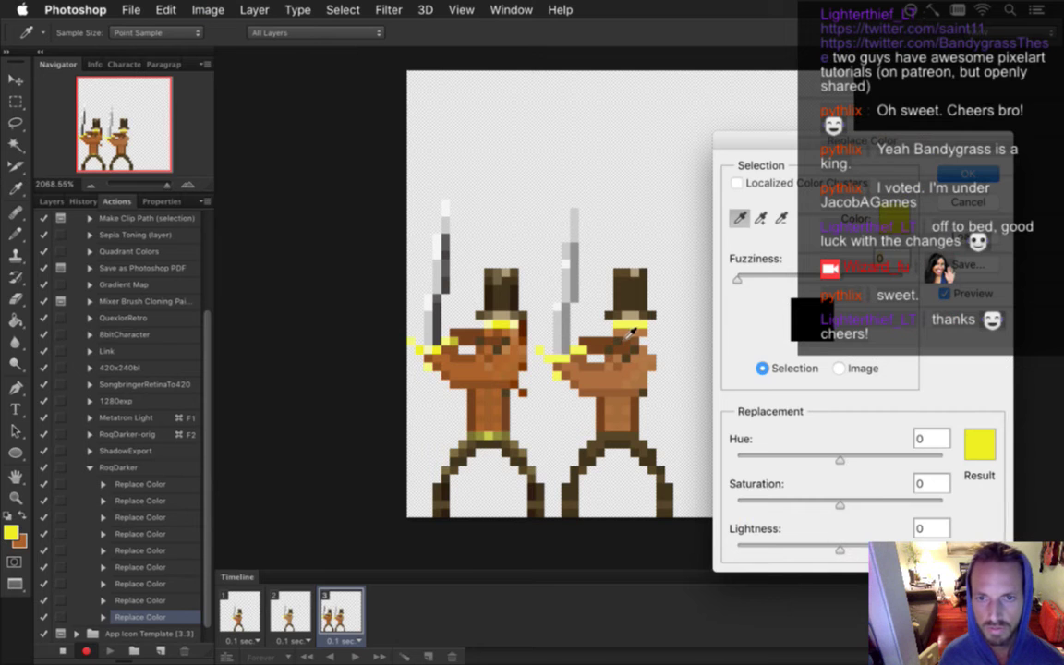
left_click(632, 332)
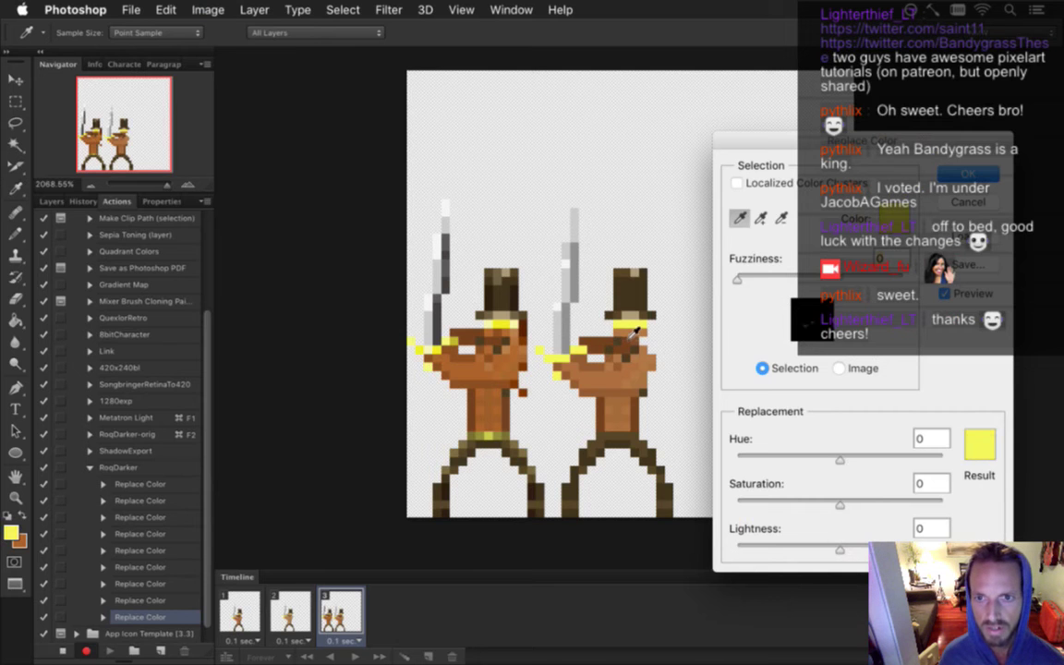
left_click(978, 442)
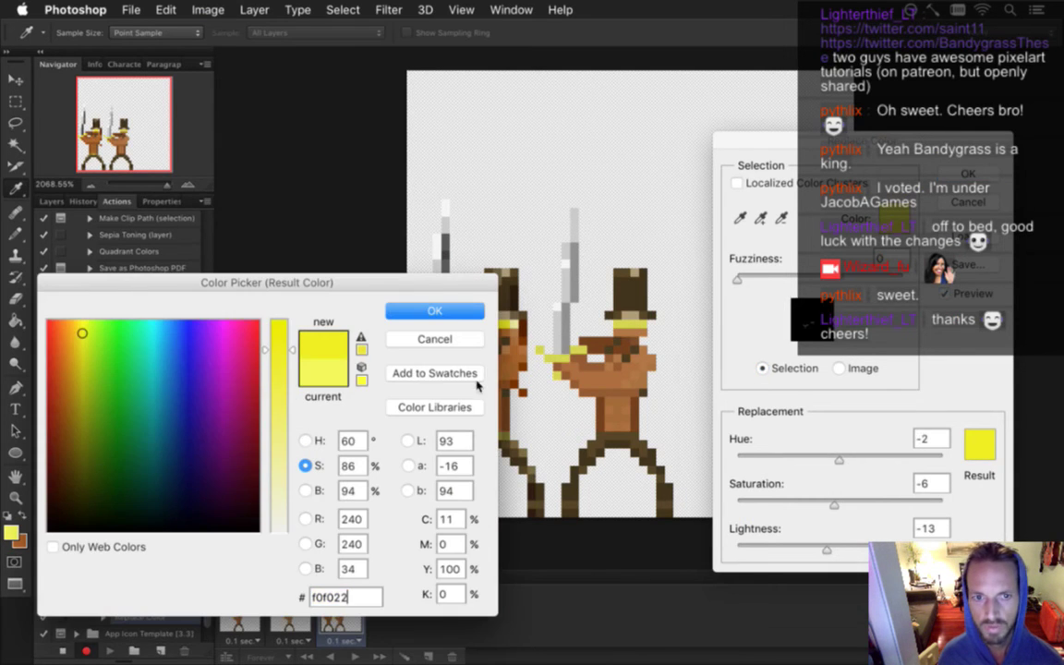
left_click(451, 311)
left_click(961, 175)
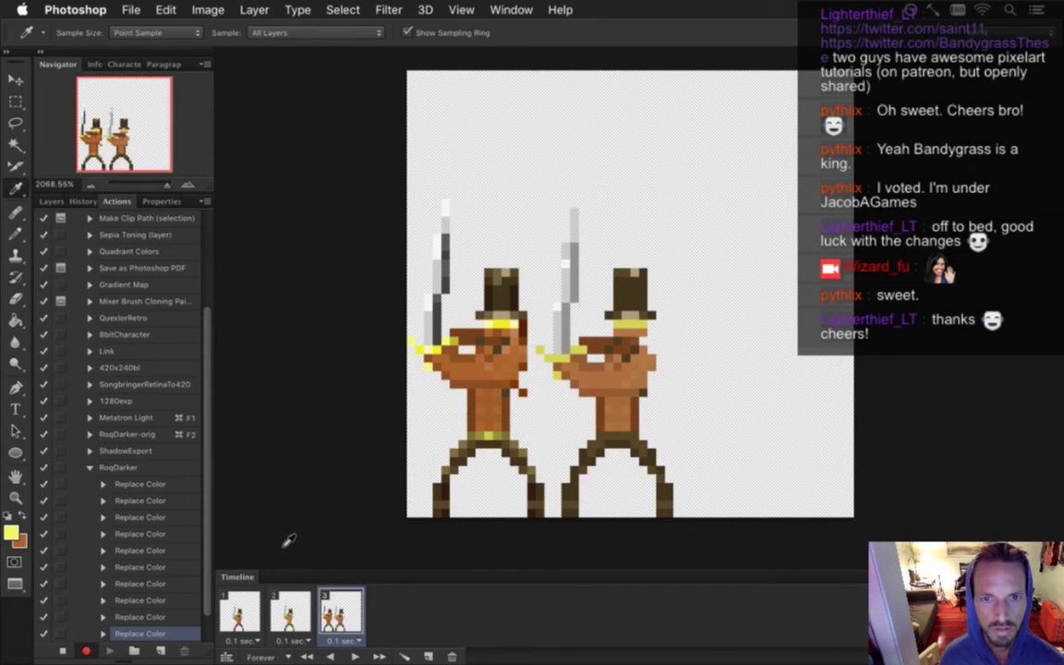
Stop recording the action and sample the dark brown torso edge of both figures, checking each colour in the color picker
left_click(65, 652)
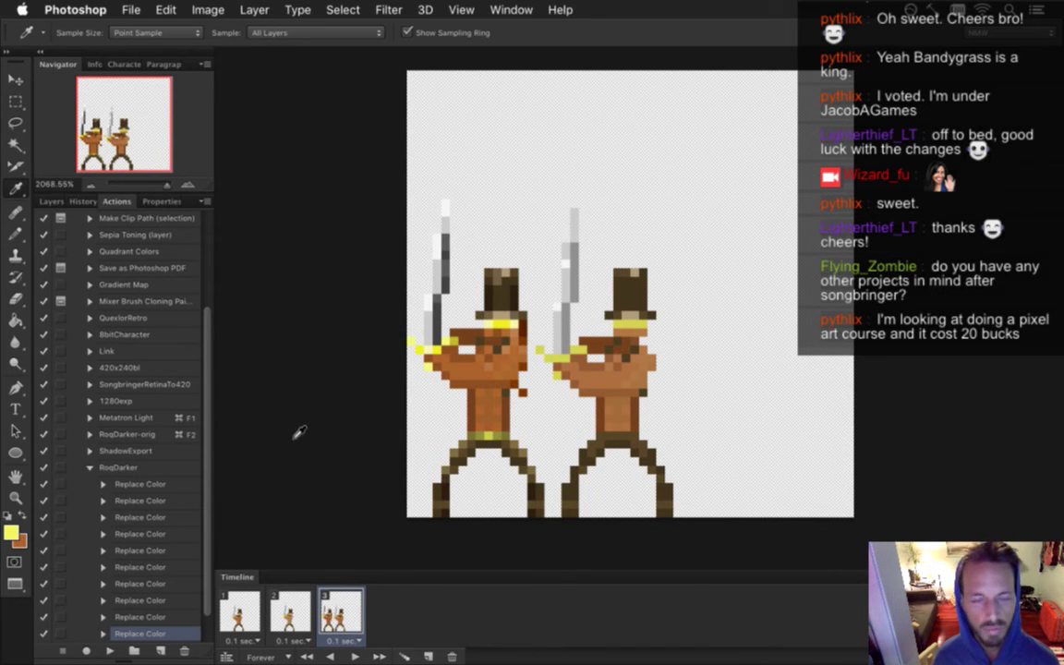
left_click(50, 202)
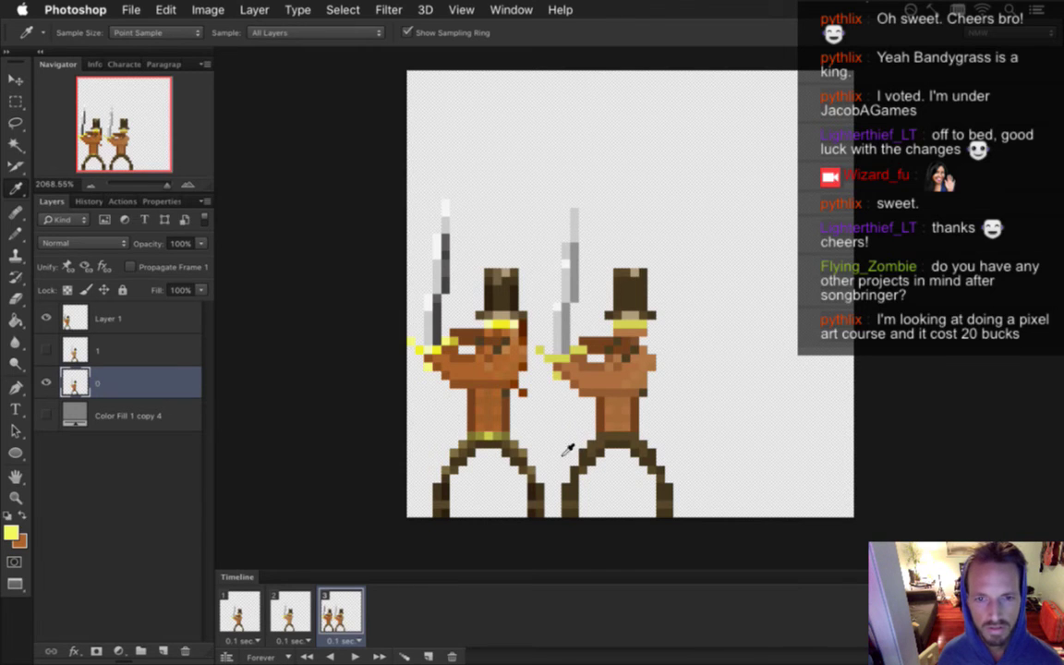
left_click(422, 377)
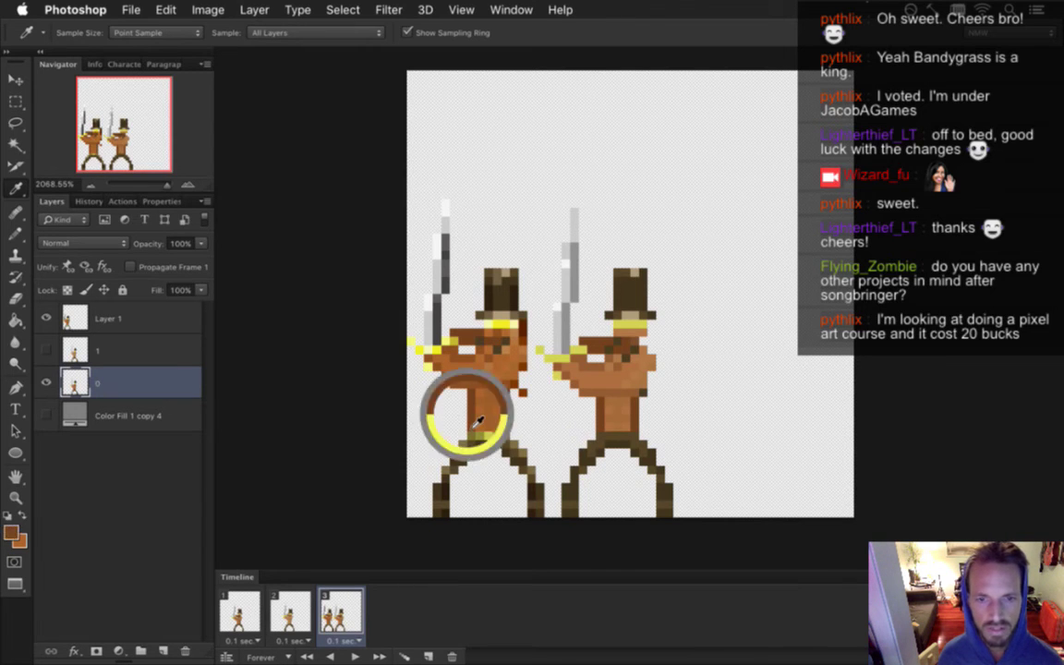
left_click(11, 533)
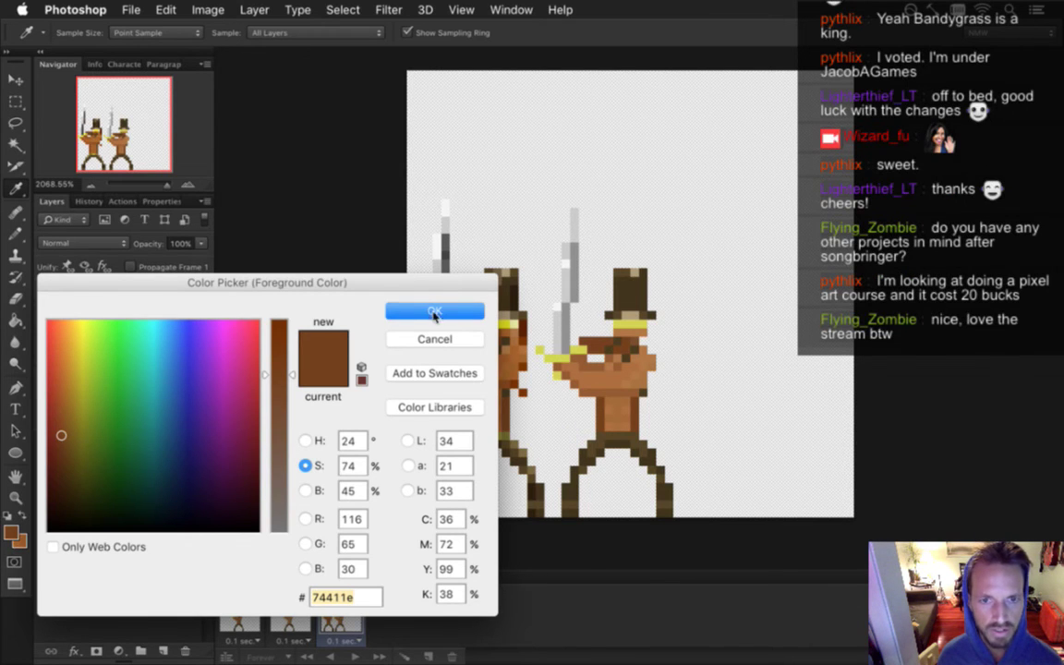
left_click(430, 311)
left_click(605, 416)
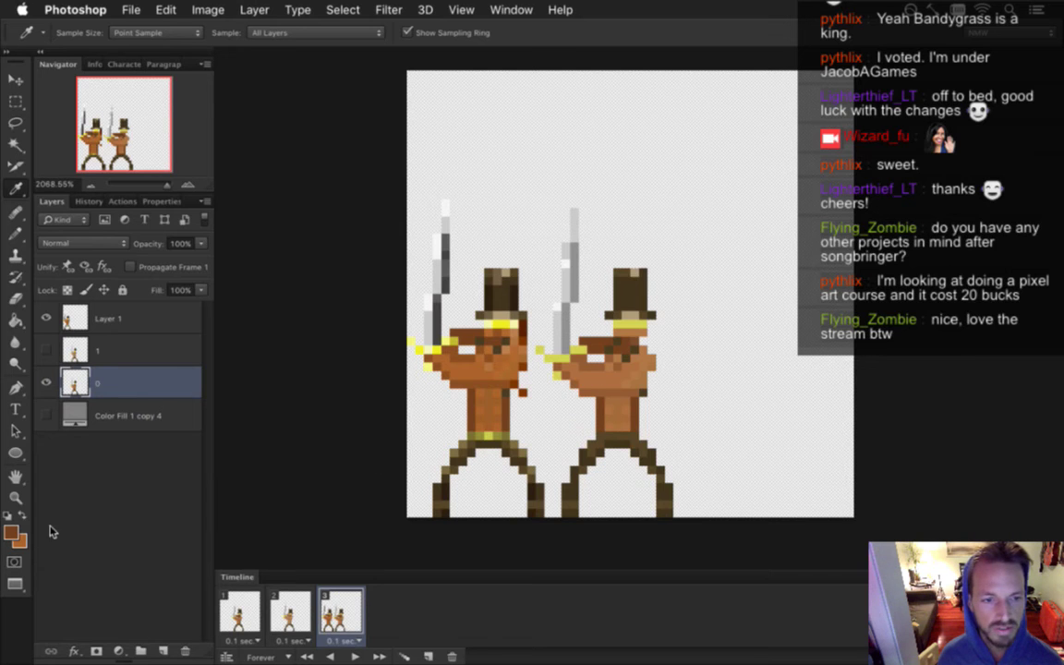
left_click(12, 533)
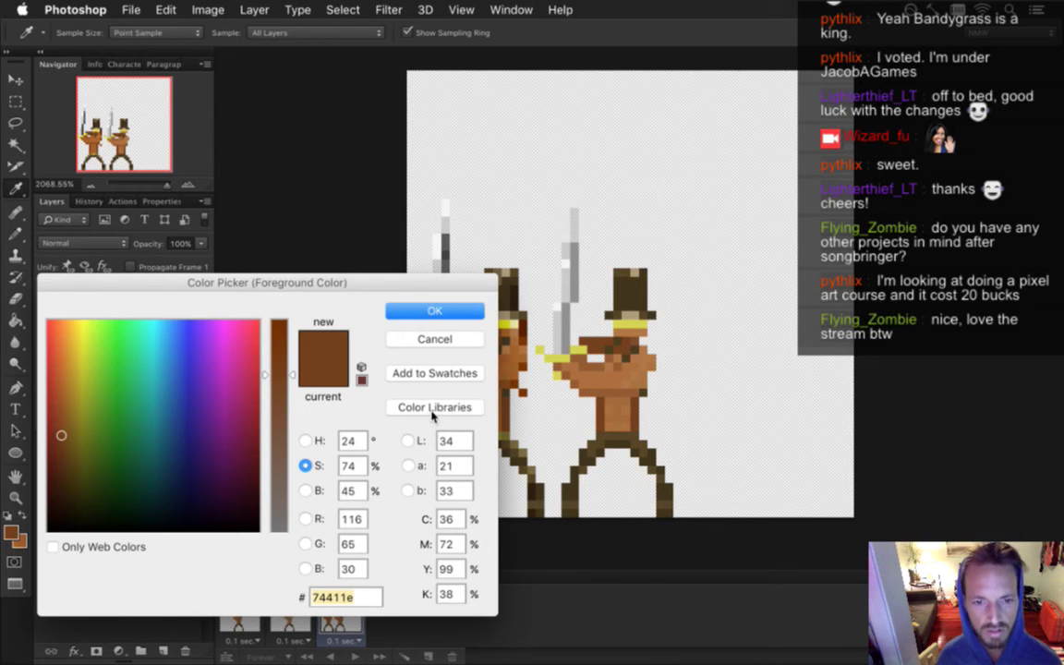
left_click(429, 310)
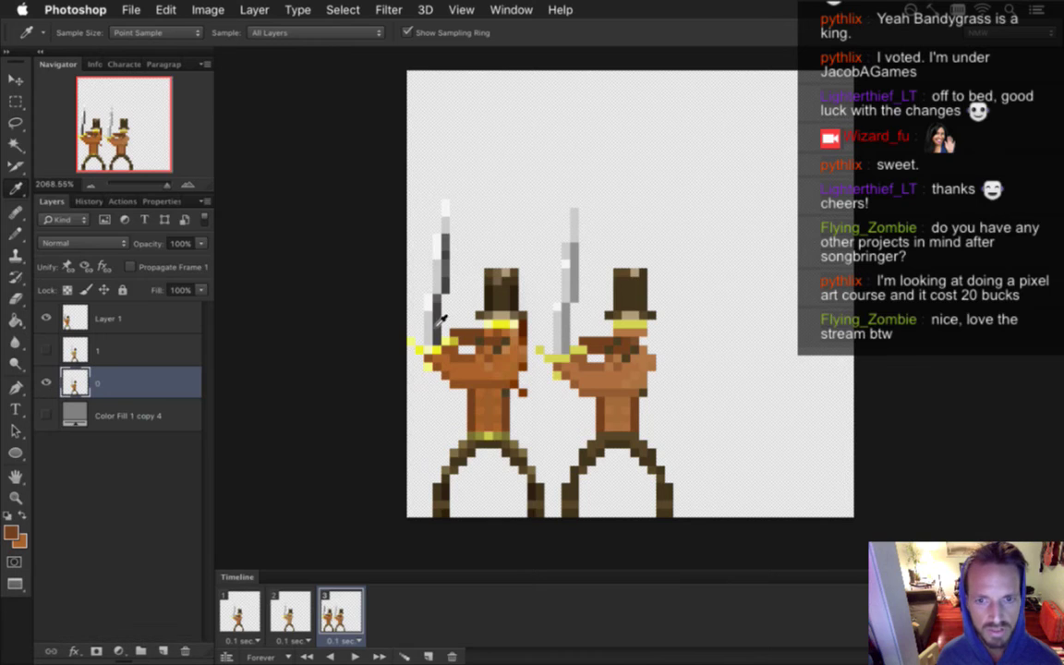
Sample the mid-brown torso shade on the paler figure and on the belted figure, checking each hex code in the color picker
left_click(619, 407)
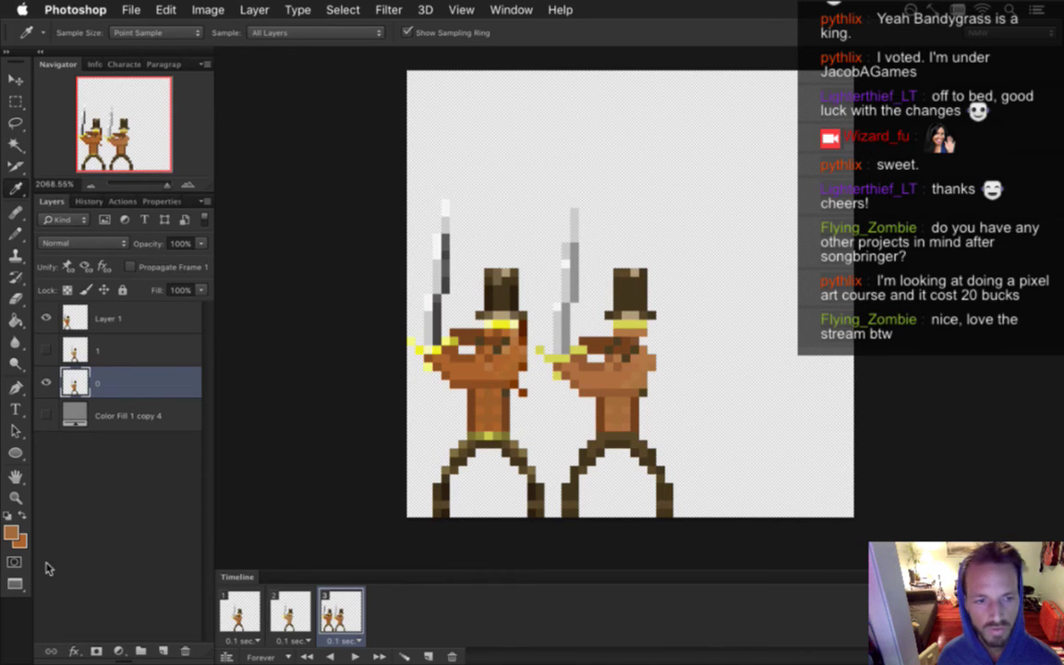
left_click(11, 533)
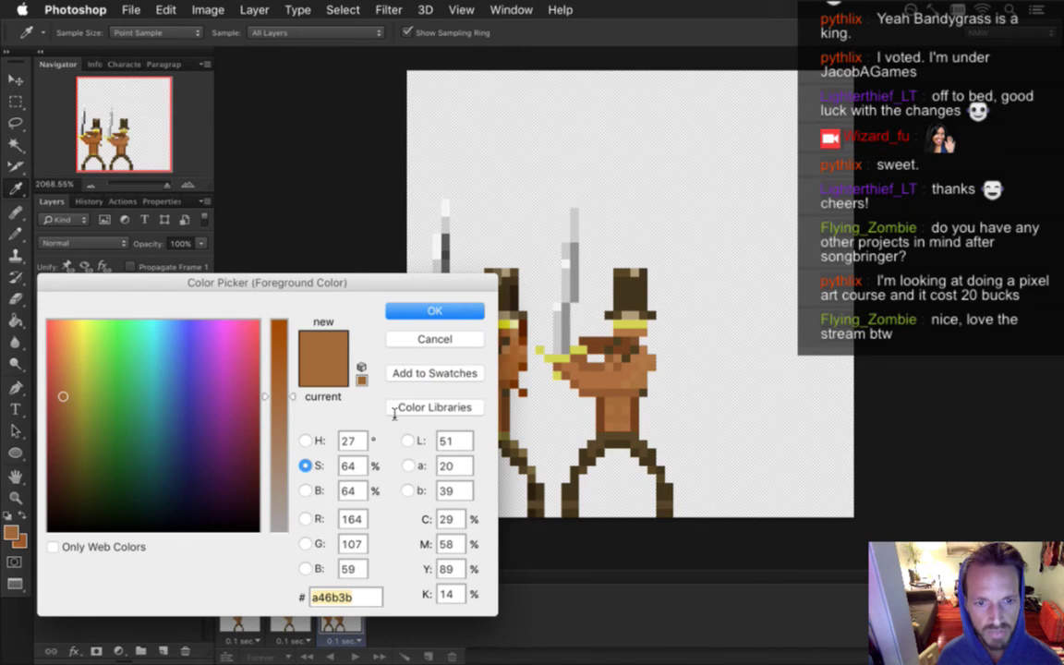
left_click(415, 311)
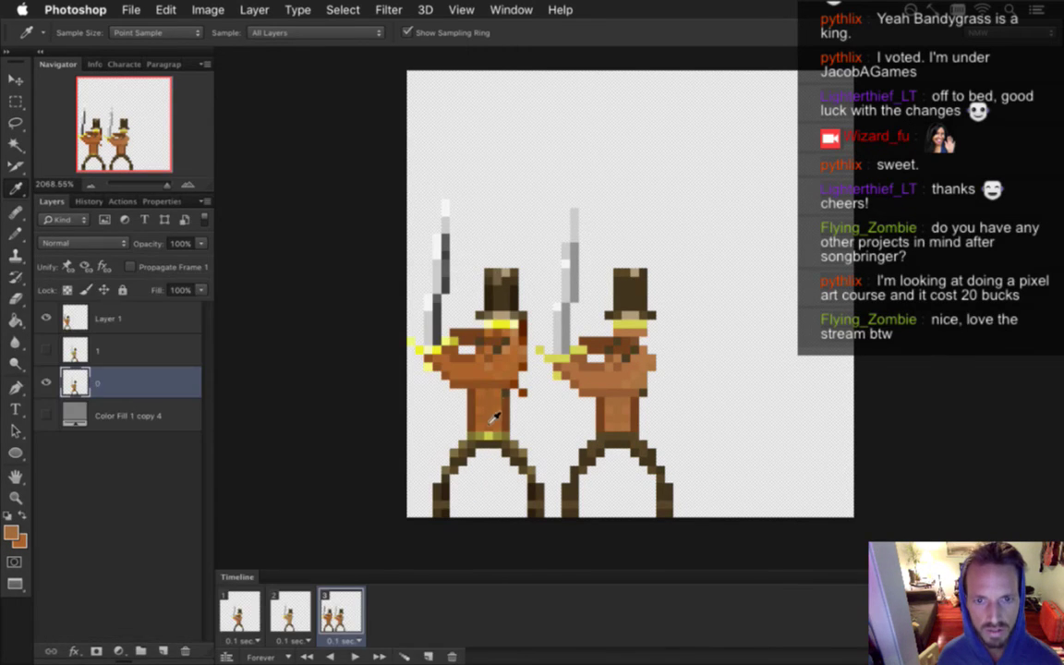
left_click(436, 374)
left_click(15, 536)
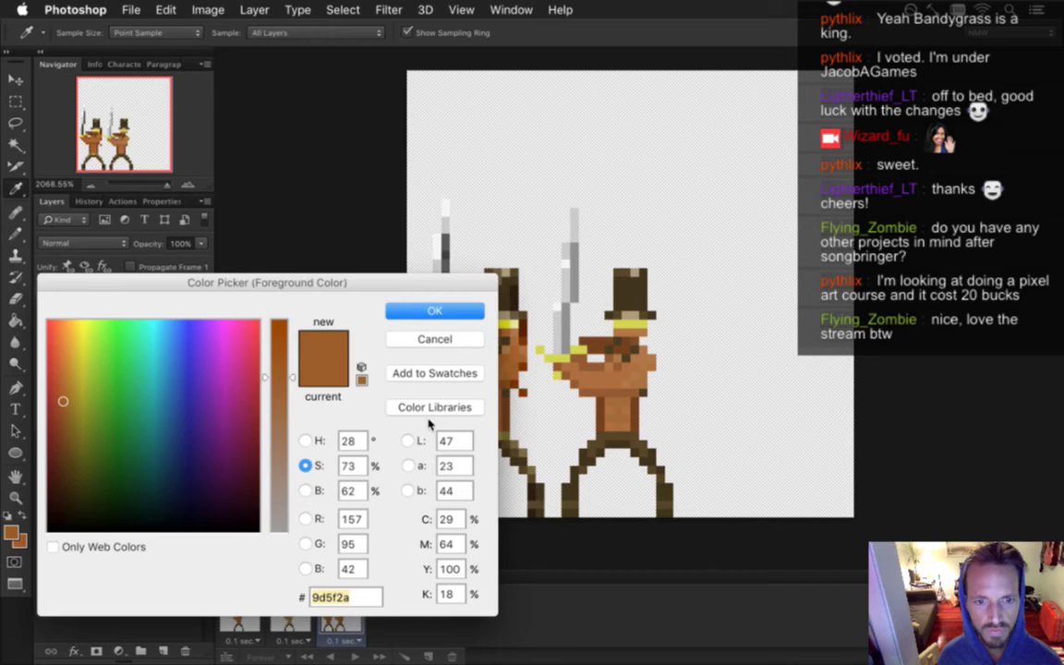
left_click(450, 315)
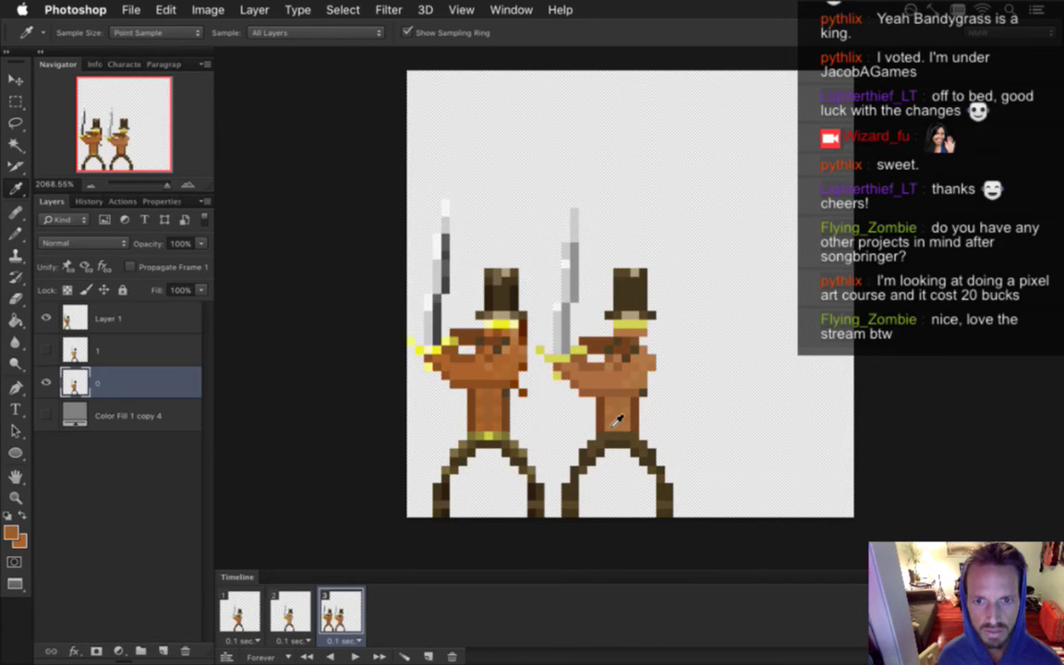
Sample the lighter tan of the torso on the paler figure and on the belted figure, checking both values in the color picker
left_click(614, 419)
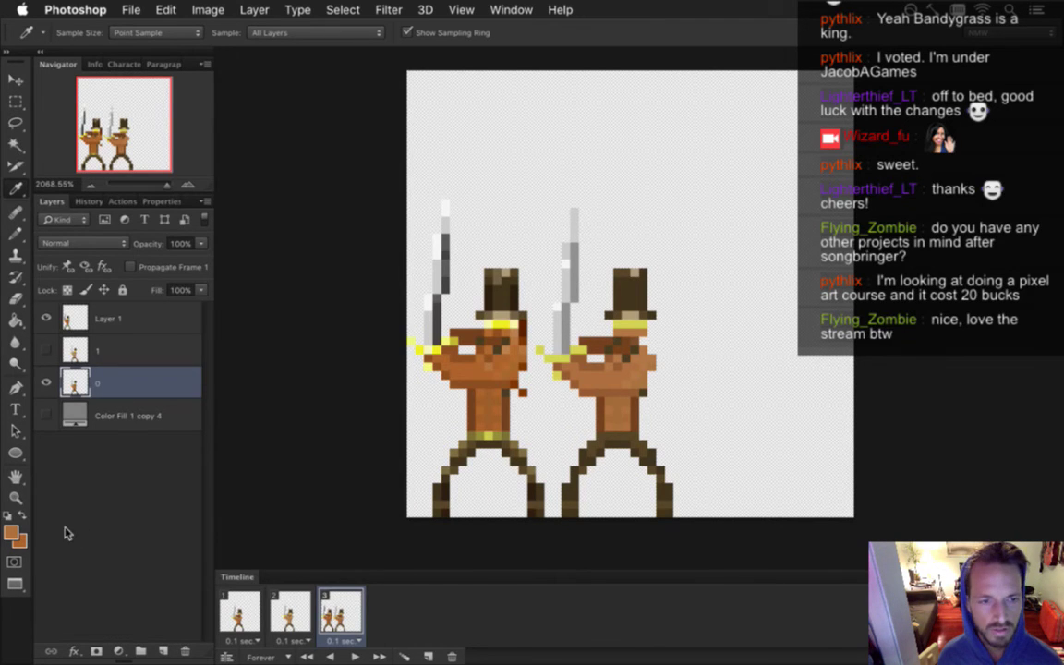
left_click(12, 534)
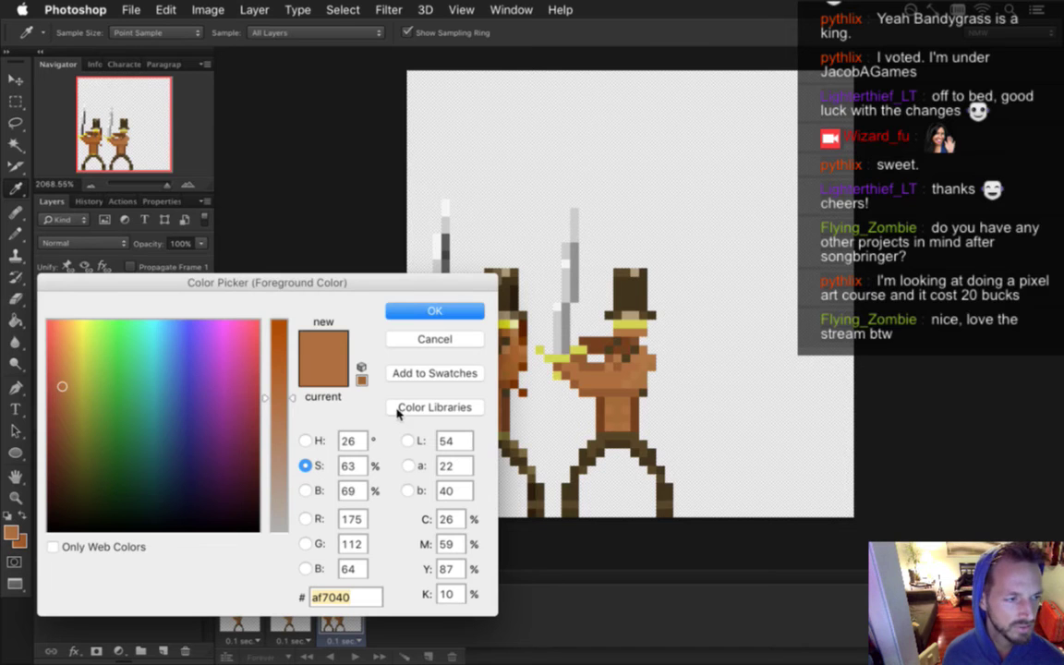
left_click(438, 313)
left_click(488, 421)
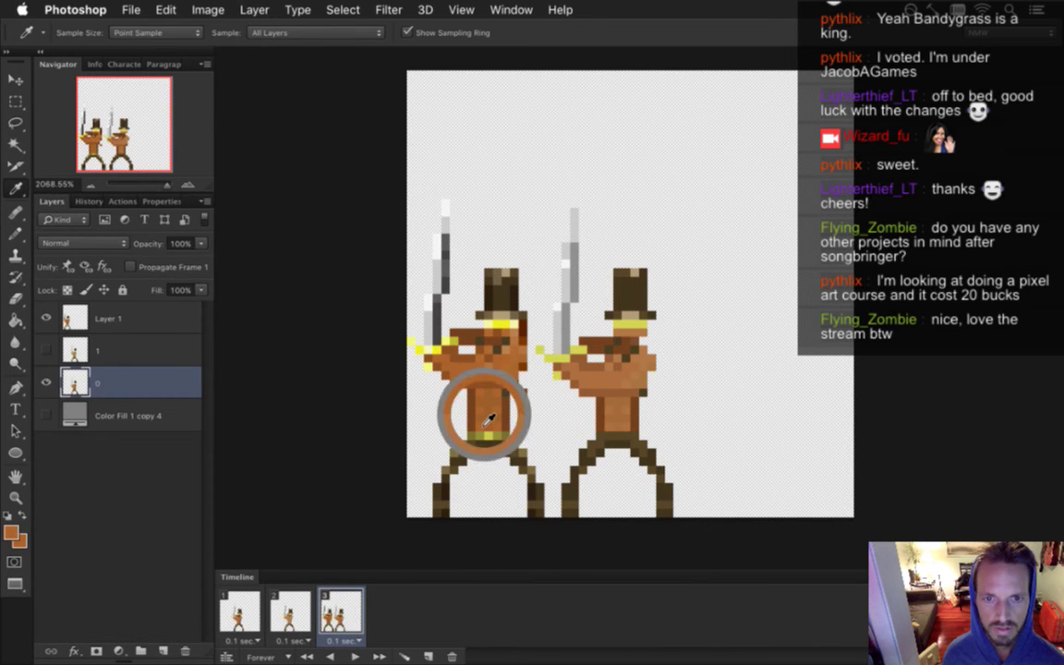
left_click(12, 534)
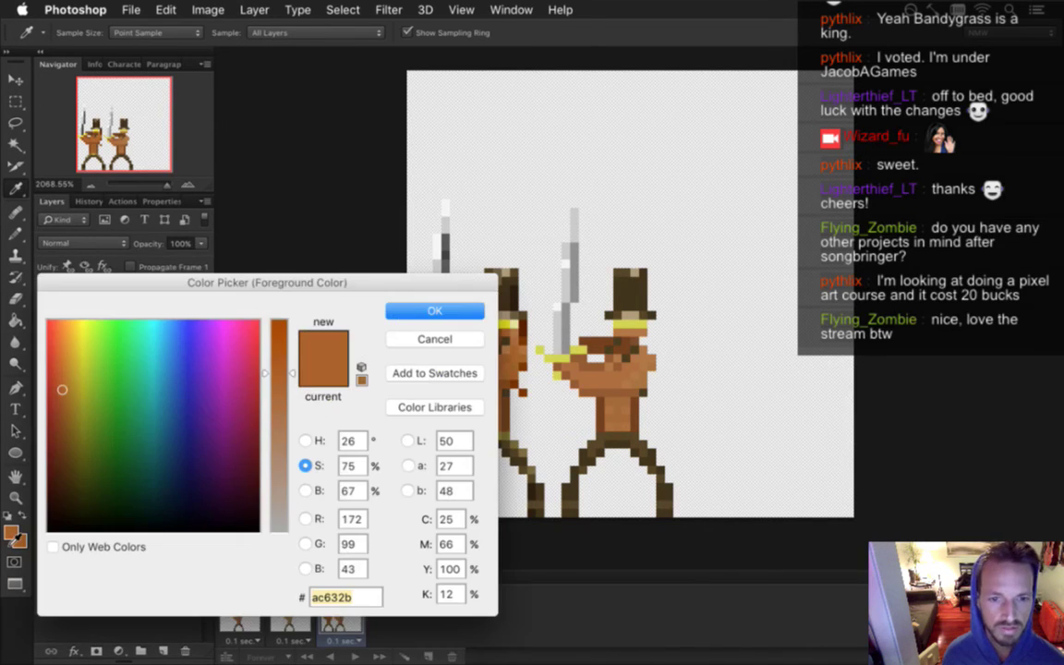
left_click(392, 315)
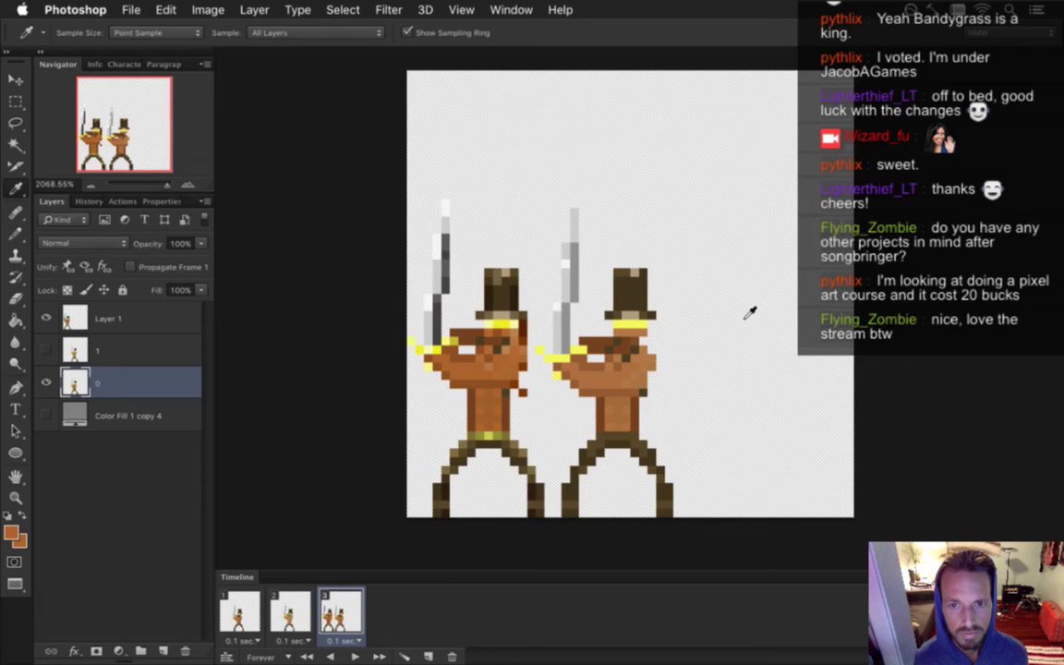
Review the RoqDarker steps and compare the yellows of the belted and paler figures' eye strips in the color picker
left_click(123, 202)
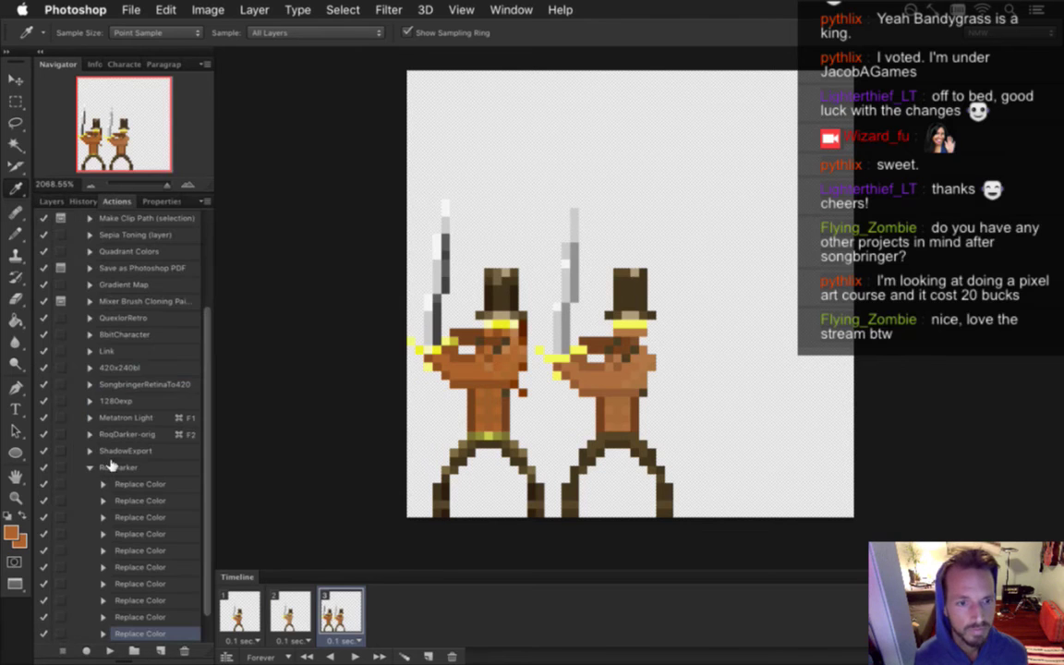
scroll(199, 610, "down", 1)
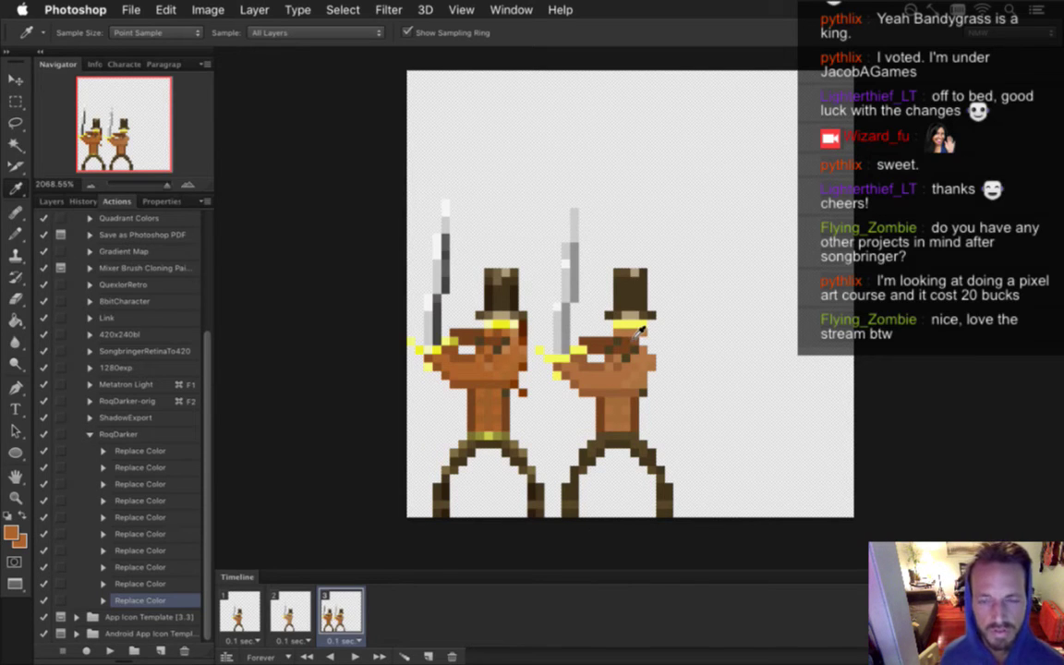
left_click(565, 349)
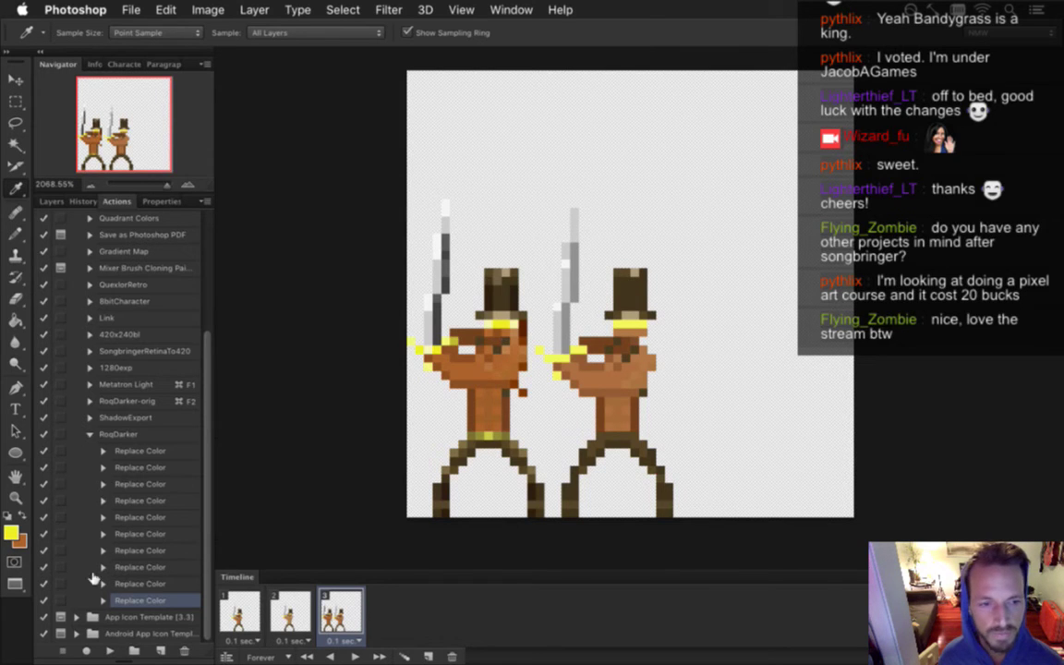
left_click(11, 533)
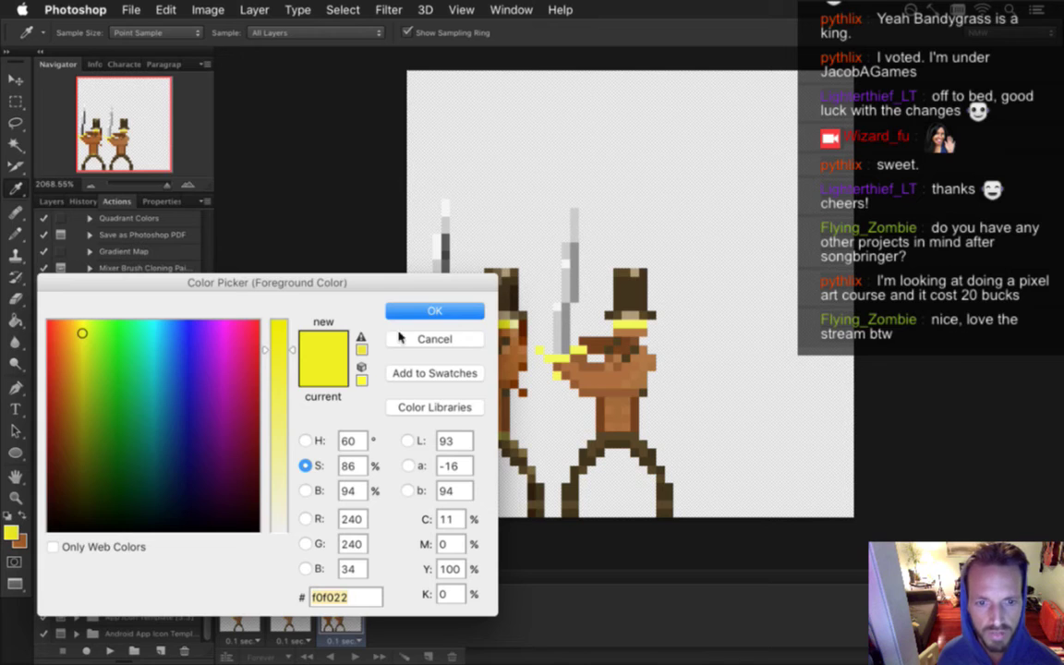
left_click(453, 311)
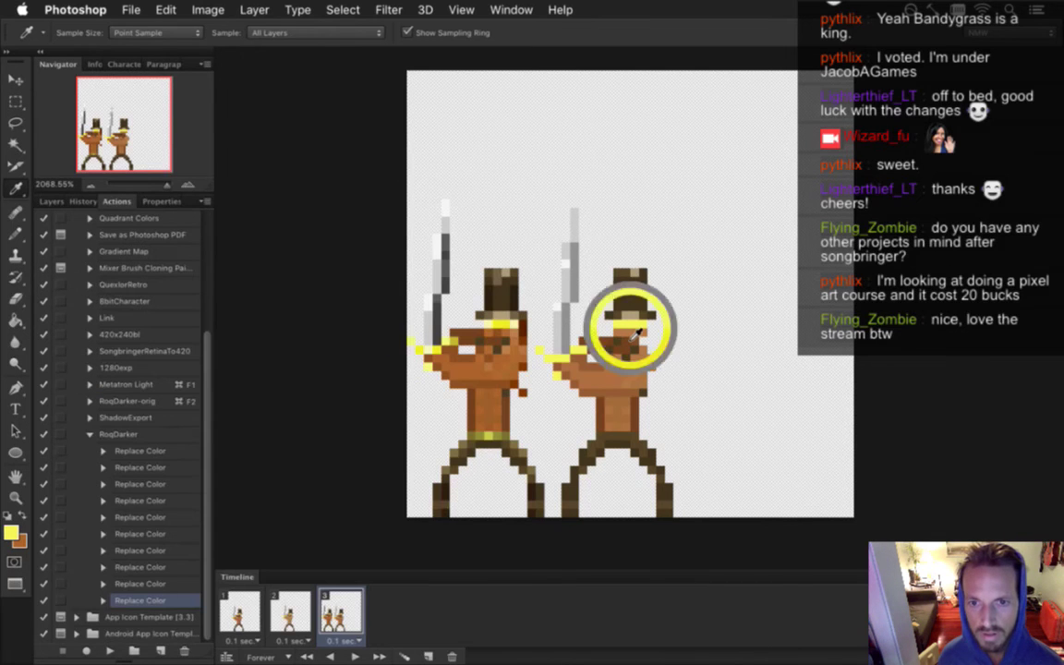
left_click(11, 533)
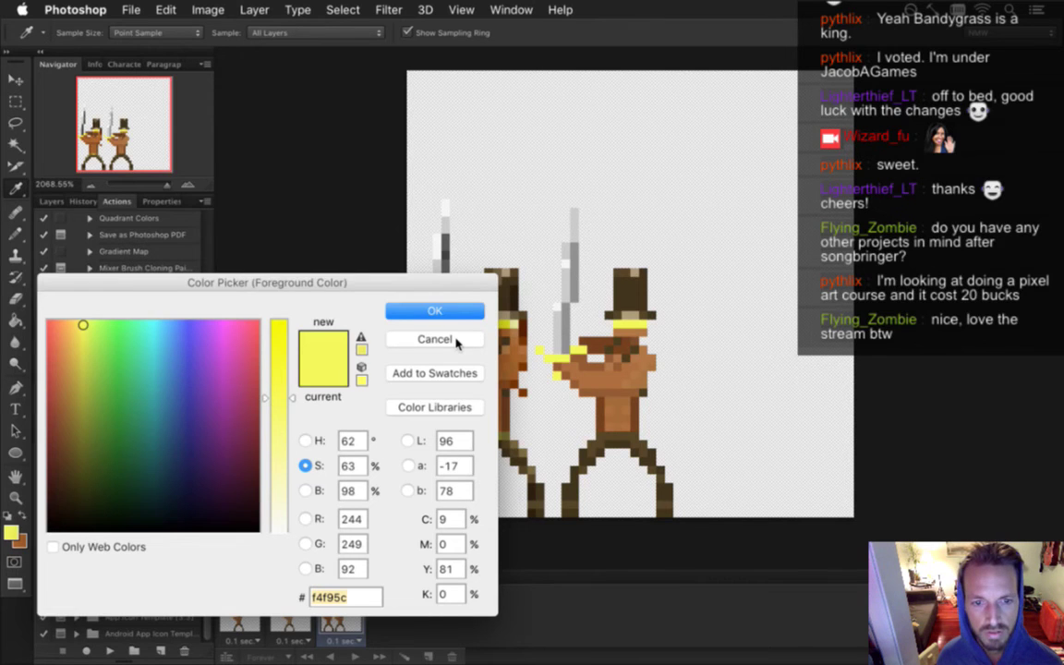
left_click(455, 340)
left_click(487, 324)
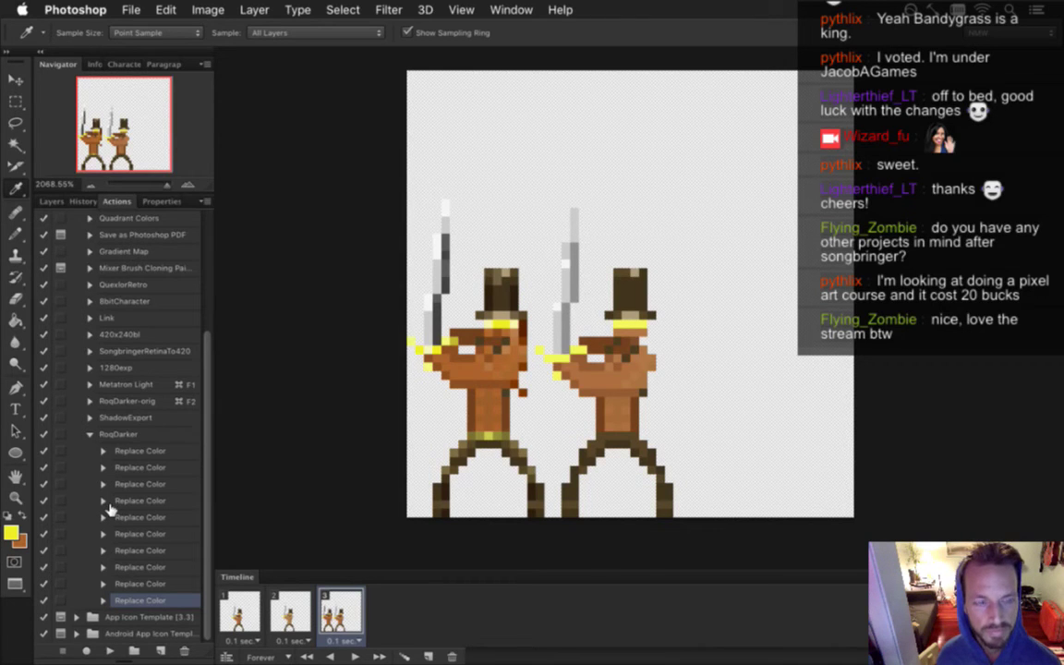
left_click(11, 532)
key("Return")
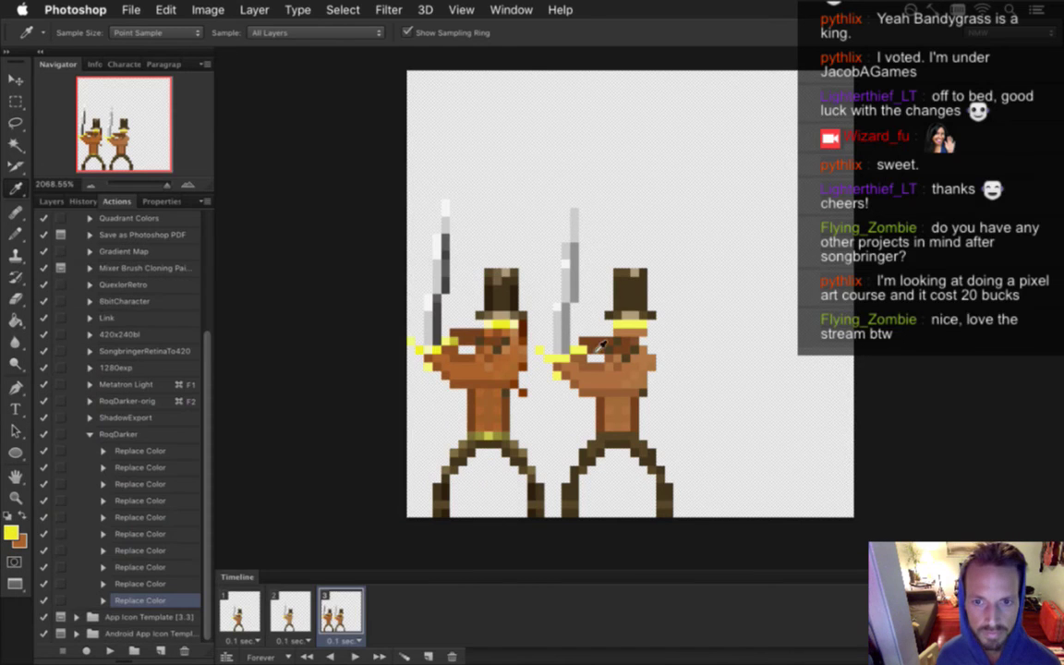
Start a Replace Color adjustment on the paler figure's eye-strip yellow with f0f022 as the result colour
left_click(211, 7)
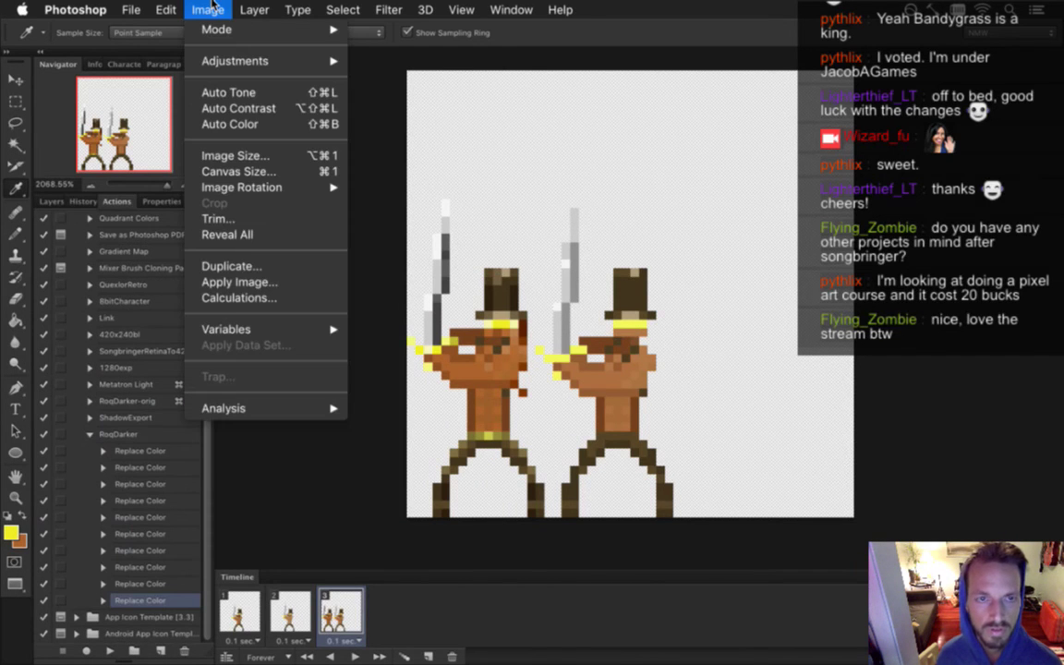
mouse_move(233, 61)
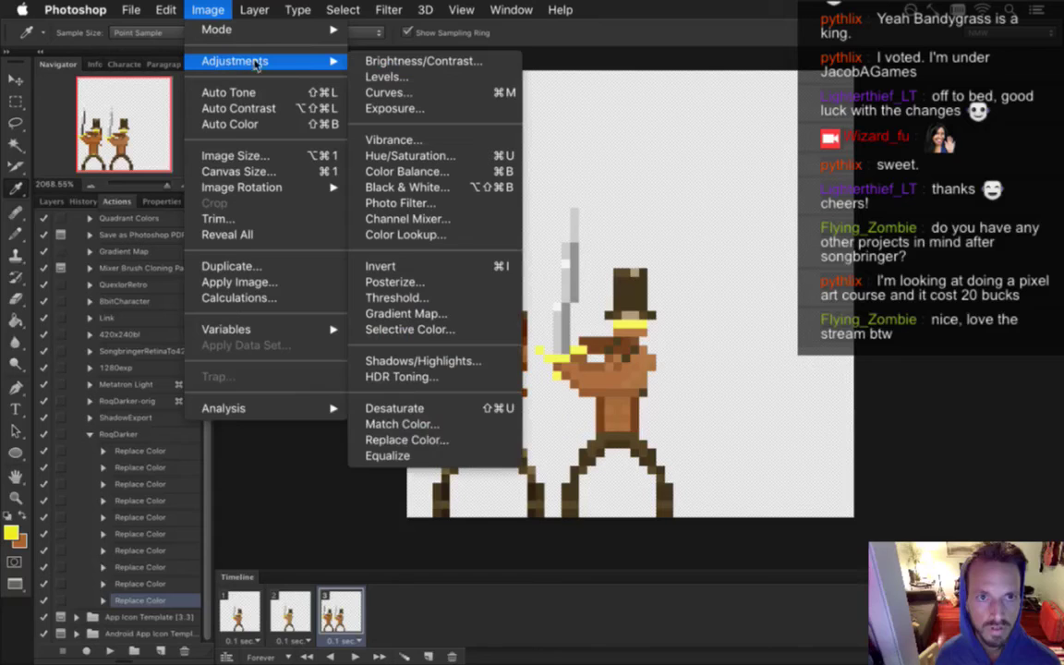
left_click(441, 442)
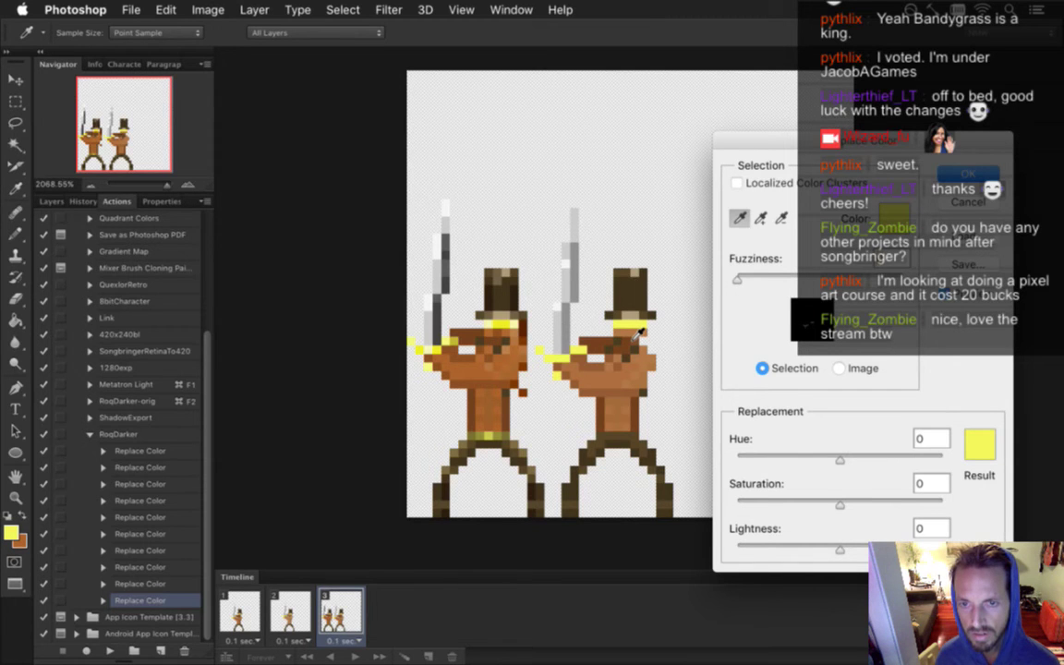
left_click(981, 445)
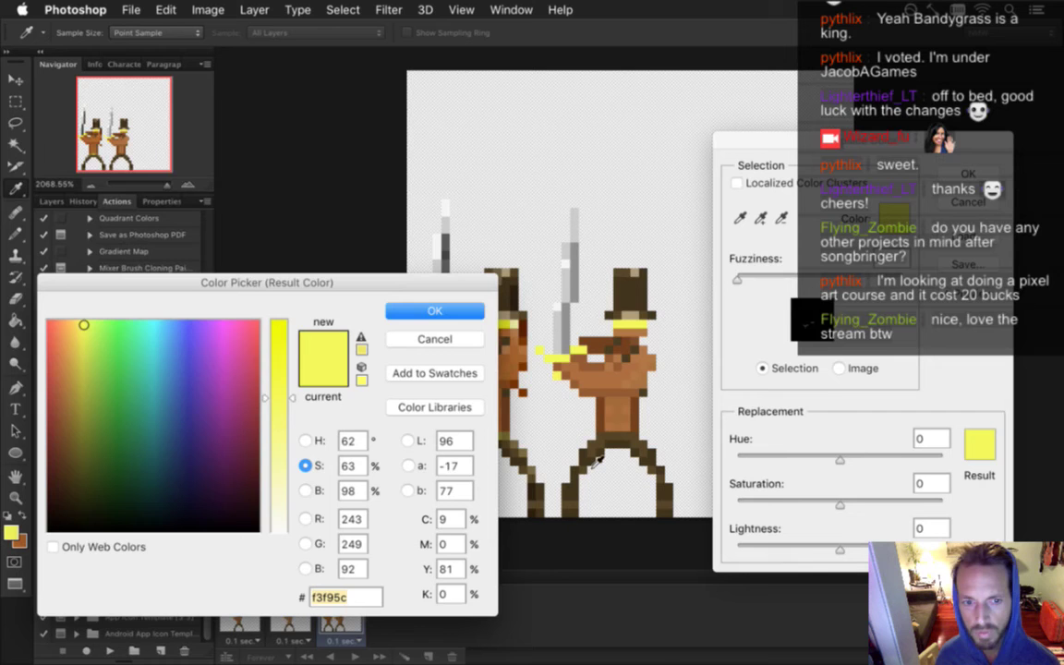
type("f0f022")
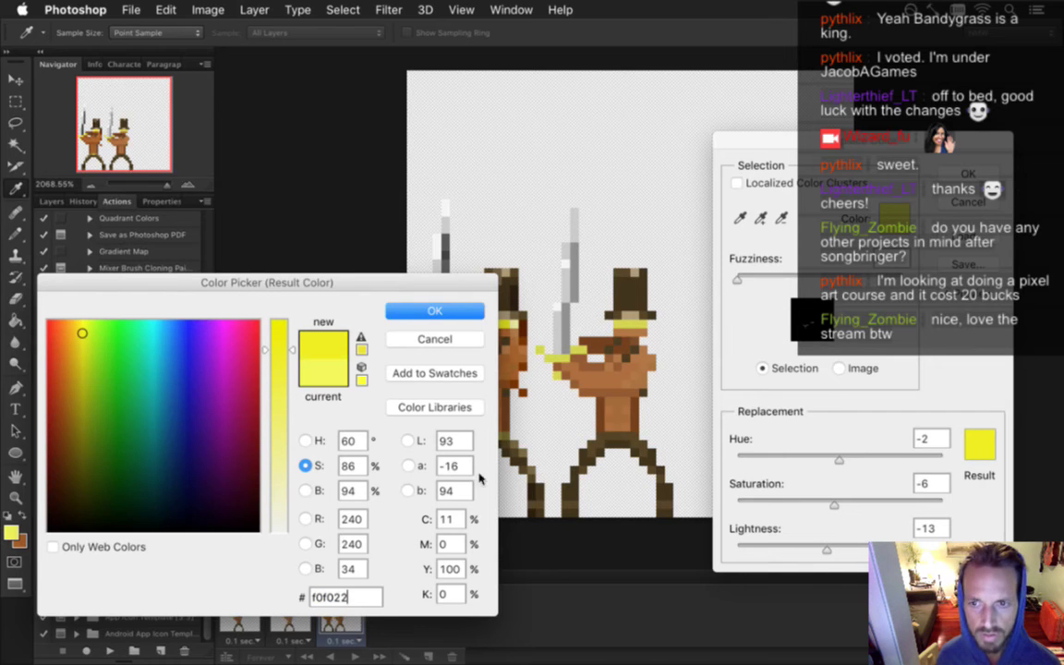
left_click(455, 311)
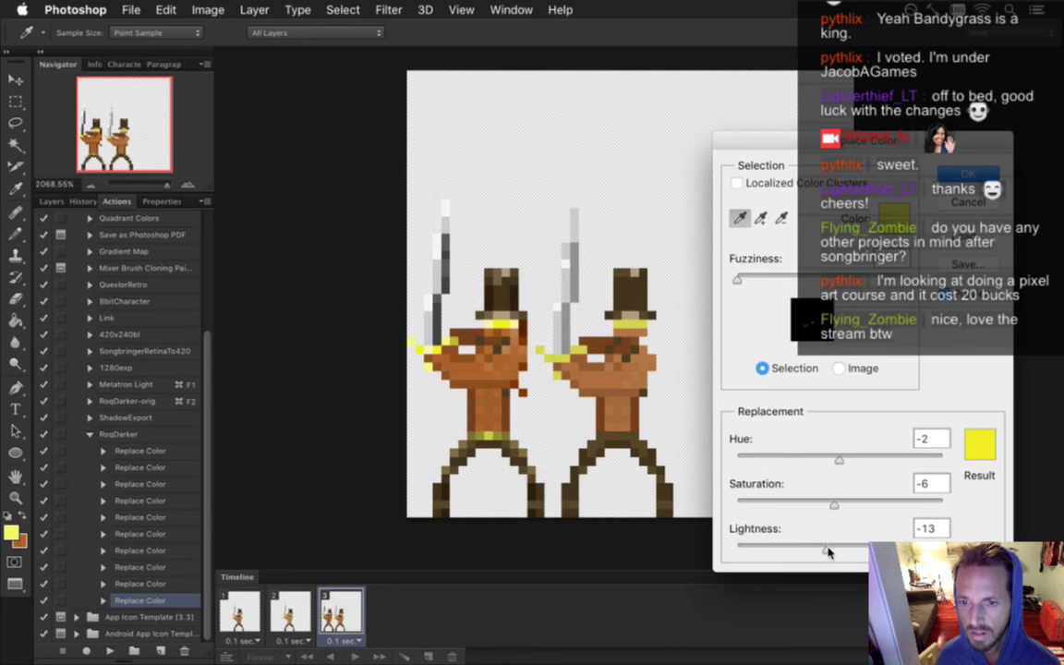
Set the replacement's lightness to 0, apply the adjustment, and check the paler figure's yellow in the color picker
left_click_drag(829, 551, 868, 552)
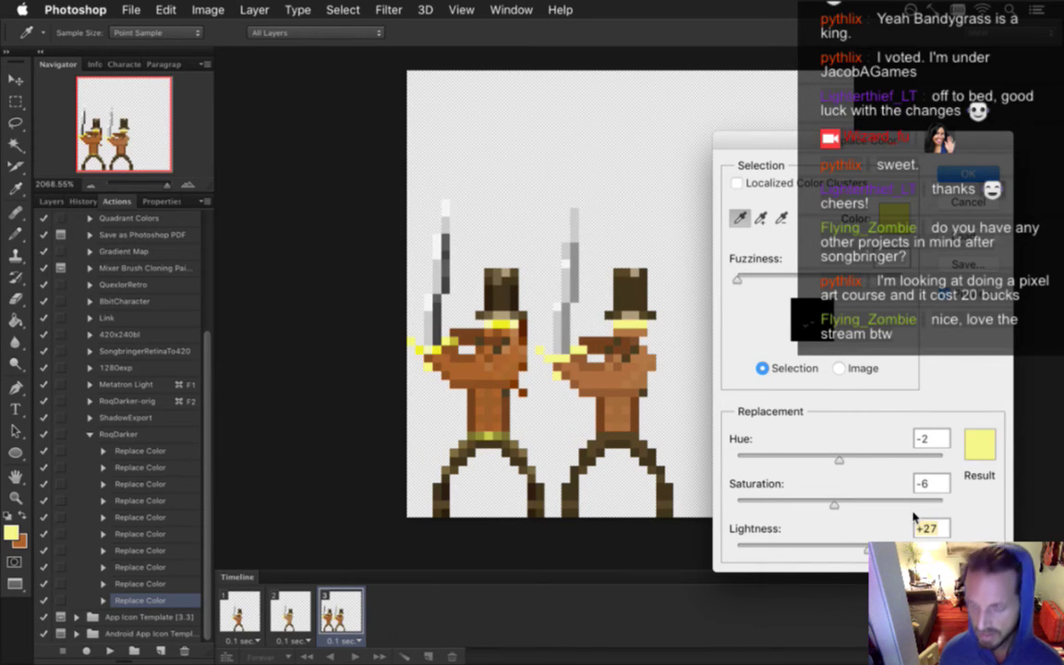
type("0")
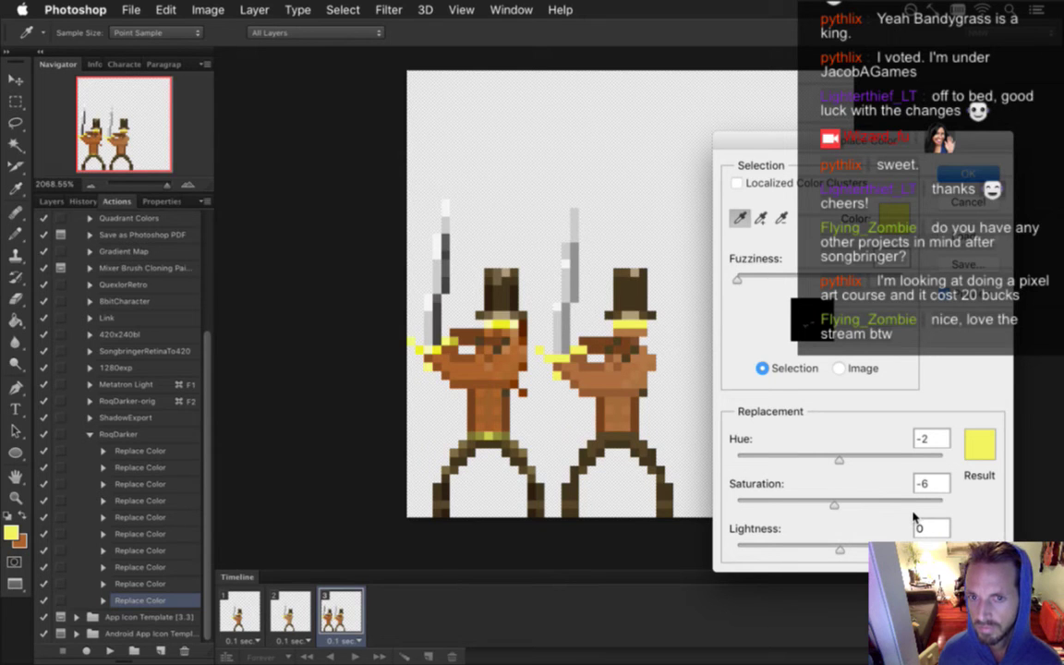
type("0")
key("Return")
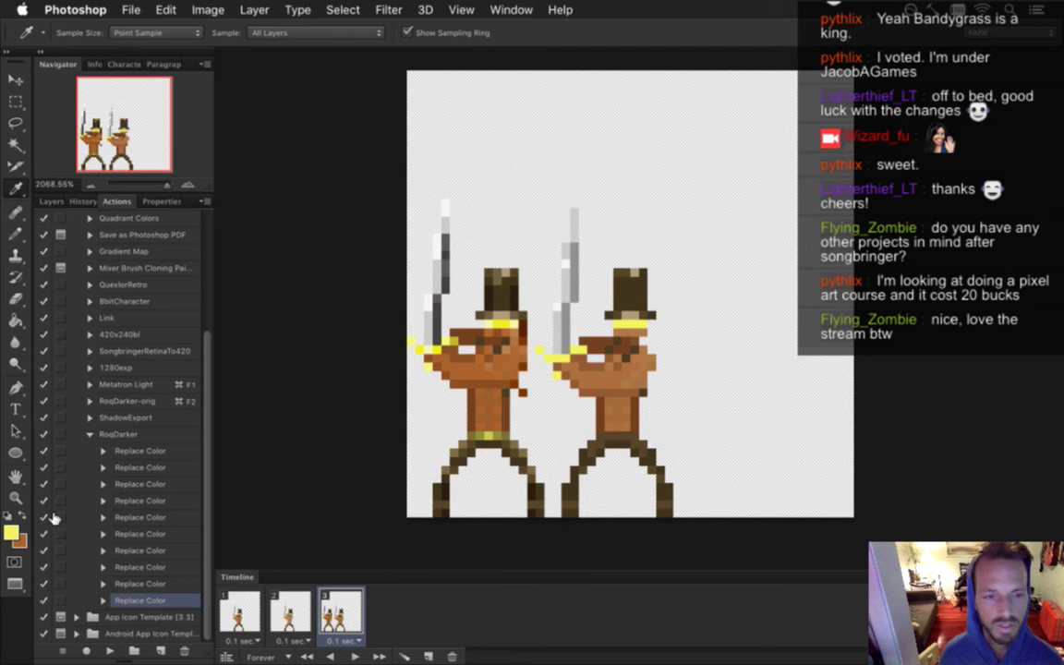
left_click(12, 532)
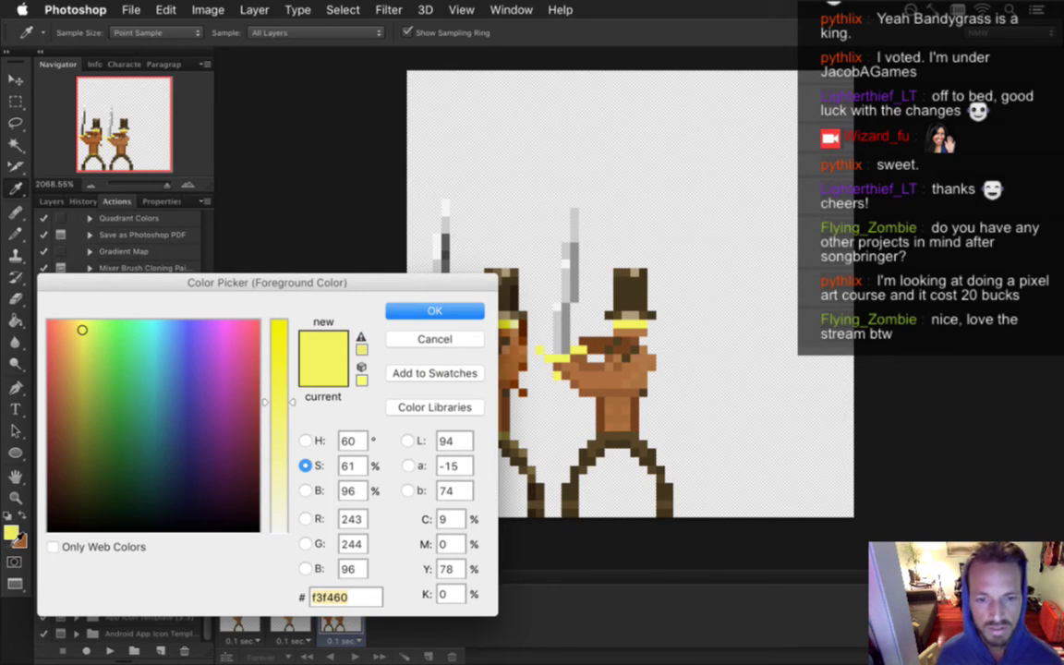
left_click(453, 347)
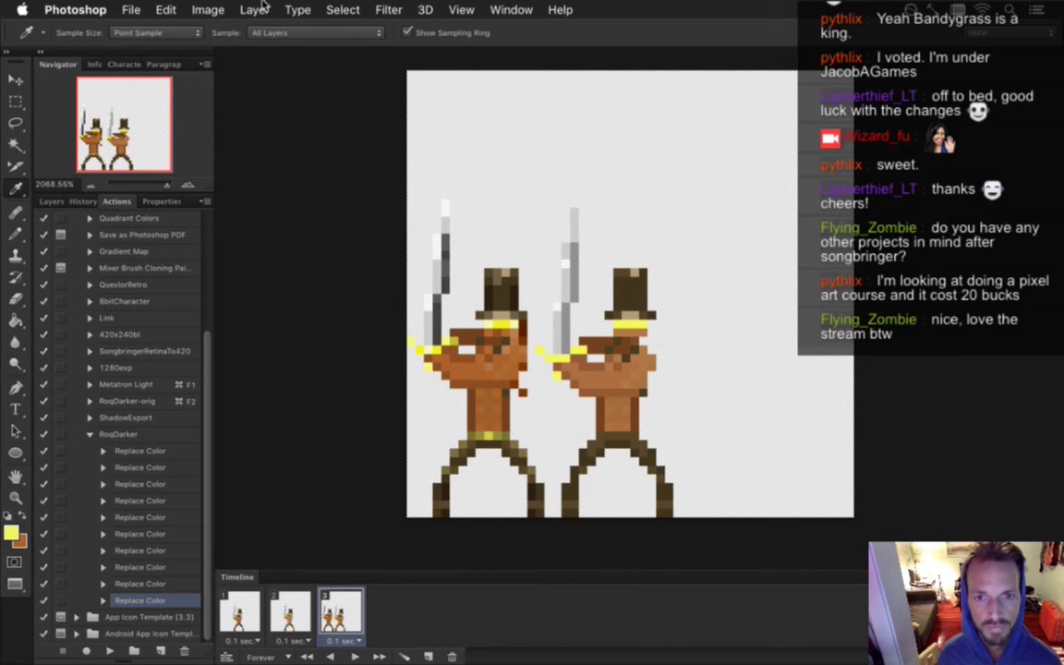
Open another Replace Color adjustment for the paler figure's eye-strip yellow
left_click(207, 9)
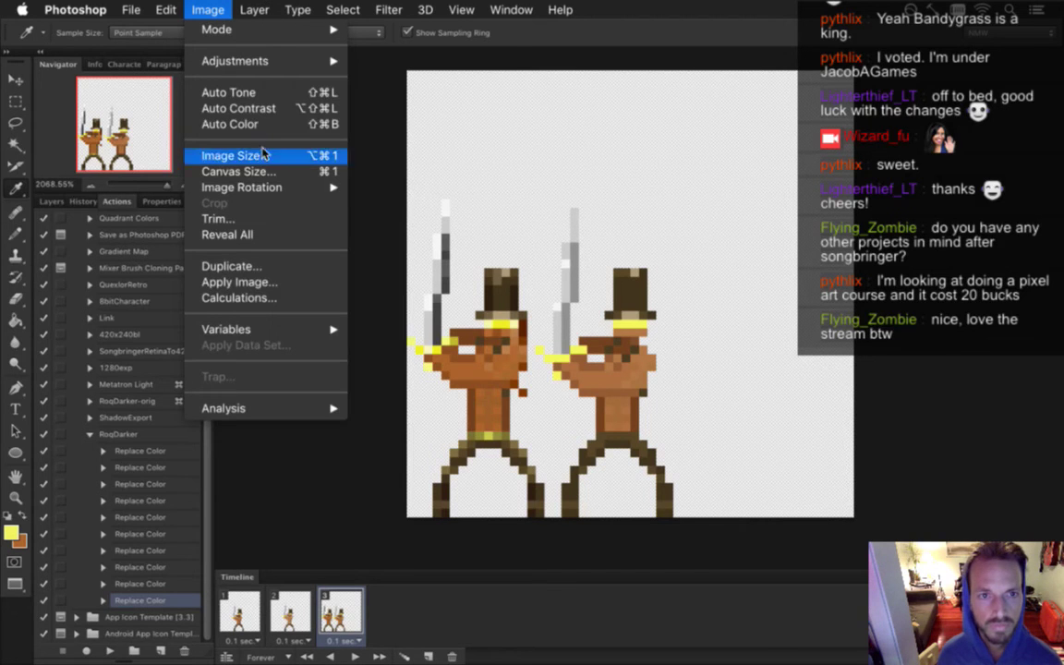
mouse_move(259, 60)
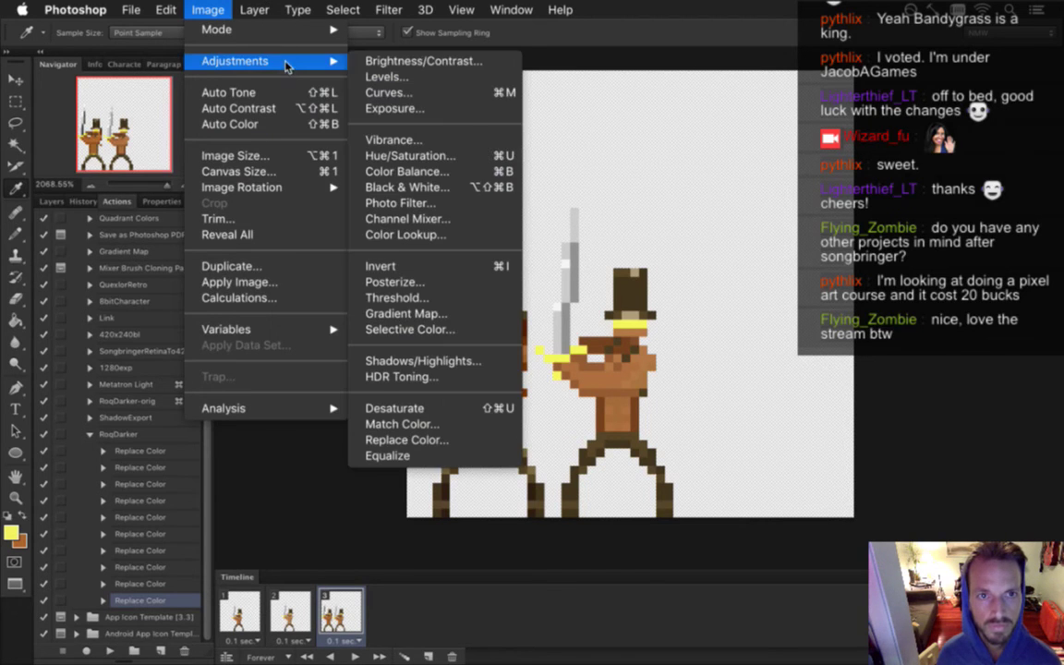
left_click(392, 442)
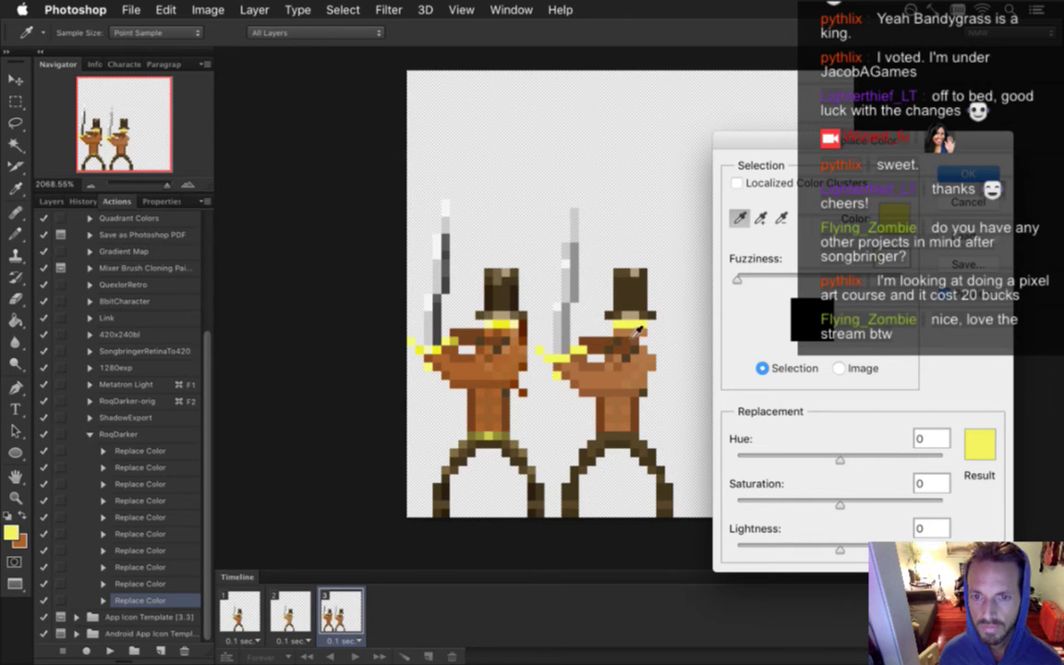
Recolour the right sprite's yellow to f0f022 with Replace Color, and inspect the current foreground colour
left_click(980, 444)
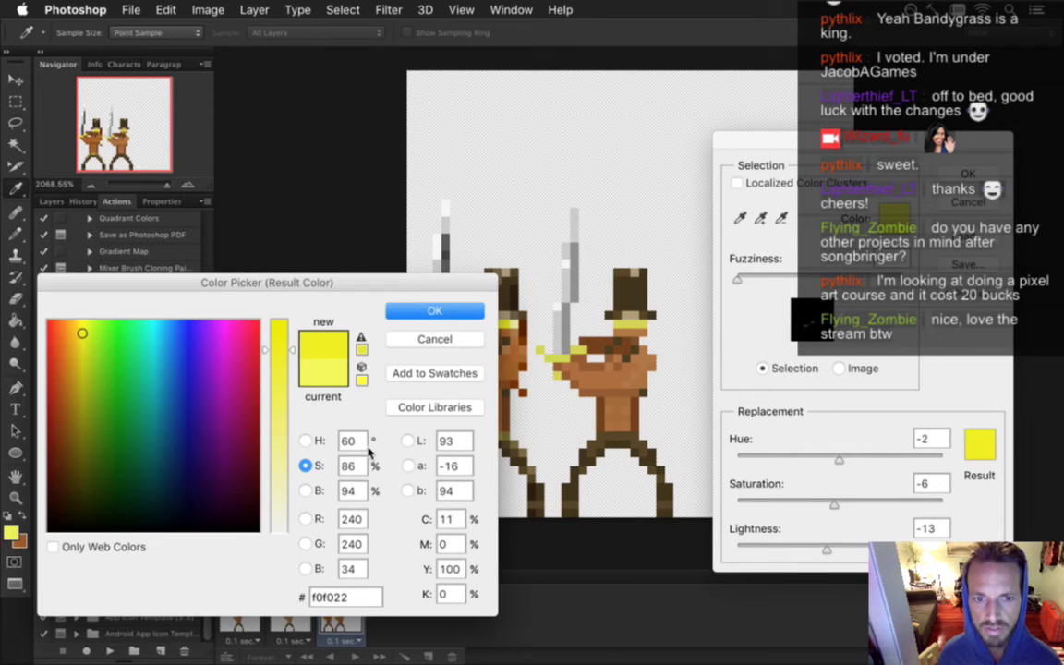
left_click(401, 308)
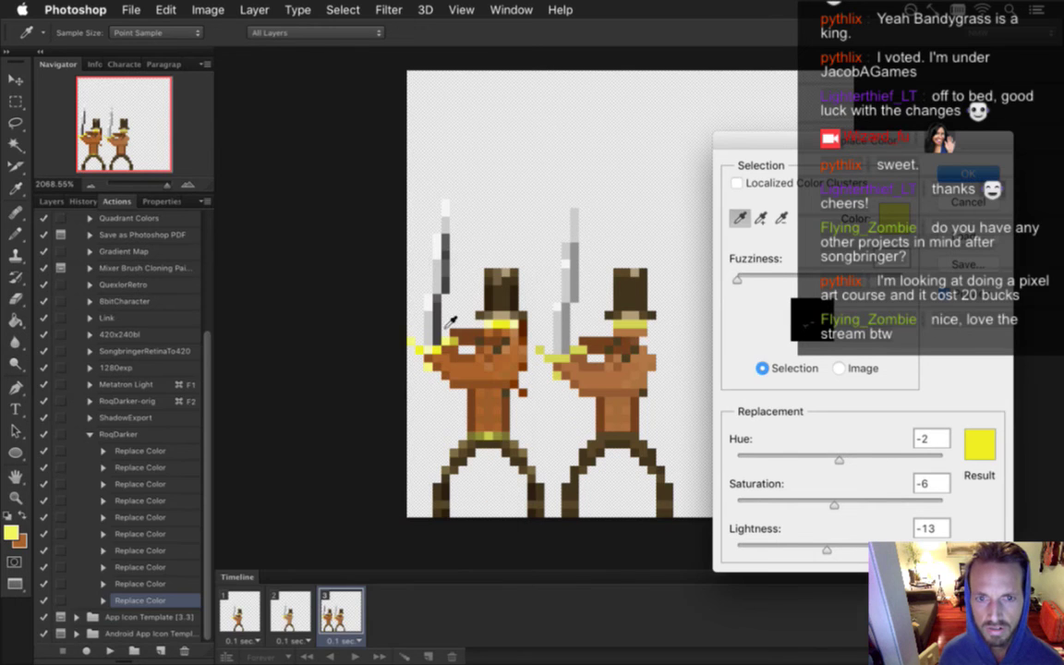
left_click(898, 218)
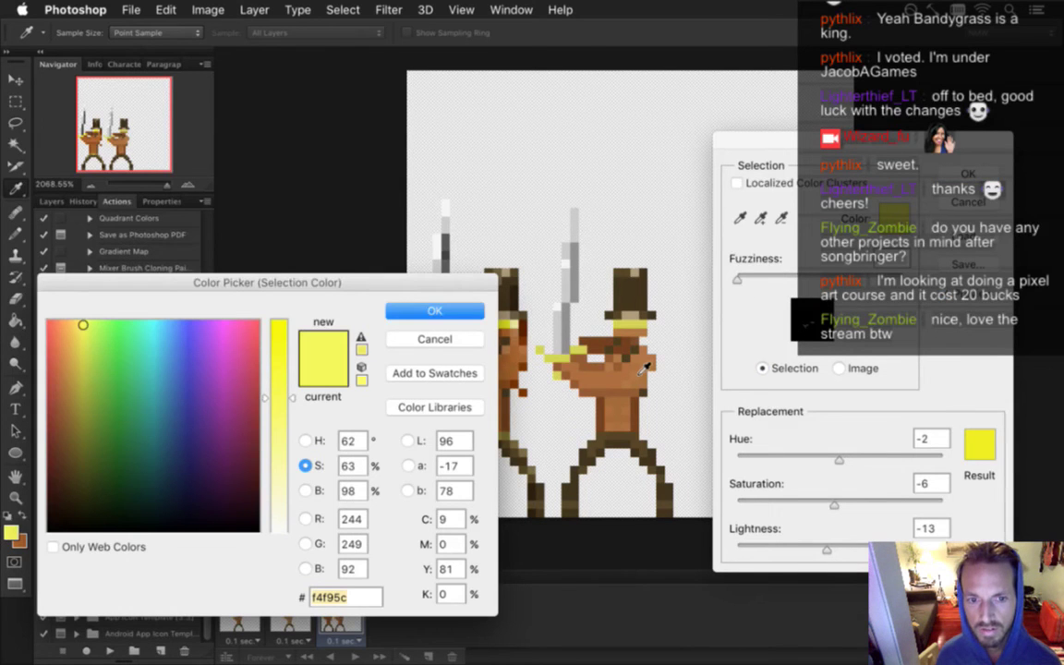
left_click(337, 497)
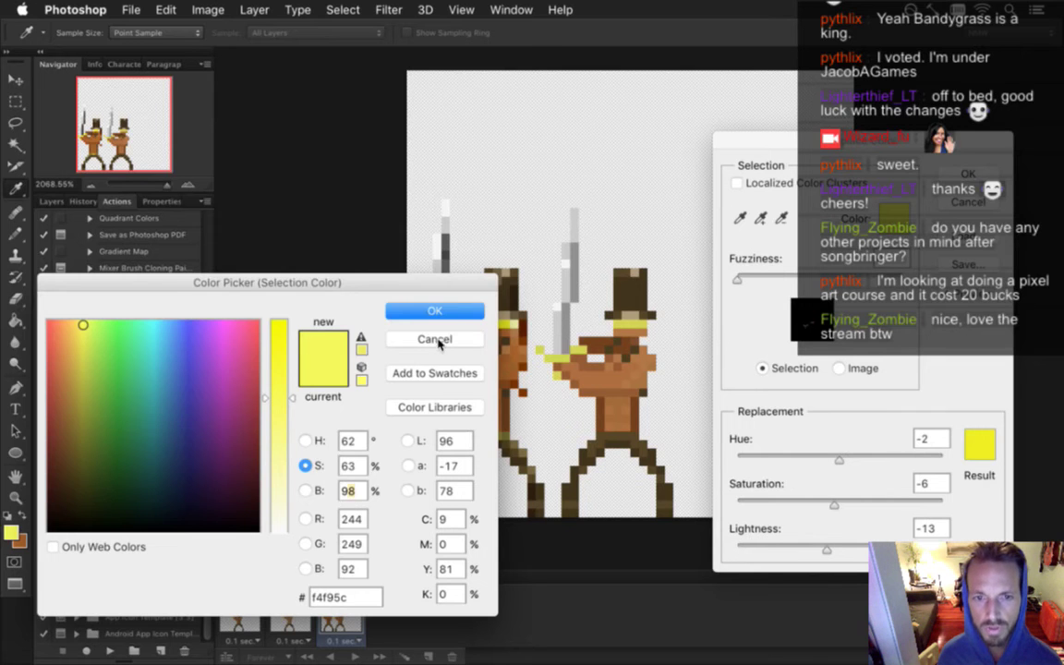
left_click(398, 312)
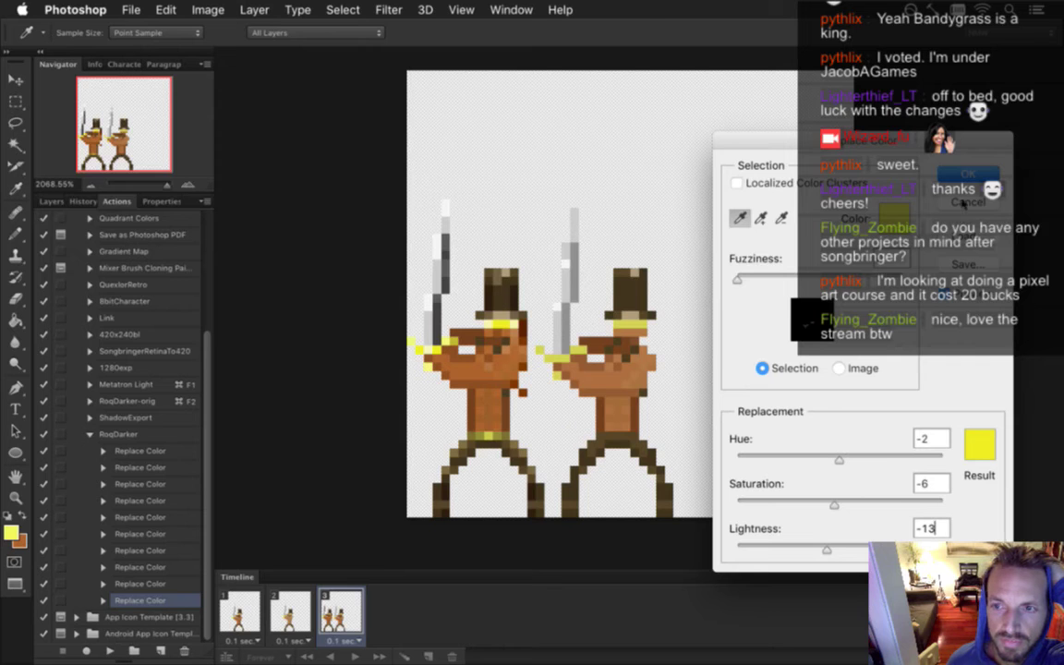
key("Return")
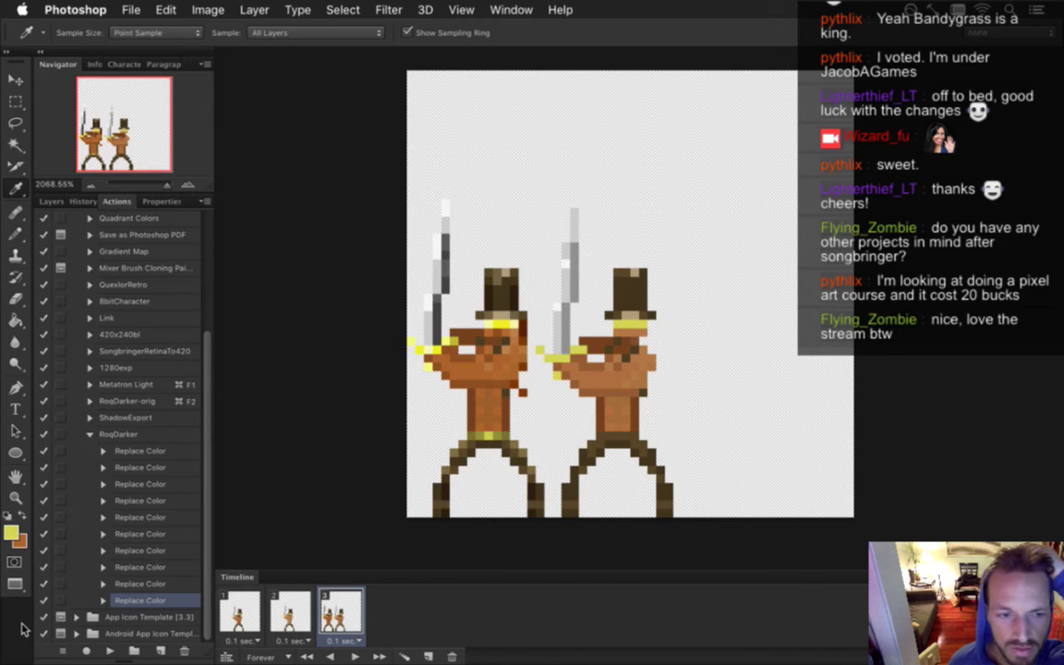
left_click(12, 533)
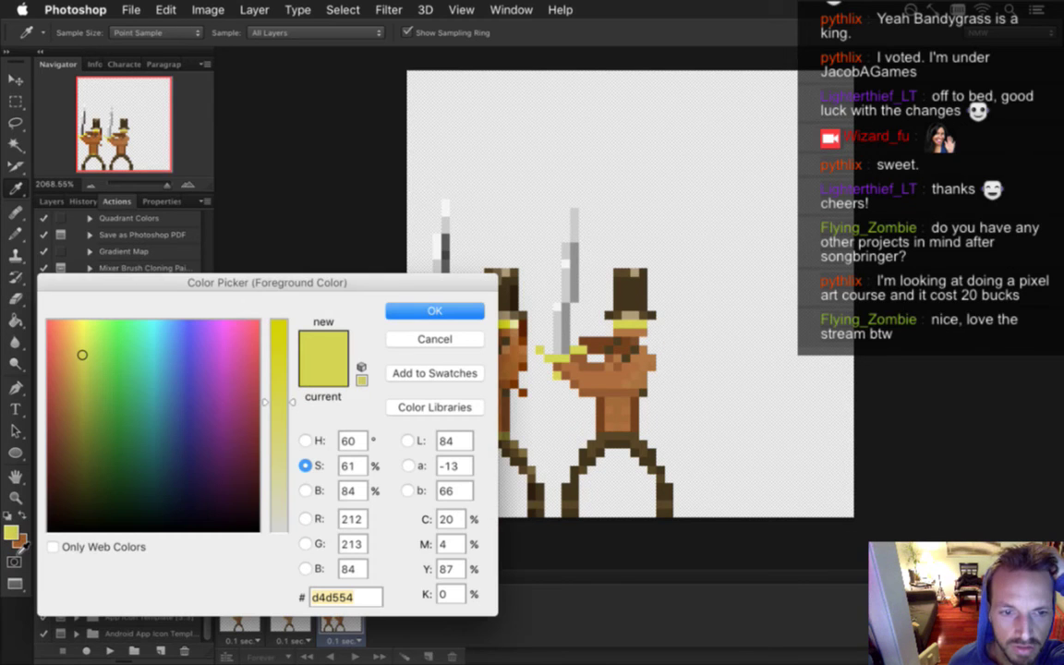
left_click(442, 340)
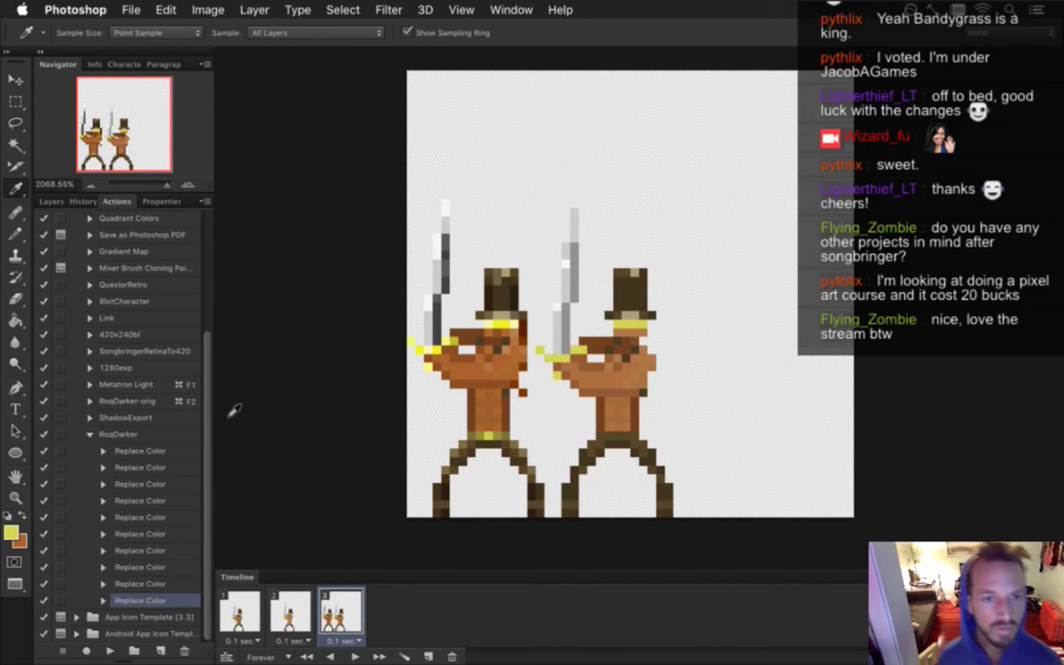
Delete all the Replace Color steps recorded in the RoqDarker action
left_click(148, 449, "shift")
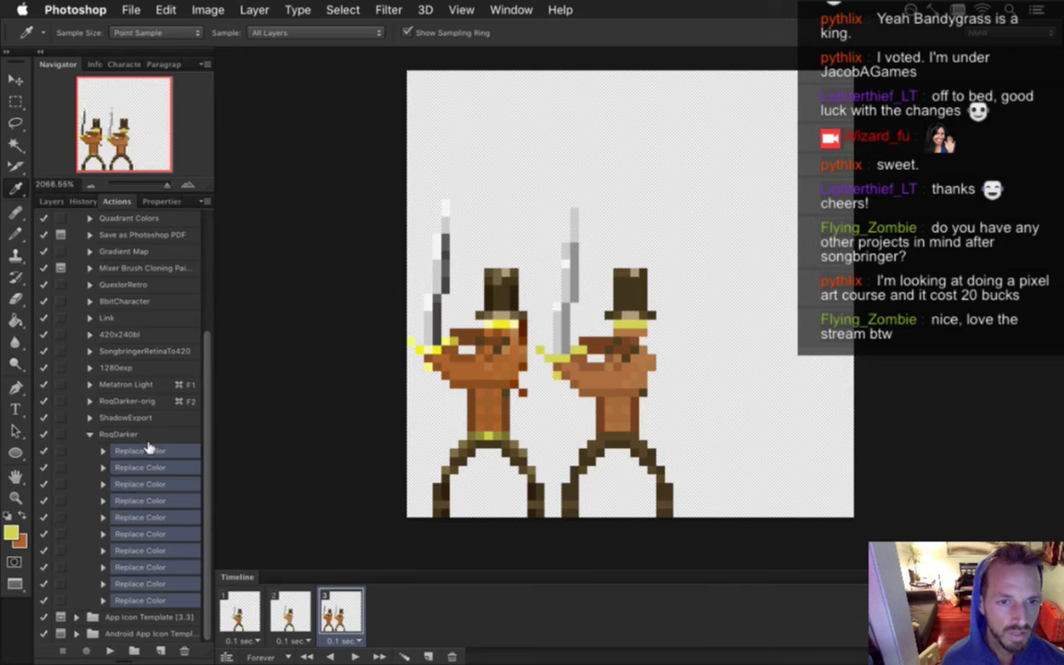
left_click(184, 652)
left_click(653, 249)
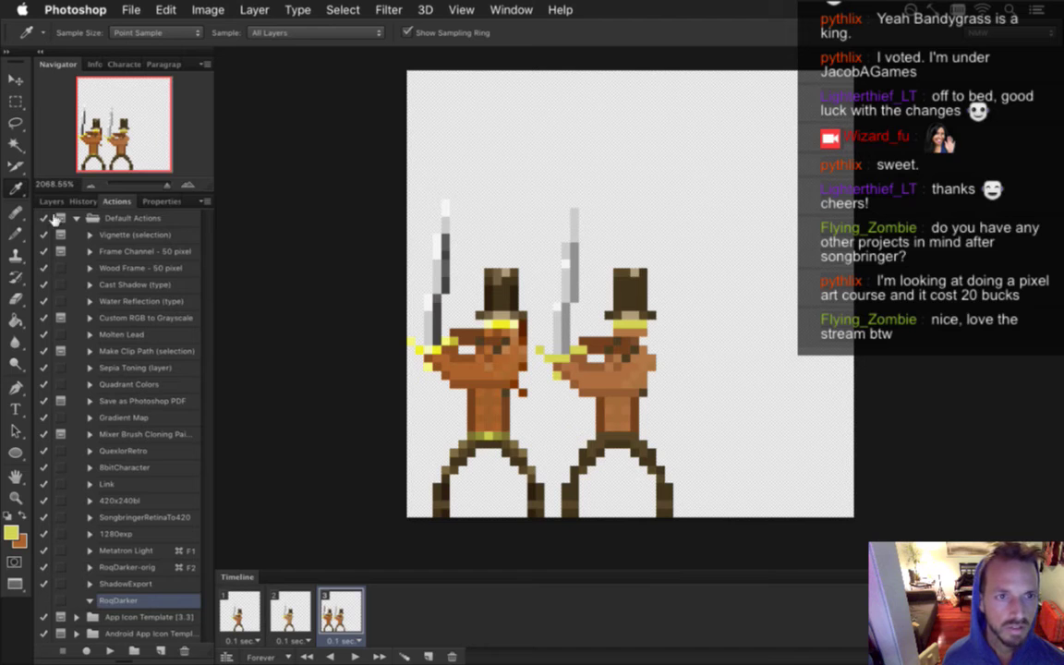
Revert the two-sprite comparison document to its saved version and close it
left_click(121, 12)
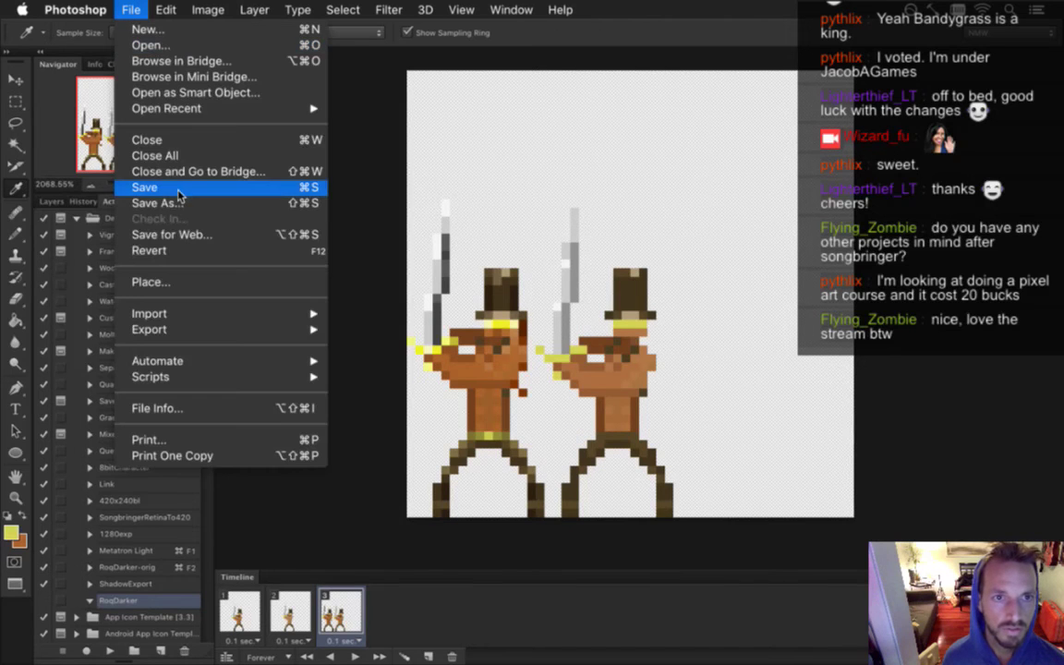
left_click(183, 250)
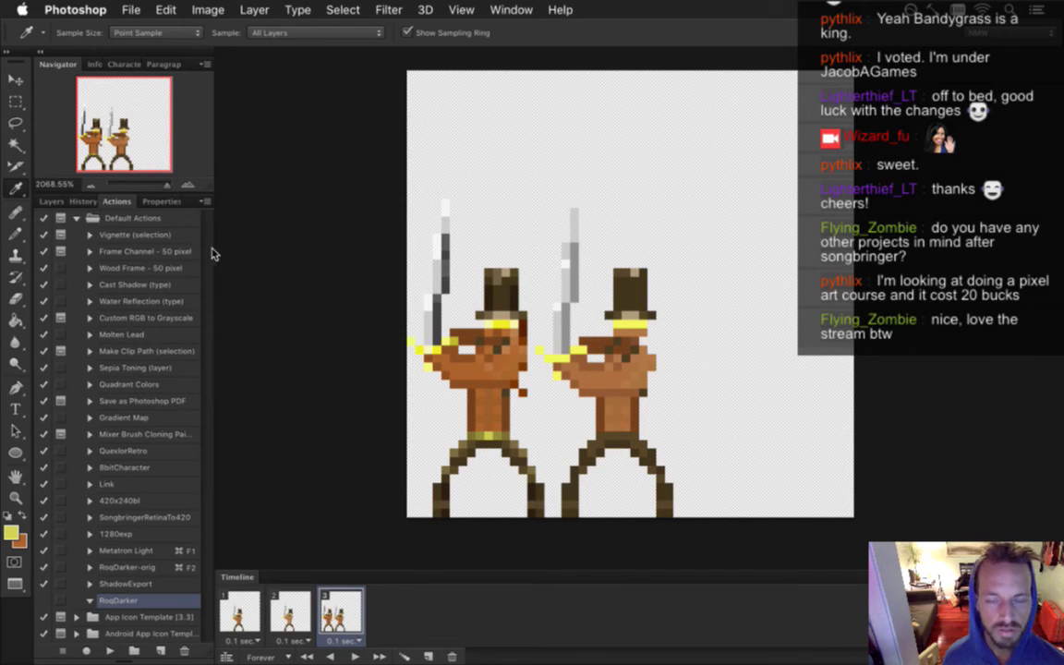
key("super+w")
Switch to Chrome and refresh the "Mohawk or fro?" poll page to check its results
key("F11")
key("super+Tab")
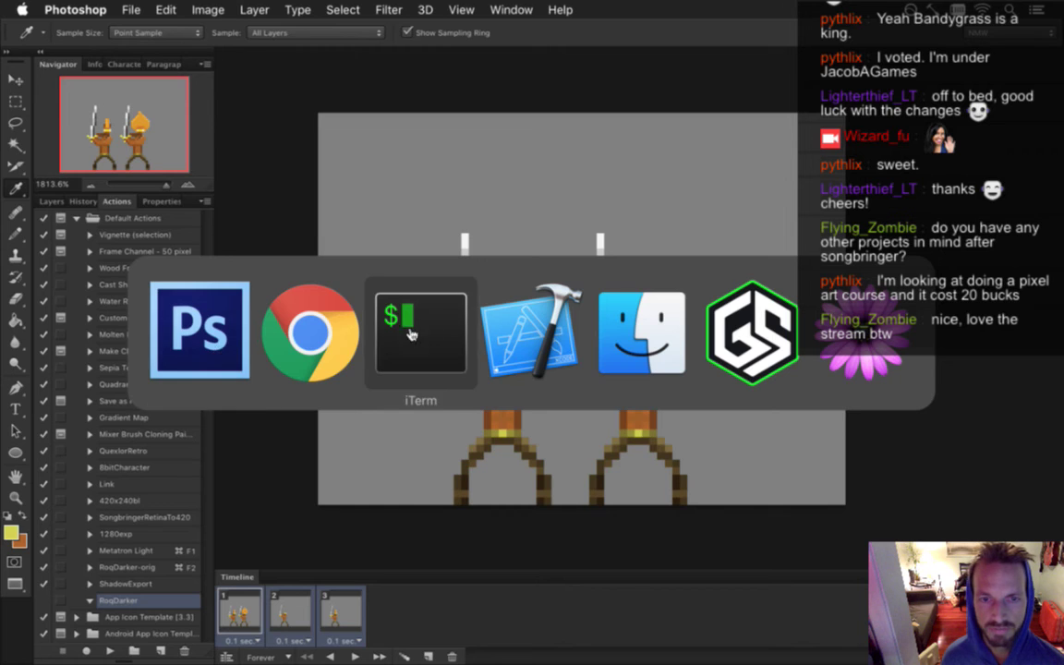
left_click(315, 333)
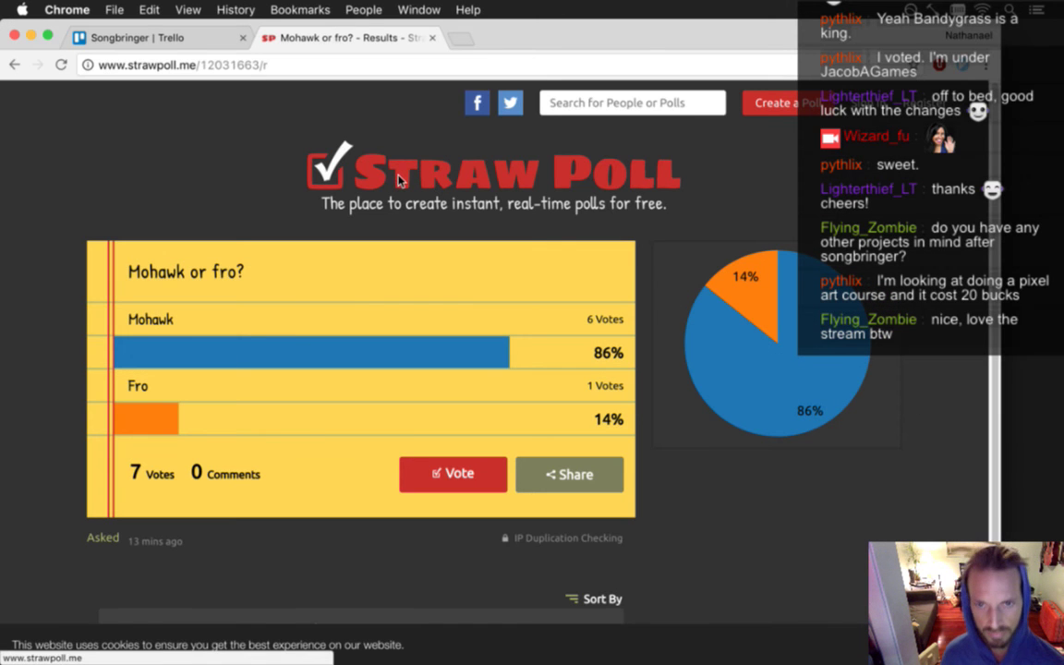
key("super+r")
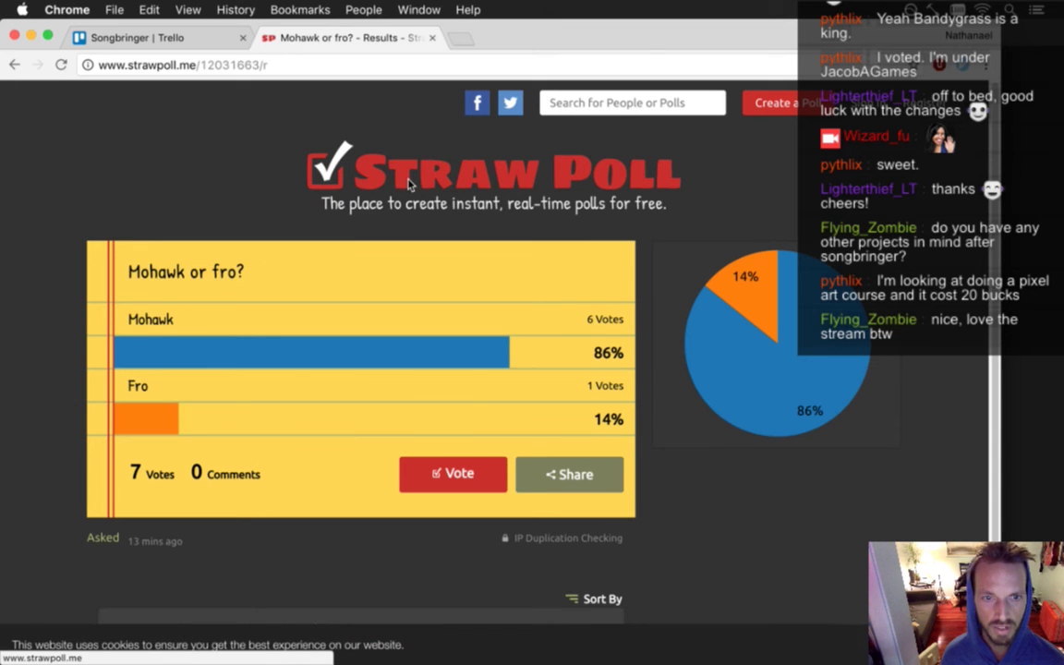
Open the roq 2 folder from the desktop and move its window clear of the roq folder
key("super+Tab")
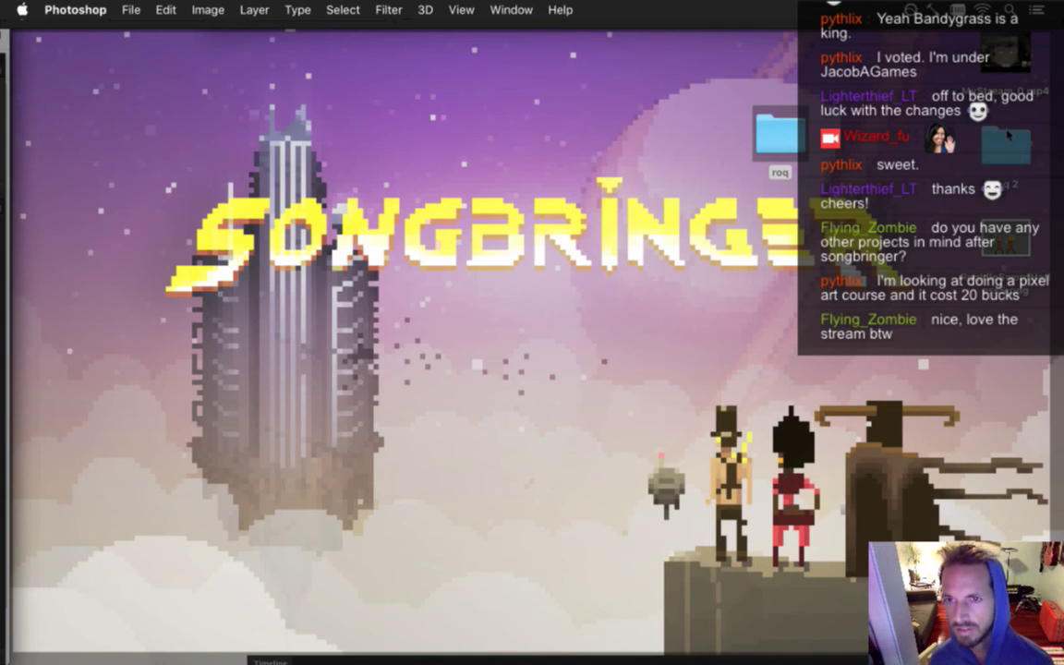
double_click(1006, 134)
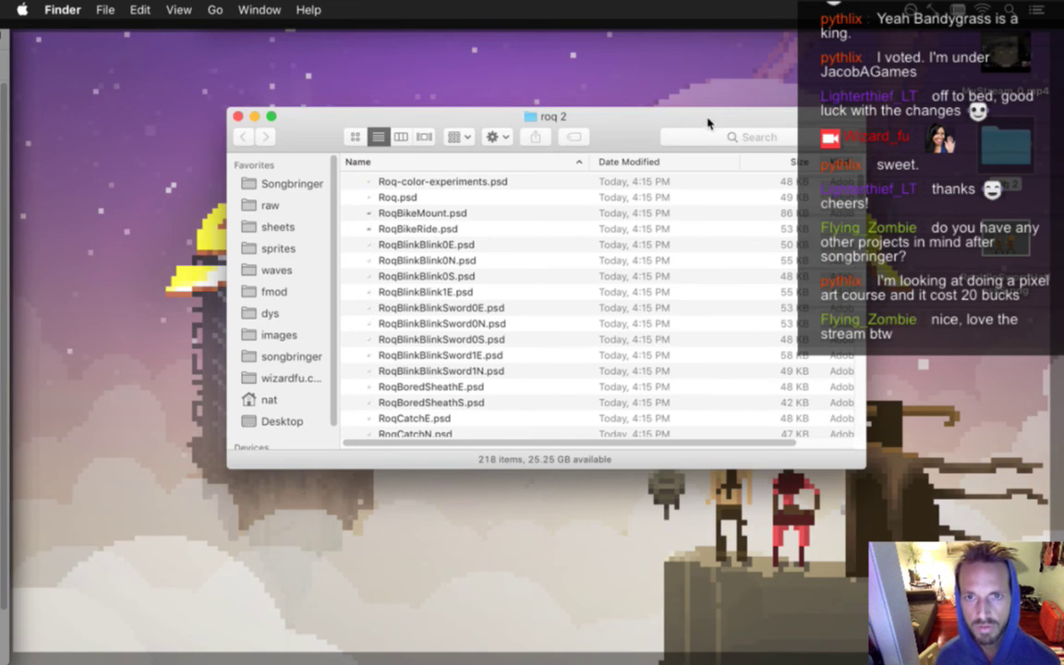
left_click_drag(708, 124, 612, 297)
Copy RoqIdle2SwordS.psd from roq 2 into the desktop's roq folder, replacing the existing file
left_click(460, 449)
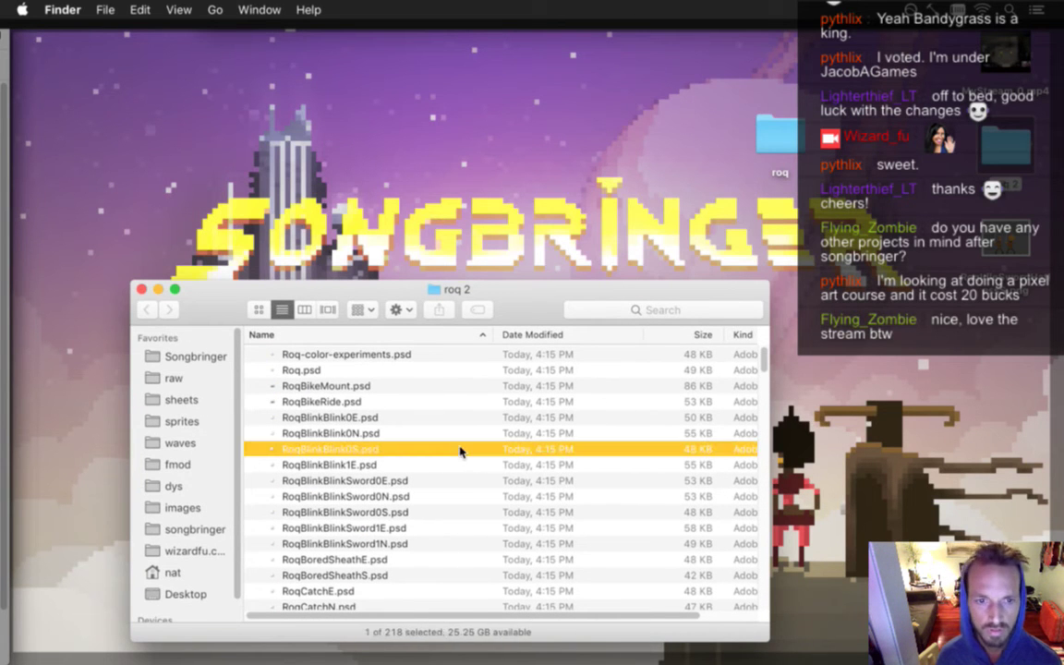
type("roqidle")
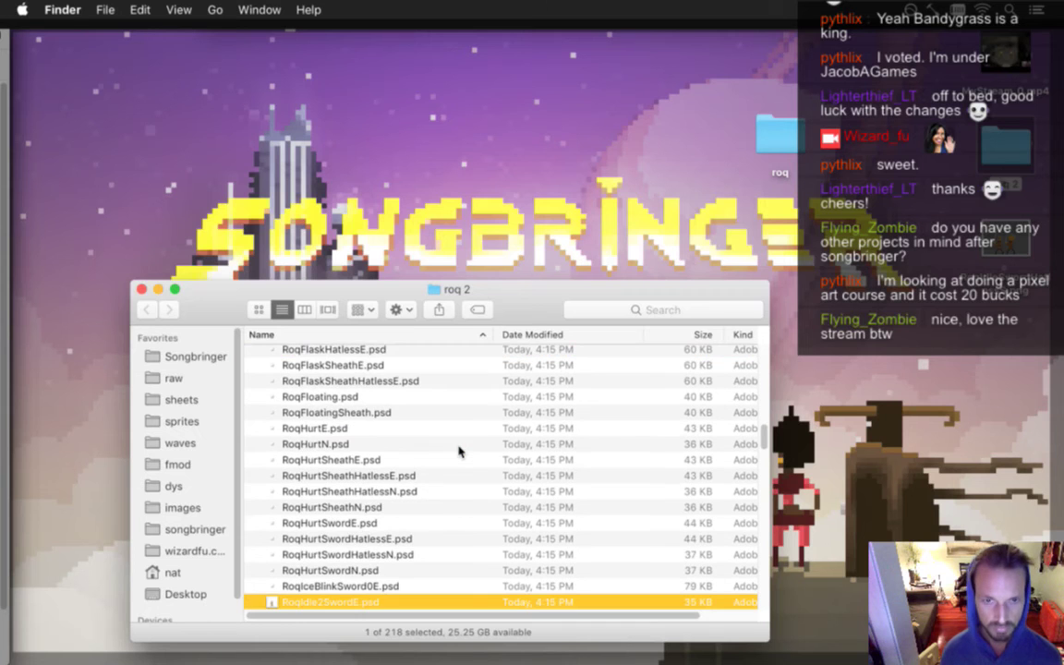
key("Down")
key("Down")
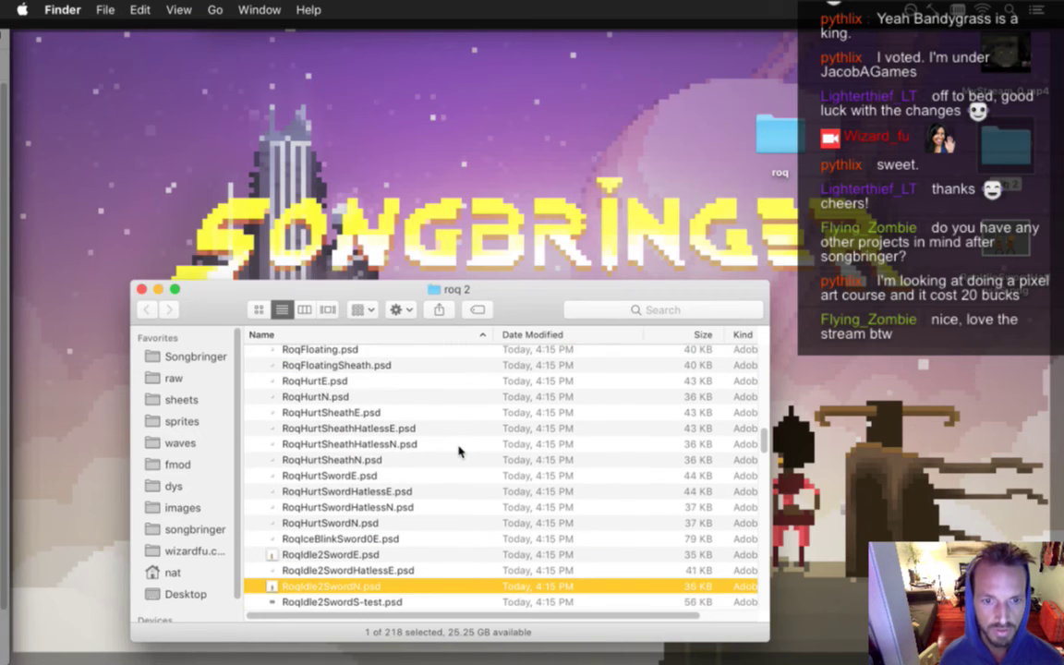
key("Down")
key("Down")
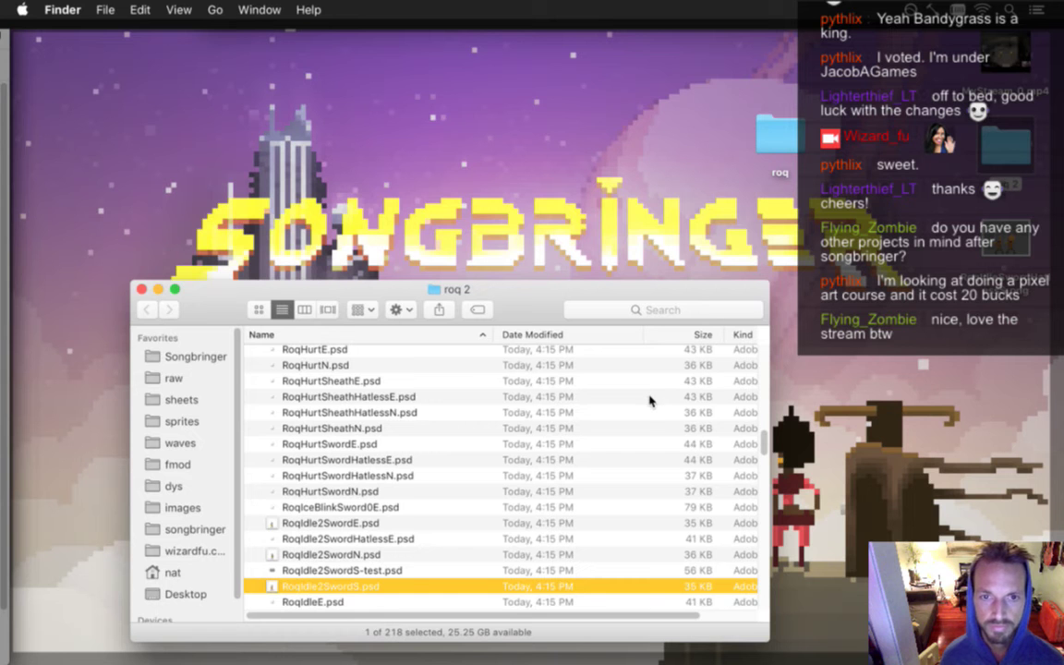
left_click_drag(359, 587, 712, 120)
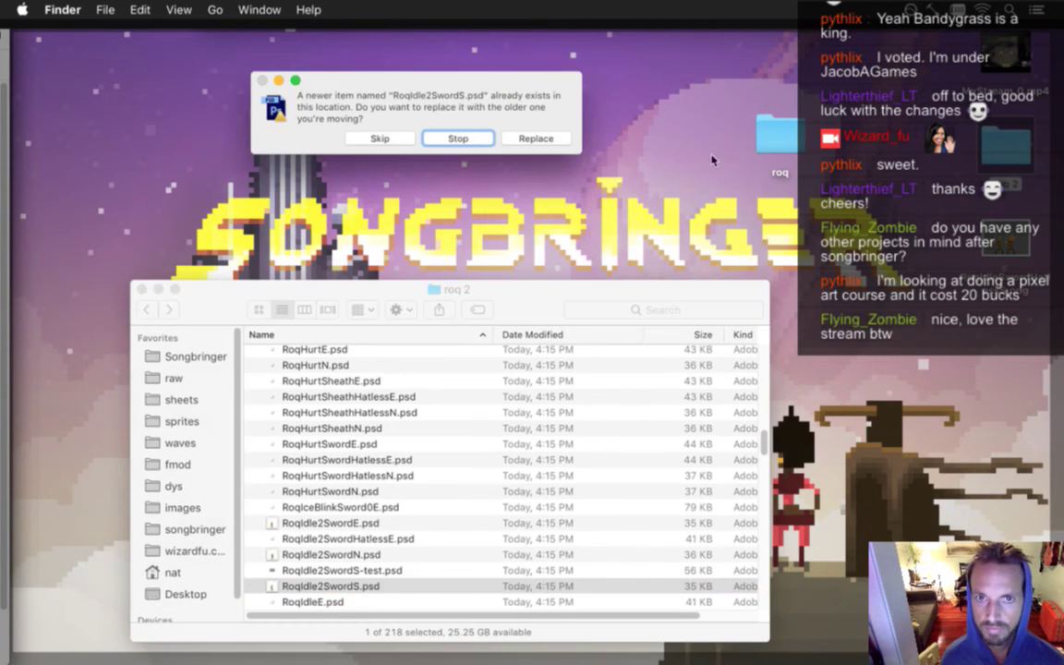
left_click(529, 141)
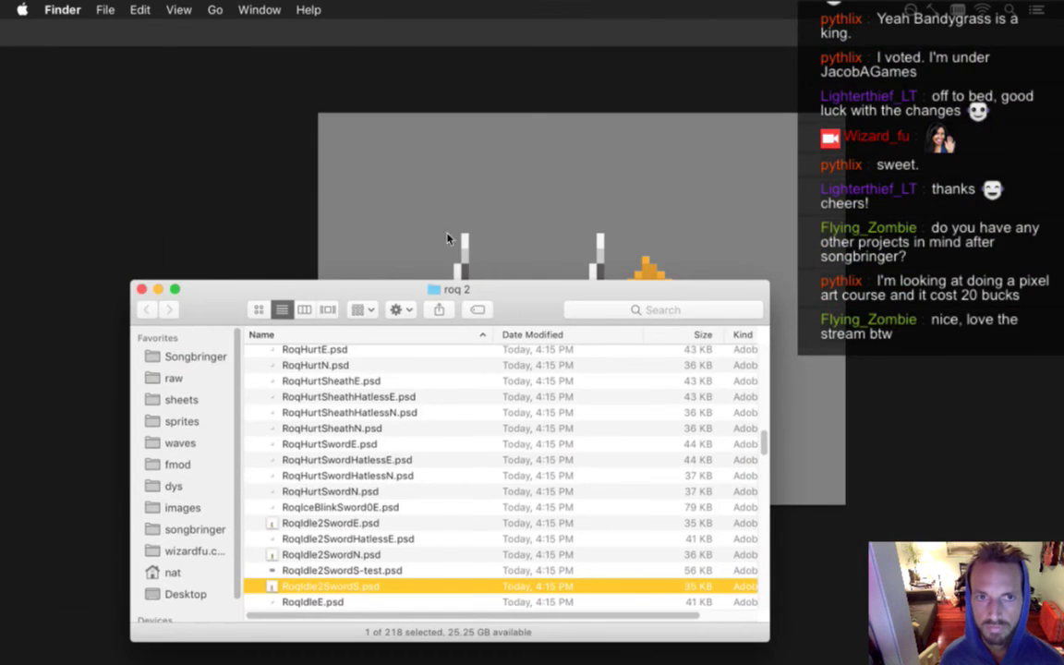
Switch to Photoshop and reopen the most recently used sprite document
left_click(262, 152)
left_click(130, 9)
mouse_move(282, 108)
left_click(406, 115)
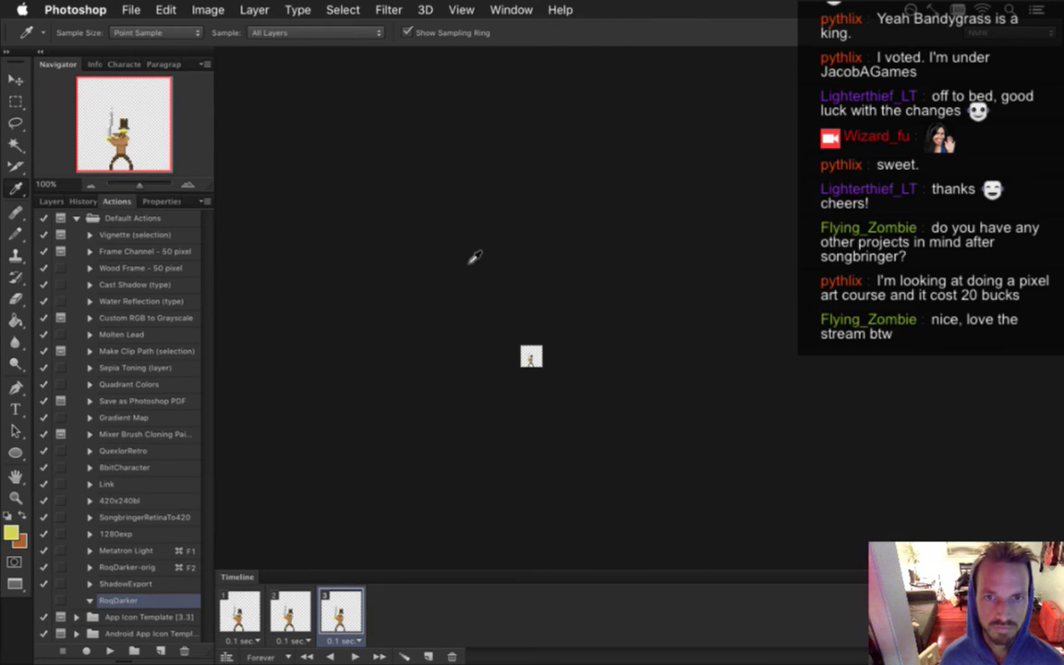
left_click_drag(568, 371, 667, 381)
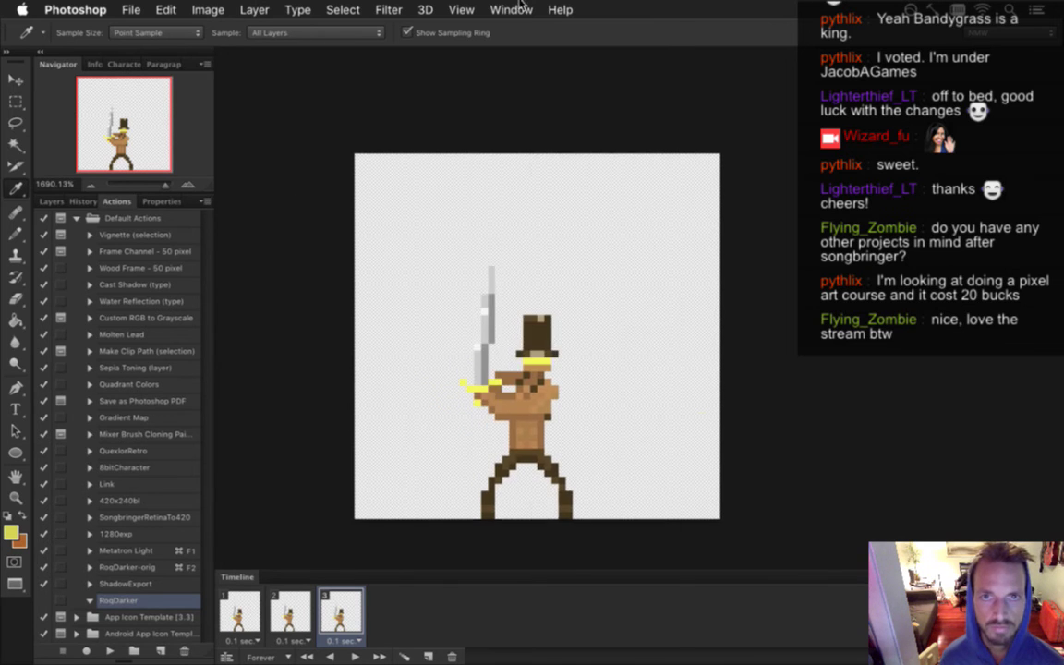
Copy the whole orange-skinned reference sprite from the other open document, hiding its Color Fill 1 copy 4 background only while copying
left_click(511, 9)
left_click(596, 637)
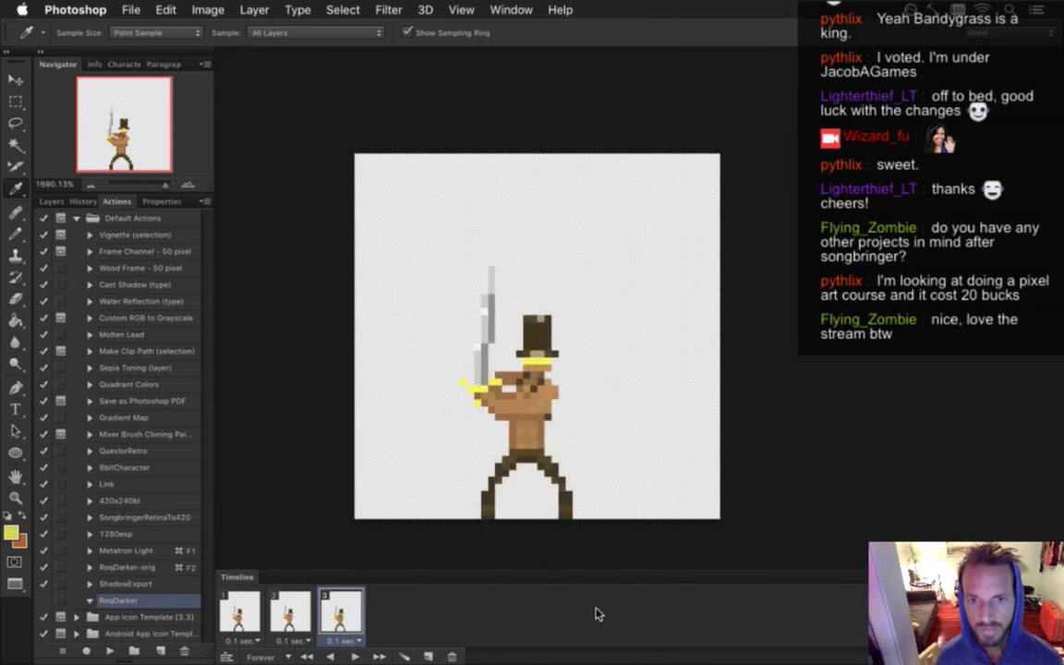
key("super+a")
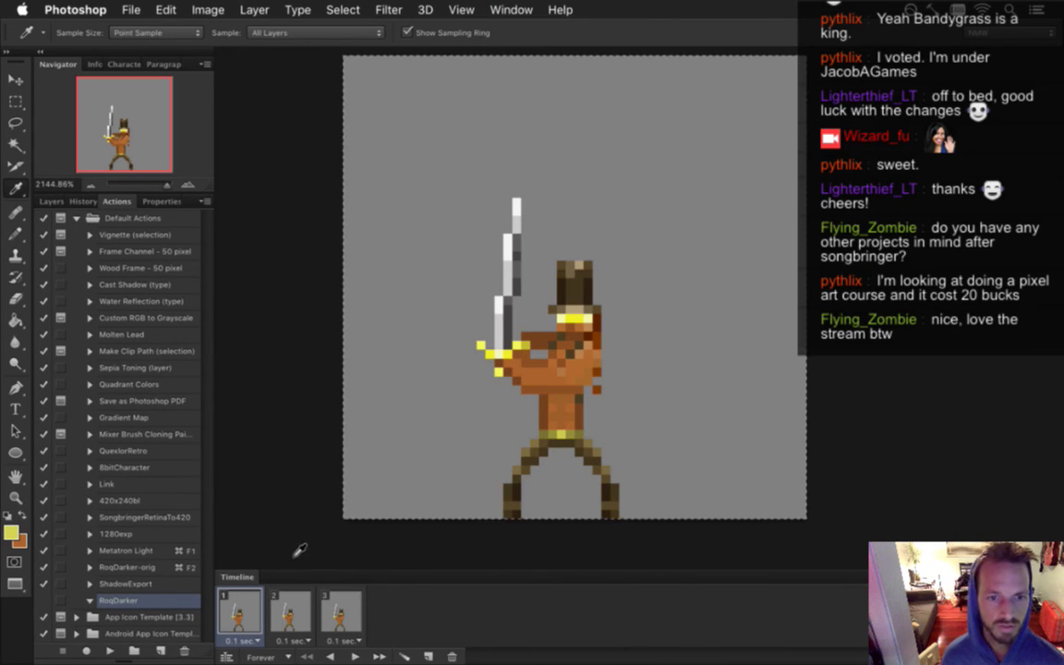
left_click(52, 201)
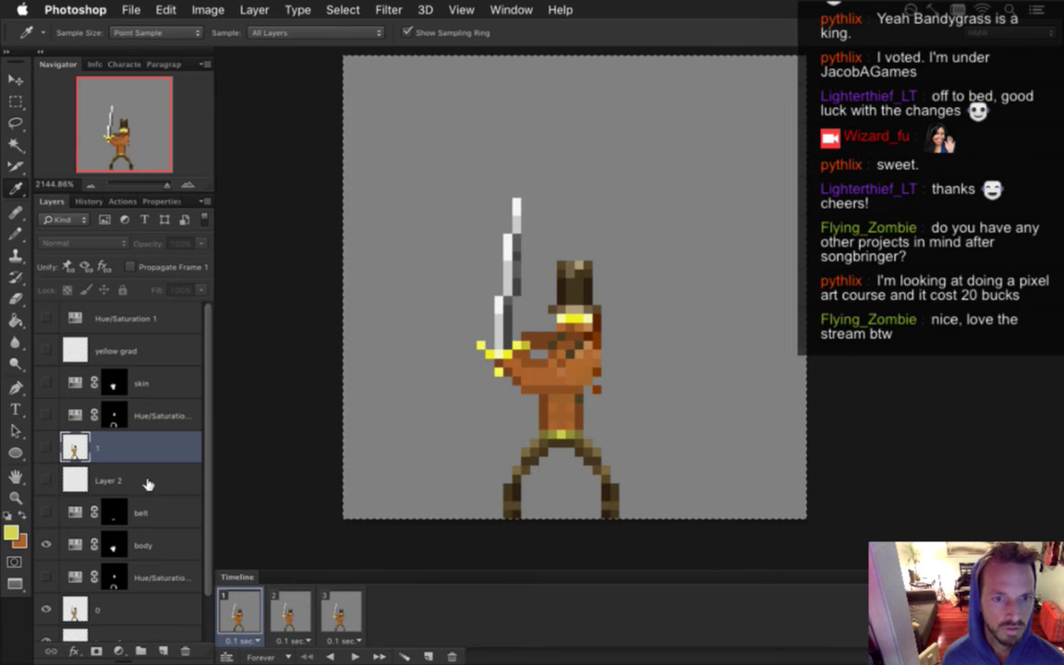
scroll(185, 508, "down", 2)
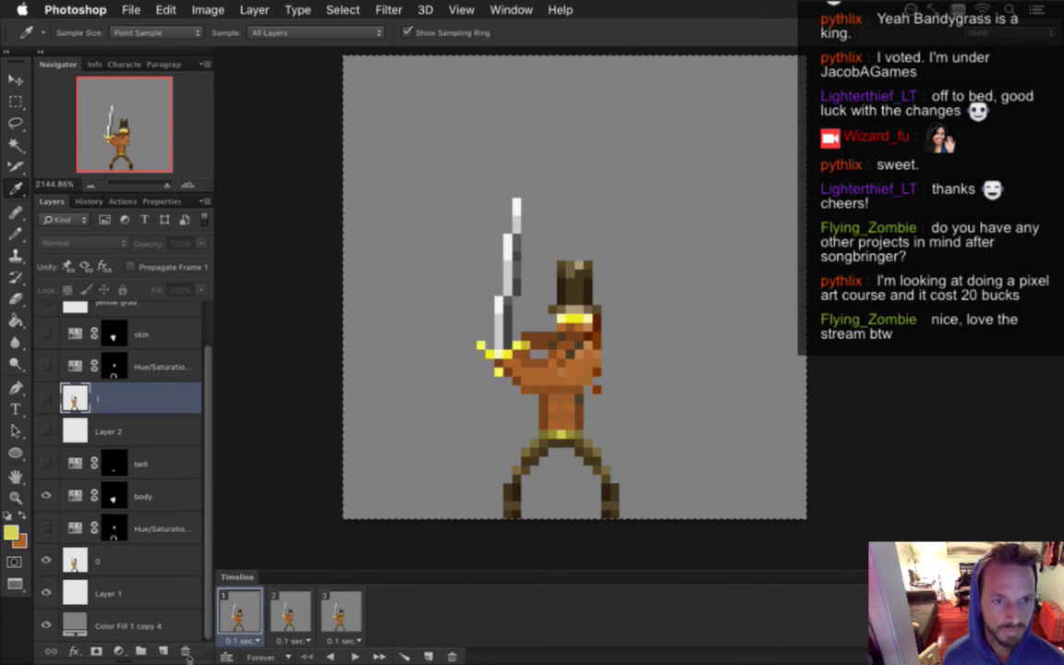
left_click(47, 622)
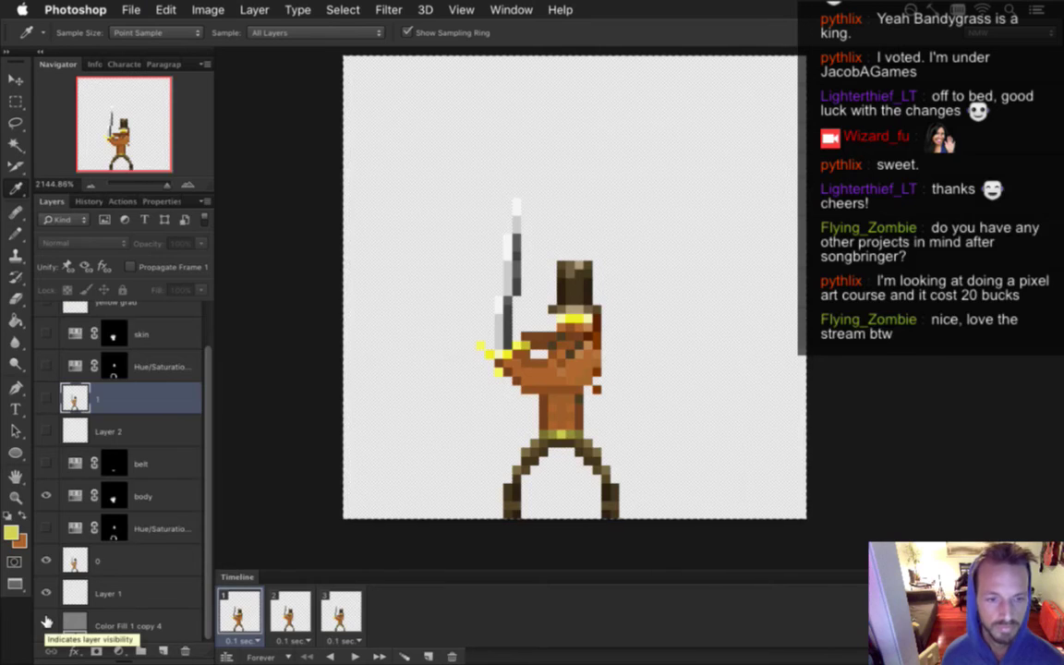
left_click(47, 624)
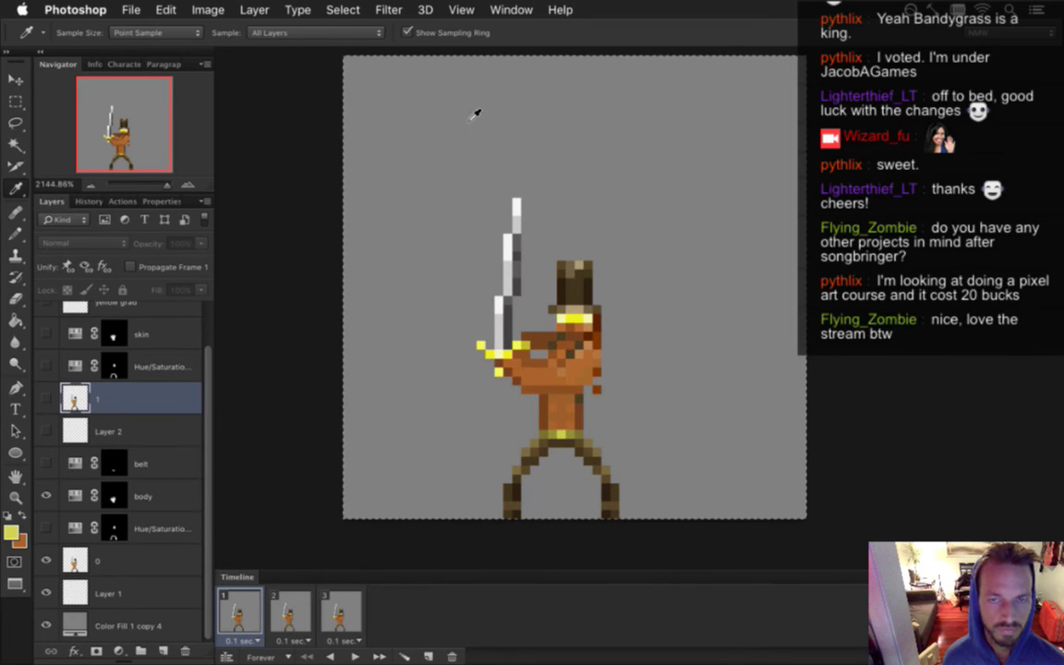
Paste the reference sprite into the reopened document and place it level with the original, just to its left
left_click(511, 9)
left_click(572, 646)
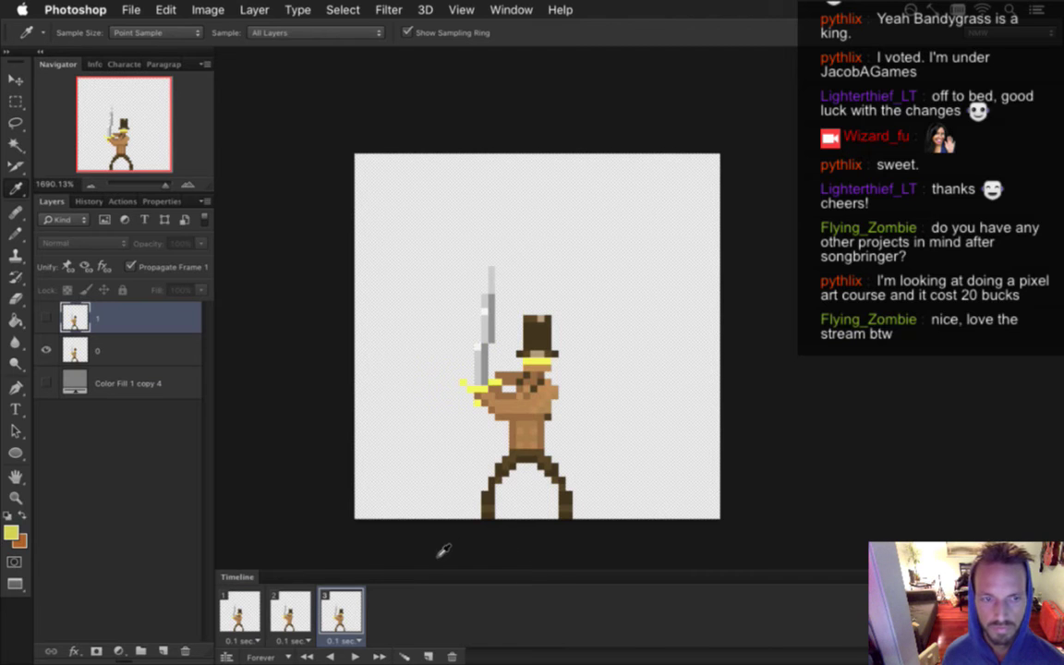
key("ctrl+v")
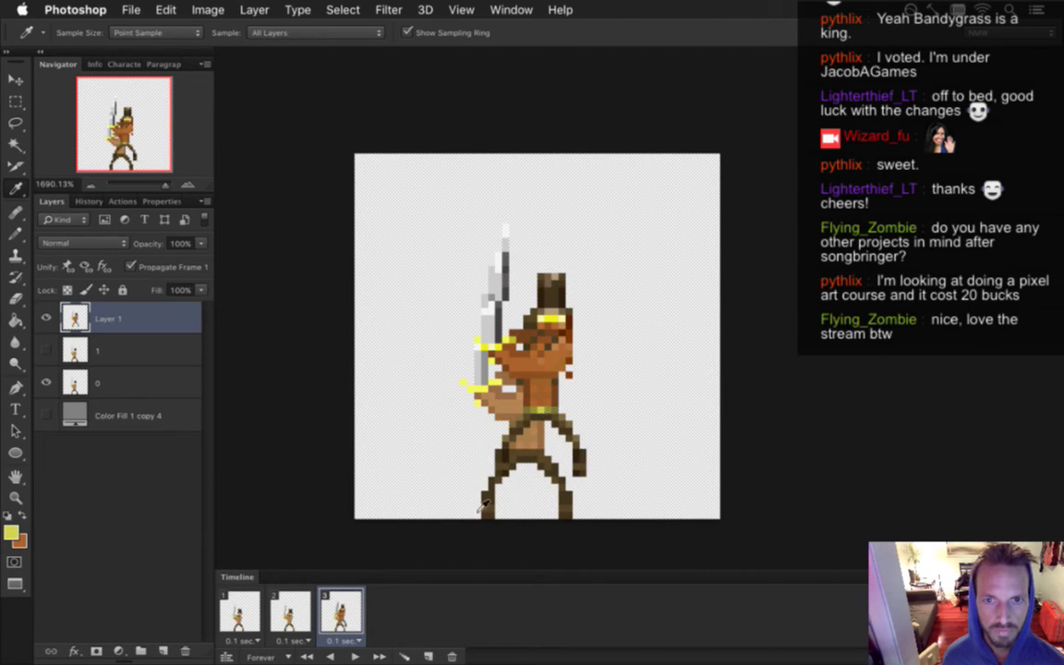
key("v")
left_click_drag(533, 348, 414, 390)
key("m")
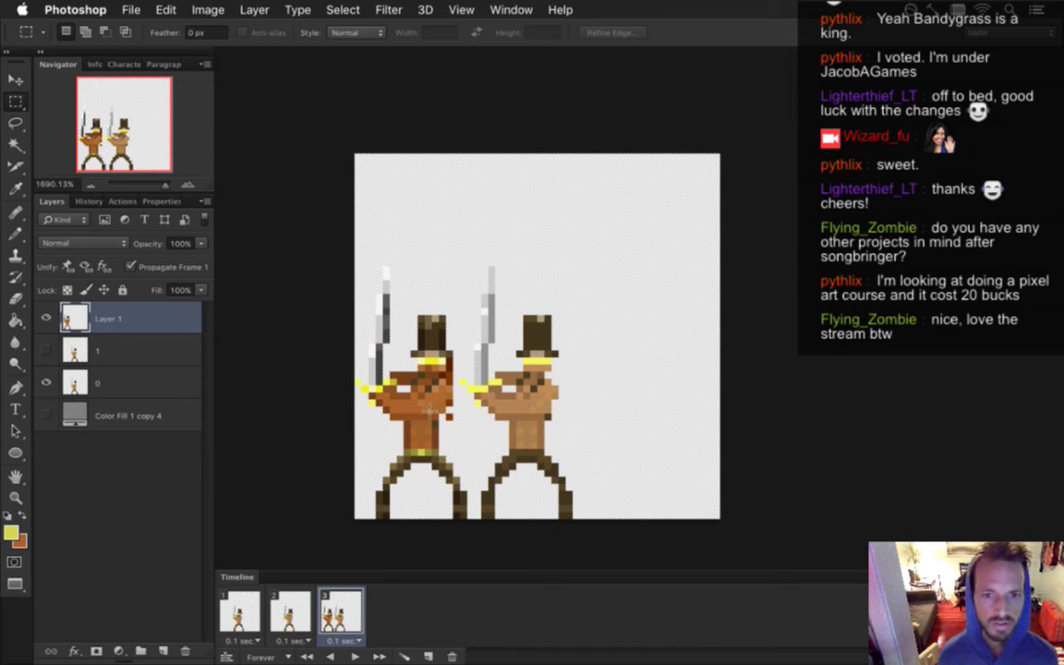
Make the original sprite's layer 0 the active layer
left_click(107, 373)
left_click(104, 317)
left_click(103, 379)
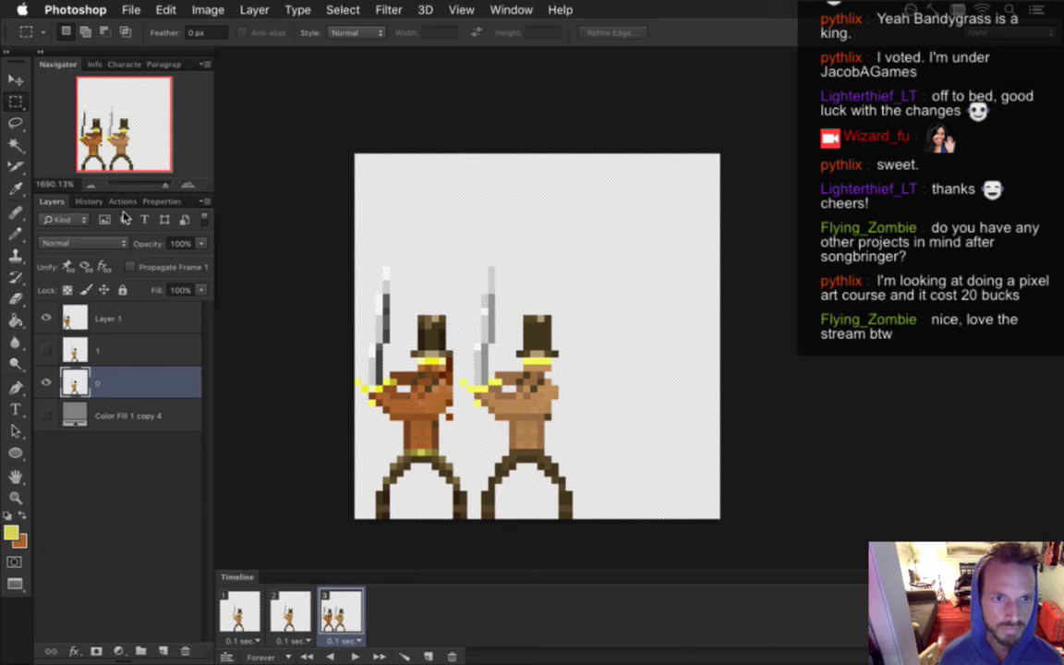
Start recording into the RoqDarker action and select the original sprite's darker skin shade with Color Range
left_click(116, 201)
left_click(86, 650)
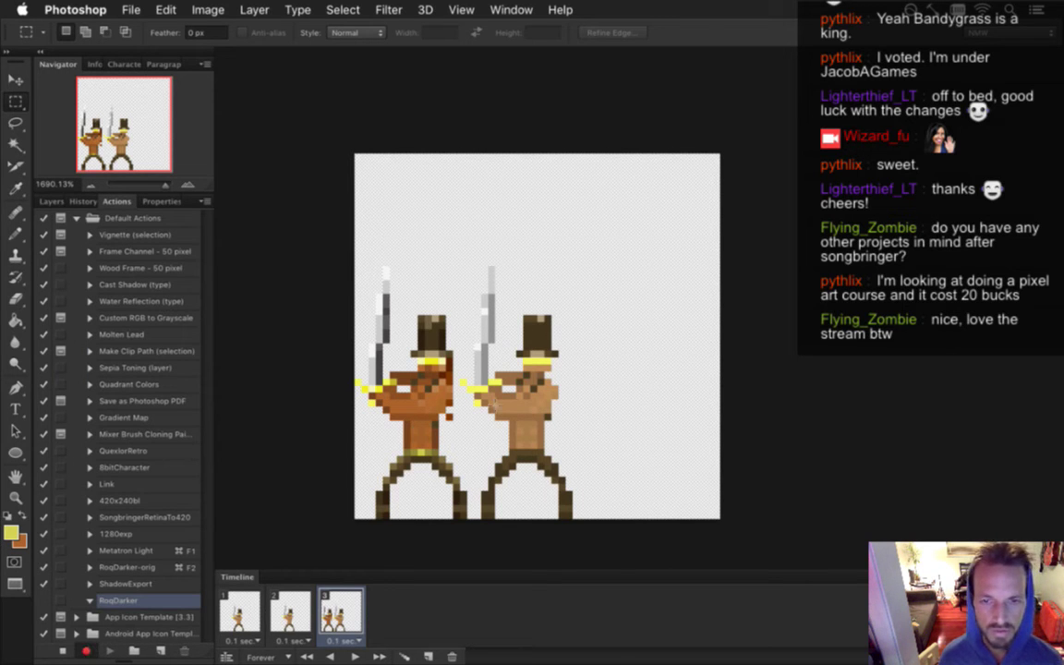
scroll(473, 398, "up", 1)
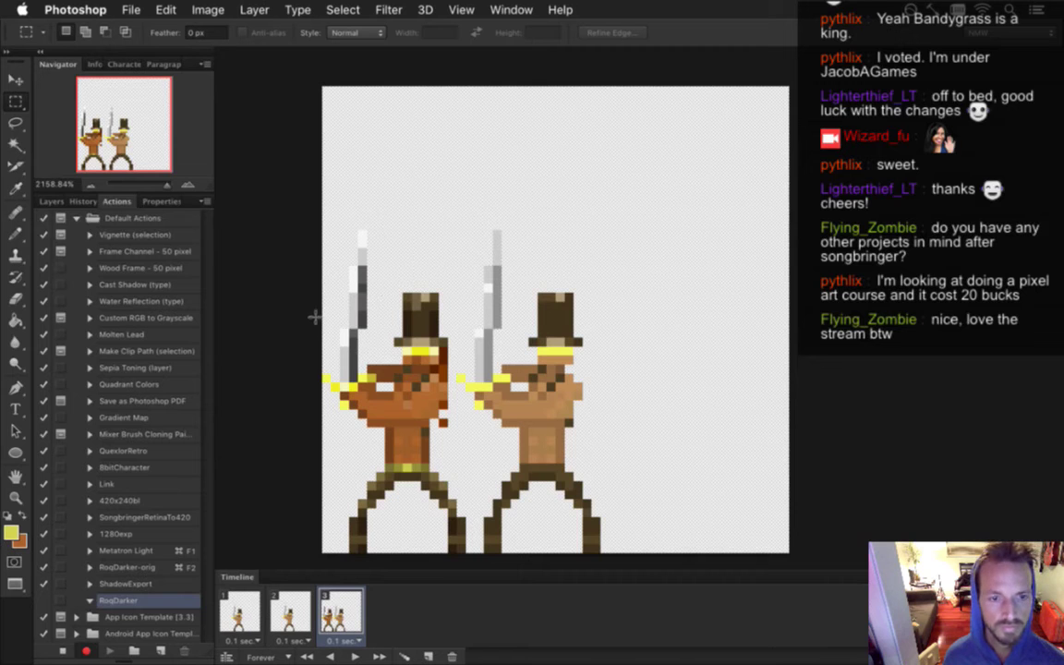
left_click(343, 10)
left_click(373, 171)
left_click(569, 454)
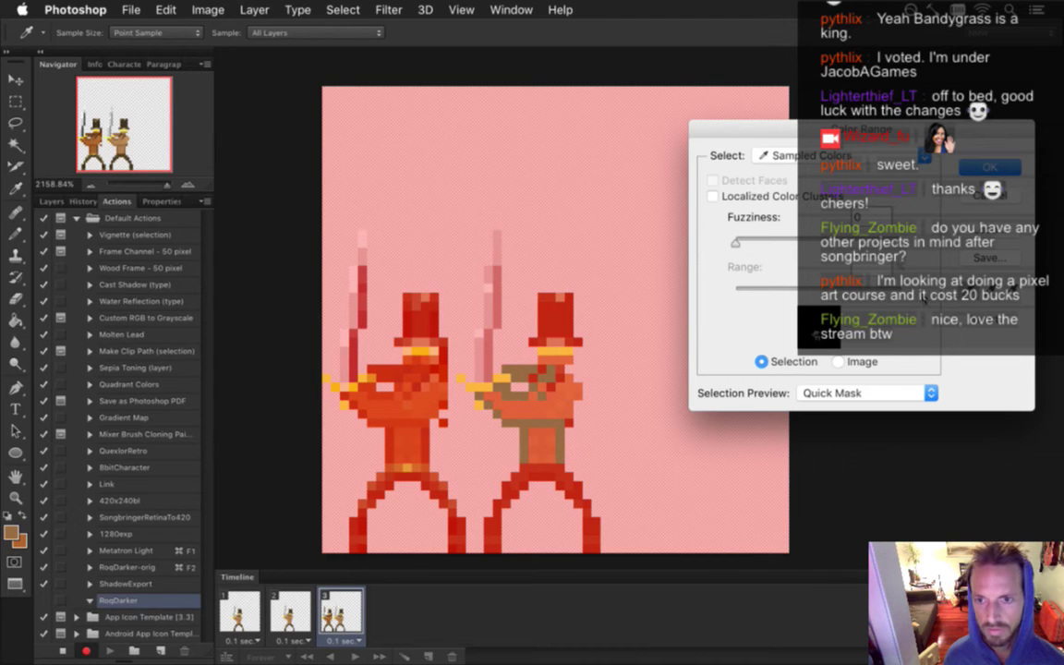
left_click(985, 166)
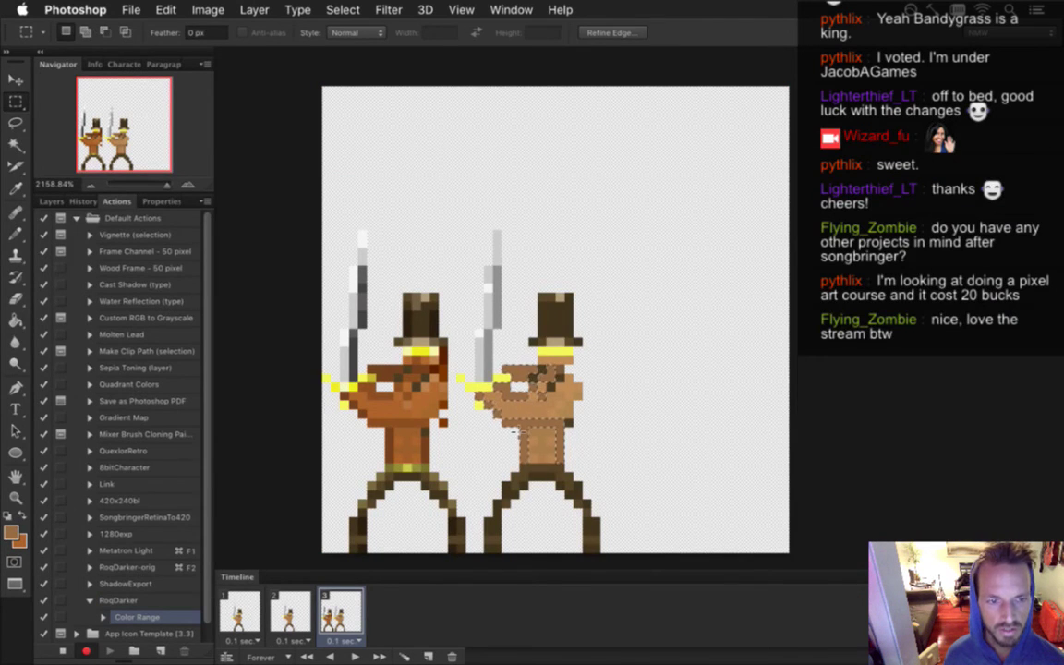
Sample the reference sprite's darker skin shade and create a Solid Color fill layer of it over the selected pixels
key("i")
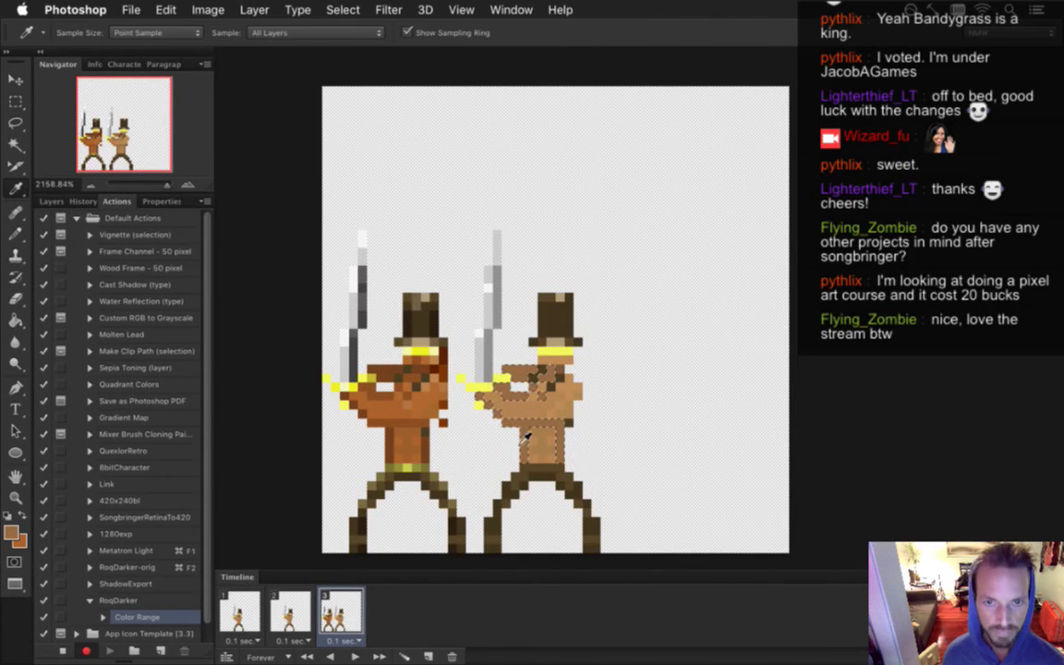
left_click(410, 436)
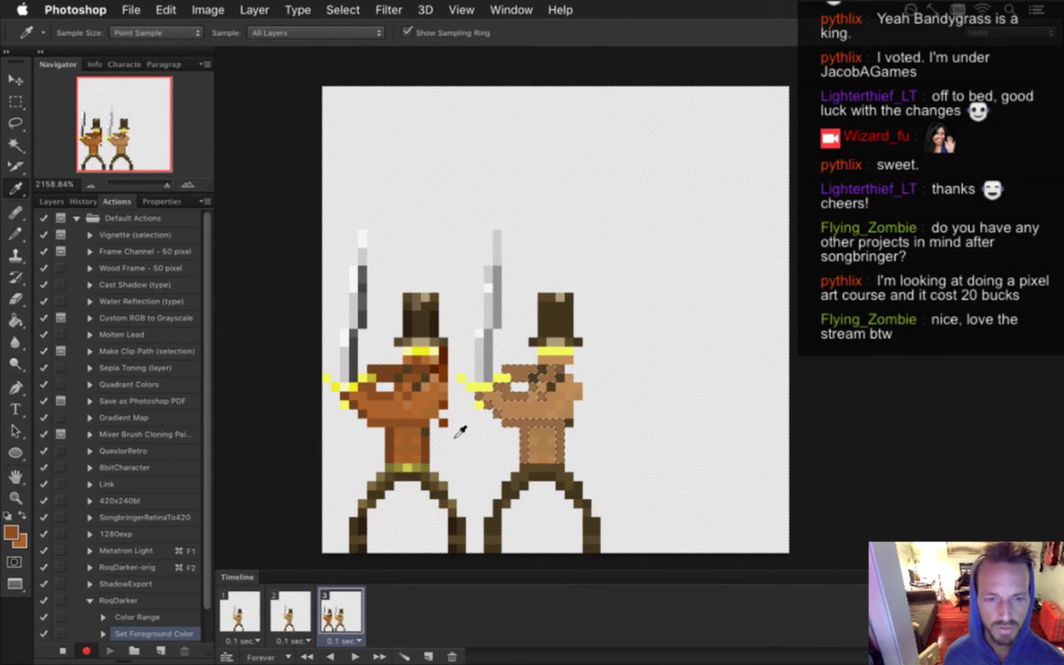
left_click(53, 201)
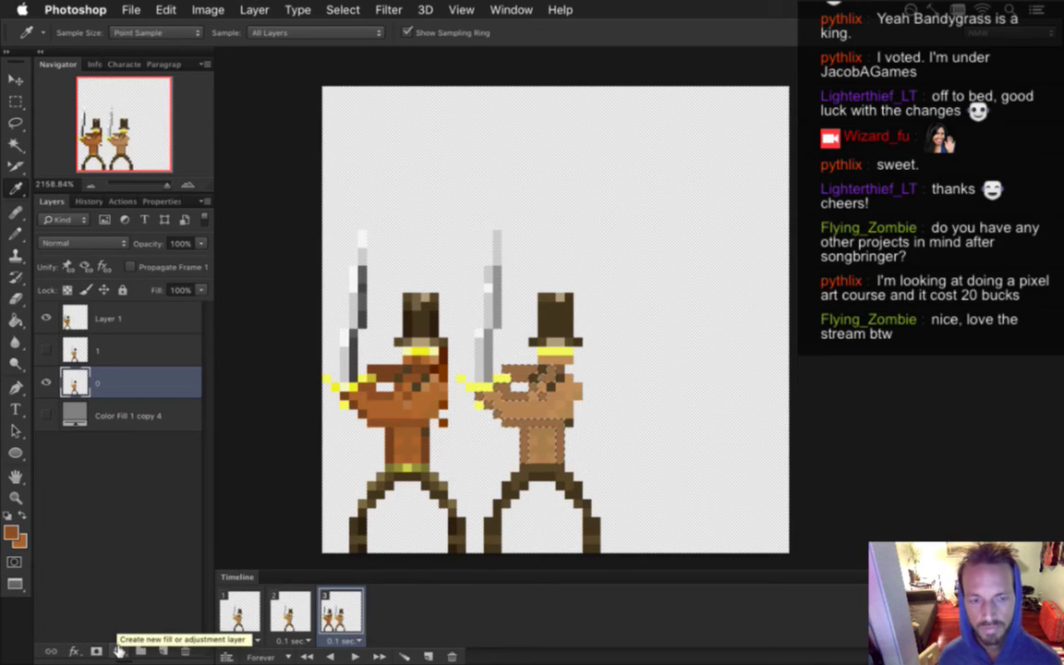
left_click(118, 650)
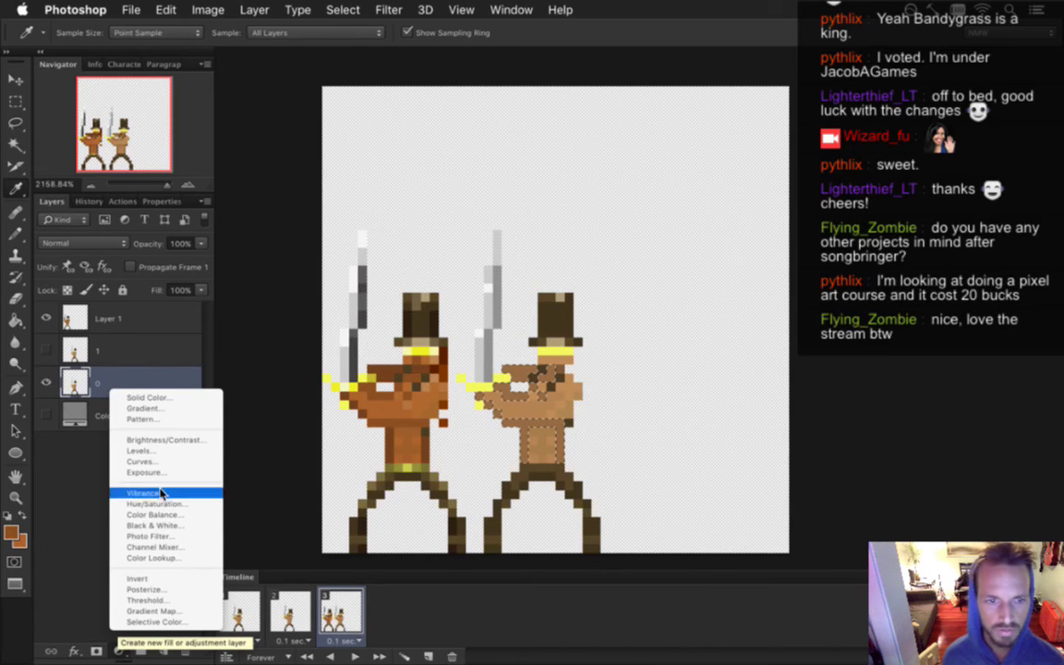
left_click(178, 400)
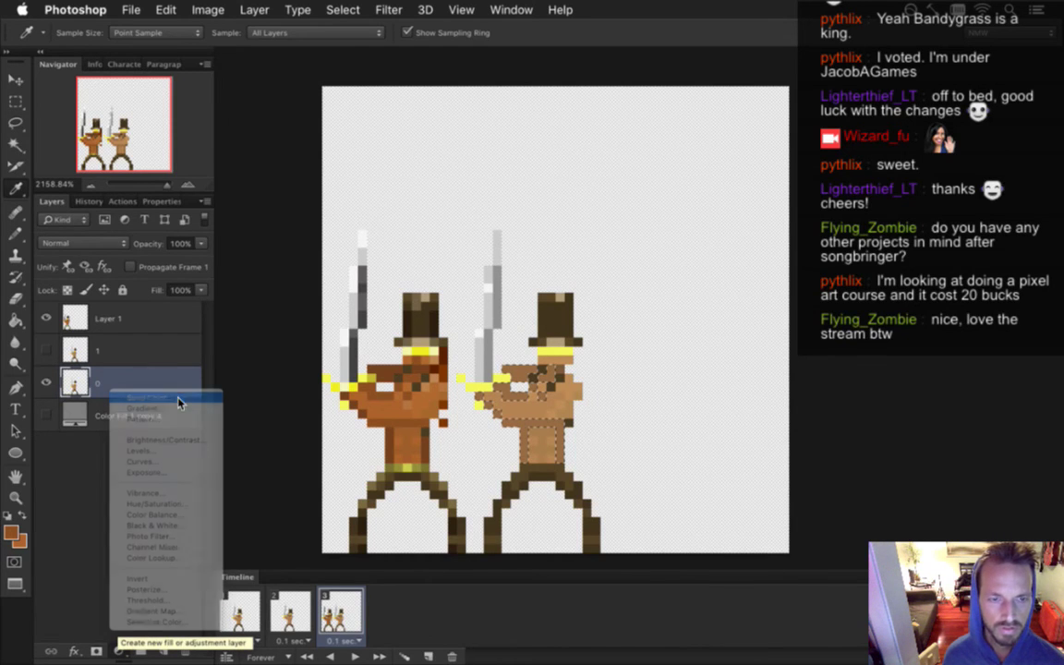
left_click(434, 310)
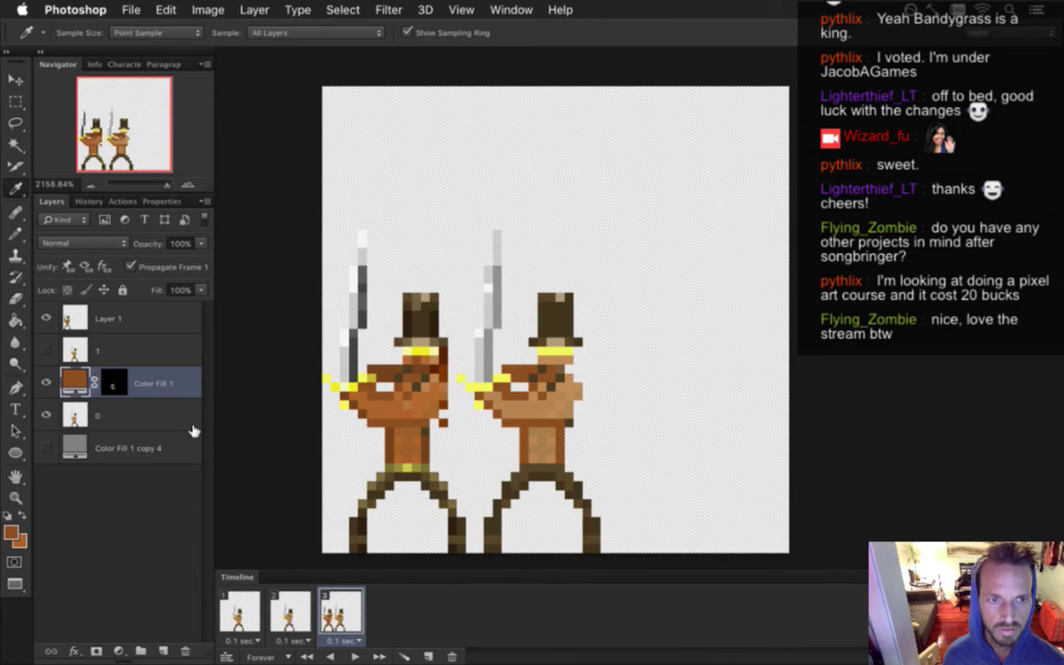
Merge the Color Fill 1 layer with the original sprite's layer 0
left_click(160, 414, "shift")
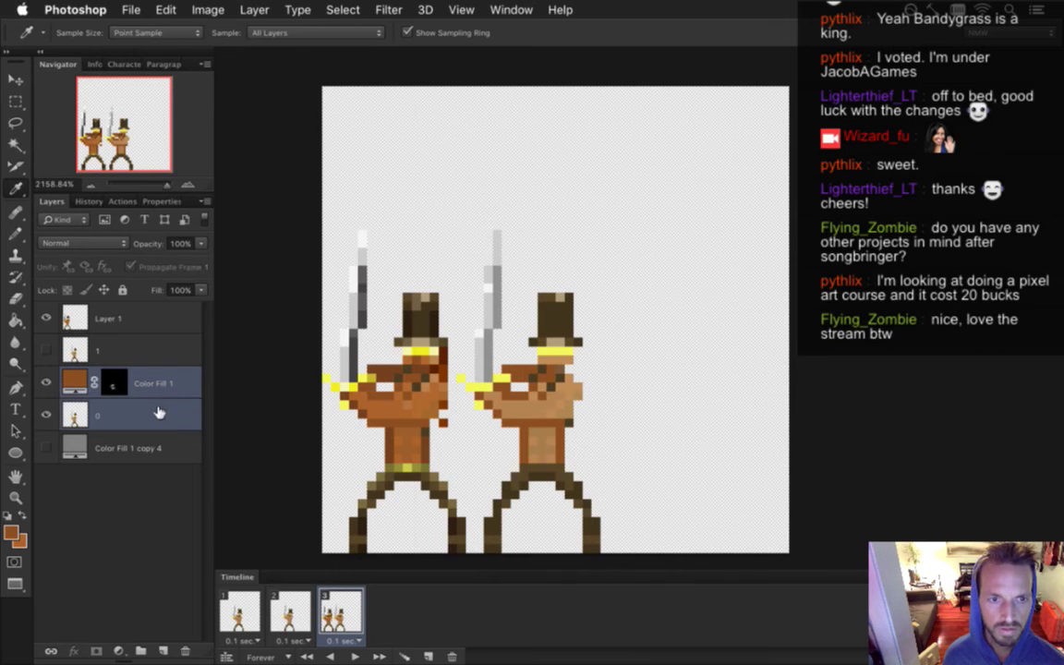
right_click(168, 418)
left_click(190, 434)
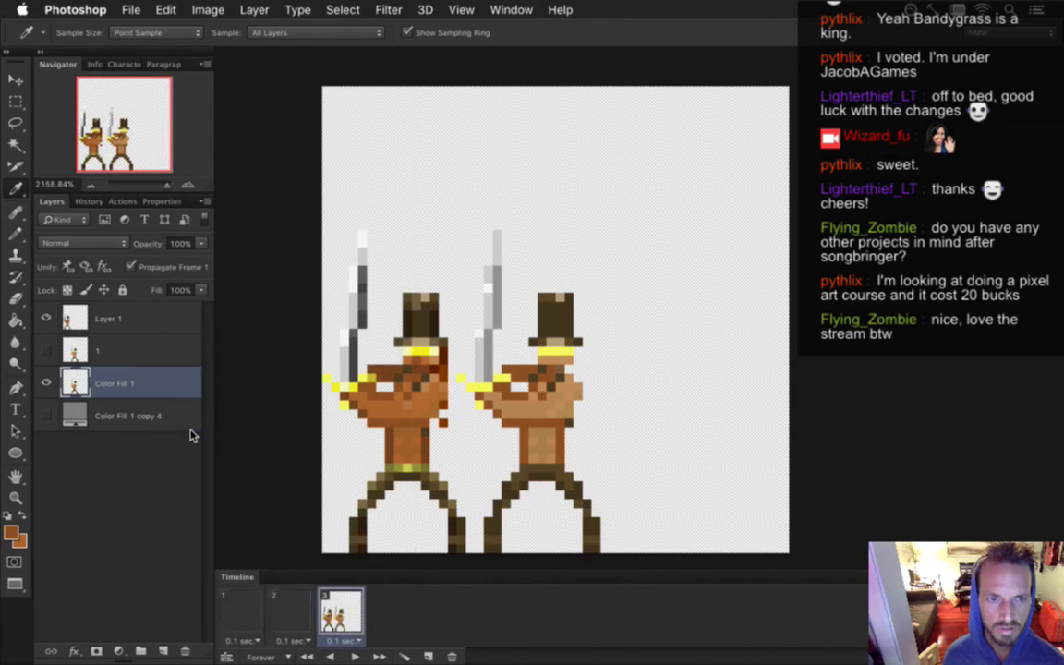
Stop recording the RoqDarker action
left_click(117, 201)
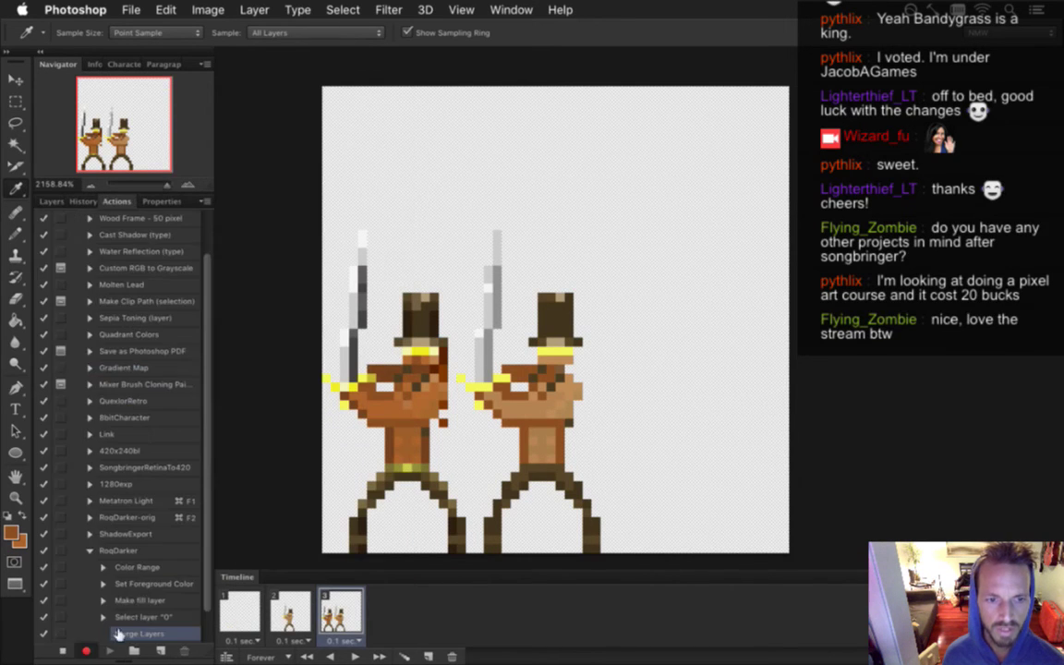
left_click(64, 651)
scroll(189, 536, "down", 2)
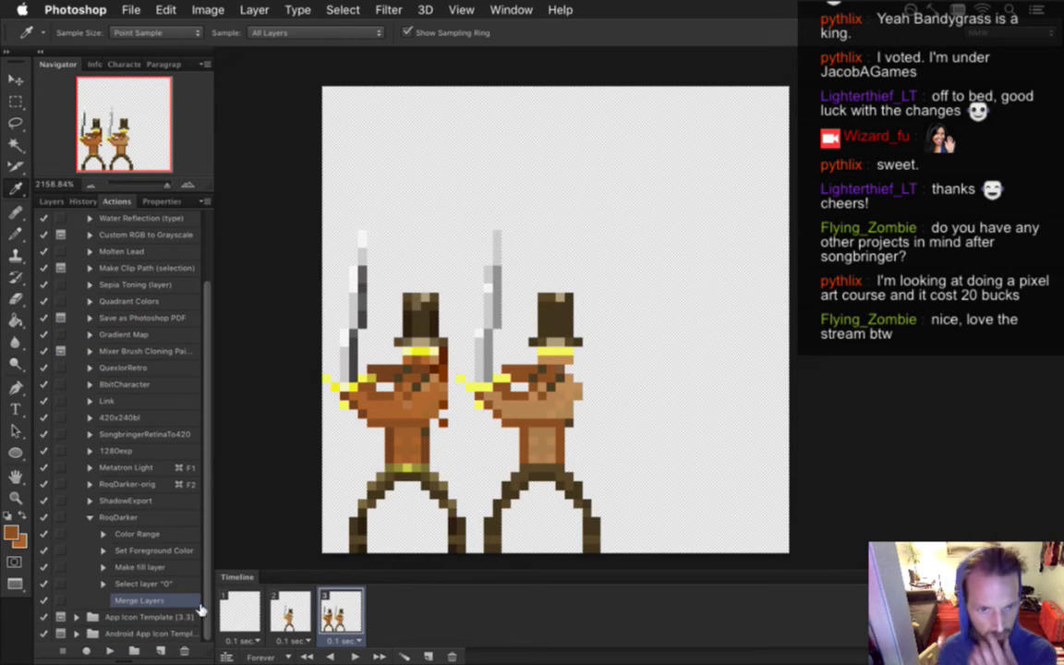
Examine the recorded details of RoqDarker's Make fill layer and Select layer "0" steps, widening the panel to read them fully
left_click(164, 584)
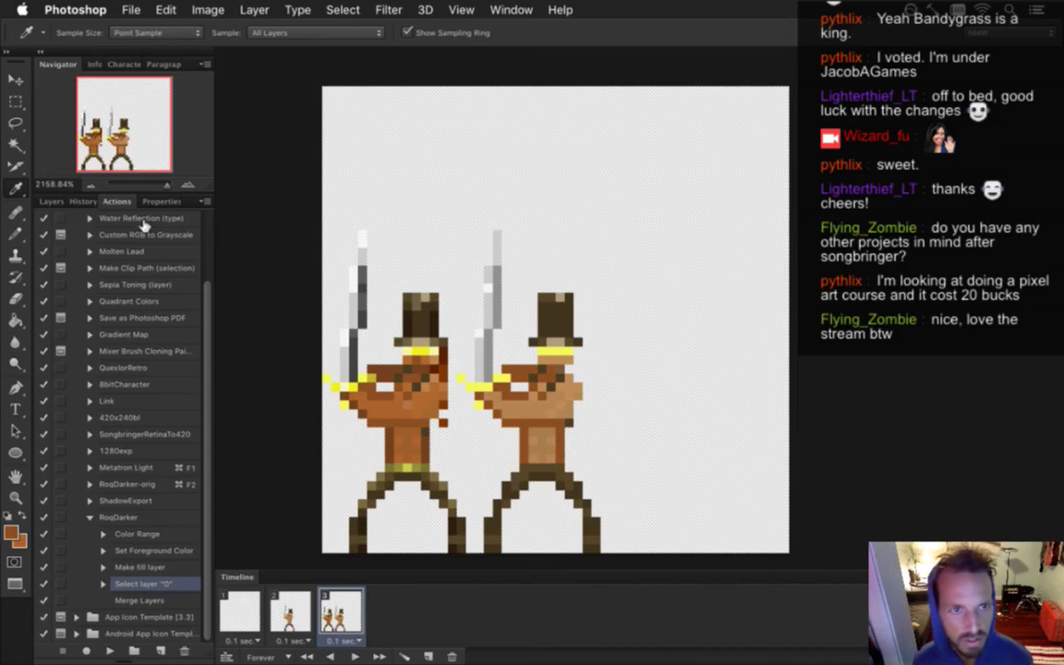
left_click(52, 203)
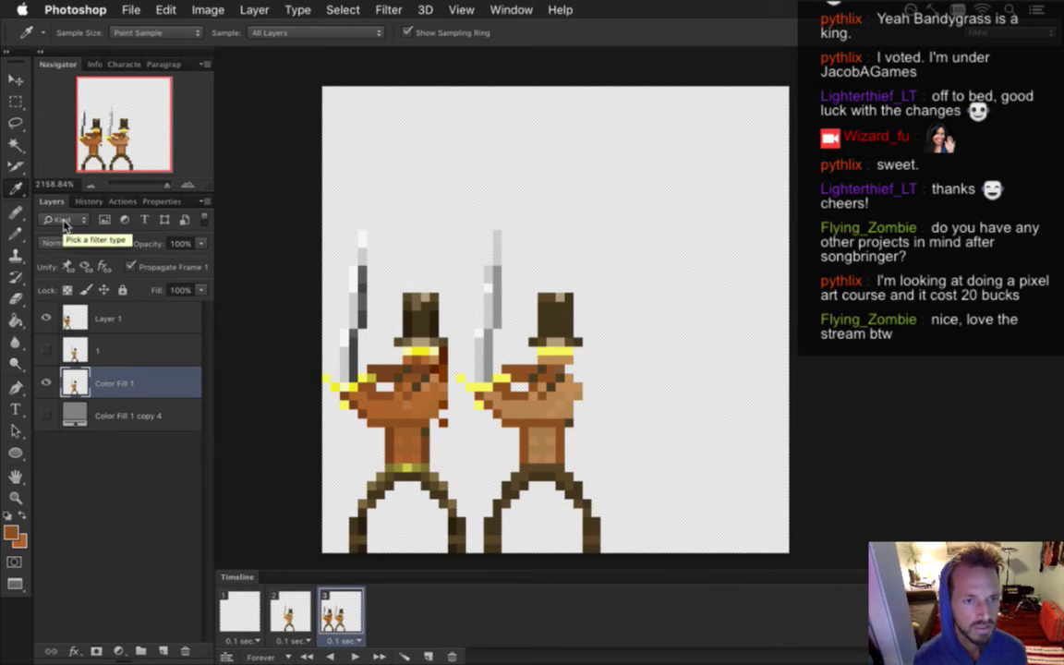
left_click(118, 202)
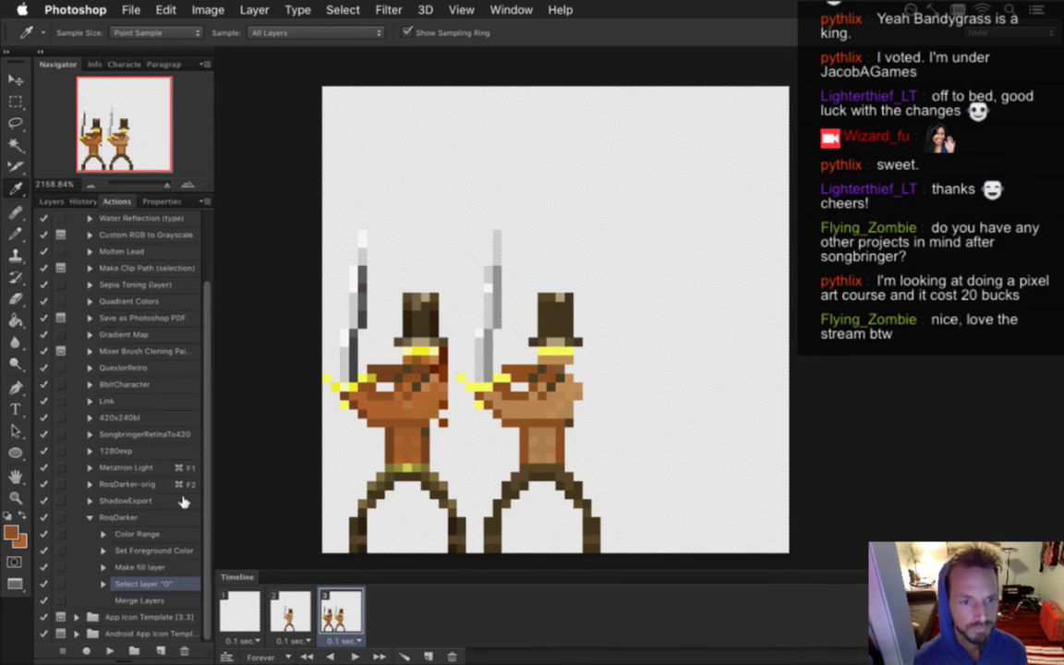
left_click(138, 566)
left_click(102, 566)
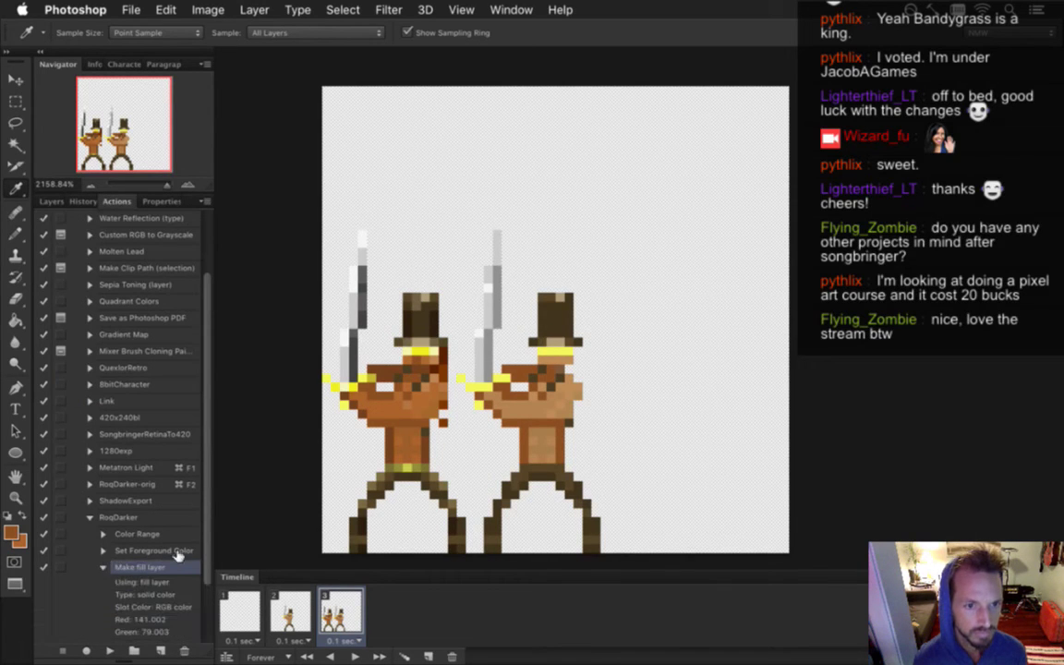
scroll(191, 482, "down", 3)
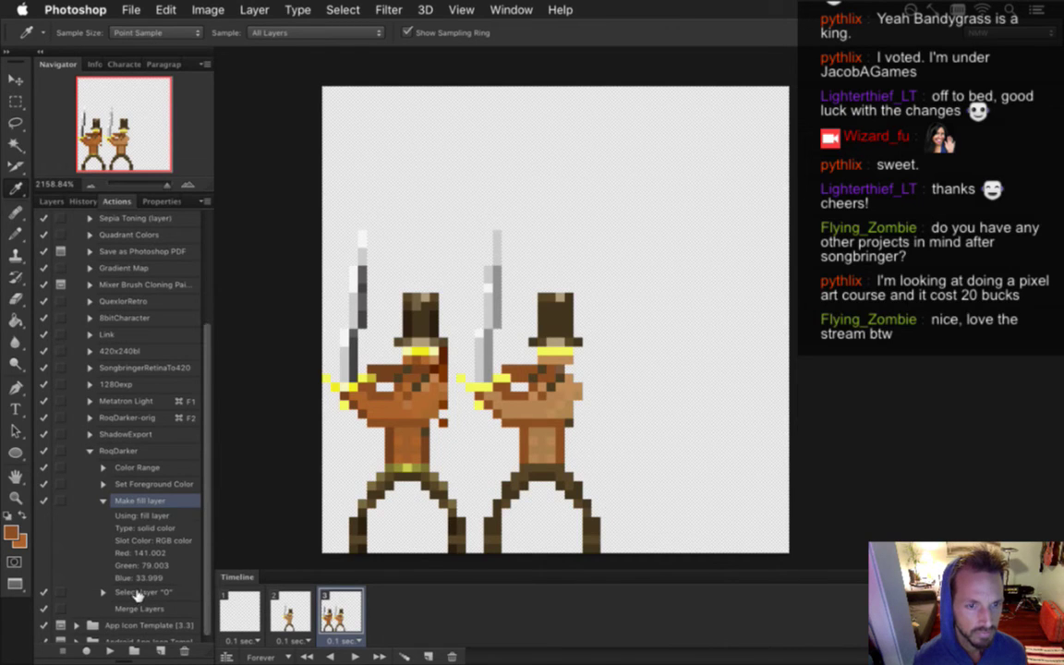
left_click(137, 593)
left_click(104, 592)
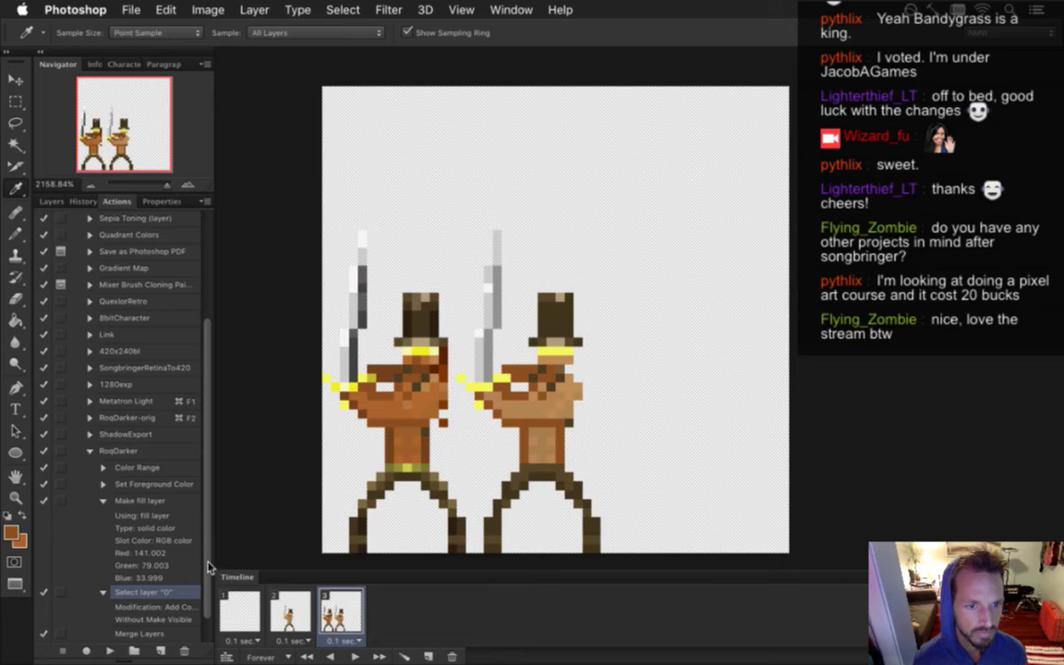
scroll(190, 512, "down", 1)
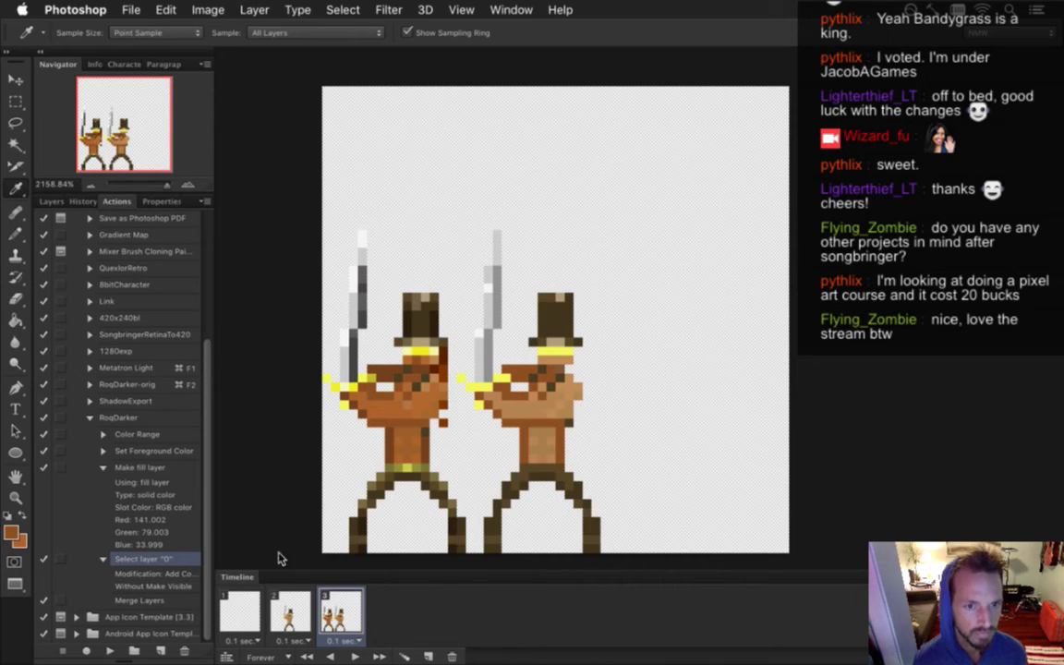
left_click_drag(282, 383, 244, 403)
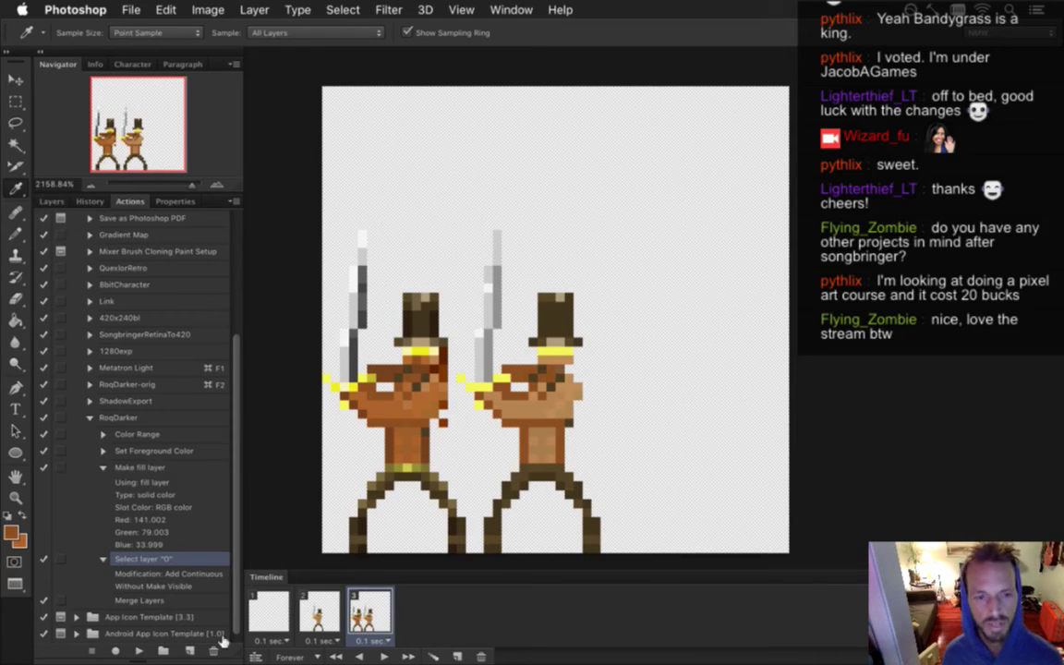
Delete the Make fill layer, Select layer "0" and Merge Layers steps from the RoqDarker action
left_click(156, 467)
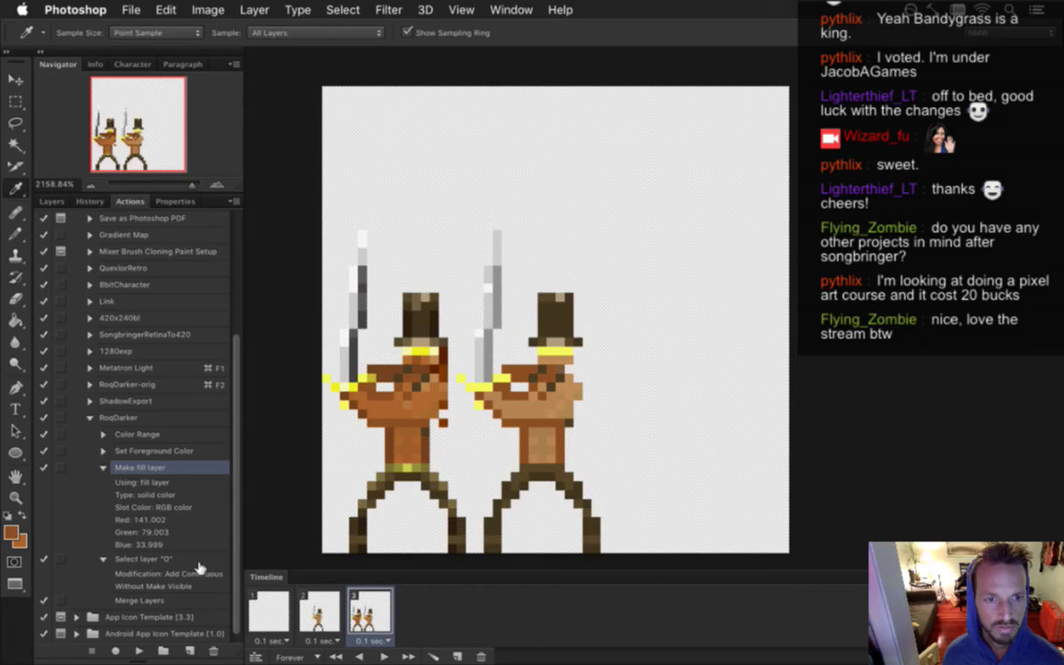
left_click(214, 650)
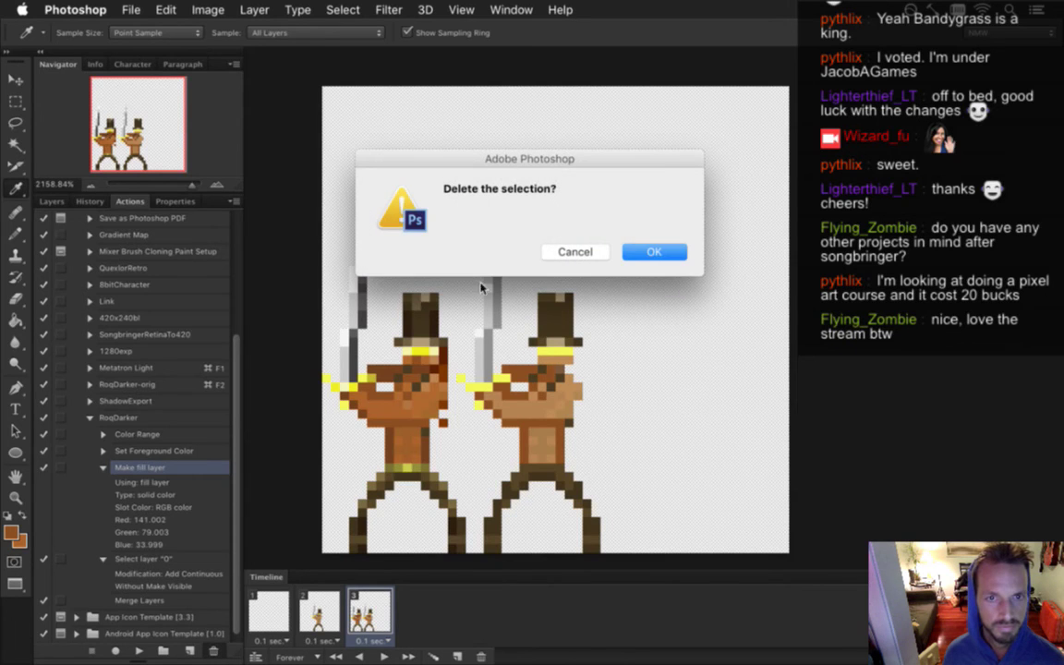
left_click(652, 251)
left_click(214, 650)
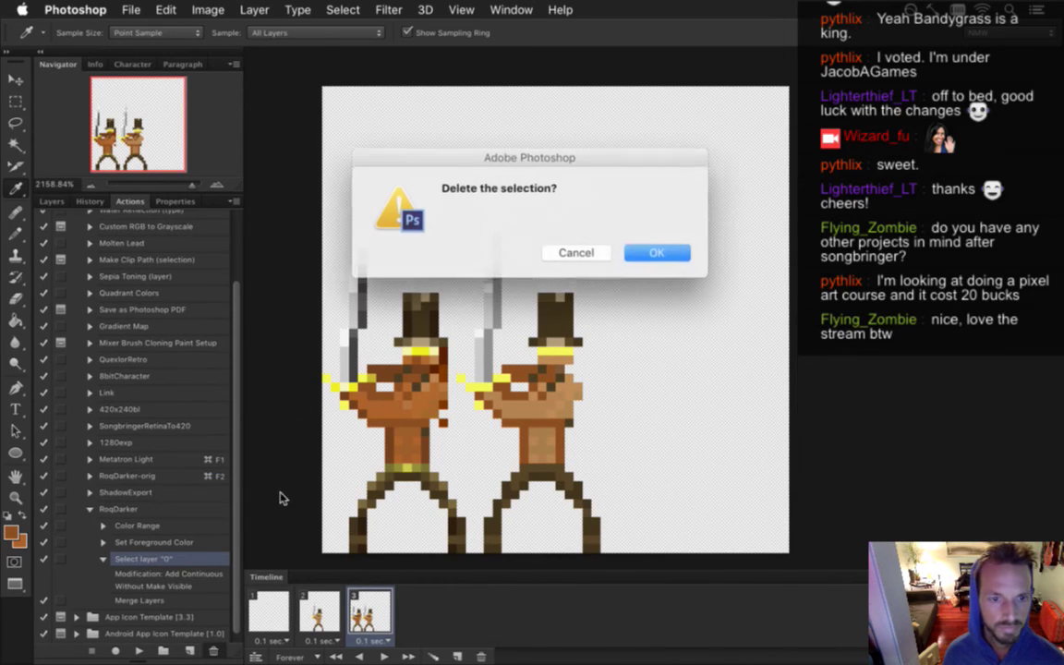
left_click(649, 252)
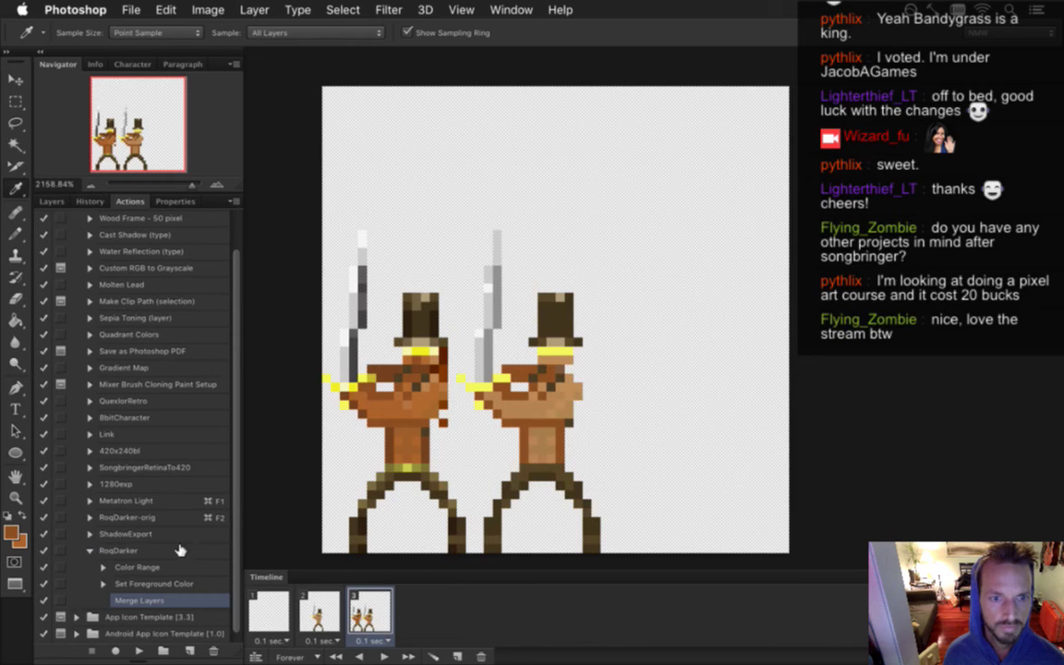
left_click(213, 650)
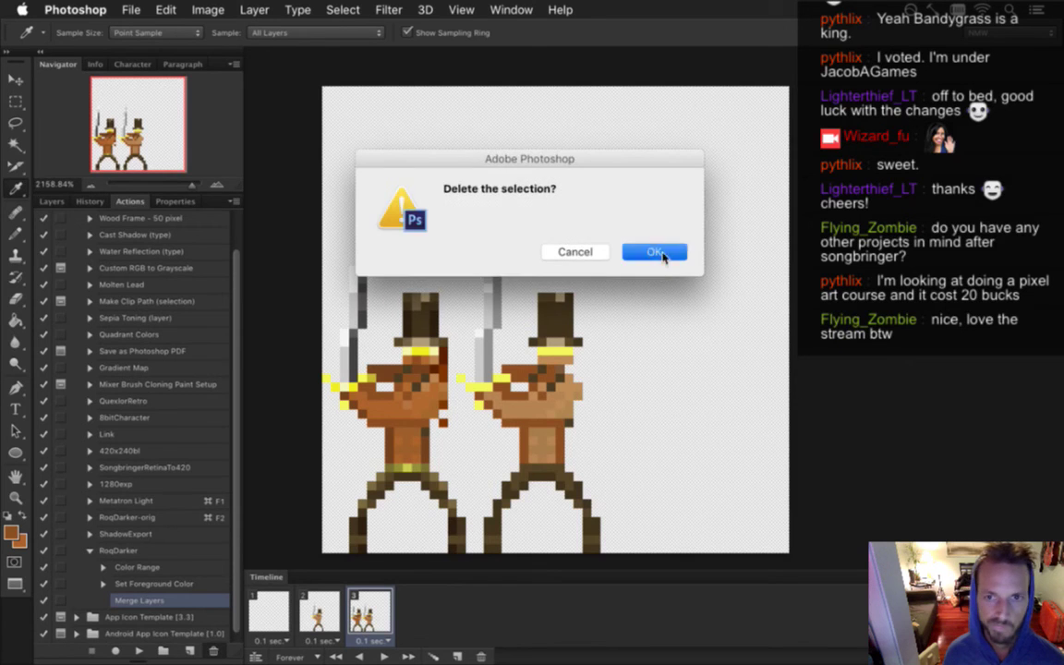
left_click(654, 252)
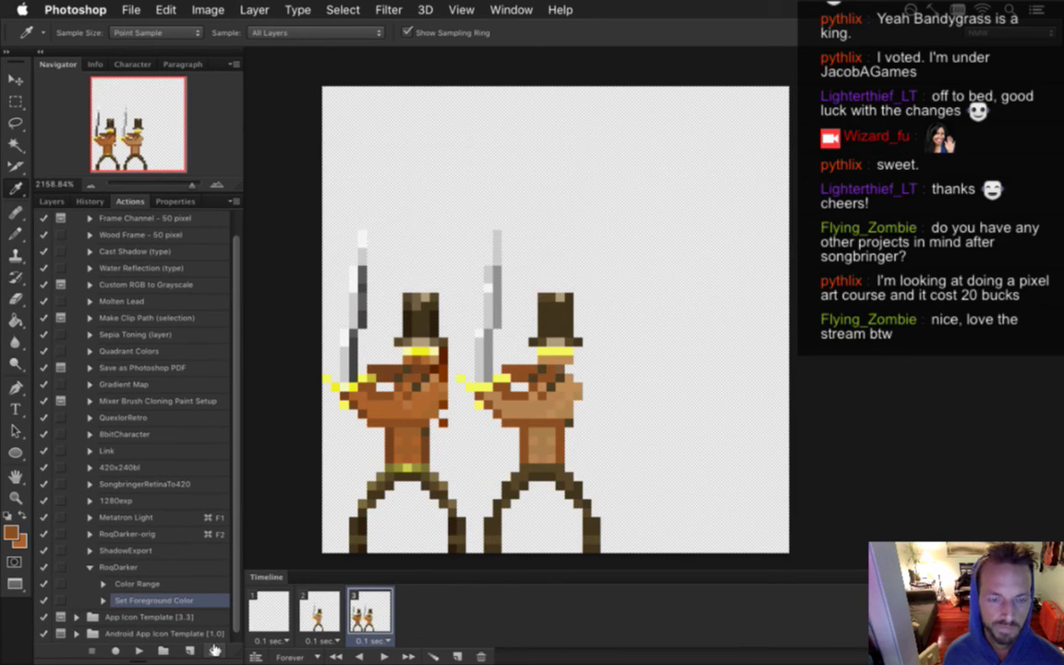
Delete the Set Foreground Color step from RoqDarker and undo the fill and merge on the original sprite
left_click(103, 600)
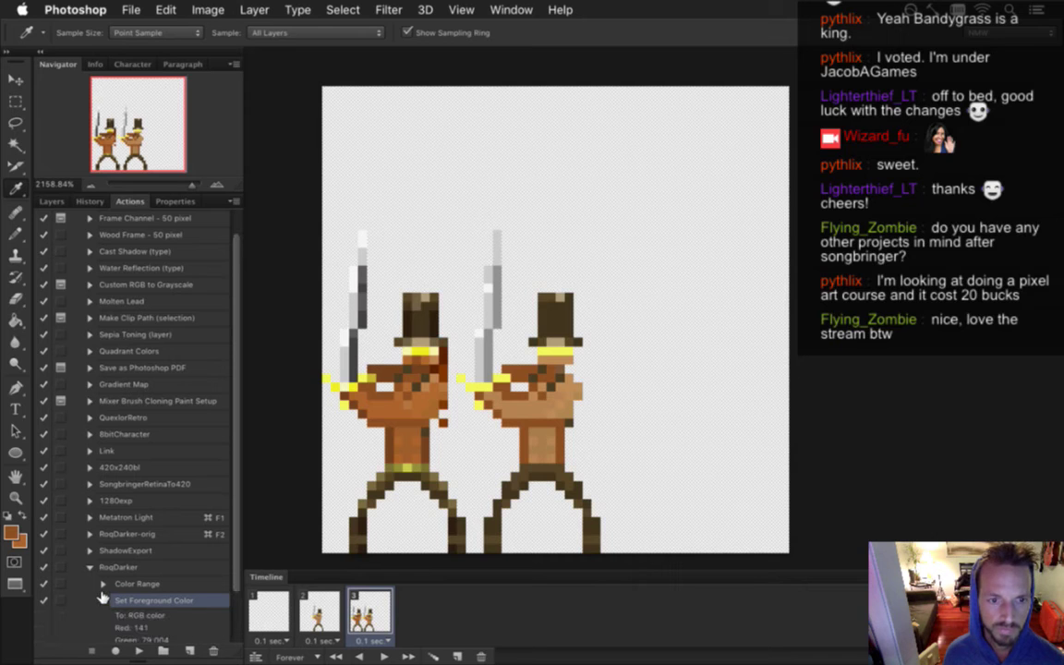
left_click(103, 600)
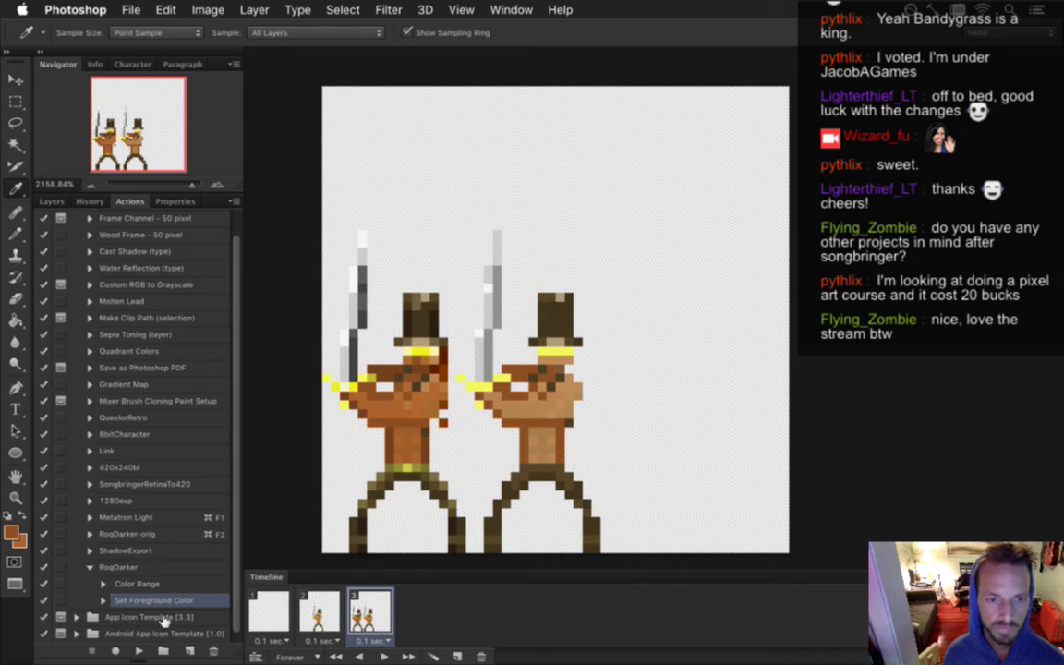
left_click(214, 651)
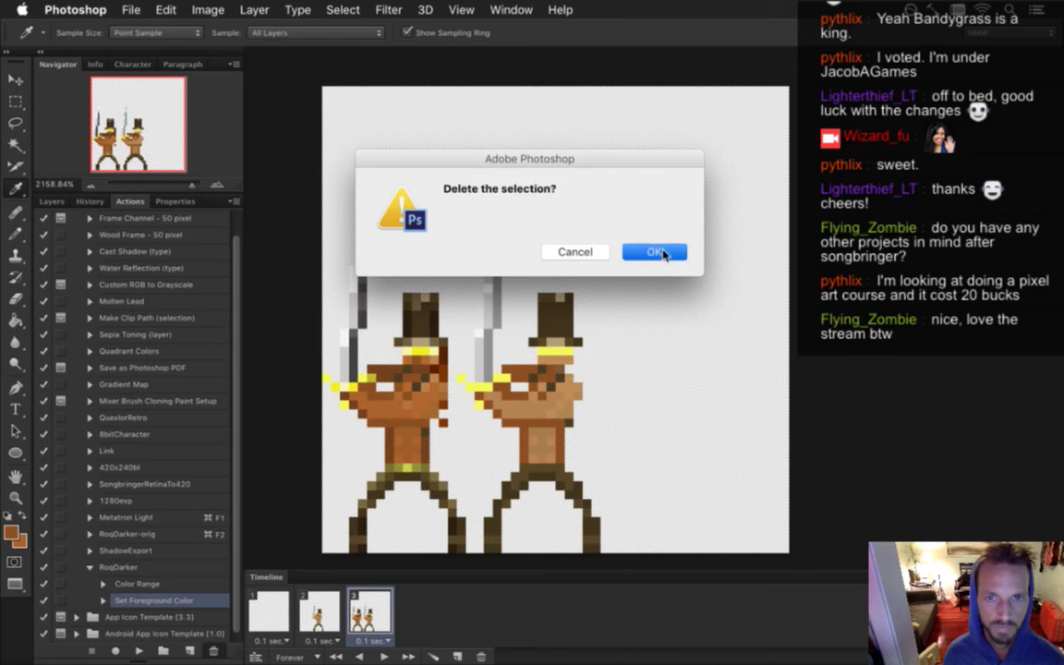
left_click(653, 252)
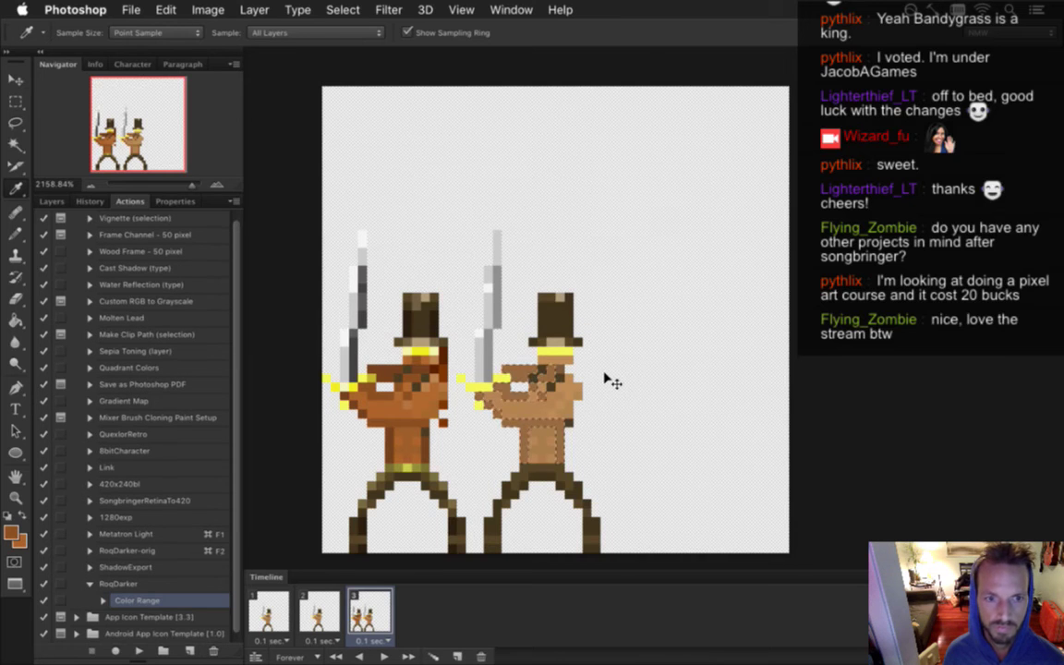
Clear the selection and select the lighter forearm skin colour on the original sprite with Color Range
key("m")
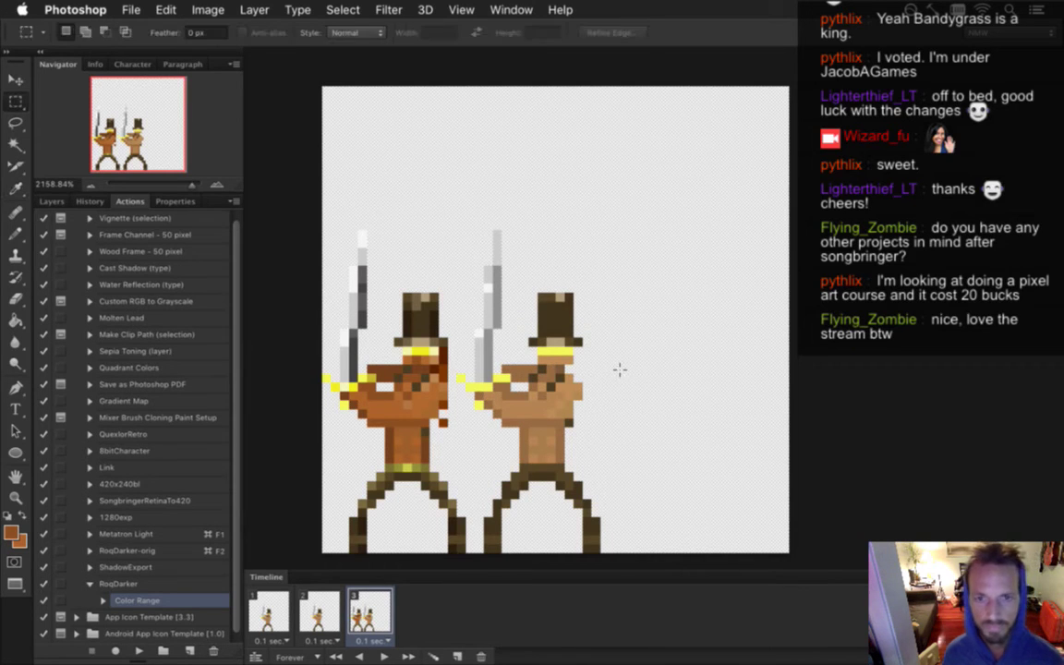
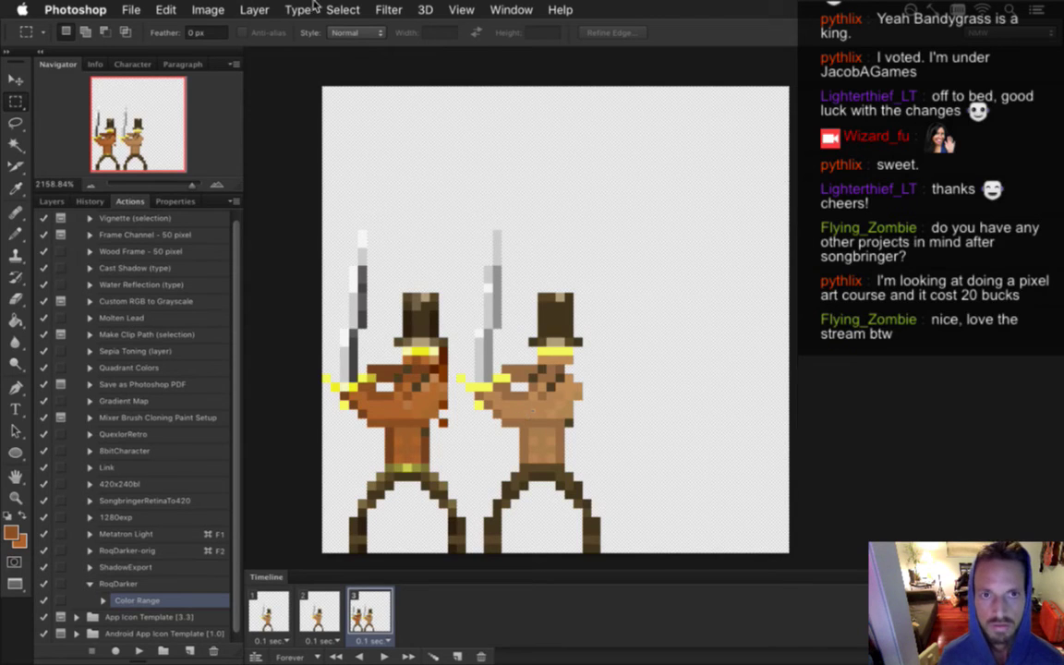
left_click(340, 9)
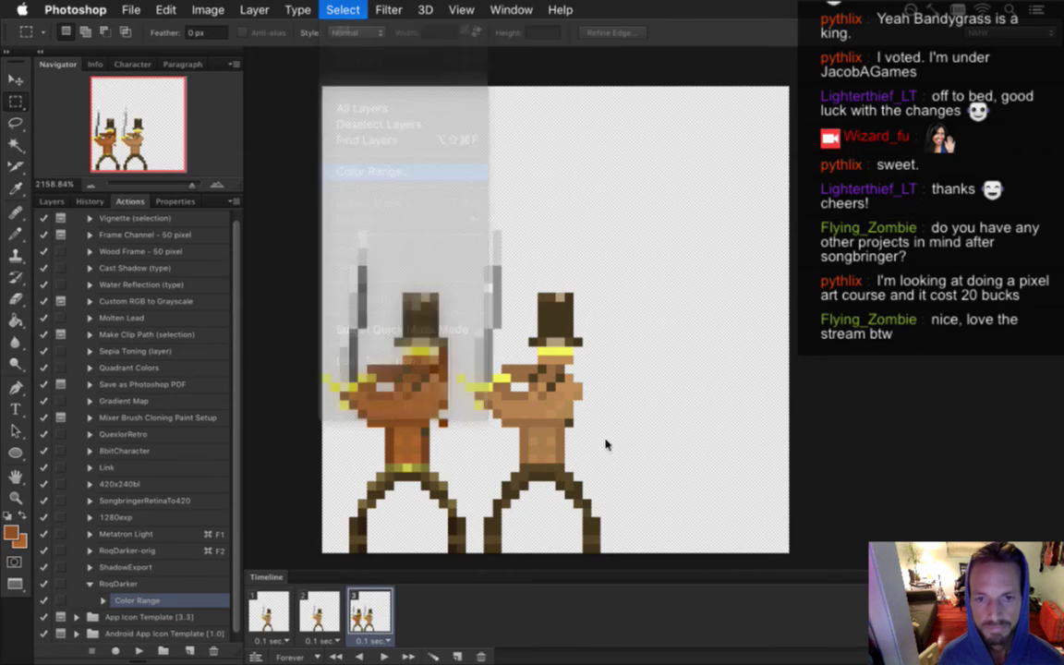
left_click(374, 172)
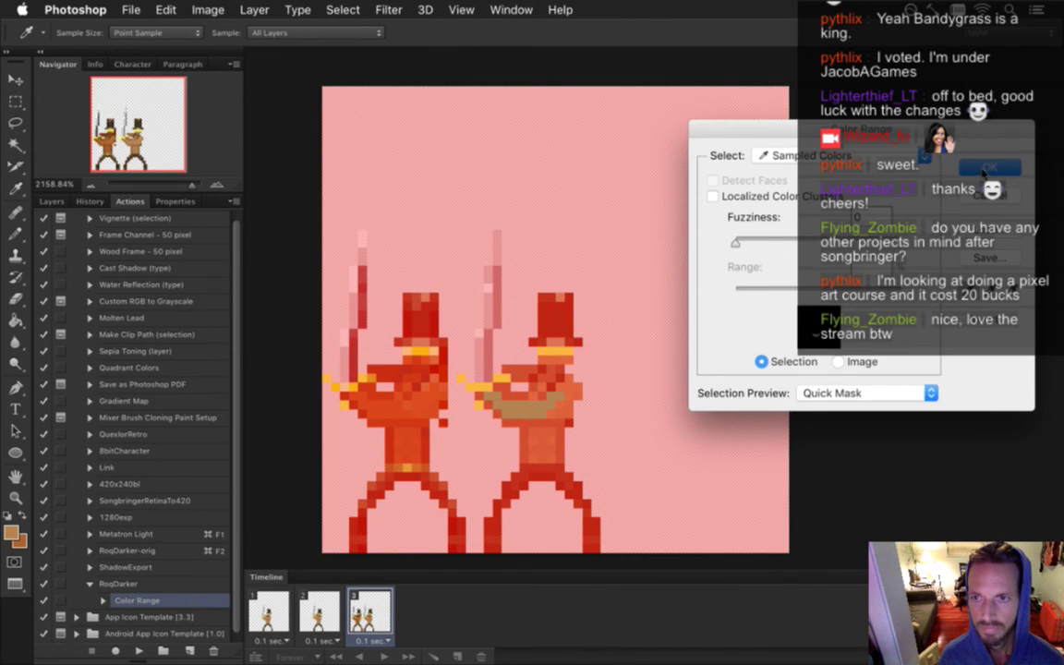
key("Return")
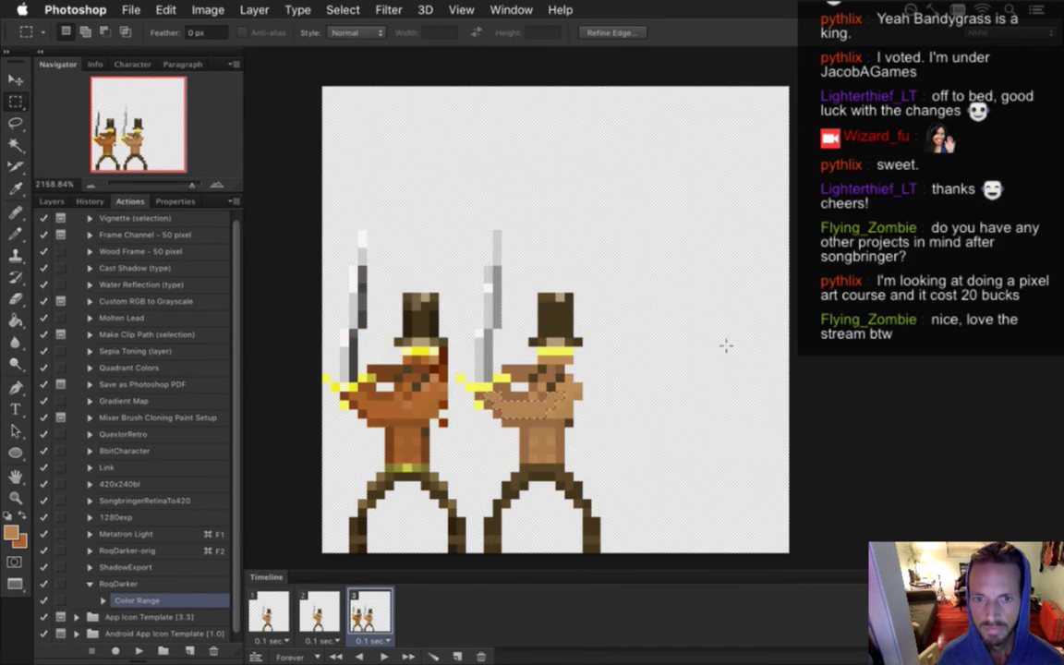
Start recording into RoqDarker and sample the reference sprite's darker skin colour as the foreground colour
left_click(115, 652)
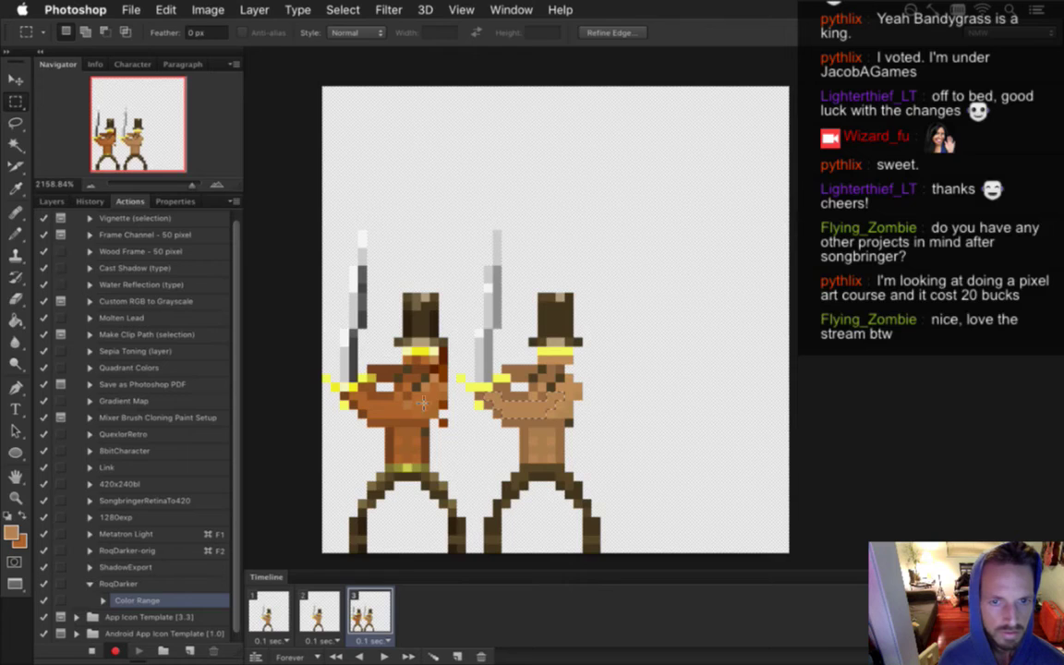
key("i")
left_click(350, 378)
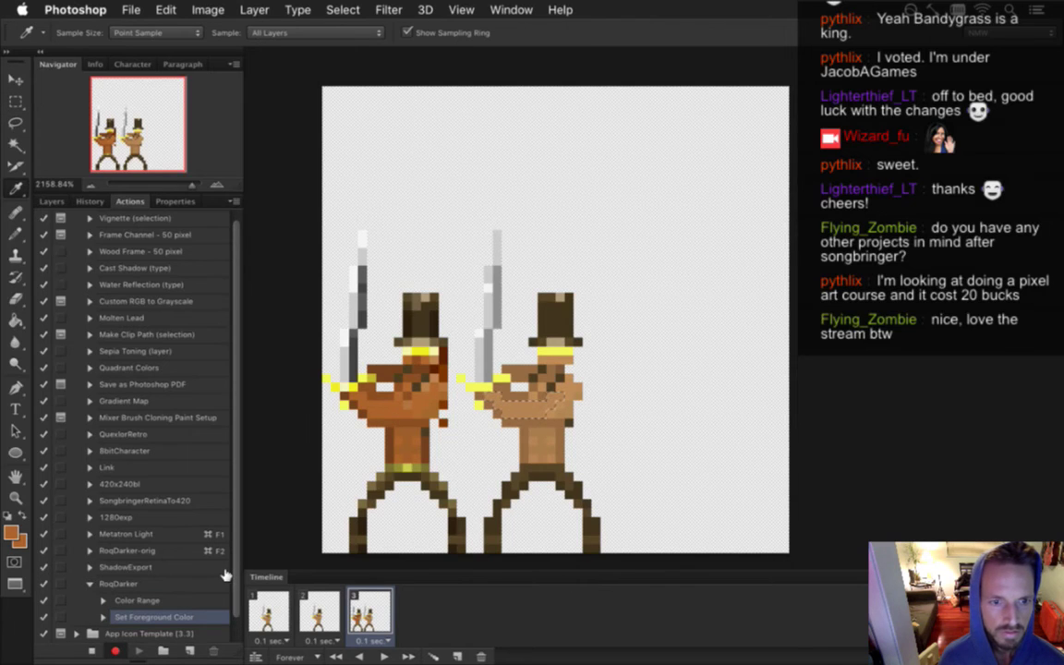
Enlarge the Pencil to 125 px, paint the selected forearm with the foreground colour, and stop recording
key("b")
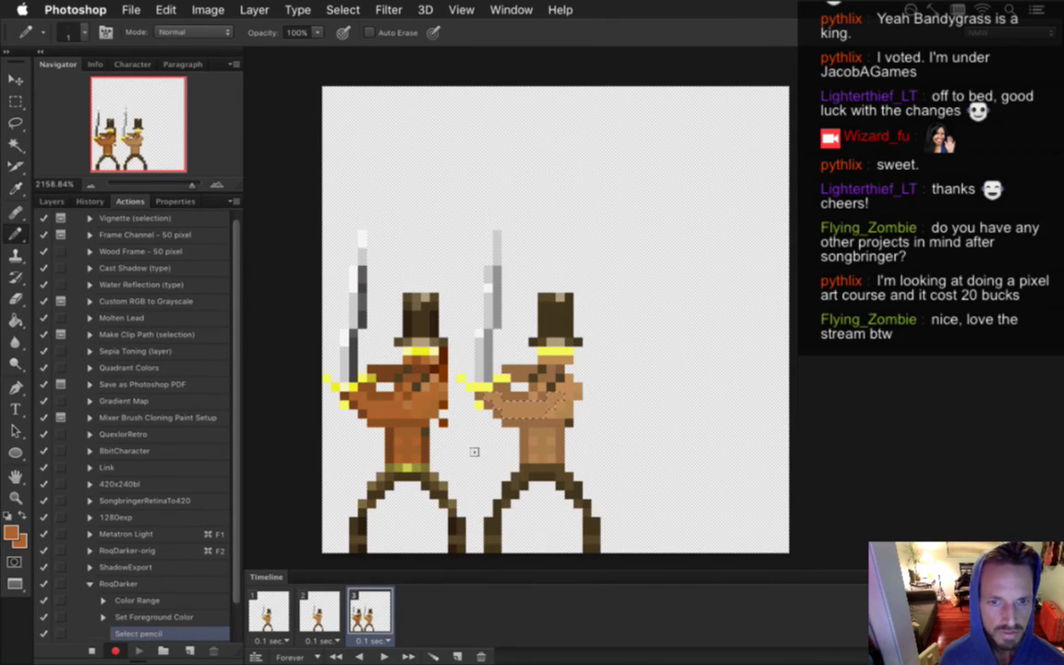
key("bracketright")
key("bracketright")
key("bracketright")
key("bracketright")
key("bracketright")
key("bracketright")
key("bracketright")
key("bracketright")
key("bracketright")
key("bracketright")
key("bracketright")
key("bracketright")
key("bracketright")
key("bracketright")
key("bracketright")
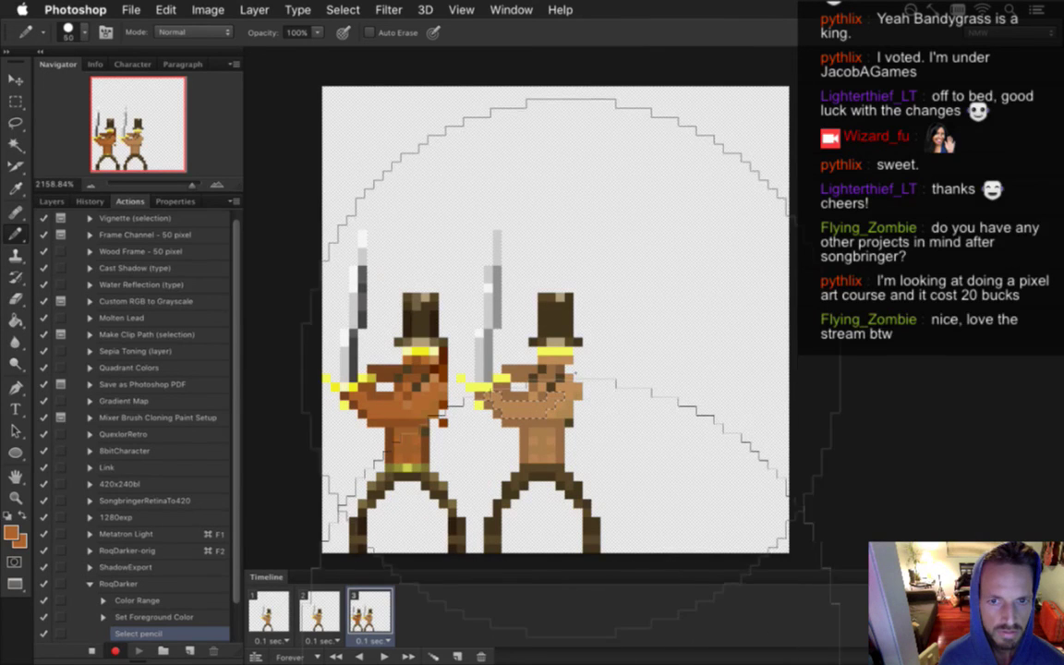
key("bracketright")
key("bracketright")
key("bracketright")
key("bracketright")
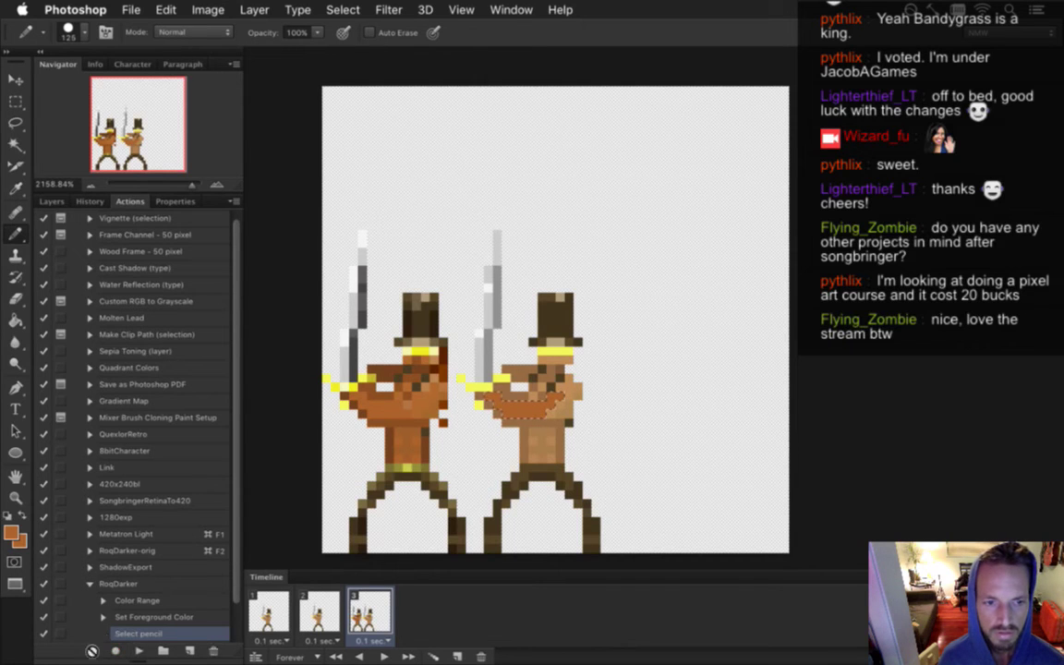
Delete the Select pencil step from the RoqDarker action and undo the pencil fill on the forearm
scroll(239, 568, "down", 1)
scroll(239, 582, "down", 1)
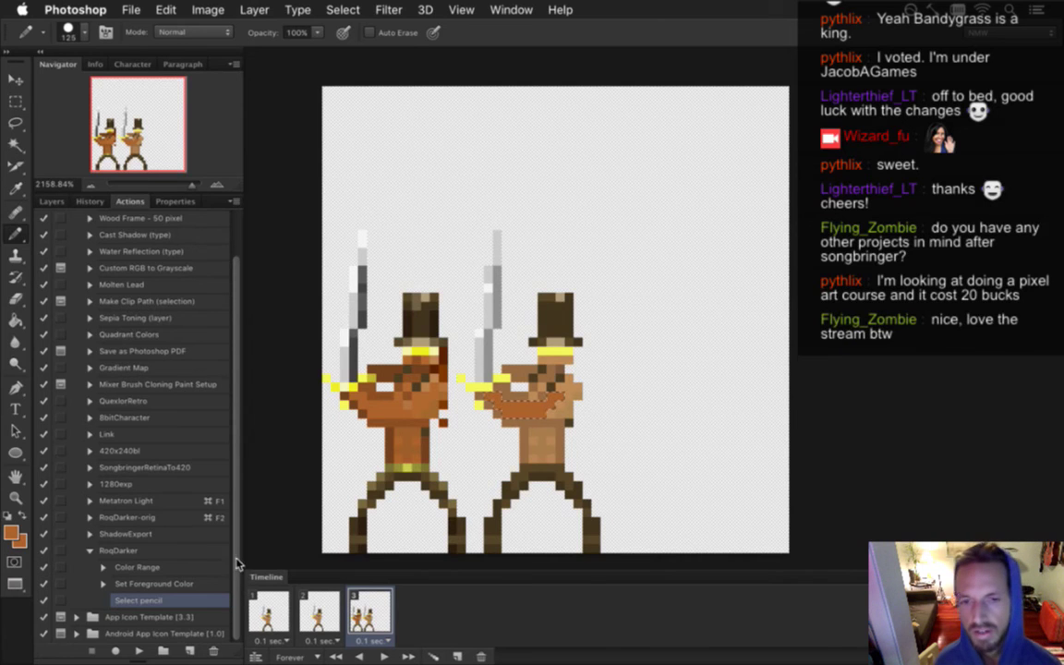
key("Delete")
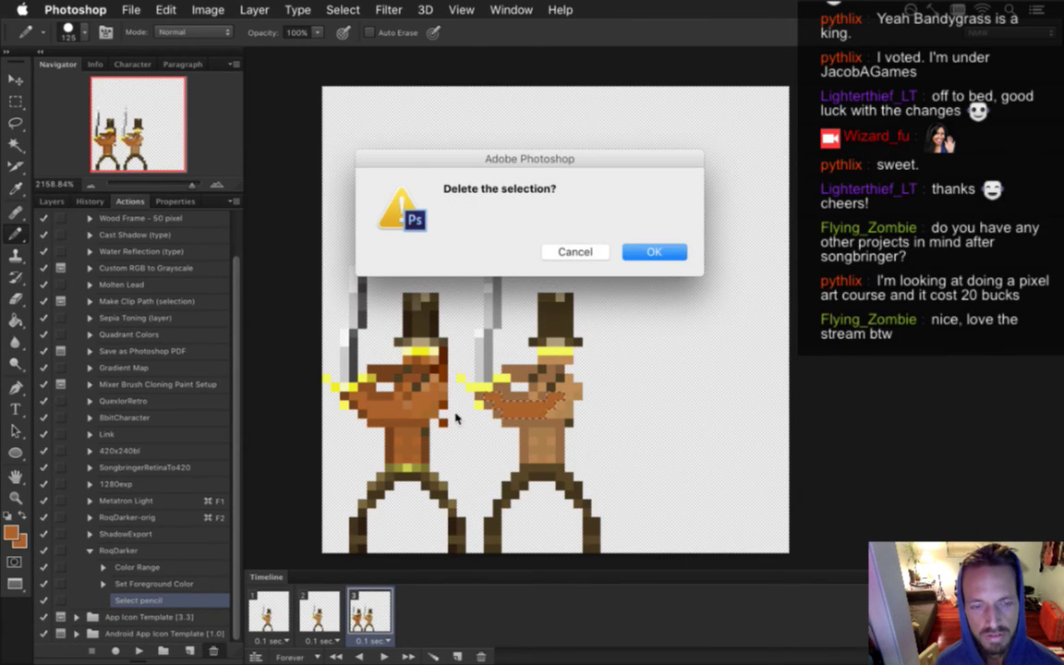
left_click(656, 252)
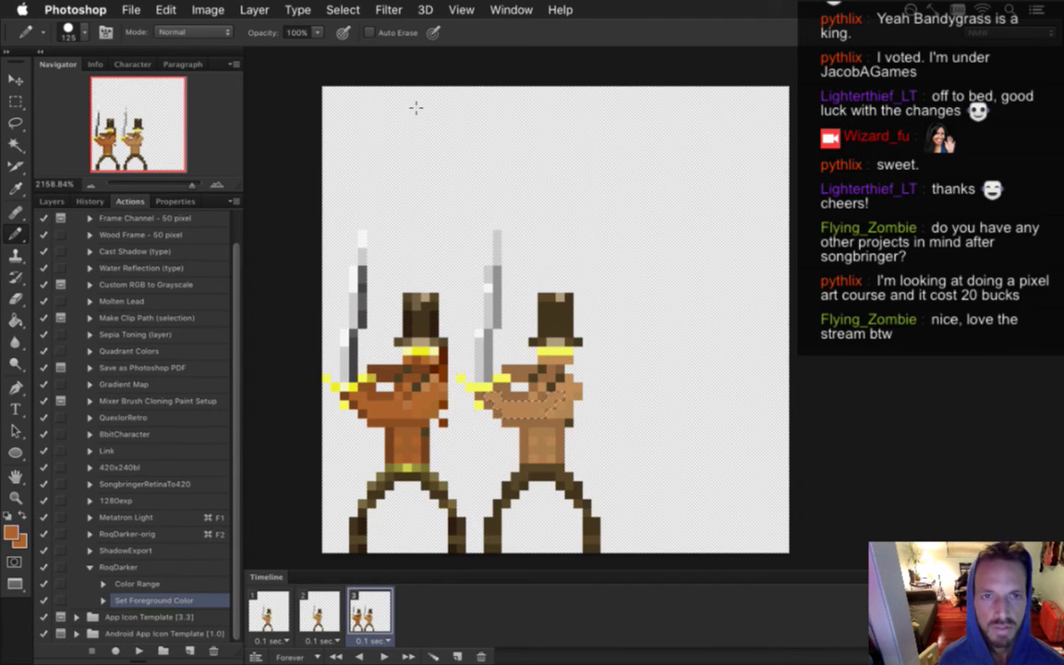
Try to apply a Color Balance adjustment to the selected forearm area
left_click(341, 8)
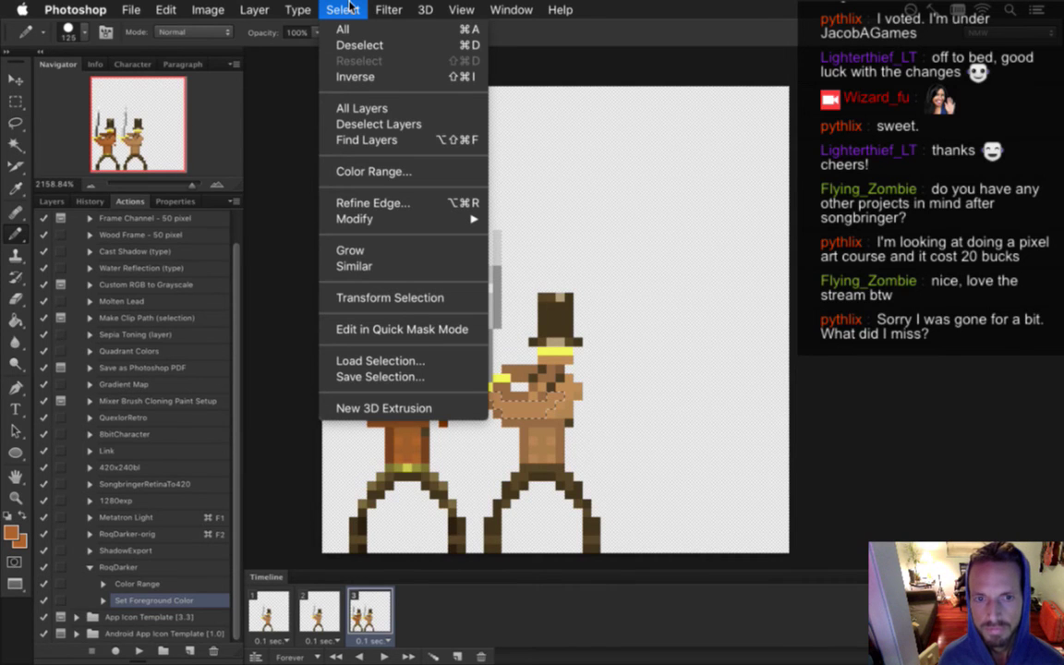
mouse_move(207, 10)
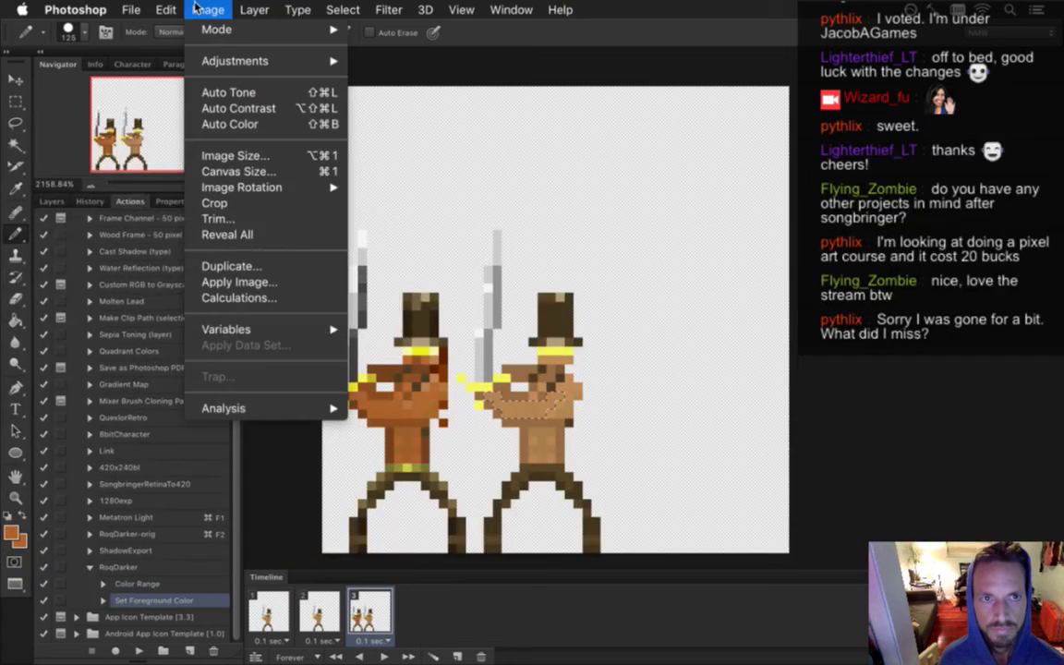
mouse_move(209, 33)
mouse_move(223, 57)
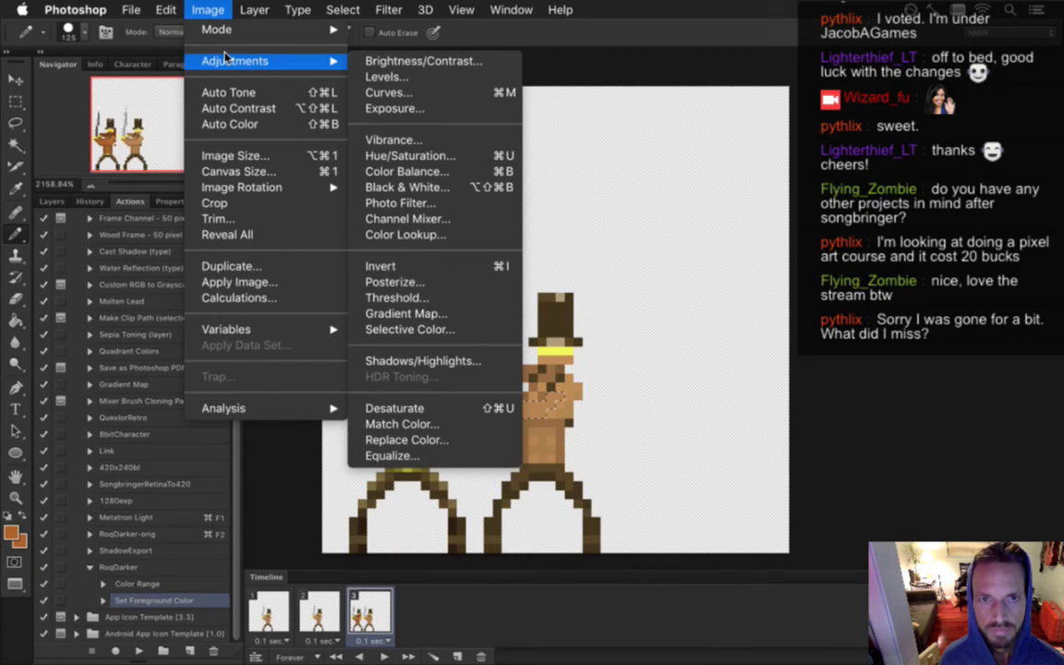
left_click(426, 173)
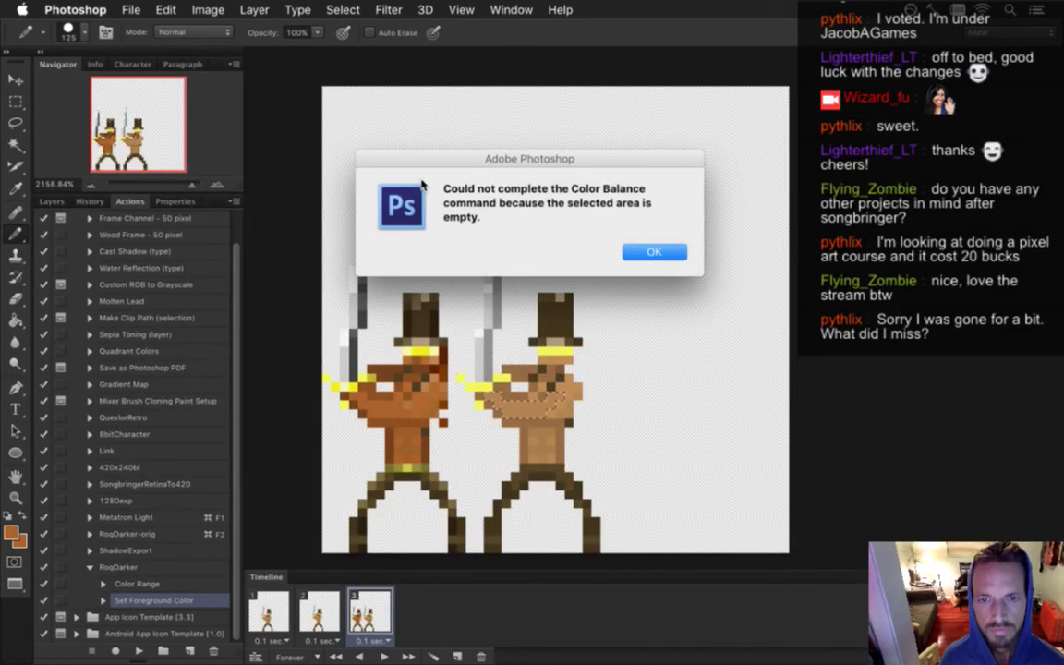
left_click(637, 253)
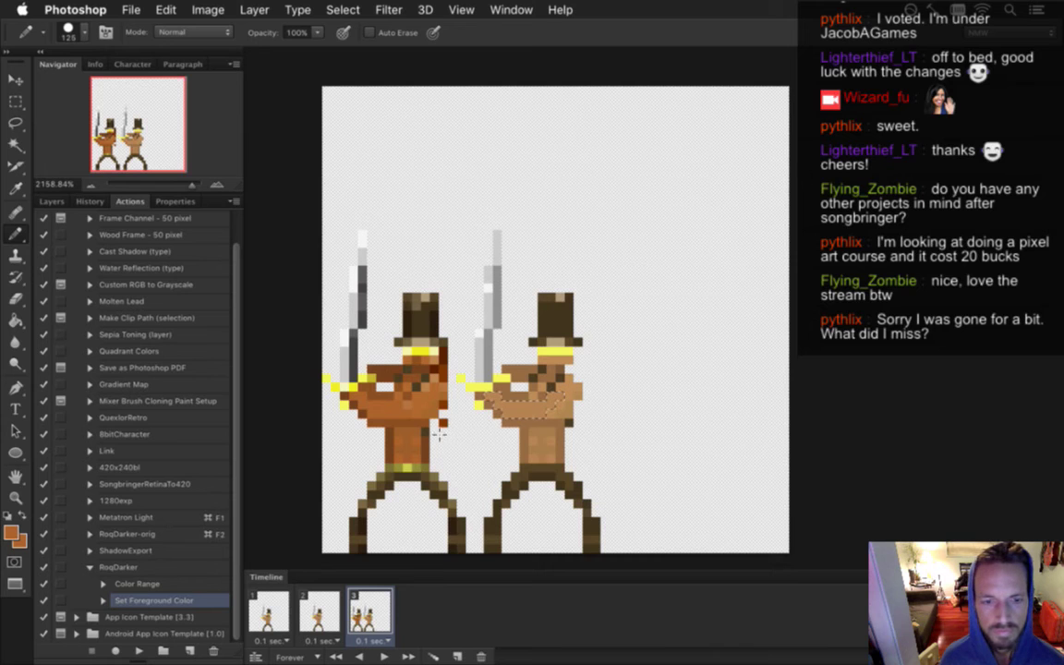
Clear the selection and replay RoqDarker and its Color Range step to test the skin selection
key("m")
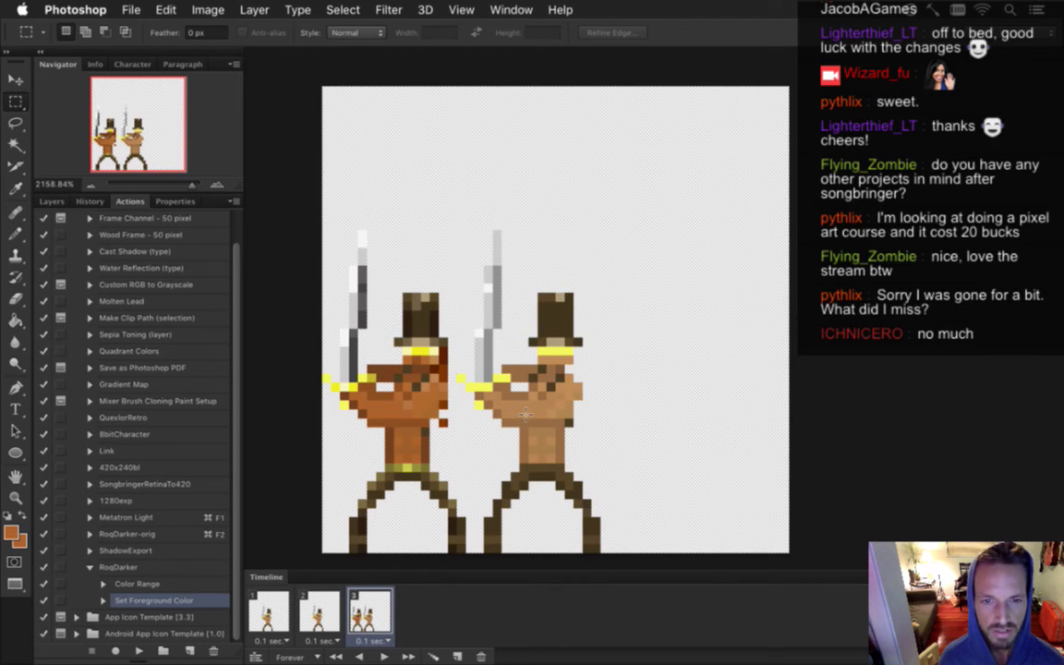
key("i")
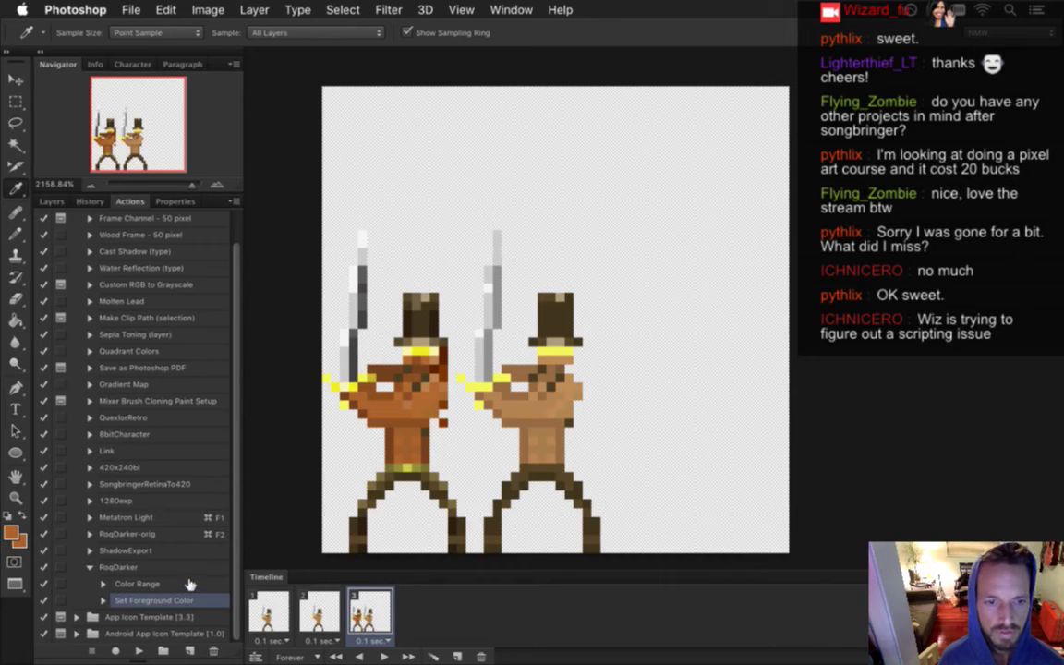
left_click(120, 568)
left_click(138, 651)
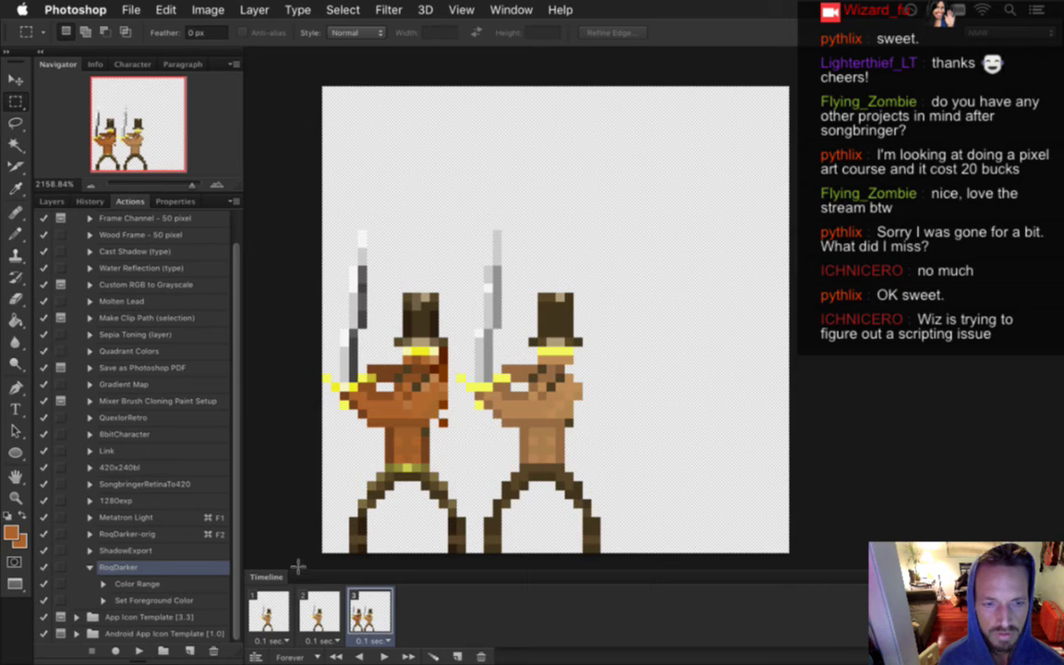
left_click(163, 582)
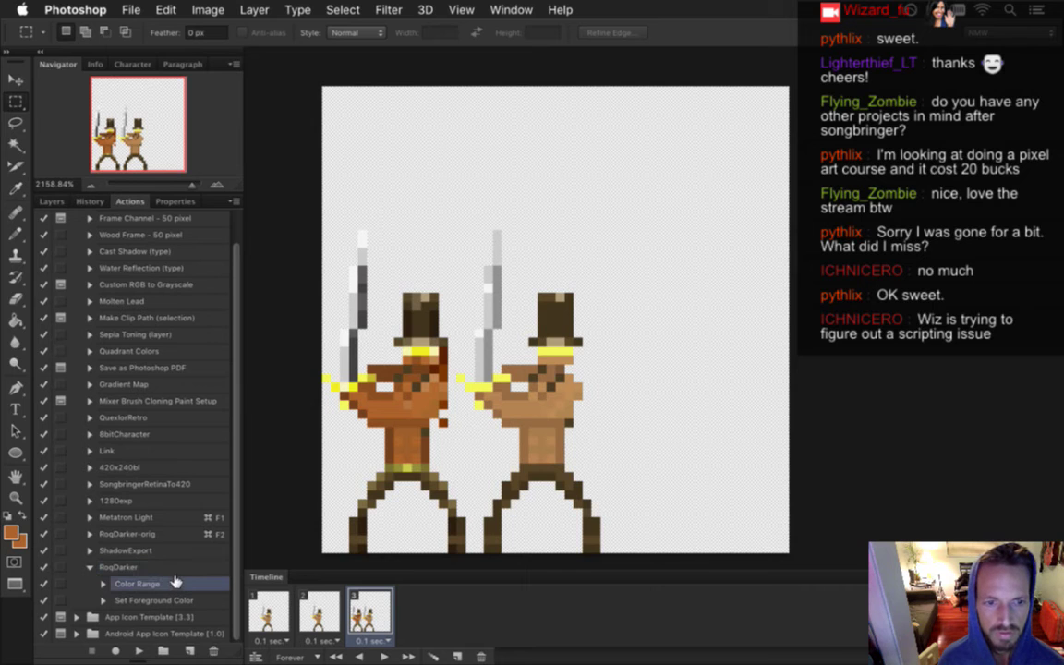
left_click(138, 651)
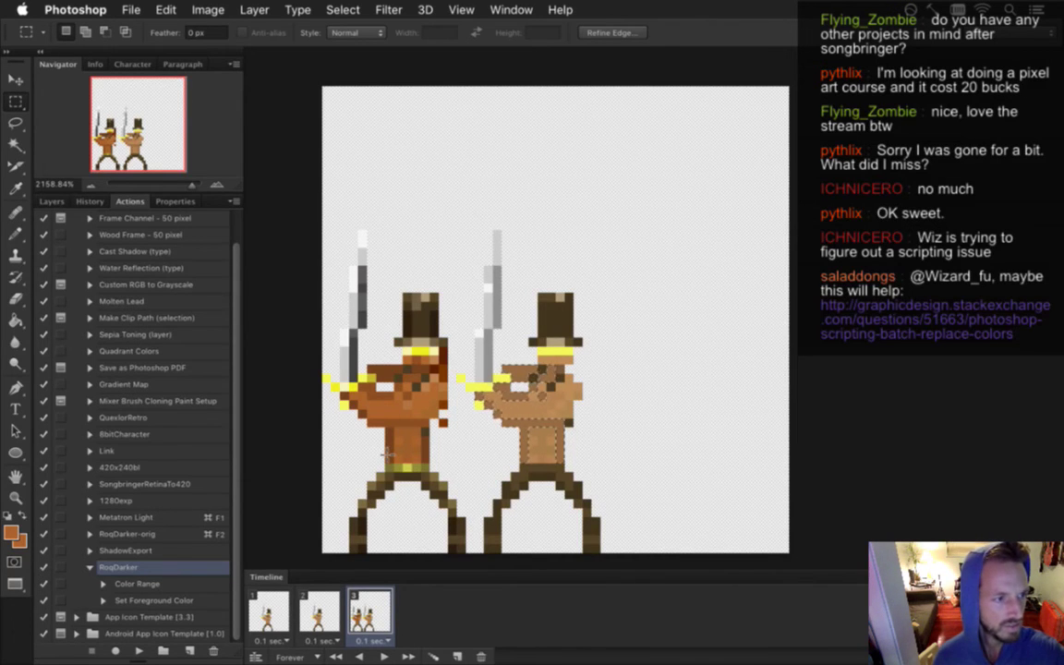
Switch to Chrome and open the channel's Twitch chat page in a new tab
key("super+Tab")
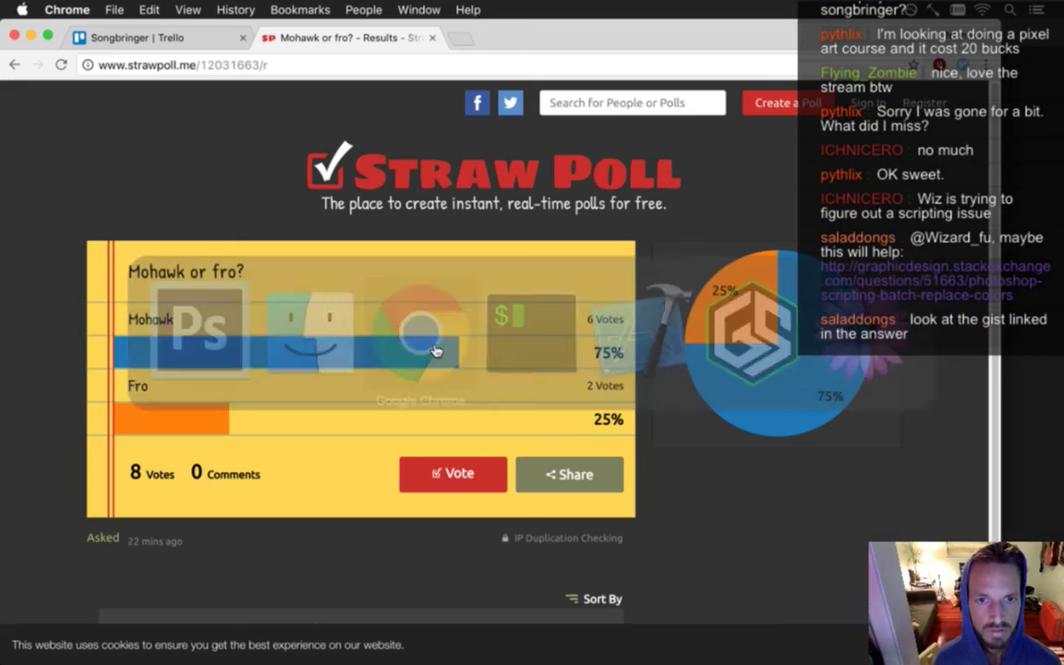
key("super+t")
type("twi")
key("Down")
key("Return")
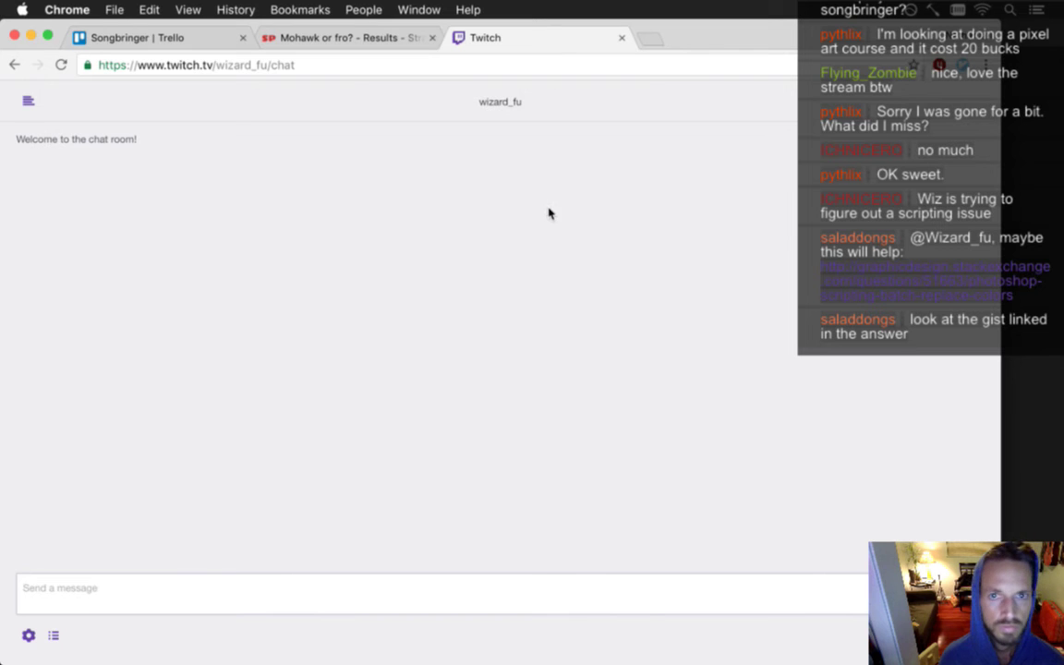
Search Google for "photoshop scripting batch replace colors"
left_click(612, 62)
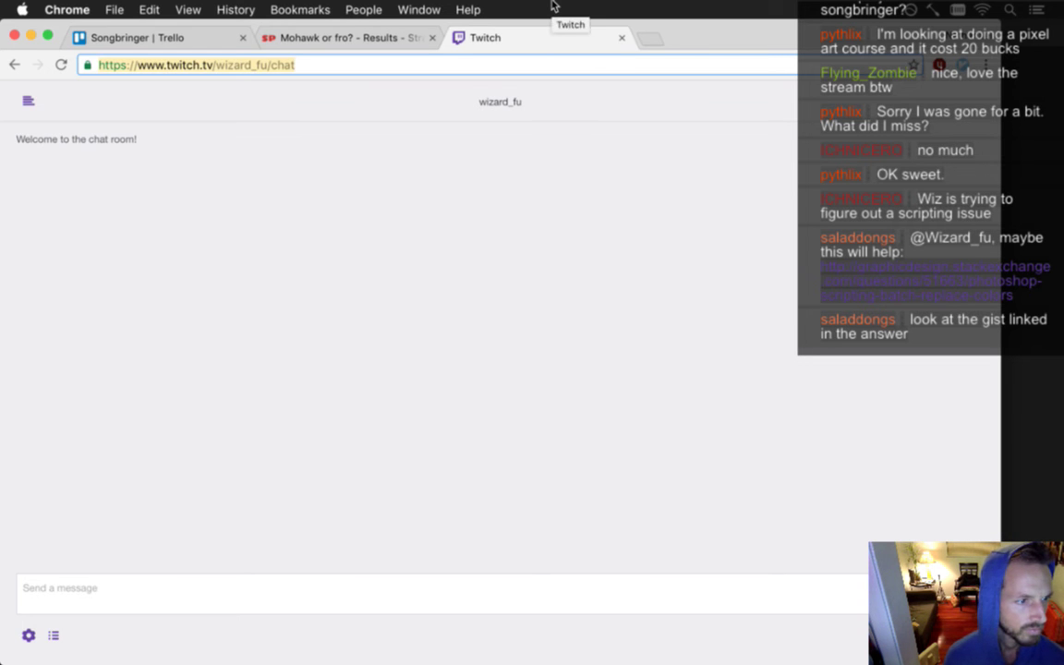
type("photosh")
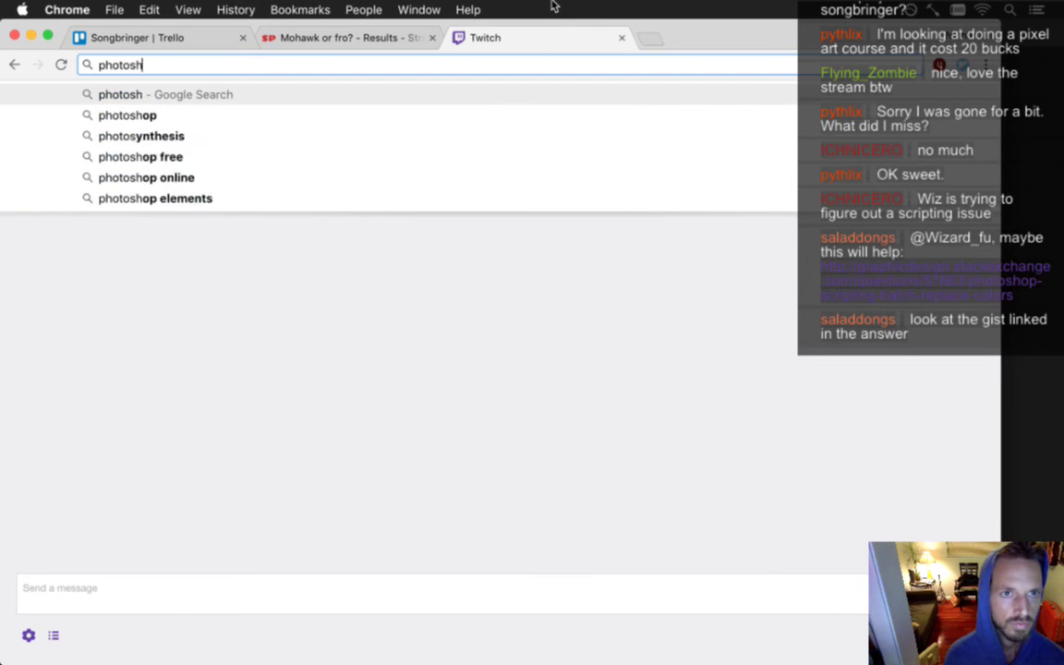
type("op scripting ")
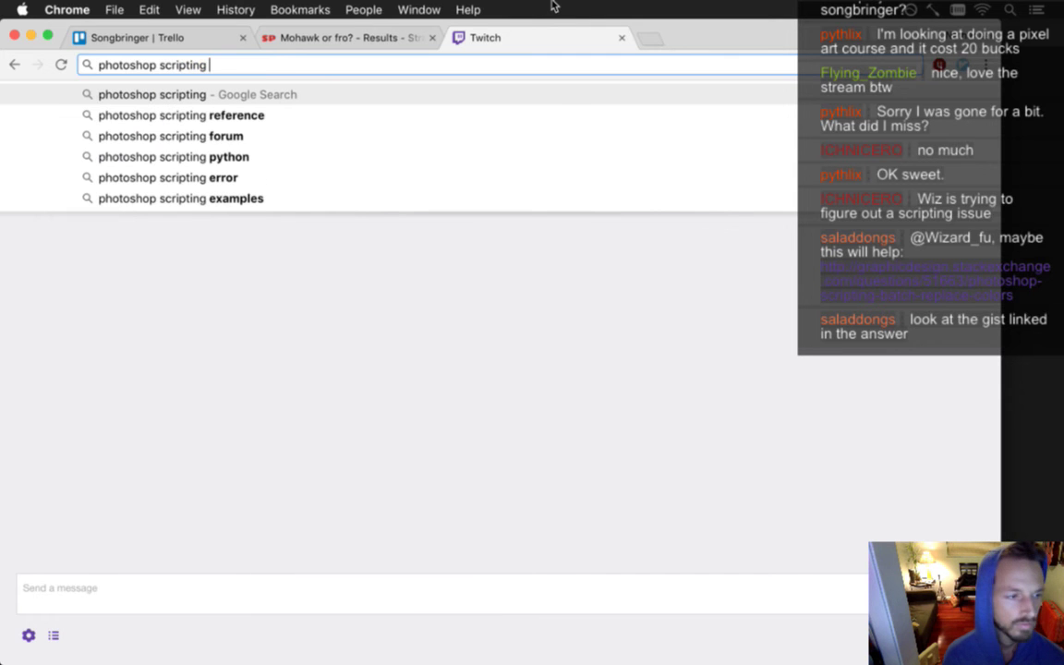
type("bat")
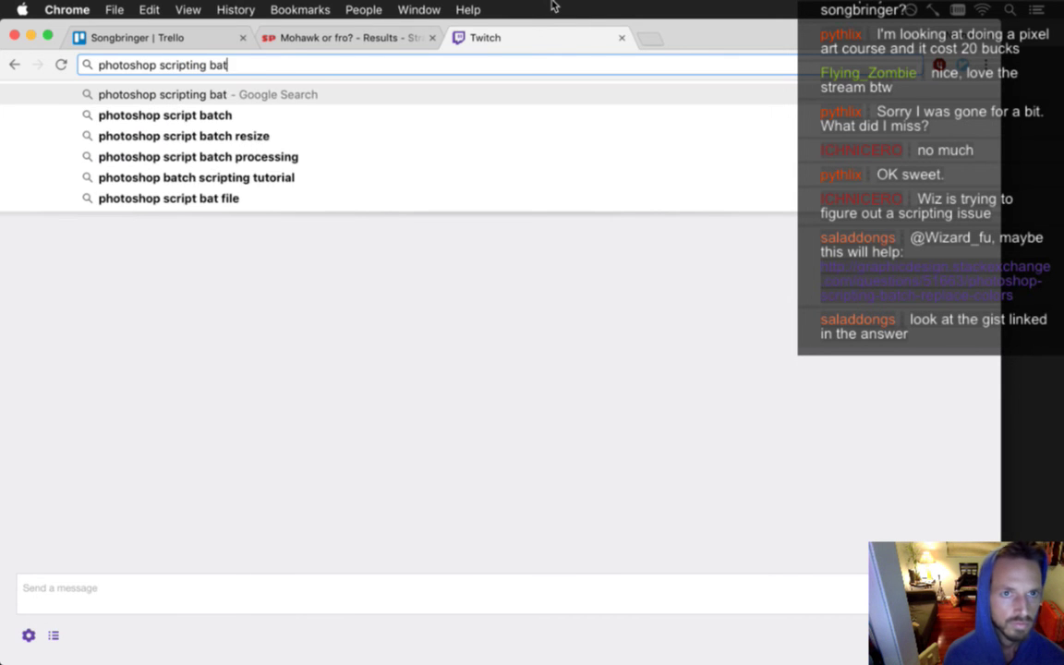
type("ch replace colors")
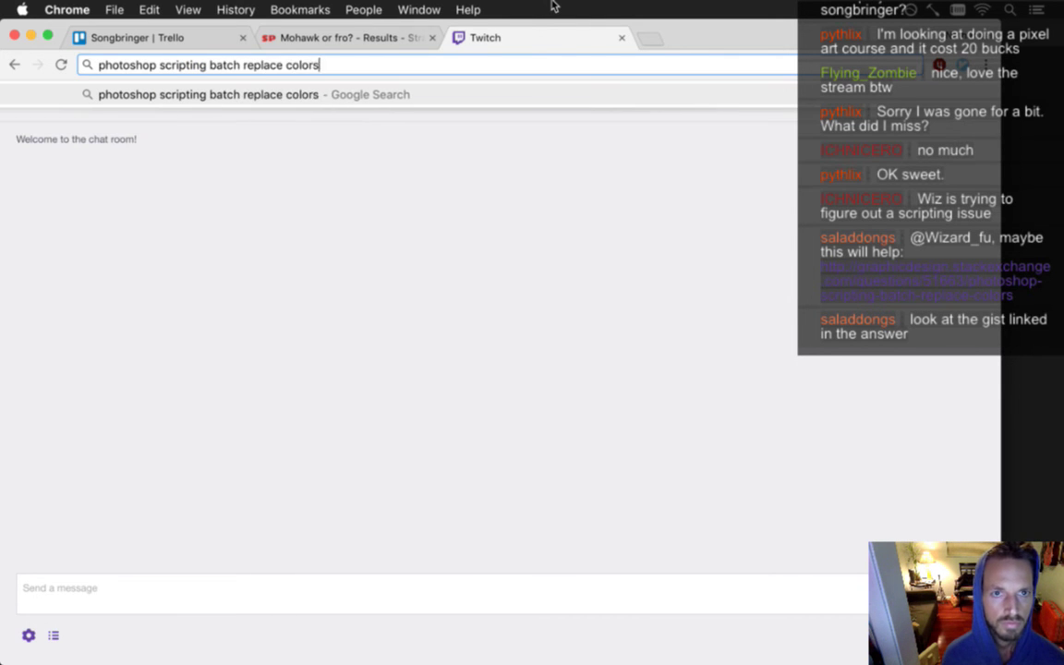
key("Return")
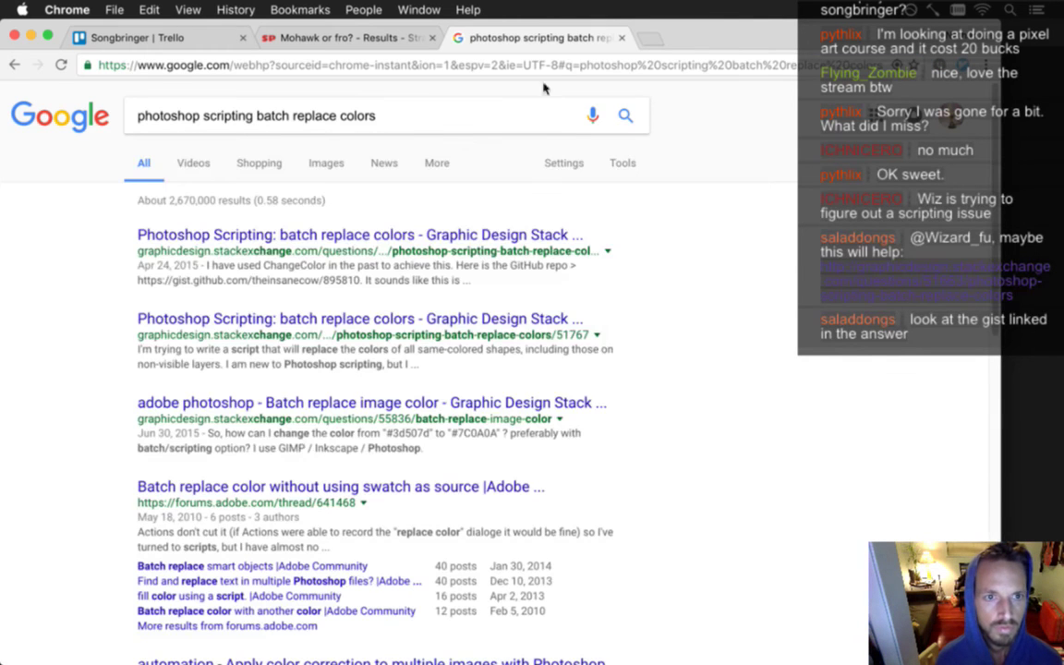
Open the first Stack Exchange result on batch replacing colors and read the question, its comments and the answer
left_click(337, 234)
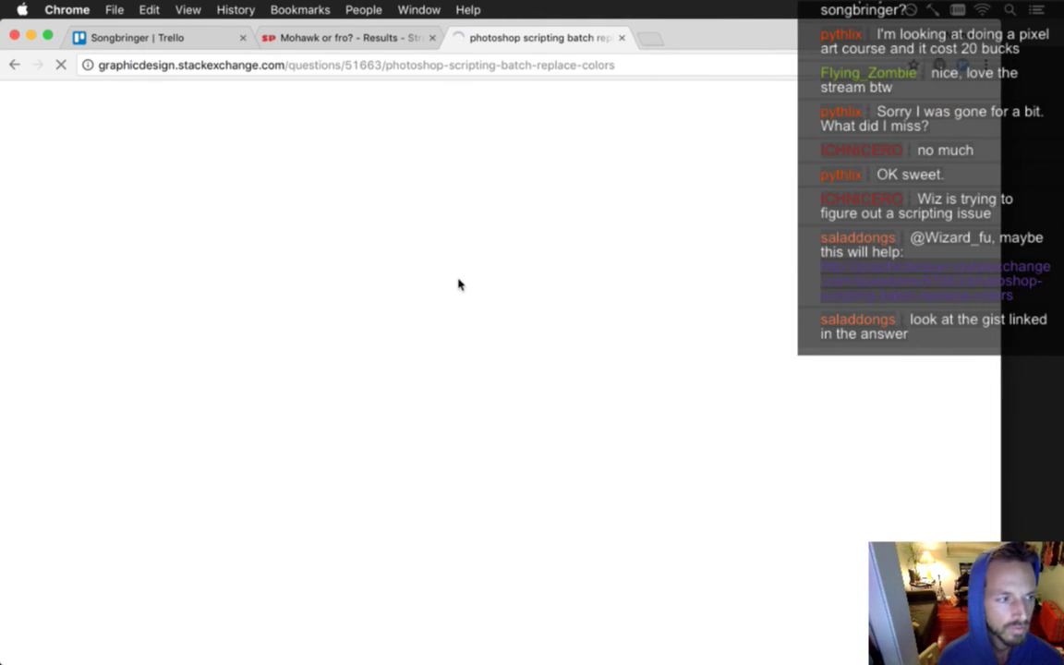
scroll(500, 409, "down", 1)
scroll(499, 410, "down", 5)
scroll(507, 409, "up", 2)
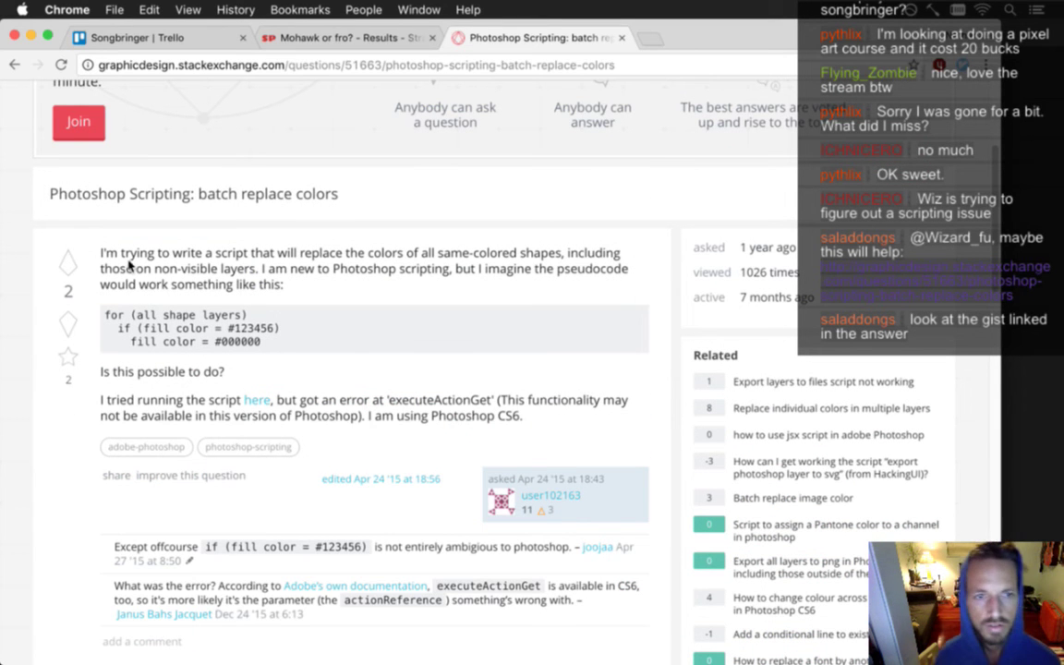
left_click_drag(121, 256, 238, 272)
left_click(241, 273)
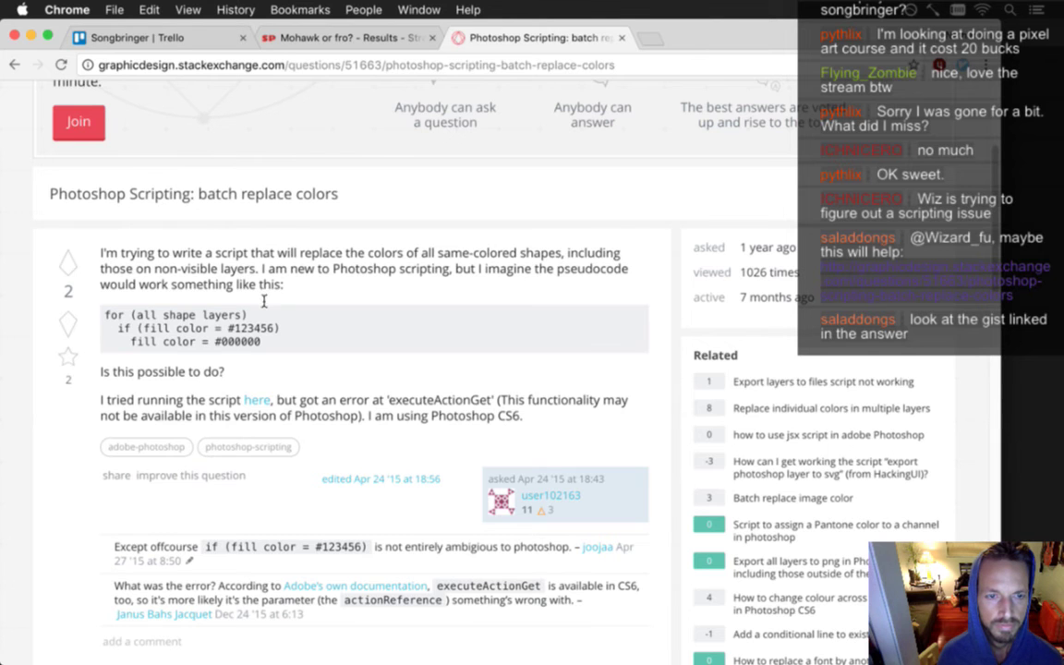
scroll(264, 301, "down", 3)
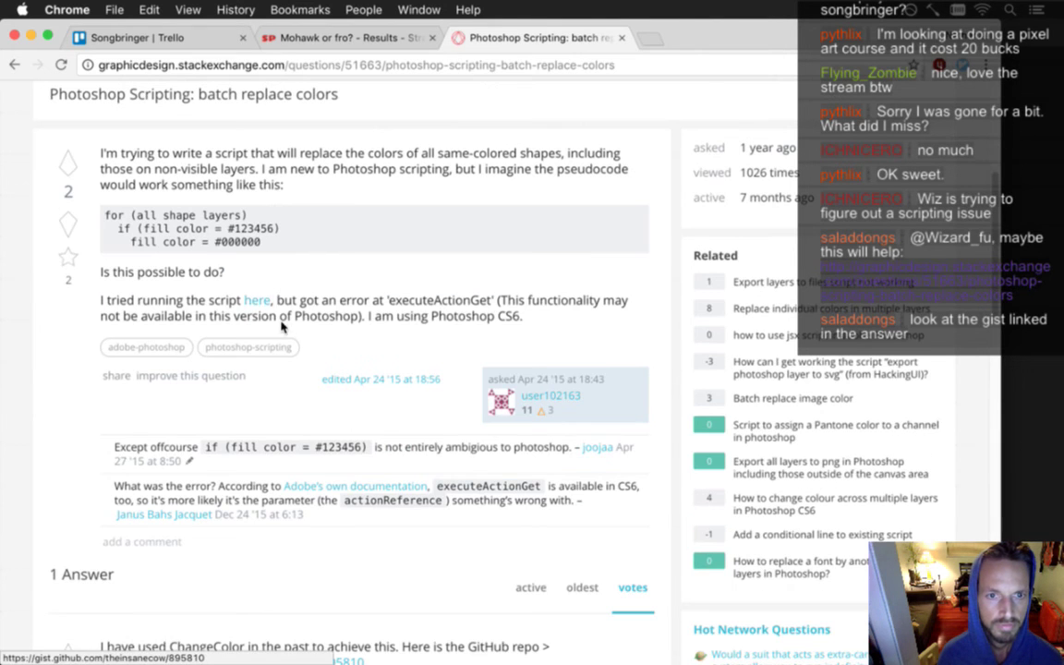
scroll(285, 326, "down", 1)
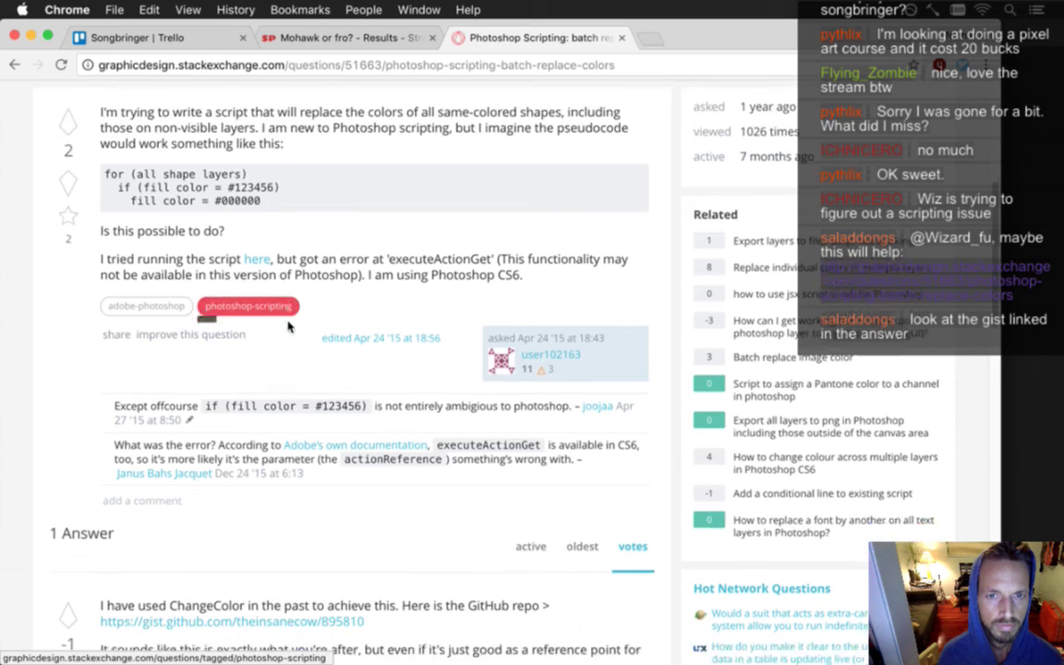
scroll(288, 326, "down", 10)
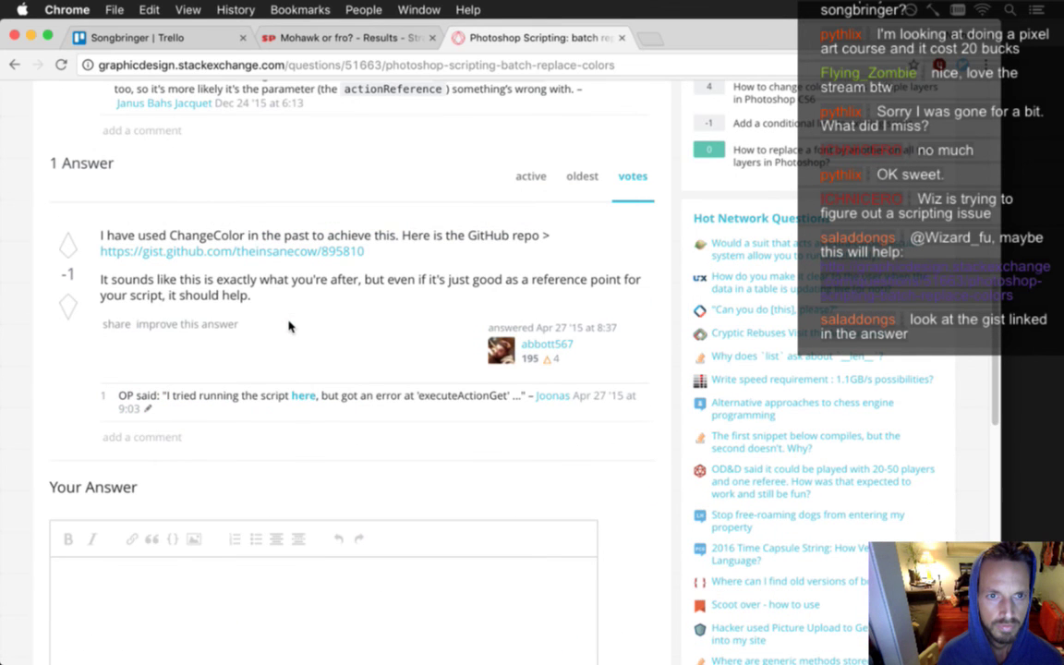
Open the GitHub gist linked in the answer in a new tab and read the ChangeColor.jsx description and code
right_click(285, 253)
left_click(319, 259)
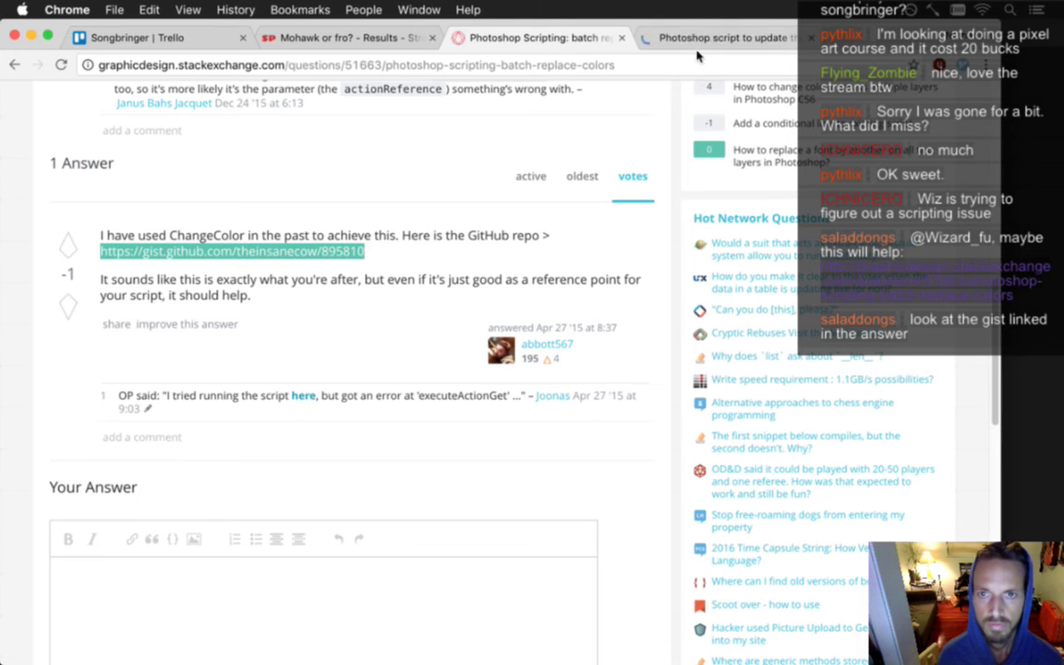
left_click(702, 37)
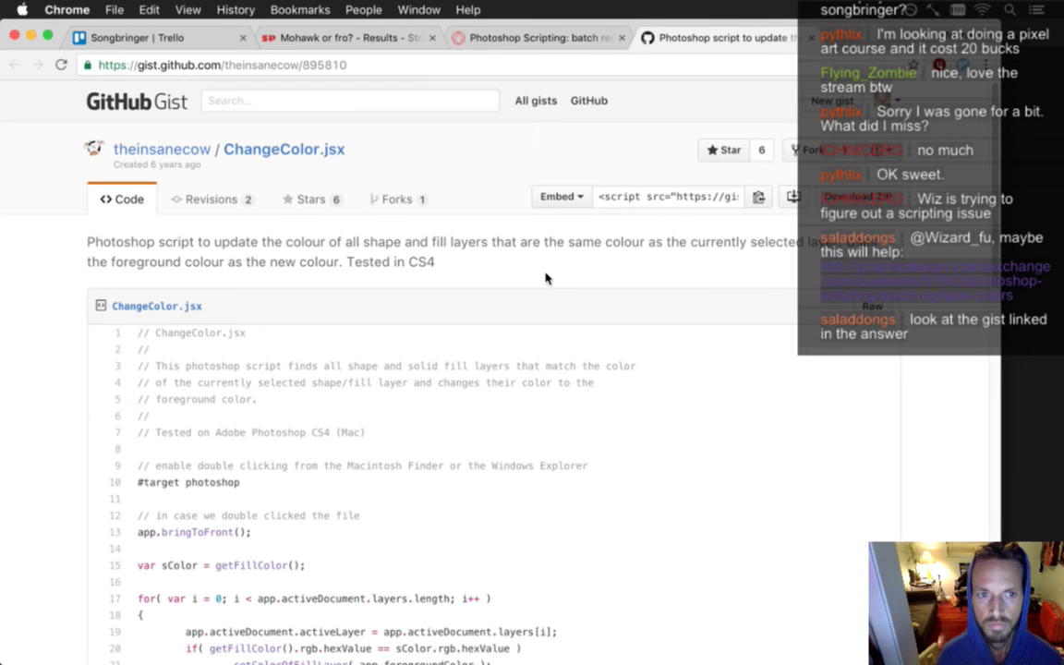
left_click_drag(198, 244, 348, 245)
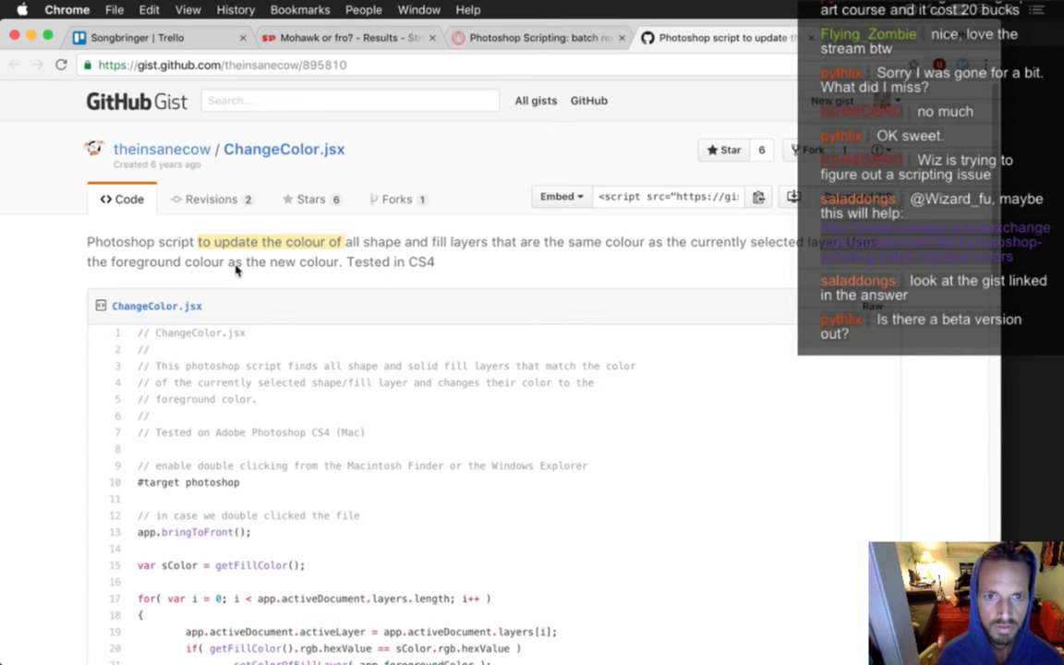
scroll(74, 283, "down", 5)
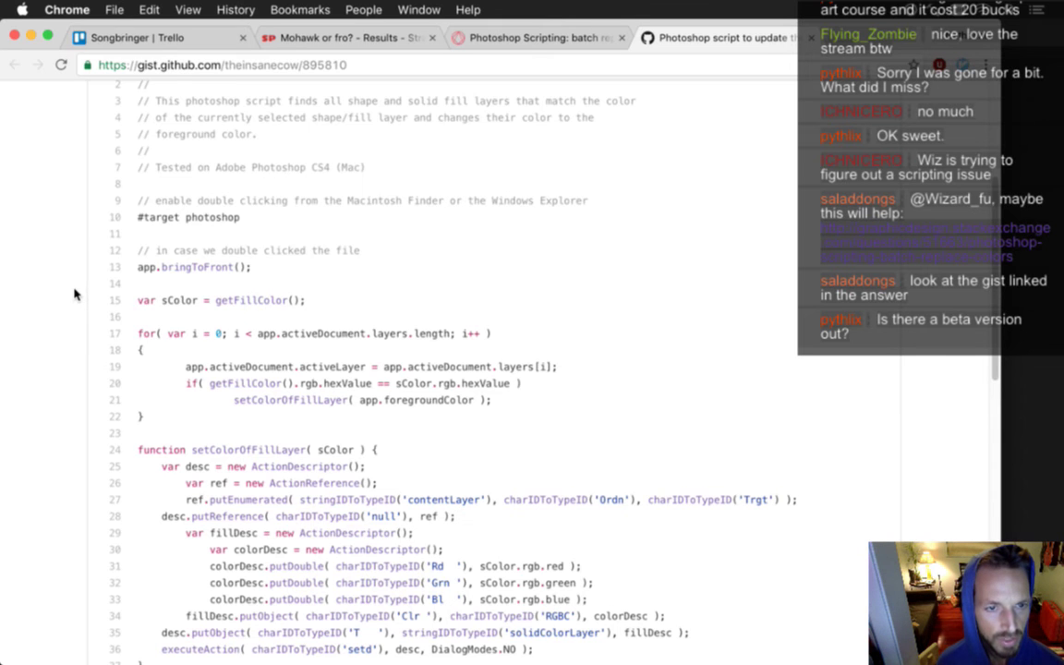
scroll(74, 294, "down", 3)
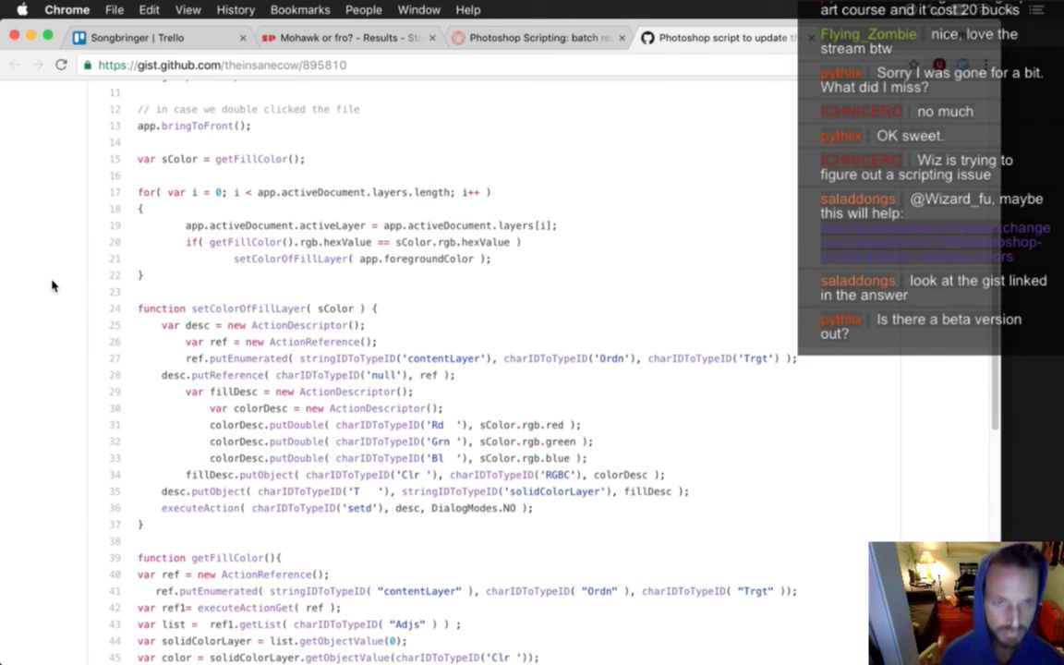
Open songbringer.com/preorder in a new tab, show the $16 pre-order option, and return to the ChangeColor.jsx gist
key("super+t")
type("song")
key("Right")
type("/pr")
key("Return")
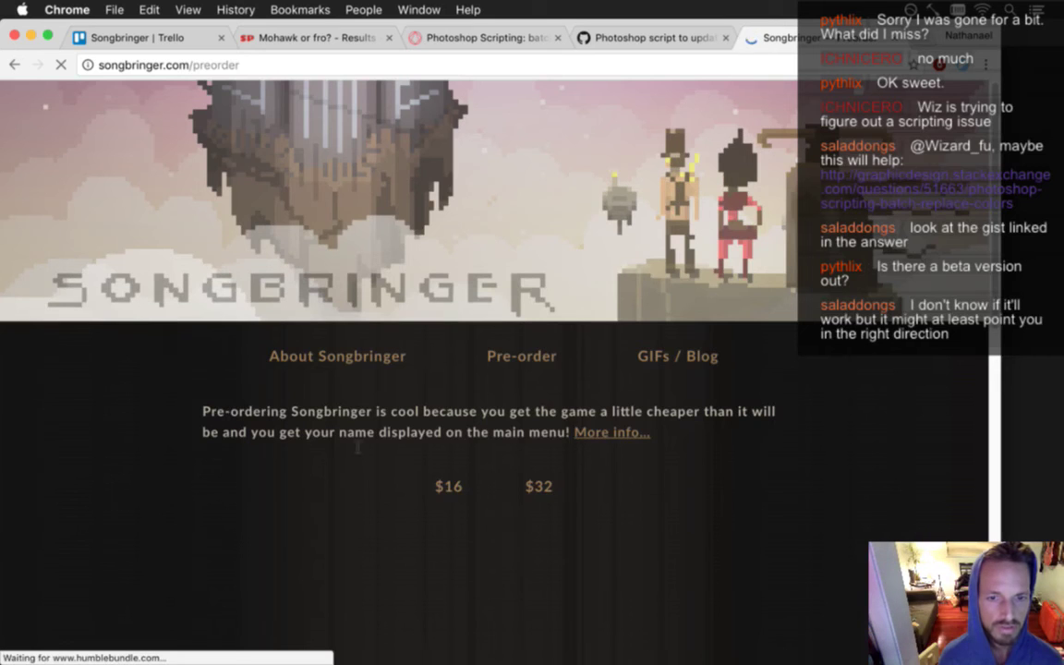
left_click(460, 488)
scroll(397, 448, "down", 3)
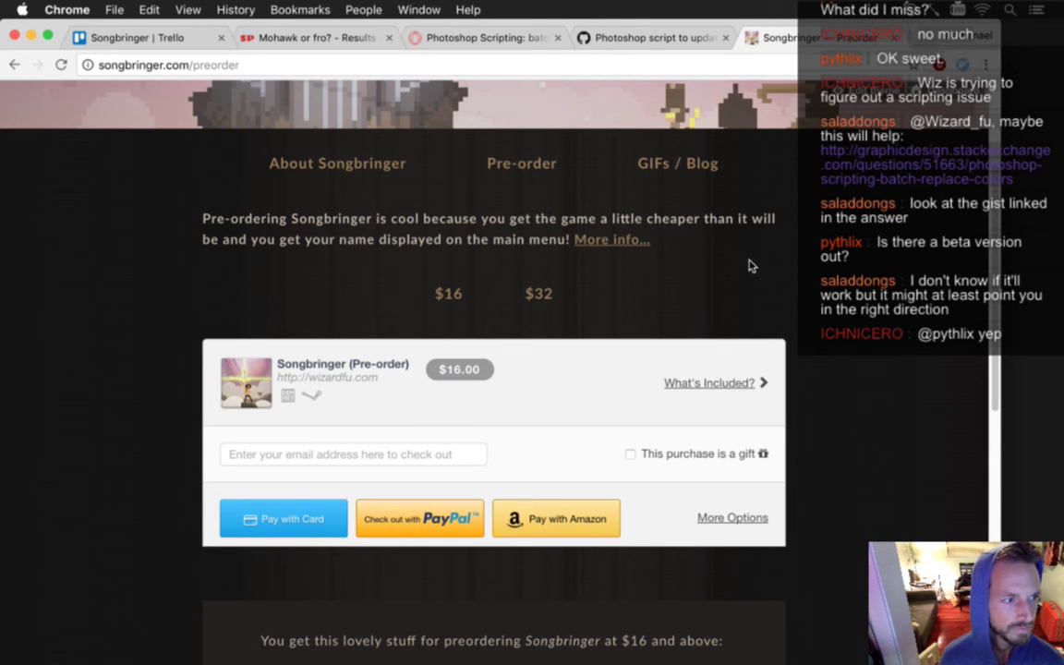
key("ctrl+shift+Tab")
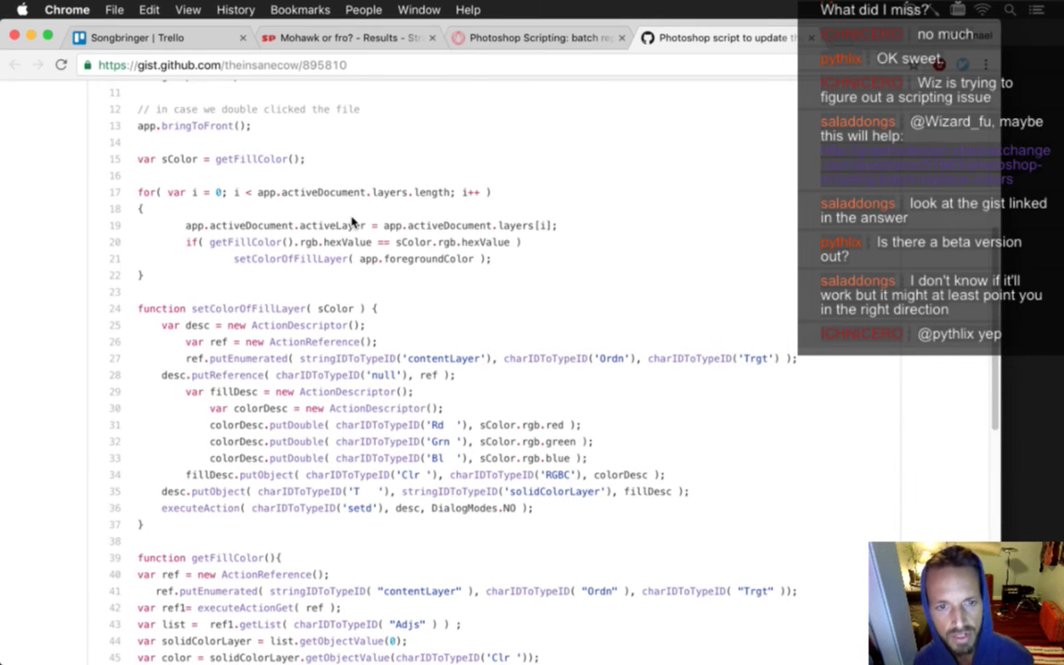
Examine the script's layer loop and highlight the setColorOfFillLayer function, checking it against the sprites in Photoshop
scroll(354, 236, "down", 1)
scroll(254, 161, "up", 3)
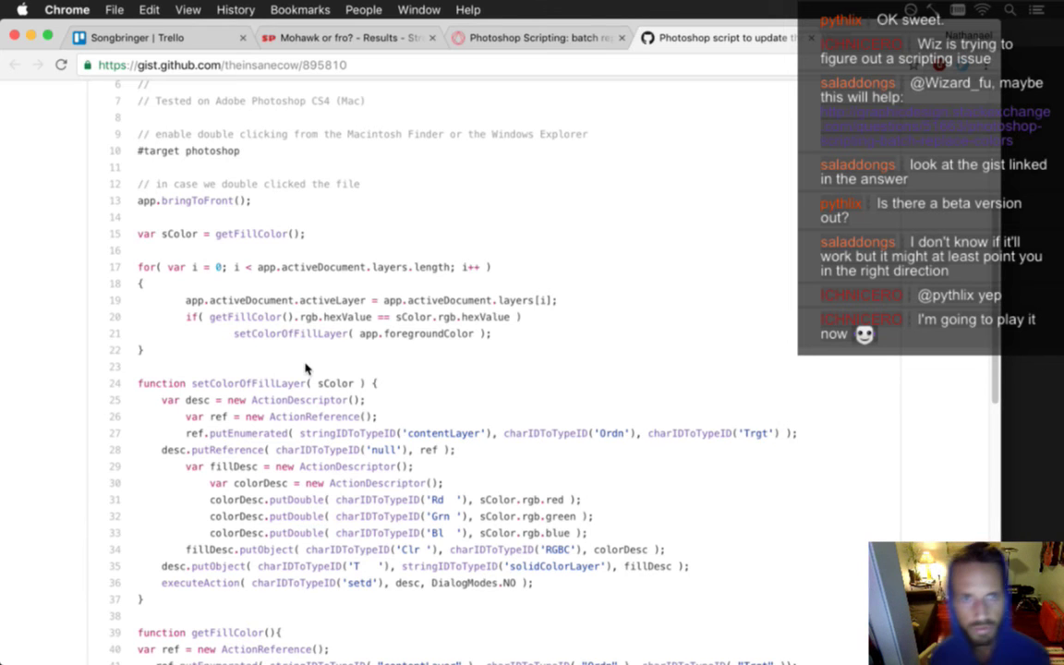
left_click_drag(138, 382, 324, 599)
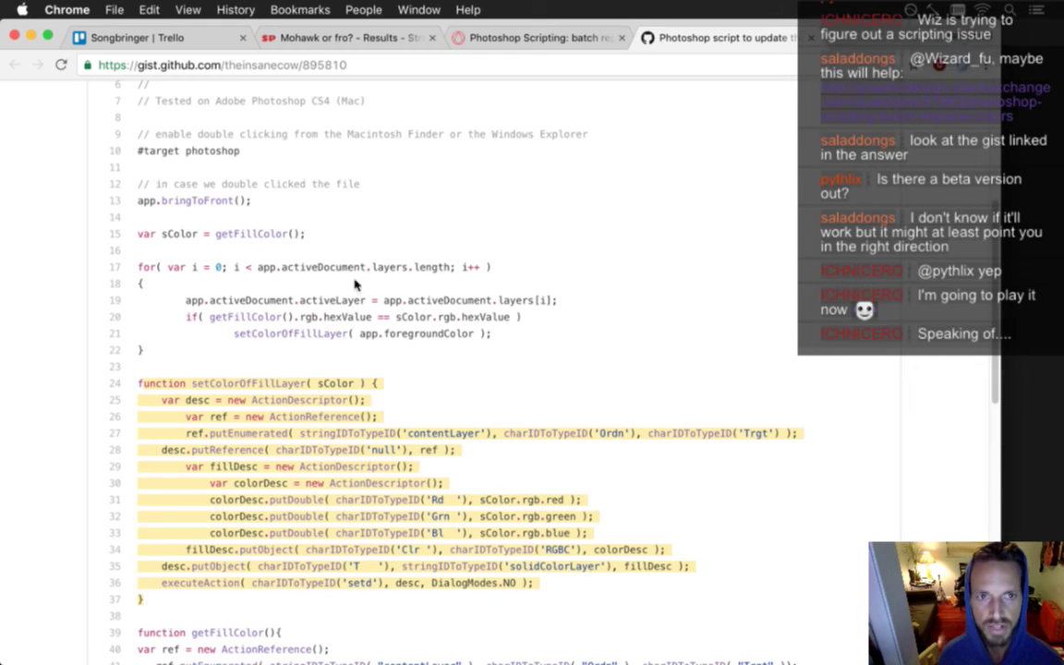
key("super+Tab")
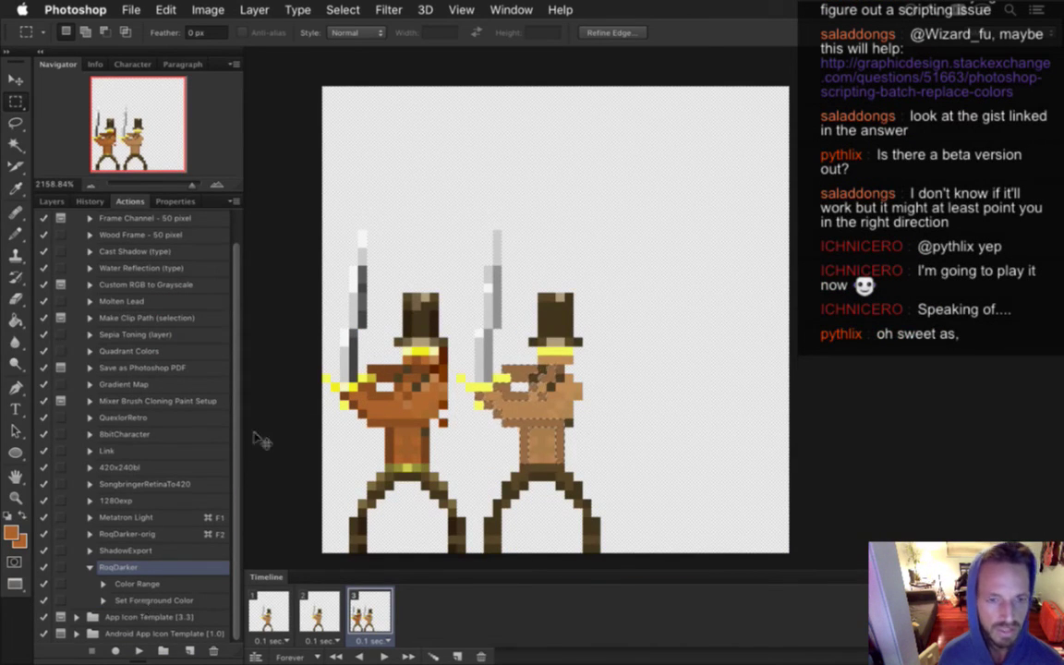
key("super+Tab")
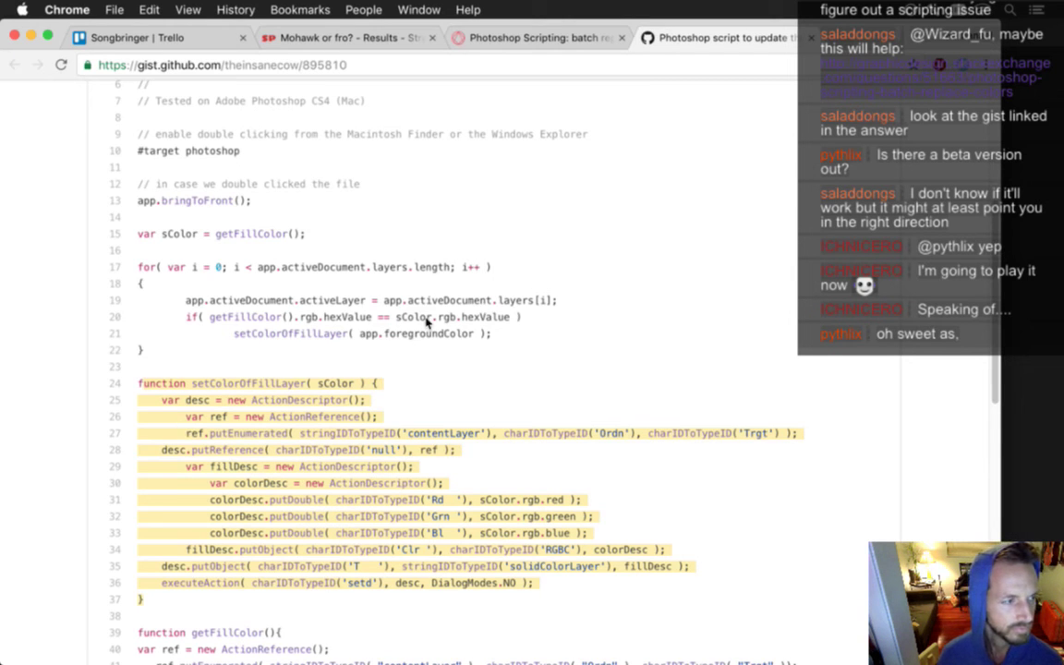
left_click(517, 39)
left_click(638, 37)
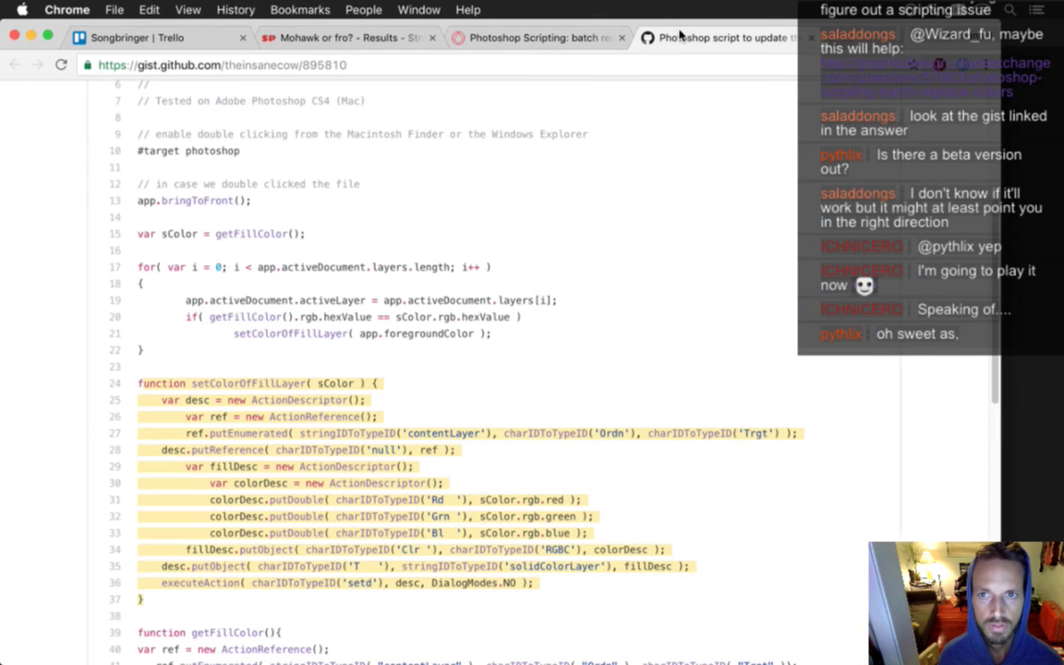
Read the rest of the gist's code and its comments, reread the description, and select the gist's web address
scroll(554, 291, "down", 5)
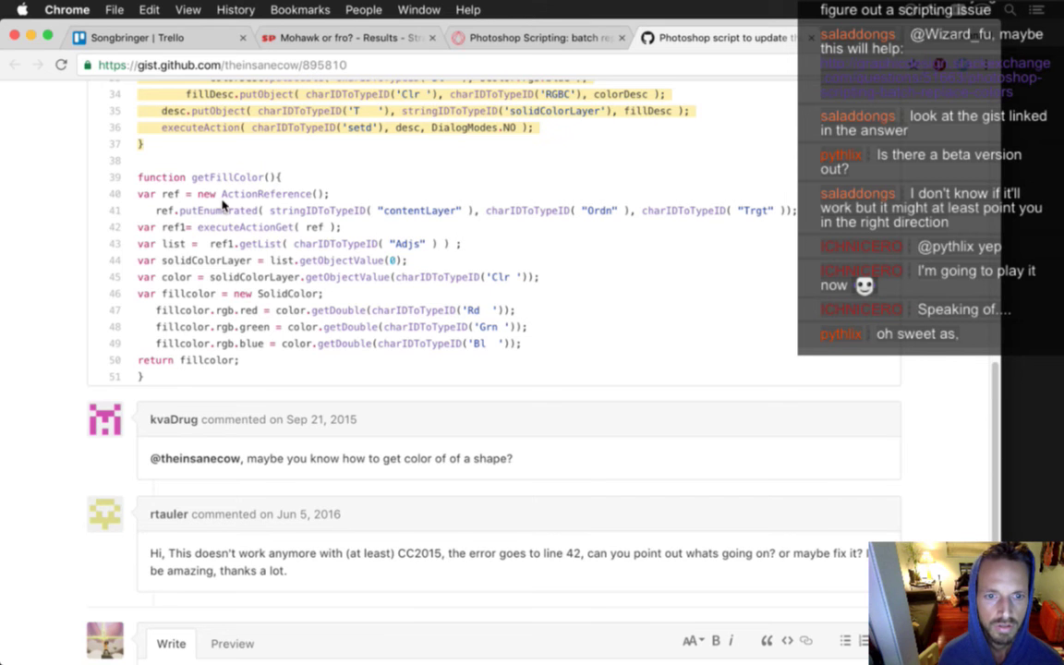
scroll(222, 205, "up", 10)
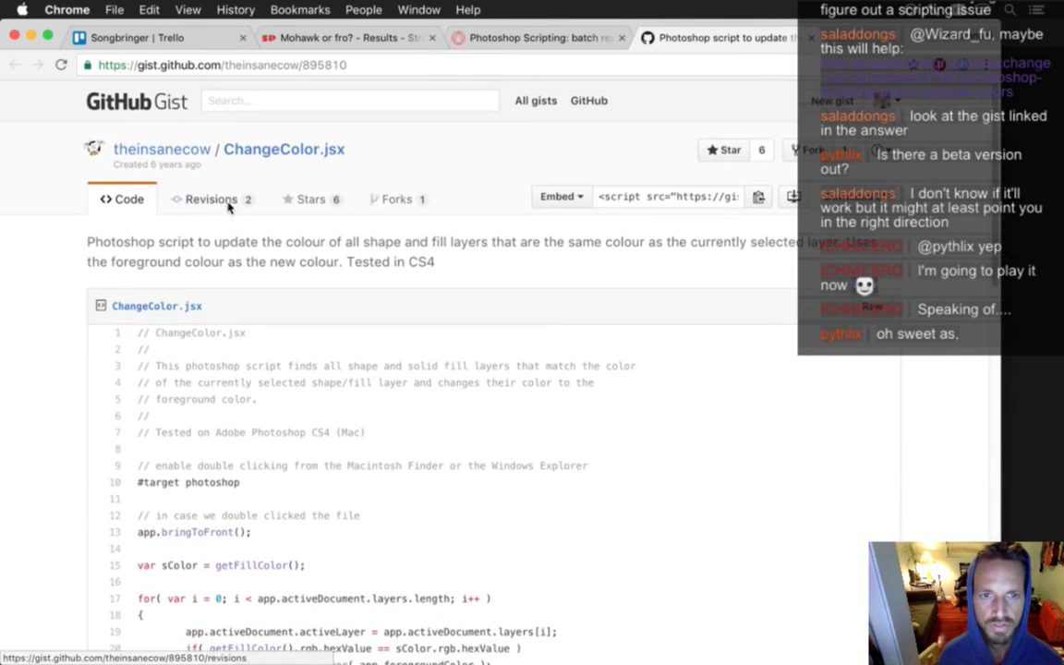
left_click_drag(358, 233, 388, 256)
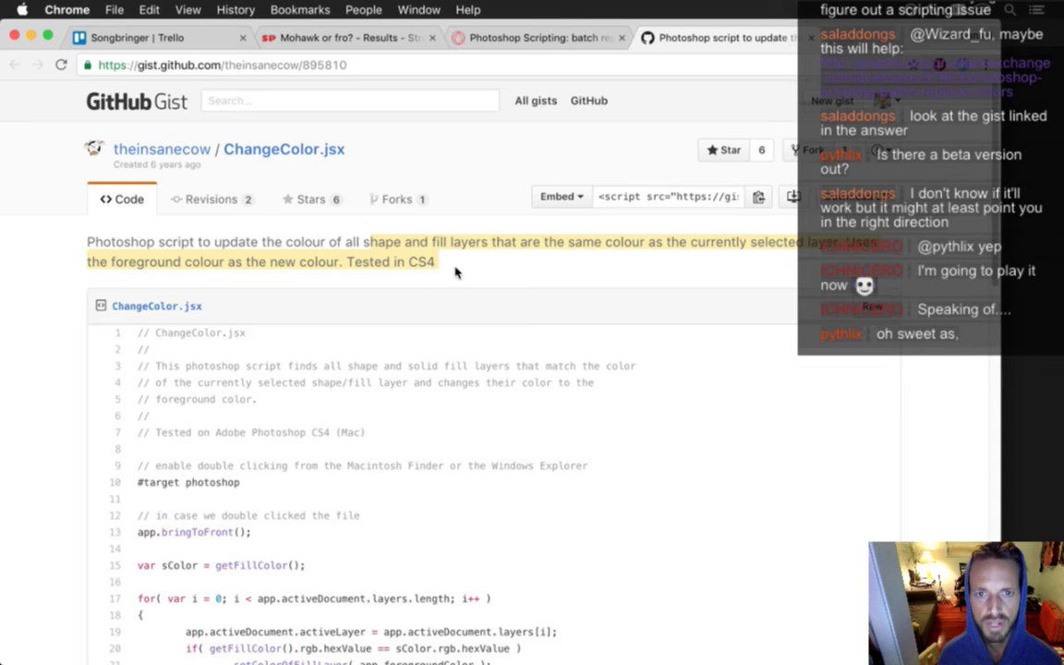
left_click(411, 244)
left_click_drag(102, 65, 803, 439)
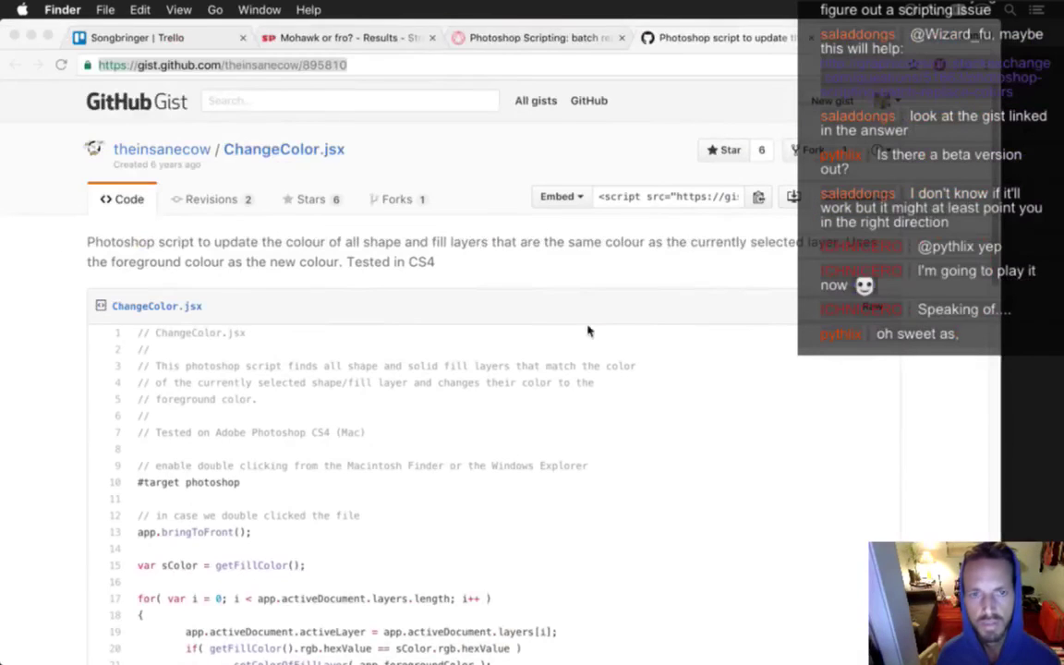
left_click(493, 270)
Switch to Photoshop, try to apply a Selective Color adjustment to the selected skin area, and clear the selection
key("super+Tab")
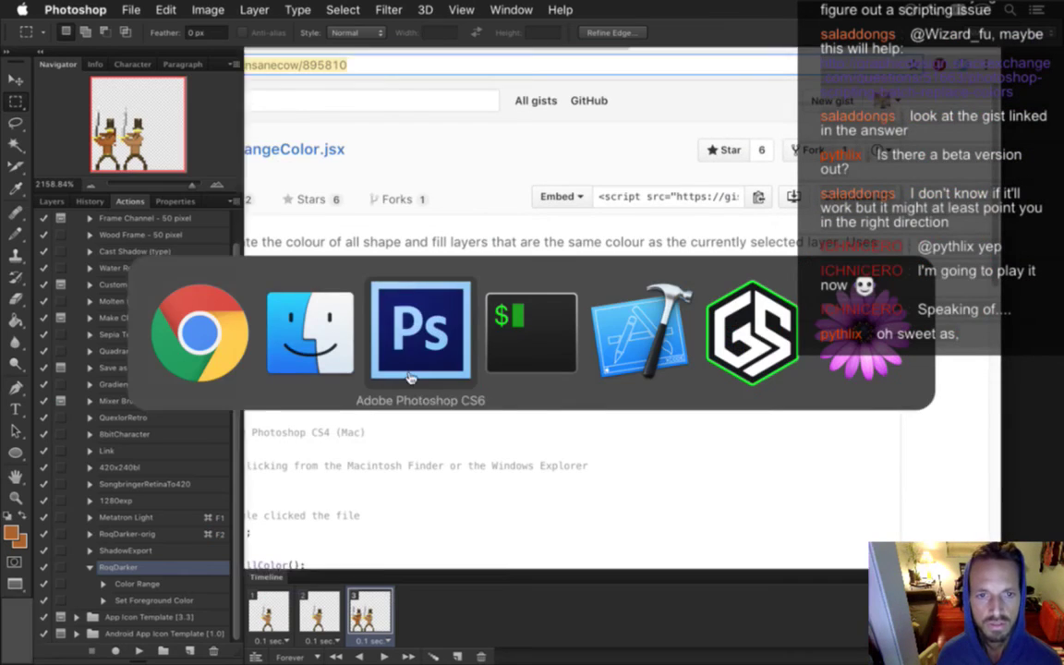
left_click(207, 9)
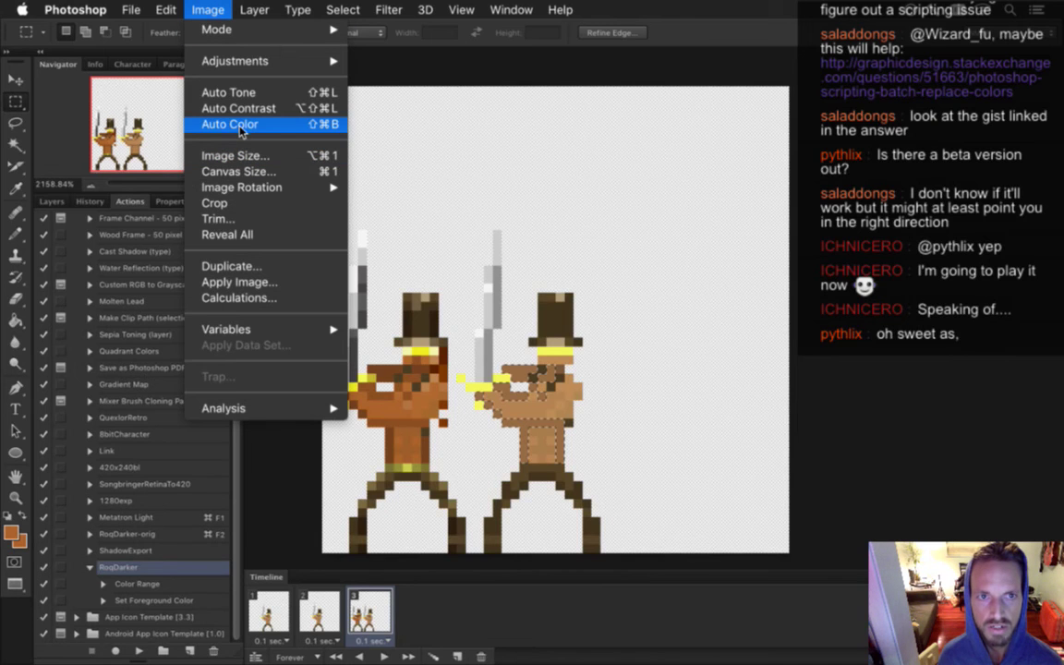
mouse_move(247, 69)
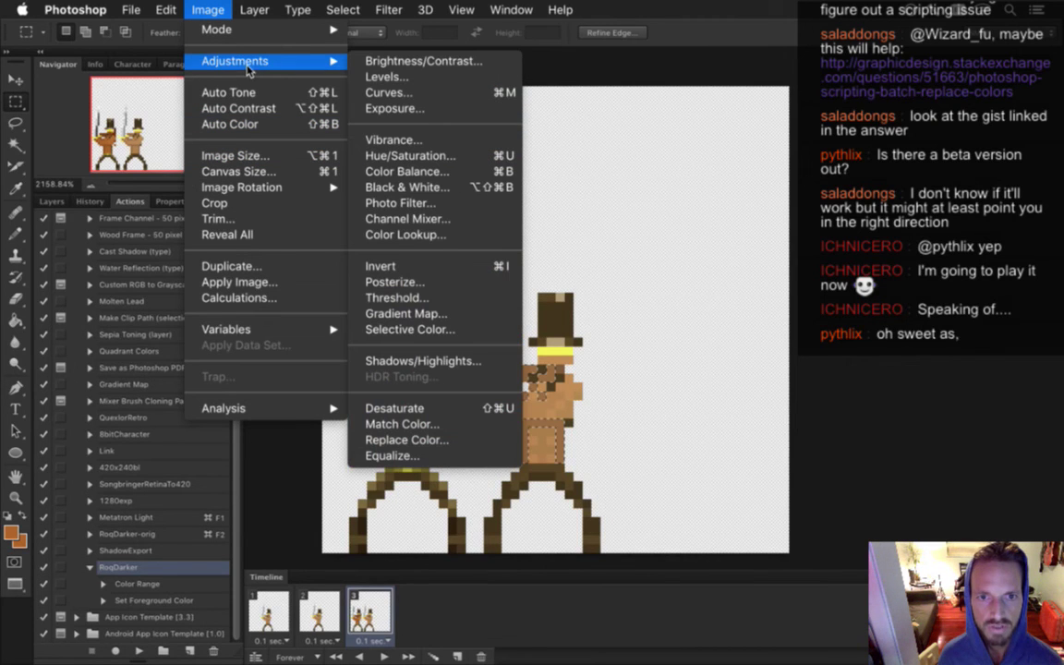
left_click(419, 333)
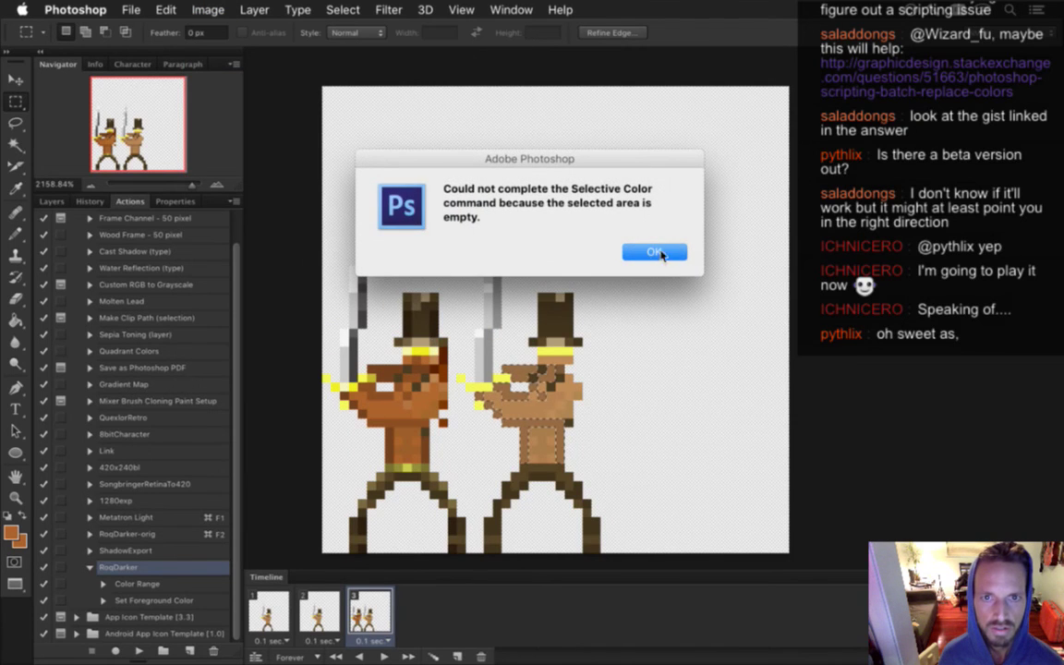
left_click(655, 252)
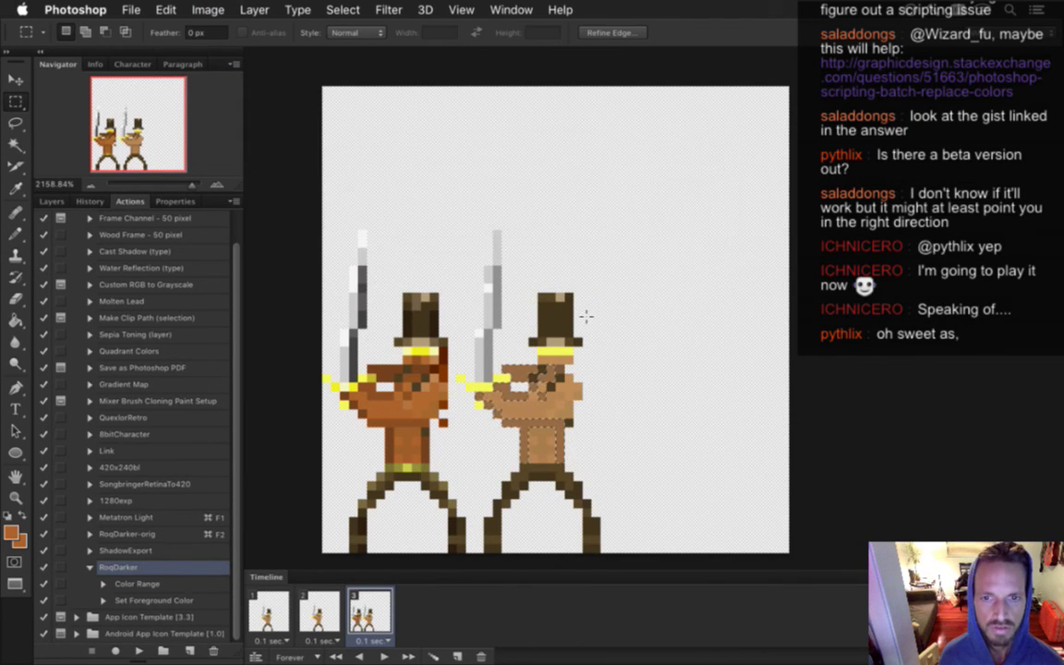
key("ctrl+d")
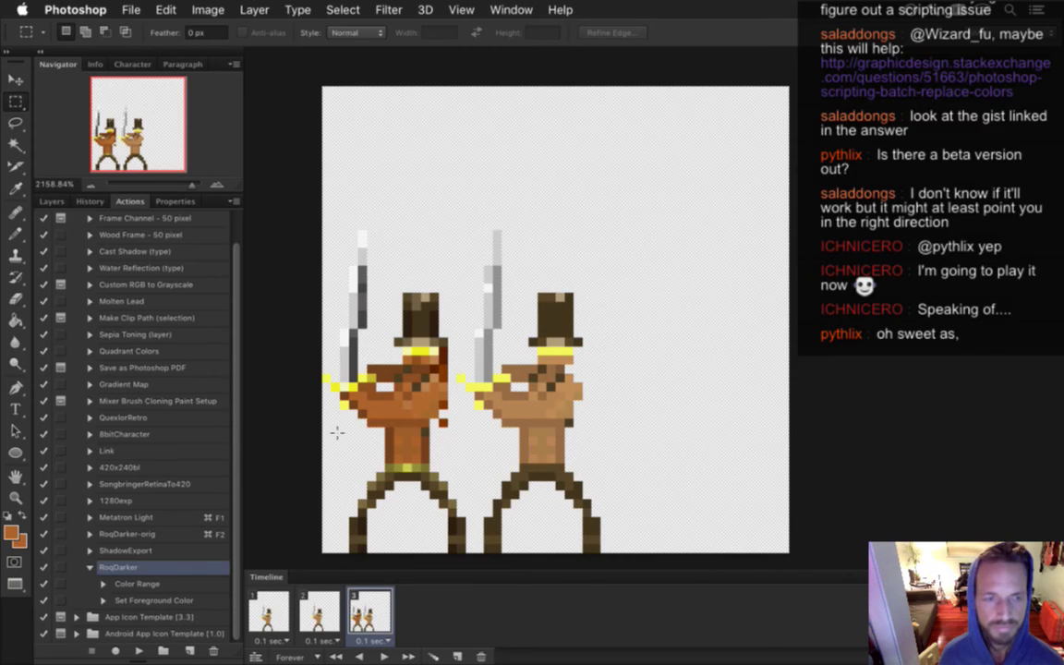
Try to select the original Roq sprite's pixels by color with the Magic Wand, and clear the selection
left_click(16, 146)
left_click(474, 371)
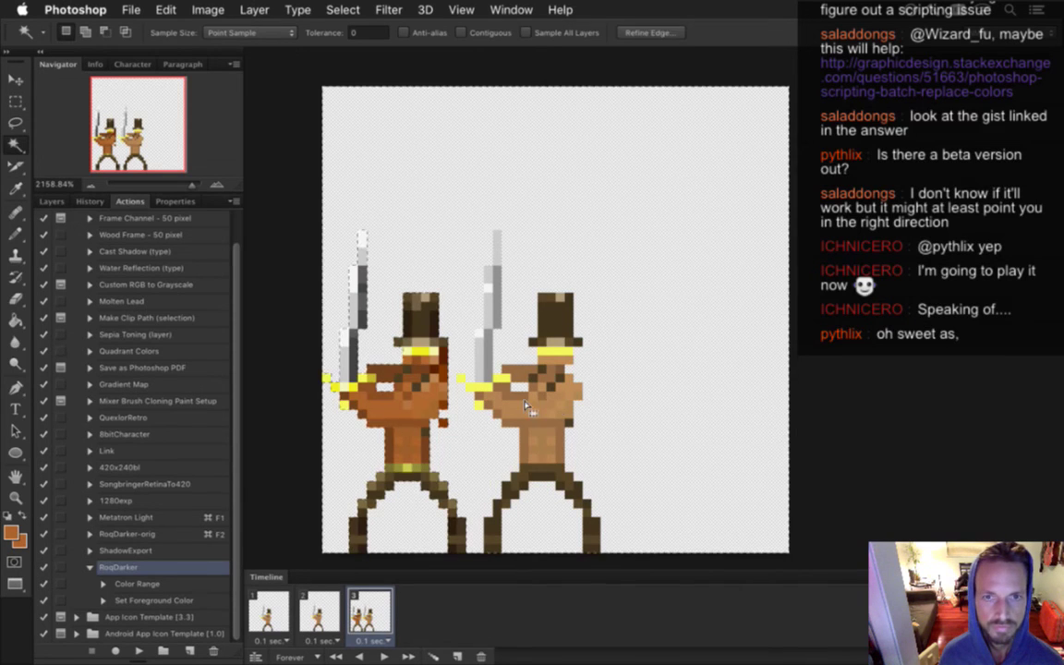
key("m")
left_click(584, 363)
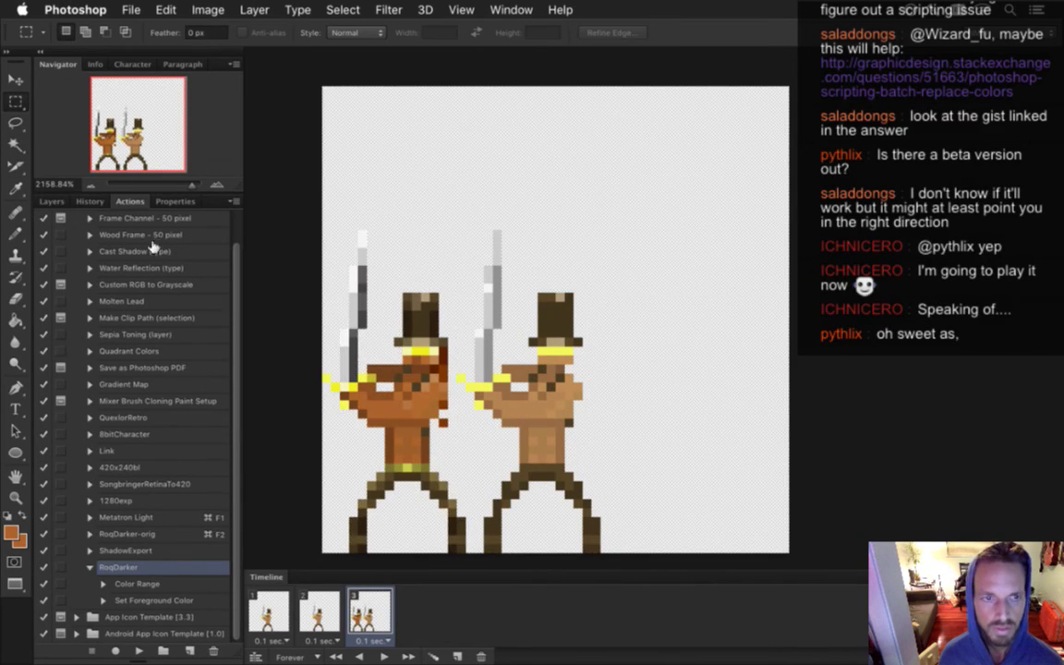
Make layer 0 the active layer and select the Set Foreground Color step of the RoqDarker action
left_click(50, 200)
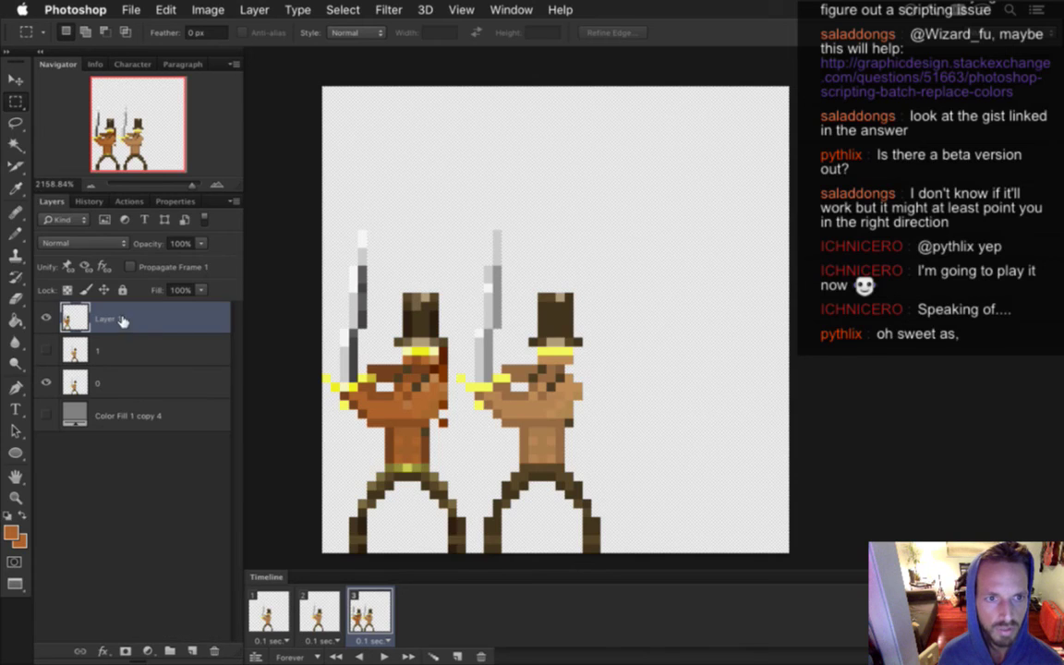
left_click(112, 381)
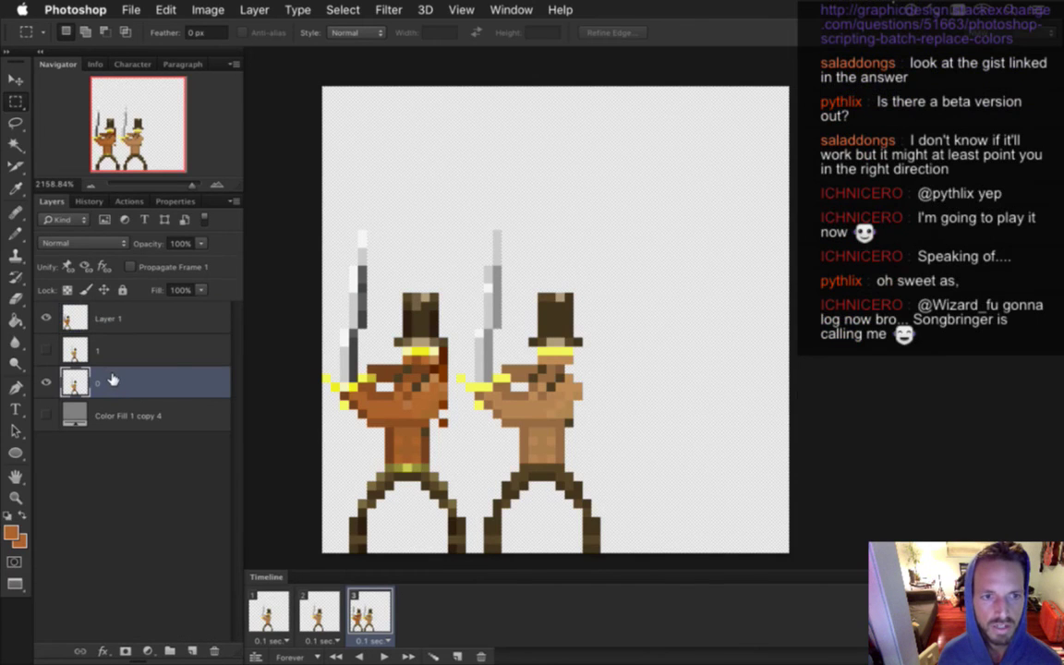
left_click(127, 202)
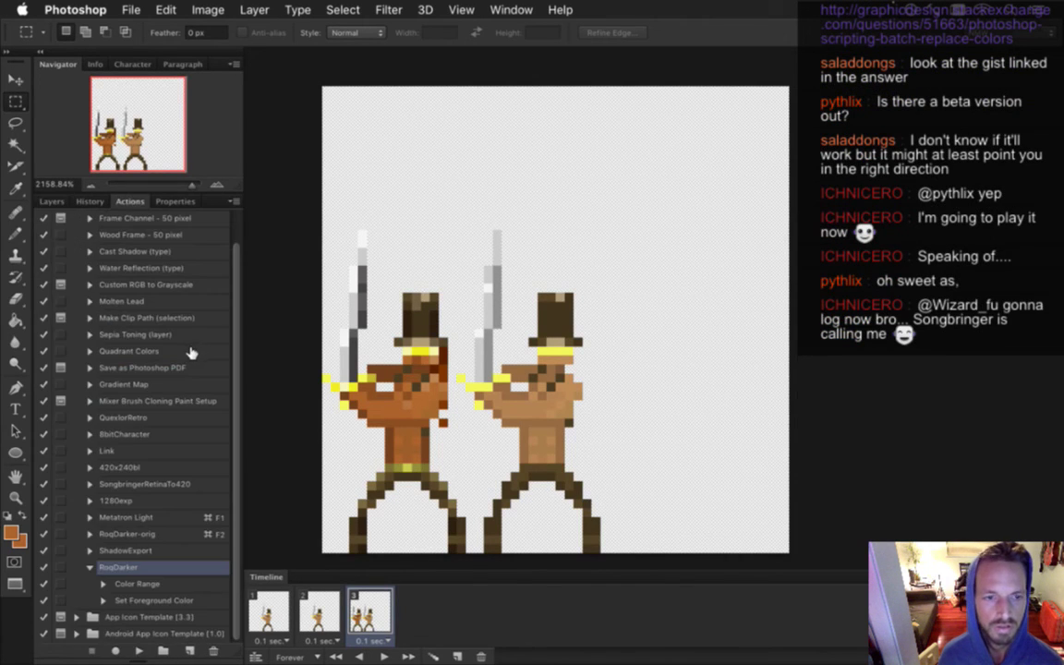
left_click(176, 601)
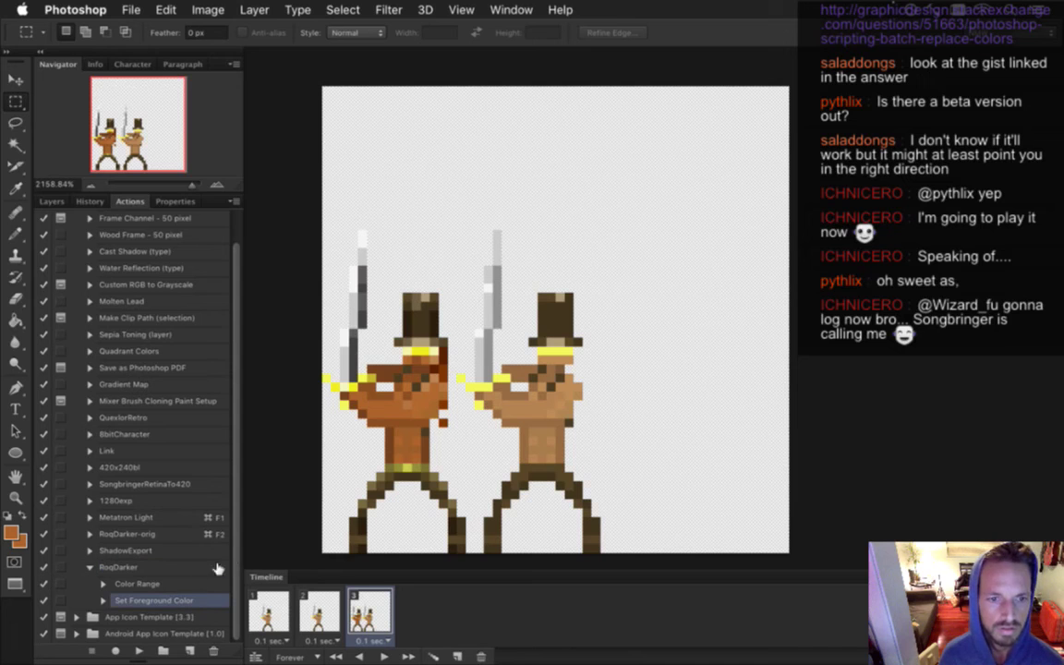
Play the RoqDarker action once on the sprites and clear the selection it makes
left_click(155, 583)
left_click(139, 650)
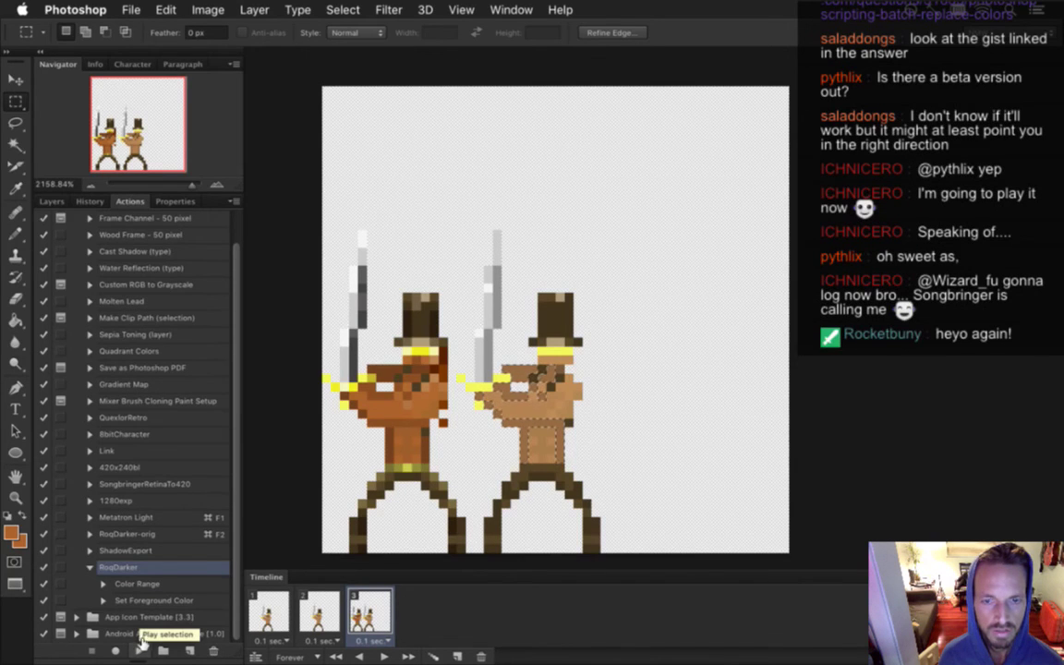
left_click(254, 440)
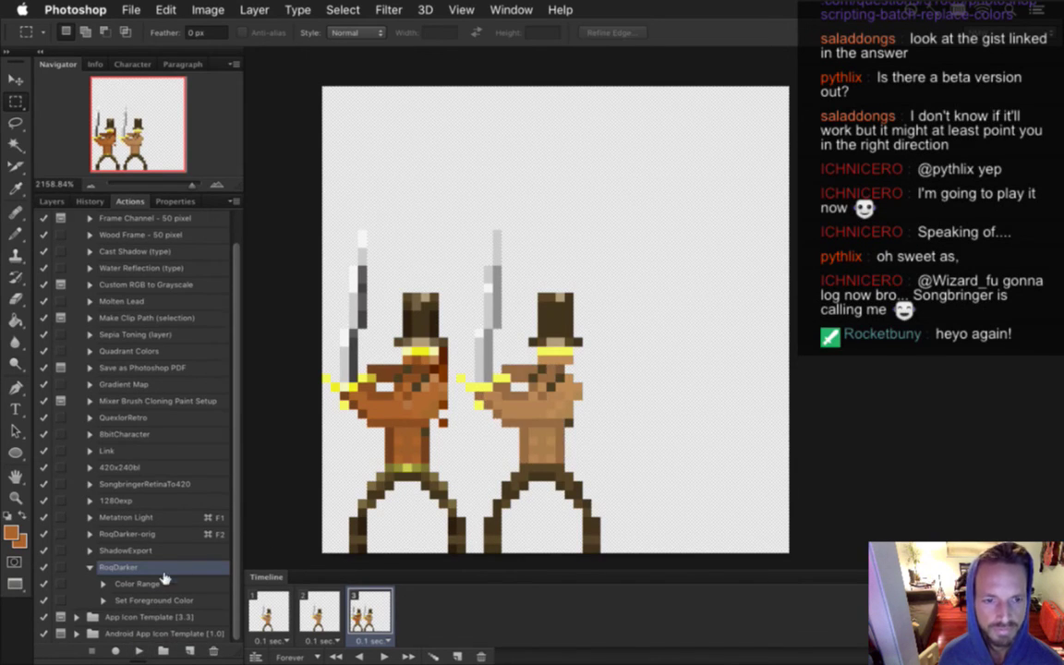
Delete the Color Range and Set Foreground Color steps from the RoqDarker action
left_click(154, 582)
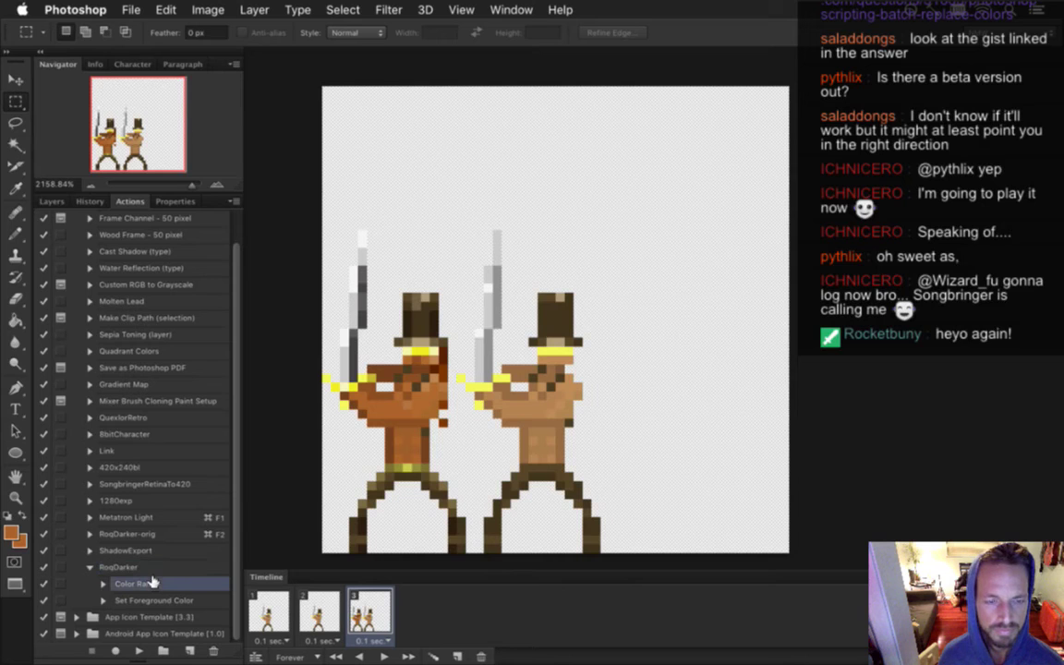
left_click(213, 652)
left_click(671, 246)
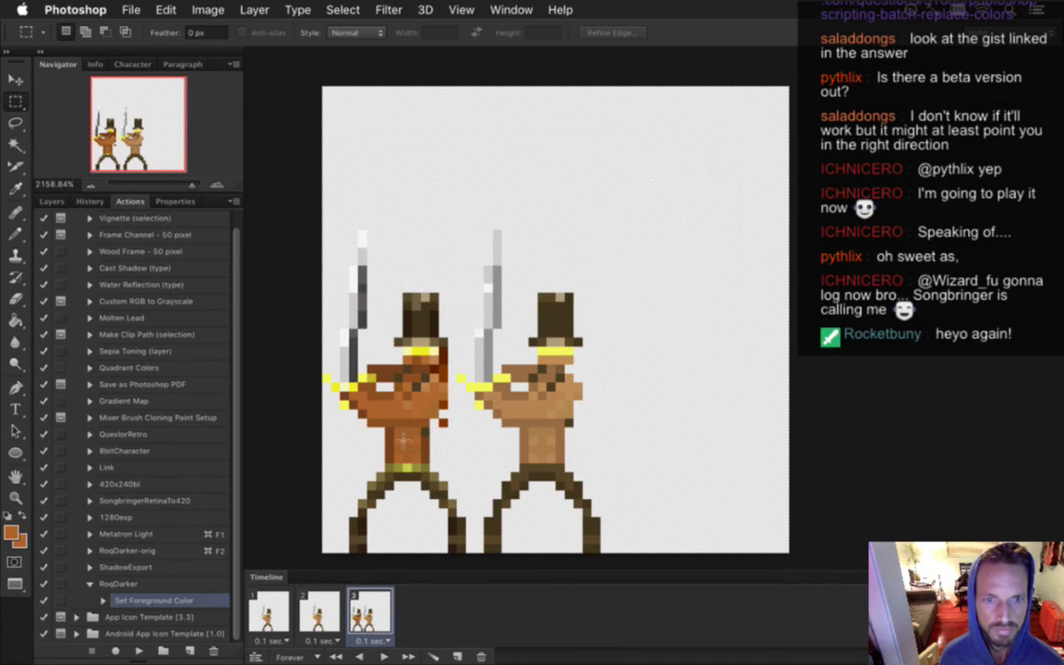
left_click(213, 652)
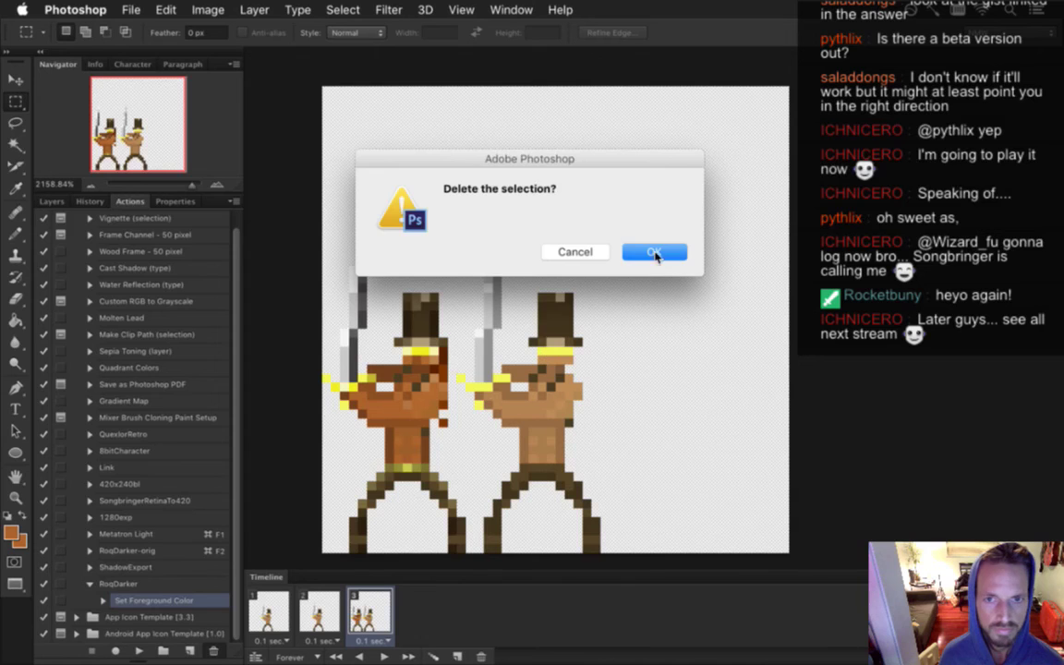
left_click(655, 254)
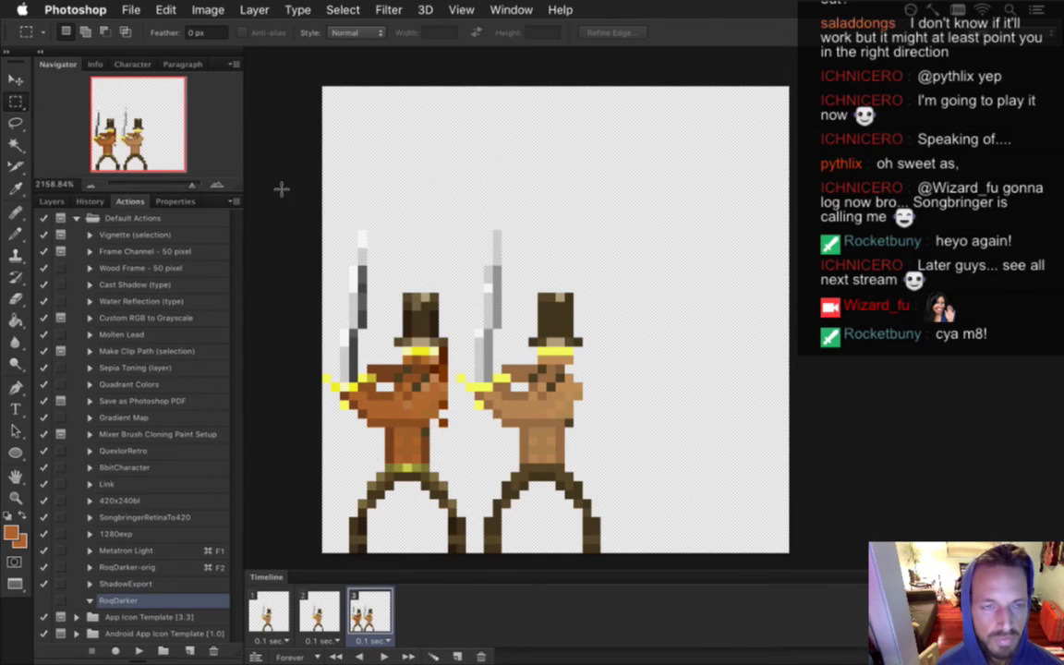
Select the lighter sprite's forearm pixels with Color Range by sampling their skin color
left_click(208, 10)
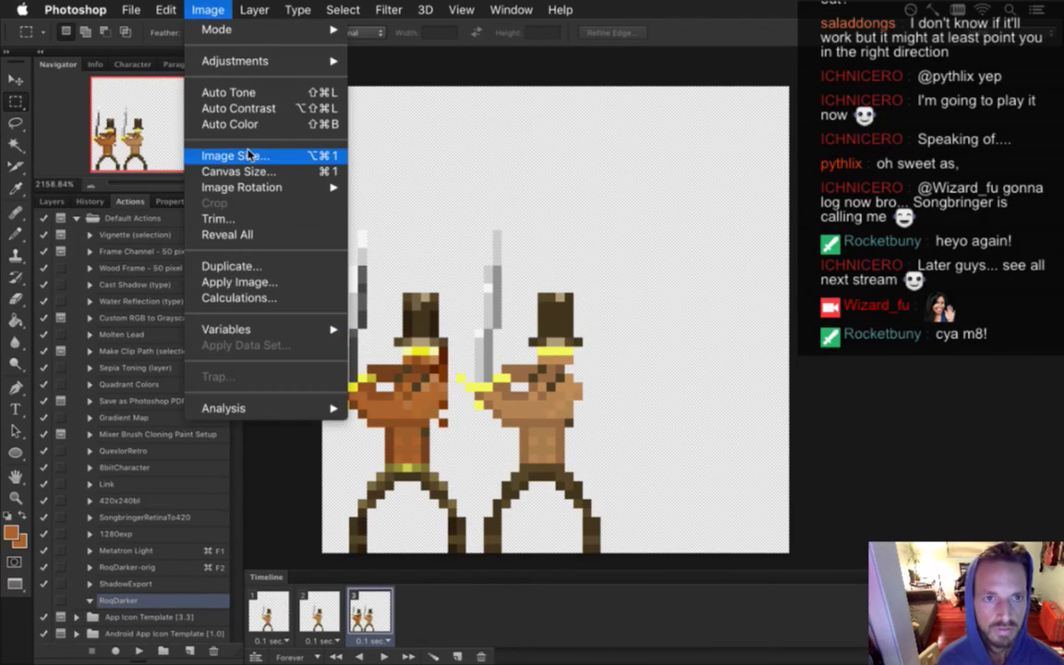
mouse_move(255, 189)
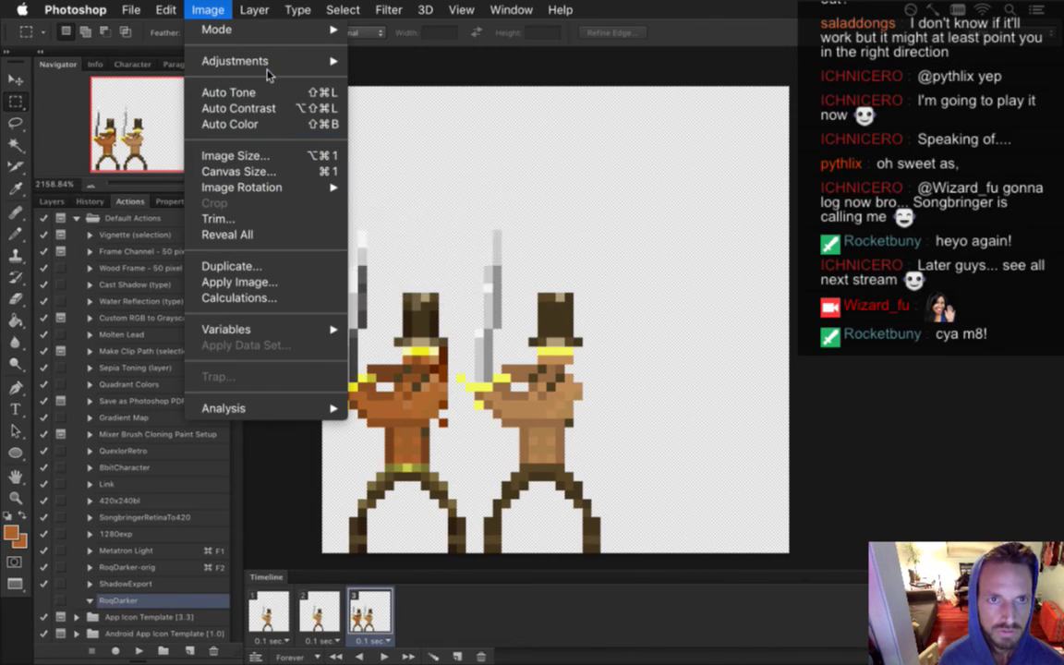
mouse_move(268, 71)
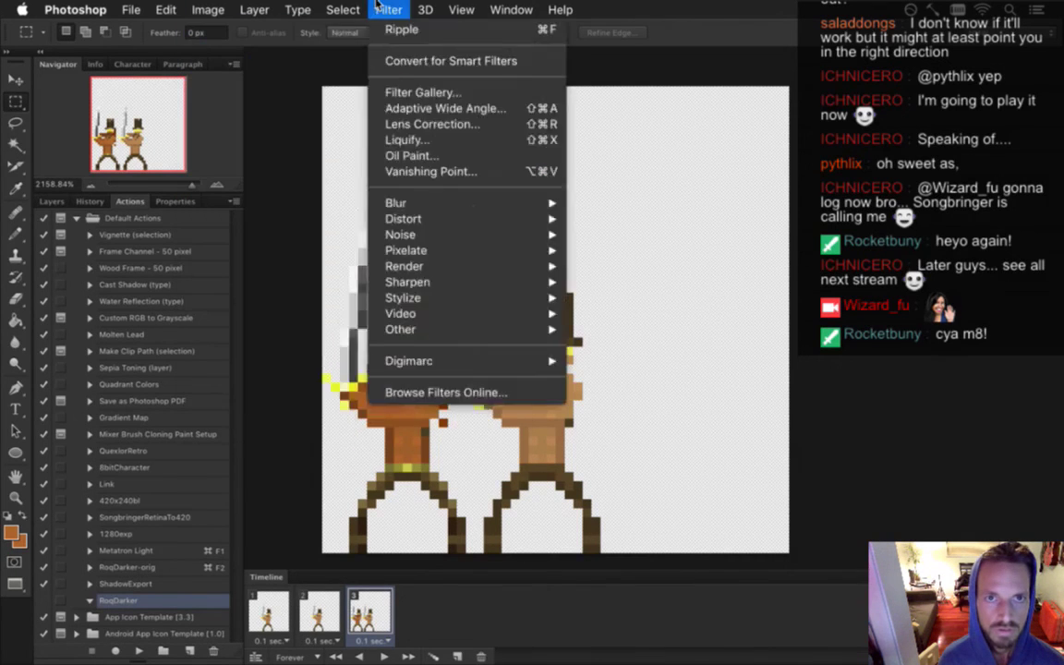
mouse_move(343, 9)
left_click(367, 170)
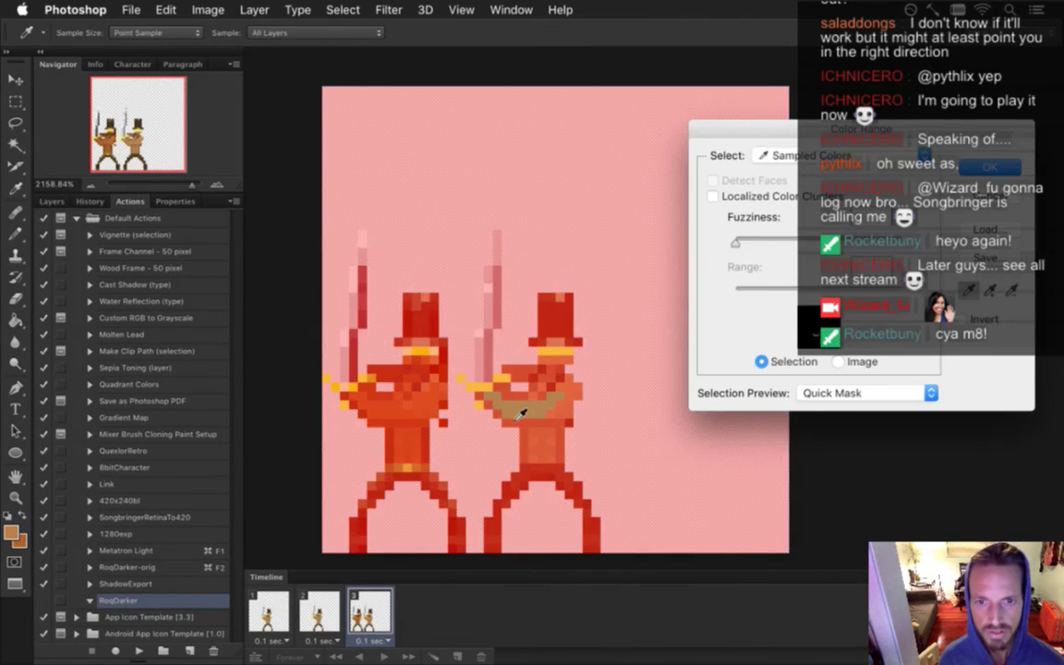
left_click(992, 169)
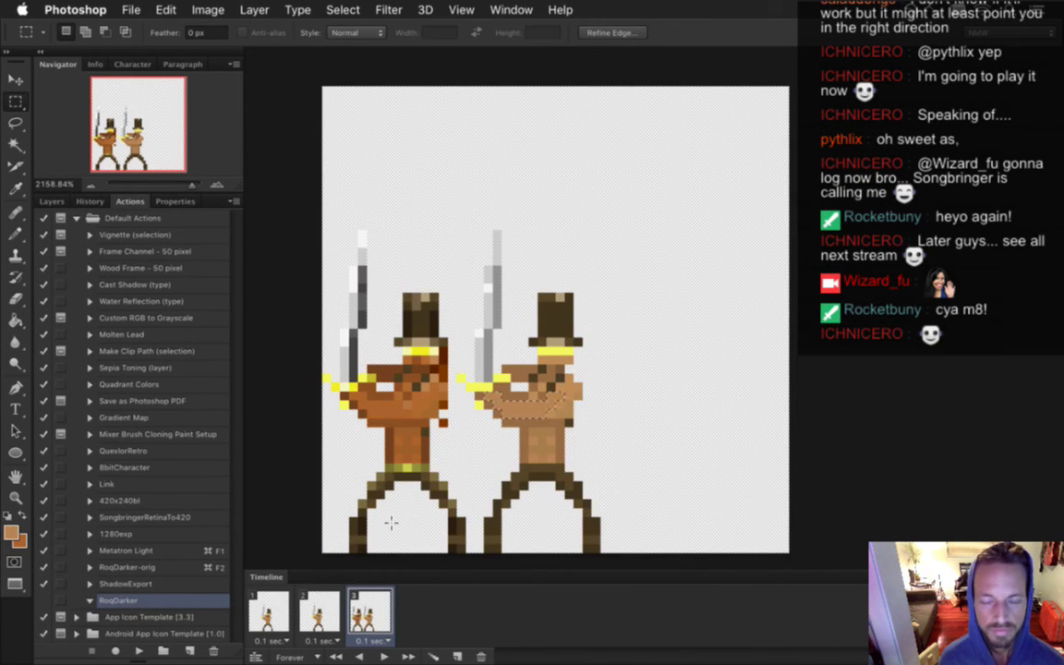
Start a Selective Color adjustment on the selected forearm pixels and choose Magentas as the colors to adjust
left_click(208, 9)
mouse_move(233, 61)
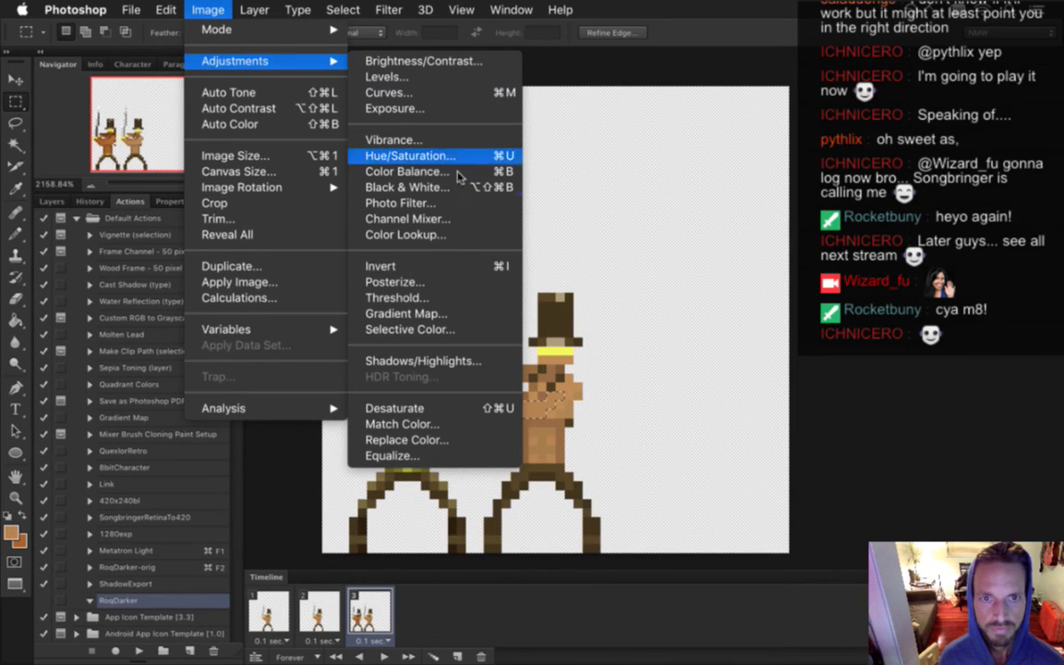
left_click(461, 331)
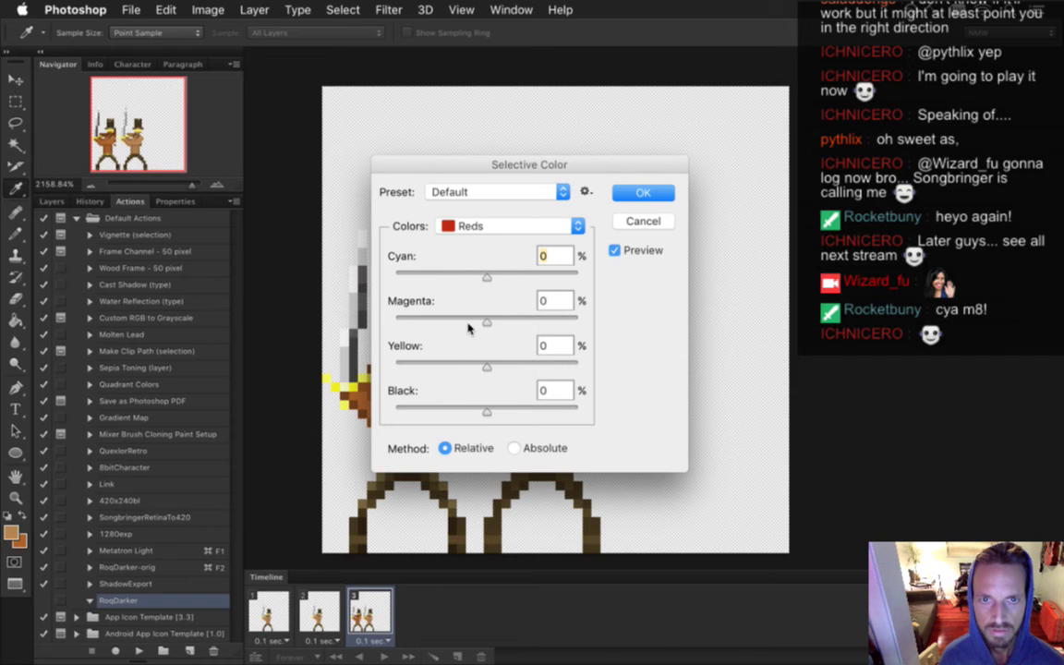
left_click_drag(523, 166, 830, 111)
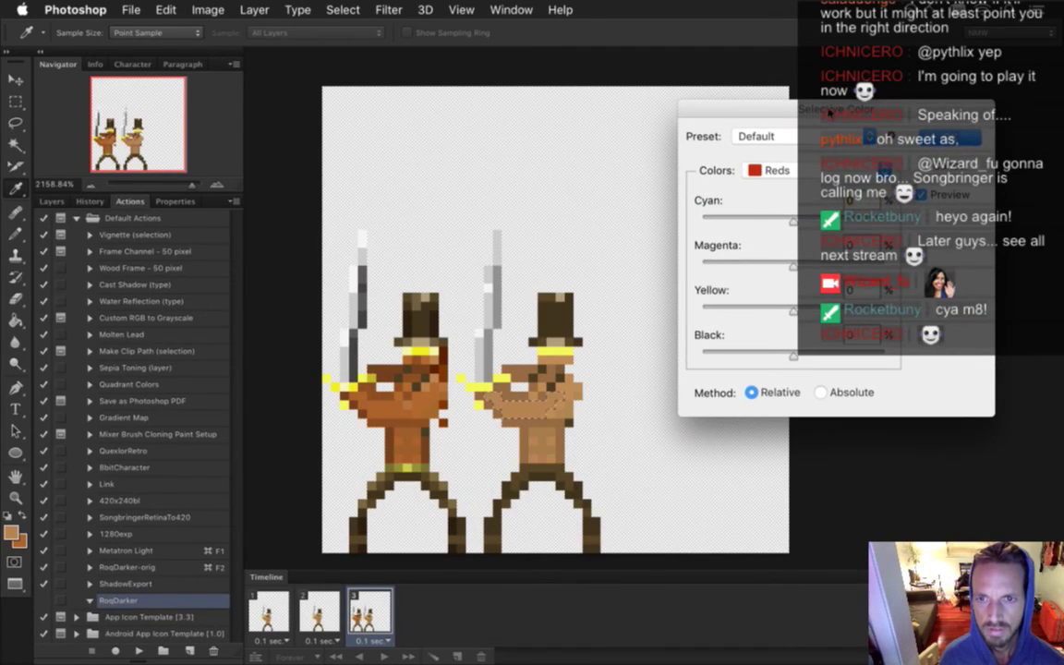
left_click(809, 171)
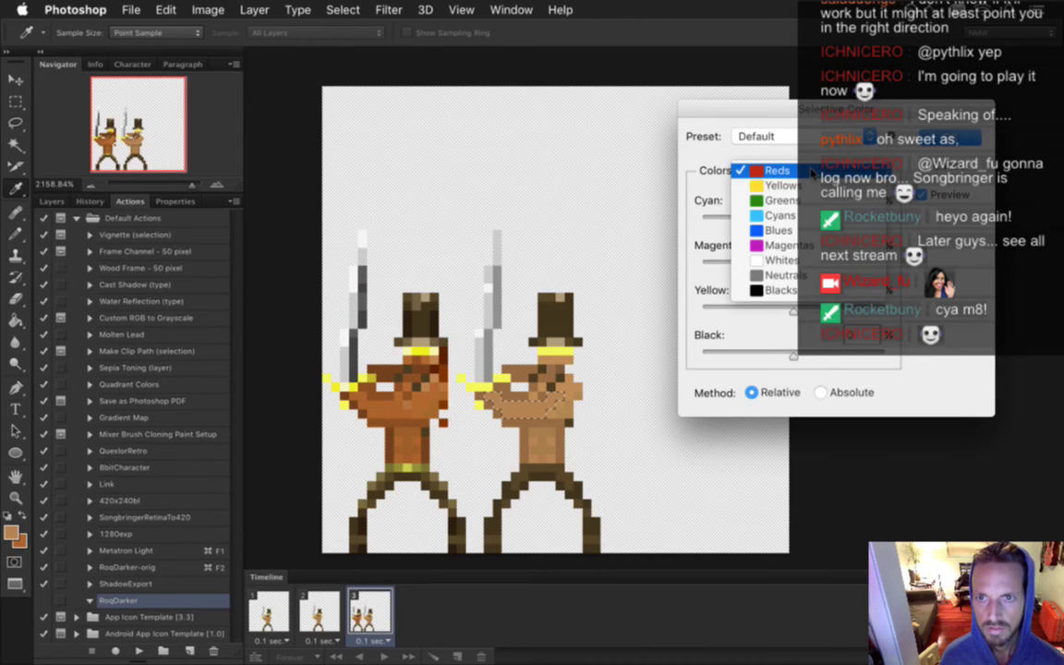
key("Down")
key("Down")
key("Down")
key("Down")
key("Down")
key("Down")
key("Return")
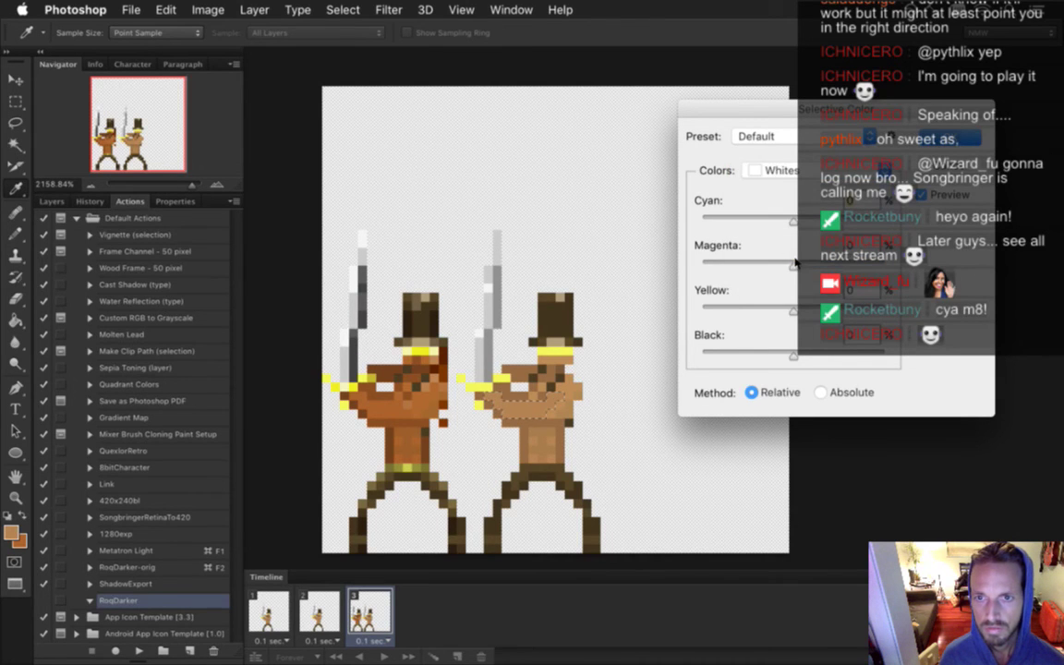
left_click(781, 171)
key("Up")
key("Return")
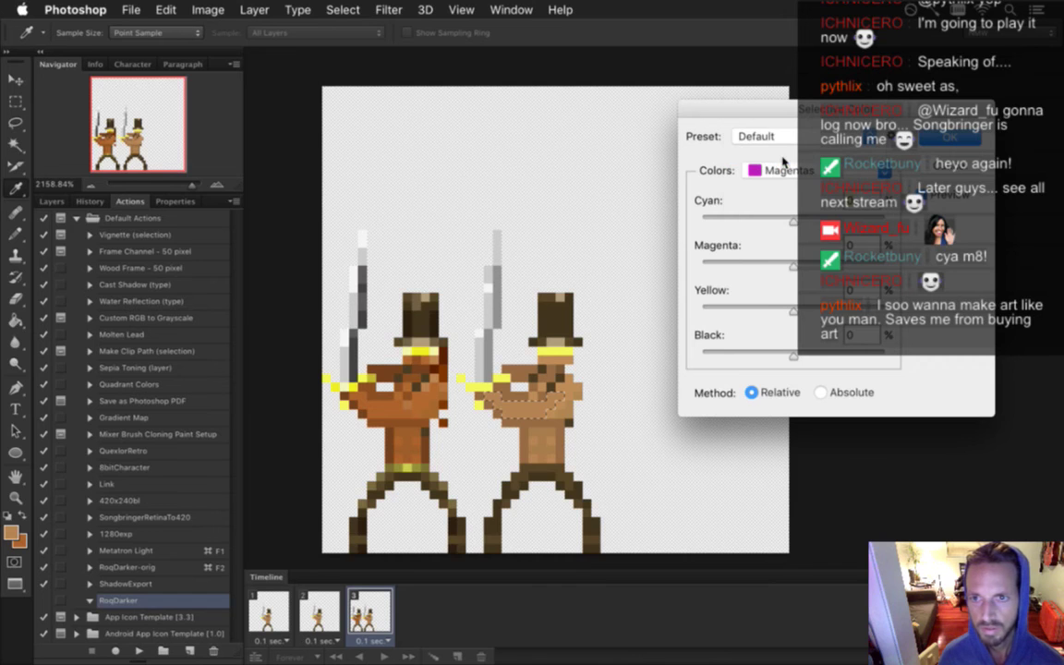
Try strong cyan, magenta, yellow and black shifts for Magentas using the Absolute method, and cancel the Selective Color adjustment
left_click_drag(791, 265, 684, 244)
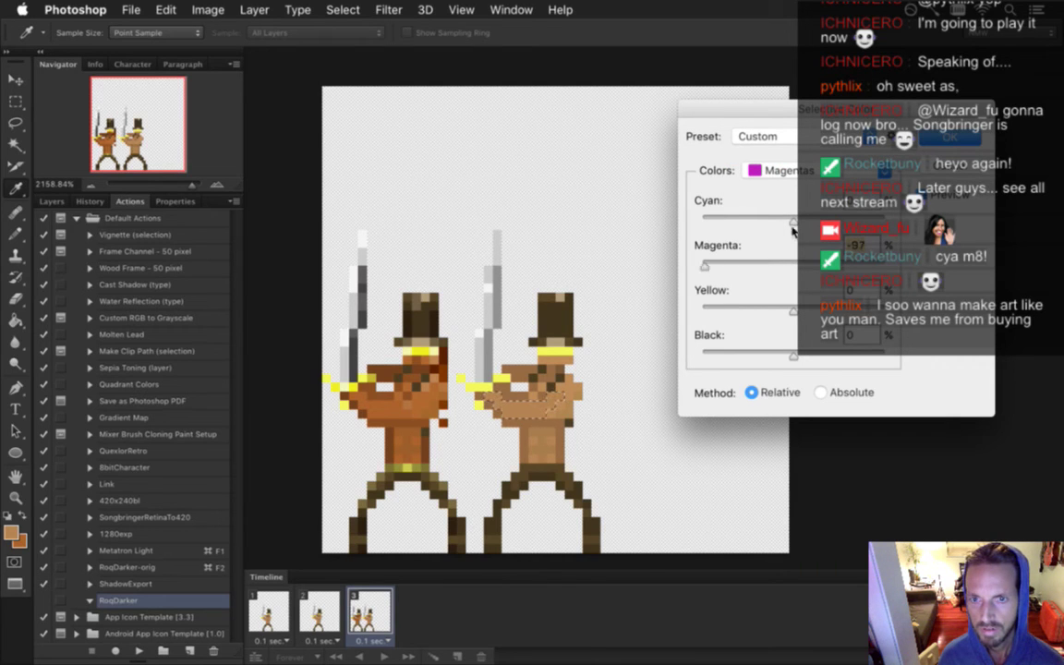
left_click_drag(719, 285, 793, 278)
left_click_drag(725, 327, 635, 323)
left_click(820, 393)
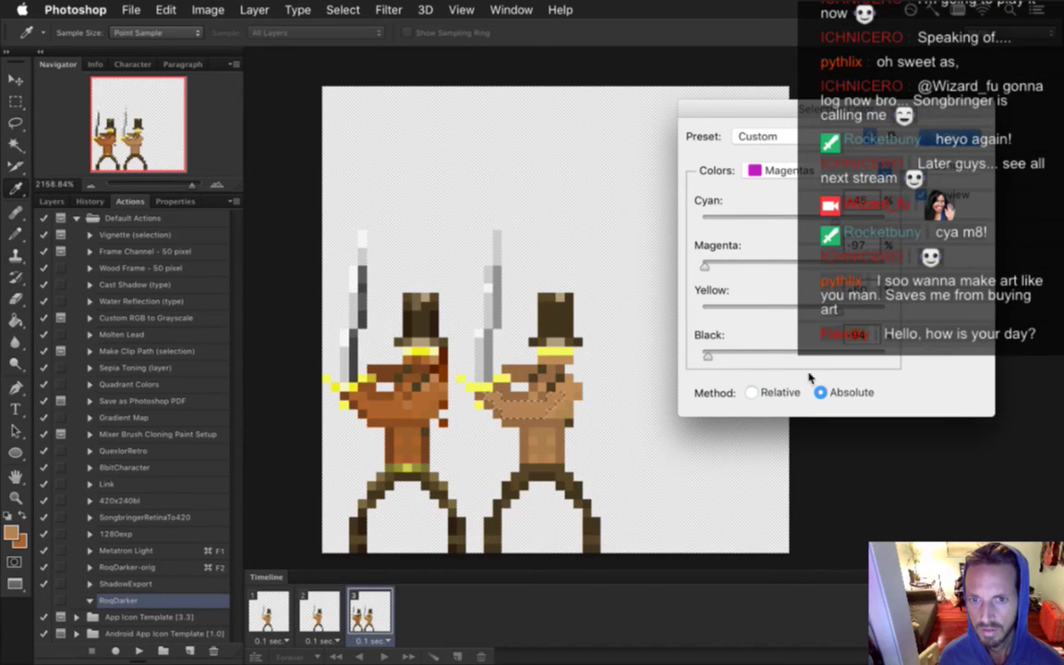
left_click_drag(847, 310, 741, 304)
left_click_drag(708, 266, 846, 264)
left_click_drag(836, 221, 717, 221)
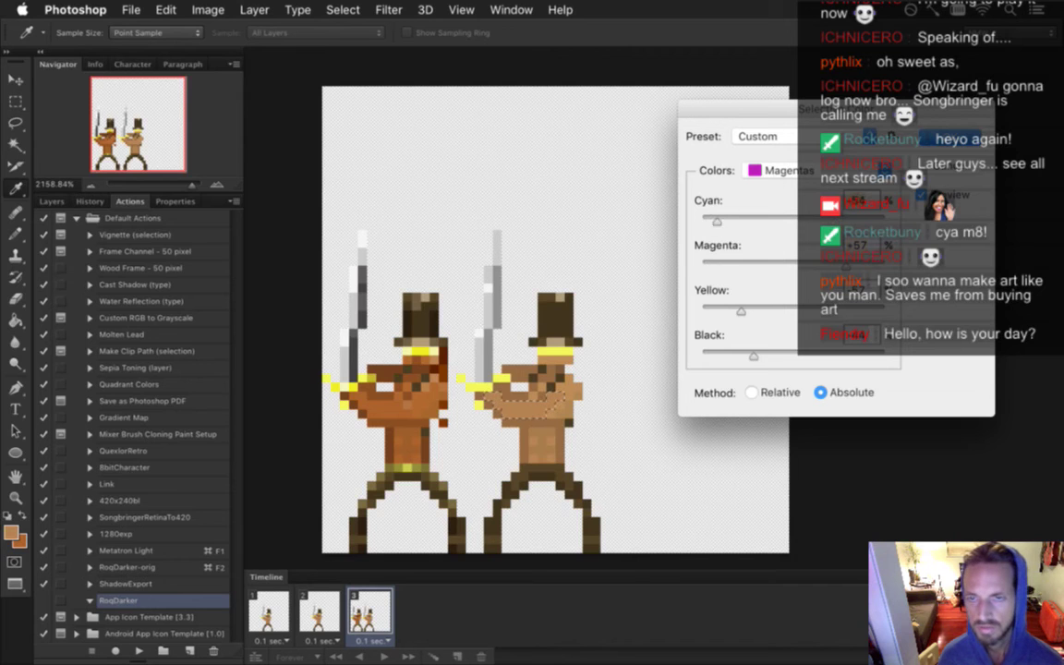
left_click(758, 136)
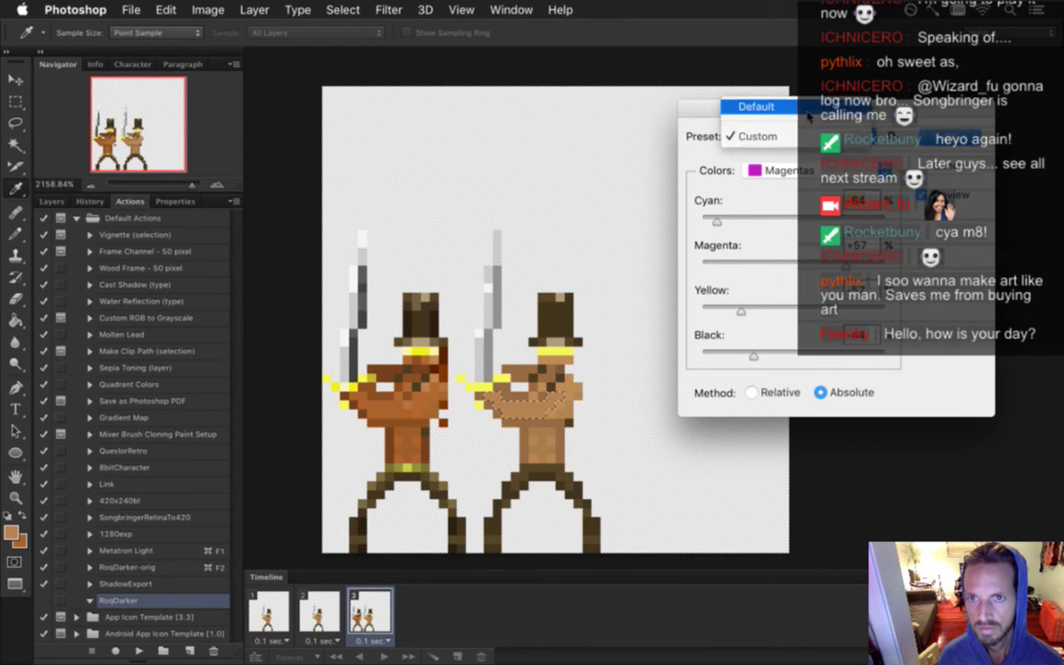
left_click(756, 109)
key("Escape")
key("m")
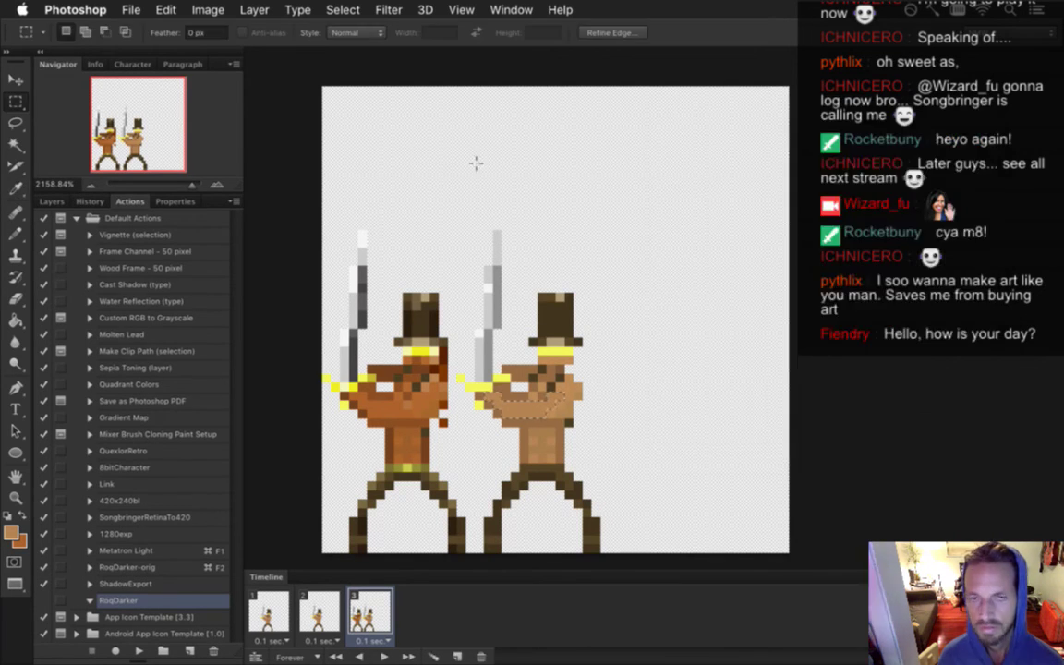
Try the Colorize option of a Hue/Saturation adjustment on the selected forearm pixels, and cancel the adjustment
left_click(207, 9)
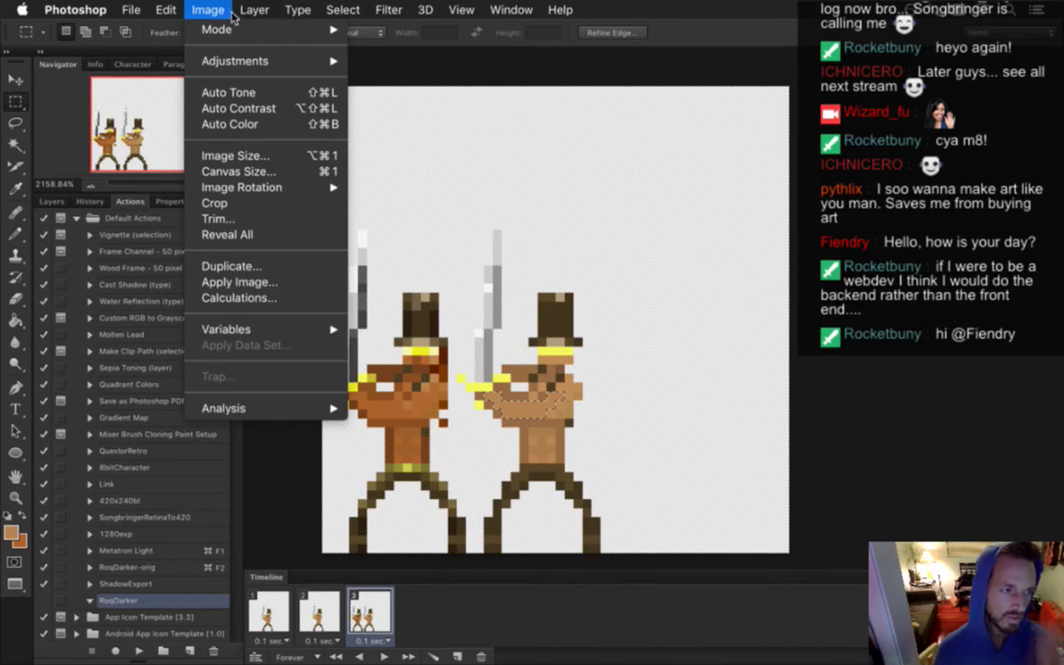
mouse_move(238, 18)
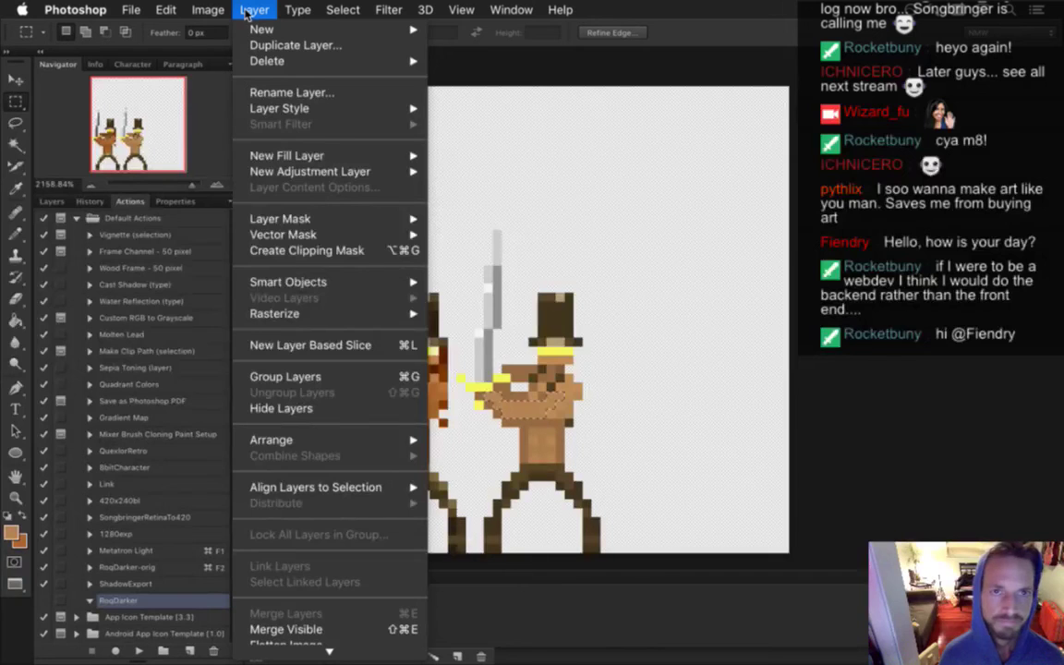
mouse_move(205, 7)
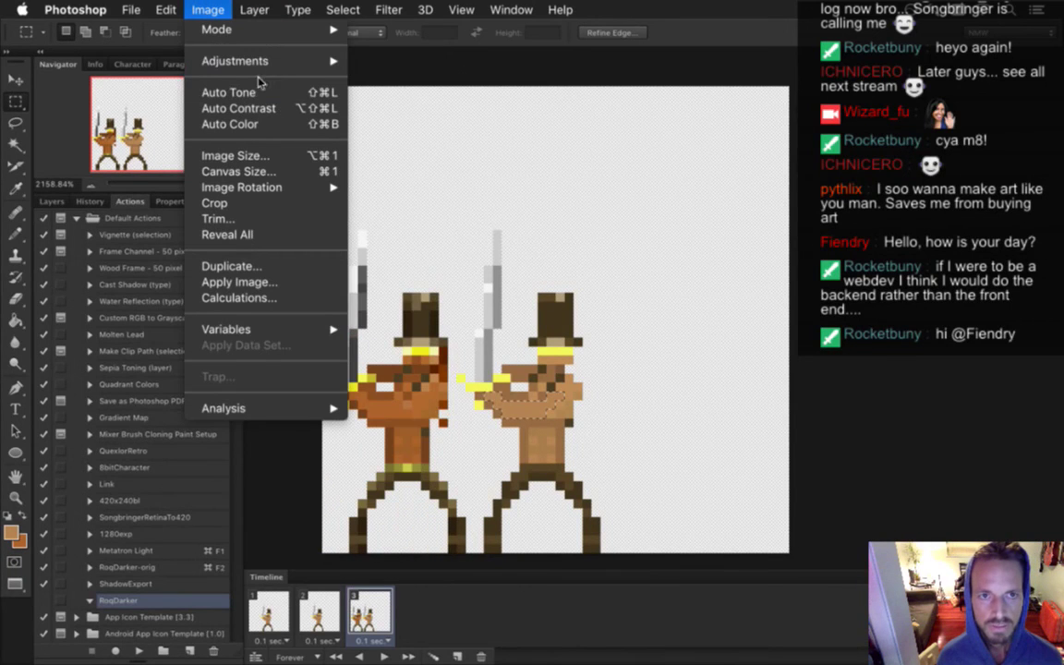
mouse_move(238, 62)
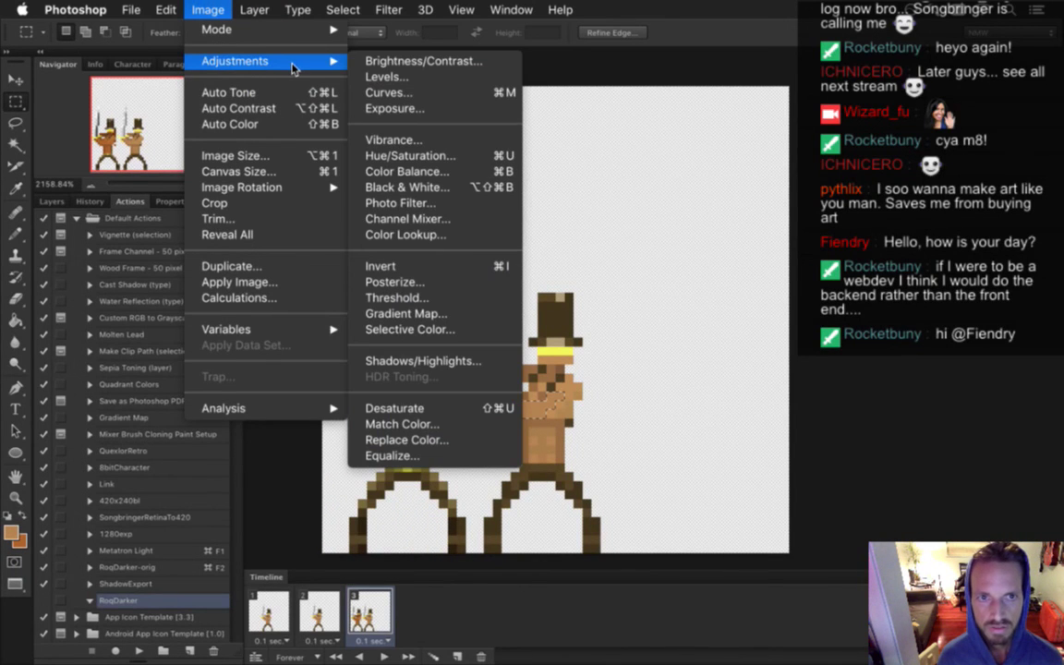
mouse_move(282, 334)
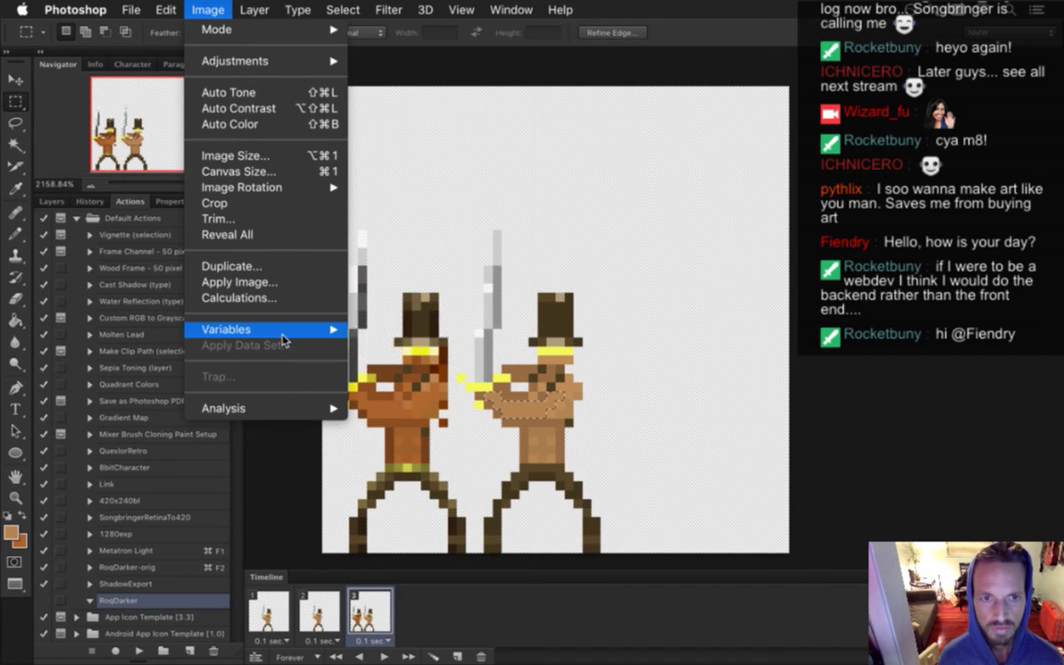
mouse_move(287, 408)
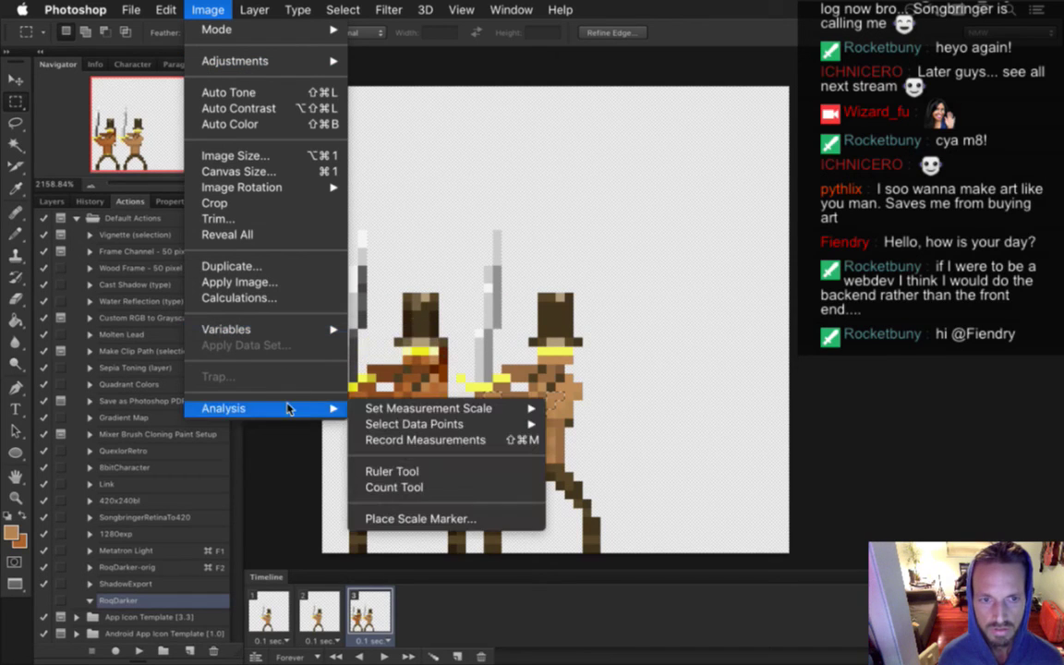
mouse_move(290, 62)
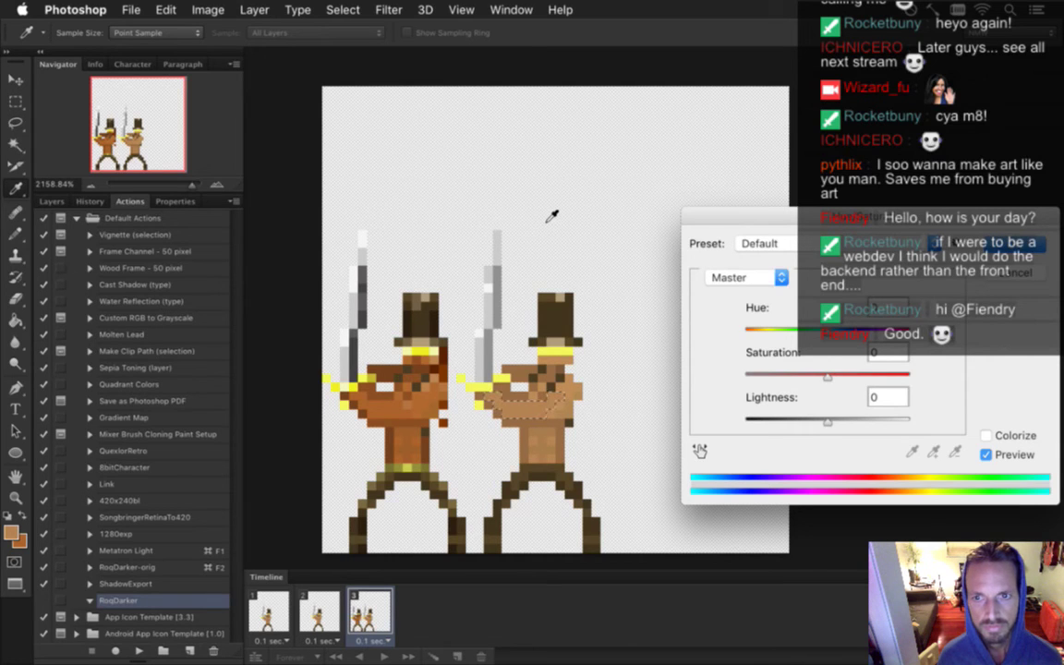
left_click(739, 276)
left_click(739, 278)
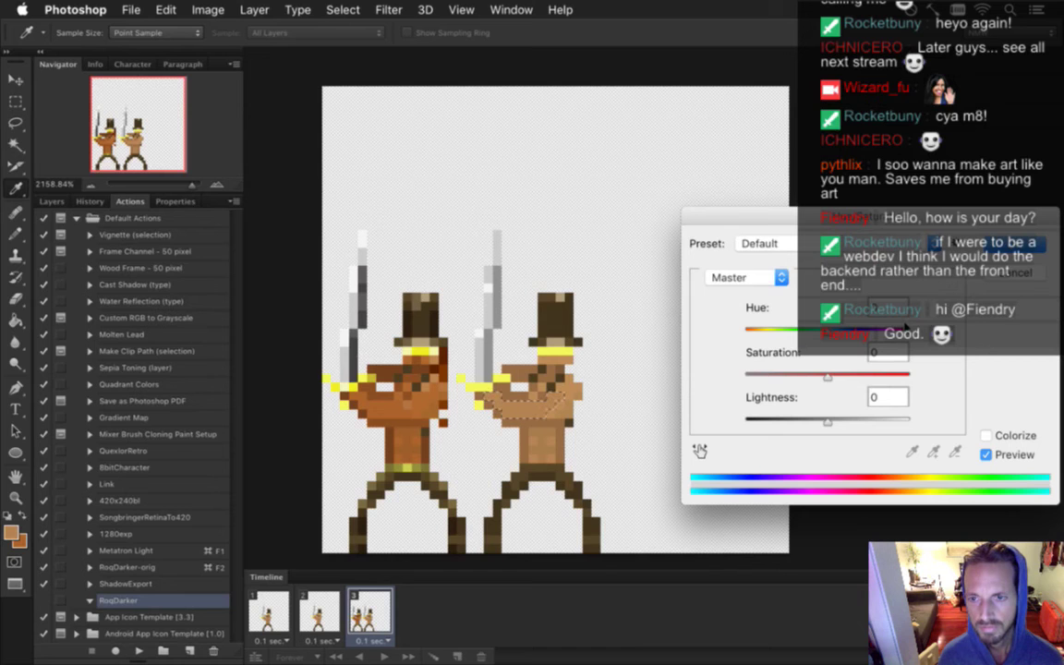
left_click(987, 437)
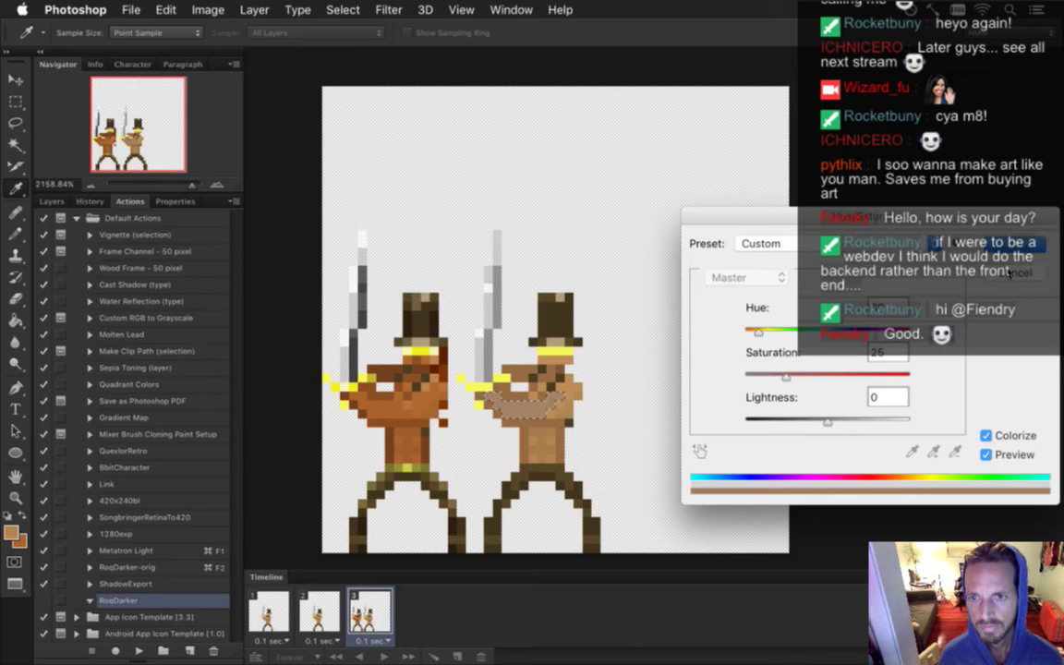
left_click(1011, 274)
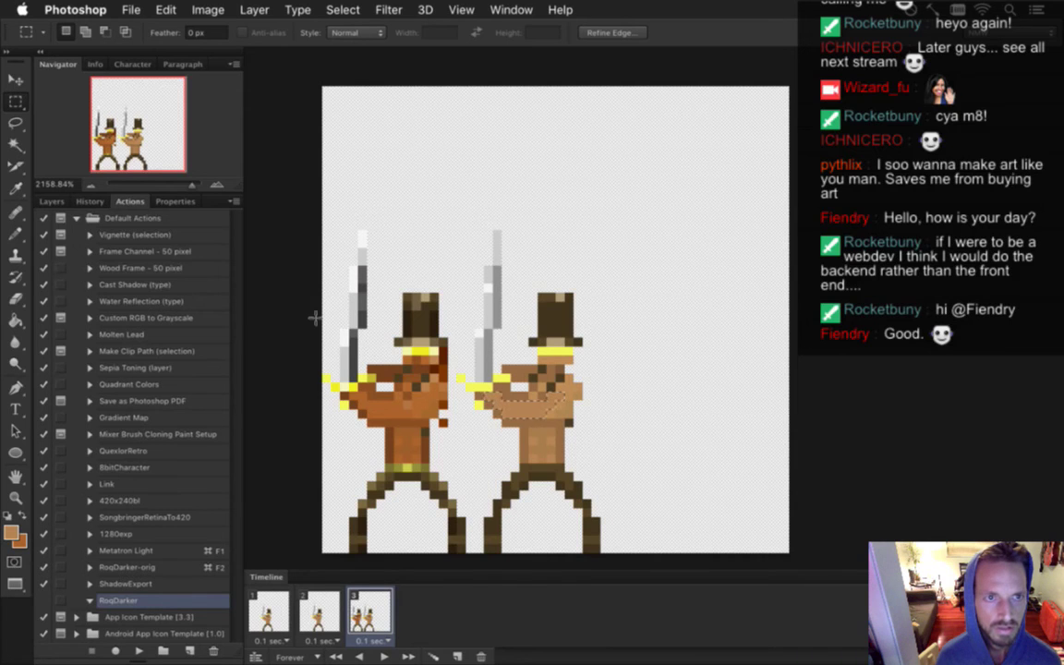
Switch to Chrome and search Google in a new tab for "photoshop fill with background color shortcut"
key("super+Tab")
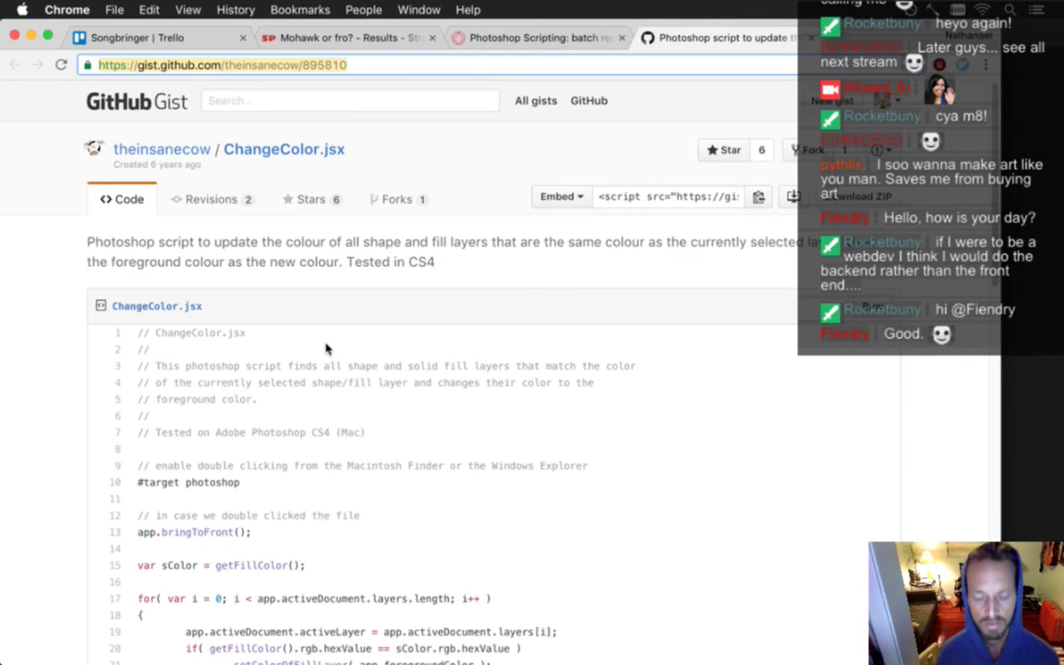
key("super+t")
type("phoo")
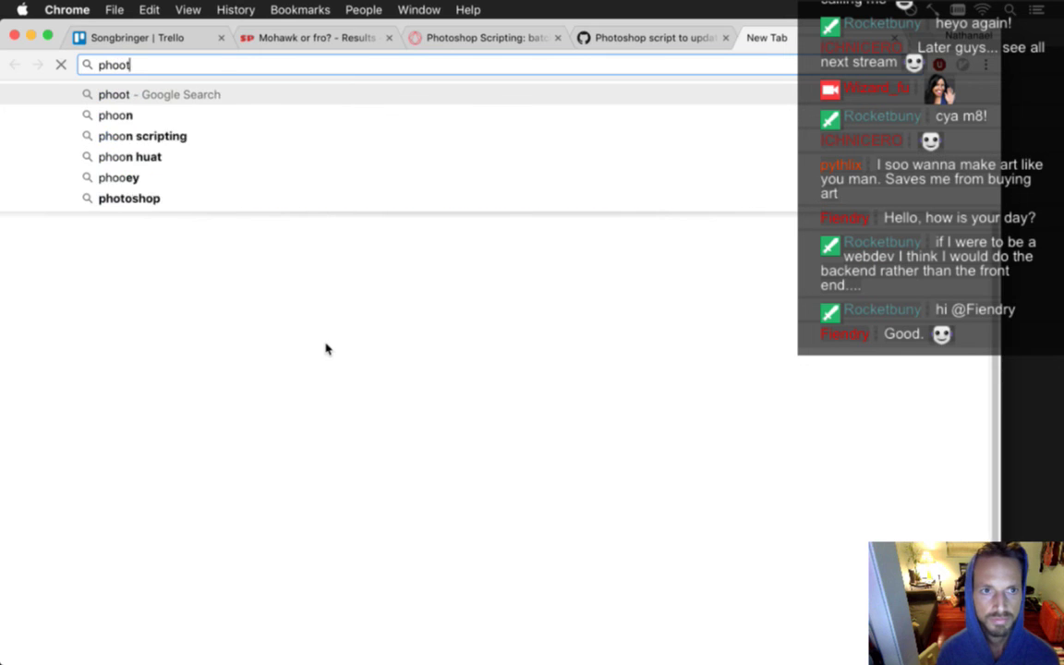
key("BackSpace")
type("toshop")
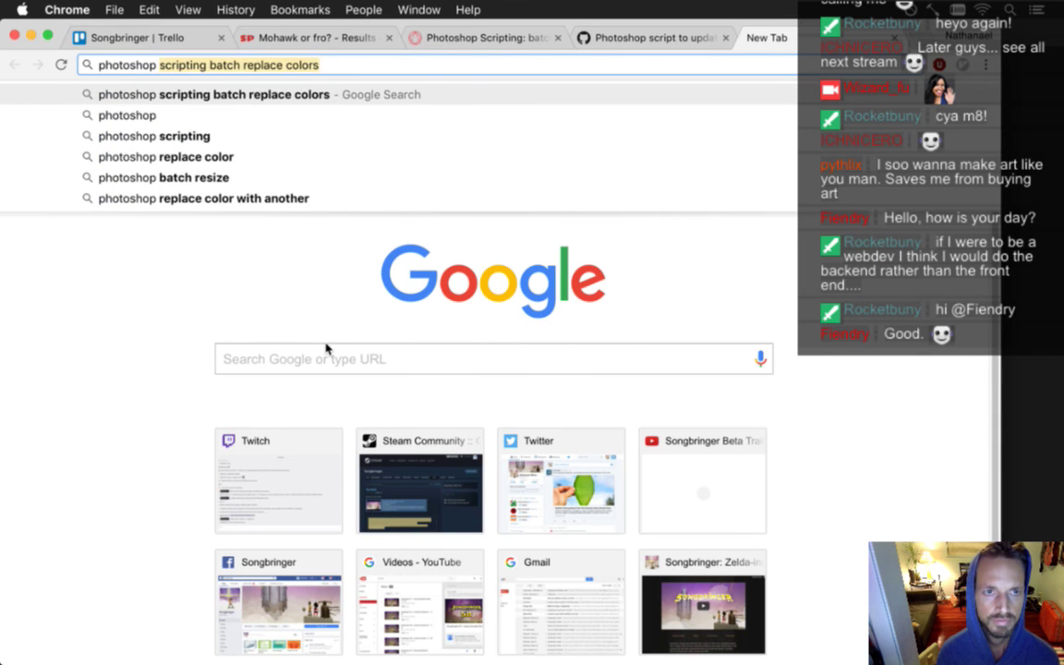
type(" fill with bac")
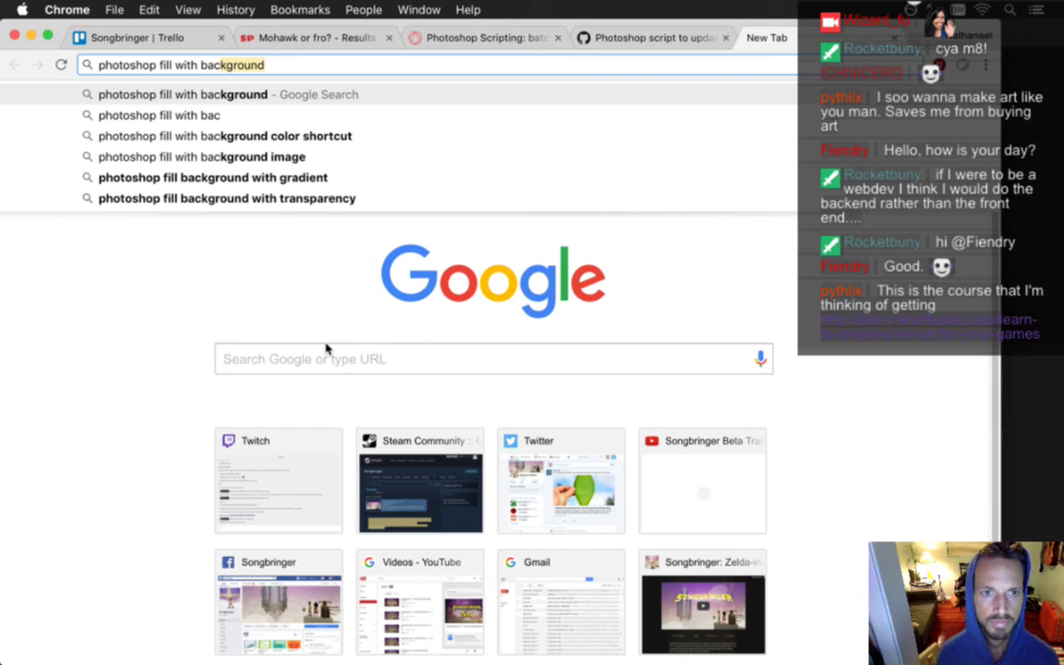
type("0")
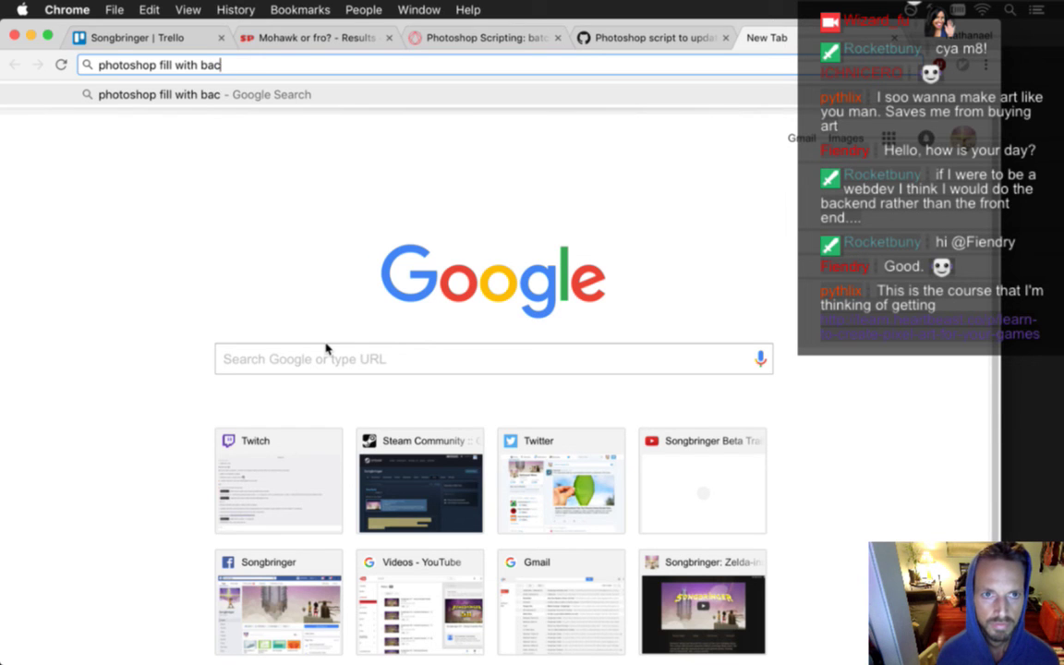
key("BackSpace")
key("Down")
key("Down")
key("Return")
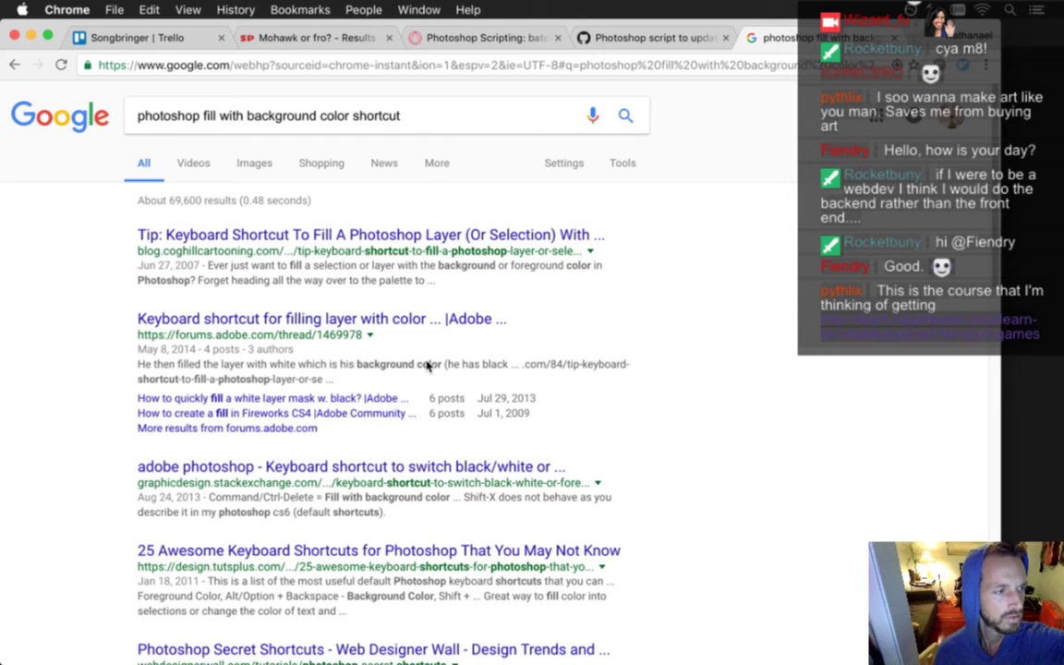
Open the first search result and read its tip on filling a selection with the foreground or background color
left_click(404, 237)
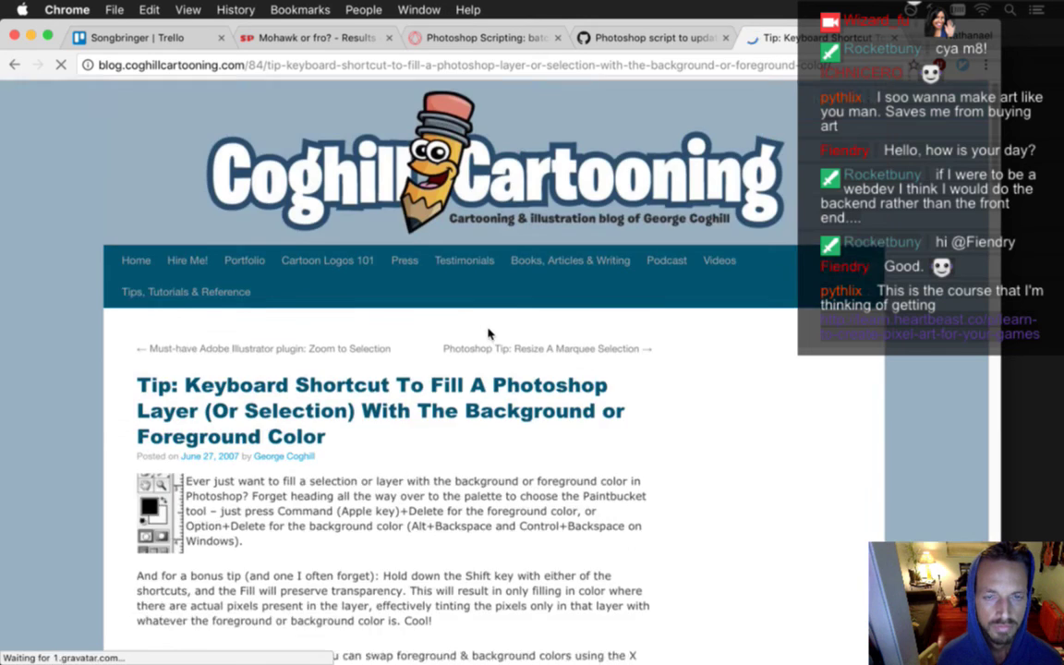
scroll(491, 335, "down", 5)
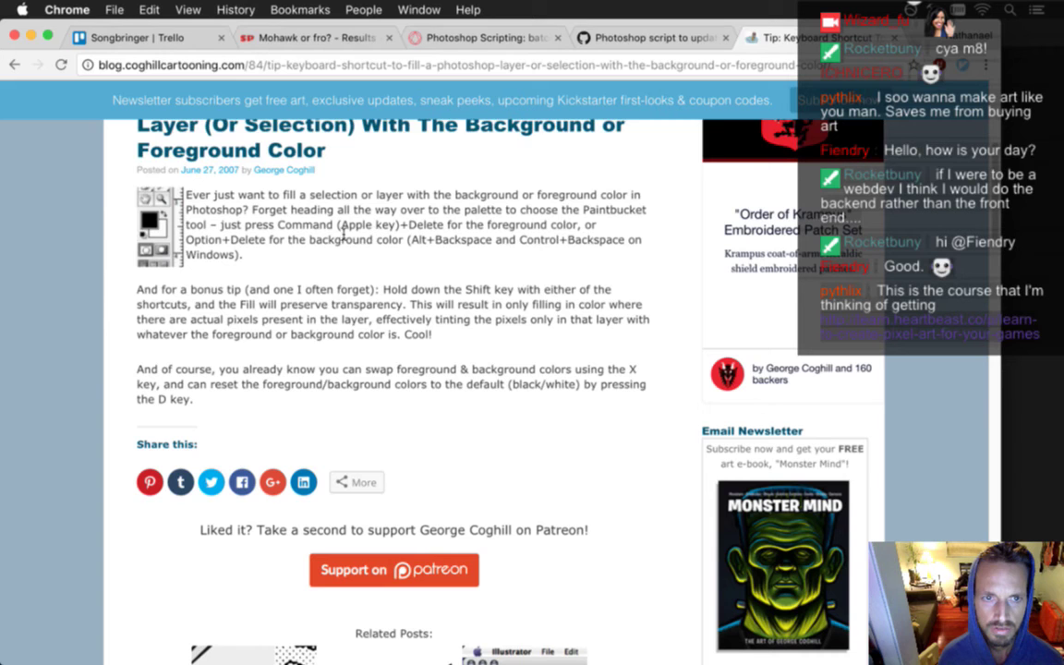
left_click_drag(198, 240, 290, 242)
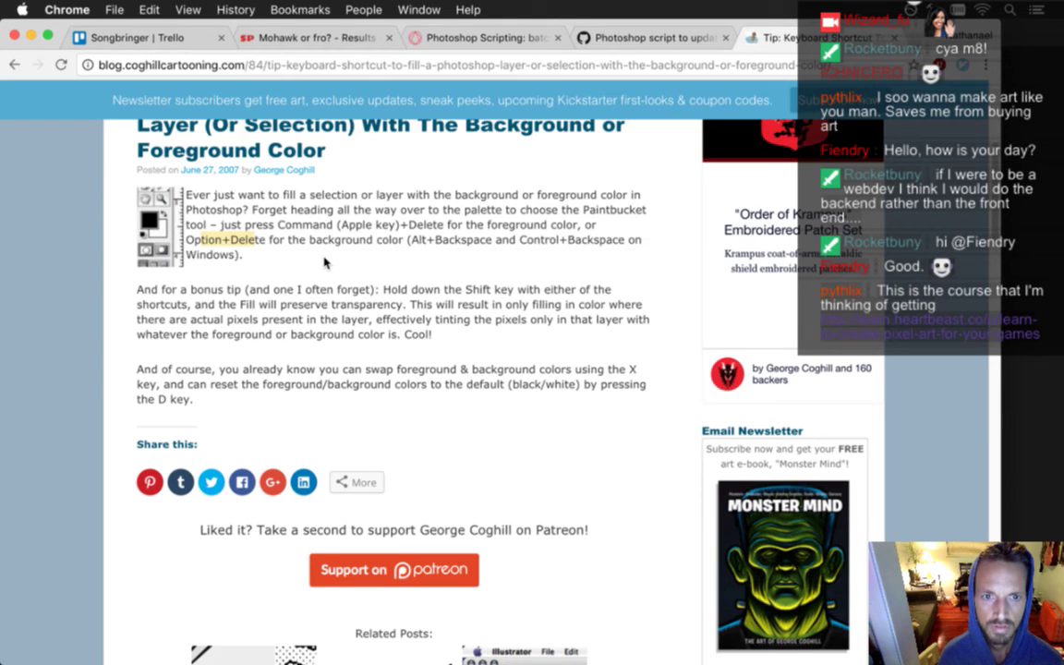
Switch back to Photoshop, sample the darker sprite's forearm color and clear the current selection
key("super+Tab")
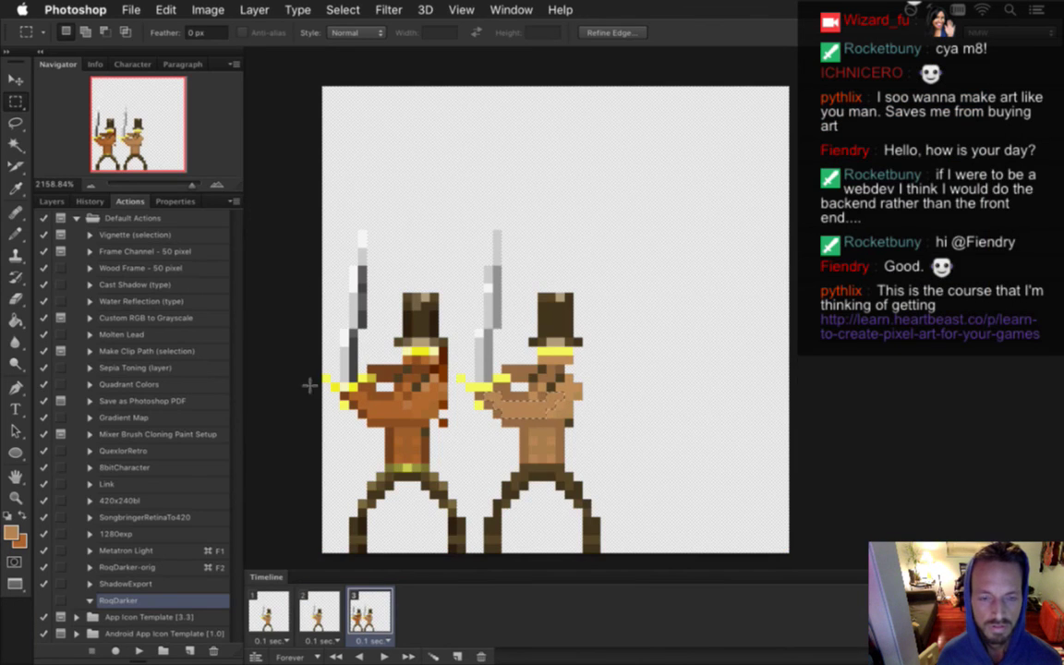
key("i")
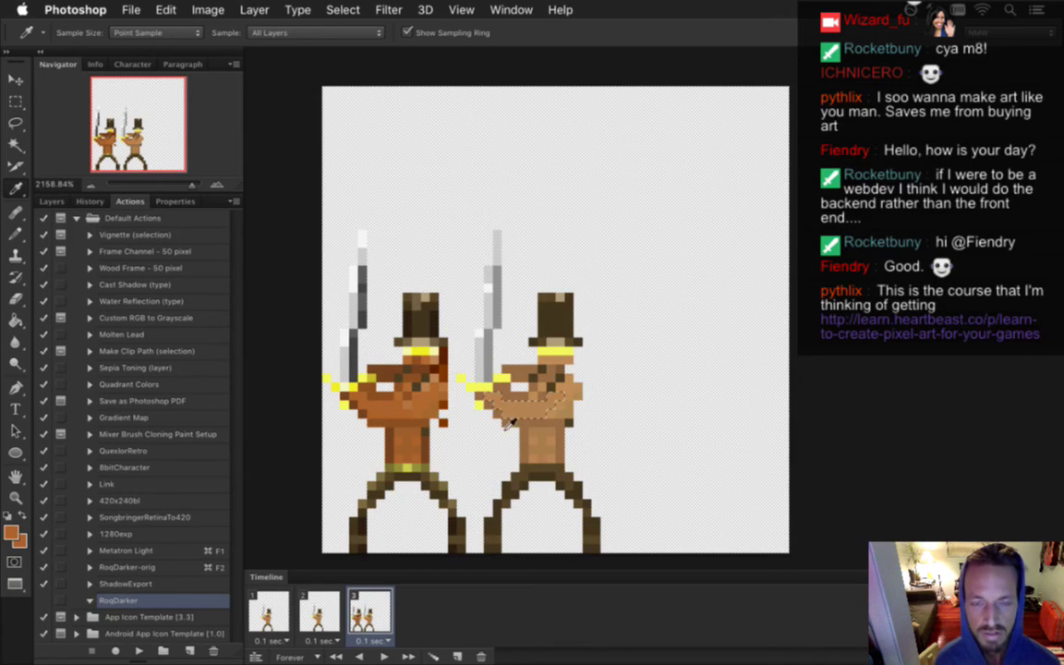
key("m")
left_click(515, 358)
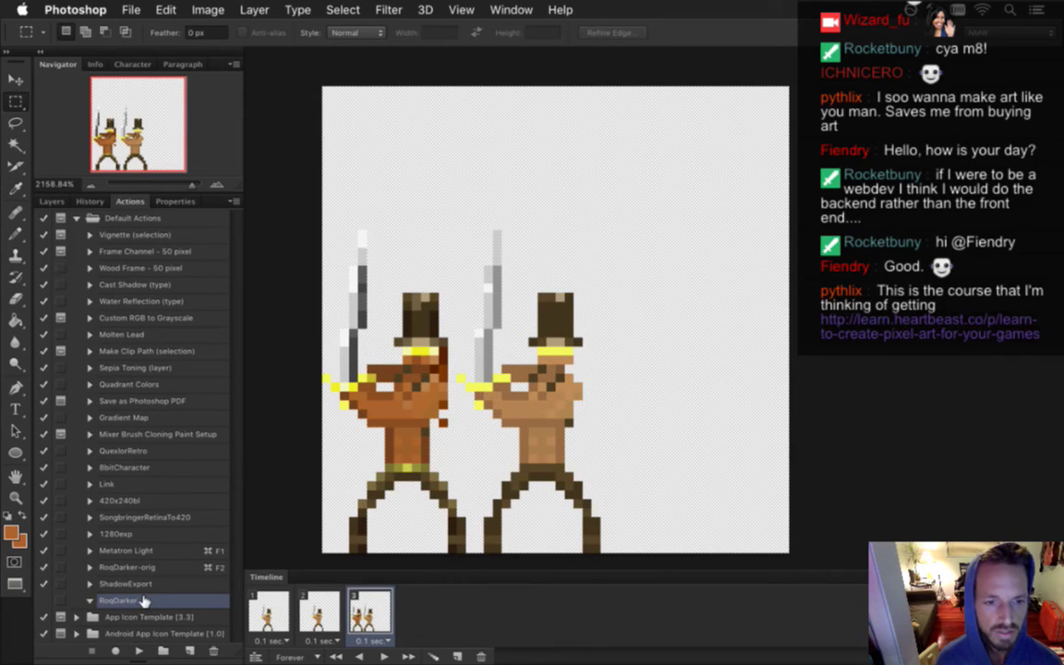
Start recording into the RoqDarker action and select the lighter sprite's forearm pixels with Color Range
left_click(115, 650)
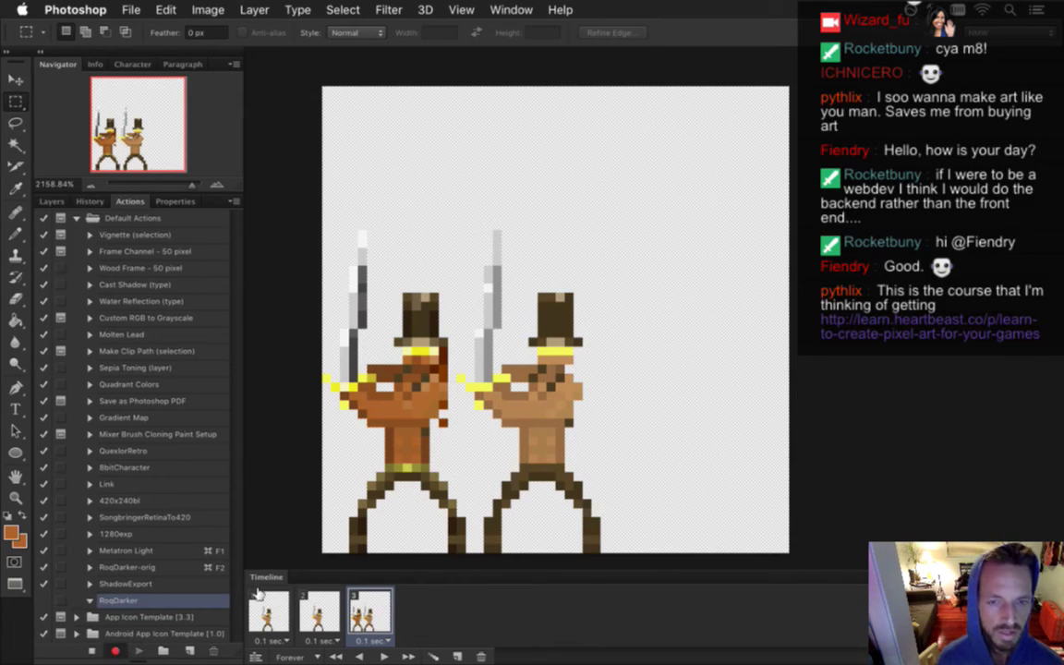
left_click(338, 9)
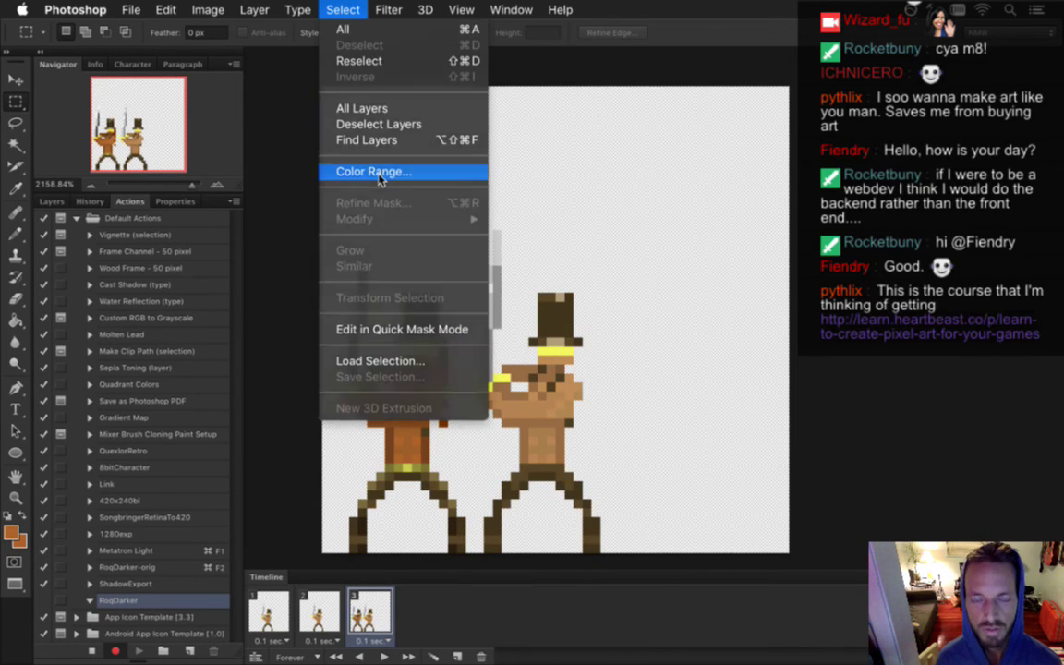
left_click(374, 171)
left_click(530, 415)
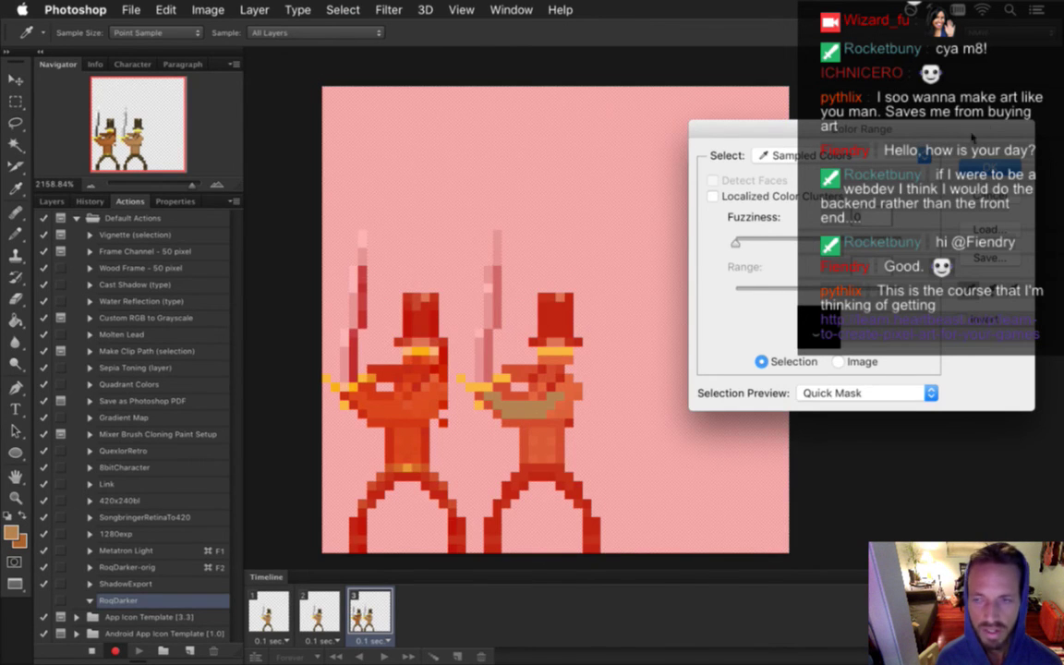
key("Return")
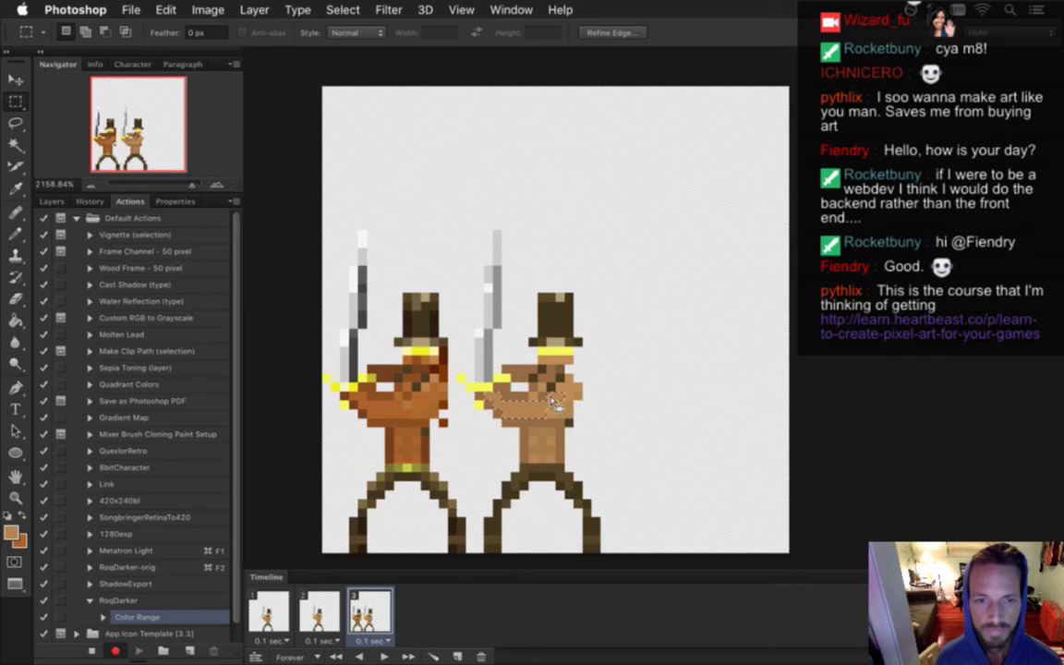
Record sampling the darker sprite's forearm color as foreground and filling the selected pixels with the background color, and stop recording
key("i")
left_click(352, 377)
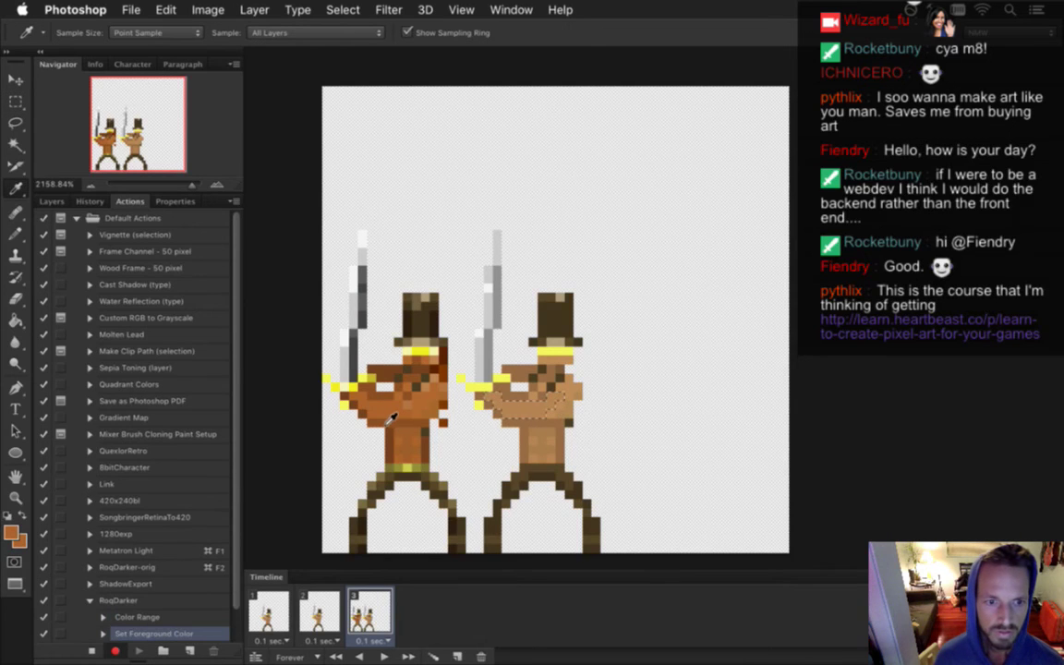
scroll(223, 499, "down", 2)
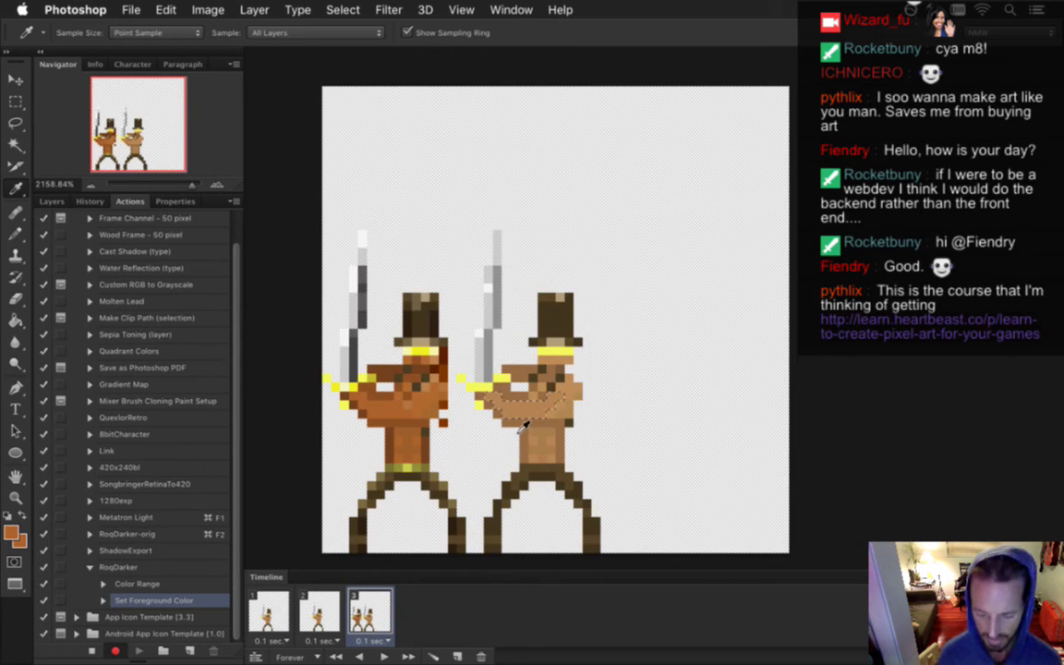
key("alt+BackSpace")
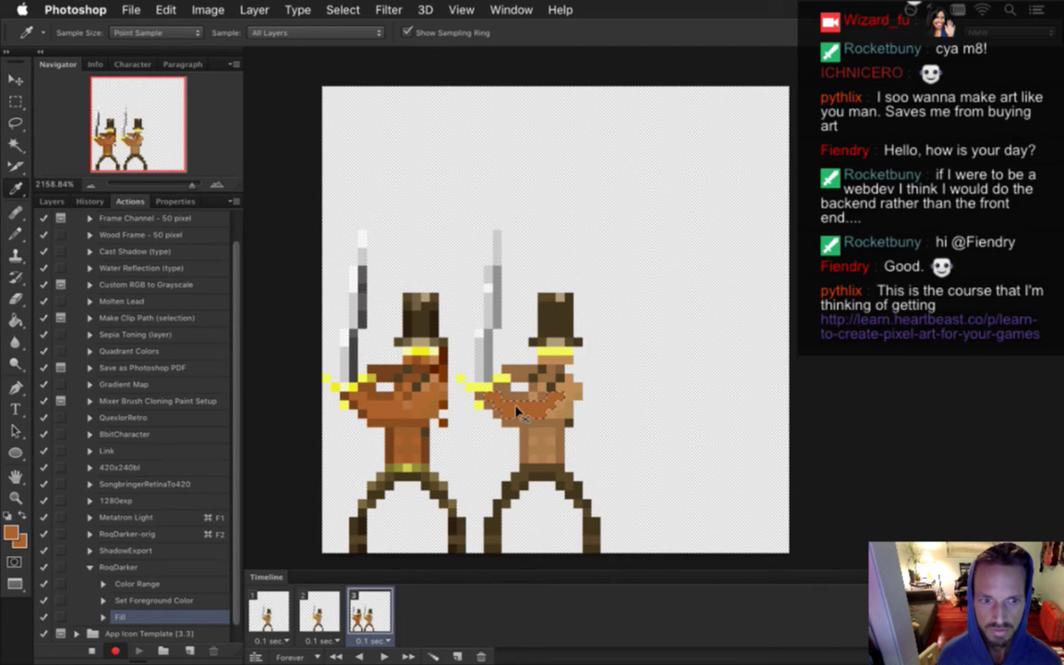
left_click(91, 651)
Examine the recorded settings of the Fill step in the RoqDarker action
scroll(238, 611, "down", 1)
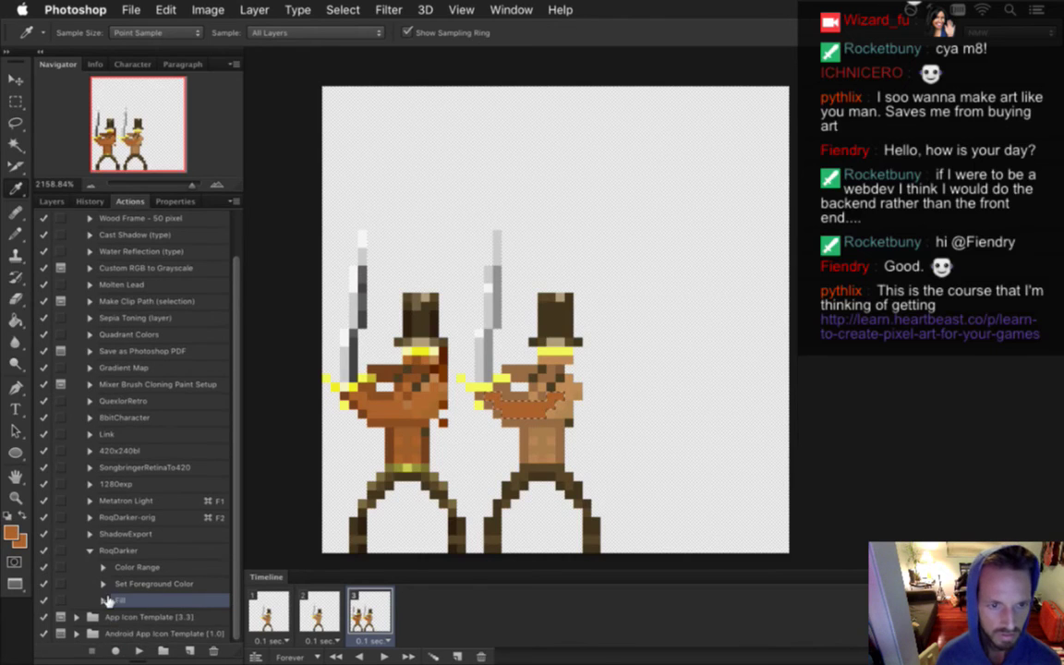
left_click(103, 600)
scroll(234, 583, "down", 2)
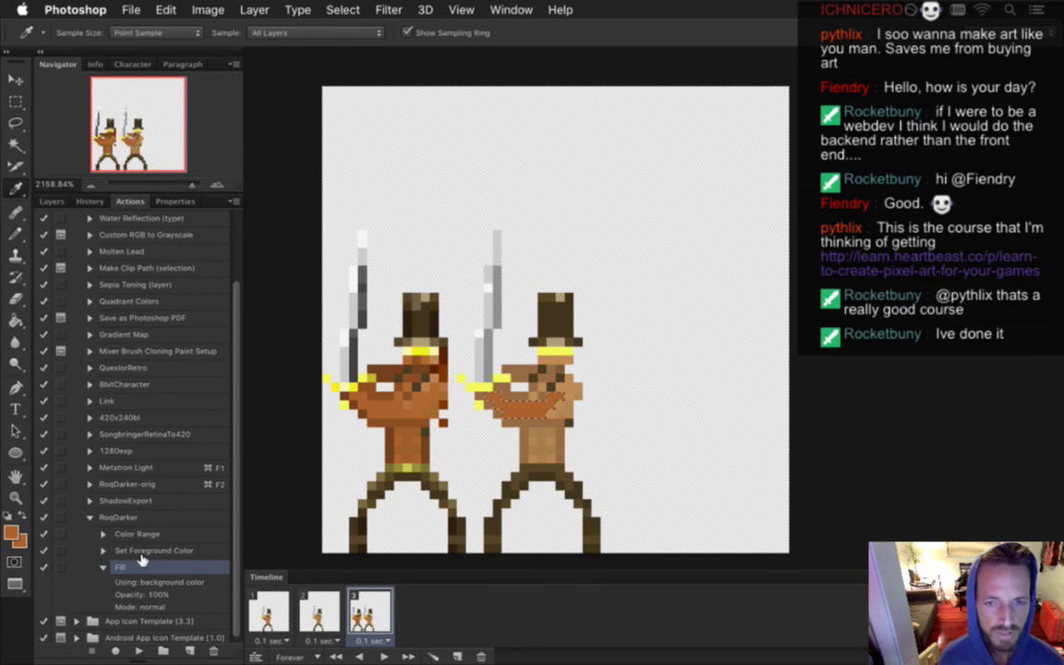
Resume recording in RoqDarker and select the lighter sprite's shaded skin pixels on the upper arm and torso edges with Color Range
key("m")
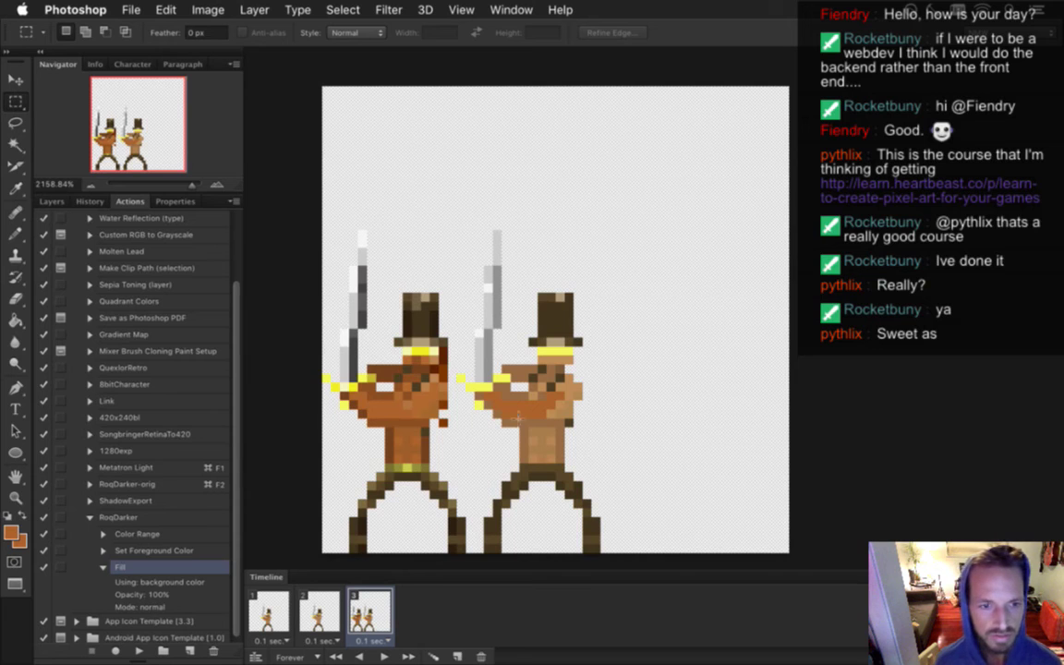
left_click(103, 568)
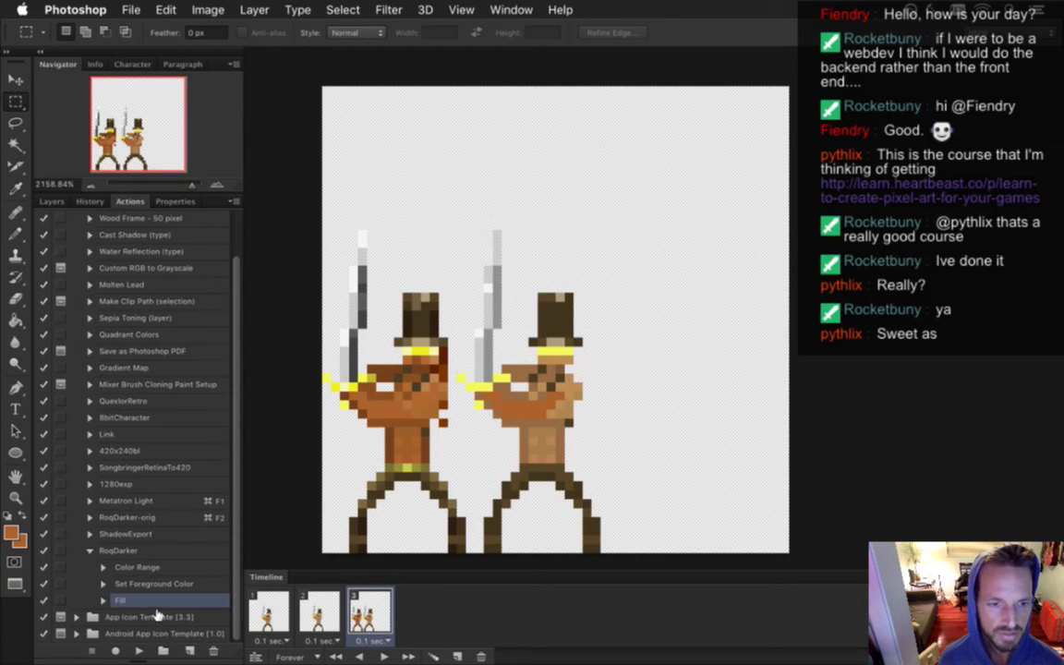
left_click(114, 652)
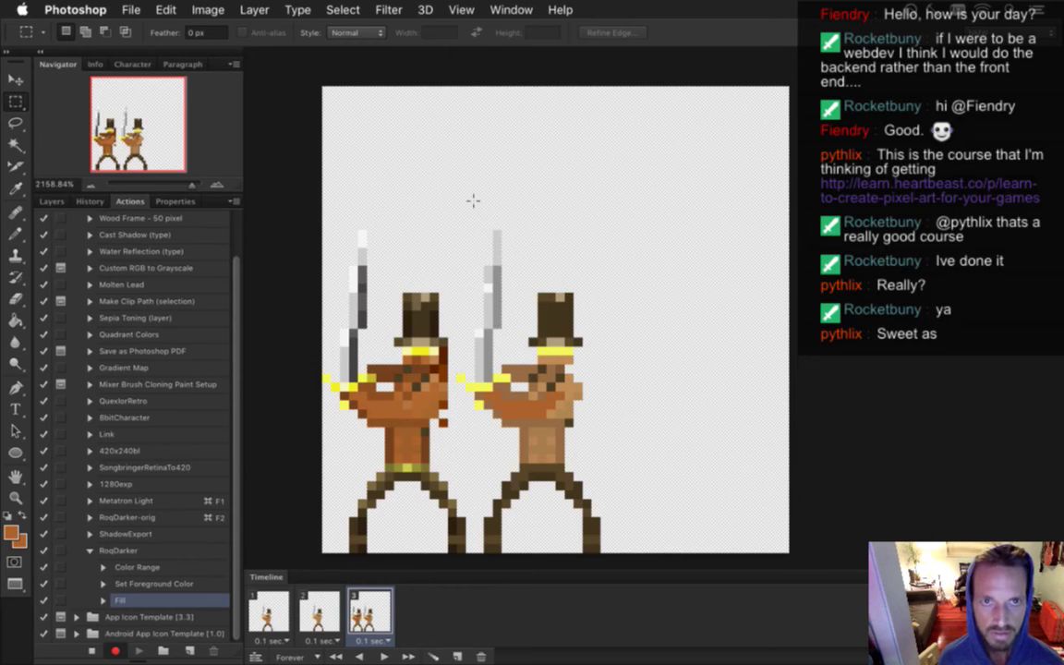
left_click(343, 10)
left_click(409, 177)
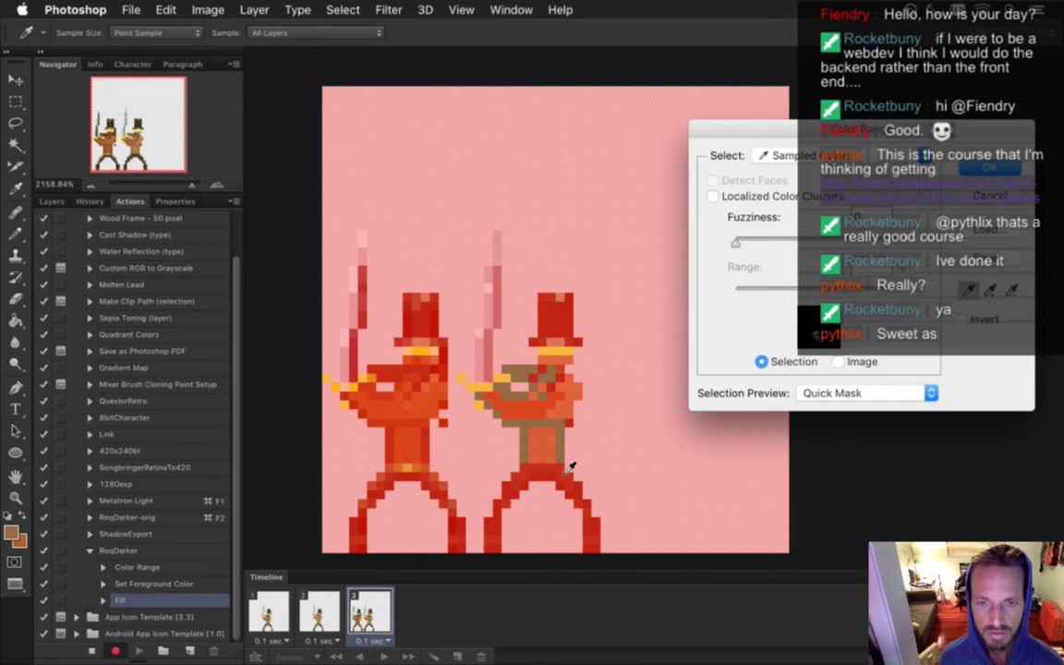
left_click(988, 168)
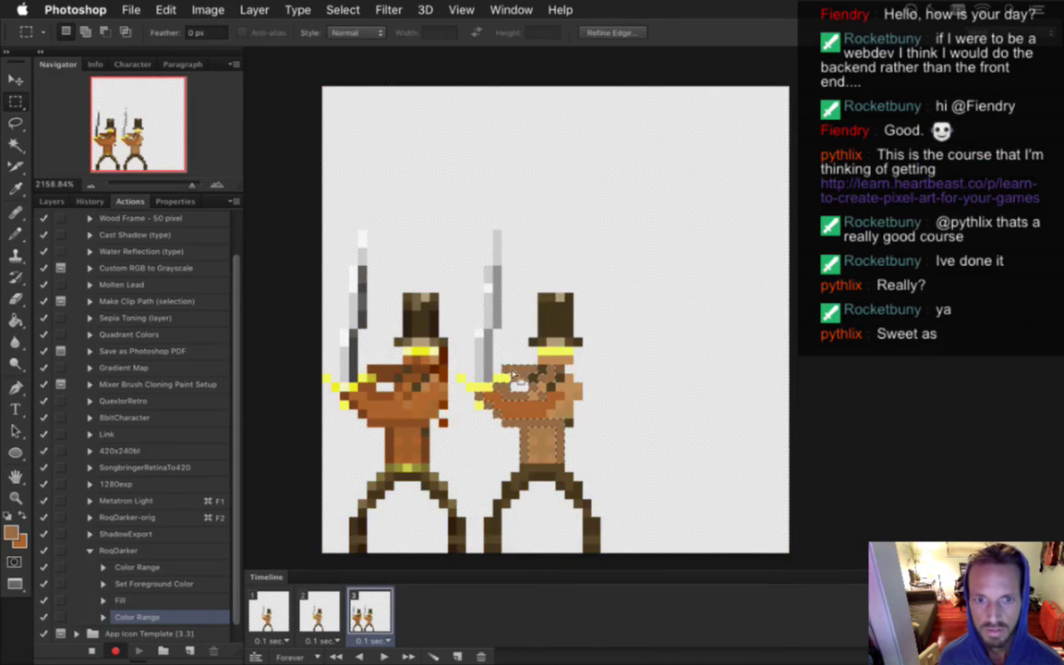
Try sampling the reference sprite's shaded skin color as foreground and filling the selection with the background color, and undo the fill
left_click(351, 365)
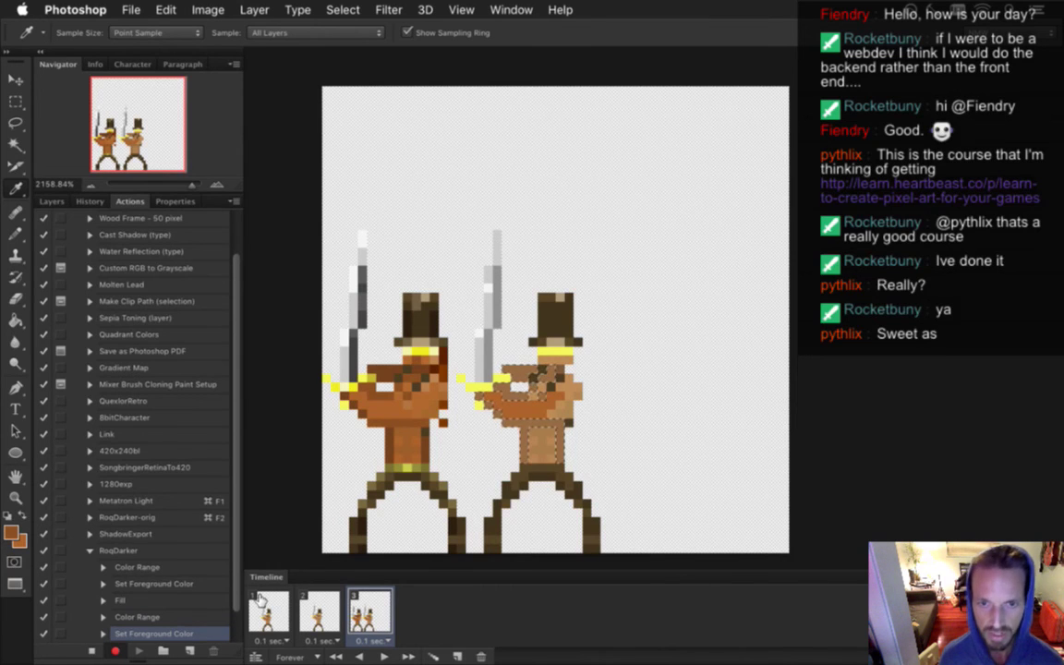
key("alt+BackSpace")
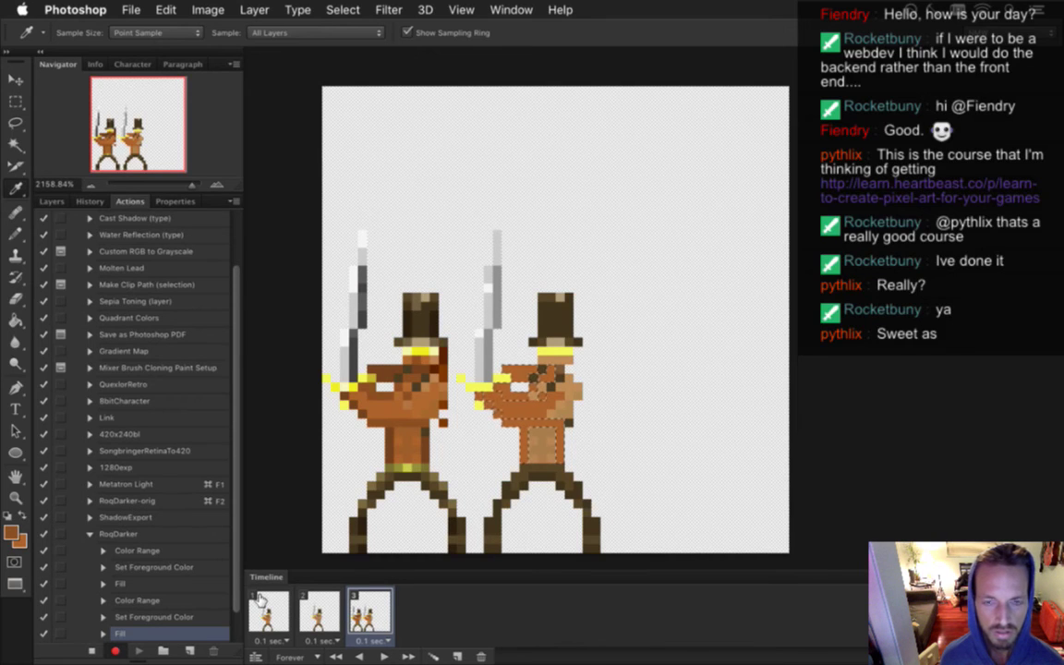
key("super+alt+z")
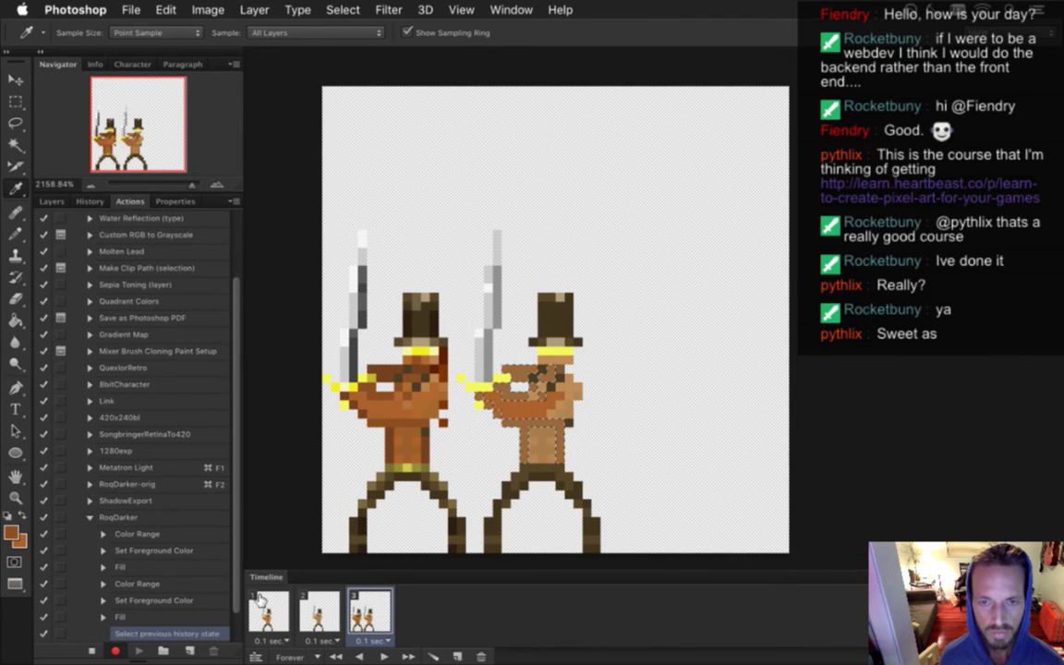
Stop recording, delete every RoqDarker step recorded after the first Fill, and clear the selection on the canvas
left_click(91, 651)
left_click(211, 651)
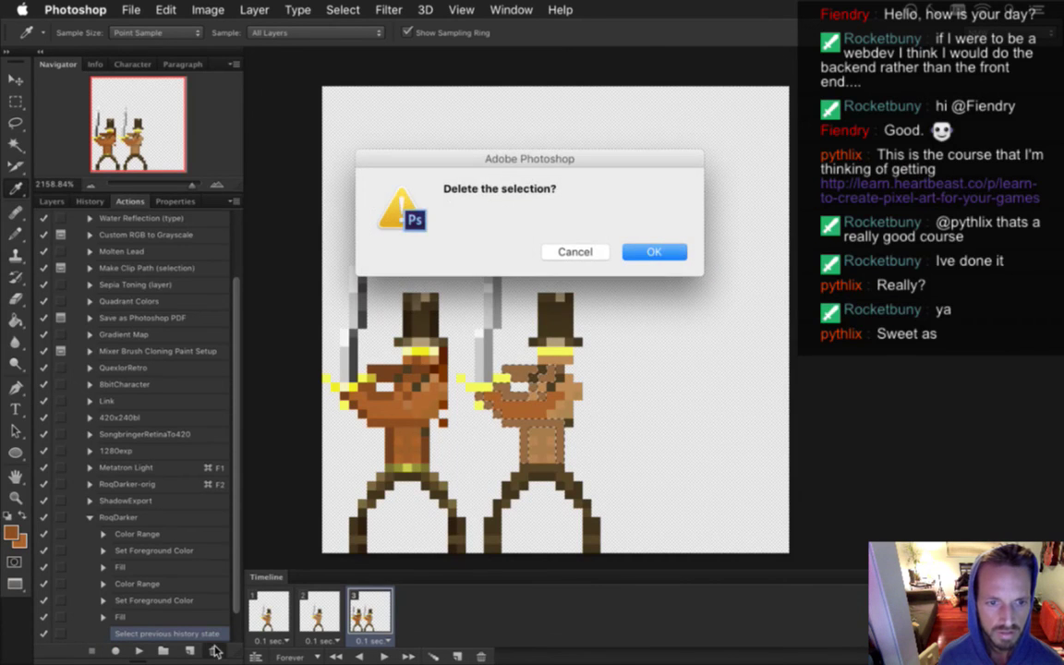
key("Return")
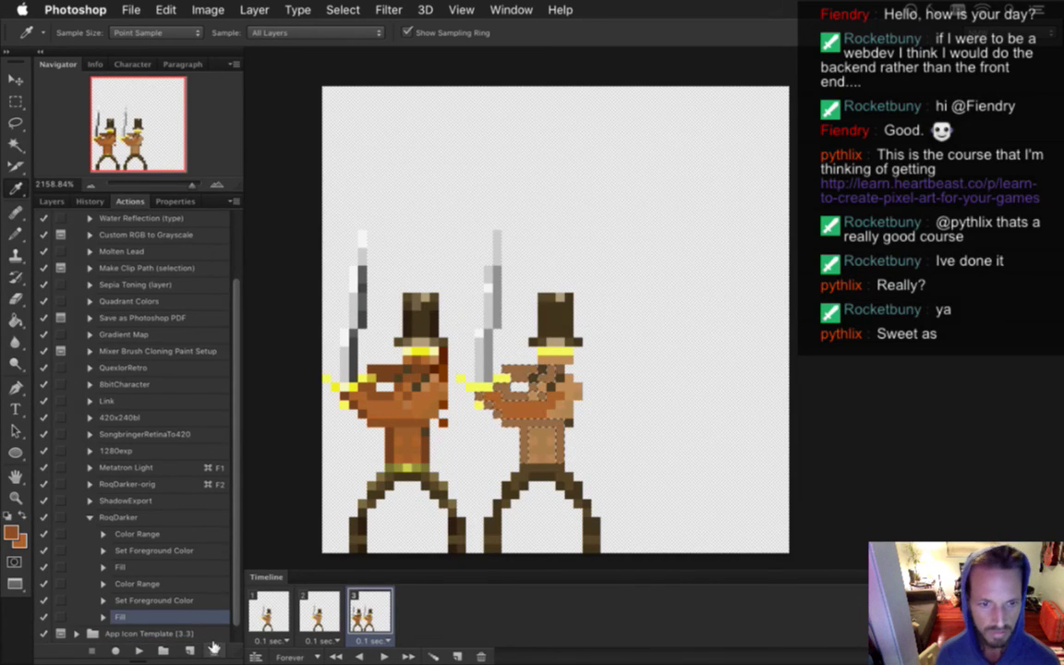
left_click(212, 651)
key("Return")
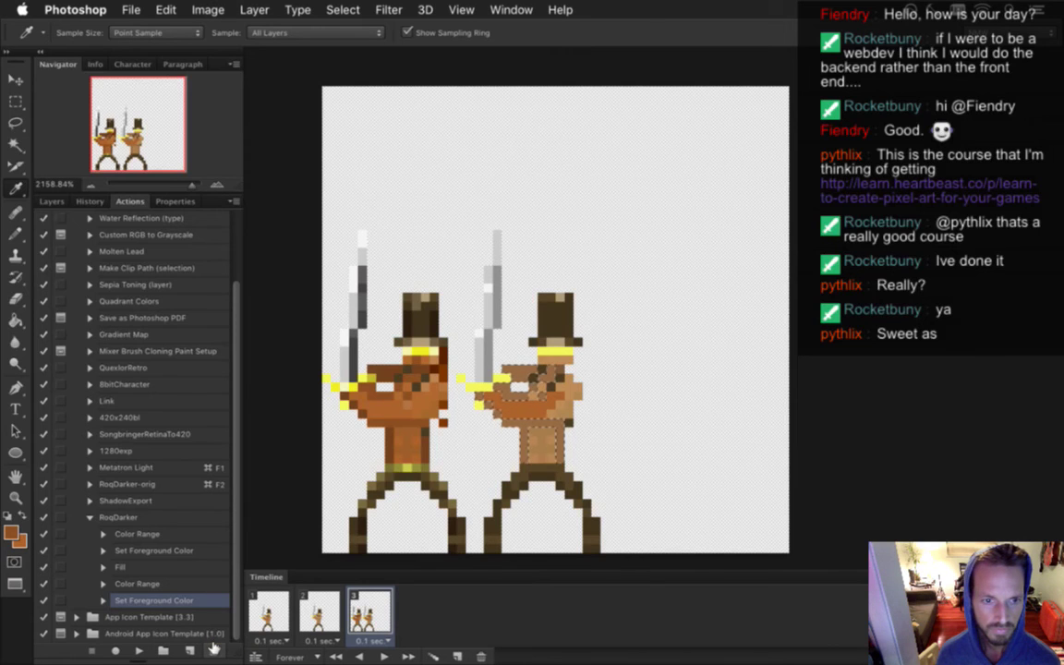
left_click(213, 650)
key("Return")
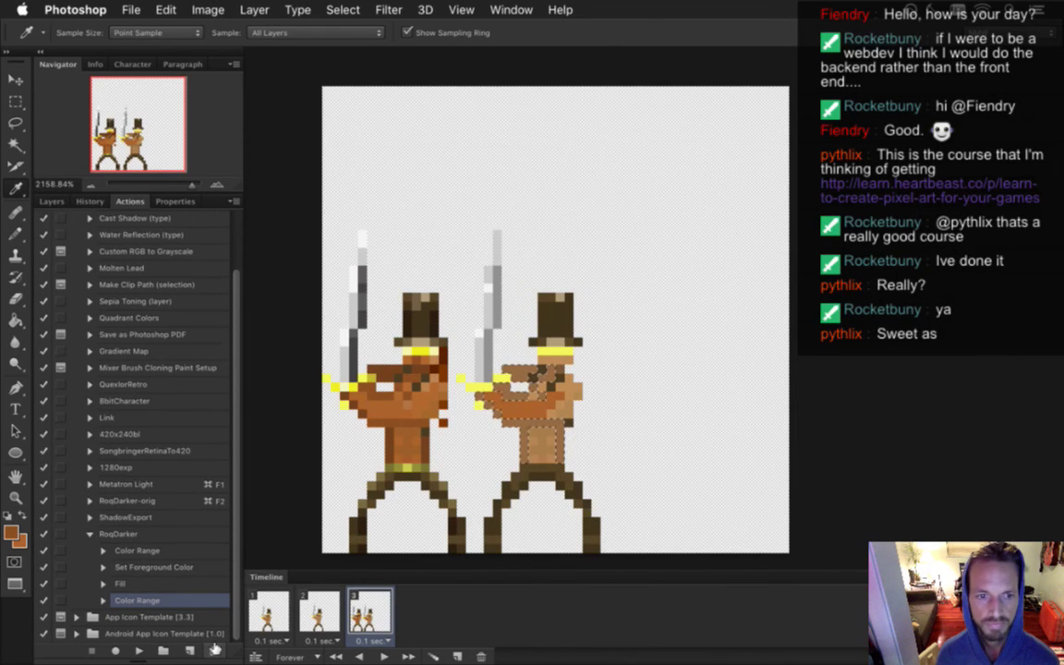
left_click(214, 649)
key("Return")
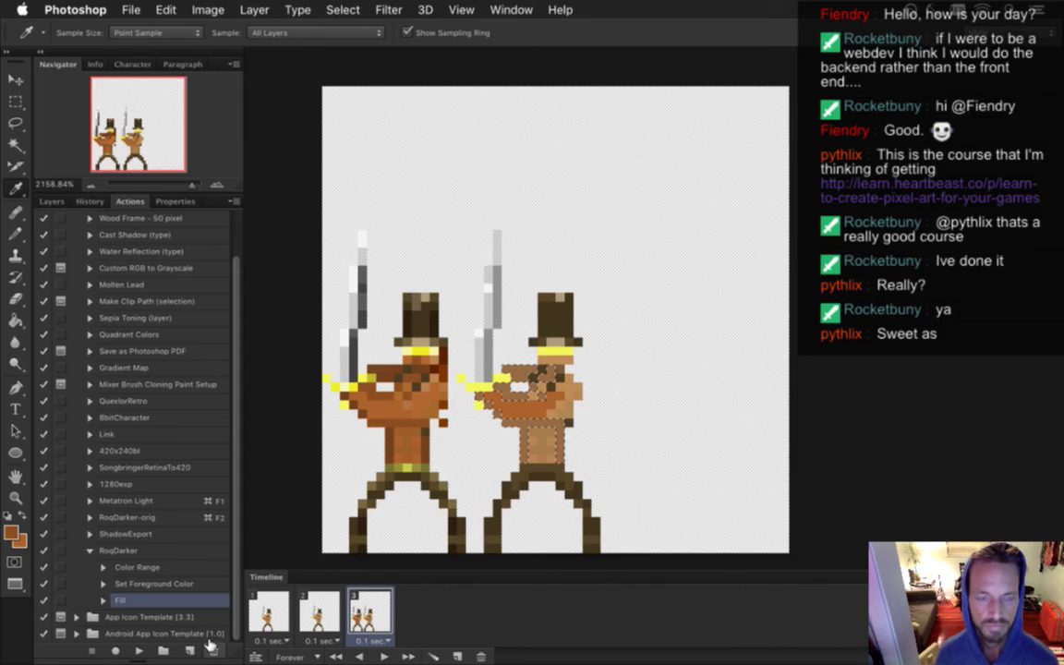
key("m")
key("ctrl+d")
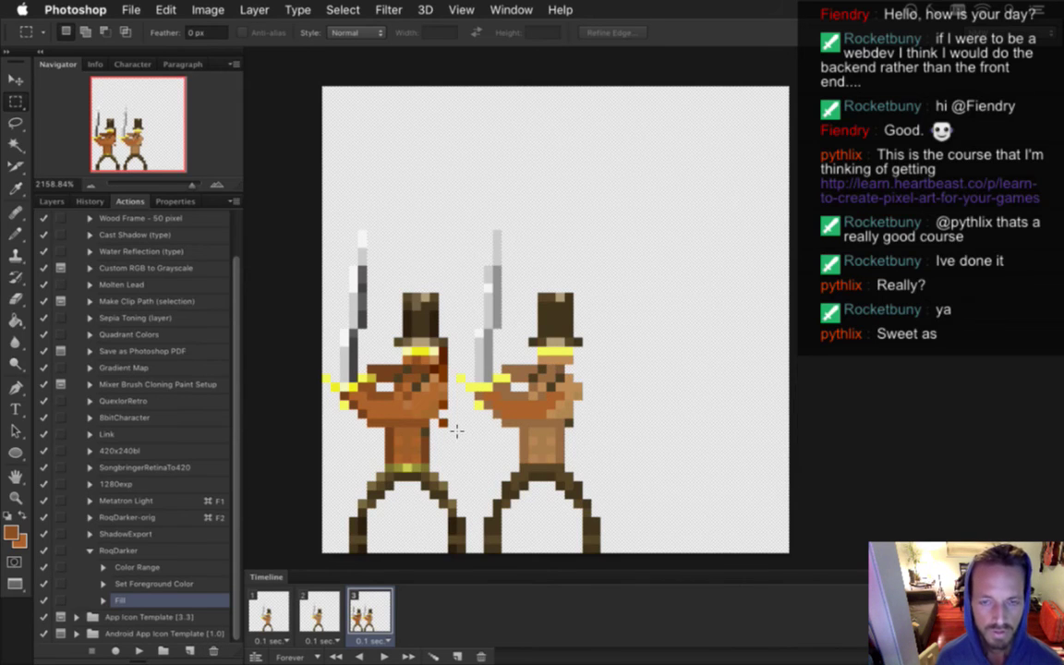
Resume recording in RoqDarker and select the lighter sprite's shaded skin on the arm and torso edges with Color Range
left_click(115, 651)
left_click(209, 9)
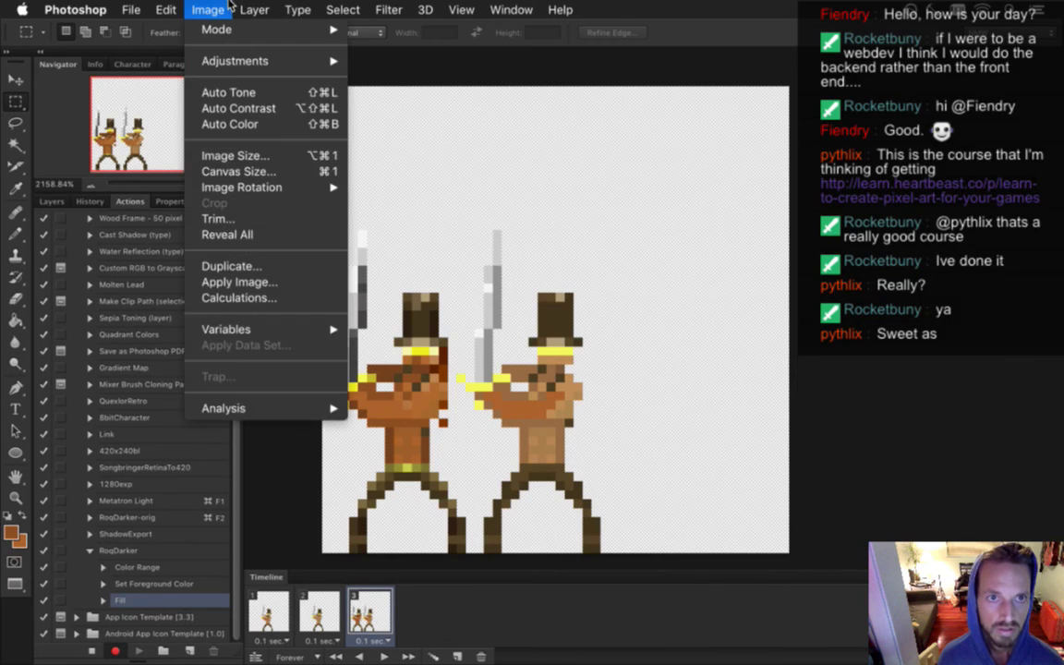
mouse_move(333, 7)
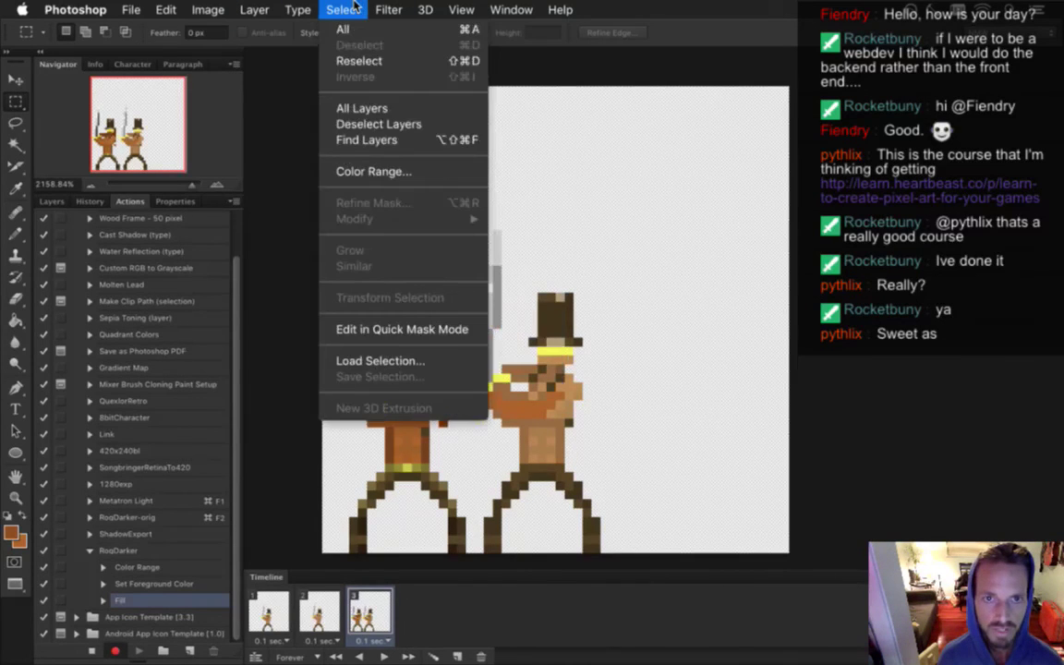
left_click(351, 170)
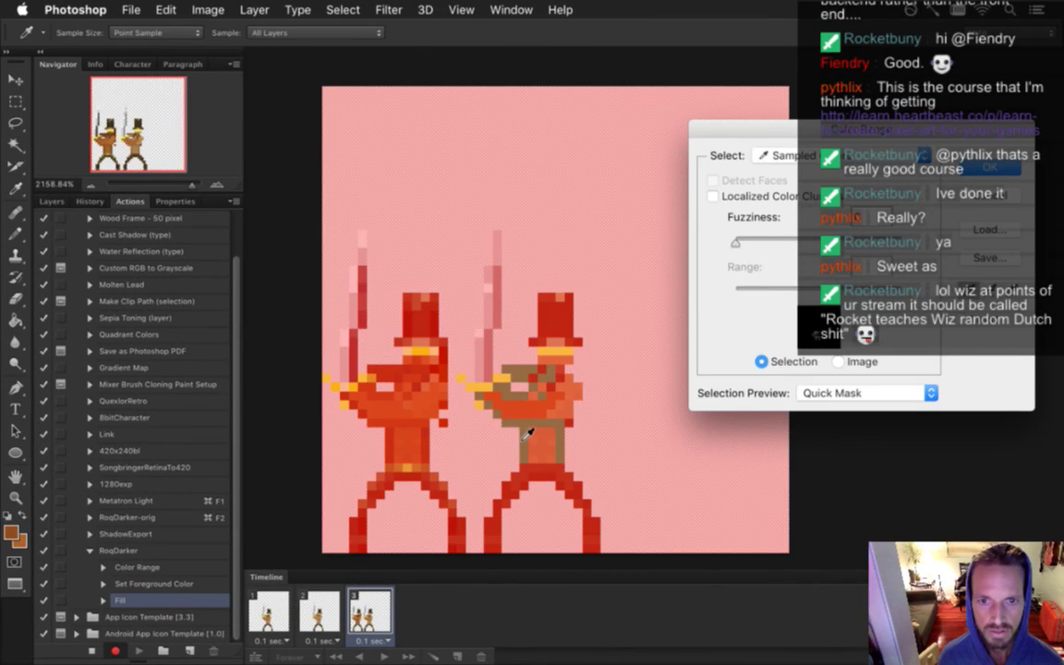
key("Return")
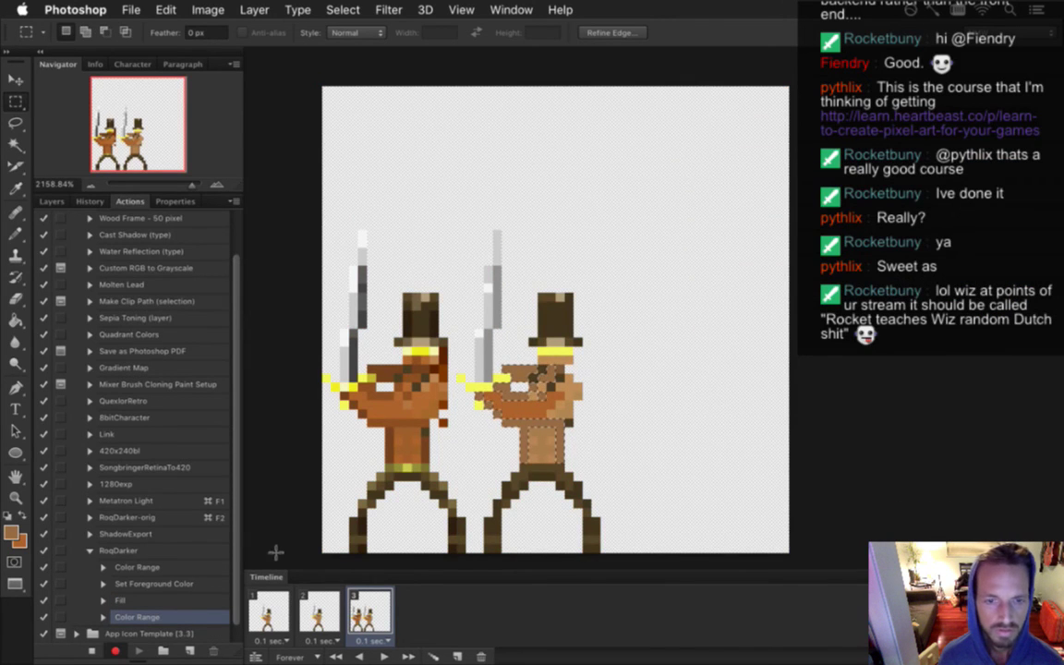
Sample the reference sprite's shaded skin as foreground color, try filling the selection with the background color, and stop recording
key("i")
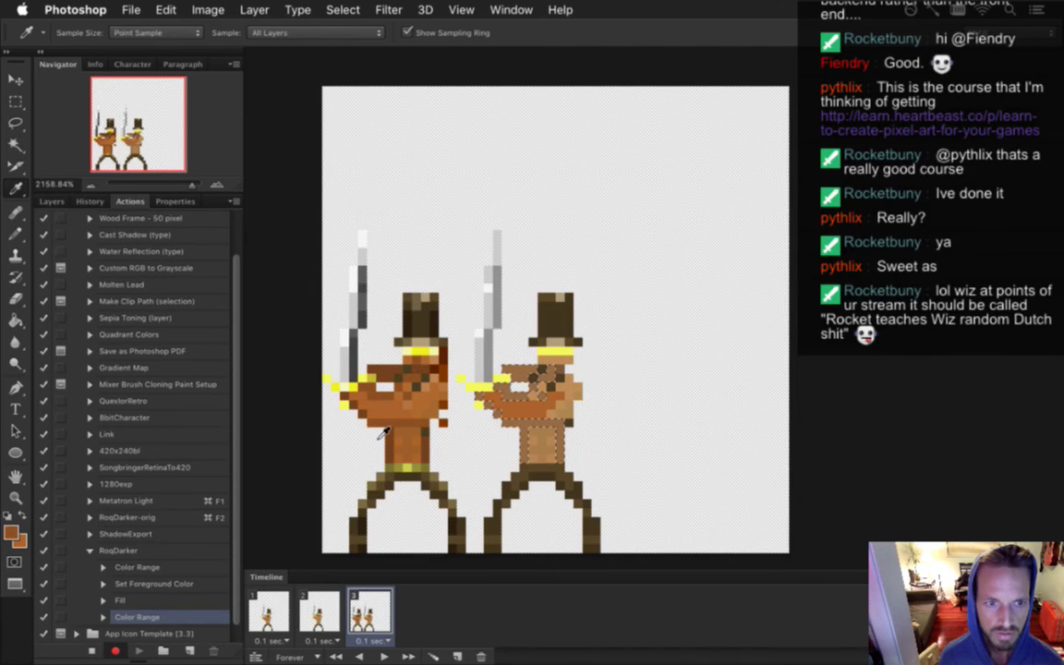
left_click(380, 435)
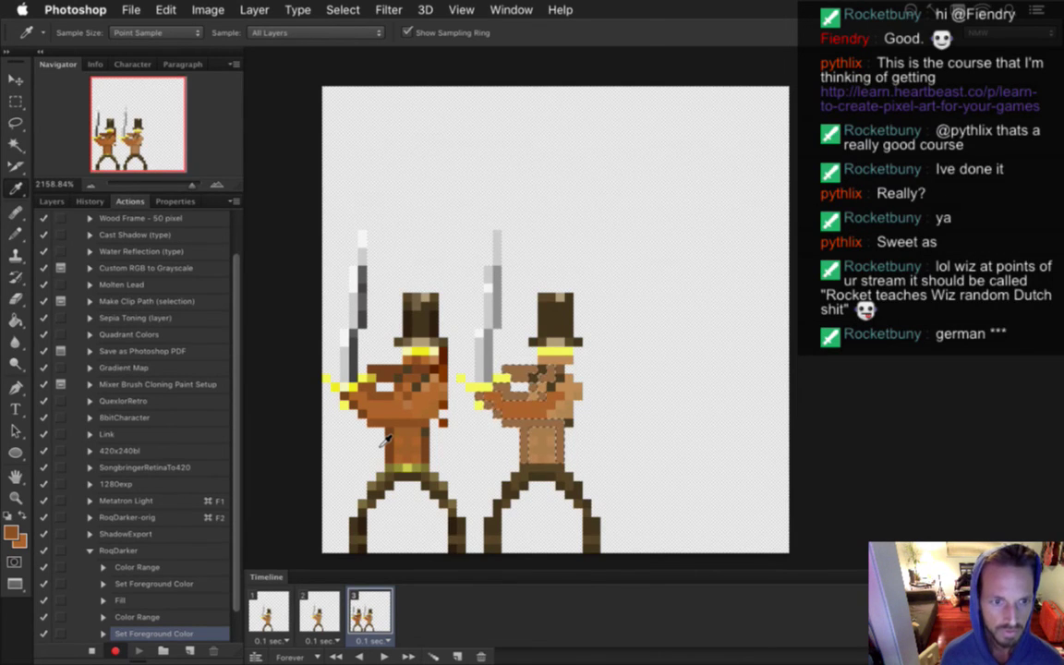
key("alt+BackSpace")
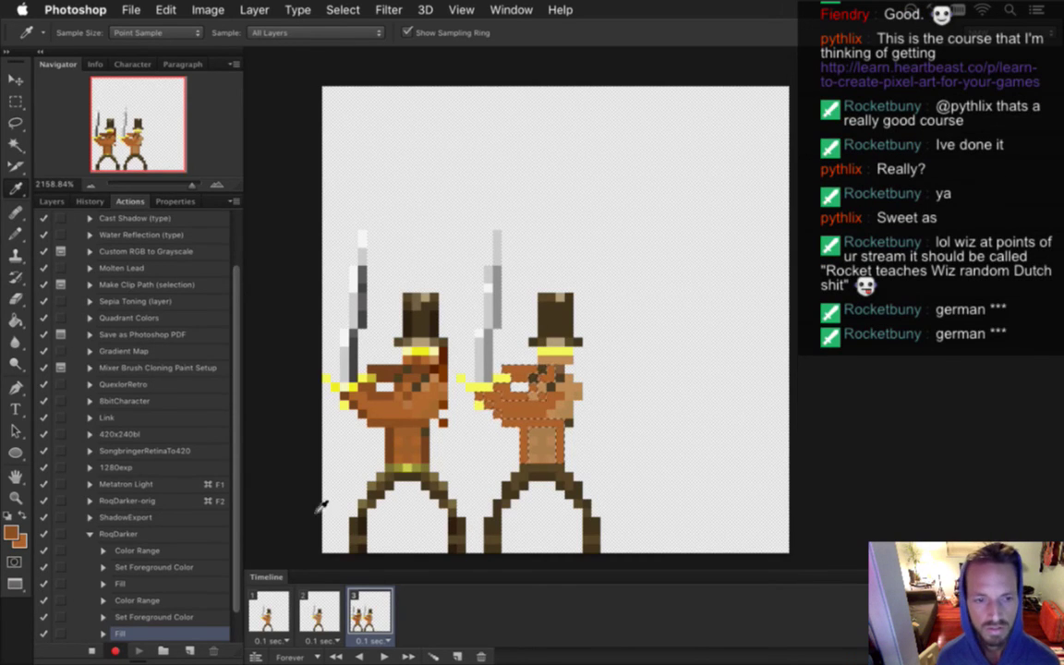
left_click(91, 650)
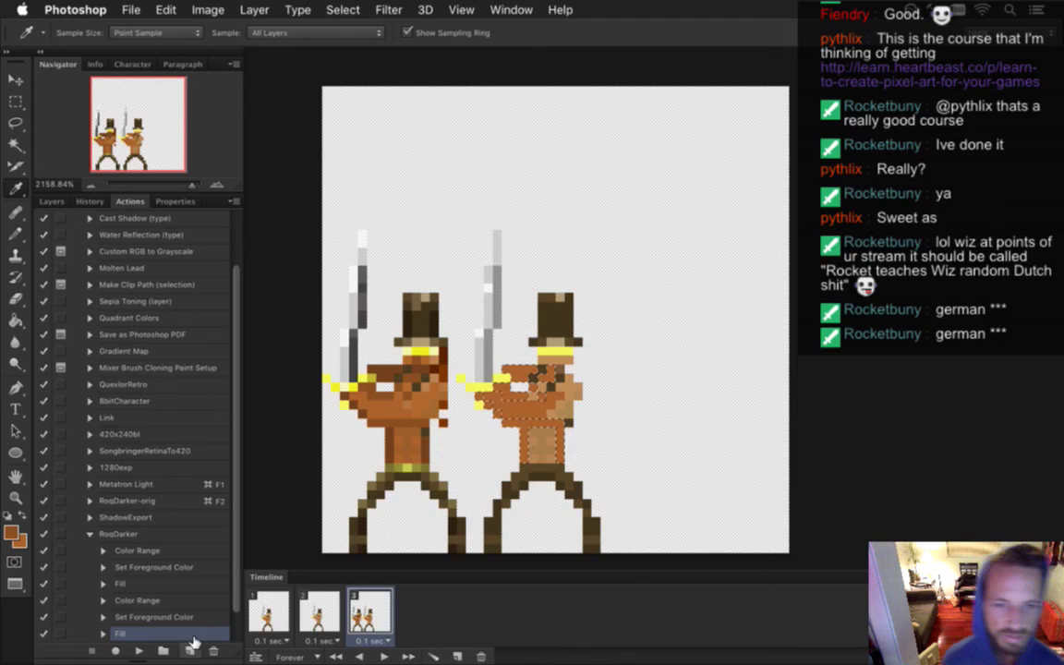
Compare the reference's shaded skin color with the filled color in the Color Picker, and leave the fill undone
scroll(226, 573, "down", 2)
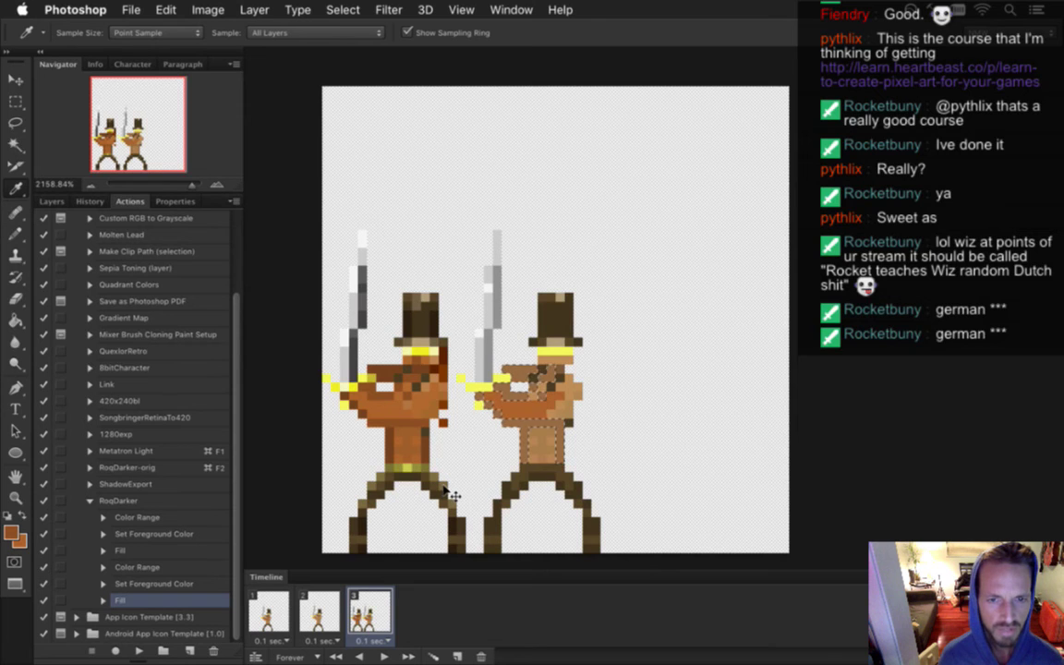
left_click_drag(367, 382, 406, 432)
left_click(12, 534)
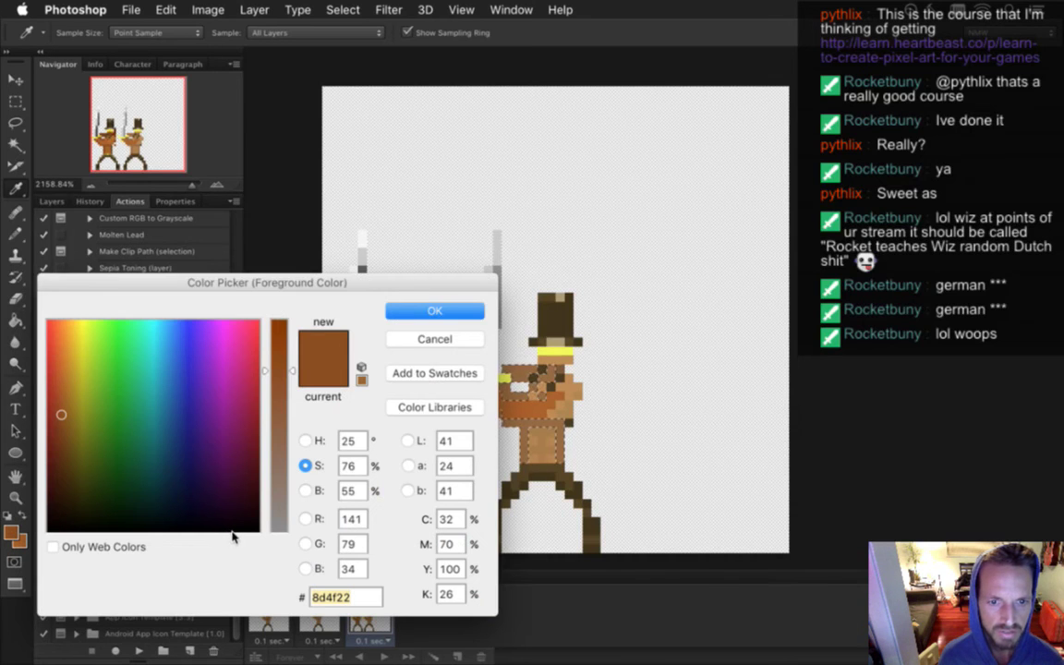
left_click(433, 310)
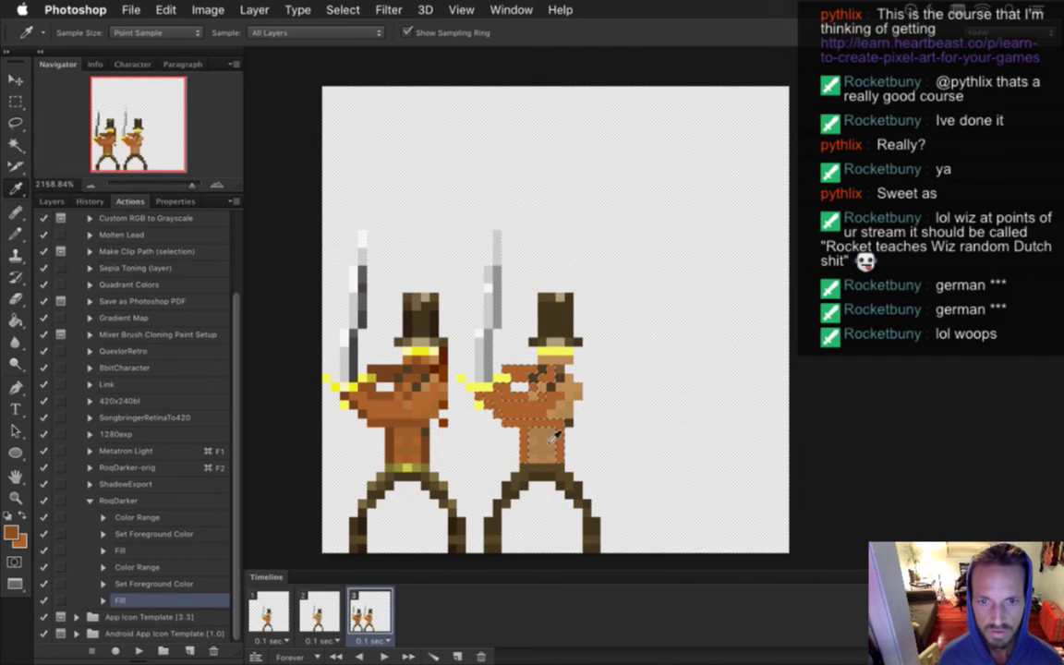
left_click(11, 533)
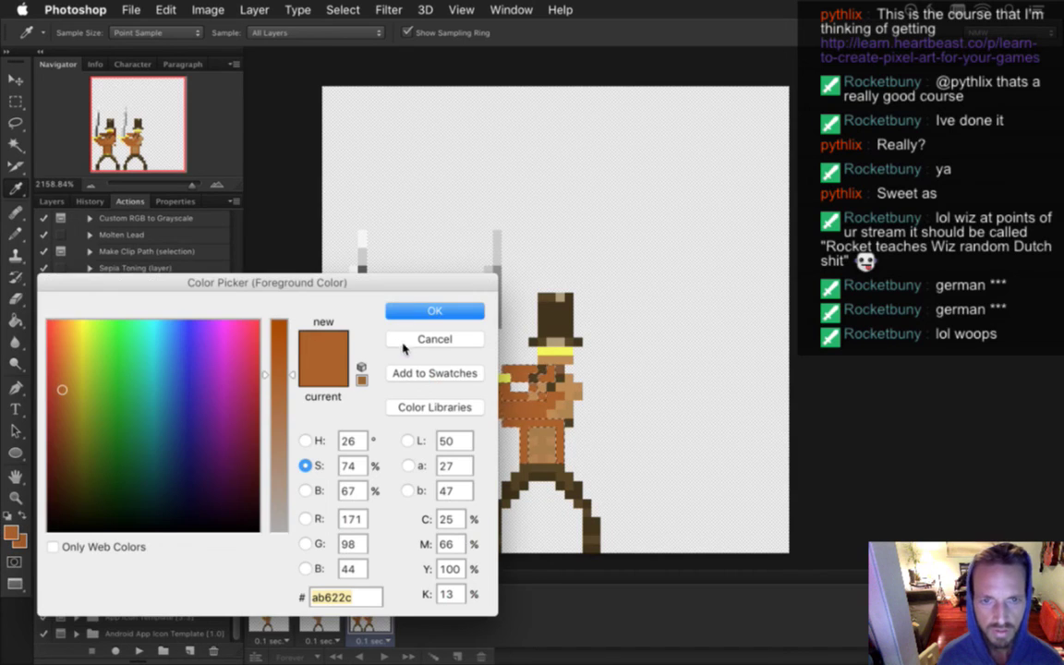
left_click(411, 312)
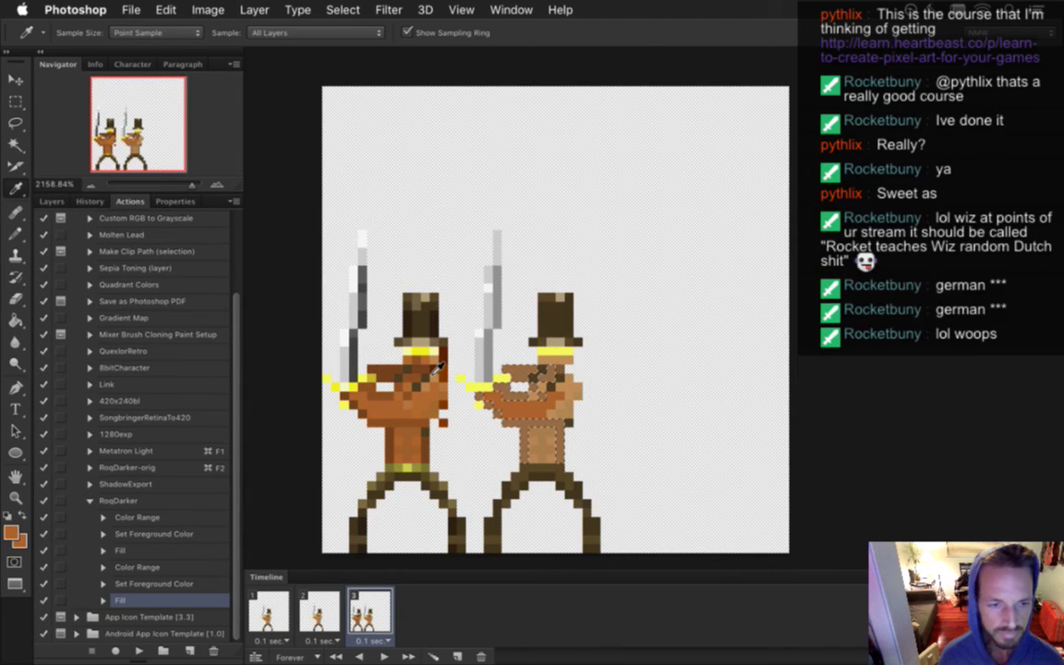
Inspect the recorded Fill's settings, read the foreground and background fill shortcuts in the Chrome article, and return to Photoshop
left_click(102, 601)
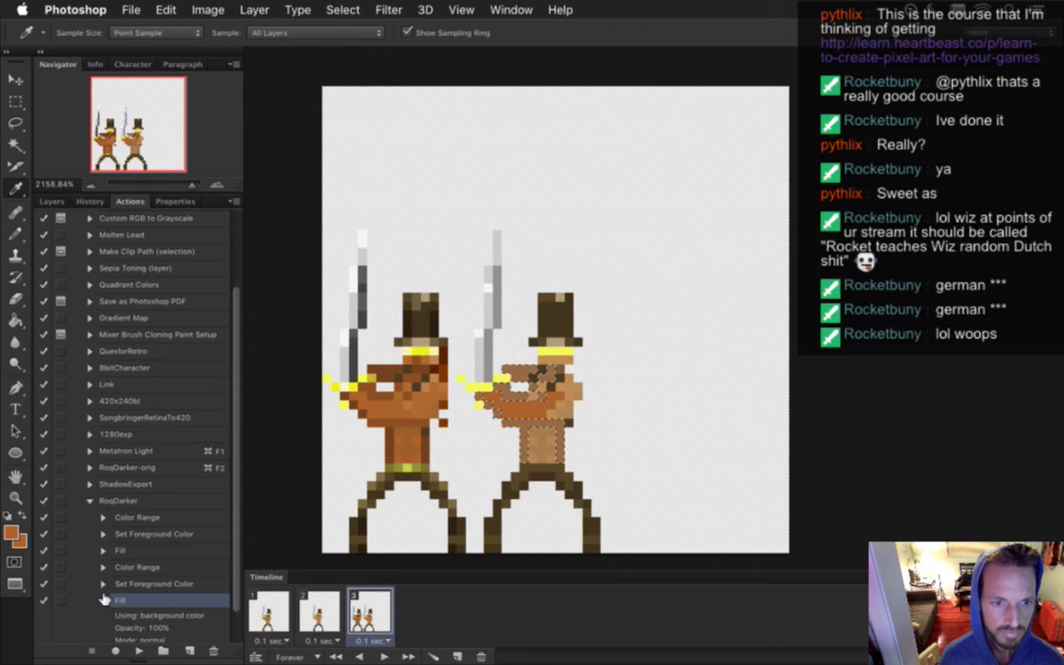
scroll(231, 549, "down", 2)
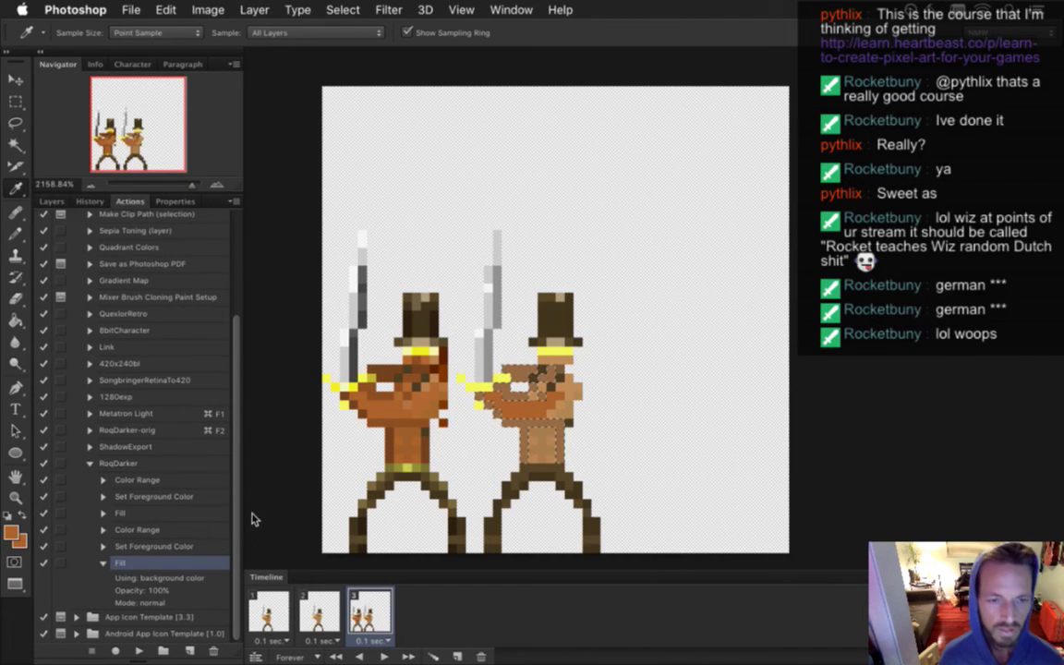
key("super+Tab")
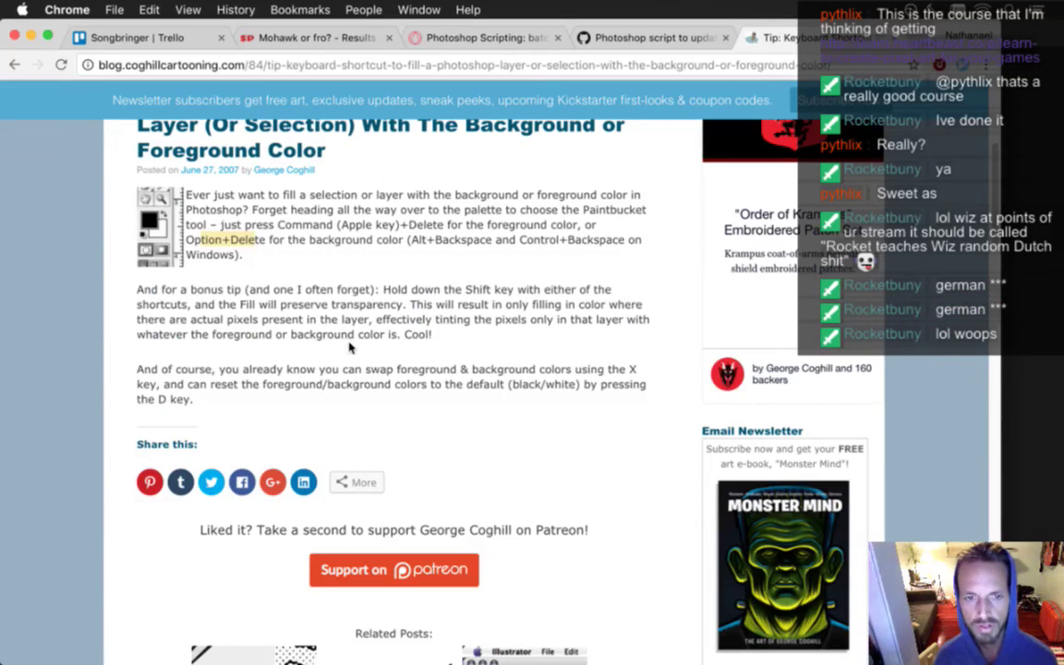
left_click(331, 272)
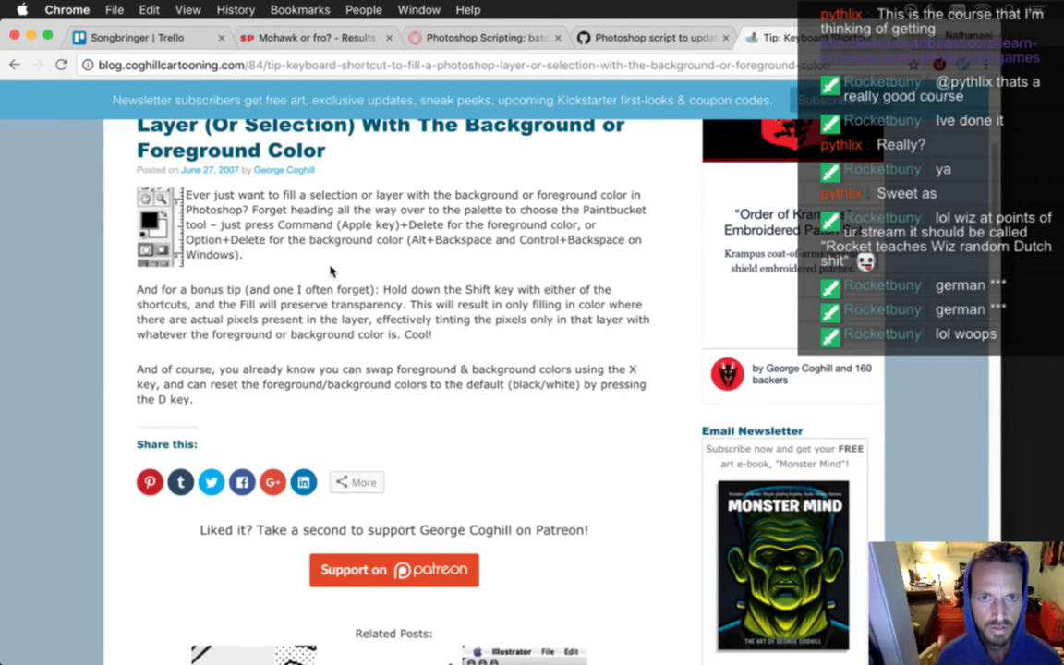
left_click_drag(290, 224, 437, 229)
key("super+Tab")
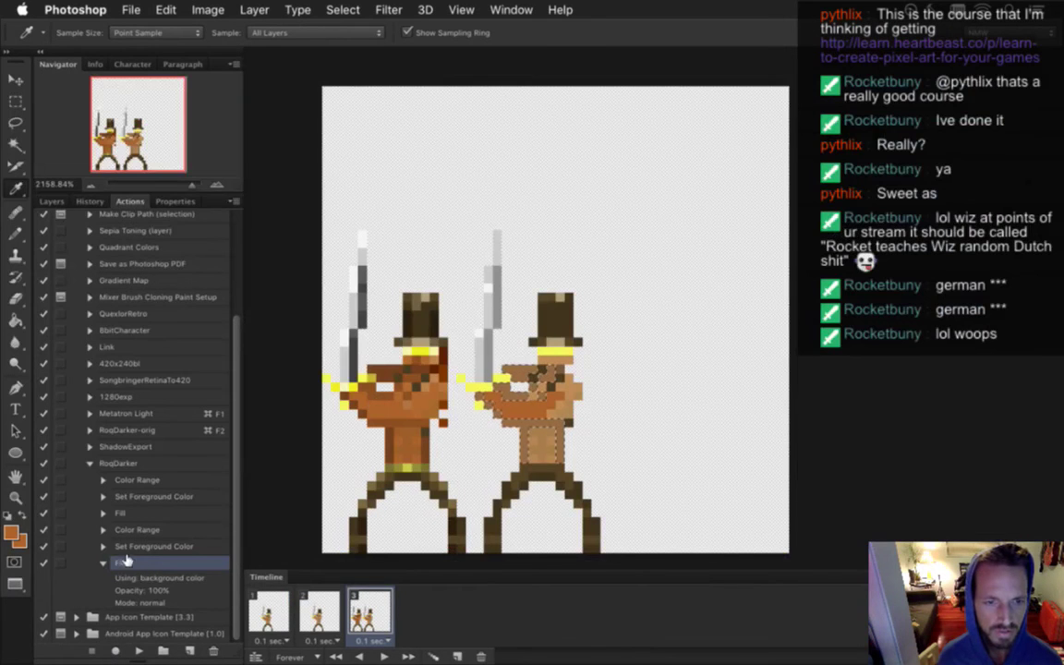
Delete the last Fill from RoqDarker, record another fill of the selection with the background color, and stop recording
left_click(215, 650)
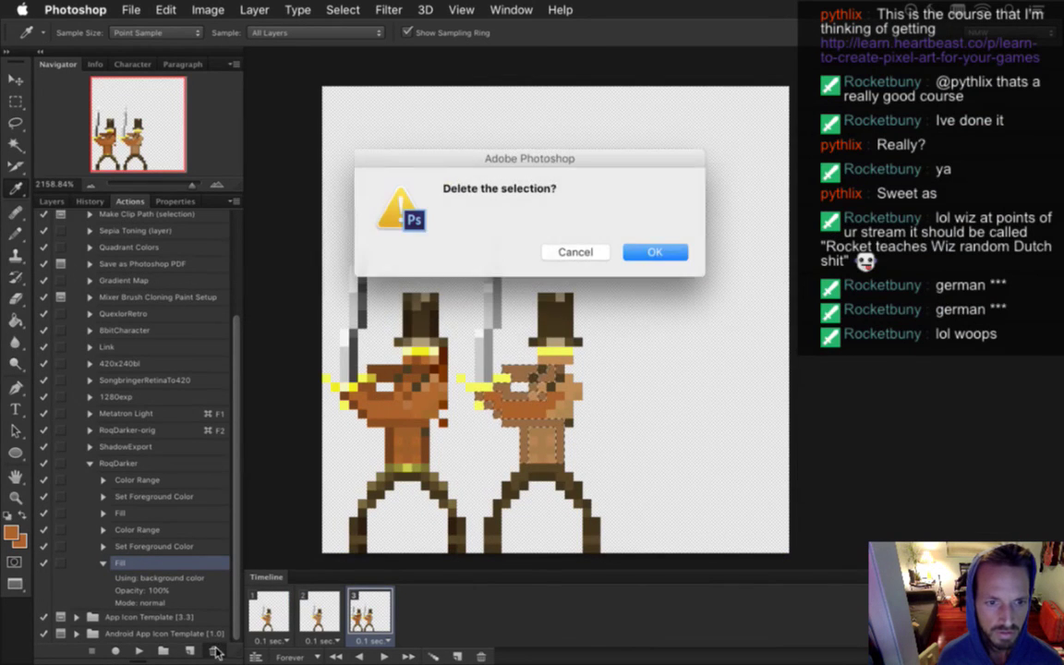
left_click(677, 252)
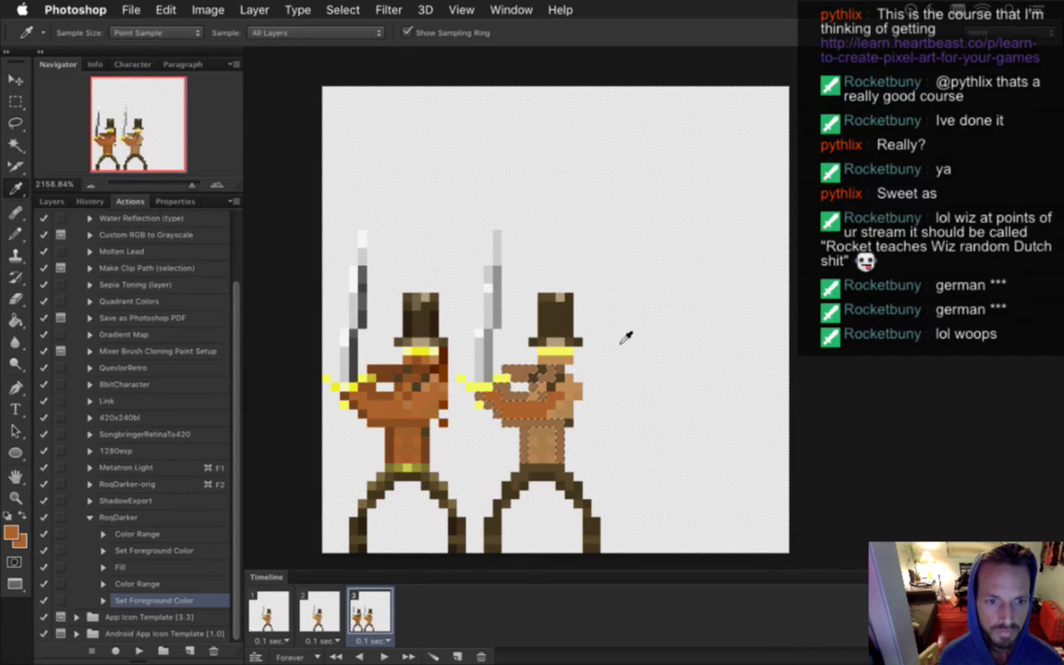
left_click(114, 651)
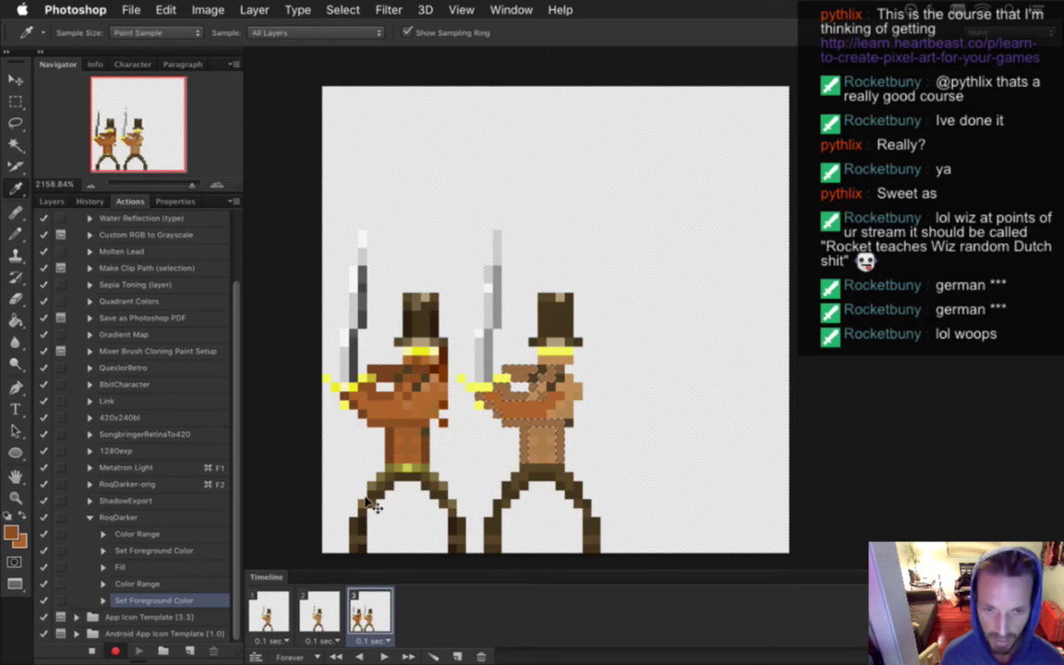
key("alt+BackSpace")
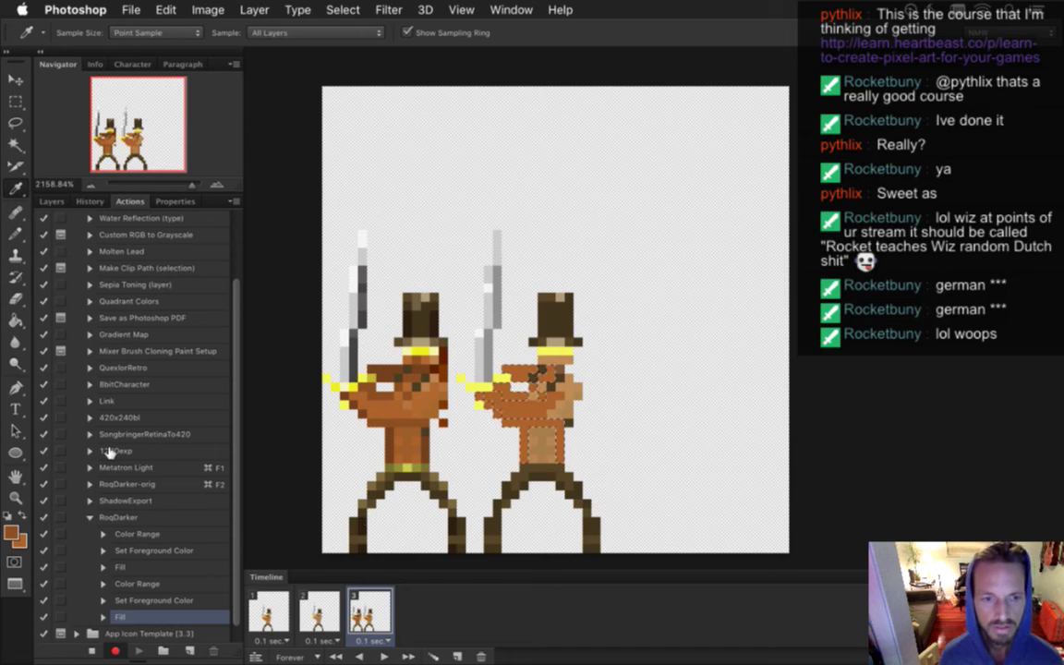
left_click(92, 649)
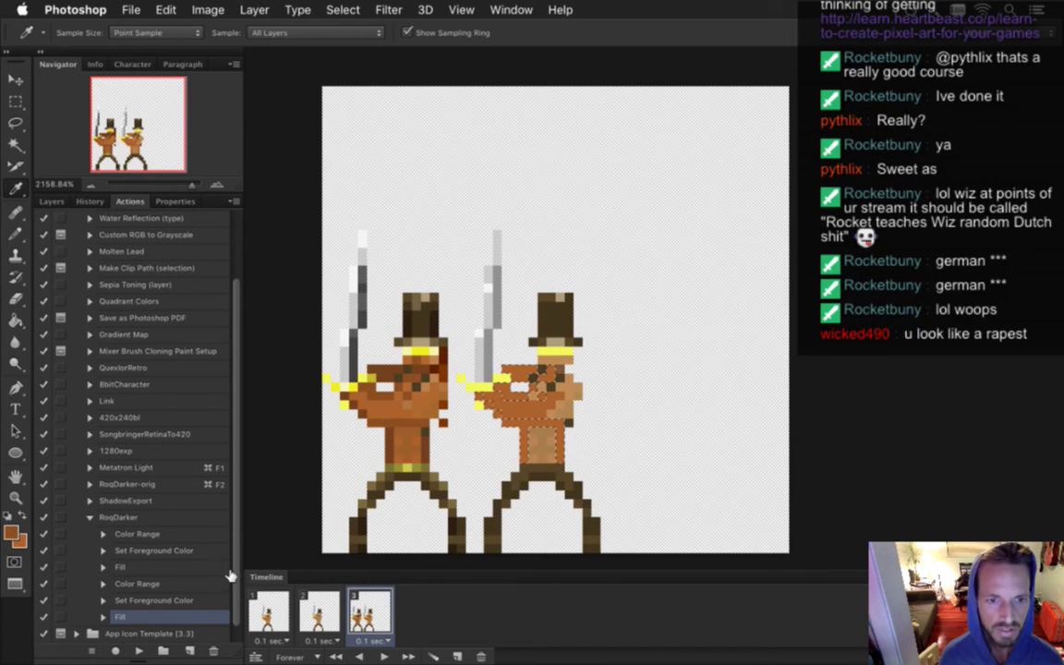
Check the settings of the newly recorded Fill step and delete it from RoqDarker
scroll(185, 555, "down", 1)
left_click(103, 600)
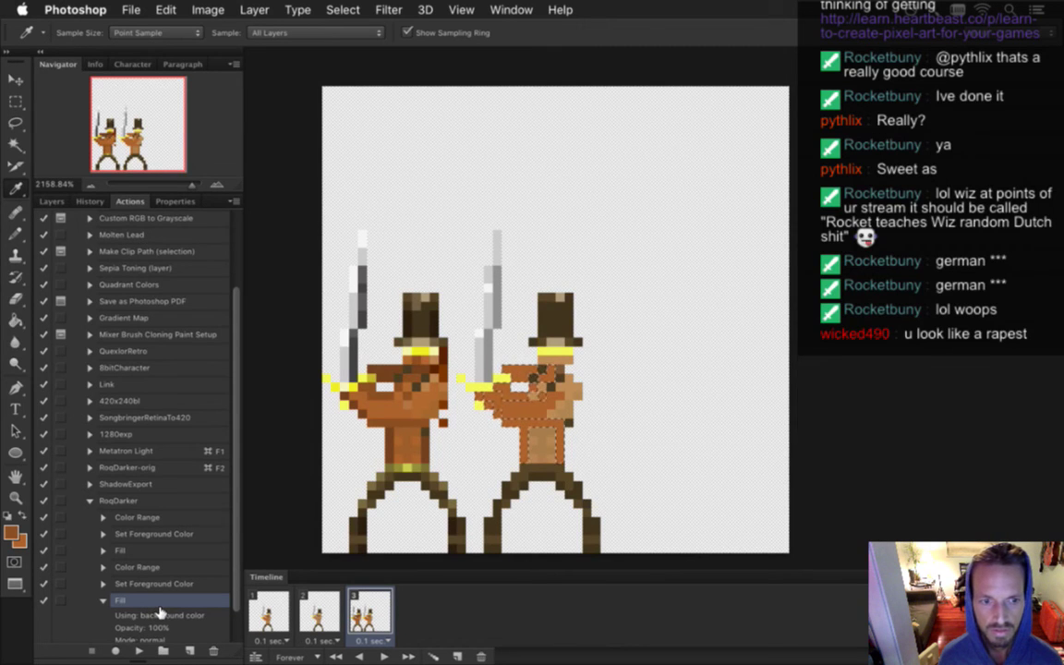
left_click(214, 652)
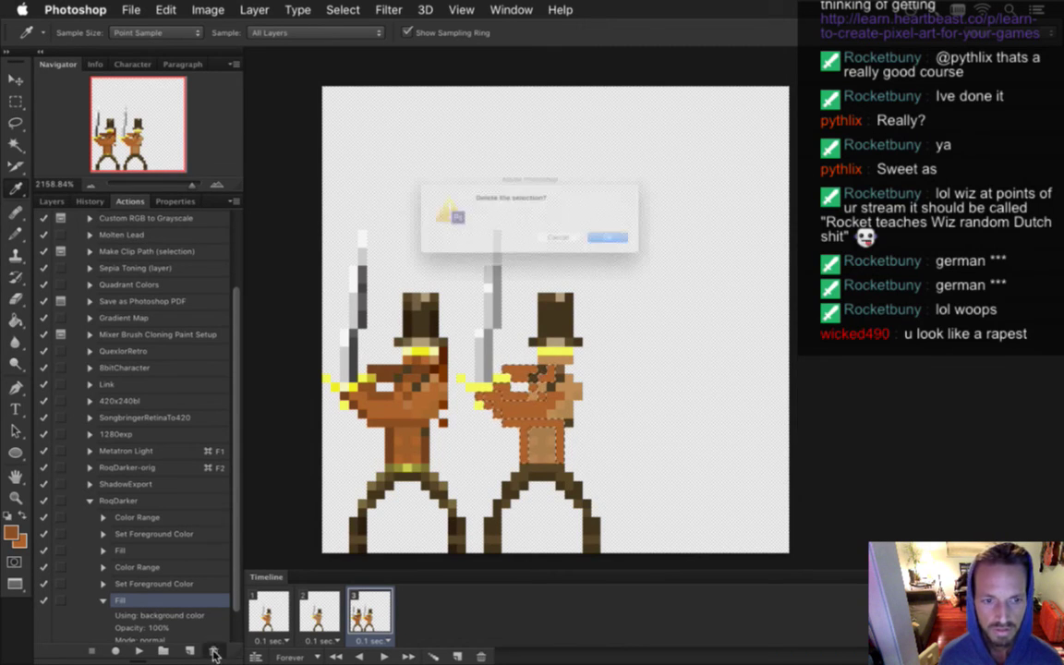
left_click(653, 253)
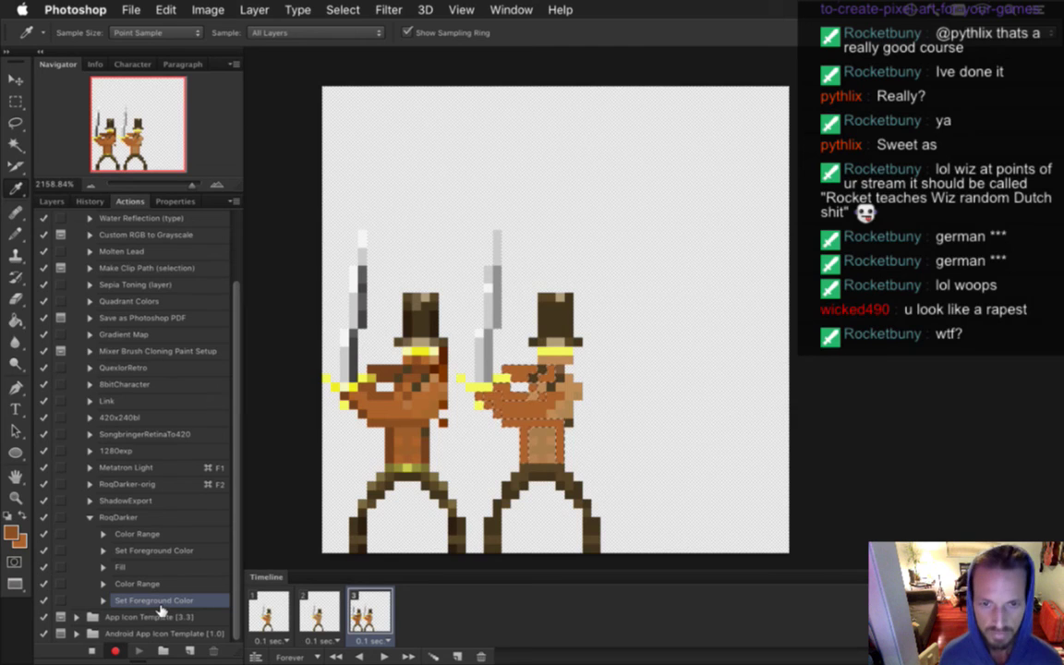
Record a foreground-color fill of the selection, stop recording, and compare its settings with those of the first Fill step
key("alt+BackSpace")
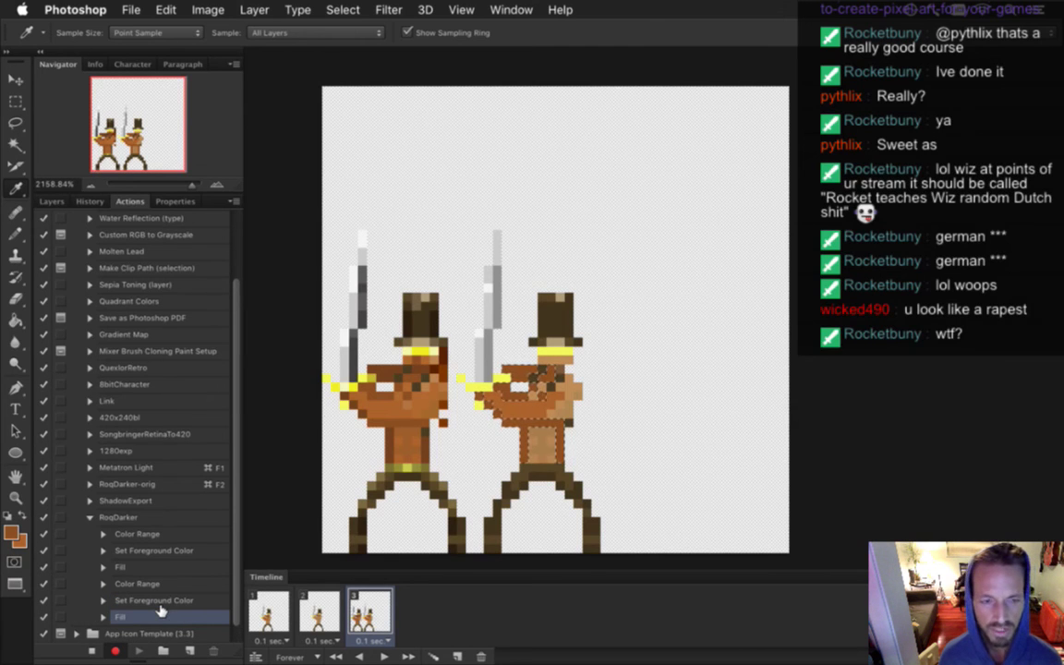
left_click(91, 650)
left_click(103, 617)
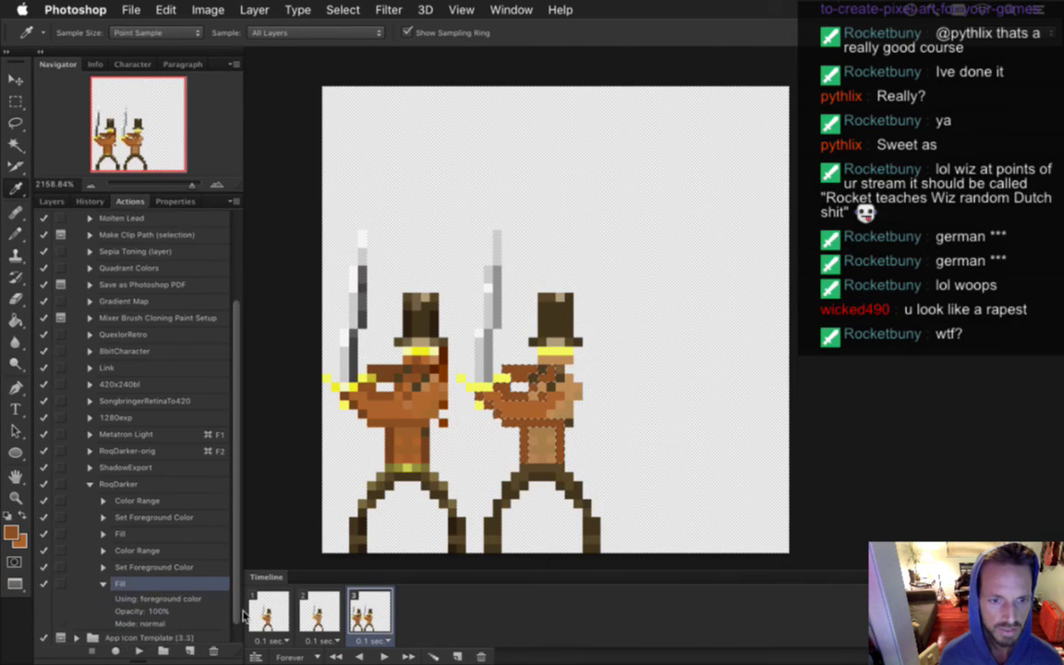
left_click(104, 513)
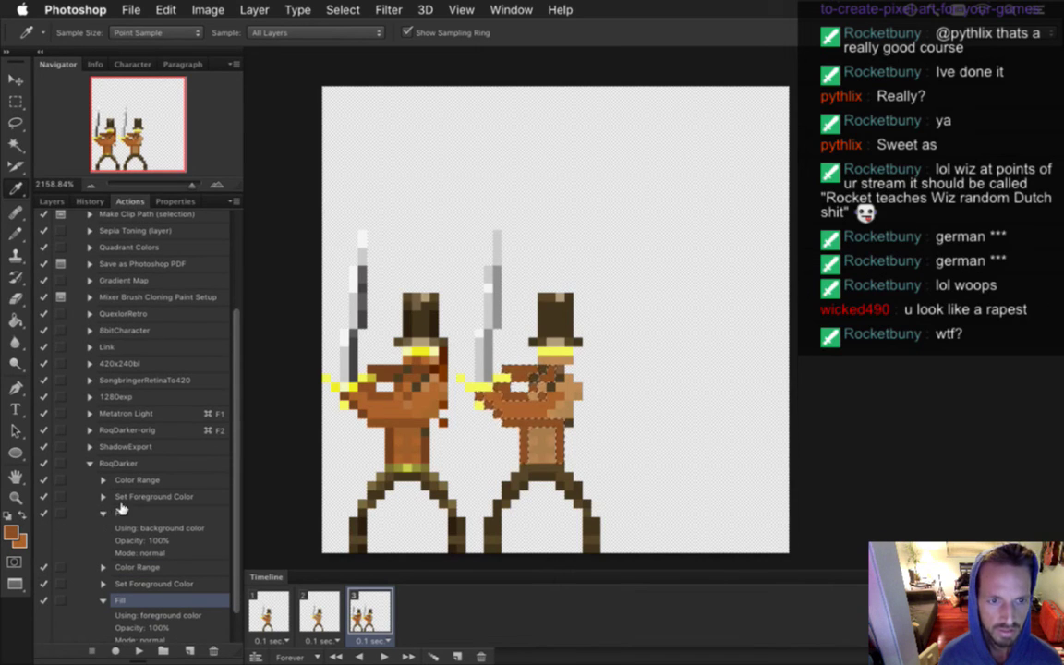
left_click(120, 510)
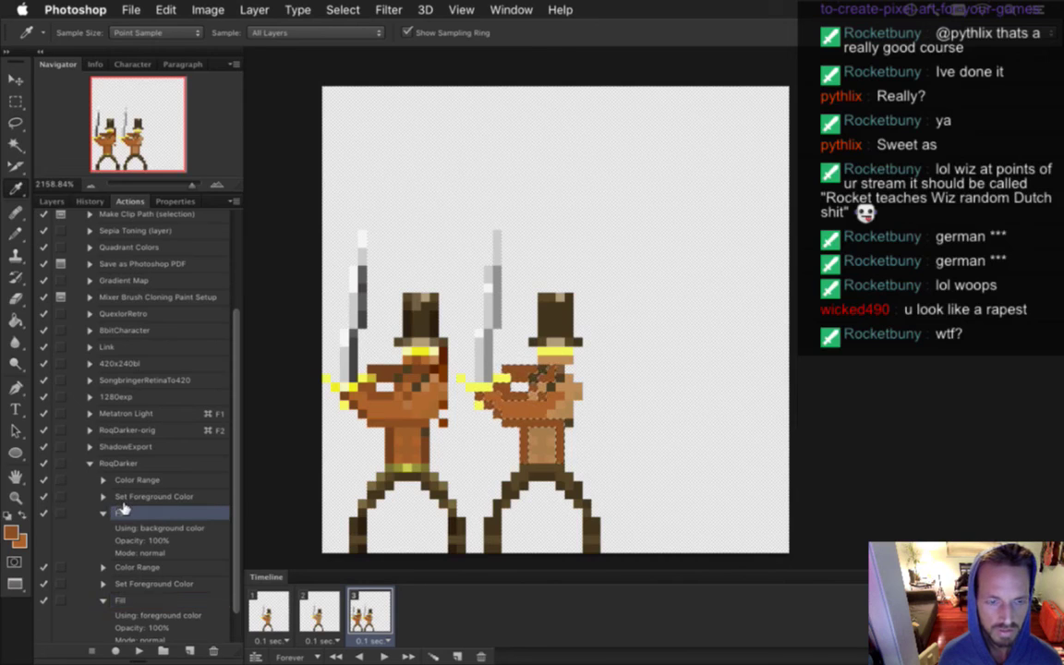
Delete all recorded steps from the RoqDarker action, from the first Color Range through the last Fill
left_click(135, 479)
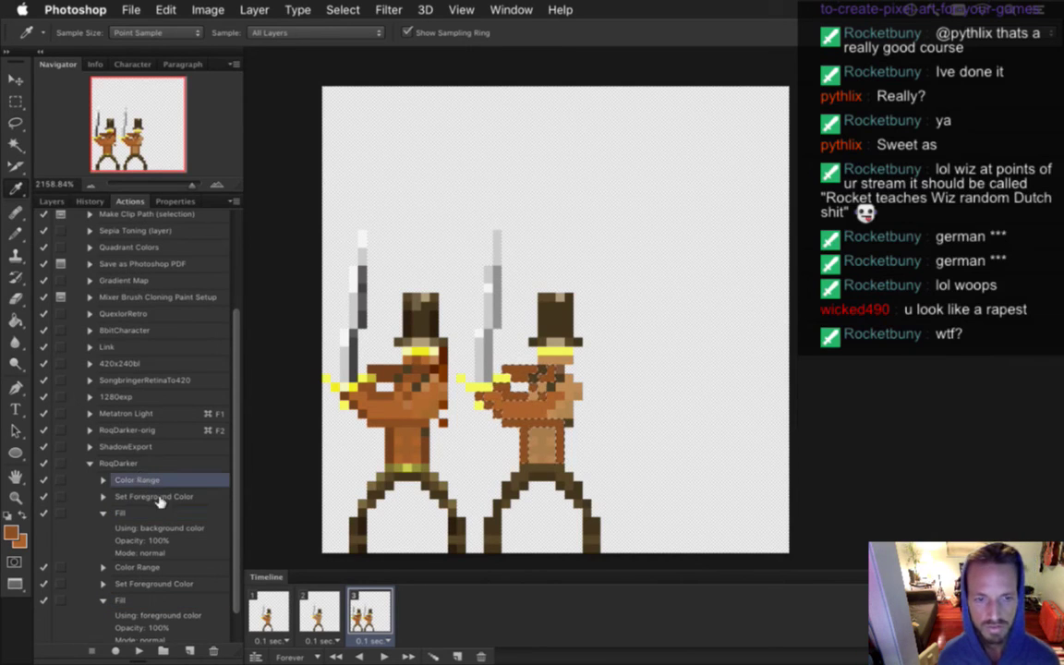
left_click(154, 600, "shift")
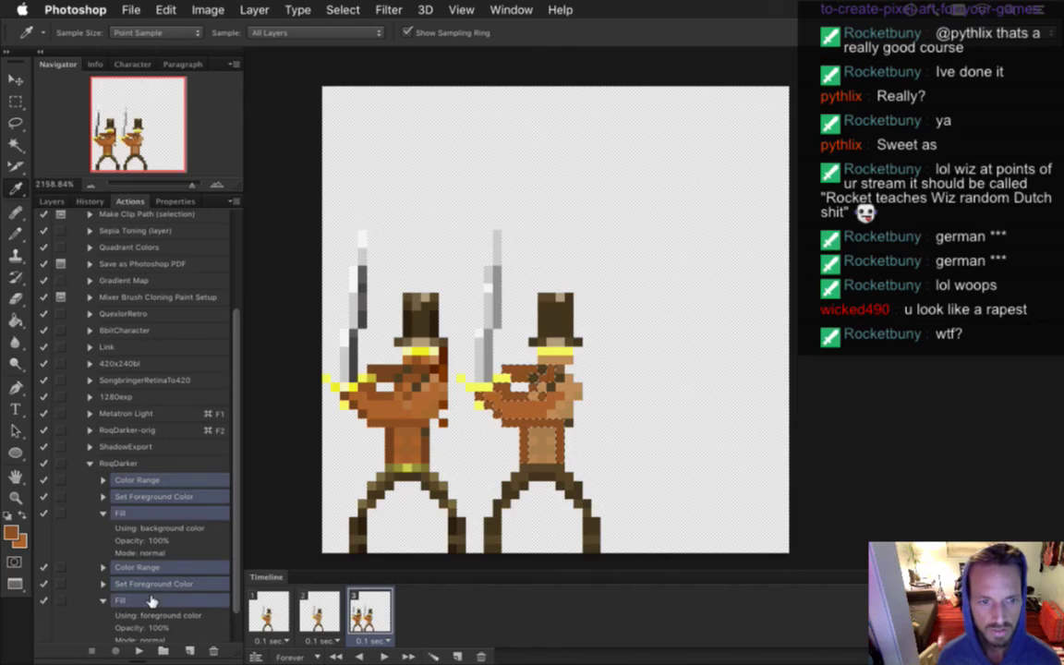
left_click(213, 650)
left_click(636, 255)
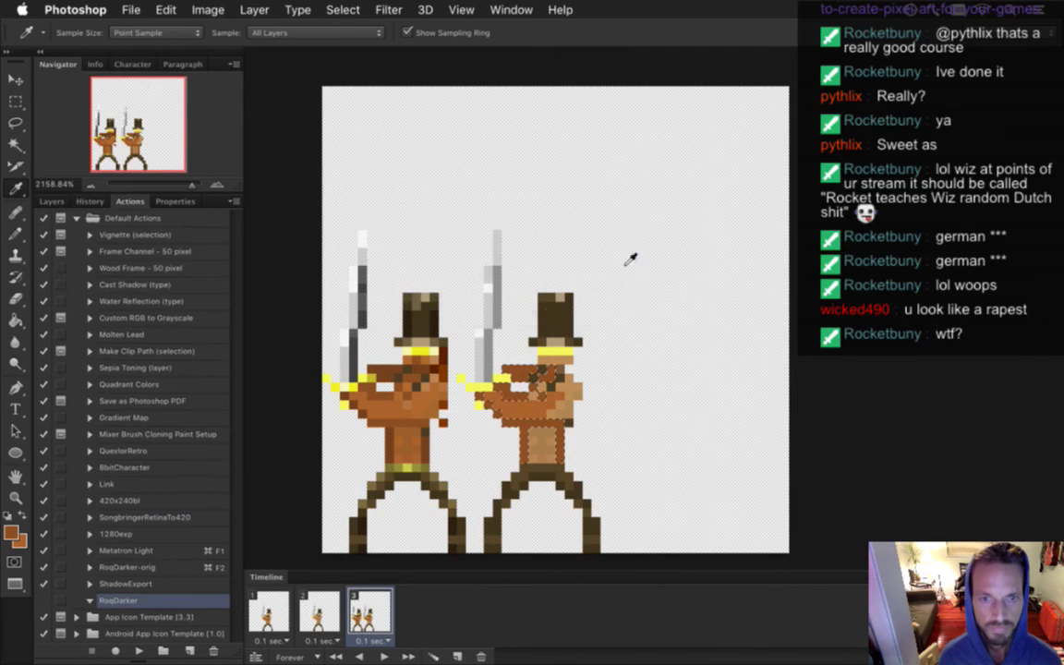
Undo the fills on the right character to restore its original lighter skin colors, leaving nothing selected
key("m")
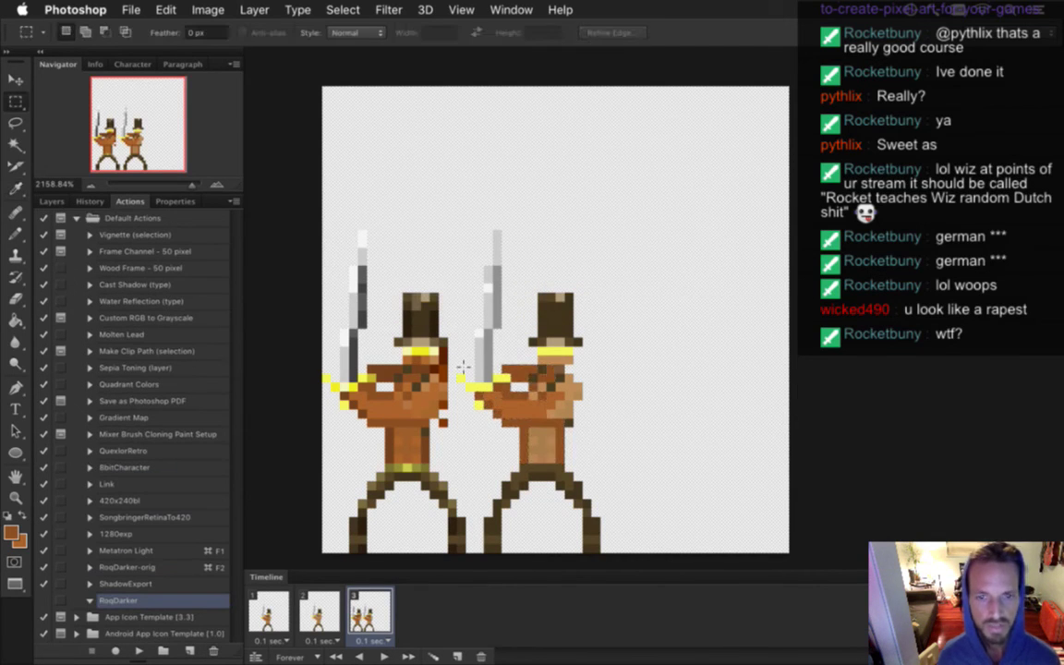
left_click_drag(499, 365, 582, 466)
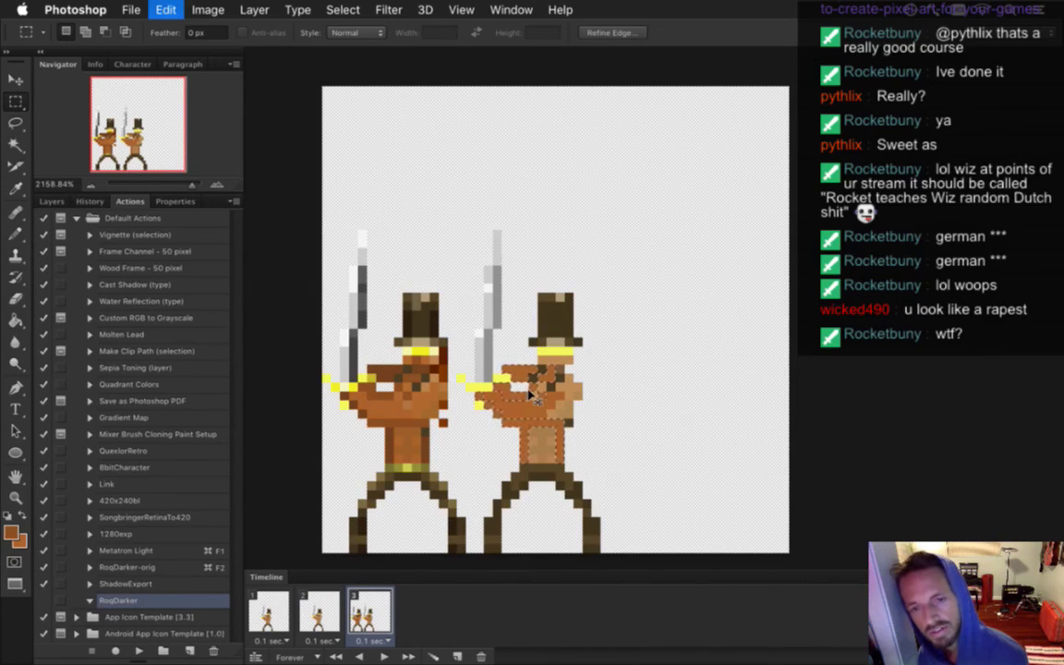
left_click_drag(480, 368, 568, 420)
left_click(520, 335)
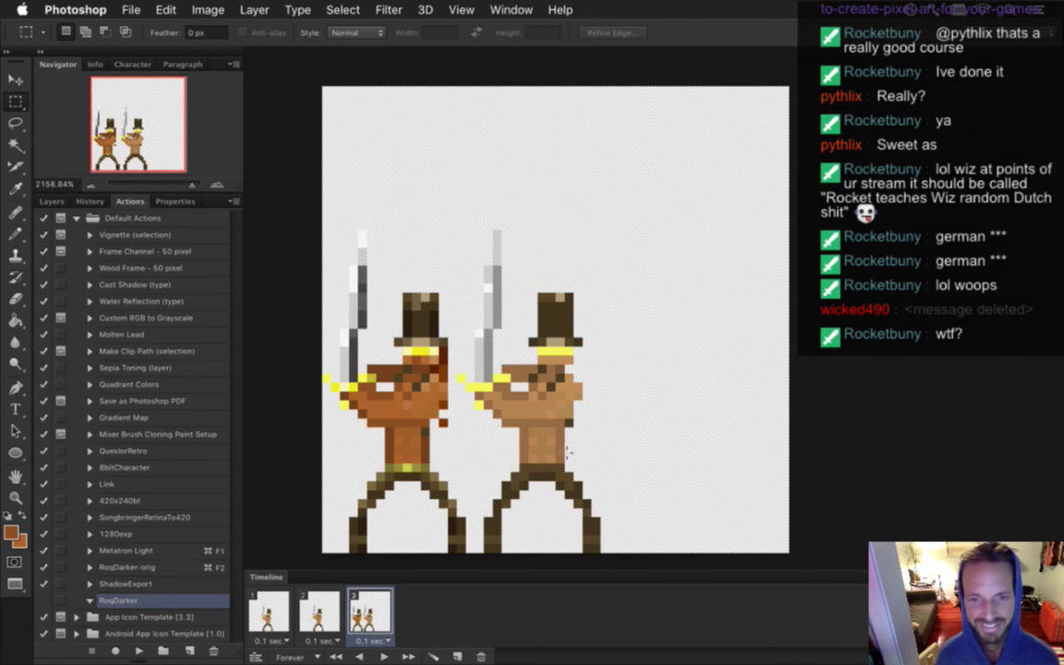
left_click(367, 605)
left_click(367, 605)
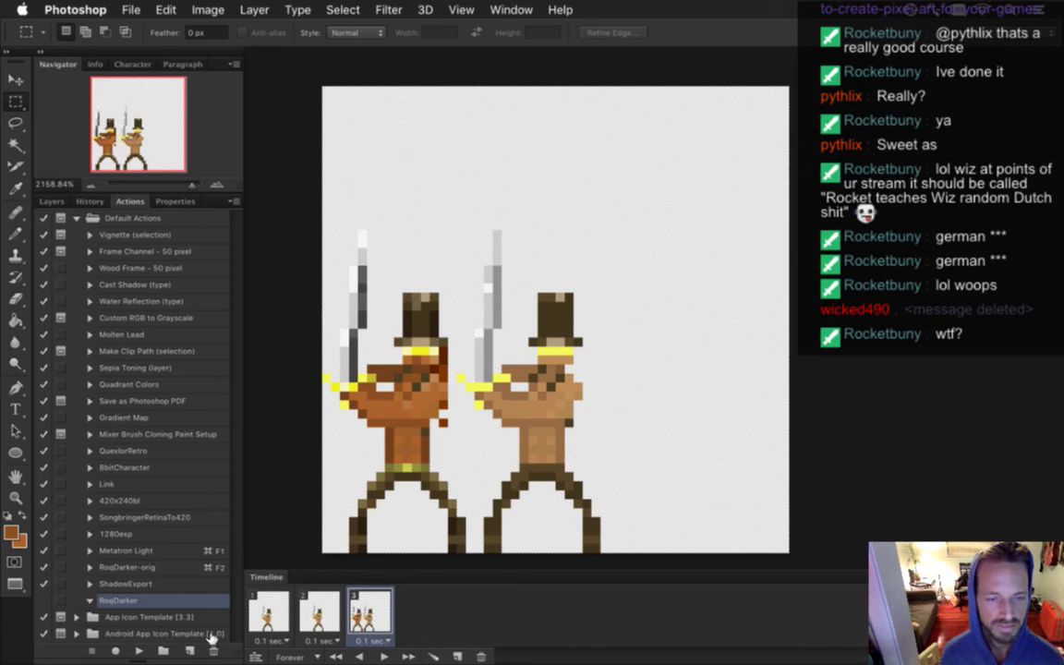
left_click(114, 652)
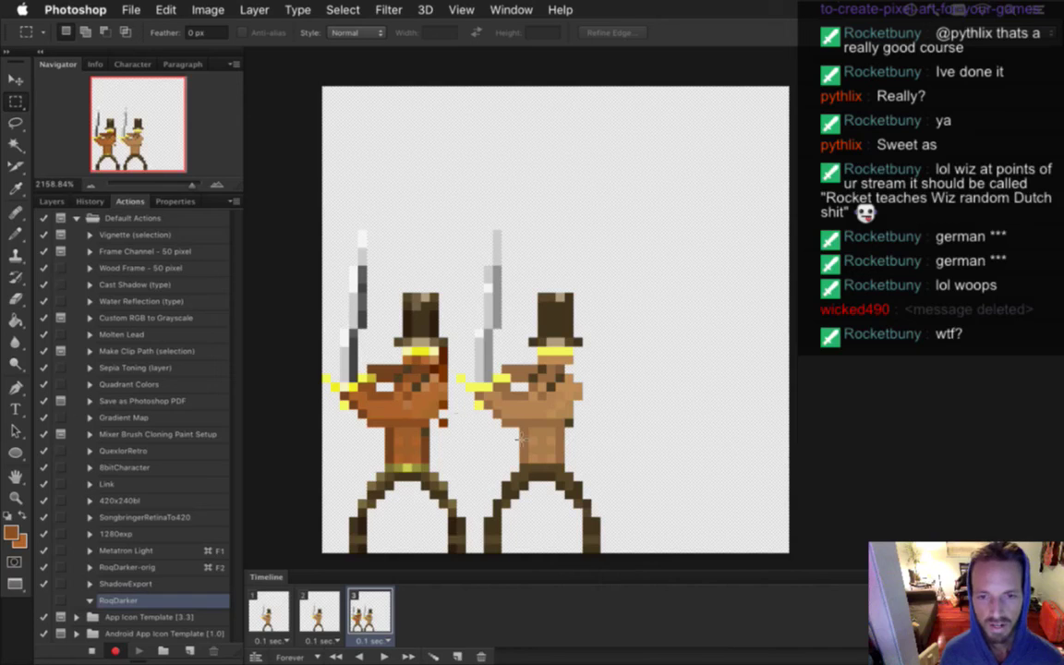
mouse_move(486, 363)
left_mouse_down()
mouse_move(532, 399)
mouse_move(526, 393)
left_mouse_up()
left_click(526, 393)
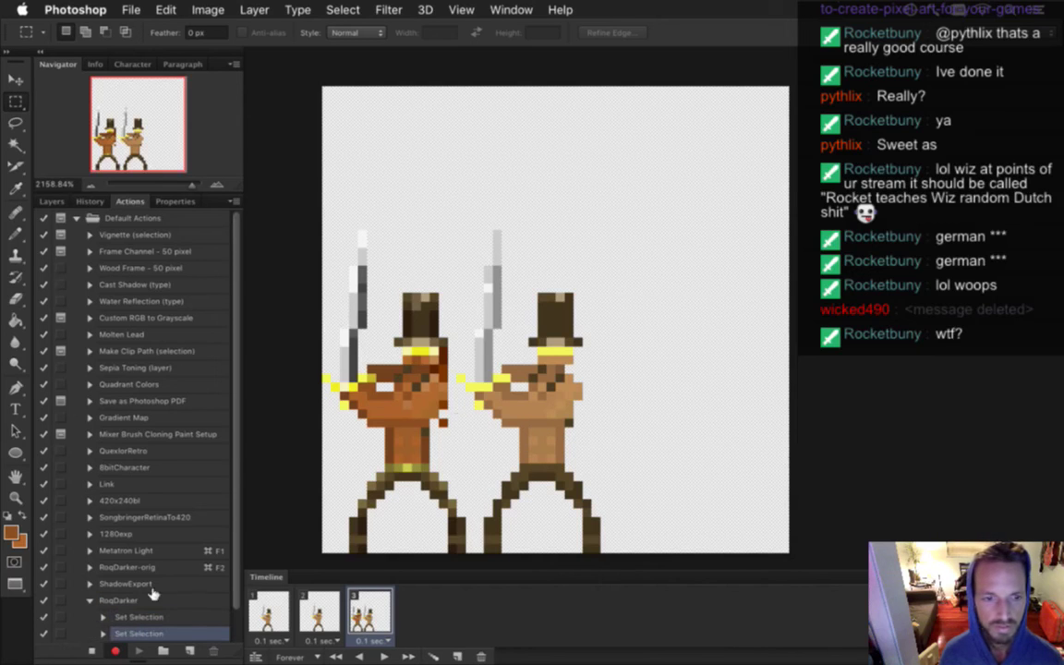
left_click(94, 651)
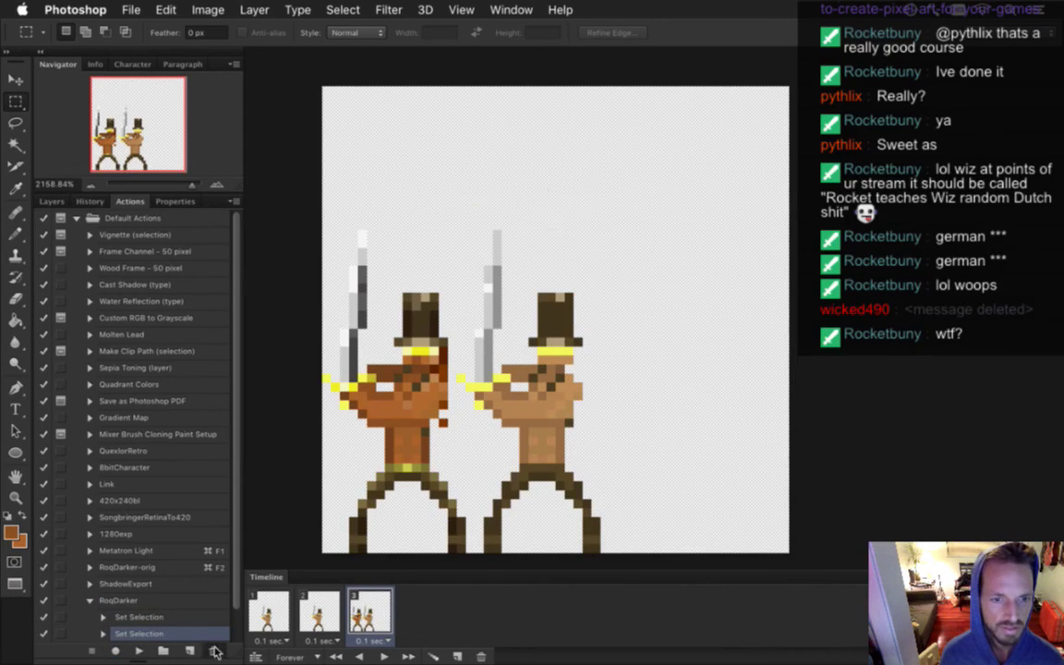
left_click(199, 647)
key("Return")
left_click(193, 639)
key("Return")
Start recording into RoqDarker and select the light forearm skin color of the right character with Color Range
left_click(115, 650)
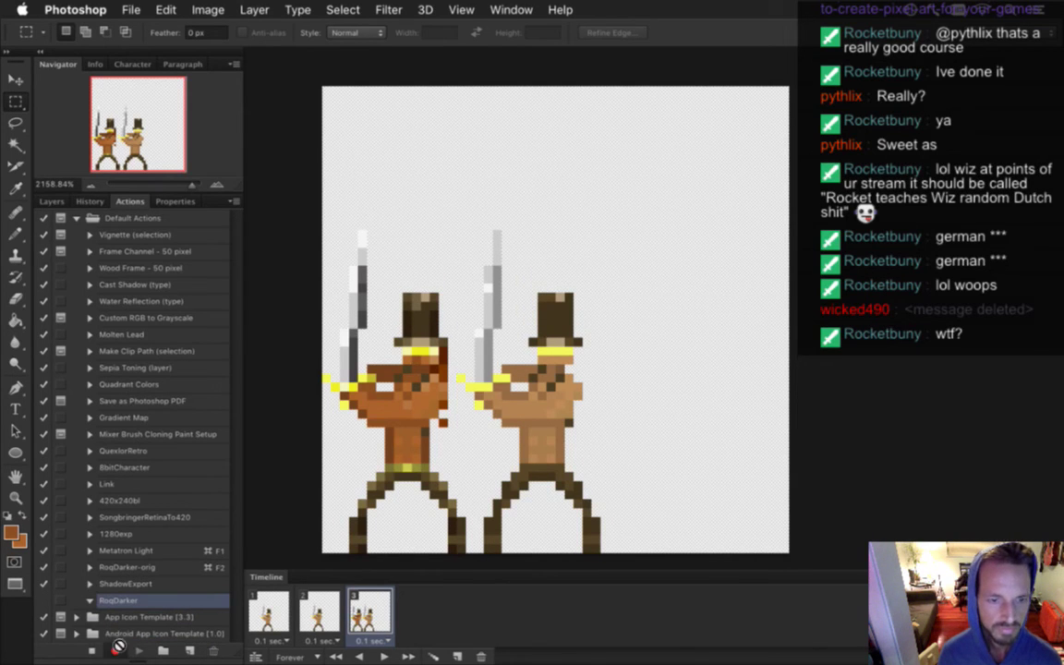
left_click(343, 9)
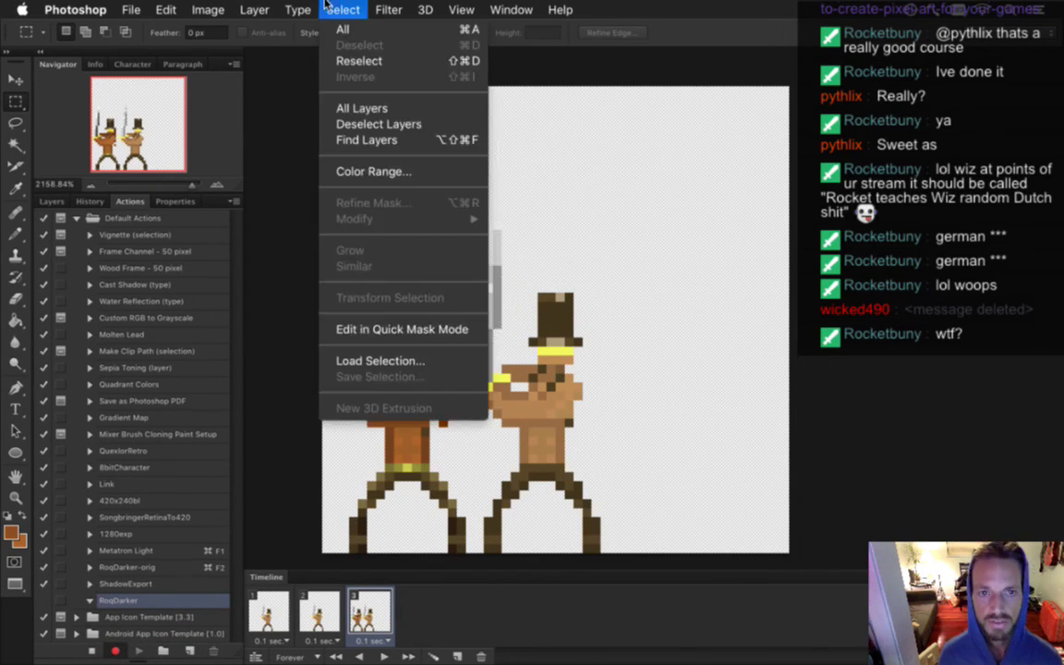
left_click(374, 172)
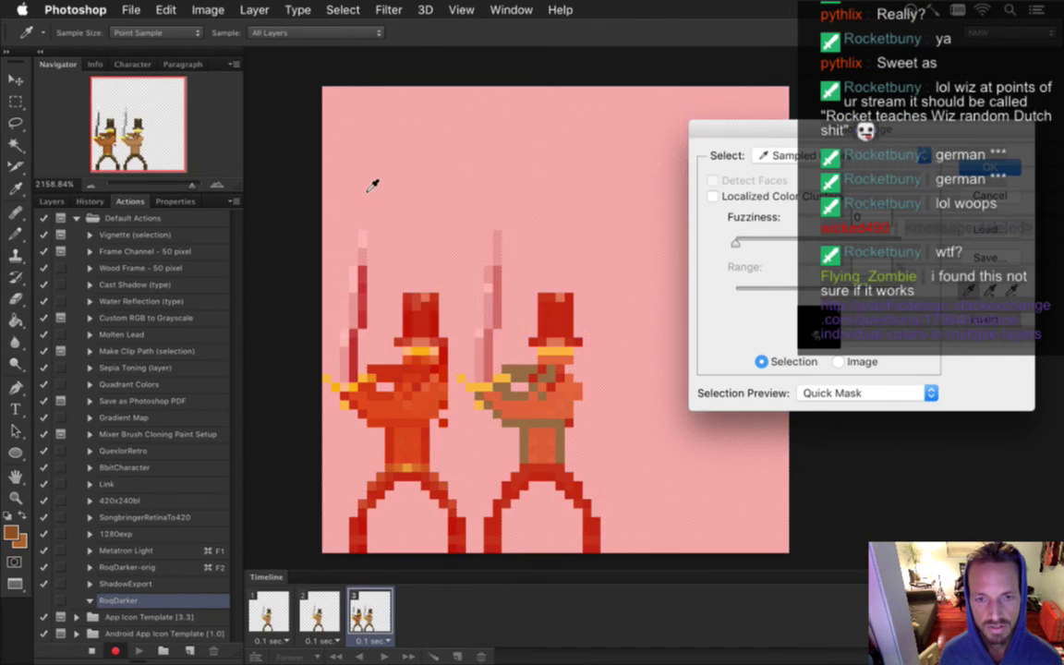
left_click(472, 371)
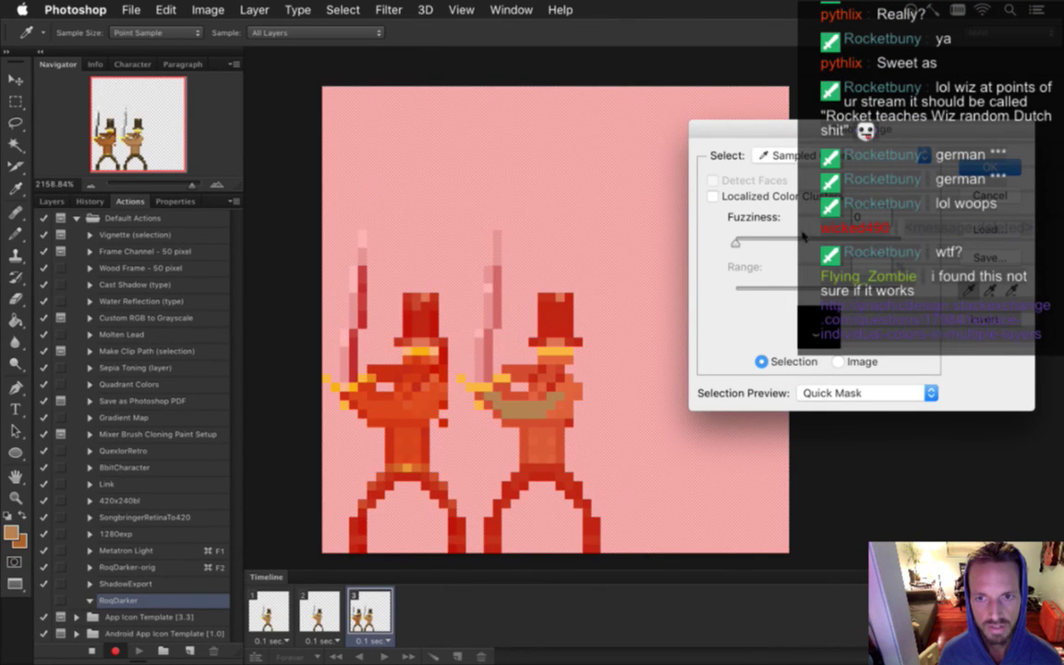
key("Return")
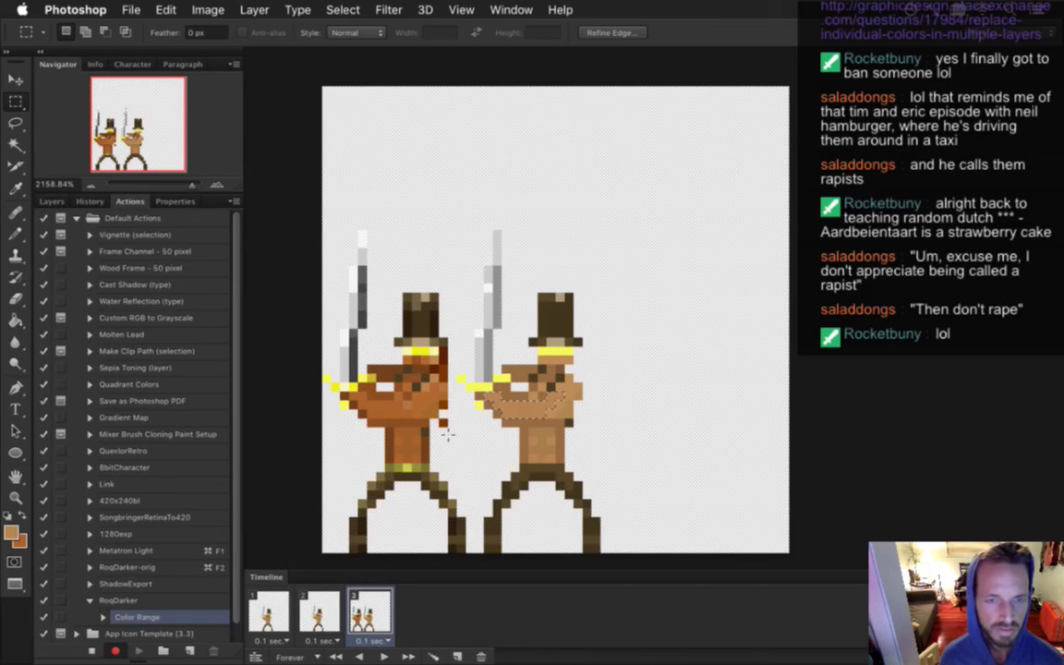
Record sampling the matching darker arm color from the left character, fill the selection with that foreground color, and stop recording
key("i")
left_click(393, 419)
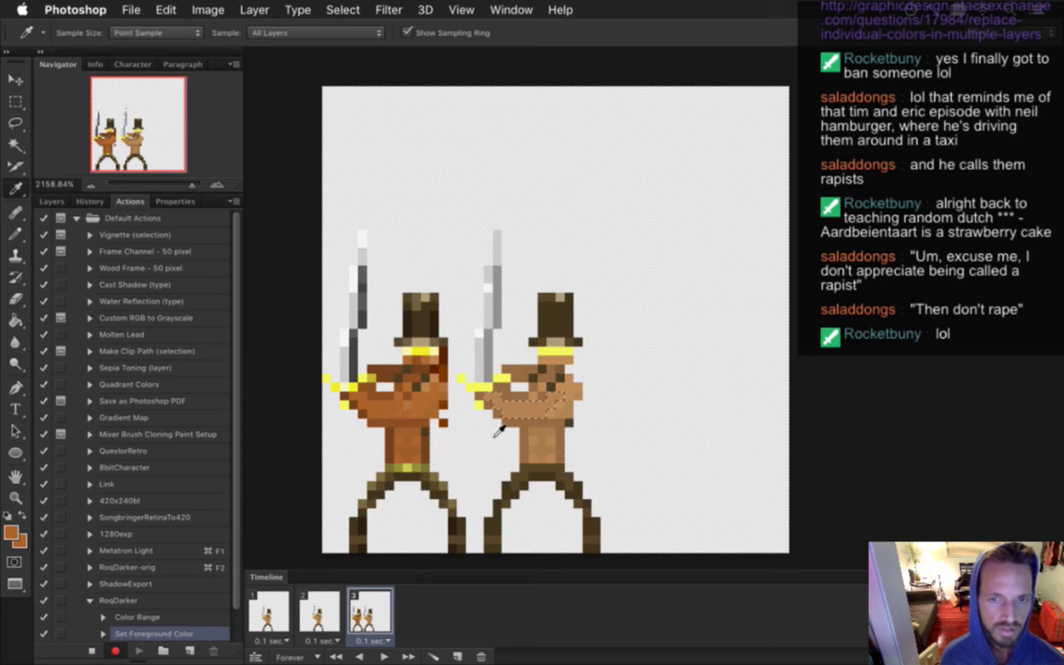
key("alt+BackSpace")
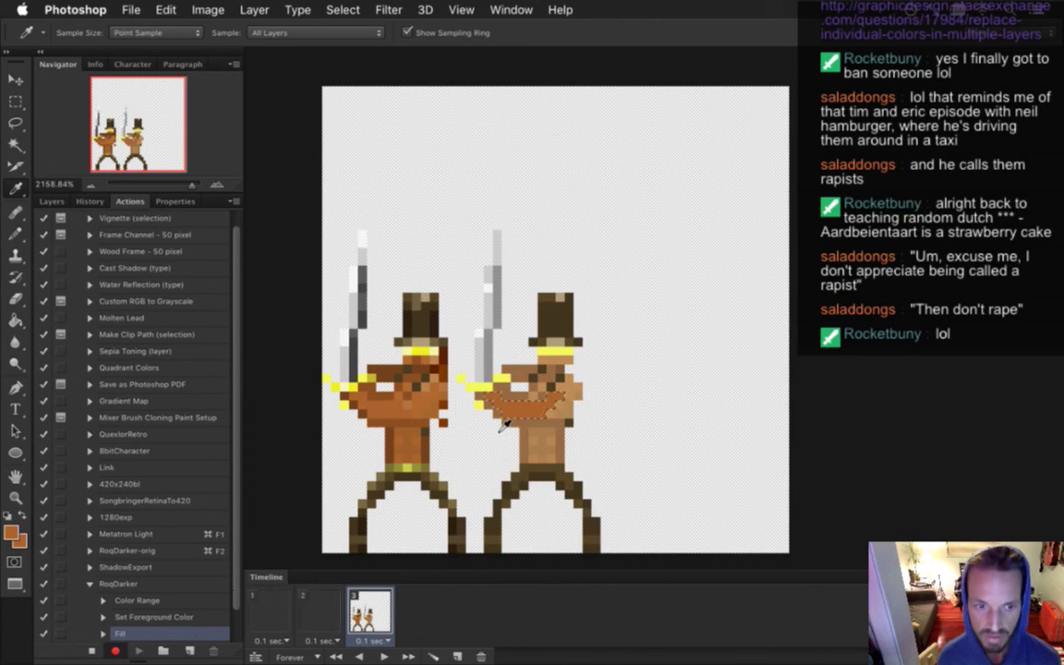
left_click(92, 651)
Check the settings recorded in the Fill step of RoqDarker
scroll(221, 591, "down", 1)
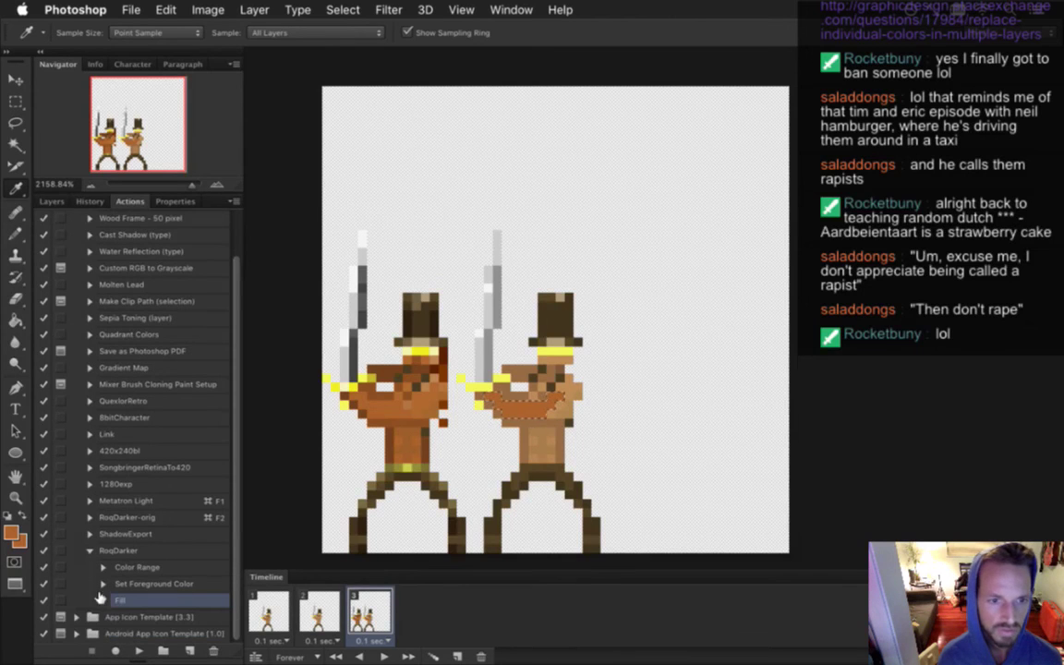
left_click(104, 601)
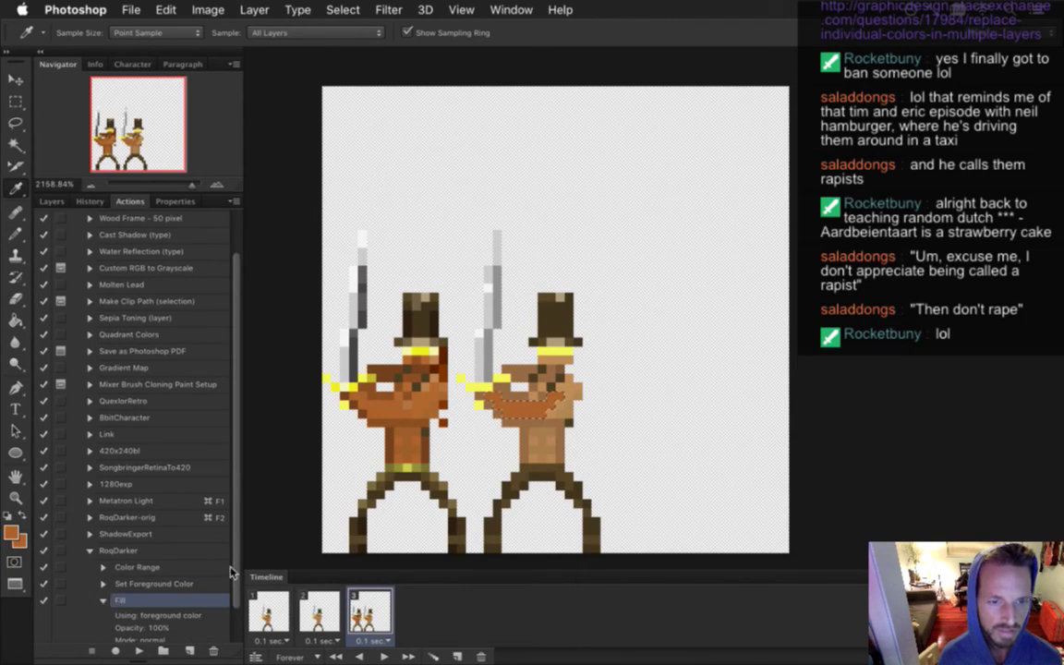
scroll(211, 514, "down", 1)
left_click(104, 568)
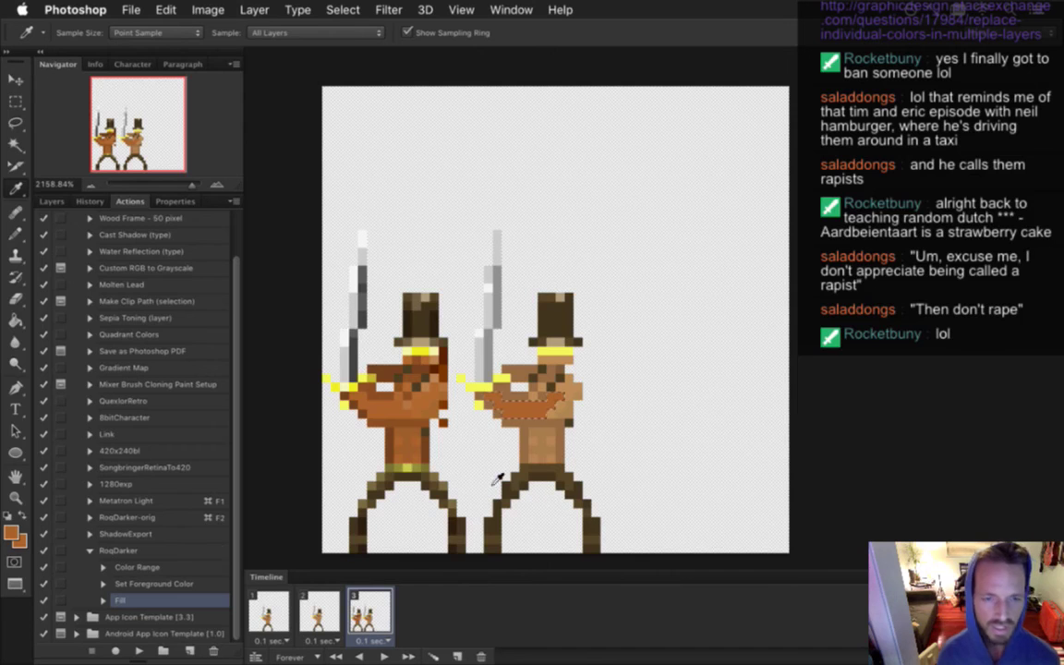
Clear the selection and compare the arm colors of the reference and recolored characters by sampling each and viewing its color values
key("m")
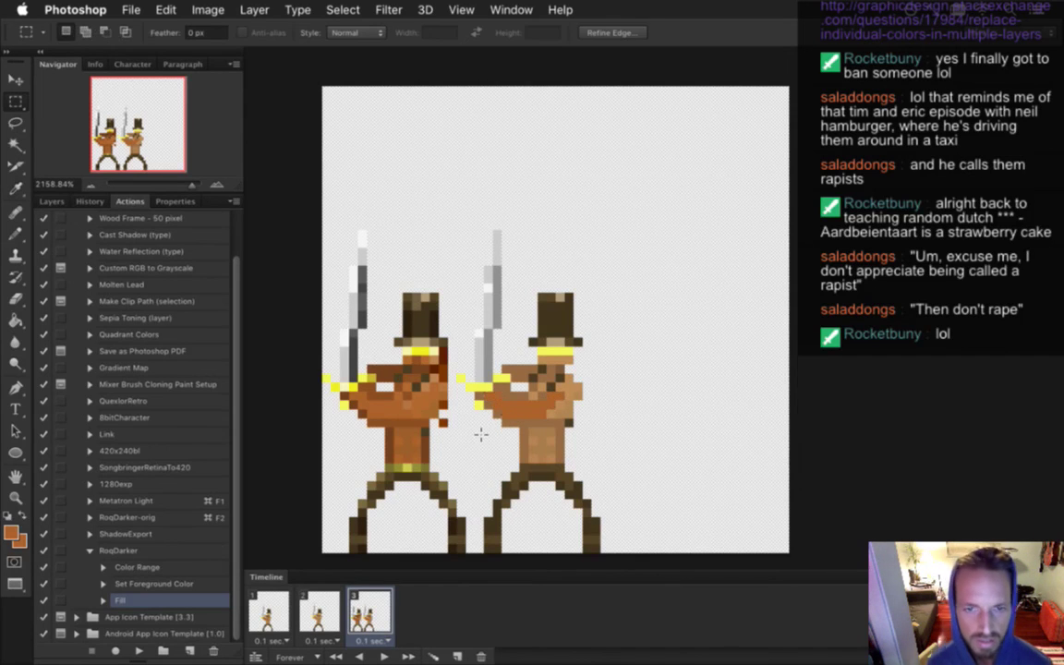
key("i")
left_click(355, 379)
left_click(14, 533)
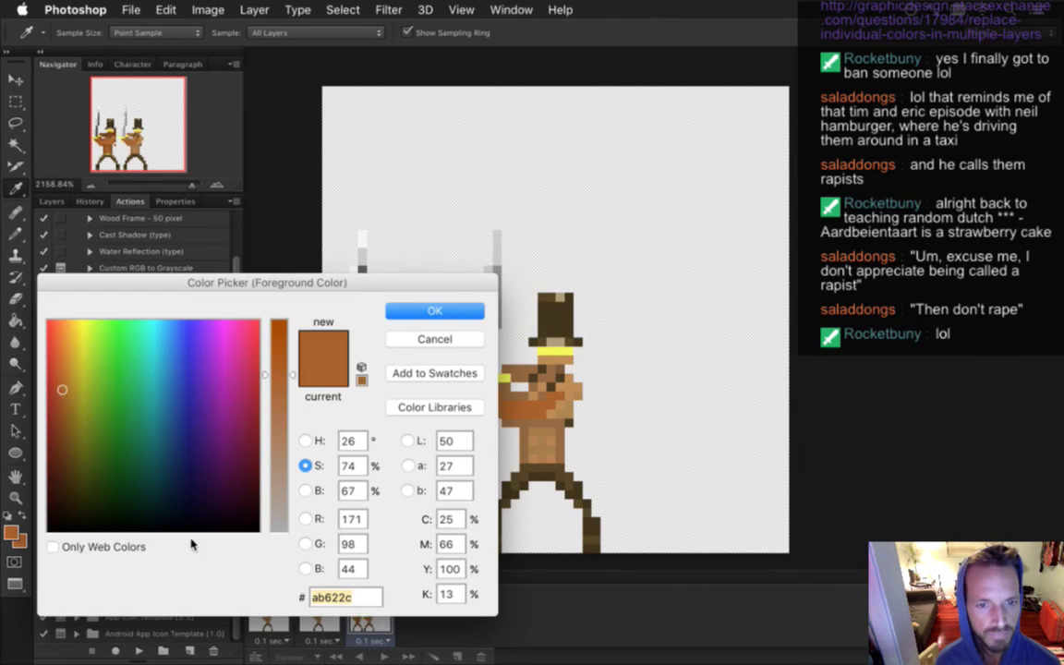
left_click(434, 310)
left_click(471, 383)
left_click(13, 533)
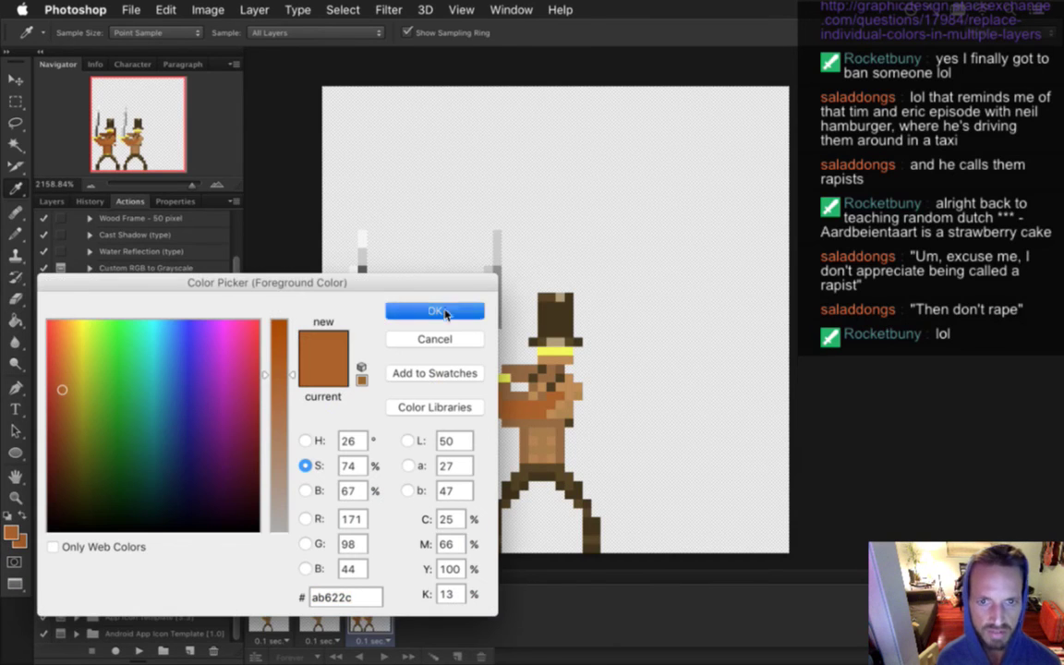
left_click(432, 309)
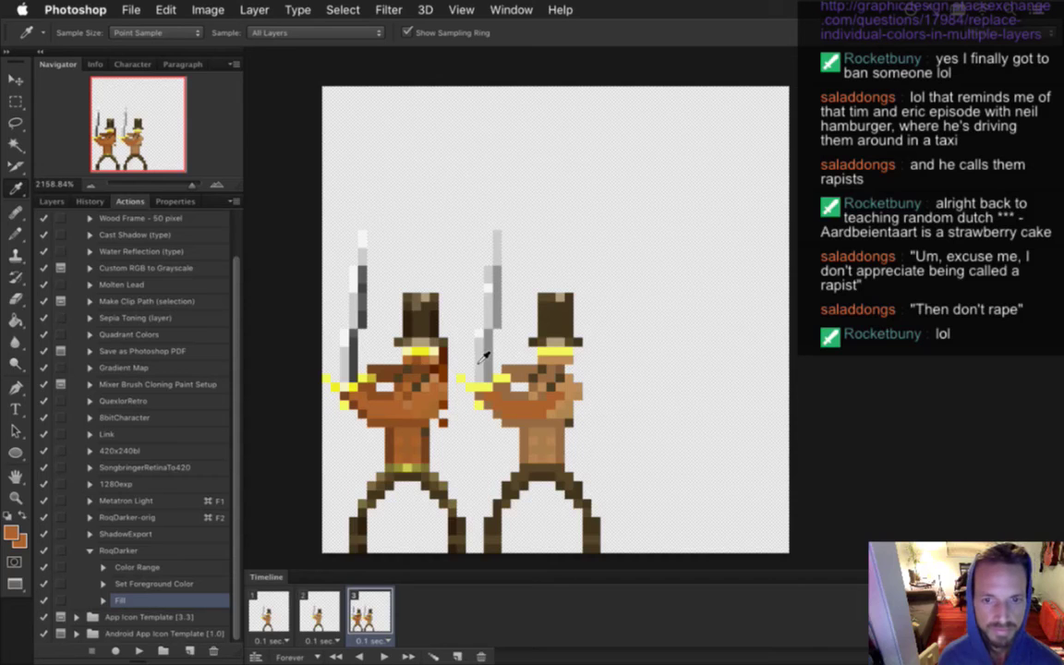
Resume recording RoqDarker and select the darker skin shade outlining the right character's torso with Color Range
left_click(115, 651)
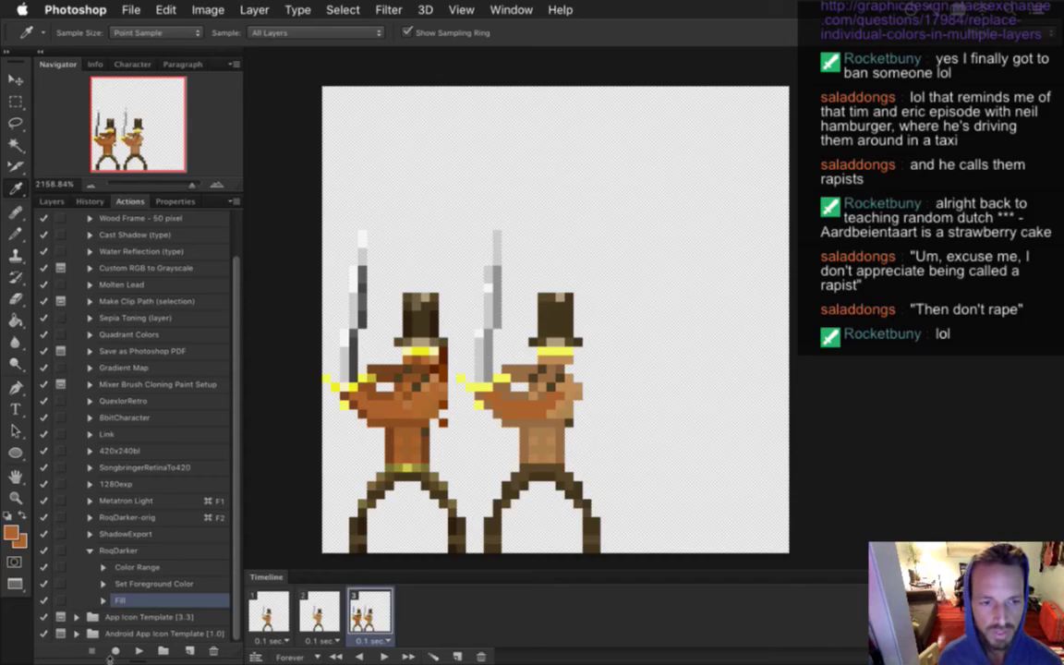
left_click(342, 9)
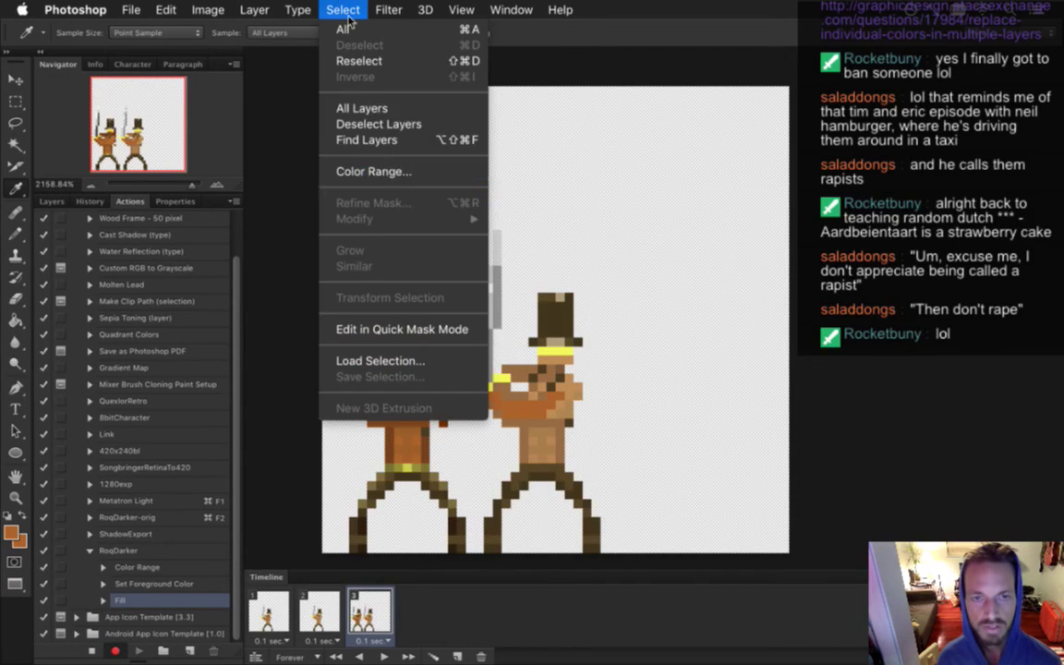
left_click(360, 155)
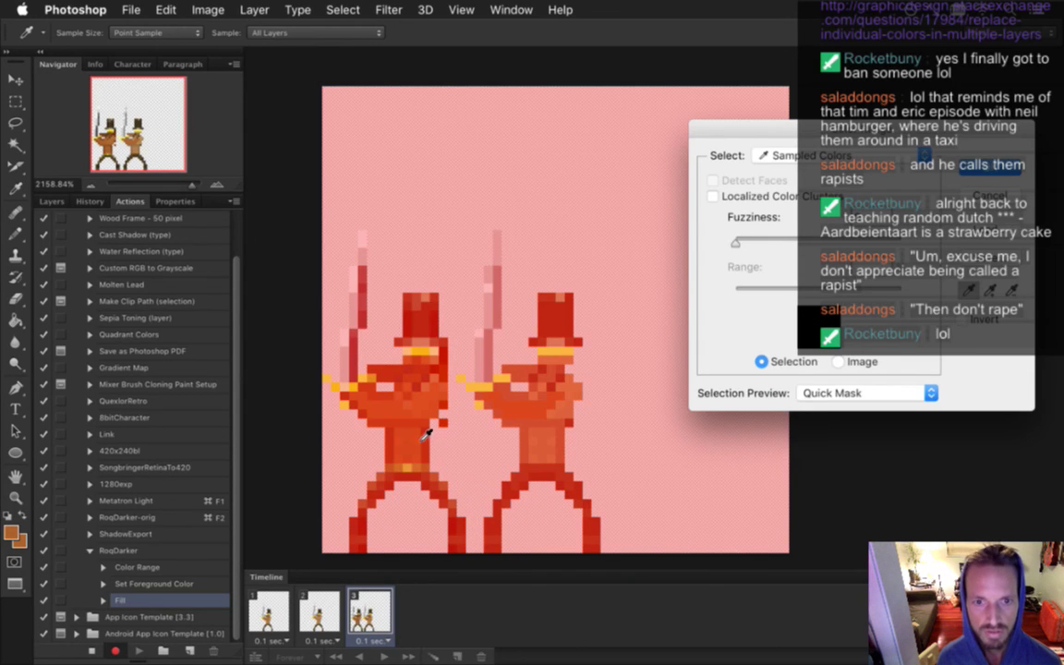
left_click(532, 432)
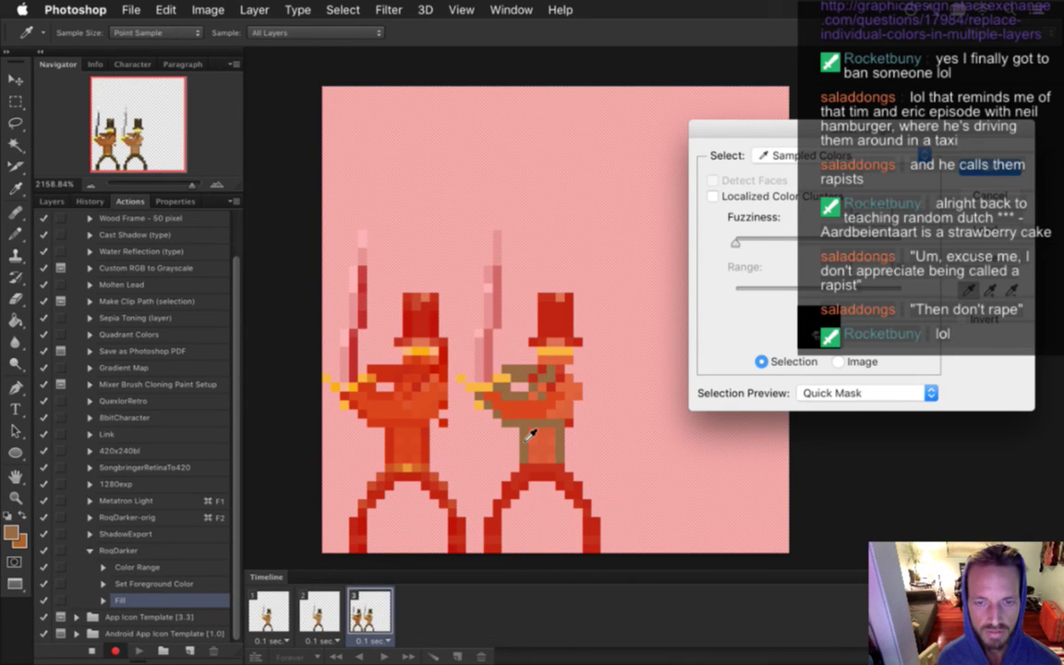
key("Return")
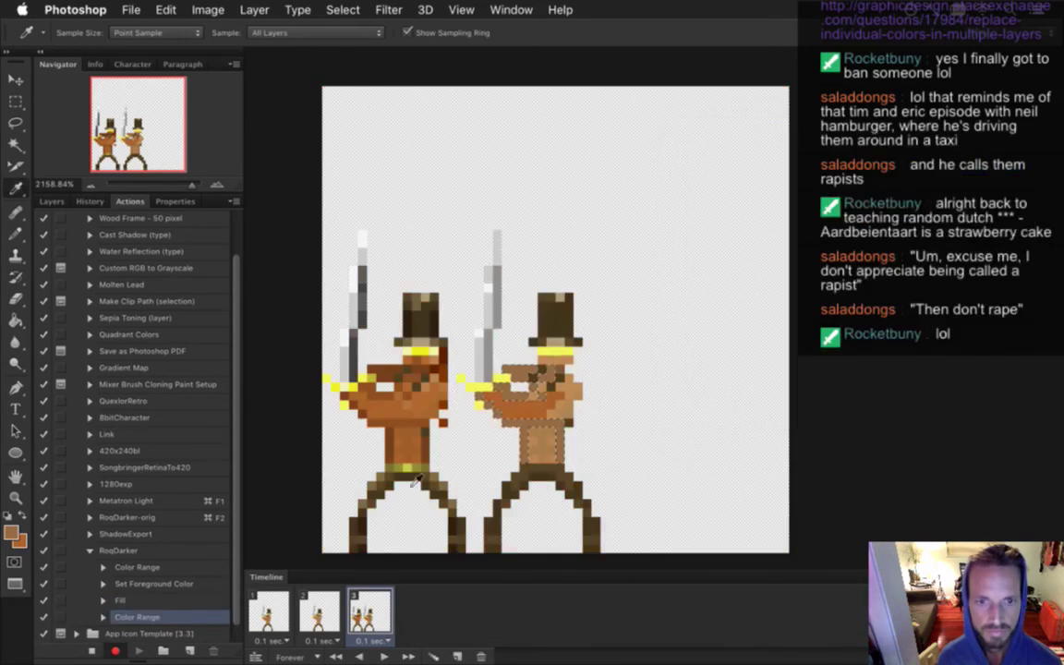
Record sampling the matching torso shade from the left character, fill the selection with that foreground color, and deselect
left_click(413, 434)
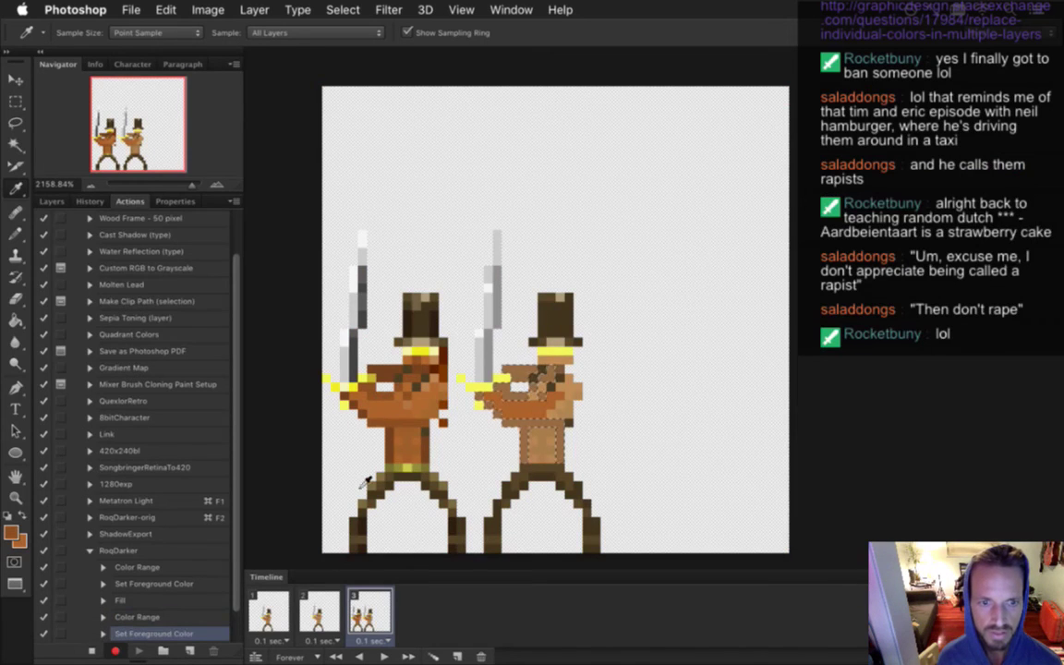
scroll(215, 510, "down", 2)
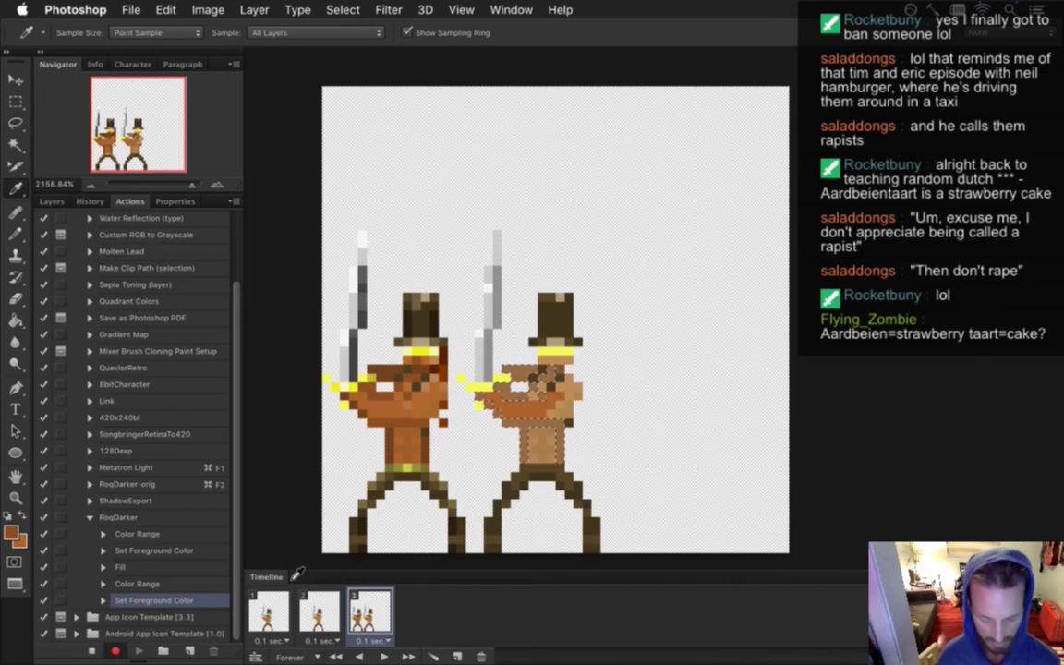
key("alt+BackSpace")
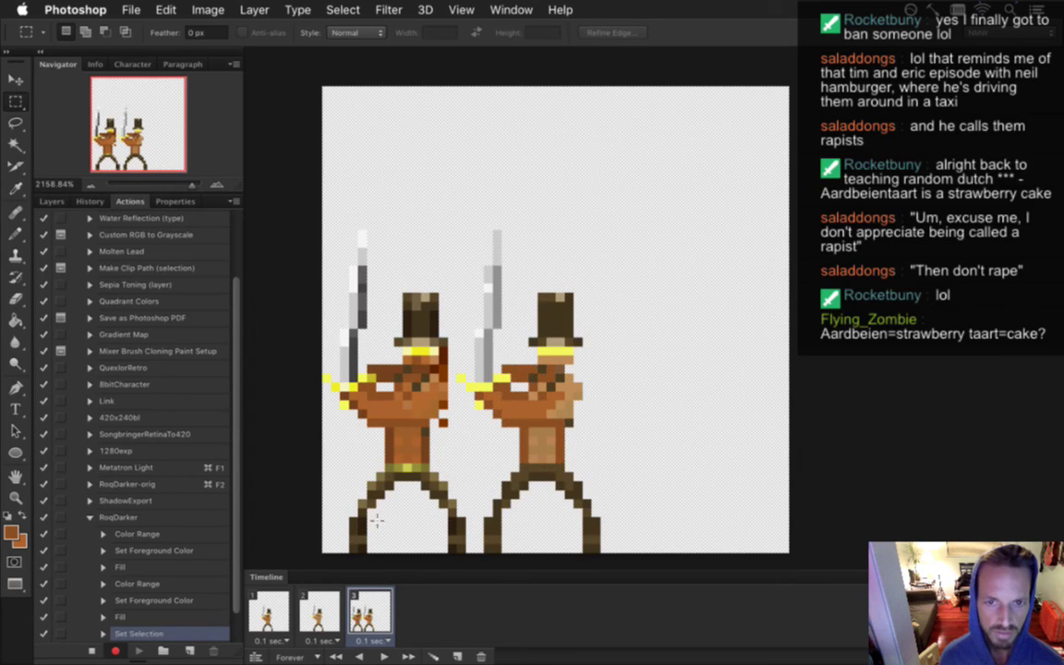
key("ctrl+d")
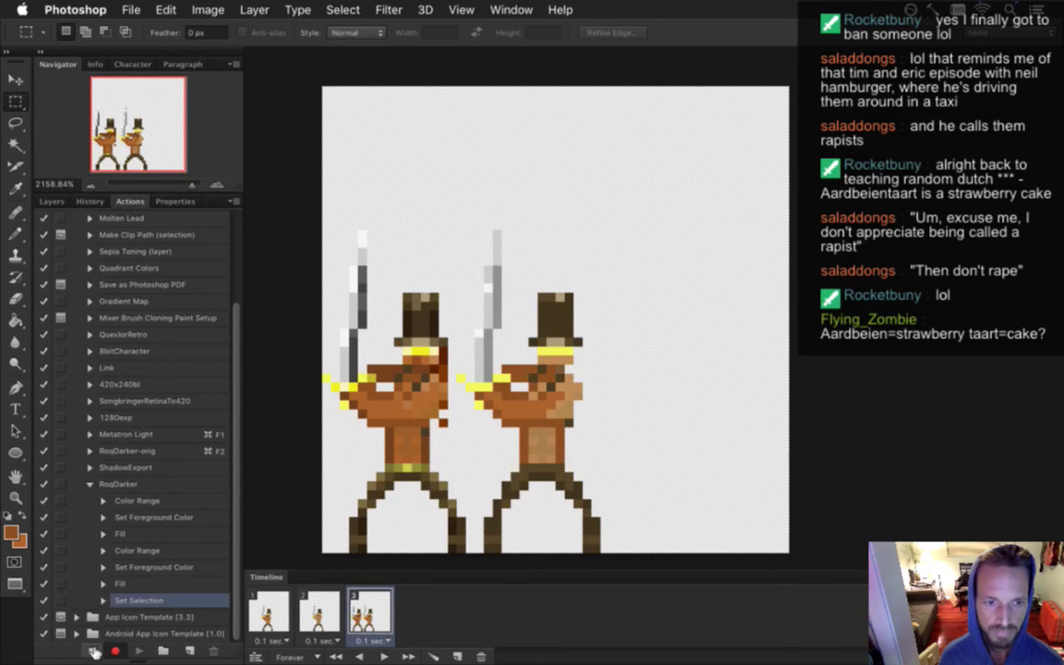
Stop recording and delete the final Set Selection step from RoqDarker
left_click(104, 600)
left_click(103, 600)
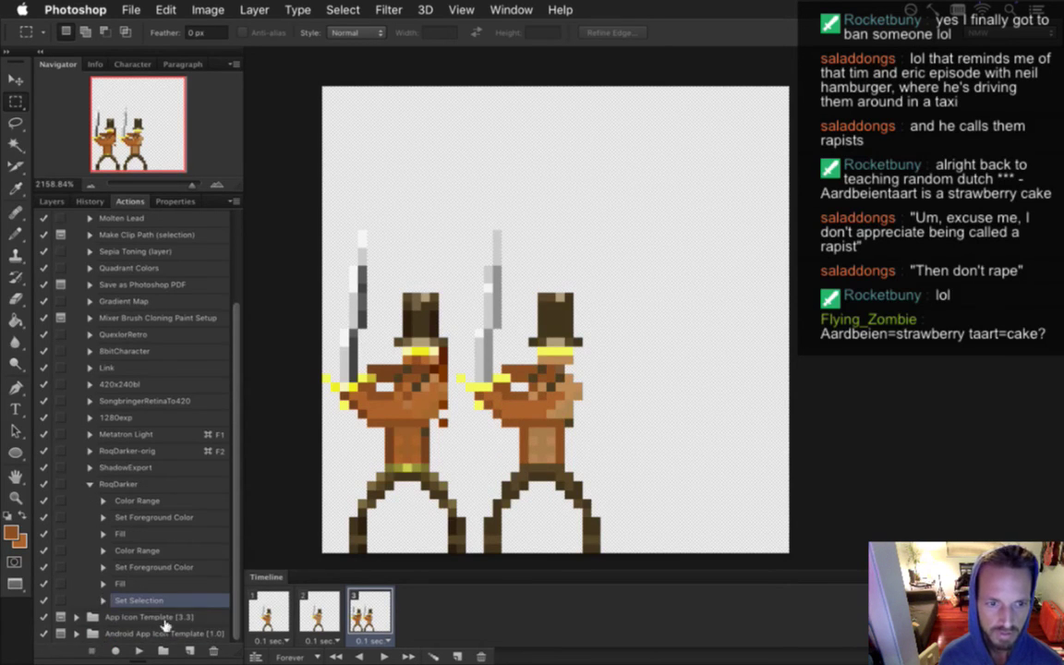
key("Delete")
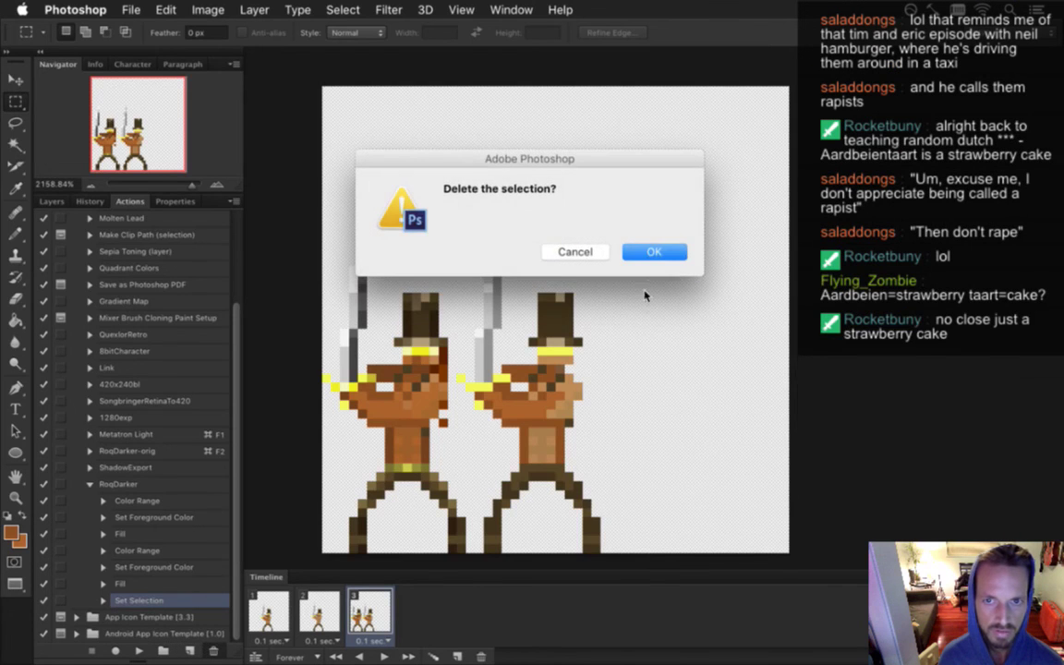
left_click(646, 250)
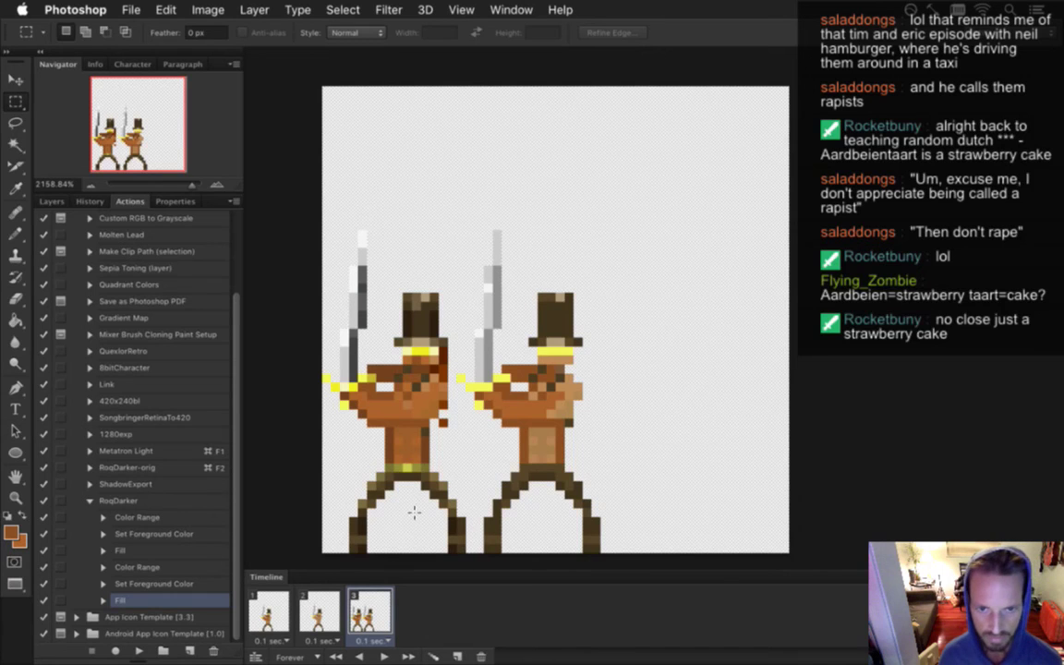
Undo both skin fills on the right character and clear the selection
key("super+alt+z")
key("super+alt+z")
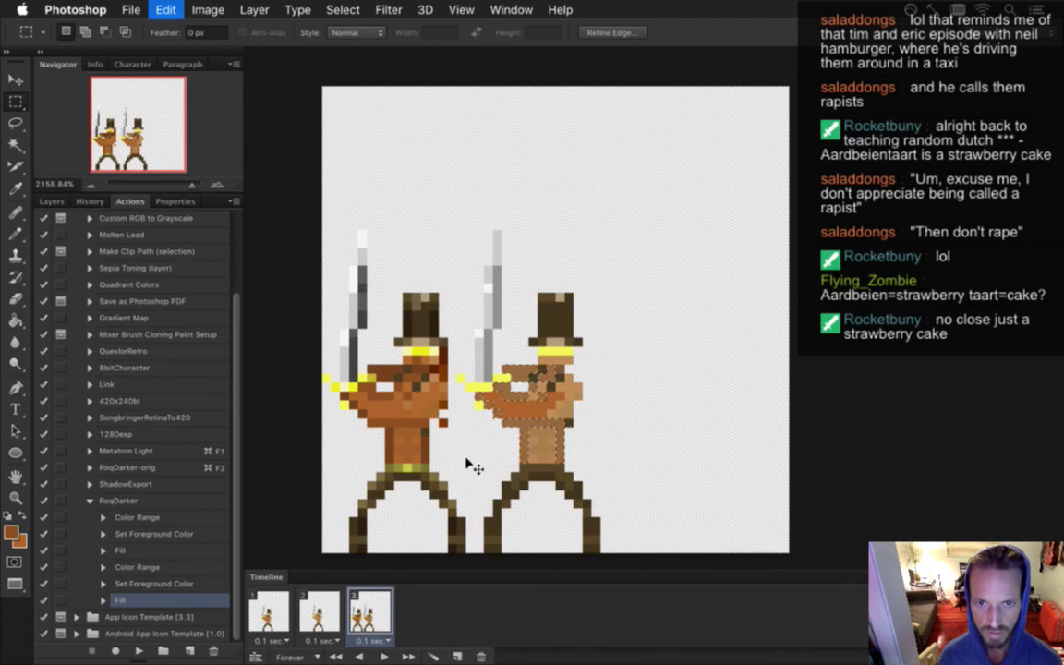
key("super+d")
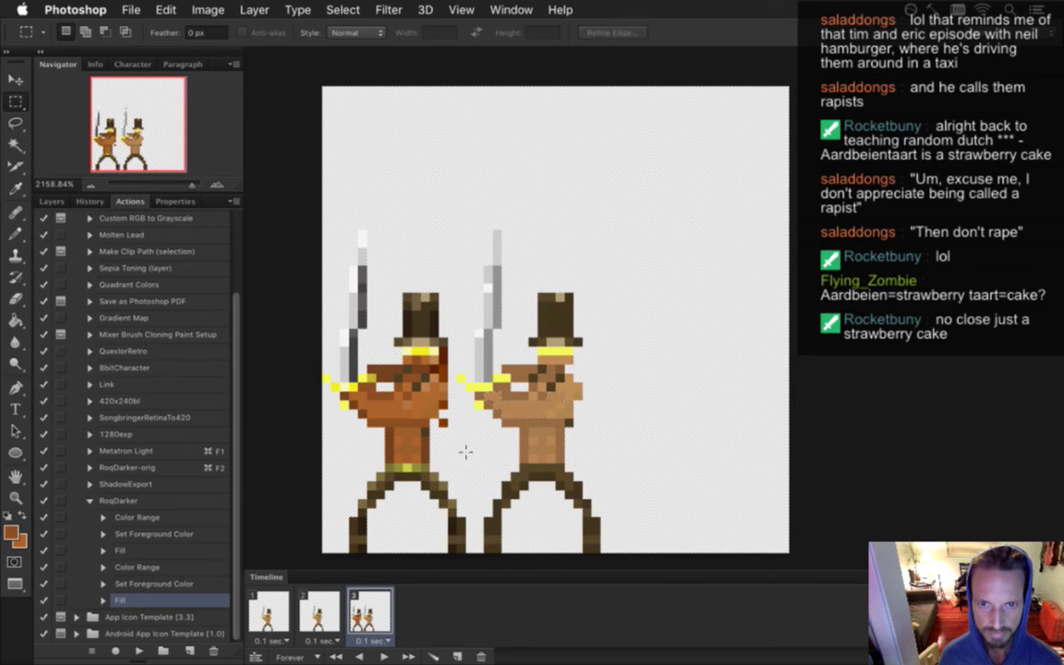
Test-play the RoqDarker action on the two characters and undo its last fill
left_click(129, 501)
left_click(140, 652)
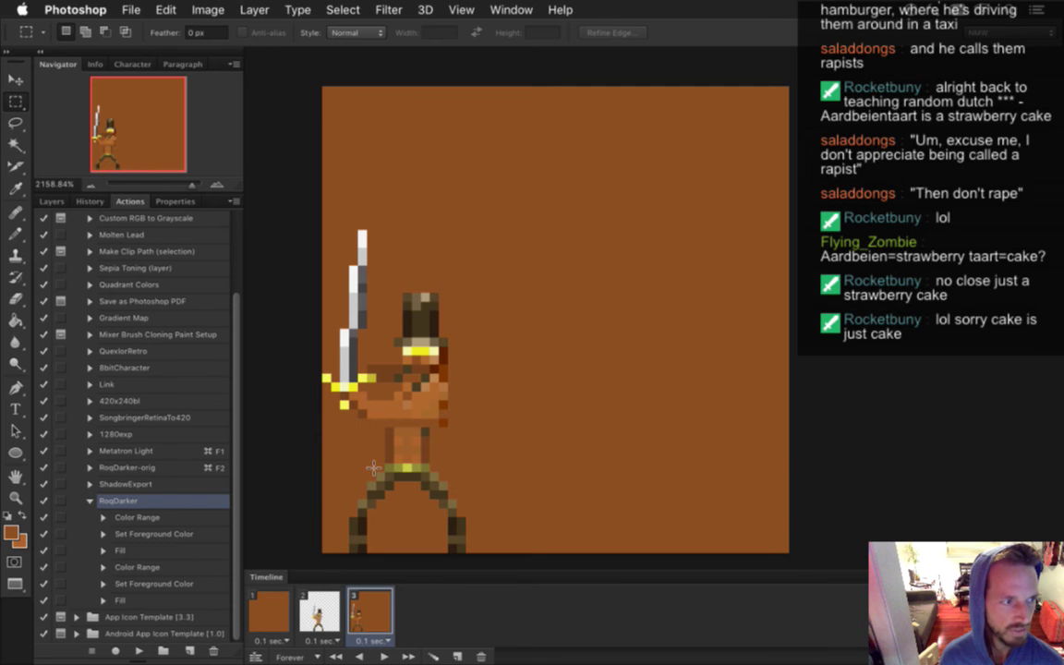
key("super+z")
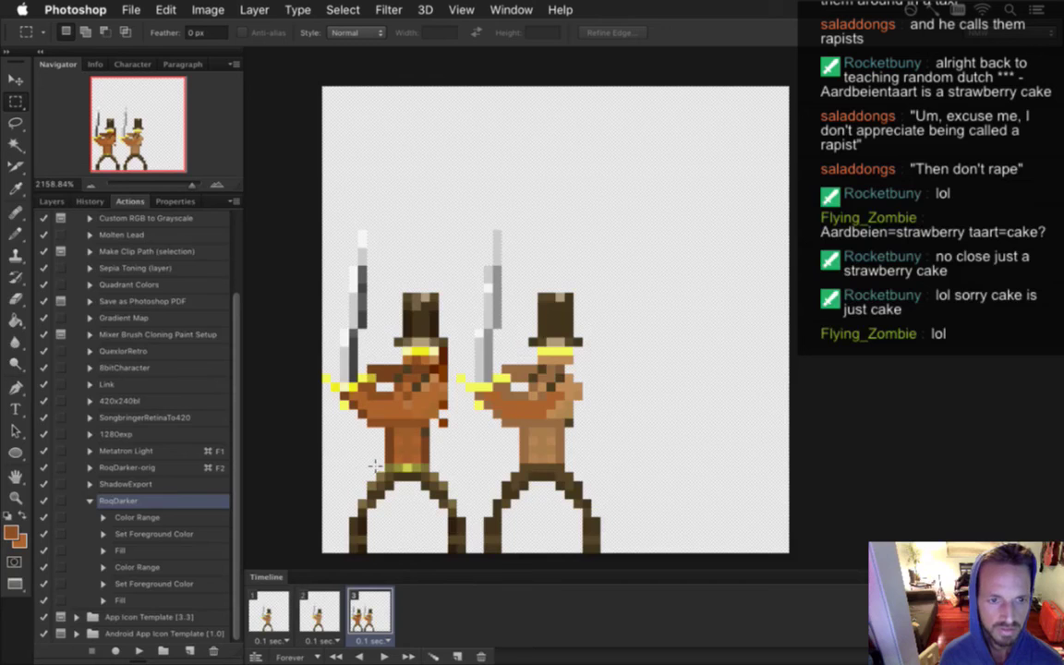
left_click(52, 202)
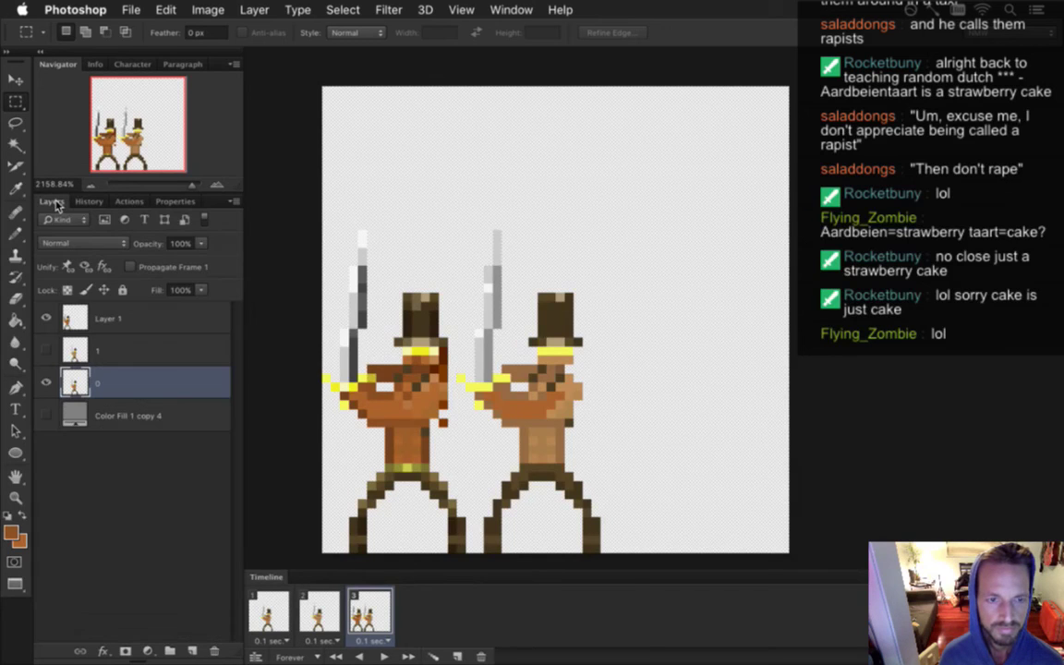
left_click(130, 201)
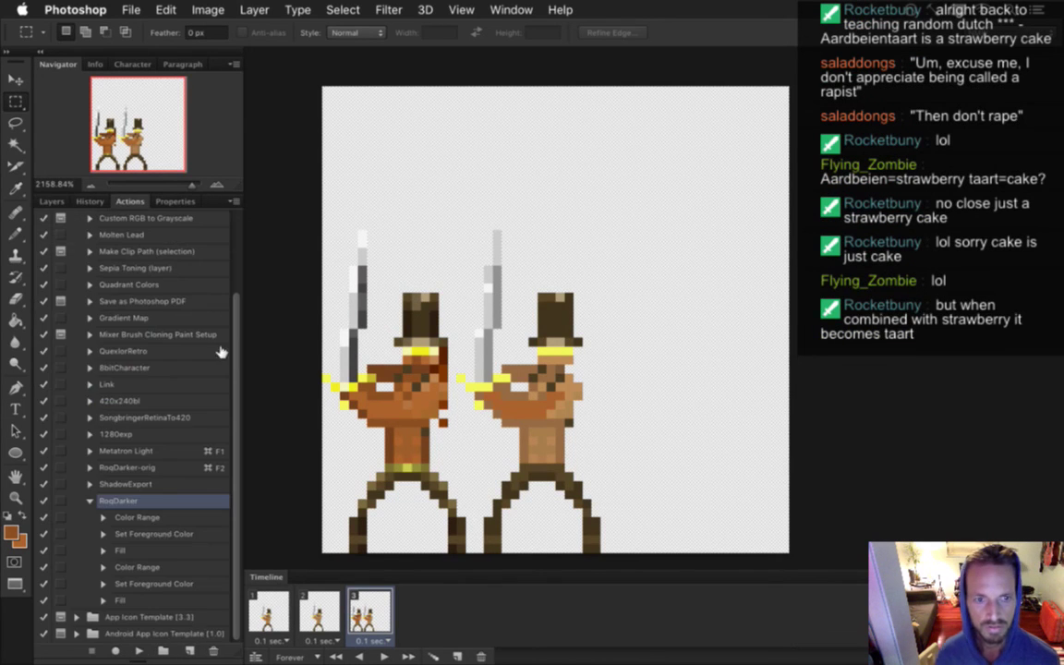
Record a deselect as a Set Selection step after the first Fill in the RoqDarker action
left_click(152, 518)
left_click(148, 548)
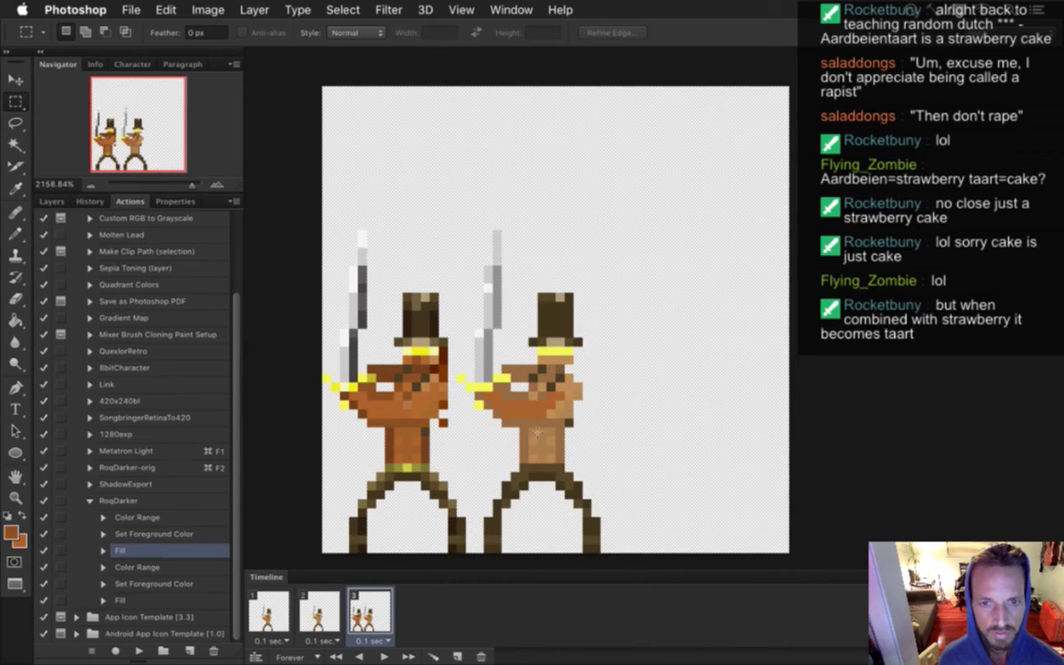
left_click_drag(592, 425, 528, 373)
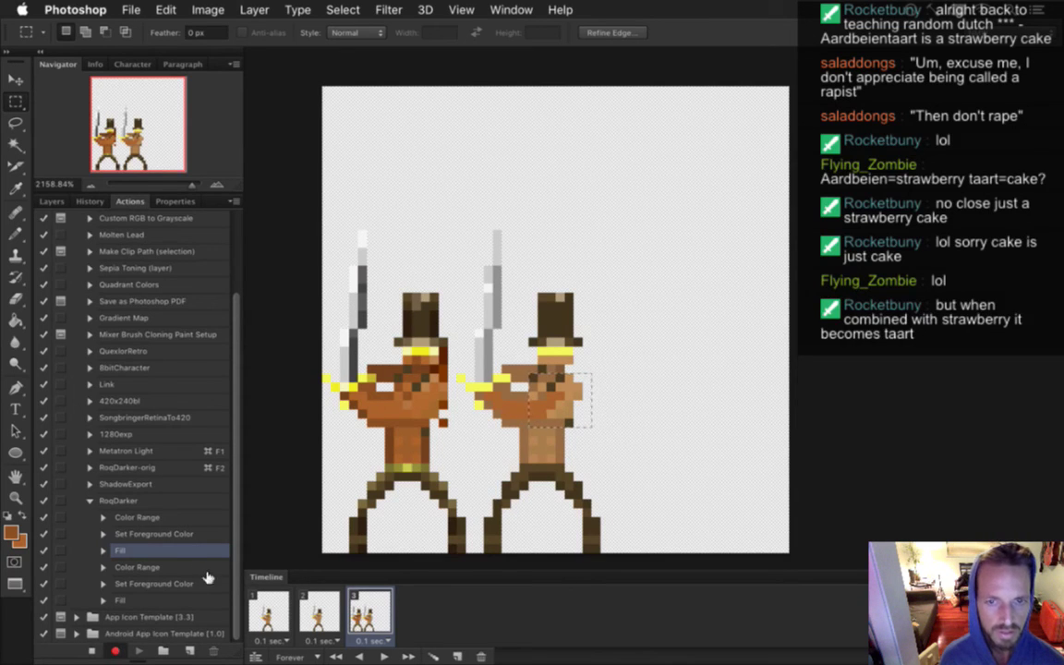
left_click(456, 417)
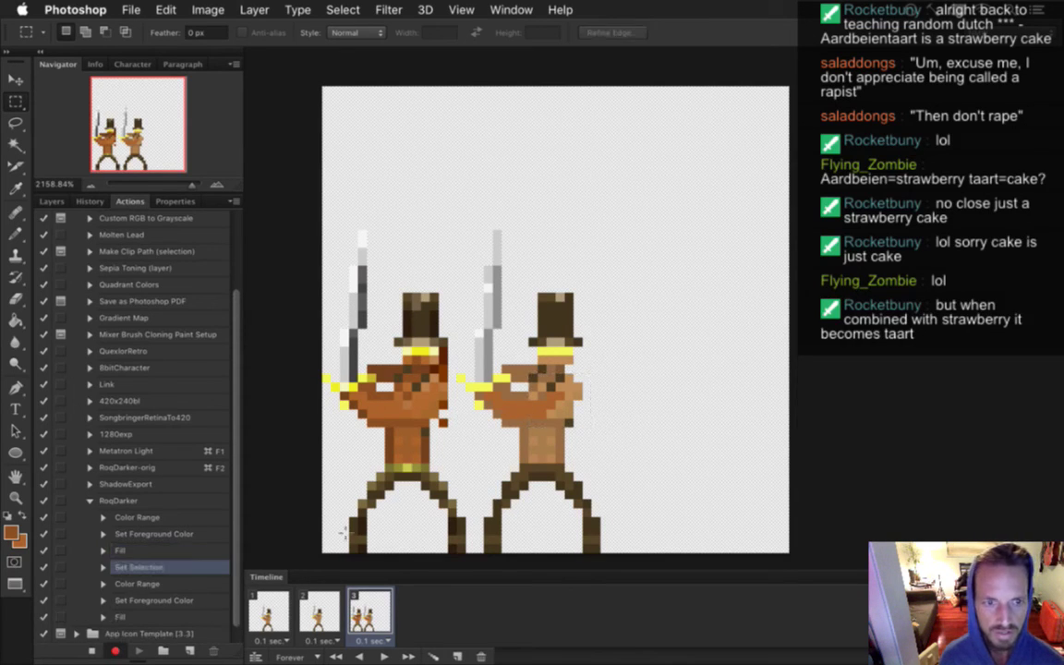
left_click(90, 650)
left_click(105, 567)
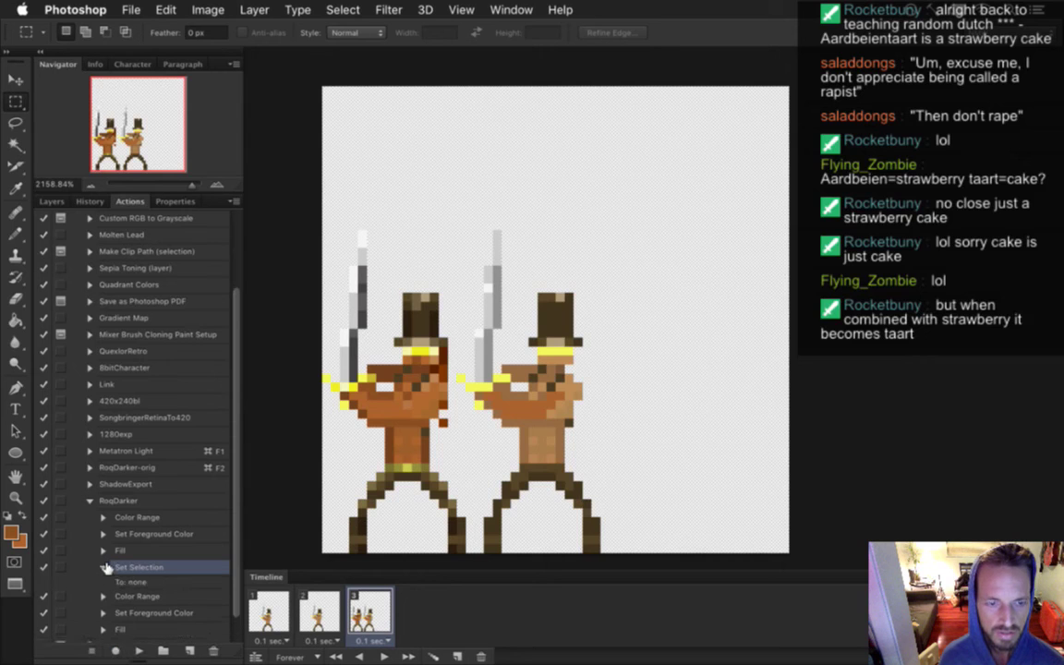
left_click(104, 568)
scroll(213, 554, "down", 1)
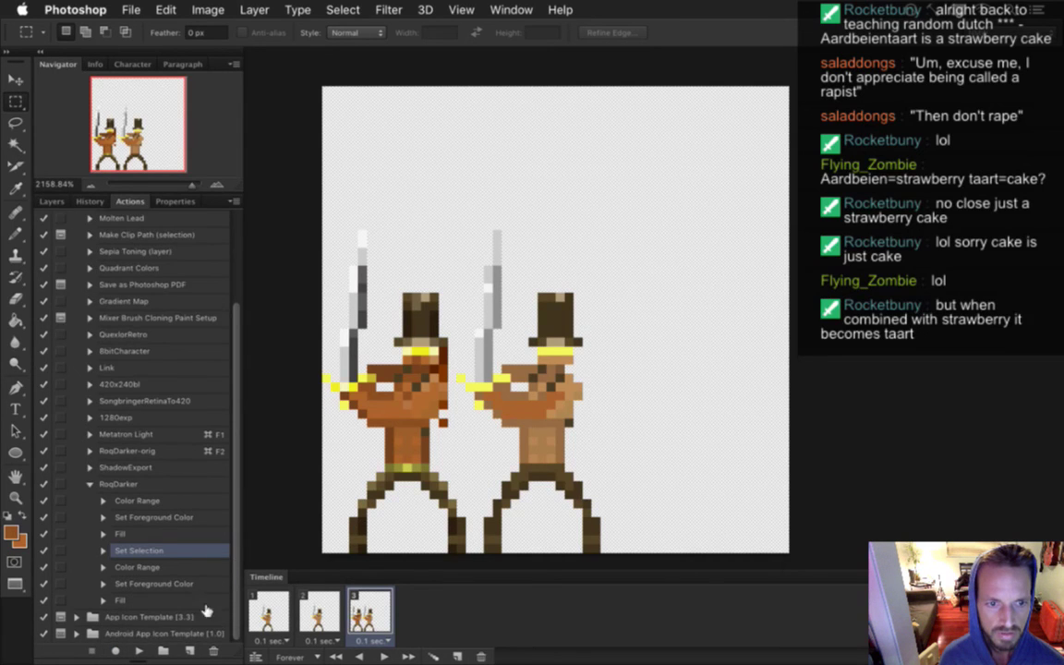
Record another deselect as a Set Selection step after RoqDarker's final Fill
left_click(159, 601)
left_click_drag(483, 399, 519, 436)
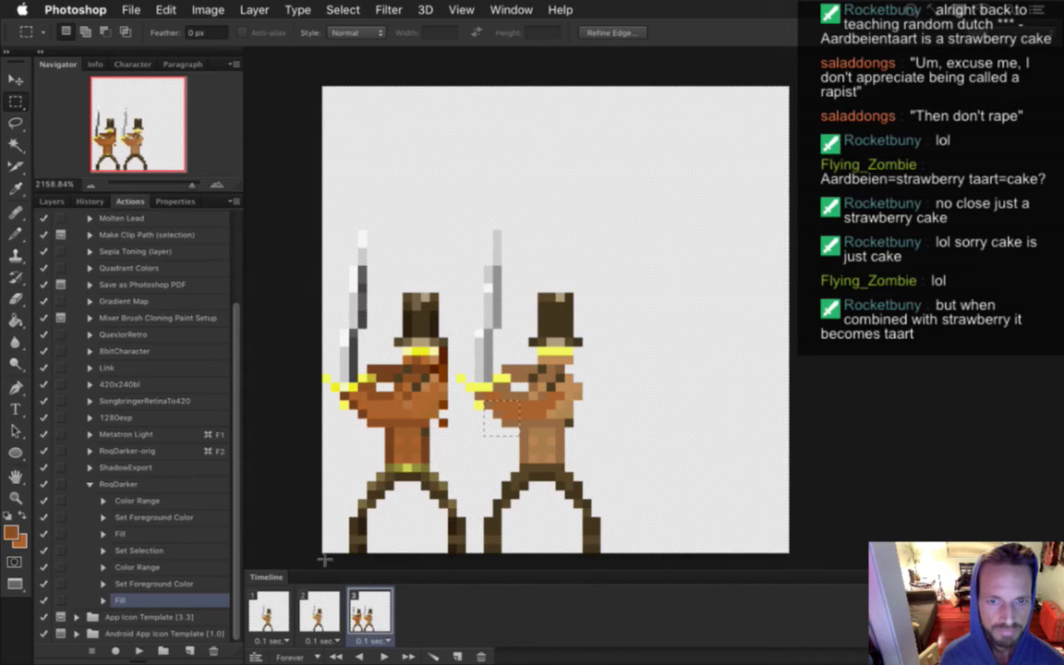
left_click(114, 650)
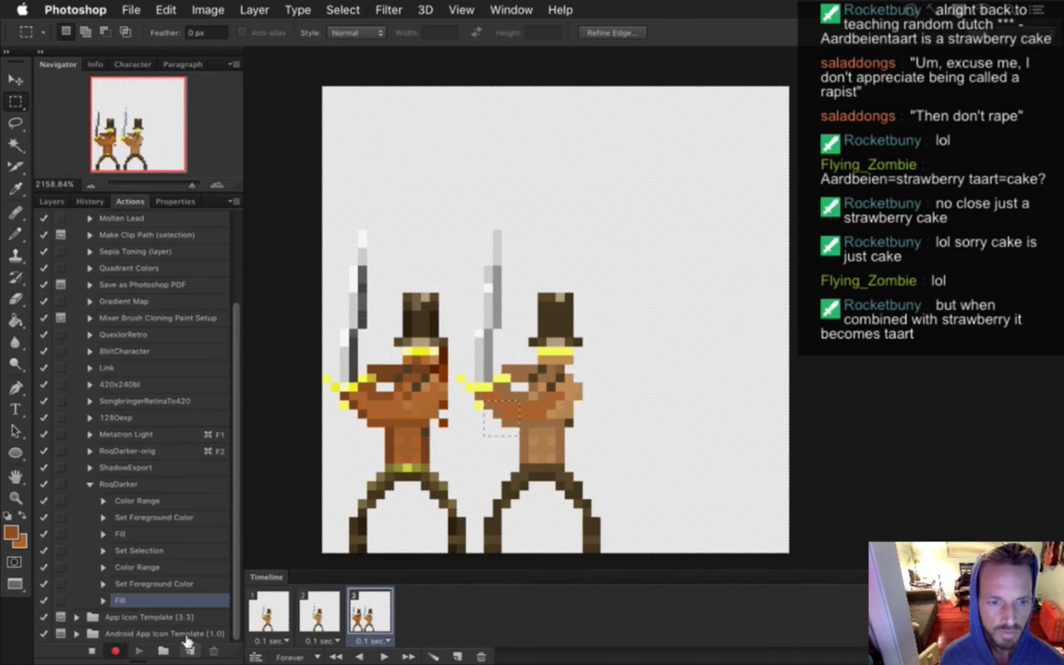
left_click(446, 481)
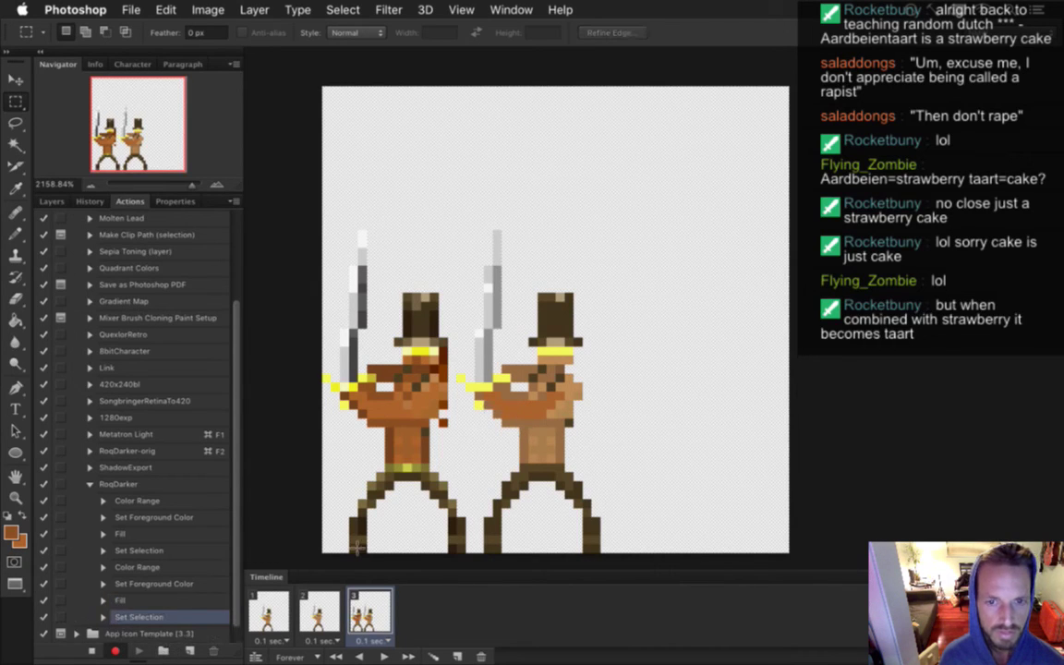
left_click(91, 650)
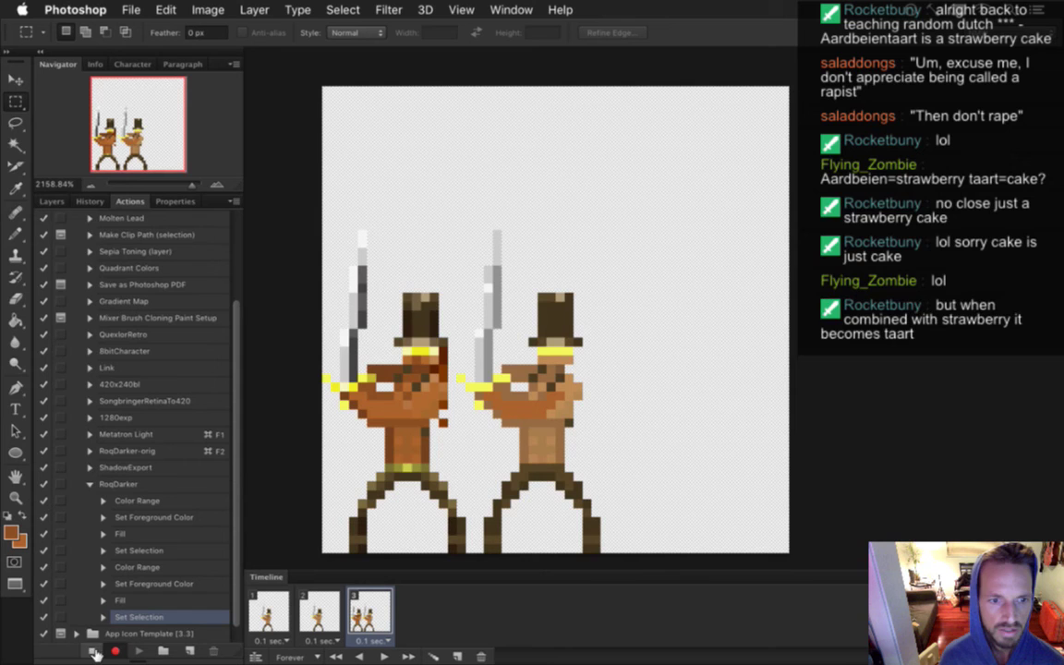
Test-play the whole RoqDarker action with the added deselect steps
left_click(143, 500)
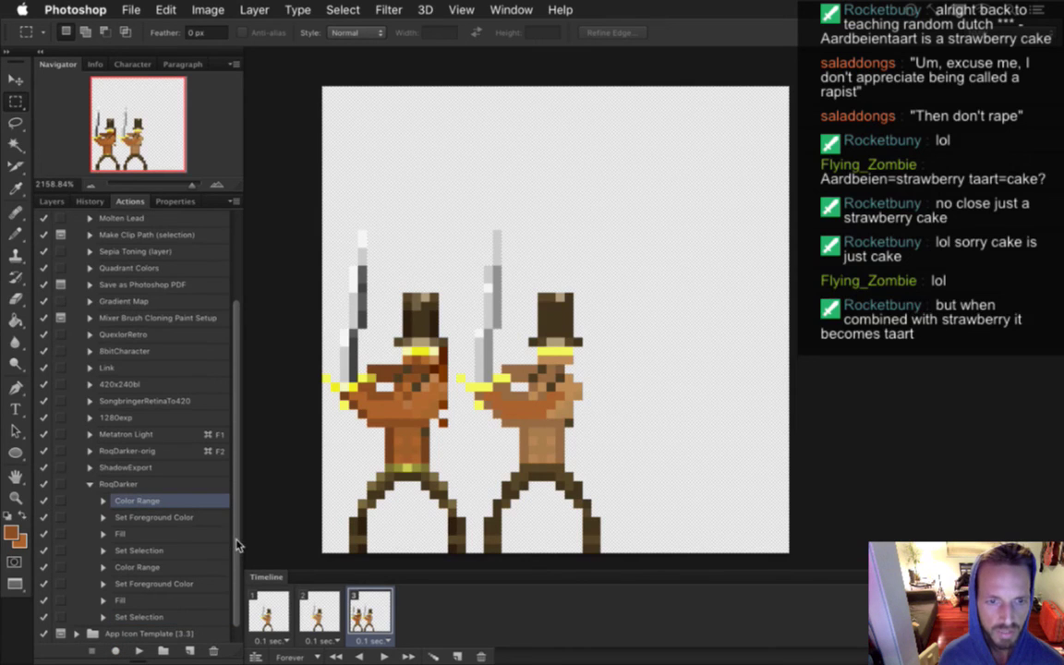
left_click(138, 650)
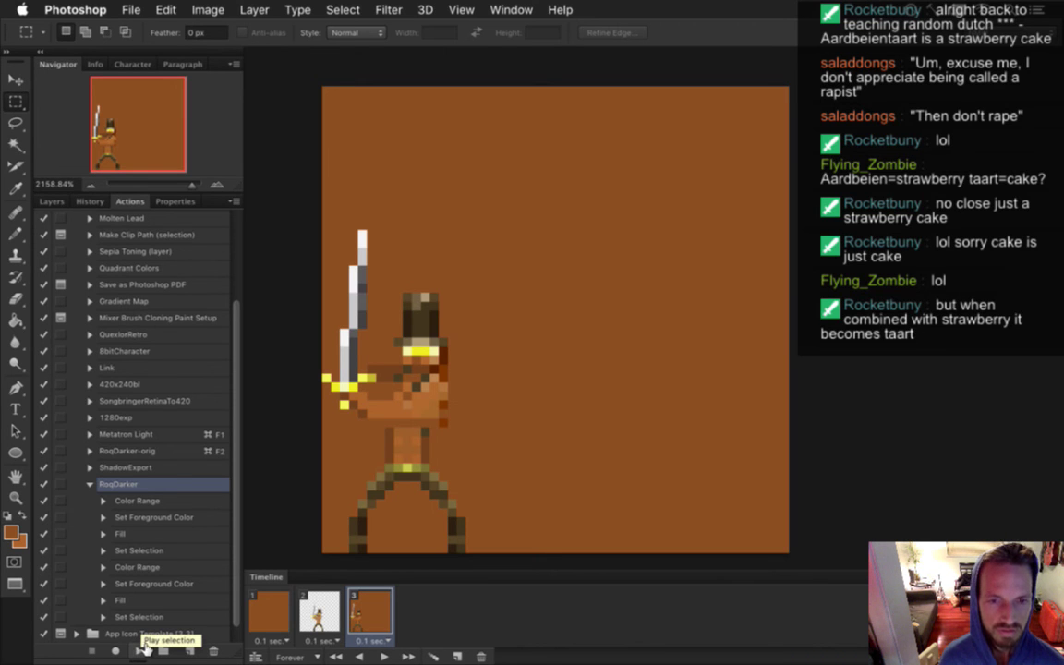
left_click(141, 649)
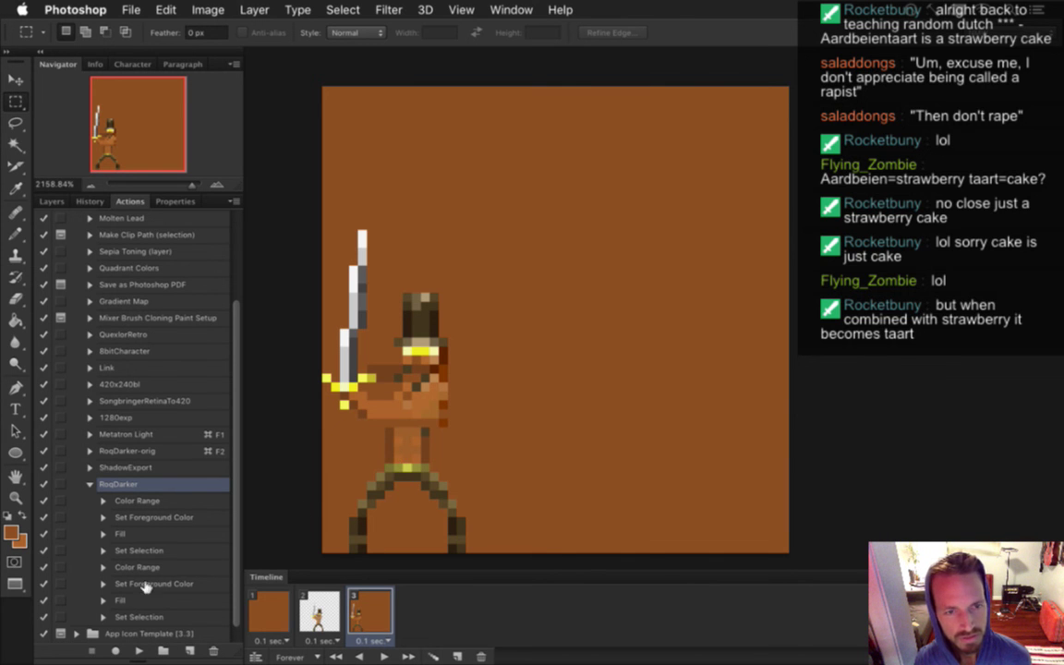
Step back through the test fills, including the earlier fill on the right character's arm
key("super+z")
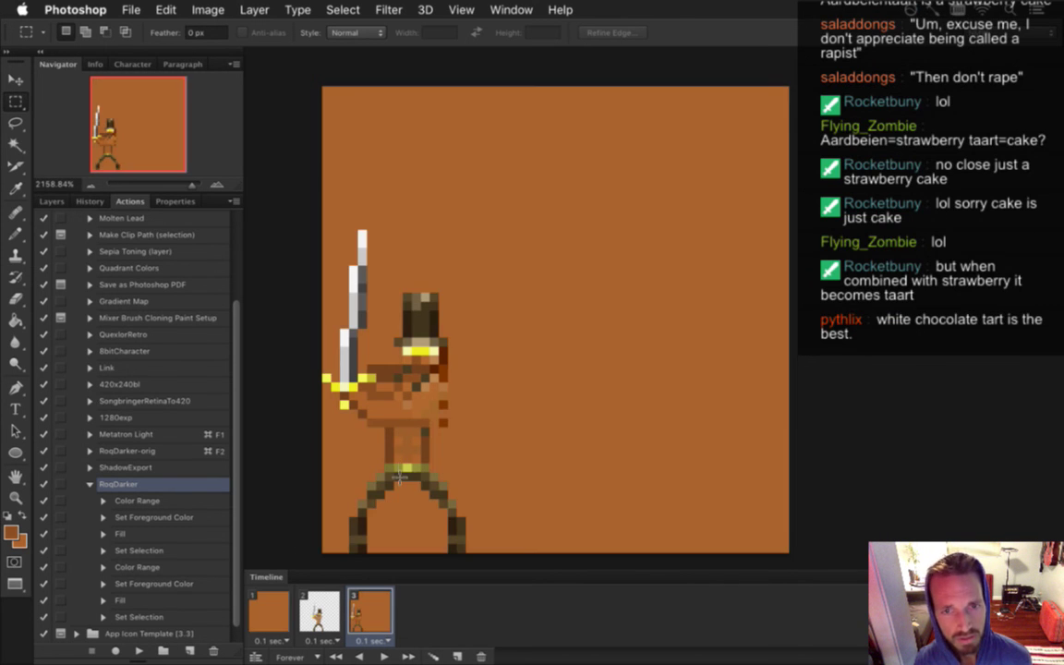
key("super+alt+z")
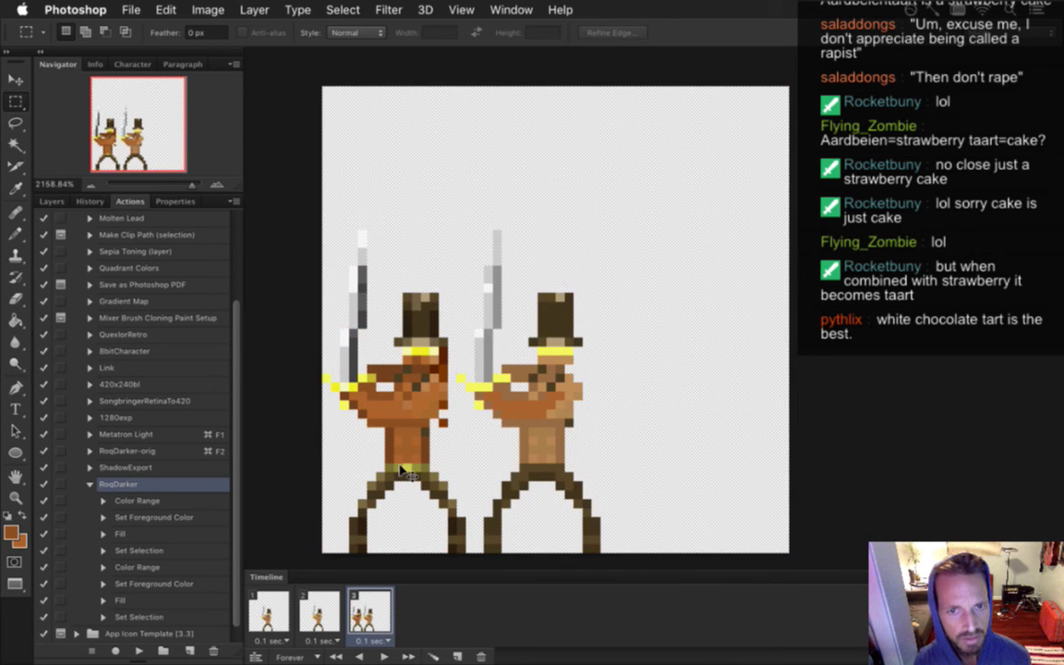
key("super+alt+z")
key("super+alt+z")
key("super+alt+z")
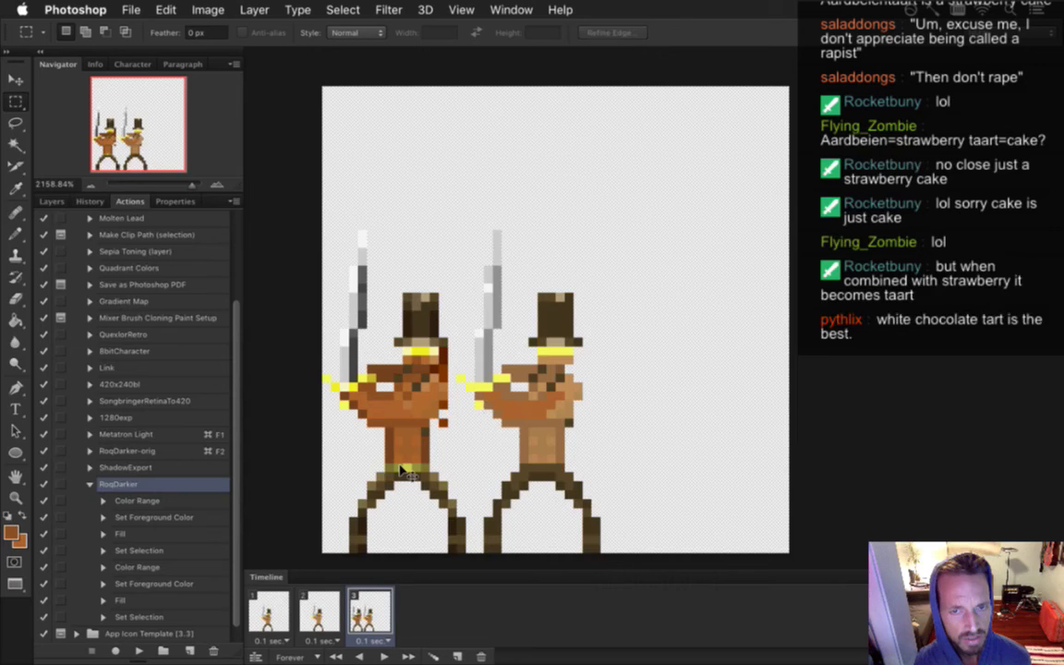
key("super+alt+z")
key("super+alt+z")
key("super+alt+z")
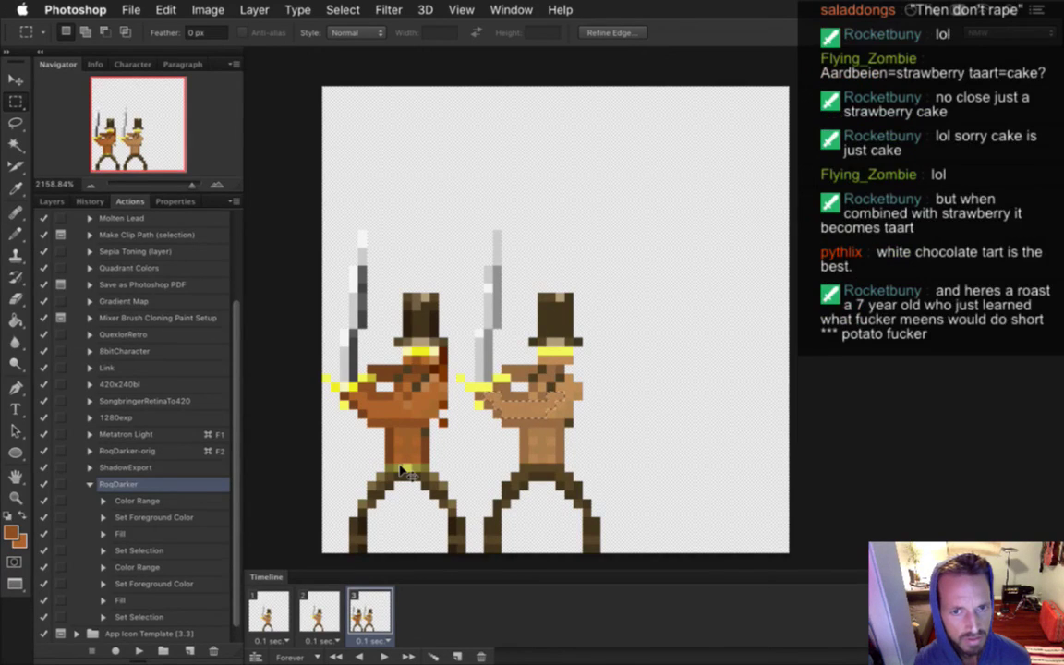
Clear the selection and run RoqDarker on the right character's original skin colors
left_click(443, 437)
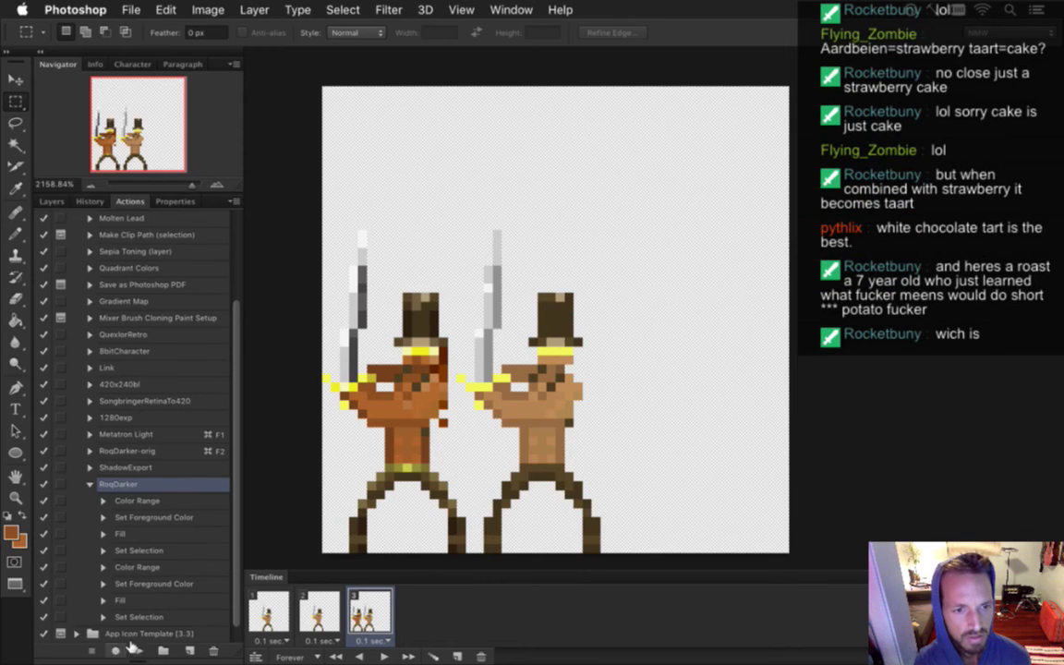
left_click(146, 501)
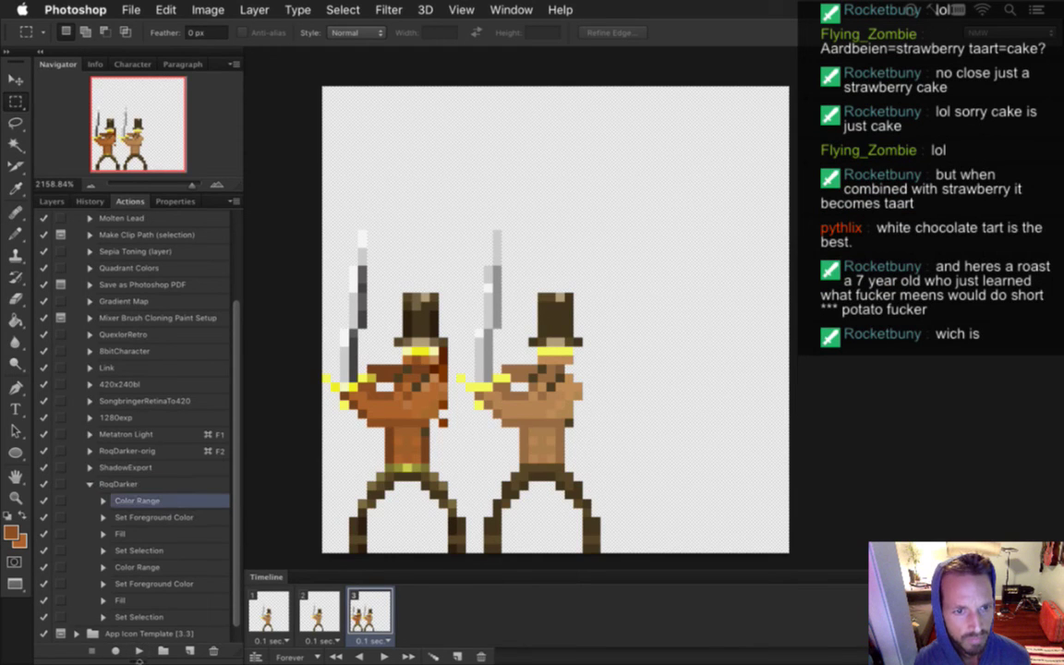
left_click(139, 651)
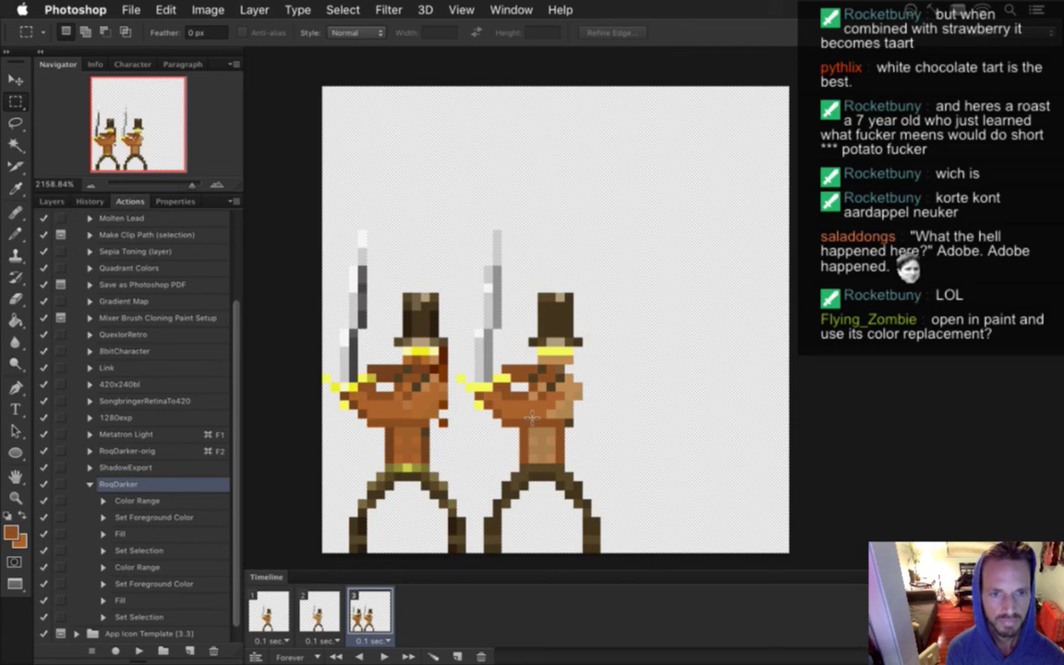
Record a one-pixel rectangular selection at the canvas's top-left corner into RoqDarker and make it the action's first step
left_click(161, 500)
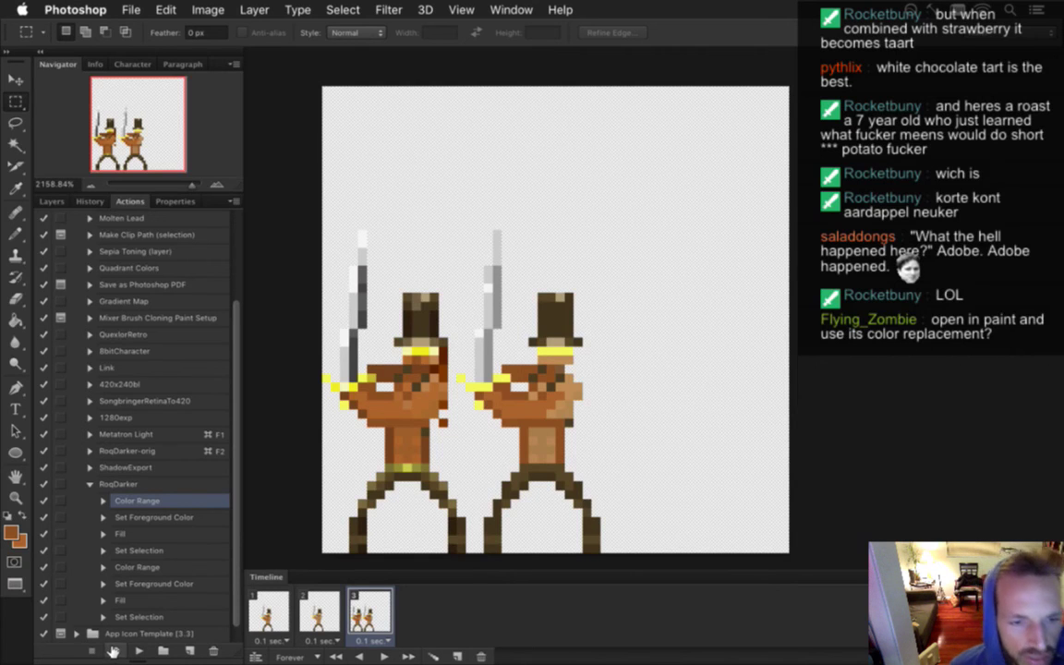
left_click(115, 650)
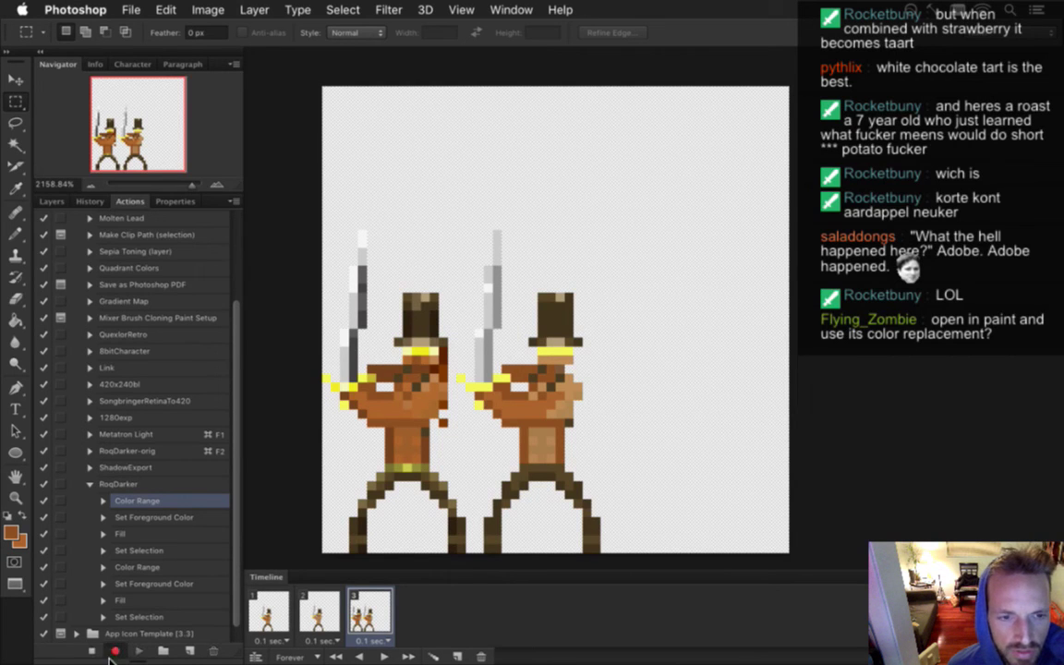
left_click_drag(326, 91, 328, 95)
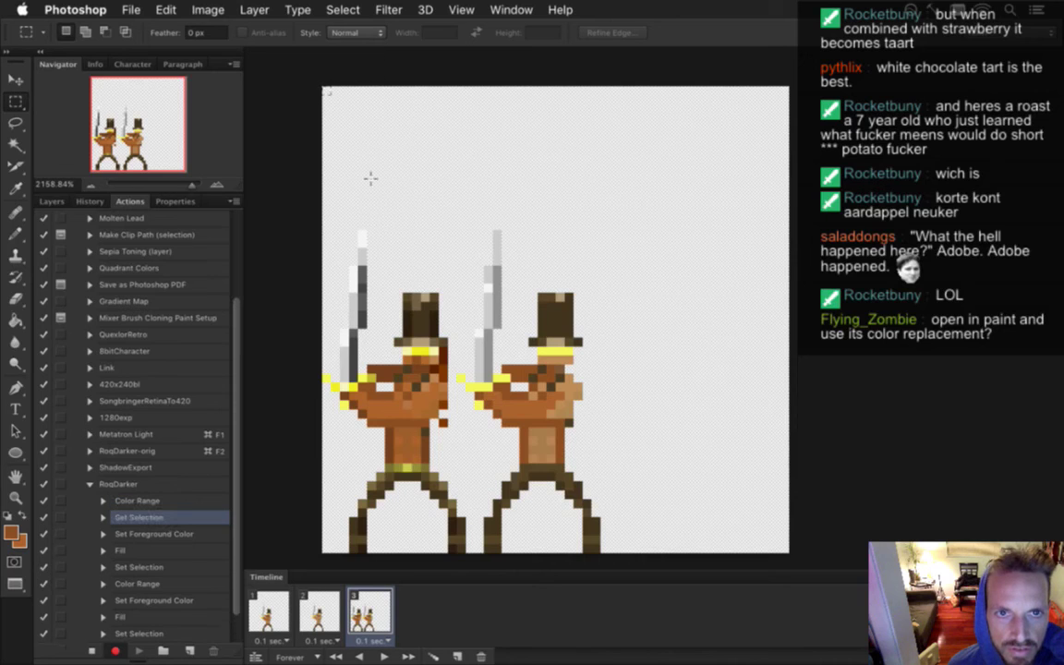
left_click(140, 651)
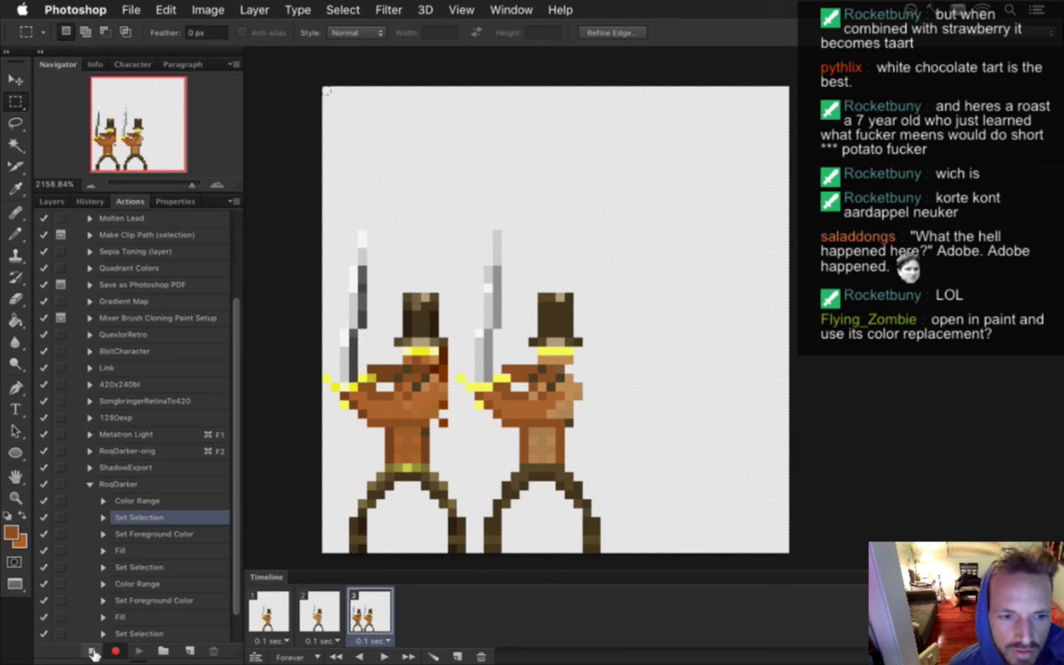
left_click(104, 517)
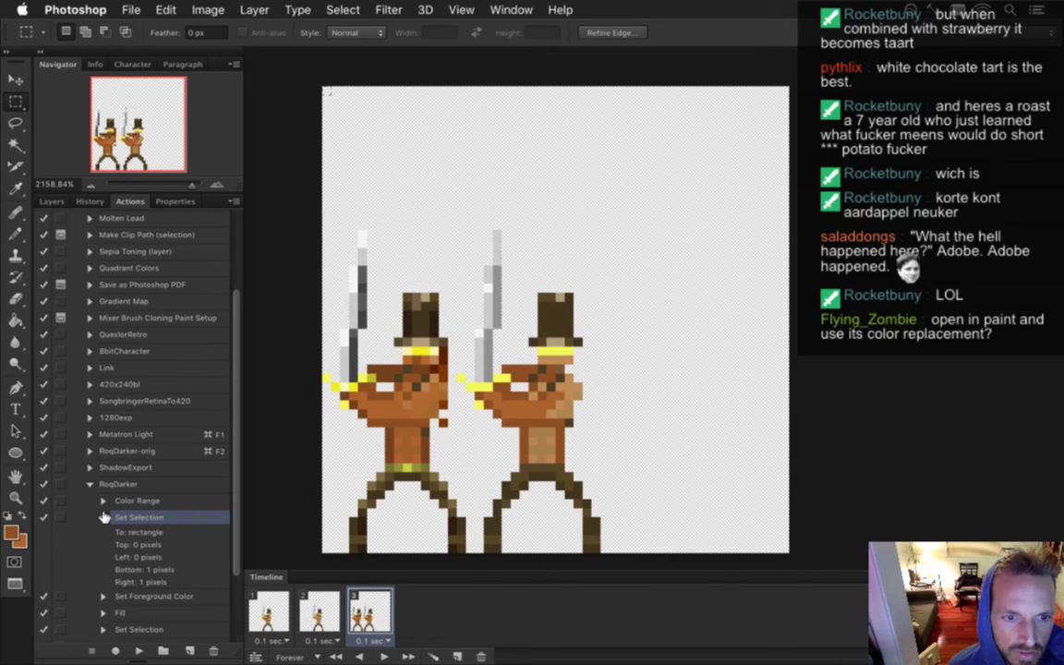
left_click(104, 517)
left_click_drag(139, 500, 157, 501)
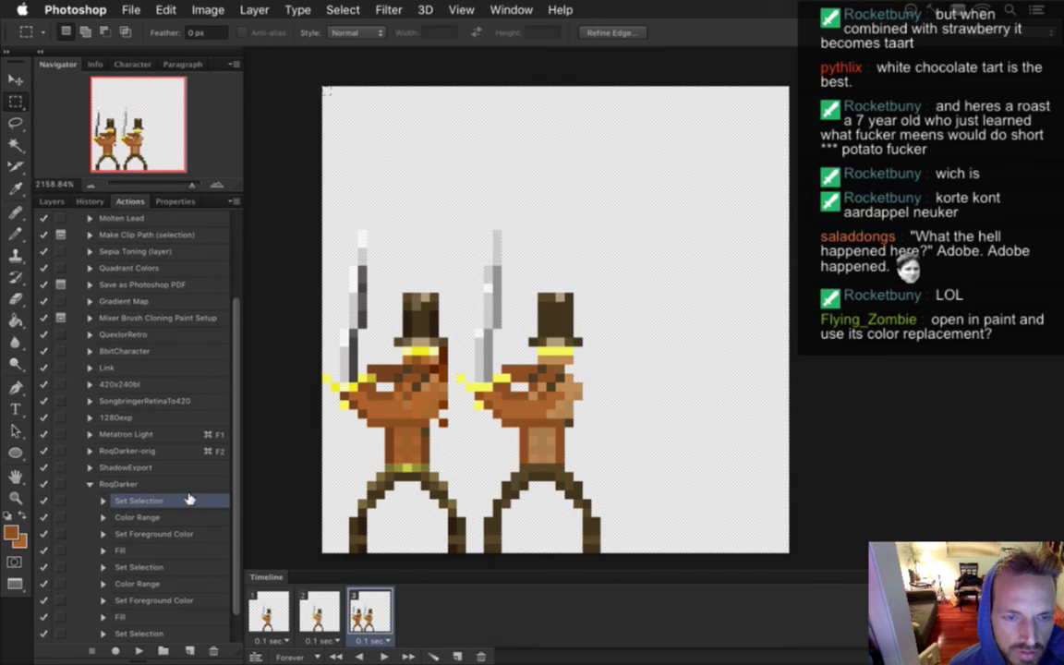
Duplicate RoqDarker's first Set Selection step to directly after the second Color Range step
left_click(139, 485)
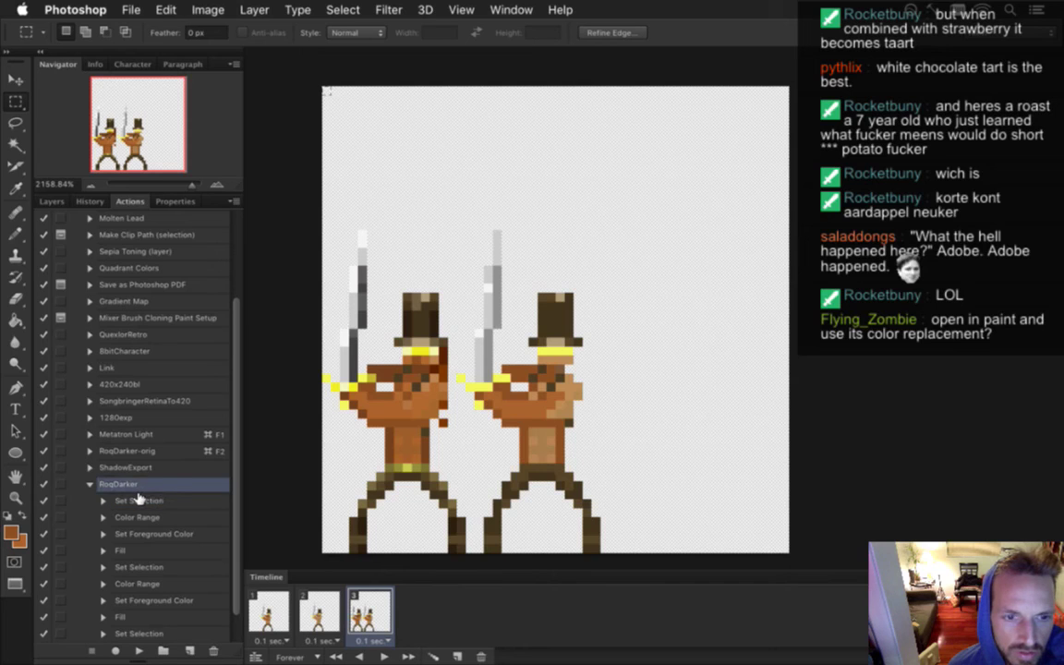
left_click(139, 500)
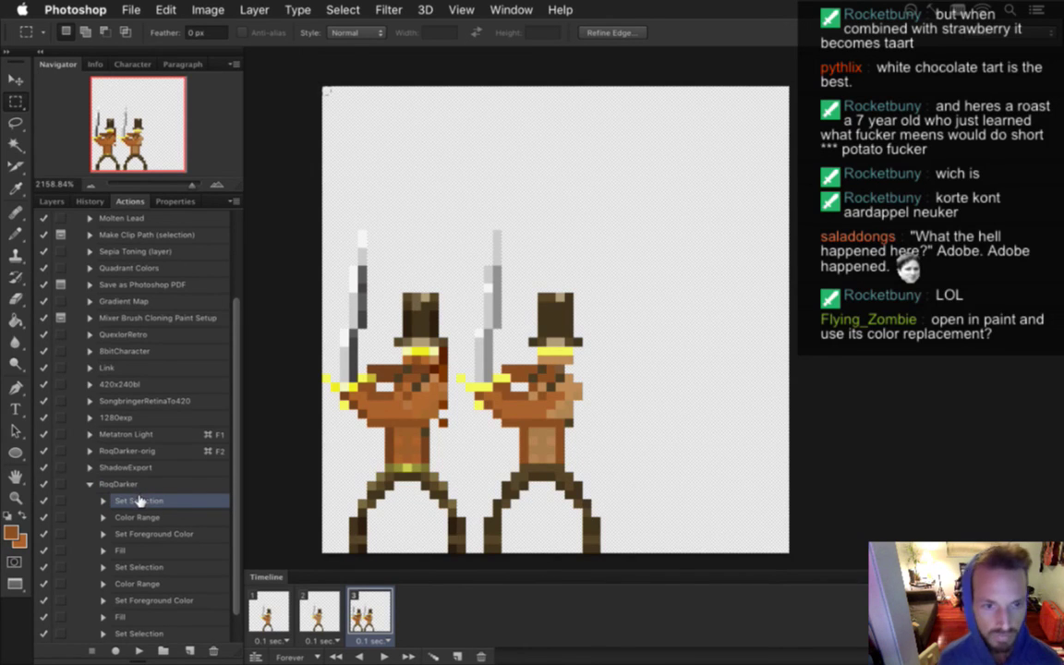
left_click_drag(139, 500, 159, 588)
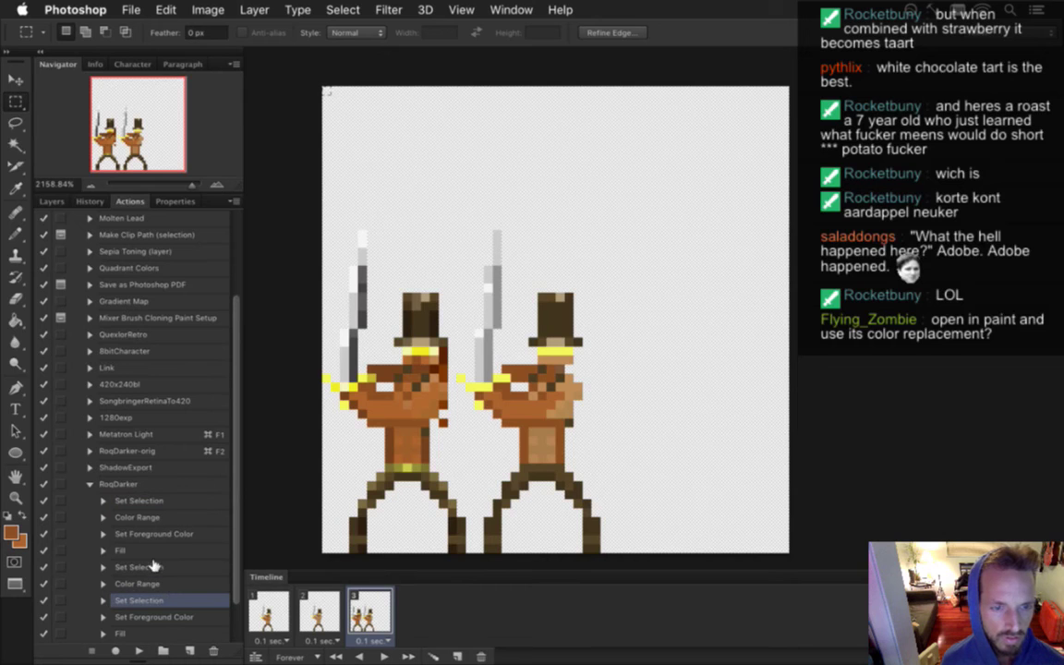
Delete the two deselect steps that follow the first and last Fill in RoqDarker
left_click(152, 565)
left_click(214, 653)
left_click(636, 250)
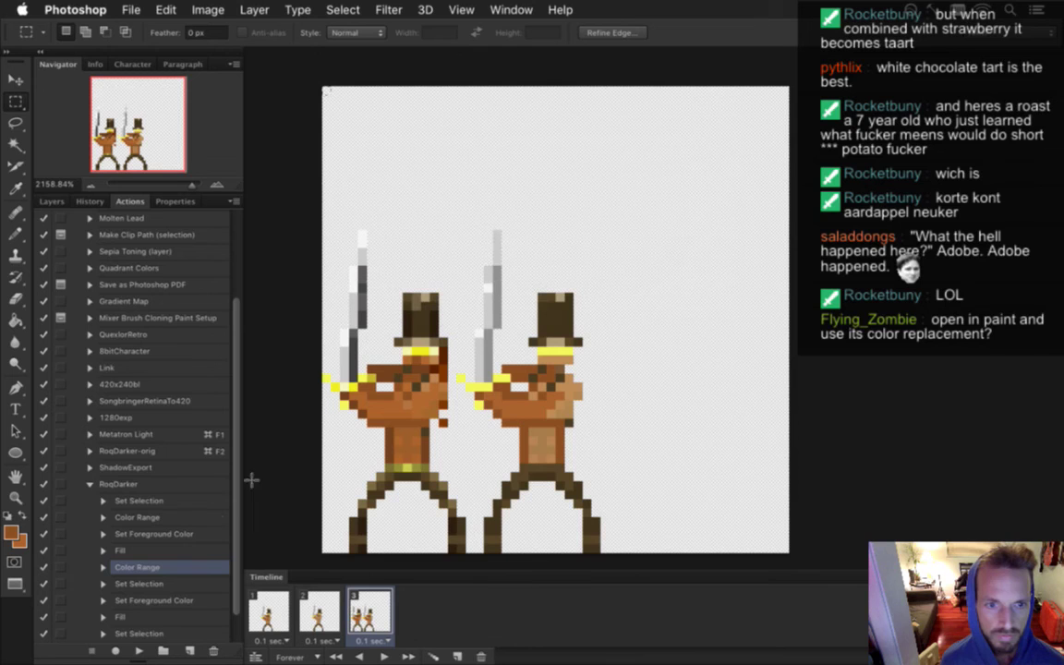
scroll(213, 555, "down", 2)
left_click(143, 601)
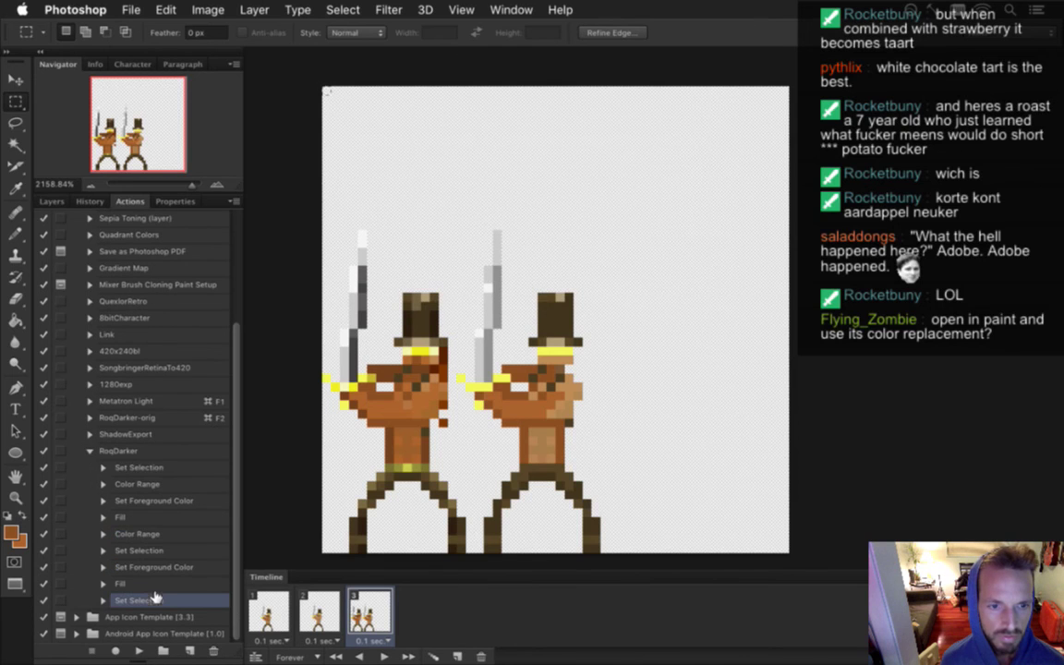
left_click(215, 652)
left_click(643, 251)
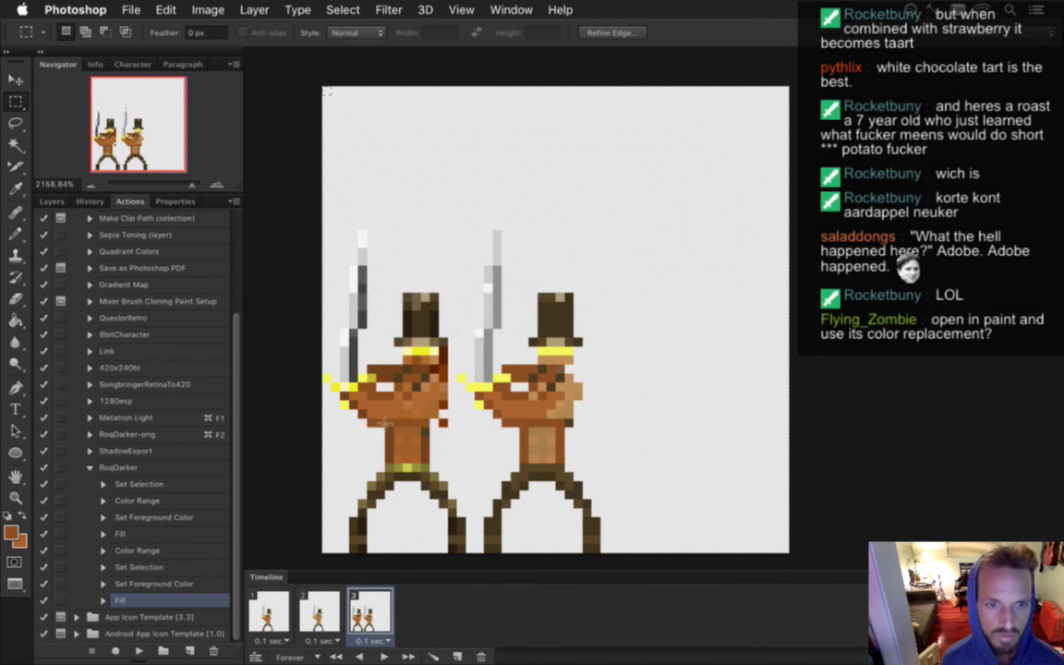
Review the recorded settings of RoqDarker's first Set Selection, Color Range and Set Foreground Color steps
left_click(148, 484)
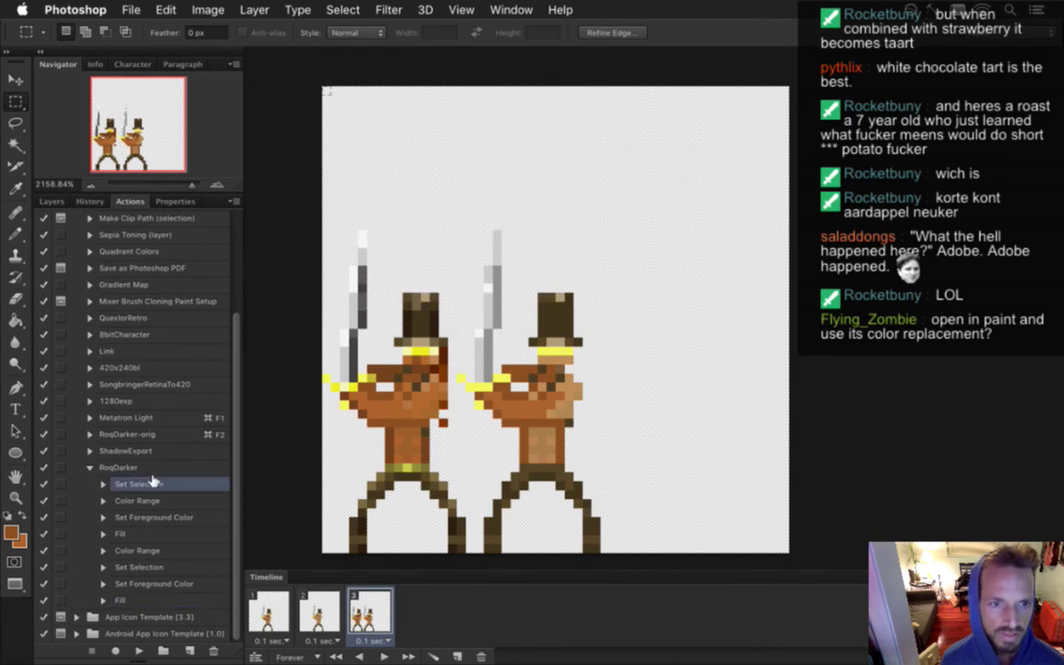
left_click(102, 484)
left_click(102, 484)
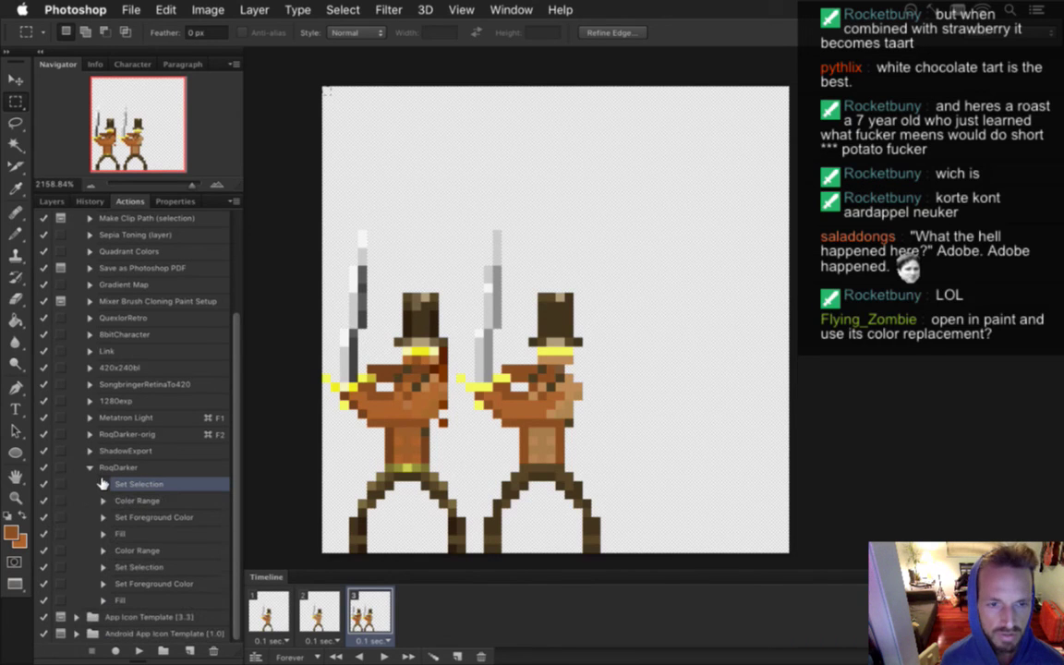
left_click(102, 501)
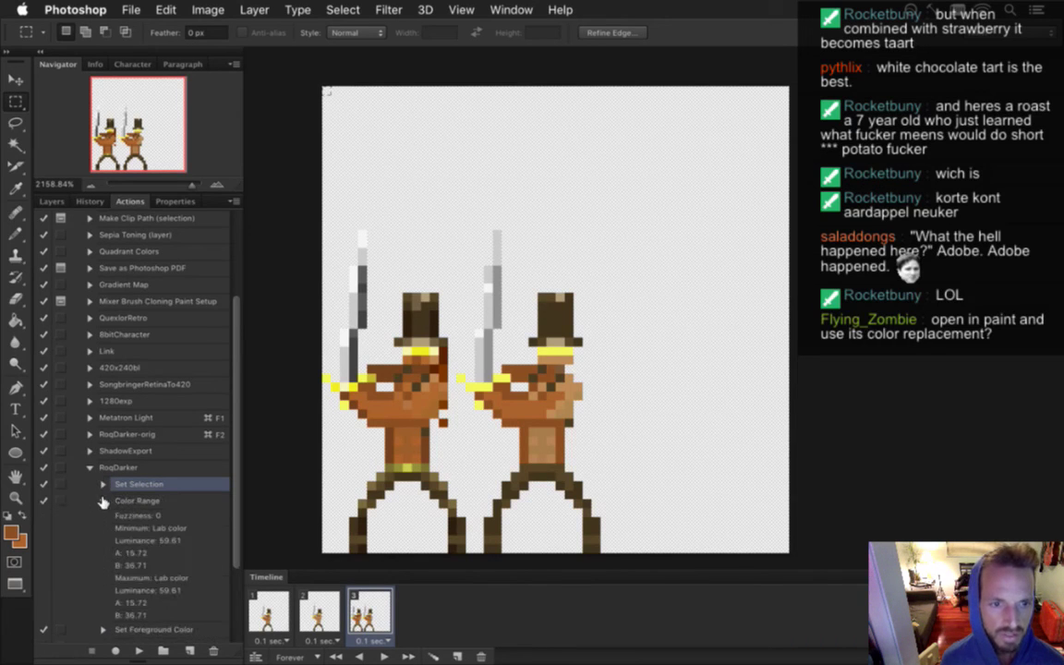
left_click(102, 501)
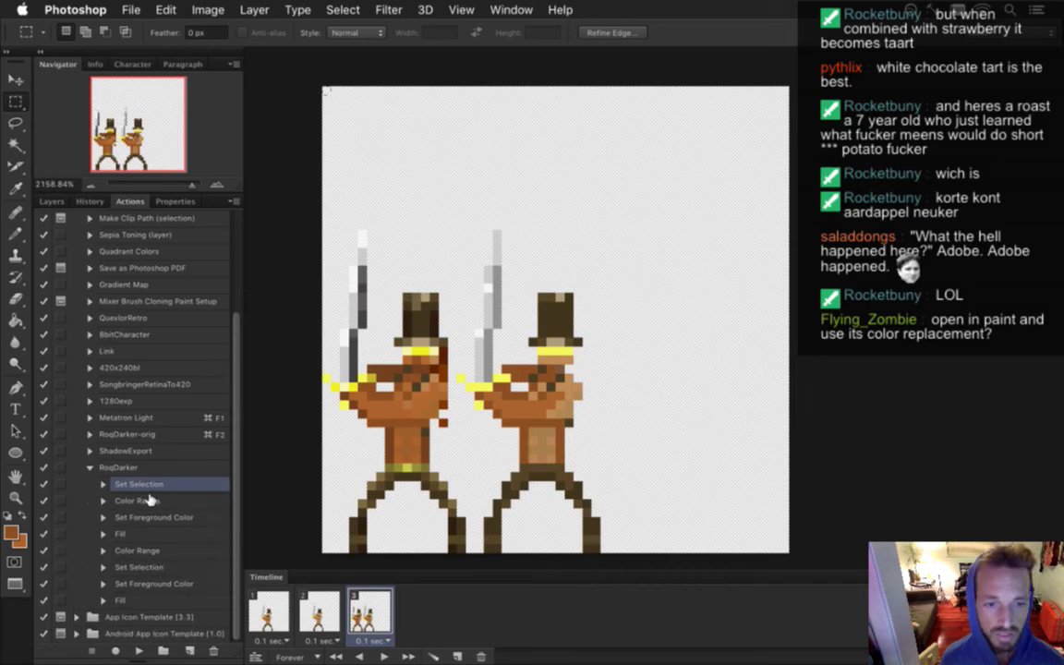
left_click(104, 518)
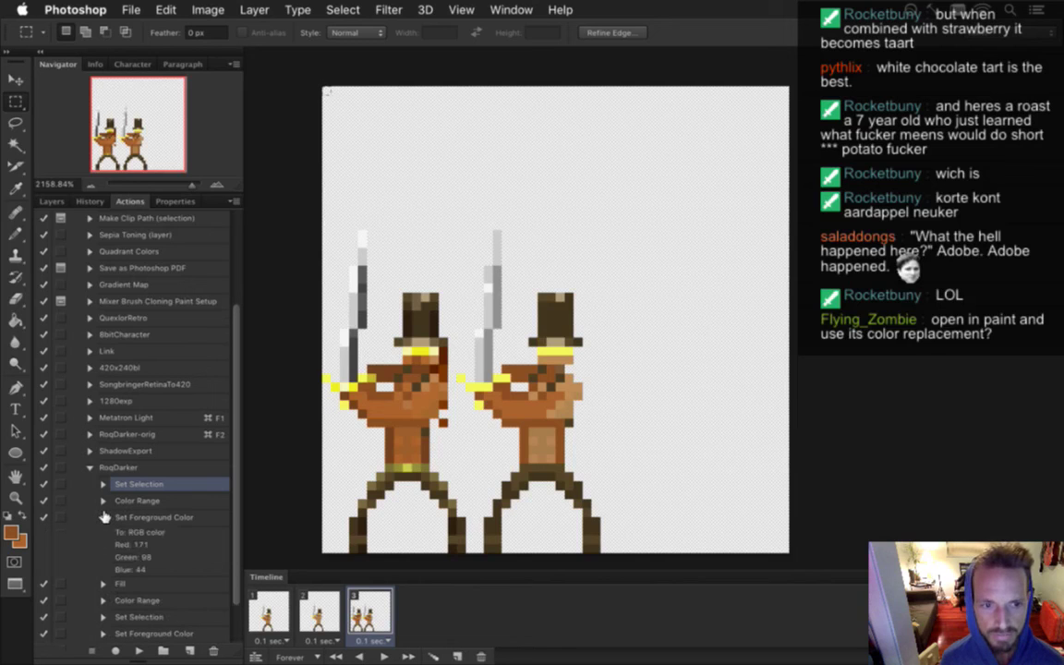
left_click(103, 517)
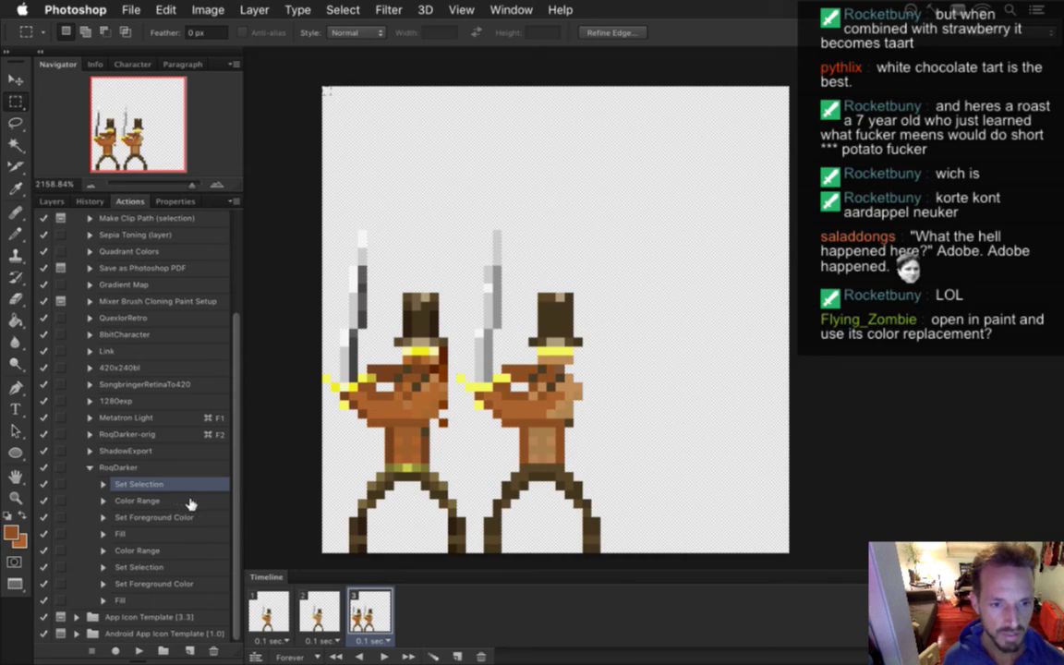
Move RoqDarker's second Set Selection step to directly before the second Color Range step
left_click(132, 564)
left_click_drag(141, 552, 141, 558)
Try running RoqDarker from its first Set Selection step and undo its fills on the canvas
left_click(152, 486)
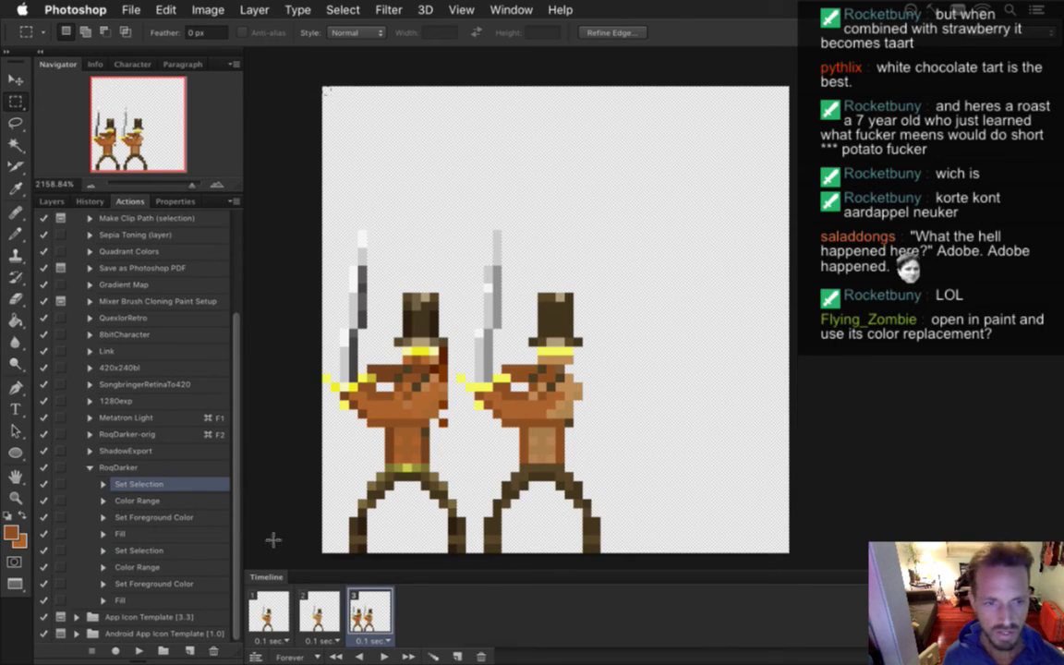
left_click(139, 651)
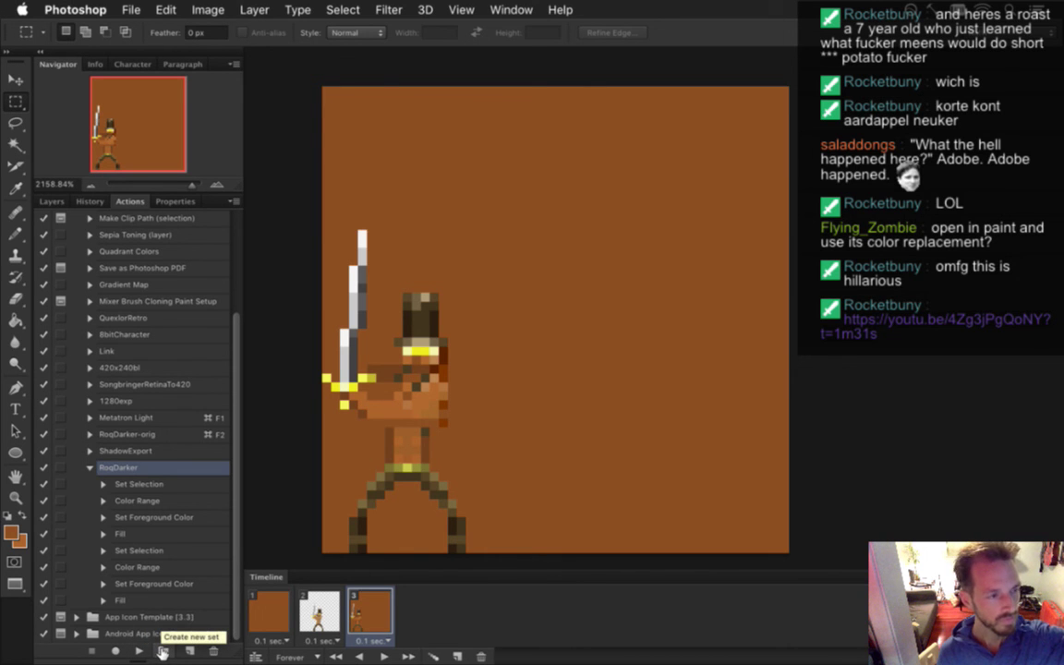
left_click(164, 652)
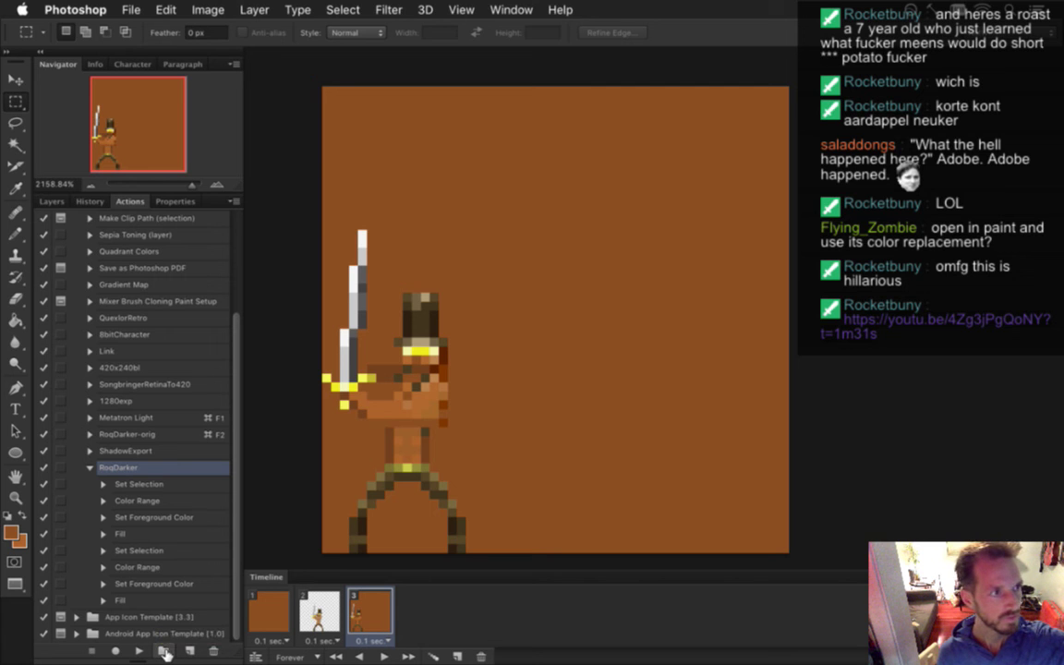
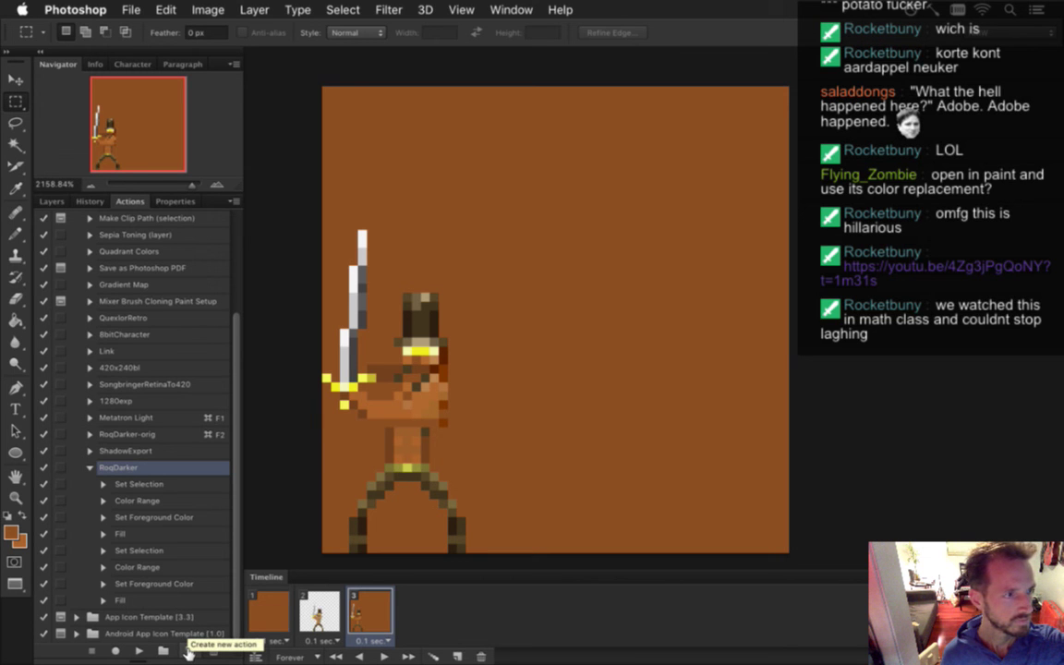
left_click(189, 651)
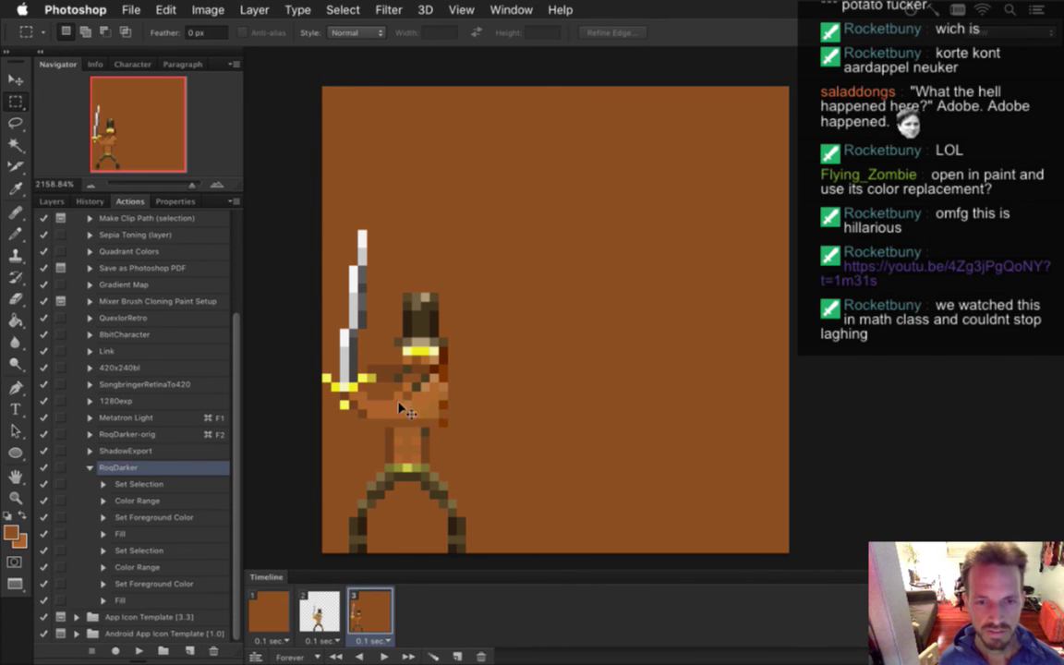
key("super+F1")
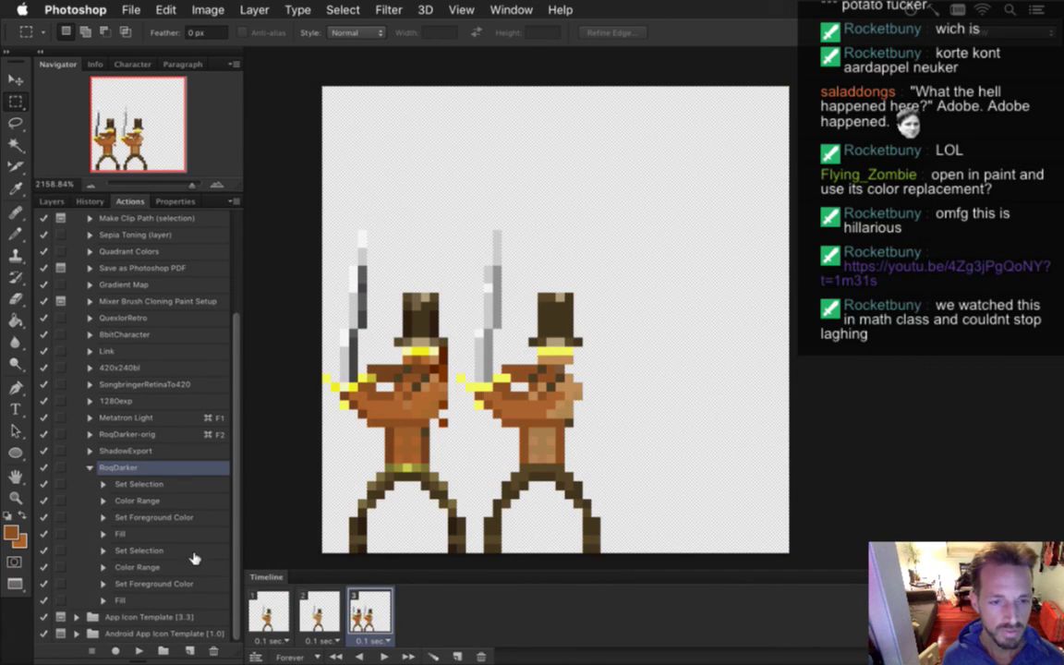
Delete RoqDarker's last four steps, from the second Set Selection through the final Fill
left_click(172, 547, "shift")
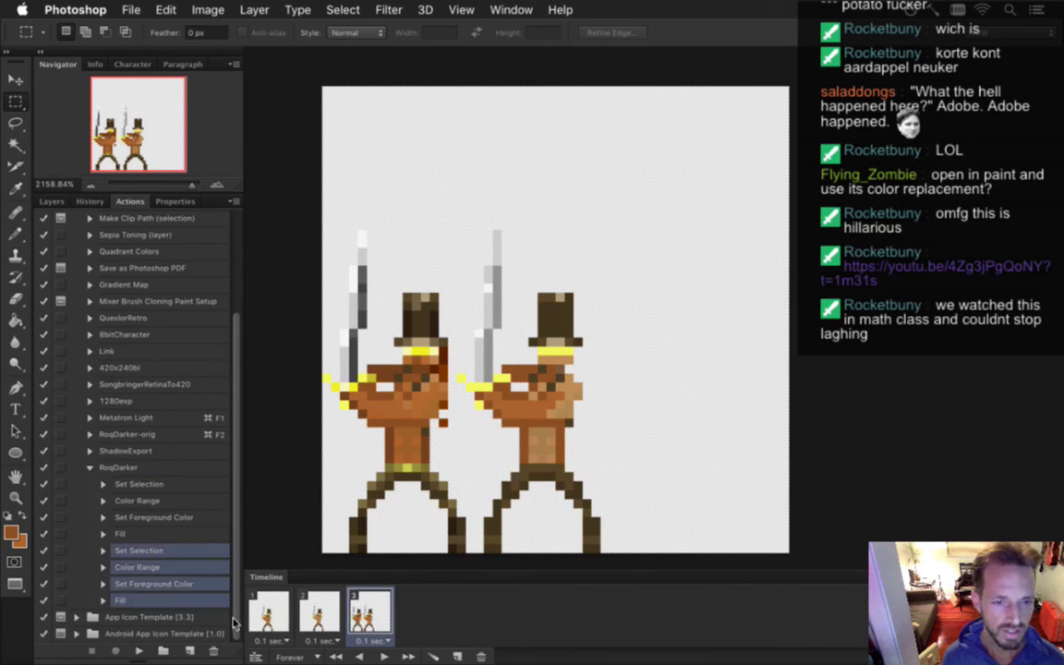
left_click(213, 651)
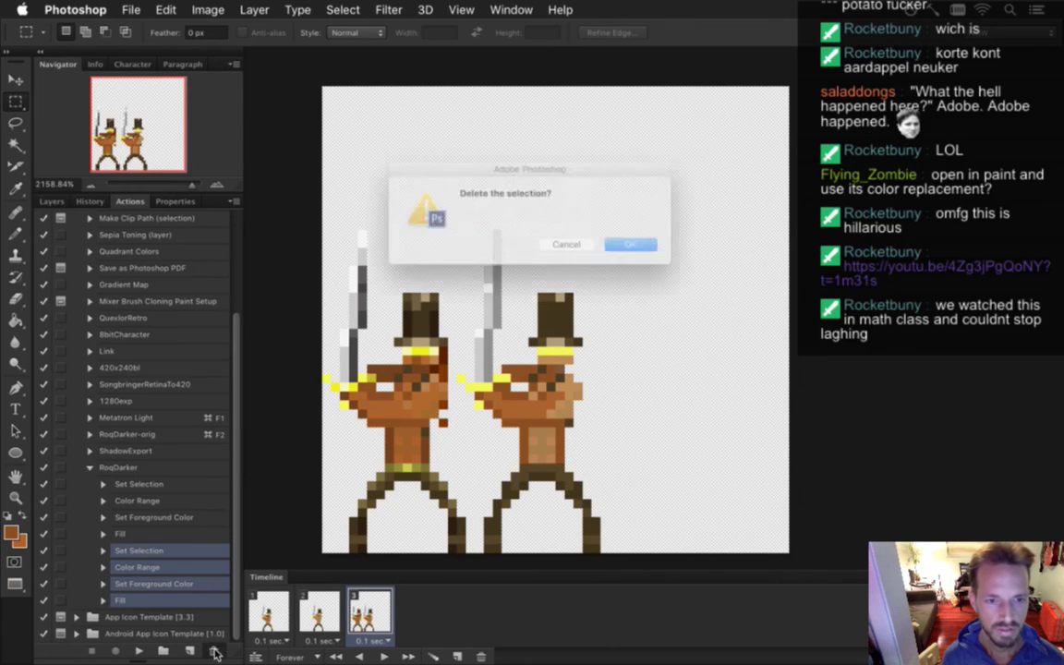
left_click(654, 252)
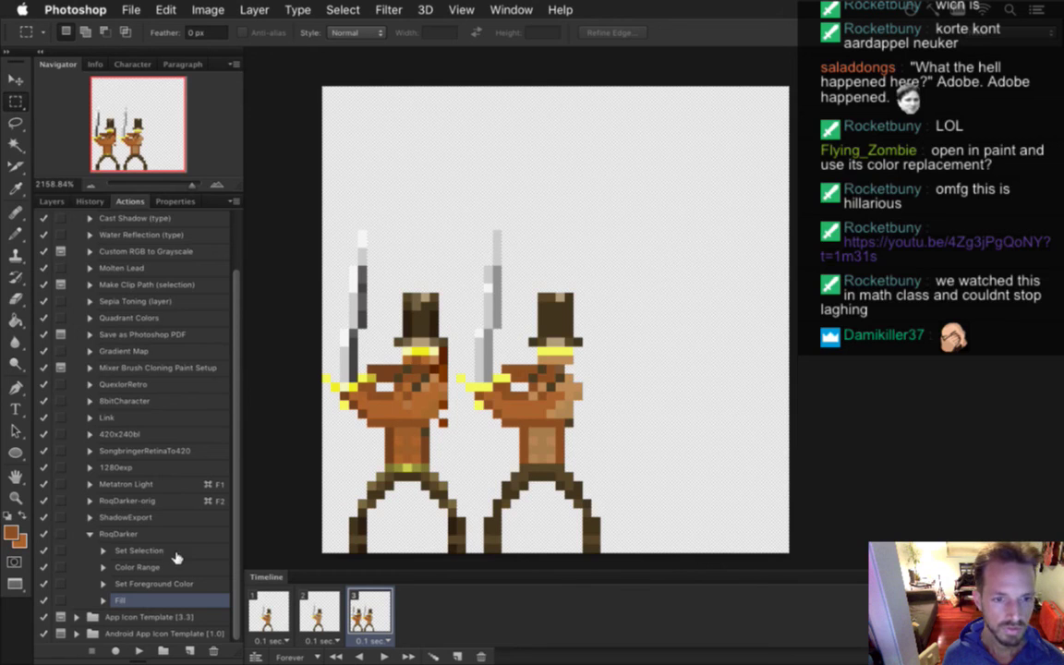
Step the image back to the right character's original lighter skin colors and select RoqDarker's Set Selection step
left_click(173, 552)
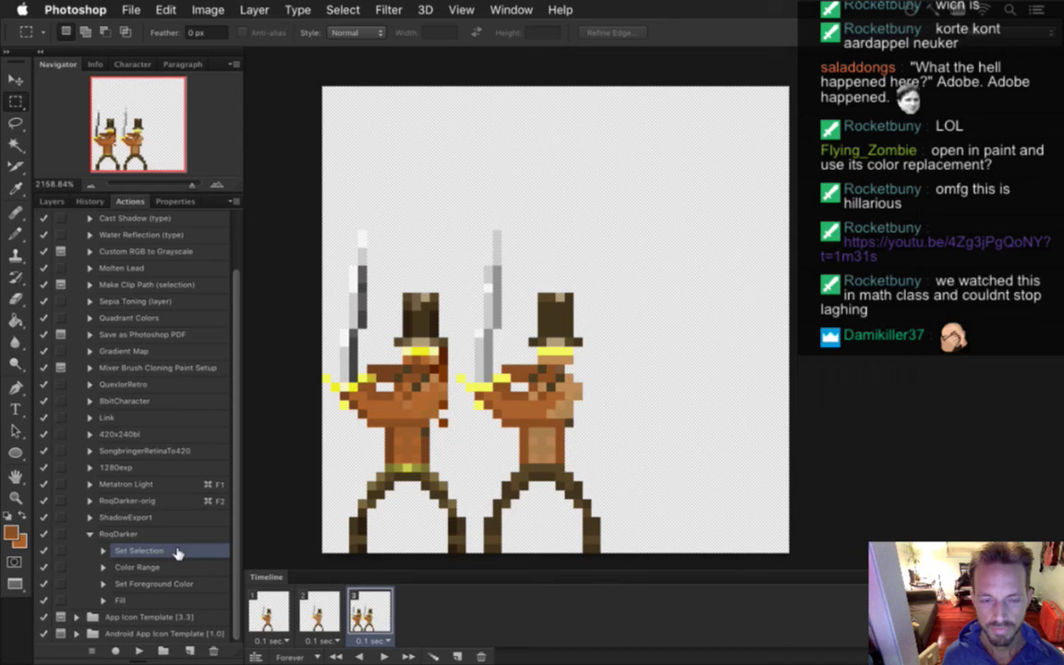
key("super+a")
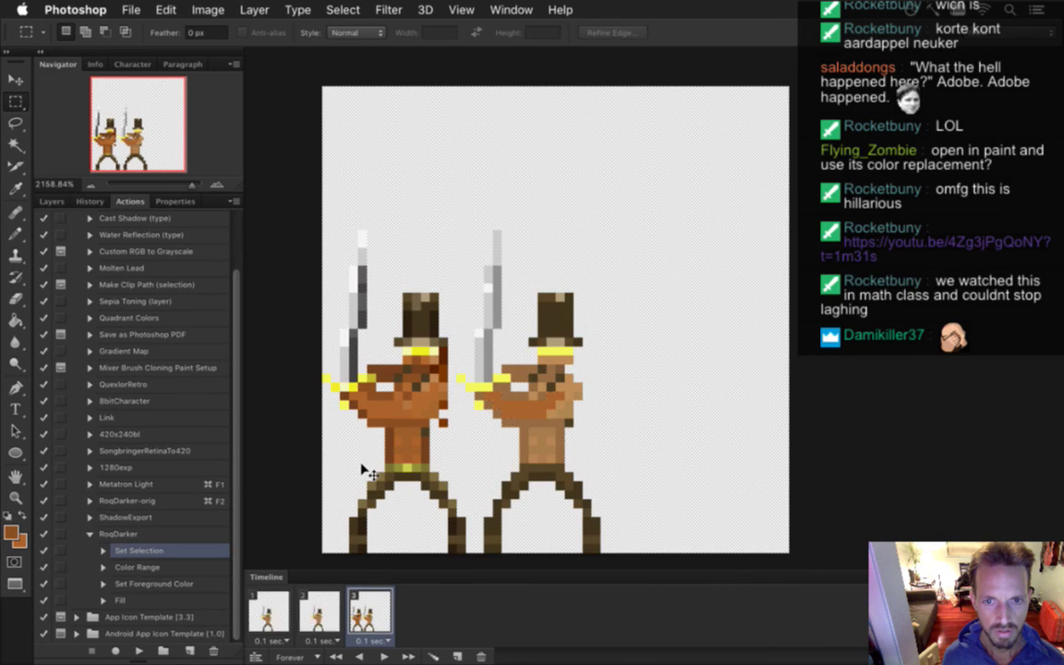
key("super+d")
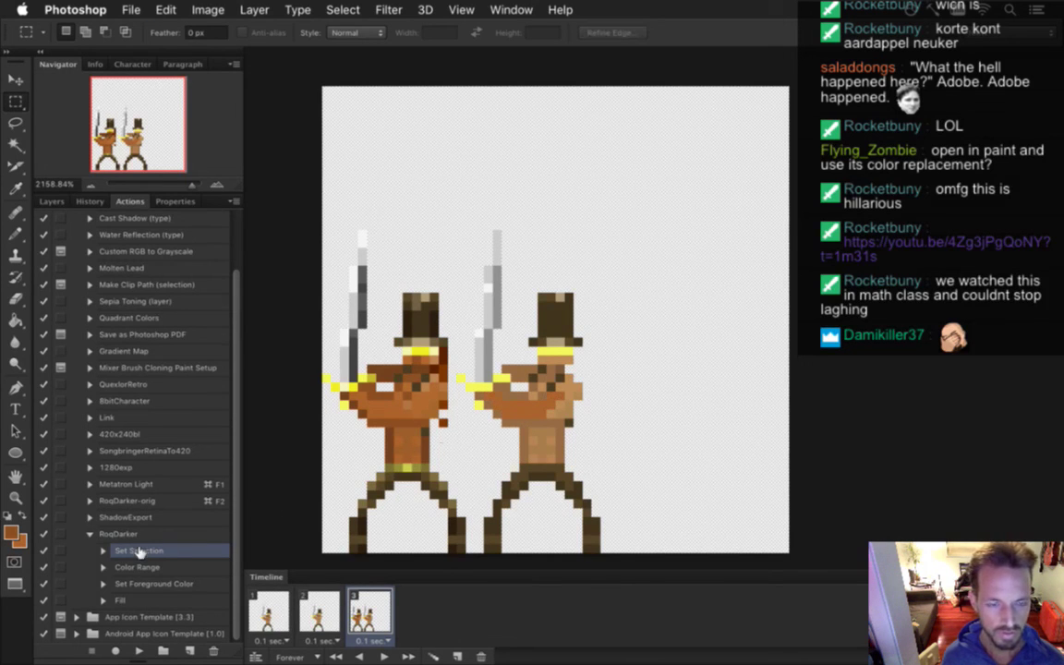
Try the shortened RoqDarker from its Set Selection step and undo its fill
left_click(139, 650)
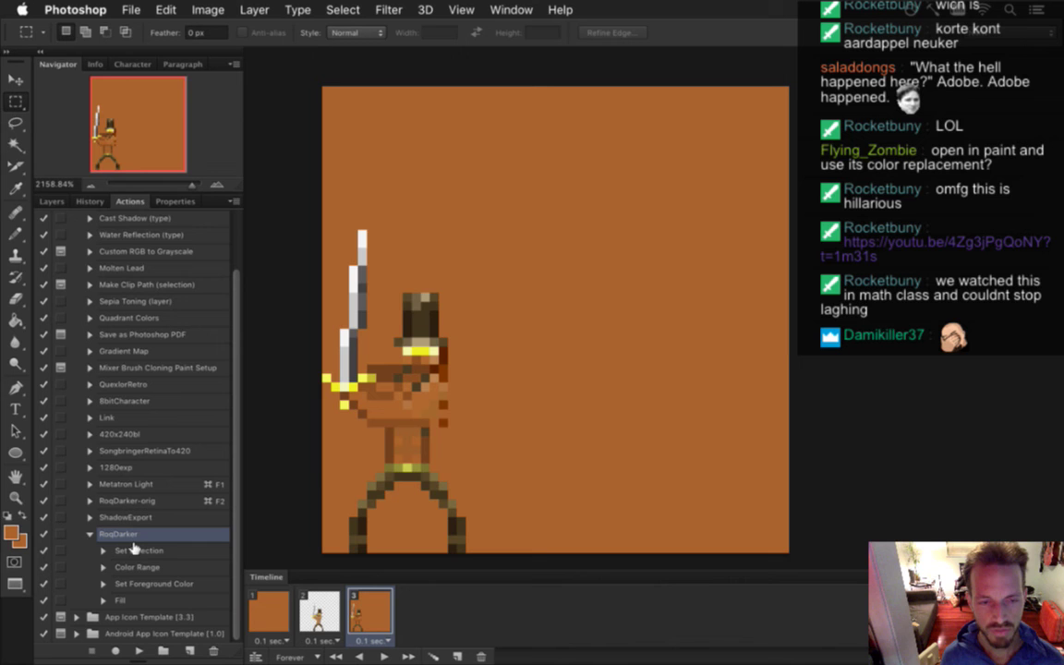
key("ctrl+z")
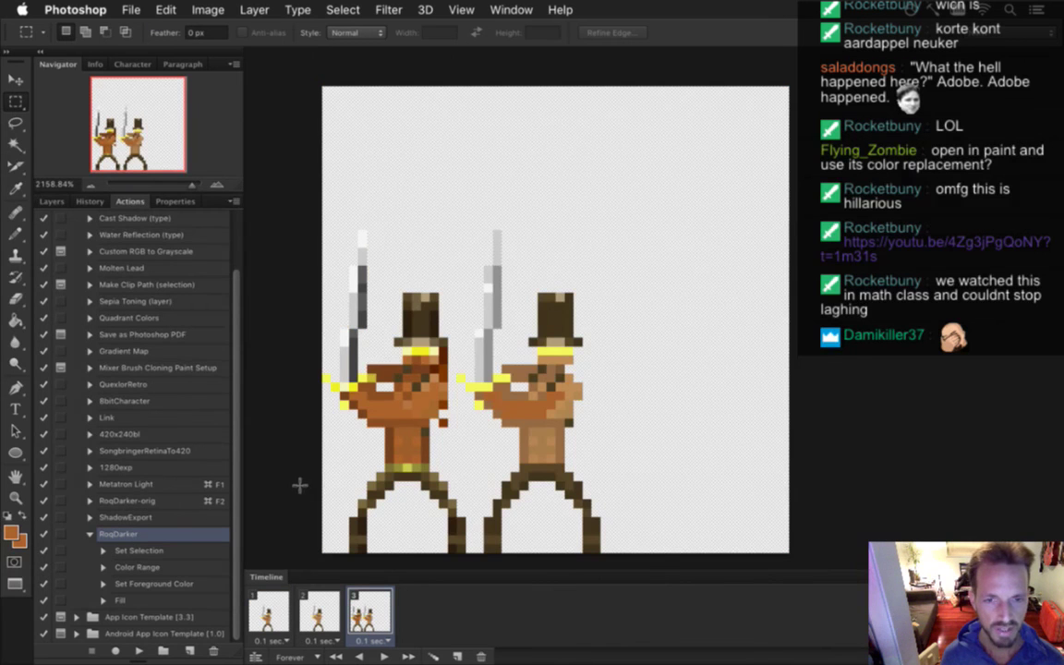
Inspect the recorded settings of RoqDarker's remaining Color Range step
left_click(122, 567)
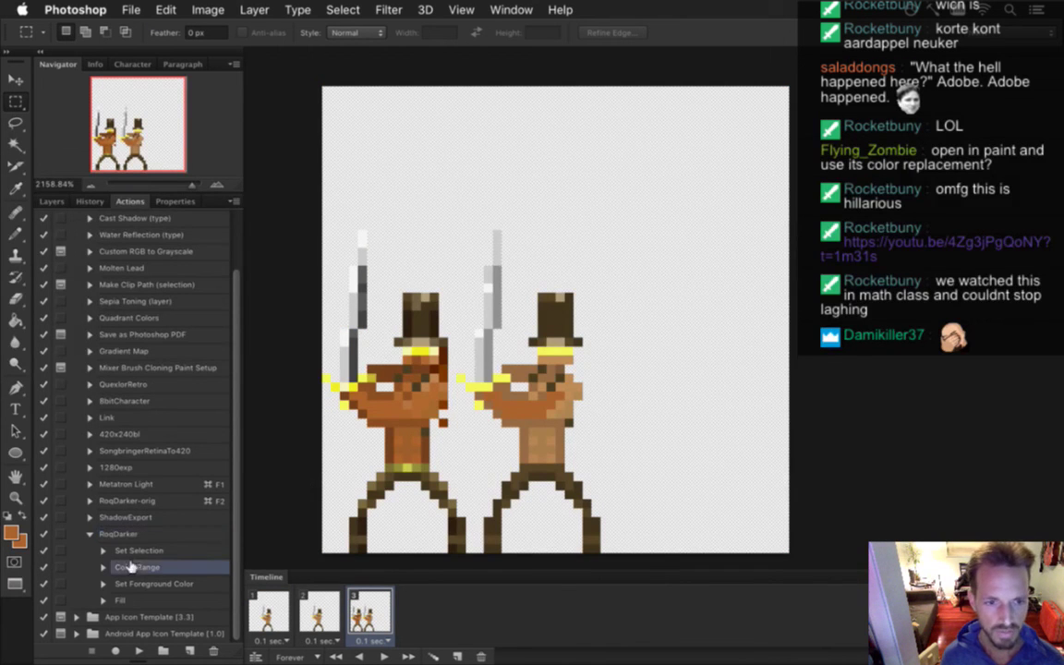
left_click(102, 567)
left_click(103, 567)
left_click(140, 582)
left_click_drag(140, 586, 160, 576)
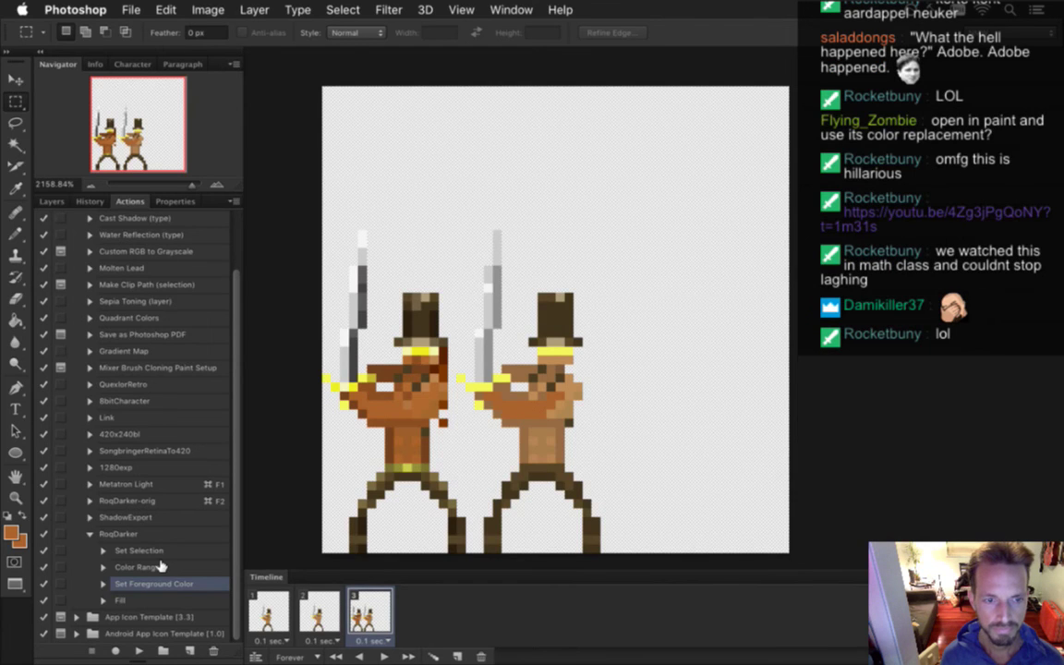
left_click(146, 534)
Switch to Chrome and search Google in a new tab for "photoshop action if has selection"
key("super+Tab")
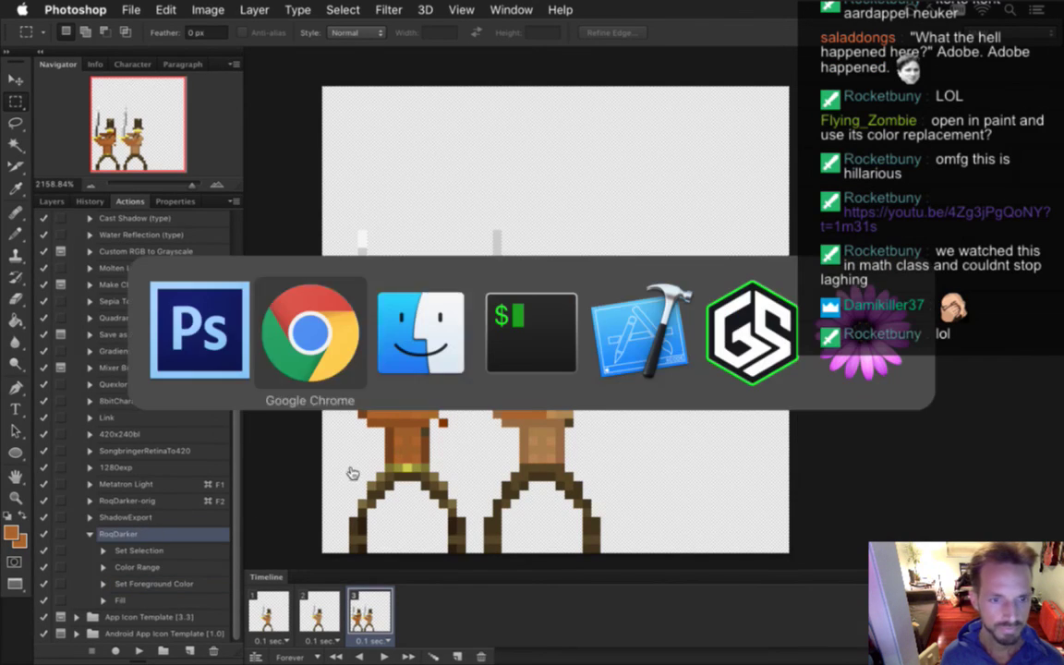
left_click(306, 360)
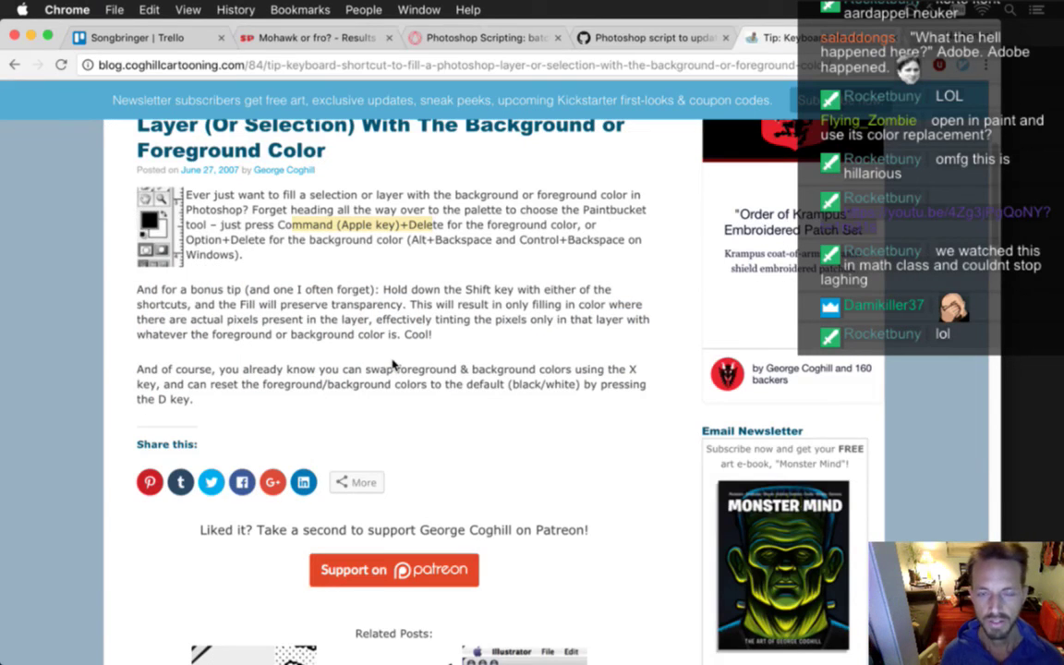
key("super+t")
type("pho")
key("Return")
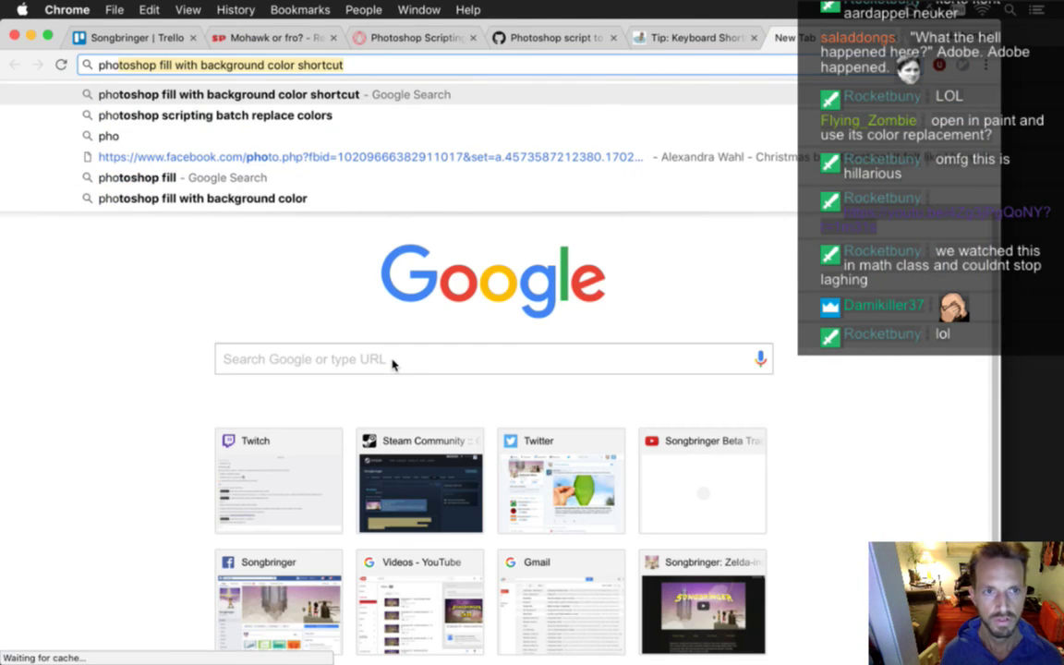
type("toh")
key("BackSpace")
key("BackSpace")
type("oshop")
key("BackSpace")
key("BackSpace")
type("op a")
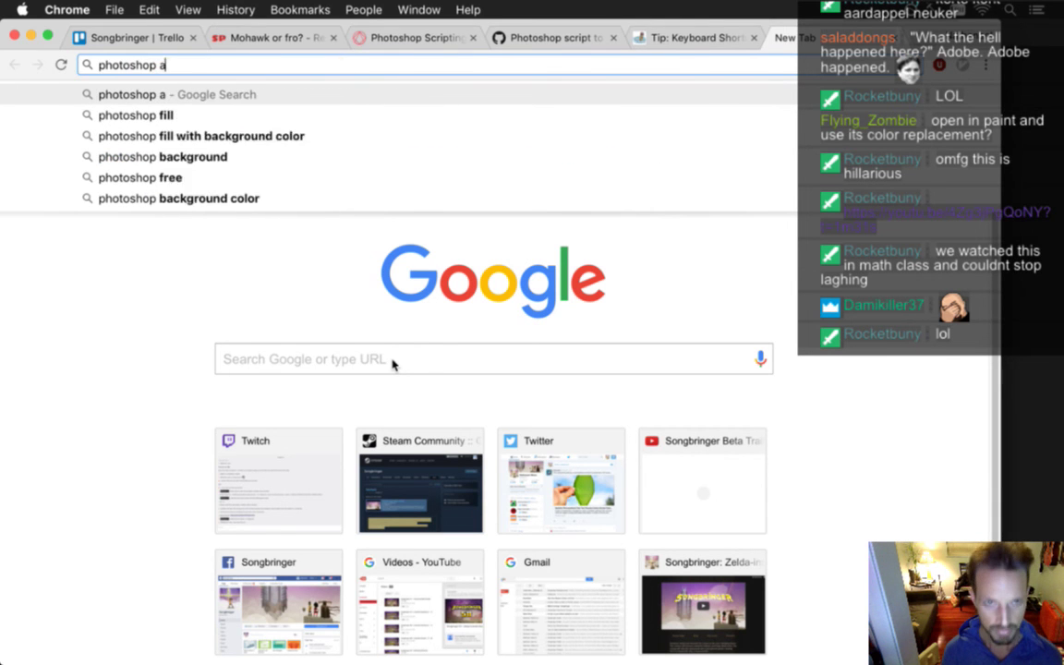
type("ction if")
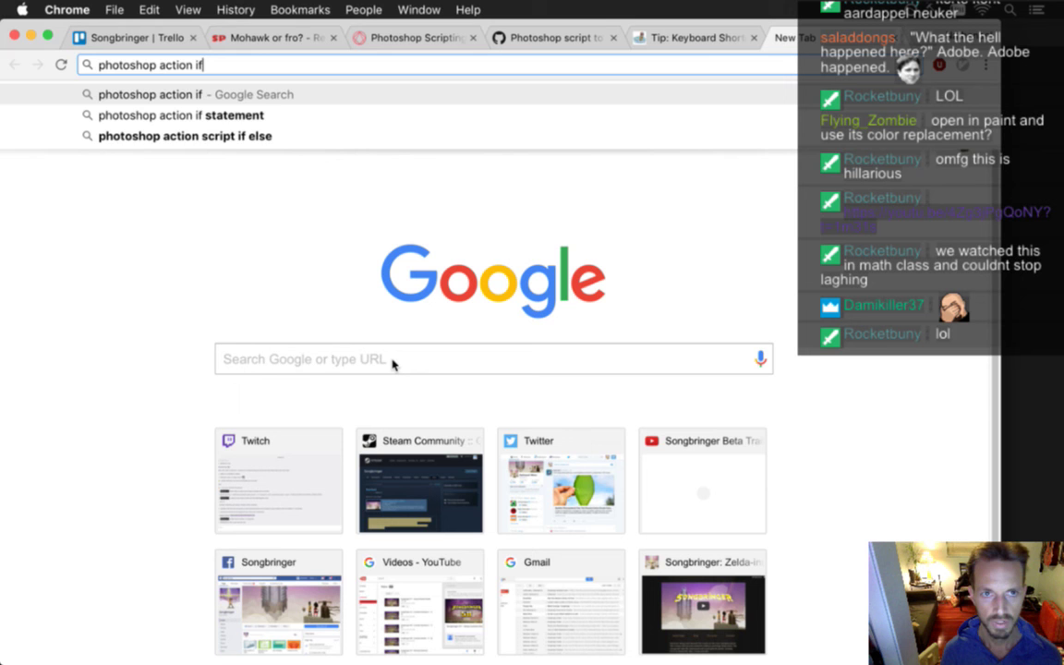
type(" has selection")
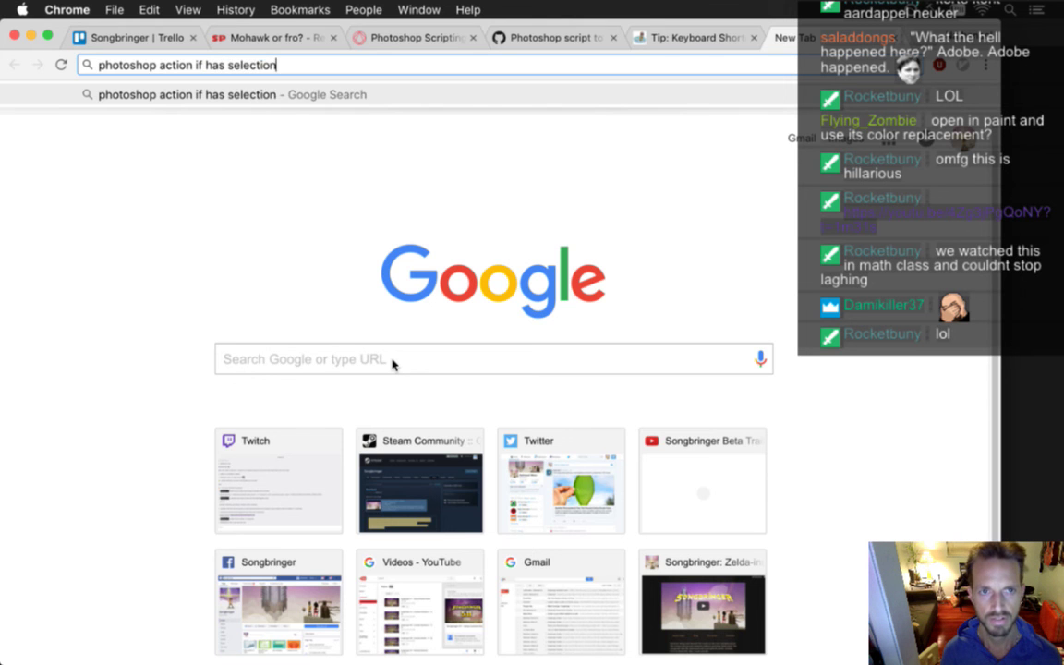
key("Return")
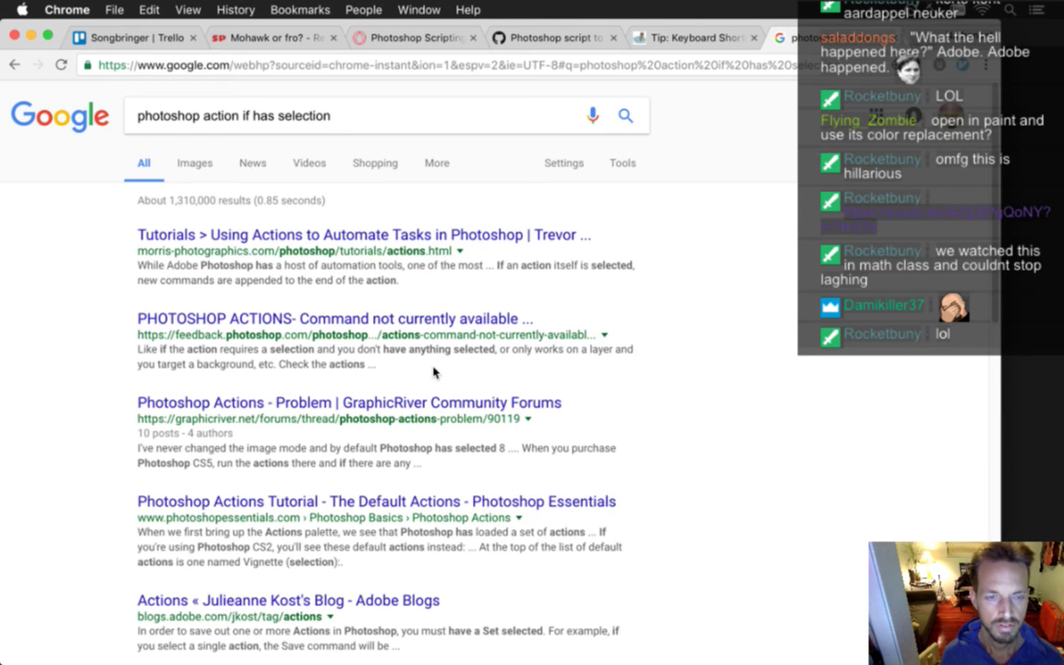
Open the tutorial on using actions to automate tasks in Photoshop and look for a way to handle missing selections
left_click(471, 237)
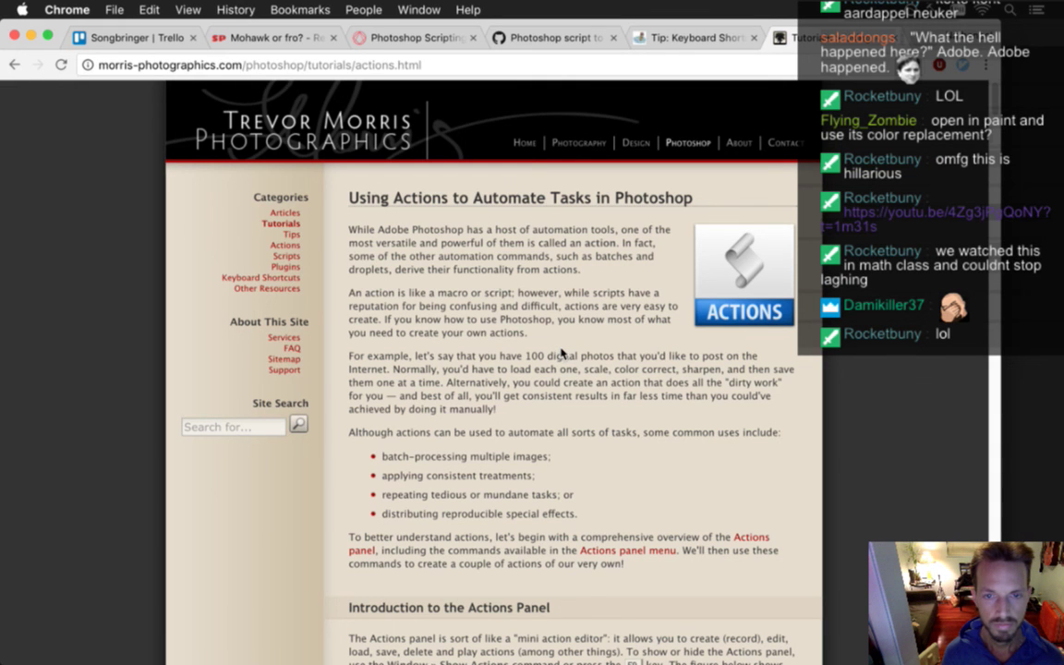
scroll(561, 353, "down", 2)
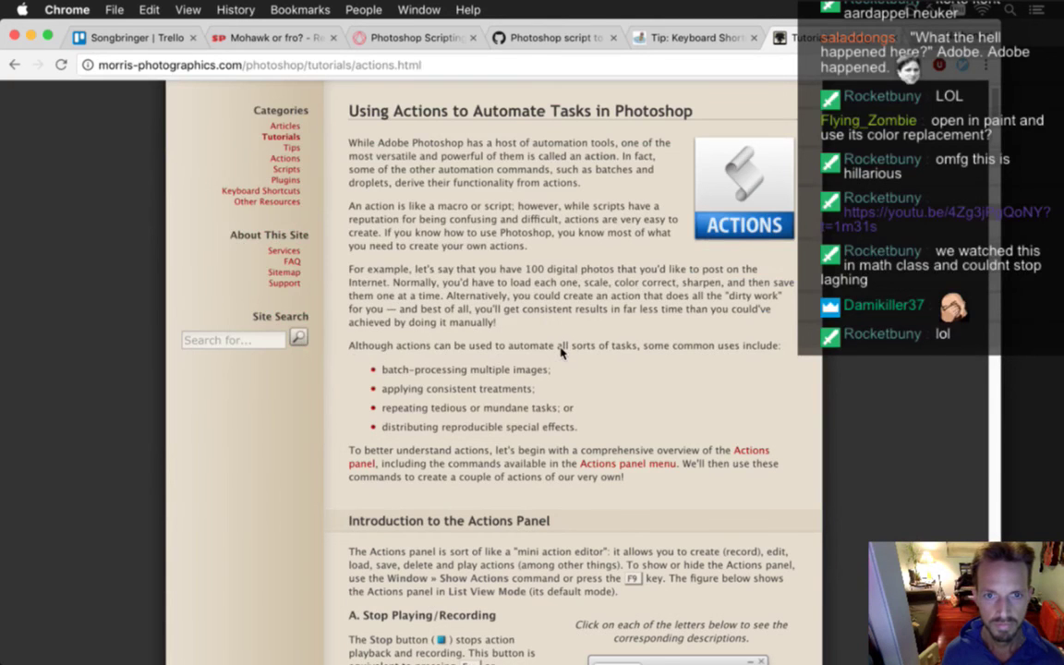
scroll(561, 352, "down", 1)
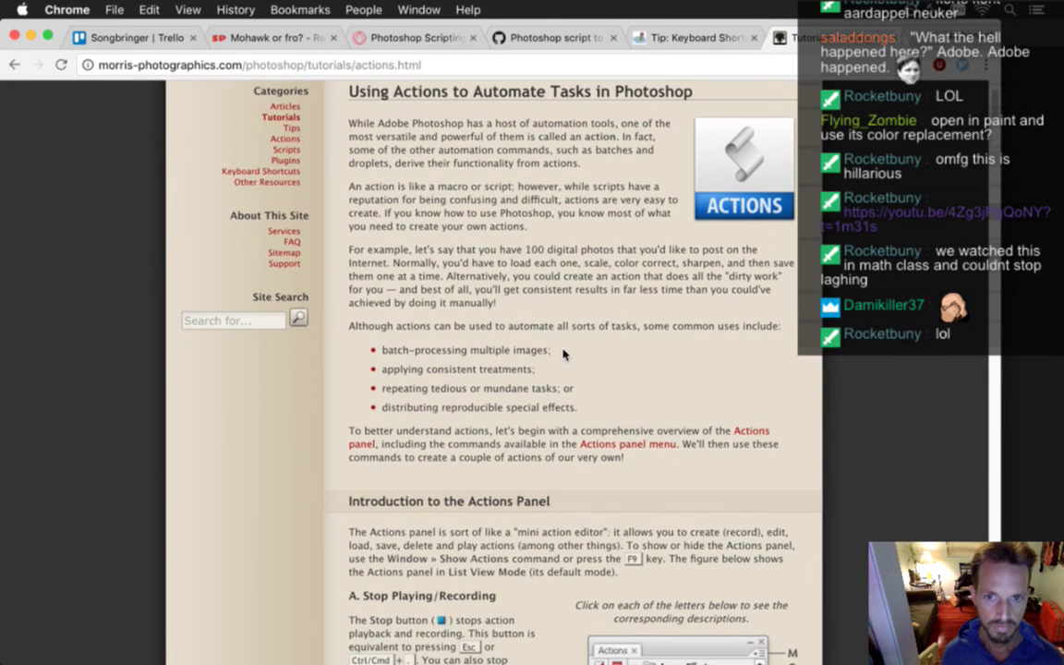
scroll(564, 354, "down", 3)
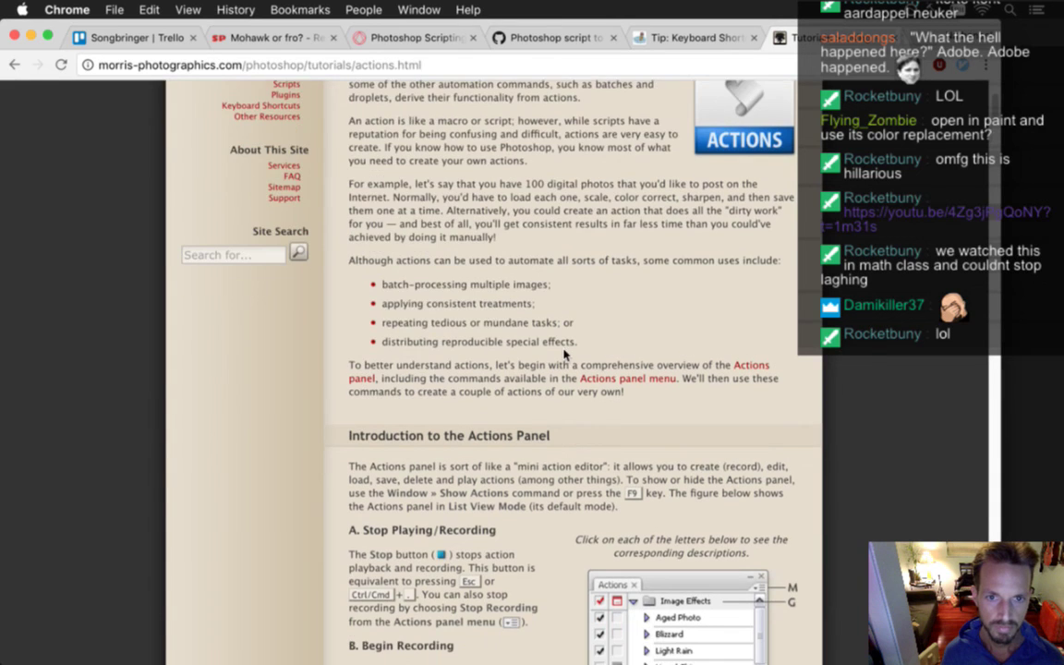
scroll(565, 355, "down", 5)
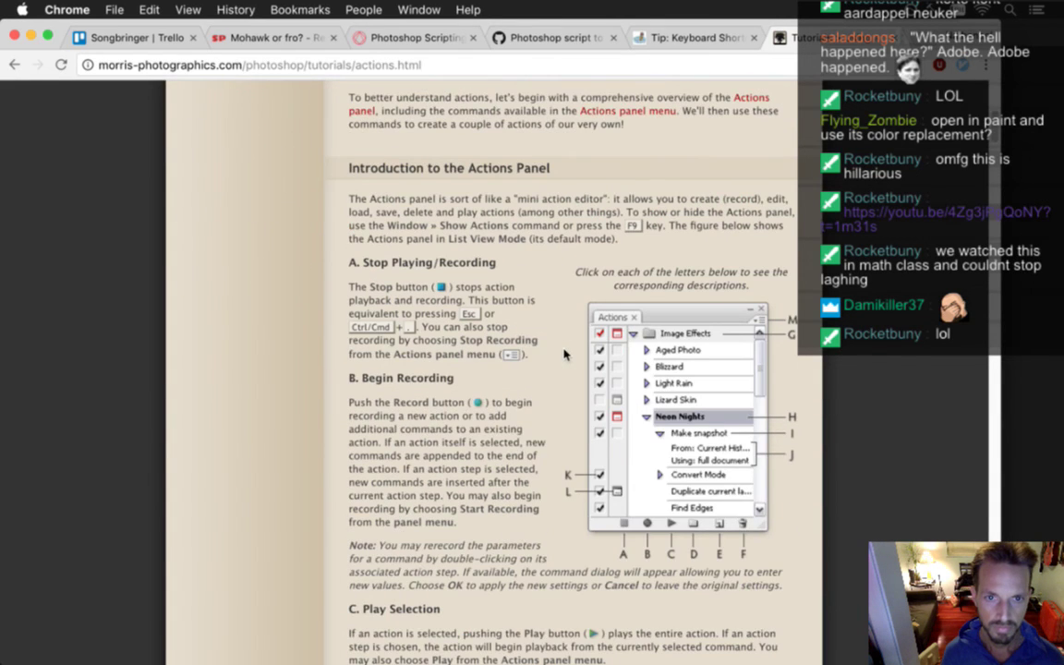
scroll(565, 354, "down", 4)
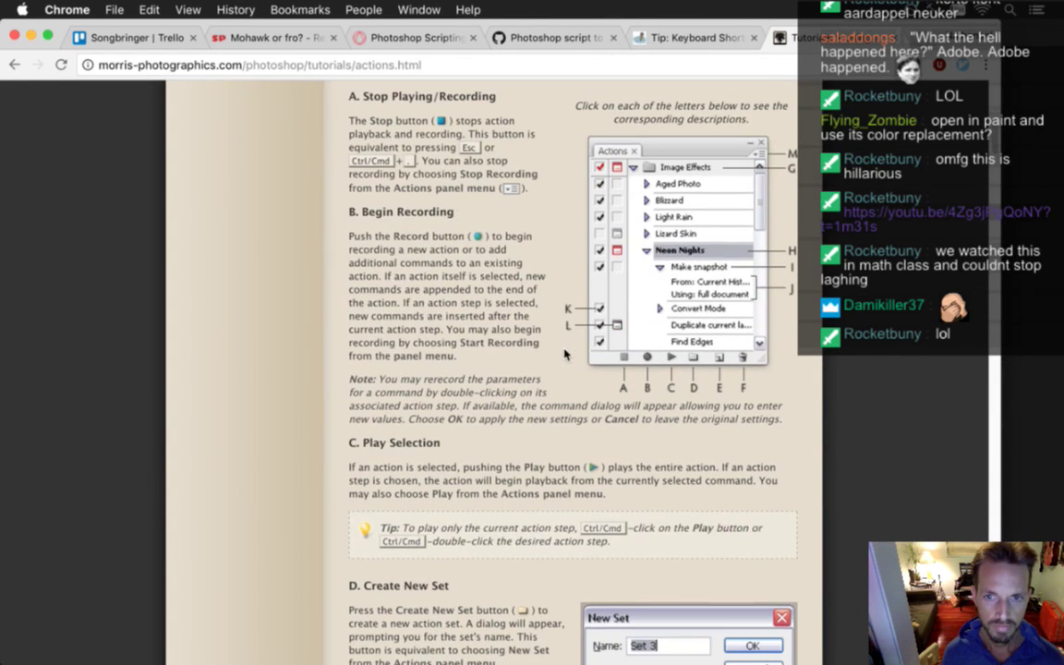
scroll(565, 354, "down", 10)
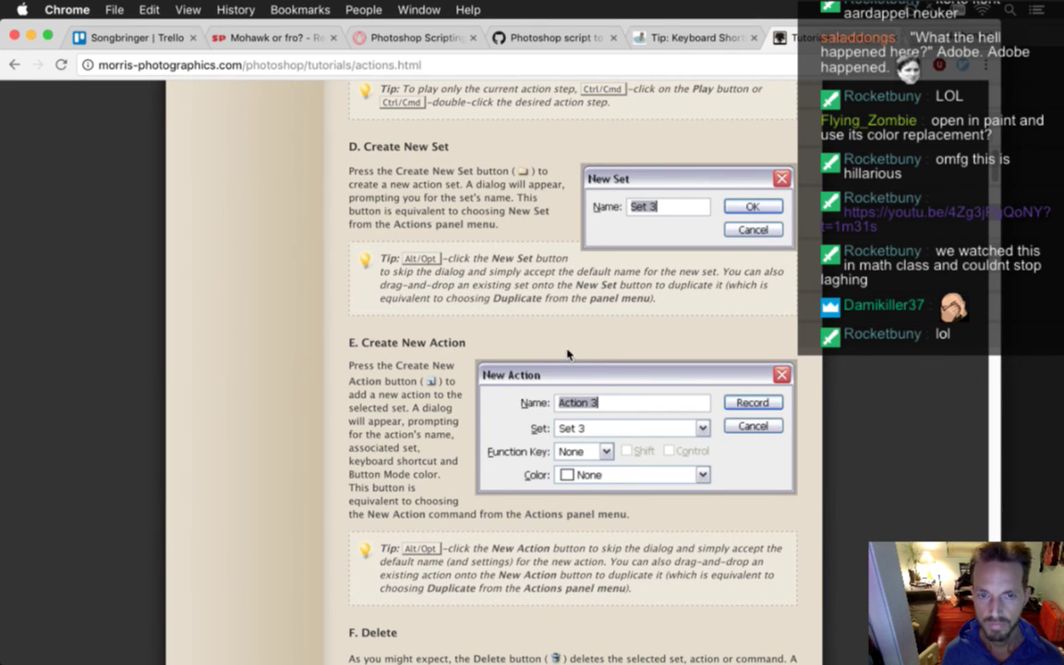
scroll(567, 354, "down", 7)
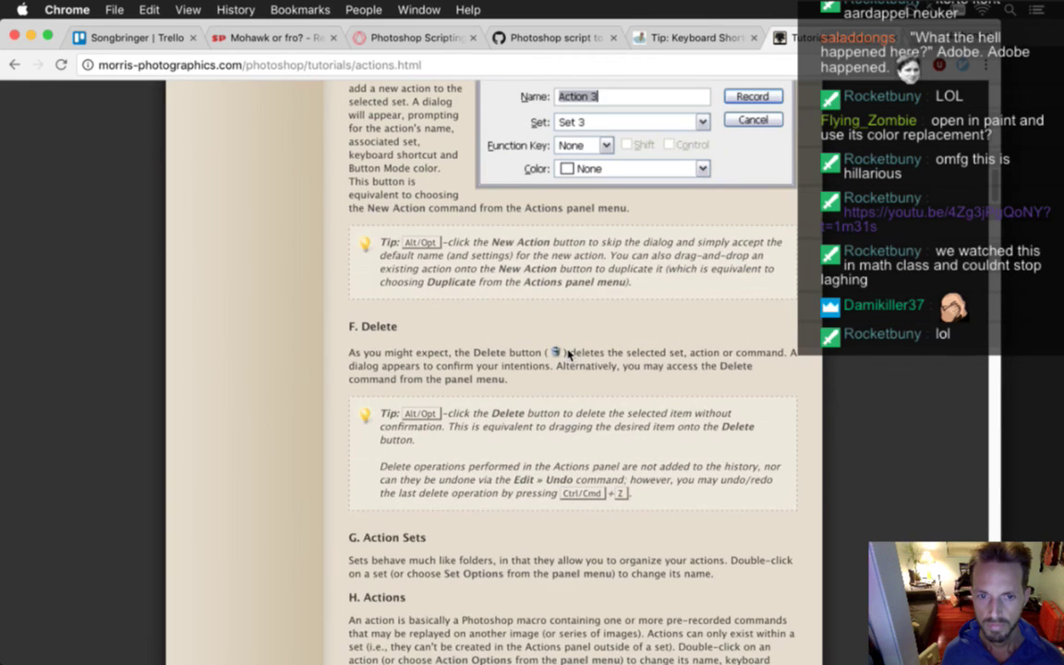
scroll(567, 353, "down", 12)
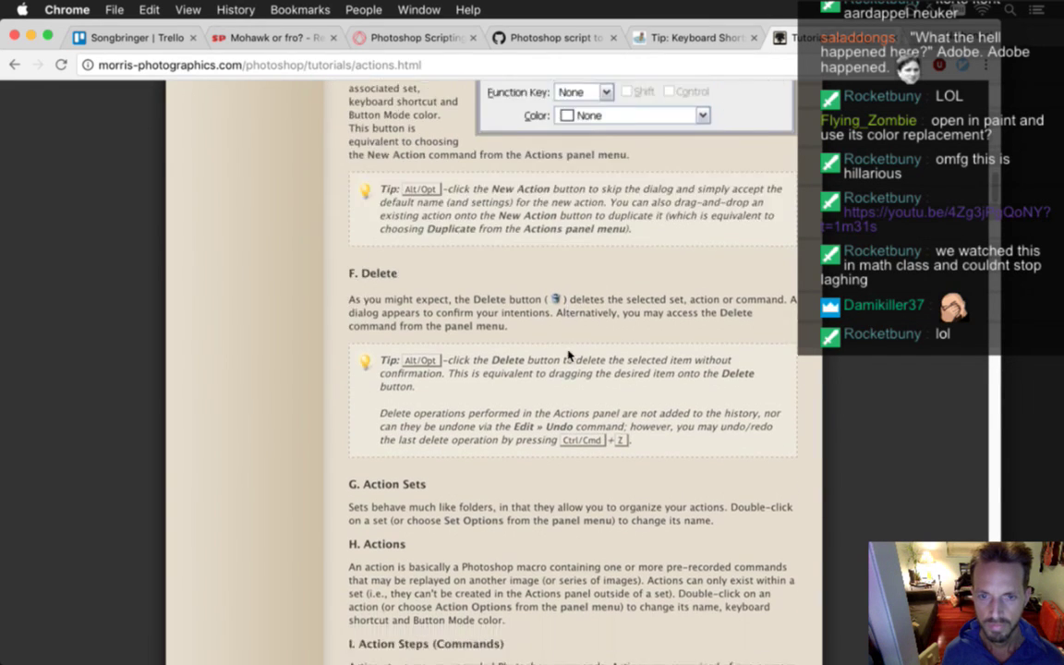
Read the Actions tutorial's sections on action sets, action steps, command details, modal controls and include checkboxes
scroll(567, 353, "up", 3)
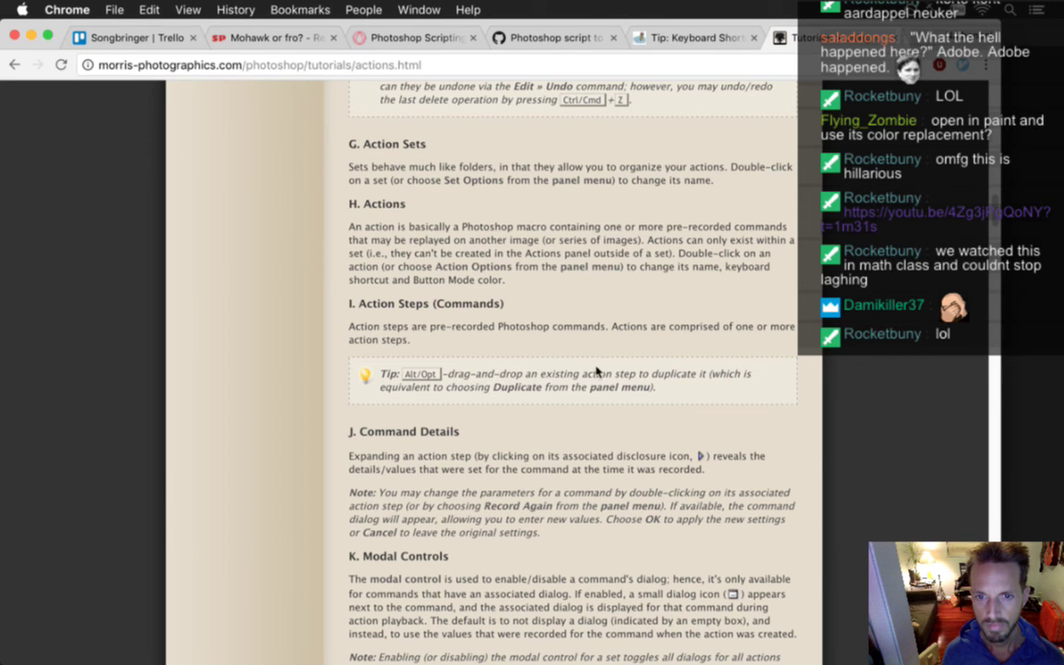
scroll(545, 384, "down", 2)
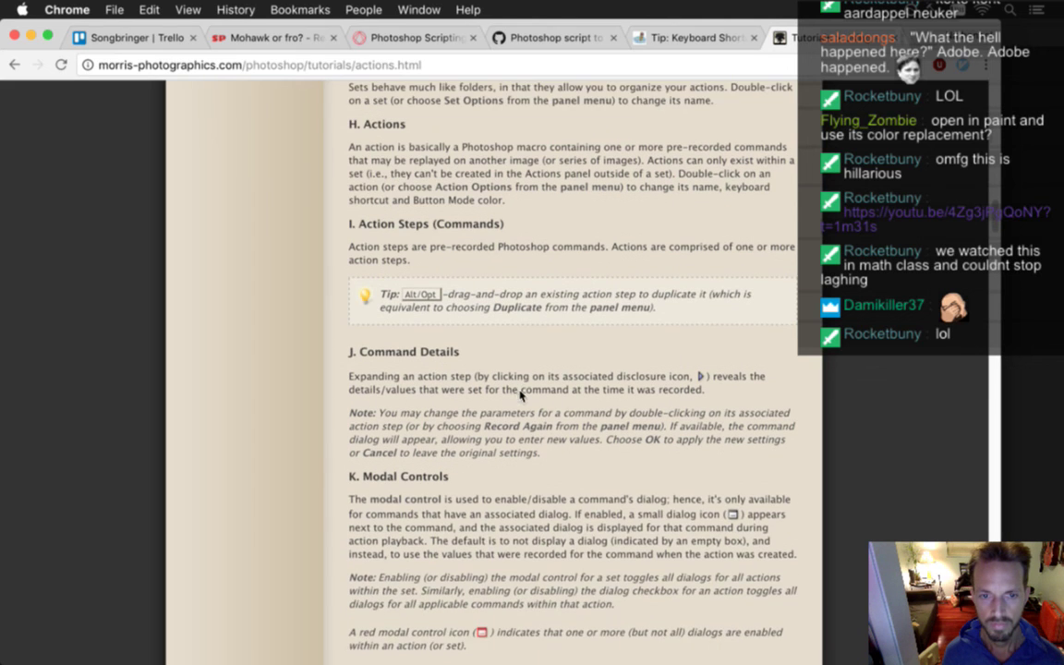
scroll(520, 395, "down", 1)
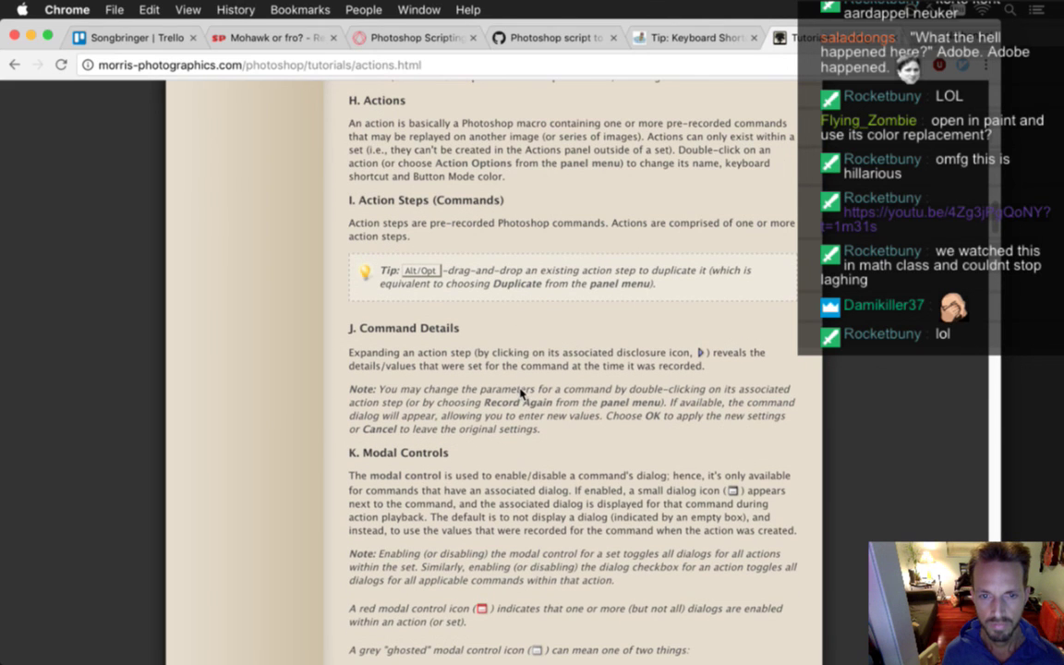
scroll(520, 395, "down", 1)
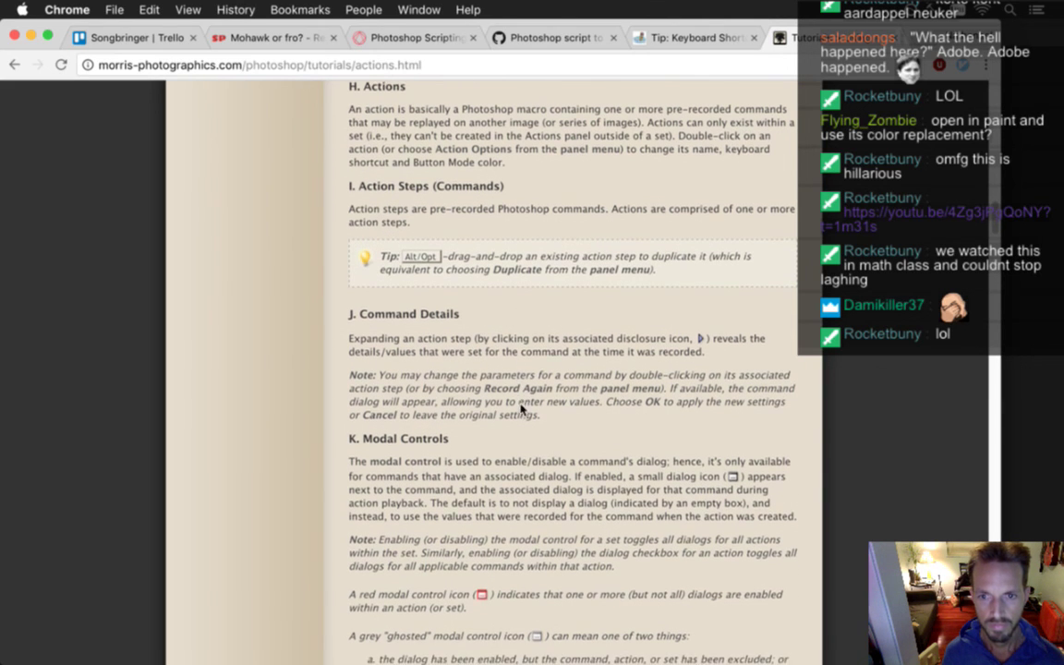
scroll(520, 407, "down", 1)
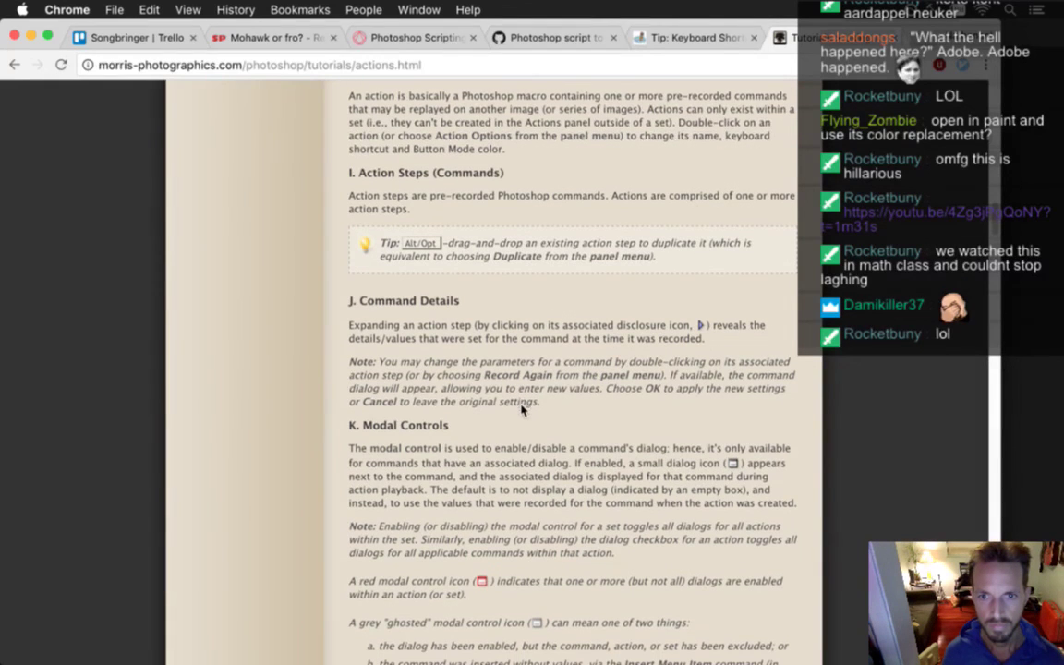
scroll(521, 404, "down", 8)
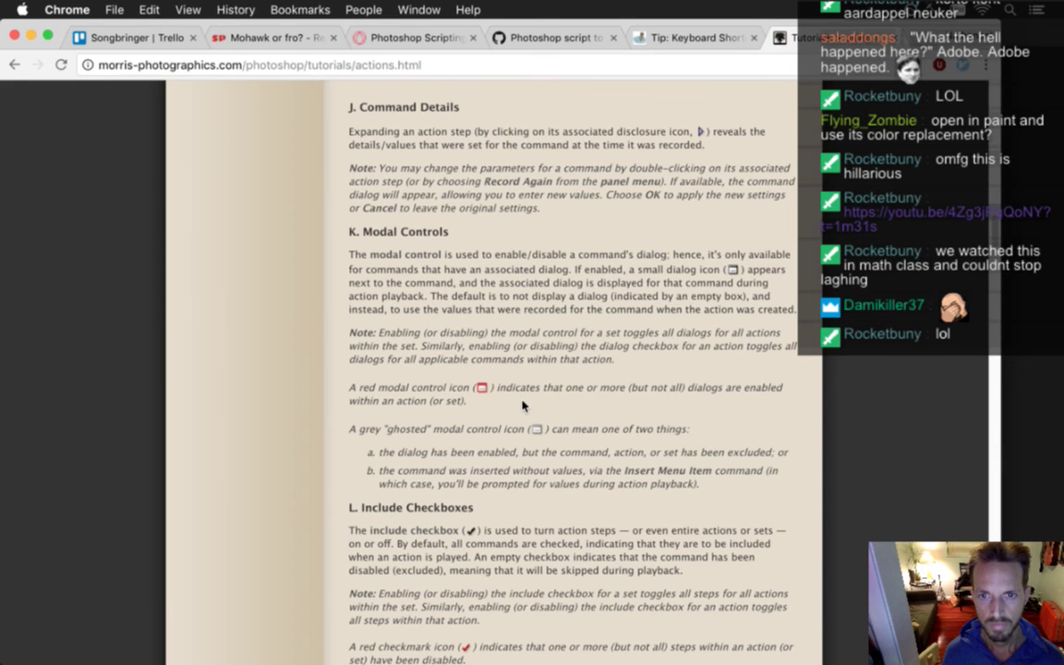
scroll(523, 405, "down", 15)
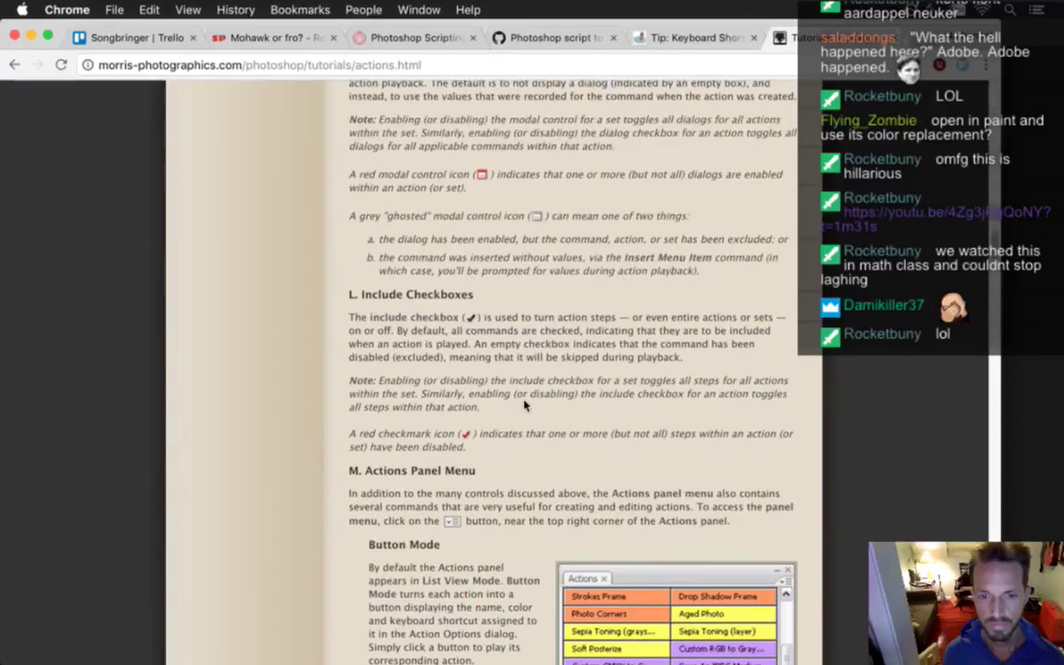
scroll(525, 404, "down", 10)
scroll(525, 404, "down", 19)
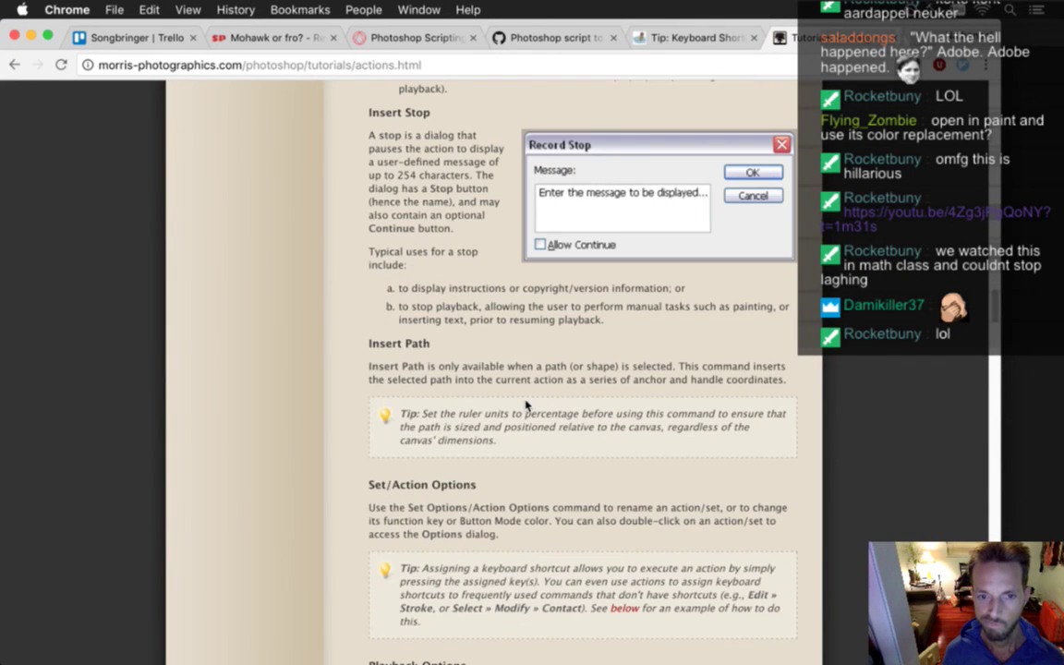
Study the tutorial's explanations of Button Mode, Insert Menu Item and Insert Stop in the Actions panel menu
scroll(527, 405, "up", 5)
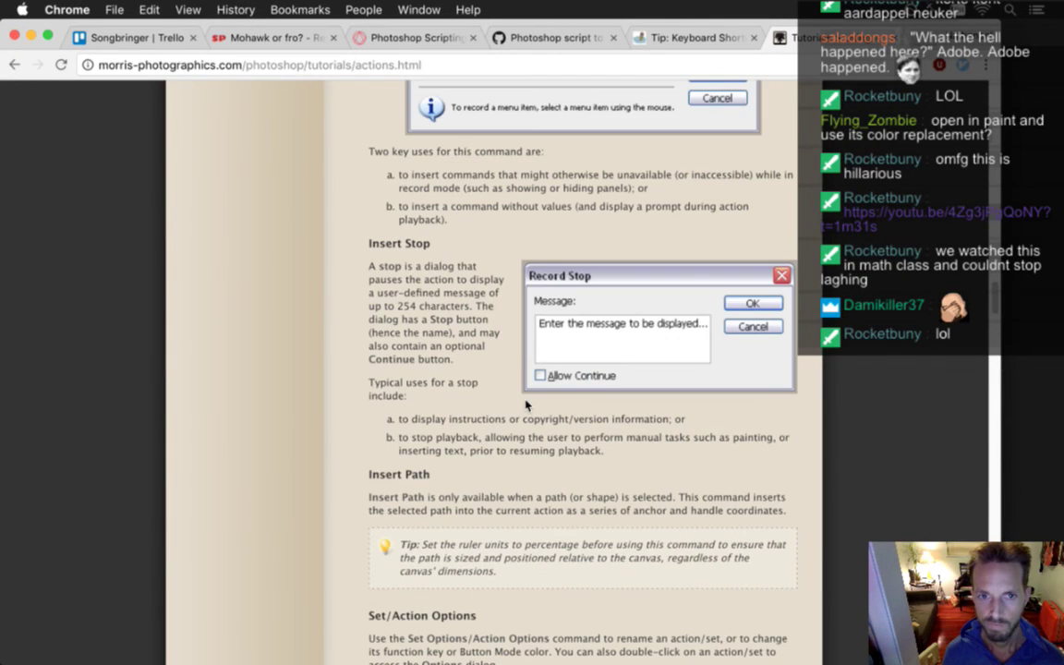
scroll(527, 405, "up", 15)
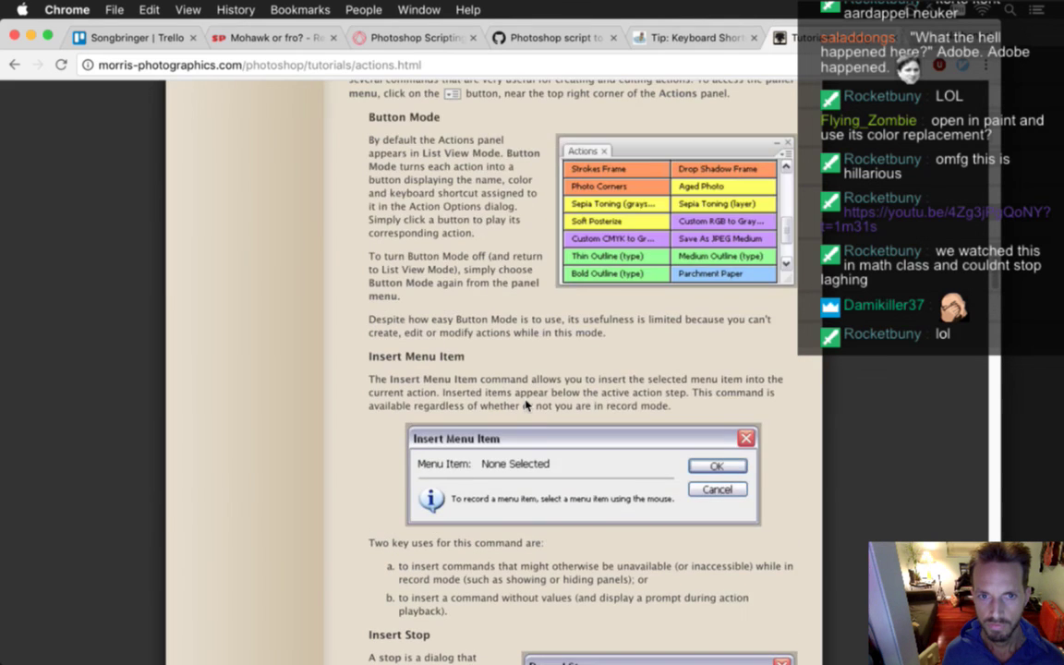
scroll(527, 404, "up", 5)
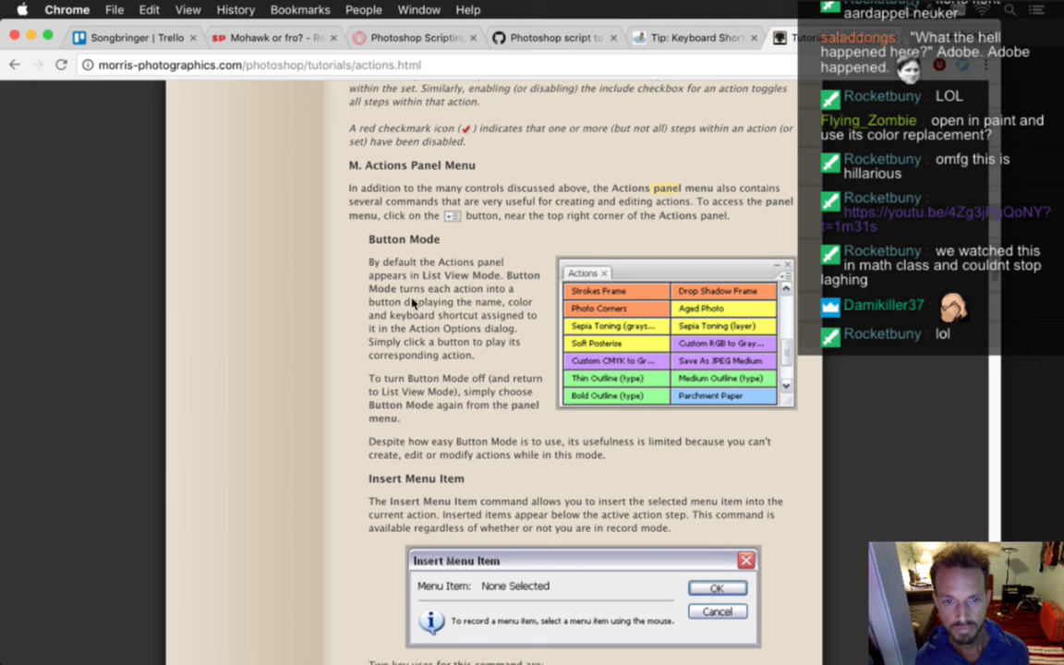
scroll(413, 303, "down", 3)
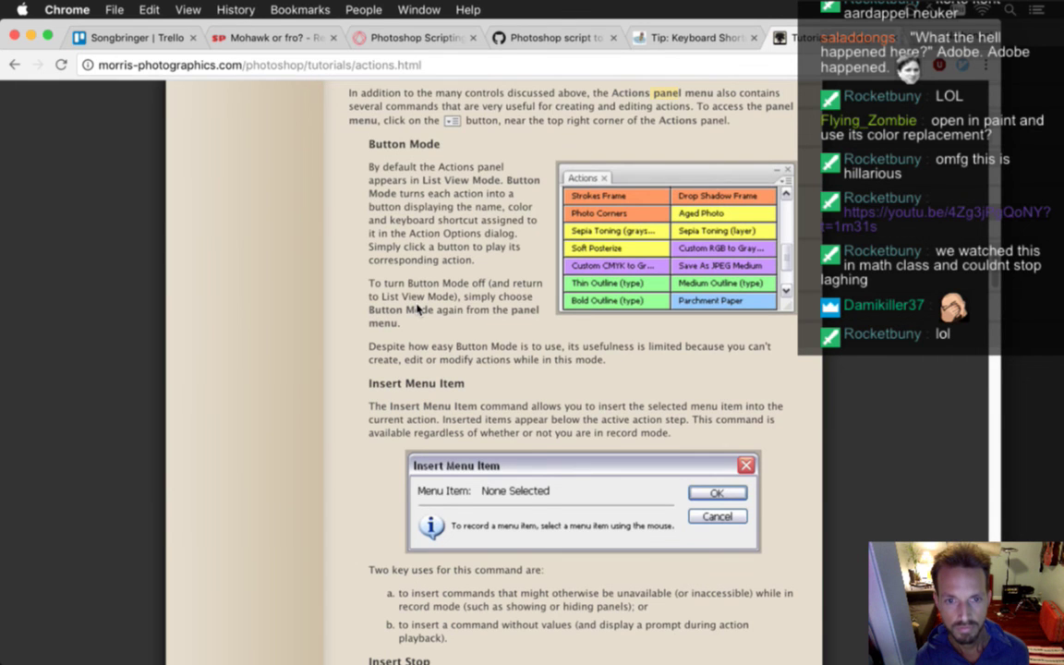
scroll(418, 309, "down", 4)
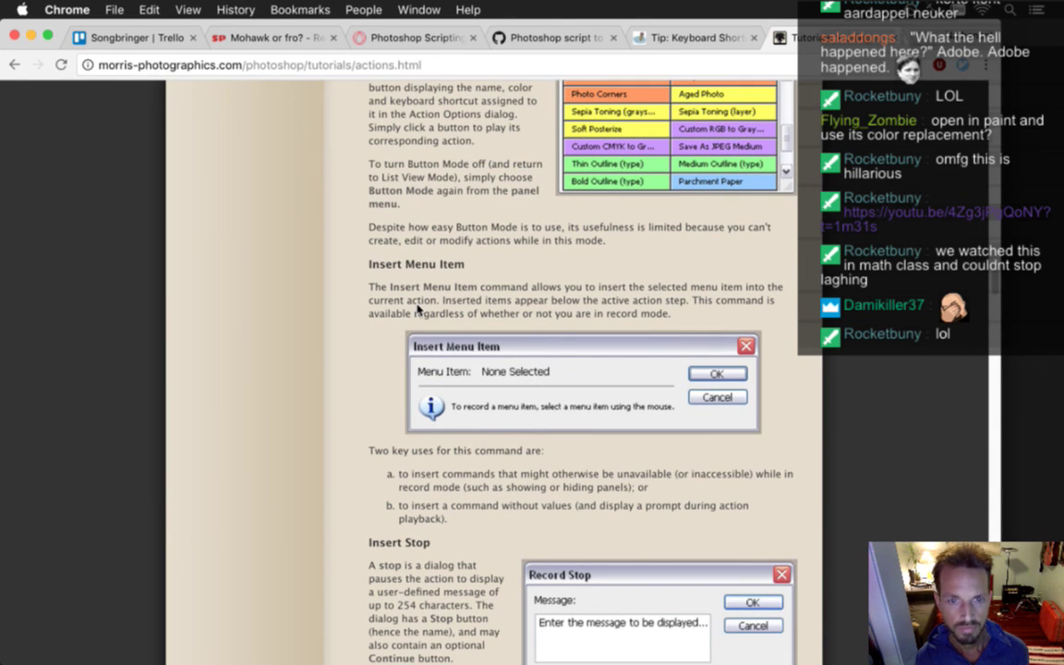
scroll(417, 311, "down", 5)
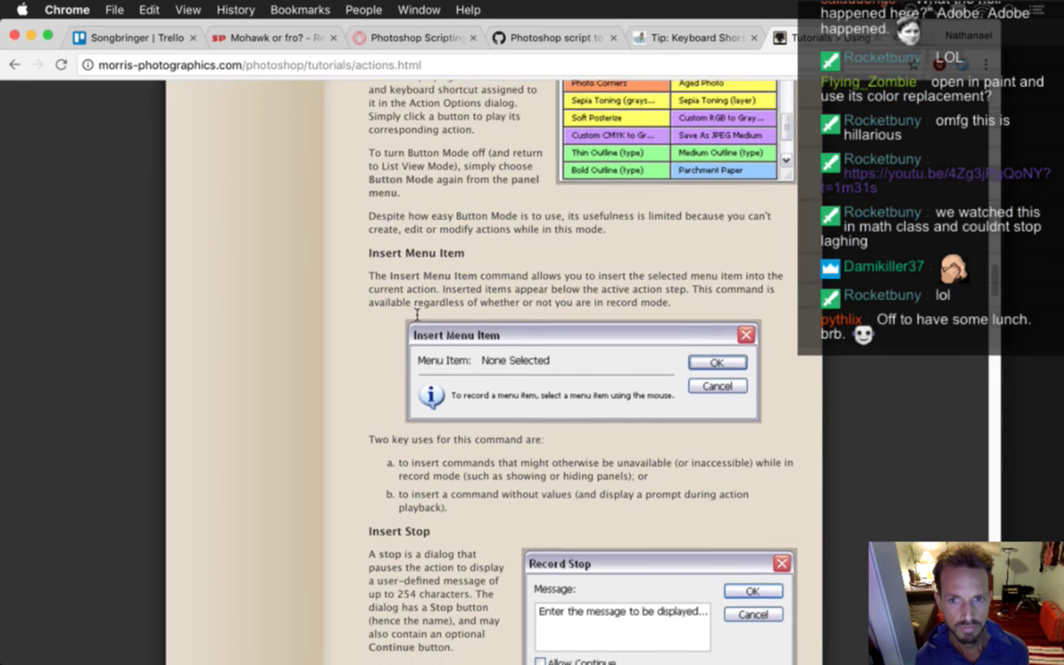
scroll(418, 310, "down", 3)
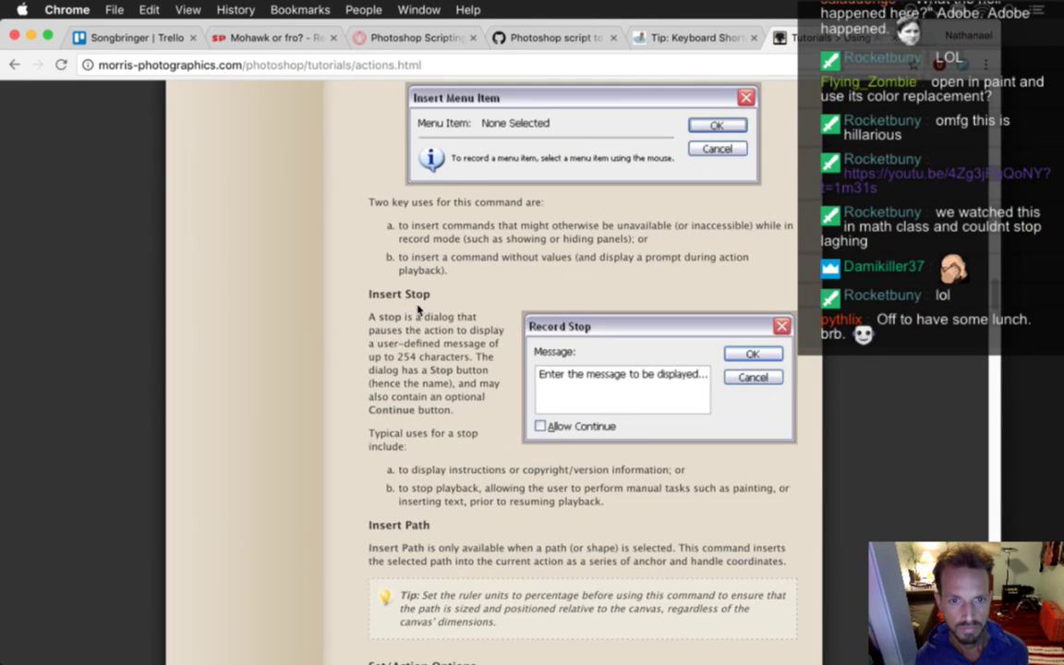
scroll(417, 311, "down", 1)
left_click_drag(378, 287, 423, 304)
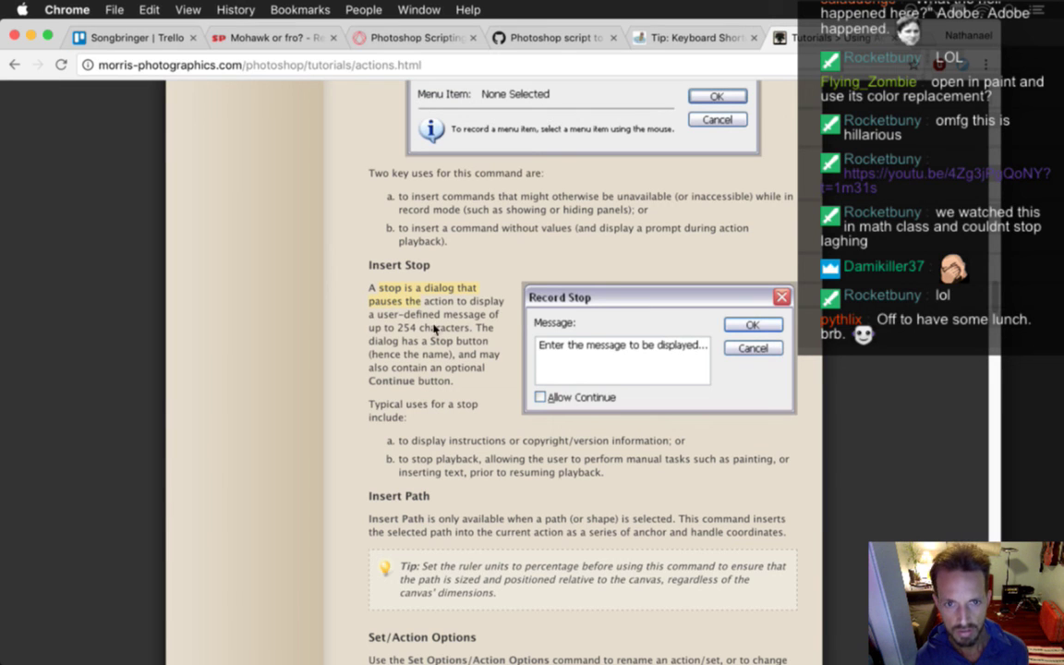
scroll(428, 314, "down", 4)
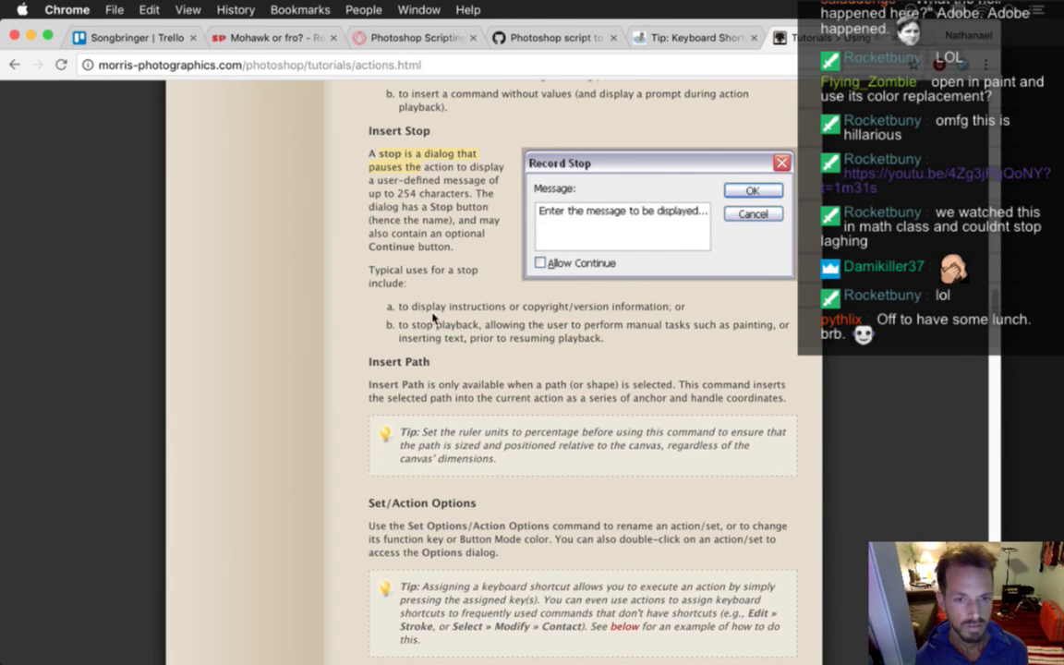
scroll(417, 304, "down", 1)
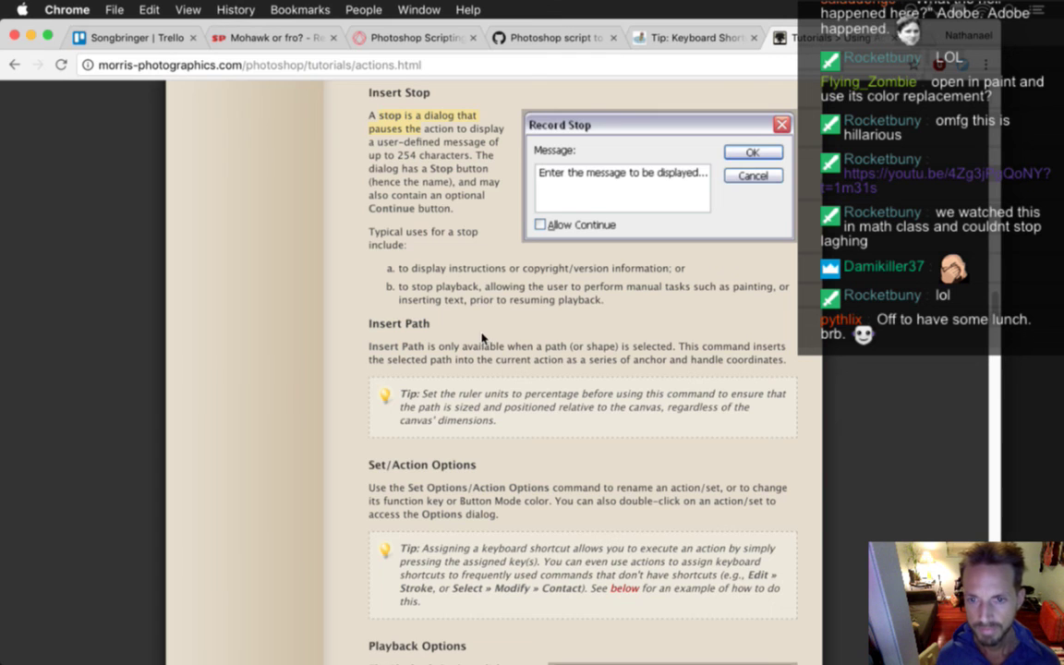
Skim the tutorial from Set/Action Options and Playback Options through saving actions to Creating a Simple Action
scroll(479, 341, "down", 4)
scroll(493, 342, "down", 1)
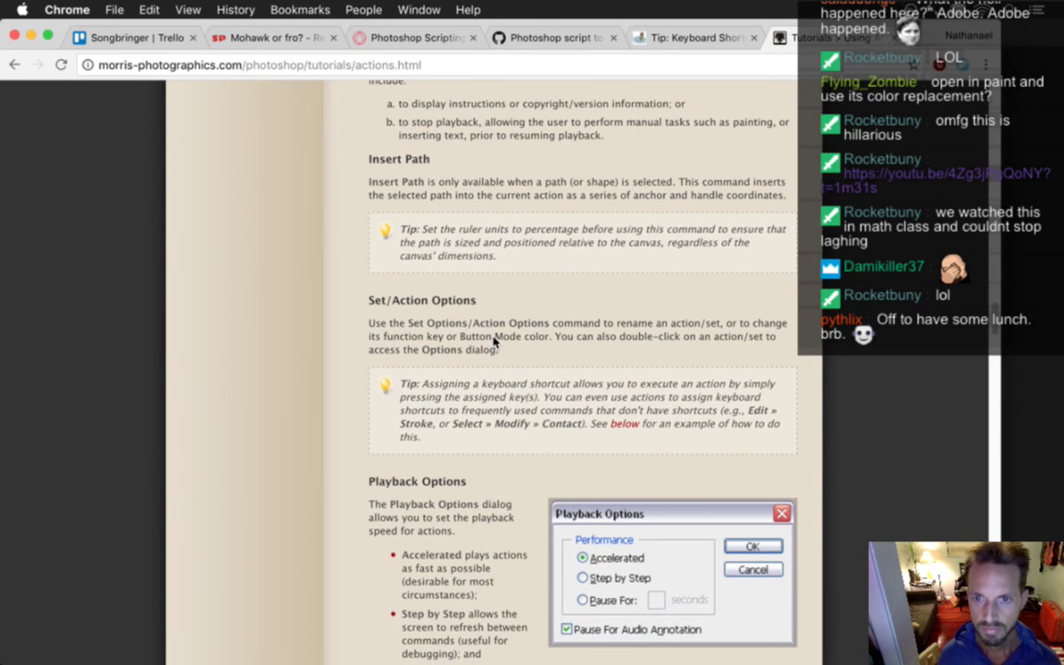
scroll(496, 346, "down", 5)
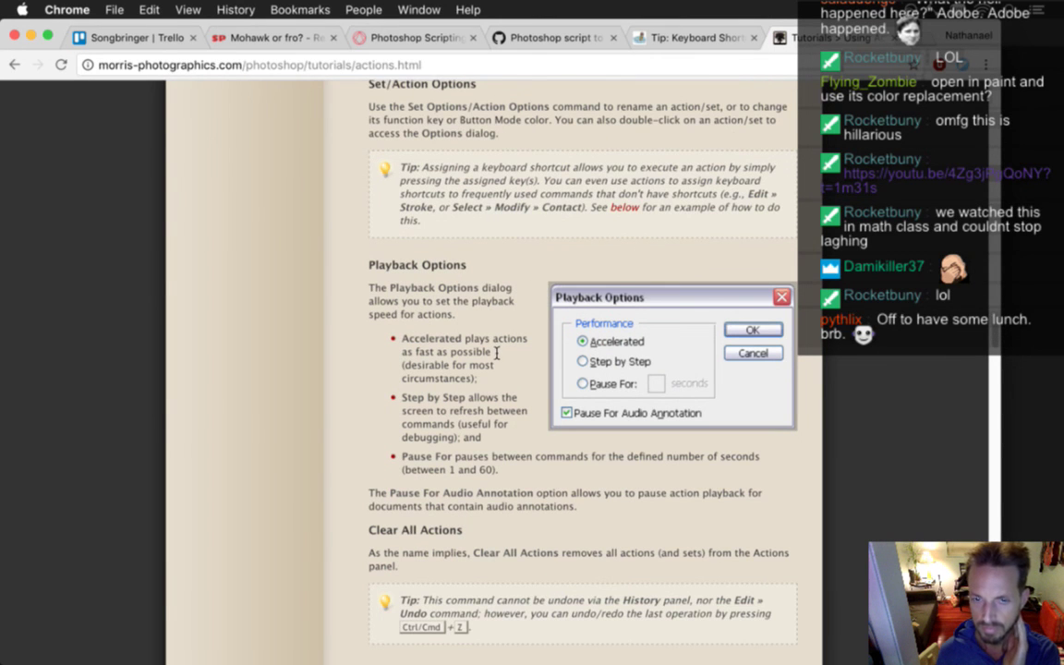
scroll(499, 352, "down", 9)
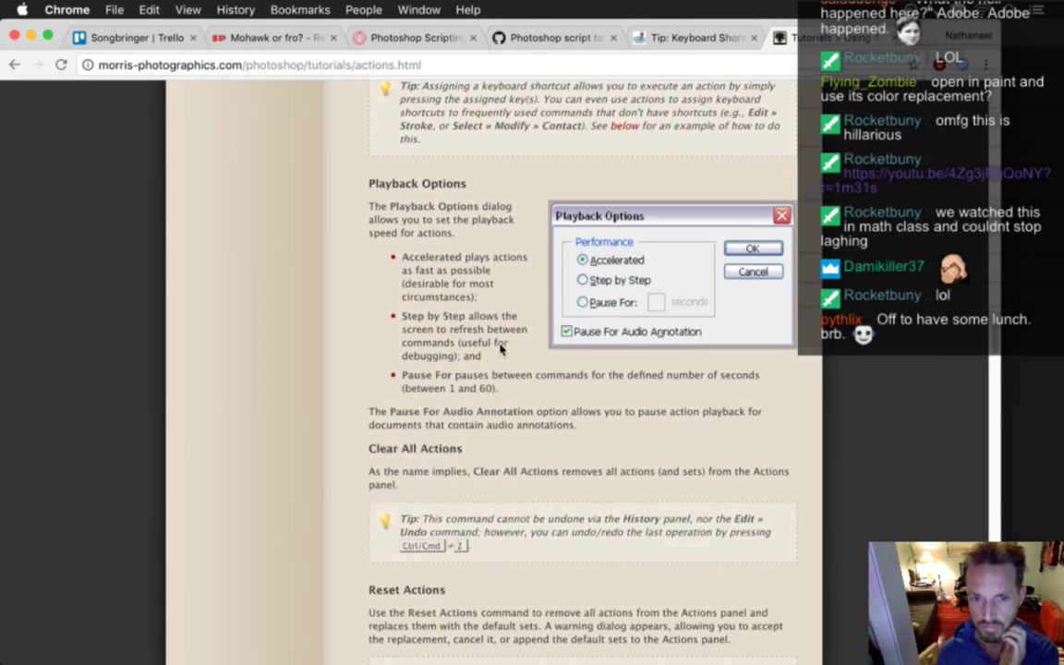
scroll(500, 354, "down", 3)
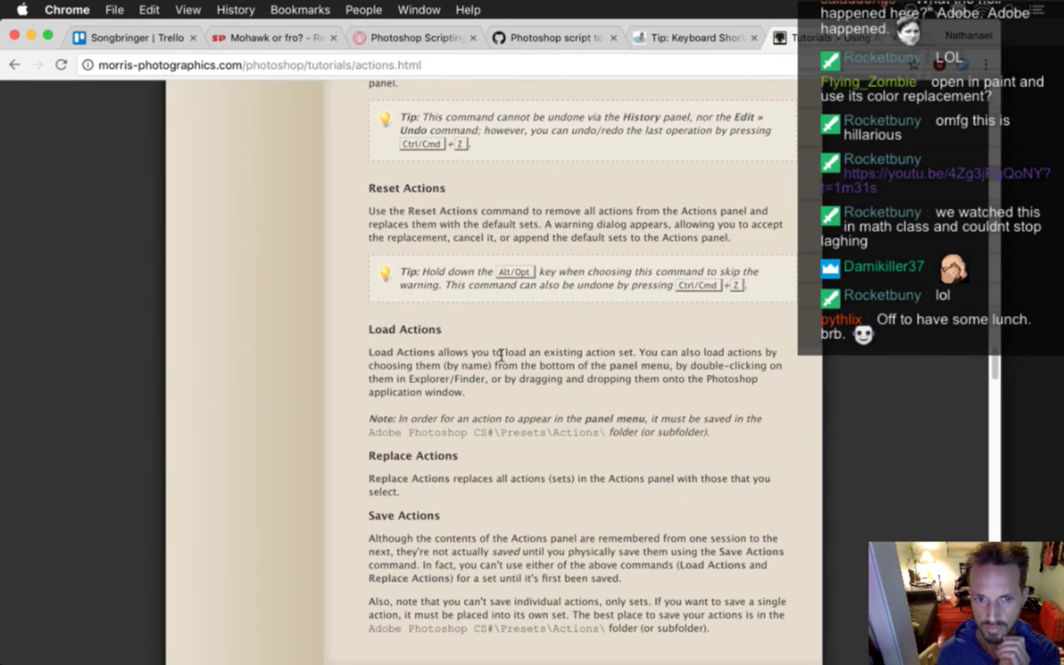
scroll(500, 355, "down", 4)
scroll(503, 349, "down", 8)
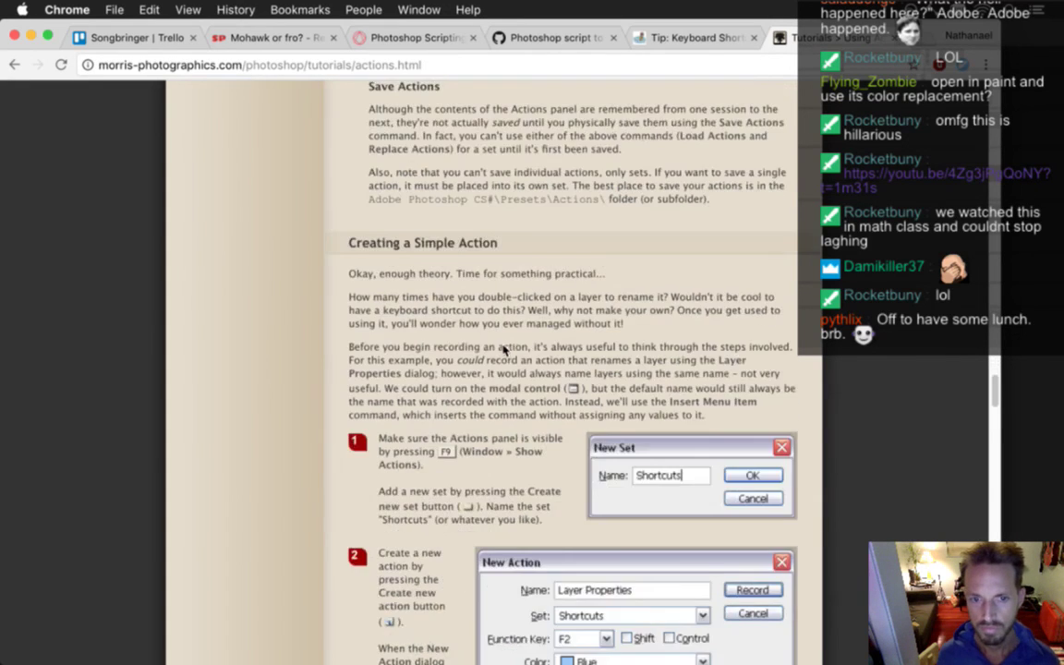
Switch to Photoshop and inspect the RoqDarker action's options and the action commands available for its Set Selection step
key("super+Tab")
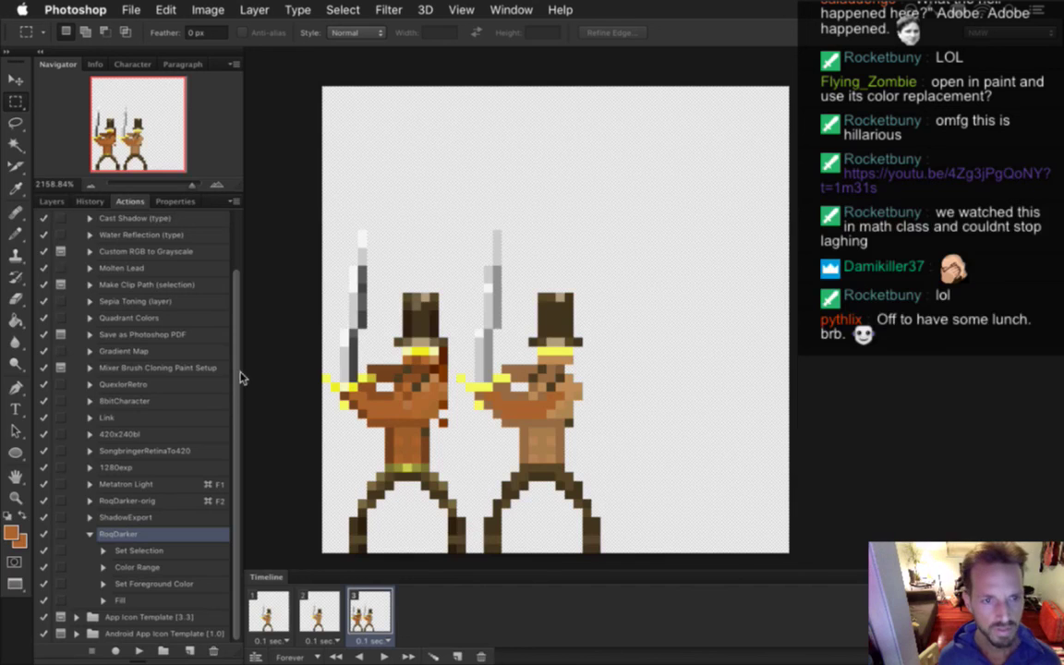
left_click(233, 202)
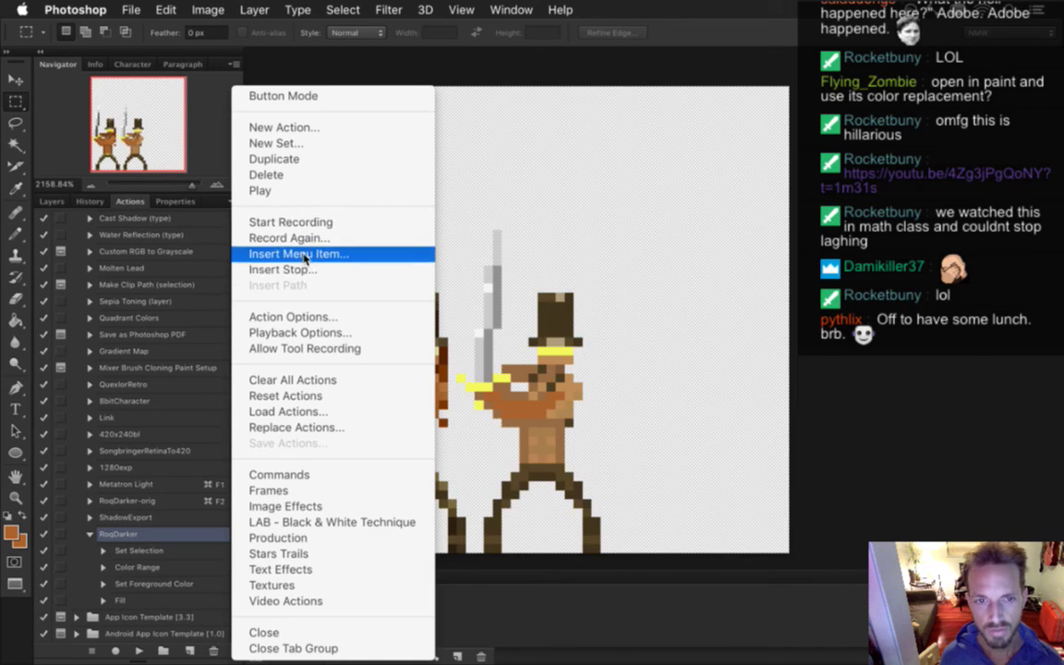
left_click(328, 317)
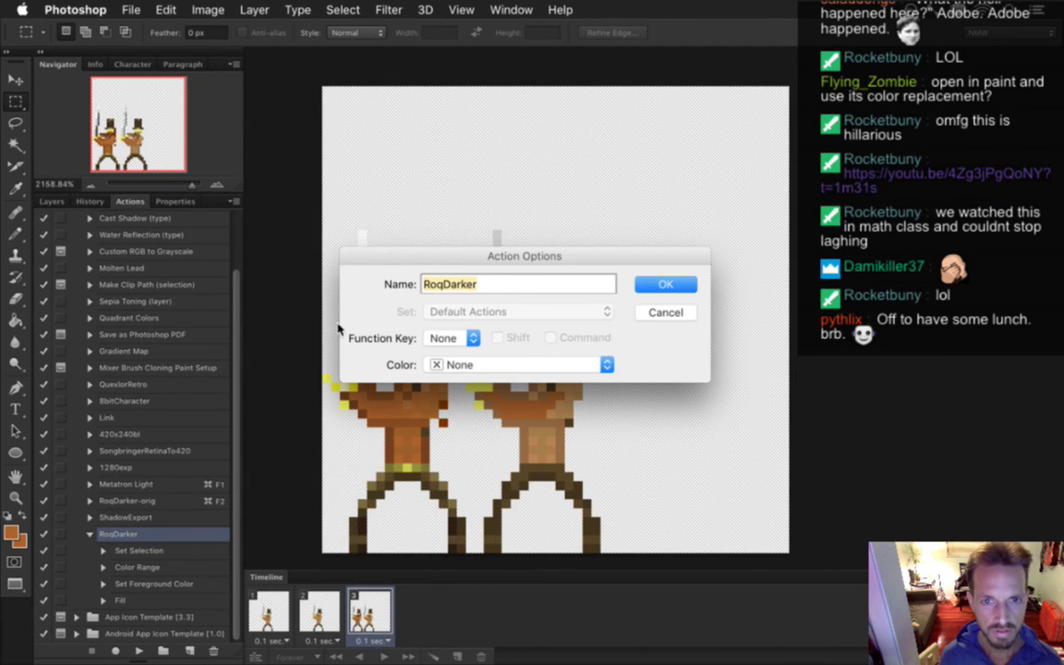
key("Return")
left_click(169, 549)
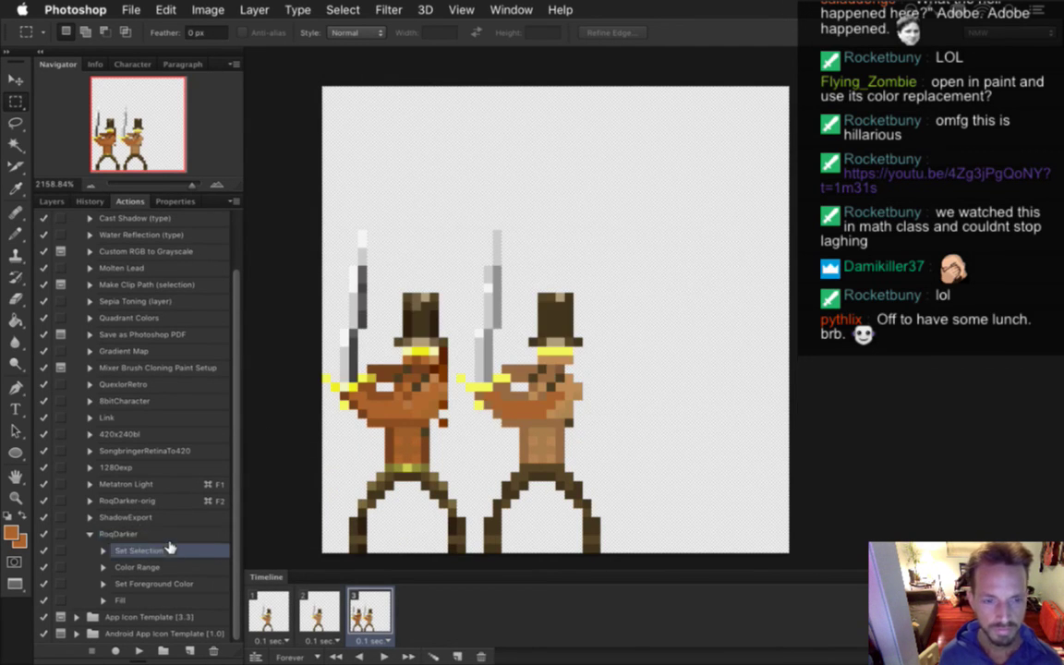
left_click(234, 201)
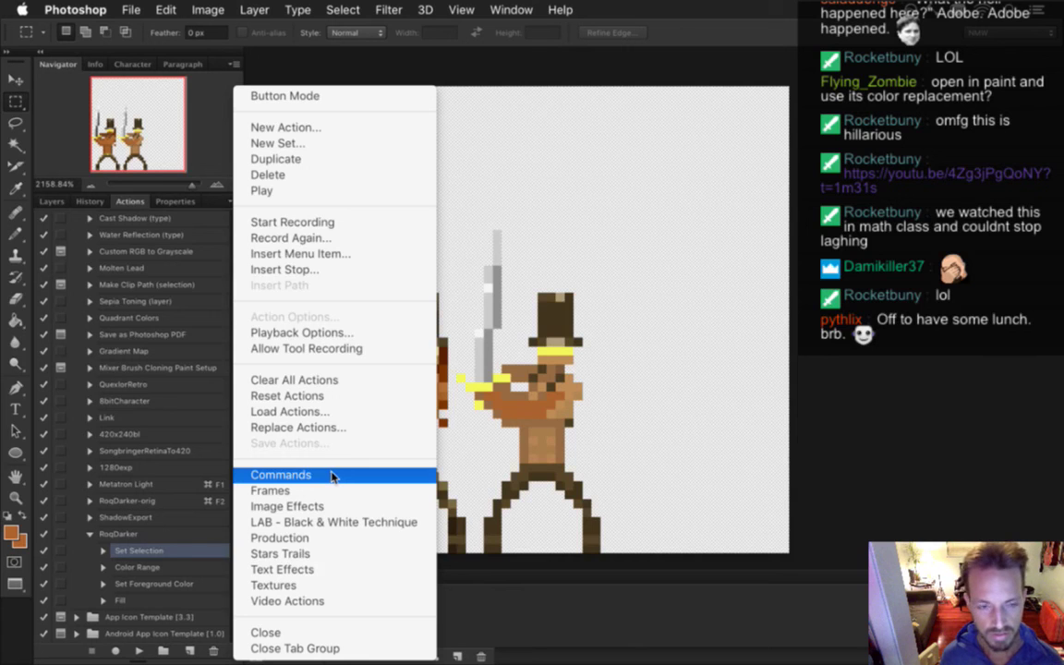
left_click(171, 560)
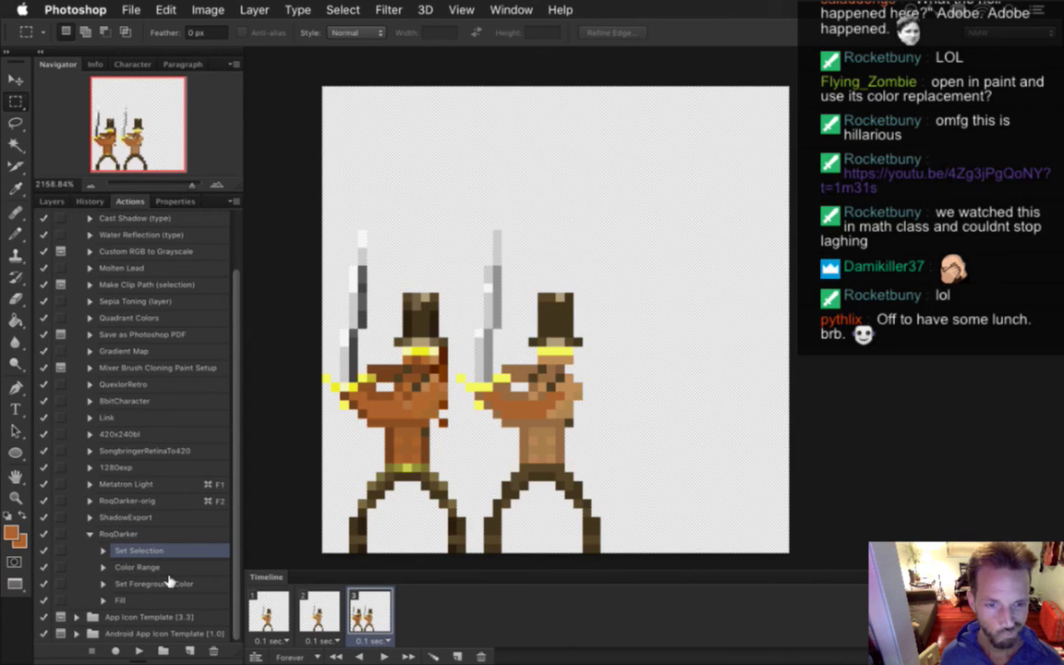
Check the image adjustment commands for Replace Color without applying any of them
left_click(208, 10)
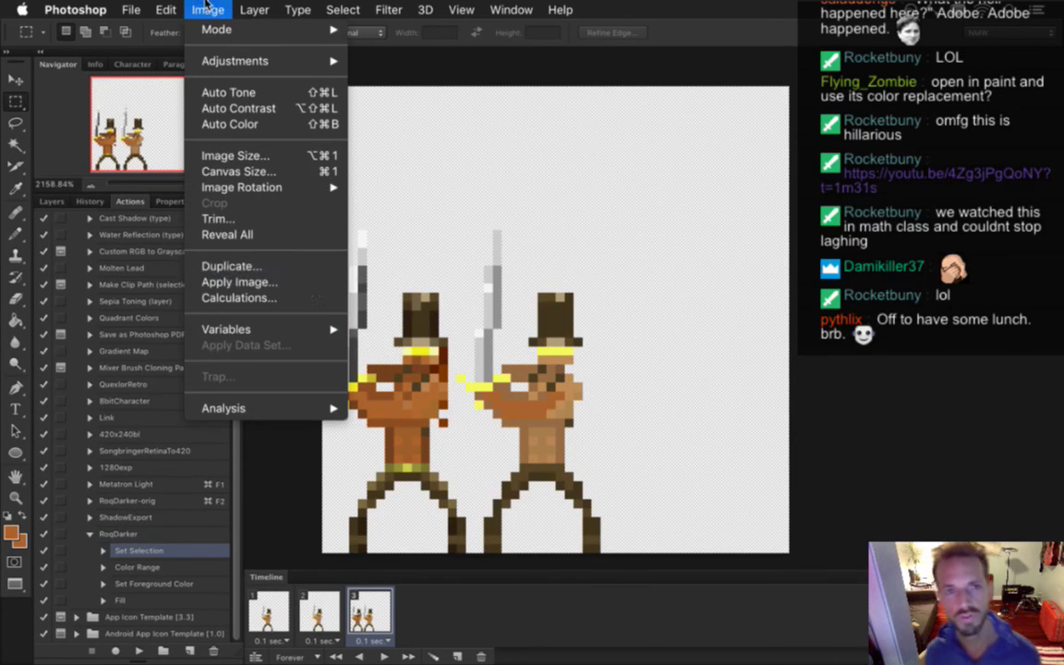
mouse_move(269, 60)
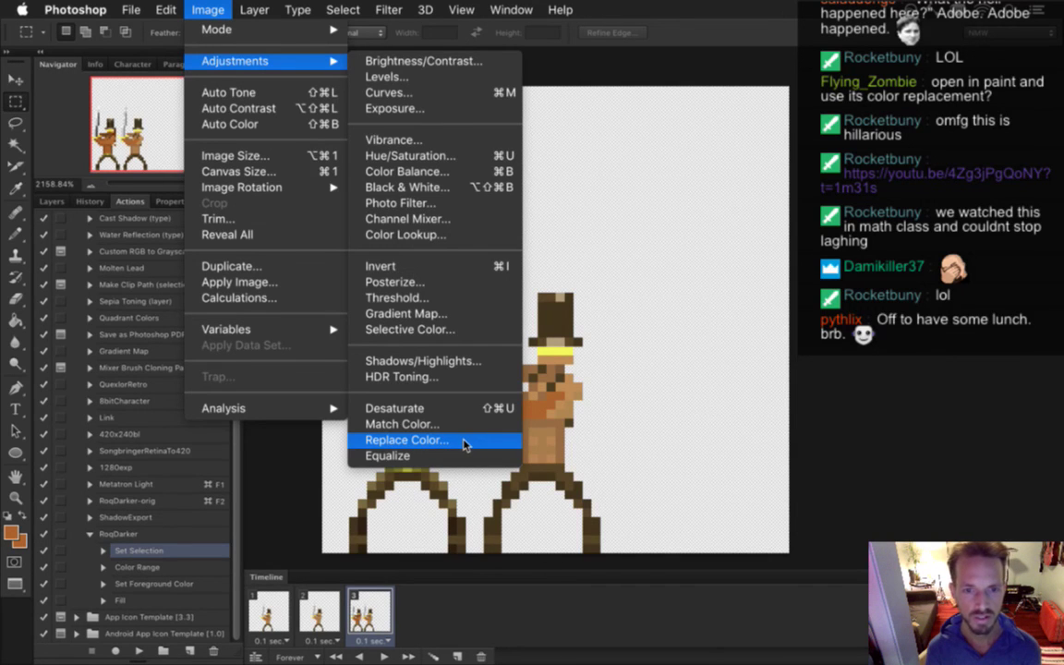
left_click(748, 381)
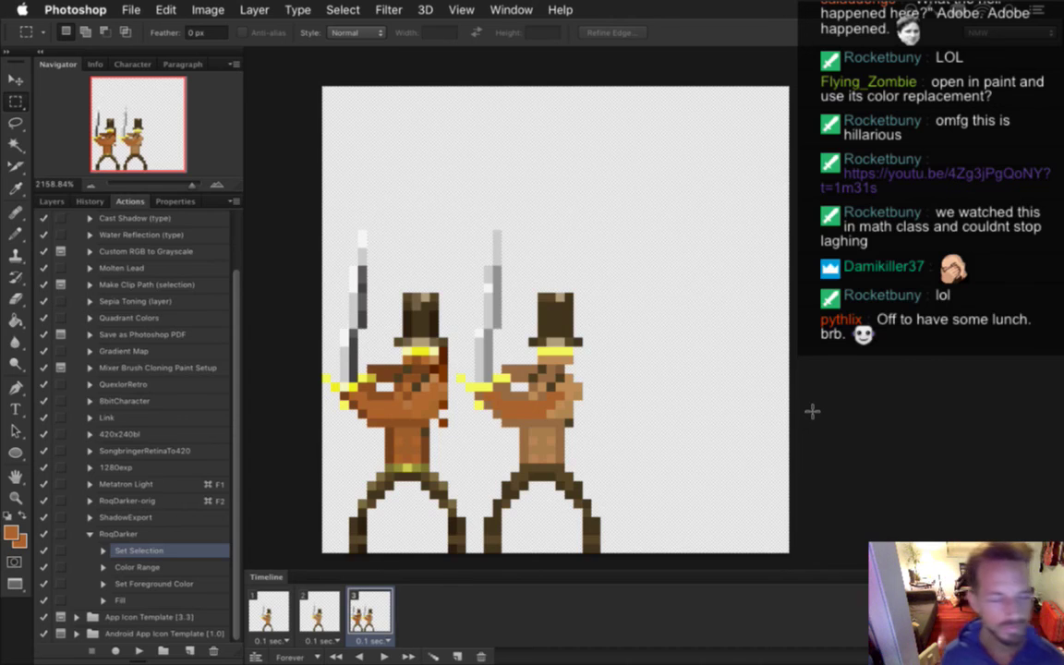
Switch to Chrome, search Google for "photoshop replace color not working" and open the RetouchPRO thread on the color replacement tool
key("super+Tab")
left_click(289, 349)
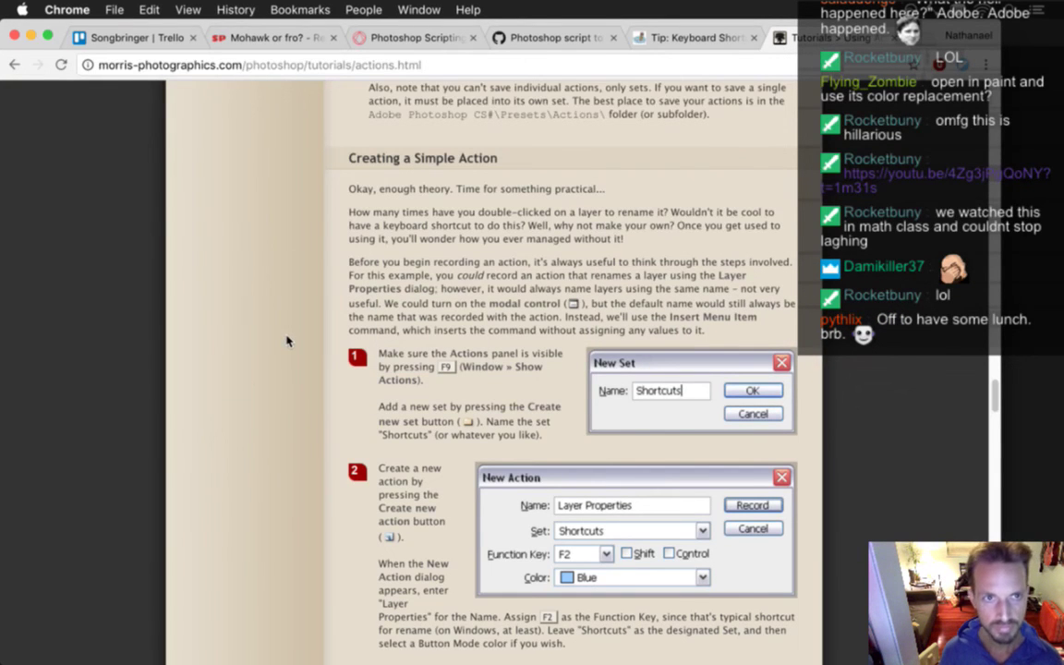
key("super+l")
type("photo")
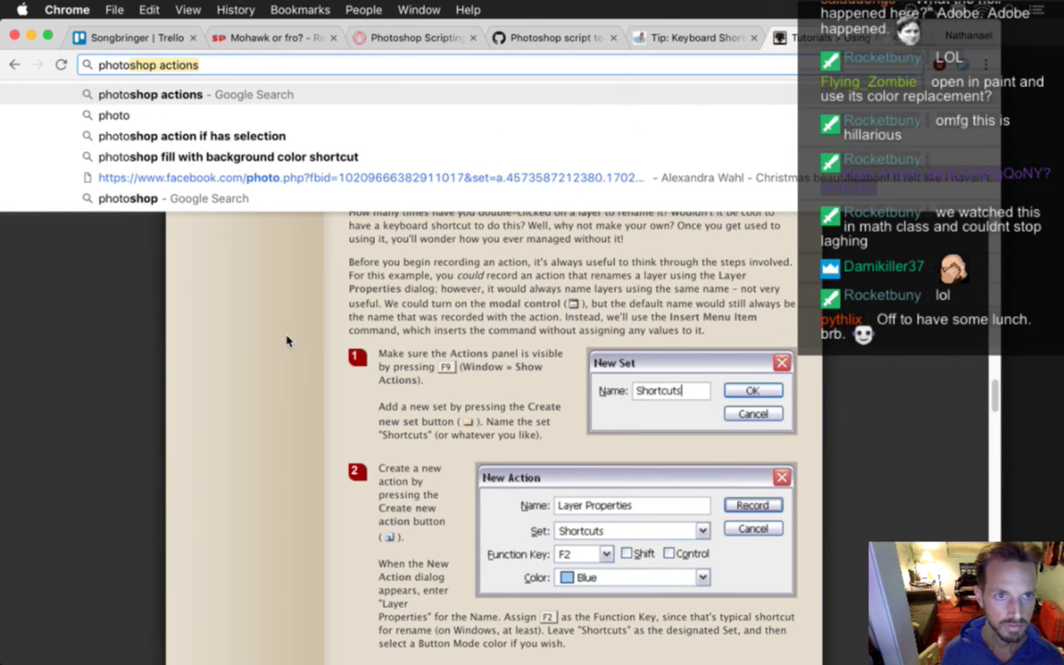
type("shop replace color")
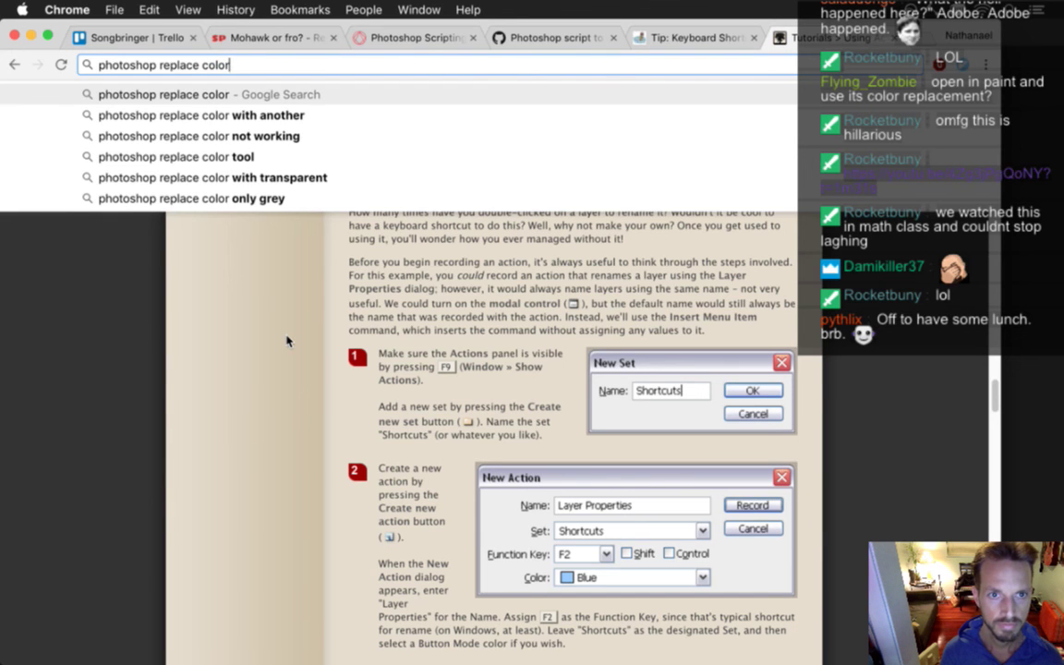
key("Down")
key("Down")
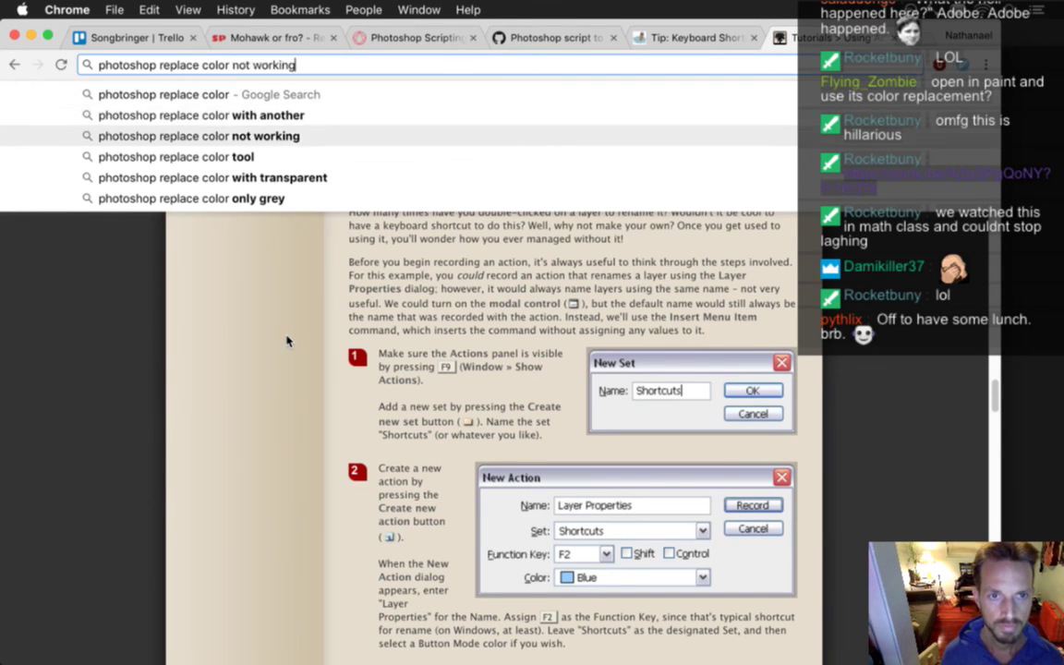
key("Return")
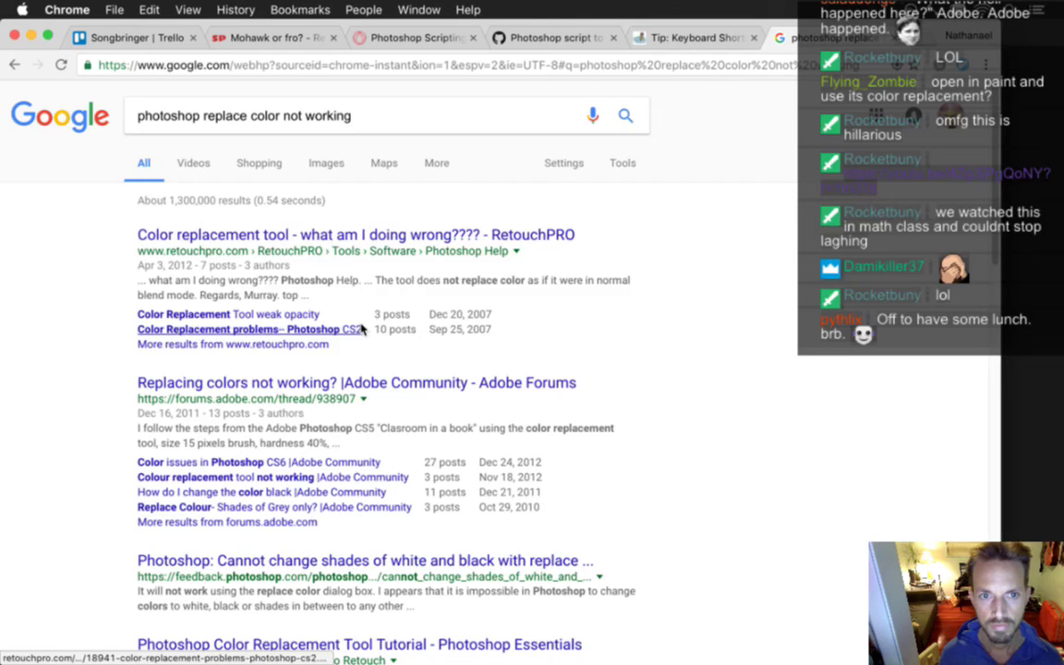
left_click(370, 237)
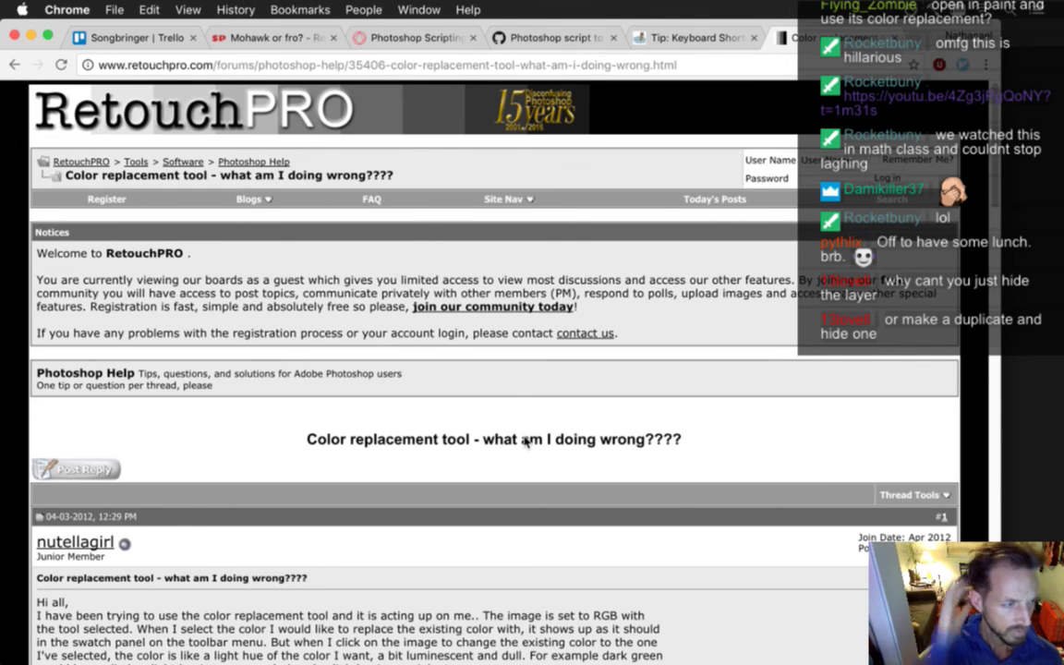
Read the RetouchPRO thread's opening question and the moderator's first explanation of how the color replacement tool blends color
key("super+Tab")
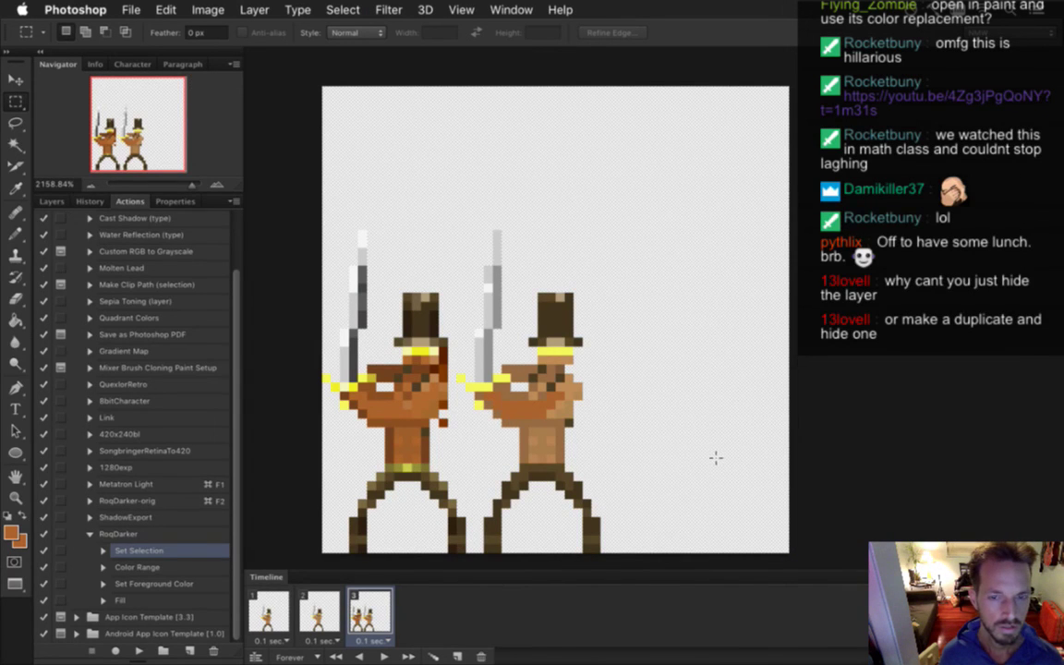
key("super+Tab")
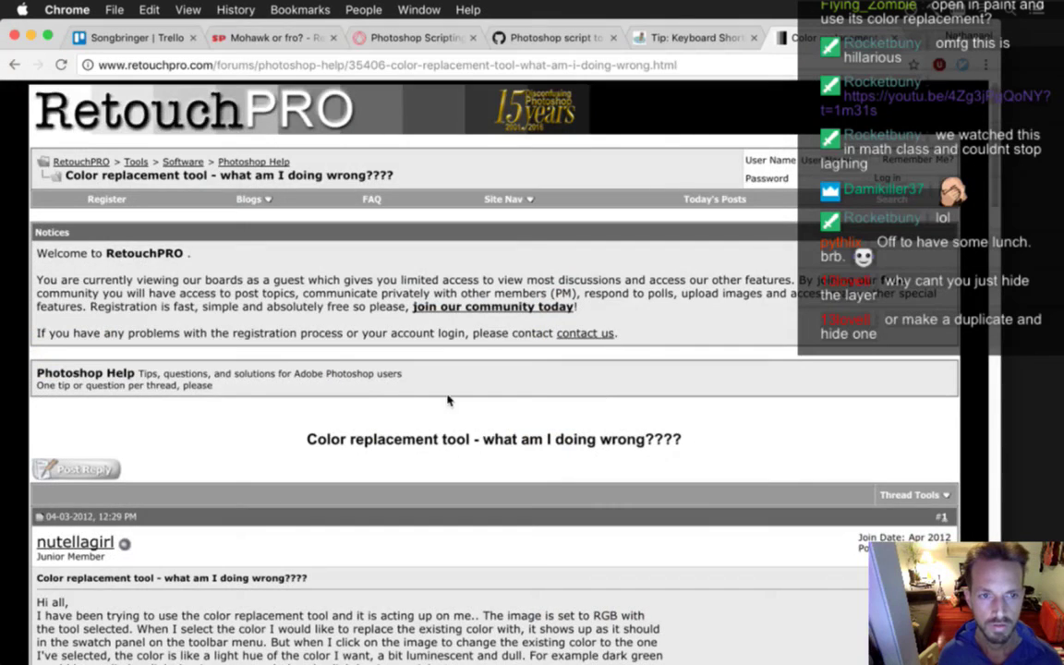
scroll(362, 386, "down", 5)
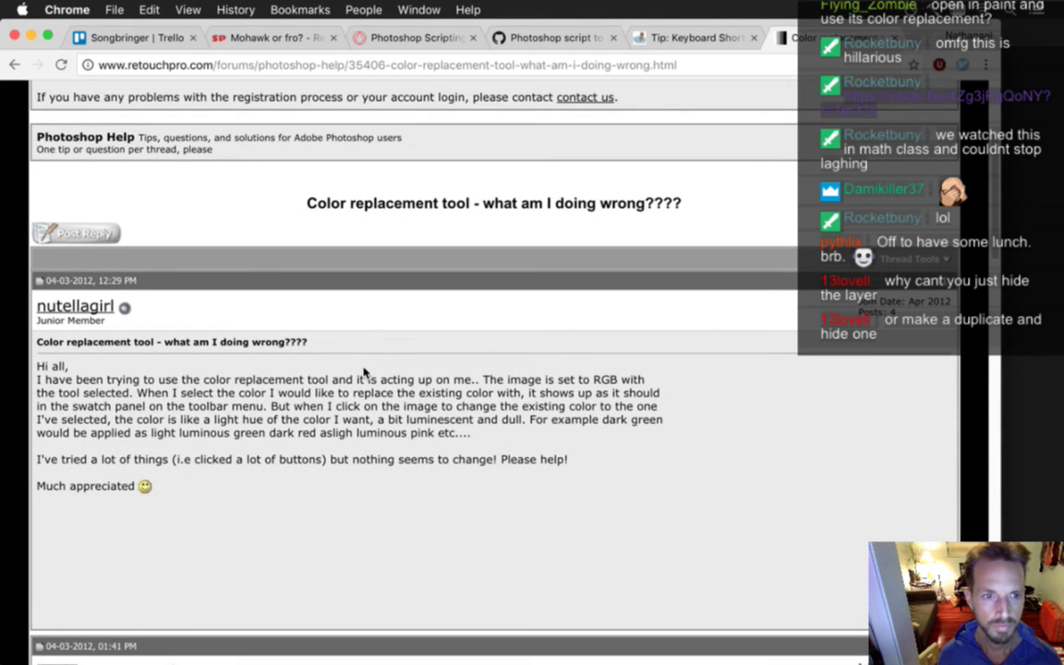
scroll(364, 372, "down", 2)
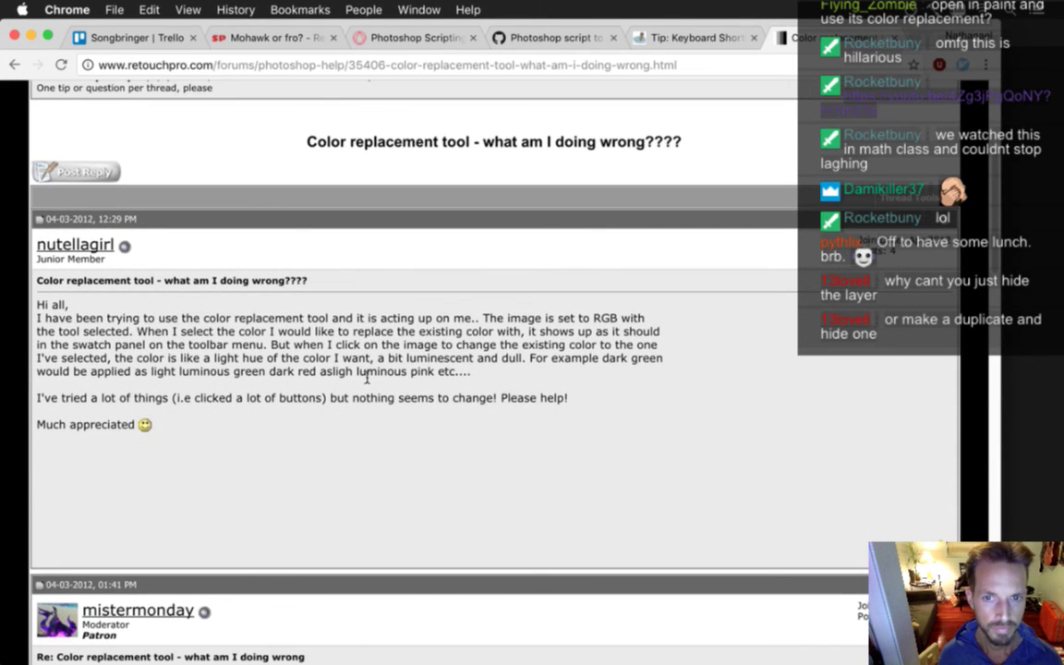
left_click_drag(181, 332, 316, 367)
scroll(315, 367, "down", 1)
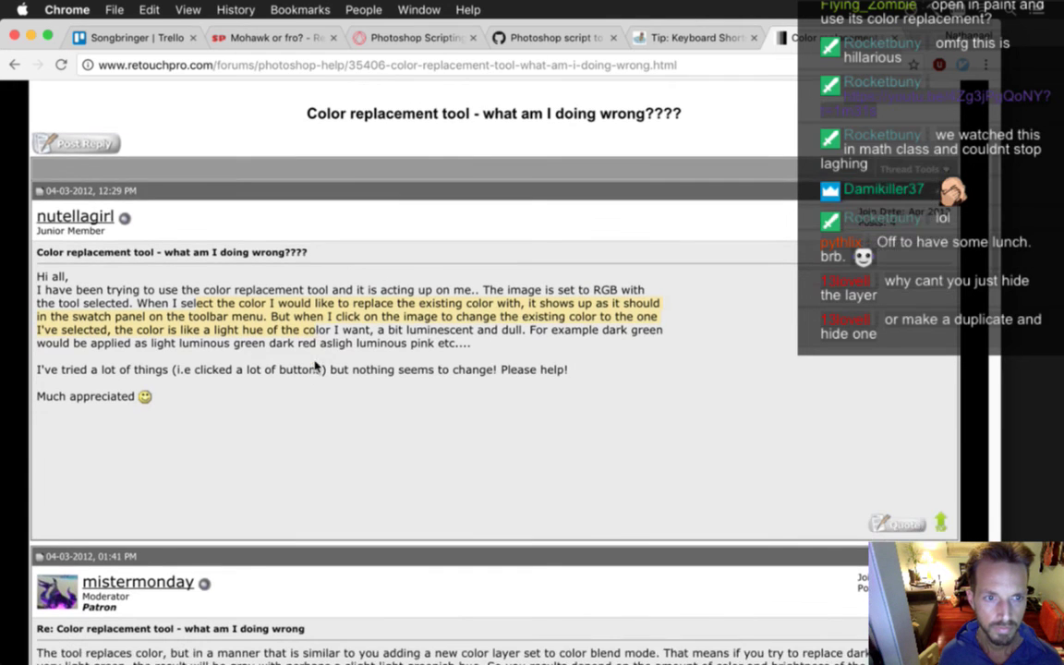
scroll(315, 367, "down", 5)
scroll(314, 366, "up", 4)
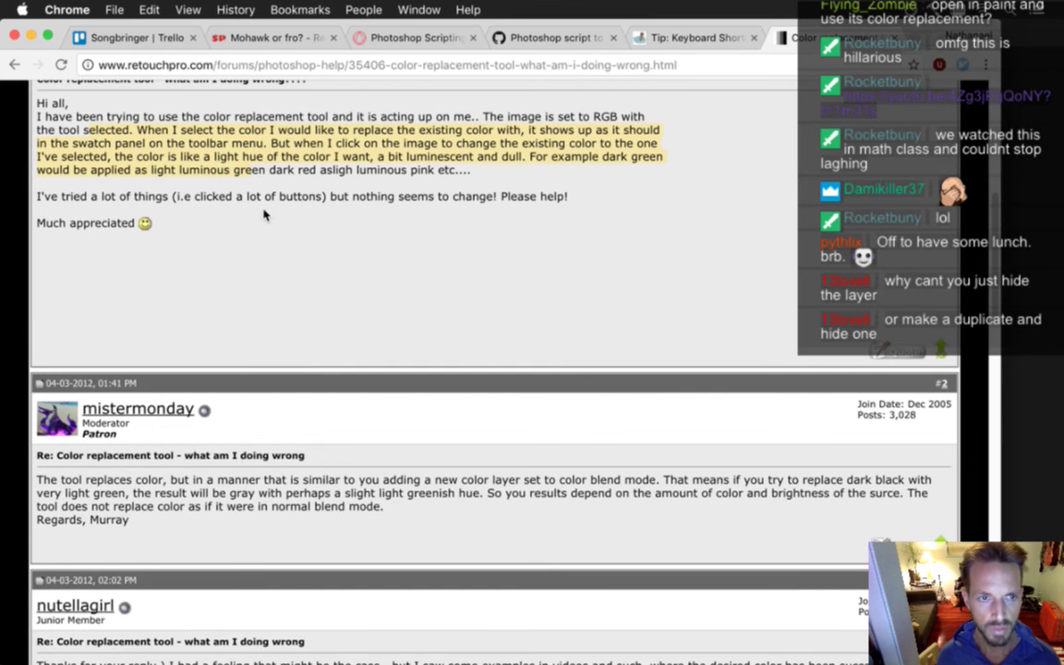
scroll(266, 227, "down", 1)
scroll(265, 228, "down", 2)
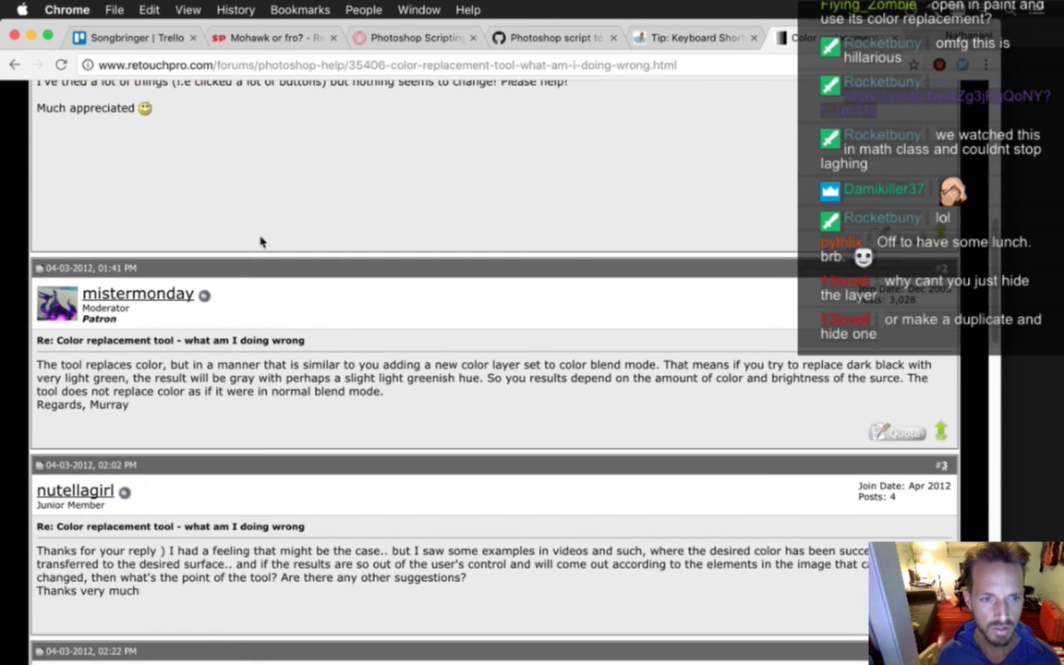
left_click_drag(61, 365, 487, 367)
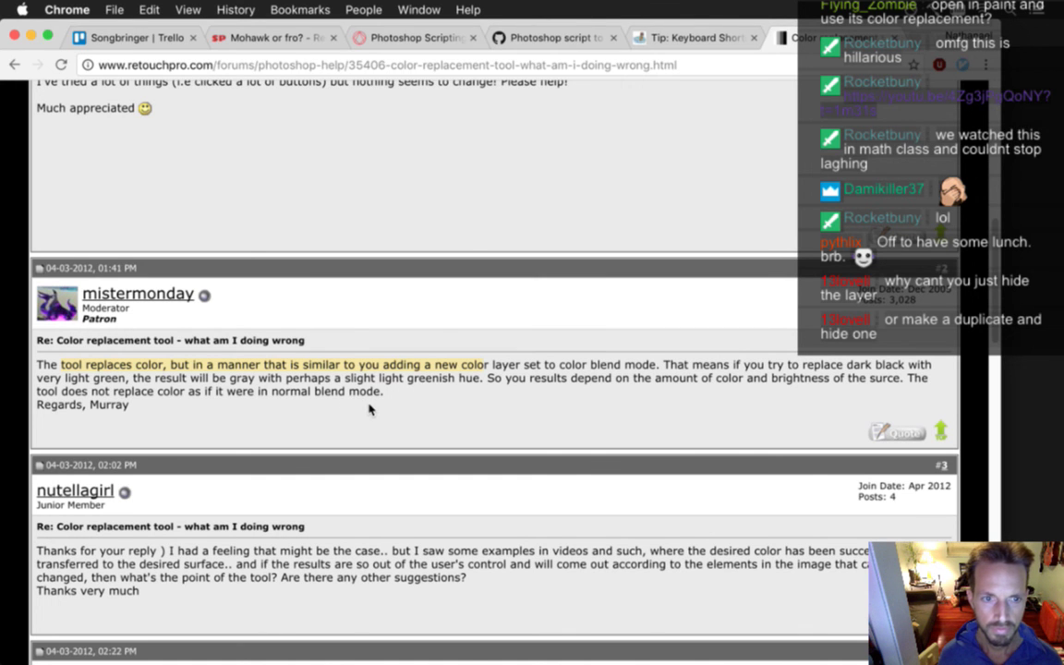
Read the remaining replies through the end of the RetouchPRO thread for suggested ways to change the color accurately
scroll(369, 409, "down", 5)
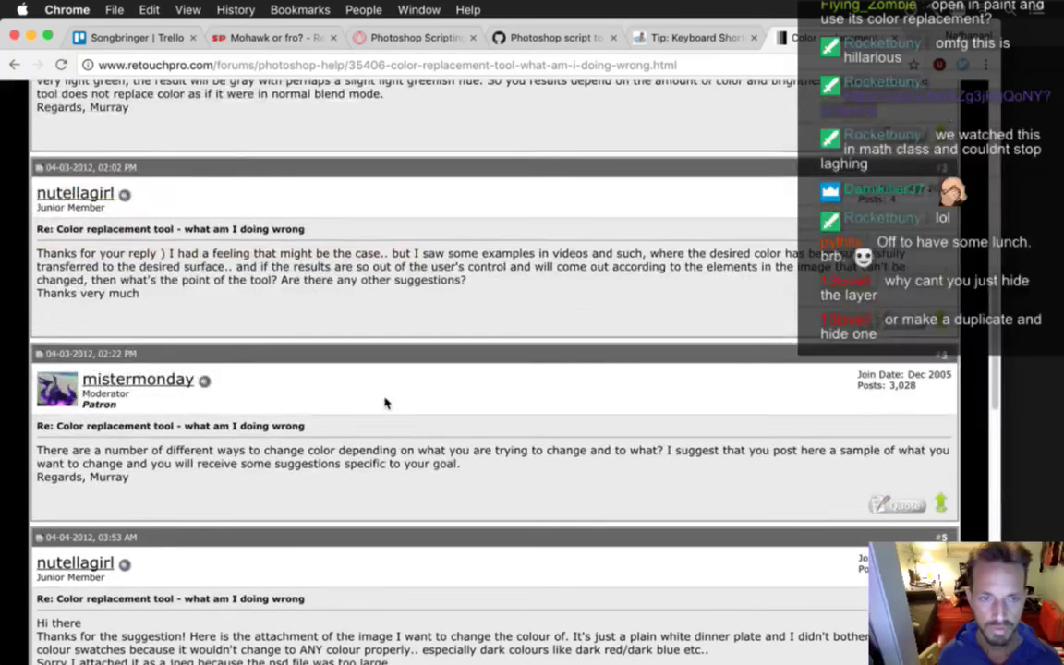
scroll(436, 291, "up", 3)
left_click_drag(379, 261, 205, 262)
scroll(231, 425, "down", 4)
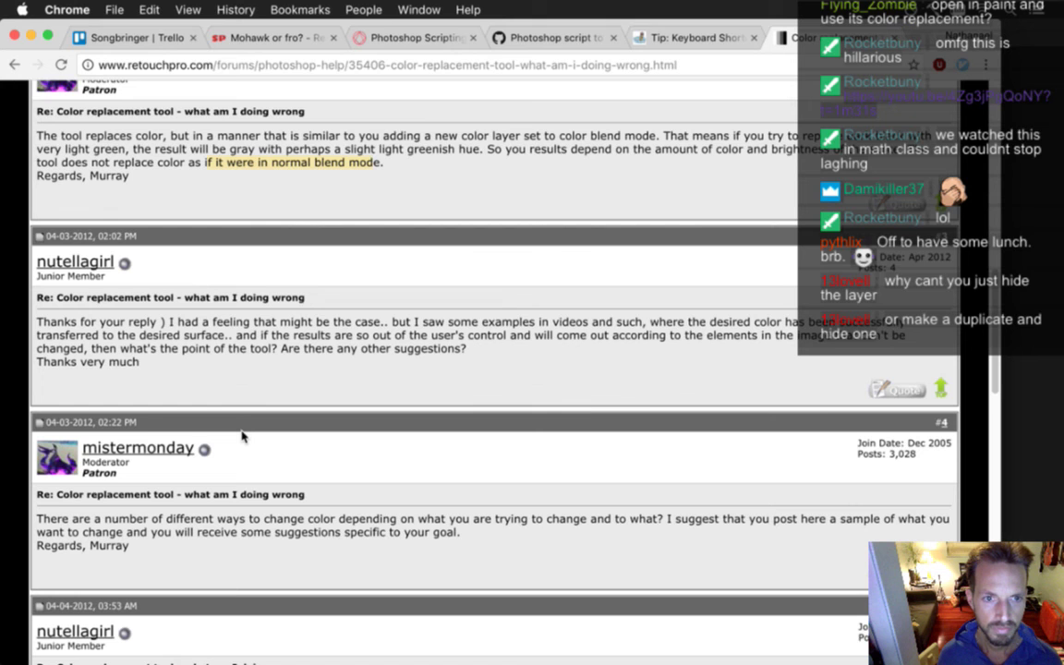
scroll(242, 437, "down", 5)
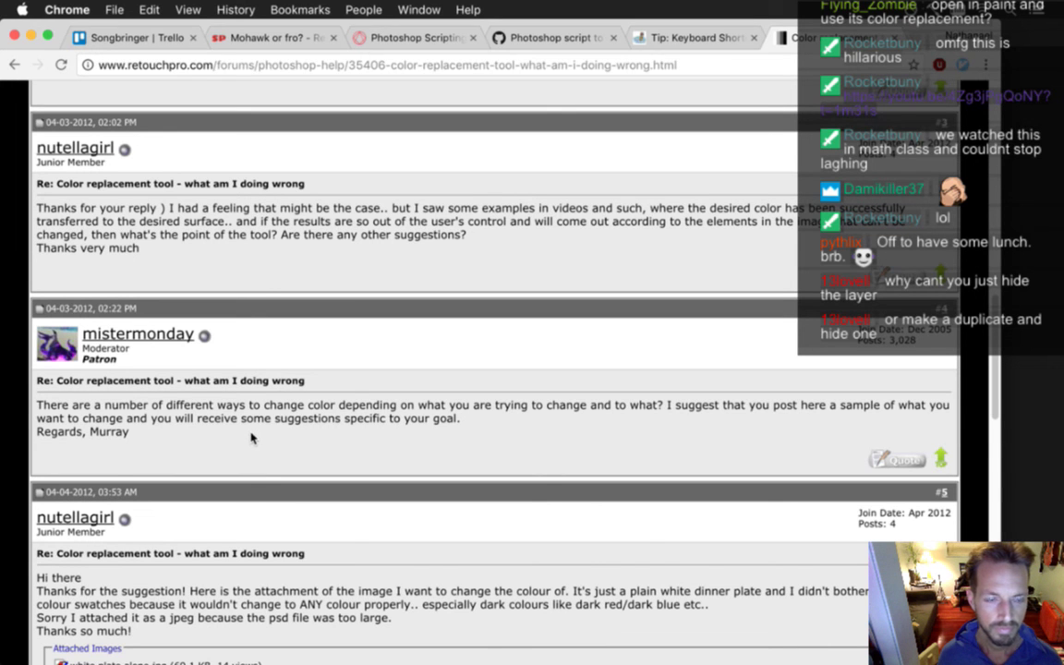
scroll(254, 438, "down", 10)
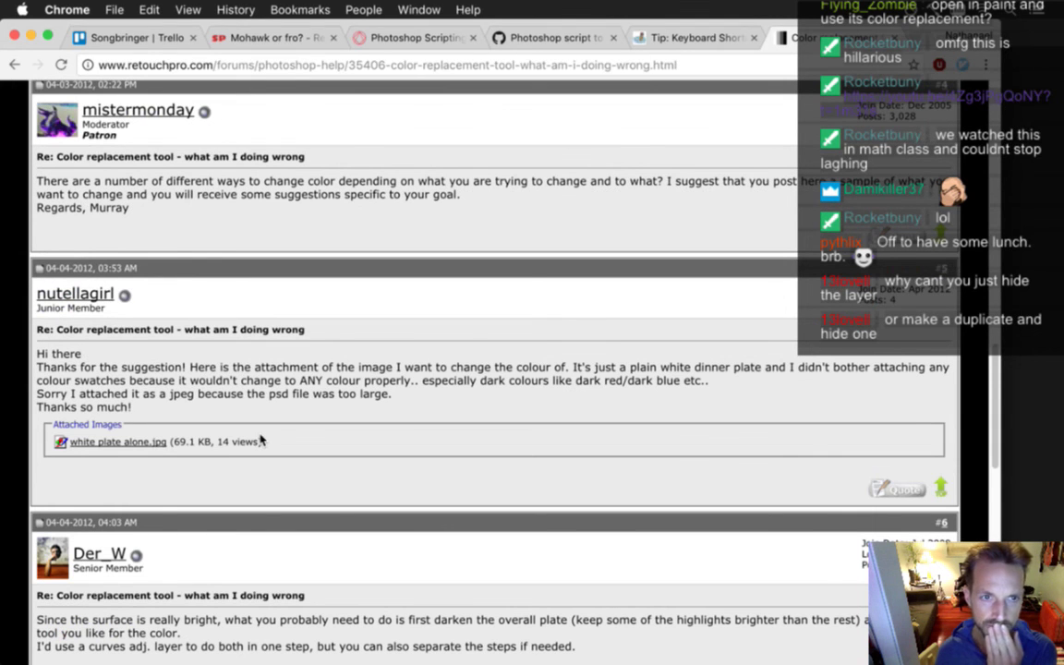
scroll(263, 441, "down", 3)
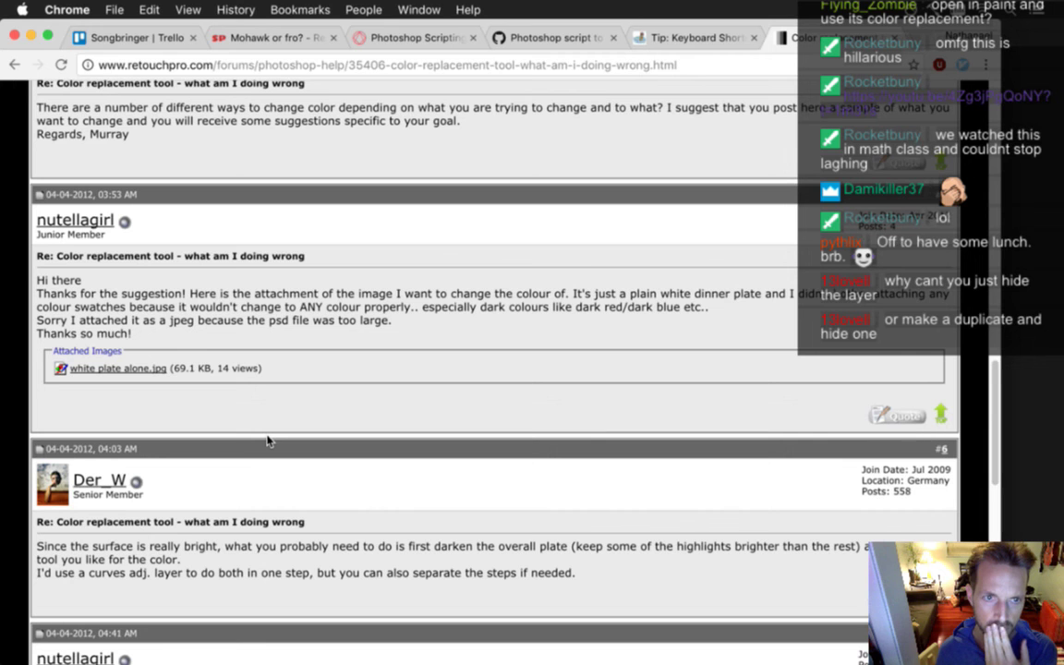
scroll(269, 441, "down", 5)
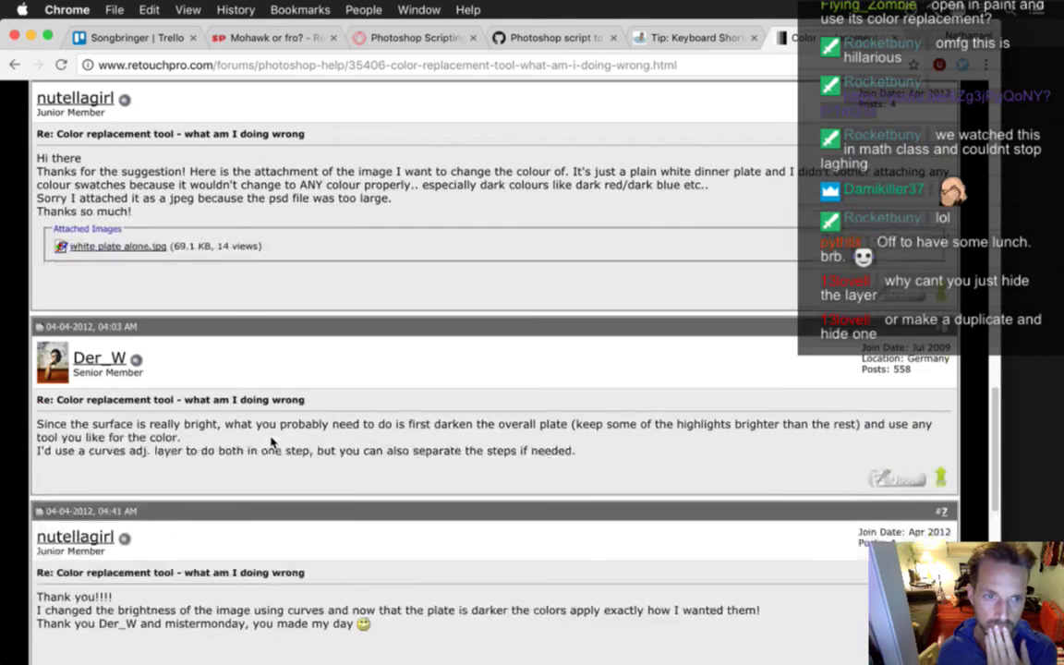
scroll(271, 441, "down", 1)
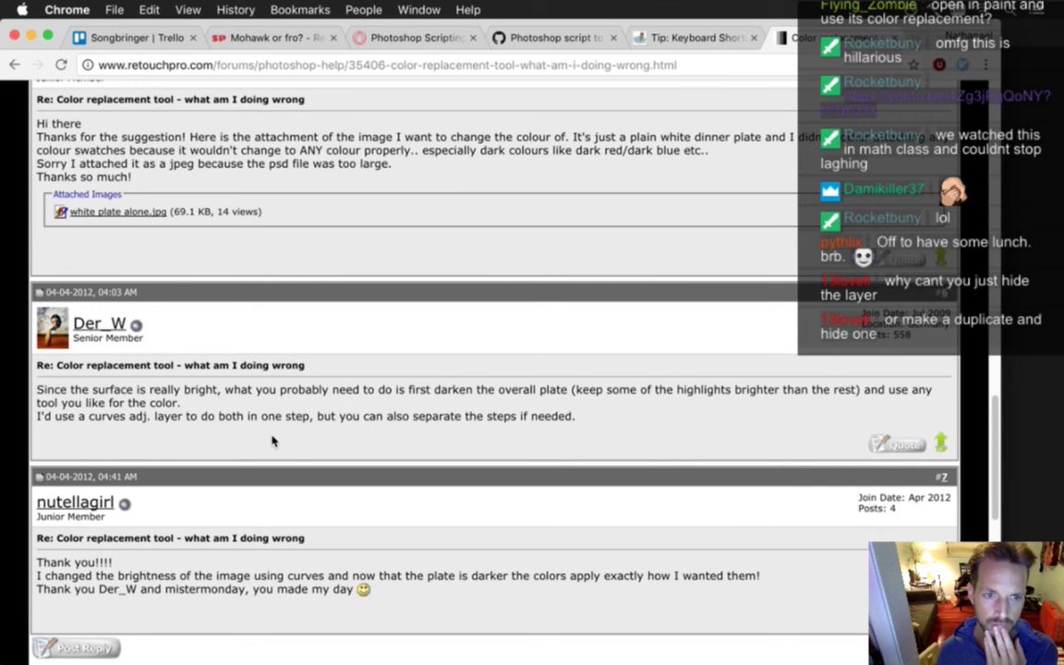
scroll(271, 442, "down", 2)
scroll(271, 442, "down", 3)
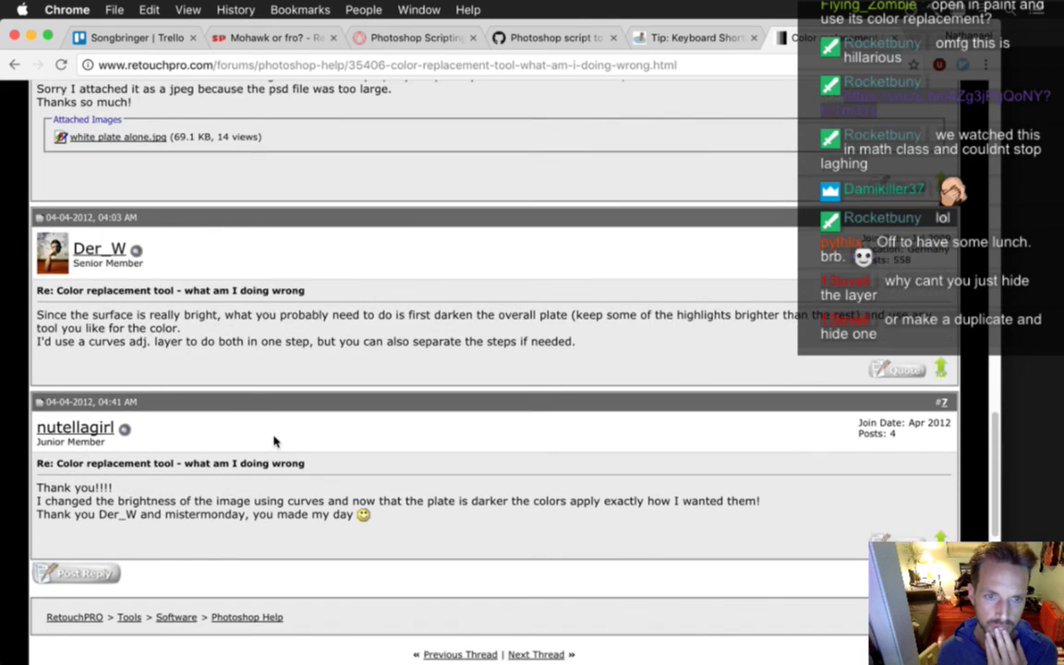
scroll(275, 442, "down", 2)
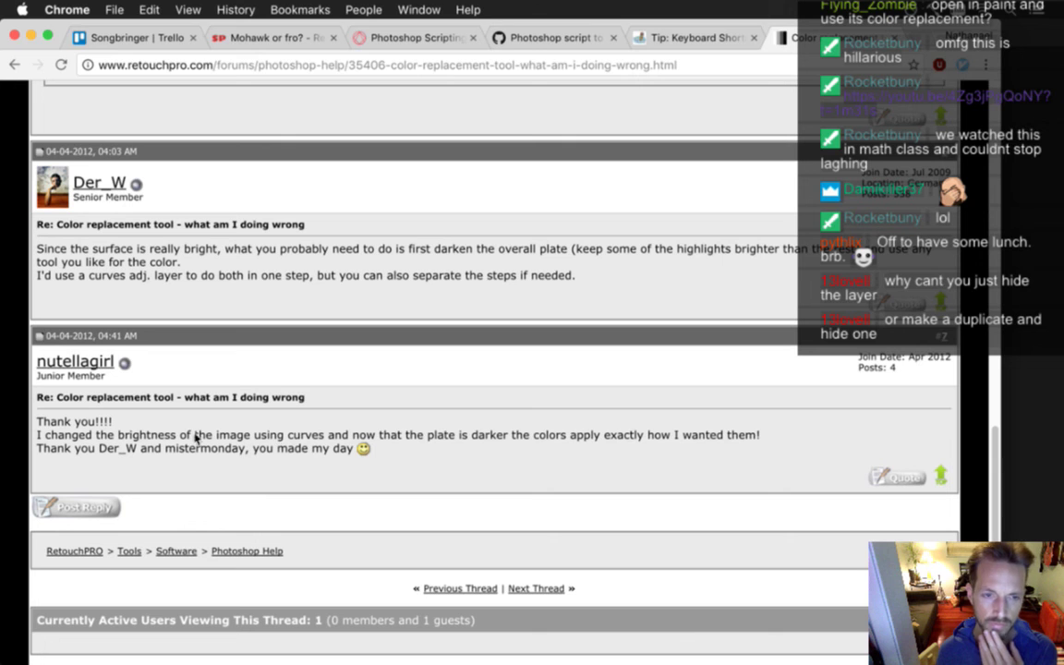
left_click_drag(150, 435, 301, 452)
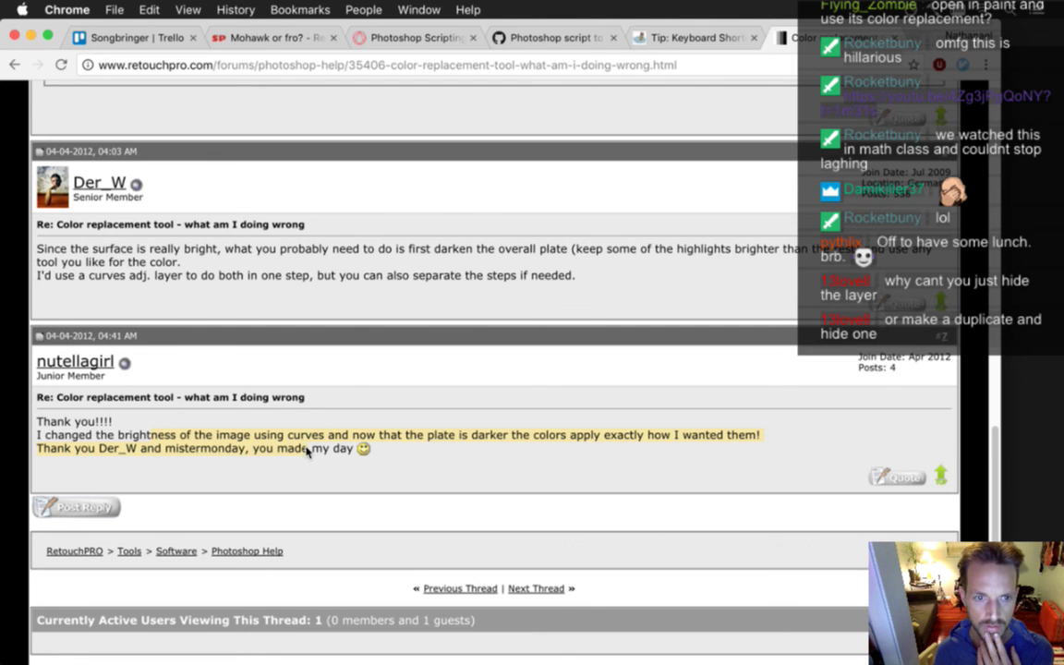
Switch to Photoshop, undo the last fill on the second sprite's forearm and clear the selection
key("super+Tab")
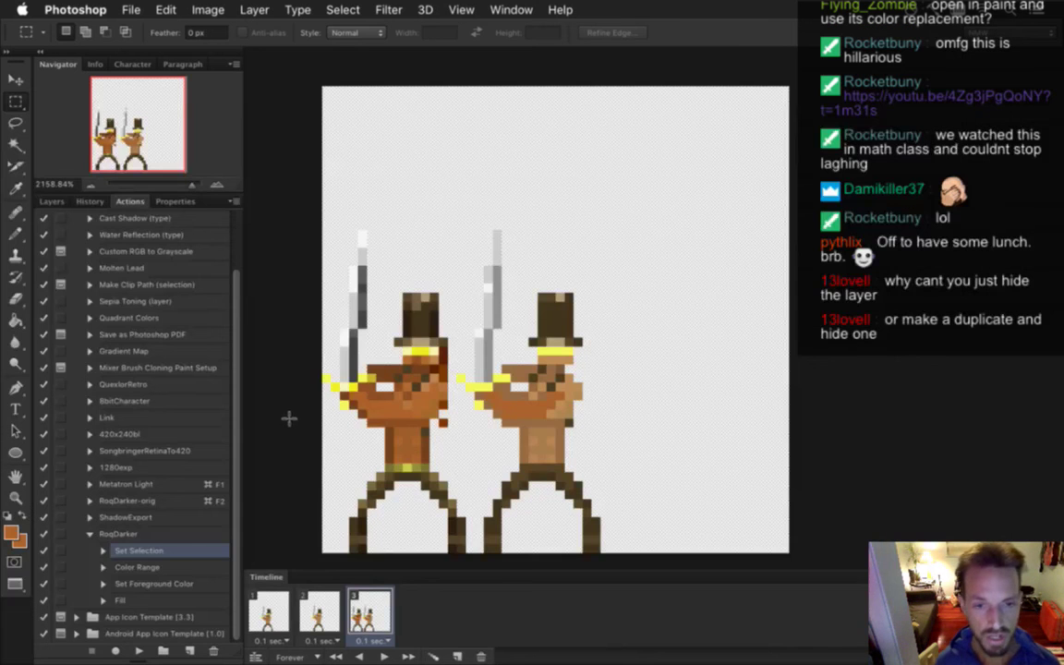
key("super+c")
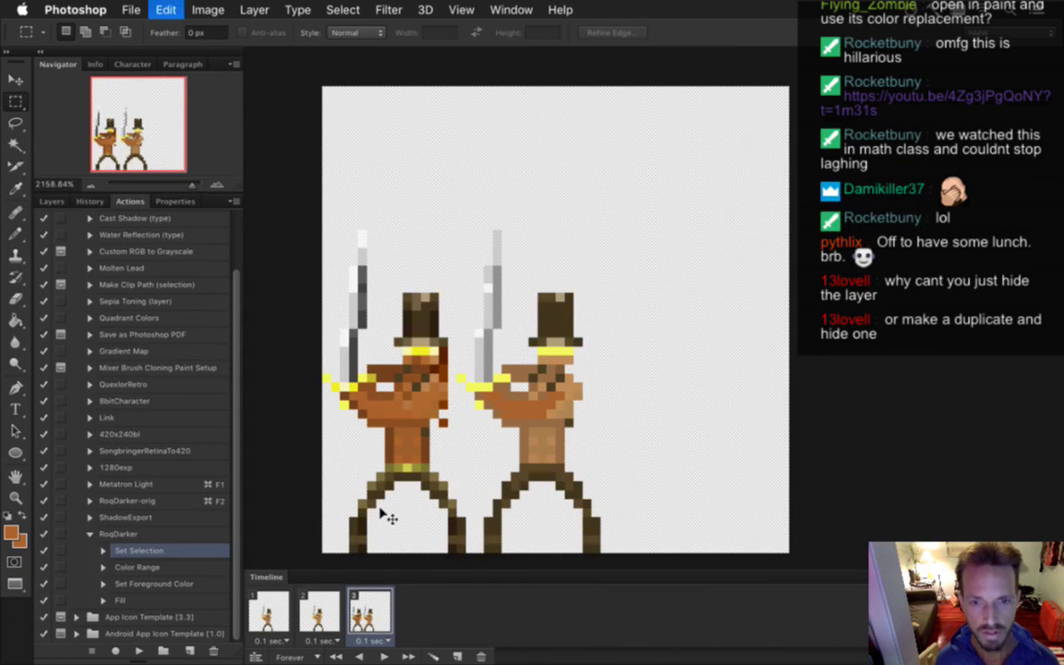
key("super+v")
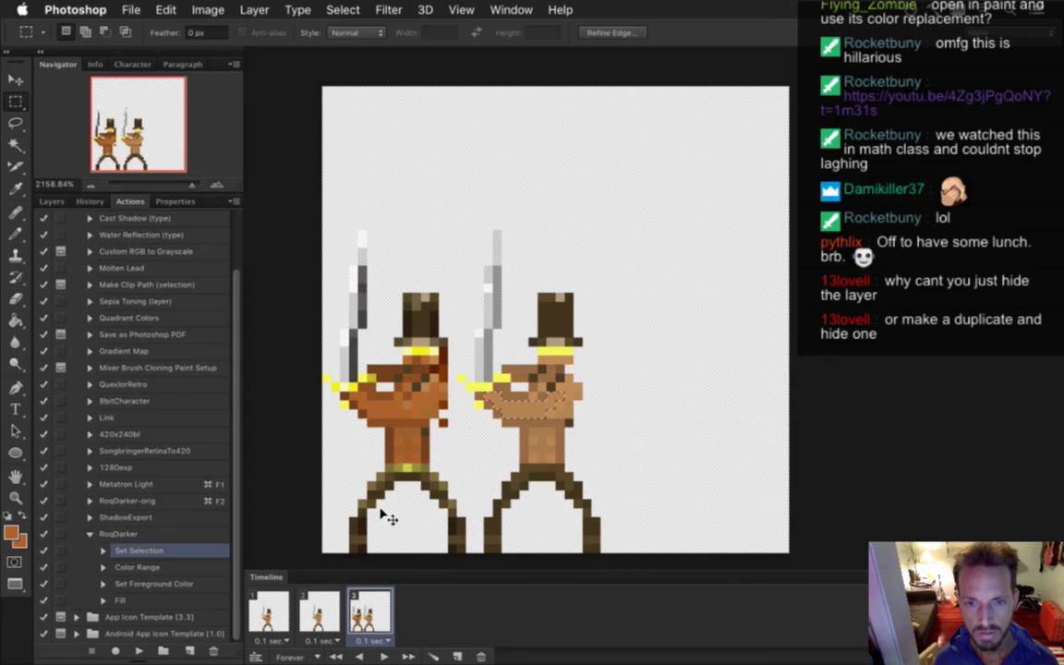
left_click(591, 423)
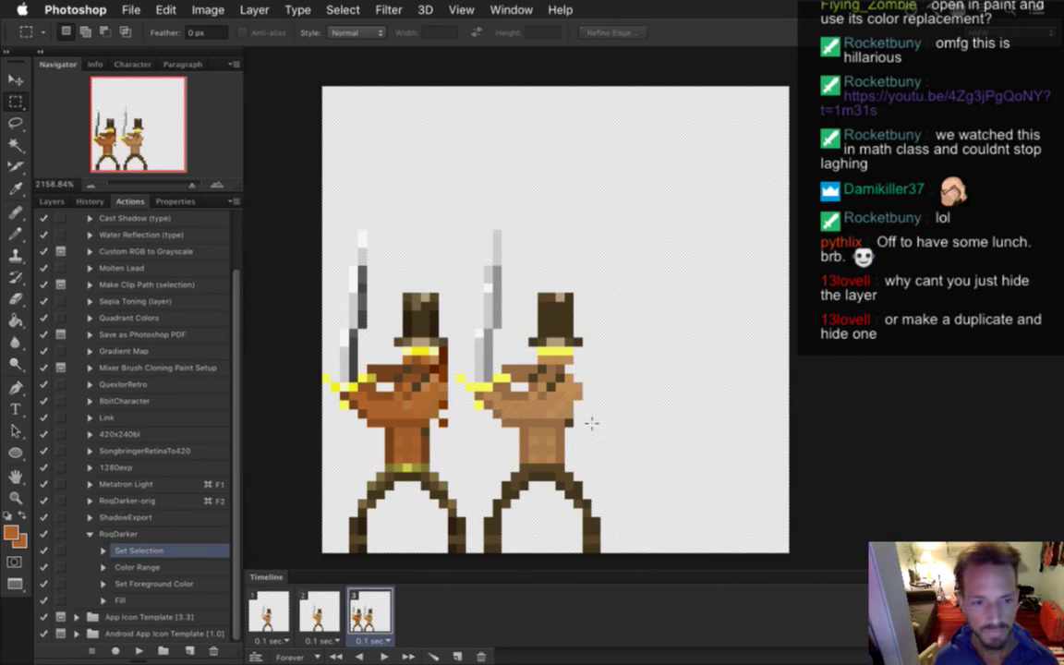
Delete the Set Selection, Color Range, Set Foreground Color and Fill commands from the RoqDarker action
left_click(139, 599, "shift")
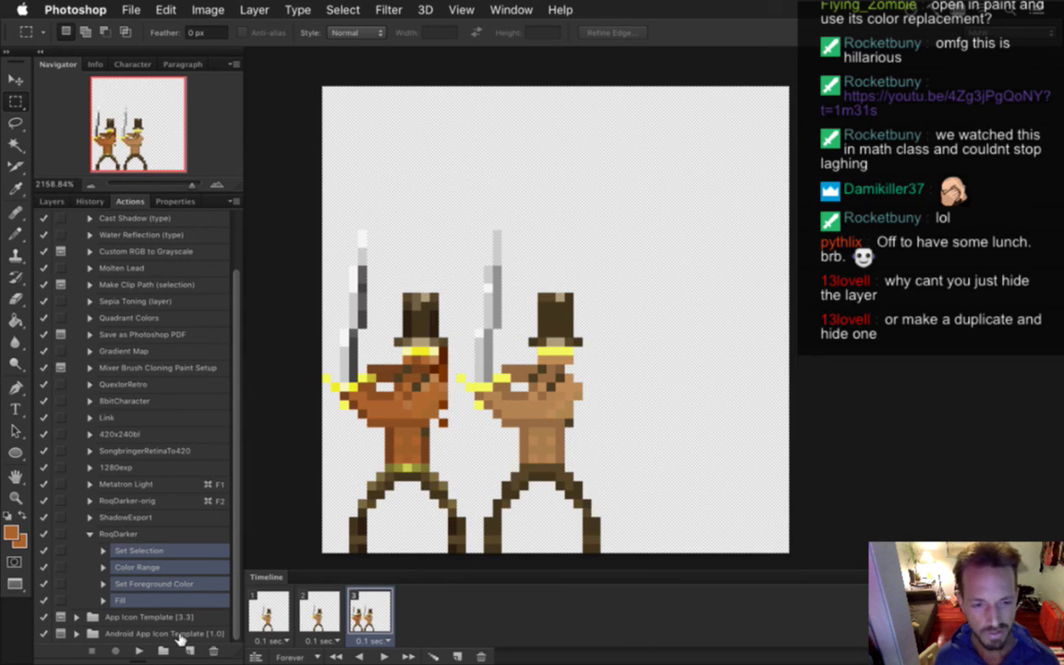
left_click(213, 651)
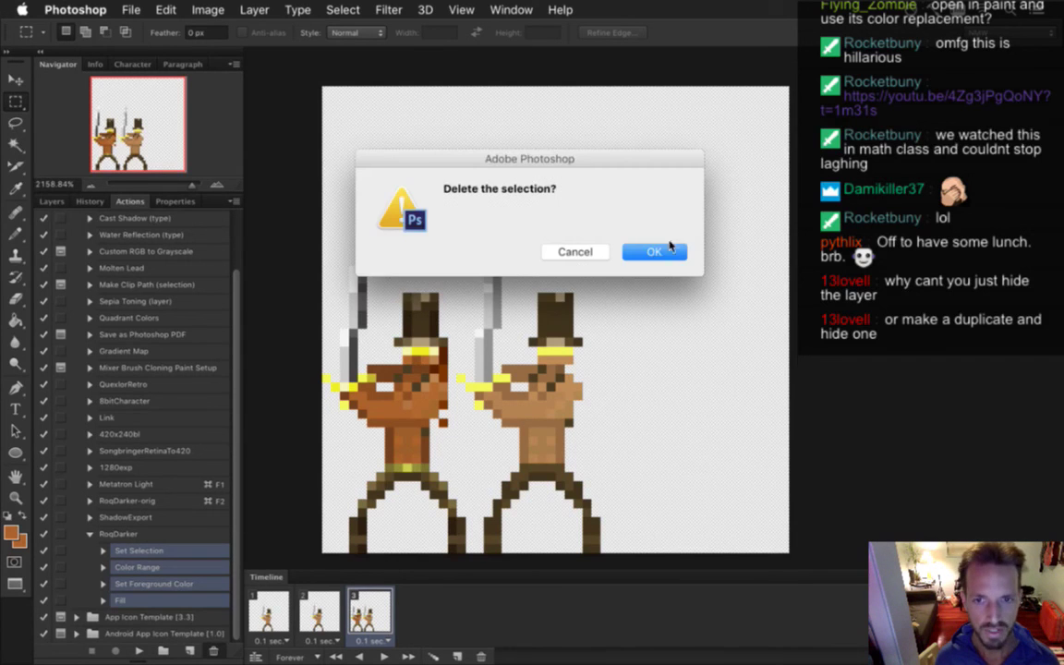
left_click(654, 252)
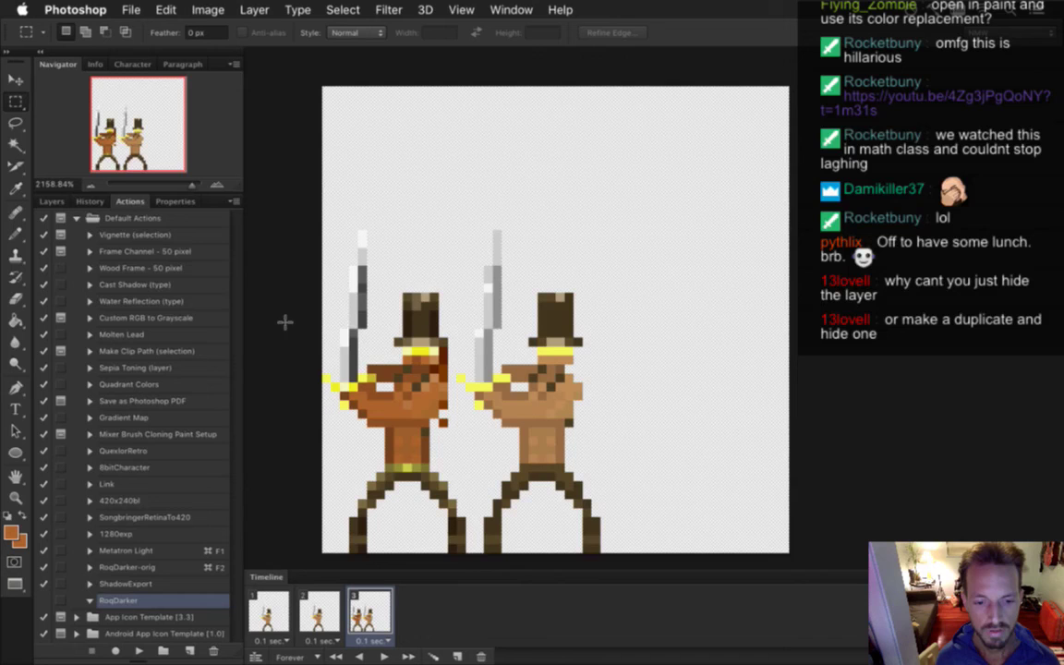
Use Replace Color on the second sprite's forearm tone with result color 000000 and Lightness -100, and apply it
left_click(338, 9)
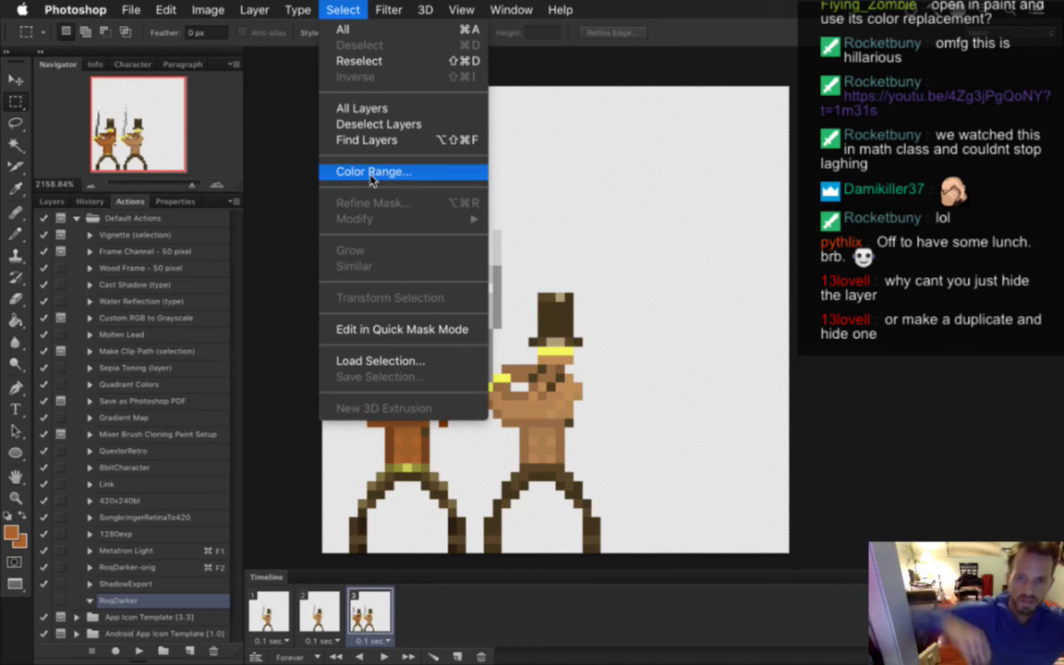
left_click(298, 184)
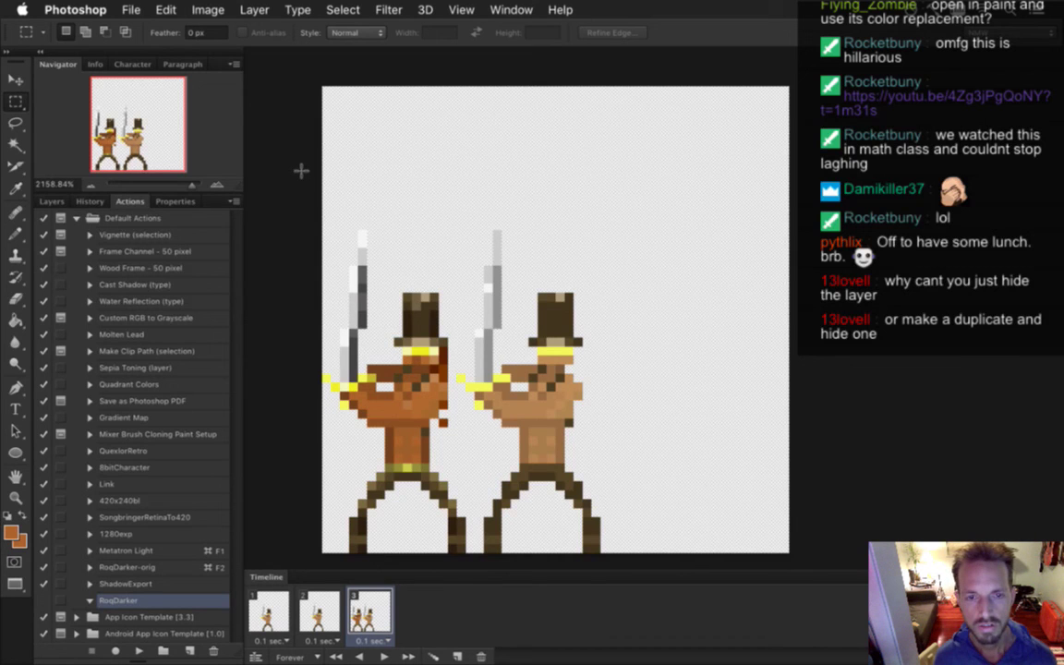
left_click(196, 11)
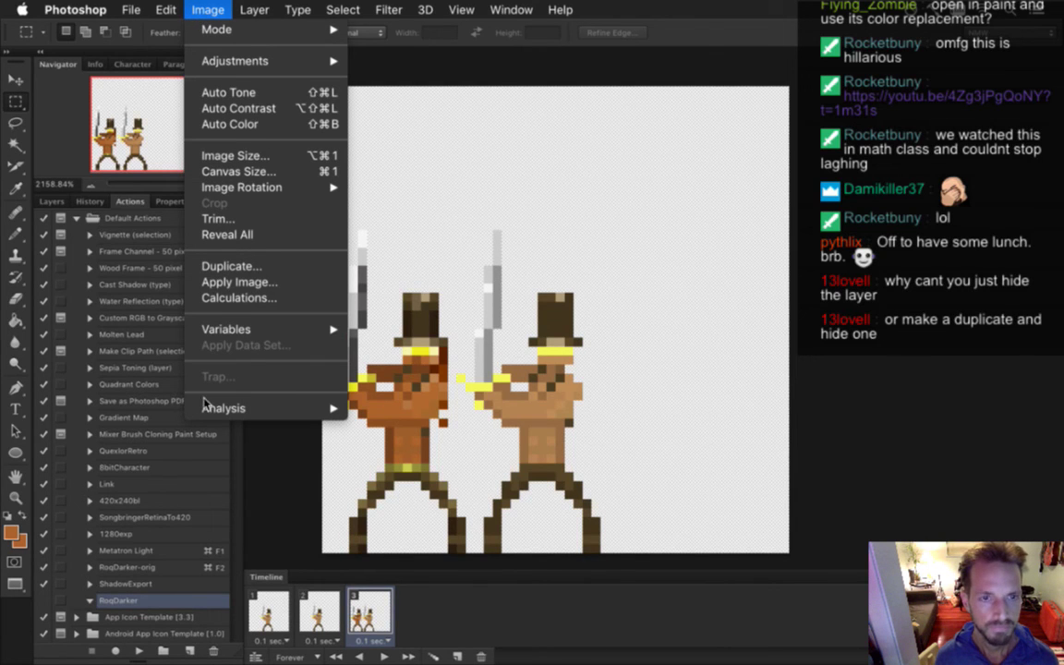
mouse_move(273, 62)
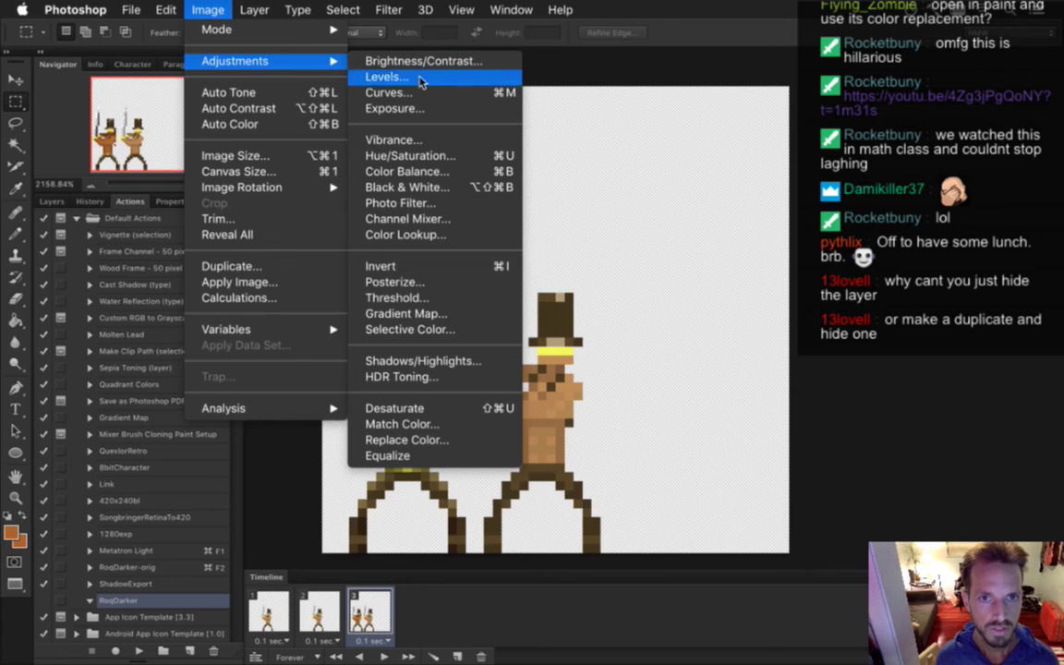
left_click(431, 441)
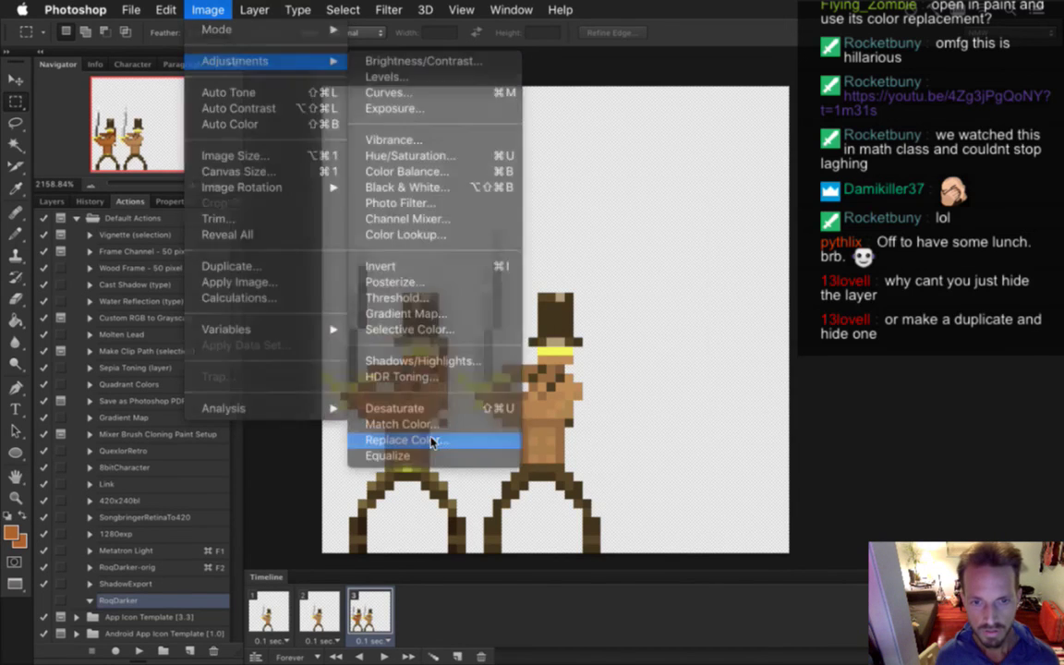
left_click(531, 421)
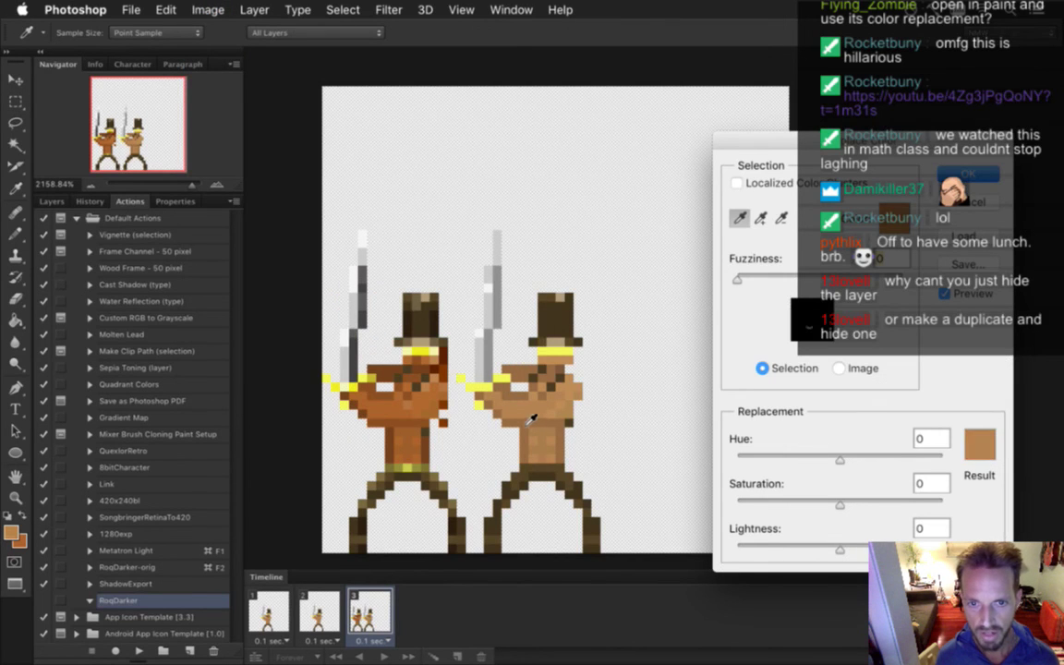
left_click(980, 444)
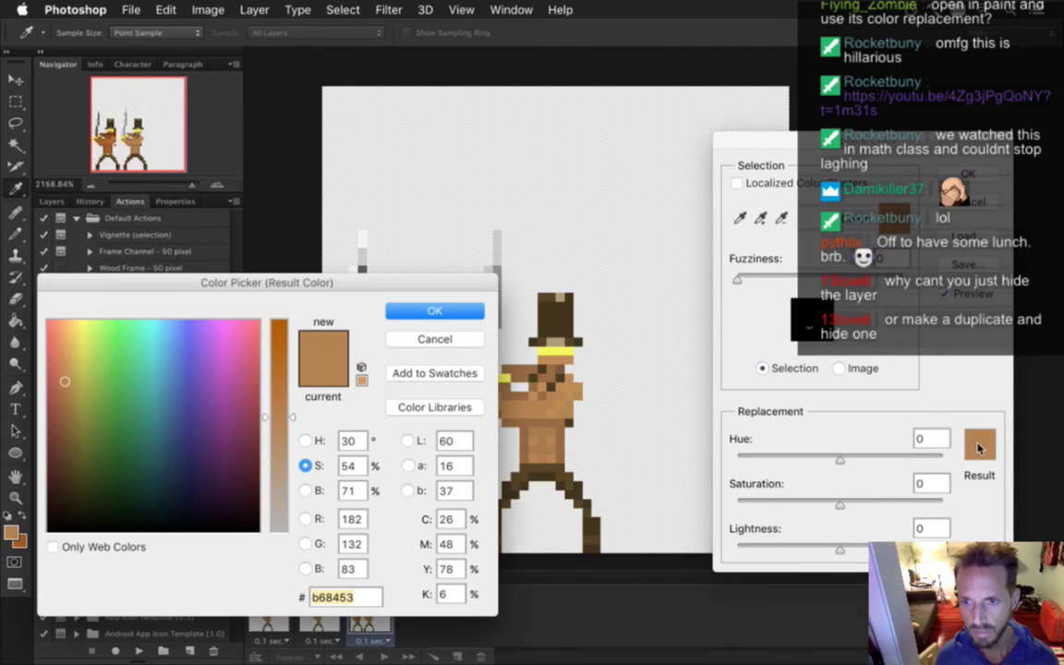
left_click_drag(254, 476, 173, 565)
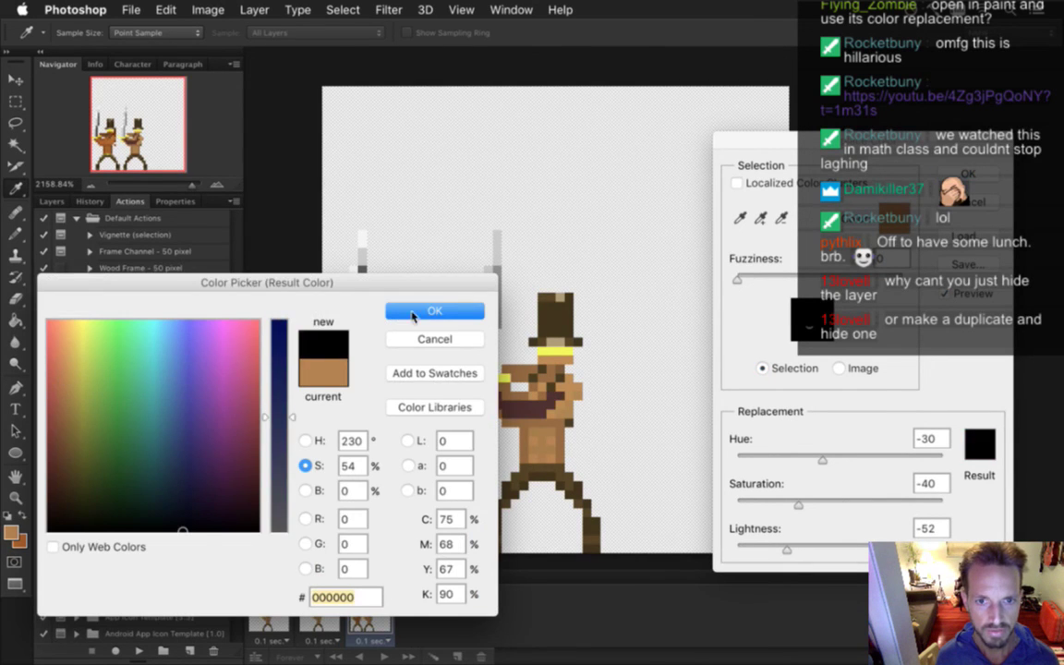
left_click(435, 311)
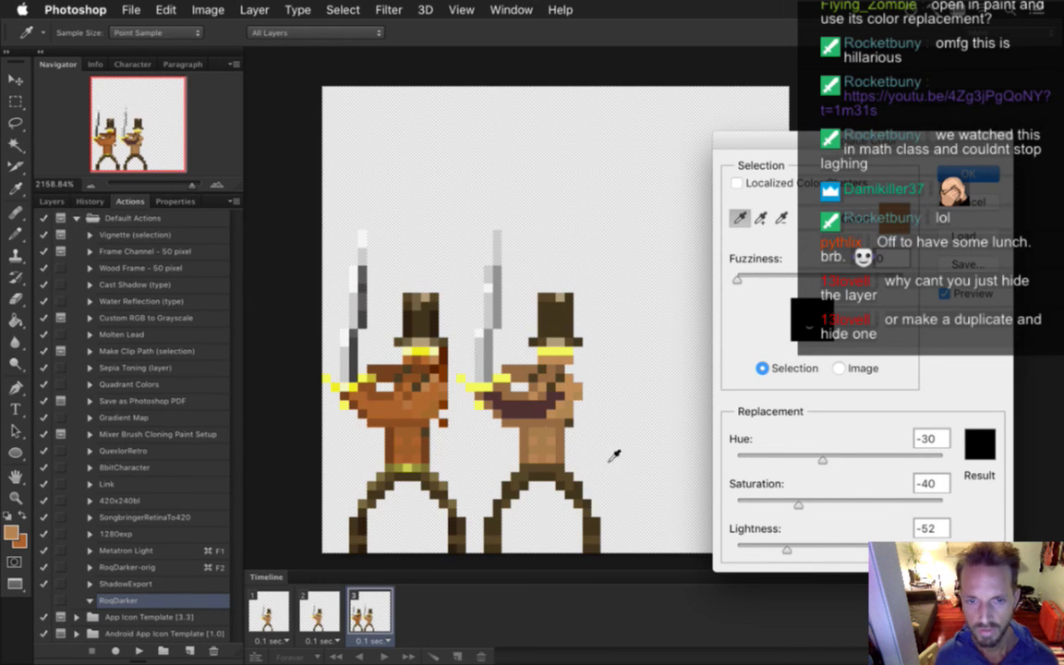
left_click_drag(787, 550, 736, 550)
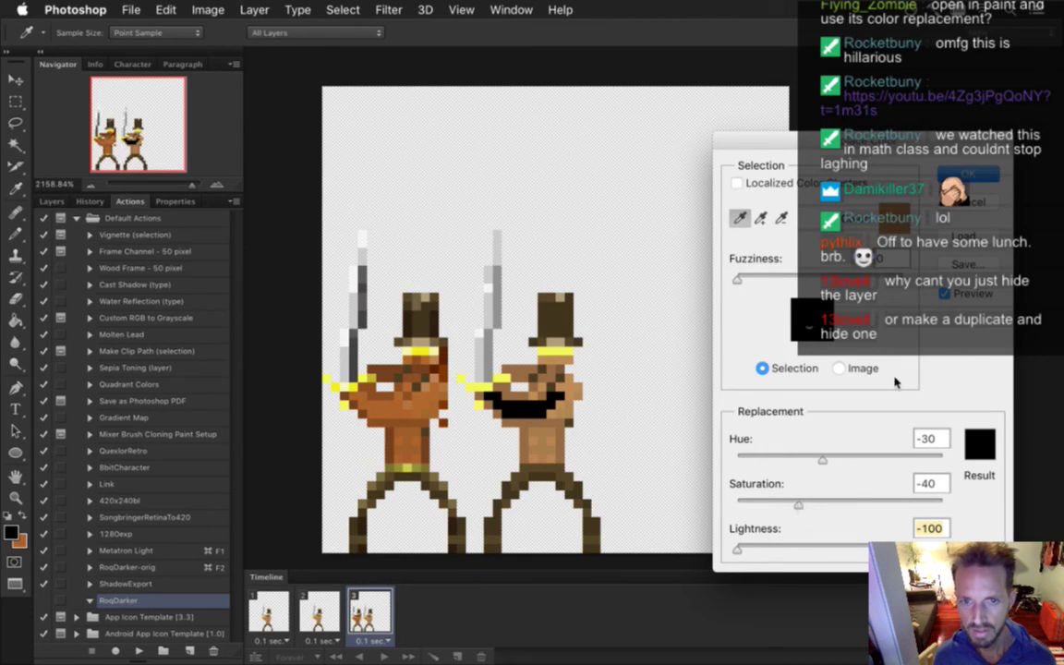
left_click(981, 180)
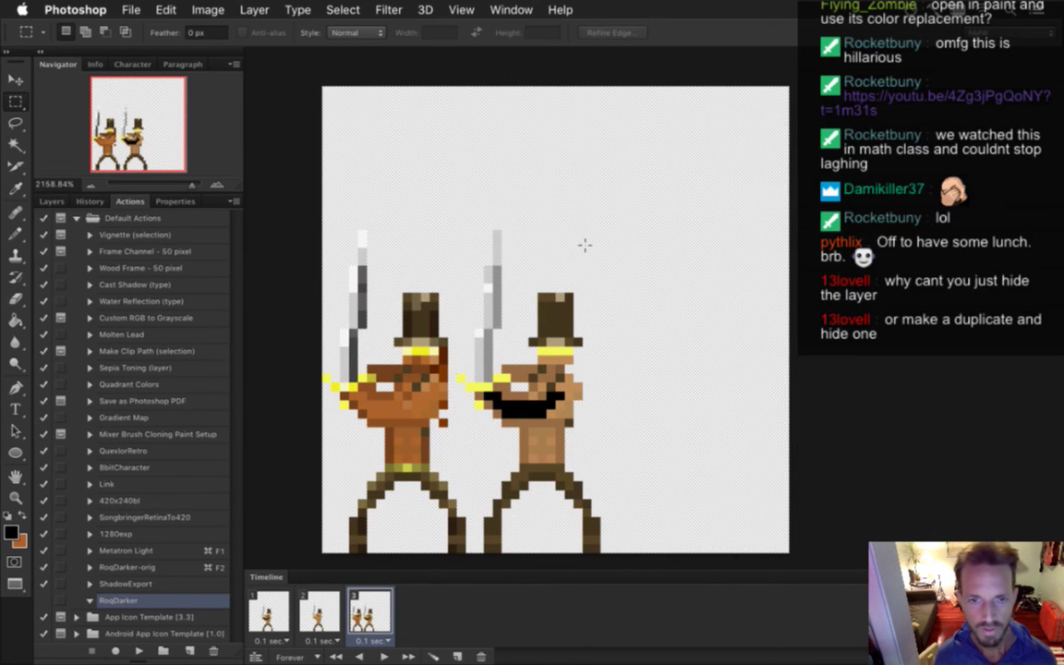
Sample the first sprite's forearm color as the foreground color and copy its hex code ab622c
left_click(206, 9)
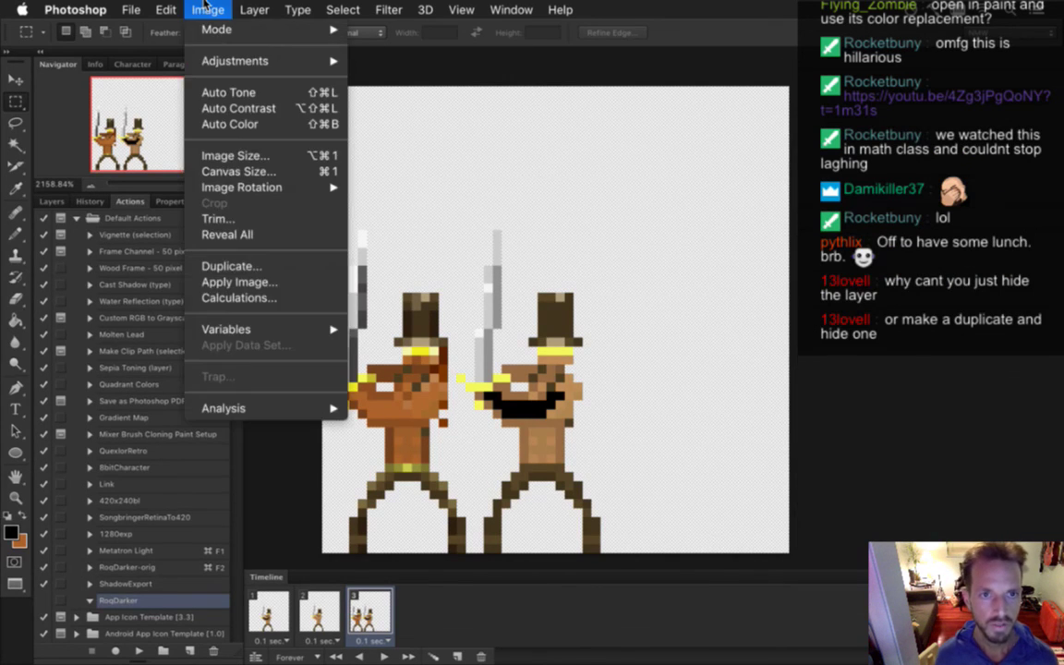
mouse_move(262, 60)
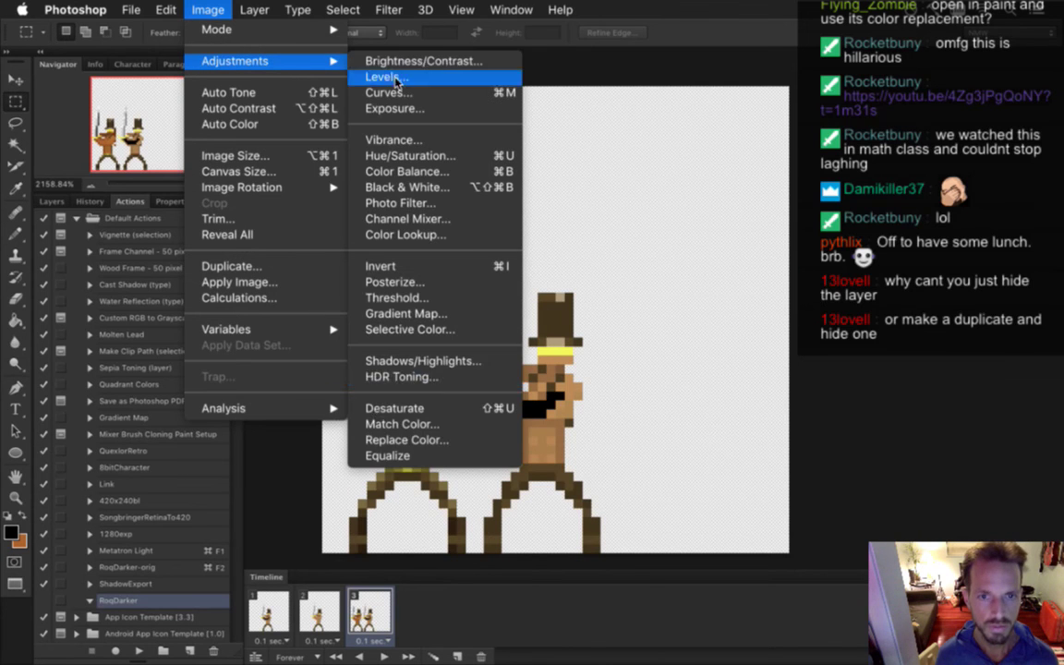
left_click(392, 444)
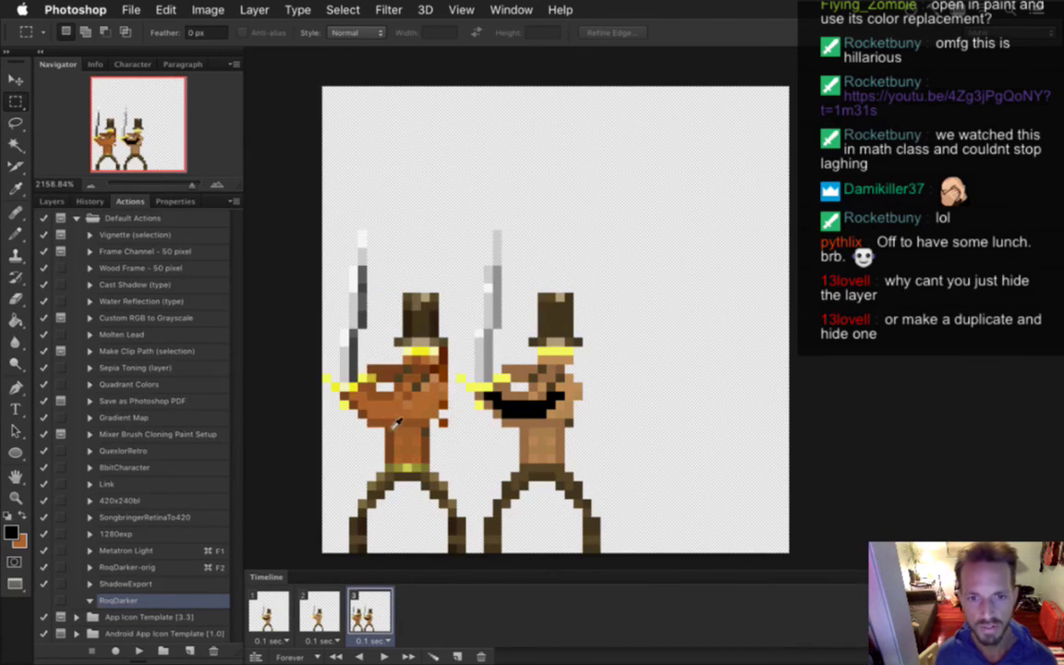
key("i")
left_click(390, 416)
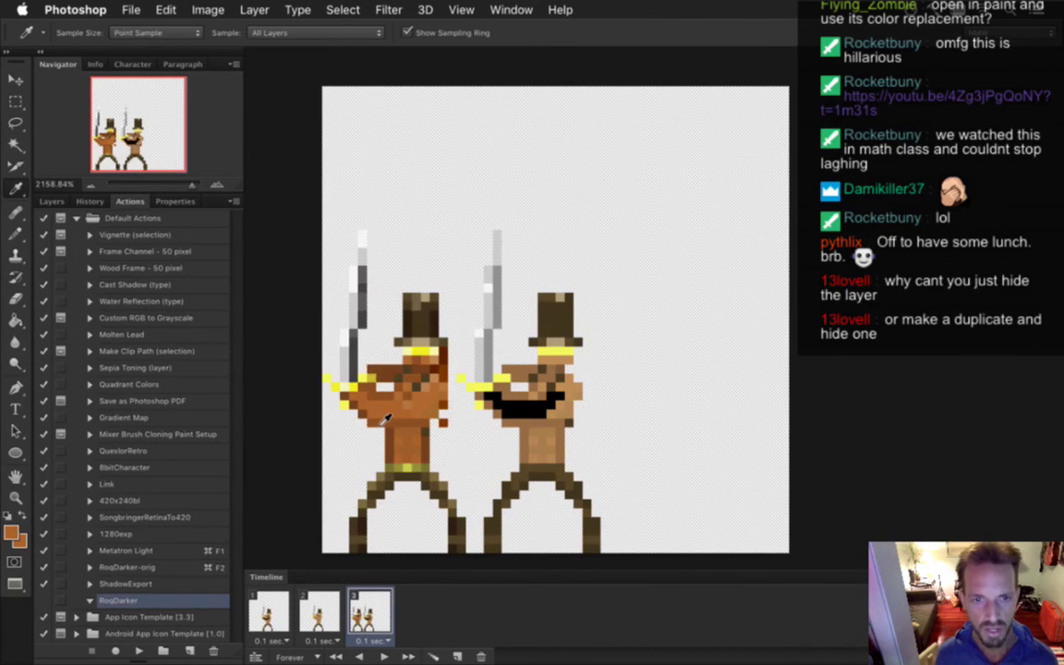
left_click(12, 533)
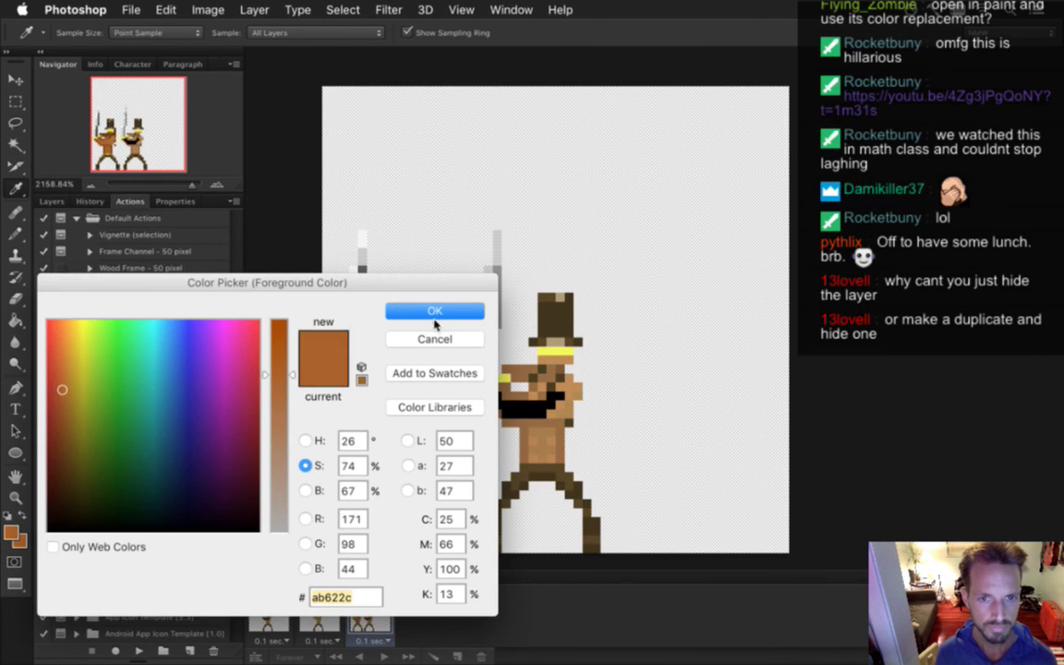
left_click(433, 313)
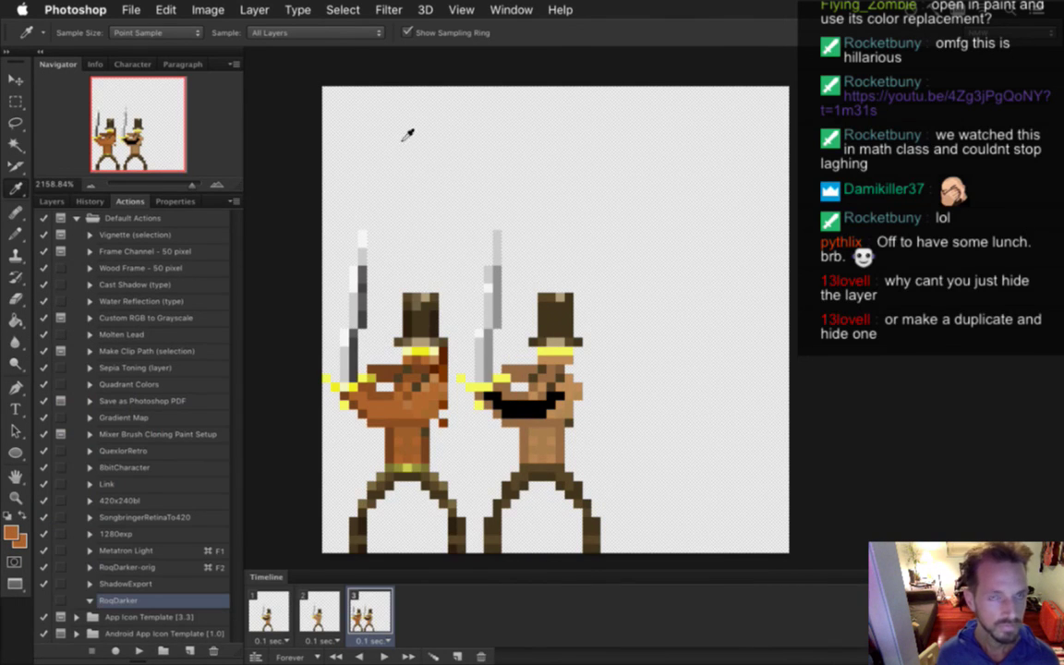
Try replacing the second sprite's black forearm with result color ab622c in Replace Color, cancel it and undo the black replacement
left_click(347, 9)
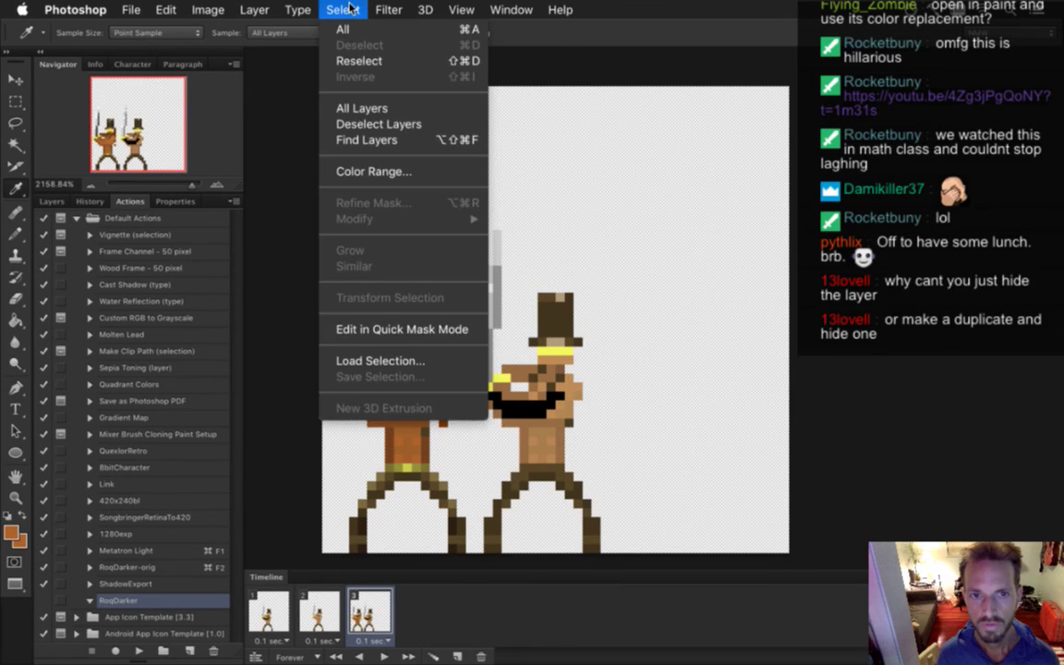
mouse_move(198, 11)
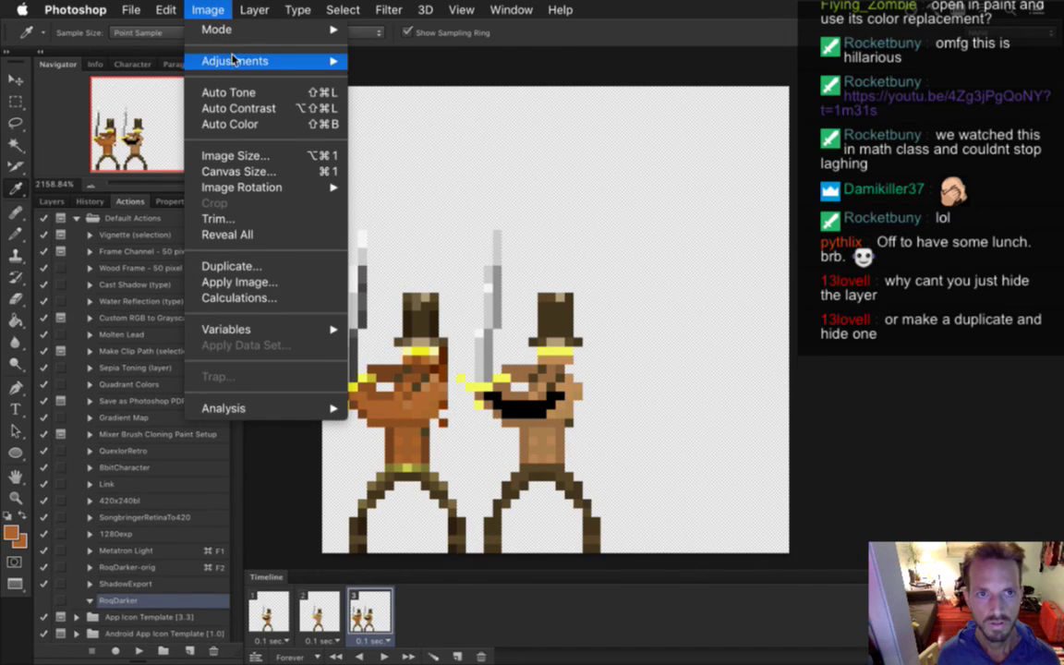
mouse_move(286, 63)
left_click(411, 440)
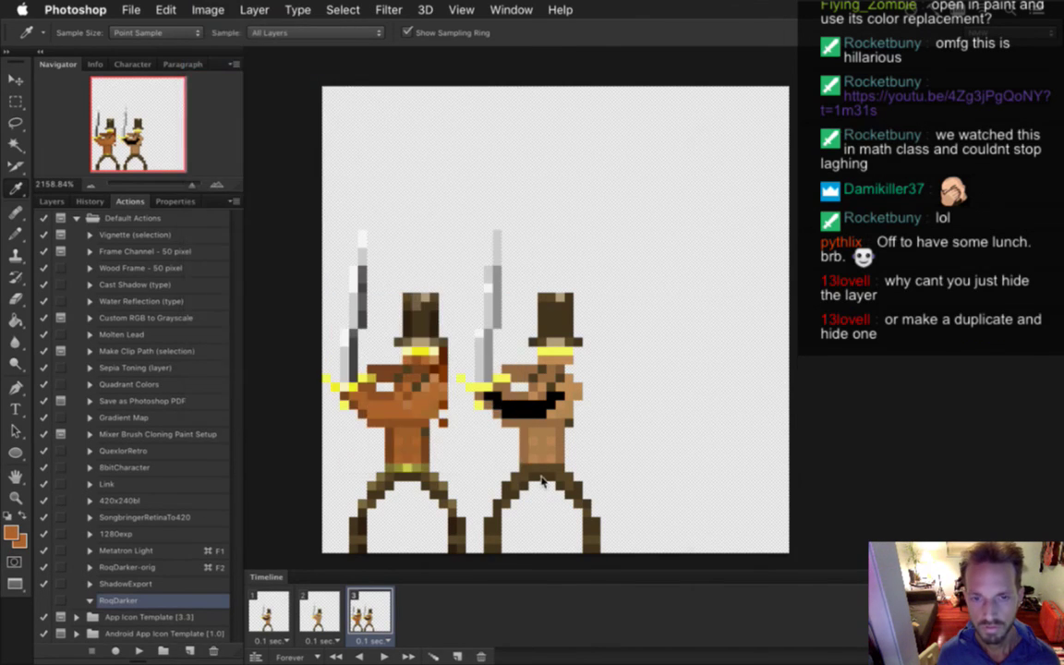
left_click(530, 419)
left_click(979, 444)
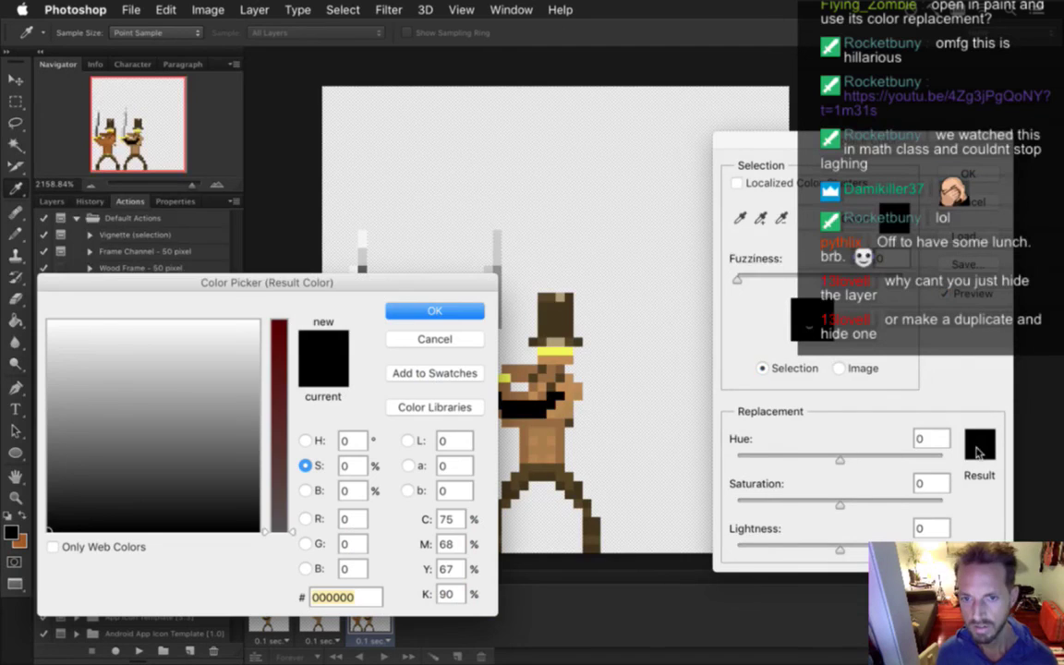
type("ab622c")
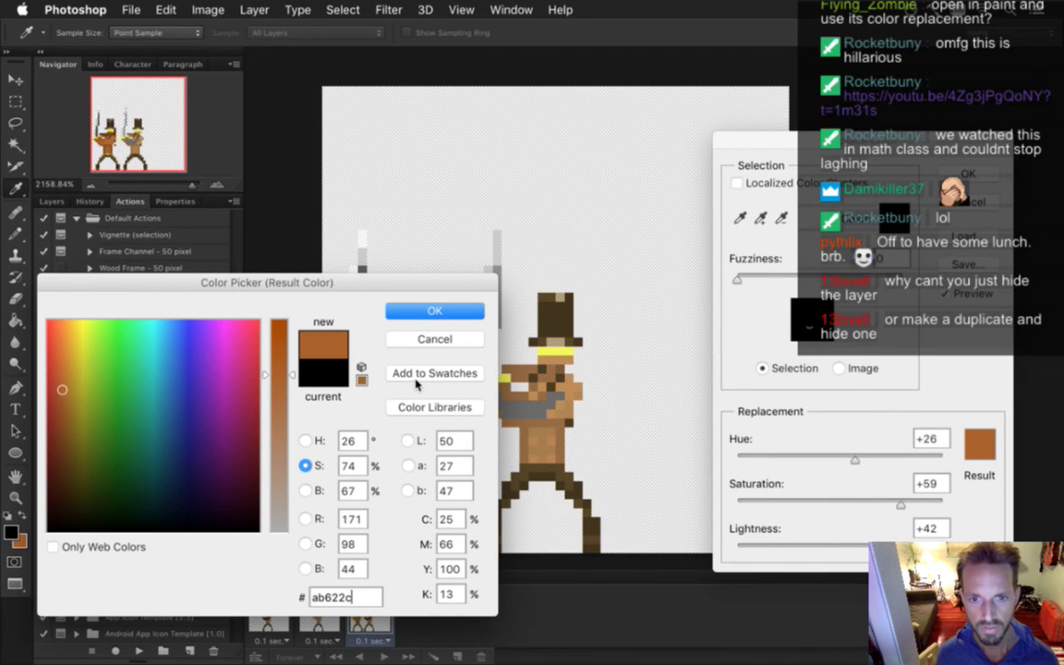
left_click(423, 312)
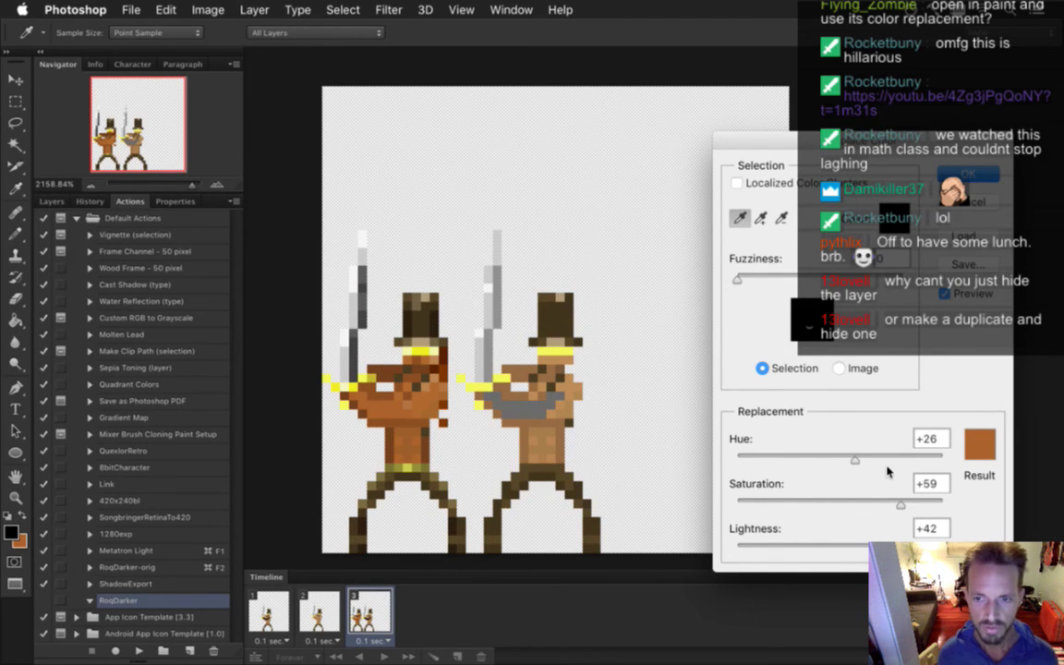
left_click(840, 368)
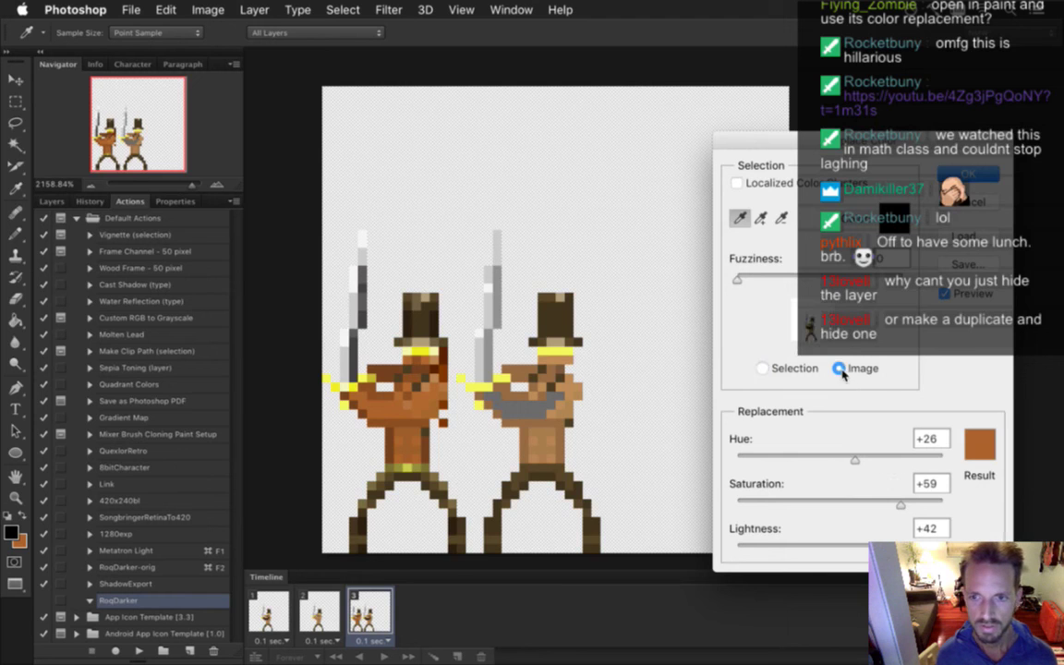
left_click(784, 369)
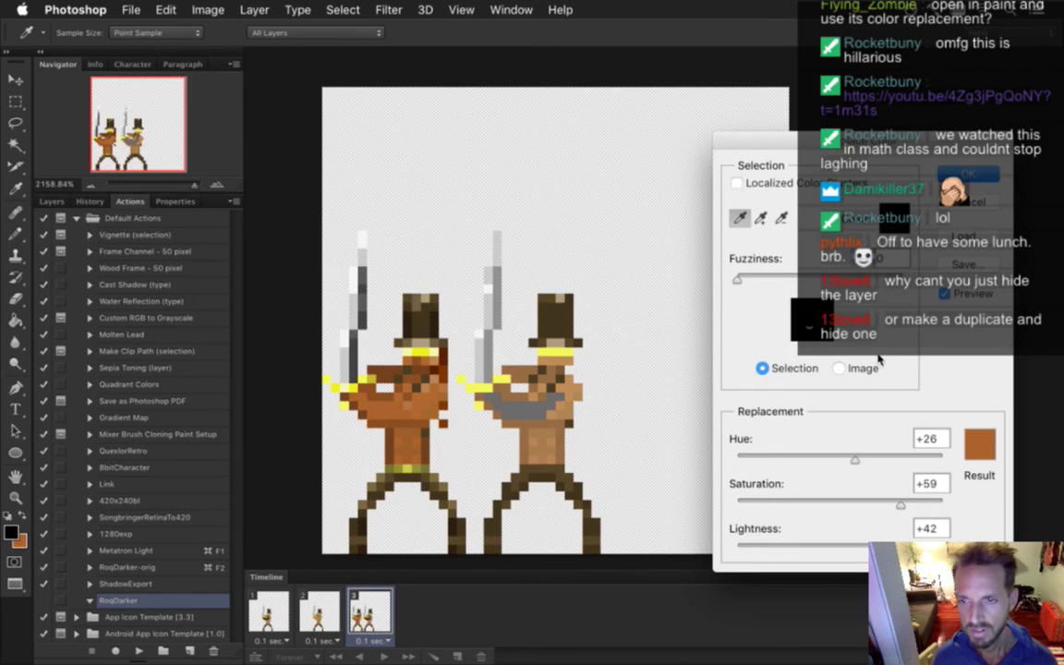
left_click(981, 205)
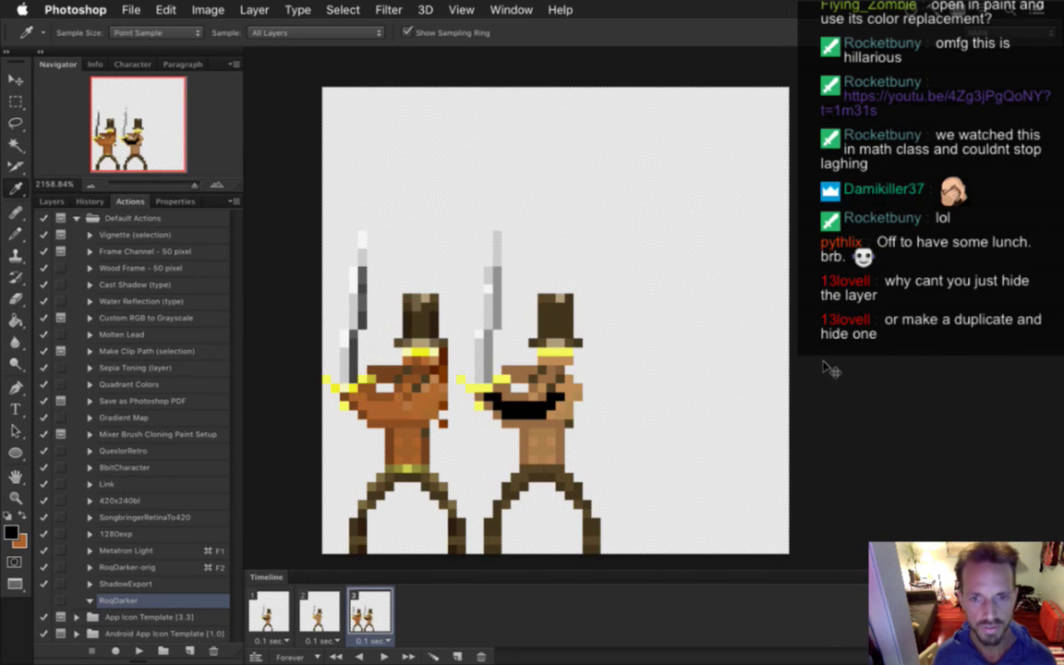
key("ctrl+z")
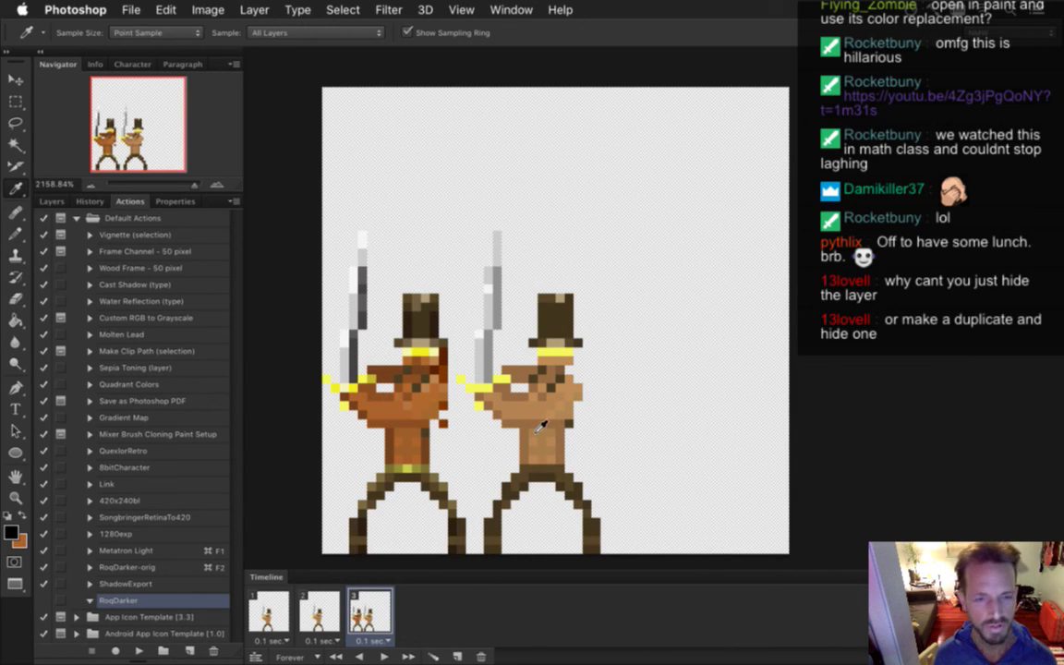
Resample the first sprite's brown arm tone as the foreground color and copy its hex code from the color picker
left_click(206, 9)
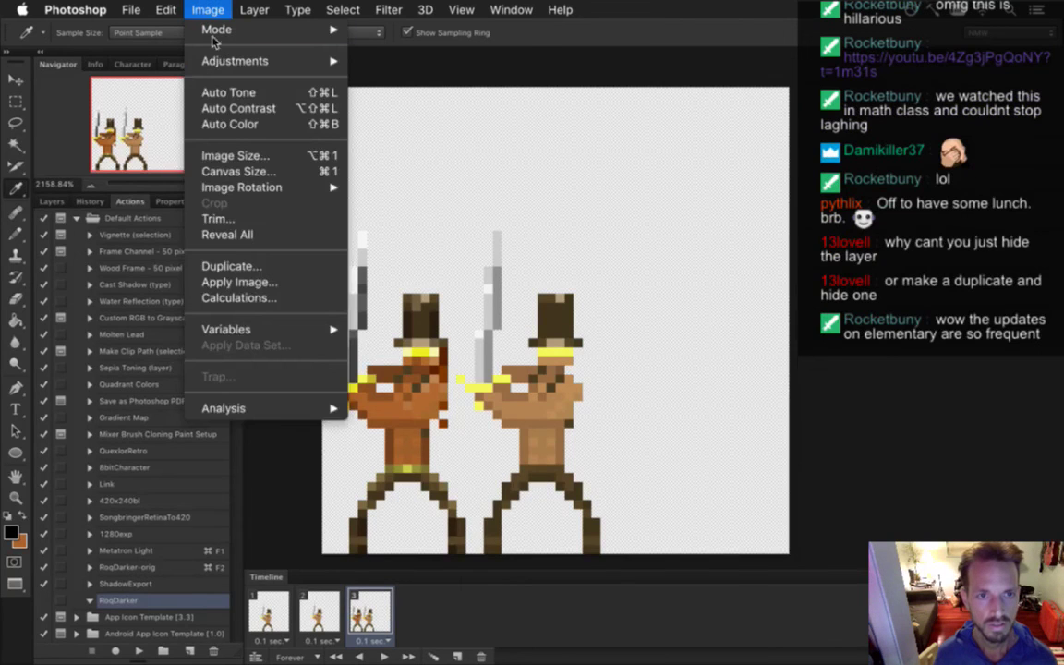
mouse_move(256, 70)
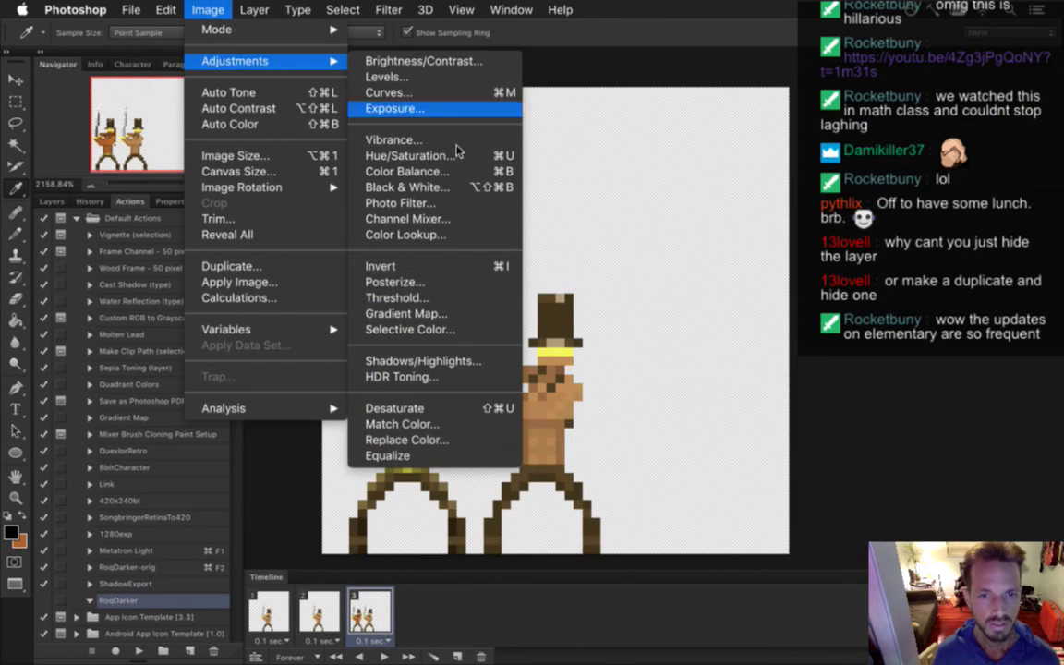
left_click(420, 414)
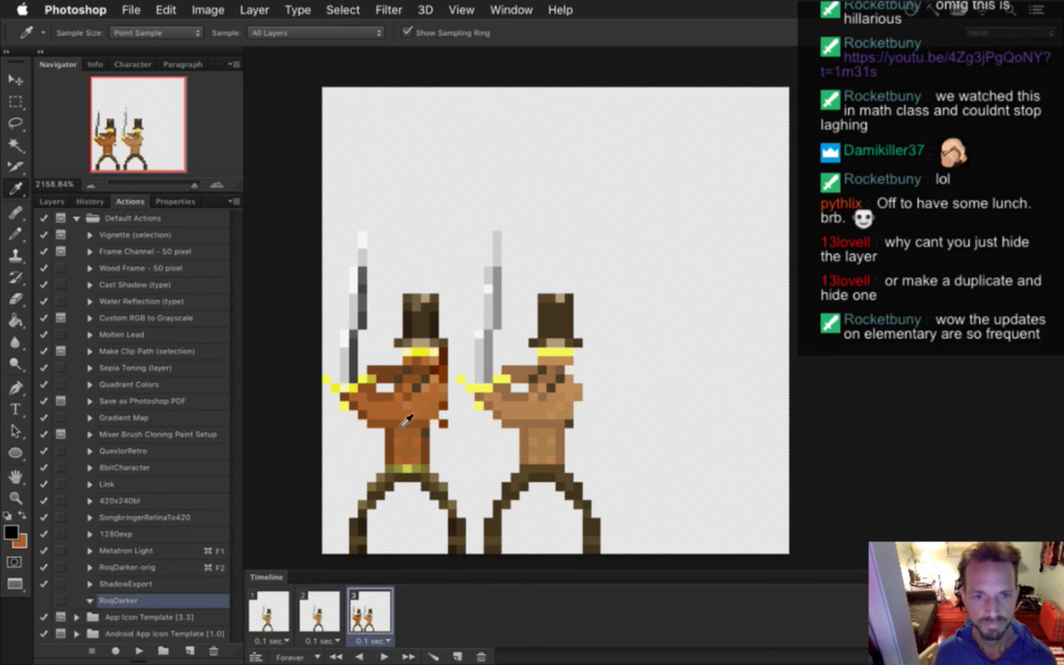
left_click(365, 378)
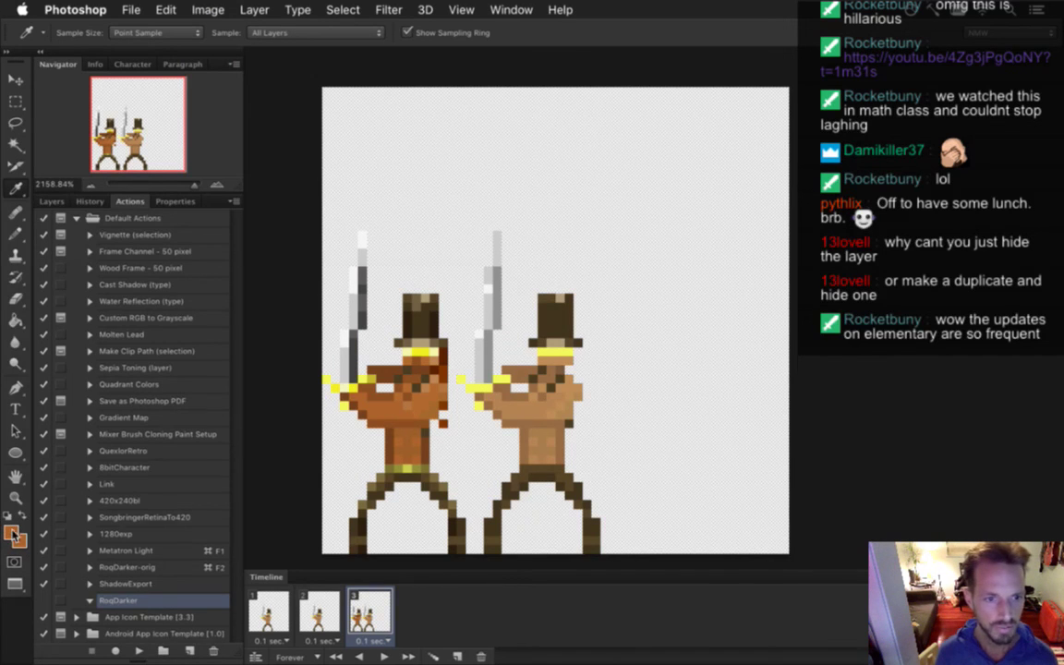
left_click(11, 534)
left_click(435, 313)
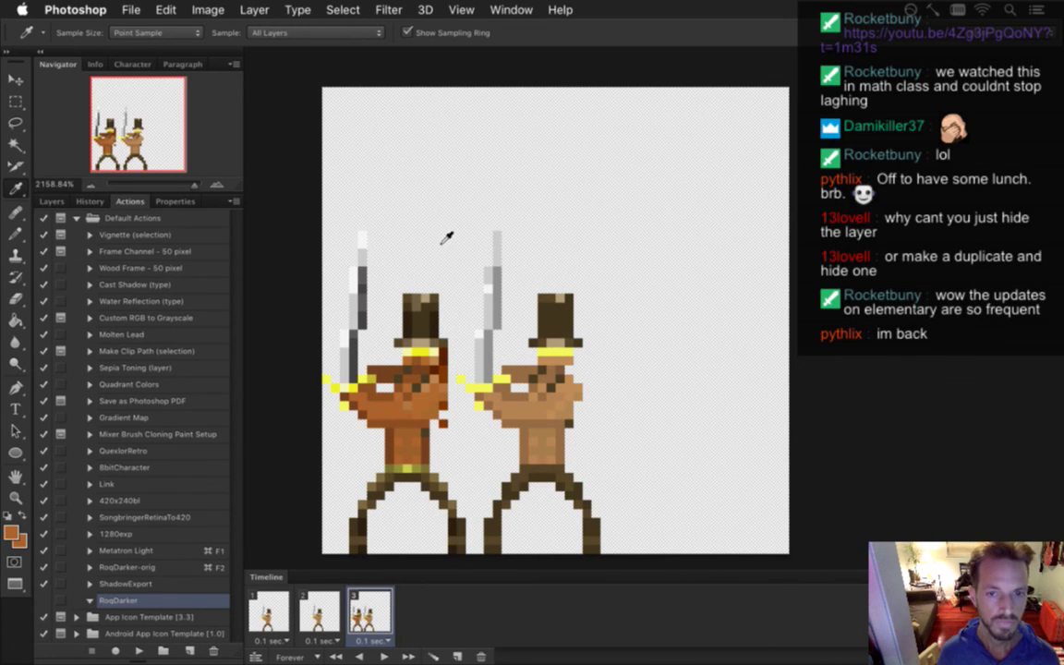
Sample the second sprite's forearm tone in Replace Color and set the result color to ffffff
left_click(205, 9)
mouse_move(231, 60)
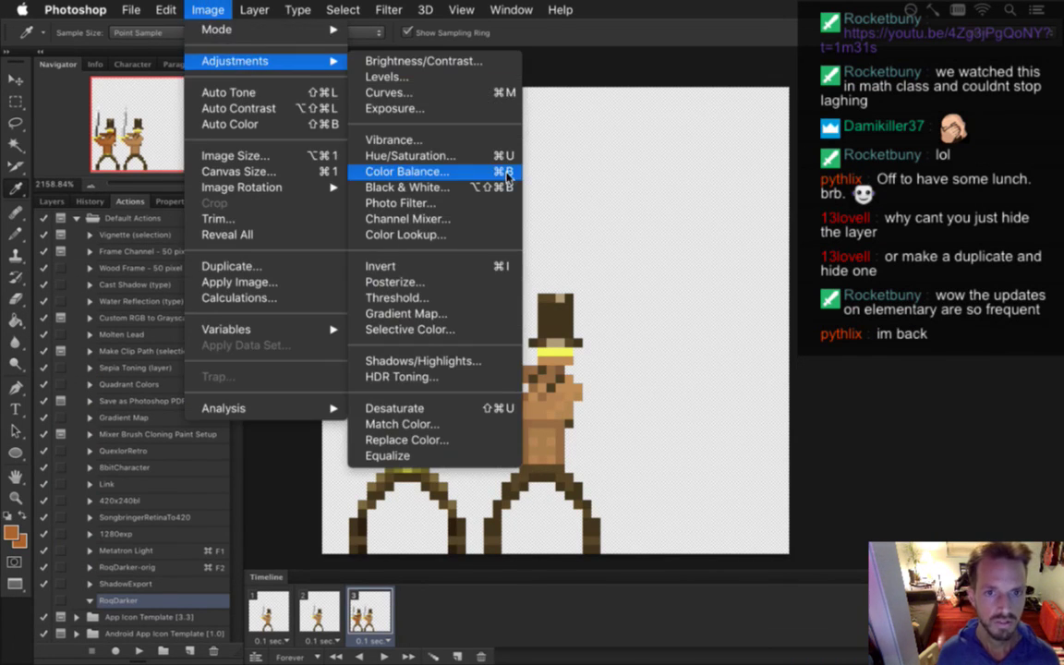
left_click(459, 442)
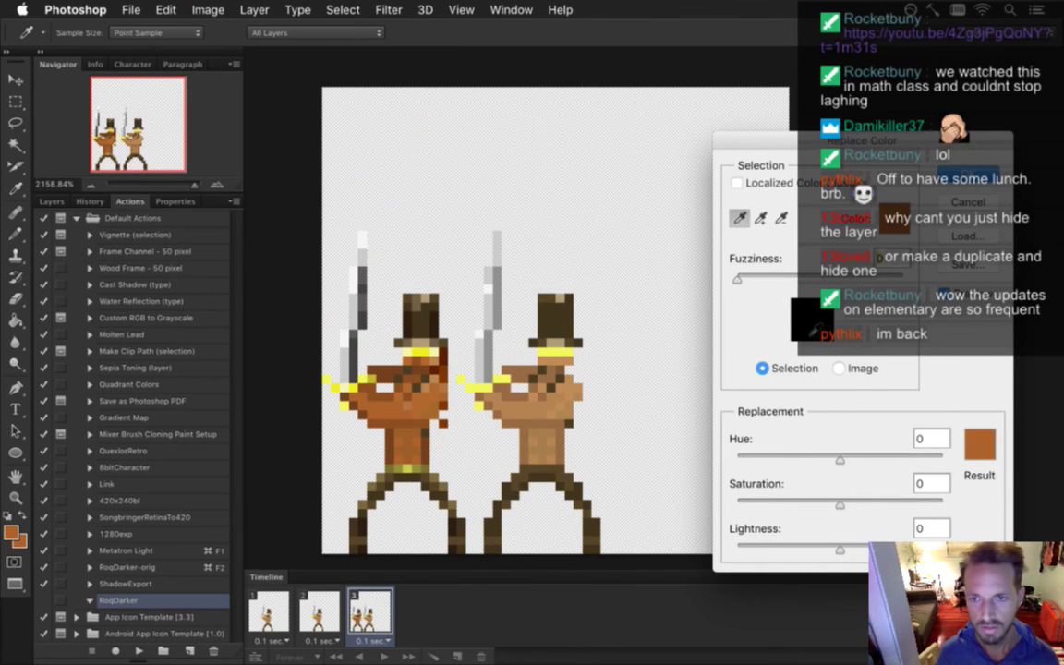
left_click(499, 388)
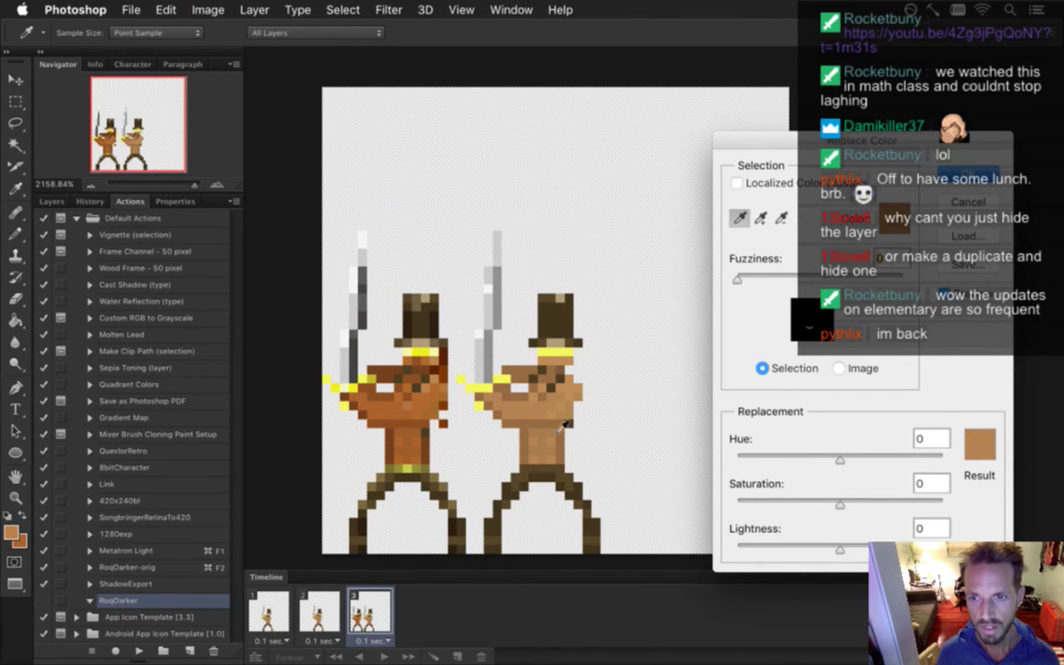
left_click(994, 444)
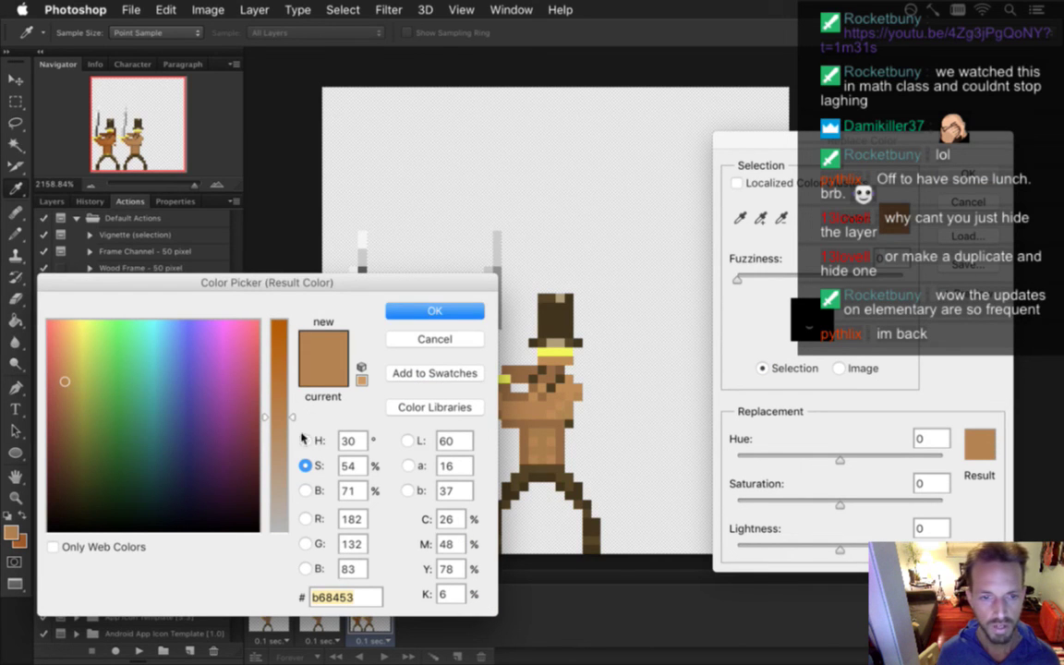
left_click_drag(188, 370, 134, 319)
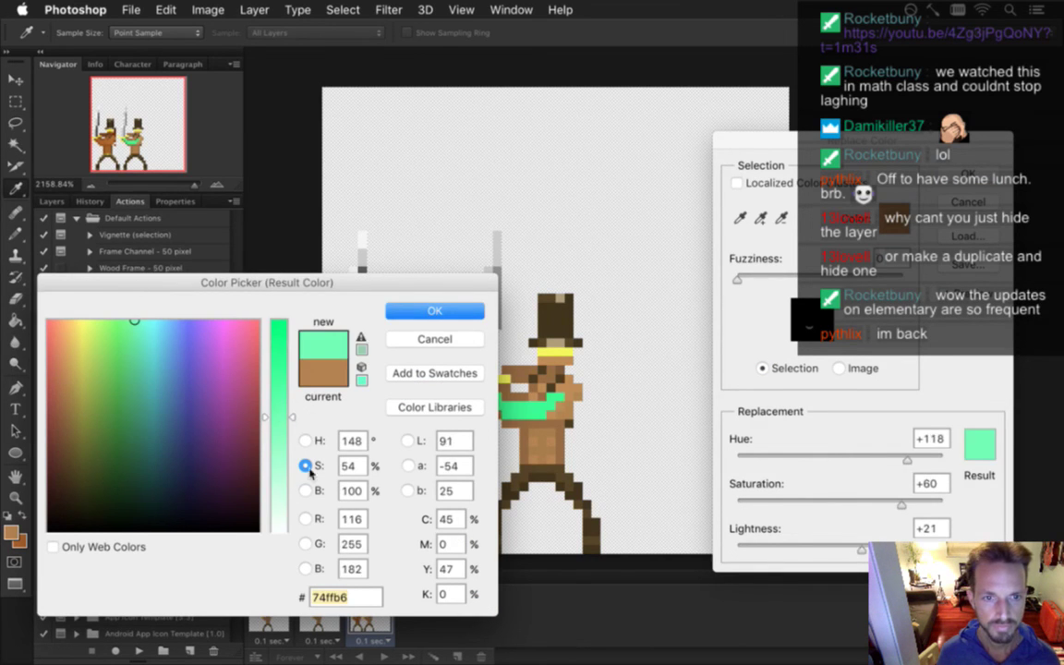
left_click_drag(265, 418, 251, 554)
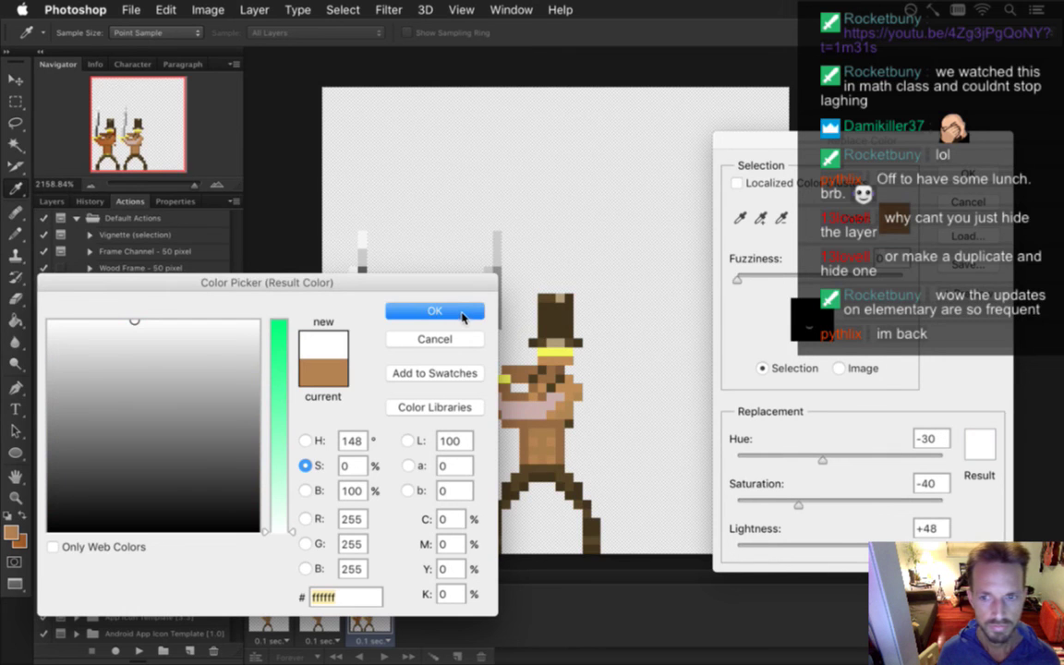
left_click(465, 315)
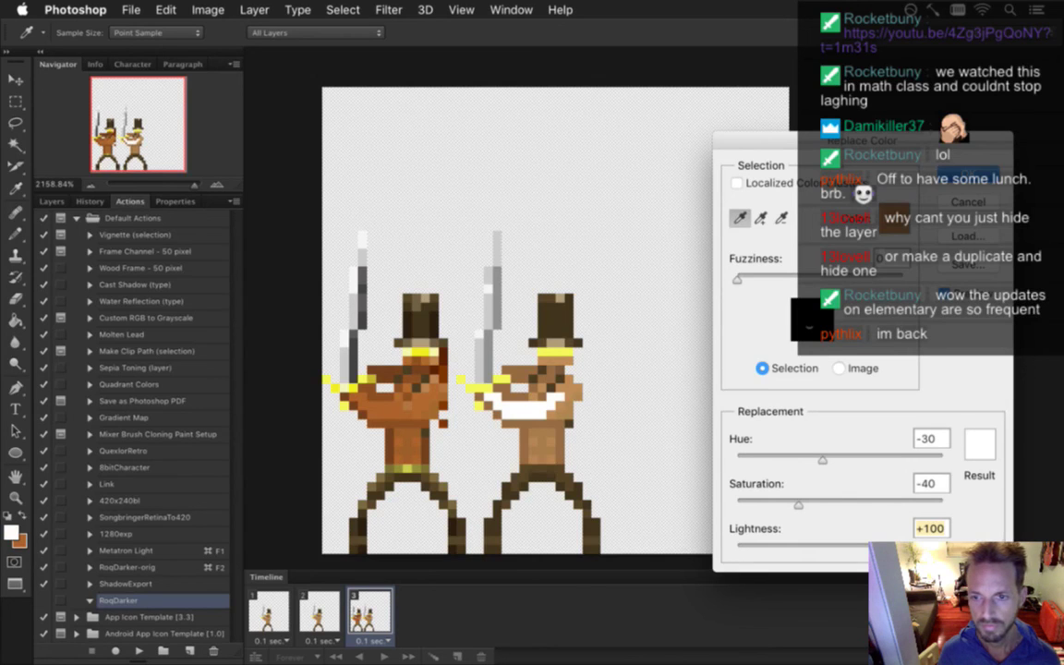
Set the forearm replacement to Hue 0, Saturation -100 and Lightness +100, and apply it
left_click_drag(797, 505, 691, 512)
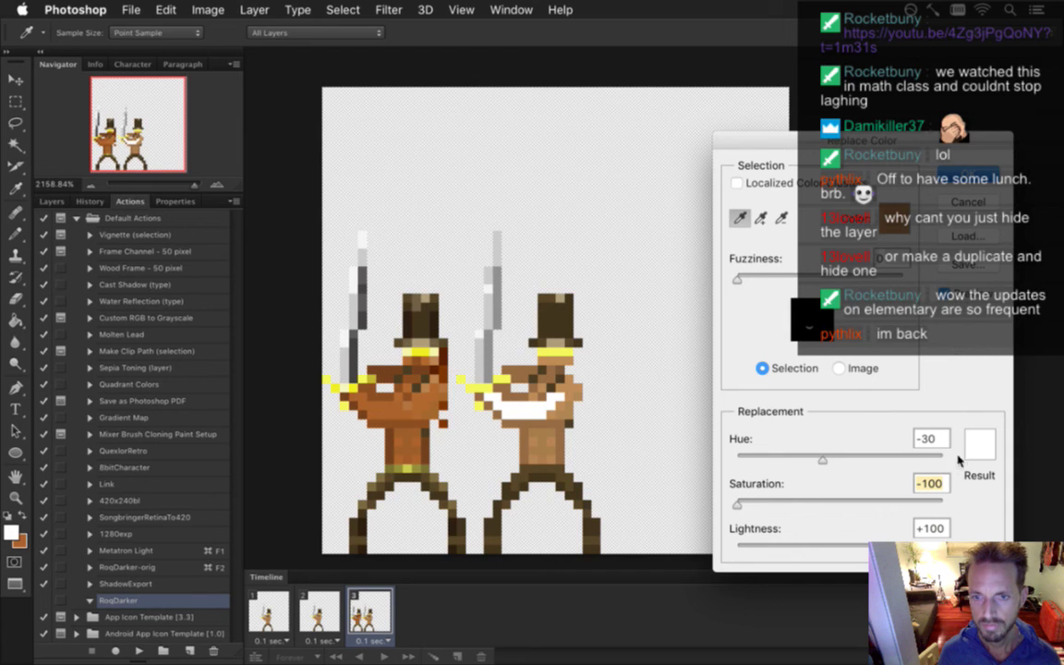
key("shift+Tab")
type("0")
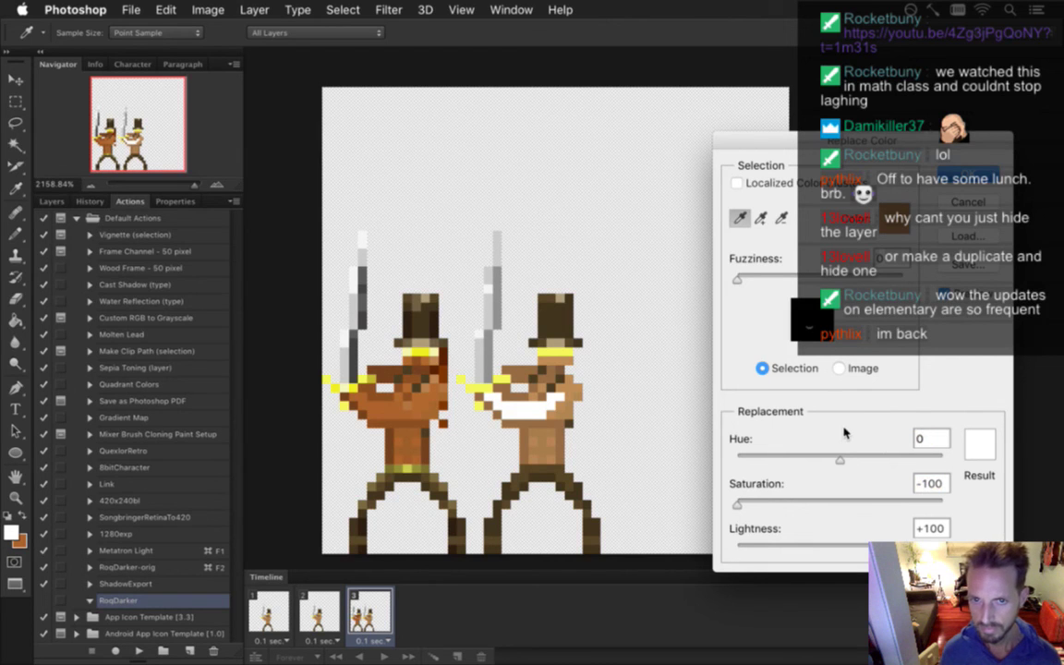
key("Return")
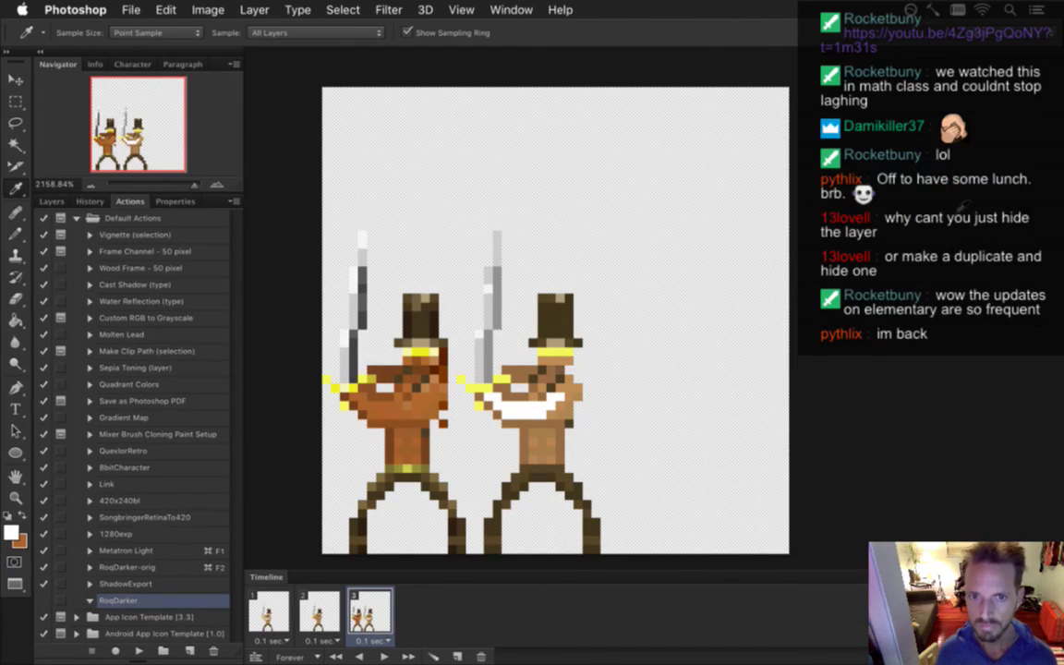
Try replacing the second sprite's white forearm with result color ab622c in Replace Color, cancel it and undo the white replacement
left_click(205, 10)
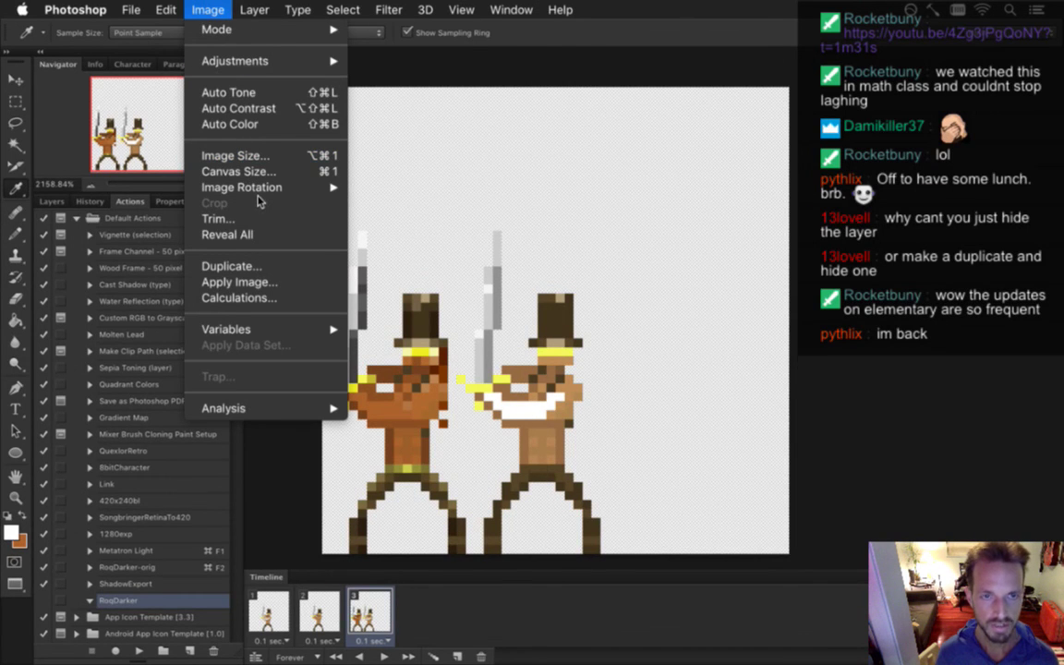
mouse_move(314, 60)
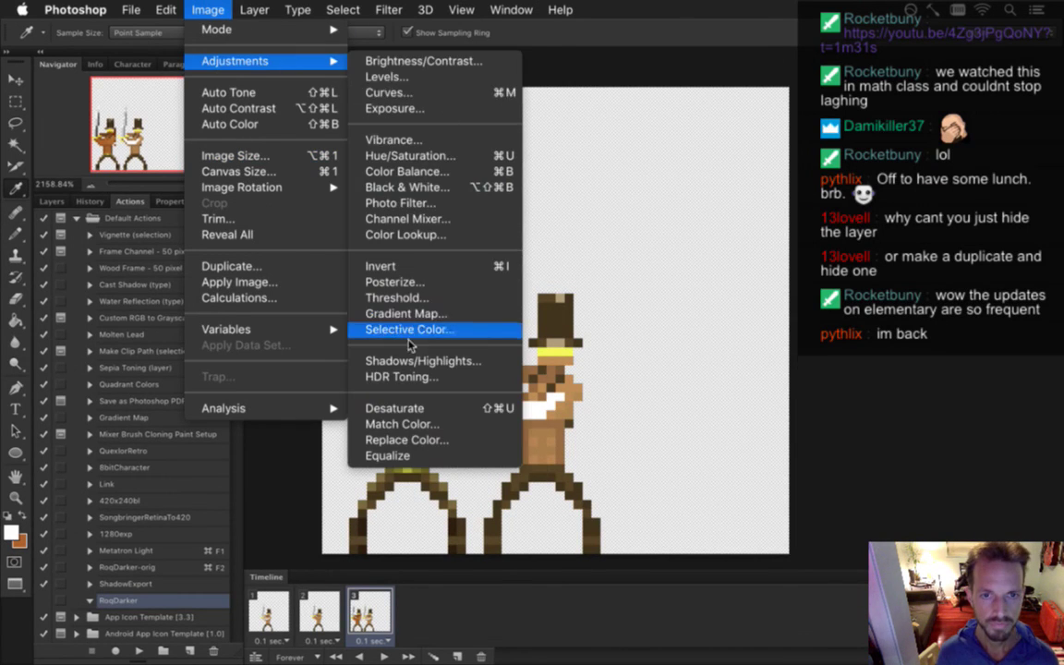
left_click(407, 440)
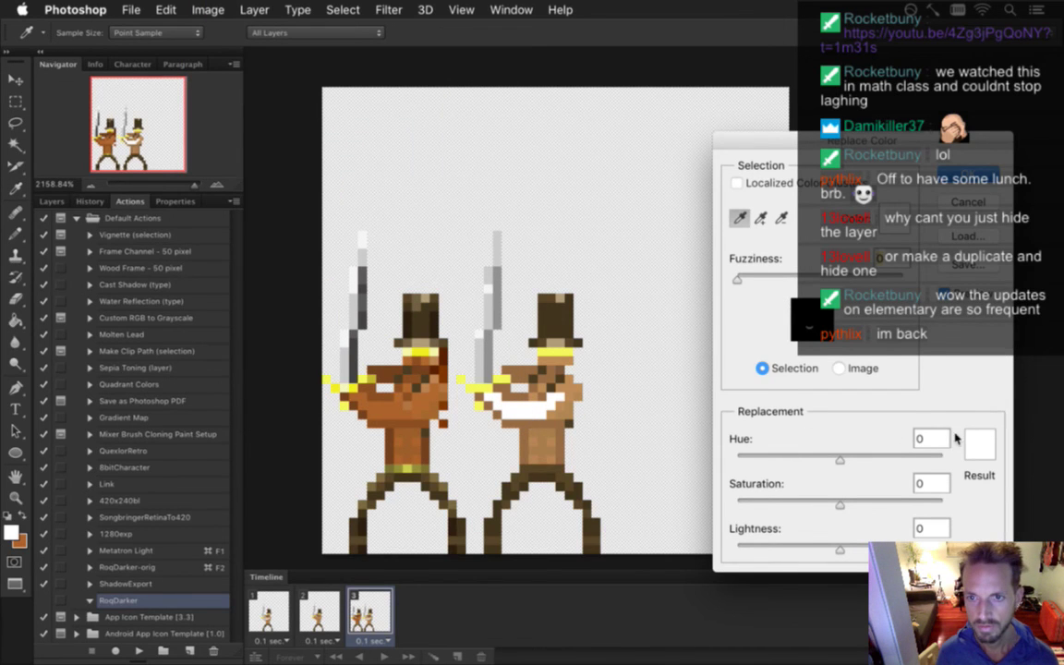
left_click(980, 444)
left_click(576, 445)
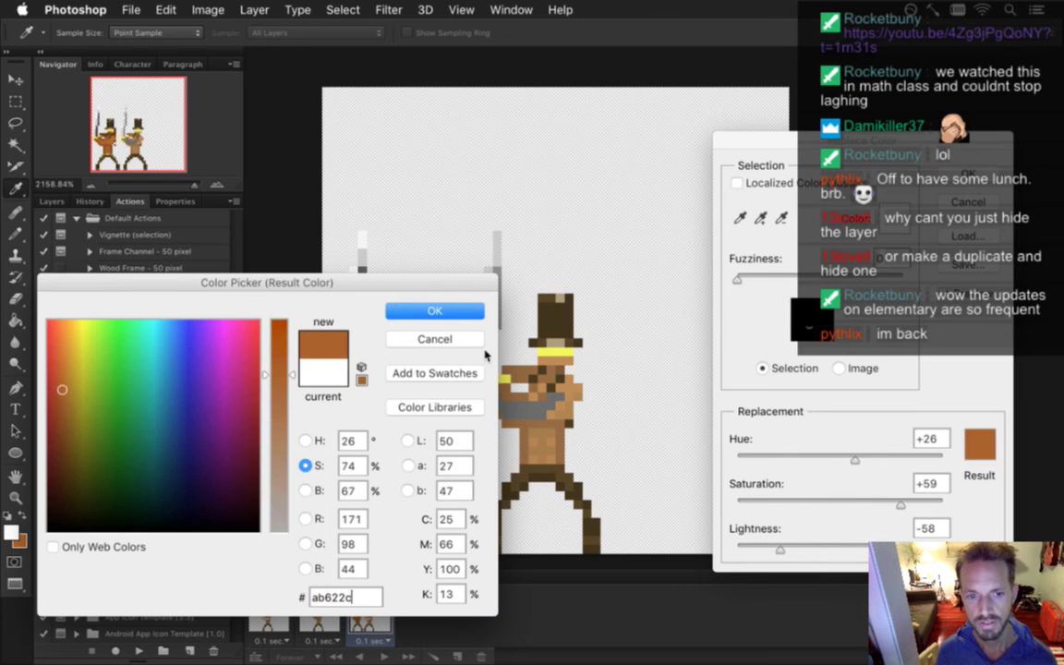
left_click(434, 311)
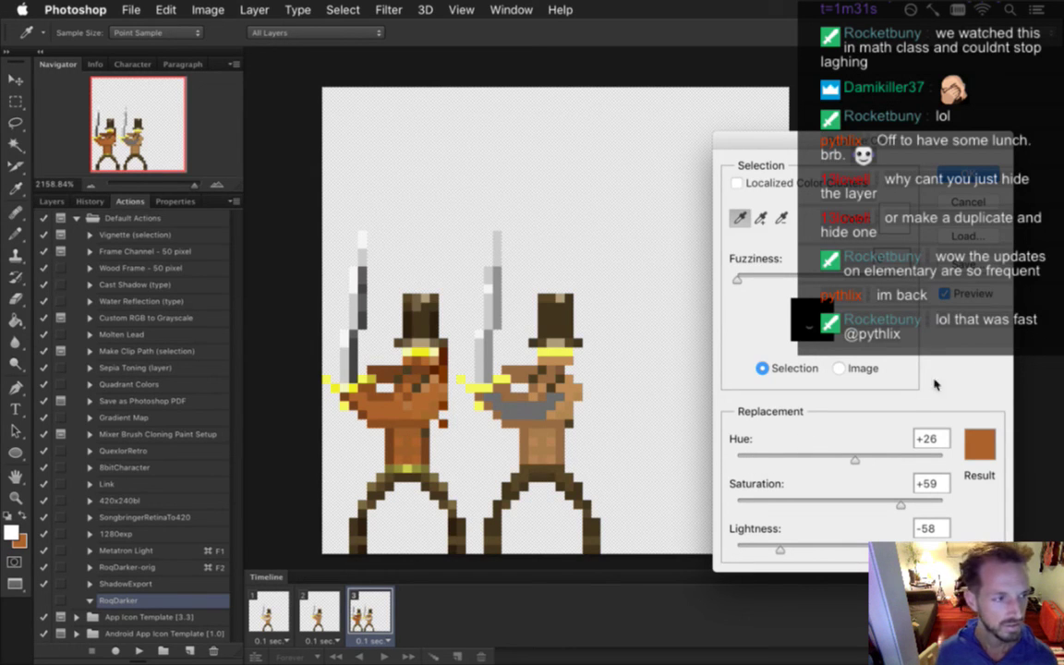
left_click(985, 204)
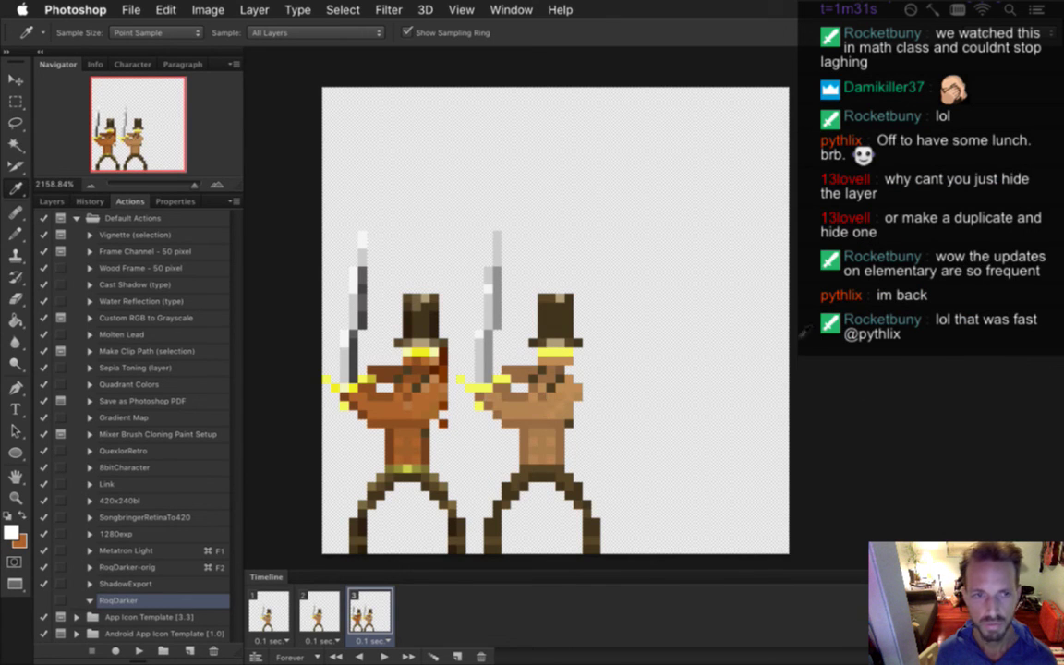
Sample the second sprite's forearm tone in Replace Color and apply the replacement with Saturation -100
left_click(208, 9)
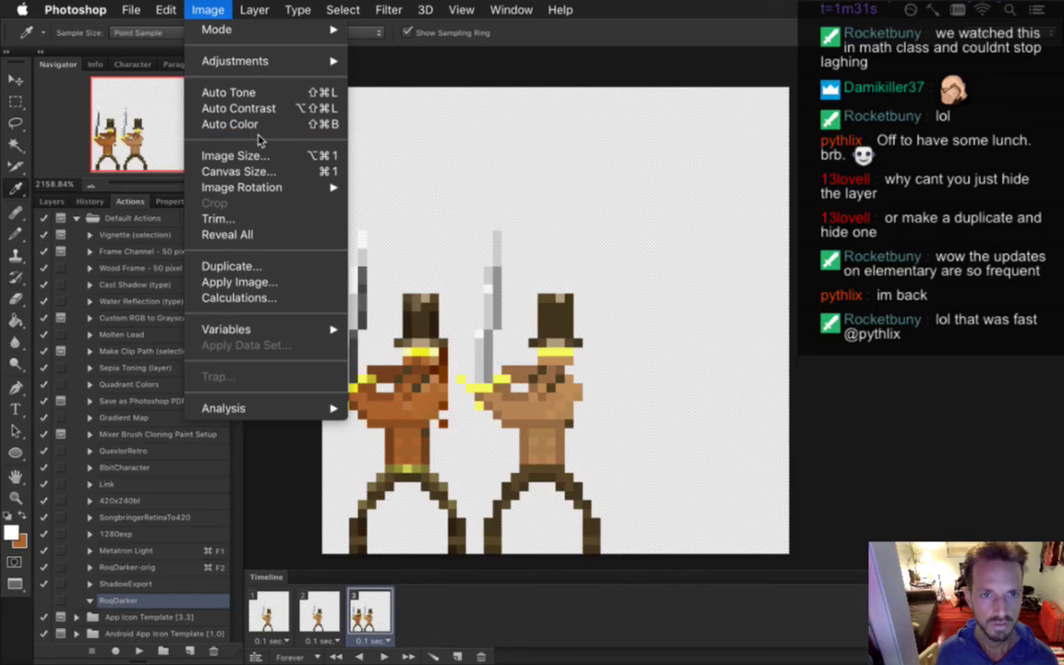
mouse_move(280, 63)
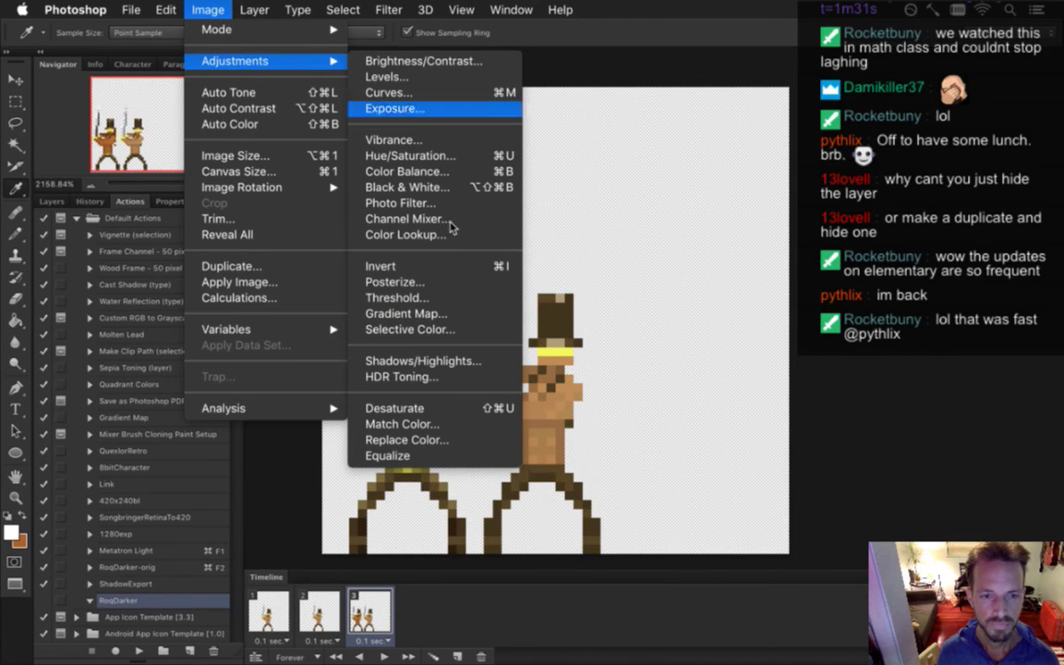
left_click(458, 441)
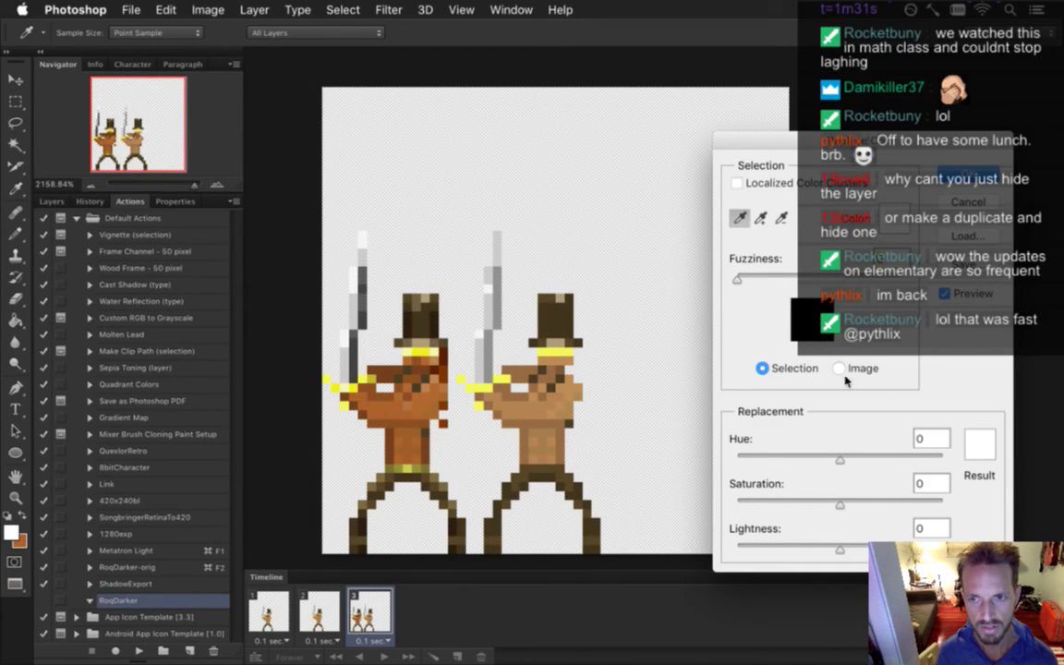
left_click(538, 422)
left_click_drag(838, 506, 717, 506)
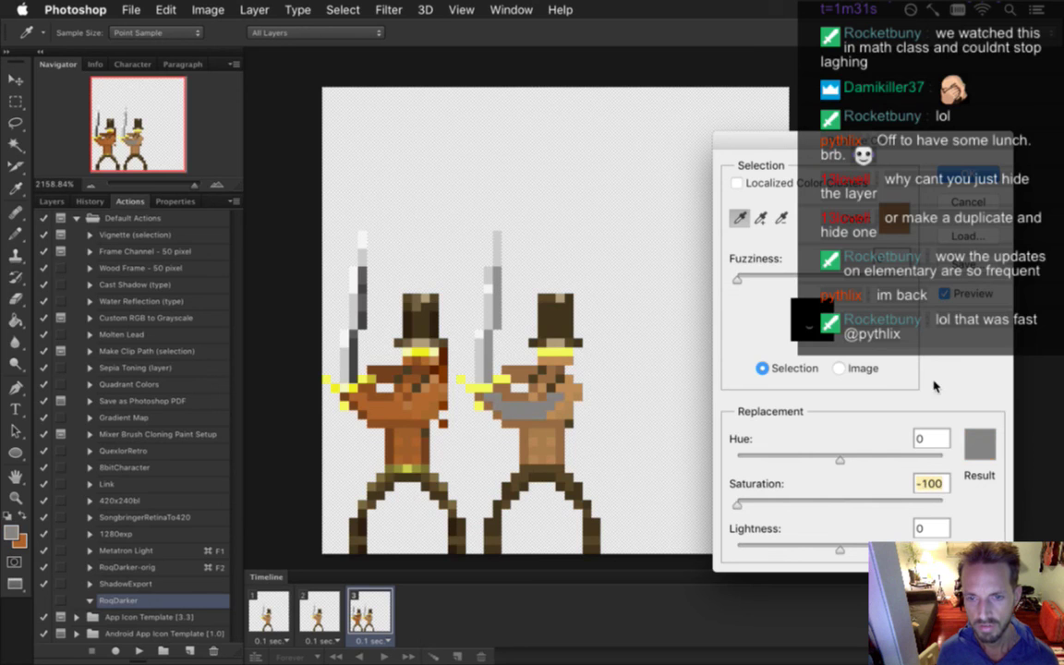
left_click(969, 178)
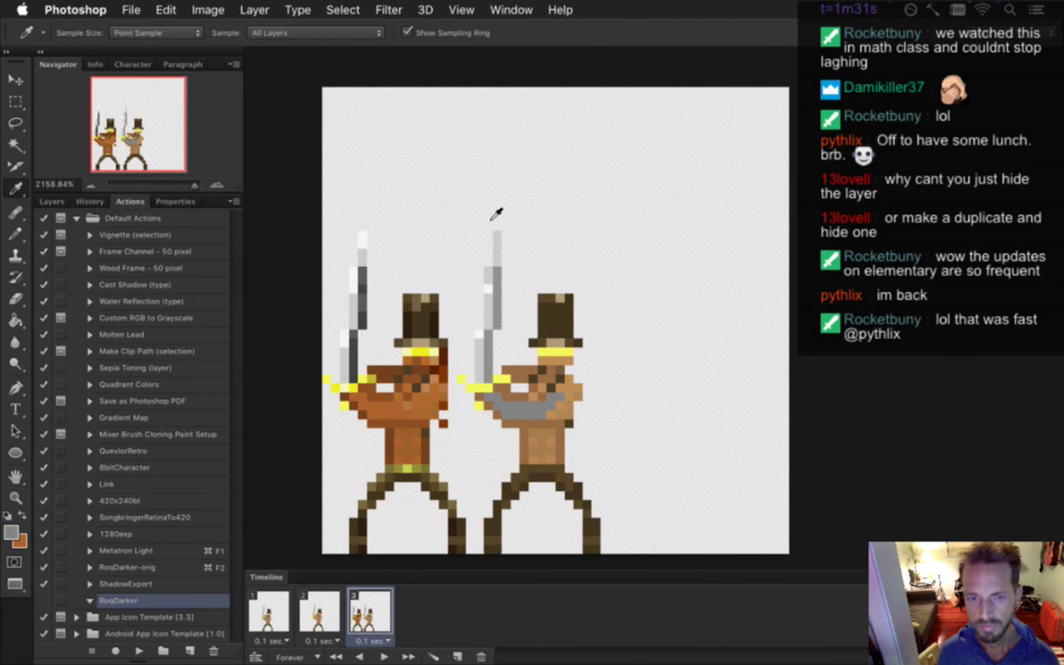
Start Replace Color on the second sprite's gray forearm and set the result color to ab622c
left_click(208, 9)
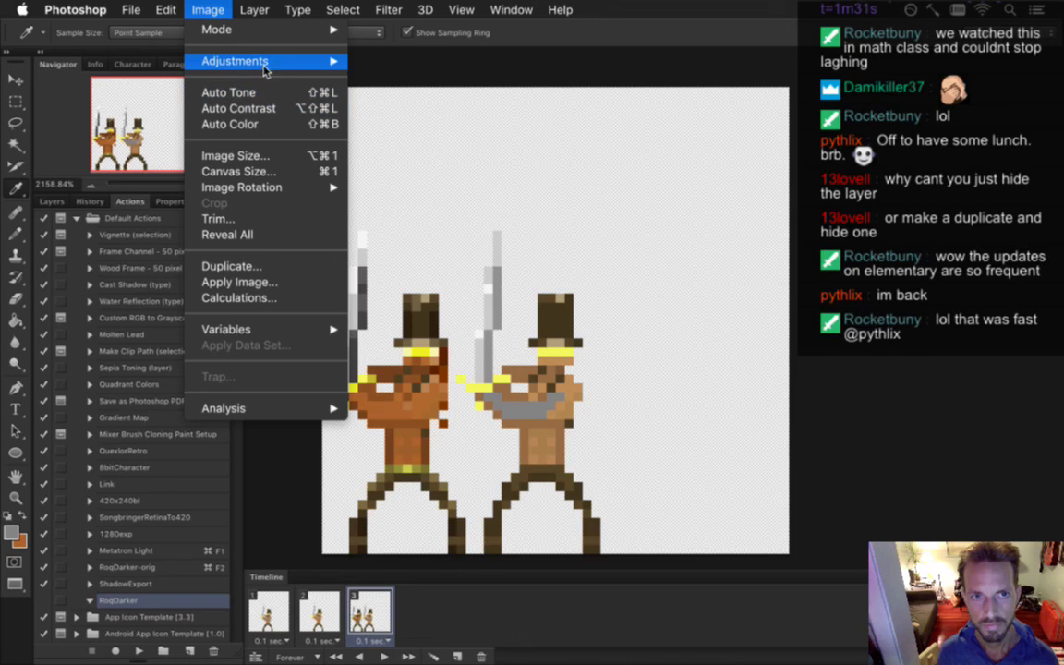
mouse_move(239, 61)
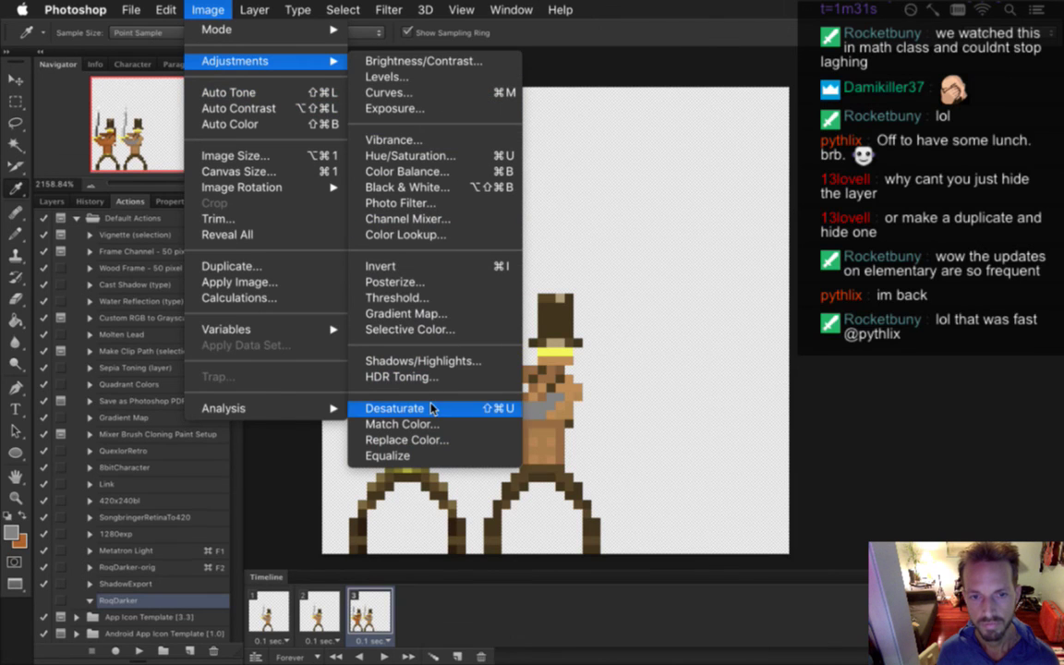
left_click(435, 441)
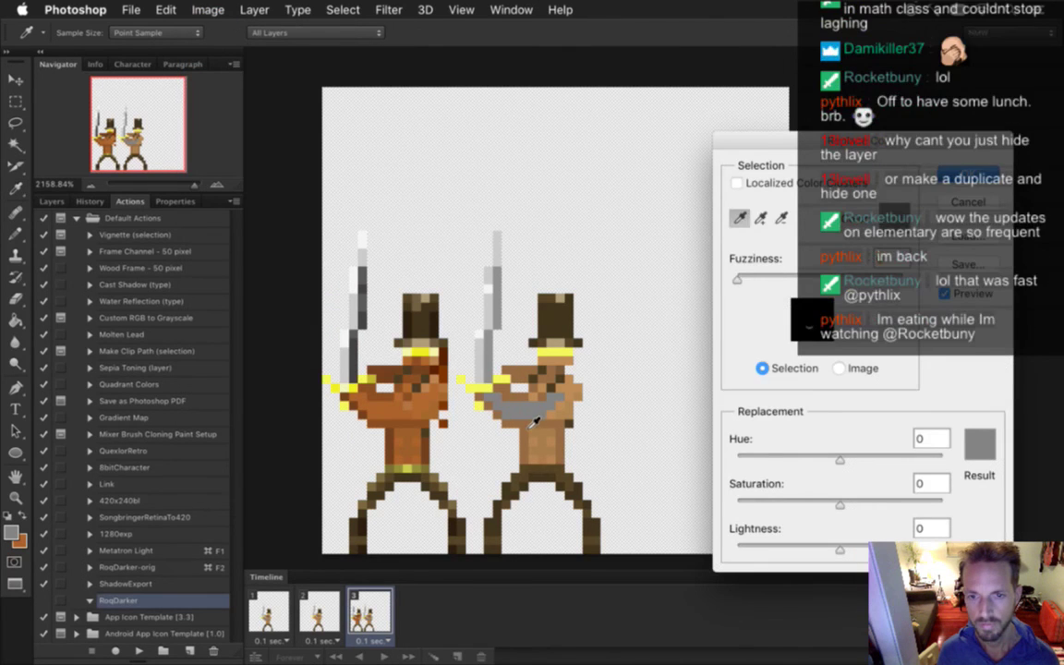
left_click(969, 450)
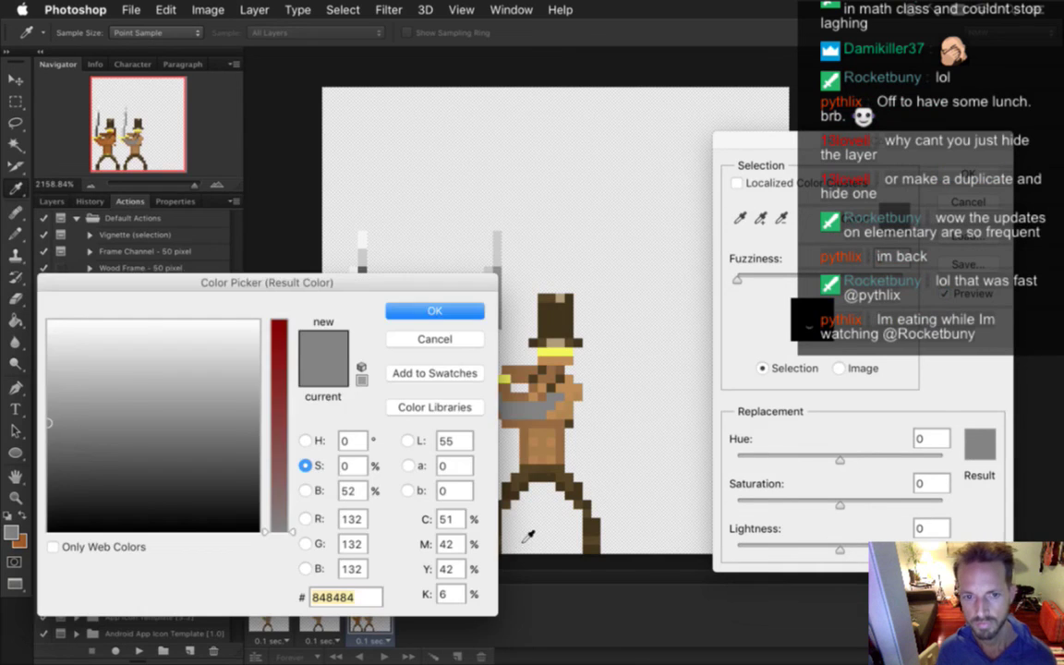
left_click(517, 384)
left_click(431, 311)
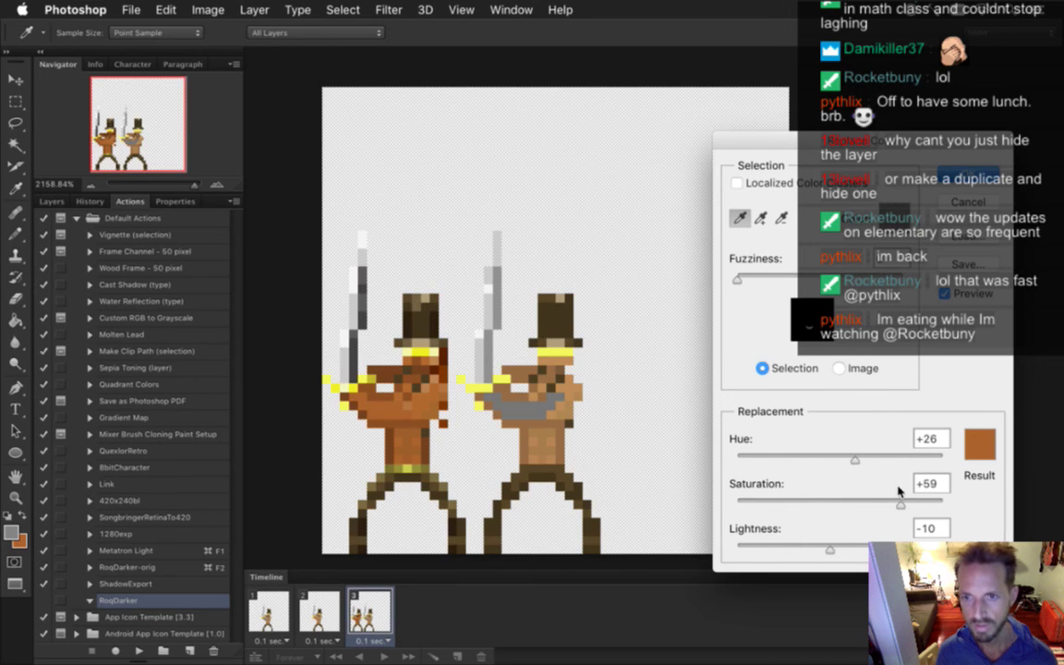
Try Saturation +100 and Lightness -1 on the gray forearm, cancel the replacement and undo the forearm's desaturation
left_click_drag(901, 504, 945, 504)
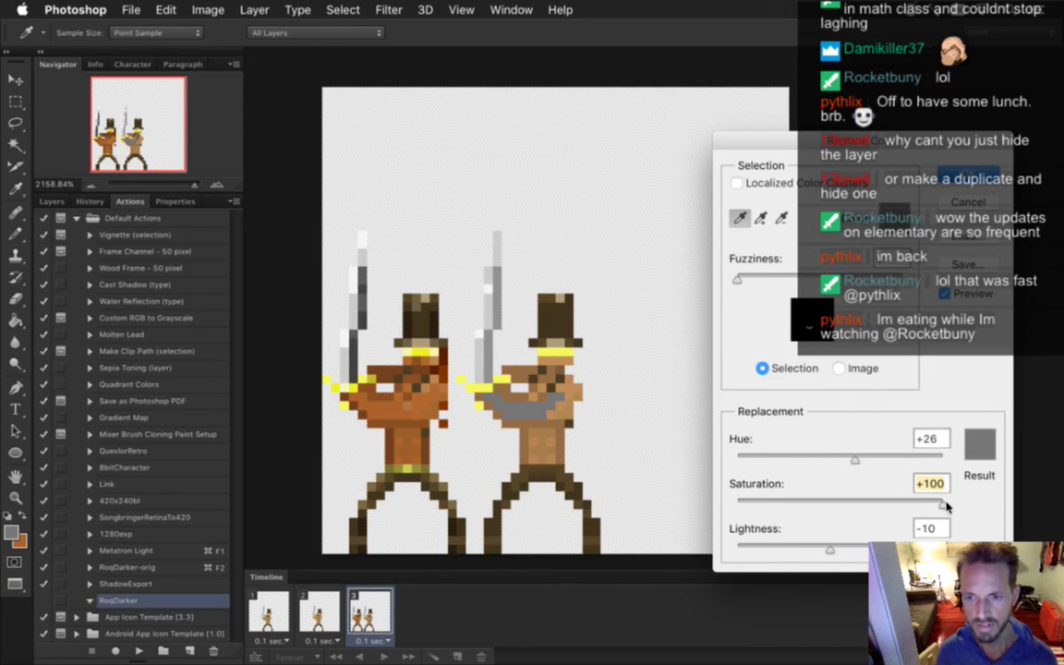
mouse_move(830, 552)
left_mouse_down()
mouse_move(797, 549)
mouse_move(889, 549)
mouse_move(840, 549)
left_mouse_up()
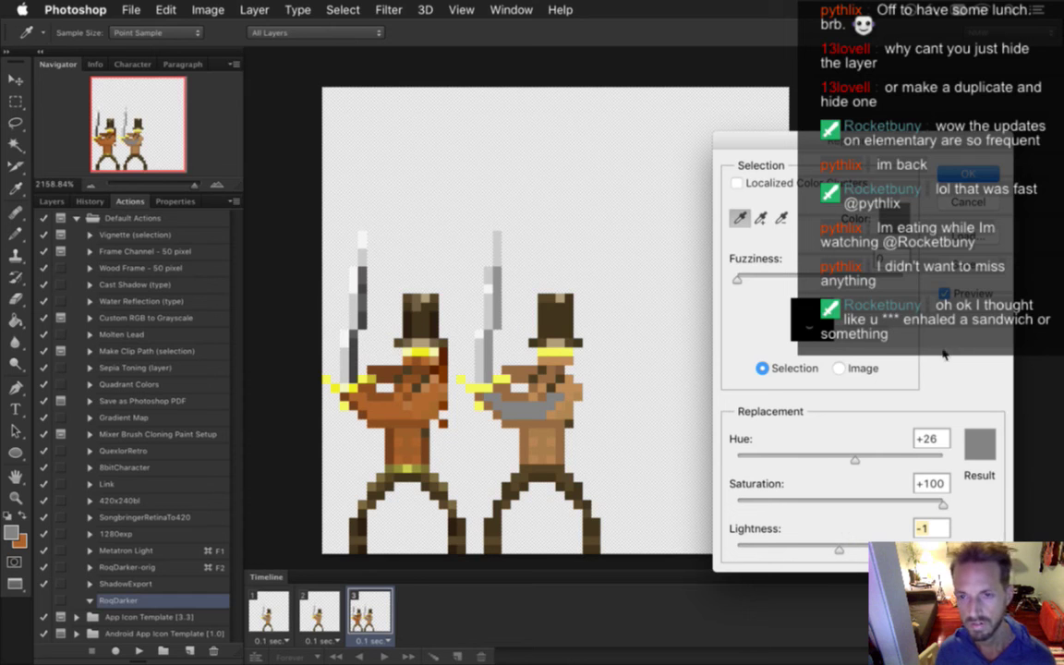
left_click_drag(899, 148, 844, 144)
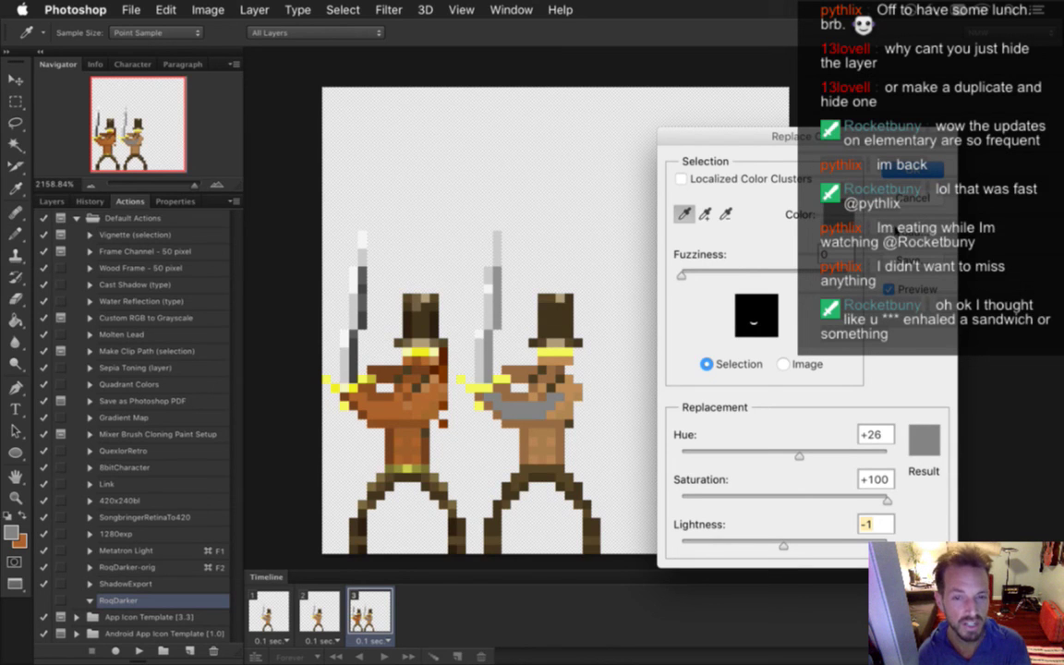
left_click(929, 201)
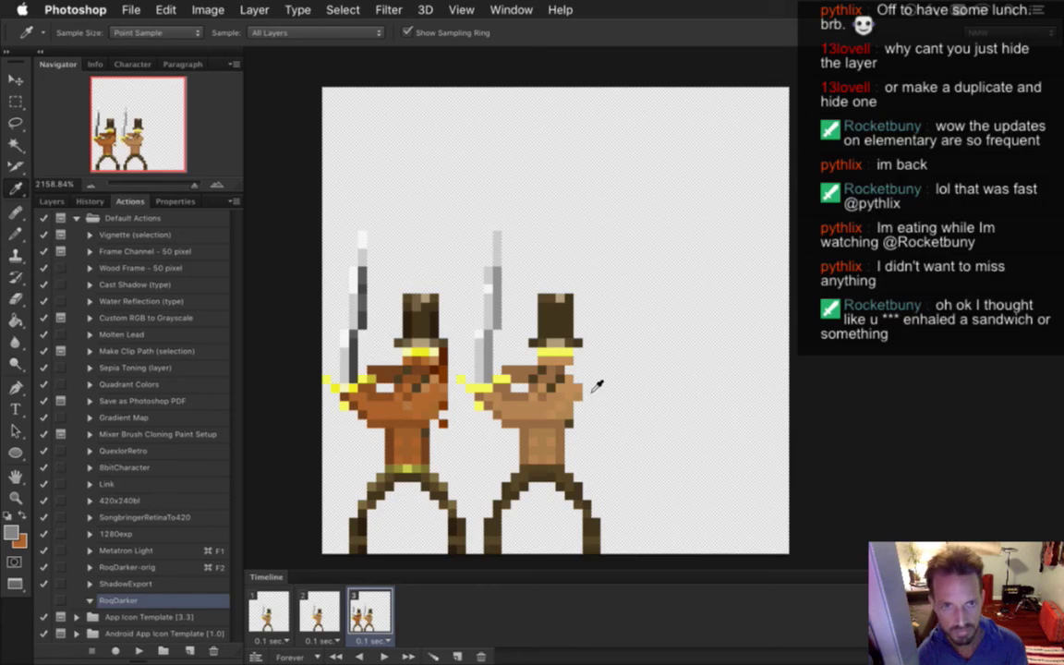
left_click(202, 10)
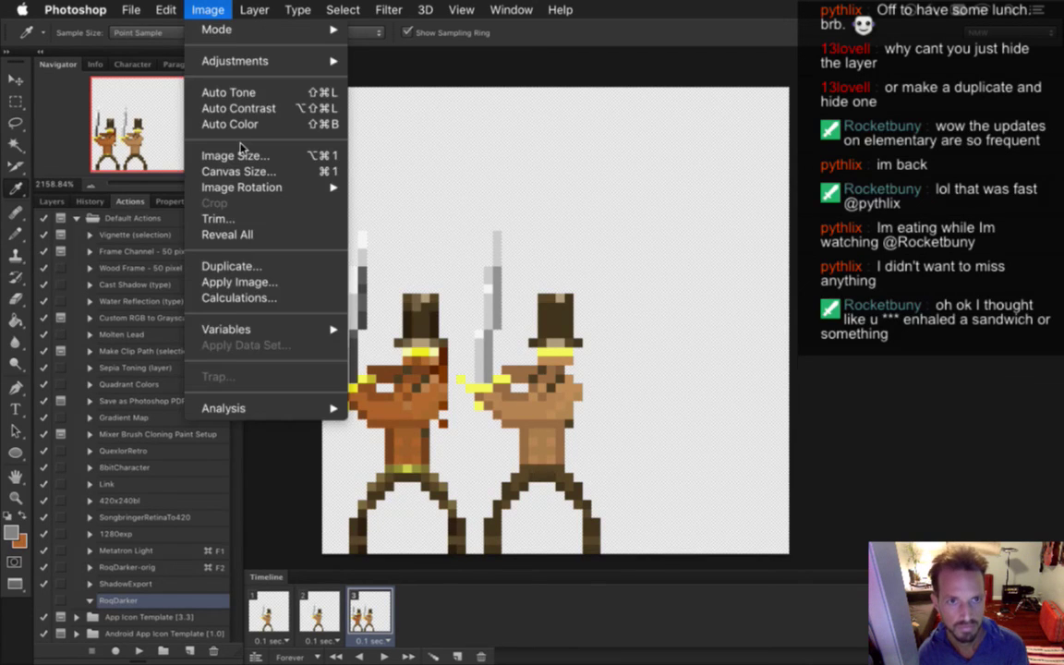
left_click(515, 91)
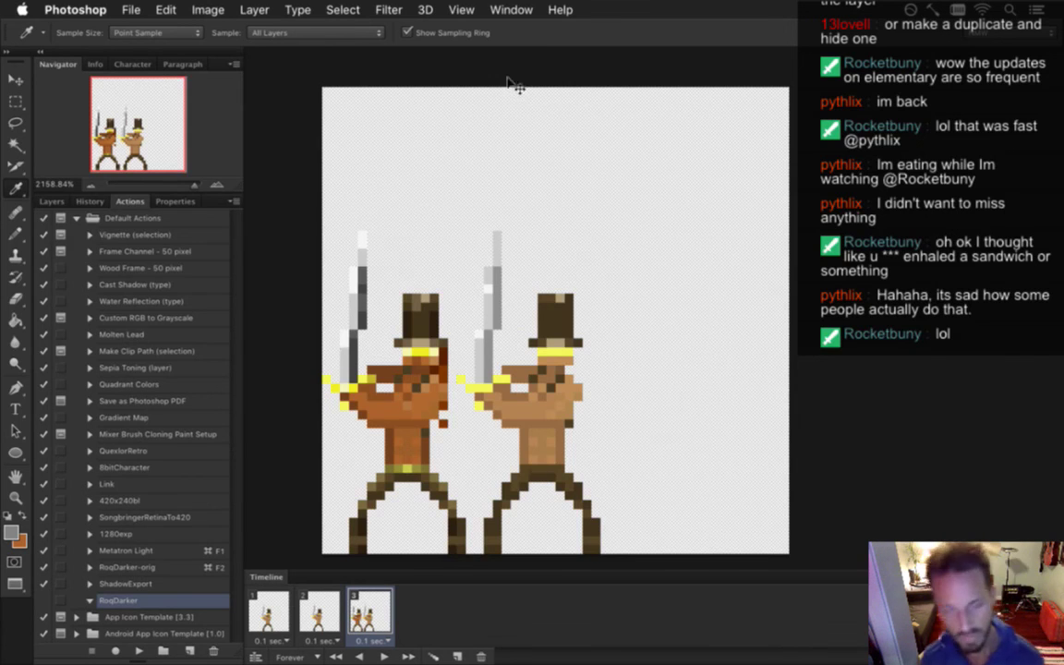
Switch to Chrome and open the ChangeColor gist linked in the Stack Exchange answer about batch replacing colors
key("super+Tab")
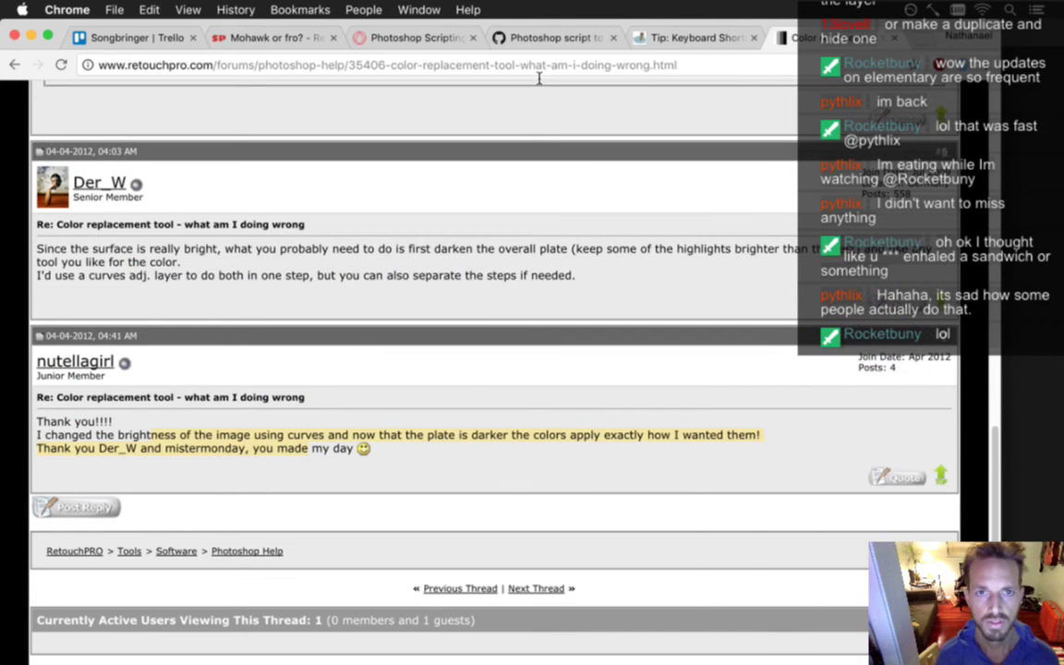
left_click(404, 39)
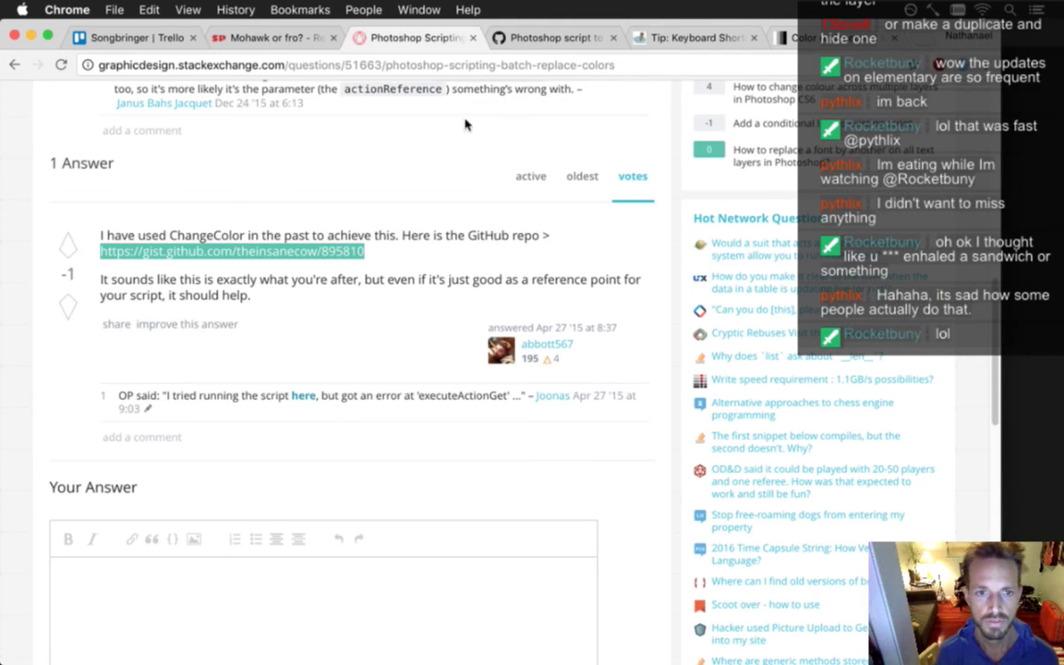
left_click(325, 254)
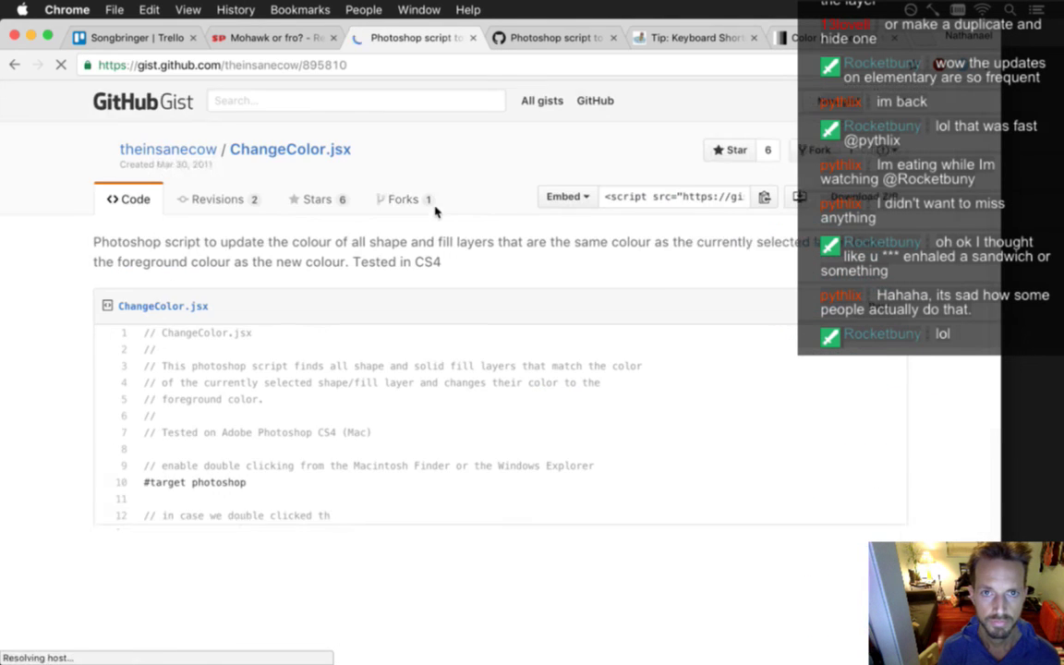
Read through the ChangeColor.jsx script code and the comments posted beneath it
scroll(437, 213, "down", 4)
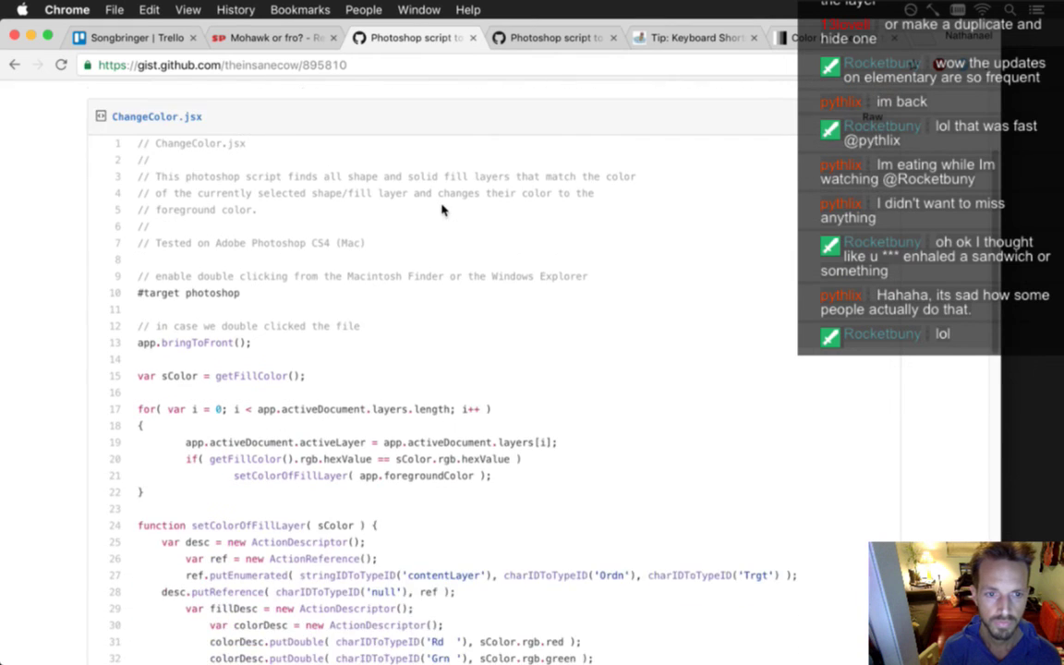
scroll(442, 210, "down", 4)
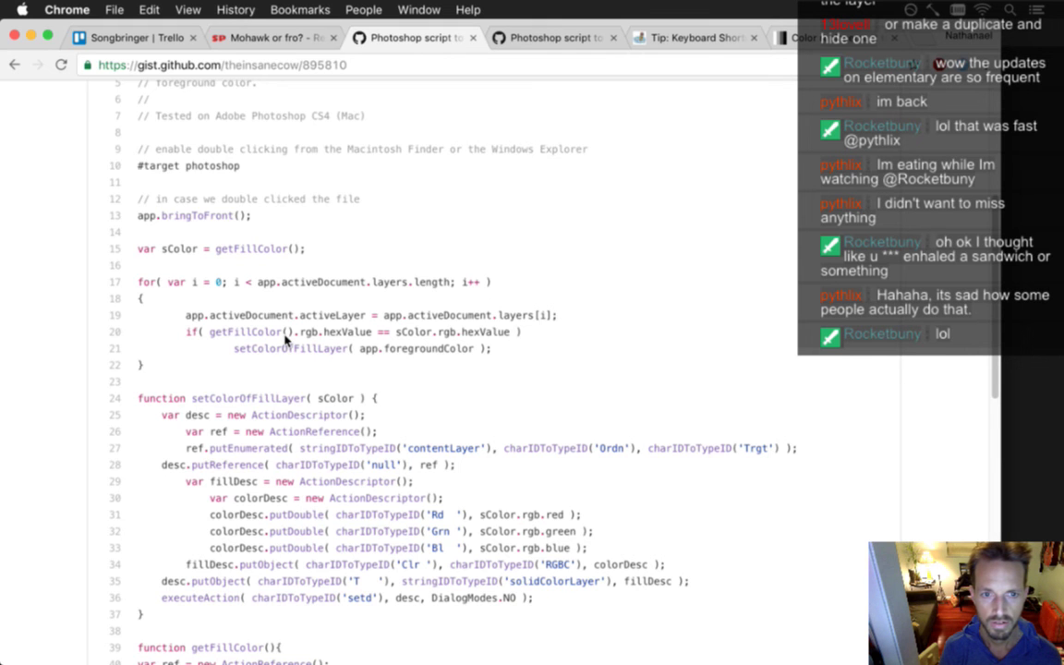
scroll(286, 342, "down", 1)
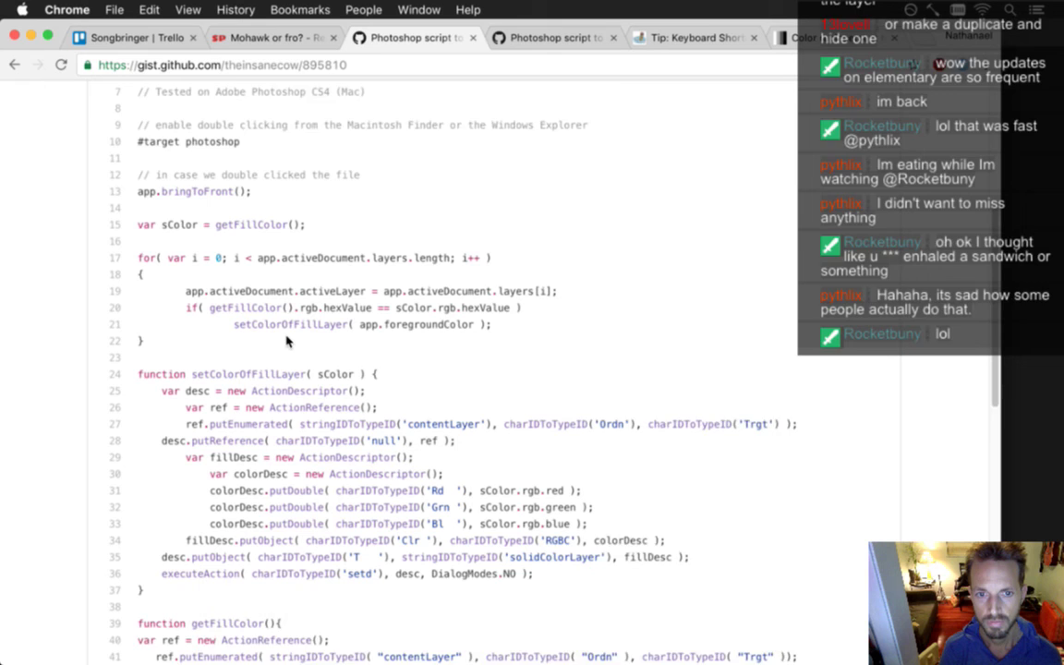
scroll(286, 342, "down", 2)
scroll(287, 342, "down", 2)
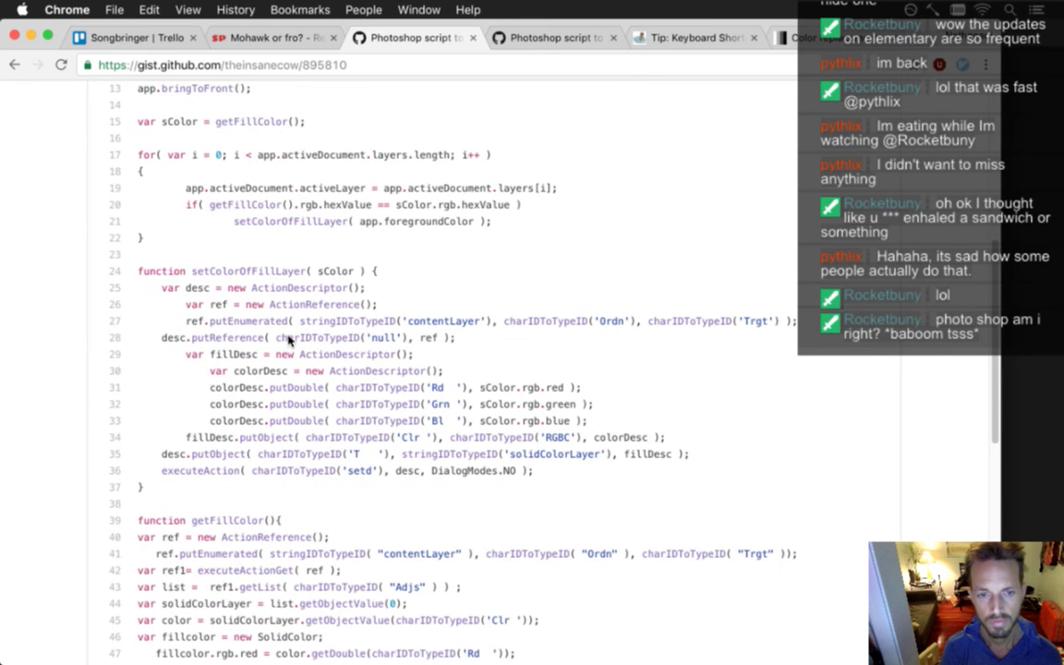
scroll(289, 341, "down", 3)
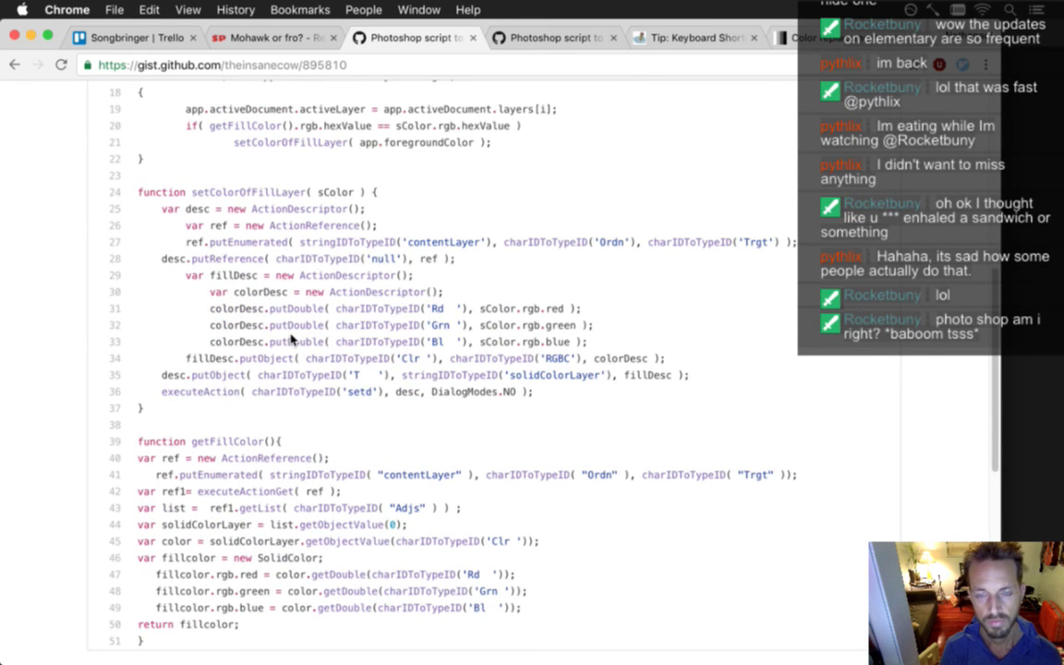
scroll(290, 340, "down", 9)
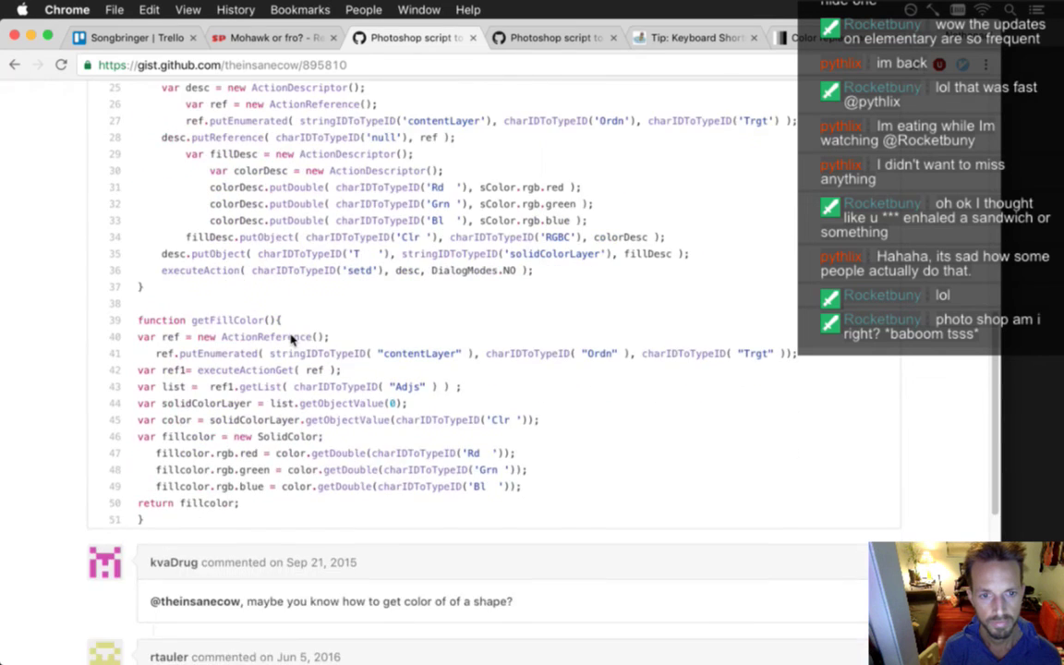
scroll(290, 340, "down", 4)
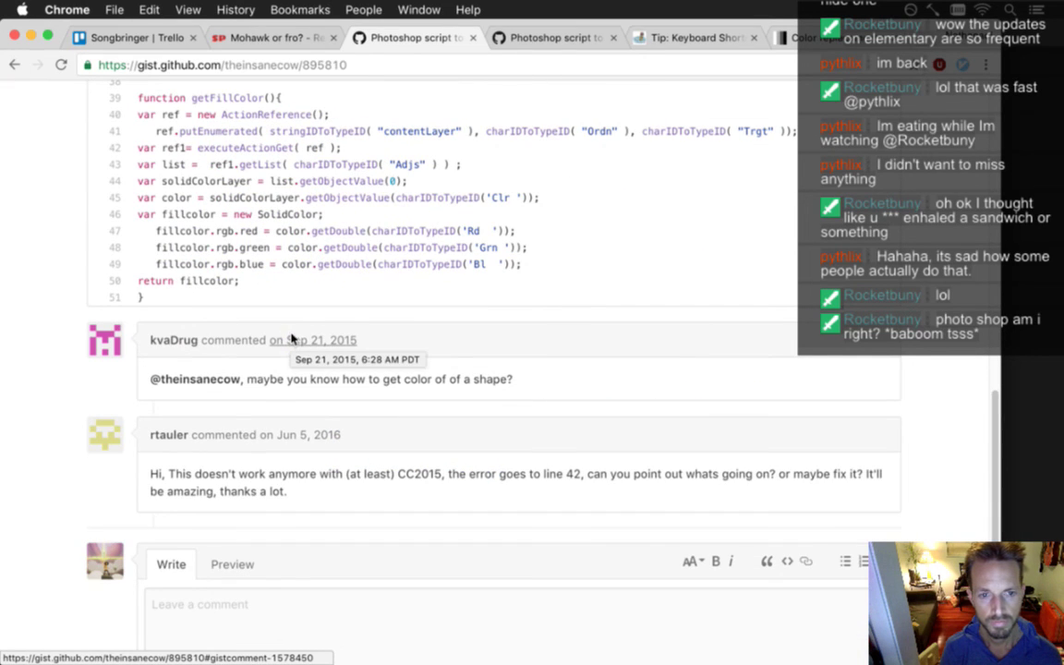
Switch to Photoshop and start recording into the empty RoqDarker action
key("super+Tab")
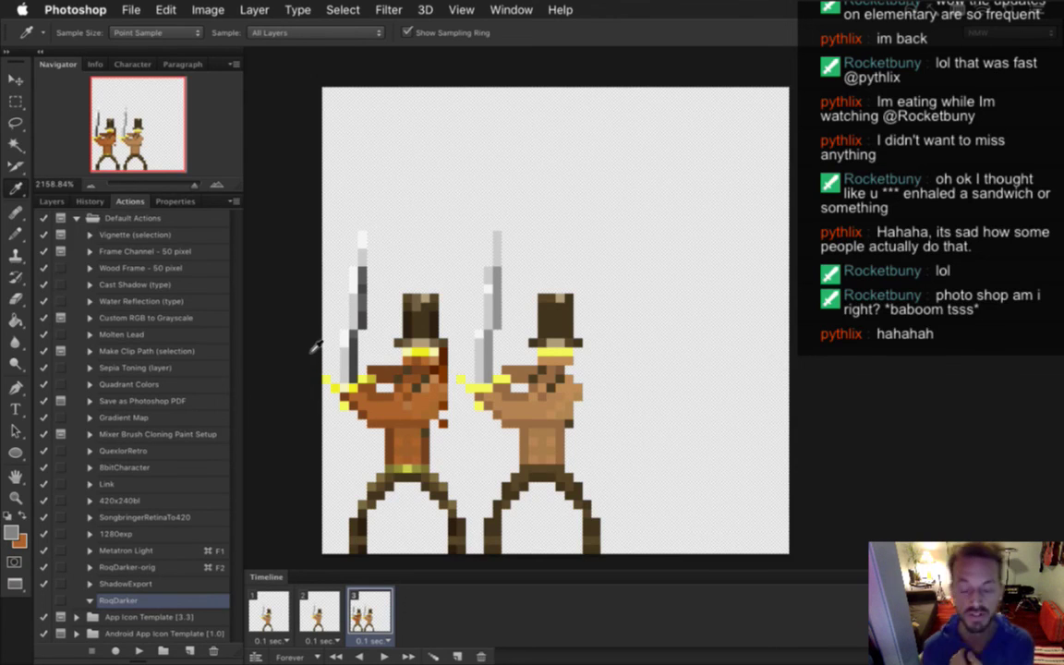
left_click(45, 204)
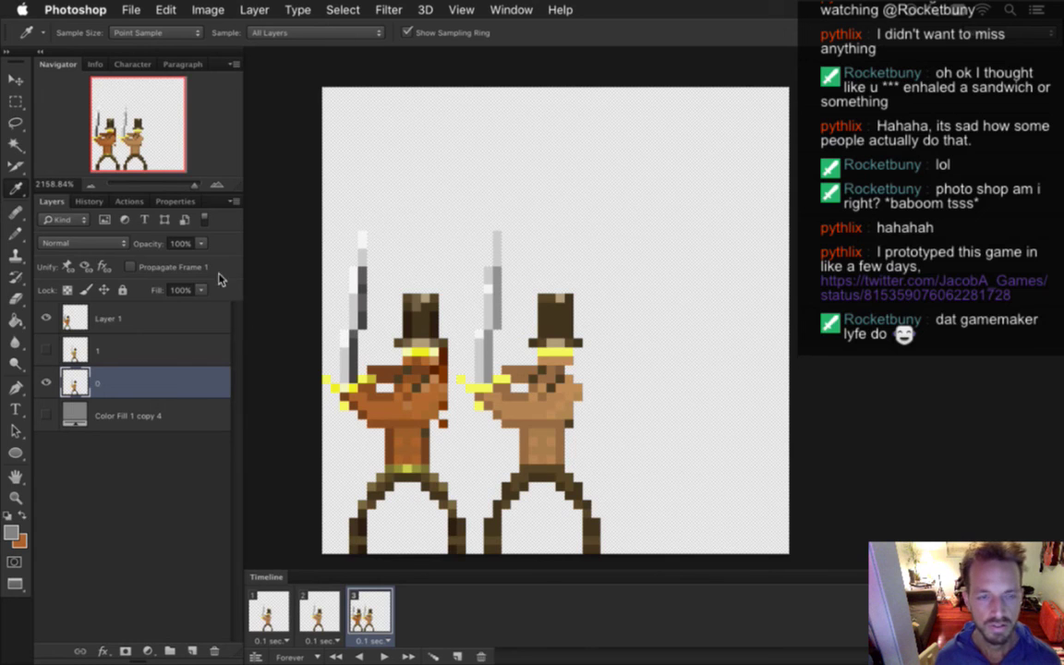
left_click(128, 200)
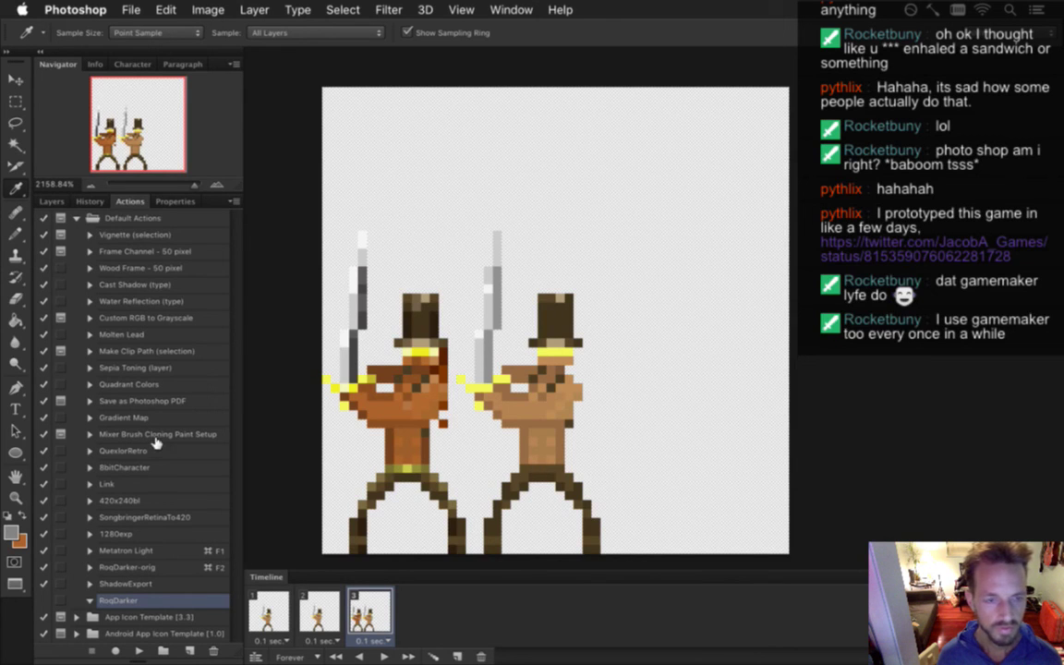
left_click(114, 652)
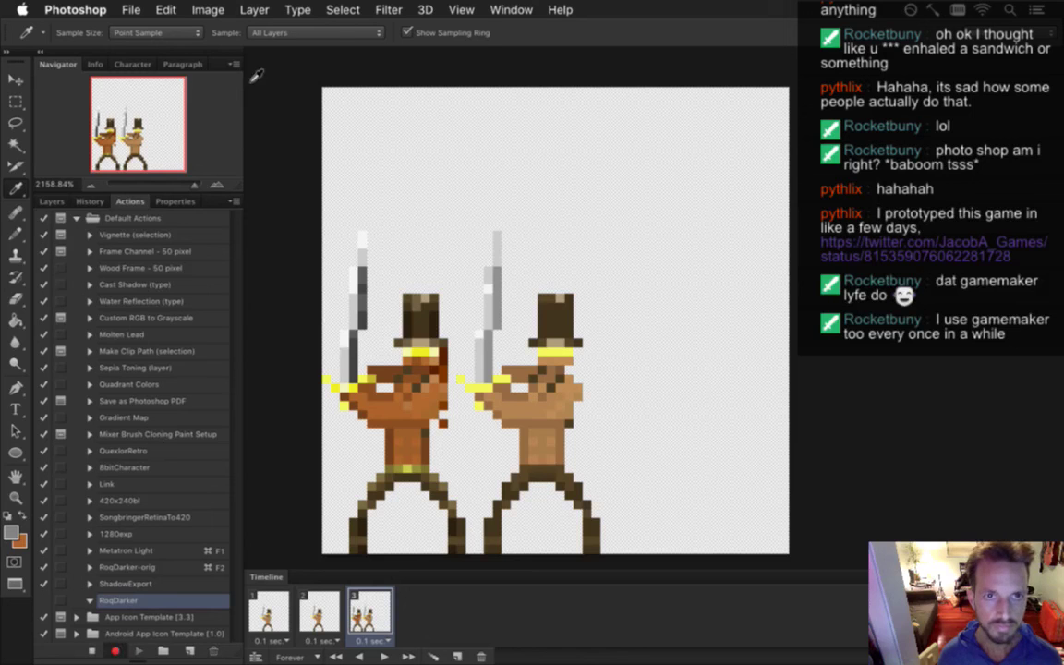
Record a Color Range selection of the second sprite's light forearm tone, using Sampled Colors
left_click(343, 9)
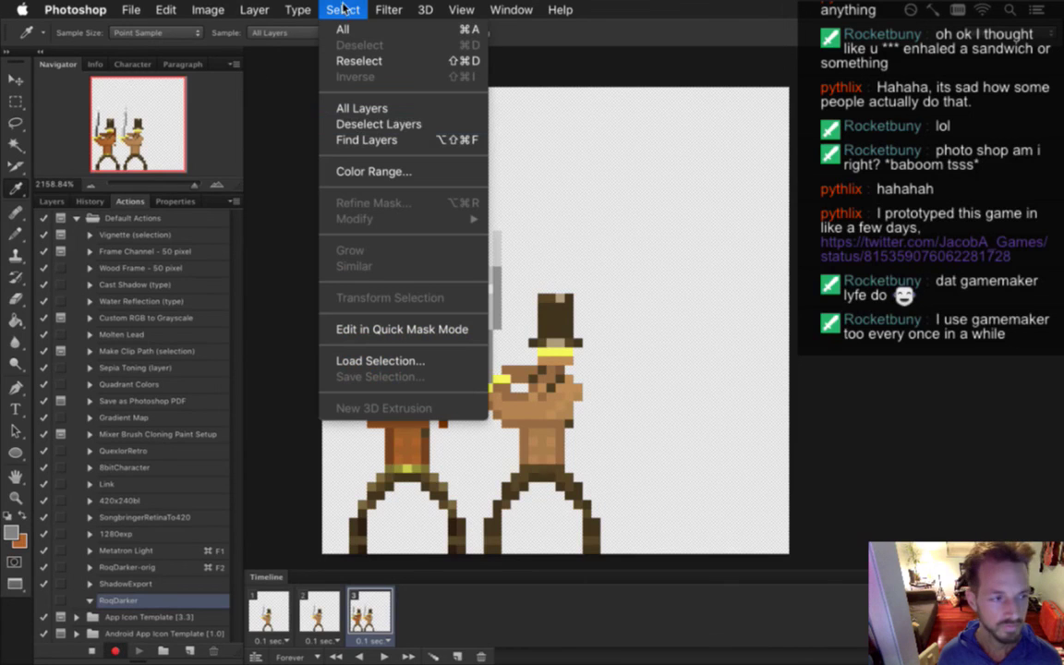
left_click(373, 171)
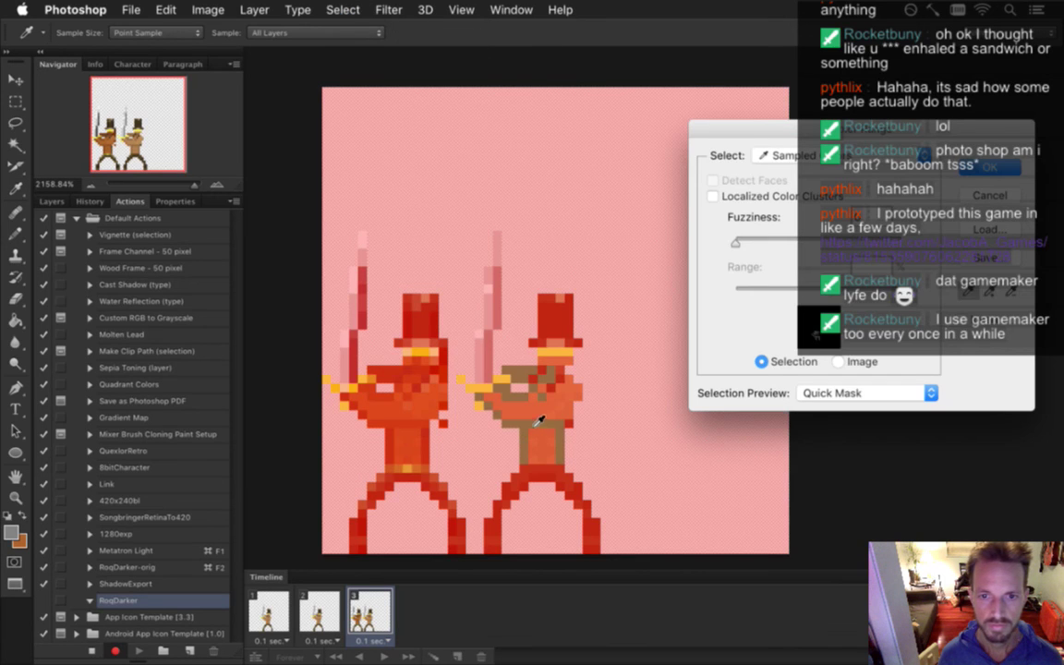
left_click(486, 378)
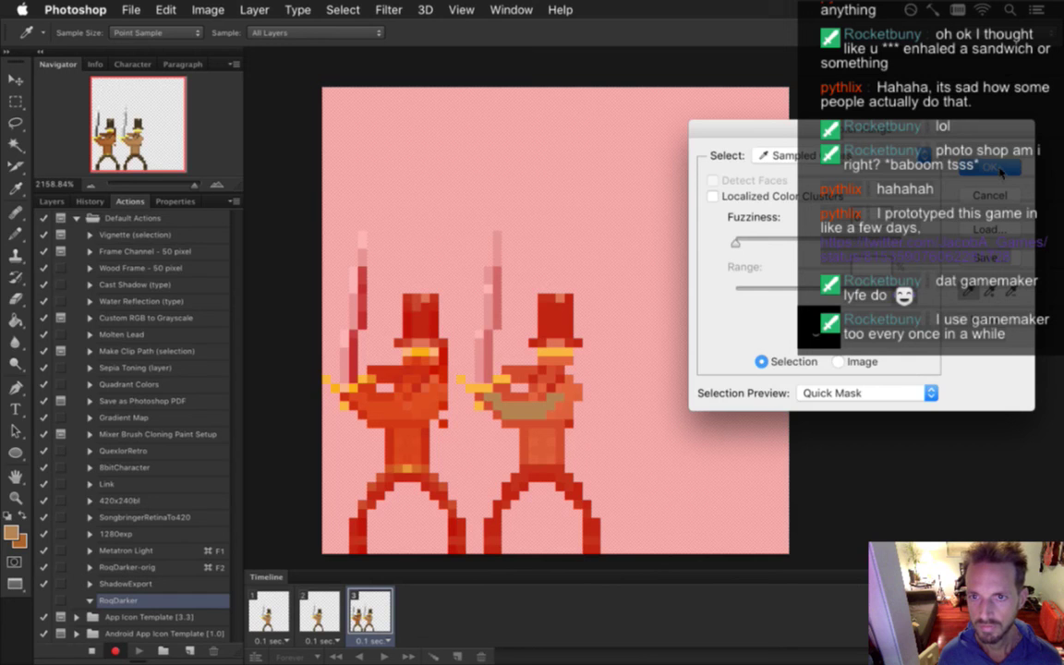
left_click(813, 155)
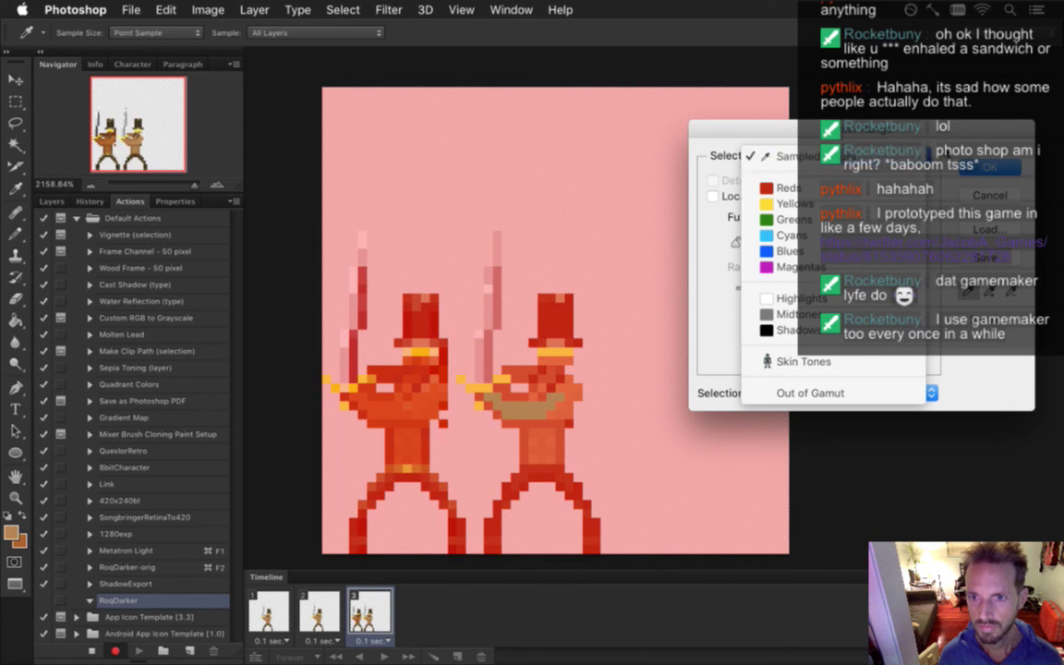
left_click(868, 140)
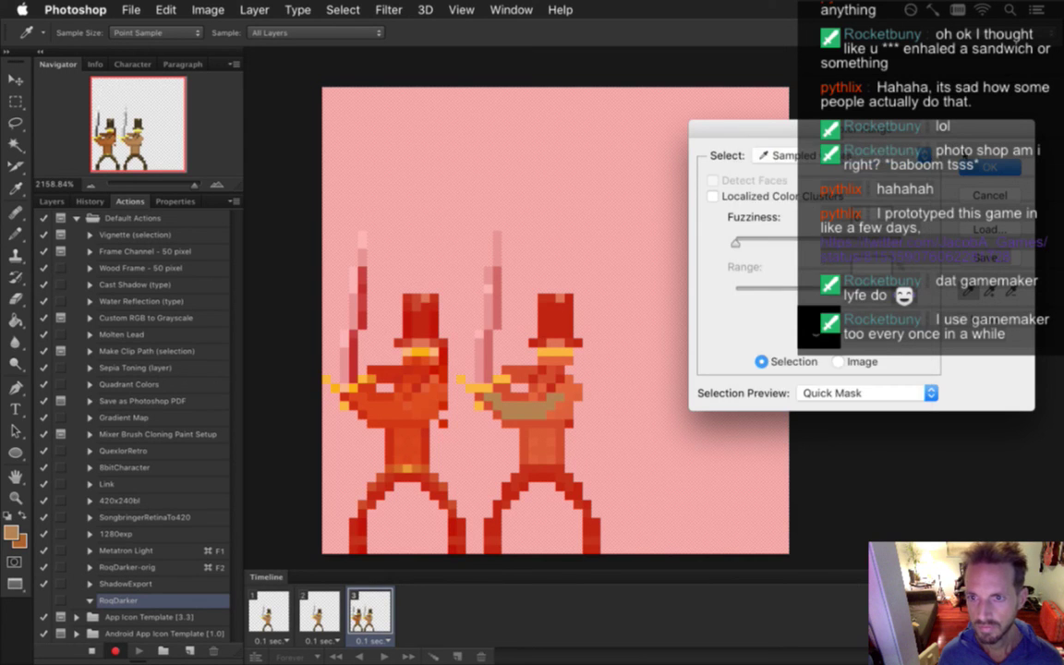
left_click(987, 169)
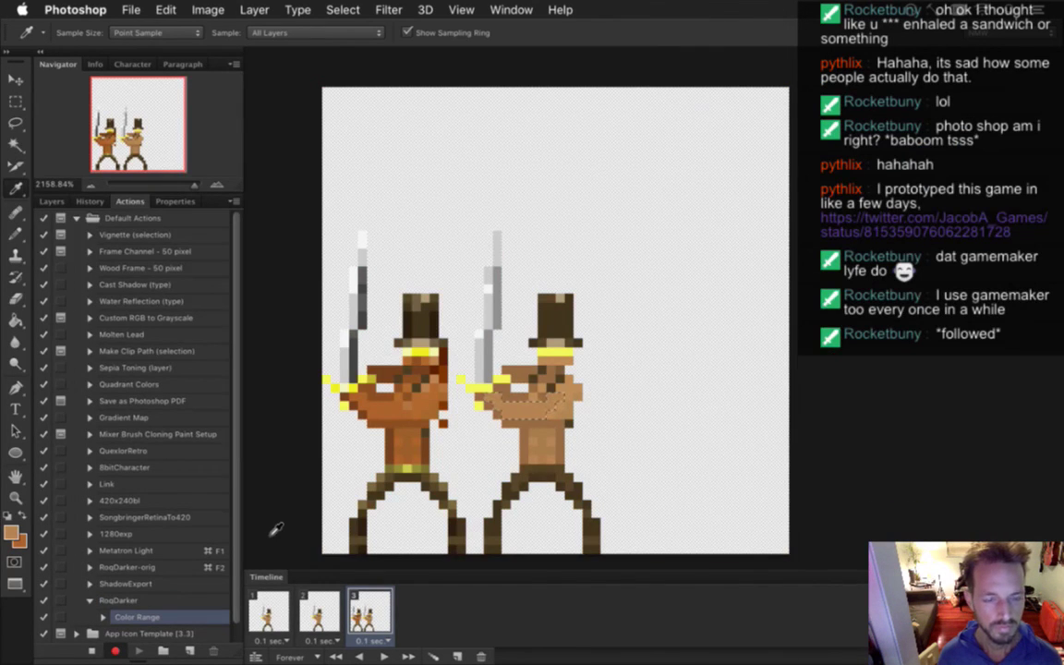
Sample the first sprite's forearm color, fill the selected forearm pixels with it, and stop recording with the selection cleared
left_click(390, 421)
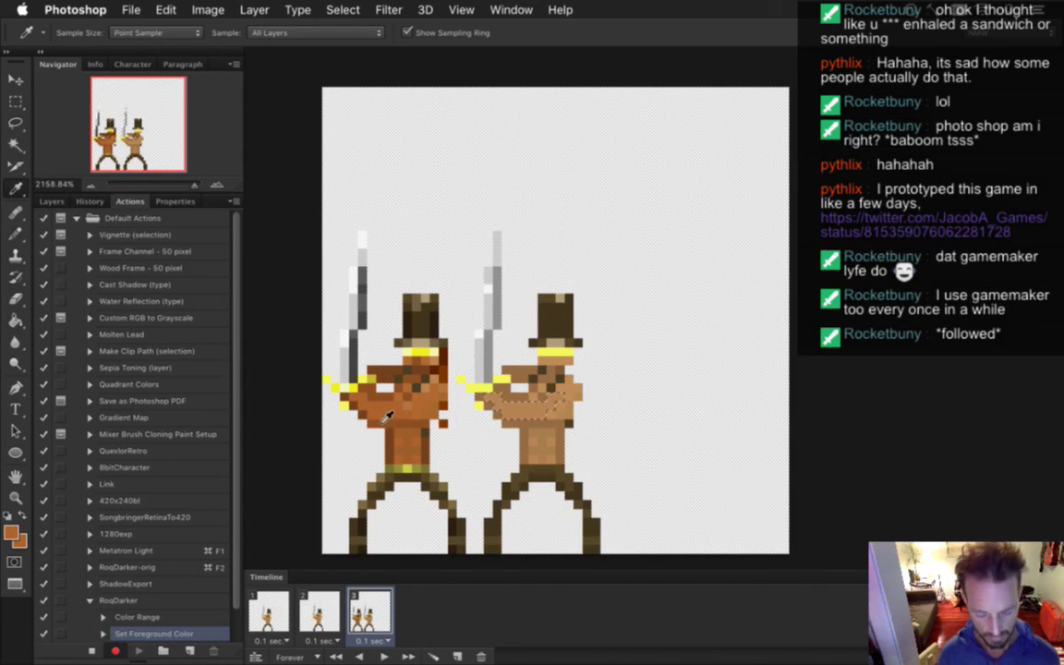
key("alt+BackSpace")
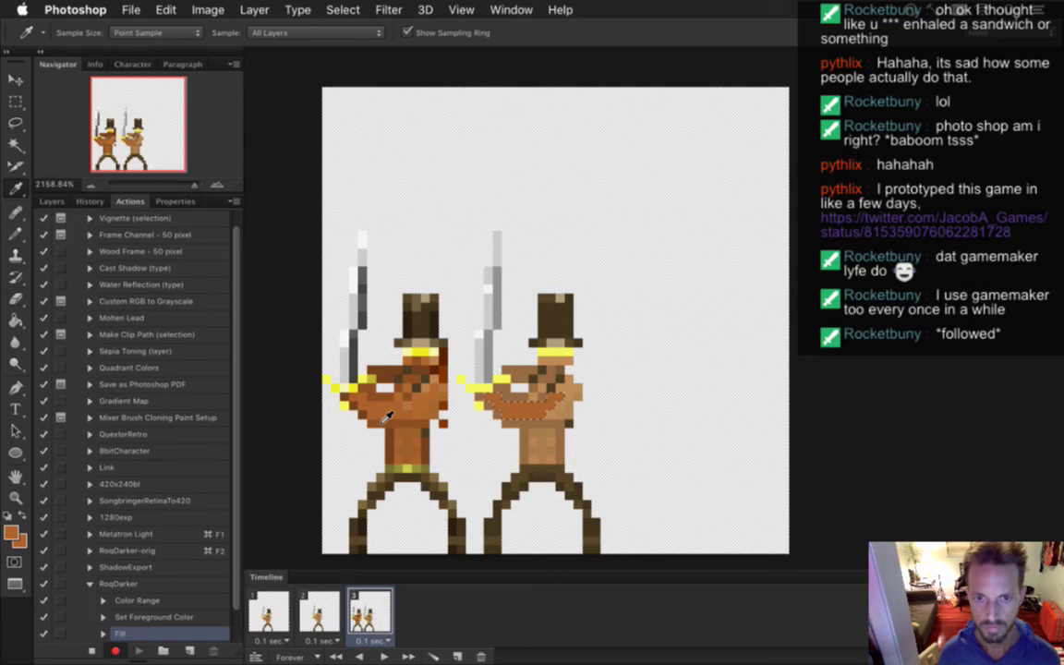
left_click(94, 650)
key("m")
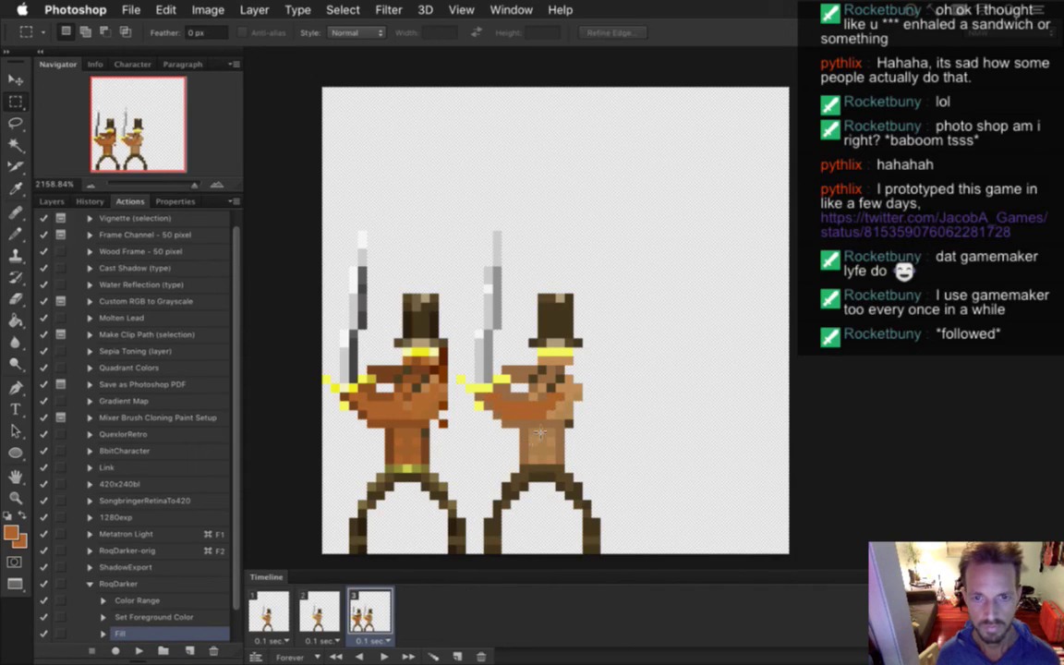
Try recoloring the second sprite's darker skin shade with Color Range and a fill, without recording
left_click(341, 10)
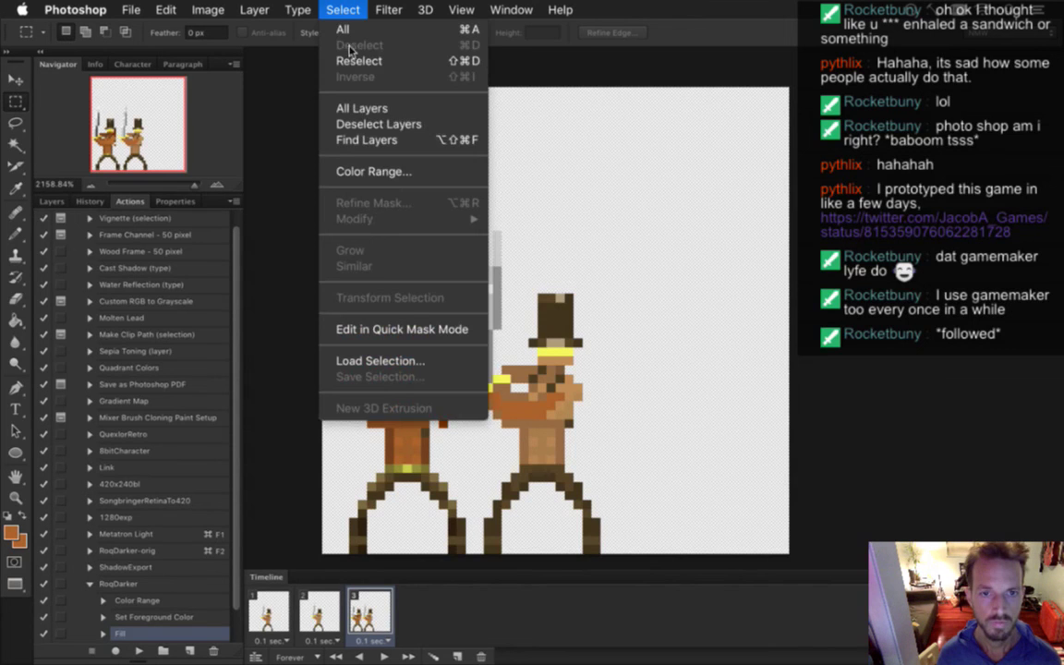
left_click(389, 171)
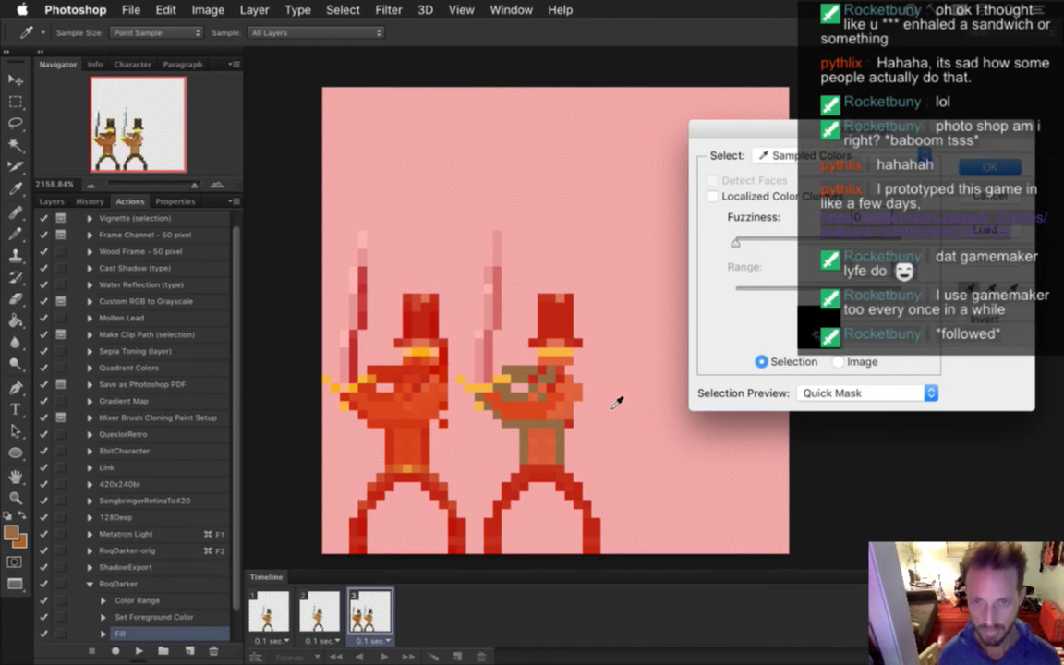
key("Return")
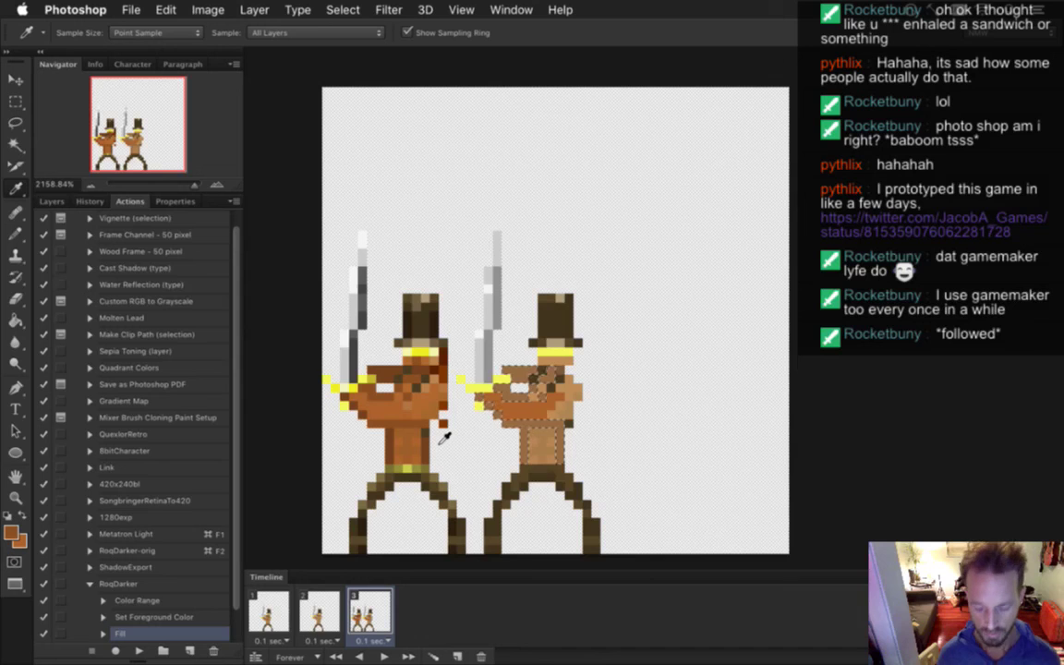
key("m")
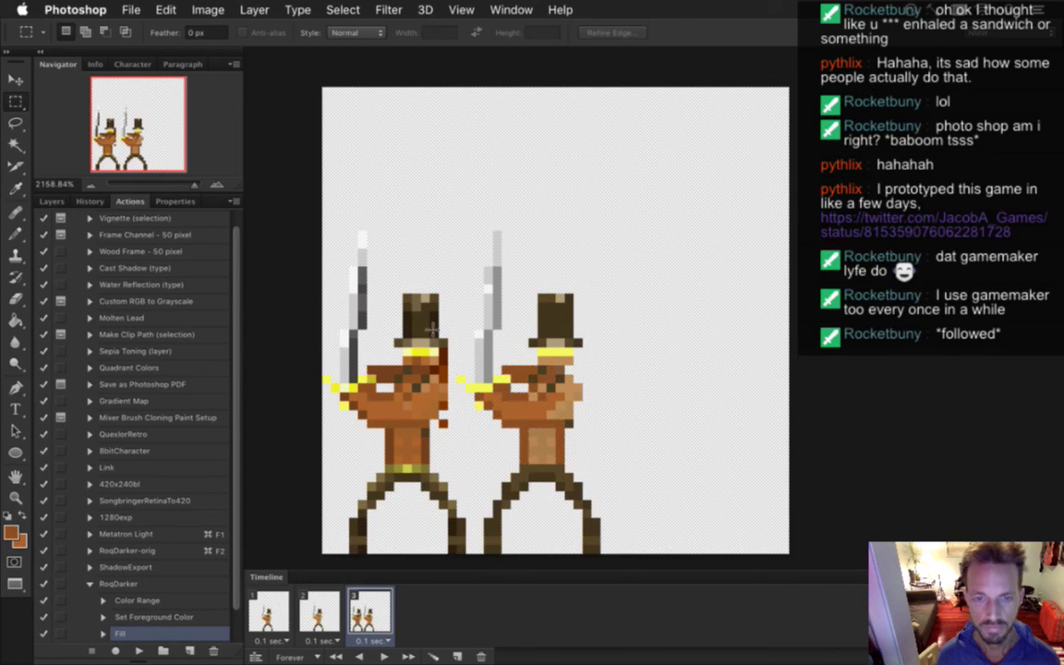
Resume recording RoqDarker after its Fill step and add a Color Range selection of the second sprite's darker skin shade
scroll(235, 624, "down", 2)
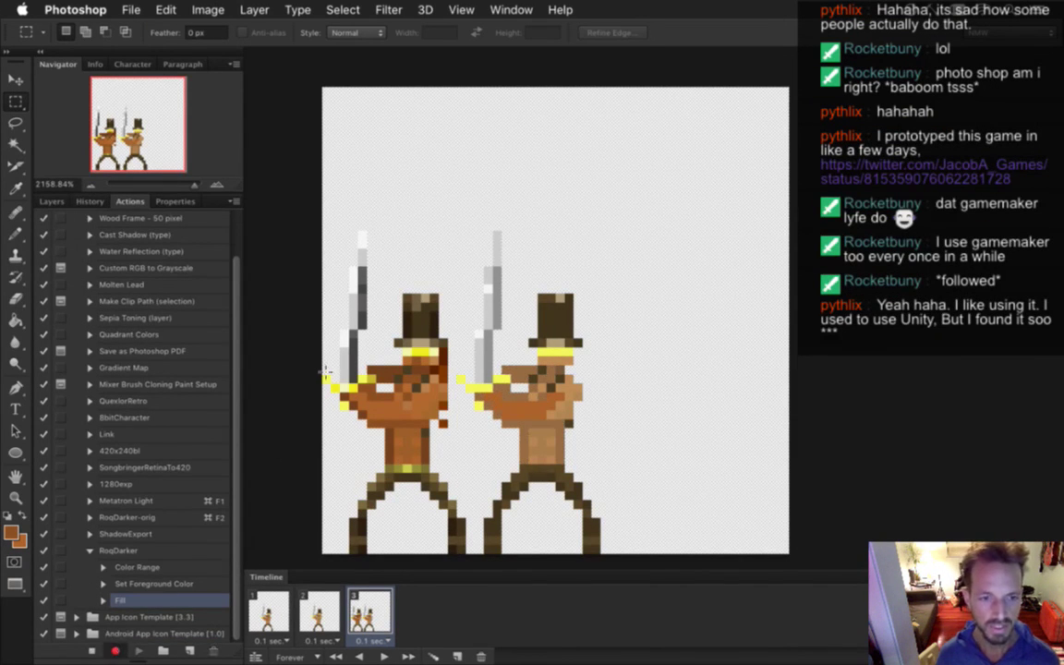
left_click(343, 9)
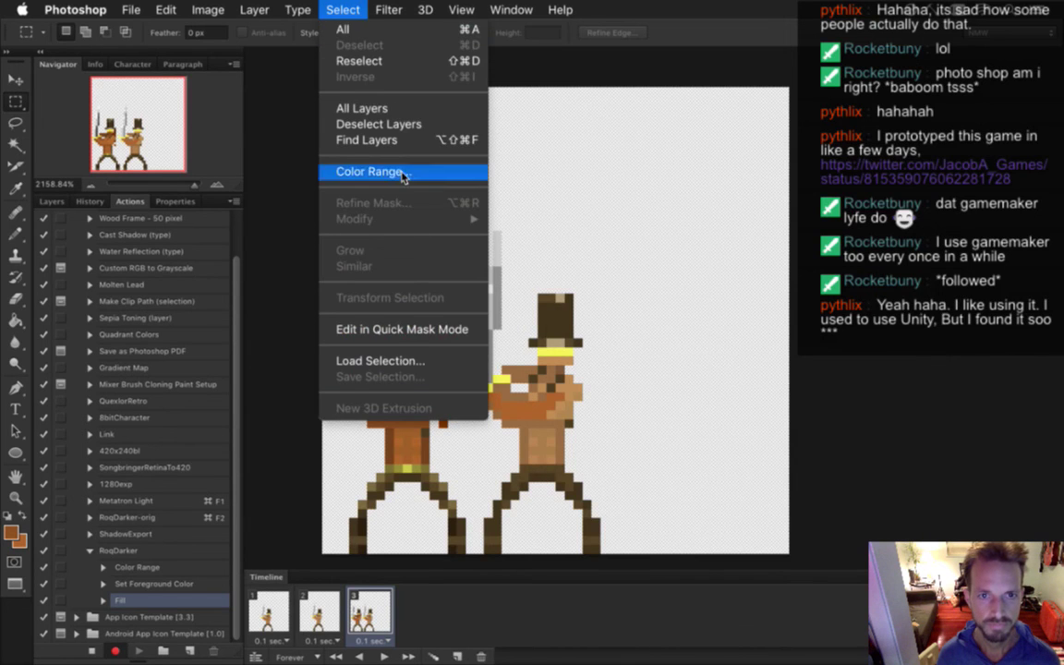
left_click(449, 296)
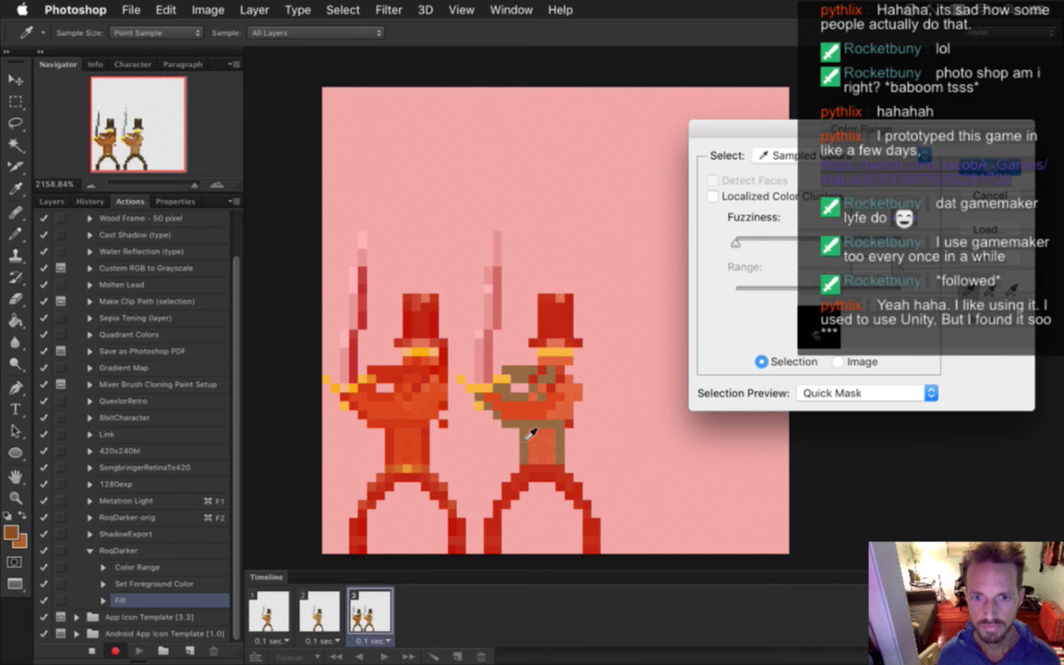
key("Return")
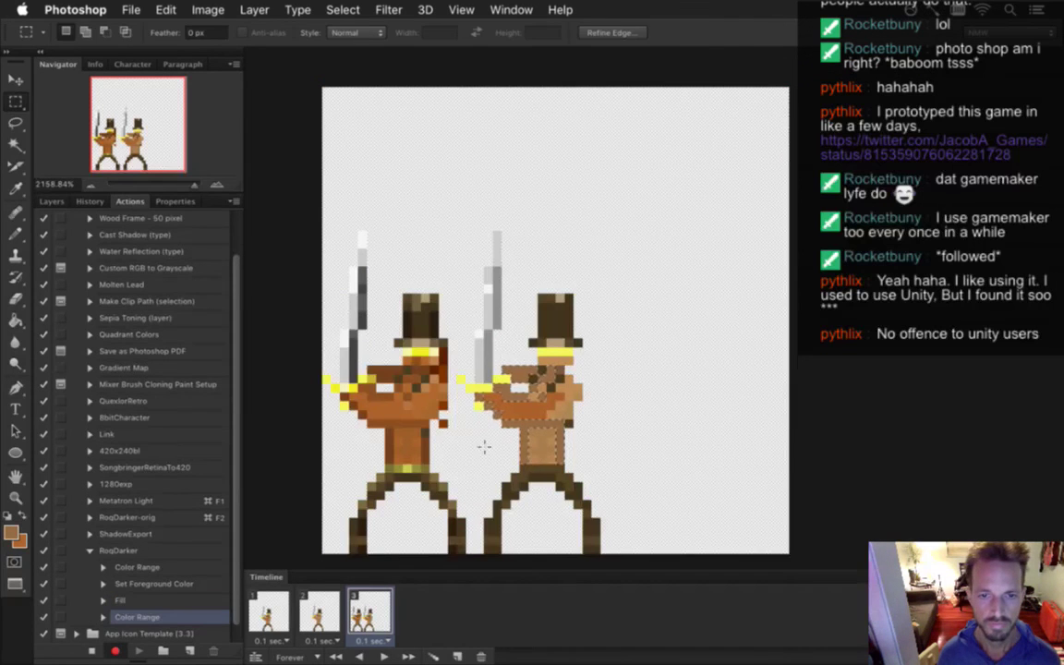
Fill the selected pixels with the darker skin shade sampled from the first sprite's torso, and stop recording
left_click(416, 431)
key("alt+BackSpace")
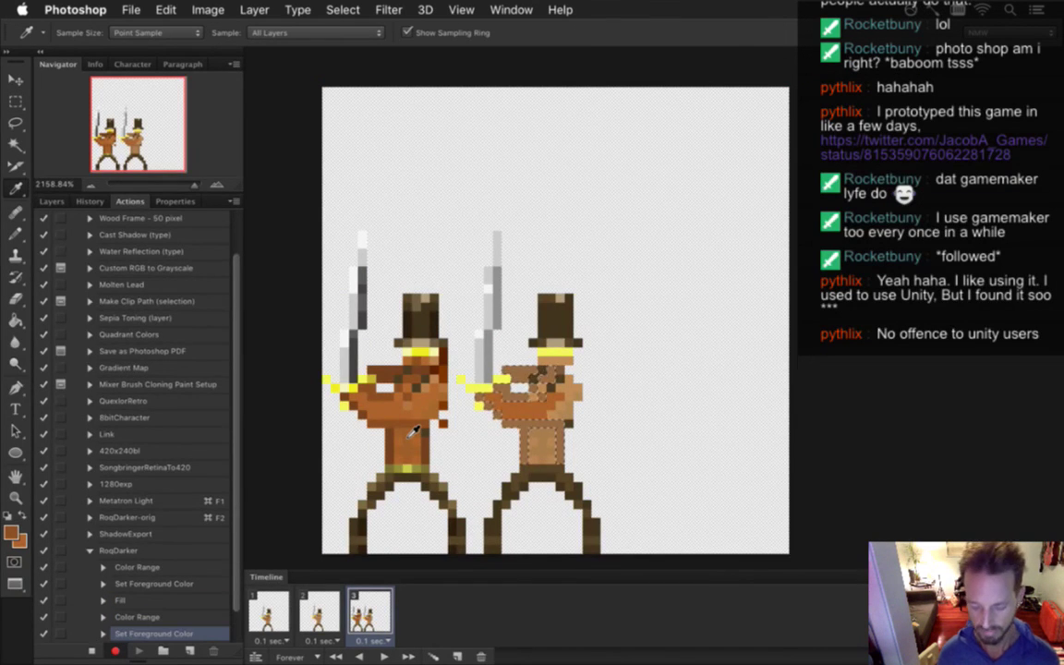
left_click(91, 651)
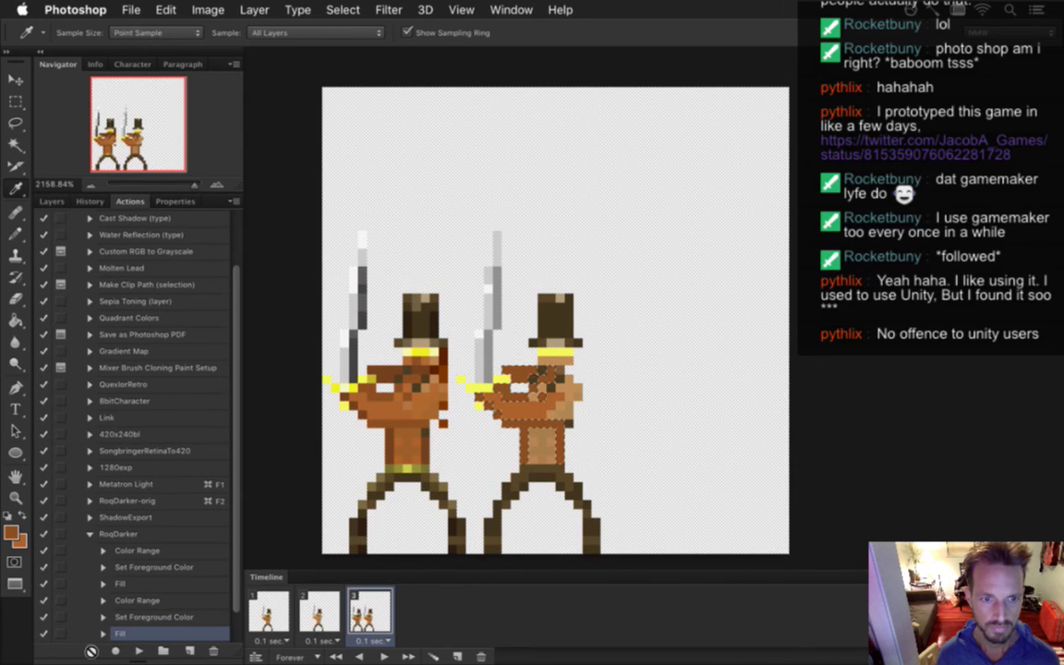
Check the last recorded Fill step in RoqDarker and clear the selection on the canvas
scroll(213, 522, "down", 1)
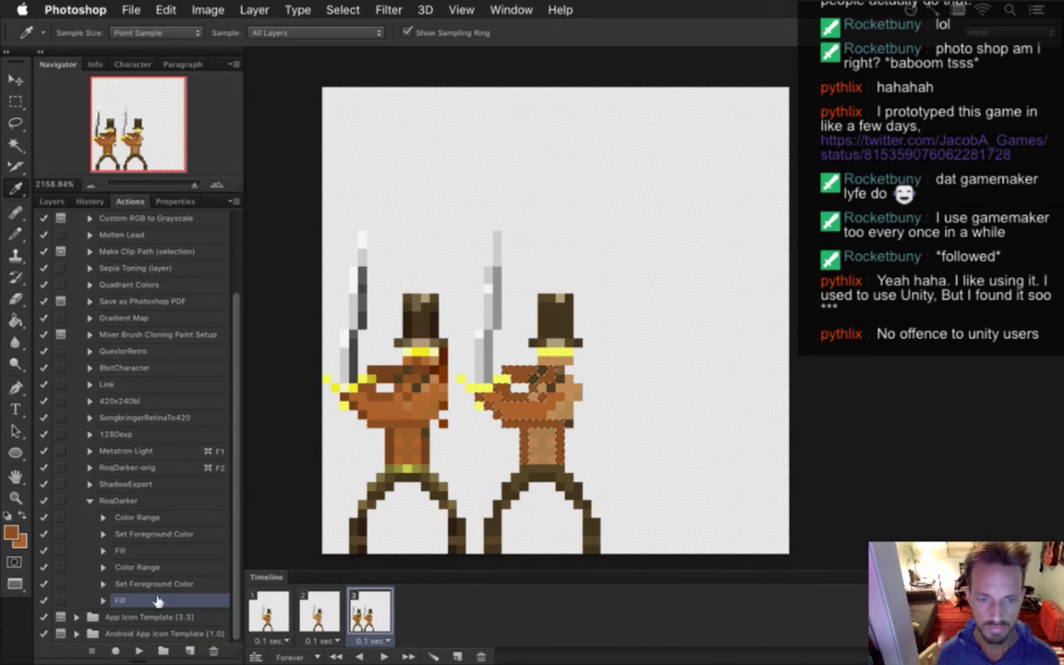
left_click(103, 601)
left_click(103, 601)
key("m")
key("ctrl+d")
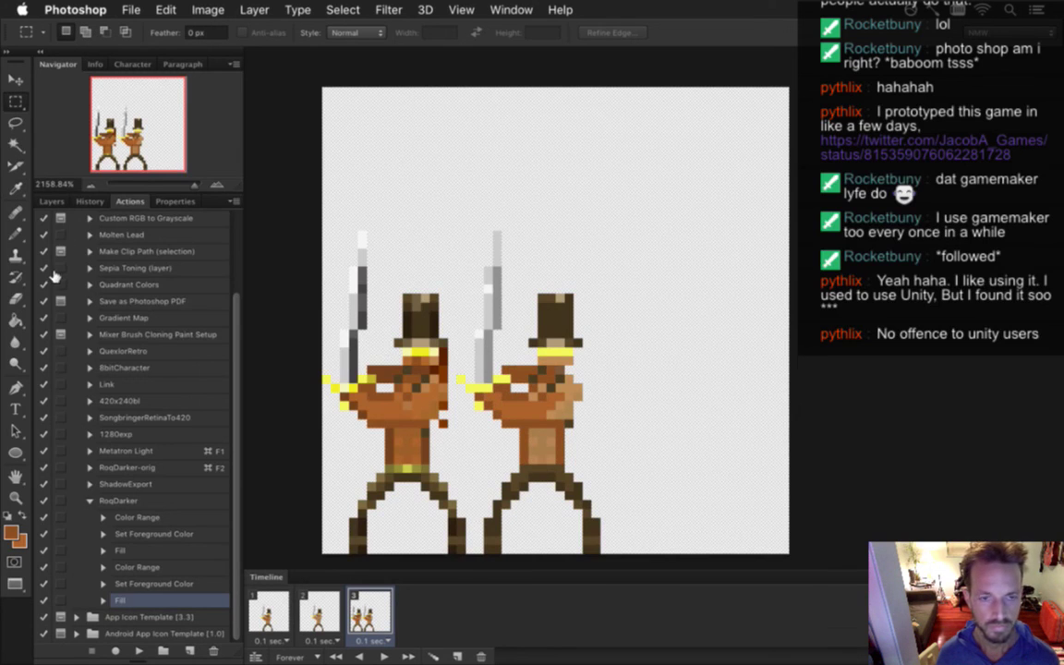
Resume recording RoqDarker after its last Fill and add a Color Range selection of the light skin shade in the second sprite's mid-torso
left_click(114, 651)
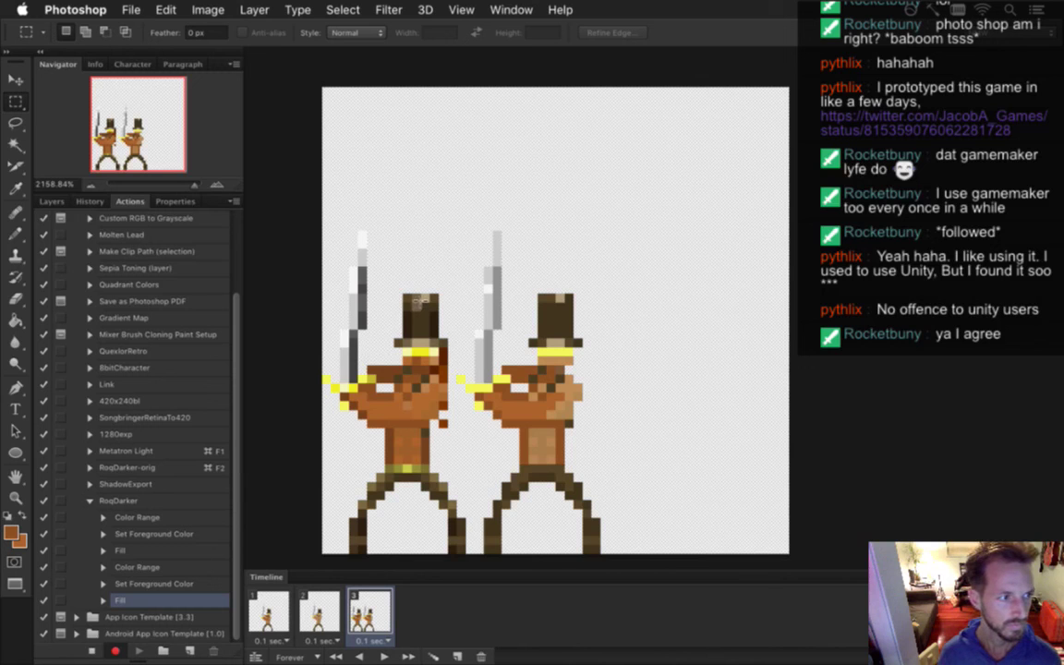
left_click(342, 9)
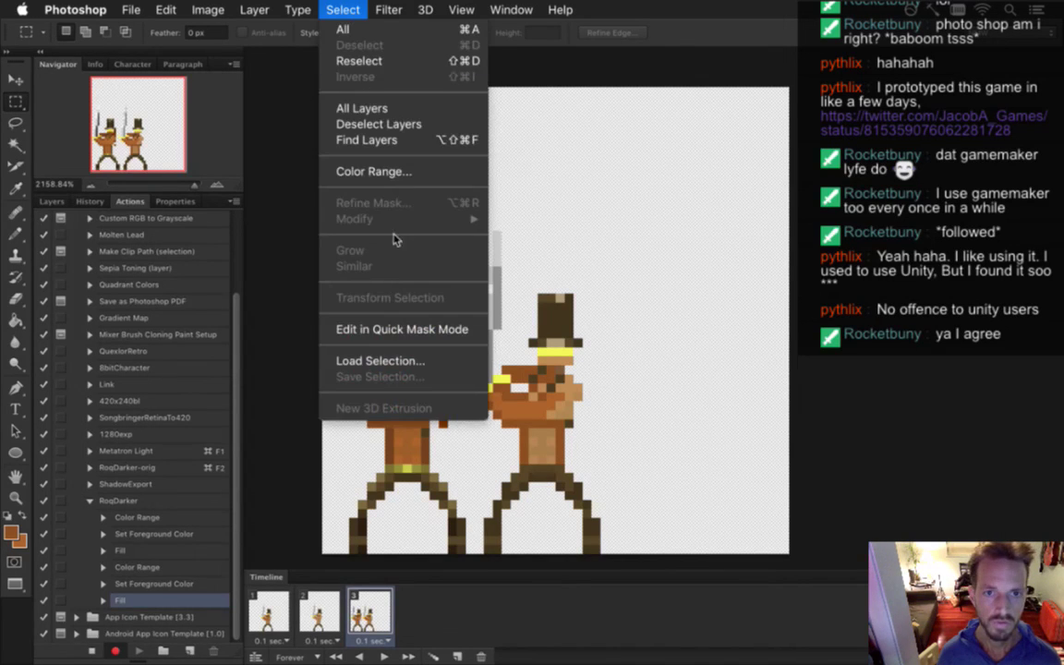
left_click(379, 171)
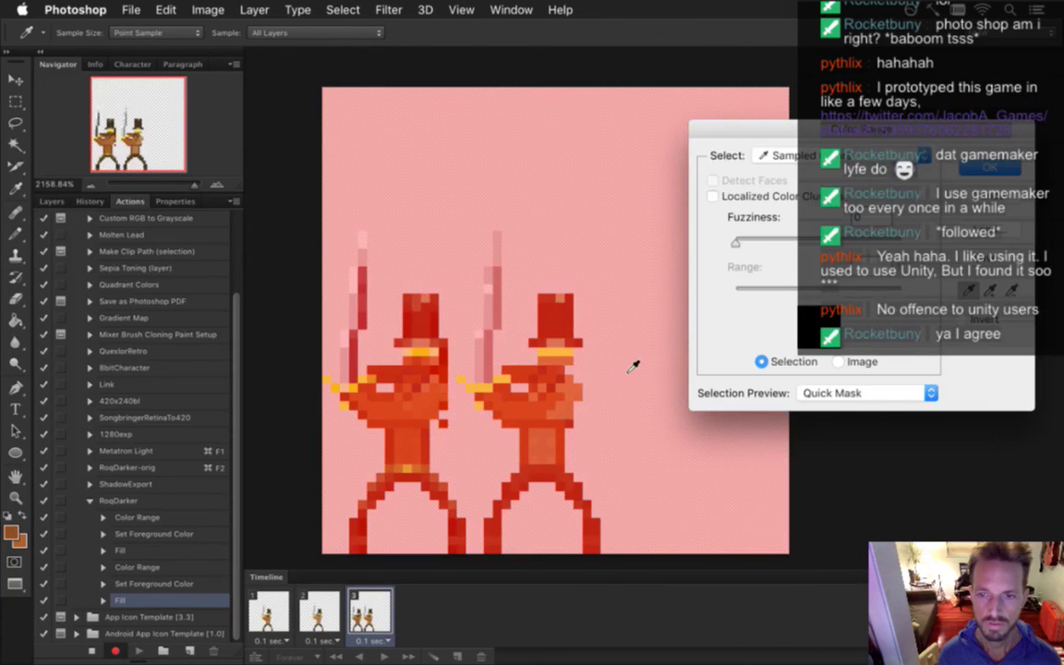
left_click(548, 448)
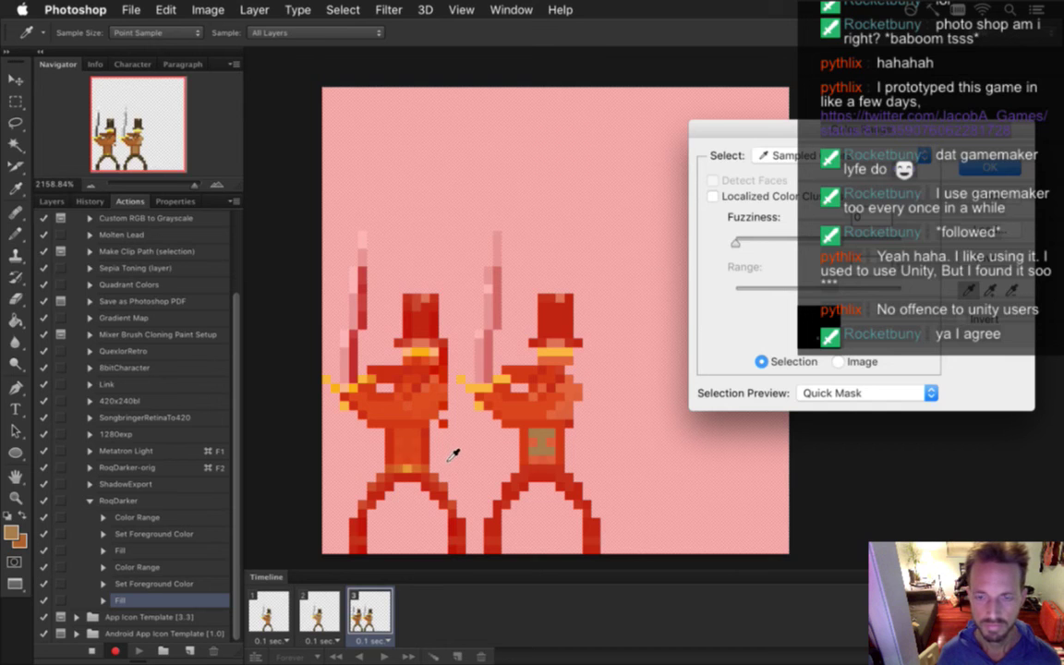
key("Return")
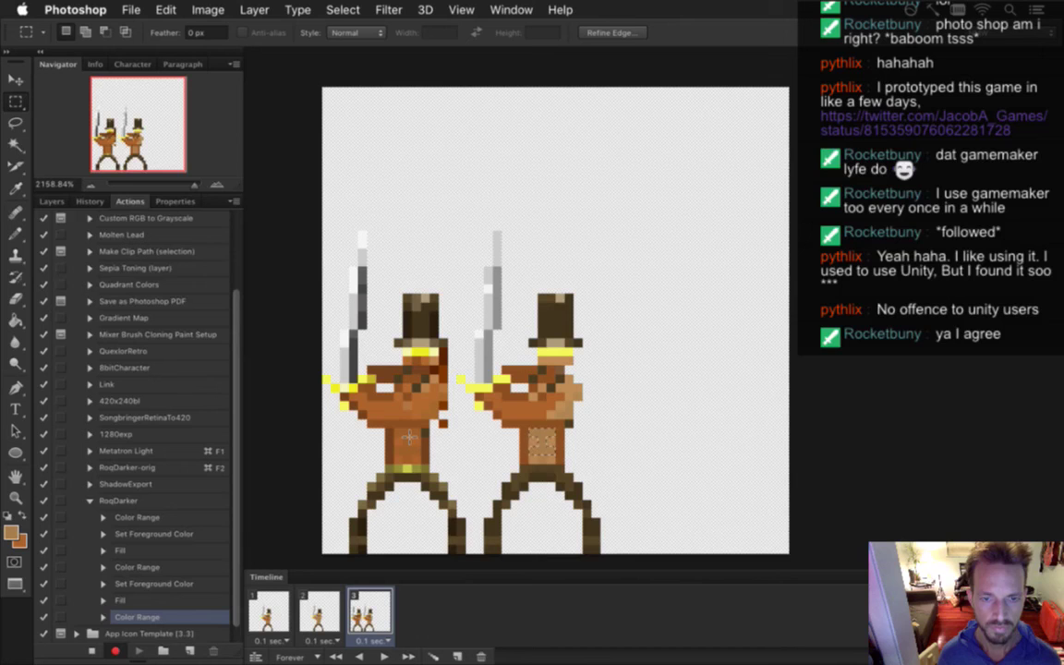
Fill the selected torso pixels with the skin colour sampled from the middle of the first sprite's torso, and deselect
key("i")
left_click(411, 441)
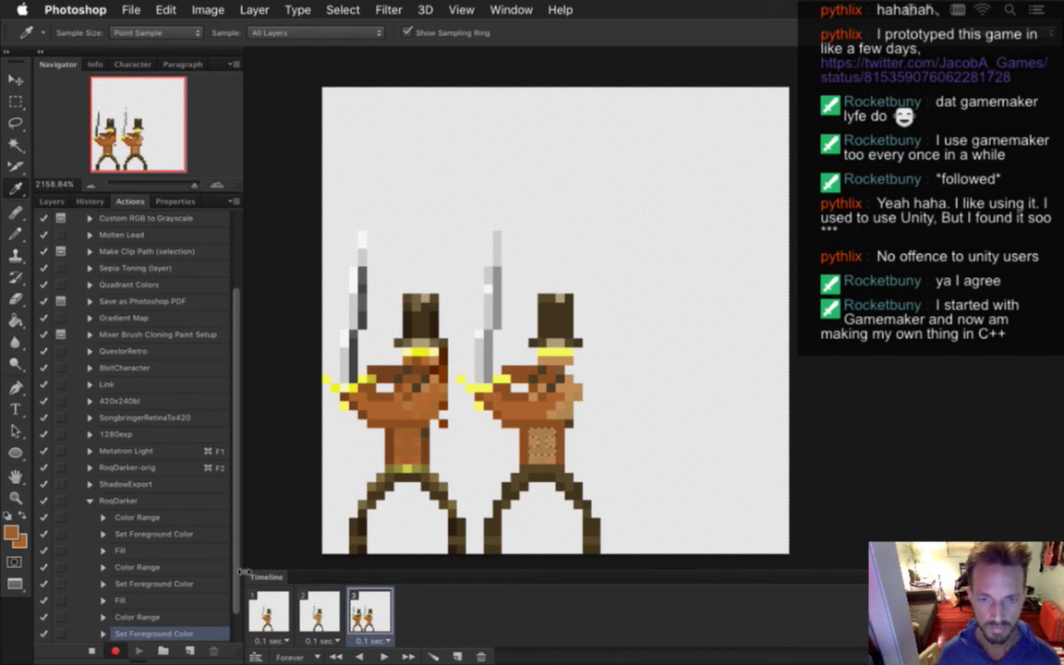
key("alt+BackSpace")
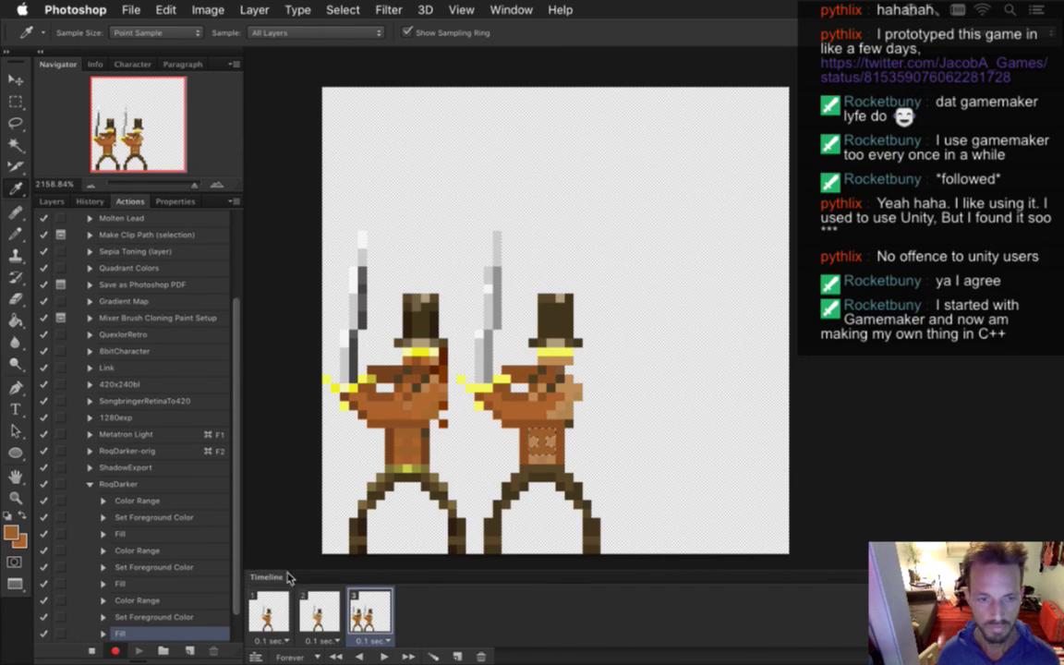
key("m")
left_click(491, 484)
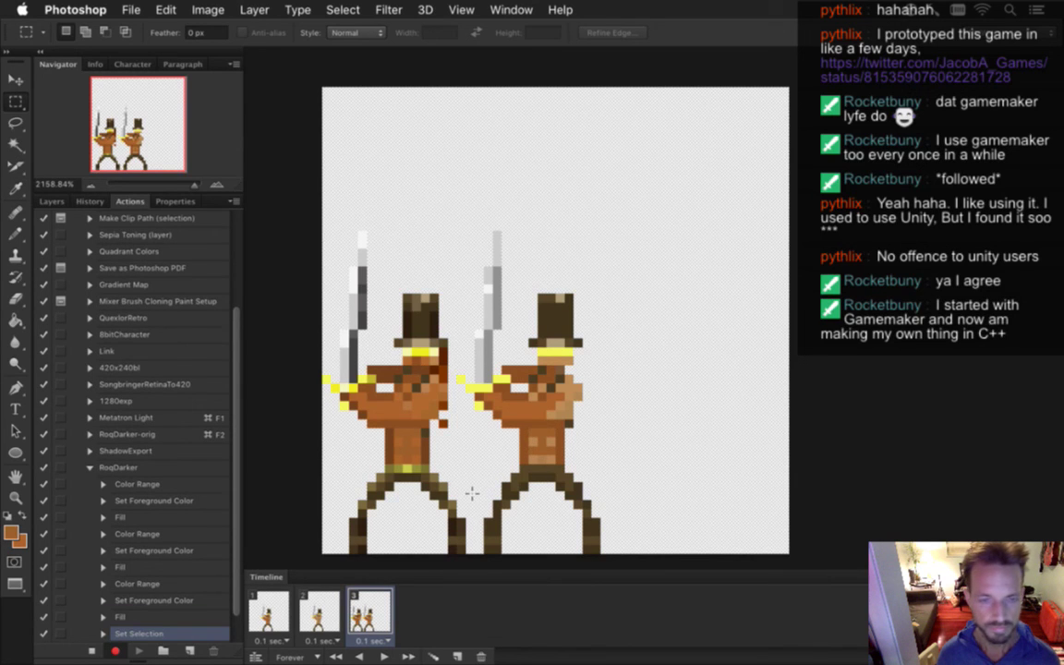
Stop recording and delete the Set Selection step from the end of RoqDarker
left_click(91, 650)
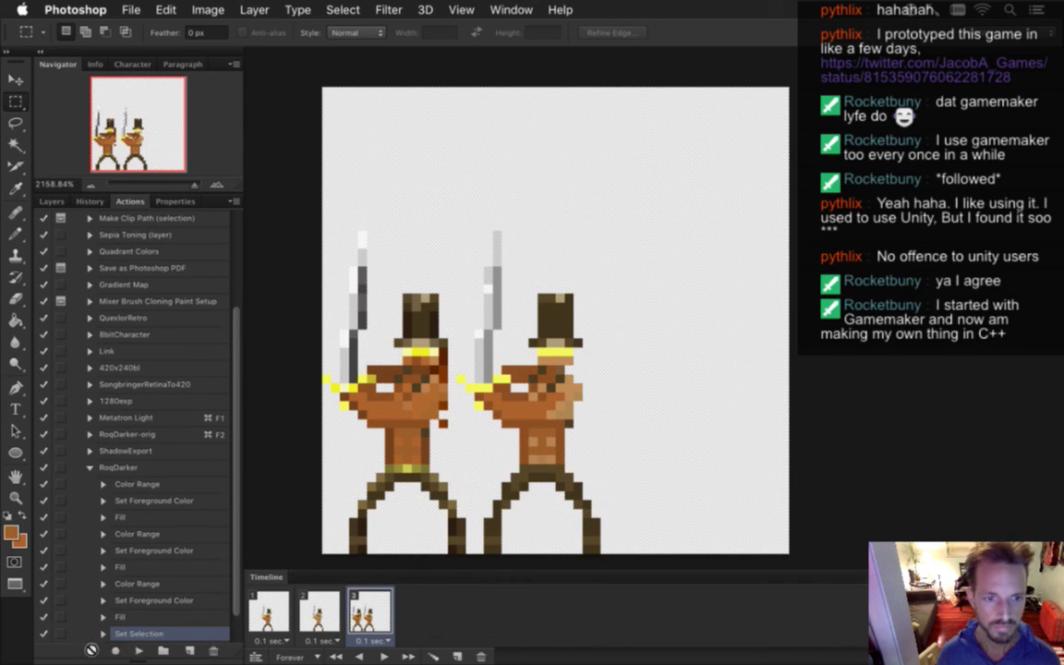
left_click(215, 652)
key("Return")
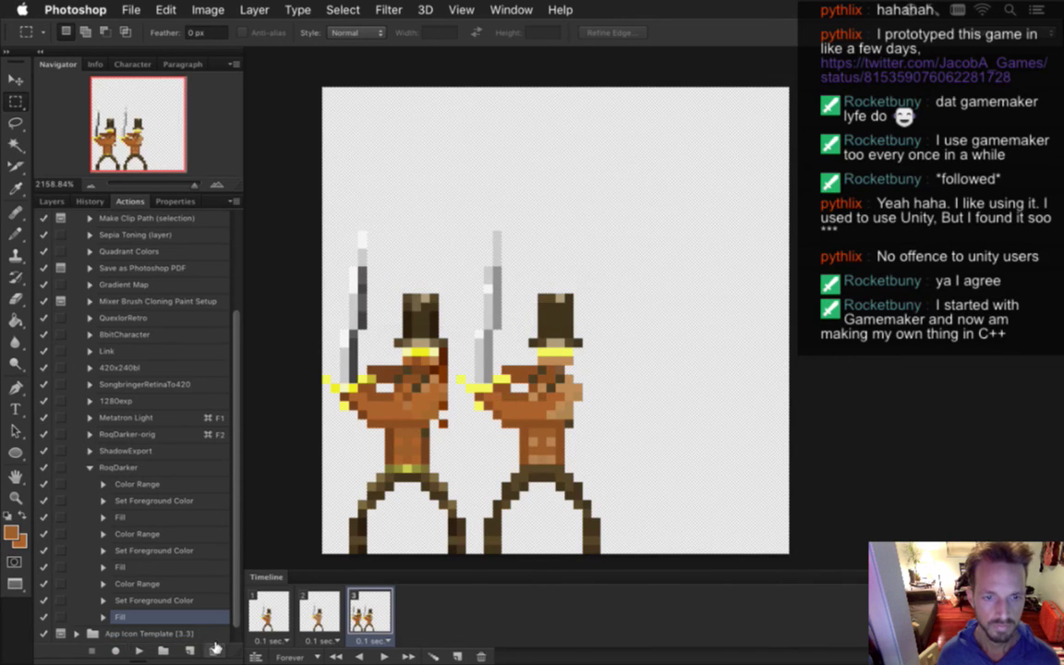
Resume recording RoqDarker and add a Color Range selection of the skin shade at the bottom centre of the second sprite's belly
left_click(114, 651)
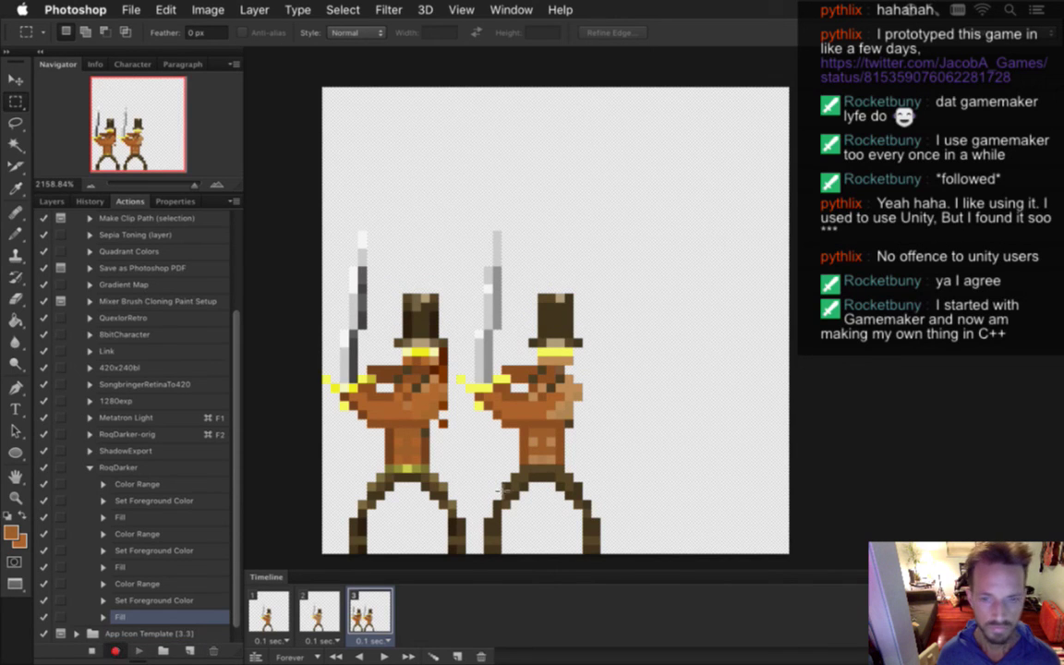
left_click(342, 9)
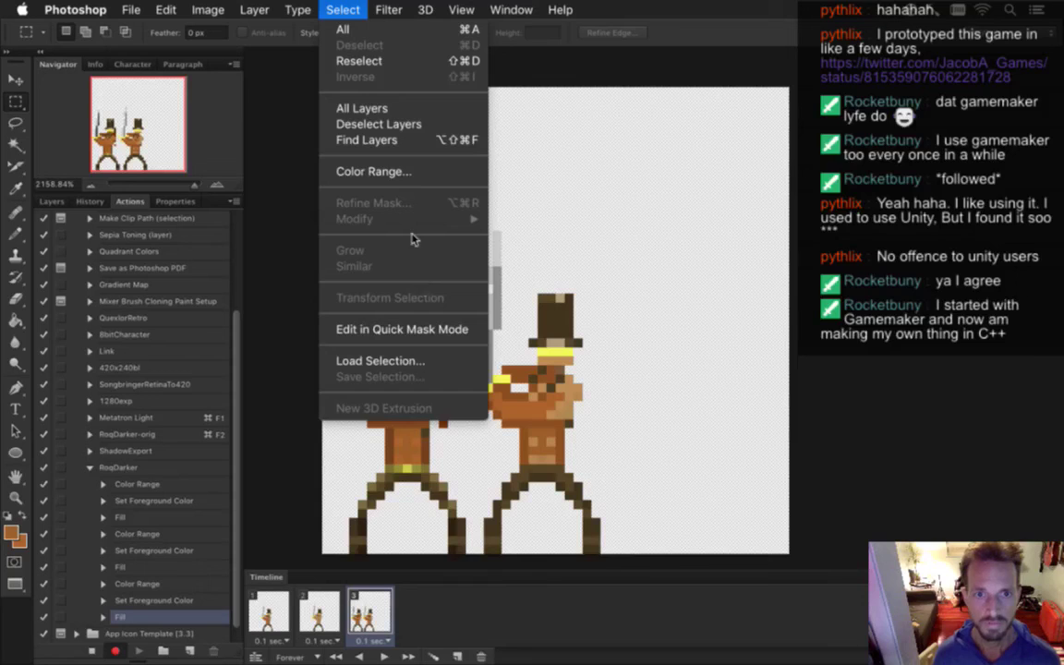
left_click(370, 166)
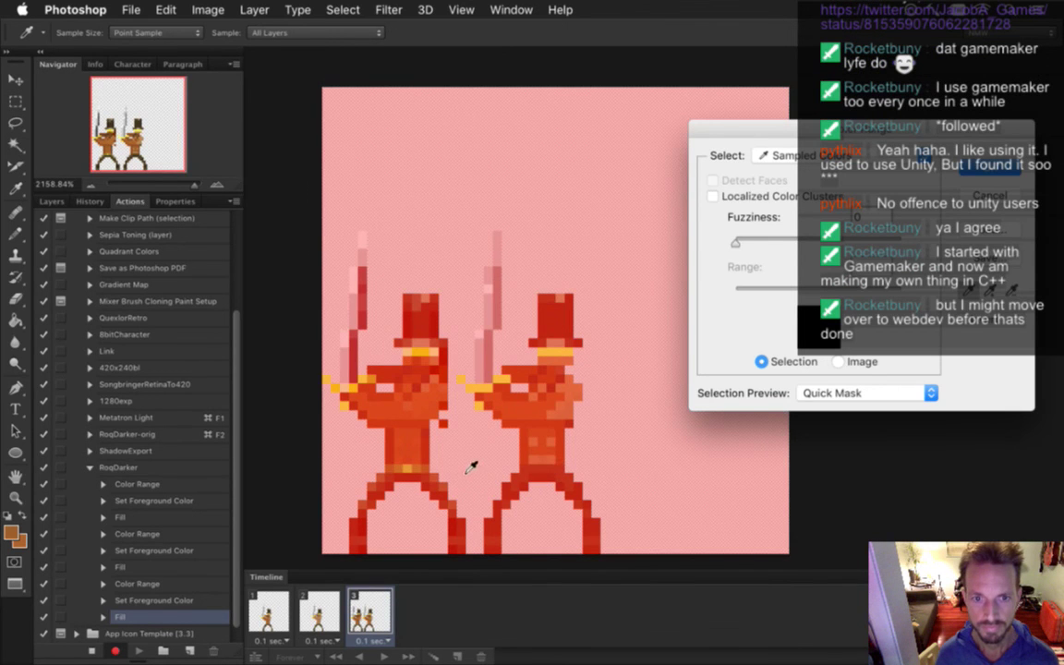
left_click(539, 464)
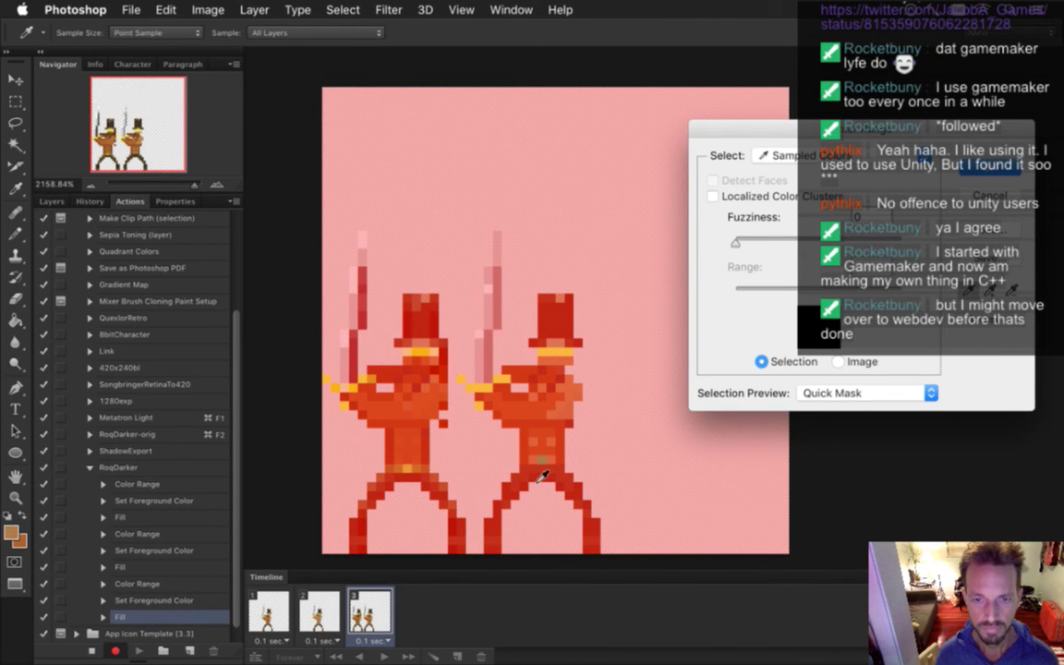
key("Return")
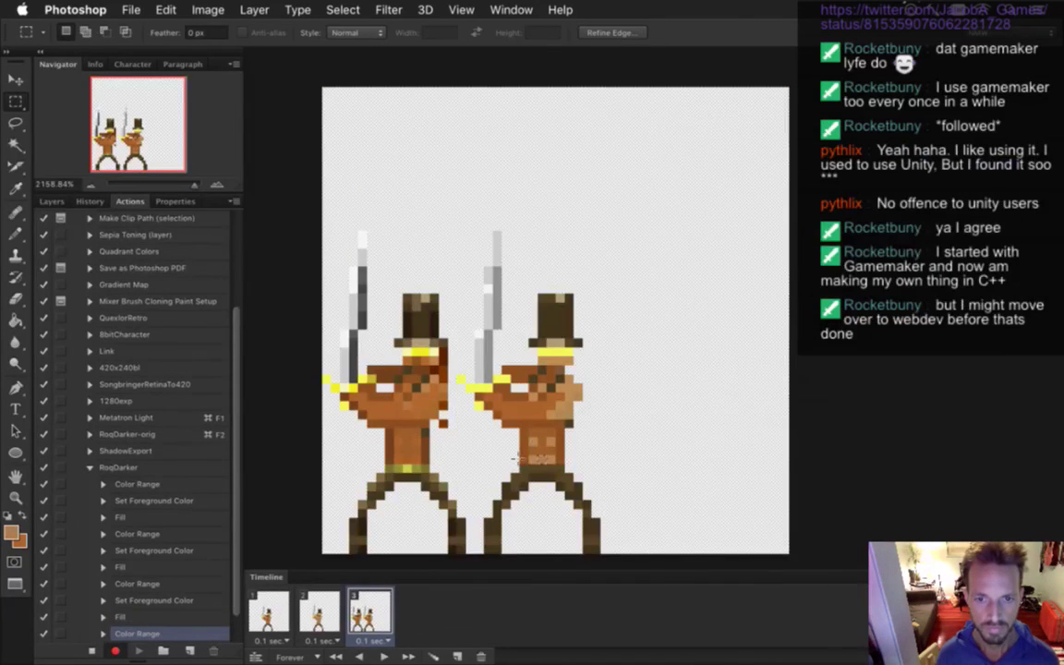
Fill the selected belly pixels with the colour sampled from the first sprite's lower belly, and deselect
key("i")
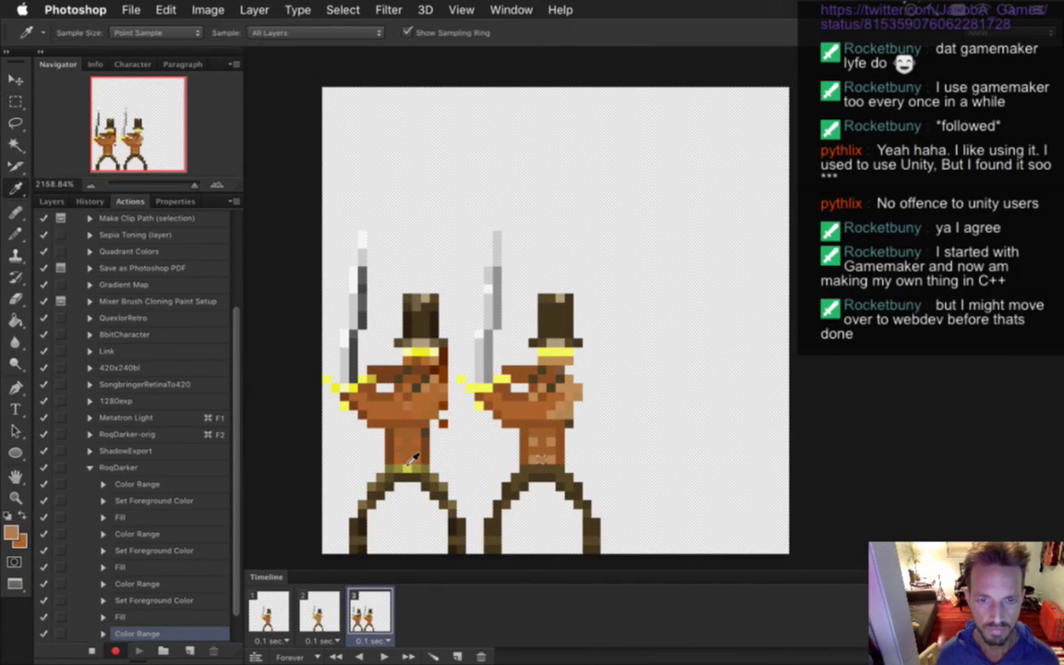
left_click(412, 461)
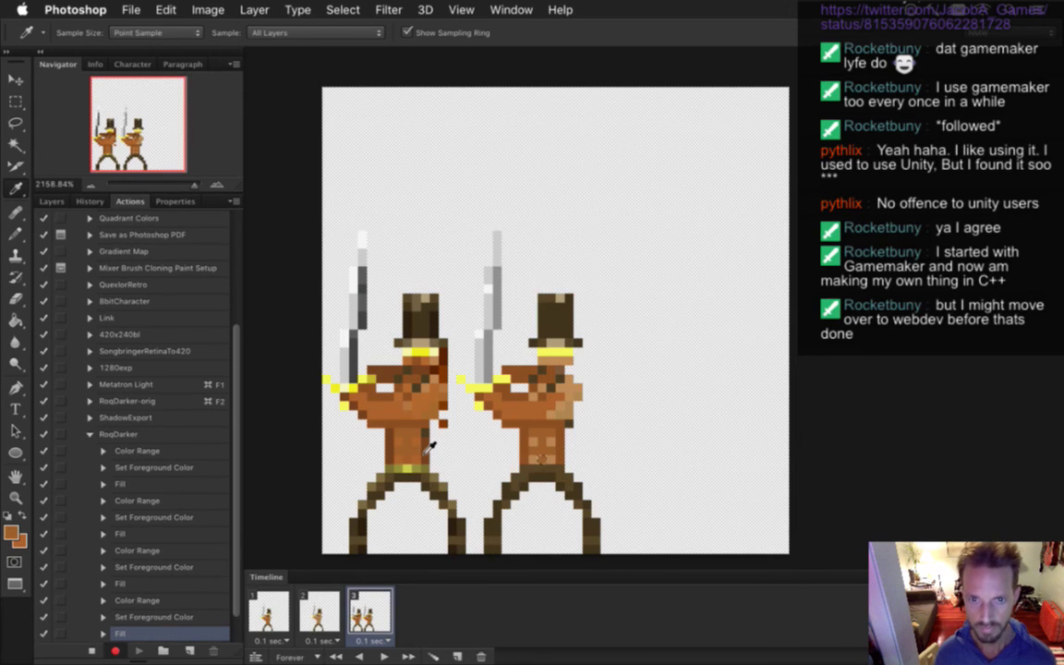
key("m")
left_click(446, 453)
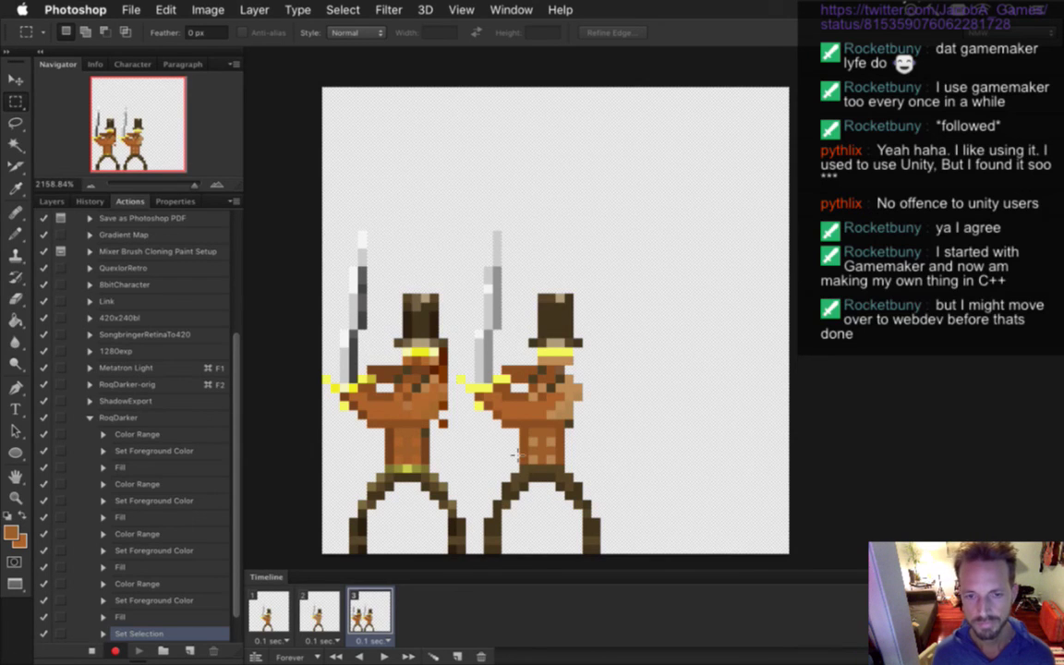
Stop recording and remove the unwanted Set Selection step recorded after the belly Fill
key("i")
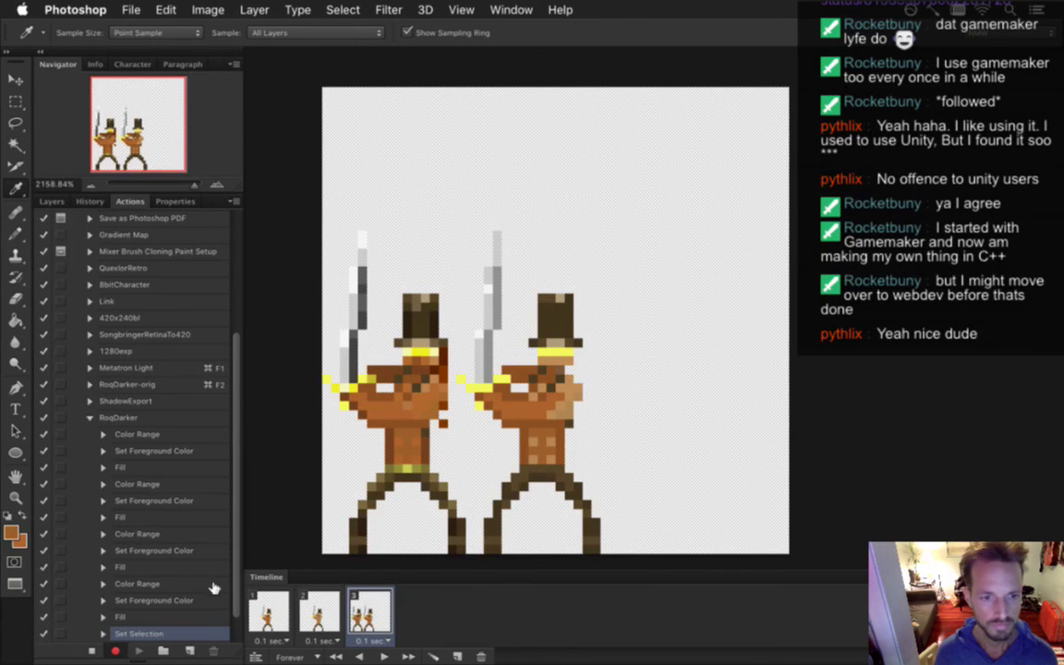
left_click(93, 652)
left_click(213, 652)
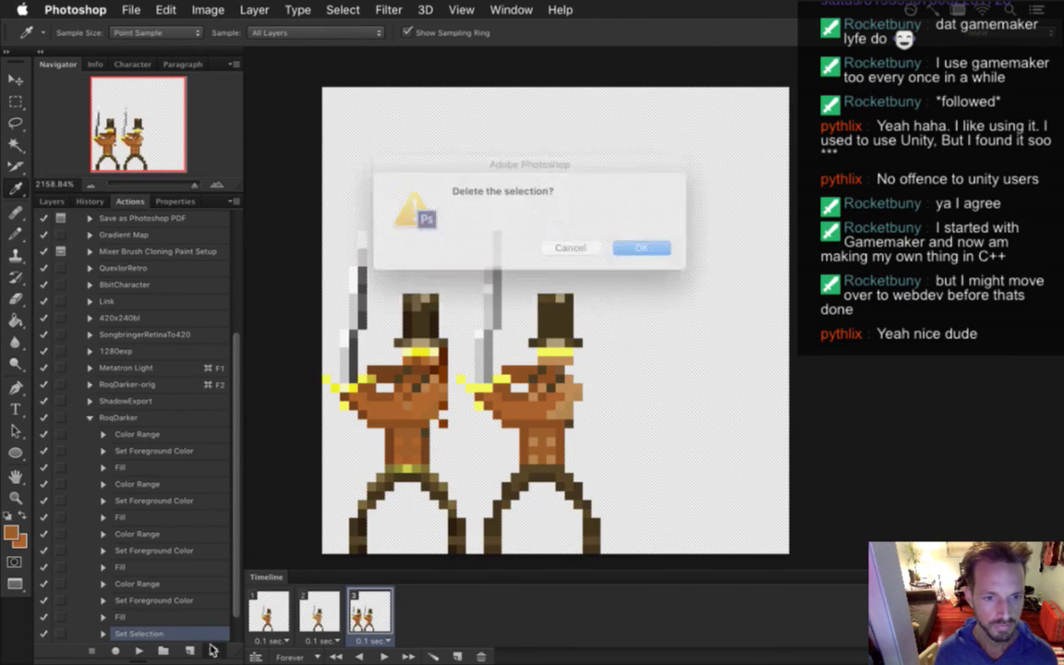
key("Return")
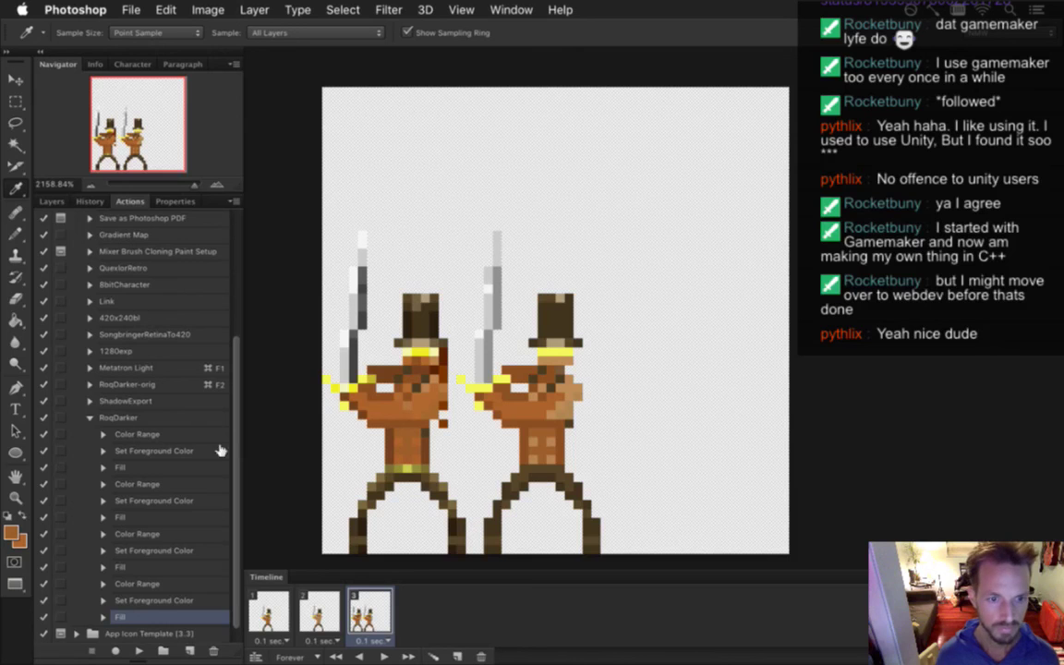
Resume recording RoqDarker and add a Color Range selection of the light abdominal highlight pixels on the second sprite
left_click(114, 650)
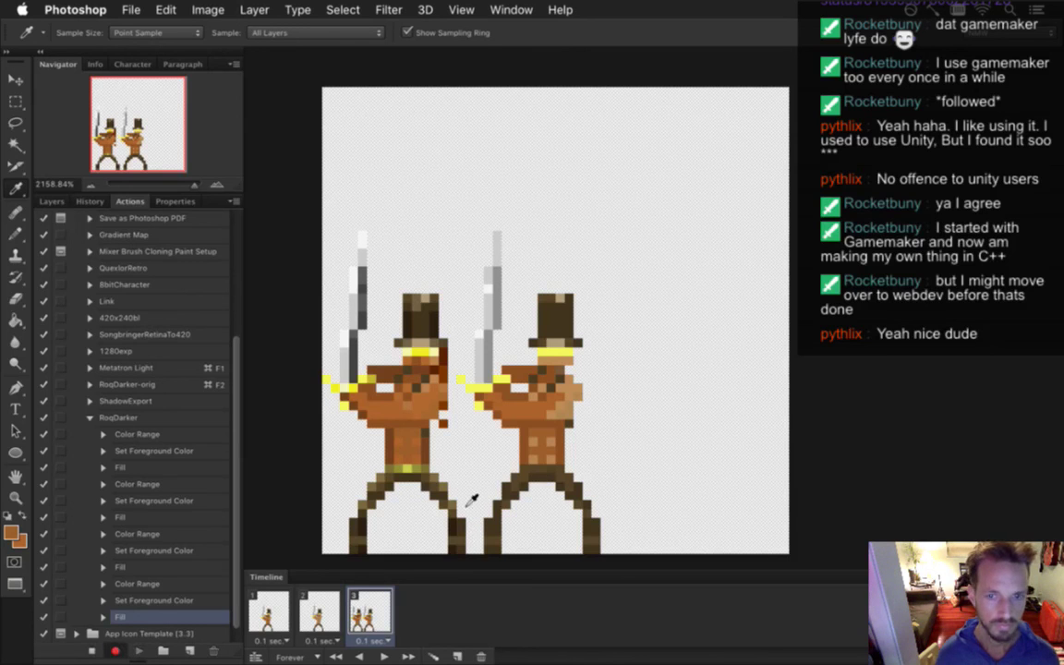
left_click(337, 10)
left_click(476, 172)
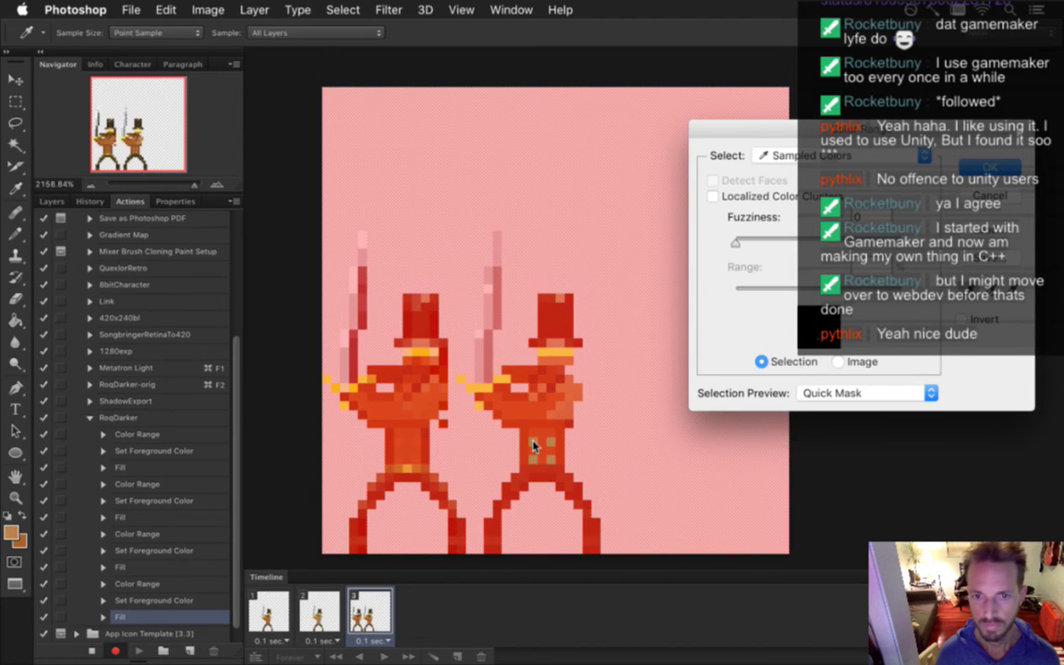
left_click(983, 167)
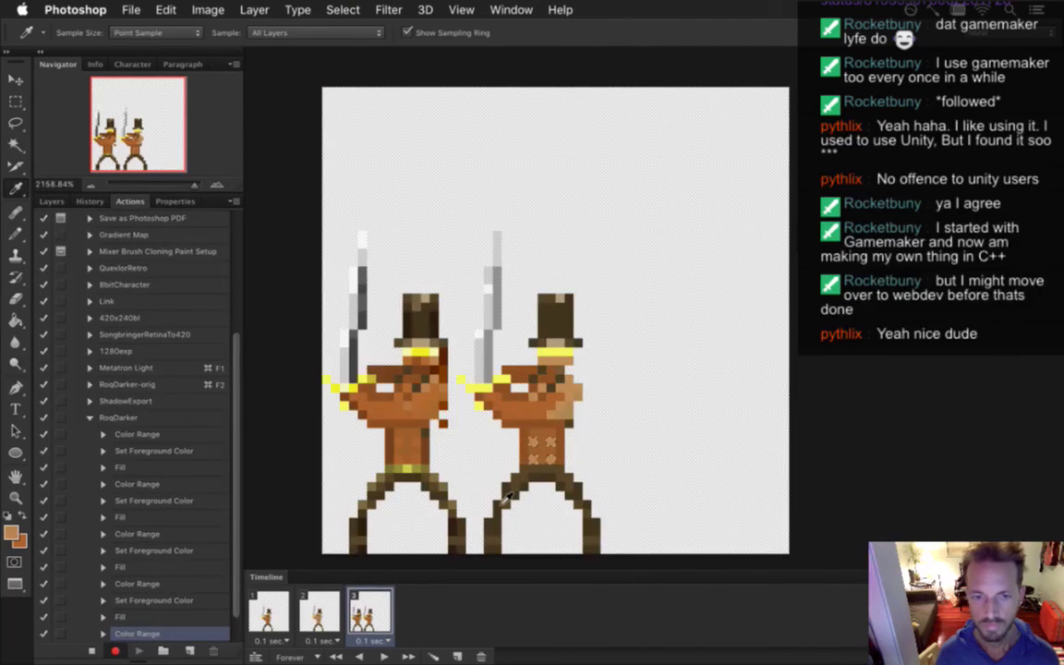
Fill the selected abdominal highlights with the colour sampled from the first sprite's abdomen, and deselect
left_click(407, 448)
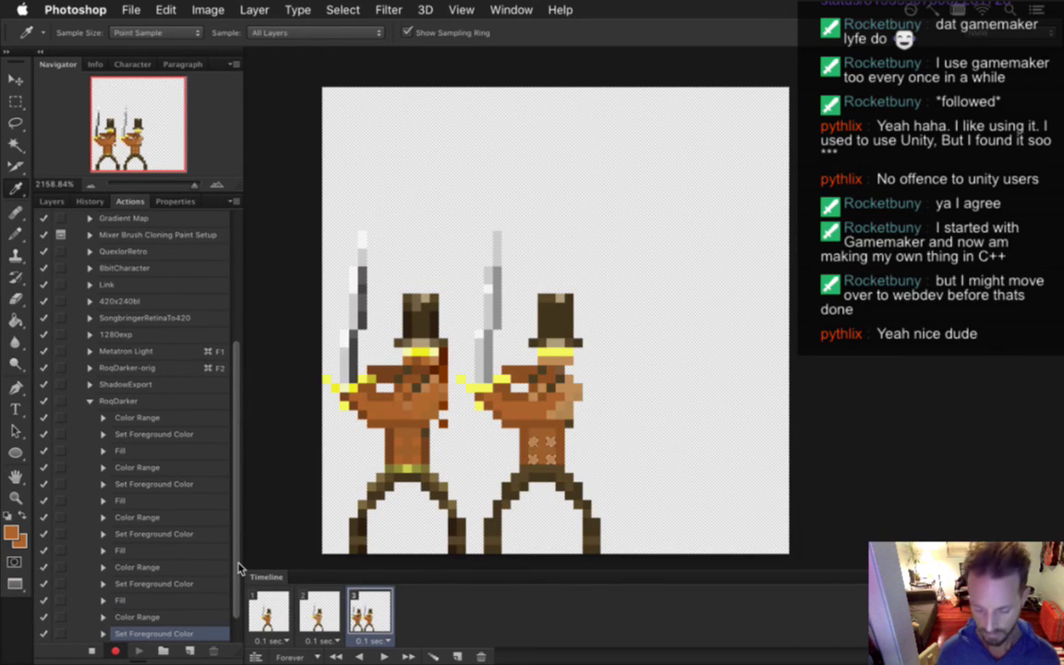
key("alt+BackSpace")
key("m")
key("super+d")
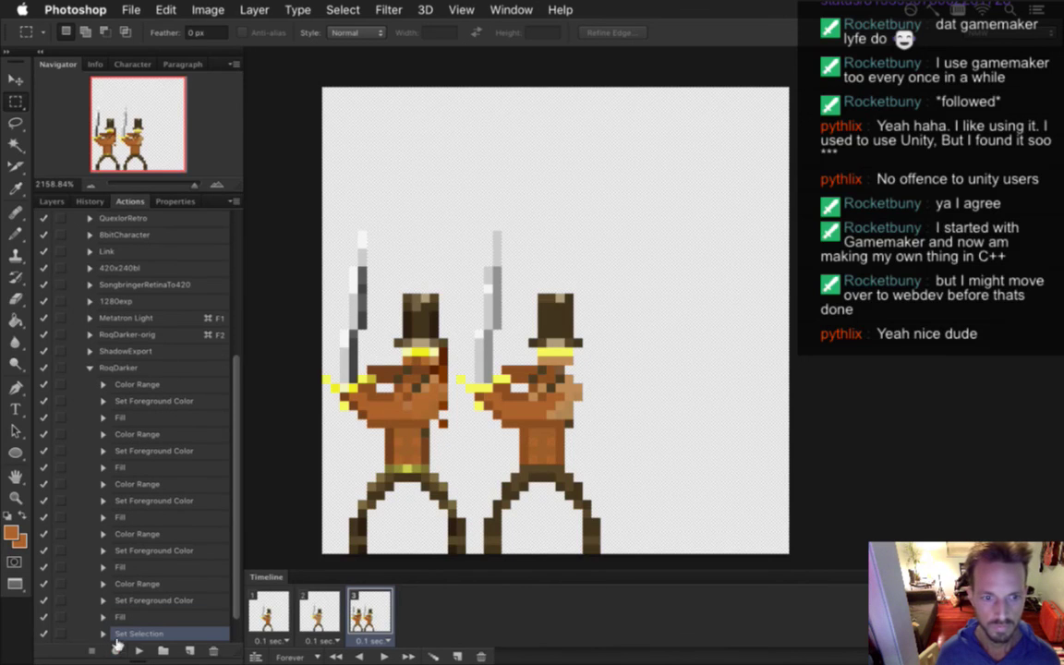
Delete the Set Selection step recorded after the abdominal highlight Fill in RoqDarker
left_click(214, 652)
key("Escape")
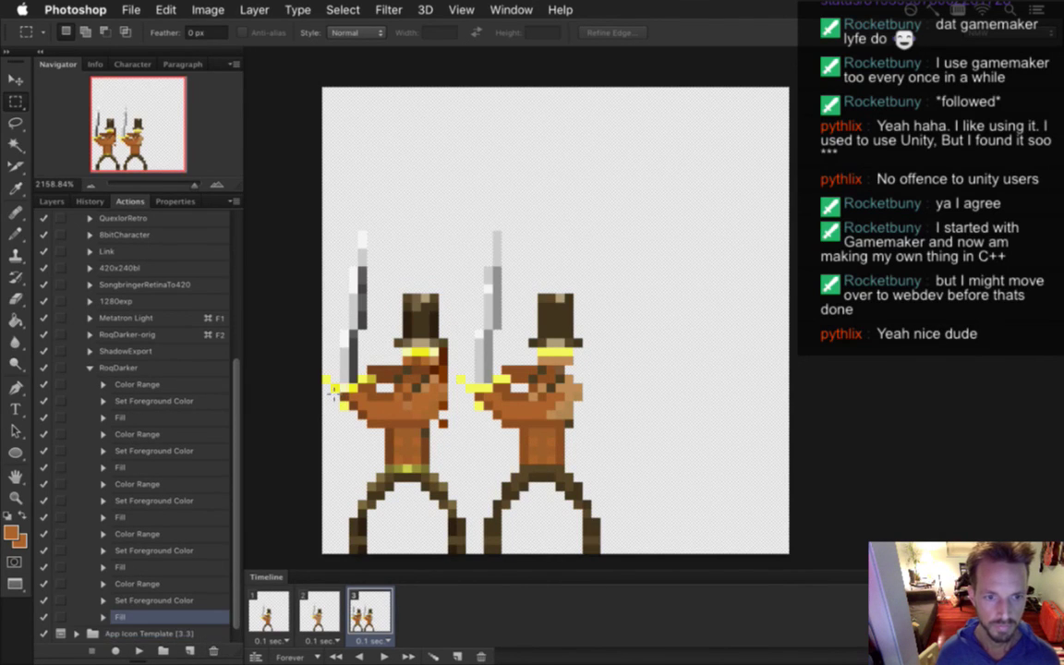
key("Delete")
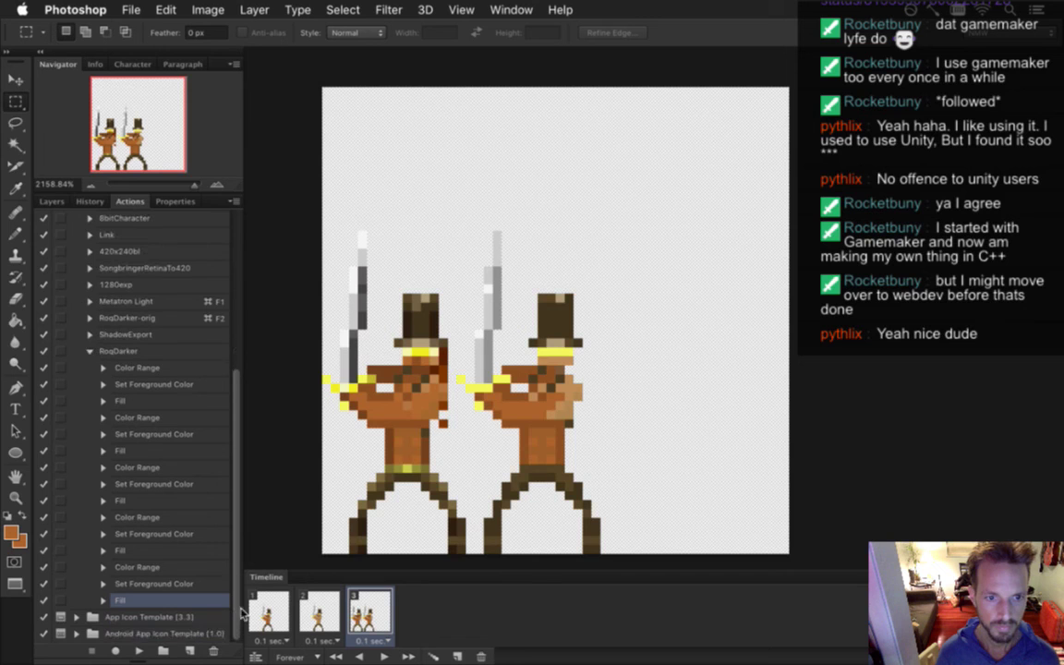
Resume recording RoqDarker and add a Color Range selection of the light skin shade on the second sprite's face, chest and shoulder
left_click(115, 651)
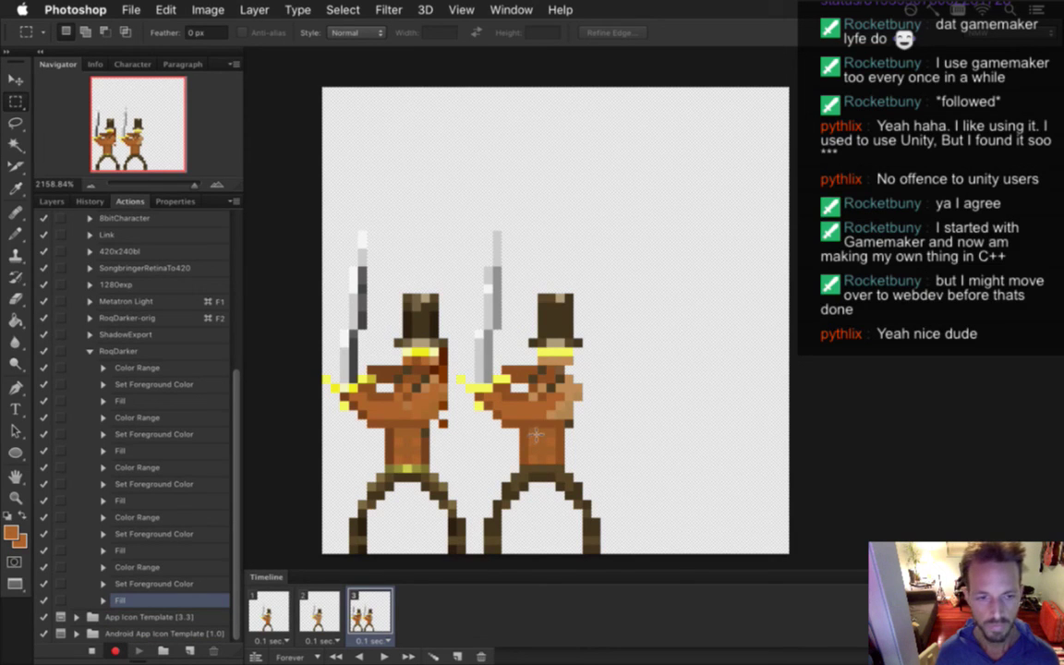
left_click(340, 9)
left_click(330, 172)
left_click(559, 371)
key("Return")
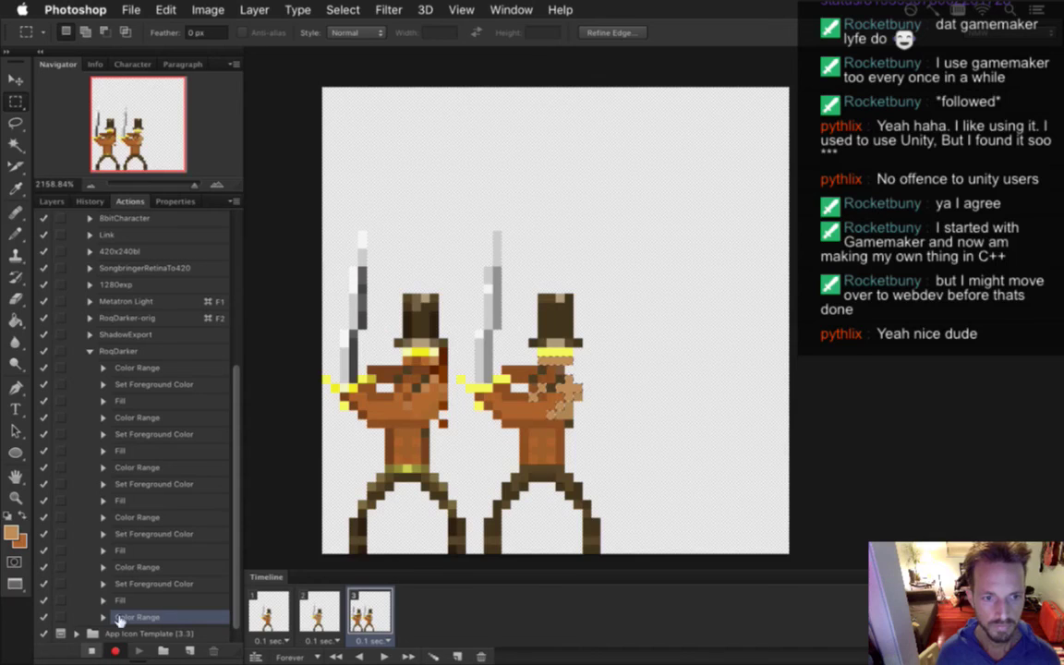
Sample foreground colours for the selected face, chest and shoulder pixels, fill the selection with the last one, and deselect
key("i")
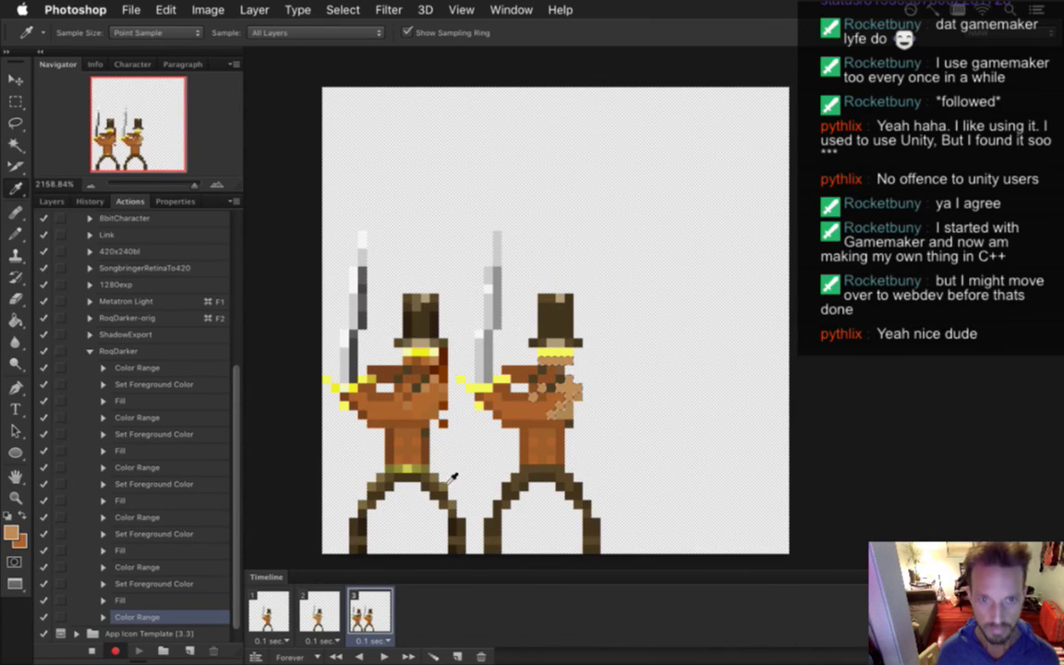
left_click(430, 372)
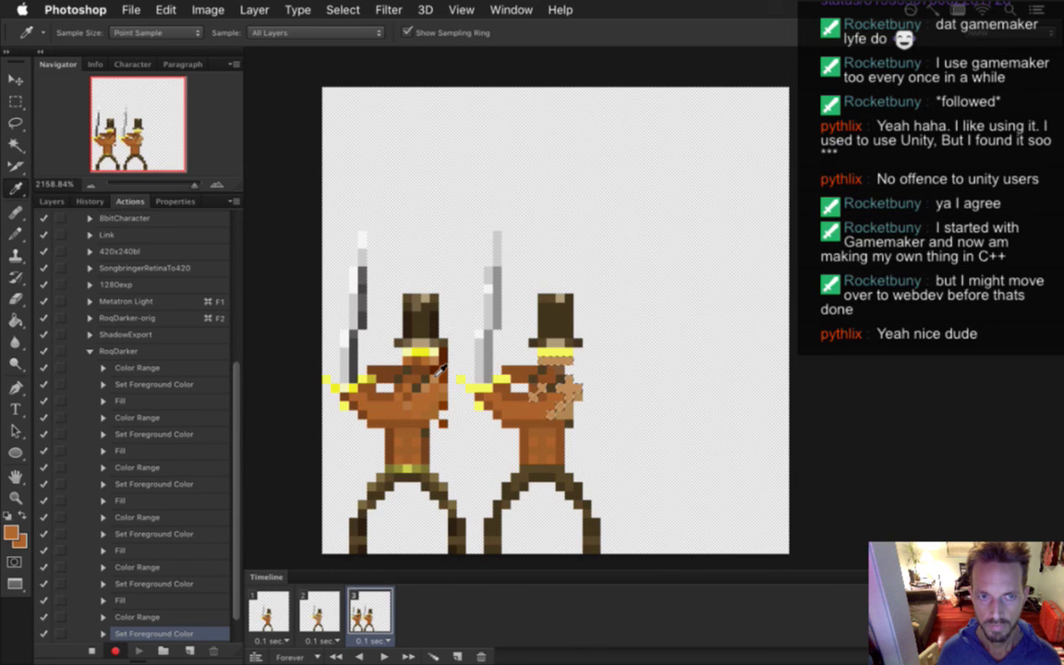
left_click(388, 324)
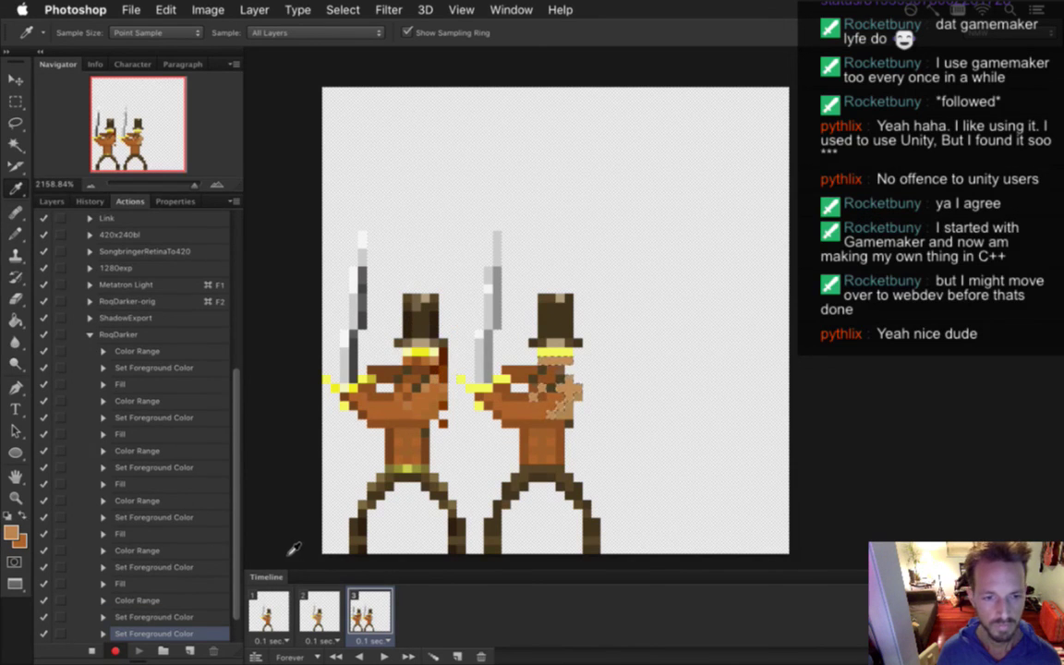
key("alt+BackSpace")
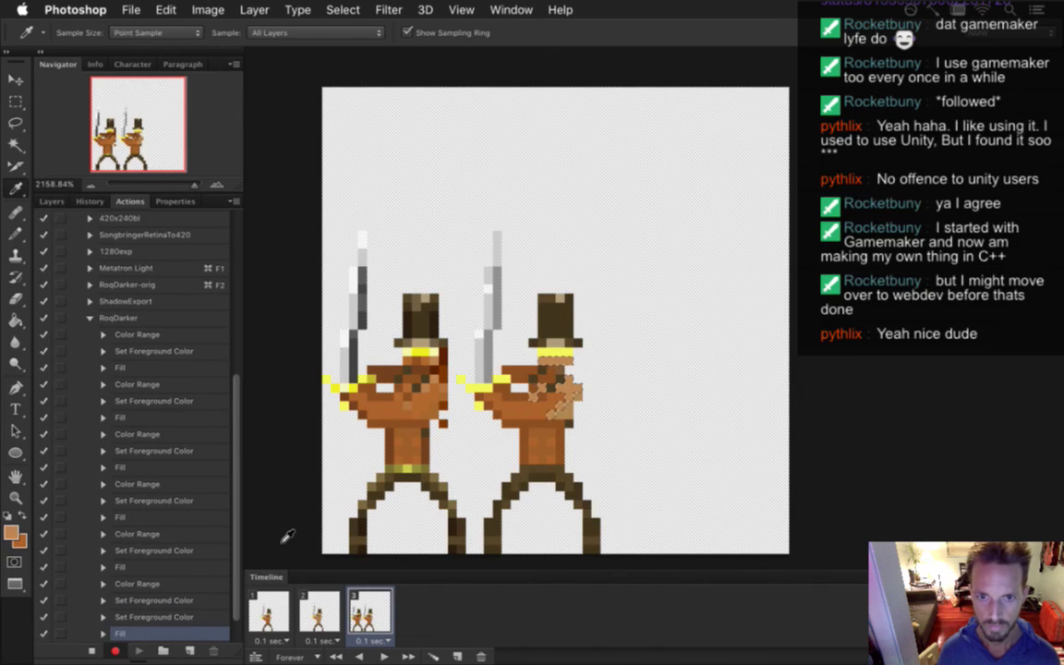
key("m")
key("ctrl+d")
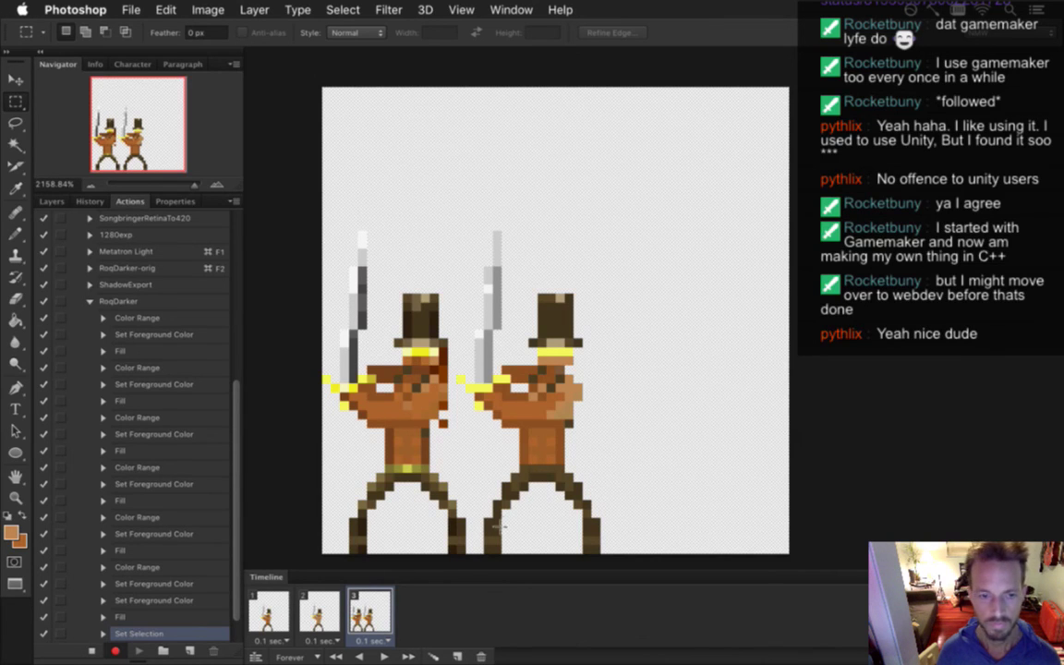
Stop recording and delete the last two Set Foreground Color steps, the Fill and the Set Selection after RoqDarker's final Color Range
left_click(91, 650)
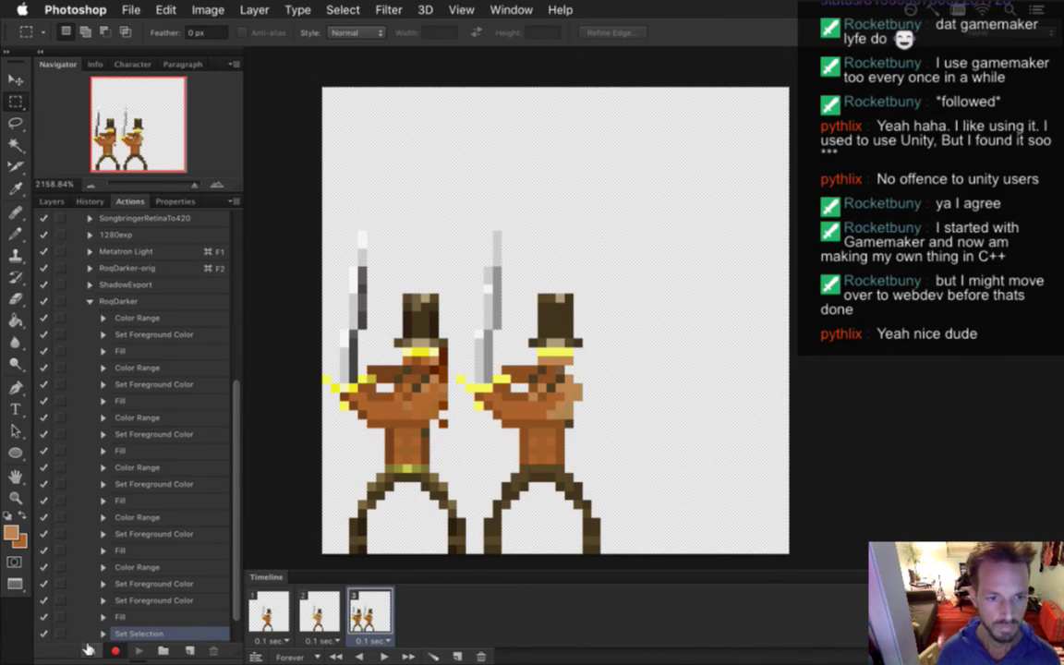
left_click(159, 582)
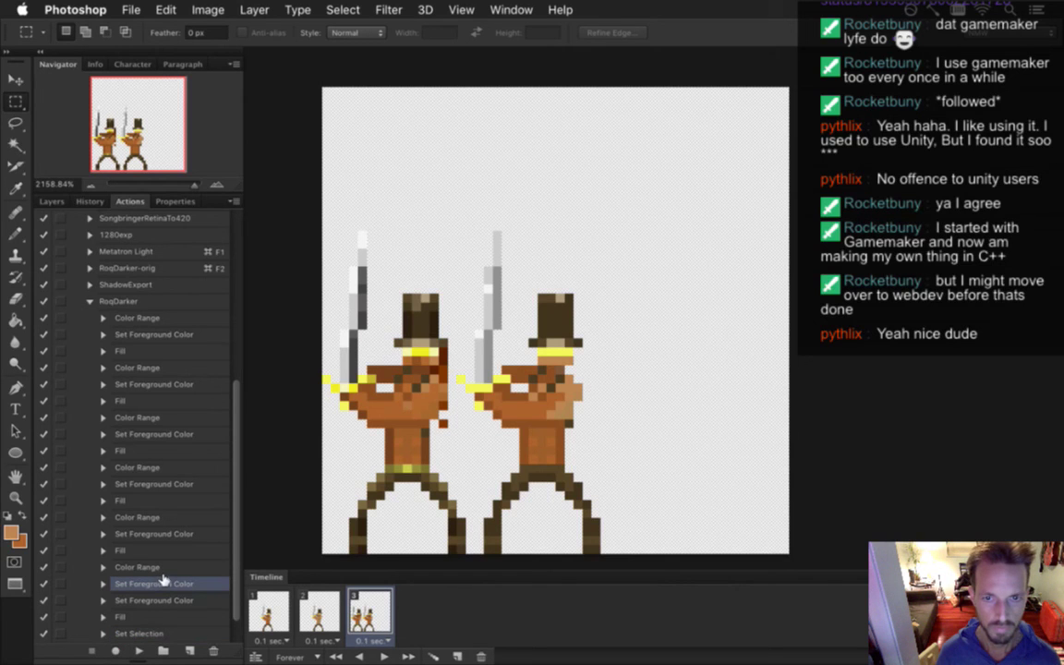
left_click(141, 634, "shift")
left_click(214, 650)
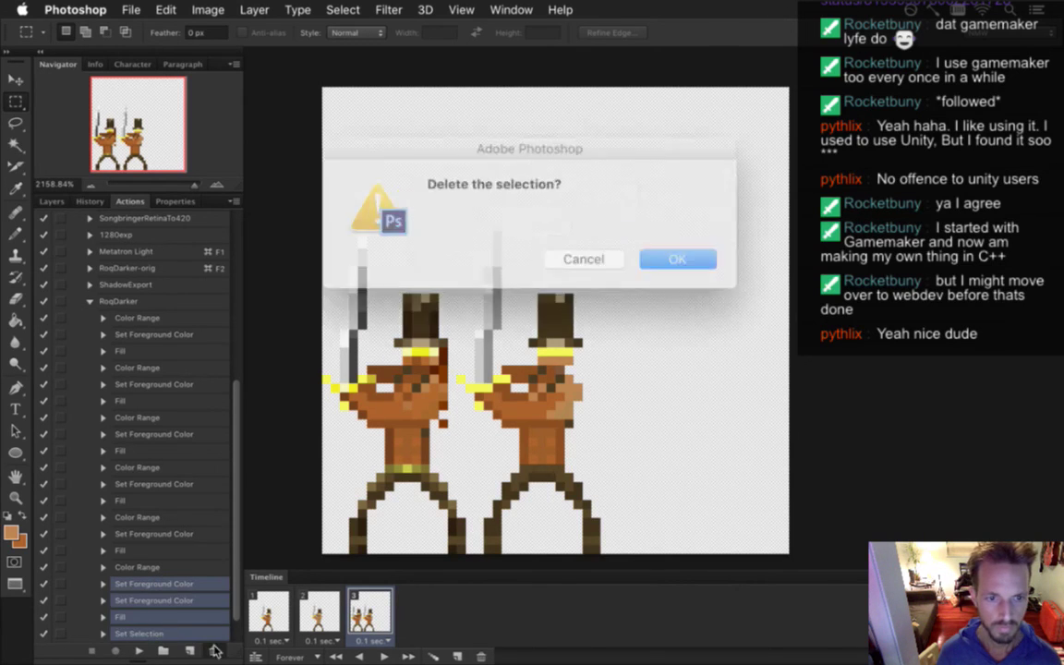
left_click(599, 228)
Undo the last fill on the second sprite's face, chest and shoulder, and clear the selection
key("super+z")
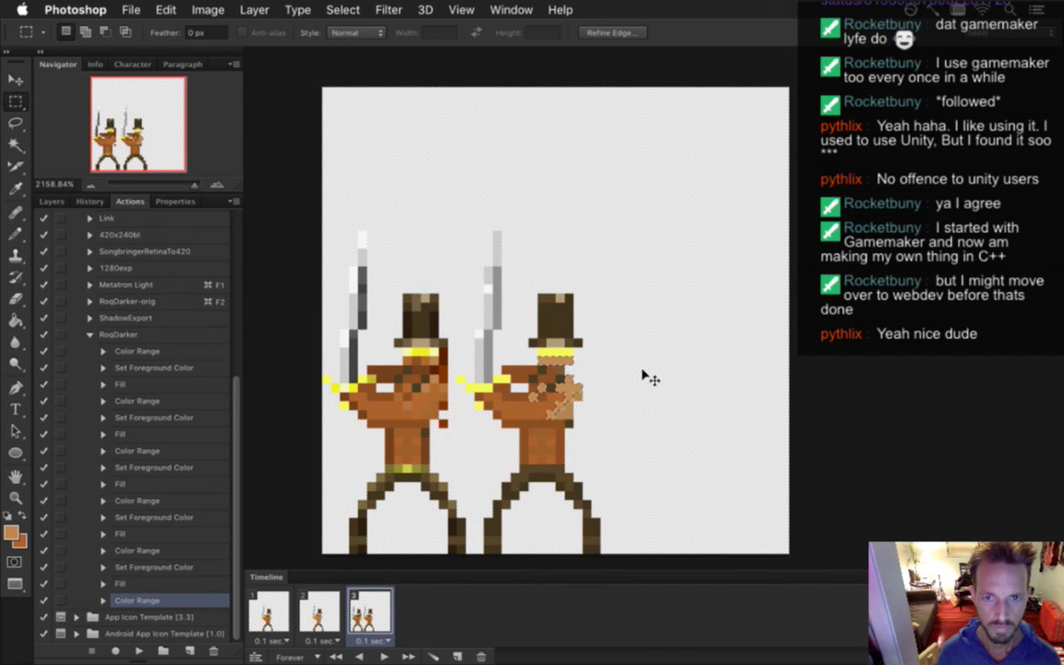
key("super+d")
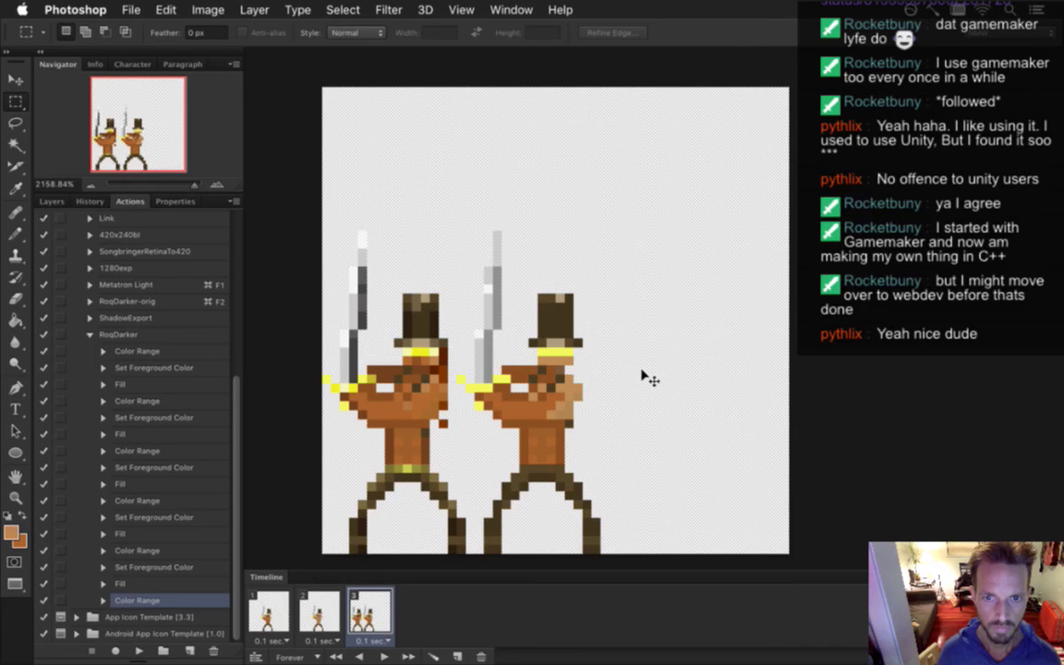
key("super+shift+d")
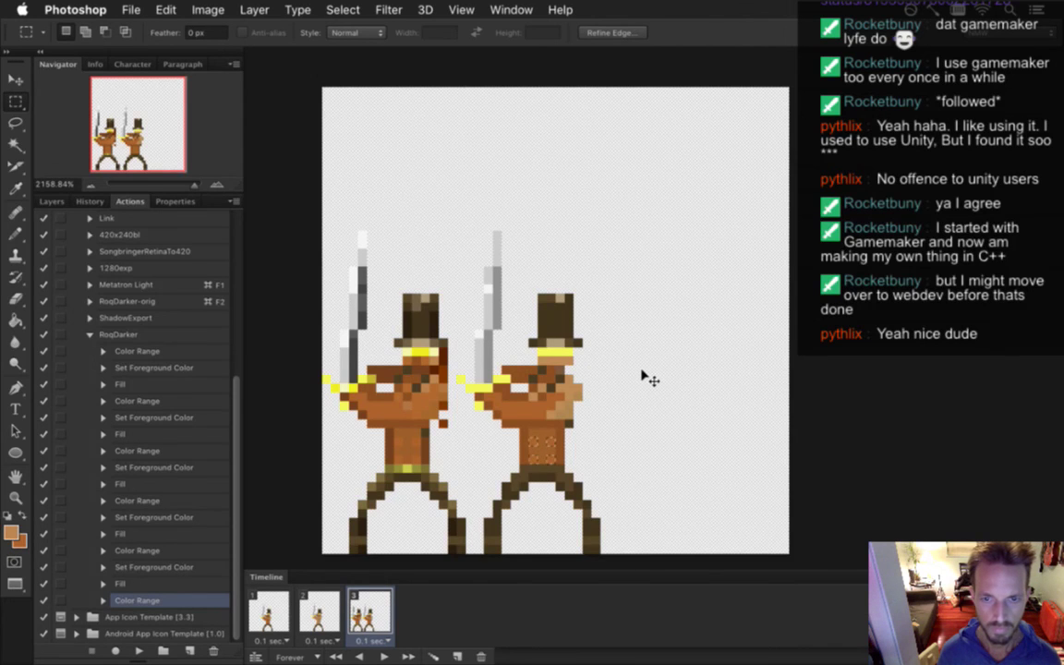
key("super+d")
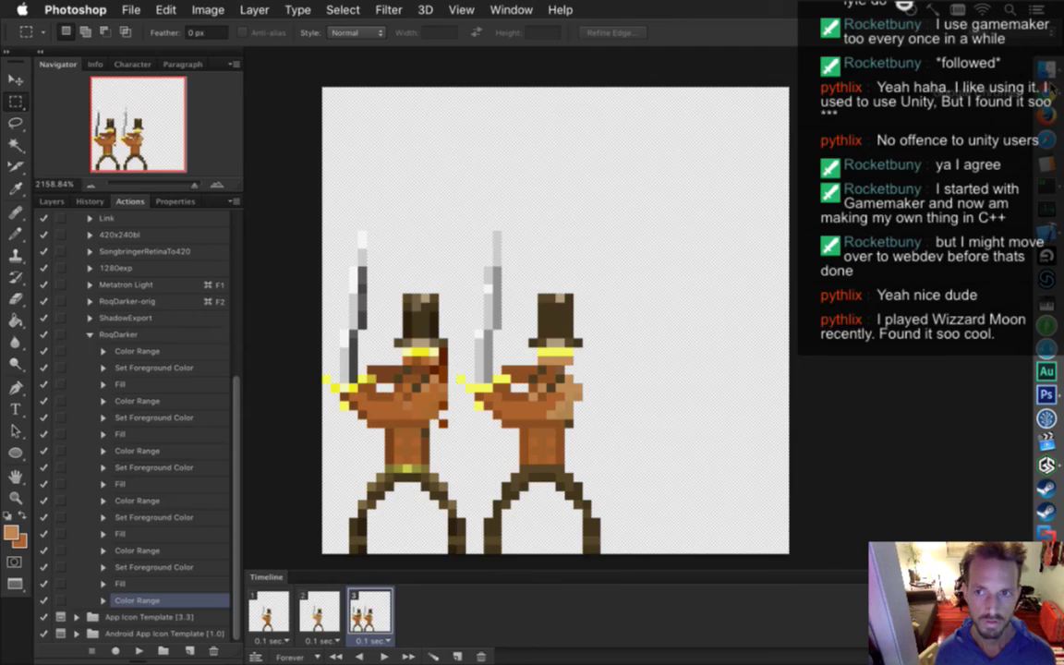
Switch to Chrome and search Google for "wizard moon" in a new tab
key("super+Tab")
key("super+t")
type("wizard")
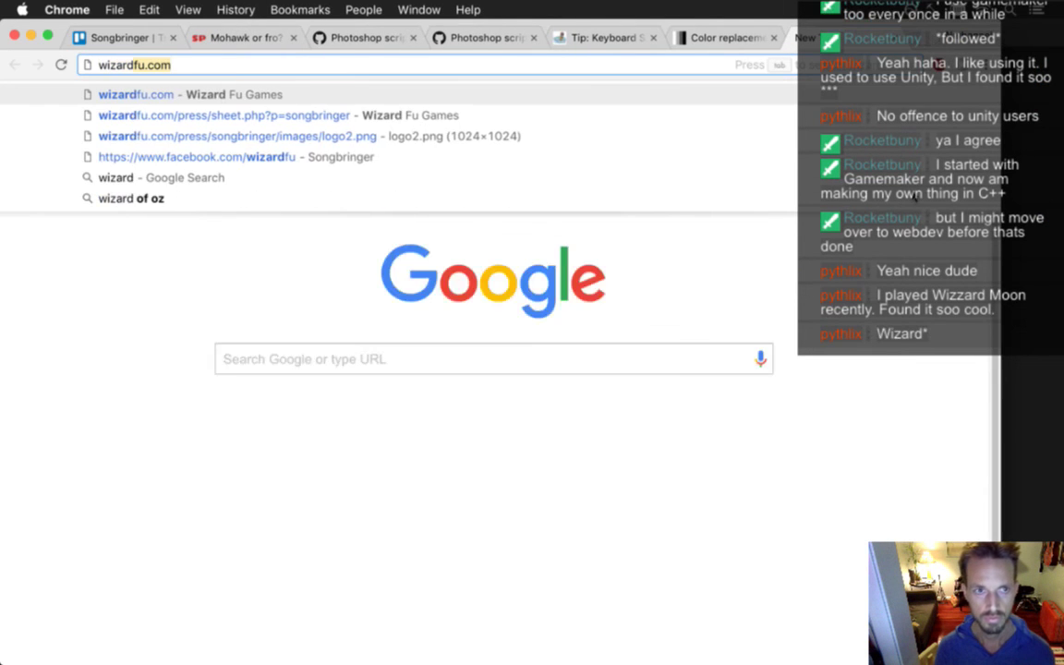
type(" moon")
key("Return")
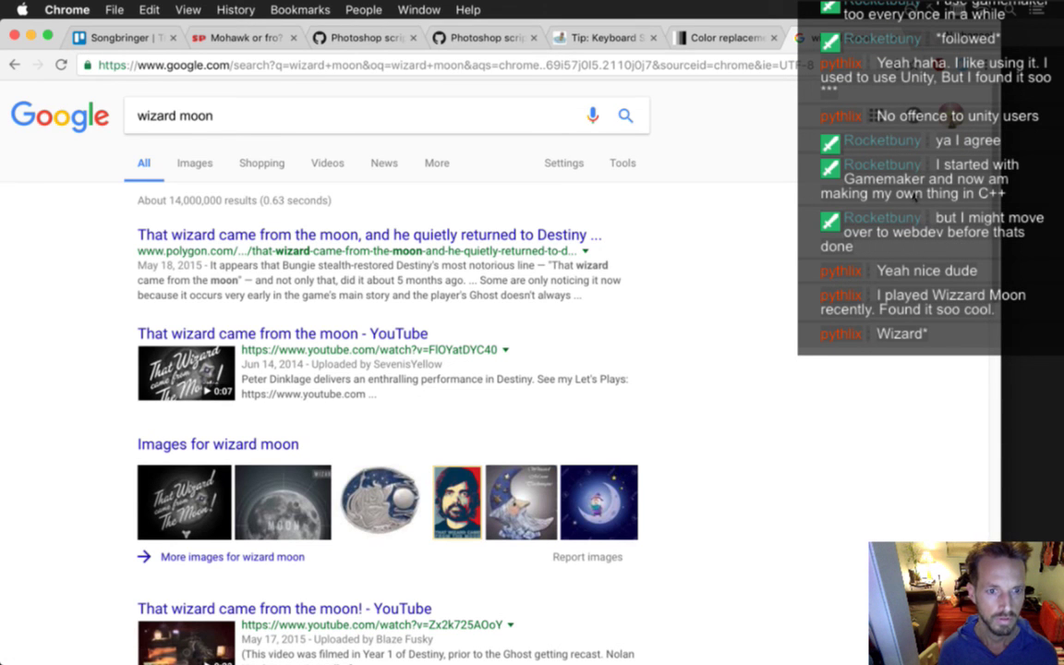
Skim the search results for the Wizard Moon game, close the tab and return to Photoshop
scroll(800, 373, "down", 5)
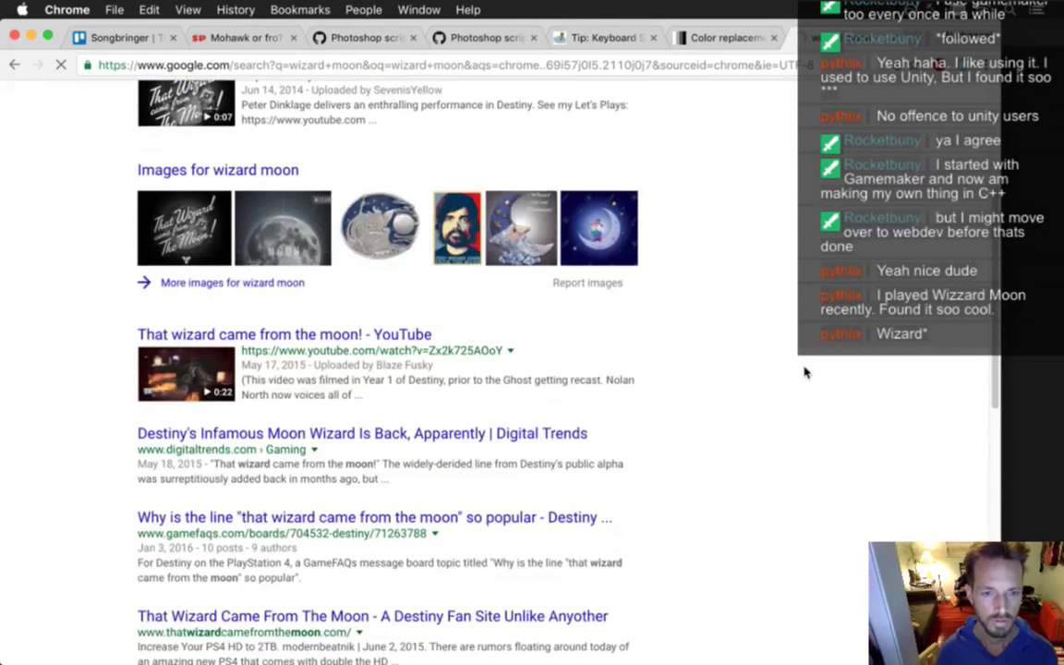
scroll(806, 371, "down", 3)
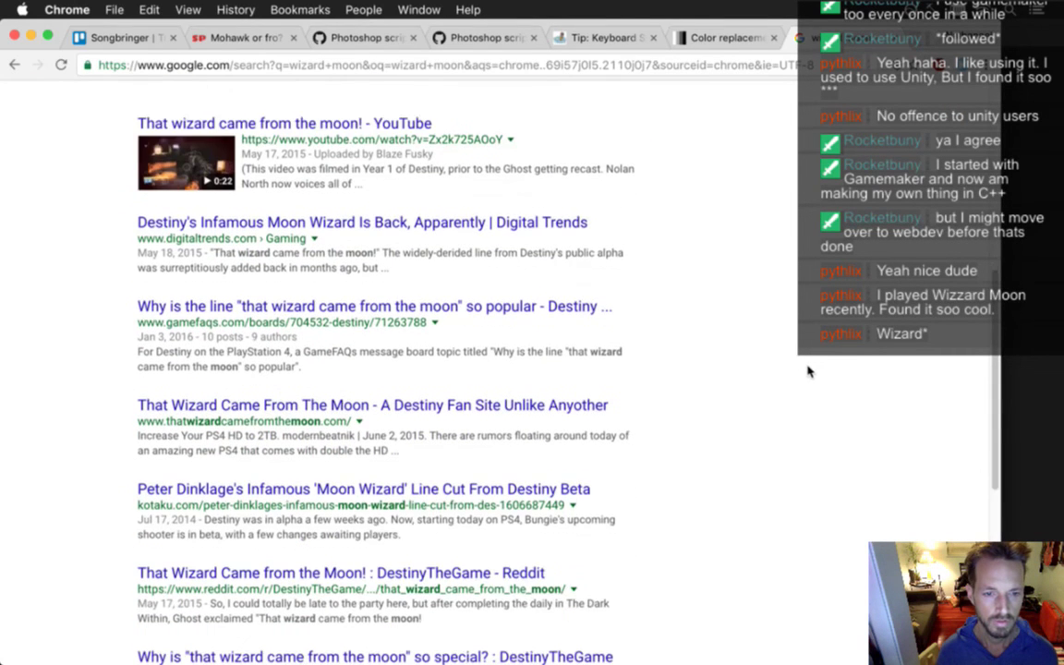
scroll(809, 371, "down", 3)
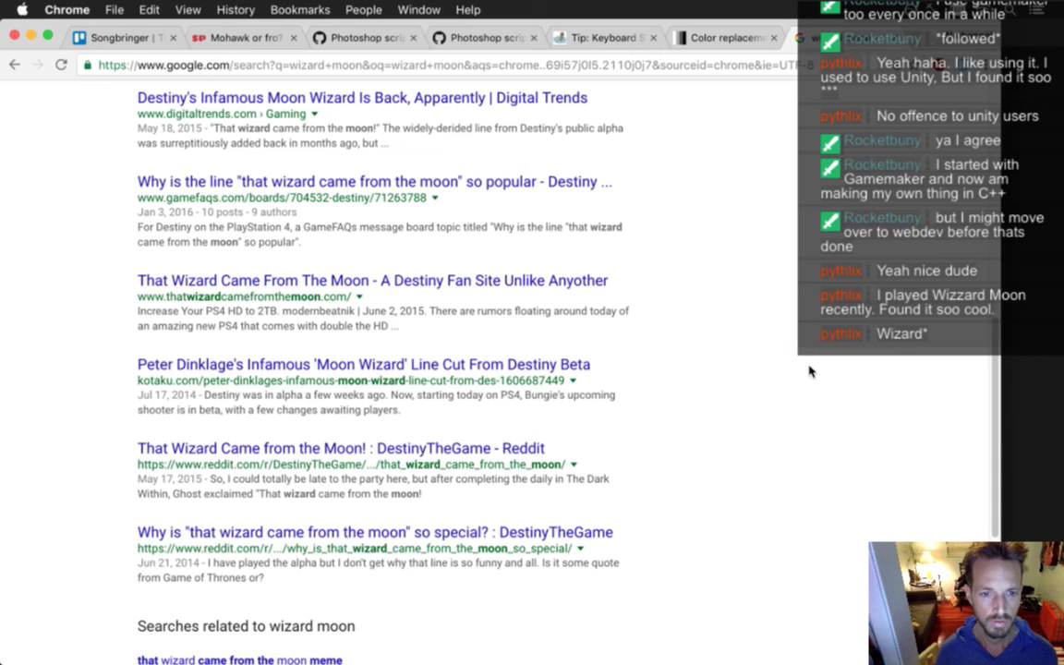
scroll(809, 370, "up", 1)
scroll(809, 370, "up", 10)
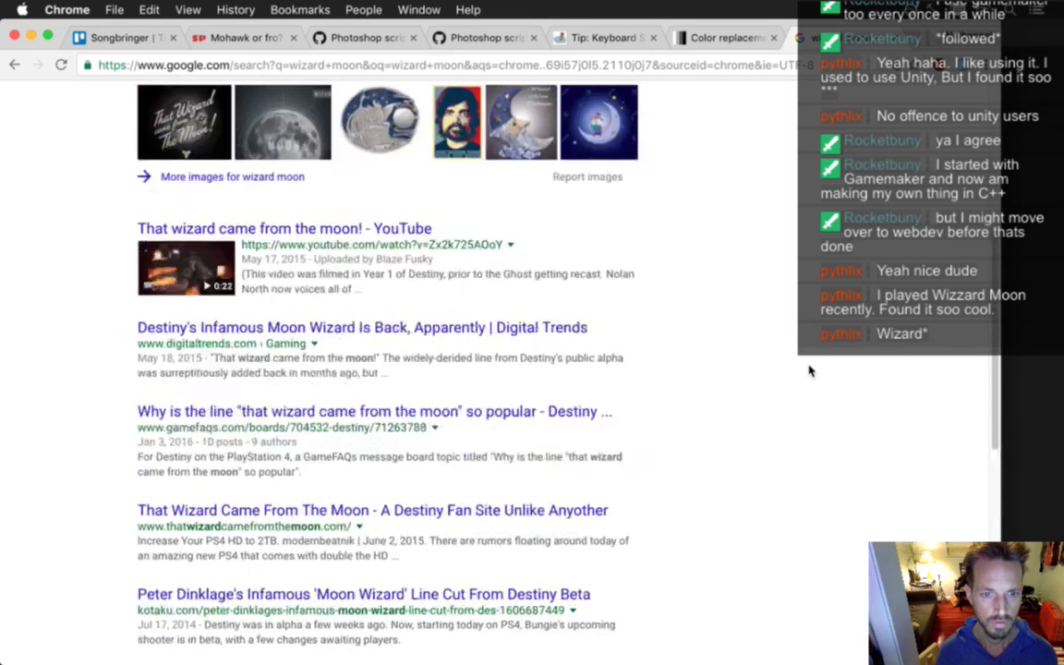
key("super+w")
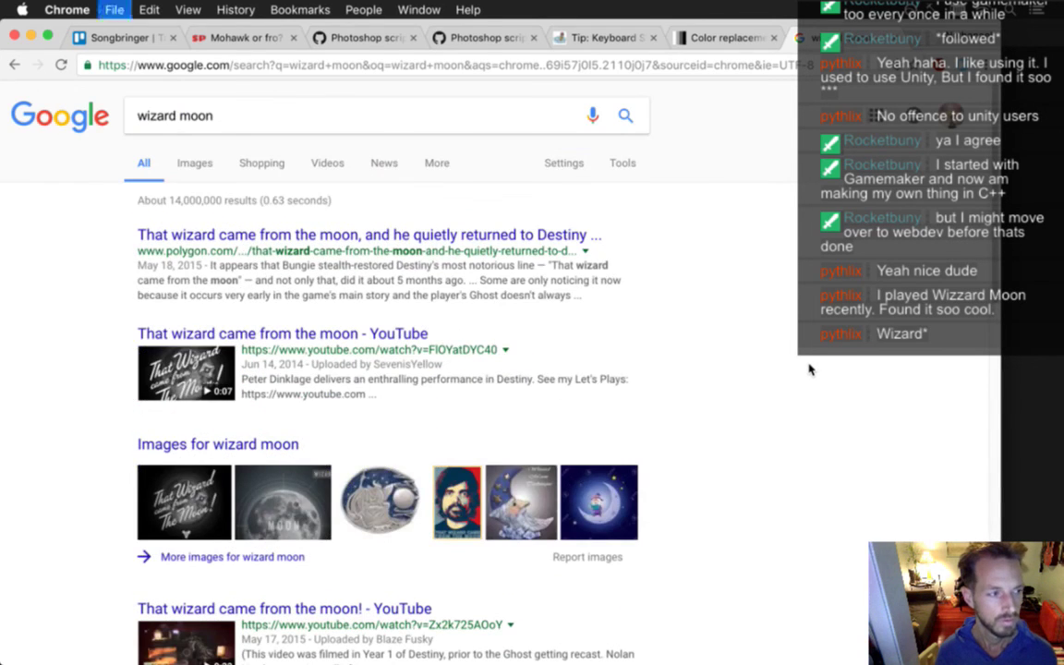
key("super+Tab")
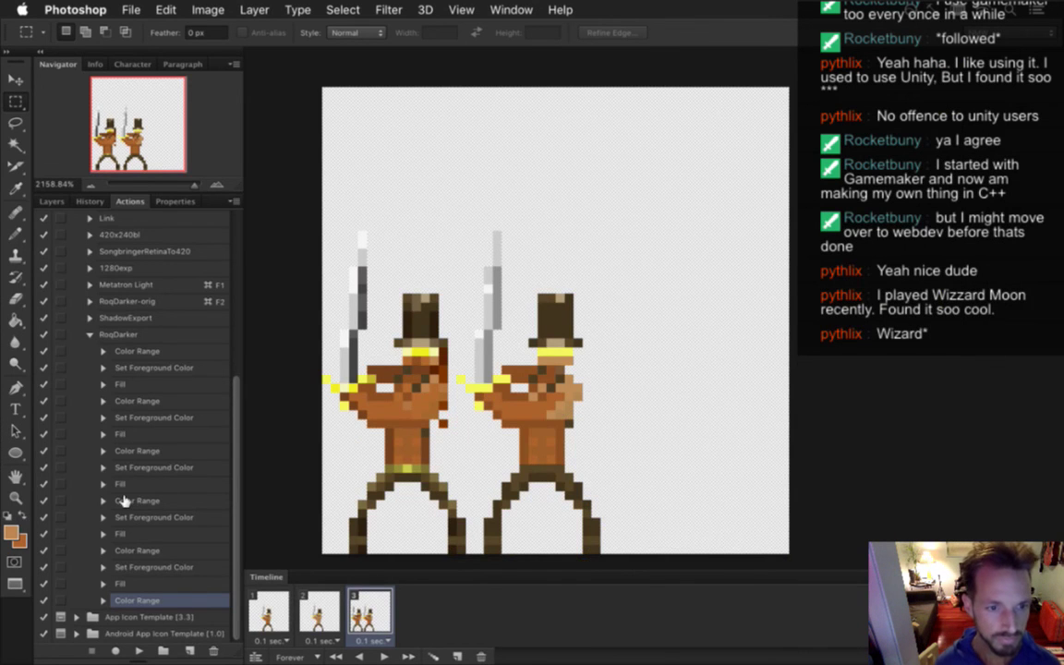
Resume recording RoqDarker and add another Color Range selection of the light skin shade on the second sprite's face, chest and shoulder
left_click(114, 651)
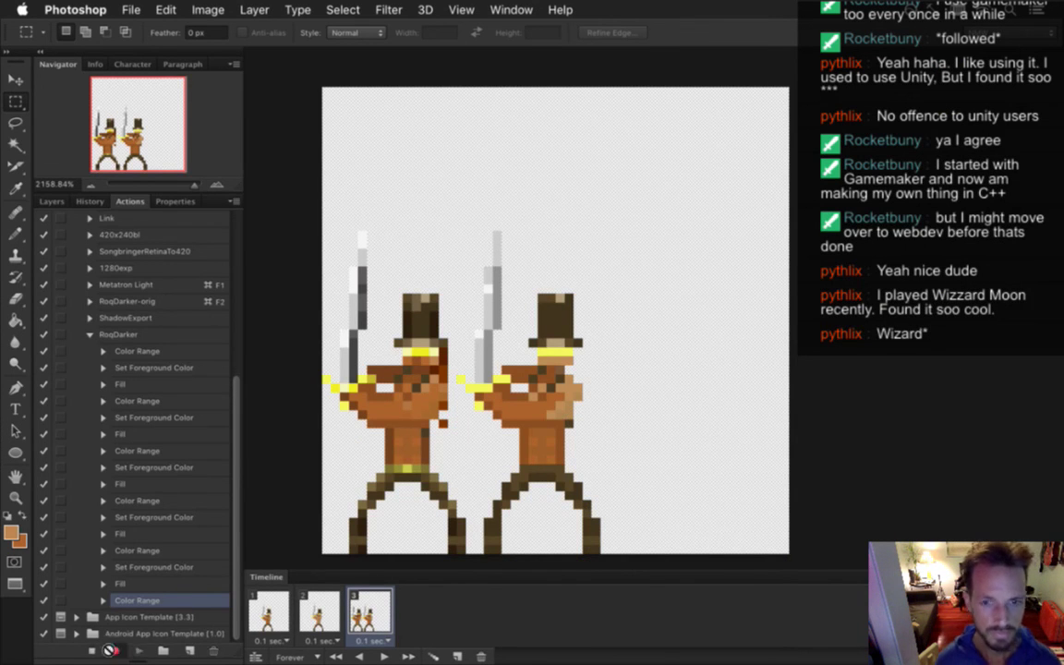
left_click(343, 9)
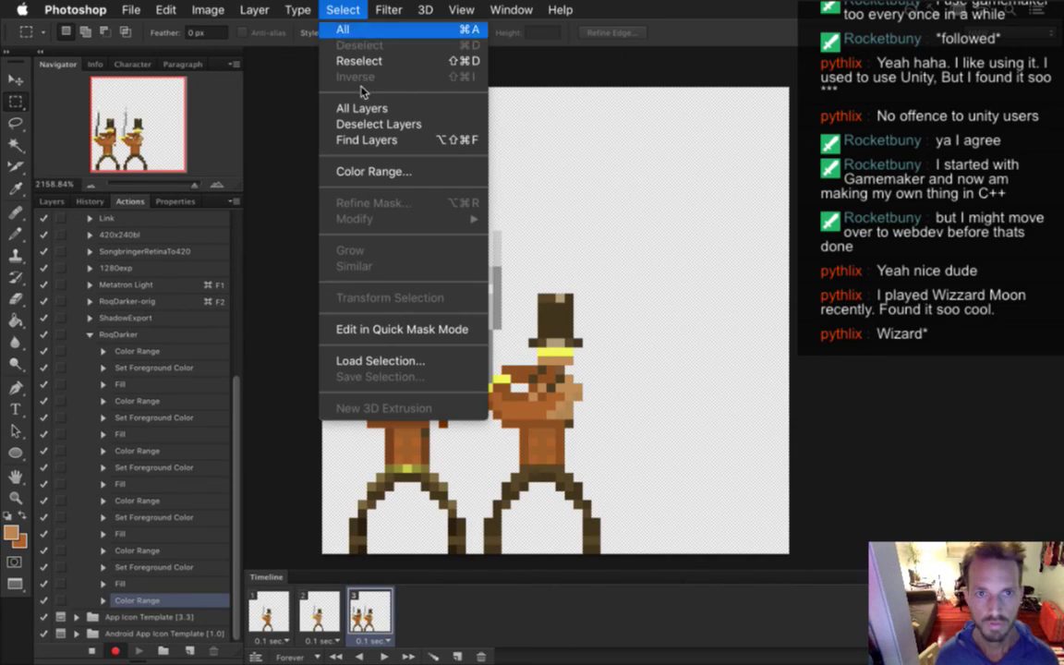
left_click(370, 171)
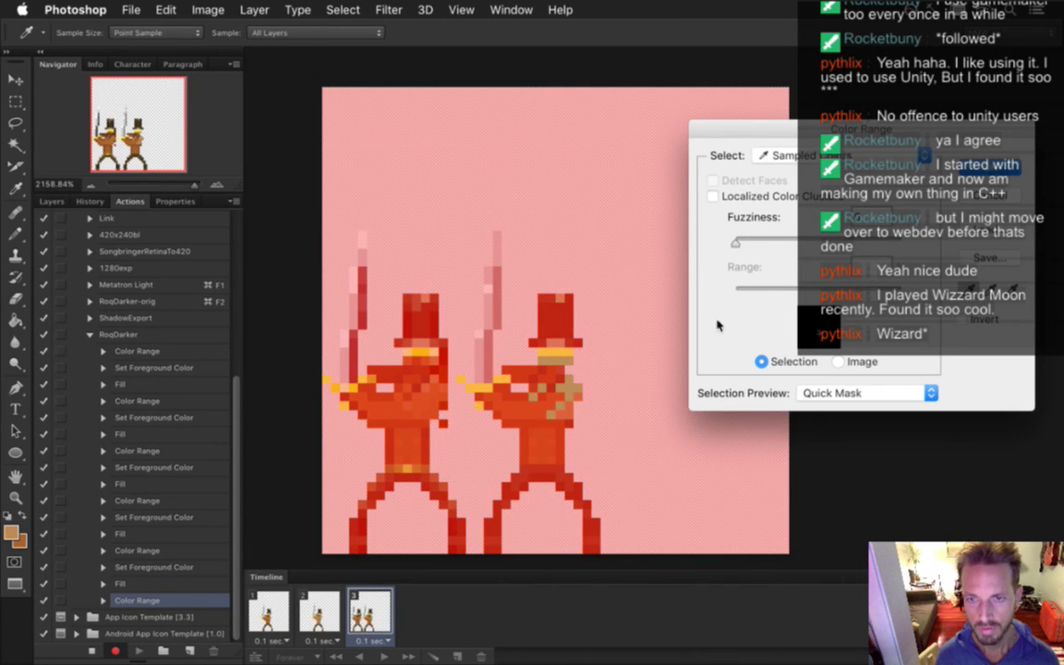
key("Return")
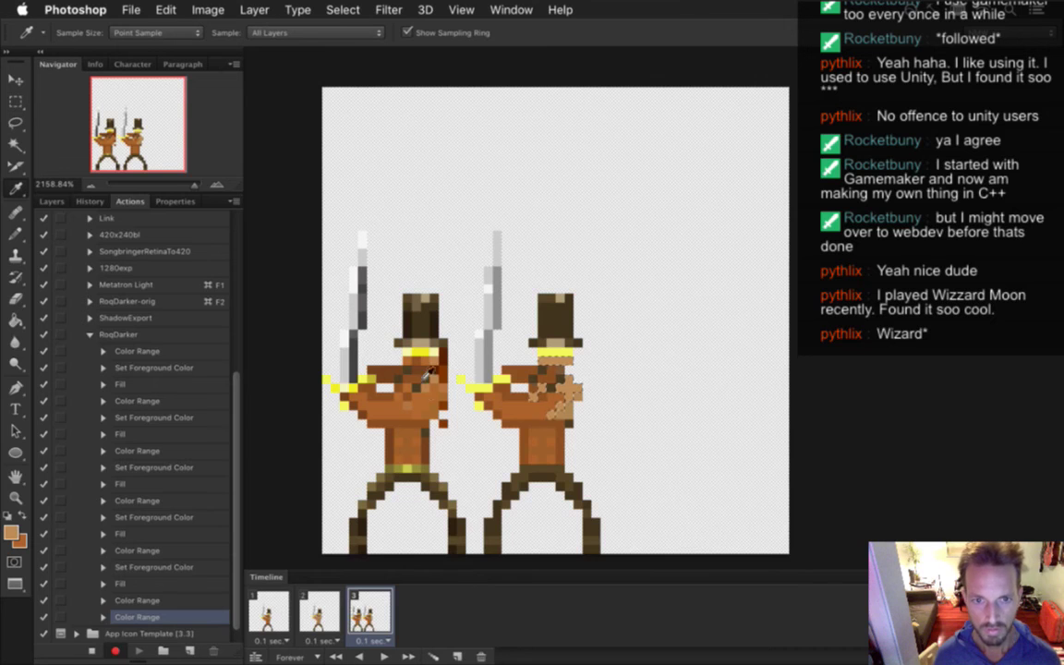
Fill the selected light skin pixels with a brown sampled from the first sprite, stop recording and deselect
left_click(387, 330)
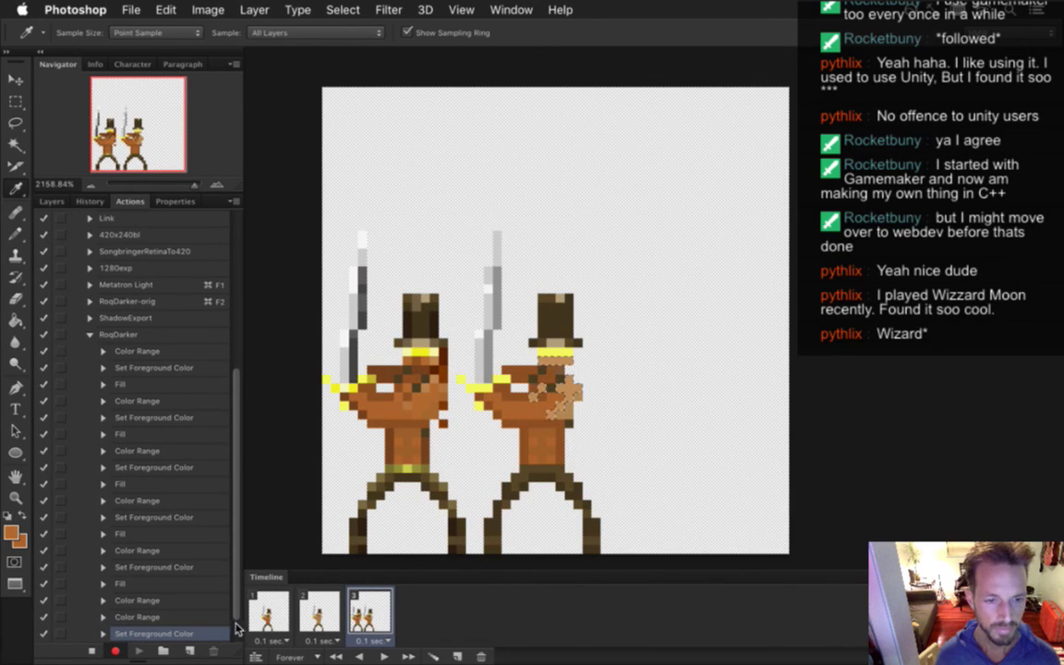
key("alt+BackSpace")
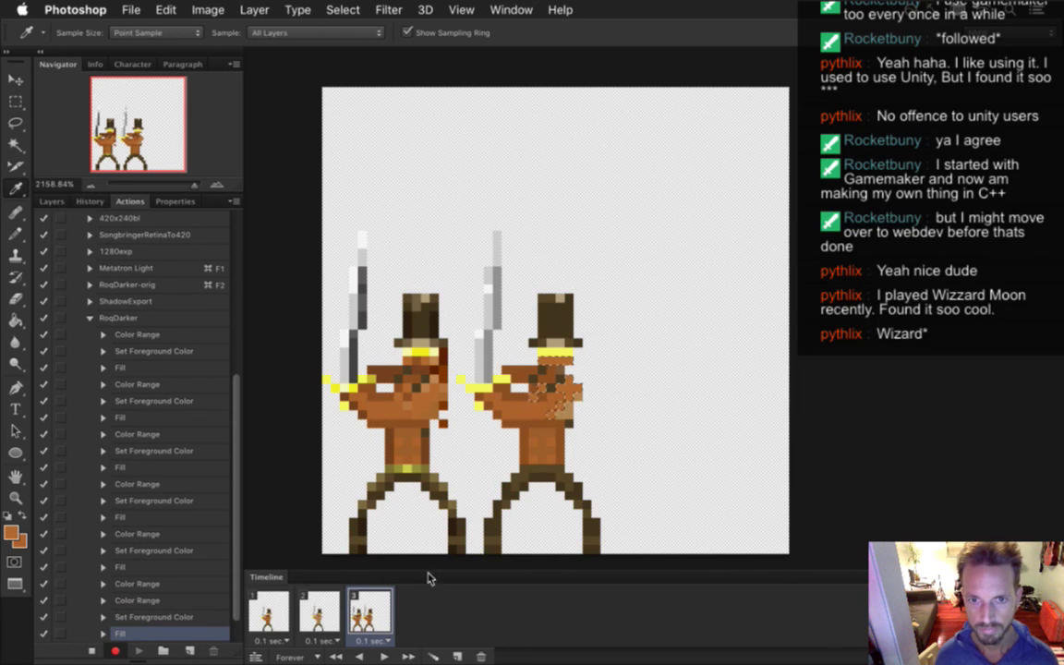
key("m")
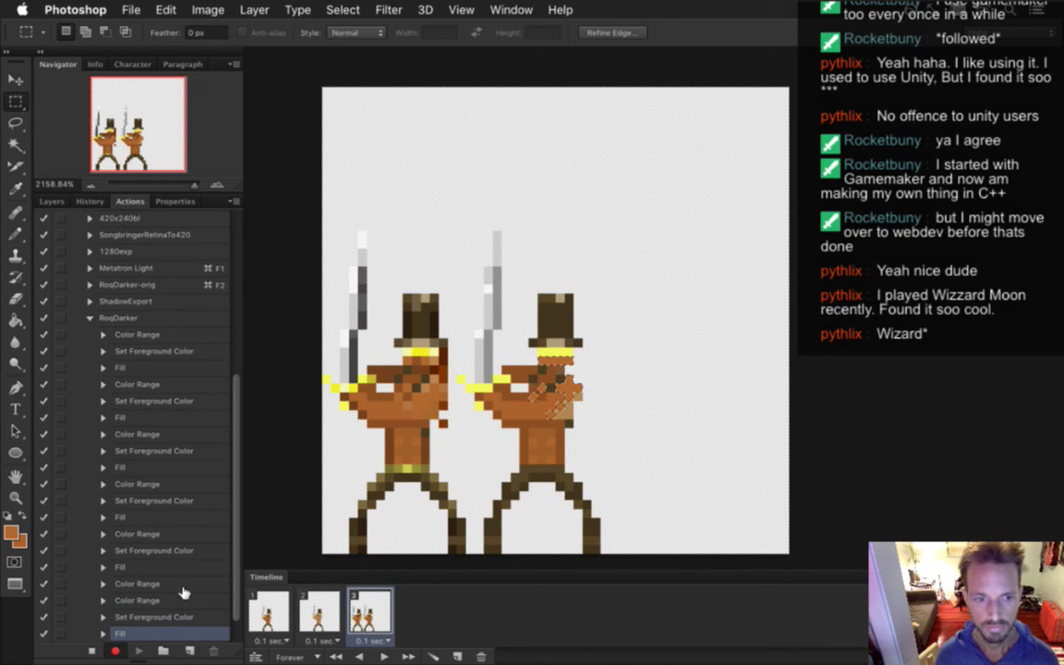
left_click(93, 651)
left_click(578, 346)
Select the second sprite's remaining light shoulder pixels with Color Range, sample a foreground colour from the first sprite, and deselect
left_click(346, 10)
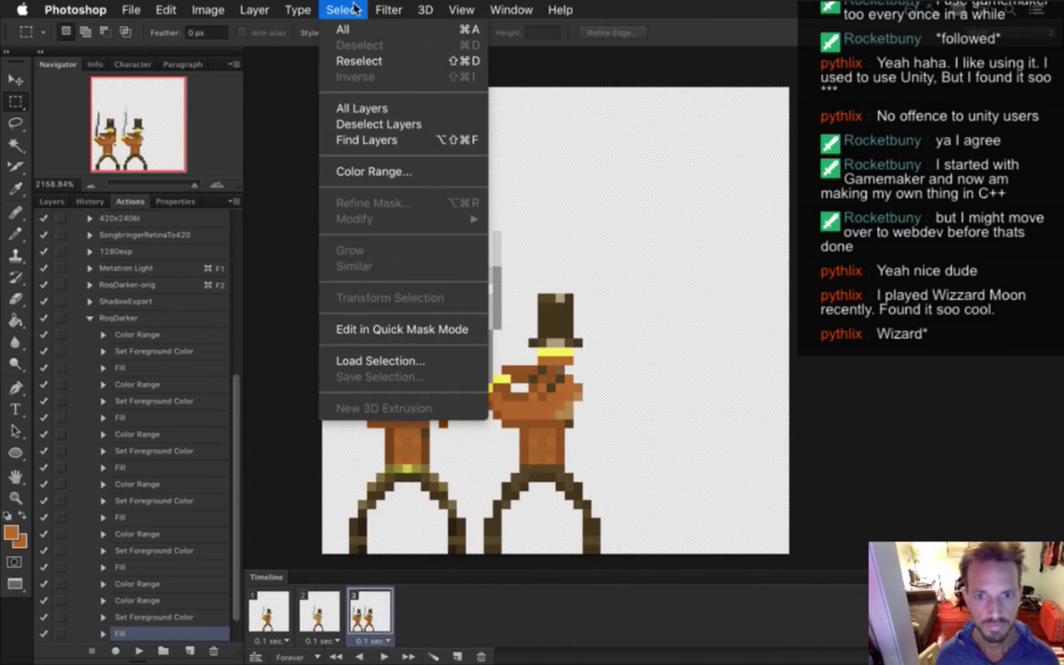
left_click(373, 171)
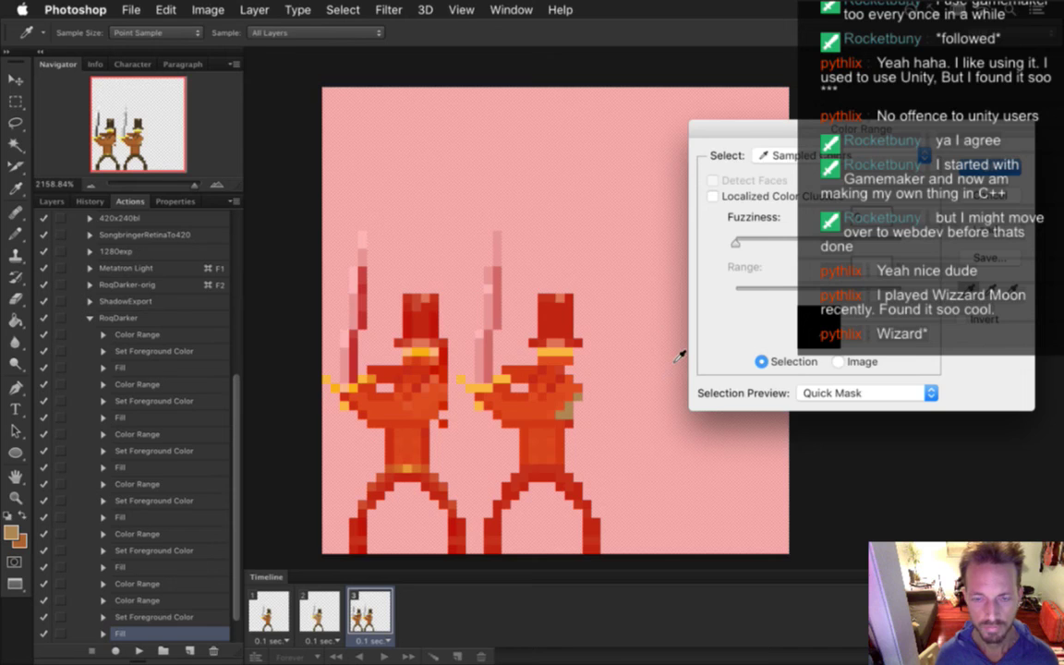
key("Escape")
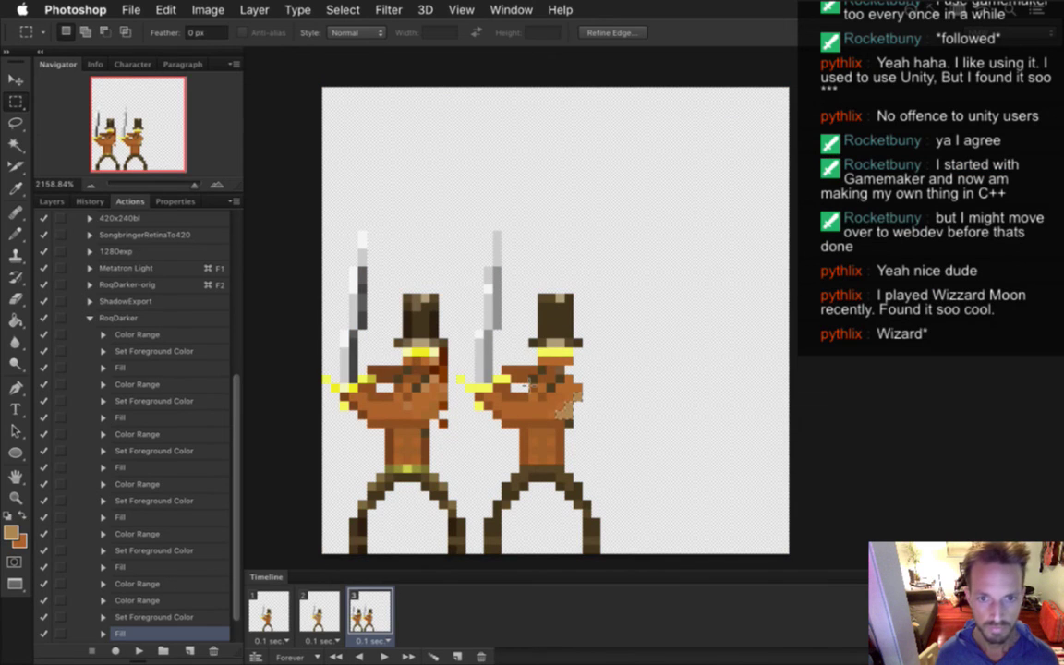
key("i")
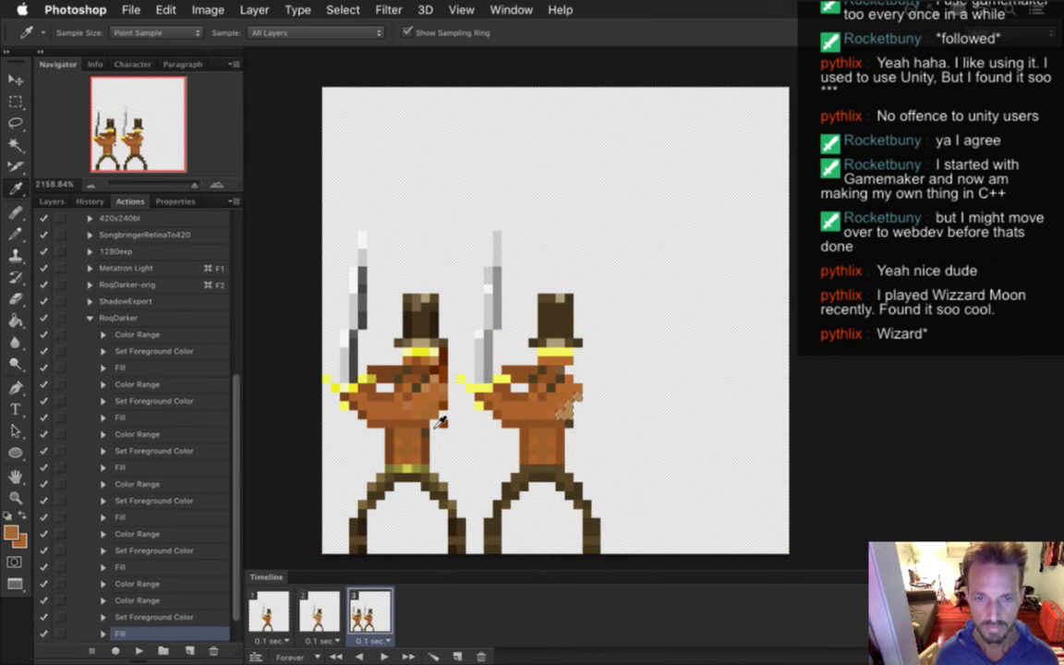
scroll(235, 576, "down", 1)
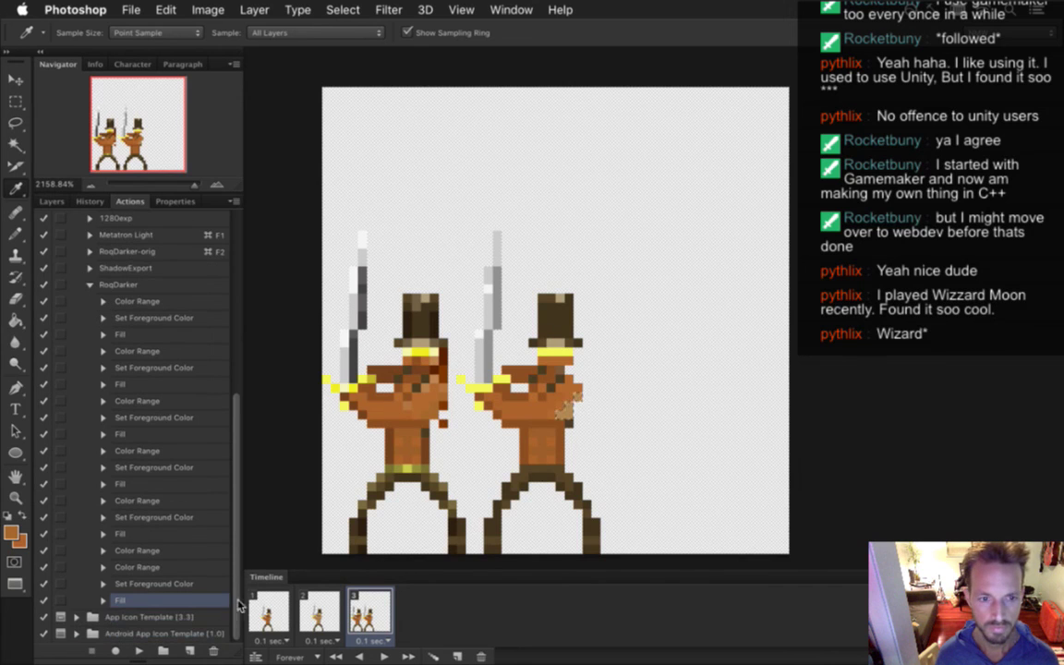
key("m")
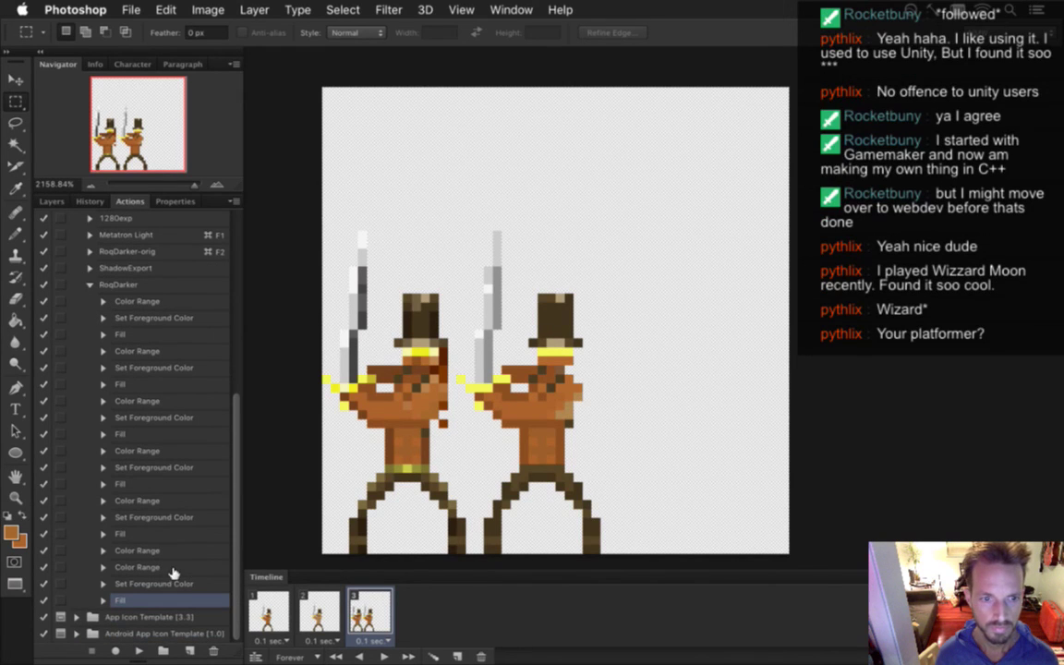
Undo the last skin fill and delete RoqDarker's final two Color Range steps with the Set Foreground Color and Fill after them
left_click(155, 567)
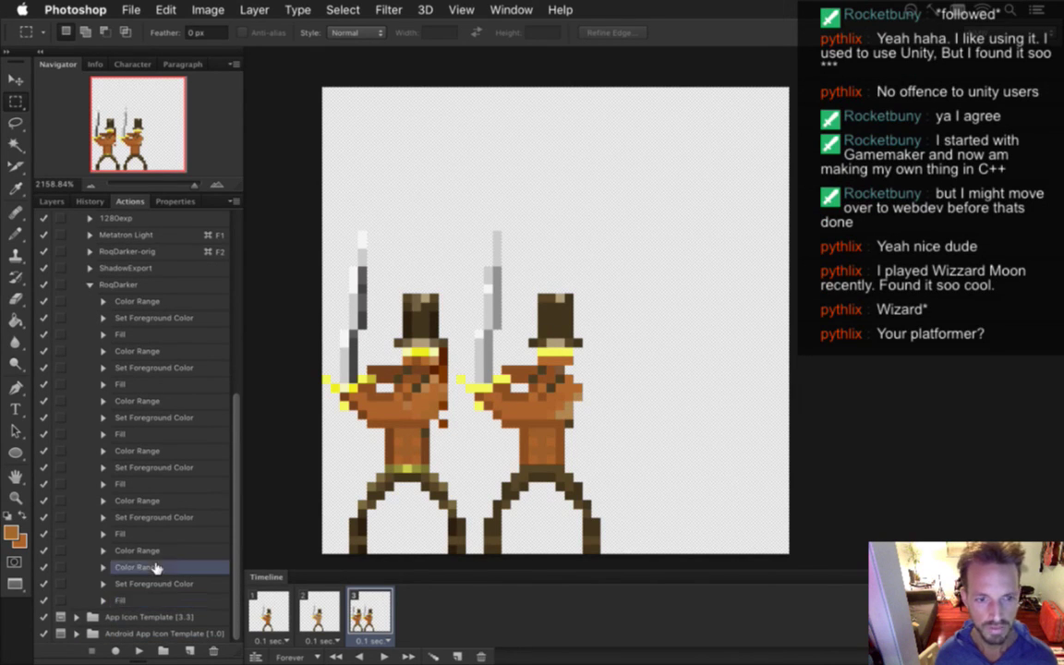
left_click(165, 550)
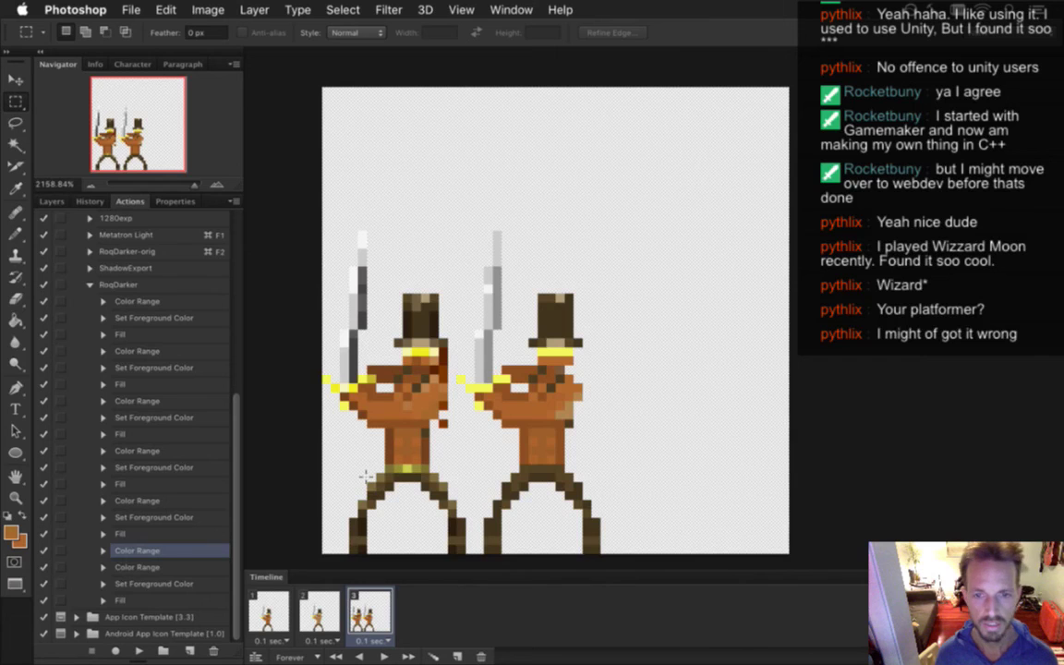
key("super+z")
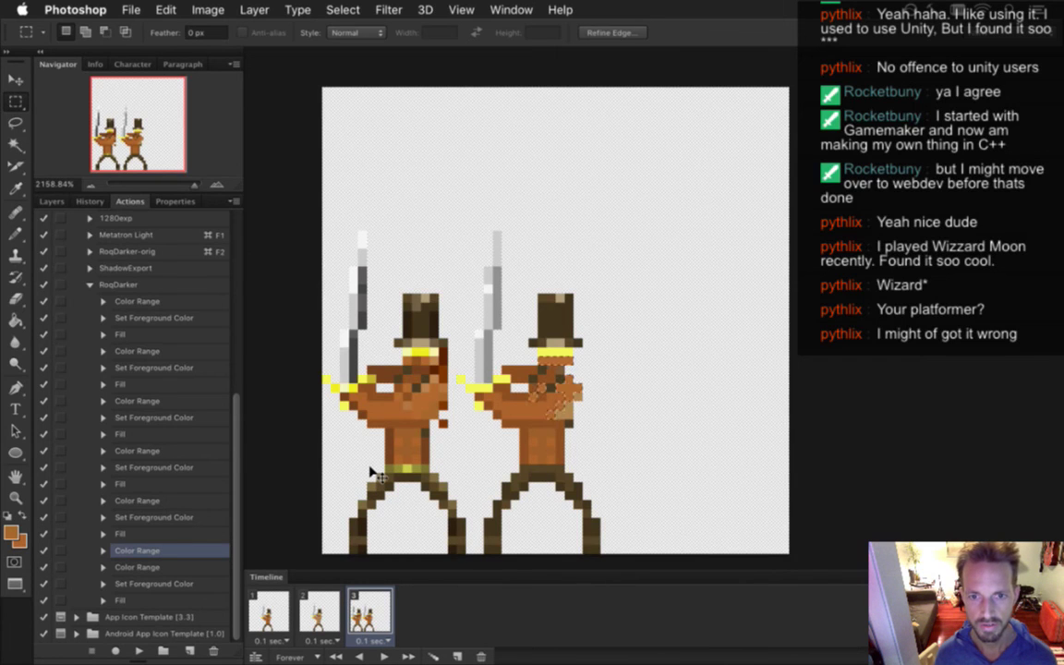
left_click(161, 599, "shift")
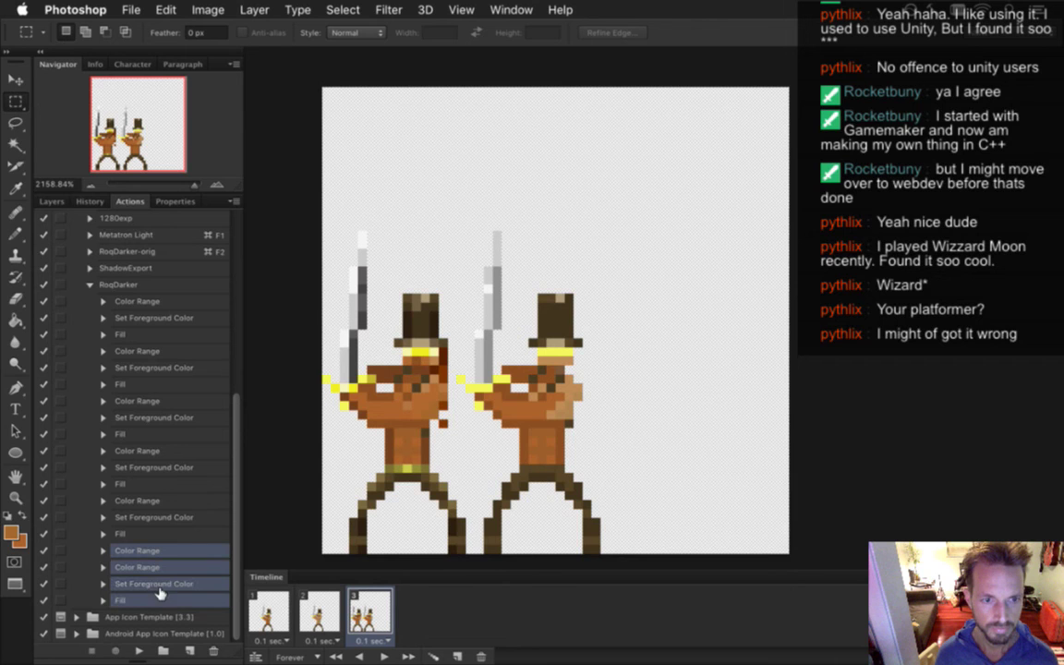
left_click(212, 650)
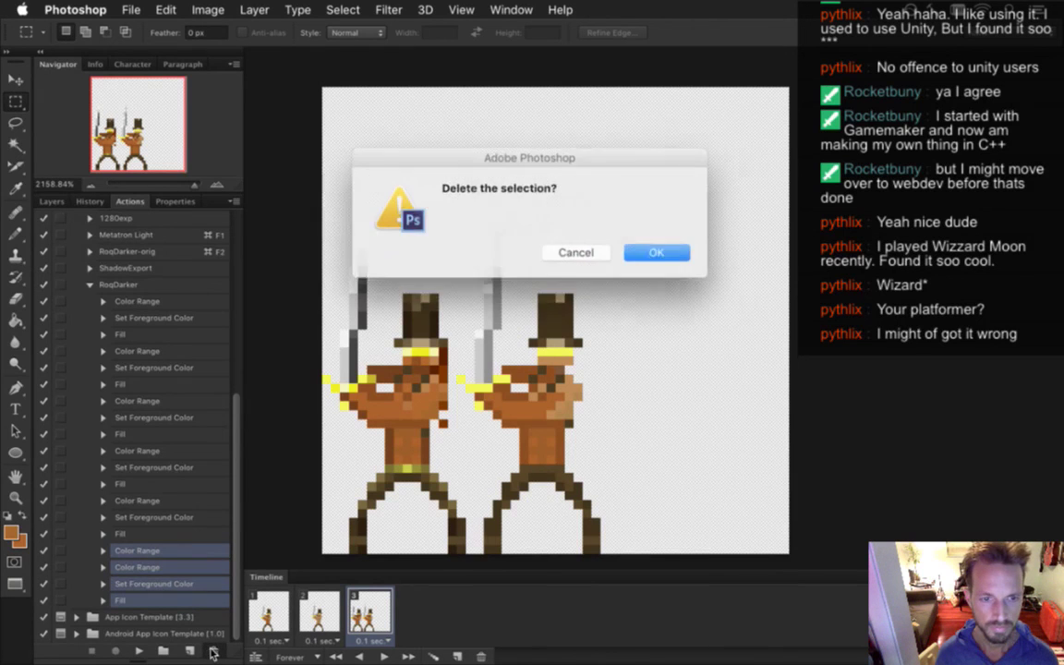
left_click(639, 251)
Resume recording RoqDarker and add a Color Range selection of the light pixels on the second sprite's lower shoulder
left_click(114, 651)
left_click(342, 9)
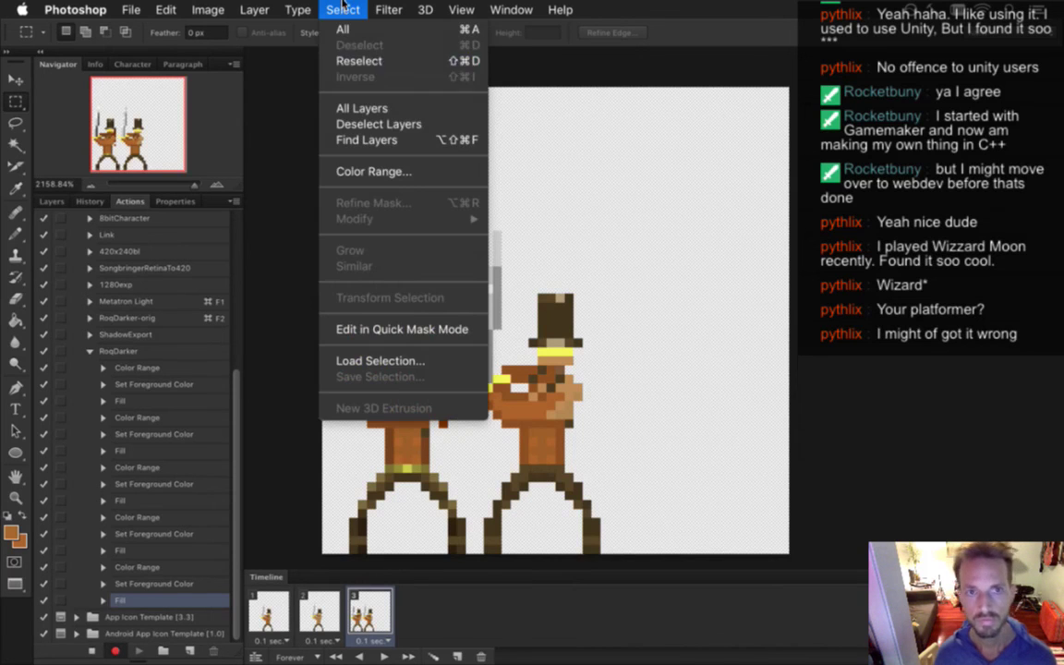
left_click(380, 172)
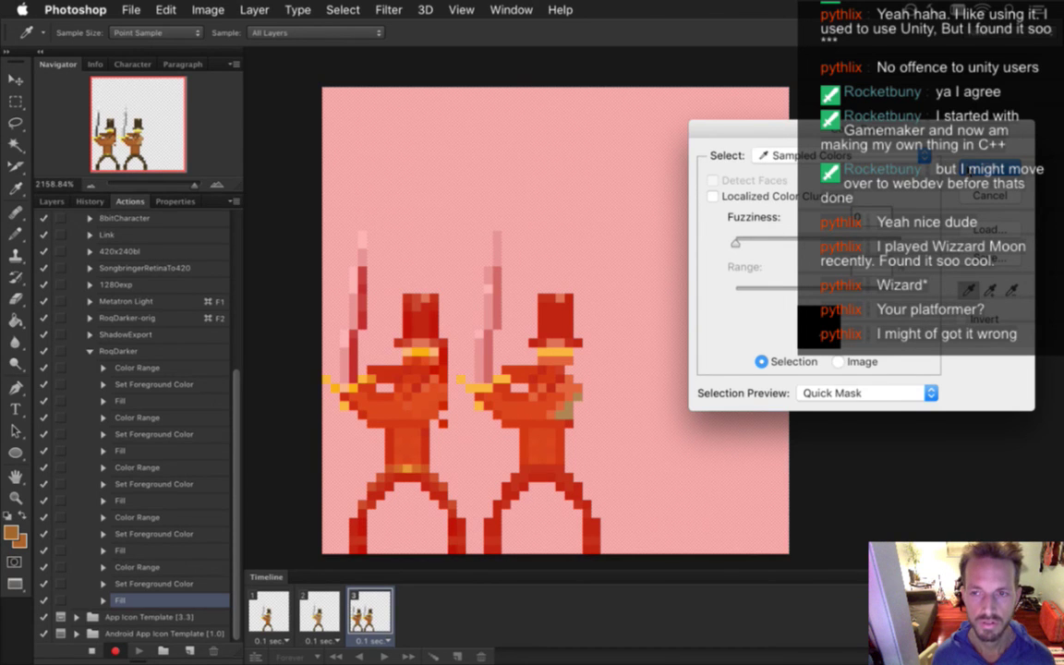
key("Return")
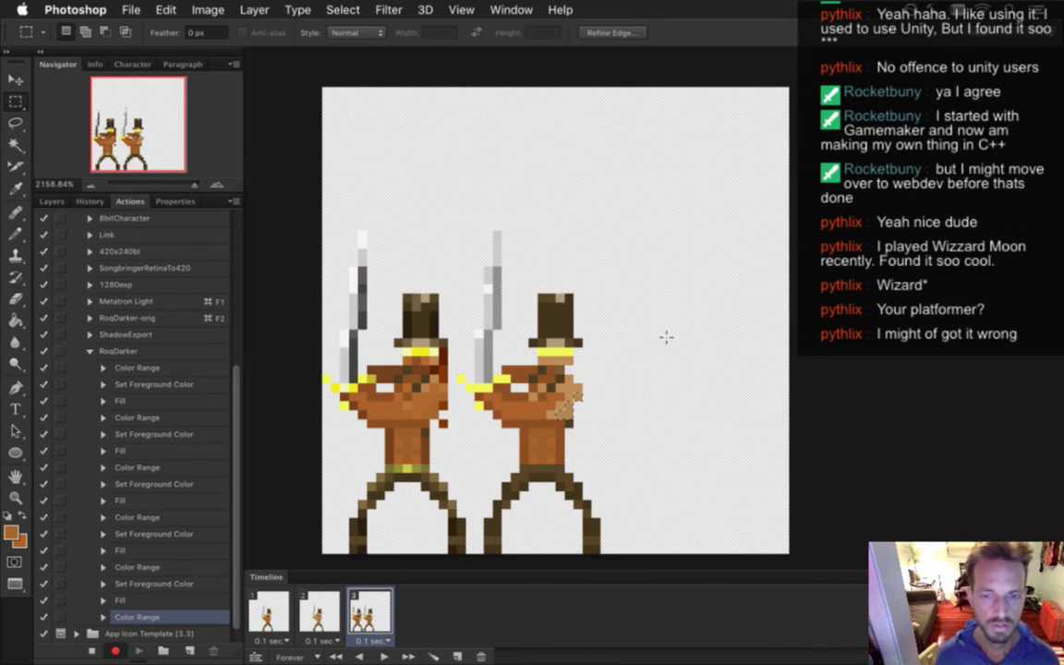
Deselect, stop recording, and delete RoqDarker's trailing Set Selection and Color Range steps
key("ctrl+d")
left_click(90, 650)
left_click(214, 651)
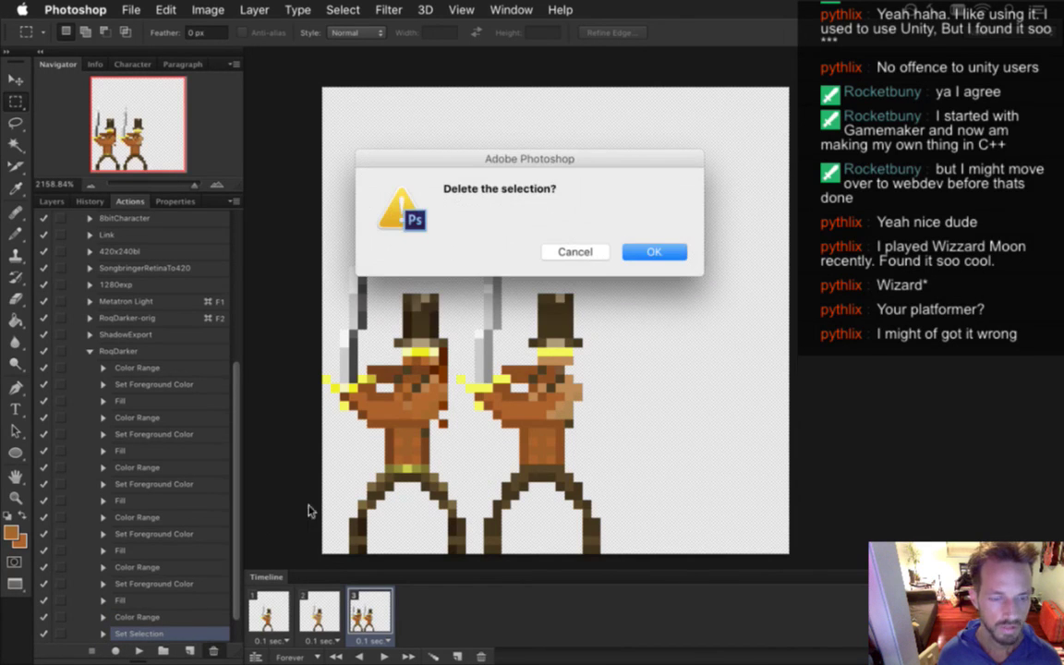
left_click(658, 251)
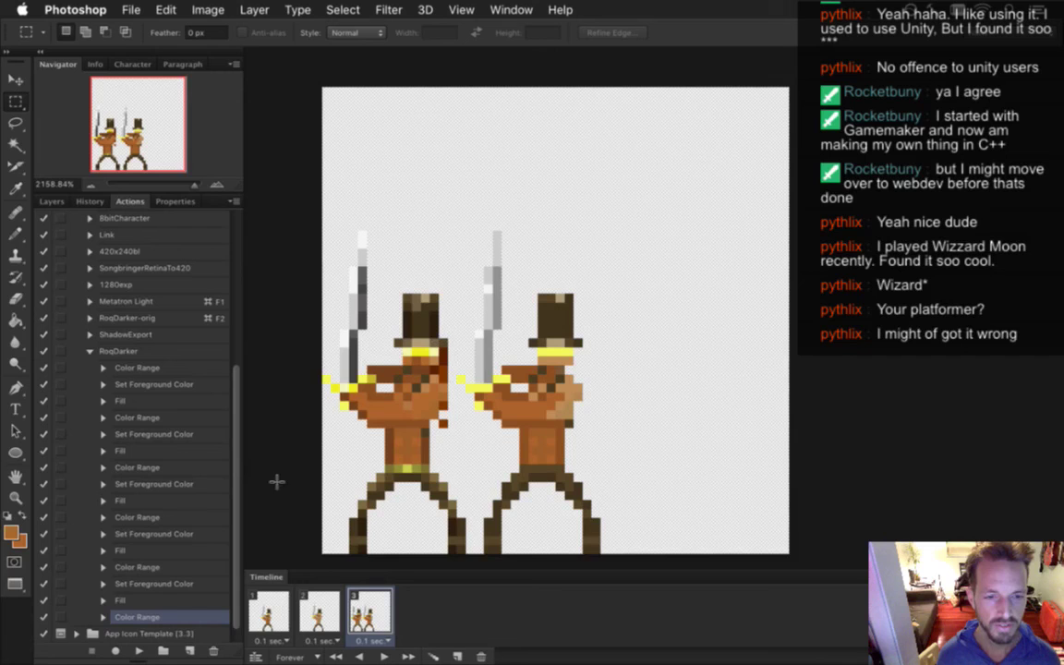
scroll(216, 526, "down", 1)
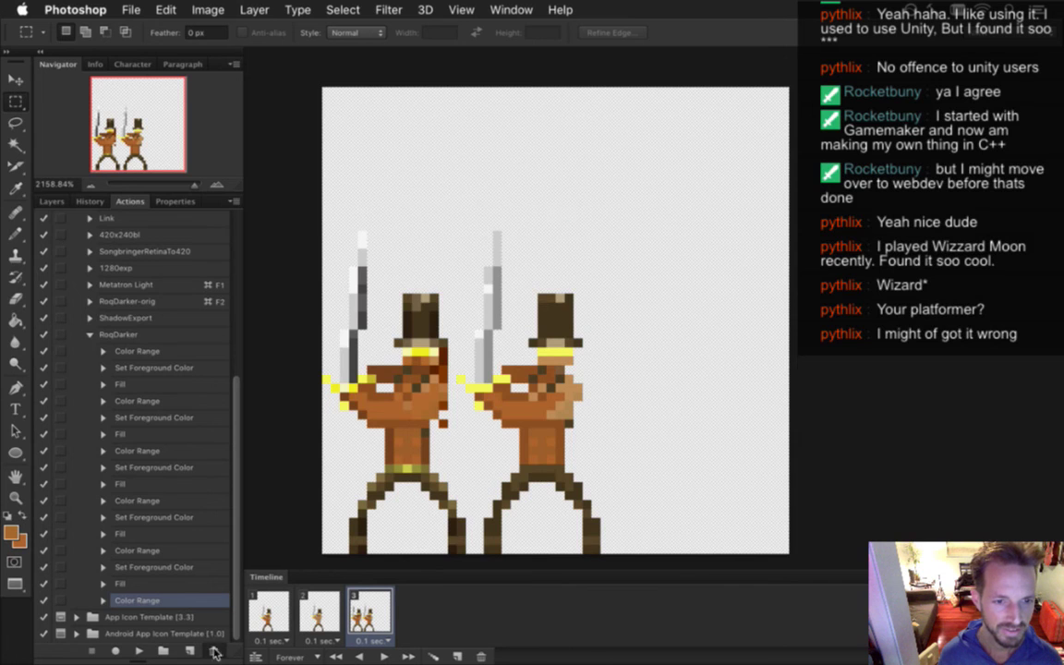
key("BackSpace")
left_click(644, 252)
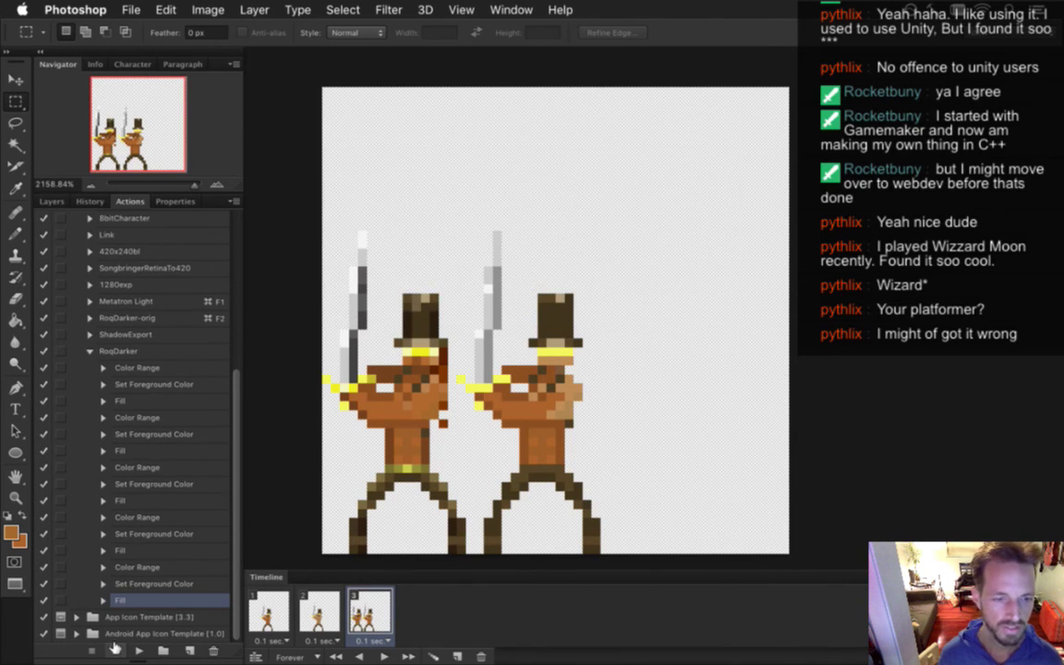
Resume recording RoqDarker and add a Color Range selection of the light skin shade on the second sprite's face, chest and shoulder
left_click(115, 650)
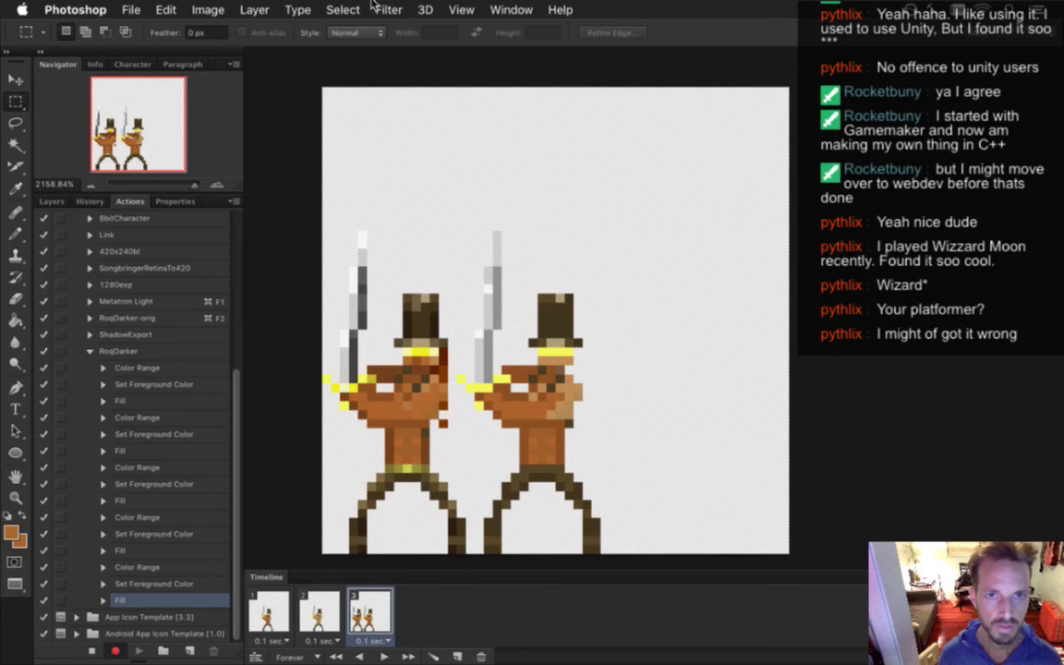
left_click(343, 9)
left_click(370, 173)
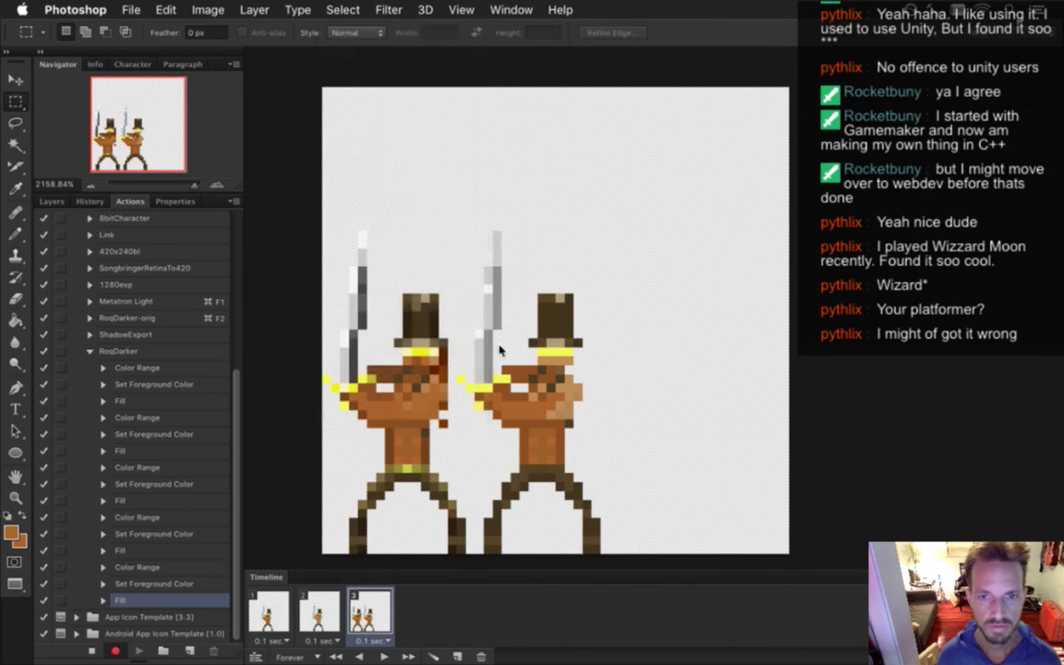
left_click(569, 393)
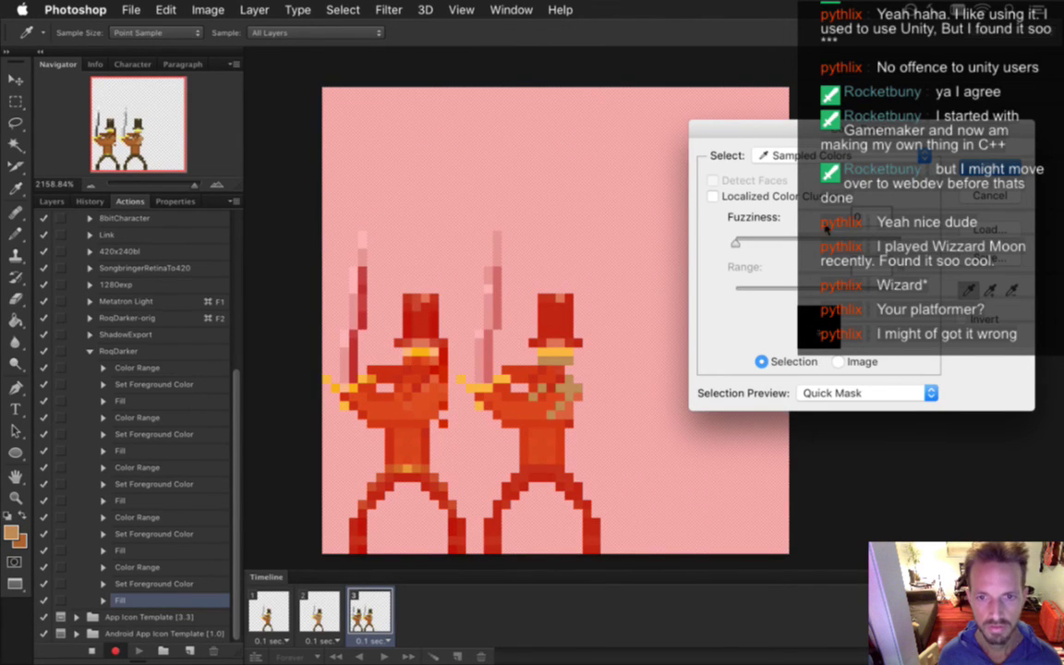
key("Return")
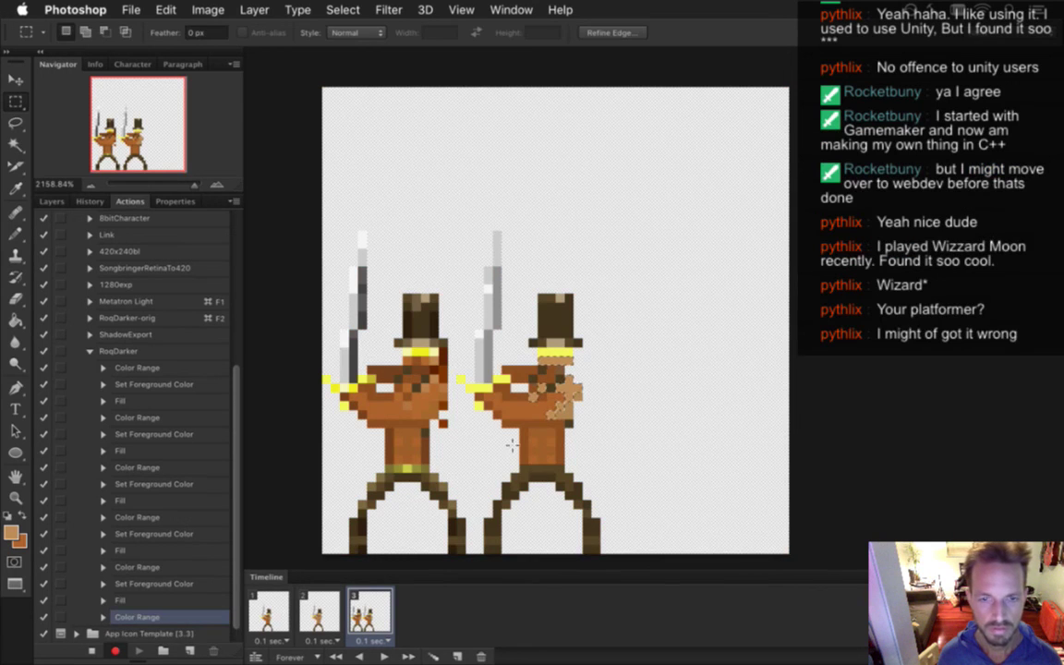
Fill the selected face, chest and shoulder pixels with a brown sampled from the first sprite's skin, stop recording and deselect
left_click(432, 370)
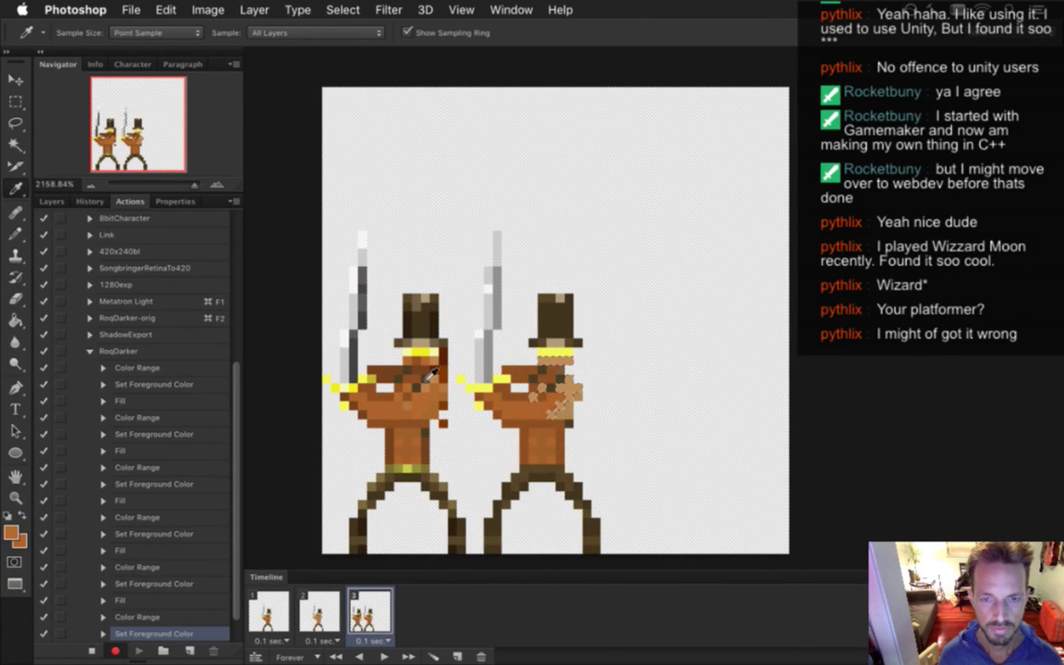
key("alt+BackSpace")
key("m")
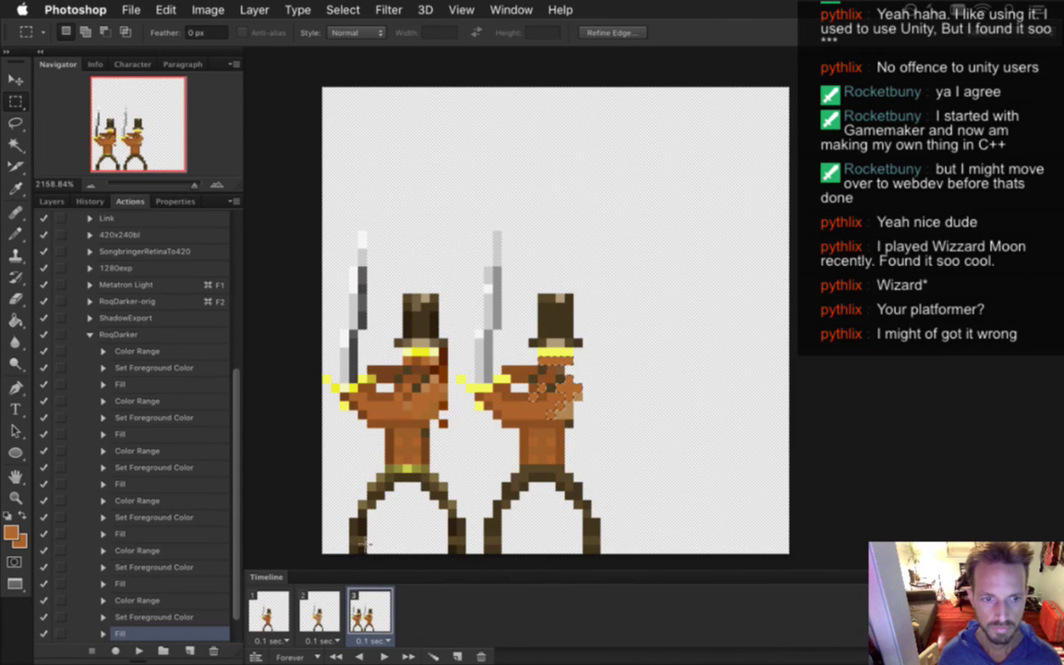
left_click(484, 349)
scroll(235, 505, "down", 2)
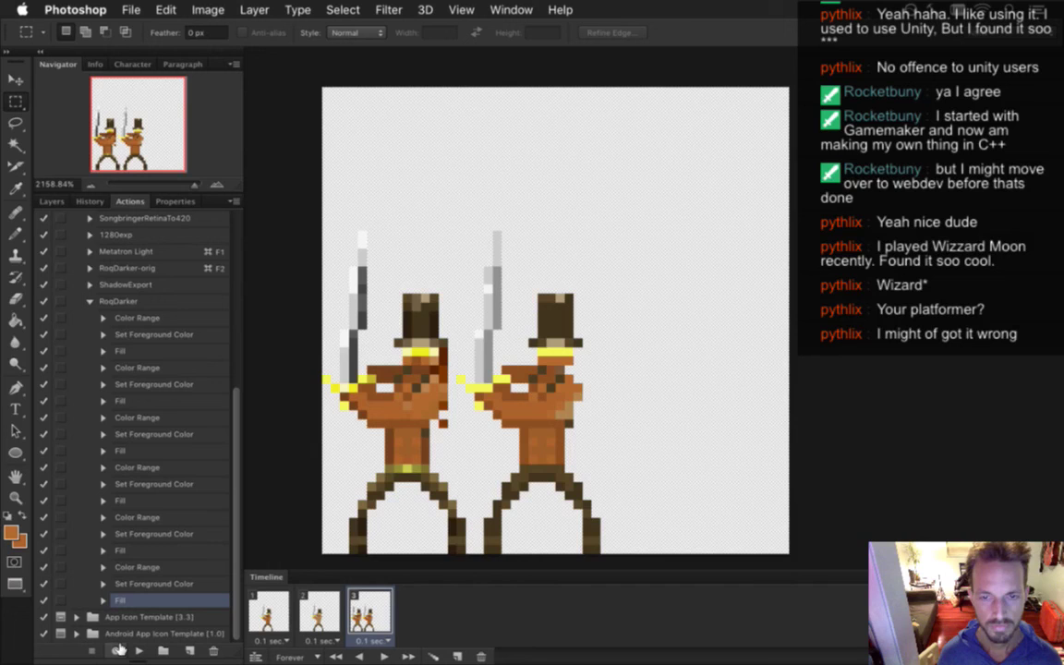
Resume recording RoqDarker and select the remaining light shoulder pixels of the second sprite with Color Range
left_click(115, 650)
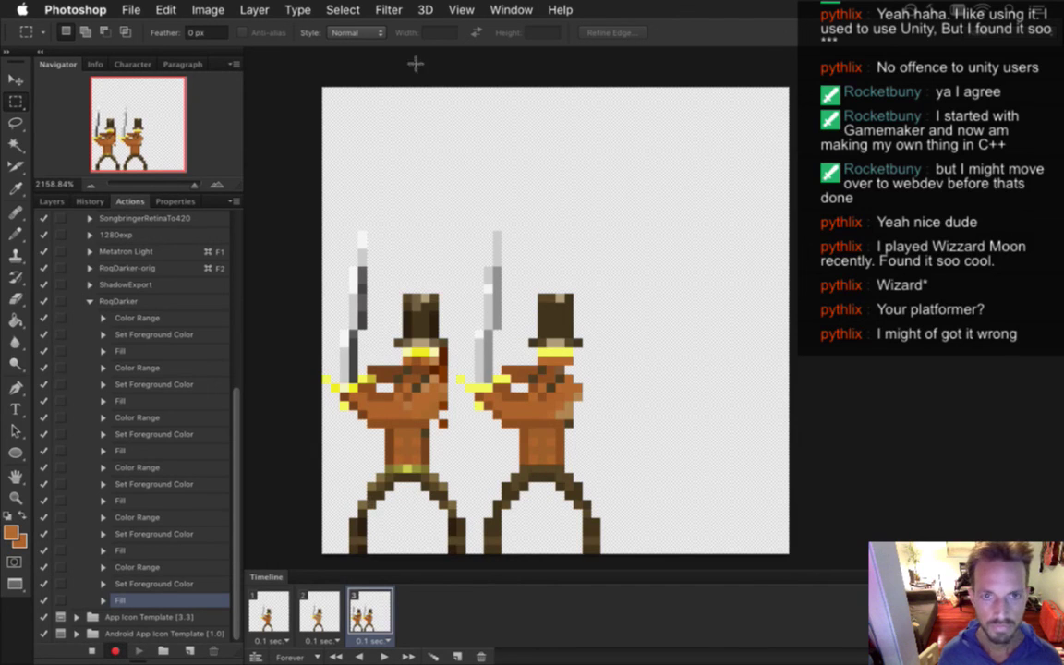
left_click(343, 9)
left_click(372, 172)
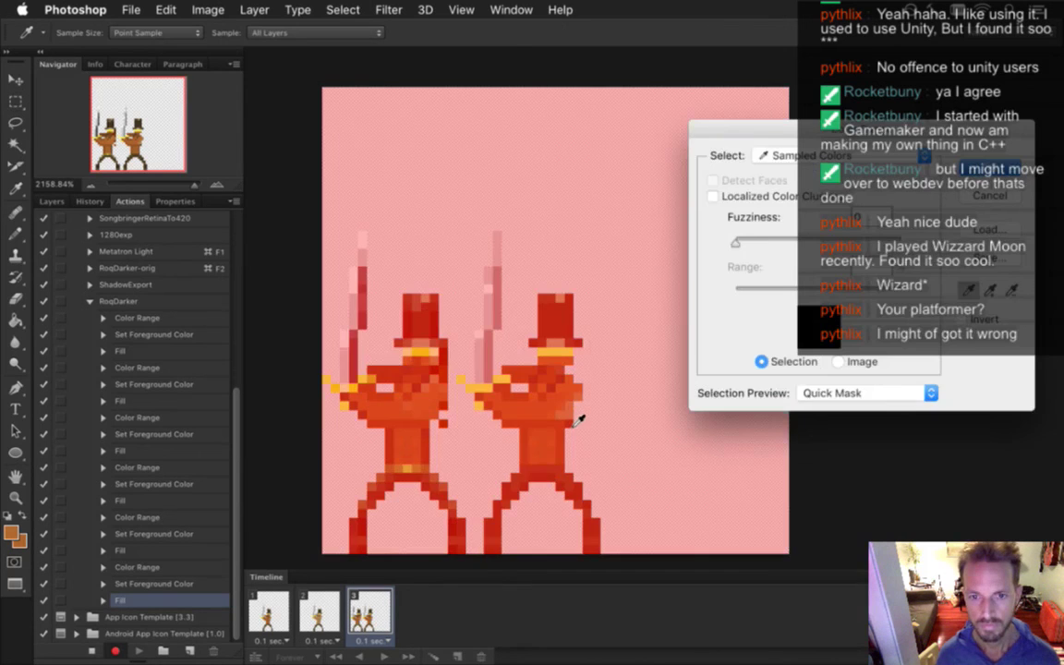
key("Return")
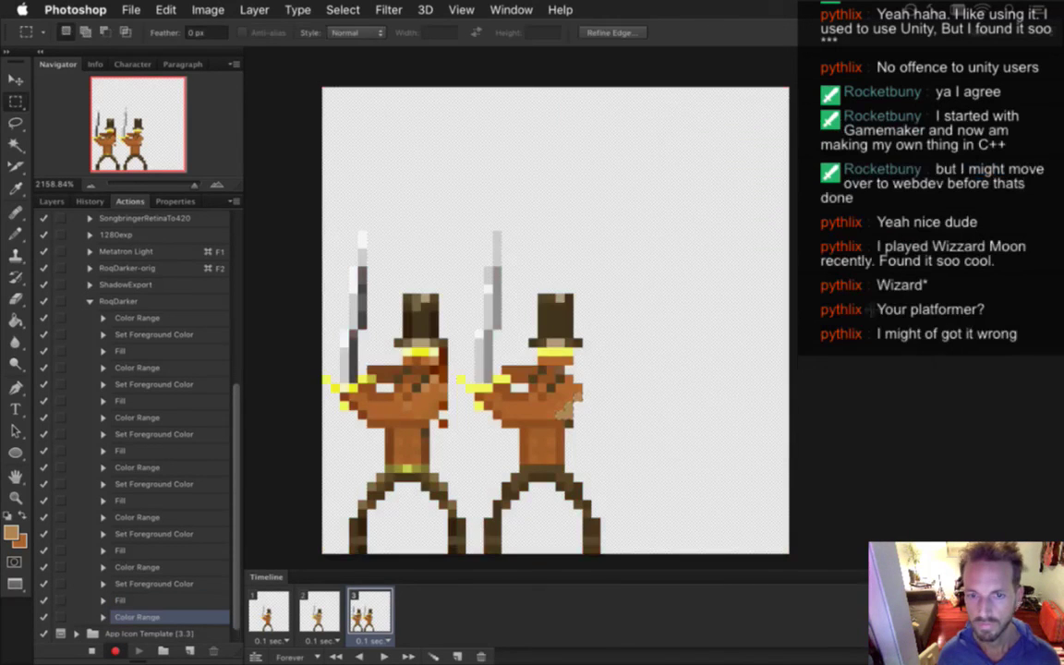
Fill the remaining shoulder pixels with a brown sampled from the first sprite, stop recording and deselect
left_click(389, 379)
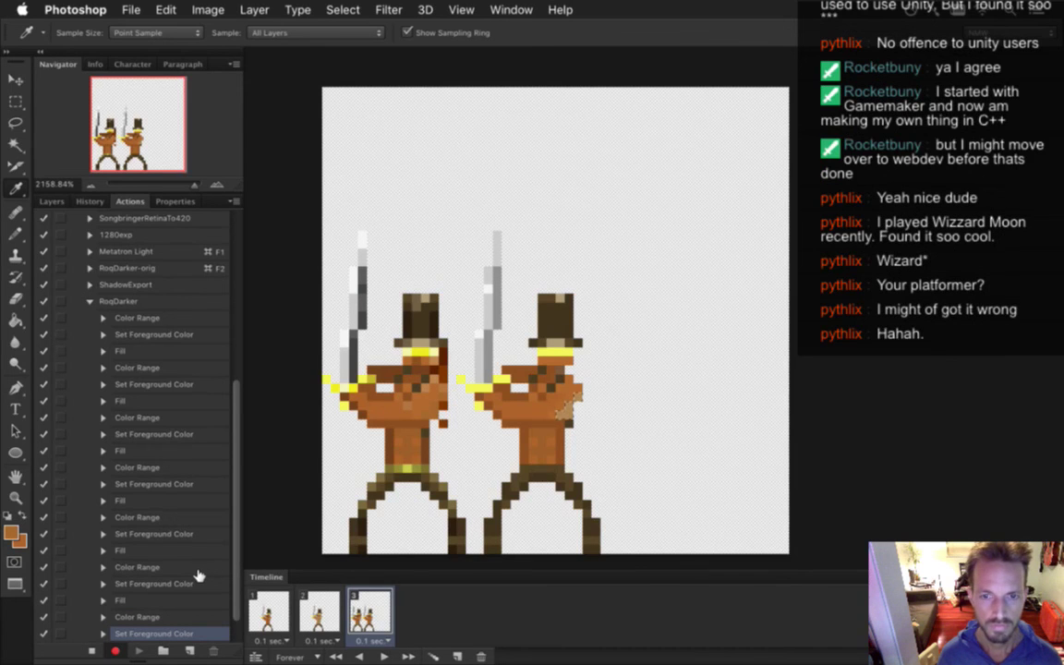
key("alt+BackSpace")
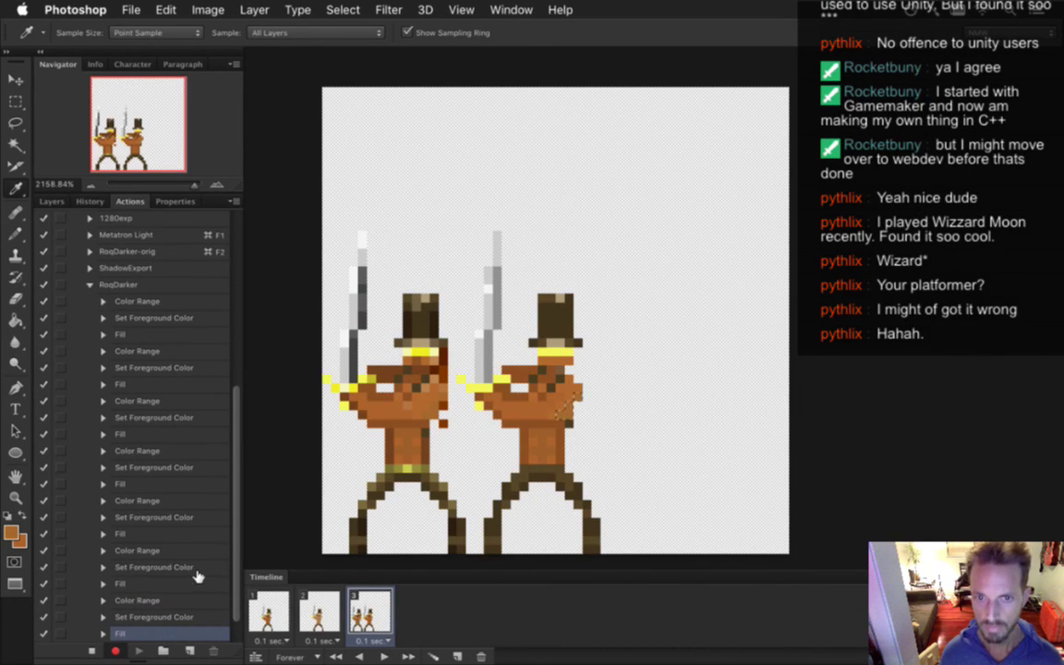
left_click(92, 650)
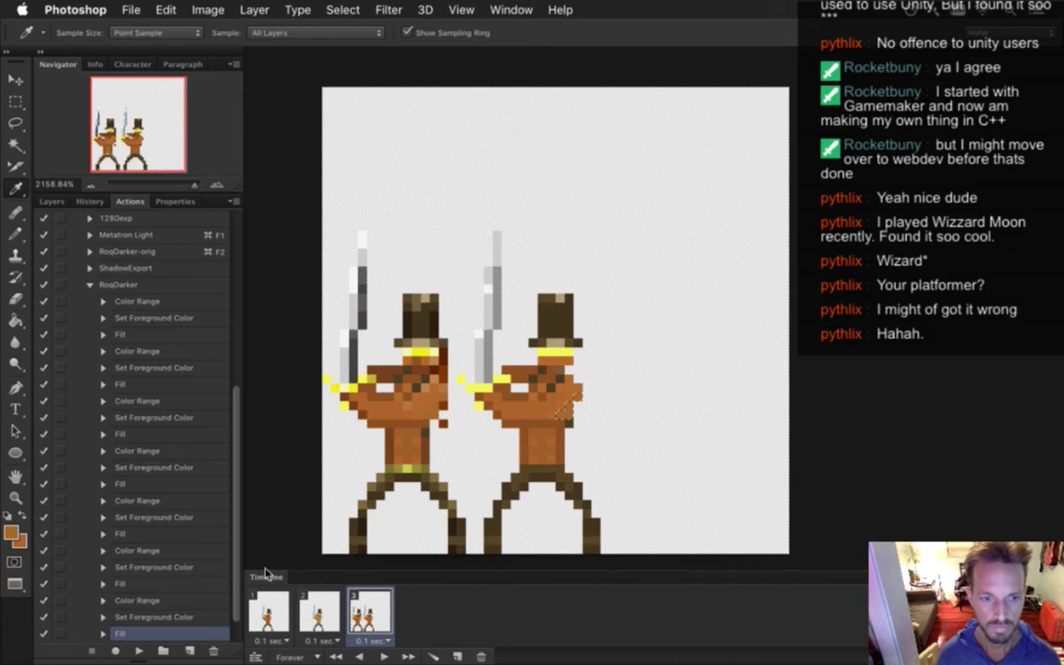
scroll(215, 536, "down", 2)
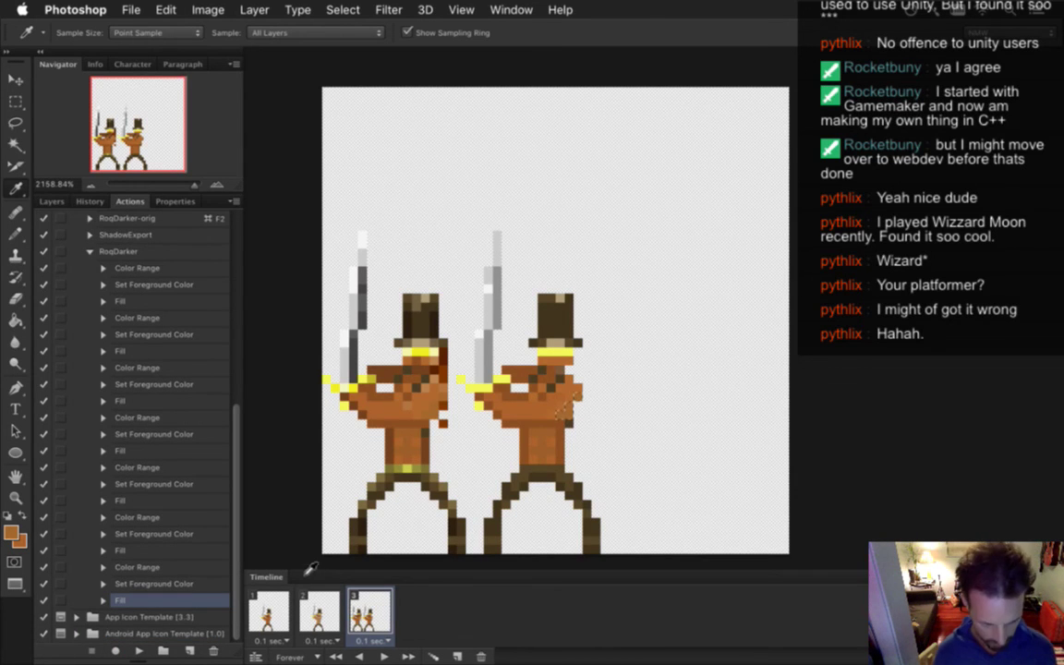
key("m")
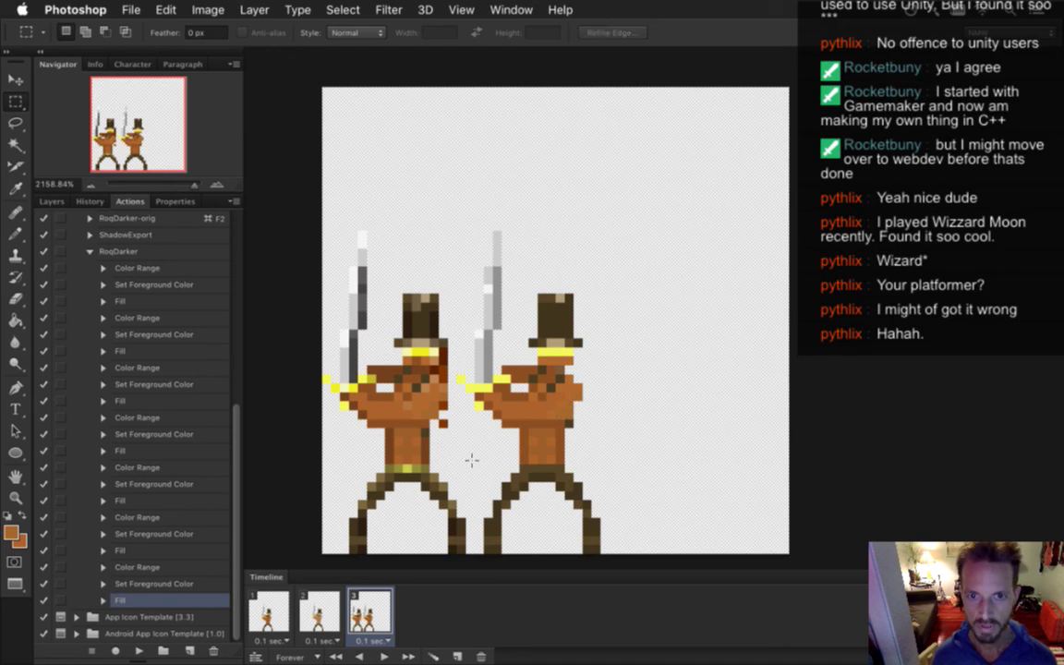
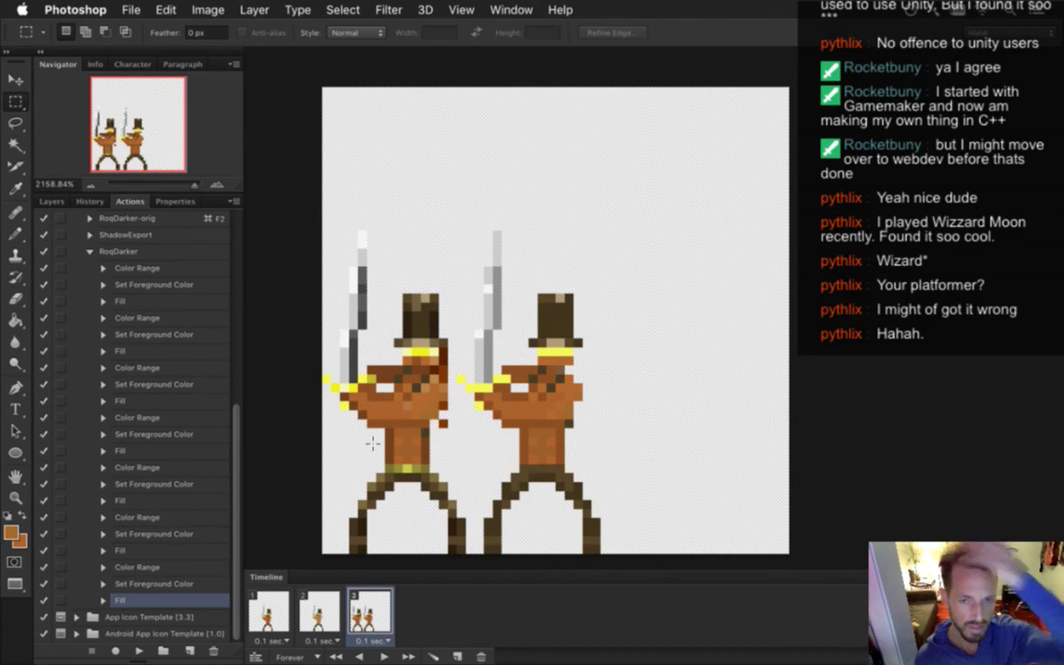
key("ctrl+a")
left_click_drag(481, 319, 491, 377)
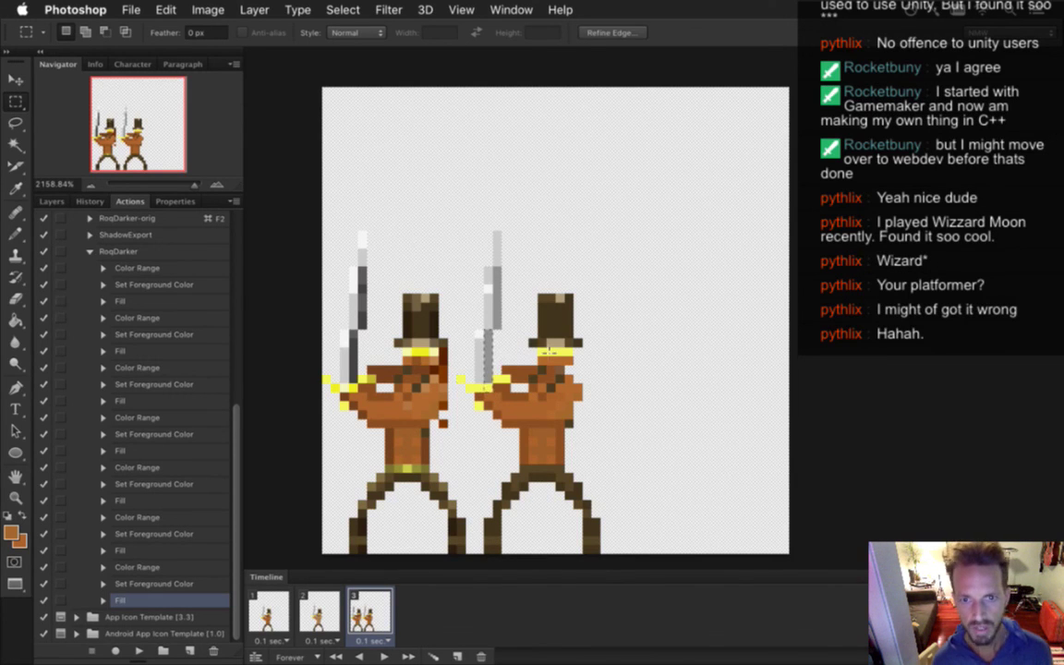
left_click(601, 356)
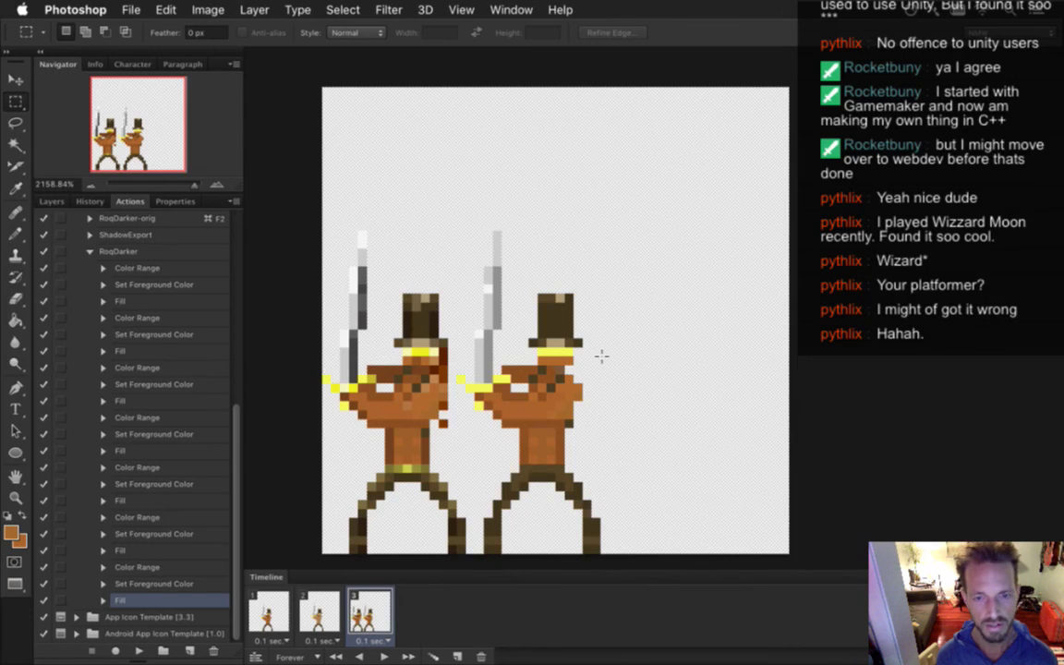
left_click_drag(502, 374, 619, 445)
left_click(632, 446)
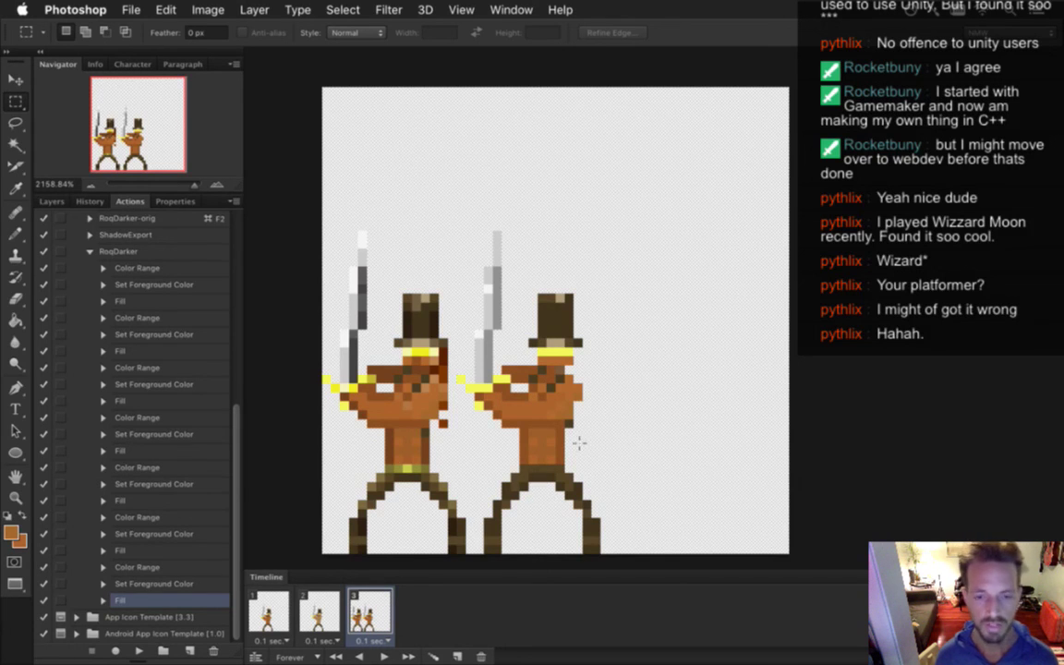
Revert the document to its saved version and make layer 0 the active layer
left_click(134, 9)
left_click(202, 252)
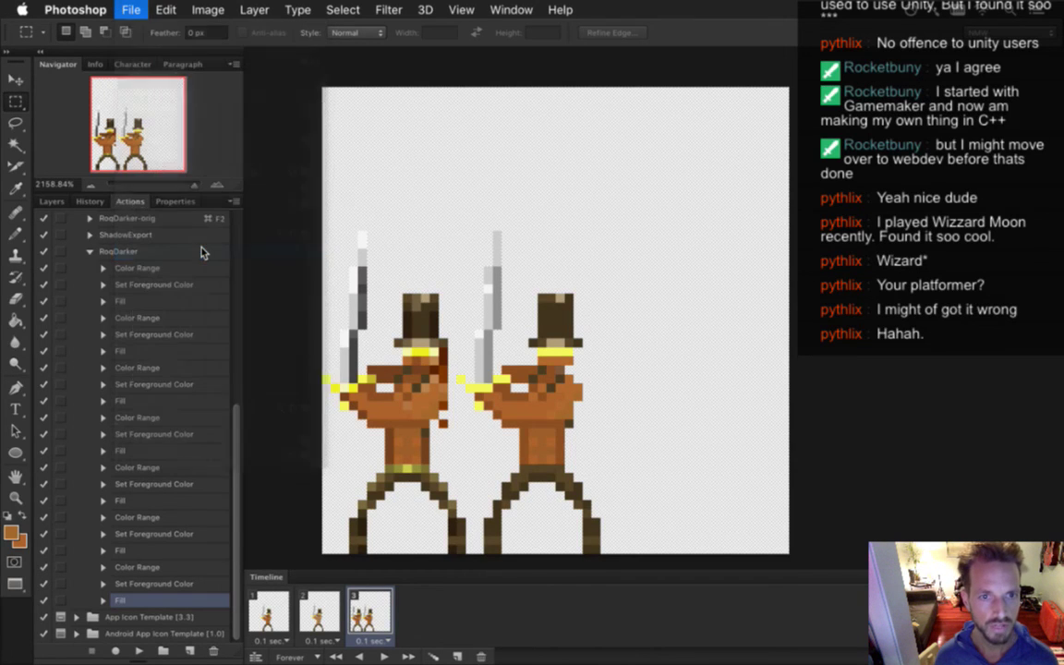
left_click(148, 268)
left_click(53, 201)
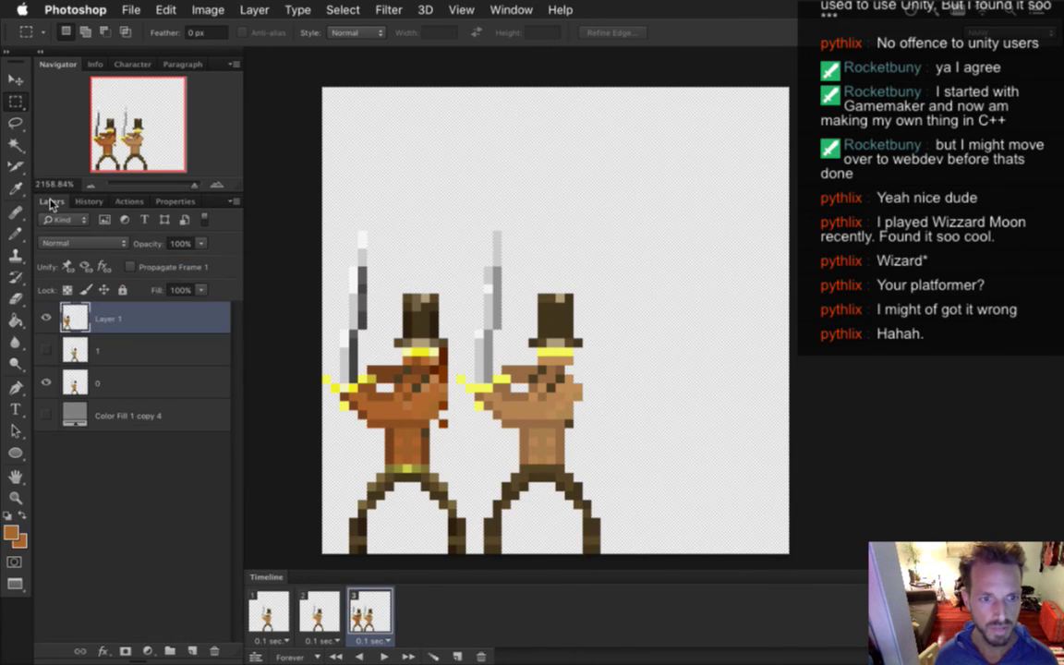
left_click(111, 383)
Play the whole RoqDarker action on layer 0
left_click(130, 201)
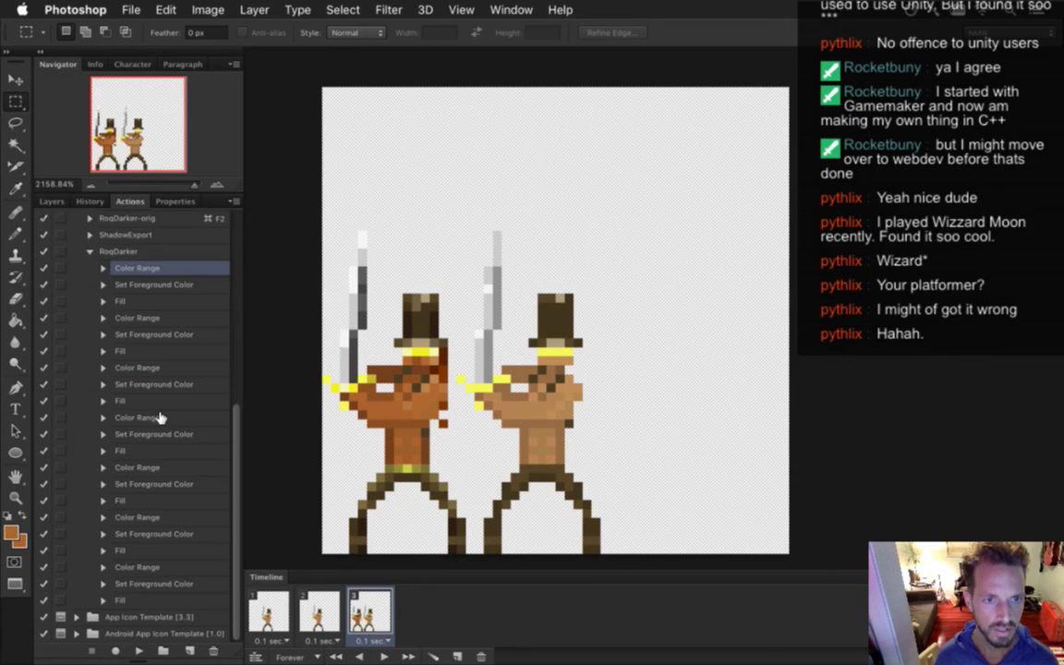
left_click(140, 250)
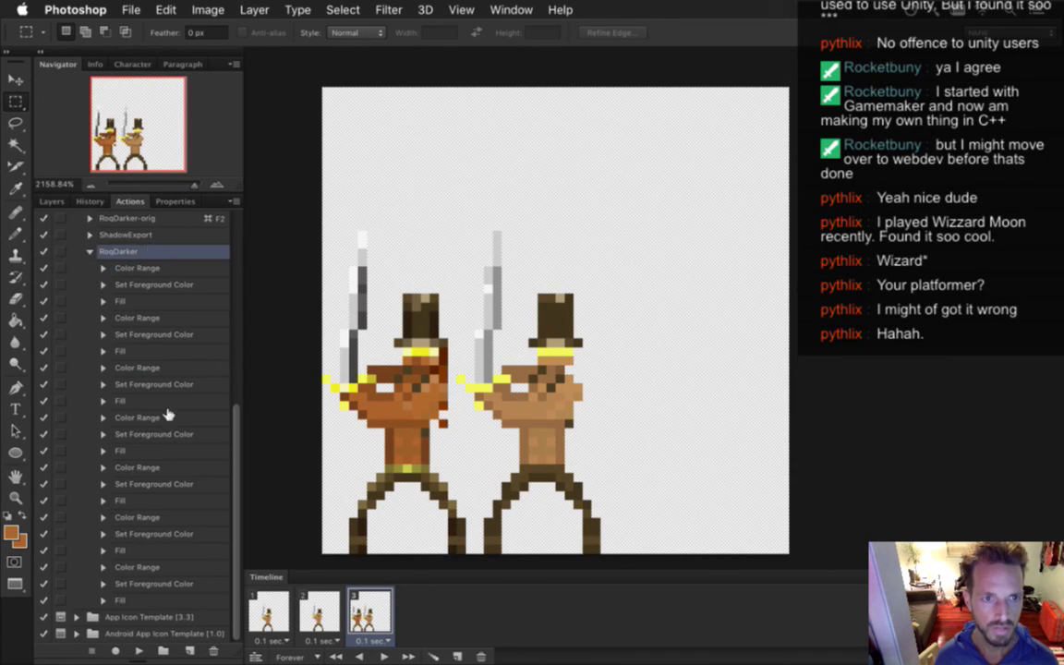
left_click(139, 652)
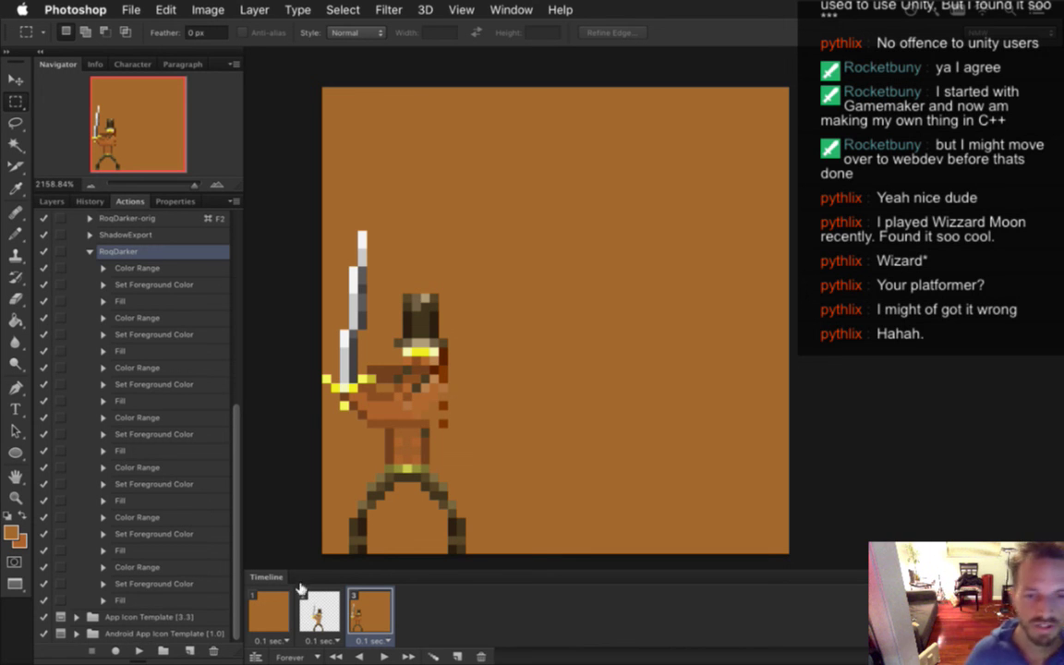
Step back through the fills and selections that RoqDarker applied to layer 0
key("super+alt+z")
key("super+alt+z")
key("super+alt+z")
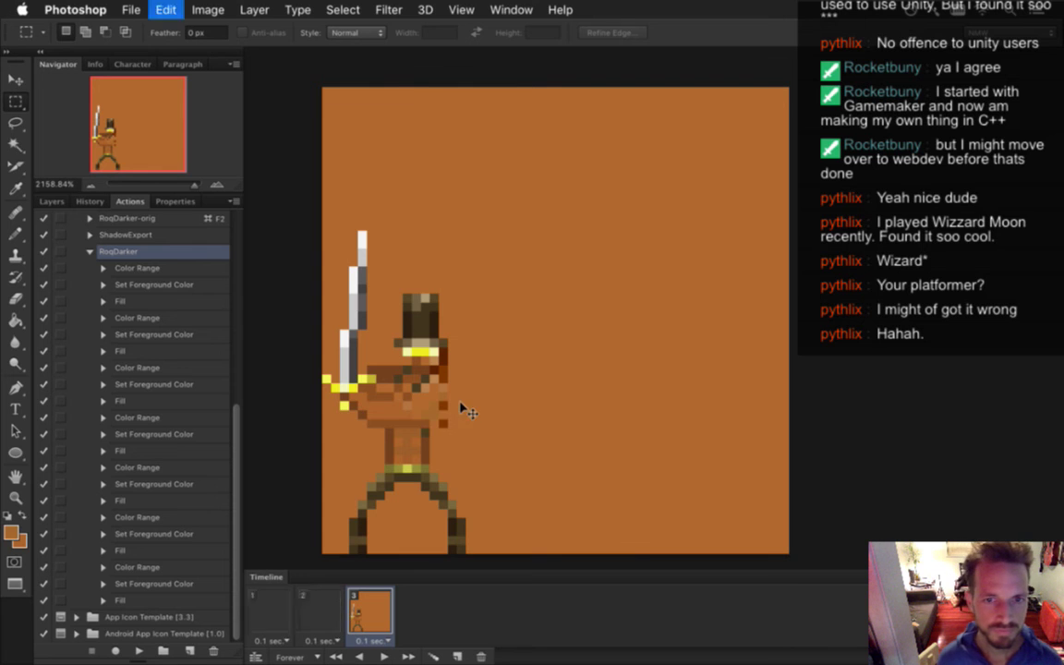
key("super+alt+z")
key("super+alt+z")
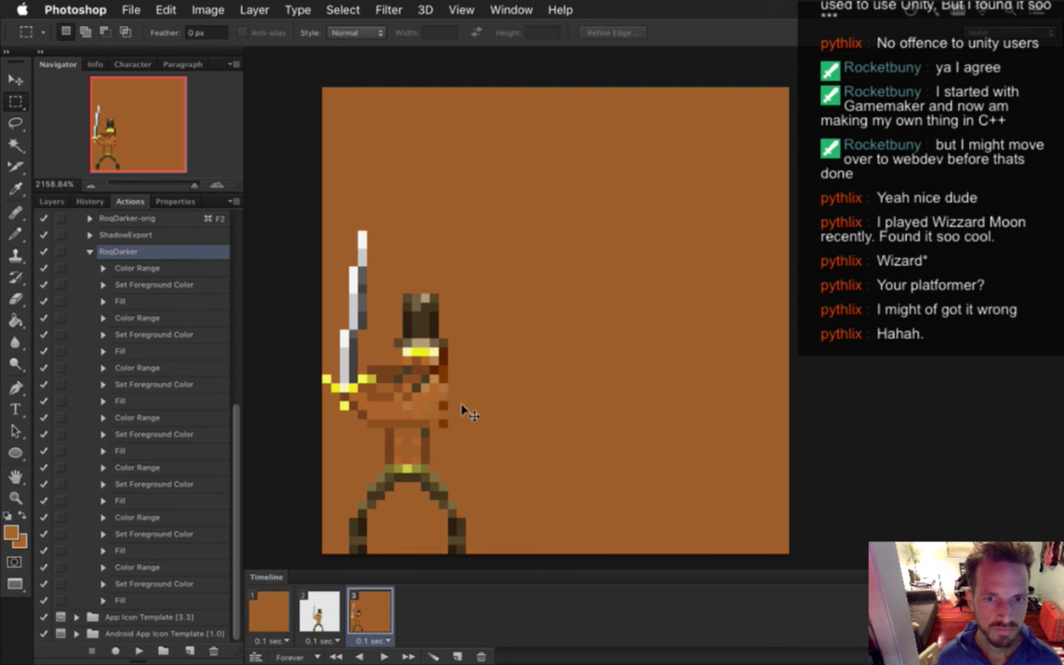
key("super+alt+z")
key("super+alt+z")
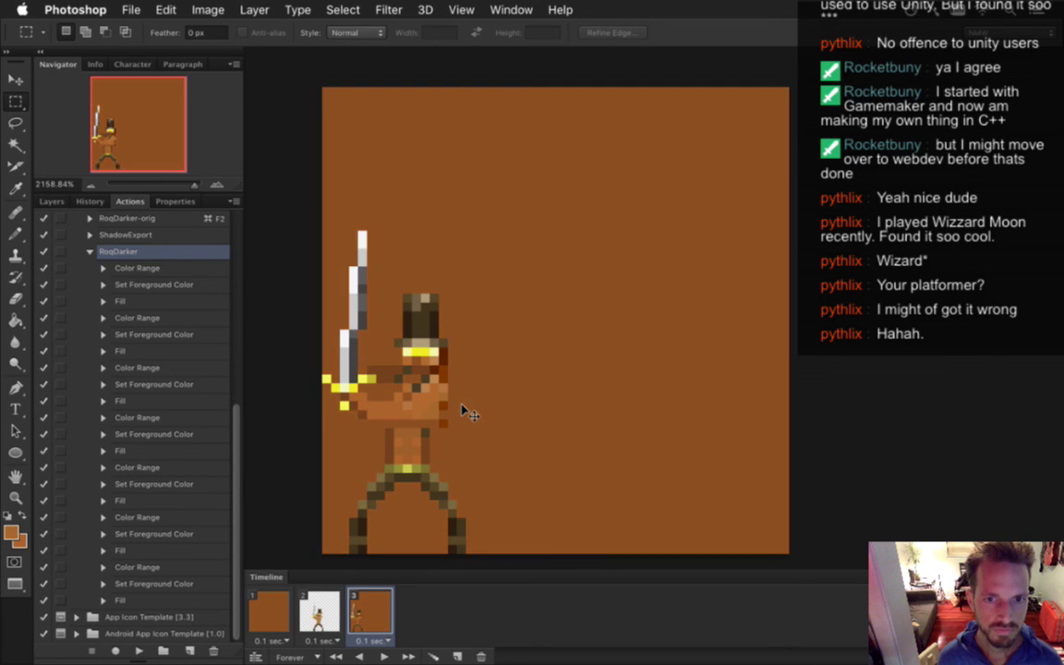
key("super+alt+z")
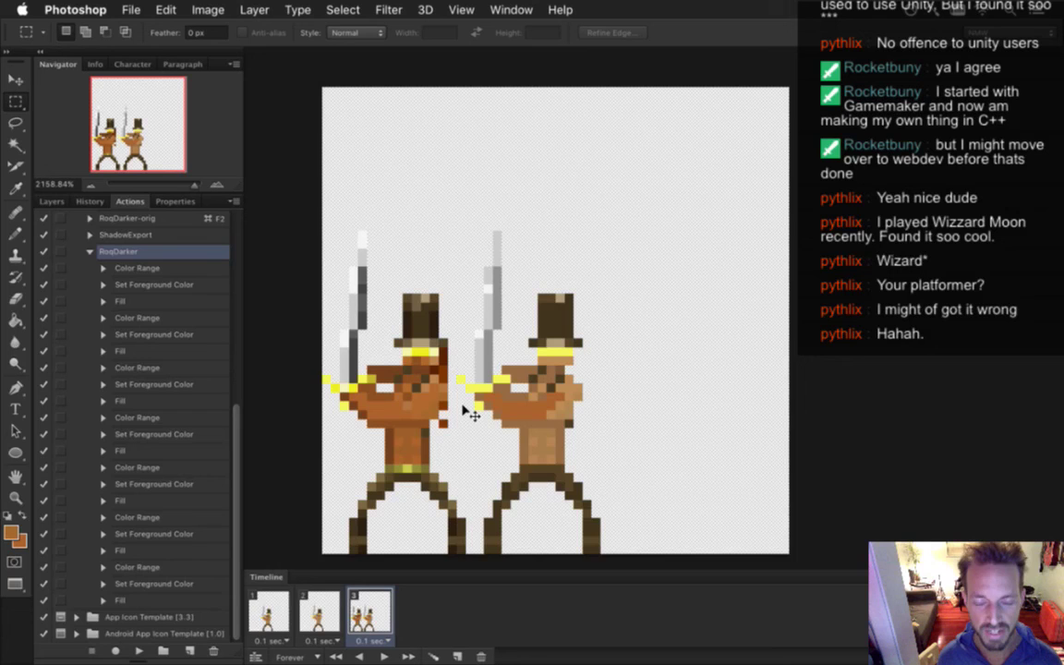
Step back through the first RoqDarker fill on layer 0 and deselect
key("super+alt+z")
key("super+alt+z")
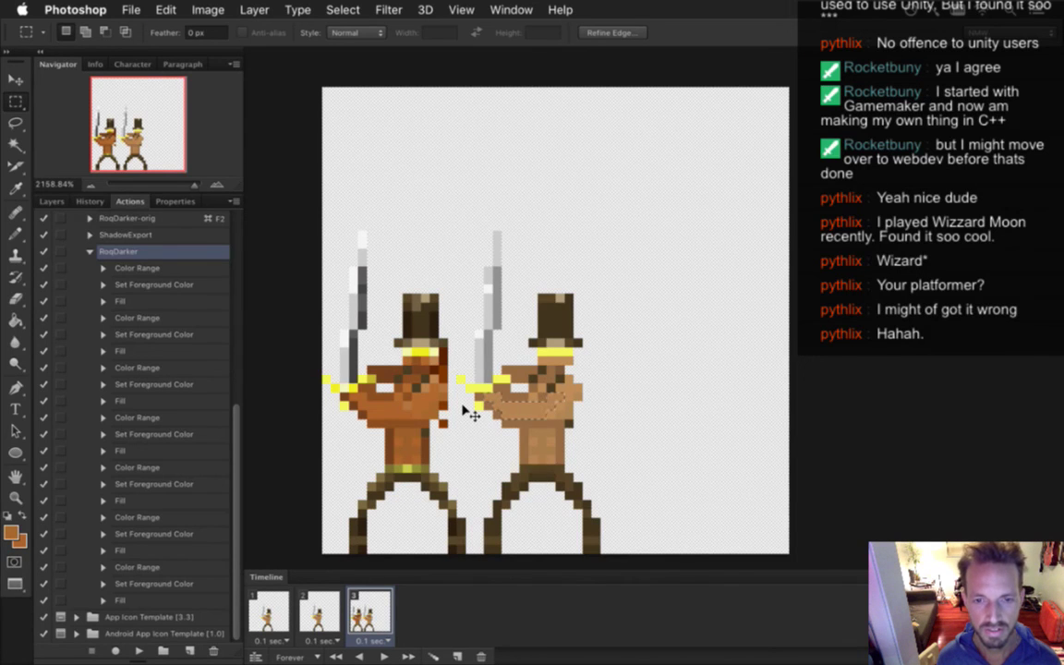
left_click(315, 363)
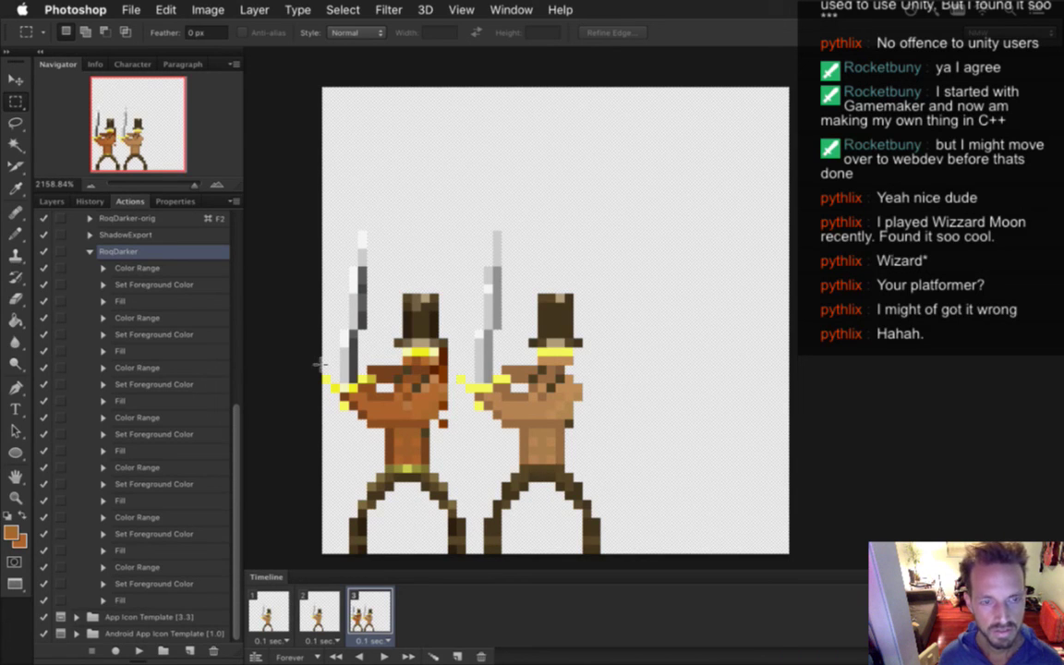
Make RoqDarker the active action and collapse the expanded actions in the Default Actions set
left_click(163, 317)
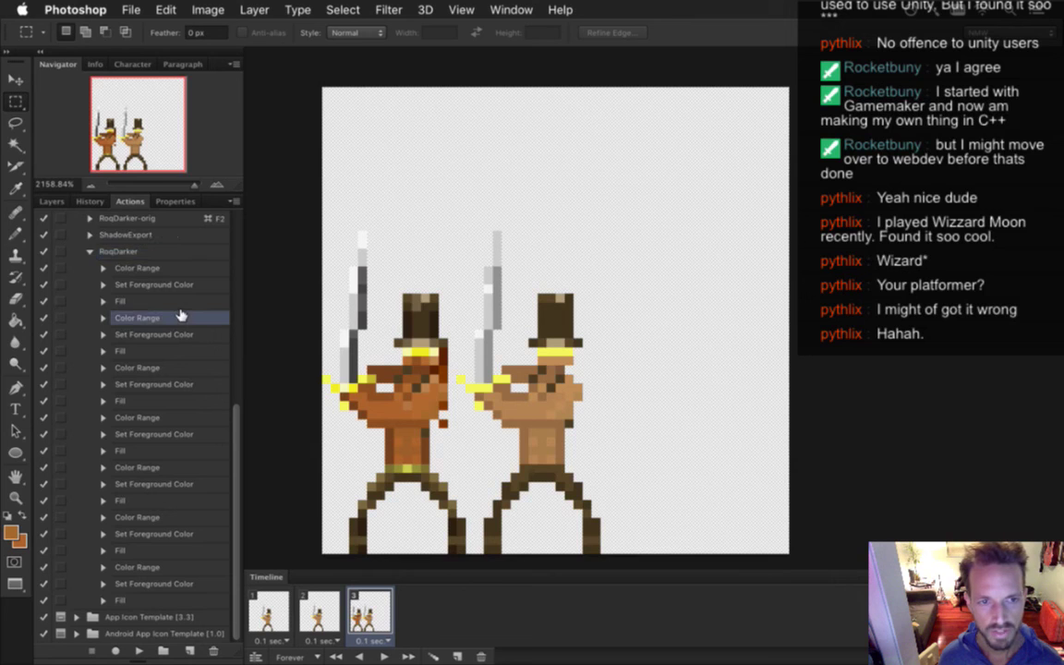
left_click(164, 251)
left_click(85, 222)
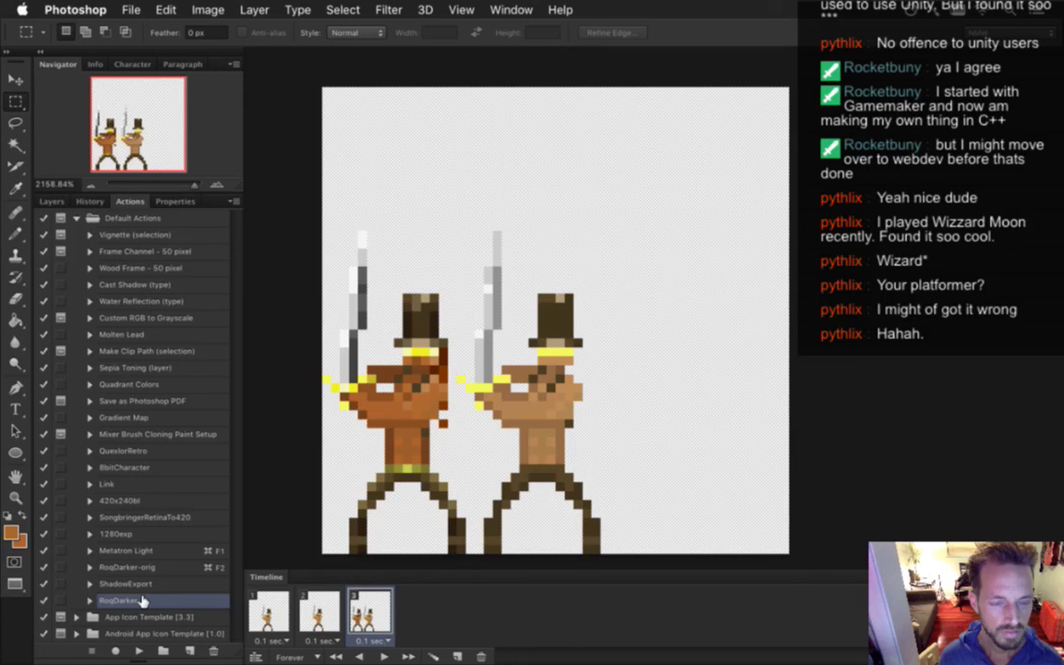
left_click(188, 651)
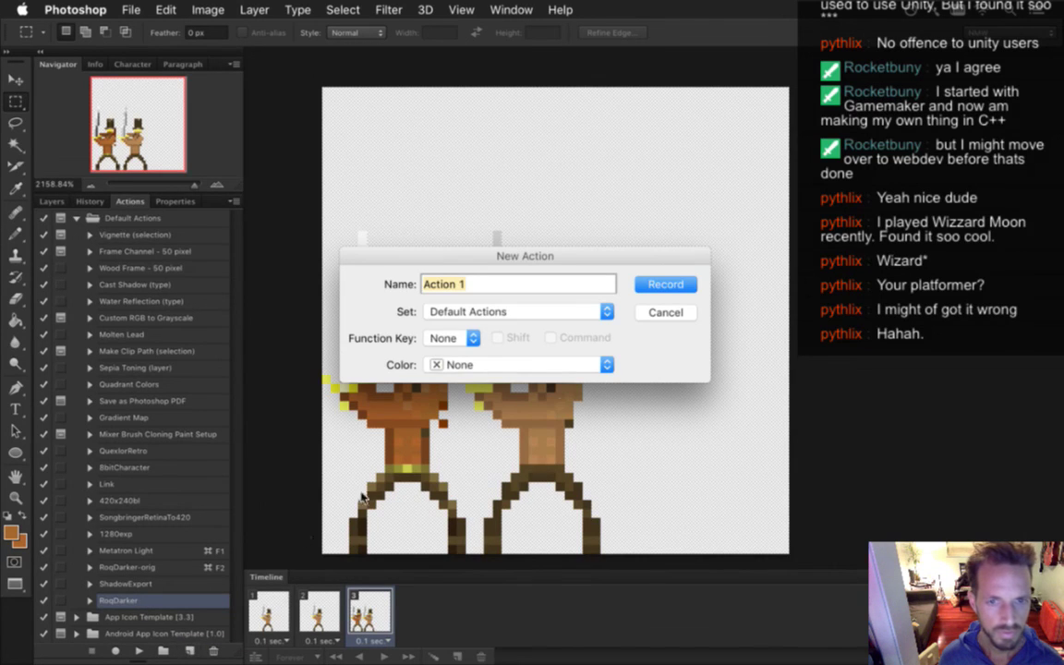
left_click(659, 315)
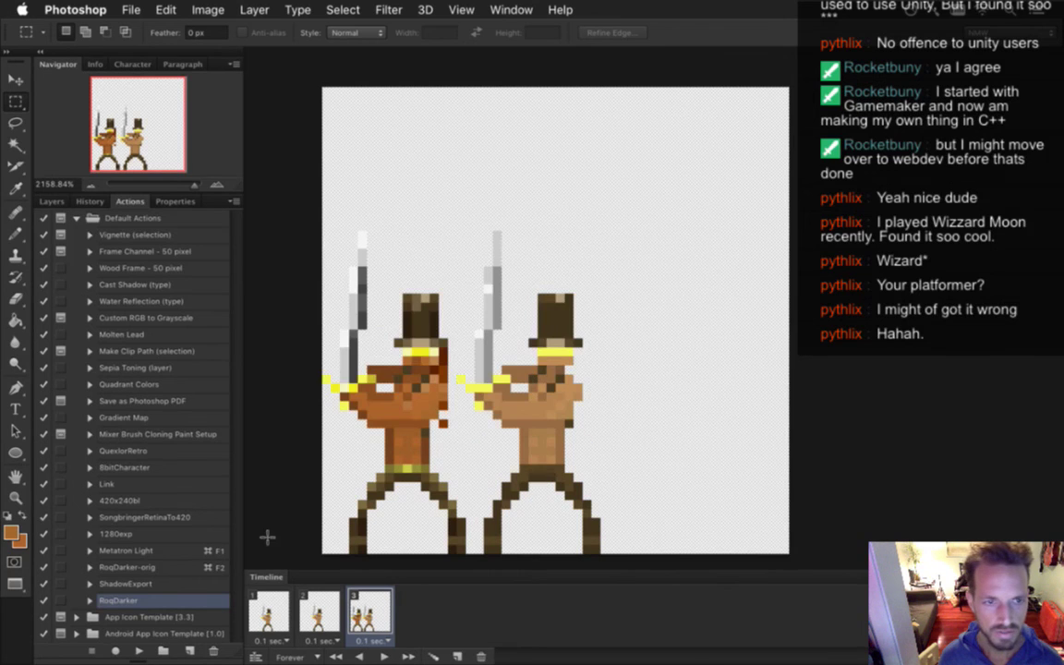
Duplicate the RoqDarker action directly below RoqDarker-orig and expand the copy
left_click_drag(137, 601, 139, 578)
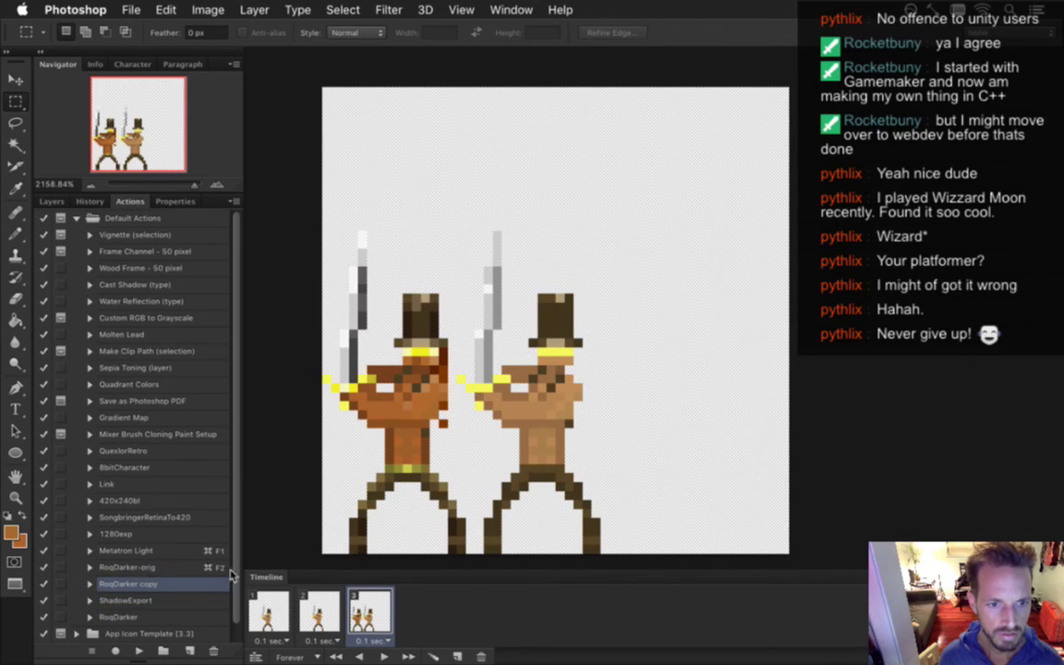
scroll(217, 568, "down", 1)
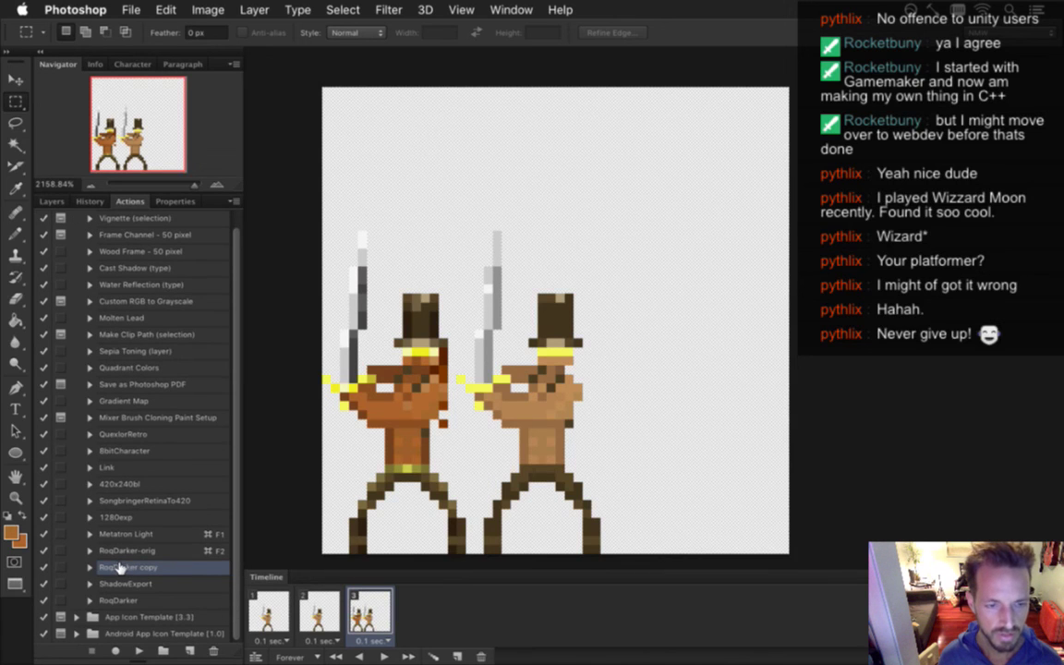
left_click(90, 567)
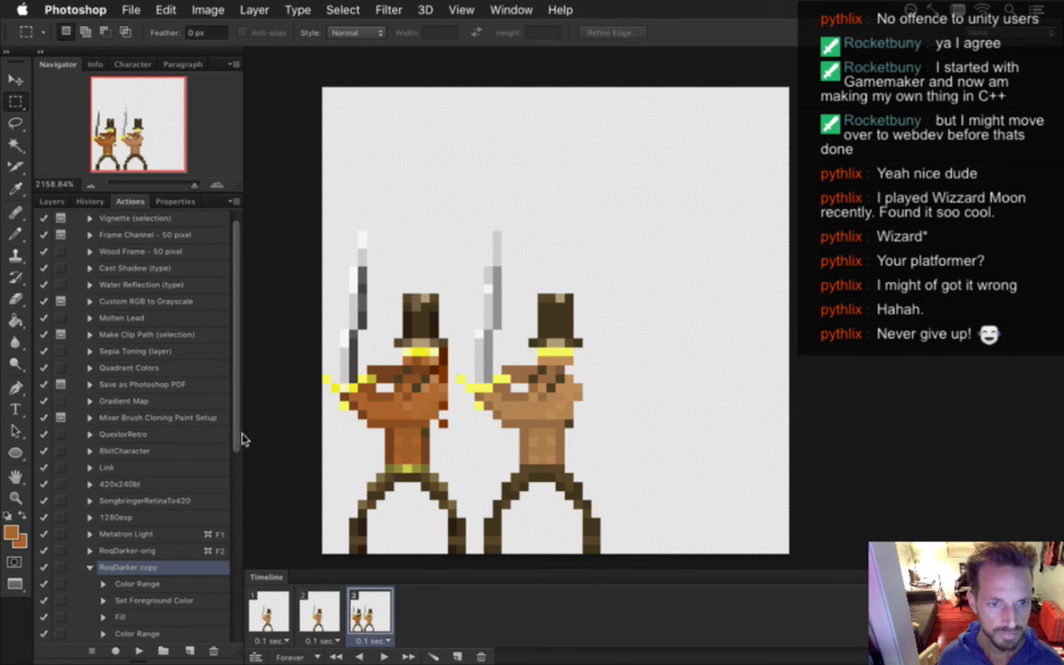
Delete the second Color Range, Set Foreground Color and Fill group from RoqDarker copy
scroll(238, 462, "down", 2)
left_click_drag(237, 462, 239, 499)
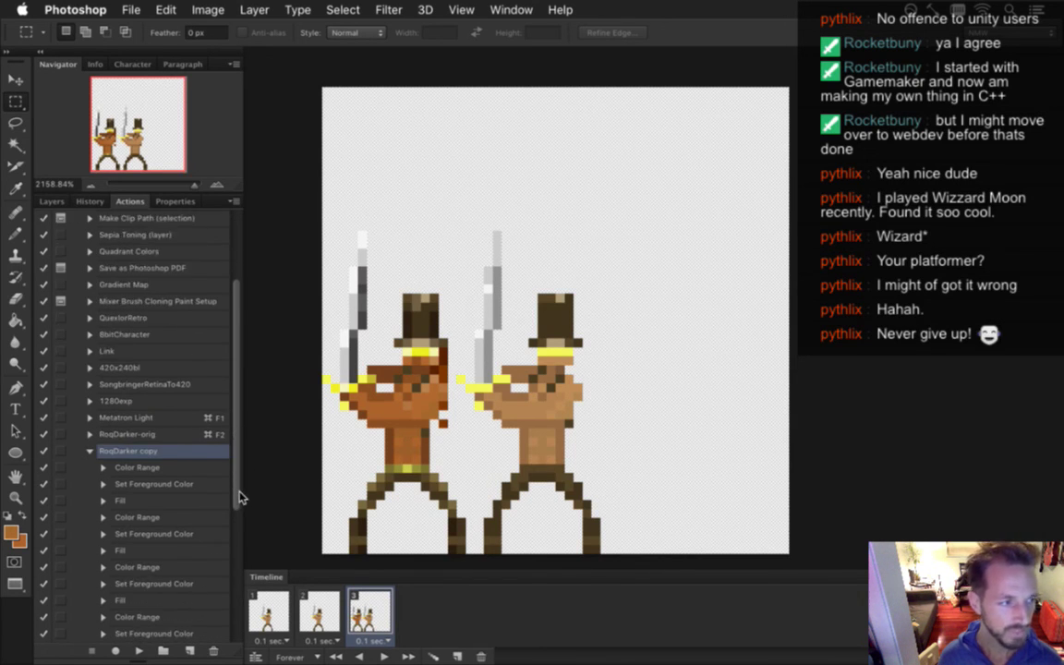
scroll(214, 421, "down", 1)
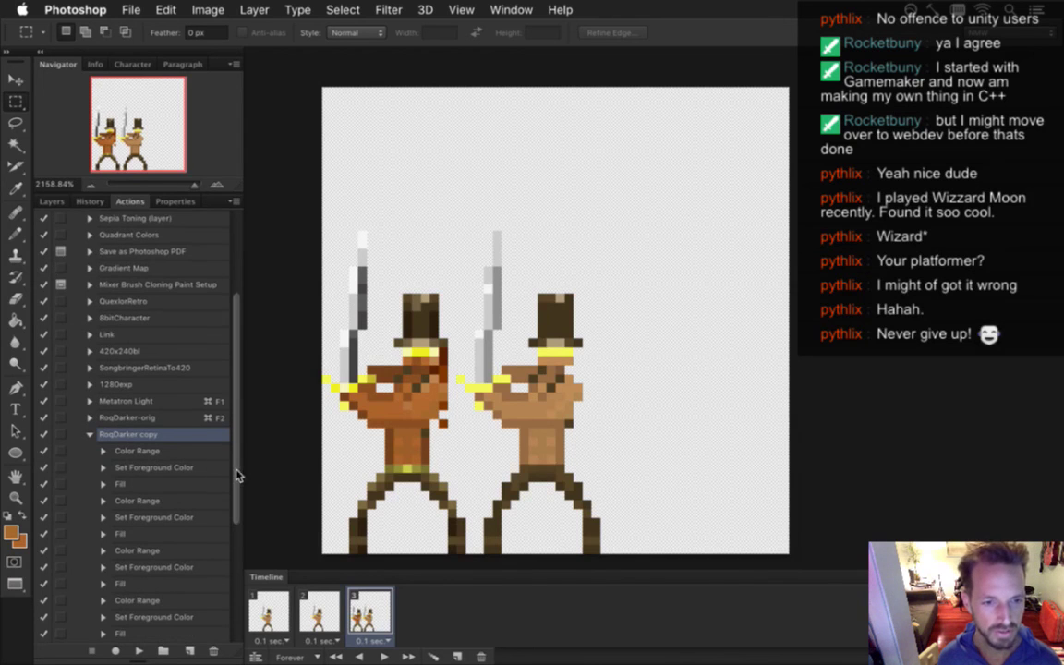
left_click(164, 500)
left_click(146, 534, "shift")
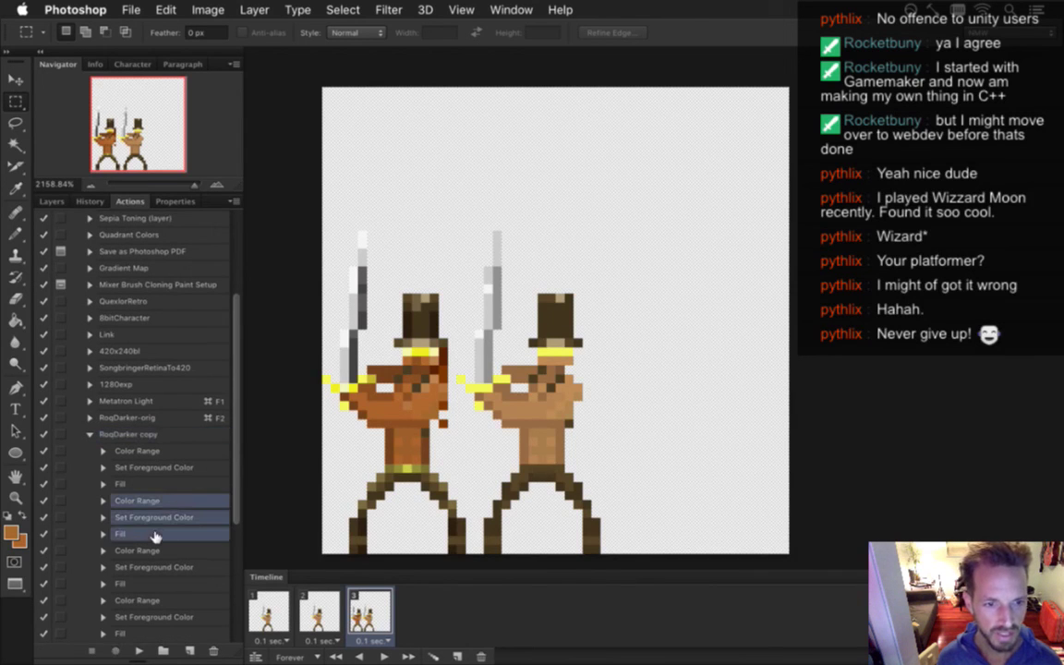
left_click(213, 651)
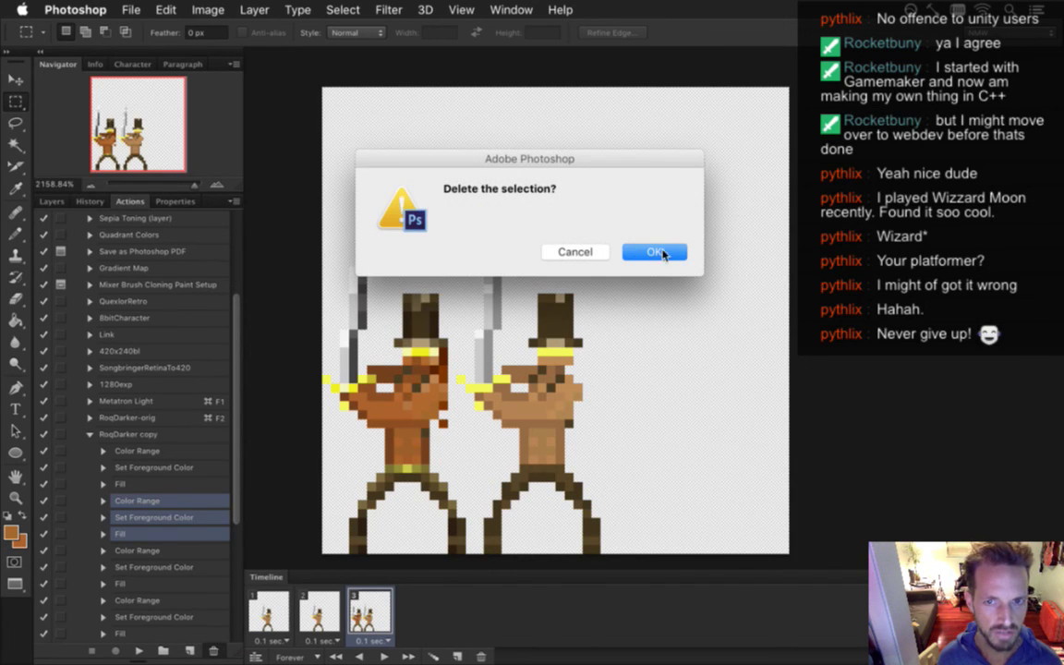
left_click(663, 254)
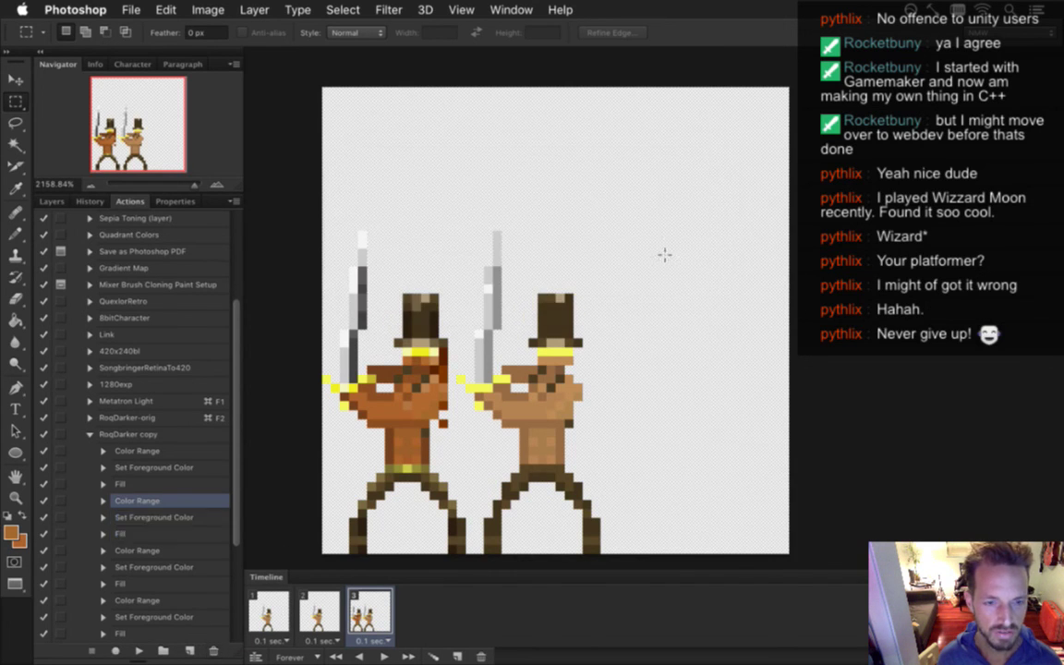
Play the whole RoqDarker copy action on layer 0 and undo its fills
left_click(167, 450)
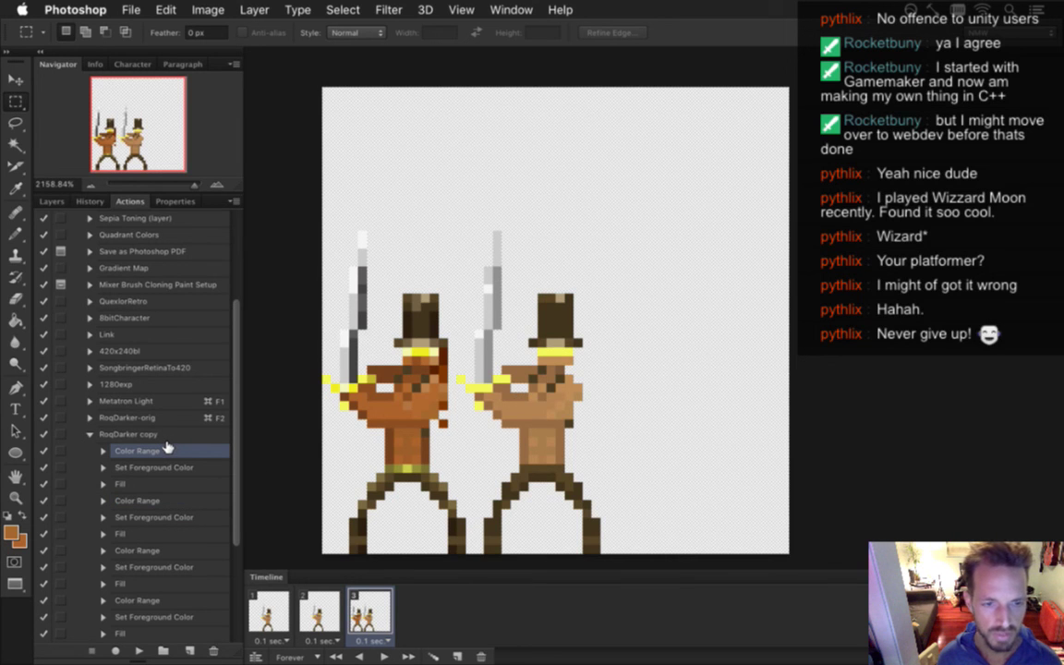
left_click(46, 202)
left_click(129, 202)
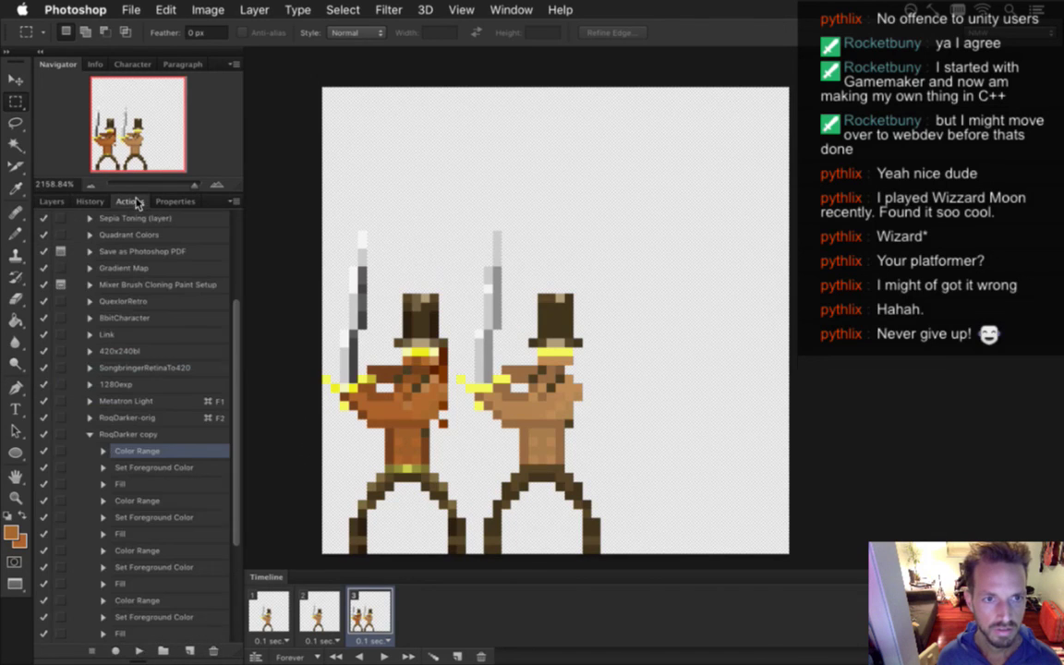
left_click(161, 433)
left_click(138, 652)
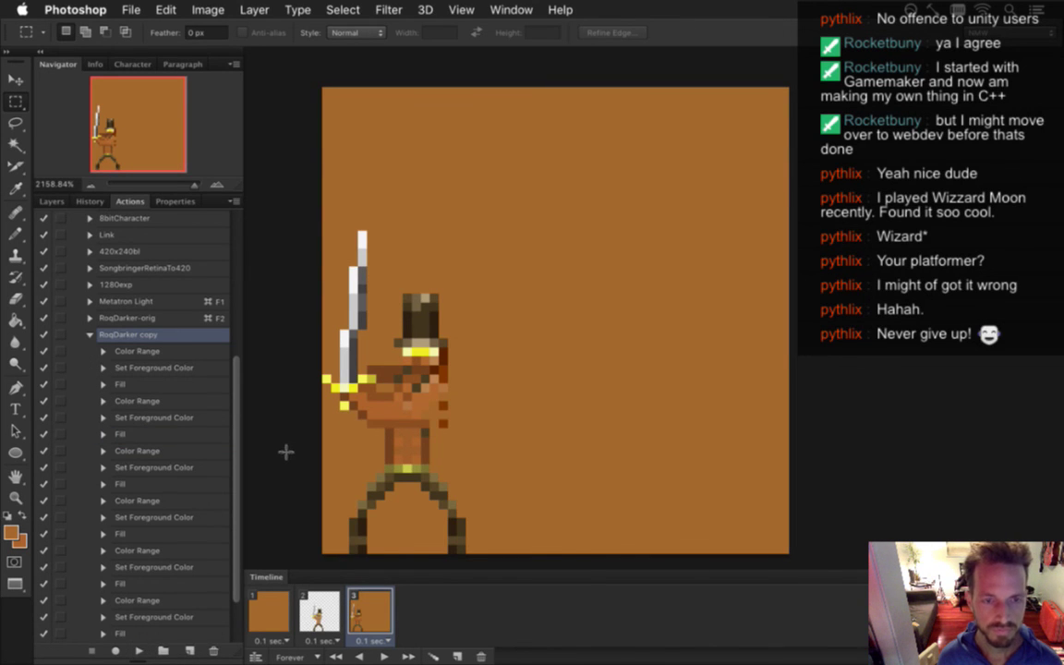
key("super+z")
key("super+z")
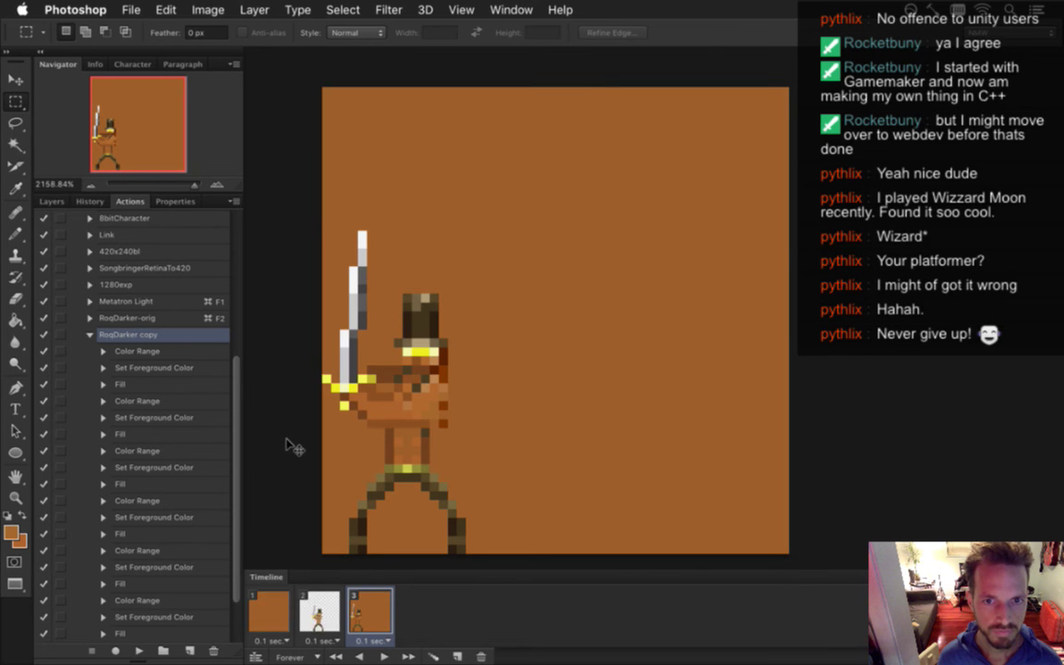
key("super+z")
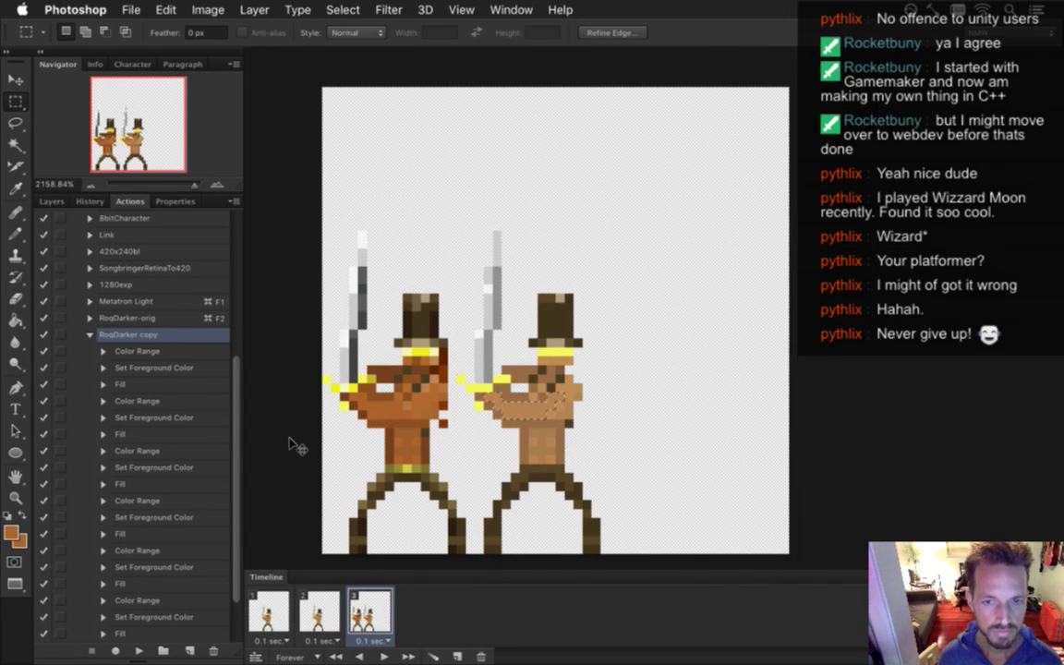
Deselect and delete the RoqDarker copy action
key("super+d")
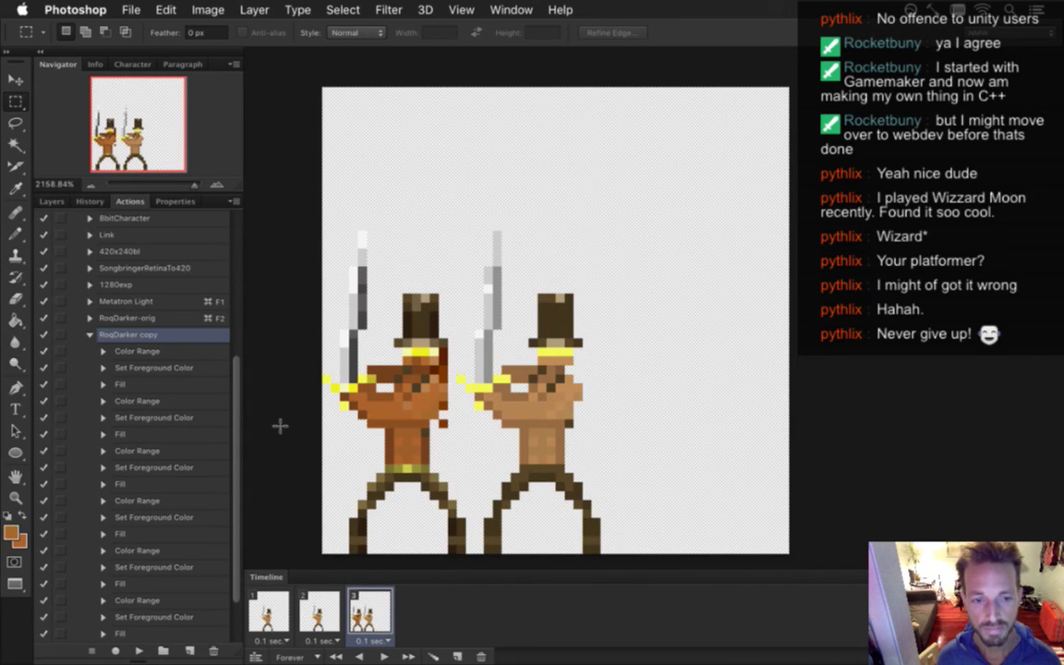
left_click(214, 651)
left_click(631, 255)
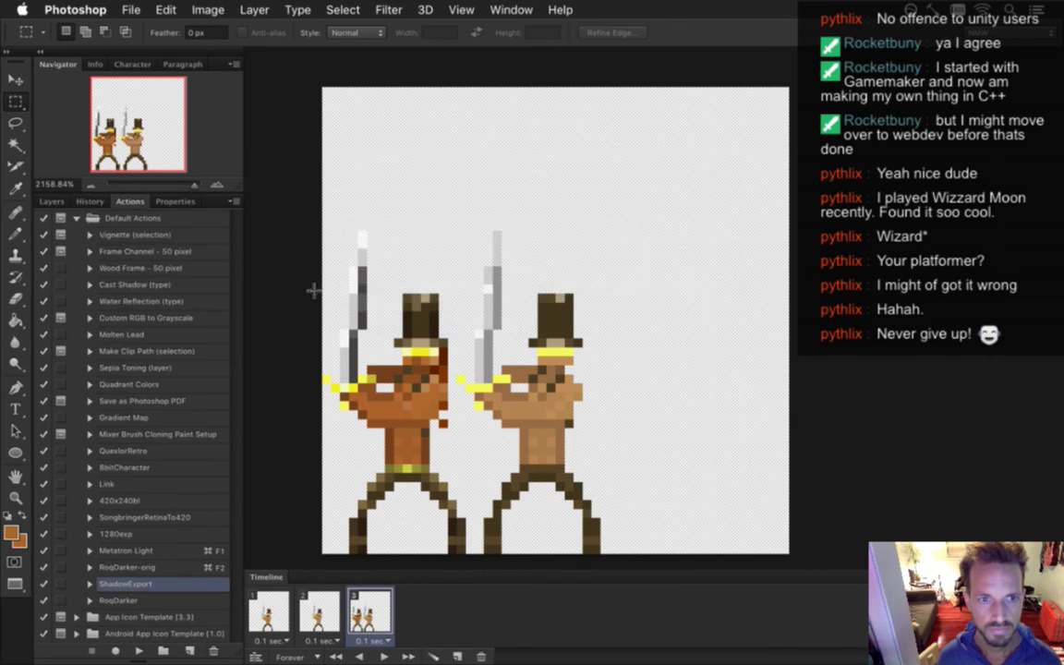
Make a fresh duplicate of the full RoqDarker action below RoqDarker-orig and expand its steps
left_click(109, 602)
left_click_drag(109, 605, 147, 572)
left_click(90, 584)
left_click_drag(237, 408, 224, 613)
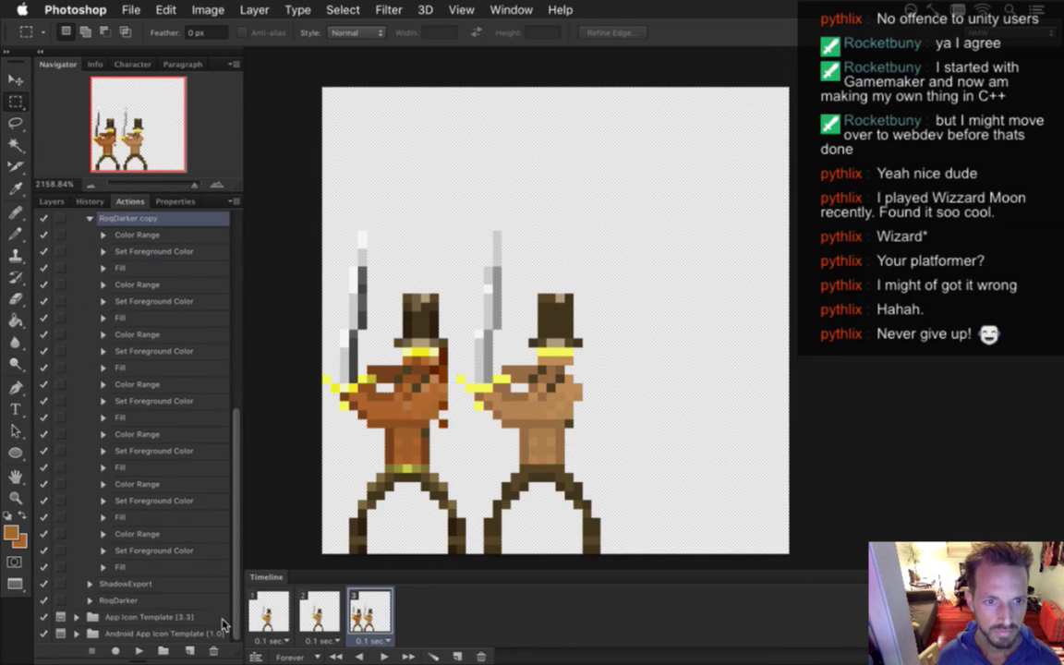
Delete every step of RoqDarker copy from the third Color Range through the last Fill
left_click(154, 565)
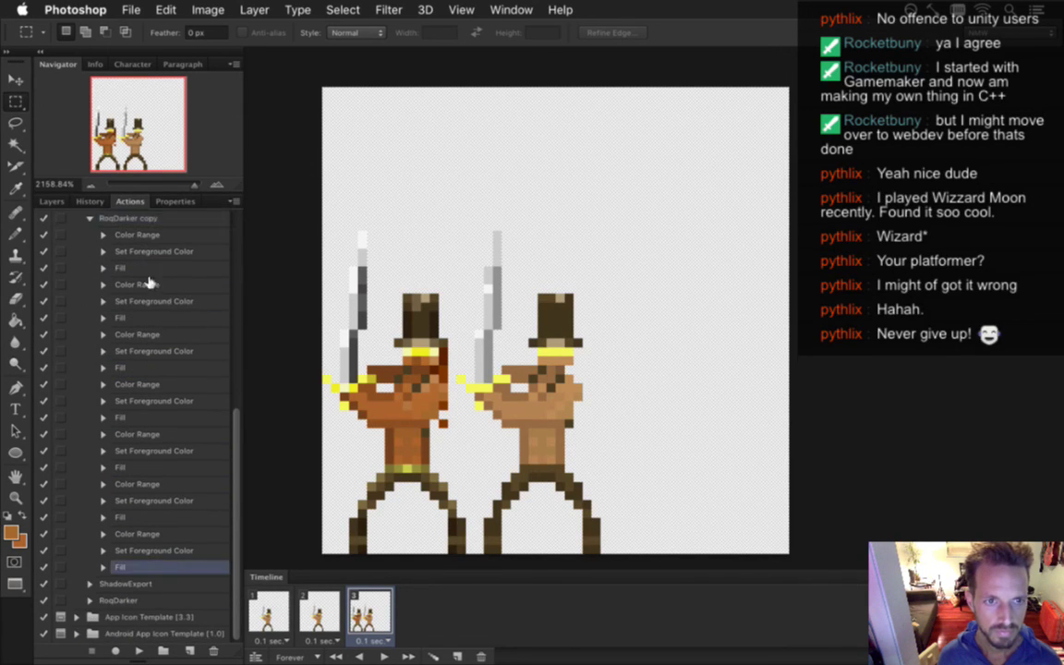
left_click(143, 332, "shift")
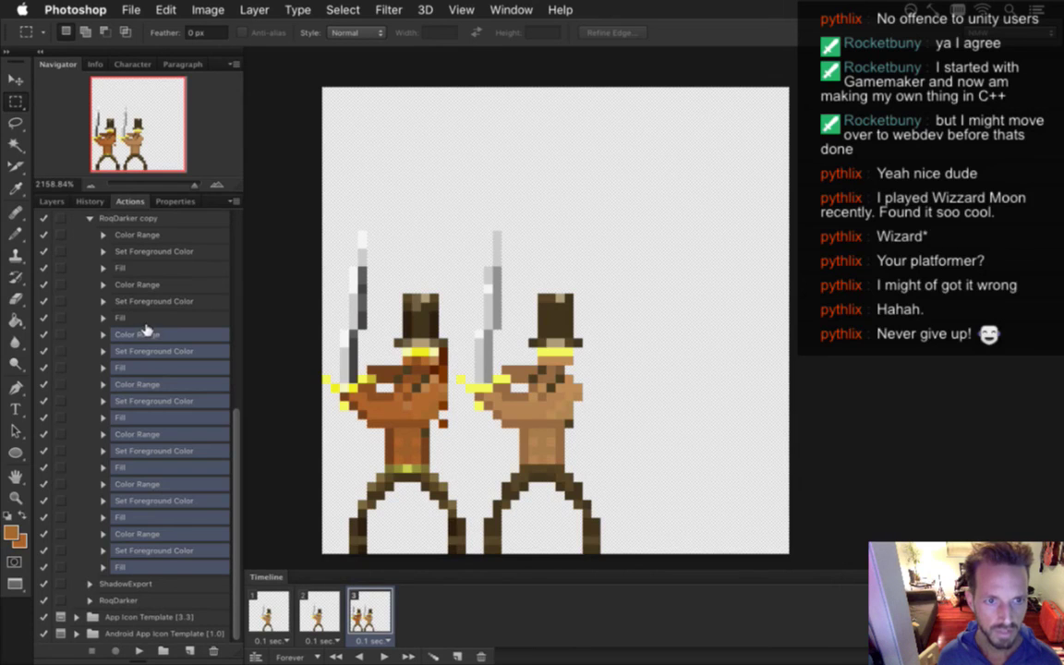
key("super+z")
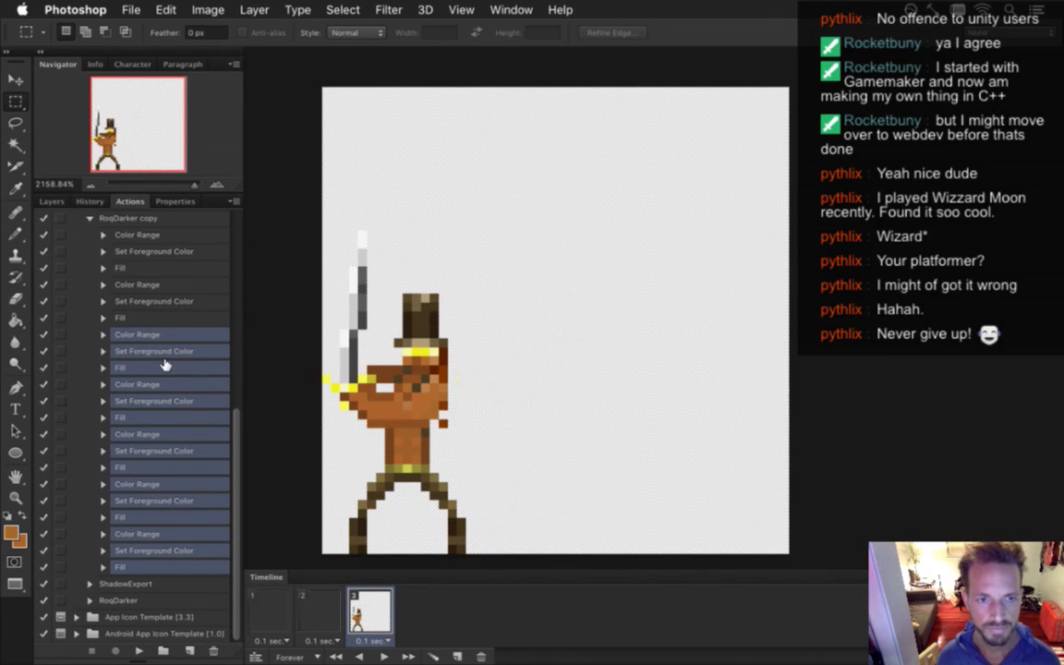
key("super+z")
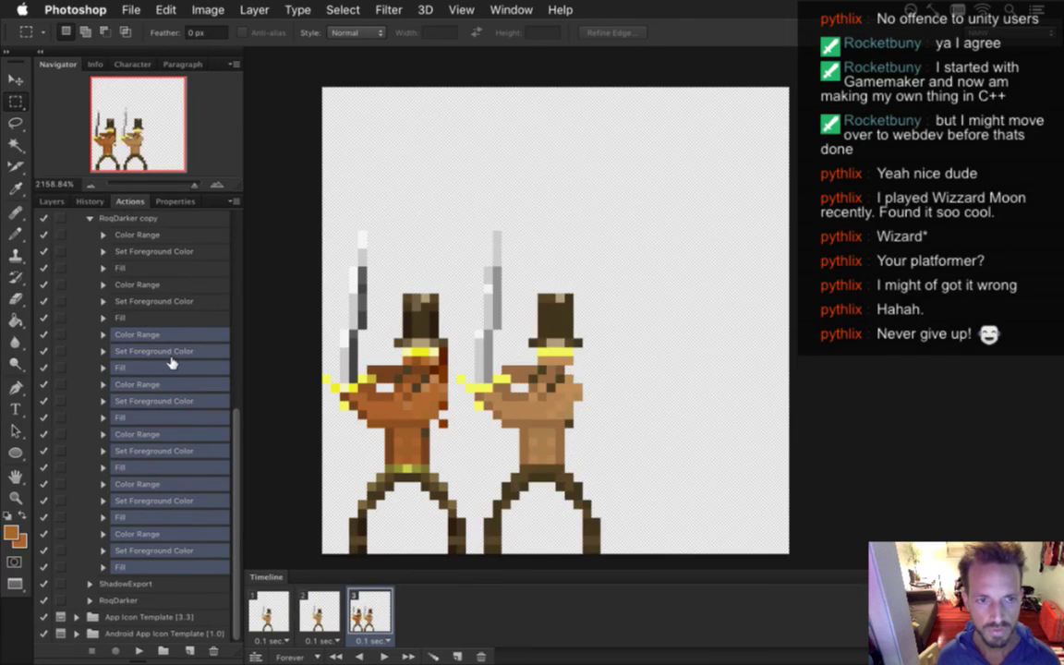
left_click(214, 650)
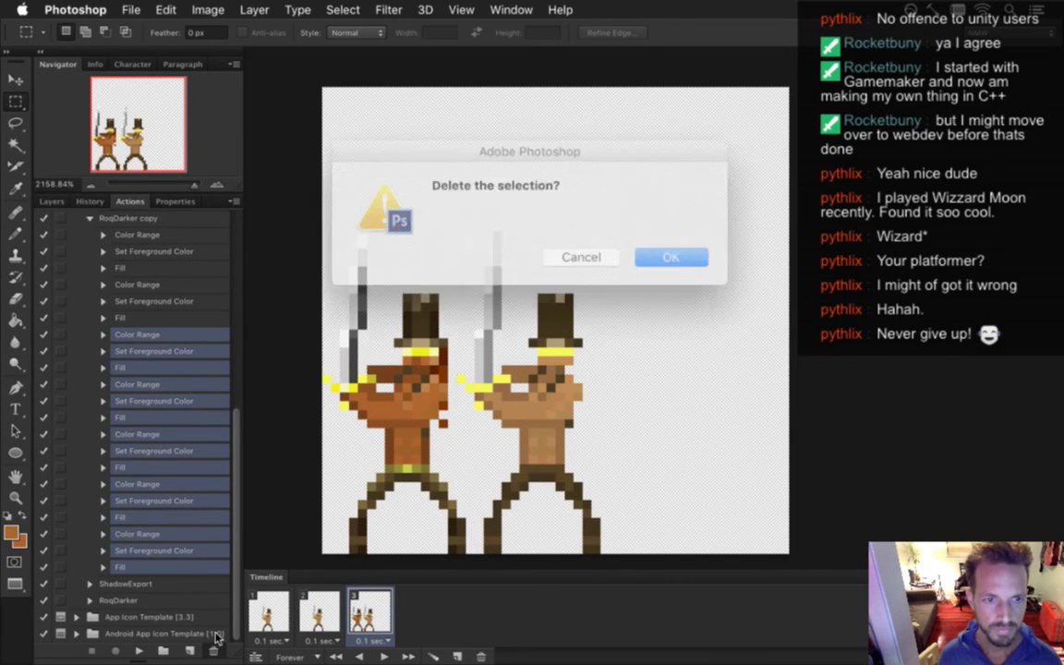
left_click(651, 250)
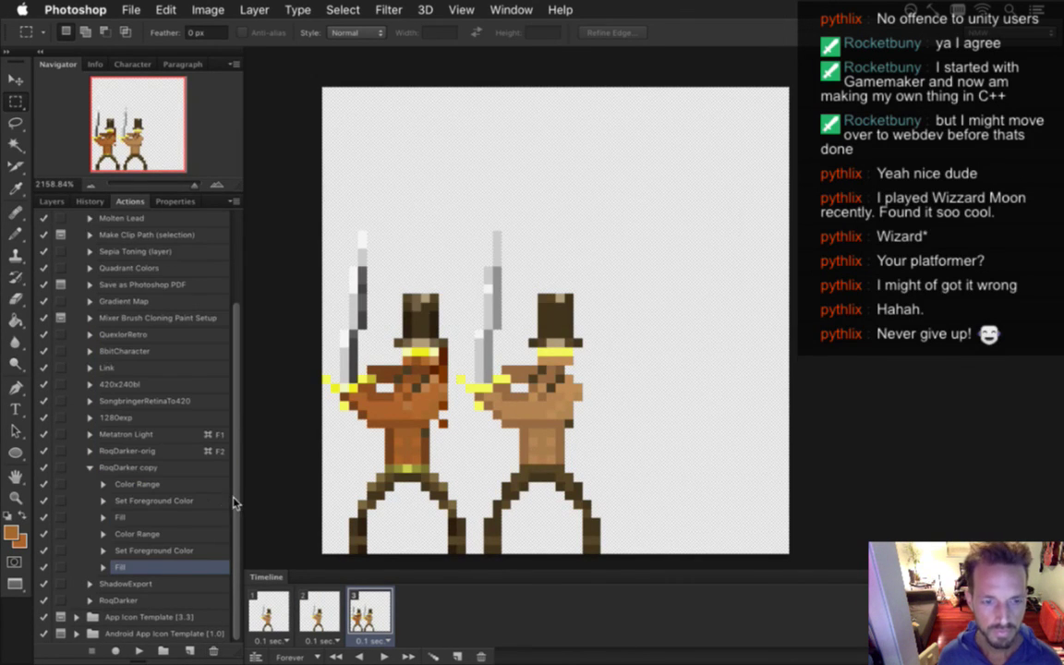
Play the shortened RoqDarker copy action on layer 0 and undo its second fill
left_click(159, 482)
left_click(157, 468)
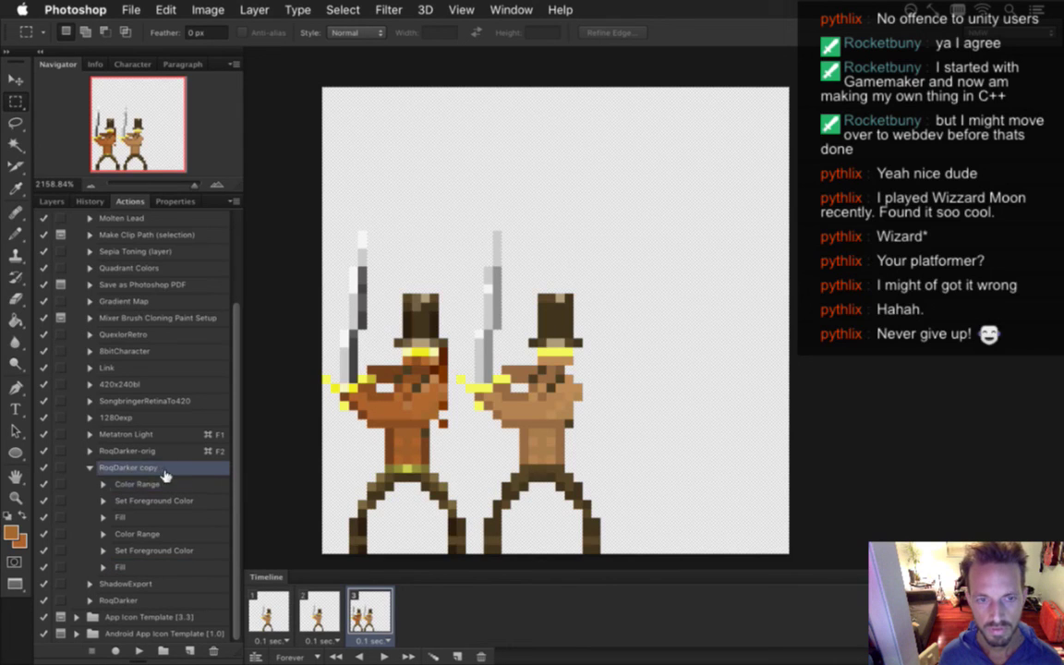
left_click(52, 202)
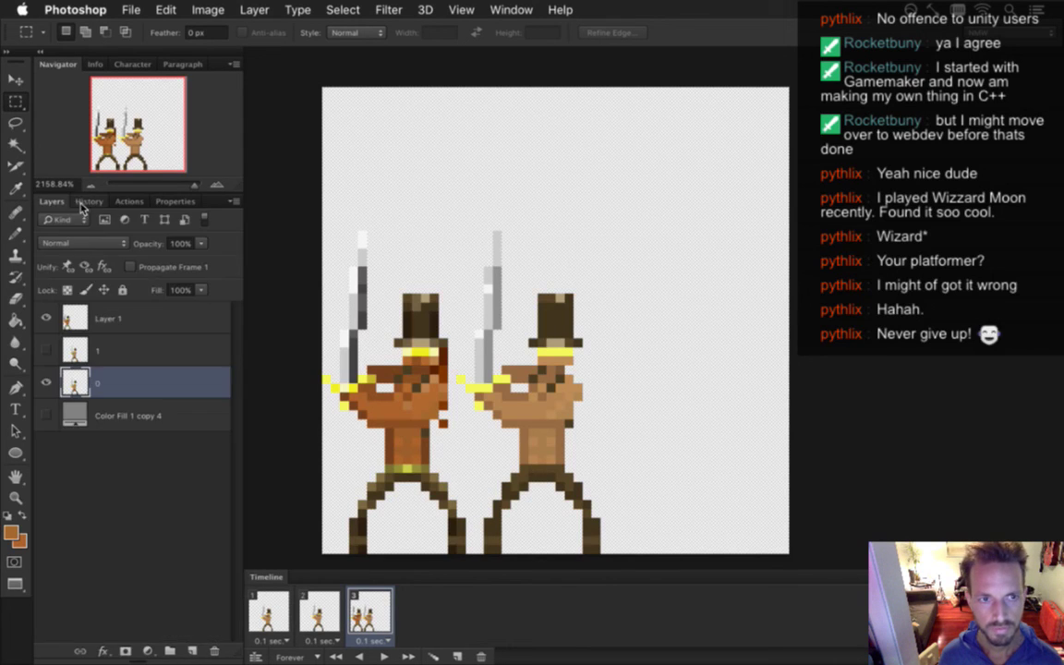
left_click(130, 202)
left_click(138, 650)
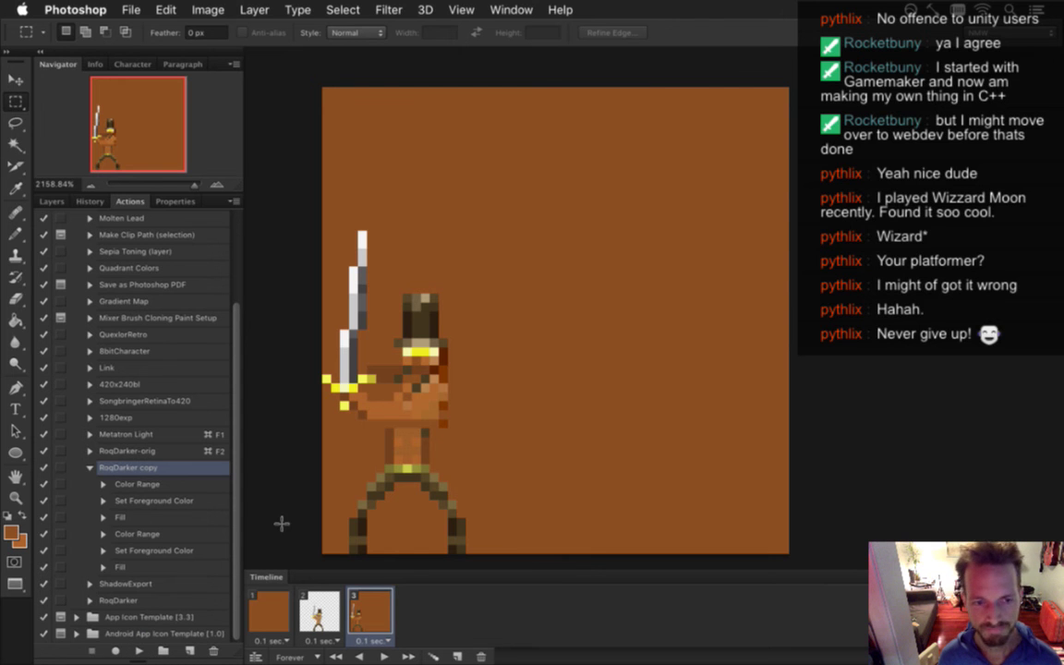
key("super+z")
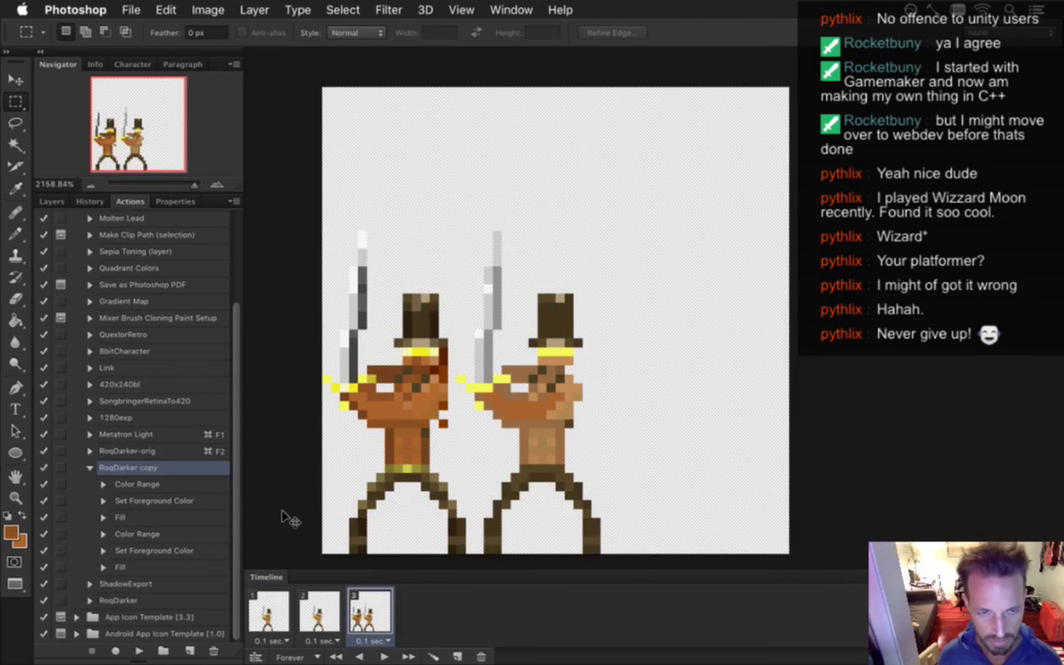
Delete the second Color Range, Set Foreground Color and Fill from RoqDarker copy, keeping only the first group
left_click(164, 564)
left_click(162, 533, "shift")
left_click(213, 649)
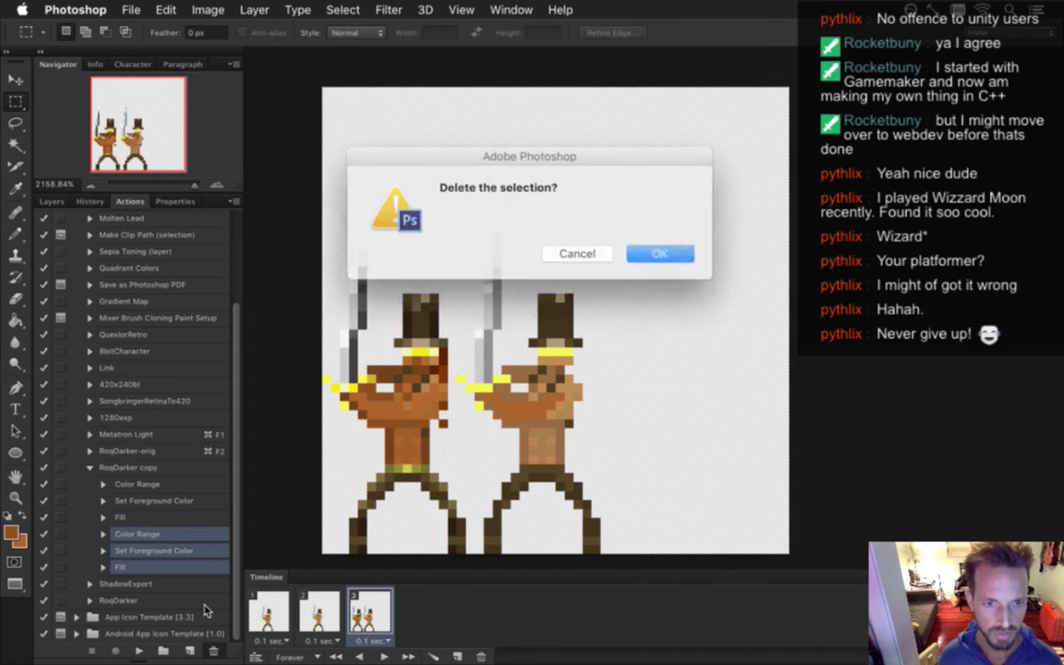
left_click(645, 251)
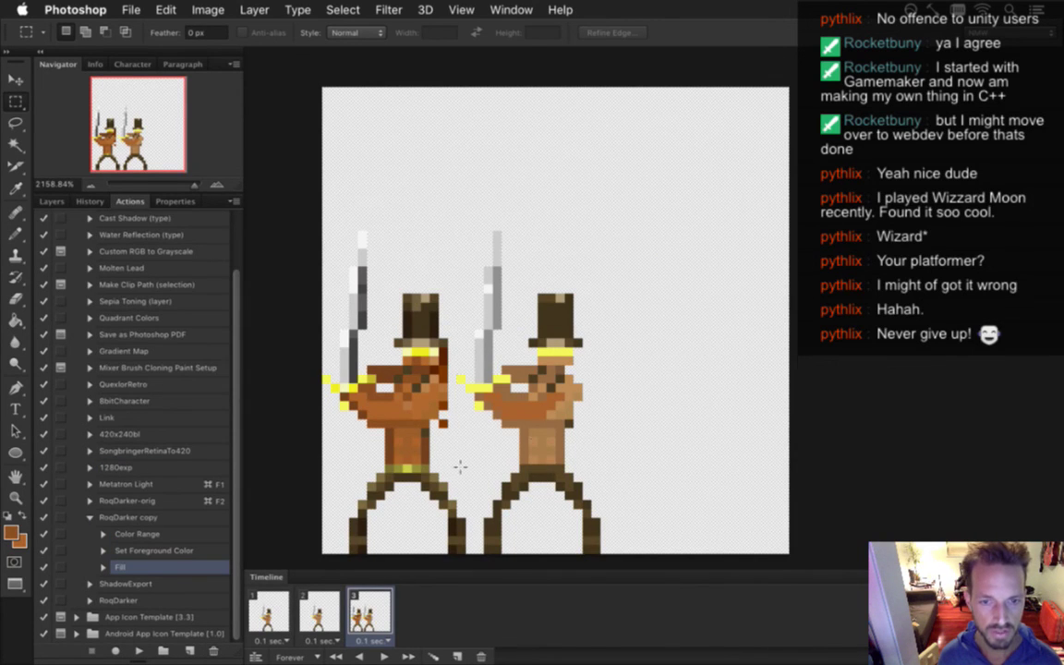
Step back through the remaining test fill, deselect, and make RoqDarker copy the active action
key("super+alt+z")
key("super+alt+z")
key("super+d")
left_click(136, 518)
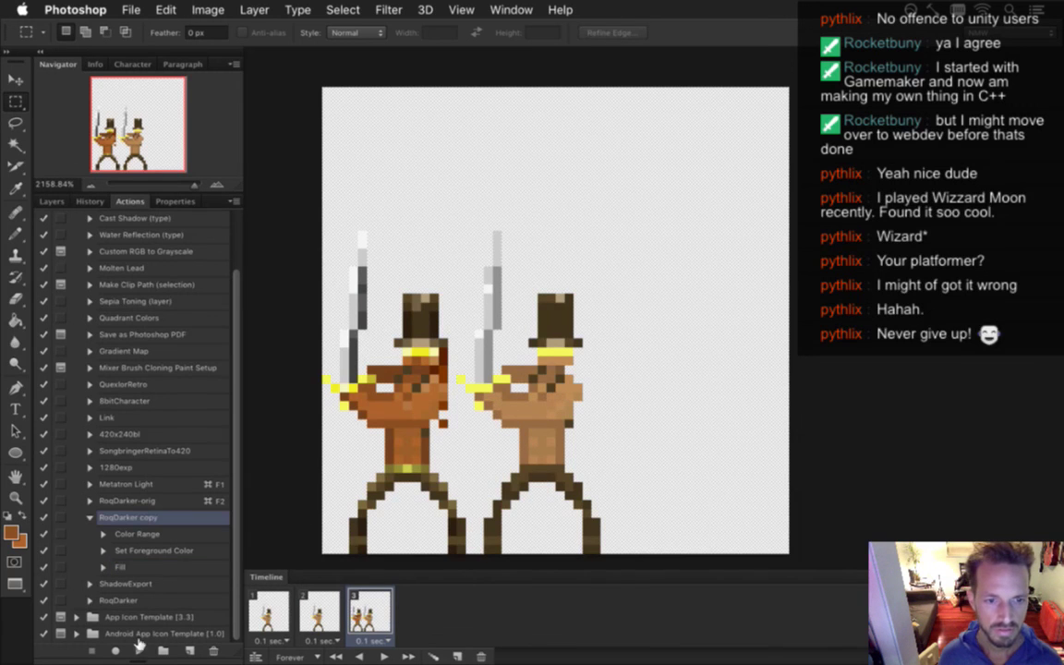
Play the one-group RoqDarker copy action on the sprite, then undo its fill and clear the selection
left_click(138, 650)
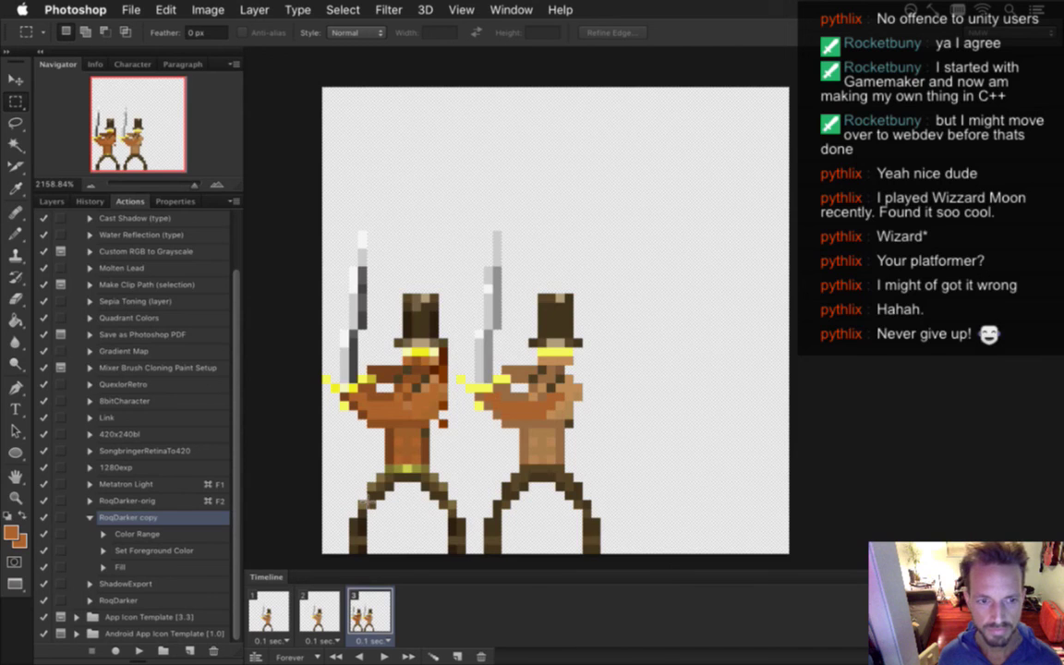
key("super+alt+z")
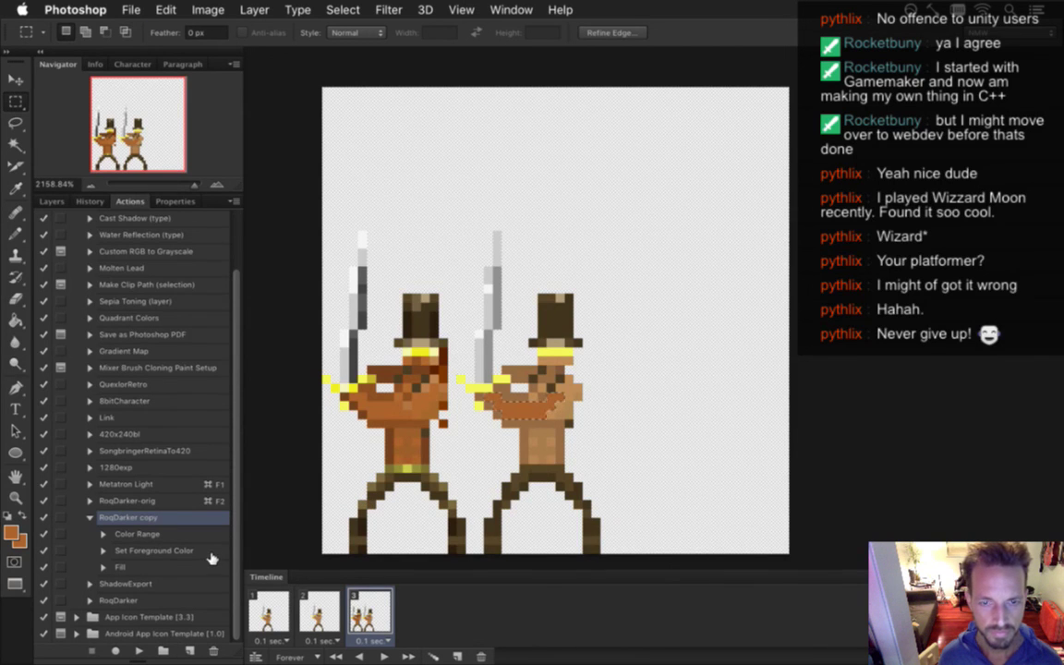
key("super+alt+z")
key("super+d")
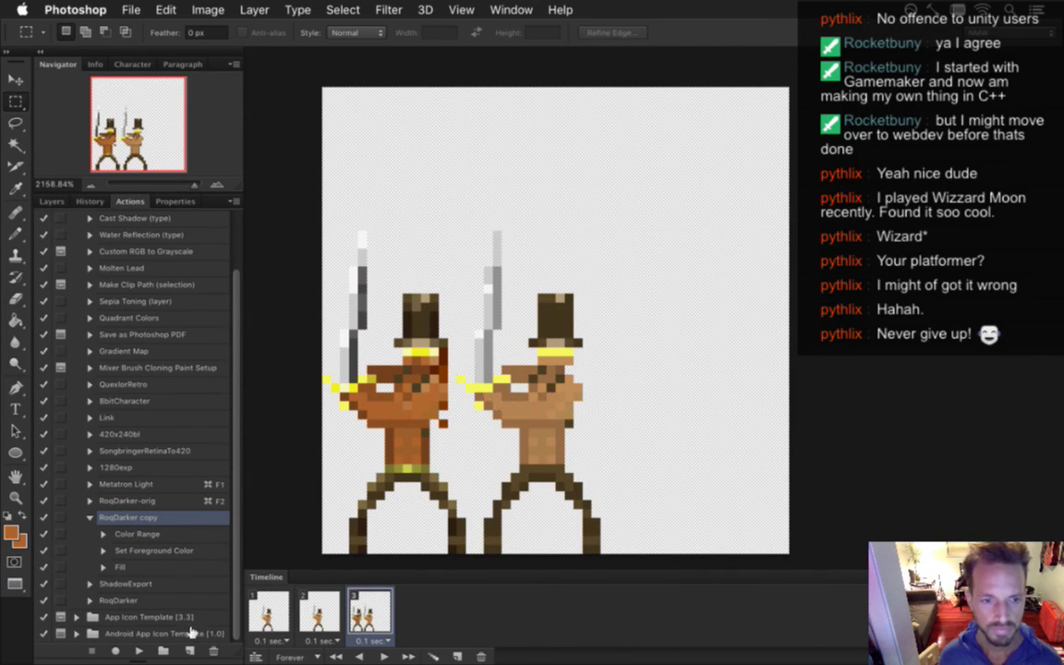
Replace RoqDarker copy with a fresh duplicate of the full RoqDarker action, placed above ShadowExport and expanded
left_click(214, 651)
left_click(642, 251)
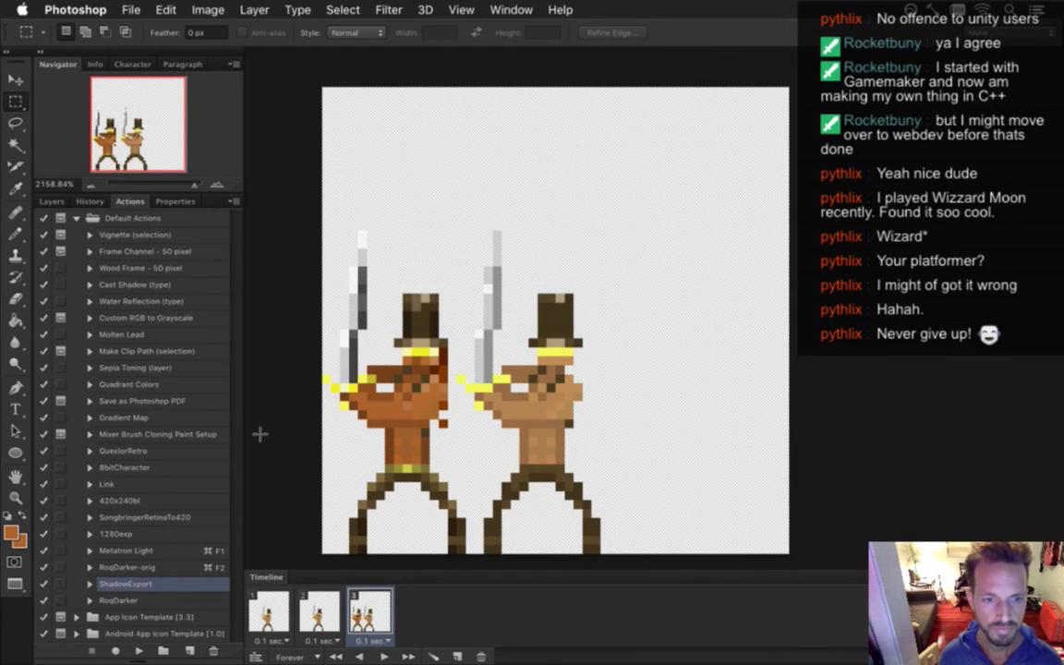
left_click(130, 600)
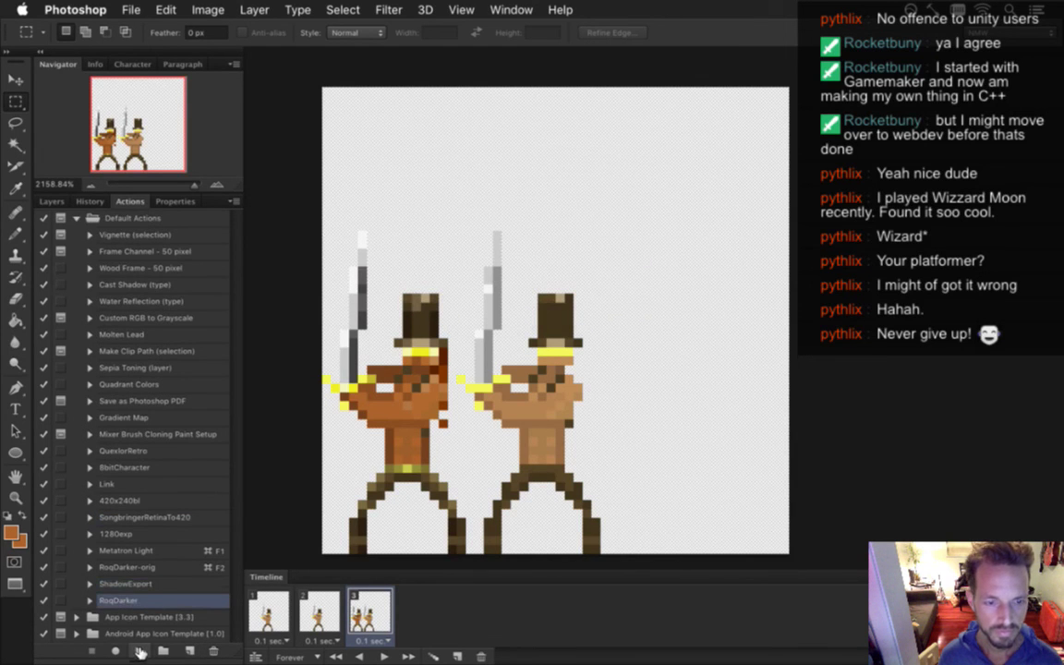
left_click_drag(125, 601, 132, 582)
left_click(89, 584)
scroll(226, 462, "down", 7)
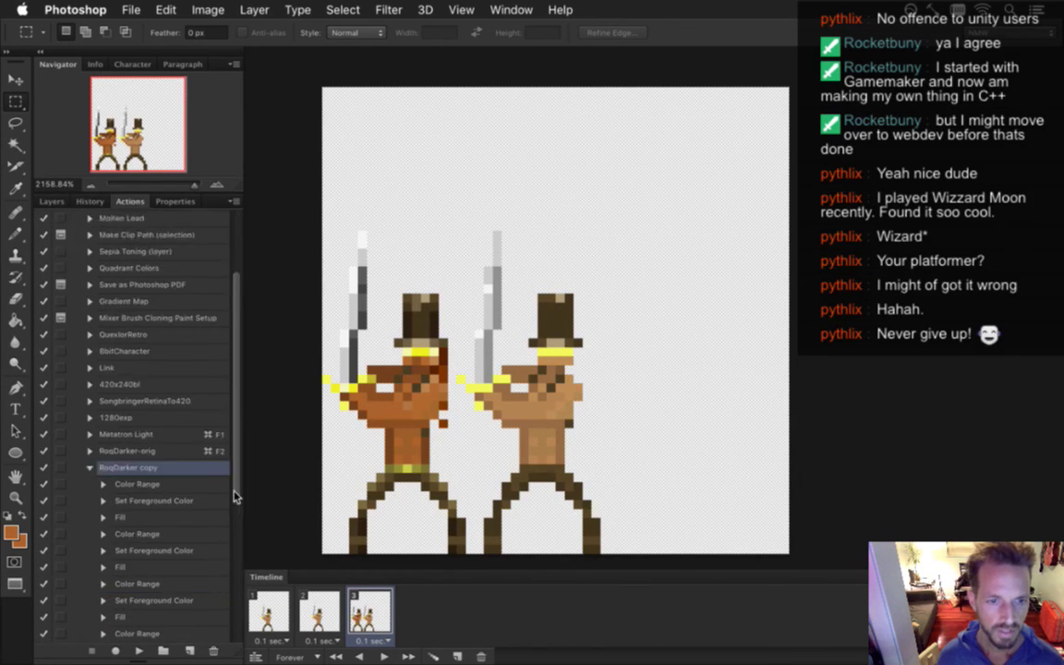
Delete every step of the new RoqDarker copy from the third Color Range through the last Fill
left_click(154, 599)
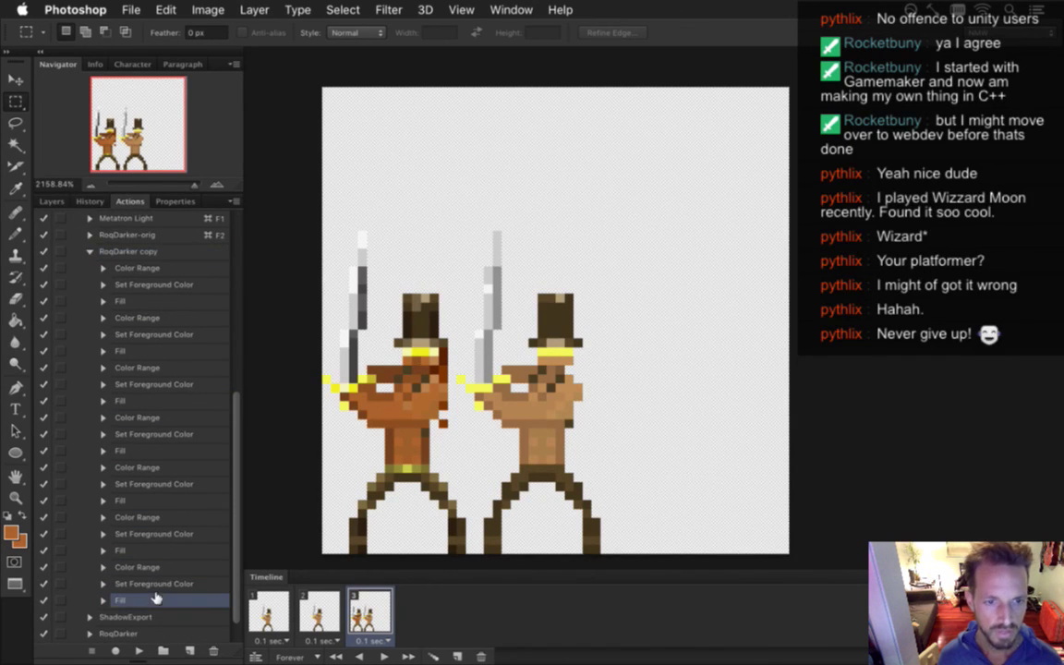
left_click(159, 368, "shift")
left_click(213, 653)
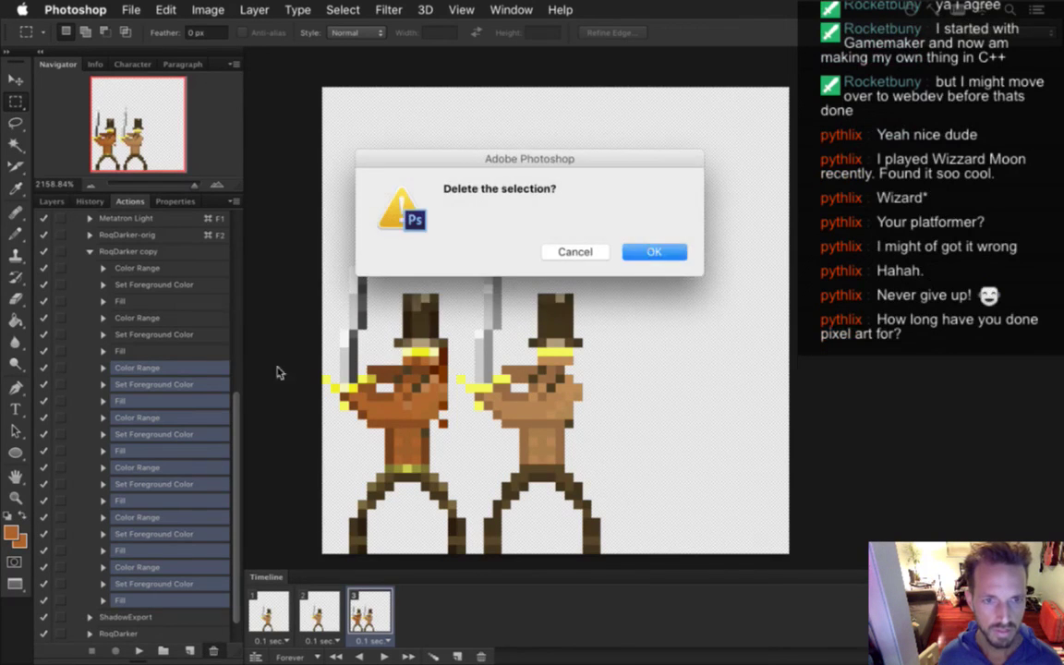
key("Return")
Record a deselect step after the first Fill of RoqDarker copy, using a temporary rectangular selection beside the left character's torso
left_click(162, 528)
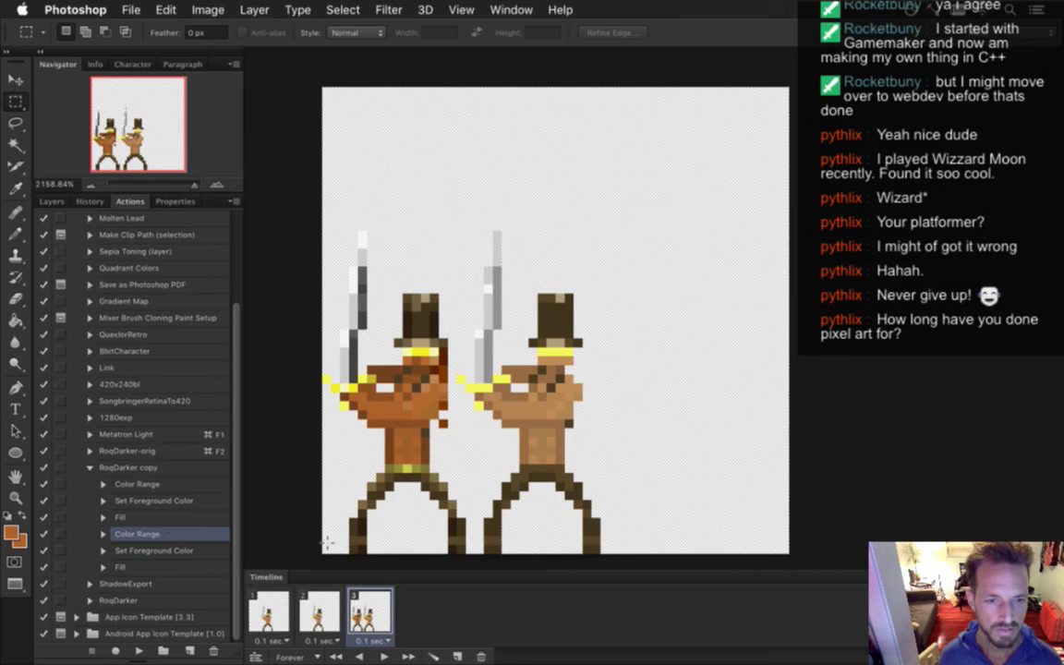
left_click_drag(411, 400, 466, 437)
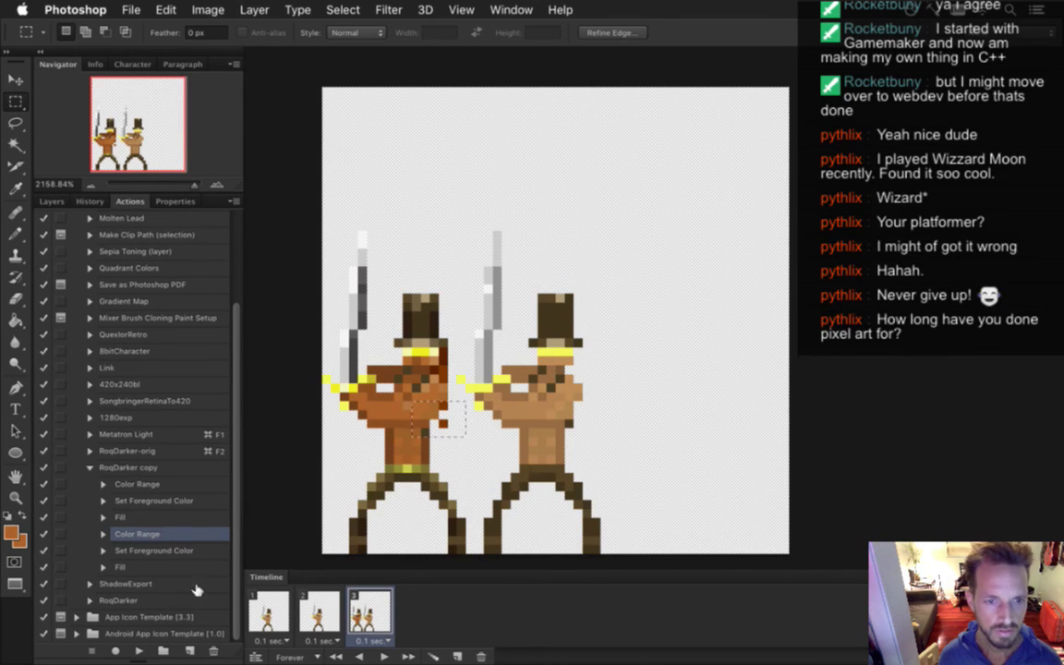
left_click(124, 517)
left_click(115, 651)
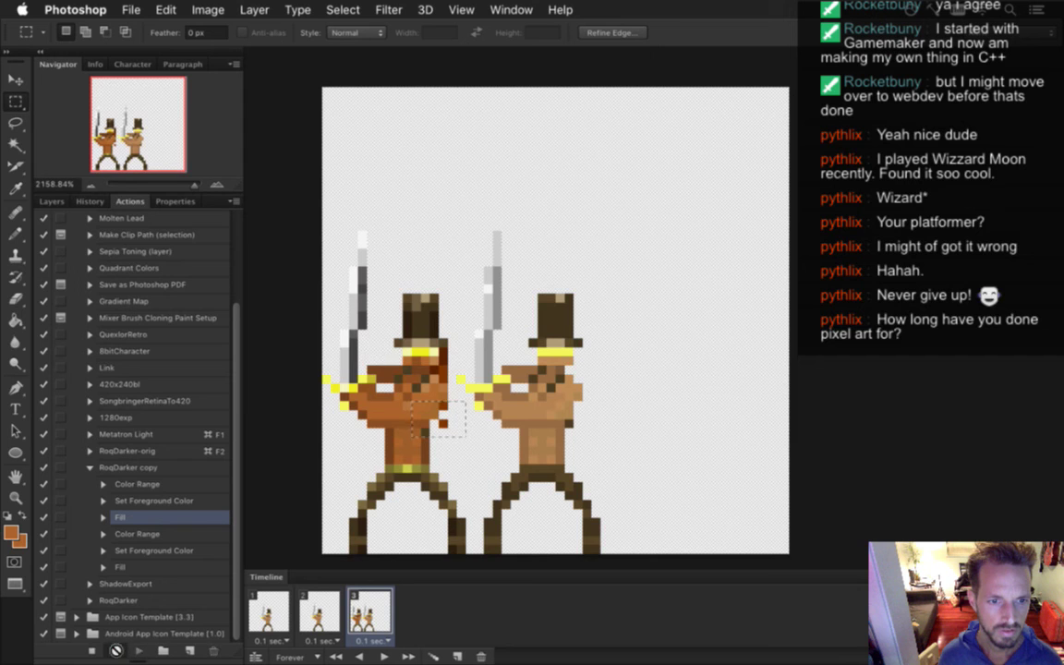
left_click(414, 370)
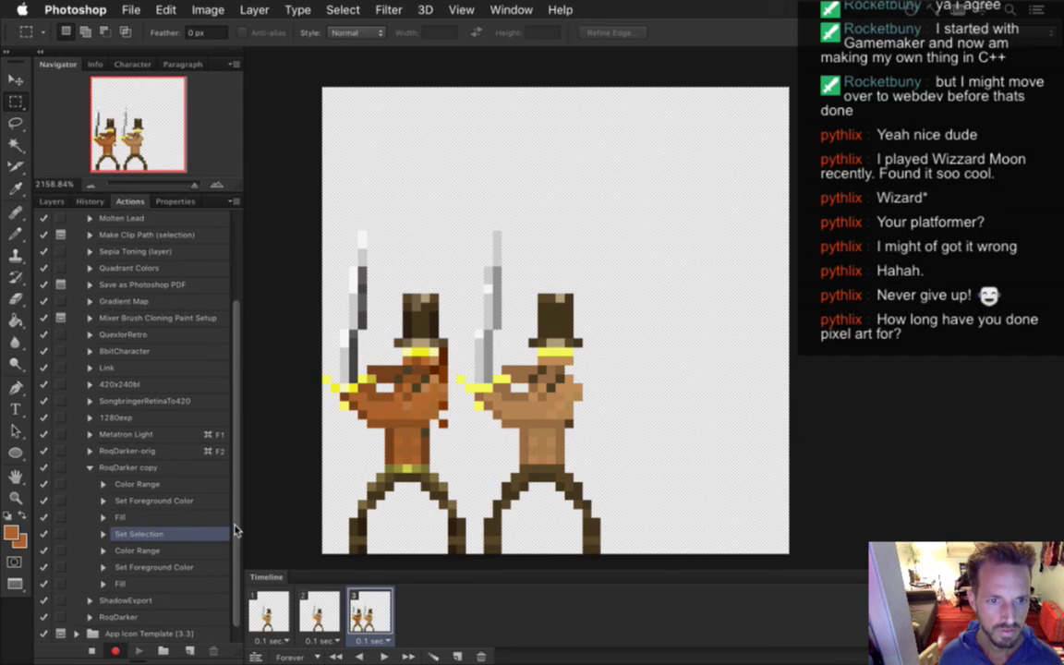
left_click(95, 655)
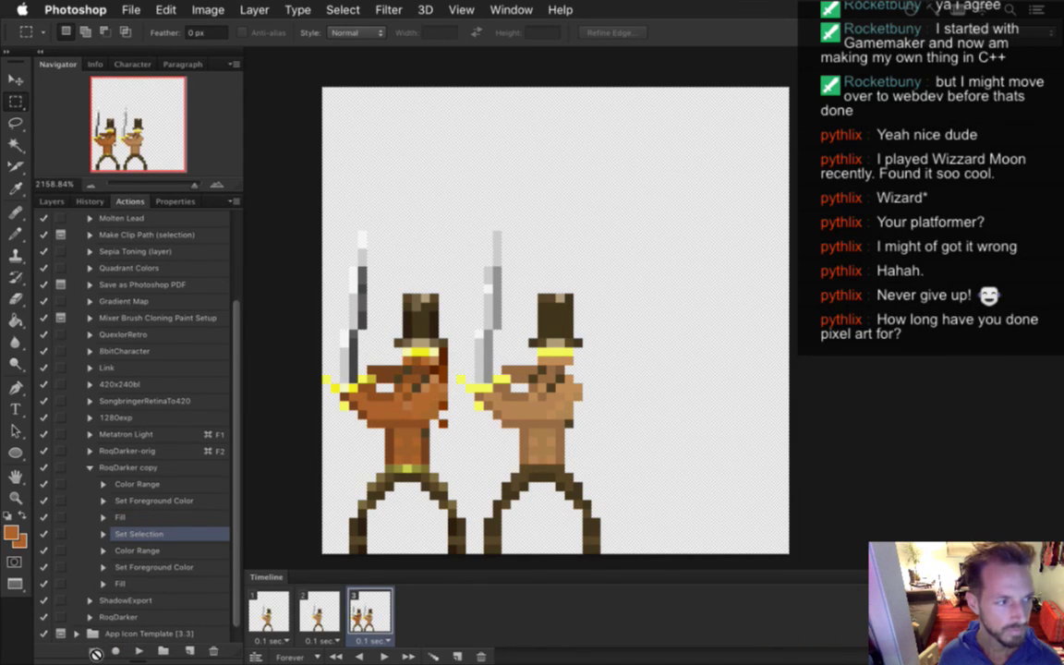
Duplicate the recorded Set Selection step to follow the second Fill of RoqDarker copy
scroll(237, 480, "down", 1)
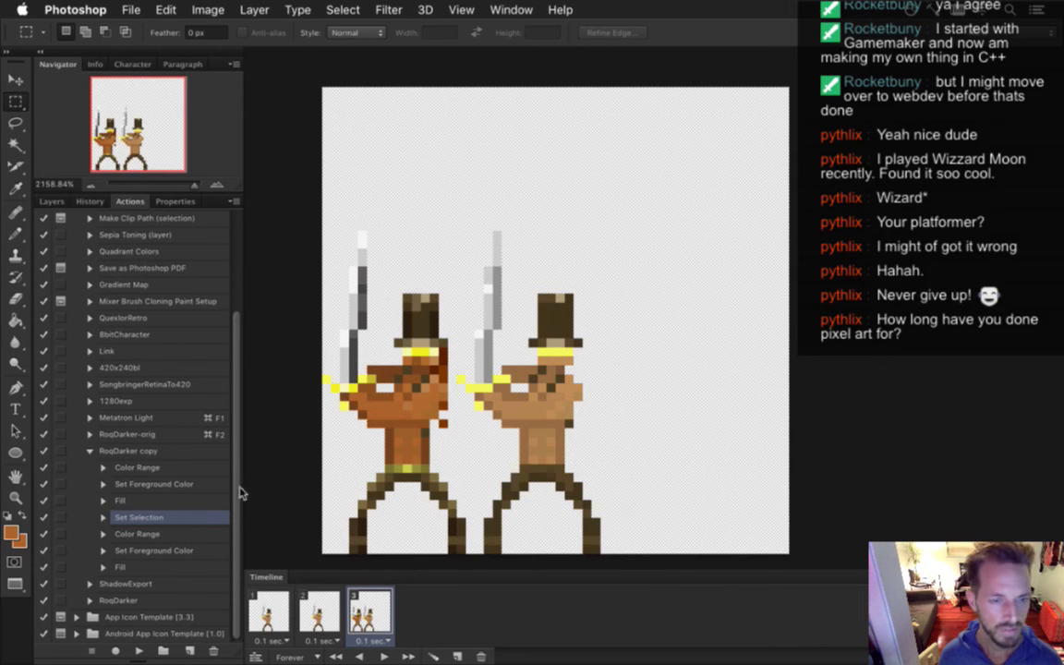
left_click_drag(159, 515, 139, 573)
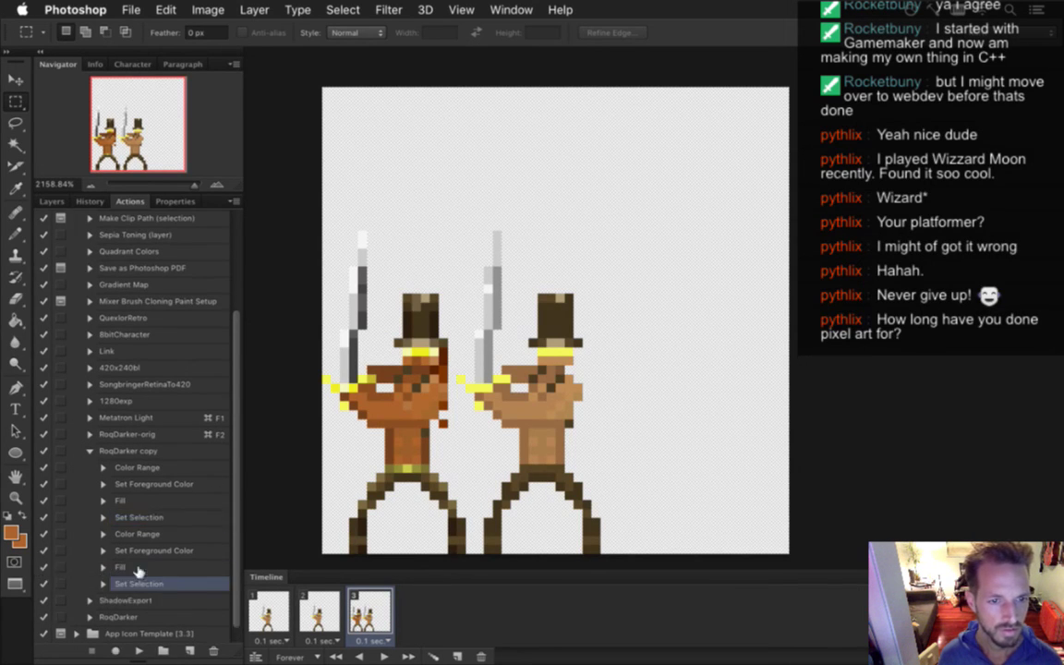
scroll(239, 562, "down", 1)
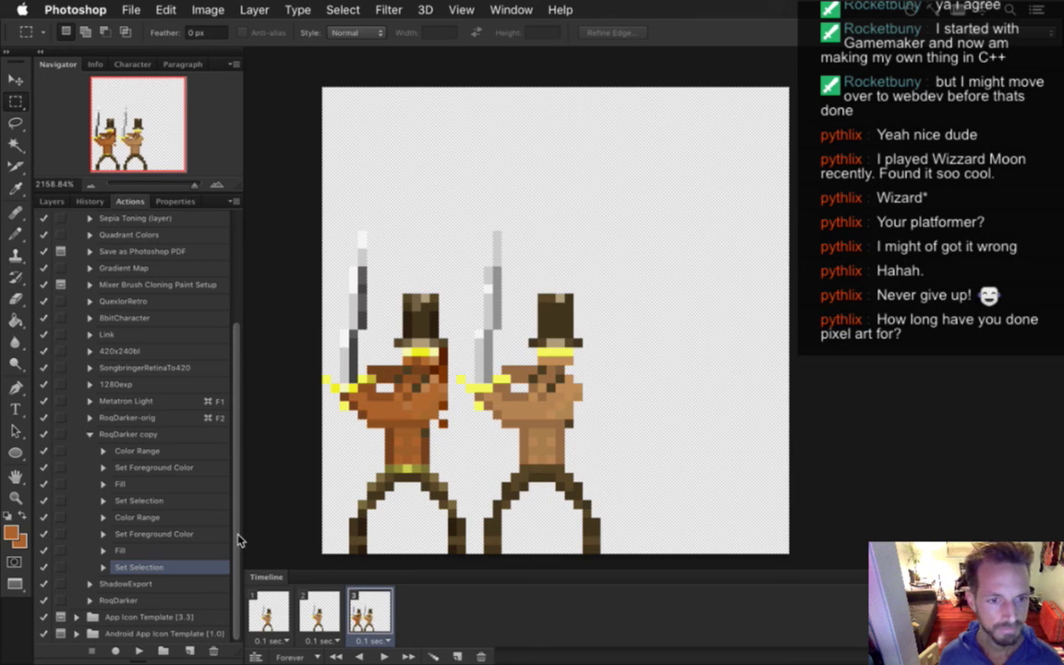
Play the RoqDarker copy action with its added deselect steps on the sprite, then delete that test action
left_click(143, 435)
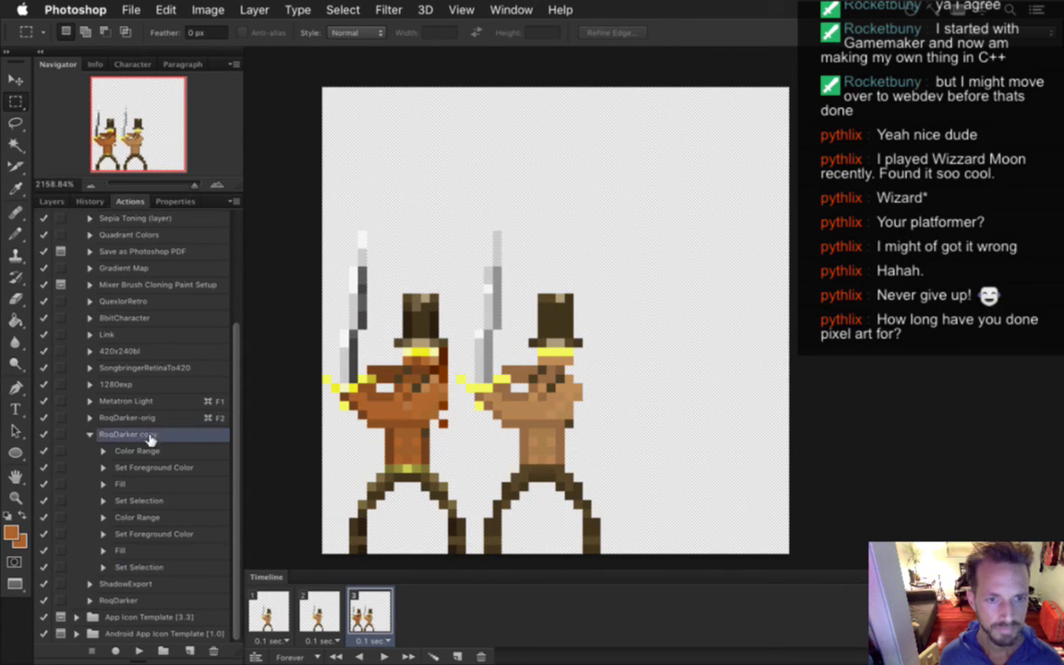
left_click(50, 201)
left_click(129, 200)
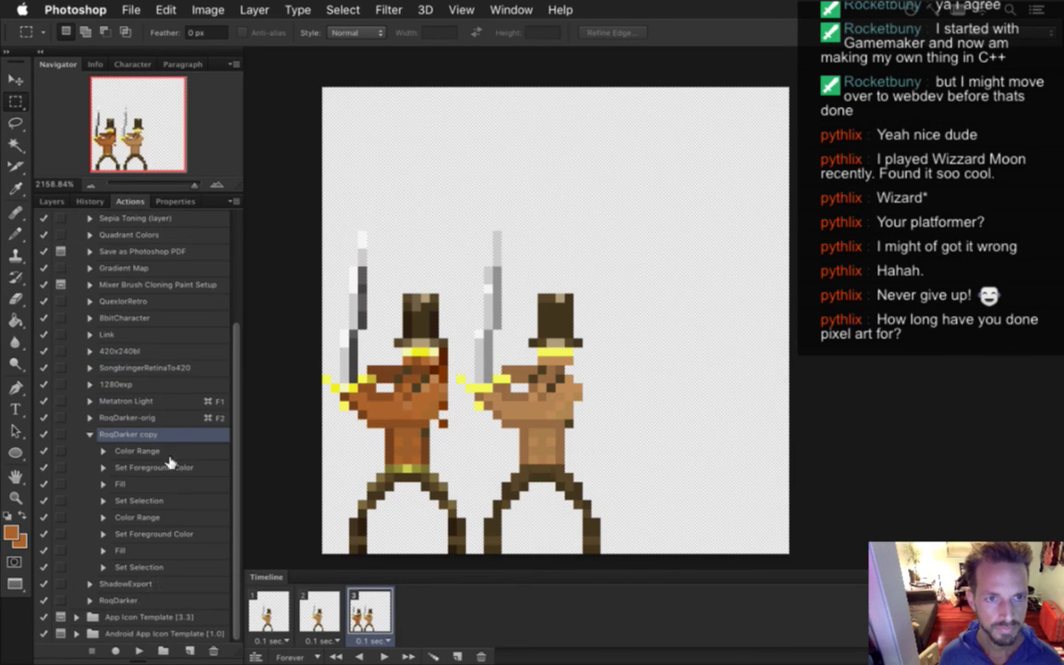
left_click(139, 653)
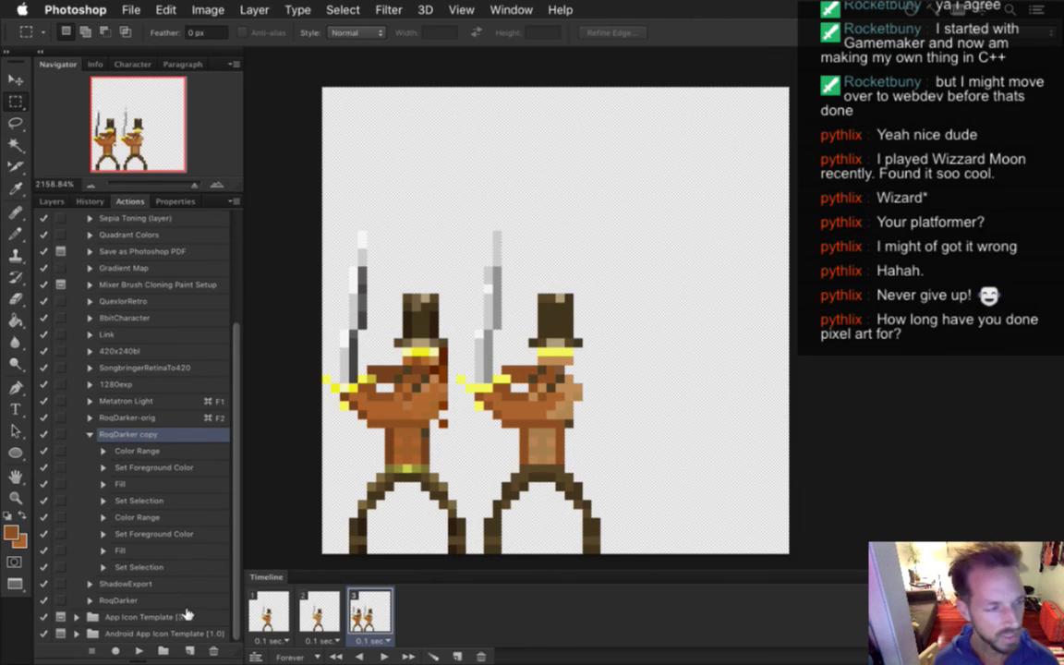
key("BackSpace")
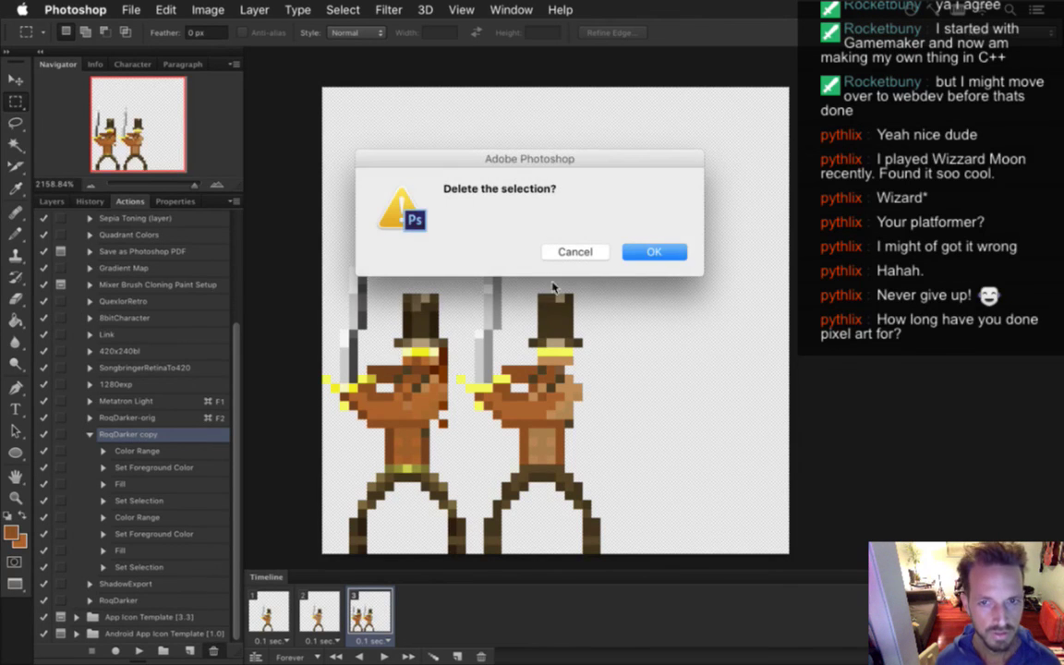
left_click(635, 254)
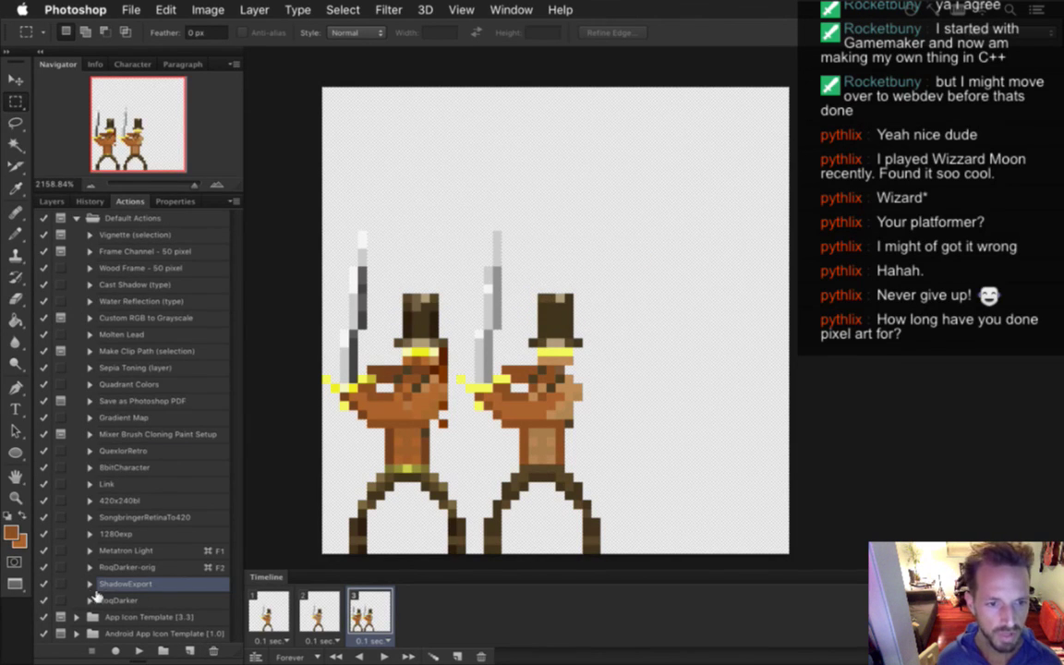
Record a deselect step right after the first Fill of RoqDarker, using a temporary selection around the left character's upper body
scroll(219, 374, "down", 7)
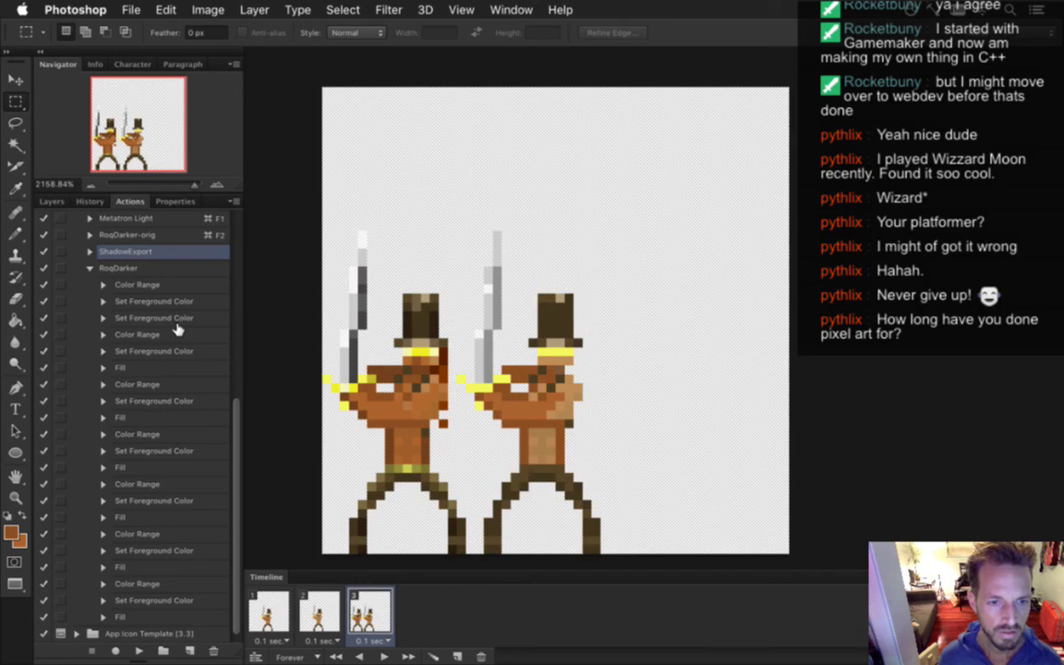
left_click(146, 303)
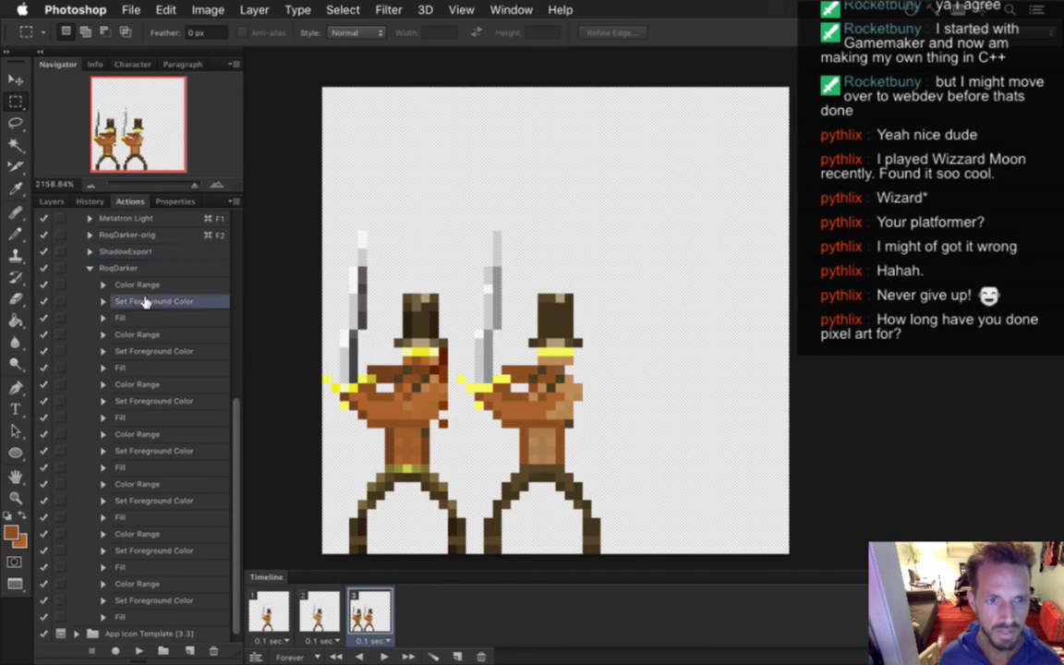
left_click(150, 318)
left_click(151, 334)
left_click(153, 318)
left_click(154, 304)
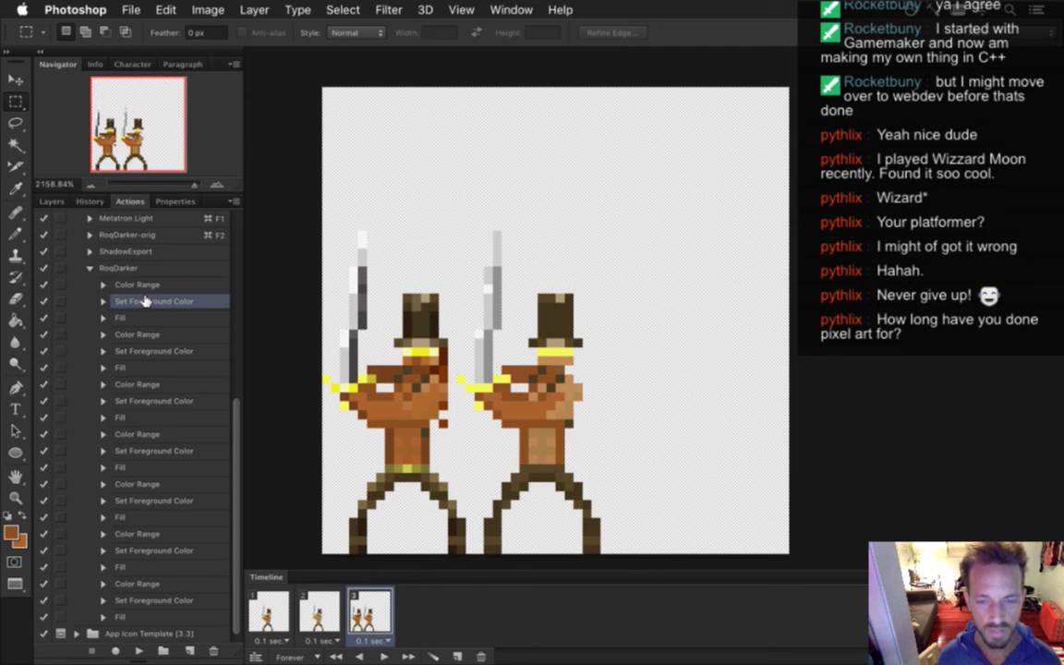
left_click(150, 320)
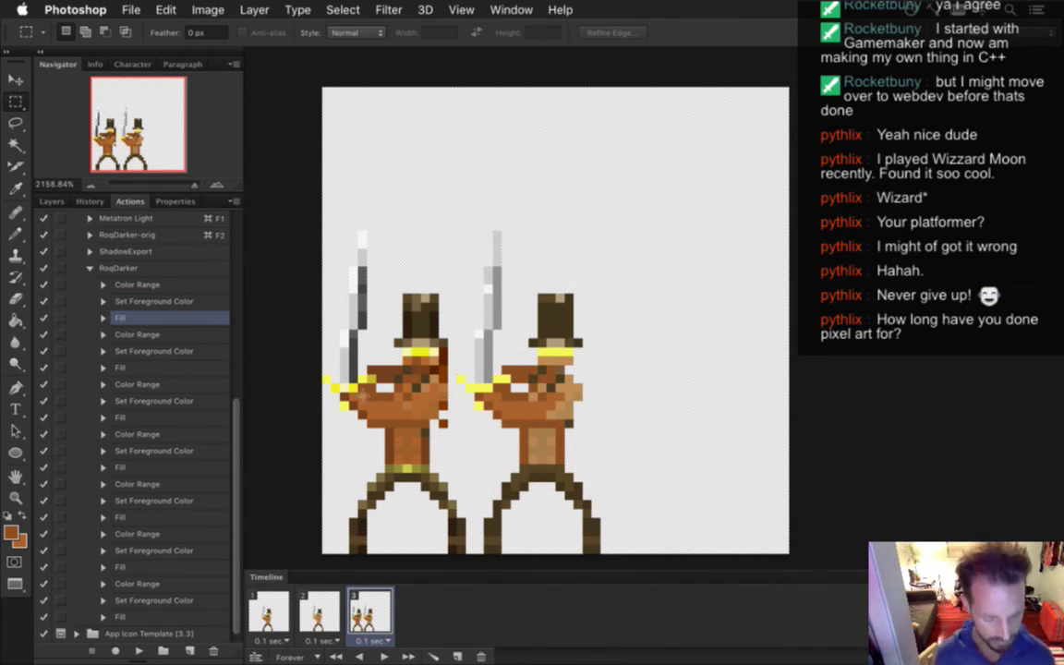
left_click_drag(385, 355, 466, 411)
left_click(115, 652)
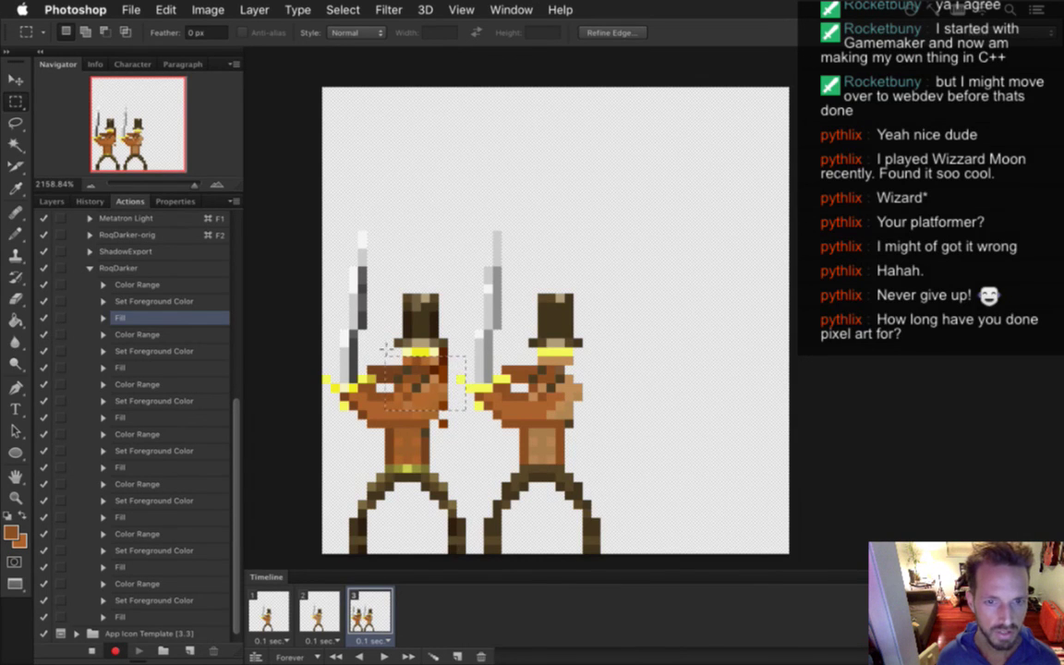
left_click(390, 373)
left_click(92, 652)
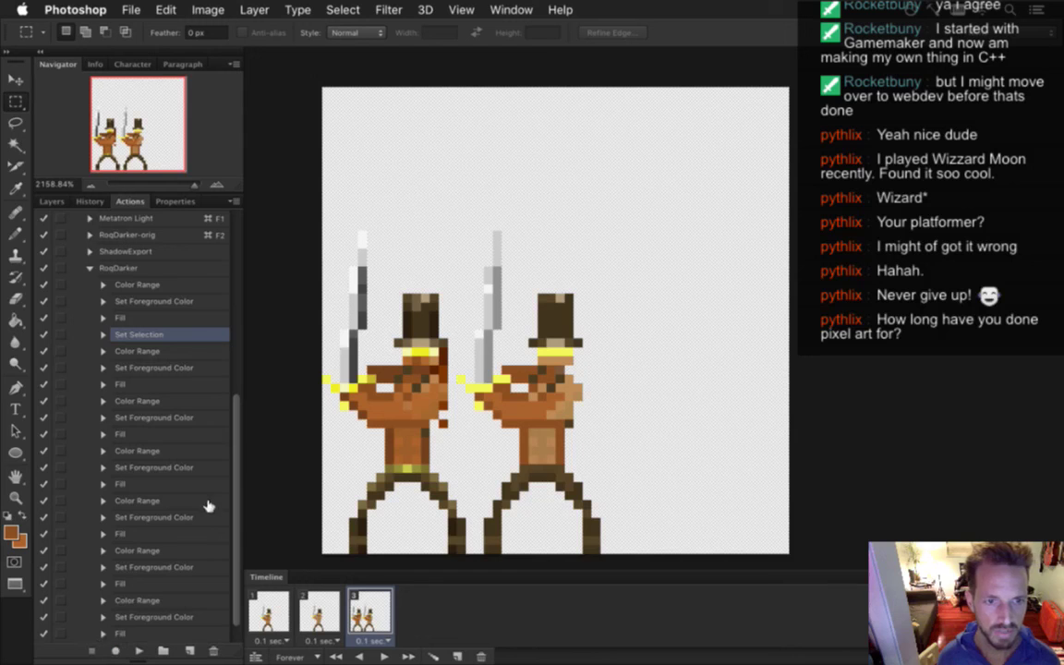
Duplicate the Set Selection step after each of the second through sixth Fill steps of RoqDarker, and collapse the action
left_click_drag(137, 335, 166, 366)
left_click_drag(165, 372, 138, 459)
left_click_drag(139, 467, 135, 534)
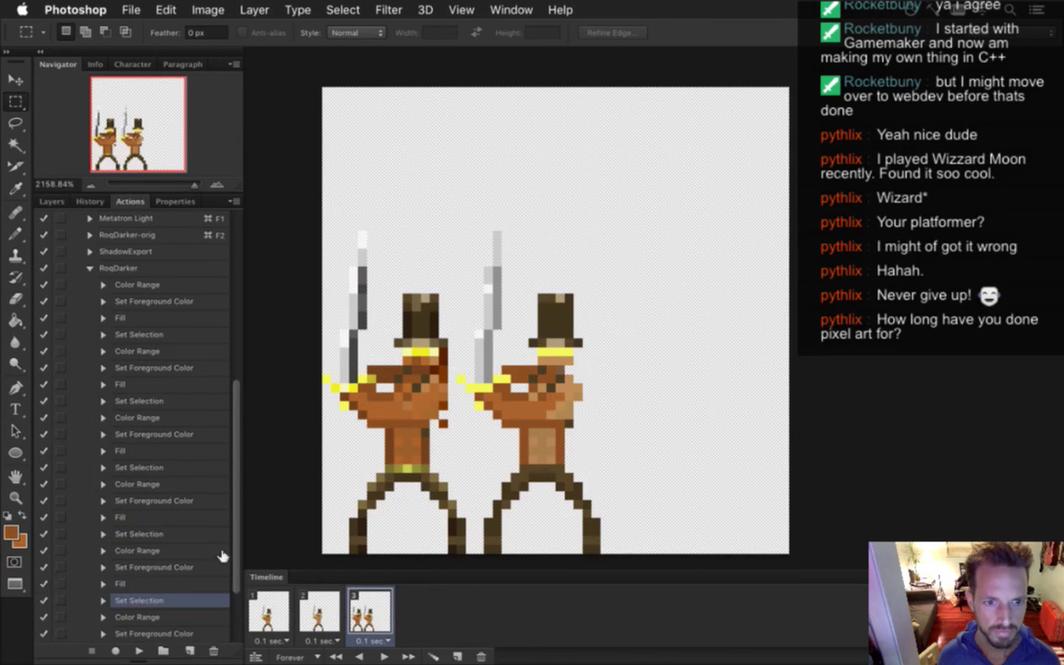
scroll(214, 488, "down", 2)
left_click_drag(128, 504, 136, 568)
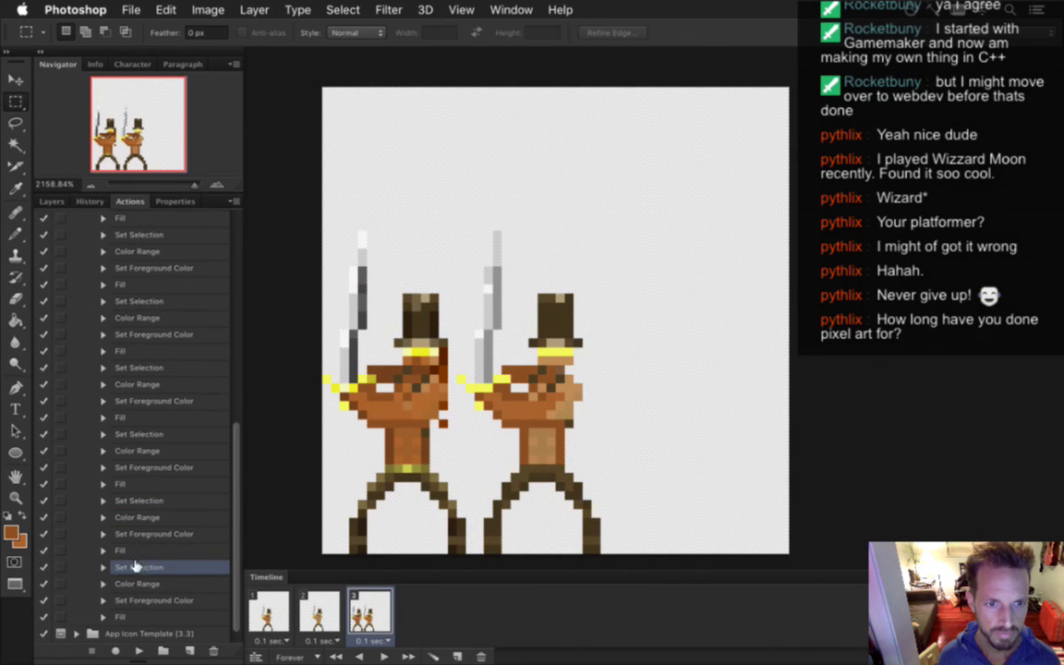
scroll(236, 459, "up", 4)
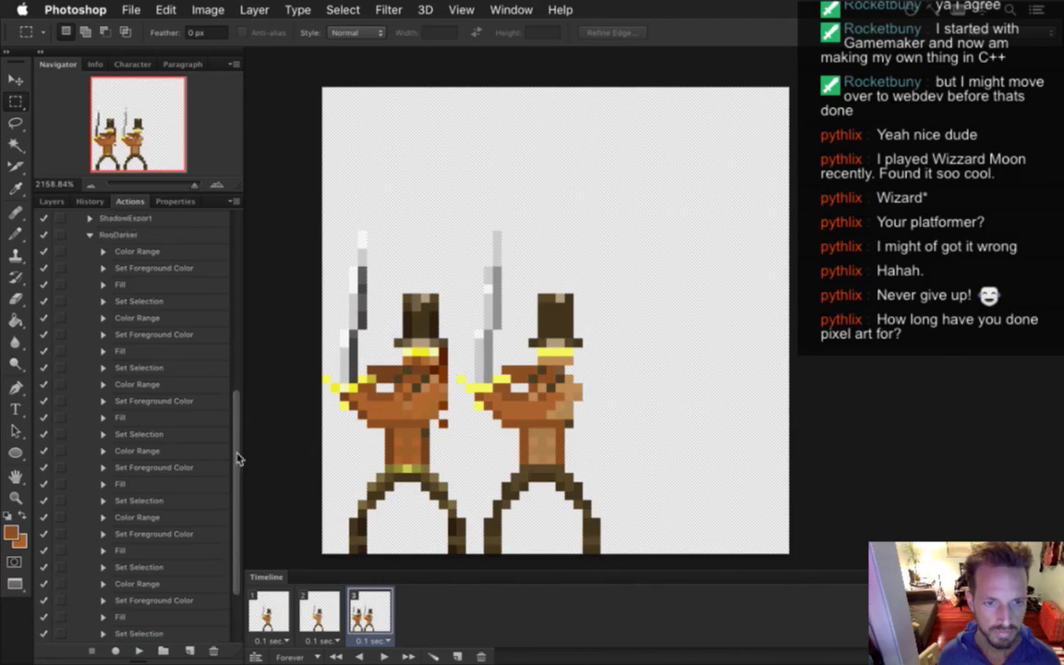
scroll(237, 460, "up", 10)
left_click(83, 471)
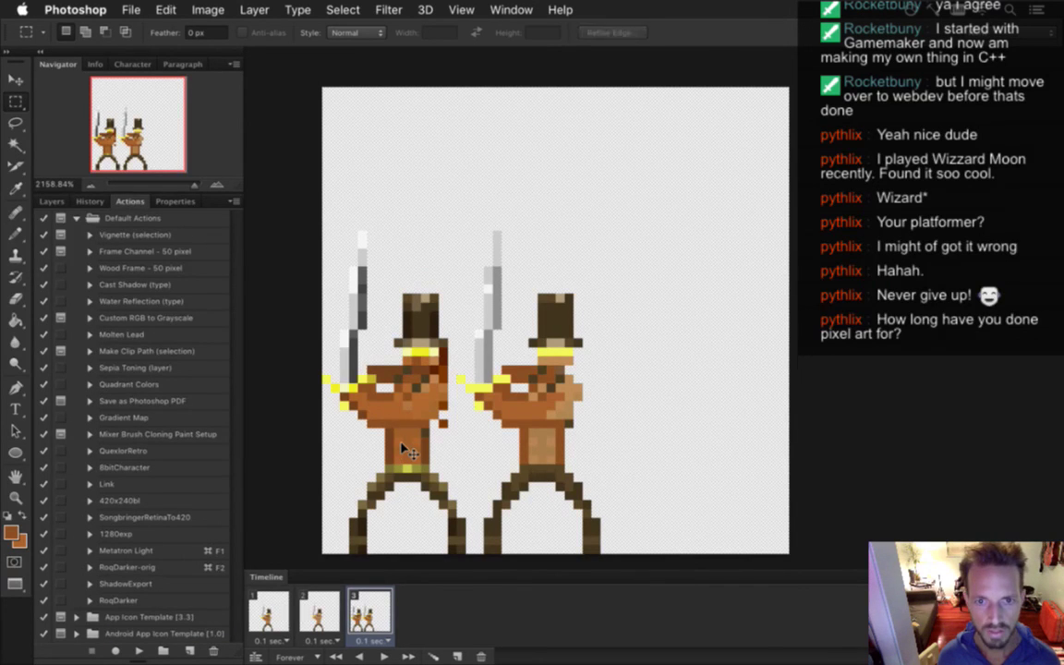
Undo the test fills on the right character, clear the selection, and make RoqDarker the active action
key("super+v")
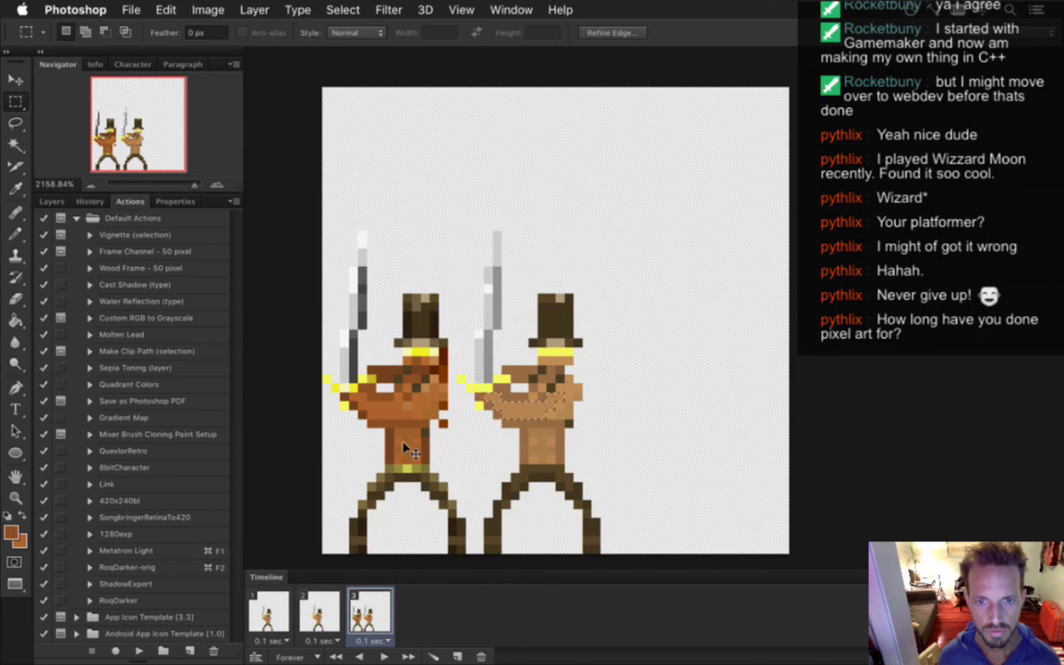
key("super+d")
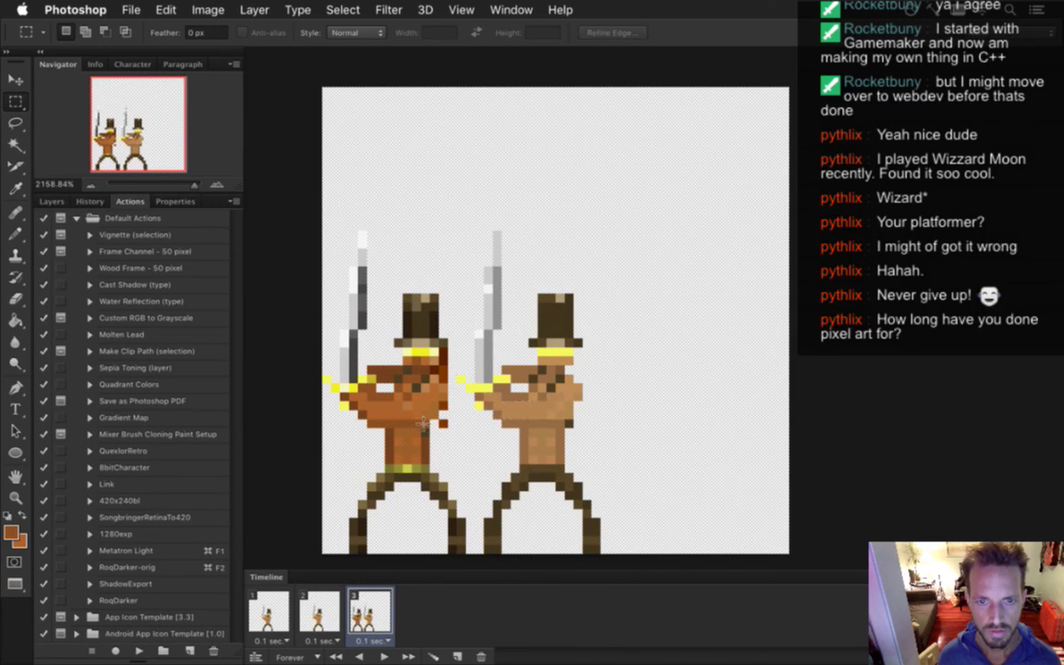
left_click(52, 201)
left_click(129, 201)
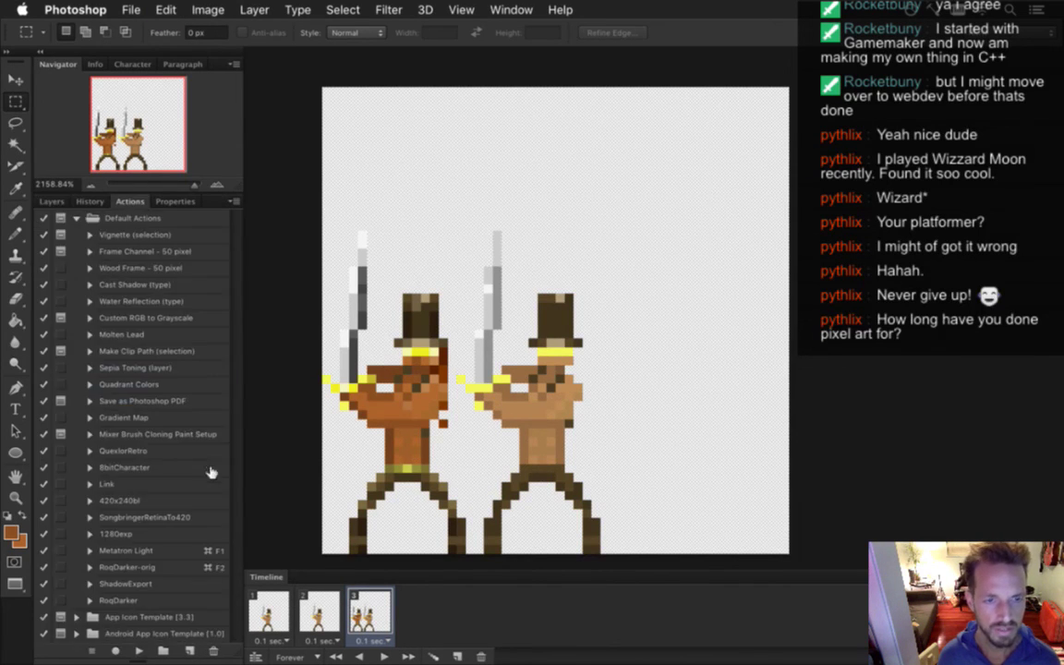
left_click(138, 600)
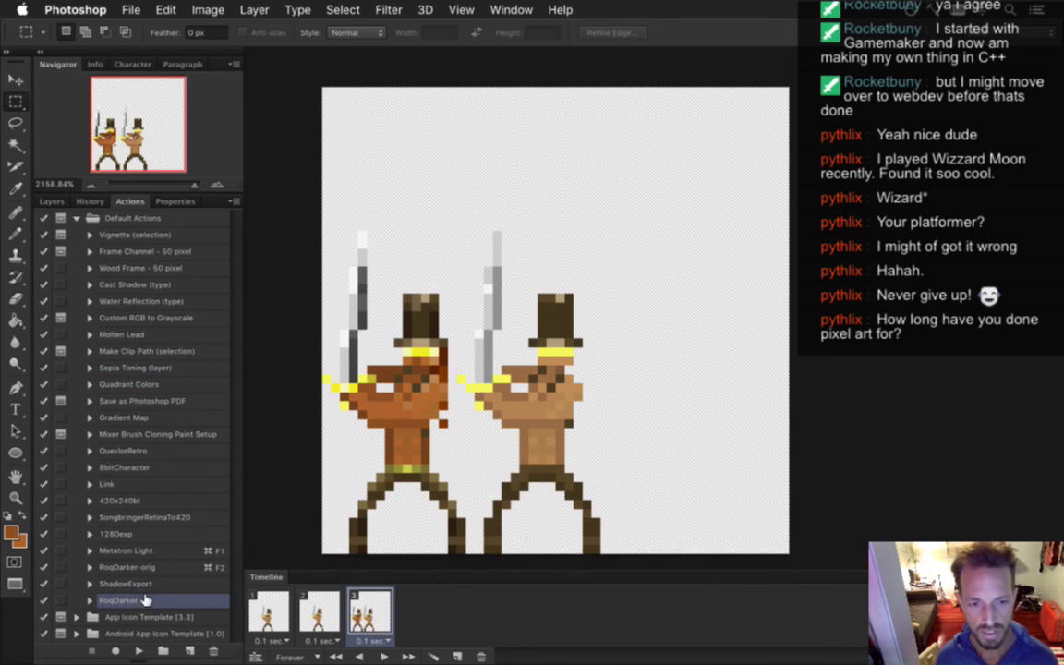
Play the corrected RoqDarker action to darken the right character's skin tones, and run the installed RoqDarker script
left_click(140, 650)
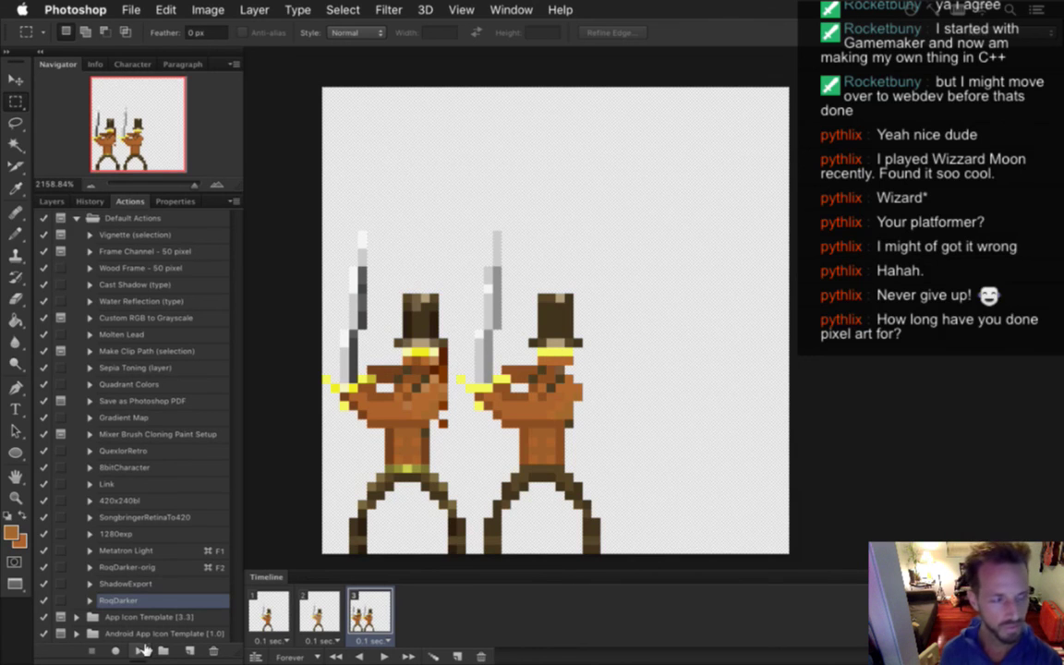
left_click(126, 8)
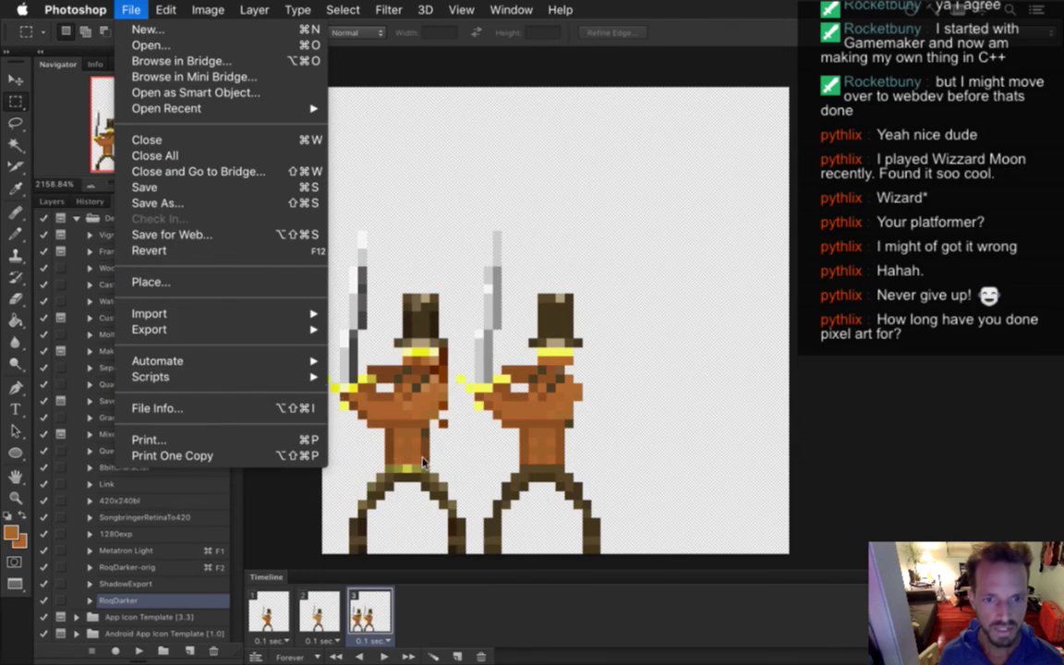
mouse_move(294, 377)
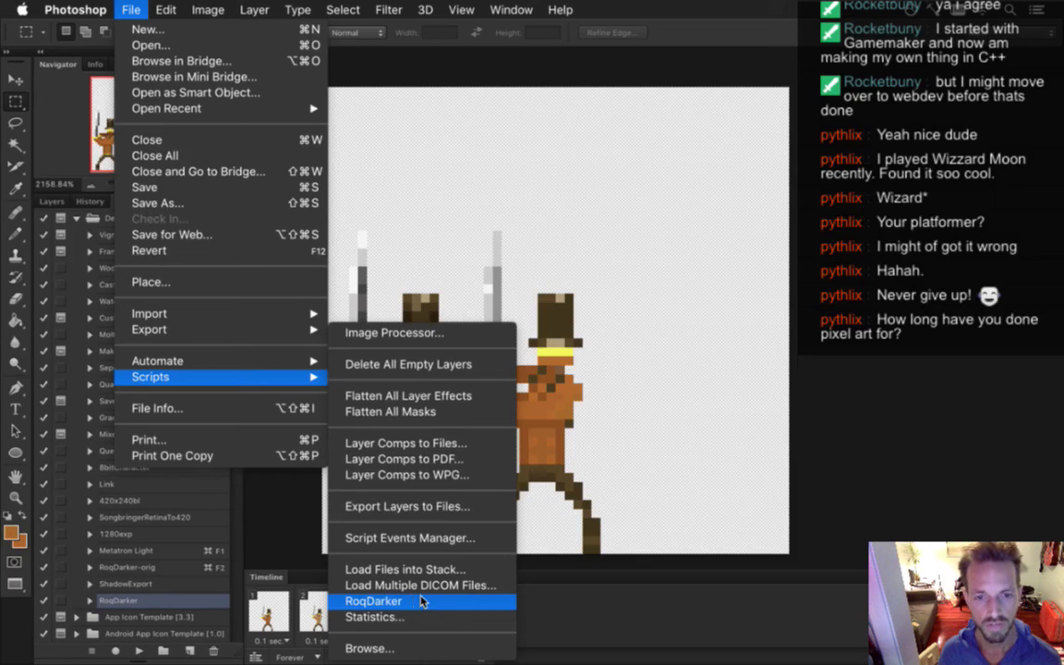
left_click(426, 602)
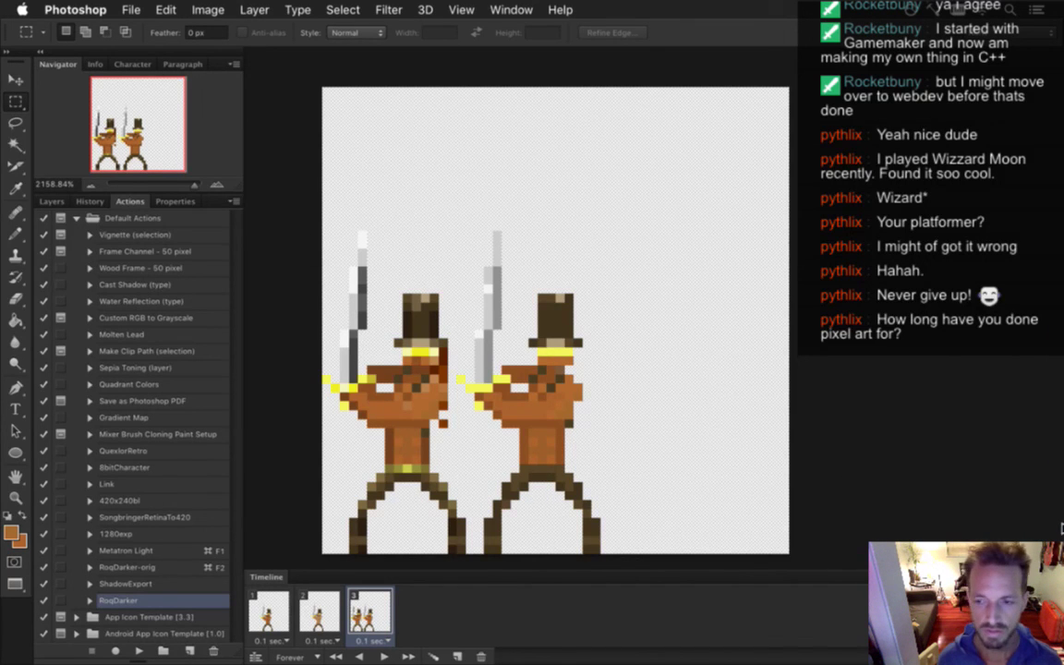
Switch to Gameshow to view the live stream and recording controls
mouse_move(1058, 637)
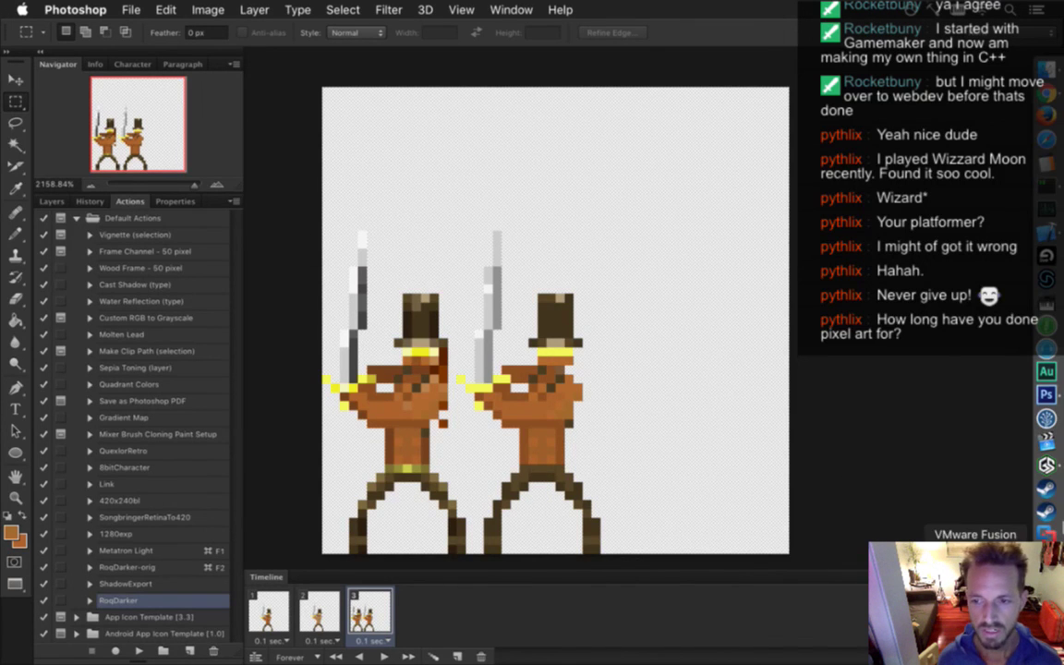
left_click(1048, 466)
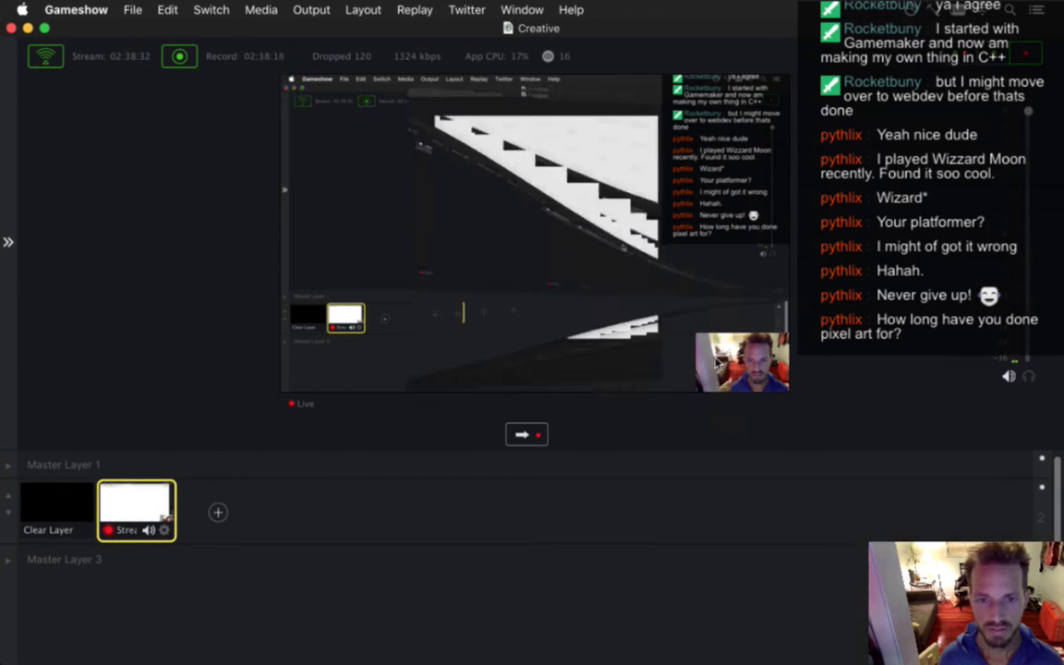